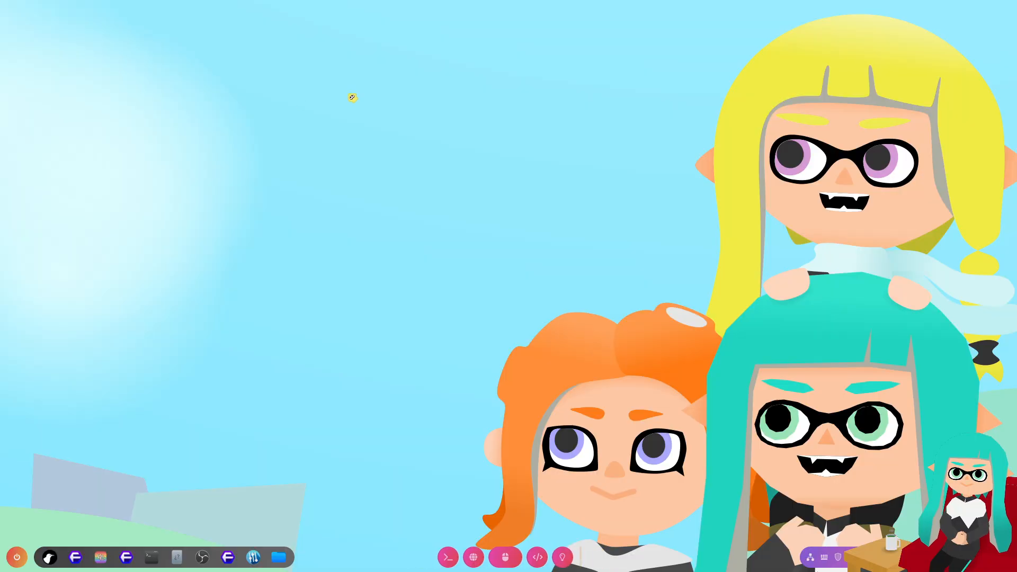
Step: Stop the running jm9 player and set the output in its recalled launch command to out_game
{"action": "key", "text": "super+1"}
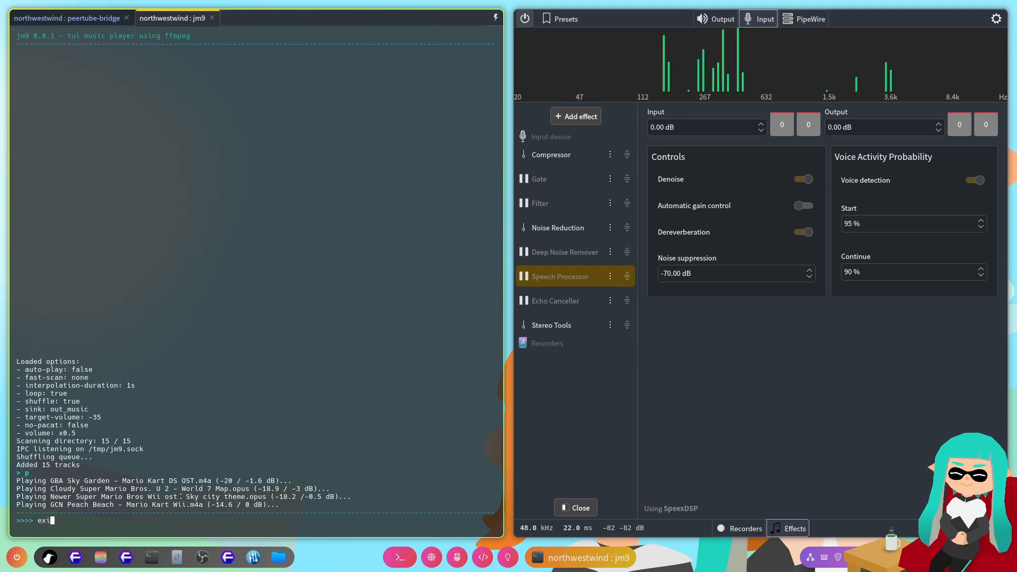
{"action": "key", "text": "ctrl+c"}
{"action": "key", "text": "Up"}
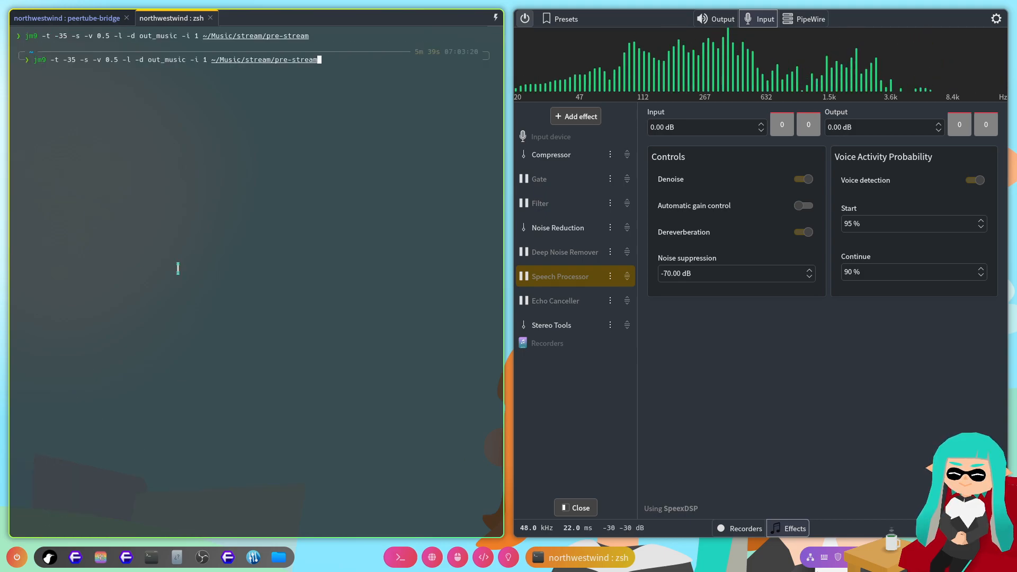
{"action": "key", "text": "ctrl+Left"}
{"action": "key", "text": "ctrl+Left"}
{"action": "key", "text": "ctrl+Left"}
{"action": "key", "text": "Left"}
{"action": "key", "text": "BackSpace"}
{"action": "key", "text": "BackSpace"}
{"action": "key", "text": "BackSpace"}
{"action": "key", "text": "BackSpace"}
{"action": "key", "text": "BackSpace"}
{"action": "type", "text": "game"}
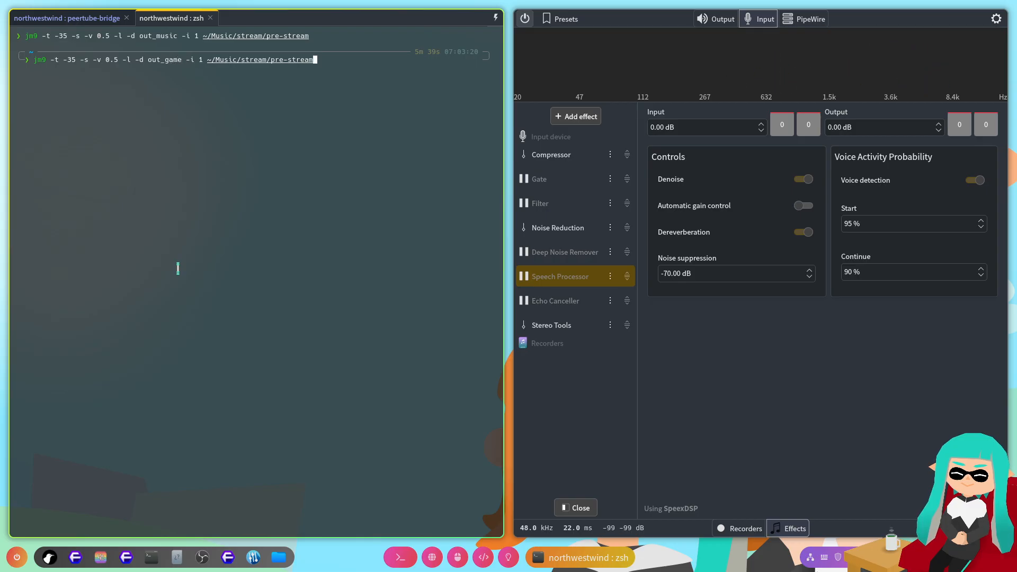
Step: Set the command's music directory to ~/Music/YouTube/high-quality-rips/ and run jm9
{"action": "type", "text": "You"}
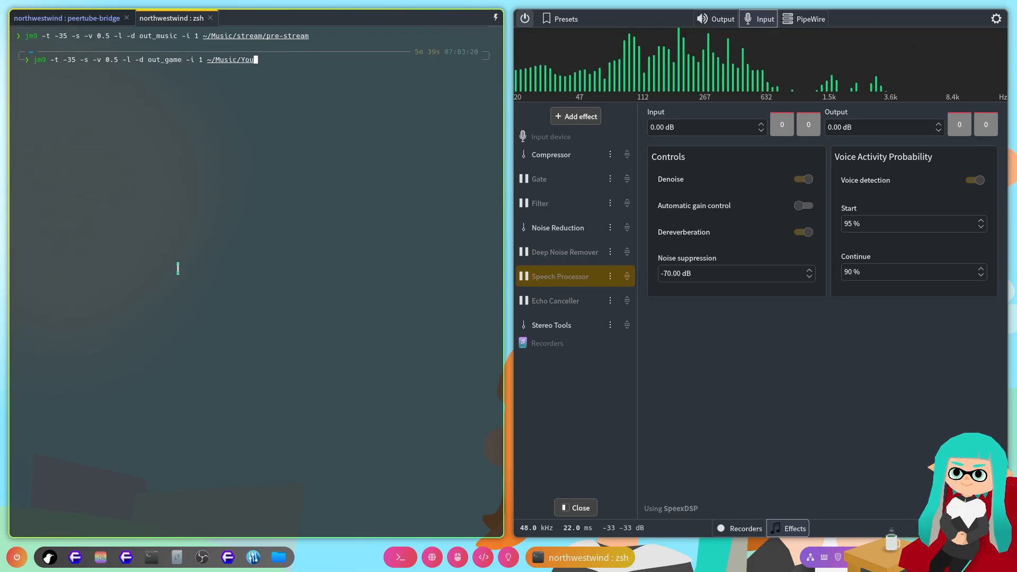
{"action": "type", "text": "Tube/h"}
{"action": "key", "text": "Tab"}
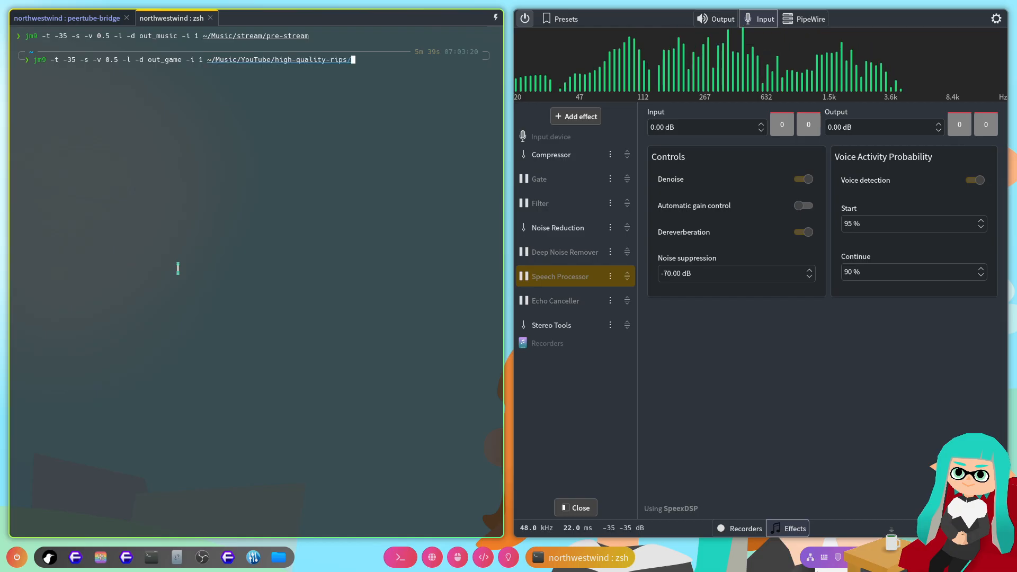
{"action": "key", "text": "Return"}
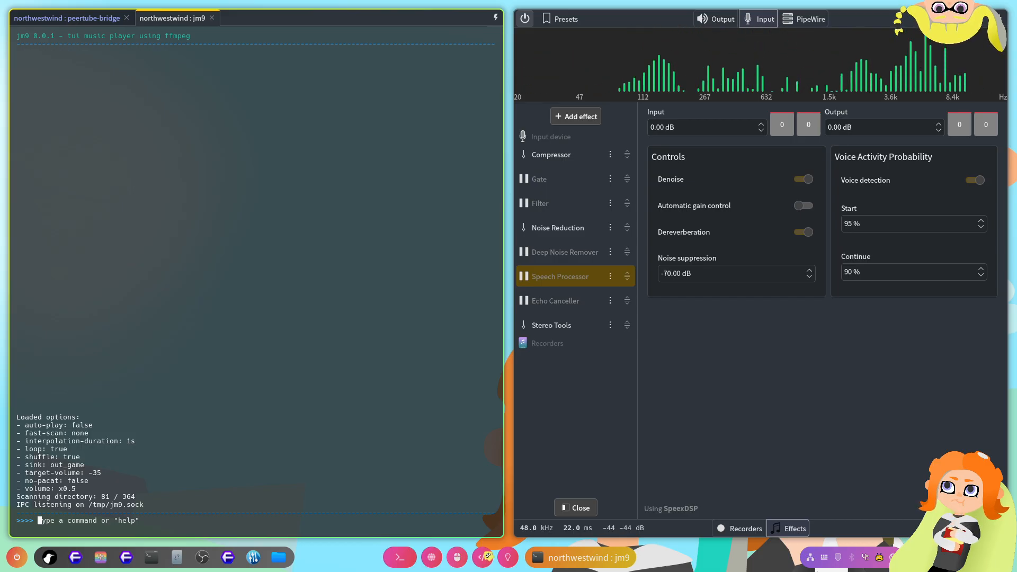
Step: Switch to the empty third workspace and open a file manager window showing the Home folder
{"action": "left_click", "coordinate": [457, 558]}
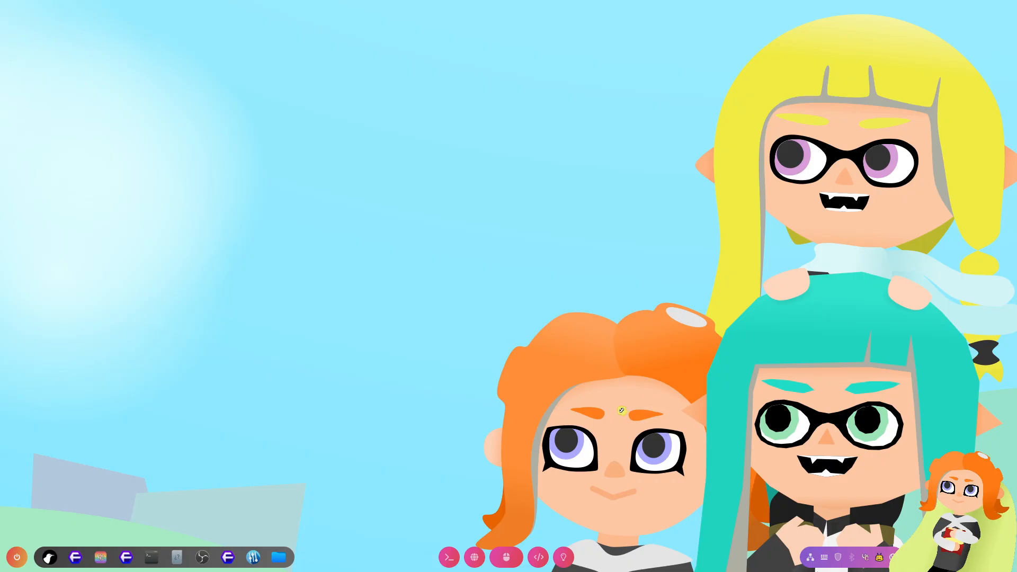
{"action": "key", "text": "super+e"}
{"action": "left_click", "coordinate": [35, 137]}
{"action": "key", "text": "alt+F4"}
{"action": "key", "text": "ctrl+super+Left"}
{"action": "key", "text": "super+3"}
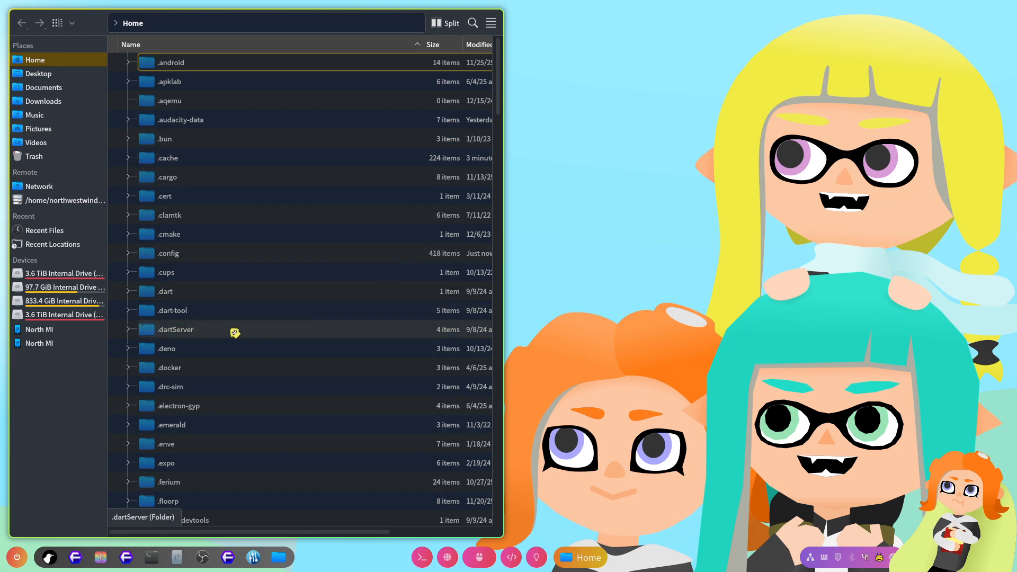
Step: Launch Inkscape and narrow the Layers and Objects panel to give the new document's canvas more room
{"action": "key", "text": "super+d"}
{"action": "type", "text": "inks"}
{"action": "key", "text": "Return"}
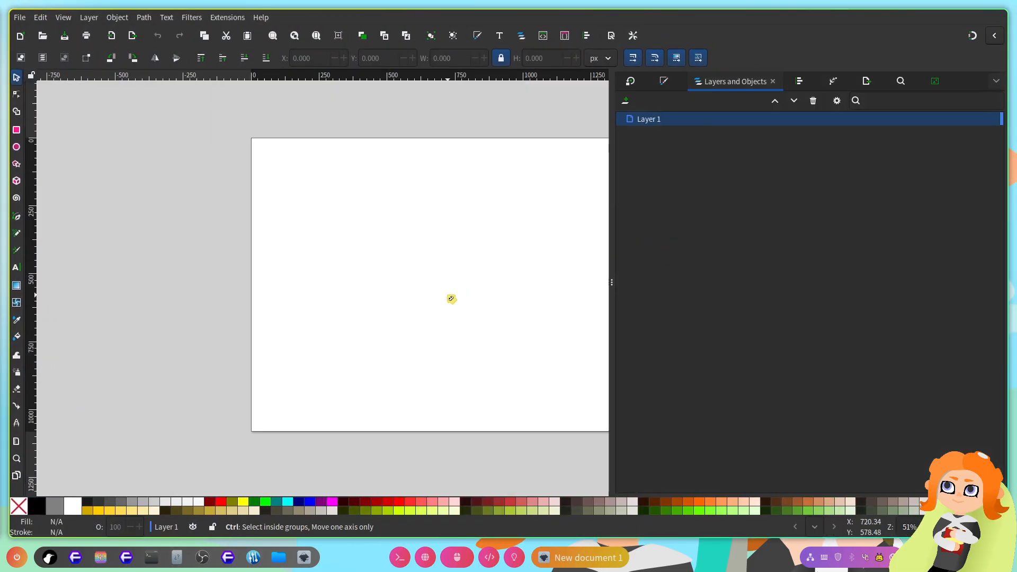
{"action": "left_click_drag", "start_coordinate": [613, 274], "coordinate": [705, 273]}
{"action": "scroll", "coordinate": [445, 286], "scroll_direction": "right", "scroll_amount": 3}
{"action": "scroll", "coordinate": [424, 286], "scroll_direction": "left", "scroll_amount": 1}
{"action": "scroll", "coordinate": [399, 288], "scroll_direction": "up", "scroll_amount": 1}
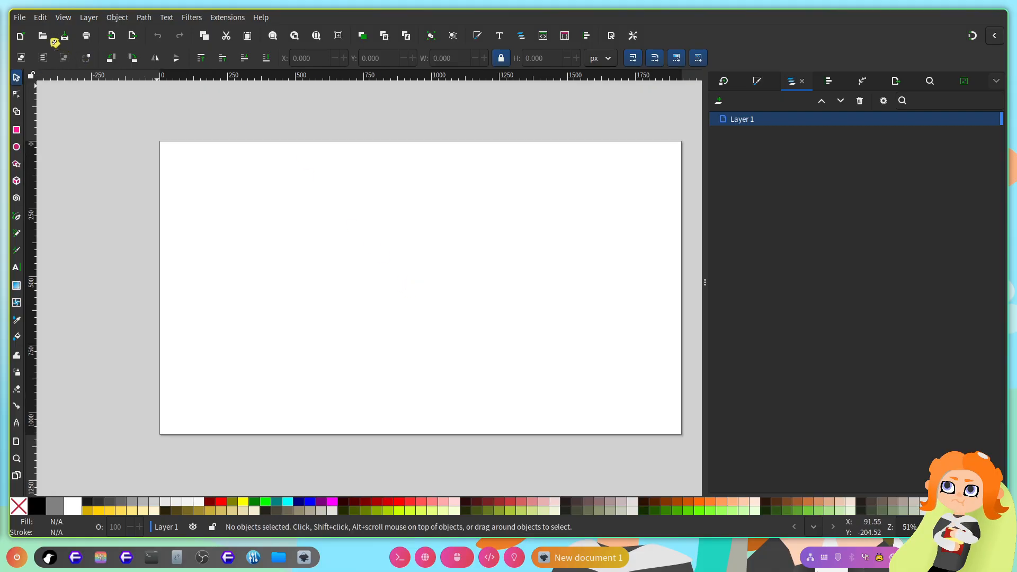
Step: Set the page width to 1080 px in the document properties to make the page square
{"action": "left_click", "coordinate": [24, 20]}
{"action": "left_click", "coordinate": [94, 258]}
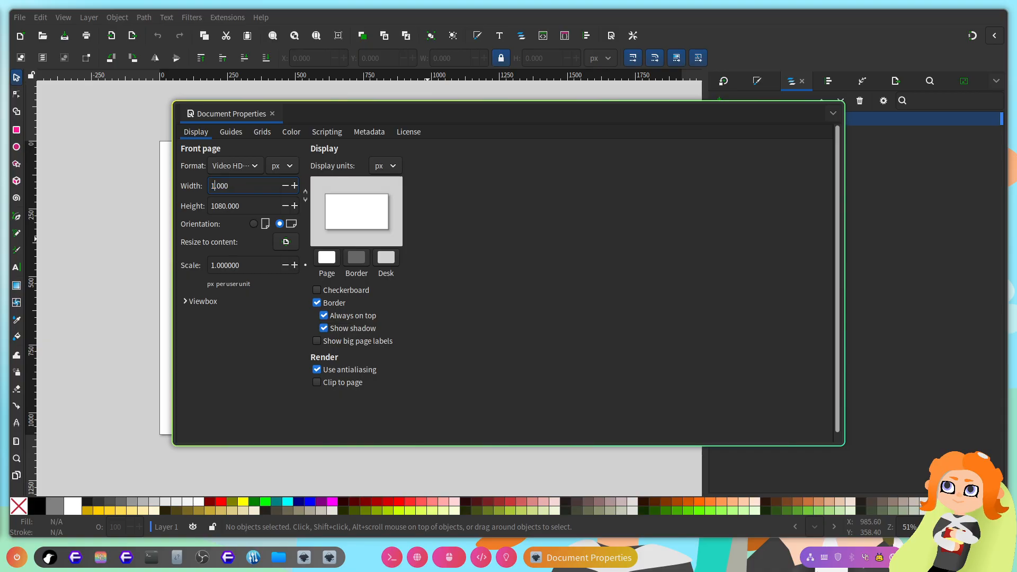
{"action": "key", "text": "Return"}
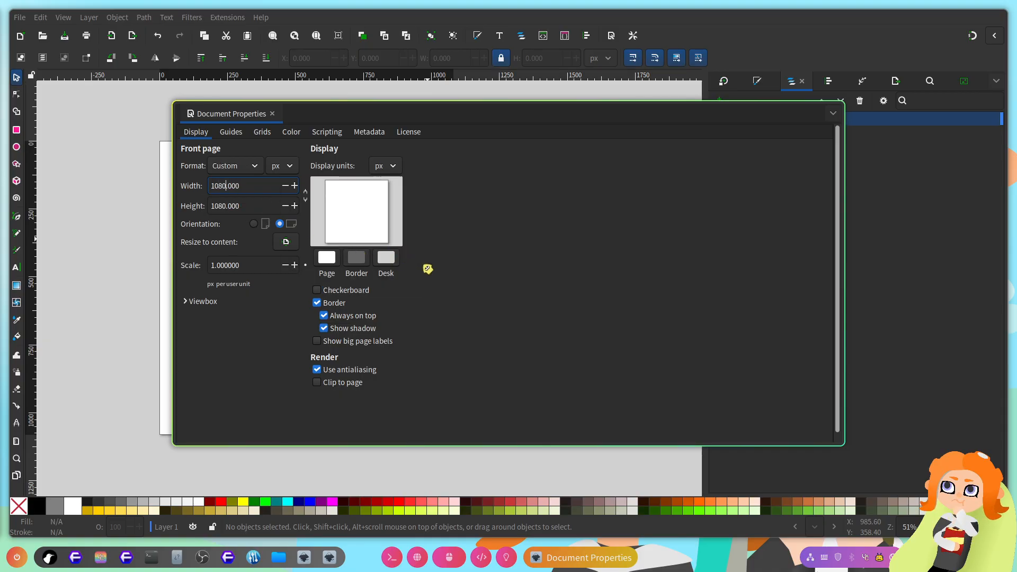
{"action": "key", "text": "ctrl+shift+d"}
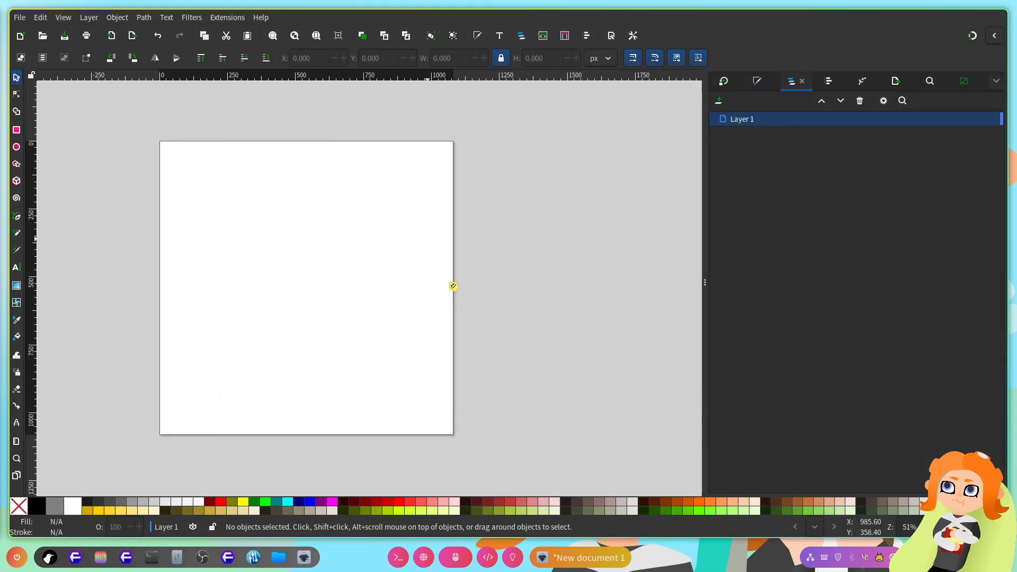
Step: Check the jm9 player's directory scan in the terminal and return to the blank Inkscape page
{"action": "key", "text": "super+2"}
{"action": "key", "text": "super+3"}
{"action": "key", "text": "super+1"}
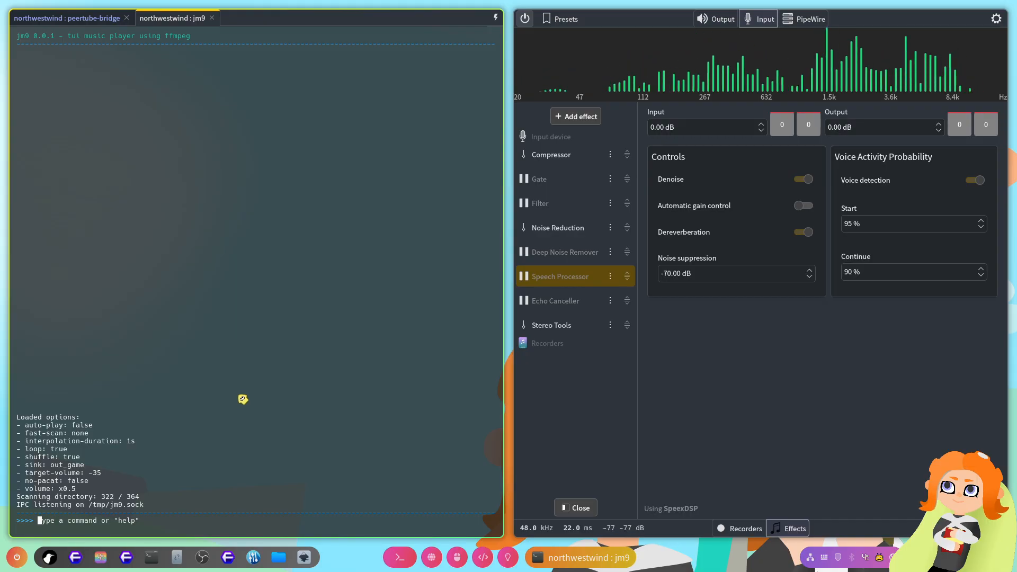
{"action": "key", "text": "super+3"}
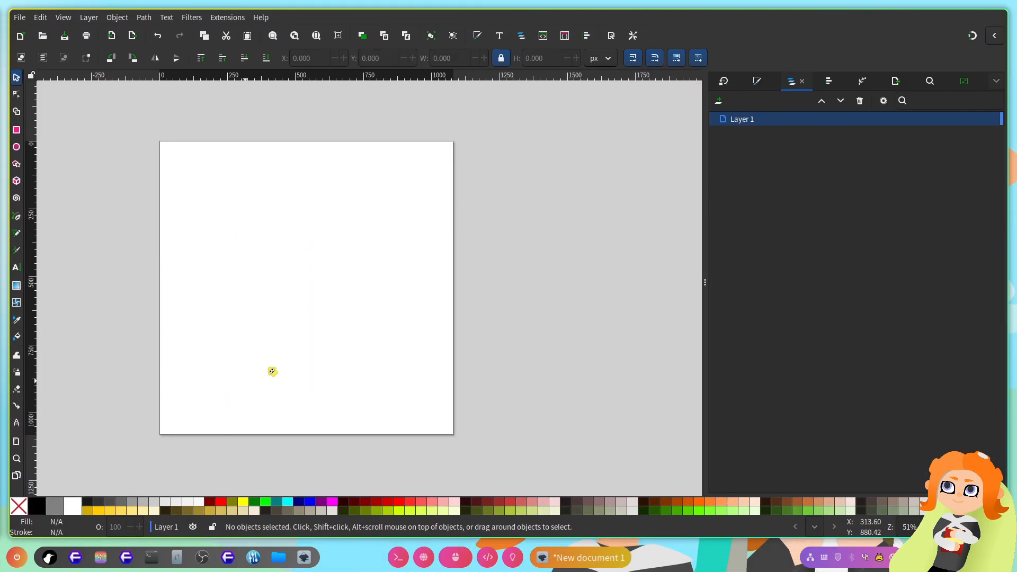
{"action": "scroll", "coordinate": [497, 300], "scroll_direction": "left", "scroll_amount": 3}
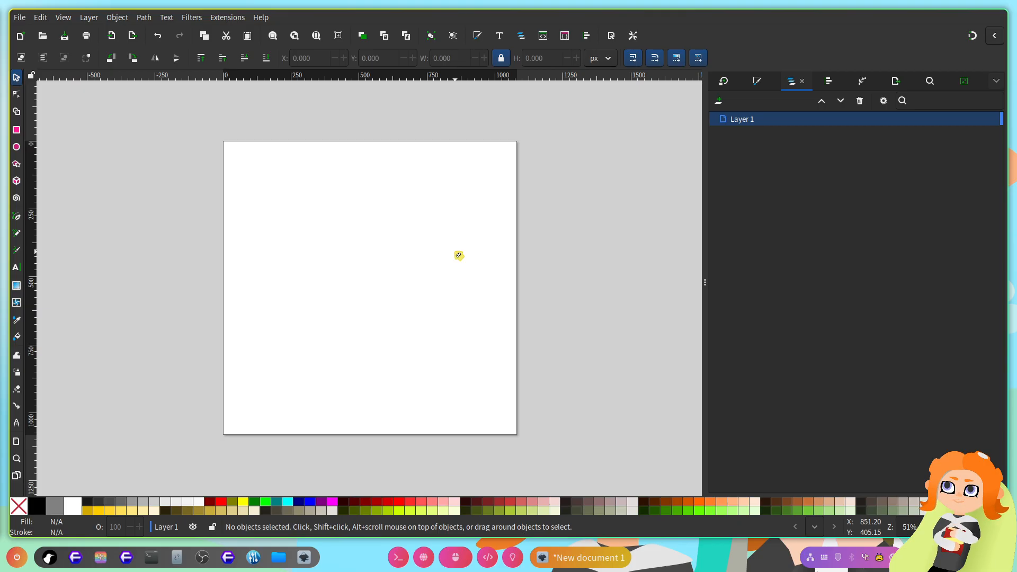
Step: Start playback in jm9 with the command p and return to the Inkscape workspace
{"action": "key", "text": "super+2"}
{"action": "key", "text": "super+3"}
{"action": "key", "text": "super+1"}
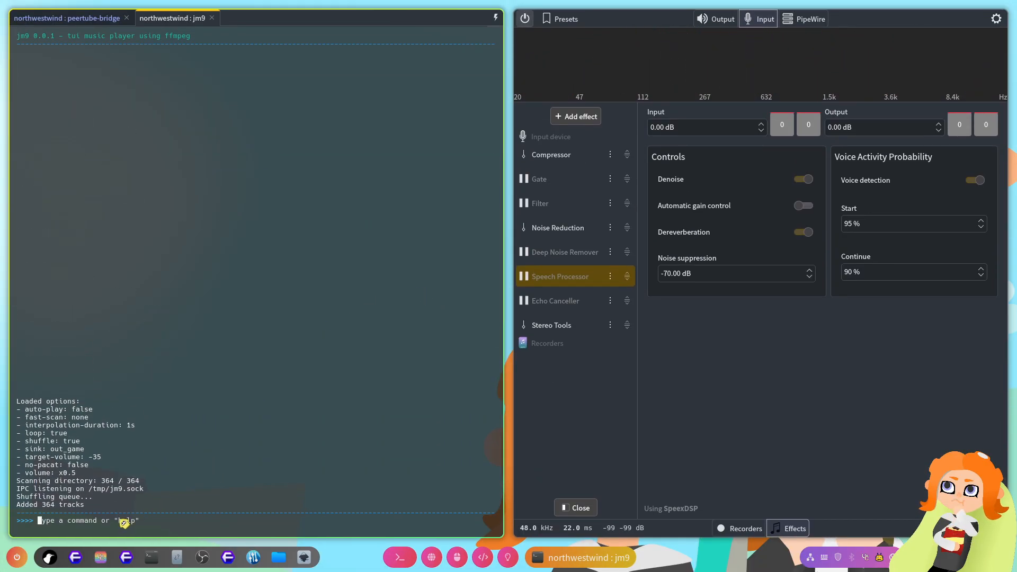
{"action": "type", "text": "p"}
{"action": "key", "text": "Return"}
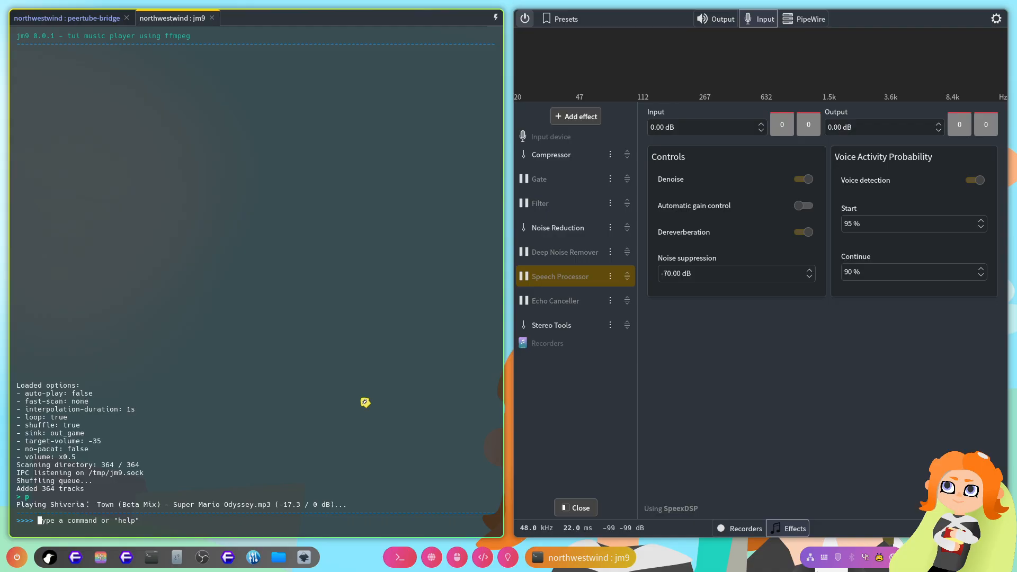
{"action": "left_click", "coordinate": [458, 558]}
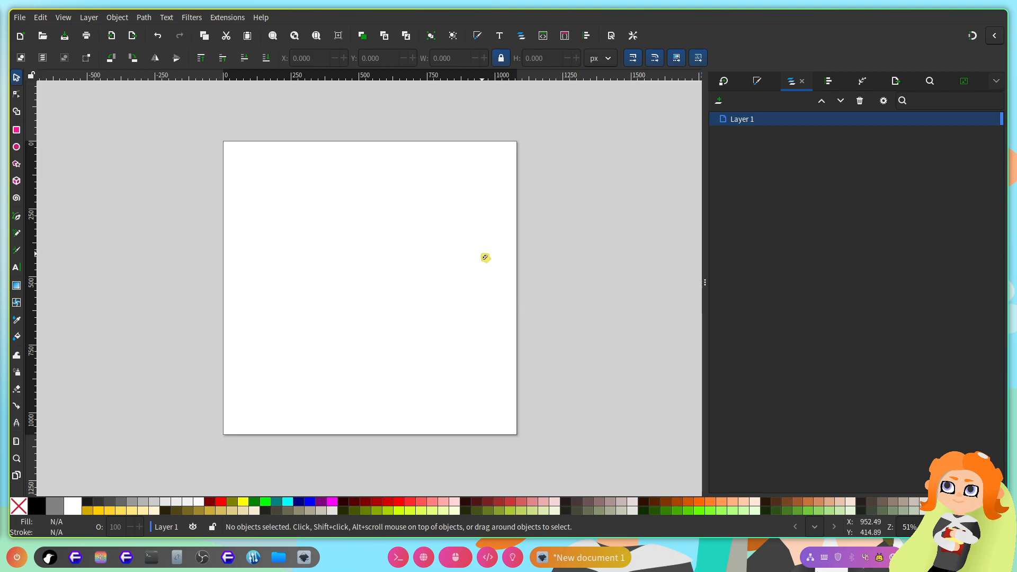
Step: Switch to the file manager and browse the dated artwork folders in Pictures > arts
{"action": "key", "text": "super+Left"}
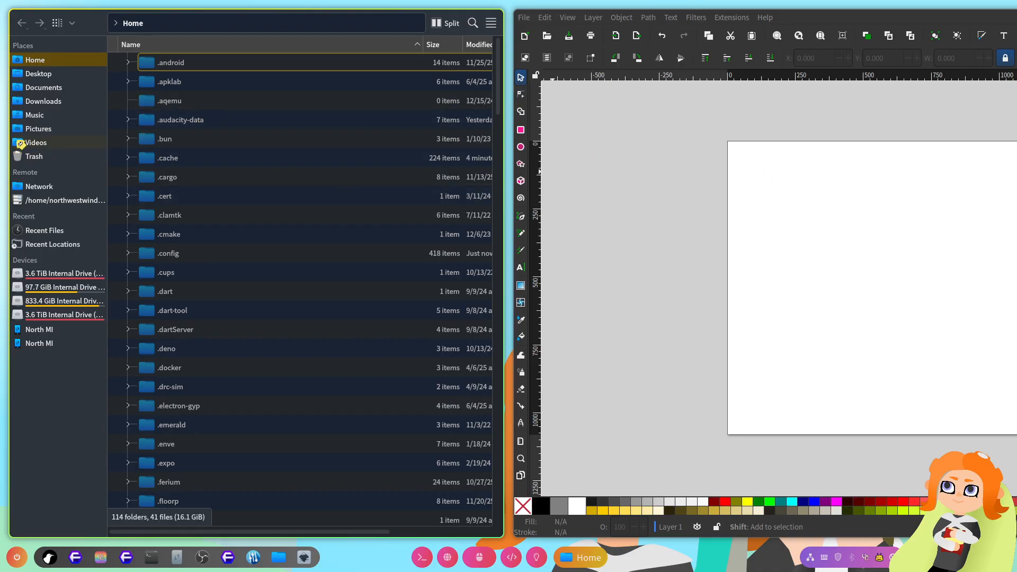
{"action": "left_click", "coordinate": [51, 132]}
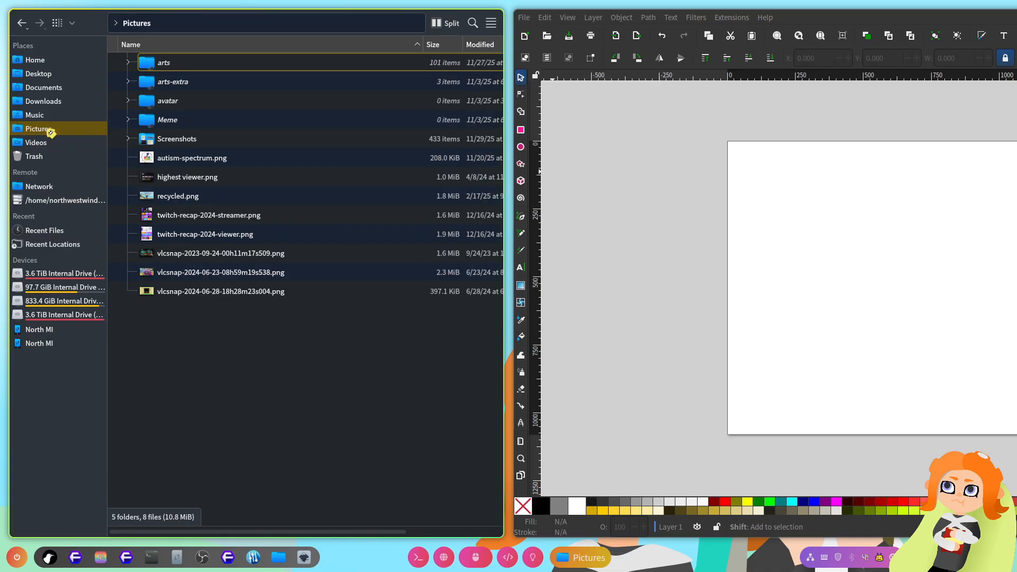
{"action": "double_click", "coordinate": [196, 82]}
{"action": "scroll", "coordinate": [302, 260], "scroll_direction": "down", "scroll_amount": 20}
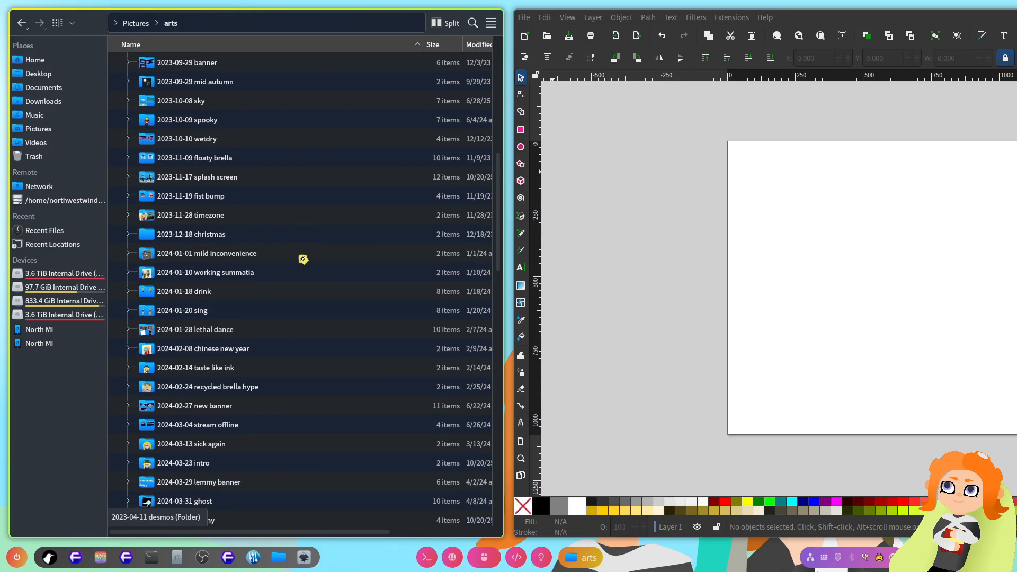
{"action": "scroll", "coordinate": [257, 256], "scroll_direction": "up", "scroll_amount": 2}
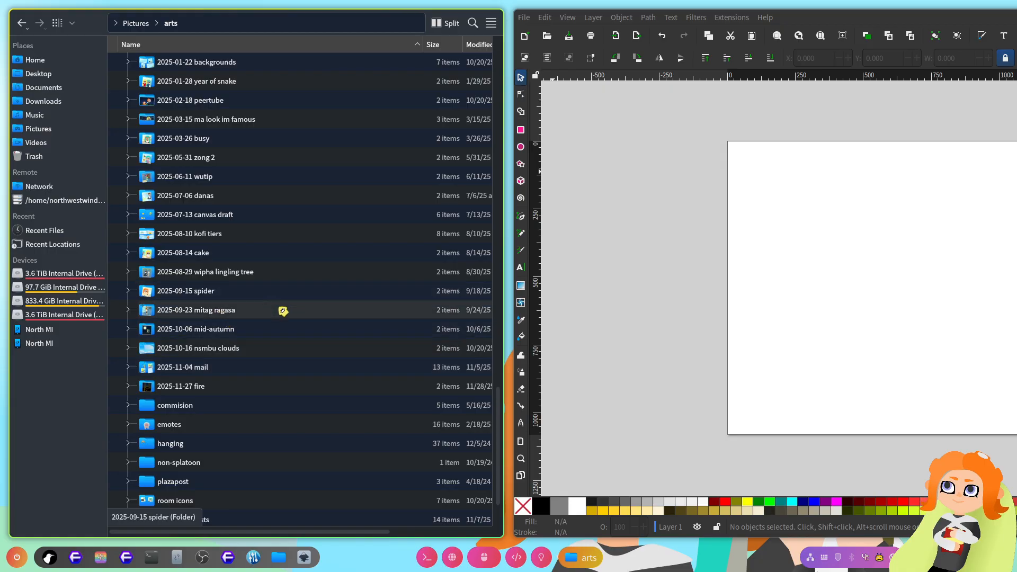
{"action": "scroll", "coordinate": [281, 318], "scroll_direction": "up", "scroll_amount": 3}
{"action": "scroll", "coordinate": [248, 335], "scroll_direction": "up", "scroll_amount": 1}
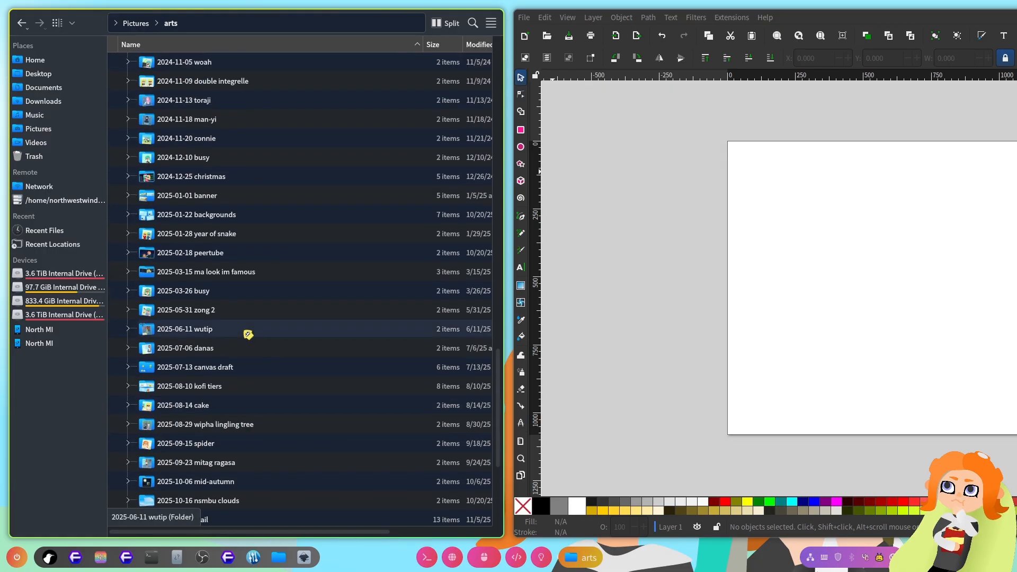
Step: Open Videos in a new file manager tab, enter Animations and look into the 2025-10-20 spook folder
{"action": "right_click", "coordinate": [36, 142]}
{"action": "left_click", "coordinate": [109, 146]}
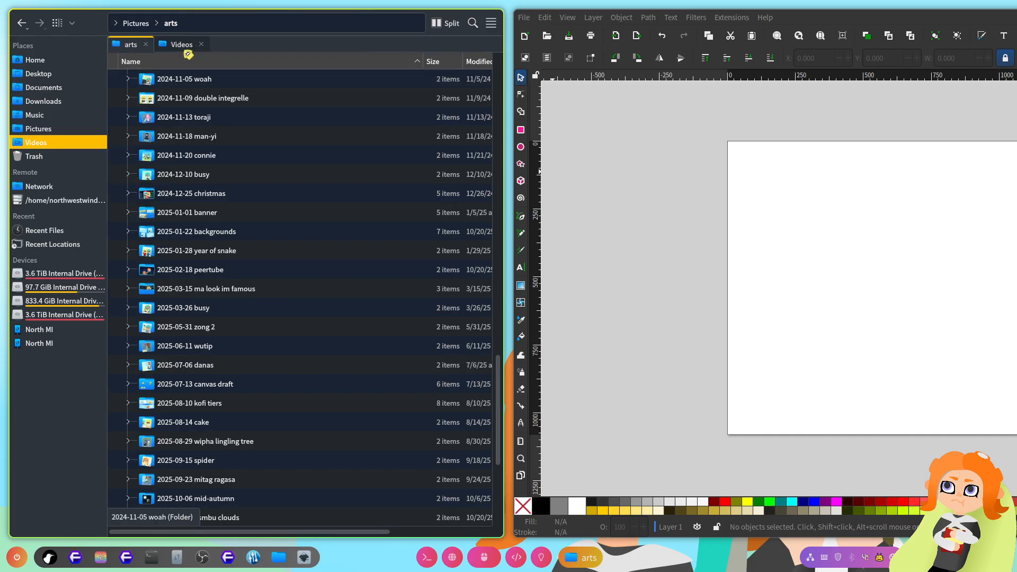
{"action": "double_click", "coordinate": [159, 156]}
{"action": "scroll", "coordinate": [286, 297], "scroll_direction": "down", "scroll_amount": 7}
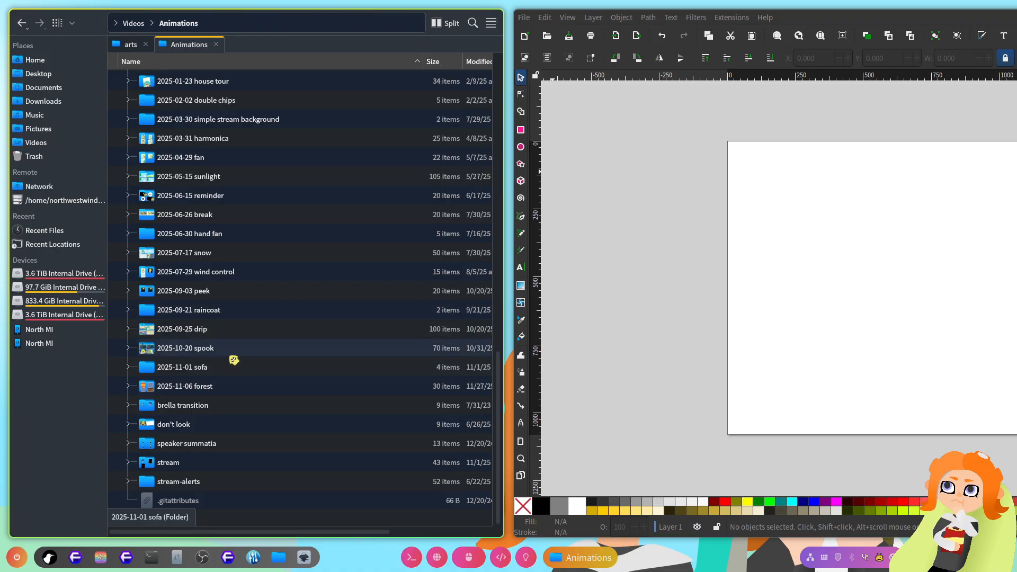
{"action": "double_click", "coordinate": [215, 349]}
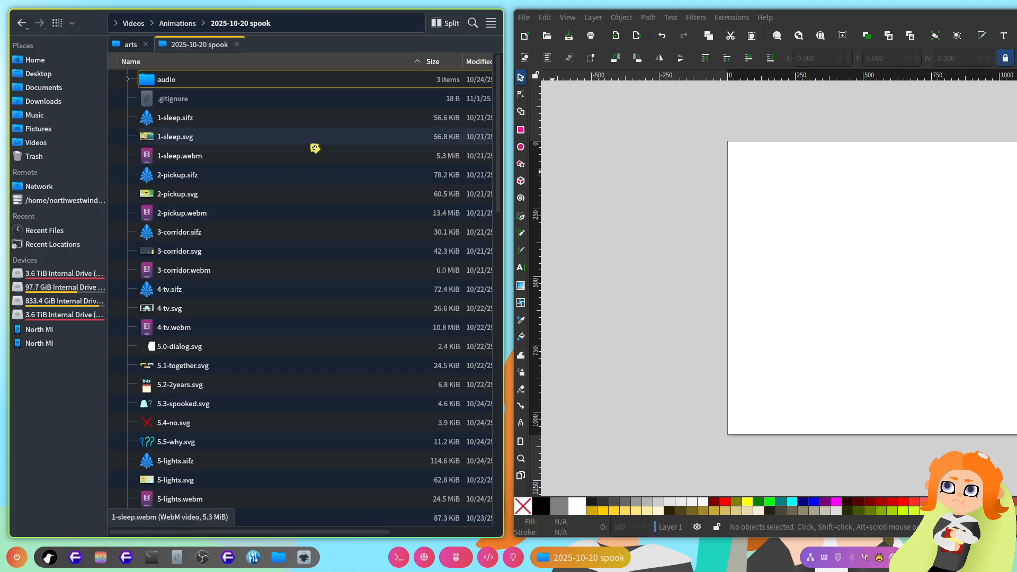
{"action": "left_click", "coordinate": [180, 24]}
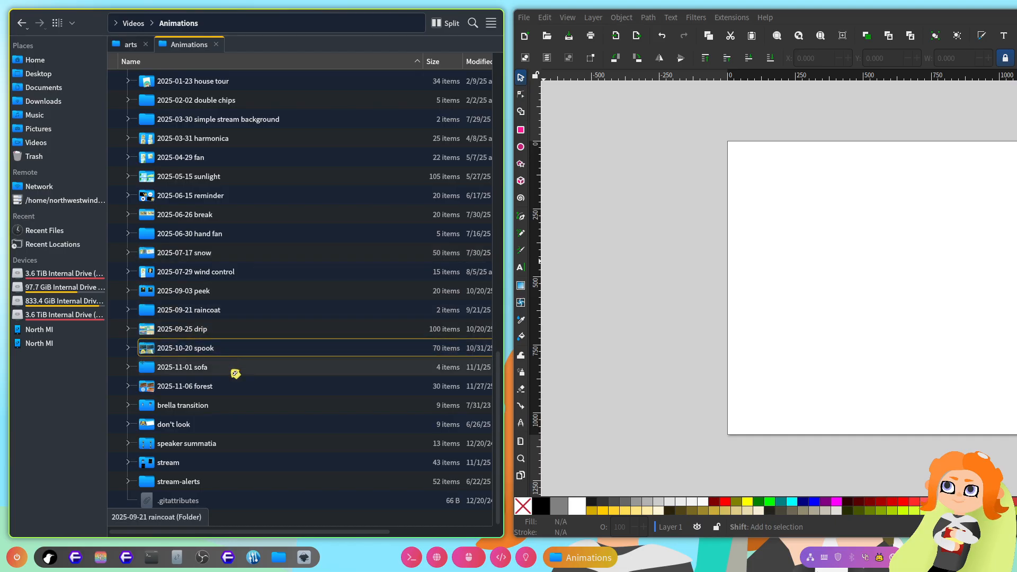
Step: Open integrelle.svg from the 2025-11-06 forest folder in Inkscape
{"action": "double_click", "coordinate": [265, 392]}
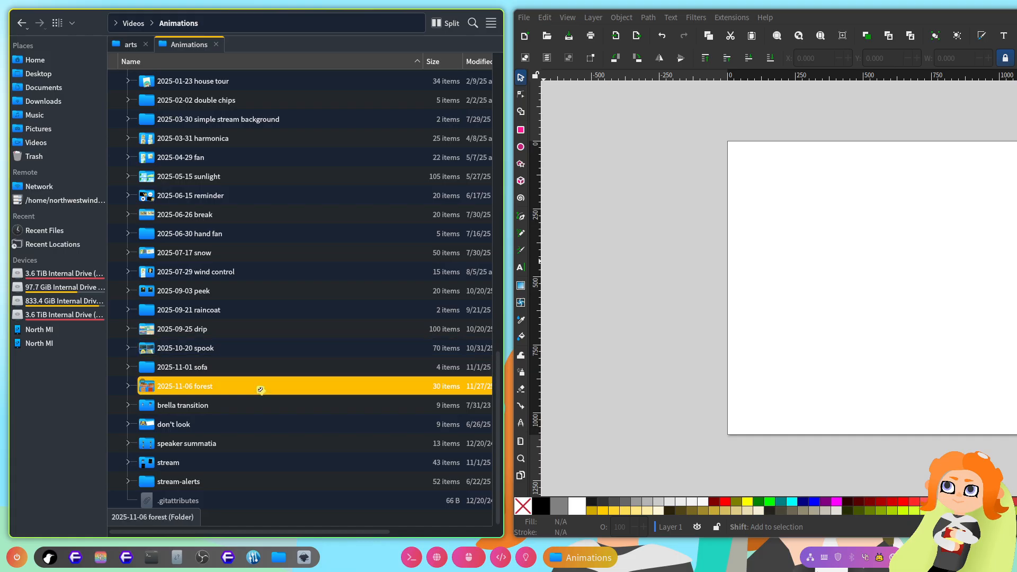
{"action": "scroll", "coordinate": [263, 366], "scroll_direction": "up", "scroll_amount": 3}
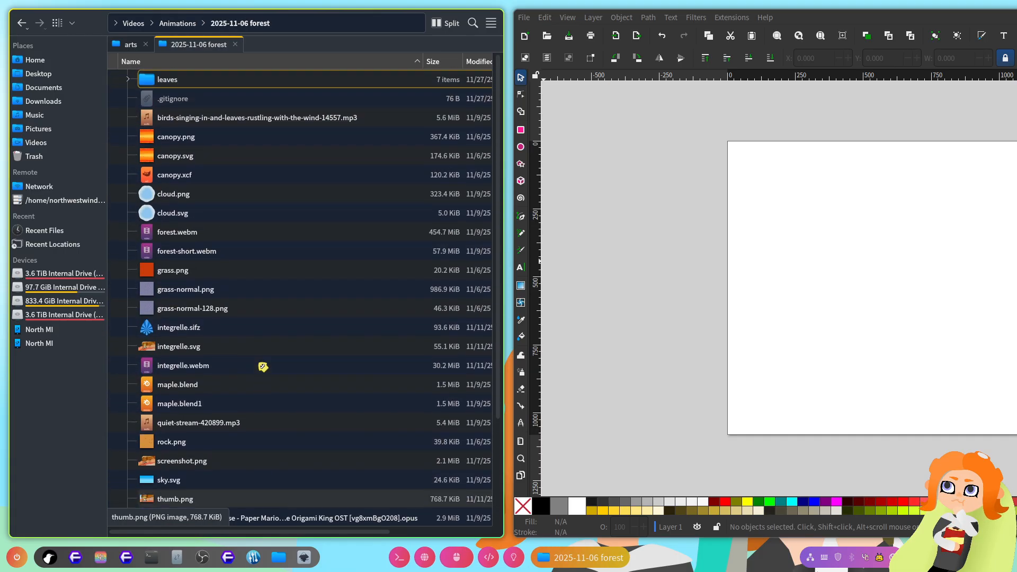
{"action": "scroll", "coordinate": [190, 347], "scroll_direction": "down", "scroll_amount": 3}
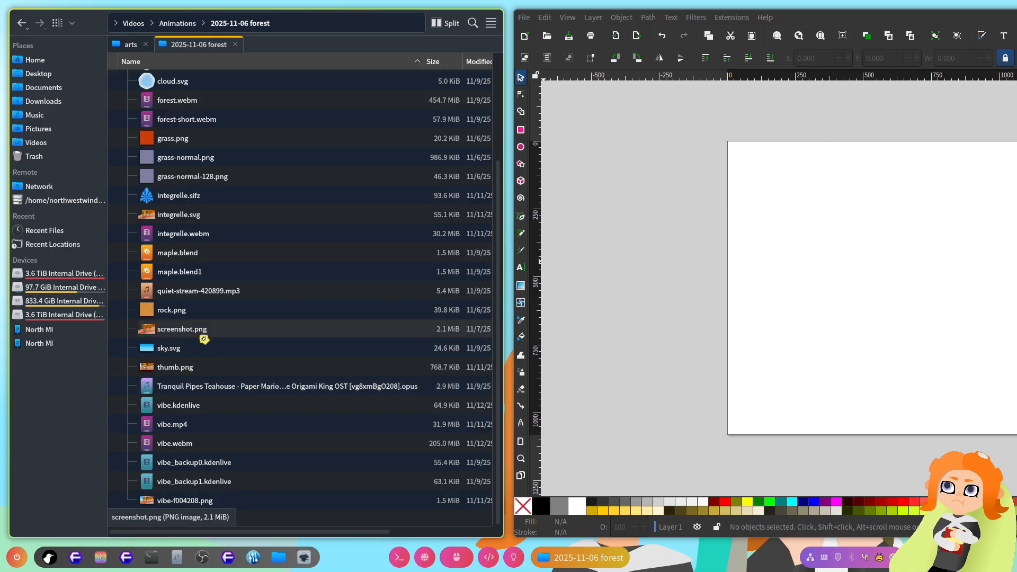
{"action": "scroll", "coordinate": [223, 215], "scroll_direction": "up", "scroll_amount": 3}
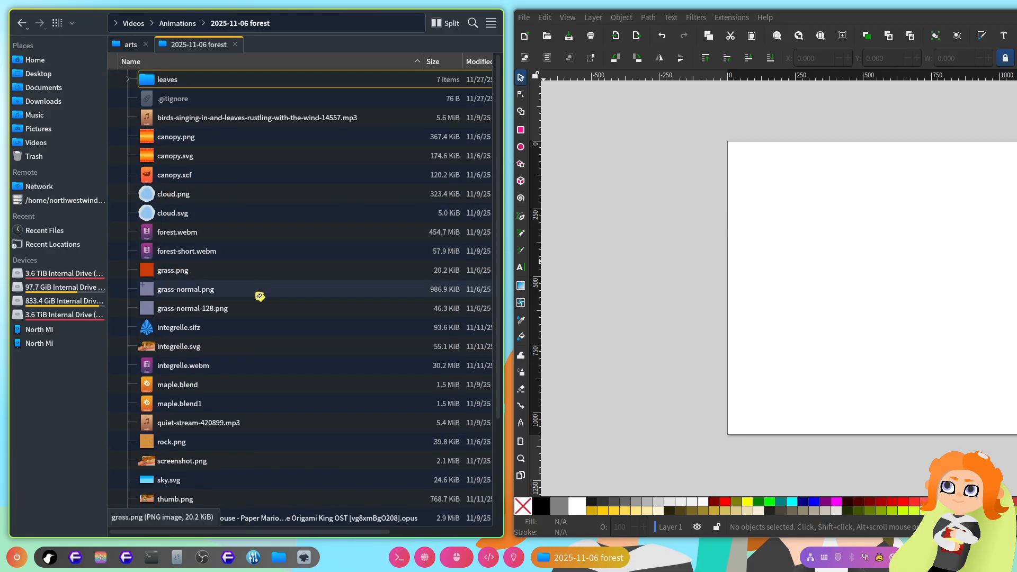
{"action": "left_click", "coordinate": [276, 347]}
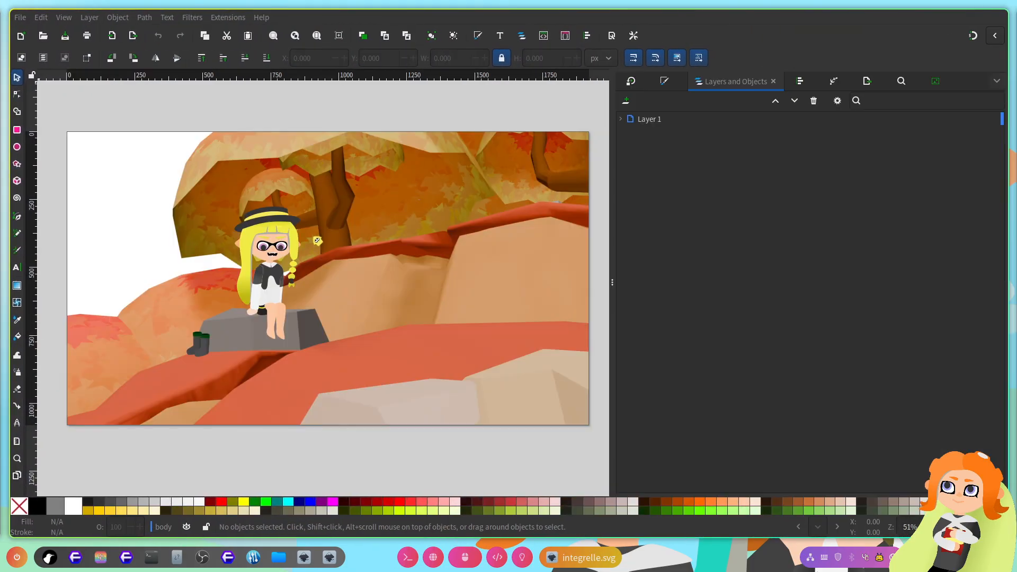
Step: Copy the integrelle character group from the forest drawing into the blank square document
{"action": "scroll", "coordinate": [251, 262], "scroll_direction": "up", "scroll_amount": 1}
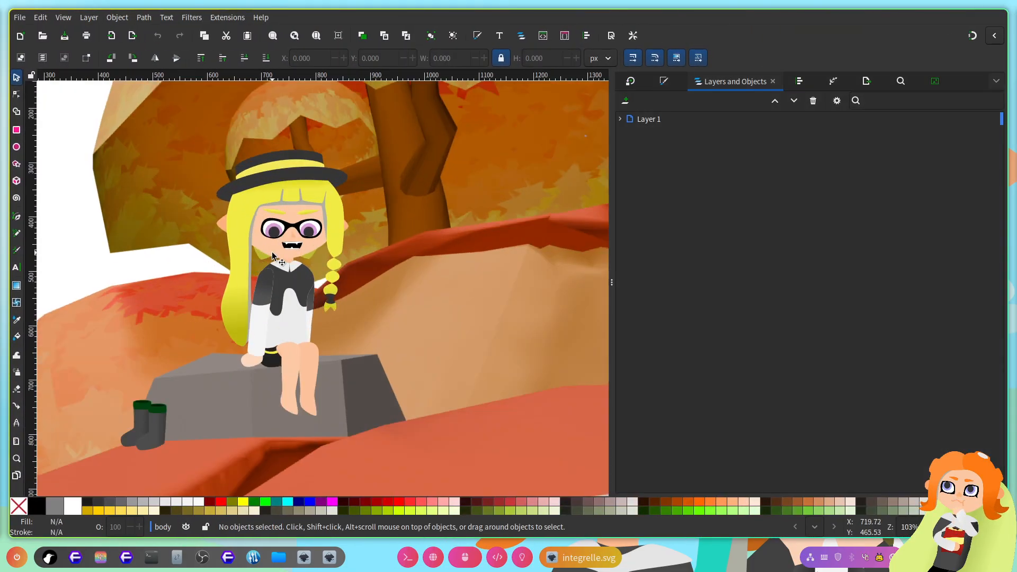
{"action": "left_click", "coordinate": [251, 263]}
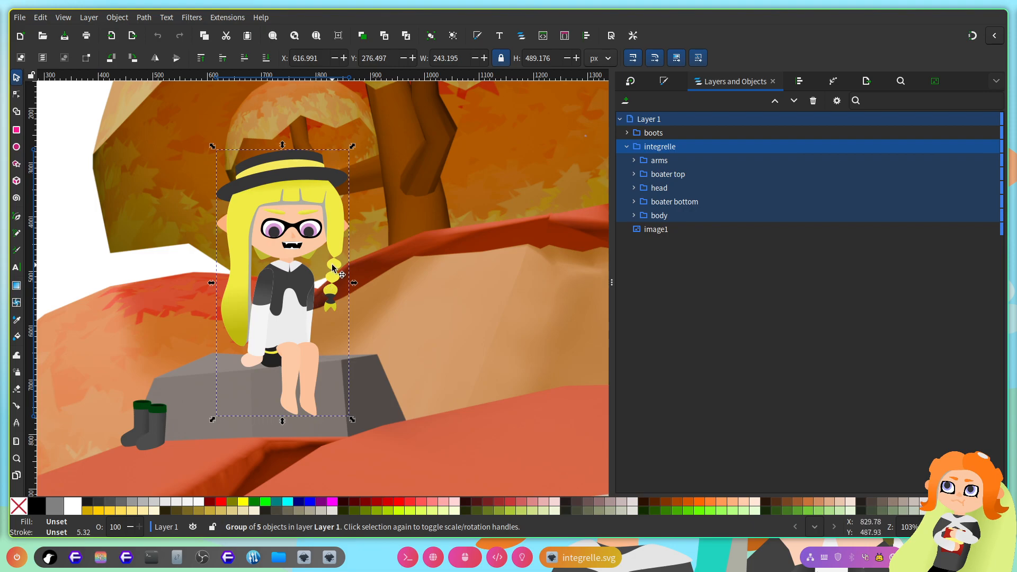
{"action": "key", "text": "ctrl+n"}
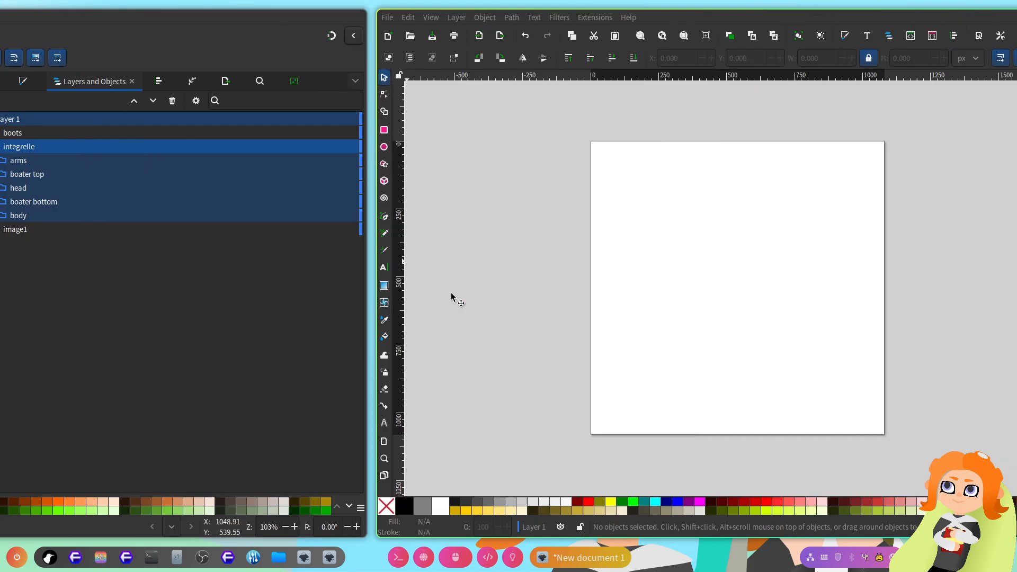
{"action": "key", "text": "ctrl+v"}
Step: Centre the pasted character on the page, enlarge it to about 418 by 840 px, and close the source drawing
{"action": "left_click_drag", "start_coordinate": [448, 279], "coordinate": [354, 323]}
{"action": "left_click_drag", "start_coordinate": [383, 256], "coordinate": [430, 161]}
{"action": "left_click_drag", "start_coordinate": [404, 241], "coordinate": [405, 265]}
{"action": "key", "text": "super+Left"}
{"action": "key", "text": "ctrl+w"}
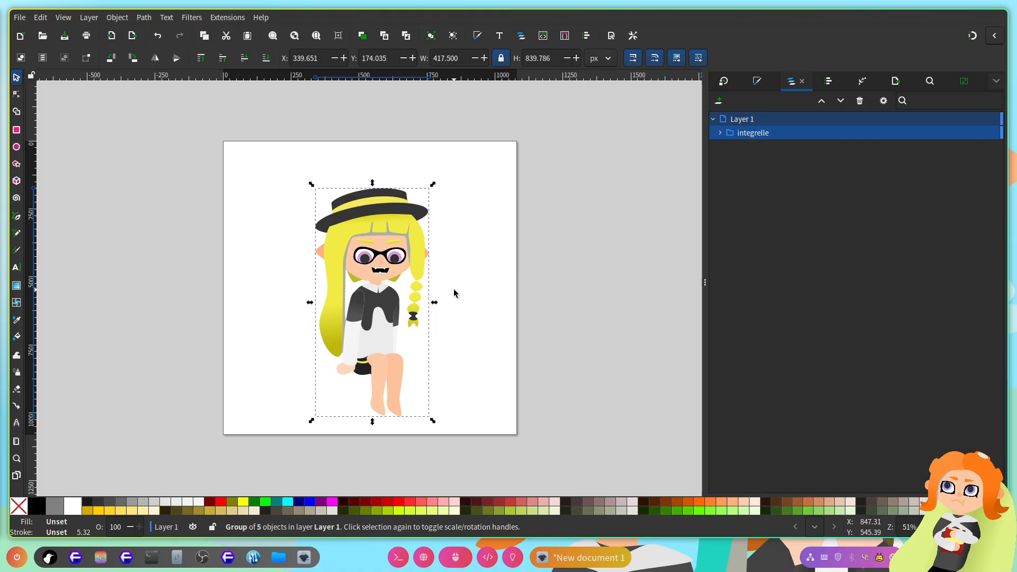
Step: Replace the gradient fill of both eyebrows with the flat colour of its first stop, f0eb52ff
{"action": "scroll", "coordinate": [414, 285], "scroll_direction": "up", "scroll_amount": 2}
{"action": "scroll", "coordinate": [353, 260], "scroll_direction": "up", "scroll_amount": 3}
{"action": "scroll", "coordinate": [355, 275], "scroll_direction": "down", "scroll_amount": 3}
{"action": "scroll", "coordinate": [358, 297], "scroll_direction": "up", "scroll_amount": 3}
{"action": "scroll", "coordinate": [358, 307], "scroll_direction": "up", "scroll_amount": 2, "text": "ctrl"}
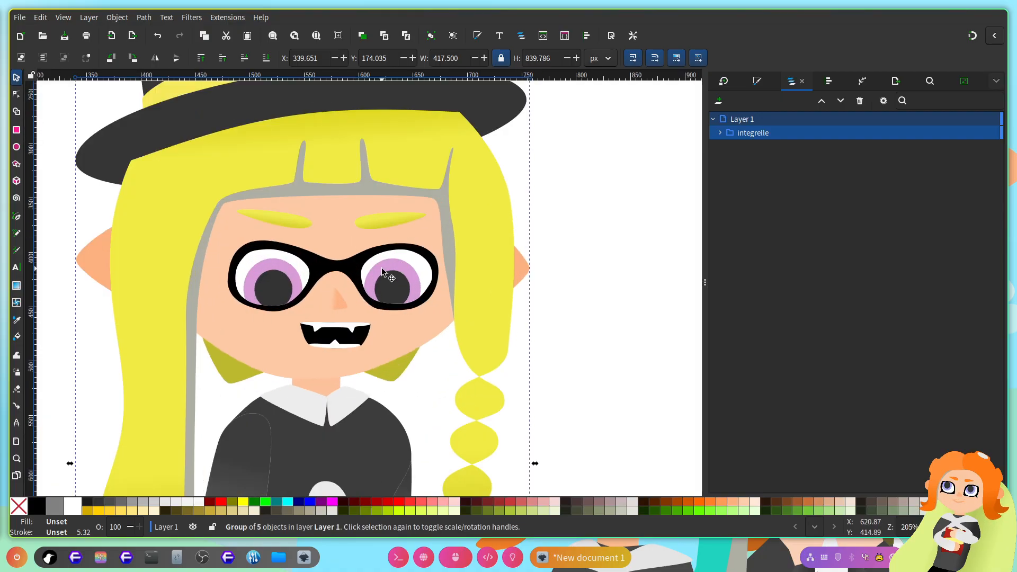
{"action": "scroll", "coordinate": [316, 230], "scroll_direction": "up", "scroll_amount": 2, "text": "ctrl"}
{"action": "left_click", "coordinate": [262, 211], "text": "ctrl"}
{"action": "left_click", "coordinate": [461, 218], "text": "ctrl+shift"}
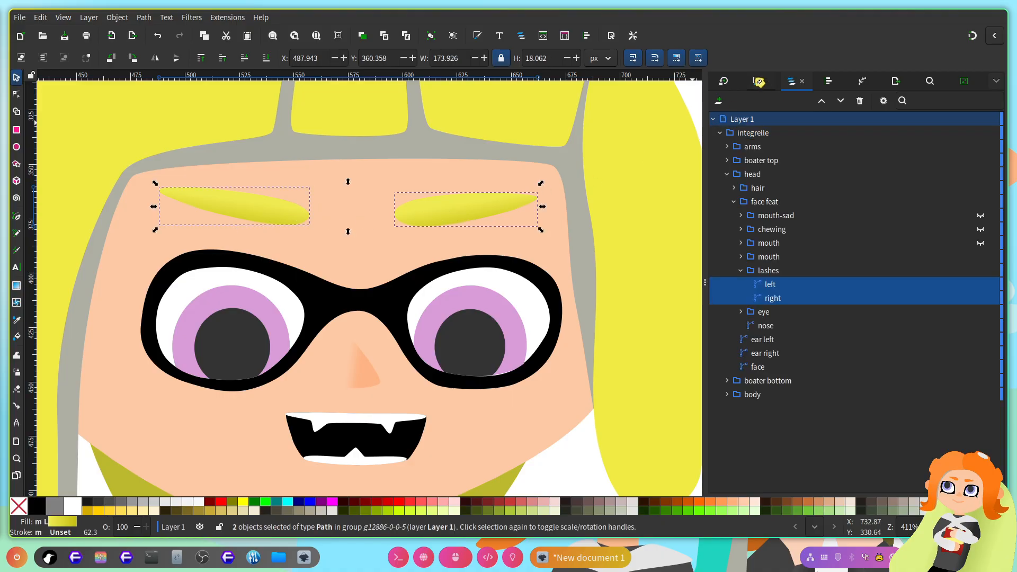
{"action": "key", "text": "ctrl+shift+f"}
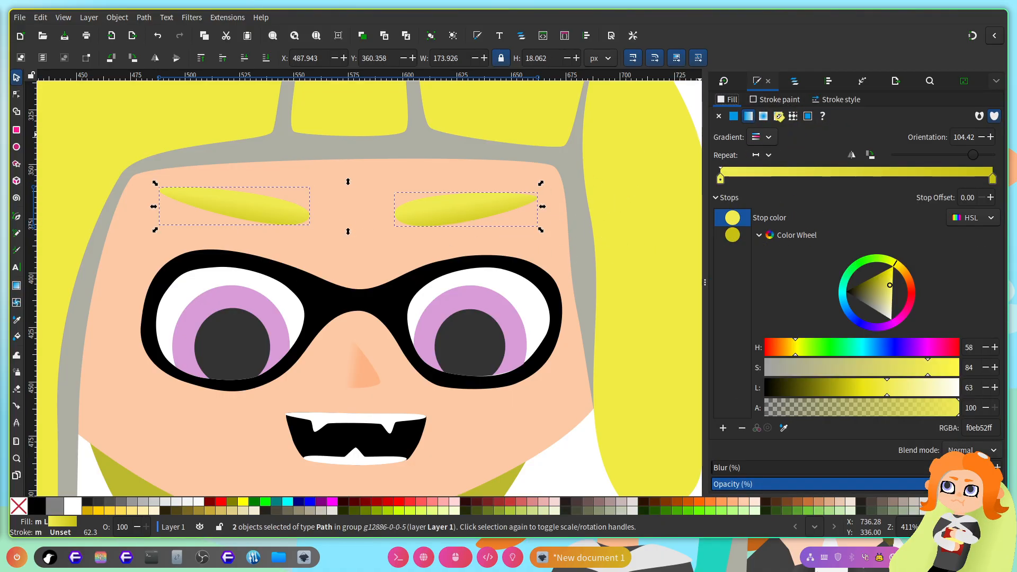
{"action": "double_click", "coordinate": [980, 428]}
{"action": "key", "text": "ctrl+c"}
{"action": "left_click", "coordinate": [733, 116]}
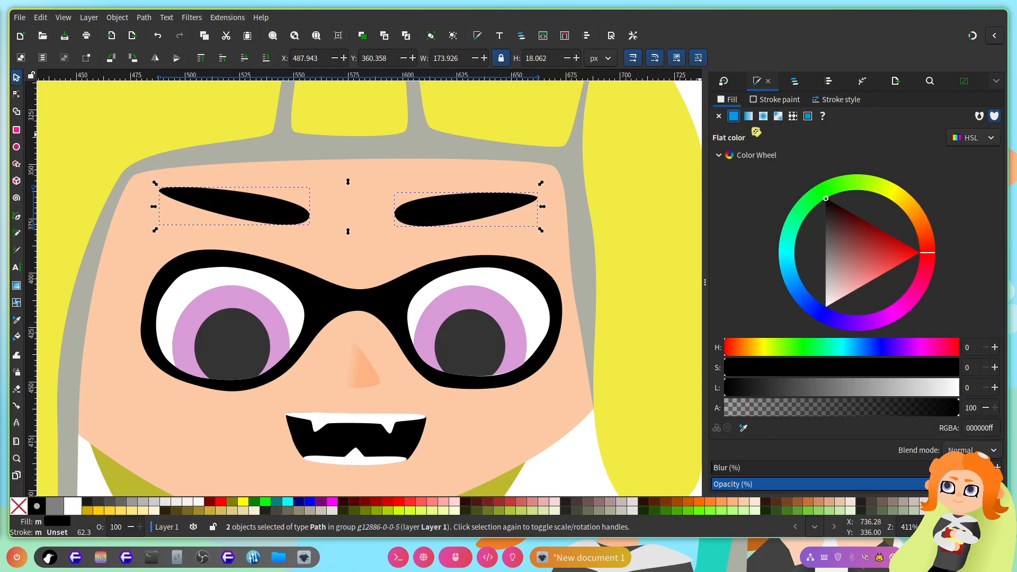
{"action": "double_click", "coordinate": [967, 427]}
{"action": "key", "text": "ctrl+v"}
{"action": "scroll", "coordinate": [511, 308], "scroll_direction": "down", "scroll_amount": 5}
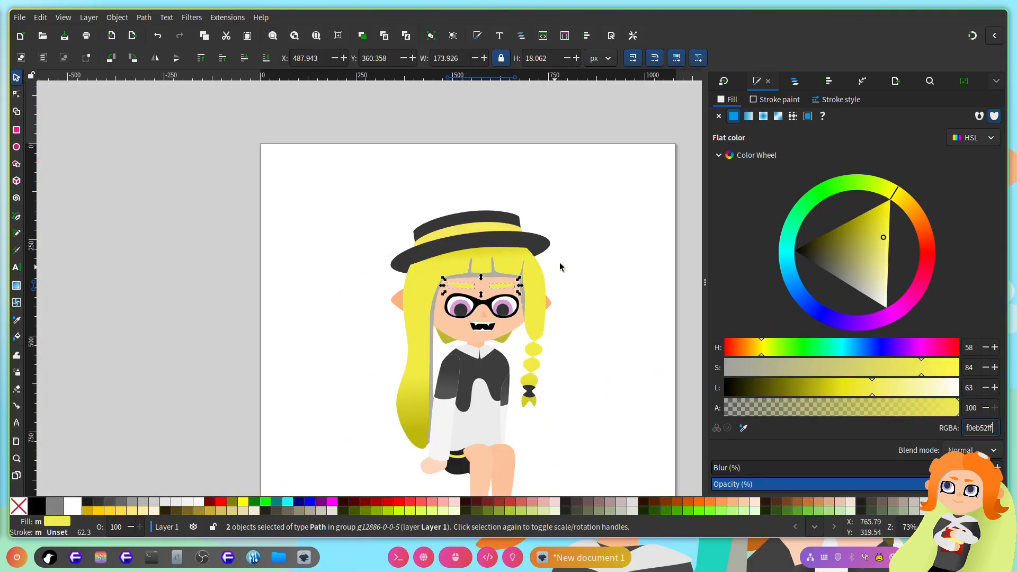
{"action": "left_click", "coordinate": [590, 243]}
Step: Start saving the document and create a folder named 2025-12-04 integrelle inside Pictures > arts
{"action": "scroll", "coordinate": [505, 276], "scroll_direction": "right", "scroll_amount": 5}
{"action": "scroll", "coordinate": [481, 267], "scroll_direction": "right", "scroll_amount": 6}
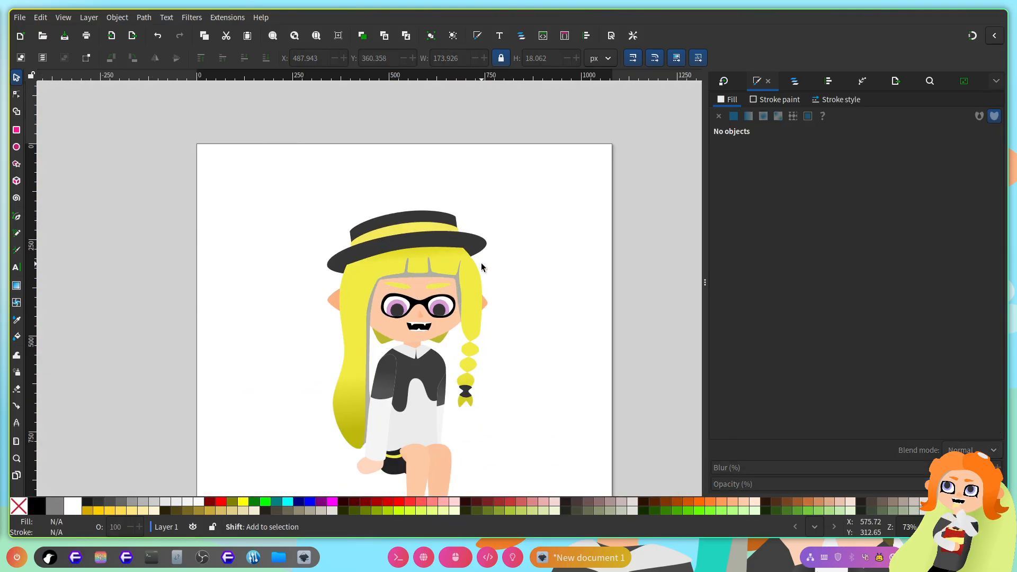
{"action": "scroll", "coordinate": [413, 260], "scroll_direction": "down", "scroll_amount": 2}
{"action": "scroll", "coordinate": [375, 253], "scroll_direction": "up", "scroll_amount": 4}
{"action": "key", "text": "5"}
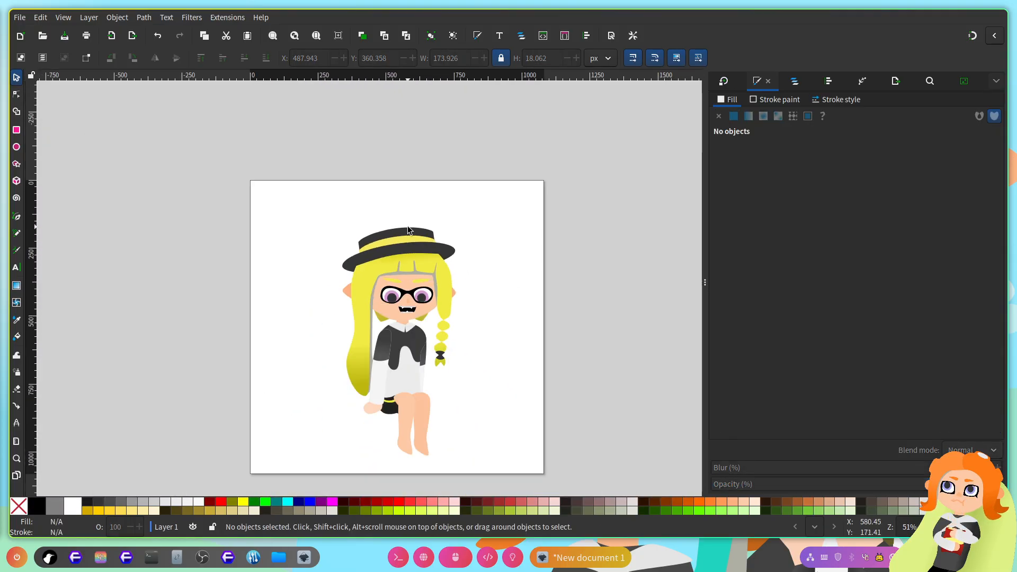
{"action": "key", "text": "ctrl+s"}
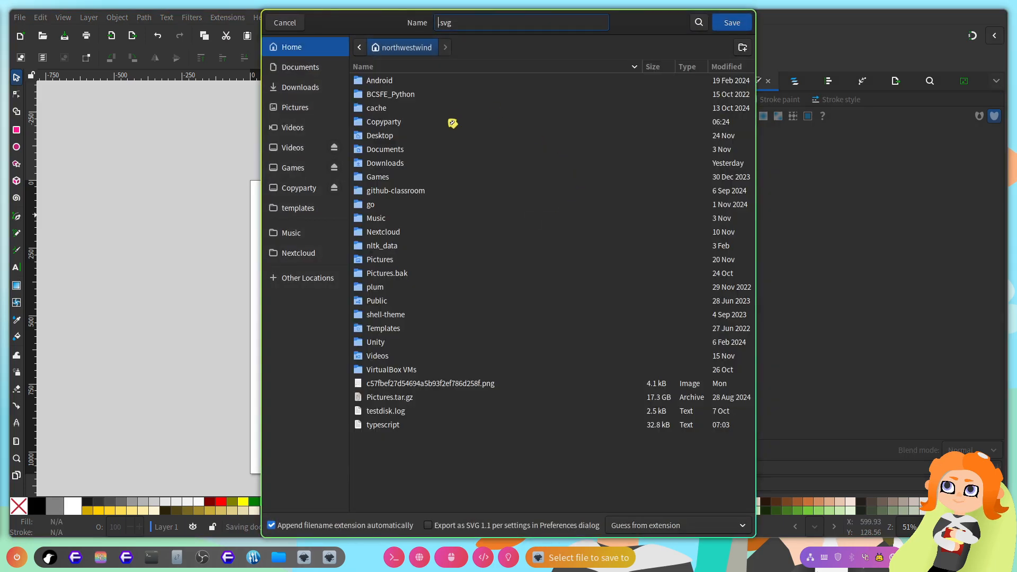
{"action": "left_click", "coordinate": [295, 107]}
{"action": "double_click", "coordinate": [418, 85]}
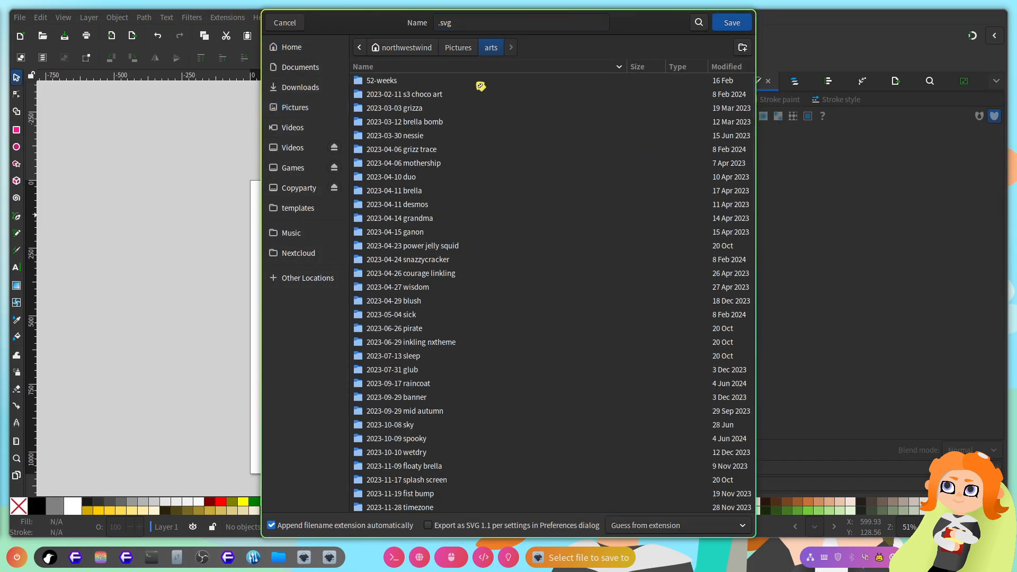
{"action": "scroll", "coordinate": [518, 271], "scroll_direction": "down", "scroll_amount": 10}
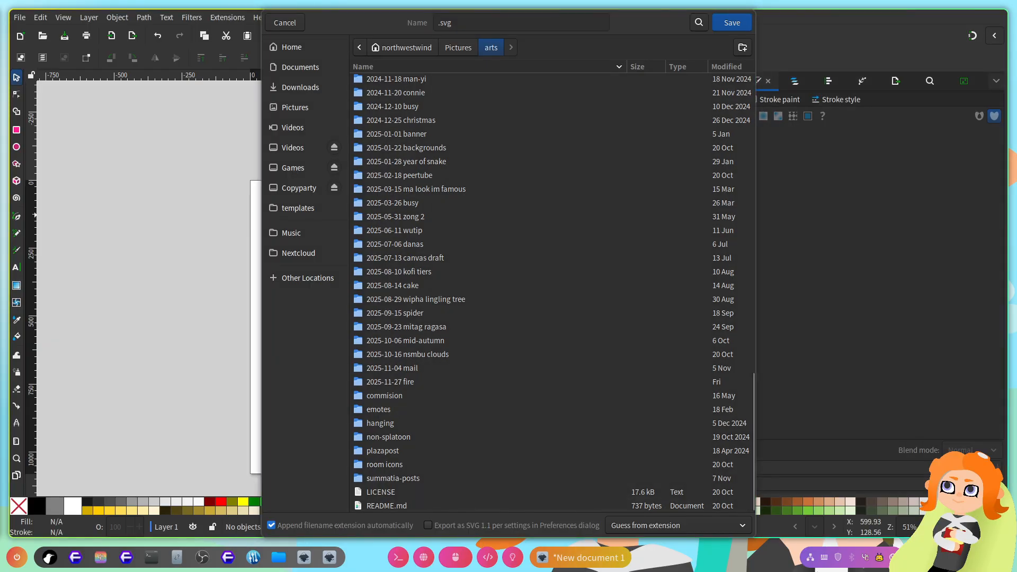
{"action": "left_click", "coordinate": [743, 48]}
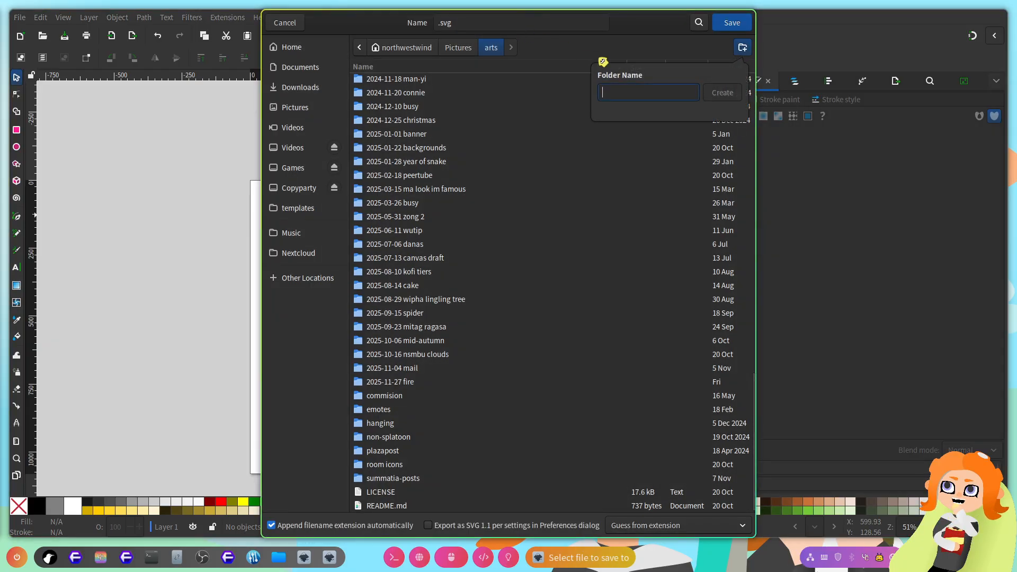
{"action": "type", "text": "2025-"}
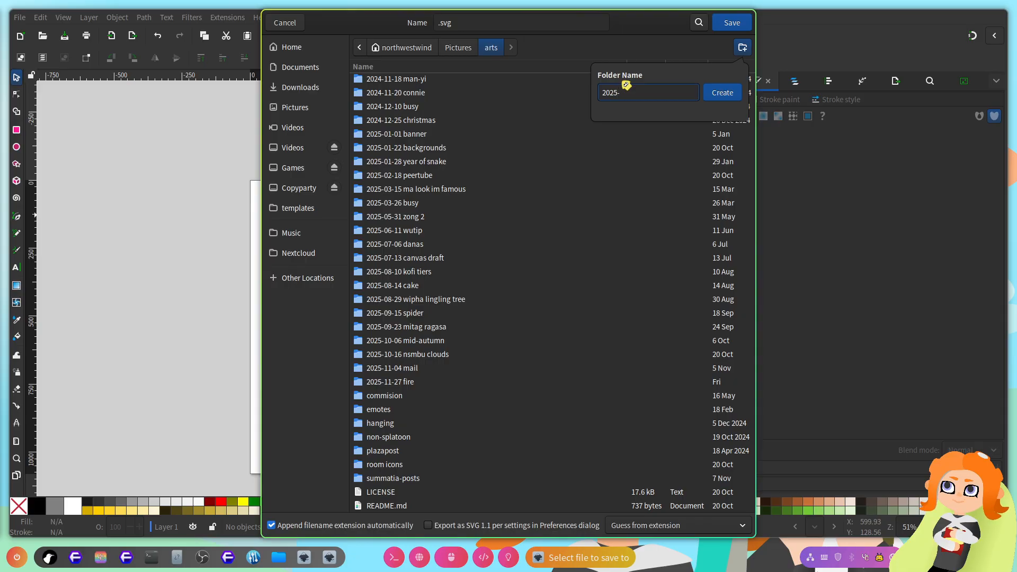
{"action": "type", "text": "12-04"}
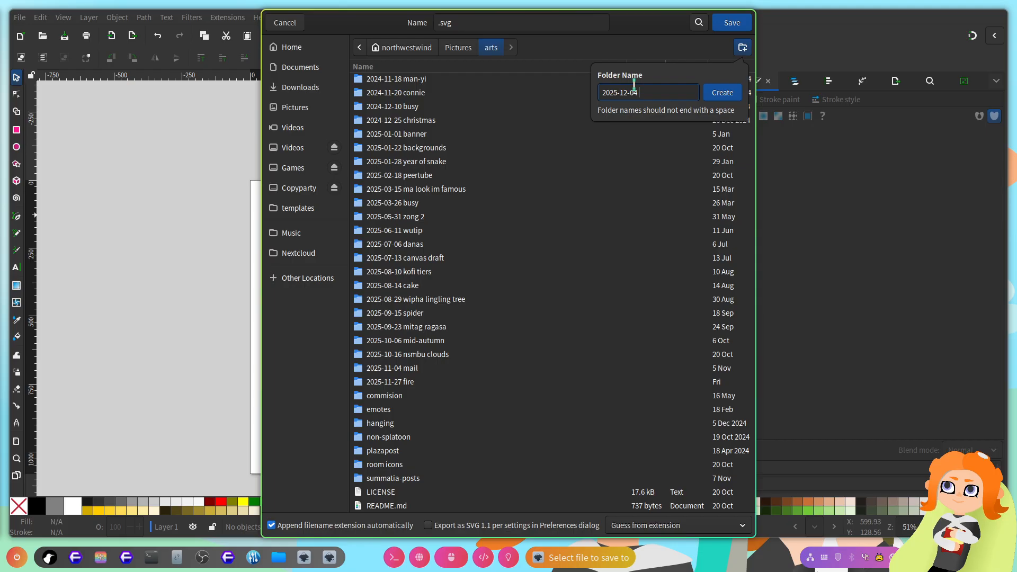
{"action": "type", "text": "integrelle"}
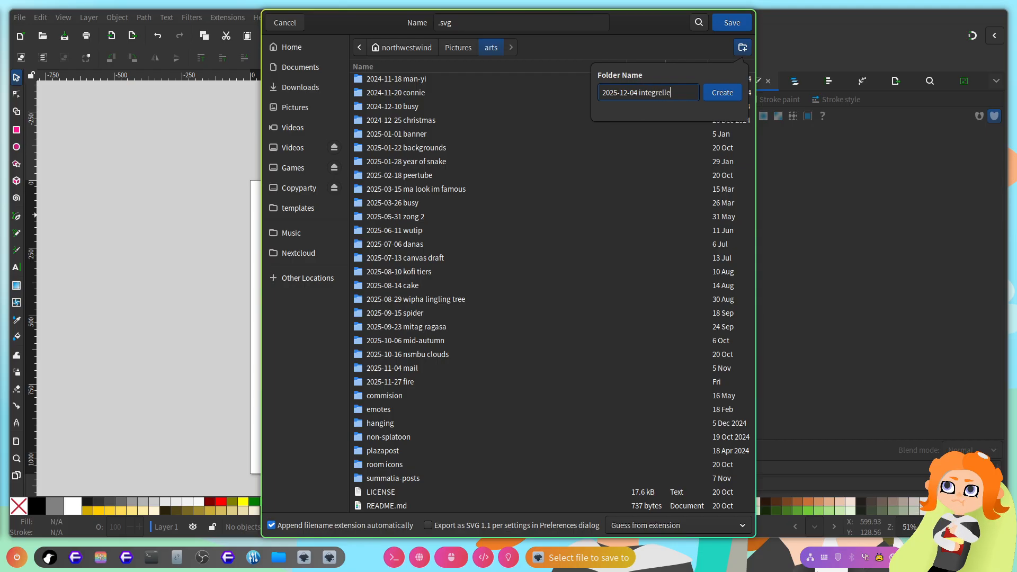
{"action": "key", "text": "Return"}
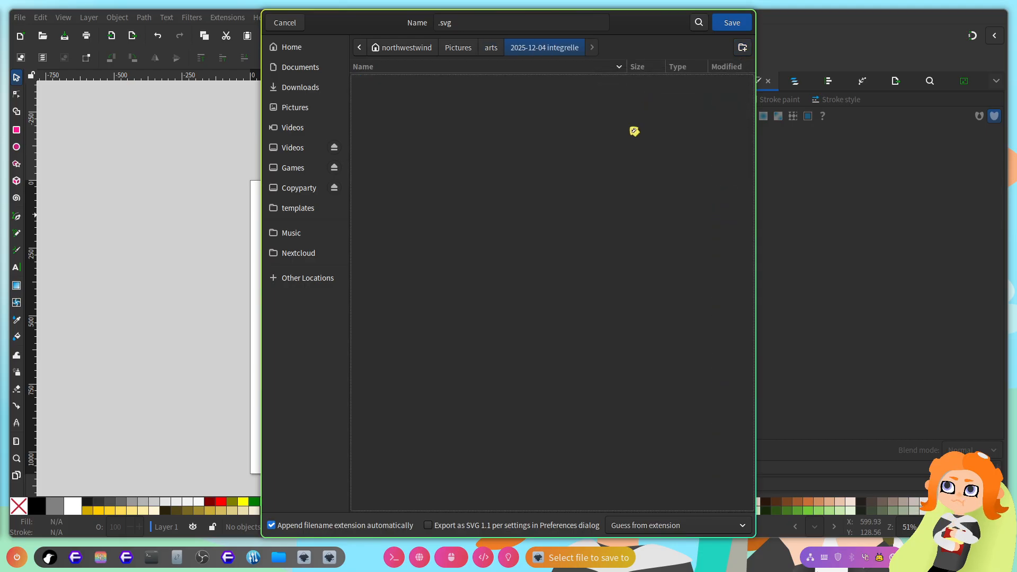
Step: Save the document as integrelle.svg in the 2025-12-04 integrelle folder
{"action": "left_click", "coordinate": [523, 22]}
{"action": "type", "text": "integrelle"}
{"action": "key", "text": "Return"}
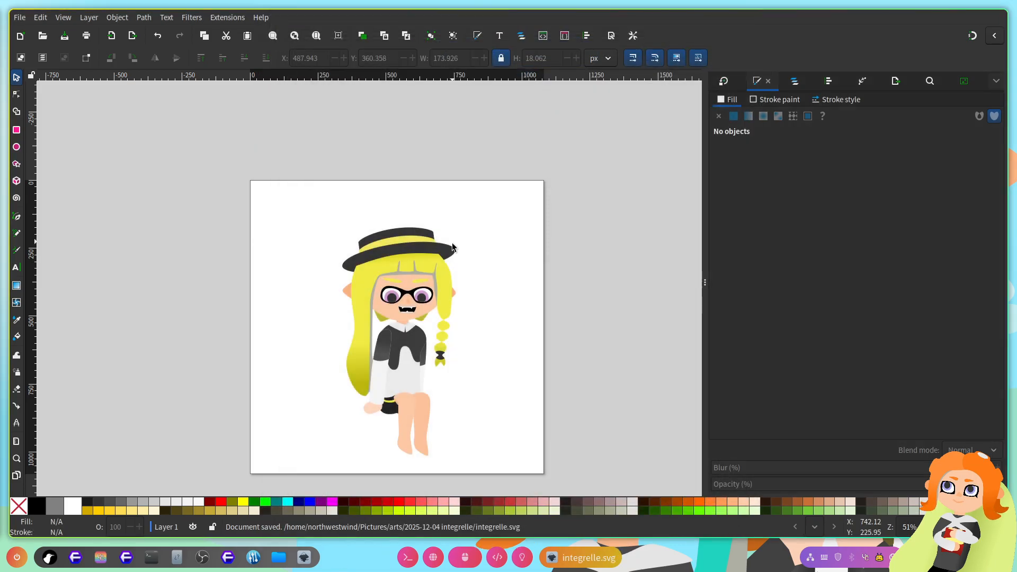
Step: Start a text note near the page's upper-left corner with the heading "Style:"
{"action": "scroll", "coordinate": [346, 197], "scroll_direction": "up", "scroll_amount": 4}
{"action": "scroll", "coordinate": [349, 209], "scroll_direction": "down", "scroll_amount": 4}
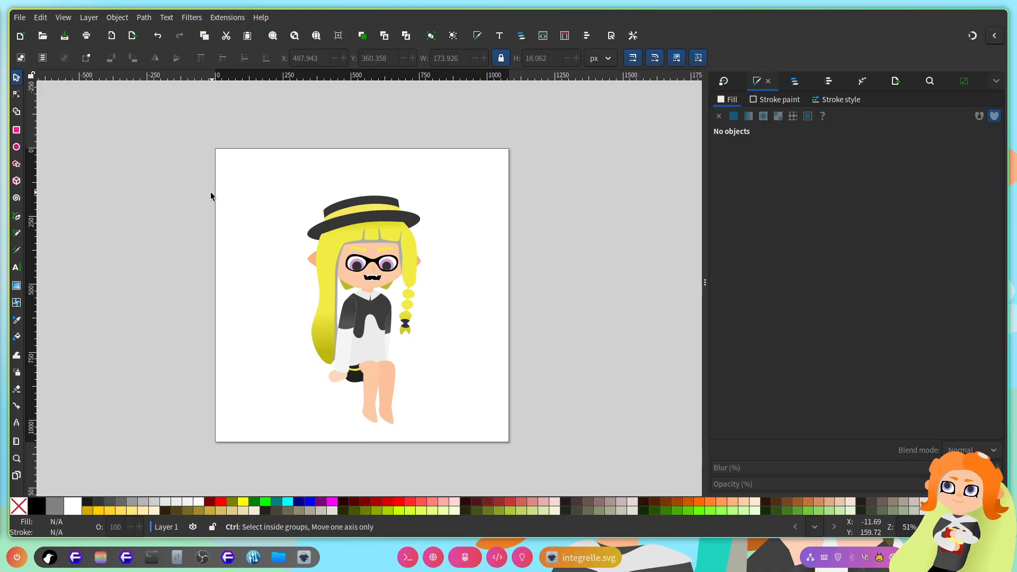
{"action": "scroll", "coordinate": [211, 196], "scroll_direction": "up", "scroll_amount": 2}
{"action": "left_click", "coordinate": [20, 269]}
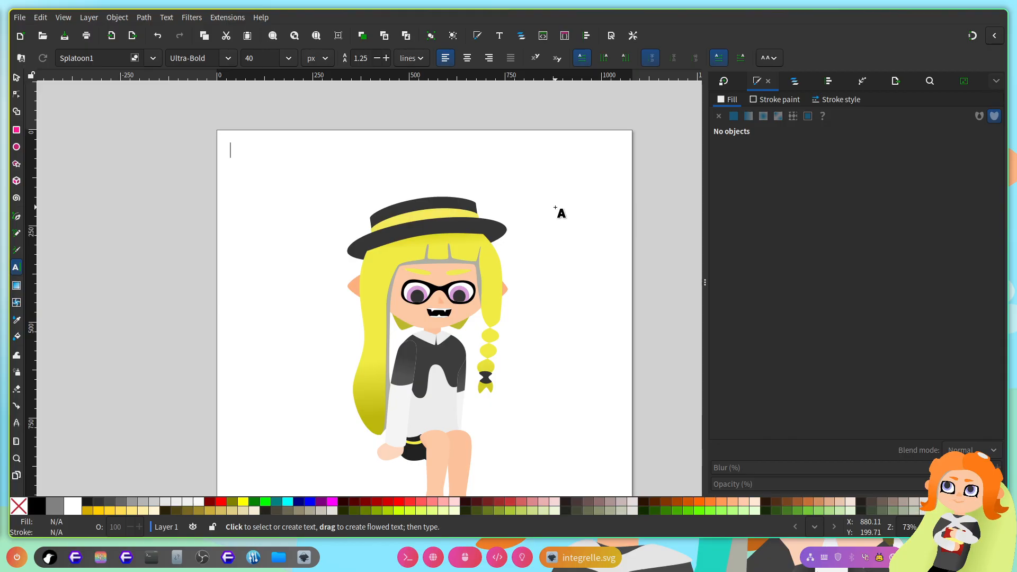
{"action": "type", "text": "St"}
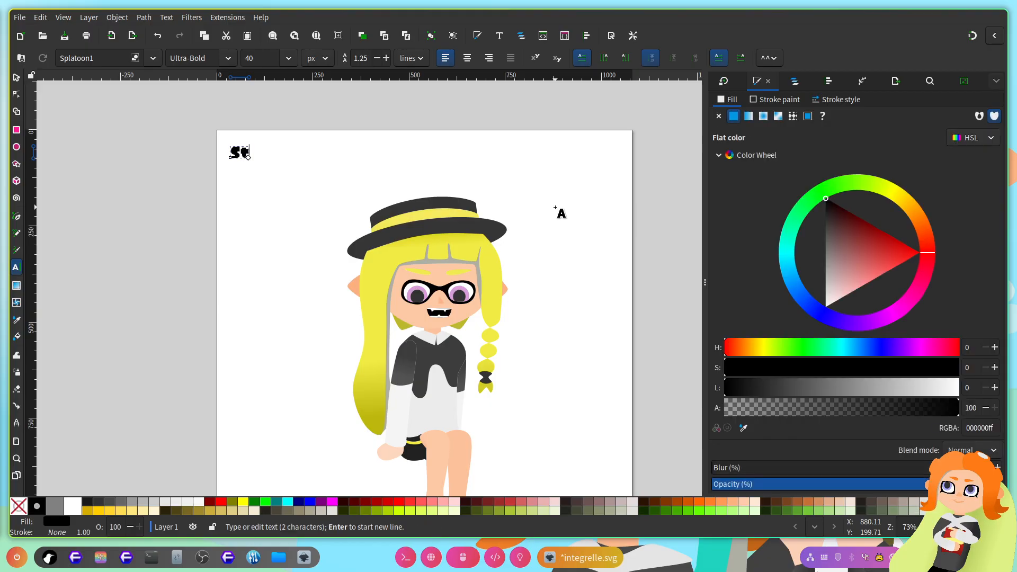
{"action": "type", "text": "yle:"}
{"action": "key", "text": "Return"}
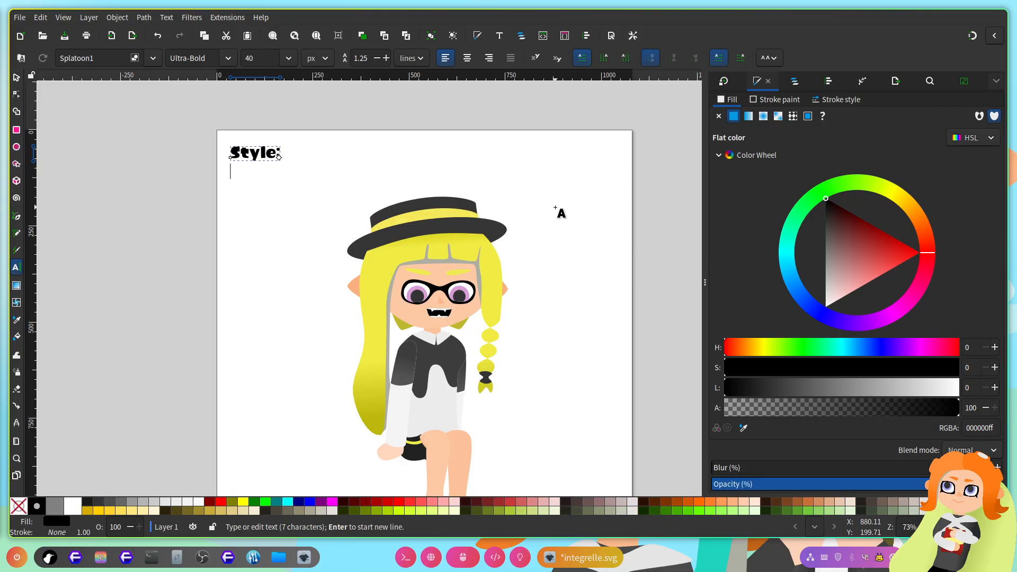
Step: List "- Proportion", "- Color" and "- Stroke" under the heading and move the note closer to the page corner
{"action": "type", "text": "-"}
{"action": "type", "text": "Proportion "}
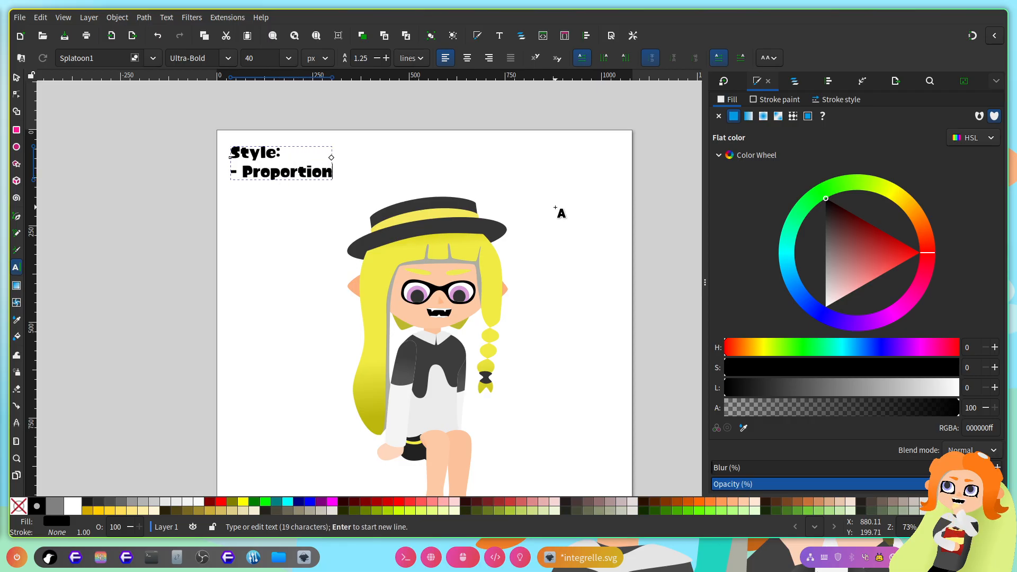
{"action": "type", "text": "- Color"}
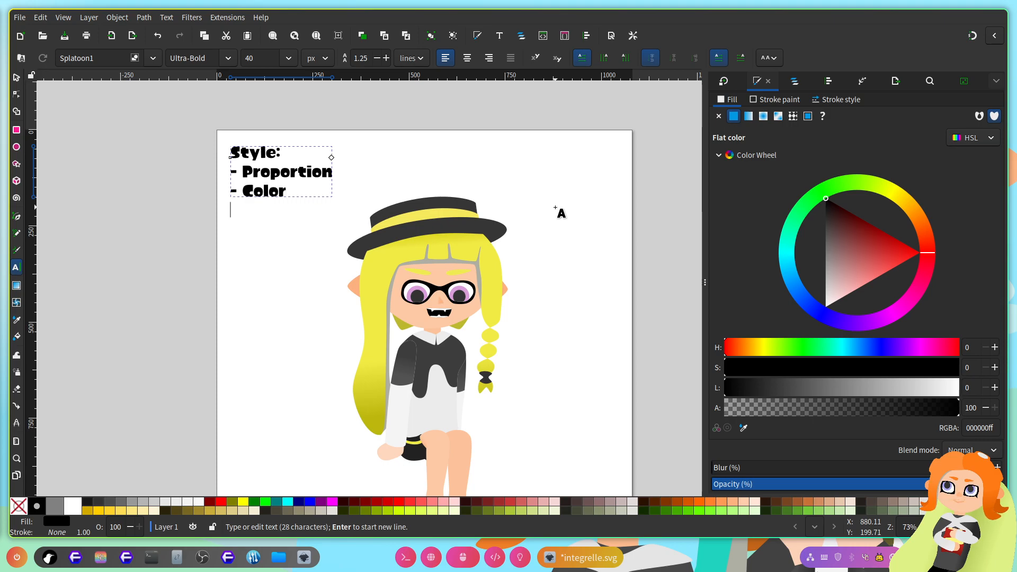
{"action": "type", "text": " - Stroke"}
{"action": "key", "text": "Escape"}
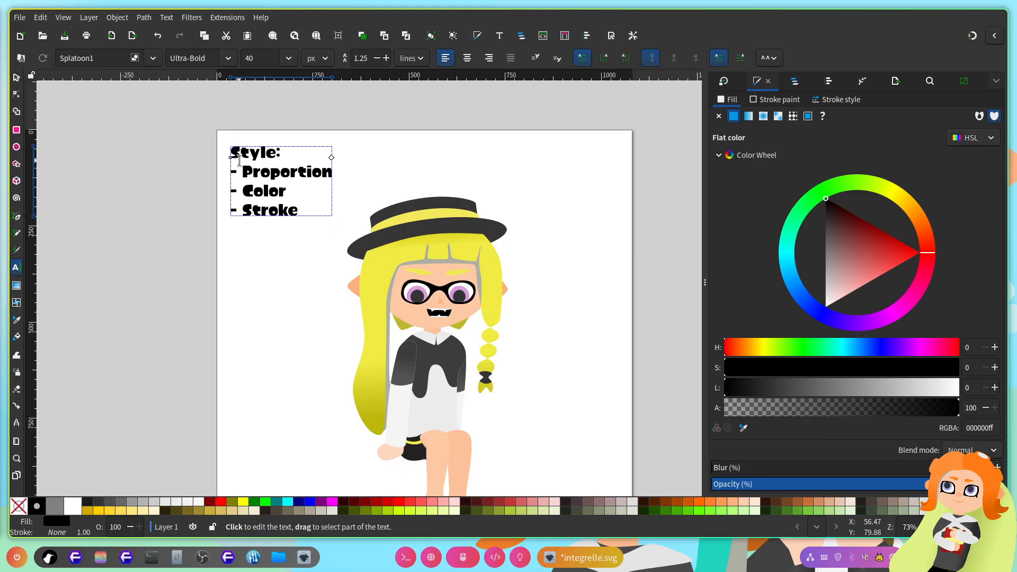
{"action": "left_click", "coordinate": [14, 79]}
{"action": "left_click_drag", "start_coordinate": [244, 158], "coordinate": [237, 147]}
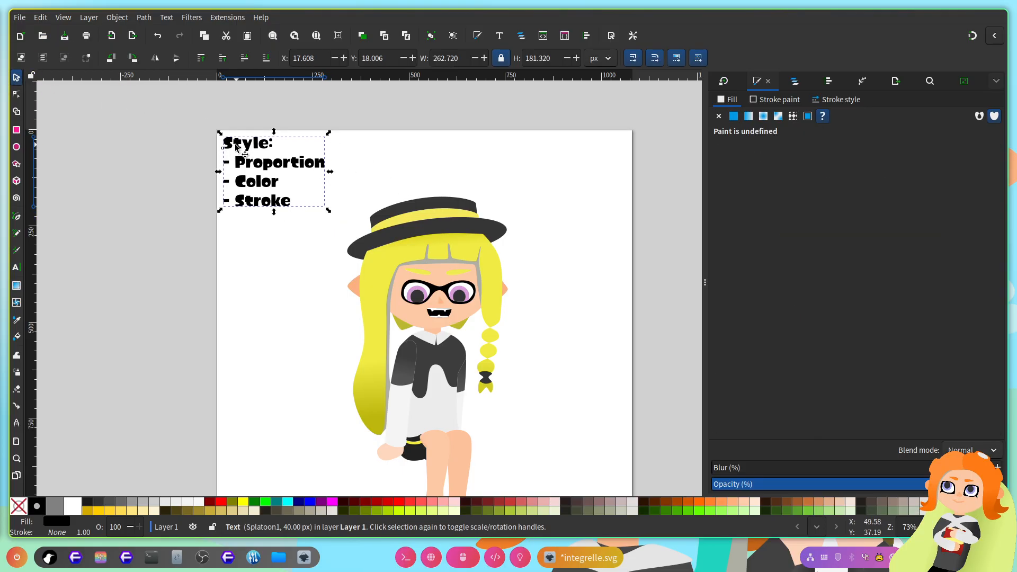
Step: Examine the character's overall proportions from the hat down to the feet, ending at the face
{"action": "scroll", "coordinate": [458, 321], "scroll_direction": "down", "scroll_amount": 8}
{"action": "scroll", "coordinate": [466, 331], "scroll_direction": "up", "scroll_amount": 10}
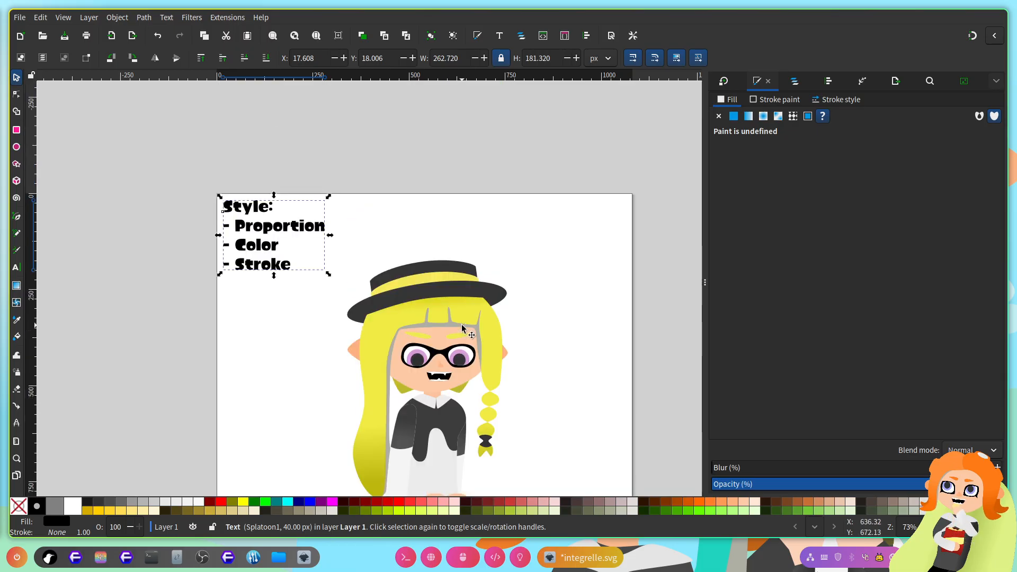
{"action": "scroll", "coordinate": [461, 324], "scroll_direction": "down", "scroll_amount": 8}
{"action": "left_click", "coordinate": [434, 222]}
{"action": "scroll", "coordinate": [464, 265], "scroll_direction": "up", "scroll_amount": 1}
{"action": "scroll", "coordinate": [465, 299], "scroll_direction": "up", "scroll_amount": 6}
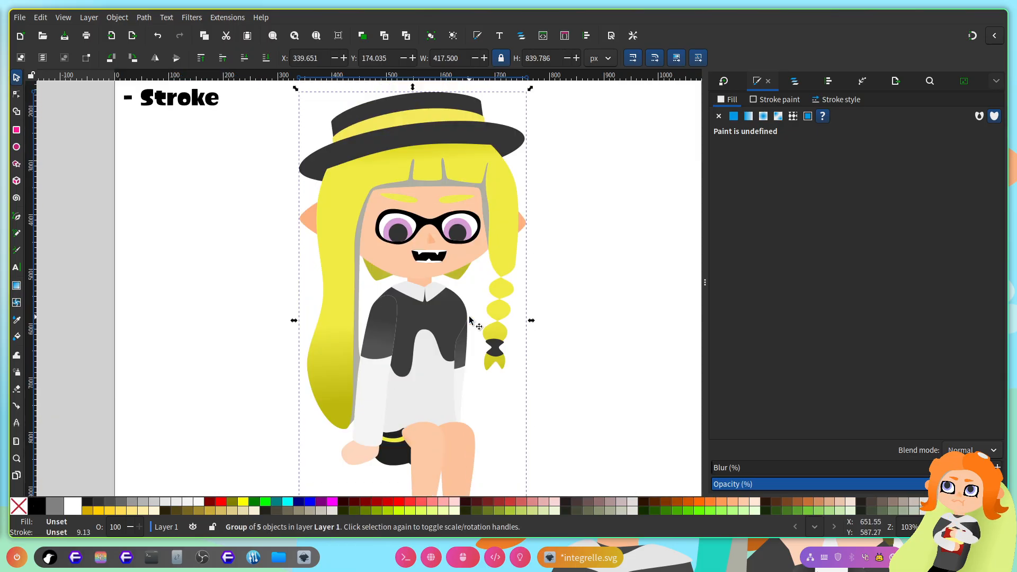
{"action": "scroll", "coordinate": [470, 320], "scroll_direction": "down", "scroll_amount": 3}
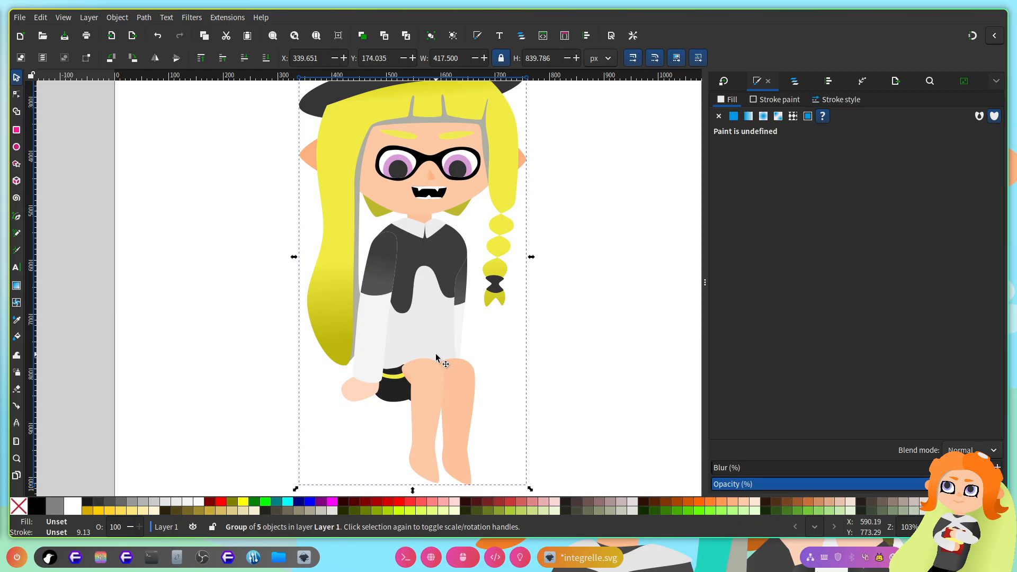
{"action": "scroll", "coordinate": [560, 352], "scroll_direction": "up", "scroll_amount": 6}
{"action": "scroll", "coordinate": [561, 352], "scroll_direction": "down", "scroll_amount": 6}
{"action": "scroll", "coordinate": [449, 325], "scroll_direction": "up", "scroll_amount": 2, "text": "ctrl"}
{"action": "scroll", "coordinate": [449, 325], "scroll_direction": "up", "scroll_amount": 1}
Step: Enter the character's head group and shift the facial features group slightly to the left
{"action": "double_click", "coordinate": [461, 233]}
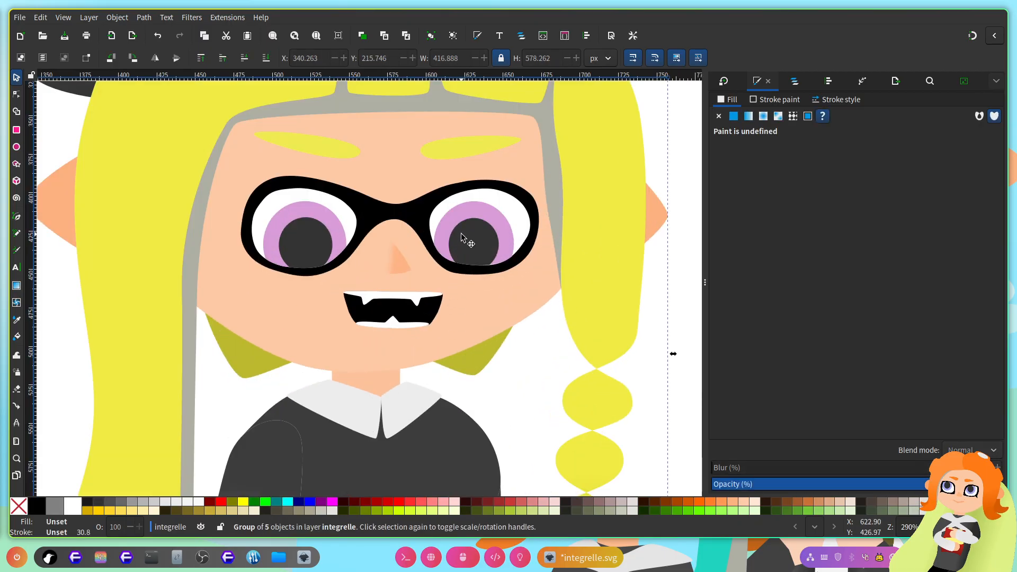
{"action": "double_click", "coordinate": [497, 222]}
{"action": "left_click_drag", "start_coordinate": [496, 222], "coordinate": [475, 228]}
{"action": "scroll", "coordinate": [413, 296], "scroll_direction": "up", "scroll_amount": 5}
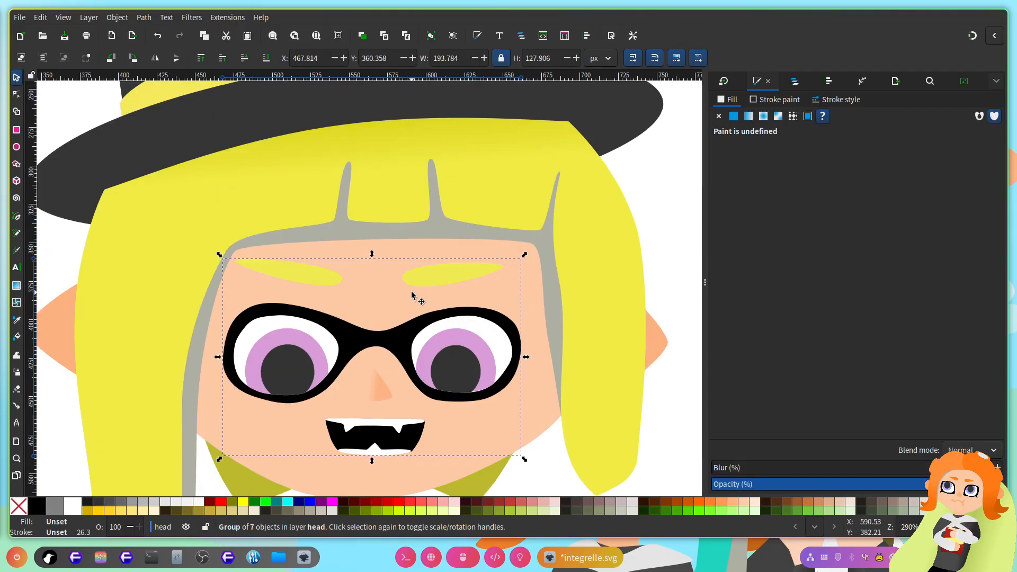
Step: Edit the nodes of the front hair and its grey shadow together, shifting the fringe nodes slightly left
{"action": "scroll", "coordinate": [271, 249], "scroll_direction": "down", "scroll_amount": 1}
{"action": "key", "text": "n"}
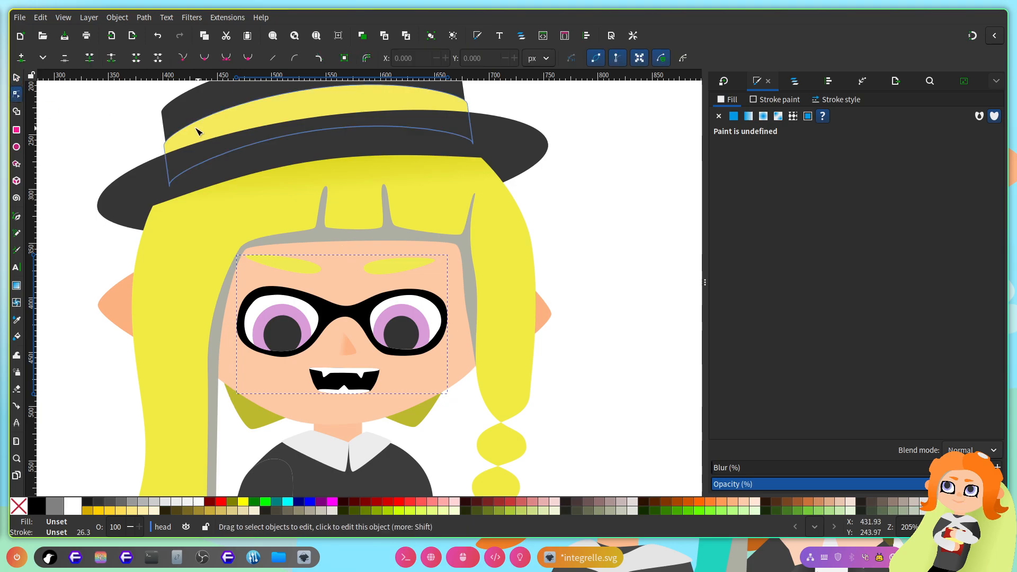
{"action": "left_click", "coordinate": [434, 189]}
{"action": "left_click", "coordinate": [467, 281], "text": "shift"}
{"action": "left_click_drag", "start_coordinate": [500, 347], "coordinate": [183, 165]}
{"action": "left_click_drag", "start_coordinate": [469, 189], "coordinate": [459, 188]}
Step: Shift the pair of front hair and grey shadow nodes beside the face's left edge slightly outward
{"action": "scroll", "coordinate": [339, 312], "scroll_direction": "down", "scroll_amount": 6}
{"action": "left_click_drag", "start_coordinate": [256, 322], "coordinate": [208, 242]}
{"action": "scroll", "coordinate": [509, 262], "scroll_direction": "up", "scroll_amount": 3}
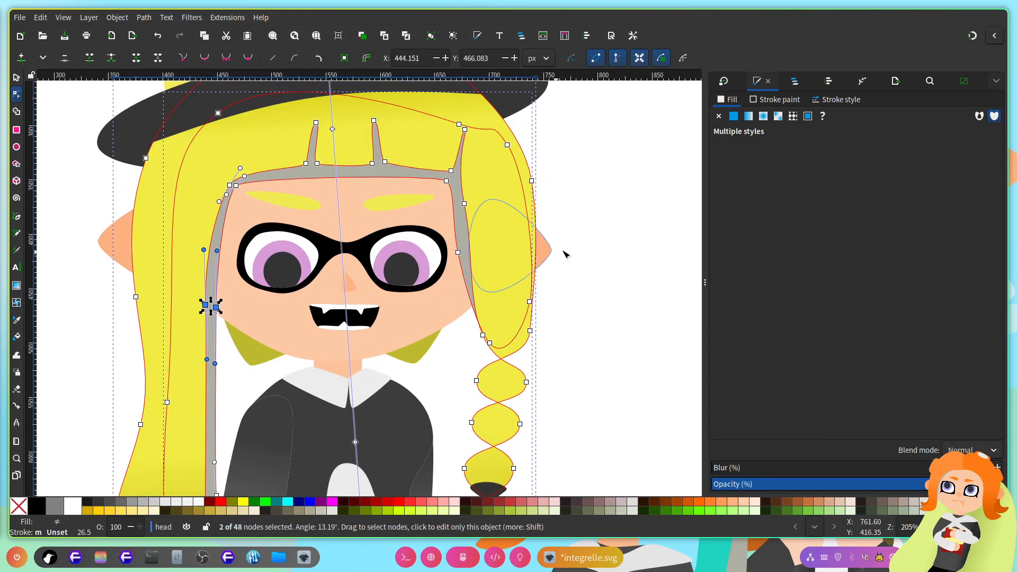
Step: Move the right-hand ear's tip node slightly outward and the left-hand ear's tip node about 6 px inward
{"action": "left_click", "coordinate": [550, 261]}
{"action": "left_click_drag", "start_coordinate": [557, 252], "coordinate": [564, 251]}
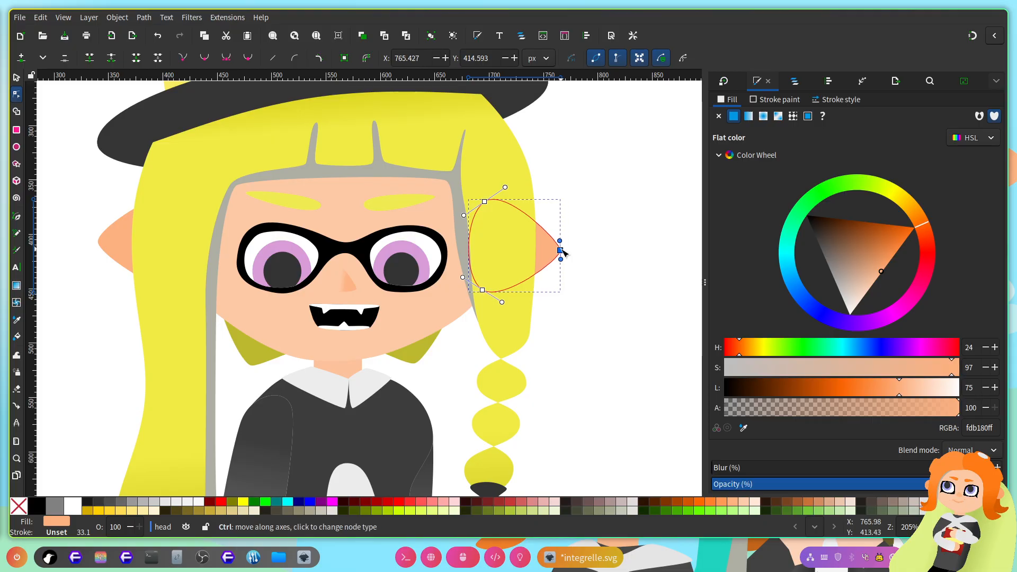
{"action": "scroll", "coordinate": [312, 273], "scroll_direction": "left", "scroll_amount": 9}
{"action": "left_click", "coordinate": [303, 255]}
{"action": "left_click", "coordinate": [289, 241]}
{"action": "left_click_drag", "start_coordinate": [290, 242], "coordinate": [297, 247]}
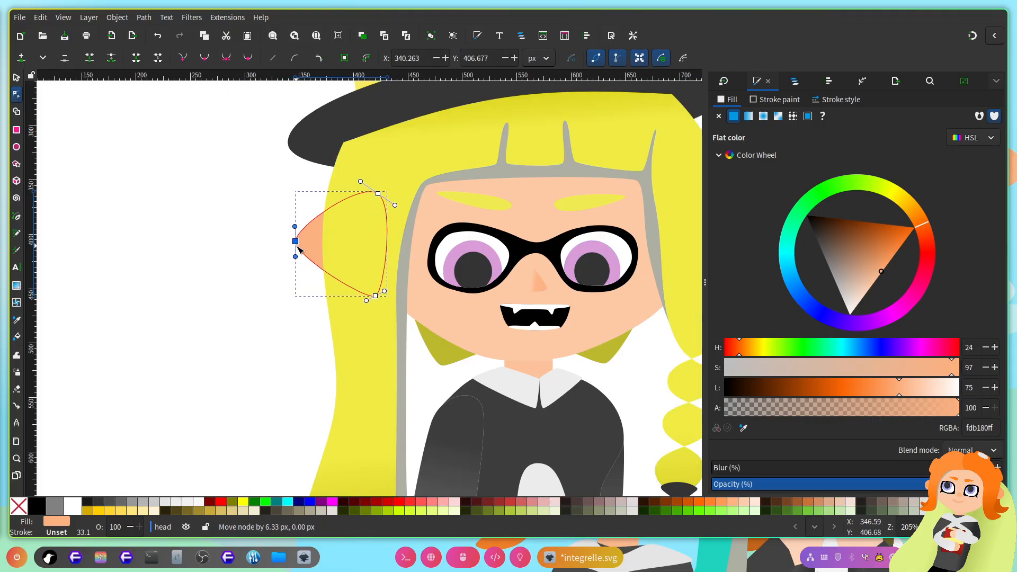
Step: Shift all nodes of the dark yellow back hair below the face slightly right and save the document
{"action": "scroll", "coordinate": [500, 265], "scroll_direction": "down", "scroll_amount": 4}
{"action": "scroll", "coordinate": [461, 286], "scroll_direction": "up", "scroll_amount": 2}
{"action": "left_click", "coordinate": [461, 289]}
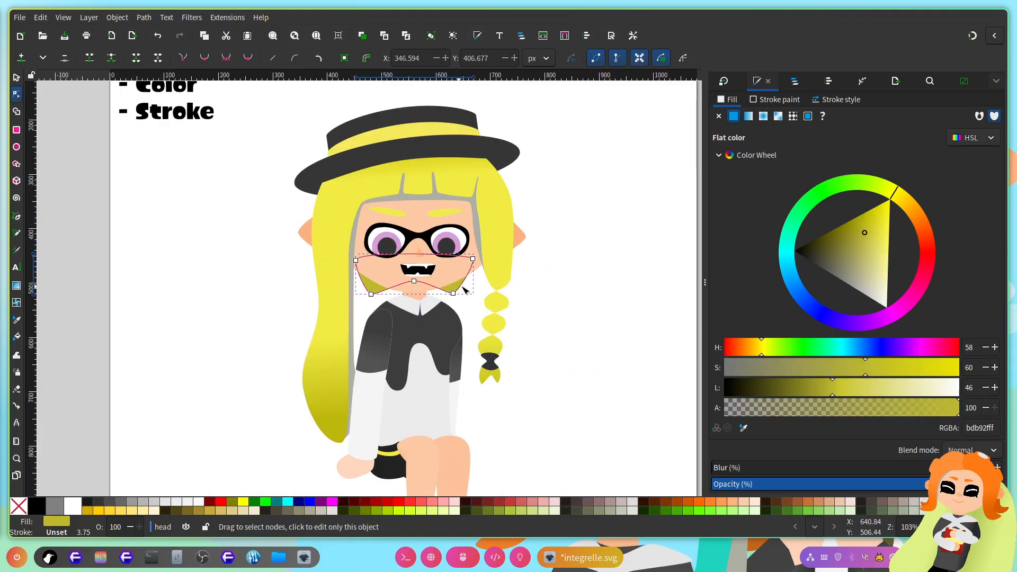
{"action": "scroll", "coordinate": [470, 281], "scroll_direction": "up", "scroll_amount": 3}
{"action": "key", "text": "ctrl+a"}
{"action": "left_click_drag", "start_coordinate": [480, 217], "coordinate": [491, 217]}
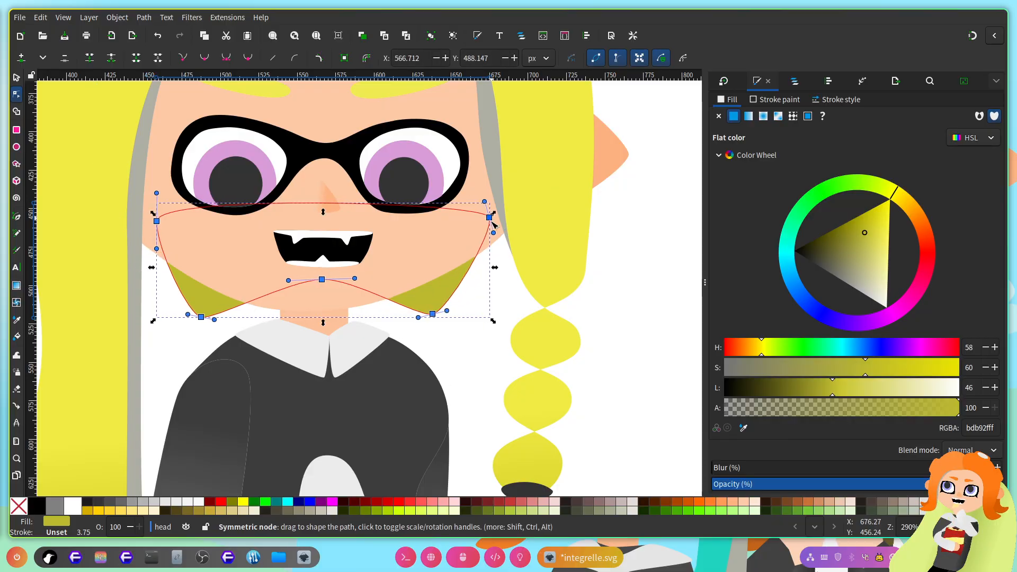
{"action": "scroll", "coordinate": [492, 218], "scroll_direction": "down", "scroll_amount": 5}
{"action": "key", "text": "ctrl+s"}
Step: Edit both collar halves together and move their inner nodes at the collar opening about 8 px left
{"action": "scroll", "coordinate": [492, 270], "scroll_direction": "up", "scroll_amount": 4}
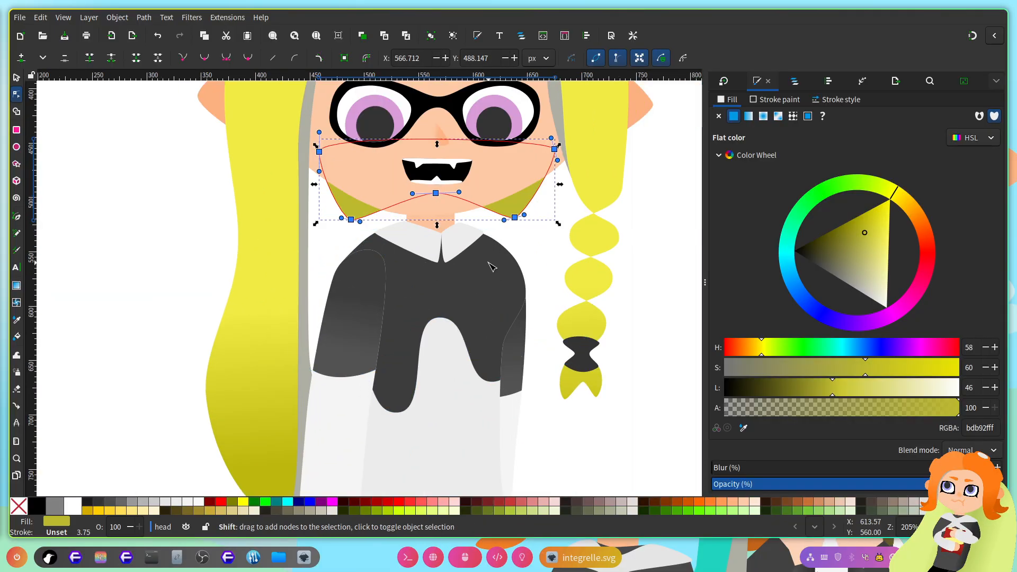
{"action": "scroll", "coordinate": [457, 247], "scroll_direction": "up", "scroll_amount": 3}
{"action": "left_click", "coordinate": [454, 245]}
{"action": "left_click", "coordinate": [404, 234], "text": "shift"}
{"action": "left_click_drag", "start_coordinate": [465, 315], "coordinate": [383, 199]}
{"action": "left_click_drag", "start_coordinate": [427, 295], "coordinate": [402, 295]}
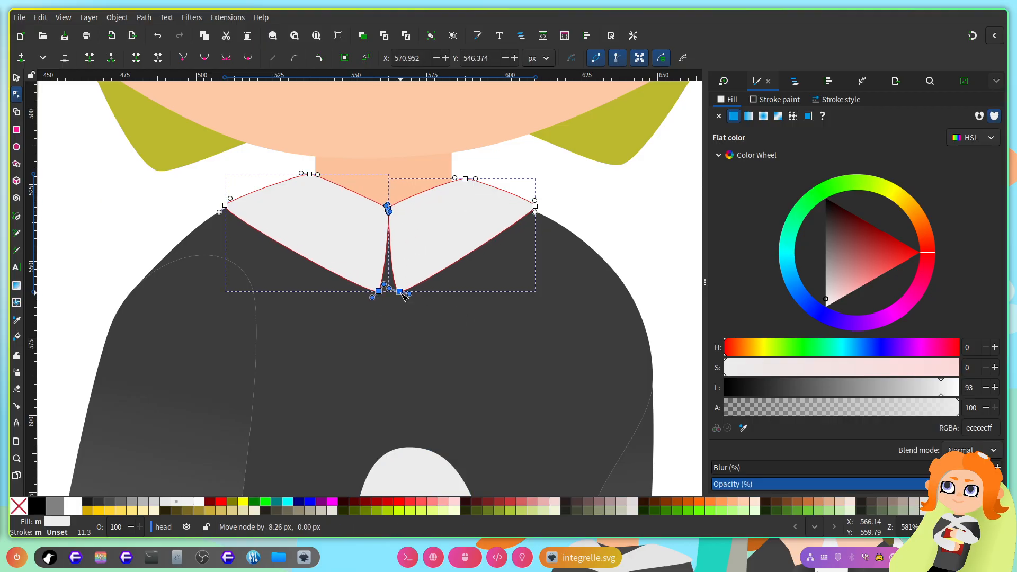
Step: Examine the proportions of the character's torso, sleeves and legs, ending back at the face
{"action": "scroll", "coordinate": [523, 295], "scroll_direction": "down", "scroll_amount": 4}
{"action": "scroll", "coordinate": [500, 345], "scroll_direction": "down", "scroll_amount": 3}
{"action": "scroll", "coordinate": [514, 329], "scroll_direction": "up", "scroll_amount": 3}
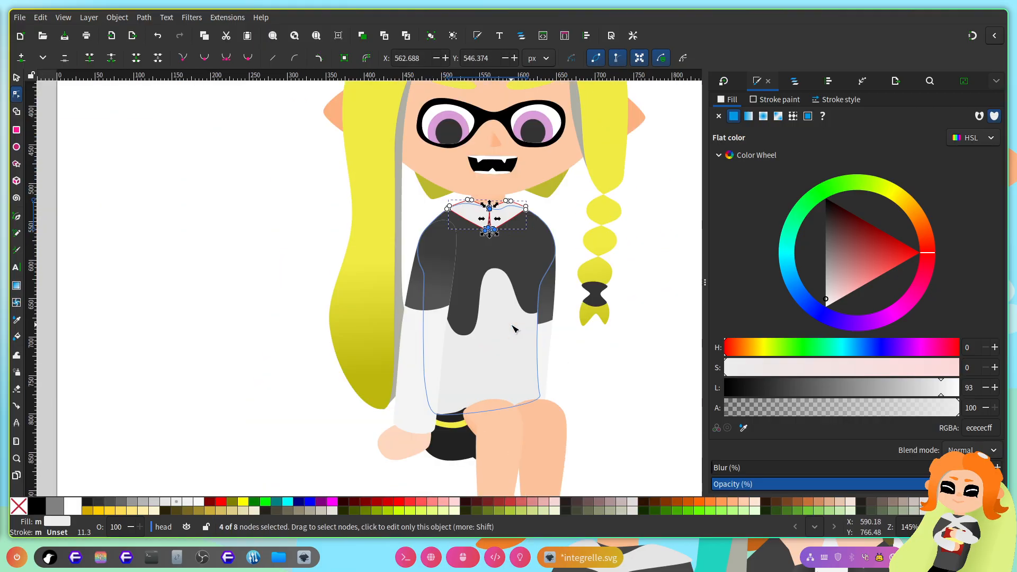
{"action": "scroll", "coordinate": [493, 382], "scroll_direction": "up", "scroll_amount": 2}
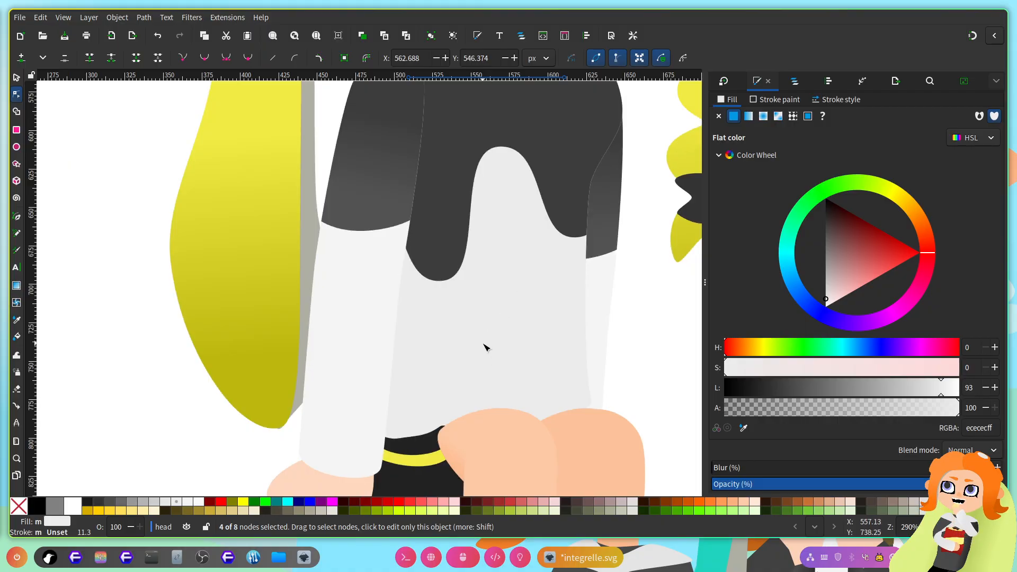
{"action": "scroll", "coordinate": [484, 346], "scroll_direction": "down", "scroll_amount": 3}
{"action": "scroll", "coordinate": [477, 336], "scroll_direction": "up", "scroll_amount": 2}
{"action": "scroll", "coordinate": [518, 331], "scroll_direction": "down", "scroll_amount": 3}
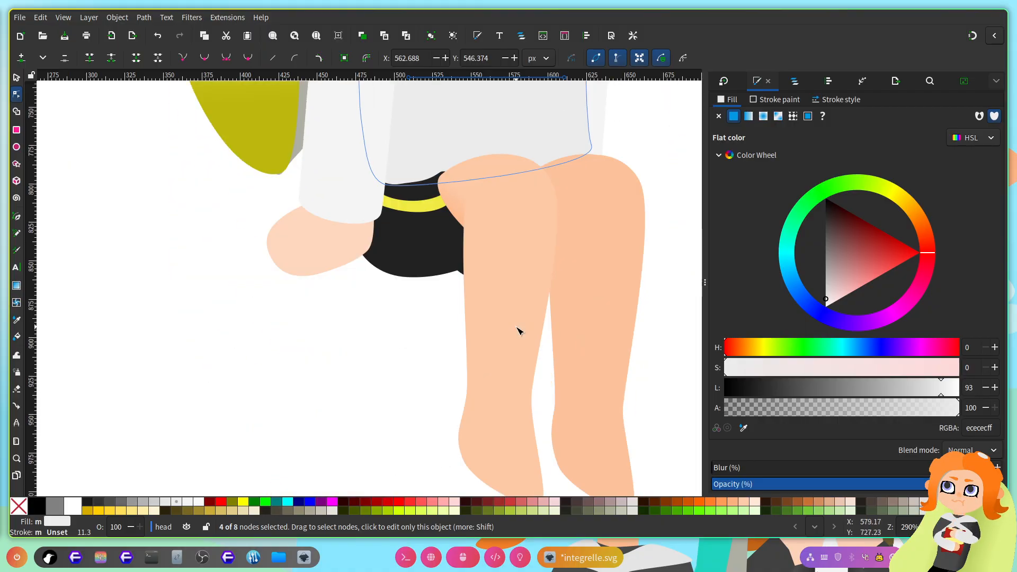
{"action": "scroll", "coordinate": [518, 318], "scroll_direction": "down", "scroll_amount": 2}
{"action": "left_click", "coordinate": [522, 302]}
{"action": "scroll", "coordinate": [561, 322], "scroll_direction": "up", "scroll_amount": 3}
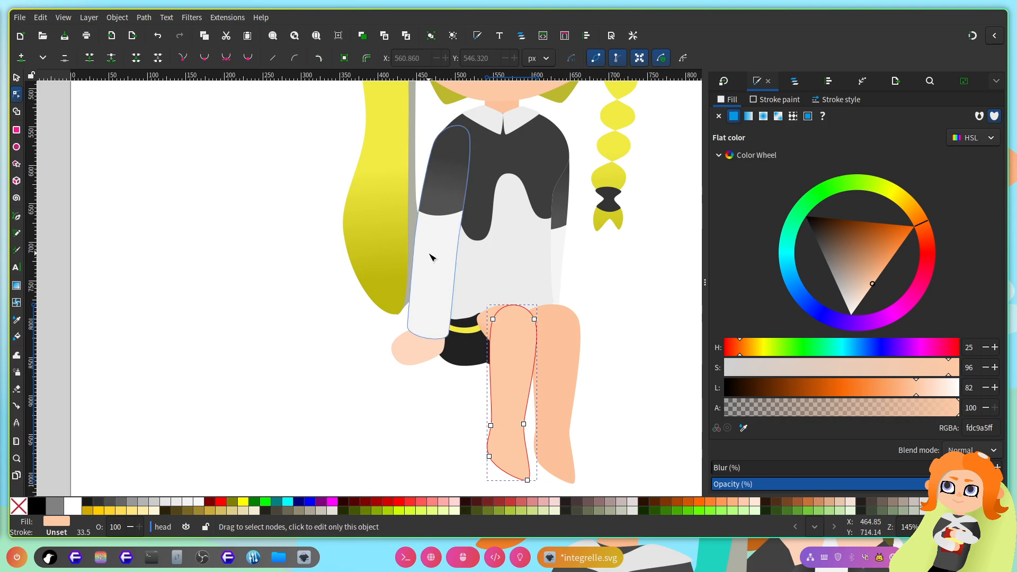
{"action": "scroll", "coordinate": [432, 258], "scroll_direction": "up", "scroll_amount": 5}
{"action": "scroll", "coordinate": [454, 363], "scroll_direction": "up", "scroll_amount": 2}
{"action": "scroll", "coordinate": [522, 401], "scroll_direction": "down", "scroll_amount": 3}
{"action": "left_click", "coordinate": [522, 402]}
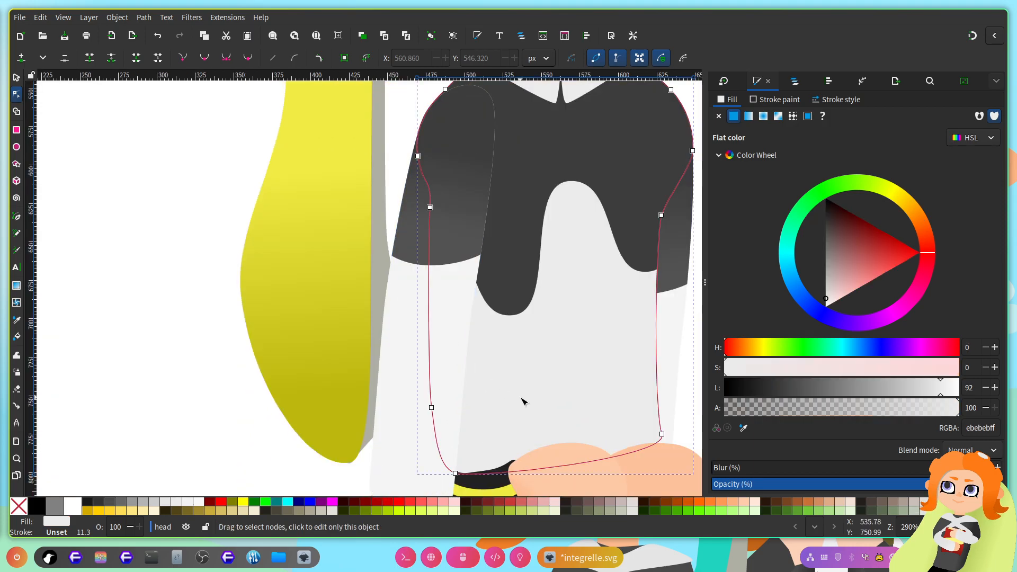
{"action": "scroll", "coordinate": [557, 228], "scroll_direction": "up", "scroll_amount": 3}
{"action": "scroll", "coordinate": [477, 291], "scroll_direction": "right", "scroll_amount": 3}
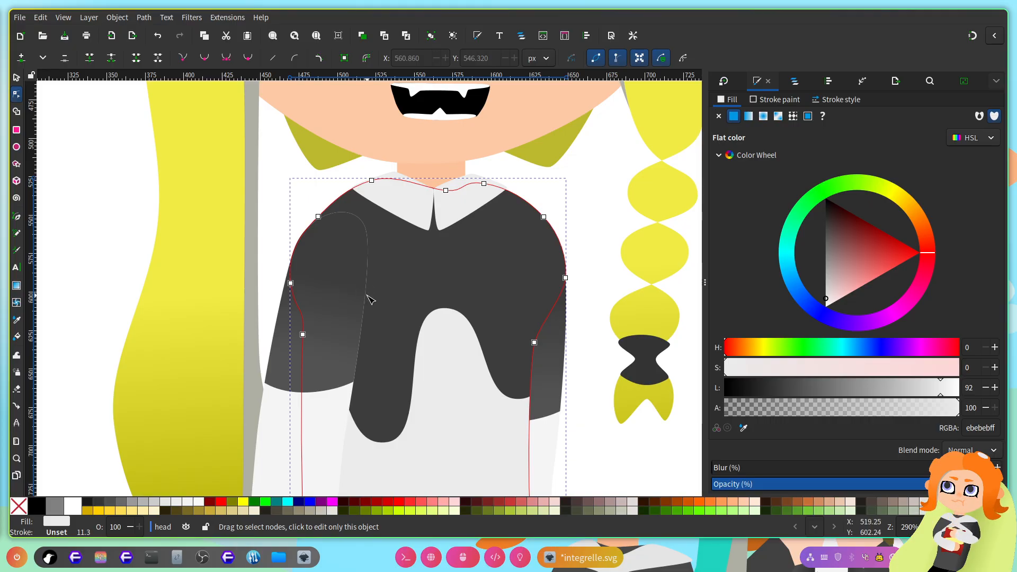
{"action": "scroll", "coordinate": [371, 303], "scroll_direction": "up", "scroll_amount": 5}
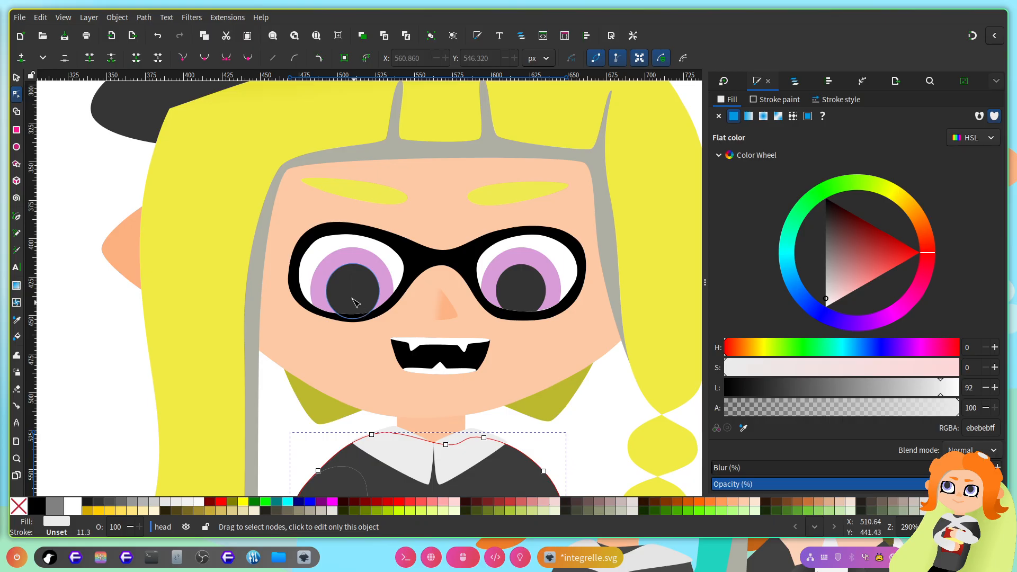
Step: Draw a yellow stick figure's head, torso and legs below the "- Stroke" line with the 5 px calligraphic pen
{"action": "key", "text": "5"}
{"action": "scroll", "coordinate": [307, 409], "scroll_direction": "up", "scroll_amount": 5}
{"action": "scroll", "coordinate": [298, 325], "scroll_direction": "up", "scroll_amount": 4, "text": "ctrl"}
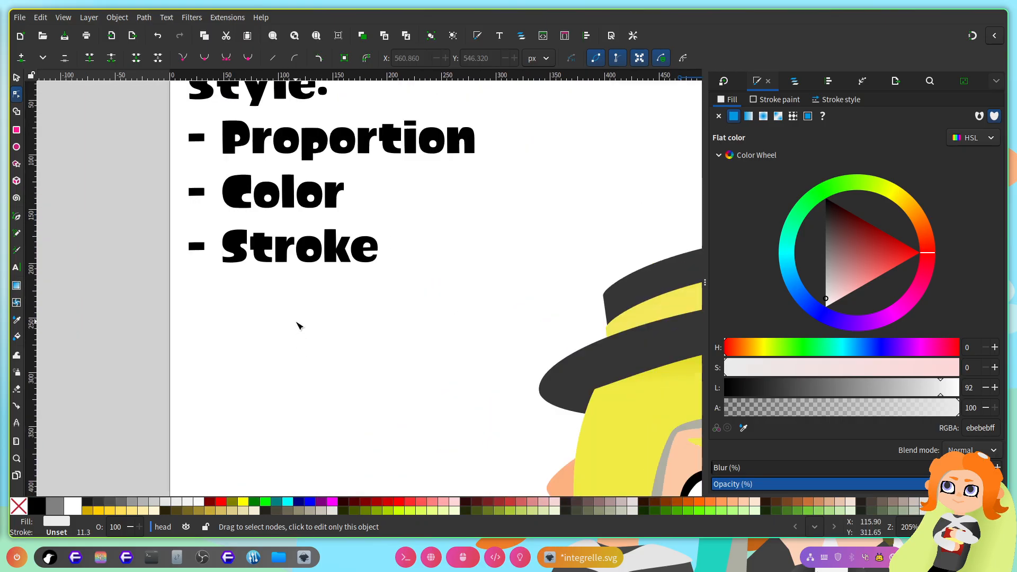
{"action": "left_click", "coordinate": [806, 83]}
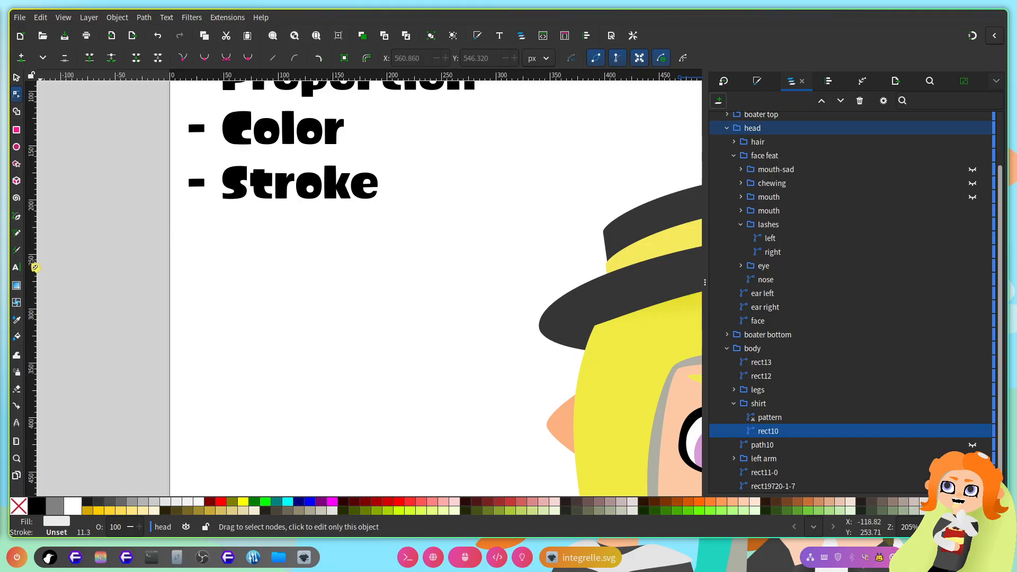
{"action": "left_click", "coordinate": [18, 251]}
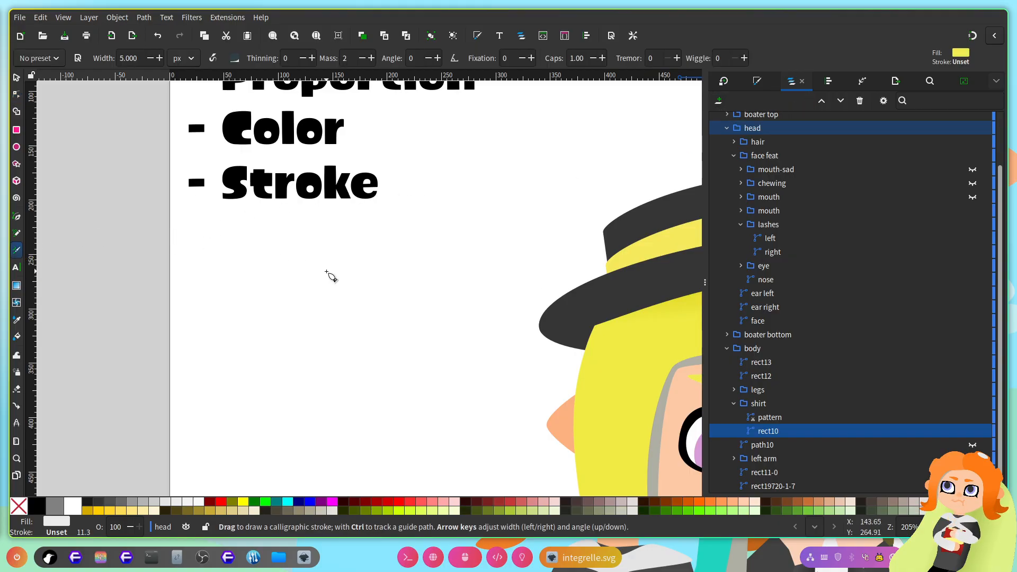
{"action": "scroll", "coordinate": [821, 147], "scroll_direction": "up", "scroll_amount": 2}
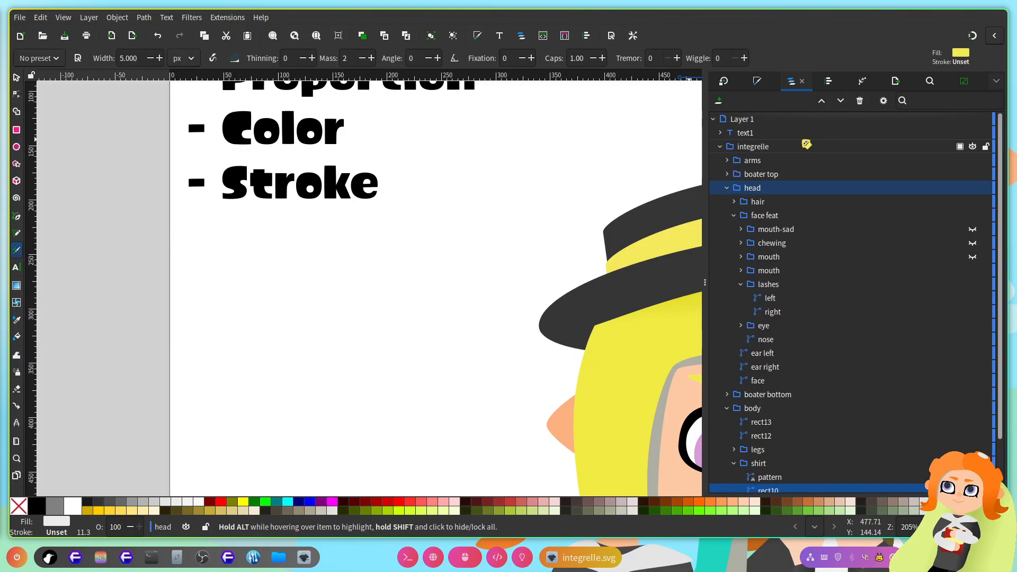
{"action": "left_click", "coordinate": [802, 137]}
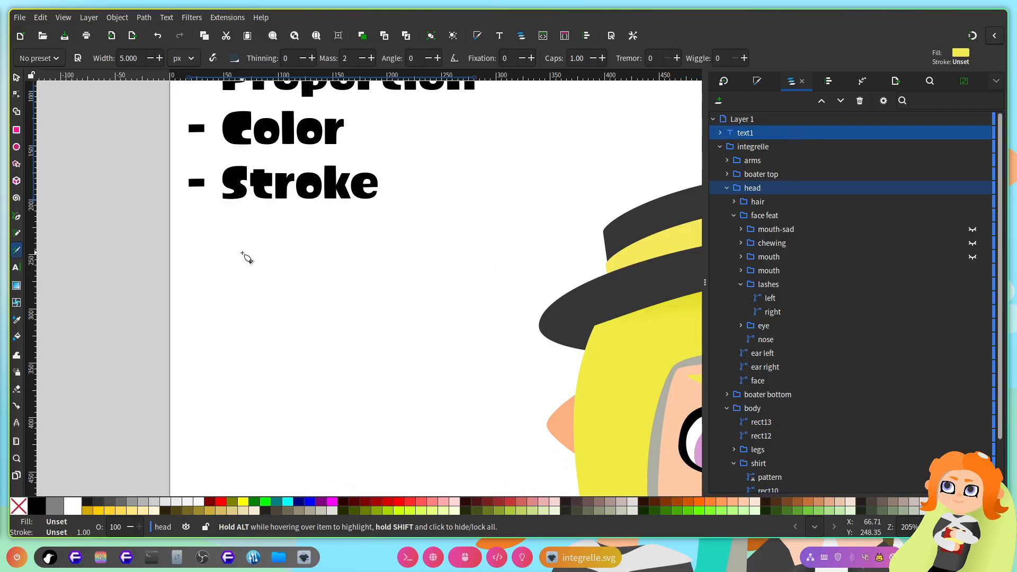
{"action": "mouse_move", "coordinate": [259, 247]}
{"action": "left_mouse_down"}
{"action": "mouse_move", "coordinate": [231, 259]}
{"action": "mouse_move", "coordinate": [265, 268]}
{"action": "mouse_move", "coordinate": [257, 244]}
{"action": "mouse_move", "coordinate": [238, 329]}
{"action": "left_mouse_up"}
{"action": "left_click_drag", "start_coordinate": [238, 329], "coordinate": [222, 350]}
{"action": "left_click_drag", "start_coordinate": [238, 329], "coordinate": [255, 354]}
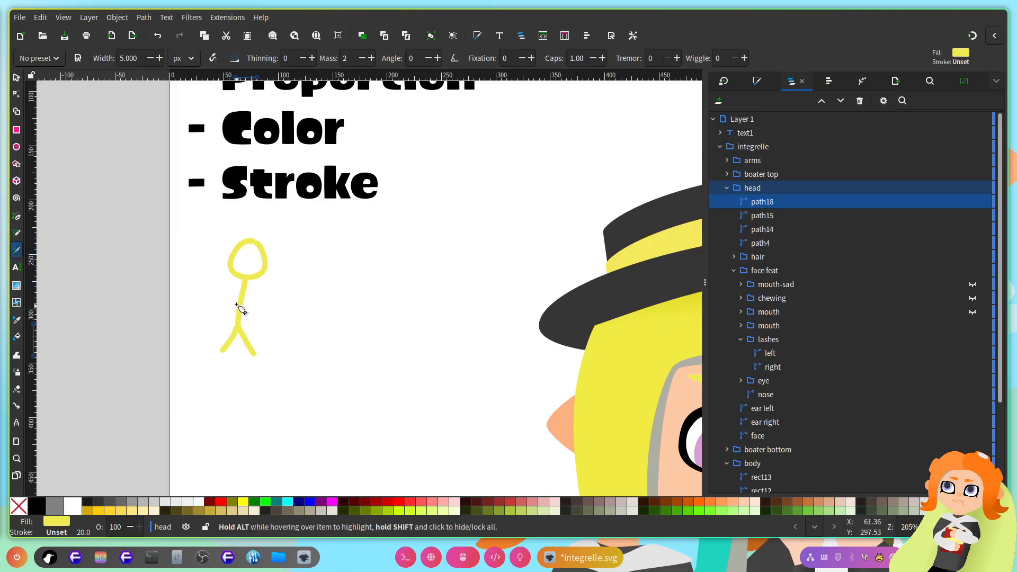
Step: Add the stick figure's arms and a large curved shape arching over its head
{"action": "mouse_move", "coordinate": [241, 298]}
{"action": "left_mouse_down"}
{"action": "mouse_move", "coordinate": [211, 299]}
{"action": "mouse_move", "coordinate": [220, 281]}
{"action": "mouse_move", "coordinate": [286, 241]}
{"action": "mouse_move", "coordinate": [270, 236]}
{"action": "mouse_move", "coordinate": [306, 258]}
{"action": "left_mouse_up"}
{"action": "left_click_drag", "start_coordinate": [233, 230], "coordinate": [308, 259]}
{"action": "left_click_drag", "start_coordinate": [247, 296], "coordinate": [264, 316]}
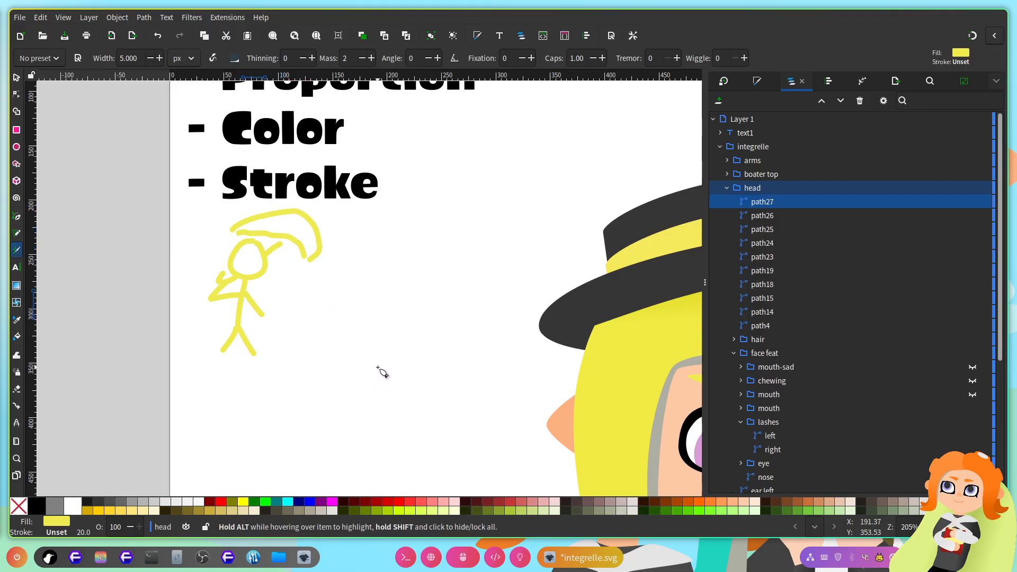
Step: Group all the stick figure strokes and move the group out of the head group to the top of Layer 1
{"action": "scroll", "coordinate": [378, 350], "scroll_direction": "down", "scroll_amount": 3}
{"action": "scroll", "coordinate": [376, 332], "scroll_direction": "right", "scroll_amount": 6}
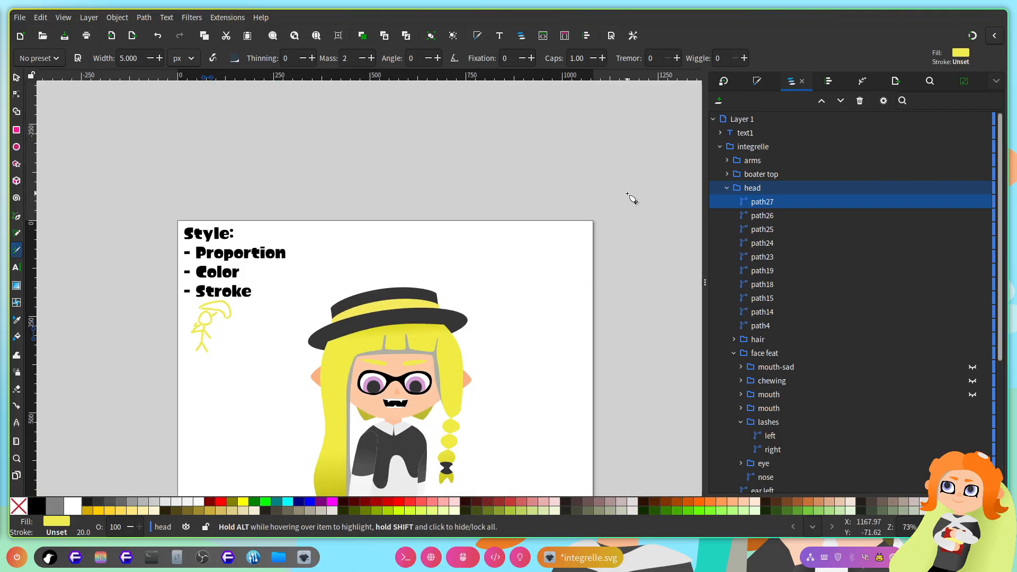
{"action": "left_click", "coordinate": [771, 327], "text": "shift"}
{"action": "key", "text": "s"}
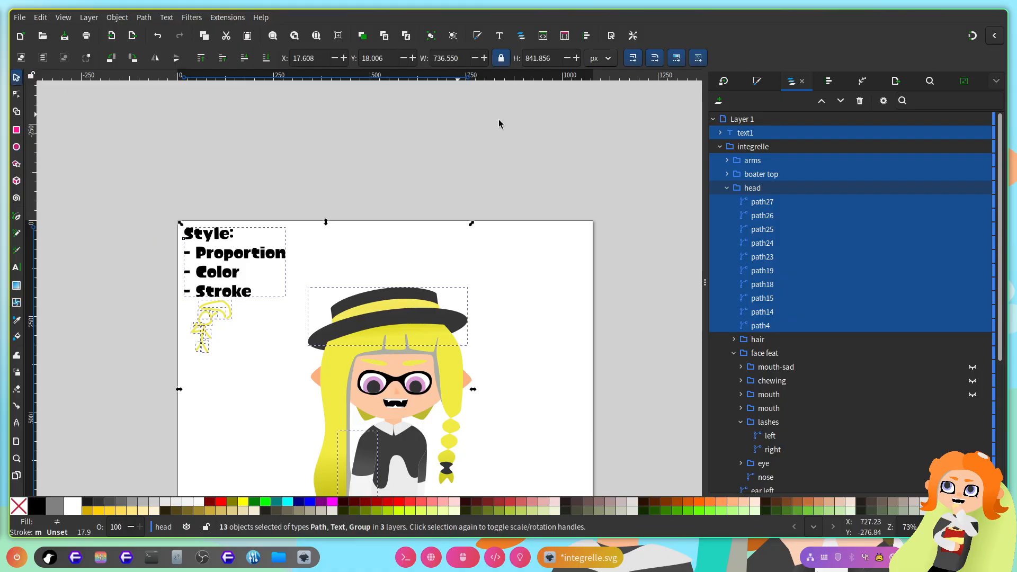
{"action": "left_click", "coordinate": [761, 201]}
{"action": "left_click", "coordinate": [771, 325], "text": "shift"}
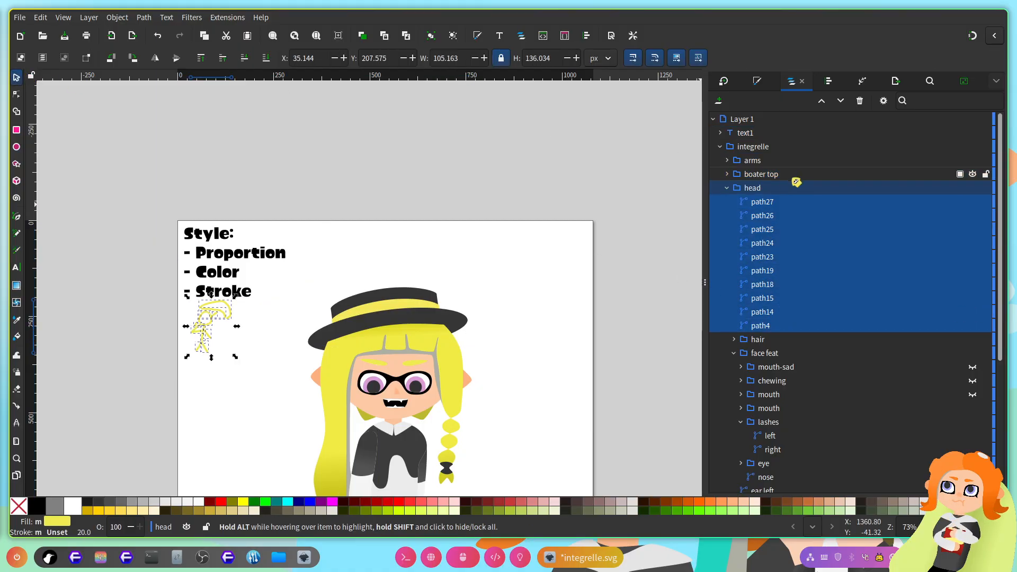
{"action": "key", "text": "ctrl+g"}
{"action": "left_click_drag", "start_coordinate": [767, 202], "coordinate": [763, 127]}
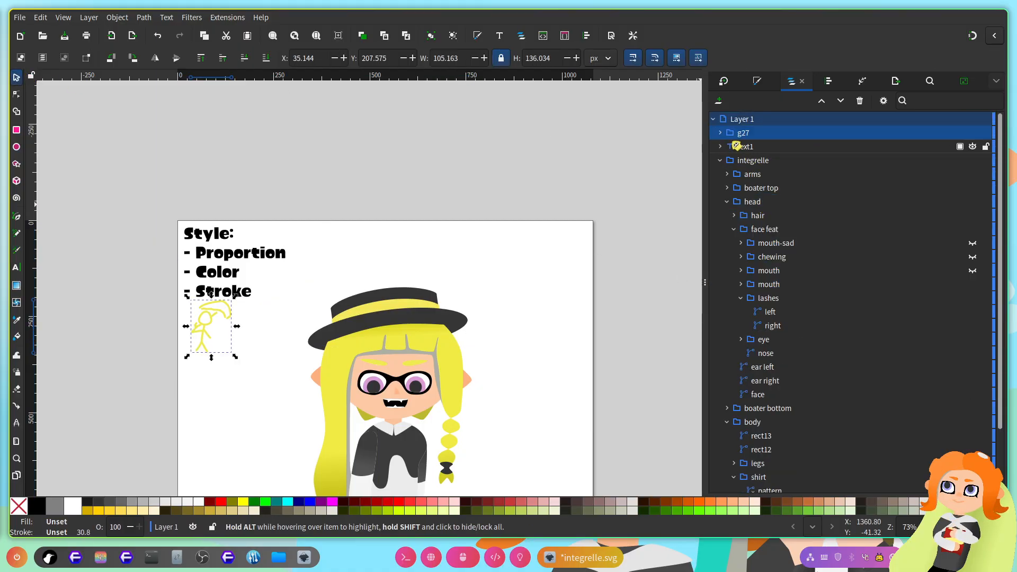
Step: Group the stick figure with the style note text and save the document
{"action": "left_click", "coordinate": [745, 147], "text": "shift"}
{"action": "key", "text": "ctrl+g"}
{"action": "scroll", "coordinate": [532, 260], "scroll_direction": "down", "scroll_amount": 5}
{"action": "key", "text": "ctrl+s"}
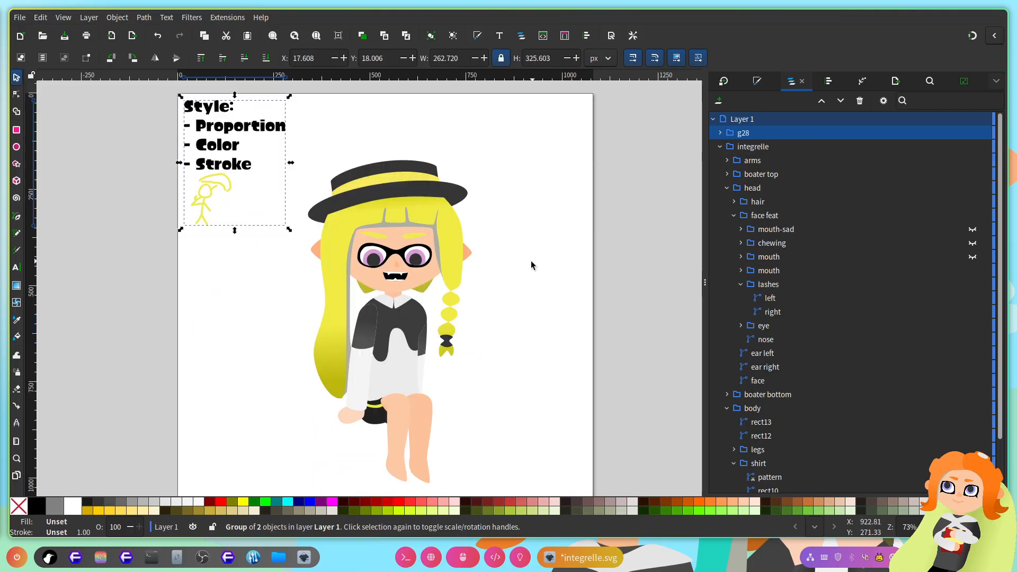
Step: Nudge the seven wavy lower-edge nodes of the shirt's dark pattern slightly left and save the document
{"action": "scroll", "coordinate": [464, 305], "scroll_direction": "up", "scroll_amount": 5}
{"action": "scroll", "coordinate": [434, 334], "scroll_direction": "up", "scroll_amount": 1}
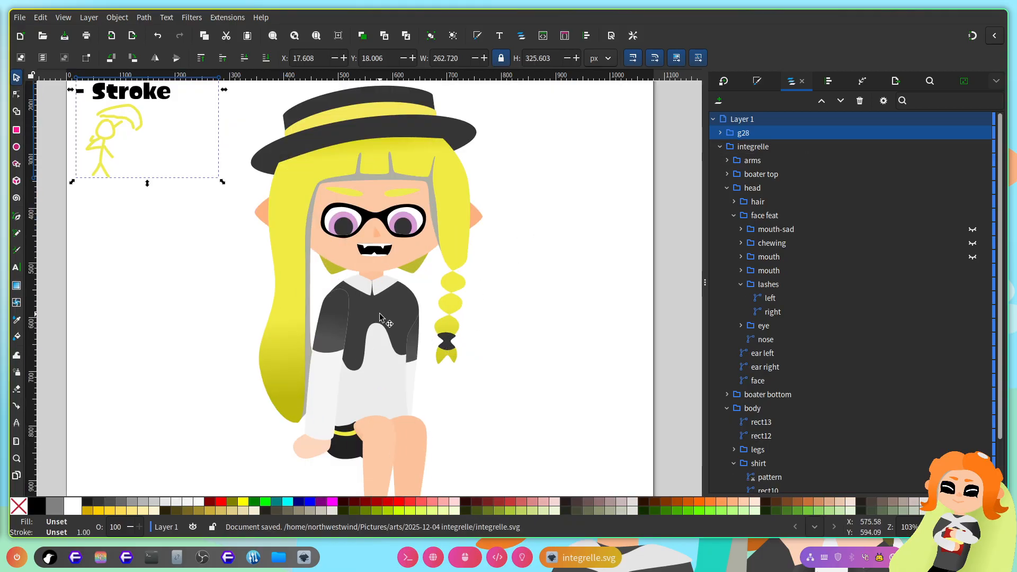
{"action": "scroll", "coordinate": [380, 314], "scroll_direction": "down", "scroll_amount": 3}
{"action": "key", "text": "n"}
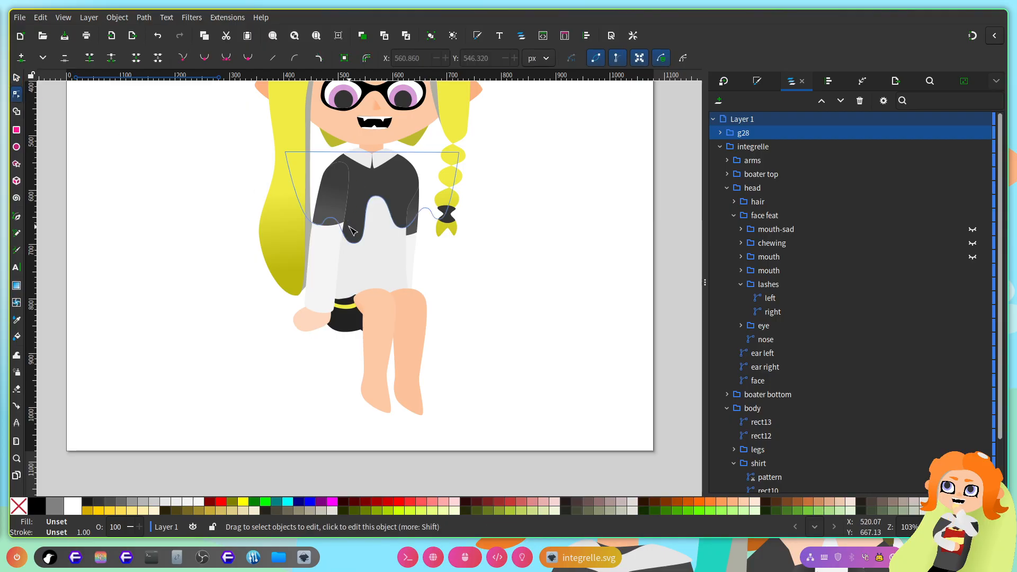
{"action": "scroll", "coordinate": [349, 227], "scroll_direction": "up", "scroll_amount": 2}
{"action": "left_click", "coordinate": [450, 211]}
{"action": "scroll", "coordinate": [521, 328], "scroll_direction": "up", "scroll_amount": 3}
{"action": "left_click_drag", "start_coordinate": [594, 395], "coordinate": [272, 200]}
{"action": "key", "text": "Left"}
{"action": "key", "text": "Left"}
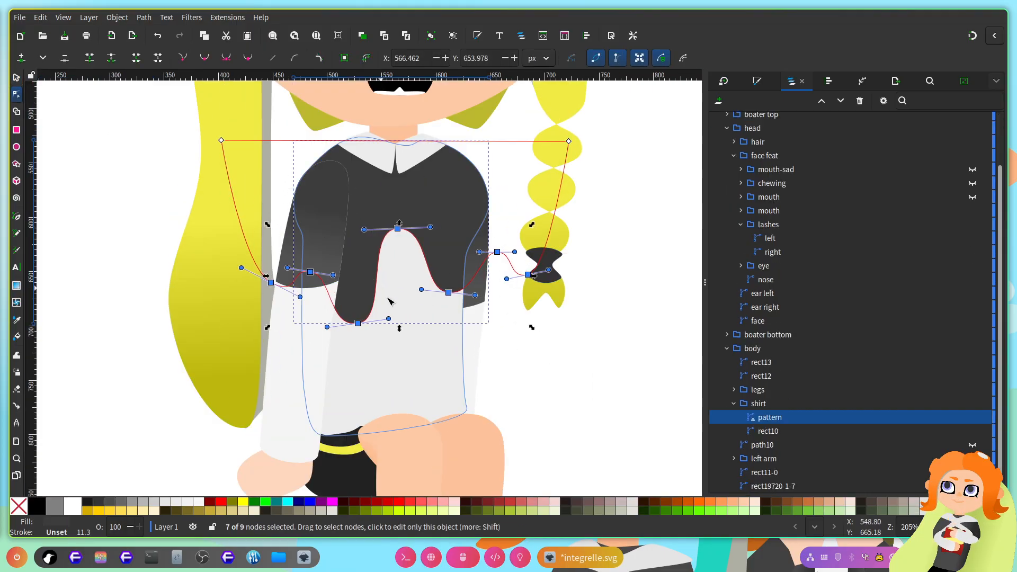
{"action": "scroll", "coordinate": [386, 295], "scroll_direction": "up", "scroll_amount": 1}
{"action": "left_click", "coordinate": [386, 415]}
{"action": "key", "text": "ctrl+s"}
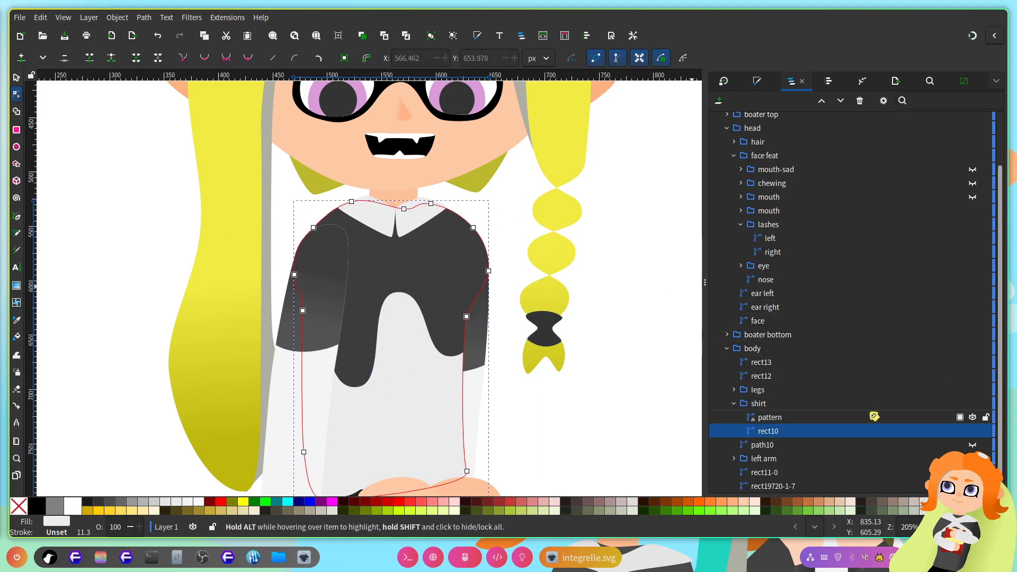
Step: Locate the arm at the braid side in the object list and hide the "left arm" group
{"action": "scroll", "coordinate": [894, 393], "scroll_direction": "up", "scroll_amount": 3}
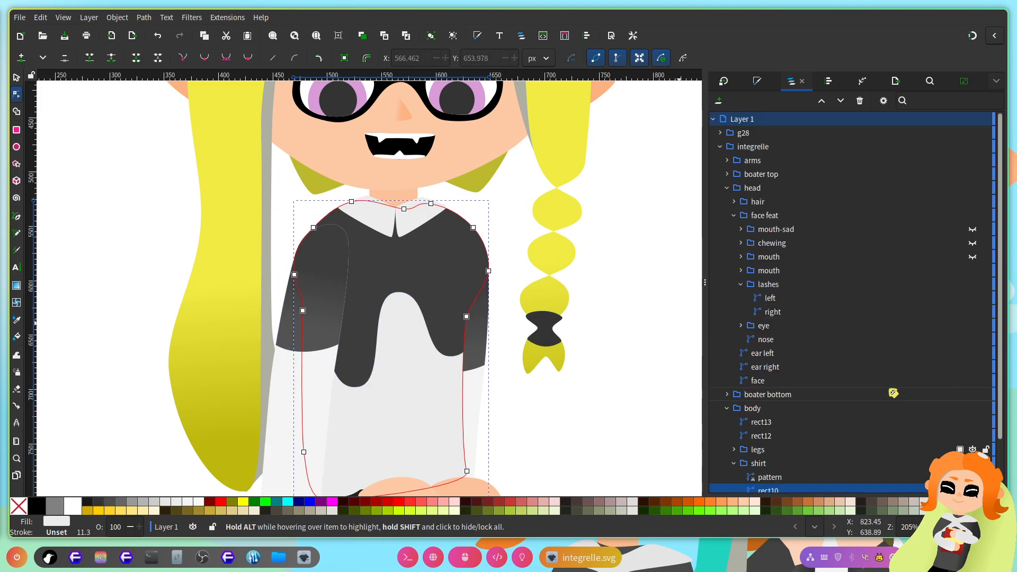
{"action": "scroll", "coordinate": [873, 415], "scroll_direction": "down", "scroll_amount": 3}
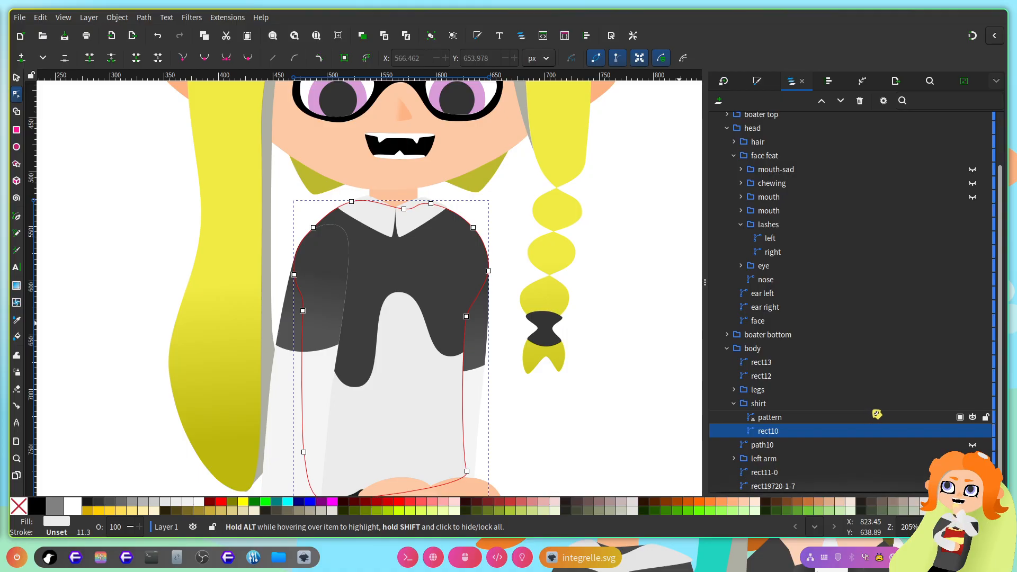
{"action": "scroll", "coordinate": [877, 415], "scroll_direction": "up", "scroll_amount": 3}
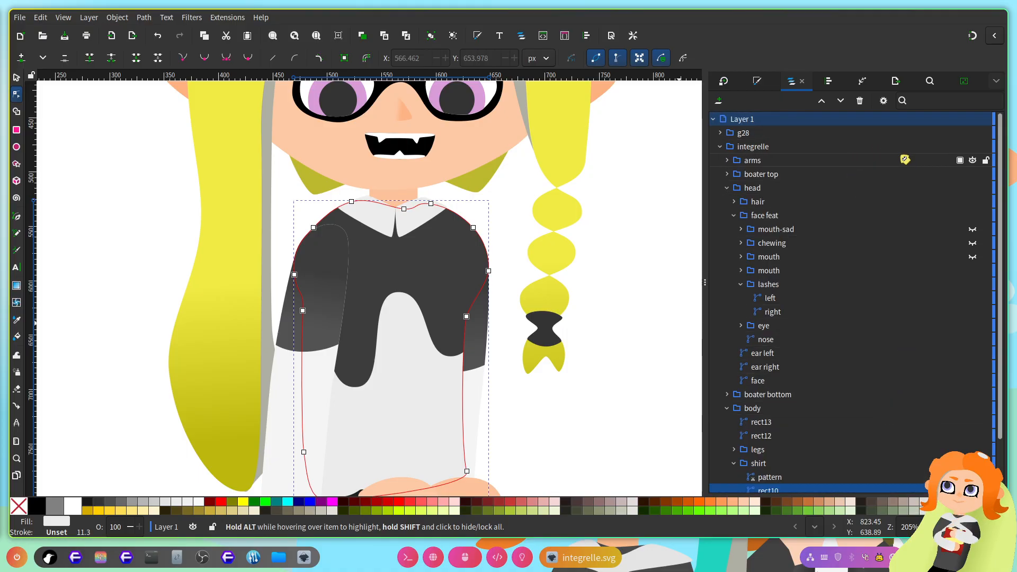
{"action": "left_click", "coordinate": [482, 360]}
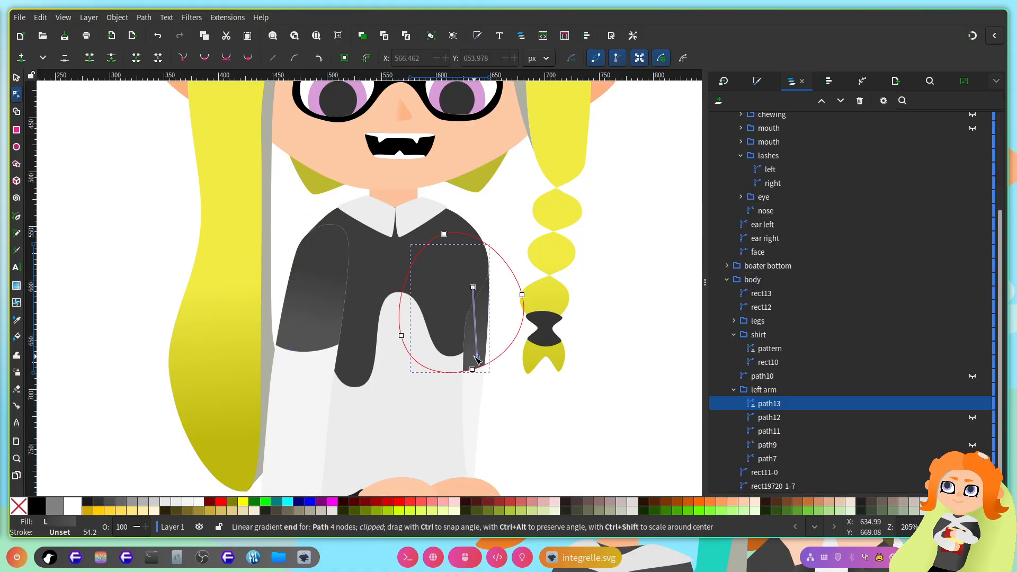
{"action": "left_click", "coordinate": [974, 391]}
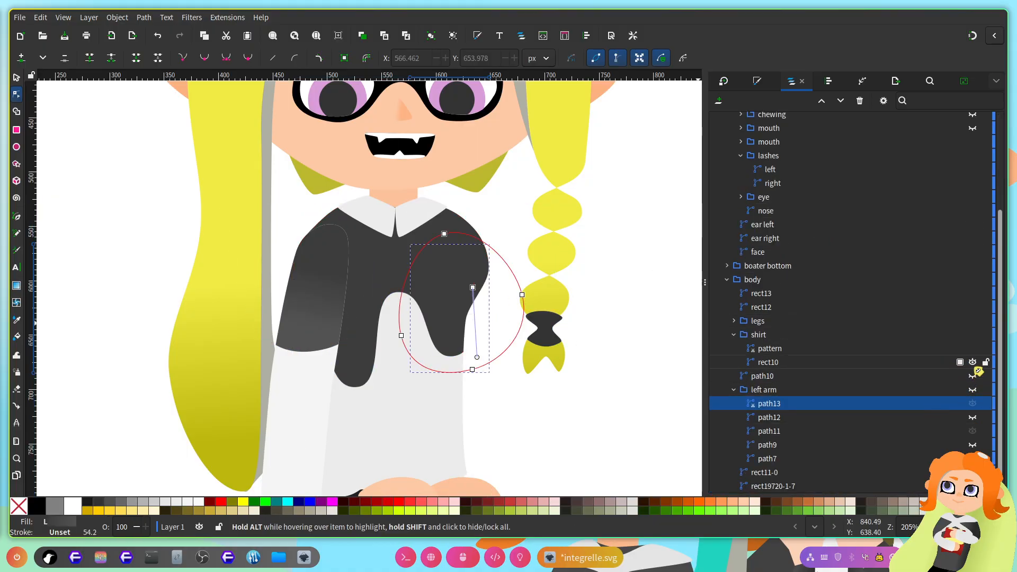
Step: Select the white shirt shape and pull its braid-side node down past the armpit to start a sleeve
{"action": "left_click", "coordinate": [734, 390]}
{"action": "scroll", "coordinate": [904, 416], "scroll_direction": "up", "scroll_amount": 3}
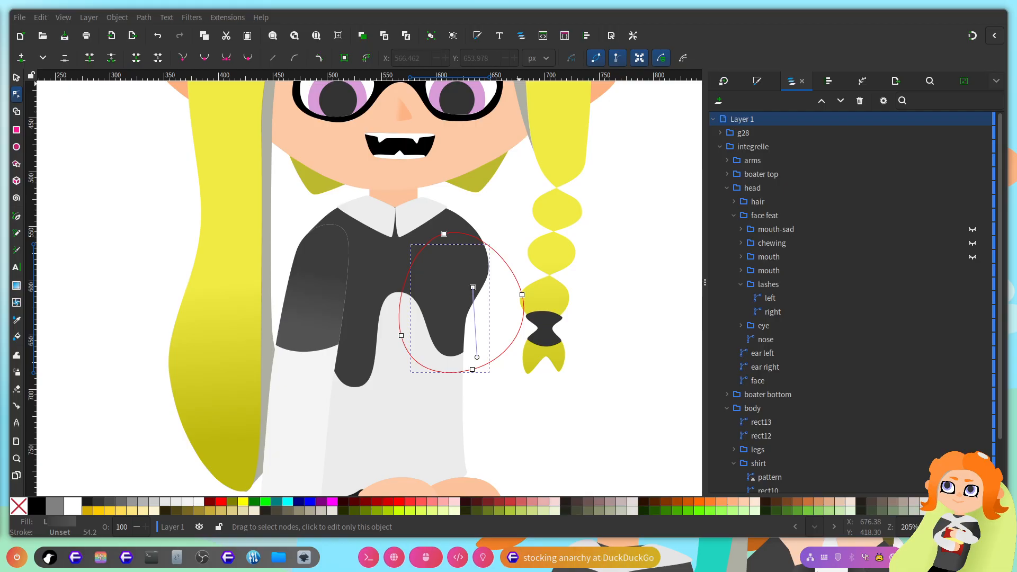
{"action": "scroll", "coordinate": [601, 401], "scroll_direction": "down", "scroll_amount": 3}
{"action": "scroll", "coordinate": [592, 316], "scroll_direction": "up", "scroll_amount": 3}
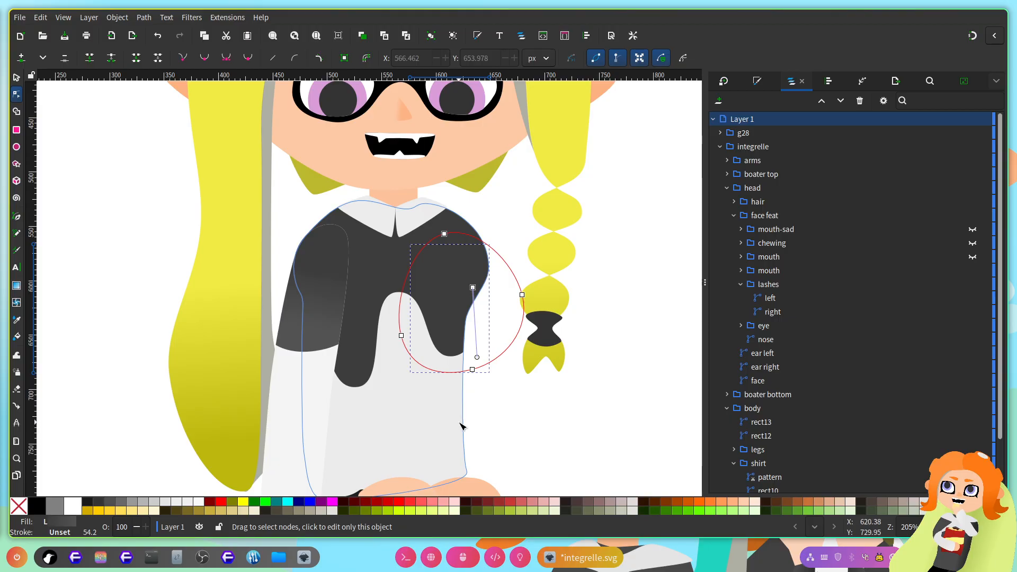
{"action": "left_click", "coordinate": [460, 424]}
{"action": "scroll", "coordinate": [498, 338], "scroll_direction": "up", "scroll_amount": 1}
{"action": "left_click_drag", "start_coordinate": [457, 311], "coordinate": [460, 314]}
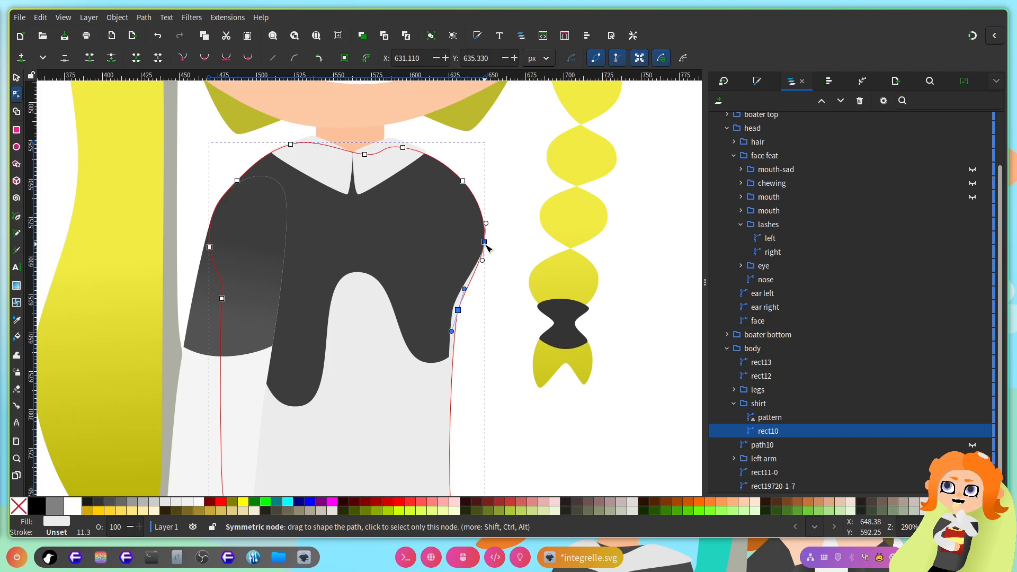
{"action": "left_click_drag", "start_coordinate": [485, 242], "coordinate": [498, 436]}
Step: Add a node on the new sleeve's outer edge, move it outward to form a rounded cuff, and adjust the armpit handle
{"action": "double_click", "coordinate": [493, 280]}
{"action": "left_click_drag", "start_coordinate": [500, 277], "coordinate": [538, 383]}
{"action": "left_click_drag", "start_coordinate": [571, 445], "coordinate": [453, 347]}
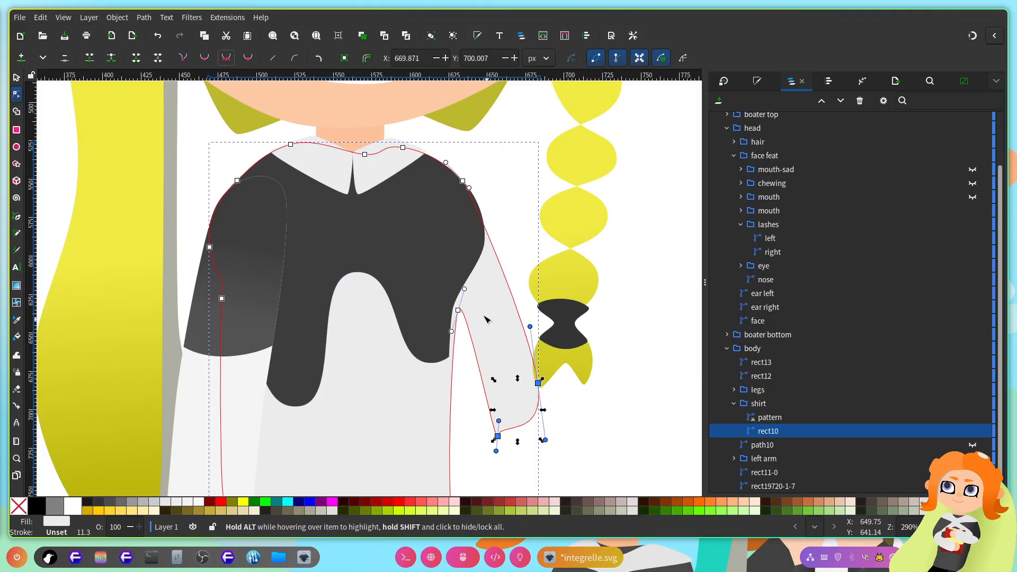
{"action": "left_click_drag", "start_coordinate": [464, 289], "coordinate": [455, 298]}
Step: Move the shirt's lower hem corner on the braid side slightly outward and down to about X 629.6, Y 780.1 px
{"action": "scroll", "coordinate": [523, 424], "scroll_direction": "down", "scroll_amount": 5}
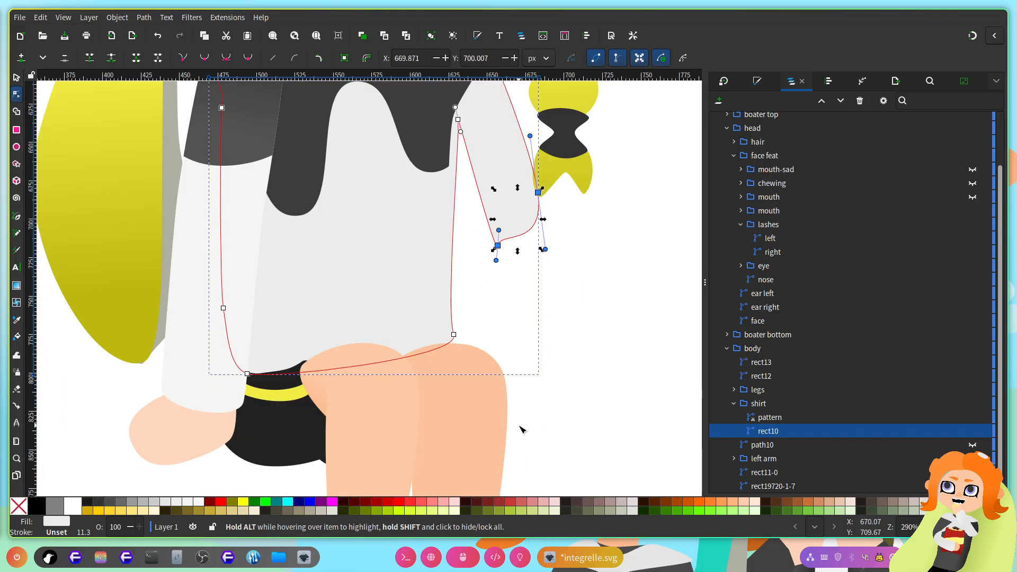
{"action": "left_click", "coordinate": [454, 334]}
{"action": "left_click_drag", "start_coordinate": [445, 310], "coordinate": [459, 343]}
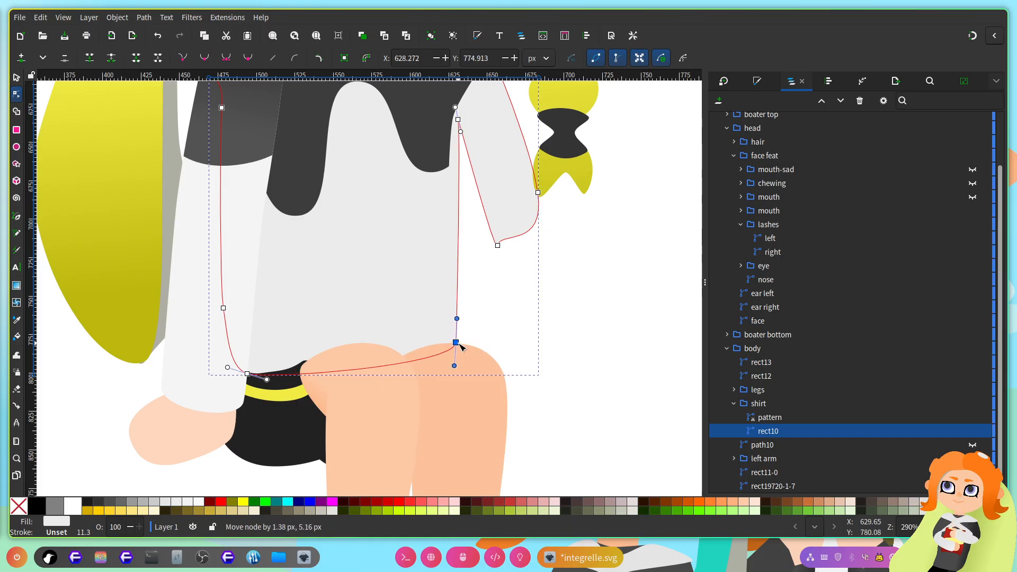
Step: Locate the "legs" group from the character's shorts and hide the whole group
{"action": "scroll", "coordinate": [470, 297], "scroll_direction": "up", "scroll_amount": 5}
{"action": "scroll", "coordinate": [341, 302], "scroll_direction": "down", "scroll_amount": 3}
{"action": "scroll", "coordinate": [346, 419], "scroll_direction": "up", "scroll_amount": 2}
{"action": "scroll", "coordinate": [364, 391], "scroll_direction": "down", "scroll_amount": 5}
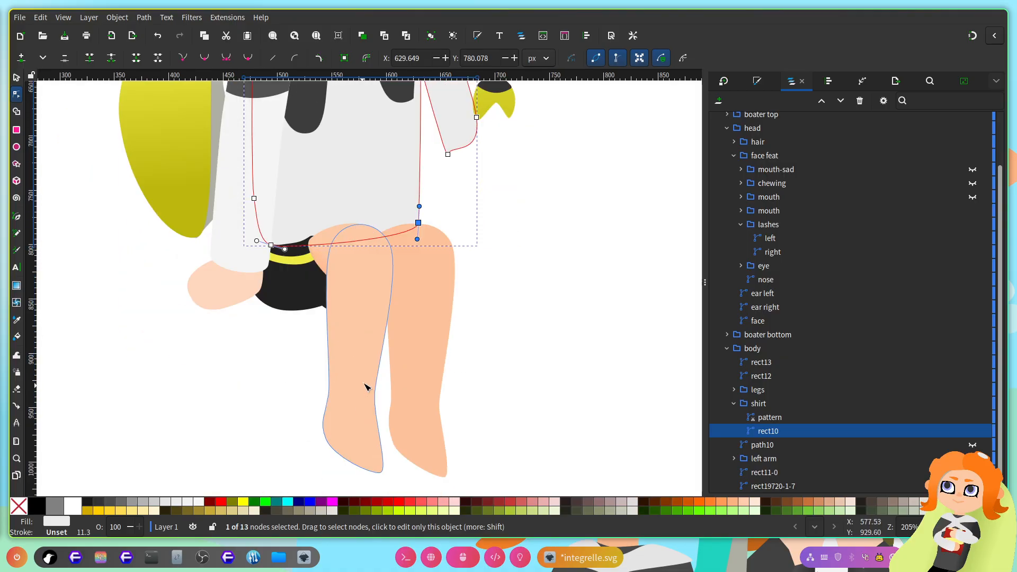
{"action": "left_click", "coordinate": [309, 300]}
{"action": "scroll", "coordinate": [522, 342], "scroll_direction": "down", "scroll_amount": 2}
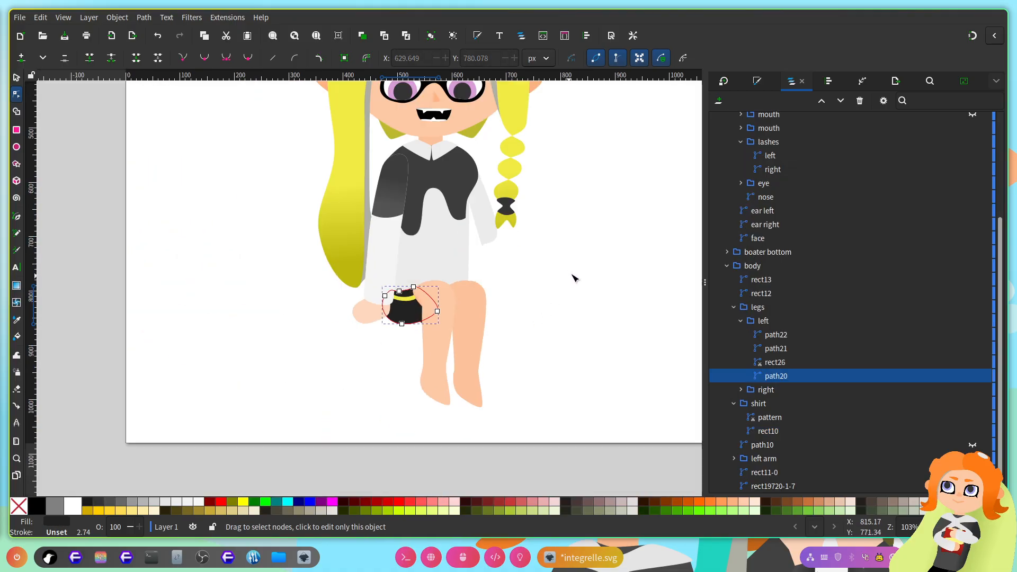
{"action": "left_click", "coordinate": [784, 307]}
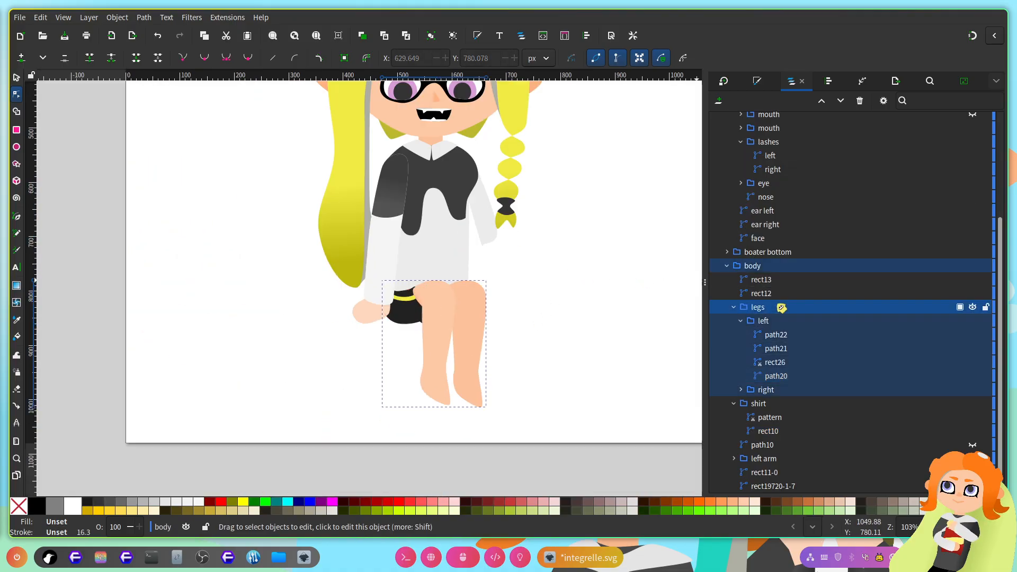
{"action": "left_click", "coordinate": [976, 307]}
Step: Merge the shirt's two hem corner nodes opposite the braid into one rounded corner at about X 483.3, Y 775 px
{"action": "scroll", "coordinate": [433, 330], "scroll_direction": "up", "scroll_amount": 2}
{"action": "left_click", "coordinate": [386, 288]}
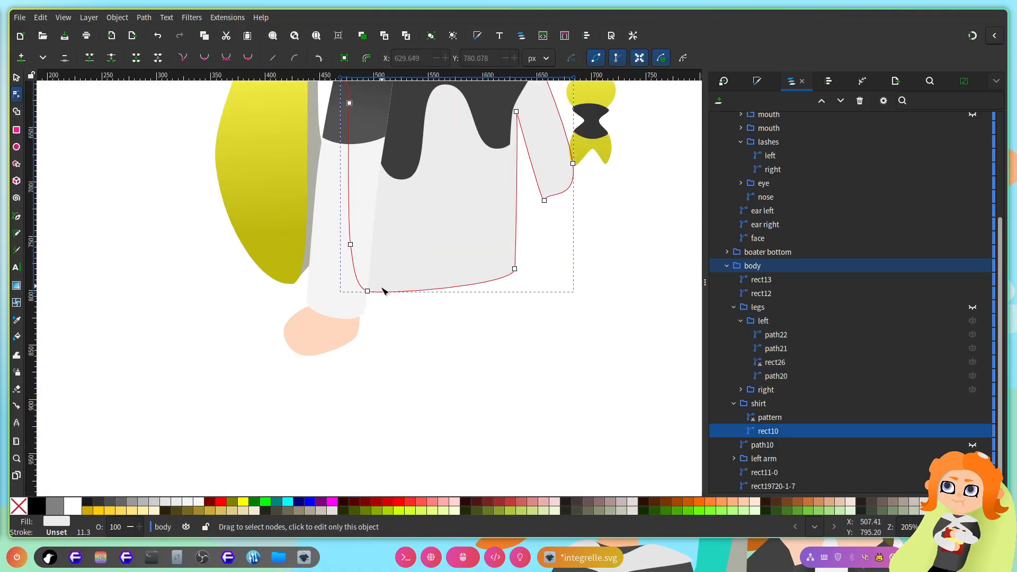
{"action": "scroll", "coordinate": [360, 310], "scroll_direction": "up", "scroll_amount": 3}
{"action": "left_click", "coordinate": [113, 59]}
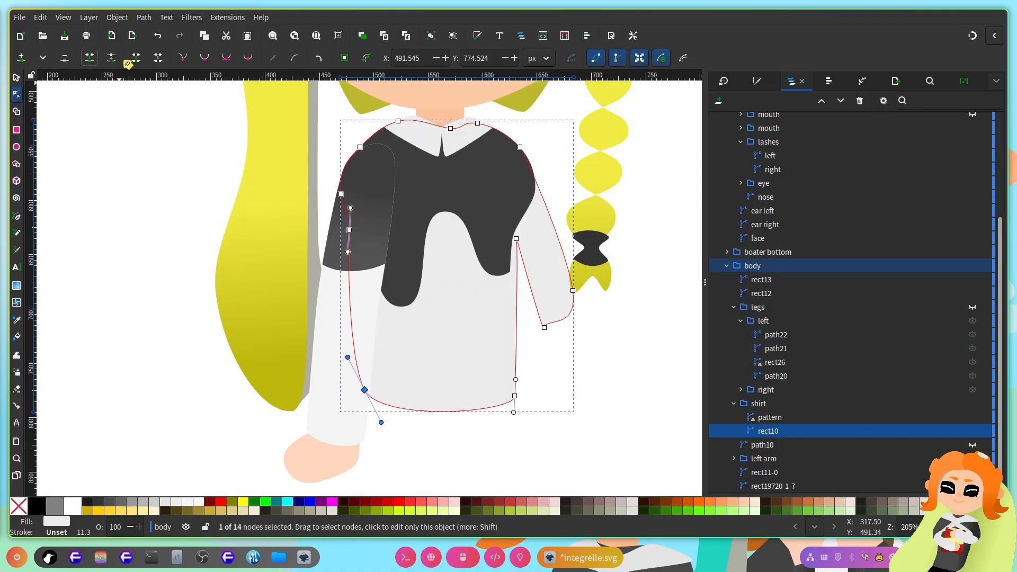
{"action": "left_click_drag", "start_coordinate": [381, 422], "coordinate": [363, 410]}
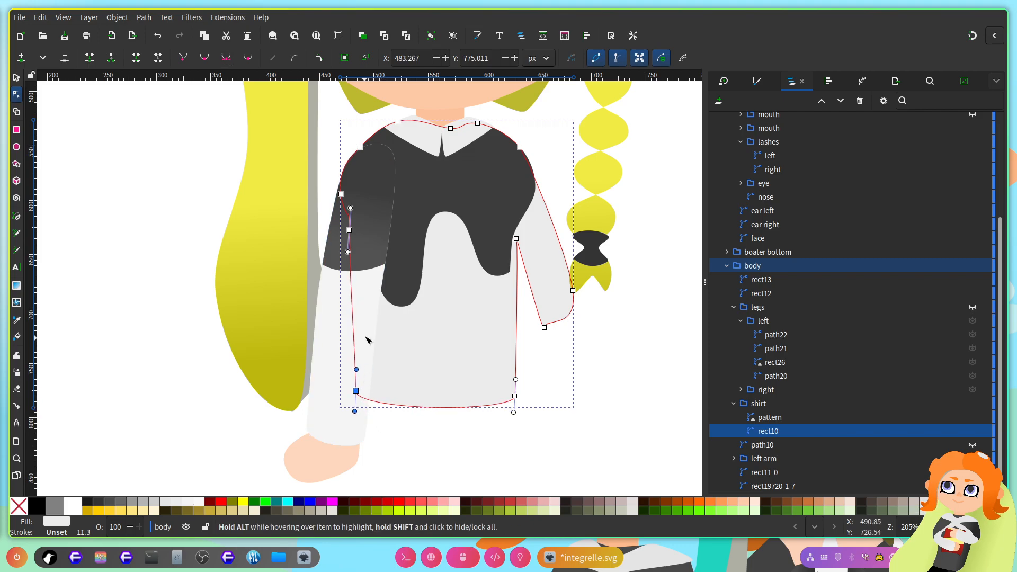
Step: Select the arm covering the shirt's side and hide its "left arm" group inside "arms"
{"action": "left_click", "coordinate": [354, 318]}
{"action": "left_click", "coordinate": [974, 174]}
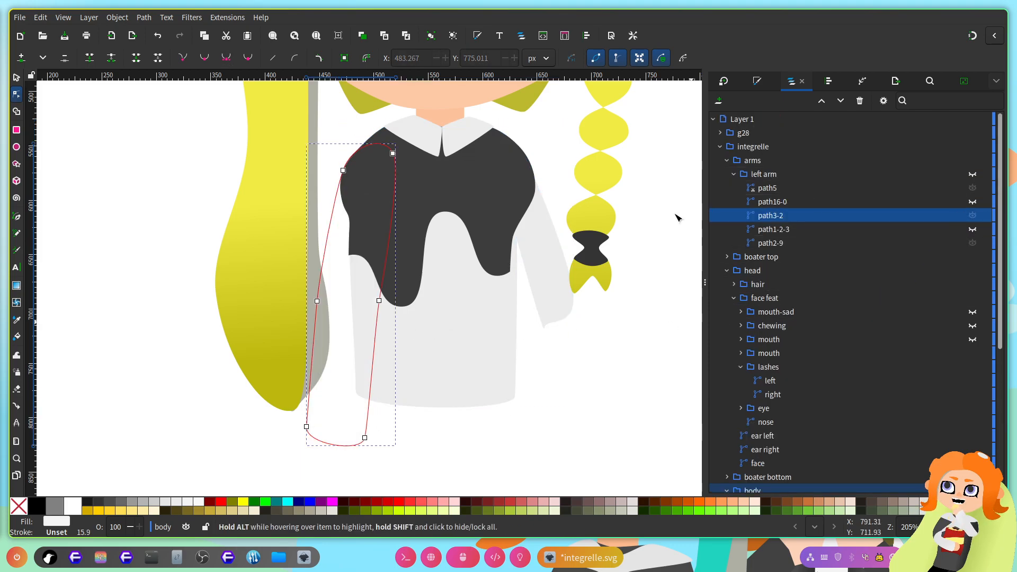
{"action": "scroll", "coordinate": [441, 240], "scroll_direction": "down", "scroll_amount": 2}
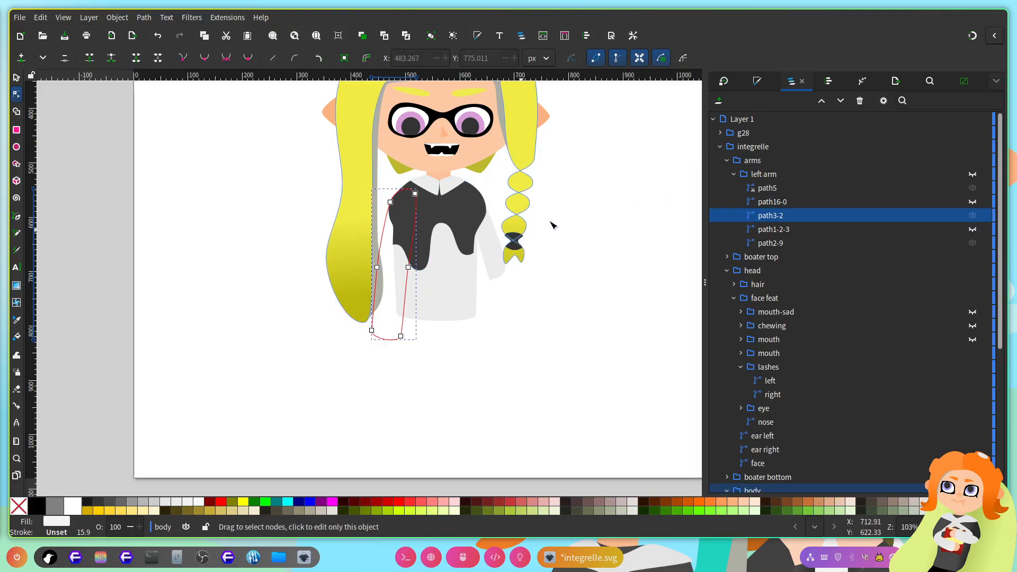
Step: Move the shirt's braid-side armpit to about X 626.6, Y 643.2 px and flare both hem corners slightly outward
{"action": "scroll", "coordinate": [432, 205], "scroll_direction": "up", "scroll_amount": 3}
{"action": "left_click", "coordinate": [479, 385]}
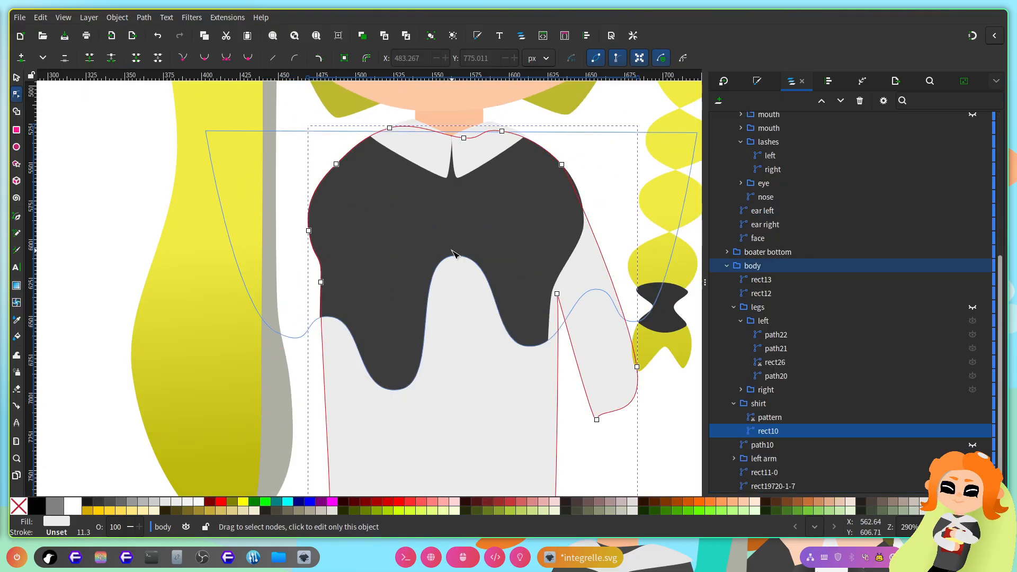
{"action": "left_click_drag", "start_coordinate": [557, 294], "coordinate": [551, 307]}
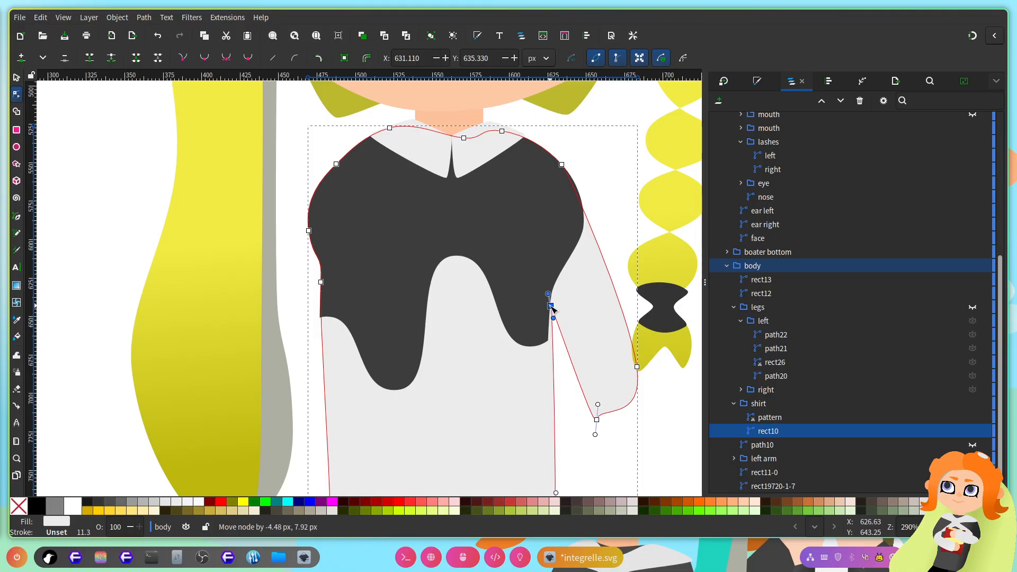
{"action": "scroll", "coordinate": [568, 387], "scroll_direction": "down", "scroll_amount": 6}
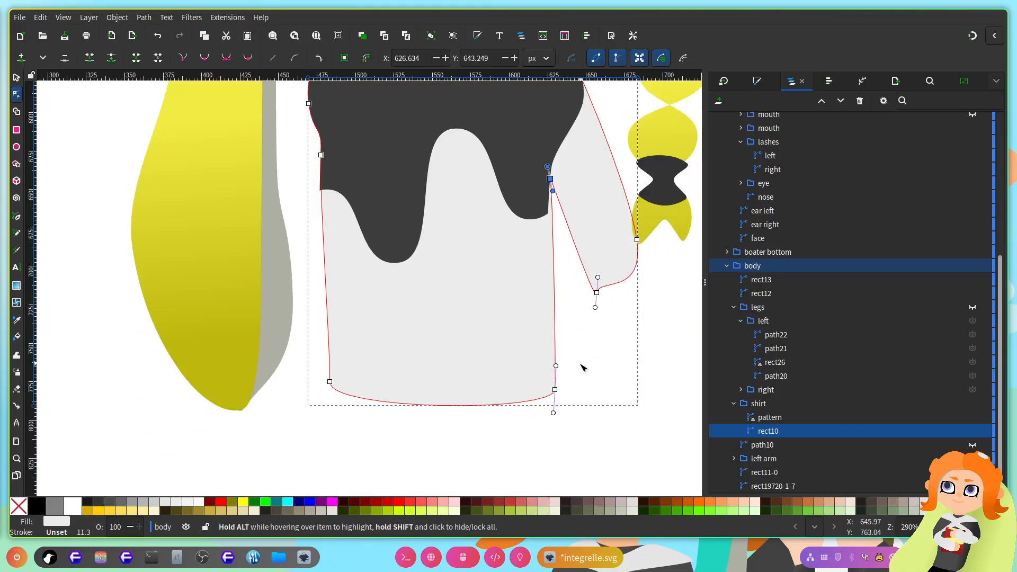
{"action": "left_click_drag", "start_coordinate": [555, 365], "coordinate": [549, 364]}
{"action": "scroll", "coordinate": [564, 352], "scroll_direction": "right", "scroll_amount": 3}
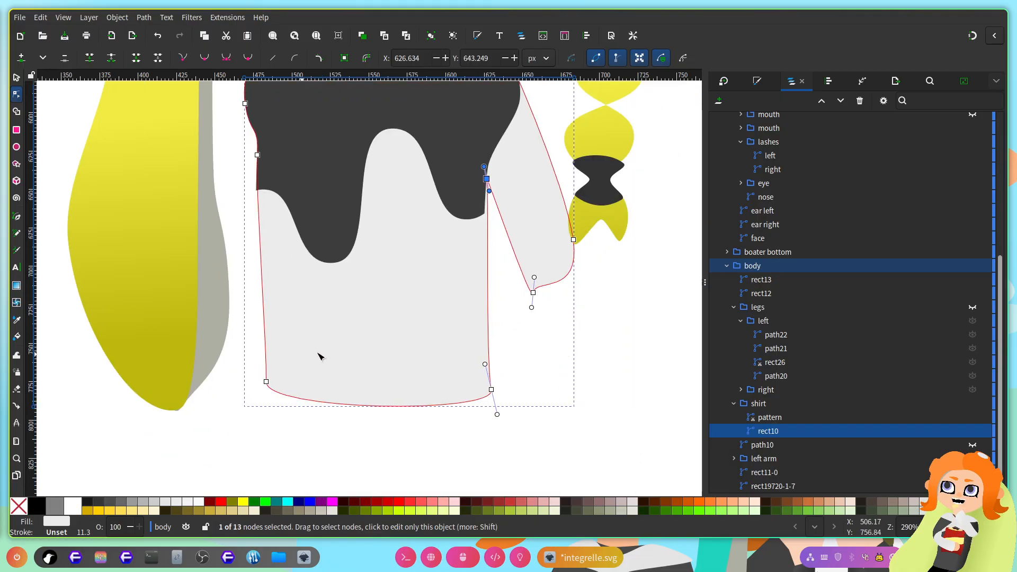
{"action": "left_click_drag", "start_coordinate": [266, 382], "coordinate": [260, 386]}
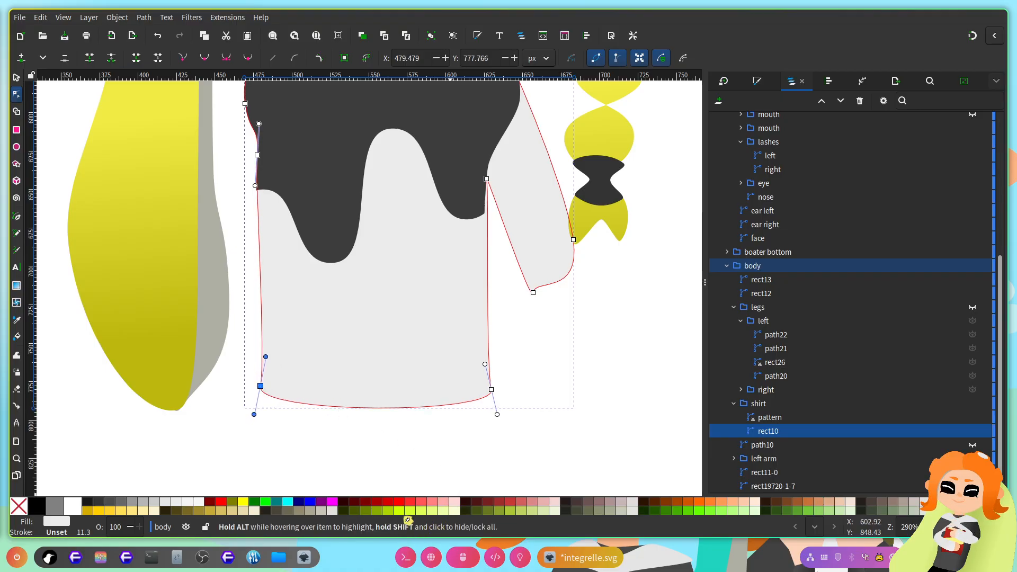
{"action": "left_click_drag", "start_coordinate": [495, 352], "coordinate": [531, 287]}
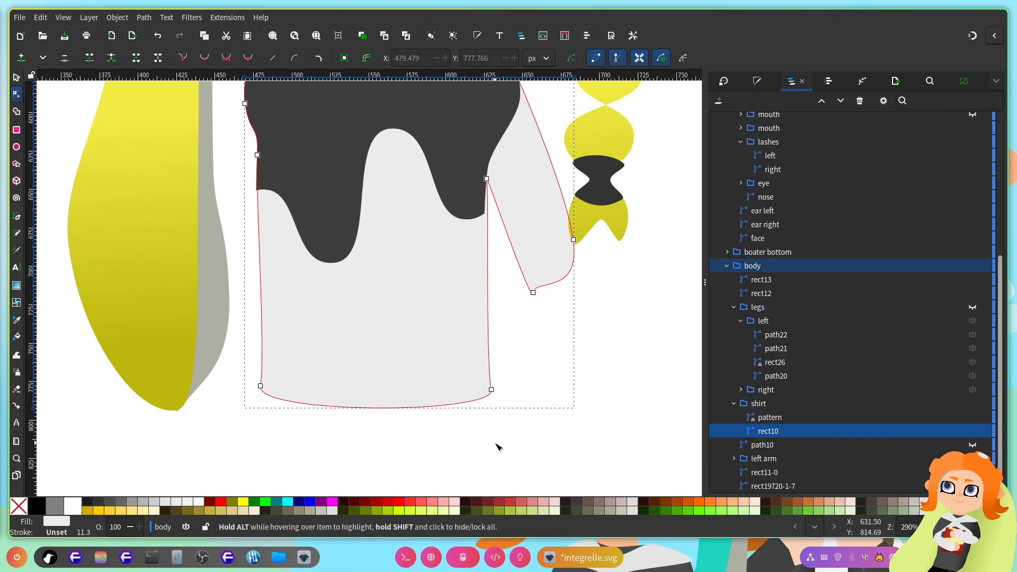
{"action": "left_click", "coordinate": [407, 558]}
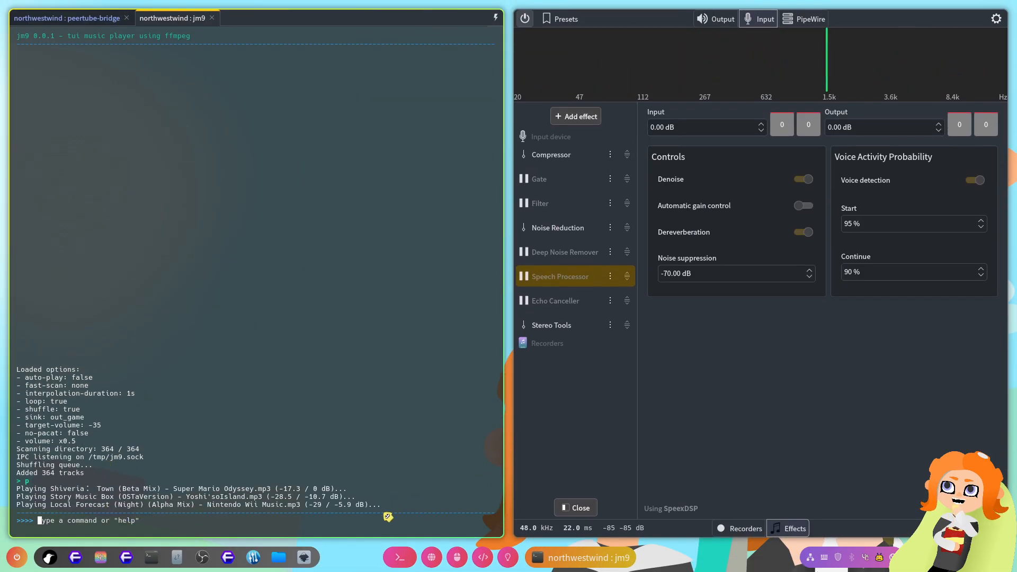
{"action": "left_click", "coordinate": [457, 558]}
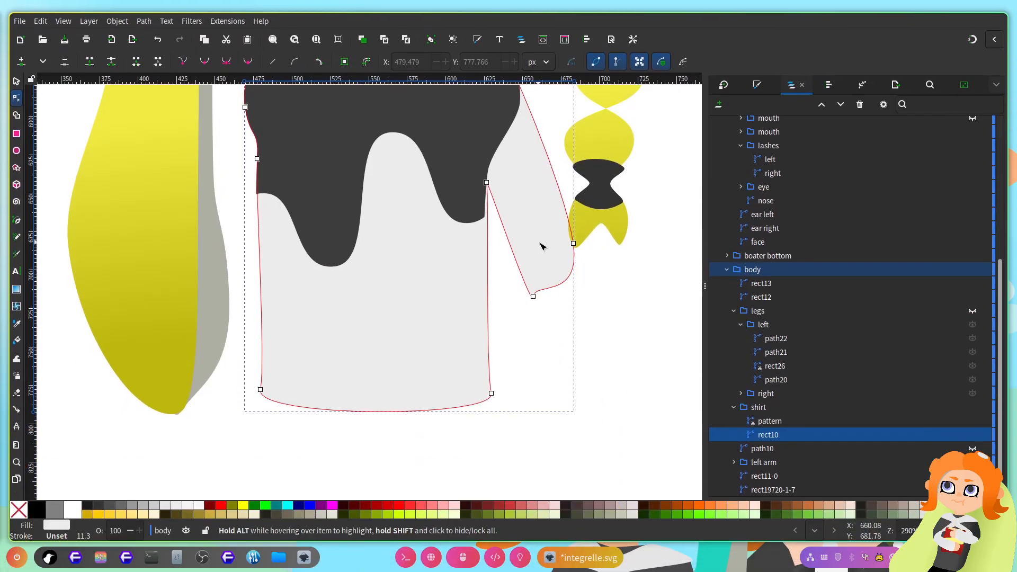
Step: Widen the braid-side sleeve by moving its inner cuff node toward the shirt and its outer one to about X 695, Y 705.9 px
{"action": "scroll", "coordinate": [541, 252], "scroll_direction": "up", "scroll_amount": 5}
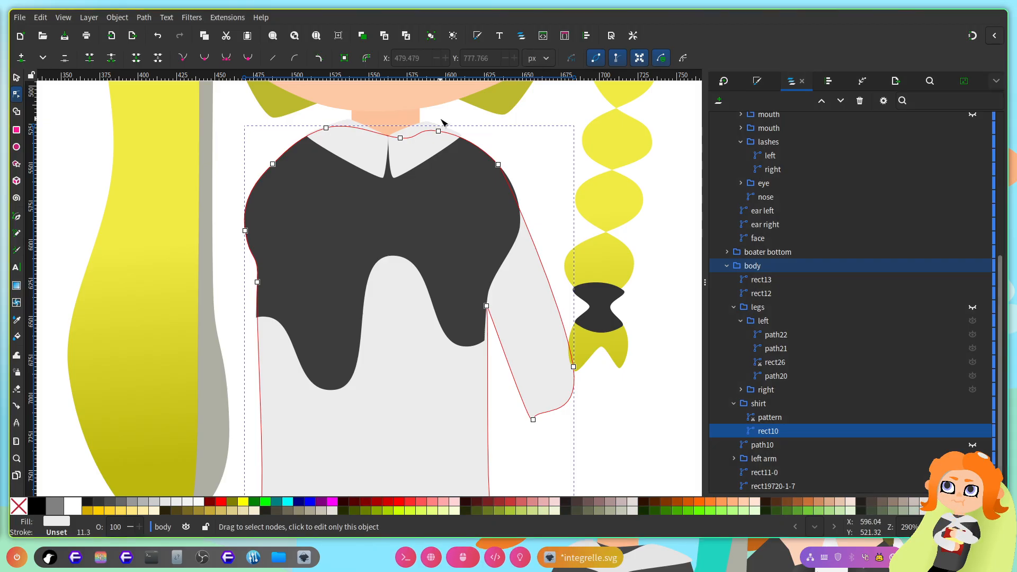
{"action": "scroll", "coordinate": [597, 291], "scroll_direction": "down", "scroll_amount": 6}
{"action": "scroll", "coordinate": [602, 342], "scroll_direction": "up", "scroll_amount": 3}
{"action": "left_click", "coordinate": [534, 356]}
{"action": "left_click_drag", "start_coordinate": [537, 344], "coordinate": [509, 363]}
{"action": "left_click_drag", "start_coordinate": [574, 304], "coordinate": [581, 329]}
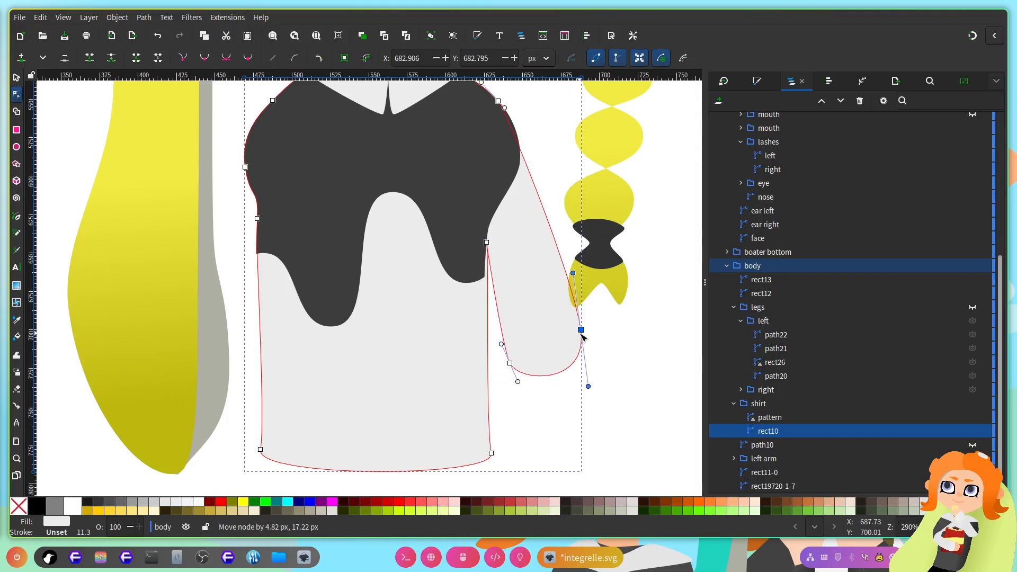
{"action": "left_click_drag", "start_coordinate": [574, 273], "coordinate": [591, 340]}
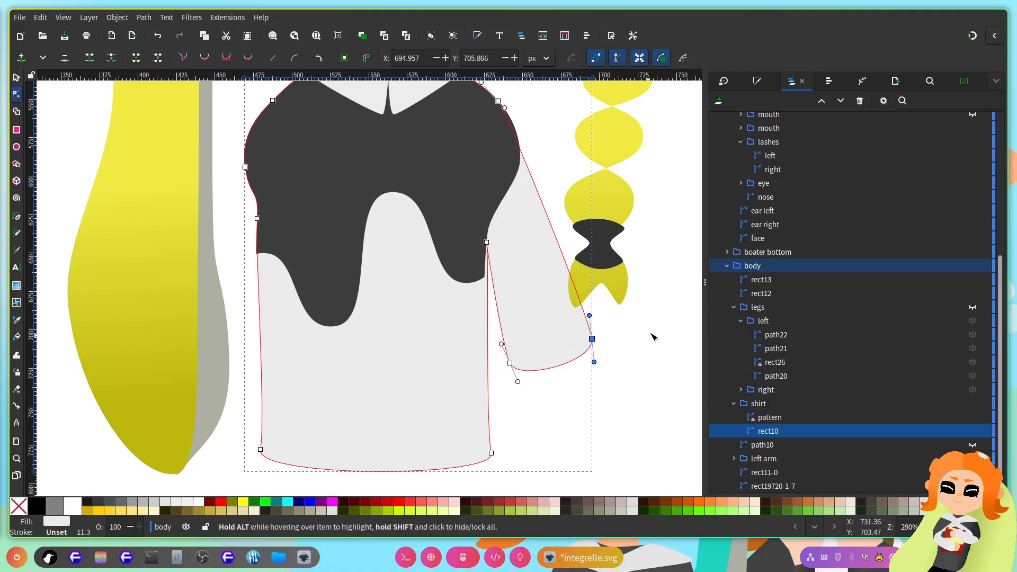
Step: Lengthen the braid-side sleeve almost to the hem, placing its outer cuff node at about X 702.5, Y 750.6 px, and nudge the armpit node inward
{"action": "scroll", "coordinate": [479, 302], "scroll_direction": "up", "scroll_amount": 4}
{"action": "scroll", "coordinate": [366, 315], "scroll_direction": "down", "scroll_amount": 2}
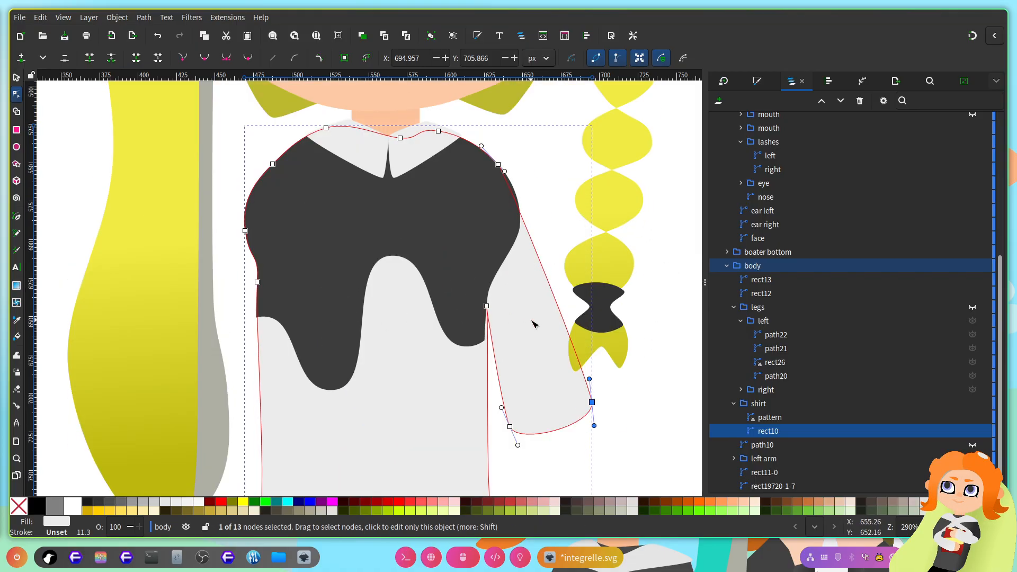
{"action": "left_click_drag", "start_coordinate": [596, 407], "coordinate": [609, 444]}
{"action": "scroll", "coordinate": [583, 424], "scroll_direction": "down", "scroll_amount": 4}
{"action": "left_click_drag", "start_coordinate": [512, 301], "coordinate": [522, 376]}
{"action": "left_click_drag", "start_coordinate": [606, 313], "coordinate": [605, 343]}
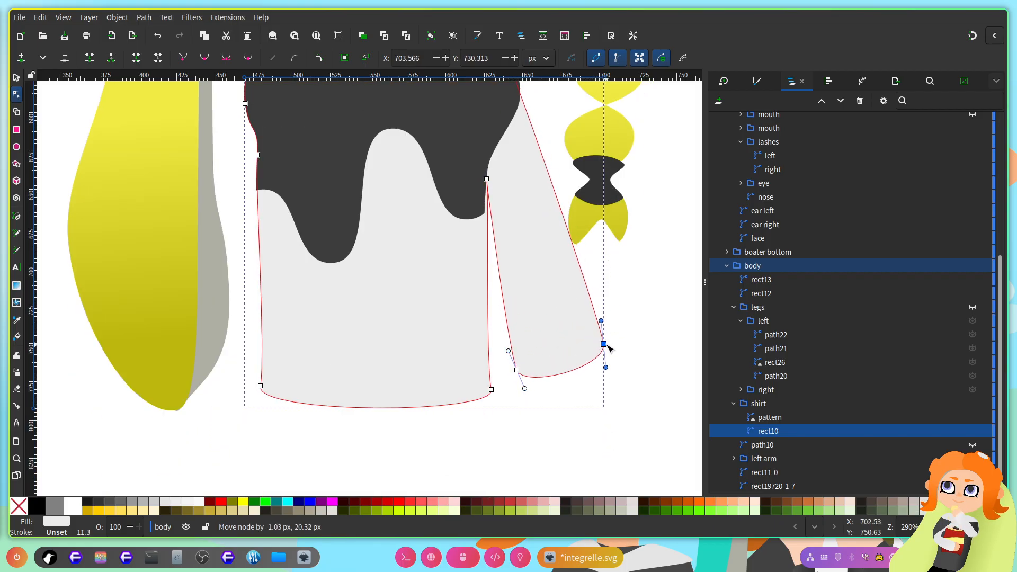
{"action": "scroll", "coordinate": [477, 334], "scroll_direction": "up", "scroll_amount": 4}
{"action": "left_click", "coordinate": [486, 306]}
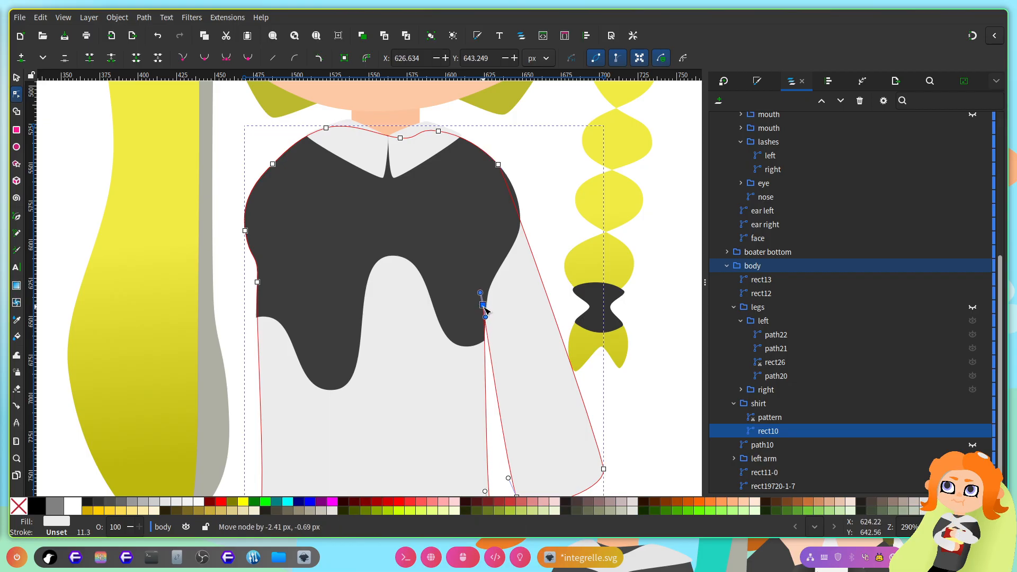
Step: Build a matching sleeve opposite the braid by pulling the side nodes down to the cuff and adding a new armpit node
{"action": "scroll", "coordinate": [339, 380], "scroll_direction": "left", "scroll_amount": 2}
{"action": "left_click_drag", "start_coordinate": [321, 282], "coordinate": [305, 462]}
{"action": "double_click", "coordinate": [320, 271]}
{"action": "scroll", "coordinate": [305, 462], "scroll_direction": "down", "scroll_amount": 6}
{"action": "left_click_drag", "start_coordinate": [304, 336], "coordinate": [294, 385]}
{"action": "scroll", "coordinate": [405, 345], "scroll_direction": "up", "scroll_amount": 6}
{"action": "left_click", "coordinate": [308, 230]}
{"action": "left_click_drag", "start_coordinate": [308, 230], "coordinate": [212, 488]}
Step: Make the shoulder node opposite the braid symmetric and move both shoulder nodes slightly outward and up
{"action": "scroll", "coordinate": [347, 263], "scroll_direction": "up", "scroll_amount": 3}
{"action": "left_click_drag", "start_coordinate": [319, 204], "coordinate": [345, 235]}
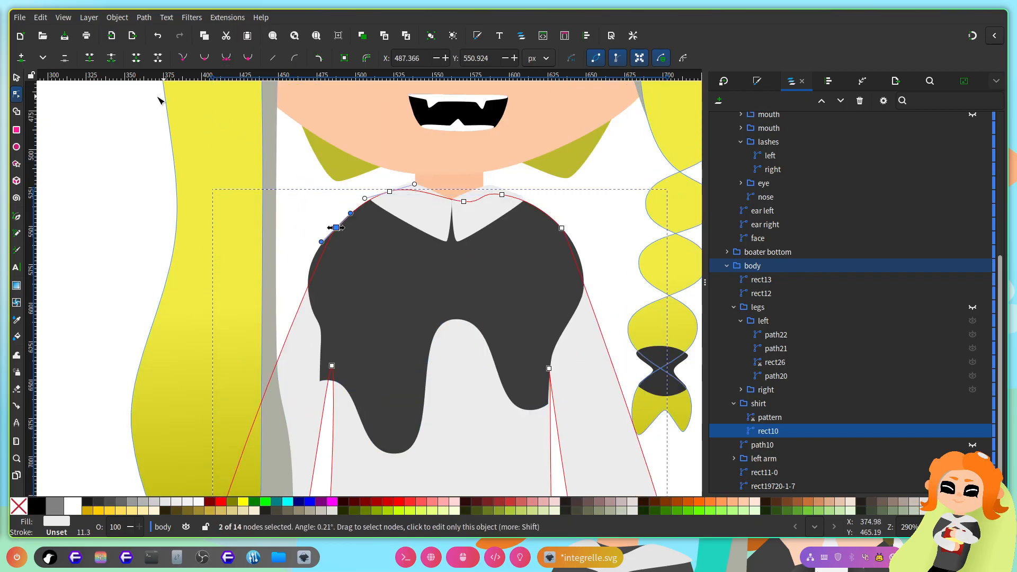
{"action": "left_click", "coordinate": [226, 57]}
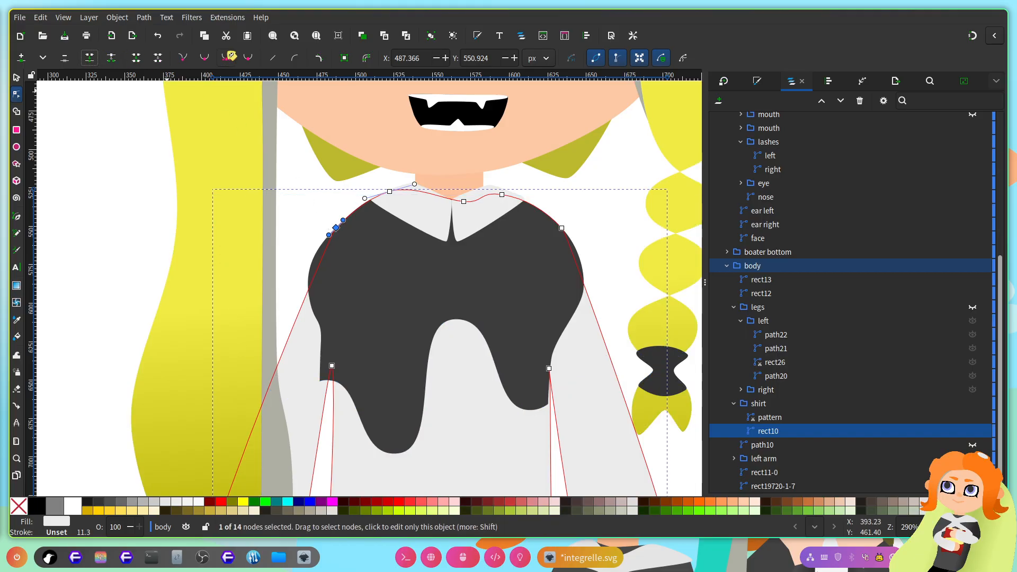
{"action": "mouse_move", "coordinate": [337, 228]}
{"action": "left_mouse_down"}
{"action": "mouse_move", "coordinate": [324, 215]}
{"action": "mouse_move", "coordinate": [339, 206]}
{"action": "mouse_move", "coordinate": [326, 222]}
{"action": "left_mouse_up"}
{"action": "left_click_drag", "start_coordinate": [604, 209], "coordinate": [572, 222]}
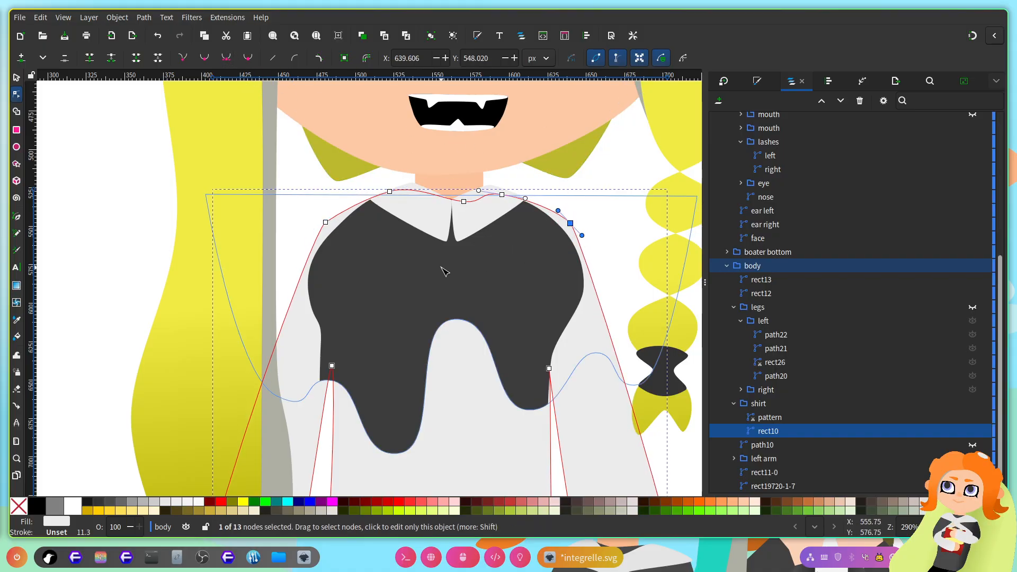
Step: Make the inner cuff node of the sleeve opposite the braid symmetric and adjust its handles
{"action": "scroll", "coordinate": [443, 268], "scroll_direction": "down", "scroll_amount": 9}
{"action": "left_click", "coordinate": [294, 384]}
{"action": "mouse_move", "coordinate": [294, 386]}
{"action": "left_mouse_down"}
{"action": "mouse_move", "coordinate": [292, 410]}
{"action": "mouse_move", "coordinate": [286, 401]}
{"action": "left_mouse_up"}
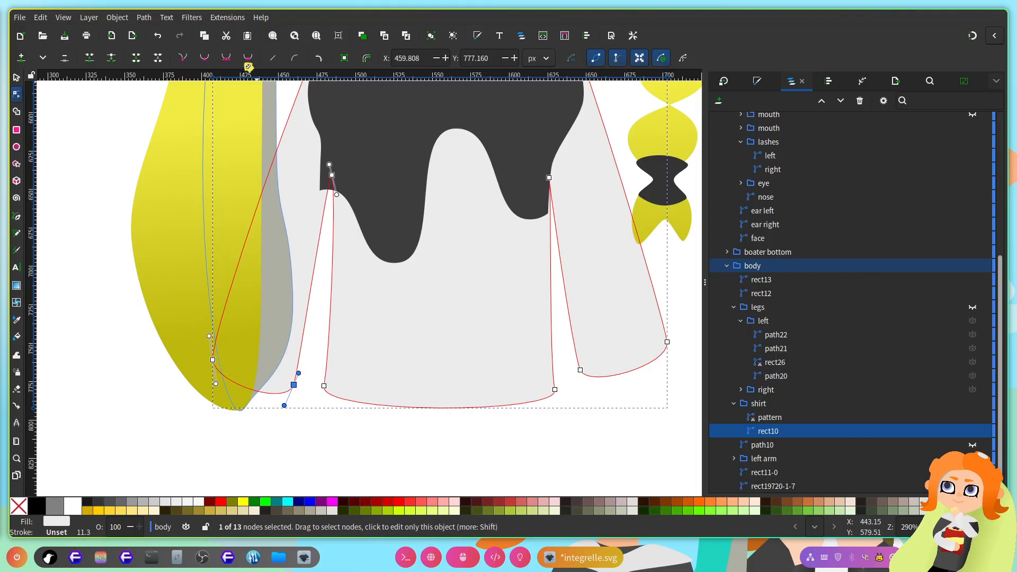
Step: Move the armpit node opposite the braid to about X 491.5, Y 637.6 px and its inner cuff node to about X 467.7, Y 777.8 px
{"action": "left_click", "coordinate": [332, 175]}
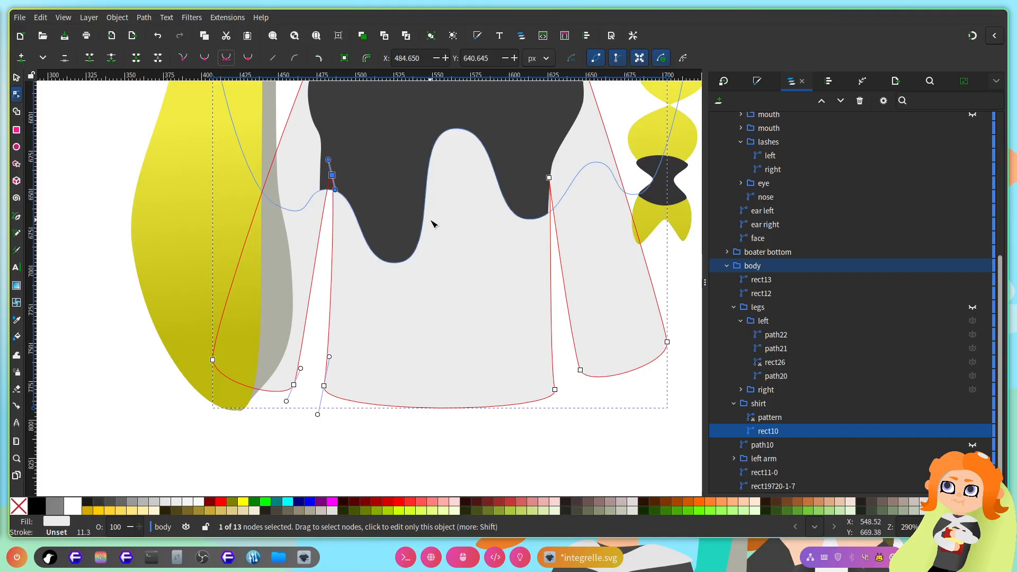
{"action": "scroll", "coordinate": [369, 248], "scroll_direction": "up", "scroll_amount": 3}
{"action": "scroll", "coordinate": [322, 183], "scroll_direction": "up", "scroll_amount": 1}
{"action": "left_click_drag", "start_coordinate": [325, 159], "coordinate": [346, 170]}
{"action": "scroll", "coordinate": [365, 260], "scroll_direction": "down", "scroll_amount": 2}
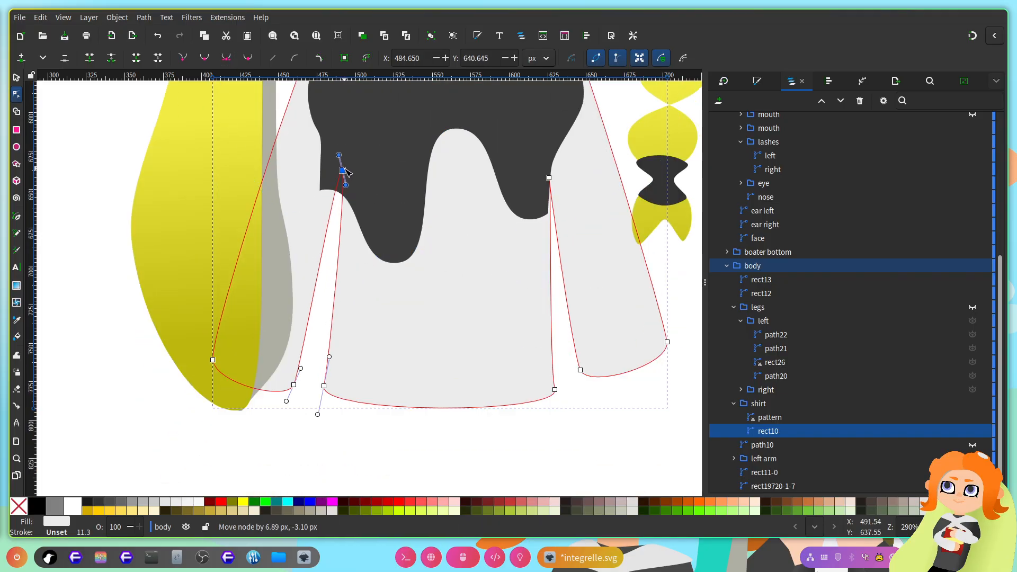
{"action": "left_click_drag", "start_coordinate": [294, 385], "coordinate": [307, 386]}
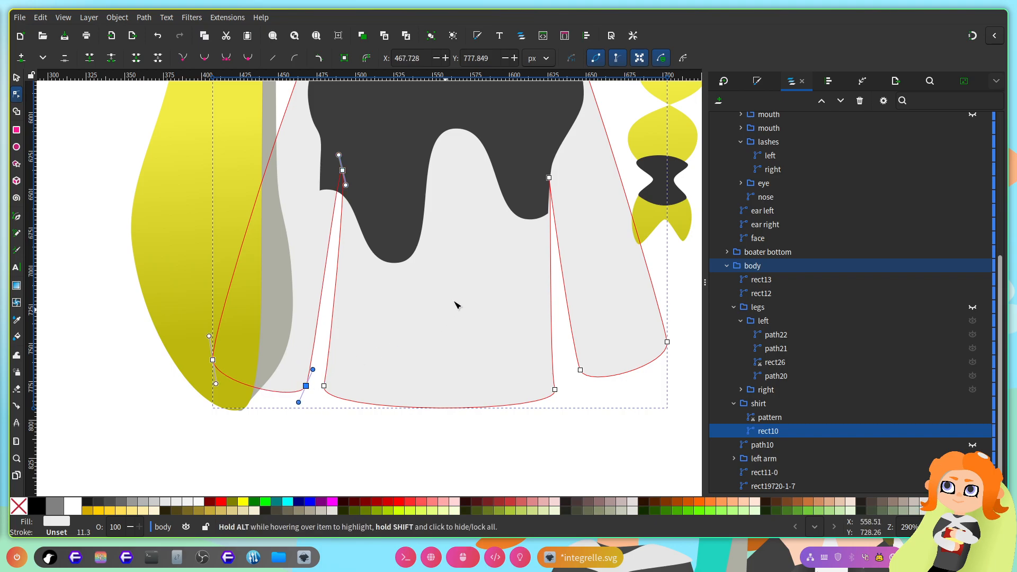
Step: Release the old clip from the shirt's dark pattern and delete the released clip path
{"action": "scroll", "coordinate": [466, 293], "scroll_direction": "down", "scroll_amount": 3}
{"action": "scroll", "coordinate": [598, 233], "scroll_direction": "up", "scroll_amount": 2}
{"action": "left_click", "coordinate": [867, 412]}
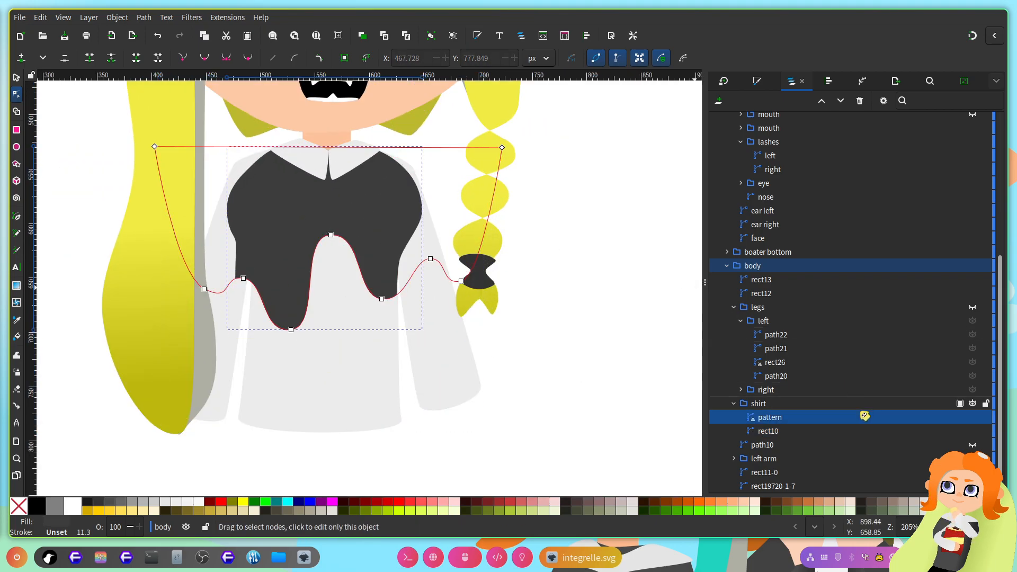
{"action": "right_click", "coordinate": [791, 421]}
{"action": "left_click", "coordinate": [779, 371]}
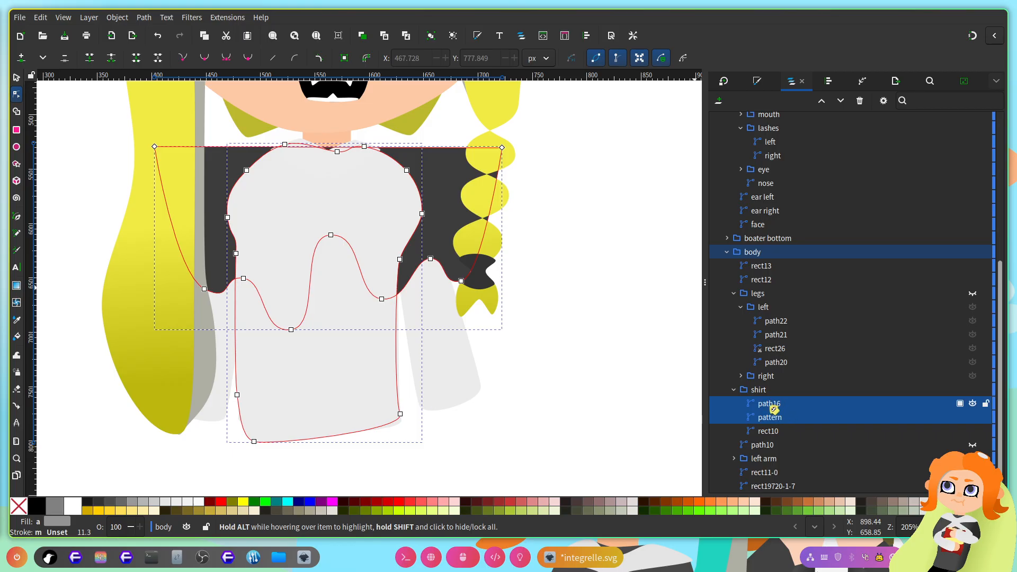
{"action": "key", "text": "Escape"}
Step: Duplicate the redrawn shirt shape rect10 and use the copy to clip the dark pattern
{"action": "left_click", "coordinate": [780, 431]}
{"action": "left_click", "coordinate": [779, 418], "text": "shift"}
{"action": "right_click", "coordinate": [791, 419]}
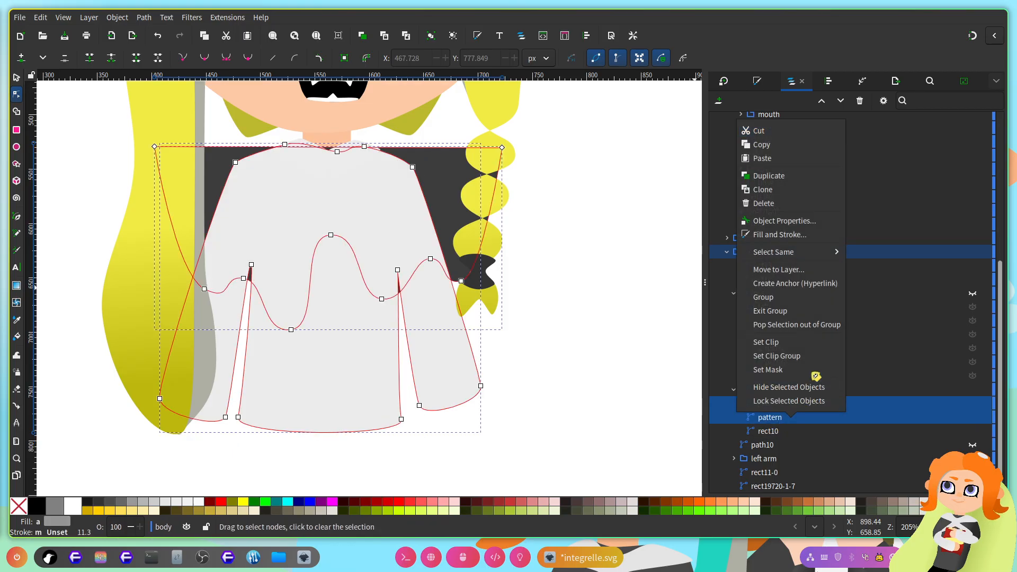
{"action": "left_click", "coordinate": [777, 353]}
{"action": "key", "text": "ctrl+z"}
{"action": "left_click", "coordinate": [784, 419]}
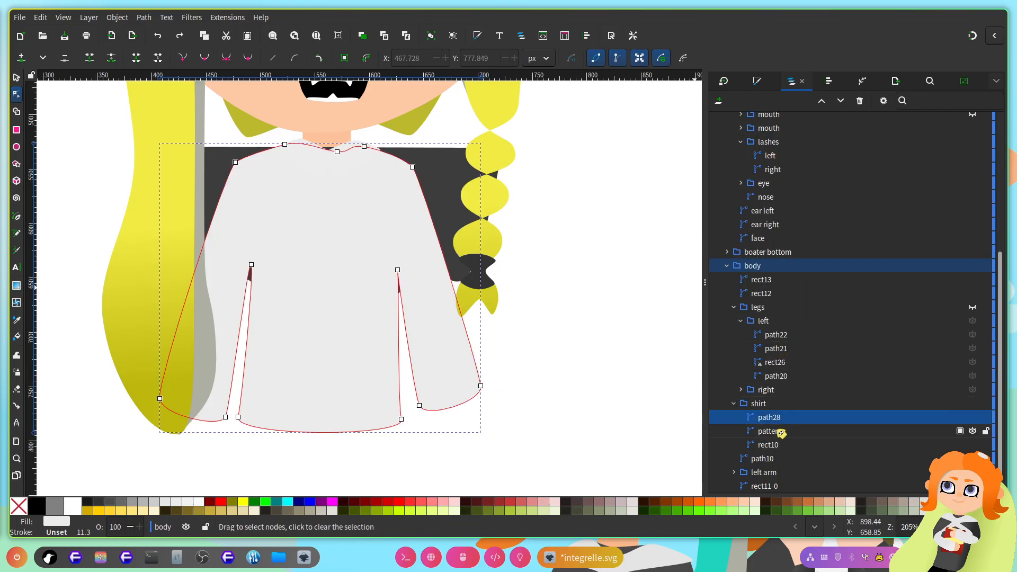
{"action": "left_click", "coordinate": [783, 433], "text": "shift"}
{"action": "right_click", "coordinate": [778, 430]}
{"action": "left_click", "coordinate": [779, 353]}
Step: Opposite the braid, move the pattern's armpit node to about X 490.8, Y 637.6 px, shorten its handles, and raise its outer node
{"action": "scroll", "coordinate": [607, 332], "scroll_direction": "down", "scroll_amount": 1}
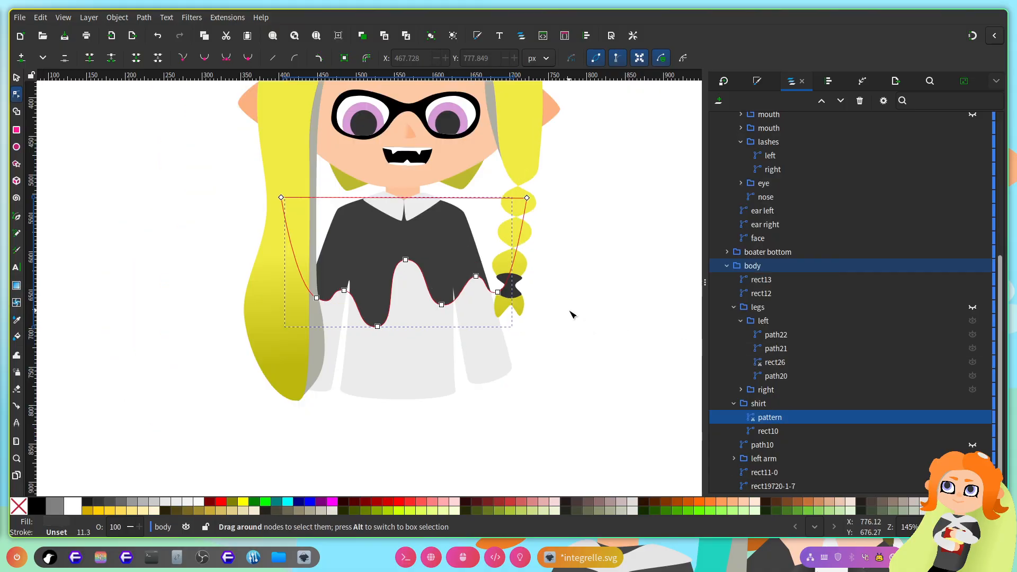
{"action": "scroll", "coordinate": [378, 280], "scroll_direction": "up", "scroll_amount": 2}
{"action": "left_click", "coordinate": [327, 306]}
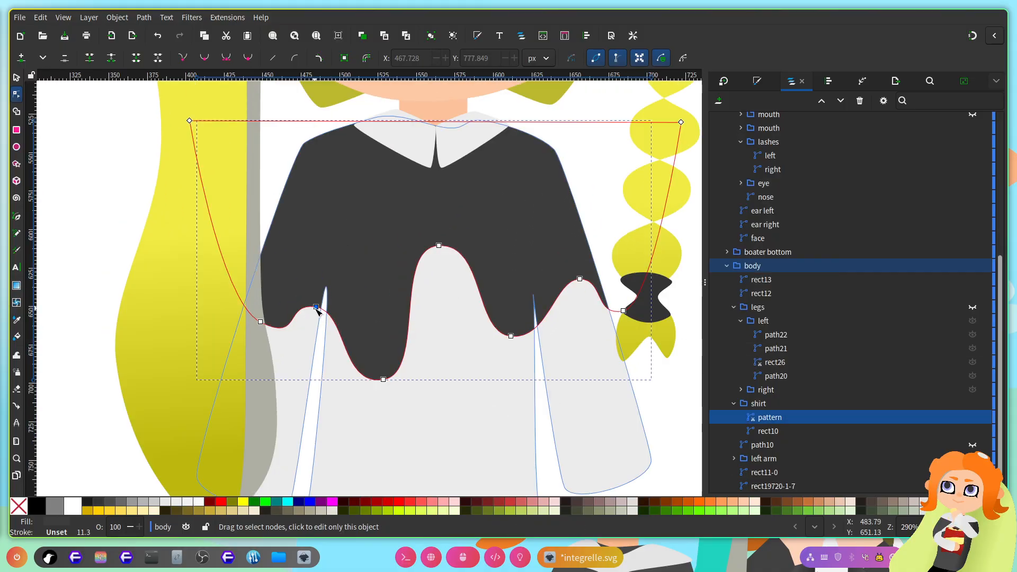
{"action": "left_click_drag", "start_coordinate": [318, 306], "coordinate": [328, 286]}
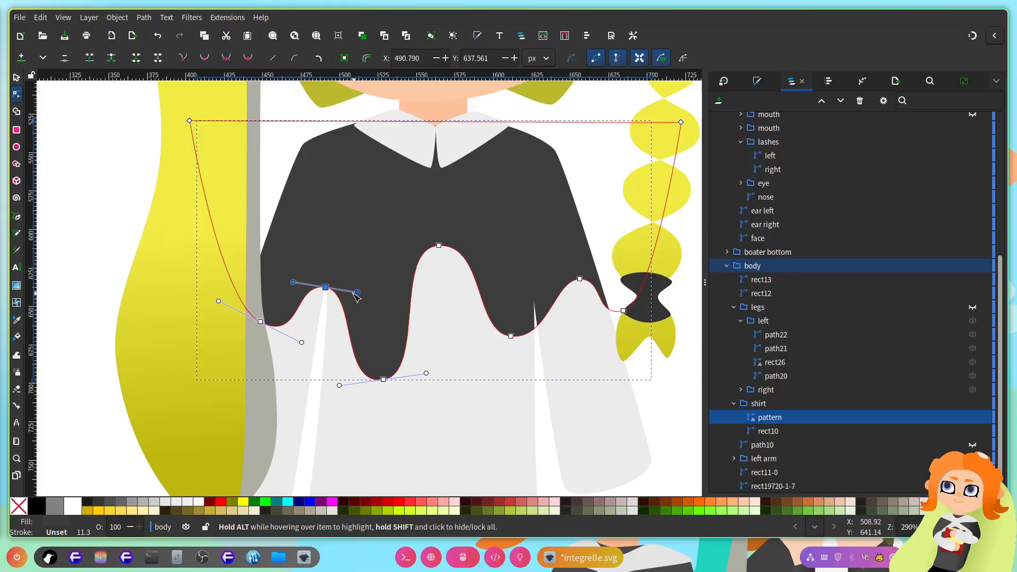
{"action": "left_click_drag", "start_coordinate": [357, 292], "coordinate": [332, 291]}
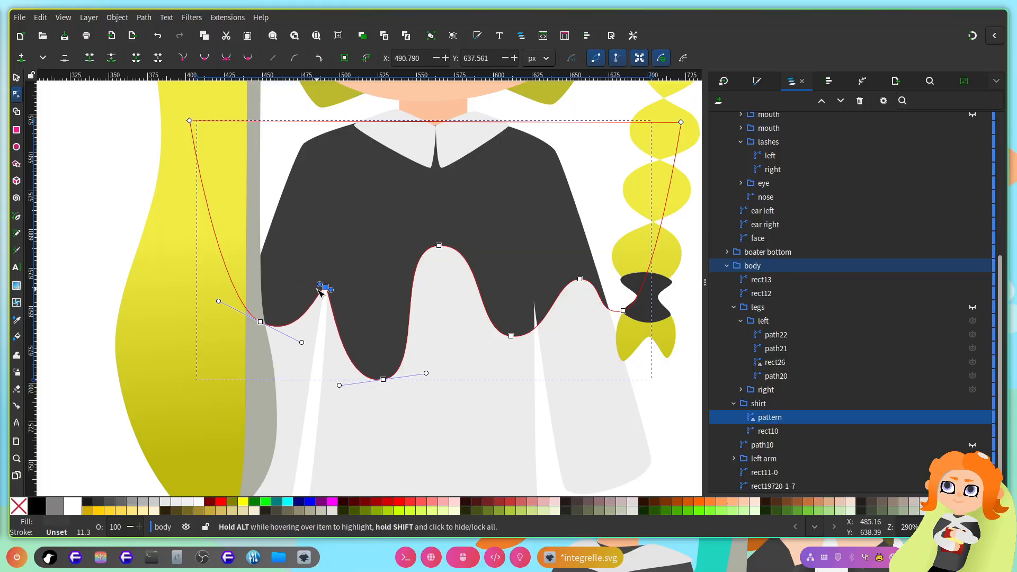
{"action": "left_click_drag", "start_coordinate": [261, 321], "coordinate": [270, 282]}
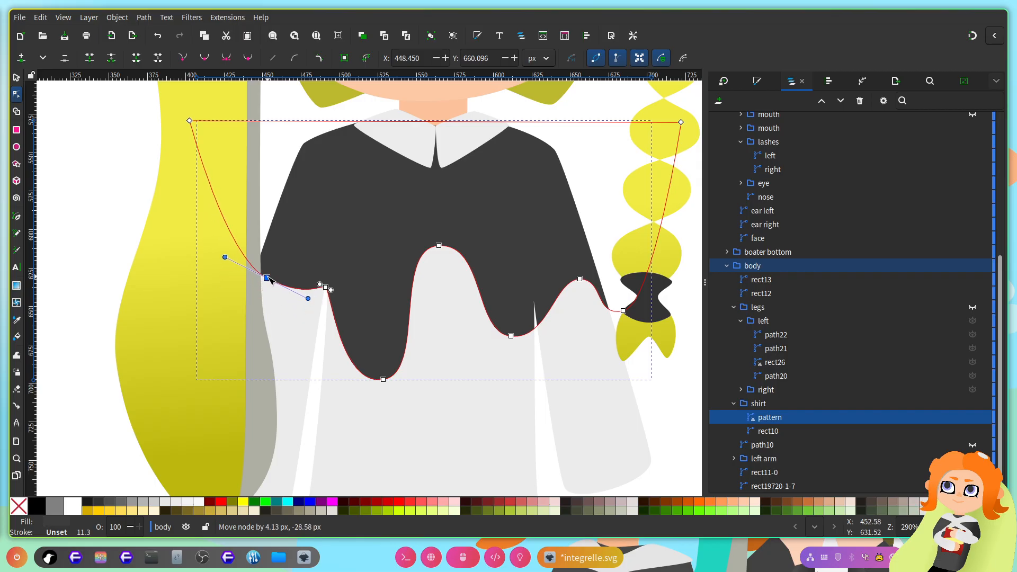
Step: On the braid side, move the pattern's peak node to the armpit and its outer node to about X 667.1, Y 639.9 px, and save
{"action": "scroll", "coordinate": [576, 288], "scroll_direction": "right", "scroll_amount": 6}
{"action": "scroll", "coordinate": [428, 306], "scroll_direction": "up", "scroll_amount": 1}
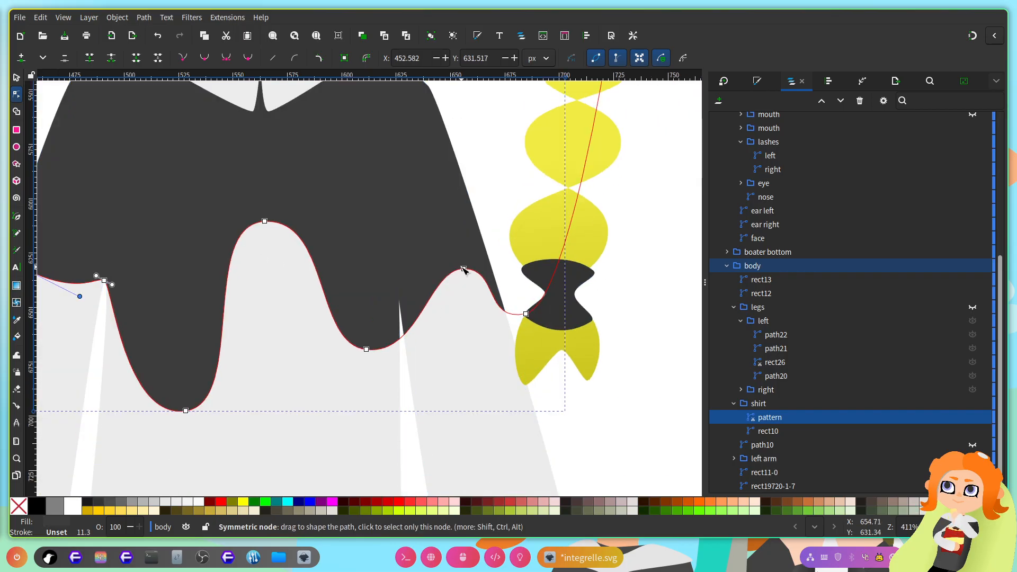
{"action": "left_click_drag", "start_coordinate": [464, 269], "coordinate": [369, 356]}
{"action": "scroll", "coordinate": [421, 273], "scroll_direction": "up", "scroll_amount": 3}
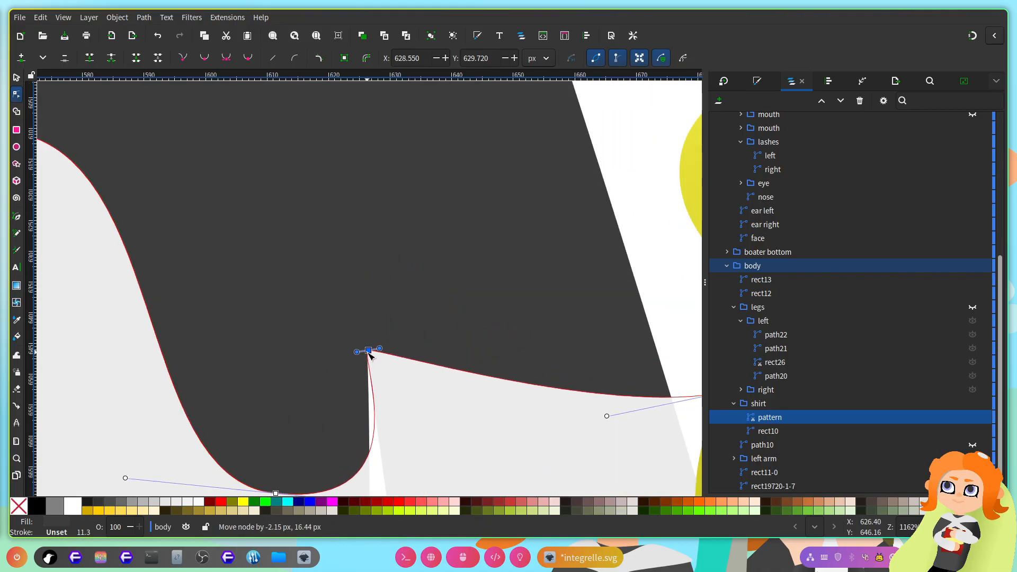
{"action": "scroll", "coordinate": [399, 423], "scroll_direction": "down", "scroll_amount": 2}
{"action": "left_click_drag", "start_coordinate": [563, 409], "coordinate": [508, 370]}
{"action": "left_click_drag", "start_coordinate": [568, 361], "coordinate": [586, 340]}
{"action": "scroll", "coordinate": [660, 298], "scroll_direction": "down", "scroll_amount": 3}
{"action": "key", "text": "ctrl+s"}
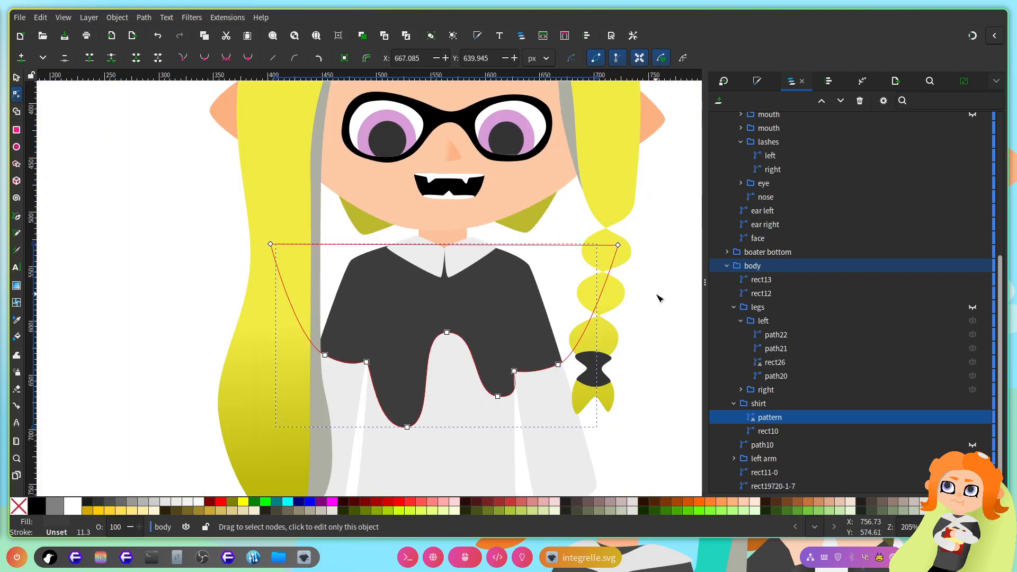
Step: Deselect the pattern, review the whole character on the page and save integrelle.svg
{"action": "double_click", "coordinate": [660, 299]}
{"action": "scroll", "coordinate": [647, 300], "scroll_direction": "down", "scroll_amount": 2}
{"action": "left_click_drag", "start_coordinate": [647, 300], "coordinate": [520, 300]}
{"action": "scroll", "coordinate": [460, 307], "scroll_direction": "up", "scroll_amount": 1}
{"action": "scroll", "coordinate": [460, 309], "scroll_direction": "down", "scroll_amount": 3}
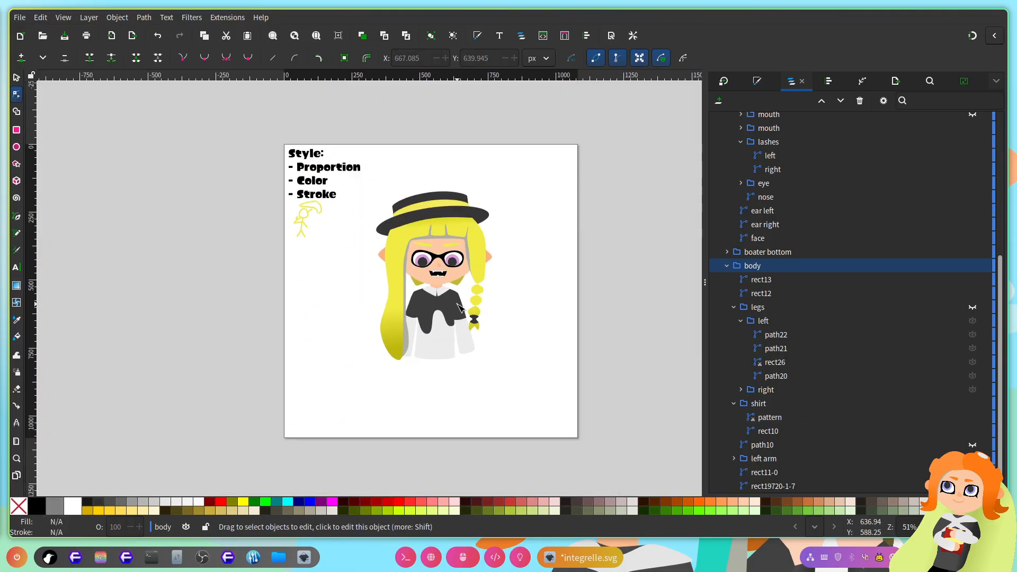
{"action": "scroll", "coordinate": [470, 265], "scroll_direction": "up", "scroll_amount": 1}
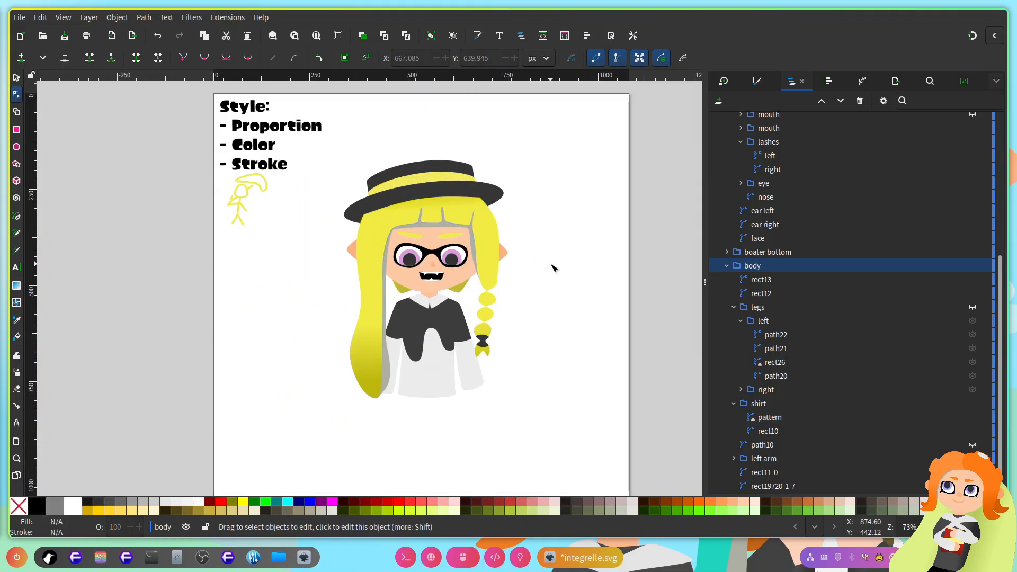
{"action": "scroll", "coordinate": [536, 261], "scroll_direction": "up", "scroll_amount": 1}
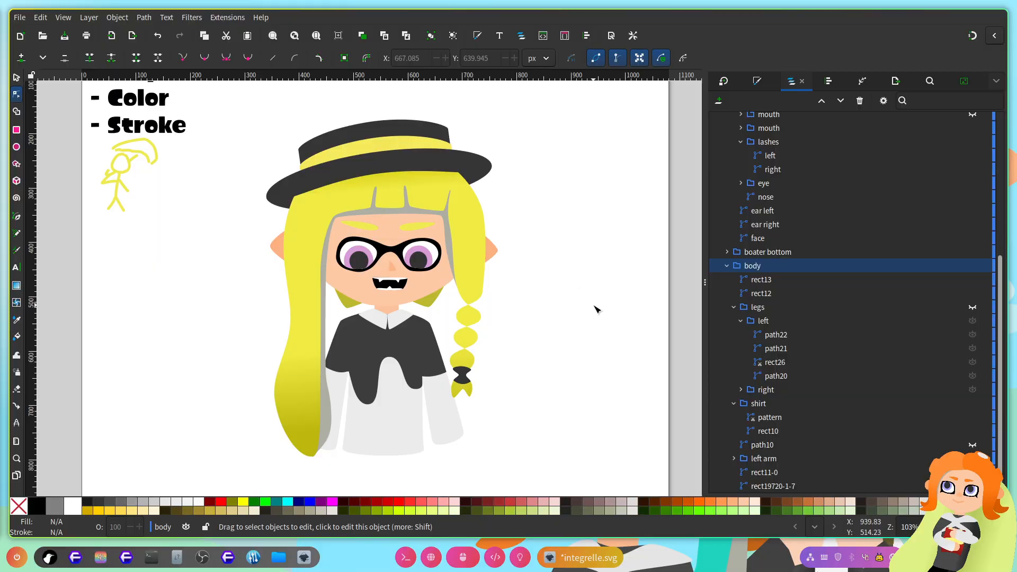
{"action": "key", "text": "ctrl+s"}
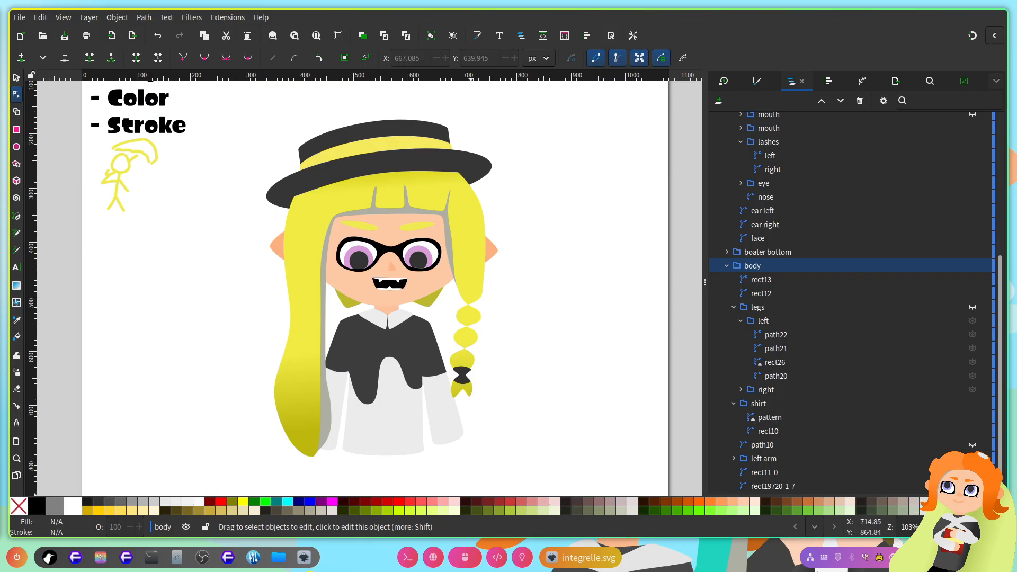
Step: Switch to the file manager, open Home in a new tab and go into the .config folder
{"action": "left_click", "coordinate": [279, 563]}
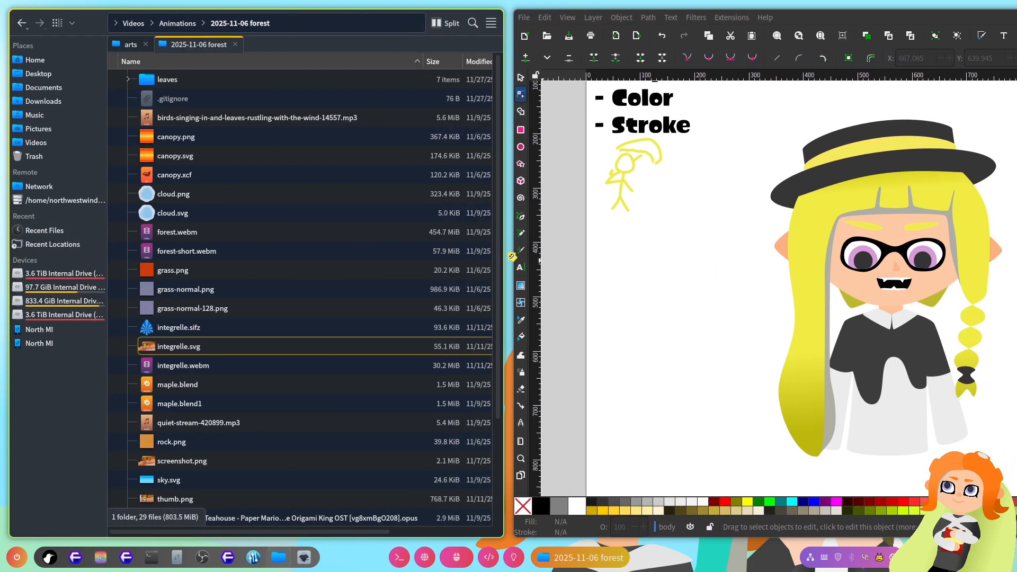
{"action": "right_click", "coordinate": [52, 64]}
{"action": "left_click", "coordinate": [79, 71]}
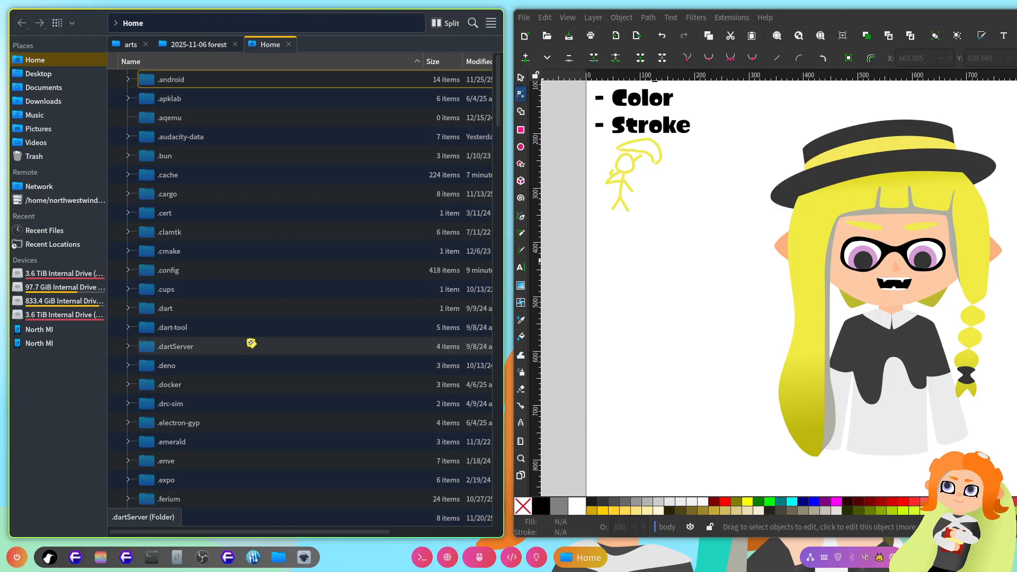
{"action": "type", "text": ".config"}
{"action": "key", "text": "Return"}
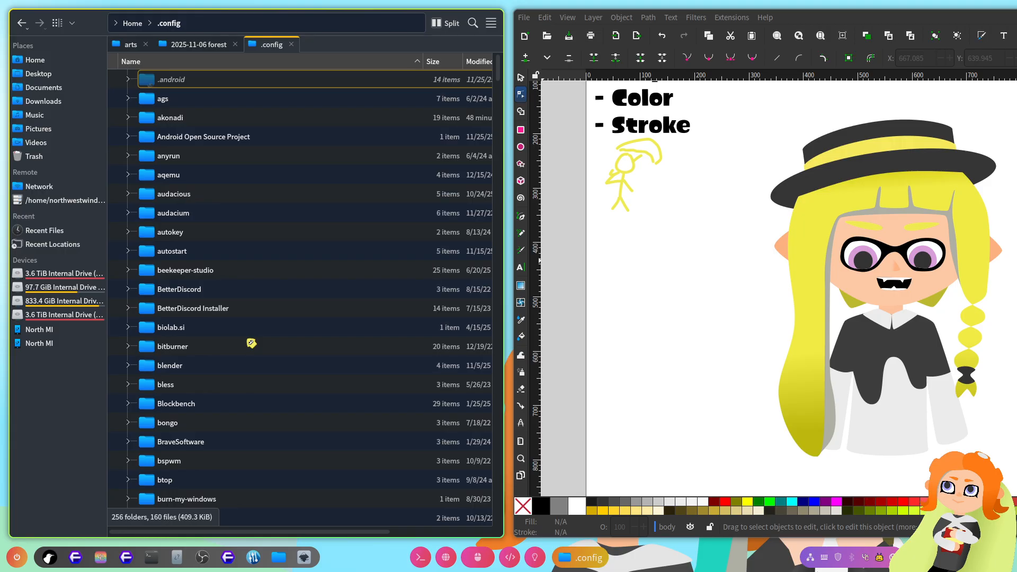
{"action": "type", "text": "niri"}
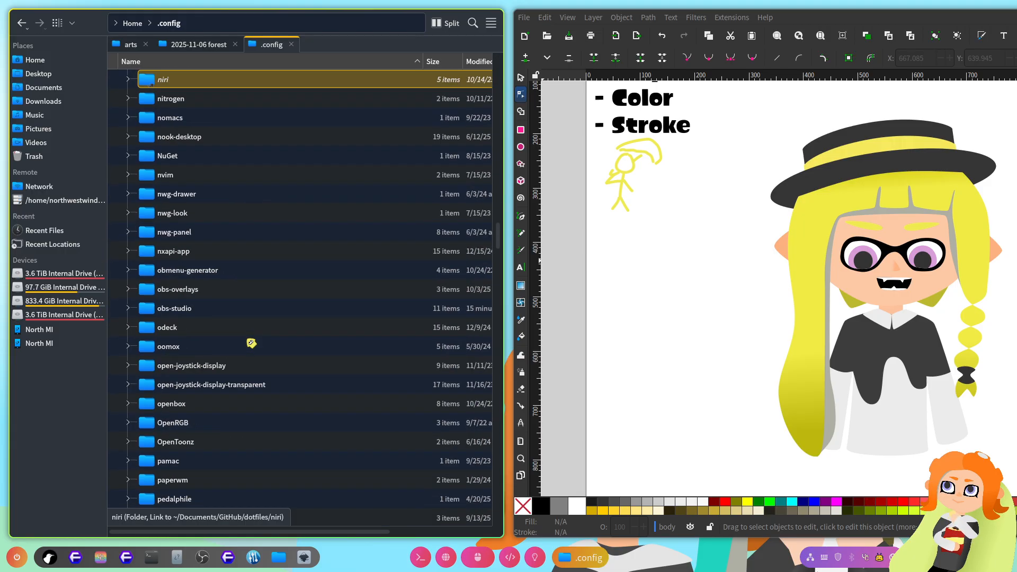
{"action": "key", "text": "Return"}
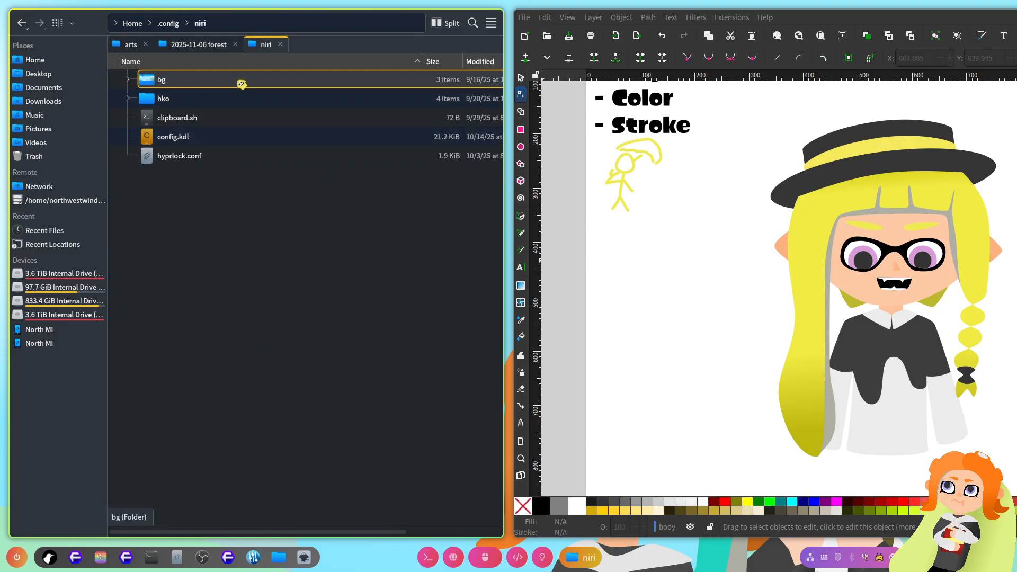
{"action": "left_click", "coordinate": [175, 25]}
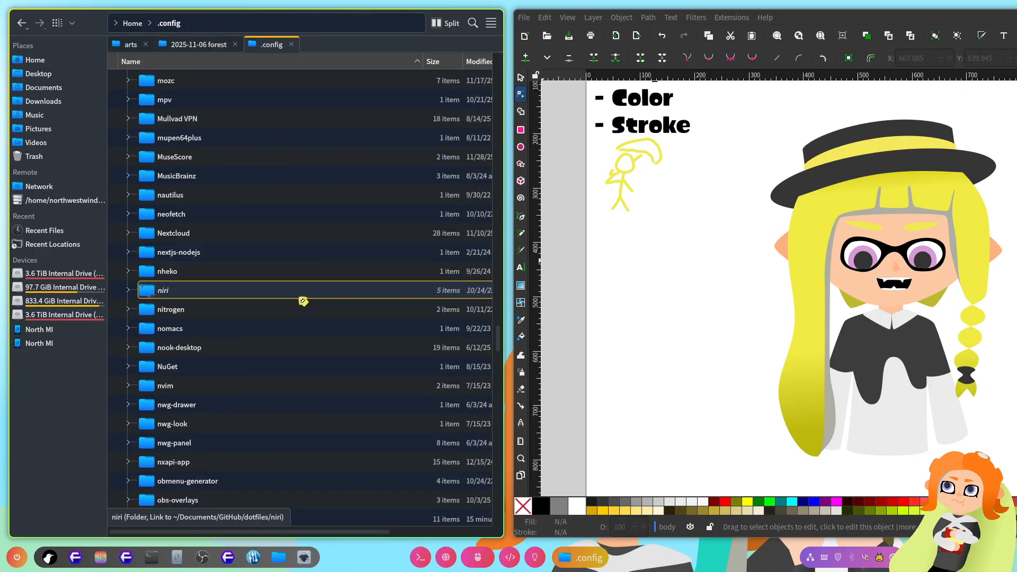
Step: Open the config file from the waybar folder in the code editor
{"action": "type", "text": "way"}
{"action": "key", "text": "Return"}
{"action": "left_click", "coordinate": [206, 103]}
{"action": "right_click", "coordinate": [206, 103]}
{"action": "left_click", "coordinate": [233, 102]}
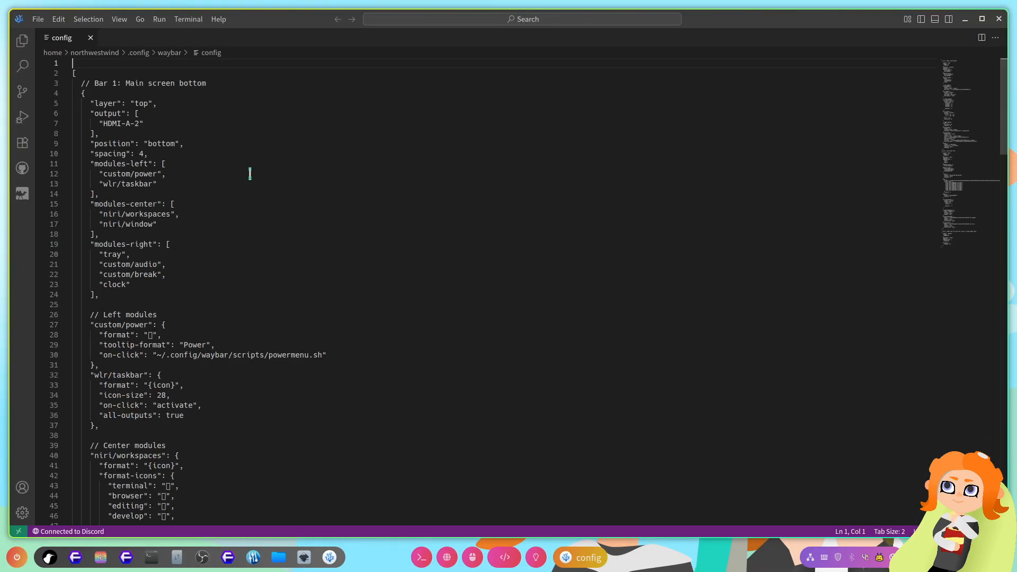
Step: Comment out "niri/window" in Bar 1's modules-center, remove the comma after "niri/workspaces", then save and close the file
{"action": "scroll", "coordinate": [217, 209], "scroll_direction": "down", "scroll_amount": 15}
{"action": "scroll", "coordinate": [217, 210], "scroll_direction": "down", "scroll_amount": 3}
{"action": "scroll", "coordinate": [252, 225], "scroll_direction": "up", "scroll_amount": 12}
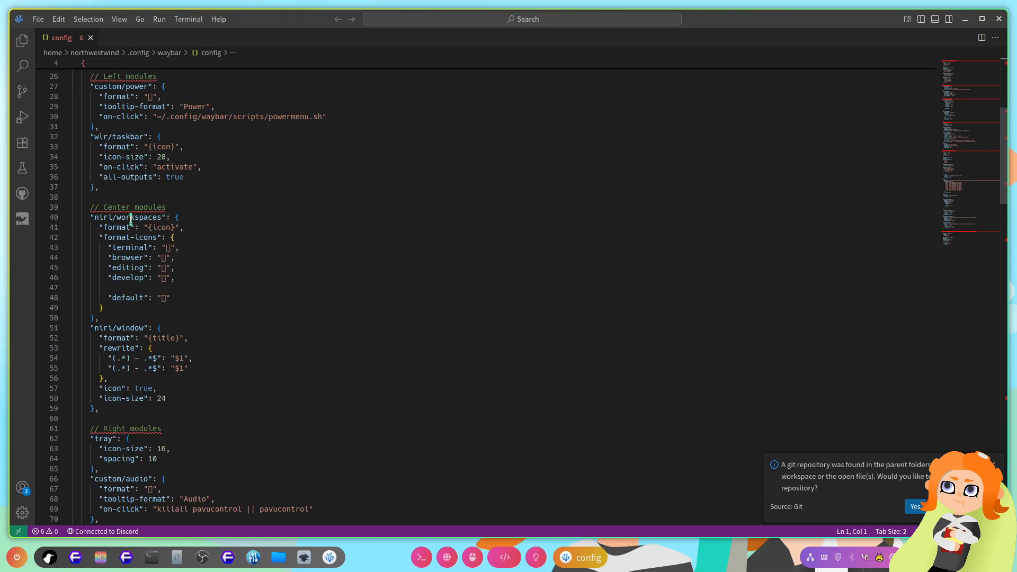
{"action": "scroll", "coordinate": [105, 378], "scroll_direction": "up", "scroll_amount": 7}
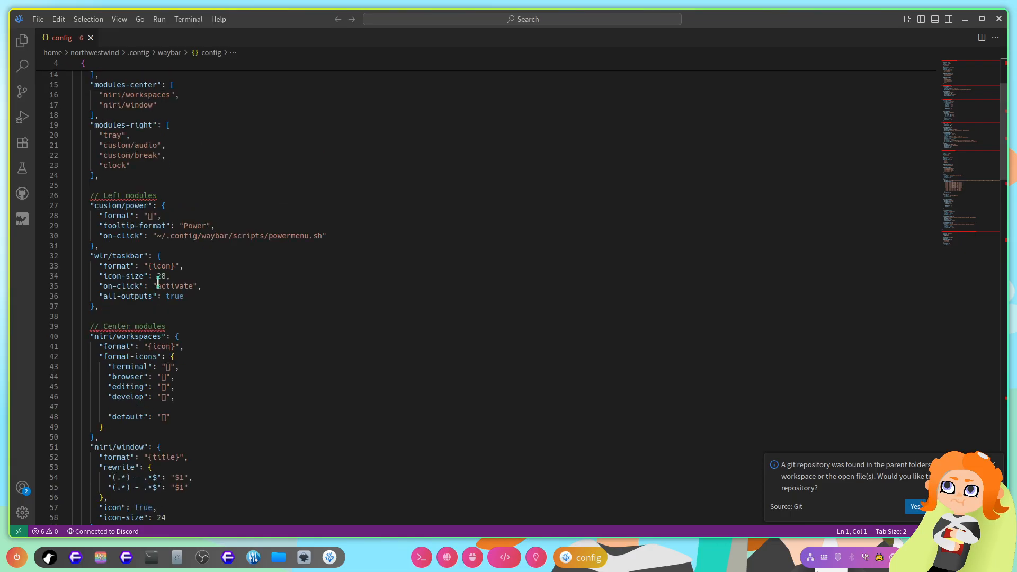
{"action": "left_click", "coordinate": [101, 222]}
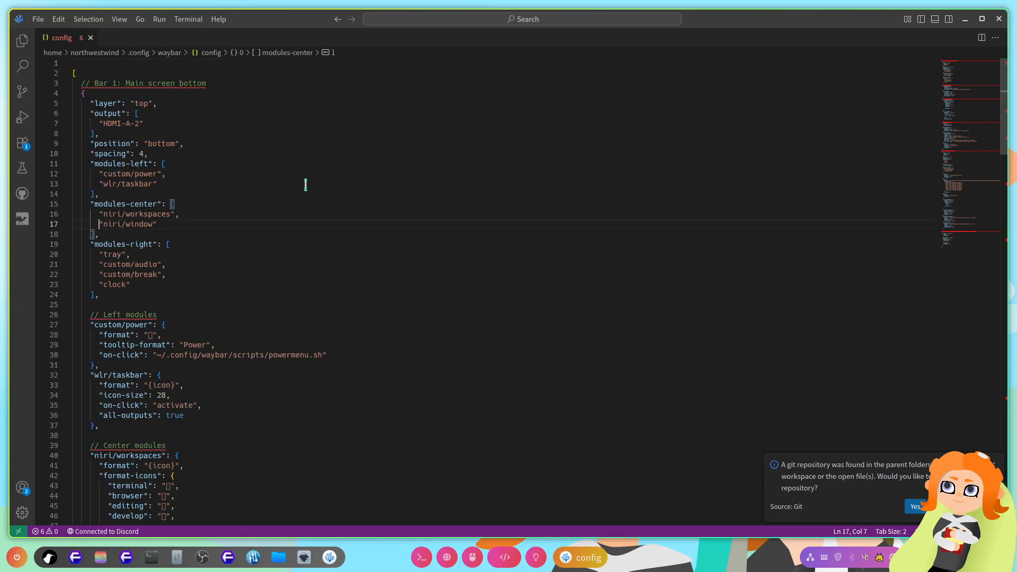
{"action": "type", "text": "//"}
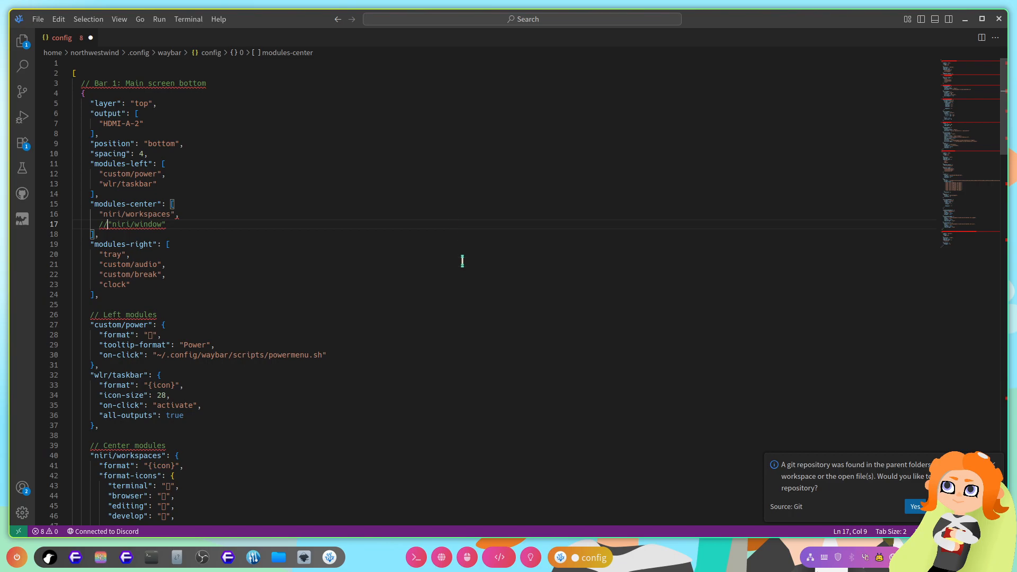
{"action": "key", "text": "BackSpace"}
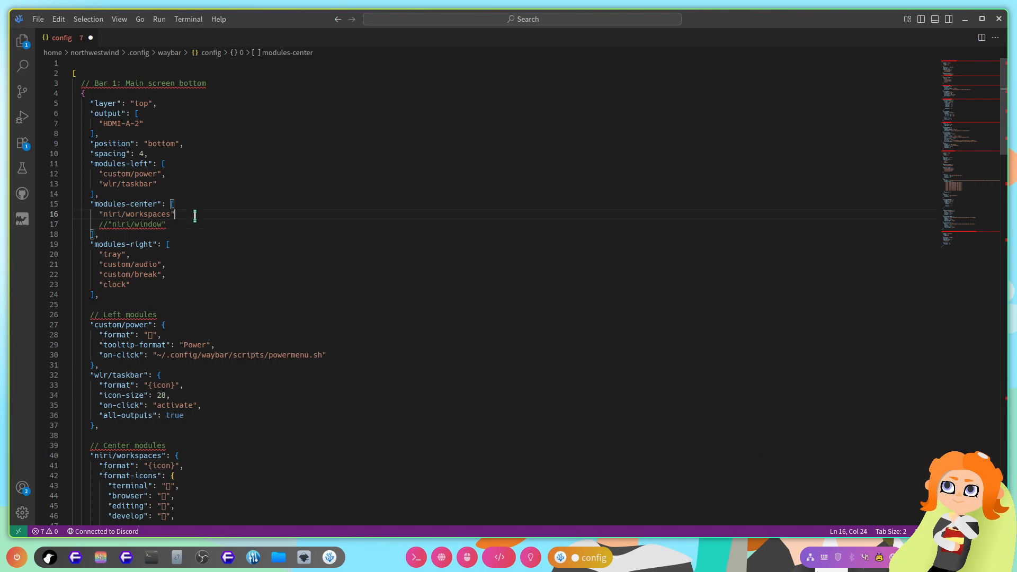
{"action": "key", "text": "ctrl+s"}
{"action": "key", "text": "super+q"}
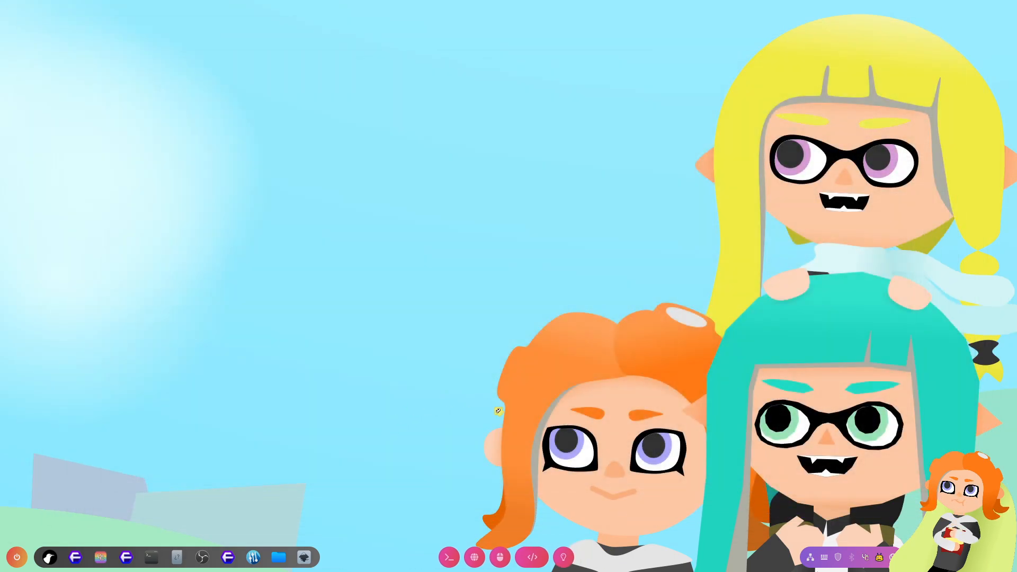
Step: Restart Waybar from a new terminal tab with "killall waybar; waybar & disown" and return to the drawing workspace
{"action": "left_click", "coordinate": [499, 559]}
{"action": "key", "text": "super+Right"}
{"action": "key", "text": "super+Left"}
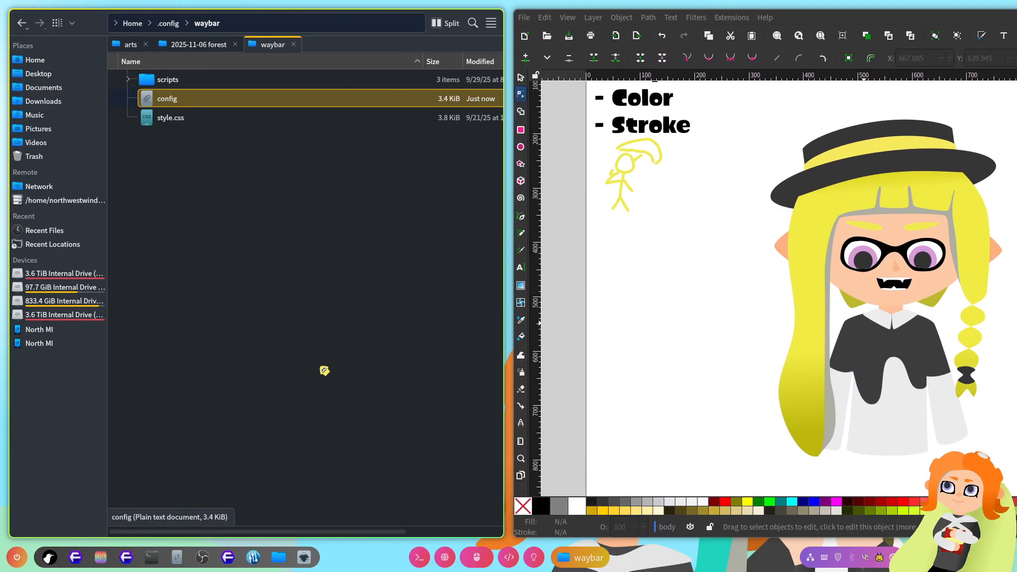
{"action": "key", "text": "super+1"}
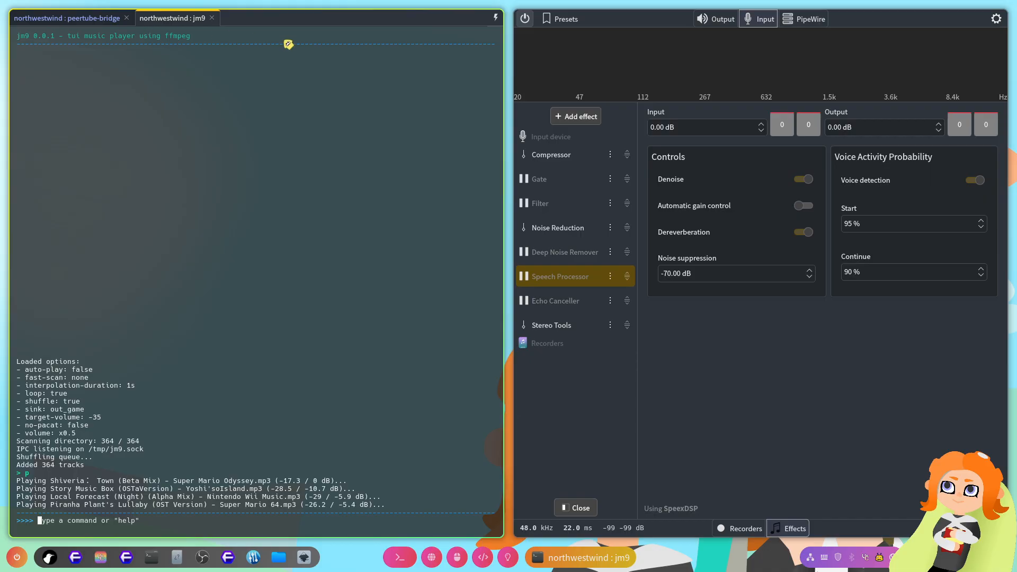
{"action": "key", "text": "ctrl+shift+t"}
{"action": "type", "text": "killa"}
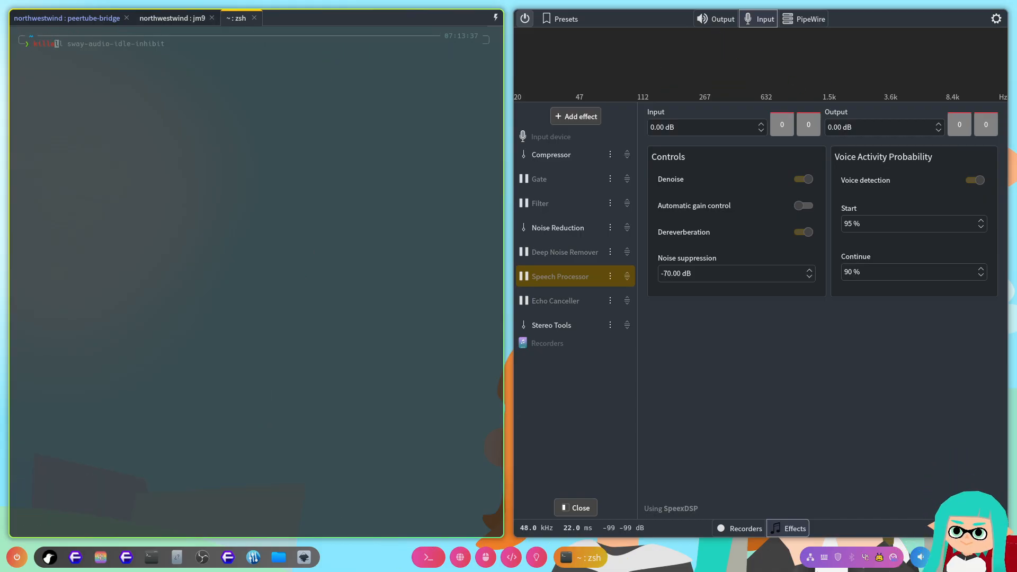
{"action": "type", "text": "ll waybar; waybar & disown"}
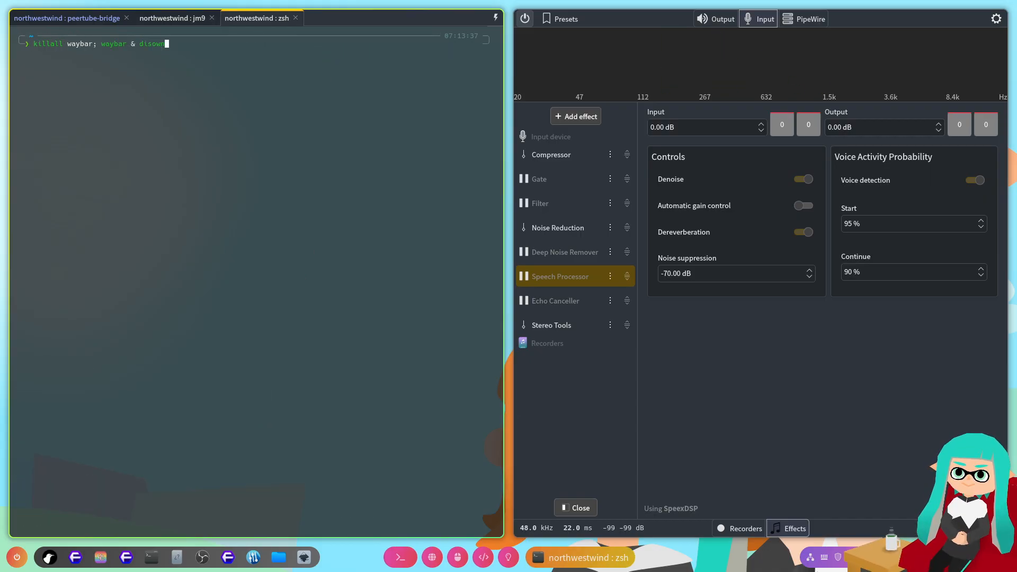
{"action": "key", "text": "Return"}
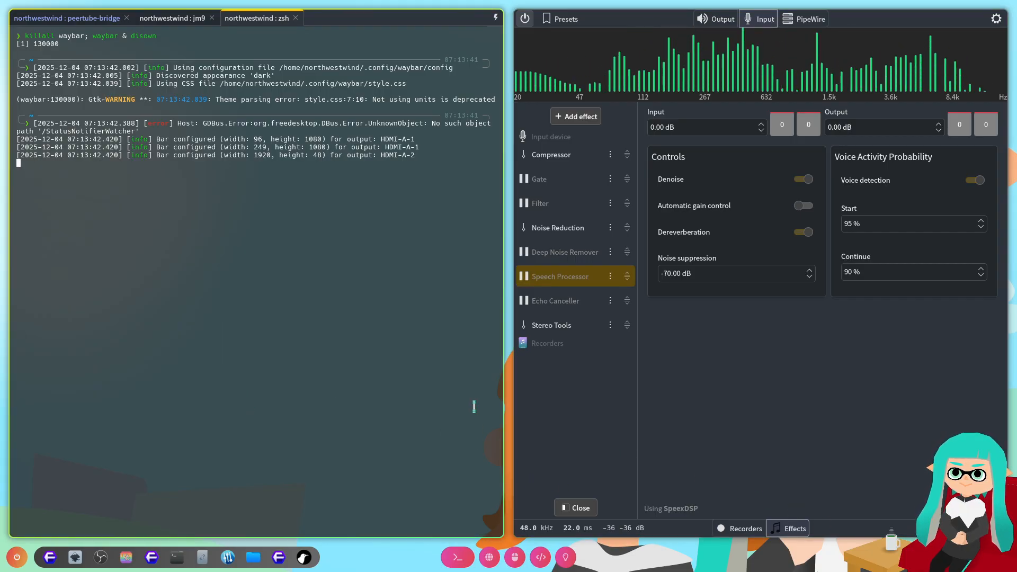
{"action": "key", "text": "super+3"}
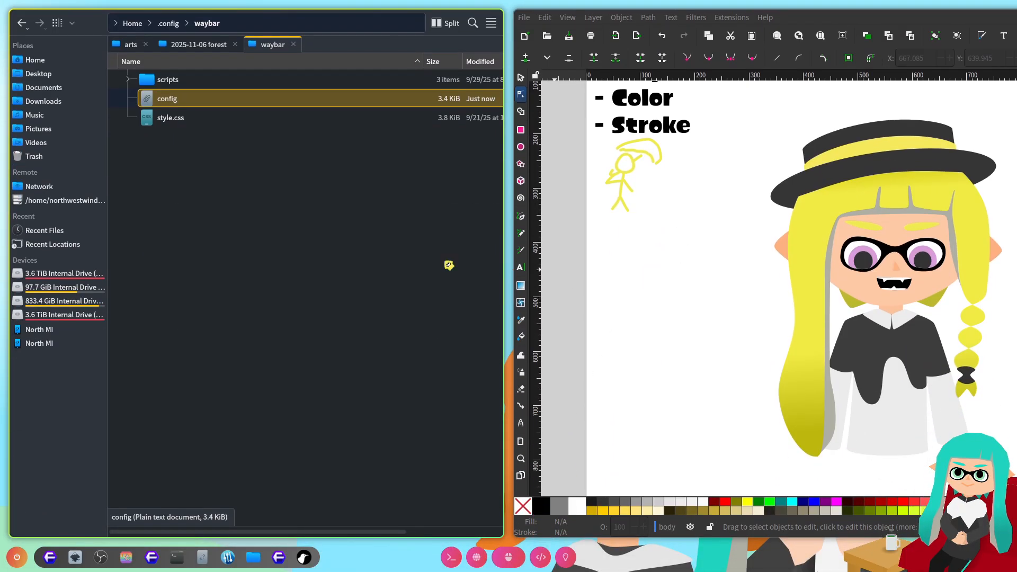
Step: Switch back to the drawing, select the iris and pupil of the eye on the long-hair side, and move them straight up
{"action": "key", "text": "super+Right"}
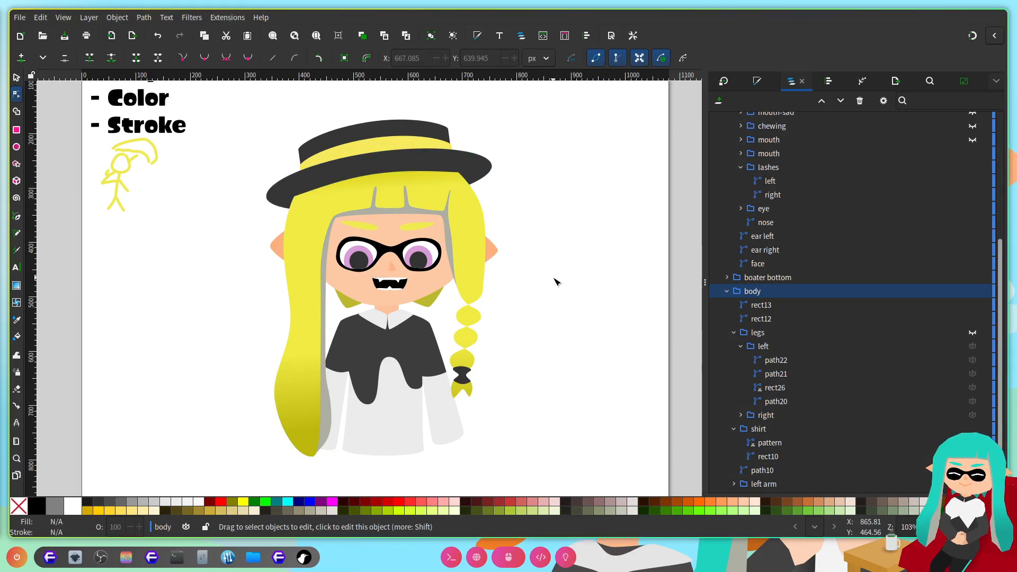
{"action": "scroll", "coordinate": [509, 259], "scroll_direction": "down", "scroll_amount": 4}
{"action": "scroll", "coordinate": [512, 251], "scroll_direction": "up", "scroll_amount": 2}
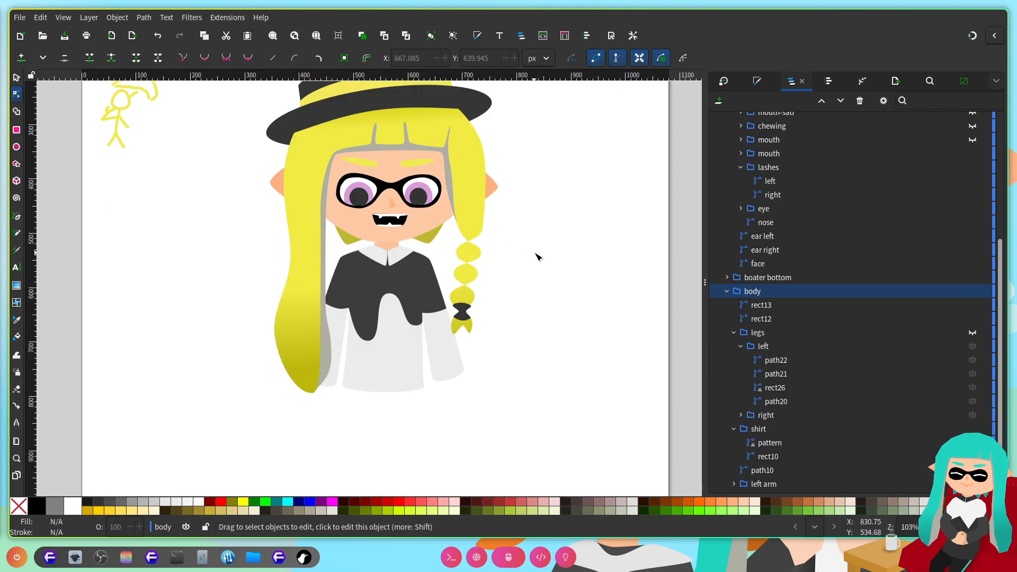
{"action": "scroll", "coordinate": [458, 187], "scroll_direction": "up", "scroll_amount": 2}
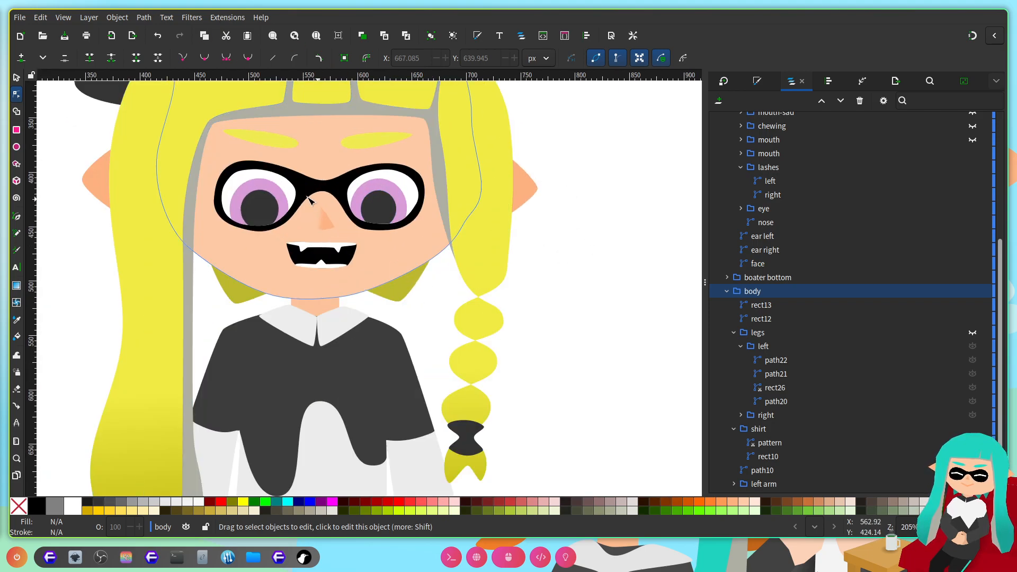
{"action": "scroll", "coordinate": [290, 190], "scroll_direction": "up", "scroll_amount": 2}
{"action": "left_click", "coordinate": [244, 196]}
{"action": "scroll", "coordinate": [283, 254], "scroll_direction": "up", "scroll_amount": 2}
{"action": "left_click", "coordinate": [273, 256], "text": "shift"}
{"action": "key", "text": "ctrl+a"}
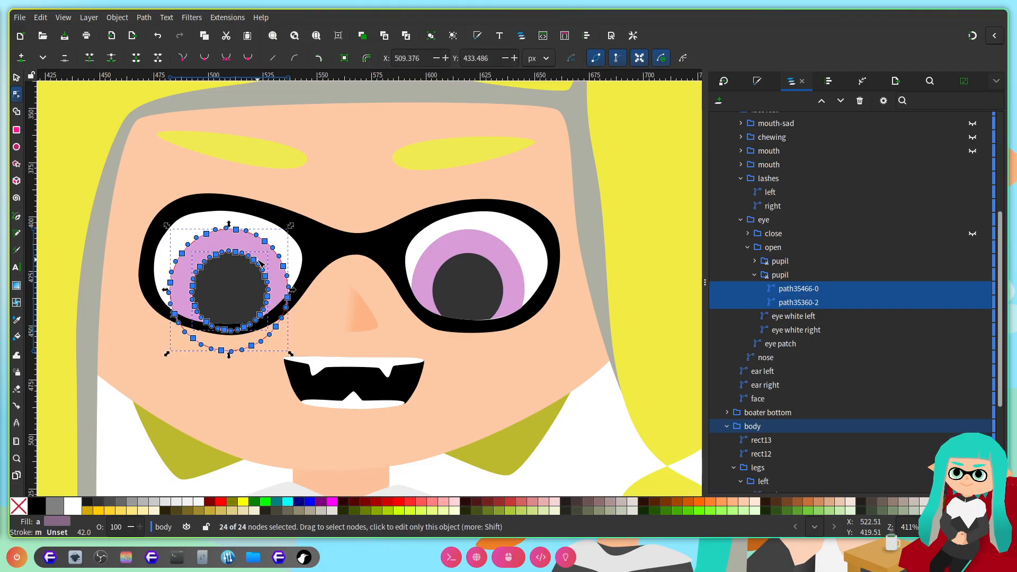
{"action": "left_click_drag", "start_coordinate": [254, 261], "coordinate": [263, 215]}
Step: Move the iris and pupil of the eye on the braid side straight up to match the other eye
{"action": "left_click", "coordinate": [481, 274]}
{"action": "left_click", "coordinate": [509, 263], "text": "shift"}
{"action": "key", "text": "ctrl+a"}
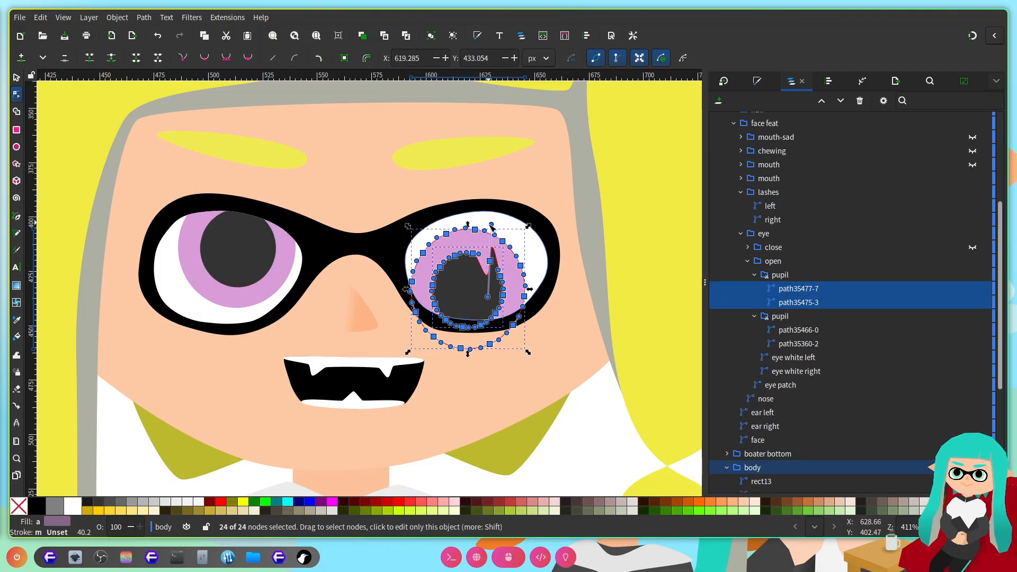
{"action": "left_click_drag", "start_coordinate": [492, 264], "coordinate": [490, 217]}
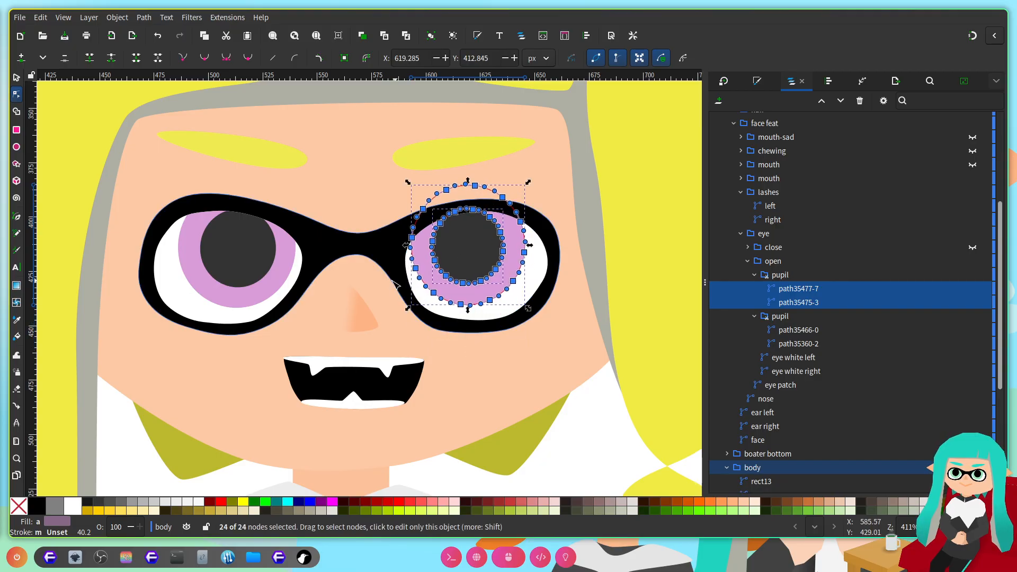
Step: Reshape the nose into a more even triangle by moving its outer bottom corner about 5 px outward and adjusting its tip
{"action": "scroll", "coordinate": [377, 282], "scroll_direction": "down", "scroll_amount": 4}
{"action": "scroll", "coordinate": [376, 286], "scroll_direction": "up", "scroll_amount": 4}
{"action": "left_click", "coordinate": [343, 253]}
{"action": "scroll", "coordinate": [307, 241], "scroll_direction": "up", "scroll_amount": 2}
{"action": "left_click_drag", "start_coordinate": [334, 297], "coordinate": [314, 302]}
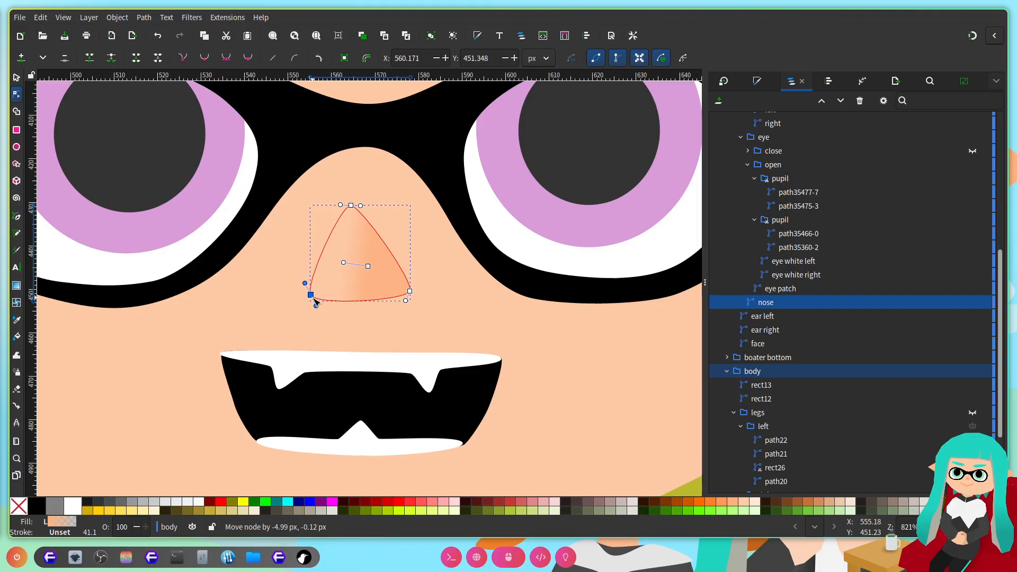
{"action": "left_click_drag", "start_coordinate": [355, 209], "coordinate": [363, 211]}
Step: Replace the nose's gradient fill with the flat color fdb485ff
{"action": "scroll", "coordinate": [459, 235], "scroll_direction": "down", "scroll_amount": 3}
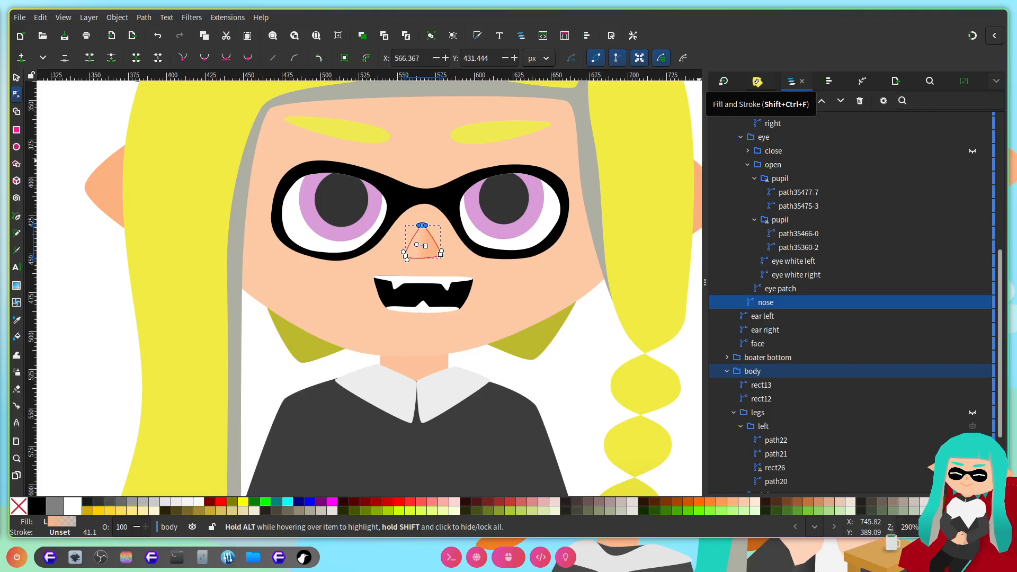
{"action": "left_click", "coordinate": [758, 82]}
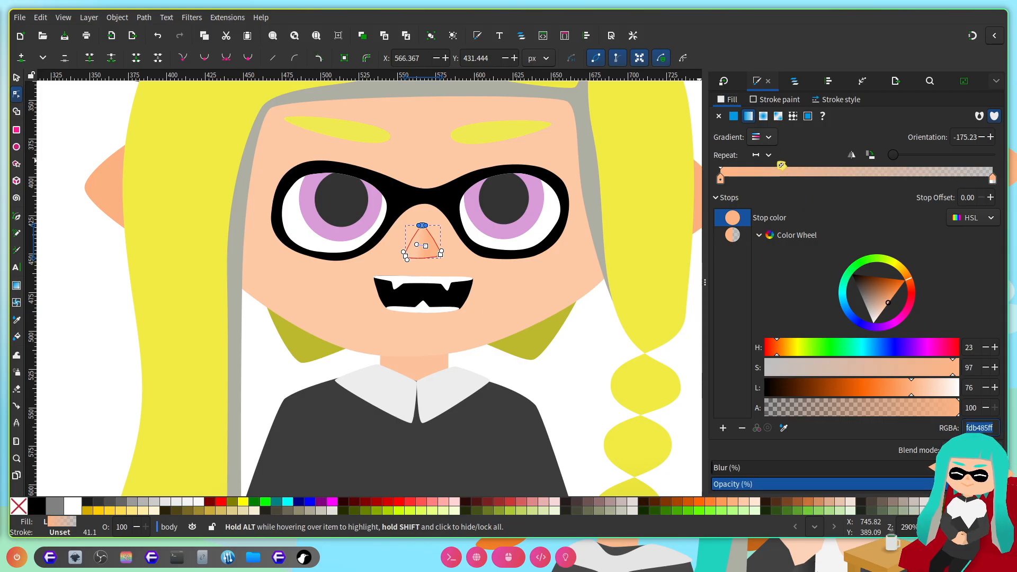
{"action": "left_click", "coordinate": [734, 116]}
{"action": "key", "text": "ctrl+v"}
{"action": "scroll", "coordinate": [563, 323], "scroll_direction": "down", "scroll_amount": 3}
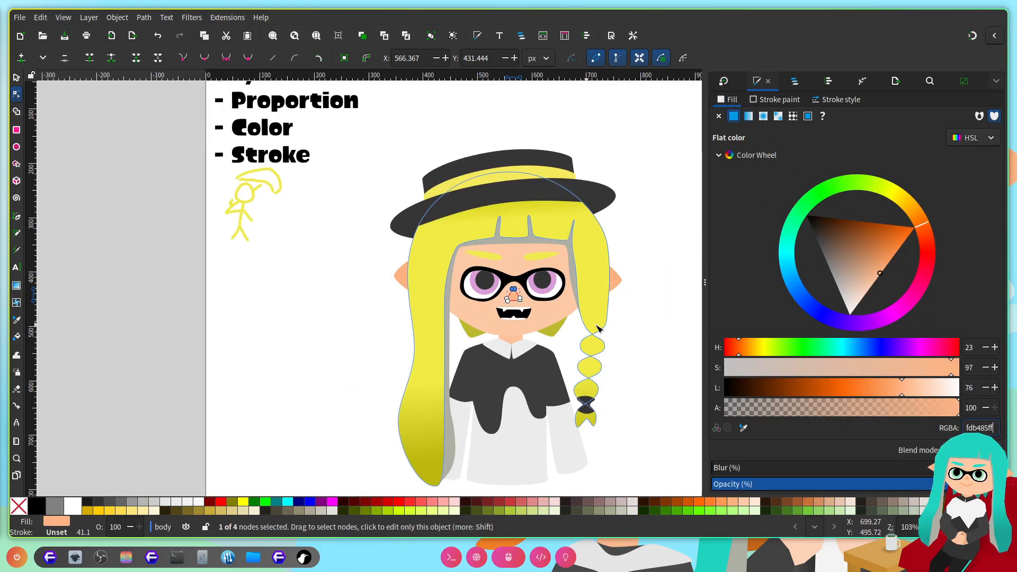
Step: Examine the face, shirt and flat-filled nose from a distance and up close
{"action": "double_click", "coordinate": [618, 313]}
{"action": "scroll", "coordinate": [609, 312], "scroll_direction": "right", "scroll_amount": 6}
{"action": "scroll", "coordinate": [414, 333], "scroll_direction": "down", "scroll_amount": 6}
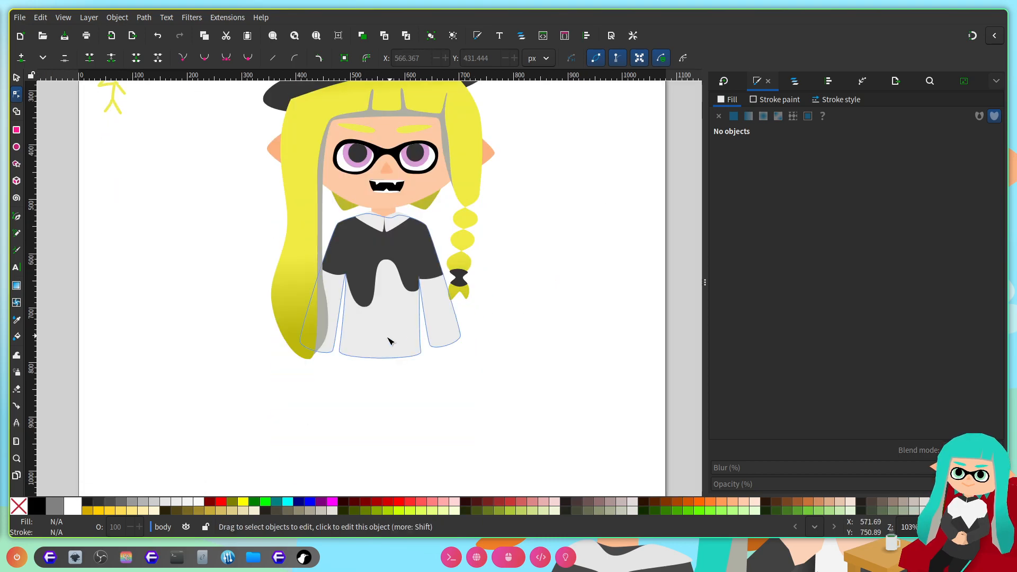
{"action": "scroll", "coordinate": [344, 371], "scroll_direction": "up", "scroll_amount": 2}
{"action": "scroll", "coordinate": [403, 319], "scroll_direction": "up", "scroll_amount": 8}
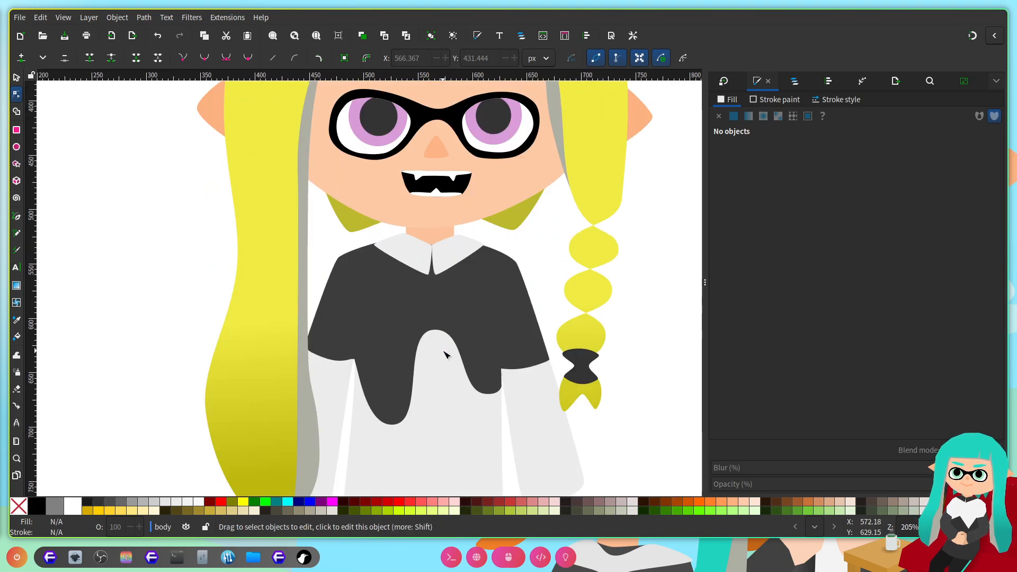
{"action": "scroll", "coordinate": [431, 329], "scroll_direction": "up", "scroll_amount": 3, "text": "ctrl"}
{"action": "scroll", "coordinate": [436, 258], "scroll_direction": "down", "scroll_amount": 1}
{"action": "left_click", "coordinate": [436, 258]}
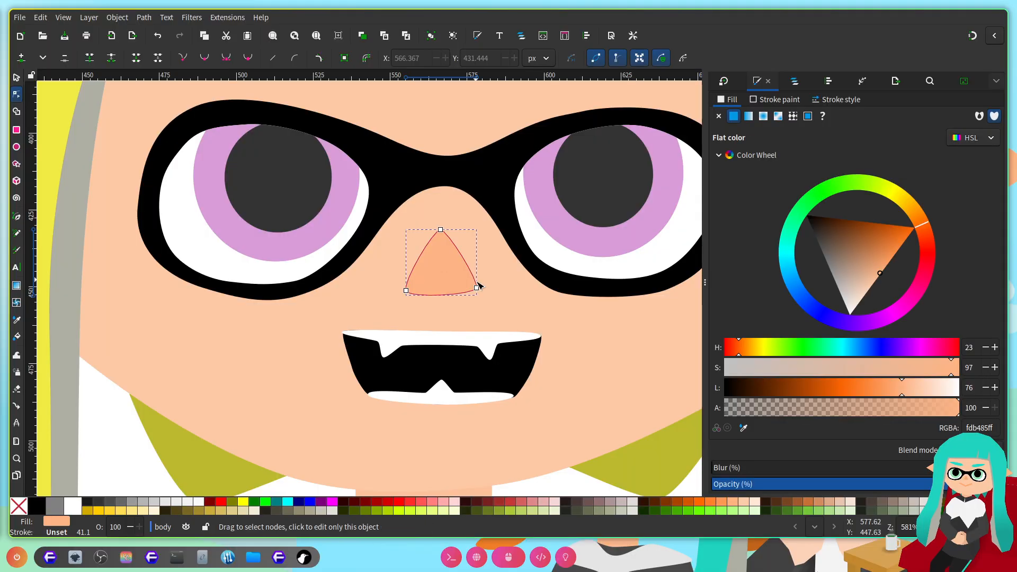
{"action": "scroll", "coordinate": [533, 291], "scroll_direction": "down", "scroll_amount": 3, "text": "ctrl"}
Step: Hide the hat by turning off the visibility of the "boater top" and "boater bottom" groups
{"action": "left_click", "coordinate": [522, 191]}
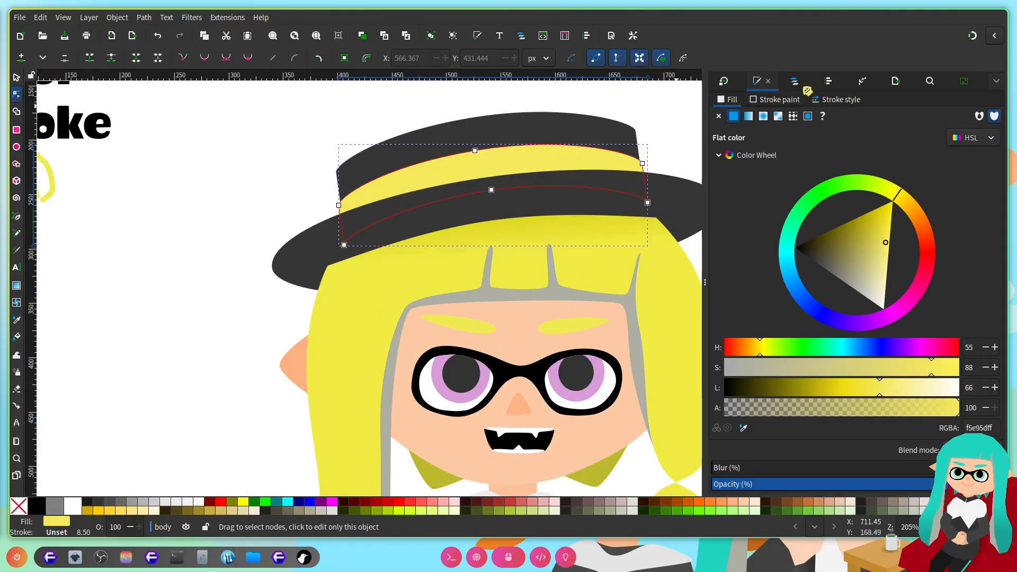
{"action": "left_click", "coordinate": [791, 81]}
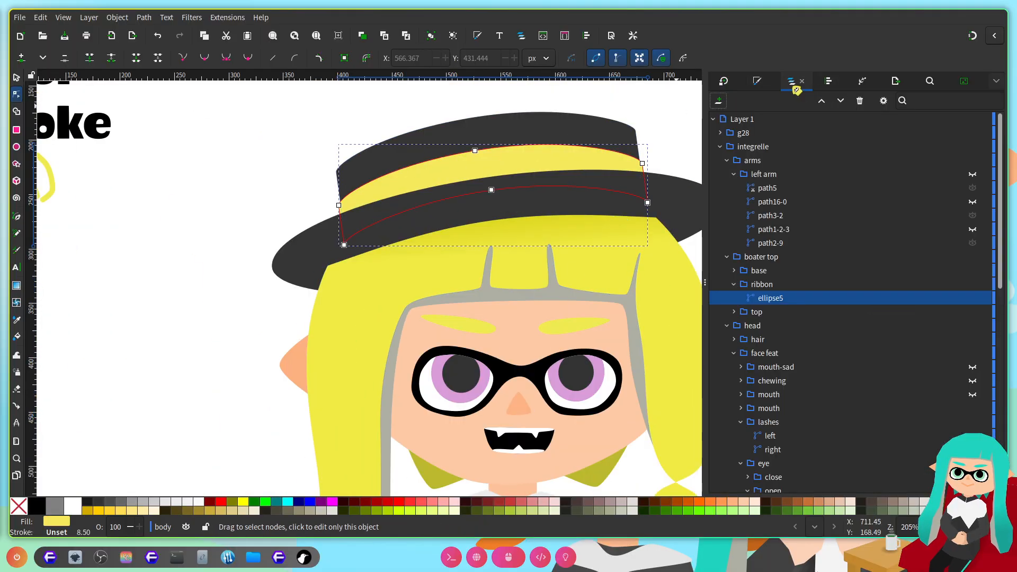
{"action": "left_click", "coordinate": [789, 258]}
{"action": "left_click", "coordinate": [974, 257]}
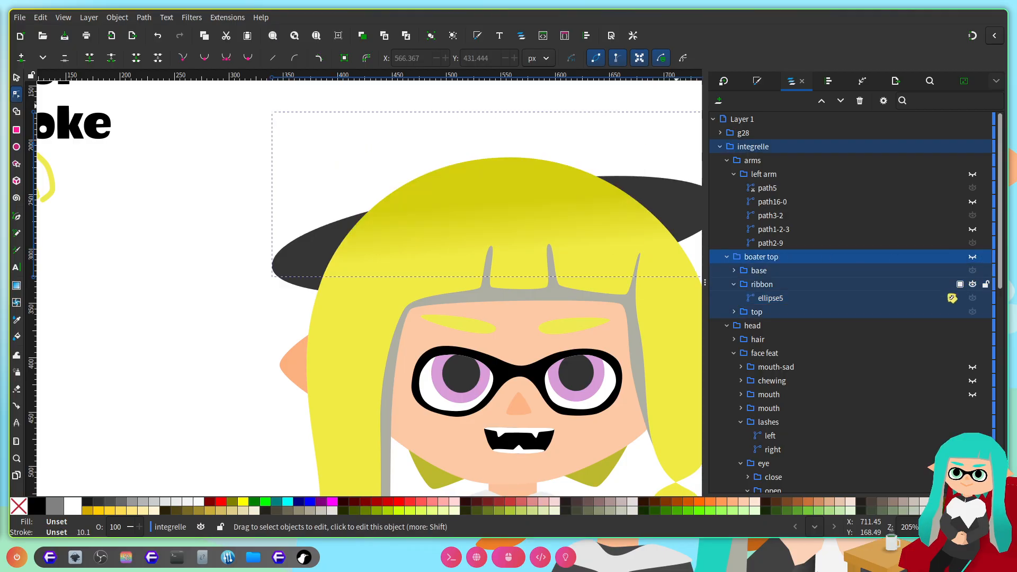
{"action": "scroll", "coordinate": [943, 307], "scroll_direction": "down", "scroll_amount": 5}
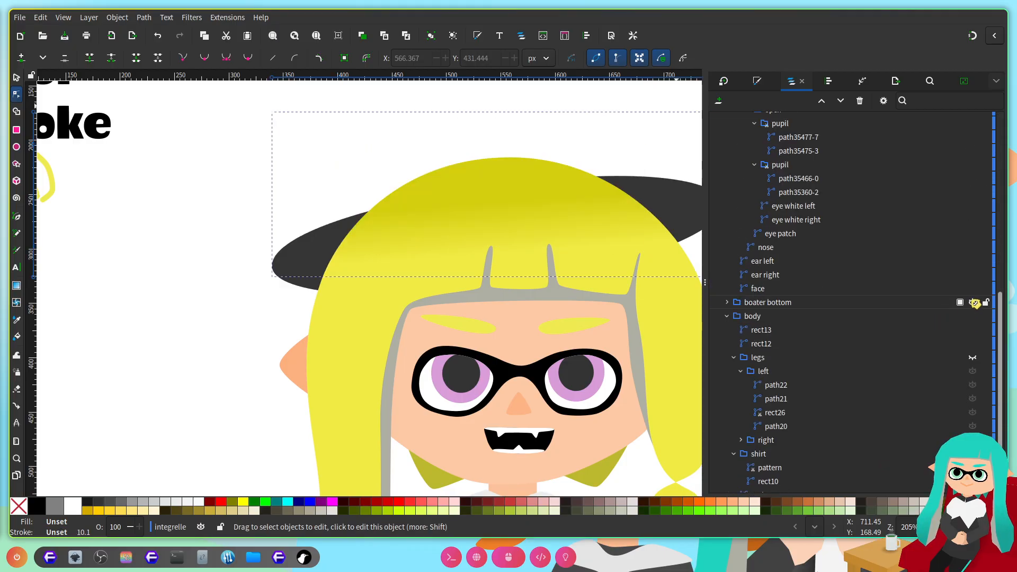
{"action": "left_click", "coordinate": [974, 302]}
Step: Select the hair and examine its gradient fill against the written style list
{"action": "scroll", "coordinate": [503, 255], "scroll_direction": "right", "scroll_amount": 3}
{"action": "left_click", "coordinate": [501, 253]}
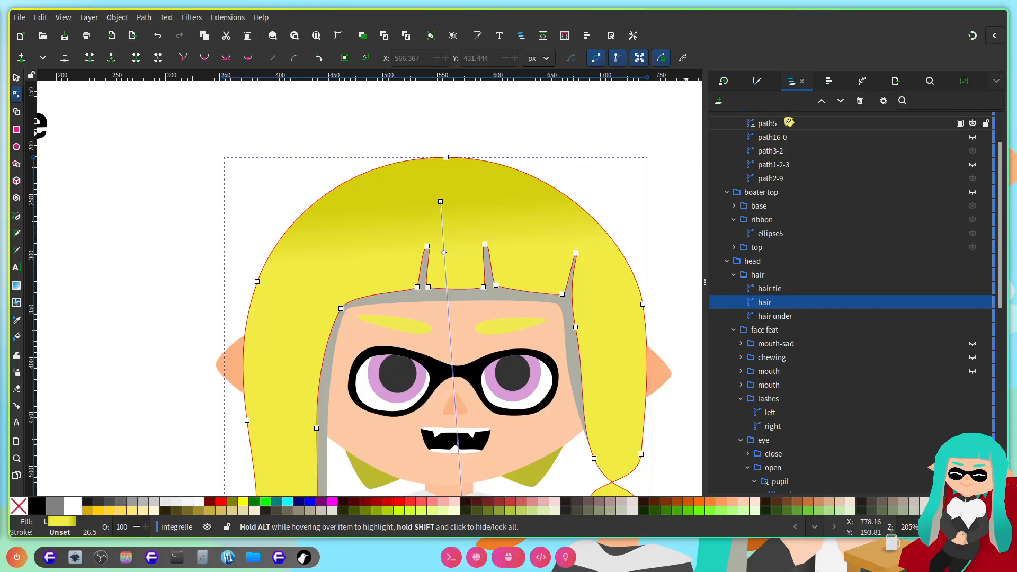
{"action": "left_click", "coordinate": [757, 81]}
{"action": "scroll", "coordinate": [545, 258], "scroll_direction": "down", "scroll_amount": 3}
{"action": "scroll", "coordinate": [544, 259], "scroll_direction": "up", "scroll_amount": 8}
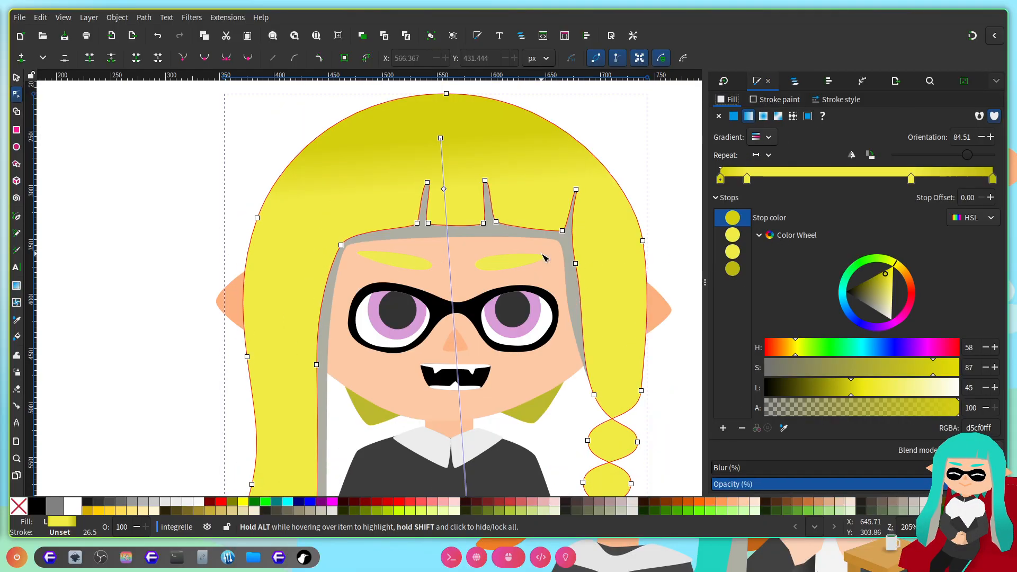
{"action": "scroll", "coordinate": [545, 261], "scroll_direction": "left", "scroll_amount": 12}
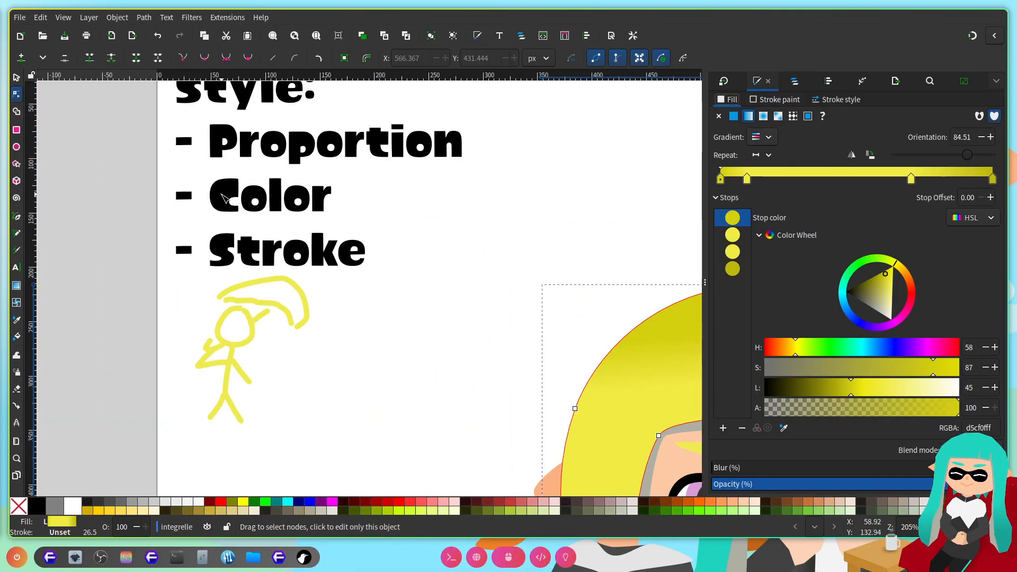
{"action": "scroll", "coordinate": [244, 204], "scroll_direction": "left", "scroll_amount": 3}
{"action": "scroll", "coordinate": [300, 230], "scroll_direction": "right", "scroll_amount": 20}
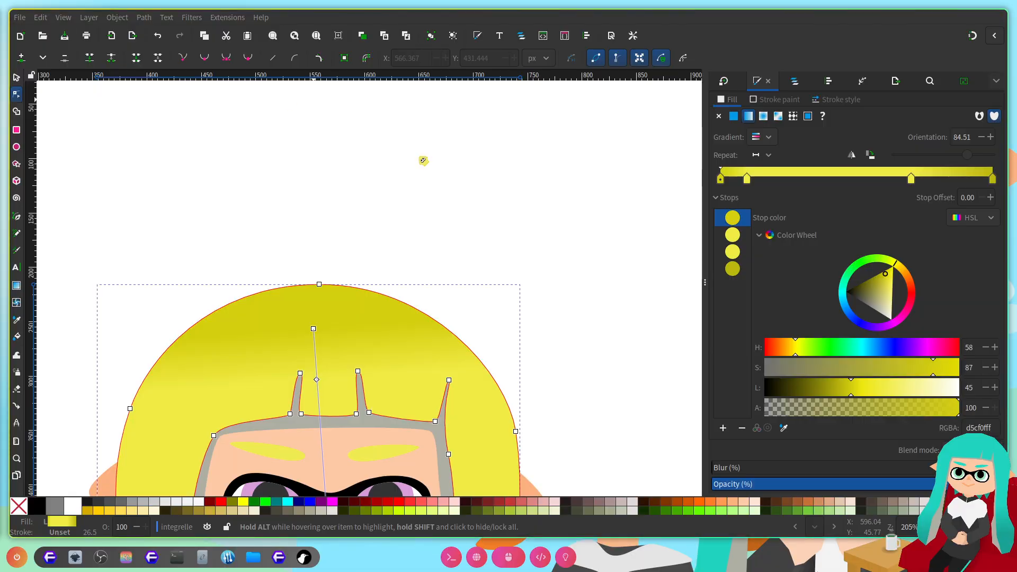
{"action": "scroll", "coordinate": [518, 322], "scroll_direction": "down", "scroll_amount": 12}
{"action": "scroll", "coordinate": [535, 323], "scroll_direction": "up", "scroll_amount": 6}
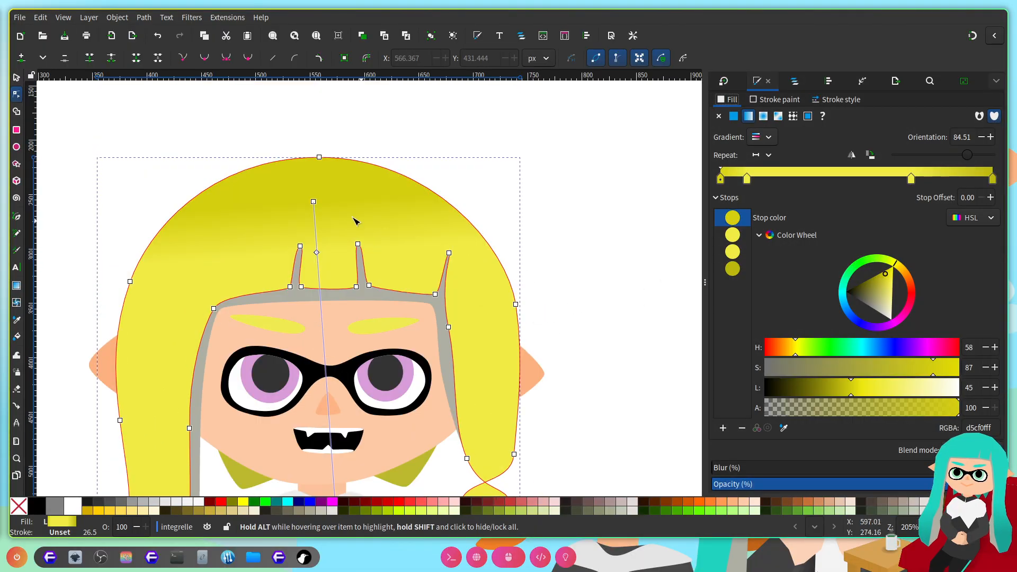
Step: Try shifting the start of the hair's gradient and recoloring its first stop with f1eb45ff and f5e95dff
{"action": "left_click_drag", "start_coordinate": [319, 203], "coordinate": [325, 196]}
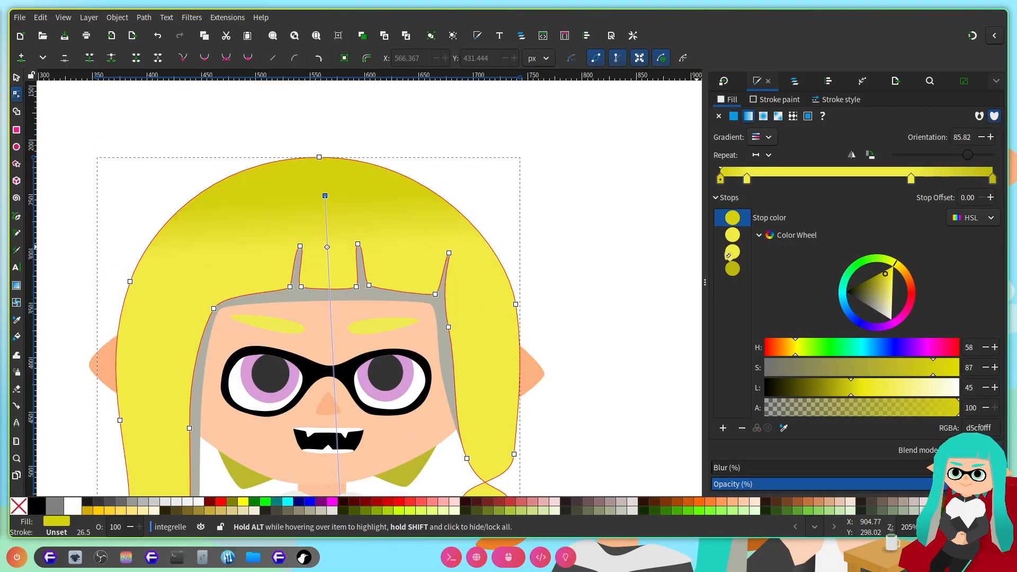
{"action": "left_click", "coordinate": [748, 235]}
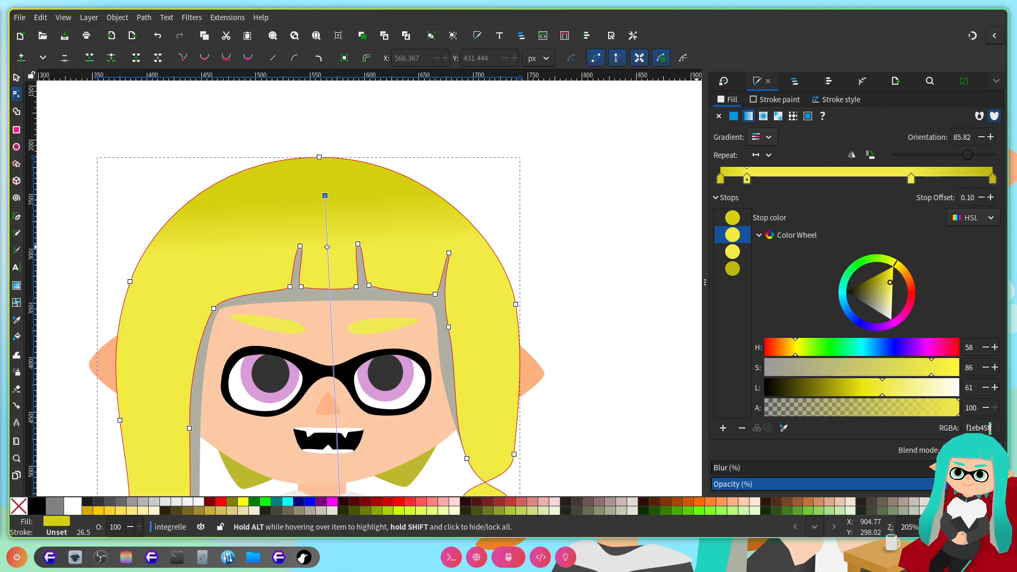
{"action": "scroll", "coordinate": [556, 324], "scroll_direction": "down", "scroll_amount": 3}
{"action": "scroll", "coordinate": [556, 324], "scroll_direction": "up", "scroll_amount": 1}
{"action": "scroll", "coordinate": [557, 325], "scroll_direction": "down", "scroll_amount": 6}
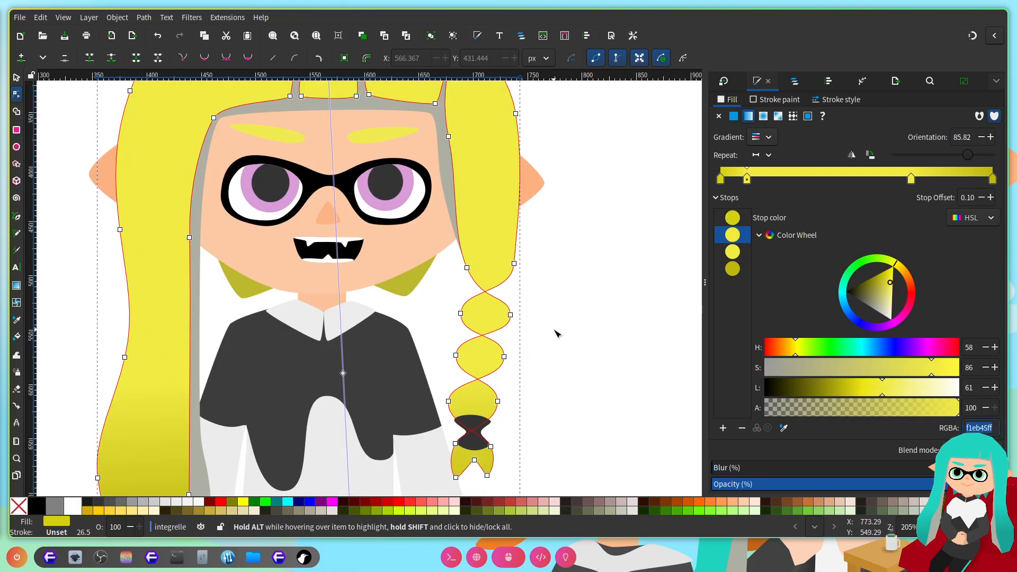
{"action": "scroll", "coordinate": [556, 324], "scroll_direction": "up", "scroll_amount": 12}
{"action": "scroll", "coordinate": [615, 325], "scroll_direction": "down", "scroll_amount": 6}
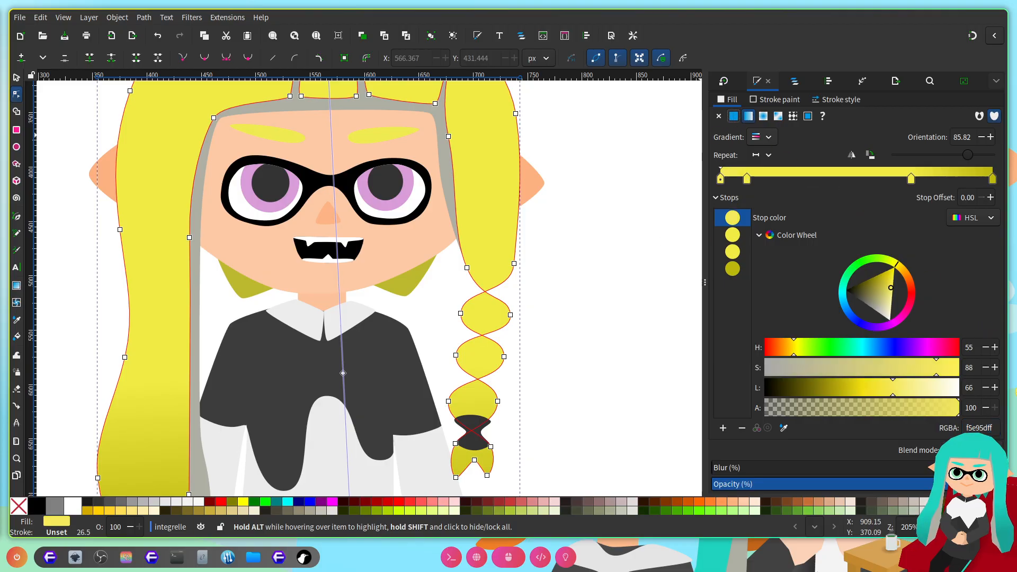
Step: Try a flat f5e95dff fill on the hair, undo the recent color changes, and deselect the hair
{"action": "left_click", "coordinate": [733, 116]}
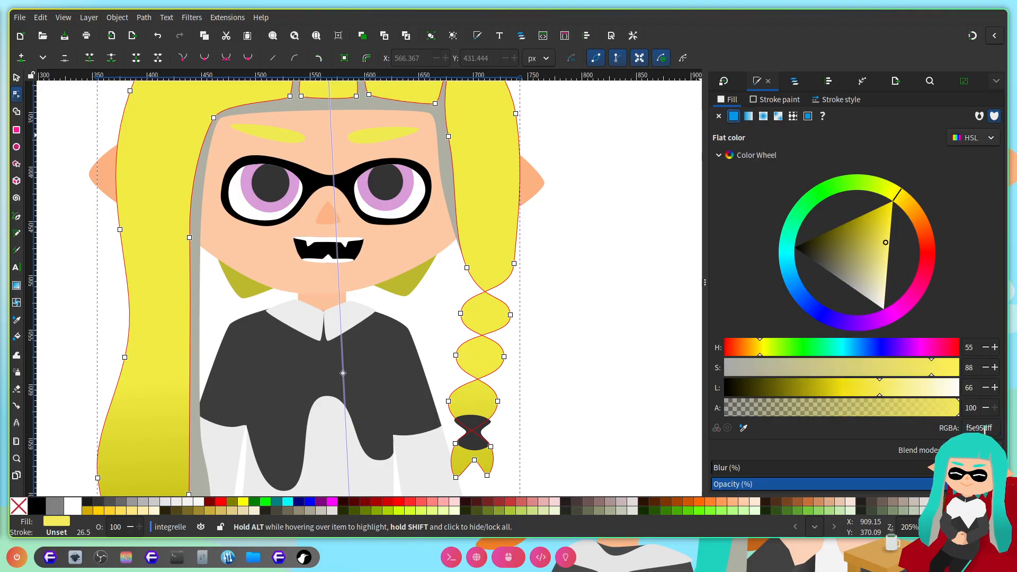
{"action": "key", "text": "ctrl+z"}
{"action": "scroll", "coordinate": [599, 271], "scroll_direction": "up", "scroll_amount": 6}
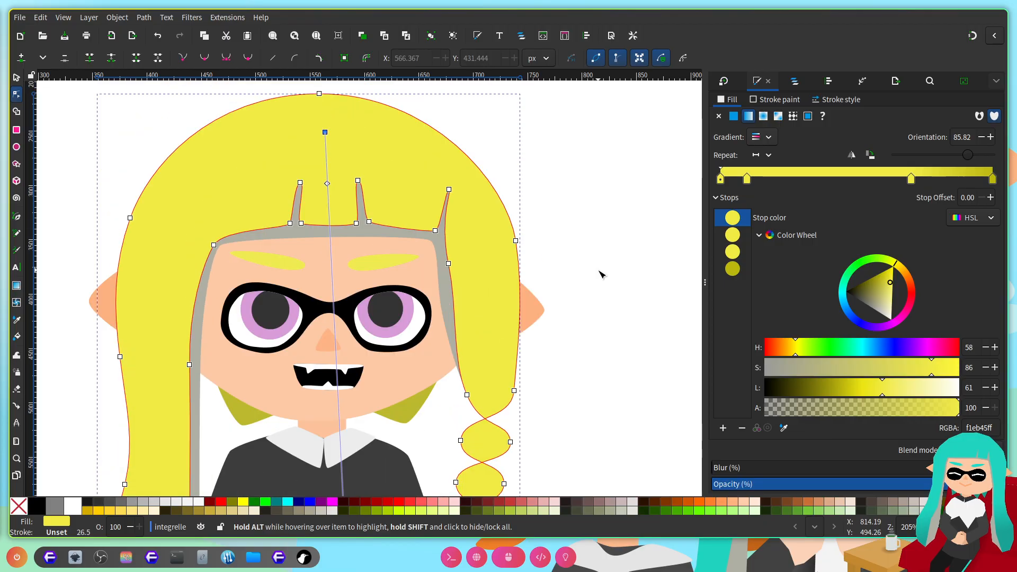
{"action": "key", "text": "ctrl+z"}
{"action": "left_click", "coordinate": [632, 228]}
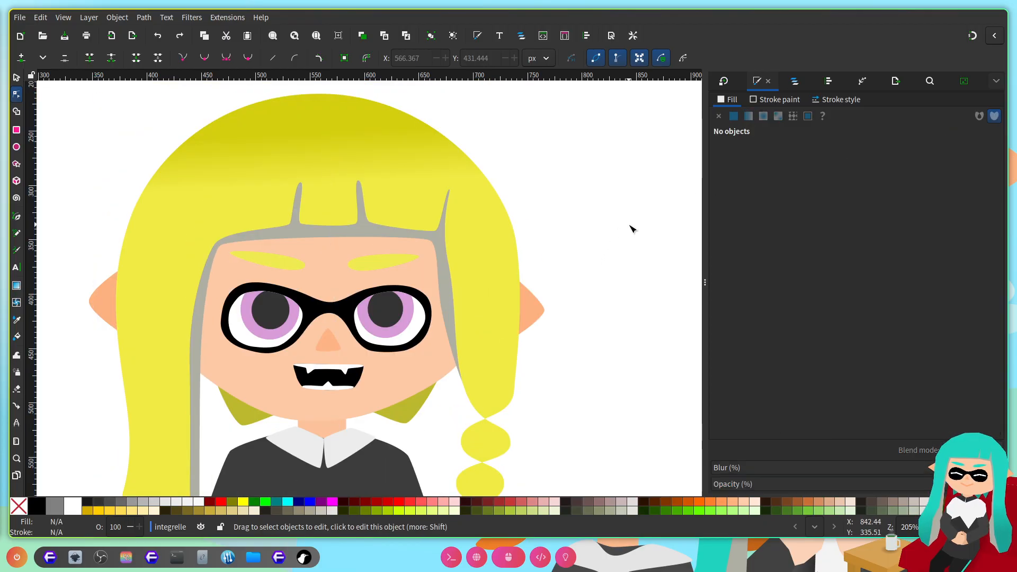
Step: Give the hair a flat f1eb45ff fill and save the document
{"action": "left_click", "coordinate": [498, 202]}
{"action": "key", "text": "ctrl+s"}
{"action": "left_click", "coordinate": [733, 116]}
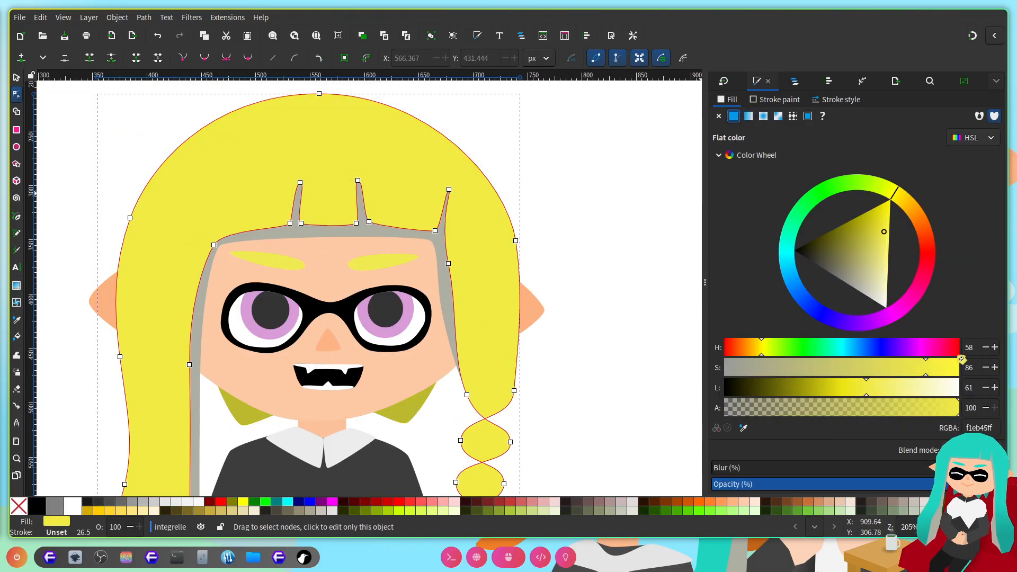
{"action": "scroll", "coordinate": [572, 288], "scroll_direction": "down", "scroll_amount": 10}
{"action": "key", "text": "ctrl+s"}
{"action": "scroll", "coordinate": [575, 379], "scroll_direction": "up", "scroll_amount": 6}
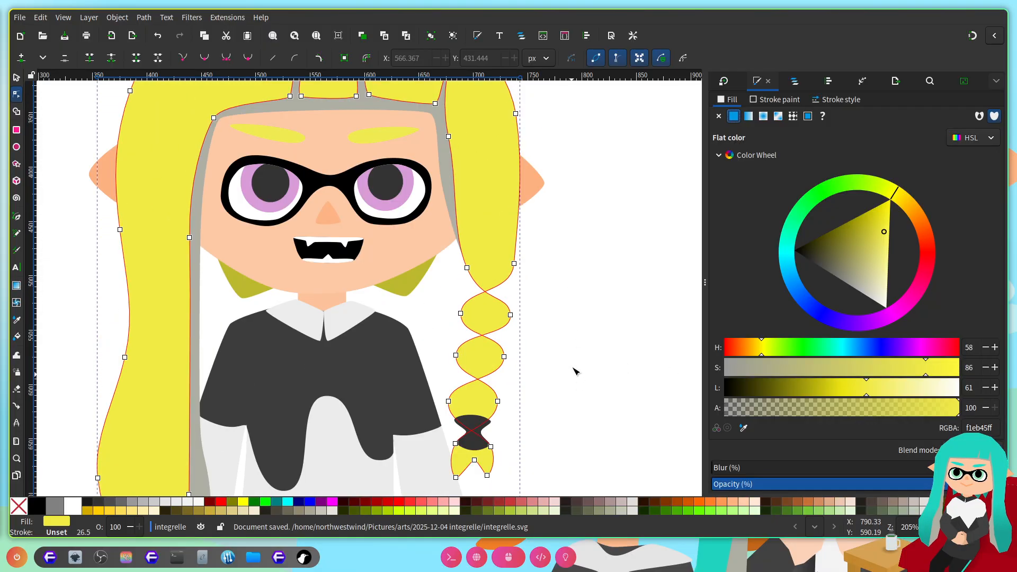
Step: Select the braid's nodes on the hair and hair tie together and shift them slightly
{"action": "scroll", "coordinate": [506, 284], "scroll_direction": "down", "scroll_amount": 4}
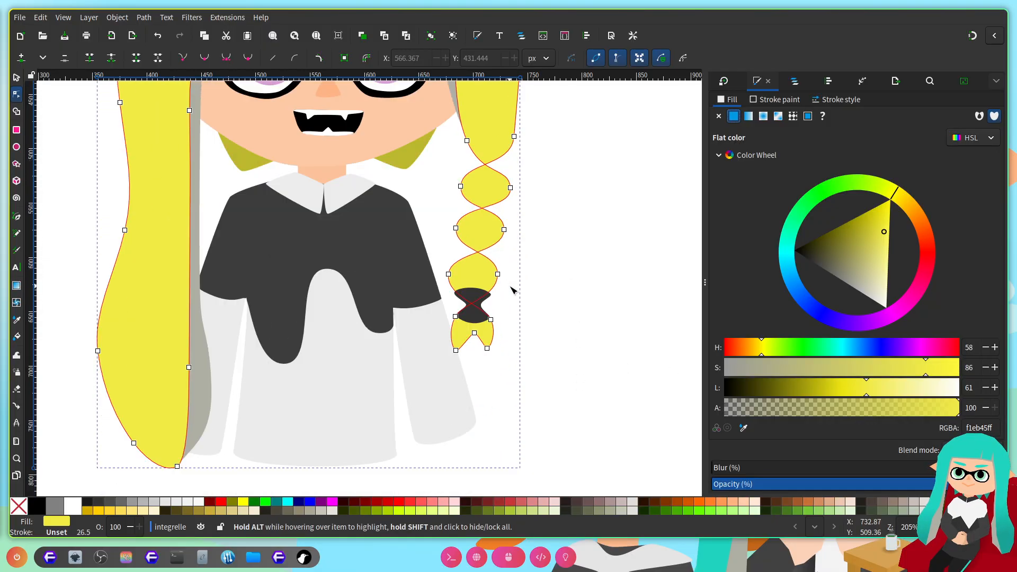
{"action": "left_click", "coordinate": [481, 292]}
{"action": "scroll", "coordinate": [570, 394], "scroll_direction": "up", "scroll_amount": 2}
{"action": "left_click_drag", "start_coordinate": [546, 417], "coordinate": [423, 261]}
{"action": "left_click", "coordinate": [521, 252]}
{"action": "mouse_move", "coordinate": [524, 247]}
{"action": "left_mouse_down"}
{"action": "mouse_move", "coordinate": [513, 239]}
{"action": "mouse_move", "coordinate": [520, 250]}
{"action": "left_mouse_up"}
{"action": "scroll", "coordinate": [330, 347], "scroll_direction": "up", "scroll_amount": 8}
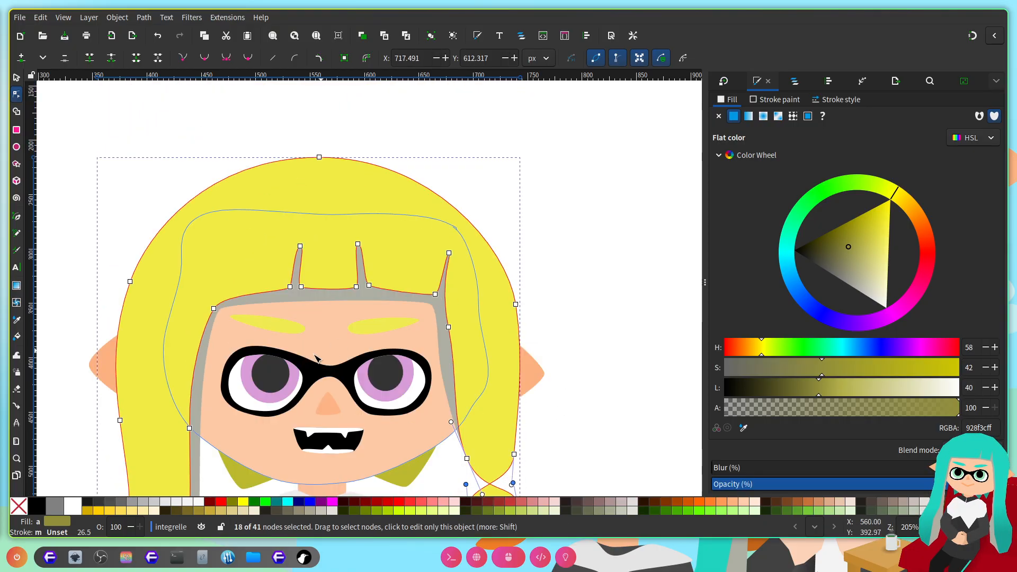
Step: Hide the mouth group with the teeth and show the collapsed "mouth" group above it
{"action": "scroll", "coordinate": [292, 450], "scroll_direction": "up", "scroll_amount": 2}
{"action": "left_click", "coordinate": [406, 447]}
{"action": "left_click", "coordinate": [795, 81]}
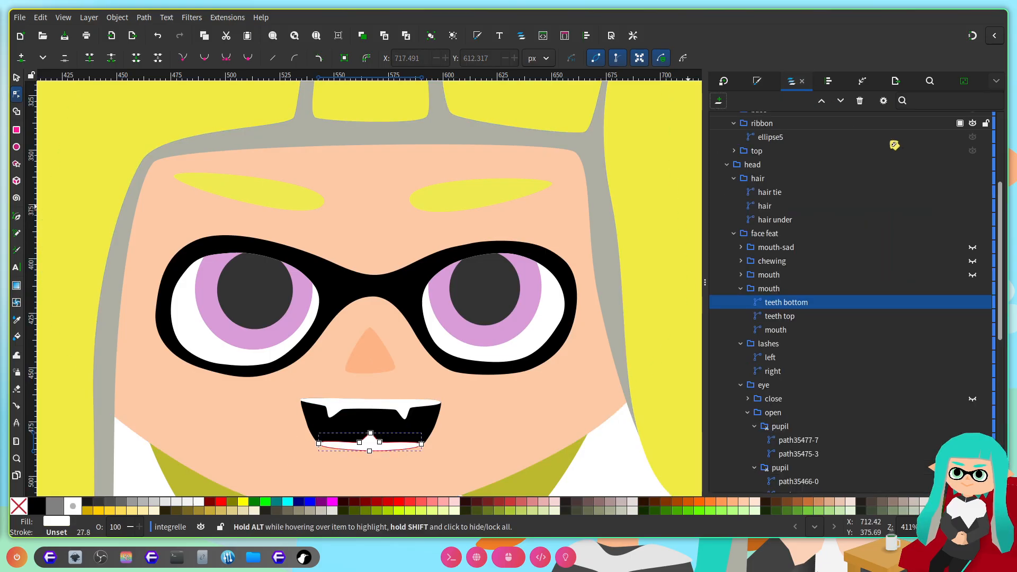
{"action": "left_click", "coordinate": [975, 289]}
{"action": "left_click", "coordinate": [975, 275]}
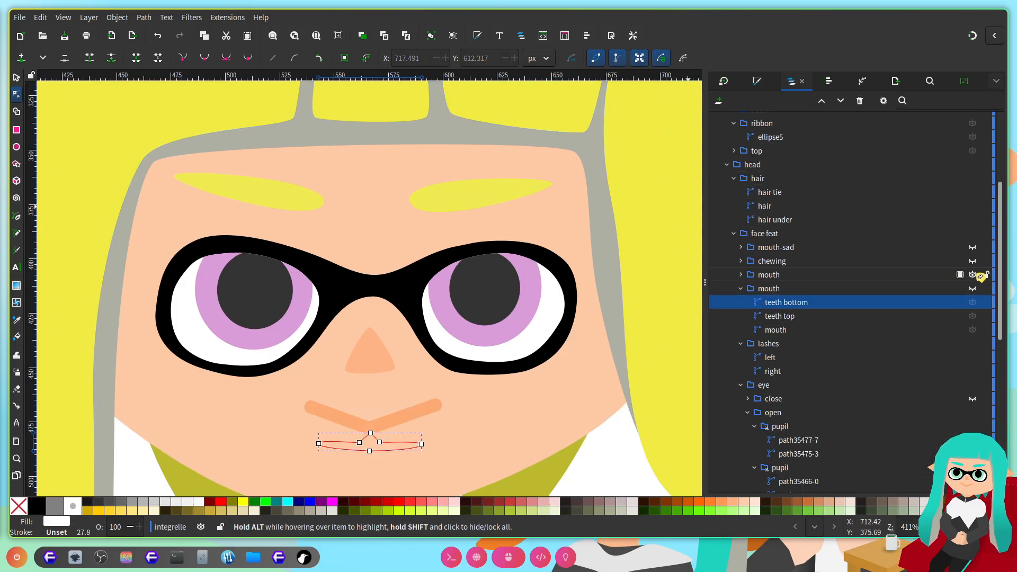
Step: Lower the middle node of the V-shaped mouth line and pull both end nodes inward to make the mouth narrower
{"action": "scroll", "coordinate": [382, 337], "scroll_direction": "down", "scroll_amount": 8}
{"action": "scroll", "coordinate": [364, 255], "scroll_direction": "up", "scroll_amount": 2}
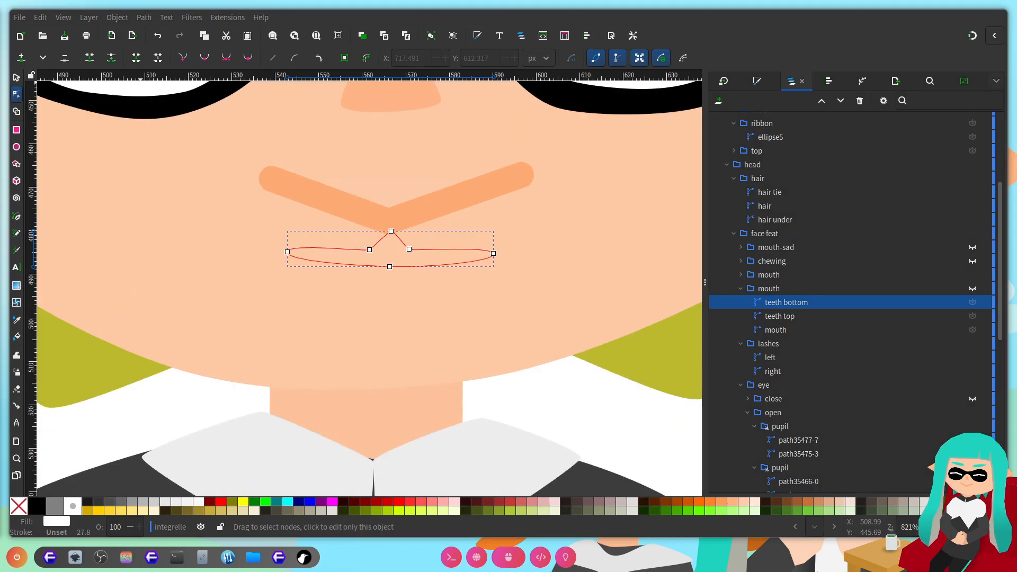
{"action": "scroll", "coordinate": [400, 221], "scroll_direction": "up", "scroll_amount": 3}
{"action": "left_click", "coordinate": [467, 268]}
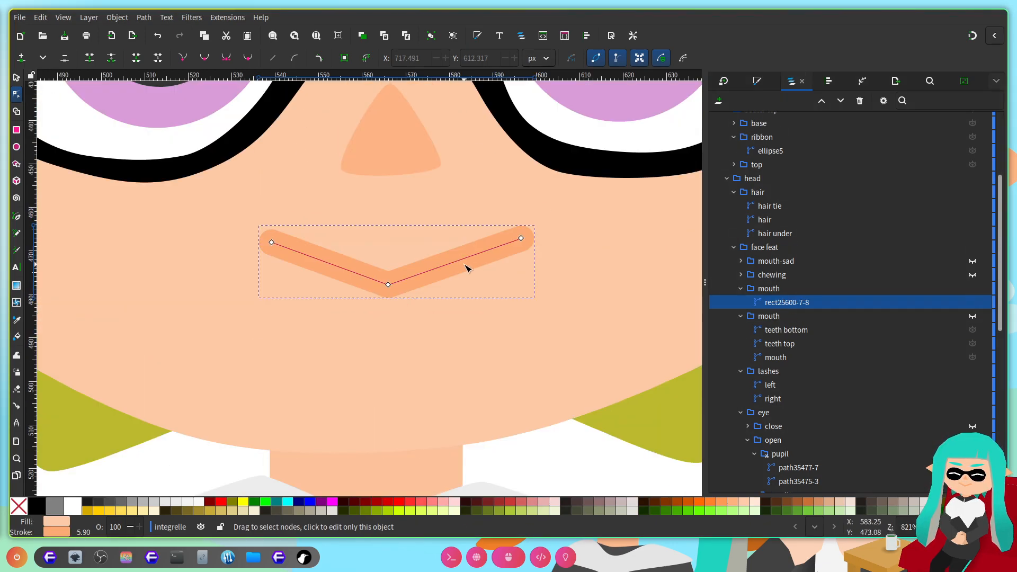
{"action": "left_click_drag", "start_coordinate": [388, 285], "coordinate": [390, 301]}
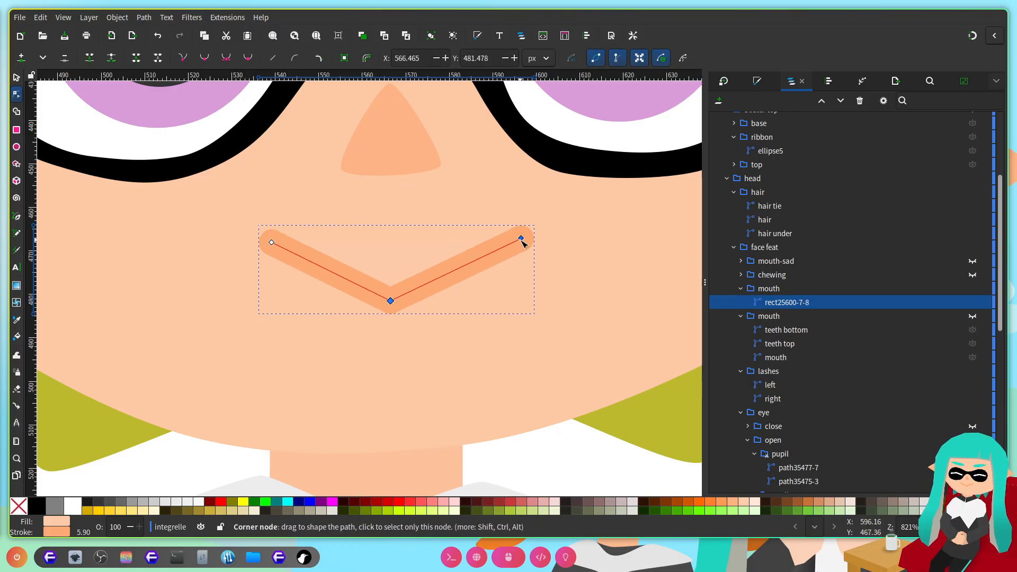
{"action": "left_click_drag", "start_coordinate": [521, 239], "coordinate": [460, 268]}
{"action": "left_click_drag", "start_coordinate": [271, 242], "coordinate": [344, 287]}
{"action": "scroll", "coordinate": [594, 245], "scroll_direction": "down", "scroll_amount": 4}
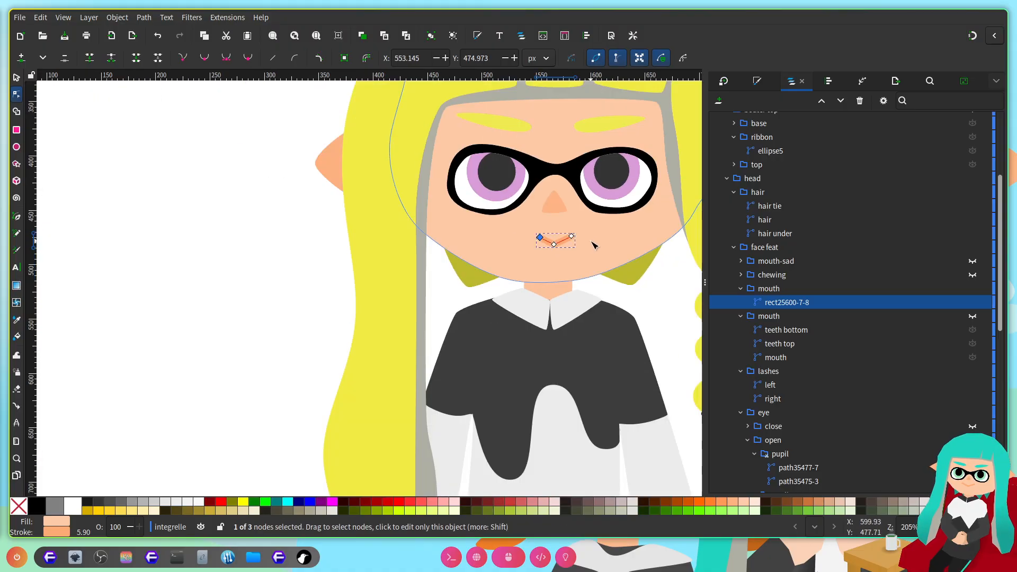
{"action": "scroll", "coordinate": [595, 244], "scroll_direction": "right", "scroll_amount": 6}
{"action": "scroll", "coordinate": [483, 207], "scroll_direction": "up", "scroll_amount": 3}
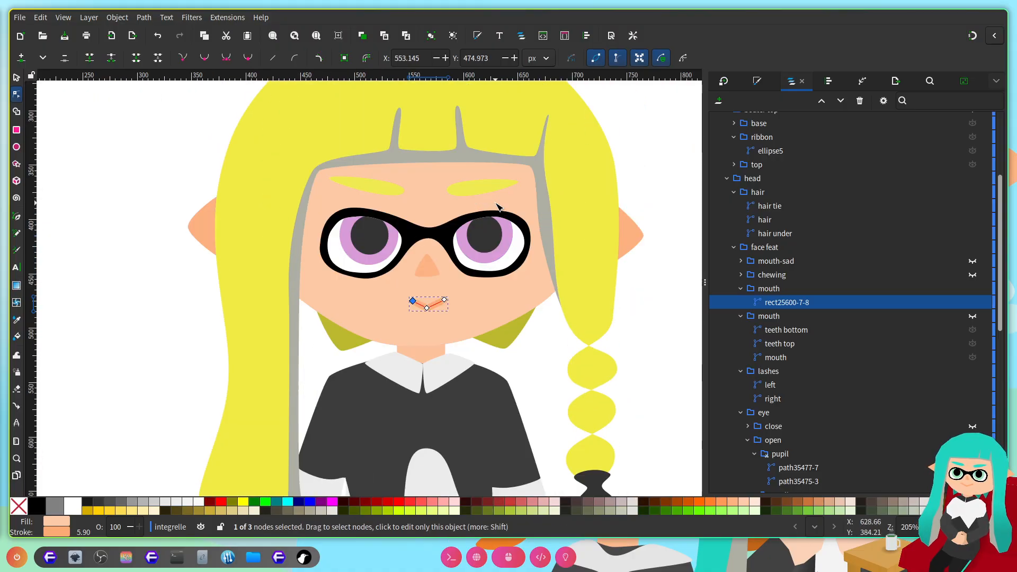
{"action": "scroll", "coordinate": [426, 262], "scroll_direction": "up", "scroll_amount": 2}
{"action": "left_click", "coordinate": [426, 262]}
{"action": "scroll", "coordinate": [425, 262], "scroll_direction": "up", "scroll_amount": 2}
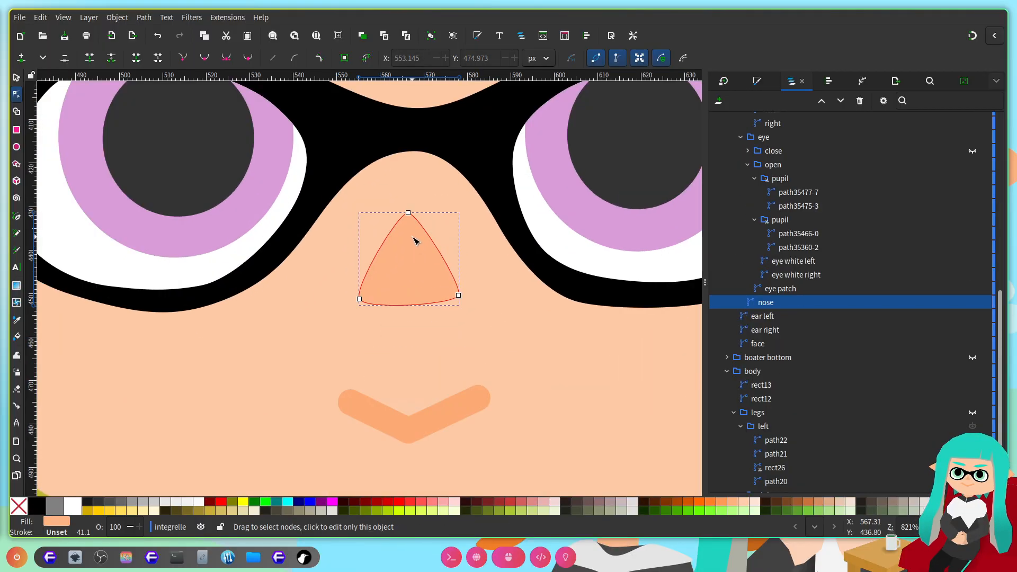
{"action": "scroll", "coordinate": [440, 257], "scroll_direction": "up", "scroll_amount": 1}
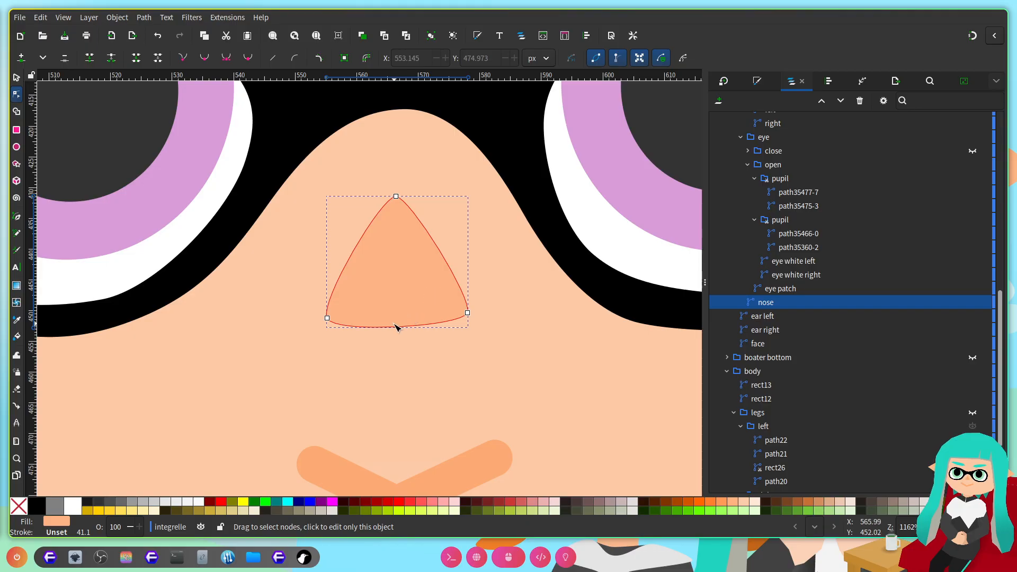
{"action": "scroll", "coordinate": [429, 339], "scroll_direction": "down", "scroll_amount": 2}
{"action": "scroll", "coordinate": [521, 307], "scroll_direction": "down", "scroll_amount": 4}
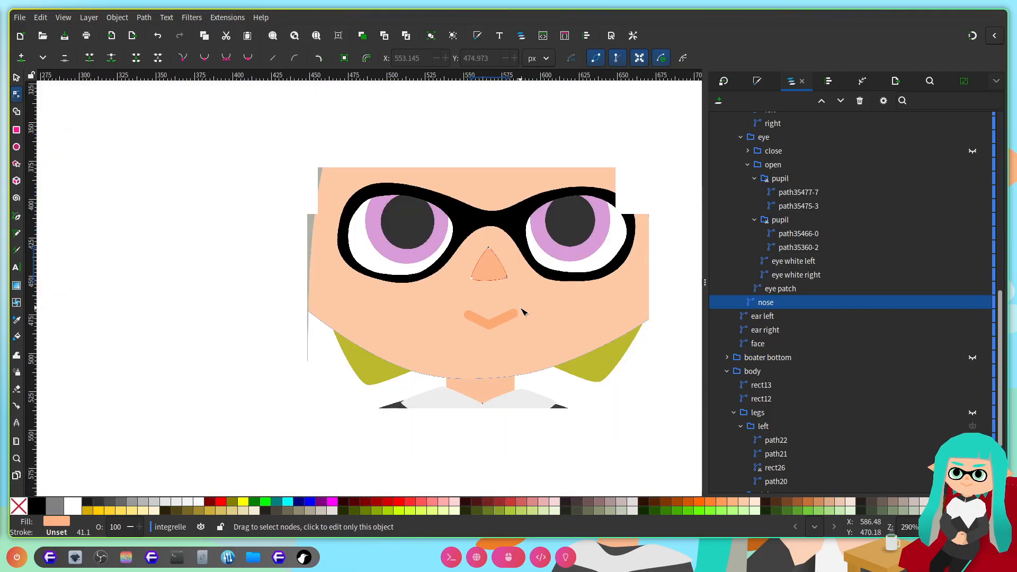
Step: Nudge the mouth line's middle node sideways by about 0.6 px
{"action": "scroll", "coordinate": [497, 324], "scroll_direction": "up", "scroll_amount": 2}
{"action": "left_click", "coordinate": [498, 327]}
{"action": "scroll", "coordinate": [480, 312], "scroll_direction": "up", "scroll_amount": 3}
{"action": "left_click", "coordinate": [483, 312]}
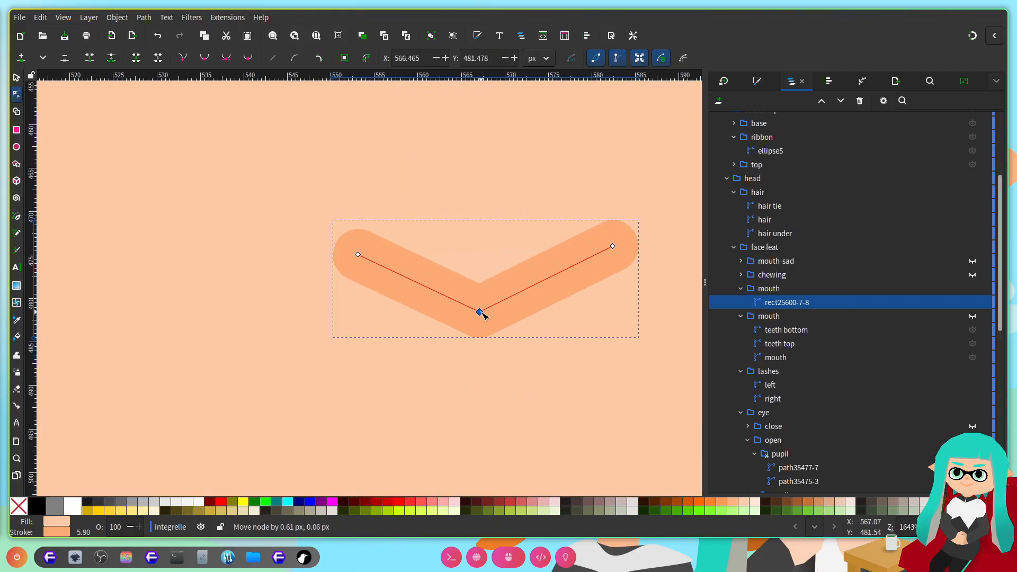
{"action": "scroll", "coordinate": [551, 328], "scroll_direction": "down", "scroll_amount": 3}
{"action": "scroll", "coordinate": [556, 331], "scroll_direction": "right", "scroll_amount": 5}
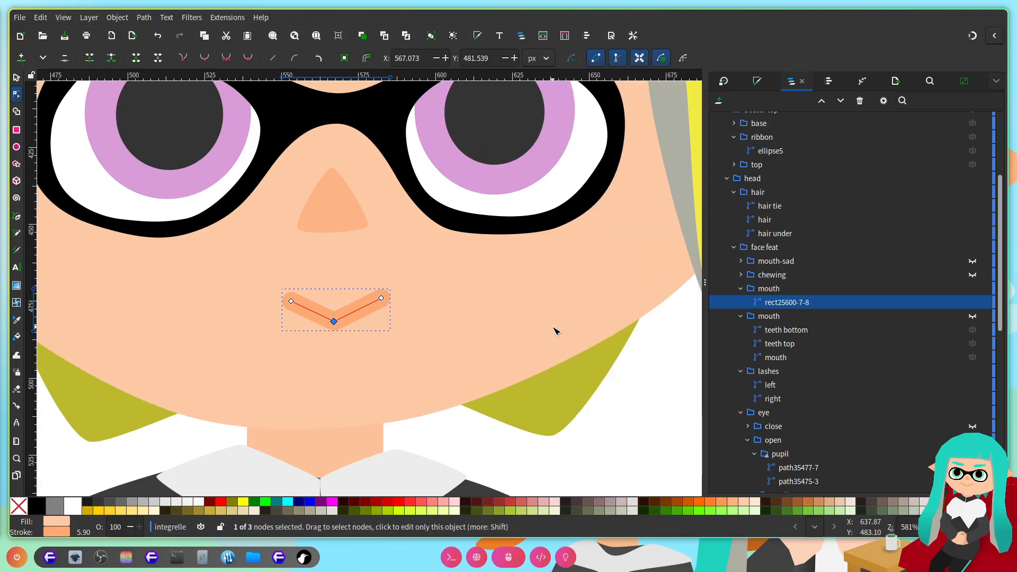
Step: Add a node at the middle of the nose's bottom edge and pull it upward to form a notch
{"action": "left_click", "coordinate": [758, 83]}
{"action": "scroll", "coordinate": [346, 223], "scroll_direction": "down", "scroll_amount": 2}
{"action": "scroll", "coordinate": [344, 334], "scroll_direction": "up", "scroll_amount": 6}
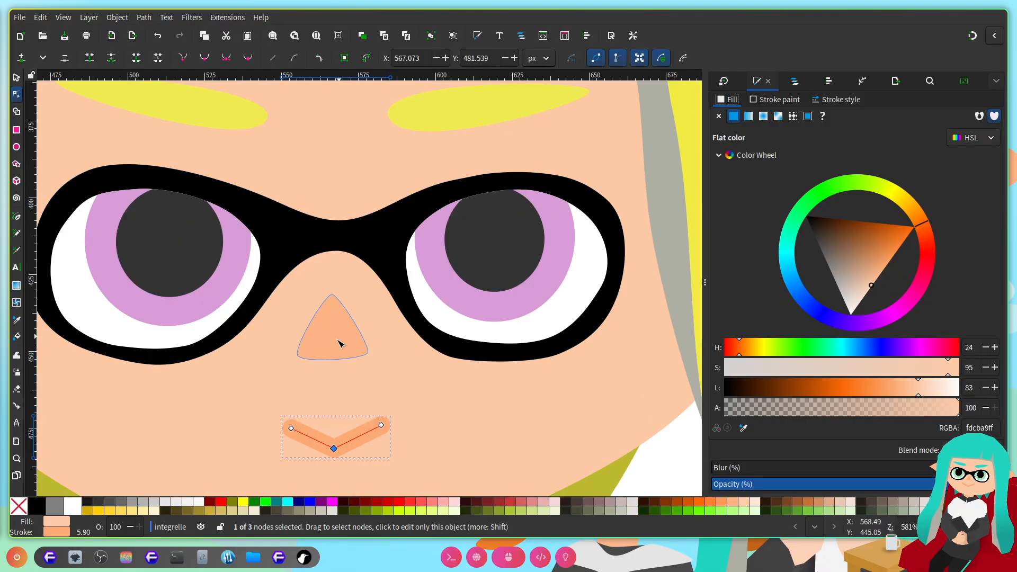
{"action": "left_click", "coordinate": [344, 335]}
{"action": "scroll", "coordinate": [343, 318], "scroll_direction": "up", "scroll_amount": 3}
{"action": "double_click", "coordinate": [342, 369]}
{"action": "left_click_drag", "start_coordinate": [341, 369], "coordinate": [341, 296]}
Step: Level the handles of the nose's notch node, shorten the lower-left corner's handles, and deselect the nose
{"action": "key", "text": "ctrl+a"}
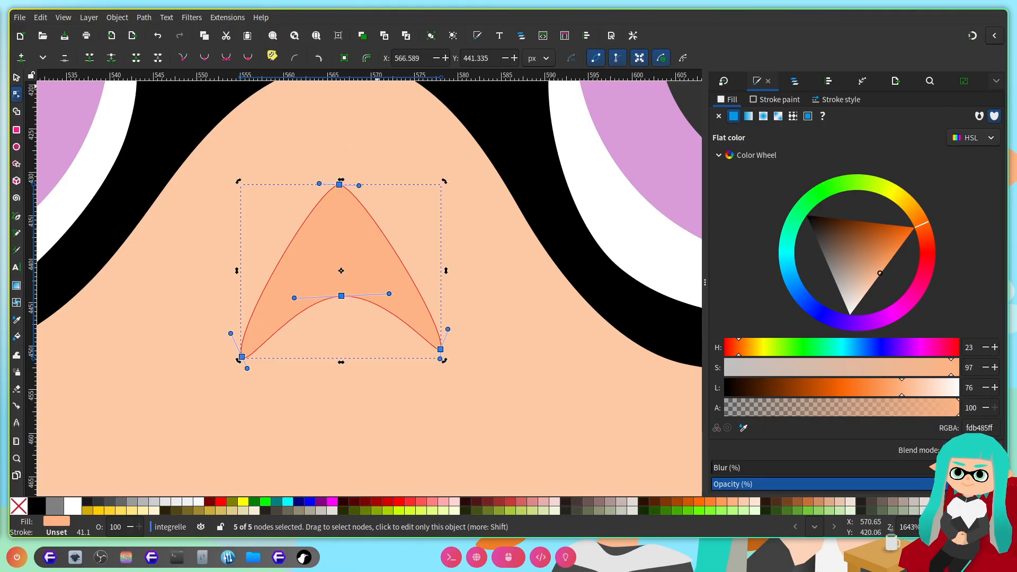
{"action": "scroll", "coordinate": [353, 330], "scroll_direction": "up", "scroll_amount": 2}
{"action": "left_click_drag", "start_coordinate": [425, 258], "coordinate": [364, 262]}
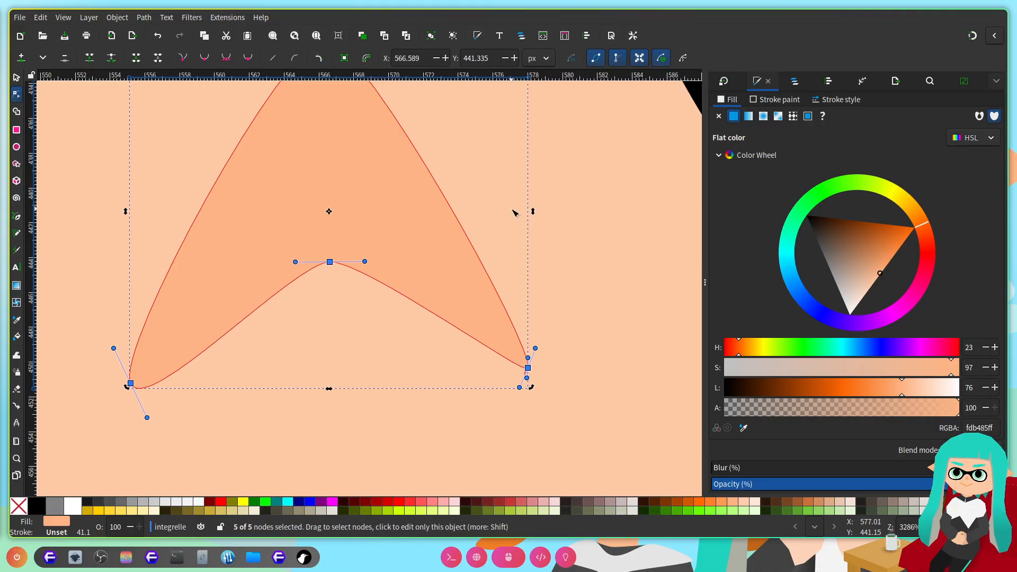
{"action": "scroll", "coordinate": [350, 318], "scroll_direction": "down", "scroll_amount": 1}
{"action": "left_click_drag", "start_coordinate": [251, 409], "coordinate": [173, 333]}
{"action": "left_click_drag", "start_coordinate": [206, 388], "coordinate": [200, 379]}
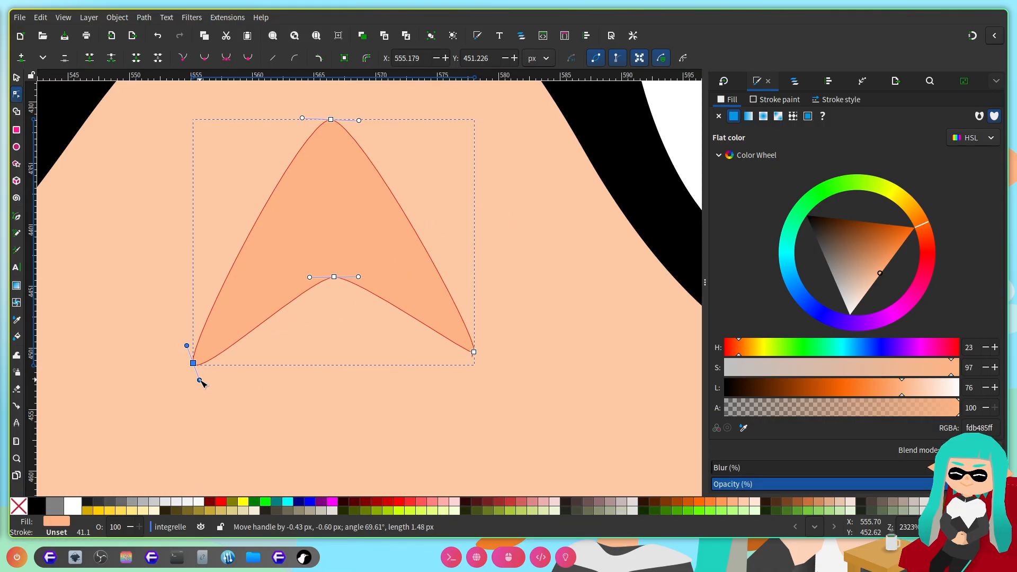
{"action": "scroll", "coordinate": [317, 313], "scroll_direction": "down", "scroll_amount": 9}
{"action": "key", "text": "Escape"}
{"action": "key", "text": "Escape"}
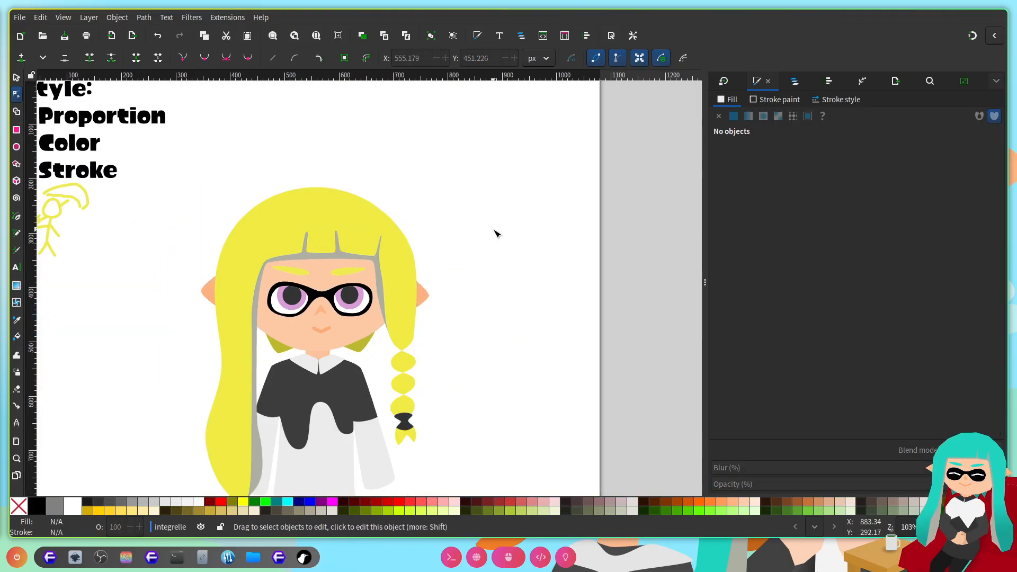
Step: Pull both end nodes of the mouth line outward and slightly up to widen the mouth
{"action": "scroll", "coordinate": [318, 318], "scroll_direction": "left", "scroll_amount": 5}
{"action": "scroll", "coordinate": [318, 318], "scroll_direction": "right", "scroll_amount": 3}
{"action": "scroll", "coordinate": [391, 332], "scroll_direction": "up", "scroll_amount": 5}
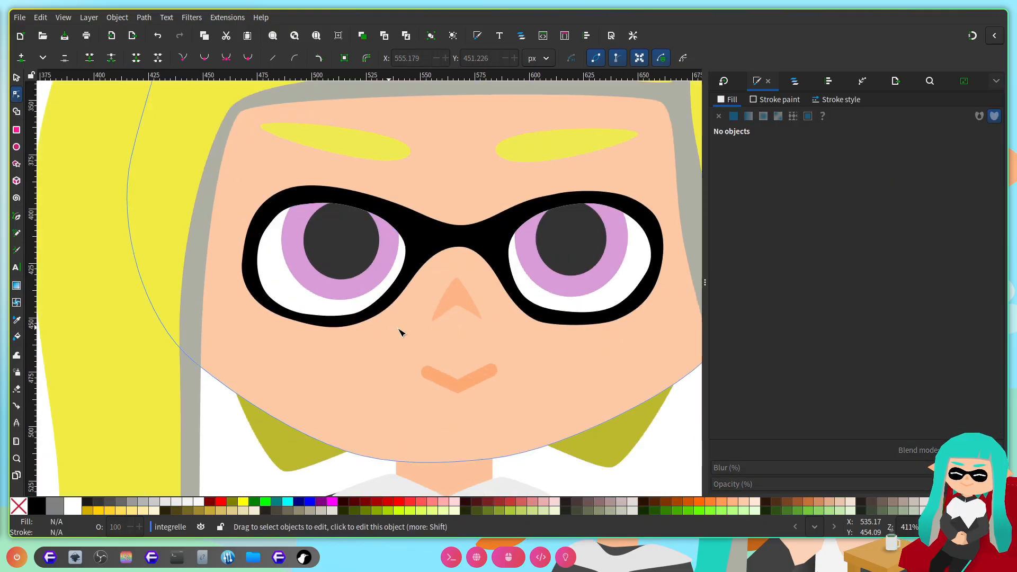
{"action": "left_click", "coordinate": [454, 395]}
{"action": "left_click_drag", "start_coordinate": [438, 391], "coordinate": [408, 378]}
{"action": "left_click_drag", "start_coordinate": [527, 387], "coordinate": [569, 368]}
Step: Lengthen the handles of the notch node on the nose's bottom edge to widen its curve
{"action": "scroll", "coordinate": [495, 291], "scroll_direction": "up", "scroll_amount": 3}
{"action": "left_click", "coordinate": [448, 261]}
{"action": "scroll", "coordinate": [441, 262], "scroll_direction": "up", "scroll_amount": 1}
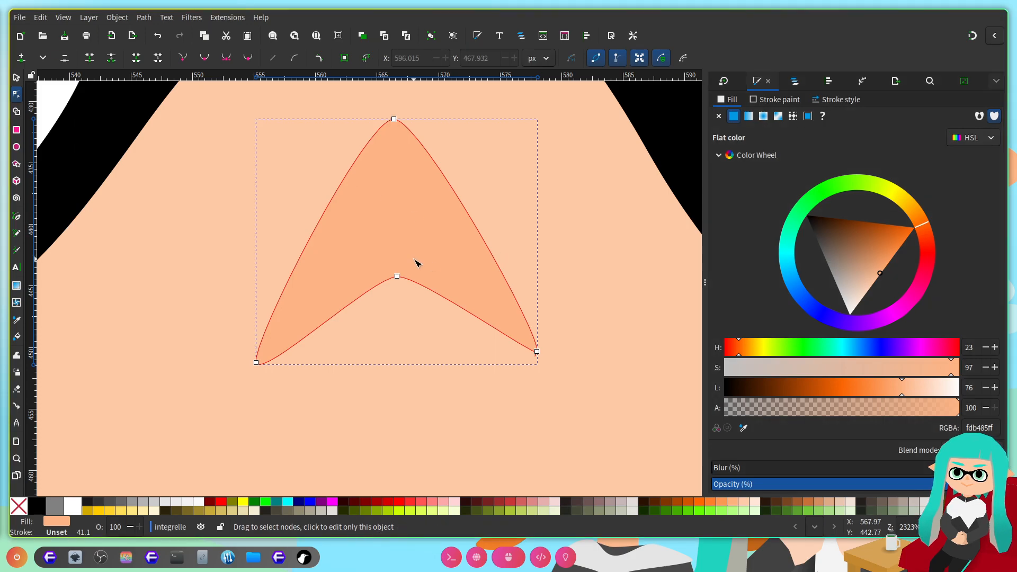
{"action": "scroll", "coordinate": [414, 259], "scroll_direction": "up", "scroll_amount": 1}
{"action": "left_click", "coordinate": [191, 406]}
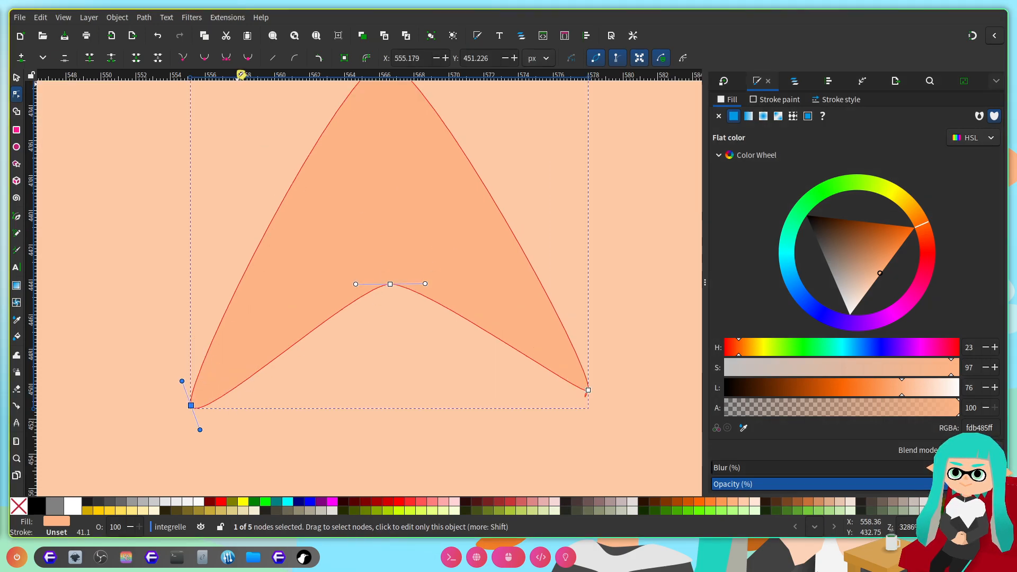
{"action": "scroll", "coordinate": [347, 204], "scroll_direction": "down", "scroll_amount": 4}
{"action": "scroll", "coordinate": [501, 222], "scroll_direction": "up", "scroll_amount": 5}
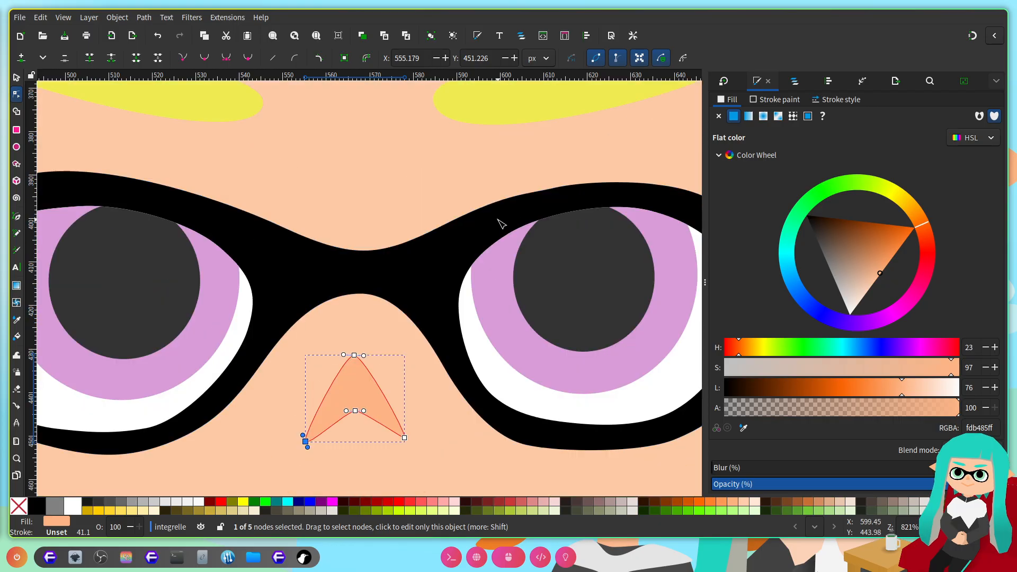
{"action": "scroll", "coordinate": [498, 225], "scroll_direction": "down", "scroll_amount": 2}
{"action": "scroll", "coordinate": [426, 325], "scroll_direction": "up", "scroll_amount": 5}
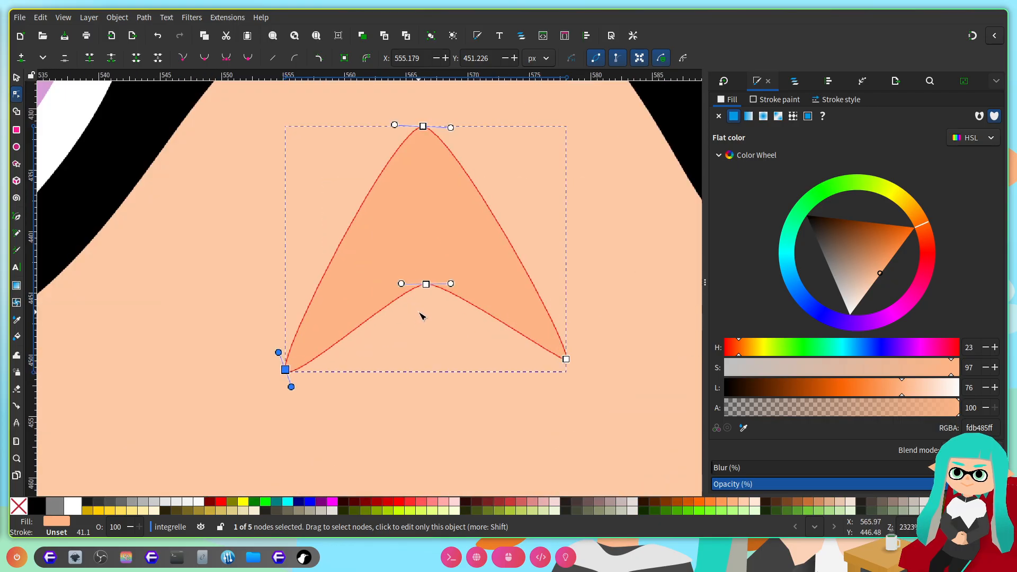
{"action": "scroll", "coordinate": [444, 287], "scroll_direction": "up", "scroll_amount": 1}
{"action": "left_click_drag", "start_coordinate": [454, 284], "coordinate": [466, 285]}
Step: Join the overlapping nodes at the nose's lower-right corner and make both lower corners sharp cusp nodes
{"action": "left_click_drag", "start_coordinate": [629, 383], "coordinate": [617, 407]}
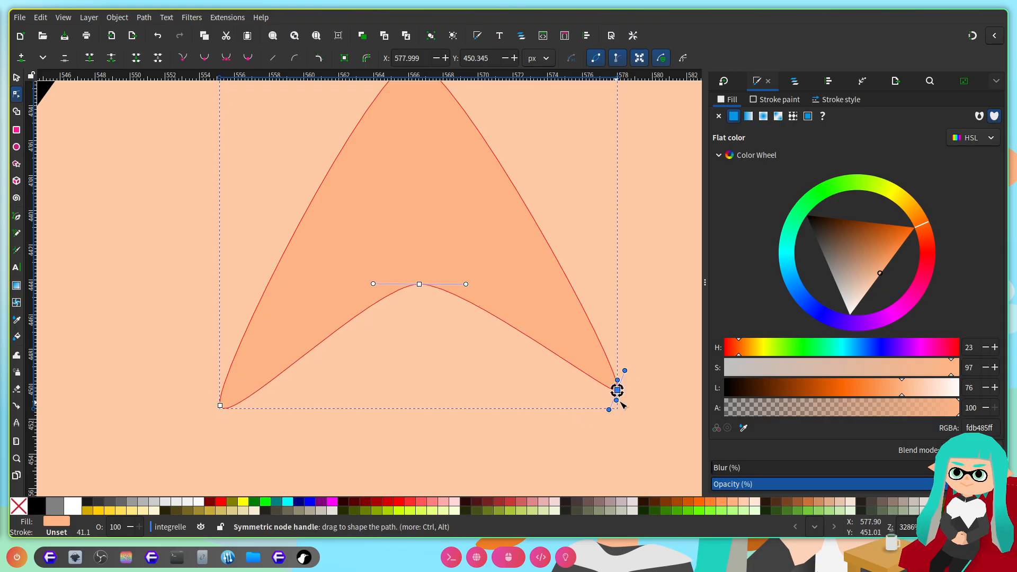
{"action": "left_click", "coordinate": [89, 58]}
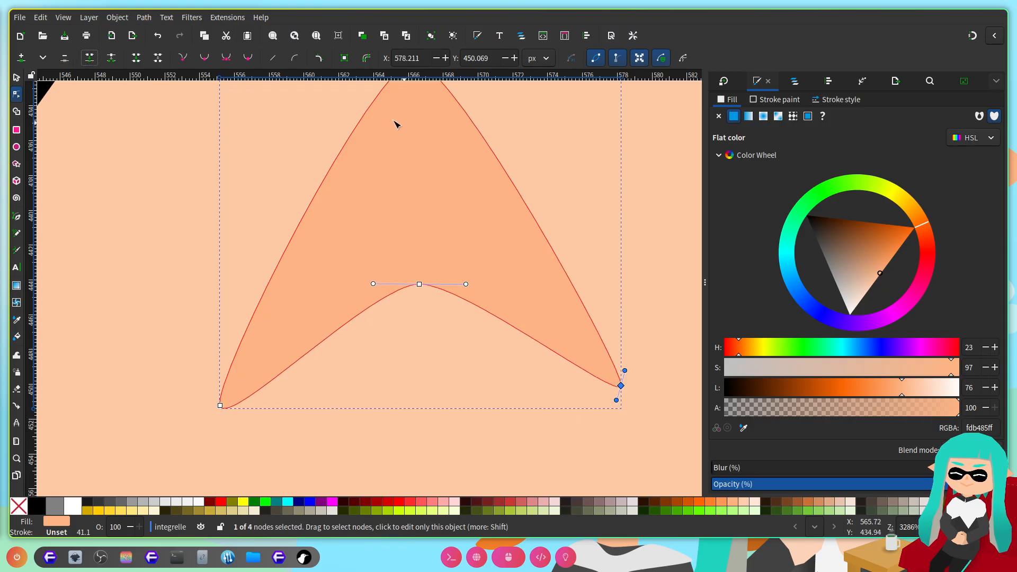
{"action": "left_click", "coordinate": [187, 59]}
{"action": "left_click", "coordinate": [220, 406]}
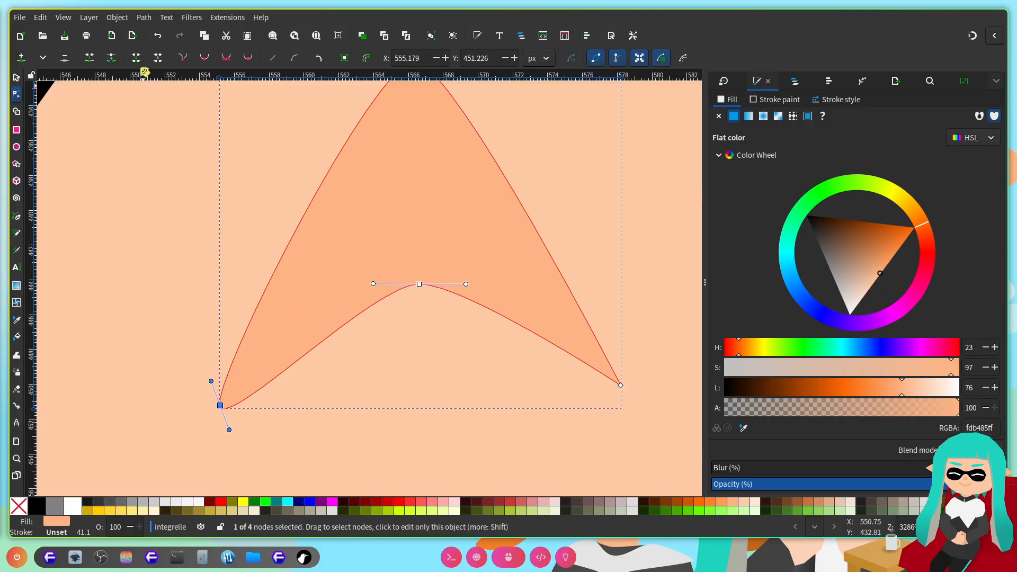
{"action": "left_click", "coordinate": [182, 57]}
{"action": "scroll", "coordinate": [406, 175], "scroll_direction": "down", "scroll_amount": 3}
{"action": "scroll", "coordinate": [408, 188], "scroll_direction": "up", "scroll_amount": 5}
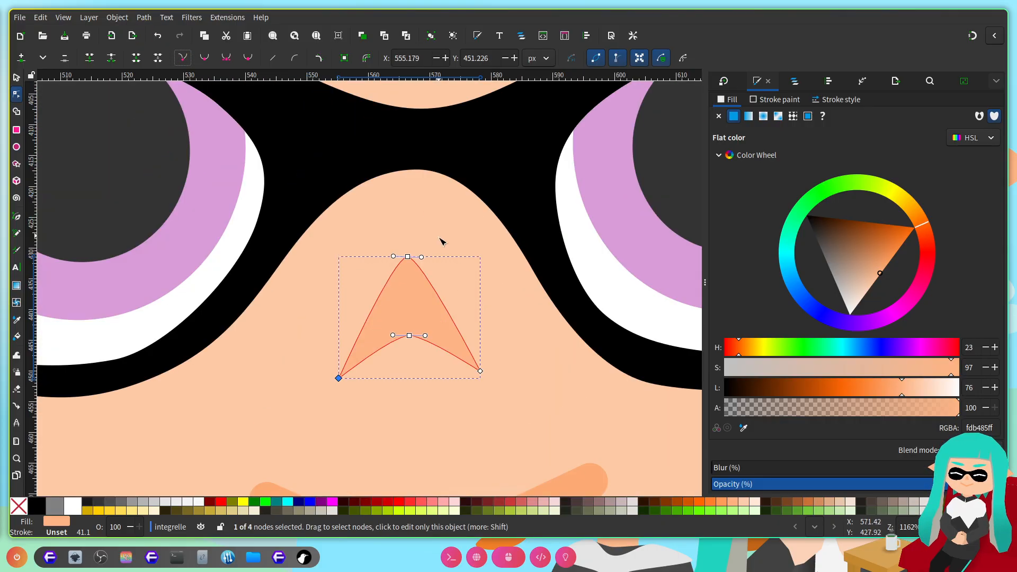
Step: Lower the nose's top node to make the nose shorter and flatter
{"action": "scroll", "coordinate": [441, 235], "scroll_direction": "up", "scroll_amount": 1}
{"action": "left_click_drag", "start_coordinate": [444, 233], "coordinate": [324, 420]}
{"action": "left_click_drag", "start_coordinate": [399, 263], "coordinate": [406, 330]}
{"action": "left_click", "coordinate": [400, 288]}
{"action": "scroll", "coordinate": [418, 260], "scroll_direction": "down", "scroll_amount": 5}
Step: Select all of the nose's nodes and move them up slightly
{"action": "scroll", "coordinate": [419, 265], "scroll_direction": "up", "scroll_amount": 3}
{"action": "key", "text": "ctrl+a"}
{"action": "scroll", "coordinate": [405, 319], "scroll_direction": "up", "scroll_amount": 1}
{"action": "left_click_drag", "start_coordinate": [397, 313], "coordinate": [399, 305]}
{"action": "scroll", "coordinate": [461, 286], "scroll_direction": "down", "scroll_amount": 4}
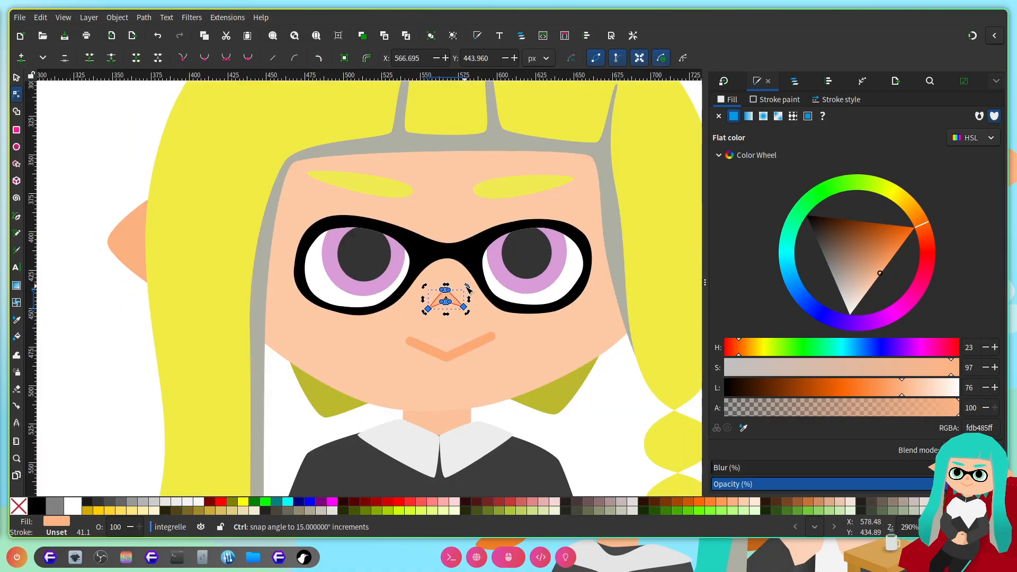
{"action": "scroll", "coordinate": [477, 272], "scroll_direction": "down", "scroll_amount": 2}
{"action": "scroll", "coordinate": [470, 234], "scroll_direction": "left", "scroll_amount": 5}
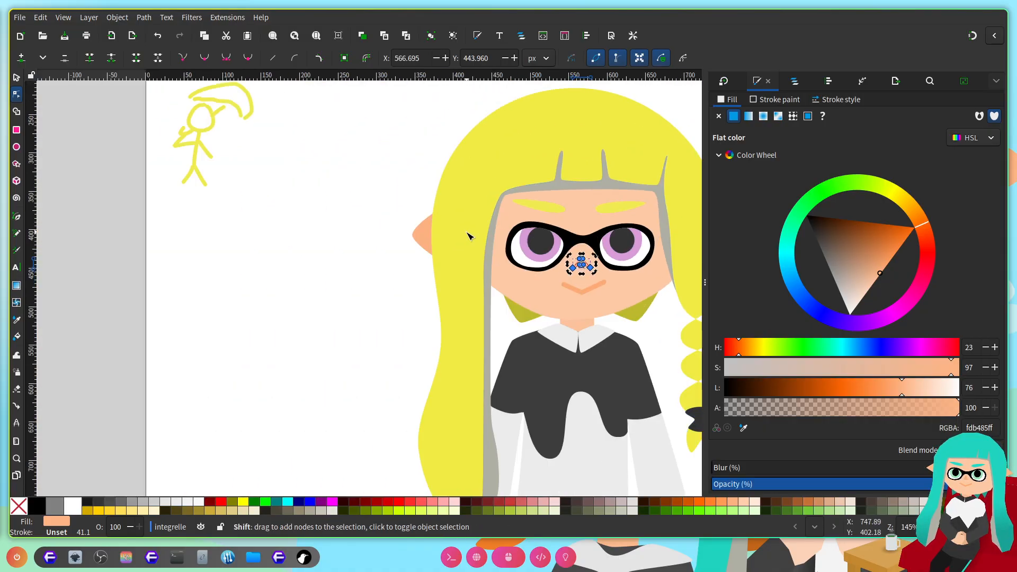
{"action": "scroll", "coordinate": [220, 262], "scroll_direction": "up", "scroll_amount": 4}
{"action": "scroll", "coordinate": [387, 265], "scroll_direction": "right", "scroll_amount": 5}
{"action": "scroll", "coordinate": [387, 265], "scroll_direction": "down", "scroll_amount": 4}
{"action": "scroll", "coordinate": [392, 233], "scroll_direction": "up", "scroll_amount": 2}
{"action": "scroll", "coordinate": [395, 203], "scroll_direction": "down", "scroll_amount": 1}
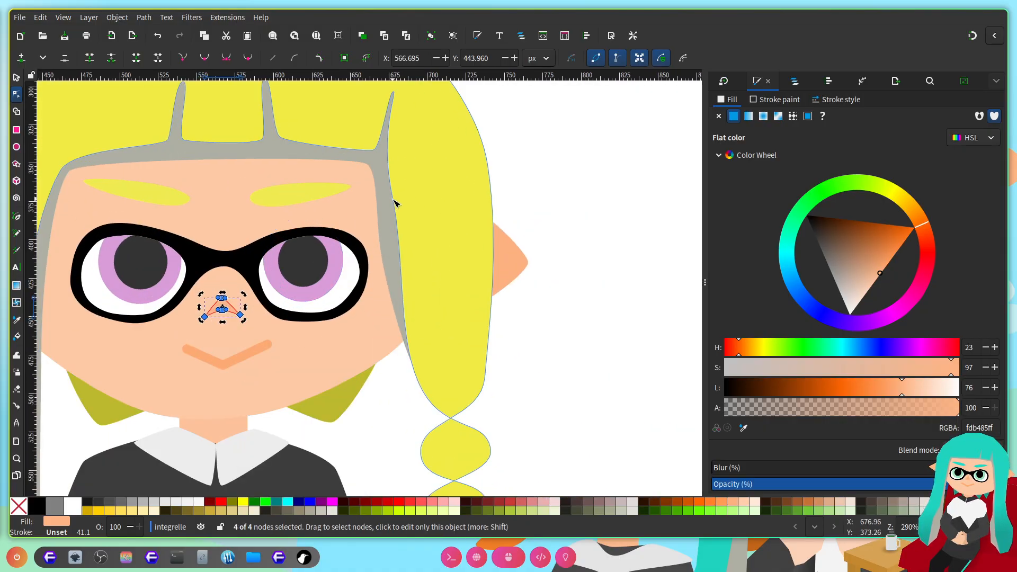
Step: Select the hair and the hair under shapes together for node editing
{"action": "left_click", "coordinate": [419, 173]}
{"action": "scroll", "coordinate": [381, 248], "scroll_direction": "up", "scroll_amount": 5}
{"action": "scroll", "coordinate": [381, 247], "scroll_direction": "left", "scroll_amount": 3}
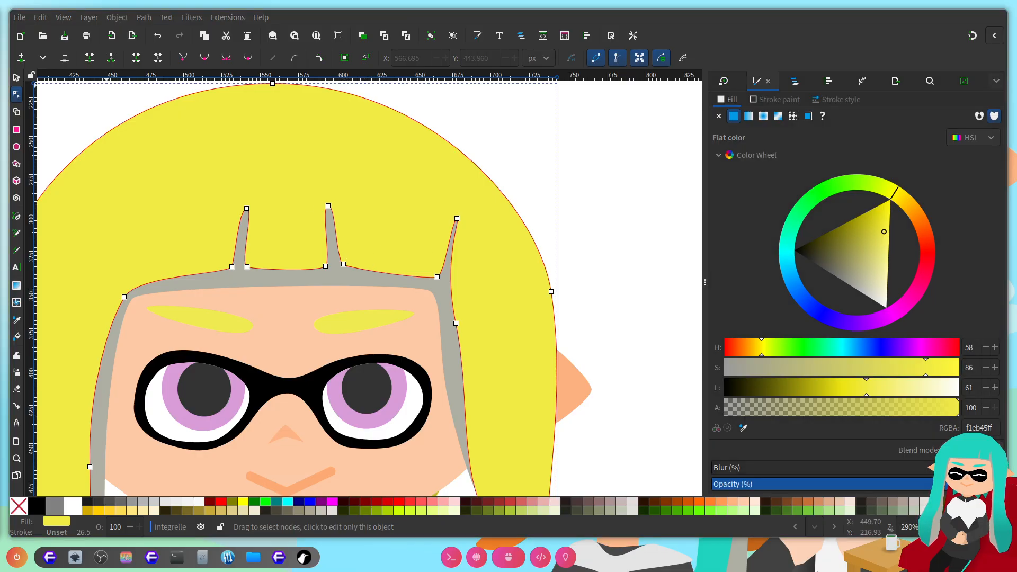
{"action": "scroll", "coordinate": [392, 326], "scroll_direction": "down", "scroll_amount": 5}
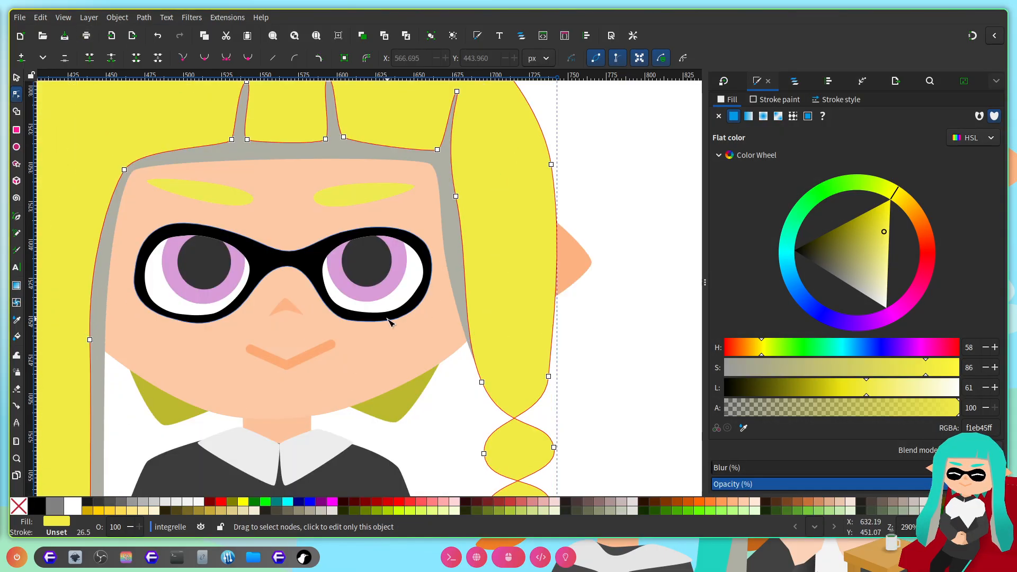
{"action": "scroll", "coordinate": [392, 322], "scroll_direction": "left", "scroll_amount": 3}
{"action": "scroll", "coordinate": [394, 322], "scroll_direction": "up", "scroll_amount": 3}
{"action": "left_click", "coordinate": [408, 227]}
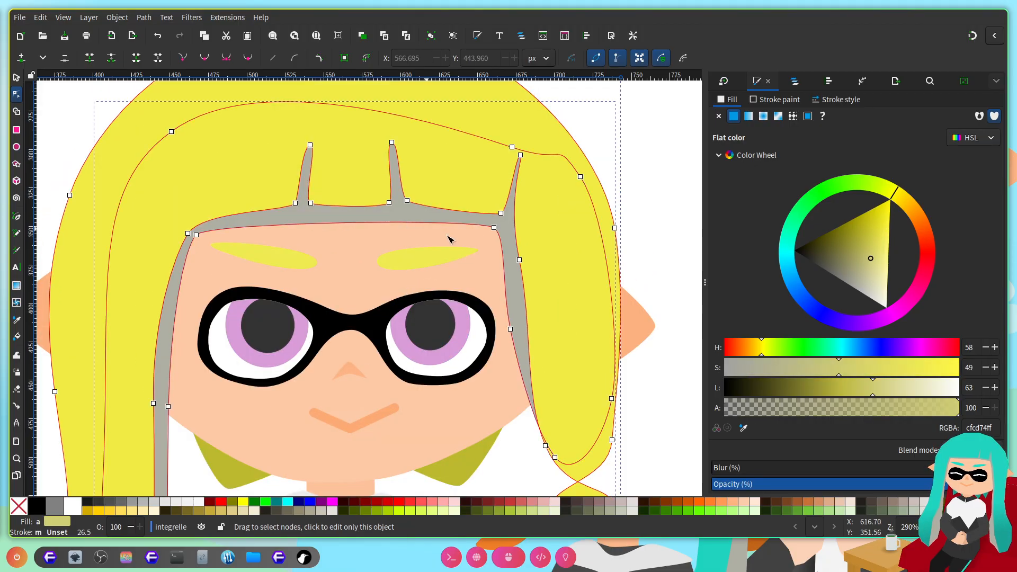
Step: Select the fringe nodes on both hair shapes and move them down over the eyebrows to the glasses' upper rim
{"action": "left_click_drag", "start_coordinate": [568, 347], "coordinate": [171, 170]}
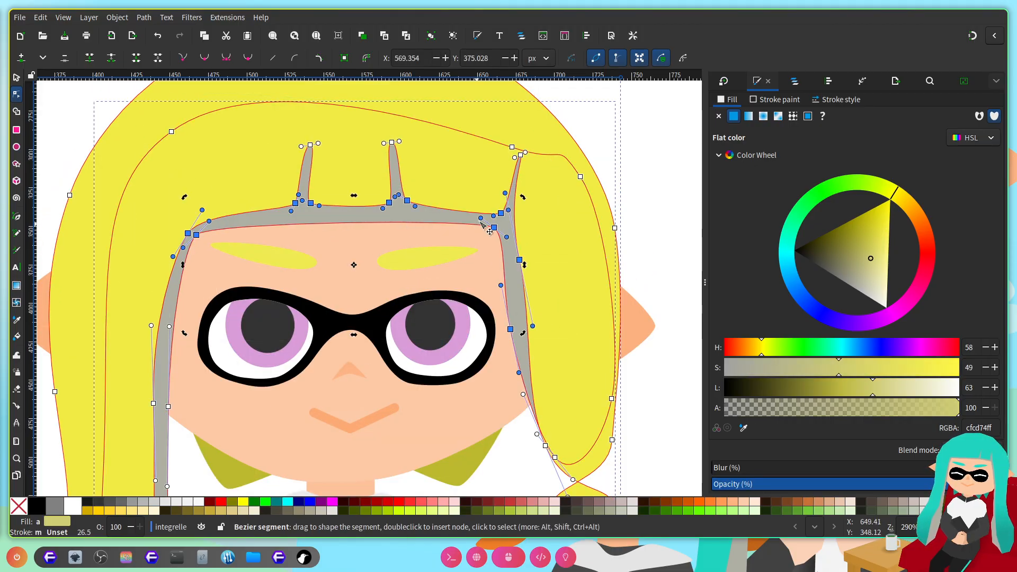
{"action": "left_click_drag", "start_coordinate": [568, 293], "coordinate": [125, 123]}
{"action": "left_click_drag", "start_coordinate": [409, 207], "coordinate": [421, 276]}
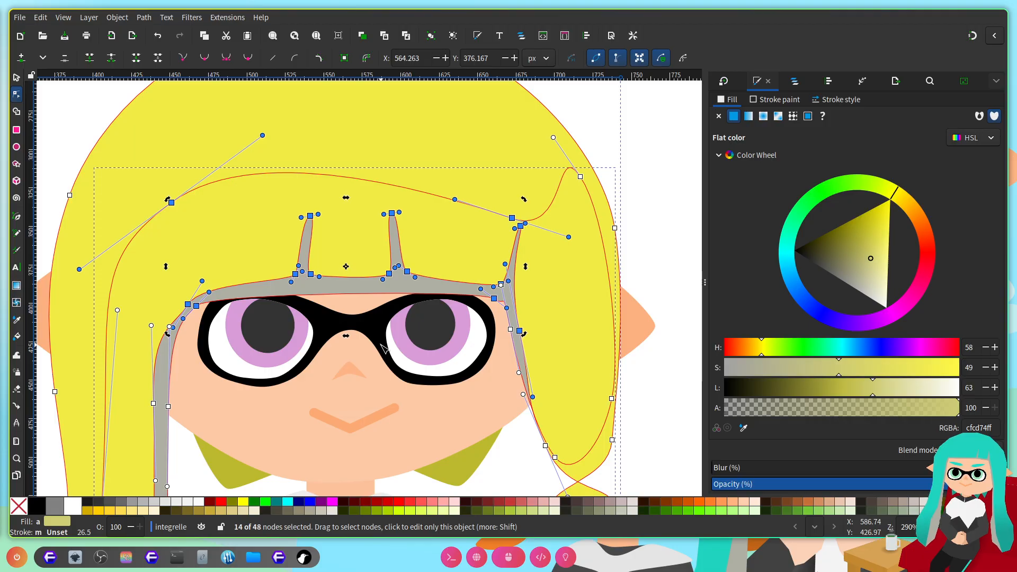
{"action": "left_click_drag", "start_coordinate": [407, 274], "coordinate": [405, 291]}
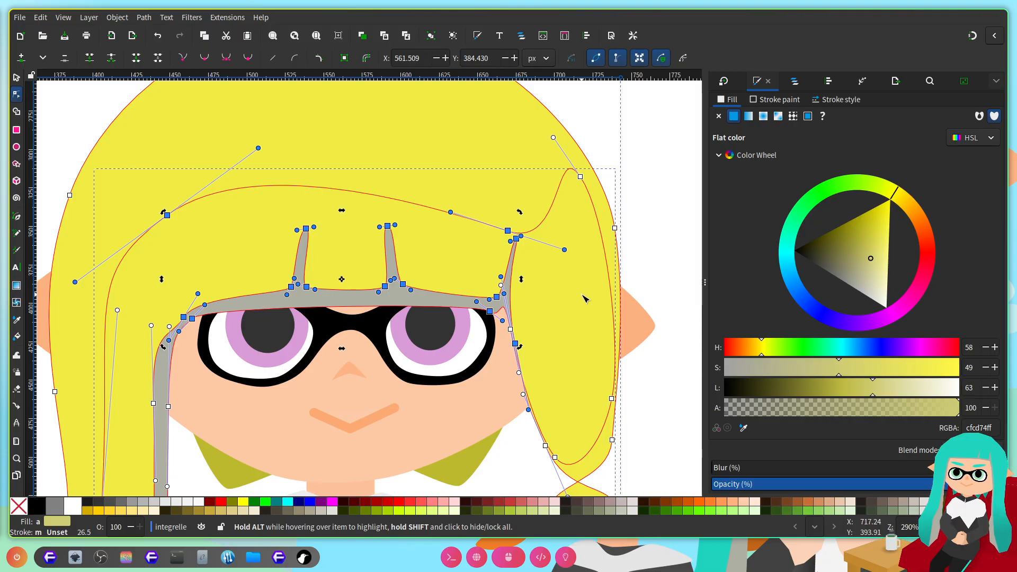
{"action": "scroll", "coordinate": [584, 298], "scroll_direction": "down", "scroll_amount": 2}
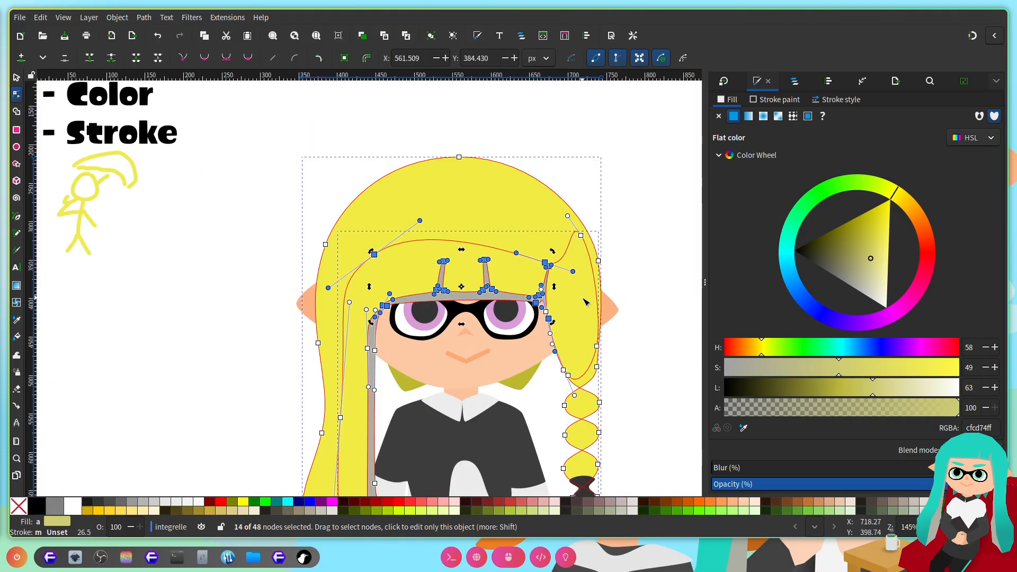
{"action": "scroll", "coordinate": [502, 343], "scroll_direction": "up", "scroll_amount": 2}
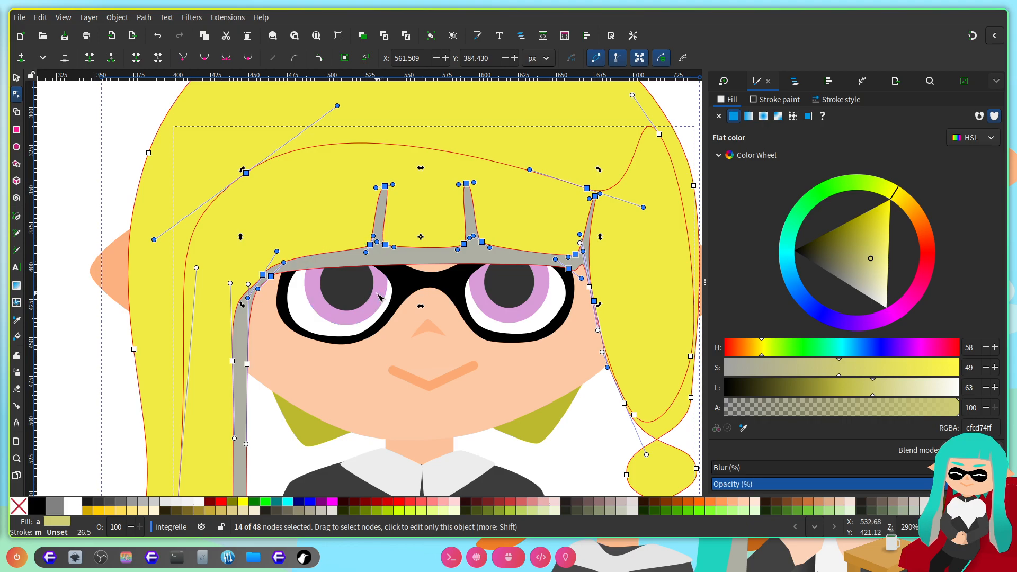
Step: Move the nodes at the fringe's left corner outward and upward on both hair shapes to square off the corner
{"action": "scroll", "coordinate": [480, 283], "scroll_direction": "up", "scroll_amount": 1}
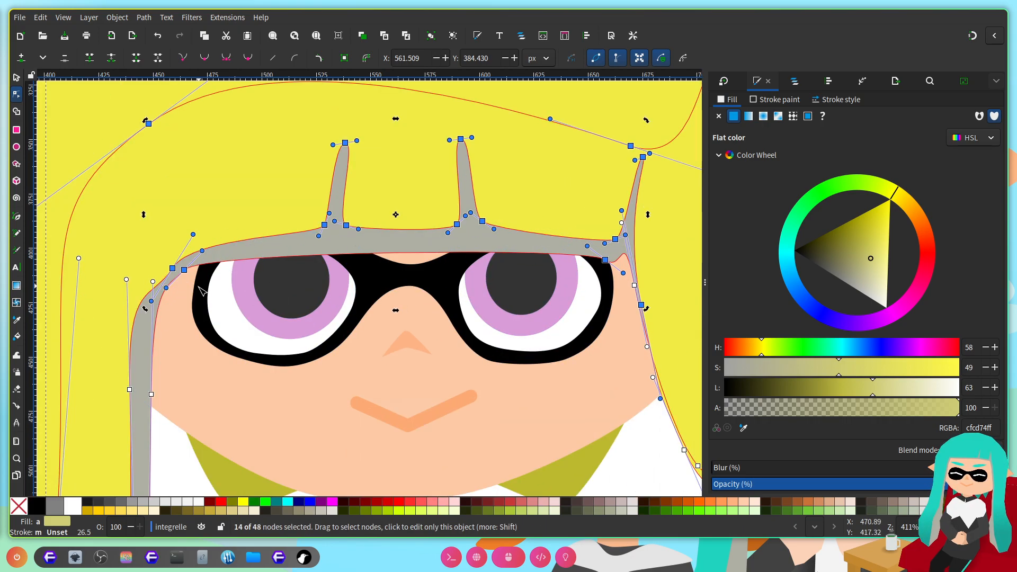
{"action": "left_click_drag", "start_coordinate": [209, 298], "coordinate": [143, 243]}
{"action": "mouse_move", "coordinate": [183, 270]}
{"action": "left_mouse_down"}
{"action": "mouse_move", "coordinate": [157, 255]}
{"action": "mouse_move", "coordinate": [167, 262]}
{"action": "left_mouse_up"}
{"action": "left_click_drag", "start_coordinate": [173, 227], "coordinate": [160, 251]}
{"action": "left_click", "coordinate": [153, 260]}
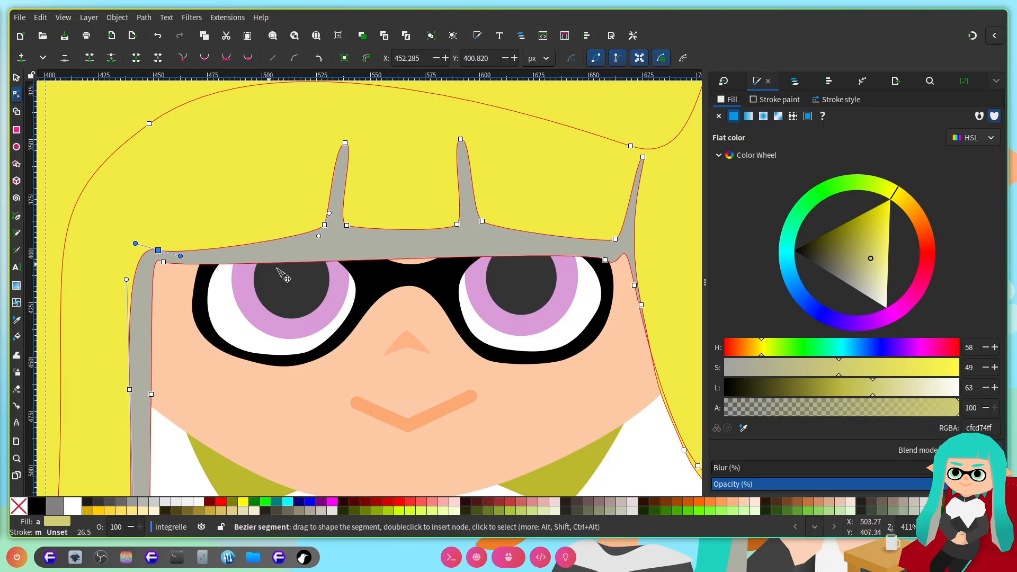
Step: Join the two lower hair nodes at the fringe's right end into one and raise it to the fringe's corner
{"action": "scroll", "coordinate": [209, 308], "scroll_direction": "up", "scroll_amount": 3}
{"action": "left_click_drag", "start_coordinate": [267, 190], "coordinate": [399, 312]}
{"action": "scroll", "coordinate": [493, 340], "scroll_direction": "right", "scroll_amount": 4}
{"action": "scroll", "coordinate": [509, 339], "scroll_direction": "up", "scroll_amount": 2}
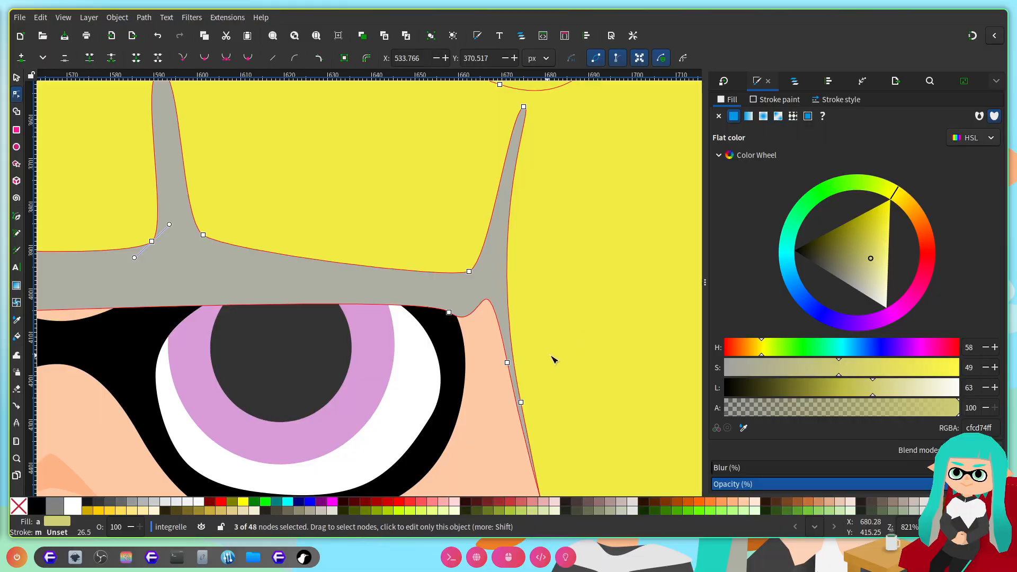
{"action": "scroll", "coordinate": [548, 361], "scroll_direction": "down", "scroll_amount": 2}
{"action": "left_click_drag", "start_coordinate": [556, 371], "coordinate": [494, 324]}
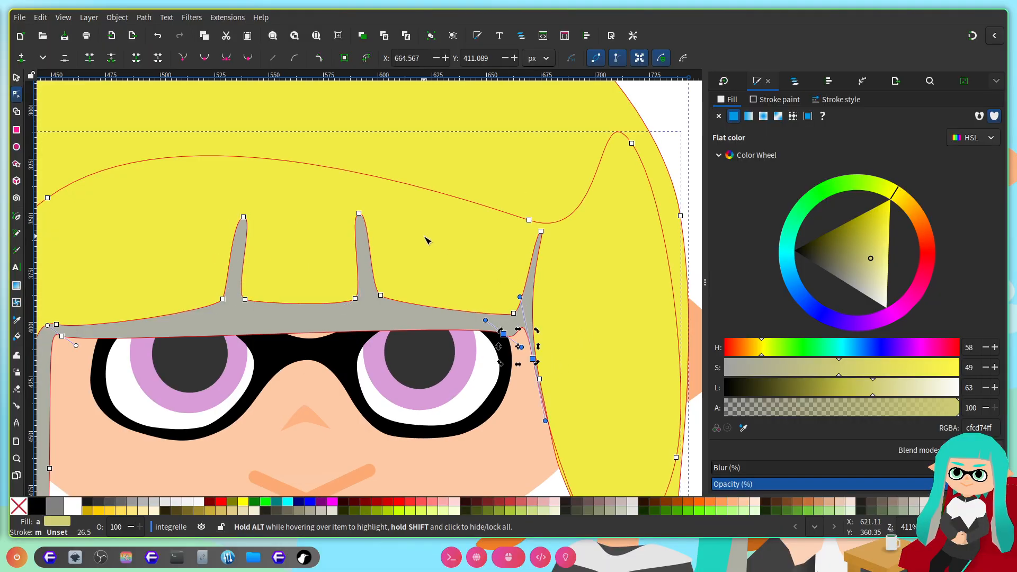
{"action": "left_click", "coordinate": [90, 59]}
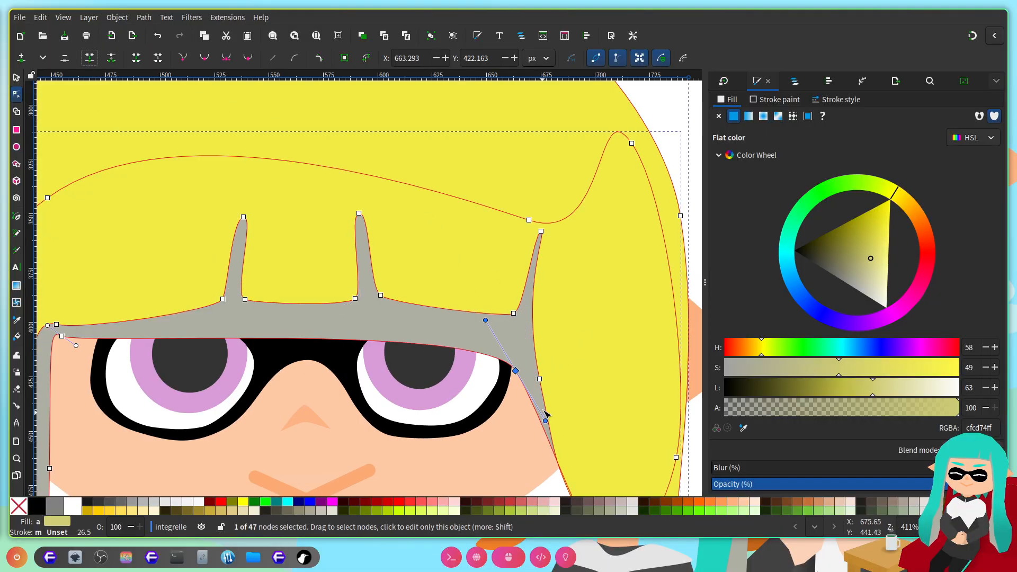
{"action": "left_click_drag", "start_coordinate": [545, 421], "coordinate": [536, 308]}
Step: Lower the nodes at the bases of the two fringe gaps to straighten the fringe's edge and thin the grey strip
{"action": "scroll", "coordinate": [477, 374], "scroll_direction": "left", "scroll_amount": 6}
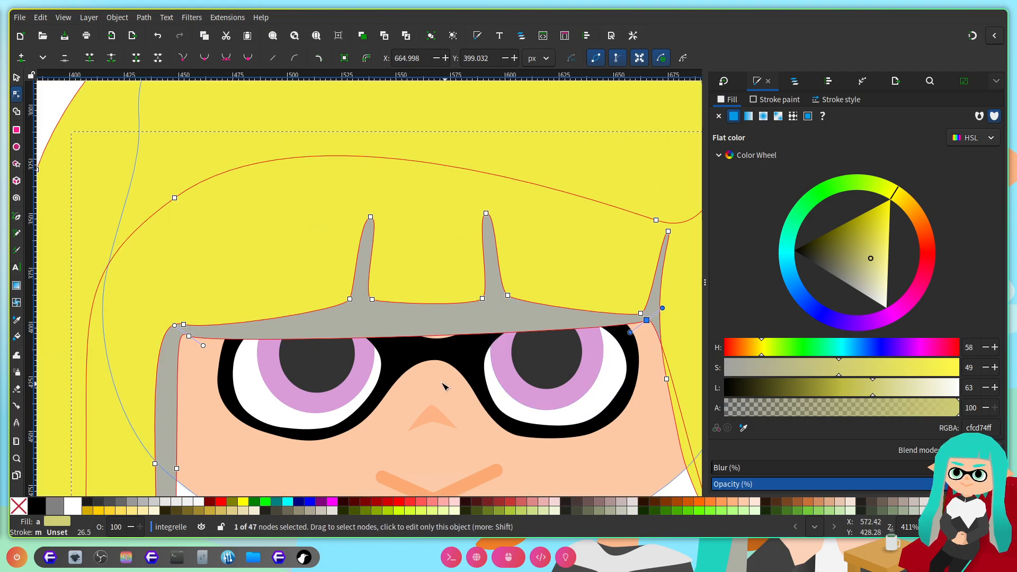
{"action": "scroll", "coordinate": [440, 328], "scroll_direction": "down", "scroll_amount": 4}
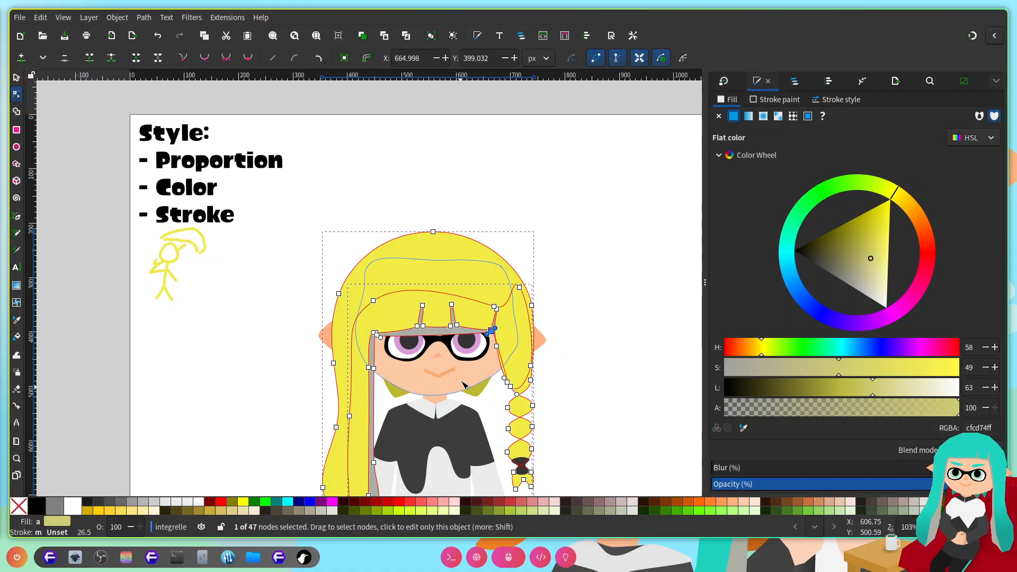
{"action": "scroll", "coordinate": [434, 352], "scroll_direction": "up", "scroll_amount": 3}
{"action": "left_click_drag", "start_coordinate": [346, 250], "coordinate": [365, 288]}
{"action": "scroll", "coordinate": [393, 287], "scroll_direction": "up", "scroll_amount": 2}
{"action": "left_click_drag", "start_coordinate": [450, 223], "coordinate": [550, 276]}
{"action": "scroll", "coordinate": [535, 334], "scroll_direction": "down", "scroll_amount": 3}
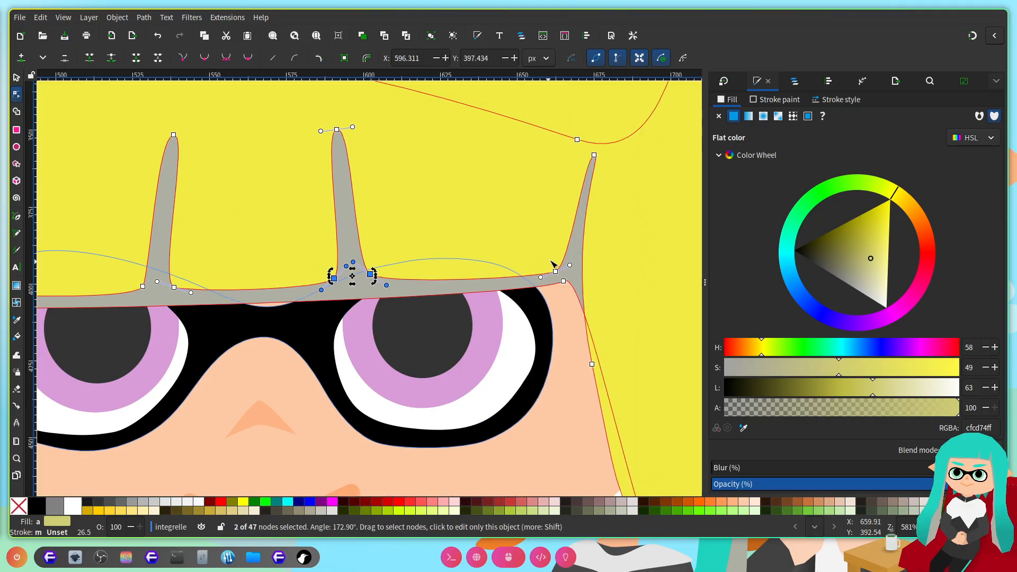
Step: Move the node near the right end of the under hair's upper curve up and to the left
{"action": "scroll", "coordinate": [505, 352], "scroll_direction": "up", "scroll_amount": 2}
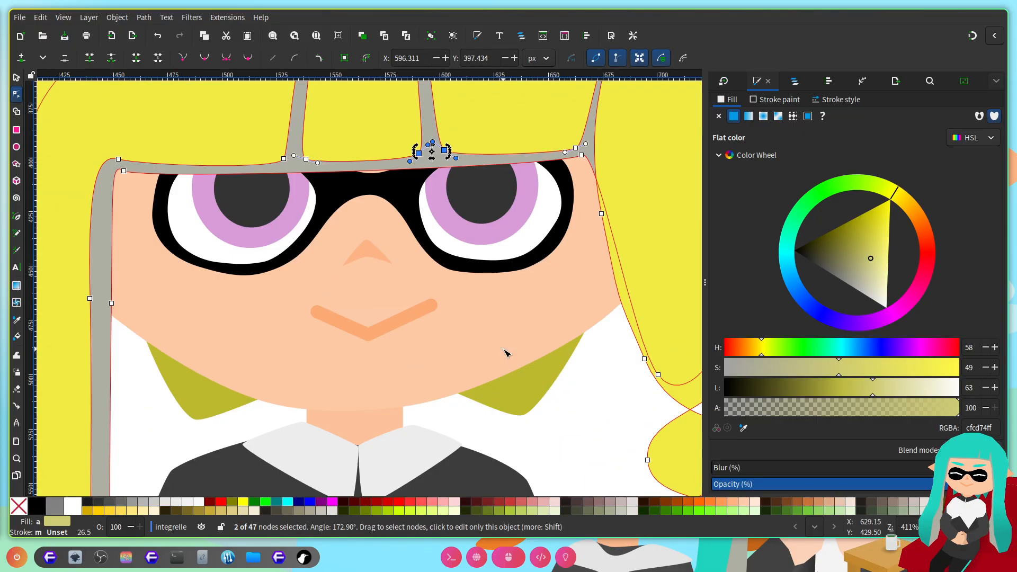
{"action": "scroll", "coordinate": [505, 352], "scroll_direction": "down", "scroll_amount": 5}
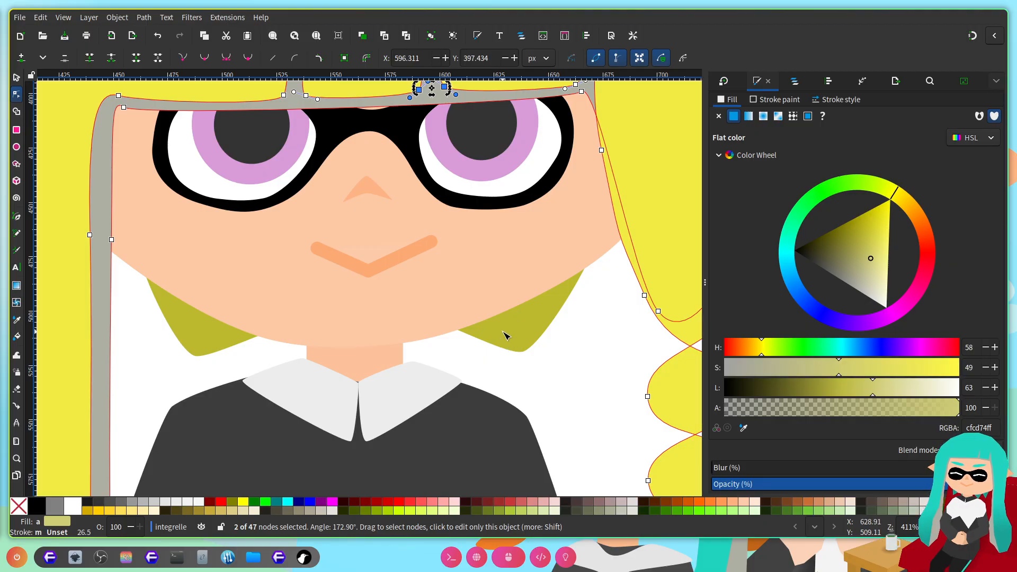
{"action": "scroll", "coordinate": [454, 352], "scroll_direction": "down", "scroll_amount": 4}
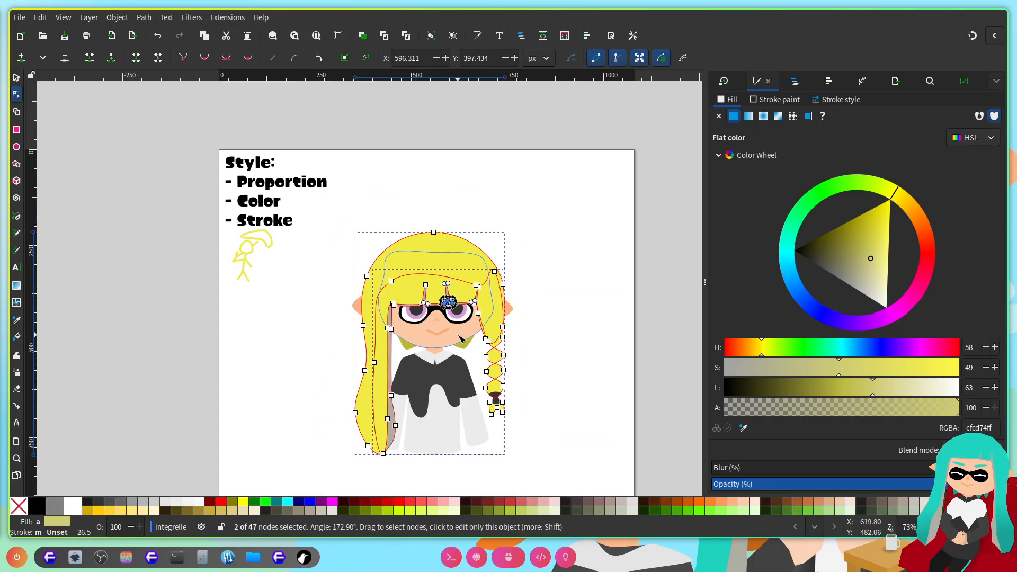
{"action": "scroll", "coordinate": [448, 323], "scroll_direction": "up", "scroll_amount": 3}
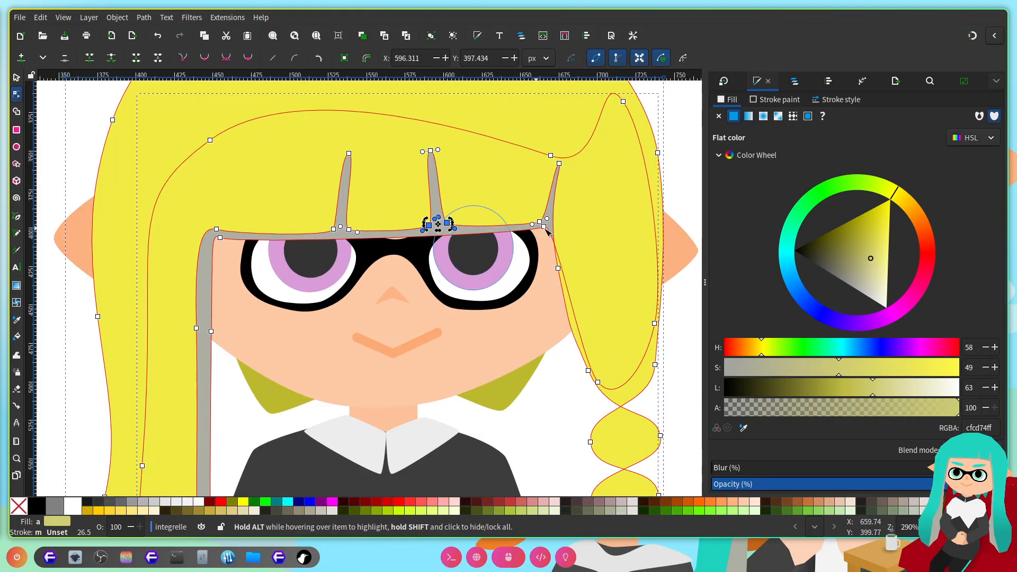
{"action": "scroll", "coordinate": [574, 221], "scroll_direction": "up", "scroll_amount": 1}
{"action": "scroll", "coordinate": [574, 221], "scroll_direction": "up", "scroll_amount": 2}
{"action": "left_click_drag", "start_coordinate": [530, 222], "coordinate": [466, 148]}
{"action": "scroll", "coordinate": [543, 196], "scroll_direction": "down", "scroll_amount": 3}
{"action": "scroll", "coordinate": [412, 247], "scroll_direction": "down", "scroll_amount": 3}
{"action": "scroll", "coordinate": [412, 247], "scroll_direction": "right", "scroll_amount": 3}
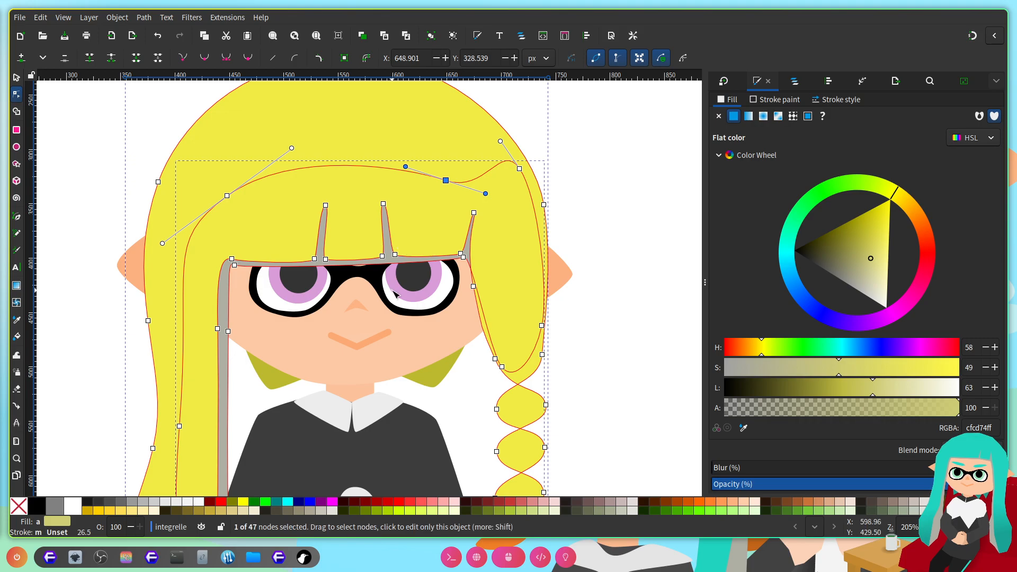
Step: Examine the reshaped hair, face and outfit from the fringe down to the shirt's hem
{"action": "scroll", "coordinate": [404, 275], "scroll_direction": "up", "scroll_amount": 3}
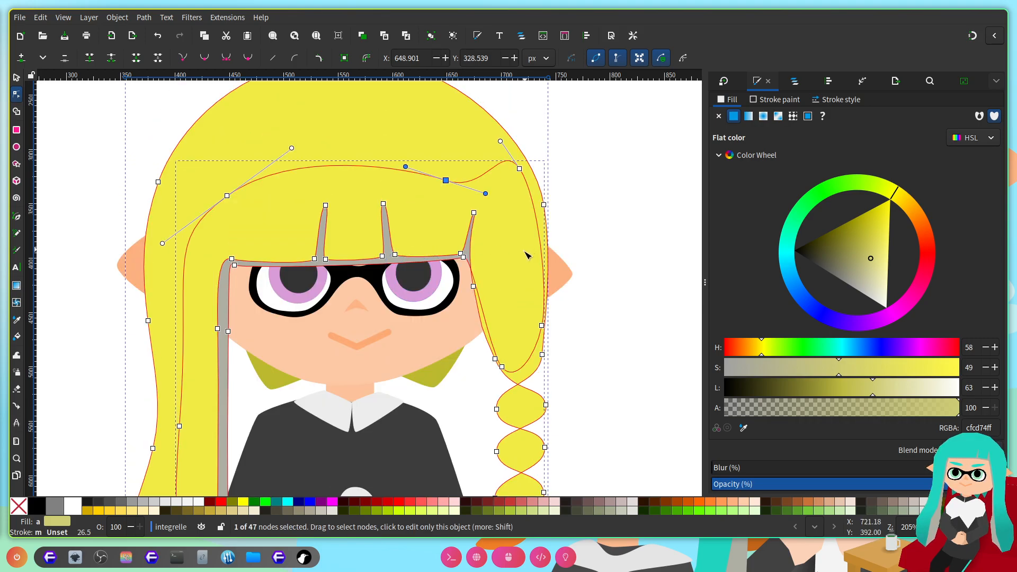
{"action": "scroll", "coordinate": [329, 331], "scroll_direction": "down", "scroll_amount": 3}
{"action": "scroll", "coordinate": [384, 285], "scroll_direction": "up", "scroll_amount": 3}
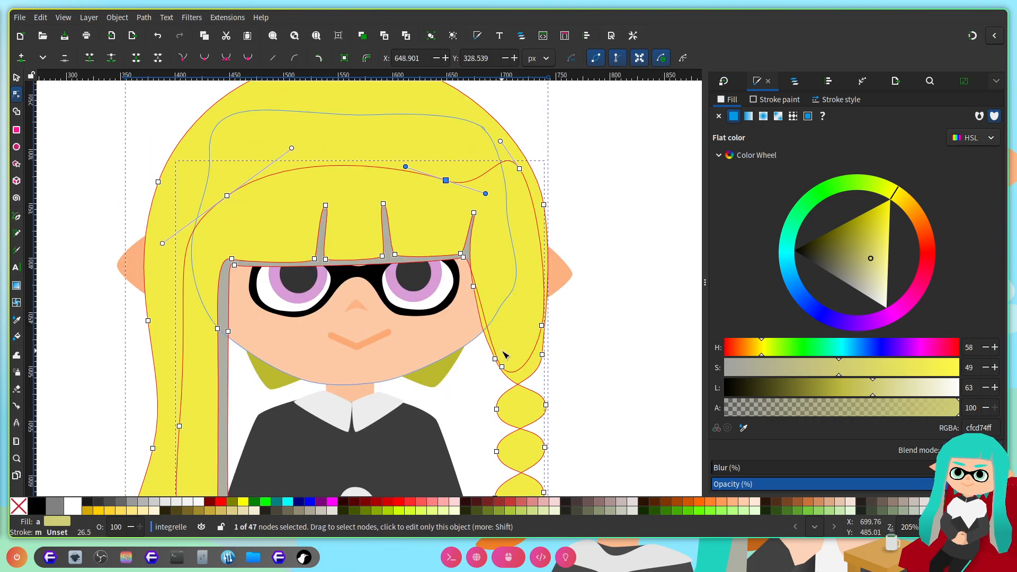
{"action": "scroll", "coordinate": [451, 350], "scroll_direction": "down", "scroll_amount": 9}
{"action": "scroll", "coordinate": [339, 297], "scroll_direction": "down", "scroll_amount": 6}
{"action": "scroll", "coordinate": [275, 297], "scroll_direction": "up", "scroll_amount": 6}
{"action": "scroll", "coordinate": [461, 259], "scroll_direction": "left", "scroll_amount": 3}
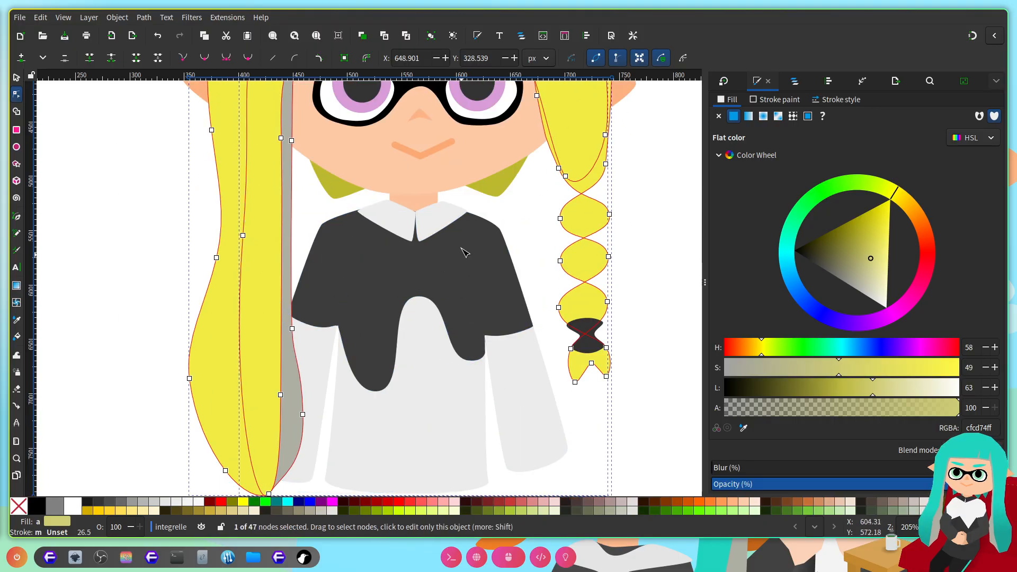
{"action": "scroll", "coordinate": [523, 242], "scroll_direction": "down", "scroll_amount": 6}
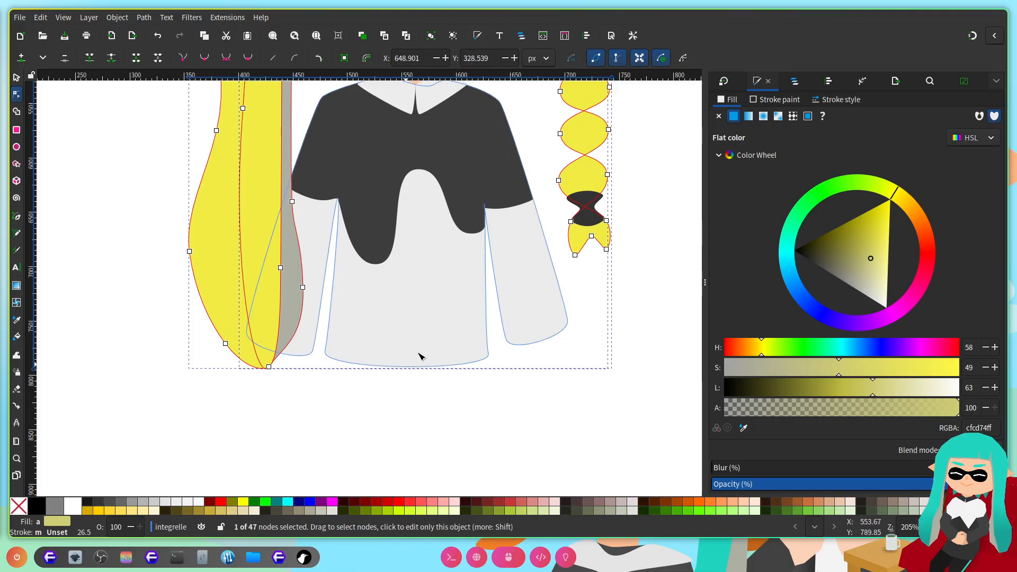
{"action": "scroll", "coordinate": [538, 302], "scroll_direction": "up", "scroll_amount": 9}
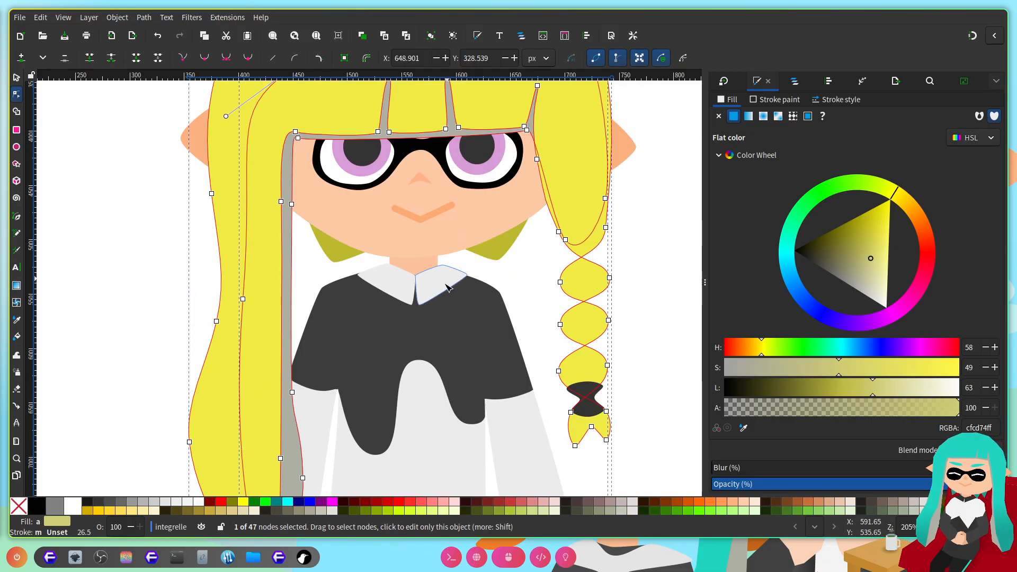
{"action": "scroll", "coordinate": [442, 394], "scroll_direction": "down", "scroll_amount": 9}
{"action": "scroll", "coordinate": [443, 381], "scroll_direction": "up", "scroll_amount": 6}
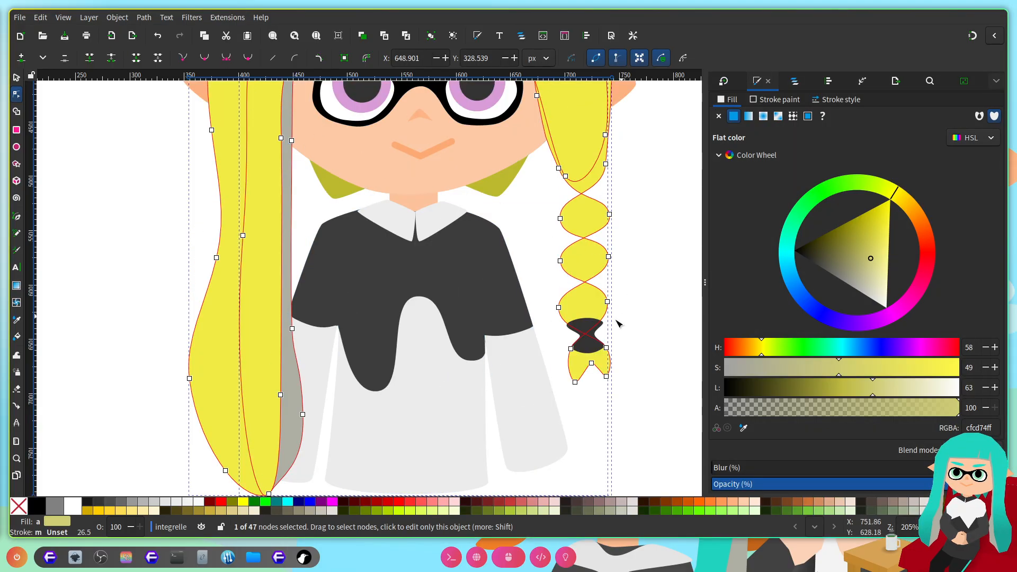
Step: Move the left collar piece's inner top node upward and over to the collar's centre at the neck
{"action": "scroll", "coordinate": [391, 228], "scroll_direction": "up", "scroll_amount": 2}
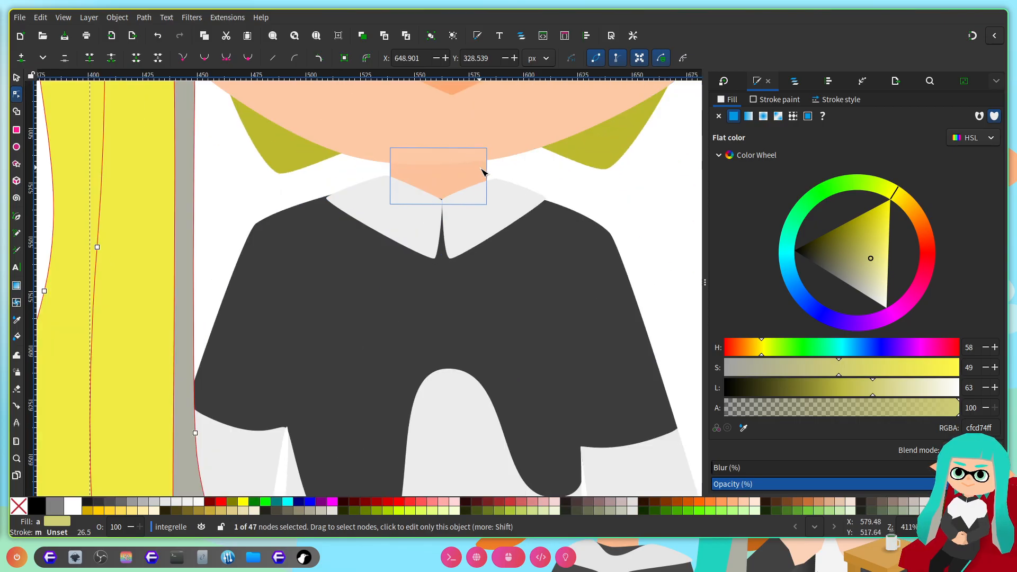
{"action": "scroll", "coordinate": [477, 238], "scroll_direction": "up", "scroll_amount": 6}
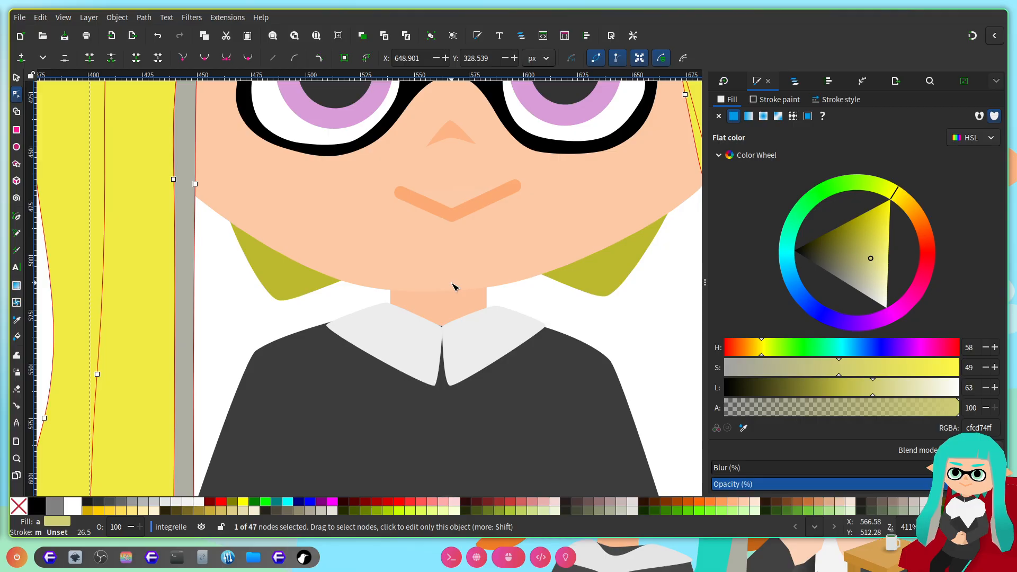
{"action": "scroll", "coordinate": [461, 325], "scroll_direction": "up", "scroll_amount": 3}
{"action": "left_click", "coordinate": [423, 322]}
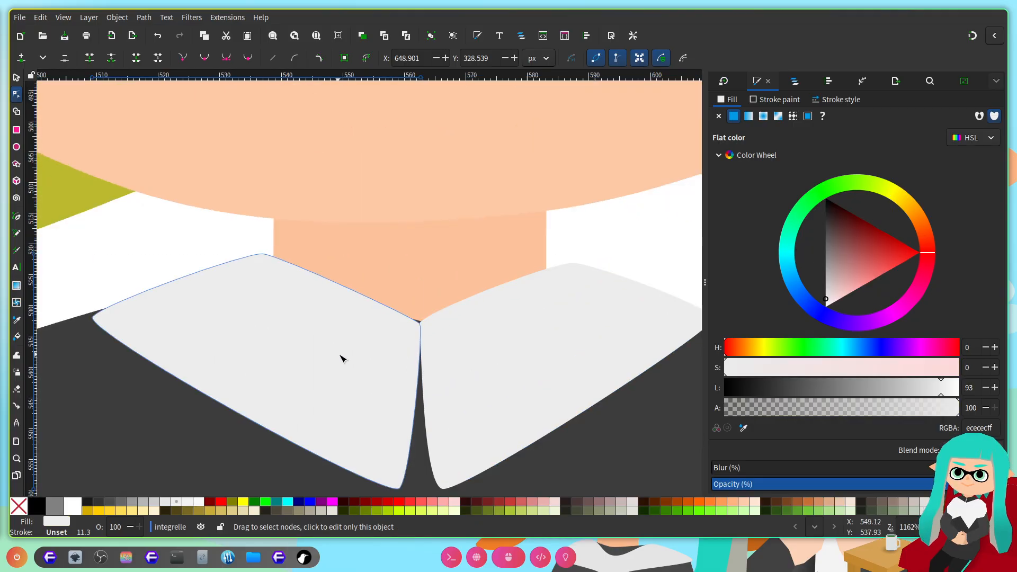
{"action": "left_click_drag", "start_coordinate": [422, 322], "coordinate": [405, 293]}
{"action": "left_click", "coordinate": [421, 324]}
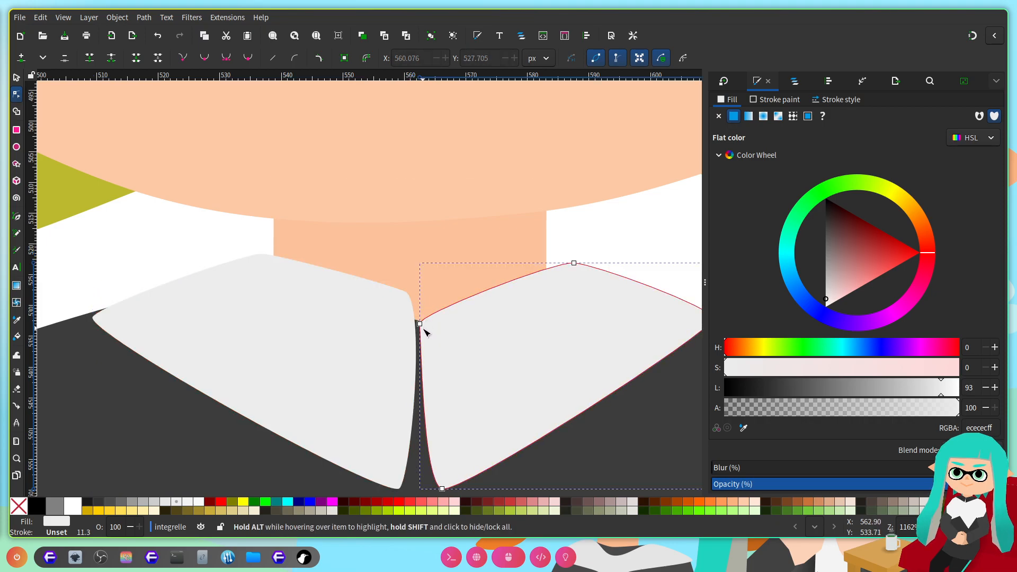
{"action": "left_click", "coordinate": [394, 316]}
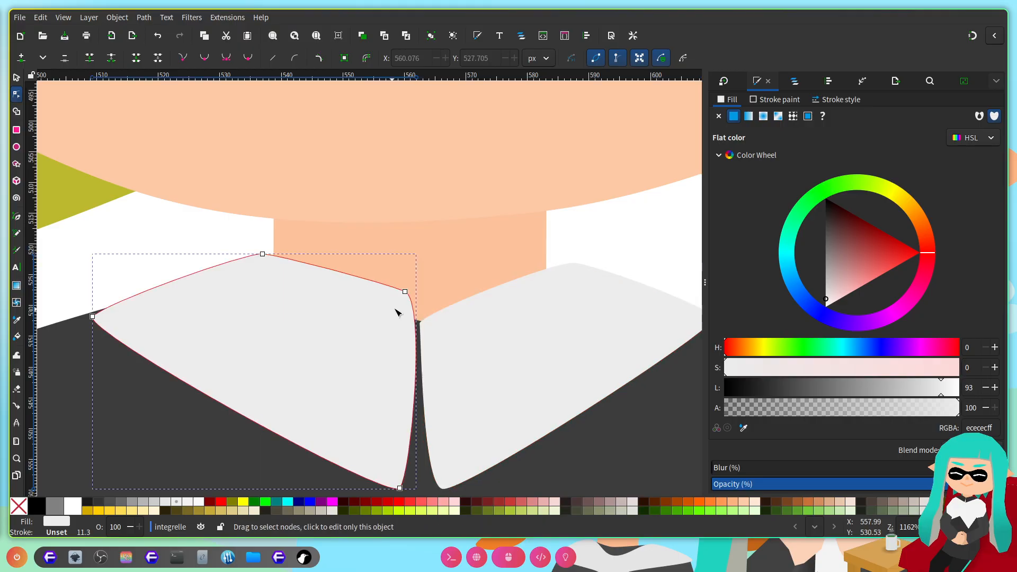
{"action": "left_click_drag", "start_coordinate": [407, 292], "coordinate": [428, 308]}
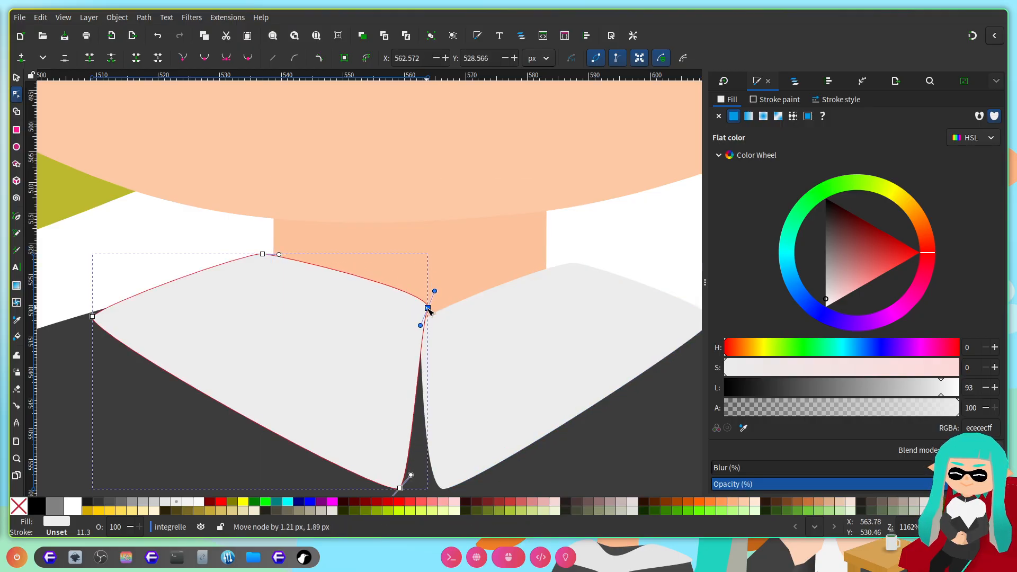
Step: Spread the lower tips of both collar pieces apart and raise the right piece's inner top node to meet the left piece
{"action": "scroll", "coordinate": [403, 371], "scroll_direction": "down", "scroll_amount": 5}
{"action": "mouse_move", "coordinate": [400, 362]}
{"action": "left_mouse_down"}
{"action": "mouse_move", "coordinate": [373, 342]}
{"action": "mouse_move", "coordinate": [402, 345]}
{"action": "left_mouse_up"}
{"action": "scroll", "coordinate": [424, 370], "scroll_direction": "up", "scroll_amount": 3}
{"action": "left_click", "coordinate": [450, 392]}
{"action": "left_click_drag", "start_coordinate": [442, 426], "coordinate": [470, 403]}
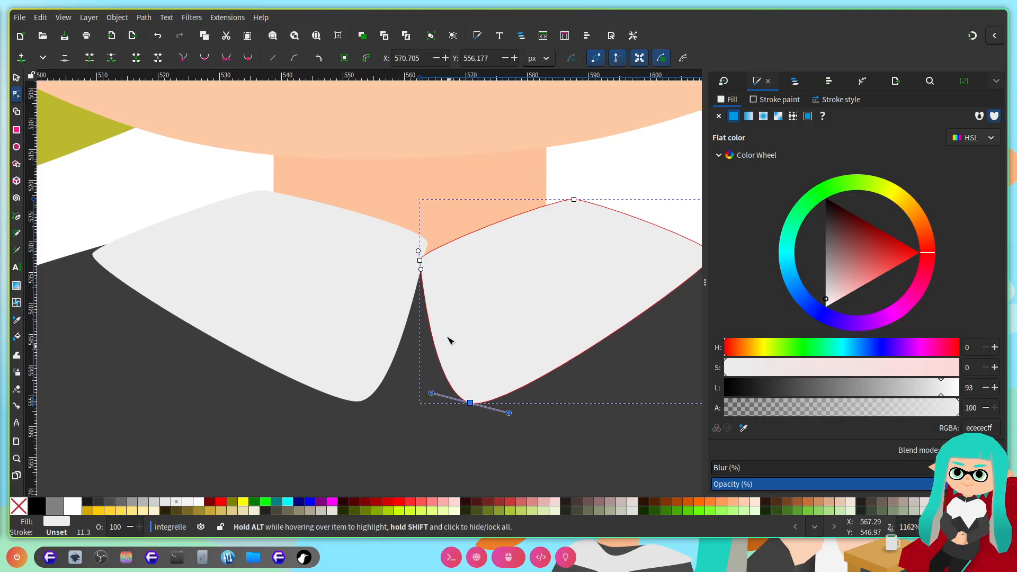
{"action": "left_click_drag", "start_coordinate": [425, 263], "coordinate": [419, 240]}
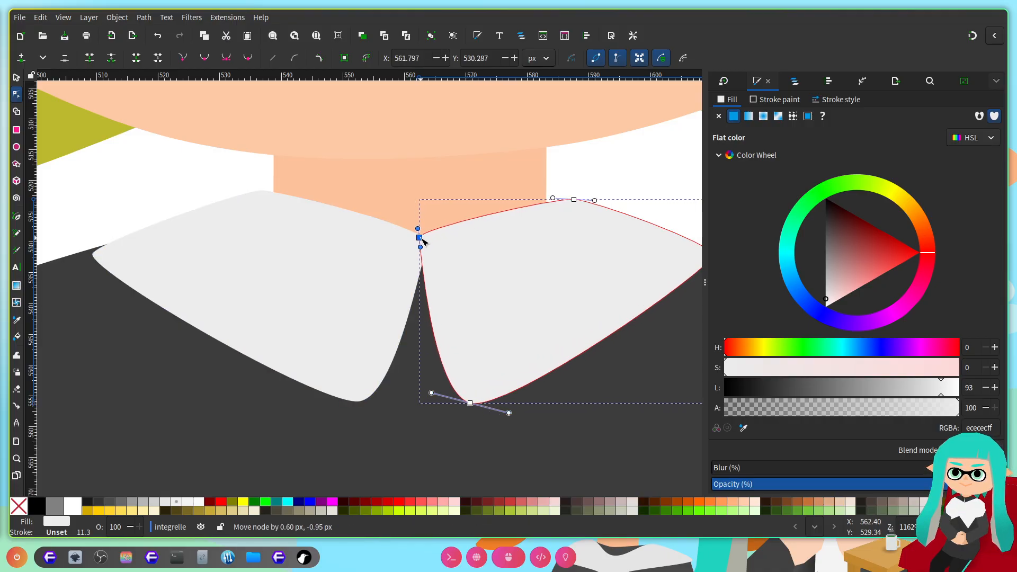
Step: Examine the collar and the node outlines of the black cape and the white shirt
{"action": "scroll", "coordinate": [517, 264], "scroll_direction": "down", "scroll_amount": 3}
{"action": "scroll", "coordinate": [497, 271], "scroll_direction": "up", "scroll_amount": 3}
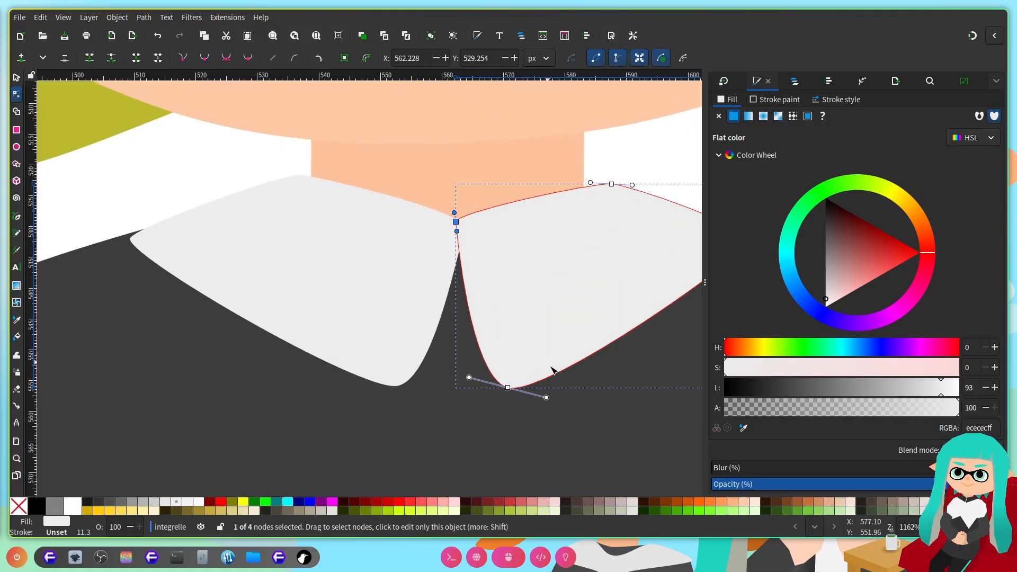
{"action": "scroll", "coordinate": [556, 376], "scroll_direction": "right", "scroll_amount": 4}
{"action": "scroll", "coordinate": [511, 294], "scroll_direction": "down", "scroll_amount": 1}
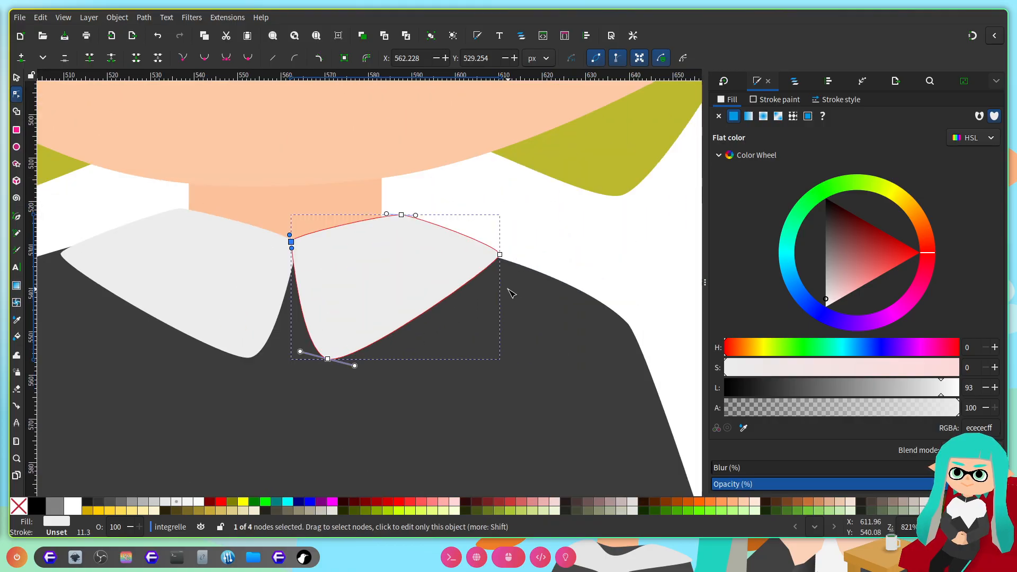
{"action": "scroll", "coordinate": [507, 329], "scroll_direction": "down", "scroll_amount": 3}
{"action": "scroll", "coordinate": [500, 322], "scroll_direction": "down", "scroll_amount": 2}
{"action": "left_click", "coordinate": [506, 313]}
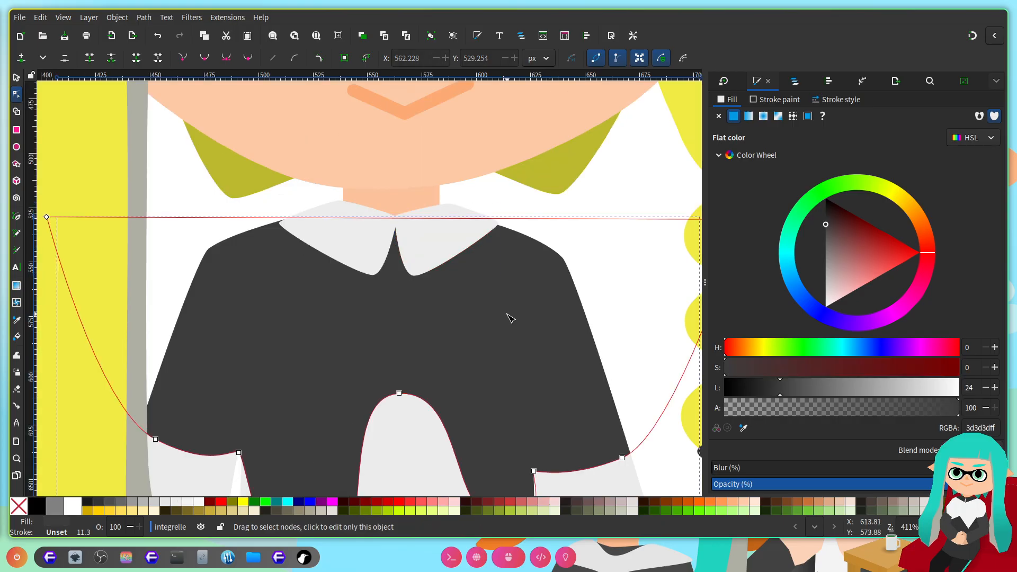
{"action": "left_click", "coordinate": [412, 197]}
{"action": "scroll", "coordinate": [413, 199], "scroll_direction": "down", "scroll_amount": 3}
{"action": "left_click", "coordinate": [527, 397]}
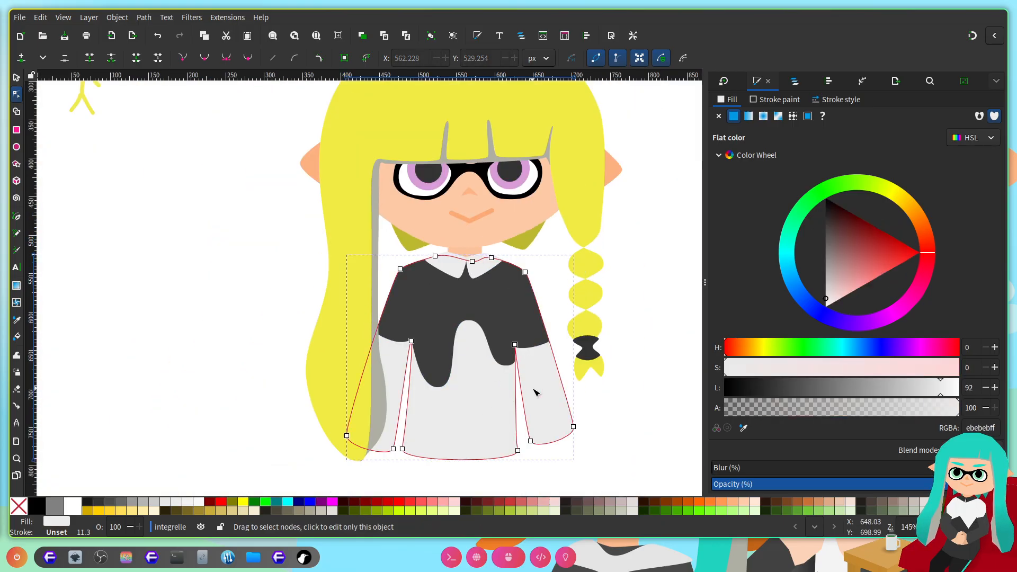
{"action": "scroll", "coordinate": [548, 415], "scroll_direction": "up", "scroll_amount": 1}
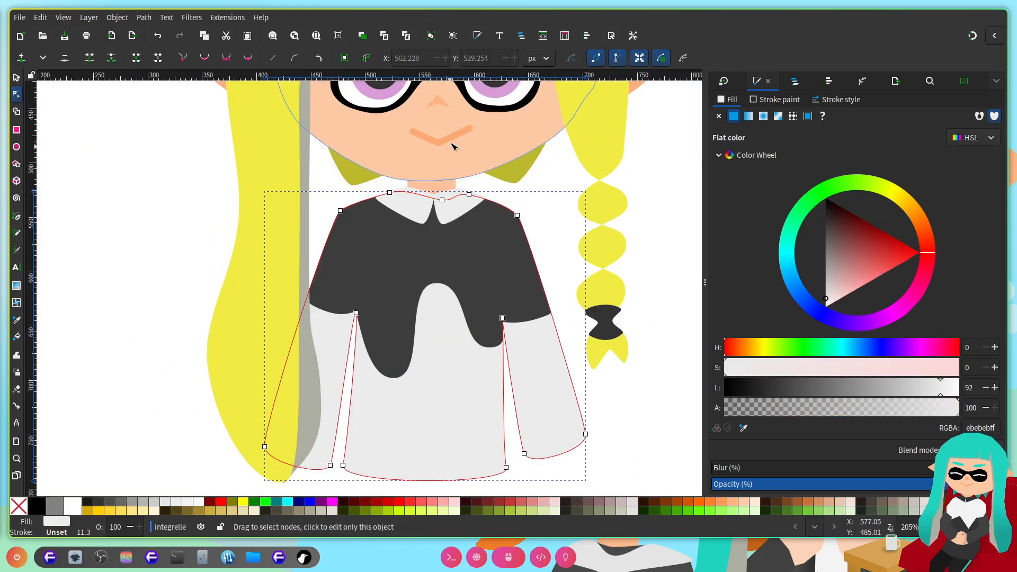
Step: Try to shift all of the mouth's nodes slightly to the left
{"action": "scroll", "coordinate": [458, 126], "scroll_direction": "up", "scroll_amount": 3}
{"action": "left_click", "coordinate": [465, 130]}
{"action": "left_click", "coordinate": [465, 130]}
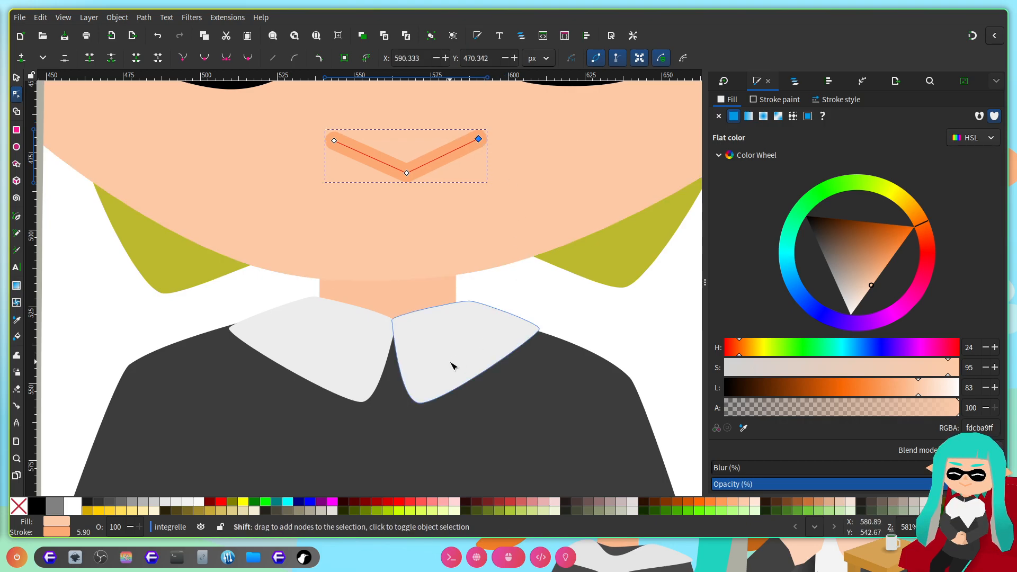
{"action": "scroll", "coordinate": [452, 365], "scroll_direction": "down", "scroll_amount": 2}
{"action": "key", "text": "ctrl+a"}
{"action": "left_click_drag", "start_coordinate": [377, 224], "coordinate": [373, 224]}
{"action": "key", "text": "ctrl+z"}
{"action": "scroll", "coordinate": [453, 330], "scroll_direction": "down", "scroll_amount": 10}
{"action": "left_click", "coordinate": [571, 377]}
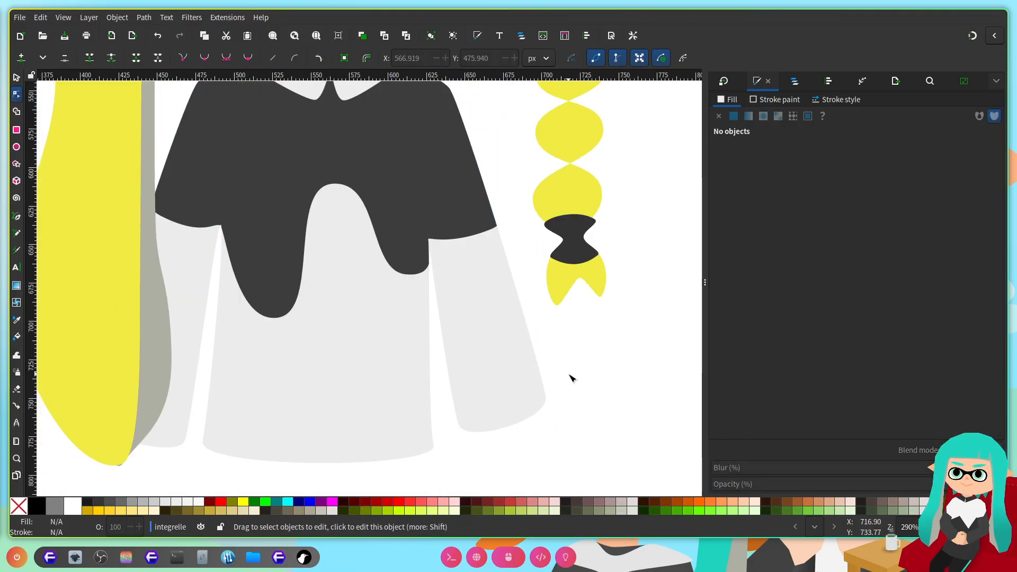
{"action": "scroll", "coordinate": [572, 378], "scroll_direction": "up", "scroll_amount": 3}
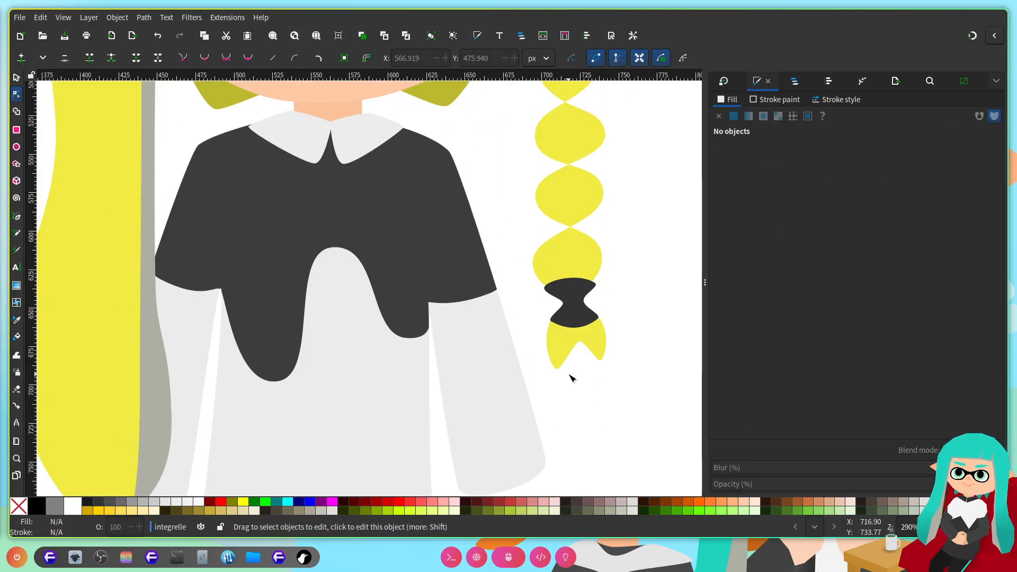
Step: Hide the old shirt, including its black cape pattern and sleeves, leaving the collar pieces shown
{"action": "left_click", "coordinate": [390, 309]}
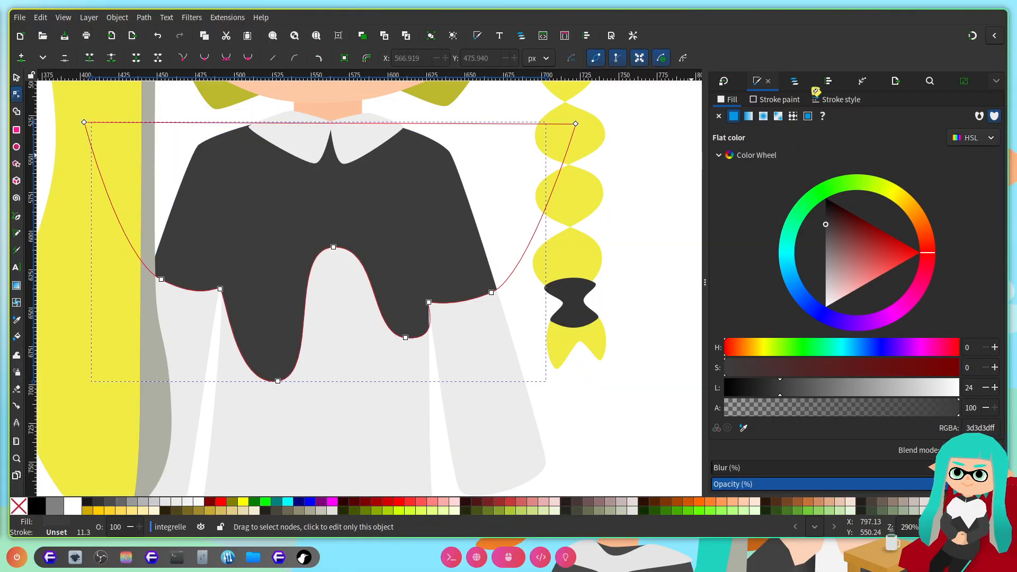
{"action": "left_click", "coordinate": [796, 82]}
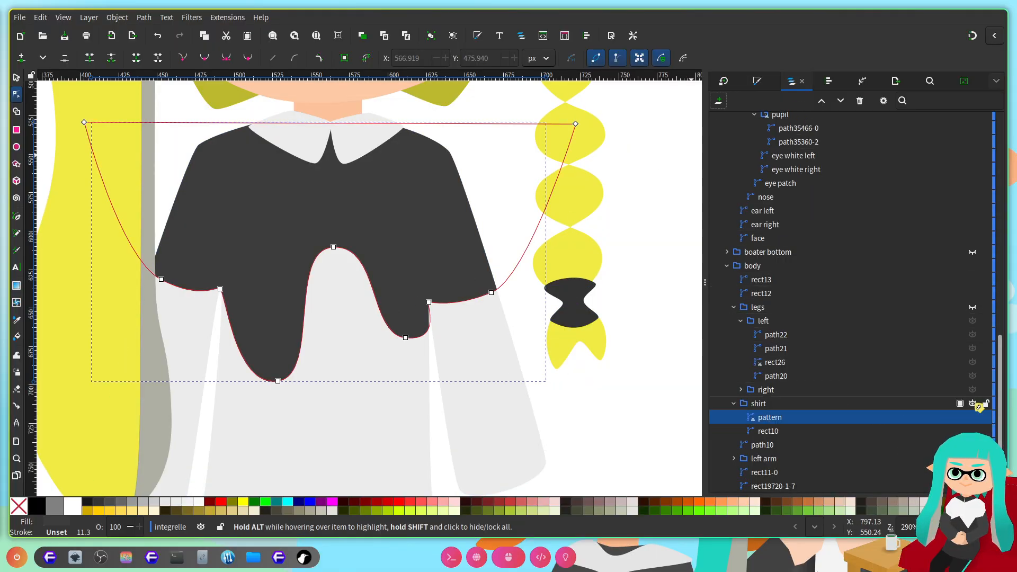
{"action": "left_click", "coordinate": [974, 404]}
{"action": "left_click", "coordinate": [448, 438]}
{"action": "scroll", "coordinate": [484, 370], "scroll_direction": "left", "scroll_amount": 3}
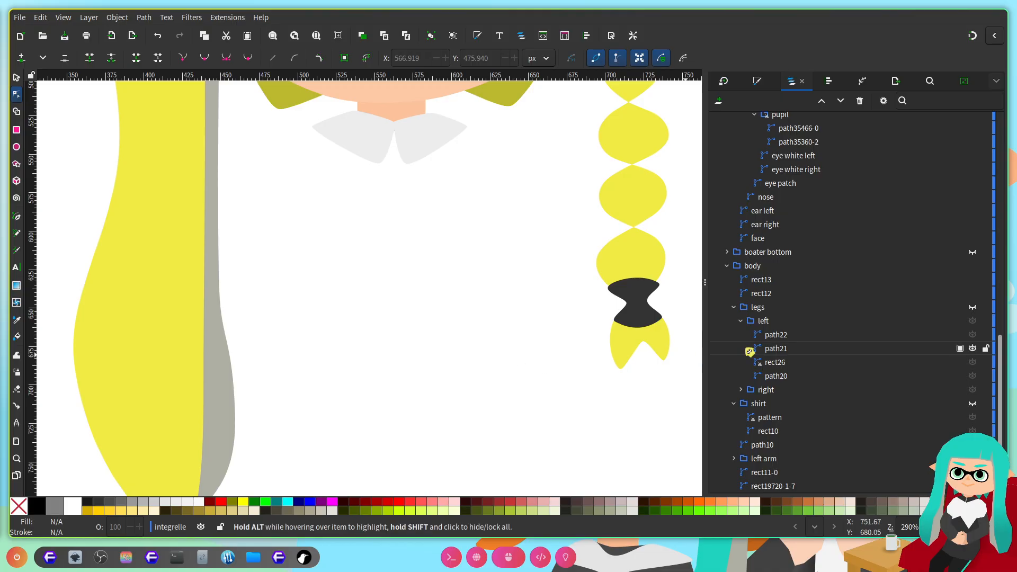
Step: Draw a yellow rectangle about 24 by 40 px on the chest just below the collar
{"action": "left_click", "coordinate": [791, 294]}
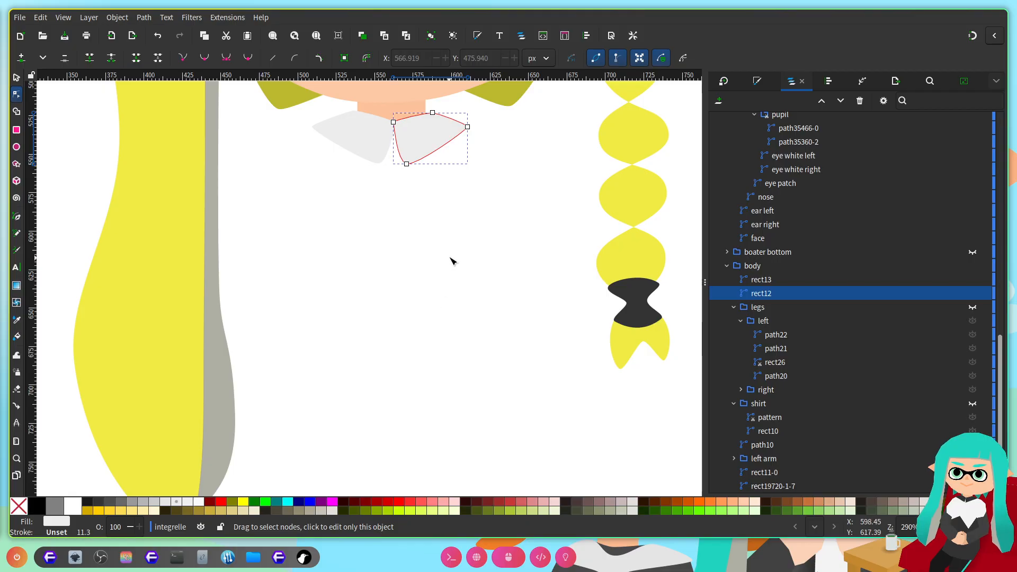
{"action": "scroll", "coordinate": [453, 264], "scroll_direction": "up", "scroll_amount": 3}
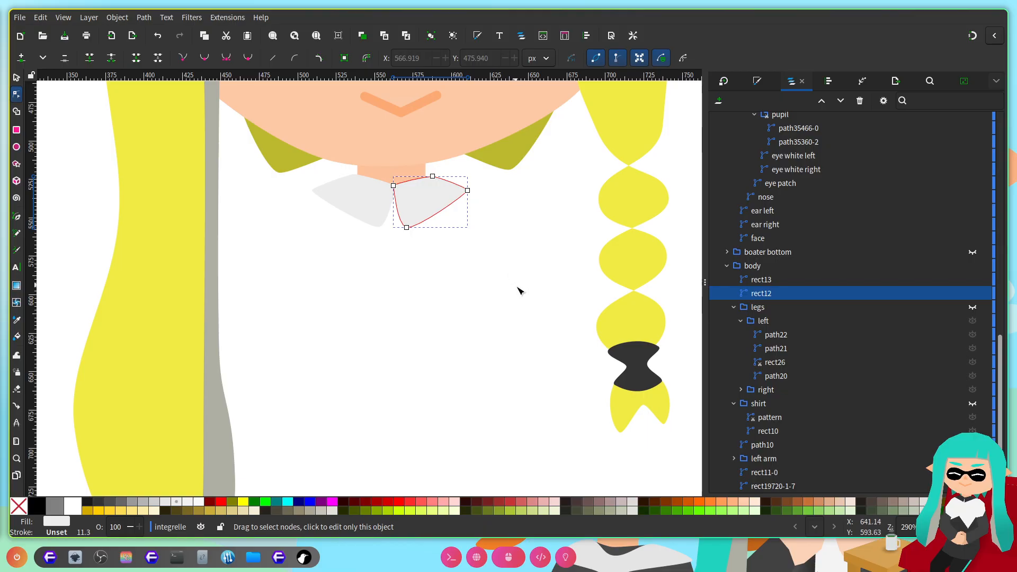
{"action": "left_click", "coordinate": [17, 130]}
{"action": "left_click_drag", "start_coordinate": [395, 263], "coordinate": [432, 325]}
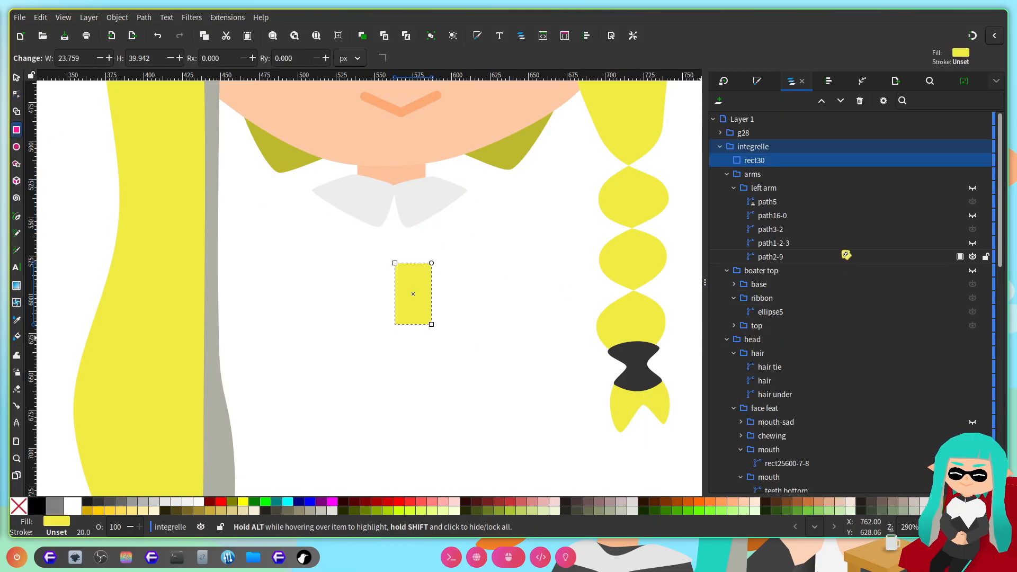
Step: Move the rectangle into the body group beneath the collar pieces, group it and name the group "new shirt"
{"action": "left_click", "coordinate": [727, 173]}
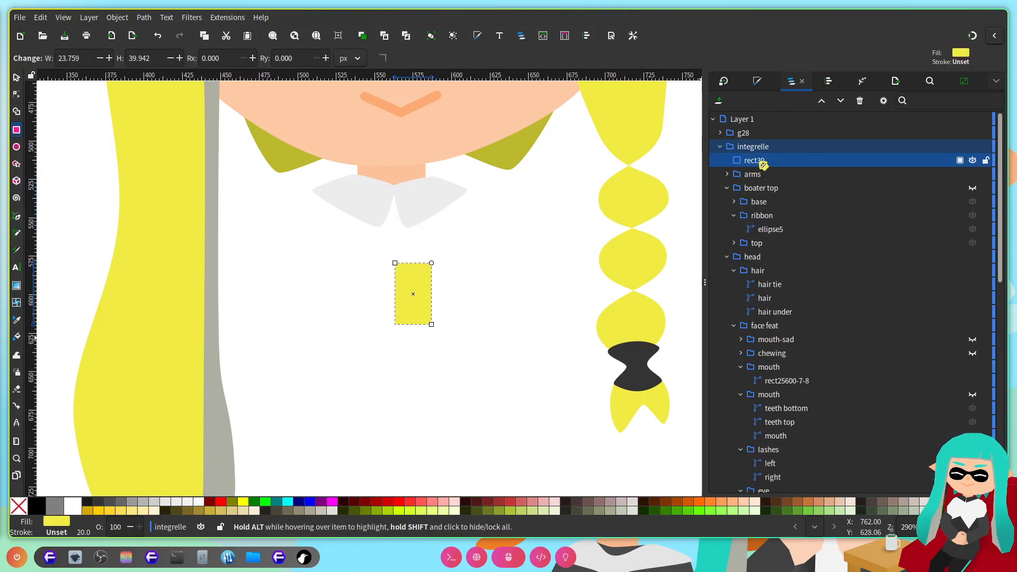
{"action": "left_click", "coordinate": [727, 188]}
{"action": "left_click", "coordinate": [728, 202]}
{"action": "left_click_drag", "start_coordinate": [763, 162], "coordinate": [772, 260]}
{"action": "key", "text": "ctrl+g"}
{"action": "double_click", "coordinate": [768, 258]}
{"action": "type", "text": "new shirt"}
{"action": "key", "text": "Return"}
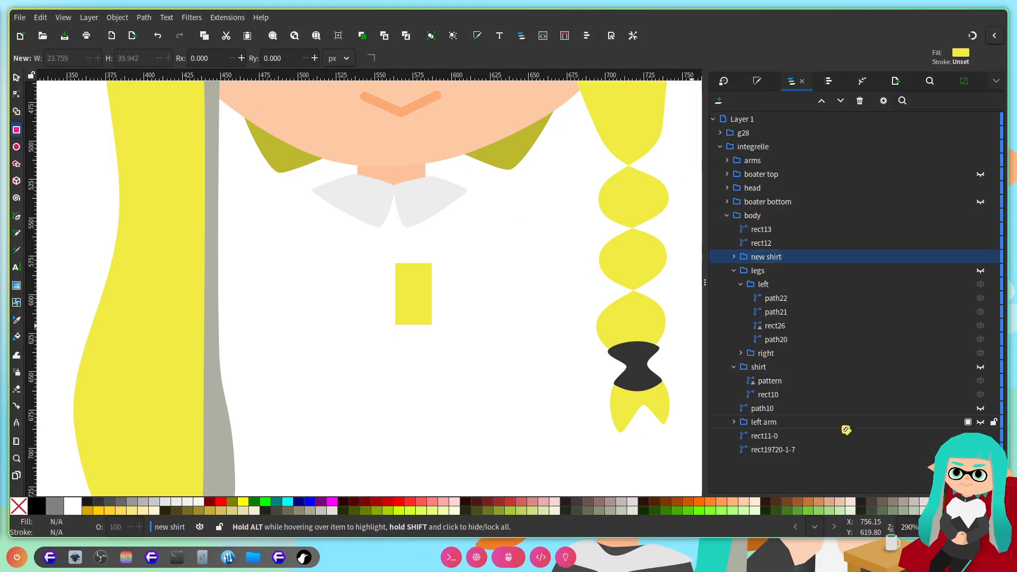
Step: Change the new shirt rectangle's fill to near-black 111111 with a lightness of 7
{"action": "scroll", "coordinate": [492, 289], "scroll_direction": "up", "scroll_amount": 1}
{"action": "left_click", "coordinate": [392, 290]}
{"action": "scroll", "coordinate": [447, 256], "scroll_direction": "up", "scroll_amount": 2}
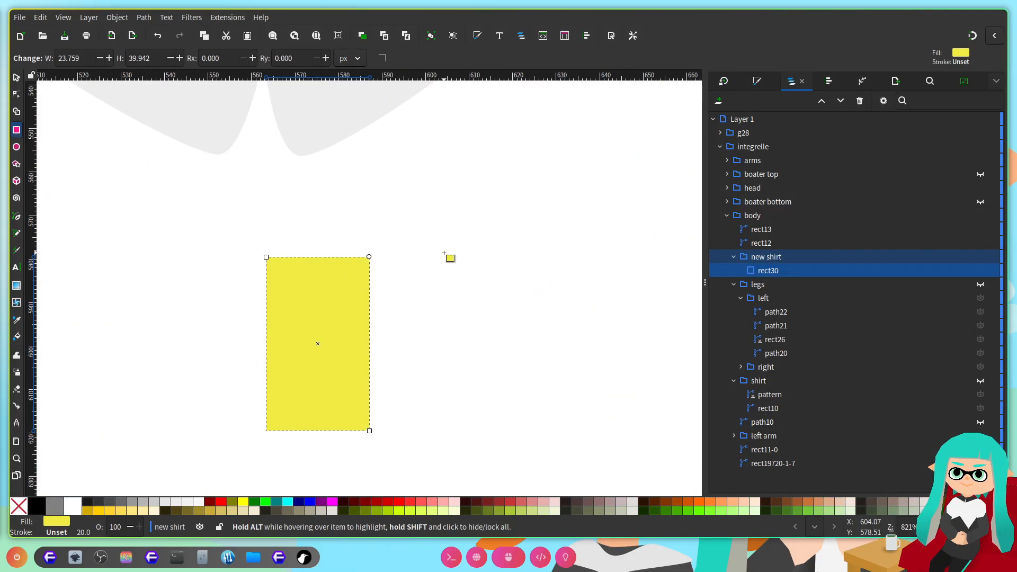
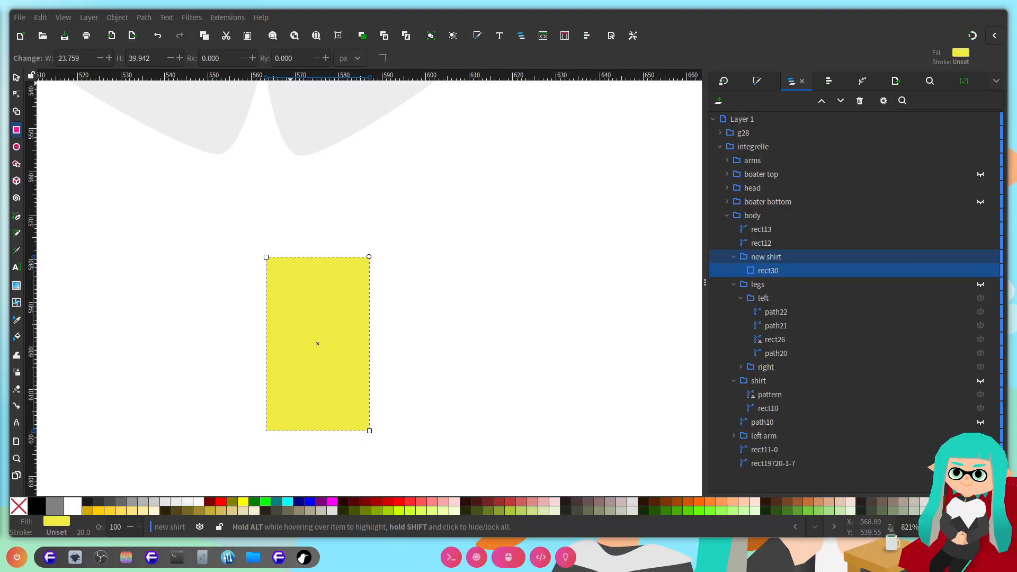
{"action": "scroll", "coordinate": [340, 266], "scroll_direction": "down", "scroll_amount": 2, "text": "ctrl"}
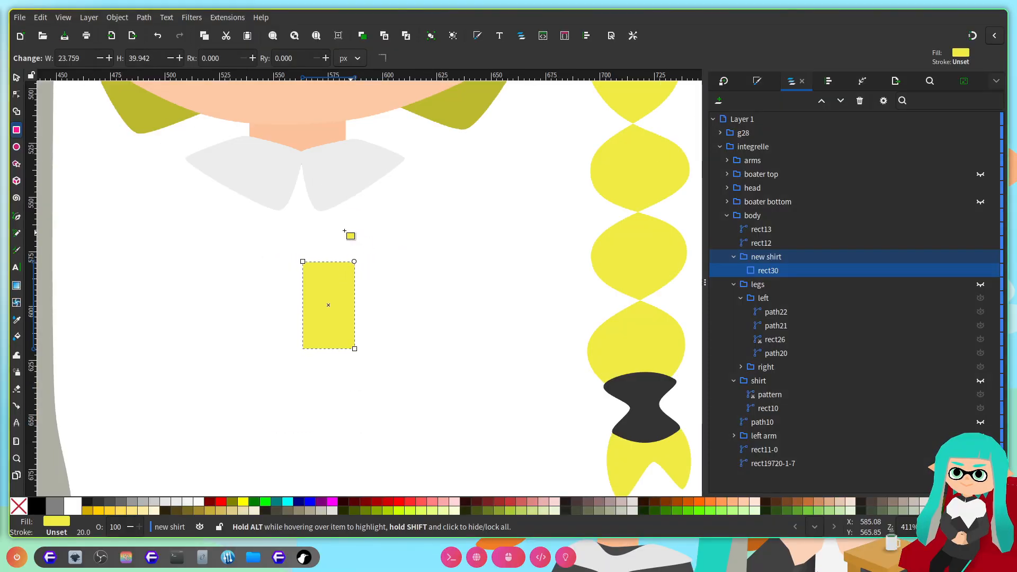
{"action": "left_click", "coordinate": [757, 80]}
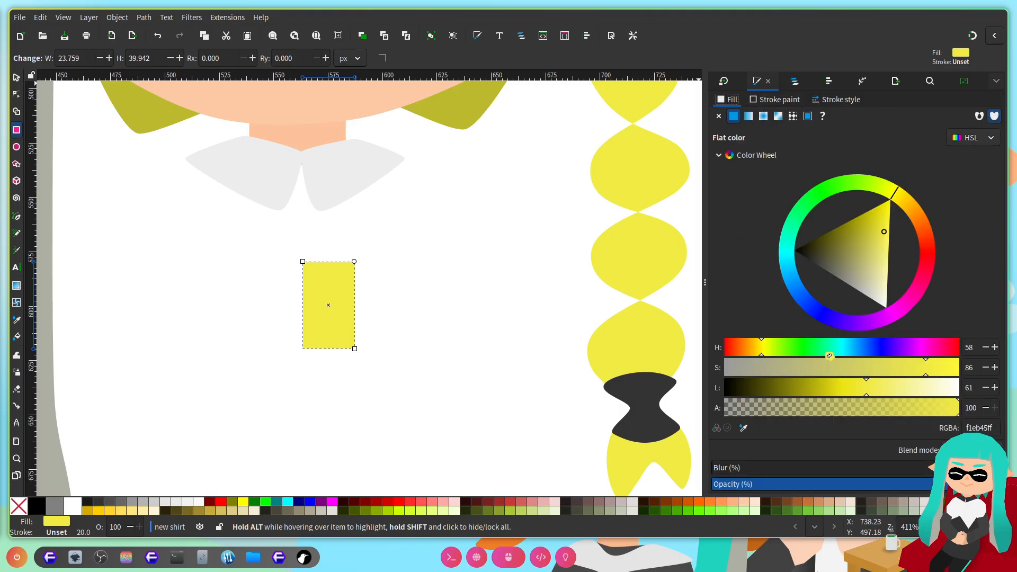
{"action": "left_click", "coordinate": [740, 395]}
{"action": "mouse_move", "coordinate": [740, 396]}
{"action": "left_mouse_down"}
{"action": "mouse_move", "coordinate": [722, 395]}
{"action": "mouse_move", "coordinate": [807, 399]}
{"action": "mouse_move", "coordinate": [722, 392]}
{"action": "left_mouse_up"}
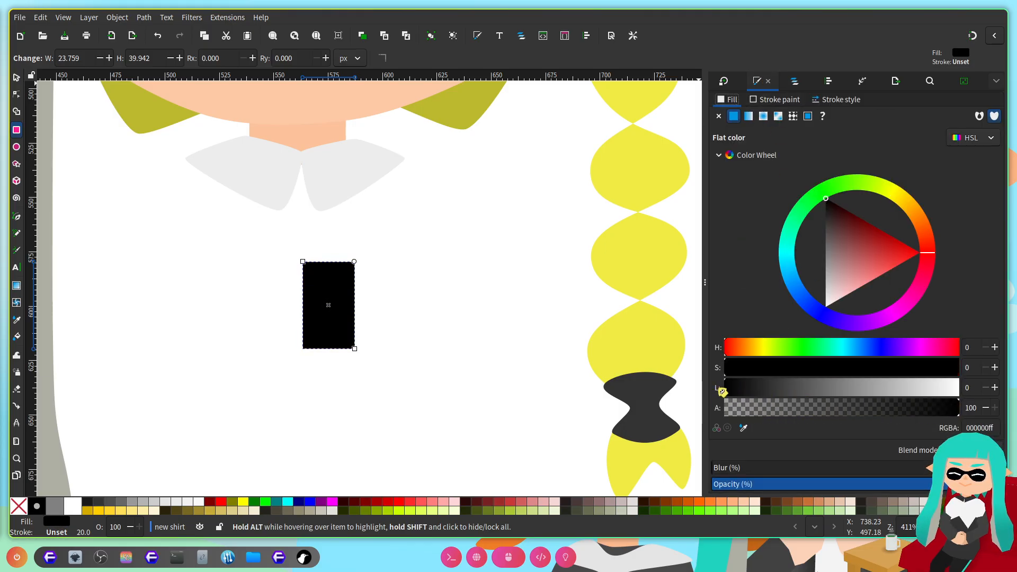
{"action": "left_click", "coordinate": [731, 391]}
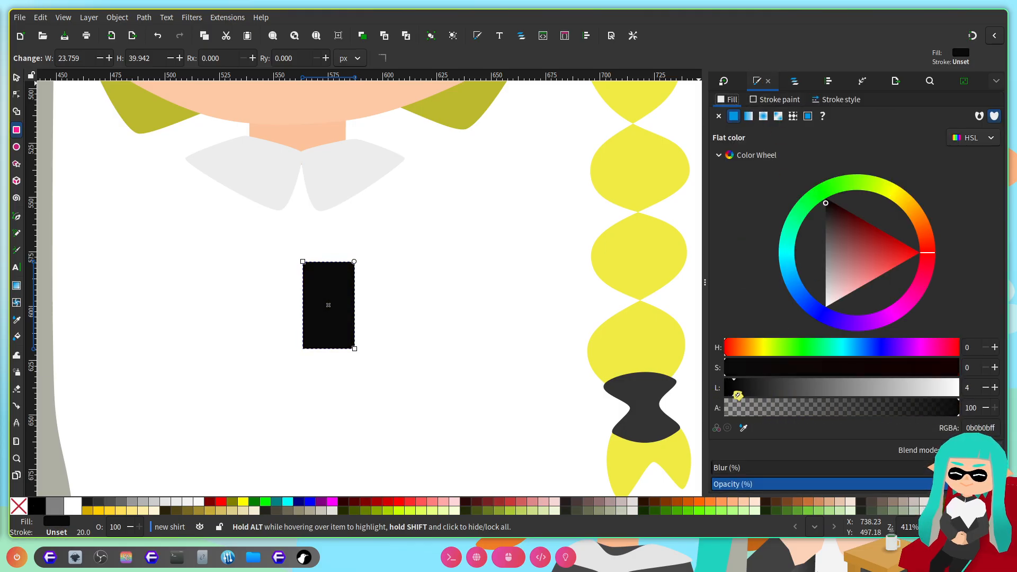
{"action": "left_click_drag", "start_coordinate": [743, 389], "coordinate": [739, 385]}
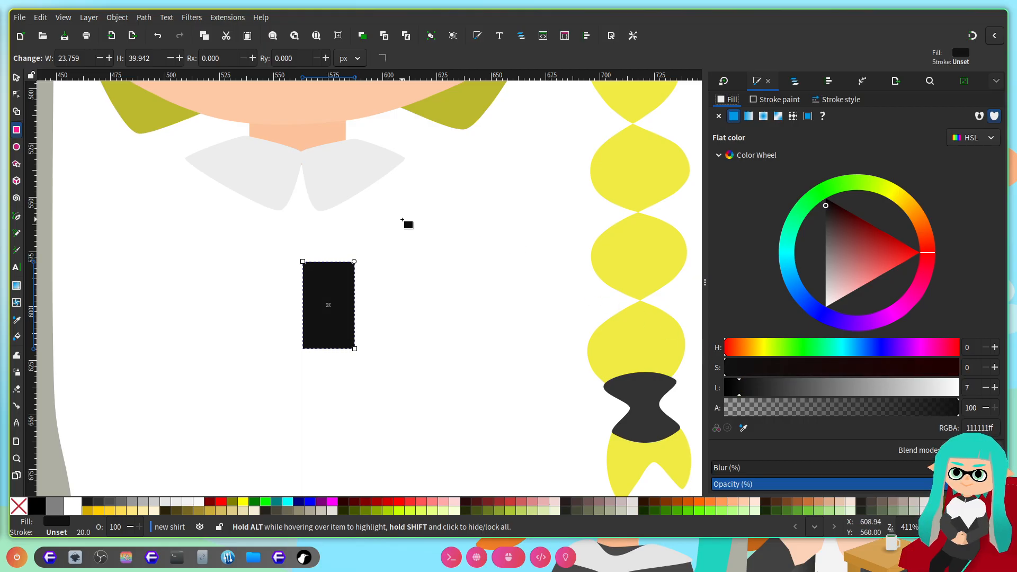
Step: Move the black rectangle's two top corner nodes up and outward so they sit behind the collar pieces
{"action": "left_click", "coordinate": [16, 94]}
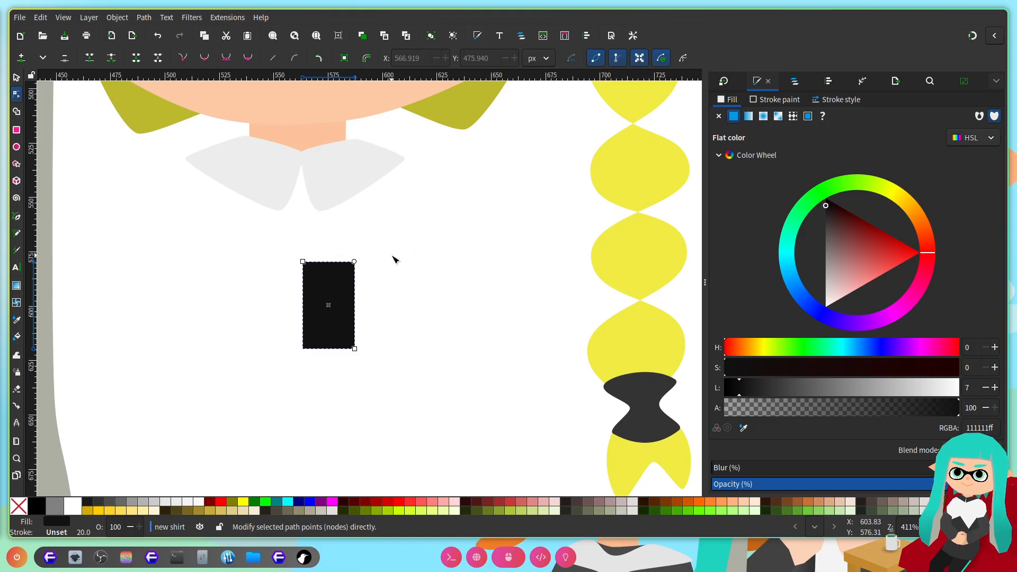
{"action": "left_click_drag", "start_coordinate": [354, 261], "coordinate": [368, 151]}
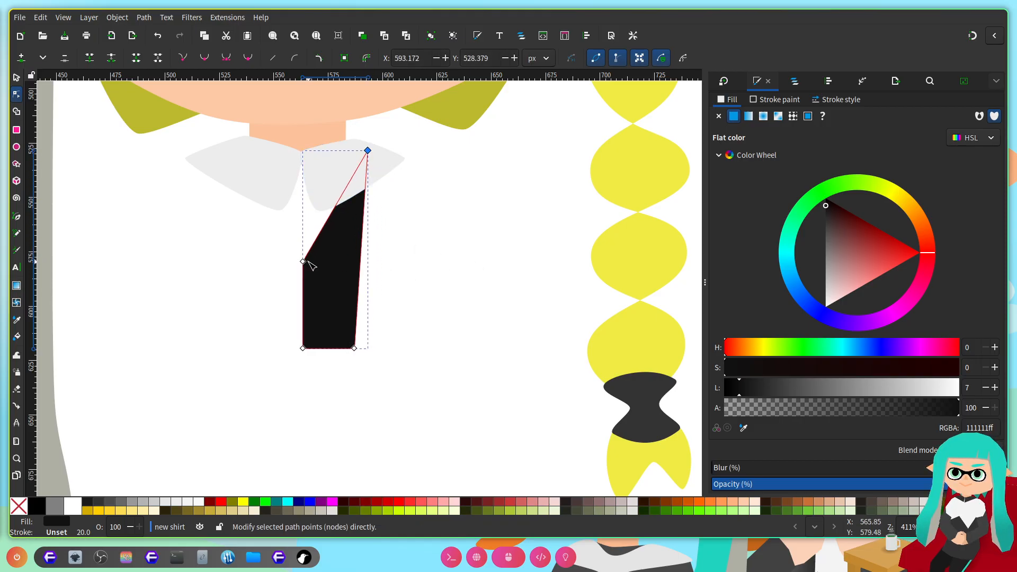
{"action": "left_click_drag", "start_coordinate": [303, 261], "coordinate": [216, 145]}
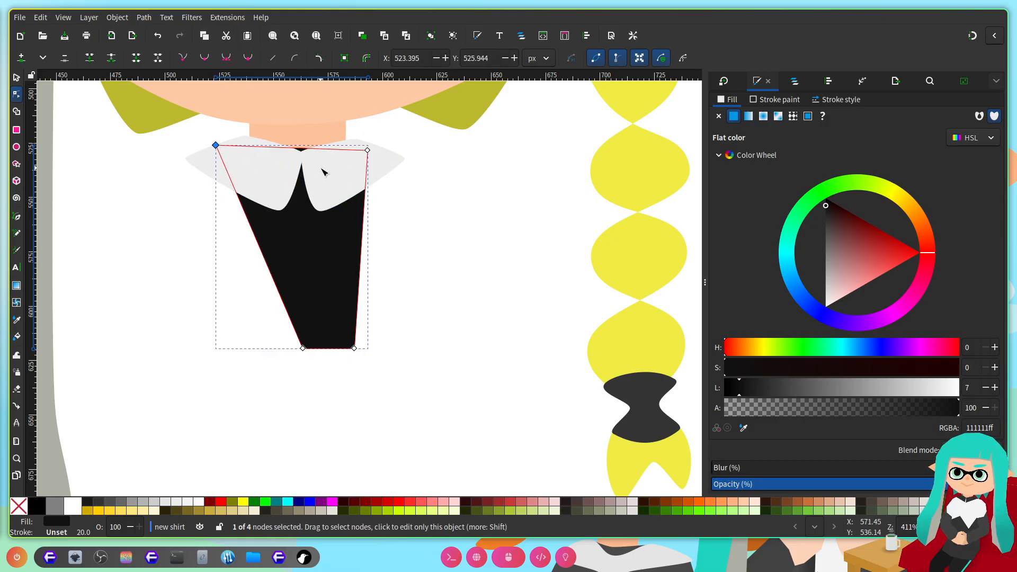
Step: Narrow the neck to about 35 px wide by moving its left and right edge nodes inward
{"action": "scroll", "coordinate": [332, 227], "scroll_direction": "down", "scroll_amount": 3}
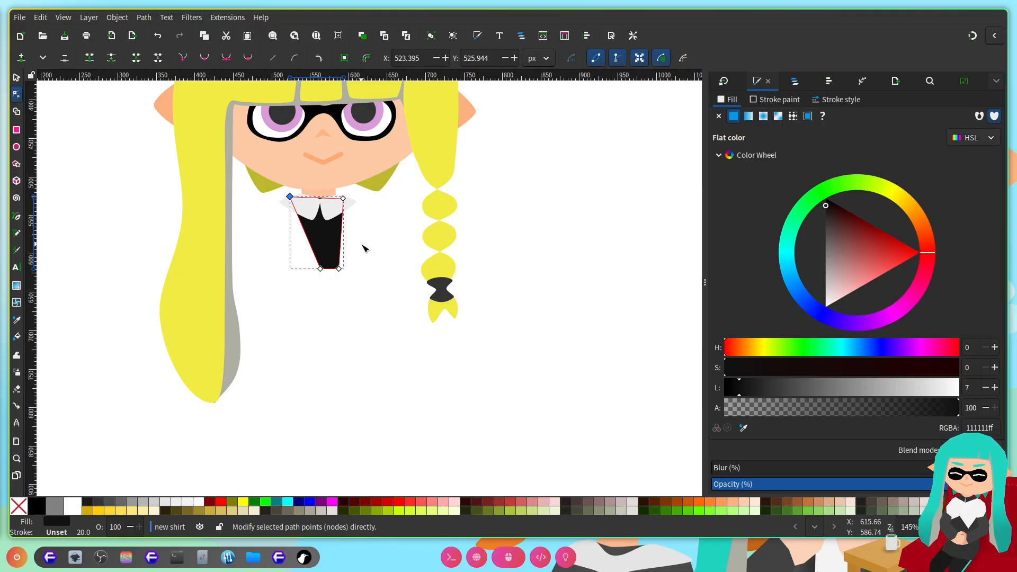
{"action": "scroll", "coordinate": [313, 226], "scroll_direction": "up", "scroll_amount": 3, "text": "ctrl"}
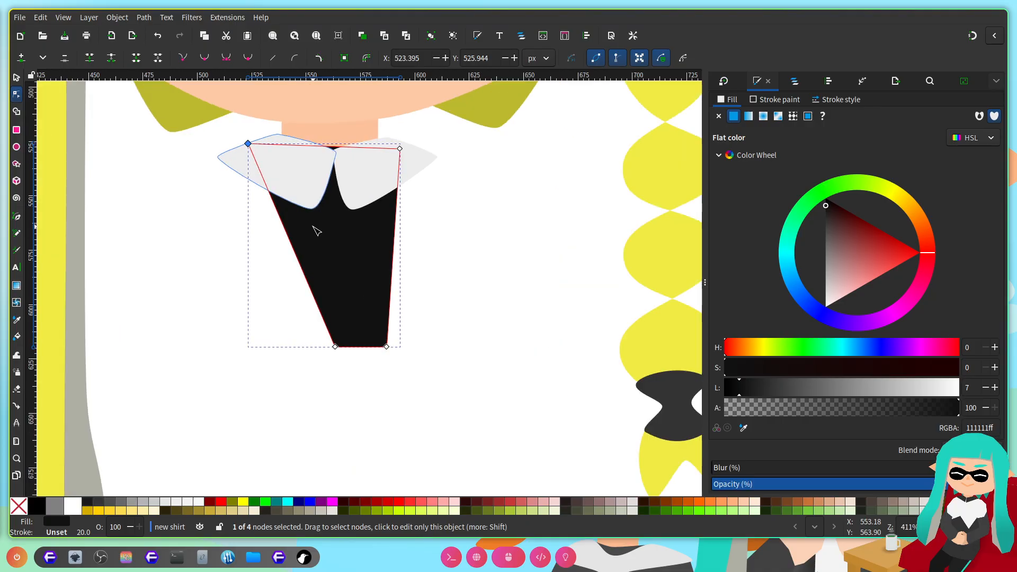
{"action": "scroll", "coordinate": [310, 169], "scroll_direction": "up", "scroll_amount": 2, "text": "ctrl"}
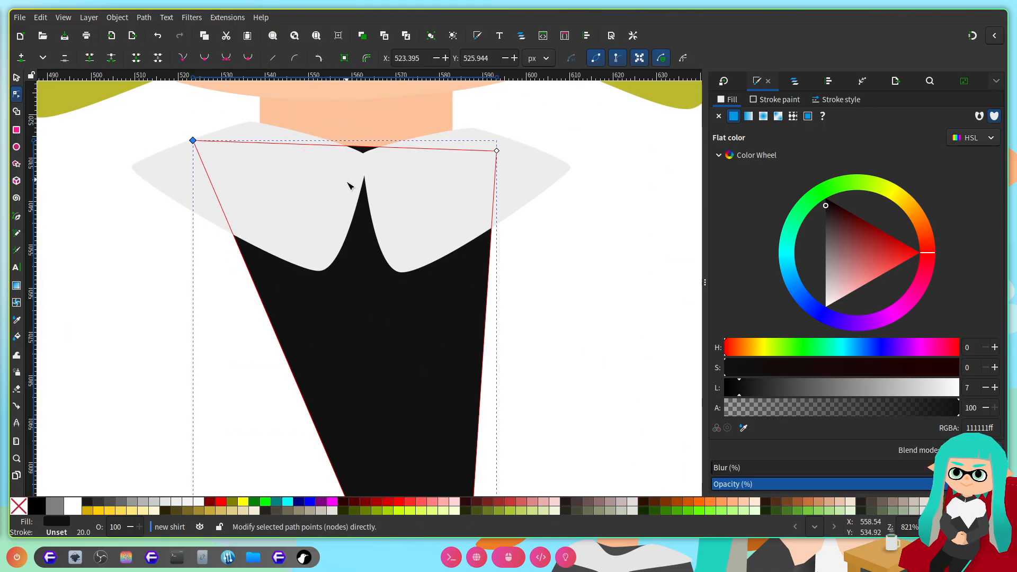
{"action": "scroll", "coordinate": [370, 233], "scroll_direction": "up", "scroll_amount": 5}
{"action": "left_click", "coordinate": [391, 288]}
{"action": "left_click_drag", "start_coordinate": [232, 238], "coordinate": [290, 390]}
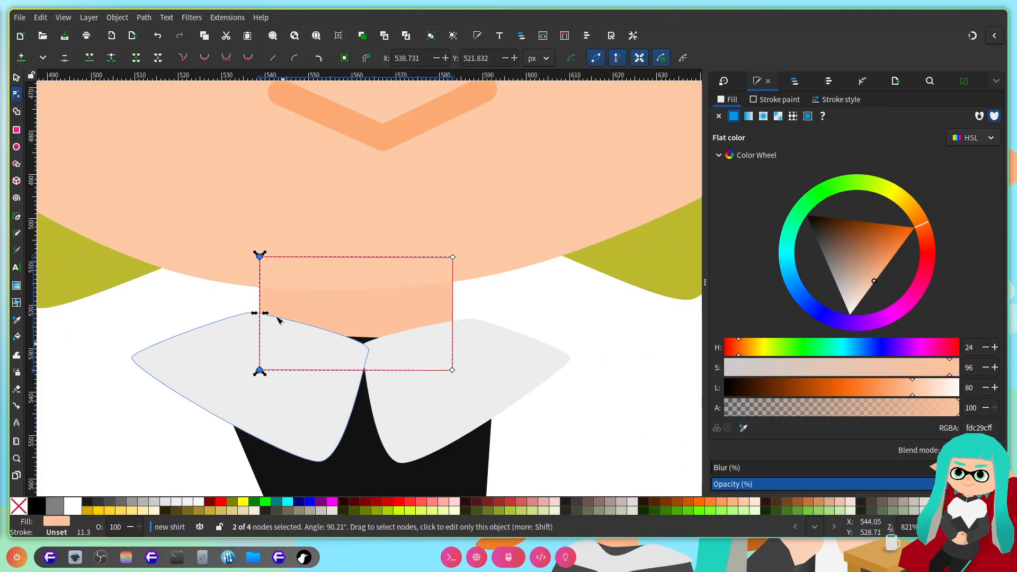
{"action": "left_click_drag", "start_coordinate": [260, 257], "coordinate": [288, 261], "text": "ctrl"}
{"action": "left_click_drag", "start_coordinate": [504, 240], "coordinate": [376, 406]}
{"action": "left_click_drag", "start_coordinate": [453, 257], "coordinate": [439, 257]}
Step: Scale both collar pieces together down to about 76 by 29 px and centre them on the neck
{"action": "key", "text": "s"}
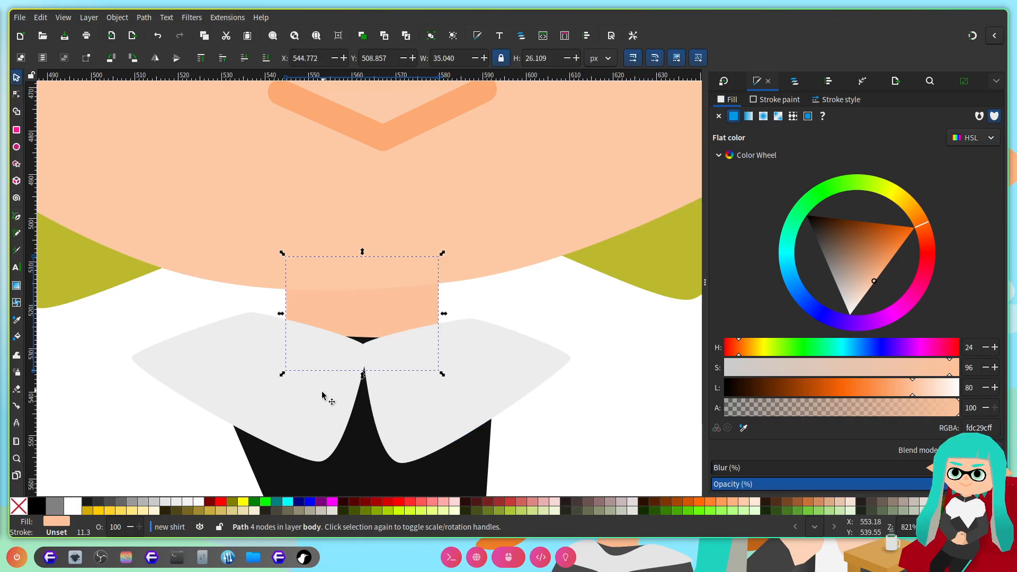
{"action": "left_click", "coordinate": [329, 391]}
{"action": "left_click", "coordinate": [431, 404], "text": "shift"}
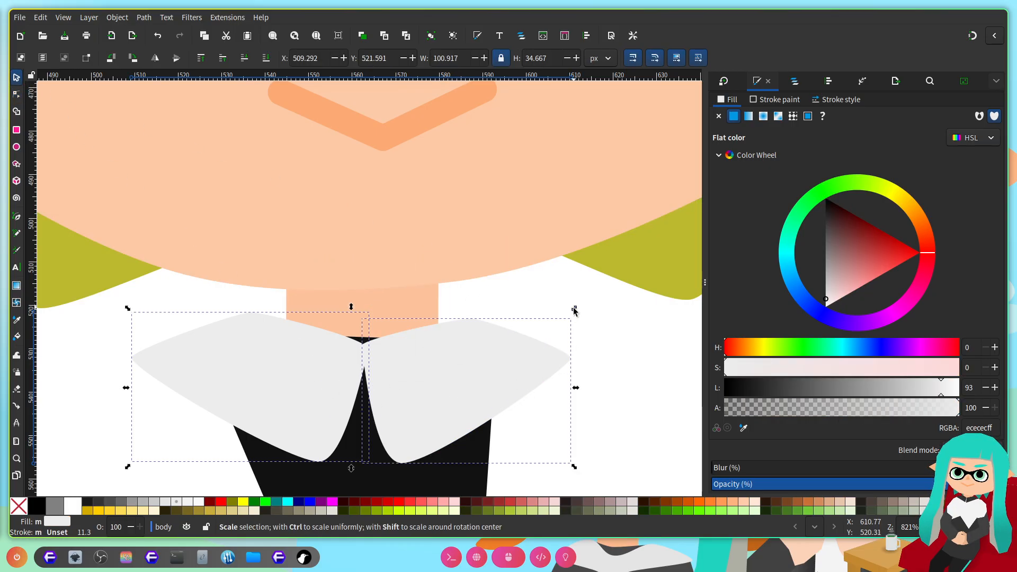
{"action": "left_click_drag", "start_coordinate": [574, 310], "coordinate": [543, 325]}
{"action": "left_click_drag", "start_coordinate": [450, 378], "coordinate": [450, 376]}
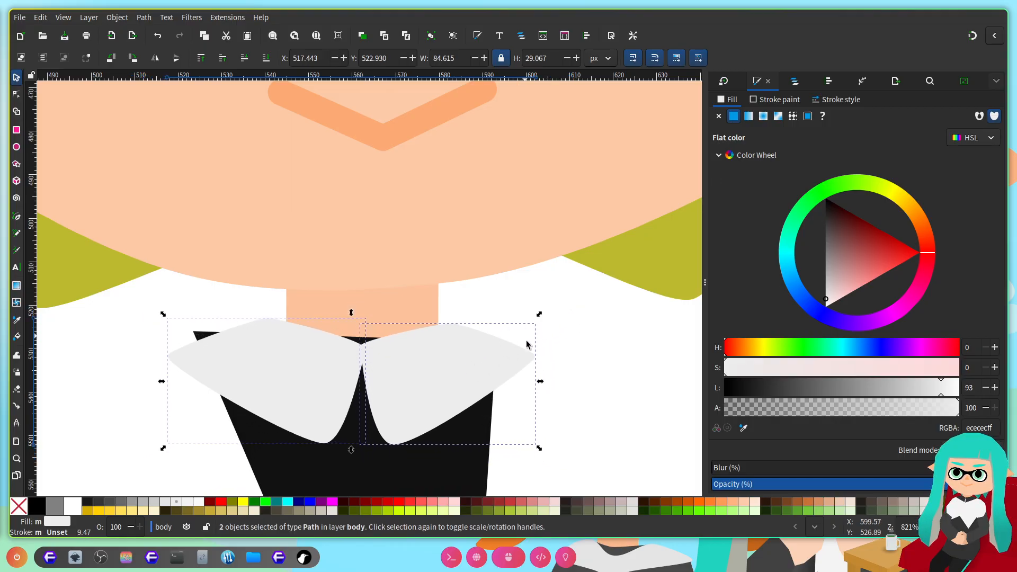
{"action": "left_click_drag", "start_coordinate": [540, 382], "coordinate": [523, 379]}
{"action": "left_click_drag", "start_coordinate": [431, 357], "coordinate": [435, 355]}
{"action": "scroll", "coordinate": [426, 358], "scroll_direction": "down", "scroll_amount": 3}
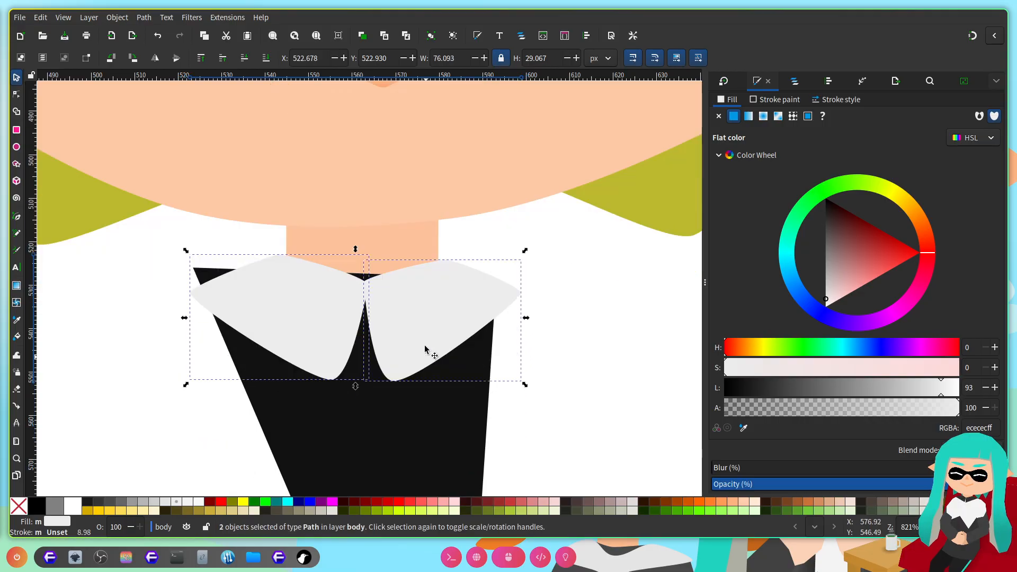
Step: Add a neckline node at the centre of the black shirt's top edge and spread its top corners outward into shoulders
{"action": "left_click", "coordinate": [17, 95]}
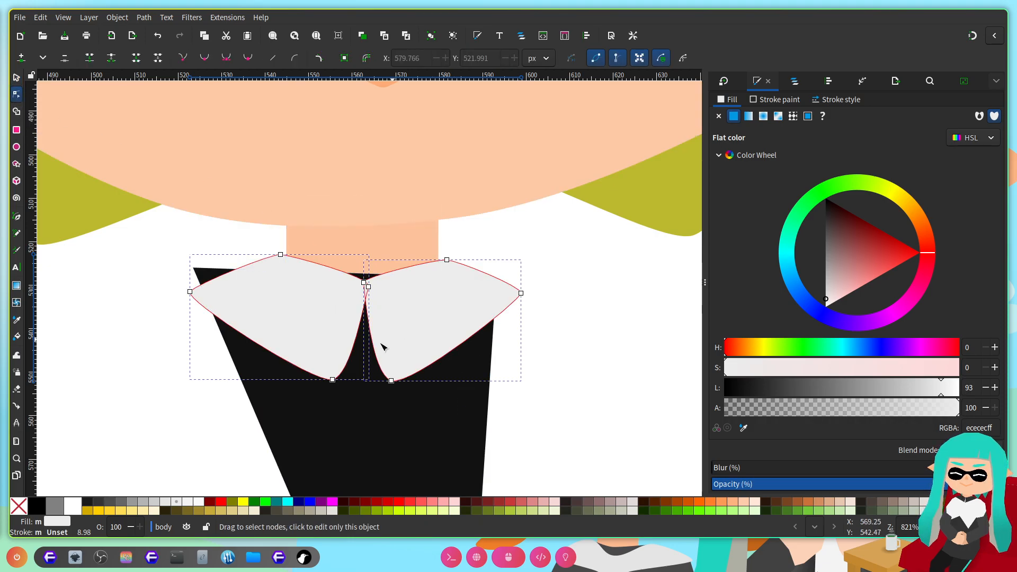
{"action": "left_click", "coordinate": [379, 432]}
{"action": "left_click_drag", "start_coordinate": [193, 268], "coordinate": [144, 304]}
{"action": "double_click", "coordinate": [366, 283]}
{"action": "key", "text": "ctrl+z"}
{"action": "scroll", "coordinate": [481, 291], "scroll_direction": "down", "scroll_amount": 2}
{"action": "left_click_drag", "start_coordinate": [489, 285], "coordinate": [567, 312]}
{"action": "left_click_drag", "start_coordinate": [312, 298], "coordinate": [276, 303]}
{"action": "scroll", "coordinate": [443, 293], "scroll_direction": "down", "scroll_amount": 3}
{"action": "scroll", "coordinate": [453, 257], "scroll_direction": "up", "scroll_amount": 3}
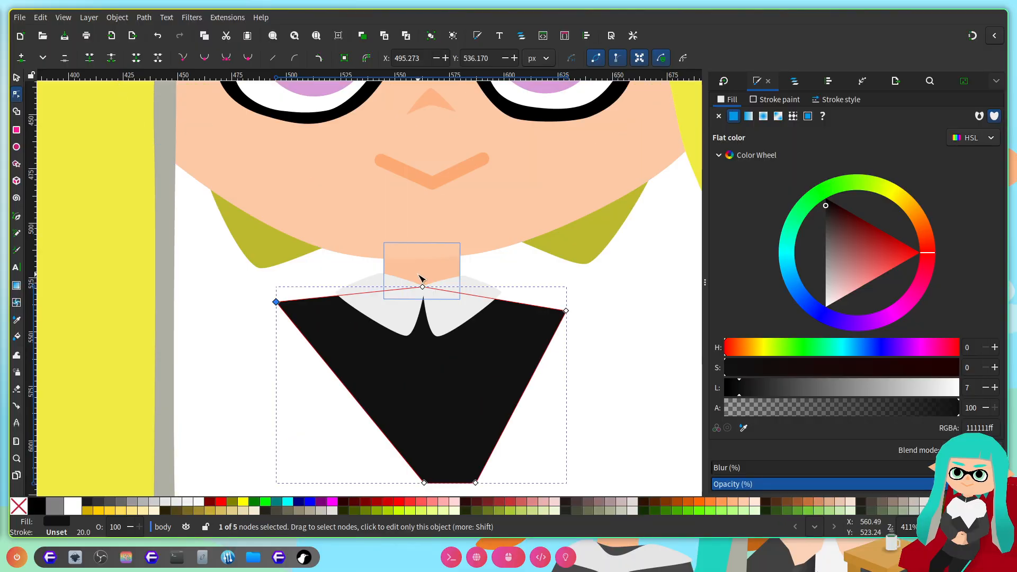
Step: Lighten the fill of both collar pieces to f6f6f6 with a lightness of 96
{"action": "left_click", "coordinate": [423, 276]}
{"action": "left_click", "coordinate": [954, 394]}
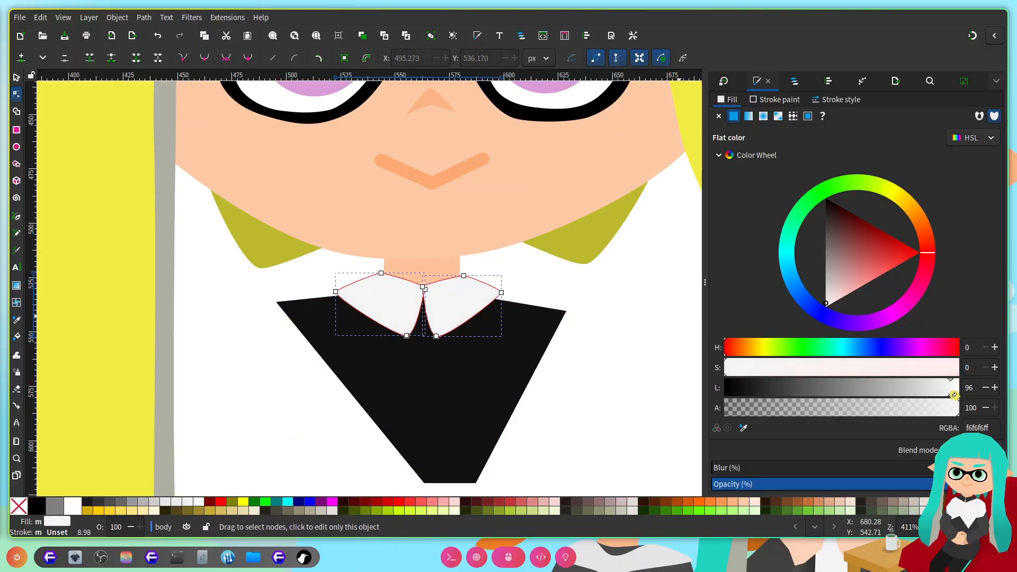
{"action": "left_click", "coordinate": [622, 341]}
{"action": "scroll", "coordinate": [347, 294], "scroll_direction": "right", "scroll_amount": 3}
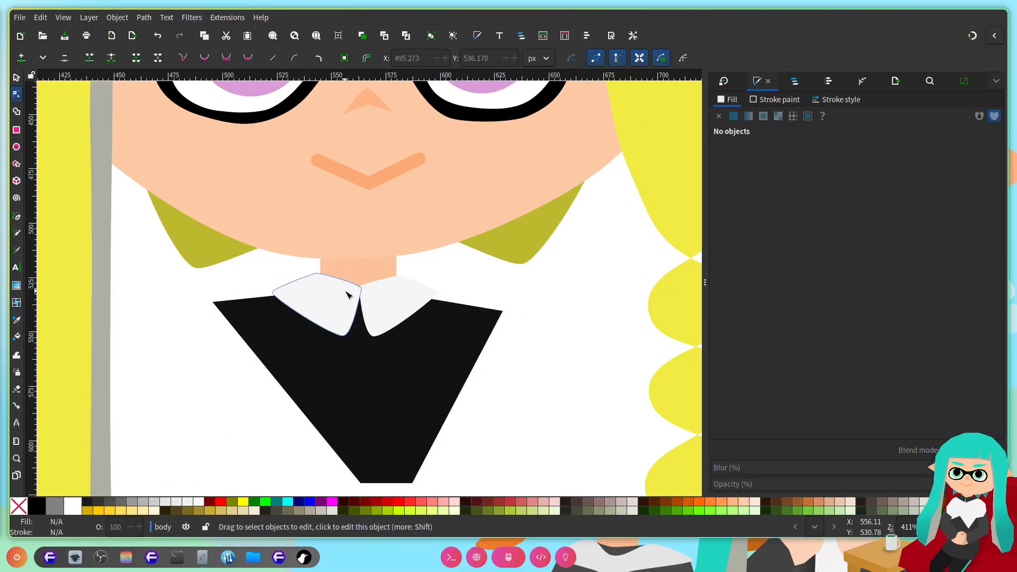
Step: Move the black shirt's two bottom corner nodes outward and down to form a slightly tapered torso
{"action": "scroll", "coordinate": [347, 294], "scroll_direction": "down", "scroll_amount": 2}
{"action": "left_click", "coordinate": [358, 293]}
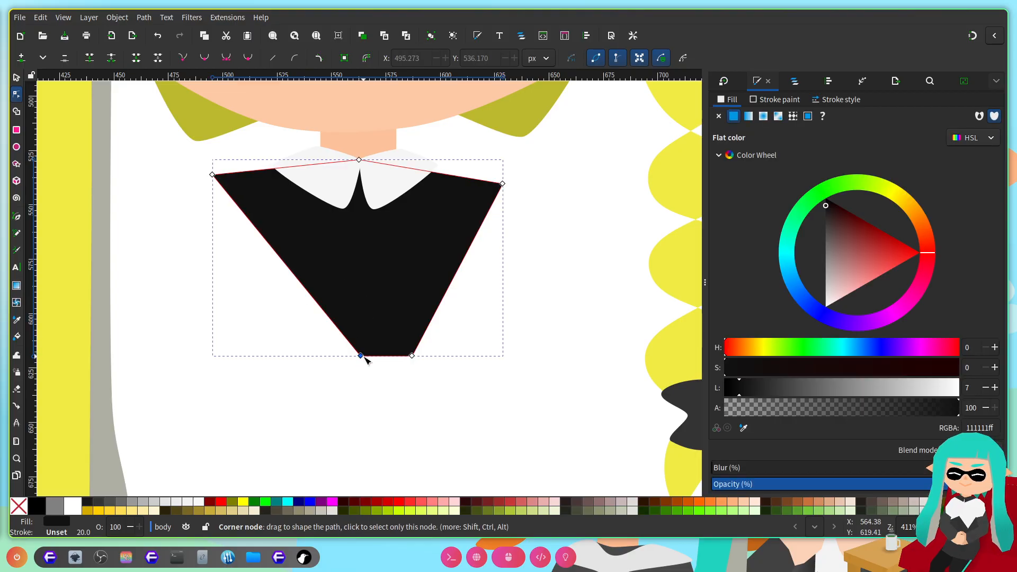
{"action": "left_click_drag", "start_coordinate": [364, 358], "coordinate": [204, 329]}
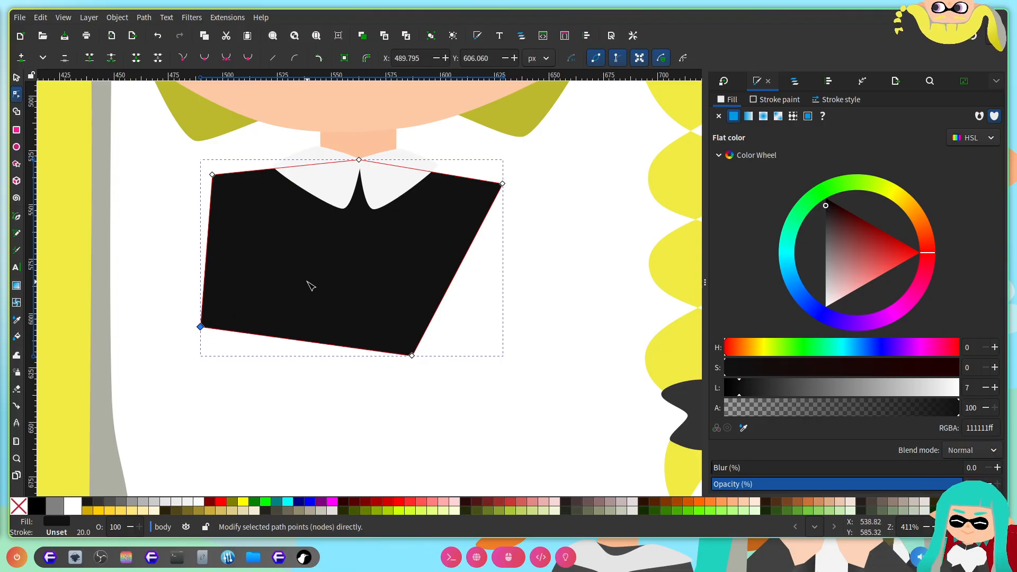
{"action": "left_click_drag", "start_coordinate": [200, 328], "coordinate": [228, 403]}
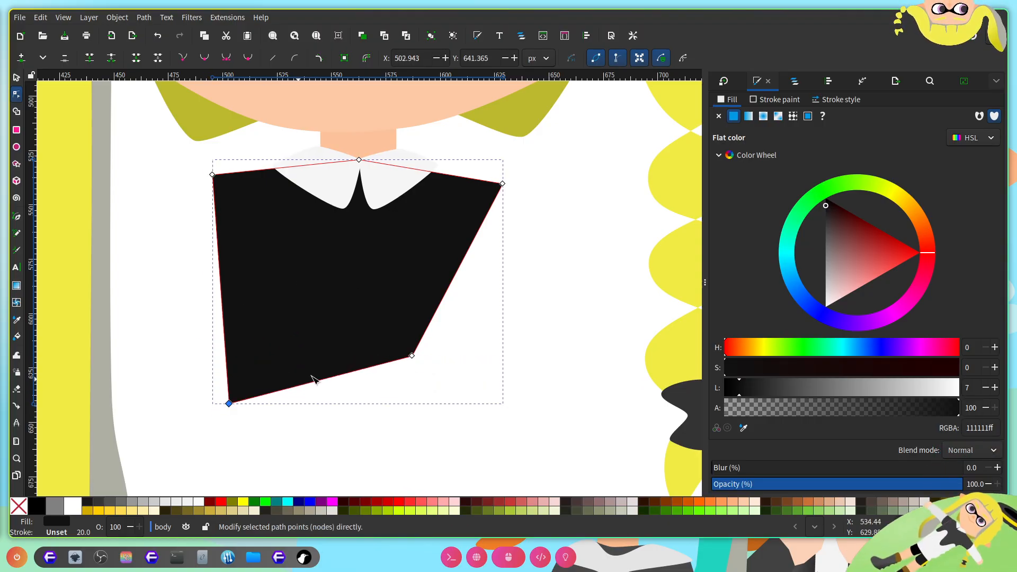
{"action": "left_click_drag", "start_coordinate": [421, 360], "coordinate": [481, 409]}
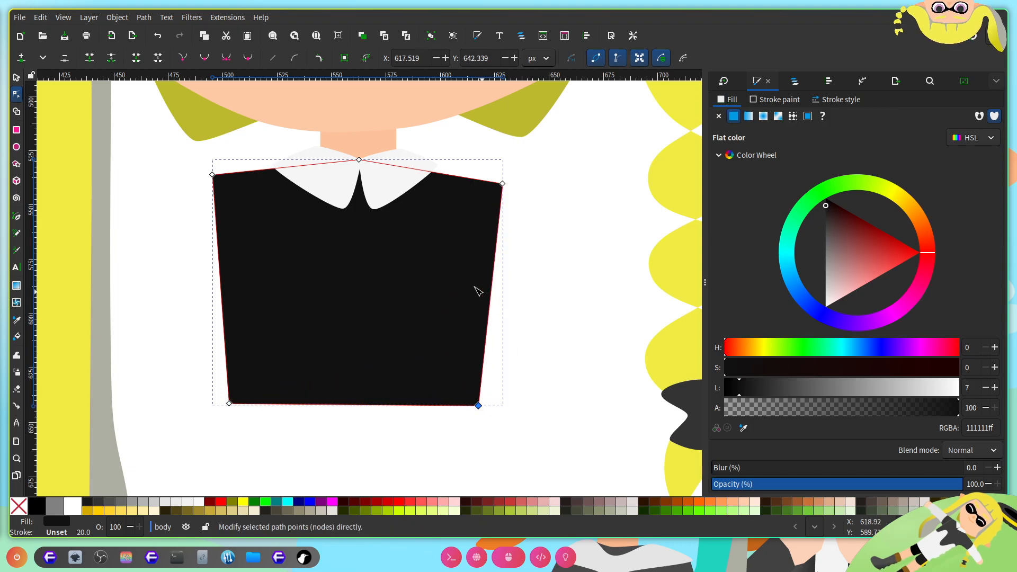
{"action": "scroll", "coordinate": [436, 281], "scroll_direction": "down", "scroll_amount": 3}
{"action": "left_click_drag", "start_coordinate": [230, 340], "coordinate": [233, 363]}
{"action": "left_click_drag", "start_coordinate": [478, 342], "coordinate": [473, 362]}
{"action": "scroll", "coordinate": [540, 258], "scroll_direction": "down", "scroll_amount": 2}
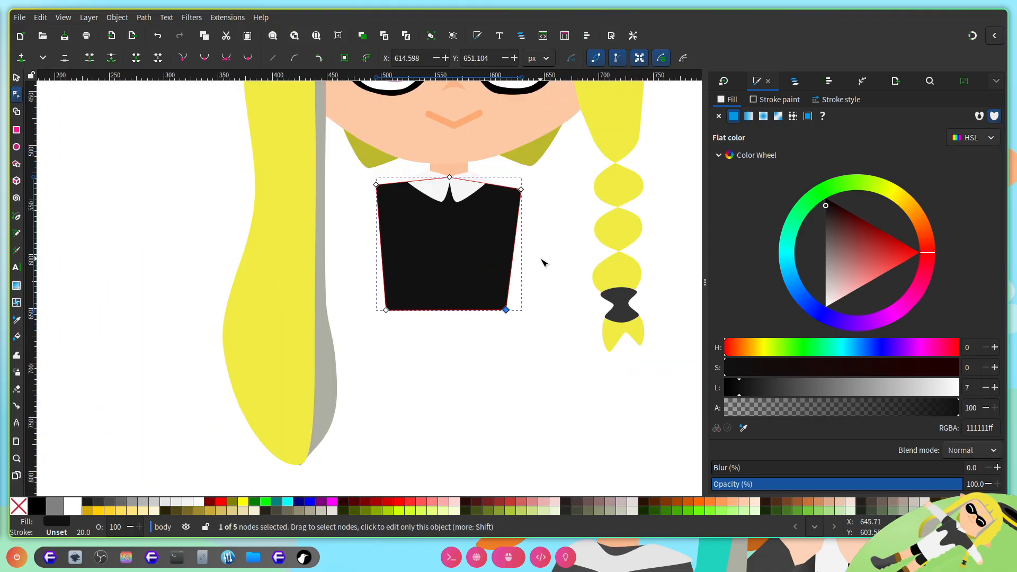
Step: Lower the black shirt's two bottom corner nodes slightly to lengthen the torso
{"action": "scroll", "coordinate": [526, 275], "scroll_direction": "up", "scroll_amount": 3}
{"action": "scroll", "coordinate": [528, 279], "scroll_direction": "up", "scroll_amount": 2}
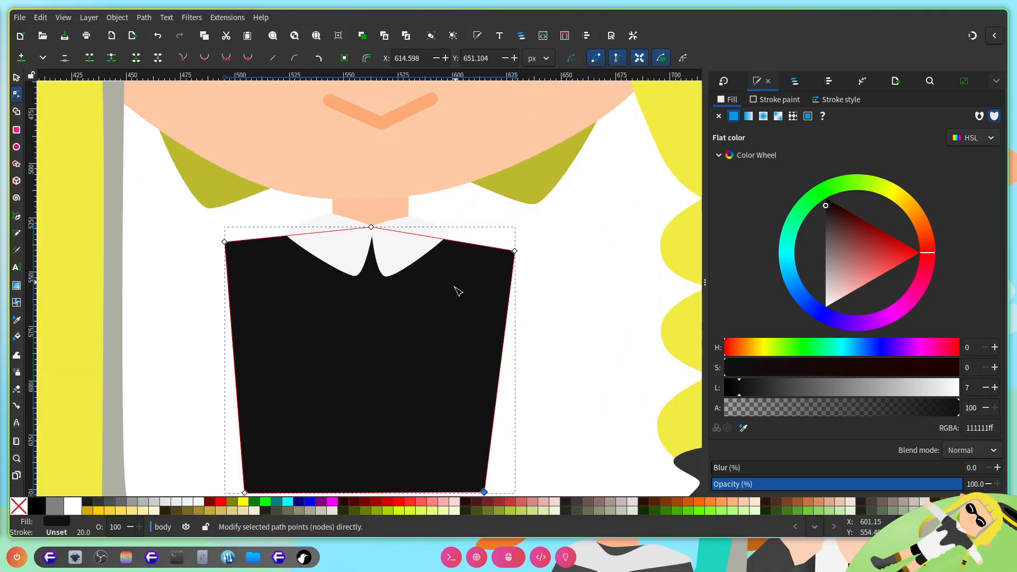
{"action": "scroll", "coordinate": [445, 329], "scroll_direction": "down", "scroll_amount": 5}
{"action": "scroll", "coordinate": [406, 288], "scroll_direction": "down", "scroll_amount": 2}
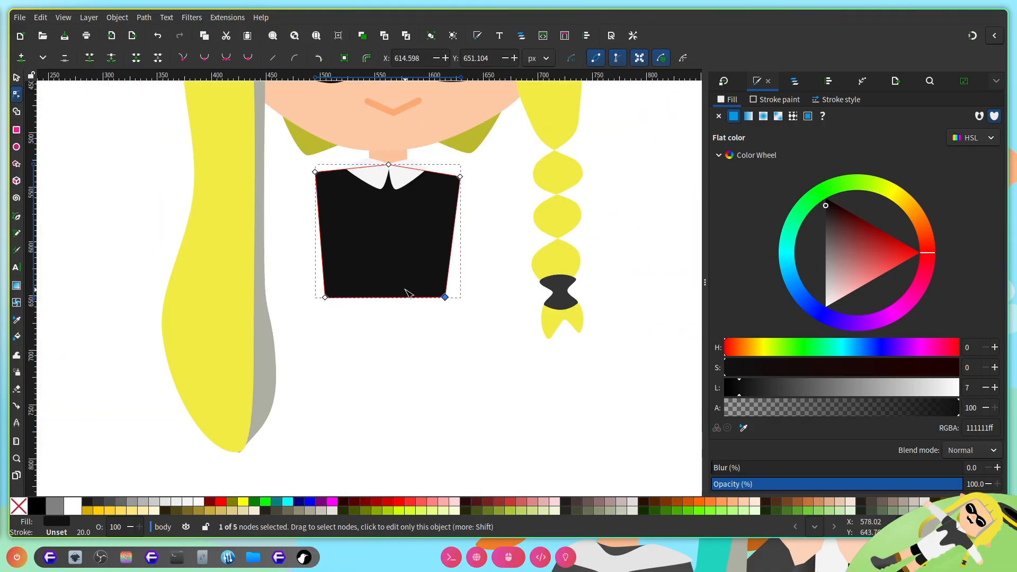
{"action": "scroll", "coordinate": [383, 338], "scroll_direction": "up", "scroll_amount": 2}
{"action": "left_click_drag", "start_coordinate": [325, 361], "coordinate": [324, 370]}
{"action": "left_click_drag", "start_coordinate": [446, 361], "coordinate": [445, 368]}
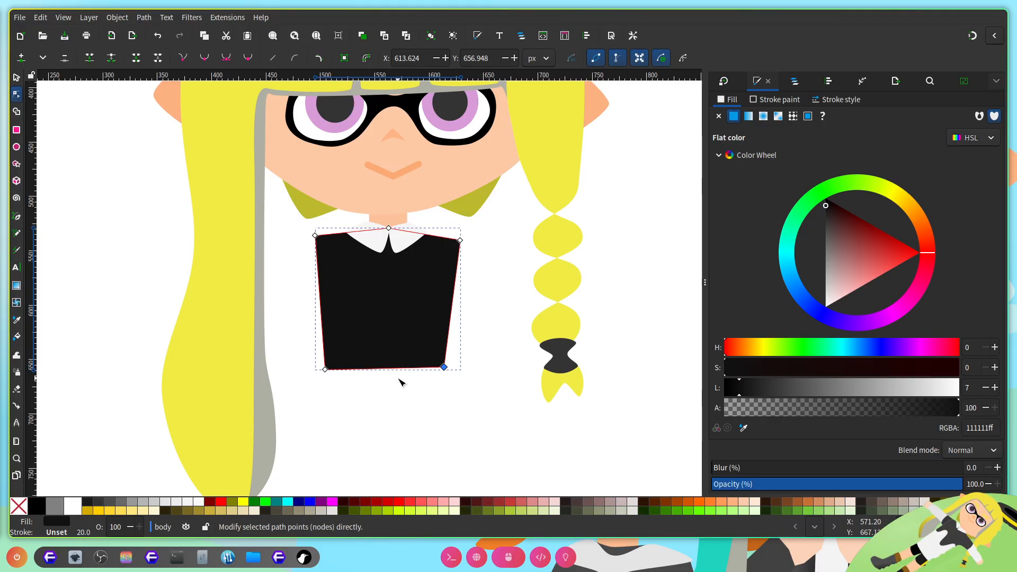
{"action": "scroll", "coordinate": [437, 280], "scroll_direction": "left", "scroll_amount": 3}
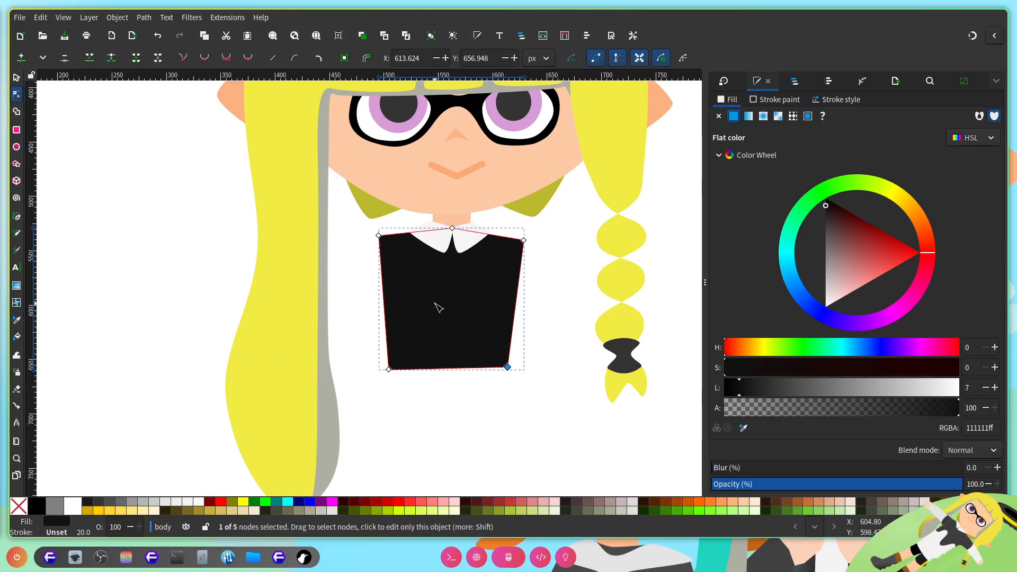
Step: Add two nodes on the shirt's bottom edge and pull them down and outward to opposite sides into a flared skirt
{"action": "double_click", "coordinate": [408, 370]}
{"action": "left_click_drag", "start_coordinate": [408, 369], "coordinate": [319, 463]}
{"action": "scroll", "coordinate": [466, 357], "scroll_direction": "down", "scroll_amount": 6}
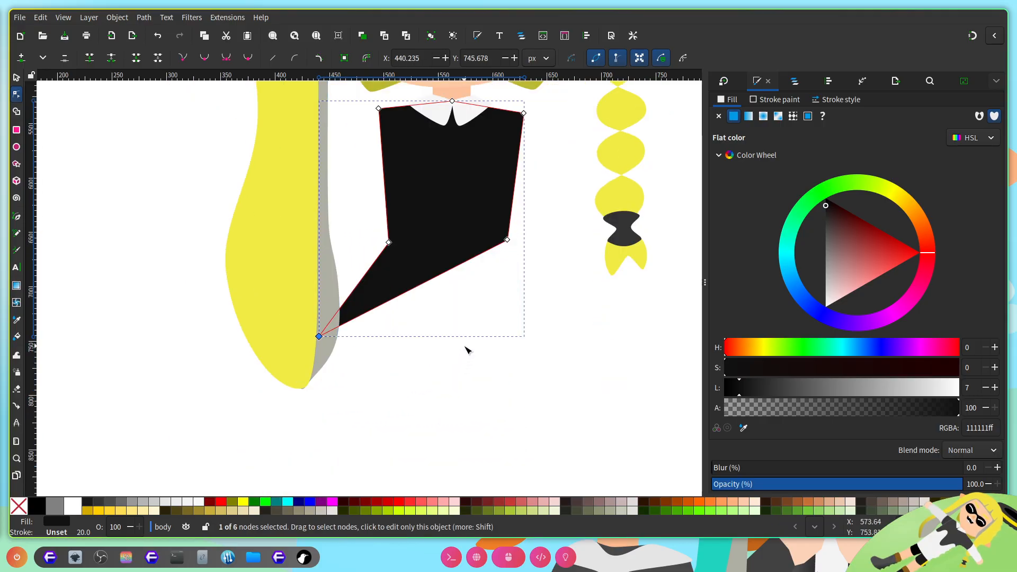
{"action": "double_click", "coordinate": [452, 272]}
{"action": "left_click_drag", "start_coordinate": [452, 271], "coordinate": [596, 326]}
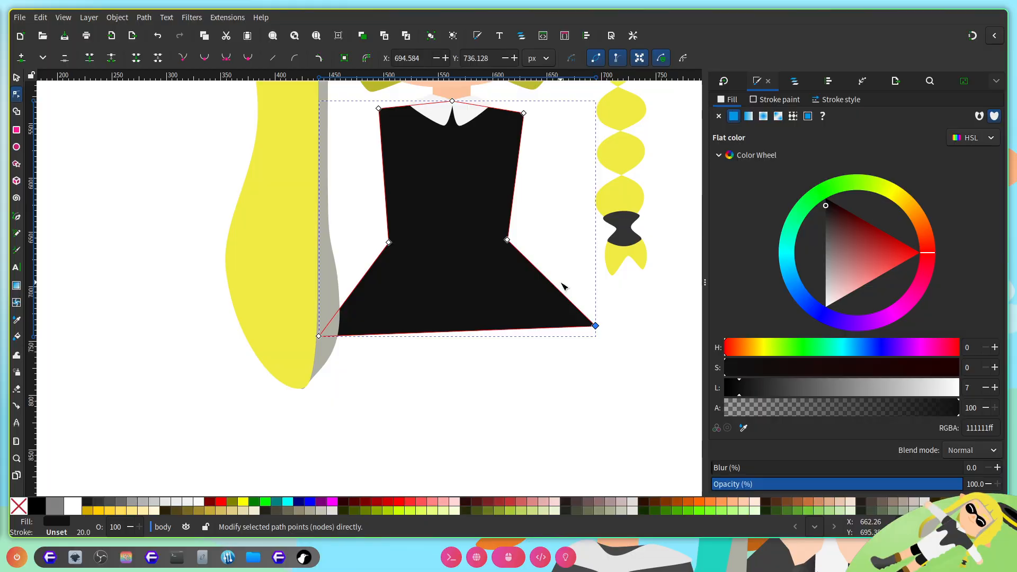
{"action": "scroll", "coordinate": [483, 329], "scroll_direction": "down", "scroll_amount": 1}
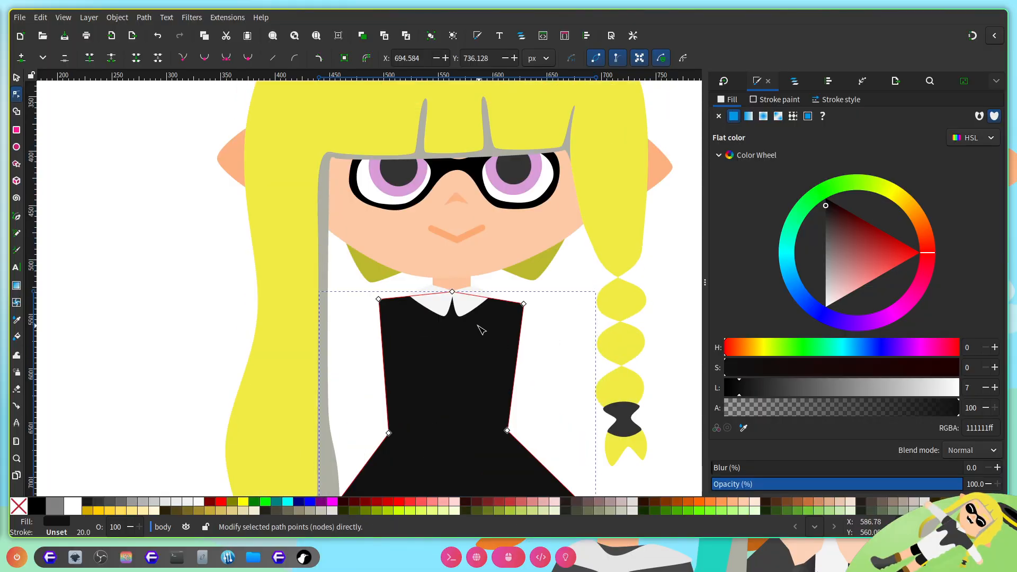
Step: Move both waist nodes of the black dress straight up together to about Y 654 px, then deselect the dress
{"action": "scroll", "coordinate": [466, 322], "scroll_direction": "up", "scroll_amount": 3}
{"action": "left_click_drag", "start_coordinate": [279, 253], "coordinate": [598, 308]}
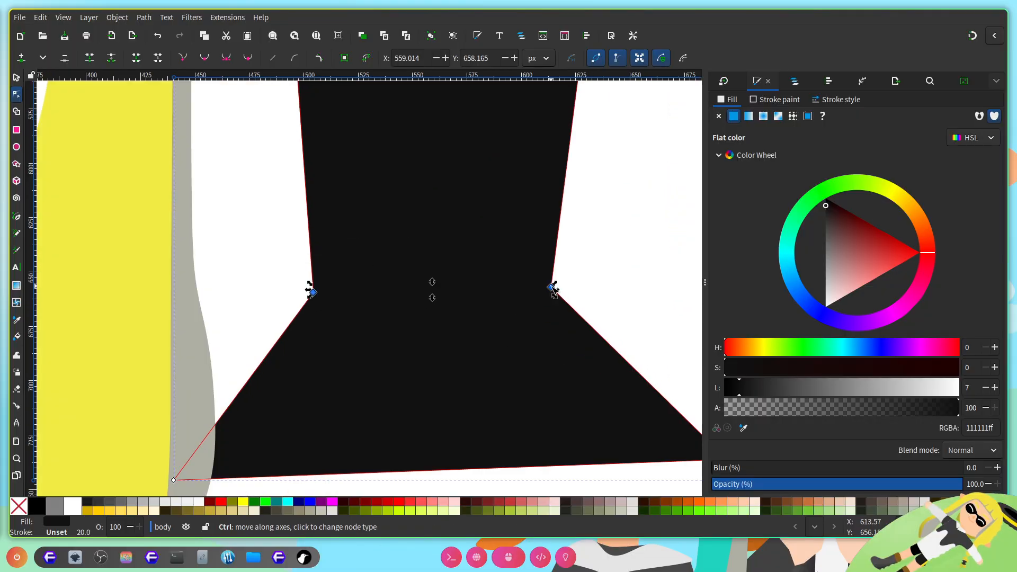
{"action": "scroll", "coordinate": [579, 286], "scroll_direction": "down", "scroll_amount": 1}
{"action": "left_click", "coordinate": [579, 286]}
{"action": "scroll", "coordinate": [498, 320], "scroll_direction": "right", "scroll_amount": 3}
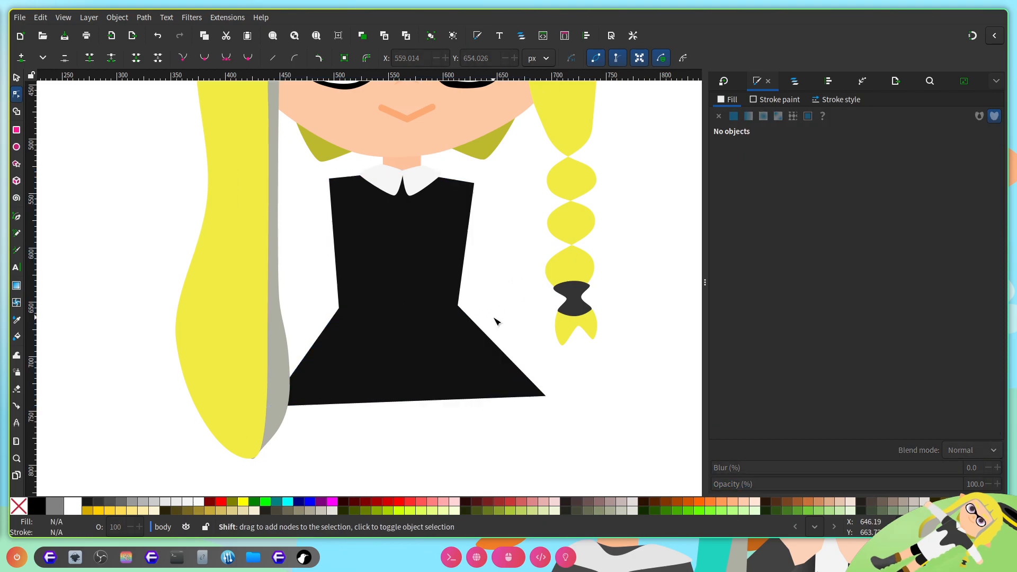
{"action": "scroll", "coordinate": [424, 368], "scroll_direction": "up", "scroll_amount": 1}
{"action": "scroll", "coordinate": [437, 223], "scroll_direction": "up", "scroll_amount": 1}
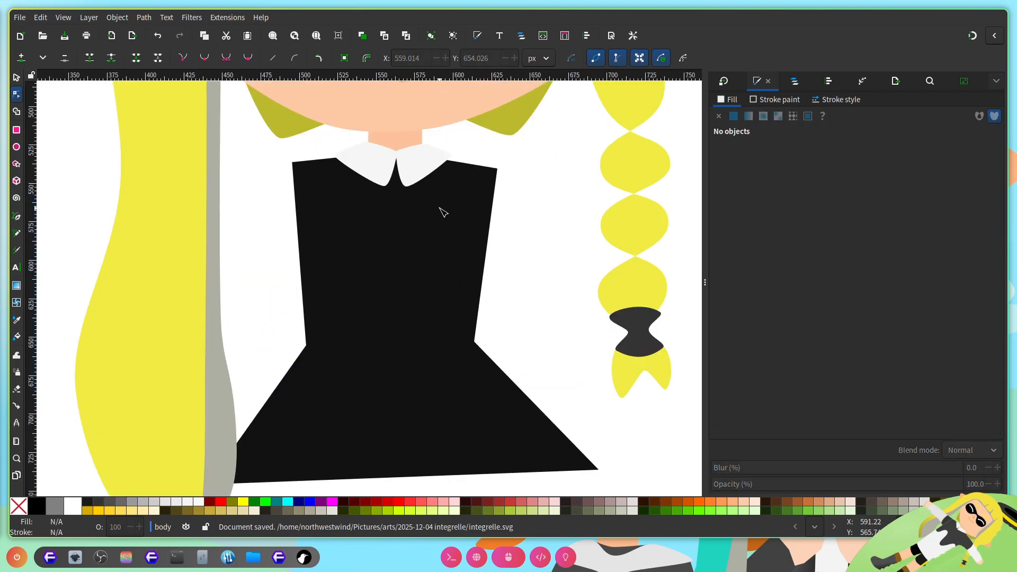
Step: Raise the black dress's right shoulder node slightly to even out the shoulder line
{"action": "scroll", "coordinate": [472, 199], "scroll_direction": "up", "scroll_amount": 1}
{"action": "left_click", "coordinate": [495, 170]}
{"action": "scroll", "coordinate": [496, 167], "scroll_direction": "up", "scroll_amount": 1}
{"action": "scroll", "coordinate": [504, 133], "scroll_direction": "up", "scroll_amount": 1}
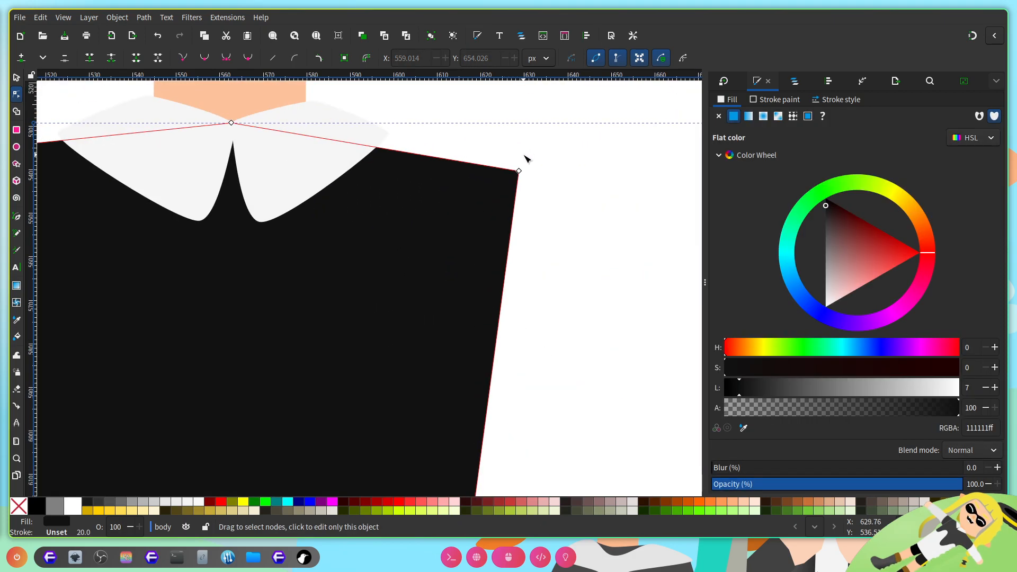
{"action": "left_click_drag", "start_coordinate": [520, 171], "coordinate": [519, 155]}
{"action": "scroll", "coordinate": [539, 189], "scroll_direction": "down", "scroll_amount": 3}
{"action": "left_click", "coordinate": [557, 275]}
Step: Move the skirt's right hem corner slightly inward and down, and add a centre hem node pulled down into a shallow point
{"action": "scroll", "coordinate": [559, 275], "scroll_direction": "down", "scroll_amount": 6}
{"action": "left_click_drag", "start_coordinate": [633, 359], "coordinate": [626, 367]}
{"action": "double_click", "coordinate": [430, 371]}
{"action": "left_click_drag", "start_coordinate": [430, 371], "coordinate": [433, 402]}
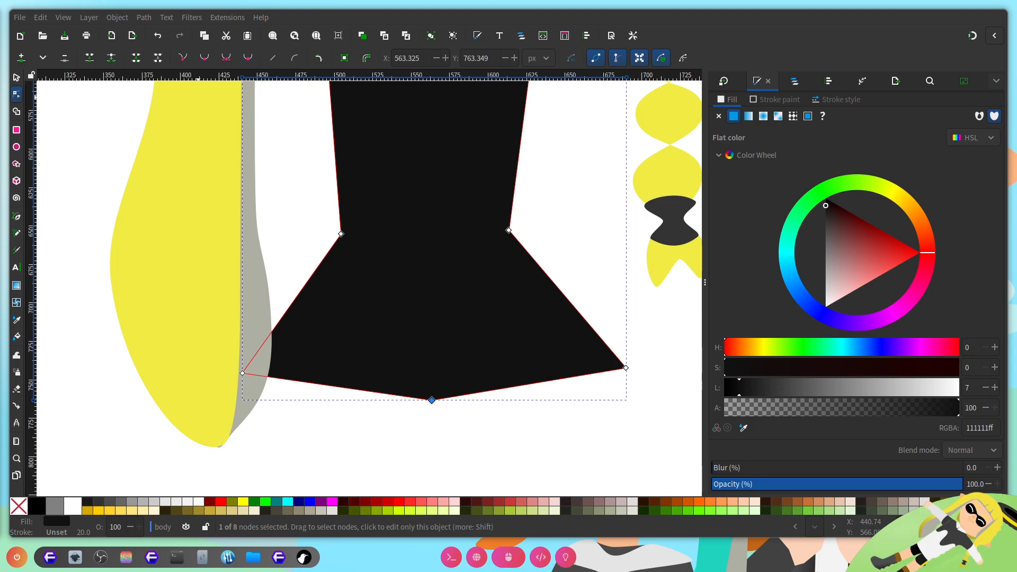
Step: Examine the dress's proportions against the head, hair and collar across the whole figure
{"action": "scroll", "coordinate": [504, 320], "scroll_direction": "up", "scroll_amount": 5}
{"action": "scroll", "coordinate": [564, 327], "scroll_direction": "down", "scroll_amount": 2}
{"action": "scroll", "coordinate": [566, 325], "scroll_direction": "up", "scroll_amount": 2}
{"action": "scroll", "coordinate": [567, 325], "scroll_direction": "up", "scroll_amount": 3}
{"action": "scroll", "coordinate": [383, 278], "scroll_direction": "down", "scroll_amount": 1}
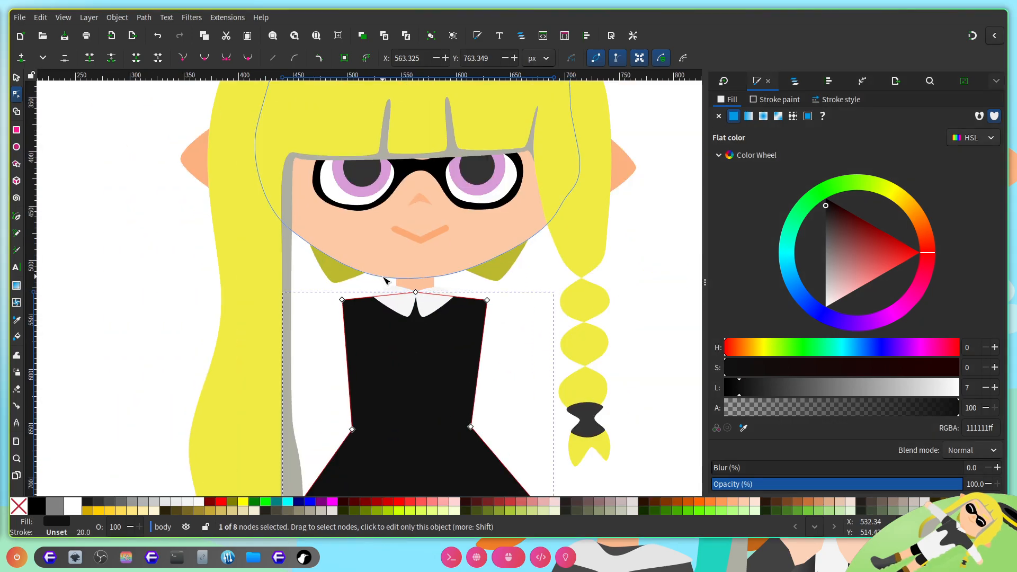
{"action": "scroll", "coordinate": [385, 280], "scroll_direction": "down", "scroll_amount": 1}
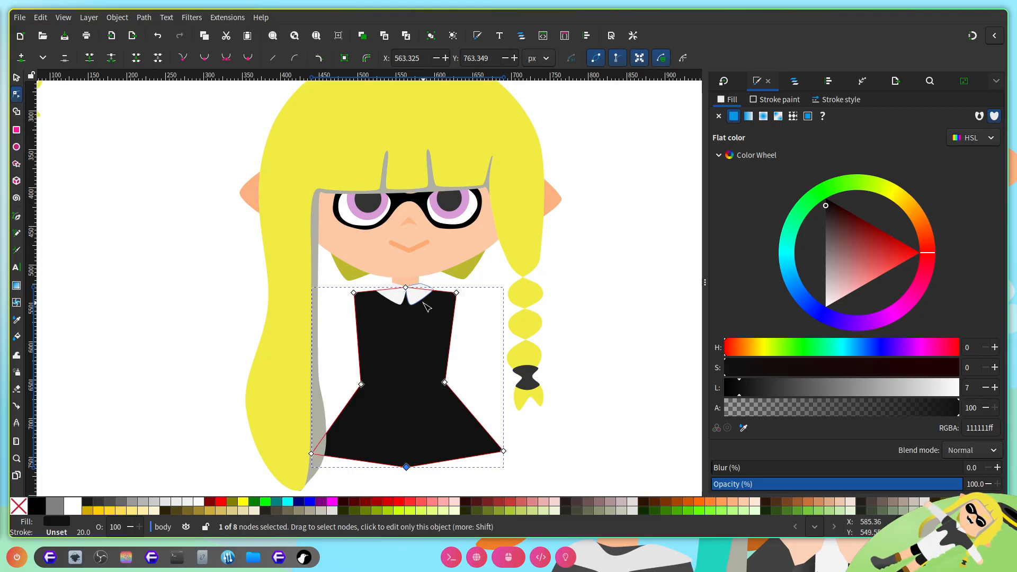
{"action": "scroll", "coordinate": [431, 307], "scroll_direction": "down", "scroll_amount": 3}
{"action": "scroll", "coordinate": [437, 309], "scroll_direction": "up", "scroll_amount": 3}
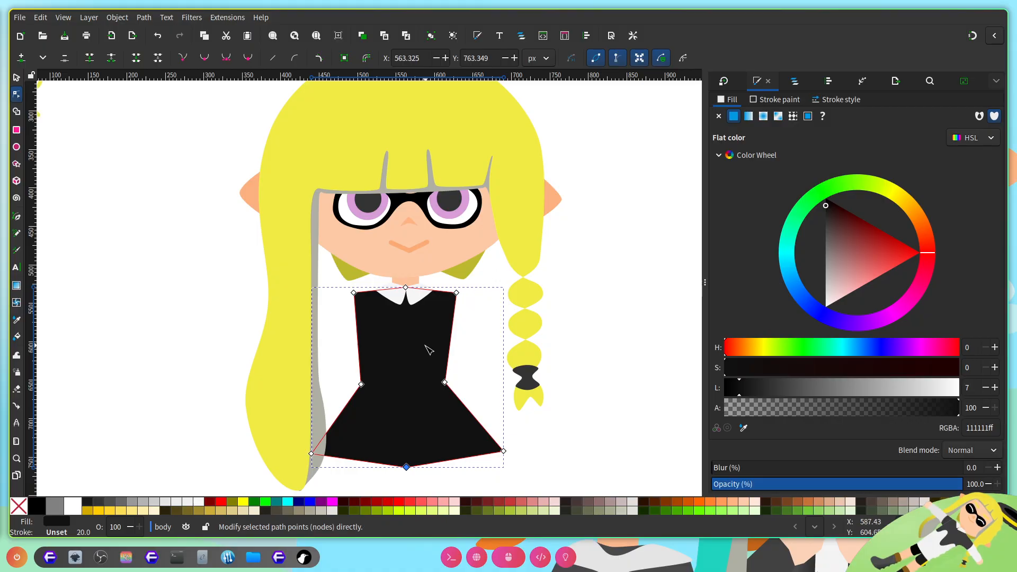
{"action": "scroll", "coordinate": [446, 329], "scroll_direction": "down", "scroll_amount": 3}
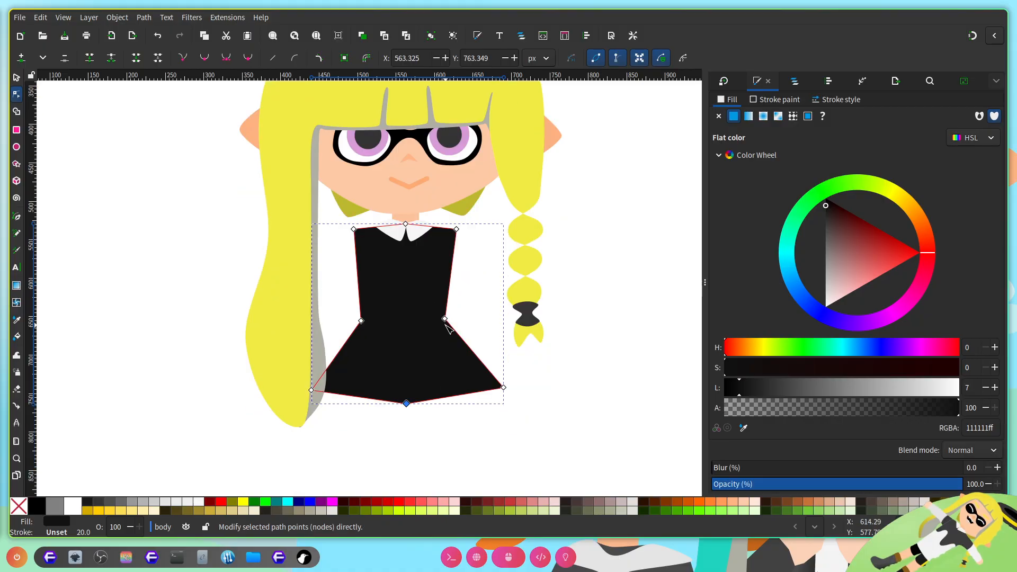
{"action": "scroll", "coordinate": [469, 325], "scroll_direction": "up", "scroll_amount": 1}
Step: Scale both collar pieces and the new shirt group up together to about 261 by 251 px and recentre them under the neck
{"action": "left_click", "coordinate": [16, 79]}
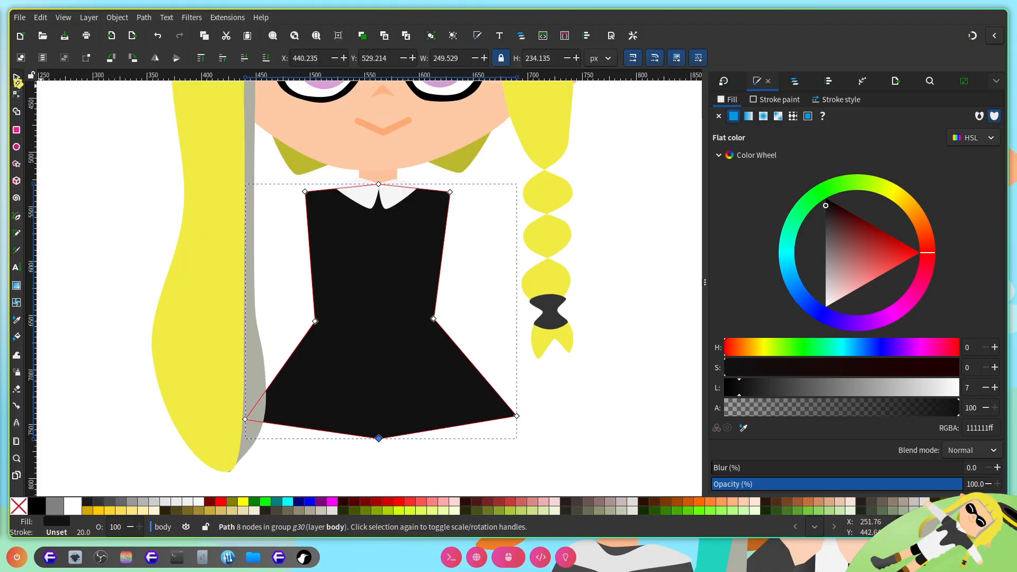
{"action": "left_click", "coordinate": [794, 81]}
{"action": "left_click", "coordinate": [774, 216]}
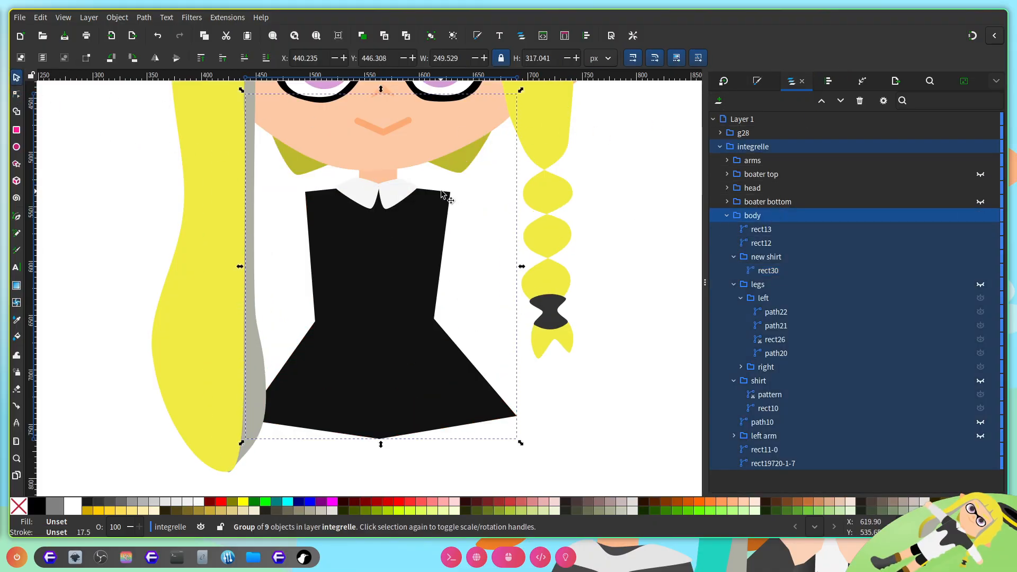
{"action": "left_click", "coordinate": [379, 195], "text": "ctrl"}
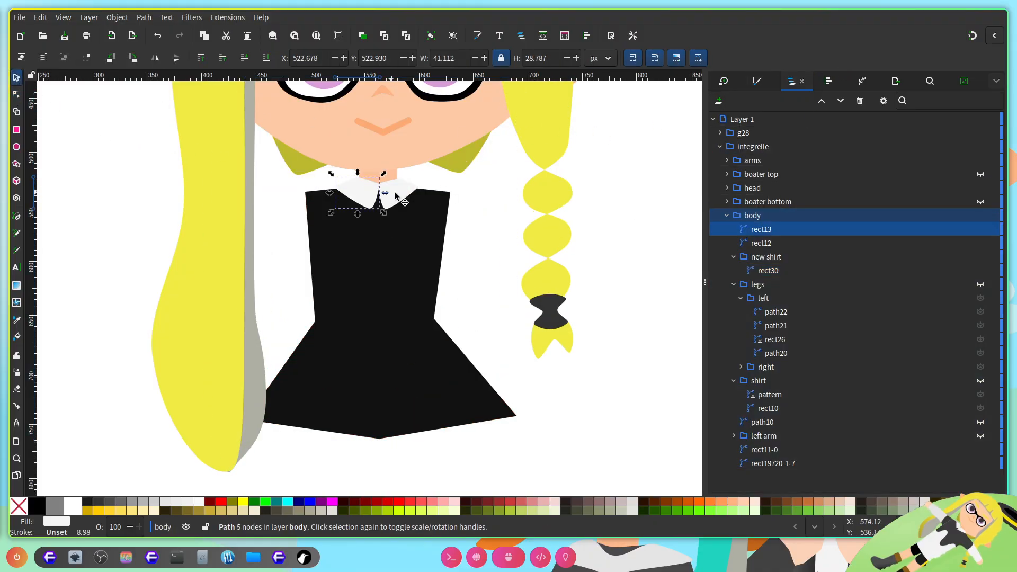
{"action": "left_click", "coordinate": [767, 257], "text": "ctrl"}
{"action": "left_click", "coordinate": [777, 245], "text": "ctrl"}
{"action": "left_click_drag", "start_coordinate": [525, 176], "coordinate": [536, 171]}
{"action": "scroll", "coordinate": [398, 177], "scroll_direction": "up", "scroll_amount": 2}
{"action": "mouse_move", "coordinate": [399, 181]}
{"action": "left_mouse_down"}
{"action": "mouse_move", "coordinate": [395, 195]}
{"action": "mouse_move", "coordinate": [403, 182]}
{"action": "left_mouse_up"}
{"action": "scroll", "coordinate": [371, 196], "scroll_direction": "up", "scroll_amount": 4}
{"action": "scroll", "coordinate": [398, 254], "scroll_direction": "down", "scroll_amount": 4}
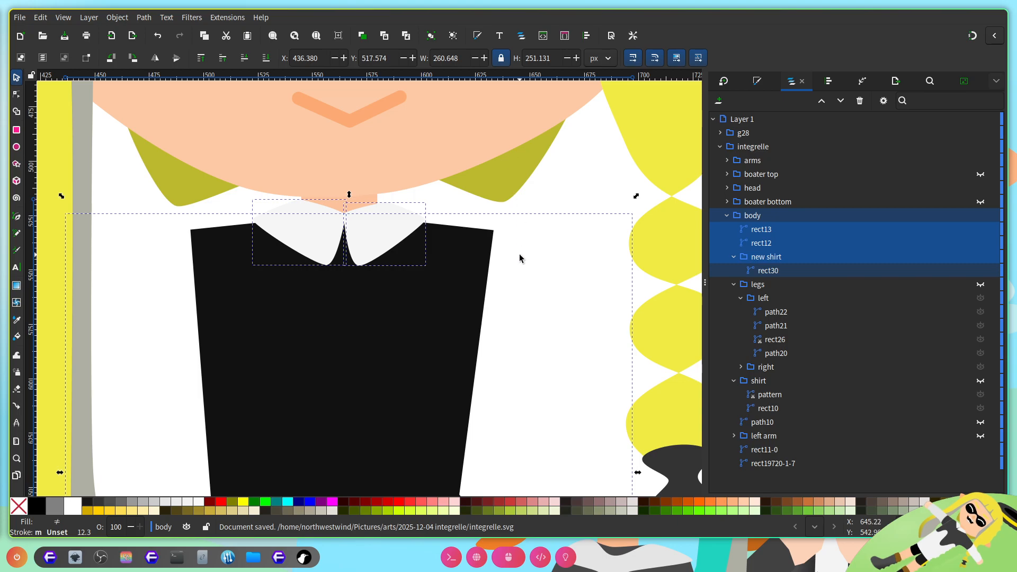
Step: Curve the left collar piece's top edge downward and move its inner corner node to meet the right collar piece at the neck's centre
{"action": "key", "text": "Escape"}
{"action": "scroll", "coordinate": [348, 207], "scroll_direction": "up", "scroll_amount": 3}
{"action": "key", "text": "n"}
{"action": "scroll", "coordinate": [234, 181], "scroll_direction": "up", "scroll_amount": 2}
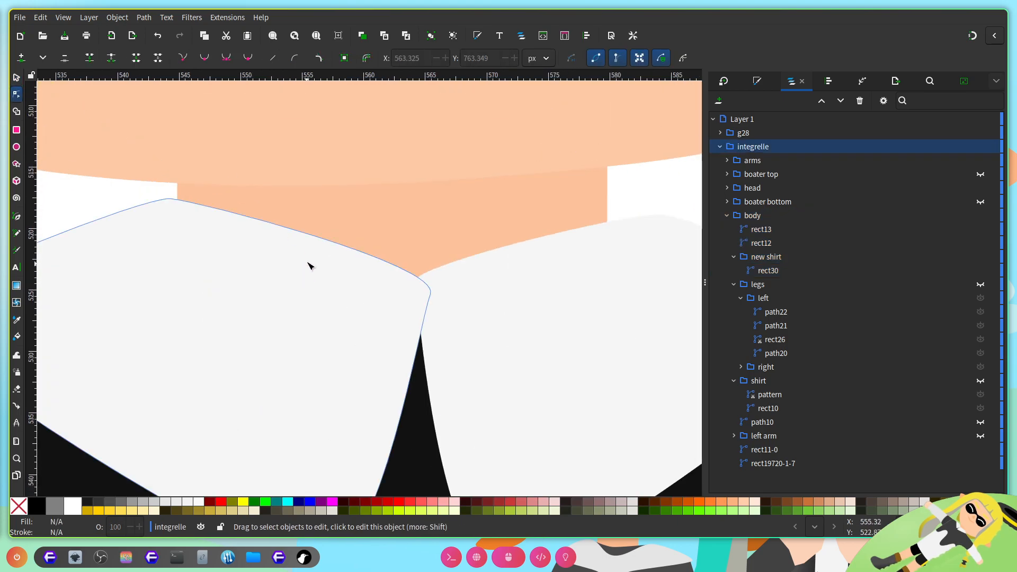
{"action": "left_click", "coordinate": [282, 251]}
{"action": "left_click_drag", "start_coordinate": [290, 233], "coordinate": [280, 253]}
{"action": "left_click_drag", "start_coordinate": [430, 293], "coordinate": [416, 285]}
{"action": "left_click", "coordinate": [422, 281]}
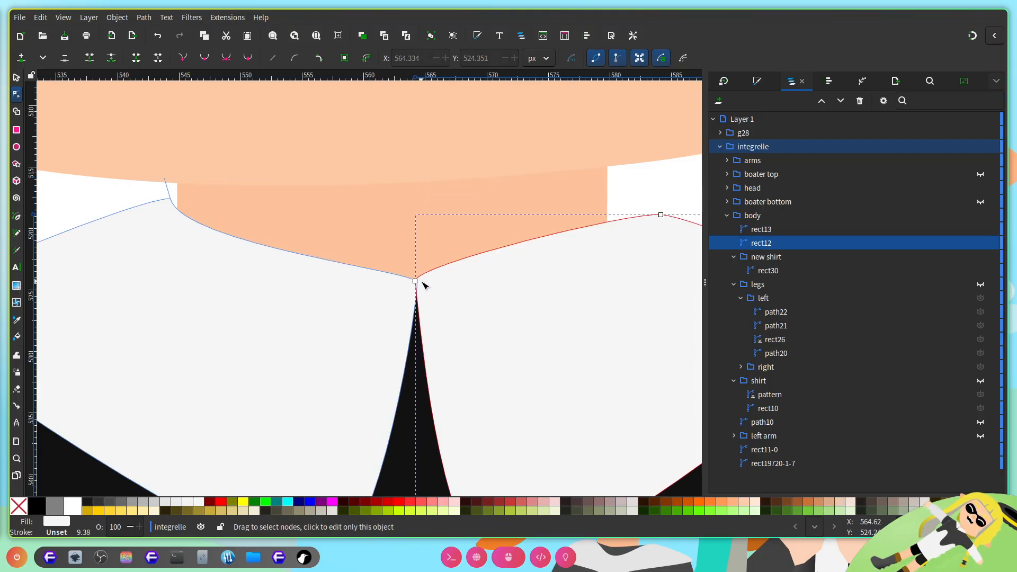
Step: Bend the right collar piece's top edge slightly downward and align its inner corner with the left collar piece
{"action": "scroll", "coordinate": [508, 259], "scroll_direction": "left", "scroll_amount": 1}
{"action": "scroll", "coordinate": [552, 256], "scroll_direction": "right", "scroll_amount": 3}
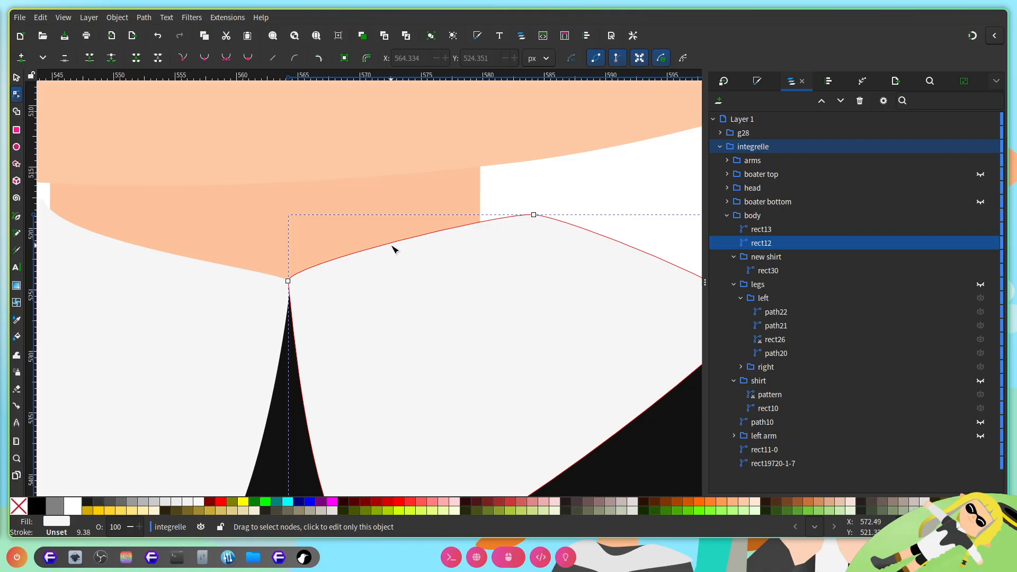
{"action": "left_click_drag", "start_coordinate": [404, 243], "coordinate": [409, 259]}
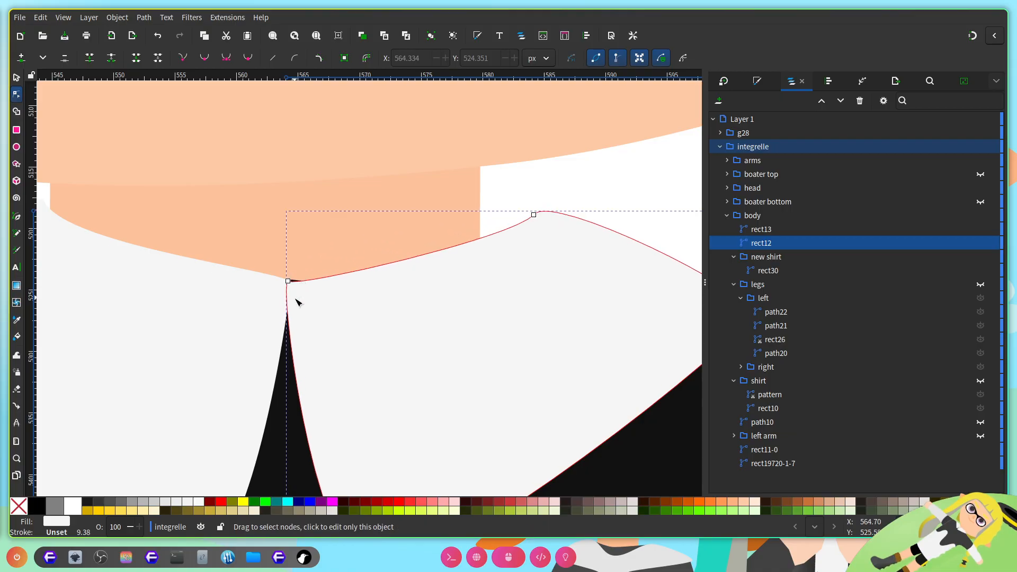
{"action": "scroll", "coordinate": [289, 276], "scroll_direction": "up", "scroll_amount": 3}
{"action": "left_click", "coordinate": [284, 251]}
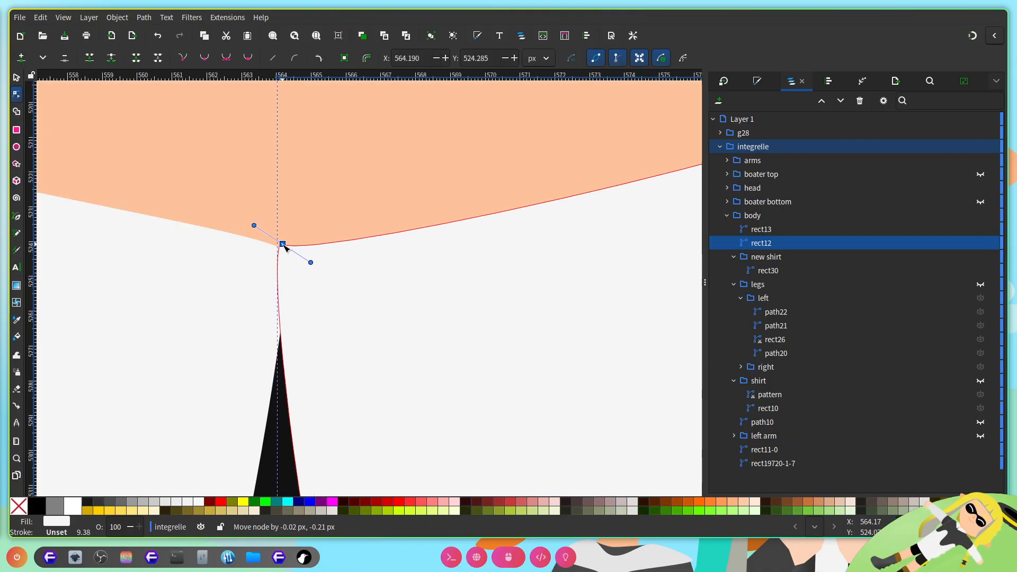
Step: Move the right collar piece's upper peak node about 2 px toward the neck
{"action": "scroll", "coordinate": [376, 279], "scroll_direction": "down", "scroll_amount": 3}
{"action": "scroll", "coordinate": [376, 279], "scroll_direction": "right", "scroll_amount": 3}
{"action": "left_click_drag", "start_coordinate": [460, 200], "coordinate": [436, 205]}
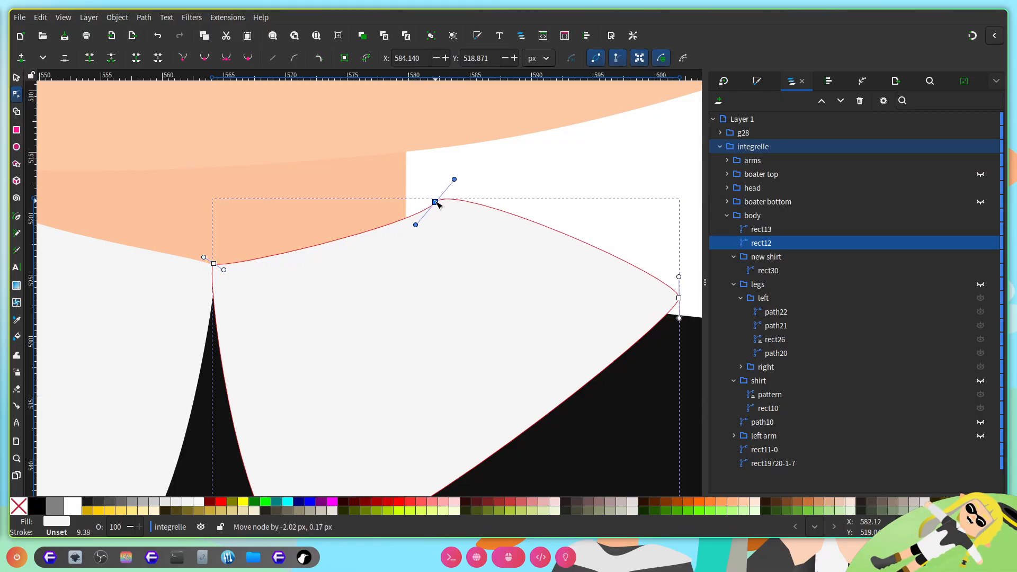
{"action": "scroll", "coordinate": [493, 258], "scroll_direction": "down", "scroll_amount": 4}
{"action": "left_click", "coordinate": [612, 264]}
{"action": "scroll", "coordinate": [539, 296], "scroll_direction": "right", "scroll_amount": 3}
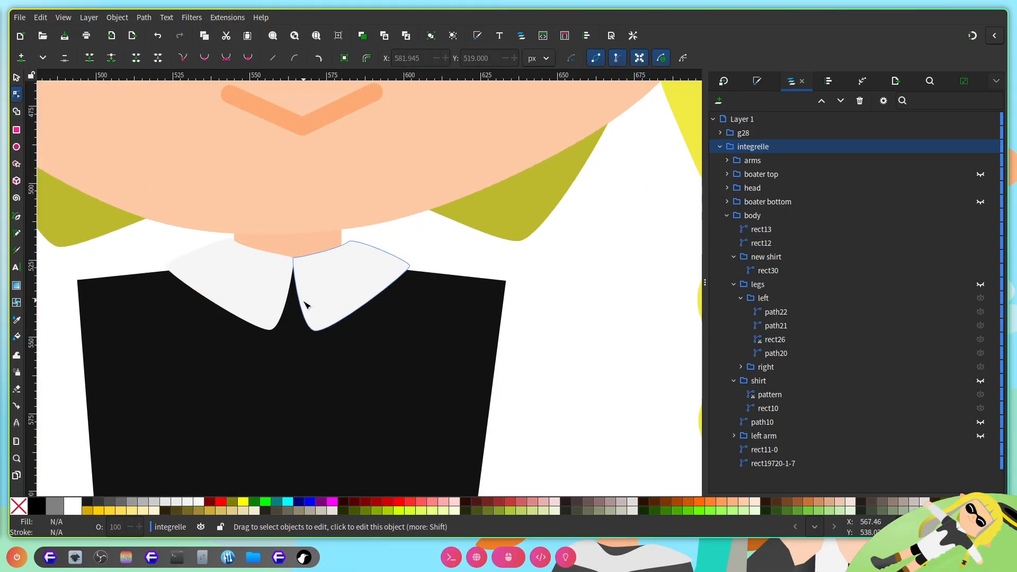
Step: Raise the tips of the left and middle slits in the hair fringe, and move the right slit's tip up and inward
{"action": "scroll", "coordinate": [297, 302], "scroll_direction": "down", "scroll_amount": 6}
{"action": "scroll", "coordinate": [318, 292], "scroll_direction": "down", "scroll_amount": 4}
{"action": "left_click", "coordinate": [386, 319]}
{"action": "scroll", "coordinate": [392, 324], "scroll_direction": "up", "scroll_amount": 1}
{"action": "scroll", "coordinate": [393, 324], "scroll_direction": "up", "scroll_amount": 5}
{"action": "scroll", "coordinate": [403, 279], "scroll_direction": "up", "scroll_amount": 4}
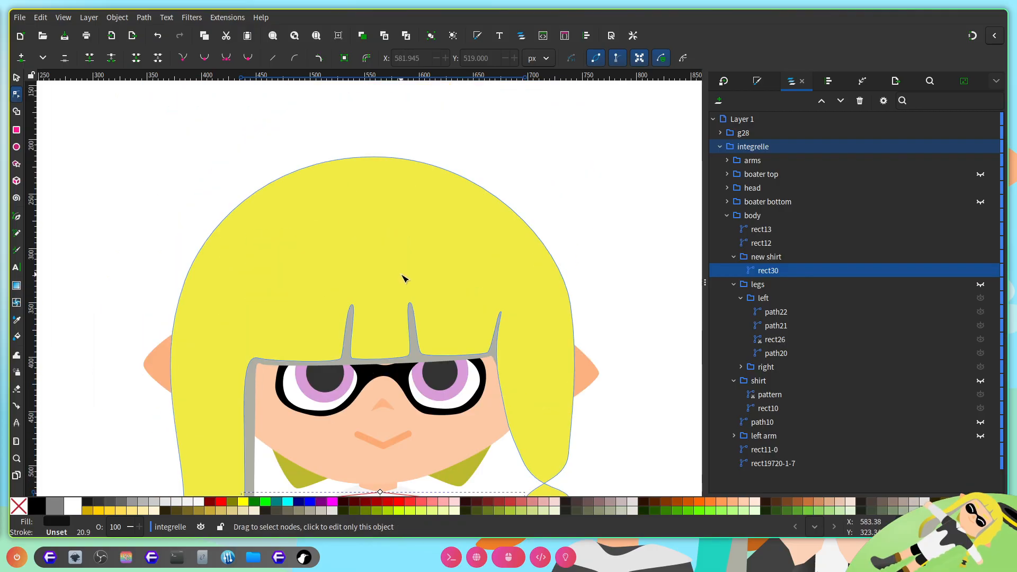
{"action": "scroll", "coordinate": [392, 337], "scroll_direction": "up", "scroll_amount": 2}
{"action": "left_click", "coordinate": [330, 281]}
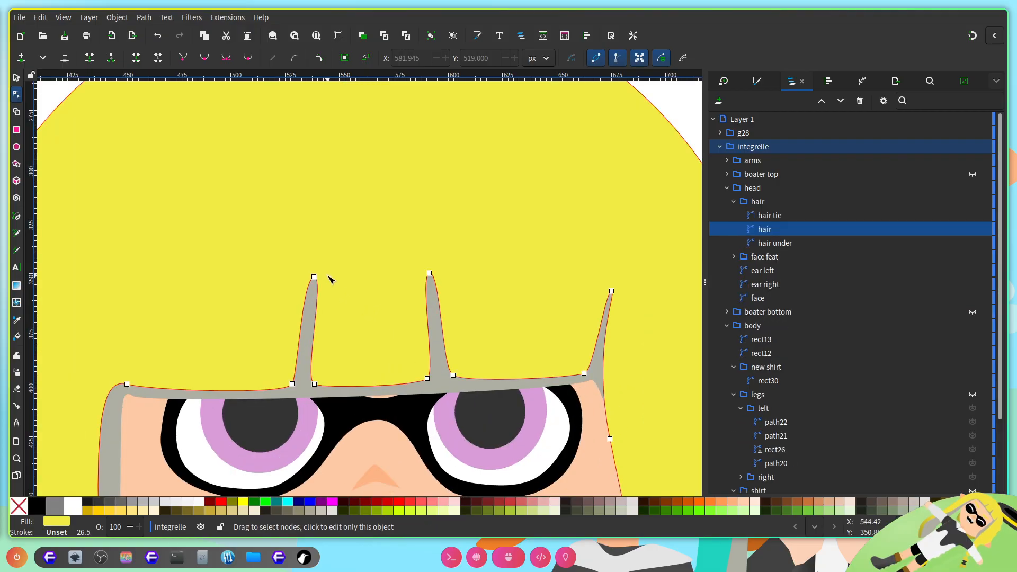
{"action": "left_click_drag", "start_coordinate": [315, 279], "coordinate": [317, 245]}
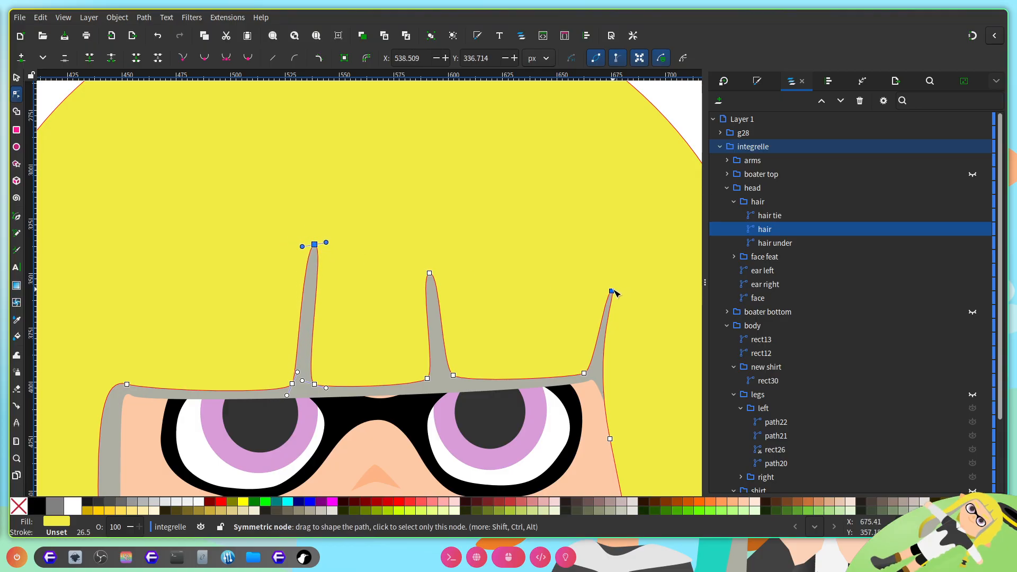
{"action": "left_click_drag", "start_coordinate": [611, 291], "coordinate": [589, 256]}
{"action": "left_click_drag", "start_coordinate": [429, 273], "coordinate": [433, 256]}
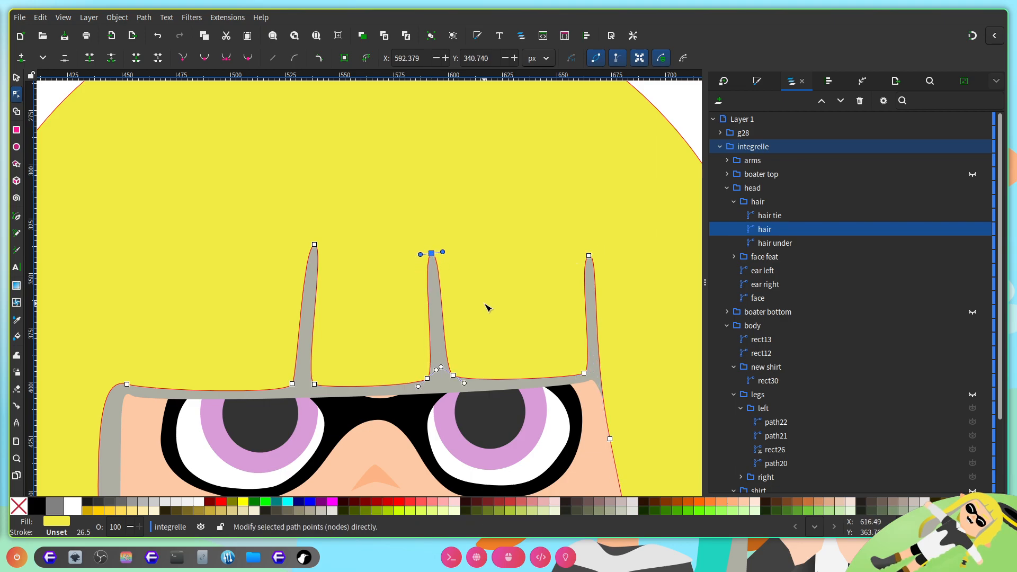
Step: Shorten the fringe's right slit and lower the middle slit's tip to about X 594, Y 349
{"action": "scroll", "coordinate": [485, 306], "scroll_direction": "right", "scroll_amount": 3}
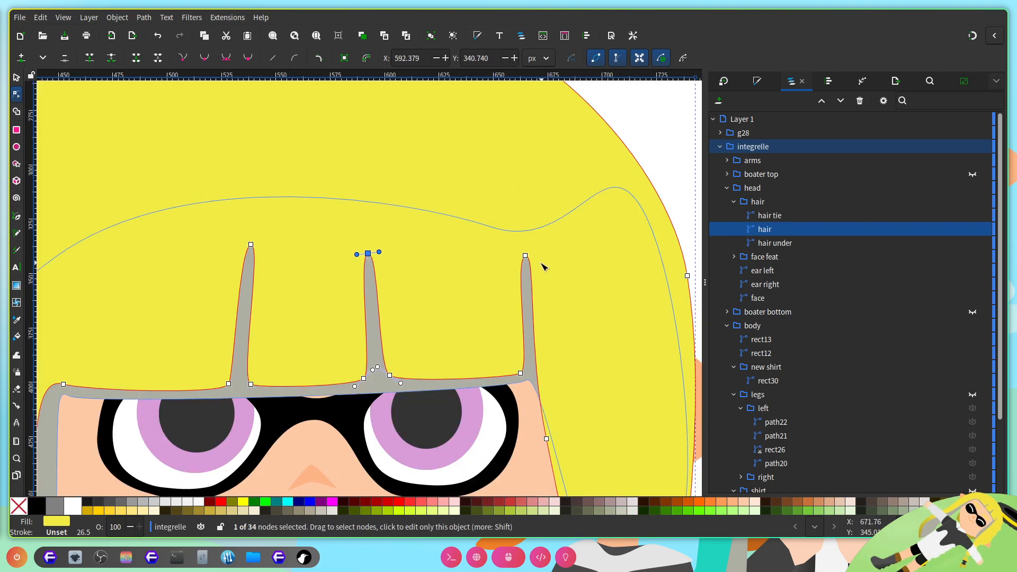
{"action": "left_click_drag", "start_coordinate": [526, 258], "coordinate": [527, 304]}
{"action": "left_click_drag", "start_coordinate": [368, 254], "coordinate": [372, 271]}
Step: Examine the reshaped fringe together with the eyes, lower face, collar and side hair
{"action": "scroll", "coordinate": [402, 277], "scroll_direction": "down", "scroll_amount": 6}
{"action": "scroll", "coordinate": [451, 337], "scroll_direction": "right", "scroll_amount": 6}
{"action": "scroll", "coordinate": [447, 342], "scroll_direction": "left", "scroll_amount": 6}
{"action": "scroll", "coordinate": [447, 342], "scroll_direction": "down", "scroll_amount": 3}
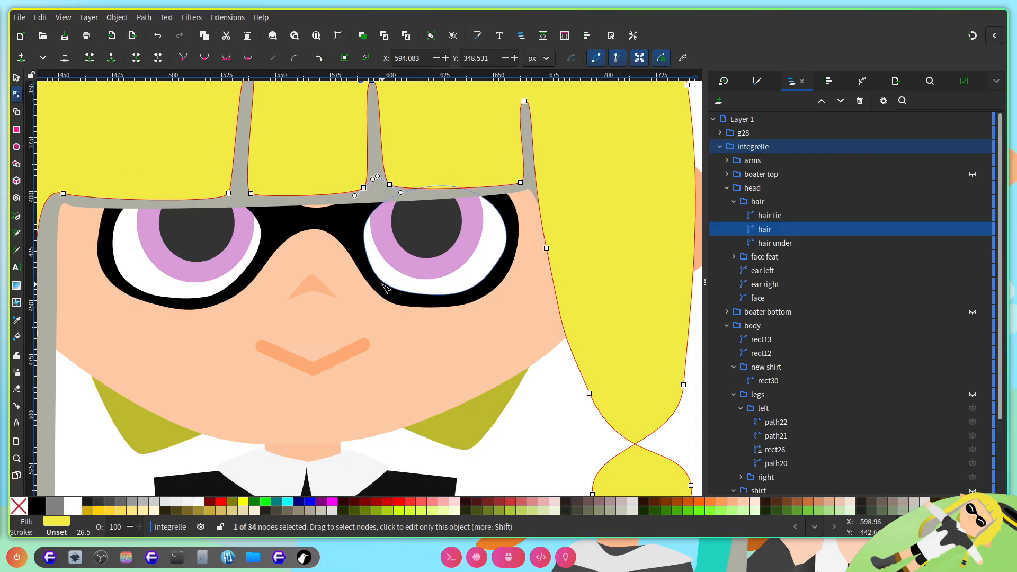
{"action": "scroll", "coordinate": [339, 327], "scroll_direction": "right", "scroll_amount": 6}
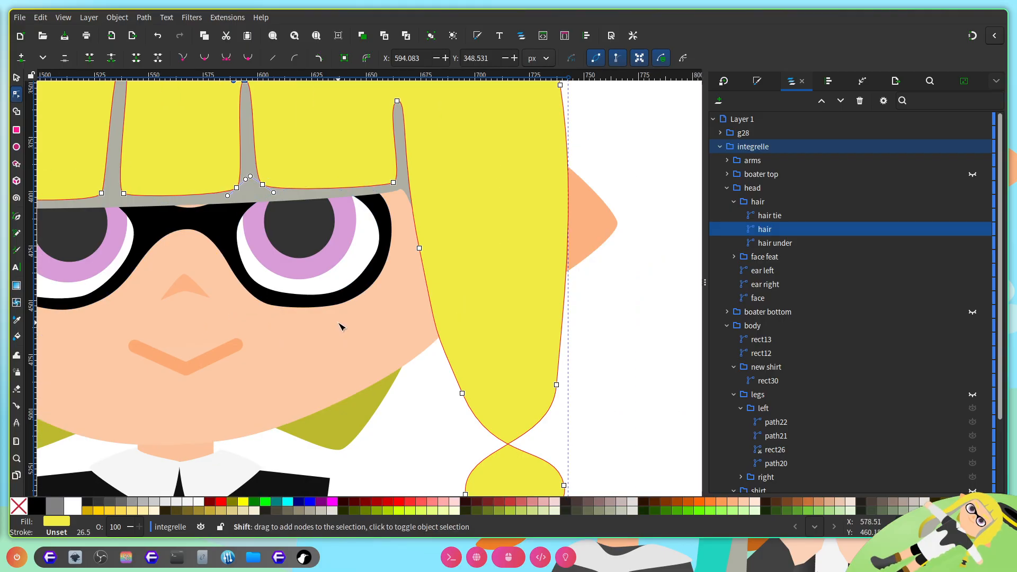
{"action": "scroll", "coordinate": [341, 326], "scroll_direction": "left", "scroll_amount": 1}
{"action": "scroll", "coordinate": [286, 326], "scroll_direction": "up", "scroll_amount": 1}
{"action": "scroll", "coordinate": [333, 355], "scroll_direction": "left", "scroll_amount": 1}
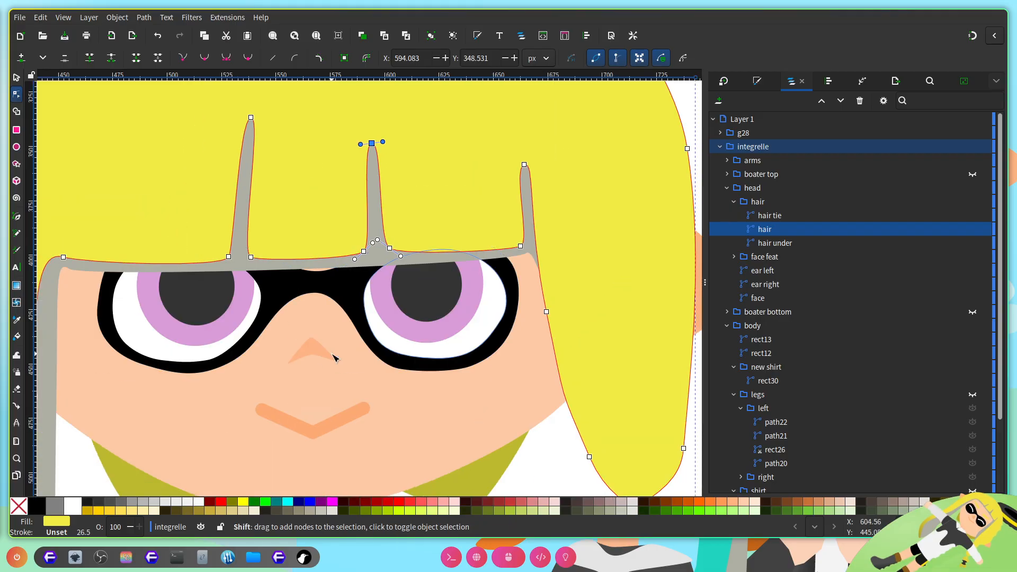
{"action": "scroll", "coordinate": [335, 357], "scroll_direction": "up", "scroll_amount": 1}
{"action": "scroll", "coordinate": [341, 352], "scroll_direction": "down", "scroll_amount": 2}
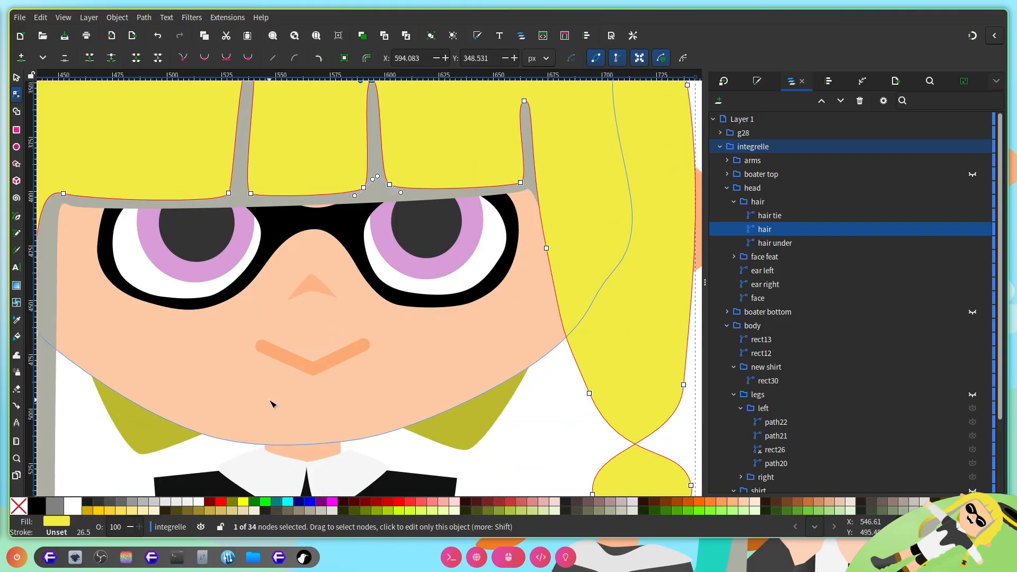
{"action": "key", "text": "Print"}
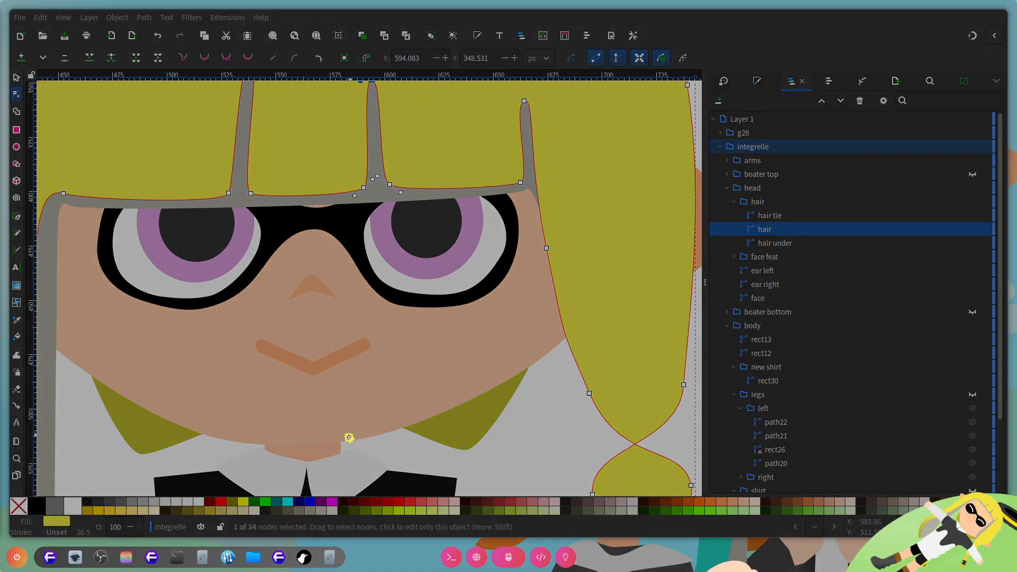
{"action": "key", "text": "Escape"}
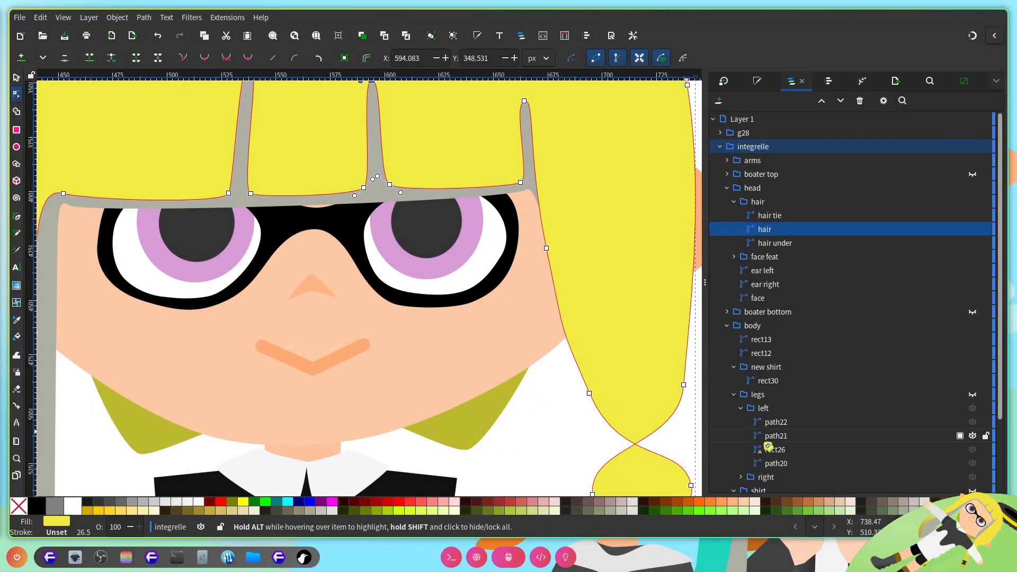
Step: Try moving the face outline's left jaw node inward, and undo the move
{"action": "scroll", "coordinate": [565, 434], "scroll_direction": "left", "scroll_amount": 2}
{"action": "left_click", "coordinate": [200, 346]}
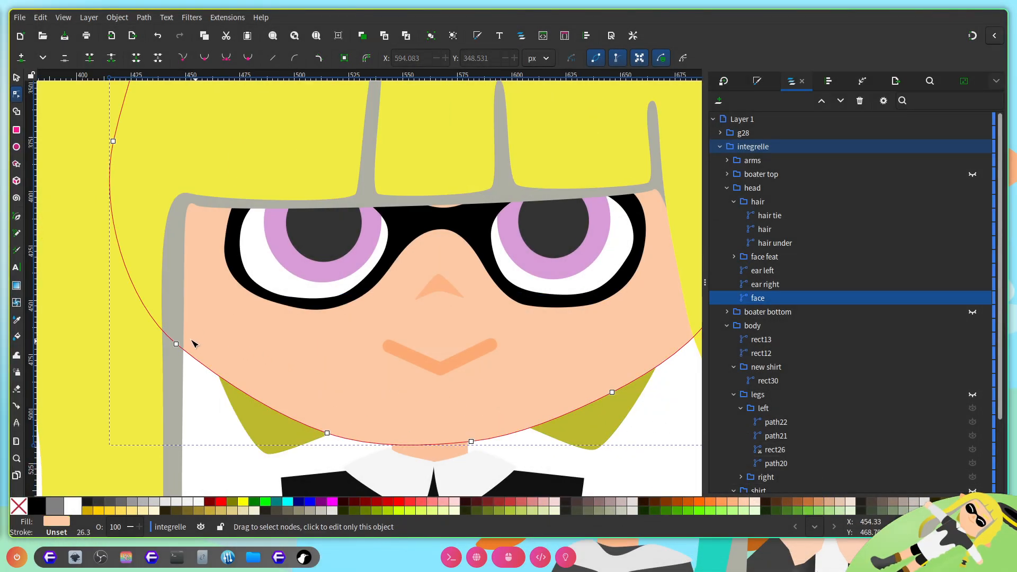
{"action": "scroll", "coordinate": [207, 348], "scroll_direction": "up", "scroll_amount": 1}
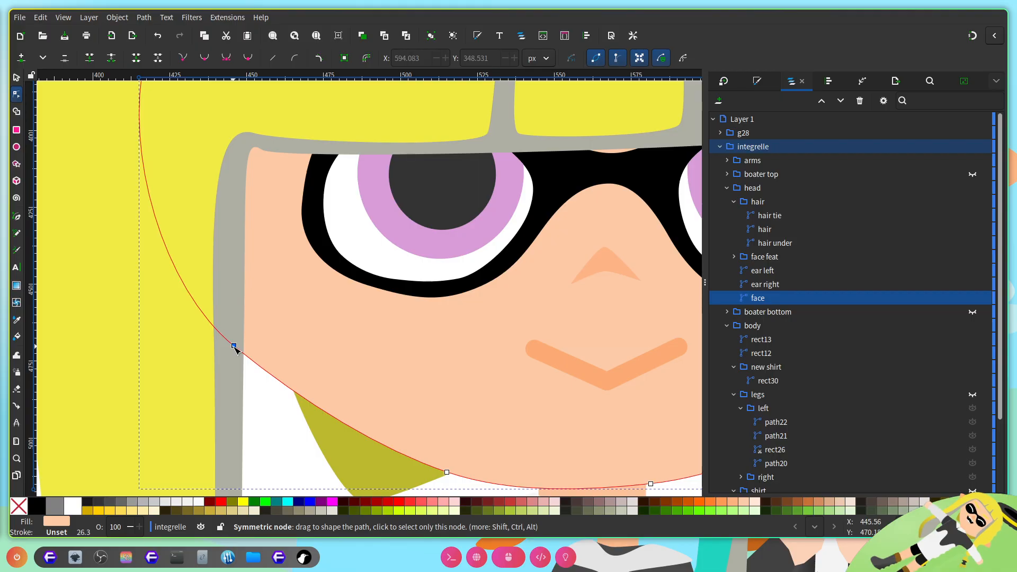
{"action": "left_click_drag", "start_coordinate": [233, 346], "coordinate": [274, 348]}
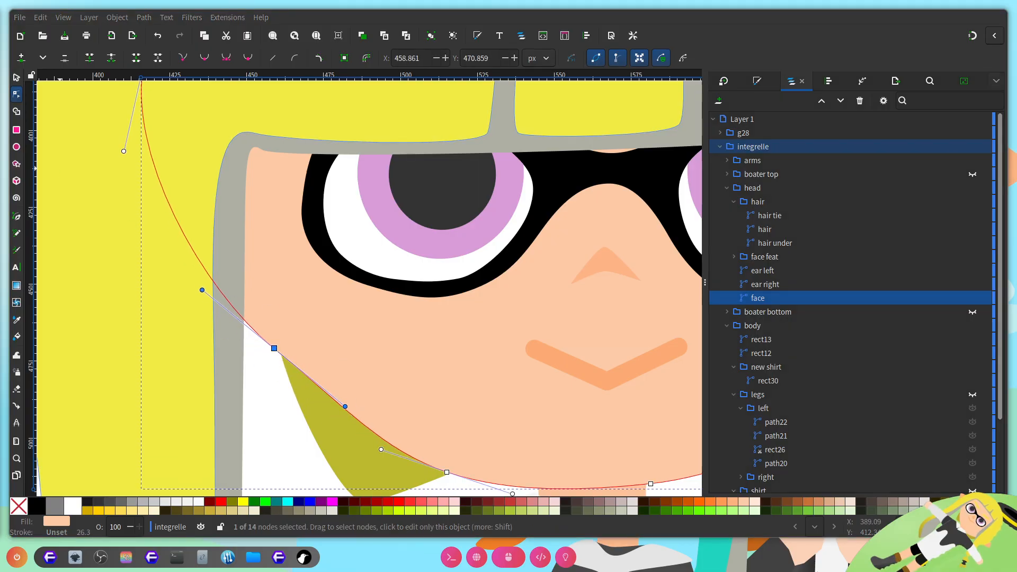
{"action": "key", "text": "ctrl+z"}
Step: Draw a circle with a radius of about 24.5 px over the black shirt's left shoulder
{"action": "scroll", "coordinate": [436, 342], "scroll_direction": "down", "scroll_amount": 1}
{"action": "scroll", "coordinate": [437, 341], "scroll_direction": "down", "scroll_amount": 3}
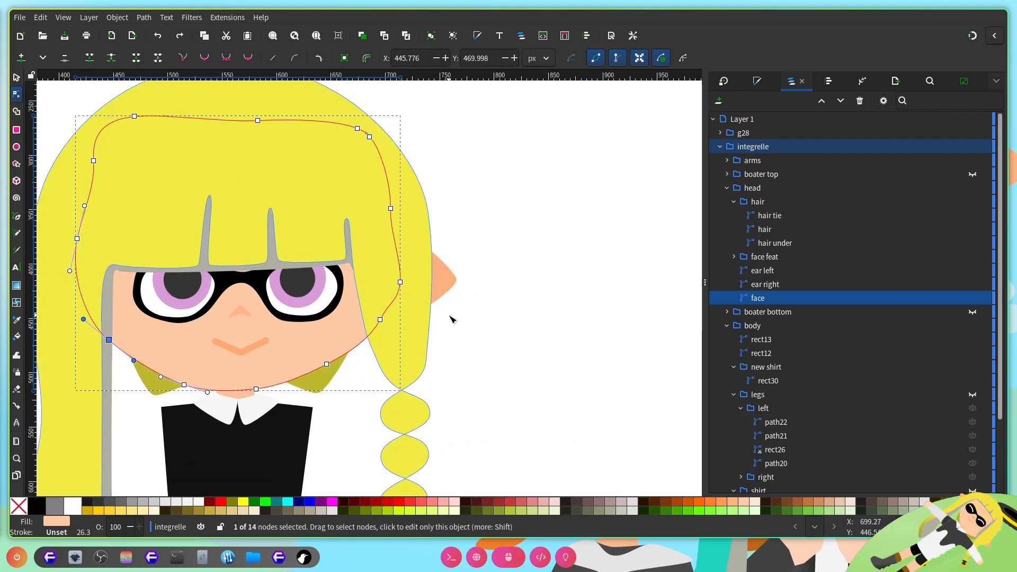
{"action": "scroll", "coordinate": [295, 277], "scroll_direction": "down", "scroll_amount": 3}
{"action": "scroll", "coordinate": [272, 288], "scroll_direction": "up", "scroll_amount": 3}
{"action": "scroll", "coordinate": [250, 295], "scroll_direction": "up", "scroll_amount": 3}
{"action": "scroll", "coordinate": [272, 300], "scroll_direction": "down", "scroll_amount": 3}
{"action": "scroll", "coordinate": [273, 300], "scroll_direction": "up", "scroll_amount": 2}
{"action": "left_click", "coordinate": [391, 331]}
{"action": "scroll", "coordinate": [391, 332], "scroll_direction": "up", "scroll_amount": 3}
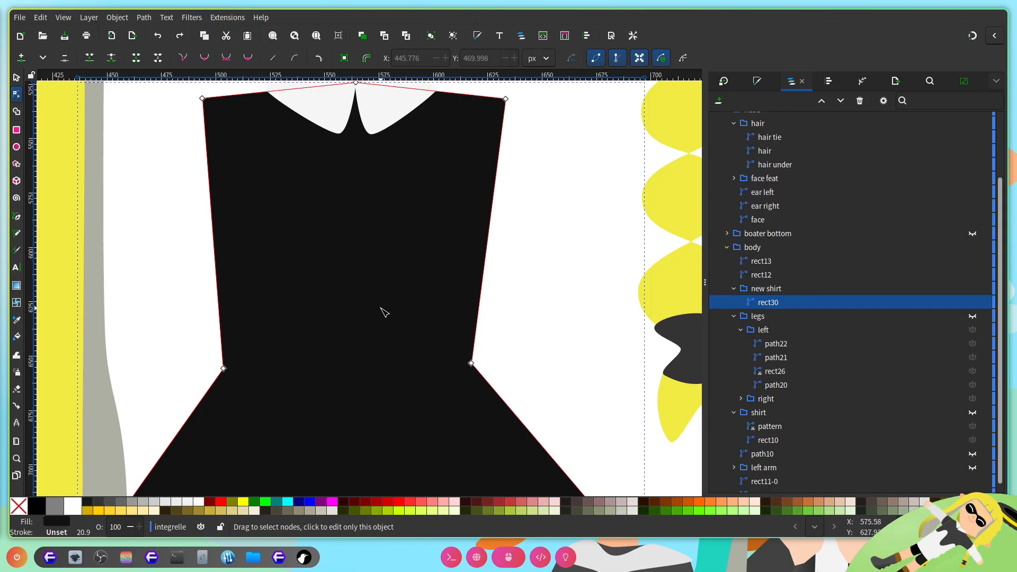
{"action": "scroll", "coordinate": [362, 318], "scroll_direction": "up", "scroll_amount": 3}
{"action": "scroll", "coordinate": [365, 323], "scroll_direction": "up", "scroll_amount": 3}
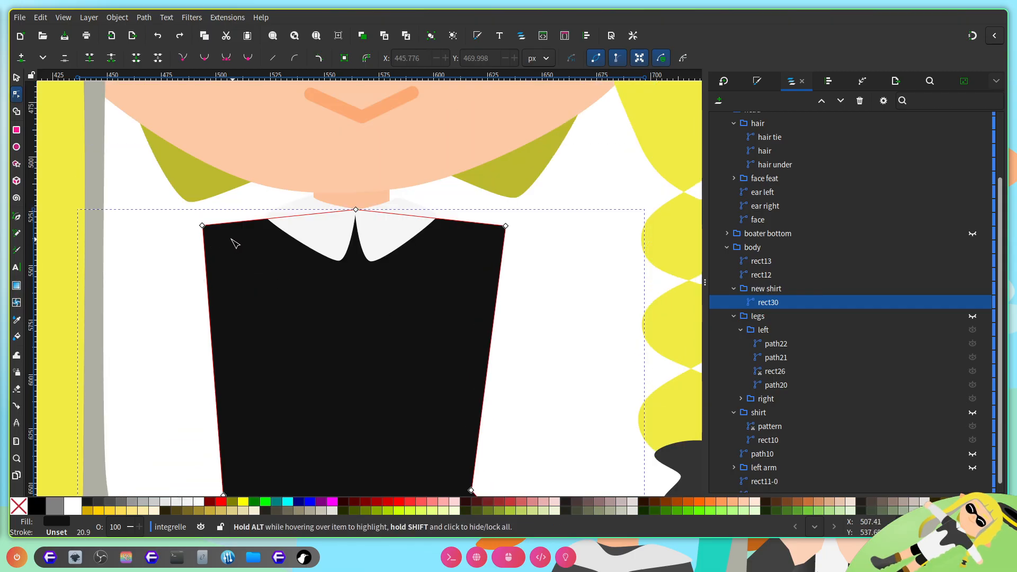
{"action": "left_click_drag", "start_coordinate": [203, 226], "coordinate": [286, 302]}
{"action": "left_click", "coordinate": [17, 146]}
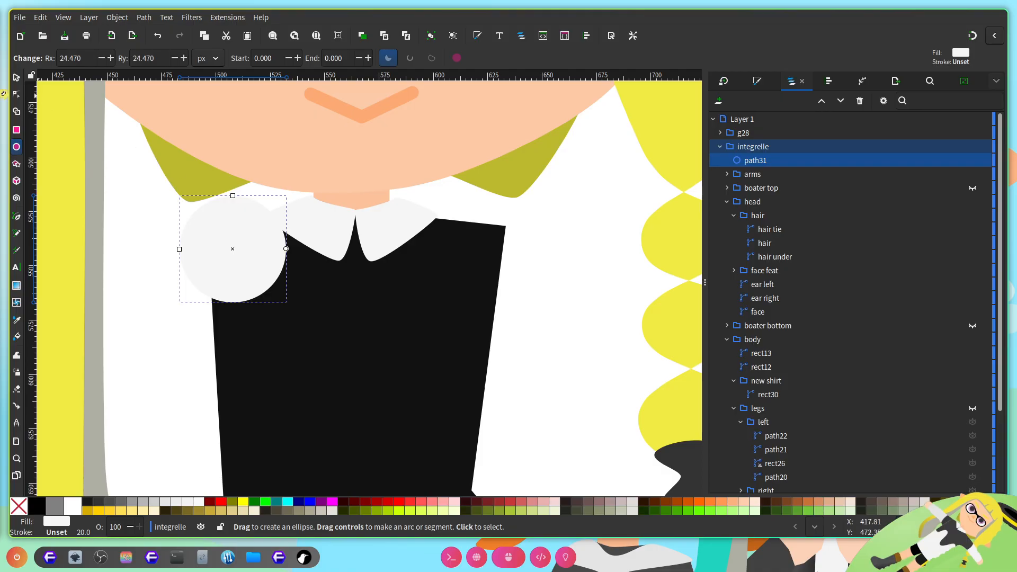
Step: Shift the shoulder circle outward and enlarge it proportionally to about 56 px in diameter
{"action": "key", "text": "s"}
{"action": "left_click_drag", "start_coordinate": [235, 237], "coordinate": [205, 250]}
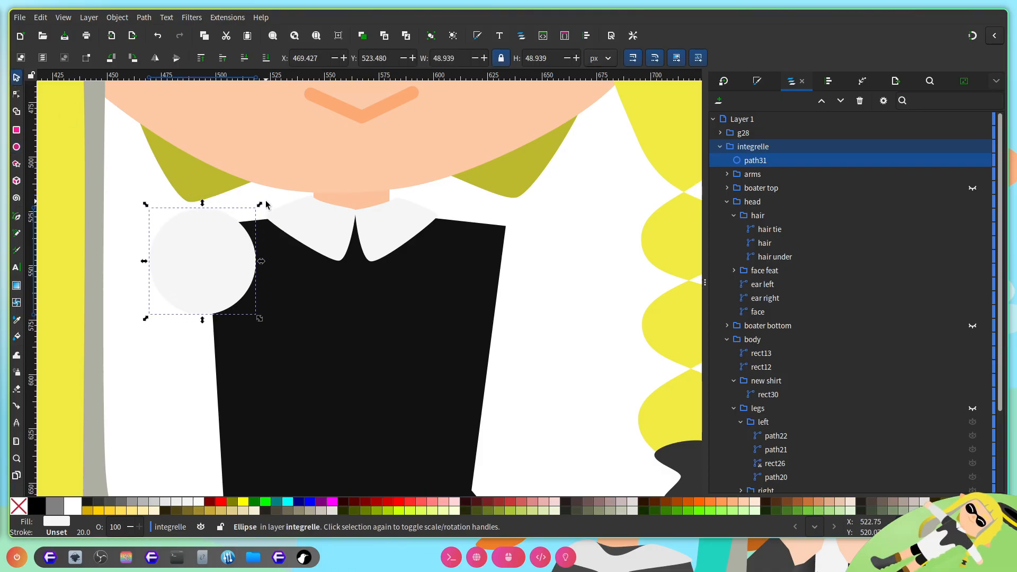
{"action": "left_click_drag", "start_coordinate": [263, 205], "coordinate": [271, 197]}
{"action": "left_click_drag", "start_coordinate": [213, 238], "coordinate": [217, 240]}
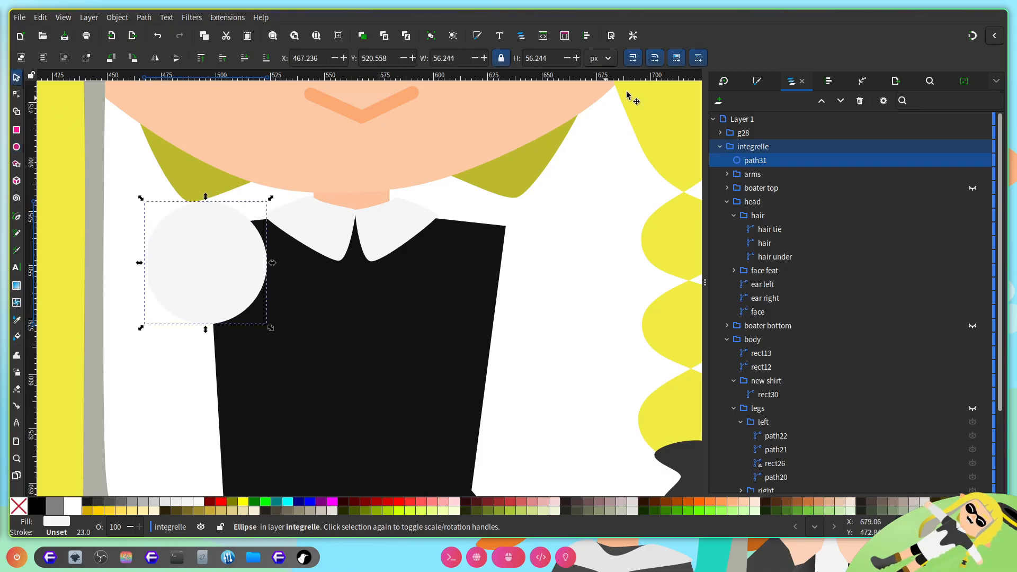
Step: Fill the shoulder circle with the shirt's black (111111) sampled from the body, and nudge it slightly inward
{"action": "left_click", "coordinate": [758, 81]}
{"action": "key", "text": "d"}
{"action": "left_click", "coordinate": [408, 329]}
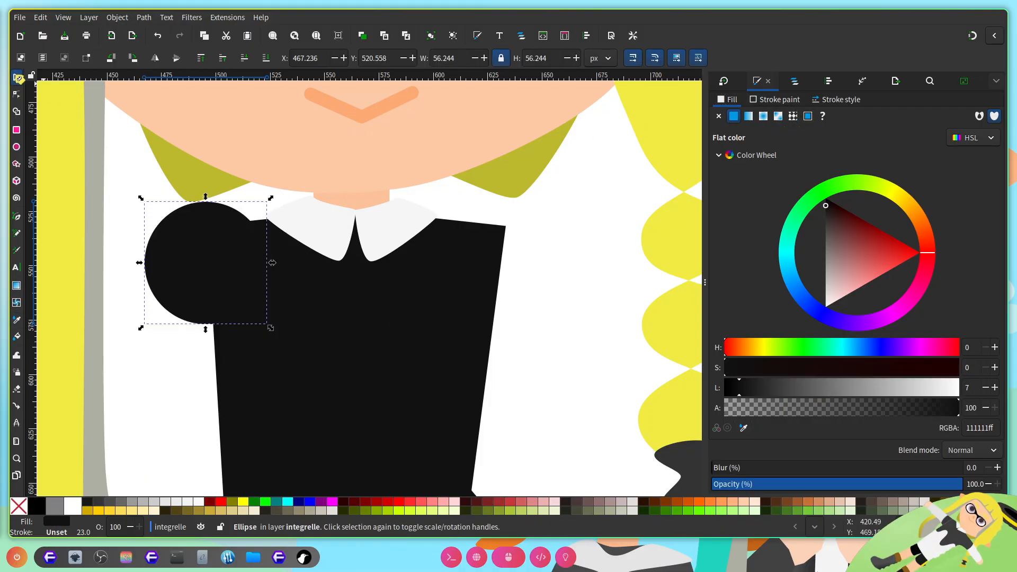
{"action": "left_click_drag", "start_coordinate": [203, 256], "coordinate": [206, 264]}
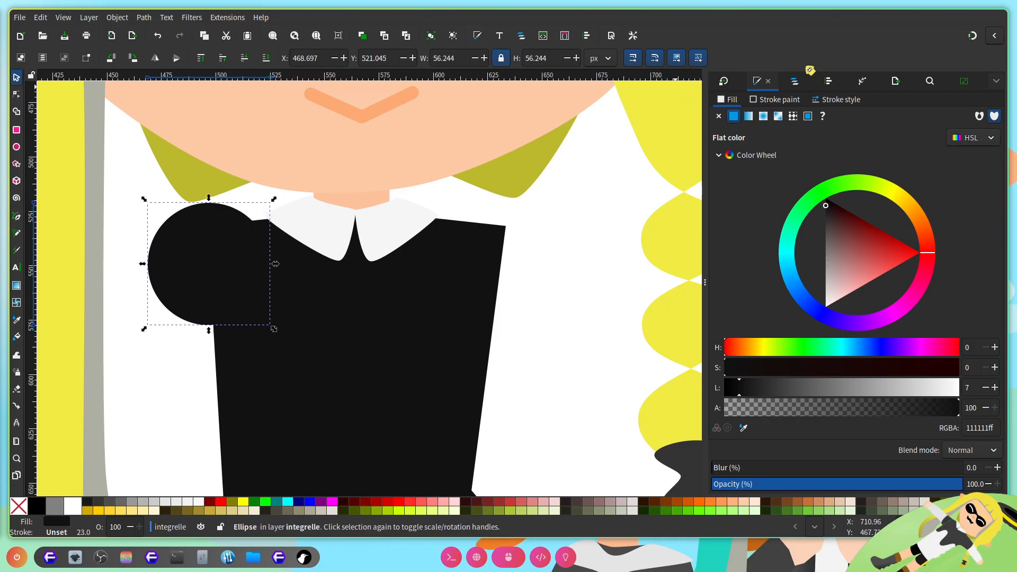
Step: Move the circle into the new shirt group and place a duplicate over the right shoulder
{"action": "left_click", "coordinate": [792, 80]}
{"action": "left_click_drag", "start_coordinate": [758, 163], "coordinate": [795, 376]}
{"action": "key", "text": "ctrl+d"}
{"action": "left_click_drag", "start_coordinate": [227, 248], "coordinate": [517, 267]}
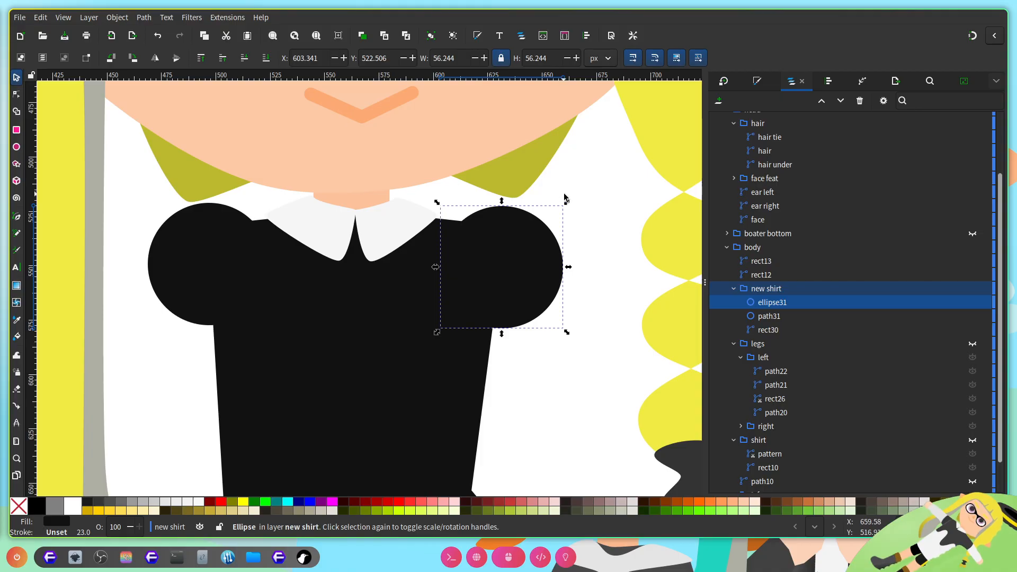
Step: Enlarge both shoulder circles to about 61 px in diameter and reposition each one on its shoulder
{"action": "left_click", "coordinate": [211, 275], "text": "shift"}
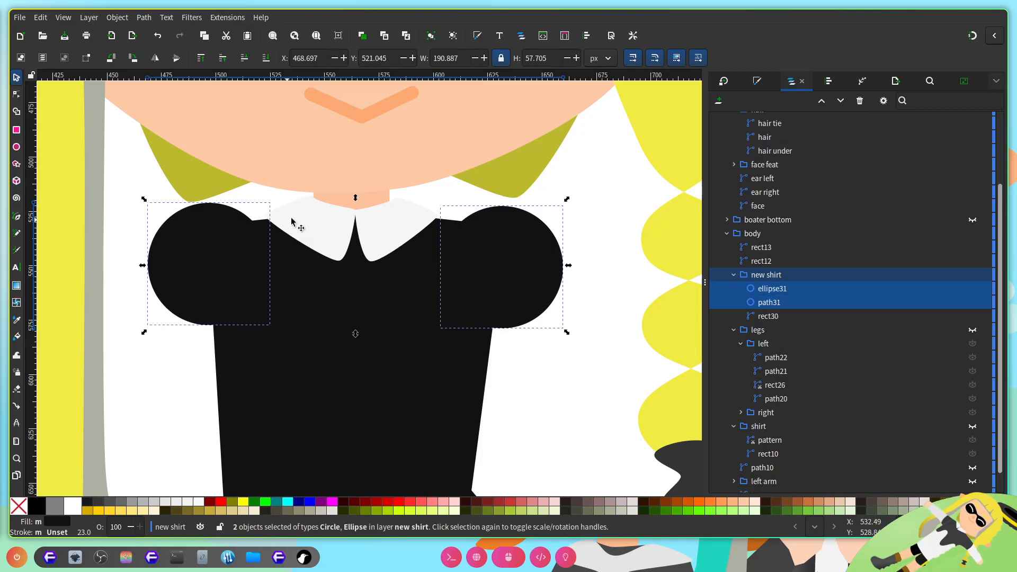
{"action": "left_click_drag", "start_coordinate": [574, 202], "coordinate": [584, 194]}
{"action": "key", "text": "Escape"}
{"action": "left_click_drag", "start_coordinate": [551, 248], "coordinate": [541, 249]}
{"action": "left_click_drag", "start_coordinate": [159, 252], "coordinate": [171, 249]}
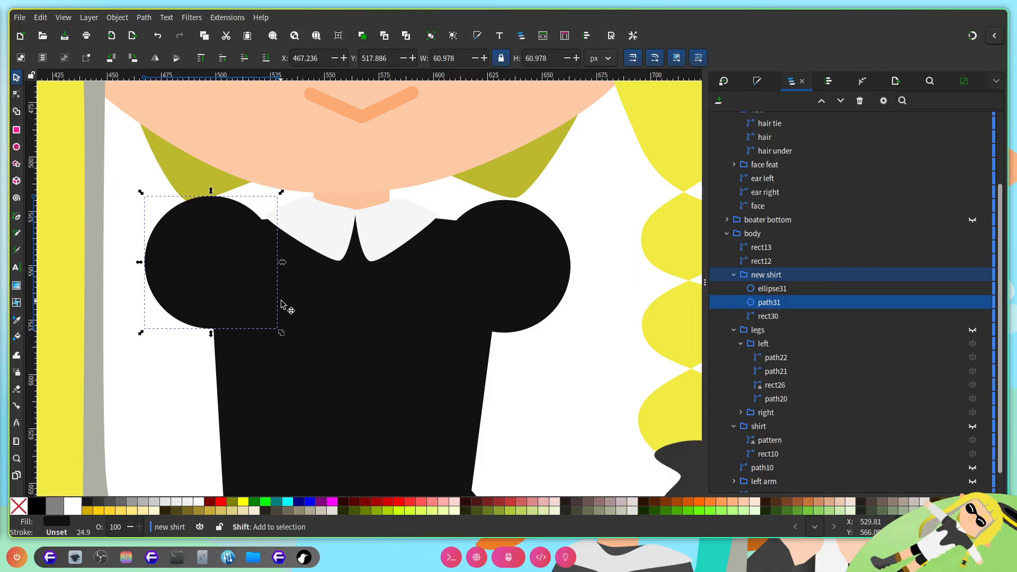
Step: Check the puffed shoulders against the shirt body and save the drawing
{"action": "scroll", "coordinate": [283, 303], "scroll_direction": "left", "scroll_amount": 3}
{"action": "scroll", "coordinate": [320, 277], "scroll_direction": "right", "scroll_amount": 3}
{"action": "scroll", "coordinate": [320, 278], "scroll_direction": "left", "scroll_amount": 3}
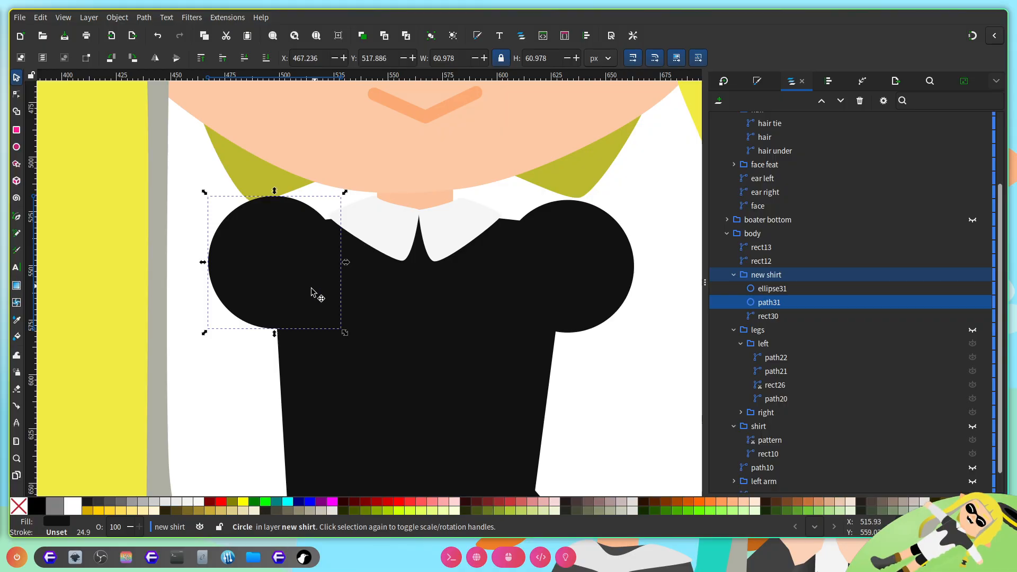
{"action": "scroll", "coordinate": [325, 287], "scroll_direction": "down", "scroll_amount": 3}
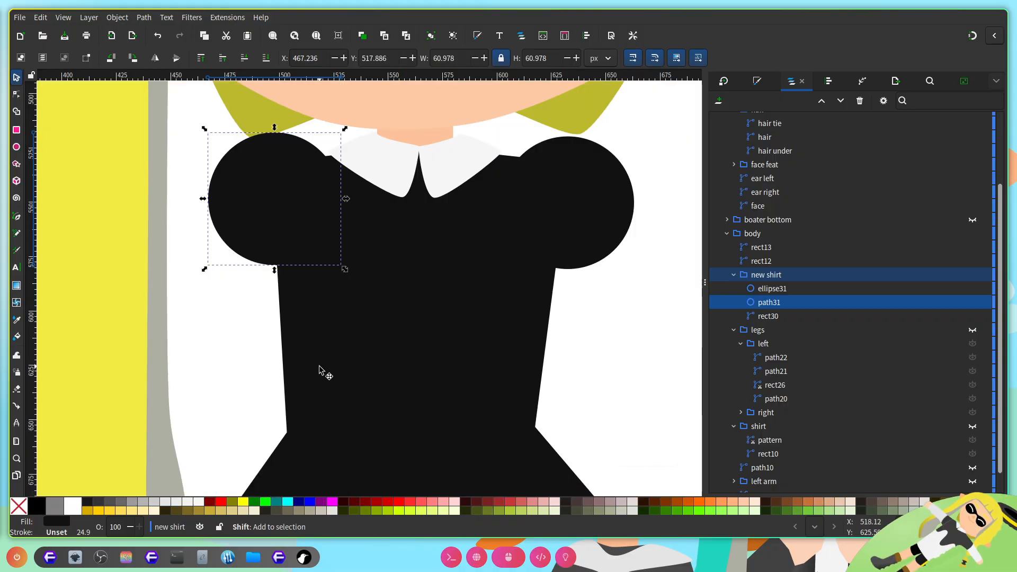
{"action": "scroll", "coordinate": [322, 369], "scroll_direction": "left", "scroll_amount": 1}
{"action": "scroll", "coordinate": [331, 301], "scroll_direction": "up", "scroll_amount": 1}
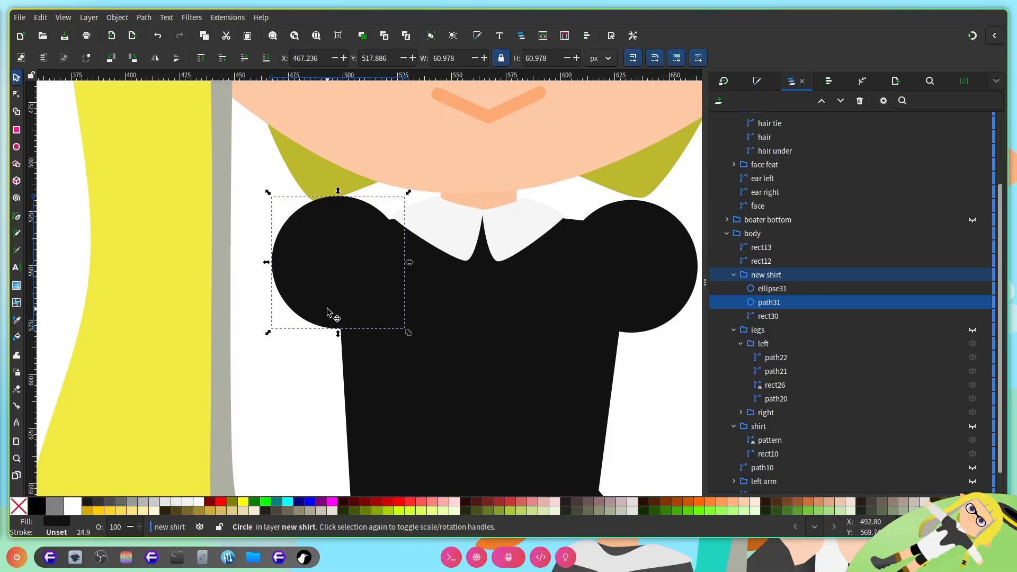
{"action": "key", "text": "ctrl+s"}
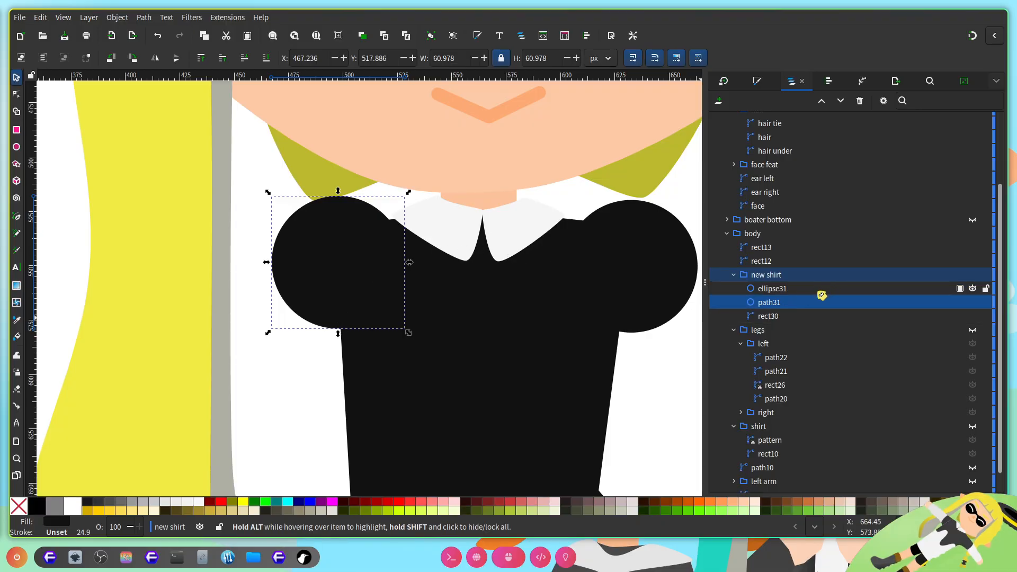
Step: Draw a rectangle about 52 × 75 px below the left shoulder circle, convert it to a path and pull its lower-left corner outward
{"action": "left_click", "coordinate": [17, 131]}
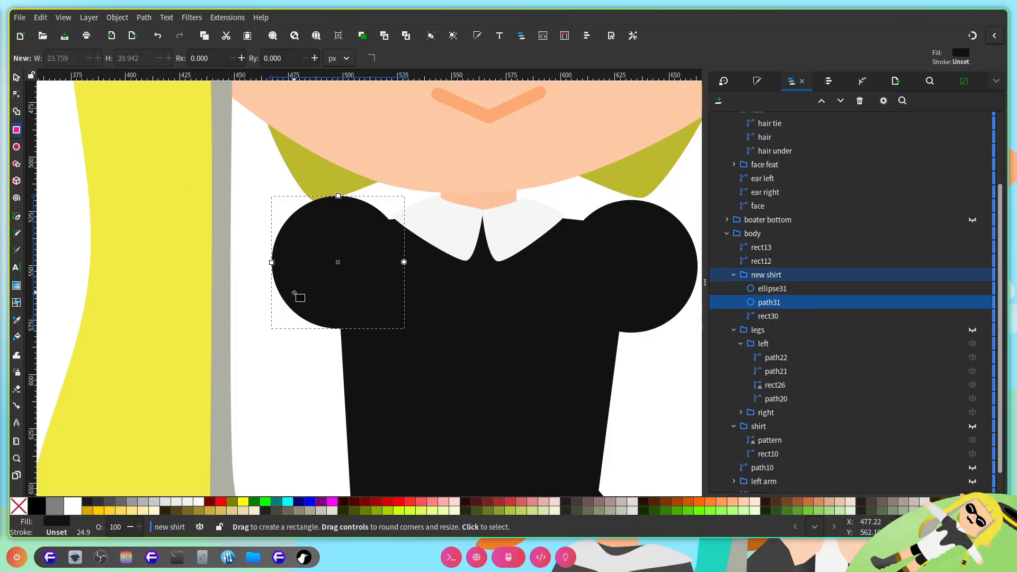
{"action": "left_click_drag", "start_coordinate": [315, 266], "coordinate": [428, 428]}
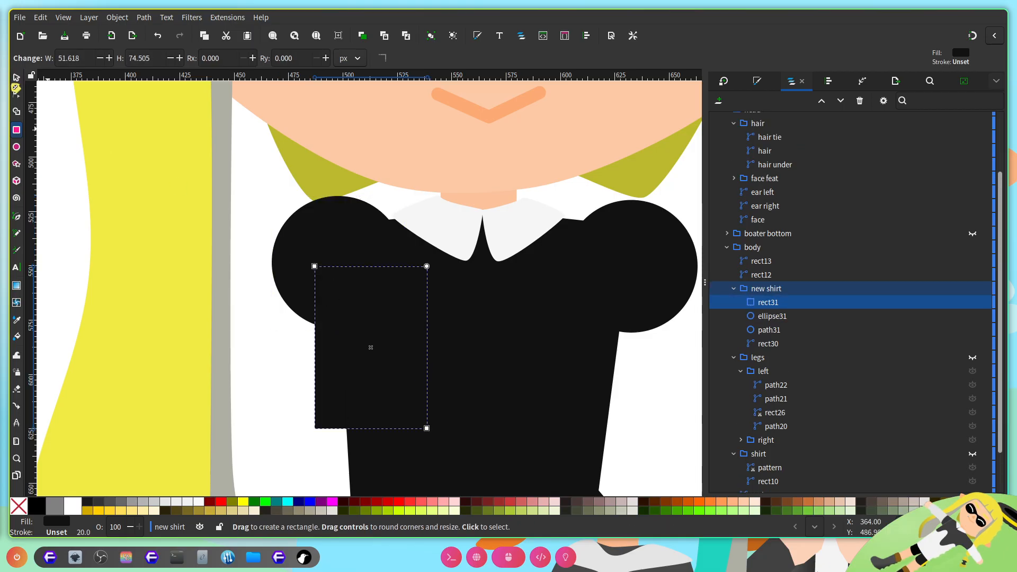
{"action": "left_click", "coordinate": [17, 94]}
{"action": "key", "text": "ctrl+shift+c"}
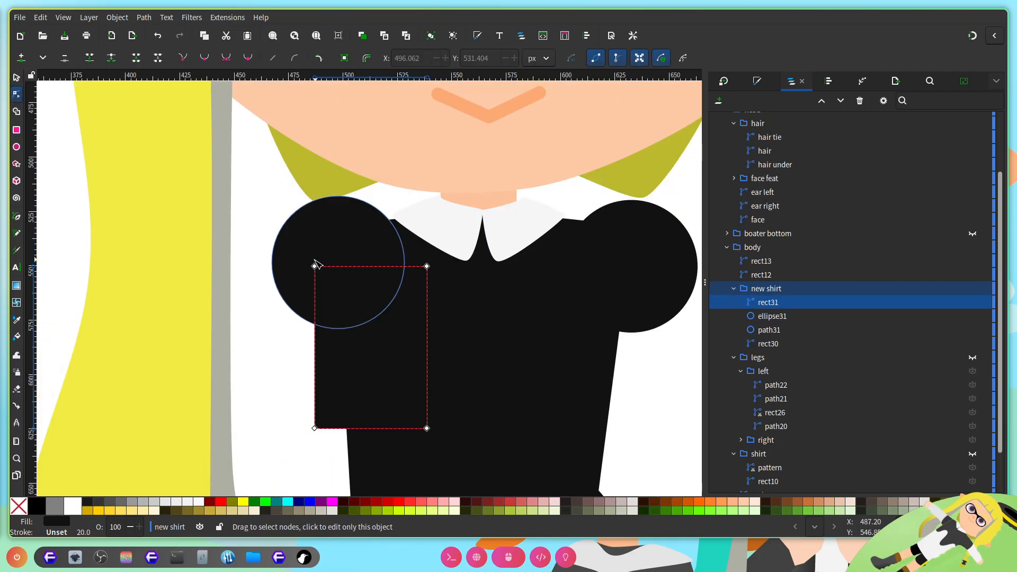
{"action": "left_click_drag", "start_coordinate": [315, 266], "coordinate": [306, 266]}
{"action": "left_click_drag", "start_coordinate": [316, 427], "coordinate": [242, 393]}
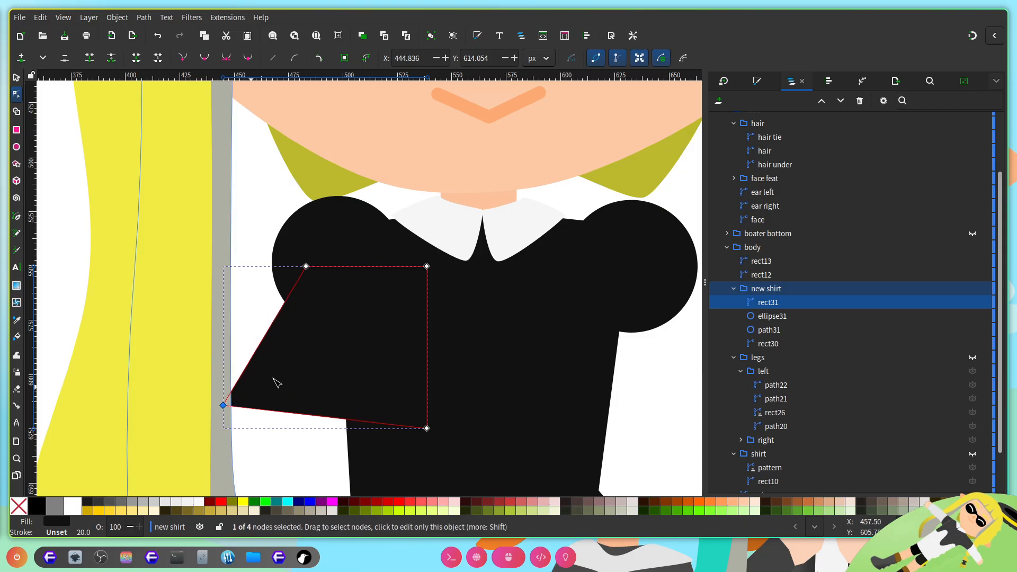
Step: Reshape the rectangle into a narrow slanted sleeve by moving its two right corners inward and tilting the upper edge
{"action": "scroll", "coordinate": [472, 351], "scroll_direction": "down", "scroll_amount": 2}
{"action": "scroll", "coordinate": [297, 300], "scroll_direction": "left", "scroll_amount": 4}
{"action": "scroll", "coordinate": [278, 304], "scroll_direction": "up", "scroll_amount": 5}
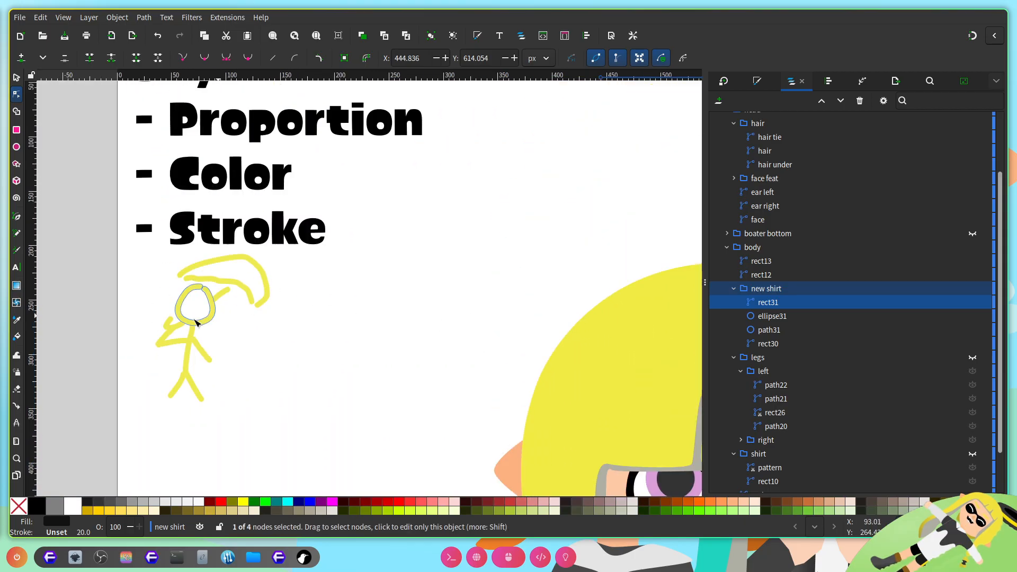
{"action": "scroll", "coordinate": [474, 321], "scroll_direction": "down", "scroll_amount": 5}
{"action": "scroll", "coordinate": [477, 323], "scroll_direction": "right", "scroll_amount": 5}
{"action": "scroll", "coordinate": [337, 361], "scroll_direction": "up", "scroll_amount": 4}
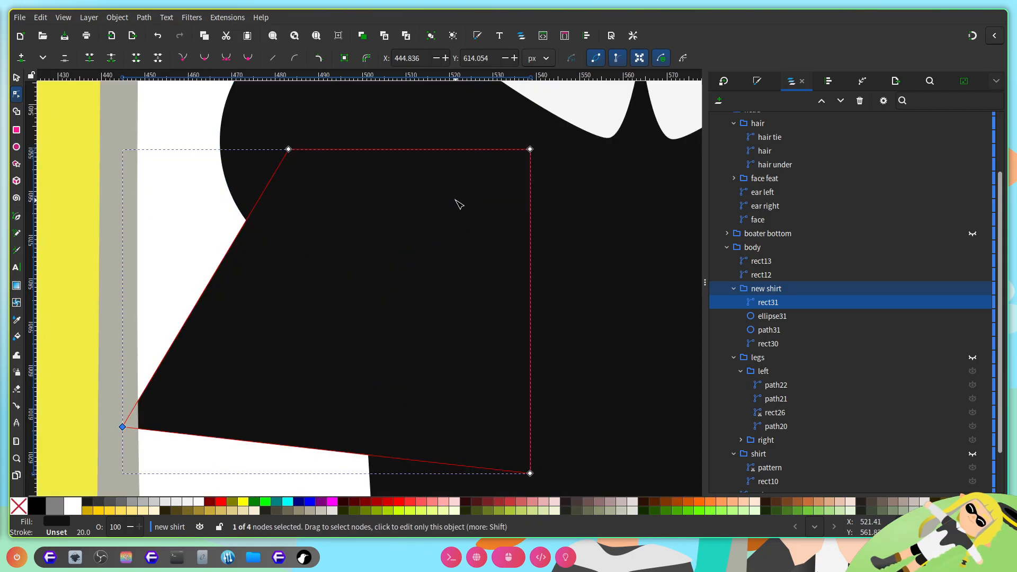
{"action": "left_click_drag", "start_coordinate": [531, 152], "coordinate": [431, 163]}
{"action": "scroll", "coordinate": [556, 286], "scroll_direction": "down", "scroll_amount": 2}
{"action": "left_click_drag", "start_coordinate": [443, 207], "coordinate": [428, 192]}
{"action": "left_click_drag", "start_coordinate": [564, 370], "coordinate": [425, 373]}
{"action": "left_click_drag", "start_coordinate": [514, 215], "coordinate": [521, 228]}
{"action": "left_click_drag", "start_coordinate": [357, 347], "coordinate": [353, 345]}
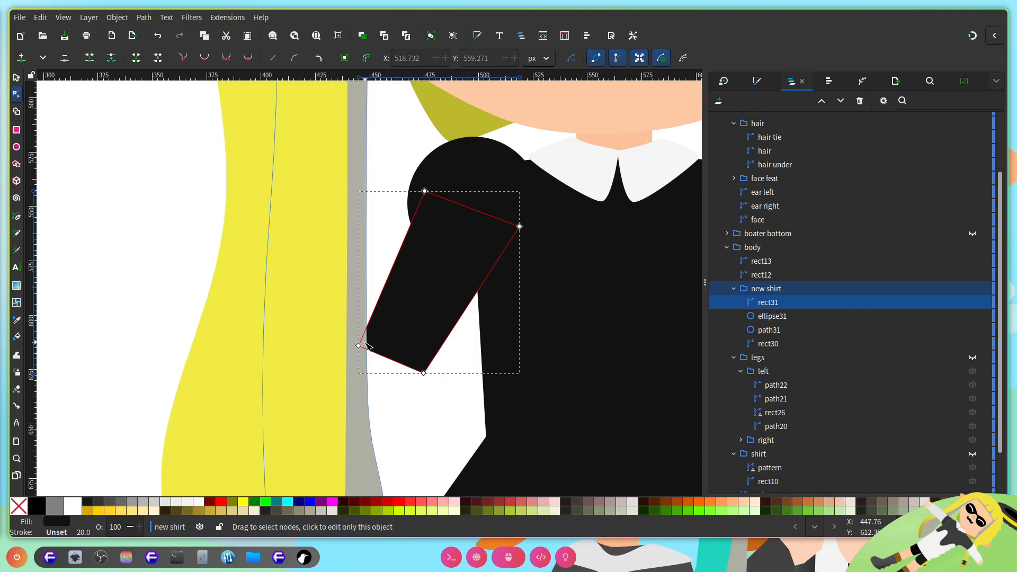
Step: Flare the sleeve by spreading its two hem corners outward and tucking its upper corners inside the left shoulder circle
{"action": "left_click_drag", "start_coordinate": [425, 191], "coordinate": [452, 210]}
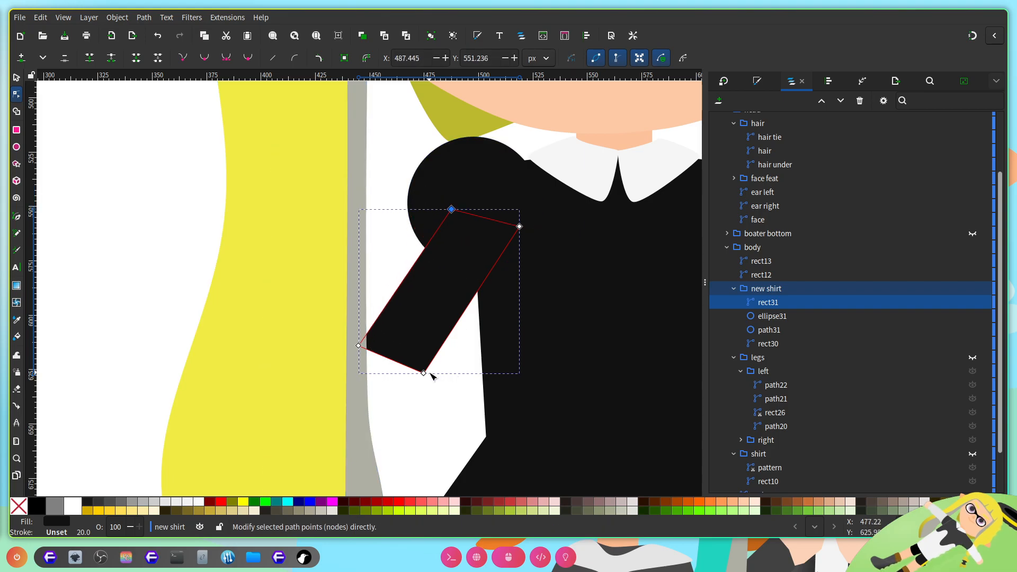
{"action": "left_click_drag", "start_coordinate": [424, 373], "coordinate": [462, 399]}
{"action": "left_click_drag", "start_coordinate": [358, 346], "coordinate": [320, 344]}
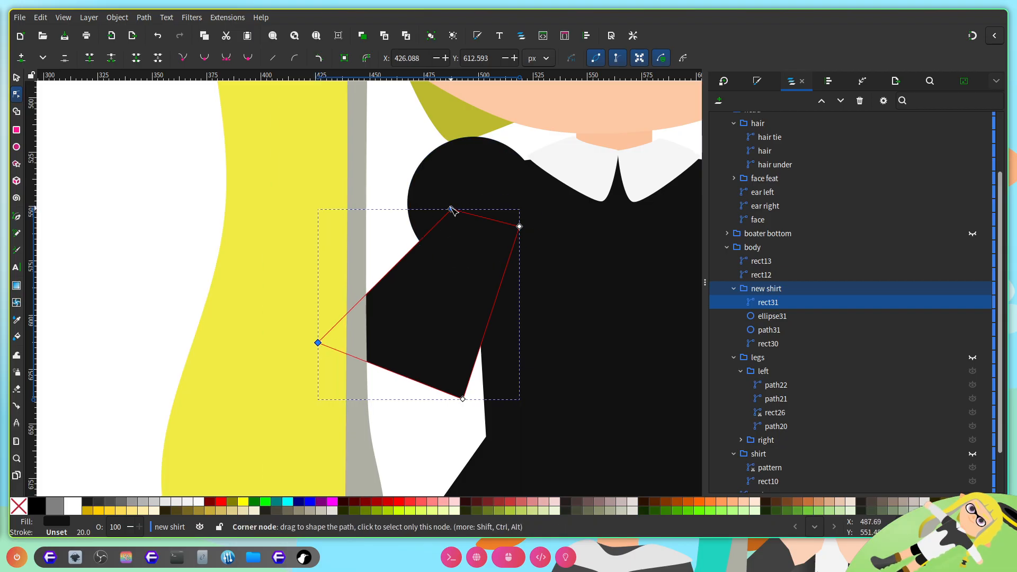
{"action": "left_click_drag", "start_coordinate": [451, 209], "coordinate": [444, 203]}
{"action": "left_click_drag", "start_coordinate": [520, 226], "coordinate": [511, 223]}
Step: Select the sleeve's two hem corners and shift them together slightly downward and outward
{"action": "scroll", "coordinate": [509, 270], "scroll_direction": "right", "scroll_amount": 2}
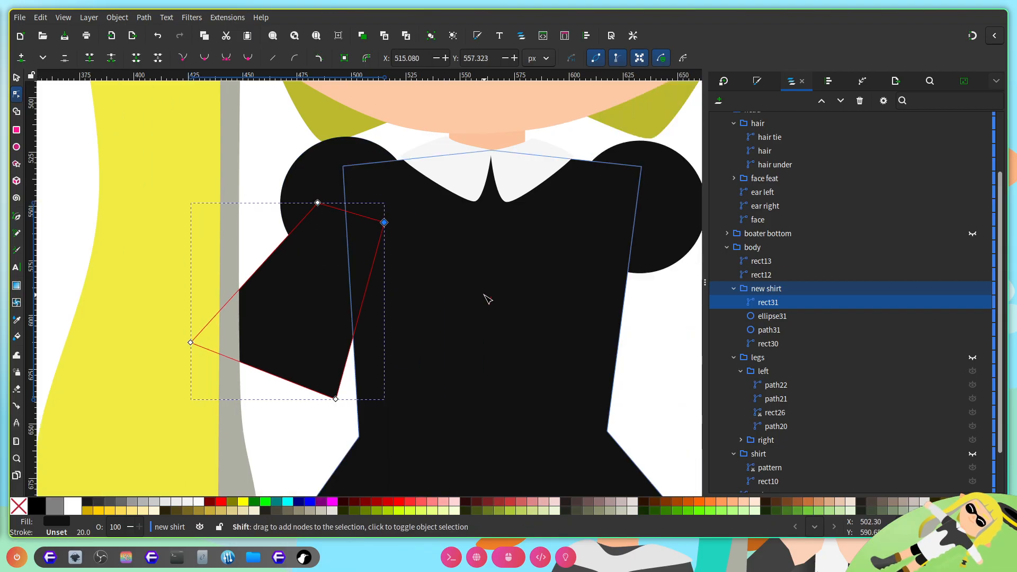
{"action": "scroll", "coordinate": [452, 334], "scroll_direction": "up", "scroll_amount": 1}
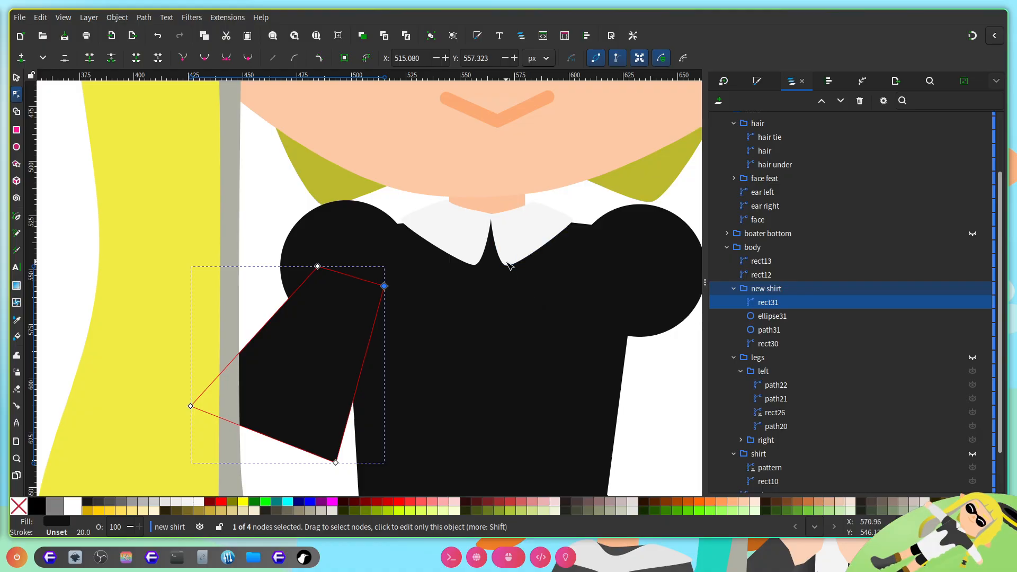
{"action": "scroll", "coordinate": [509, 266], "scroll_direction": "down", "scroll_amount": 2}
{"action": "left_click_drag", "start_coordinate": [144, 236], "coordinate": [333, 361]}
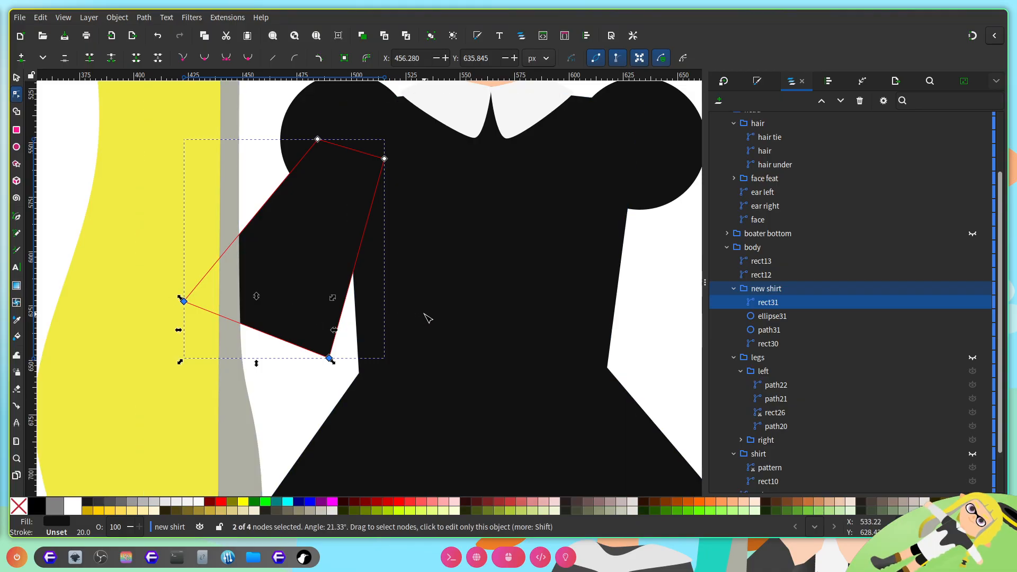
{"action": "scroll", "coordinate": [432, 326], "scroll_direction": "right", "scroll_amount": 1}
{"action": "scroll", "coordinate": [419, 328], "scroll_direction": "left", "scroll_amount": 1}
{"action": "scroll", "coordinate": [530, 345], "scroll_direction": "up", "scroll_amount": 1}
{"action": "left_click", "coordinate": [682, 385]}
{"action": "scroll", "coordinate": [371, 349], "scroll_direction": "right", "scroll_amount": 1}
{"action": "left_click", "coordinate": [244, 341]}
{"action": "scroll", "coordinate": [431, 357], "scroll_direction": "left", "scroll_amount": 1}
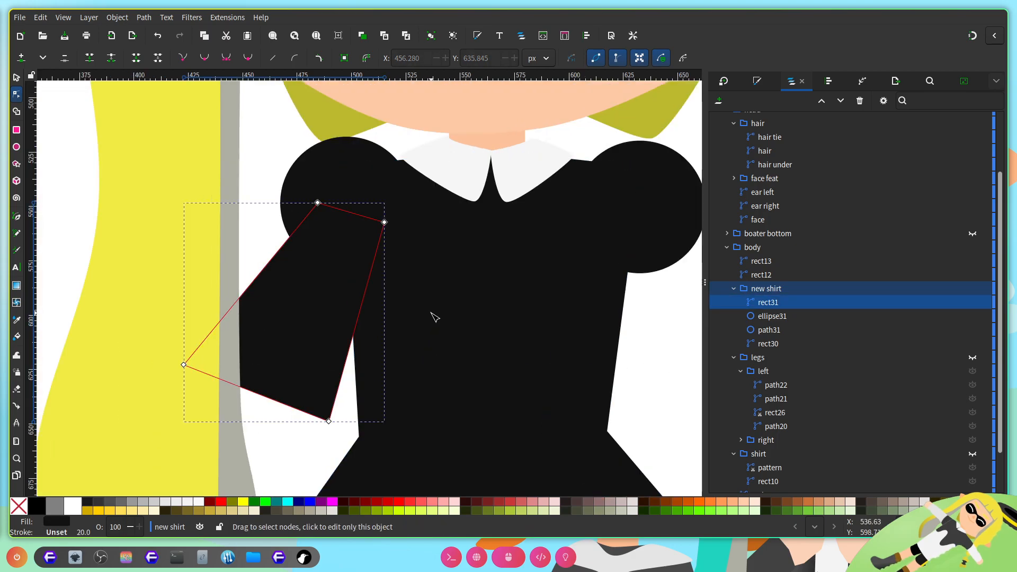
Step: Duplicate the sleeve and move the copy's two upper corners outward past the edge of the shoulder circle
{"action": "key", "text": "ctrl+d"}
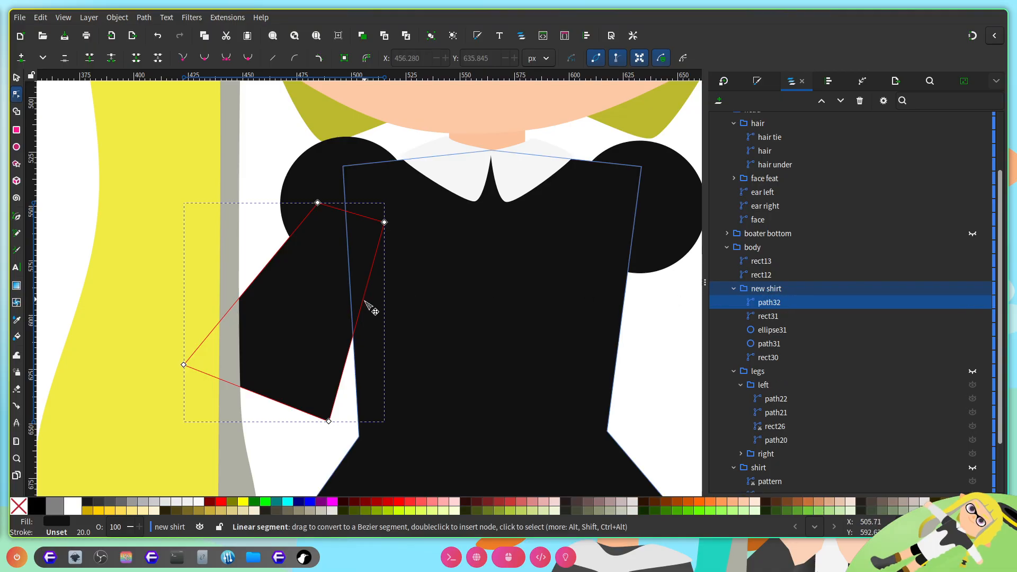
{"action": "scroll", "coordinate": [381, 318], "scroll_direction": "up", "scroll_amount": 1}
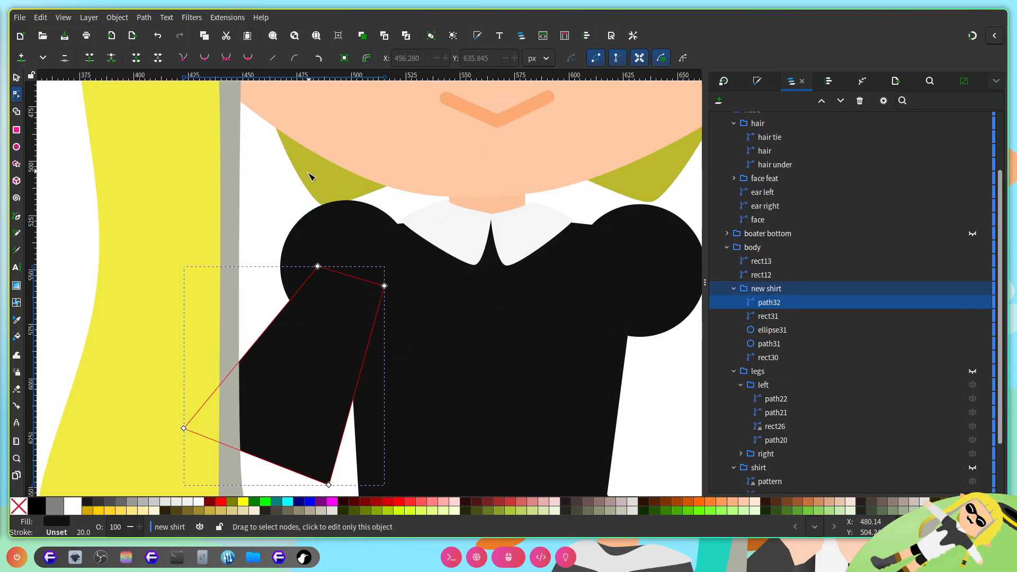
{"action": "left_click_drag", "start_coordinate": [318, 267], "coordinate": [250, 258]}
{"action": "left_click_drag", "start_coordinate": [385, 287], "coordinate": [350, 290]}
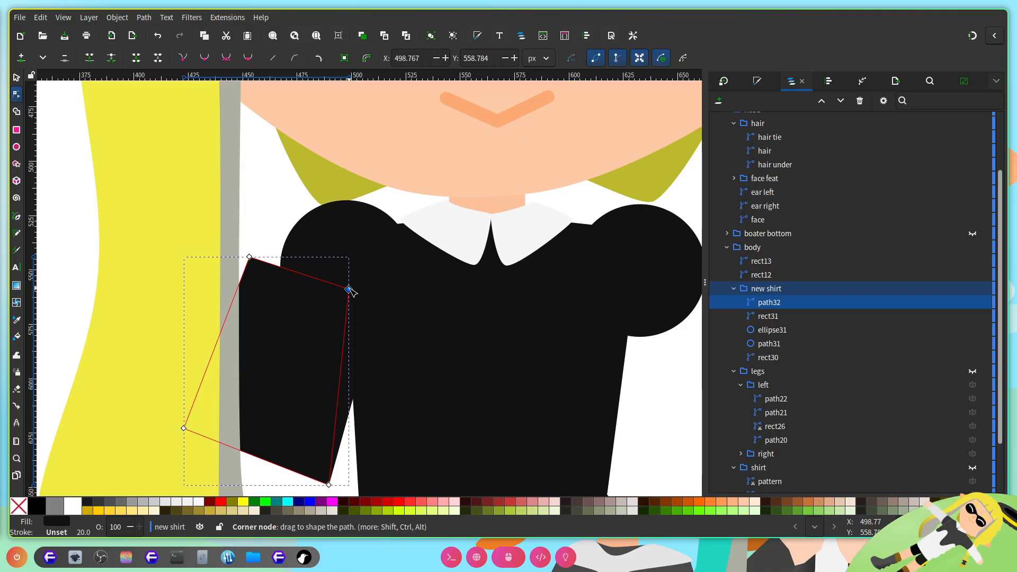
Step: Shift the hem corners of both sleeve shapes inward together, and lower the copy's upper edge slightly
{"action": "scroll", "coordinate": [351, 462], "scroll_direction": "down", "scroll_amount": 3}
{"action": "left_click", "coordinate": [343, 382], "text": "shift"}
{"action": "left_click_drag", "start_coordinate": [354, 459], "coordinate": [165, 347]}
{"action": "left_click_drag", "start_coordinate": [329, 422], "coordinate": [352, 440]}
{"action": "left_click_drag", "start_coordinate": [230, 176], "coordinate": [270, 218]}
{"action": "left_click", "coordinate": [349, 226], "text": "shift"}
{"action": "mouse_move", "coordinate": [350, 227]}
{"action": "left_mouse_down"}
{"action": "mouse_move", "coordinate": [320, 196]}
{"action": "mouse_move", "coordinate": [334, 183]}
{"action": "mouse_move", "coordinate": [348, 221]}
{"action": "mouse_move", "coordinate": [329, 229]}
{"action": "mouse_move", "coordinate": [337, 236]}
{"action": "left_mouse_up"}
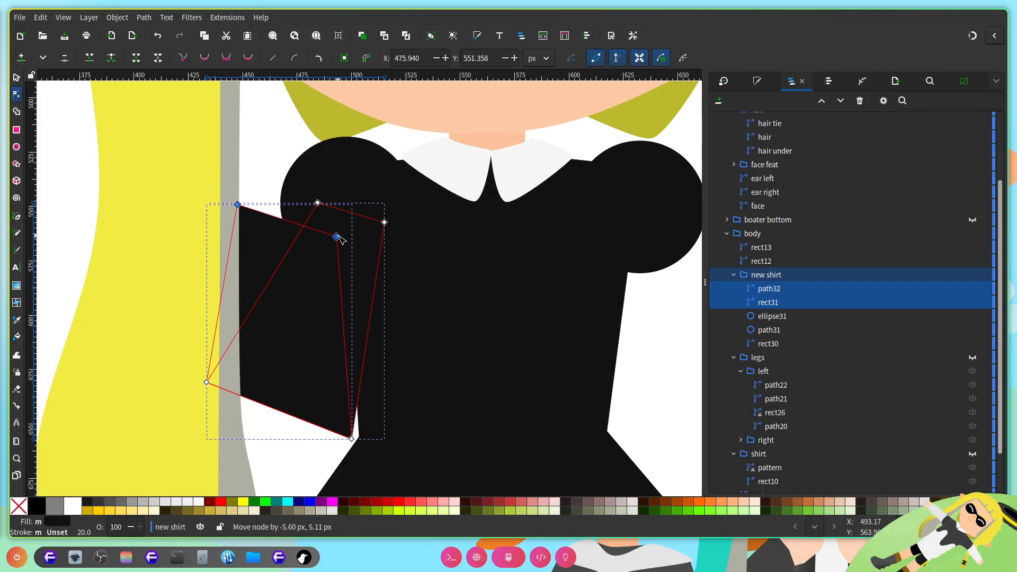
Step: Widen the duplicated sleeve at the top by raising its upper-right corner and pulling its upper-left corner outward
{"action": "scroll", "coordinate": [370, 306], "scroll_direction": "right", "scroll_amount": 6}
{"action": "double_click", "coordinate": [625, 374]}
{"action": "scroll", "coordinate": [551, 294], "scroll_direction": "down", "scroll_amount": 2}
{"action": "scroll", "coordinate": [552, 296], "scroll_direction": "down", "scroll_amount": 1}
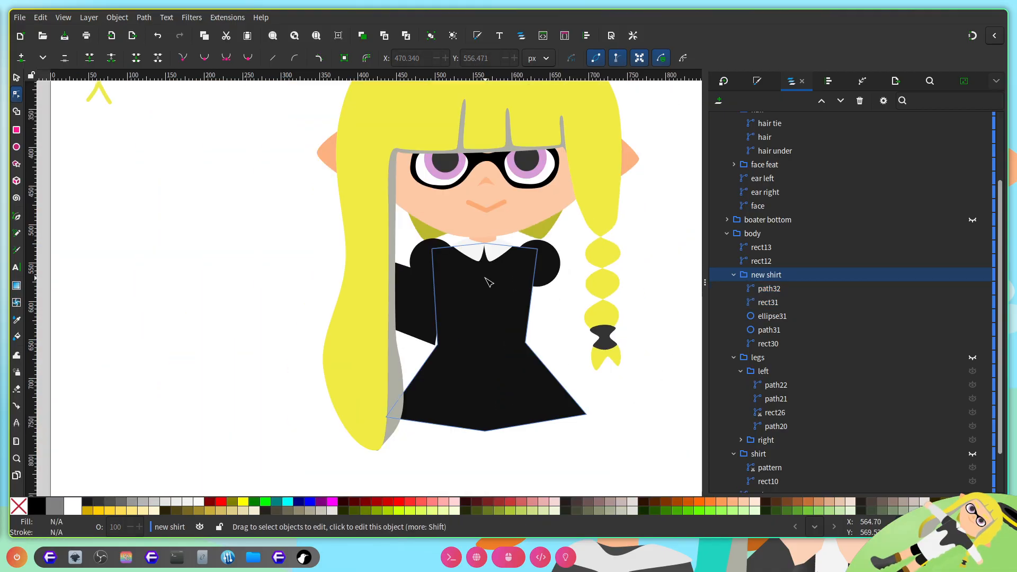
{"action": "scroll", "coordinate": [454, 284], "scroll_direction": "up", "scroll_amount": 4}
{"action": "scroll", "coordinate": [445, 309], "scroll_direction": "up", "scroll_amount": 2}
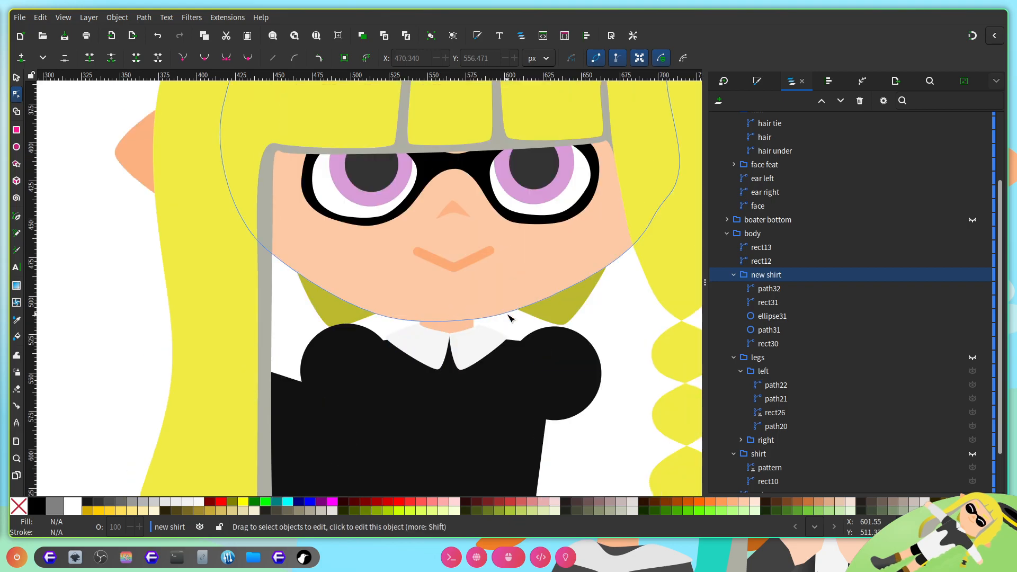
{"action": "scroll", "coordinate": [303, 392], "scroll_direction": "up", "scroll_amount": 4}
{"action": "left_click", "coordinate": [405, 320]}
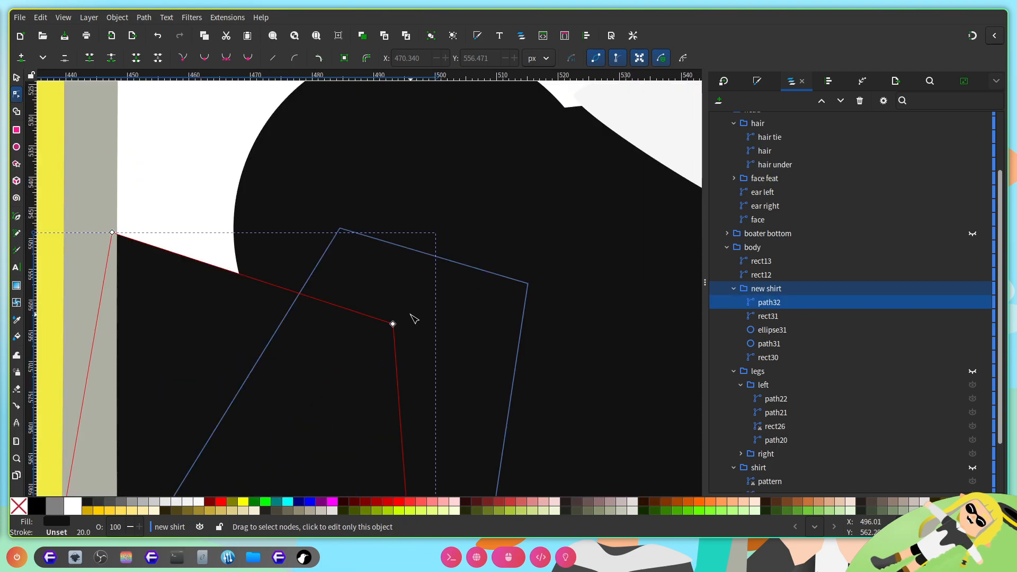
{"action": "scroll", "coordinate": [408, 318], "scroll_direction": "down", "scroll_amount": 2}
{"action": "left_click_drag", "start_coordinate": [408, 318], "coordinate": [436, 306]}
{"action": "left_click_drag", "start_coordinate": [262, 274], "coordinate": [233, 272]}
Step: Narrow the shared hem of both sleeve shapes by moving its corners inward, and nudge the copy's upper-right corner
{"action": "scroll", "coordinate": [455, 274], "scroll_direction": "down", "scroll_amount": 5}
{"action": "left_click", "coordinate": [455, 274], "text": "shift"}
{"action": "left_click_drag", "start_coordinate": [470, 425], "coordinate": [356, 351]}
{"action": "left_click_drag", "start_coordinate": [426, 417], "coordinate": [416, 411]}
{"action": "left_click_drag", "start_coordinate": [220, 336], "coordinate": [240, 347]}
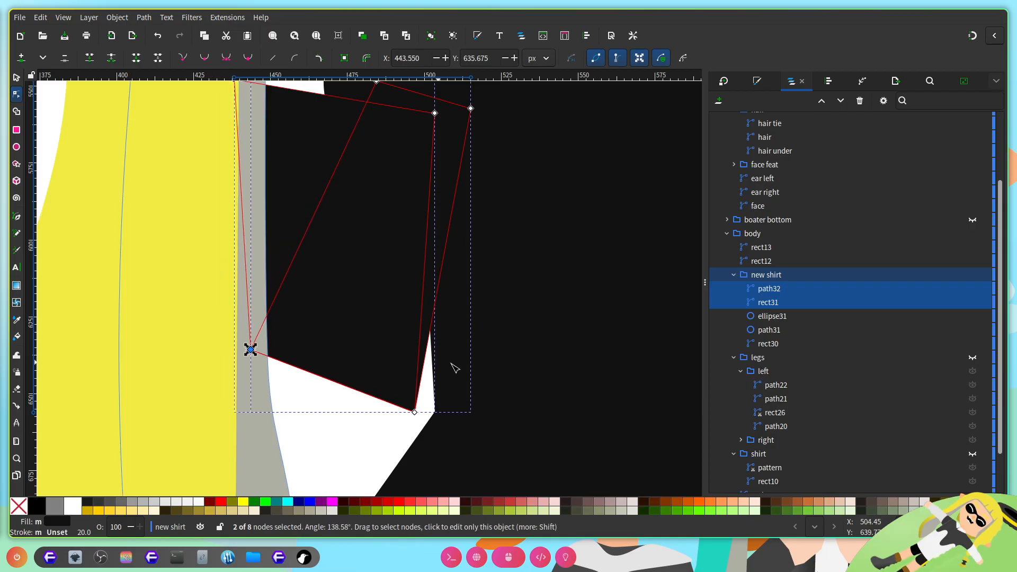
{"action": "scroll", "coordinate": [249, 349], "scroll_direction": "up", "scroll_amount": 5}
{"action": "mouse_move", "coordinate": [436, 299]}
{"action": "left_mouse_down"}
{"action": "mouse_move", "coordinate": [396, 297]}
{"action": "mouse_move", "coordinate": [431, 295]}
{"action": "left_mouse_up"}
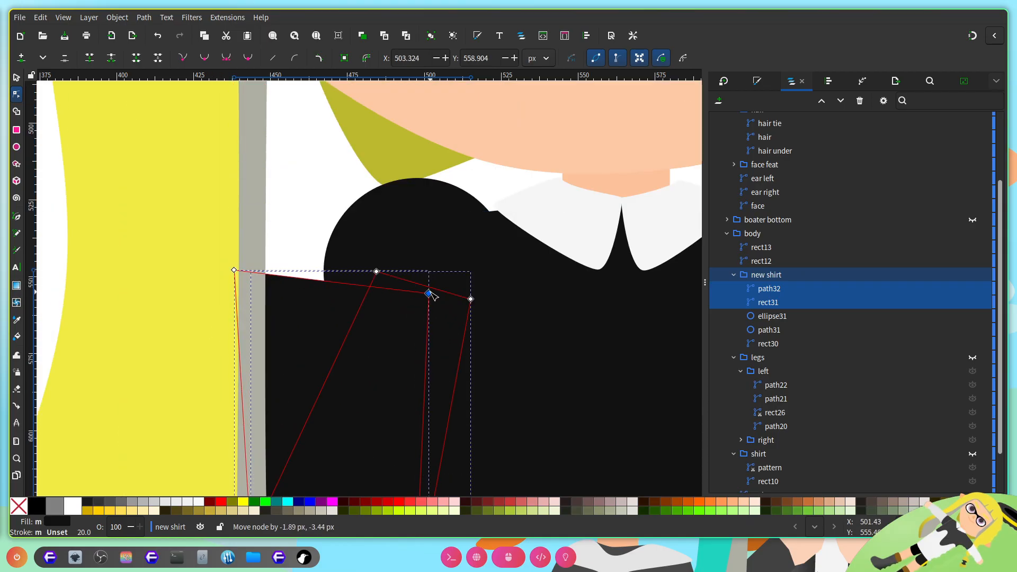
Step: Put the duplicated sleeve shape into its own group and name the group "right arm"
{"action": "left_click", "coordinate": [802, 290]}
{"action": "key", "text": "ctrl+g"}
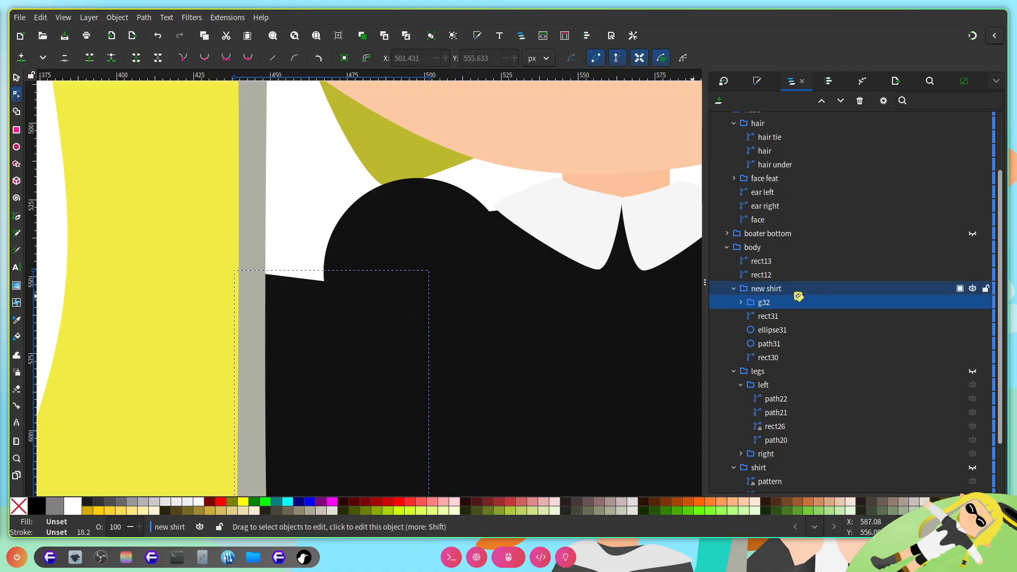
{"action": "double_click", "coordinate": [784, 304]}
{"action": "type", "text": "right arm"}
{"action": "key", "text": "Return"}
{"action": "left_click", "coordinate": [799, 306]}
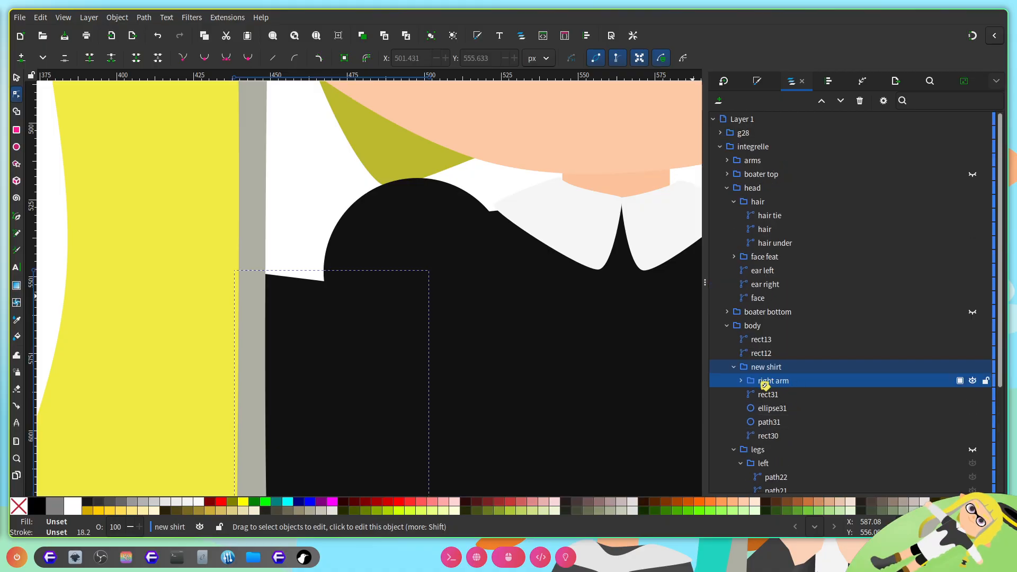
Step: Select the lower nodes of the long left lock on both the hair and hair under paths and shift them outward
{"action": "scroll", "coordinate": [405, 307], "scroll_direction": "down", "scroll_amount": 4}
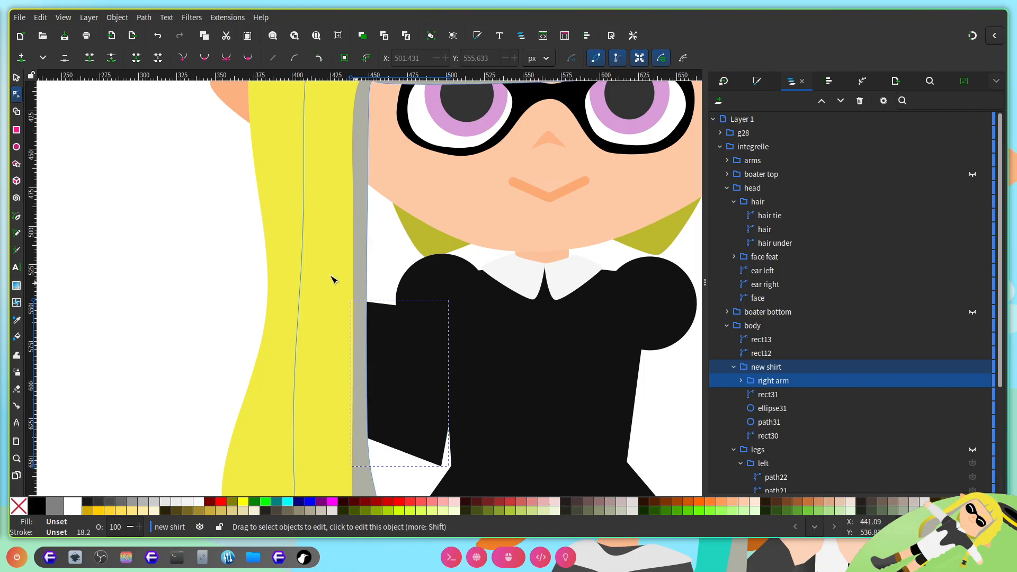
{"action": "left_click", "coordinate": [313, 289]}
{"action": "left_click", "coordinate": [366, 309], "text": "shift"}
{"action": "scroll", "coordinate": [439, 429], "scroll_direction": "down", "scroll_amount": 2}
{"action": "left_click_drag", "start_coordinate": [426, 434], "coordinate": [255, 163]}
{"action": "scroll", "coordinate": [452, 288], "scroll_direction": "up", "scroll_amount": 1}
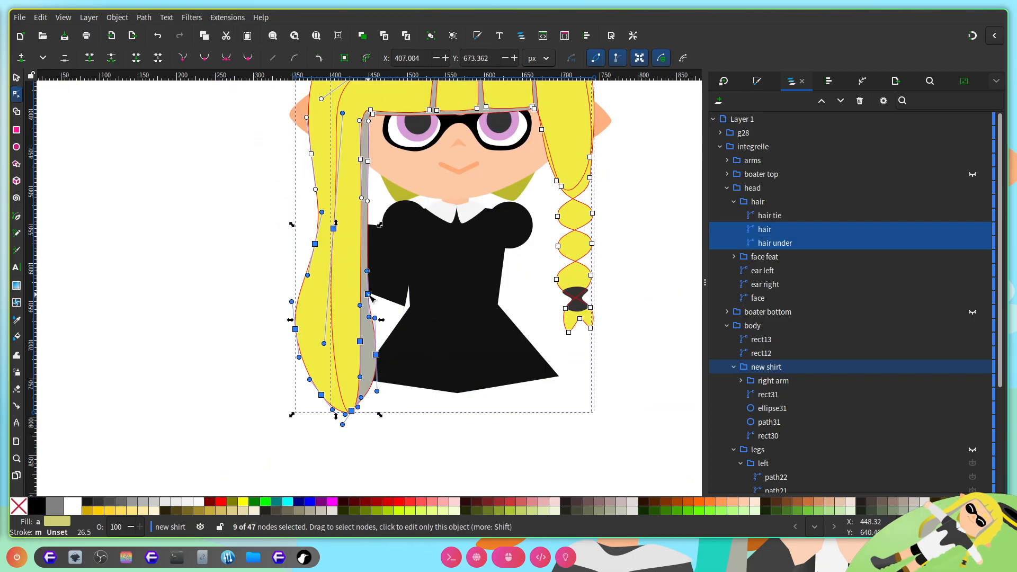
{"action": "left_click_drag", "start_coordinate": [368, 295], "coordinate": [355, 295]}
Step: Smooth the bend of the long left lock by nudging its middle nodes outward, and save the drawing
{"action": "left_click_drag", "start_coordinate": [367, 225], "coordinate": [376, 229]}
{"action": "left_click_drag", "start_coordinate": [357, 296], "coordinate": [298, 249]}
{"action": "scroll", "coordinate": [439, 309], "scroll_direction": "up", "scroll_amount": 2}
{"action": "left_click_drag", "start_coordinate": [369, 289], "coordinate": [367, 288]}
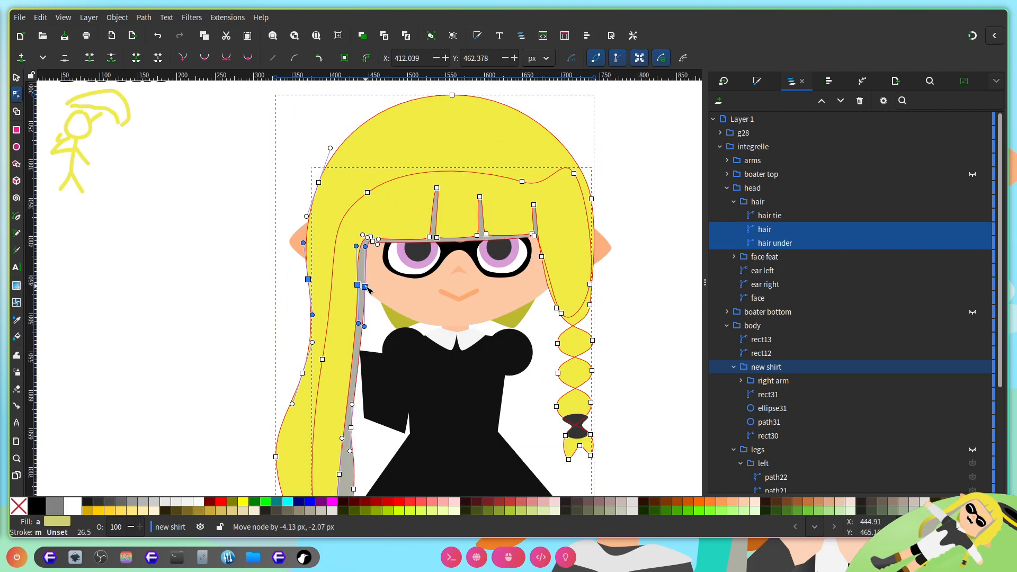
{"action": "scroll", "coordinate": [488, 332], "scroll_direction": "right", "scroll_amount": 6}
{"action": "key", "text": "ctrl+s"}
{"action": "scroll", "coordinate": [382, 352], "scroll_direction": "up", "scroll_amount": 2}
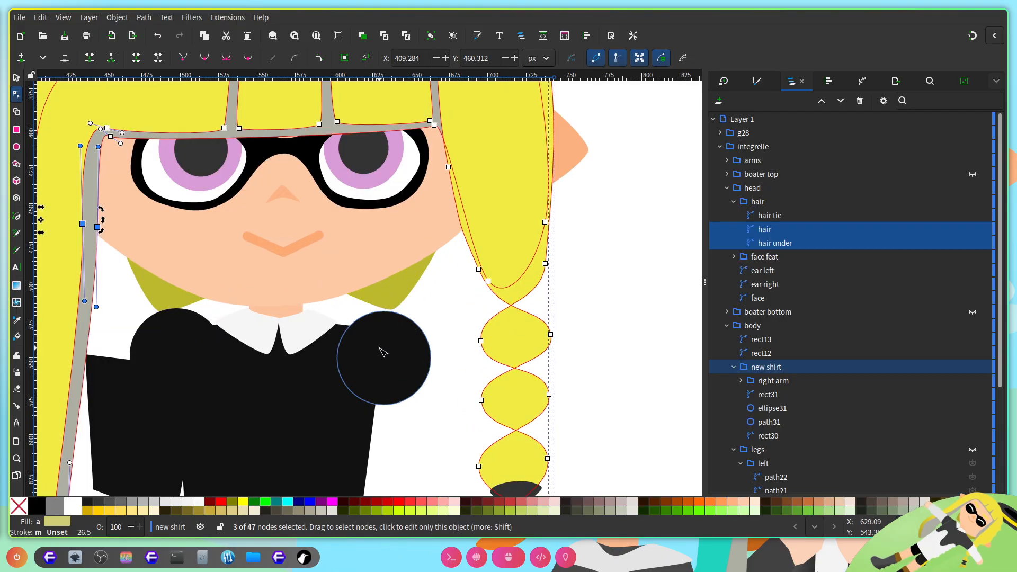
Step: Duplicate the sleeve path inside the right arm group and fill the copy with white (ffffff)
{"action": "scroll", "coordinate": [391, 341], "scroll_direction": "left", "scroll_amount": 6}
{"action": "scroll", "coordinate": [392, 332], "scroll_direction": "down", "scroll_amount": 8}
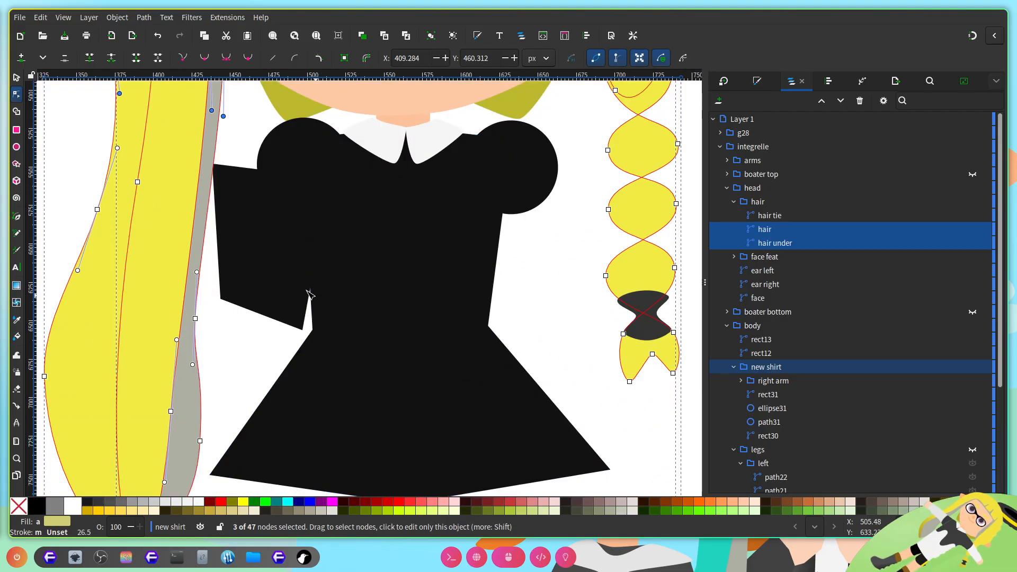
{"action": "left_click", "coordinate": [271, 236]}
{"action": "scroll", "coordinate": [263, 308], "scroll_direction": "up", "scroll_amount": 2}
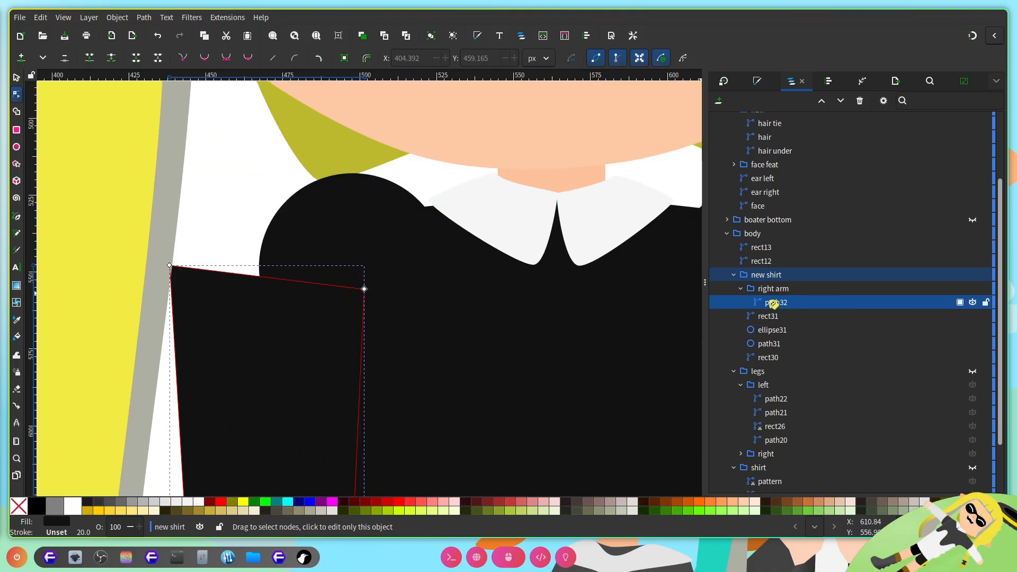
{"action": "key", "text": "ctrl+d"}
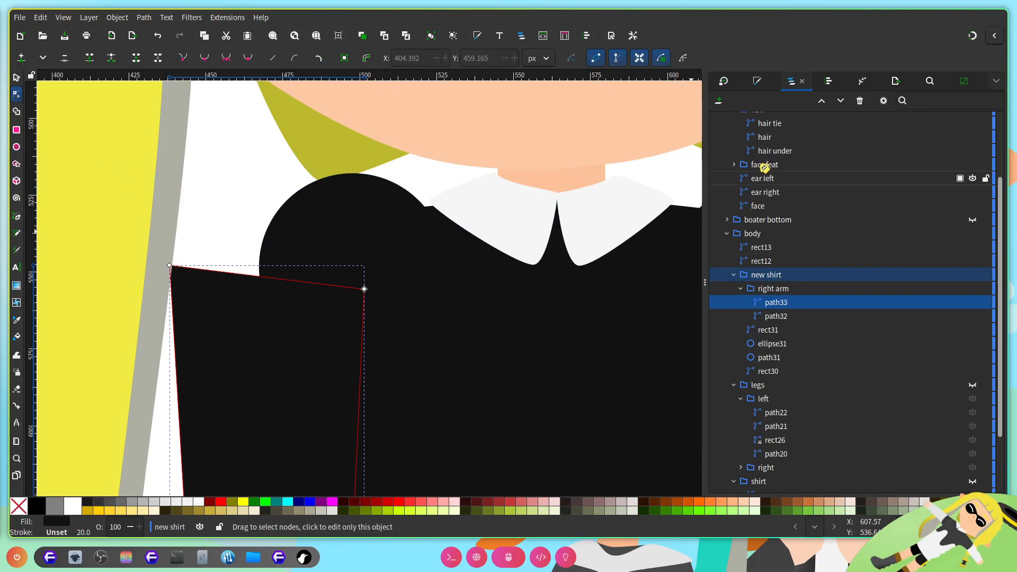
{"action": "left_click", "coordinate": [759, 81]}
{"action": "left_click_drag", "start_coordinate": [805, 388], "coordinate": [960, 396]}
Step: Raise the white copy's two lower corners to shorten it into a band across the top of the sleeve
{"action": "scroll", "coordinate": [366, 318], "scroll_direction": "down", "scroll_amount": 6}
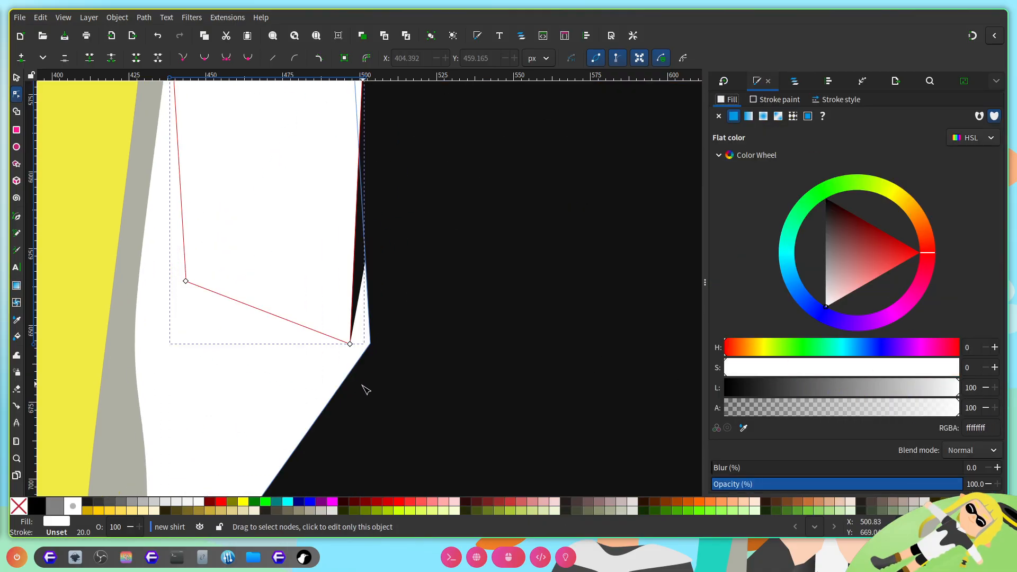
{"action": "left_click_drag", "start_coordinate": [188, 408], "coordinate": [166, 228]}
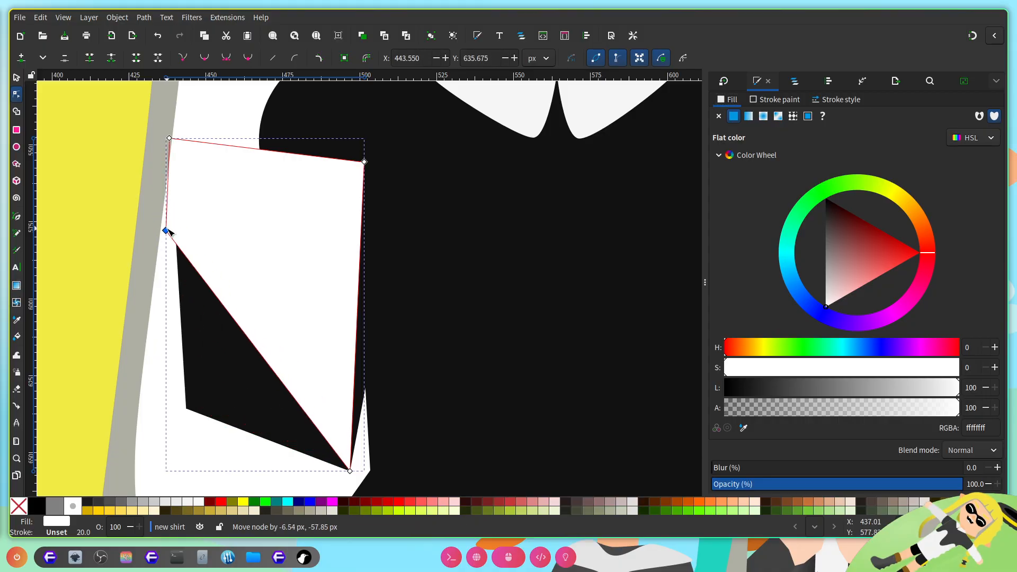
{"action": "left_click_drag", "start_coordinate": [350, 470], "coordinate": [369, 270]}
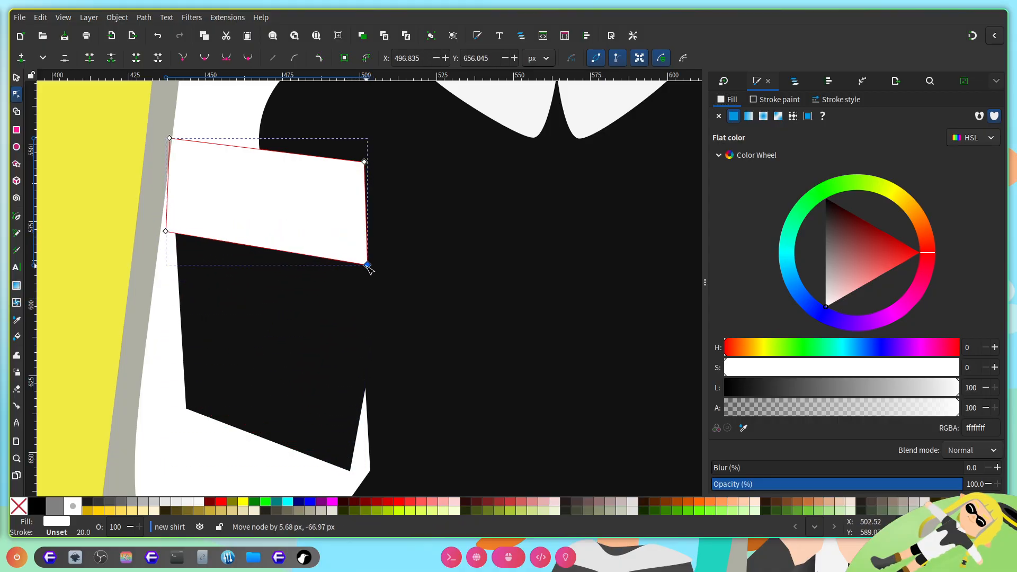
{"action": "scroll", "coordinate": [297, 302], "scroll_direction": "up", "scroll_amount": 3}
Step: Add five nodes along the white band's lower edge to form a zigzag, and lower its two end corners slightly
{"action": "left_click_drag", "start_coordinate": [166, 295], "coordinate": [333, 280]}
{"action": "double_click", "coordinate": [209, 303]}
{"action": "double_click", "coordinate": [231, 270]}
{"action": "double_click", "coordinate": [260, 317]}
{"action": "double_click", "coordinate": [297, 280]}
{"action": "double_click", "coordinate": [327, 329]}
{"action": "left_click_drag", "start_coordinate": [368, 330], "coordinate": [370, 337]}
{"action": "left_click_drag", "start_coordinate": [169, 296], "coordinate": [170, 303]}
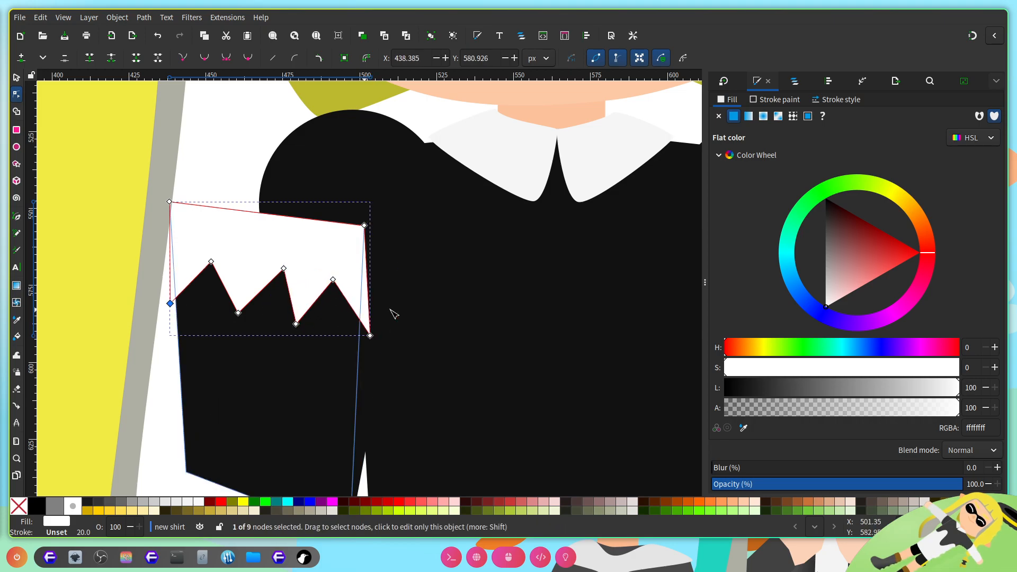
Step: Try to widen the mouth by moving both of its end nodes outward
{"action": "scroll", "coordinate": [451, 310], "scroll_direction": "right", "scroll_amount": 3}
{"action": "scroll", "coordinate": [450, 310], "scroll_direction": "up", "scroll_amount": 9}
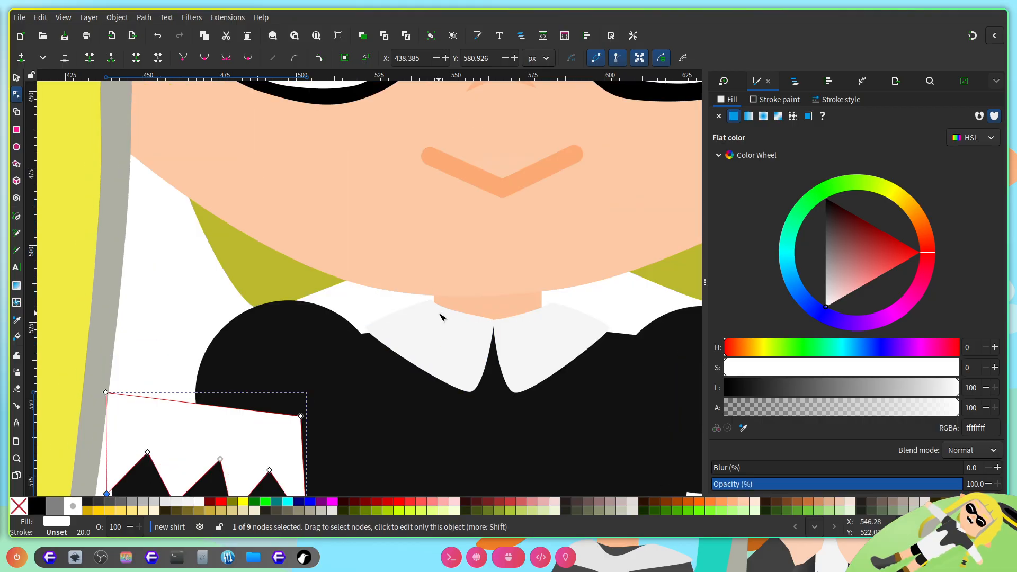
{"action": "scroll", "coordinate": [440, 316], "scroll_direction": "down", "scroll_amount": 5, "text": "ctrl"}
{"action": "scroll", "coordinate": [491, 281], "scroll_direction": "up", "scroll_amount": 6, "text": "ctrl"}
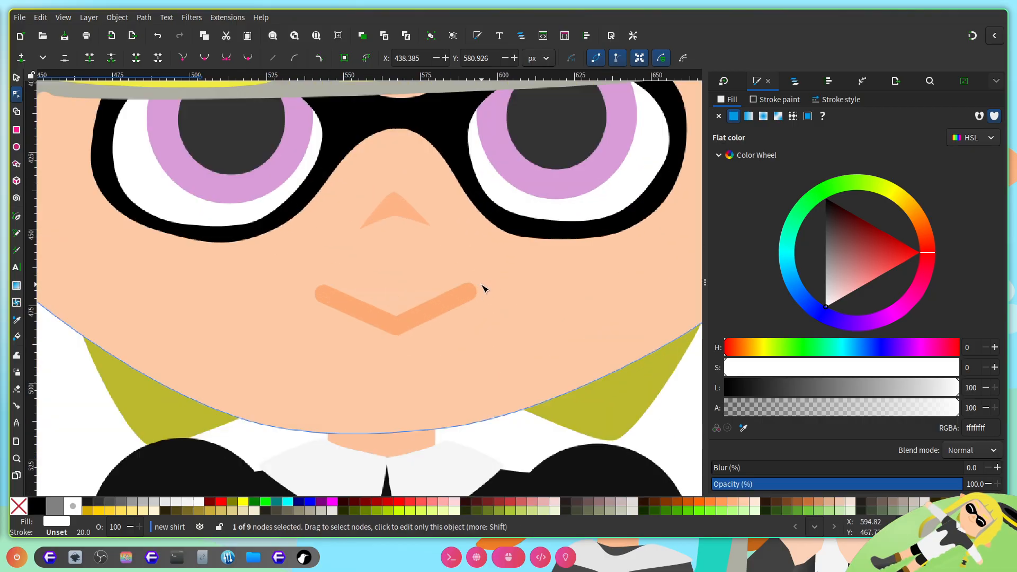
{"action": "left_click", "coordinate": [461, 299]}
{"action": "left_click_drag", "start_coordinate": [467, 296], "coordinate": [489, 289]}
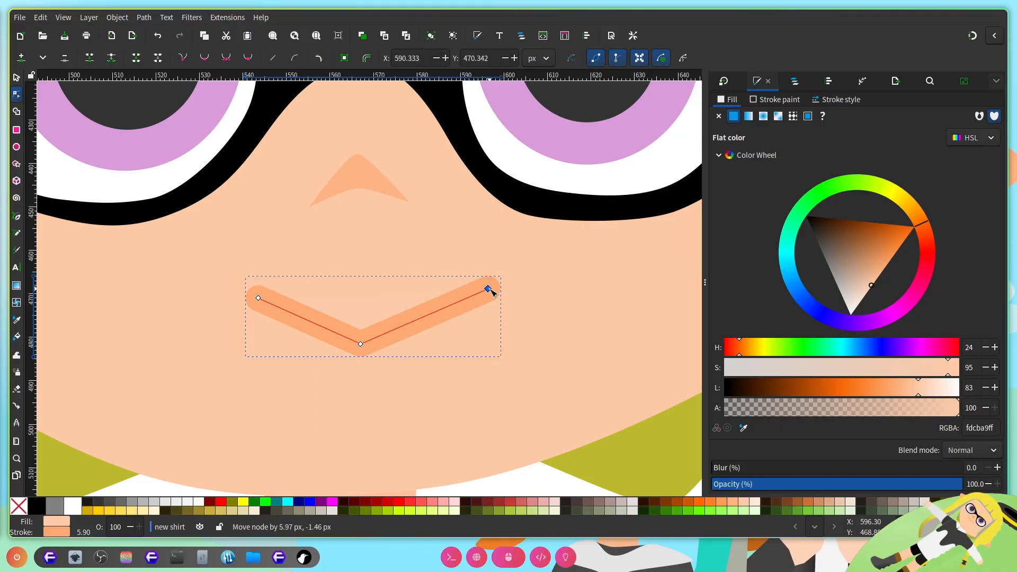
{"action": "left_click_drag", "start_coordinate": [257, 298], "coordinate": [240, 297]}
{"action": "scroll", "coordinate": [577, 349], "scroll_direction": "down", "scroll_amount": 3, "text": "ctrl"}
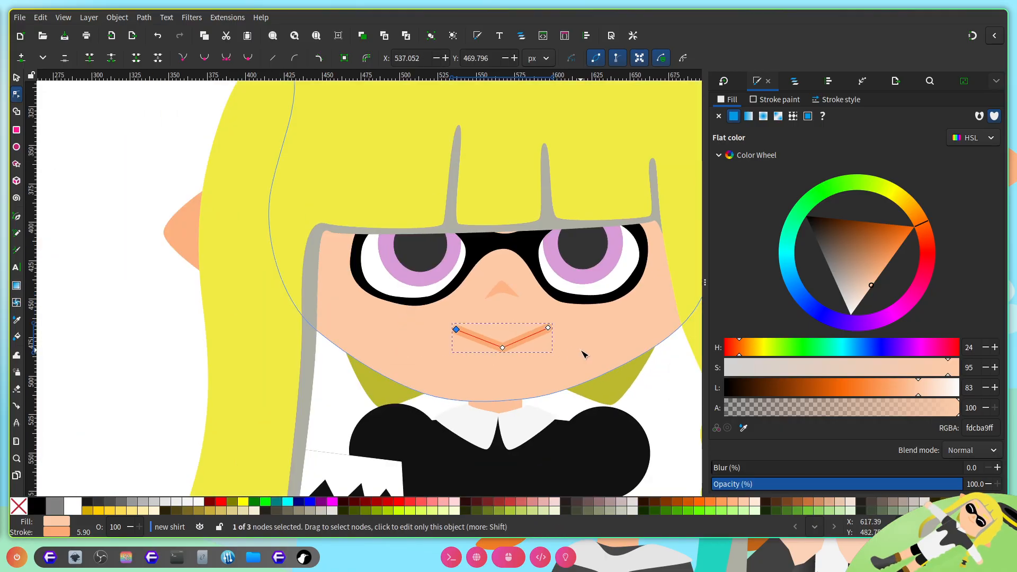
{"action": "scroll", "coordinate": [582, 355], "scroll_direction": "right", "scroll_amount": 5}
{"action": "left_click", "coordinate": [576, 408]}
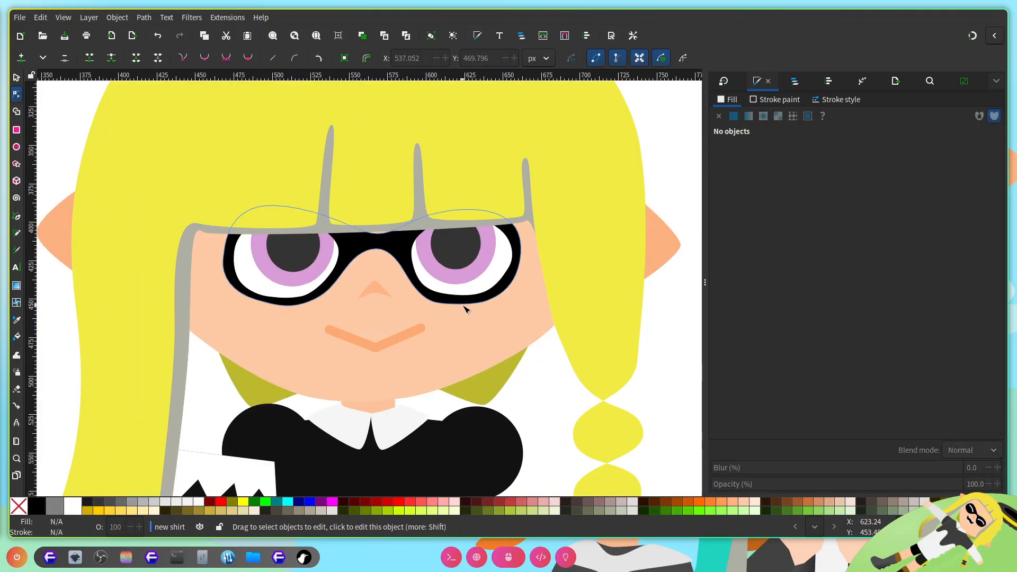
Step: Try to shift the upper nodes of the long left lock and its grey shadow toward the face, and undo the moves
{"action": "scroll", "coordinate": [465, 310], "scroll_direction": "down", "scroll_amount": 1, "text": "ctrl"}
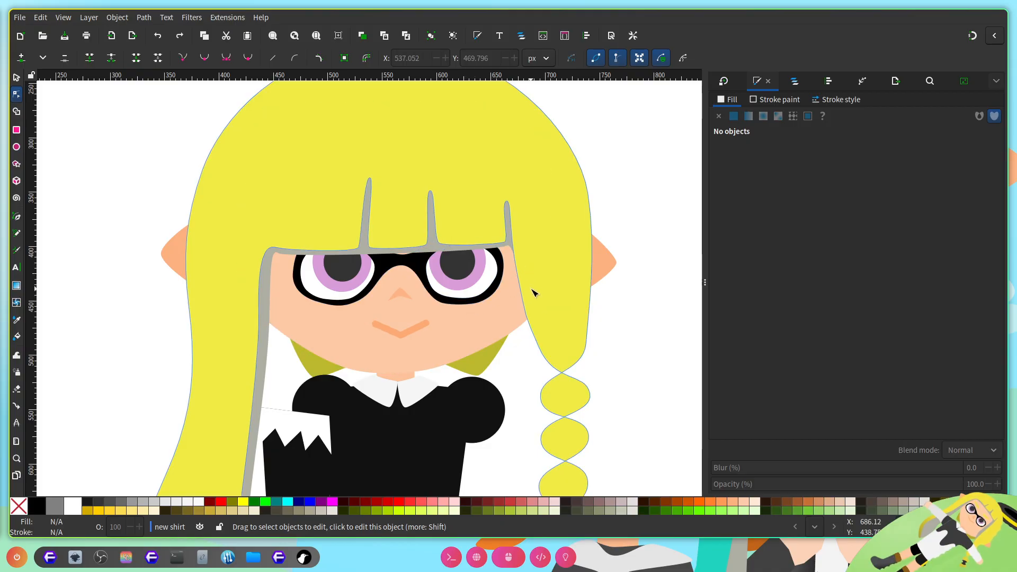
{"action": "scroll", "coordinate": [477, 313], "scroll_direction": "up", "scroll_amount": 3, "text": "ctrl"}
{"action": "scroll", "coordinate": [495, 329], "scroll_direction": "down", "scroll_amount": 2, "text": "ctrl"}
{"action": "left_click", "coordinate": [294, 228]}
{"action": "left_click", "coordinate": [217, 255], "text": "shift"}
{"action": "mouse_move", "coordinate": [233, 275]}
{"action": "left_mouse_down"}
{"action": "mouse_move", "coordinate": [184, 225]}
{"action": "mouse_move", "coordinate": [234, 256]}
{"action": "left_mouse_up"}
{"action": "scroll", "coordinate": [244, 277], "scroll_direction": "up", "scroll_amount": 1, "text": "ctrl"}
{"action": "left_click_drag", "start_coordinate": [236, 394], "coordinate": [161, 338]}
{"action": "left_click_drag", "start_coordinate": [190, 379], "coordinate": [202, 383]}
{"action": "scroll", "coordinate": [345, 345], "scroll_direction": "right", "scroll_amount": 6}
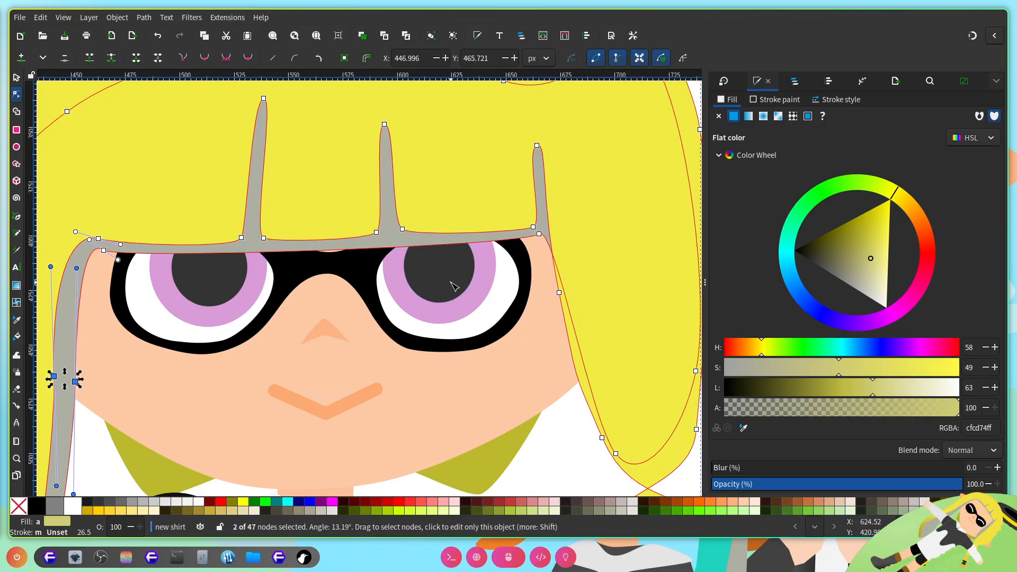
{"action": "key", "text": "ctrl+z"}
{"action": "key", "text": "ctrl+z"}
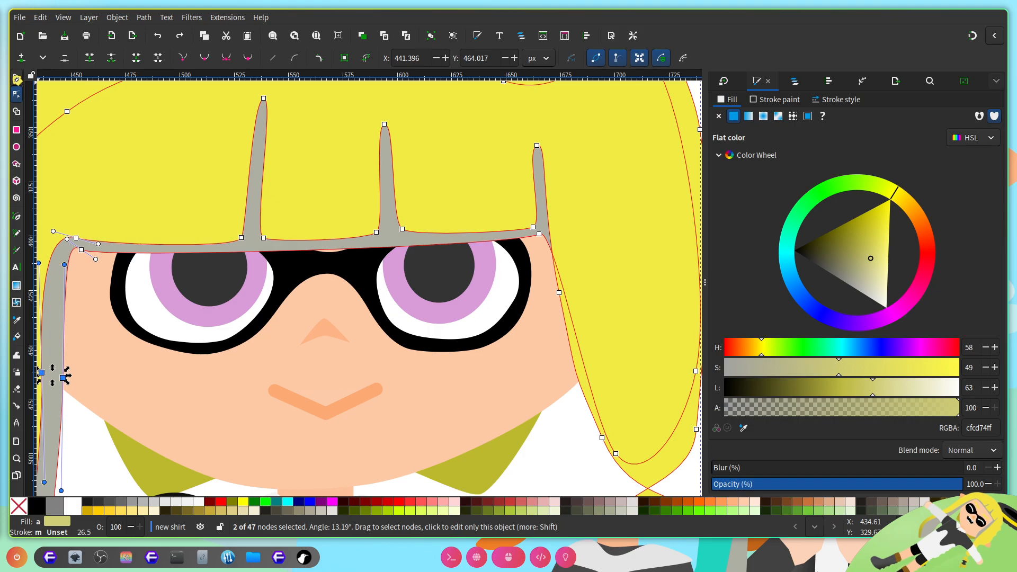
Step: Select the facial features group and enlarge it to about 205.9 by 132 px
{"action": "left_click", "coordinate": [17, 79]}
{"action": "scroll", "coordinate": [441, 224], "scroll_direction": "down", "scroll_amount": 2, "text": "ctrl"}
{"action": "left_click", "coordinate": [421, 255]}
{"action": "double_click", "coordinate": [438, 262]}
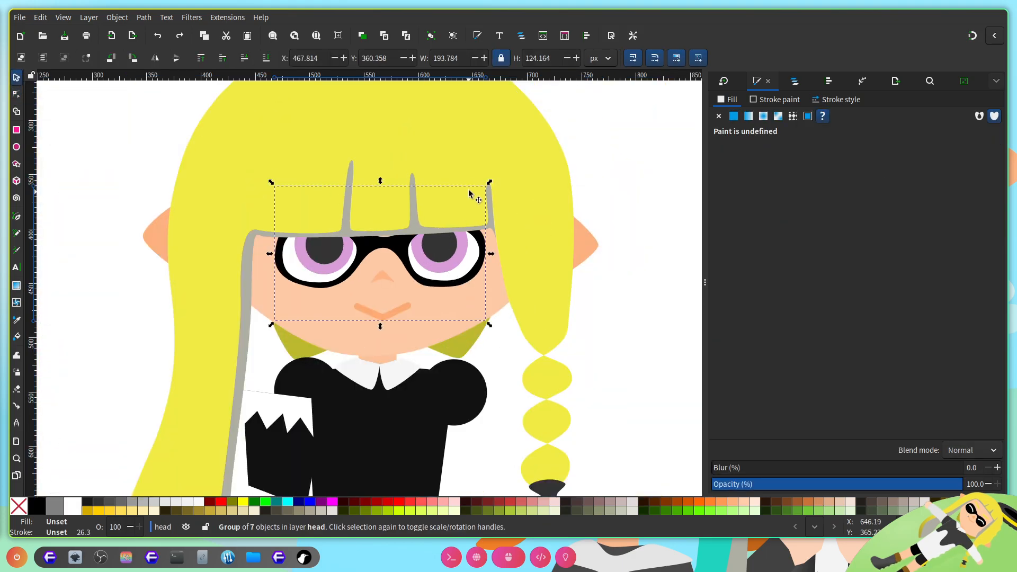
{"action": "left_click_drag", "start_coordinate": [498, 182], "coordinate": [505, 177]}
{"action": "scroll", "coordinate": [599, 219], "scroll_direction": "down", "scroll_amount": 2, "text": "ctrl"}
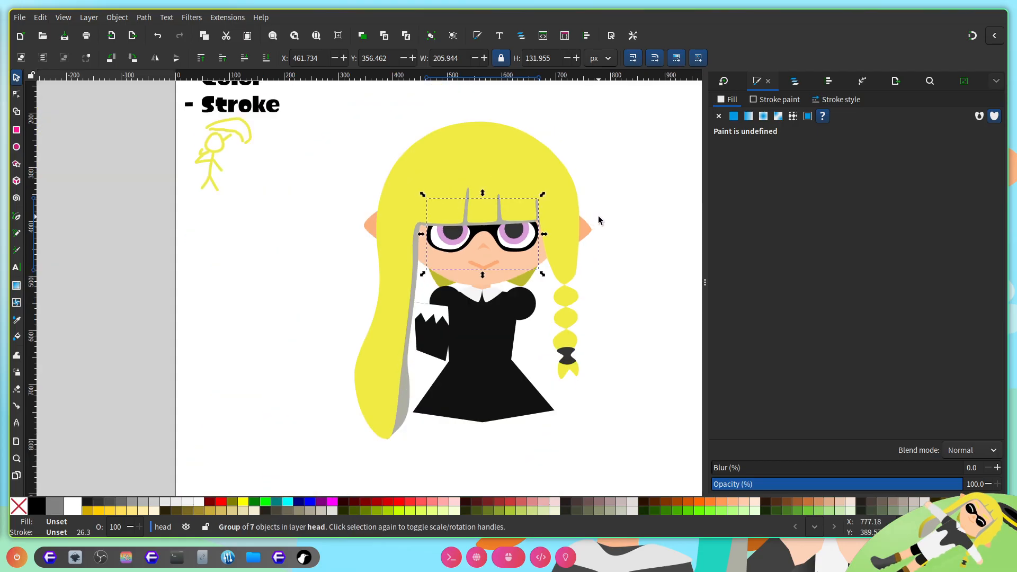
Step: Shift the facial features group slightly left to X 459.323, save the drawing, and deselect the group
{"action": "scroll", "coordinate": [566, 219], "scroll_direction": "up", "scroll_amount": 3, "text": "ctrl"}
{"action": "scroll", "coordinate": [564, 254], "scroll_direction": "down", "scroll_amount": 3, "text": "shift"}
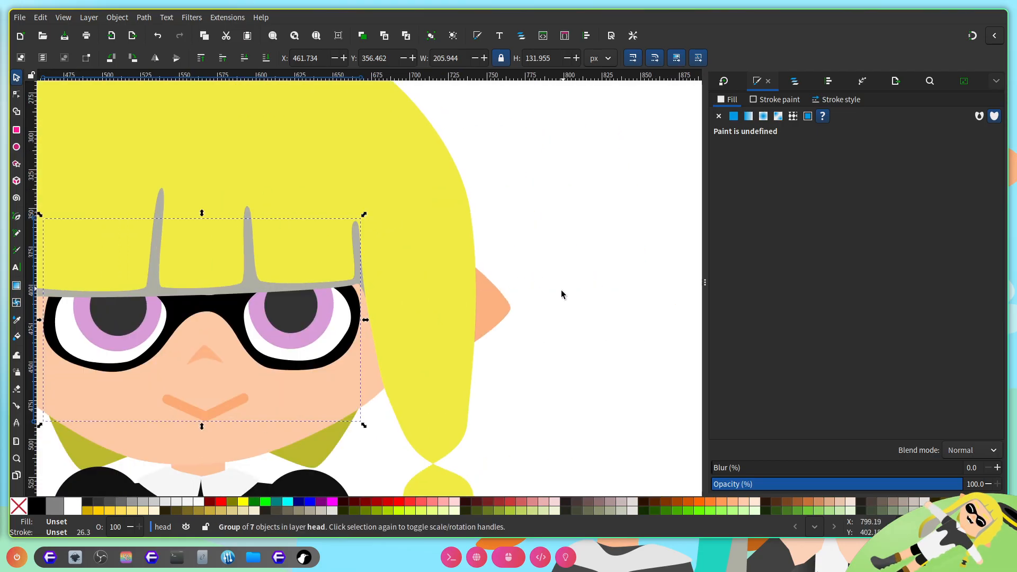
{"action": "scroll", "coordinate": [350, 330], "scroll_direction": "up", "scroll_amount": 2, "text": "ctrl"}
{"action": "scroll", "coordinate": [401, 337], "scroll_direction": "up", "scroll_amount": 4, "text": "shift"}
{"action": "scroll", "coordinate": [415, 321], "scroll_direction": "down", "scroll_amount": 2, "text": "ctrl"}
{"action": "mouse_move", "coordinate": [414, 319]}
{"action": "left_mouse_down"}
{"action": "mouse_move", "coordinate": [444, 316]}
{"action": "mouse_move", "coordinate": [411, 319]}
{"action": "left_mouse_up"}
{"action": "key", "text": "ctrl+s"}
{"action": "scroll", "coordinate": [472, 336], "scroll_direction": "right", "scroll_amount": 2}
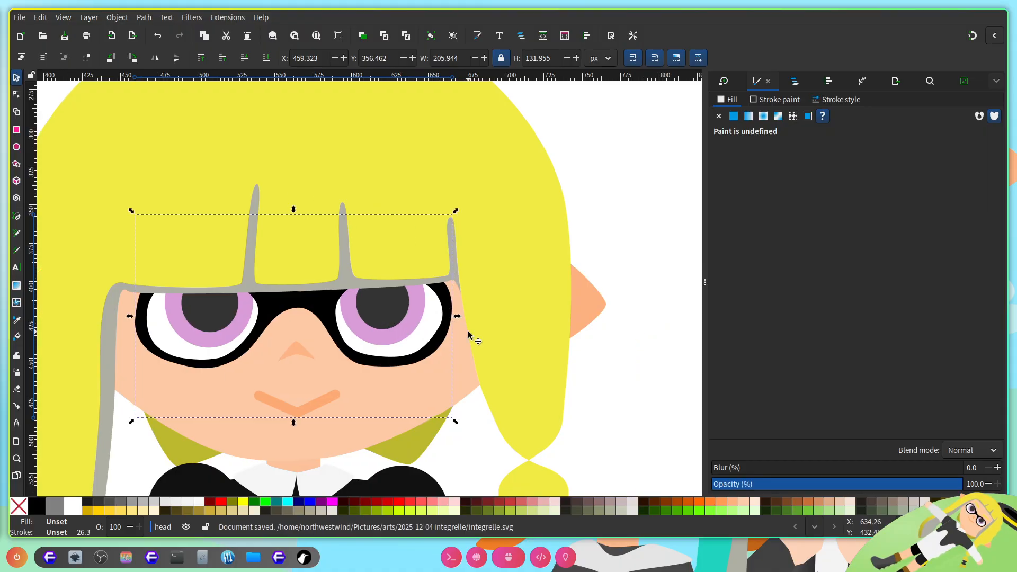
{"action": "left_click", "coordinate": [599, 382]}
Step: Nudge the outer upper corner of the sleeve's white zigzag band and select its inner upper corner node
{"action": "scroll", "coordinate": [575, 359], "scroll_direction": "left", "scroll_amount": 3}
{"action": "scroll", "coordinate": [444, 315], "scroll_direction": "down", "scroll_amount": 5}
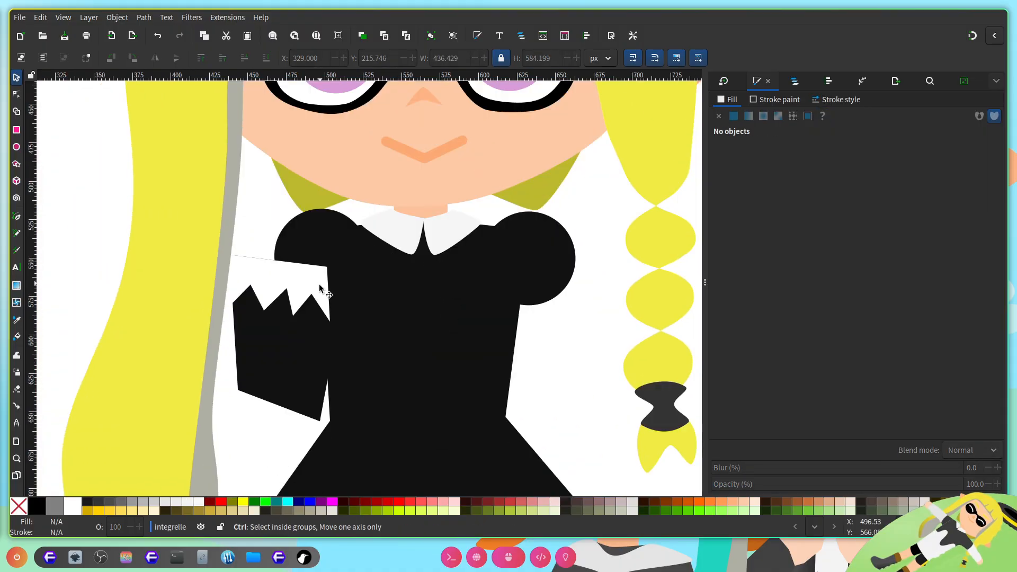
{"action": "scroll", "coordinate": [320, 281], "scroll_direction": "up", "scroll_amount": 2, "text": "ctrl"}
{"action": "left_click", "coordinate": [13, 100]}
{"action": "left_click", "coordinate": [165, 229]}
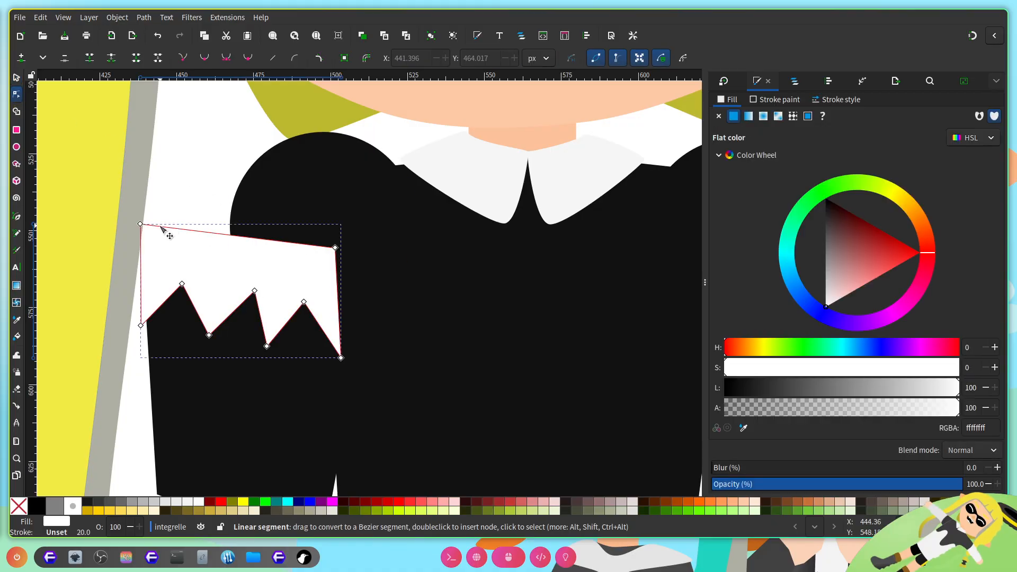
{"action": "left_click_drag", "start_coordinate": [143, 222], "coordinate": [146, 220]}
{"action": "left_click", "coordinate": [336, 248]}
Step: Examine the outline of the black dress and the hair shape behind the chin
{"action": "scroll", "coordinate": [487, 274], "scroll_direction": "down", "scroll_amount": 3, "text": "ctrl"}
{"action": "scroll", "coordinate": [472, 278], "scroll_direction": "down", "scroll_amount": 3, "text": "shift"}
{"action": "scroll", "coordinate": [330, 335], "scroll_direction": "up", "scroll_amount": 3, "text": "ctrl"}
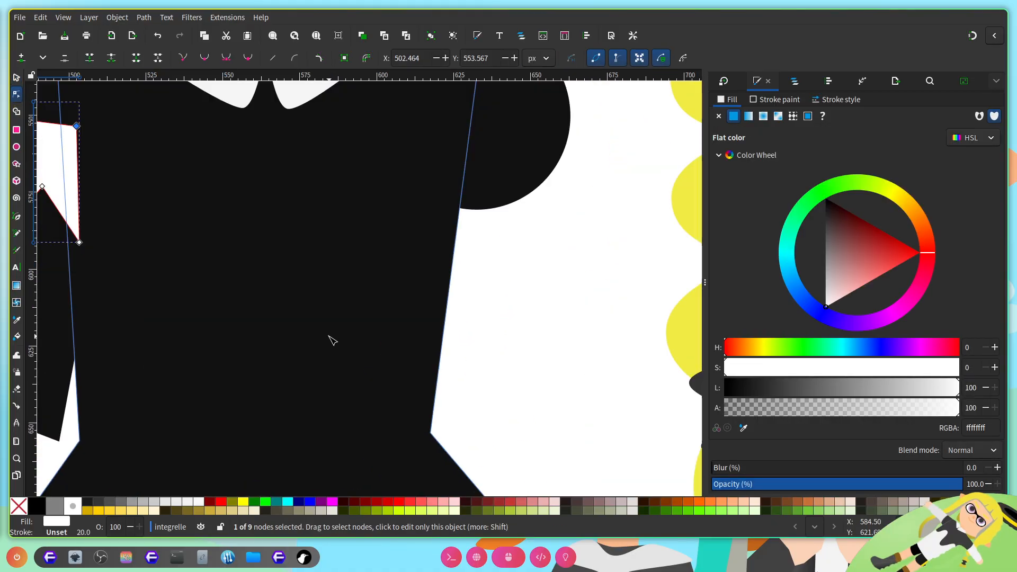
{"action": "scroll", "coordinate": [371, 329], "scroll_direction": "down", "scroll_amount": 1, "text": "shift"}
{"action": "scroll", "coordinate": [374, 328], "scroll_direction": "up", "scroll_amount": 3, "text": "shift"}
{"action": "scroll", "coordinate": [378, 332], "scroll_direction": "down", "scroll_amount": 5}
{"action": "left_click", "coordinate": [402, 293]}
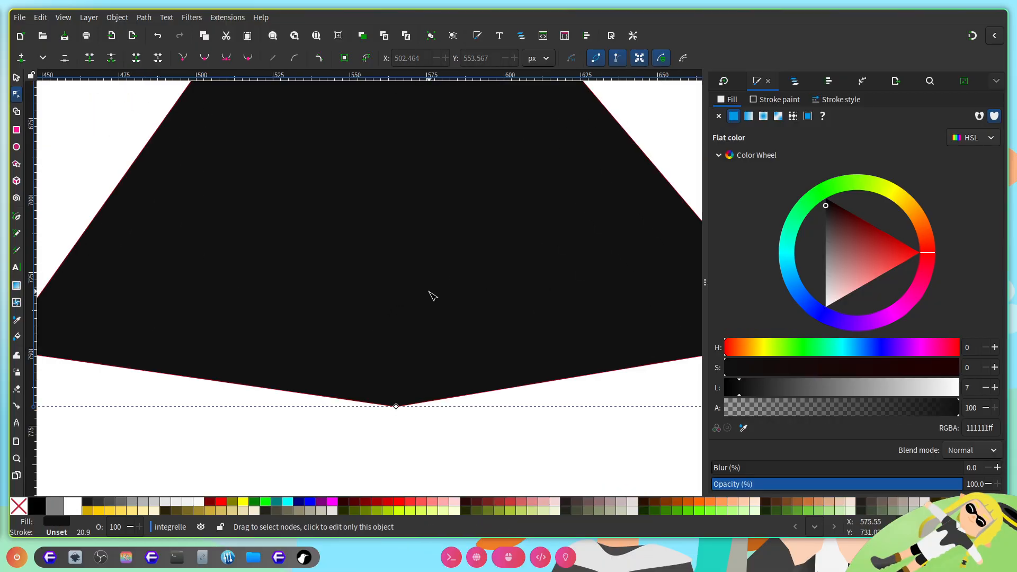
{"action": "scroll", "coordinate": [388, 300], "scroll_direction": "down", "scroll_amount": 3, "text": "ctrl"}
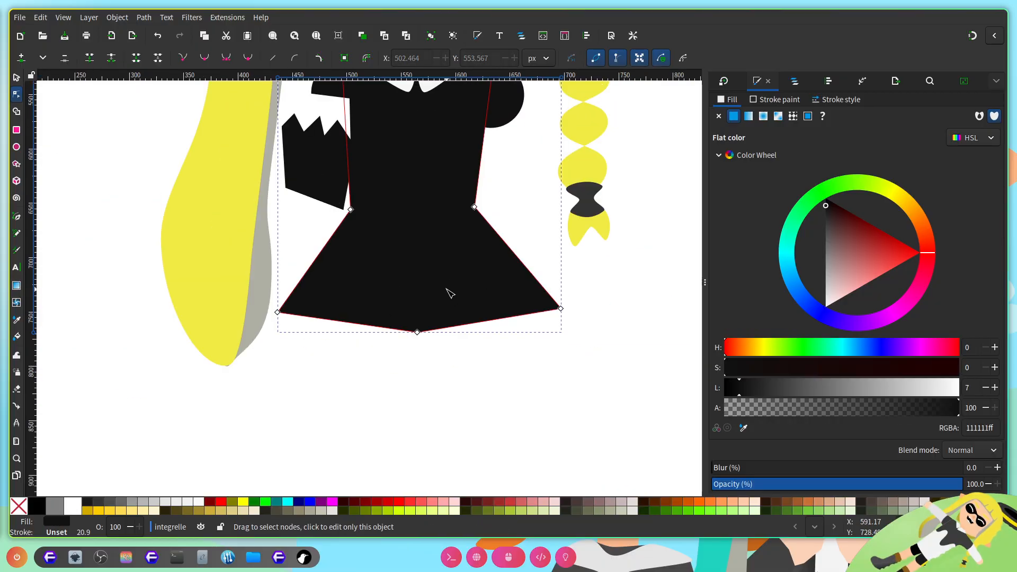
{"action": "scroll", "coordinate": [450, 293], "scroll_direction": "up", "scroll_amount": 3}
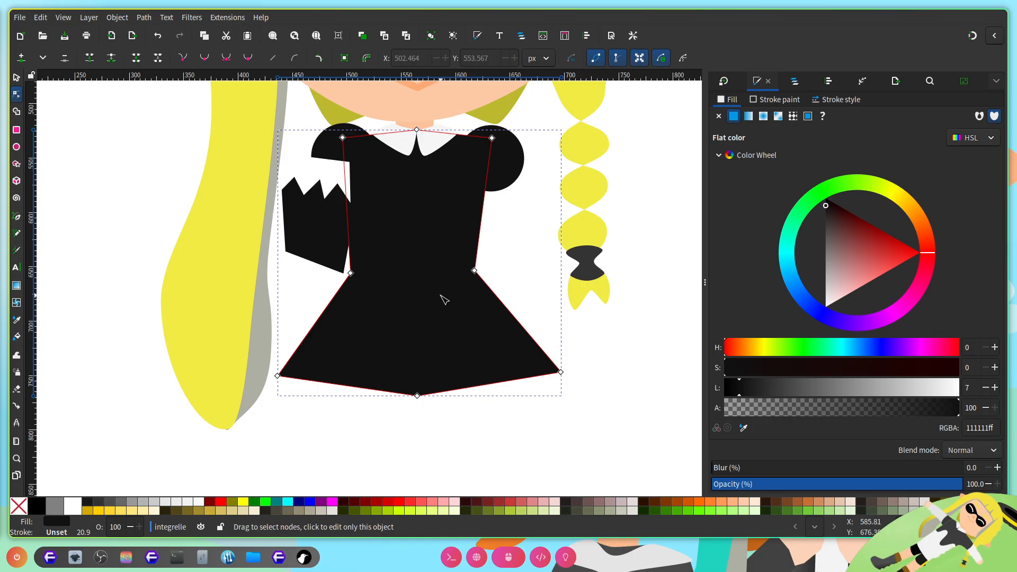
{"action": "scroll", "coordinate": [445, 306], "scroll_direction": "up", "scroll_amount": 6}
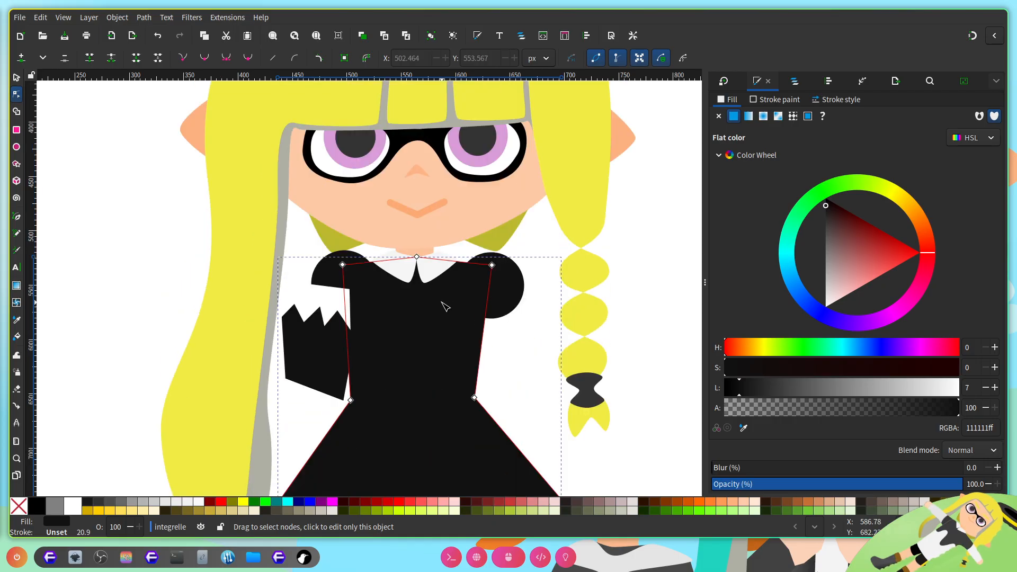
{"action": "left_click", "coordinate": [404, 228]}
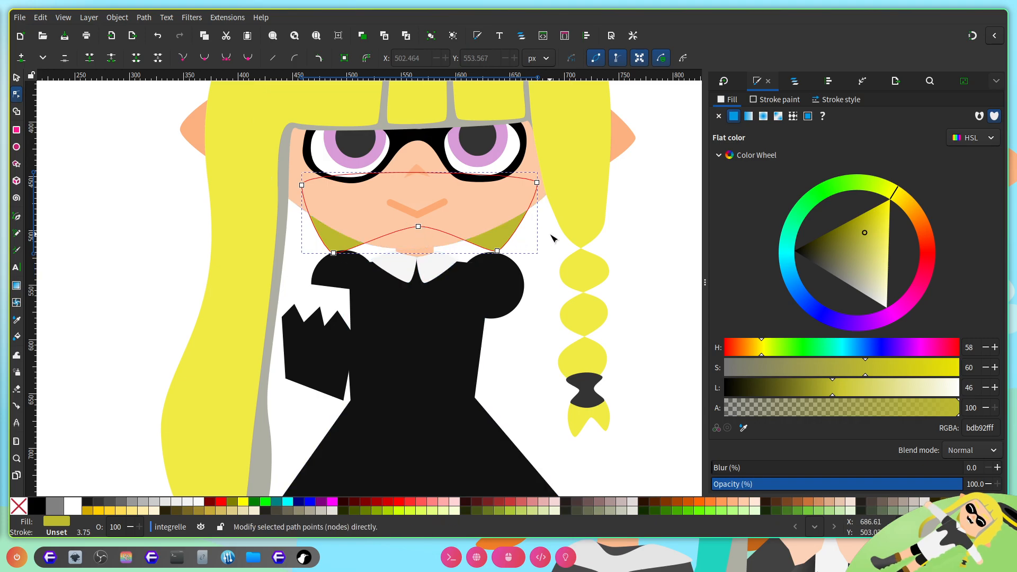
Step: Recolour the main front hair shape from yellow to a dark blue, about 3045a5
{"action": "scroll", "coordinate": [583, 222], "scroll_direction": "up", "scroll_amount": 3}
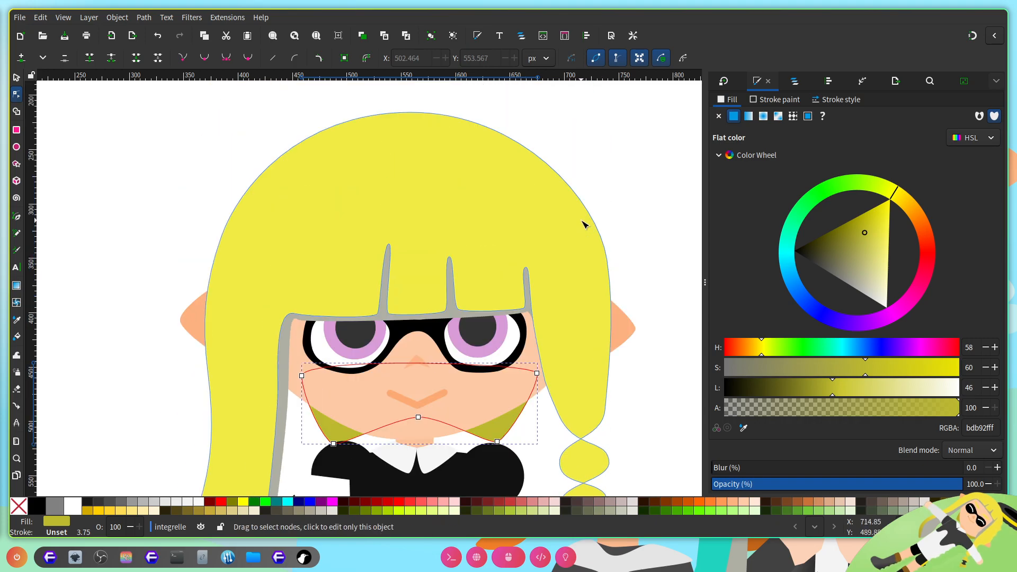
{"action": "scroll", "coordinate": [534, 210], "scroll_direction": "right", "scroll_amount": 2}
{"action": "scroll", "coordinate": [540, 224], "scroll_direction": "left", "scroll_amount": 3}
{"action": "scroll", "coordinate": [550, 200], "scroll_direction": "down", "scroll_amount": 1}
{"action": "left_click", "coordinate": [551, 204]}
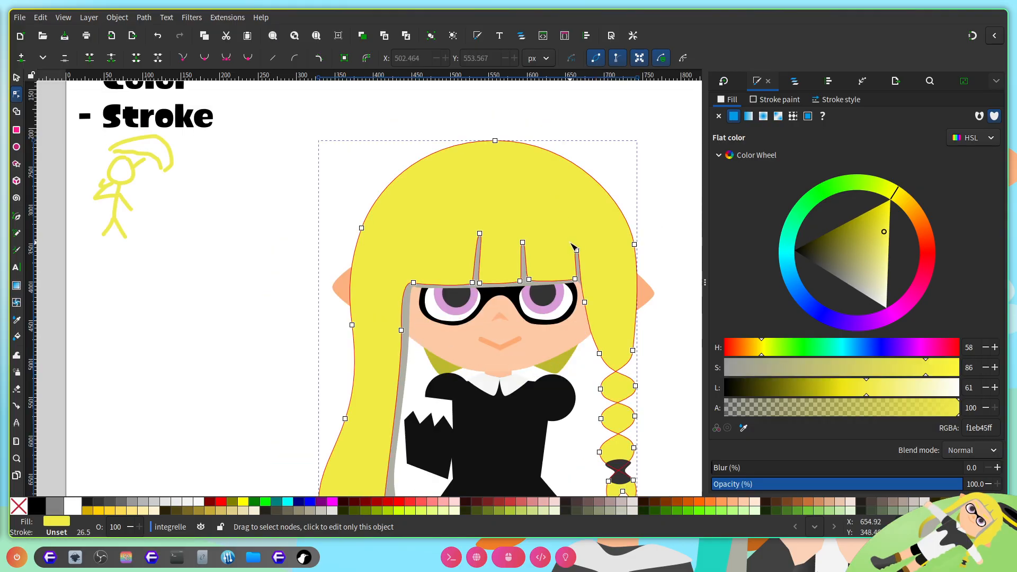
{"action": "scroll", "coordinate": [578, 247], "scroll_direction": "right", "scroll_amount": 2}
{"action": "scroll", "coordinate": [599, 296], "scroll_direction": "left", "scroll_amount": 2}
{"action": "scroll", "coordinate": [599, 272], "scroll_direction": "right", "scroll_amount": 2}
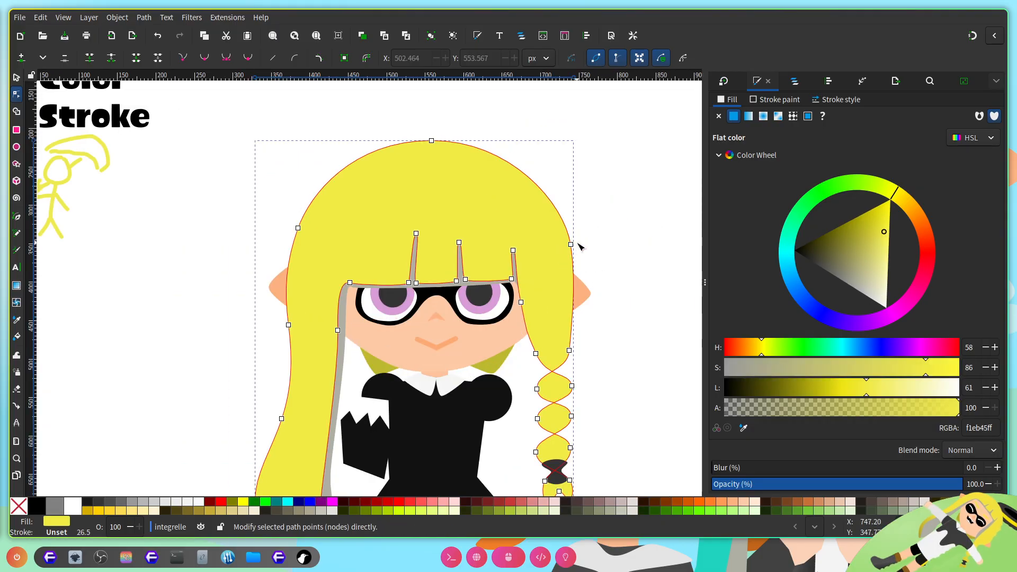
{"action": "left_click_drag", "start_coordinate": [804, 291], "coordinate": [819, 304]}
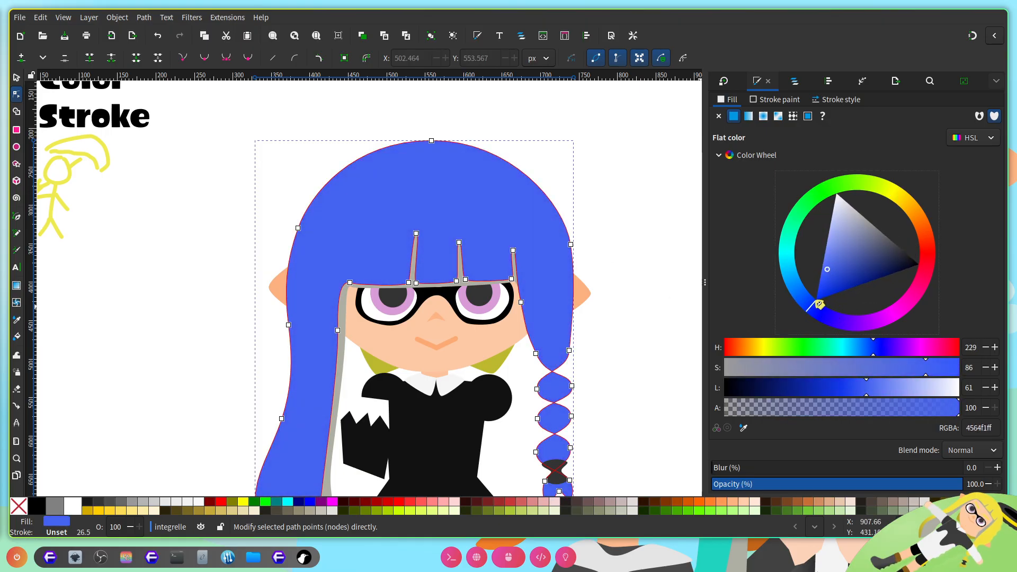
{"action": "left_click_drag", "start_coordinate": [856, 263], "coordinate": [859, 271]}
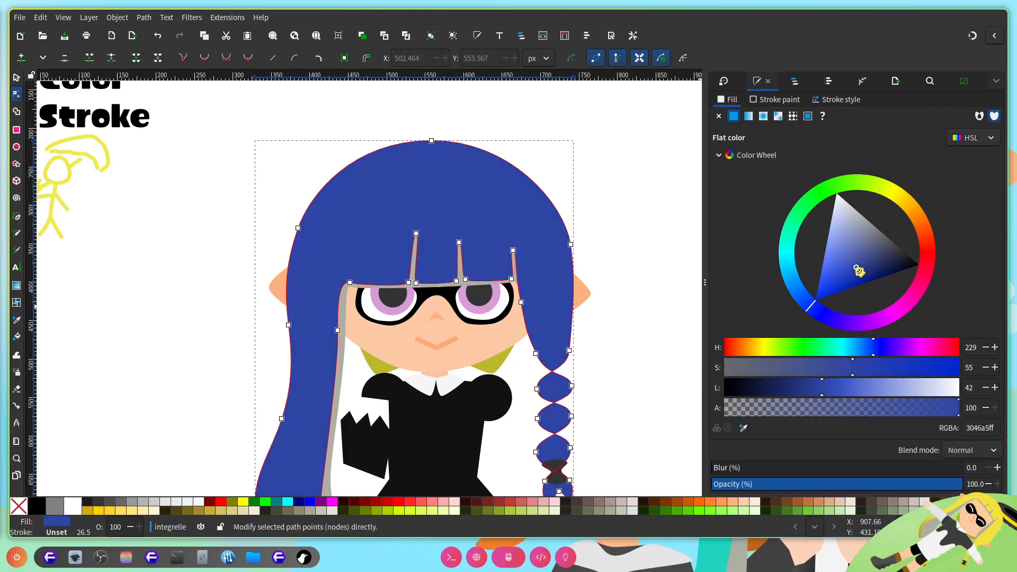
Step: Review the blue hair against the face and dress, select the grey hair shadow, and save the drawing
{"action": "scroll", "coordinate": [484, 400], "scroll_direction": "up", "scroll_amount": 3}
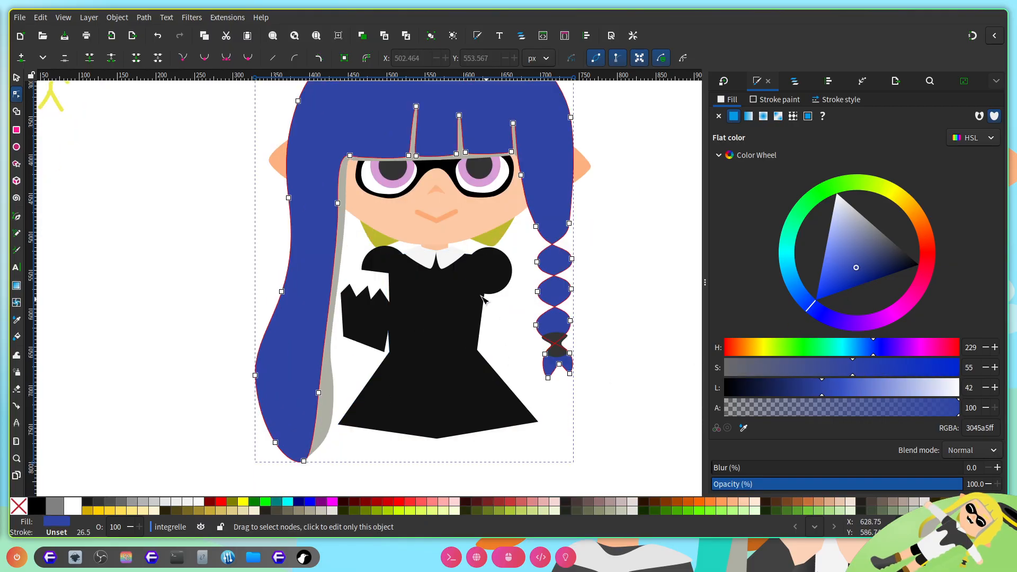
{"action": "scroll", "coordinate": [445, 285], "scroll_direction": "down", "scroll_amount": 1}
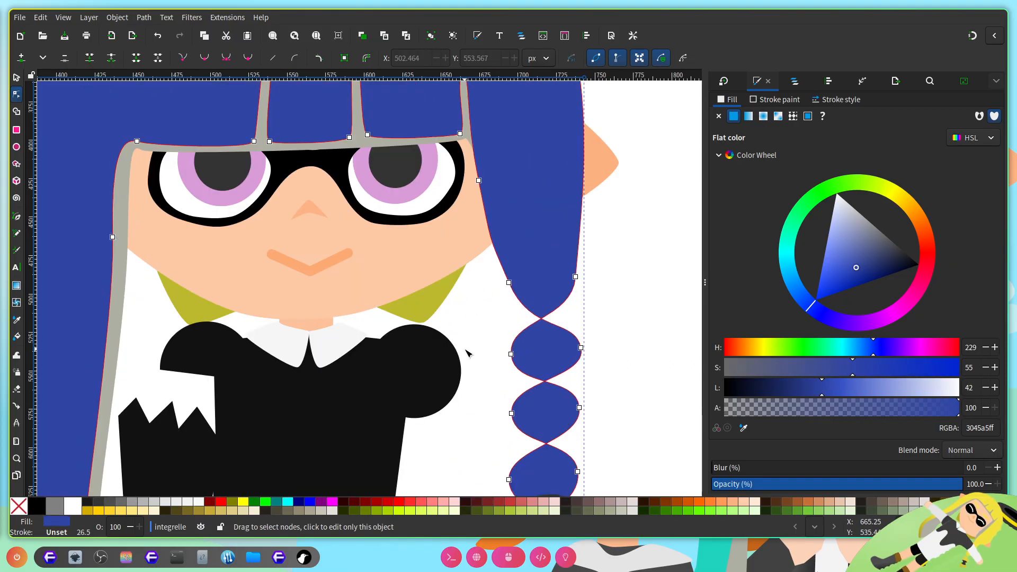
{"action": "scroll", "coordinate": [466, 352], "scroll_direction": "up", "scroll_amount": 1}
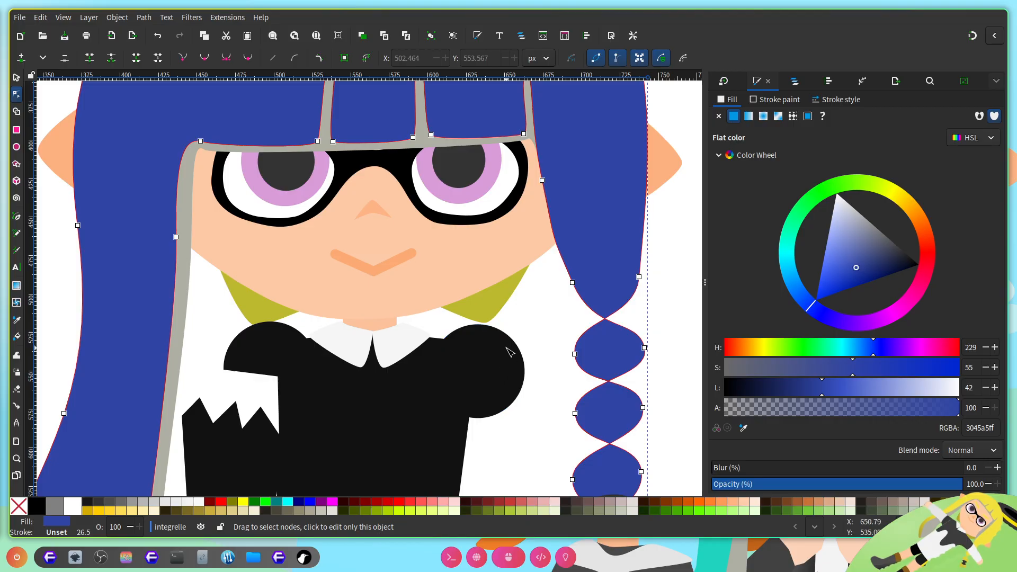
{"action": "scroll", "coordinate": [514, 359], "scroll_direction": "up", "scroll_amount": 3}
{"action": "scroll", "coordinate": [442, 338], "scroll_direction": "down", "scroll_amount": 4}
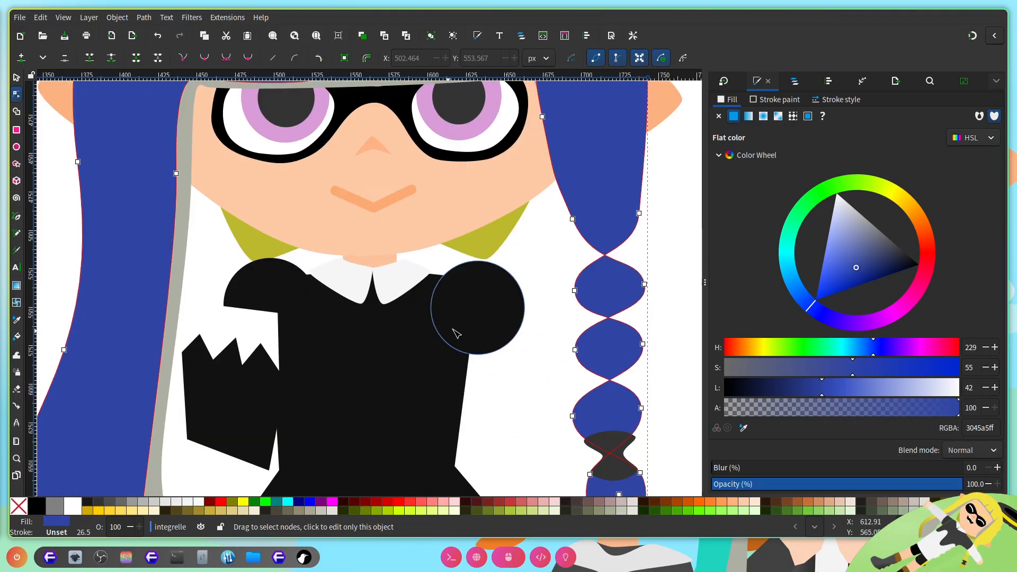
{"action": "scroll", "coordinate": [454, 336], "scroll_direction": "up", "scroll_amount": 1}
{"action": "scroll", "coordinate": [483, 317], "scroll_direction": "up", "scroll_amount": 3}
{"action": "left_click", "coordinate": [432, 276]}
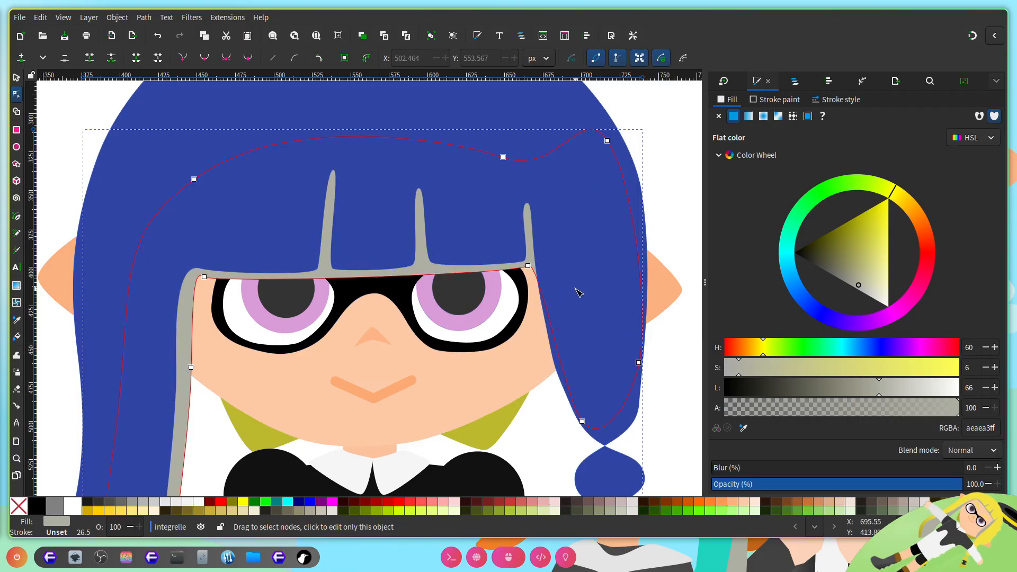
{"action": "scroll", "coordinate": [561, 313], "scroll_direction": "down", "scroll_amount": 6}
{"action": "scroll", "coordinate": [546, 318], "scroll_direction": "up", "scroll_amount": 2}
{"action": "key", "text": "ctrl+s"}
Step: Extend the olive back hair shape down behind the dress by lowering its lower-left and centre nodes and moving its upper-left node outward
{"action": "left_click", "coordinate": [510, 310]}
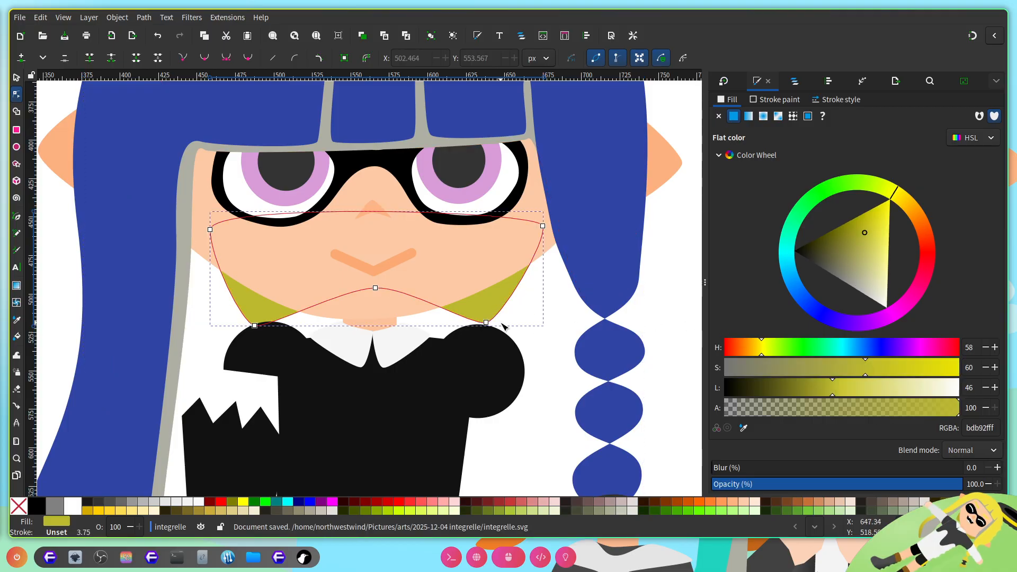
{"action": "scroll", "coordinate": [564, 341], "scroll_direction": "down", "scroll_amount": 6}
{"action": "scroll", "coordinate": [564, 342], "scroll_direction": "up", "scroll_amount": 3}
{"action": "scroll", "coordinate": [480, 282], "scroll_direction": "down", "scroll_amount": 1}
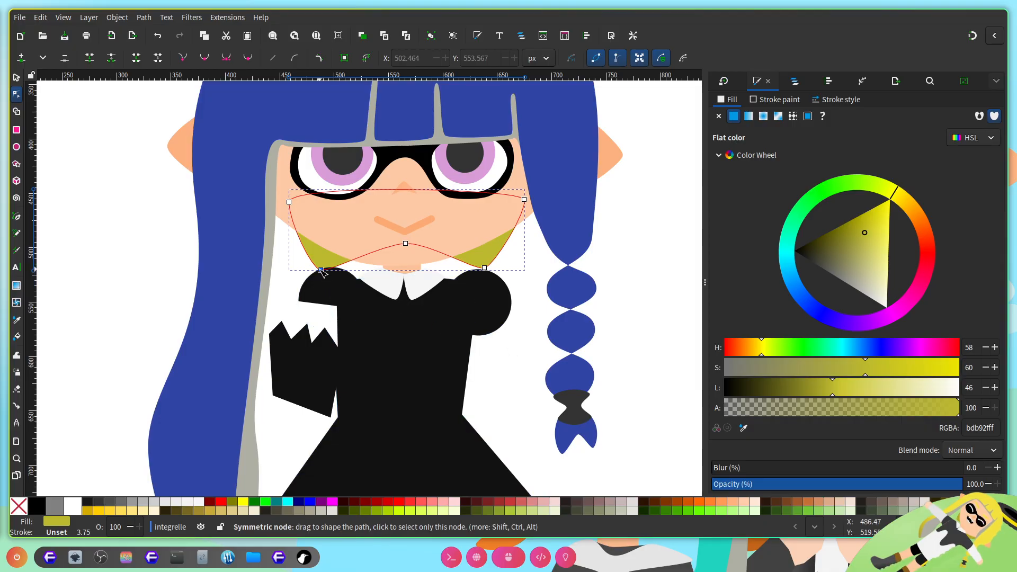
{"action": "left_click_drag", "start_coordinate": [322, 271], "coordinate": [282, 415]}
{"action": "left_click_drag", "start_coordinate": [408, 244], "coordinate": [418, 439]}
{"action": "left_click_drag", "start_coordinate": [289, 202], "coordinate": [268, 196]}
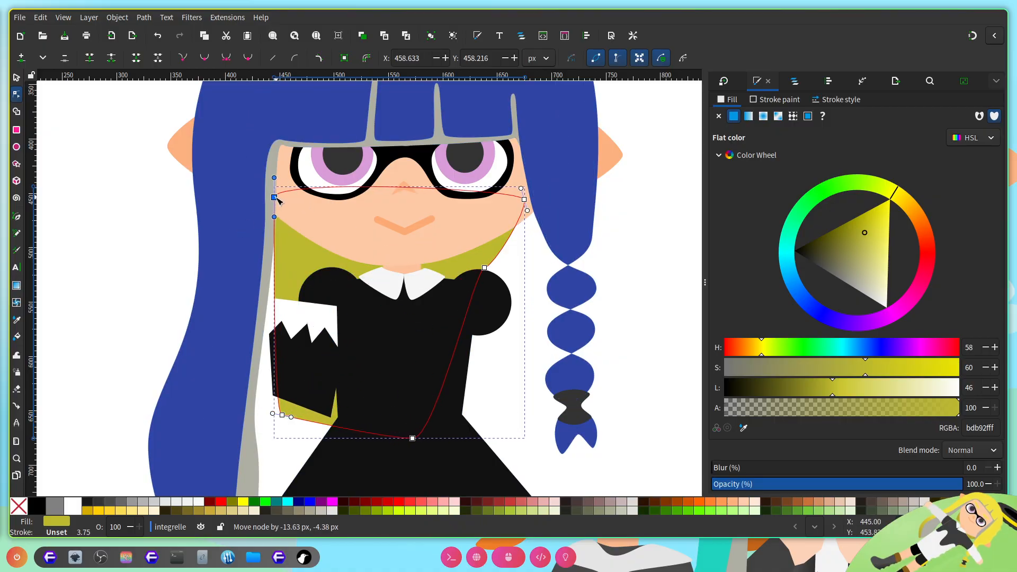
Step: Pull the back hair's lower-left node down behind the long lock, to about X 413.6, Y 720.7
{"action": "left_click_drag", "start_coordinate": [286, 418], "coordinate": [244, 456]}
{"action": "scroll", "coordinate": [243, 456], "scroll_direction": "down", "scroll_amount": 3}
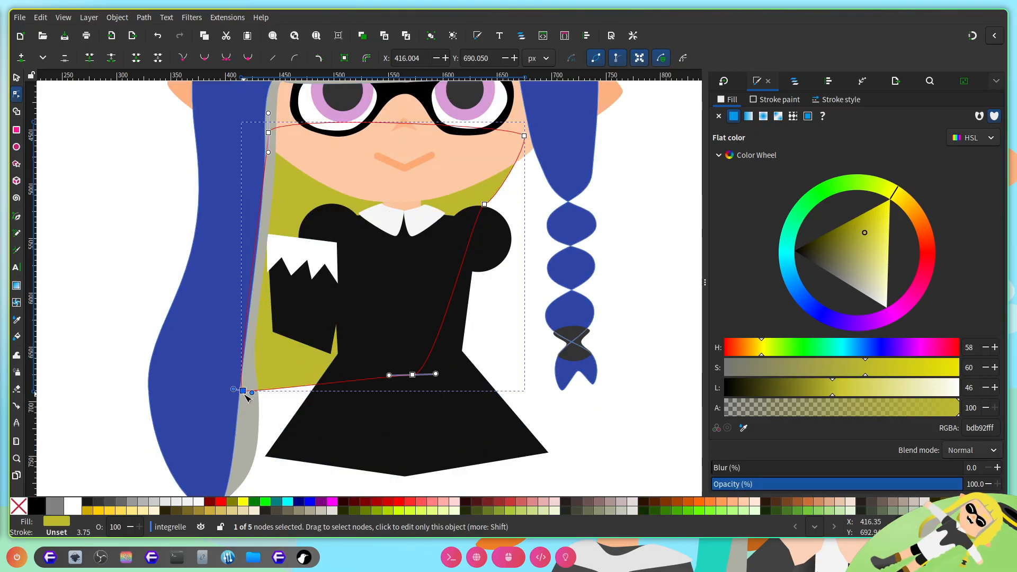
{"action": "left_click_drag", "start_coordinate": [243, 391], "coordinate": [240, 425]}
{"action": "scroll", "coordinate": [416, 335], "scroll_direction": "down", "scroll_amount": 9}
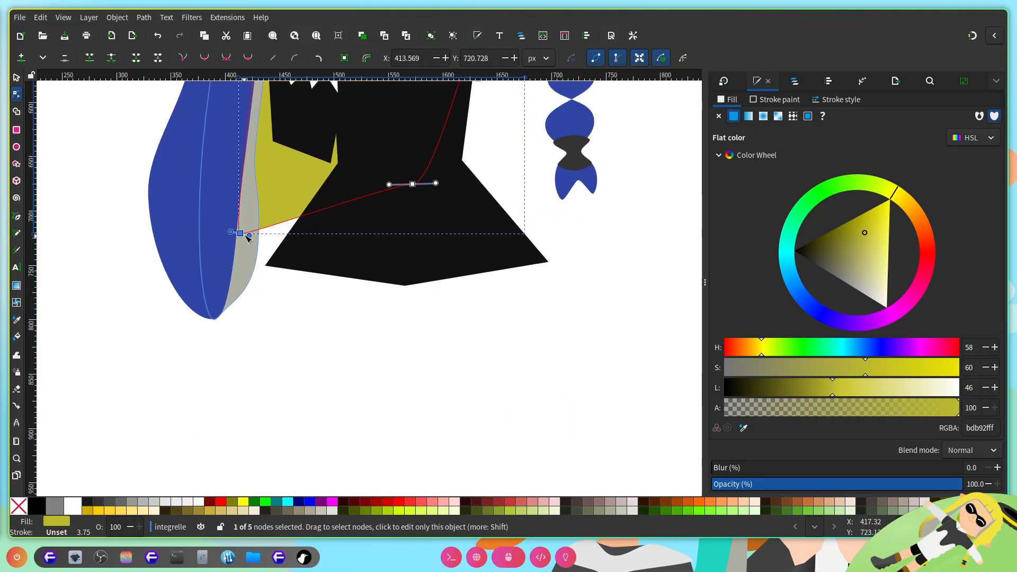
Step: Extend the olive back hair's lower-left node to about X 391.7, Y 787.9, lower its bottom edge, and move its two right-side nodes outward behind the braid
{"action": "left_click_drag", "start_coordinate": [240, 233], "coordinate": [219, 312]}
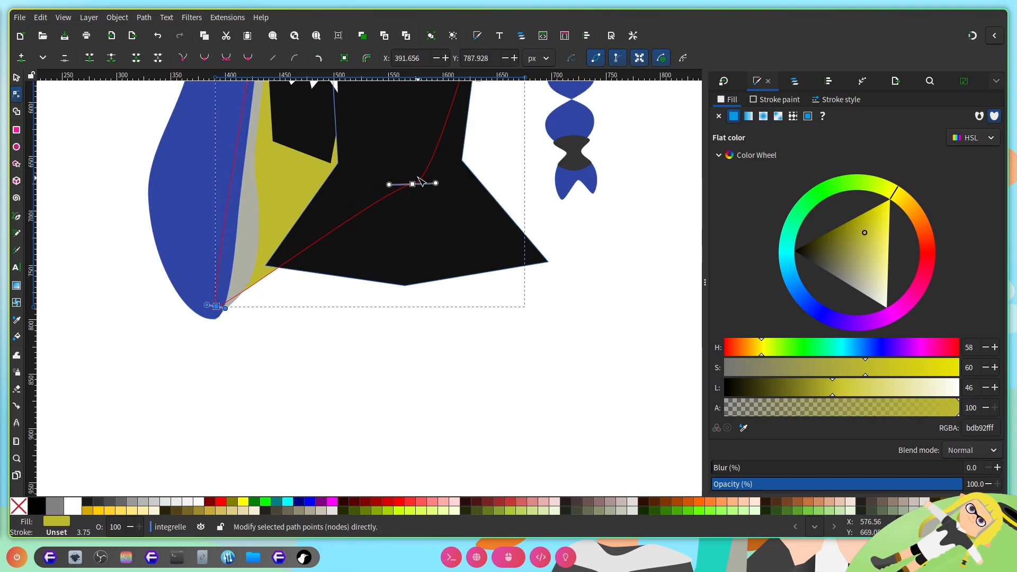
{"action": "left_click_drag", "start_coordinate": [413, 183], "coordinate": [421, 272]}
{"action": "scroll", "coordinate": [563, 332], "scroll_direction": "up", "scroll_amount": 9}
{"action": "left_click_drag", "start_coordinate": [485, 204], "coordinate": [563, 457]}
{"action": "scroll", "coordinate": [553, 382], "scroll_direction": "up", "scroll_amount": 3}
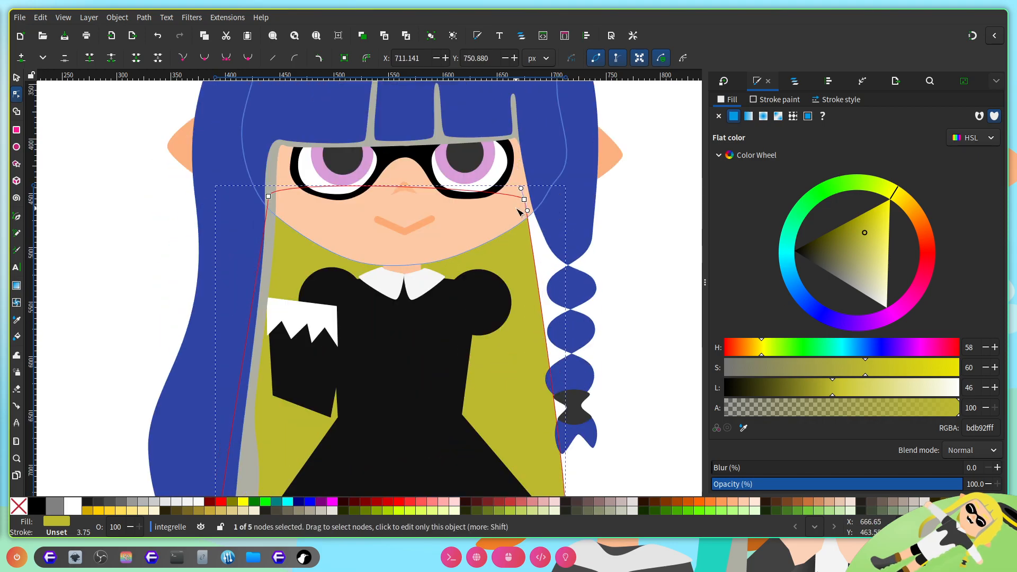
{"action": "left_click_drag", "start_coordinate": [523, 200], "coordinate": [572, 159]}
{"action": "scroll", "coordinate": [597, 315], "scroll_direction": "down", "scroll_amount": 5}
{"action": "scroll", "coordinate": [596, 315], "scroll_direction": "up", "scroll_amount": 5}
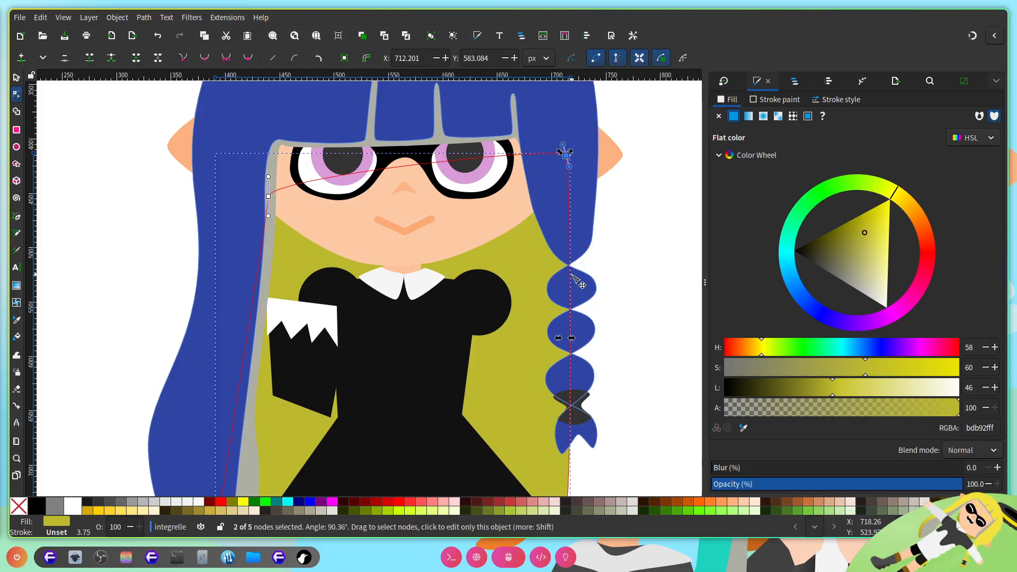
Step: Delete the dark hair tie from the braid
{"action": "left_click", "coordinate": [592, 305]}
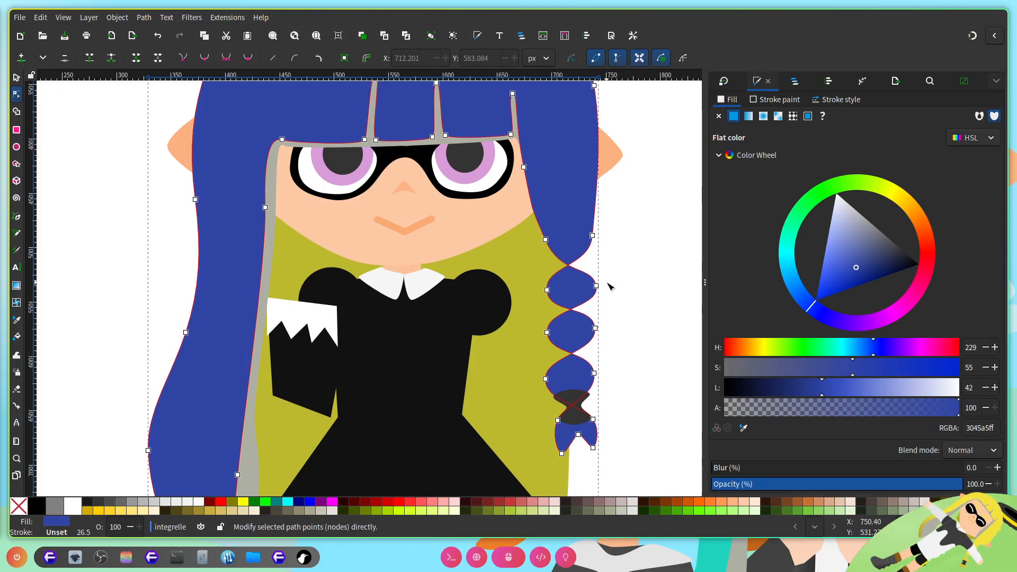
{"action": "scroll", "coordinate": [611, 286], "scroll_direction": "right", "scroll_amount": 3}
{"action": "left_click", "coordinate": [531, 373]}
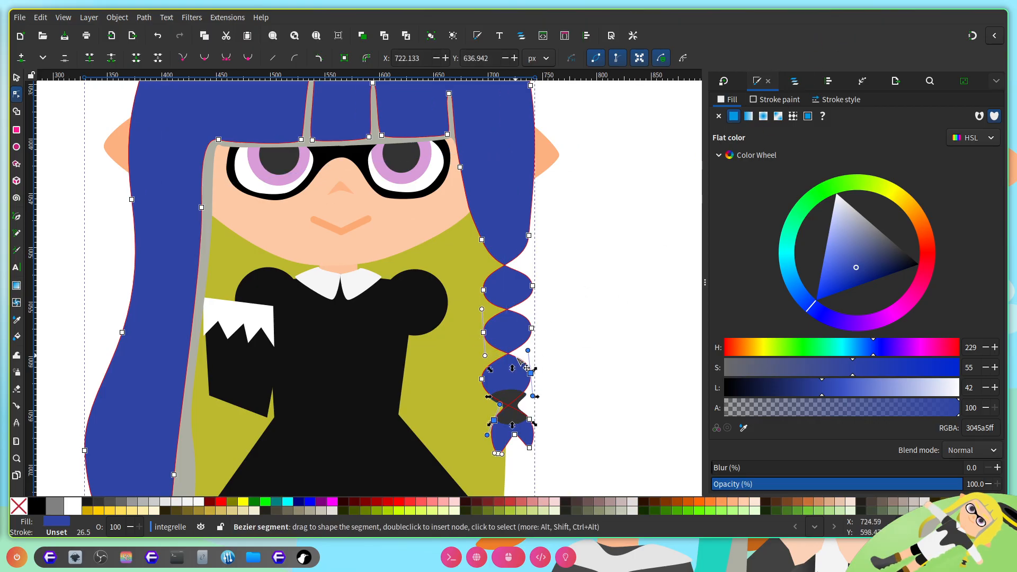
{"action": "left_click", "coordinate": [511, 392]}
{"action": "left_click", "coordinate": [794, 81]}
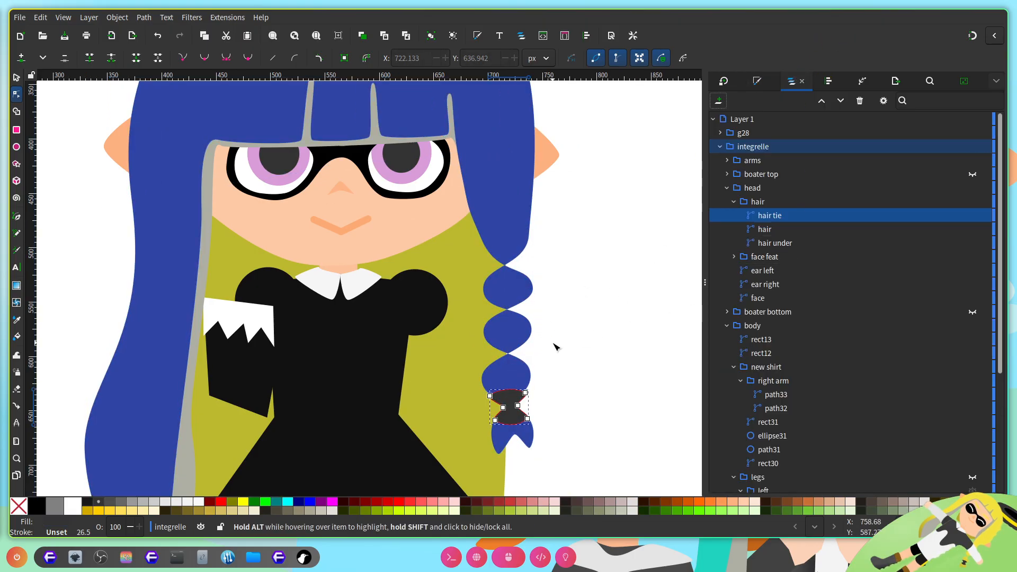
{"action": "scroll", "coordinate": [556, 348], "scroll_direction": "right", "scroll_amount": 3}
{"action": "key", "text": "Delete"}
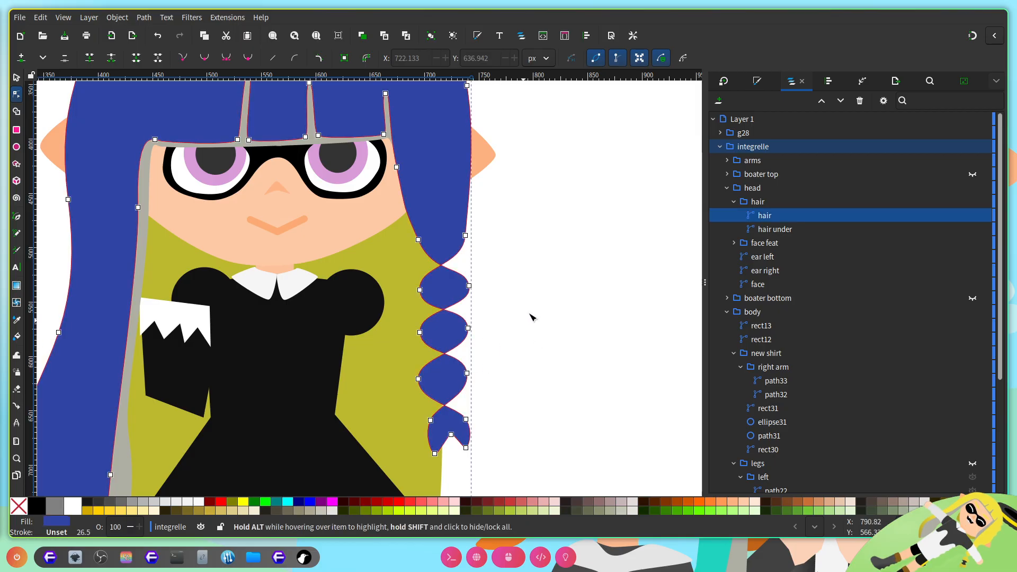
Step: Delete the nodes forming the braid so the blue side lock ends in a short rounded tip
{"action": "scroll", "coordinate": [503, 387], "scroll_direction": "up", "scroll_amount": 2}
{"action": "scroll", "coordinate": [501, 381], "scroll_direction": "down", "scroll_amount": 2}
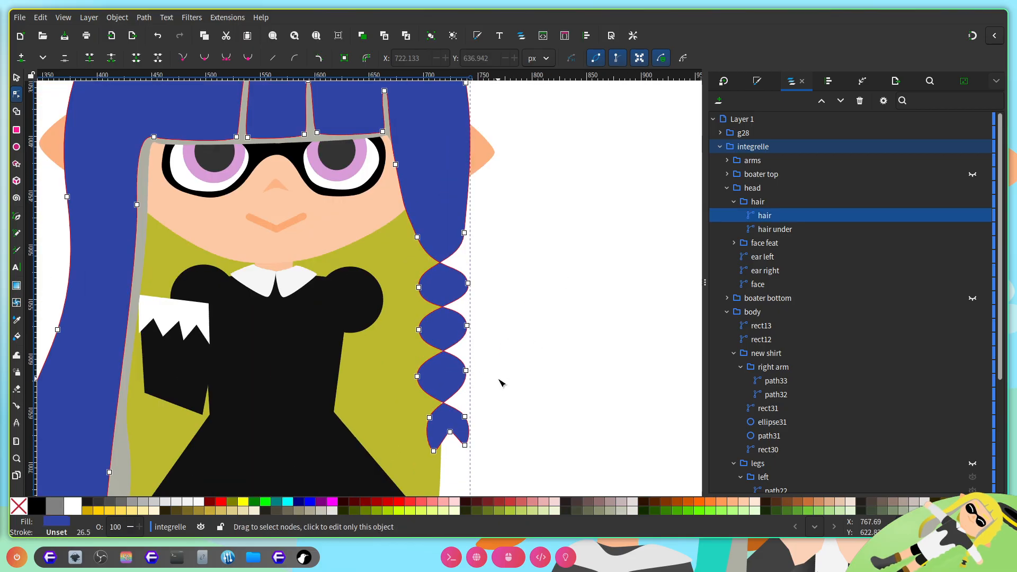
{"action": "left_click_drag", "start_coordinate": [498, 480], "coordinate": [379, 241]}
{"action": "key", "text": "Delete"}
{"action": "left_click_drag", "start_coordinate": [504, 277], "coordinate": [404, 212]}
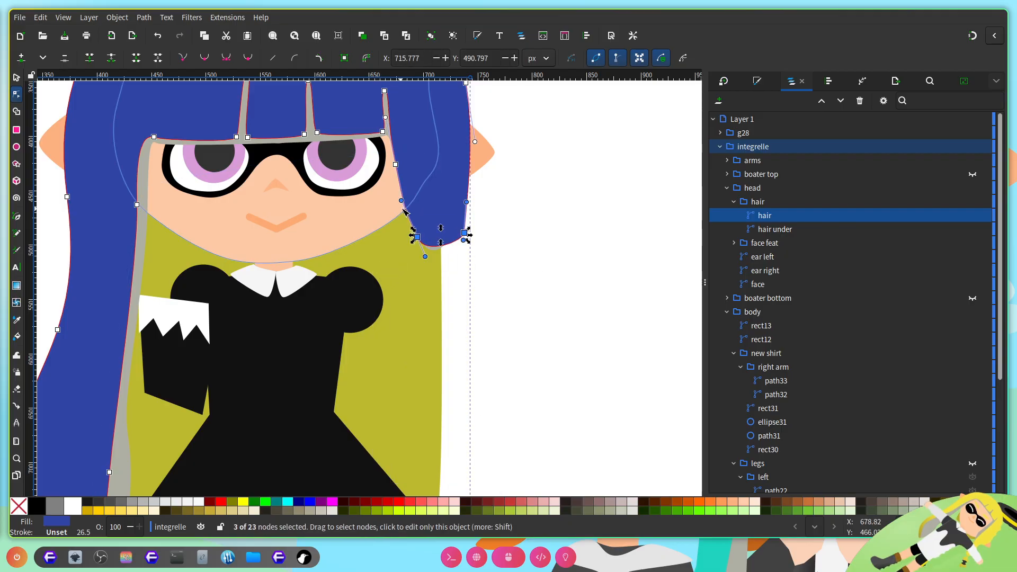
{"action": "left_click_drag", "start_coordinate": [488, 255], "coordinate": [448, 249]}
{"action": "scroll", "coordinate": [483, 230], "scroll_direction": "up", "scroll_amount": 2}
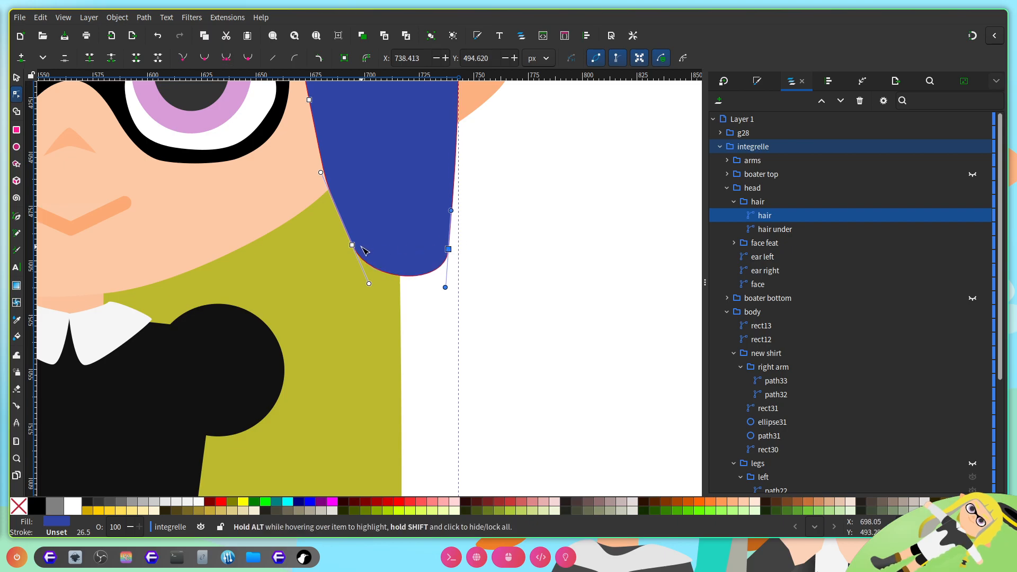
Step: Reshape the side lock's rounded end by moving its inner node to about X 692.5, Y 496.2 and adjusting its handles
{"action": "left_click_drag", "start_coordinate": [352, 245], "coordinate": [348, 252]}
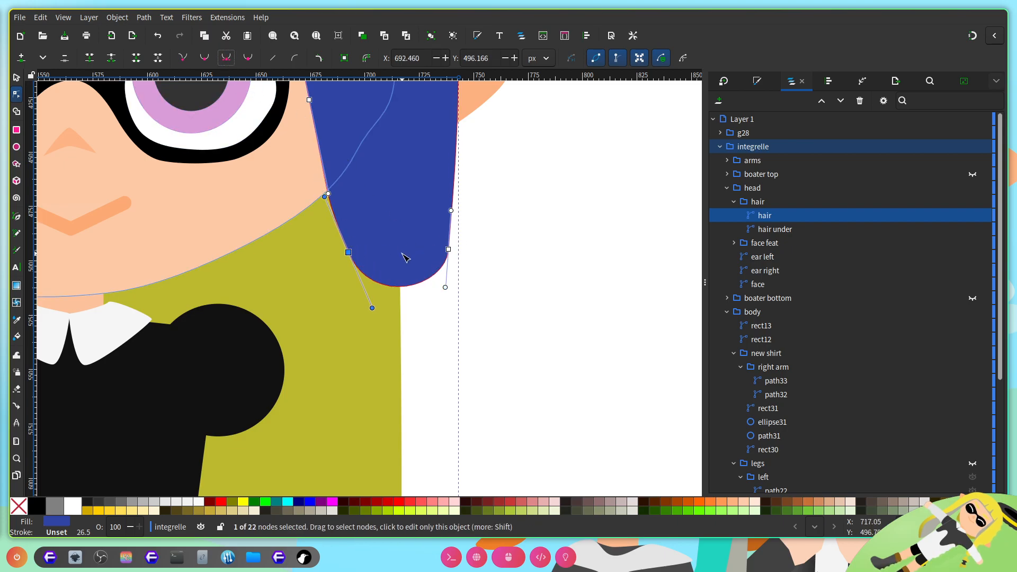
{"action": "left_click_drag", "start_coordinate": [374, 310], "coordinate": [367, 305]}
{"action": "left_click_drag", "start_coordinate": [371, 237], "coordinate": [341, 261]}
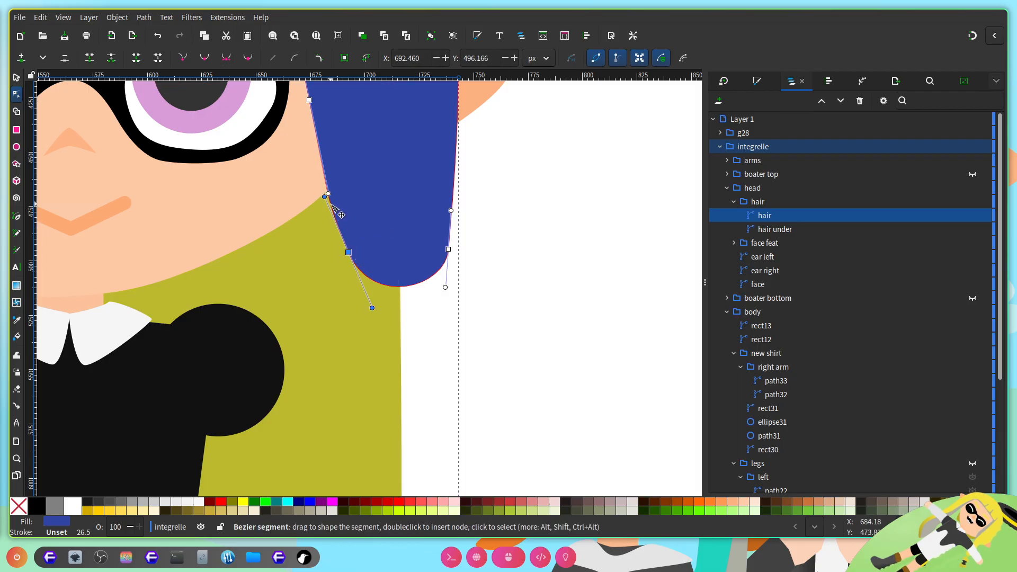
{"action": "left_click_drag", "start_coordinate": [325, 197], "coordinate": [339, 215]}
{"action": "left_click_drag", "start_coordinate": [349, 252], "coordinate": [381, 474]}
{"action": "double_click", "coordinate": [379, 286]}
{"action": "scroll", "coordinate": [406, 296], "scroll_direction": "down", "scroll_amount": 6}
{"action": "double_click", "coordinate": [433, 214]}
{"action": "left_click_drag", "start_coordinate": [433, 213], "coordinate": [395, 199]}
{"action": "key", "text": "ctrl+z"}
{"action": "key", "text": "ctrl+z"}
{"action": "key", "text": "ctrl+z"}
{"action": "key", "text": "ctrl+z"}
Step: Insert extra nodes along the rounded bottom edge of the shortened side lock
{"action": "left_click", "coordinate": [415, 155]}
{"action": "left_click", "coordinate": [20, 59]}
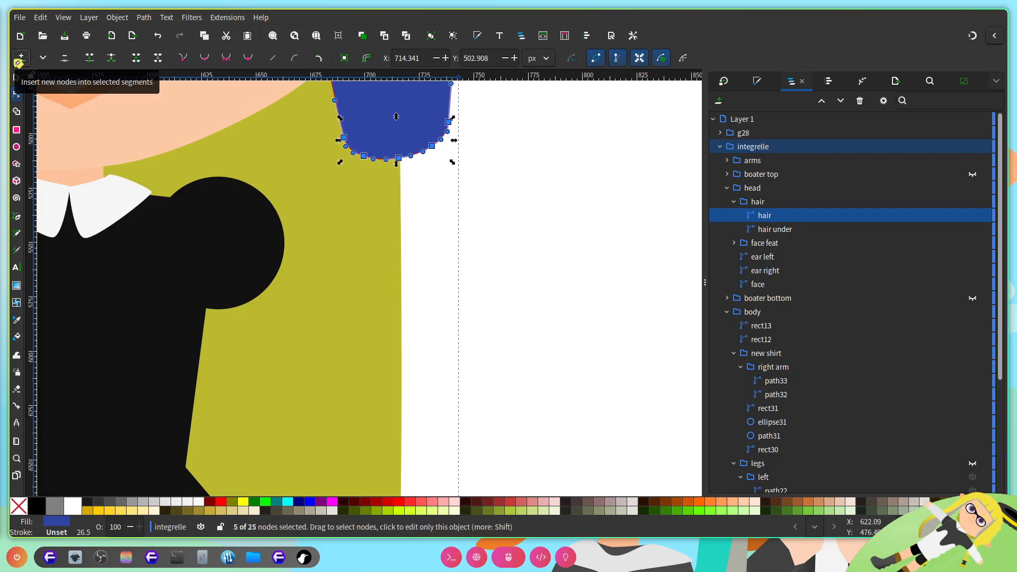
{"action": "left_click", "coordinate": [21, 58]}
{"action": "key", "text": "ctrl+z"}
{"action": "scroll", "coordinate": [385, 169], "scroll_direction": "up", "scroll_amount": 3}
{"action": "left_click", "coordinate": [538, 107], "text": "shift"}
{"action": "left_click", "coordinate": [22, 58]}
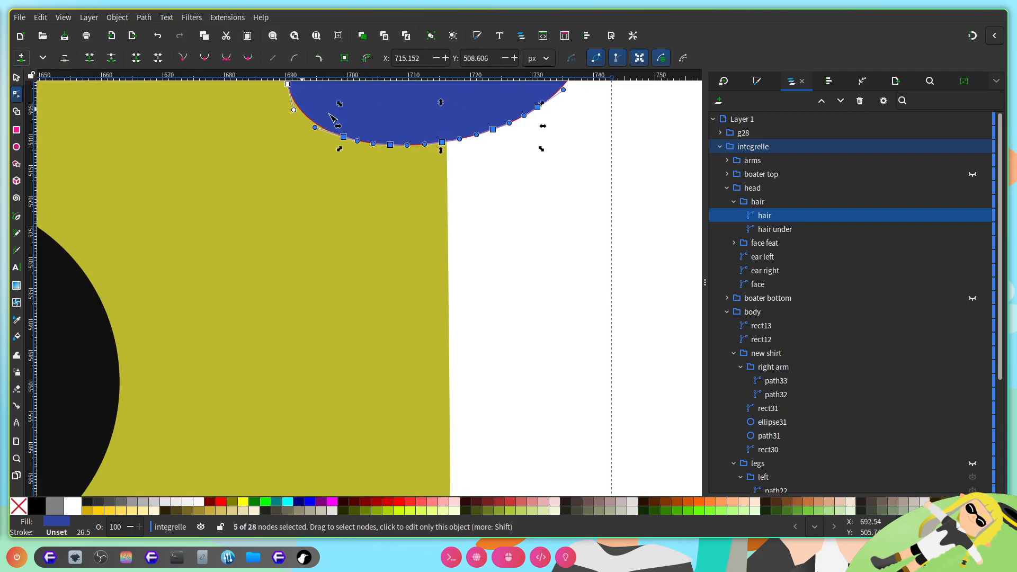
{"action": "scroll", "coordinate": [467, 166], "scroll_direction": "down", "scroll_amount": 1}
{"action": "left_click", "coordinate": [380, 145]}
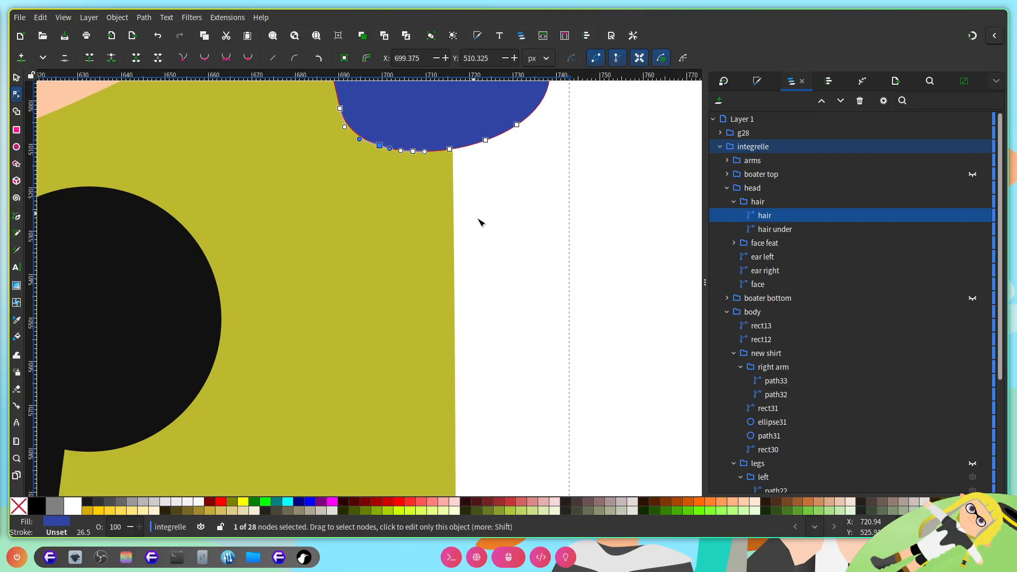
Step: Make all nodes around the side lock's bottom edge symmetric
{"action": "scroll", "coordinate": [470, 209], "scroll_direction": "up", "scroll_amount": 6}
{"action": "left_click_drag", "start_coordinate": [336, 318], "coordinate": [572, 186]}
{"action": "left_click", "coordinate": [228, 58]}
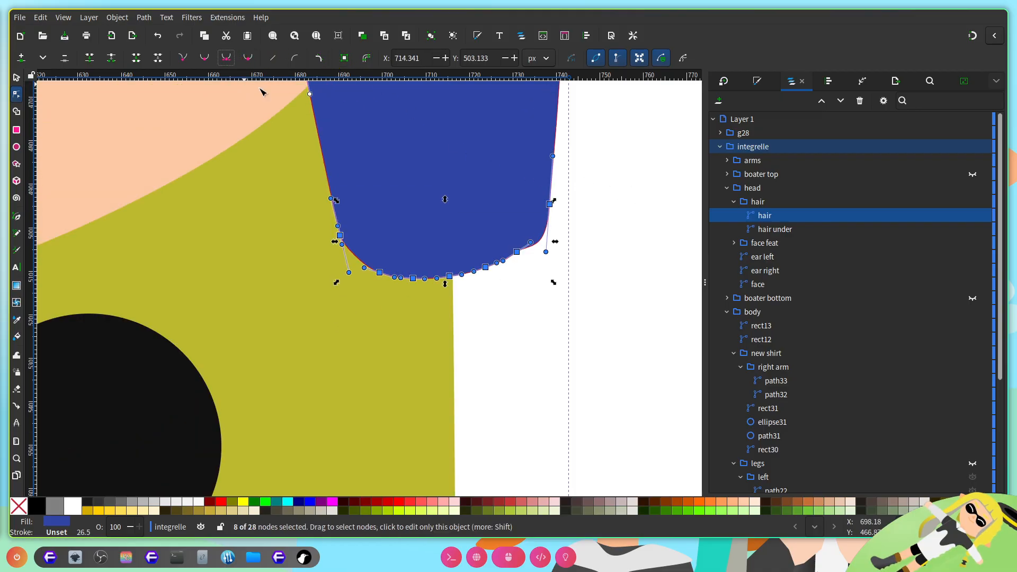
Step: Join the nodes at the side lock's inner corner and pull the neighbouring bottom node into a long strand, to about X 706.8, Y 631.5
{"action": "left_click", "coordinate": [340, 234]}
{"action": "left_click", "coordinate": [91, 58]}
{"action": "left_click_drag", "start_coordinate": [342, 245], "coordinate": [385, 426]}
{"action": "scroll", "coordinate": [550, 350], "scroll_direction": "down", "scroll_amount": 2, "text": "ctrl"}
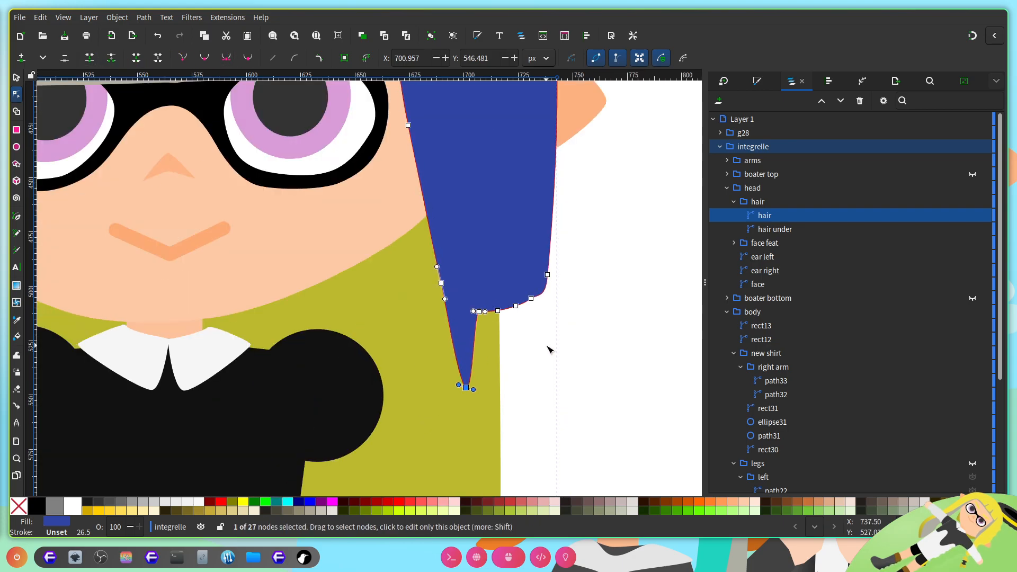
{"action": "scroll", "coordinate": [507, 270], "scroll_direction": "down", "scroll_amount": 6}
{"action": "left_click_drag", "start_coordinate": [467, 261], "coordinate": [479, 445]}
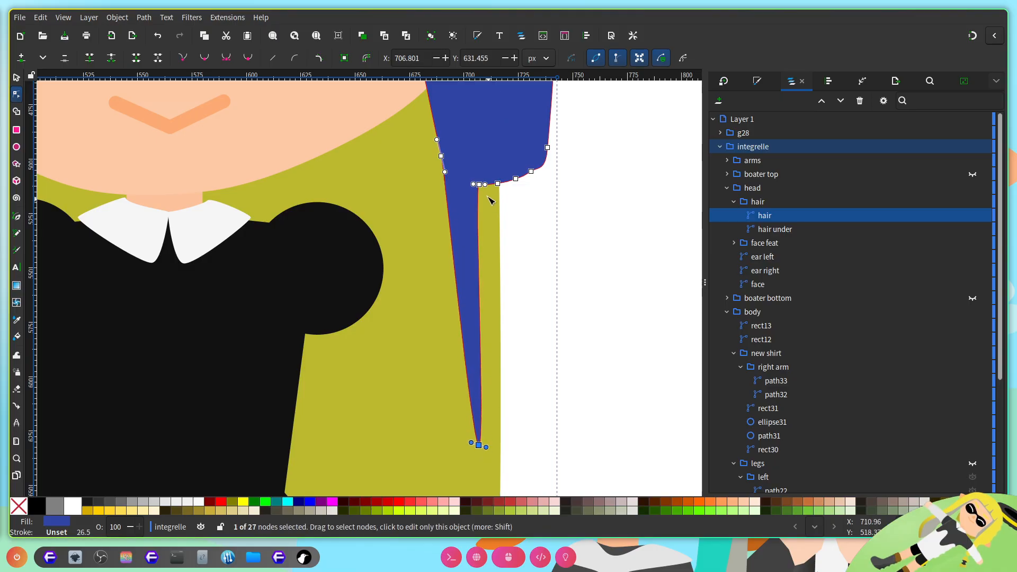
Step: Pull two more bottom nodes down into strands, the middle tip to about X 733.7, Y 575.7 and the outer tip to about X 750.0, Y 580.3
{"action": "scroll", "coordinate": [512, 193], "scroll_direction": "up", "scroll_amount": 2, "text": "ctrl"}
{"action": "left_click_drag", "start_coordinate": [483, 175], "coordinate": [561, 455]}
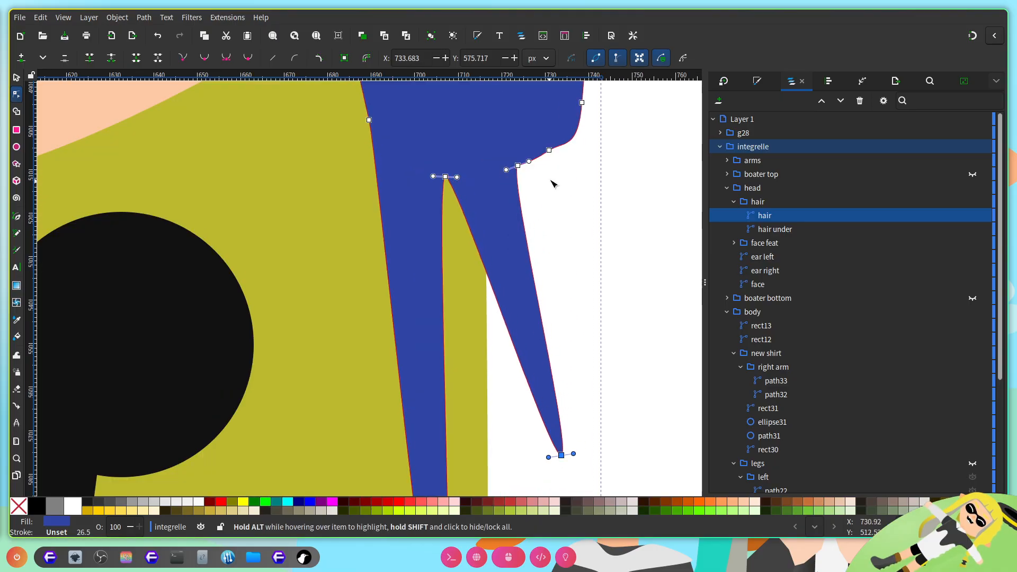
{"action": "left_click_drag", "start_coordinate": [550, 150], "coordinate": [633, 476]}
{"action": "scroll", "coordinate": [554, 265], "scroll_direction": "down", "scroll_amount": 3, "text": "ctrl"}
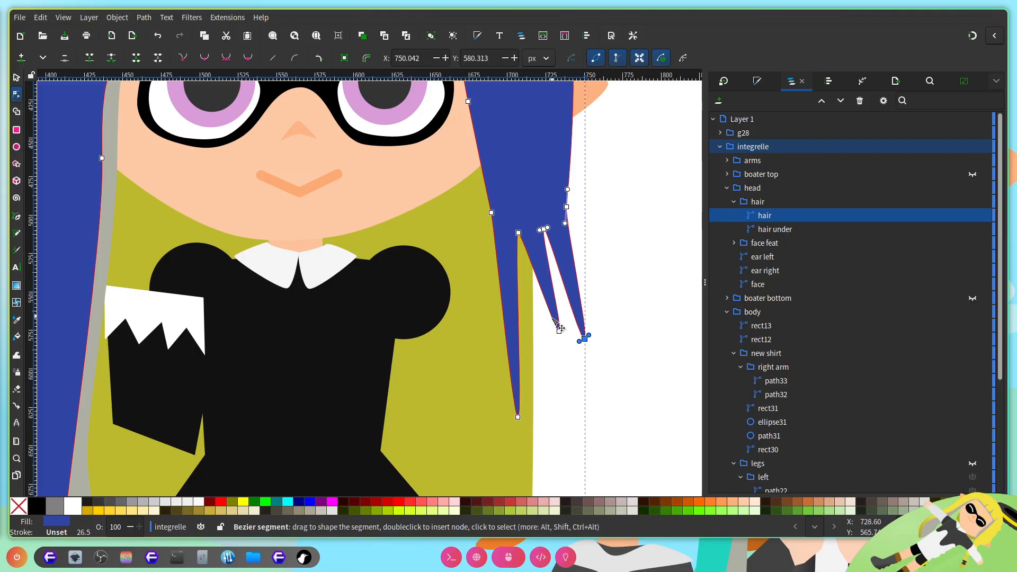
Step: Reshape the olive back hair's bottom edge by moving its lower-right corner outward, its lower-left corner down, and its centre node to about X 577.1, Y 760.5
{"action": "scroll", "coordinate": [509, 312], "scroll_direction": "right", "scroll_amount": 3}
{"action": "scroll", "coordinate": [498, 275], "scroll_direction": "down", "scroll_amount": 6}
{"action": "scroll", "coordinate": [474, 355], "scroll_direction": "down", "scroll_amount": 2, "text": "ctrl"}
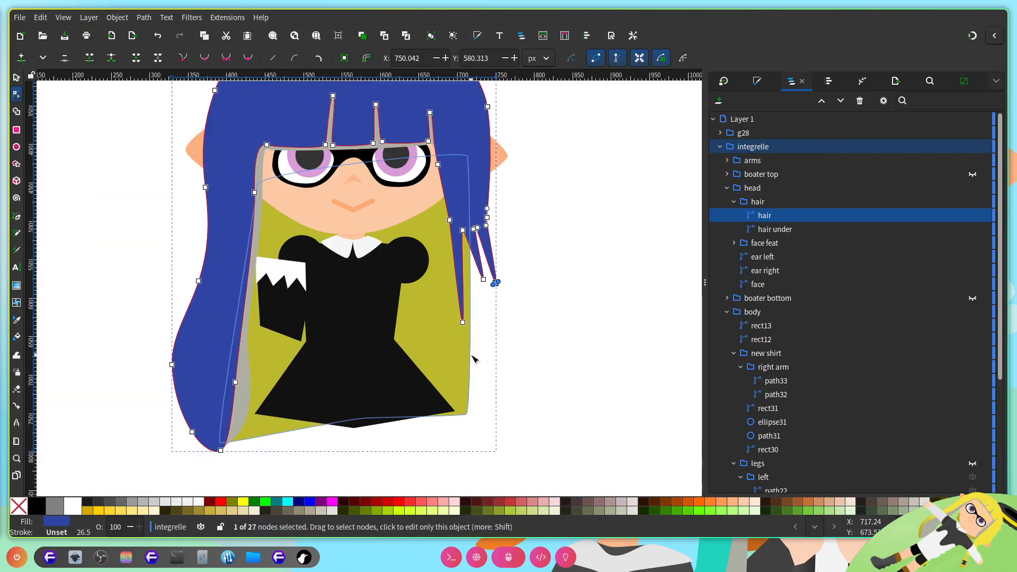
{"action": "left_click", "coordinate": [460, 354]}
{"action": "scroll", "coordinate": [452, 355], "scroll_direction": "left", "scroll_amount": 3}
{"action": "scroll", "coordinate": [560, 438], "scroll_direction": "up", "scroll_amount": 1, "text": "ctrl"}
{"action": "left_click_drag", "start_coordinate": [519, 408], "coordinate": [547, 445]}
{"action": "scroll", "coordinate": [413, 424], "scroll_direction": "left", "scroll_amount": 3}
{"action": "scroll", "coordinate": [424, 328], "scroll_direction": "up", "scroll_amount": 6}
{"action": "scroll", "coordinate": [424, 321], "scroll_direction": "down", "scroll_amount": 6}
{"action": "left_click_drag", "start_coordinate": [234, 445], "coordinate": [234, 452]}
{"action": "left_click_drag", "start_coordinate": [439, 410], "coordinate": [436, 415]}
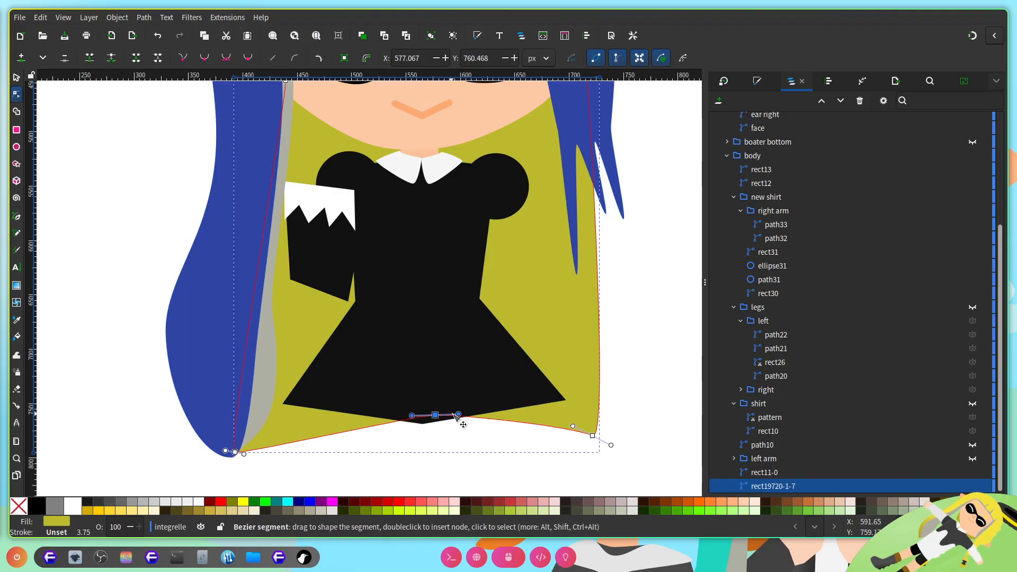
Step: Recolour the back hair with the grey sampled from the hair shadow, darkened to 97978a
{"action": "left_click", "coordinate": [757, 82]}
{"action": "left_click", "coordinate": [741, 426]}
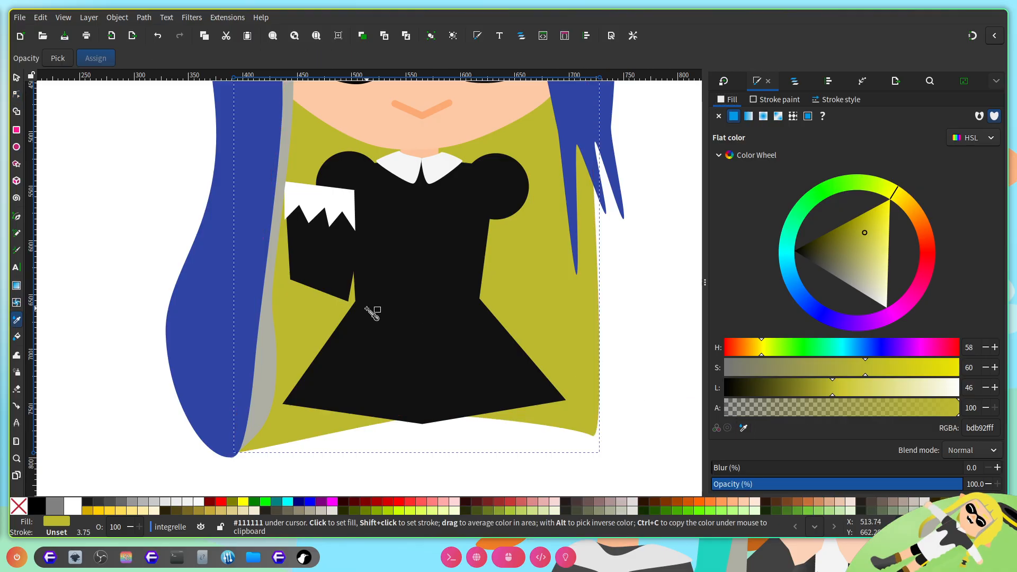
{"action": "left_click", "coordinate": [271, 374]}
{"action": "left_click_drag", "start_coordinate": [879, 393], "coordinate": [859, 392]}
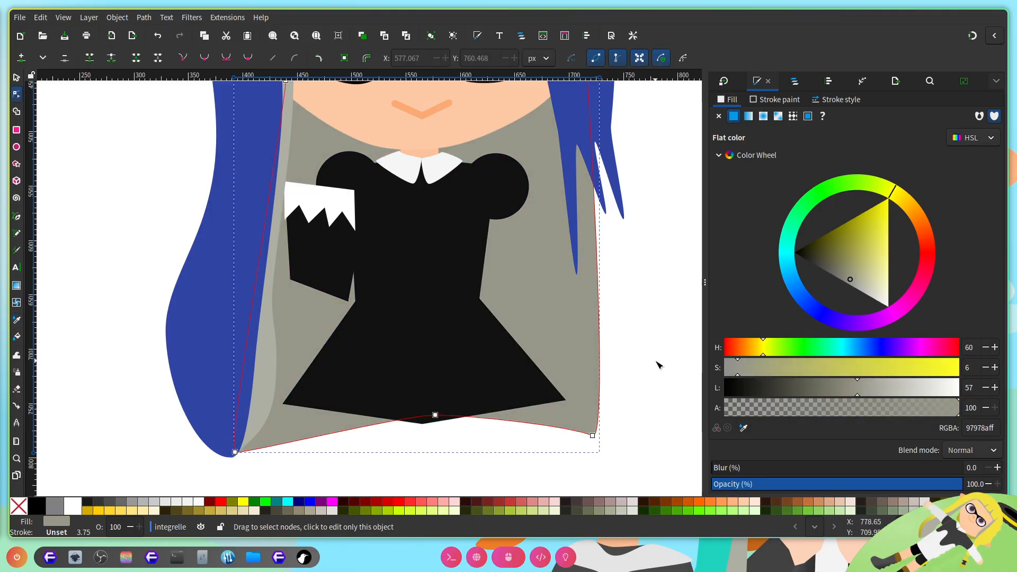
Step: Save the drawing and lower the notch between the blue side lock's inner and middle strands to about X 707.2, Y 522.1
{"action": "scroll", "coordinate": [549, 311], "scroll_direction": "right", "scroll_amount": 2}
{"action": "scroll", "coordinate": [533, 361], "scroll_direction": "up", "scroll_amount": 3}
{"action": "left_click", "coordinate": [446, 313]}
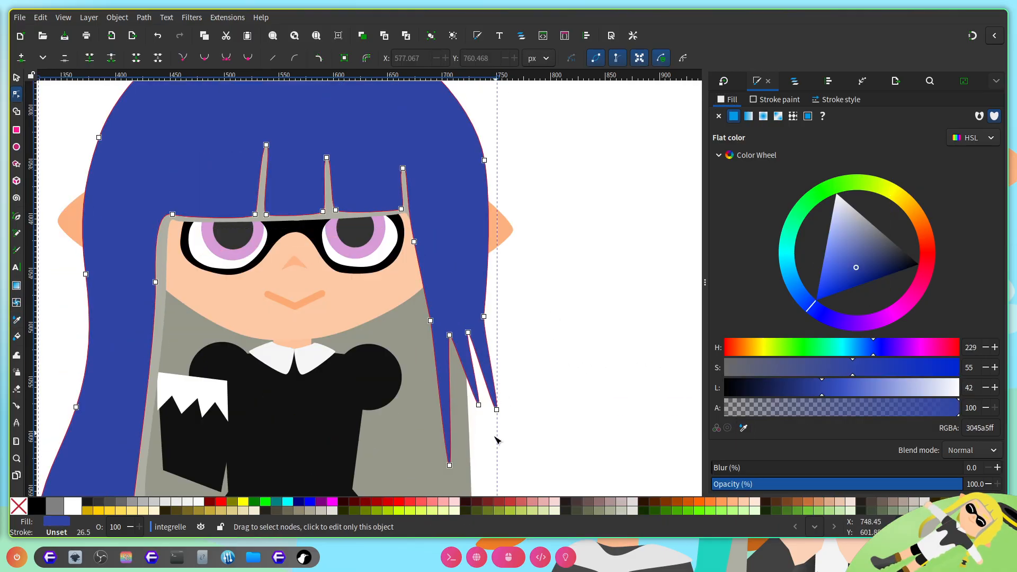
{"action": "scroll", "coordinate": [484, 440], "scroll_direction": "up", "scroll_amount": 2}
{"action": "key", "text": "ctrl+s"}
{"action": "left_click_drag", "start_coordinate": [415, 229], "coordinate": [416, 251]}
{"action": "scroll", "coordinate": [453, 287], "scroll_direction": "up", "scroll_amount": 1}
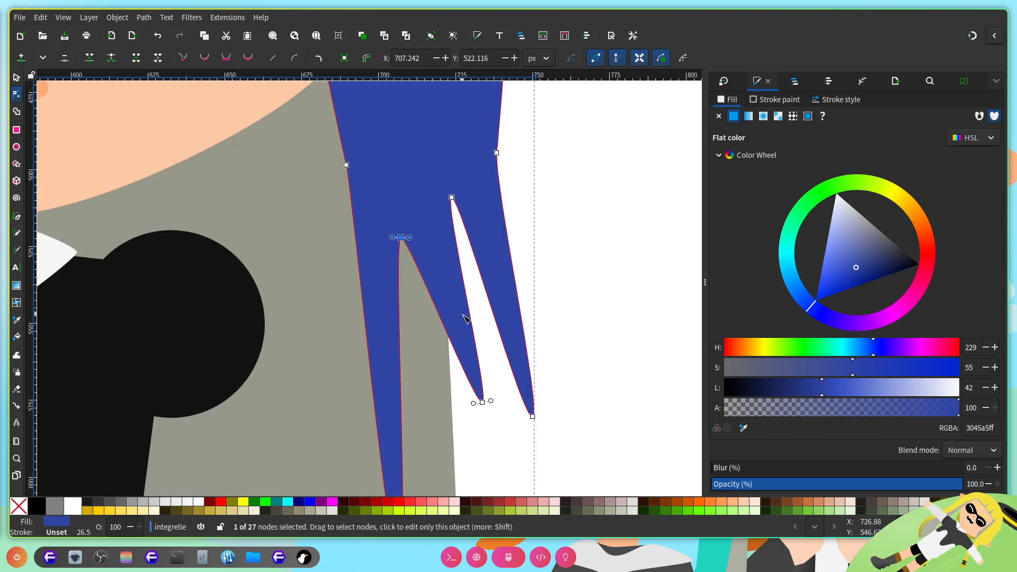
Step: Lengthen the side lock's inner strand and pull the middle strand's tip down to about X 733.2, Y 699.4
{"action": "scroll", "coordinate": [462, 314], "scroll_direction": "down", "scroll_amount": 5}
{"action": "left_click_drag", "start_coordinate": [400, 382], "coordinate": [408, 460]}
{"action": "scroll", "coordinate": [457, 365], "scroll_direction": "down", "scroll_amount": 1}
{"action": "scroll", "coordinate": [459, 318], "scroll_direction": "down", "scroll_amount": 2}
{"action": "left_click_drag", "start_coordinate": [466, 284], "coordinate": [486, 412]}
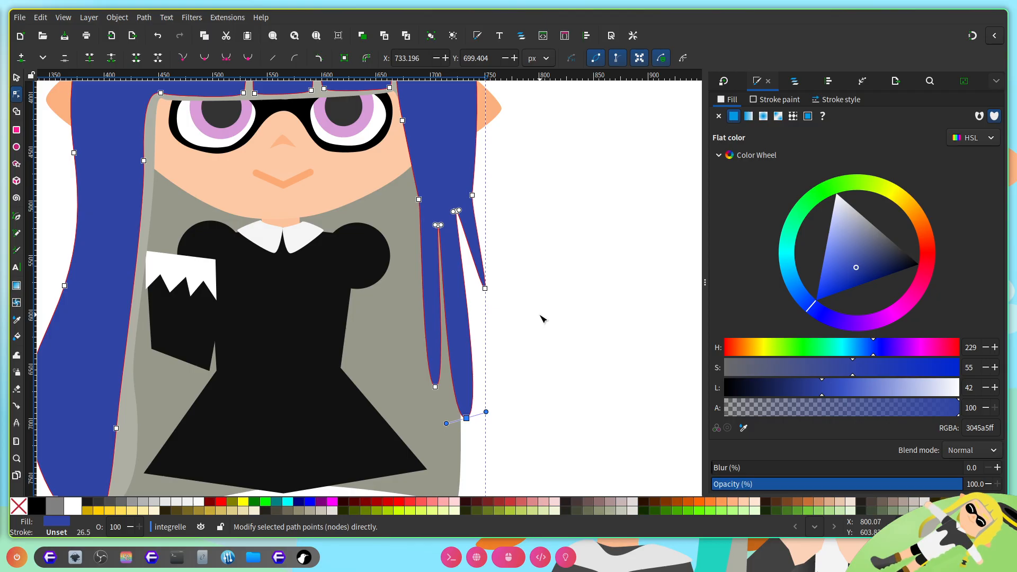
Step: Lower the notch between the middle and outer strands to about X 724.7, Y 518.1
{"action": "scroll", "coordinate": [484, 397], "scroll_direction": "up", "scroll_amount": 2}
{"action": "scroll", "coordinate": [504, 295], "scroll_direction": "up", "scroll_amount": 5}
{"action": "left_click_drag", "start_coordinate": [432, 220], "coordinate": [435, 239]}
{"action": "scroll", "coordinate": [543, 299], "scroll_direction": "down", "scroll_amount": 3}
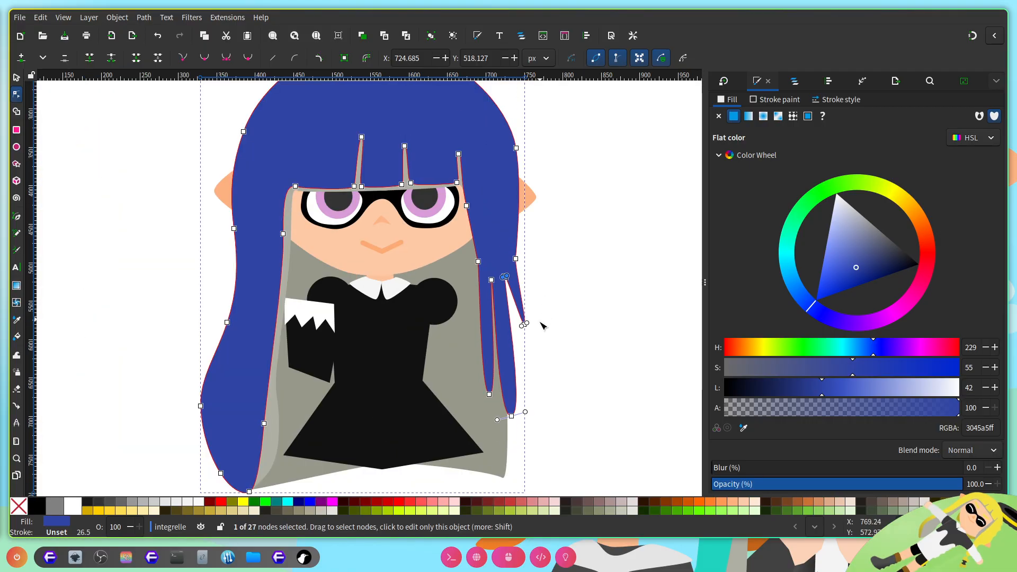
Step: Extend the outer strand's tip downward and widen the side lock by moving its edge nodes outward, the inner one to about X 685.6, Y 499.8
{"action": "left_click_drag", "start_coordinate": [526, 322], "coordinate": [527, 454]}
{"action": "scroll", "coordinate": [526, 317], "scroll_direction": "up", "scroll_amount": 3}
{"action": "scroll", "coordinate": [486, 204], "scroll_direction": "up", "scroll_amount": 5}
{"action": "mouse_move", "coordinate": [506, 277]}
{"action": "left_mouse_down"}
{"action": "mouse_move", "coordinate": [509, 304]}
{"action": "mouse_move", "coordinate": [519, 275]}
{"action": "left_mouse_up"}
{"action": "left_click", "coordinate": [391, 287]}
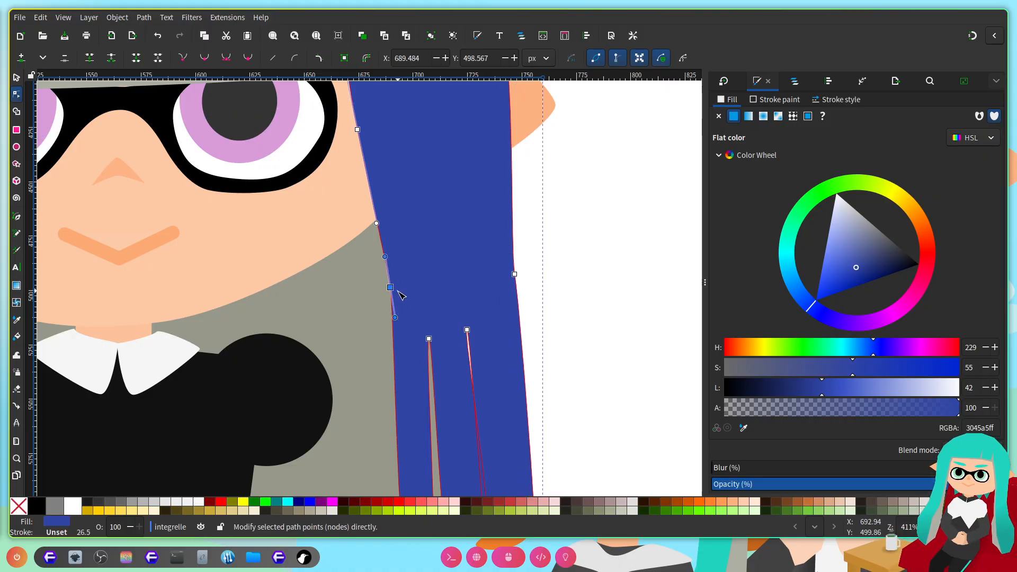
{"action": "left_click_drag", "start_coordinate": [395, 291], "coordinate": [386, 293]}
Step: Lengthen the inner strand's tip to about X 705.1, Y 736.2 and the middle strand's tip to about X 724.7, Y 780.7
{"action": "scroll", "coordinate": [467, 257], "scroll_direction": "down", "scroll_amount": 10}
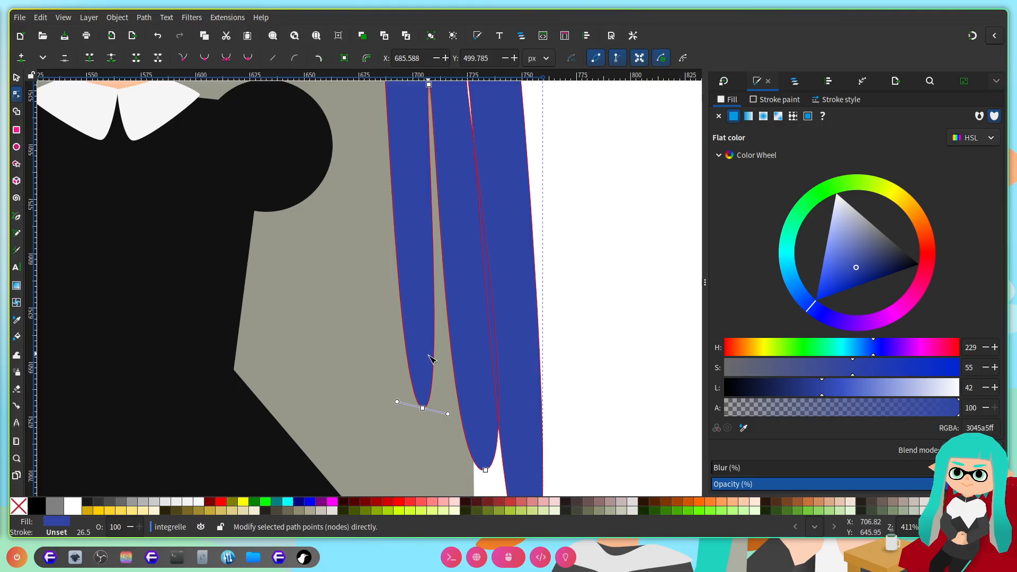
{"action": "scroll", "coordinate": [429, 358], "scroll_direction": "down", "scroll_amount": 7}
{"action": "left_click_drag", "start_coordinate": [426, 218], "coordinate": [427, 359]}
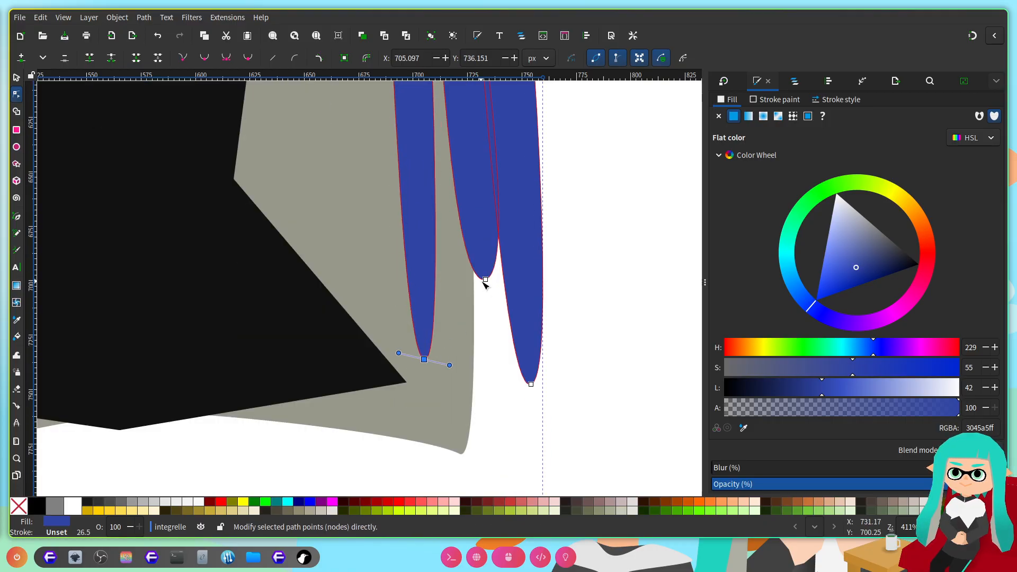
{"action": "left_click_drag", "start_coordinate": [485, 281], "coordinate": [469, 457]}
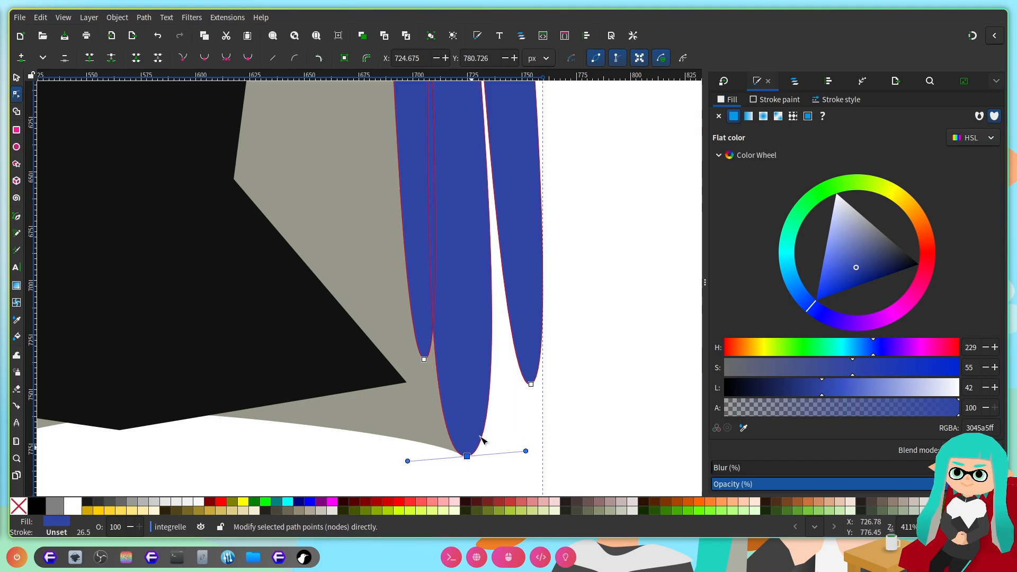
{"action": "scroll", "coordinate": [557, 339], "scroll_direction": "down", "scroll_amount": 4}
{"action": "scroll", "coordinate": [558, 370], "scroll_direction": "up", "scroll_amount": 3}
{"action": "scroll", "coordinate": [558, 378], "scroll_direction": "up", "scroll_amount": 1}
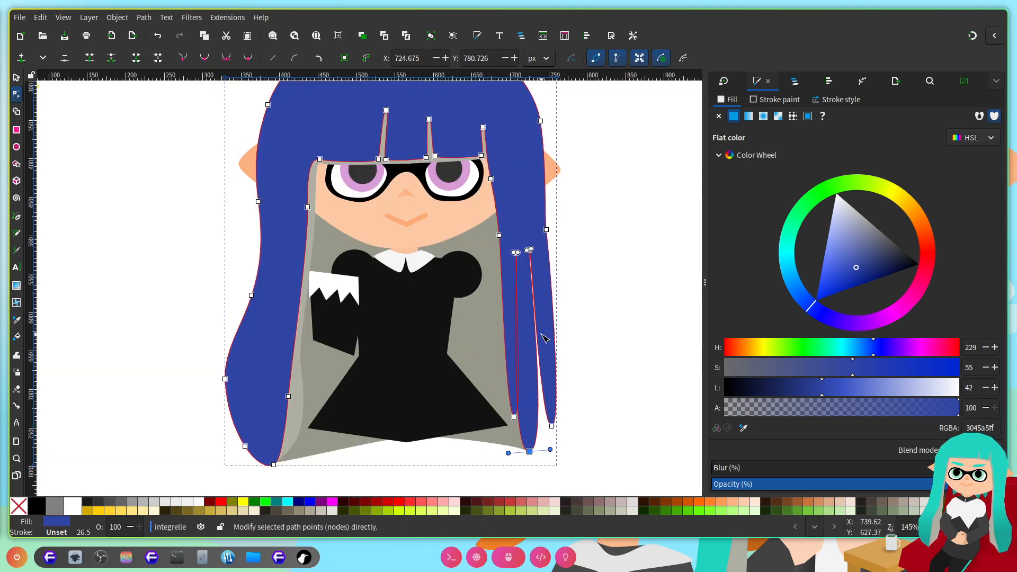
{"action": "scroll", "coordinate": [544, 340], "scroll_direction": "up", "scroll_amount": 2}
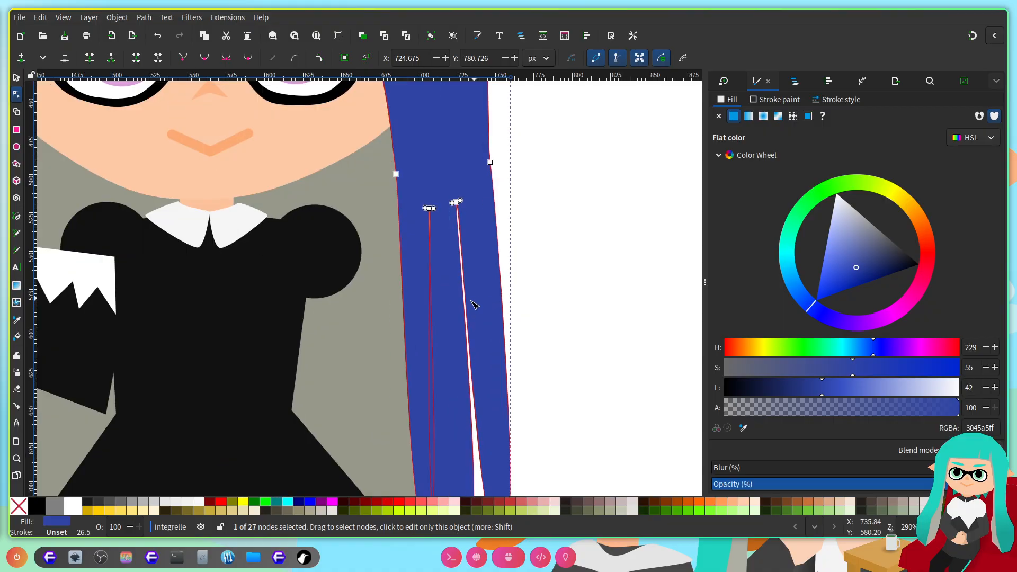
{"action": "scroll", "coordinate": [475, 325], "scroll_direction": "down", "scroll_amount": 2}
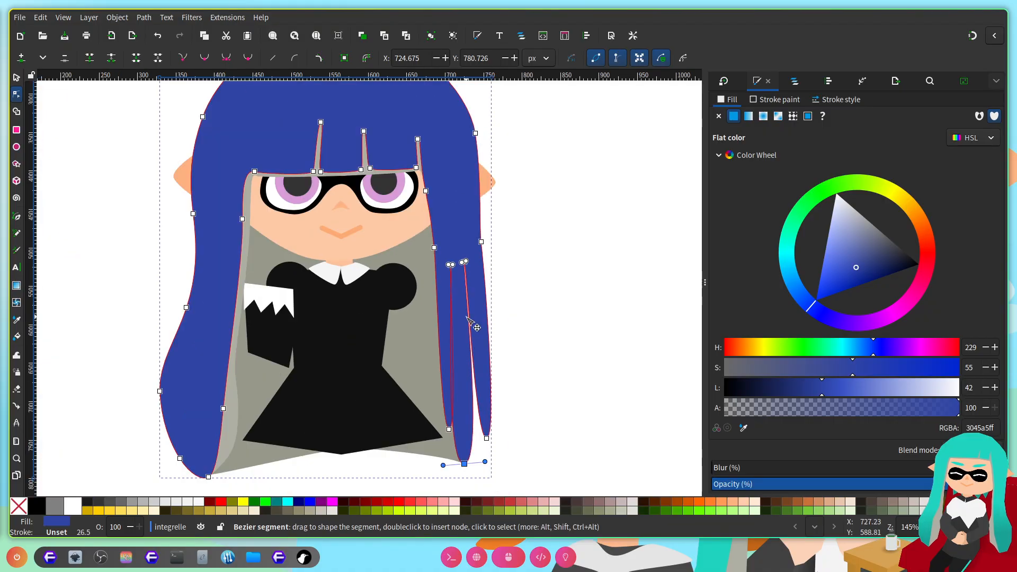
Step: Lengthen the side lock's outer strand by pulling its tip down to about X 755.6, Y 775.2
{"action": "scroll", "coordinate": [480, 397], "scroll_direction": "up", "scroll_amount": 3}
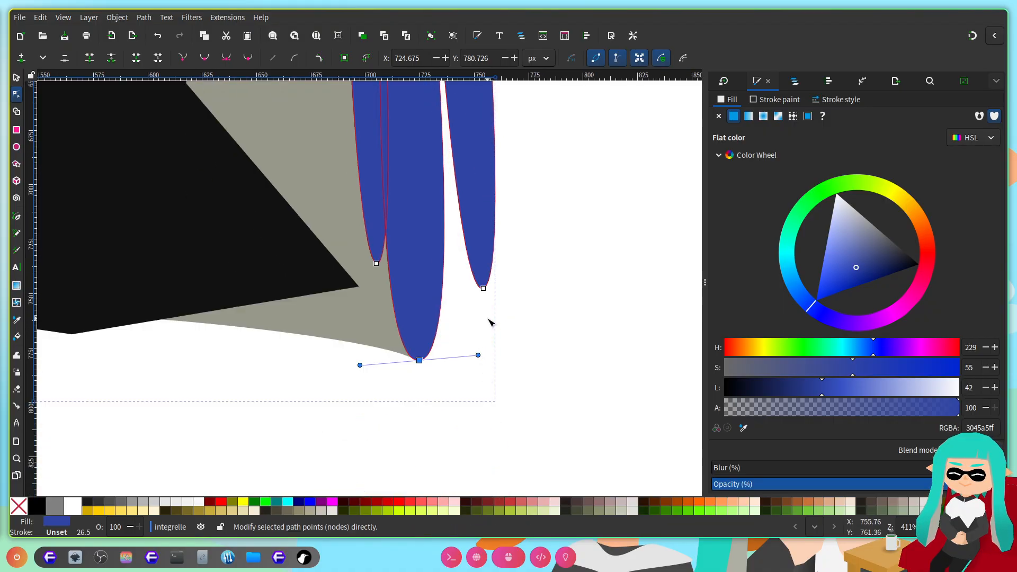
{"action": "left_click_drag", "start_coordinate": [483, 291], "coordinate": [534, 337]}
{"action": "left_click_drag", "start_coordinate": [472, 350], "coordinate": [487, 348]}
{"action": "scroll", "coordinate": [524, 297], "scroll_direction": "up", "scroll_amount": 3}
{"action": "scroll", "coordinate": [526, 301], "scroll_direction": "down", "scroll_amount": 3}
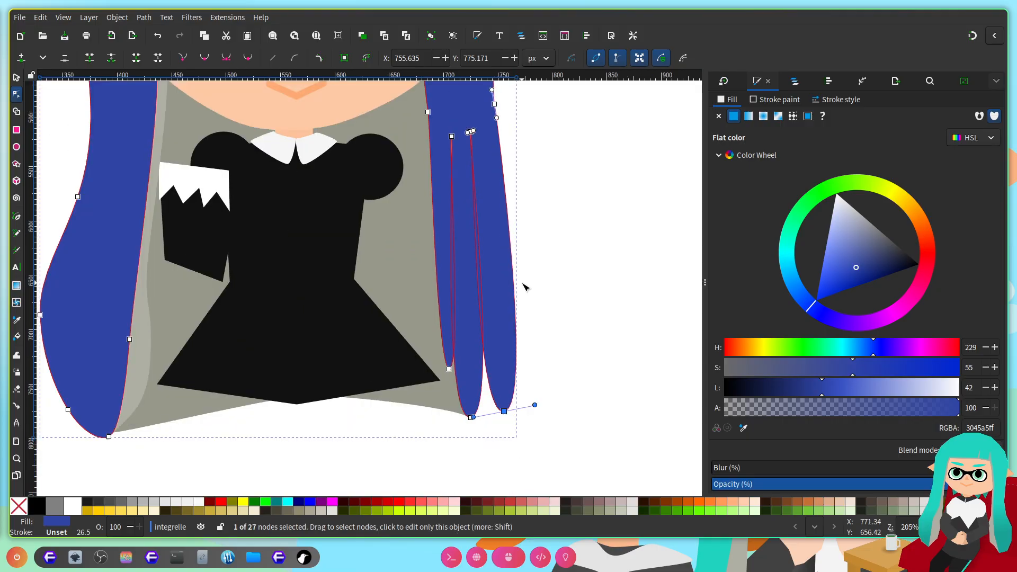
Step: Add a node midway on each edge of the outer strand, centred at about X 749.3, Y 631.5, and adjust their handles
{"action": "scroll", "coordinate": [517, 297], "scroll_direction": "up", "scroll_amount": 2}
{"action": "double_click", "coordinate": [523, 317]}
{"action": "left_click_drag", "start_coordinate": [477, 322], "coordinate": [482, 321]}
{"action": "left_click", "coordinate": [522, 315], "text": "shift"}
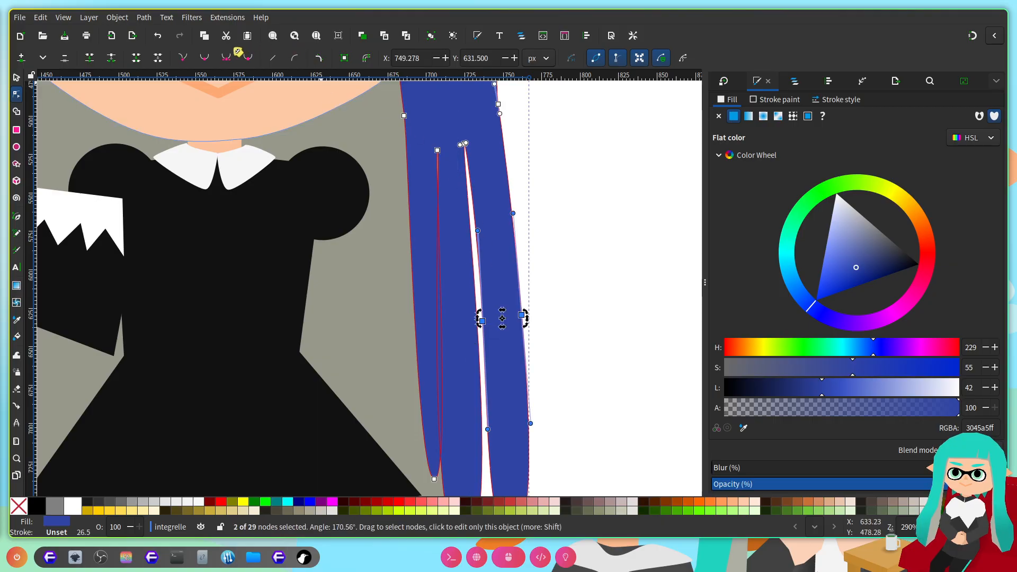
{"action": "scroll", "coordinate": [501, 288], "scroll_direction": "up", "scroll_amount": 1}
{"action": "left_click_drag", "start_coordinate": [519, 181], "coordinate": [520, 194]}
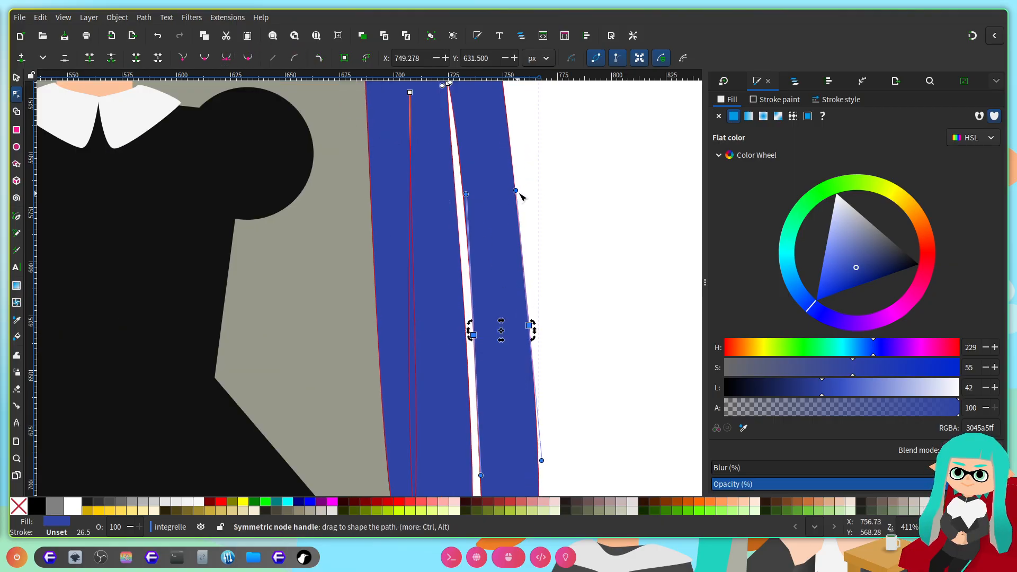
{"action": "scroll", "coordinate": [599, 237], "scroll_direction": "down", "scroll_amount": 1}
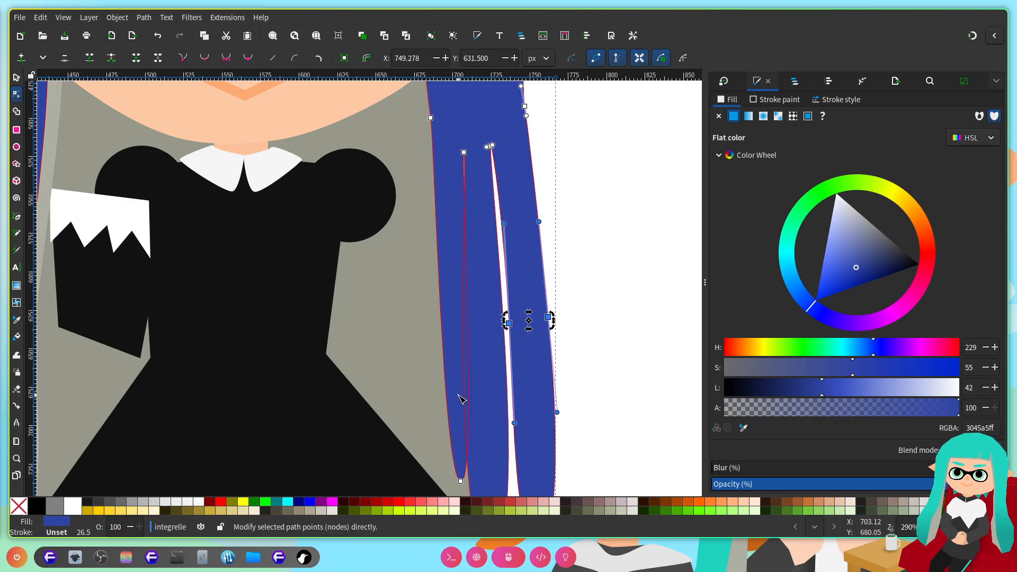
Step: Lengthen the inner strand's tip to about X 692.4, Y 770.6 and move the lock's inner edge node to about X 678.2, Y 494.1
{"action": "left_click_drag", "start_coordinate": [462, 421], "coordinate": [477, 478]}
{"action": "scroll", "coordinate": [505, 271], "scroll_direction": "up", "scroll_amount": 5}
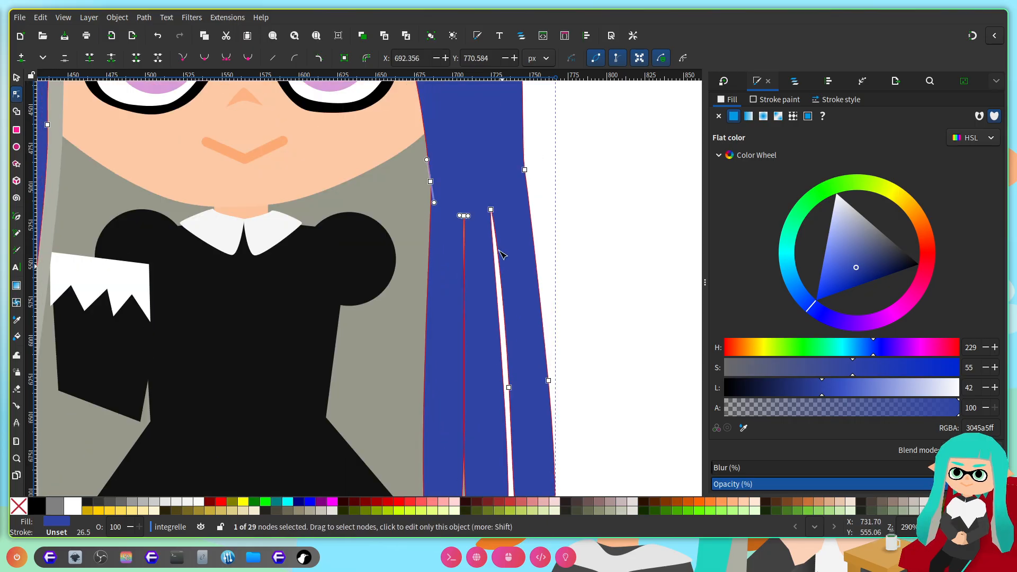
{"action": "scroll", "coordinate": [484, 214], "scroll_direction": "up", "scroll_amount": 2, "text": "ctrl"}
{"action": "left_click_drag", "start_coordinate": [401, 276], "coordinate": [379, 258]}
{"action": "left_click_drag", "start_coordinate": [384, 301], "coordinate": [372, 306]}
{"action": "scroll", "coordinate": [496, 249], "scroll_direction": "down", "scroll_amount": 2, "text": "ctrl"}
{"action": "scroll", "coordinate": [493, 255], "scroll_direction": "up", "scroll_amount": 3}
{"action": "scroll", "coordinate": [467, 258], "scroll_direction": "up", "scroll_amount": 1, "text": "ctrl"}
{"action": "left_click_drag", "start_coordinate": [436, 292], "coordinate": [430, 289]}
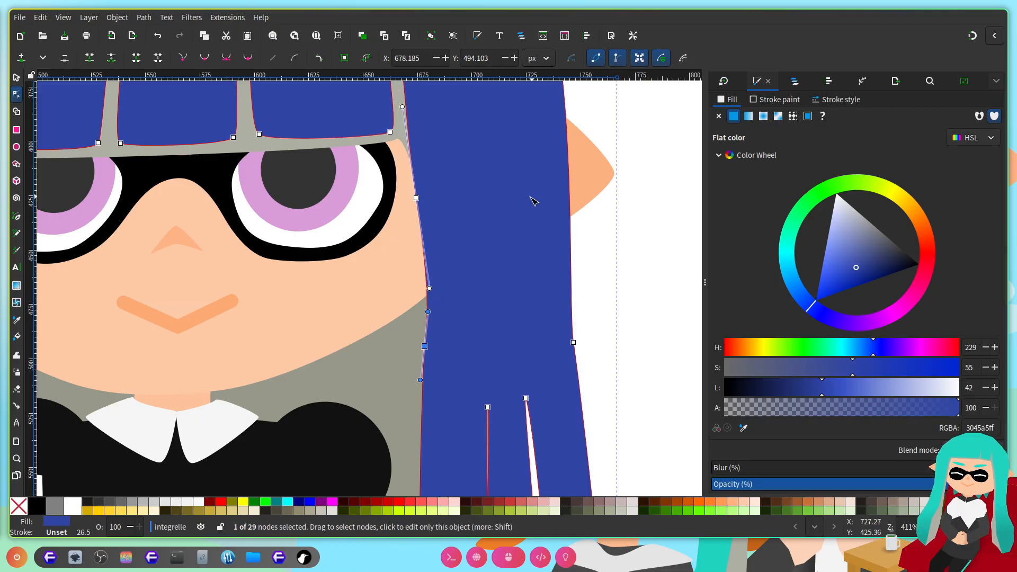
Step: Adjust the inner notch's handle and add nodes midway on the middle strand's edges at about X 707.0, Y 636.7 and X 733.1, Y 636.3
{"action": "scroll", "coordinate": [438, 286], "scroll_direction": "down", "scroll_amount": 2, "text": "ctrl"}
{"action": "scroll", "coordinate": [488, 299], "scroll_direction": "left", "scroll_amount": 3, "text": "shift"}
{"action": "scroll", "coordinate": [489, 300], "scroll_direction": "down", "scroll_amount": 4}
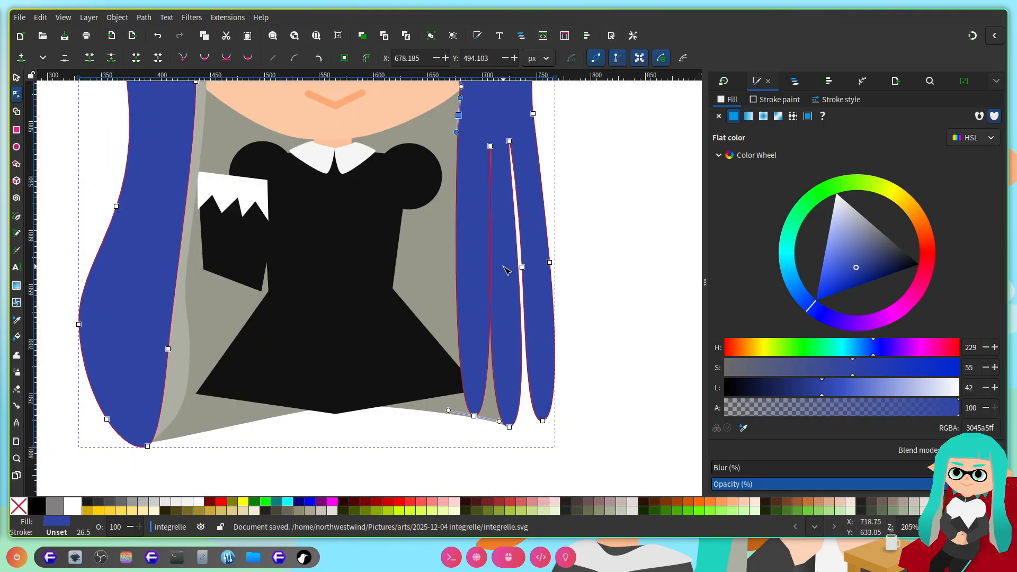
{"action": "scroll", "coordinate": [504, 275], "scroll_direction": "up", "scroll_amount": 1, "text": "ctrl"}
{"action": "scroll", "coordinate": [514, 313], "scroll_direction": "up", "scroll_amount": 3}
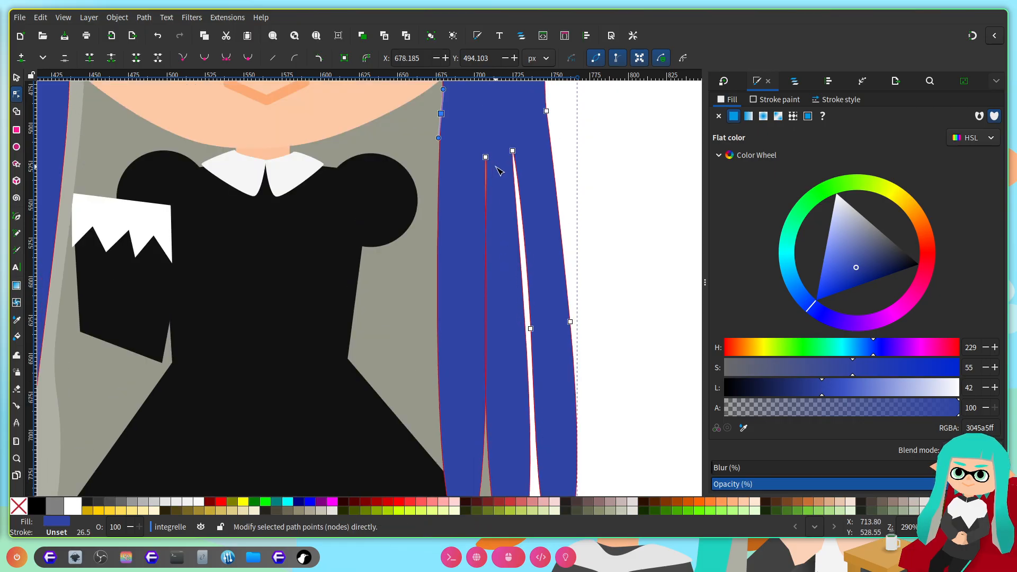
{"action": "scroll", "coordinate": [499, 170], "scroll_direction": "up", "scroll_amount": 2, "text": "ctrl"}
{"action": "left_click", "coordinate": [477, 147]}
{"action": "left_click_drag", "start_coordinate": [491, 146], "coordinate": [471, 145]}
{"action": "scroll", "coordinate": [496, 227], "scroll_direction": "down", "scroll_amount": 6}
{"action": "scroll", "coordinate": [518, 291], "scroll_direction": "down", "scroll_amount": 2, "text": "ctrl"}
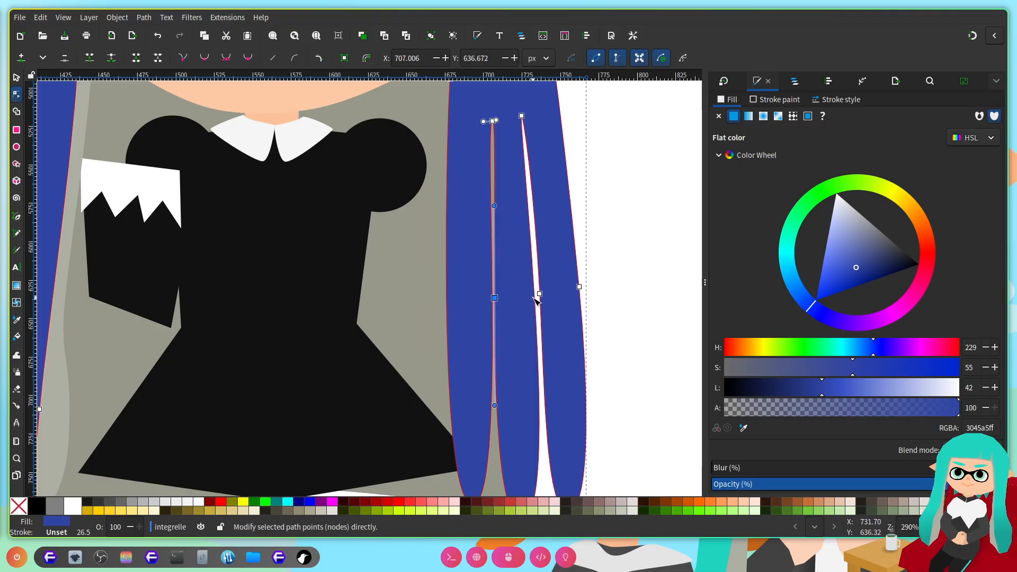
{"action": "left_click", "coordinate": [535, 297]}
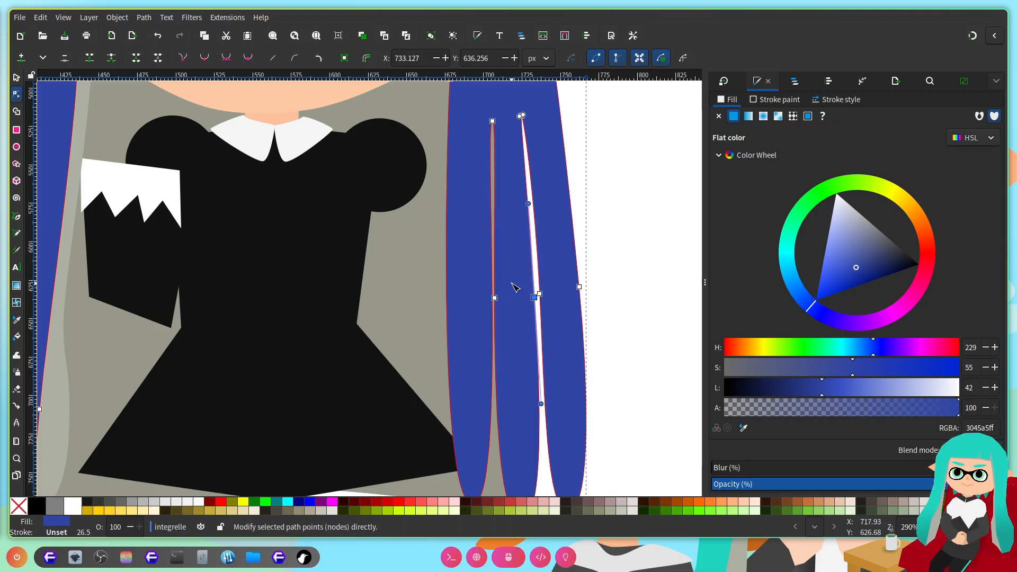
Step: Make the middle strand's two midpoint nodes symmetric and move its inner one to about X 709.1, Y 637.9
{"action": "scroll", "coordinate": [515, 286], "scroll_direction": "up", "scroll_amount": 5}
{"action": "scroll", "coordinate": [506, 361], "scroll_direction": "up", "scroll_amount": 2}
{"action": "scroll", "coordinate": [507, 355], "scroll_direction": "down", "scroll_amount": 5}
{"action": "scroll", "coordinate": [507, 353], "scroll_direction": "up", "scroll_amount": 2}
{"action": "left_click", "coordinate": [483, 370]}
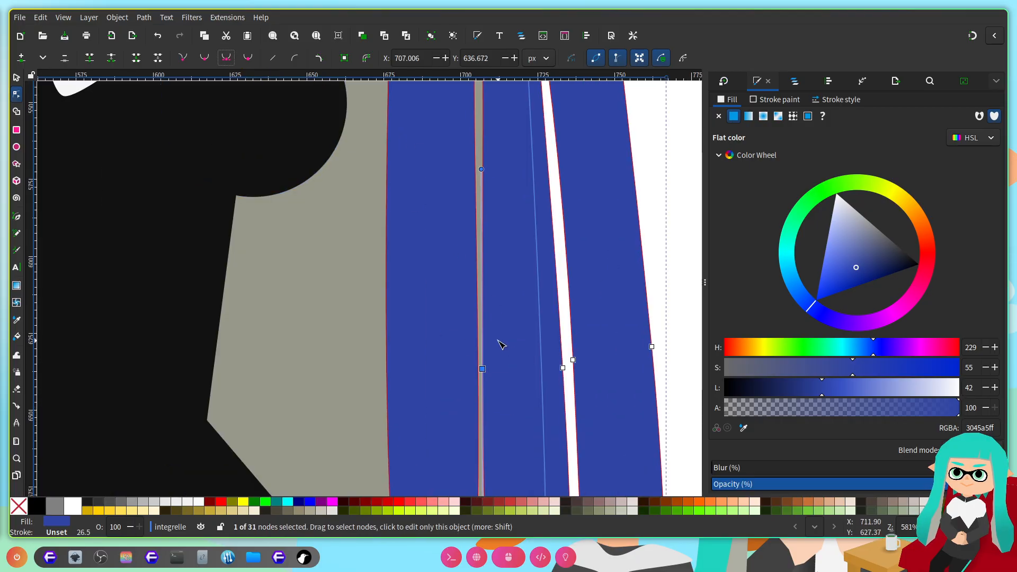
{"action": "left_click", "coordinate": [563, 368]}
{"action": "left_click", "coordinate": [226, 60]}
{"action": "left_click", "coordinate": [482, 369]}
{"action": "left_click_drag", "start_coordinate": [482, 370], "coordinate": [488, 373]}
{"action": "scroll", "coordinate": [501, 276], "scroll_direction": "up", "scroll_amount": 8}
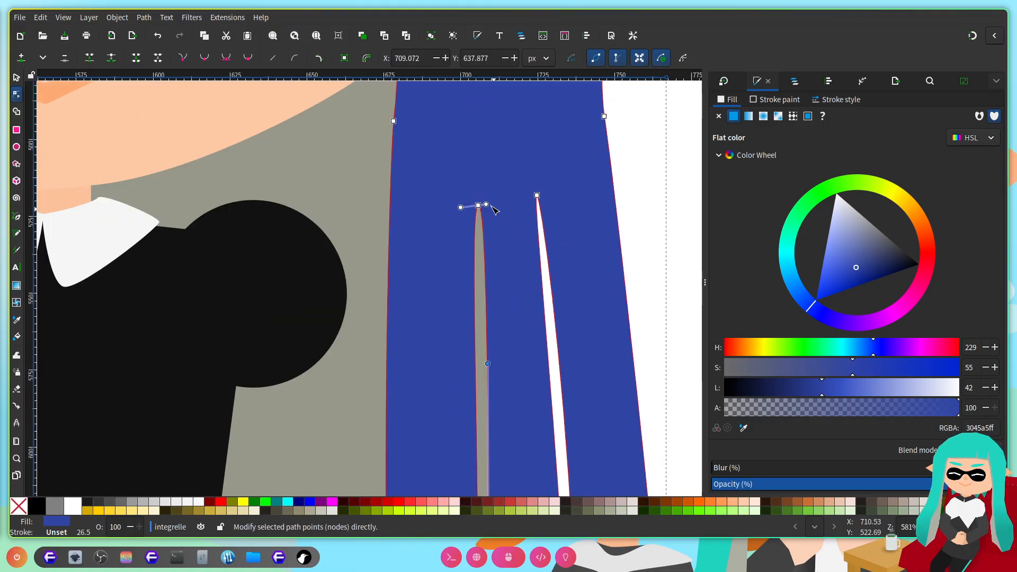
Step: Make the notch node between the inner and middle strands symmetric and move it to about X 701.0, Y 521.6
{"action": "left_click", "coordinate": [478, 205]}
{"action": "left_click", "coordinate": [226, 58]}
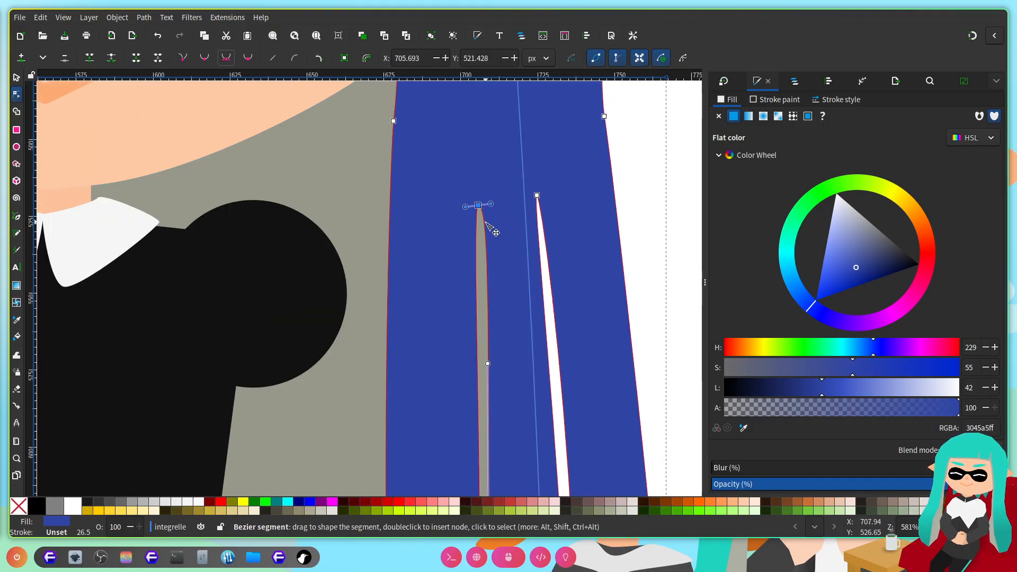
{"action": "left_click_drag", "start_coordinate": [482, 211], "coordinate": [467, 211]}
{"action": "scroll", "coordinate": [499, 268], "scroll_direction": "down", "scroll_amount": 5}
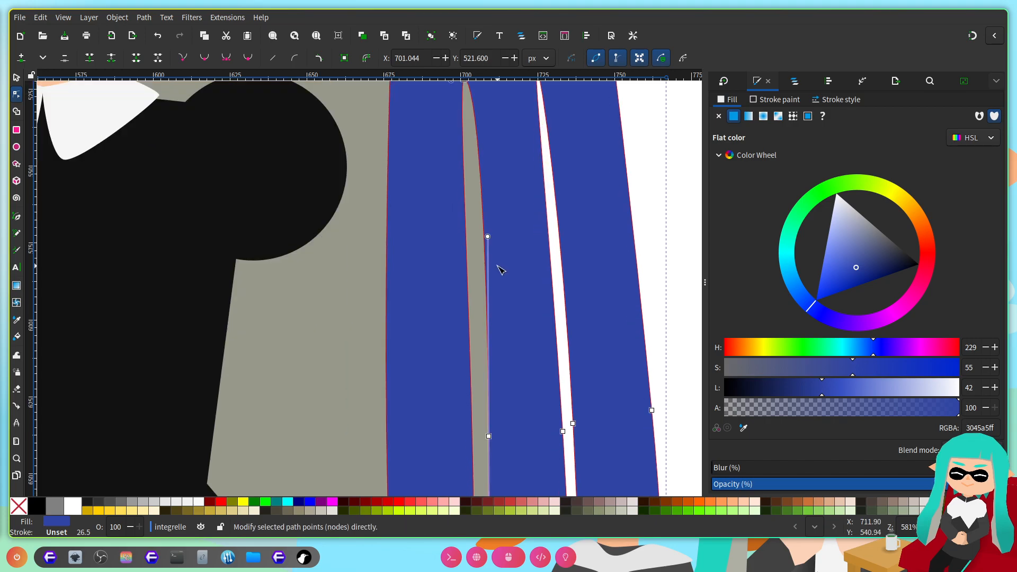
Step: Add symmetric midpoint nodes on both edges of the inner strand and move its inner edge node to about X 678.3, Y 642.4
{"action": "scroll", "coordinate": [466, 312], "scroll_direction": "down", "scroll_amount": 8}
{"action": "left_click", "coordinate": [473, 255]}
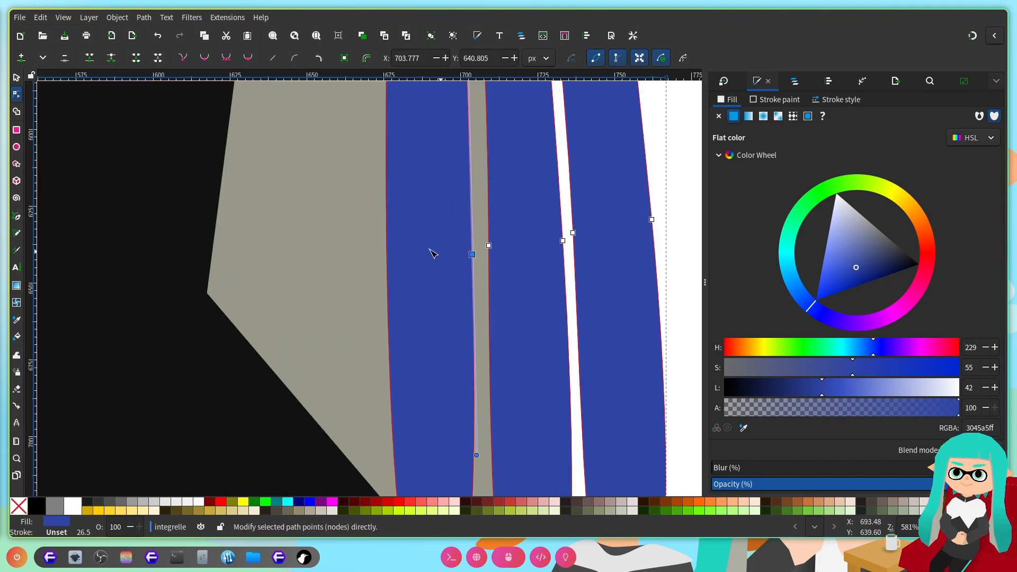
{"action": "left_click_drag", "start_coordinate": [392, 262], "coordinate": [386, 256]}
{"action": "left_click_drag", "start_coordinate": [488, 286], "coordinate": [489, 286]}
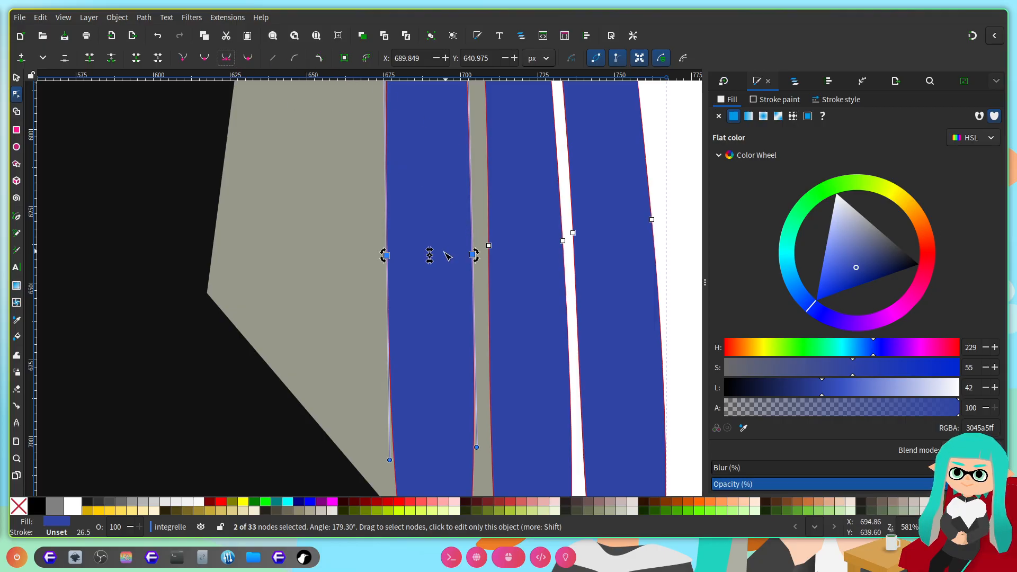
{"action": "left_click_drag", "start_coordinate": [356, 198], "coordinate": [390, 294]}
{"action": "left_click_drag", "start_coordinate": [386, 255], "coordinate": [393, 259]}
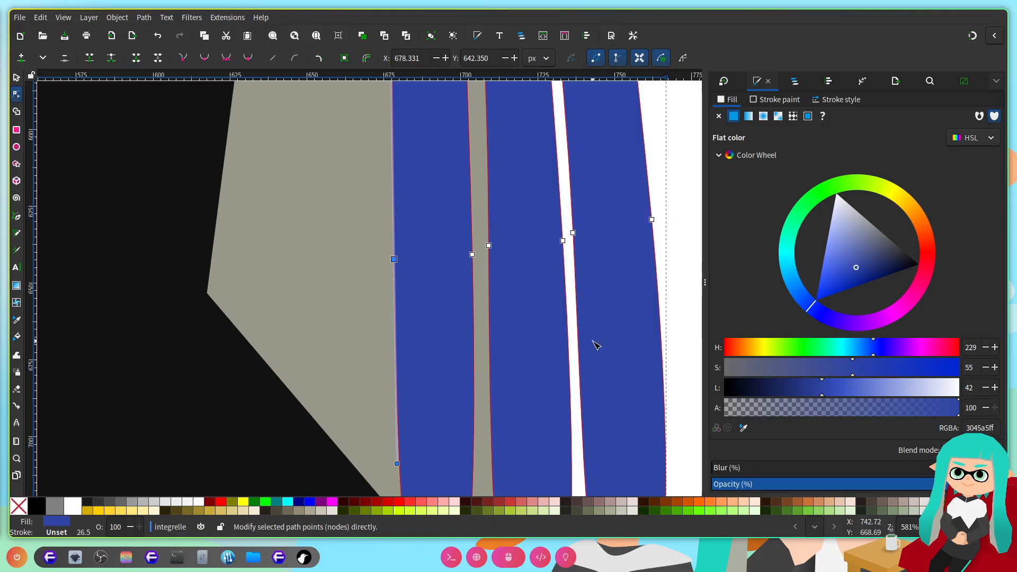
{"action": "key", "text": "super+4"}
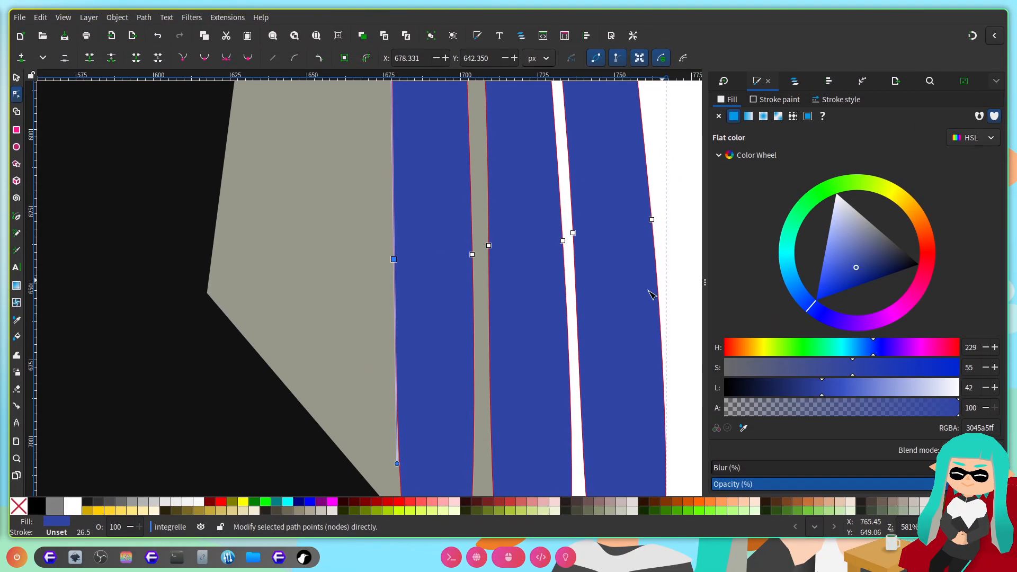
Step: Examine the side lock's strands, notches and tips against the dress and the back hair
{"action": "scroll", "coordinate": [595, 275], "scroll_direction": "down", "scroll_amount": 5}
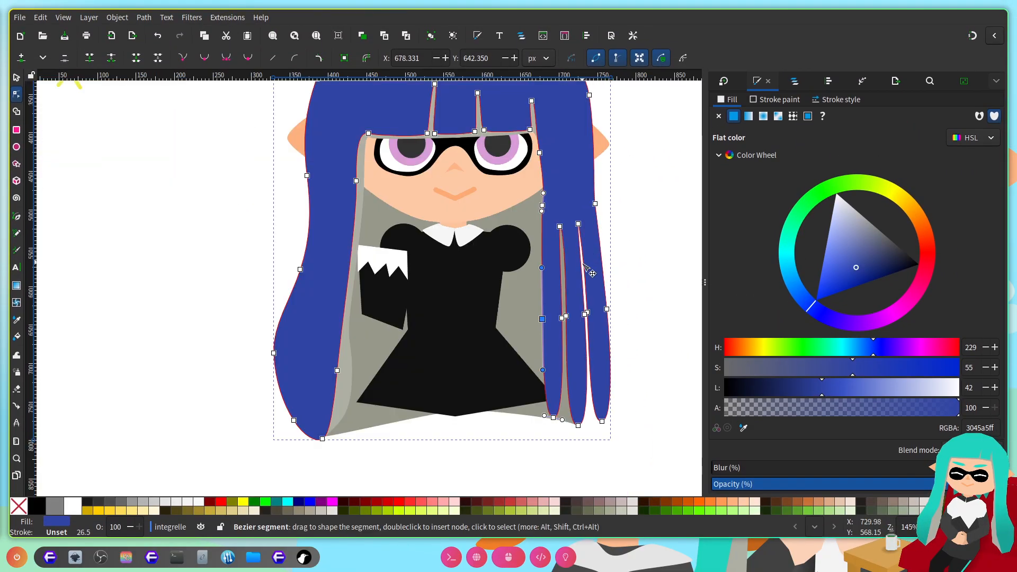
{"action": "scroll", "coordinate": [433, 254], "scroll_direction": "up", "scroll_amount": 1}
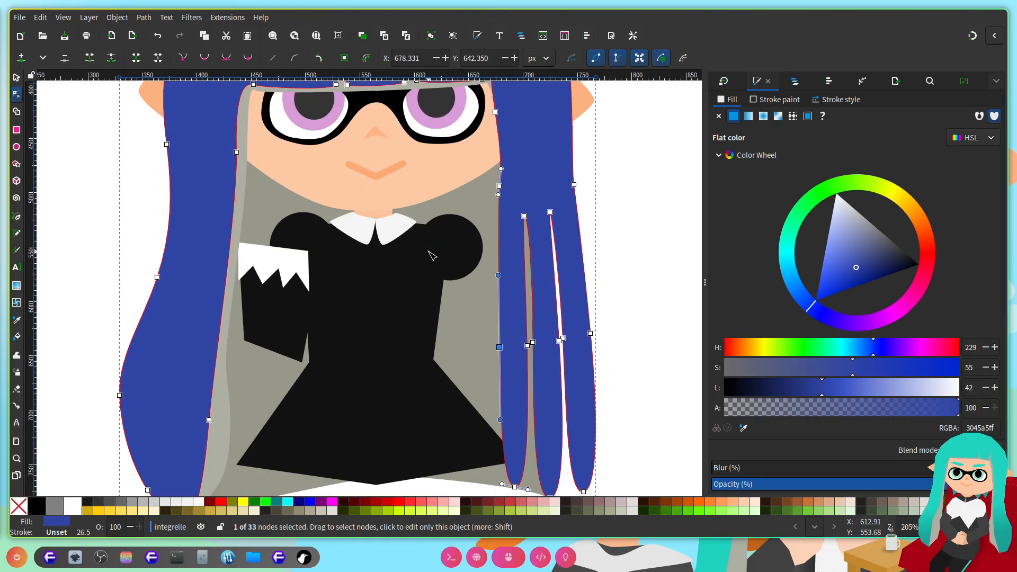
{"action": "scroll", "coordinate": [395, 286], "scroll_direction": "up", "scroll_amount": 2}
{"action": "scroll", "coordinate": [419, 368], "scroll_direction": "up", "scroll_amount": 2}
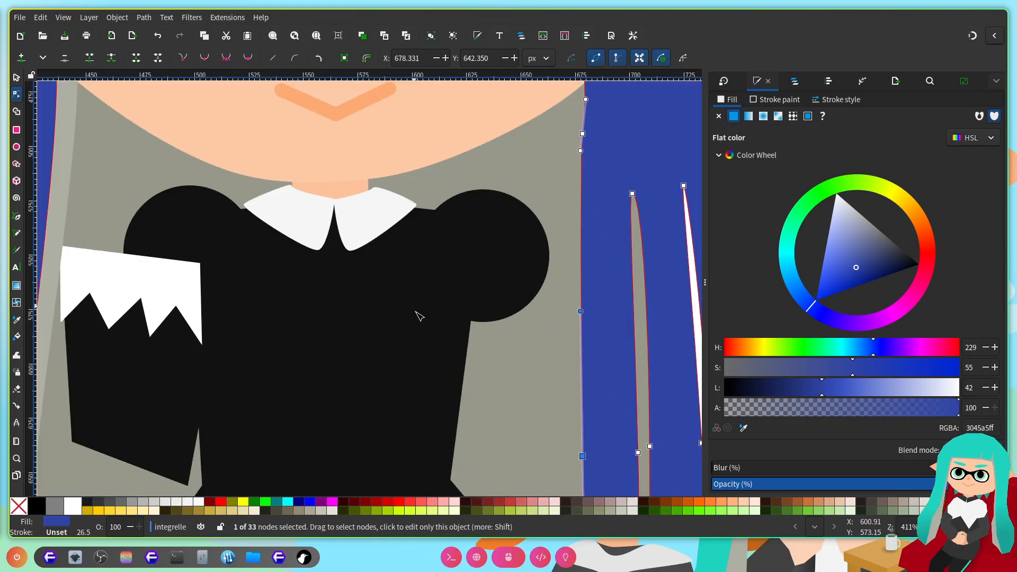
{"action": "scroll", "coordinate": [421, 311], "scroll_direction": "left", "scroll_amount": 1}
{"action": "scroll", "coordinate": [421, 312], "scroll_direction": "right", "scroll_amount": 3}
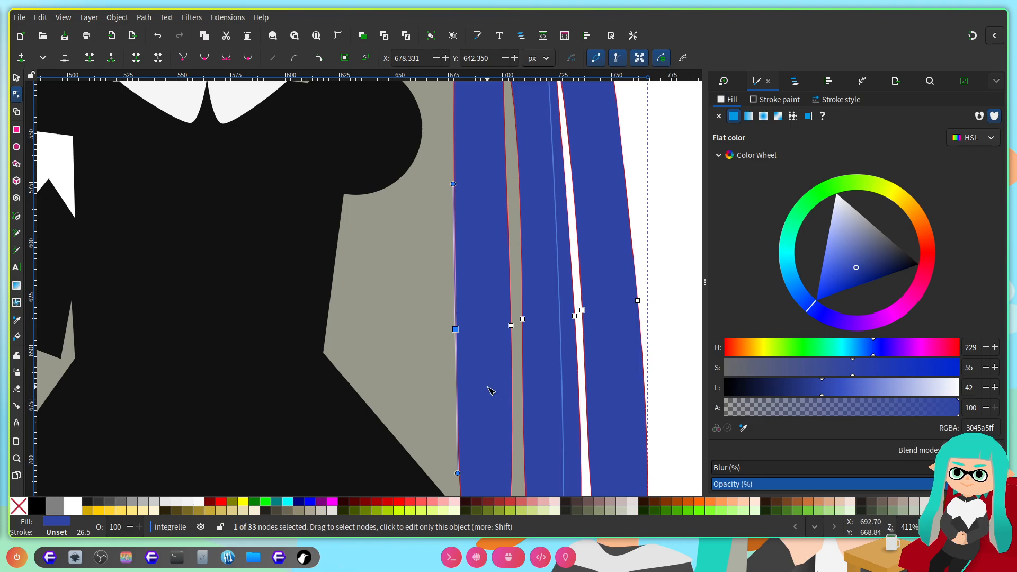
{"action": "scroll", "coordinate": [487, 387], "scroll_direction": "up", "scroll_amount": 1}
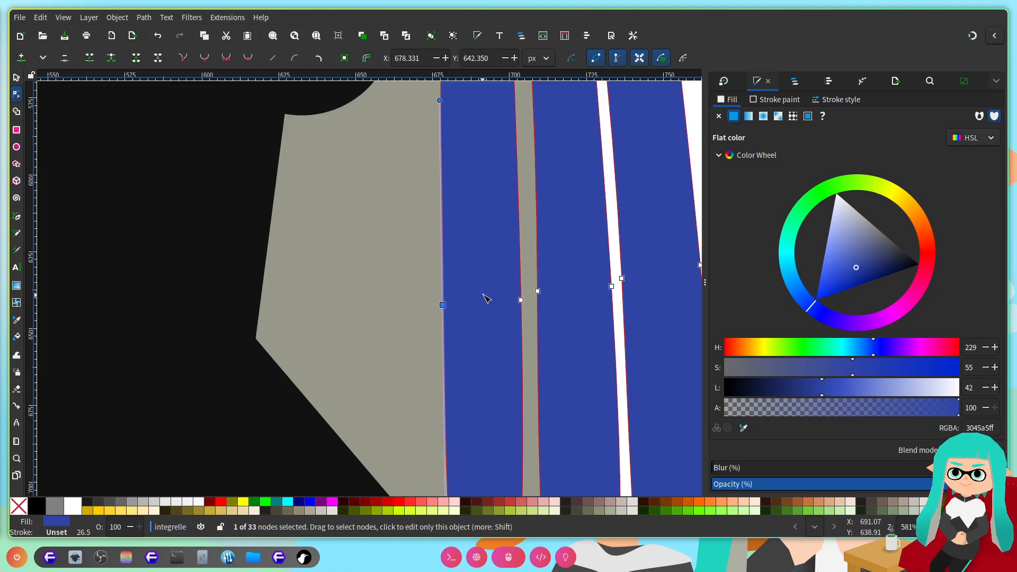
{"action": "scroll", "coordinate": [487, 299], "scroll_direction": "down", "scroll_amount": 10}
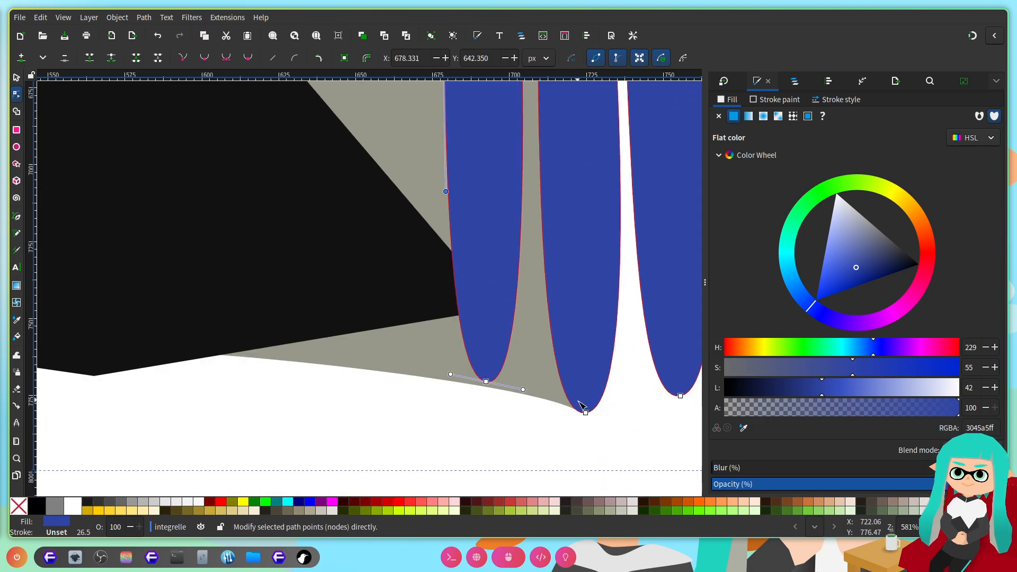
{"action": "scroll", "coordinate": [555, 329], "scroll_direction": "right", "scroll_amount": 6}
{"action": "scroll", "coordinate": [382, 361], "scroll_direction": "up", "scroll_amount": 12}
{"action": "scroll", "coordinate": [350, 301], "scroll_direction": "down", "scroll_amount": 3}
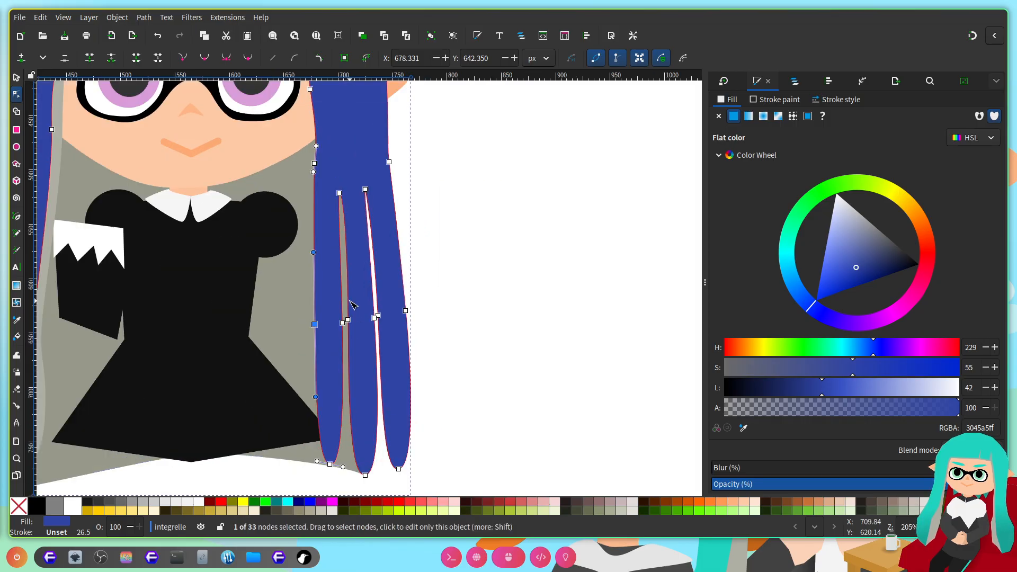
Step: Shift the inner strand's tip outward to about X 702.6, Y 771.8
{"action": "scroll", "coordinate": [312, 418], "scroll_direction": "up", "scroll_amount": 2}
{"action": "scroll", "coordinate": [371, 416], "scroll_direction": "down", "scroll_amount": 3}
{"action": "left_click", "coordinate": [351, 382]}
{"action": "left_click_drag", "start_coordinate": [356, 386], "coordinate": [378, 389]}
{"action": "scroll", "coordinate": [347, 273], "scroll_direction": "up", "scroll_amount": 5}
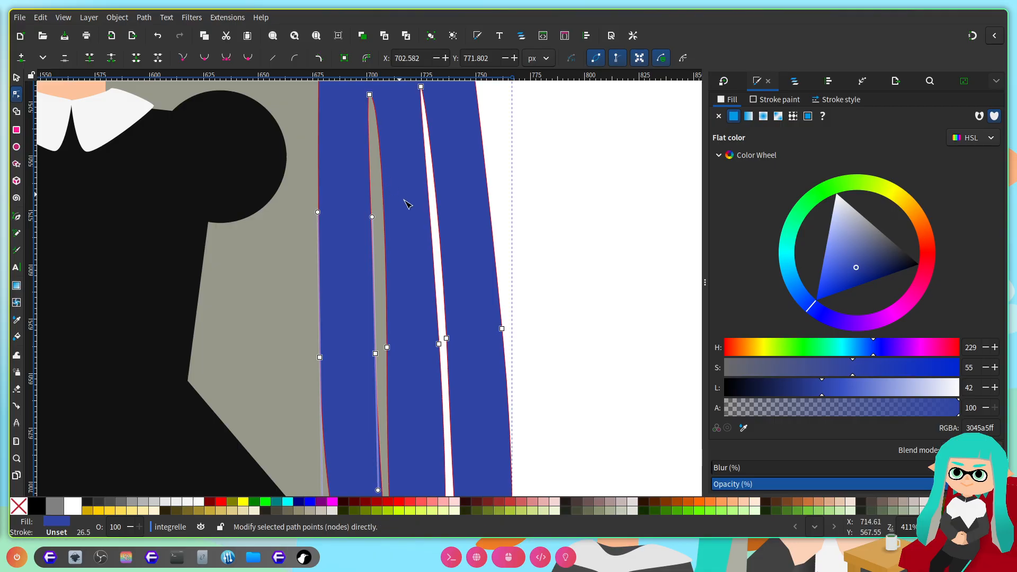
Step: Make the notch node between the inner and middle strands symmetric and swap its handles so the strands overlap at the notch
{"action": "scroll", "coordinate": [403, 198], "scroll_direction": "up", "scroll_amount": 3}
{"action": "scroll", "coordinate": [390, 191], "scroll_direction": "up", "scroll_amount": 2}
{"action": "left_click", "coordinate": [356, 240]}
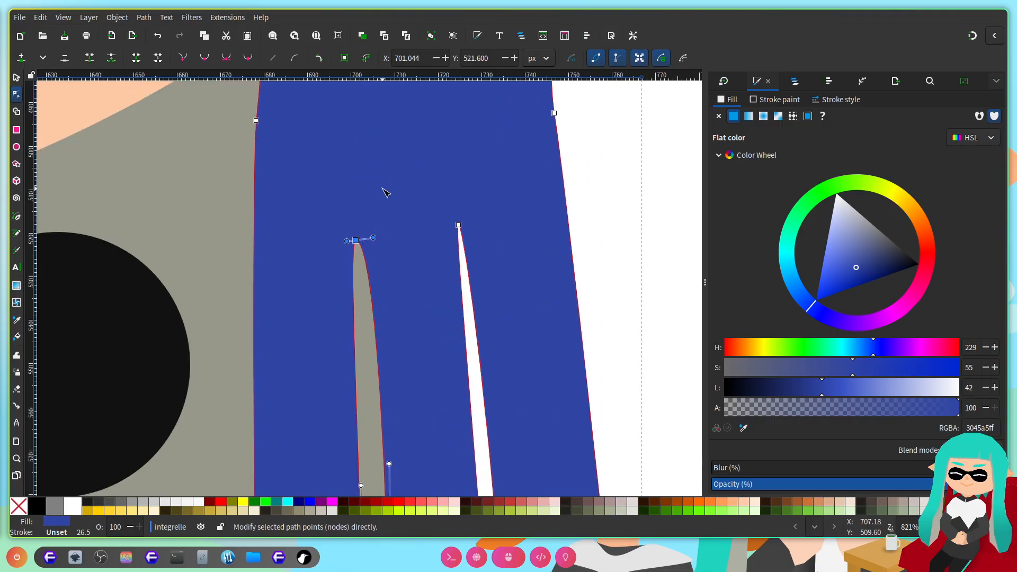
{"action": "key", "text": "shift+y"}
{"action": "left_click_drag", "start_coordinate": [370, 237], "coordinate": [332, 244]}
{"action": "scroll", "coordinate": [395, 292], "scroll_direction": "down", "scroll_amount": 5}
{"action": "scroll", "coordinate": [401, 330], "scroll_direction": "down", "scroll_amount": 4}
{"action": "scroll", "coordinate": [412, 291], "scroll_direction": "up", "scroll_amount": 3}
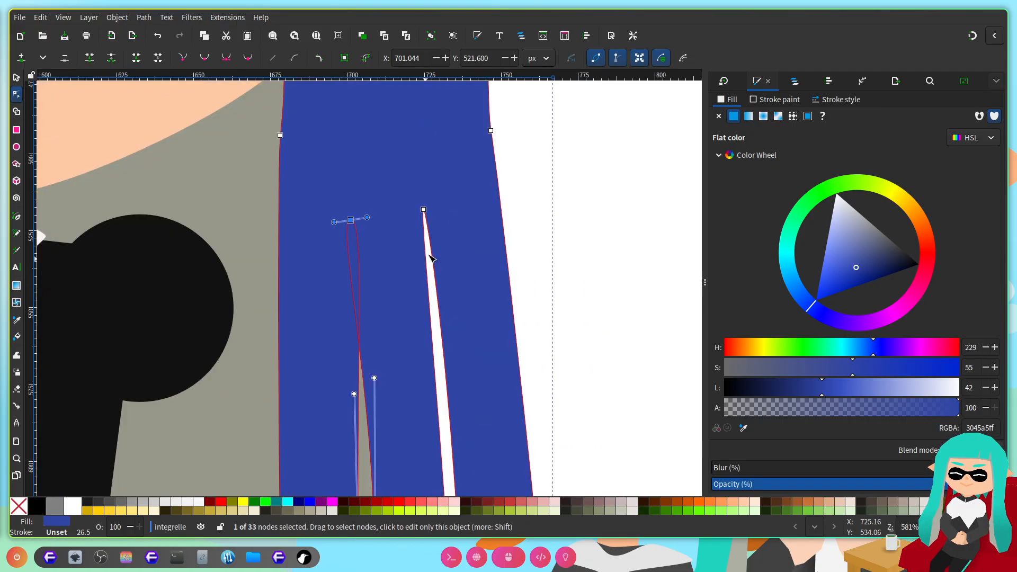
Step: Swap the handles of the notch node between the middle and outer strands so those strands overlap at their top
{"action": "scroll", "coordinate": [421, 173], "scroll_direction": "up", "scroll_amount": 2}
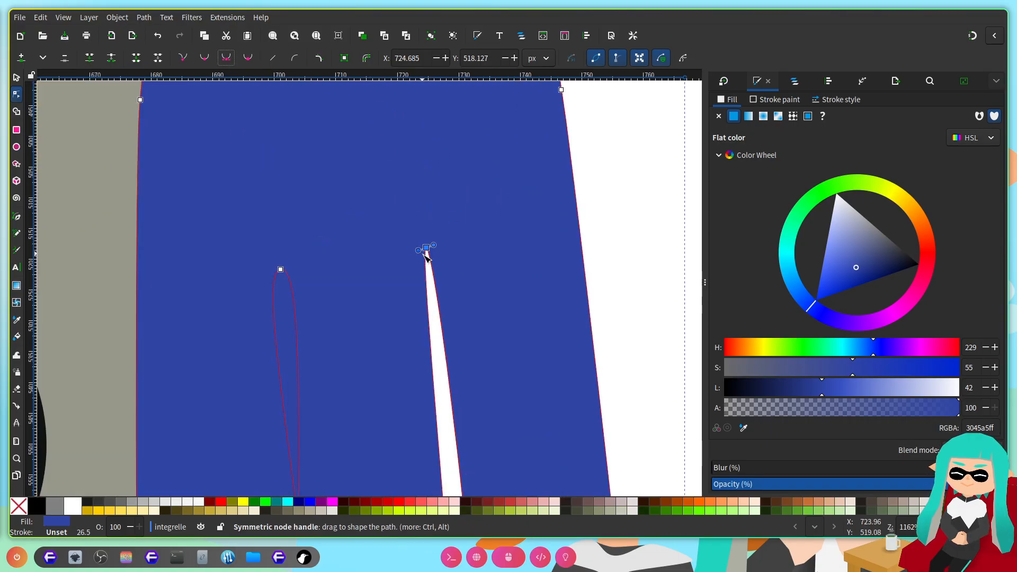
{"action": "left_click_drag", "start_coordinate": [433, 245], "coordinate": [397, 265]}
{"action": "scroll", "coordinate": [518, 268], "scroll_direction": "down", "scroll_amount": 4}
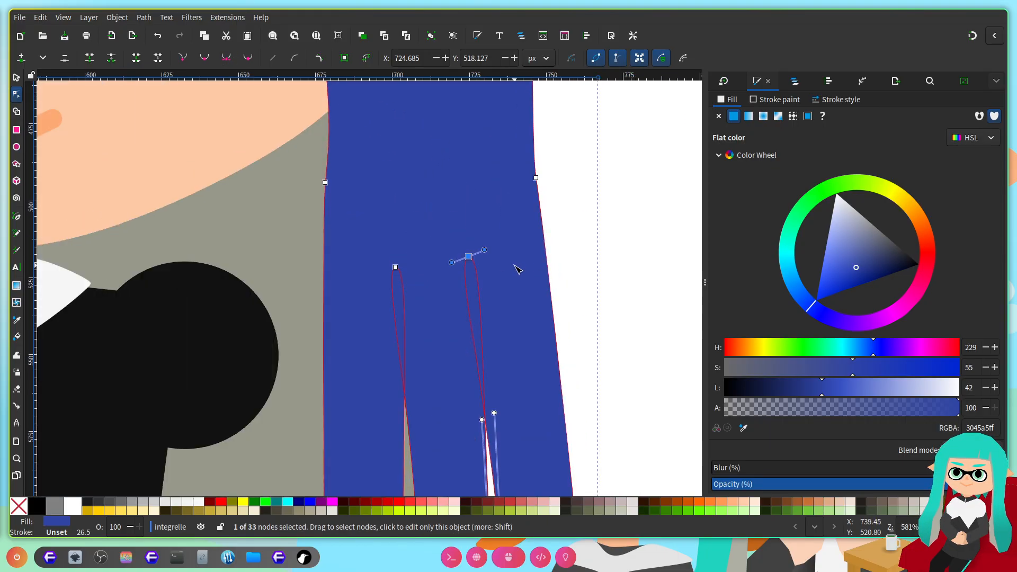
{"action": "scroll", "coordinate": [566, 346], "scroll_direction": "down", "scroll_amount": 1}
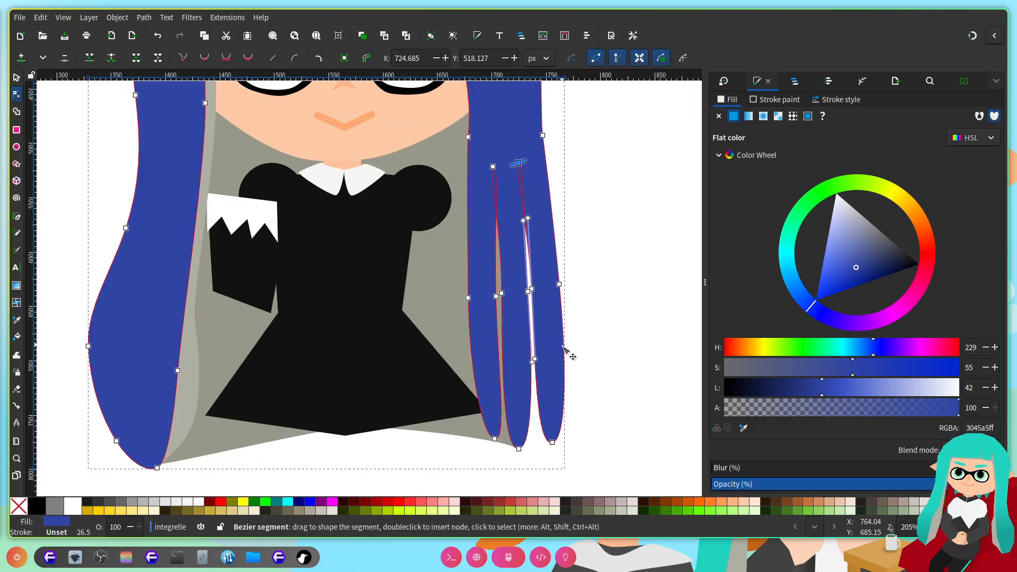
Step: Move the outer strand's two midpoint nodes inward, centred at about X 744.2, Y 633.6, and save the drawing
{"action": "scroll", "coordinate": [572, 382], "scroll_direction": "up", "scroll_amount": 2}
{"action": "left_click_drag", "start_coordinate": [573, 261], "coordinate": [502, 325]}
{"action": "scroll", "coordinate": [572, 284], "scroll_direction": "up", "scroll_amount": 2}
{"action": "scroll", "coordinate": [587, 264], "scroll_direction": "down", "scroll_amount": 2}
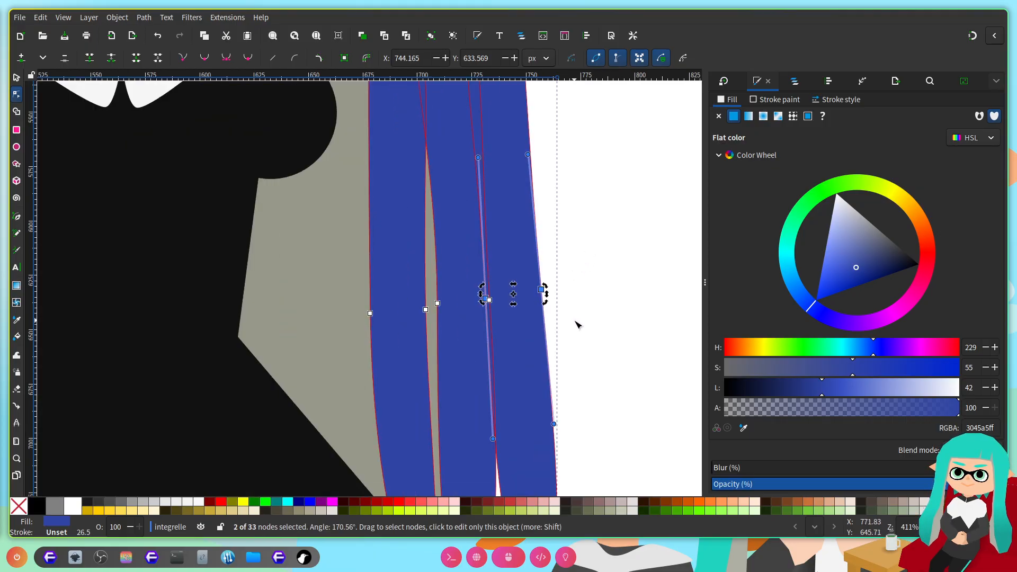
{"action": "scroll", "coordinate": [577, 324], "scroll_direction": "down", "scroll_amount": 6}
{"action": "key", "text": "ctrl+s"}
{"action": "scroll", "coordinate": [525, 381], "scroll_direction": "up", "scroll_amount": 3}
{"action": "scroll", "coordinate": [467, 350], "scroll_direction": "down", "scroll_amount": 3}
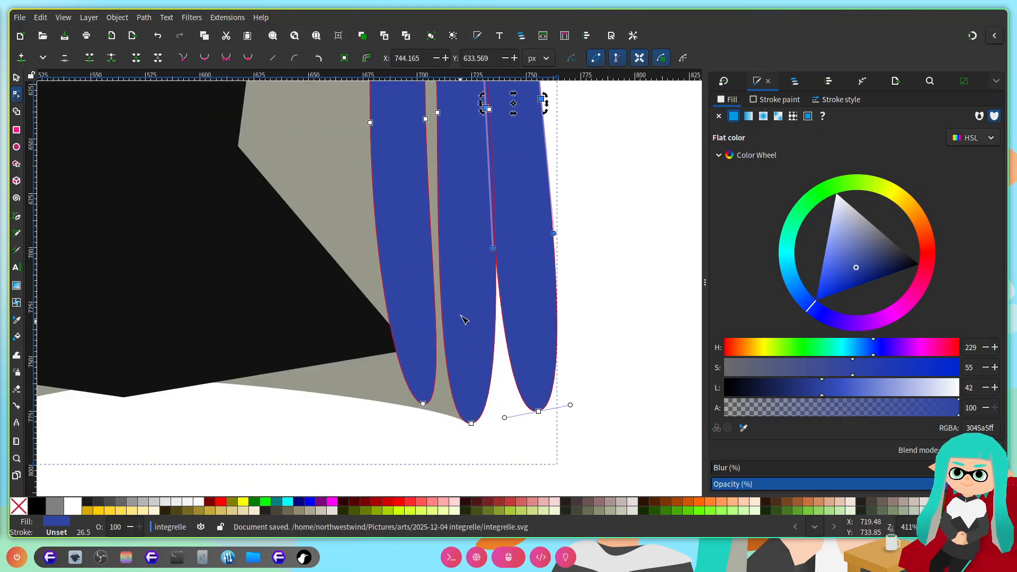
{"action": "scroll", "coordinate": [466, 315], "scroll_direction": "up", "scroll_amount": 3}
{"action": "scroll", "coordinate": [424, 282], "scroll_direction": "up", "scroll_amount": 2}
{"action": "scroll", "coordinate": [421, 286], "scroll_direction": "down", "scroll_amount": 2}
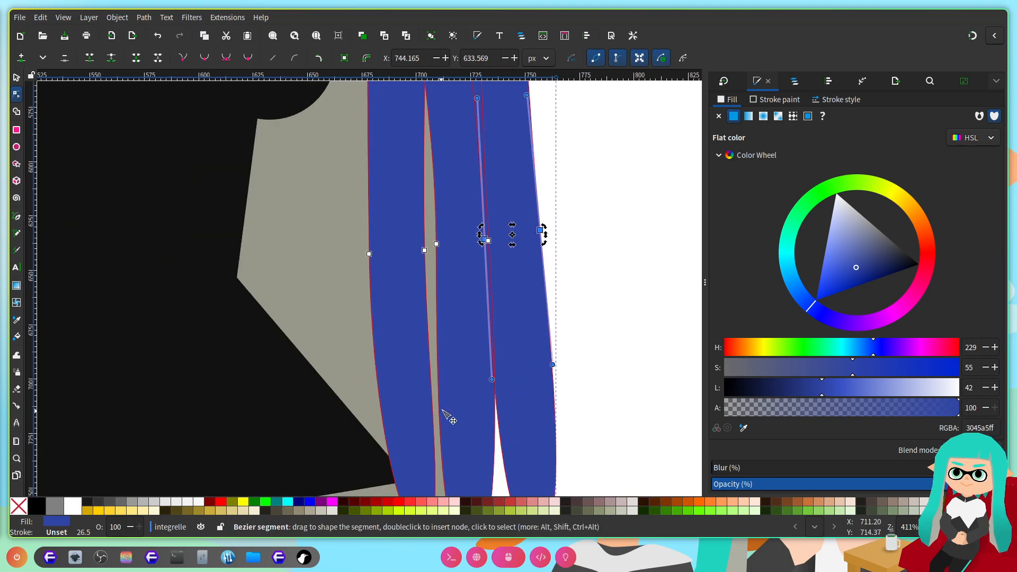
Step: Shift the inner strand's tip further outward to about X 710.4, Y 776.4, and save the drawing
{"action": "scroll", "coordinate": [450, 403], "scroll_direction": "down", "scroll_amount": 3}
{"action": "left_click", "coordinate": [434, 362]}
{"action": "scroll", "coordinate": [516, 310], "scroll_direction": "up", "scroll_amount": 3}
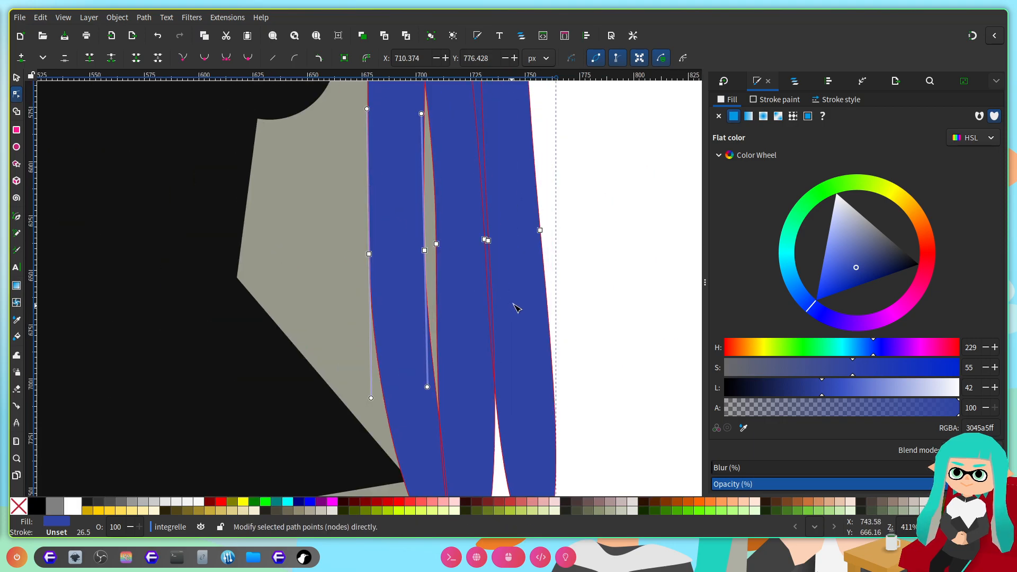
{"action": "scroll", "coordinate": [600, 263], "scroll_direction": "down", "scroll_amount": 2}
{"action": "left_click", "coordinate": [604, 254]}
{"action": "scroll", "coordinate": [604, 257], "scroll_direction": "up", "scroll_amount": 3}
{"action": "key", "text": "ctrl+s"}
Step: Rotate the right arm group with the white zigzag trim counter-clockwise and reposition it outward beside the shoulder
{"action": "scroll", "coordinate": [531, 320], "scroll_direction": "up", "scroll_amount": 1}
{"action": "scroll", "coordinate": [509, 338], "scroll_direction": "left", "scroll_amount": 2}
{"action": "scroll", "coordinate": [503, 340], "scroll_direction": "right", "scroll_amount": 3}
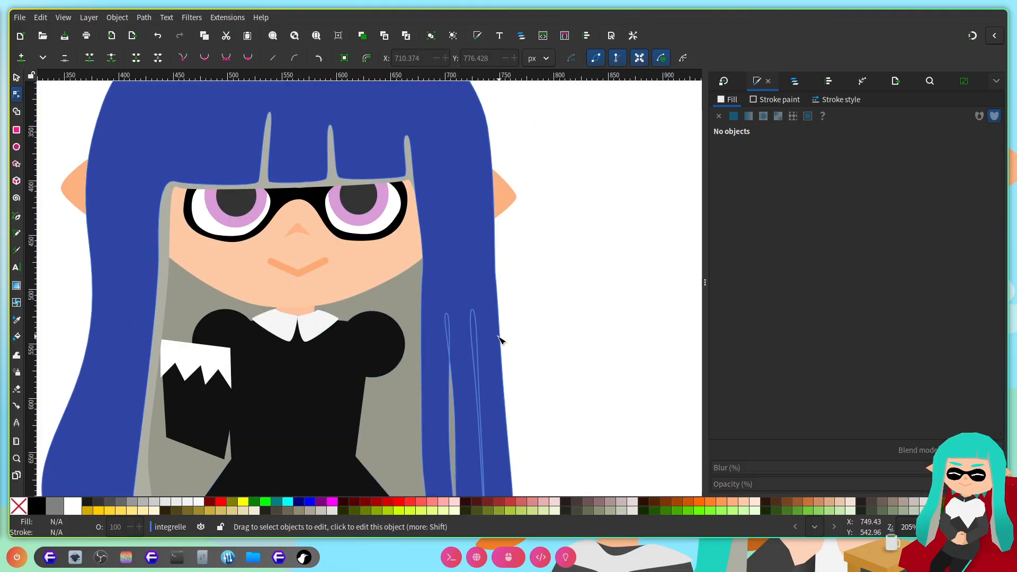
{"action": "scroll", "coordinate": [475, 329], "scroll_direction": "left", "scroll_amount": 2}
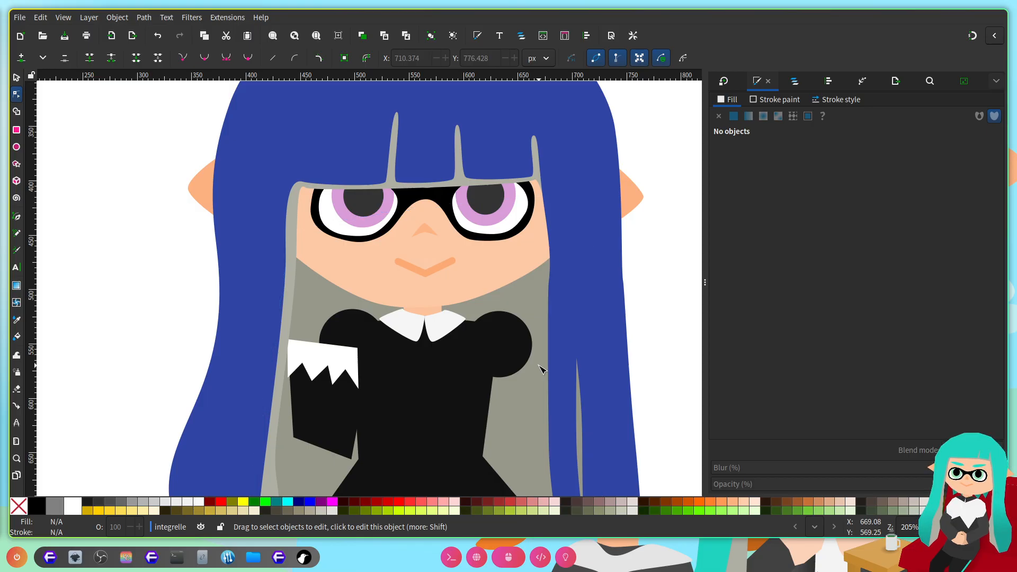
{"action": "scroll", "coordinate": [436, 405], "scroll_direction": "down", "scroll_amount": 1}
{"action": "scroll", "coordinate": [382, 329], "scroll_direction": "up", "scroll_amount": 2, "text": "ctrl"}
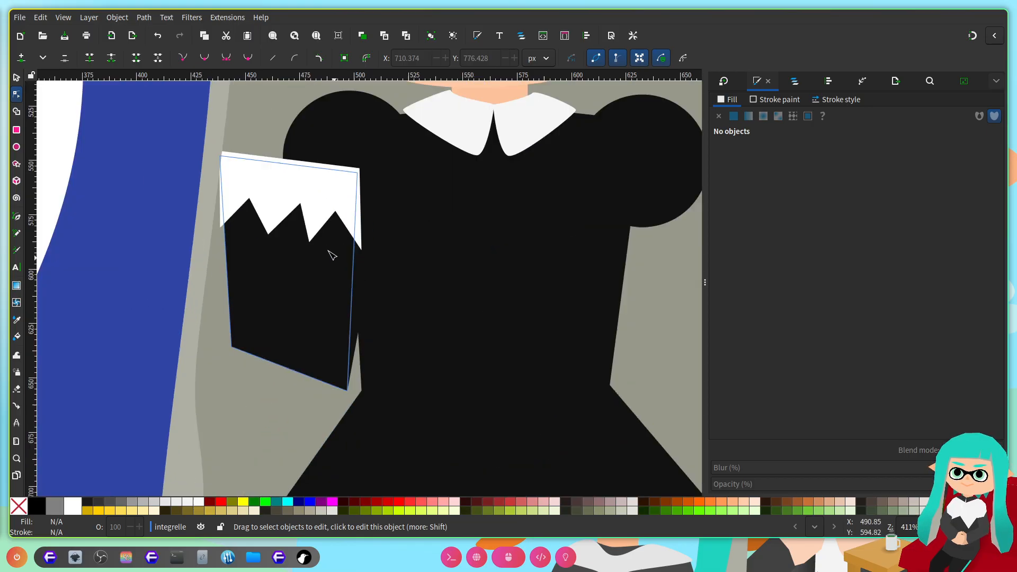
{"action": "left_click", "coordinate": [17, 77]}
{"action": "left_click", "coordinate": [278, 213]}
{"action": "left_click", "coordinate": [276, 211], "text": "alt"}
{"action": "left_click", "coordinate": [795, 80]}
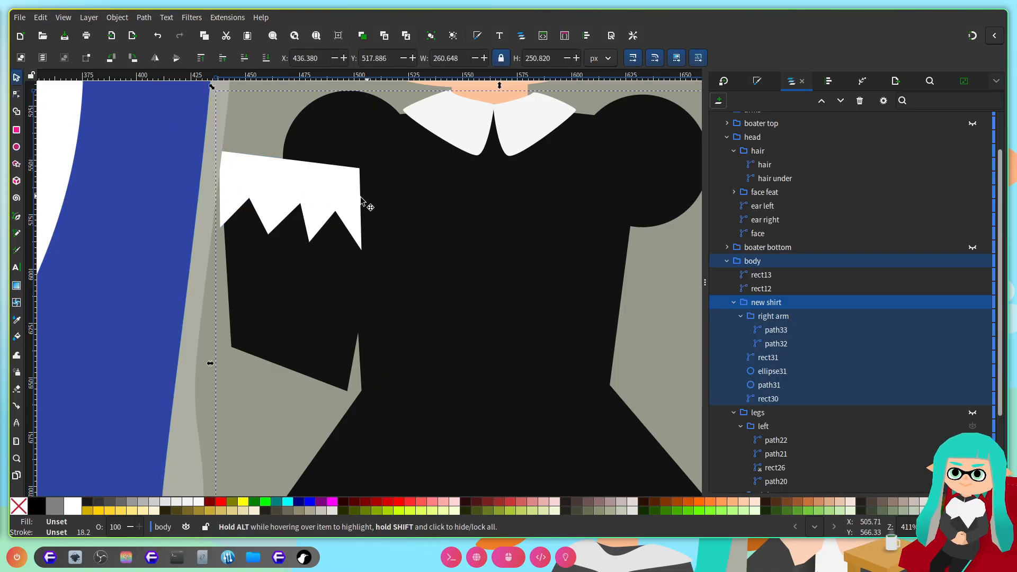
{"action": "double_click", "coordinate": [269, 207]}
{"action": "scroll", "coordinate": [398, 249], "scroll_direction": "up", "scroll_amount": 3}
{"action": "left_click_drag", "start_coordinate": [366, 210], "coordinate": [346, 205]}
{"action": "left_click_drag", "start_coordinate": [304, 251], "coordinate": [281, 244]}
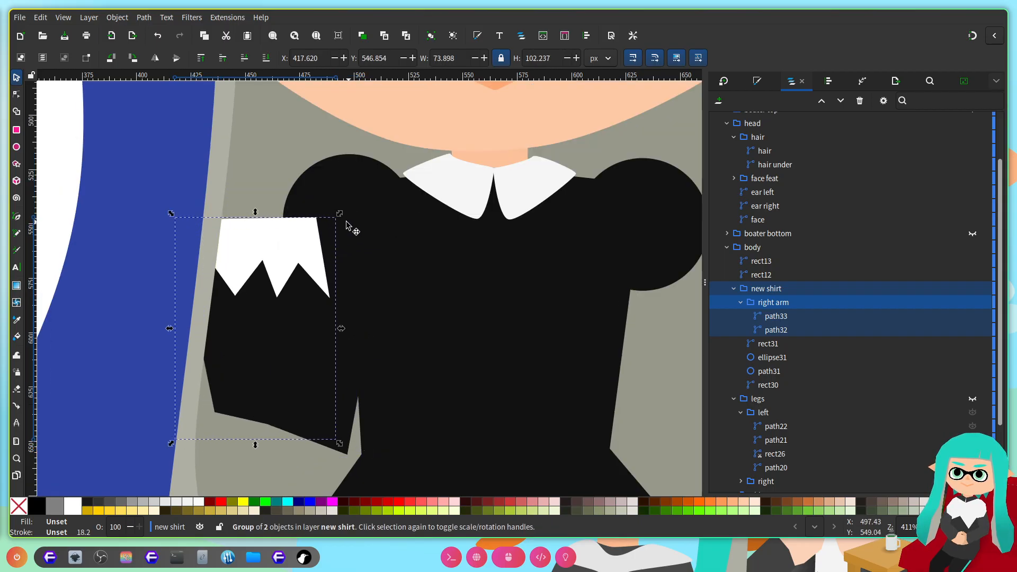
{"action": "left_click", "coordinate": [276, 240]}
{"action": "left_click_drag", "start_coordinate": [338, 215], "coordinate": [321, 205]}
{"action": "left_click_drag", "start_coordinate": [269, 240], "coordinate": [264, 250]}
Step: Move the inner elbow corner of the black forearm shape down to about X 493.2, Y 647.8
{"action": "left_click", "coordinate": [16, 93]}
{"action": "left_click", "coordinate": [306, 402]}
{"action": "scroll", "coordinate": [371, 419], "scroll_direction": "up", "scroll_amount": 2}
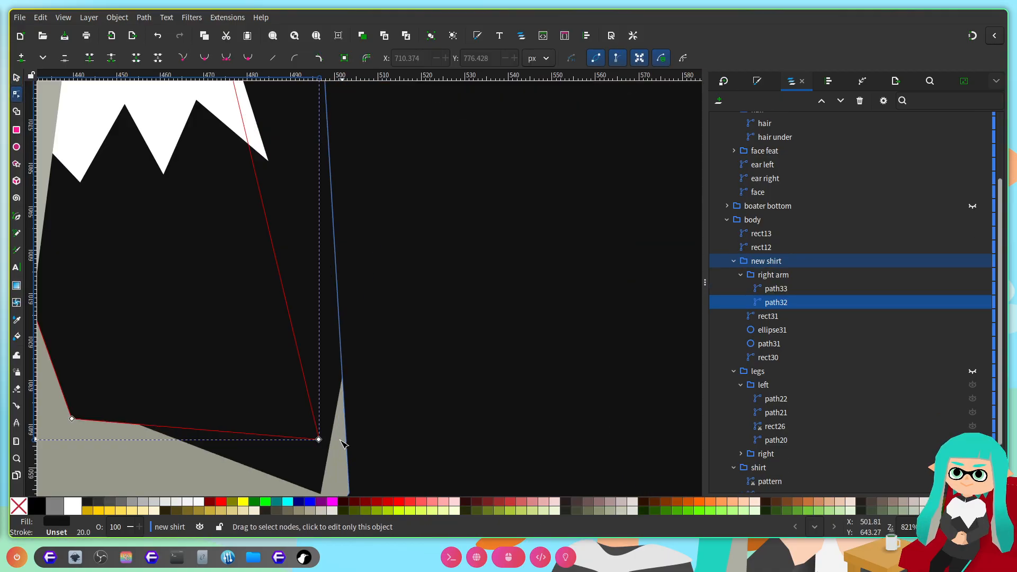
{"action": "left_click_drag", "start_coordinate": [318, 439], "coordinate": [306, 459]}
{"action": "scroll", "coordinate": [335, 435], "scroll_direction": "down", "scroll_amount": 3}
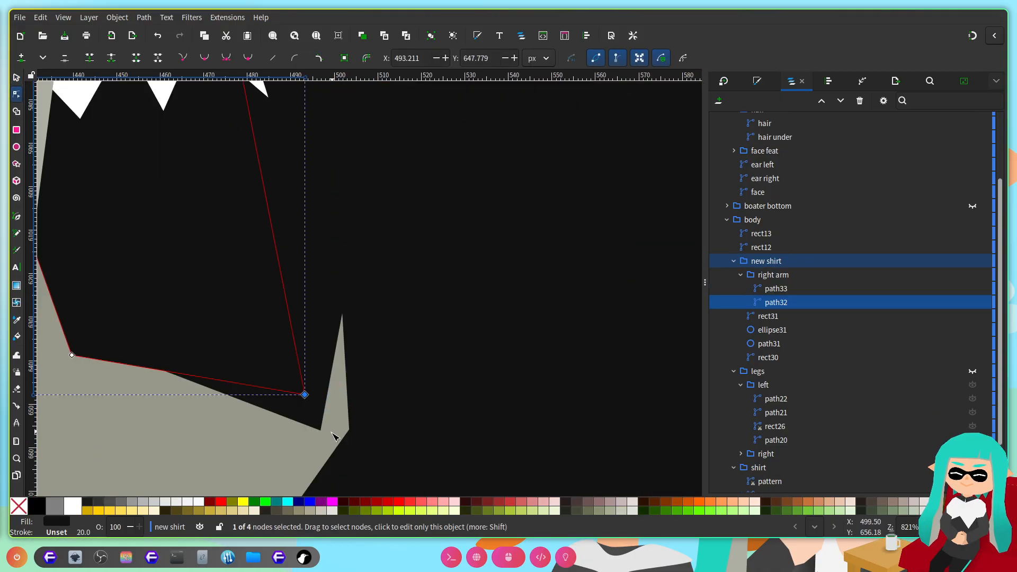
Step: Snap the right upper arm's two lower corners onto the forearm's corners at about X 439.7, Y 638.7 and X 493.2, Y 647.8
{"action": "left_click", "coordinate": [335, 435]}
{"action": "left_click_drag", "start_coordinate": [89, 343], "coordinate": [72, 355]}
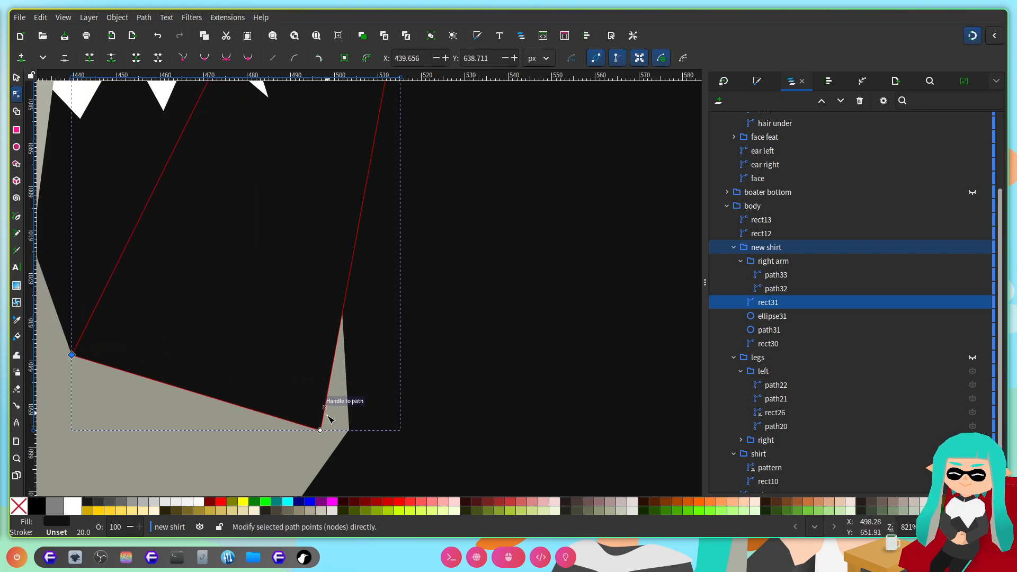
{"action": "left_click_drag", "start_coordinate": [321, 429], "coordinate": [305, 394]}
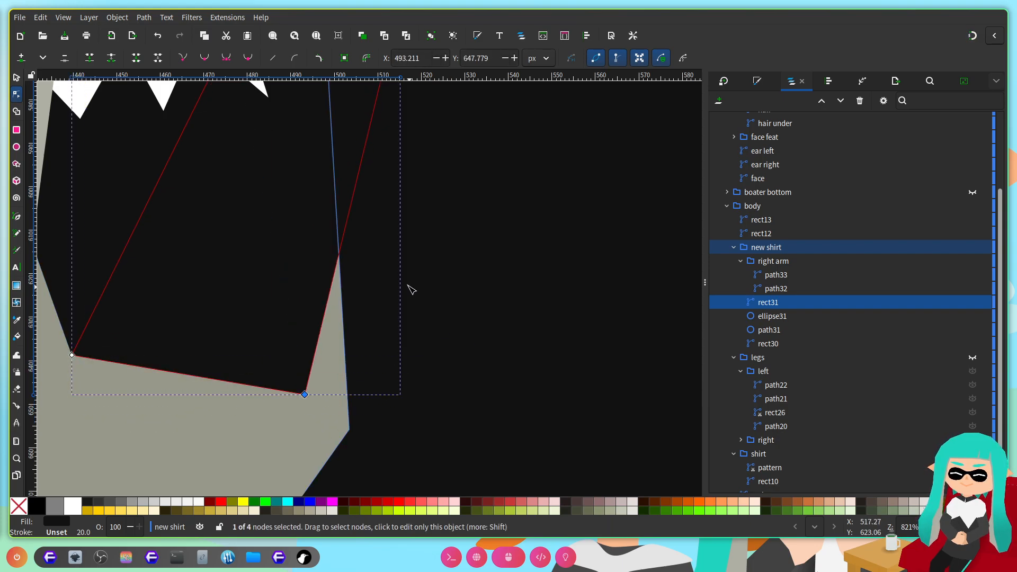
{"action": "scroll", "coordinate": [413, 292], "scroll_direction": "down", "scroll_amount": 4}
{"action": "scroll", "coordinate": [387, 345], "scroll_direction": "up", "scroll_amount": 1}
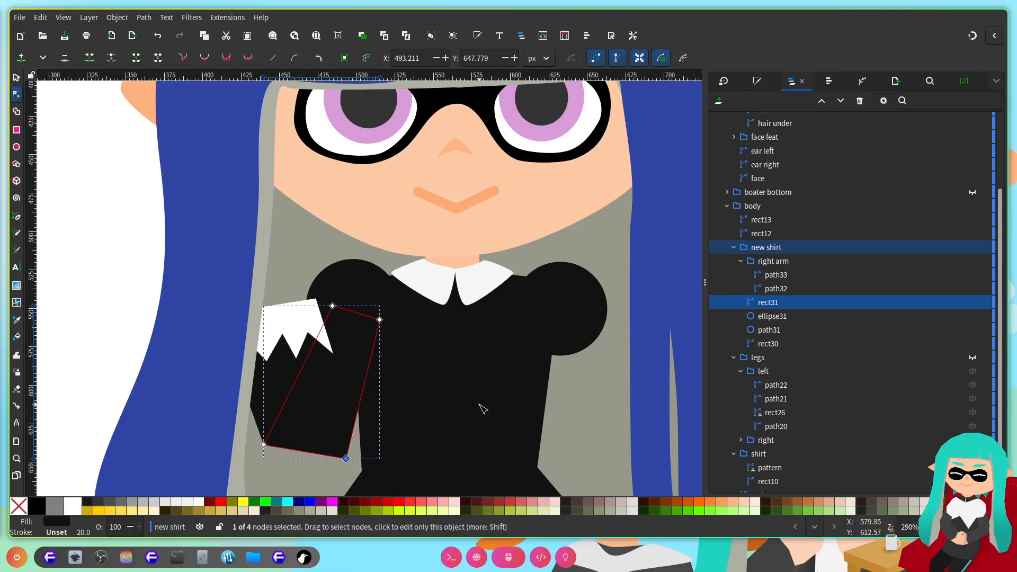
Step: Duplicate the right upper arm shape, flip it horizontally and place it under the left shoulder at about X 607.7, Y 554.5
{"action": "scroll", "coordinate": [482, 408], "scroll_direction": "right", "scroll_amount": 5}
{"action": "left_click", "coordinate": [456, 318]}
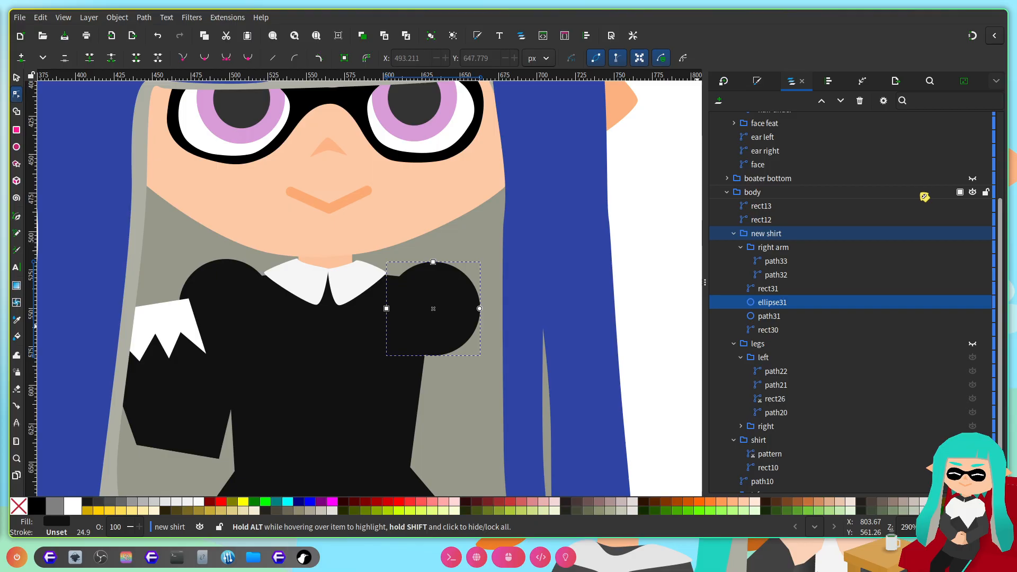
{"action": "left_click", "coordinate": [777, 273]}
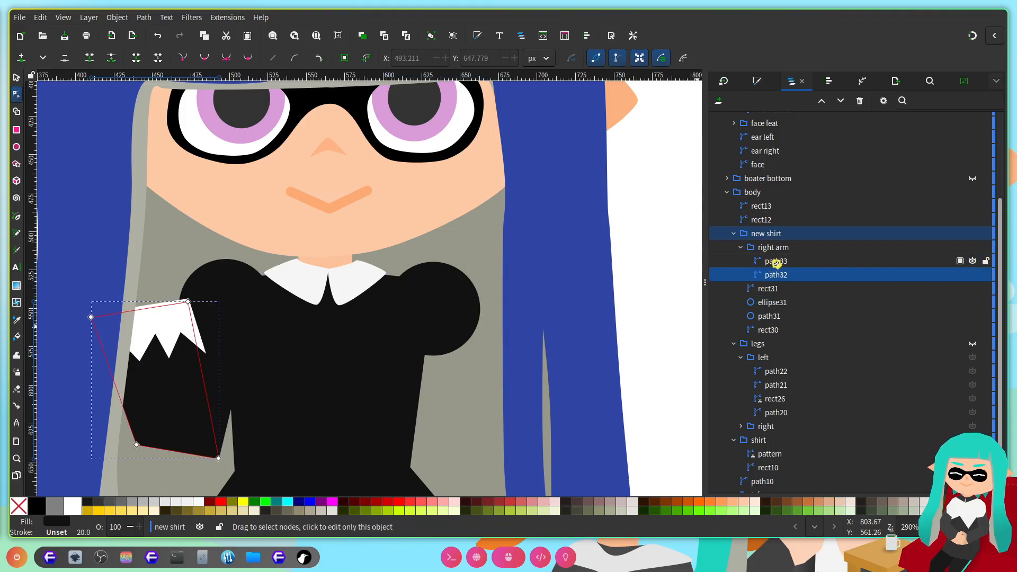
{"action": "left_click", "coordinate": [790, 288]}
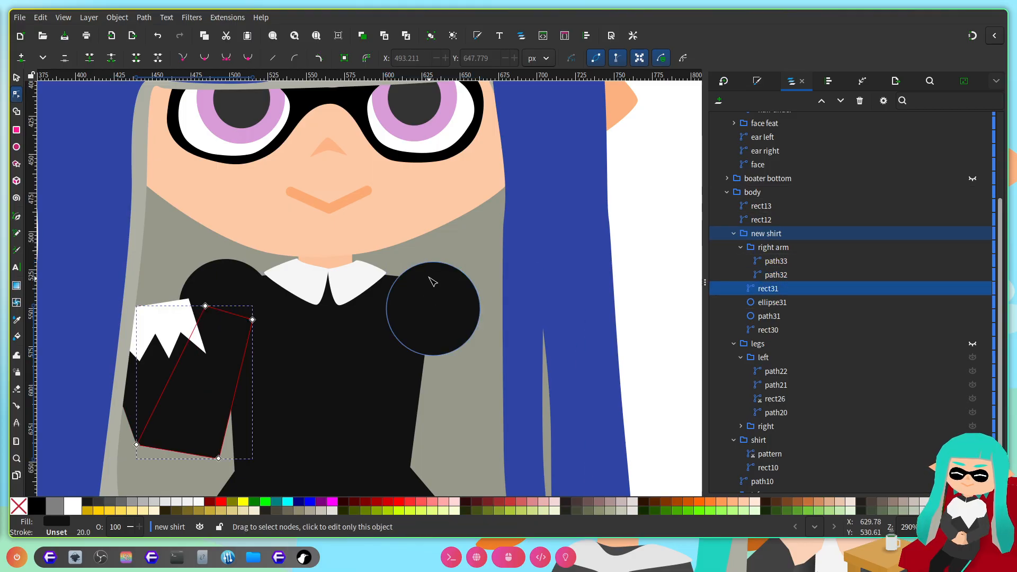
{"action": "key", "text": "ctrl+d"}
{"action": "left_click", "coordinate": [16, 79]}
{"action": "left_click", "coordinate": [155, 57]}
{"action": "left_click_drag", "start_coordinate": [196, 355], "coordinate": [453, 364]}
Step: Adjust the mirrored arm's two top corners, shifting both slightly outward beneath the left shoulder
{"action": "scroll", "coordinate": [453, 347], "scroll_direction": "down", "scroll_amount": 3}
{"action": "scroll", "coordinate": [443, 312], "scroll_direction": "up", "scroll_amount": 1}
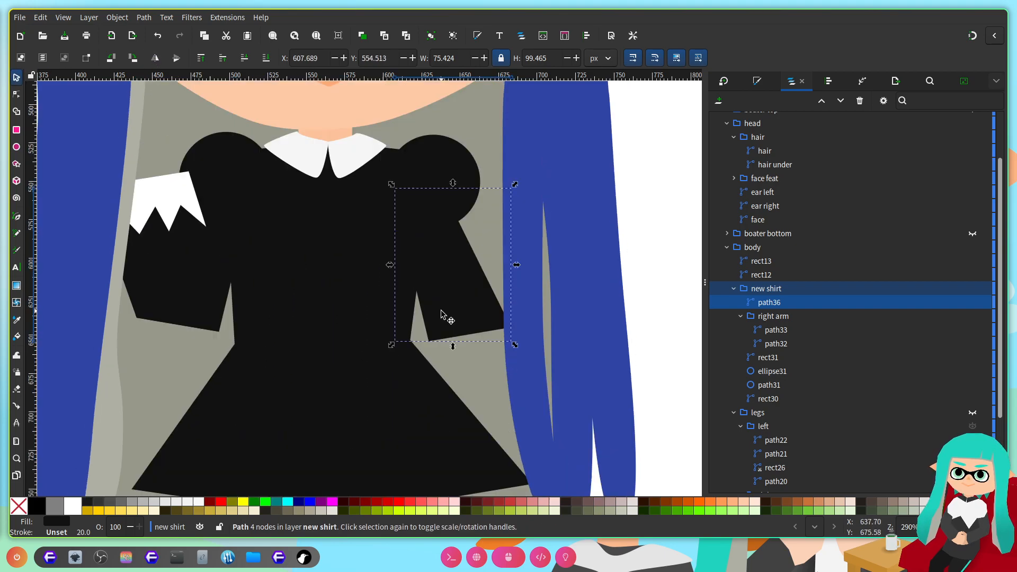
{"action": "left_click", "coordinate": [17, 94]}
{"action": "scroll", "coordinate": [529, 382], "scroll_direction": "down", "scroll_amount": 1}
{"action": "scroll", "coordinate": [533, 386], "scroll_direction": "up", "scroll_amount": 2}
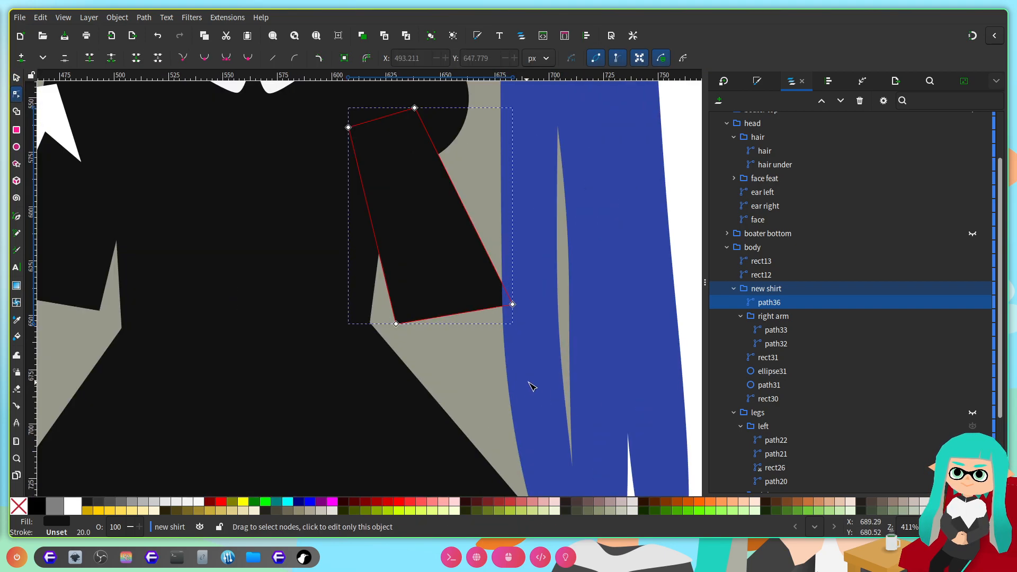
{"action": "left_click_drag", "start_coordinate": [416, 109], "coordinate": [424, 110]}
{"action": "left_click_drag", "start_coordinate": [349, 128], "coordinate": [359, 122]}
Step: Insert two nodes on the left arm's lower edge and pull them down and outward into a forearm, the inner one at about X 650.7, Y 727.0
{"action": "scroll", "coordinate": [418, 246], "scroll_direction": "down", "scroll_amount": 3}
{"action": "double_click", "coordinate": [420, 257]}
{"action": "left_click_drag", "start_coordinate": [420, 256], "coordinate": [444, 421]}
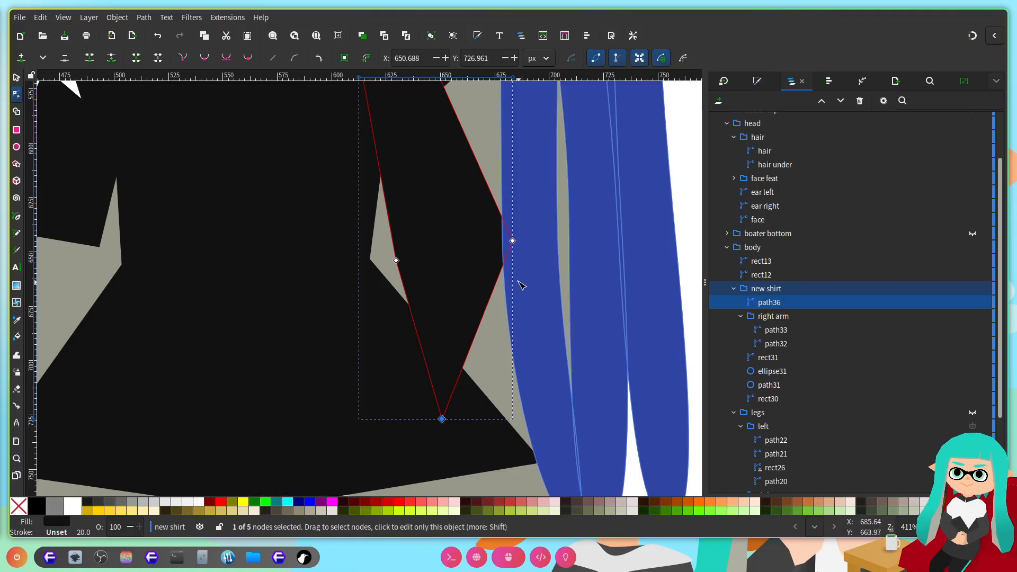
{"action": "double_click", "coordinate": [500, 272]}
{"action": "left_click_drag", "start_coordinate": [501, 271], "coordinate": [607, 376]}
Step: Move the left elbow's outer node to about X 674.8, Y 633.5 and its inner node to about X 627.4, Y 640.3
{"action": "left_click_drag", "start_coordinate": [513, 241], "coordinate": [497, 217]}
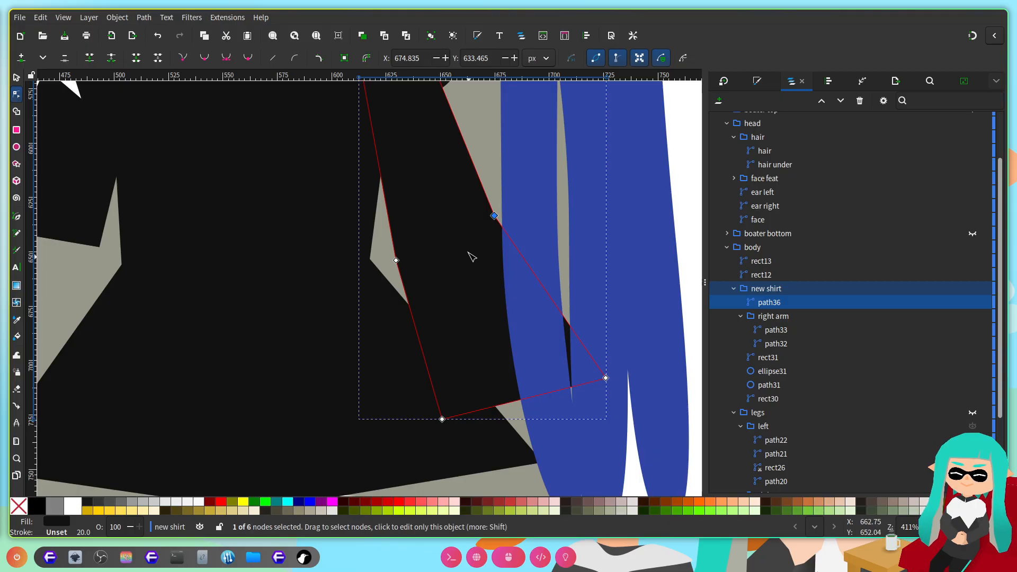
{"action": "left_click_drag", "start_coordinate": [397, 260], "coordinate": [392, 231]}
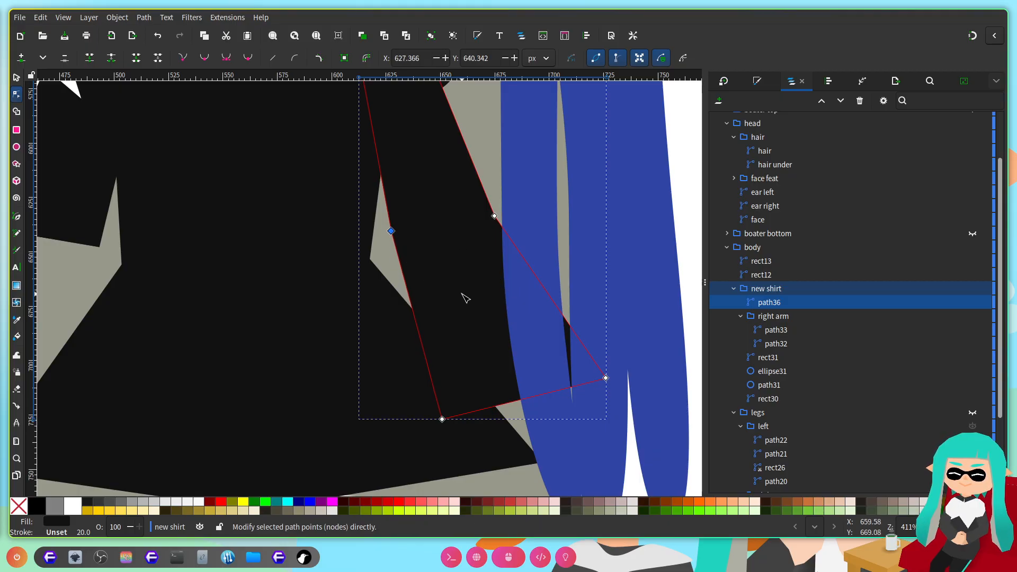
{"action": "scroll", "coordinate": [500, 316], "scroll_direction": "down", "scroll_amount": 2}
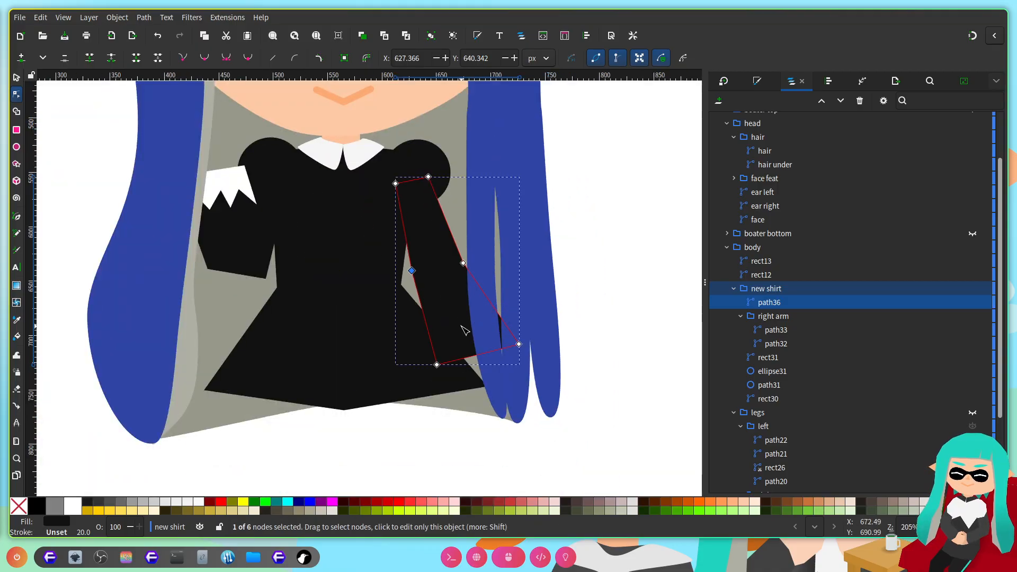
{"action": "scroll", "coordinate": [461, 332], "scroll_direction": "up", "scroll_amount": 2}
{"action": "scroll", "coordinate": [475, 376], "scroll_direction": "down", "scroll_amount": 2}
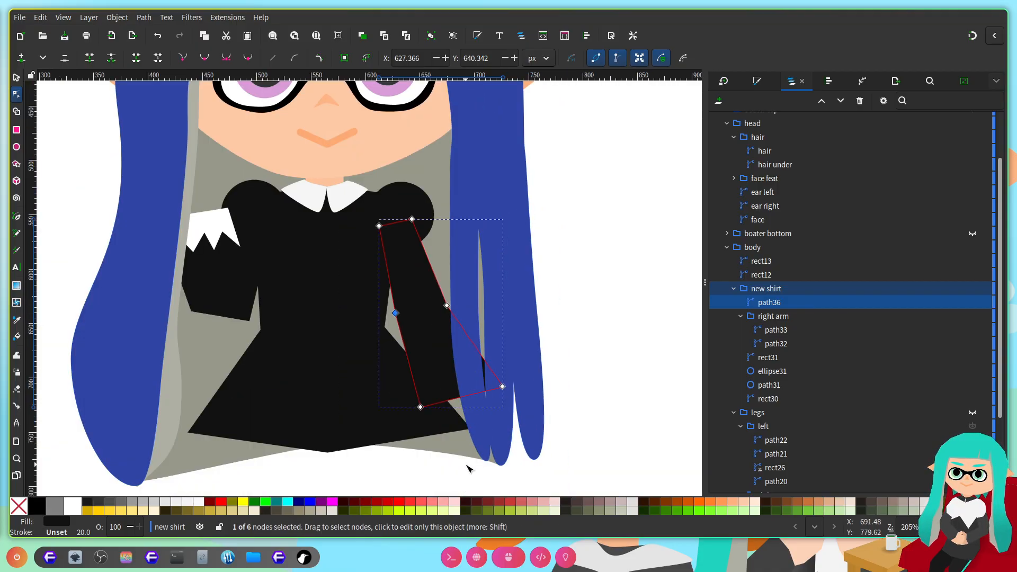
Step: Put the new arm shape in a group named "left arm" and save the drawing
{"action": "scroll", "coordinate": [467, 464], "scroll_direction": "up", "scroll_amount": 2}
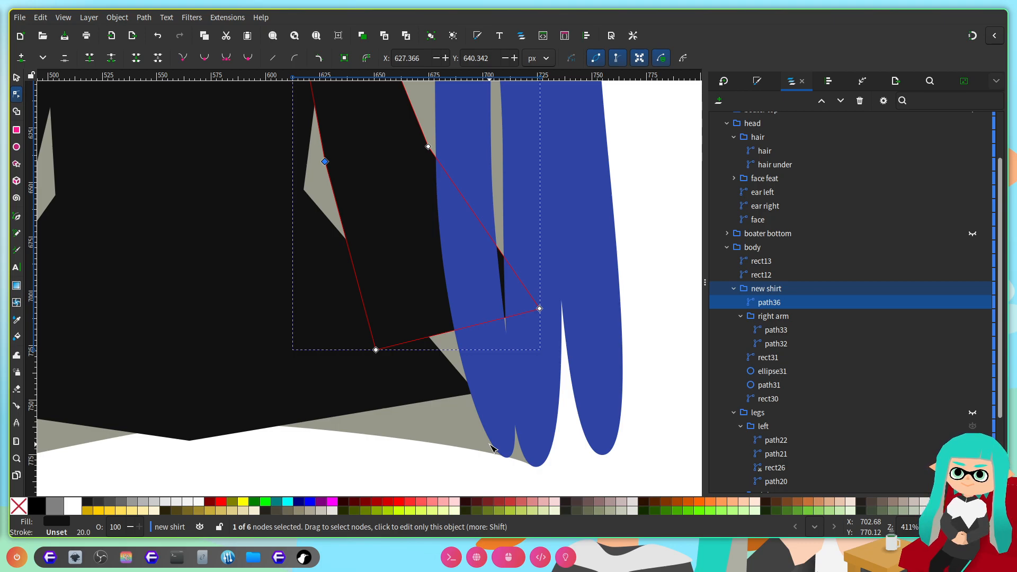
{"action": "key", "text": "ctrl+g"}
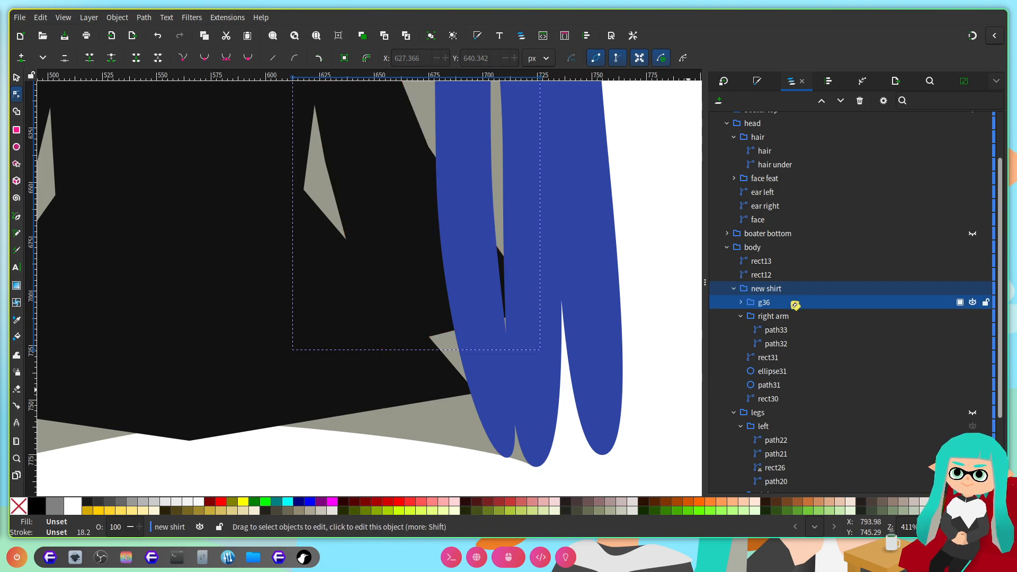
{"action": "left_click", "coordinate": [791, 302]}
{"action": "type", "text": "left arm"}
{"action": "key", "text": "Return"}
{"action": "key", "text": "ctrl+s"}
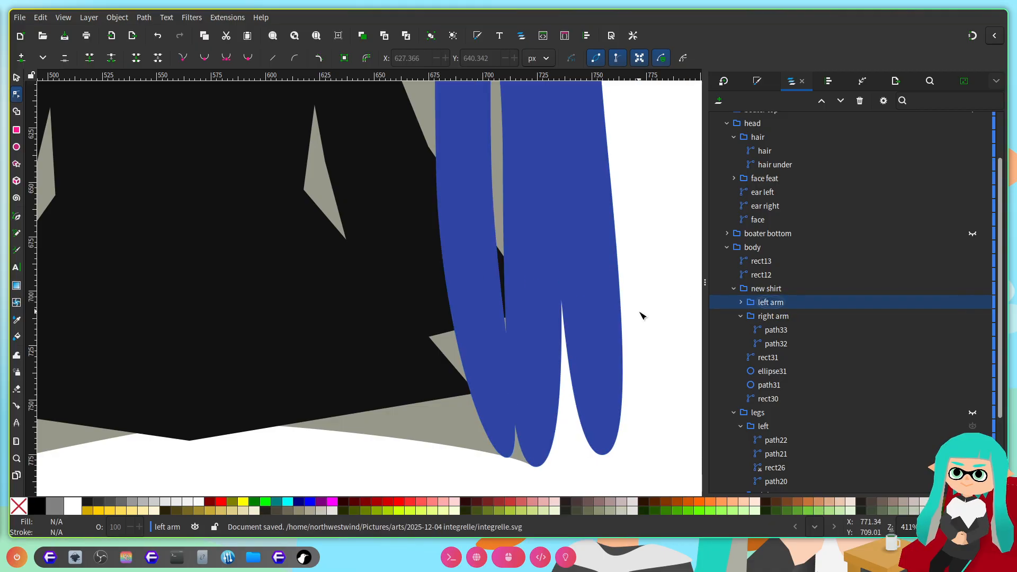
Step: Move the left shoulder ellipse into the left arm group, above the arm shape
{"action": "scroll", "coordinate": [475, 304], "scroll_direction": "up", "scroll_amount": 6}
{"action": "left_click", "coordinate": [345, 159]}
{"action": "left_click_drag", "start_coordinate": [808, 325], "coordinate": [773, 242]}
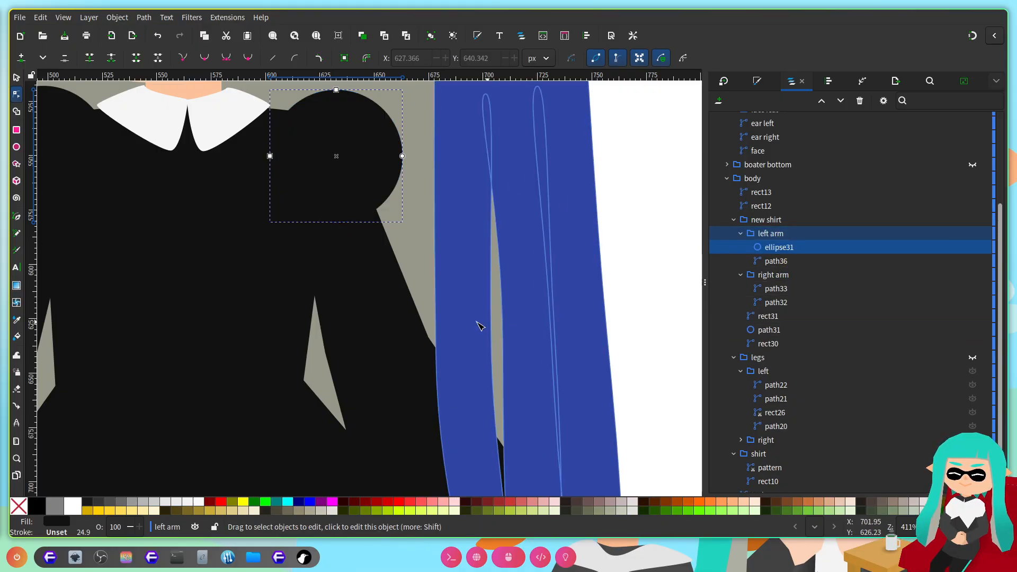
Step: Move the right upper arm and right shoulder shapes into the right arm group, and save the drawing
{"action": "scroll", "coordinate": [371, 296], "scroll_direction": "left", "scroll_amount": 10}
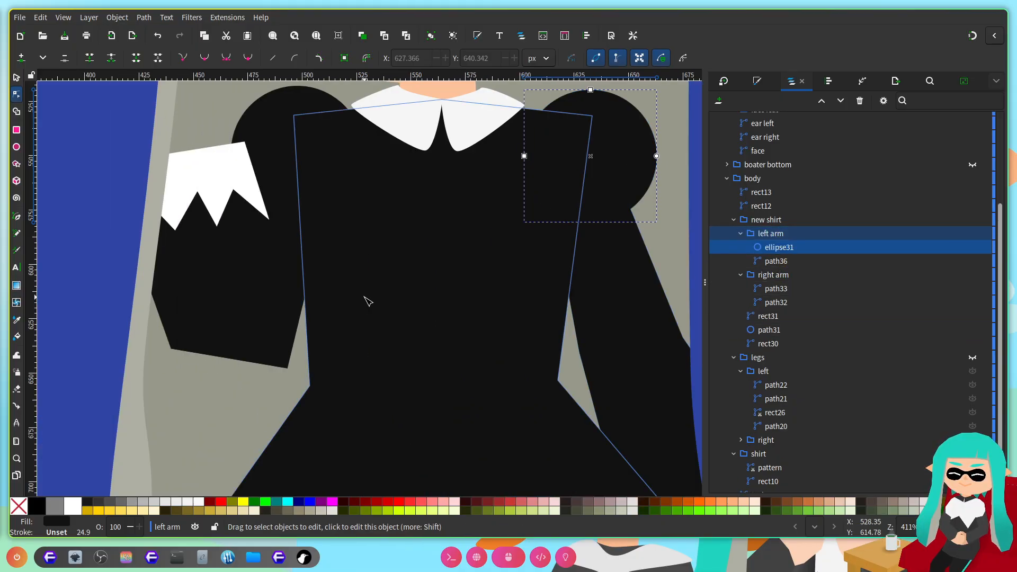
{"action": "left_click", "coordinate": [768, 330]}
{"action": "left_click", "coordinate": [772, 317], "text": "shift"}
{"action": "left_click_drag", "start_coordinate": [784, 327], "coordinate": [775, 309]}
{"action": "key", "text": "ctrl+s"}
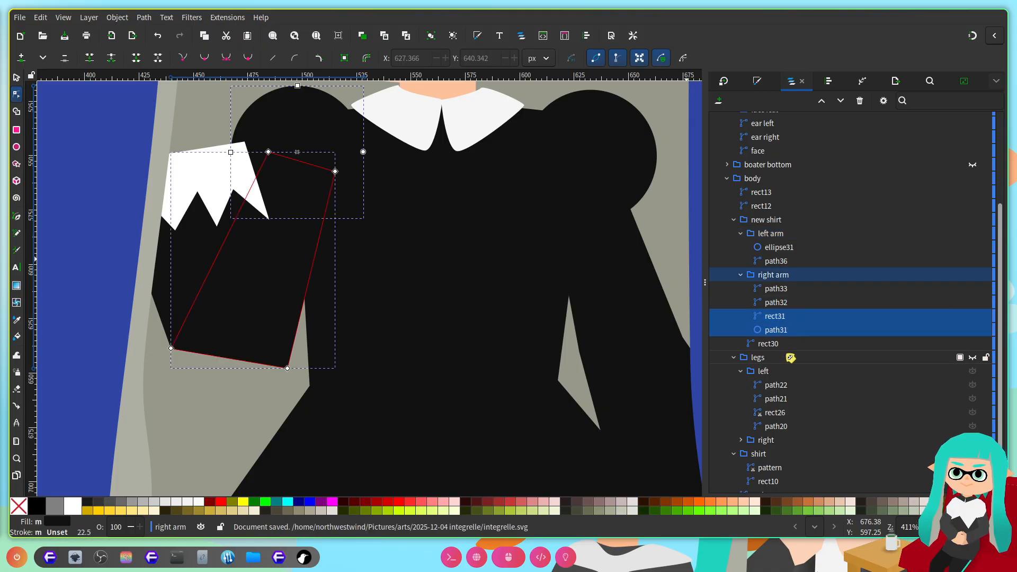
Step: Try making the dress's waist node beside the right arm symmetric
{"action": "left_click", "coordinate": [779, 343]}
{"action": "scroll", "coordinate": [465, 295], "scroll_direction": "down", "scroll_amount": 3}
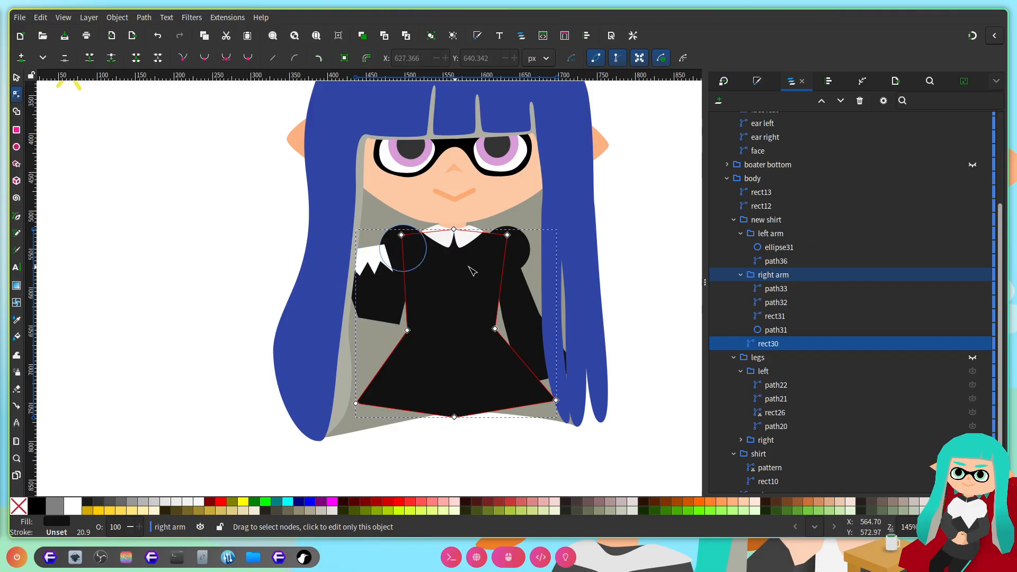
{"action": "scroll", "coordinate": [459, 271], "scroll_direction": "up", "scroll_amount": 2}
{"action": "scroll", "coordinate": [562, 273], "scroll_direction": "up", "scroll_amount": 1}
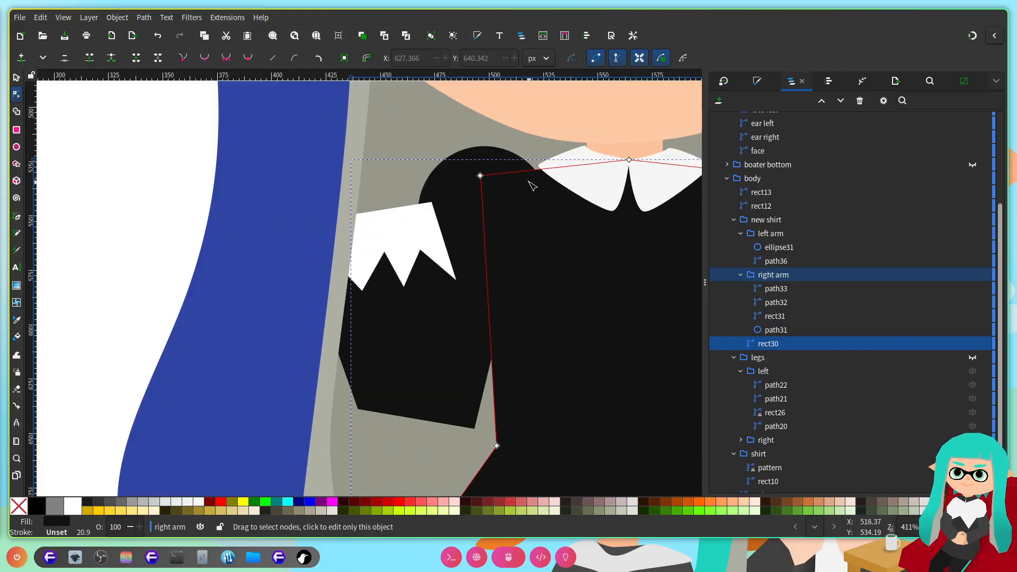
{"action": "left_click", "coordinate": [529, 182]}
{"action": "scroll", "coordinate": [499, 265], "scroll_direction": "right", "scroll_amount": 5}
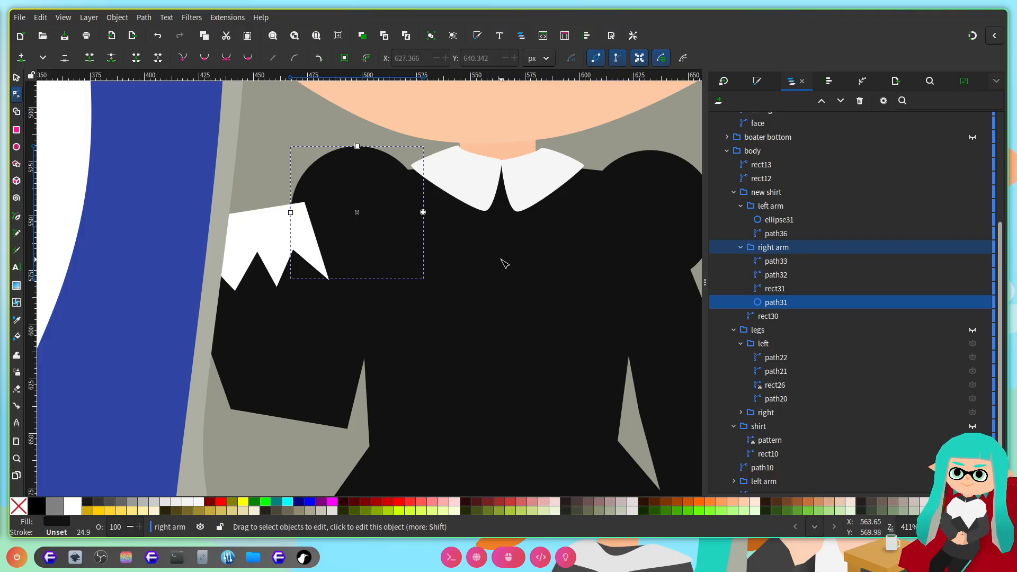
{"action": "scroll", "coordinate": [504, 356], "scroll_direction": "down", "scroll_amount": 10}
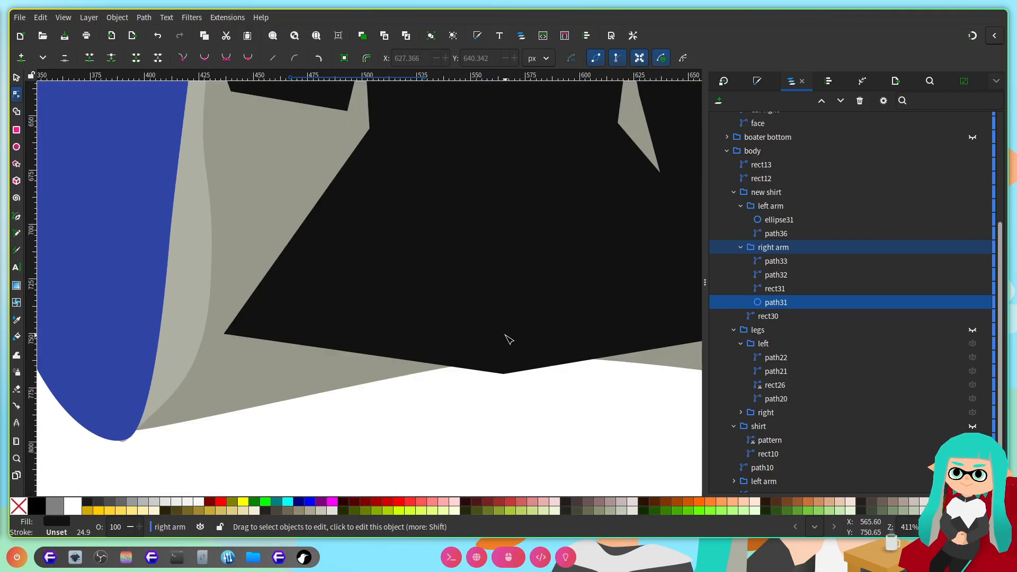
{"action": "left_click", "coordinate": [448, 300]}
{"action": "scroll", "coordinate": [479, 354], "scroll_direction": "up", "scroll_amount": 8}
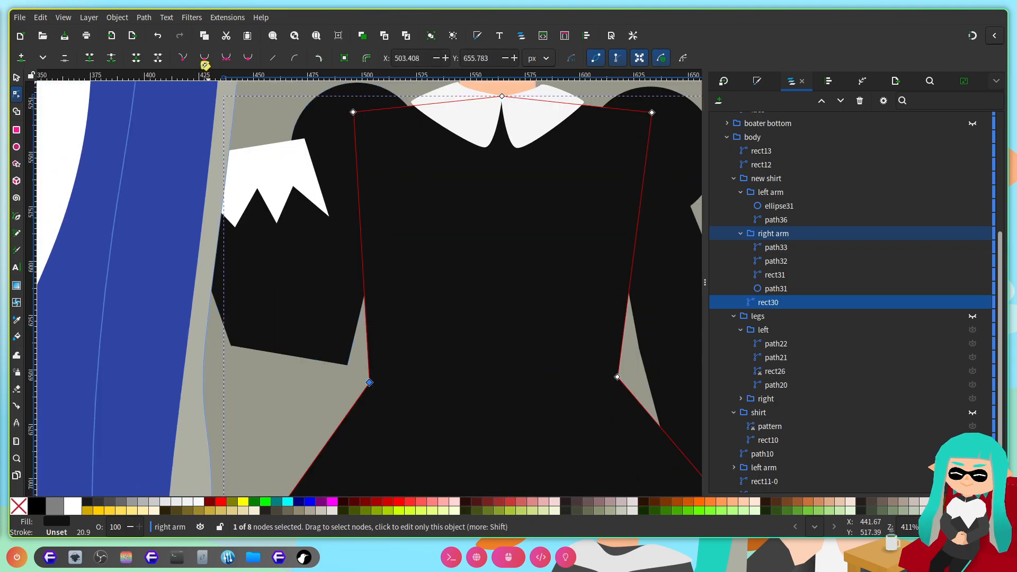
{"action": "key", "text": "shift+y"}
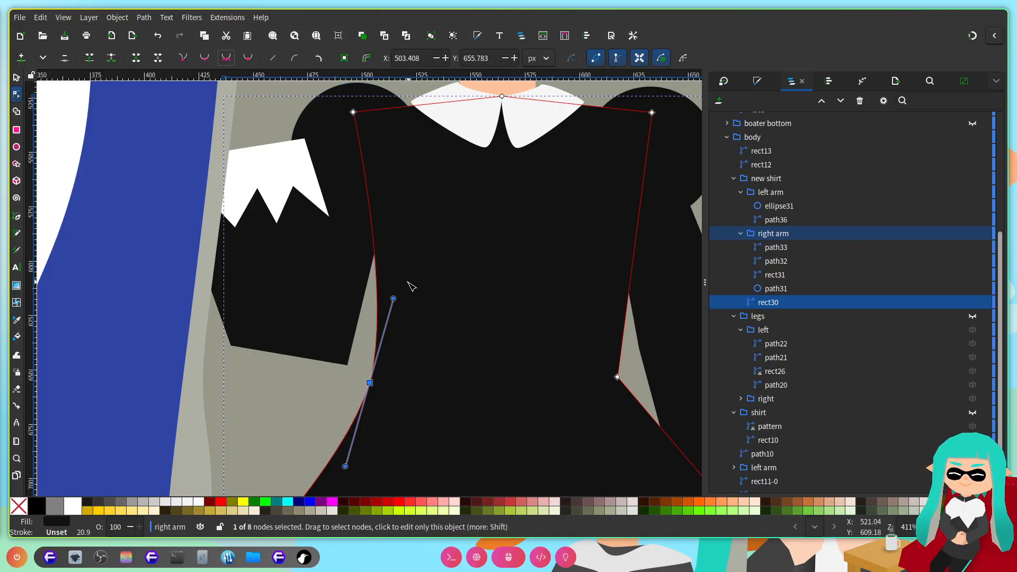
{"action": "key", "text": "ctrl+z"}
Step: Bend the skirt's side edge below the right arm outward into a curve
{"action": "scroll", "coordinate": [479, 321], "scroll_direction": "down", "scroll_amount": 5}
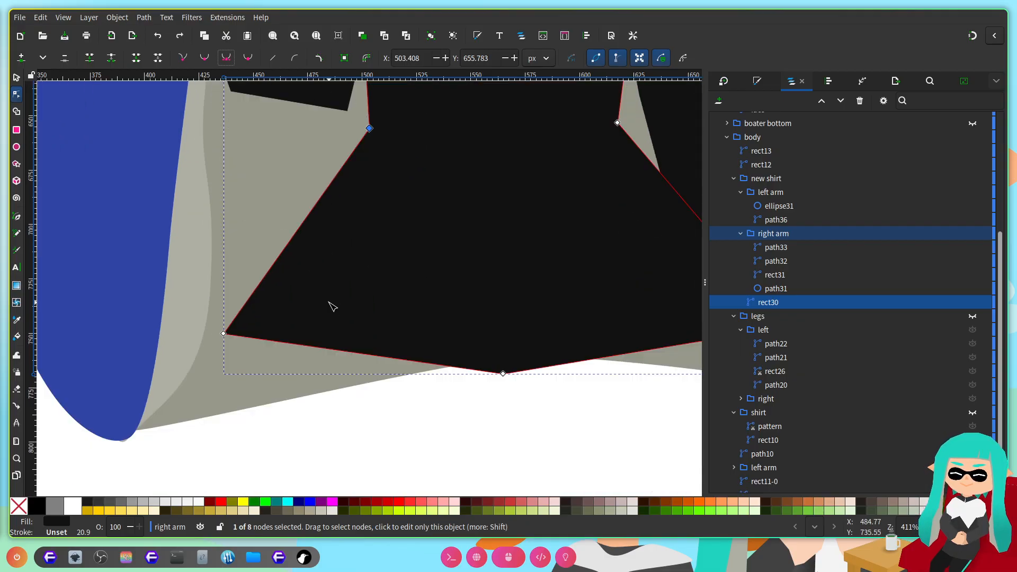
{"action": "left_click_drag", "start_coordinate": [313, 220], "coordinate": [294, 221]}
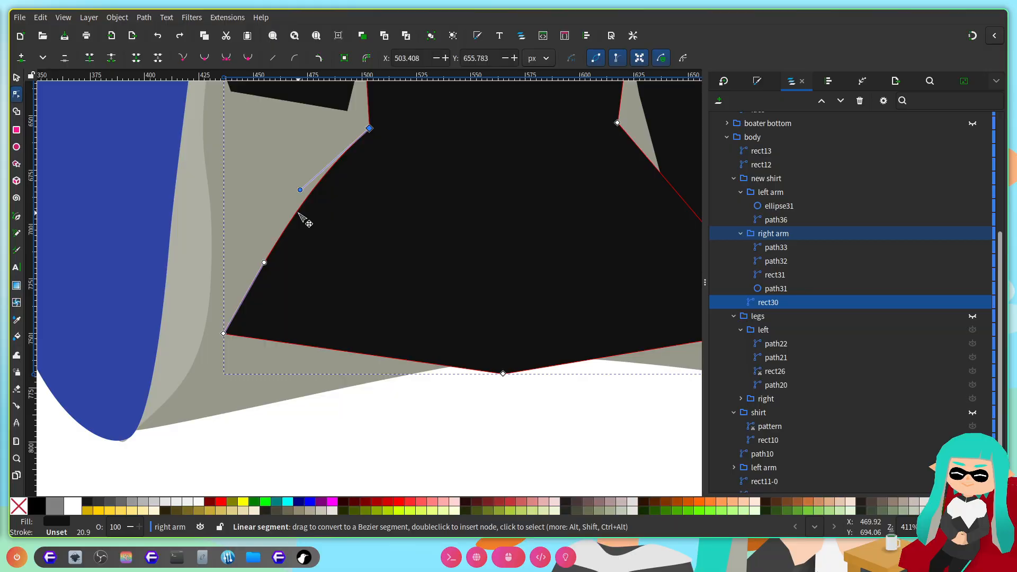
Step: Pull in the skirt's hem corner below the left arm and bend that side edge outward into a curve
{"action": "scroll", "coordinate": [506, 216], "scroll_direction": "right", "scroll_amount": 4}
{"action": "left_click_drag", "start_coordinate": [600, 326], "coordinate": [577, 332]}
{"action": "left_click_drag", "start_coordinate": [488, 206], "coordinate": [518, 214]}
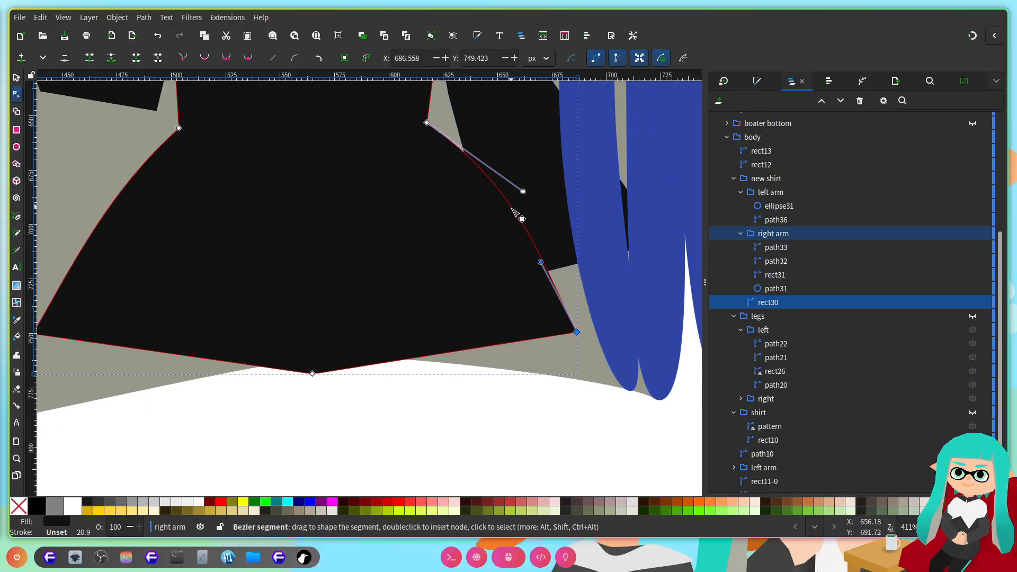
{"action": "left_click_drag", "start_coordinate": [541, 262], "coordinate": [548, 261]}
Step: Make the skirt's central hem node symmetric, lengthen its handles and lower it about 2 px to round the hem
{"action": "scroll", "coordinate": [529, 452], "scroll_direction": "left", "scroll_amount": 1}
{"action": "left_click_drag", "start_coordinate": [493, 450], "coordinate": [338, 345]}
{"action": "left_click", "coordinate": [228, 59]}
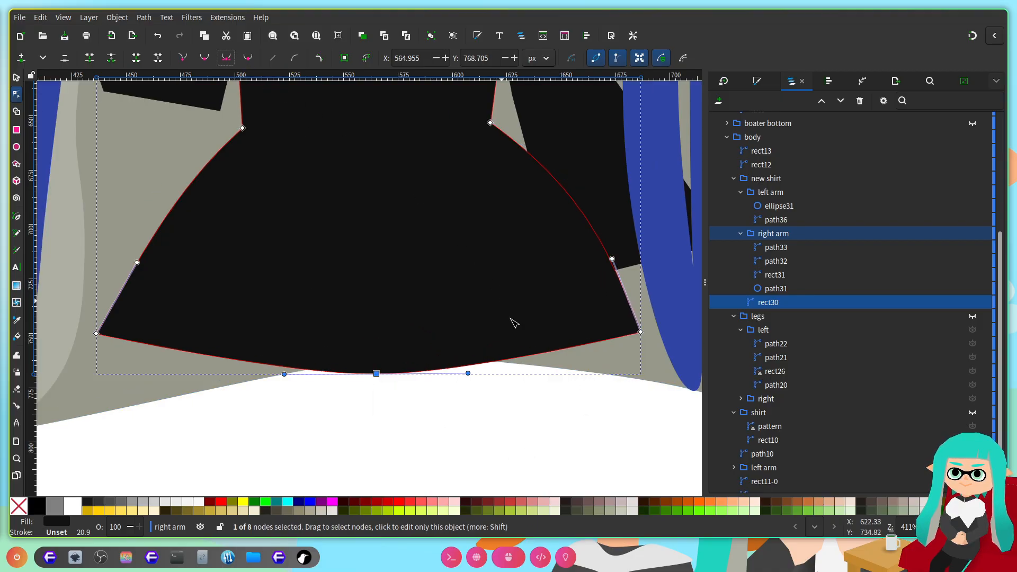
{"action": "left_click_drag", "start_coordinate": [468, 374], "coordinate": [512, 373]}
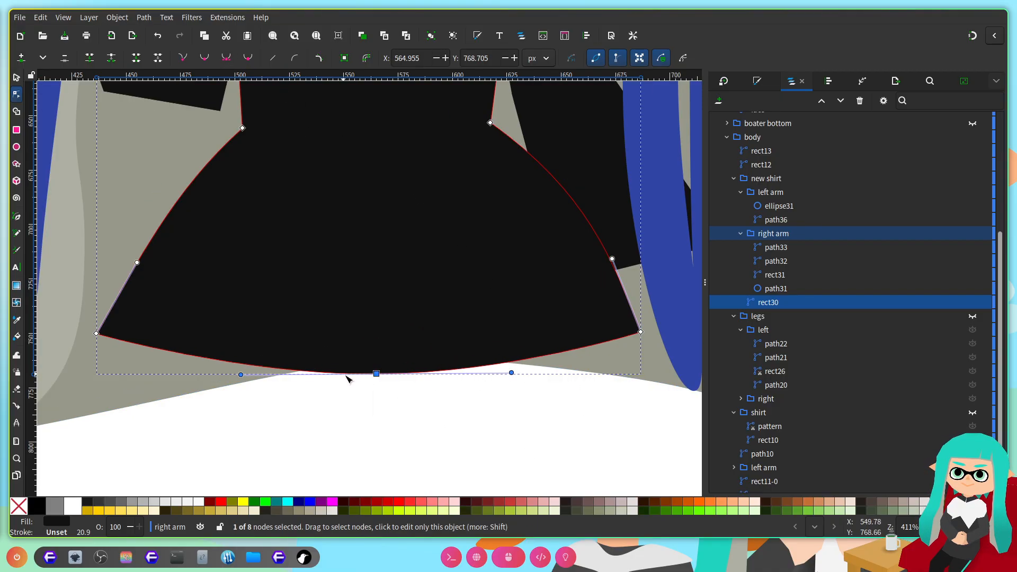
{"action": "left_click_drag", "start_coordinate": [378, 375], "coordinate": [378, 380]}
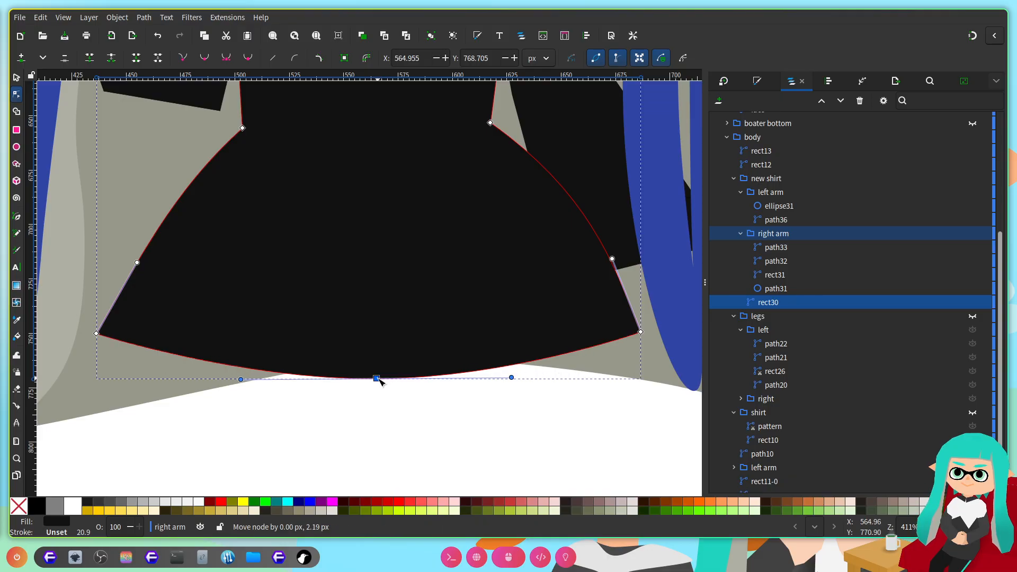
{"action": "left_click", "coordinate": [468, 418]}
Step: Put the dress shape into its own group named dress
{"action": "scroll", "coordinate": [469, 413], "scroll_direction": "down", "scroll_amount": 2}
{"action": "scroll", "coordinate": [479, 390], "scroll_direction": "up", "scroll_amount": 2}
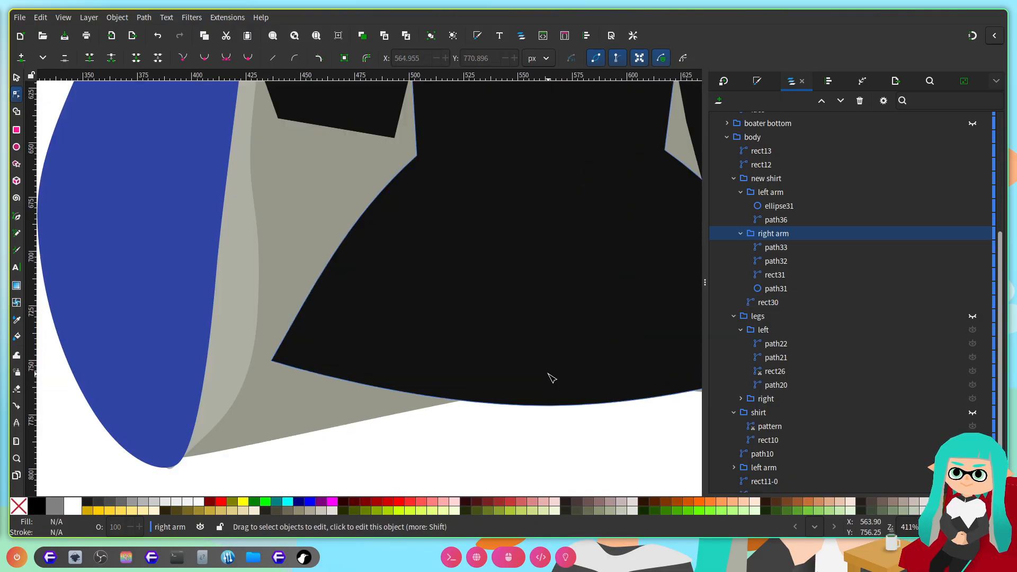
{"action": "left_click", "coordinate": [472, 356]}
{"action": "scroll", "coordinate": [387, 353], "scroll_direction": "down", "scroll_amount": 2}
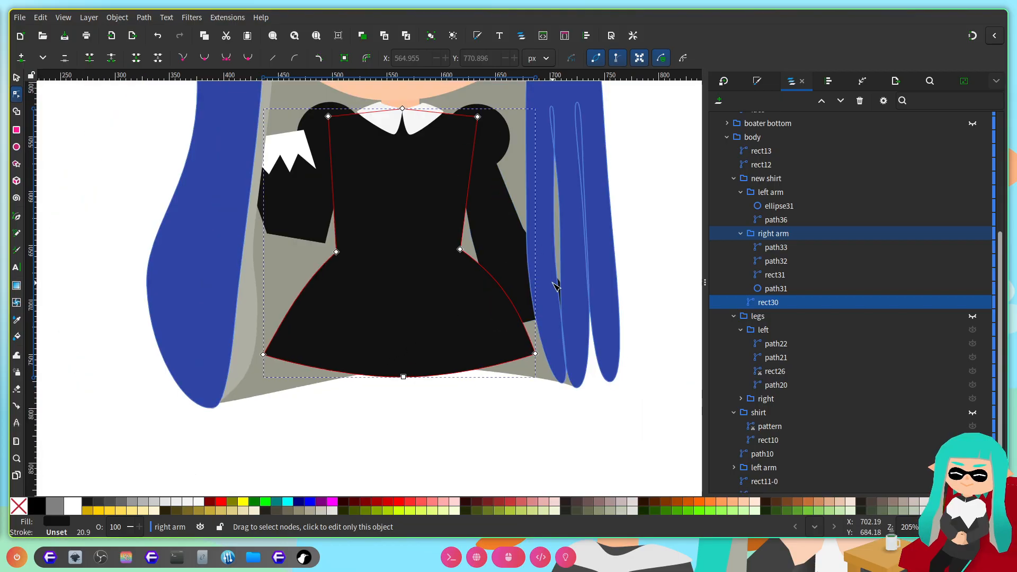
{"action": "scroll", "coordinate": [555, 307], "scroll_direction": "up", "scroll_amount": 2}
{"action": "scroll", "coordinate": [551, 310], "scroll_direction": "left", "scroll_amount": 6}
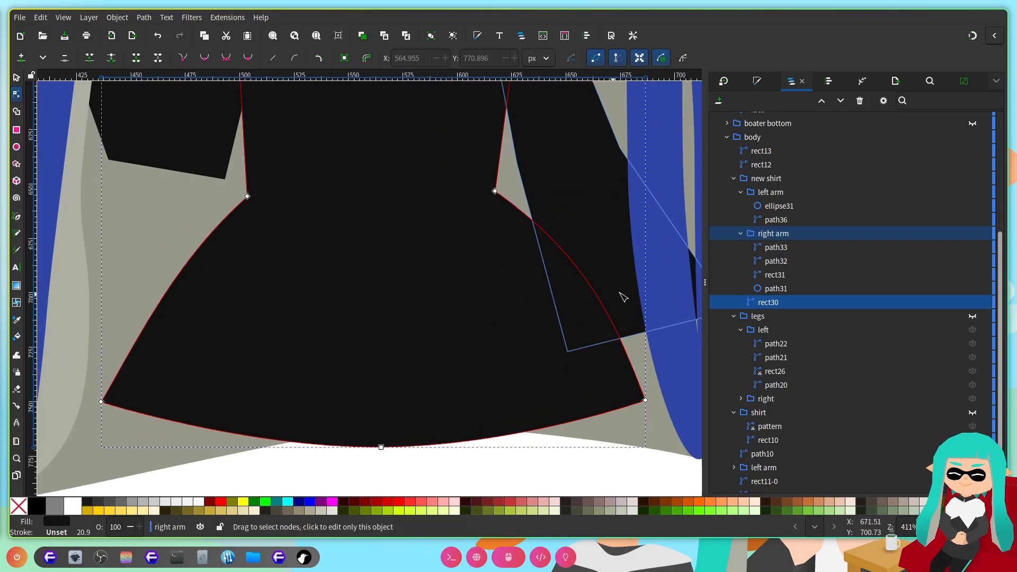
{"action": "key", "text": "ctrl+g"}
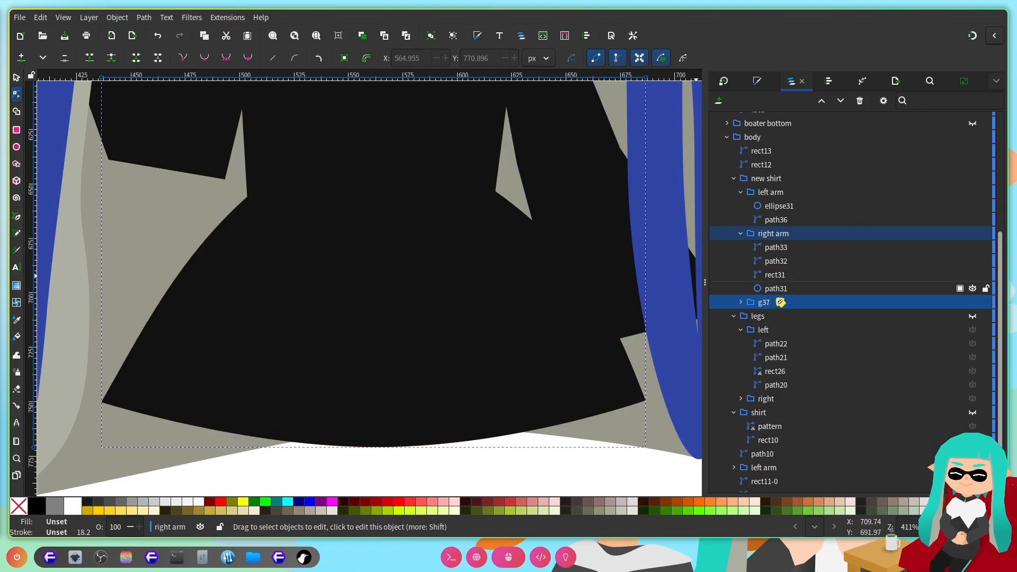
{"action": "double_click", "coordinate": [776, 302]}
{"action": "key", "text": "Return"}
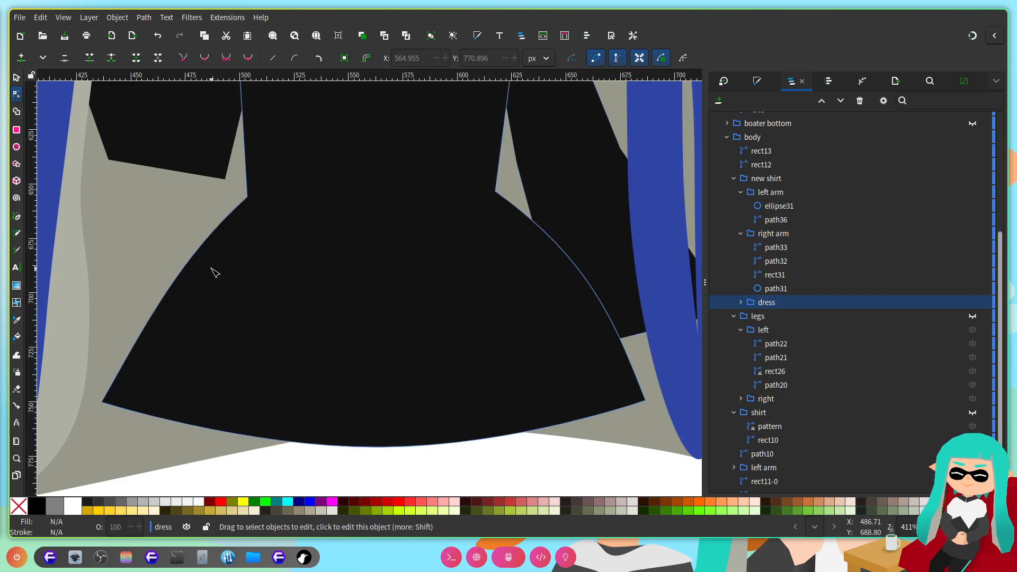
Step: Draw a horizontal rectangle about 220 by 15 px across the skirt and fill it white
{"action": "left_click", "coordinate": [212, 270]}
{"action": "key", "text": "r"}
{"action": "left_click_drag", "start_coordinate": [146, 292], "coordinate": [606, 323]}
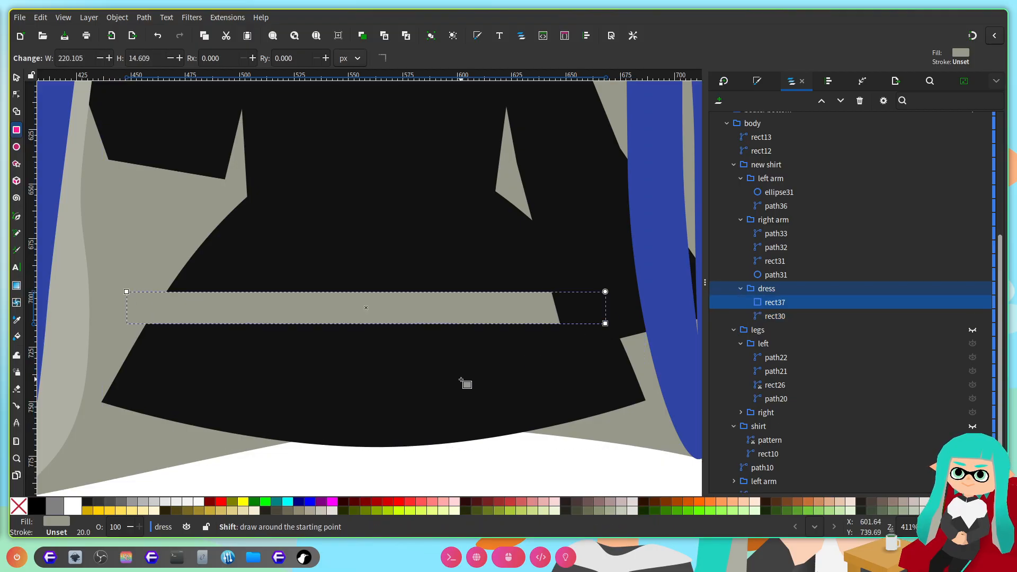
{"action": "scroll", "coordinate": [462, 379], "scroll_direction": "right", "scroll_amount": 6}
{"action": "scroll", "coordinate": [462, 379], "scroll_direction": "up", "scroll_amount": 6}
{"action": "scroll", "coordinate": [491, 316], "scroll_direction": "down", "scroll_amount": 6}
{"action": "left_click", "coordinate": [759, 81]}
{"action": "left_click_drag", "start_coordinate": [854, 388], "coordinate": [962, 388]}
{"action": "scroll", "coordinate": [588, 256], "scroll_direction": "left", "scroll_amount": 9}
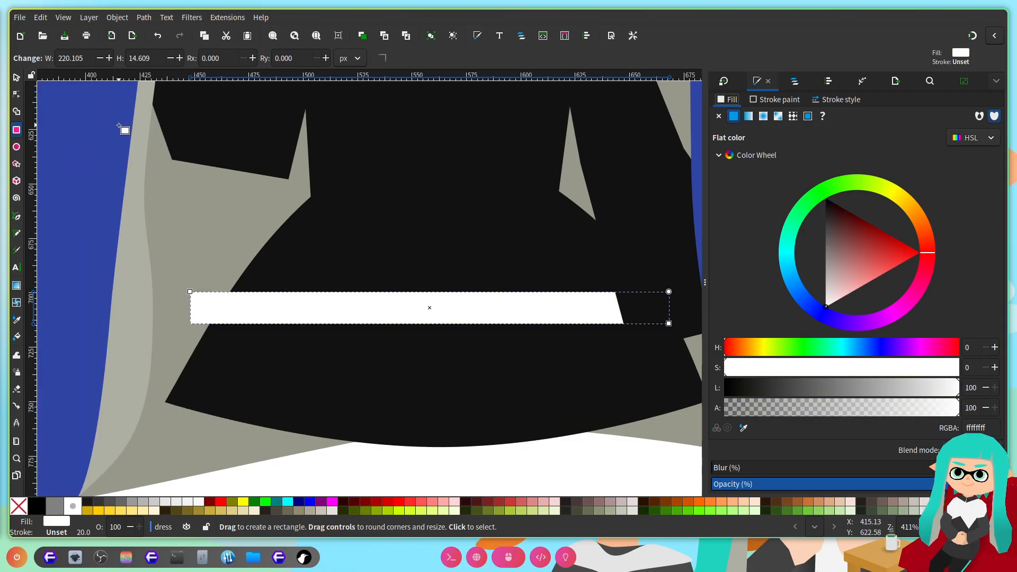
Step: Convert the white rectangle to a path and extend its end below the left arm slightly outward
{"action": "left_click", "coordinate": [17, 99]}
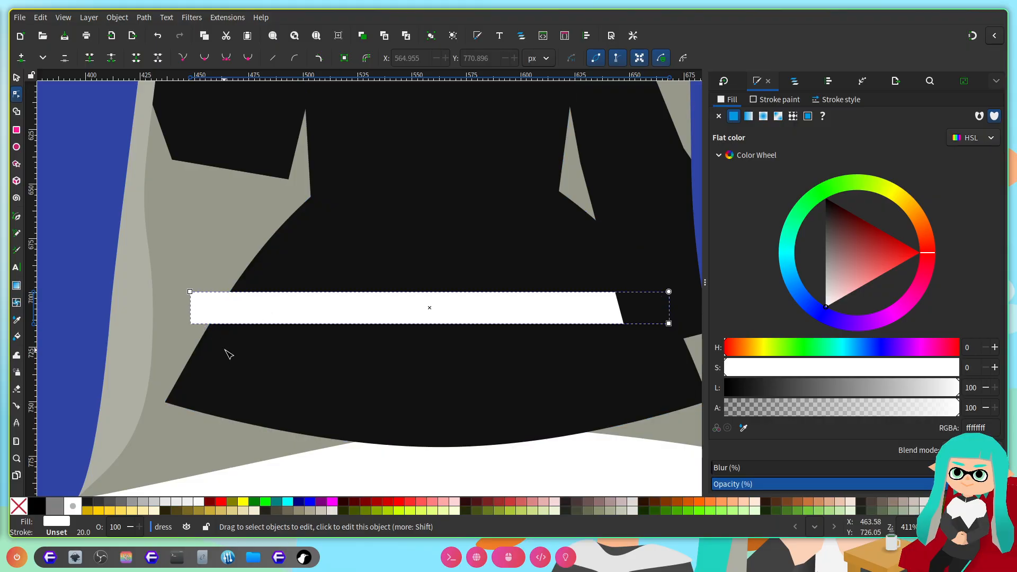
{"action": "scroll", "coordinate": [224, 351], "scroll_direction": "up", "scroll_amount": 1}
{"action": "key", "text": "ctrl+shift+c"}
{"action": "scroll", "coordinate": [238, 328], "scroll_direction": "down", "scroll_amount": 1}
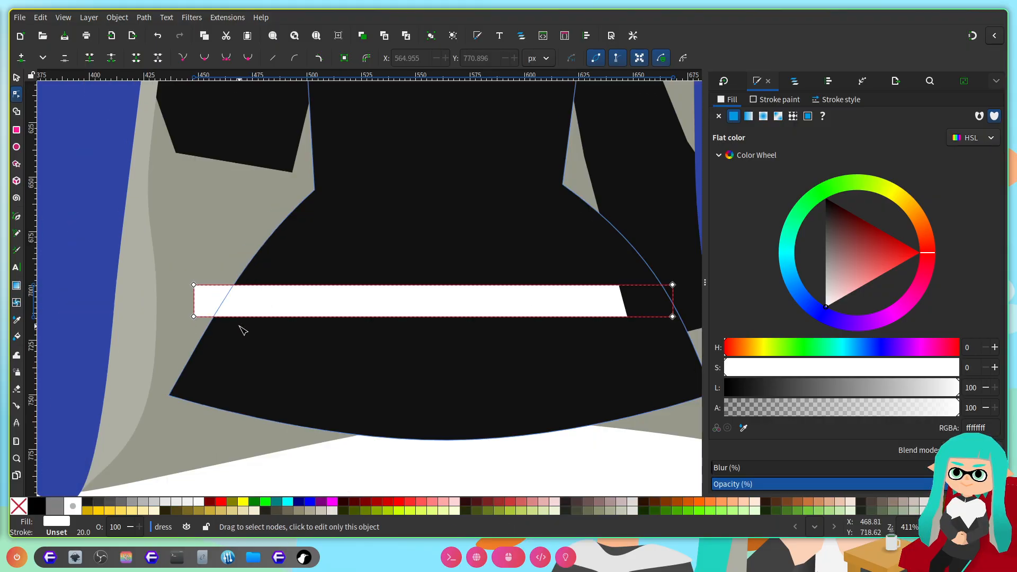
{"action": "scroll", "coordinate": [525, 320], "scroll_direction": "right", "scroll_amount": 6}
{"action": "scroll", "coordinate": [528, 318], "scroll_direction": "up", "scroll_amount": 1}
{"action": "left_click_drag", "start_coordinate": [572, 255], "coordinate": [546, 316]}
{"action": "scroll", "coordinate": [391, 341], "scroll_direction": "left", "scroll_amount": 6}
{"action": "scroll", "coordinate": [387, 326], "scroll_direction": "down", "scroll_amount": 1}
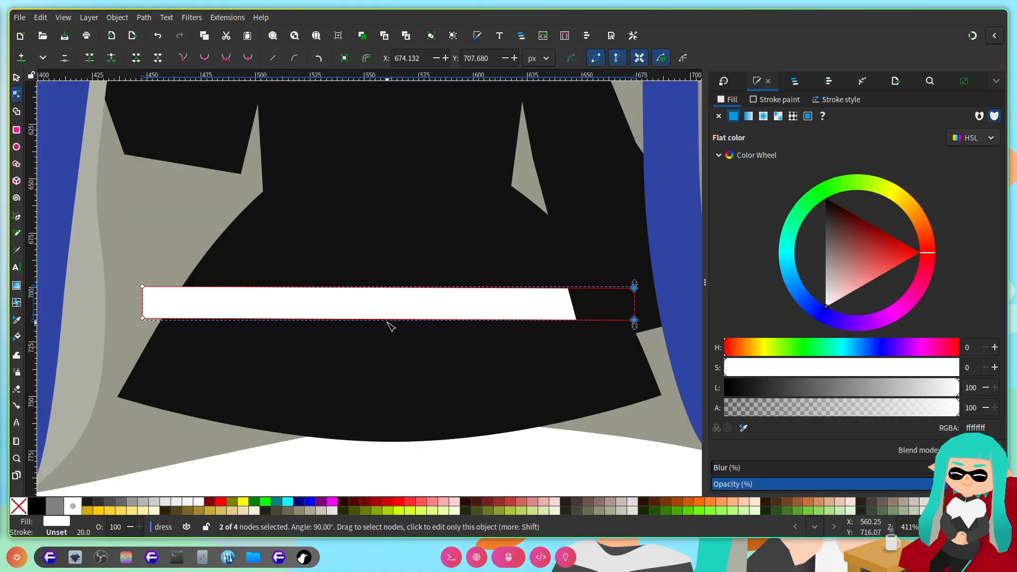
Step: Add a middle node to the white band's lower and upper edges and pull both down into a V shape
{"action": "double_click", "coordinate": [393, 320]}
{"action": "left_click_drag", "start_coordinate": [394, 319], "coordinate": [390, 350]}
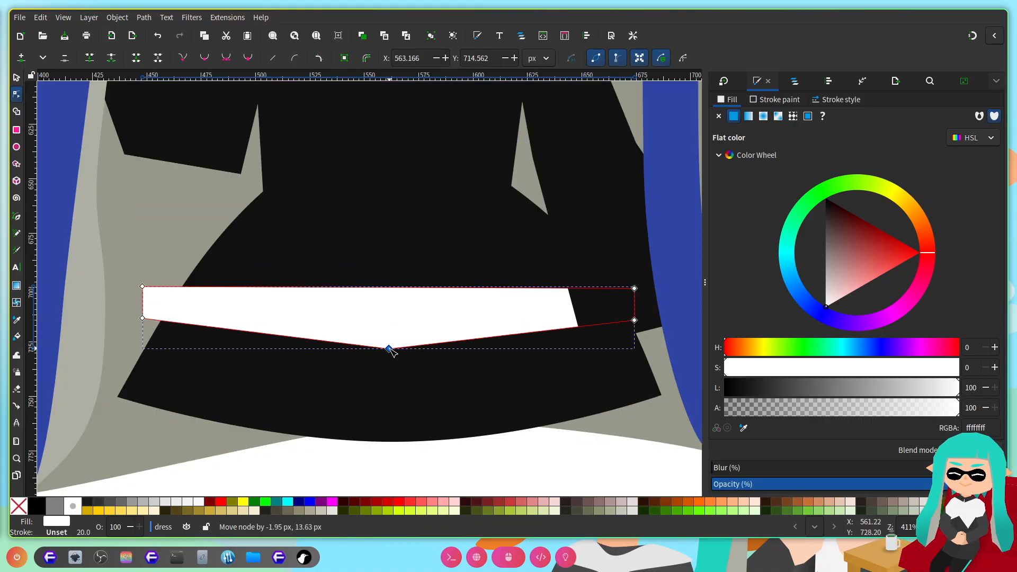
{"action": "double_click", "coordinate": [388, 287]}
{"action": "left_click_drag", "start_coordinate": [388, 288], "coordinate": [390, 313]}
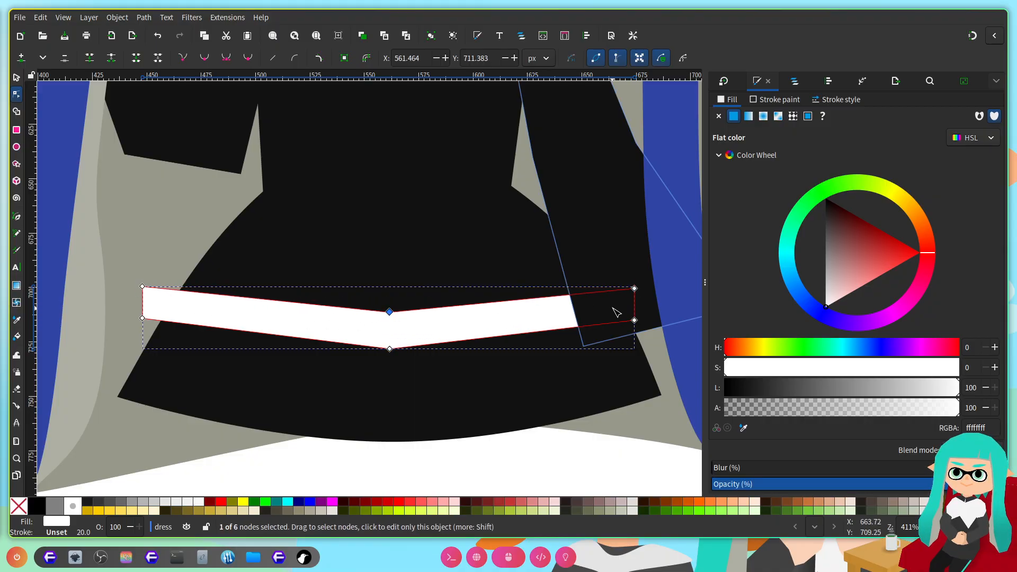
Step: Adjust the positions of the white band's end corners and its upper middle node
{"action": "left_click_drag", "start_coordinate": [634, 320], "coordinate": [635, 282]}
{"action": "left_click_drag", "start_coordinate": [154, 287], "coordinate": [167, 277]}
{"action": "left_click_drag", "start_coordinate": [389, 311], "coordinate": [393, 307]}
Step: Make both middle nodes of the white band symmetric and lengthen their handles so the band curves smoothly
{"action": "left_click", "coordinate": [390, 349], "text": "shift"}
{"action": "left_click", "coordinate": [226, 59]}
{"action": "scroll", "coordinate": [452, 309], "scroll_direction": "up", "scroll_amount": 1}
{"action": "left_click_drag", "start_coordinate": [480, 308], "coordinate": [512, 308]}
{"action": "left_click_drag", "start_coordinate": [492, 368], "coordinate": [522, 369]}
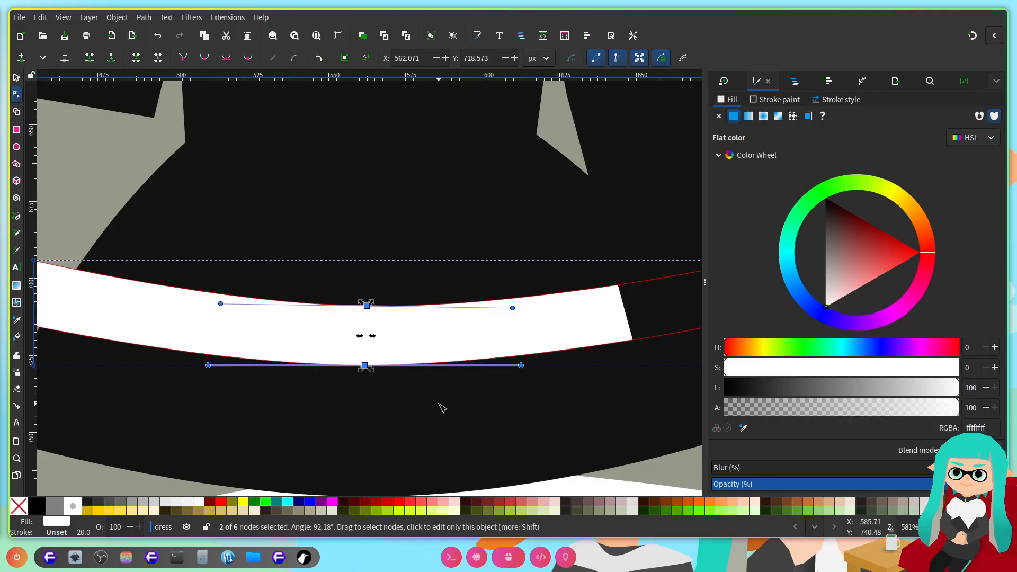
Step: Move the white band's two corners below the right arm inward so that end follows the skirt's slanted edge
{"action": "scroll", "coordinate": [403, 387], "scroll_direction": "left", "scroll_amount": 5}
{"action": "left_click_drag", "start_coordinate": [227, 263], "coordinate": [257, 259]}
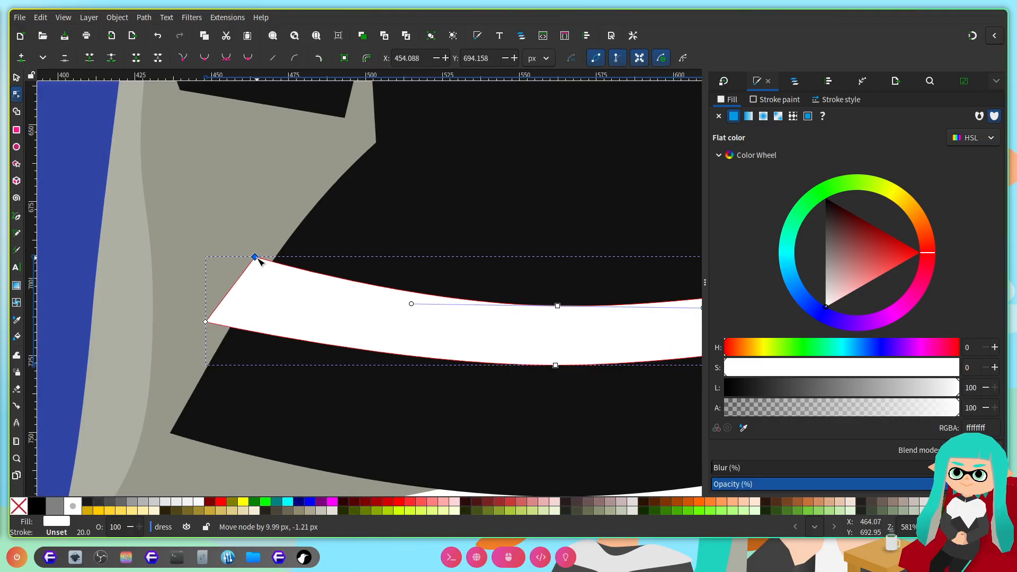
{"action": "left_click_drag", "start_coordinate": [208, 324], "coordinate": [223, 324]}
{"action": "left_click_drag", "start_coordinate": [256, 258], "coordinate": [269, 262]}
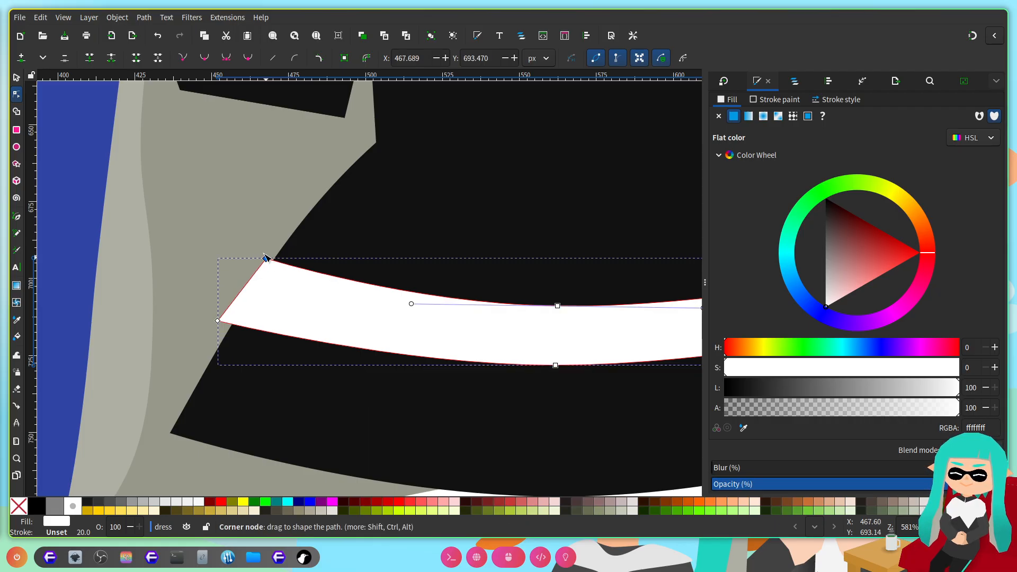
Step: Reposition the white band's two corners below the left arm so that end slants along the skirt's edge
{"action": "scroll", "coordinate": [321, 233], "scroll_direction": "right", "scroll_amount": 2}
{"action": "scroll", "coordinate": [340, 236], "scroll_direction": "down", "scroll_amount": 1}
{"action": "scroll", "coordinate": [424, 255], "scroll_direction": "right", "scroll_amount": 1}
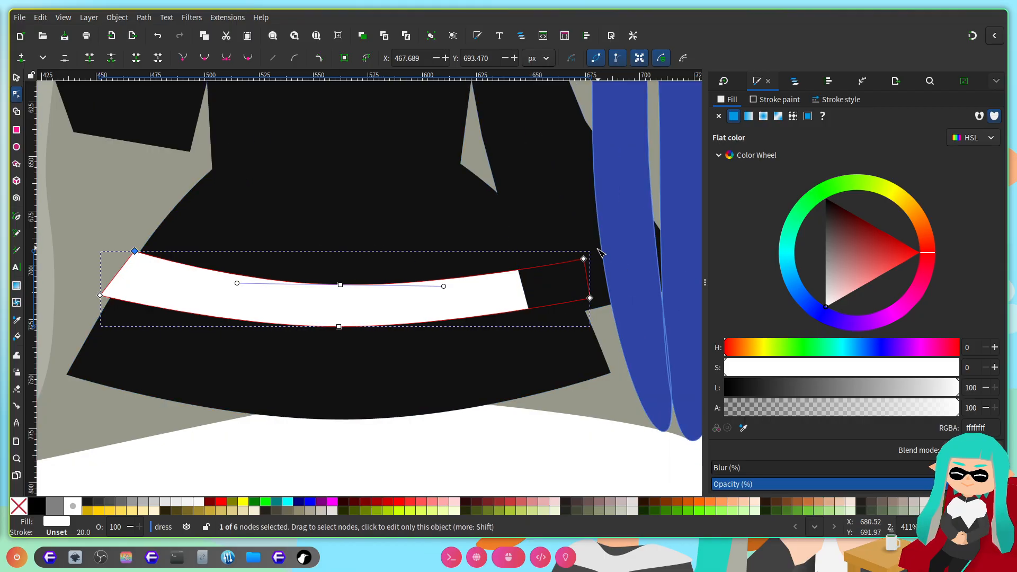
{"action": "left_click_drag", "start_coordinate": [583, 258], "coordinate": [578, 251]}
{"action": "left_click_drag", "start_coordinate": [590, 299], "coordinate": [596, 292]}
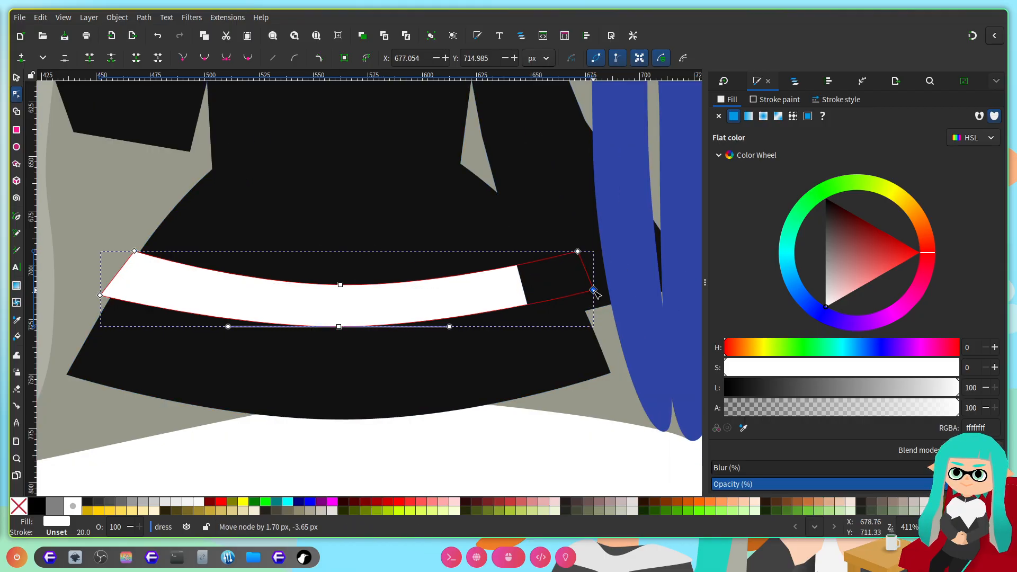
Step: Examine the skirt band on the whole figure and the nodes of the face outline
{"action": "scroll", "coordinate": [457, 361], "scroll_direction": "down", "scroll_amount": 4}
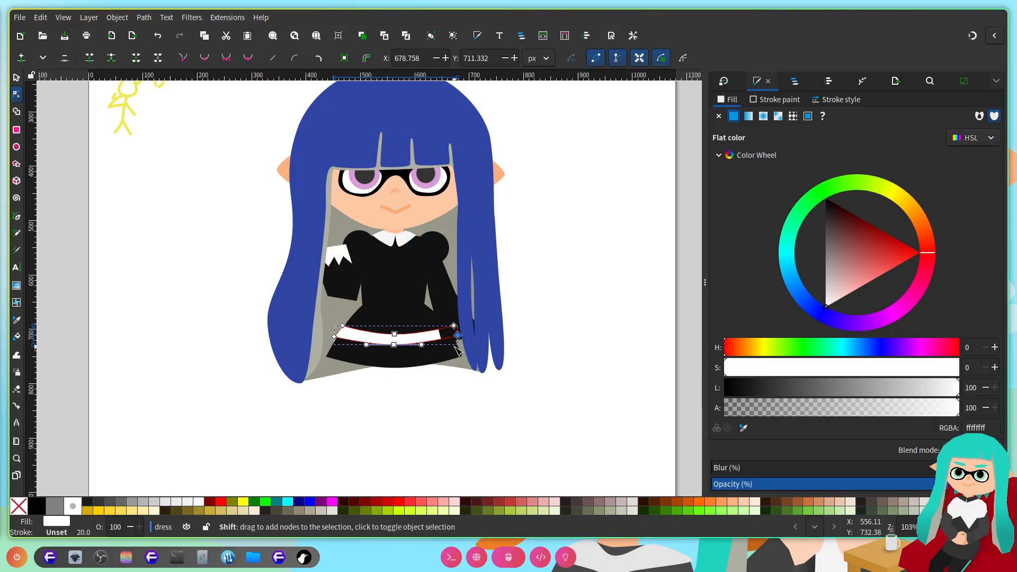
{"action": "scroll", "coordinate": [402, 352], "scroll_direction": "up", "scroll_amount": 3}
{"action": "scroll", "coordinate": [380, 355], "scroll_direction": "up", "scroll_amount": 4}
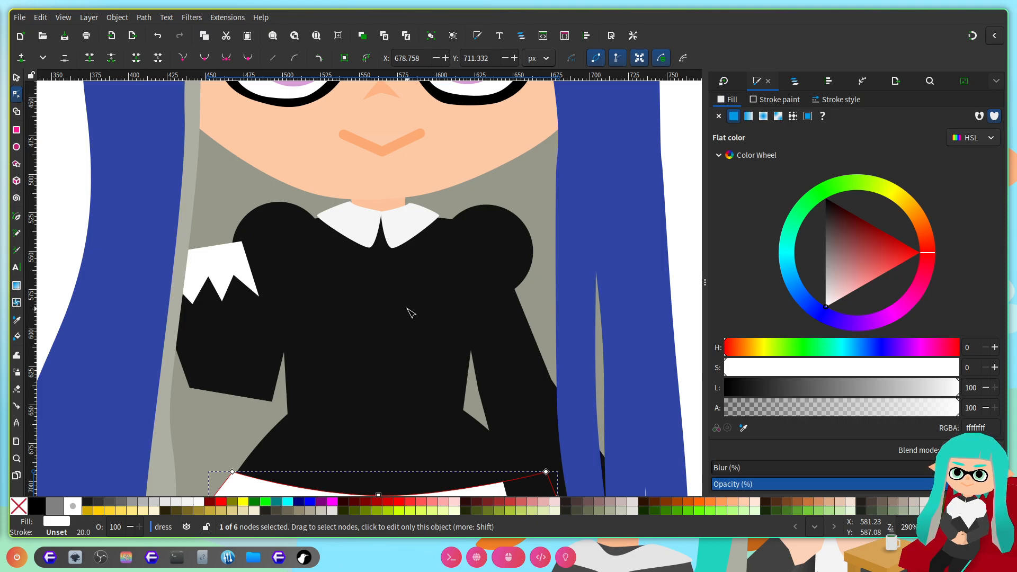
{"action": "scroll", "coordinate": [530, 308], "scroll_direction": "up", "scroll_amount": 5}
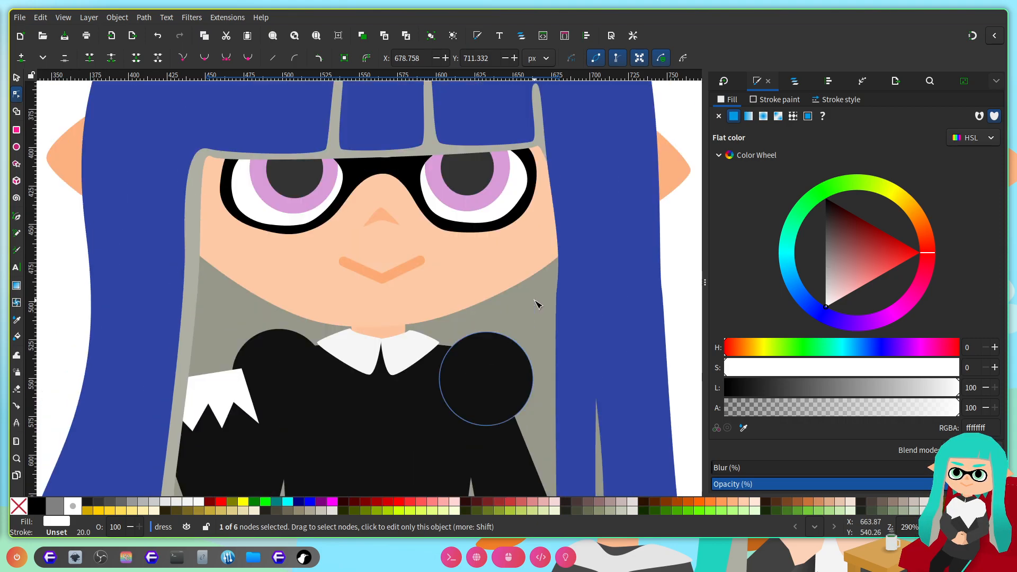
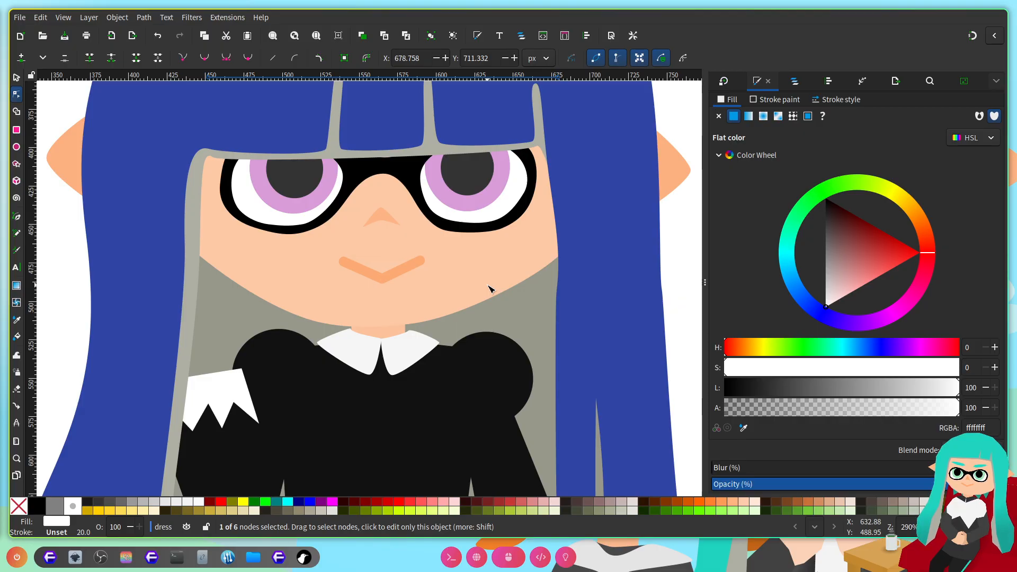
{"action": "left_click", "coordinate": [488, 287]}
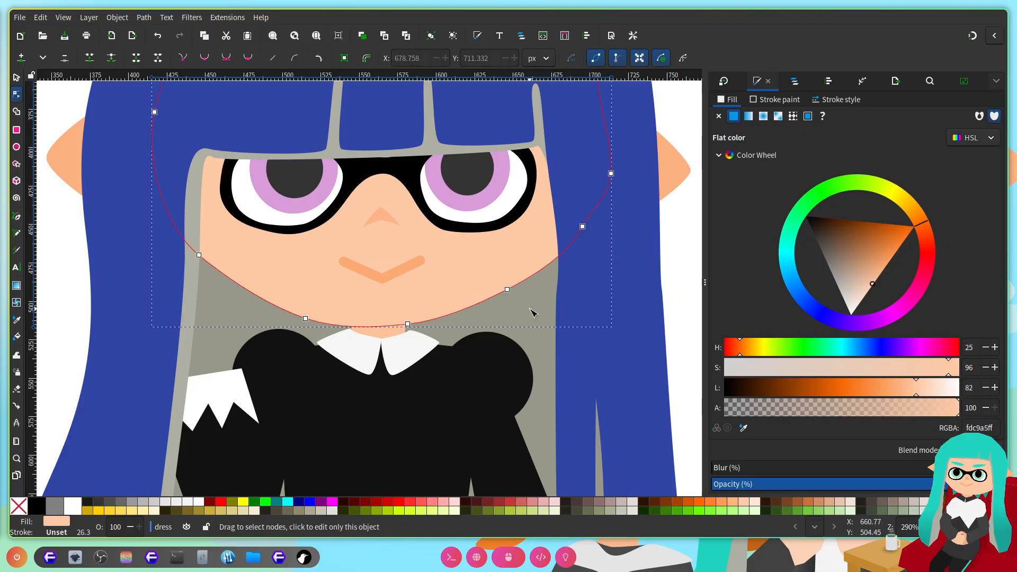
{"action": "scroll", "coordinate": [532, 309], "scroll_direction": "up", "scroll_amount": 2}
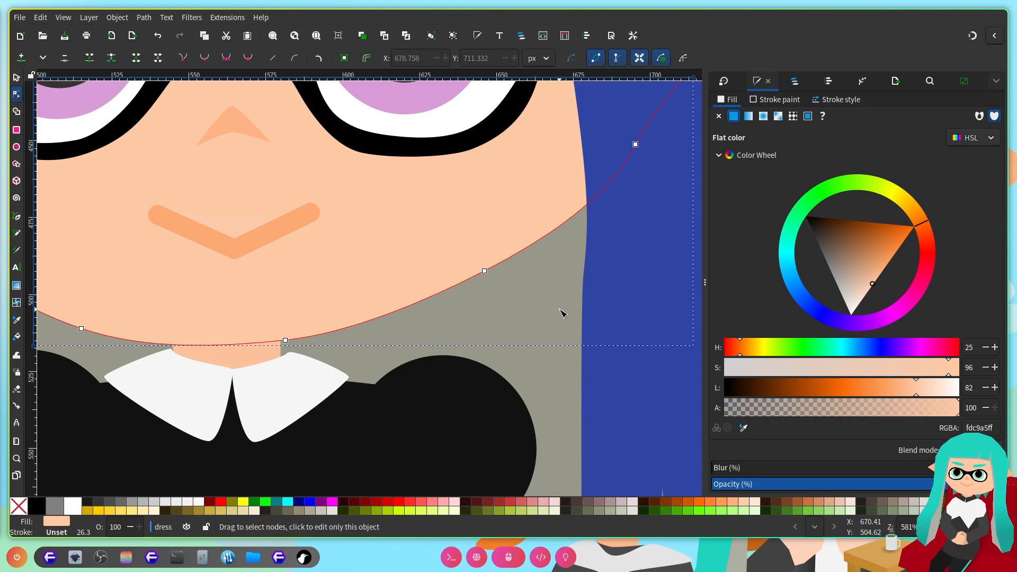
{"action": "scroll", "coordinate": [561, 312], "scroll_direction": "up", "scroll_amount": 6}
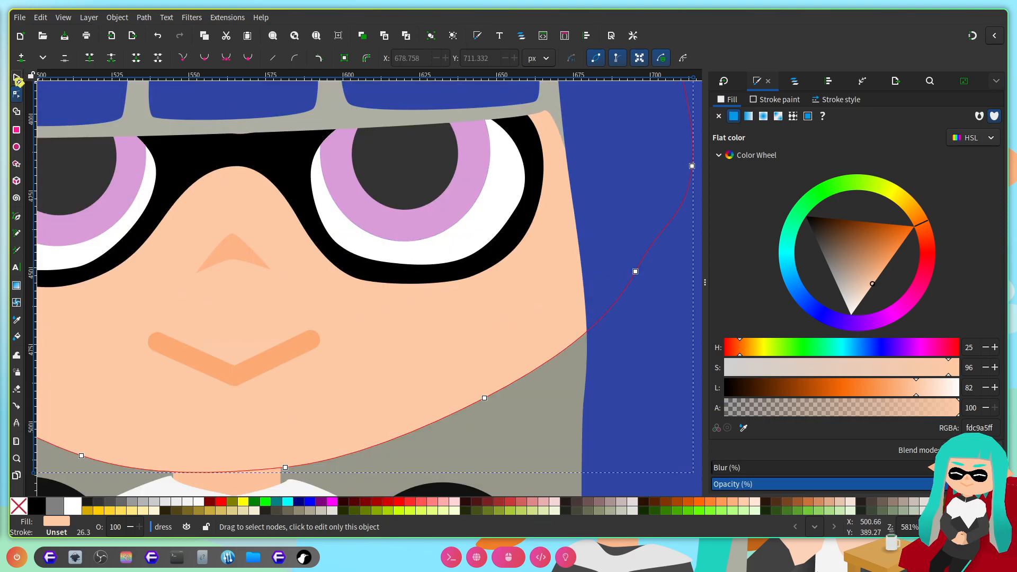
Step: Shrink the group of eyes, nose and mouth to about 195 by 125 px, move it slightly up and save the drawing
{"action": "left_click", "coordinate": [15, 79]}
{"action": "key", "text": "ctrl+s"}
{"action": "scroll", "coordinate": [473, 233], "scroll_direction": "down", "scroll_amount": 1}
{"action": "left_click", "coordinate": [461, 207]}
{"action": "scroll", "coordinate": [474, 260], "scroll_direction": "up", "scroll_amount": 3}
{"action": "double_click", "coordinate": [451, 290]}
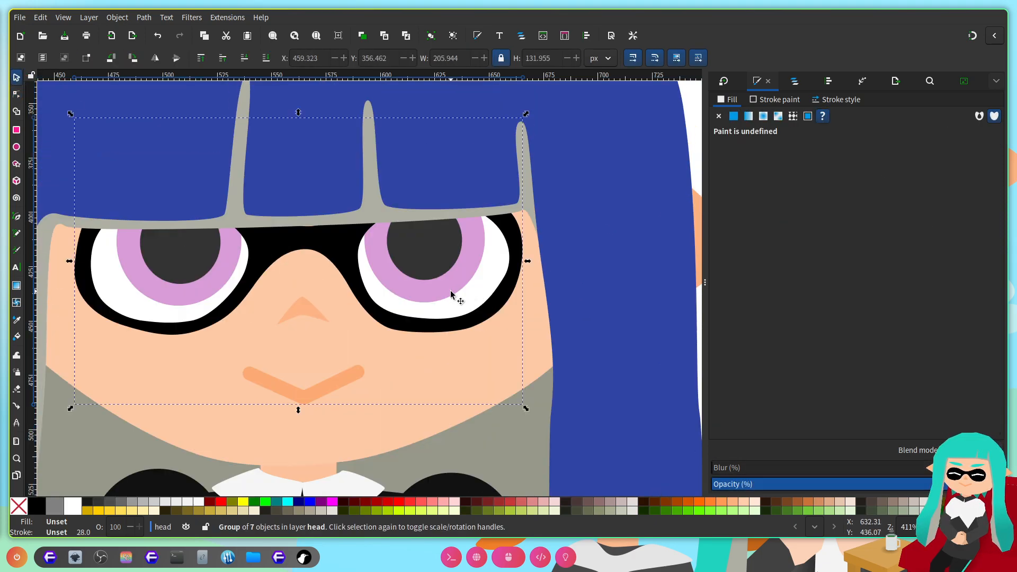
{"action": "left_click_drag", "start_coordinate": [530, 112], "coordinate": [516, 122]}
{"action": "mouse_move", "coordinate": [456, 292]}
{"action": "left_mouse_down"}
{"action": "mouse_move", "coordinate": [445, 279]}
{"action": "mouse_move", "coordinate": [443, 297]}
{"action": "left_mouse_up"}
{"action": "key", "text": "ctrl+s"}
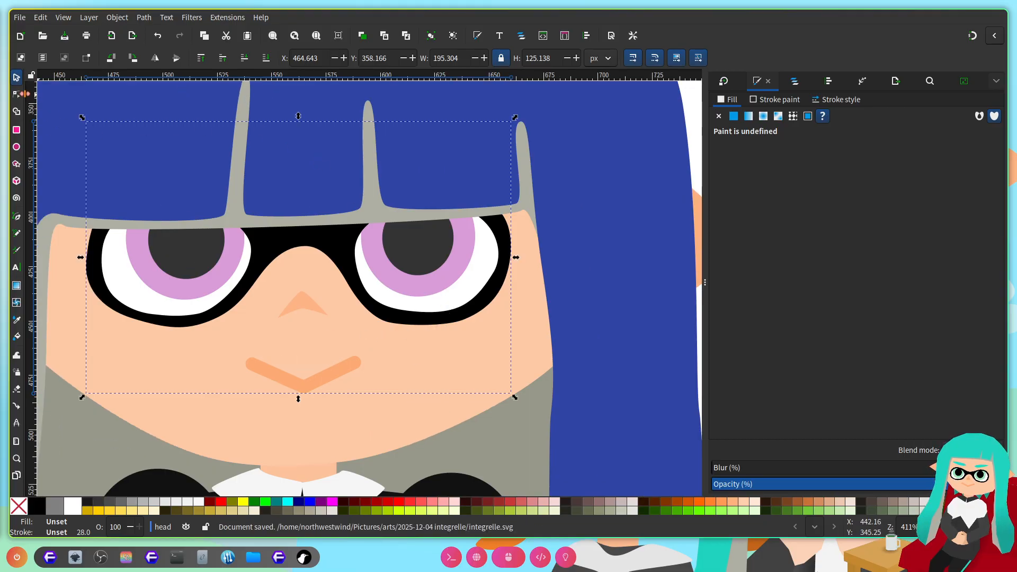
Step: Reshape the face outline by spreading the jaw and chin nodes outward for a fuller cheek and rounder chin
{"action": "key", "text": "n"}
{"action": "left_click", "coordinate": [503, 406]}
{"action": "left_click", "coordinate": [481, 413]}
{"action": "mouse_move", "coordinate": [524, 390]}
{"action": "left_mouse_down"}
{"action": "mouse_move", "coordinate": [484, 377]}
{"action": "mouse_move", "coordinate": [509, 394]}
{"action": "left_mouse_up"}
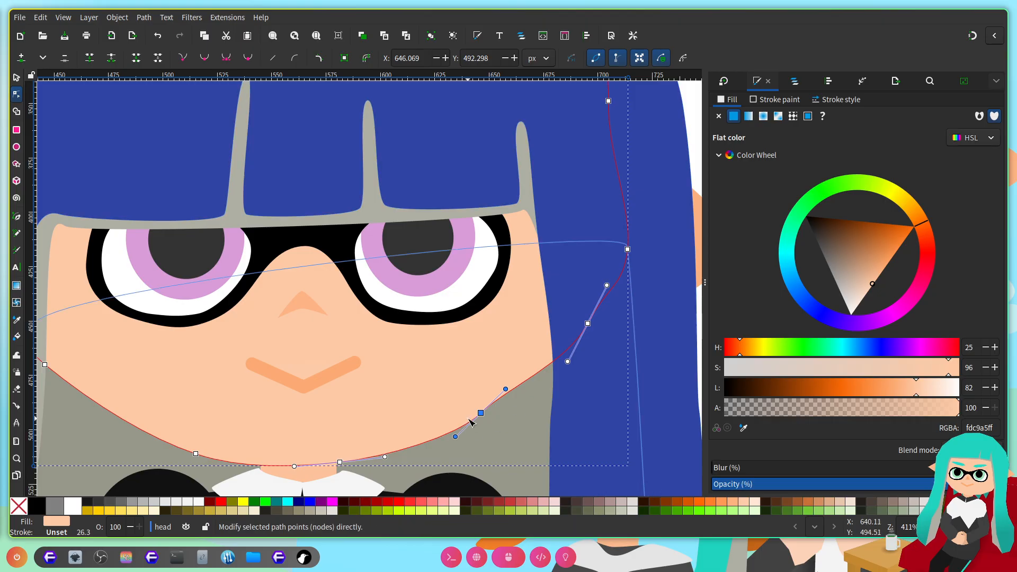
{"action": "left_click_drag", "start_coordinate": [481, 412], "coordinate": [538, 396]}
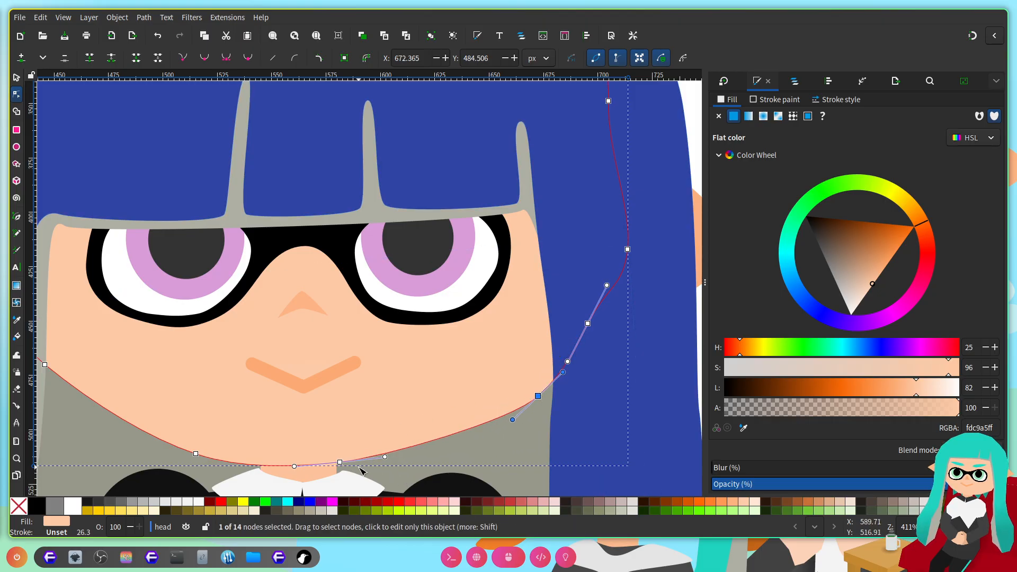
{"action": "left_click_drag", "start_coordinate": [340, 462], "coordinate": [441, 446]}
{"action": "scroll", "coordinate": [352, 477], "scroll_direction": "left", "scroll_amount": 6}
{"action": "left_click_drag", "start_coordinate": [323, 454], "coordinate": [320, 451]}
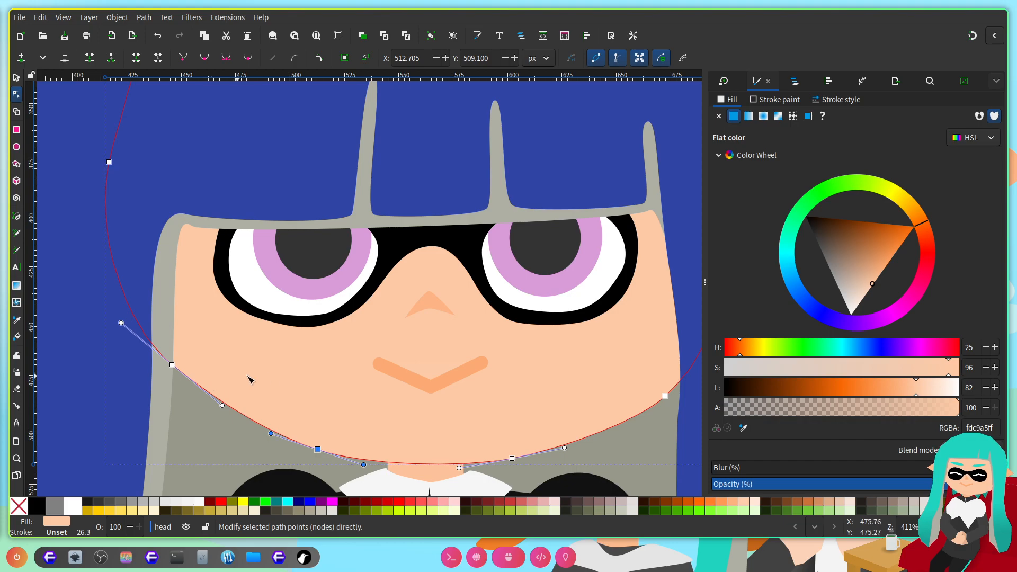
Step: Move the face outline's cheek node behind the left hair strand up and inward to about X 687, Y 405 px
{"action": "scroll", "coordinate": [409, 368], "scroll_direction": "right", "scroll_amount": 3}
{"action": "scroll", "coordinate": [618, 375], "scroll_direction": "right", "scroll_amount": 6}
{"action": "left_click_drag", "start_coordinate": [525, 324], "coordinate": [507, 223]}
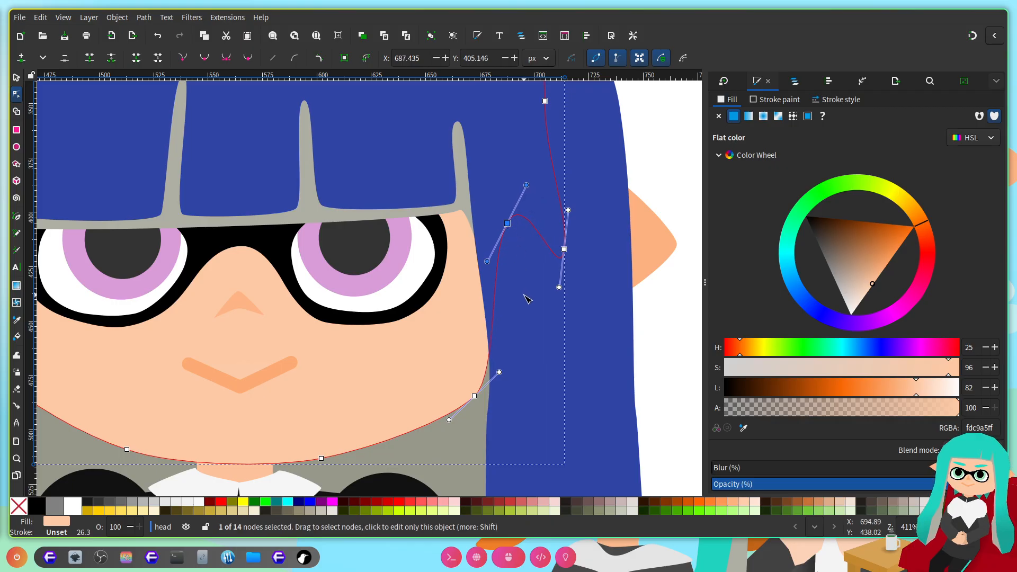
{"action": "scroll", "coordinate": [528, 300], "scroll_direction": "down", "scroll_amount": 3, "text": "ctrl"}
{"action": "scroll", "coordinate": [525, 348], "scroll_direction": "up", "scroll_amount": 3, "text": "ctrl"}
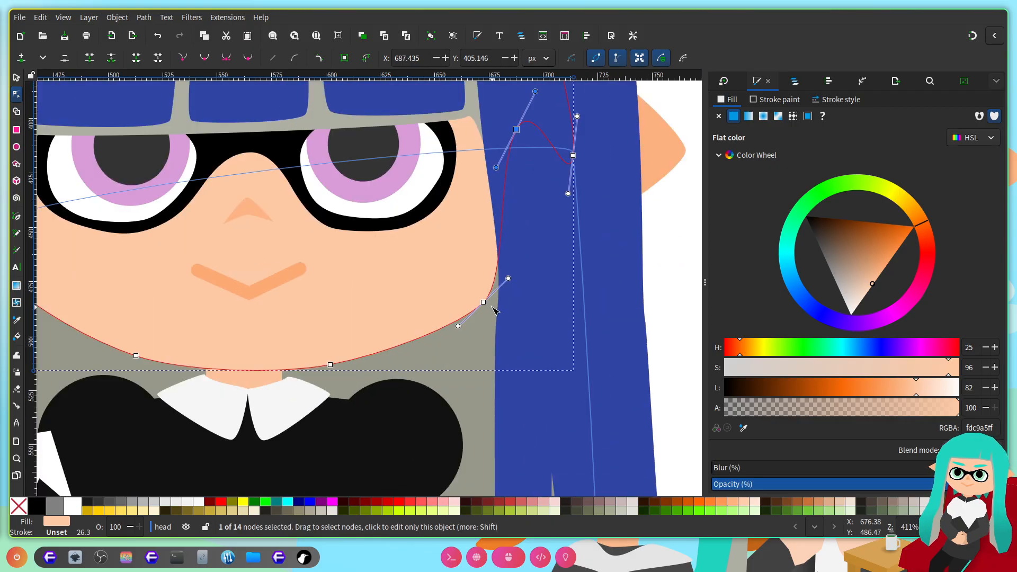
Step: Try to tighten the face outline behind the hair by moving the jaw node to about X 666, Y 478 px and the cheek node inward
{"action": "left_click_drag", "start_coordinate": [484, 300], "coordinate": [473, 259]}
{"action": "scroll", "coordinate": [507, 286], "scroll_direction": "up", "scroll_amount": 3}
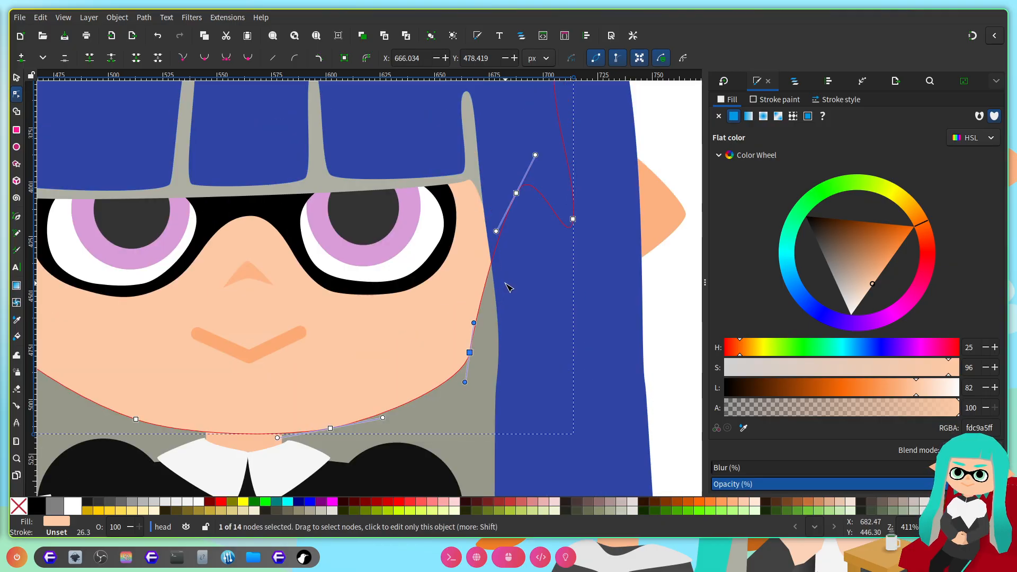
{"action": "left_click_drag", "start_coordinate": [517, 193], "coordinate": [479, 164]}
{"action": "key", "text": "ctrl+z"}
{"action": "key", "text": "ctrl+z"}
{"action": "key", "text": "ctrl+z"}
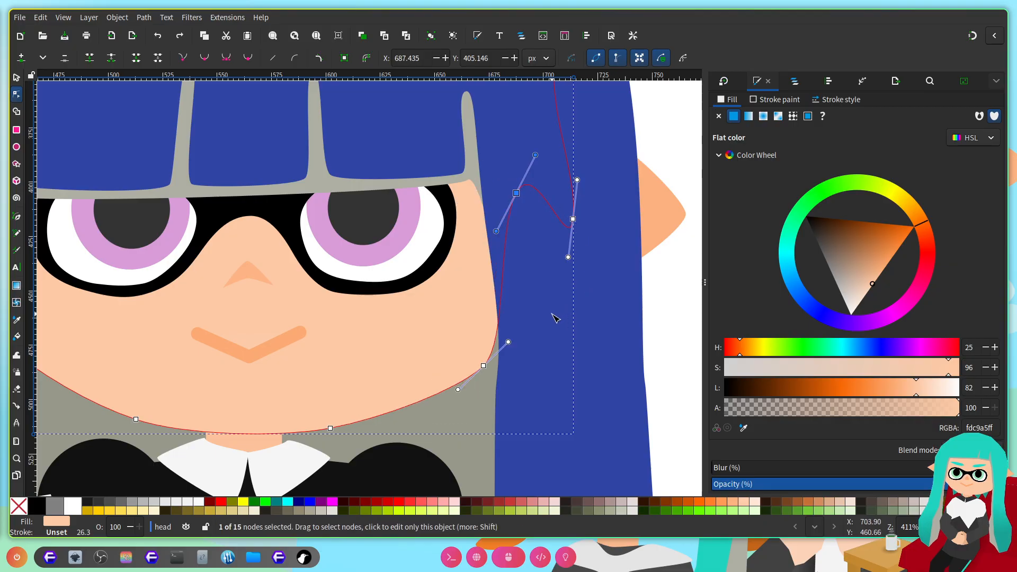
Step: Undo the earlier cheek, jaw and chin reshaping of the face outline and the shrinking of the facial features
{"action": "key", "text": "ctrl+z"}
{"action": "key", "text": "ctrl+z"}
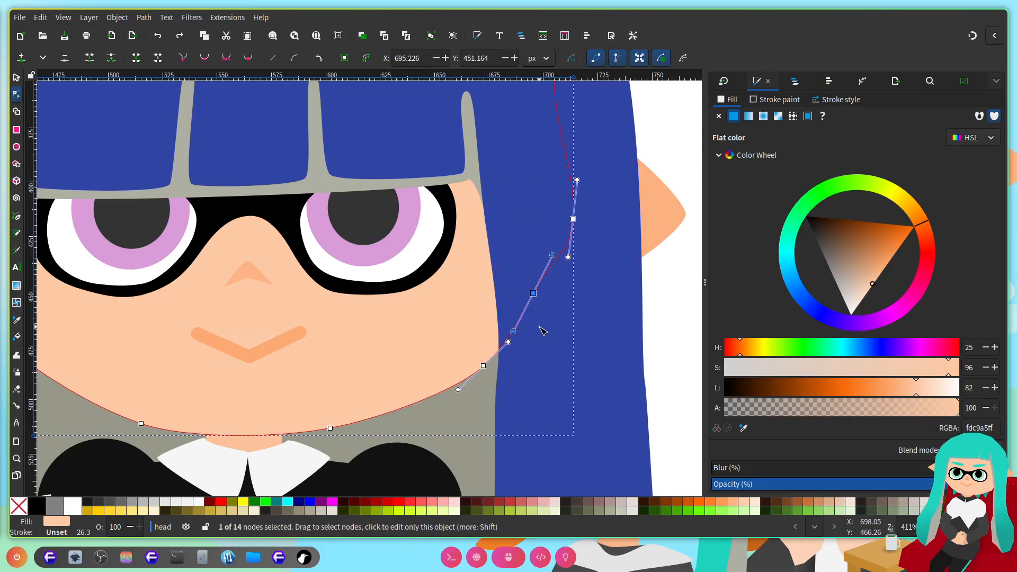
{"action": "key", "text": "ctrl+z"}
{"action": "scroll", "coordinate": [543, 332], "scroll_direction": "down", "scroll_amount": 2}
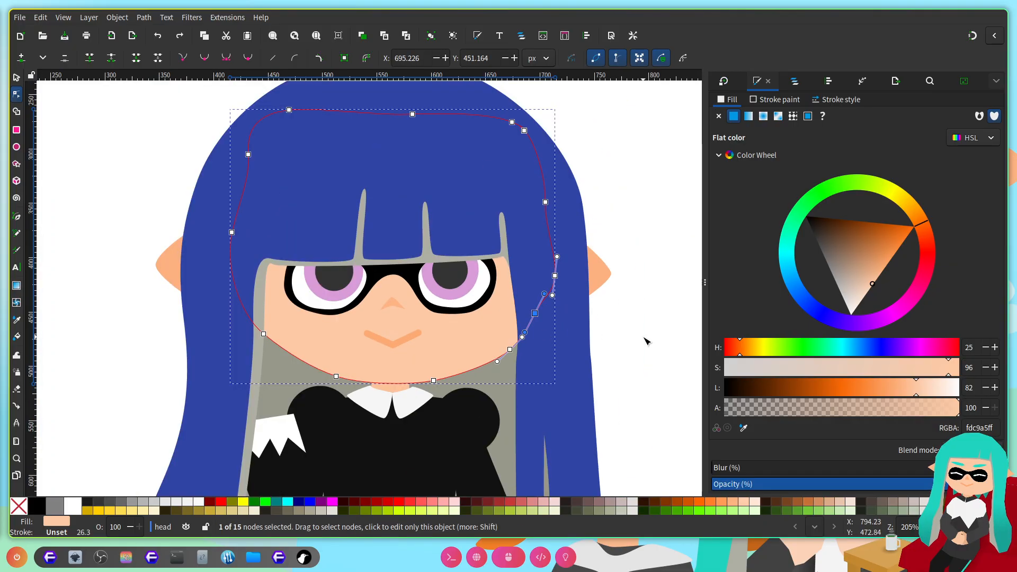
{"action": "key", "text": "ctrl+z"}
{"action": "key", "text": "ctrl+z"}
{"action": "key", "text": "ctrl+z"}
{"action": "key", "text": "ctrl+z"}
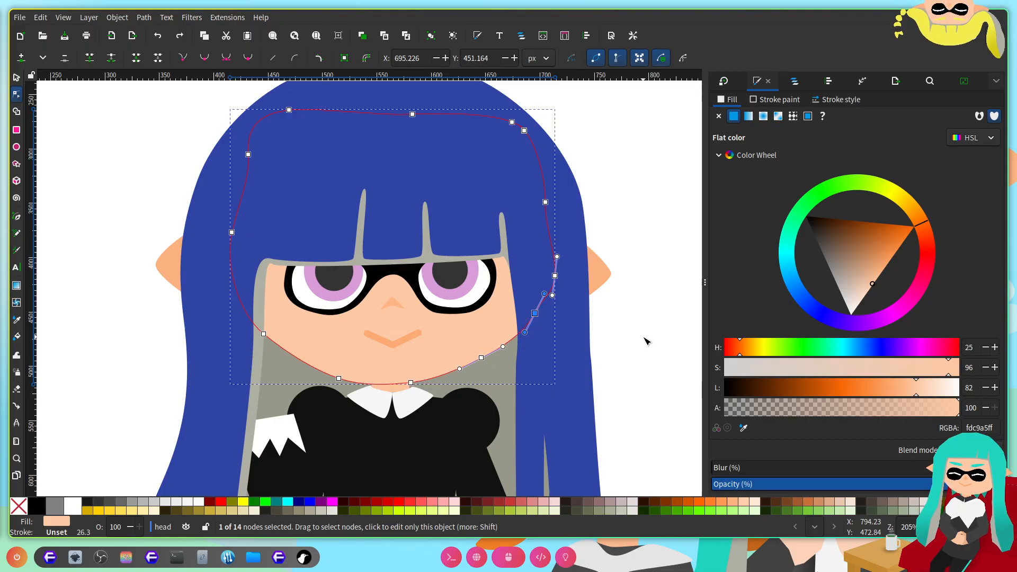
{"action": "key", "text": "ctrl+z"}
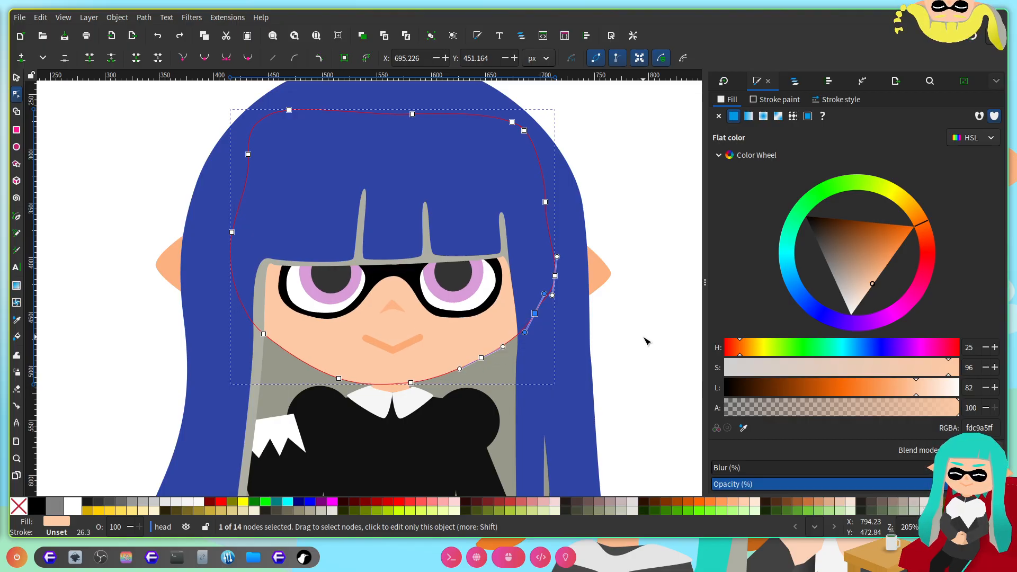
{"action": "left_click", "coordinate": [635, 352]}
{"action": "scroll", "coordinate": [552, 330], "scroll_direction": "down", "scroll_amount": 2}
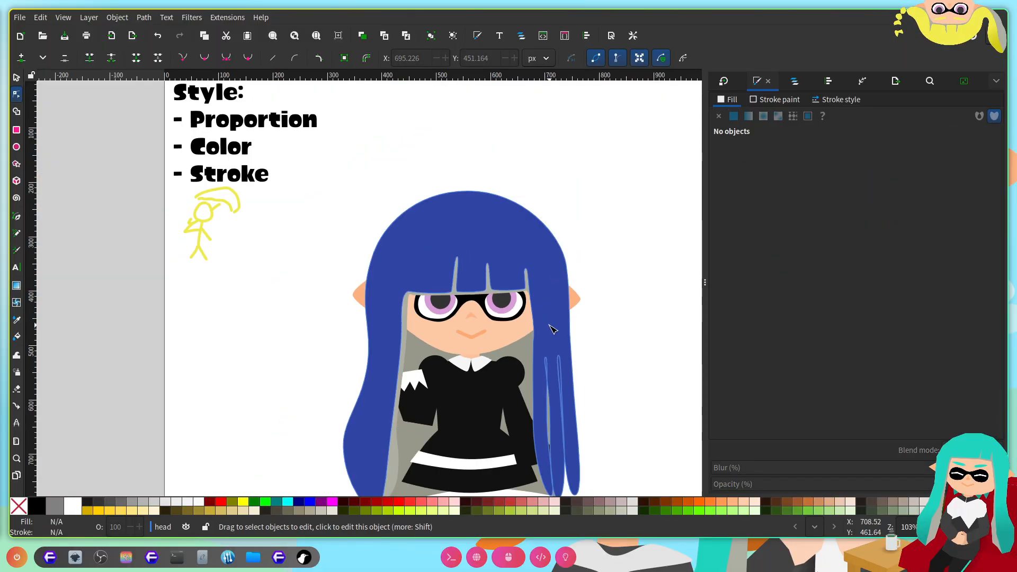
{"action": "scroll", "coordinate": [491, 351], "scroll_direction": "up", "scroll_amount": 3}
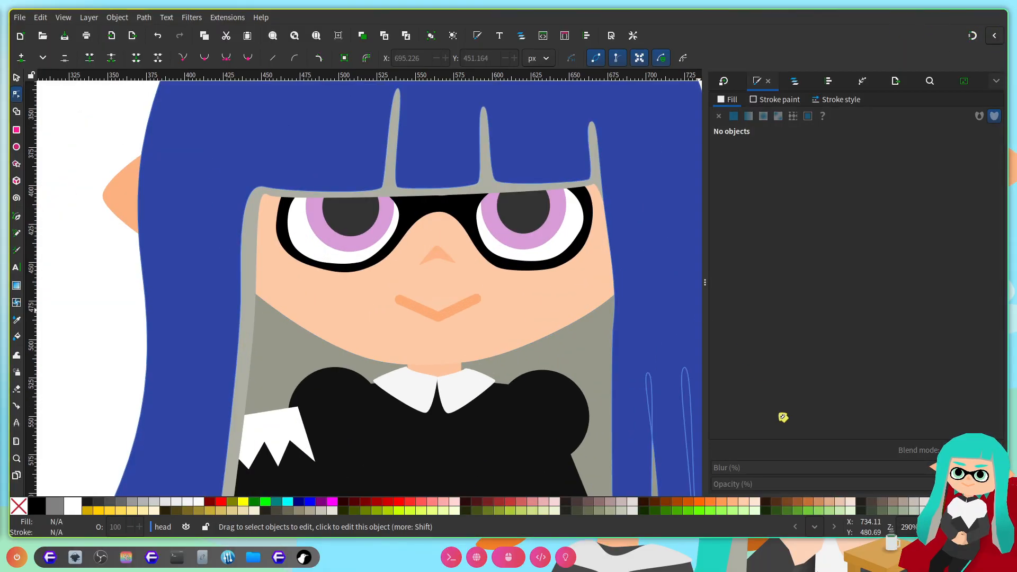
Step: Reshape the chin by moving the face outline's two bottom nodes slightly up and outward, the second to about X 582, Y 514 px
{"action": "scroll", "coordinate": [448, 351], "scroll_direction": "up", "scroll_amount": 1}
{"action": "left_click", "coordinate": [390, 289]}
{"action": "left_click", "coordinate": [360, 336]}
{"action": "scroll", "coordinate": [347, 346], "scroll_direction": "up", "scroll_amount": 1}
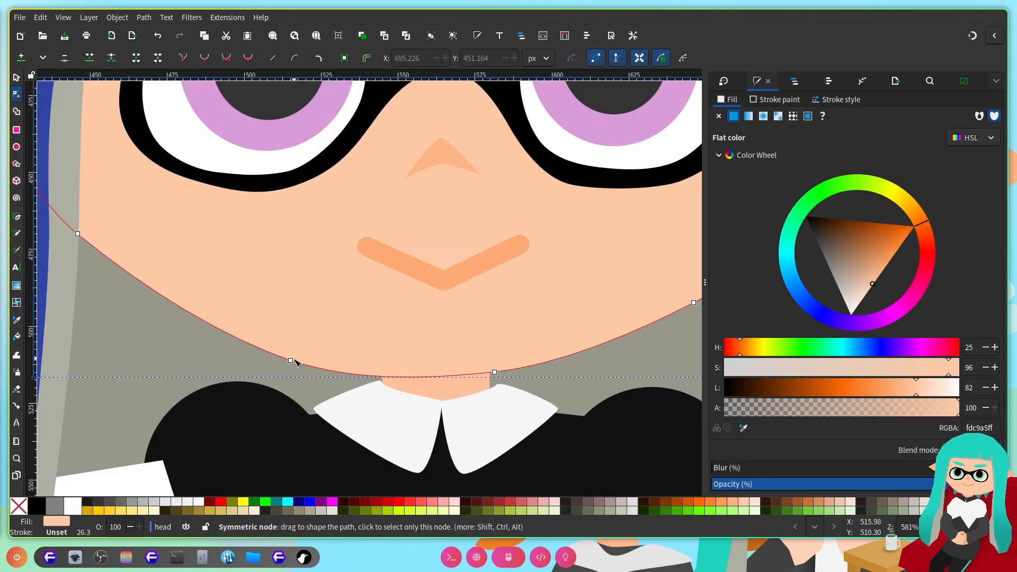
{"action": "left_click_drag", "start_coordinate": [297, 360], "coordinate": [302, 352]}
{"action": "scroll", "coordinate": [431, 302], "scroll_direction": "down", "scroll_amount": 2}
{"action": "scroll", "coordinate": [431, 302], "scroll_direction": "right", "scroll_amount": 5}
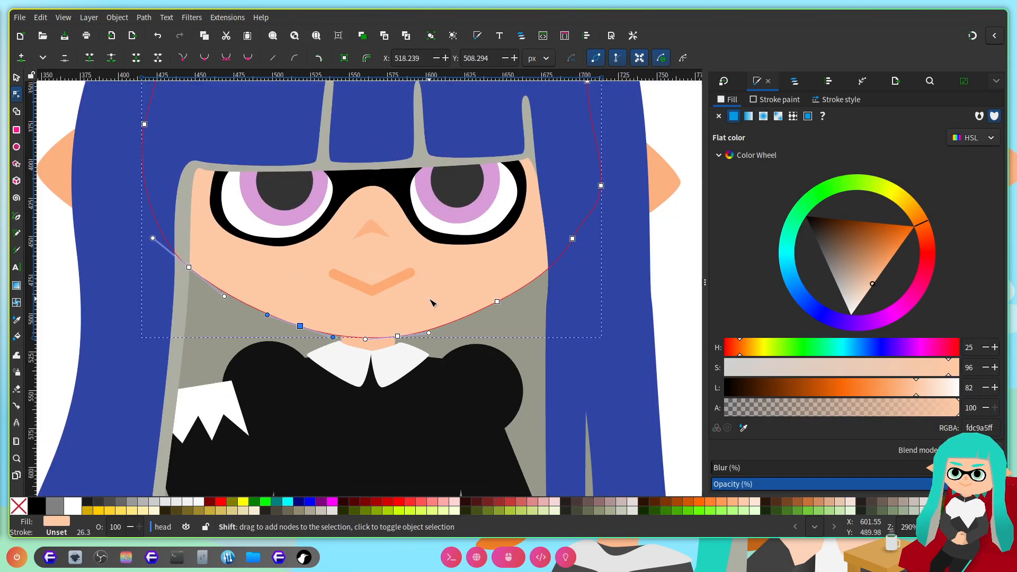
{"action": "scroll", "coordinate": [344, 307], "scroll_direction": "up", "scroll_amount": 2}
{"action": "left_click_drag", "start_coordinate": [332, 374], "coordinate": [337, 371]}
{"action": "left_click_drag", "start_coordinate": [400, 364], "coordinate": [408, 360]}
{"action": "scroll", "coordinate": [485, 328], "scroll_direction": "down", "scroll_amount": 4}
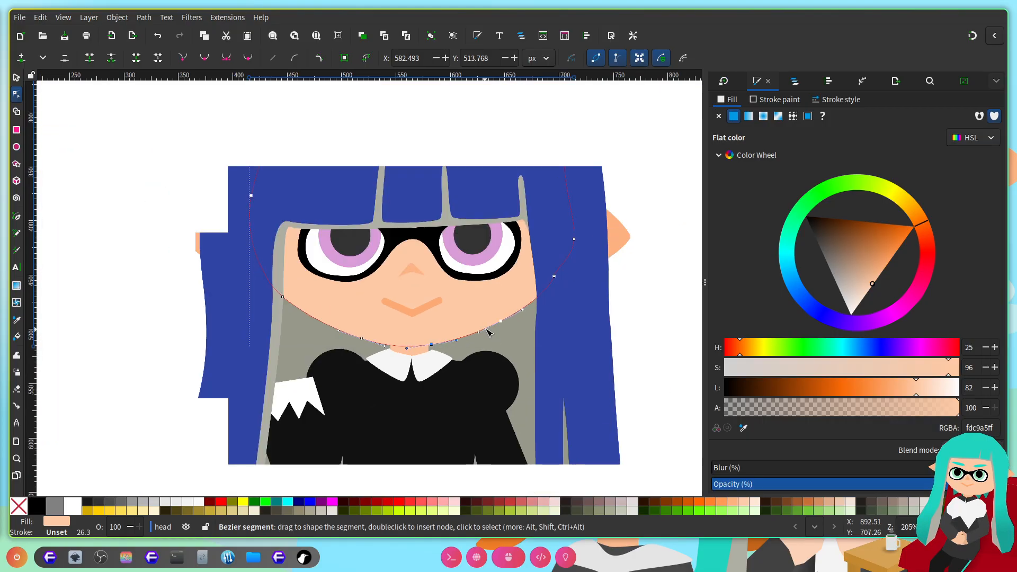
{"action": "double_click", "coordinate": [642, 319]}
Step: Even out the nose by moving its lower-right corner to about X 576, Y 452 px and its tip to about X 565, Y 439 px
{"action": "scroll", "coordinate": [441, 313], "scroll_direction": "up", "scroll_amount": 4}
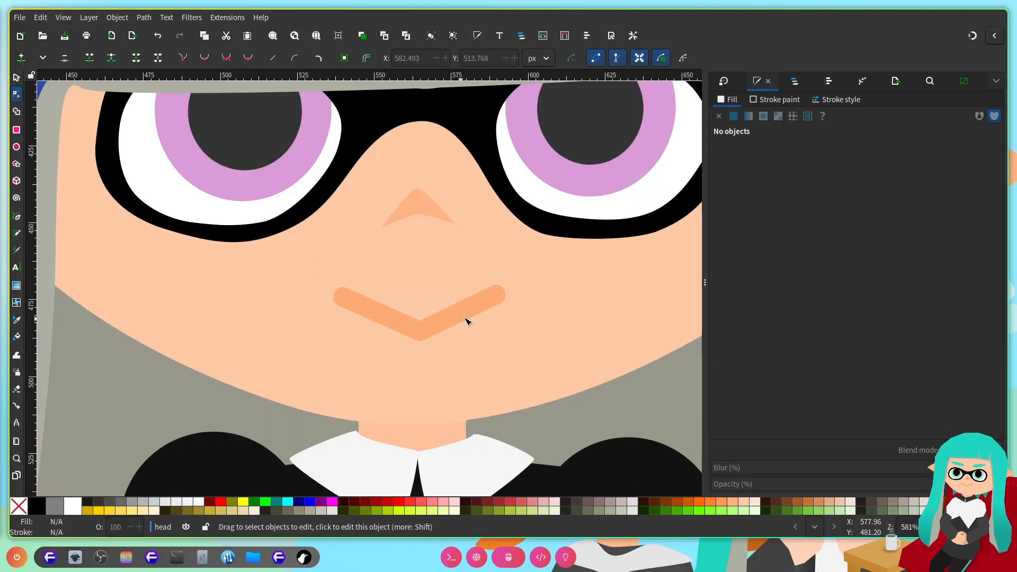
{"action": "scroll", "coordinate": [447, 235], "scroll_direction": "up", "scroll_amount": 1}
{"action": "left_click", "coordinate": [436, 208]}
{"action": "scroll", "coordinate": [469, 207], "scroll_direction": "up", "scroll_amount": 3}
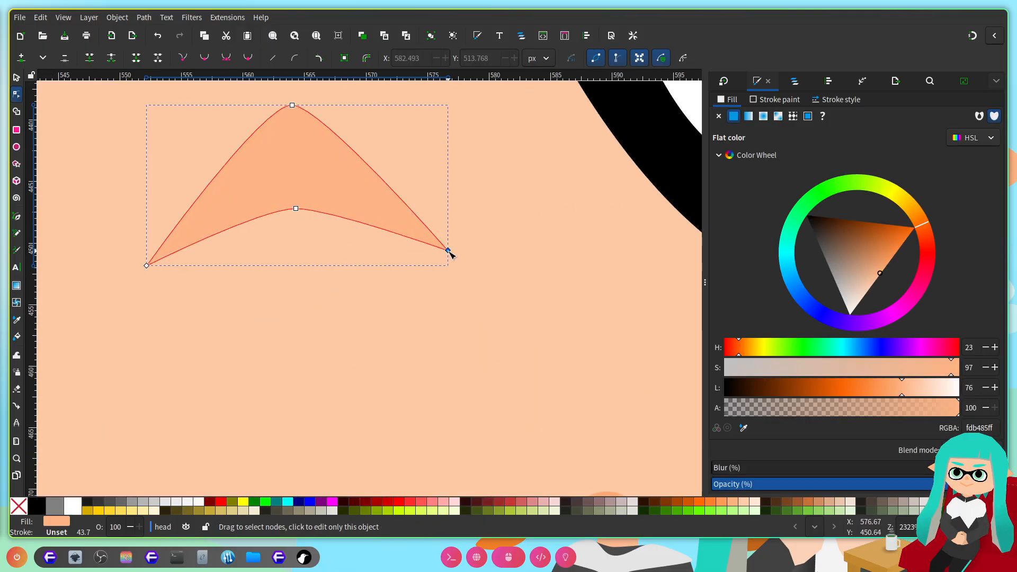
{"action": "left_click_drag", "start_coordinate": [448, 251], "coordinate": [442, 266]}
{"action": "scroll", "coordinate": [417, 187], "scroll_direction": "down", "scroll_amount": 3}
{"action": "scroll", "coordinate": [387, 153], "scroll_direction": "up", "scroll_amount": 1}
{"action": "left_click", "coordinate": [367, 162]}
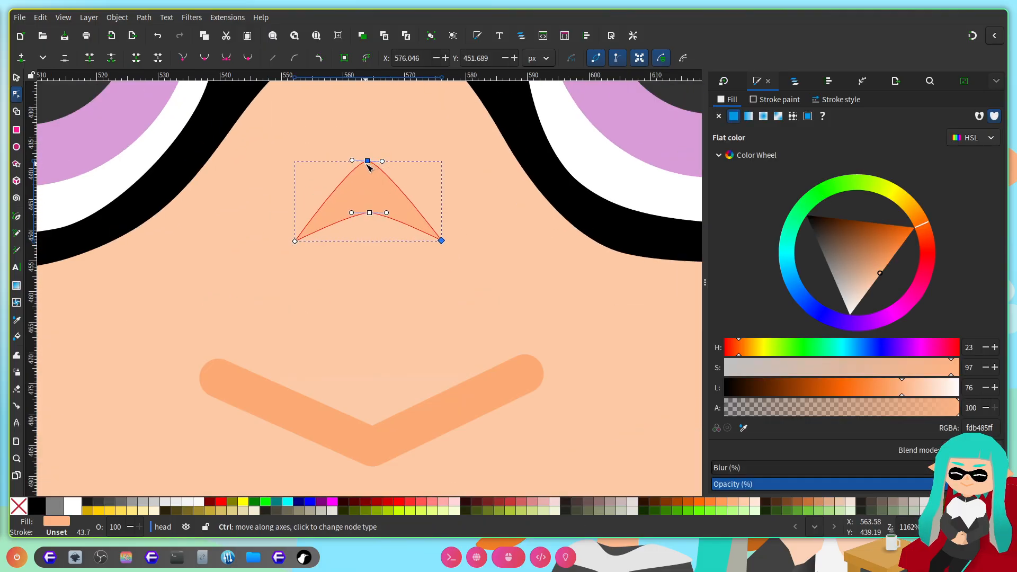
Step: Clip the white skirt band to the dress using a duplicate of the dress shape rect30
{"action": "scroll", "coordinate": [418, 231], "scroll_direction": "down", "scroll_amount": 4}
{"action": "scroll", "coordinate": [477, 382], "scroll_direction": "right", "scroll_amount": 3}
{"action": "scroll", "coordinate": [461, 309], "scroll_direction": "down", "scroll_amount": 4}
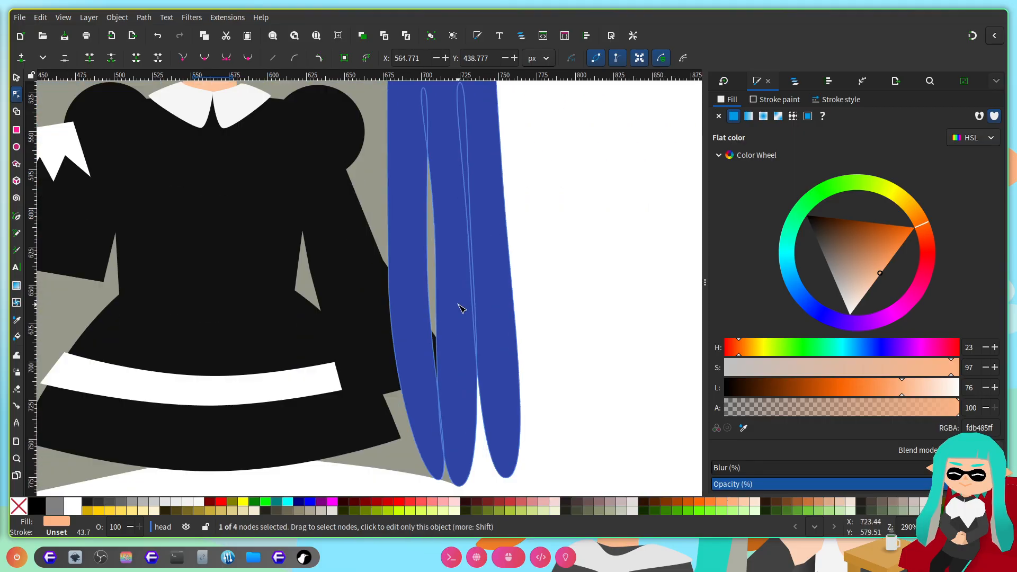
{"action": "left_click", "coordinate": [636, 301]}
{"action": "scroll", "coordinate": [562, 329], "scroll_direction": "left", "scroll_amount": 3}
{"action": "left_click", "coordinate": [427, 394]}
{"action": "scroll", "coordinate": [427, 394], "scroll_direction": "down", "scroll_amount": 5}
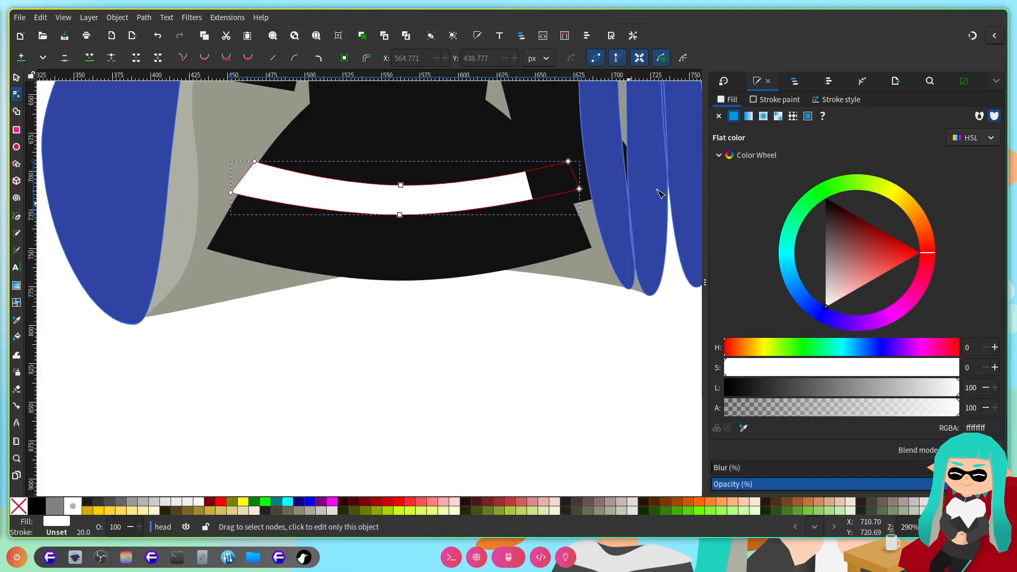
{"action": "left_click", "coordinate": [792, 80]}
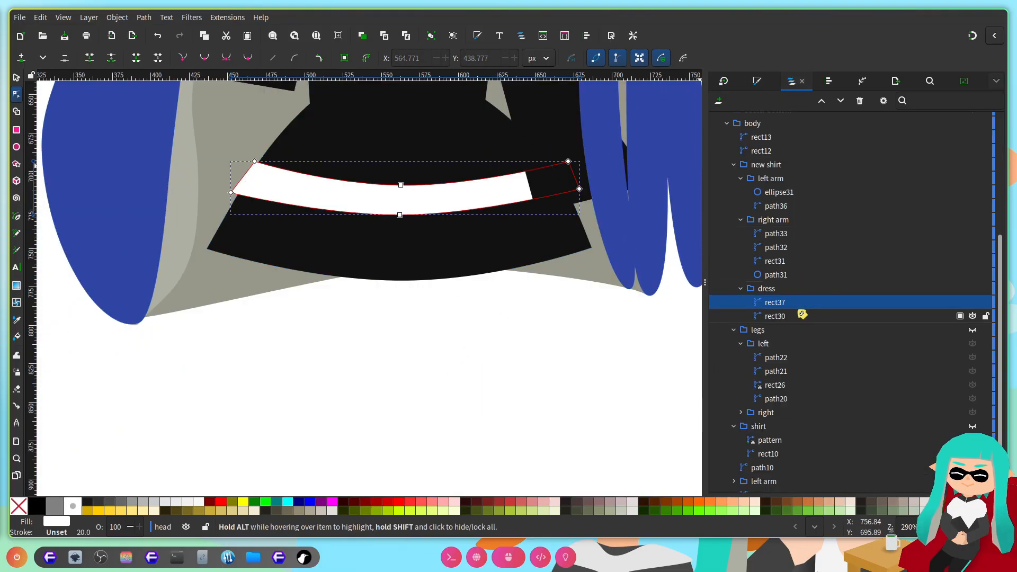
{"action": "left_click", "coordinate": [803, 315]}
{"action": "key", "text": "ctrl+d"}
{"action": "left_click", "coordinate": [782, 320], "text": "shift"}
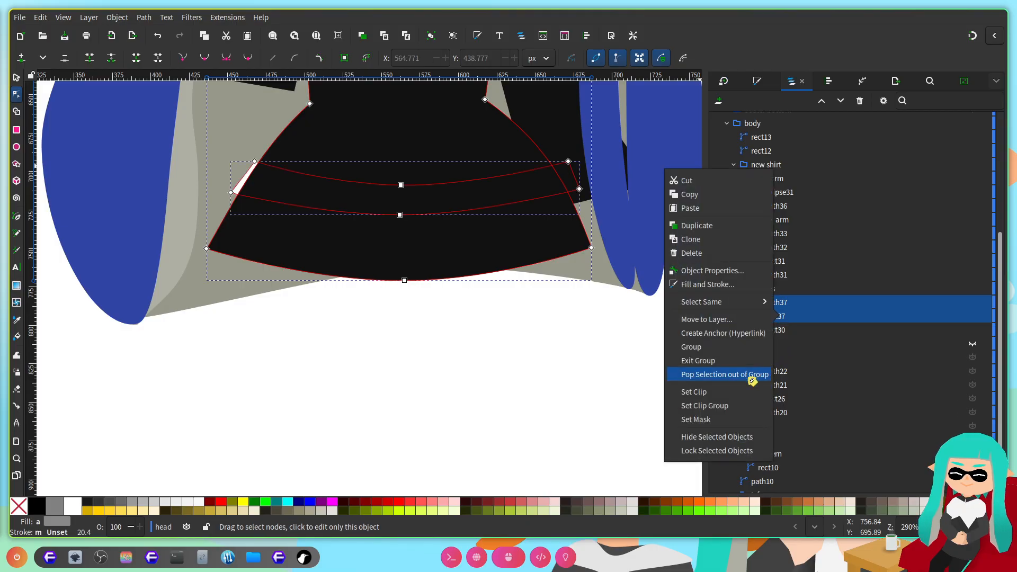
{"action": "left_click", "coordinate": [723, 419]}
{"action": "scroll", "coordinate": [498, 438], "scroll_direction": "up", "scroll_amount": 4}
{"action": "left_click", "coordinate": [490, 461]}
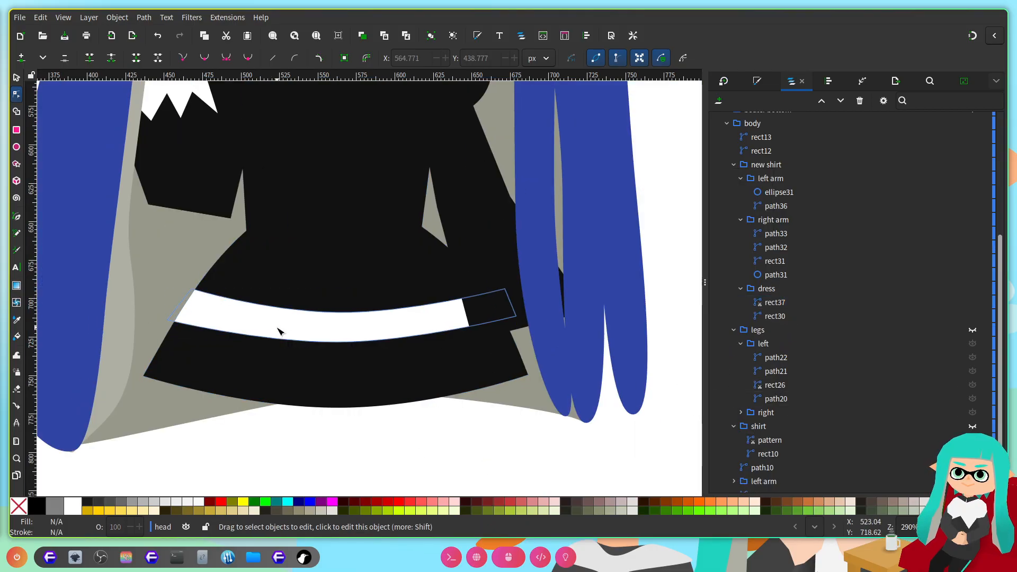
Step: Move the skirt band's upper-left corner node slightly outward past the dress edge, to about X 469, Y 692 px
{"action": "scroll", "coordinate": [275, 331], "scroll_direction": "up", "scroll_amount": 2}
{"action": "left_click", "coordinate": [279, 283]}
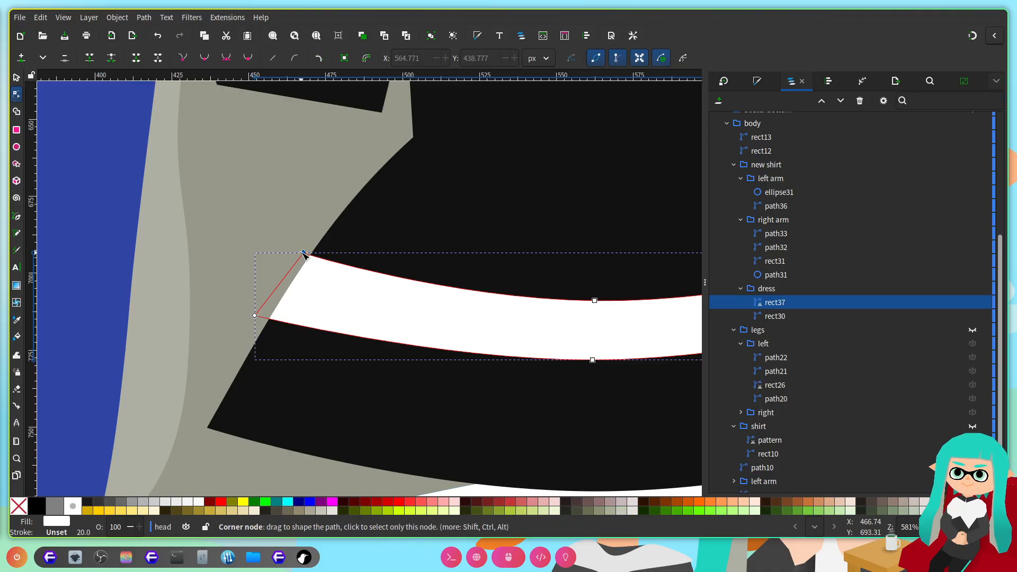
{"action": "left_click_drag", "start_coordinate": [303, 253], "coordinate": [303, 248]}
{"action": "scroll", "coordinate": [498, 312], "scroll_direction": "right", "scroll_amount": 5}
{"action": "scroll", "coordinate": [477, 279], "scroll_direction": "down", "scroll_amount": 3}
{"action": "left_click", "coordinate": [500, 454]}
{"action": "left_click", "coordinate": [500, 454]}
{"action": "scroll", "coordinate": [508, 355], "scroll_direction": "down", "scroll_amount": 3}
{"action": "scroll", "coordinate": [486, 350], "scroll_direction": "up", "scroll_amount": 3}
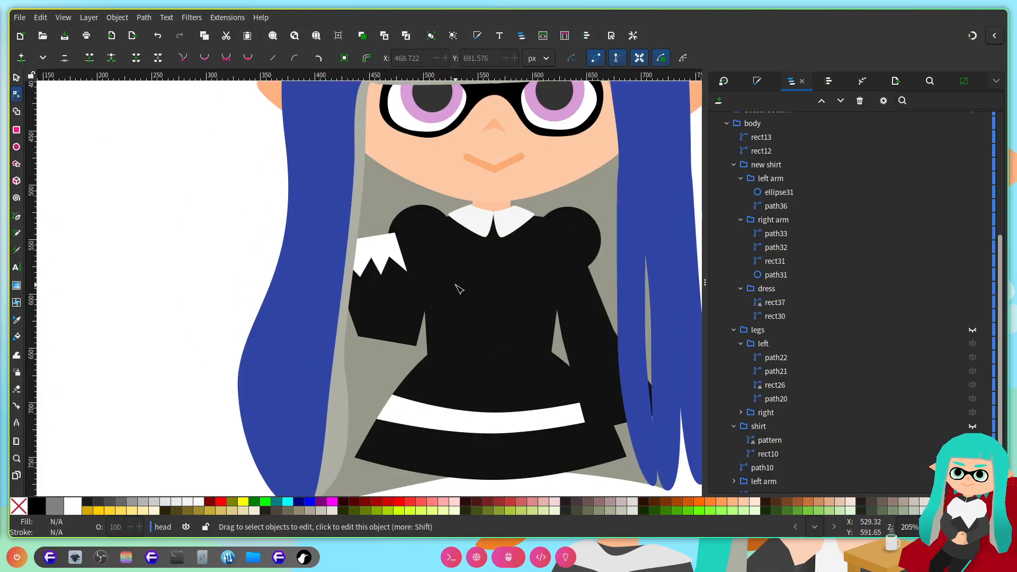
Step: Move the grey back shape rect19720-1-7 out of the body group to directly beneath it within integrelle, and save the drawing
{"action": "left_click", "coordinate": [461, 366]}
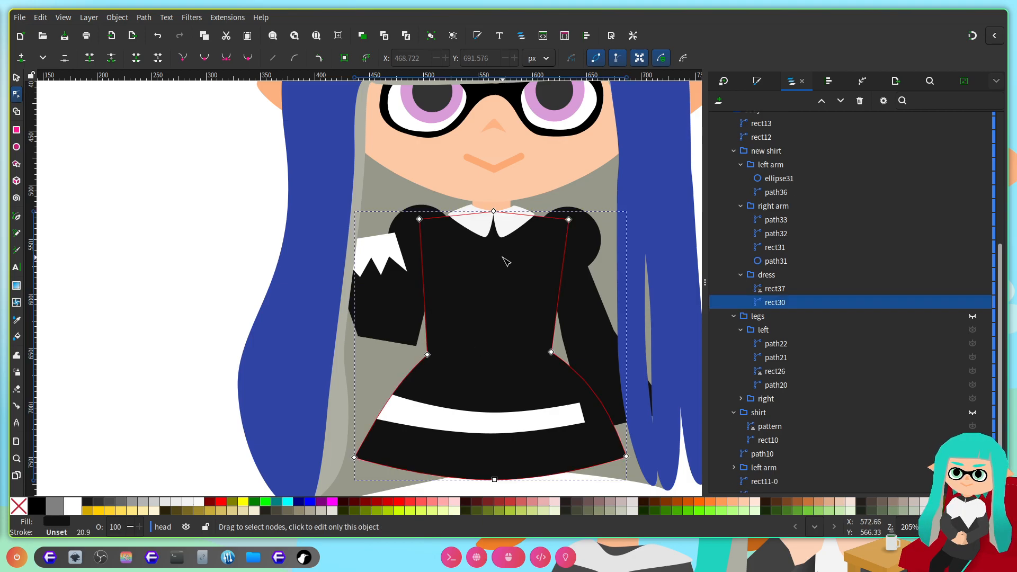
{"action": "key", "text": "s"}
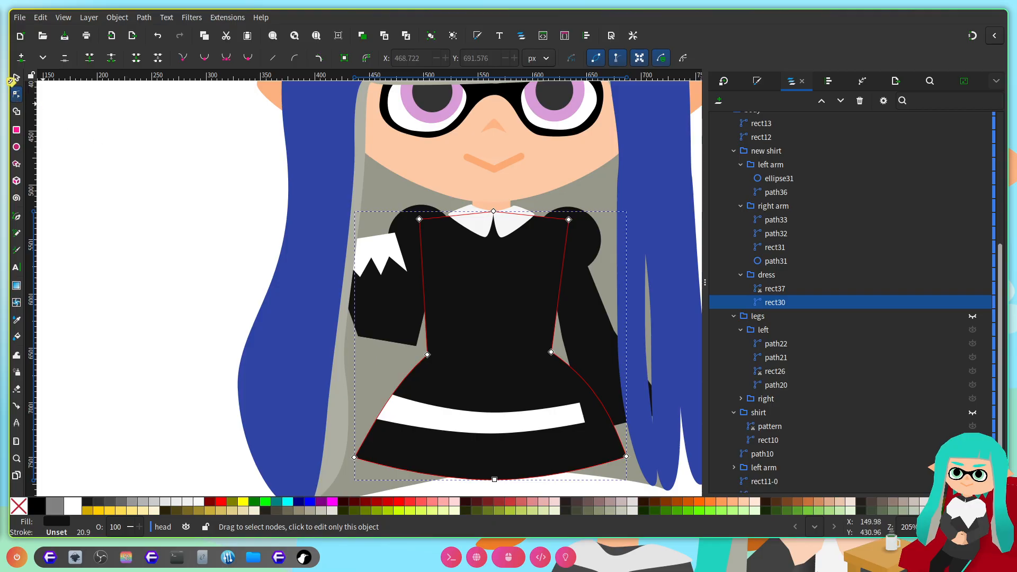
{"action": "left_click", "coordinate": [526, 235]}
{"action": "double_click", "coordinate": [522, 294]}
{"action": "left_click", "coordinate": [522, 295]}
{"action": "scroll", "coordinate": [554, 265], "scroll_direction": "right", "scroll_amount": 3}
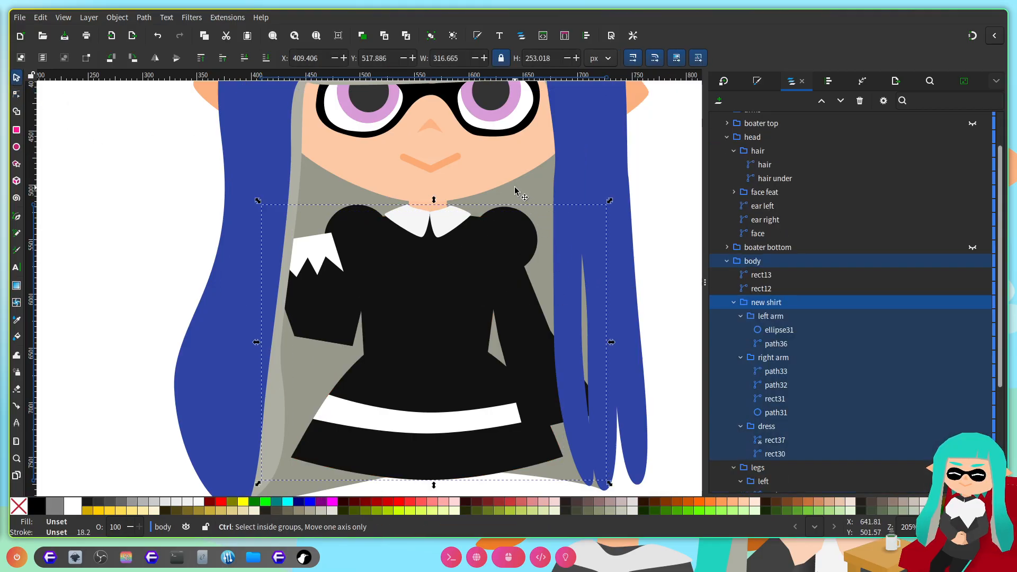
{"action": "left_click", "coordinate": [525, 199], "text": "ctrl"}
{"action": "scroll", "coordinate": [806, 408], "scroll_direction": "up", "scroll_amount": 5}
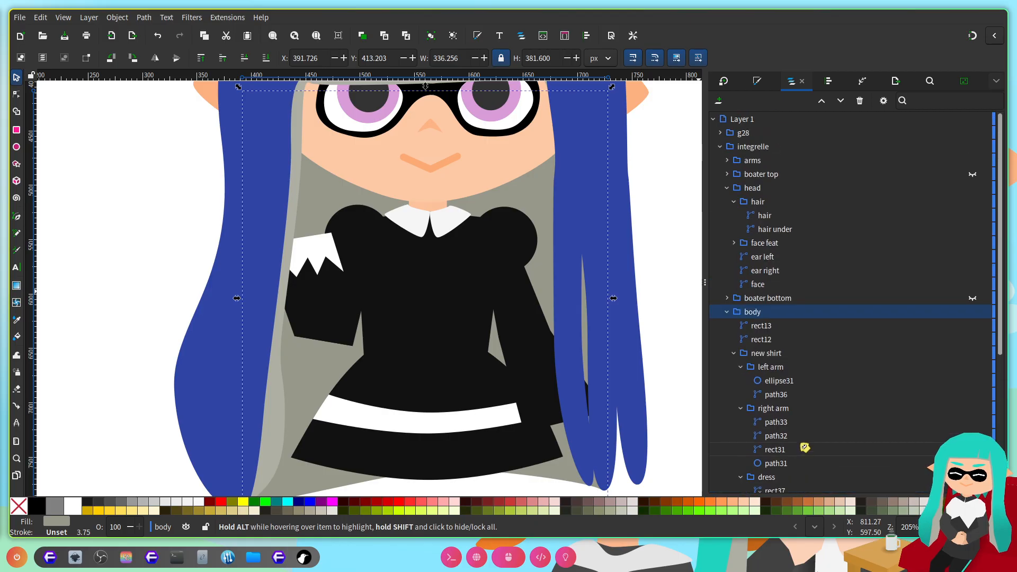
{"action": "scroll", "coordinate": [806, 442], "scroll_direction": "down", "scroll_amount": 5}
{"action": "left_click_drag", "start_coordinate": [767, 489], "coordinate": [793, 142]}
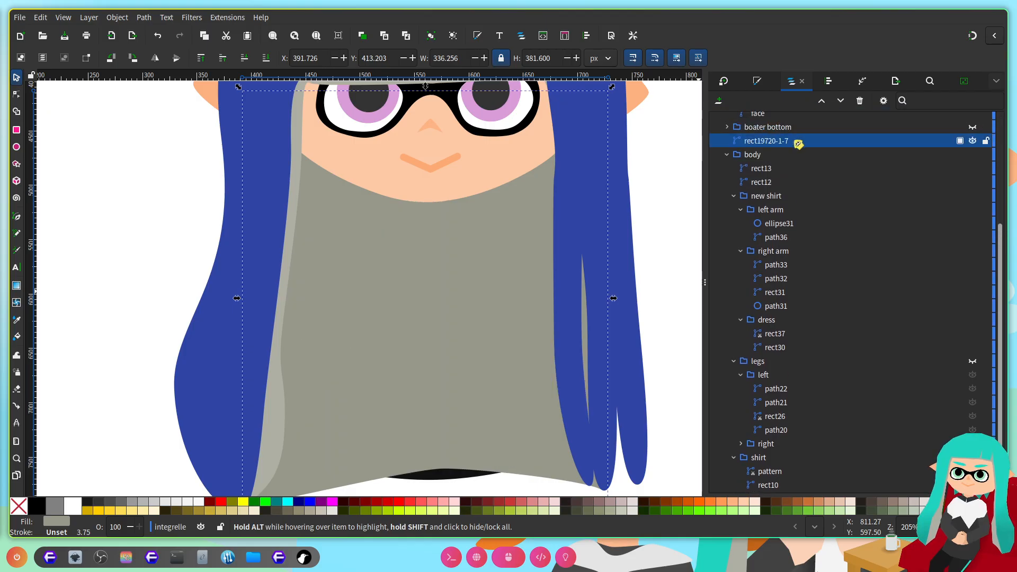
{"action": "left_click", "coordinate": [841, 100]}
{"action": "key", "text": "ctrl+s"}
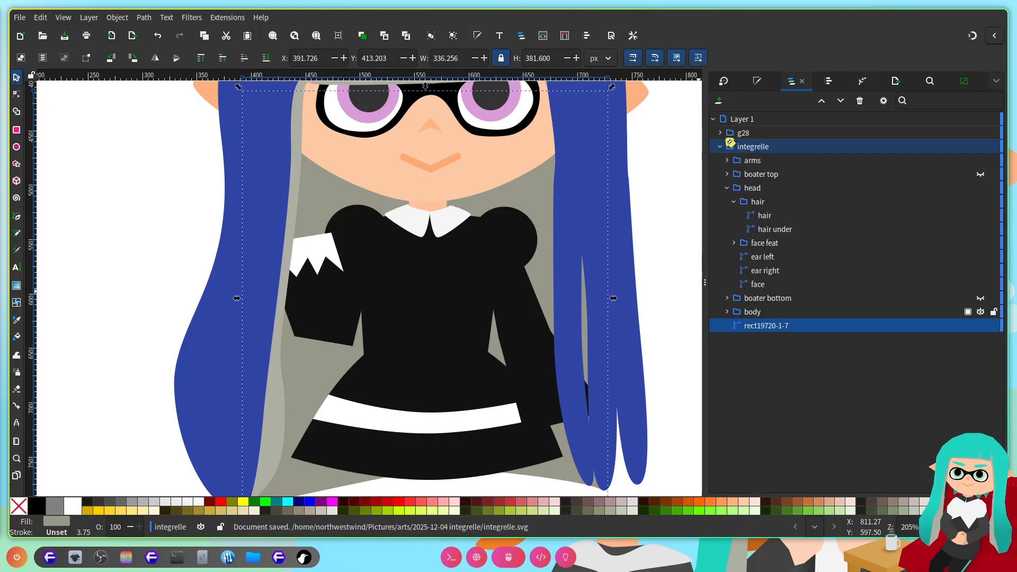
Step: Shrink the body group to about 301 by 249 px, move it up under the chin to about X 417, Y 508 px and save
{"action": "left_click", "coordinate": [769, 312]}
{"action": "scroll", "coordinate": [514, 259], "scroll_direction": "down", "scroll_amount": 1}
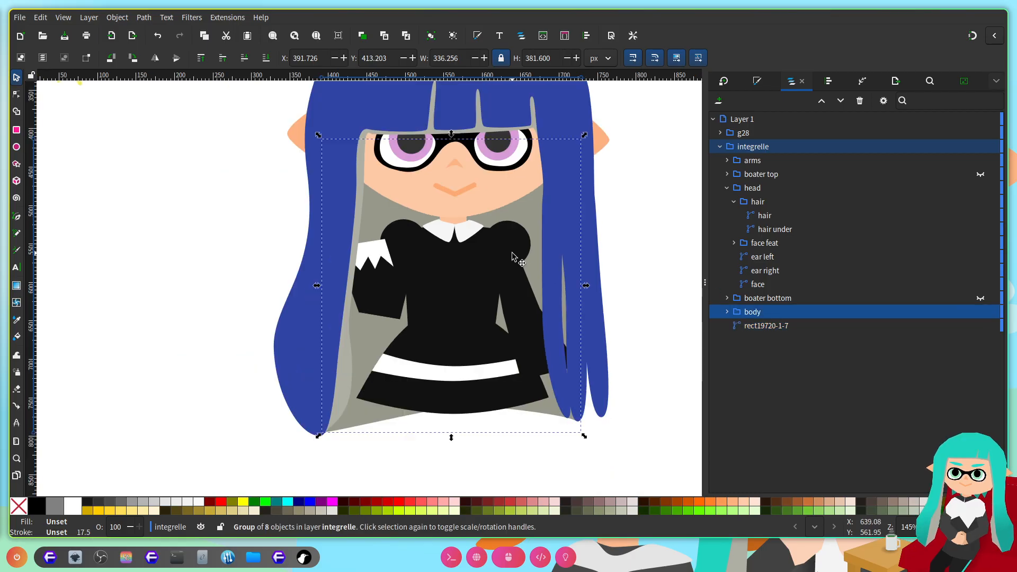
{"action": "scroll", "coordinate": [614, 272], "scroll_direction": "up", "scroll_amount": 1}
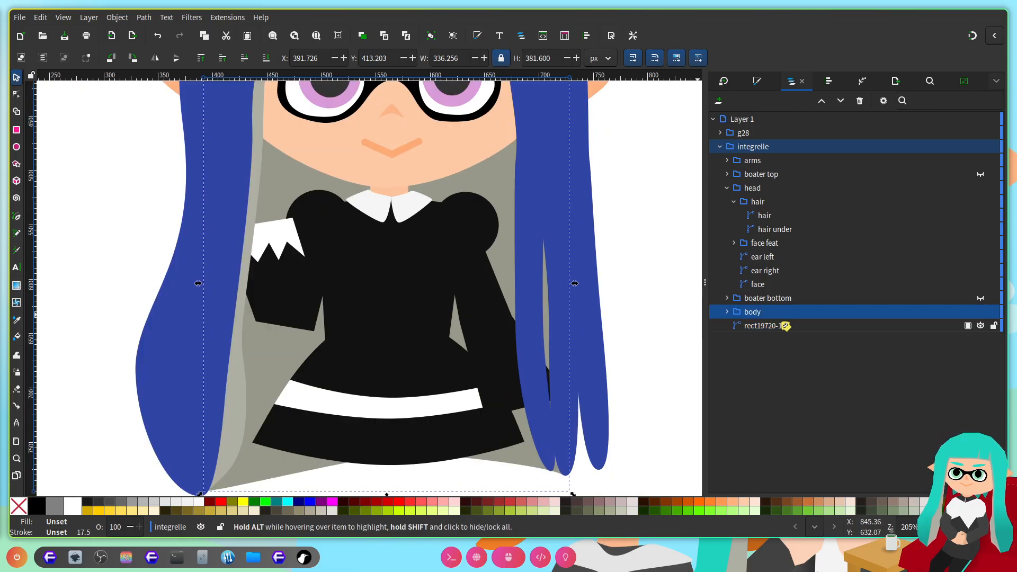
{"action": "left_click", "coordinate": [727, 312]}
{"action": "left_click", "coordinate": [772, 423]}
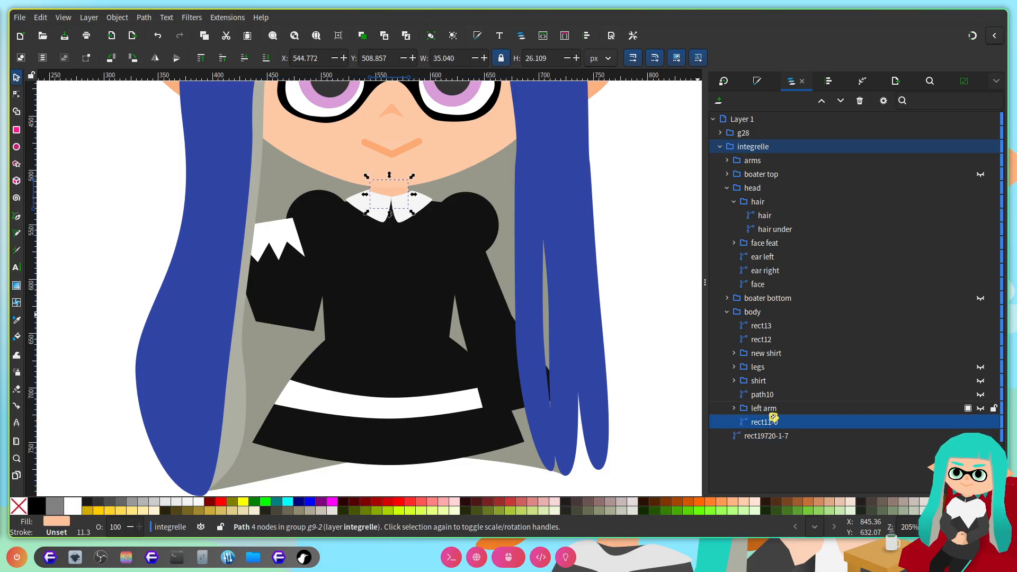
{"action": "left_click", "coordinate": [775, 412]}
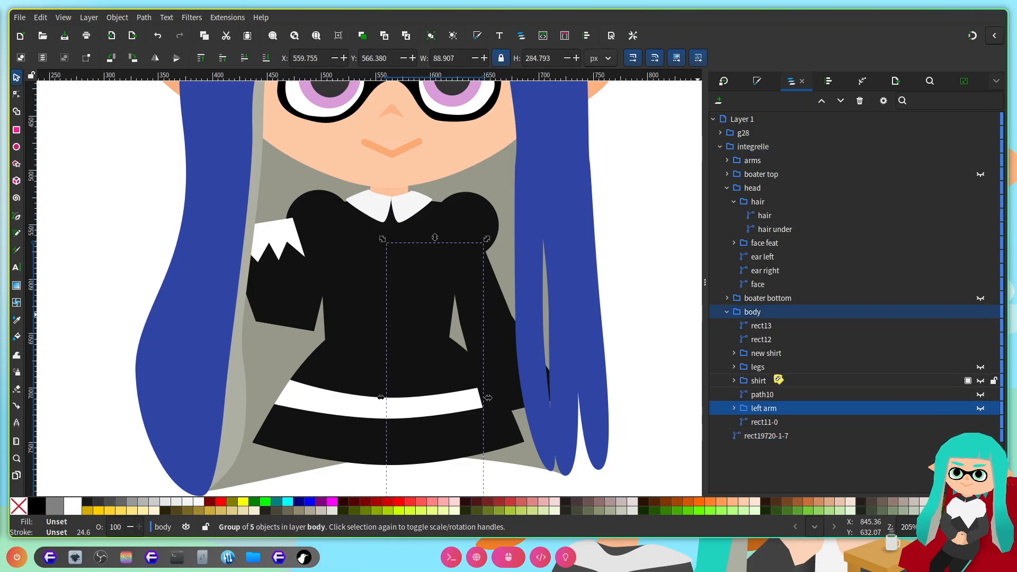
{"action": "left_click", "coordinate": [777, 355]}
{"action": "left_click", "coordinate": [779, 314]}
{"action": "scroll", "coordinate": [543, 207], "scroll_direction": "down", "scroll_amount": 1}
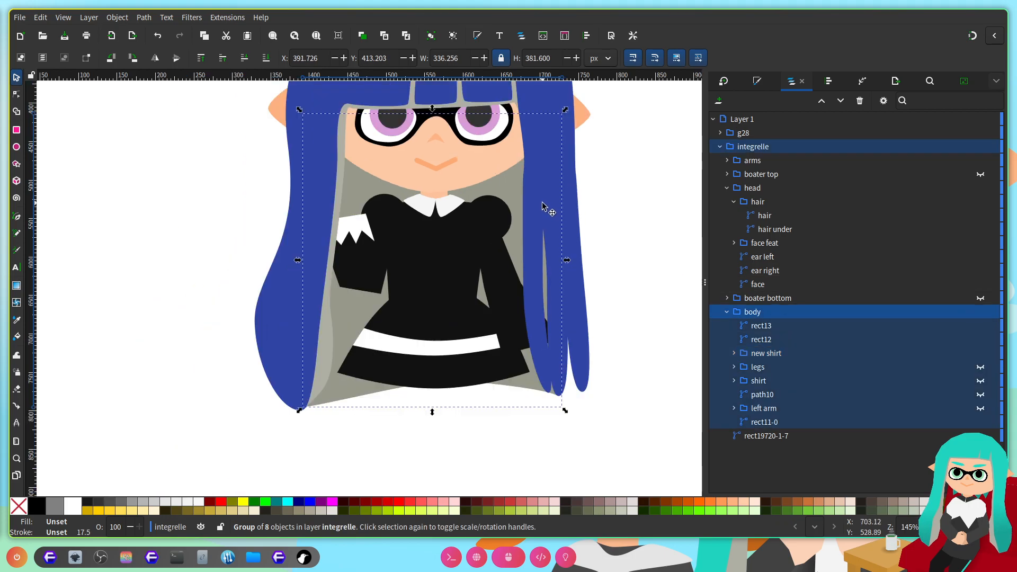
{"action": "left_click_drag", "start_coordinate": [563, 110], "coordinate": [563, 116]}
{"action": "scroll", "coordinate": [443, 220], "scroll_direction": "up", "scroll_amount": 2}
{"action": "left_click_drag", "start_coordinate": [440, 219], "coordinate": [439, 210]}
{"action": "key", "text": "ctrl+s"}
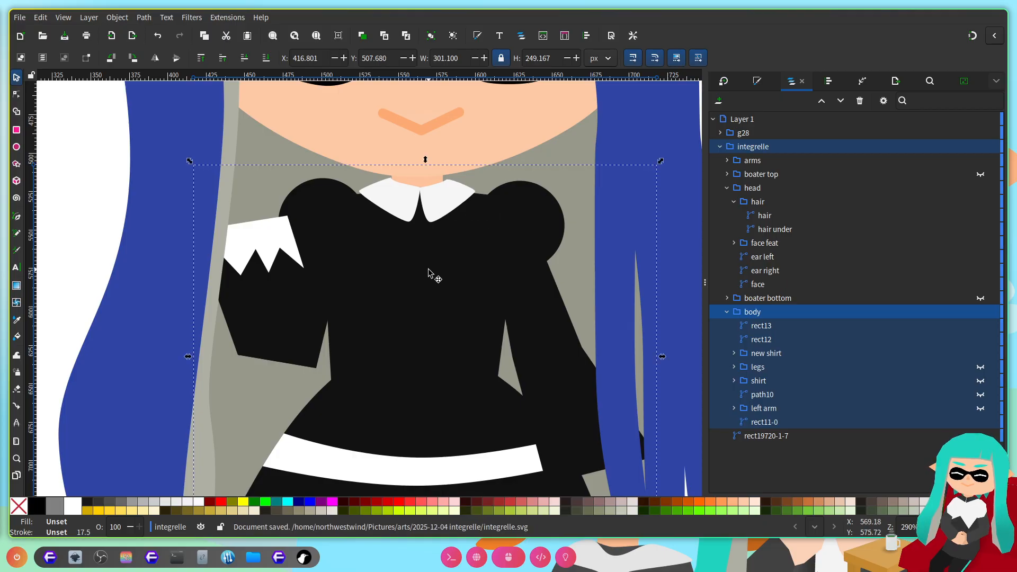
Step: Move the shoulder circle ellipse31 of the left arm slightly inward to about X 594, Y 520 px and save the drawing
{"action": "scroll", "coordinate": [428, 272], "scroll_direction": "down", "scroll_amount": 3}
{"action": "left_click", "coordinate": [522, 265]}
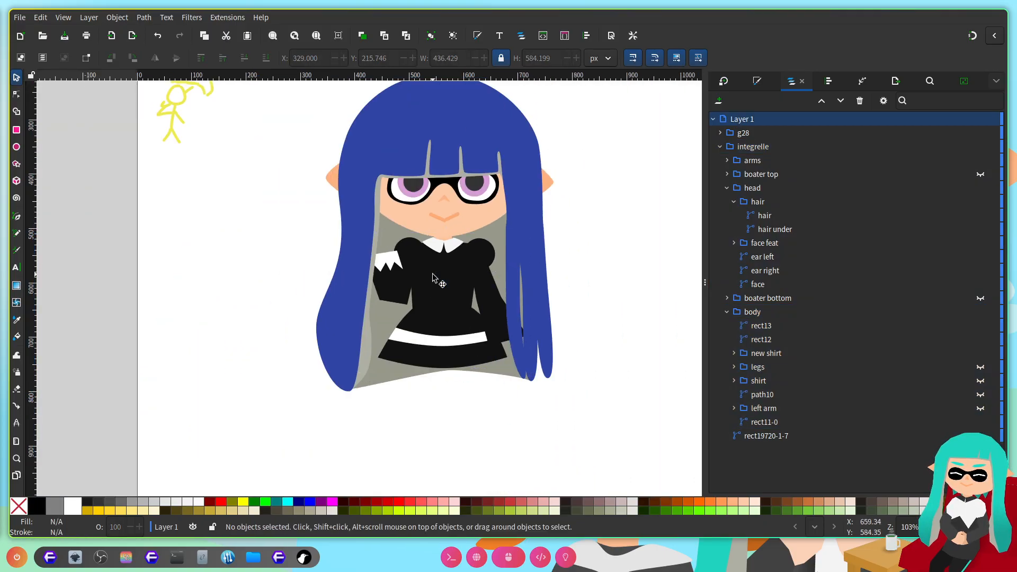
{"action": "scroll", "coordinate": [433, 276], "scroll_direction": "up", "scroll_amount": 3}
{"action": "scroll", "coordinate": [374, 250], "scroll_direction": "up", "scroll_amount": 1}
{"action": "left_click", "coordinate": [412, 248], "text": "ctrl"}
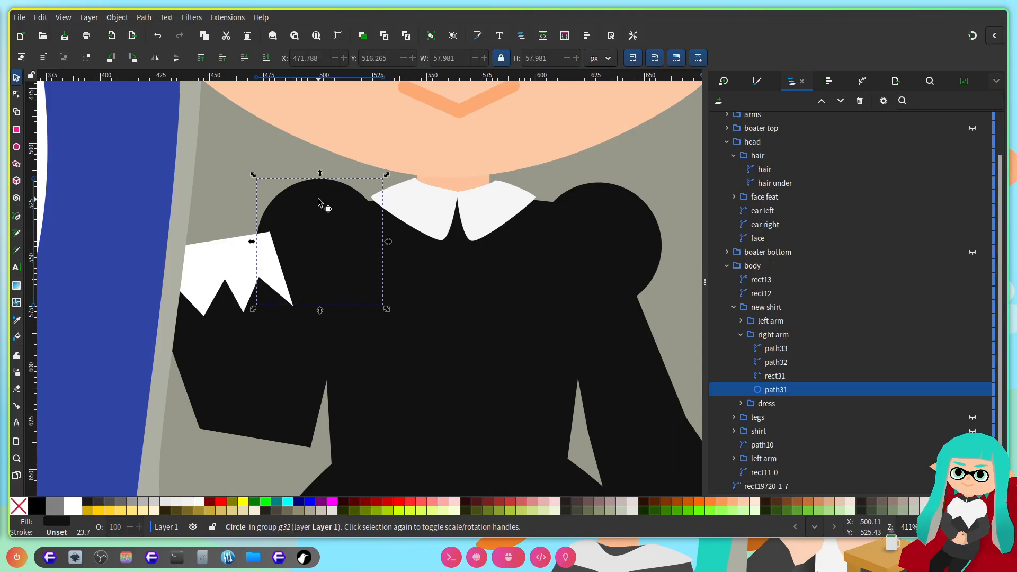
{"action": "scroll", "coordinate": [341, 220], "scroll_direction": "right", "scroll_amount": 3}
{"action": "left_click", "coordinate": [561, 232], "text": "ctrl"}
{"action": "left_click_drag", "start_coordinate": [561, 231], "coordinate": [546, 235]}
{"action": "scroll", "coordinate": [572, 270], "scroll_direction": "down", "scroll_amount": 3}
{"action": "key", "text": "ctrl+s"}
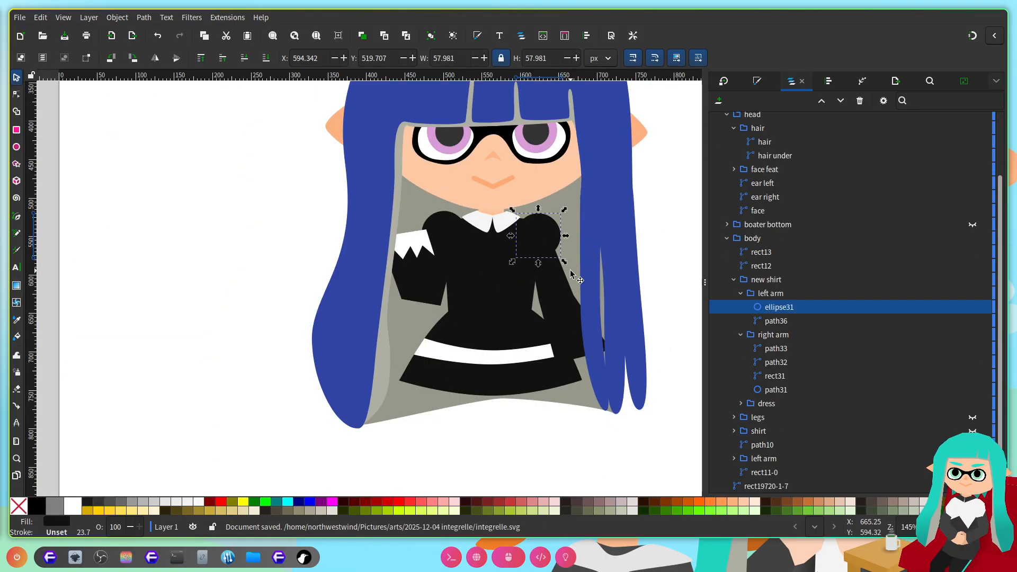
Step: Duplicate the left arm's sleeve path36 and fill the copy with the white of the right arm's cuff
{"action": "left_click", "coordinate": [658, 310]}
{"action": "scroll", "coordinate": [557, 323], "scroll_direction": "right", "scroll_amount": 3}
{"action": "scroll", "coordinate": [512, 341], "scroll_direction": "up", "scroll_amount": 2}
{"action": "left_click", "coordinate": [515, 334]}
{"action": "key", "text": "ctrl+s"}
{"action": "left_click", "coordinate": [476, 310], "text": "ctrl"}
{"action": "key", "text": "n"}
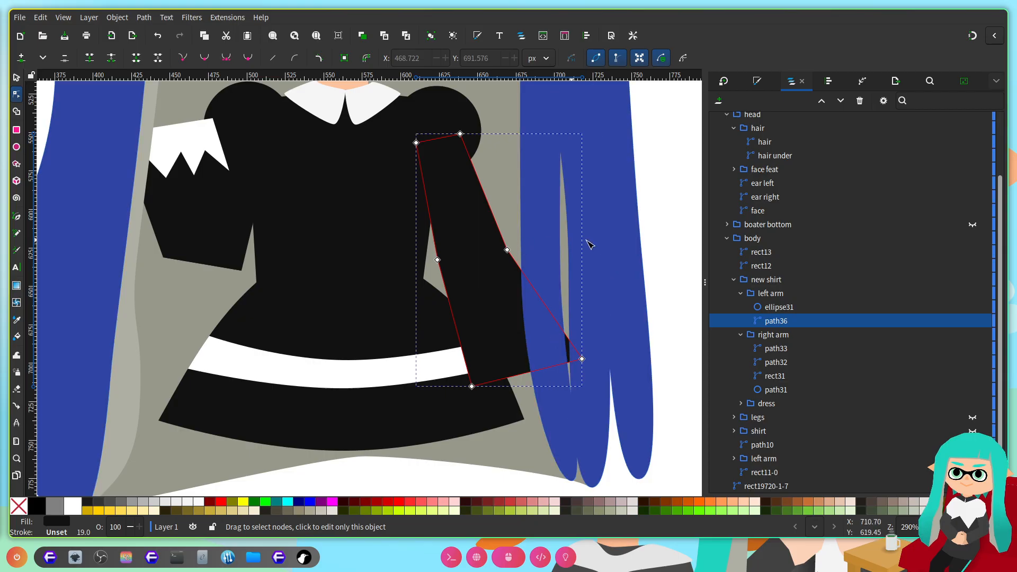
{"action": "left_click", "coordinate": [757, 81]}
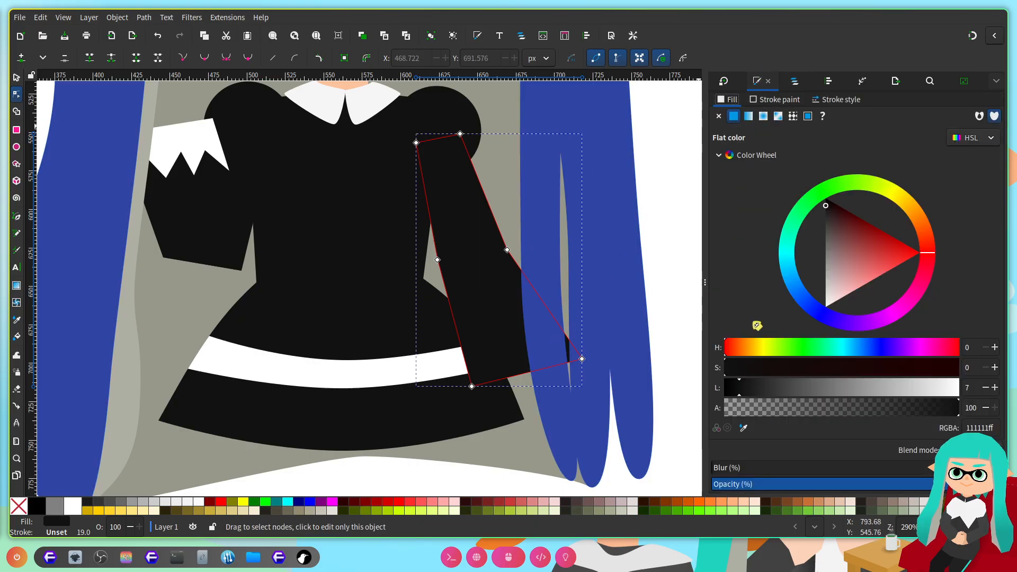
{"action": "left_click", "coordinate": [742, 429]}
{"action": "left_click", "coordinate": [214, 148]}
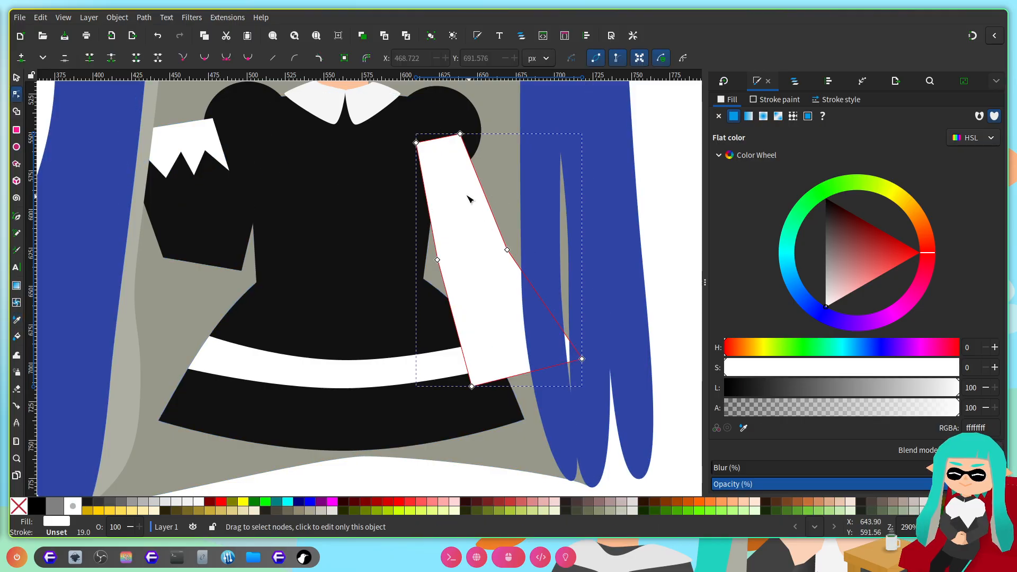
Step: Delete the white copy's two shoulder nodes and move its elbow nodes down towards the wrist to form a short cuff
{"action": "left_click_drag", "start_coordinate": [391, 113], "coordinate": [501, 185]}
{"action": "key", "text": "Delete"}
{"action": "left_click_drag", "start_coordinate": [438, 260], "coordinate": [460, 350]}
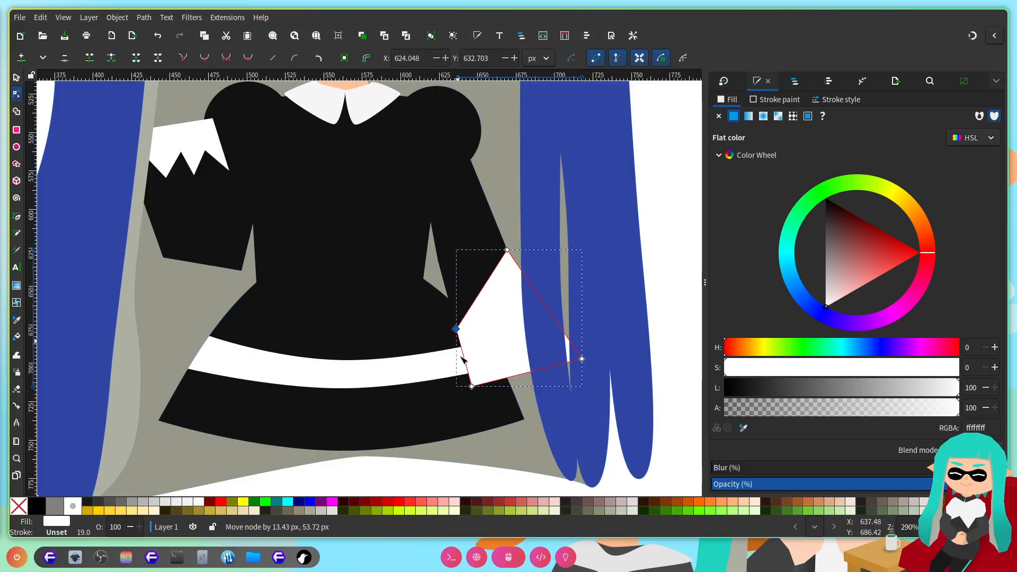
{"action": "left_click_drag", "start_coordinate": [507, 249], "coordinate": [551, 339]}
Step: Add and offset nodes along the white cuff's upper edge to give it a jagged zigzag outline, and save the drawing
{"action": "double_click", "coordinate": [542, 326]}
{"action": "double_click", "coordinate": [509, 344]}
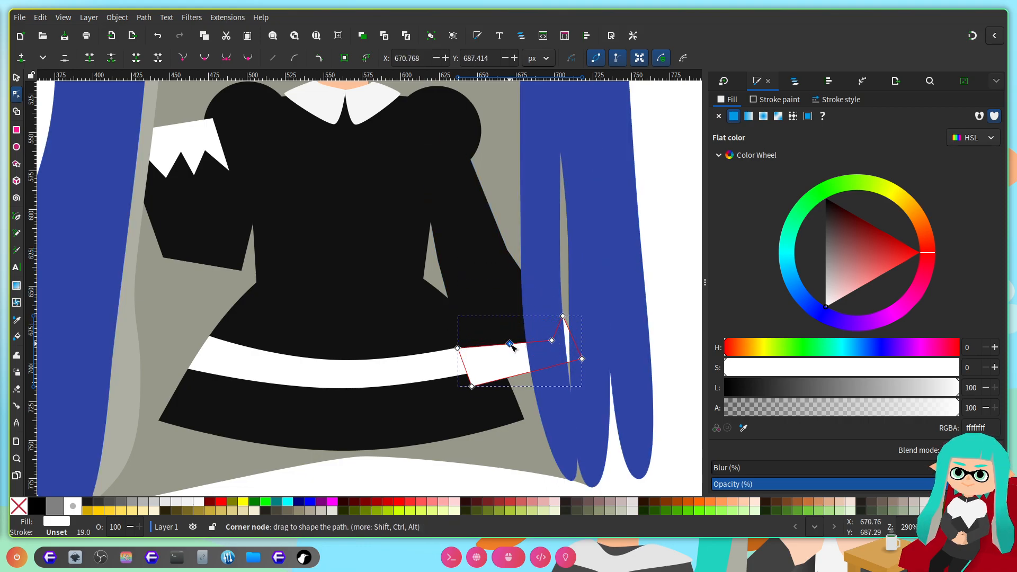
{"action": "double_click", "coordinate": [510, 329]}
{"action": "left_click_drag", "start_coordinate": [510, 329], "coordinate": [487, 335]}
{"action": "double_click", "coordinate": [502, 350]}
{"action": "double_click", "coordinate": [470, 343]}
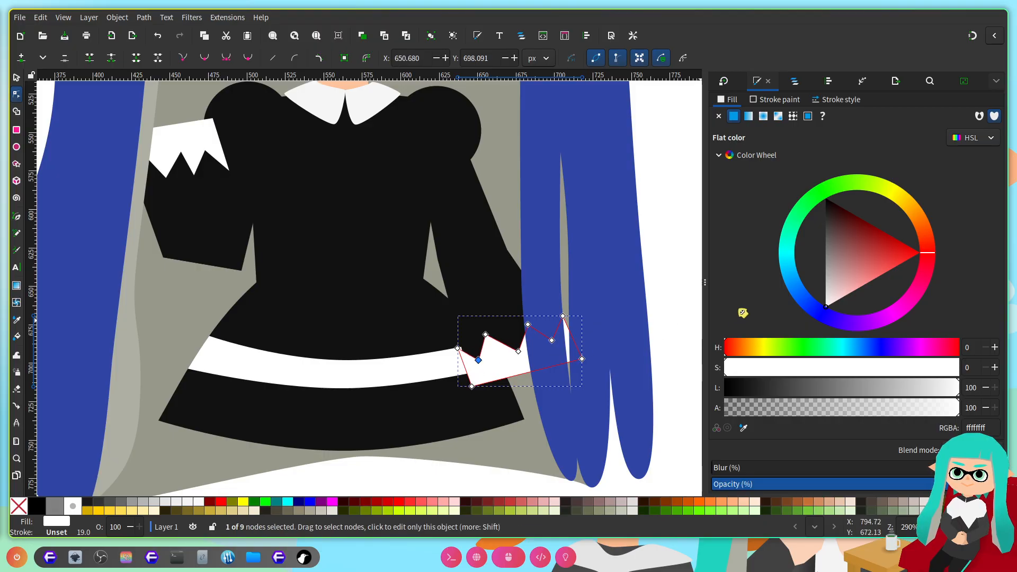
{"action": "key", "text": "ctrl+s"}
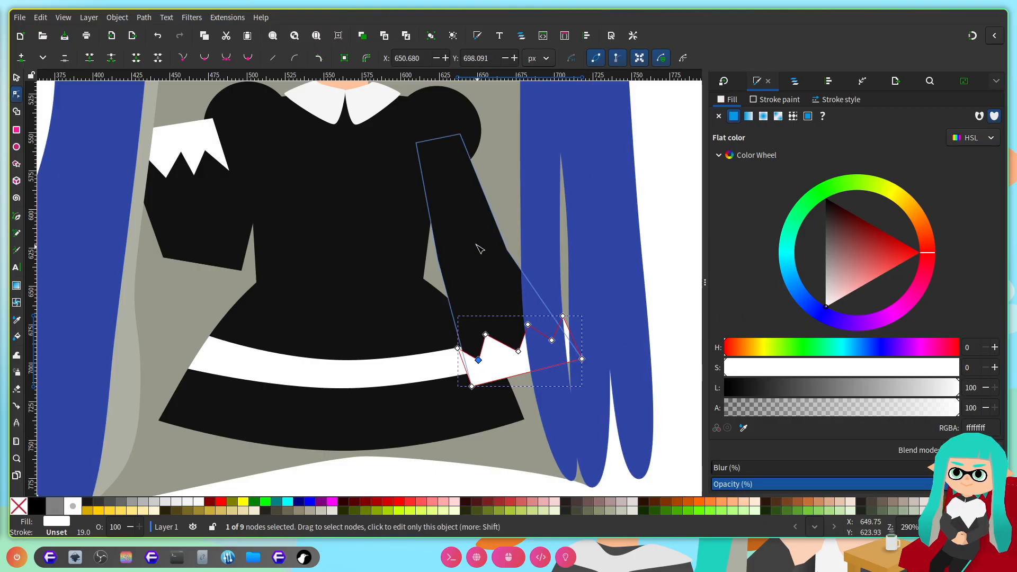
Step: Rotate the lower sleeve and cuff nodes slightly outward together and shift them to about X 677, Y 665 px
{"action": "left_click", "coordinate": [492, 284], "text": "shift"}
{"action": "left_click_drag", "start_coordinate": [628, 404], "coordinate": [409, 247]}
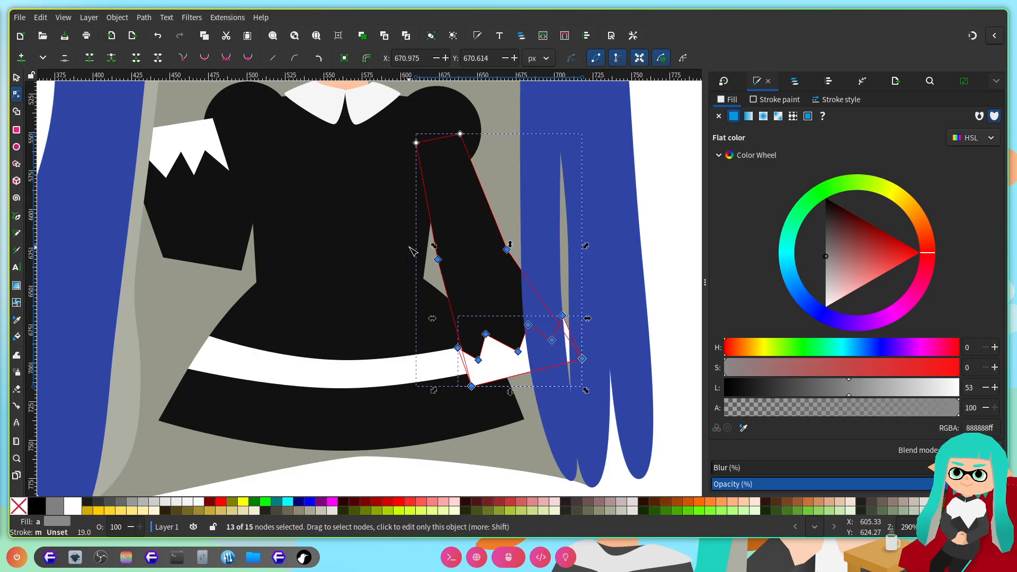
{"action": "scroll", "coordinate": [567, 249], "scroll_direction": "up", "scroll_amount": 1}
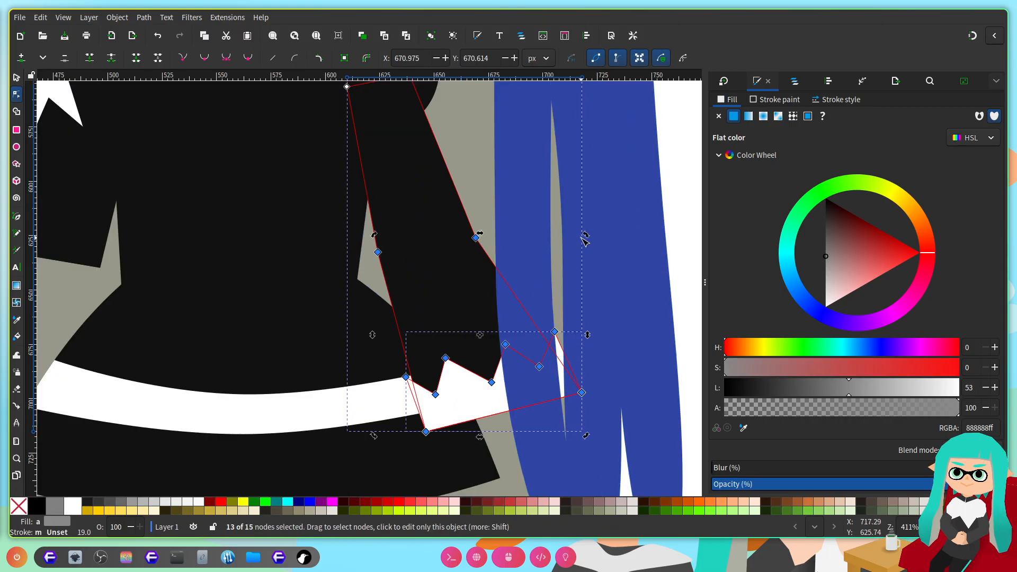
{"action": "left_click_drag", "start_coordinate": [586, 236], "coordinate": [565, 264]}
{"action": "left_click_drag", "start_coordinate": [595, 385], "coordinate": [609, 371]}
{"action": "scroll", "coordinate": [469, 315], "scroll_direction": "down", "scroll_amount": 2}
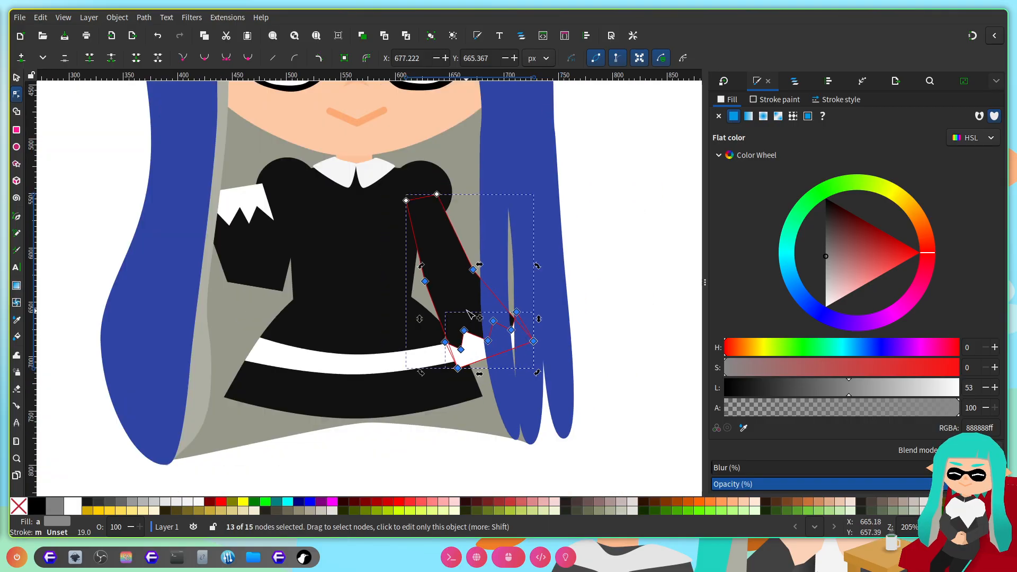
{"action": "left_click", "coordinate": [576, 264]}
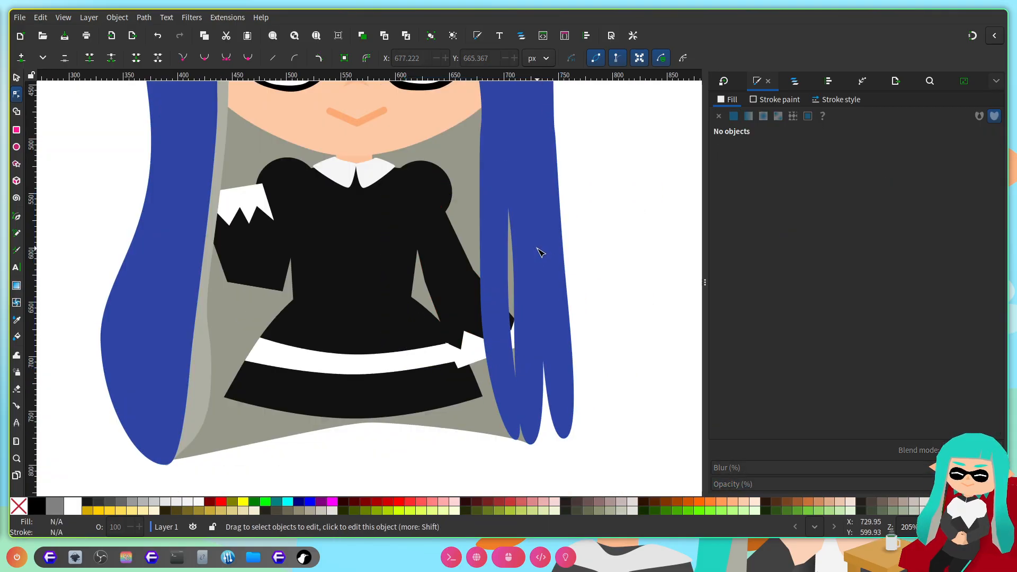
Step: Lower the lightness of the white skirt band's fill slightly to an off-white
{"action": "left_click", "coordinate": [461, 294]}
{"action": "scroll", "coordinate": [461, 294], "scroll_direction": "up", "scroll_amount": 3}
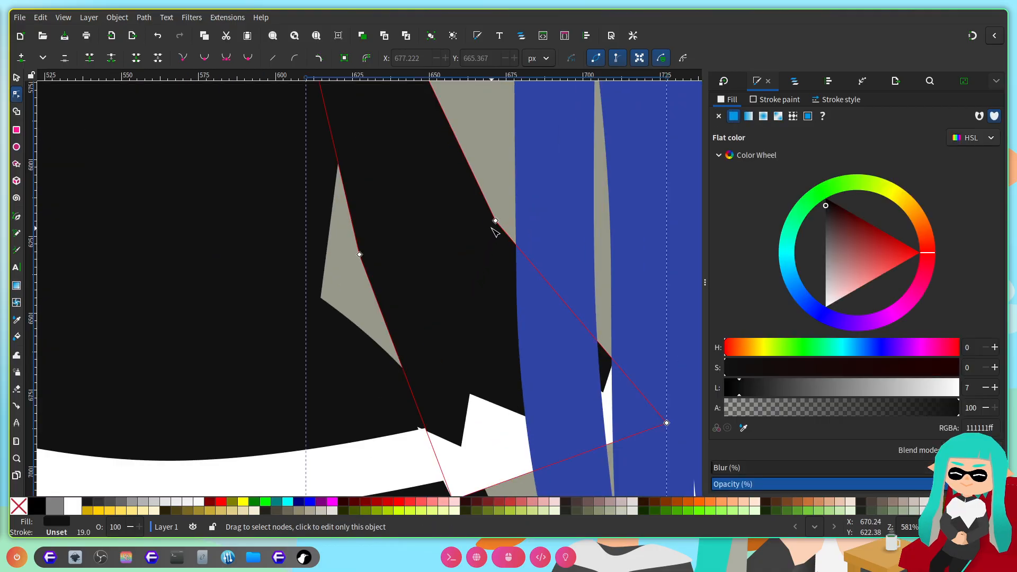
{"action": "left_click", "coordinate": [505, 418]}
{"action": "scroll", "coordinate": [491, 340], "scroll_direction": "down", "scroll_amount": 3}
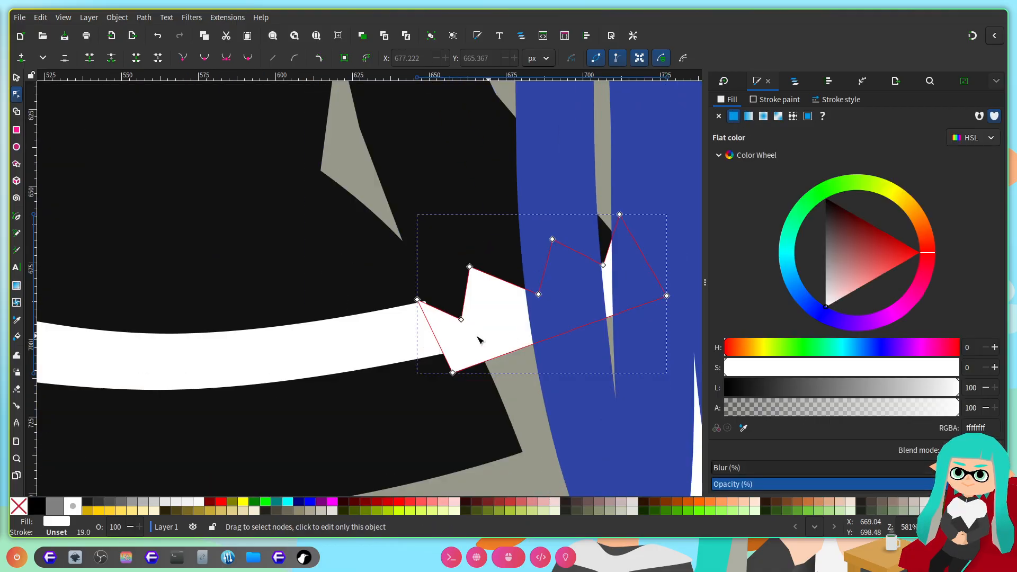
{"action": "scroll", "coordinate": [491, 340], "scroll_direction": "down", "scroll_amount": 2}
{"action": "left_click", "coordinate": [358, 335]}
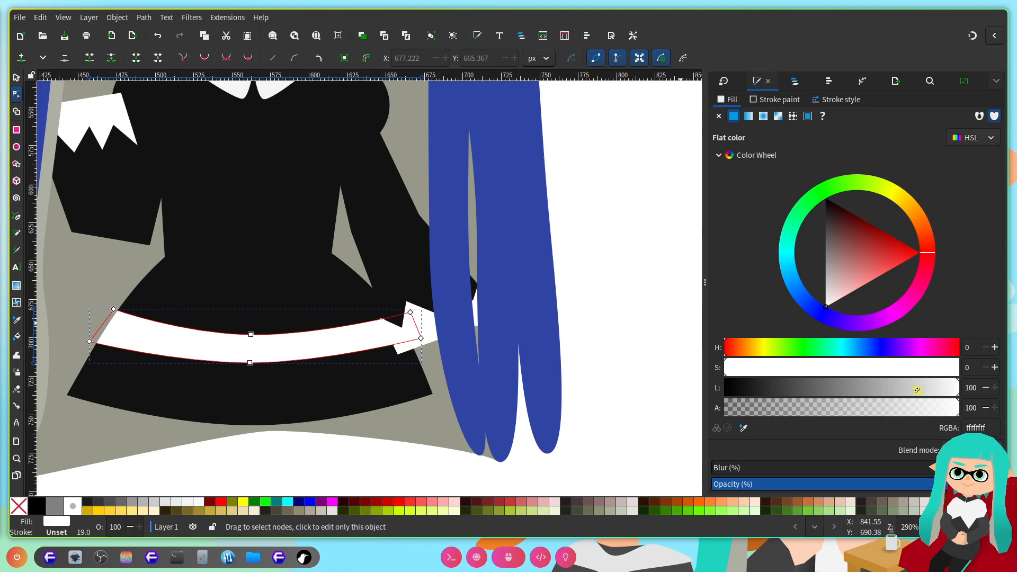
{"action": "left_click", "coordinate": [948, 388]}
{"action": "left_click", "coordinate": [649, 345]}
Step: Open both eye whites for node editing and nudge the right-hand one's upper-outer node to about X 658, Y 409 px
{"action": "scroll", "coordinate": [649, 346], "scroll_direction": "left", "scroll_amount": 3}
{"action": "scroll", "coordinate": [400, 412], "scroll_direction": "up", "scroll_amount": 4}
{"action": "scroll", "coordinate": [392, 413], "scroll_direction": "down", "scroll_amount": 4}
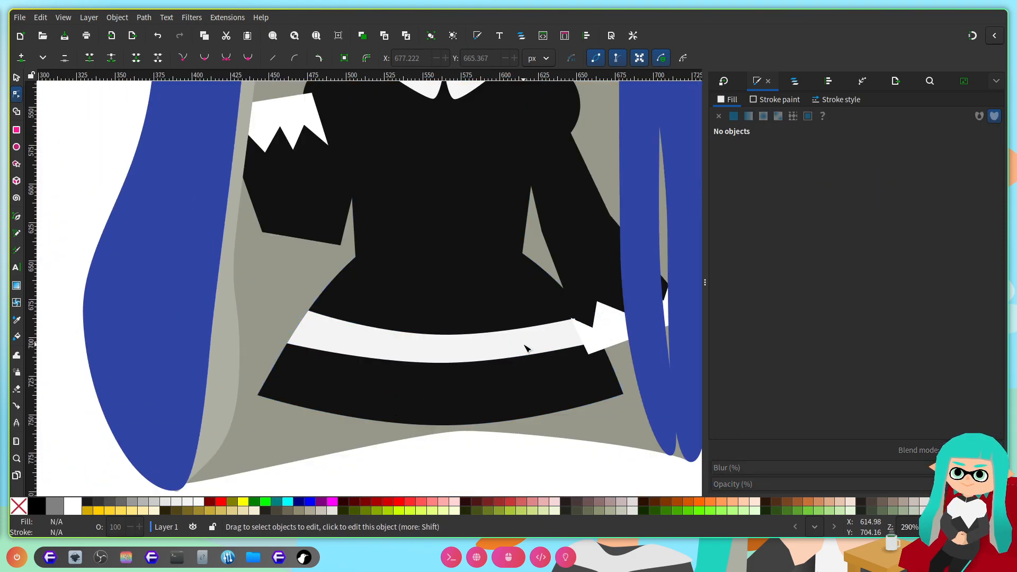
{"action": "scroll", "coordinate": [535, 373], "scroll_direction": "up", "scroll_amount": 4}
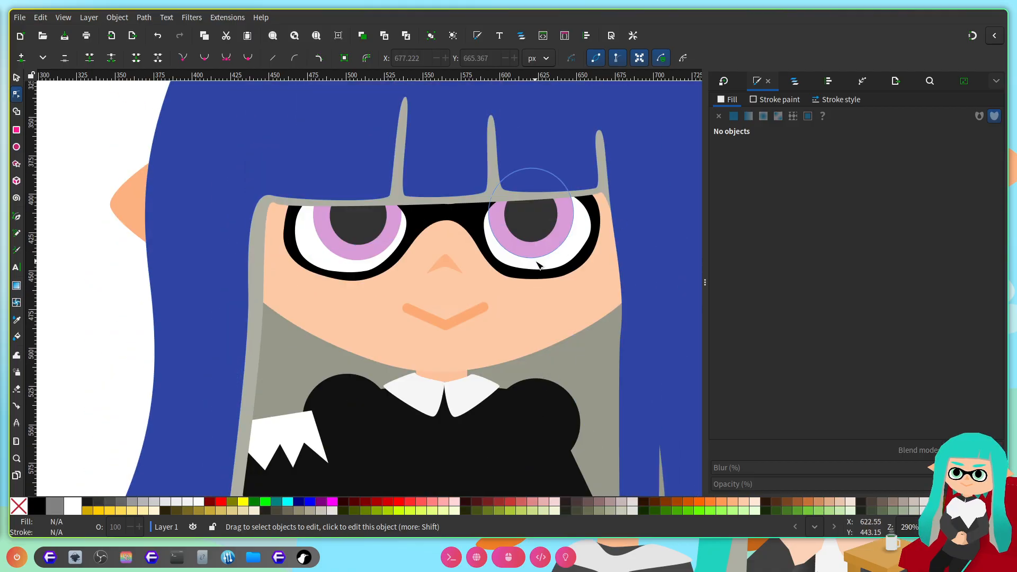
{"action": "scroll", "coordinate": [550, 266], "scroll_direction": "up", "scroll_amount": 3}
{"action": "left_click", "coordinate": [558, 267]}
{"action": "scroll", "coordinate": [572, 294], "scroll_direction": "down", "scroll_amount": 1}
{"action": "scroll", "coordinate": [573, 294], "scroll_direction": "down", "scroll_amount": 1}
{"action": "scroll", "coordinate": [586, 286], "scroll_direction": "up", "scroll_amount": 1}
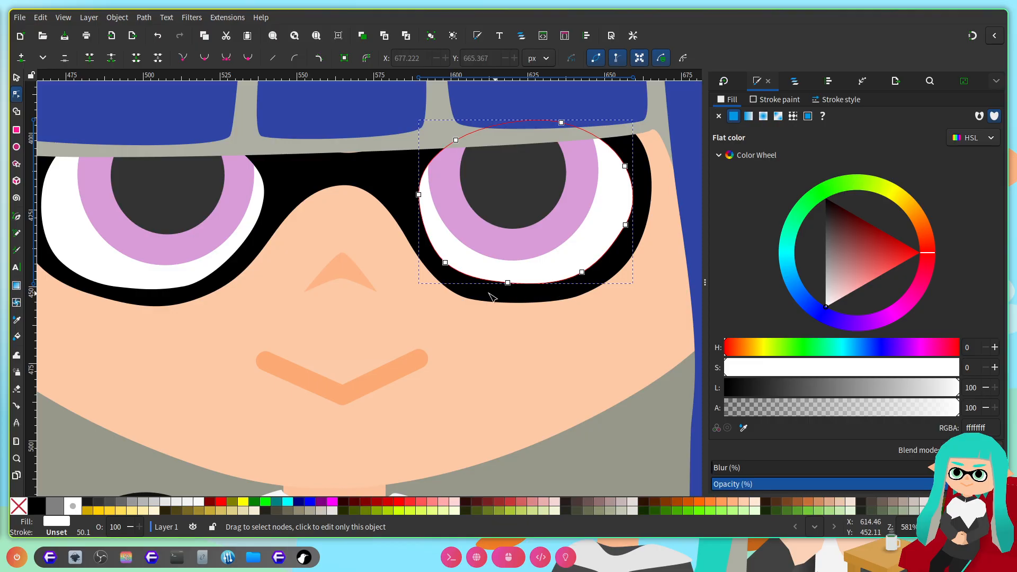
{"action": "left_click", "coordinate": [166, 282], "text": "shift"}
{"action": "key", "text": "s"}
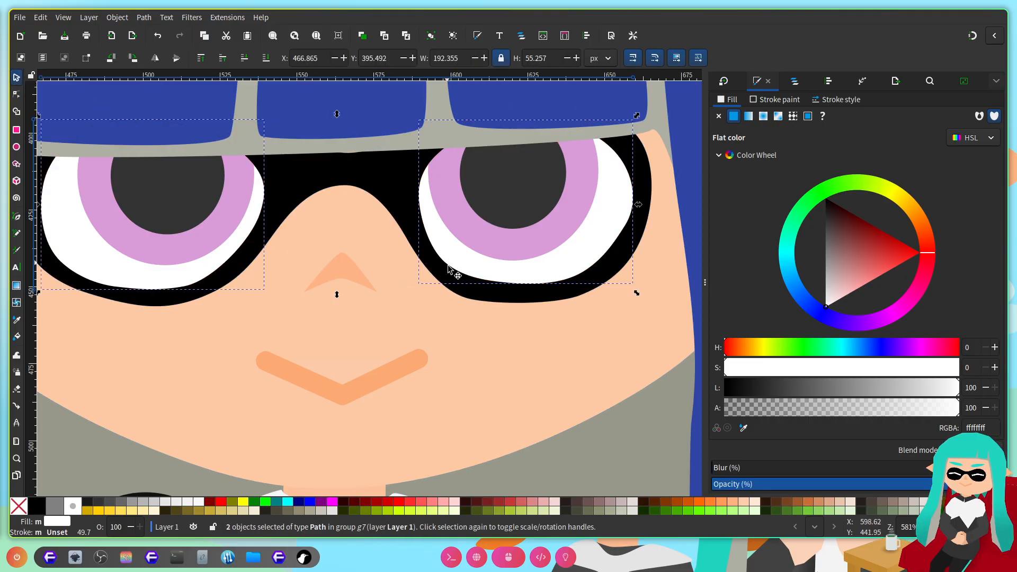
{"action": "left_click", "coordinate": [16, 95]}
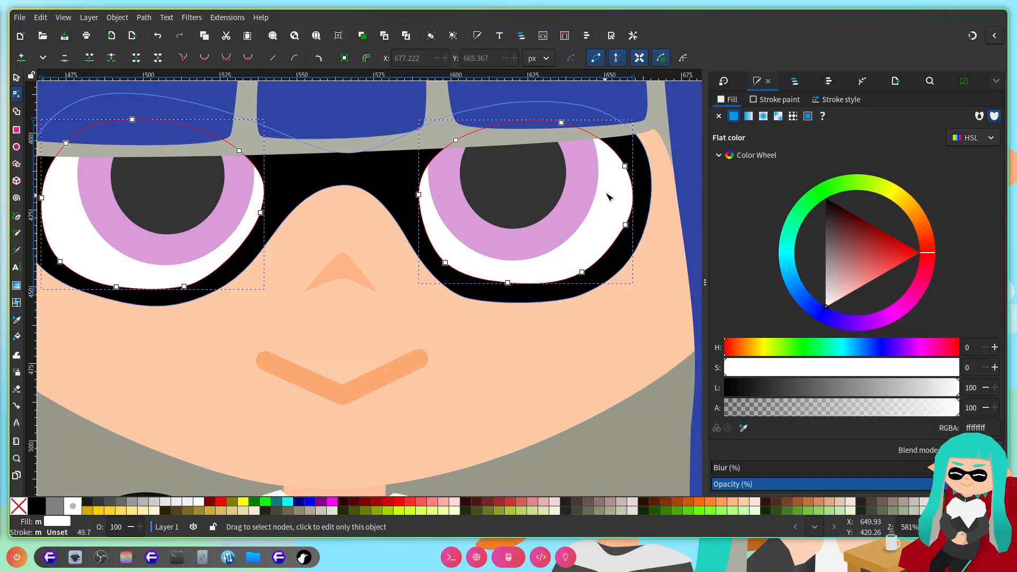
{"action": "left_click_drag", "start_coordinate": [625, 166], "coordinate": [627, 162]}
{"action": "scroll", "coordinate": [591, 319], "scroll_direction": "left", "scroll_amount": 2}
{"action": "scroll", "coordinate": [551, 319], "scroll_direction": "right", "scroll_amount": 2}
Step: Nudge the black mask's lower-outer nodes around the right-hand eye, placing the outer side node at about X 662, Y 433 px
{"action": "left_click", "coordinate": [553, 297]}
{"action": "scroll", "coordinate": [513, 327], "scroll_direction": "left", "scroll_amount": 1}
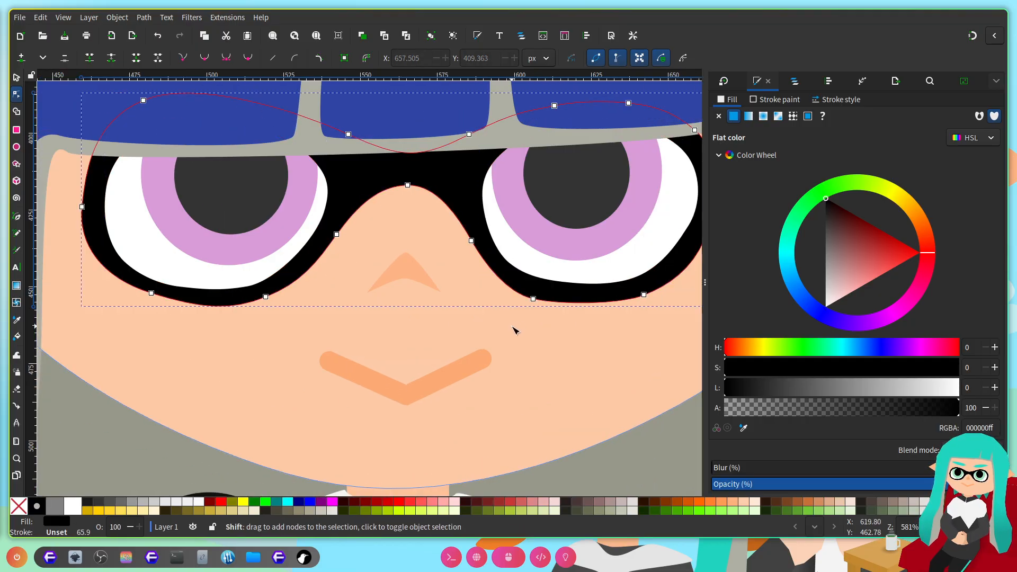
{"action": "left_click_drag", "start_coordinate": [533, 299], "coordinate": [583, 289]}
{"action": "scroll", "coordinate": [608, 329], "scroll_direction": "right", "scroll_amount": 2}
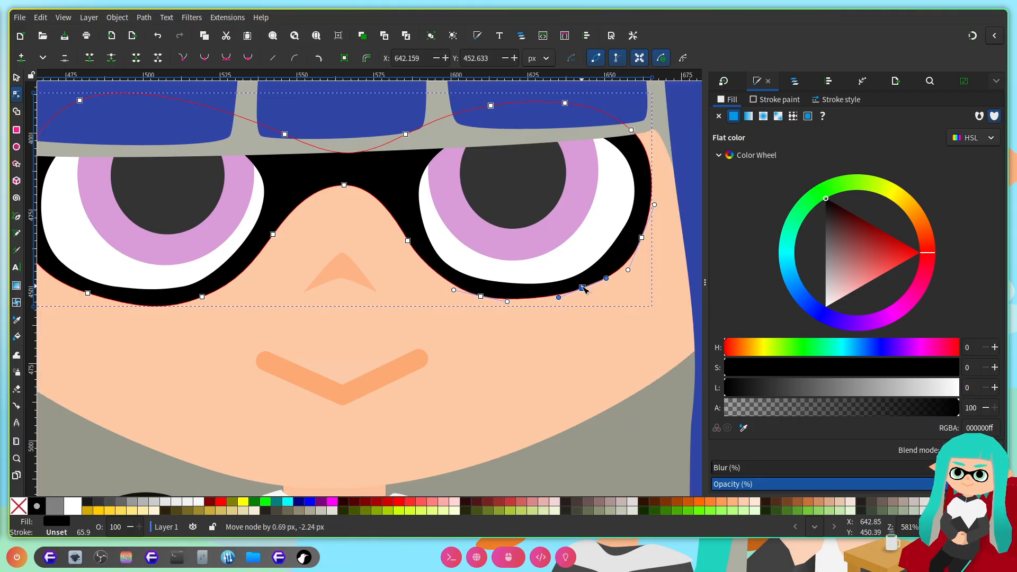
{"action": "left_click_drag", "start_coordinate": [642, 241], "coordinate": [642, 237]}
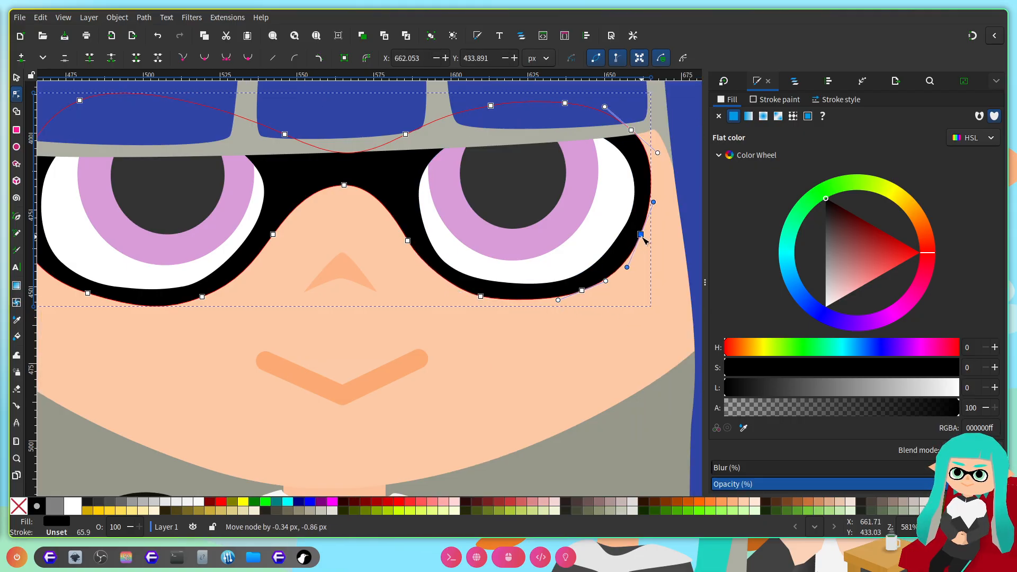
{"action": "scroll", "coordinate": [612, 343], "scroll_direction": "down", "scroll_amount": 3}
{"action": "scroll", "coordinate": [610, 347], "scroll_direction": "right", "scroll_amount": 5}
{"action": "left_click", "coordinate": [660, 272]}
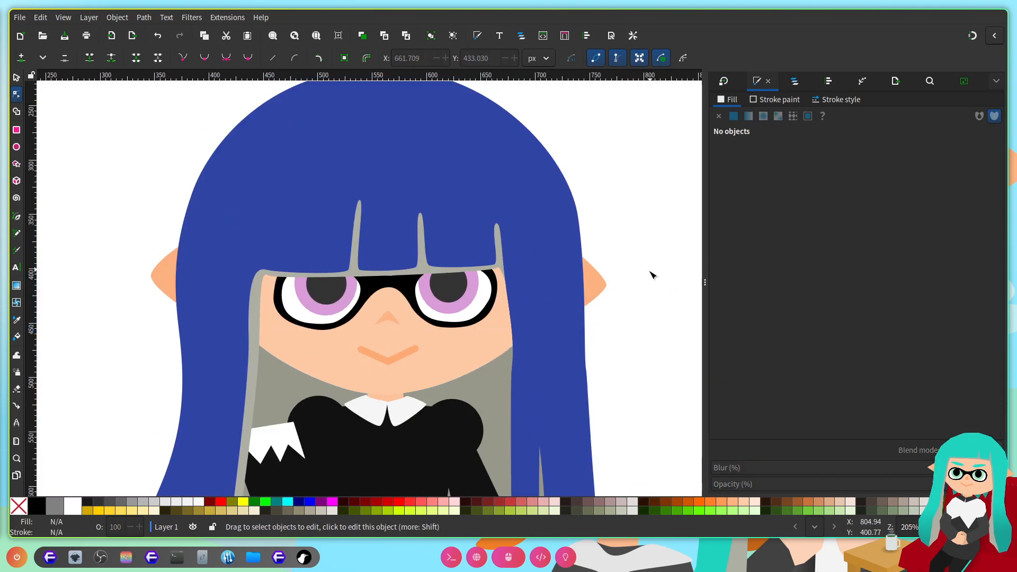
Step: Nudge the right-hand eye white's lower-inner node up and towards the iris, to about X 599, Y 441 px
{"action": "scroll", "coordinate": [564, 314], "scroll_direction": "left", "scroll_amount": 2}
{"action": "scroll", "coordinate": [454, 330], "scroll_direction": "up", "scroll_amount": 3}
{"action": "left_click", "coordinate": [454, 330]}
{"action": "scroll", "coordinate": [407, 337], "scroll_direction": "up", "scroll_amount": 2}
{"action": "left_click_drag", "start_coordinate": [370, 302], "coordinate": [374, 295]}
{"action": "key", "text": "ctrl+z"}
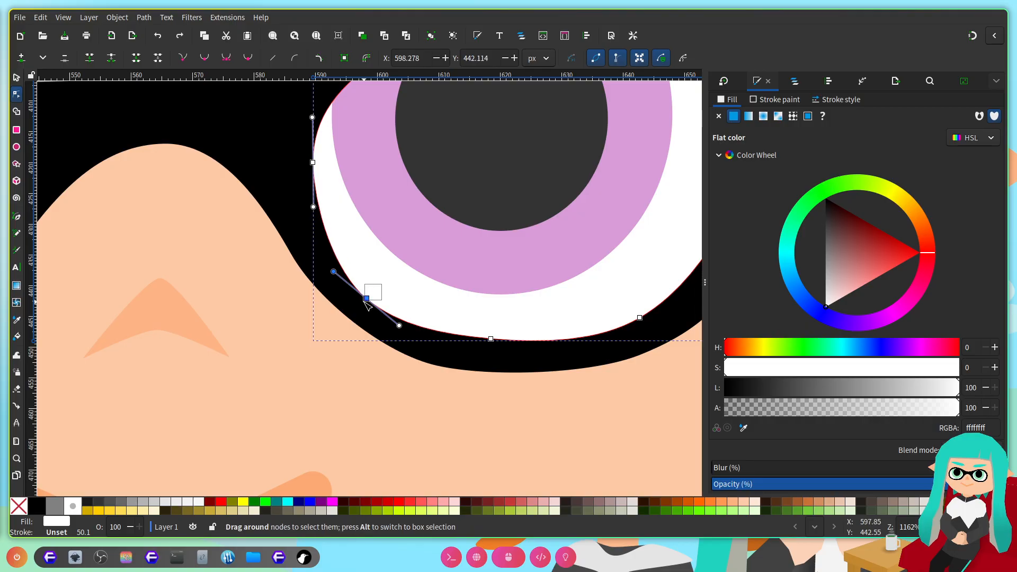
{"action": "left_click", "coordinate": [90, 58]}
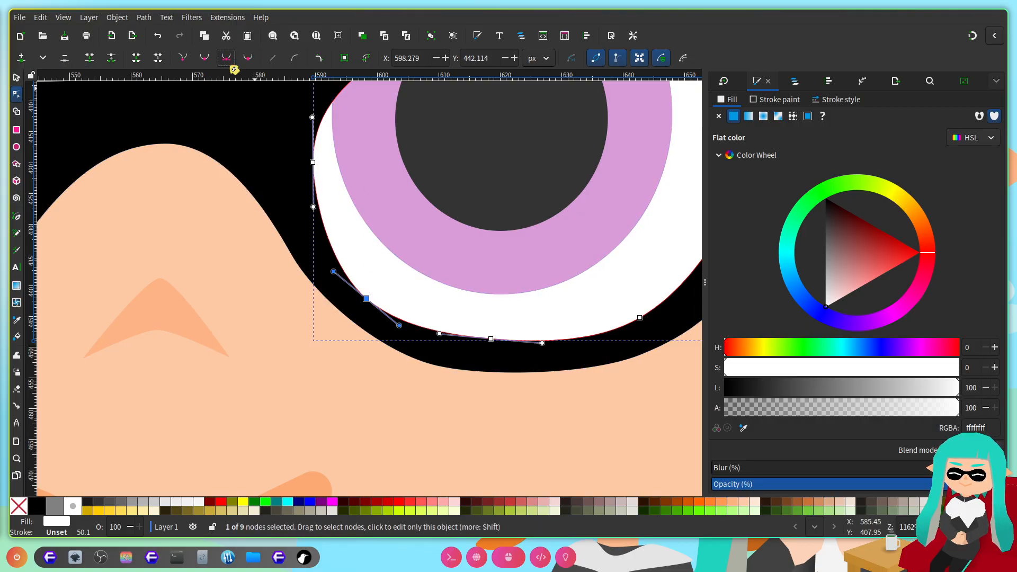
{"action": "left_click_drag", "start_coordinate": [367, 300], "coordinate": [369, 298]}
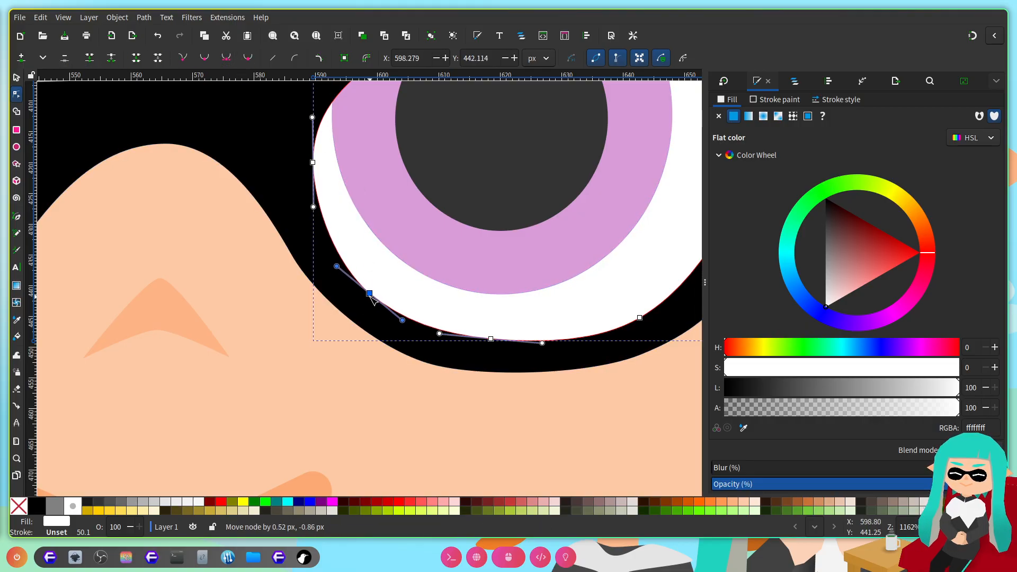
Step: Adjust the right-hand eye white's bottom node, its lower-outer node to about X 643, Y 444 px and outer-side node to X 656, Y 430 px
{"action": "scroll", "coordinate": [371, 296], "scroll_direction": "right", "scroll_amount": 5}
{"action": "left_click_drag", "start_coordinate": [366, 339], "coordinate": [369, 339]}
{"action": "left_click_drag", "start_coordinate": [513, 318], "coordinate": [513, 313]}
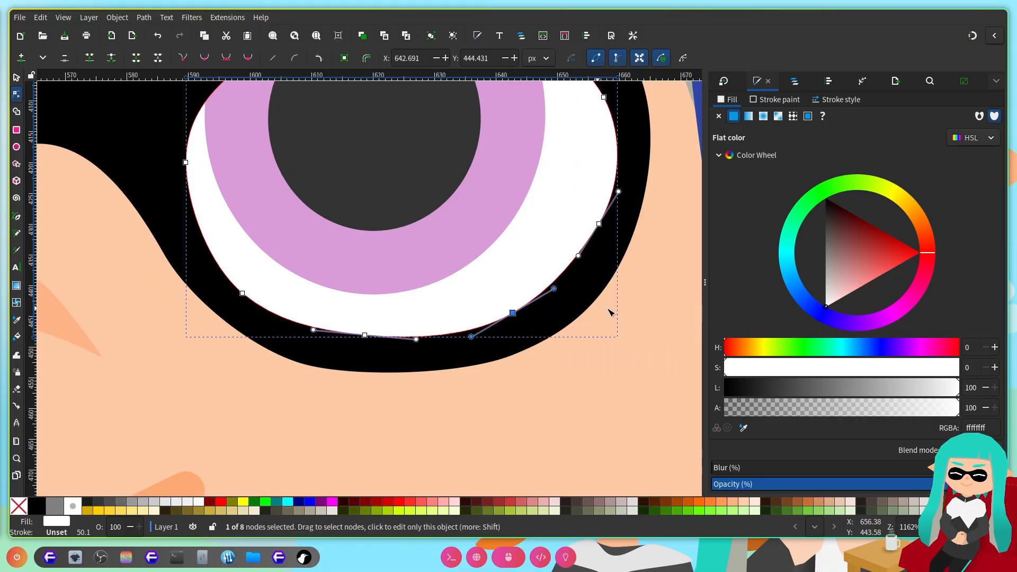
{"action": "scroll", "coordinate": [595, 312], "scroll_direction": "up", "scroll_amount": 6}
{"action": "left_click_drag", "start_coordinate": [598, 352], "coordinate": [597, 352]}
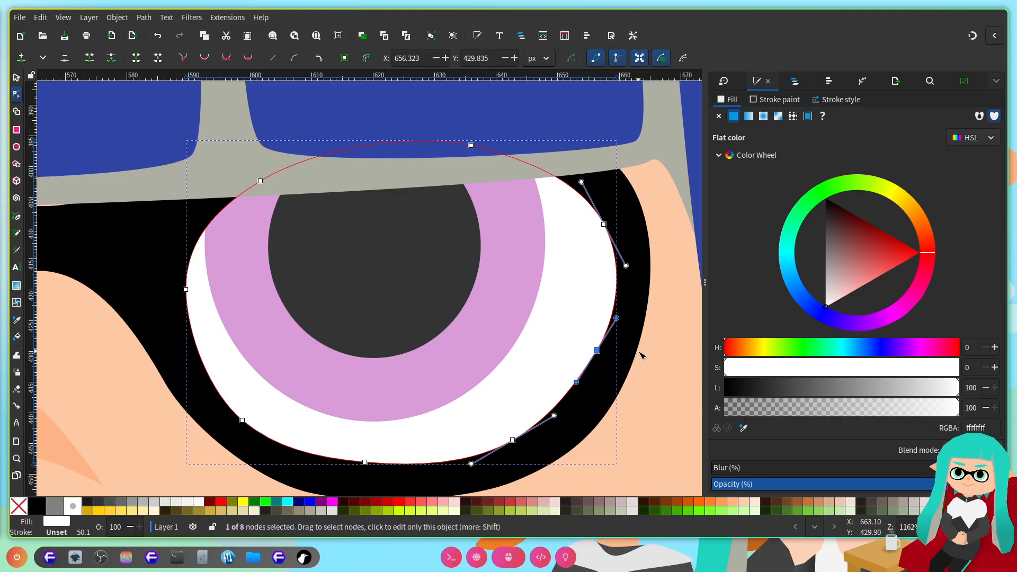
{"action": "scroll", "coordinate": [641, 353], "scroll_direction": "down", "scroll_amount": 4}
{"action": "scroll", "coordinate": [646, 354], "scroll_direction": "right", "scroll_amount": 9}
{"action": "left_click", "coordinate": [651, 200]}
{"action": "left_click", "coordinate": [654, 204]}
Step: Select the right-hand eye white's three outer nodes and shift them up together by about 1.2 px
{"action": "scroll", "coordinate": [570, 290], "scroll_direction": "down", "scroll_amount": 2}
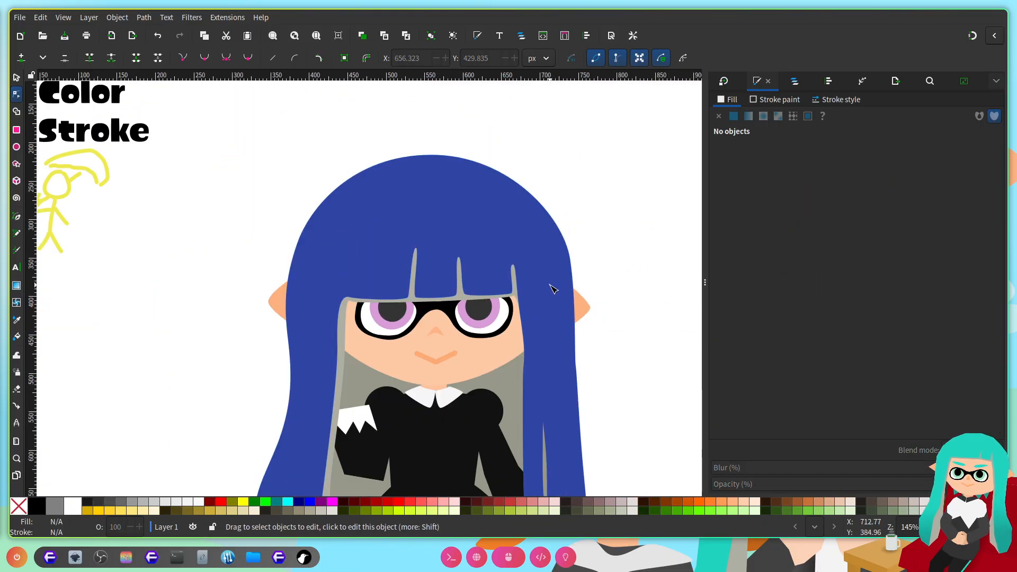
{"action": "scroll", "coordinate": [514, 336], "scroll_direction": "left", "scroll_amount": 3}
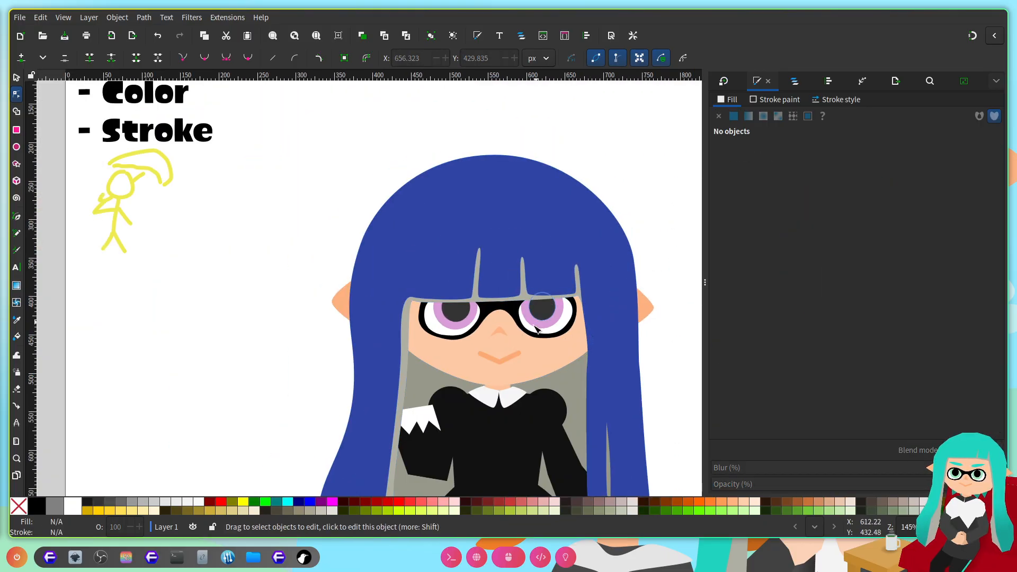
{"action": "scroll", "coordinate": [495, 336], "scroll_direction": "up", "scroll_amount": 3}
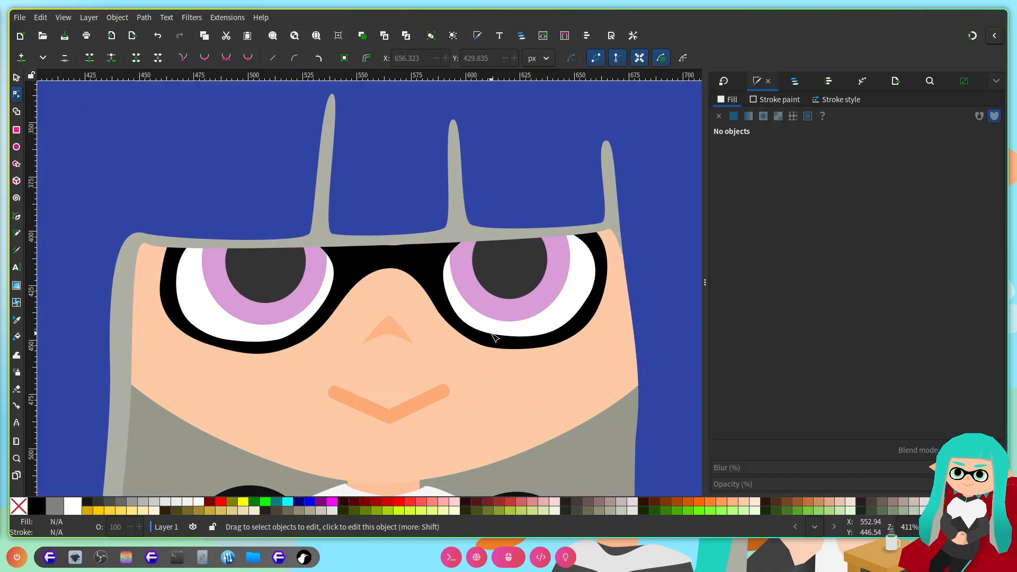
{"action": "scroll", "coordinate": [579, 306], "scroll_direction": "up", "scroll_amount": 1}
{"action": "left_click", "coordinate": [590, 315]}
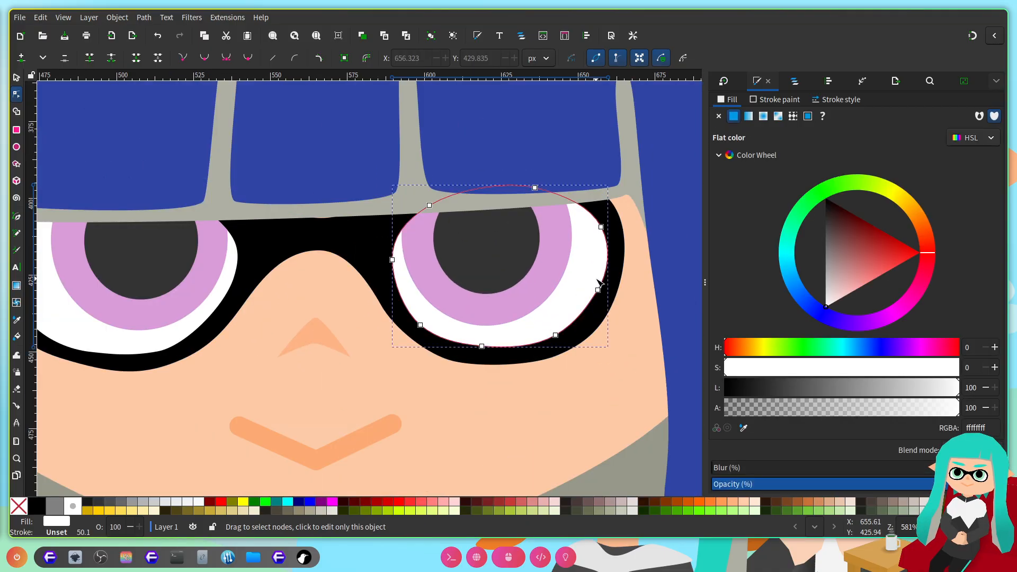
{"action": "scroll", "coordinate": [599, 244], "scroll_direction": "up", "scroll_amount": 1}
{"action": "left_click_drag", "start_coordinate": [626, 401], "coordinate": [522, 183]}
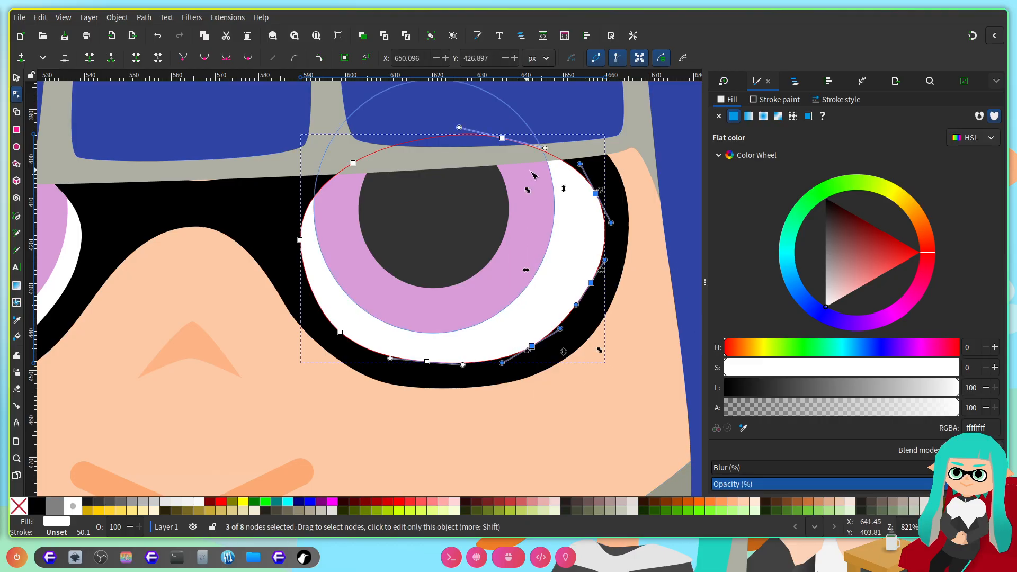
{"action": "left_click_drag", "start_coordinate": [598, 194], "coordinate": [599, 189]}
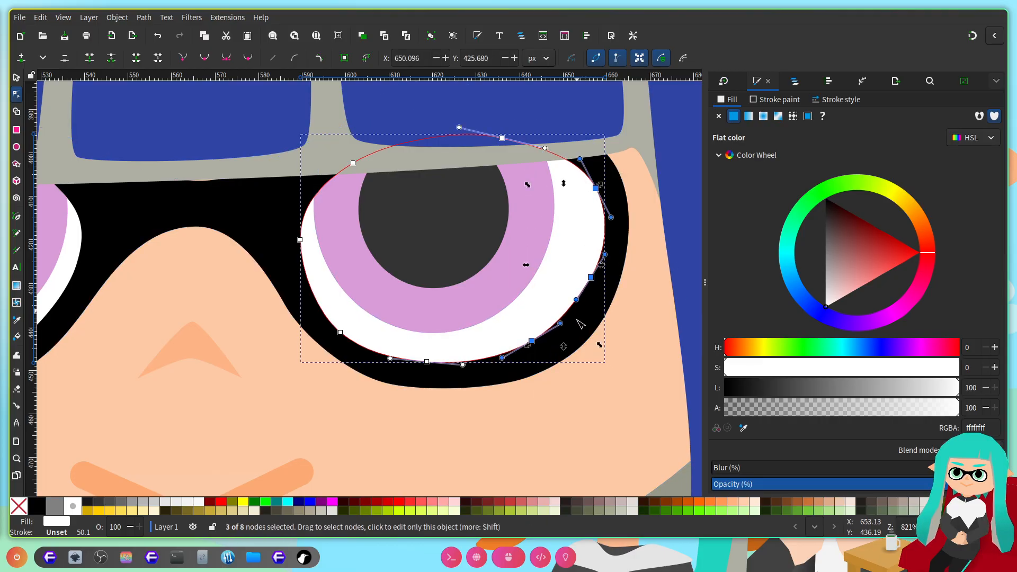
Step: Move the black mask's outer side node beside the right-hand eye up to about X 661.7, Y 431.7 px
{"action": "scroll", "coordinate": [500, 401], "scroll_direction": "left", "scroll_amount": 4}
{"action": "scroll", "coordinate": [458, 392], "scroll_direction": "right", "scroll_amount": 2}
{"action": "scroll", "coordinate": [462, 379], "scroll_direction": "down", "scroll_amount": 1}
{"action": "left_click", "coordinate": [465, 381]}
{"action": "left_click", "coordinate": [598, 377]}
{"action": "left_click", "coordinate": [657, 321], "text": "shift"}
{"action": "left_click_drag", "start_coordinate": [659, 323], "coordinate": [658, 314]}
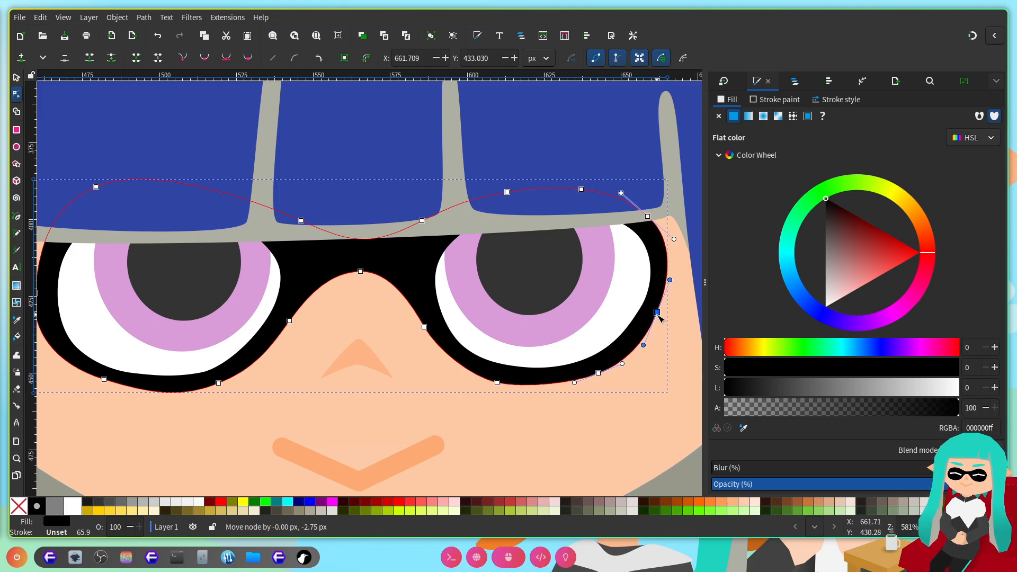
{"action": "scroll", "coordinate": [659, 321], "scroll_direction": "down", "scroll_amount": 5}
{"action": "scroll", "coordinate": [679, 339], "scroll_direction": "up", "scroll_amount": 1}
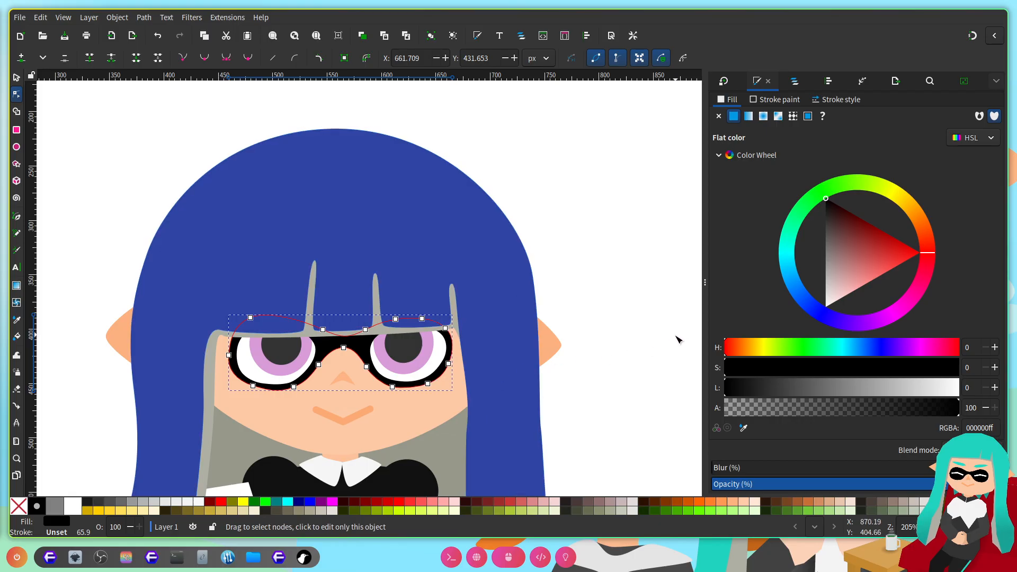
{"action": "left_click", "coordinate": [592, 347]}
Step: Nudge the right-hand eye white's upper-outer and outer-side nodes together slightly inward, towards the iris
{"action": "scroll", "coordinate": [585, 346], "scroll_direction": "down", "scroll_amount": 6}
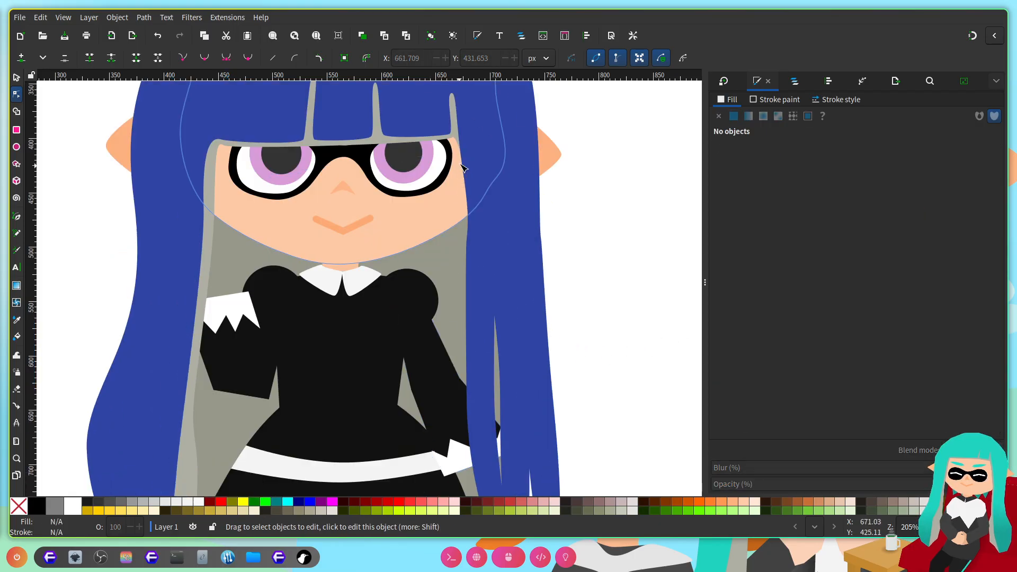
{"action": "scroll", "coordinate": [445, 140], "scroll_direction": "up", "scroll_amount": 4}
{"action": "left_click", "coordinate": [438, 210]}
{"action": "left_click_drag", "start_coordinate": [482, 156], "coordinate": [412, 290]}
{"action": "left_click_drag", "start_coordinate": [444, 176], "coordinate": [441, 176]}
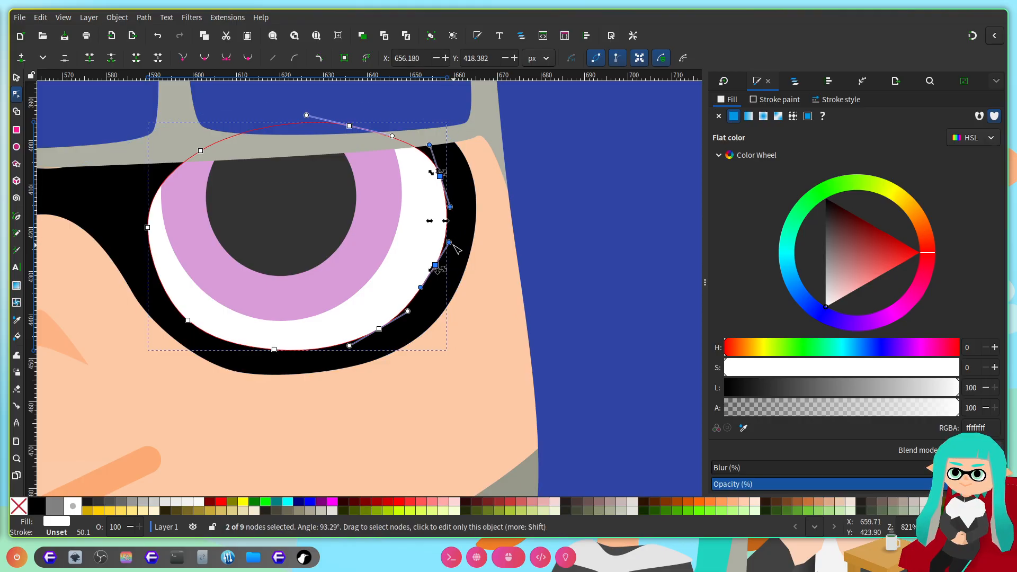
Step: Nudge the black mask's outer side node inward and its upper-outer node down to about X 658.7, Y 400.2 px
{"action": "left_click", "coordinate": [472, 226]}
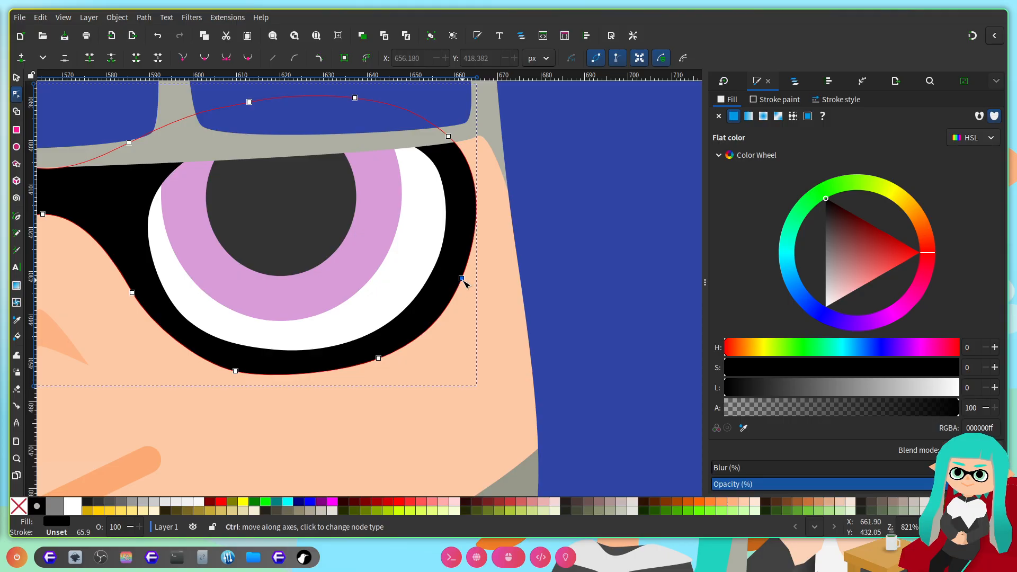
{"action": "left_click_drag", "start_coordinate": [464, 284], "coordinate": [460, 284]}
{"action": "left_click_drag", "start_coordinate": [448, 137], "coordinate": [449, 142]}
{"action": "scroll", "coordinate": [546, 250], "scroll_direction": "down", "scroll_amount": 3}
{"action": "scroll", "coordinate": [547, 250], "scroll_direction": "right", "scroll_amount": 2}
{"action": "left_click", "coordinate": [600, 335]}
{"action": "left_click", "coordinate": [600, 335]}
Step: Examine the shapes of the character's face, collar, sleeves and skirt
{"action": "scroll", "coordinate": [600, 334], "scroll_direction": "left", "scroll_amount": 2}
{"action": "scroll", "coordinate": [418, 298], "scroll_direction": "down", "scroll_amount": 7}
{"action": "scroll", "coordinate": [418, 301], "scroll_direction": "up", "scroll_amount": 7}
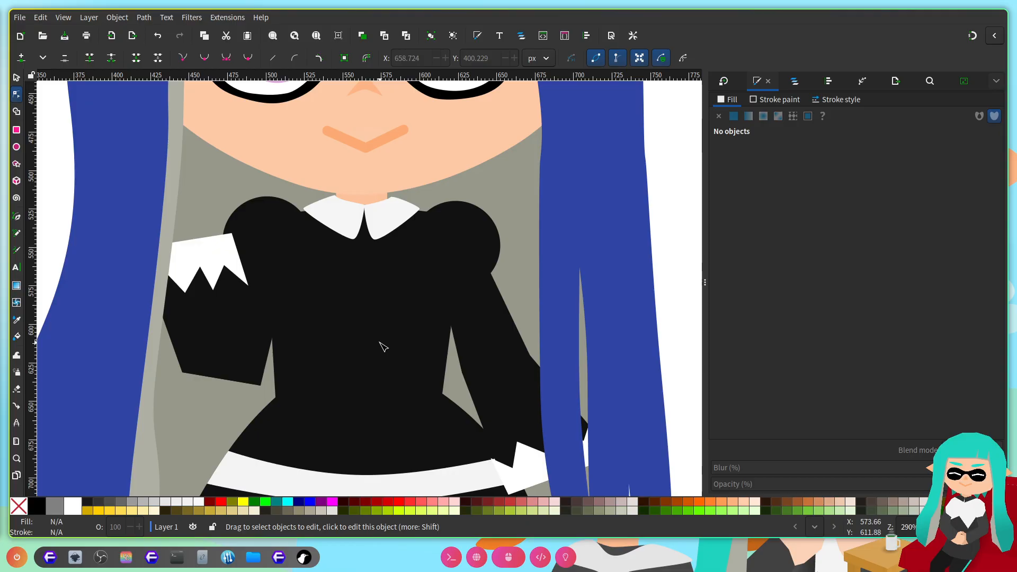
{"action": "scroll", "coordinate": [386, 344], "scroll_direction": "down", "scroll_amount": 6}
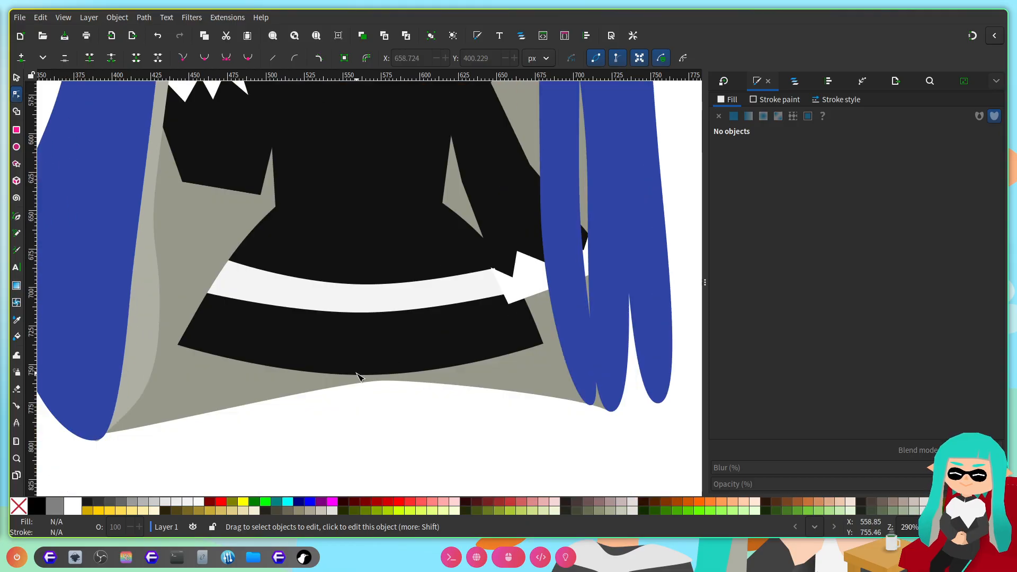
{"action": "scroll", "coordinate": [359, 376], "scroll_direction": "up", "scroll_amount": 4}
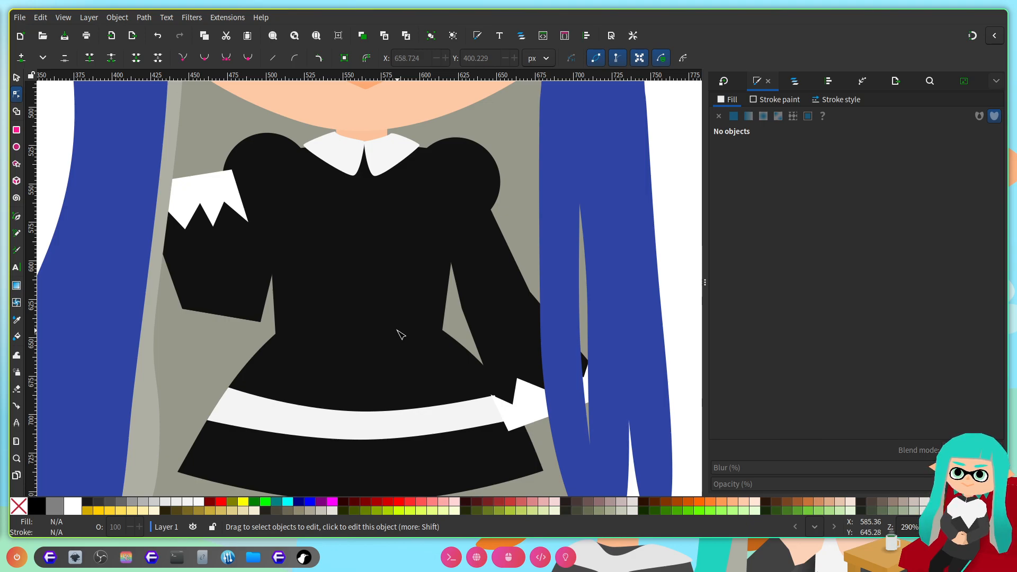
{"action": "scroll", "coordinate": [352, 316], "scroll_direction": "up", "scroll_amount": 6}
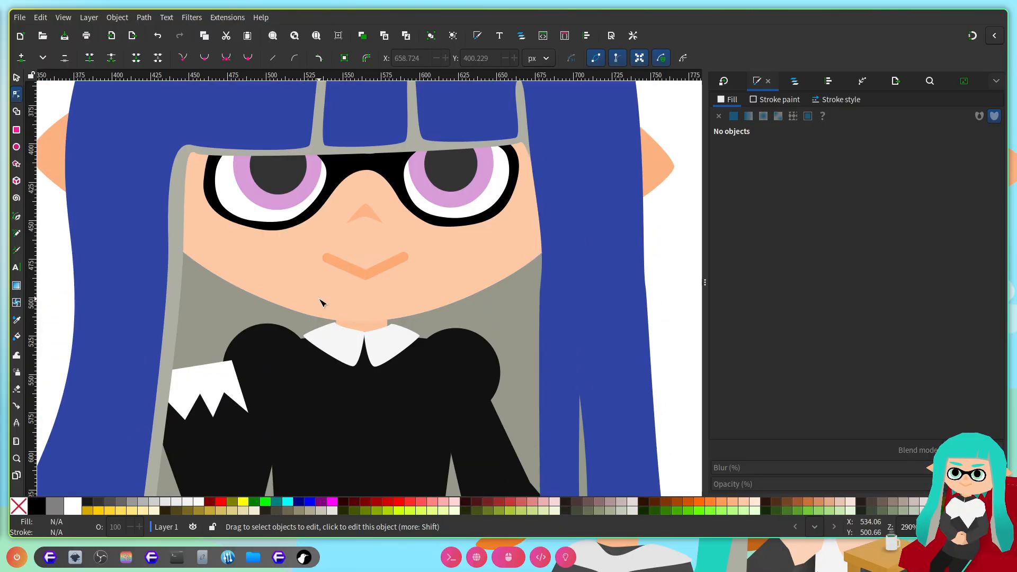
{"action": "scroll", "coordinate": [358, 256], "scroll_direction": "down", "scroll_amount": 6}
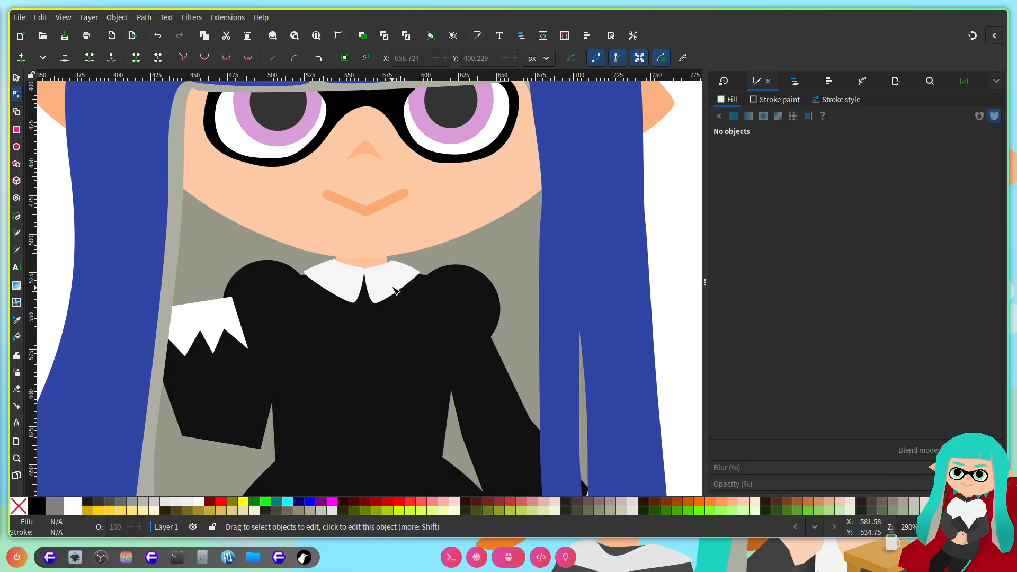
Step: Nudge the right-hand collar flap's upper node slightly down beside the neck
{"action": "scroll", "coordinate": [394, 293], "scroll_direction": "up", "scroll_amount": 8}
{"action": "left_click", "coordinate": [488, 237]}
{"action": "mouse_move", "coordinate": [494, 179]}
{"action": "left_mouse_down"}
{"action": "mouse_move", "coordinate": [470, 182]}
{"action": "mouse_move", "coordinate": [489, 195]}
{"action": "left_mouse_up"}
{"action": "scroll", "coordinate": [524, 229], "scroll_direction": "down", "scroll_amount": 2}
{"action": "scroll", "coordinate": [518, 198], "scroll_direction": "up", "scroll_amount": 1}
Step: Merge the left-hand collar flap's two top nodes into one symmetric node and place it at about X 545.4, Y 516.9 px
{"action": "scroll", "coordinate": [489, 196], "scroll_direction": "left", "scroll_amount": 9}
{"action": "left_click", "coordinate": [273, 237]}
{"action": "left_click_drag", "start_coordinate": [275, 184], "coordinate": [222, 215]}
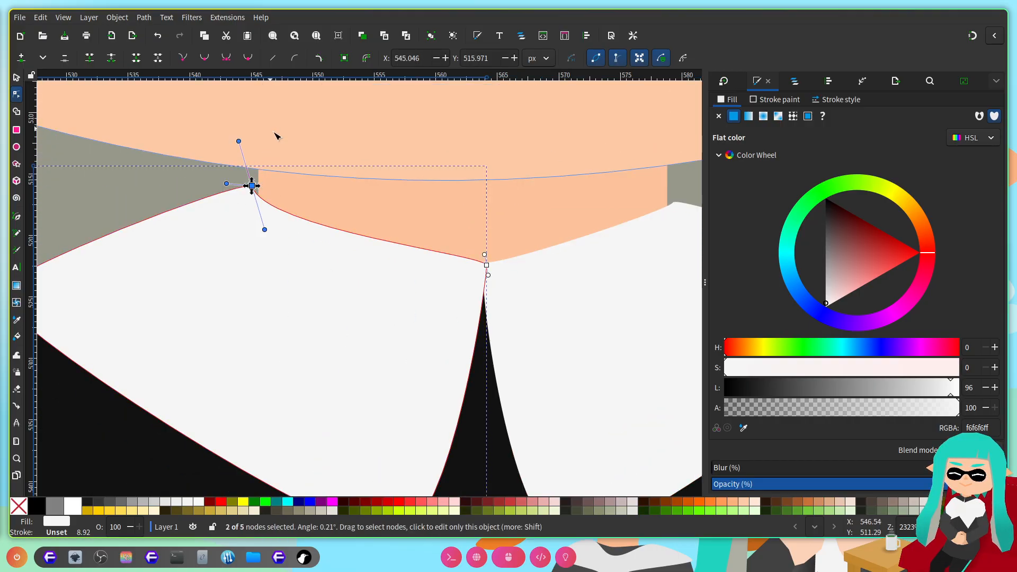
{"action": "left_click", "coordinate": [227, 59]}
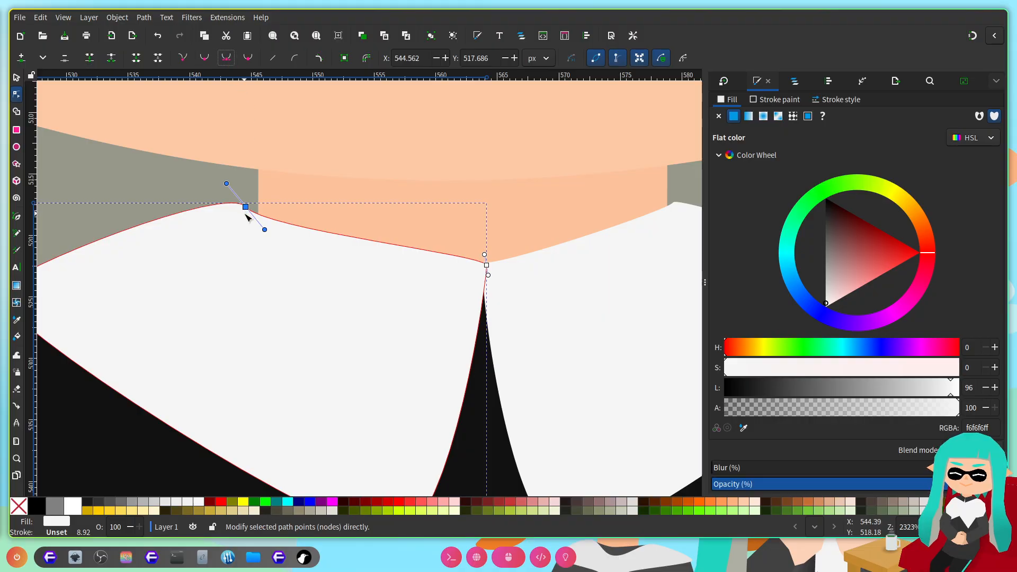
{"action": "left_click_drag", "start_coordinate": [246, 206], "coordinate": [256, 196]}
{"action": "scroll", "coordinate": [398, 205], "scroll_direction": "down", "scroll_amount": 4}
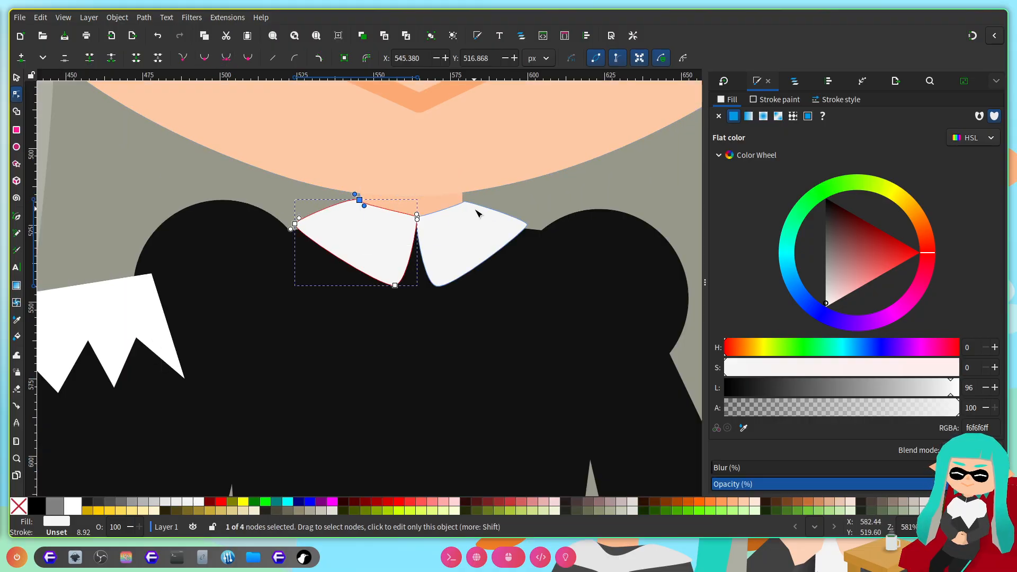
{"action": "scroll", "coordinate": [455, 205], "scroll_direction": "up", "scroll_amount": 3}
{"action": "scroll", "coordinate": [456, 206], "scroll_direction": "down", "scroll_amount": 5}
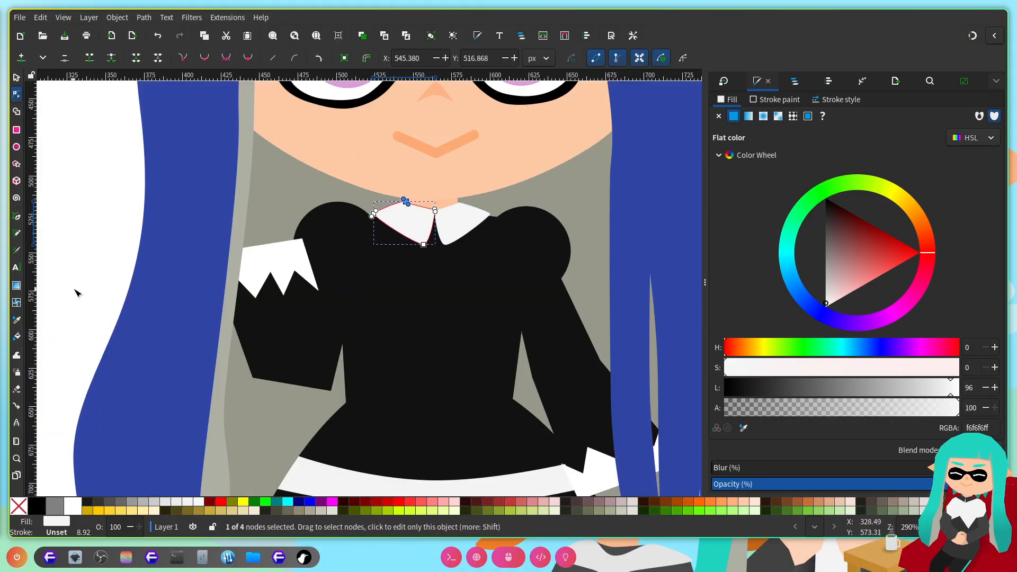
{"action": "left_click", "coordinate": [74, 295]}
Step: Select the black dress body and display it in the document's object hierarchy
{"action": "scroll", "coordinate": [302, 261], "scroll_direction": "left", "scroll_amount": 2}
{"action": "scroll", "coordinate": [345, 266], "scroll_direction": "down", "scroll_amount": 5}
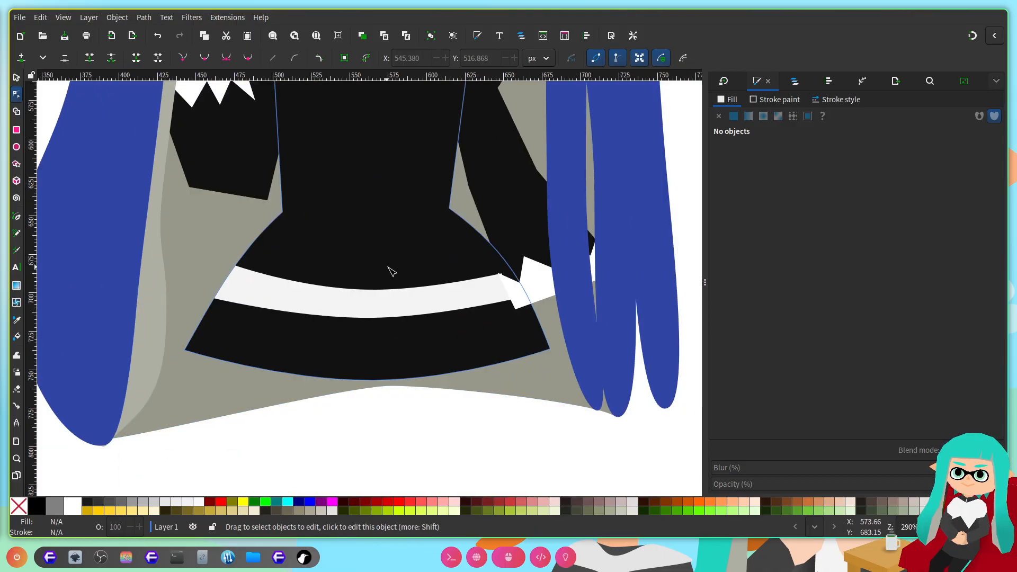
{"action": "left_click", "coordinate": [377, 377]}
{"action": "key", "text": "ctrl+shift+l"}
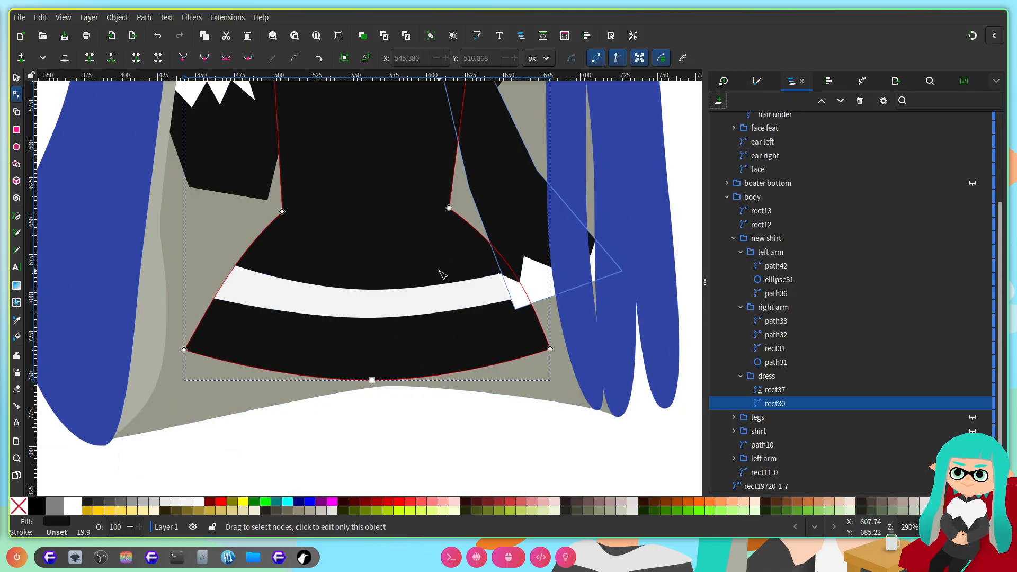
{"action": "scroll", "coordinate": [442, 274], "scroll_direction": "down", "scroll_amount": 4}
{"action": "scroll", "coordinate": [476, 321], "scroll_direction": "up", "scroll_amount": 3}
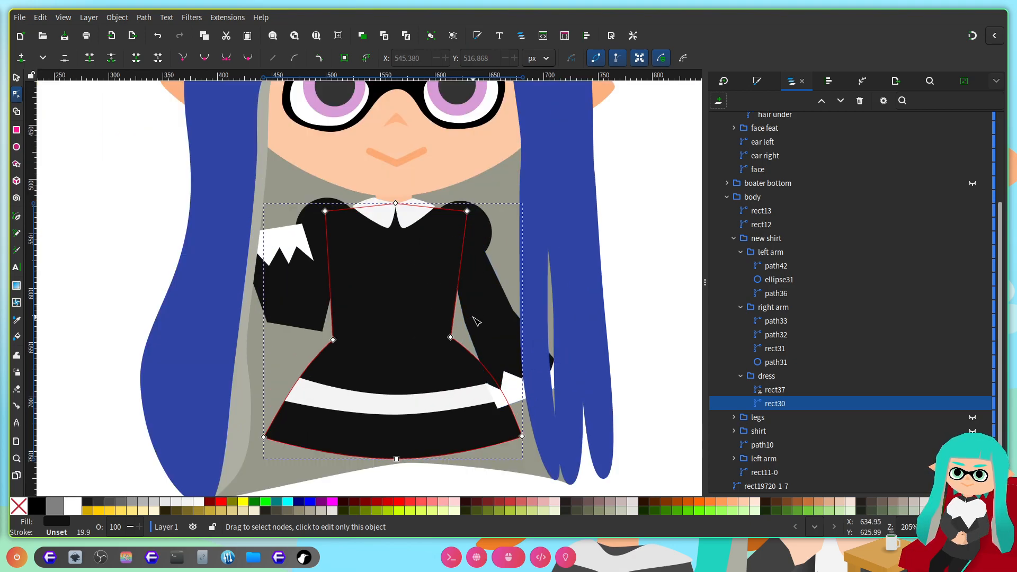
{"action": "scroll", "coordinate": [513, 316], "scroll_direction": "up", "scroll_amount": 3}
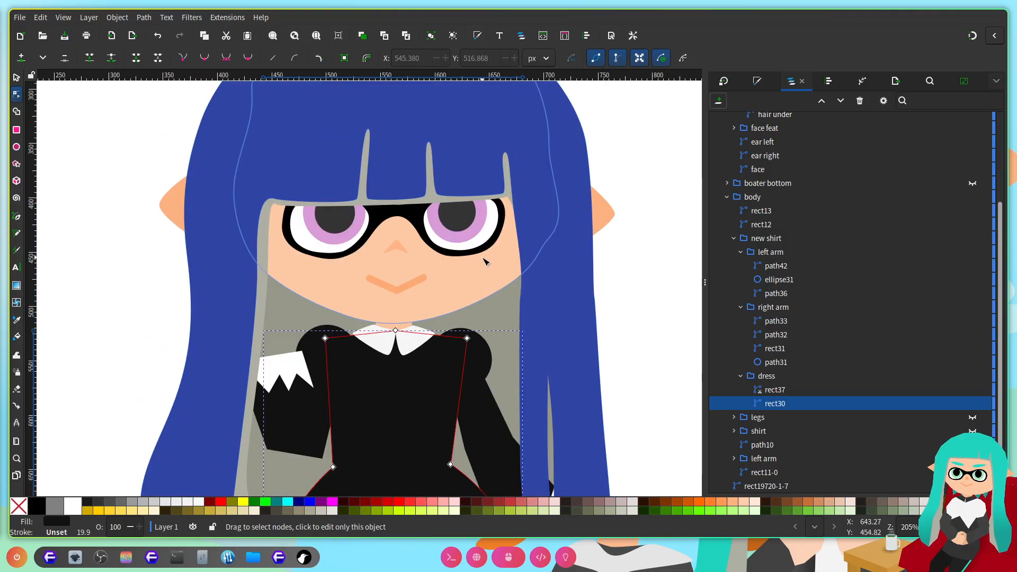
{"action": "scroll", "coordinate": [445, 263], "scroll_direction": "up", "scroll_amount": 3}
{"action": "scroll", "coordinate": [444, 264], "scroll_direction": "down", "scroll_amount": 2}
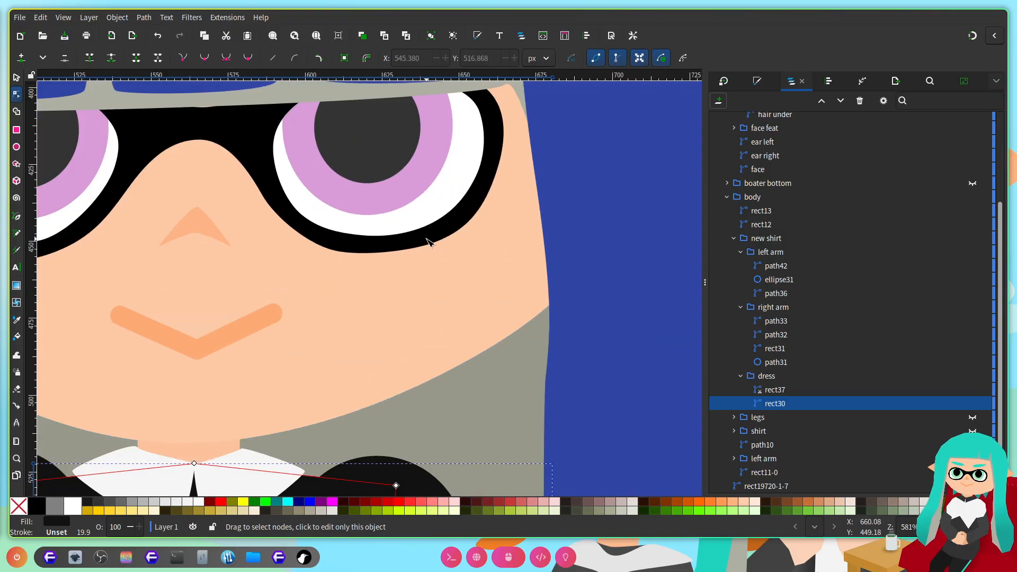
Step: Make the hair node beside the right cheek symmetric and adjust the inner edge of the hair around it
{"action": "scroll", "coordinate": [466, 172], "scroll_direction": "up", "scroll_amount": 1}
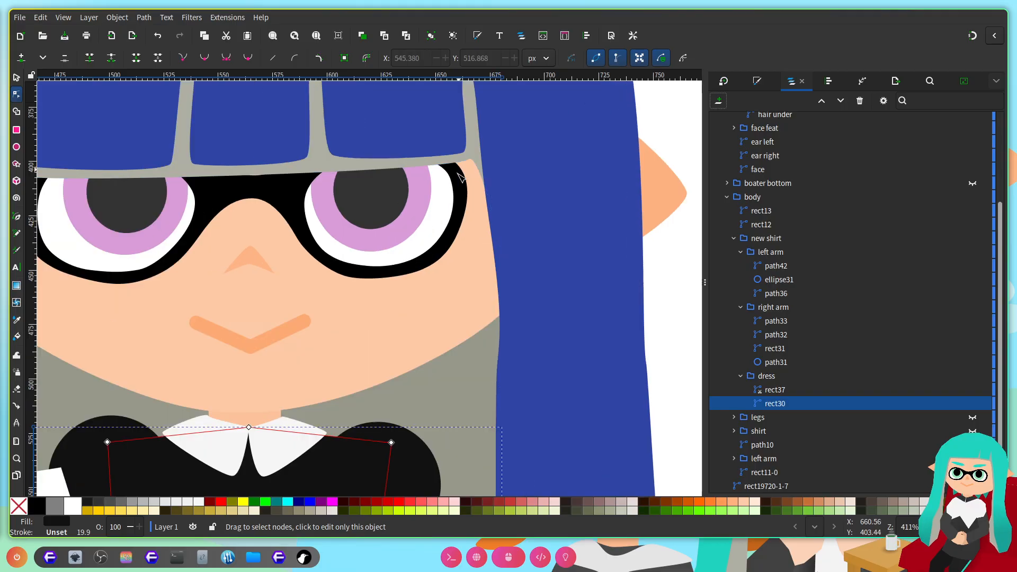
{"action": "scroll", "coordinate": [468, 202], "scroll_direction": "down", "scroll_amount": 2}
{"action": "scroll", "coordinate": [477, 223], "scroll_direction": "down", "scroll_amount": 3}
{"action": "left_click", "coordinate": [484, 200]}
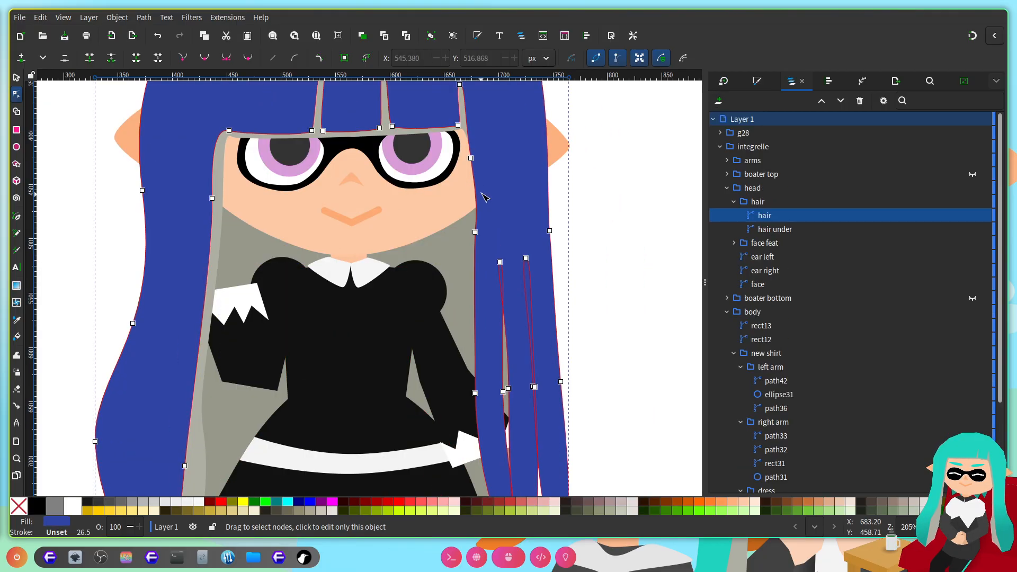
{"action": "scroll", "coordinate": [477, 257], "scroll_direction": "up", "scroll_amount": 2}
{"action": "left_click", "coordinate": [464, 280]}
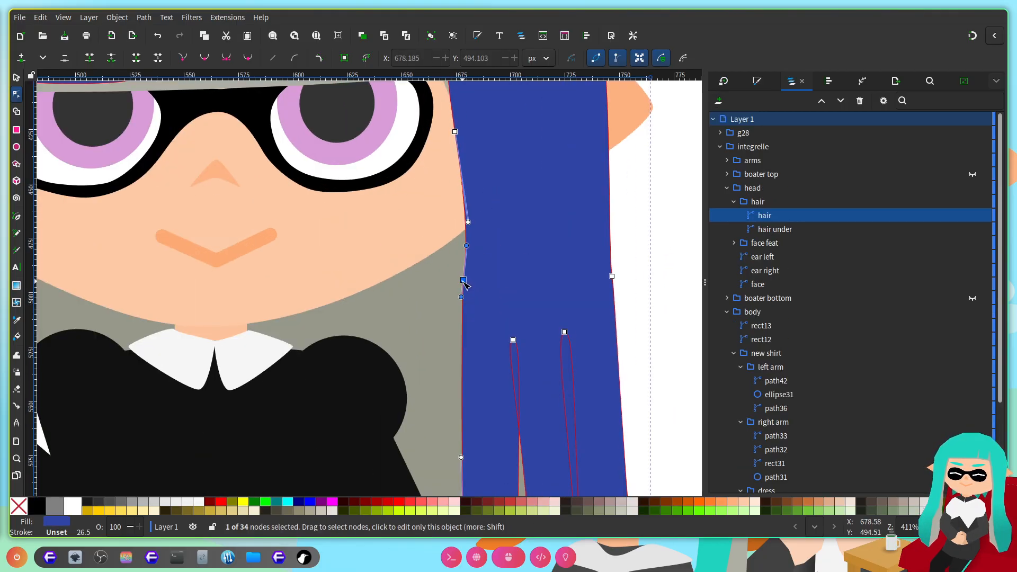
{"action": "left_click", "coordinate": [224, 59]}
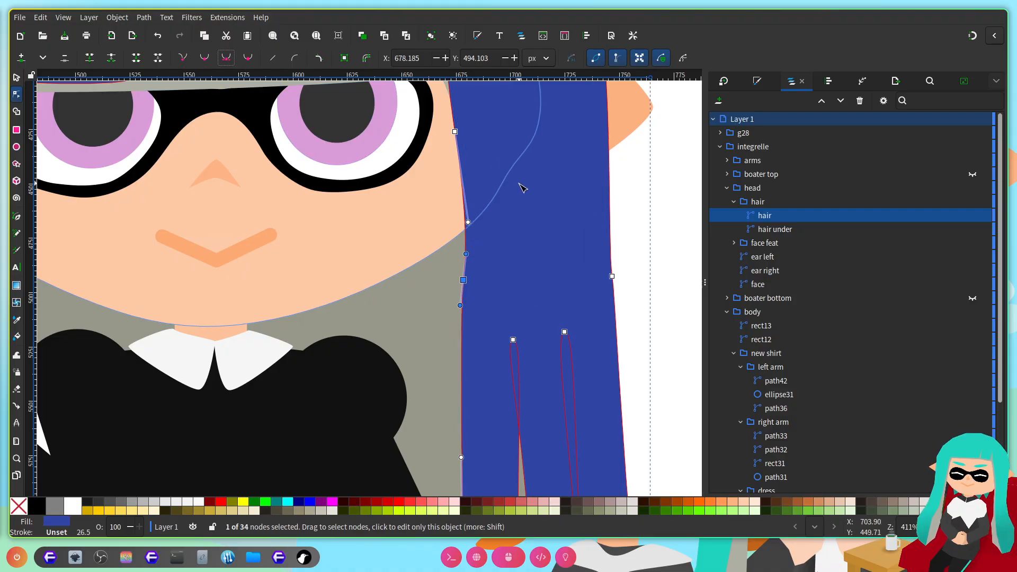
{"action": "scroll", "coordinate": [509, 228], "scroll_direction": "up", "scroll_amount": 3}
{"action": "left_click_drag", "start_coordinate": [471, 350], "coordinate": [466, 381]}
{"action": "scroll", "coordinate": [489, 348], "scroll_direction": "down", "scroll_amount": 3}
{"action": "double_click", "coordinate": [509, 328]}
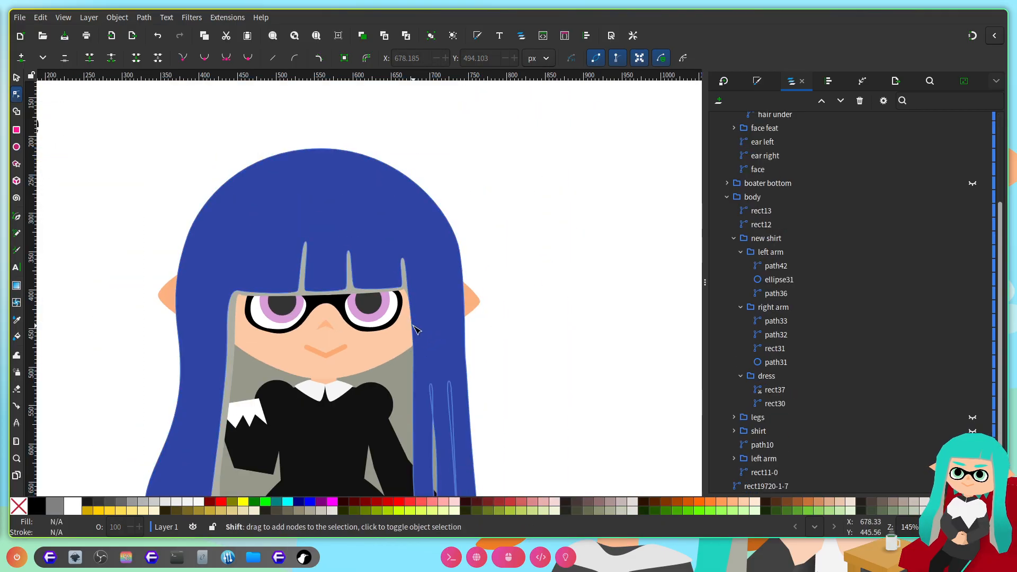
Step: Draw an off-white rectangle about 232.5 px wide and 22.4 px high across the bottom hem of the dress
{"action": "scroll", "coordinate": [423, 326], "scroll_direction": "left", "scroll_amount": 2}
{"action": "scroll", "coordinate": [423, 326], "scroll_direction": "down", "scroll_amount": 3}
{"action": "scroll", "coordinate": [481, 321], "scroll_direction": "left", "scroll_amount": 2}
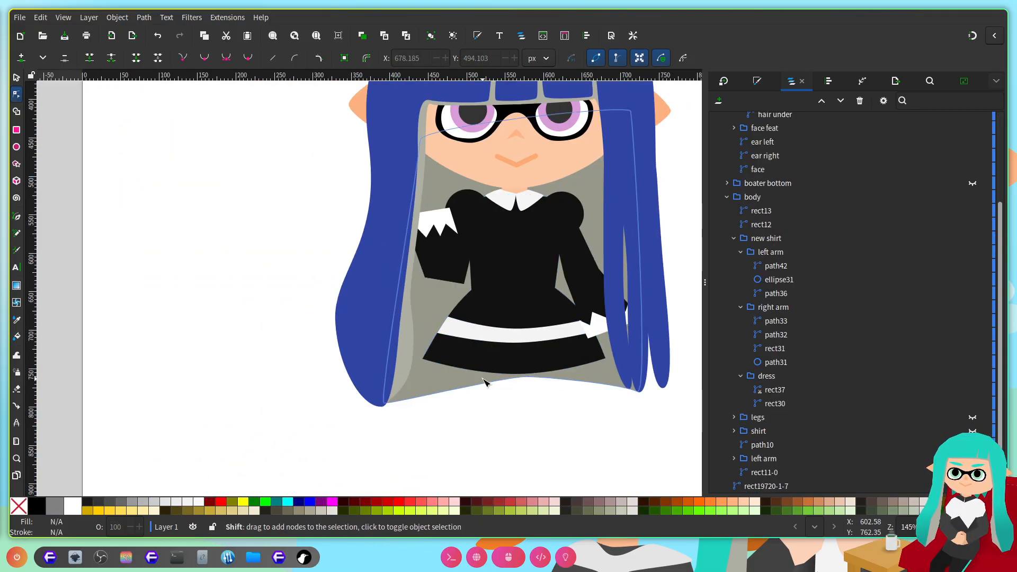
{"action": "scroll", "coordinate": [467, 321], "scroll_direction": "right", "scroll_amount": 3}
{"action": "scroll", "coordinate": [448, 319], "scroll_direction": "up", "scroll_amount": 3}
{"action": "scroll", "coordinate": [432, 349], "scroll_direction": "down", "scroll_amount": 3}
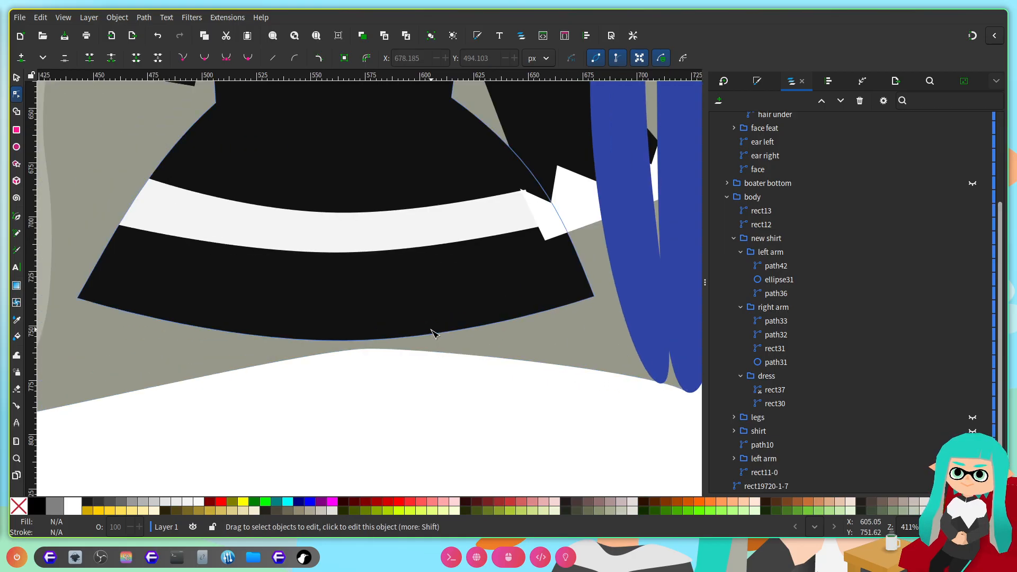
{"action": "left_click", "coordinate": [397, 291]}
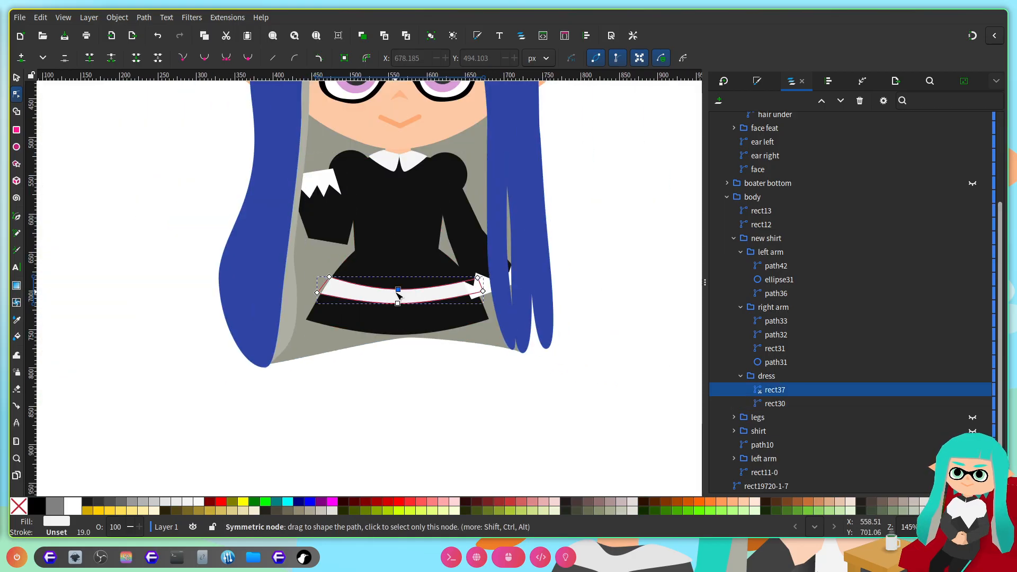
{"action": "scroll", "coordinate": [476, 273], "scroll_direction": "up", "scroll_amount": 1}
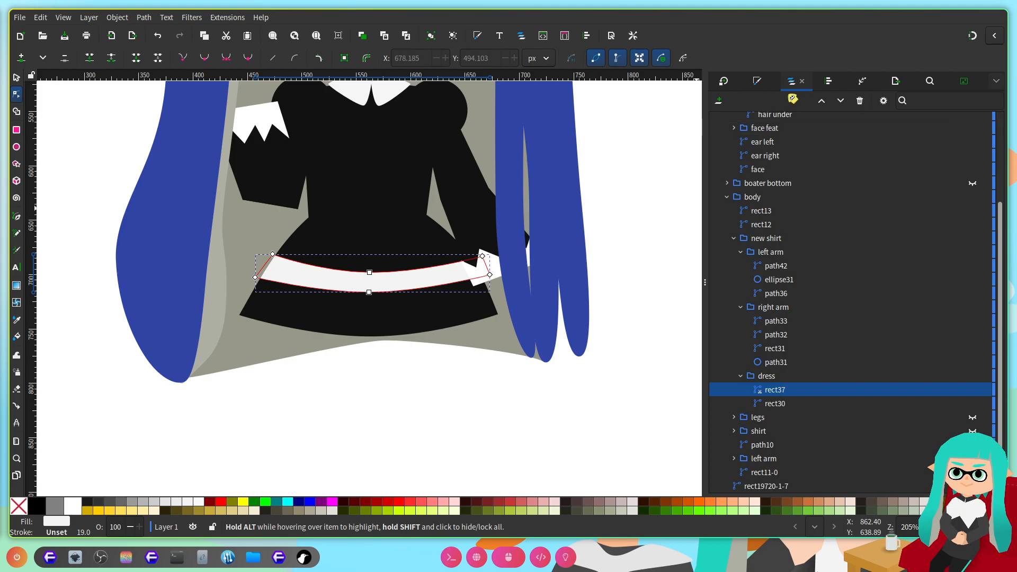
{"action": "scroll", "coordinate": [318, 304], "scroll_direction": "up", "scroll_amount": 2}
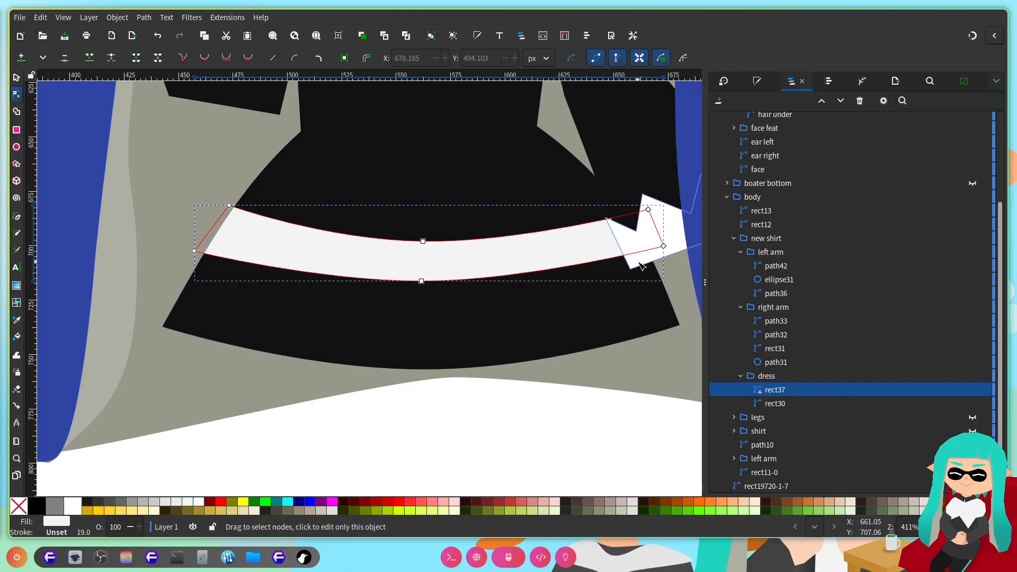
{"action": "left_click", "coordinate": [16, 130]}
{"action": "left_click_drag", "start_coordinate": [176, 322], "coordinate": [682, 370]}
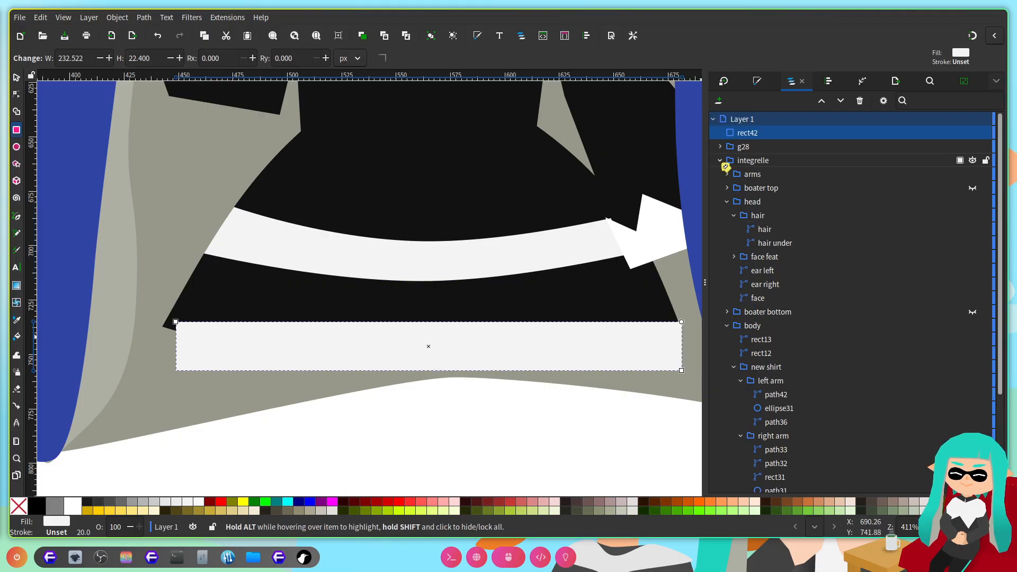
Step: Place the new hem rectangle in the dress group and convert it to an editable path
{"action": "left_click", "coordinate": [726, 202]}
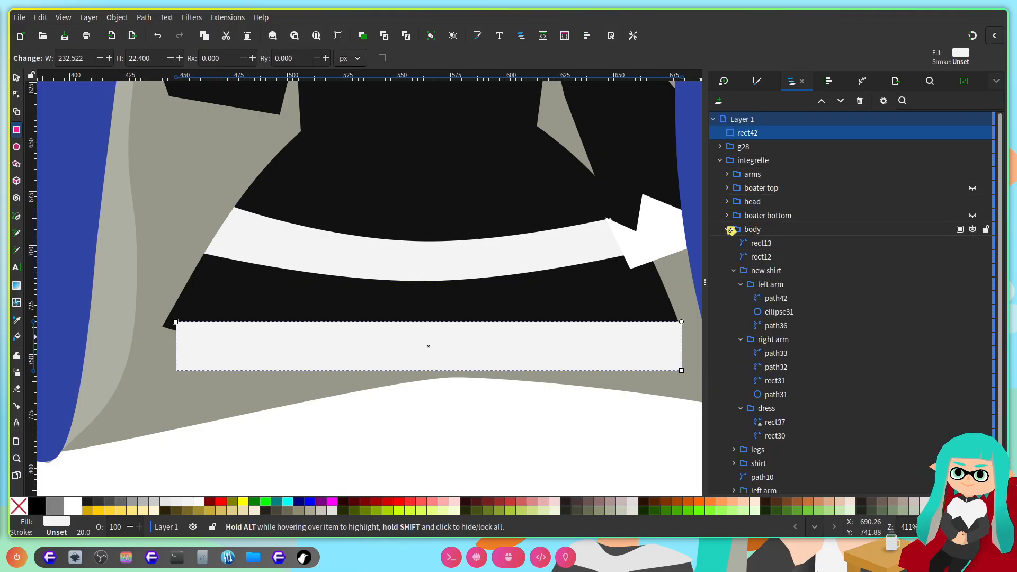
{"action": "left_click_drag", "start_coordinate": [759, 159], "coordinate": [785, 408]}
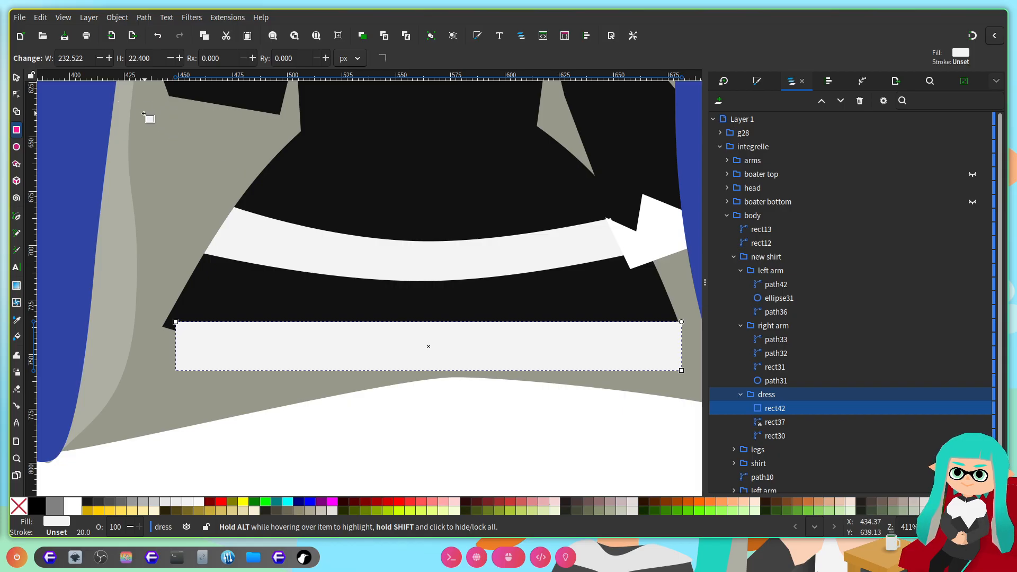
{"action": "left_click", "coordinate": [17, 94]}
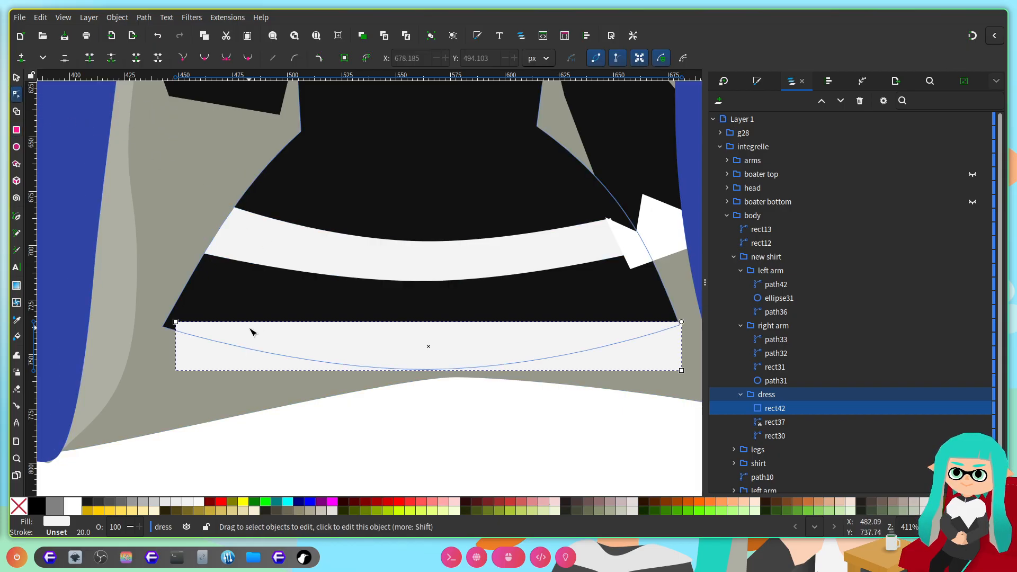
{"action": "key", "text": "shift+ctrl+c"}
Step: Move the hem strip's two left corner nodes so its end continues the slanted left edge of the skirt
{"action": "left_click_drag", "start_coordinate": [176, 323], "coordinate": [173, 317]}
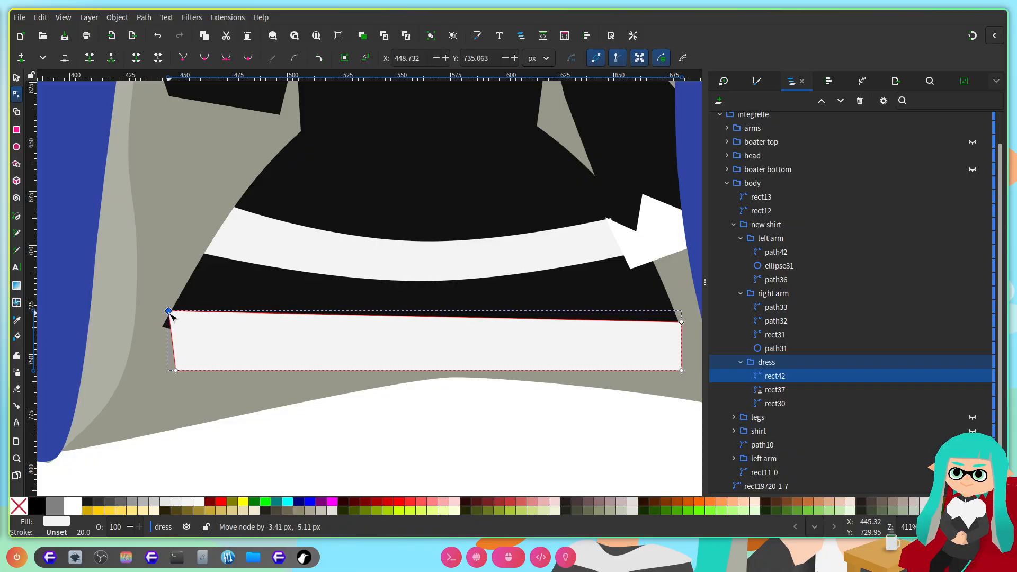
{"action": "scroll", "coordinate": [199, 341], "scroll_direction": "up", "scroll_amount": 2}
{"action": "left_click_drag", "start_coordinate": [144, 285], "coordinate": [151, 273]}
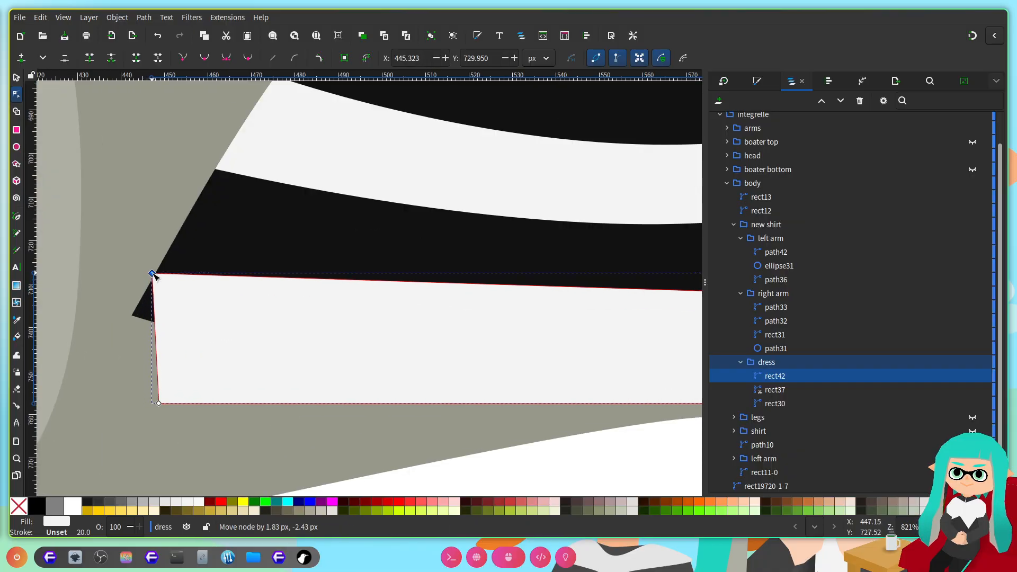
{"action": "left_click_drag", "start_coordinate": [158, 404], "coordinate": [172, 344]}
{"action": "double_click", "coordinate": [167, 352]}
{"action": "key", "text": "ctrl+z"}
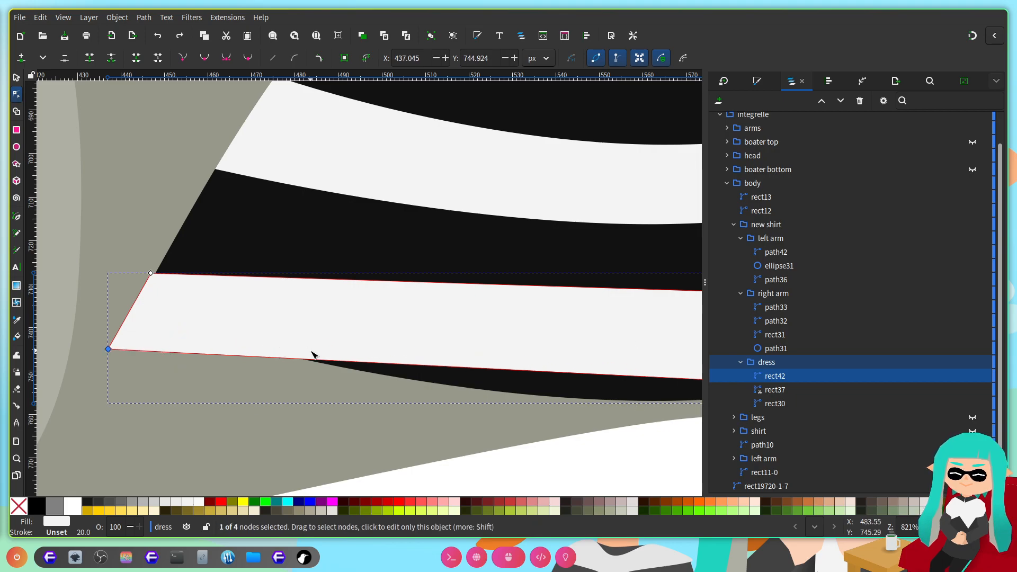
Step: Move the hem strip's two right corner nodes to flare outward along the skirt's right edge and save the document
{"action": "scroll", "coordinate": [307, 355], "scroll_direction": "down", "scroll_amount": 3}
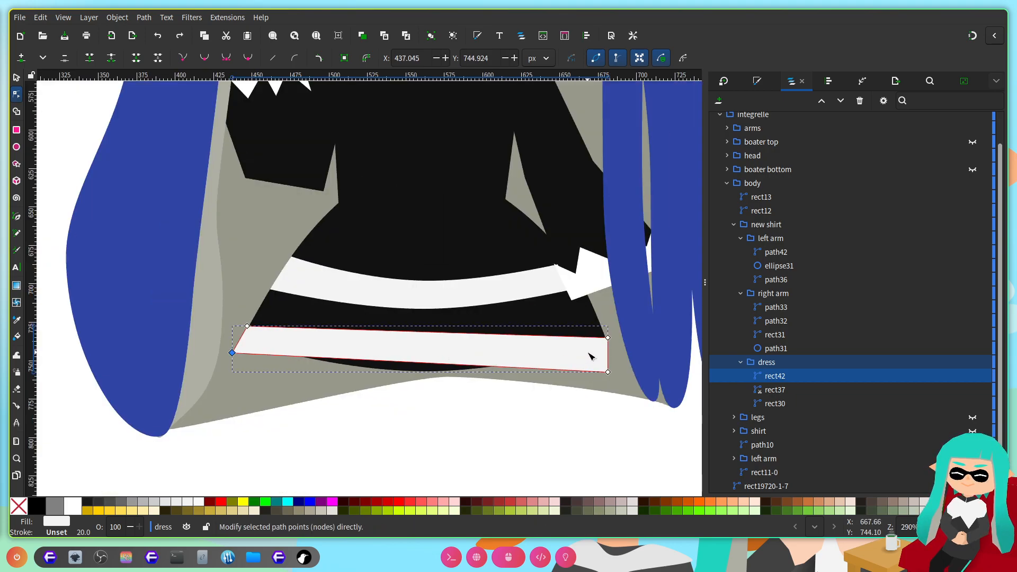
{"action": "scroll", "coordinate": [594, 354], "scroll_direction": "up", "scroll_amount": 2}
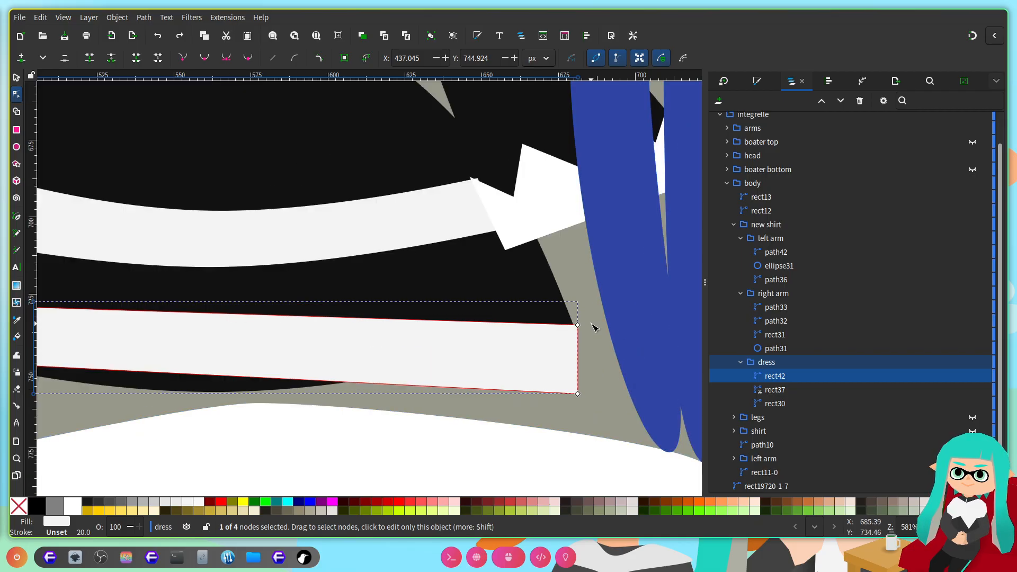
{"action": "left_click_drag", "start_coordinate": [579, 327], "coordinate": [568, 309]}
{"action": "left_click_drag", "start_coordinate": [581, 394], "coordinate": [601, 363]}
{"action": "scroll", "coordinate": [455, 369], "scroll_direction": "down", "scroll_amount": 2}
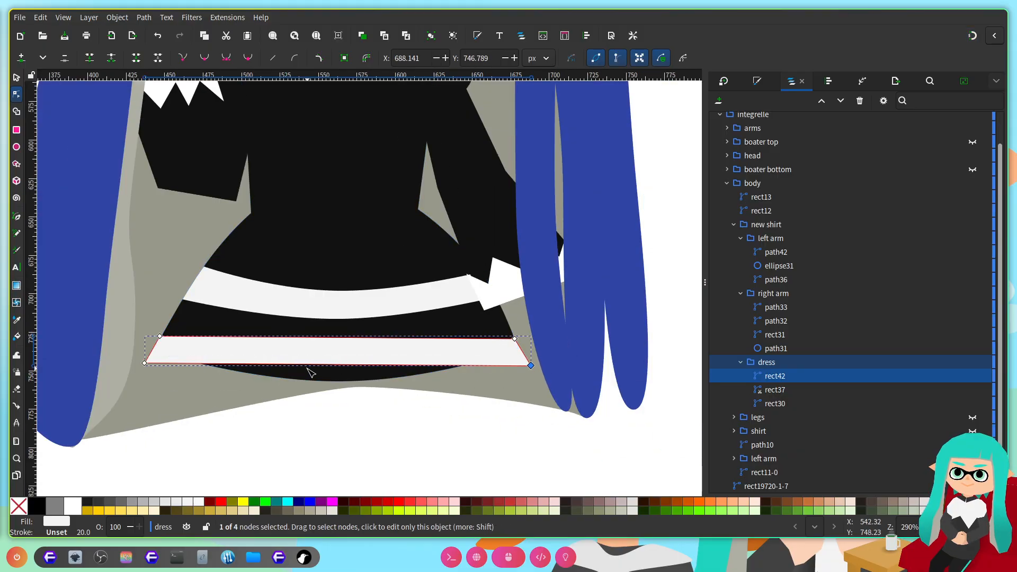
{"action": "key", "text": "ctrl+s"}
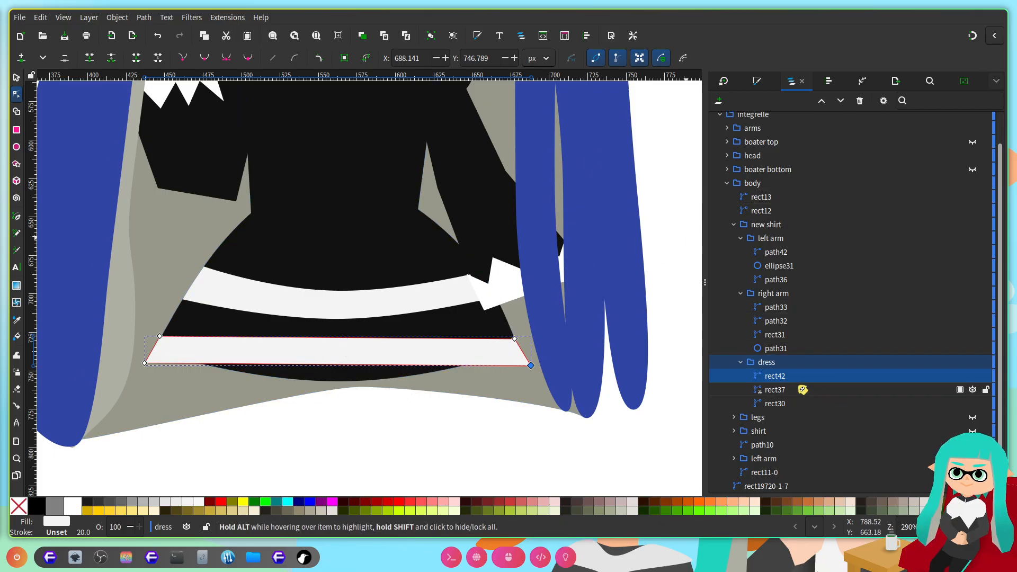
Step: Lower the hem strip beneath the dress shape and refine its left corners against the skirt's edge
{"action": "left_click", "coordinate": [840, 101]}
{"action": "left_click", "coordinate": [841, 101]}
{"action": "scroll", "coordinate": [250, 246], "scroll_direction": "up", "scroll_amount": 5}
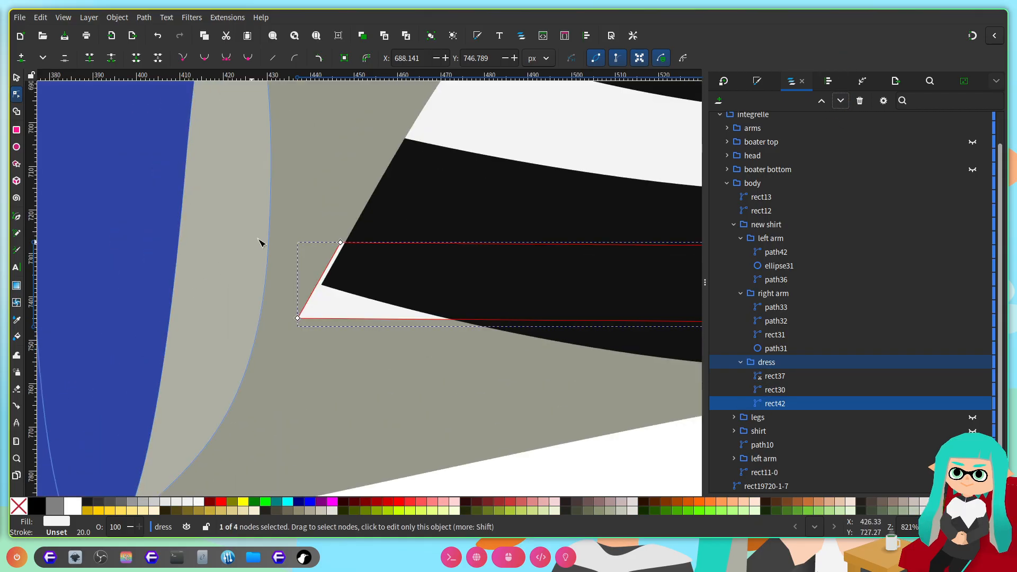
{"action": "left_click_drag", "start_coordinate": [365, 262], "coordinate": [382, 262]}
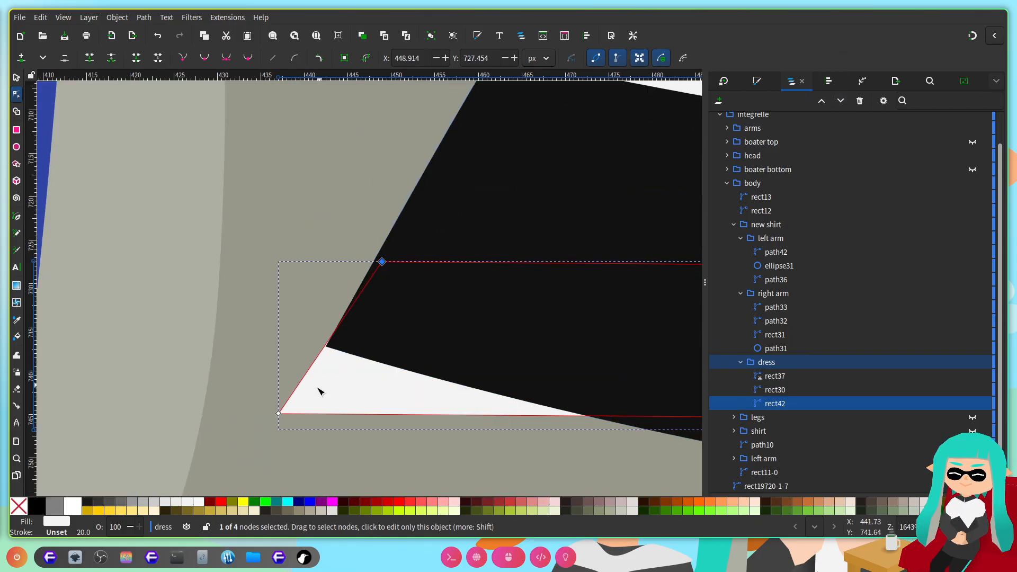
{"action": "left_click_drag", "start_coordinate": [283, 420], "coordinate": [292, 425]}
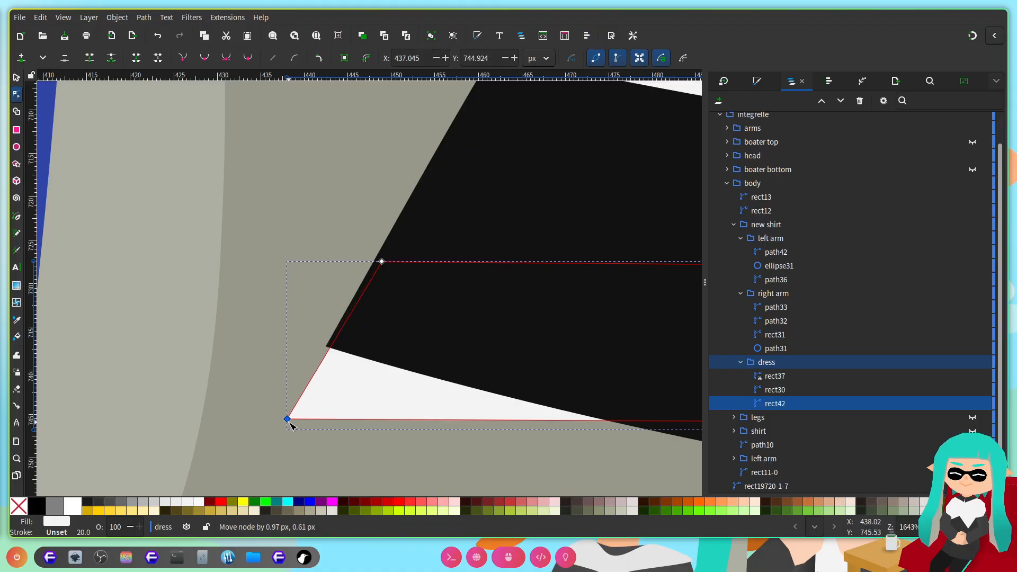
Step: Refine the hem strip's right corners, pulling both inward to align with the skirt's right edge
{"action": "scroll", "coordinate": [446, 335], "scroll_direction": "right", "scroll_amount": 4}
{"action": "scroll", "coordinate": [447, 336], "scroll_direction": "down", "scroll_amount": 4}
{"action": "scroll", "coordinate": [449, 337], "scroll_direction": "right", "scroll_amount": 7}
{"action": "scroll", "coordinate": [445, 321], "scroll_direction": "up", "scroll_amount": 3}
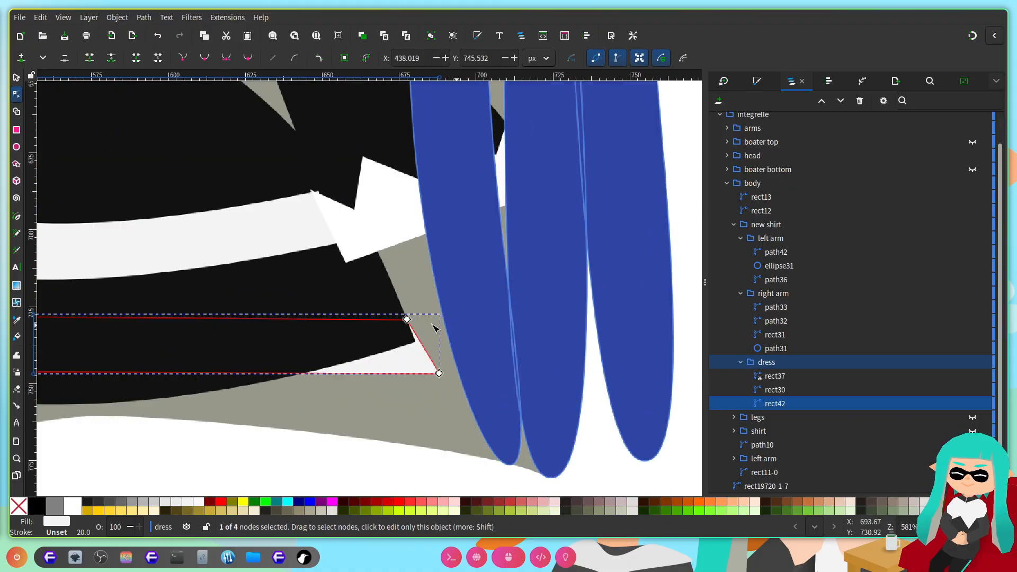
{"action": "left_click_drag", "start_coordinate": [374, 317], "coordinate": [369, 319]}
{"action": "left_click_drag", "start_coordinate": [440, 425], "coordinate": [416, 427]}
{"action": "scroll", "coordinate": [445, 335], "scroll_direction": "down", "scroll_amount": 3}
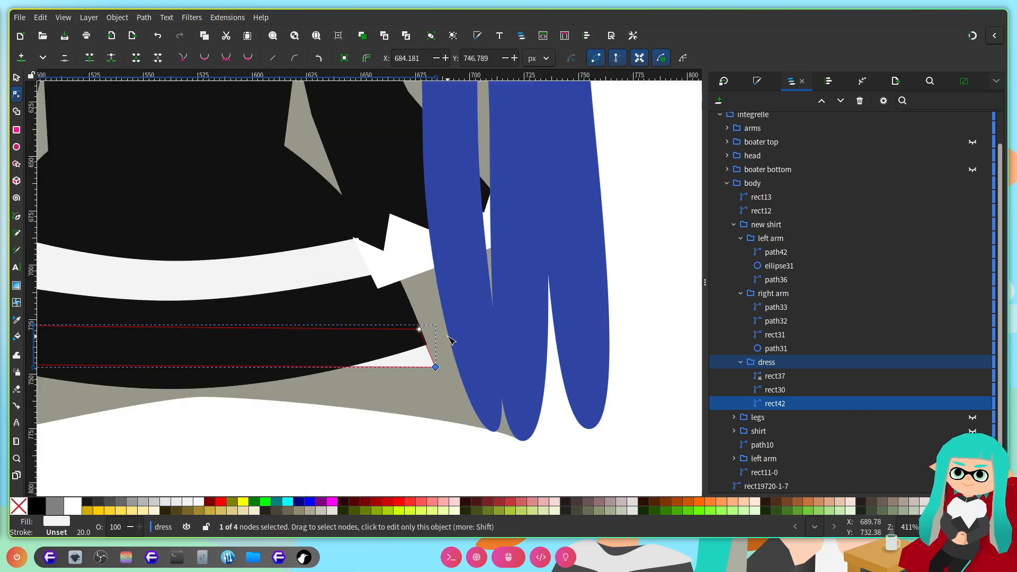
{"action": "scroll", "coordinate": [448, 344], "scroll_direction": "left", "scroll_amount": 8}
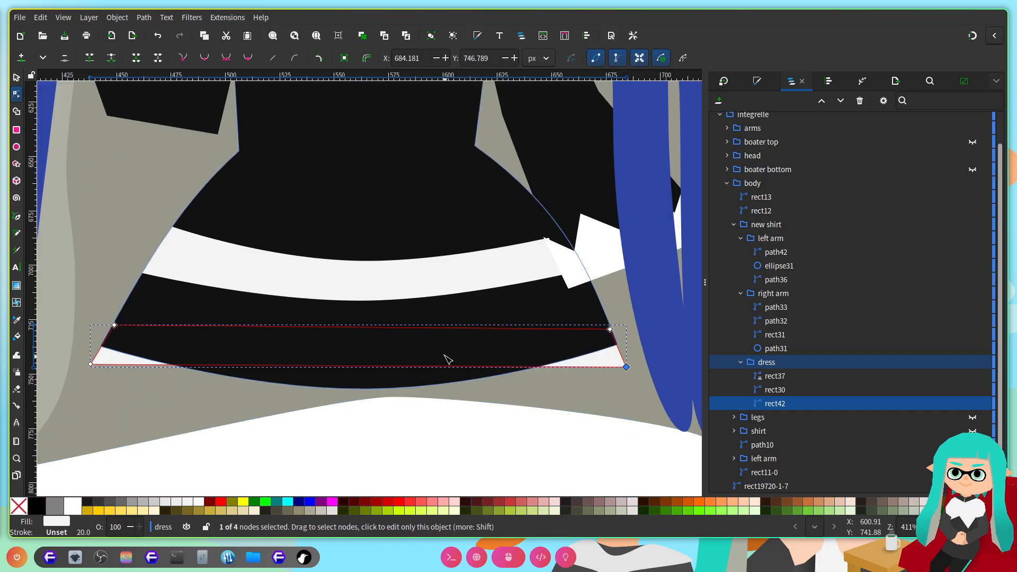
{"action": "left_click", "coordinate": [154, 365], "text": "shift"}
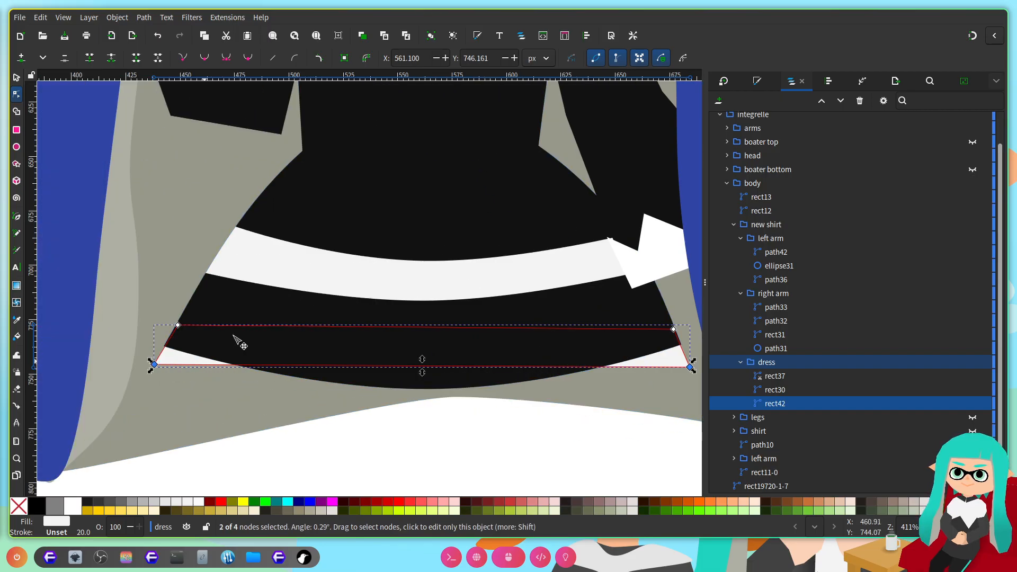
{"action": "left_click", "coordinate": [22, 59]}
{"action": "left_click", "coordinate": [22, 60]}
{"action": "left_click", "coordinate": [22, 59]}
{"action": "left_click", "coordinate": [21, 59]}
{"action": "scroll", "coordinate": [201, 408], "scroll_direction": "up", "scroll_amount": 3}
{"action": "left_click_drag", "start_coordinate": [195, 243], "coordinate": [167, 271]}
{"action": "key", "text": "ctrl+z"}
{"action": "key", "text": "ctrl+z"}
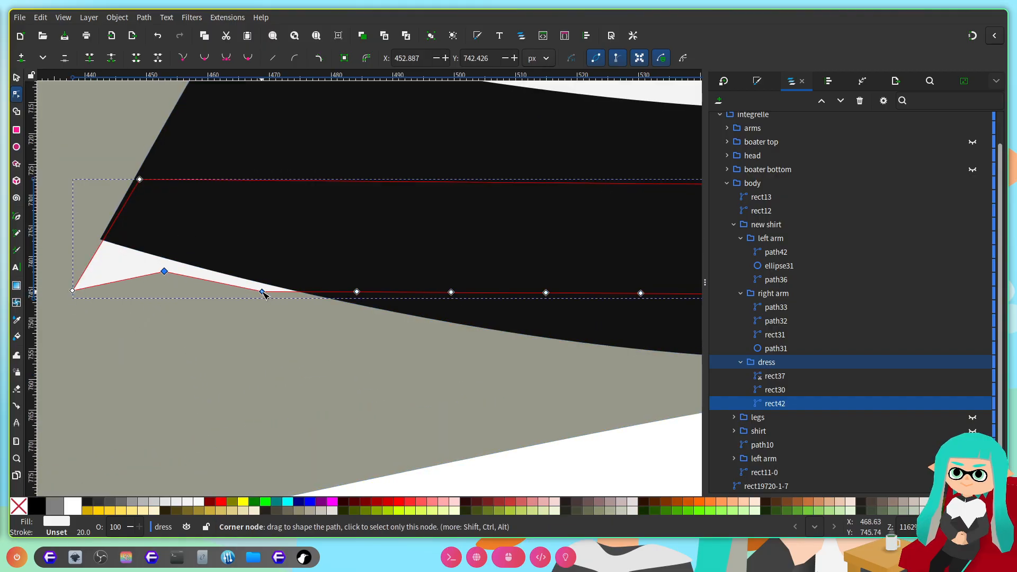
{"action": "scroll", "coordinate": [233, 317], "scroll_direction": "down", "scroll_amount": 3}
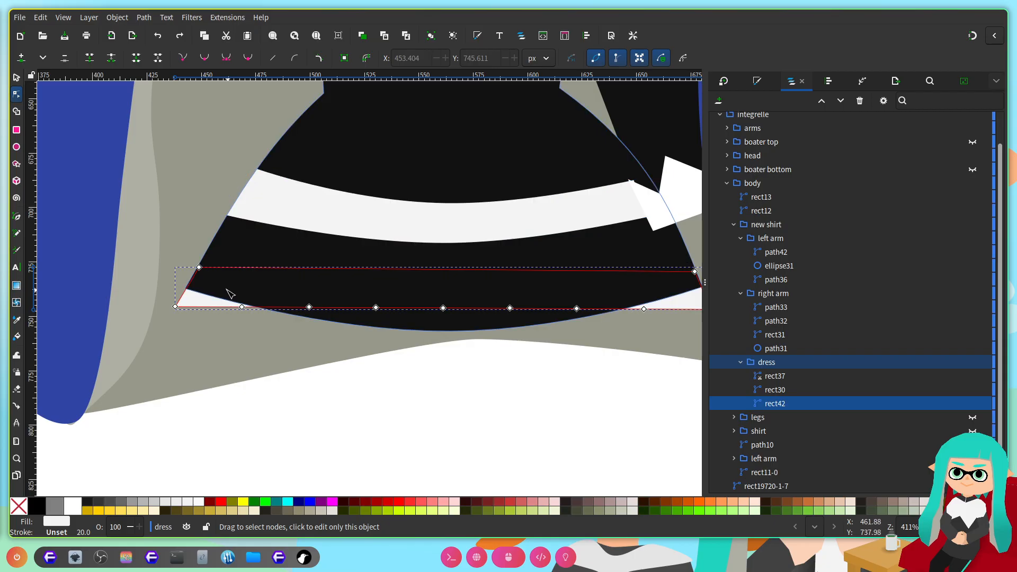
{"action": "key", "text": "ctrl+z"}
Step: Subdivide the hem strip's entire bottom edge with evenly spaced nodes, undoing the excess and adding them again at a suitable density
{"action": "left_click", "coordinate": [217, 306]}
{"action": "left_click", "coordinate": [22, 58]}
{"action": "left_click", "coordinate": [22, 58]}
{"action": "left_click", "coordinate": [21, 58]}
{"action": "left_click", "coordinate": [21, 58]}
{"action": "left_click", "coordinate": [21, 58]}
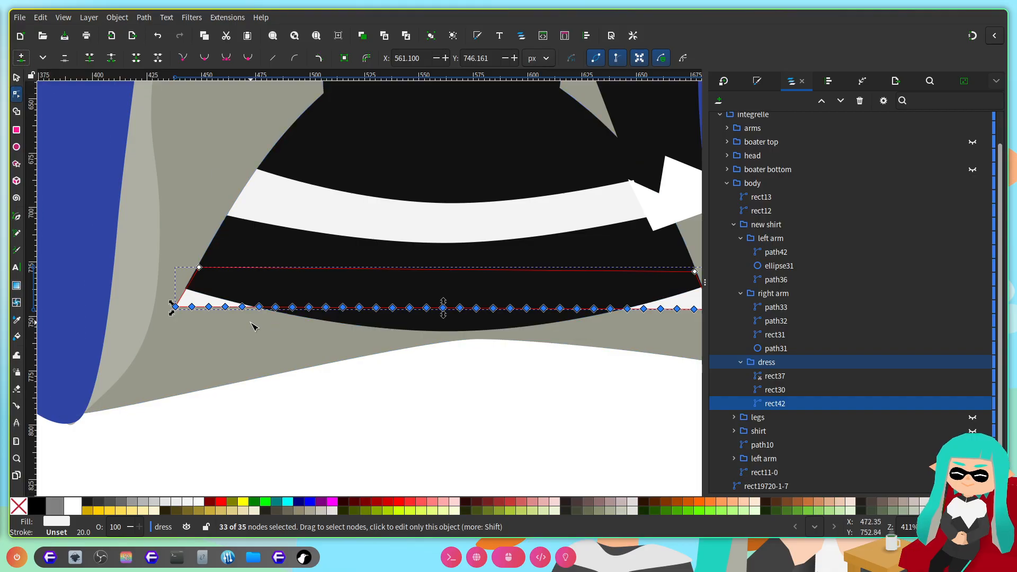
{"action": "scroll", "coordinate": [289, 340], "scroll_direction": "right", "scroll_amount": 6}
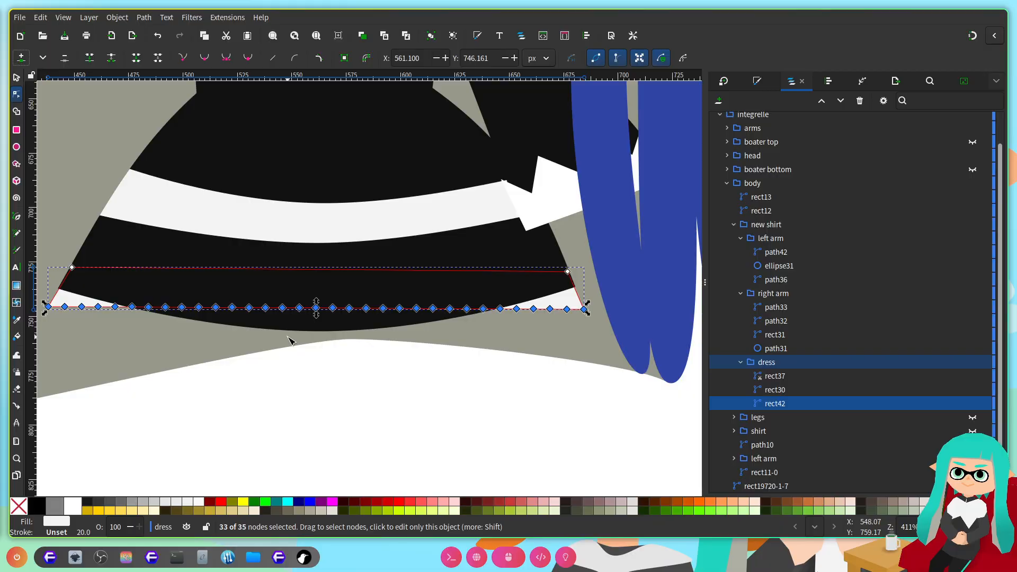
{"action": "key", "text": "ctrl+z"}
{"action": "key", "text": "ctrl+z"}
{"action": "key", "text": "ctrl+z"}
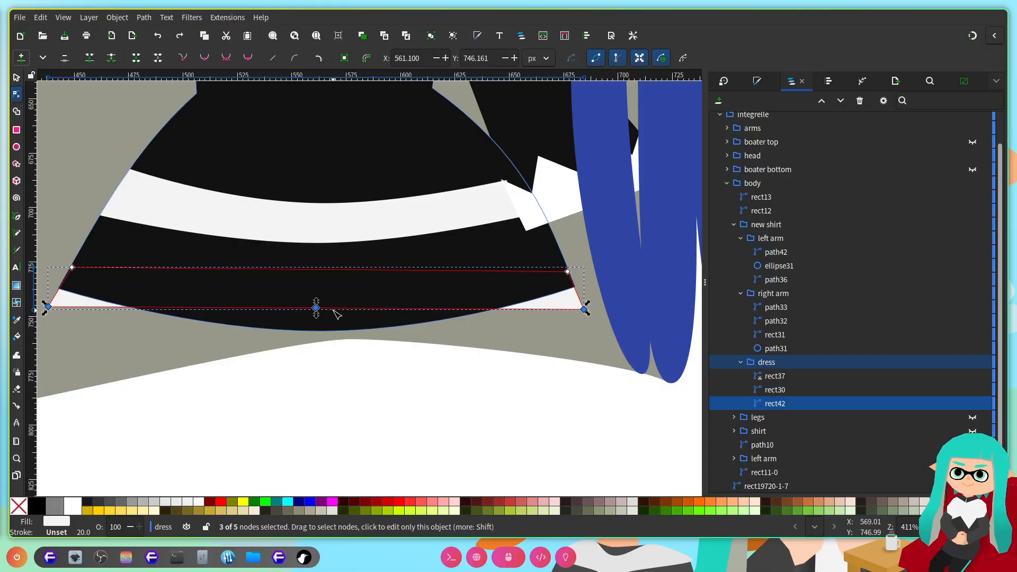
{"action": "left_click", "coordinate": [23, 58]}
{"action": "left_click", "coordinate": [22, 57]}
{"action": "left_click", "coordinate": [22, 58]}
Step: Shape the left part of the hem strip's bottom edge into zigzag teeth by alternating its nodes between the skirt's edge and below it
{"action": "scroll", "coordinate": [247, 349], "scroll_direction": "left", "scroll_amount": 6}
{"action": "scroll", "coordinate": [253, 334], "scroll_direction": "up", "scroll_amount": 2}
{"action": "left_click_drag", "start_coordinate": [190, 245], "coordinate": [169, 280]}
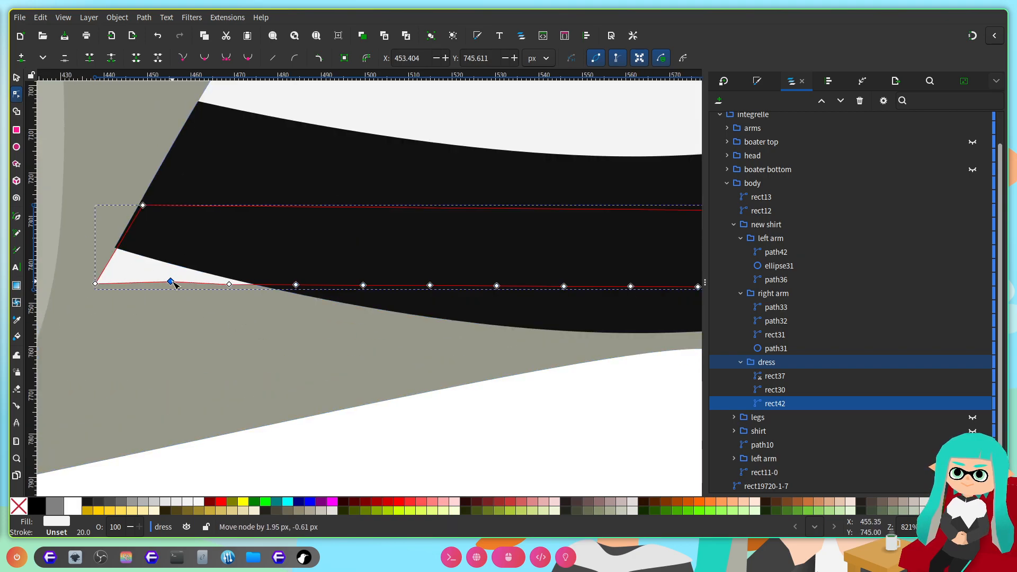
{"action": "left_click_drag", "start_coordinate": [199, 258], "coordinate": [230, 324]}
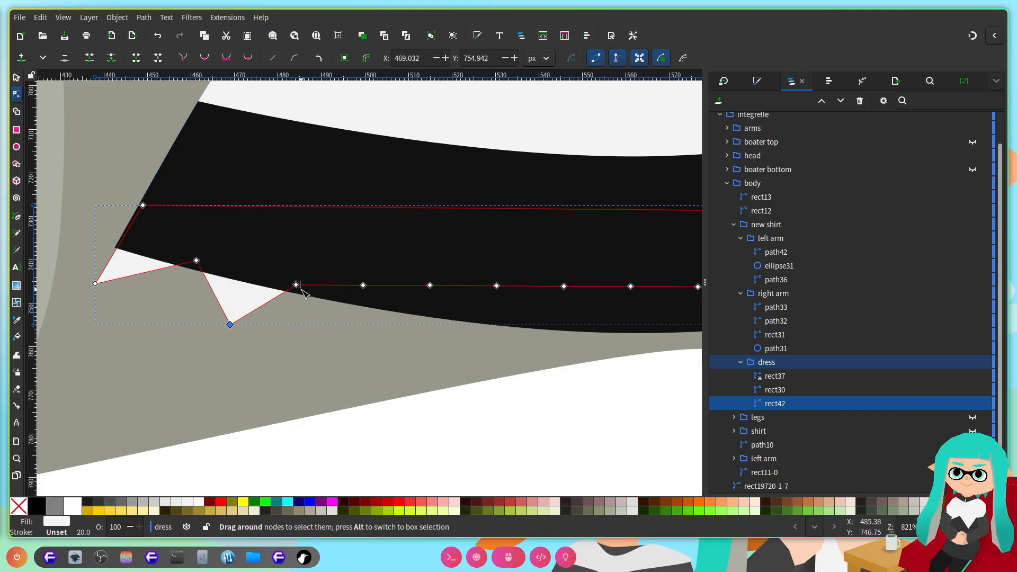
{"action": "left_click_drag", "start_coordinate": [297, 286], "coordinate": [301, 295]}
{"action": "left_click_drag", "start_coordinate": [364, 288], "coordinate": [363, 345]}
Step: Continue the zigzag along the middle of the hem strip, ending with a point at the skirt's centre
{"action": "scroll", "coordinate": [339, 317], "scroll_direction": "right", "scroll_amount": 6}
{"action": "left_click_drag", "start_coordinate": [304, 286], "coordinate": [307, 319]}
{"action": "left_click_drag", "start_coordinate": [369, 287], "coordinate": [370, 366]}
{"action": "left_click_drag", "start_coordinate": [438, 287], "coordinate": [440, 328]}
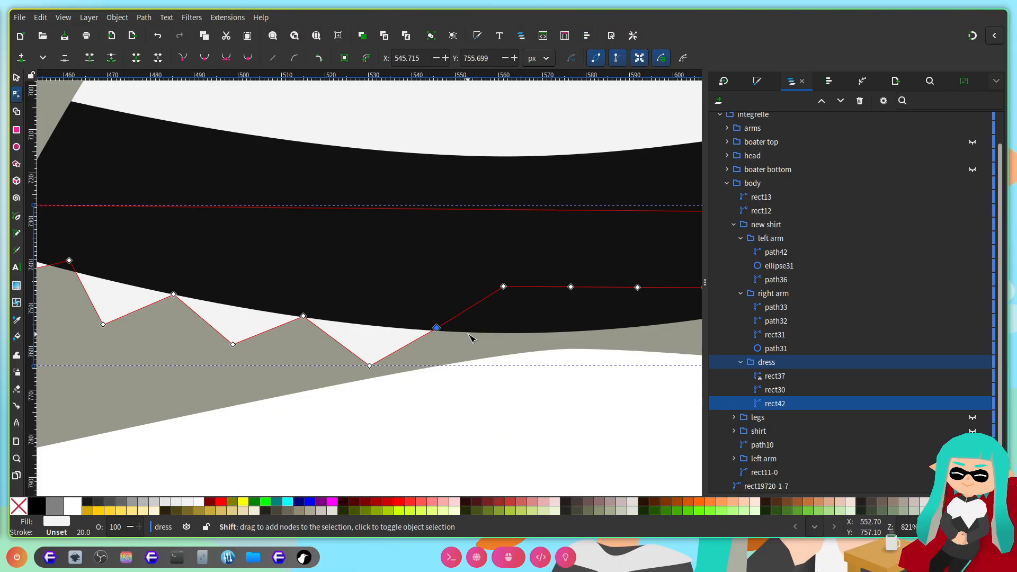
{"action": "scroll", "coordinate": [354, 290], "scroll_direction": "right", "scroll_amount": 6}
{"action": "left_click_drag", "start_coordinate": [376, 288], "coordinate": [378, 375]}
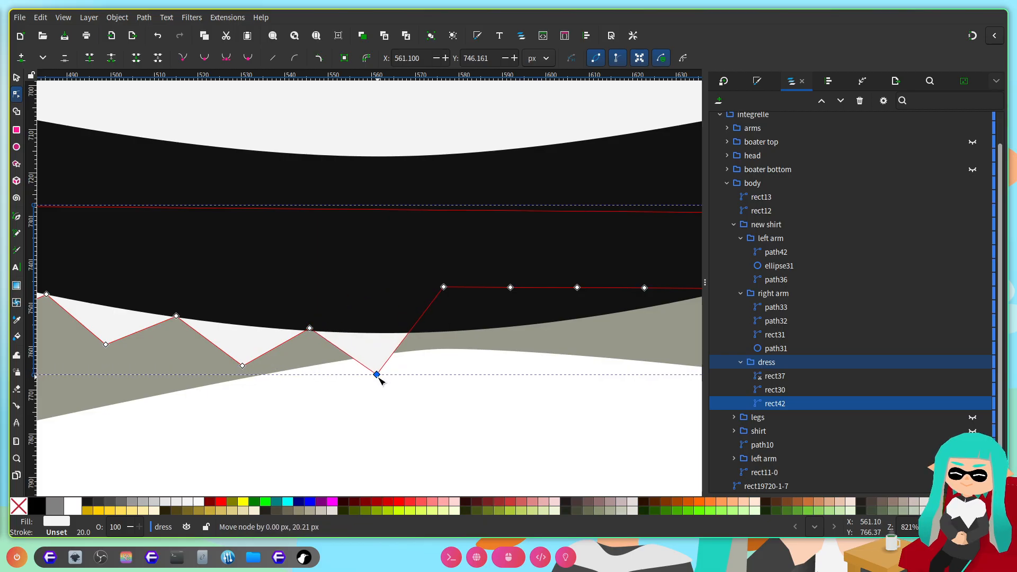
Step: Form the hem zigzag just right of the skirt's centre, placing valleys along the skirt's edge and points below it
{"action": "scroll", "coordinate": [415, 339], "scroll_direction": "right", "scroll_amount": 3}
{"action": "scroll", "coordinate": [415, 340], "scroll_direction": "right", "scroll_amount": 3}
{"action": "left_click_drag", "start_coordinate": [317, 288], "coordinate": [326, 317]}
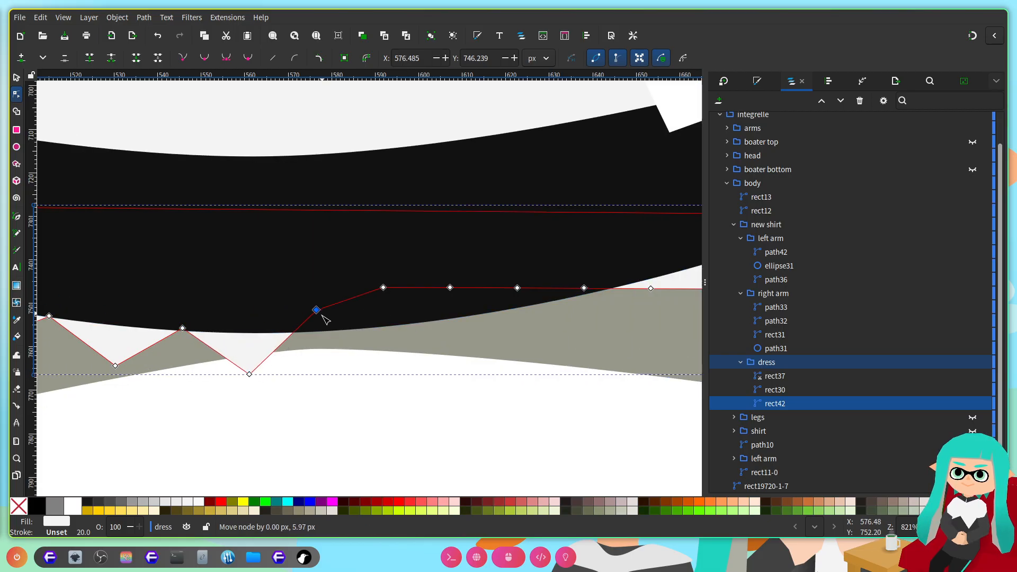
{"action": "left_click_drag", "start_coordinate": [384, 288], "coordinate": [385, 368]}
{"action": "left_click_drag", "start_coordinate": [454, 314], "coordinate": [455, 317]}
{"action": "left_click_drag", "start_coordinate": [518, 288], "coordinate": [518, 359]}
Step: Complete the last zigzag teeth at the hem strip's right end and deselect the strip
{"action": "scroll", "coordinate": [592, 302], "scroll_direction": "right", "scroll_amount": 12}
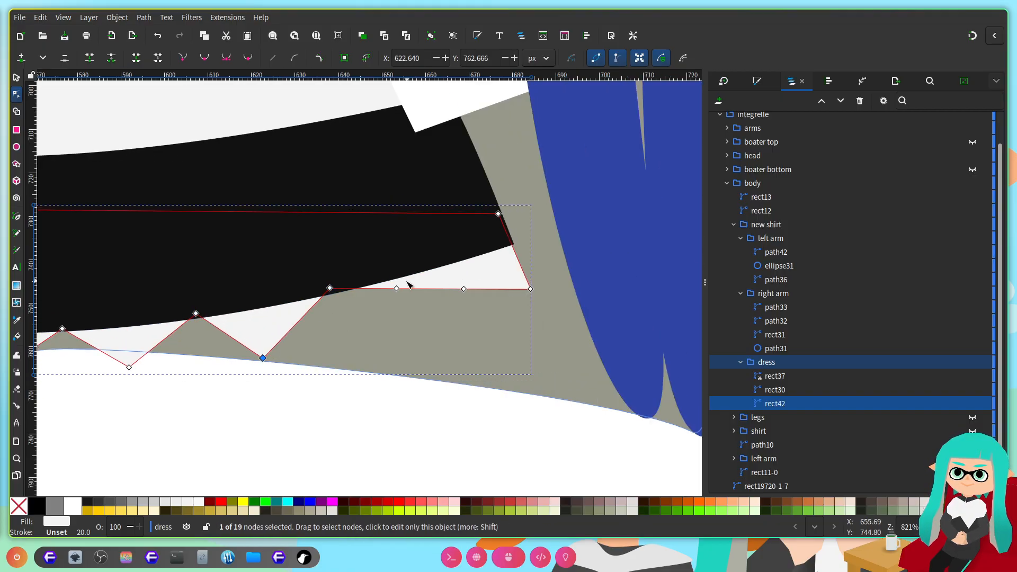
{"action": "left_click_drag", "start_coordinate": [397, 289], "coordinate": [396, 333]}
{"action": "left_click_drag", "start_coordinate": [465, 290], "coordinate": [465, 258]}
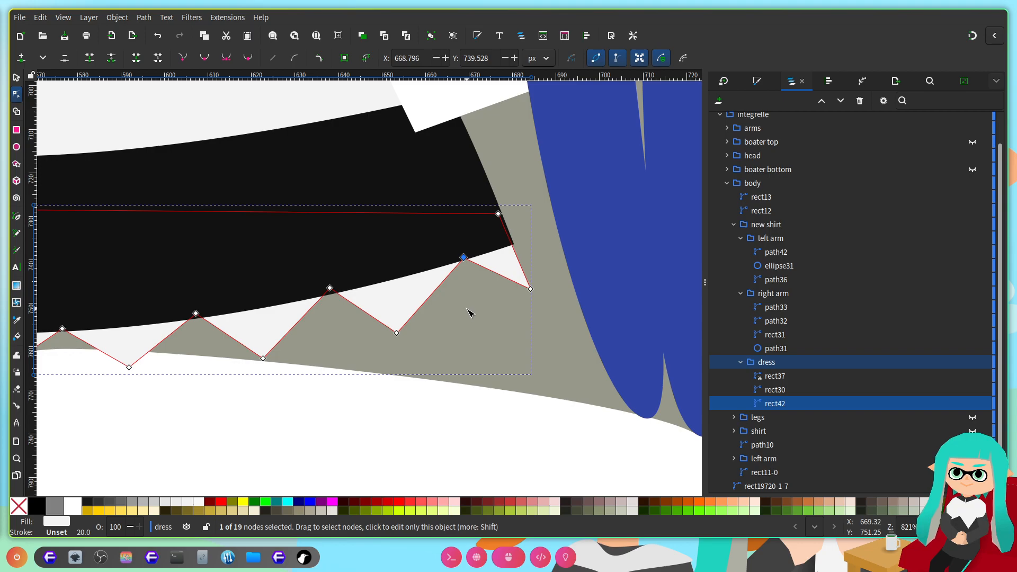
{"action": "scroll", "coordinate": [469, 311], "scroll_direction": "down", "scroll_amount": 7}
{"action": "scroll", "coordinate": [468, 334], "scroll_direction": "up", "scroll_amount": 3}
{"action": "left_click", "coordinate": [458, 334]}
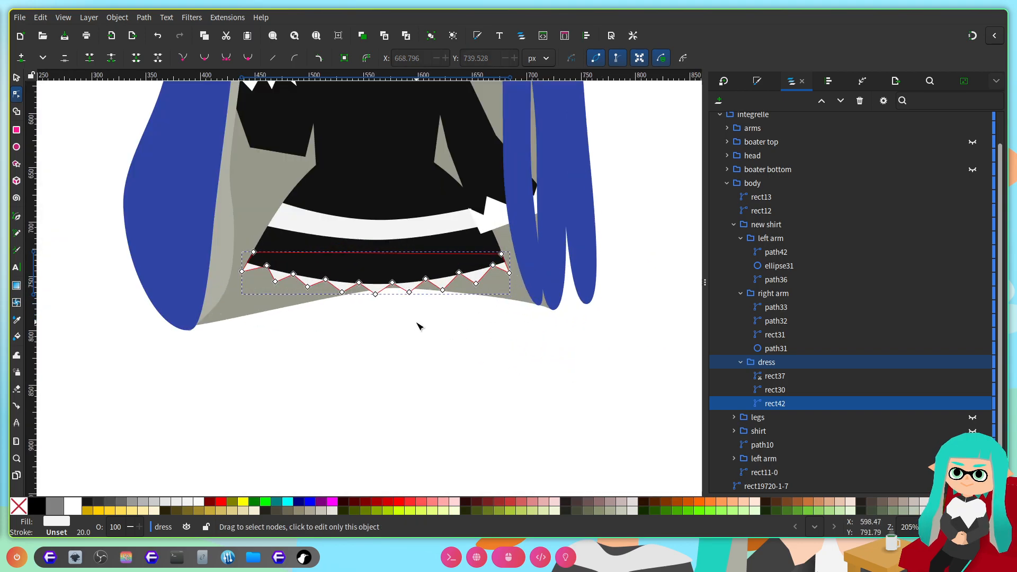
{"action": "left_click", "coordinate": [417, 327]}
Step: Make the hidden legs group visible and expand it together with its left leg subgroup
{"action": "scroll", "coordinate": [451, 332], "scroll_direction": "left", "scroll_amount": 6}
{"action": "scroll", "coordinate": [466, 360], "scroll_direction": "up", "scroll_amount": 6}
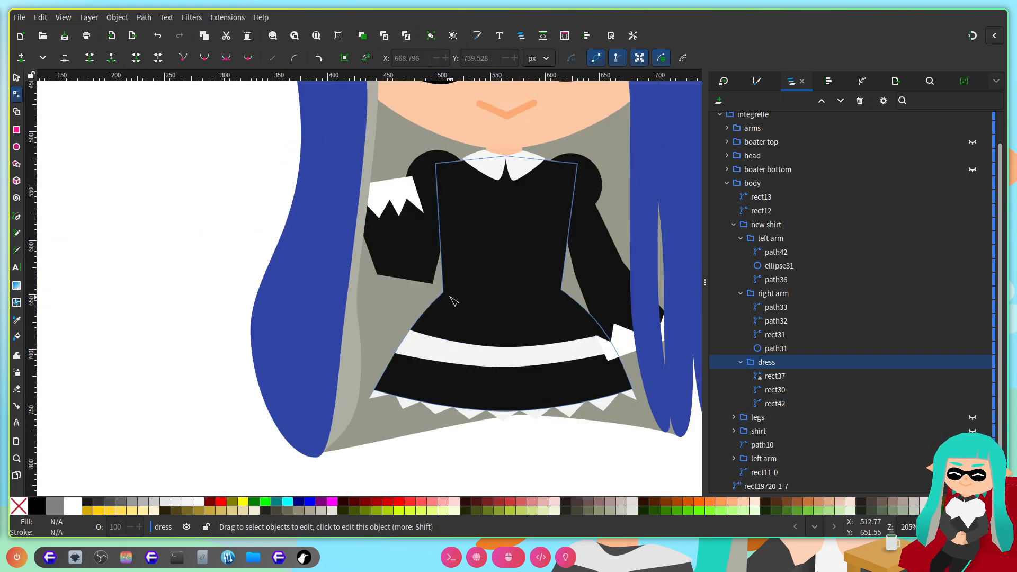
{"action": "scroll", "coordinate": [454, 301], "scroll_direction": "right", "scroll_amount": 4}
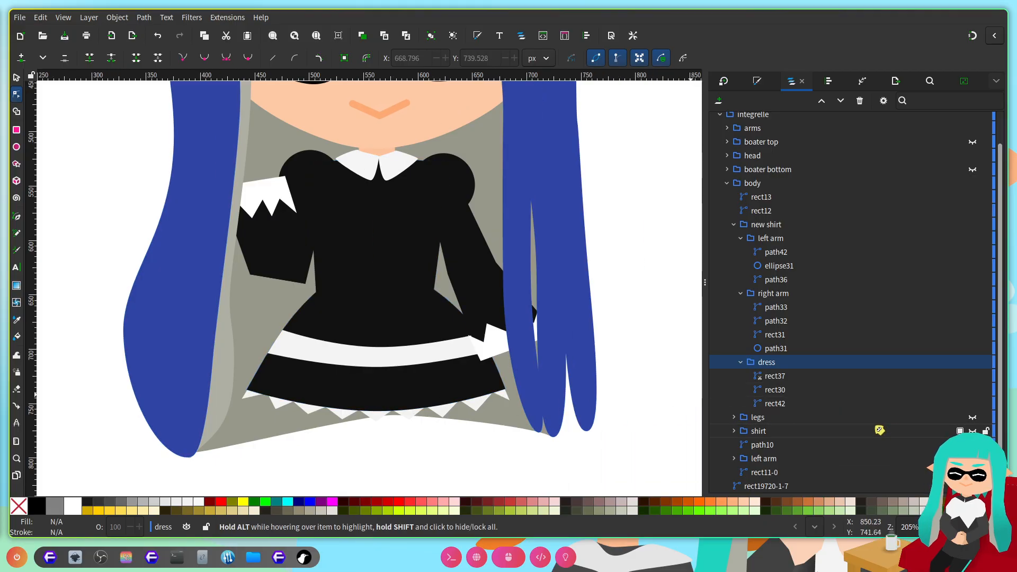
{"action": "left_click", "coordinate": [886, 421]}
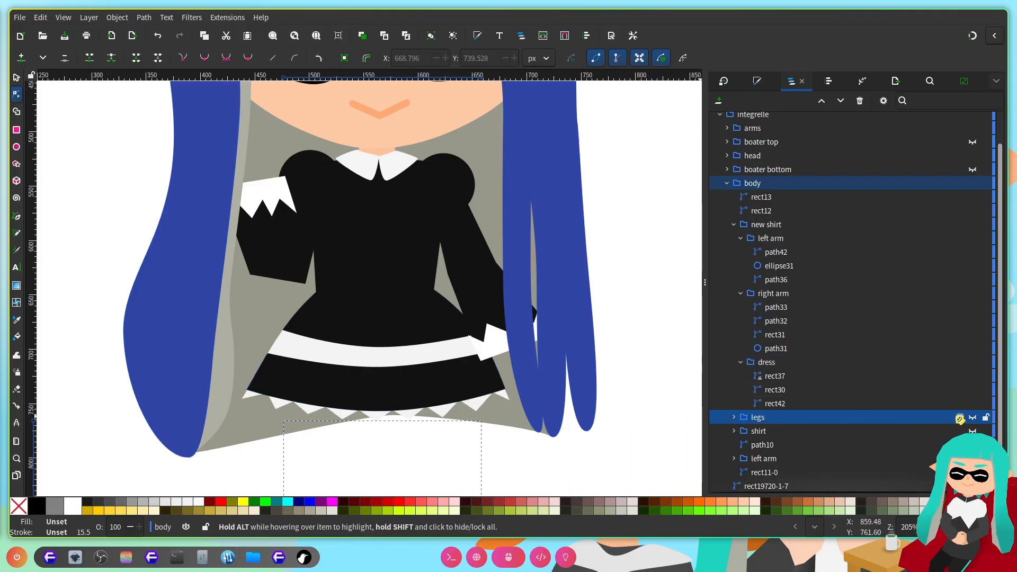
{"action": "scroll", "coordinate": [522, 403], "scroll_direction": "down", "scroll_amount": 5}
{"action": "left_click", "coordinate": [973, 418]}
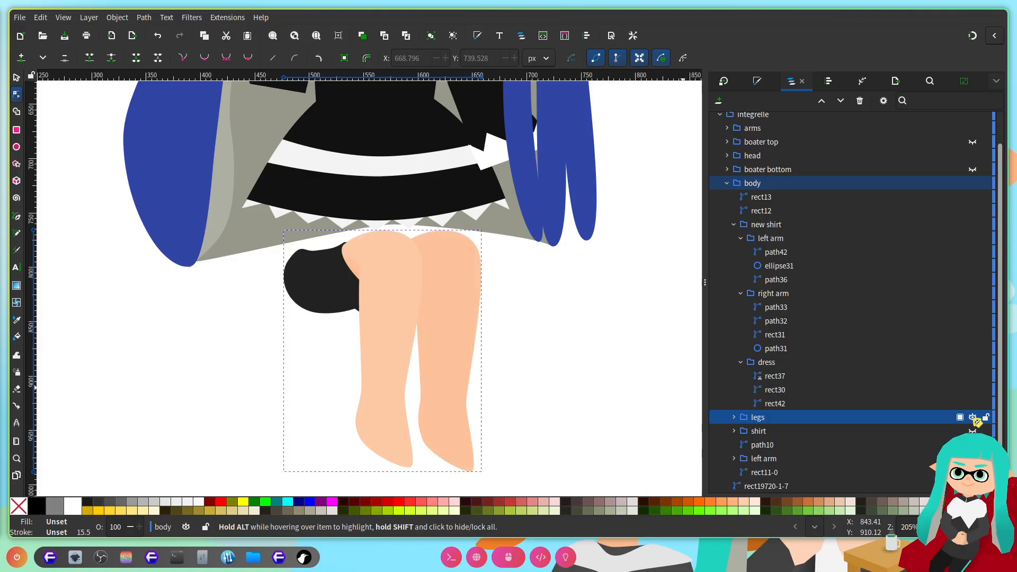
{"action": "left_click", "coordinate": [733, 418]}
{"action": "scroll", "coordinate": [838, 418], "scroll_direction": "down", "scroll_amount": 1}
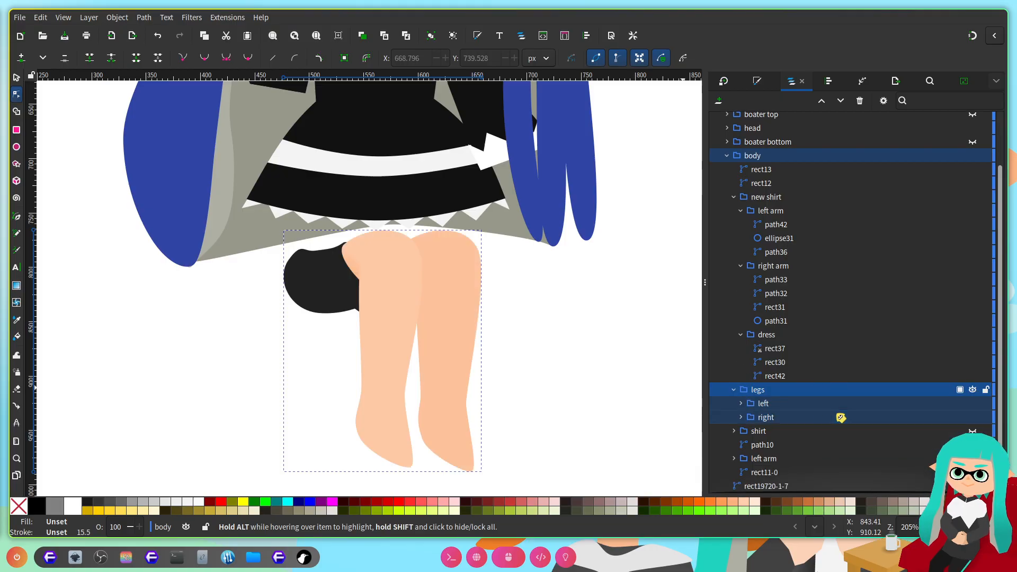
{"action": "left_click", "coordinate": [775, 404]}
{"action": "left_click", "coordinate": [328, 298]}
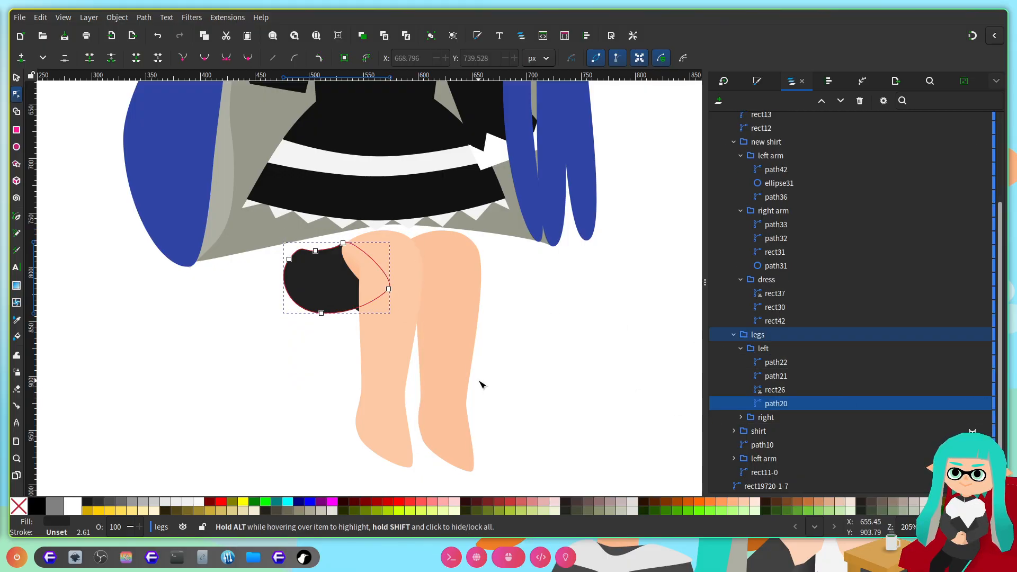
Step: Try deleting the main leg shape path22 from the left leg group, and undo that deletion
{"action": "scroll", "coordinate": [481, 385], "scroll_direction": "up", "scroll_amount": 1}
{"action": "left_click", "coordinate": [797, 374]}
{"action": "left_click", "coordinate": [798, 365], "text": "shift"}
{"action": "left_click", "coordinate": [801, 380]}
{"action": "left_click", "coordinate": [790, 363]}
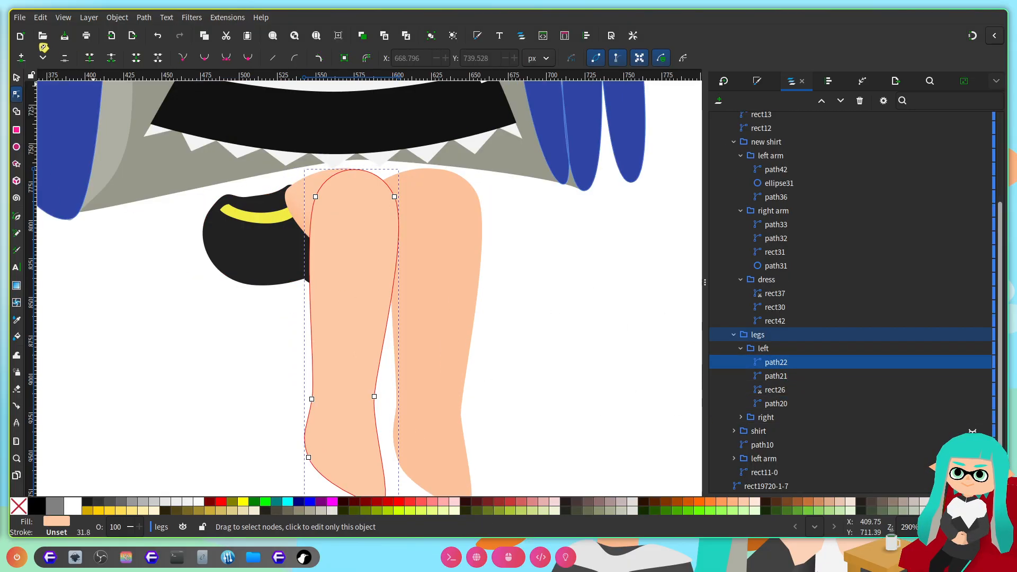
{"action": "left_click", "coordinate": [17, 82]}
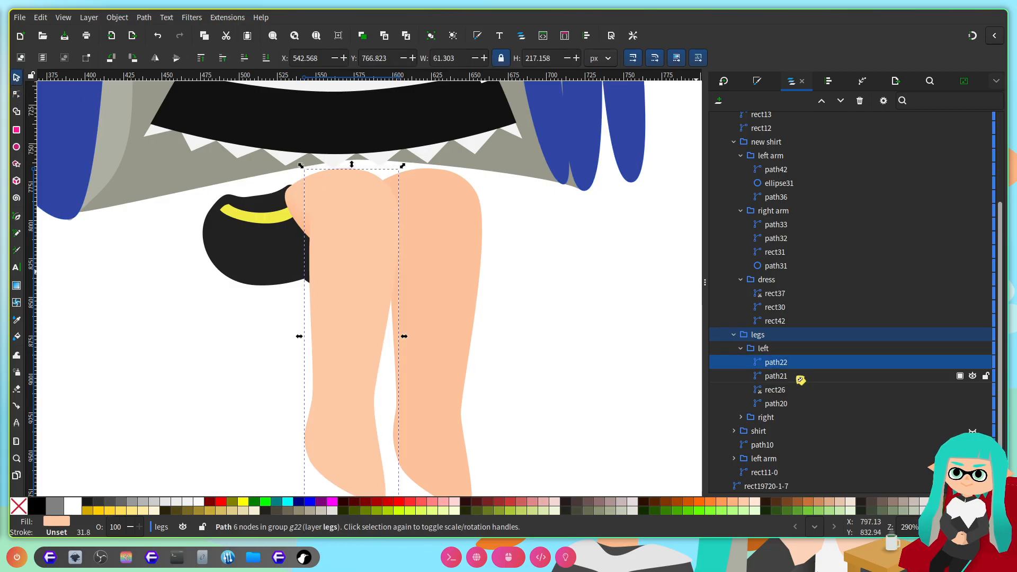
{"action": "key", "text": "Delete"}
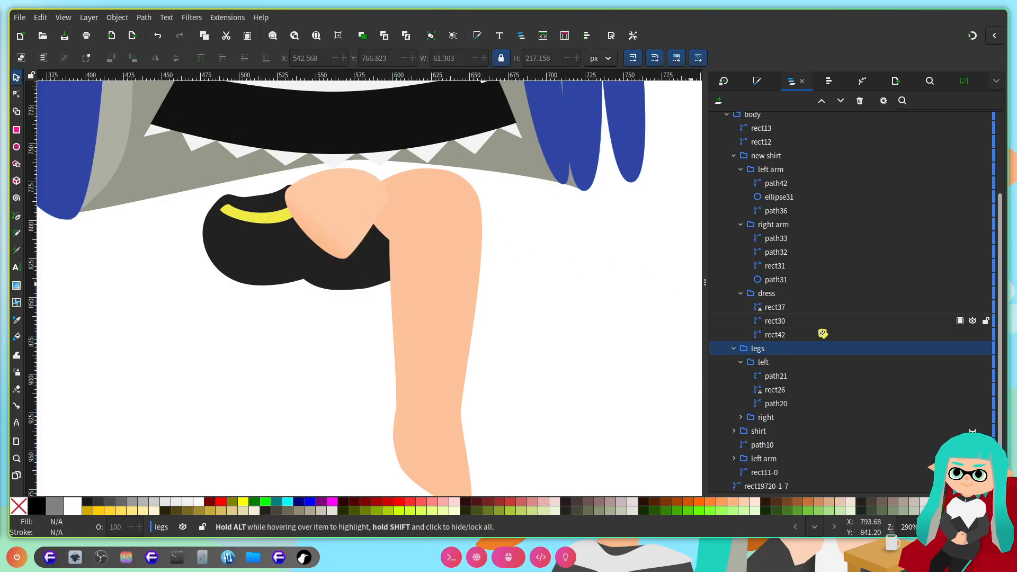
{"action": "key", "text": "ctrl+z"}
Step: Delete path21, rect26 and path20 from the left leg group, and move the remaining leg up beneath the left half of the skirt
{"action": "key", "text": "Delete"}
{"action": "left_click", "coordinate": [791, 401]}
{"action": "key", "text": "Delete"}
{"action": "left_click", "coordinate": [792, 402]}
{"action": "key", "text": "Delete"}
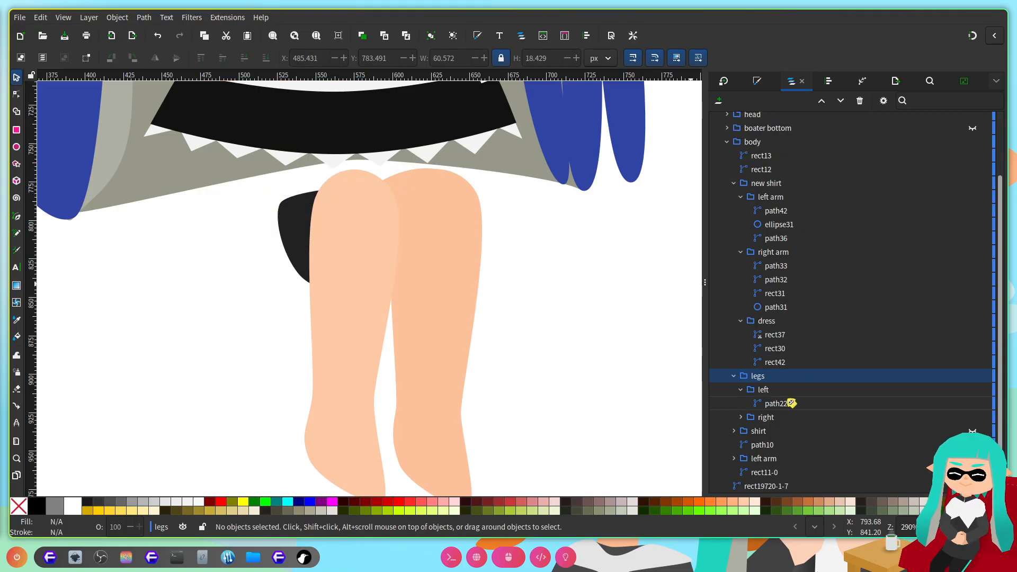
{"action": "left_click", "coordinate": [347, 218]}
{"action": "left_click_drag", "start_coordinate": [352, 246], "coordinate": [258, 166]}
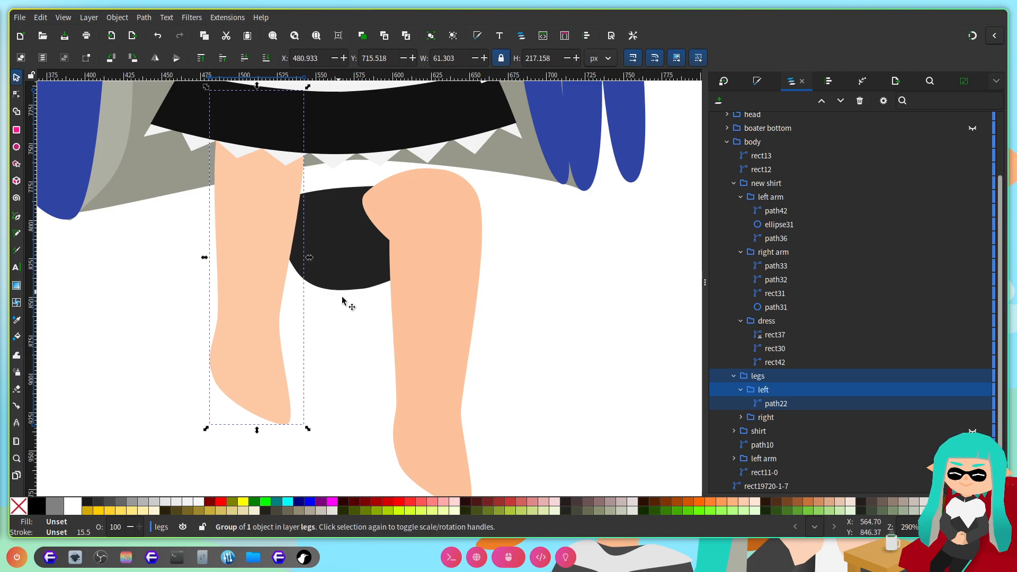
Step: Delete the extra dark shapes from the right leg group, keeping only the leg shape rect17
{"action": "scroll", "coordinate": [300, 349], "scroll_direction": "up", "scroll_amount": 8}
{"action": "left_click", "coordinate": [352, 447]}
{"action": "left_click", "coordinate": [352, 447], "text": "ctrl"}
{"action": "key", "text": "Delete"}
{"action": "scroll", "coordinate": [358, 300], "scroll_direction": "down", "scroll_amount": 3}
{"action": "left_click", "coordinate": [364, 330], "text": "ctrl"}
{"action": "key", "text": "Delete"}
Step: Move the right leg up beneath the right half of the skirt, level with the left leg
{"action": "left_click_drag", "start_coordinate": [444, 377], "coordinate": [416, 281]}
{"action": "scroll", "coordinate": [482, 357], "scroll_direction": "down", "scroll_amount": 2}
{"action": "scroll", "coordinate": [455, 363], "scroll_direction": "up", "scroll_amount": 1}
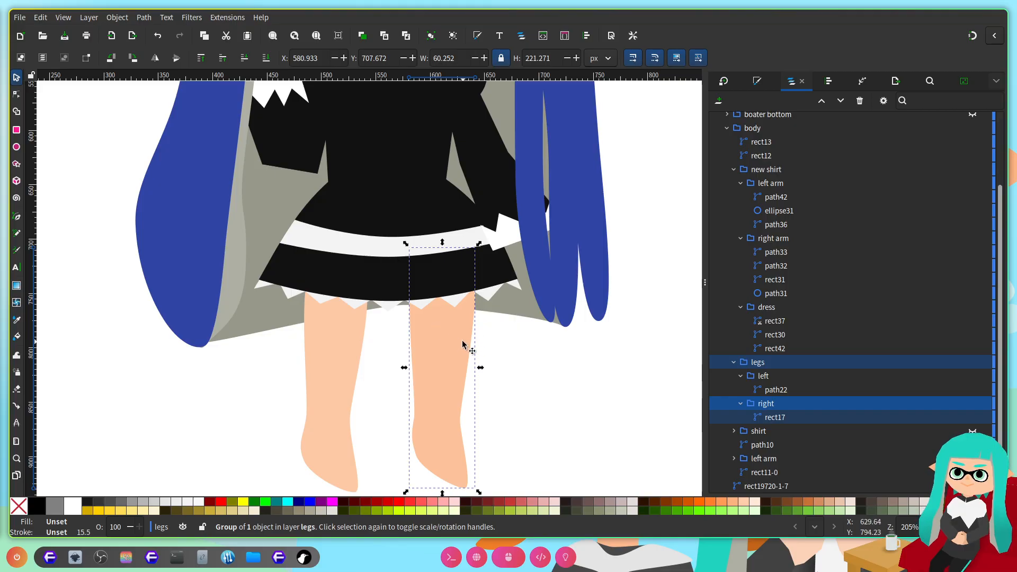
Step: Widen the top of the right leg under the skirt by moving its upper-left node outward and raising its upper-right node slightly
{"action": "left_click", "coordinate": [17, 96]}
{"action": "scroll", "coordinate": [493, 252], "scroll_direction": "up", "scroll_amount": 1}
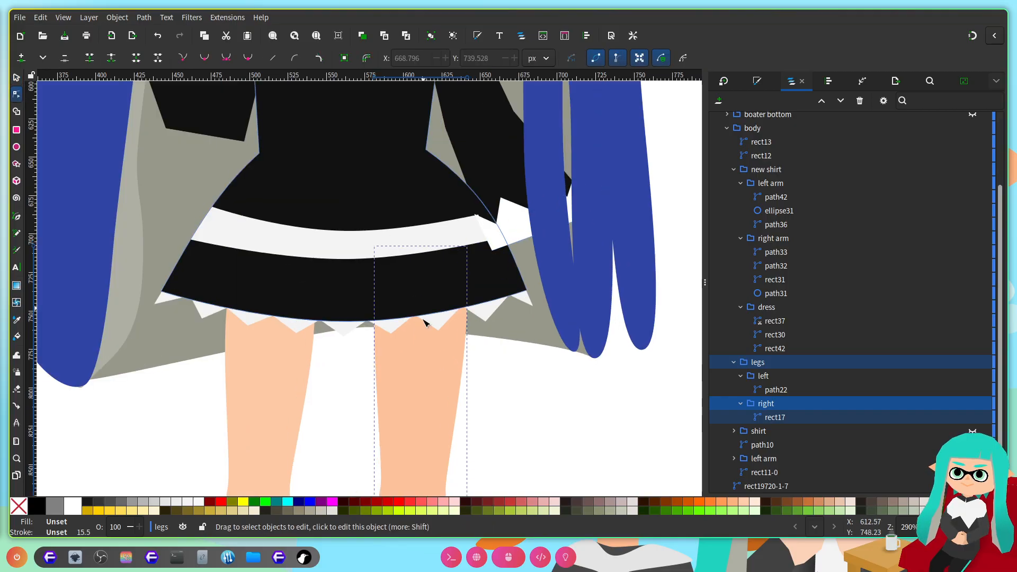
{"action": "left_click", "coordinate": [416, 247]}
{"action": "left_click", "coordinate": [377, 277]}
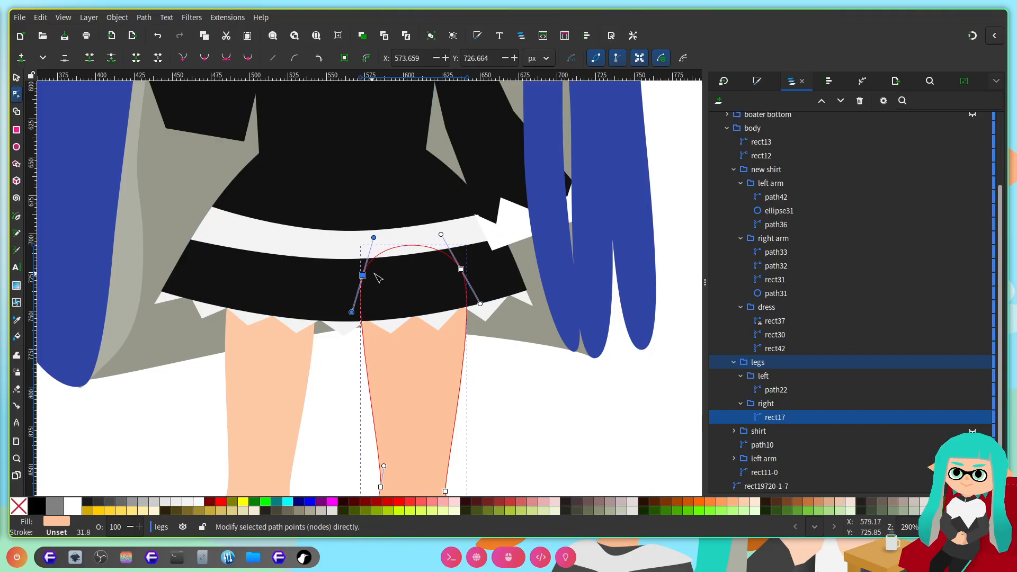
{"action": "scroll", "coordinate": [477, 222], "scroll_direction": "down", "scroll_amount": 3}
{"action": "left_click_drag", "start_coordinate": [461, 206], "coordinate": [463, 197]}
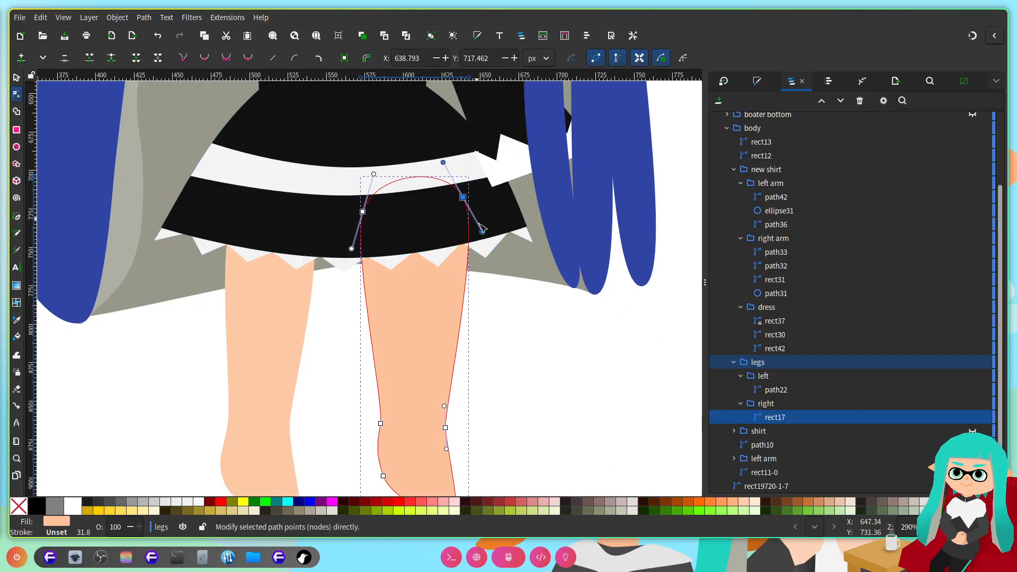
Step: Remove the right leg's foot shape by joining the two lower nodes on each side into a single node
{"action": "scroll", "coordinate": [498, 297], "scroll_direction": "down", "scroll_amount": 6}
{"action": "scroll", "coordinate": [484, 350], "scroll_direction": "up", "scroll_amount": 5}
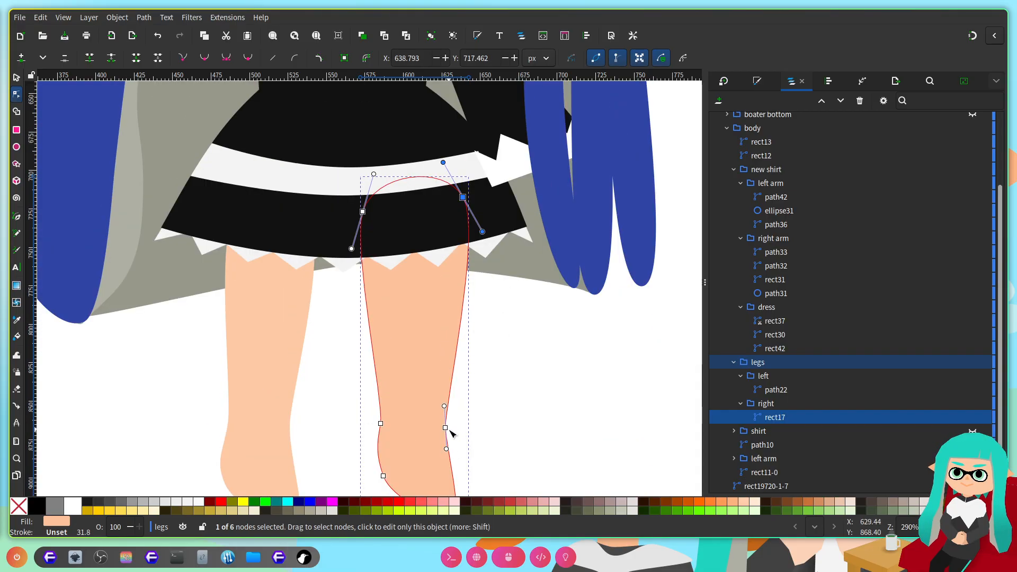
{"action": "scroll", "coordinate": [535, 387], "scroll_direction": "down", "scroll_amount": 5}
{"action": "left_click_drag", "start_coordinate": [526, 277], "coordinate": [418, 469]}
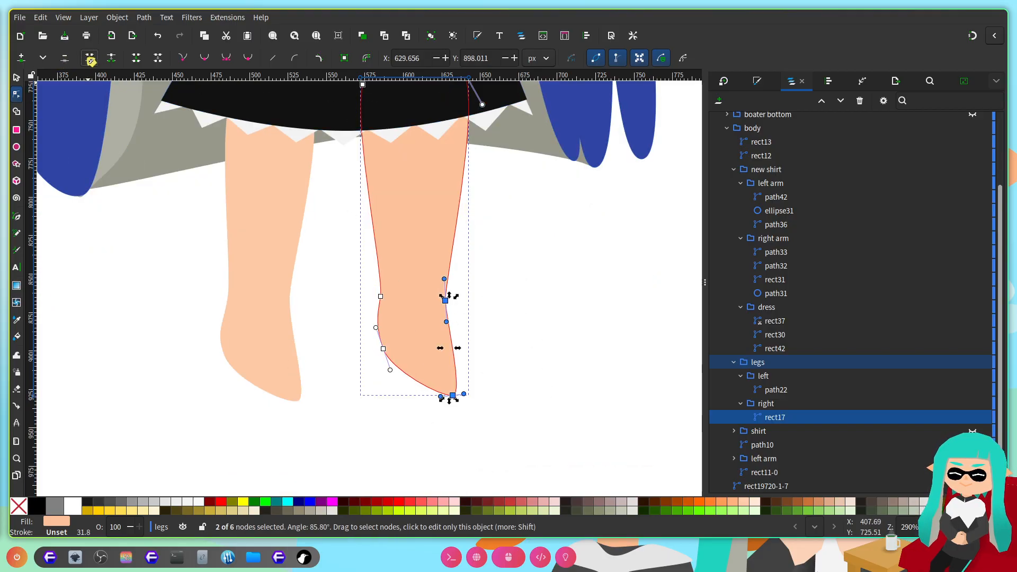
{"action": "left_click", "coordinate": [91, 58]}
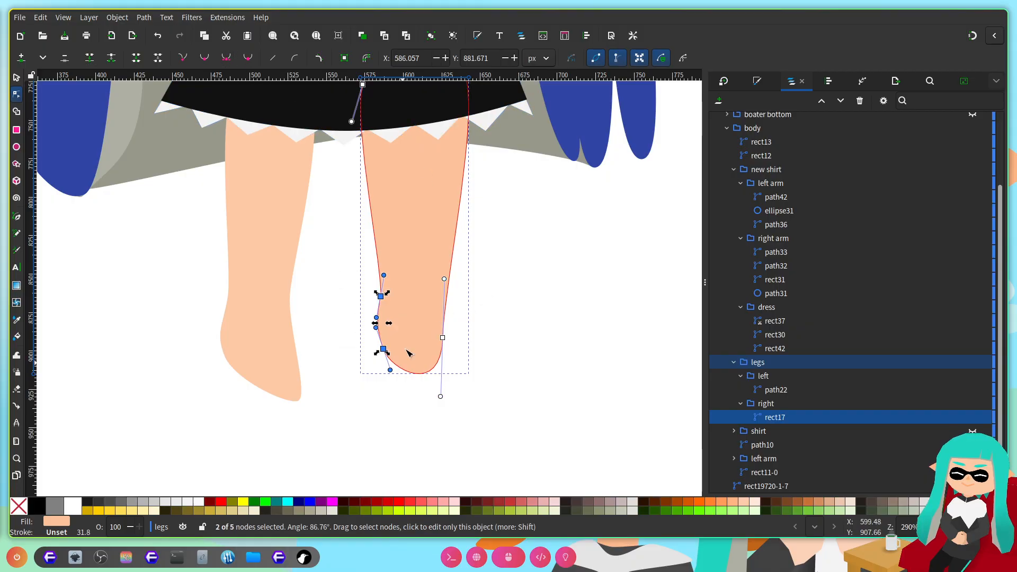
{"action": "left_click", "coordinate": [90, 57]}
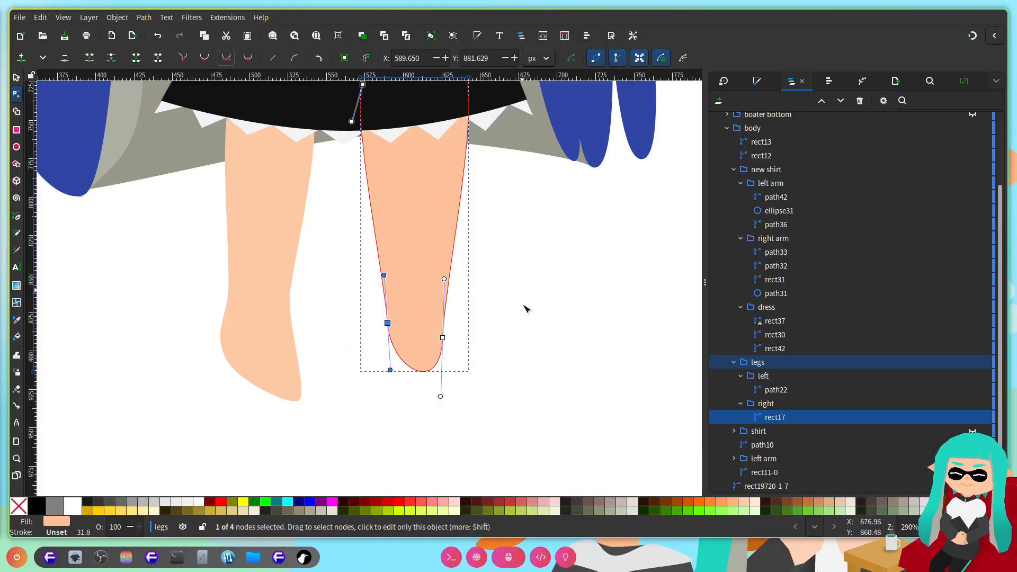
Step: Widen the right leg's lower end and slant it outward by repositioning both bottom nodes and straightening the upper-left curve handle
{"action": "left_click_drag", "start_coordinate": [450, 341], "coordinate": [507, 328]}
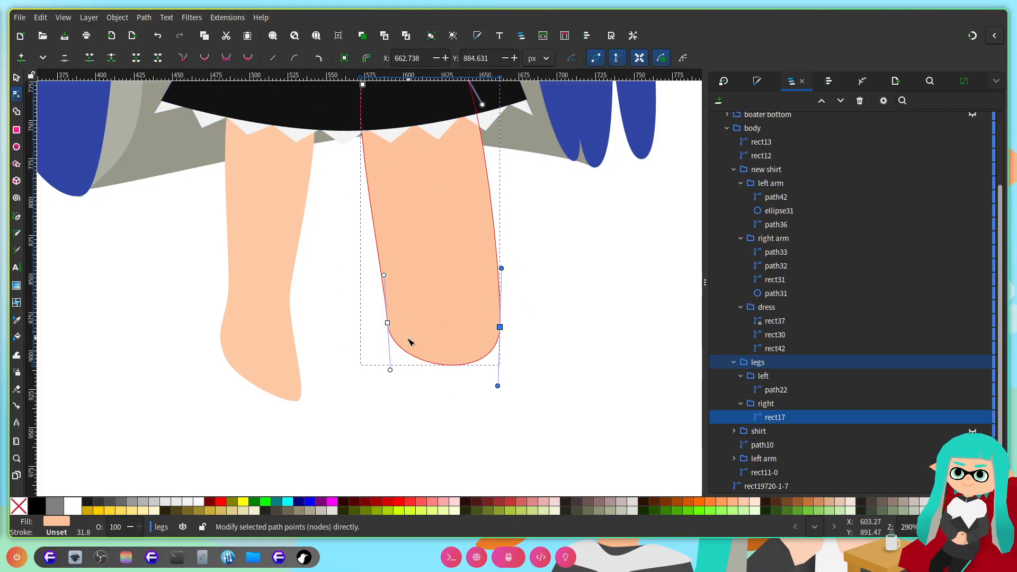
{"action": "left_click_drag", "start_coordinate": [384, 279], "coordinate": [405, 352]}
{"action": "scroll", "coordinate": [512, 291], "scroll_direction": "up", "scroll_amount": 9}
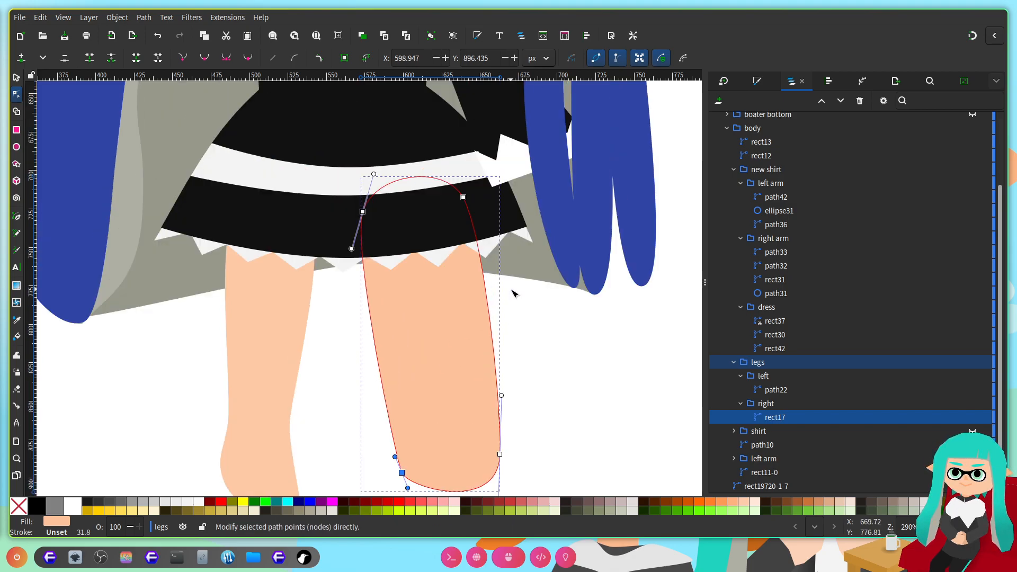
{"action": "left_click_drag", "start_coordinate": [351, 312], "coordinate": [372, 313]}
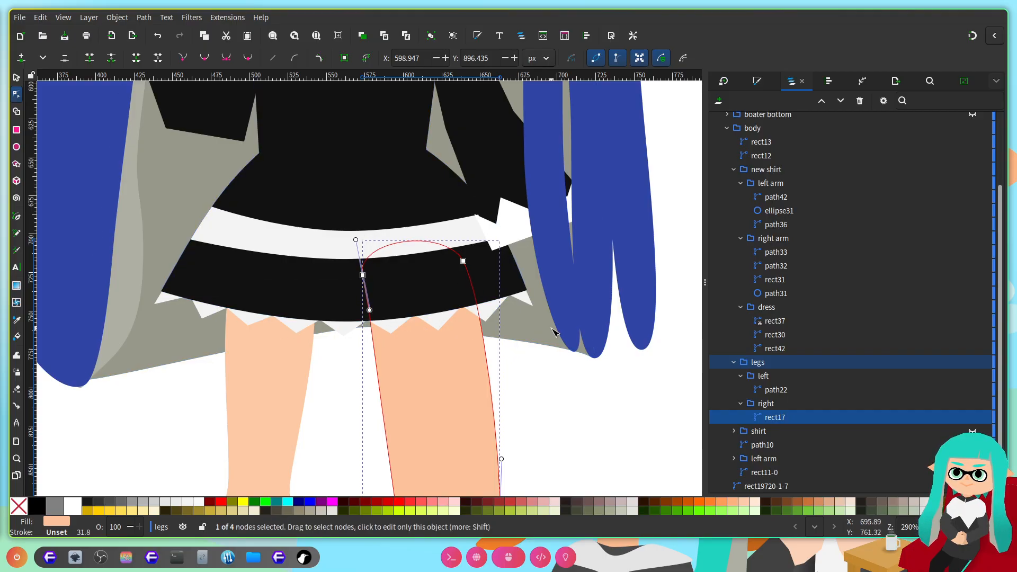
Step: Adjust the curve handles along the right leg's outer edge to straighten it down to the lower-right node
{"action": "scroll", "coordinate": [556, 339], "scroll_direction": "up", "scroll_amount": 5}
{"action": "scroll", "coordinate": [519, 350], "scroll_direction": "down", "scroll_amount": 1}
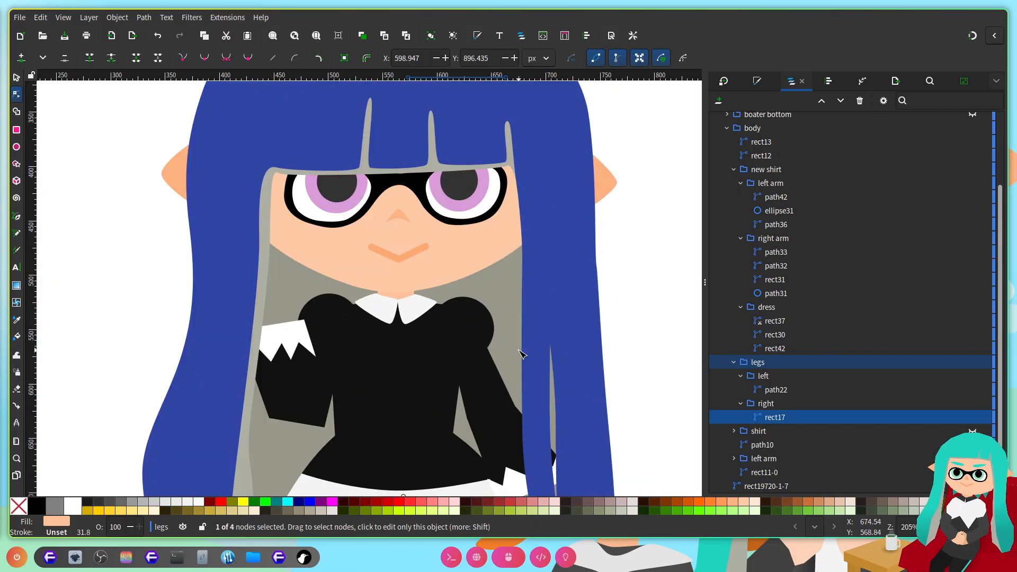
{"action": "scroll", "coordinate": [519, 350], "scroll_direction": "down", "scroll_amount": 3}
{"action": "scroll", "coordinate": [537, 363], "scroll_direction": "up", "scroll_amount": 2}
{"action": "left_click_drag", "start_coordinate": [457, 254], "coordinate": [362, 312]}
{"action": "scroll", "coordinate": [488, 338], "scroll_direction": "down", "scroll_amount": 3}
{"action": "scroll", "coordinate": [484, 365], "scroll_direction": "down", "scroll_amount": 3}
{"action": "left_click_drag", "start_coordinate": [477, 302], "coordinate": [466, 342]}
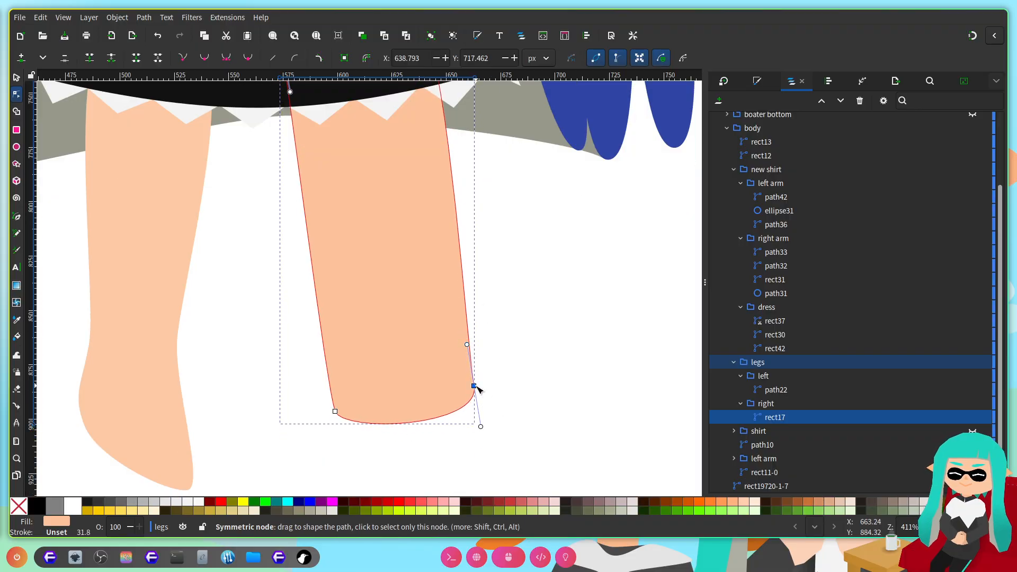
Step: Extend the right leg downward by lowering both bottom nodes, and align the lower-left node's handle with the leg's inner edge
{"action": "left_click_drag", "start_coordinate": [475, 388], "coordinate": [494, 417]}
{"action": "scroll", "coordinate": [345, 360], "scroll_direction": "down", "scroll_amount": 3}
{"action": "left_click_drag", "start_coordinate": [335, 347], "coordinate": [341, 368]}
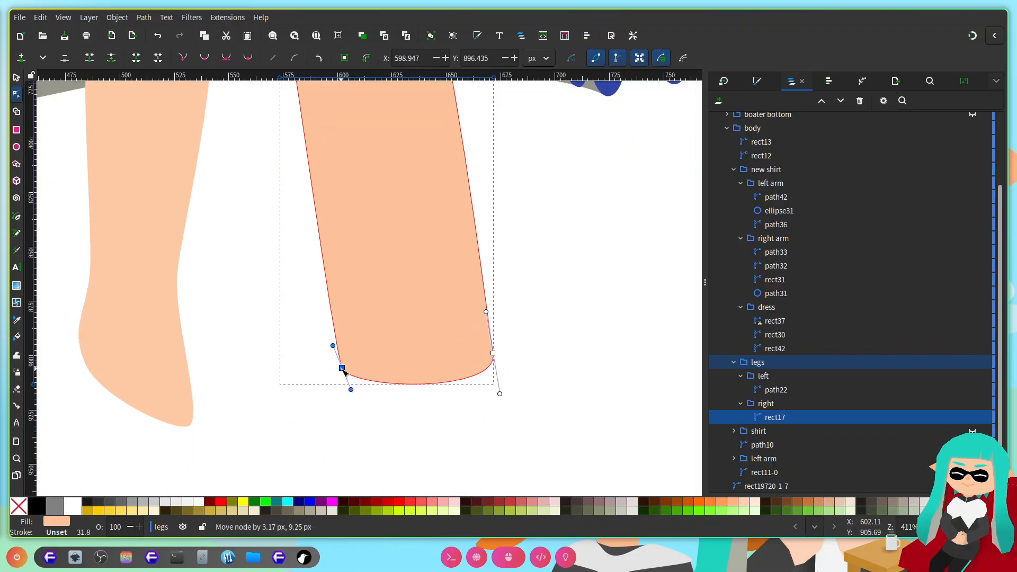
{"action": "scroll", "coordinate": [455, 345], "scroll_direction": "up", "scroll_amount": 3}
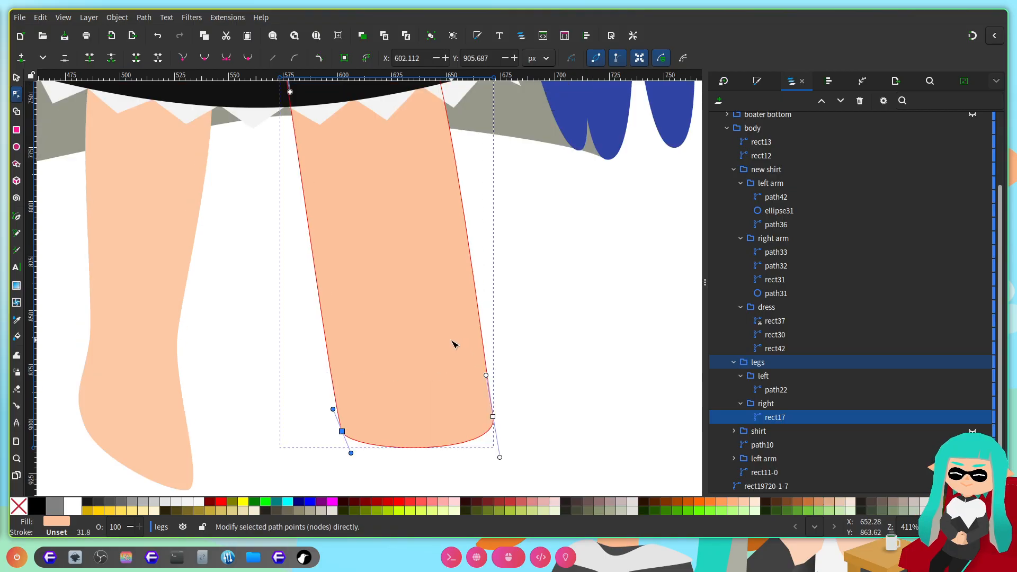
{"action": "left_click_drag", "start_coordinate": [351, 453], "coordinate": [352, 461]}
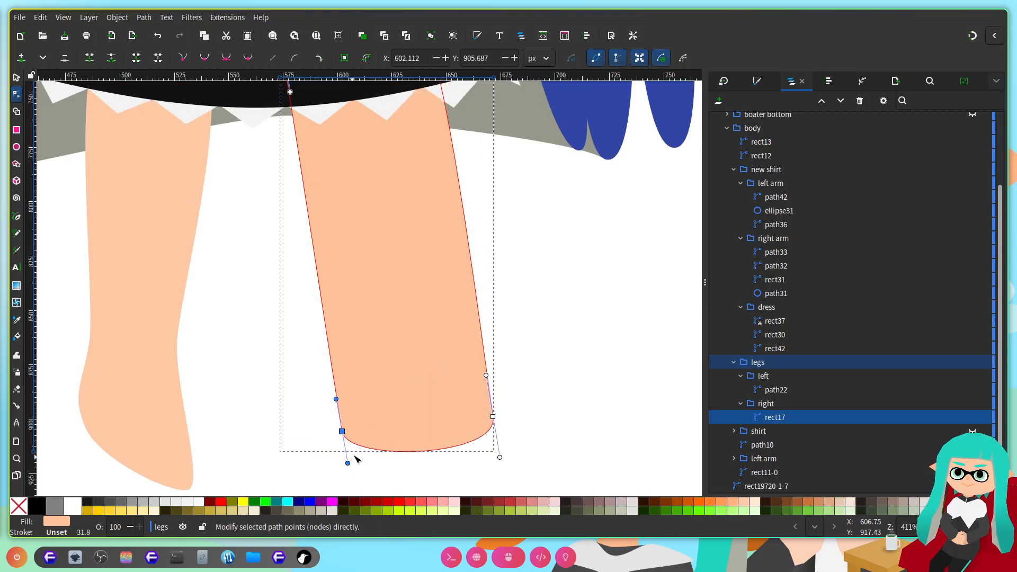
Step: Recolor the right leg by sampling the left leg's skin fill, fdc9a5ff, and compare both legs
{"action": "scroll", "coordinate": [390, 391], "scroll_direction": "up", "scroll_amount": 6}
{"action": "scroll", "coordinate": [472, 374], "scroll_direction": "left", "scroll_amount": 6}
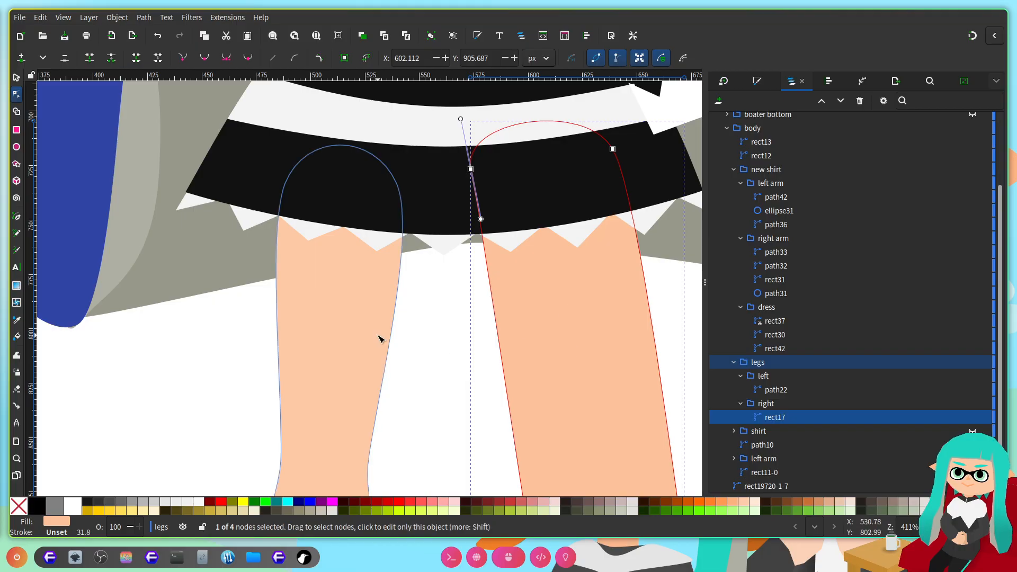
{"action": "scroll", "coordinate": [355, 320], "scroll_direction": "down", "scroll_amount": 3}
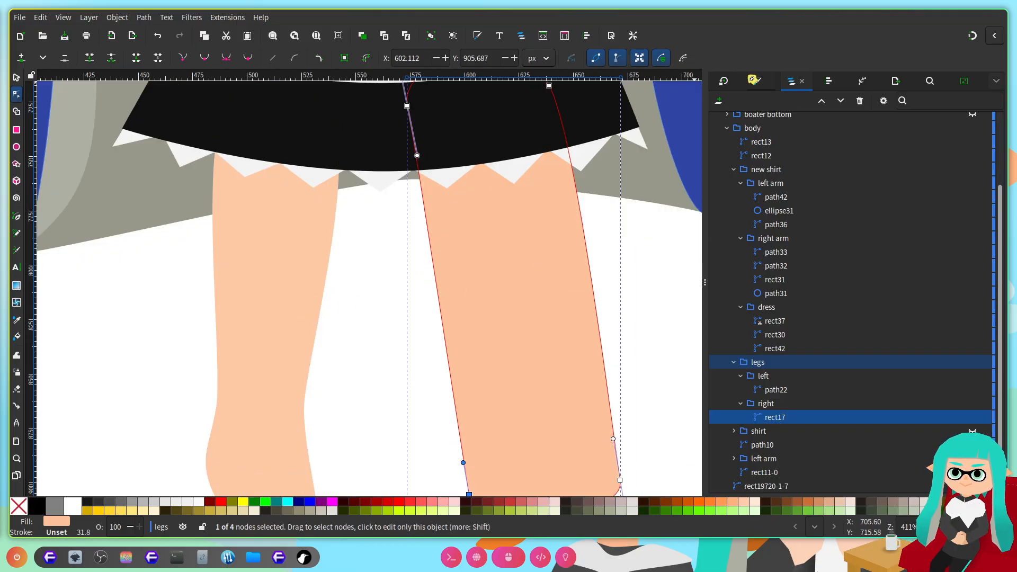
{"action": "left_click", "coordinate": [757, 80]}
{"action": "left_click", "coordinate": [743, 428]}
{"action": "left_click", "coordinate": [295, 295]}
{"action": "scroll", "coordinate": [452, 386], "scroll_direction": "left", "scroll_amount": 3}
{"action": "left_click", "coordinate": [344, 256]}
{"action": "scroll", "coordinate": [405, 252], "scroll_direction": "down", "scroll_amount": 1}
{"action": "scroll", "coordinate": [412, 269], "scroll_direction": "up", "scroll_amount": 3}
{"action": "scroll", "coordinate": [415, 277], "scroll_direction": "down", "scroll_amount": 1}
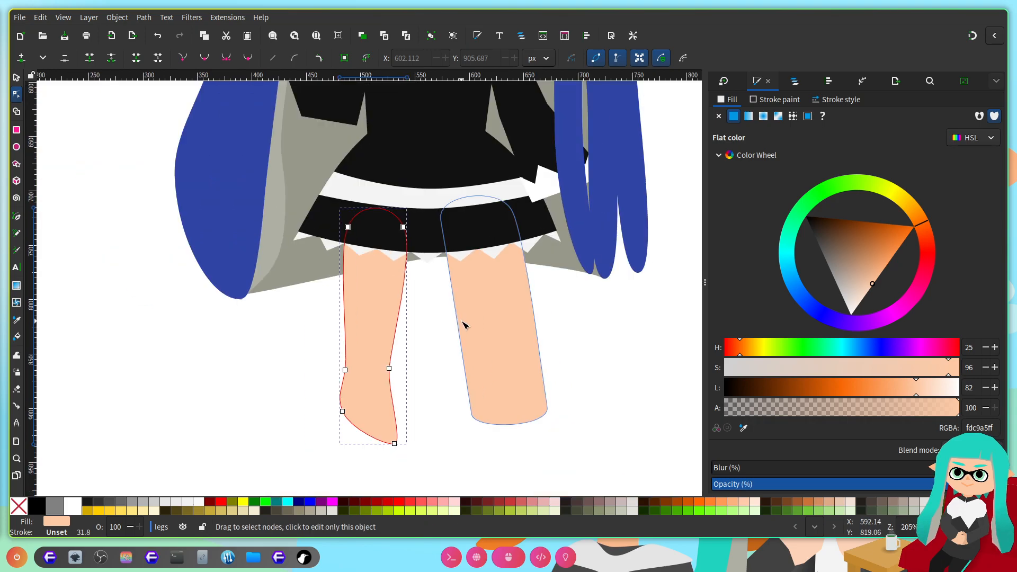
{"action": "scroll", "coordinate": [461, 321], "scroll_direction": "up", "scroll_amount": 2}
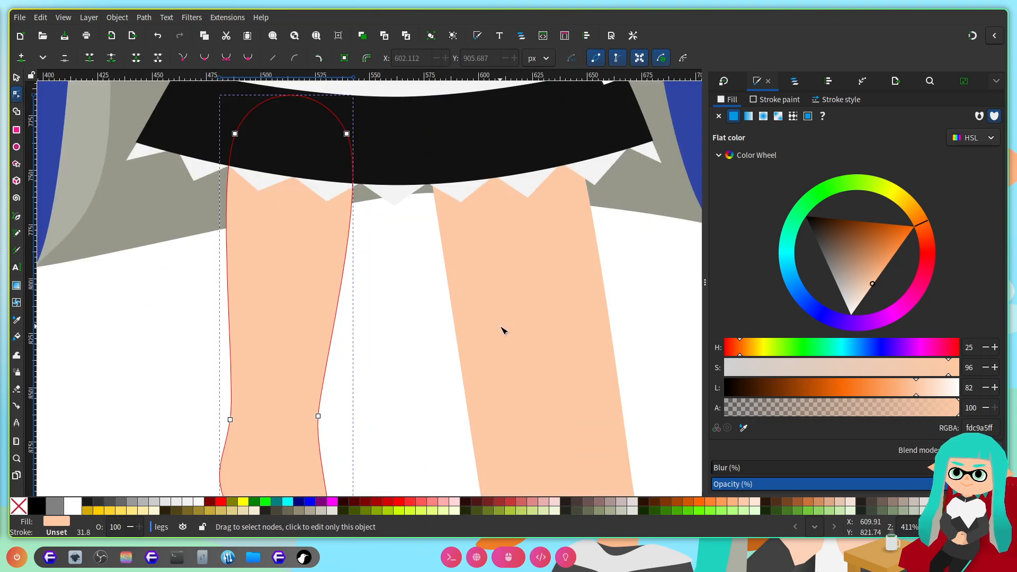
Step: Bend the inner and outer edges of the right leg into slight curves bowing toward the outer side
{"action": "left_click", "coordinate": [502, 330]}
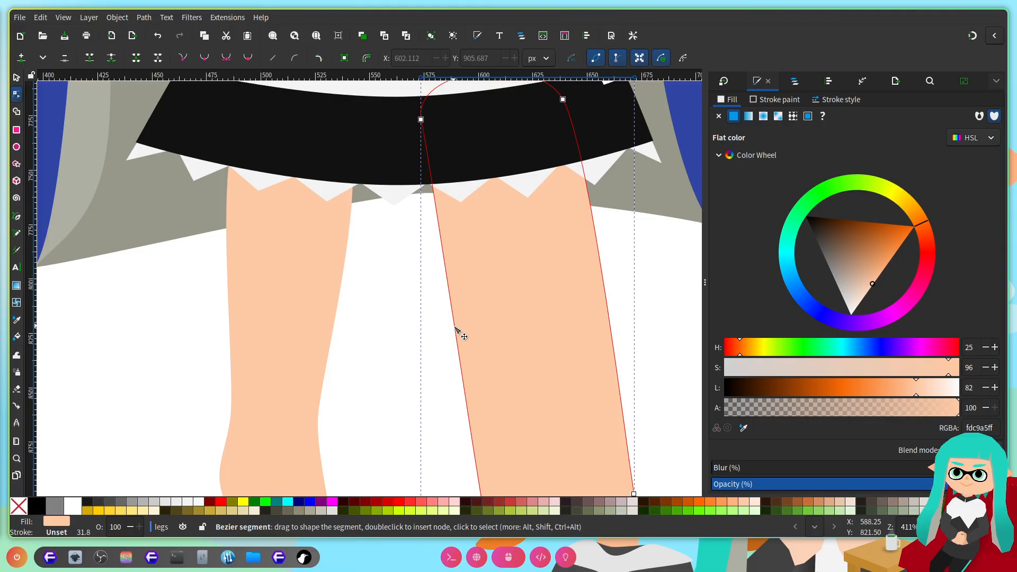
{"action": "scroll", "coordinate": [469, 335], "scroll_direction": "down", "scroll_amount": 1}
{"action": "left_click_drag", "start_coordinate": [462, 338], "coordinate": [468, 336]}
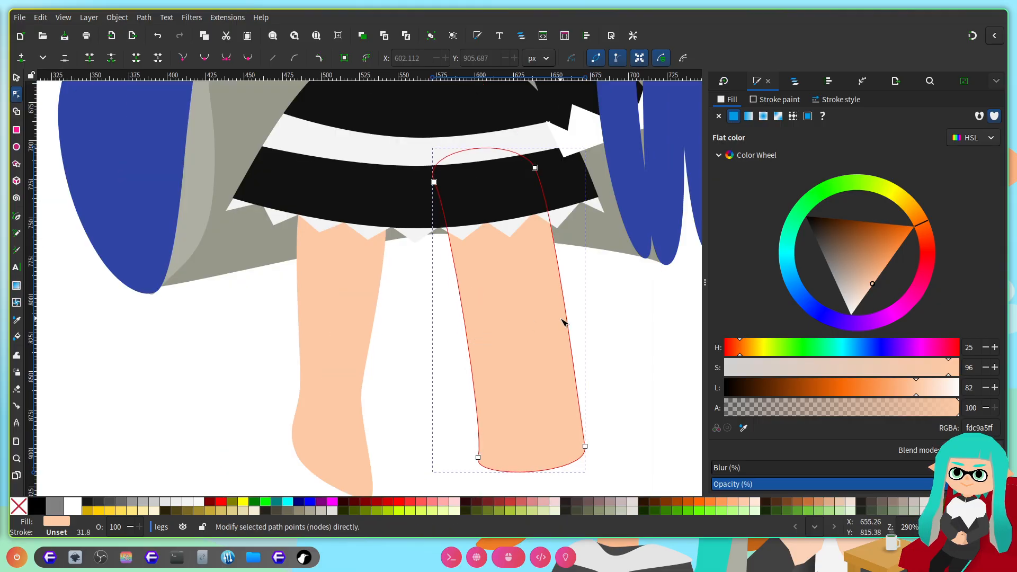
{"action": "left_click_drag", "start_coordinate": [566, 317], "coordinate": [576, 319]}
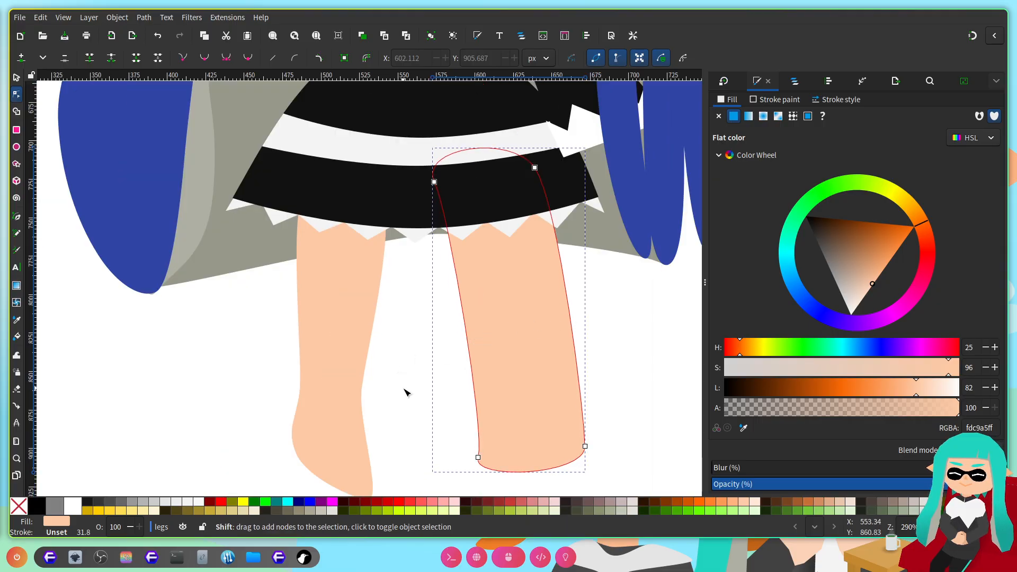
Step: Delete the old left leg path and its group, and ungroup the right leg so its shape sits directly in the legs group
{"action": "scroll", "coordinate": [405, 391], "scroll_direction": "left", "scroll_amount": 3}
{"action": "left_click", "coordinate": [405, 327]}
{"action": "left_click", "coordinate": [801, 79]}
{"action": "left_click", "coordinate": [776, 394]}
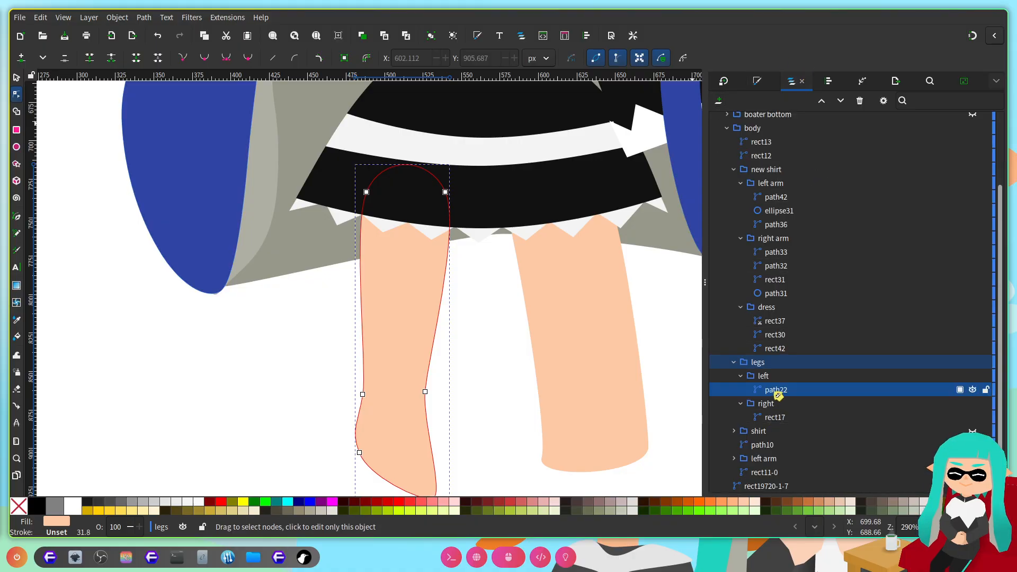
{"action": "key", "text": "Delete"}
{"action": "left_click", "coordinate": [785, 395]}
{"action": "key", "text": "Delete"}
{"action": "left_click", "coordinate": [782, 407]}
{"action": "key", "text": "ctrl+shift+g"}
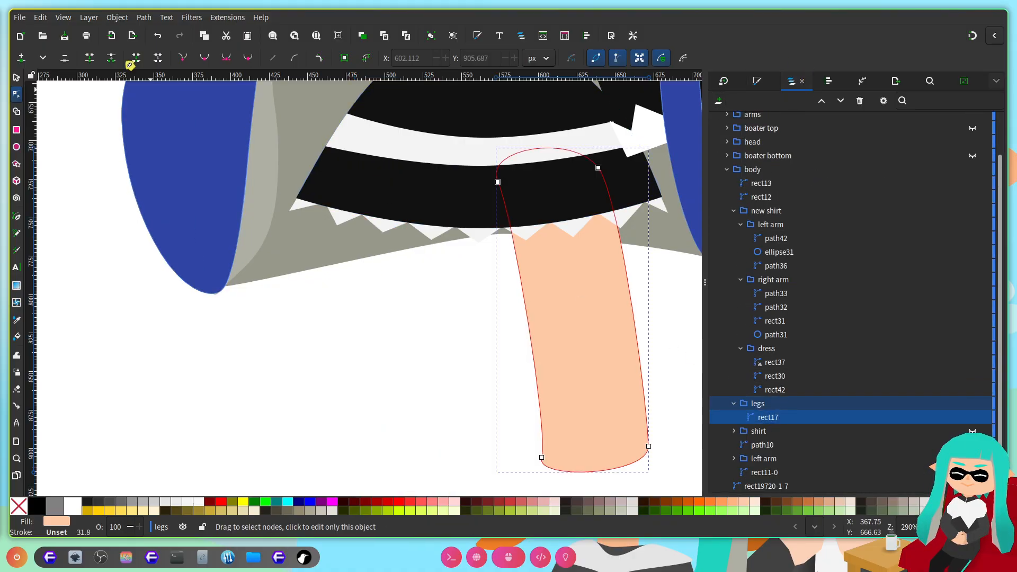
Step: Duplicate the remaining leg, move the copy under the other side of the skirt and flip it horizontally as the opposite leg
{"action": "left_click", "coordinate": [21, 79]}
{"action": "key", "text": "ctrl+d"}
{"action": "left_click_drag", "start_coordinate": [605, 325], "coordinate": [416, 344]}
{"action": "left_click", "coordinate": [158, 57]}
{"action": "left_click_drag", "start_coordinate": [449, 305], "coordinate": [429, 304]}
Step: Examine the face, dress and sleeves, and check which shapes the new shirt, left arm and right arm groups contain
{"action": "scroll", "coordinate": [527, 321], "scroll_direction": "up", "scroll_amount": 4}
{"action": "scroll", "coordinate": [526, 325], "scroll_direction": "up", "scroll_amount": 5}
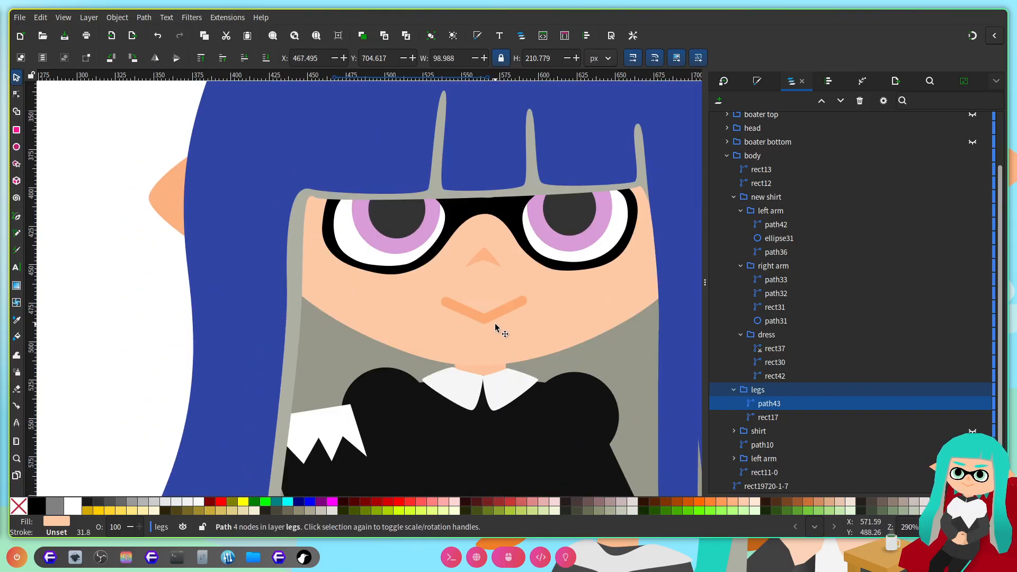
{"action": "scroll", "coordinate": [492, 315], "scroll_direction": "down", "scroll_amount": 5}
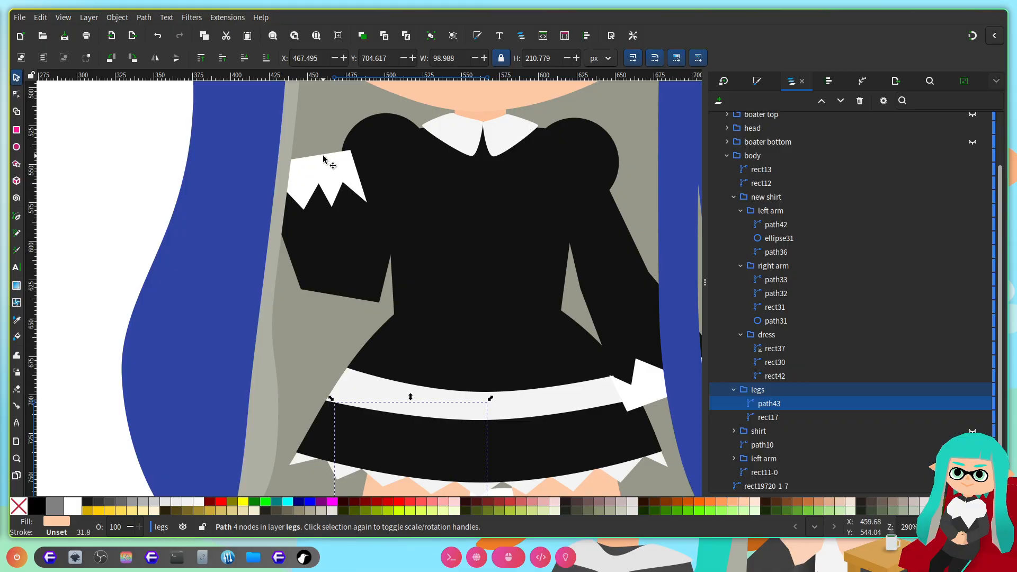
{"action": "scroll", "coordinate": [375, 310], "scroll_direction": "up", "scroll_amount": 4}
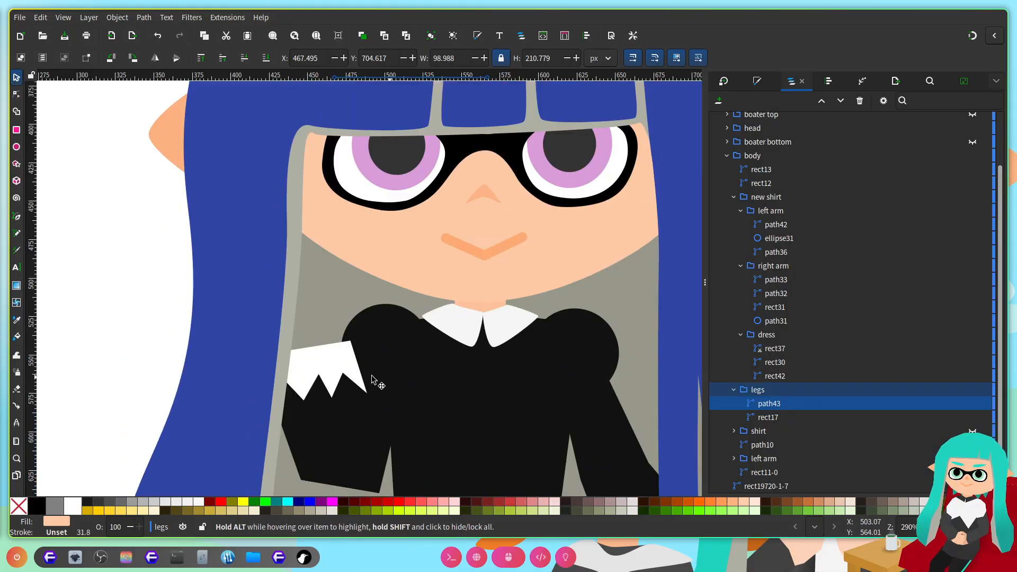
{"action": "left_click", "coordinate": [327, 373]}
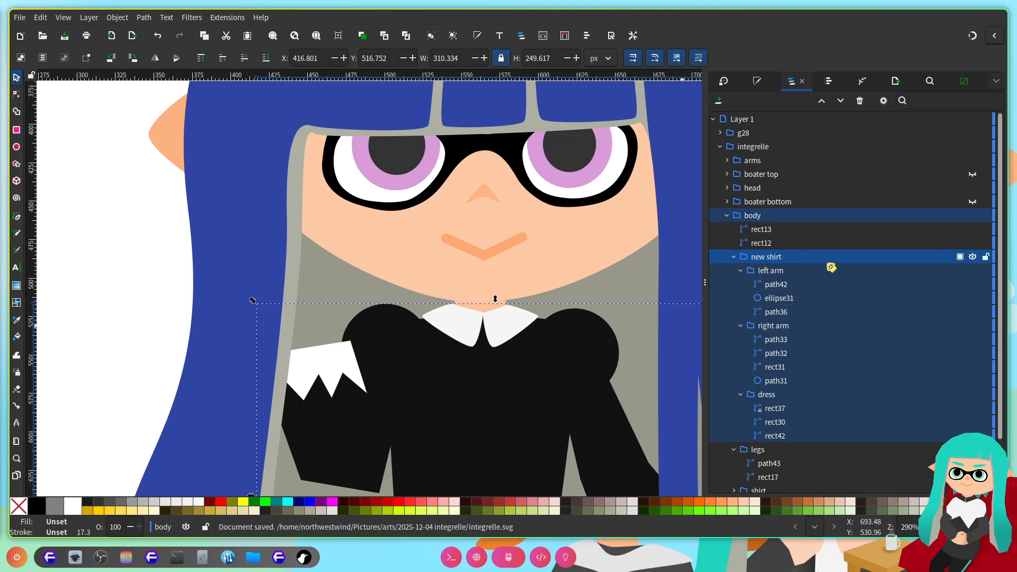
{"action": "left_click", "coordinate": [814, 272]}
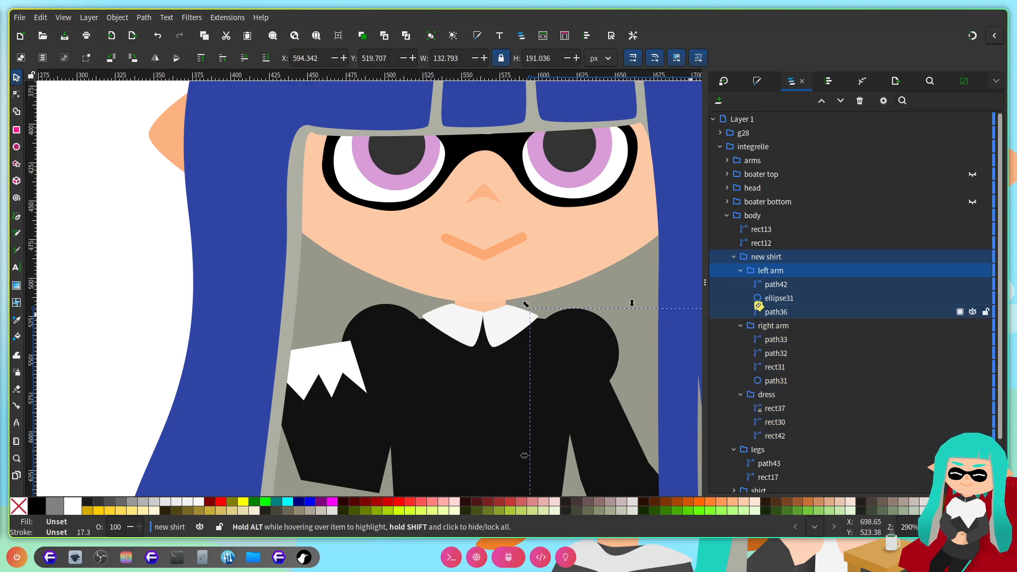
{"action": "left_click", "coordinate": [799, 326]}
{"action": "scroll", "coordinate": [451, 345], "scroll_direction": "down", "scroll_amount": 1}
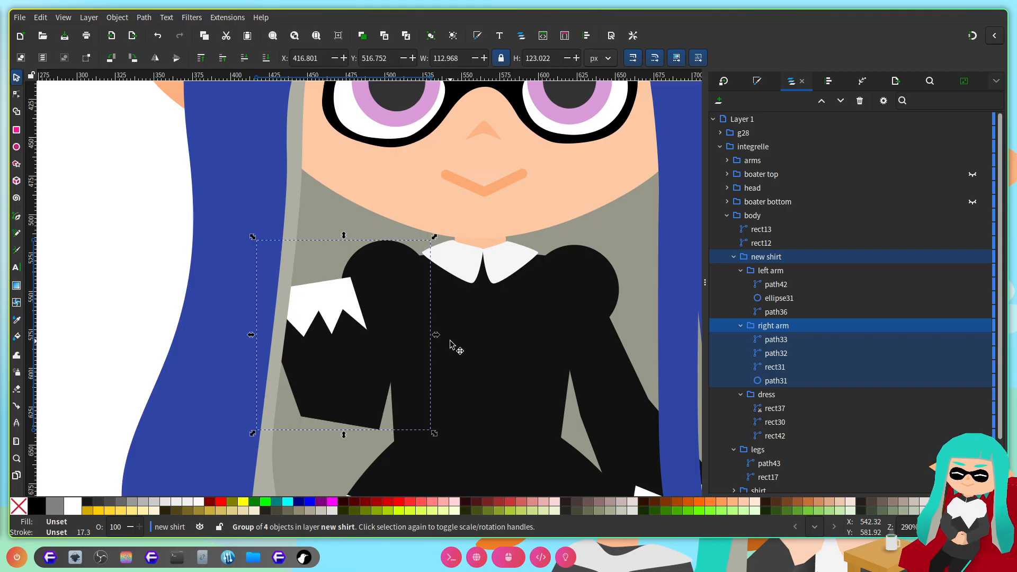
Step: Remove the leftover arms group from the integrelle group
{"action": "left_click", "coordinate": [806, 162]}
{"action": "scroll", "coordinate": [563, 295], "scroll_direction": "down", "scroll_amount": 3}
{"action": "scroll", "coordinate": [562, 295], "scroll_direction": "right", "scroll_amount": 1}
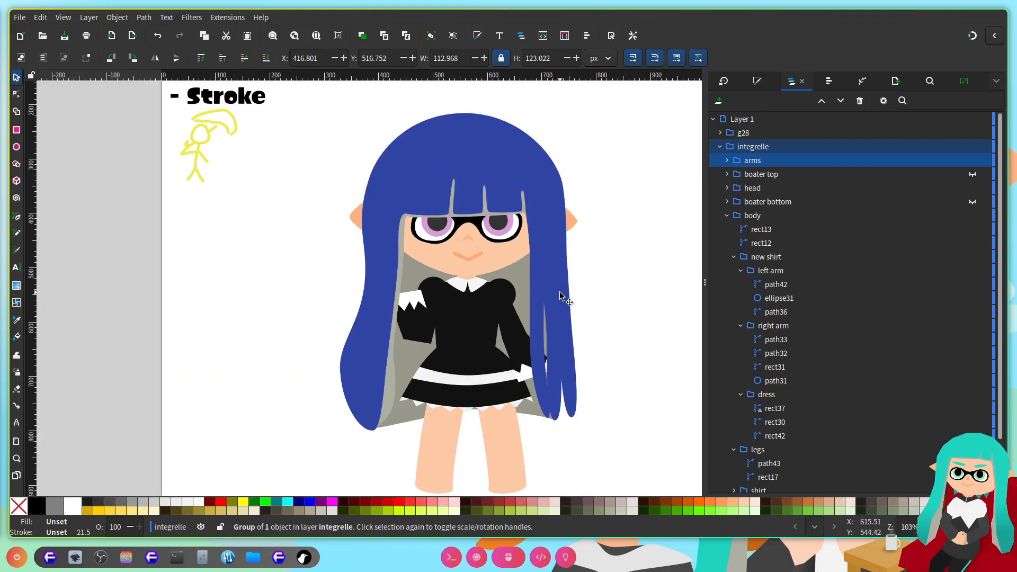
{"action": "scroll", "coordinate": [563, 295], "scroll_direction": "up", "scroll_amount": 3}
{"action": "scroll", "coordinate": [562, 294], "scroll_direction": "down", "scroll_amount": 3}
{"action": "scroll", "coordinate": [564, 295], "scroll_direction": "up", "scroll_amount": 1}
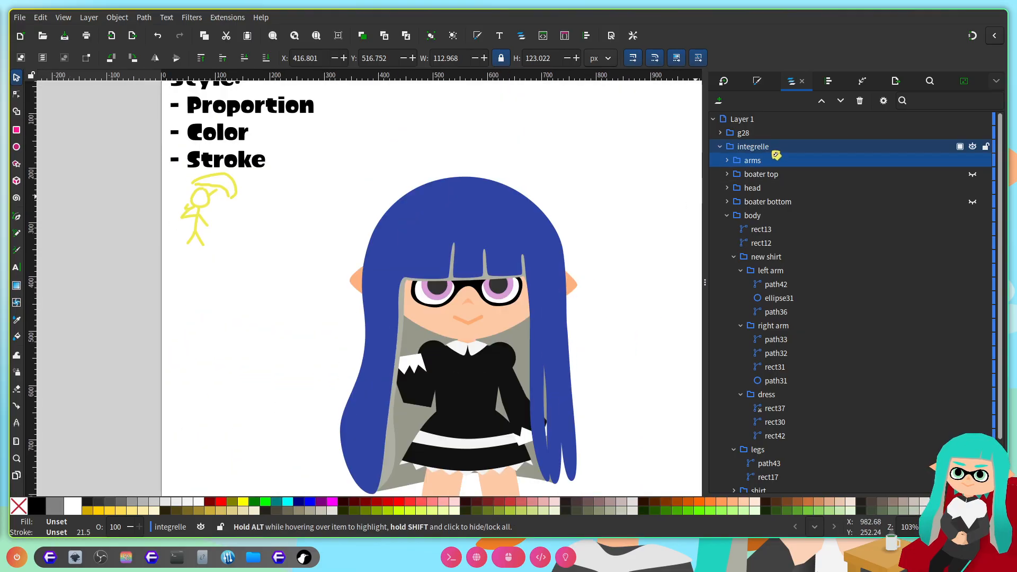
{"action": "left_click_drag", "start_coordinate": [779, 162], "coordinate": [744, 242]}
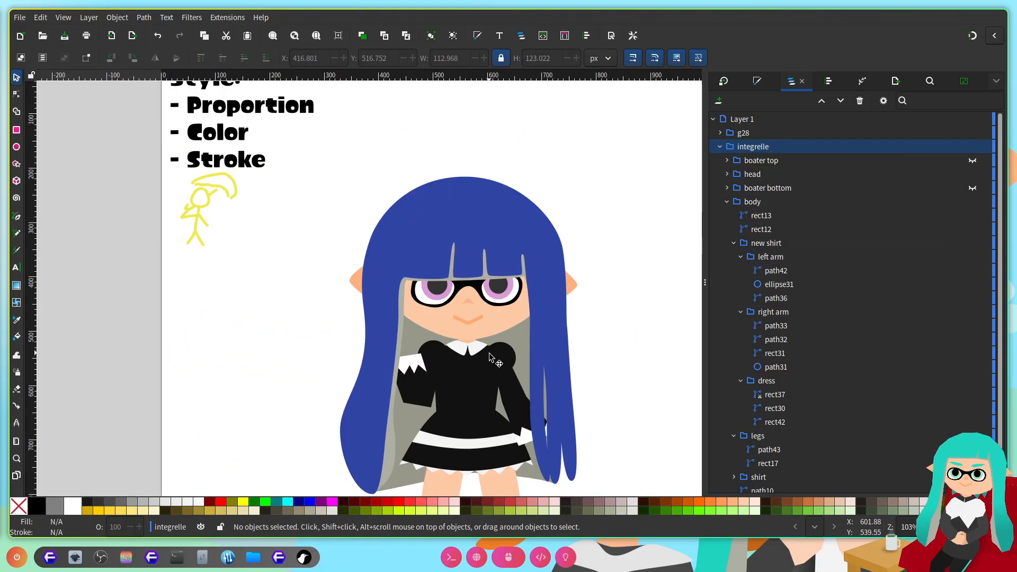
Step: Delete the hidden boater top and boater bottom groups and save the document
{"action": "scroll", "coordinate": [494, 358], "scroll_direction": "up", "scroll_amount": 4}
{"action": "left_click", "coordinate": [771, 162]}
{"action": "scroll", "coordinate": [466, 318], "scroll_direction": "left", "scroll_amount": 3}
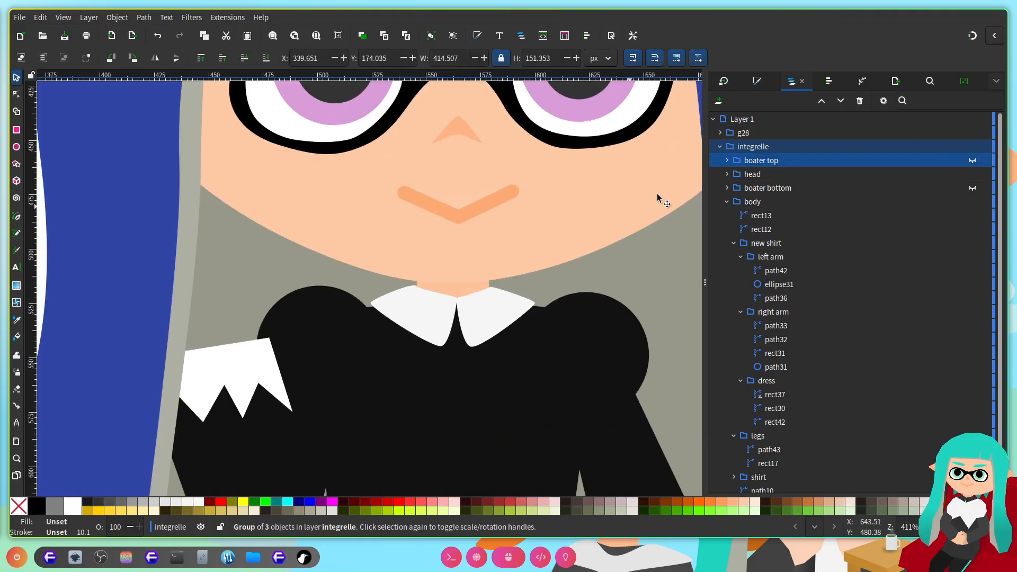
{"action": "key", "text": "Delete"}
{"action": "left_click", "coordinate": [790, 178]}
{"action": "key", "text": "Delete"}
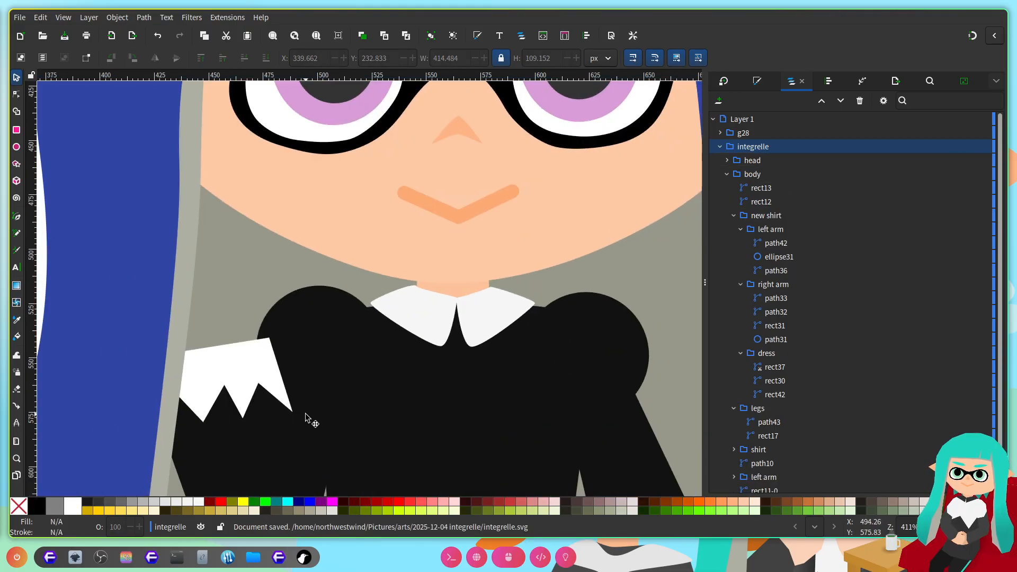
{"action": "scroll", "coordinate": [313, 415], "scroll_direction": "left", "scroll_amount": 3}
{"action": "key", "text": "ctrl+s"}
Step: Move the right arm group out of new shirt to the top of the integrelle group, above the head and hair
{"action": "scroll", "coordinate": [339, 387], "scroll_direction": "down", "scroll_amount": 2}
{"action": "left_click", "coordinate": [328, 267]}
{"action": "scroll", "coordinate": [530, 314], "scroll_direction": "up", "scroll_amount": 1}
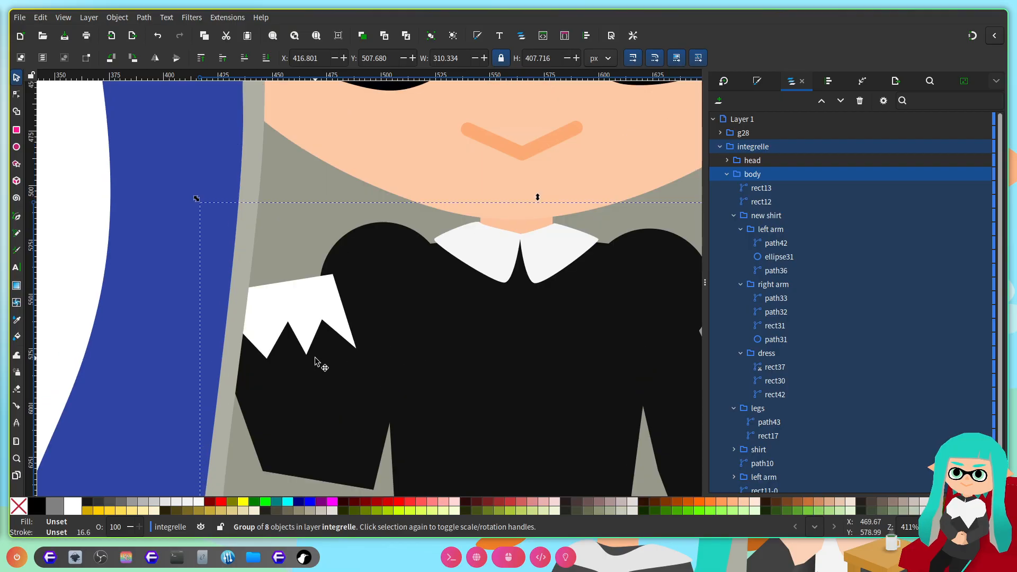
{"action": "double_click", "coordinate": [320, 357]}
{"action": "left_click", "coordinate": [321, 357]}
{"action": "double_click", "coordinate": [334, 357]}
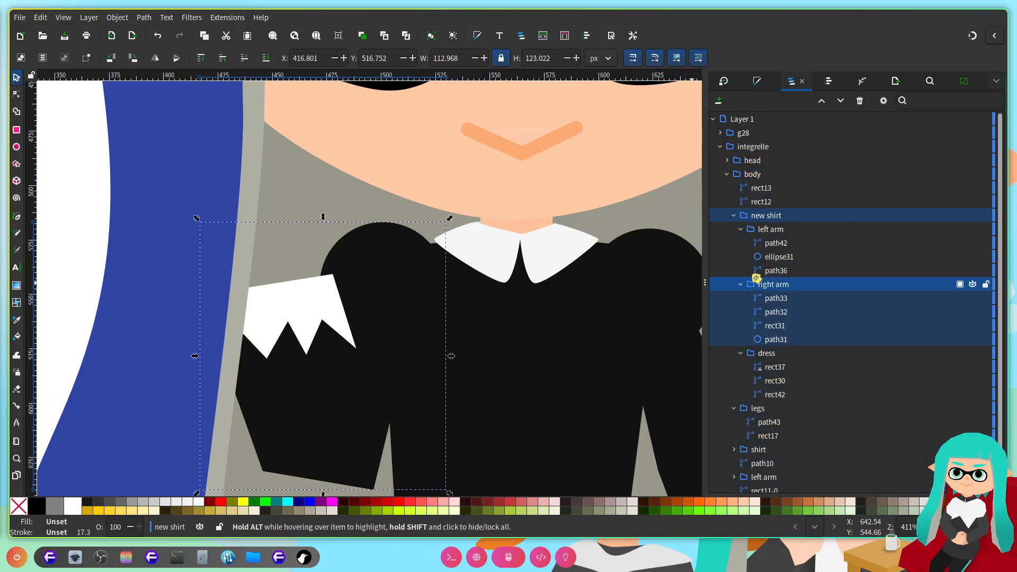
{"action": "mouse_move", "coordinate": [783, 286]}
{"action": "left_mouse_down"}
{"action": "mouse_move", "coordinate": [806, 166]}
{"action": "mouse_move", "coordinate": [772, 152]}
{"action": "mouse_move", "coordinate": [790, 153]}
{"action": "left_mouse_up"}
{"action": "scroll", "coordinate": [350, 328], "scroll_direction": "down", "scroll_amount": 2}
{"action": "scroll", "coordinate": [374, 333], "scroll_direction": "up", "scroll_amount": 1}
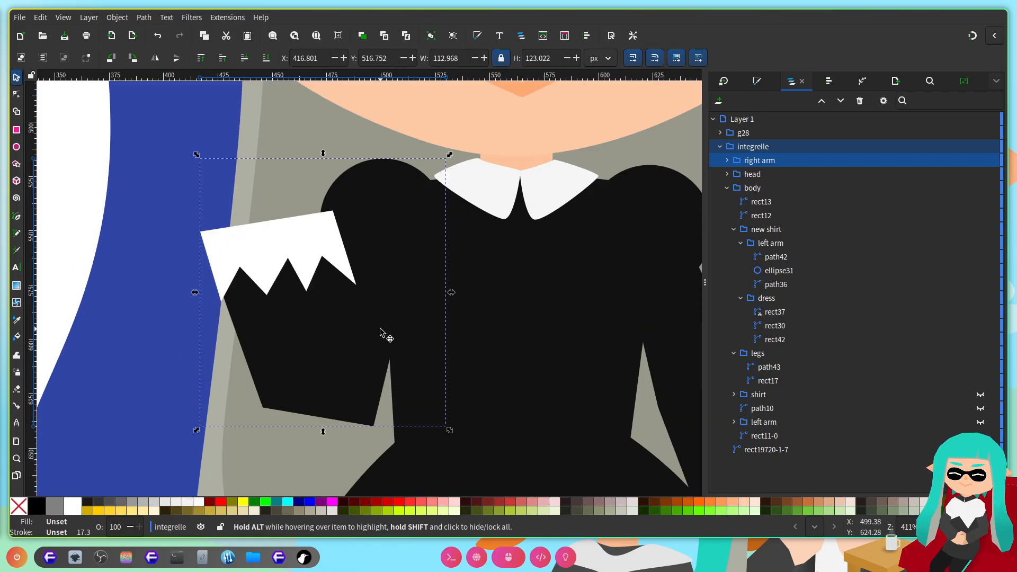
Step: Select the right arm's white cuff and black sleeve together for node editing and pull their shared upper outer corner outward
{"action": "scroll", "coordinate": [380, 332], "scroll_direction": "down", "scroll_amount": 1, "text": "ctrl"}
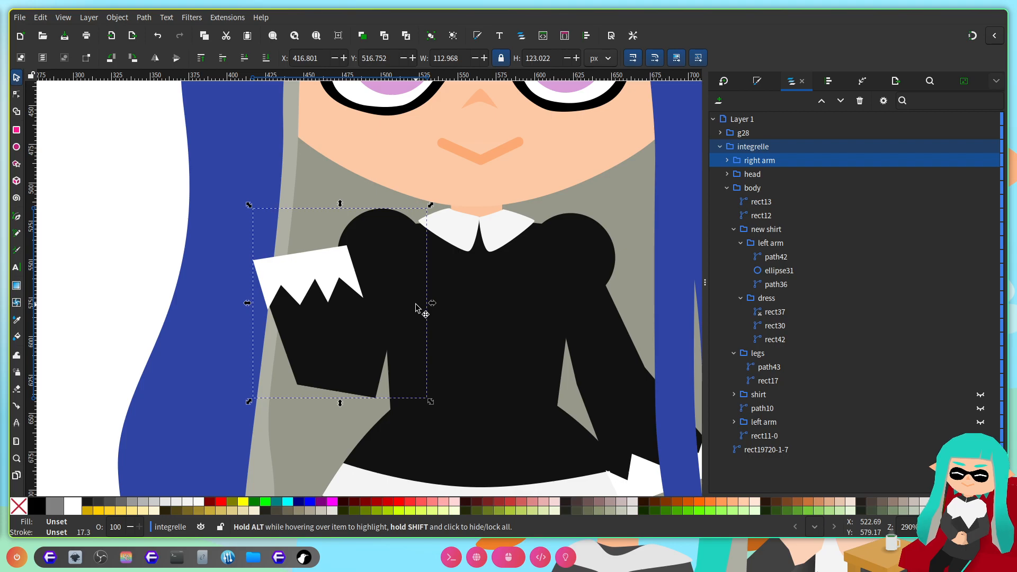
{"action": "scroll", "coordinate": [426, 305], "scroll_direction": "up", "scroll_amount": 2, "text": "ctrl"}
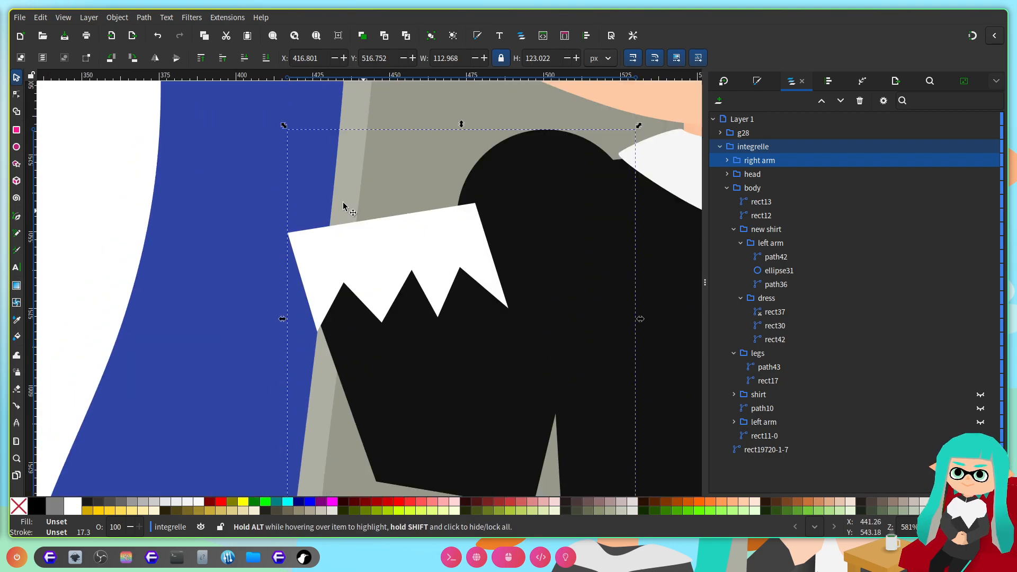
{"action": "key", "text": "n"}
{"action": "left_click", "coordinate": [454, 254]}
{"action": "left_click", "coordinate": [470, 368], "text": "shift"}
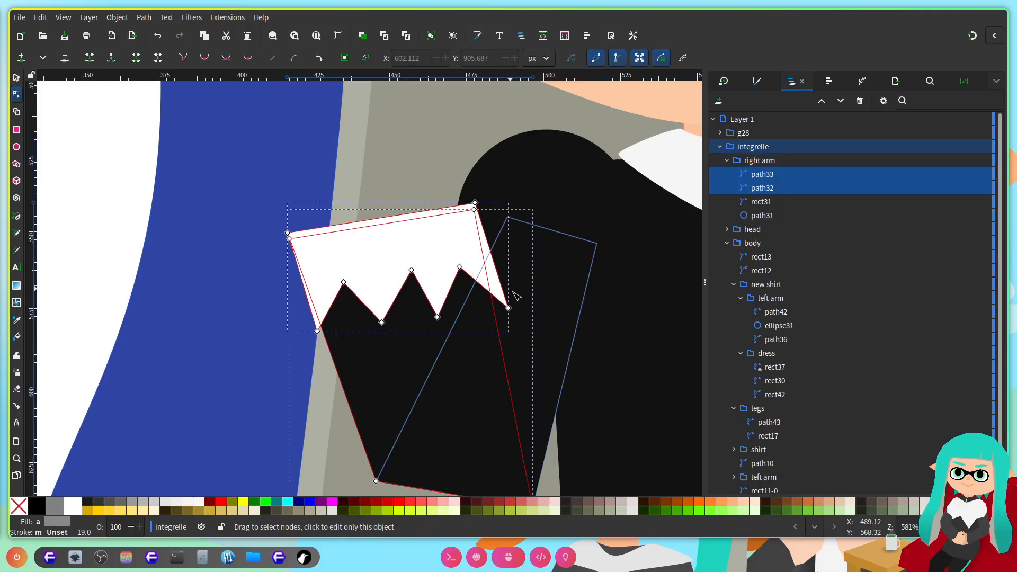
{"action": "scroll", "coordinate": [512, 289], "scroll_direction": "up", "scroll_amount": 1, "text": "ctrl"}
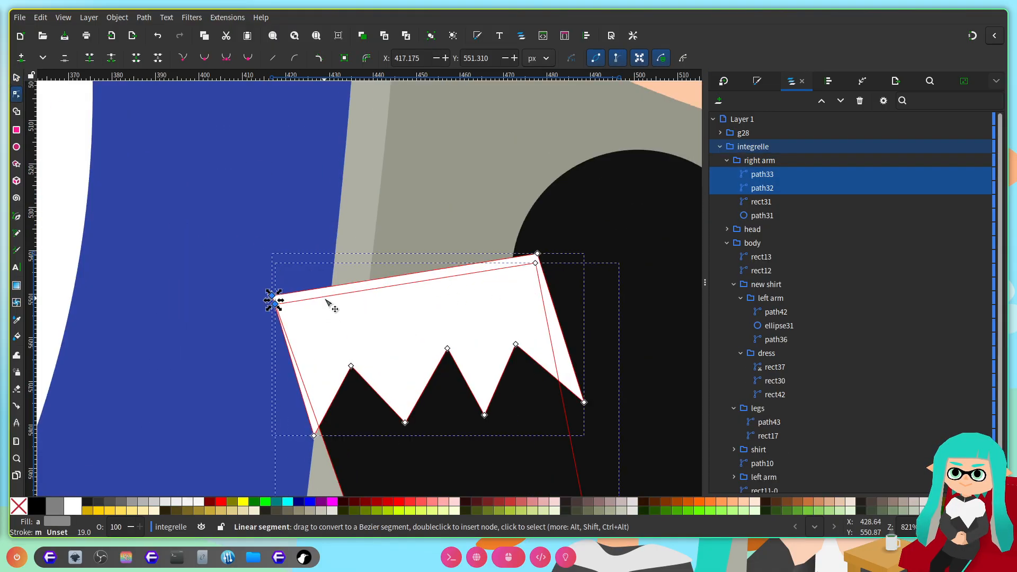
{"action": "left_click_drag", "start_coordinate": [275, 298], "coordinate": [242, 283]}
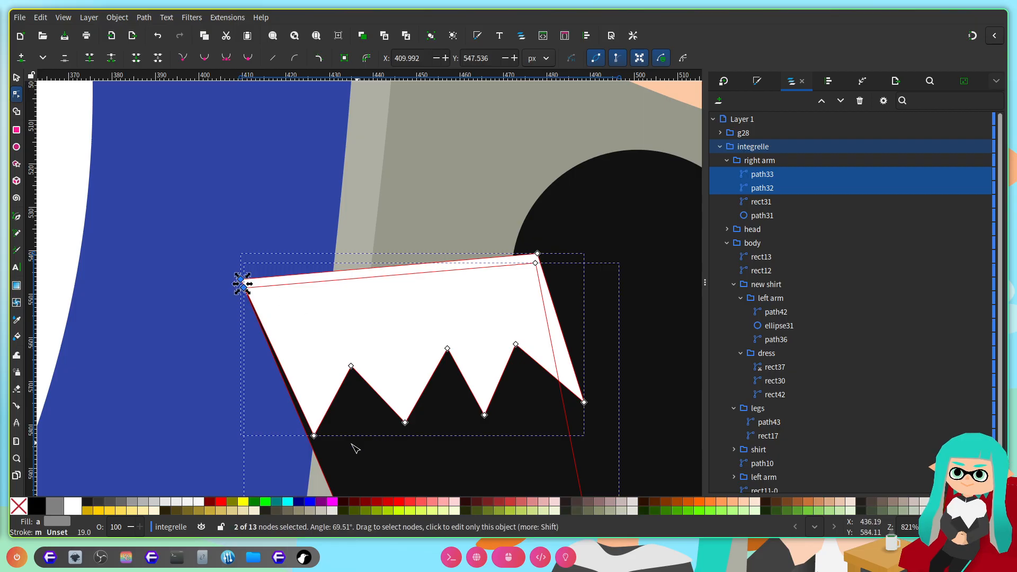
Step: Reposition the zigzag cuff's two lower end nodes to line up with the sleeve's outer and inner edges
{"action": "left_click", "coordinate": [313, 435]}
{"action": "scroll", "coordinate": [496, 302], "scroll_direction": "right", "scroll_amount": 5}
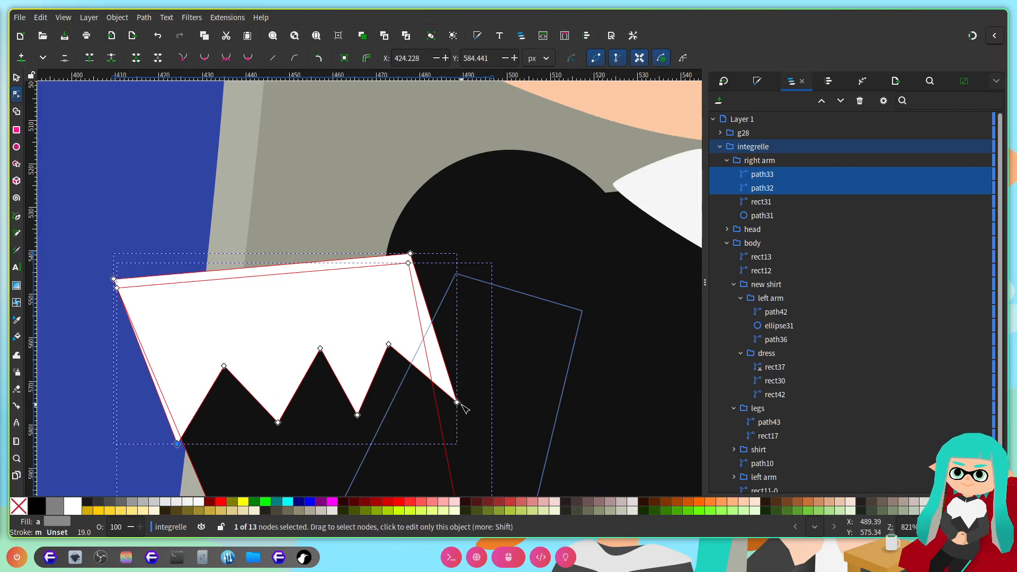
{"action": "left_click_drag", "start_coordinate": [457, 402], "coordinate": [444, 407]}
{"action": "scroll", "coordinate": [447, 296], "scroll_direction": "down", "scroll_amount": 2, "text": "ctrl"}
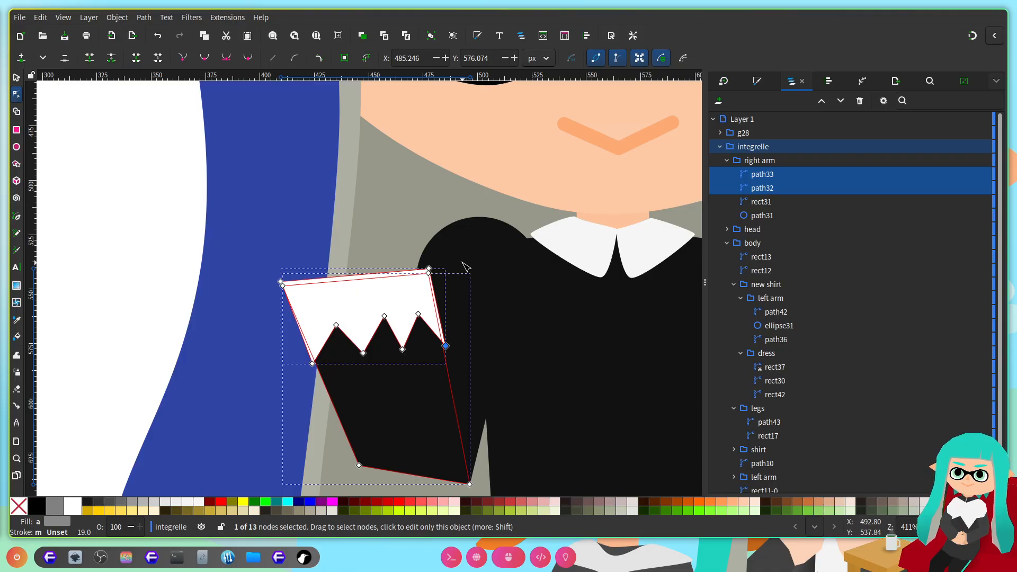
Step: Move the cuff and sleeve's shared upper outer corner slightly inward and down, and save the document
{"action": "scroll", "coordinate": [349, 348], "scroll_direction": "left", "scroll_amount": 3}
{"action": "left_click", "coordinate": [345, 285]}
{"action": "key", "text": "ctrl+s"}
{"action": "left_click_drag", "start_coordinate": [345, 284], "coordinate": [351, 294]}
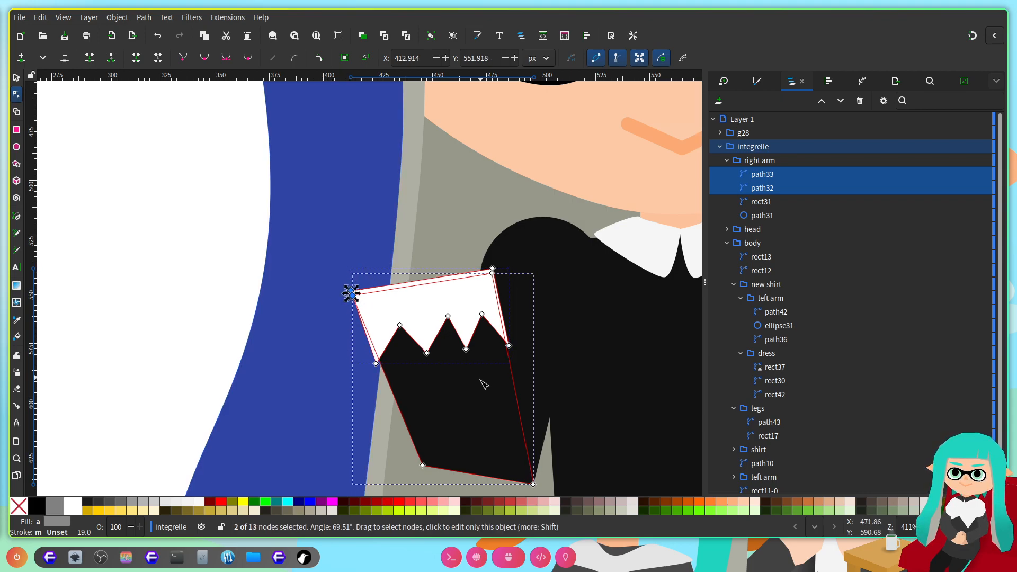
Step: Slim the dress bodice by moving the shoulder node on the raised-arm side and both waist nodes inward
{"action": "scroll", "coordinate": [480, 387], "scroll_direction": "right", "scroll_amount": 6}
{"action": "scroll", "coordinate": [477, 399], "scroll_direction": "down", "scroll_amount": 3}
{"action": "scroll", "coordinate": [448, 391], "scroll_direction": "right", "scroll_amount": 3}
{"action": "scroll", "coordinate": [409, 393], "scroll_direction": "up", "scroll_amount": 9}
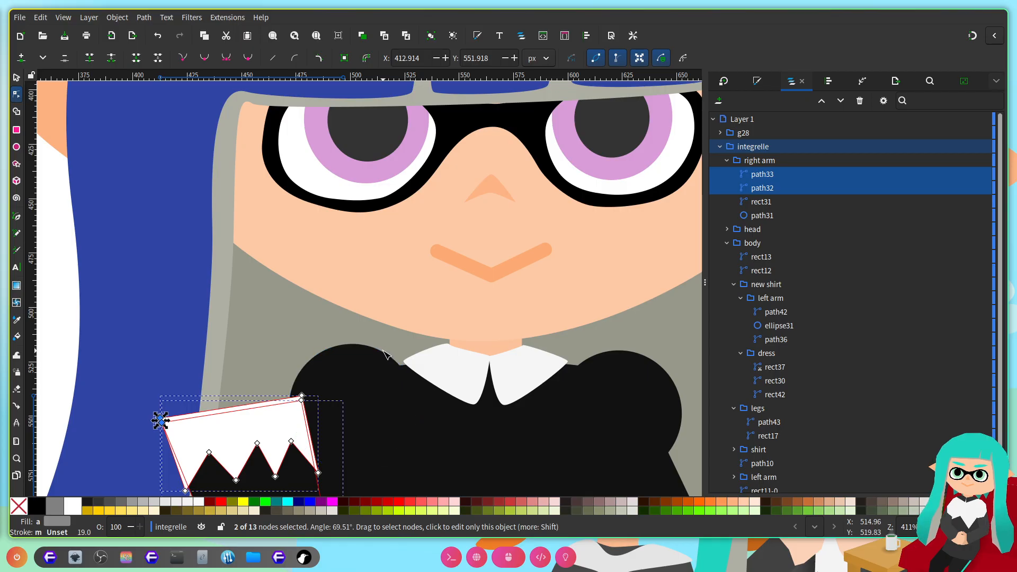
{"action": "scroll", "coordinate": [477, 350], "scroll_direction": "down", "scroll_amount": 4}
{"action": "left_click", "coordinate": [424, 334]}
{"action": "scroll", "coordinate": [363, 409], "scroll_direction": "up", "scroll_amount": 1}
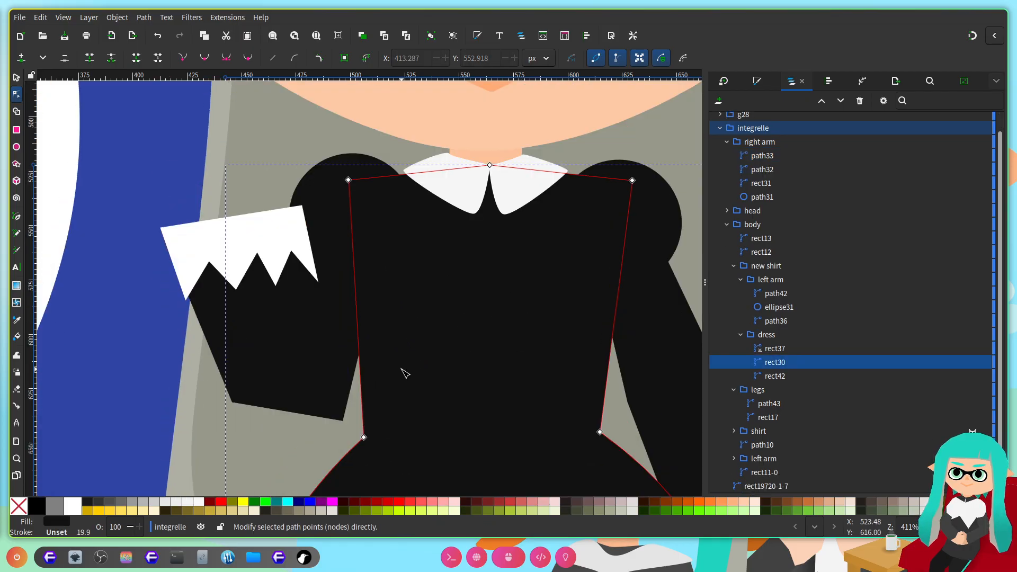
{"action": "left_click_drag", "start_coordinate": [348, 180], "coordinate": [362, 180]}
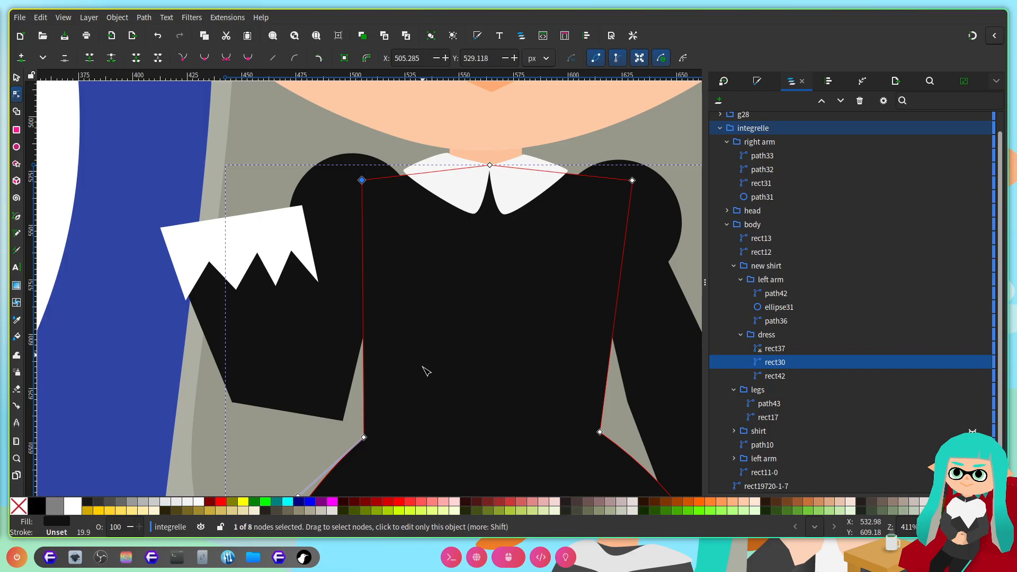
{"action": "left_click_drag", "start_coordinate": [364, 437], "coordinate": [373, 437]}
{"action": "left_click_drag", "start_coordinate": [601, 433], "coordinate": [593, 433]}
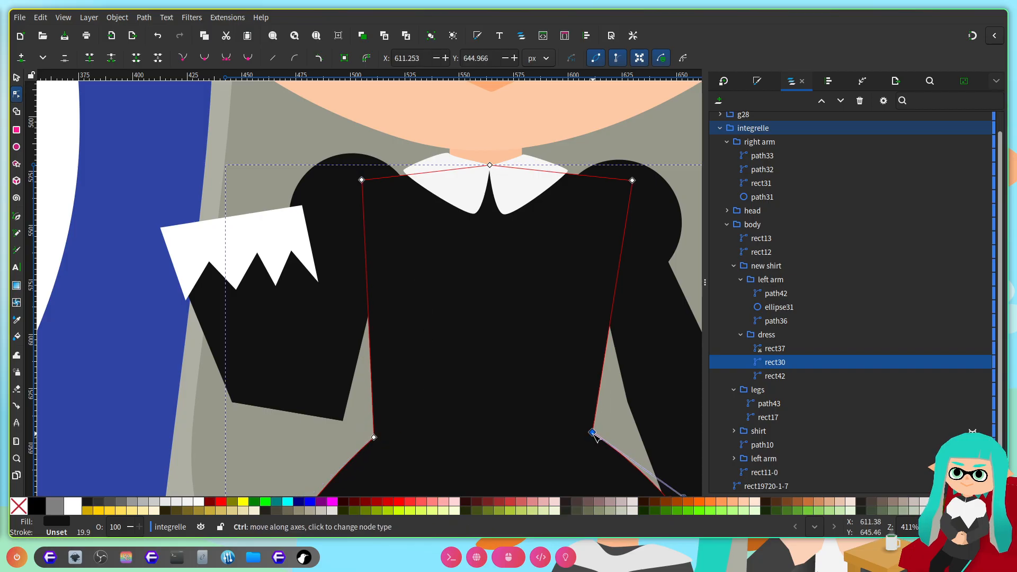
Step: Move the bodice's shoulder node on the lowered-arm side inward to narrow the dress's upper body
{"action": "left_click_drag", "start_coordinate": [633, 180], "coordinate": [612, 180]}
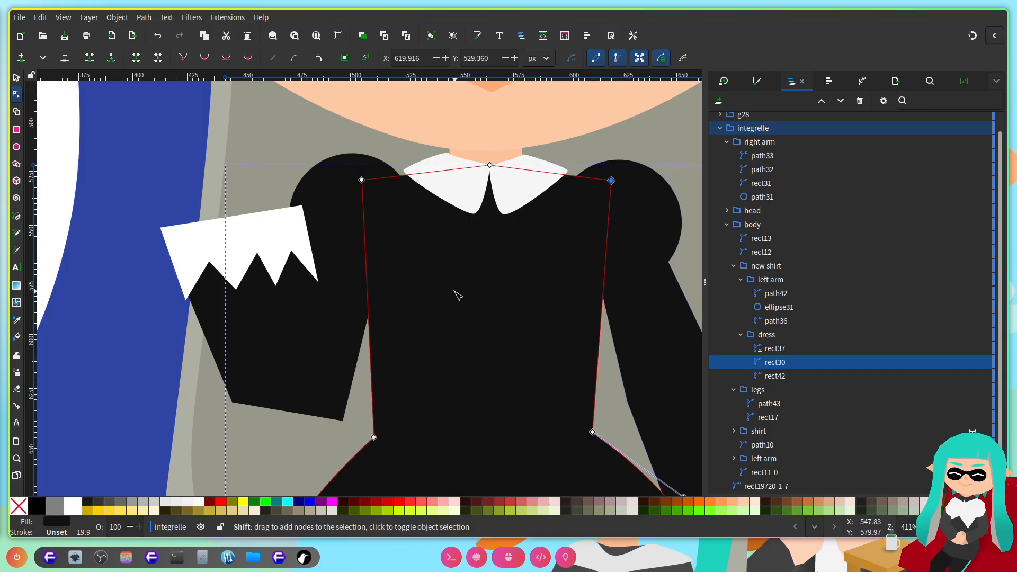
{"action": "scroll", "coordinate": [459, 296], "scroll_direction": "right", "scroll_amount": 6}
{"action": "scroll", "coordinate": [463, 387], "scroll_direction": "up", "scroll_amount": 9}
{"action": "scroll", "coordinate": [416, 380], "scroll_direction": "left", "scroll_amount": 3}
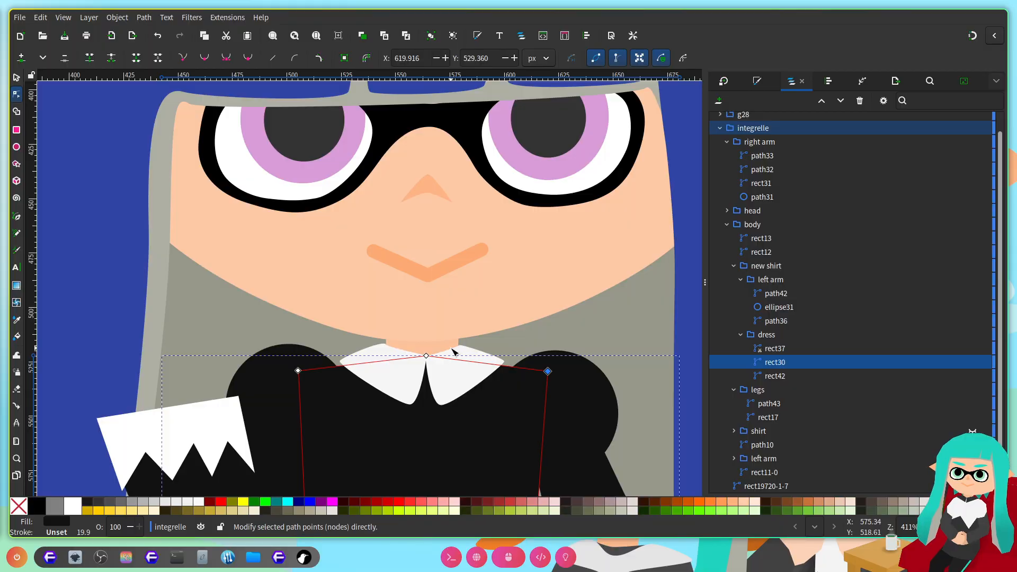
{"action": "scroll", "coordinate": [426, 328], "scroll_direction": "down", "scroll_amount": 3}
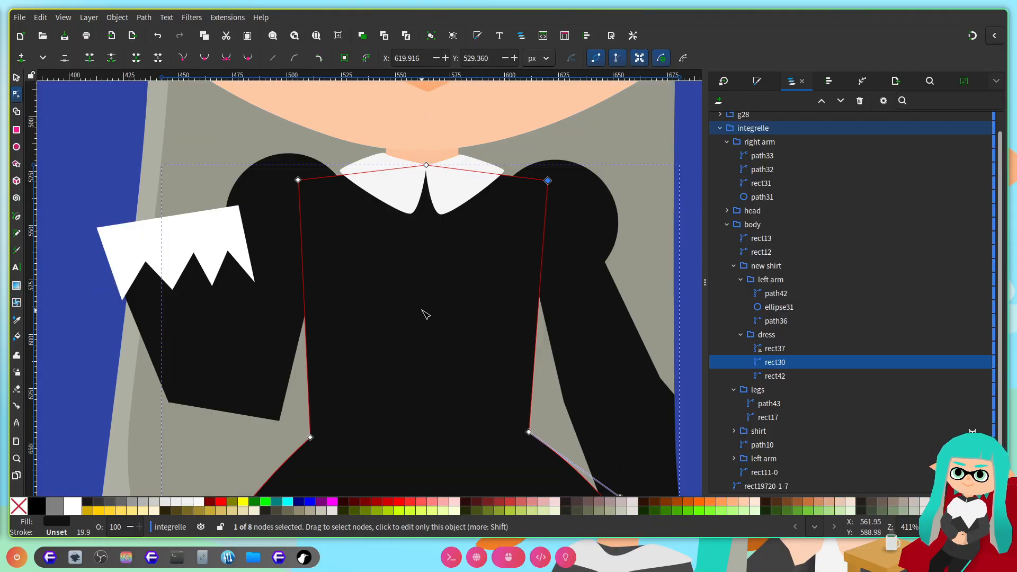
{"action": "scroll", "coordinate": [424, 318], "scroll_direction": "up", "scroll_amount": 2}
{"action": "scroll", "coordinate": [371, 339], "scroll_direction": "down", "scroll_amount": 2}
Step: Draw a skin-coloured ellipse about 54 by 59 px over the raised arm's cuff and lower it behind the cuff within the right arm group
{"action": "left_click", "coordinate": [207, 239]}
{"action": "scroll", "coordinate": [297, 330], "scroll_direction": "left", "scroll_amount": 4}
{"action": "left_click", "coordinate": [325, 241]}
{"action": "scroll", "coordinate": [344, 314], "scroll_direction": "up", "scroll_amount": 1}
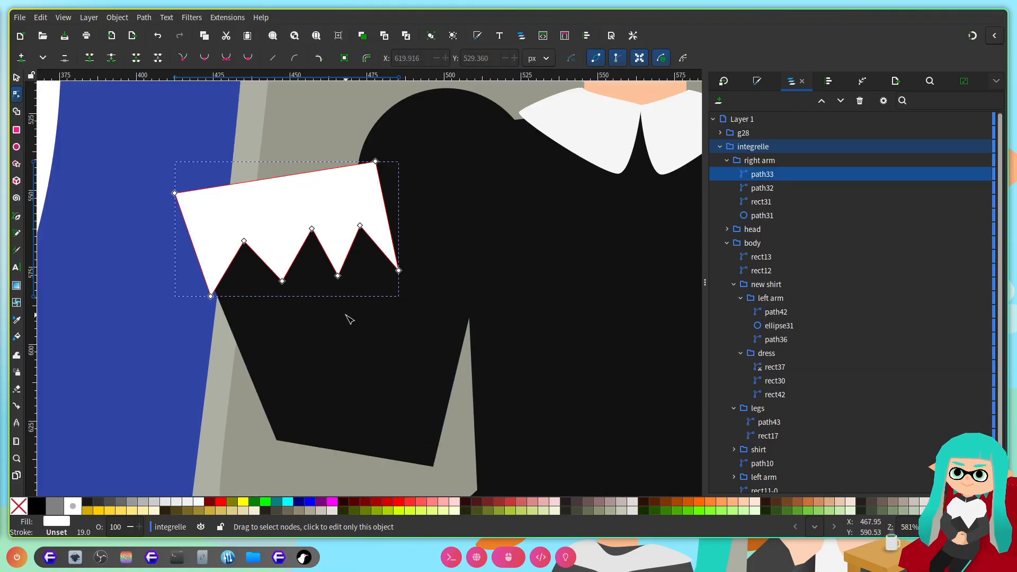
{"action": "scroll", "coordinate": [422, 382], "scroll_direction": "left", "scroll_amount": 3}
{"action": "scroll", "coordinate": [443, 386], "scroll_direction": "up", "scroll_amount": 5}
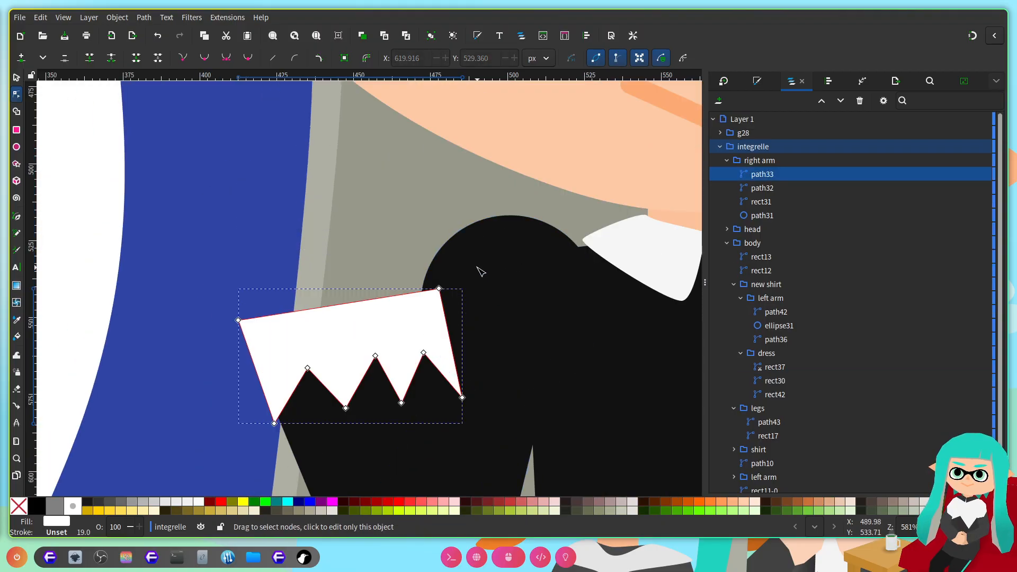
{"action": "left_click", "coordinate": [16, 148]}
{"action": "left_click_drag", "start_coordinate": [262, 181], "coordinate": [428, 364]}
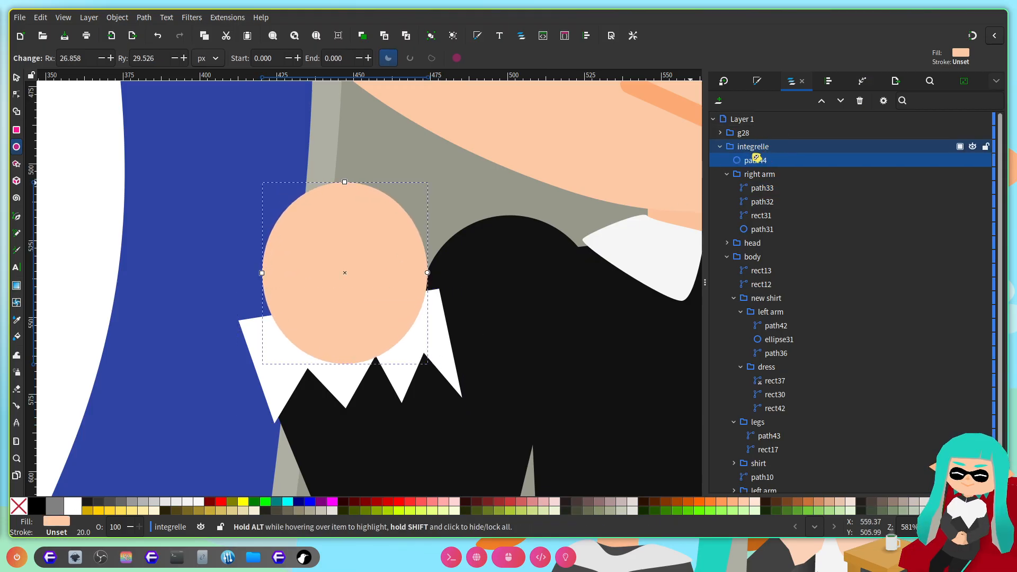
{"action": "left_click", "coordinate": [841, 101]}
{"action": "left_click", "coordinate": [840, 103]}
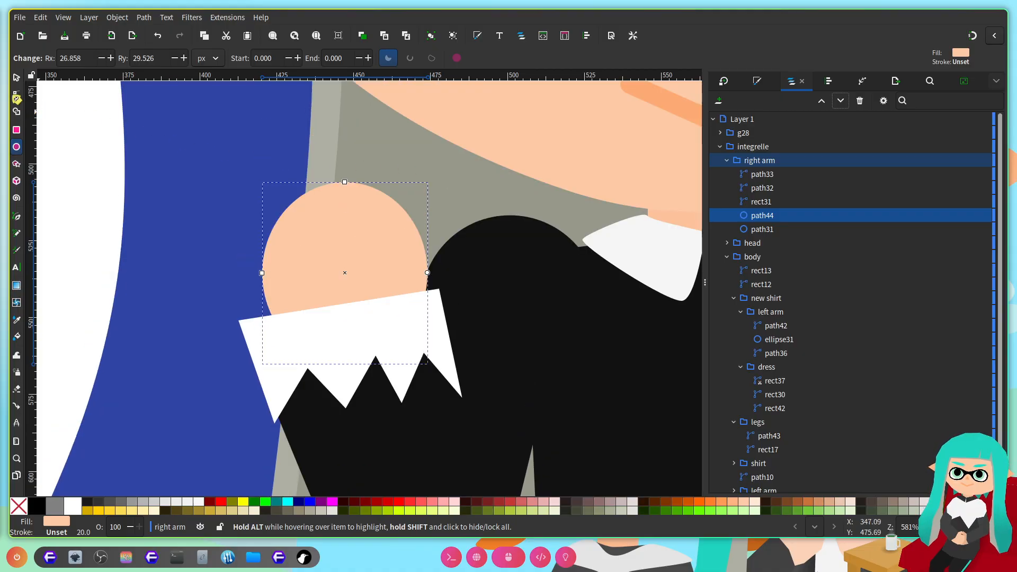
Step: Convert the hand ellipse to a path and make all four of its nodes symmetric
{"action": "left_click", "coordinate": [16, 95]}
{"action": "key", "text": "ctrl+shift+c"}
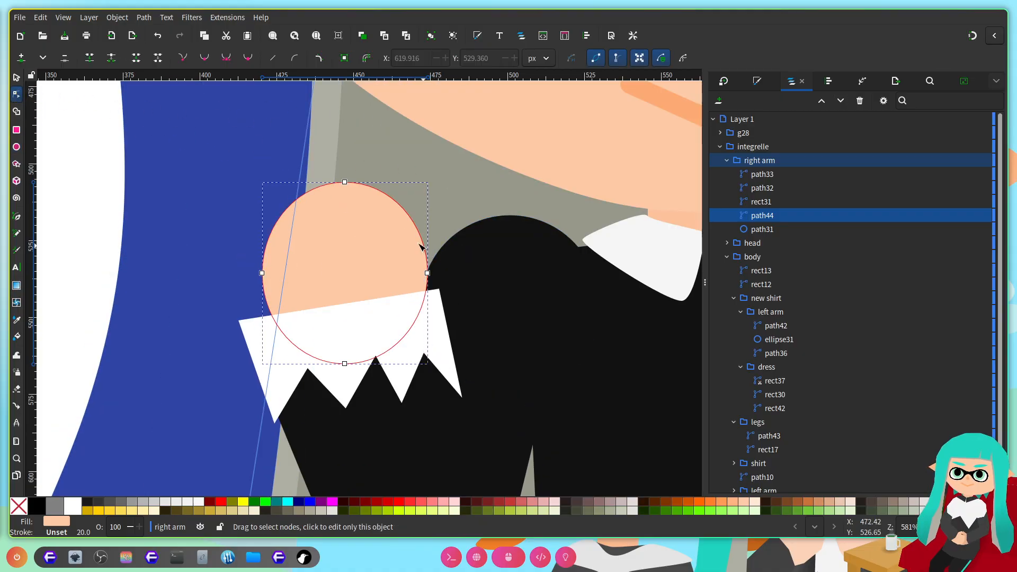
{"action": "key", "text": "ctrl+a"}
{"action": "left_click", "coordinate": [231, 55]}
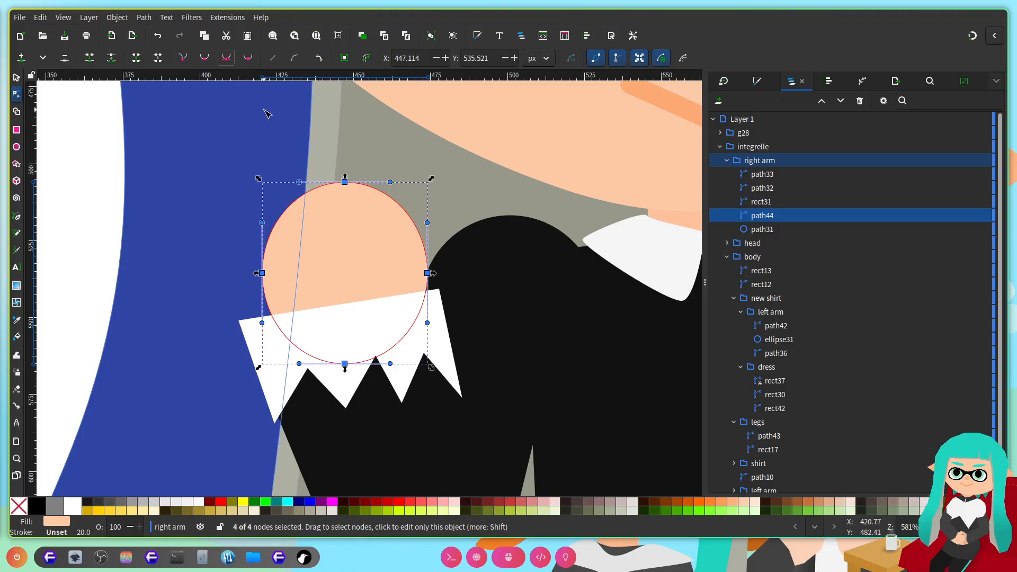
Step: Reshape the hand by lowering both side nodes outward and shifting the top node toward the outer side with longer handles
{"action": "scroll", "coordinate": [309, 200], "scroll_direction": "up", "scroll_amount": 1}
{"action": "left_click_drag", "start_coordinate": [282, 277], "coordinate": [206, 350]}
{"action": "left_click_drag", "start_coordinate": [245, 306], "coordinate": [229, 348]}
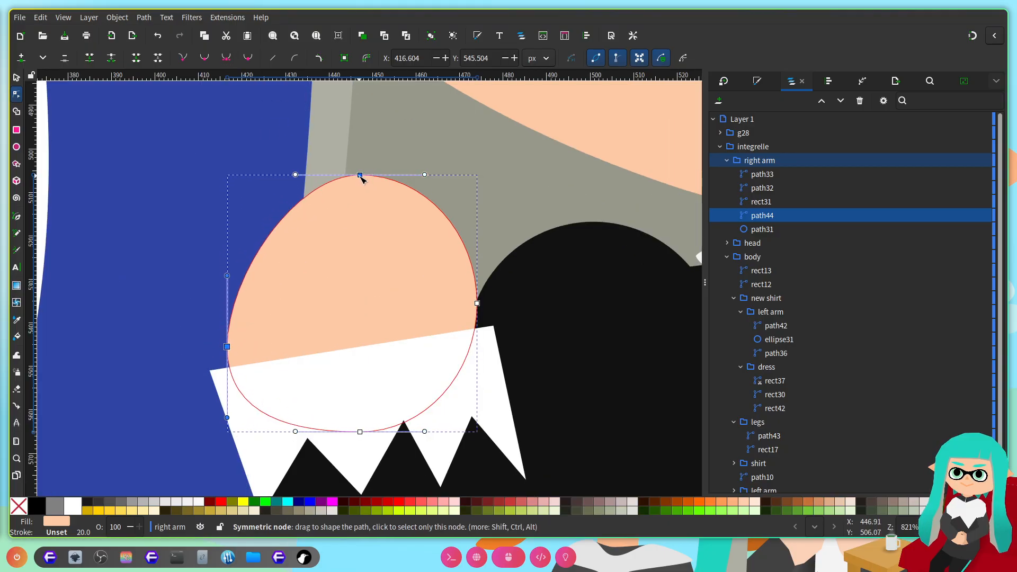
{"action": "left_click_drag", "start_coordinate": [360, 179], "coordinate": [340, 186]}
{"action": "left_click_drag", "start_coordinate": [404, 186], "coordinate": [449, 175]}
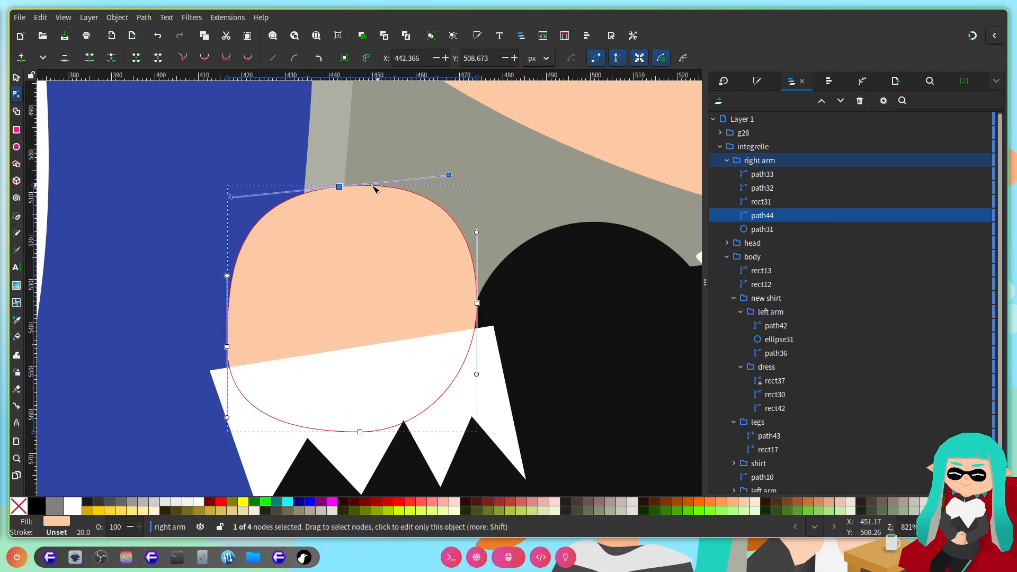
{"action": "left_click_drag", "start_coordinate": [343, 189], "coordinate": [339, 180]}
{"action": "left_click_drag", "start_coordinate": [477, 303], "coordinate": [484, 328]}
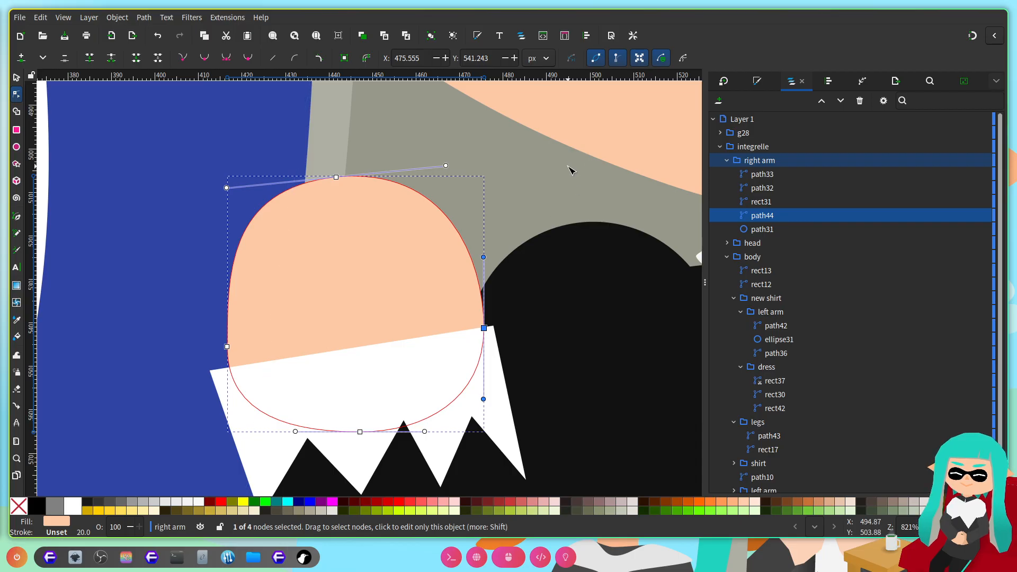
{"action": "mouse_move", "coordinate": [343, 180]}
{"action": "left_mouse_down"}
{"action": "mouse_move", "coordinate": [352, 181]}
{"action": "mouse_move", "coordinate": [340, 174]}
{"action": "left_mouse_up"}
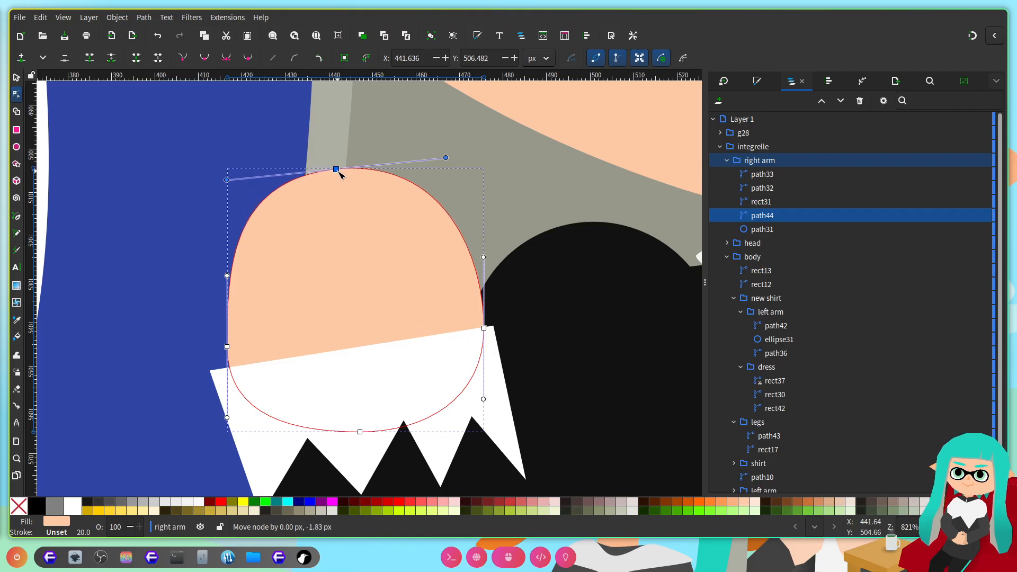
Step: Lower the hand's bottom node, recentre and flatten its top with longer horizontal handles, and straighten the outer side
{"action": "left_click_drag", "start_coordinate": [360, 432], "coordinate": [348, 454]}
{"action": "left_click_drag", "start_coordinate": [227, 277], "coordinate": [241, 284]}
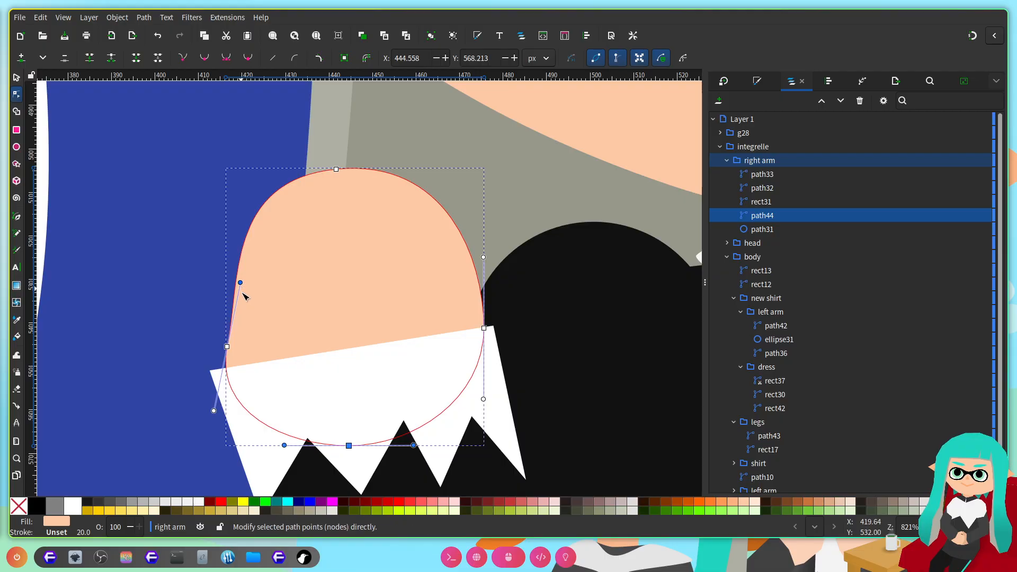
{"action": "left_click_drag", "start_coordinate": [233, 352], "coordinate": [225, 344]}
{"action": "left_click_drag", "start_coordinate": [334, 176], "coordinate": [353, 184]}
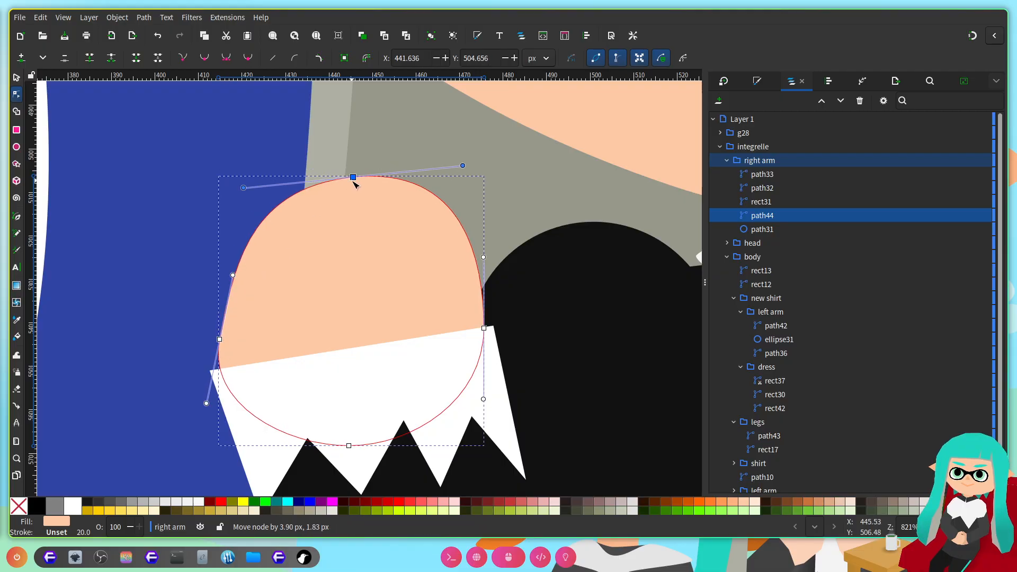
{"action": "mouse_move", "coordinate": [466, 168]}
{"action": "left_mouse_down"}
{"action": "mouse_move", "coordinate": [452, 180]}
{"action": "mouse_move", "coordinate": [463, 179]}
{"action": "left_mouse_up"}
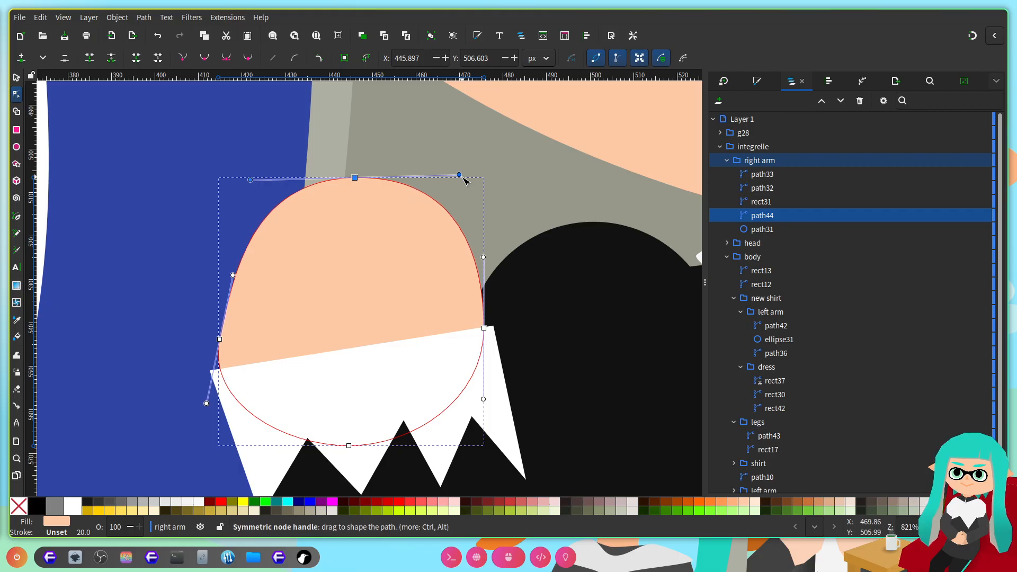
{"action": "left_click_drag", "start_coordinate": [463, 179], "coordinate": [520, 180]}
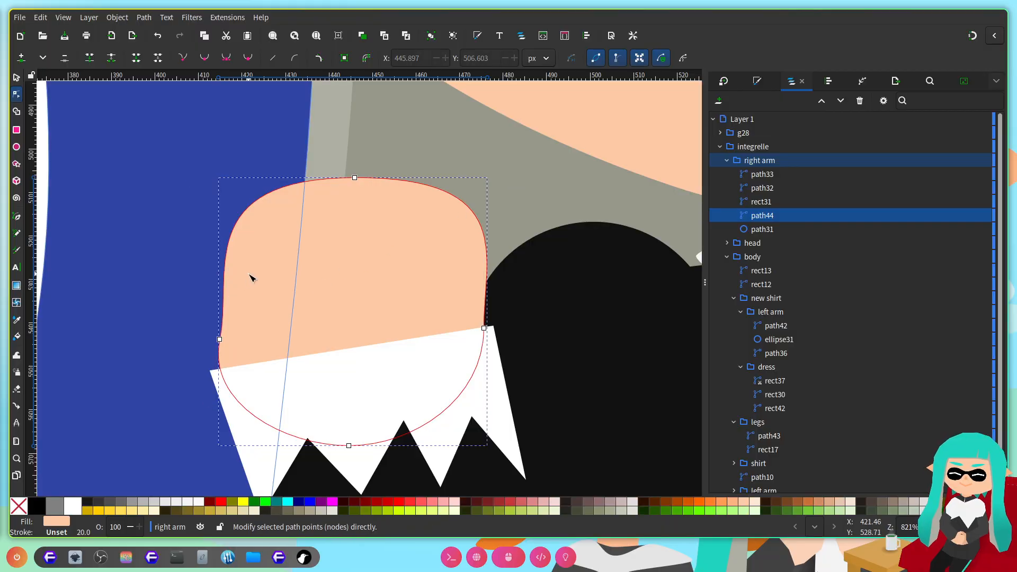
{"action": "left_click", "coordinate": [234, 276]}
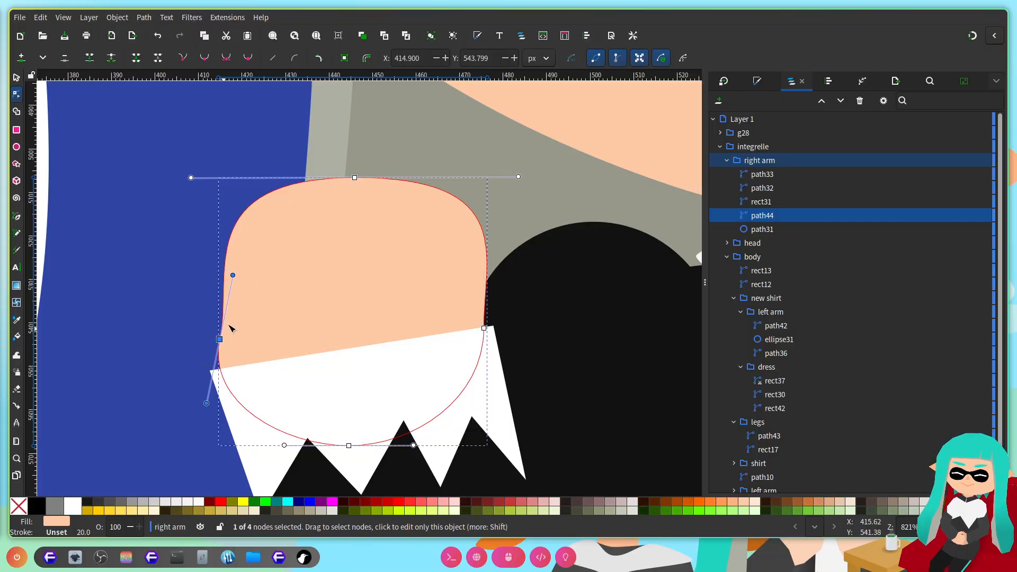
{"action": "left_click_drag", "start_coordinate": [234, 275], "coordinate": [220, 276]}
{"action": "left_click", "coordinate": [484, 329]}
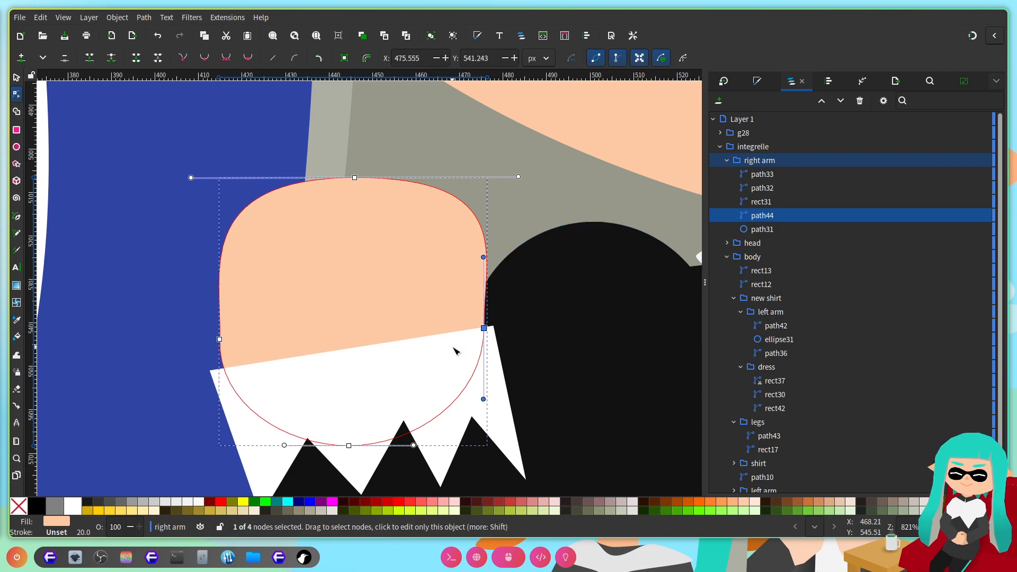
{"action": "scroll", "coordinate": [374, 264], "scroll_direction": "left", "scroll_amount": 3}
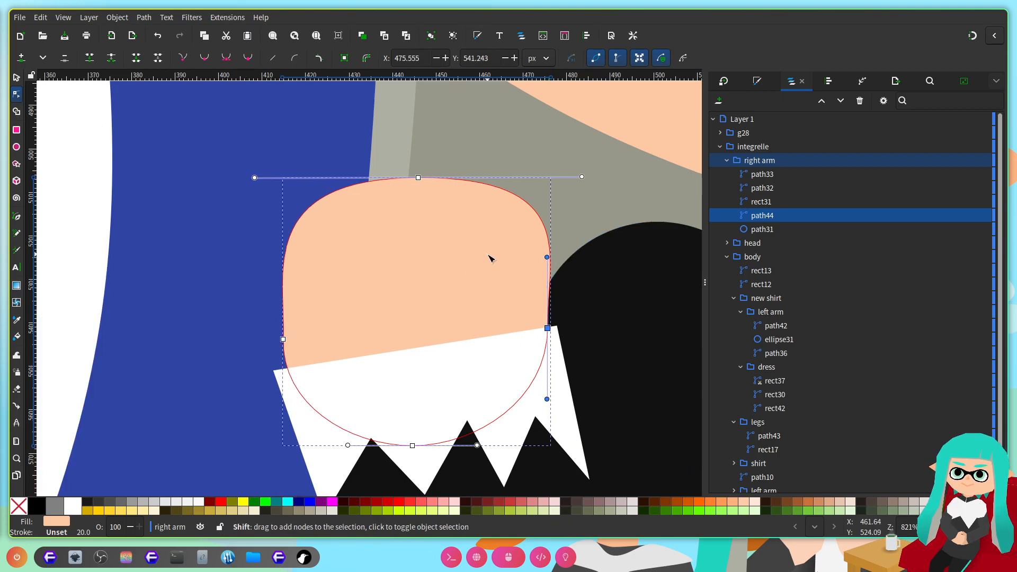
Step: Group the hand path, name the group hand, and save the document
{"action": "key", "text": "ctrl+g"}
{"action": "double_click", "coordinate": [767, 221]}
{"action": "type", "text": "hand"}
{"action": "key", "text": "Return"}
{"action": "key", "text": "ctrl+s"}
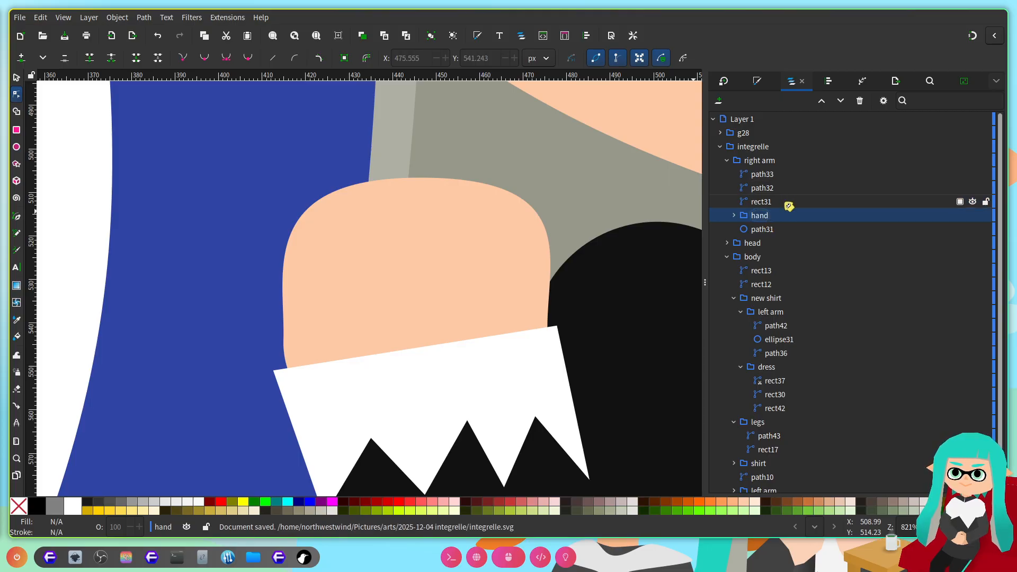
Step: Duplicate the path inside the hand group and raise the copy's outer side and bottom nodes to form an S-curved lower edge
{"action": "left_click", "coordinate": [734, 215]}
{"action": "left_click", "coordinate": [767, 228]}
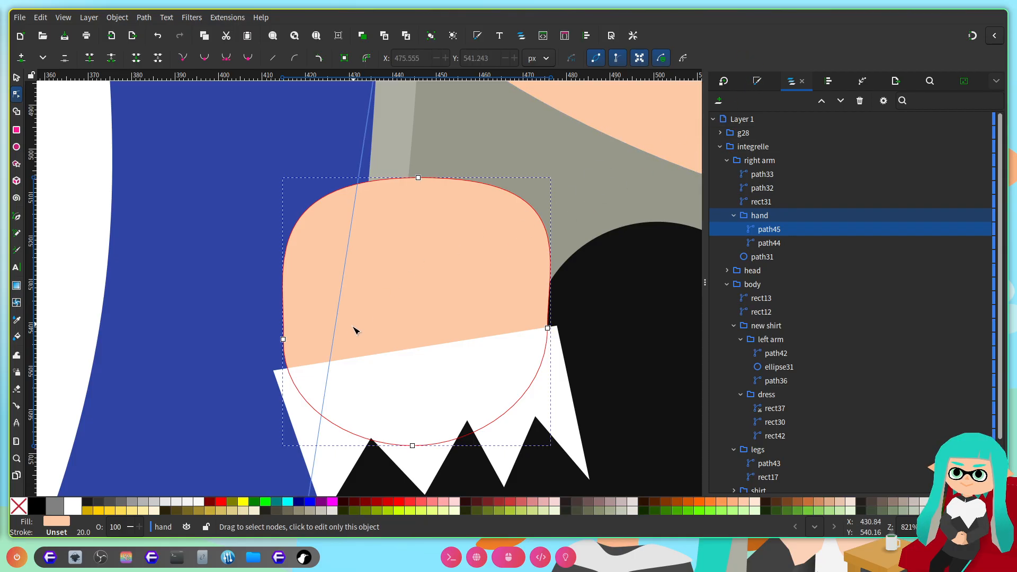
{"action": "left_click_drag", "start_coordinate": [283, 340], "coordinate": [276, 270]}
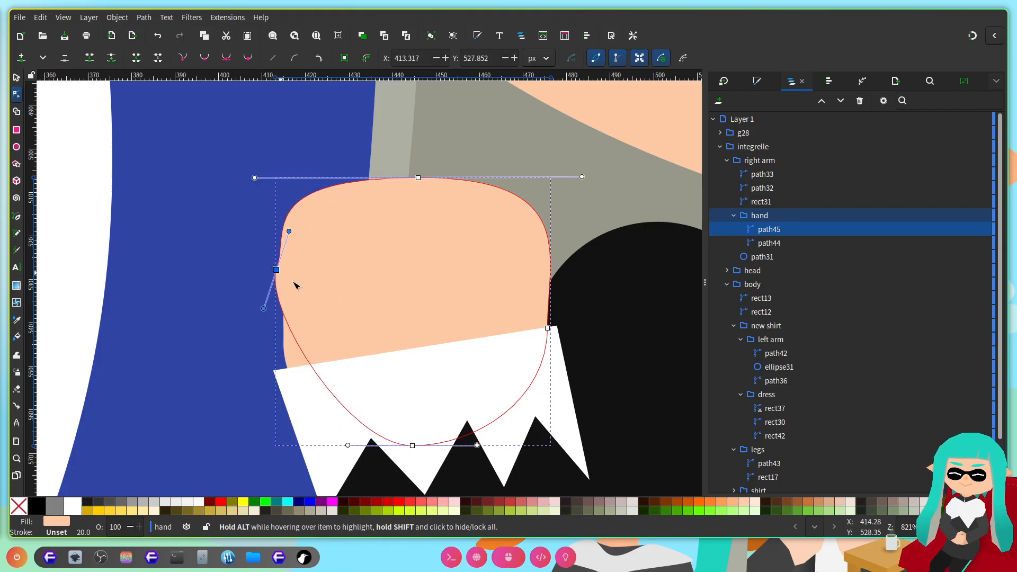
{"action": "left_click_drag", "start_coordinate": [413, 447], "coordinate": [397, 267]}
{"action": "left_click_drag", "start_coordinate": [472, 278], "coordinate": [412, 300]}
{"action": "left_click_drag", "start_coordinate": [396, 266], "coordinate": [381, 283]}
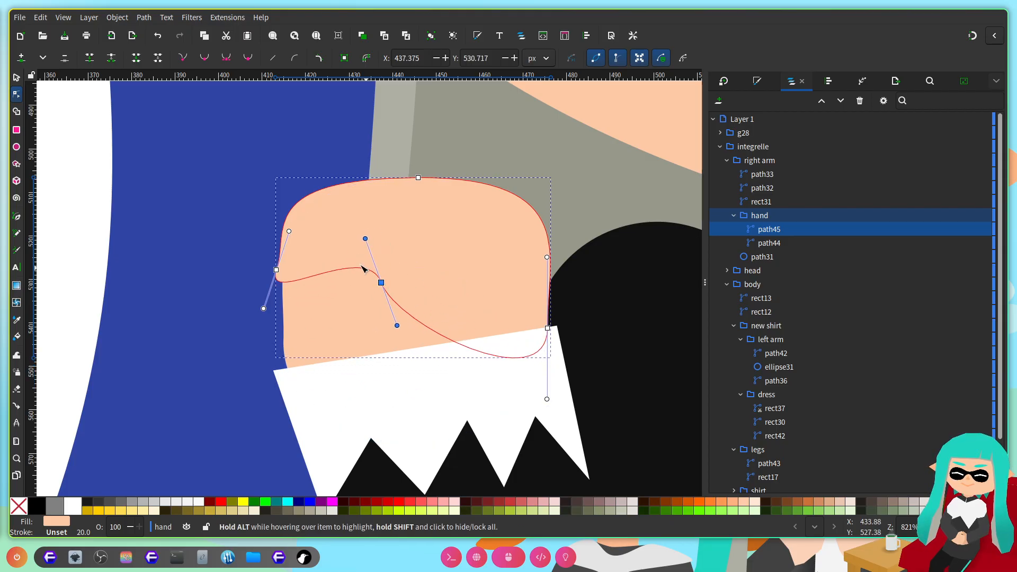
Step: Refine the copied path into the folded fingers by adjusting its outer handle, raising the top and inner side nodes, and lowering the bottom node outward
{"action": "left_click_drag", "start_coordinate": [289, 232], "coordinate": [284, 270]}
{"action": "left_click_drag", "start_coordinate": [582, 177], "coordinate": [548, 172]}
{"action": "left_click_drag", "start_coordinate": [418, 177], "coordinate": [416, 171]}
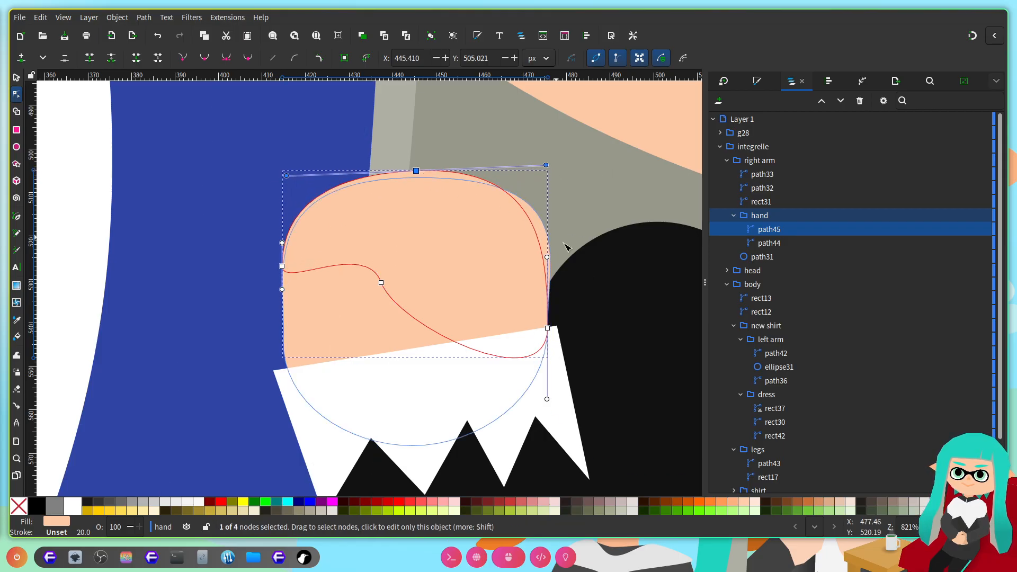
{"action": "left_click", "coordinate": [547, 328], "text": "shift"}
{"action": "left_click_drag", "start_coordinate": [549, 330], "coordinate": [558, 267]}
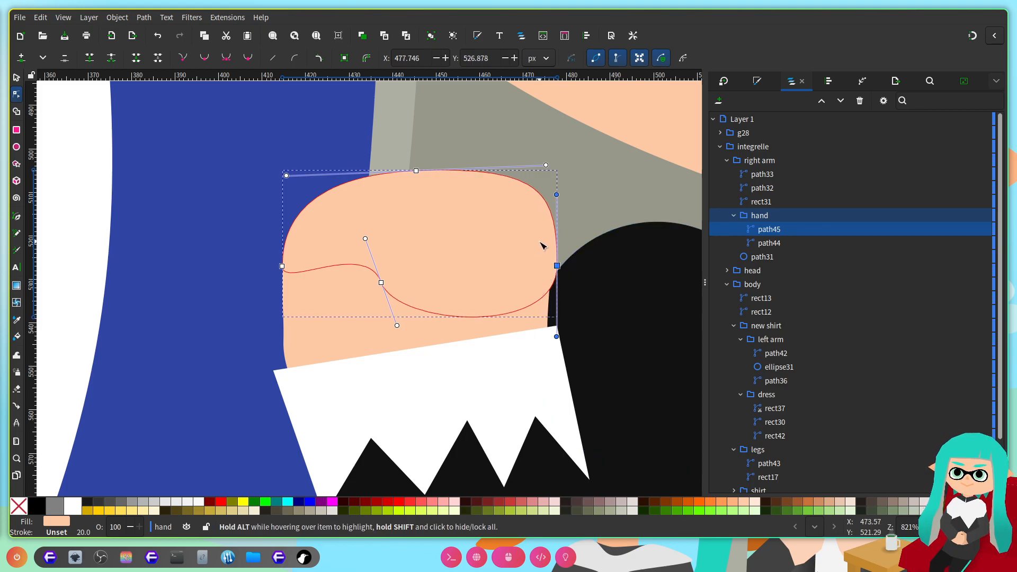
{"action": "left_click_drag", "start_coordinate": [381, 283], "coordinate": [352, 300]}
Step: Give the original hand path a linear gradient fill whose end stop is an opaque darker orange with lightness 66
{"action": "scroll", "coordinate": [313, 332], "scroll_direction": "up", "scroll_amount": 2}
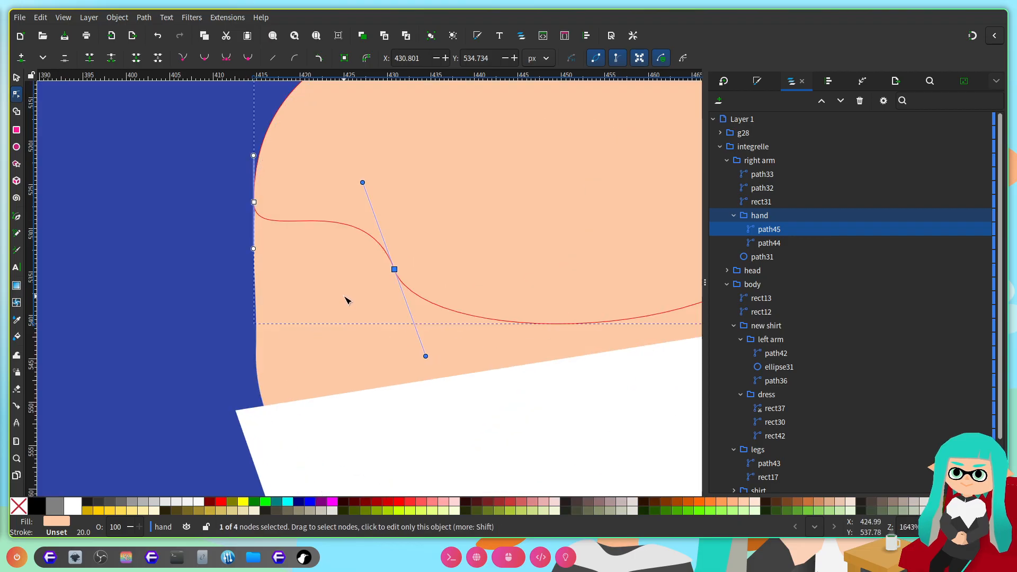
{"action": "left_click", "coordinate": [375, 292]}
{"action": "scroll", "coordinate": [403, 270], "scroll_direction": "right", "scroll_amount": 3}
{"action": "scroll", "coordinate": [438, 243], "scroll_direction": "down", "scroll_amount": 1}
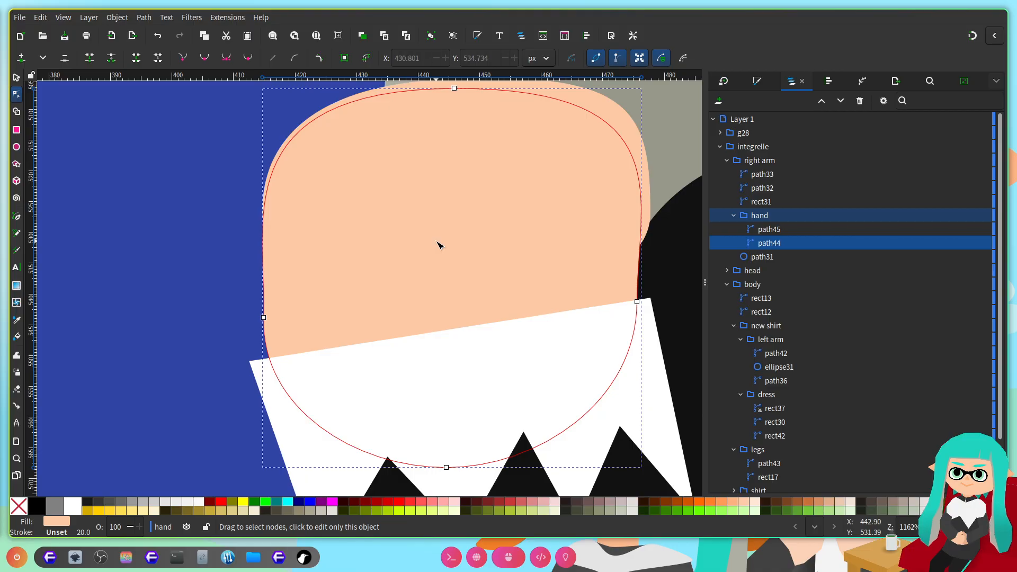
{"action": "left_click", "coordinate": [757, 81]}
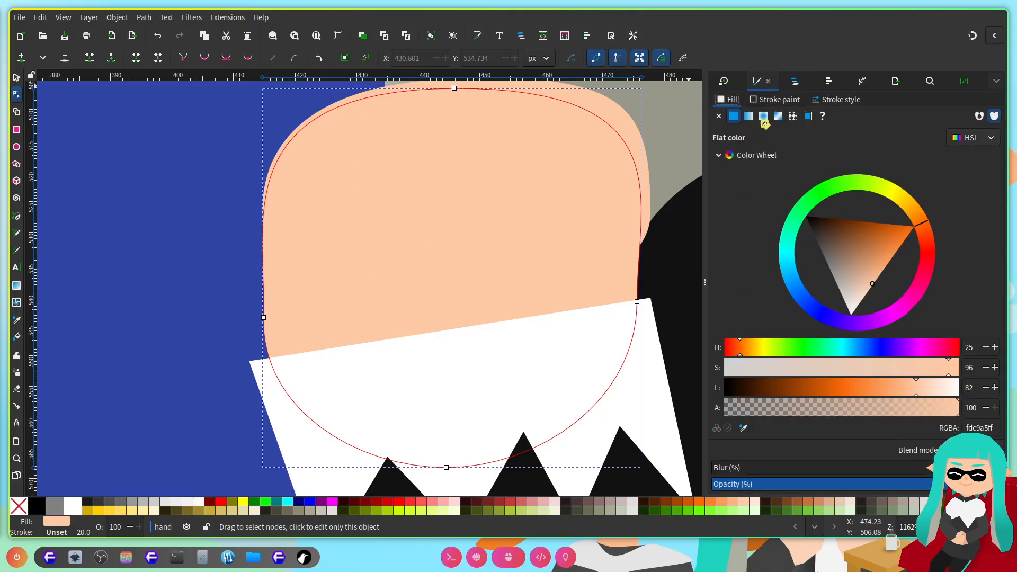
{"action": "left_click", "coordinate": [748, 116]}
{"action": "left_click", "coordinate": [733, 235]}
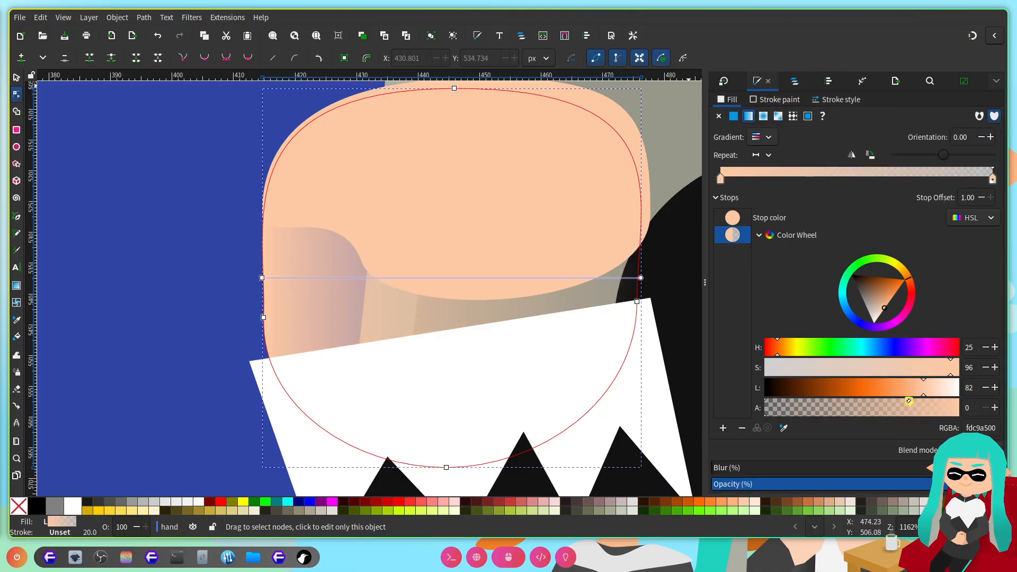
{"action": "left_click_drag", "start_coordinate": [924, 387], "coordinate": [894, 387]}
Step: Reposition the gradient's ends near the thumb side so it runs almost vertically, with the darker orange end on top
{"action": "left_click_drag", "start_coordinate": [640, 278], "coordinate": [621, 270]}
{"action": "left_click_drag", "start_coordinate": [483, 225], "coordinate": [360, 224]}
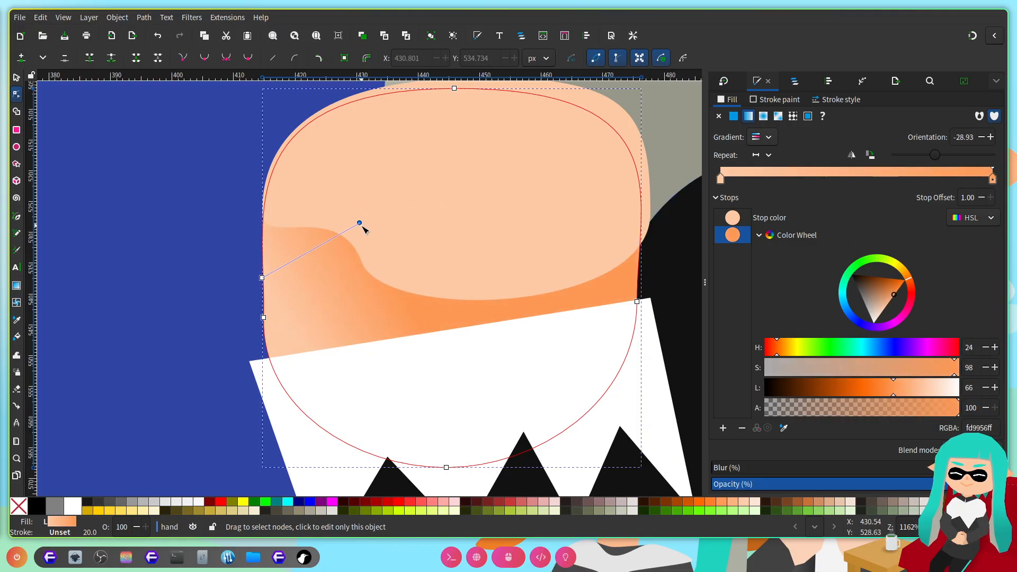
{"action": "left_click_drag", "start_coordinate": [262, 278], "coordinate": [359, 319]}
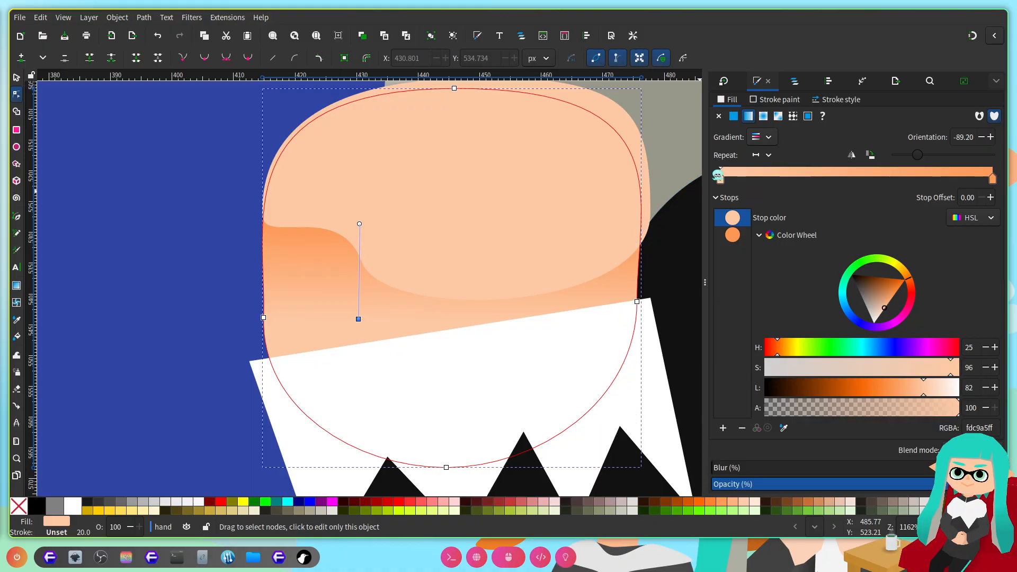
Step: Bring both gradient stops to the midpoint for a hard colour edge and raise the gradient's dark end to thin the shadow
{"action": "left_click_drag", "start_coordinate": [720, 174], "coordinate": [833, 177]}
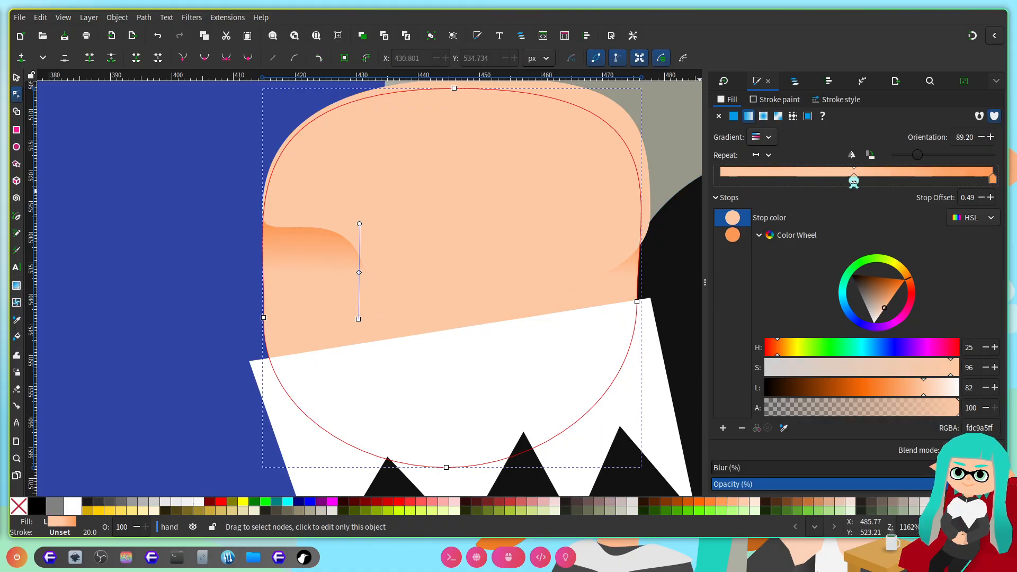
{"action": "left_click_drag", "start_coordinate": [986, 181], "coordinate": [856, 179]}
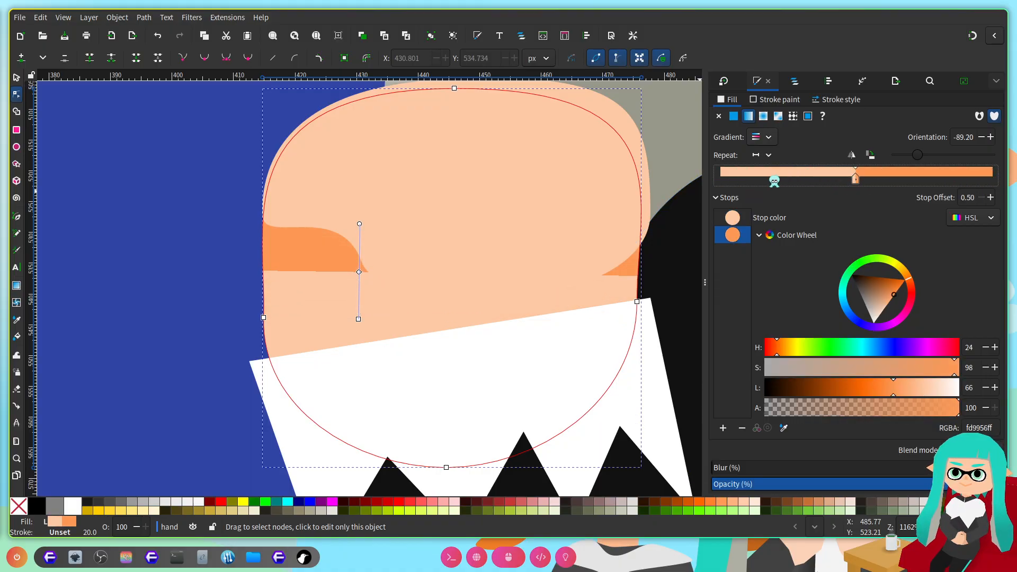
{"action": "left_click_drag", "start_coordinate": [360, 224], "coordinate": [357, 198]}
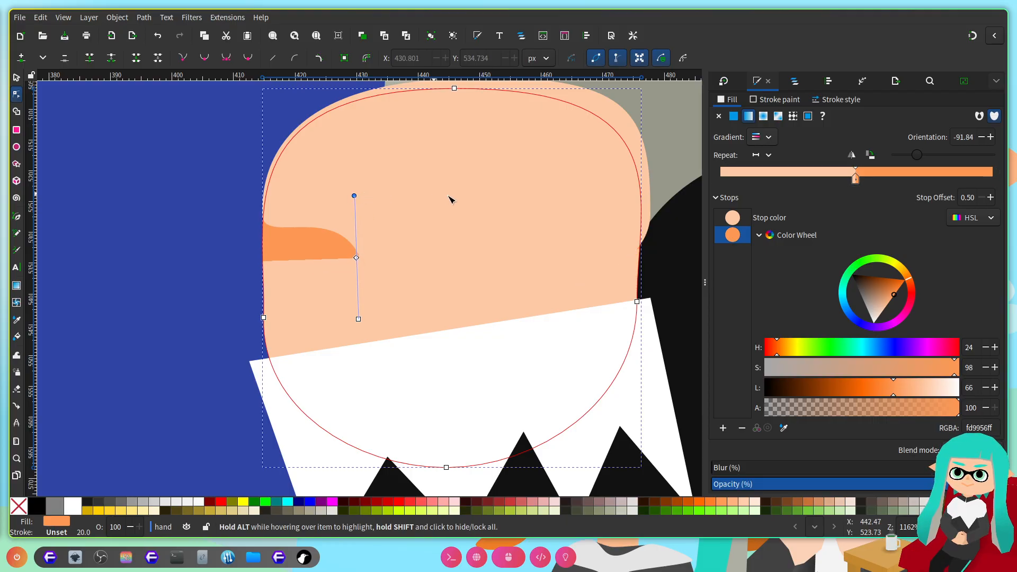
Step: Copy the lighter stop's colour fdc9a5ff to the darker stop, convert the hand path's gradient to a flat fill, and save the drawing
{"action": "left_click", "coordinate": [742, 219]}
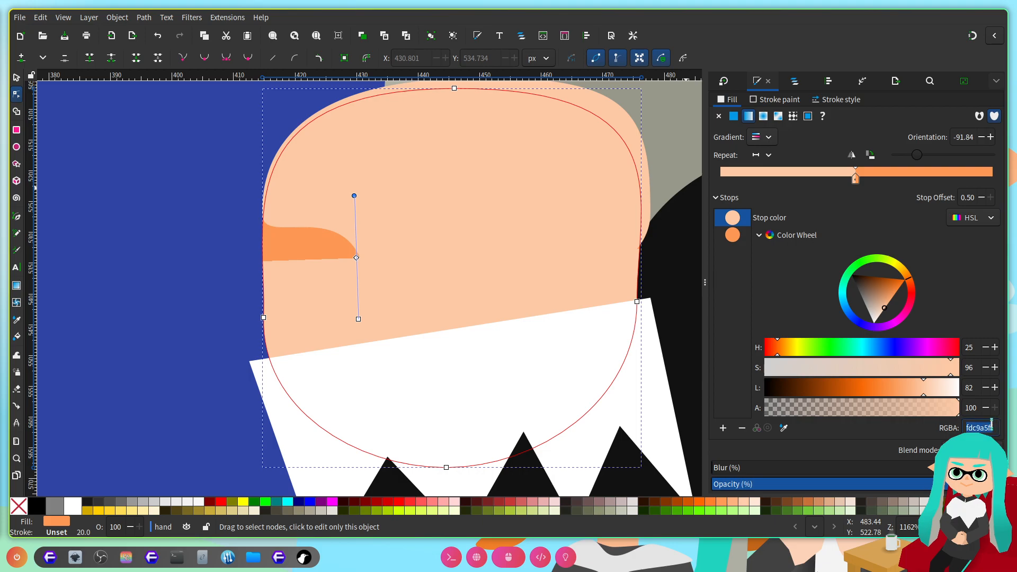
{"action": "left_click", "coordinate": [733, 116]}
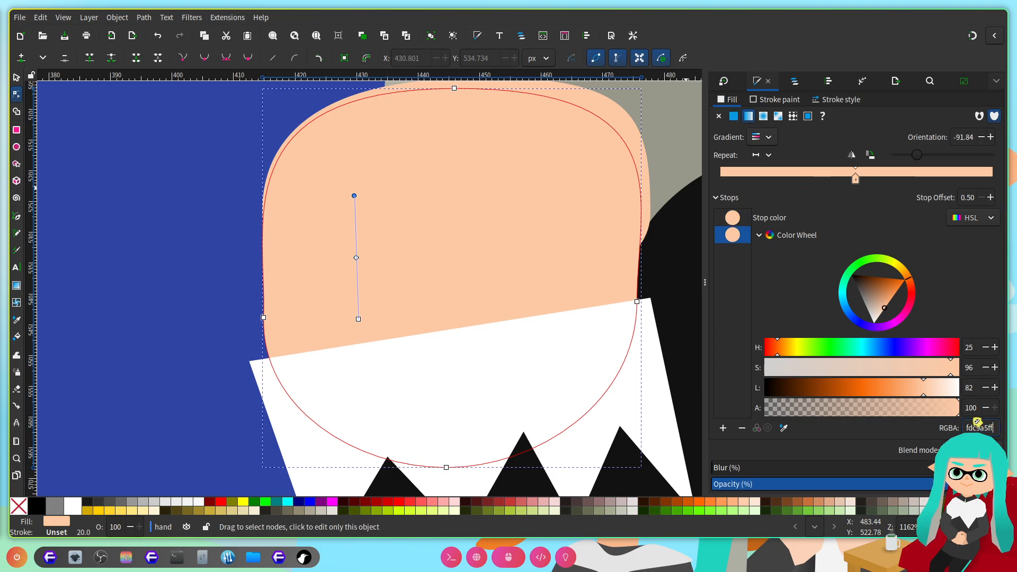
{"action": "left_click", "coordinate": [735, 117]}
{"action": "key", "text": "ctrl+s"}
{"action": "left_click", "coordinate": [427, 281]}
{"action": "left_click", "coordinate": [350, 300]}
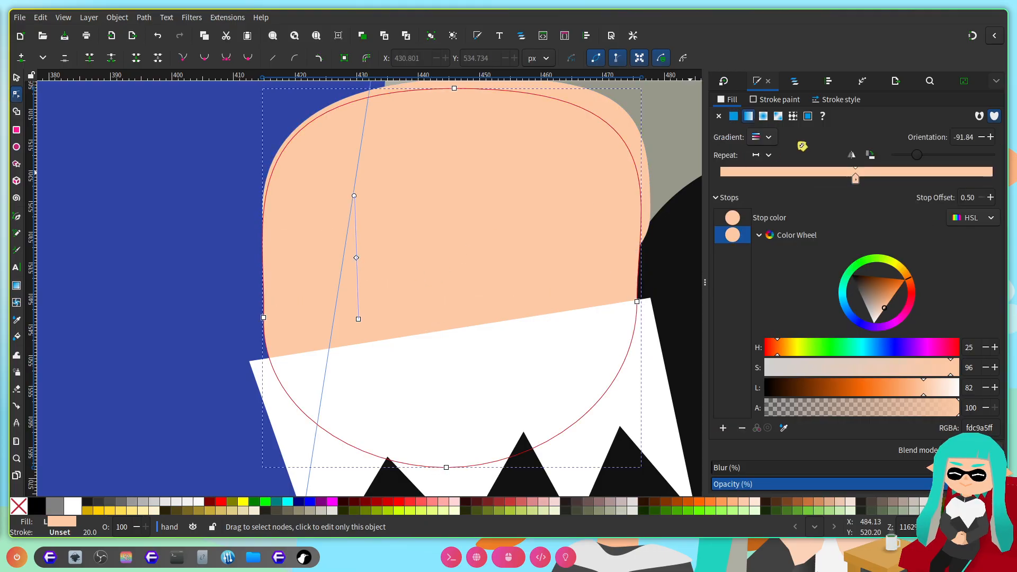
{"action": "left_click", "coordinate": [734, 116]}
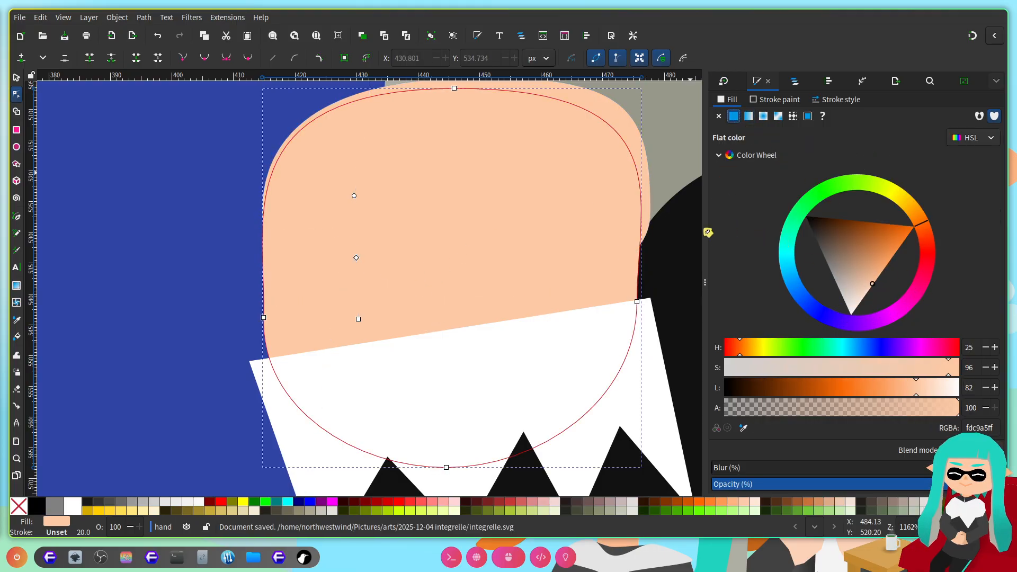
{"action": "scroll", "coordinate": [409, 266], "scroll_direction": "down", "scroll_amount": 1}
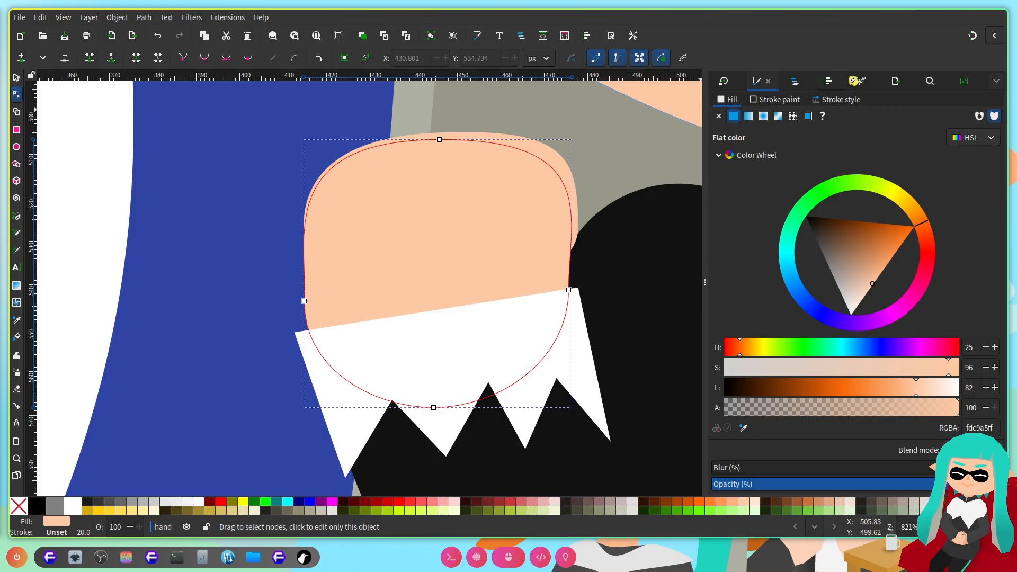
Step: Duplicate the flat-coloured hand path and fill the copy with a darker orange of lightness 74
{"action": "left_click", "coordinate": [798, 83]}
{"action": "scroll", "coordinate": [689, 254], "scroll_direction": "up", "scroll_amount": 1}
{"action": "key", "text": "ctrl+d"}
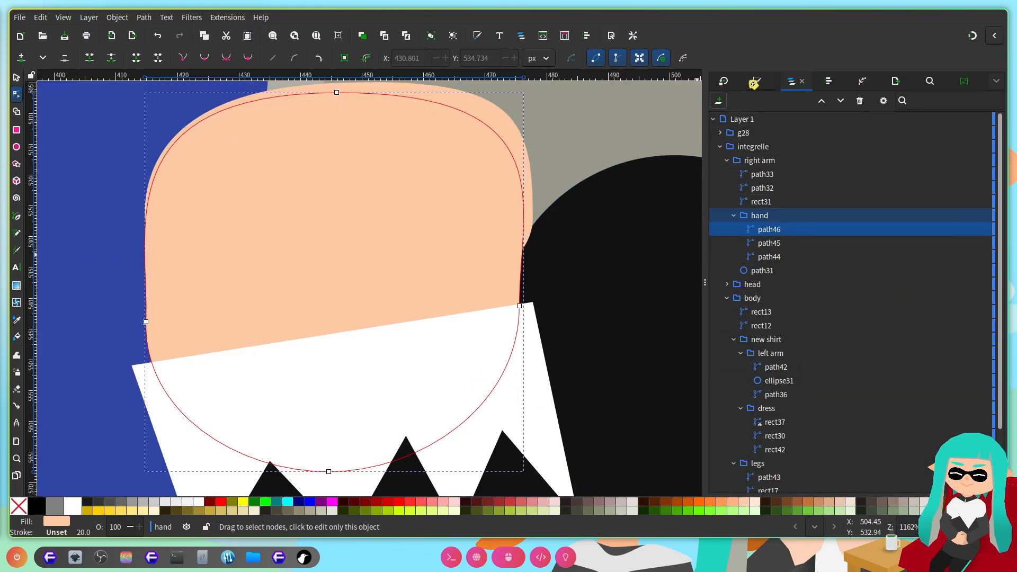
{"action": "left_click", "coordinate": [757, 83]}
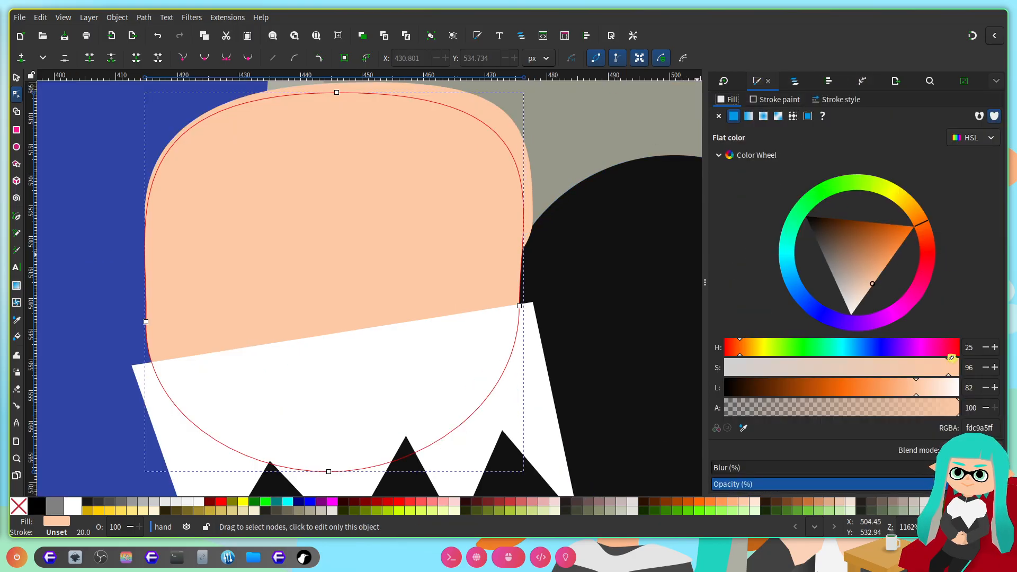
{"action": "left_click_drag", "start_coordinate": [908, 389], "coordinate": [903, 386]}
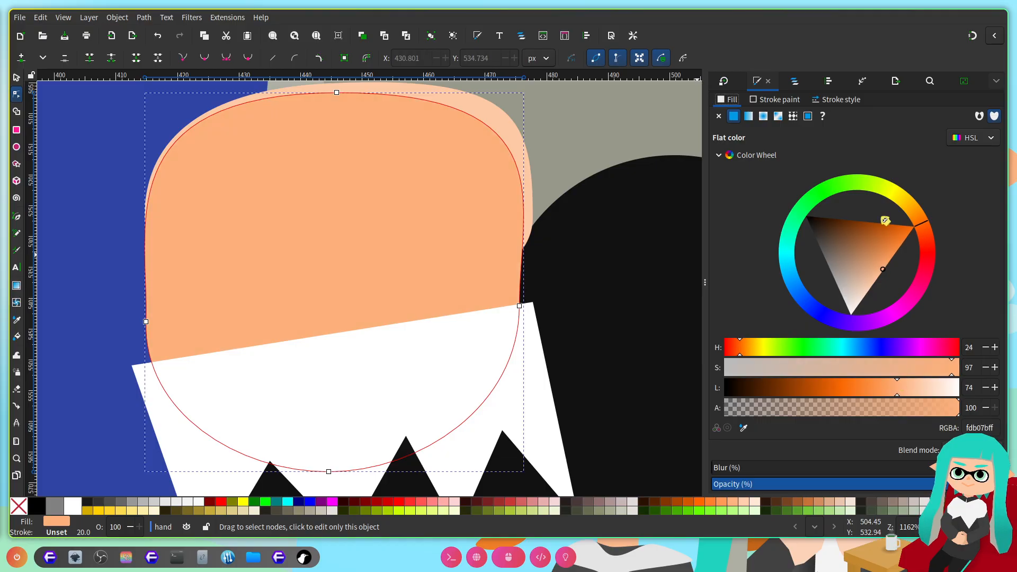
Step: Lower the darker hand copy beneath the folded-finger shape and delete the original hand path, path44
{"action": "left_click", "coordinate": [794, 82]}
{"action": "left_click", "coordinate": [841, 101]}
{"action": "scroll", "coordinate": [320, 297], "scroll_direction": "down", "scroll_amount": 1}
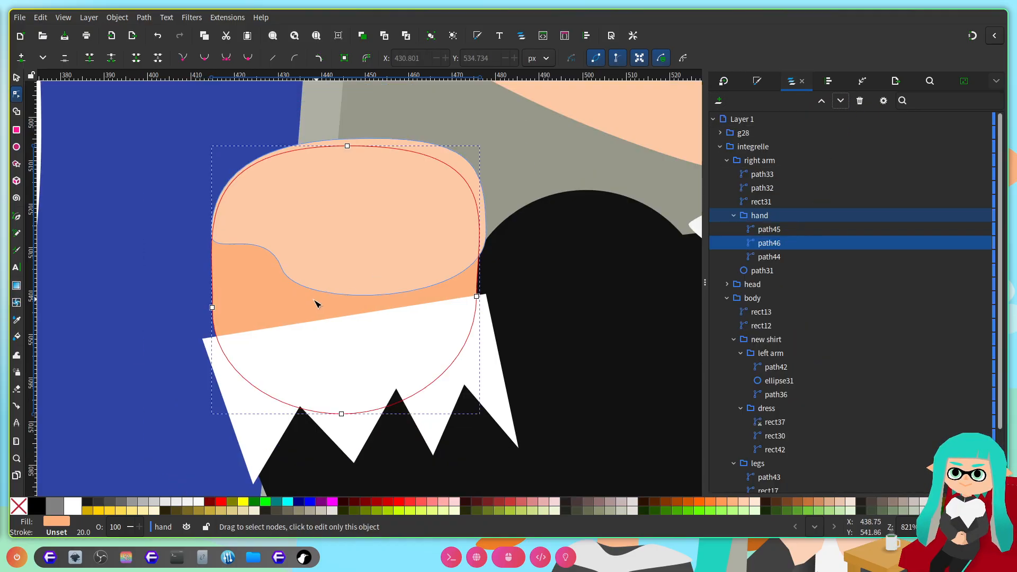
{"action": "scroll", "coordinate": [269, 303], "scroll_direction": "up", "scroll_amount": 1}
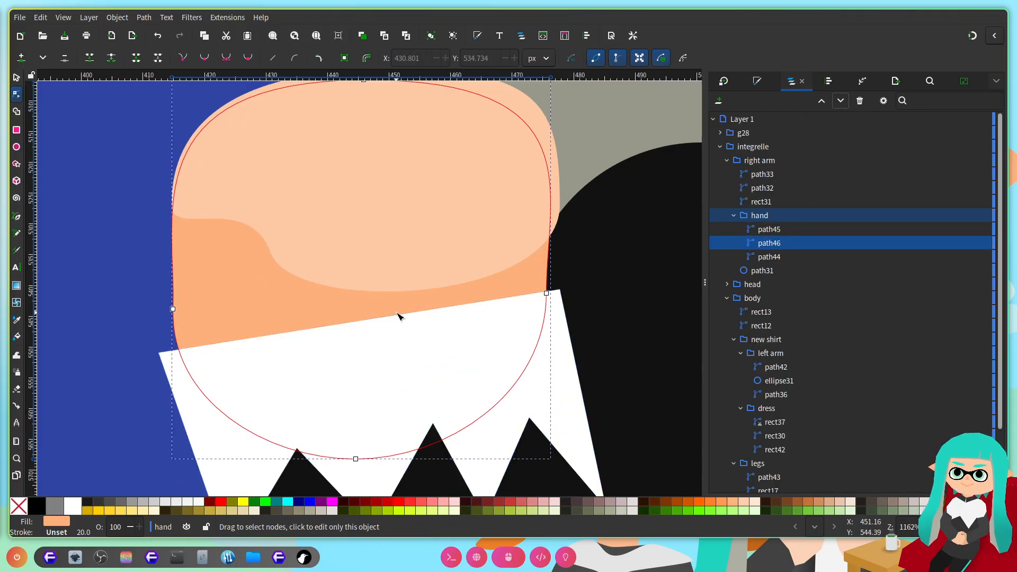
{"action": "scroll", "coordinate": [435, 359], "scroll_direction": "up", "scroll_amount": 3}
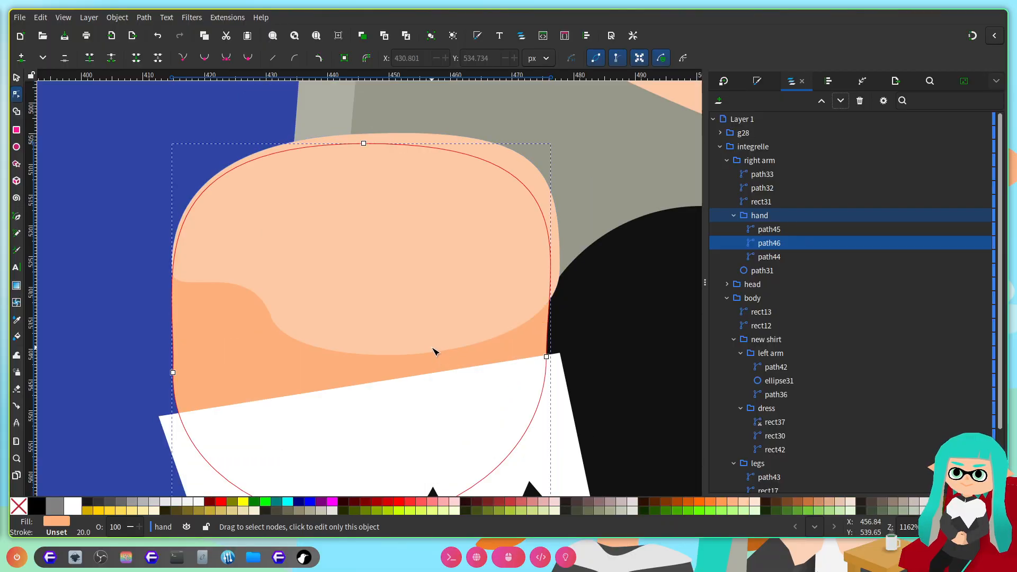
{"action": "scroll", "coordinate": [484, 263], "scroll_direction": "down", "scroll_amount": 3}
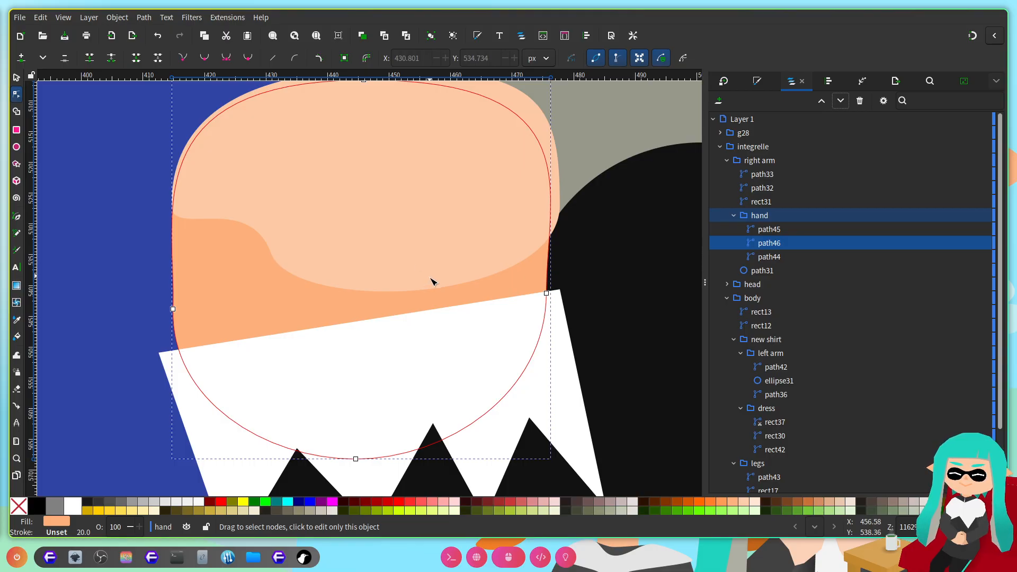
{"action": "left_click", "coordinate": [780, 258]}
{"action": "key", "text": "Delete"}
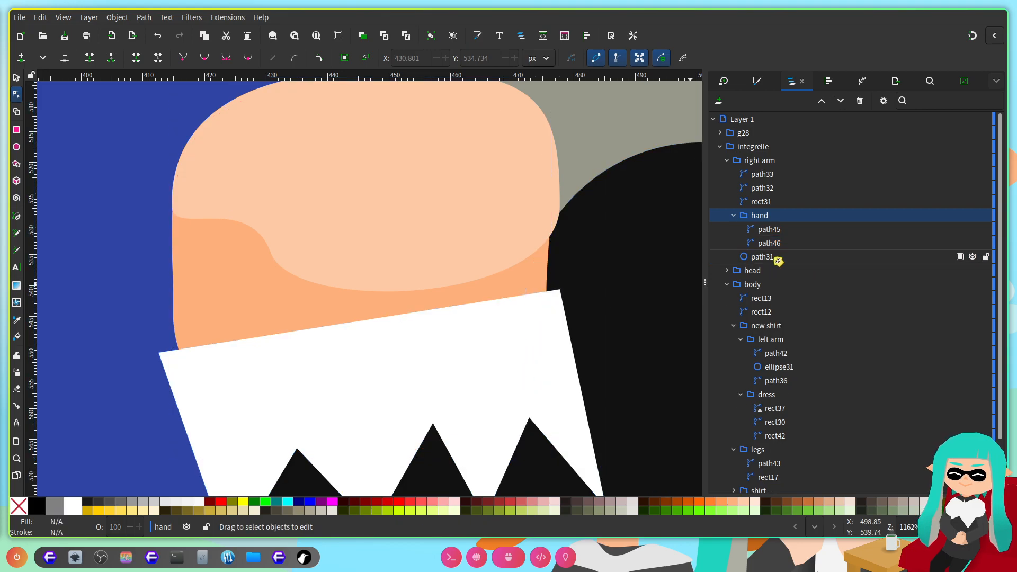
Step: Lower the folded fingers' shoulder-side and inner thumb nodes, and move the outer thumb-side nodes of both hand paths down
{"action": "left_click", "coordinate": [459, 240]}
{"action": "left_click_drag", "start_coordinate": [623, 356], "coordinate": [233, 196]}
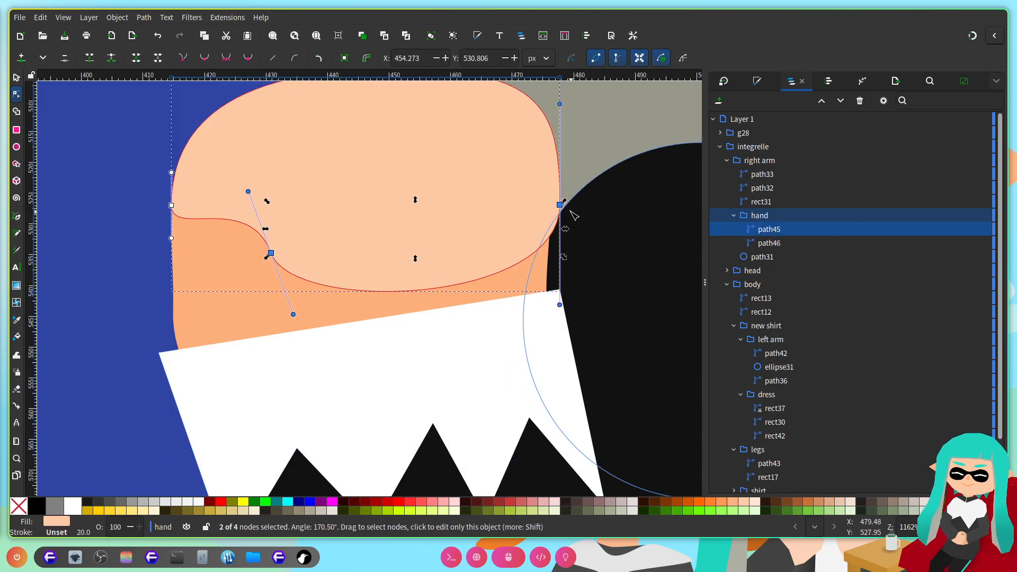
{"action": "left_click_drag", "start_coordinate": [560, 205], "coordinate": [561, 216]}
{"action": "scroll", "coordinate": [252, 327], "scroll_direction": "up", "scroll_amount": 6}
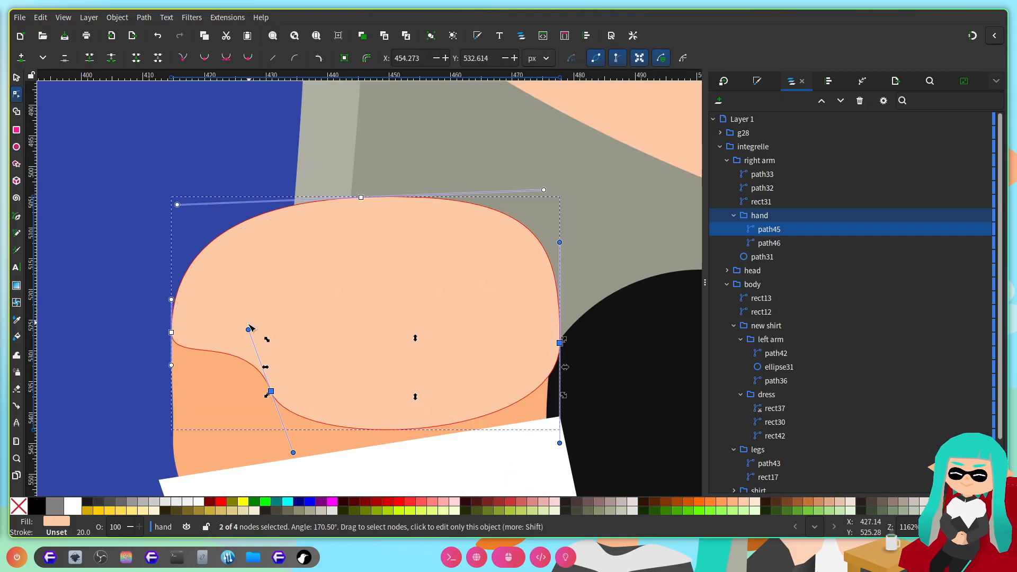
{"action": "left_click_drag", "start_coordinate": [249, 329], "coordinate": [148, 451]}
{"action": "left_click", "coordinate": [177, 332], "text": "shift"}
{"action": "left_click_drag", "start_coordinate": [171, 333], "coordinate": [171, 352]}
{"action": "scroll", "coordinate": [393, 314], "scroll_direction": "down", "scroll_amount": 2}
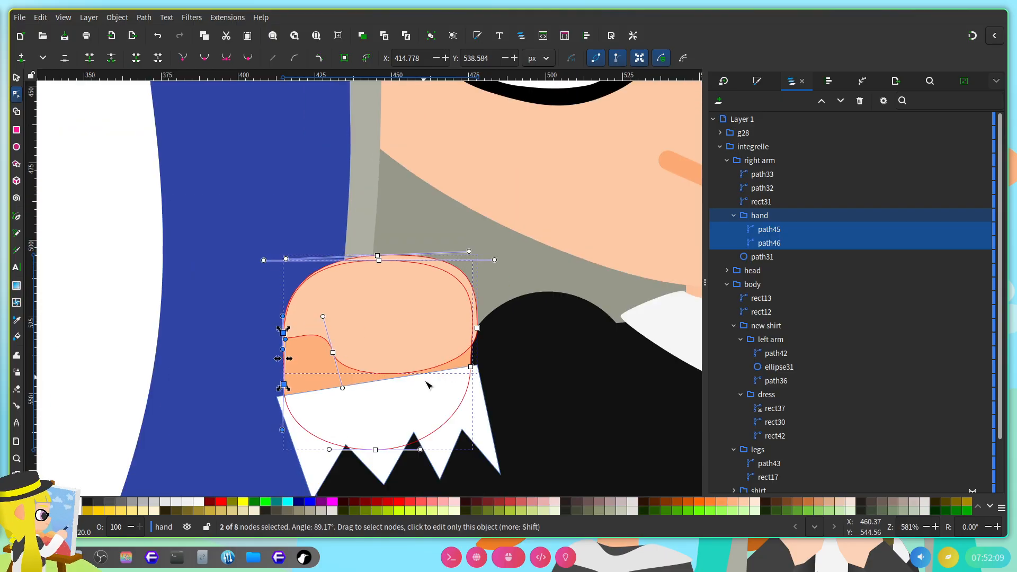
Step: Save the drawing and move the folded fingers' shoulder-side node slightly outward to X 478.842
{"action": "scroll", "coordinate": [446, 374], "scroll_direction": "left", "scroll_amount": 3}
{"action": "key", "text": "ctrl+s"}
{"action": "scroll", "coordinate": [463, 372], "scroll_direction": "down", "scroll_amount": 2}
{"action": "double_click", "coordinate": [157, 288]}
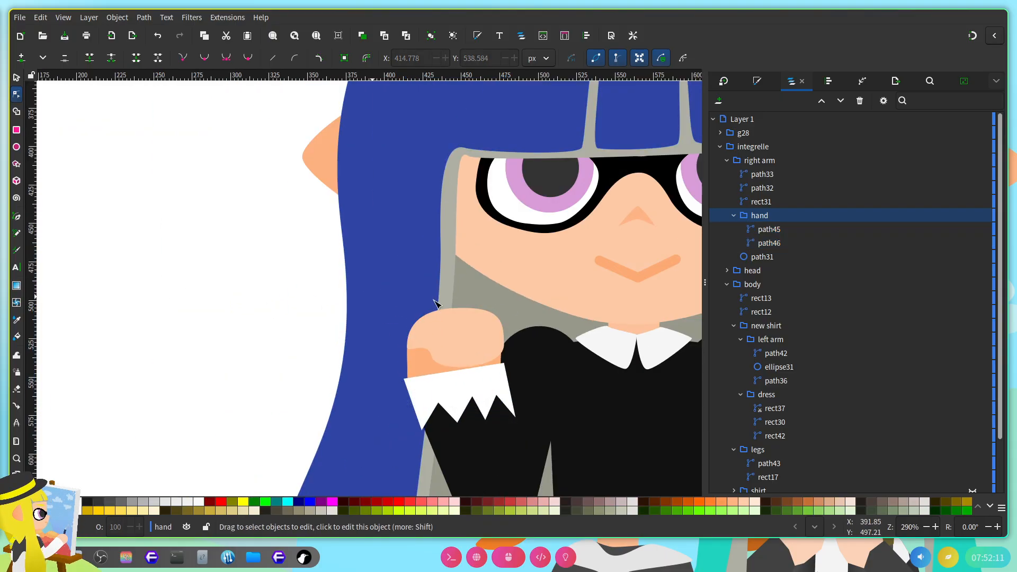
{"action": "scroll", "coordinate": [547, 307], "scroll_direction": "right", "scroll_amount": 9}
{"action": "scroll", "coordinate": [311, 318], "scroll_direction": "up", "scroll_amount": 3}
{"action": "left_click", "coordinate": [315, 326]}
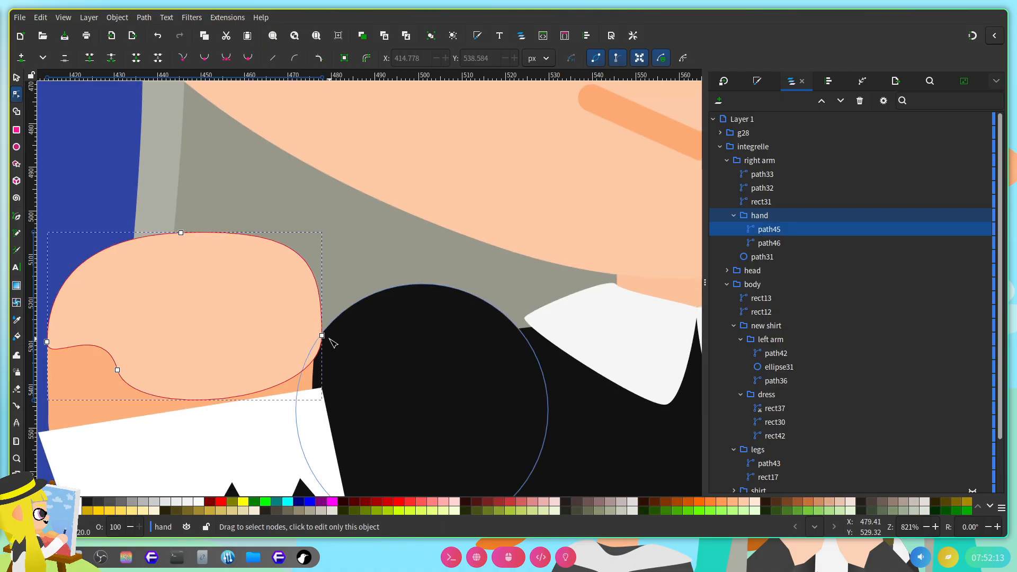
{"action": "left_click", "coordinate": [327, 336]}
{"action": "scroll", "coordinate": [481, 295], "scroll_direction": "down", "scroll_amount": 3}
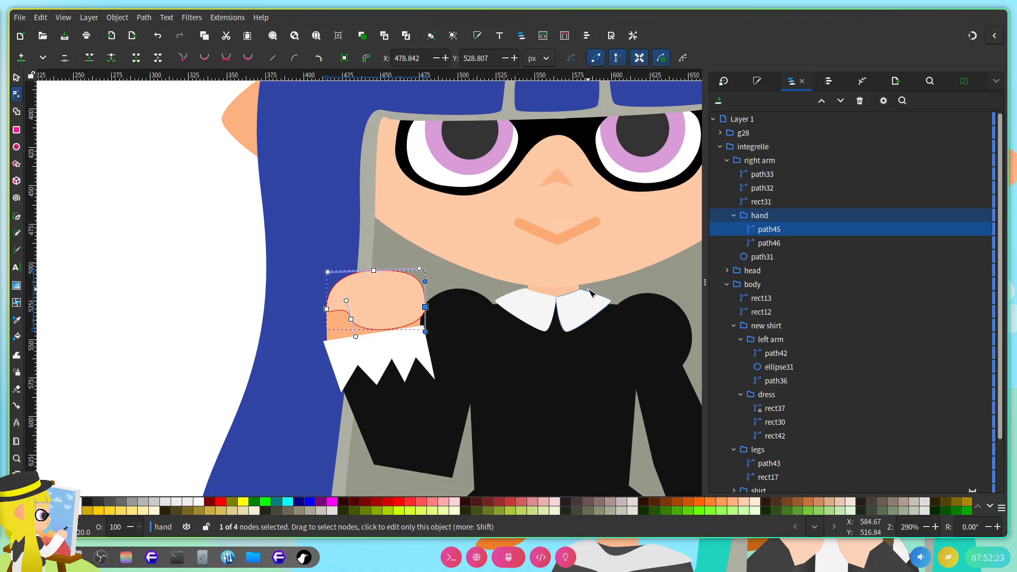
Step: Lower the outer tip node of the left collar half and pull the right half's outer tip slightly inward and down
{"action": "scroll", "coordinate": [473, 320], "scroll_direction": "right", "scroll_amount": 4}
{"action": "scroll", "coordinate": [470, 317], "scroll_direction": "left", "scroll_amount": 2}
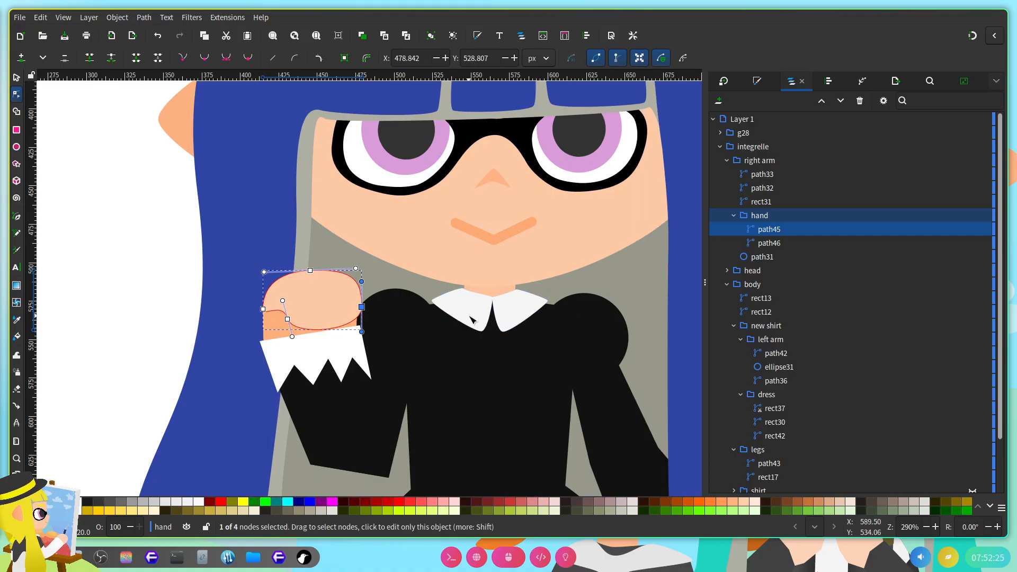
{"action": "scroll", "coordinate": [479, 317], "scroll_direction": "up", "scroll_amount": 3}
{"action": "left_click", "coordinate": [429, 305]}
{"action": "left_click_drag", "start_coordinate": [330, 277], "coordinate": [329, 285]}
{"action": "scroll", "coordinate": [490, 286], "scroll_direction": "right", "scroll_amount": 4}
{"action": "left_click", "coordinate": [493, 287]}
{"action": "left_click_drag", "start_coordinate": [532, 279], "coordinate": [524, 293]}
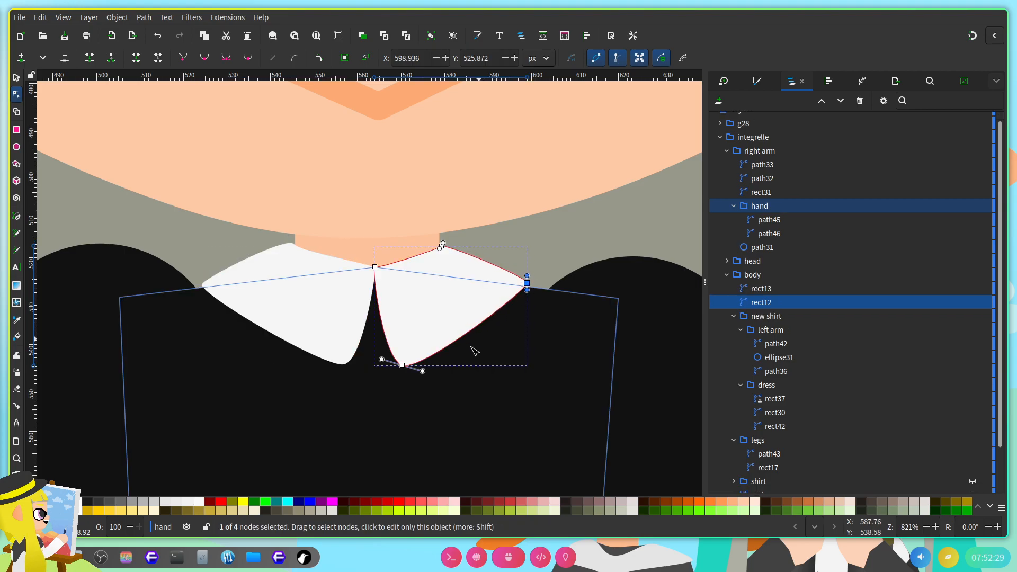
Step: Examine the raised hand's outline and shading in relation to the zigzag cuff, puffed shoulder and collar
{"action": "scroll", "coordinate": [476, 331], "scroll_direction": "left", "scroll_amount": 8}
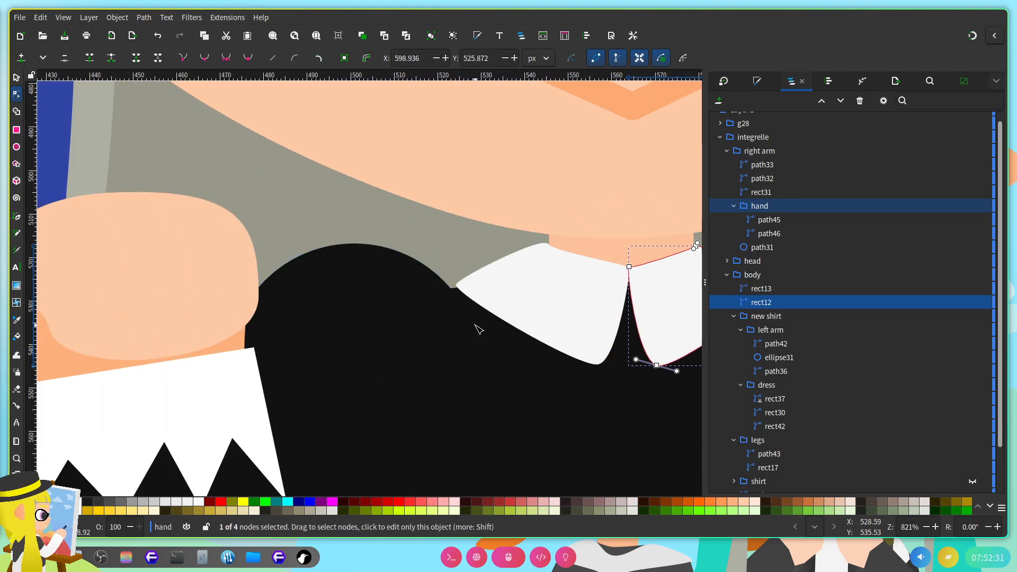
{"action": "scroll", "coordinate": [456, 339], "scroll_direction": "left", "scroll_amount": 6}
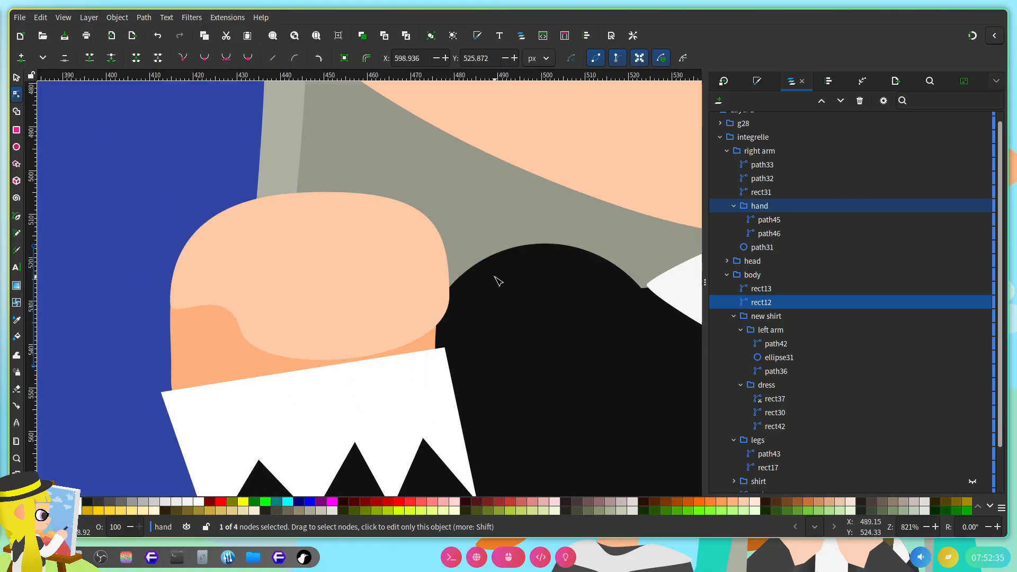
{"action": "scroll", "coordinate": [484, 289], "scroll_direction": "down", "scroll_amount": 3}
{"action": "scroll", "coordinate": [444, 311], "scroll_direction": "left", "scroll_amount": 2}
{"action": "scroll", "coordinate": [479, 298], "scroll_direction": "right", "scroll_amount": 4}
{"action": "scroll", "coordinate": [266, 304], "scroll_direction": "up", "scroll_amount": 3}
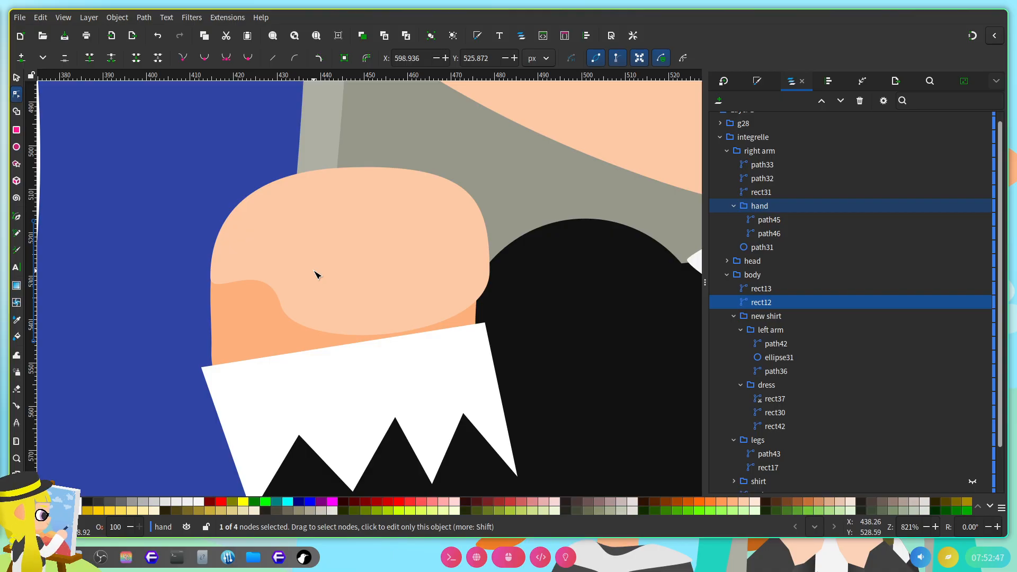
{"action": "scroll", "coordinate": [432, 247], "scroll_direction": "right", "scroll_amount": 3}
{"action": "scroll", "coordinate": [450, 247], "scroll_direction": "left", "scroll_amount": 5}
{"action": "scroll", "coordinate": [397, 239], "scroll_direction": "down", "scroll_amount": 2}
{"action": "left_click", "coordinate": [255, 237]}
{"action": "scroll", "coordinate": [311, 240], "scroll_direction": "right", "scroll_amount": 3}
{"action": "scroll", "coordinate": [295, 243], "scroll_direction": "up", "scroll_amount": 4}
{"action": "left_click", "coordinate": [487, 295]}
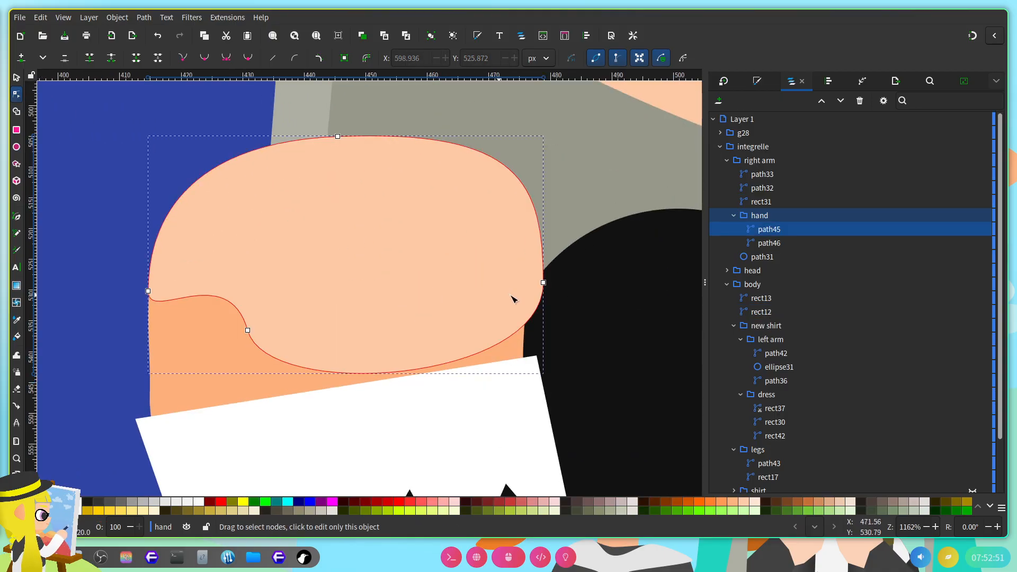
{"action": "scroll", "coordinate": [551, 304], "scroll_direction": "down", "scroll_amount": 2}
{"action": "scroll", "coordinate": [488, 340], "scroll_direction": "right", "scroll_amount": 3}
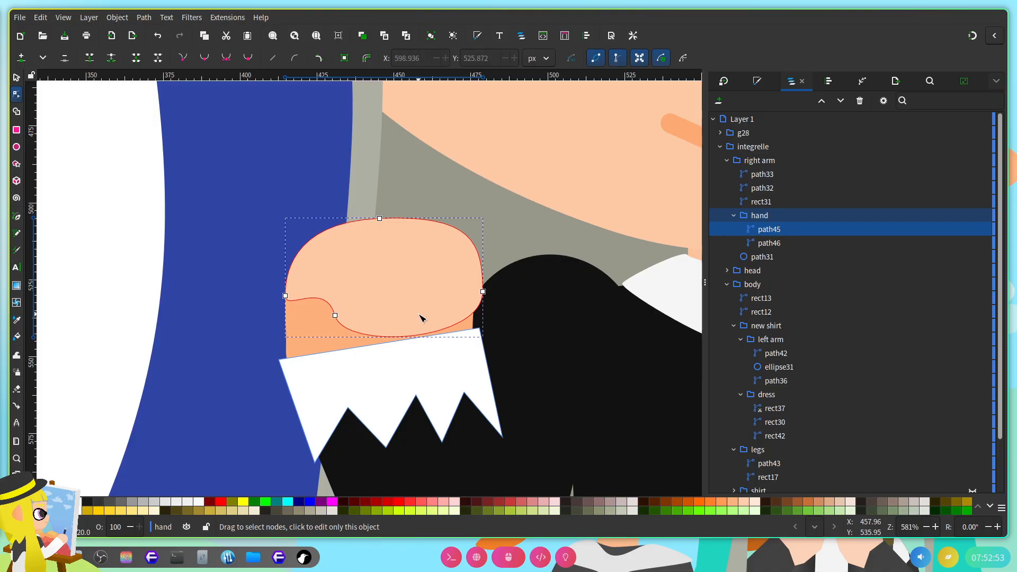
{"action": "scroll", "coordinate": [456, 313], "scroll_direction": "down", "scroll_amount": 12}
{"action": "scroll", "coordinate": [482, 313], "scroll_direction": "up", "scroll_amount": 9}
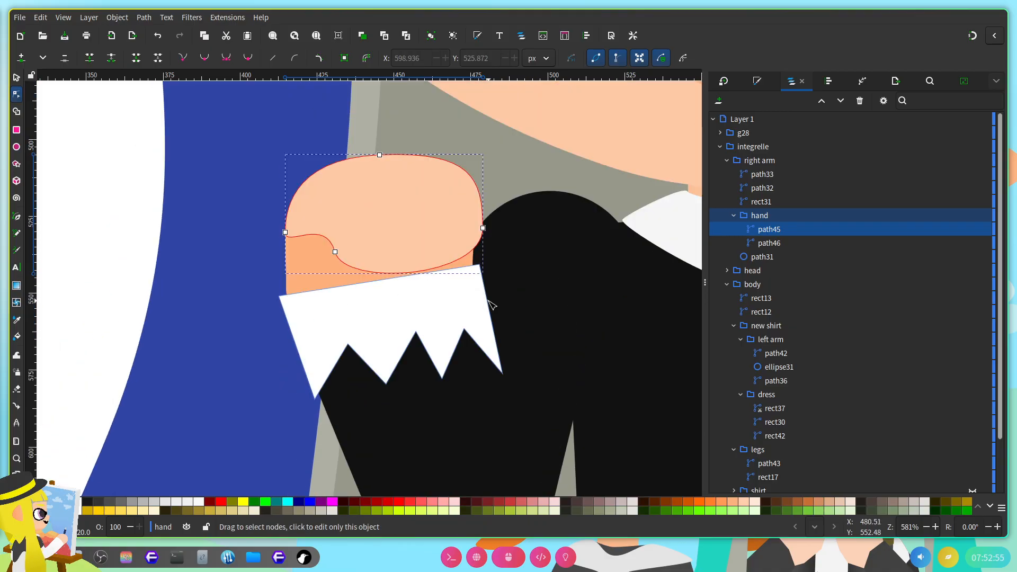
{"action": "scroll", "coordinate": [525, 333], "scroll_direction": "down", "scroll_amount": 3}
{"action": "scroll", "coordinate": [556, 314], "scroll_direction": "right", "scroll_amount": 5}
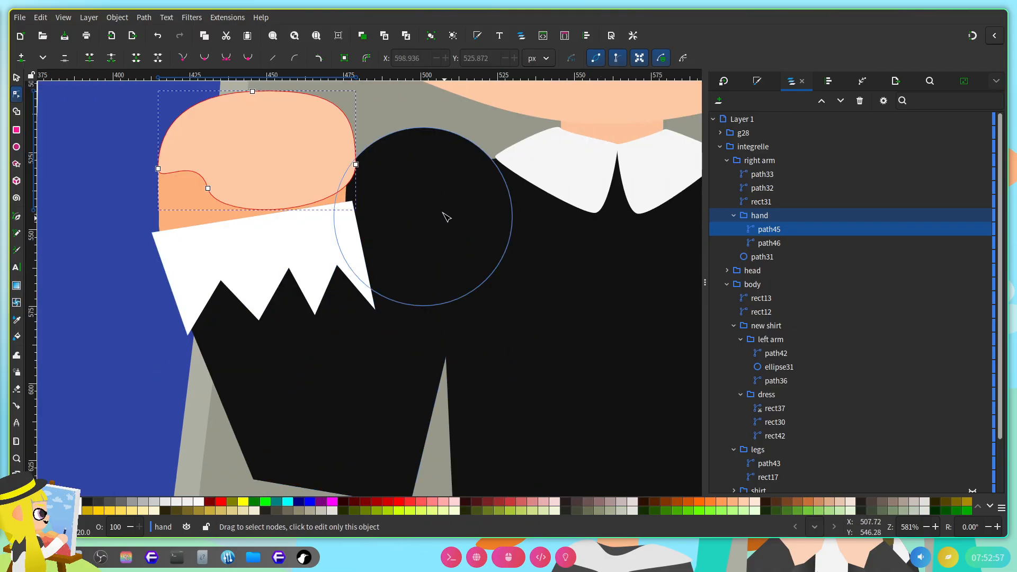
{"action": "scroll", "coordinate": [493, 376], "scroll_direction": "up", "scroll_amount": 5}
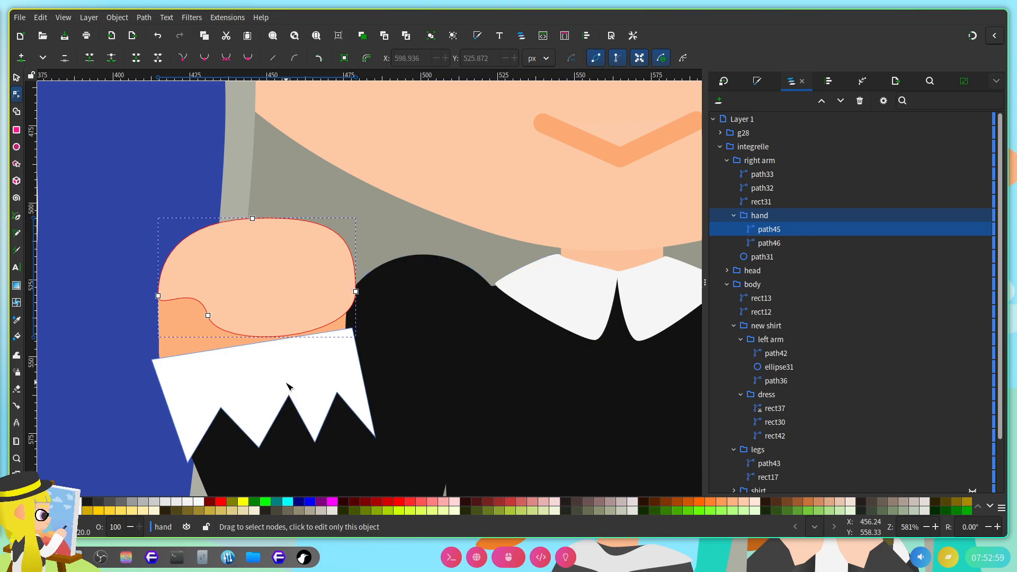
{"action": "scroll", "coordinate": [359, 345], "scroll_direction": "down", "scroll_amount": 2}
{"action": "scroll", "coordinate": [332, 331], "scroll_direction": "up", "scroll_amount": 1}
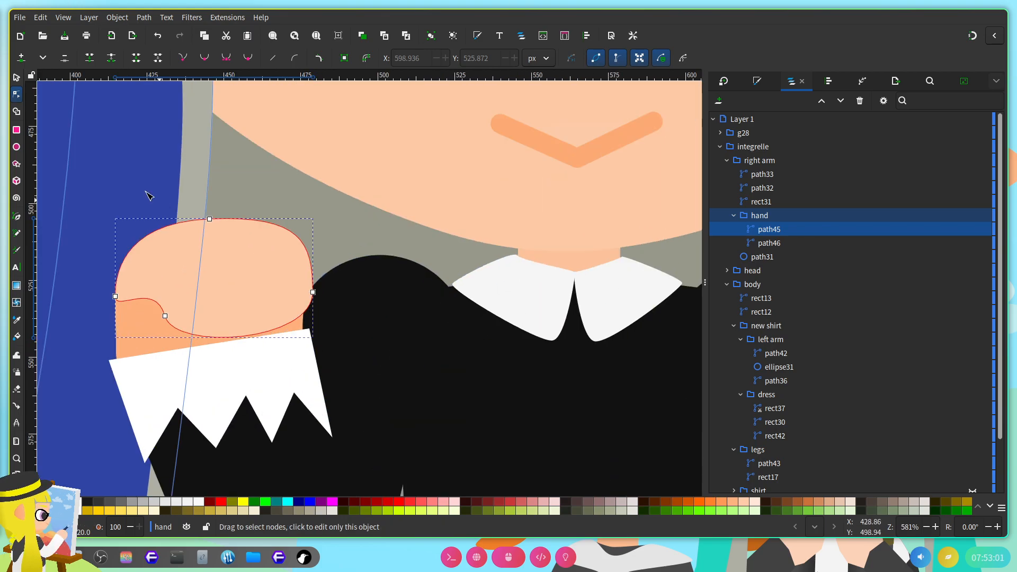
Step: Rotate the whole hand group by -3.75°, shift it slightly left over the cuff, and save the drawing
{"action": "left_click", "coordinate": [16, 78]}
{"action": "left_click", "coordinate": [129, 329], "text": "shift"}
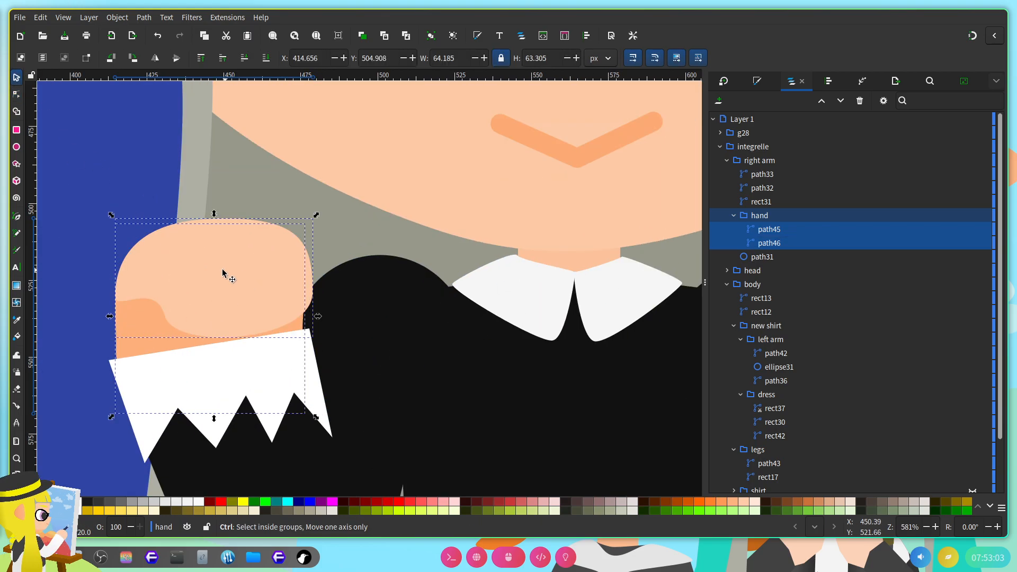
{"action": "left_click", "coordinate": [459, 317]}
{"action": "left_click", "coordinate": [274, 239]}
{"action": "left_click_drag", "start_coordinate": [317, 219], "coordinate": [311, 216]}
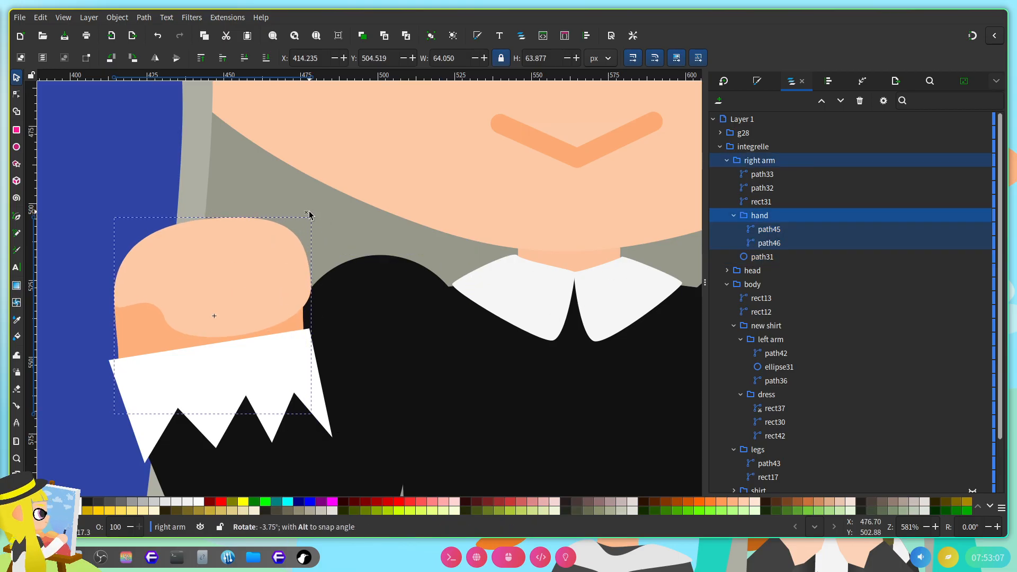
{"action": "left_click", "coordinate": [243, 265]}
{"action": "key", "text": "ctrl+s"}
{"action": "scroll", "coordinate": [366, 277], "scroll_direction": "down", "scroll_amount": 3}
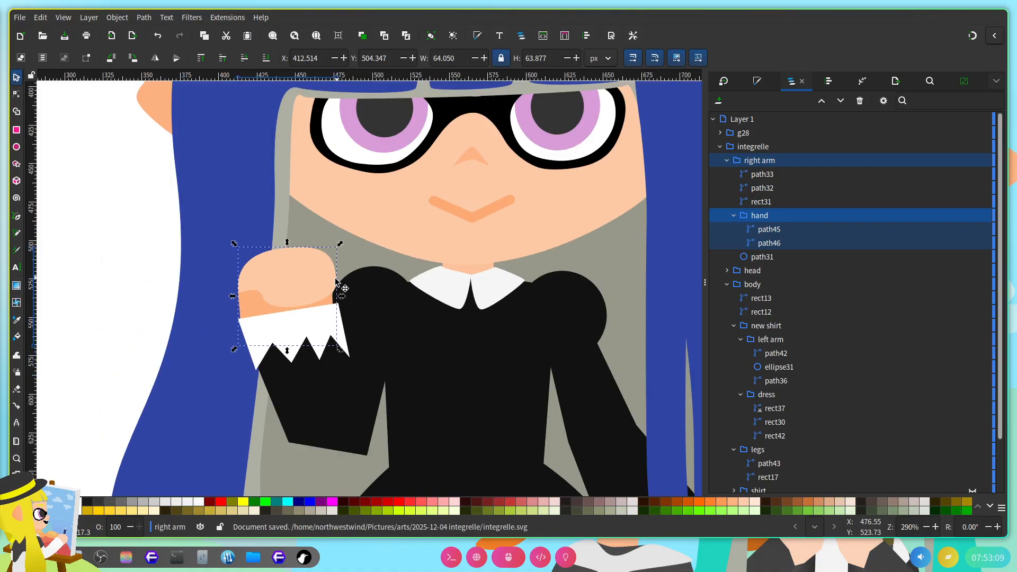
Step: Nudge the hand group slightly right and down into the cuff, fine-tune its fit, and select the whole right arm group
{"action": "scroll", "coordinate": [330, 347], "scroll_direction": "up", "scroll_amount": 3}
{"action": "left_click", "coordinate": [270, 215]}
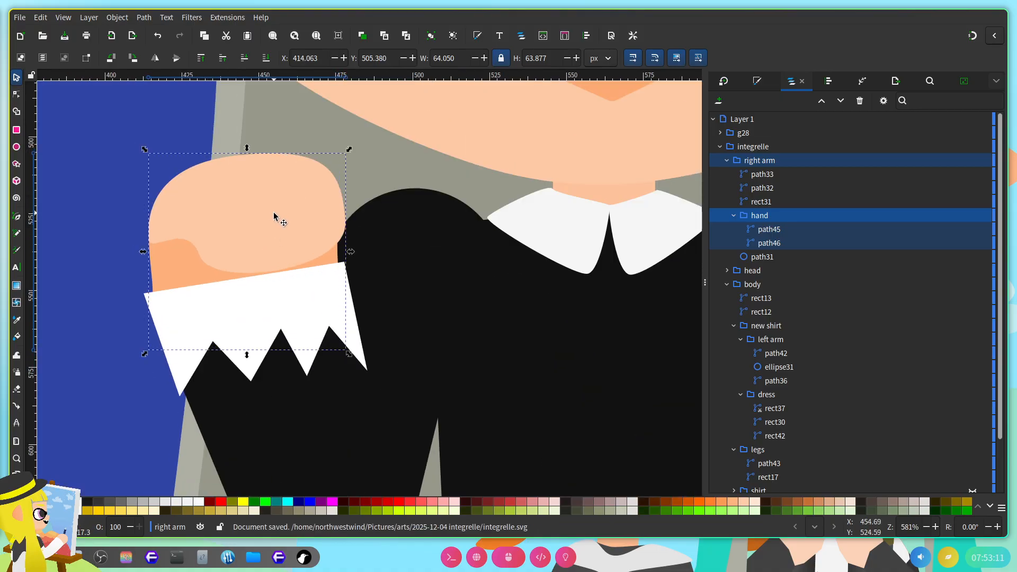
{"action": "mouse_move", "coordinate": [345, 148]}
{"action": "left_mouse_down"}
{"action": "mouse_move", "coordinate": [342, 158]}
{"action": "mouse_move", "coordinate": [350, 152]}
{"action": "left_mouse_up"}
{"action": "left_click", "coordinate": [759, 159]}
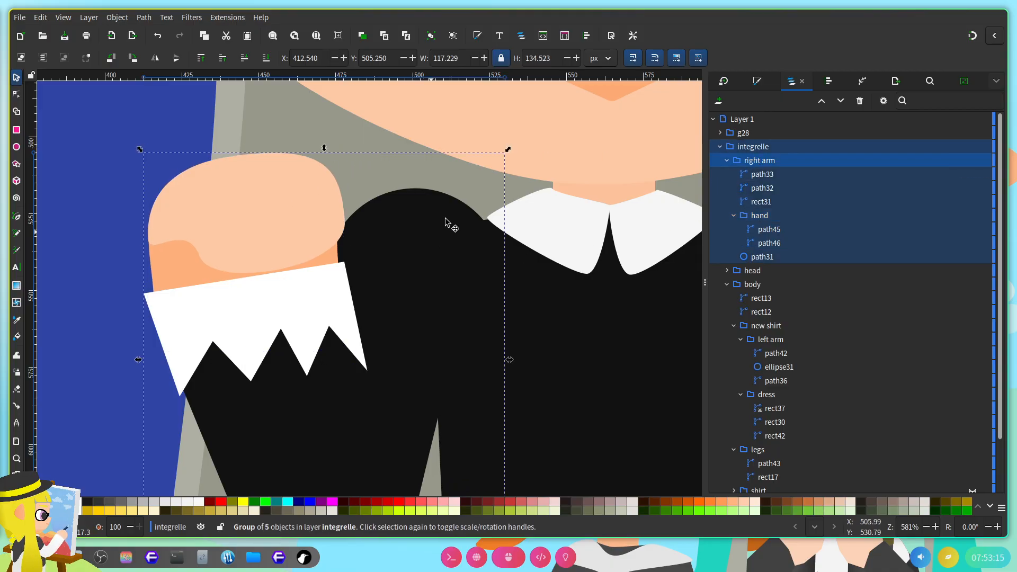
Step: Rotate the right arm group slightly counter-clockwise, shift it down against the shoulder, and save the drawing
{"action": "left_click", "coordinate": [433, 240]}
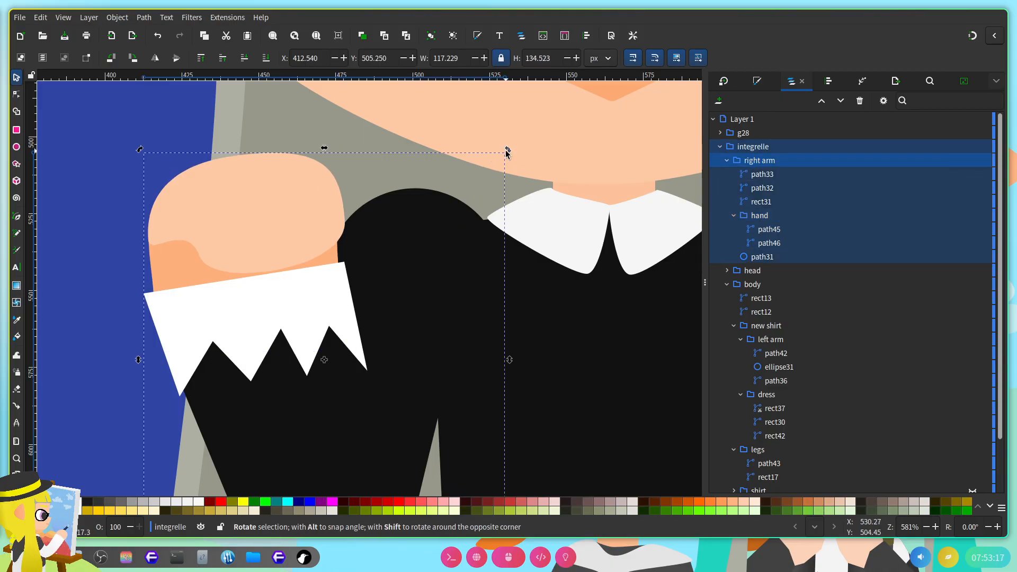
{"action": "left_click_drag", "start_coordinate": [508, 151], "coordinate": [495, 144]}
{"action": "left_click_drag", "start_coordinate": [435, 218], "coordinate": [434, 231]}
{"action": "scroll", "coordinate": [382, 243], "scroll_direction": "down", "scroll_amount": 3}
{"action": "key", "text": "ctrl+s"}
Step: Examine the raised arm and hand in relation to the face, collar, dress and opposite arm
{"action": "scroll", "coordinate": [352, 287], "scroll_direction": "right", "scroll_amount": 3}
{"action": "scroll", "coordinate": [352, 291], "scroll_direction": "left", "scroll_amount": 3}
{"action": "scroll", "coordinate": [351, 273], "scroll_direction": "up", "scroll_amount": 2}
{"action": "scroll", "coordinate": [363, 263], "scroll_direction": "down", "scroll_amount": 2}
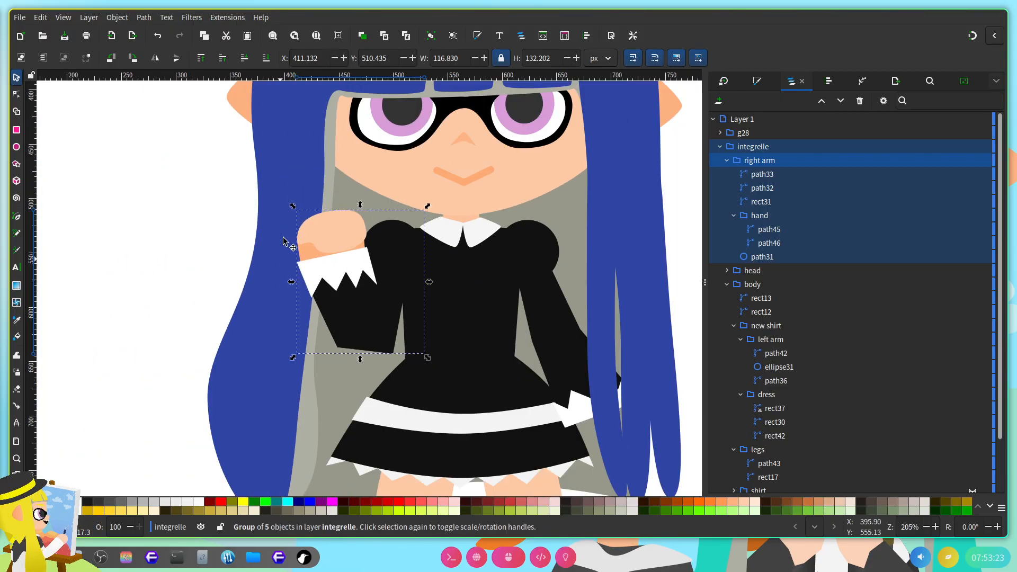
{"action": "scroll", "coordinate": [451, 293], "scroll_direction": "right", "scroll_amount": 3}
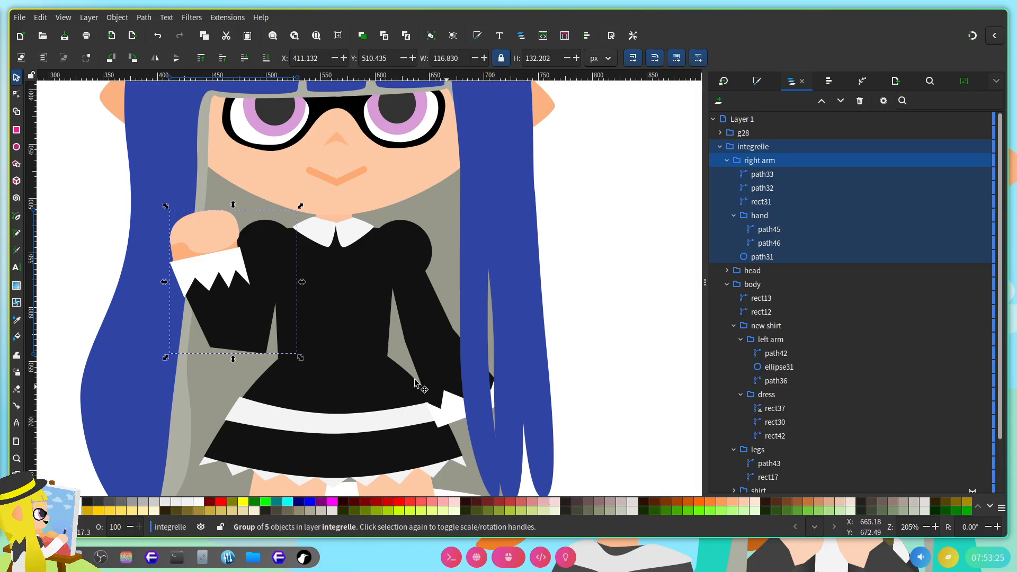
{"action": "scroll", "coordinate": [231, 258], "scroll_direction": "up", "scroll_amount": 2}
{"action": "scroll", "coordinate": [230, 278], "scroll_direction": "left", "scroll_amount": 3}
{"action": "key", "text": "n"}
{"action": "scroll", "coordinate": [313, 286], "scroll_direction": "up", "scroll_amount": 2}
{"action": "scroll", "coordinate": [327, 259], "scroll_direction": "down", "scroll_amount": 2}
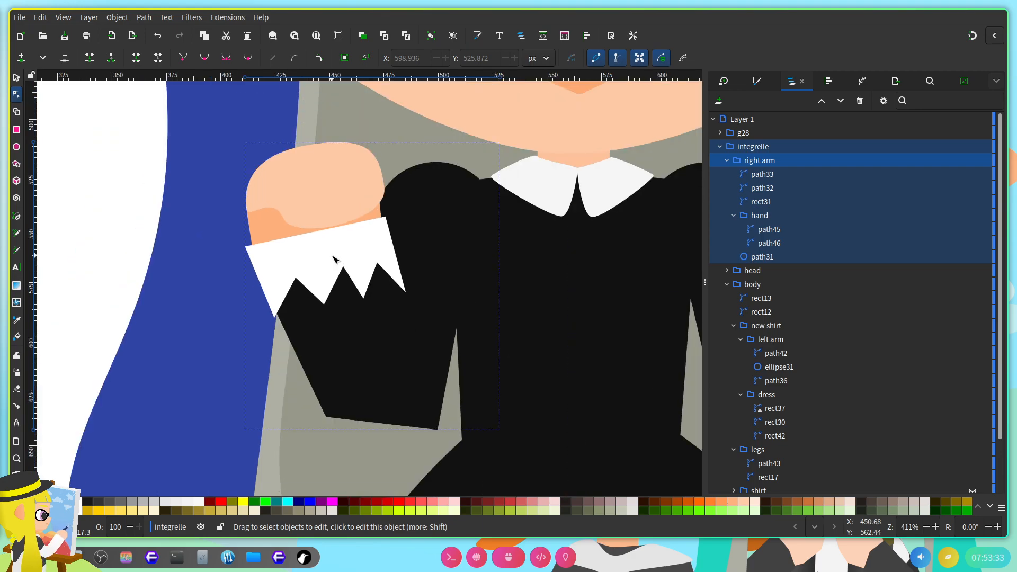
{"action": "scroll", "coordinate": [356, 229], "scroll_direction": "up", "scroll_amount": 3}
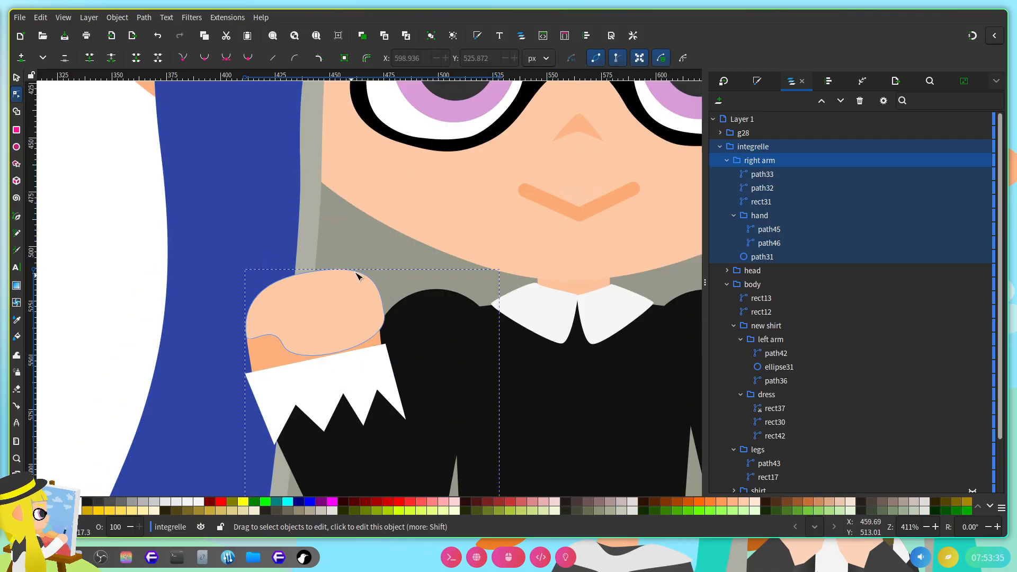
{"action": "scroll", "coordinate": [355, 273], "scroll_direction": "right", "scroll_amount": 2}
{"action": "scroll", "coordinate": [361, 270], "scroll_direction": "down", "scroll_amount": 2}
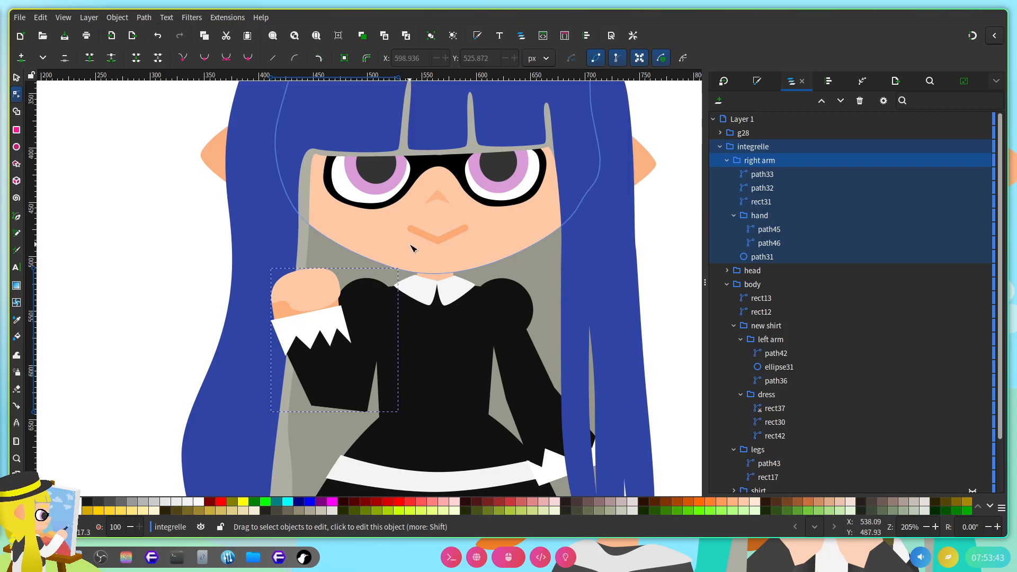
Step: Enlarge the body and right arm groups together to about 323.5 × 417.4 px, re-centre them under the head, and save
{"action": "key", "text": "s"}
{"action": "left_click", "coordinate": [435, 339]}
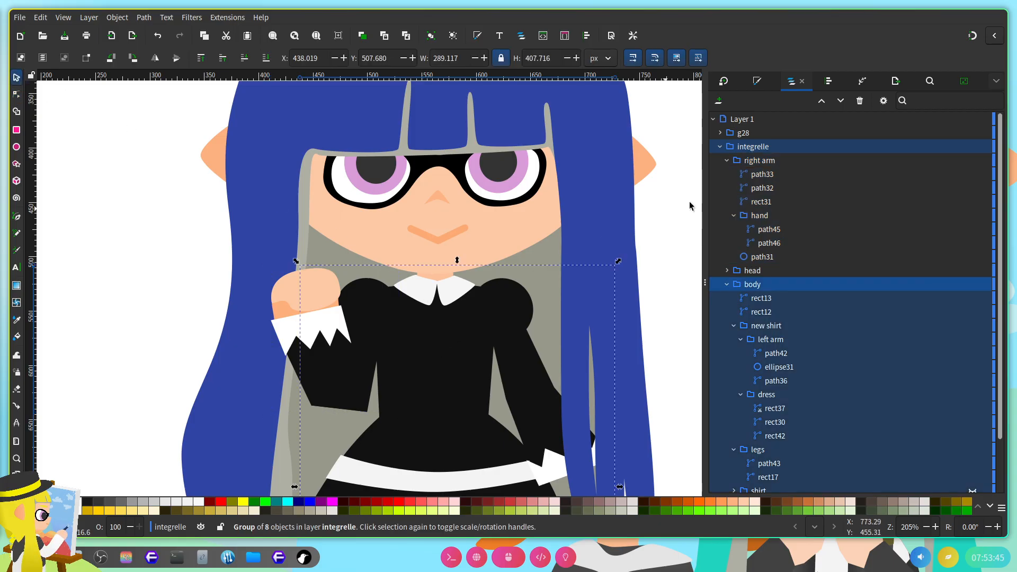
{"action": "left_click", "coordinate": [766, 164], "text": "ctrl"}
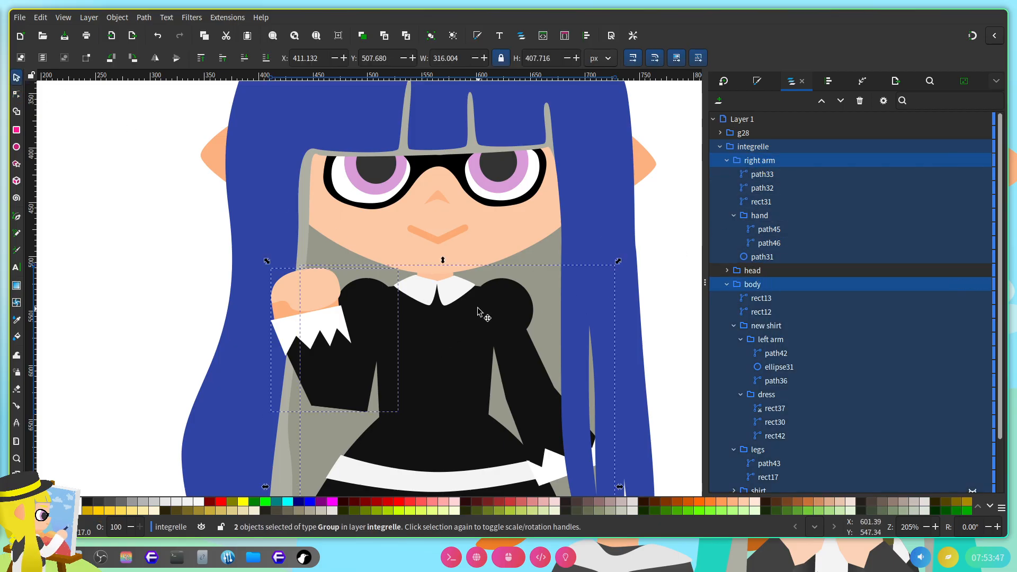
{"action": "scroll", "coordinate": [615, 300], "scroll_direction": "down", "scroll_amount": 5}
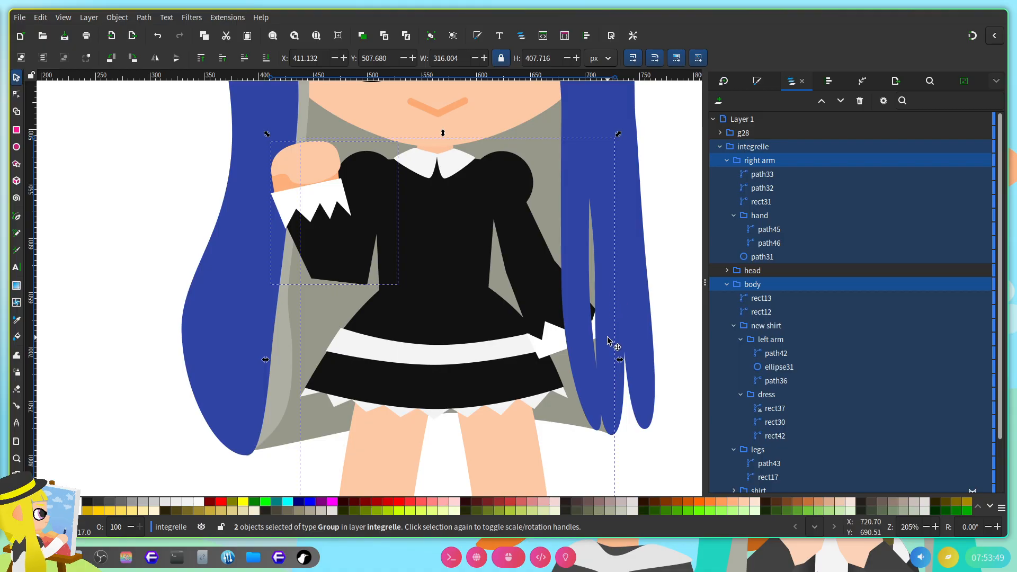
{"action": "scroll", "coordinate": [615, 299], "scroll_direction": "down", "scroll_amount": 1}
{"action": "left_click_drag", "start_coordinate": [617, 195], "coordinate": [621, 192]}
{"action": "left_click_drag", "start_coordinate": [517, 225], "coordinate": [527, 229]}
{"action": "scroll", "coordinate": [604, 263], "scroll_direction": "right", "scroll_amount": 5}
{"action": "left_click", "coordinate": [600, 266]}
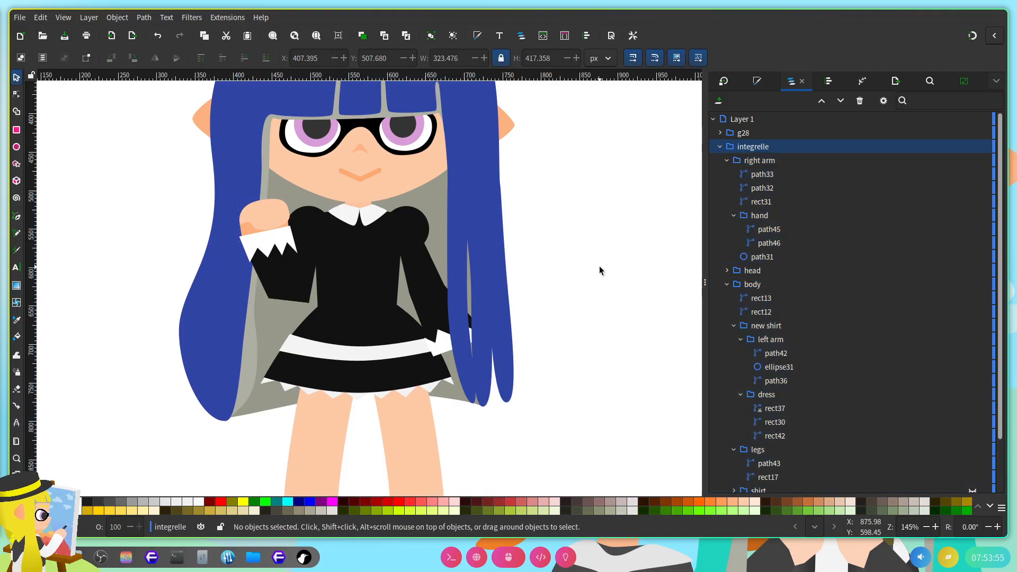
{"action": "scroll", "coordinate": [525, 354], "scroll_direction": "up", "scroll_amount": 5}
{"action": "key", "text": "ctrl+s"}
Step: Examine the figure from the face down to the bare feet ends of the legs
{"action": "scroll", "coordinate": [377, 371], "scroll_direction": "up", "scroll_amount": 1}
{"action": "scroll", "coordinate": [378, 371], "scroll_direction": "up", "scroll_amount": 2}
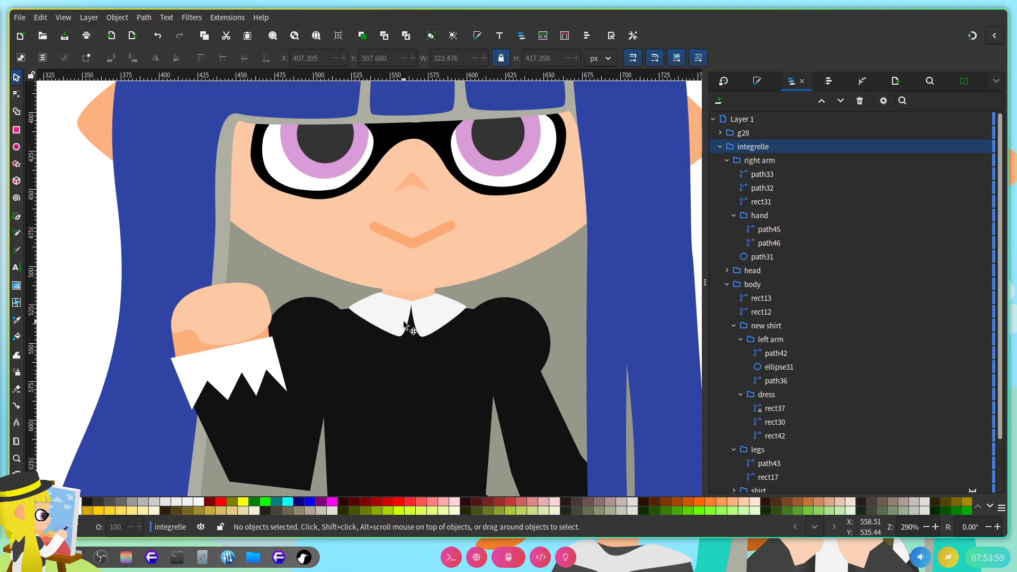
{"action": "scroll", "coordinate": [408, 323], "scroll_direction": "down", "scroll_amount": 5}
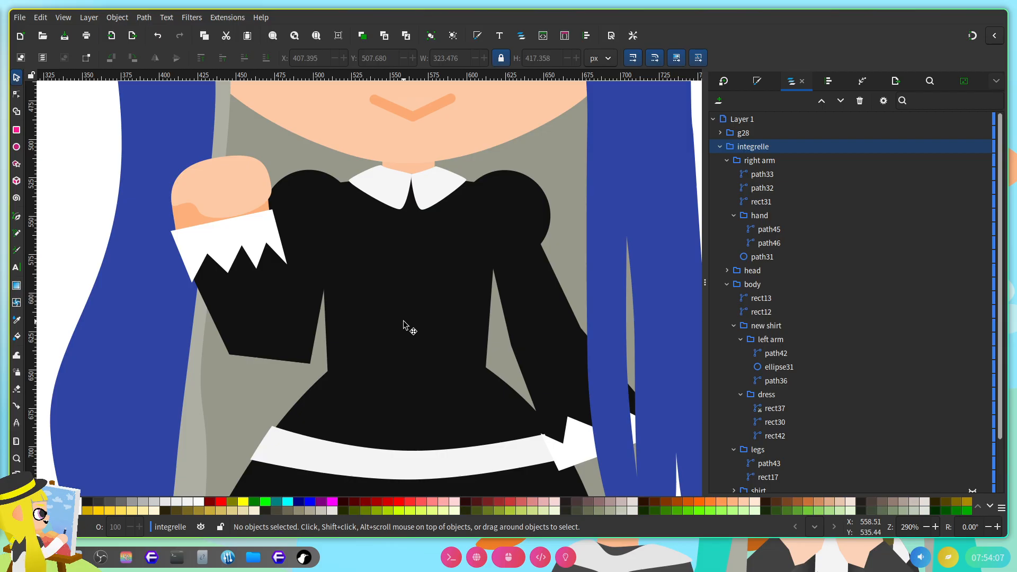
{"action": "scroll", "coordinate": [404, 325], "scroll_direction": "down", "scroll_amount": 13}
{"action": "scroll", "coordinate": [404, 324], "scroll_direction": "down", "scroll_amount": 8}
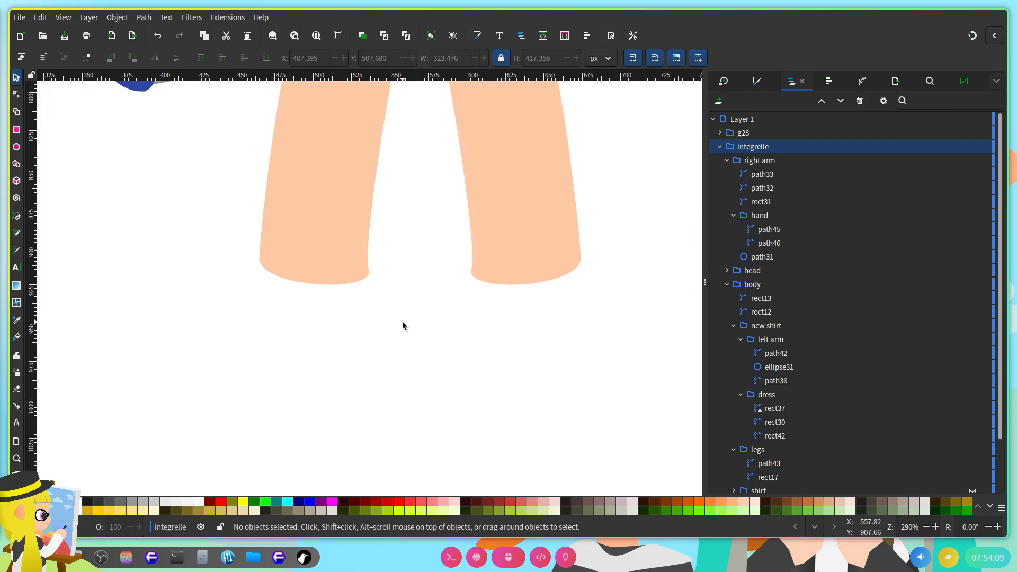
{"action": "scroll", "coordinate": [404, 325], "scroll_direction": "up", "scroll_amount": 10}
{"action": "scroll", "coordinate": [403, 325], "scroll_direction": "up", "scroll_amount": 15}
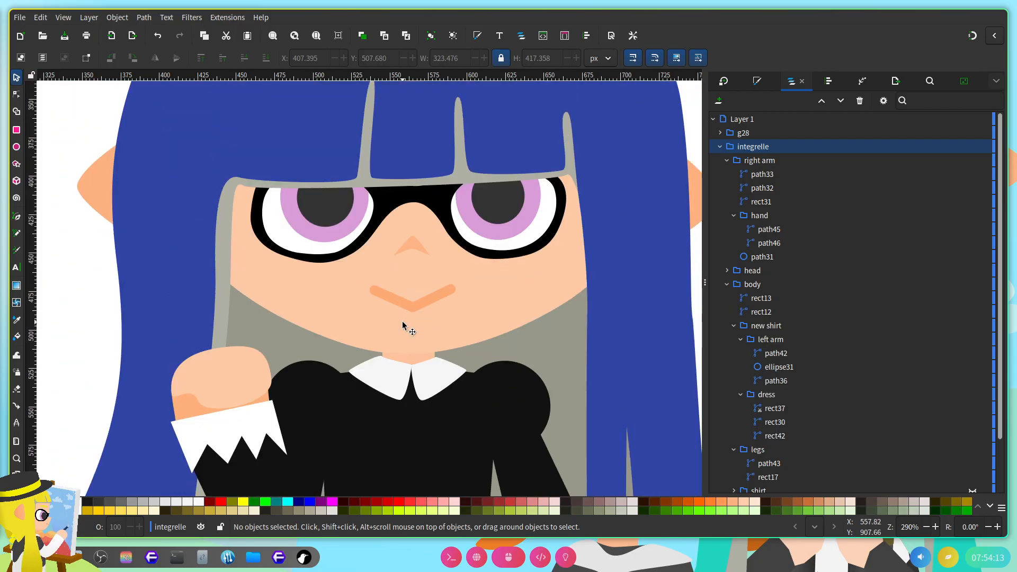
Step: Put the character's right leg path into its own group inside legs and name the group "right"
{"action": "scroll", "coordinate": [402, 325], "scroll_direction": "down", "scroll_amount": 15}
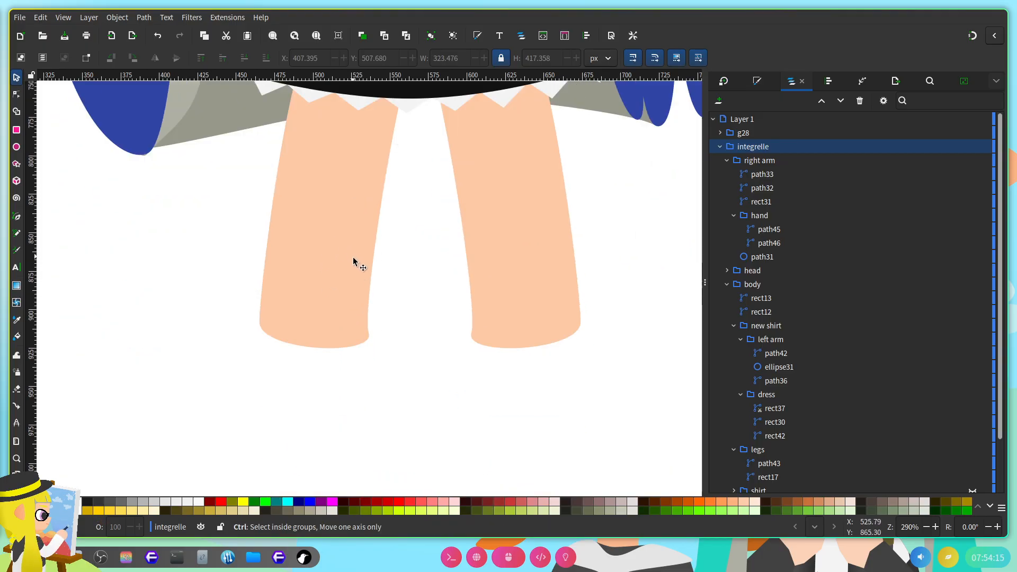
{"action": "left_click", "coordinate": [353, 262], "text": "ctrl"}
{"action": "scroll", "coordinate": [446, 361], "scroll_direction": "up", "scroll_amount": 5}
{"action": "key", "text": "ctrl+g"}
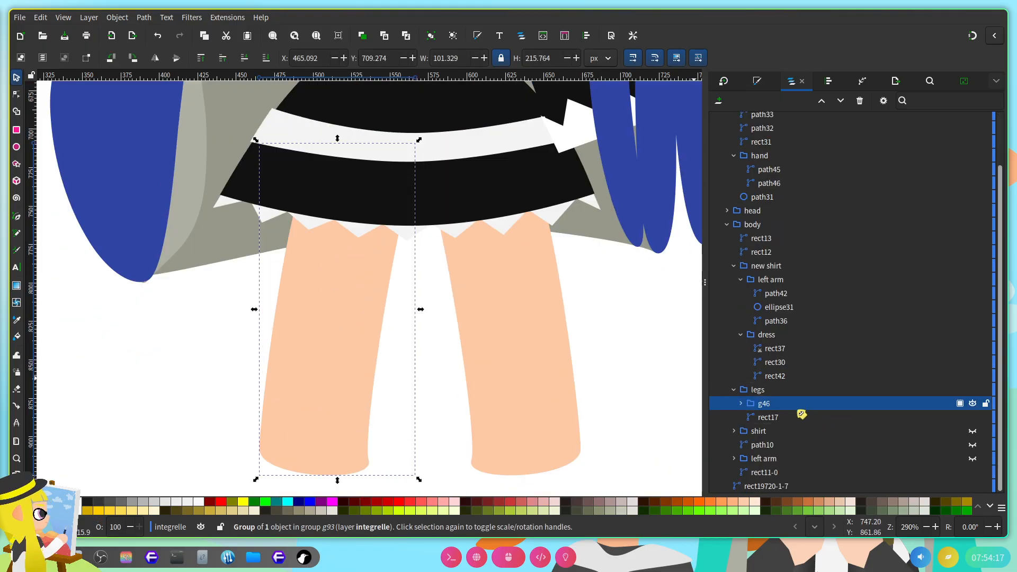
{"action": "double_click", "coordinate": [791, 401]}
{"action": "key", "text": "BackSpace"}
{"action": "key", "text": "BackSpace"}
{"action": "key", "text": "BackSpace"}
{"action": "type", "text": "right"}
{"action": "key", "text": "Return"}
Step: Draw a rectangle about 110 × 64 px over the lower end of the right leg, inside the "right" group
{"action": "left_click", "coordinate": [742, 403]}
{"action": "left_click", "coordinate": [790, 416]}
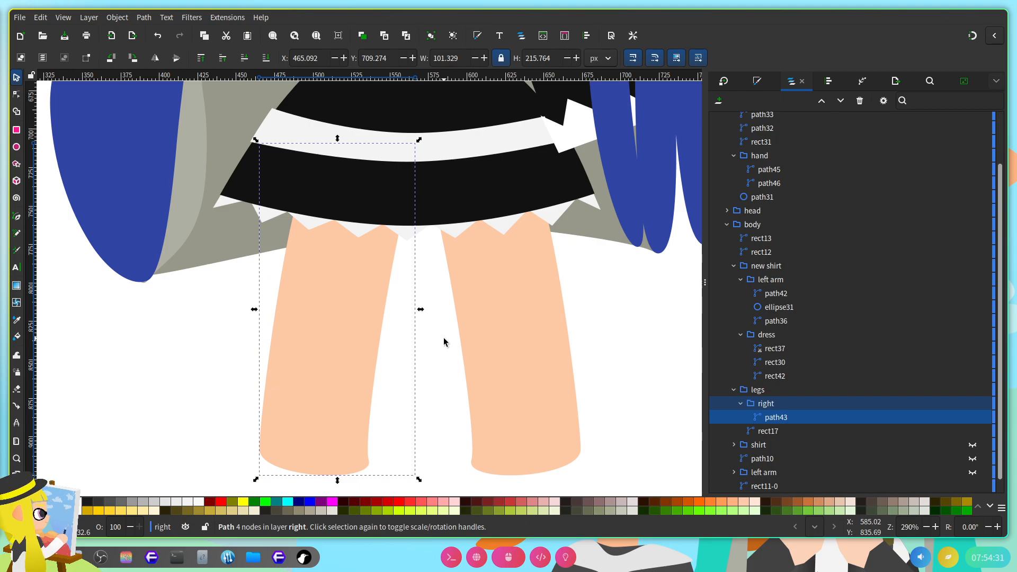
{"action": "left_click", "coordinate": [17, 146]}
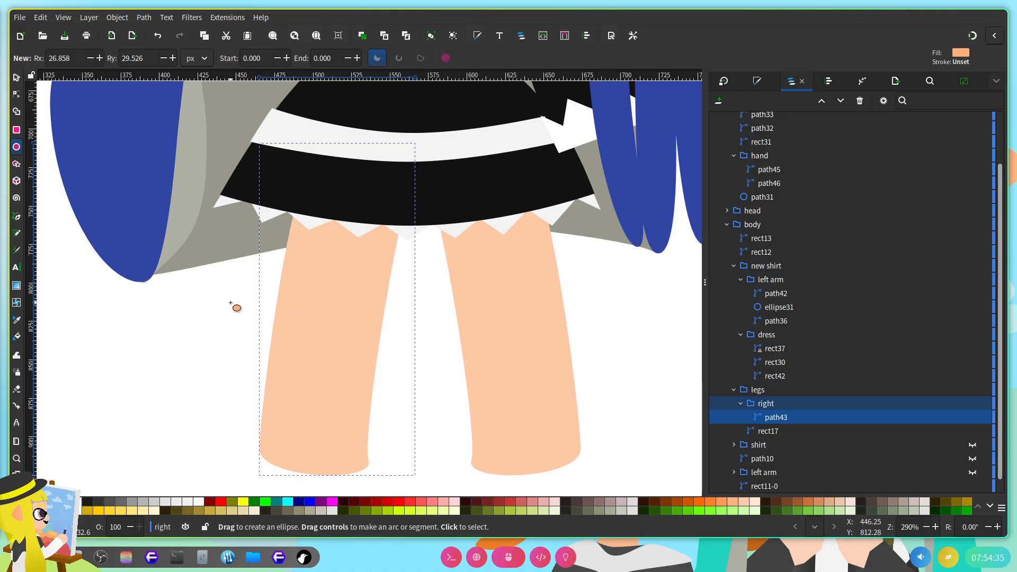
{"action": "key", "text": "r"}
{"action": "scroll", "coordinate": [295, 268], "scroll_direction": "down", "scroll_amount": 5}
{"action": "left_click_drag", "start_coordinate": [243, 269], "coordinate": [413, 367]}
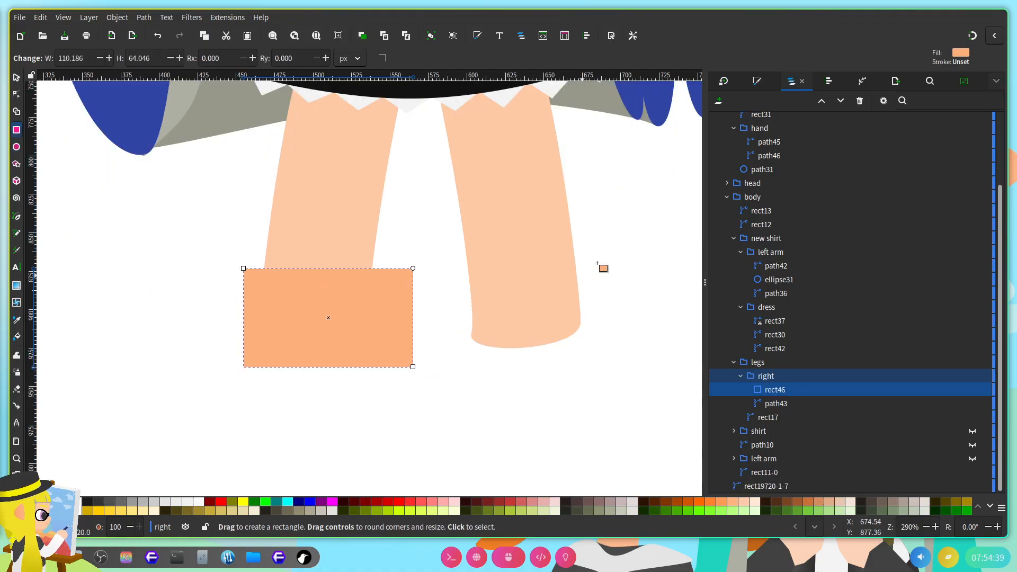
Step: Set the rectangle's flat fill to dark grey 212121ff
{"action": "left_click", "coordinate": [755, 82]}
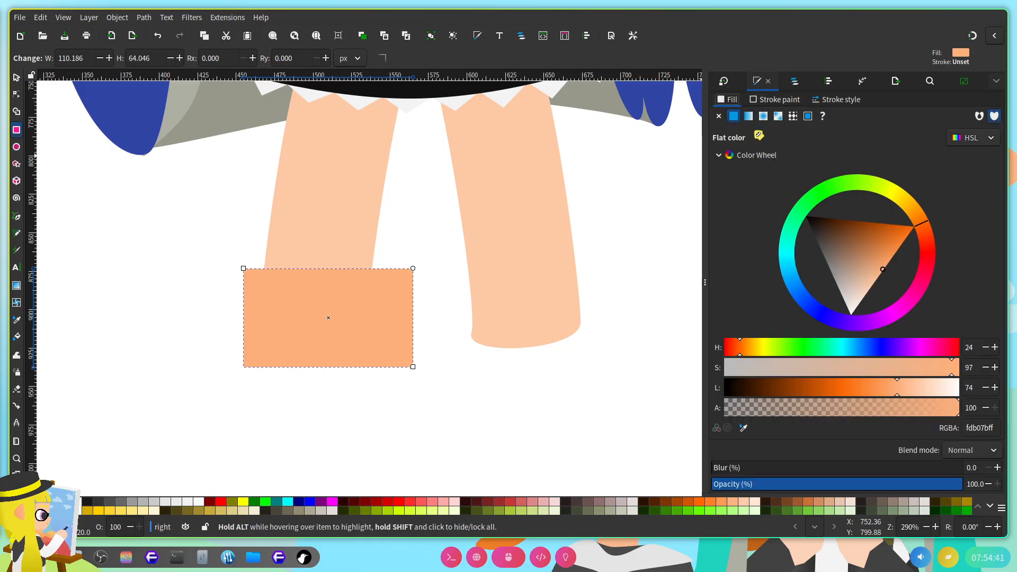
{"action": "left_click_drag", "start_coordinate": [843, 265], "coordinate": [686, 187]}
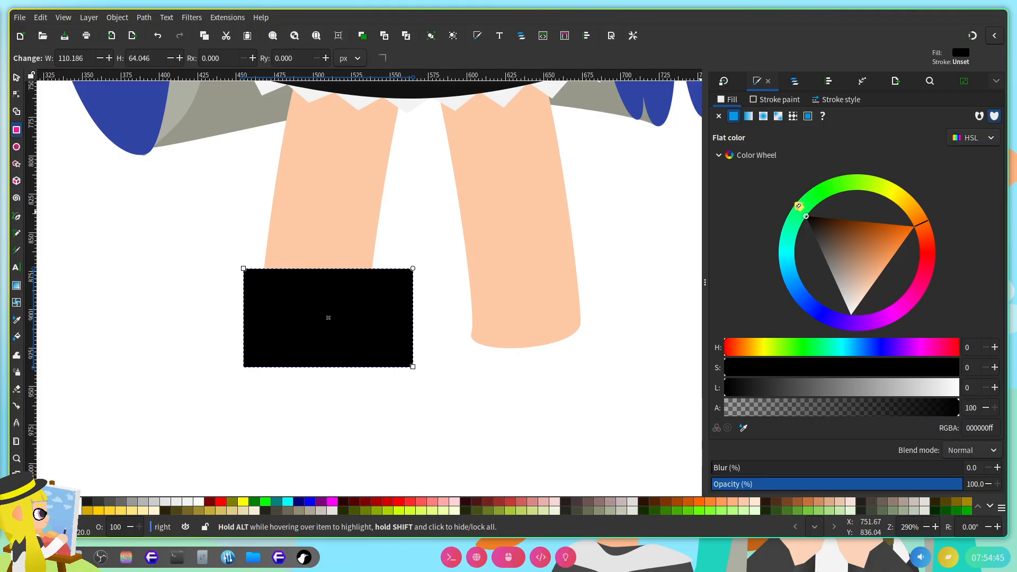
{"action": "mouse_move", "coordinate": [839, 226]}
{"action": "left_mouse_down"}
{"action": "mouse_move", "coordinate": [798, 249]}
{"action": "mouse_move", "coordinate": [793, 240]}
{"action": "left_mouse_up"}
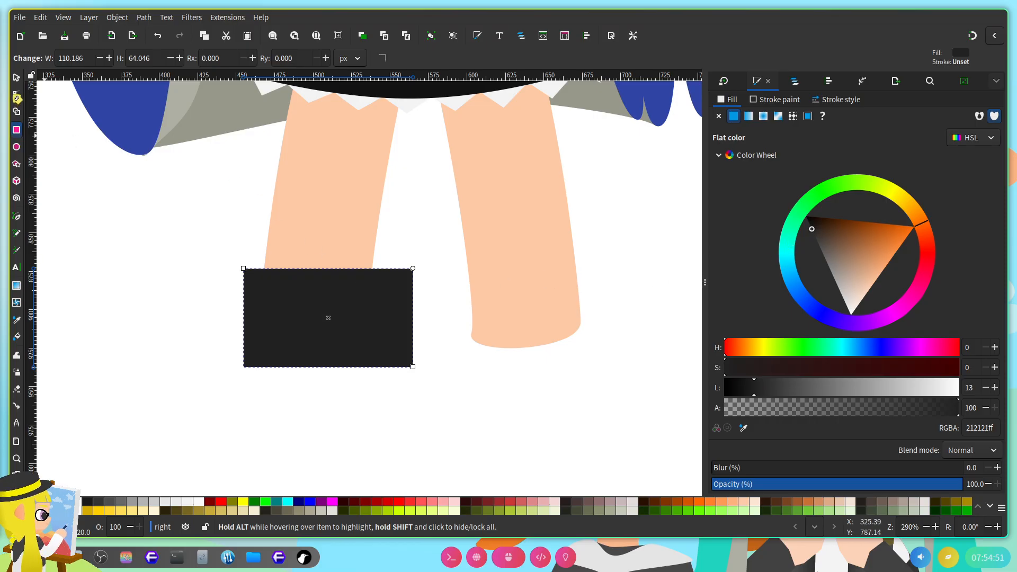
Step: Make the dark rectangle an editable path and pull its two upper corners in to the leg's edges, the inner one lower
{"action": "left_click", "coordinate": [15, 98]}
{"action": "scroll", "coordinate": [296, 220], "scroll_direction": "up", "scroll_amount": 2}
{"action": "left_click_drag", "start_coordinate": [528, 324], "coordinate": [453, 363]}
{"action": "left_click_drag", "start_coordinate": [196, 325], "coordinate": [229, 330]}
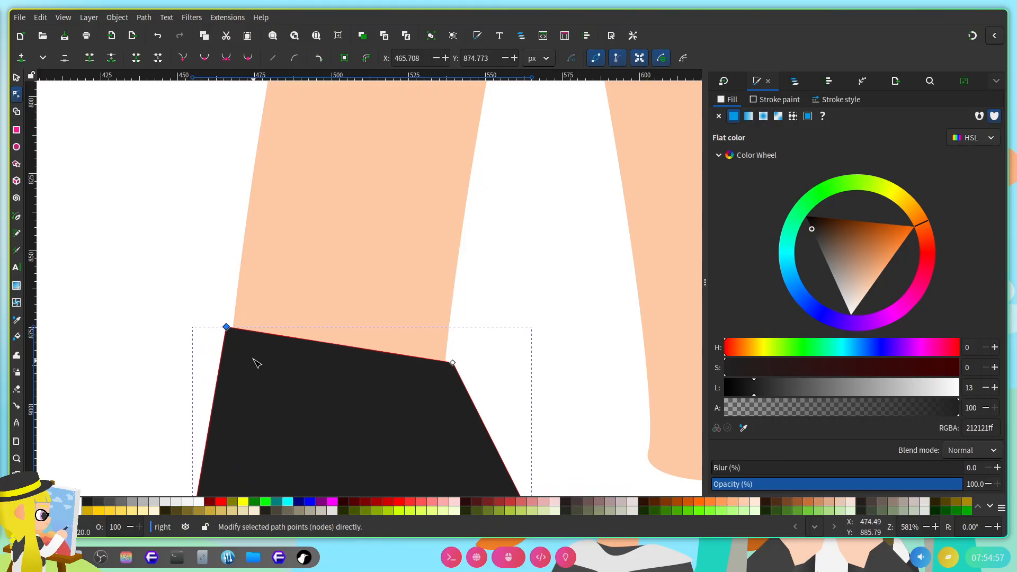
Step: Pull the dark shape's two lower corners up and in to the leg's sides, just above the rounded end
{"action": "scroll", "coordinate": [256, 367], "scroll_direction": "down", "scroll_amount": 3}
{"action": "left_click_drag", "start_coordinate": [195, 391], "coordinate": [224, 317]}
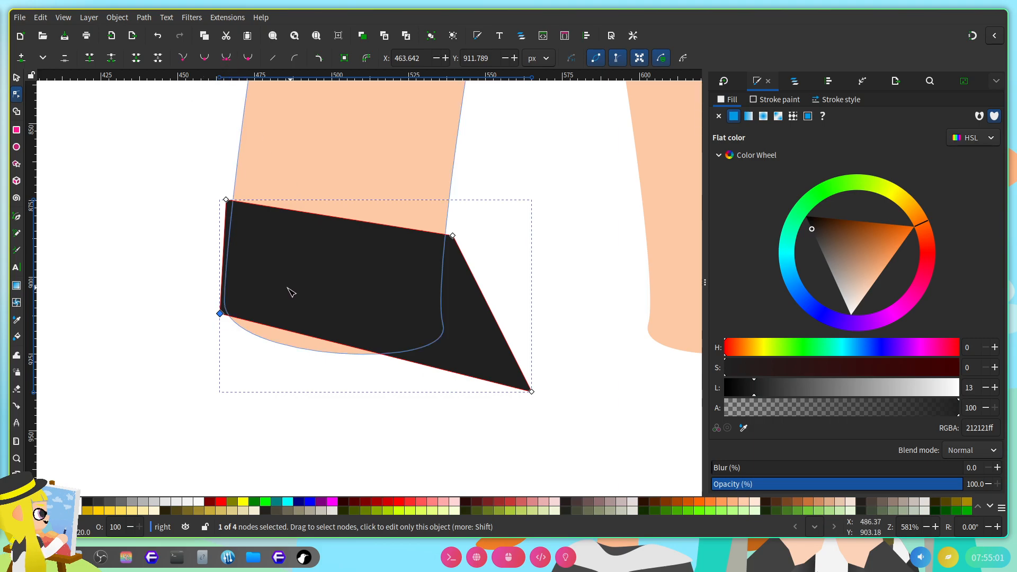
{"action": "left_click_drag", "start_coordinate": [220, 314], "coordinate": [220, 308]}
{"action": "left_click_drag", "start_coordinate": [531, 391], "coordinate": [455, 334]}
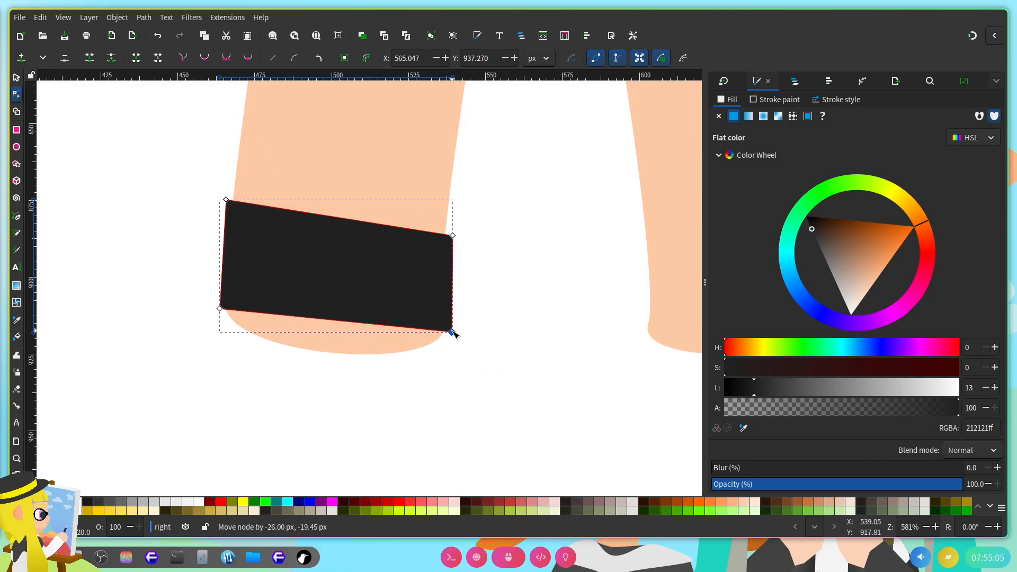
Step: Lower the dark shape's upper inner corner along the leg, then try moving its bottom edge and undo that
{"action": "left_click", "coordinate": [453, 236], "text": "shift"}
{"action": "left_click", "coordinate": [453, 237]}
{"action": "left_click_drag", "start_coordinate": [454, 237], "coordinate": [450, 270]}
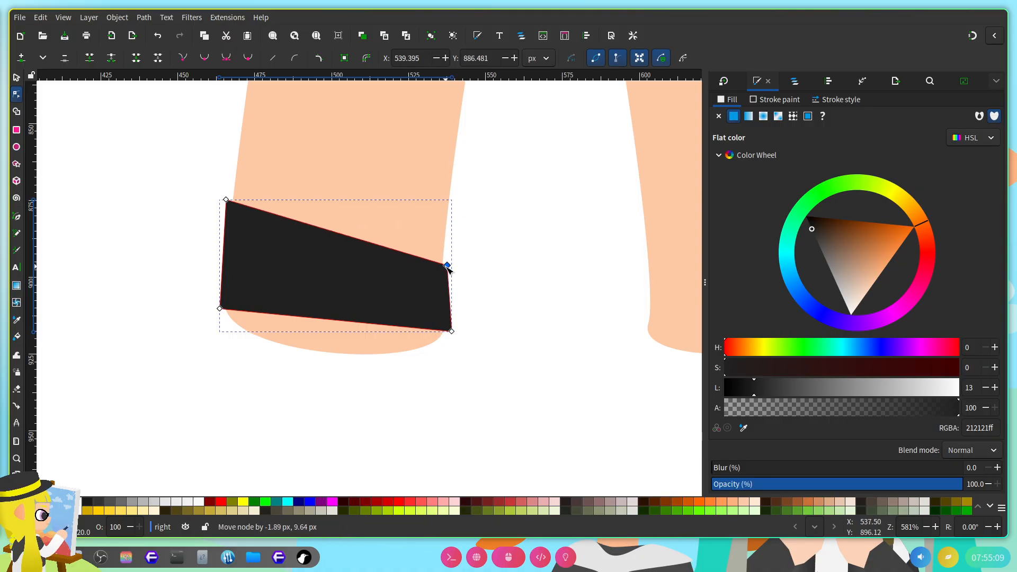
{"action": "left_click_drag", "start_coordinate": [318, 318], "coordinate": [334, 358]}
{"action": "key", "text": "ctrl+z"}
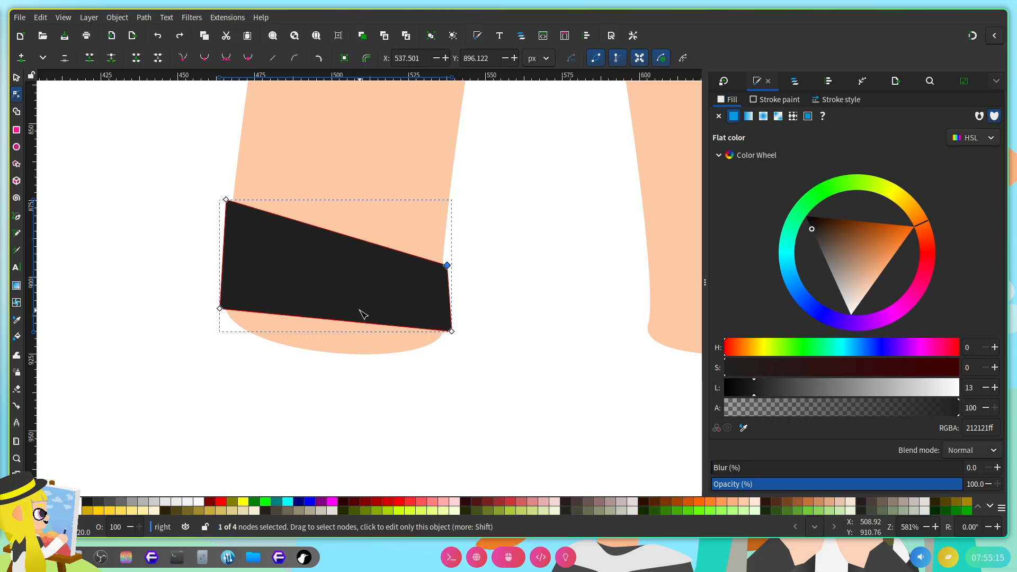
Step: Put the dark shape in its own group within "right" and name the group "to-be-clipped"
{"action": "left_click", "coordinate": [795, 80]}
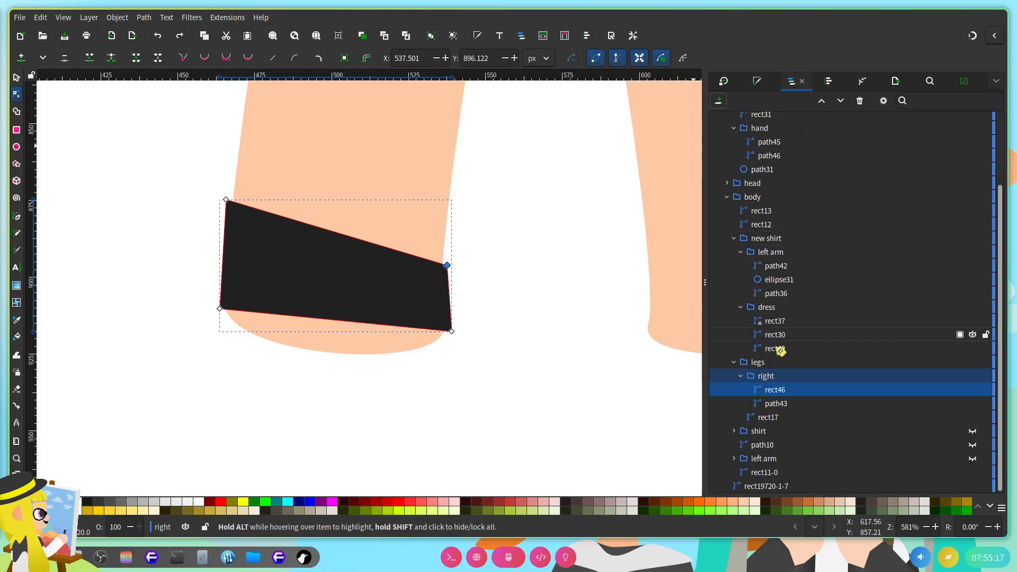
{"action": "double_click", "coordinate": [789, 389]}
{"action": "type", "text": "to-be-cl"}
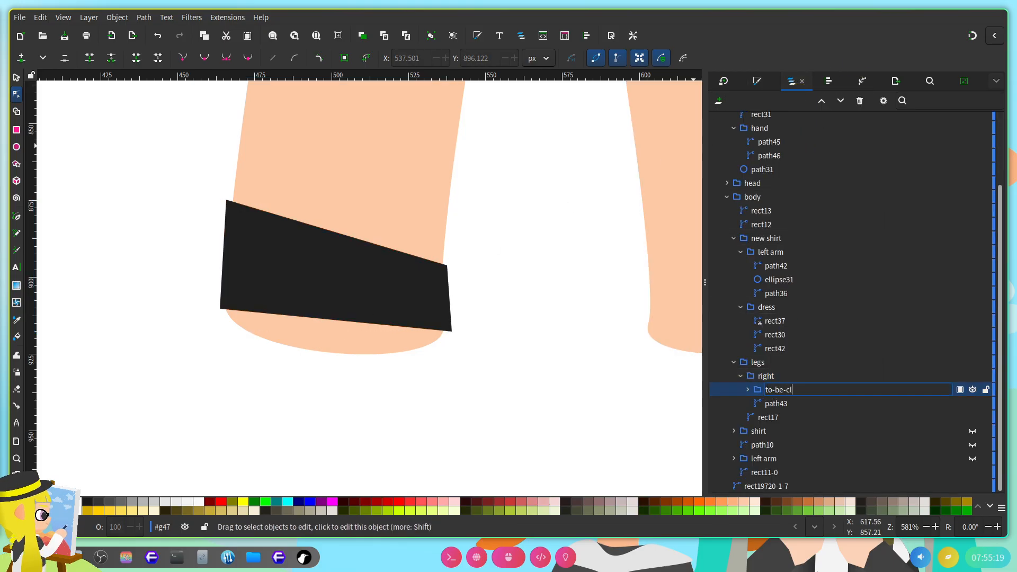
{"action": "type", "text": "ipped"}
{"action": "key", "text": "Return"}
Step: Reshape the dark shape's top edge with an added node into a raised outer tip, a low notch and a lowered inner corner
{"action": "left_click", "coordinate": [403, 284]}
{"action": "scroll", "coordinate": [404, 286], "scroll_direction": "up", "scroll_amount": 3}
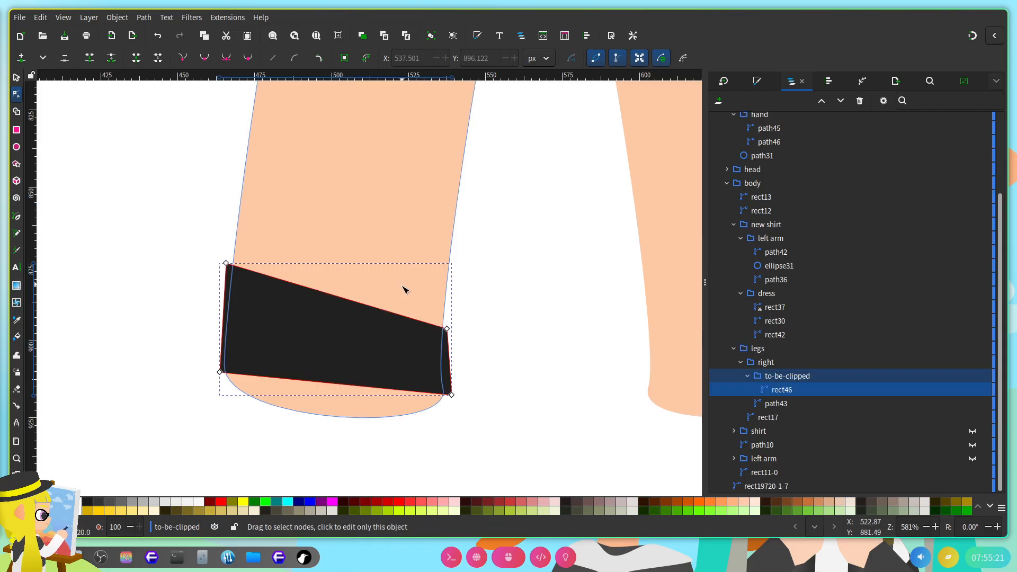
{"action": "left_click_drag", "start_coordinate": [226, 263], "coordinate": [266, 326]}
{"action": "double_click", "coordinate": [245, 280]}
{"action": "left_click_drag", "start_coordinate": [226, 276], "coordinate": [224, 283]}
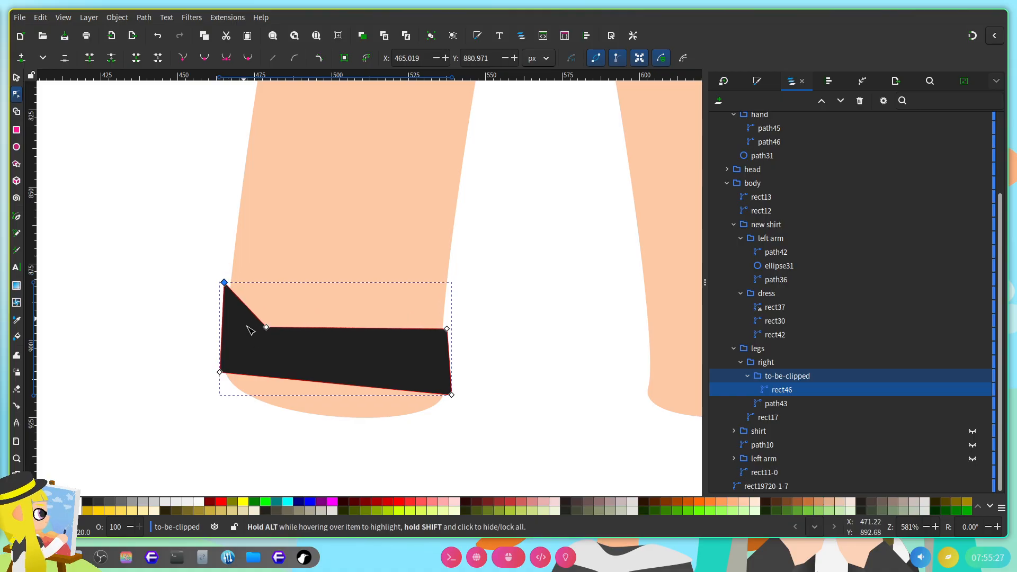
{"action": "left_click_drag", "start_coordinate": [447, 329], "coordinate": [445, 341]}
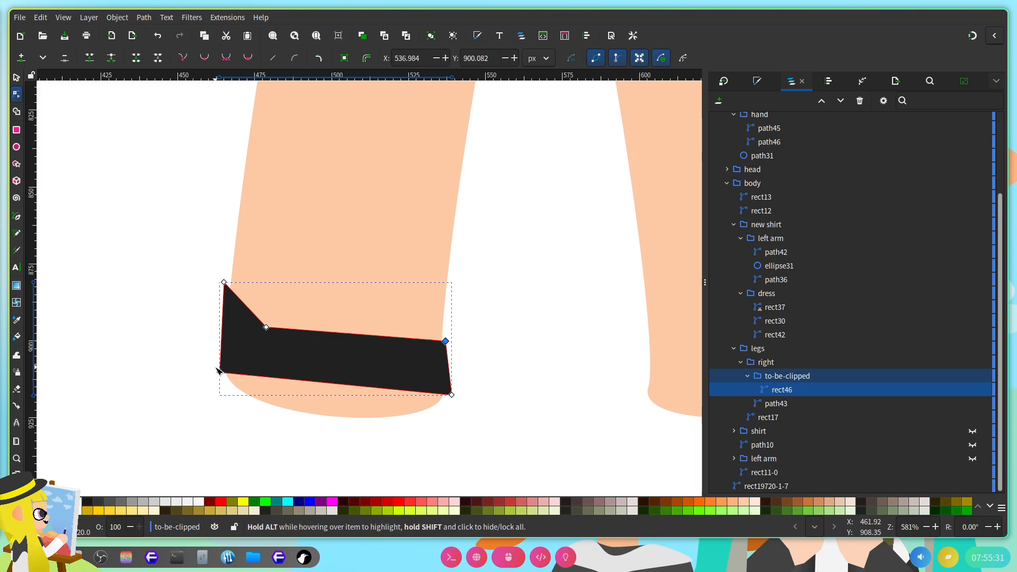
Step: Add two nodes to the dark shape's bottom edge and pull them down to cover the rounded end of the leg
{"action": "double_click", "coordinate": [275, 385]}
{"action": "left_click_drag", "start_coordinate": [275, 386], "coordinate": [249, 405]}
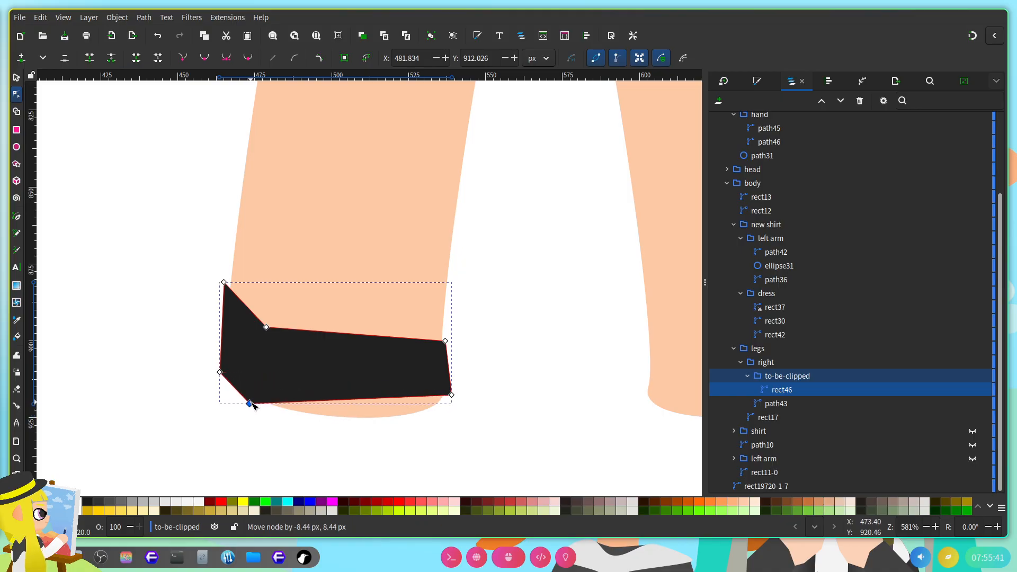
{"action": "double_click", "coordinate": [405, 398]}
{"action": "left_click_drag", "start_coordinate": [406, 398], "coordinate": [252, 416]}
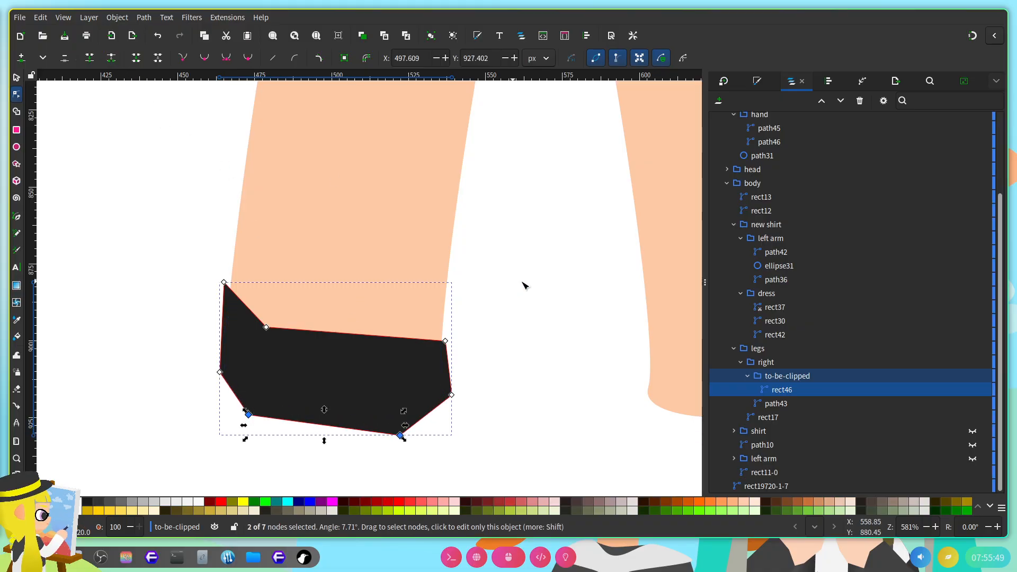
{"action": "scroll", "coordinate": [503, 308], "scroll_direction": "down", "scroll_amount": 3}
{"action": "scroll", "coordinate": [481, 312], "scroll_direction": "left", "scroll_amount": 3}
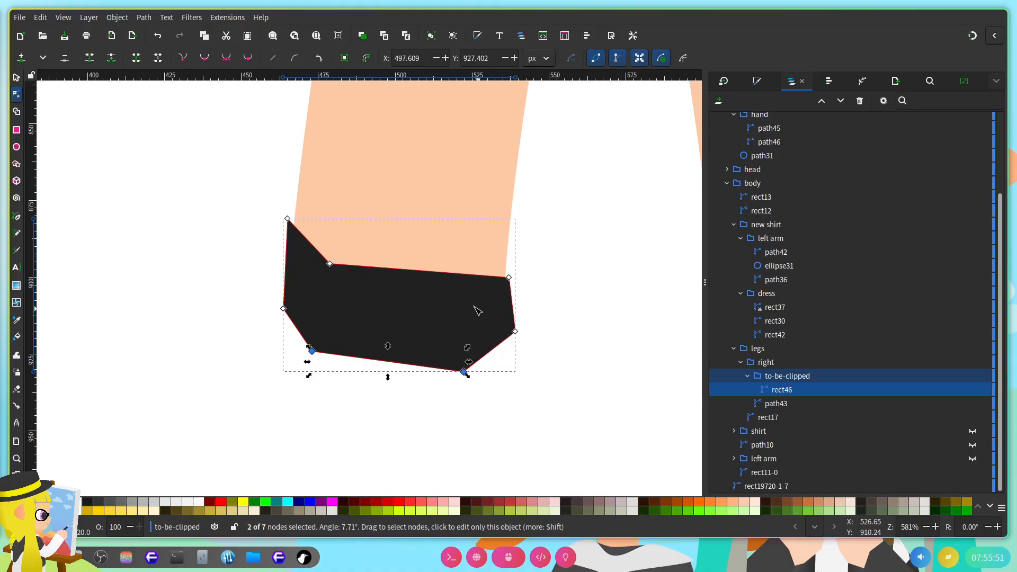
Step: Draw an ellipse about 61 by 32 px in the dark fill and position it as the rounded top of the shoe
{"action": "left_click", "coordinate": [18, 152]}
{"action": "left_click_drag", "start_coordinate": [340, 205], "coordinate": [530, 303]}
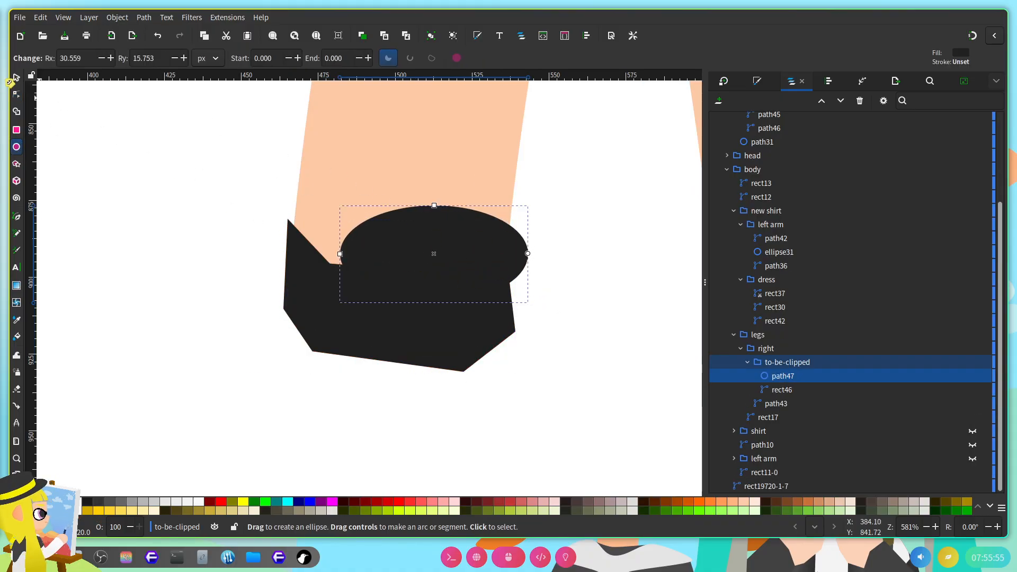
{"action": "key", "text": "s"}
{"action": "left_click_drag", "start_coordinate": [464, 236], "coordinate": [445, 257]}
Step: Try clipping the "to-be-clipped" group with a duplicate of the right leg path
{"action": "left_click", "coordinate": [797, 407]}
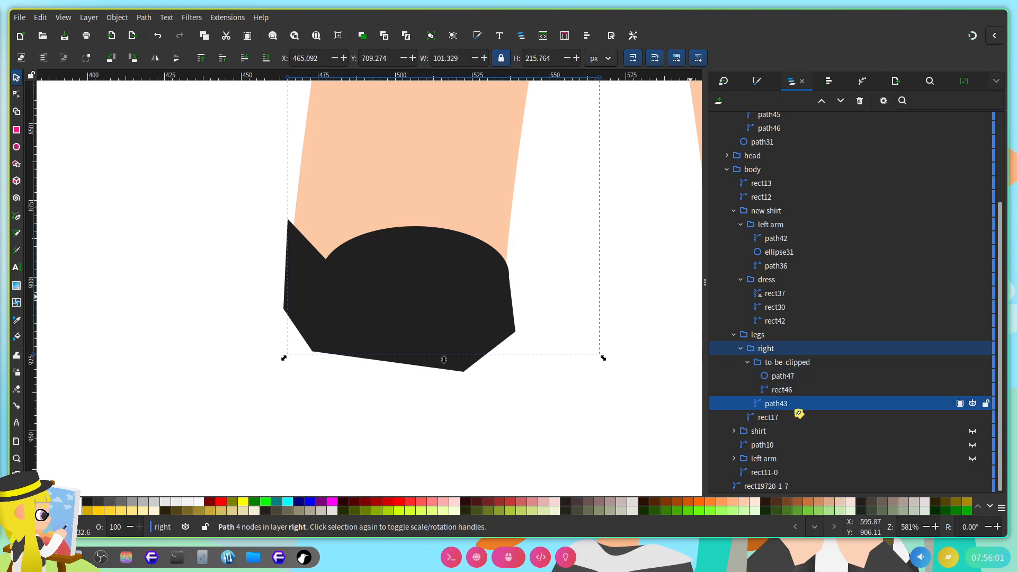
{"action": "key", "text": "ctrl+d"}
{"action": "left_click", "coordinate": [798, 364], "text": "ctrl"}
{"action": "right_click", "coordinate": [797, 364]}
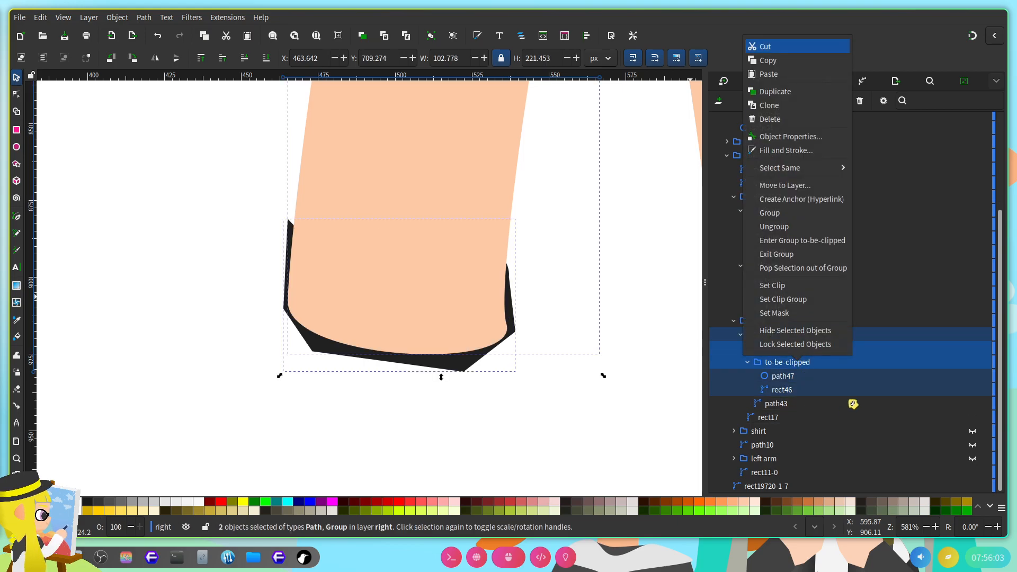
{"action": "left_click", "coordinate": [777, 299]}
{"action": "scroll", "coordinate": [588, 328], "scroll_direction": "down", "scroll_amount": 3}
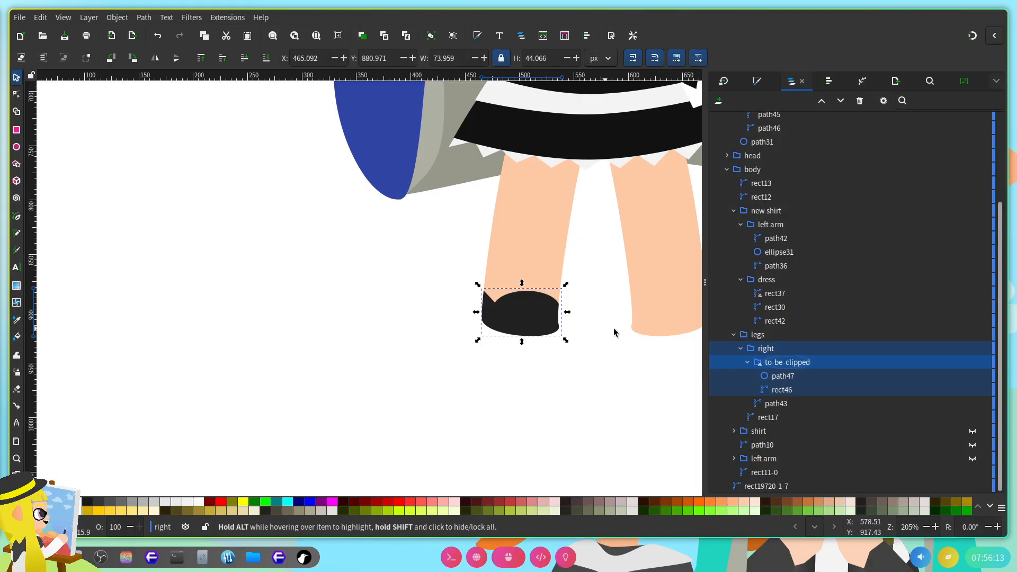
Step: Save the document, then undo the shoe group's clip and the leg duplicate
{"action": "scroll", "coordinate": [595, 360], "scroll_direction": "down", "scroll_amount": 2}
{"action": "scroll", "coordinate": [666, 377], "scroll_direction": "up", "scroll_amount": 4}
{"action": "scroll", "coordinate": [444, 325], "scroll_direction": "right", "scroll_amount": 3}
{"action": "key", "text": "ctrl+s"}
{"action": "scroll", "coordinate": [402, 394], "scroll_direction": "up", "scroll_amount": 3}
{"action": "scroll", "coordinate": [410, 391], "scroll_direction": "left", "scroll_amount": 3}
{"action": "scroll", "coordinate": [462, 397], "scroll_direction": "up", "scroll_amount": 4}
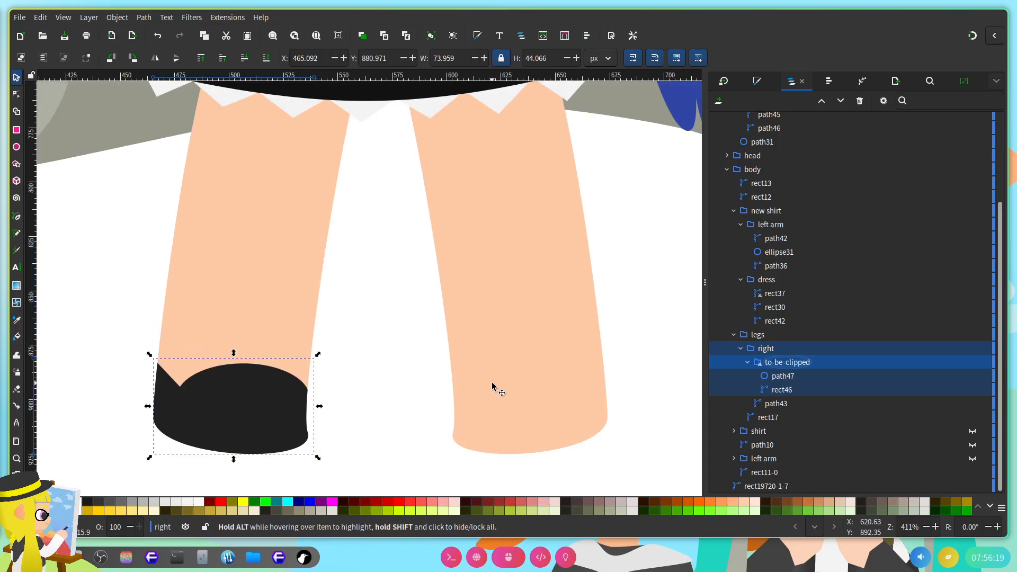
{"action": "key", "text": "ctrl+z"}
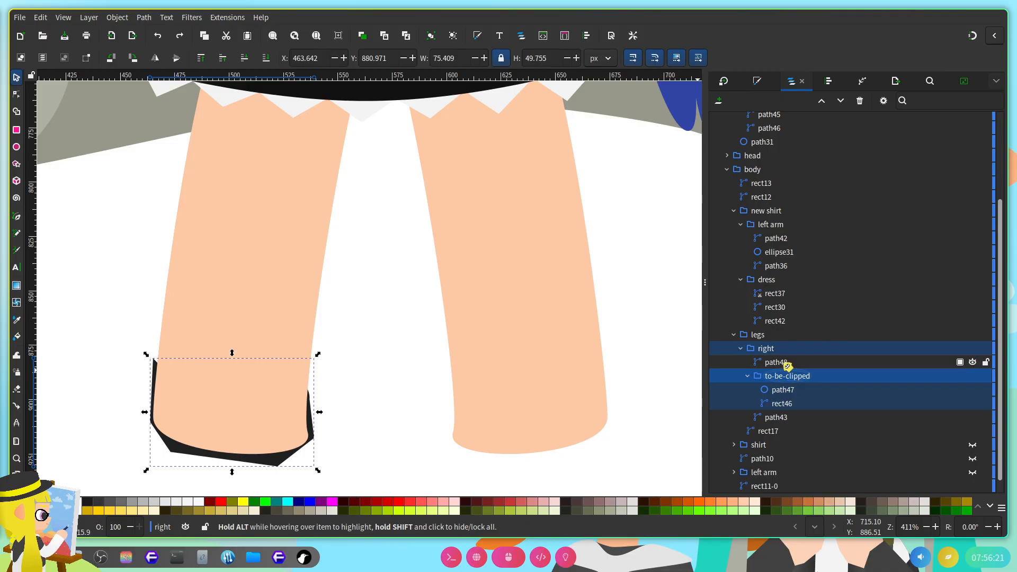
{"action": "key", "text": "ctrl+z"}
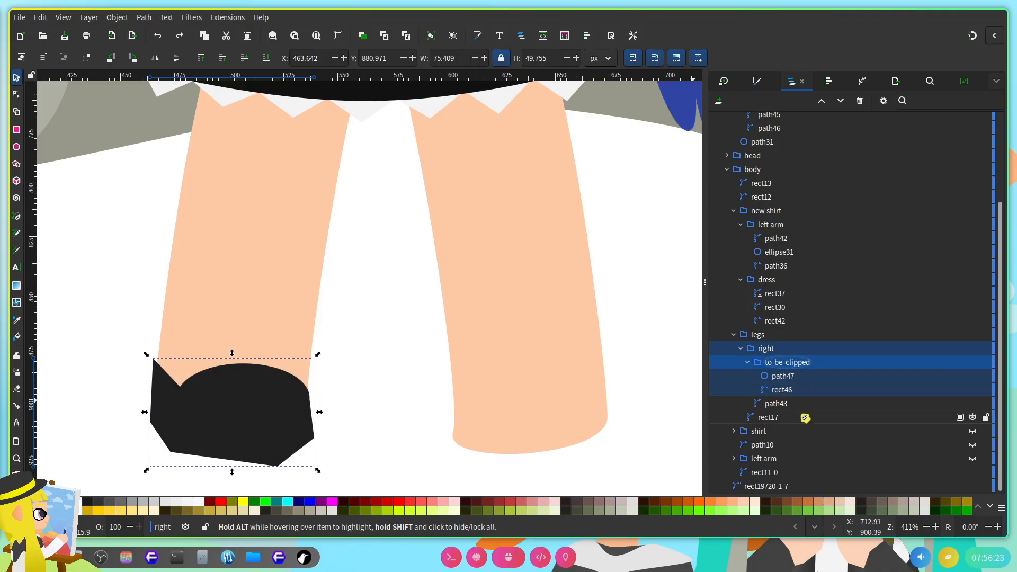
Step: Put the other leg's shape rect17 in its own group, name the group "left" and expand it
{"action": "left_click", "coordinate": [765, 417]}
{"action": "key", "text": "ctrl+g"}
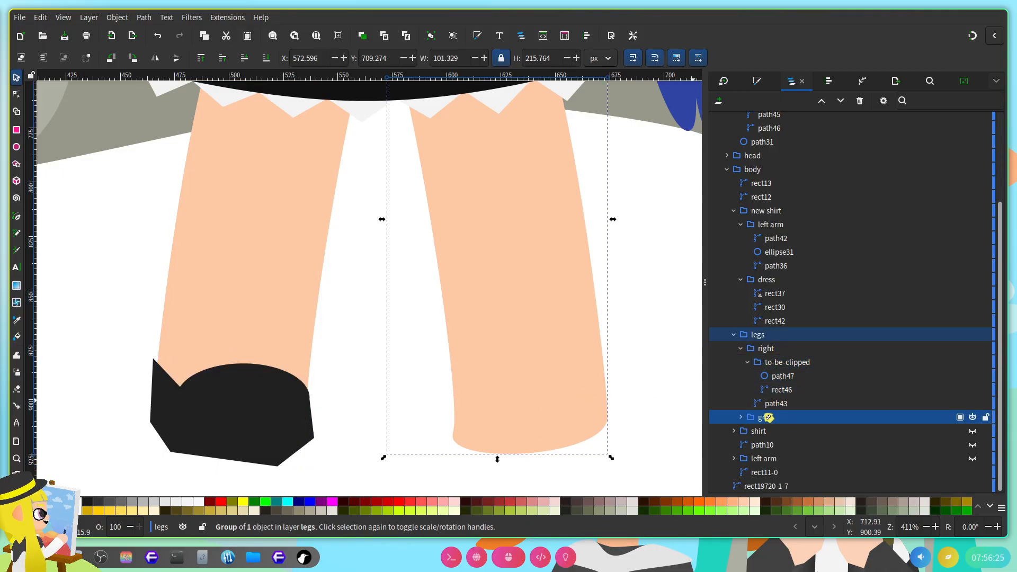
{"action": "double_click", "coordinate": [765, 417]}
{"action": "type", "text": "left"}
{"action": "key", "text": "Return"}
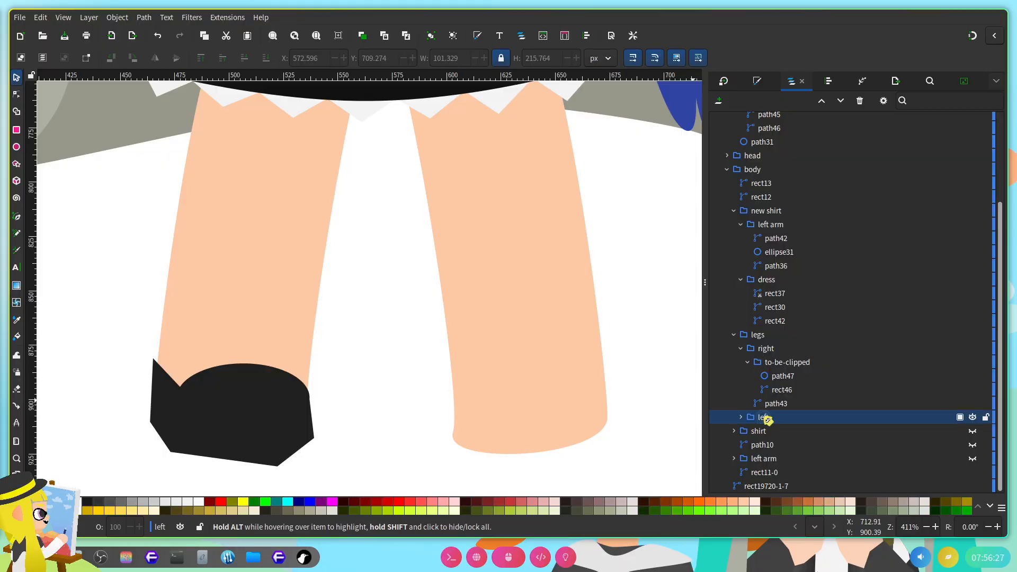
{"action": "left_click", "coordinate": [741, 418]}
Step: Paste the "to-be-clipped" shoe group into "left", flip it horizontally over the left leg's end, and save the document
{"action": "left_click", "coordinate": [780, 431]}
{"action": "key", "text": "ctrl+v"}
{"action": "left_click_drag", "start_coordinate": [425, 304], "coordinate": [586, 376]}
{"action": "key", "text": "h"}
{"action": "left_click_drag", "start_coordinate": [512, 352], "coordinate": [504, 394]}
{"action": "key", "text": "ctrl+s"}
Step: Examine the legs, shoes, ruffled skirt hem and white band of the dress
{"action": "scroll", "coordinate": [518, 381], "scroll_direction": "left", "scroll_amount": 3}
{"action": "scroll", "coordinate": [504, 382], "scroll_direction": "up", "scroll_amount": 6}
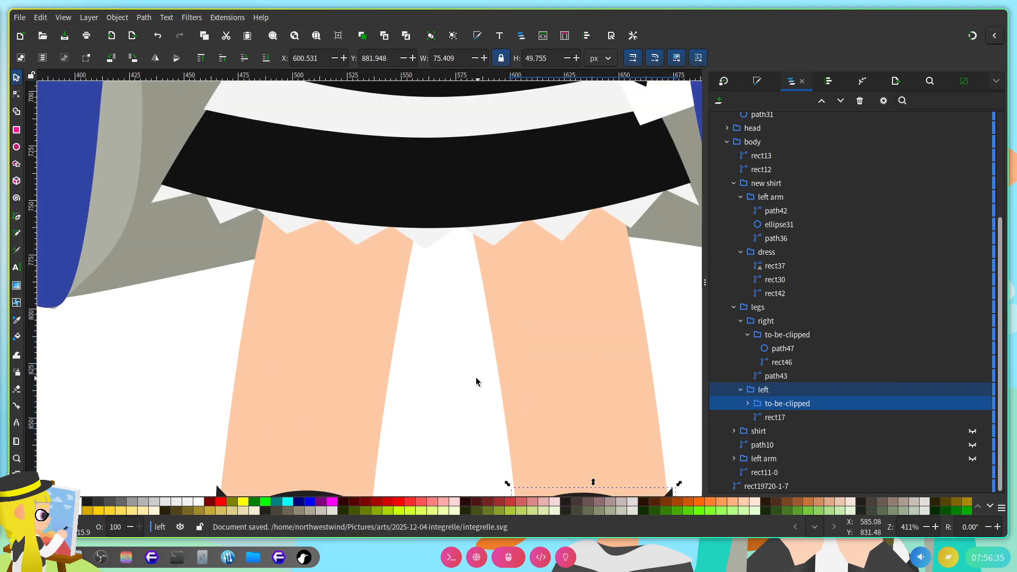
{"action": "scroll", "coordinate": [436, 373], "scroll_direction": "down", "scroll_amount": 2}
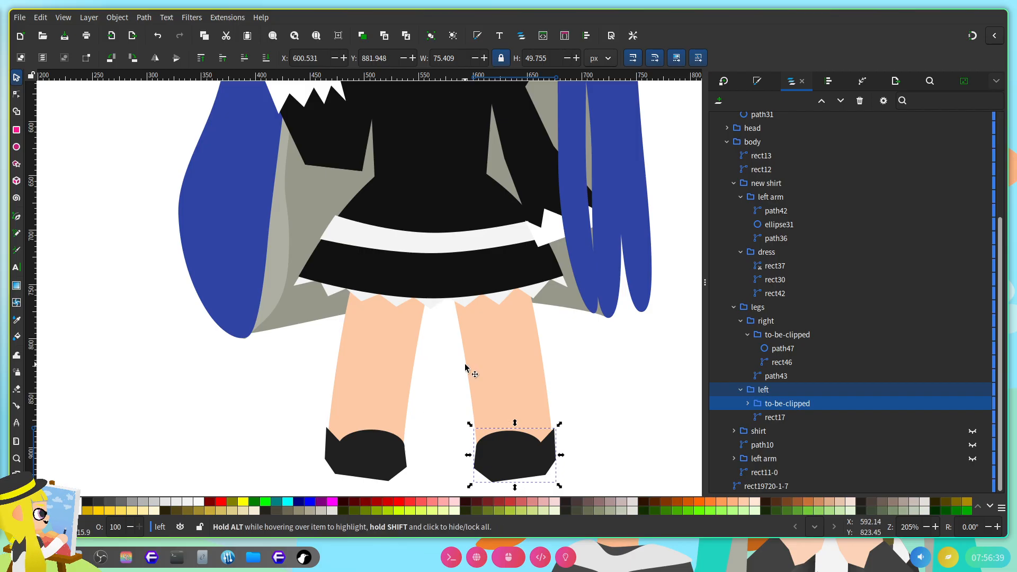
{"action": "scroll", "coordinate": [393, 373], "scroll_direction": "down", "scroll_amount": 2}
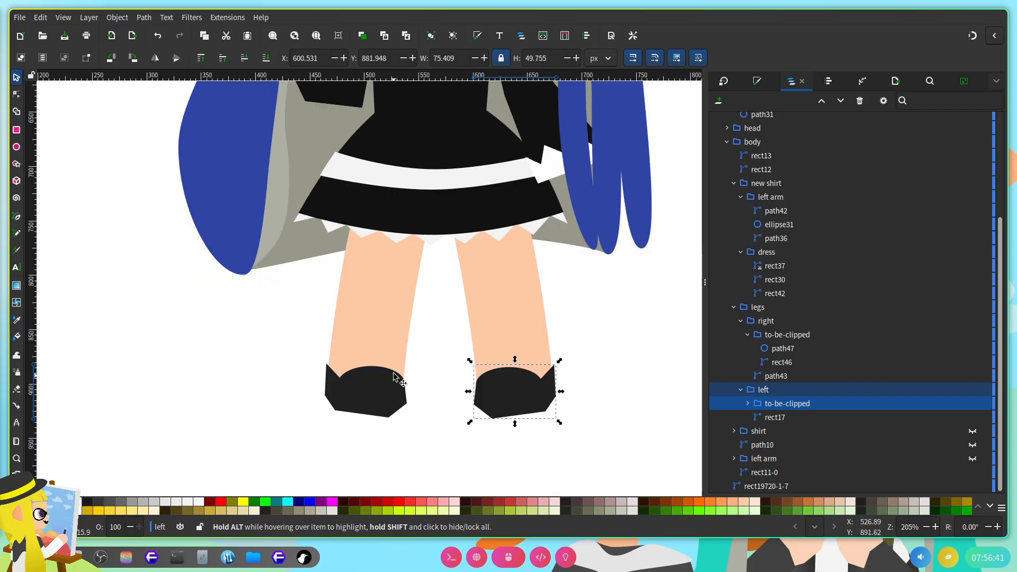
{"action": "scroll", "coordinate": [407, 275], "scroll_direction": "up", "scroll_amount": 1}
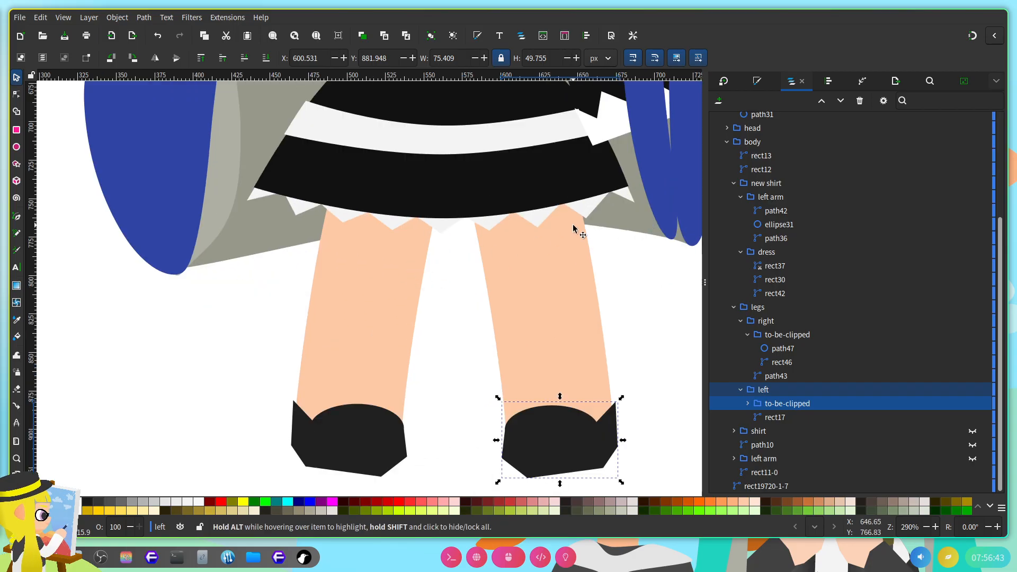
{"action": "scroll", "coordinate": [200, 218], "scroll_direction": "up", "scroll_amount": 1}
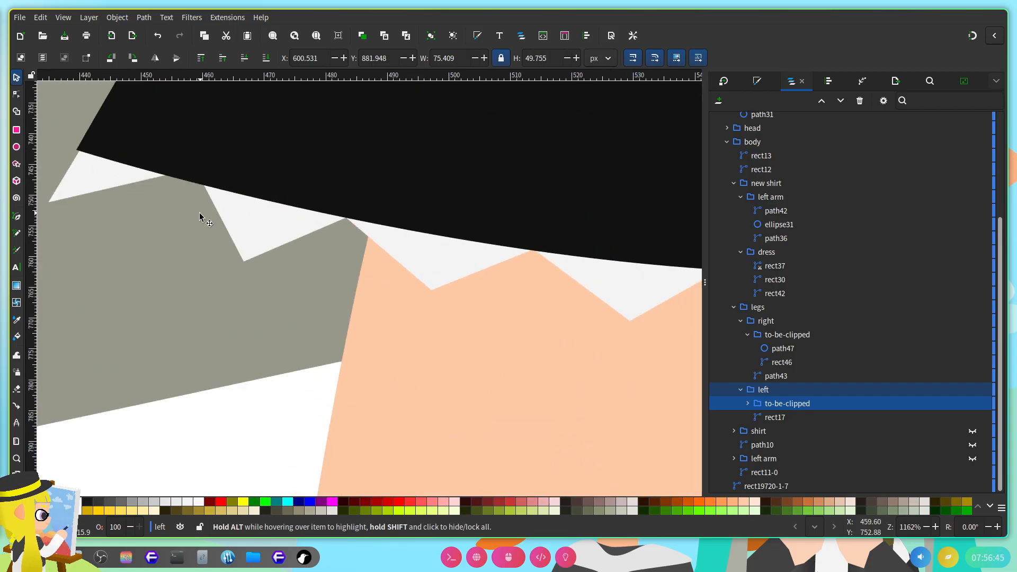
{"action": "scroll", "coordinate": [221, 268], "scroll_direction": "up", "scroll_amount": 3}
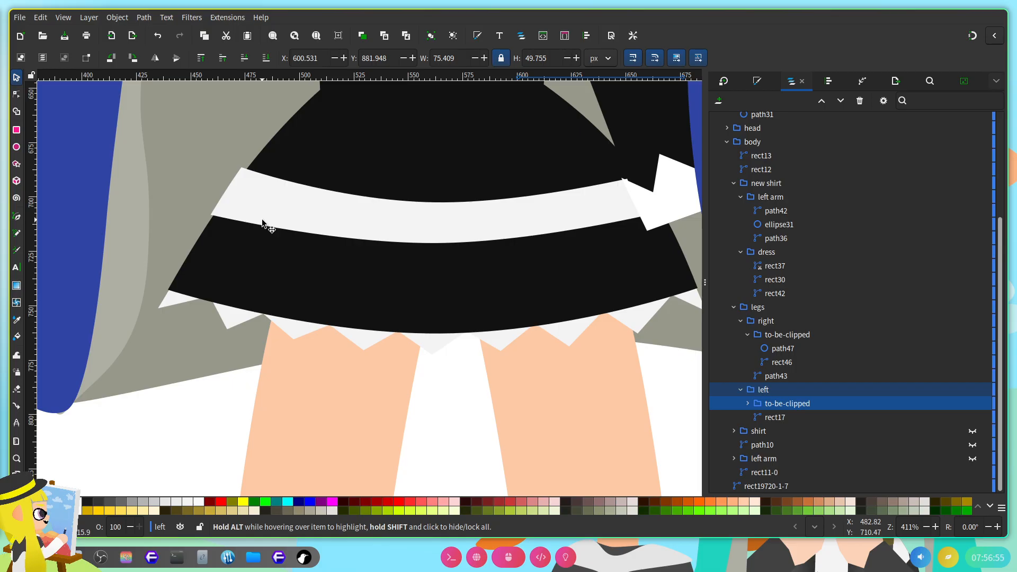
{"action": "scroll", "coordinate": [267, 214], "scroll_direction": "down", "scroll_amount": 3}
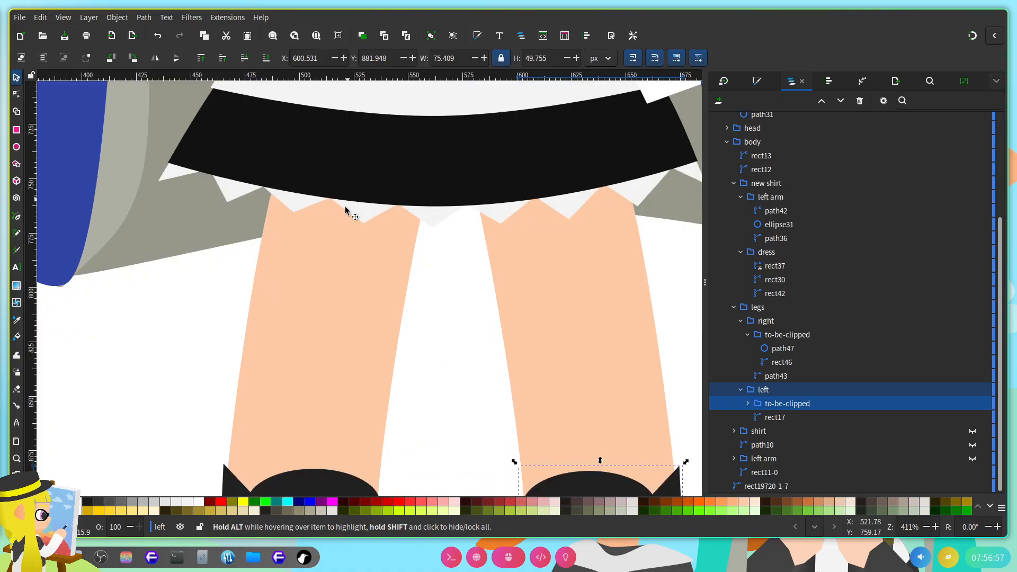
{"action": "scroll", "coordinate": [281, 334], "scroll_direction": "up", "scroll_amount": 8}
{"action": "left_click", "coordinate": [277, 335], "text": "ctrl"}
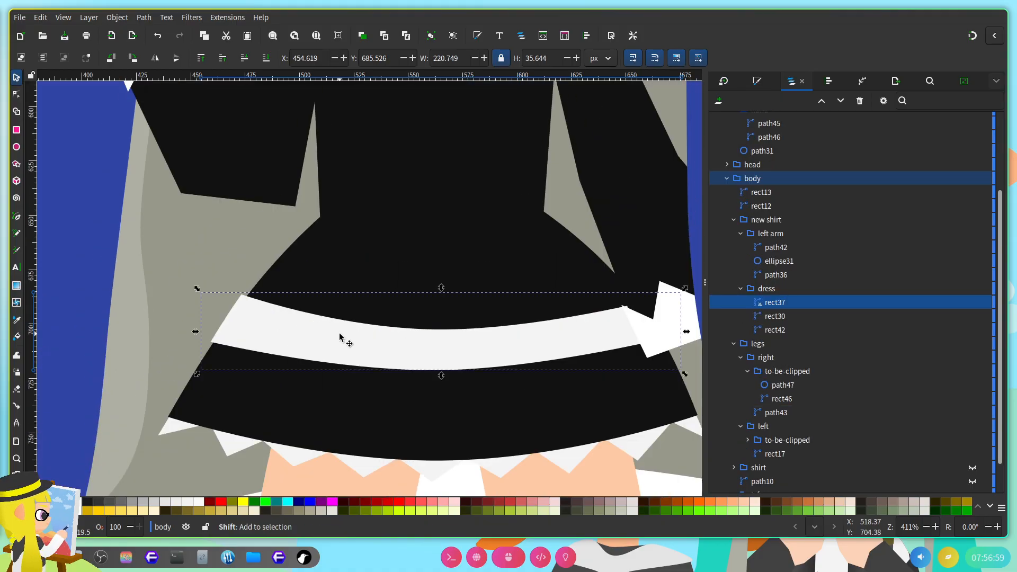
{"action": "scroll", "coordinate": [340, 336], "scroll_direction": "right", "scroll_amount": 5}
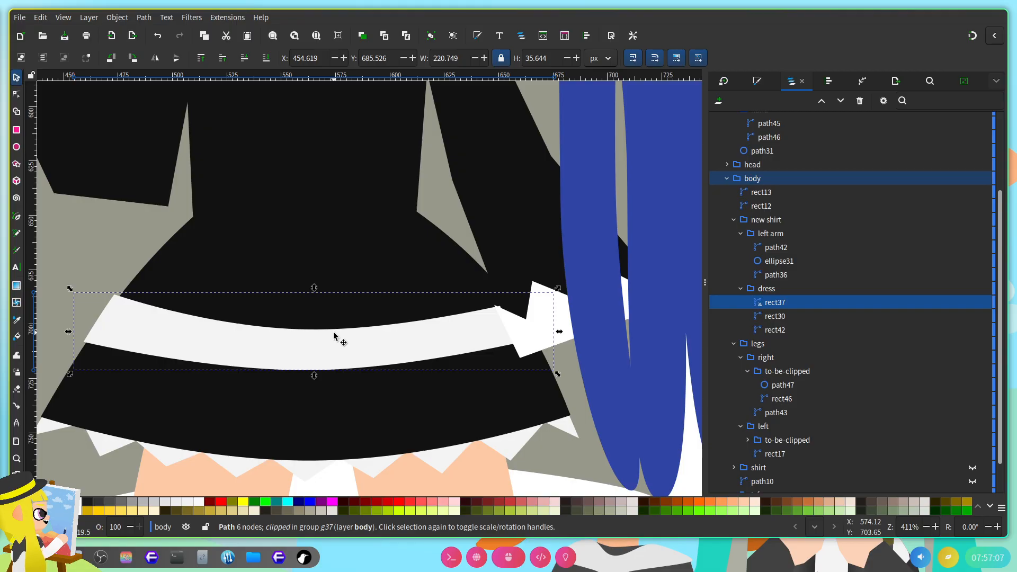
{"action": "scroll", "coordinate": [326, 332], "scroll_direction": "down", "scroll_amount": 10}
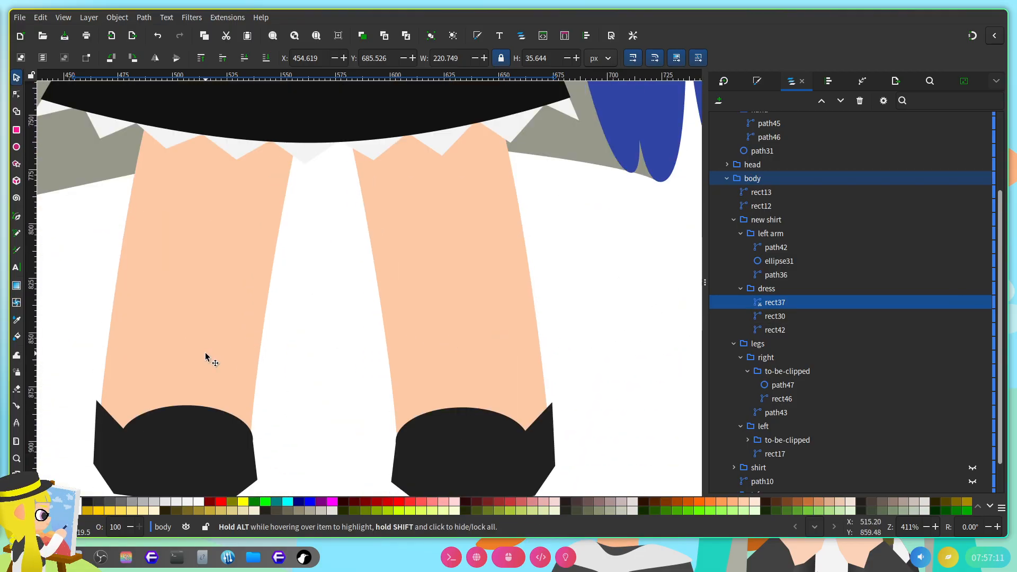
Step: Draw a rectangle about 92 by 47 px across the right leg above the shoe and move it into the "to-be-clipped" group
{"action": "left_click", "coordinate": [186, 431]}
{"action": "double_click", "coordinate": [249, 356]}
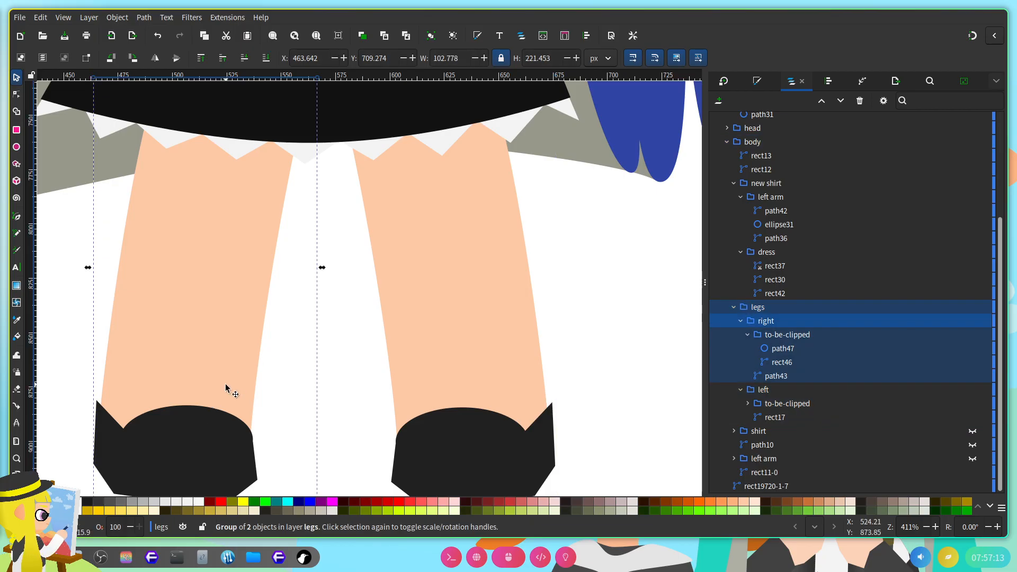
{"action": "scroll", "coordinate": [329, 362], "scroll_direction": "down", "scroll_amount": 5}
{"action": "scroll", "coordinate": [342, 364], "scroll_direction": "up", "scroll_amount": 1}
{"action": "scroll", "coordinate": [399, 360], "scroll_direction": "left", "scroll_amount": 1}
{"action": "scroll", "coordinate": [389, 361], "scroll_direction": "up", "scroll_amount": 1}
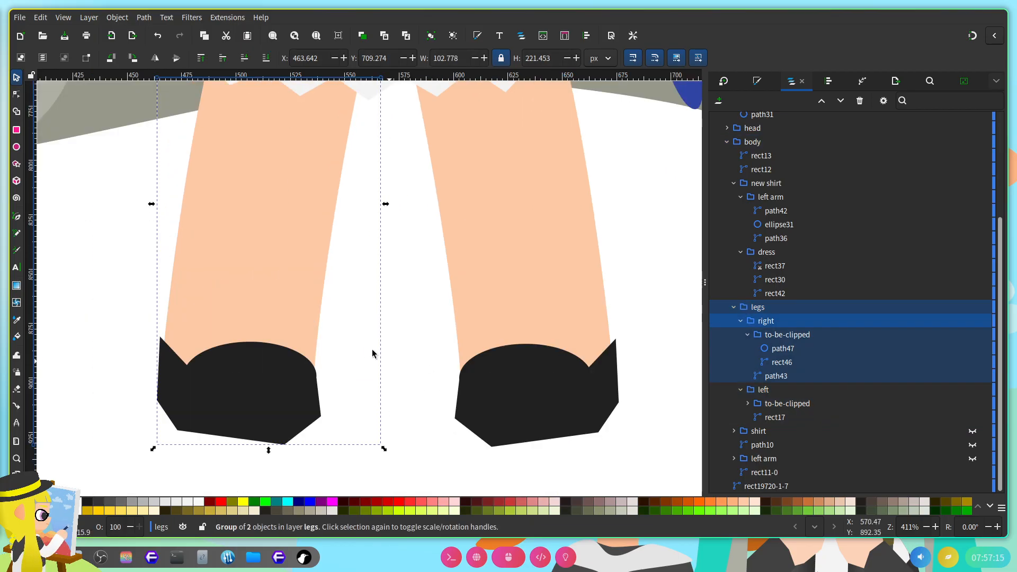
{"action": "left_click", "coordinate": [17, 131]}
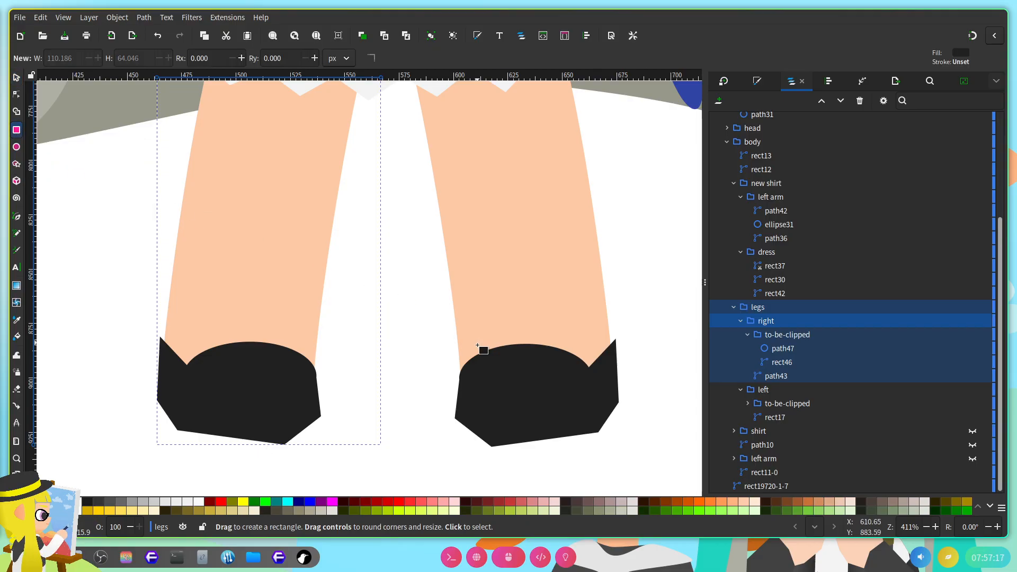
{"action": "mouse_move", "coordinate": [142, 275]}
{"action": "left_mouse_down"}
{"action": "mouse_move", "coordinate": [374, 371]}
{"action": "mouse_move", "coordinate": [342, 378]}
{"action": "left_mouse_up"}
{"action": "left_click_drag", "start_coordinate": [789, 306], "coordinate": [785, 334]}
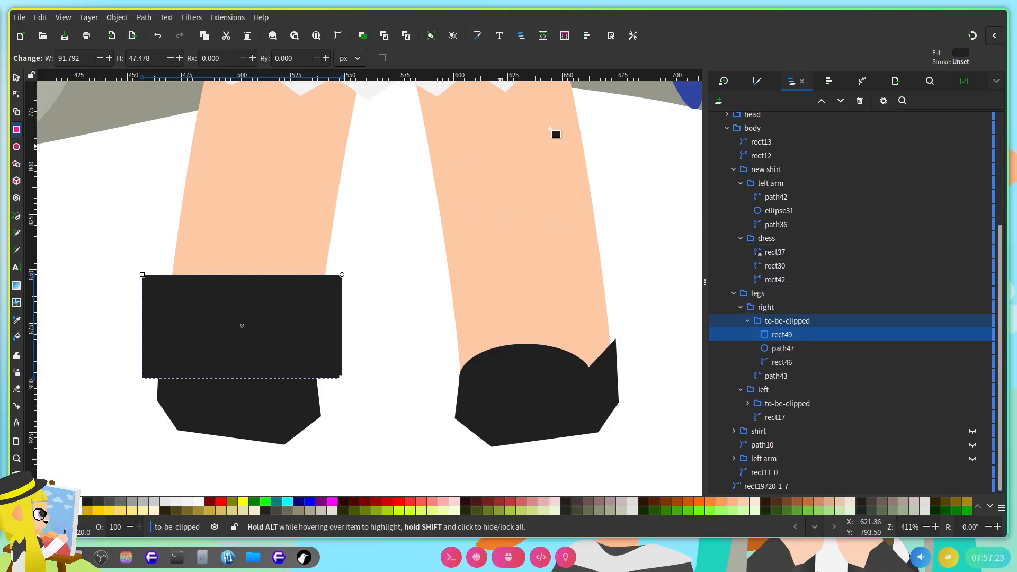
Step: Recolour the new rectangle blue with hue 207, saturation 100 and lightness 36
{"action": "left_click", "coordinate": [758, 79]}
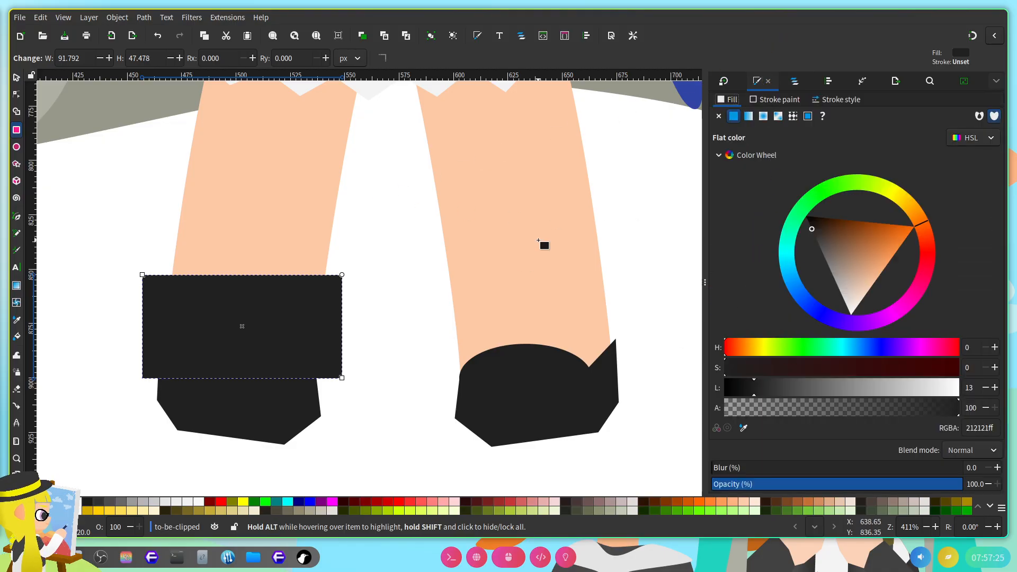
{"action": "left_click_drag", "start_coordinate": [829, 346], "coordinate": [863, 354]}
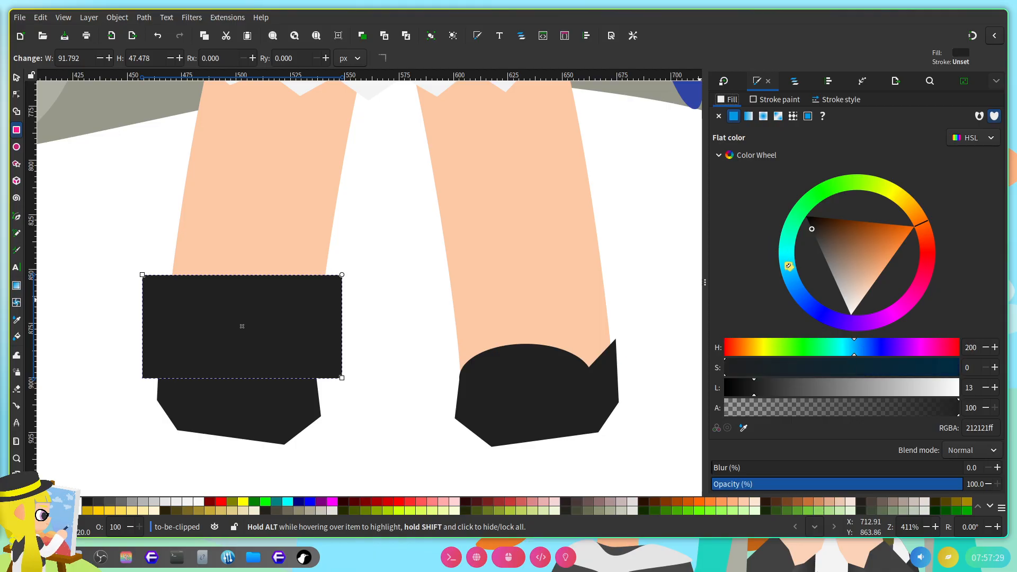
{"action": "left_click_drag", "start_coordinate": [787, 262], "coordinate": [798, 286]}
{"action": "left_click_drag", "start_coordinate": [882, 277], "coordinate": [865, 264]}
{"action": "left_click_drag", "start_coordinate": [804, 289], "coordinate": [799, 289]}
{"action": "mouse_move", "coordinate": [865, 261]}
{"action": "left_mouse_down"}
{"action": "mouse_move", "coordinate": [839, 293]}
{"action": "mouse_move", "coordinate": [797, 289]}
{"action": "left_mouse_up"}
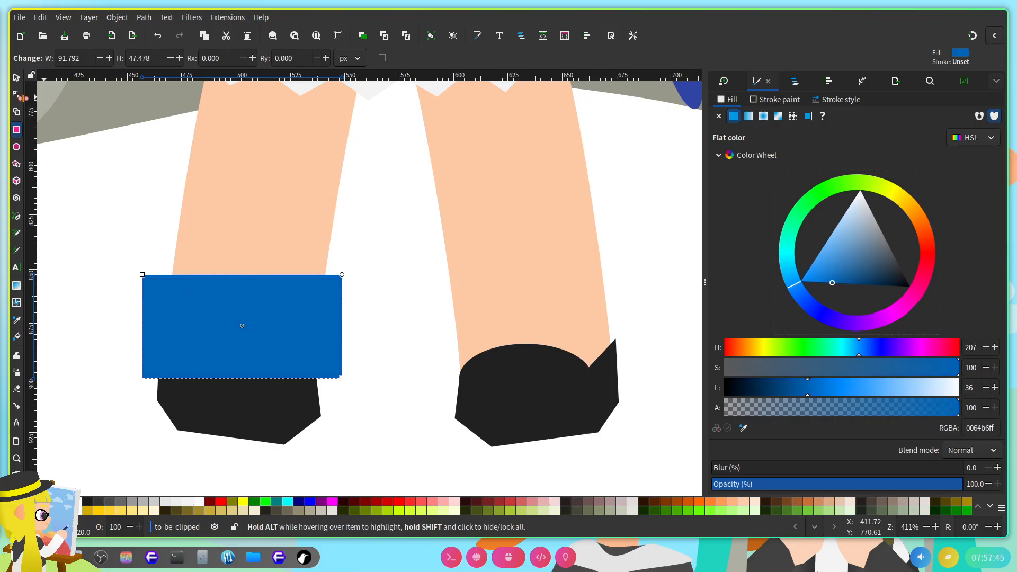
Step: Convert the blue rectangle to a path and move its two upper corners slightly down and inward
{"action": "key", "text": "n"}
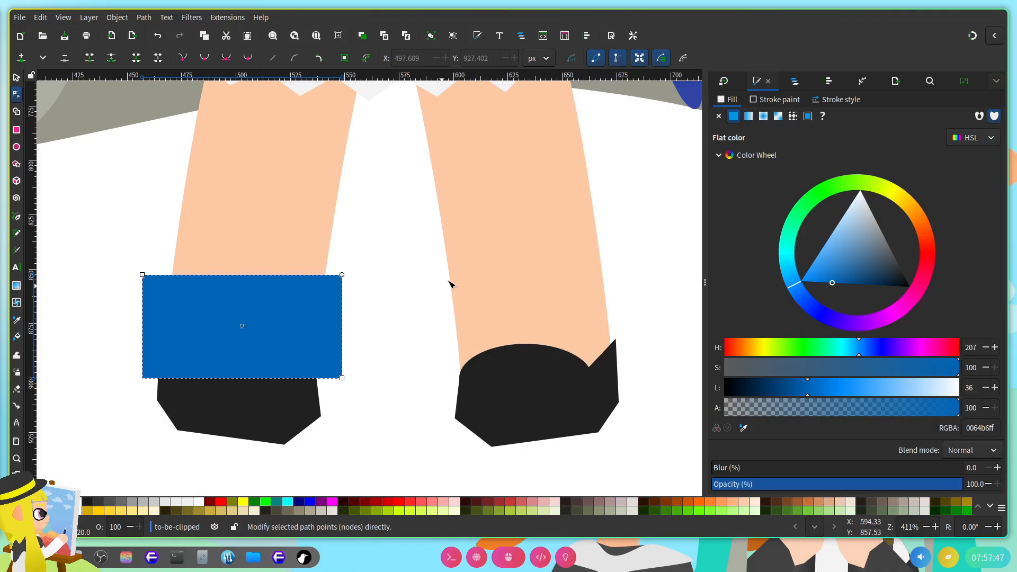
{"action": "key", "text": "ctrl+shift+l"}
{"action": "key", "text": "ctrl+shift+c"}
{"action": "mouse_move", "coordinate": [342, 275]}
{"action": "left_mouse_down"}
{"action": "mouse_move", "coordinate": [325, 303]}
{"action": "mouse_move", "coordinate": [335, 289]}
{"action": "left_mouse_up"}
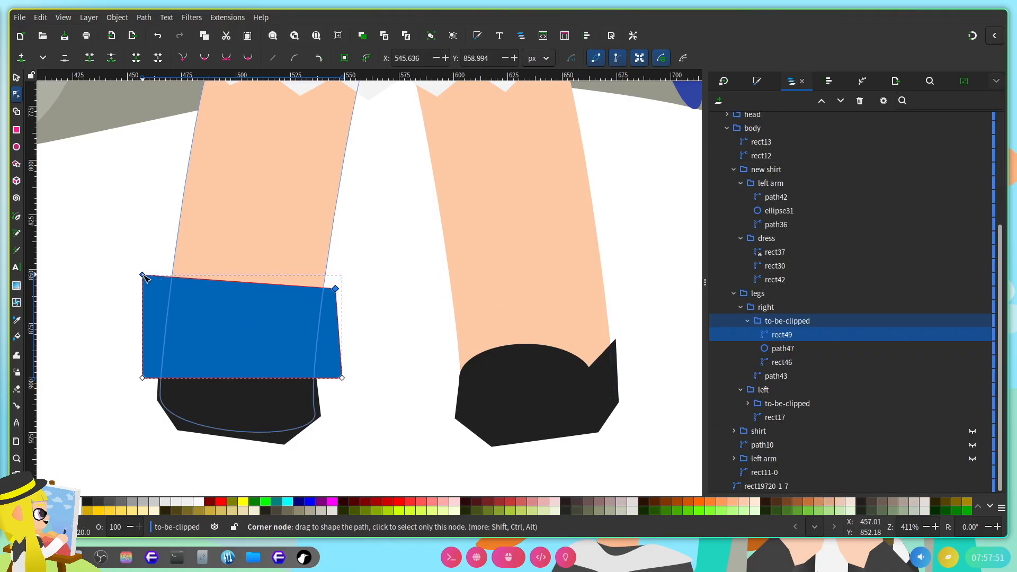
{"action": "left_click_drag", "start_coordinate": [144, 277], "coordinate": [152, 281]}
Step: Place the blue shape beneath both dark shoe shapes, then bow its top edge downward and move the outer top corner inward
{"action": "left_click", "coordinate": [841, 100]}
{"action": "left_click", "coordinate": [841, 101]}
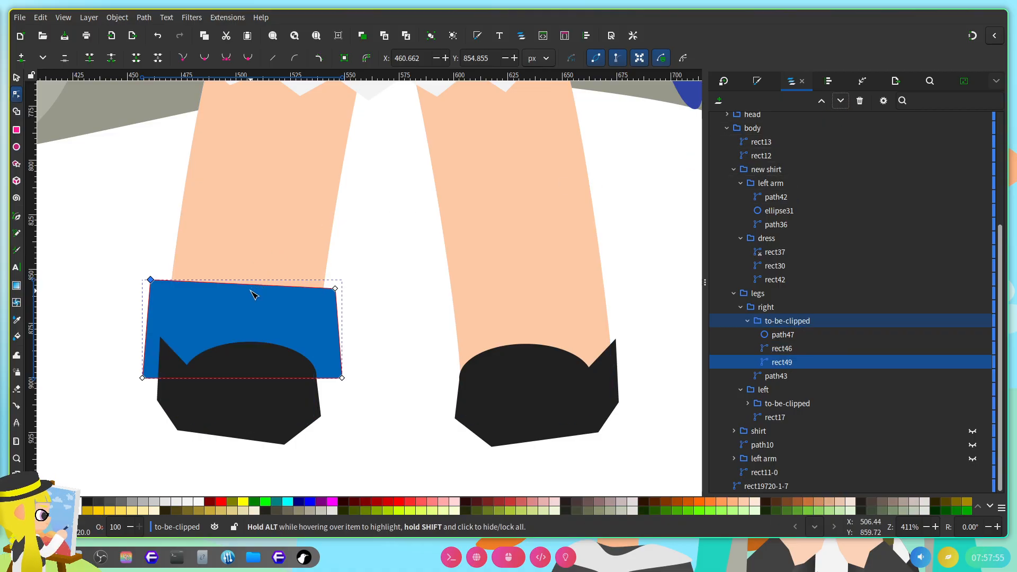
{"action": "left_click_drag", "start_coordinate": [248, 286], "coordinate": [250, 301]}
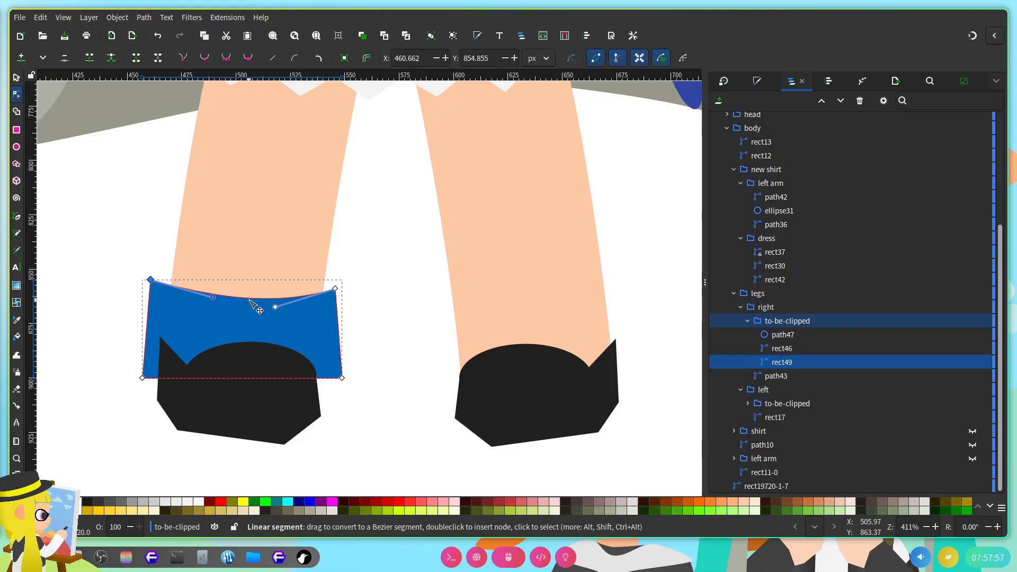
{"action": "left_click_drag", "start_coordinate": [150, 280], "coordinate": [156, 279]}
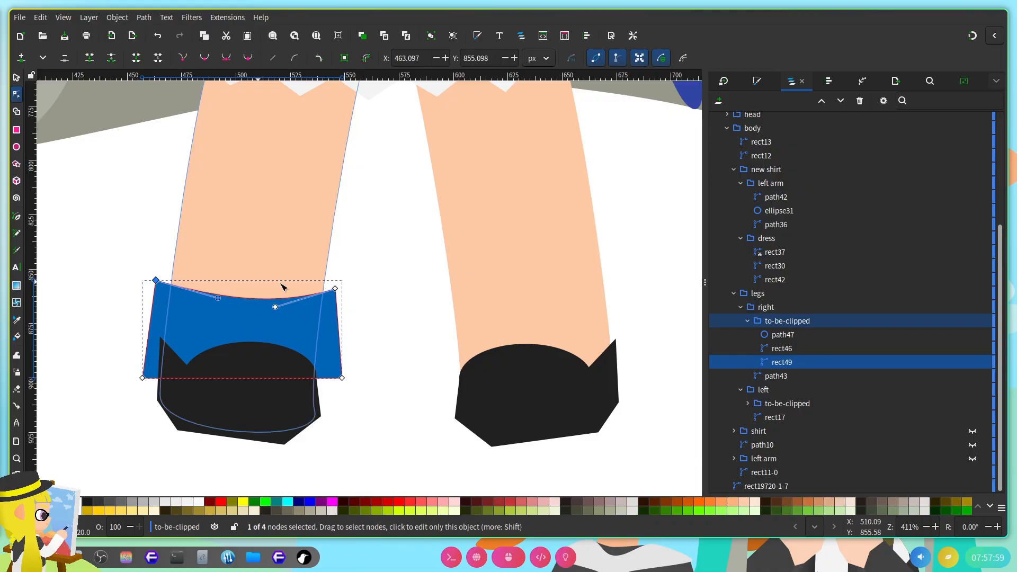
Step: Reshape the right leg path by moving its upper nodes inward beneath the skirt and its bottom nodes outward and down
{"action": "scroll", "coordinate": [440, 344], "scroll_direction": "up", "scroll_amount": 3}
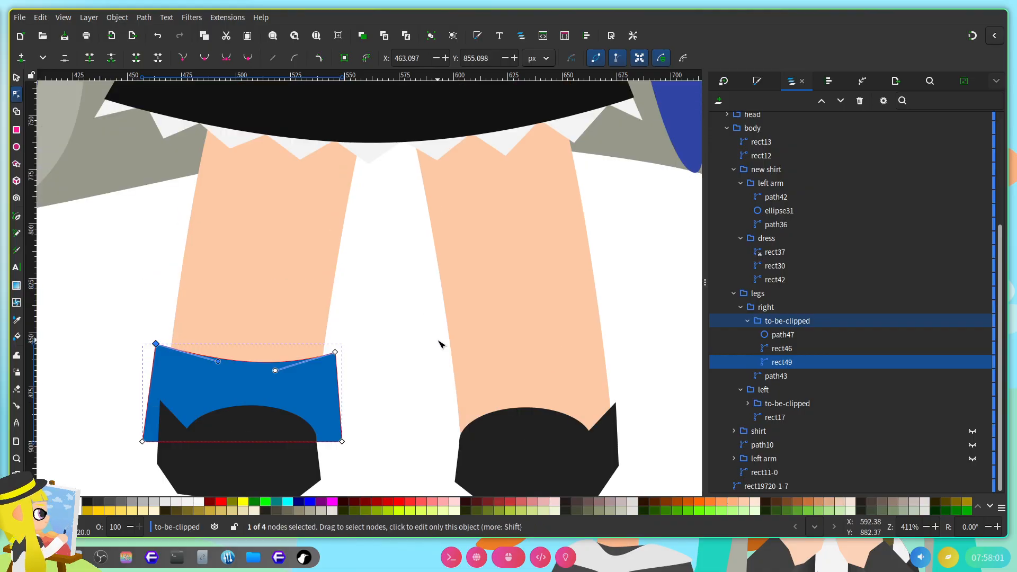
{"action": "scroll", "coordinate": [393, 332], "scroll_direction": "down", "scroll_amount": 3}
{"action": "scroll", "coordinate": [408, 318], "scroll_direction": "up", "scroll_amount": 9}
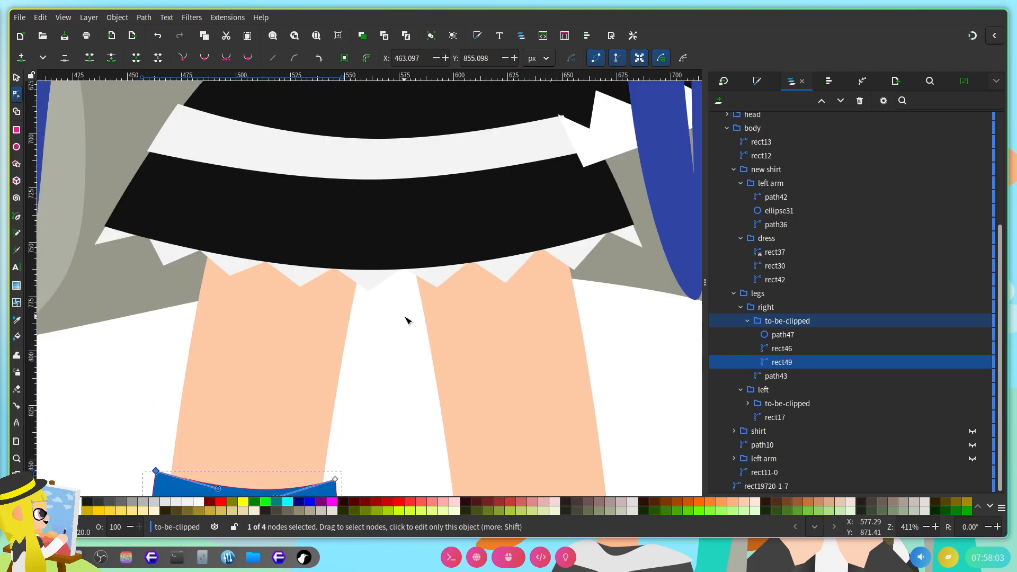
{"action": "scroll", "coordinate": [403, 323], "scroll_direction": "down", "scroll_amount": 9}
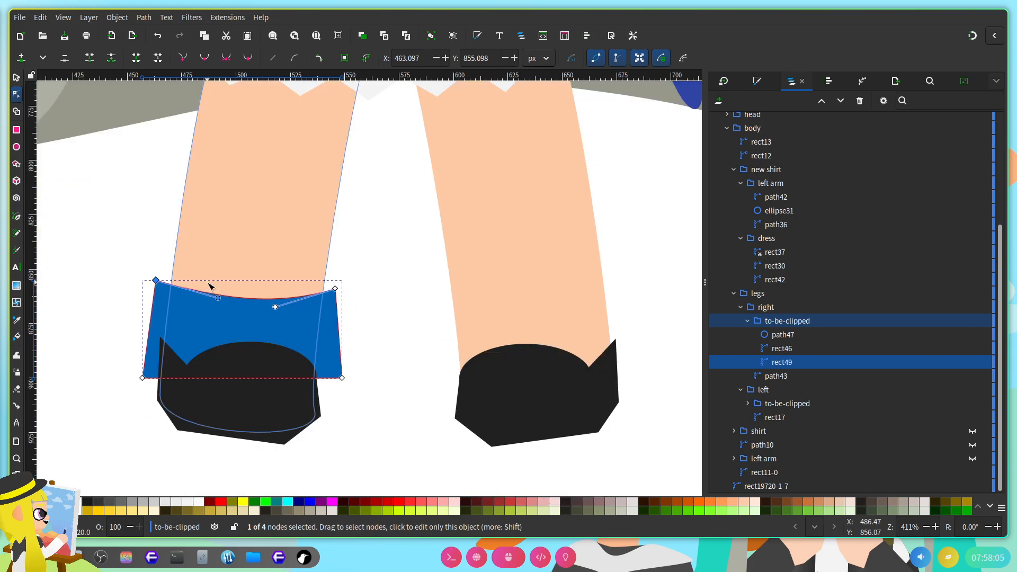
{"action": "left_click", "coordinate": [265, 241]}
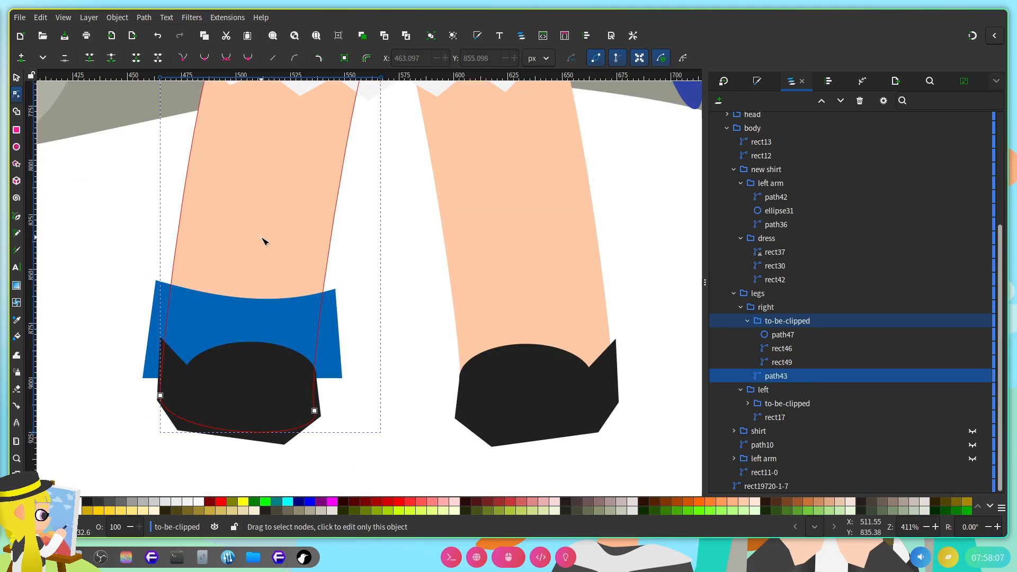
{"action": "scroll", "coordinate": [221, 252], "scroll_direction": "up", "scroll_amount": 9}
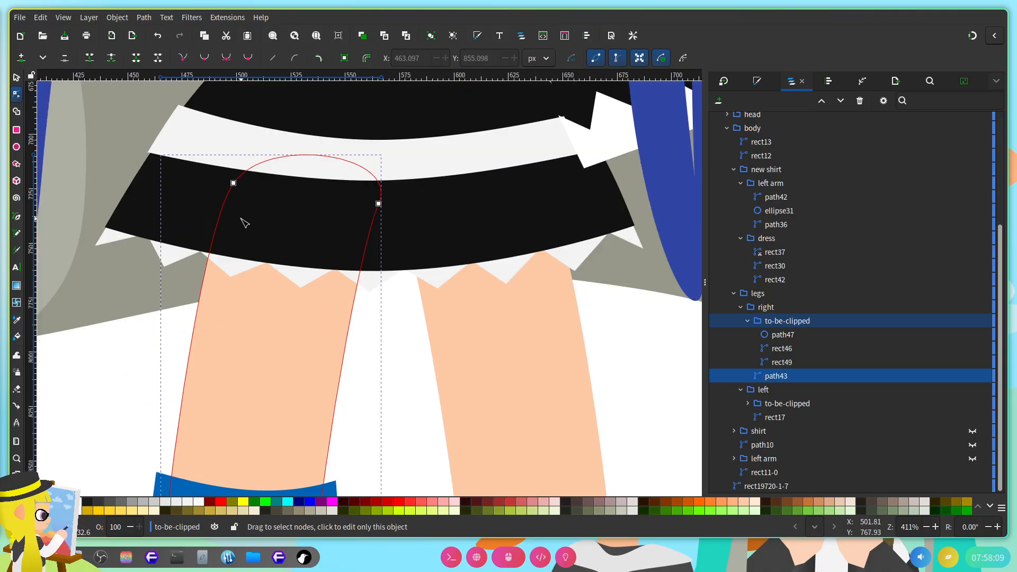
{"action": "left_click_drag", "start_coordinate": [236, 182], "coordinate": [259, 192]}
{"action": "left_click_drag", "start_coordinate": [380, 204], "coordinate": [375, 206]}
{"action": "scroll", "coordinate": [395, 225], "scroll_direction": "down", "scroll_amount": 12}
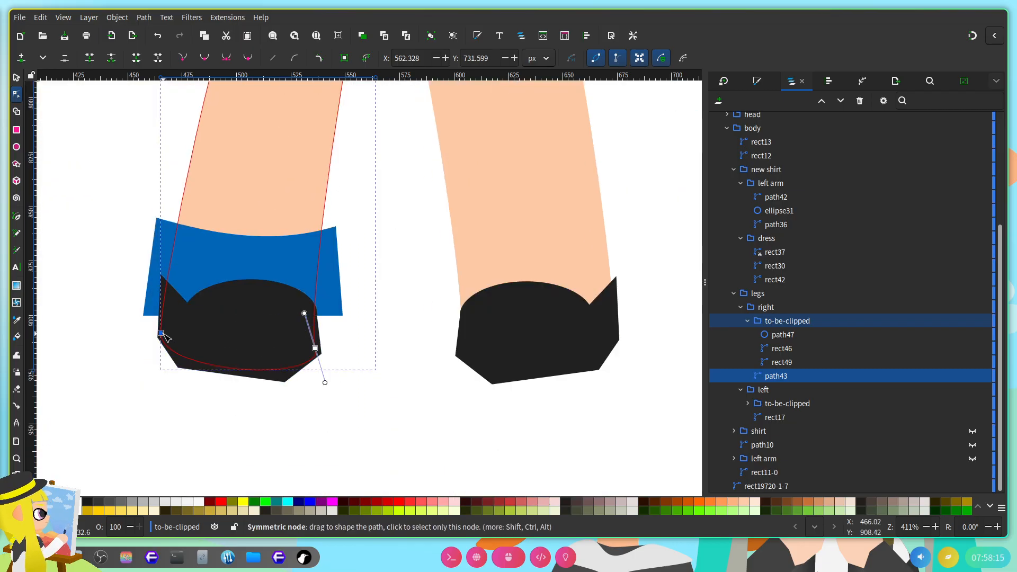
{"action": "left_click_drag", "start_coordinate": [161, 333], "coordinate": [148, 347]}
{"action": "left_click_drag", "start_coordinate": [316, 350], "coordinate": [320, 363]}
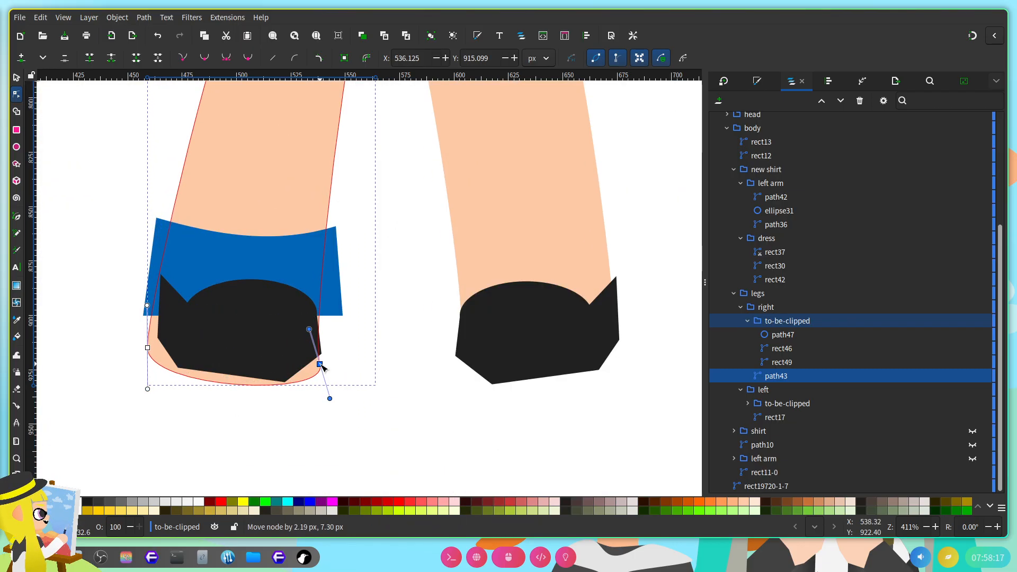
Step: Reshape the left leg path to match, moving its upper nodes inward beneath the skirt and its foot nodes outward and down
{"action": "scroll", "coordinate": [415, 277], "scroll_direction": "up", "scroll_amount": 9}
{"action": "scroll", "coordinate": [415, 277], "scroll_direction": "right", "scroll_amount": 3}
{"action": "left_click", "coordinate": [415, 277]}
{"action": "left_click_drag", "start_coordinate": [333, 139], "coordinate": [349, 142]}
{"action": "left_click_drag", "start_coordinate": [480, 118], "coordinate": [470, 120]}
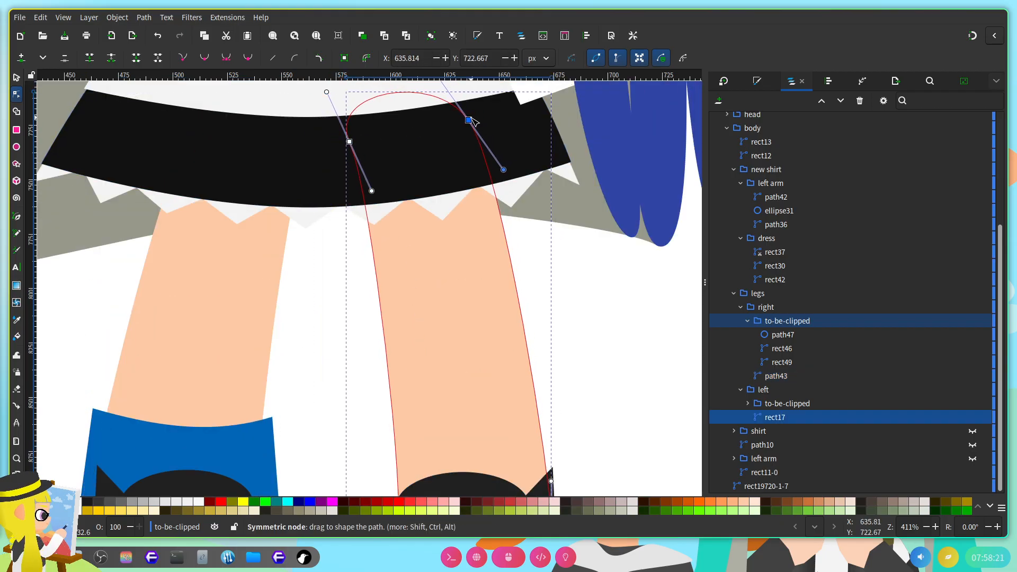
{"action": "scroll", "coordinate": [508, 239], "scroll_direction": "down", "scroll_amount": 12}
{"action": "left_click_drag", "start_coordinate": [396, 286], "coordinate": [387, 306]}
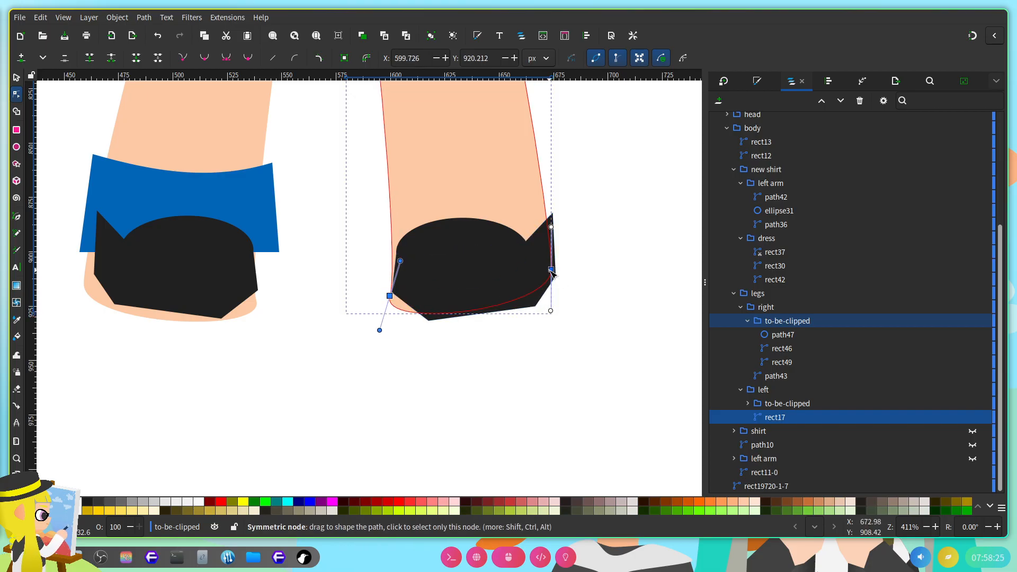
{"action": "left_click_drag", "start_coordinate": [551, 269], "coordinate": [560, 274]}
{"action": "scroll", "coordinate": [575, 352], "scroll_direction": "left", "scroll_amount": 3}
{"action": "scroll", "coordinate": [577, 371], "scroll_direction": "up", "scroll_amount": 6}
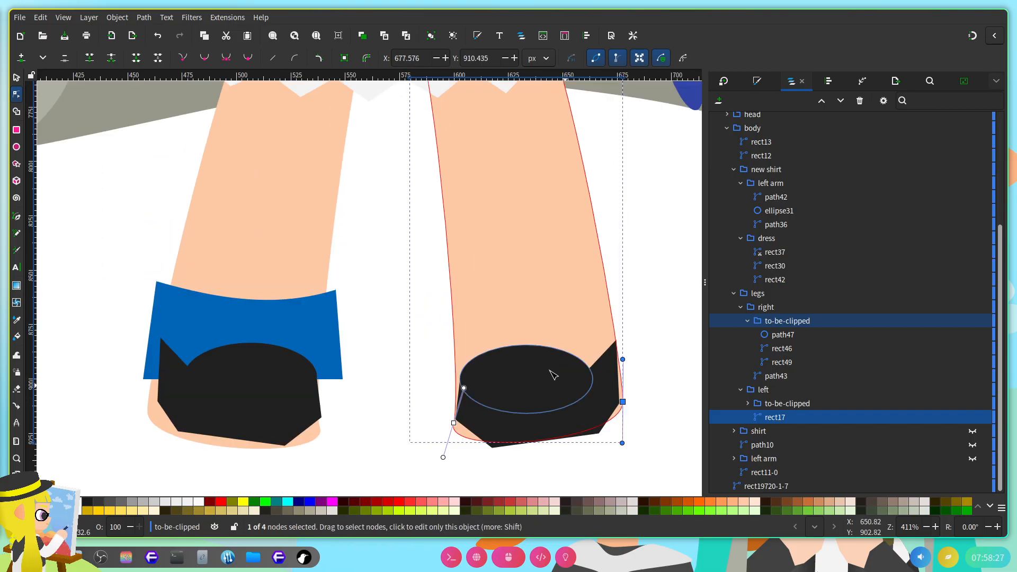
Step: Save the document, then slightly enlarge the left leg's shoe group and shift it down over the foot
{"action": "left_click", "coordinate": [16, 77]}
{"action": "scroll", "coordinate": [295, 289], "scroll_direction": "right", "scroll_amount": 6}
{"action": "key", "text": "ctrl+s"}
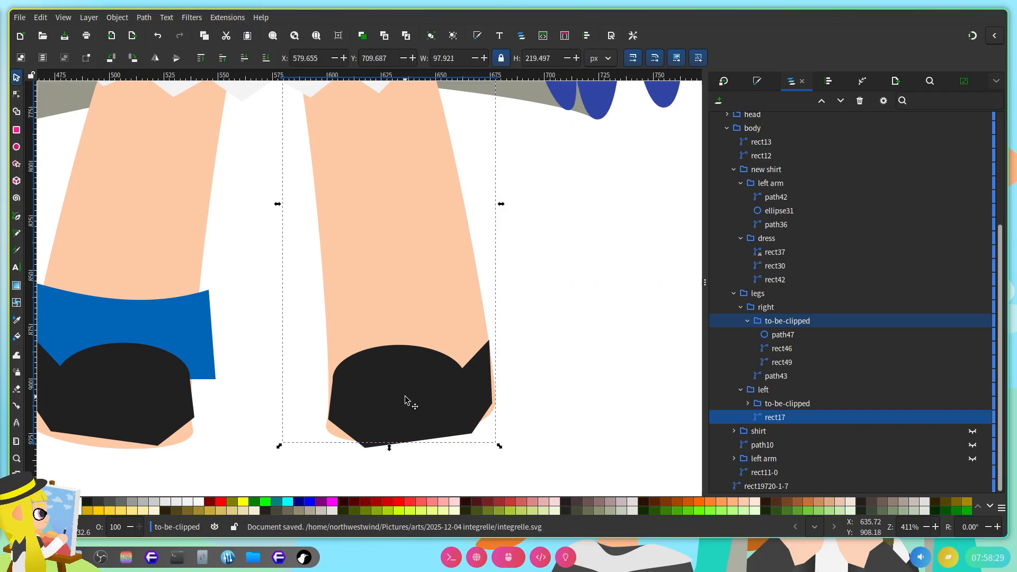
{"action": "double_click", "coordinate": [408, 387]}
{"action": "left_click", "coordinate": [438, 382]}
{"action": "left_click_drag", "start_coordinate": [497, 335], "coordinate": [504, 330]}
{"action": "left_click_drag", "start_coordinate": [447, 377], "coordinate": [445, 386]}
Step: Scale the right leg's shoe-and-sock group evenly about its centre to about 107 by 88 px to cover the widened foot
{"action": "scroll", "coordinate": [476, 372], "scroll_direction": "left", "scroll_amount": 9}
{"action": "left_click", "coordinate": [330, 388]}
{"action": "double_click", "coordinate": [312, 386]}
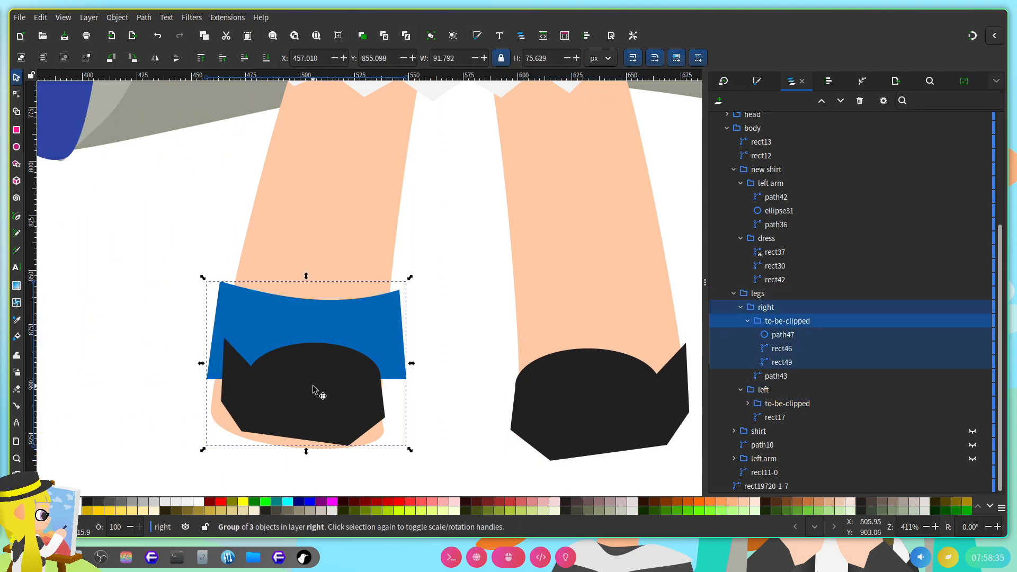
{"action": "left_click_drag", "start_coordinate": [410, 278], "coordinate": [431, 265]}
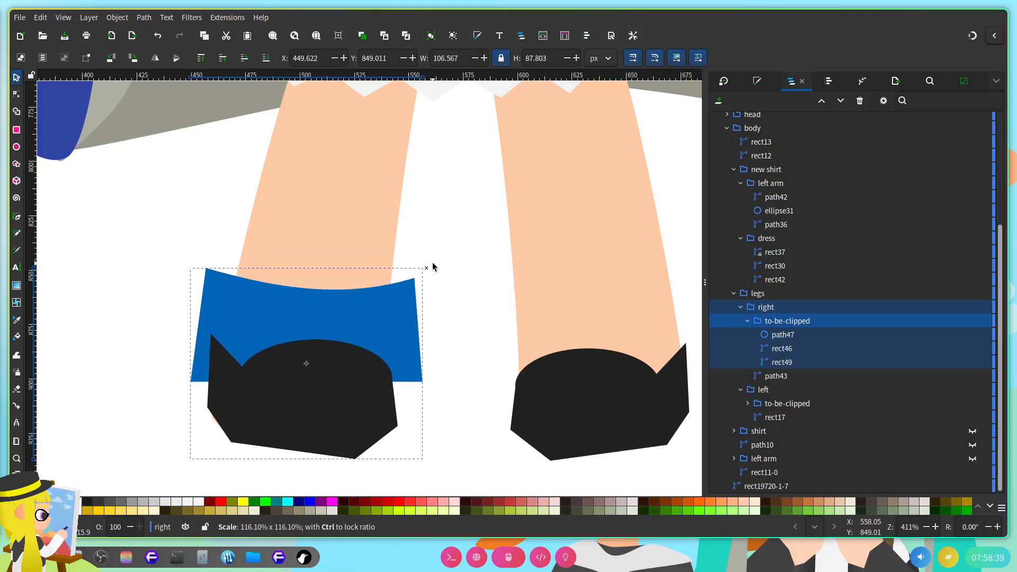
Step: Move all four corners of the blue sock shape on the right leg inward so its sides follow the leg more closely
{"action": "scroll", "coordinate": [425, 325], "scroll_direction": "up", "scroll_amount": 2}
{"action": "left_click", "coordinate": [288, 292], "text": "ctrl"}
{"action": "left_click", "coordinate": [16, 94]}
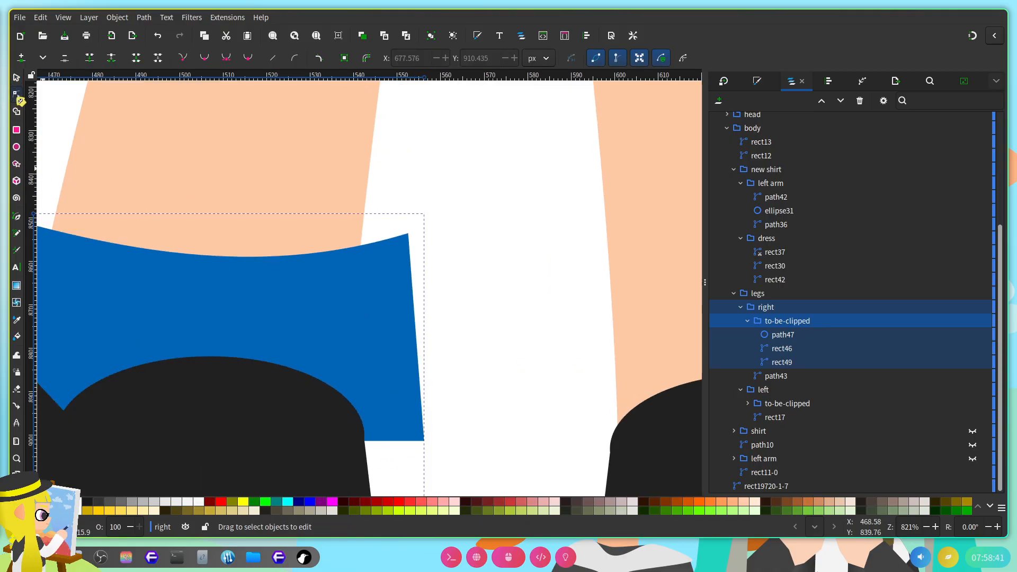
{"action": "scroll", "coordinate": [364, 253], "scroll_direction": "down", "scroll_amount": 2}
{"action": "scroll", "coordinate": [364, 253], "scroll_direction": "up", "scroll_amount": 2}
{"action": "left_click_drag", "start_coordinate": [366, 242], "coordinate": [317, 257]}
{"action": "left_click_drag", "start_coordinate": [374, 455], "coordinate": [319, 448]}
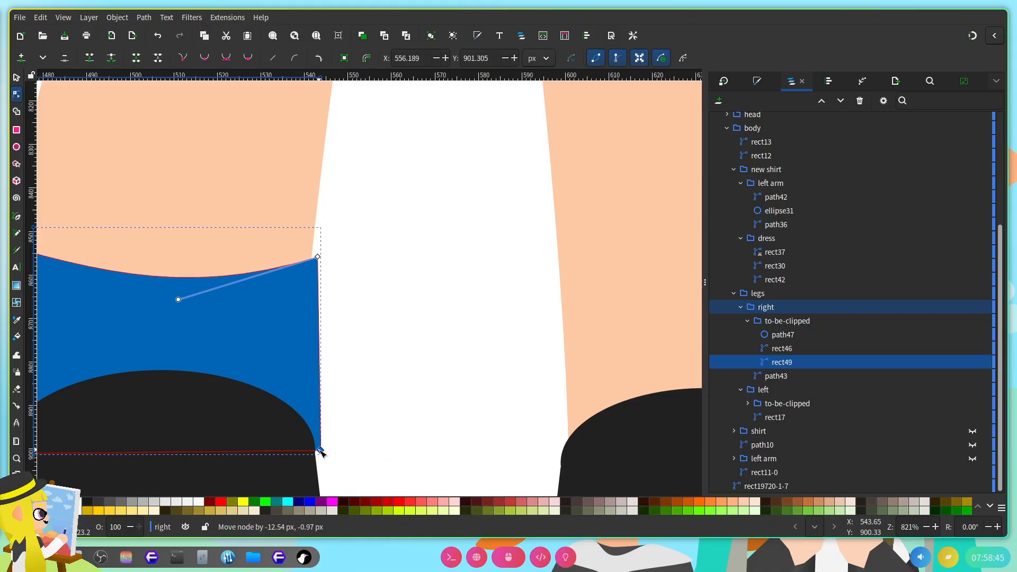
{"action": "scroll", "coordinate": [307, 325], "scroll_direction": "left", "scroll_amount": 5}
{"action": "left_click_drag", "start_coordinate": [138, 230], "coordinate": [186, 237]}
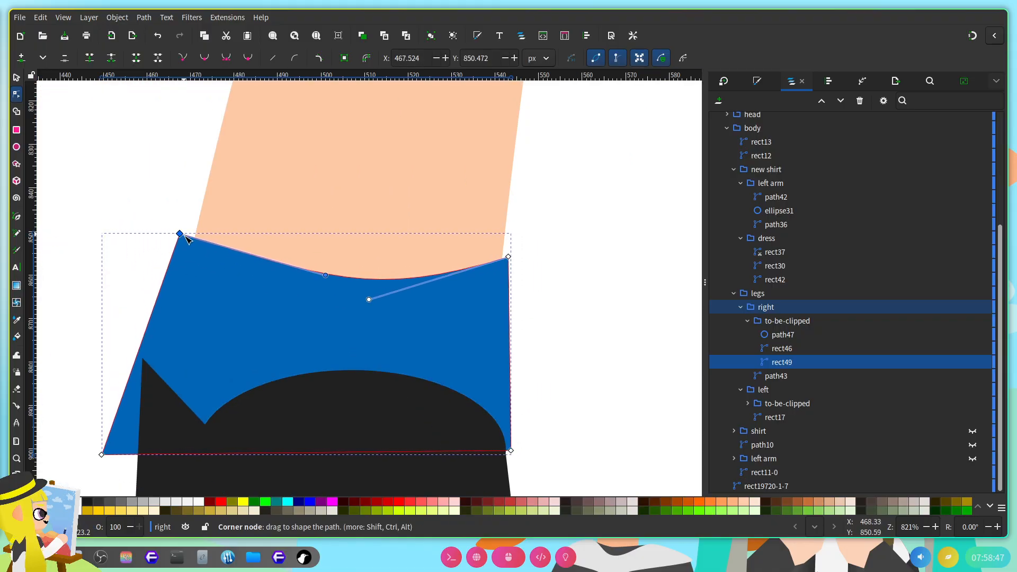
{"action": "left_click_drag", "start_coordinate": [102, 455], "coordinate": [138, 418]}
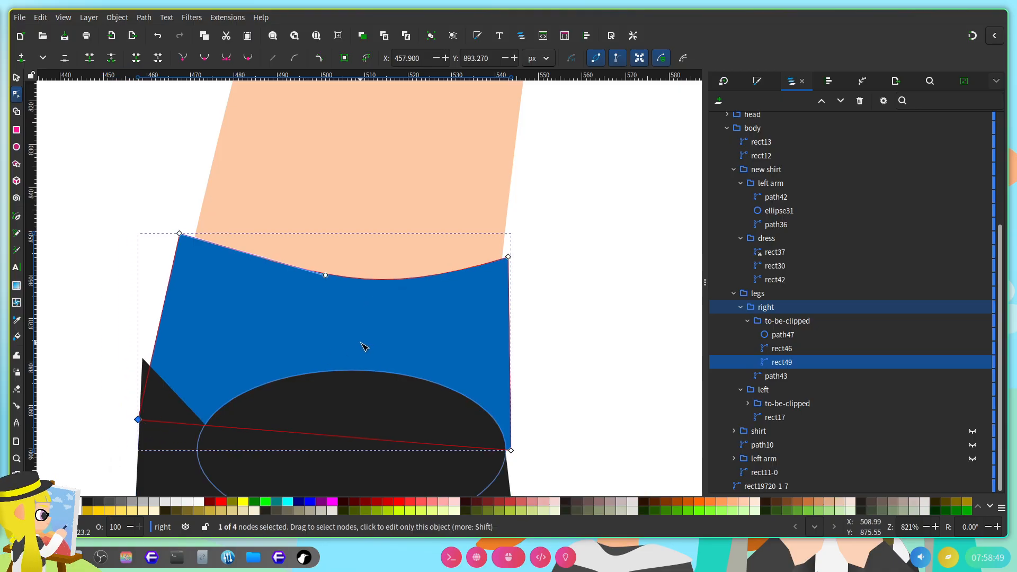
Step: Adjust the blue shape's top edge so it sags in a smooth, even curve across the right leg
{"action": "scroll", "coordinate": [352, 300], "scroll_direction": "down", "scroll_amount": 2}
{"action": "scroll", "coordinate": [369, 330], "scroll_direction": "up", "scroll_amount": 2}
{"action": "left_click", "coordinate": [374, 332]}
{"action": "left_click_drag", "start_coordinate": [380, 347], "coordinate": [330, 331]}
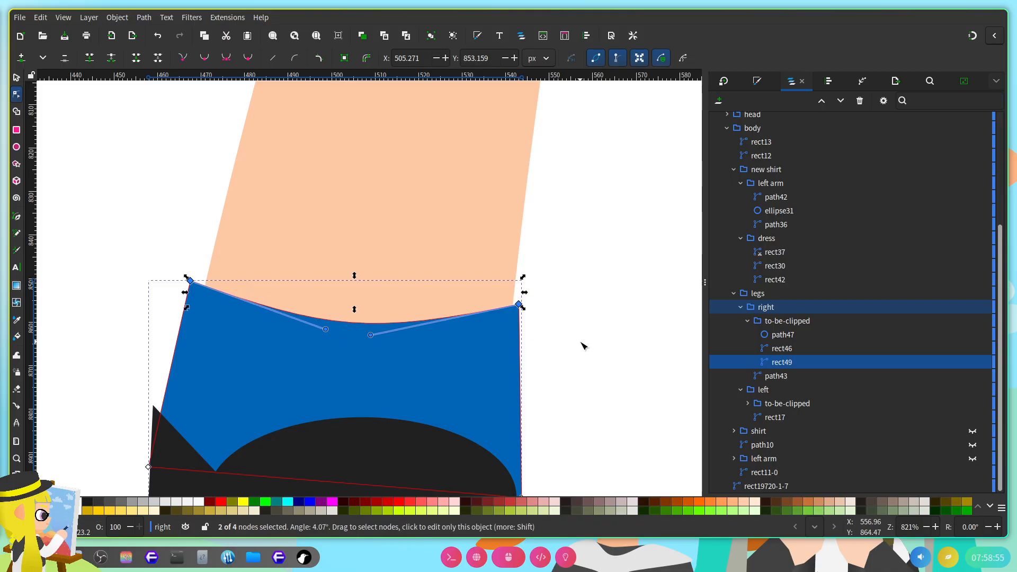
{"action": "scroll", "coordinate": [587, 345], "scroll_direction": "down", "scroll_amount": 3}
{"action": "double_click", "coordinate": [595, 308]}
{"action": "scroll", "coordinate": [555, 294], "scroll_direction": "down", "scroll_amount": 2}
{"action": "scroll", "coordinate": [464, 298], "scroll_direction": "right", "scroll_amount": 2}
{"action": "scroll", "coordinate": [498, 343], "scroll_direction": "up", "scroll_amount": 2}
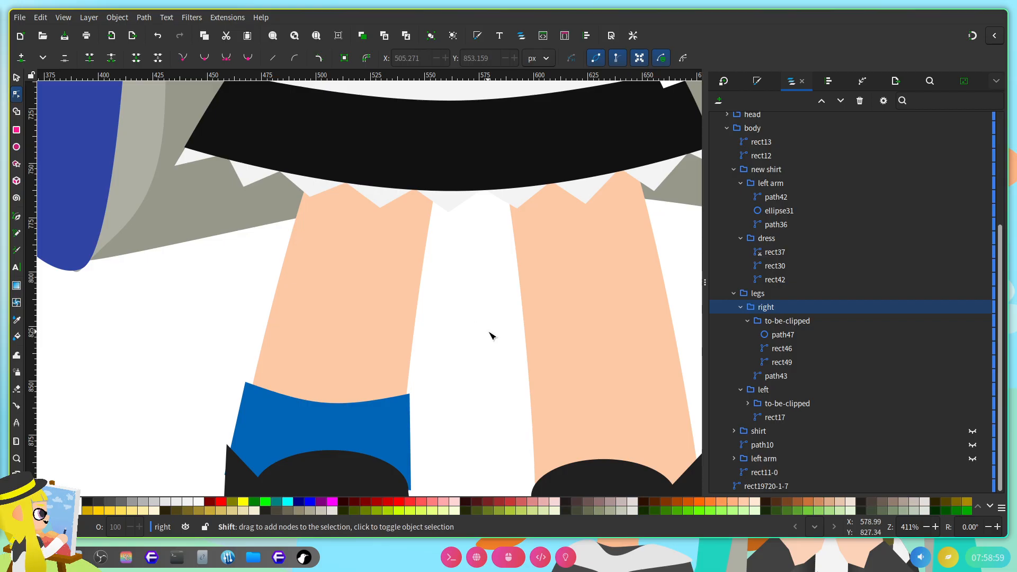
Step: Duplicate the blue band and move the copy up the right leg so it slightly overlaps the original
{"action": "scroll", "coordinate": [488, 333], "scroll_direction": "left", "scroll_amount": 3}
{"action": "left_click", "coordinate": [437, 430]}
{"action": "key", "text": "ctrl+d"}
{"action": "key", "text": "ctrl+a"}
{"action": "left_click_drag", "start_coordinate": [474, 394], "coordinate": [485, 321]}
Step: Recolour the copied band with the shoe's dark grey, 212121, by sampling it from the shoe
{"action": "left_click", "coordinate": [766, 85]}
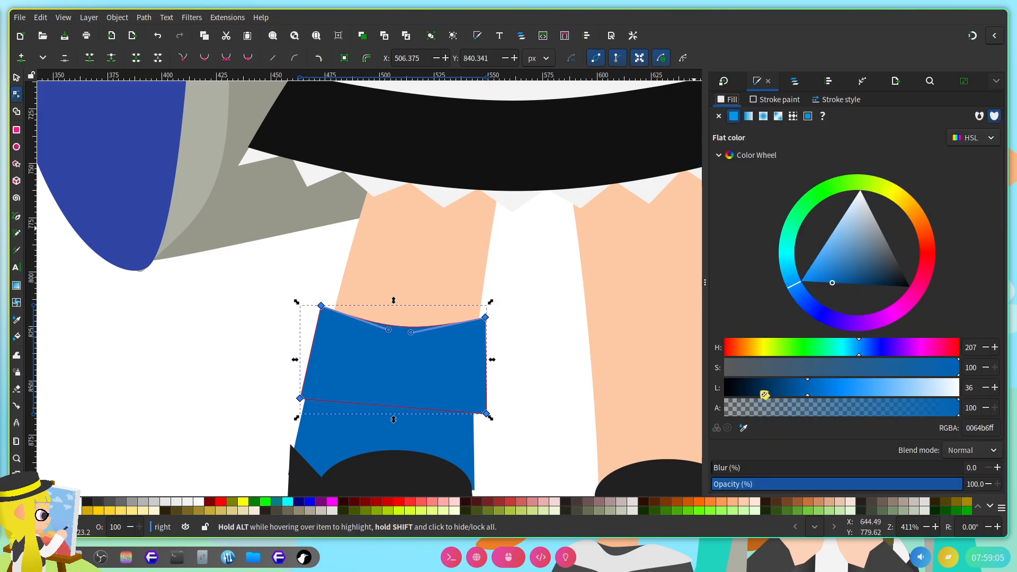
{"action": "left_click", "coordinate": [742, 429]}
{"action": "left_click", "coordinate": [398, 477]}
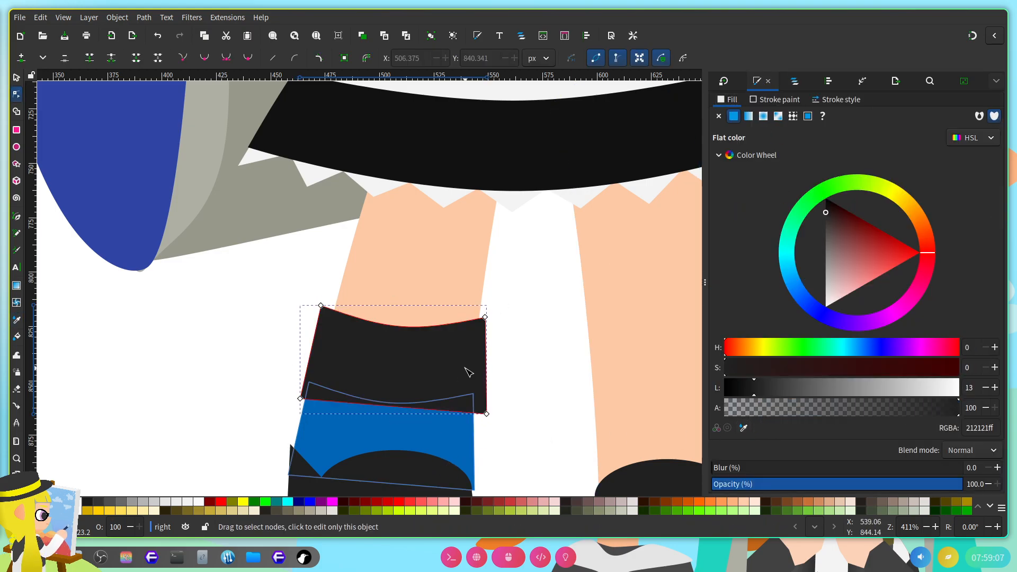
Step: Place the dark band beneath the blue band at the bottom of the "to-be-clipped" group and save the document
{"action": "left_click", "coordinate": [794, 82]}
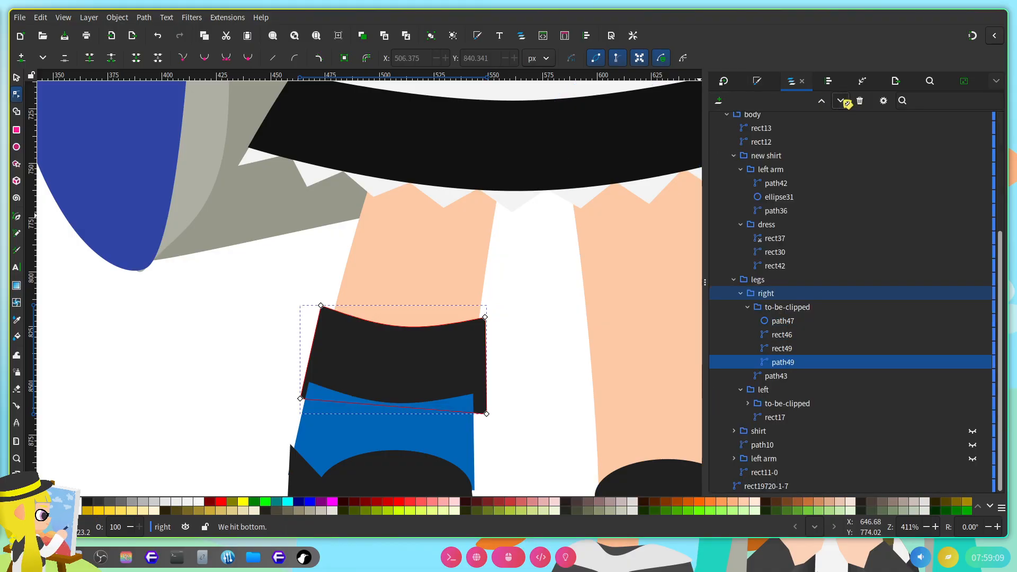
{"action": "scroll", "coordinate": [477, 360], "scroll_direction": "right", "scroll_amount": 3}
{"action": "scroll", "coordinate": [459, 366], "scroll_direction": "up", "scroll_amount": 1}
{"action": "key", "text": "ctrl+s"}
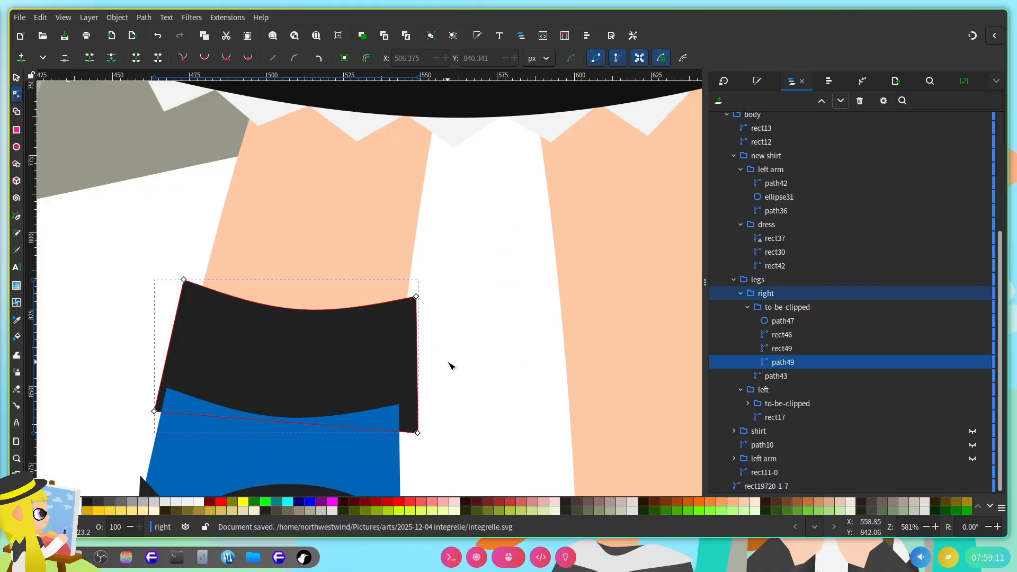
Step: Duplicate the blue band, move the copy above the dark band, and place it at the bottom of the "to-be-clipped" group
{"action": "scroll", "coordinate": [463, 359], "scroll_direction": "left", "scroll_amount": 3}
{"action": "scroll", "coordinate": [539, 300], "scroll_direction": "up", "scroll_amount": 3}
{"action": "scroll", "coordinate": [463, 364], "scroll_direction": "down", "scroll_amount": 3}
{"action": "left_click", "coordinate": [417, 420]}
{"action": "scroll", "coordinate": [418, 420], "scroll_direction": "down", "scroll_amount": 3}
{"action": "key", "text": "ctrl+d"}
{"action": "key", "text": "ctrl+a"}
{"action": "left_click_drag", "start_coordinate": [464, 344], "coordinate": [498, 121]}
{"action": "scroll", "coordinate": [539, 410], "scroll_direction": "up", "scroll_amount": 9}
{"action": "scroll", "coordinate": [539, 410], "scroll_direction": "right", "scroll_amount": 3}
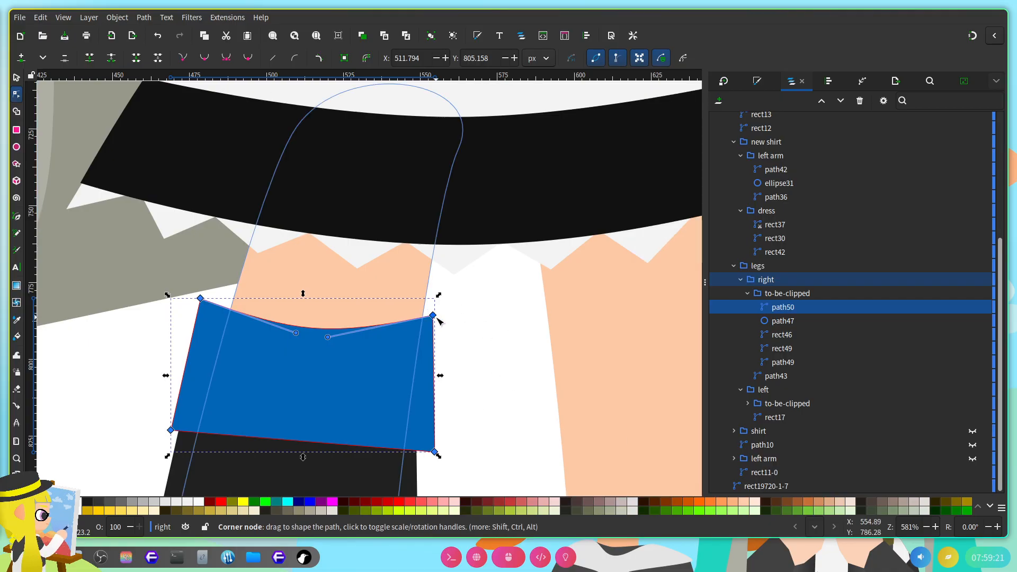
{"action": "double_click", "coordinate": [841, 100]}
{"action": "double_click", "coordinate": [842, 100]}
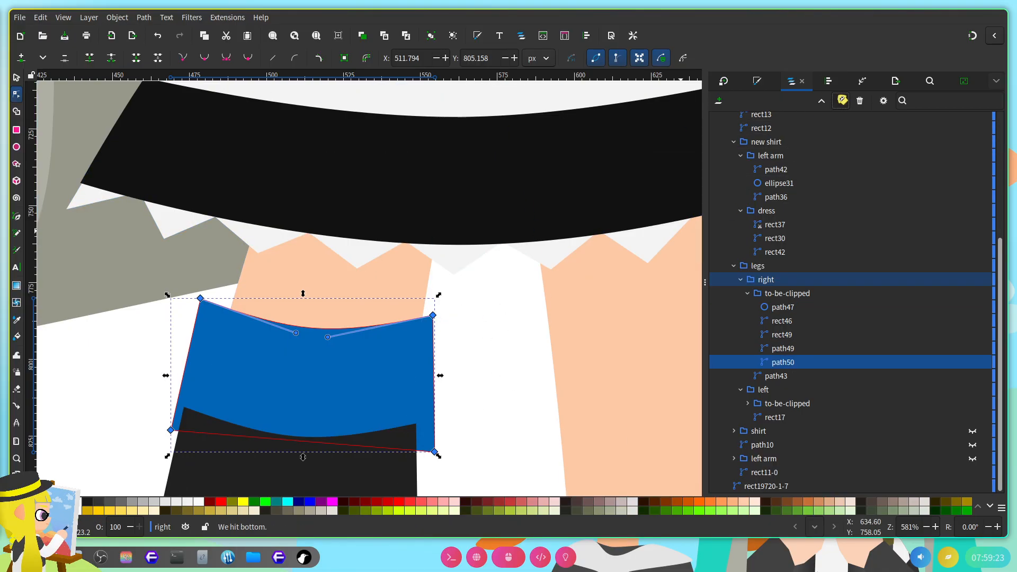
Step: Duplicate the dark band and move the copy up the right leg until it overlaps the skirt's hem
{"action": "scroll", "coordinate": [577, 289], "scroll_direction": "down", "scroll_amount": 3}
{"action": "left_click", "coordinate": [361, 293]}
{"action": "scroll", "coordinate": [482, 374], "scroll_direction": "up", "scroll_amount": 2}
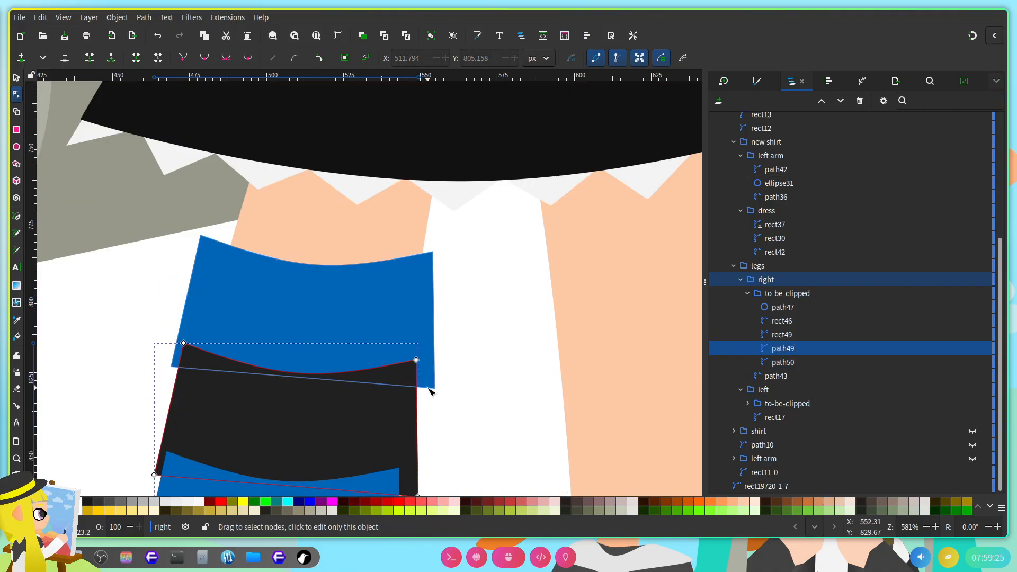
{"action": "key", "text": "ctrl+d"}
{"action": "key", "text": "ctrl+a"}
{"action": "left_click_drag", "start_coordinate": [421, 361], "coordinate": [457, 141]}
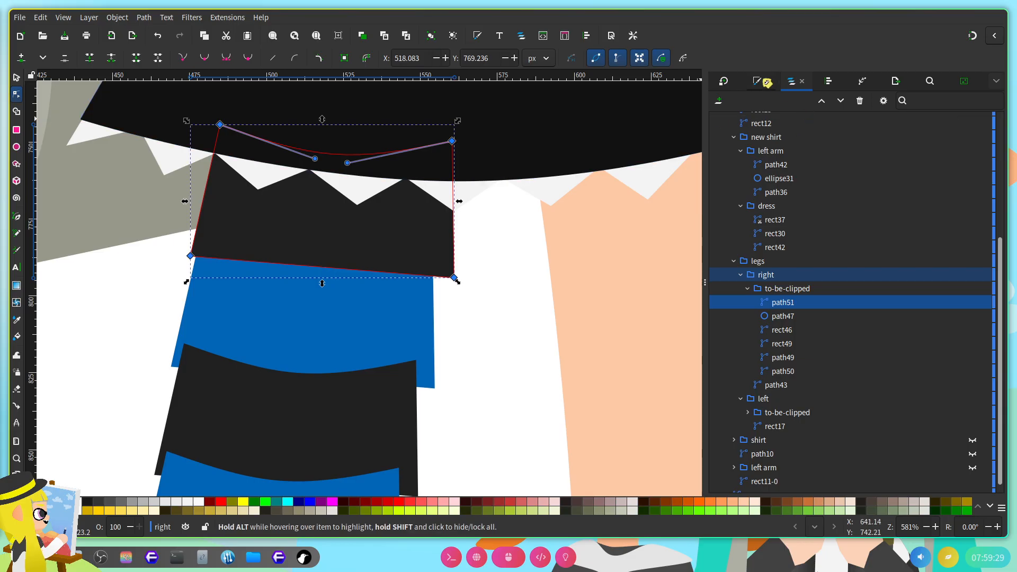
Step: Lower the topmost dark band to the bottom of the "to-be-clipped" group and save the document
{"action": "left_click", "coordinate": [841, 100]}
{"action": "left_click", "coordinate": [840, 101]}
{"action": "left_click", "coordinate": [840, 101]}
{"action": "left_click", "coordinate": [840, 100]}
{"action": "left_click", "coordinate": [841, 101]}
{"action": "scroll", "coordinate": [461, 323], "scroll_direction": "down", "scroll_amount": 3, "text": "ctrl"}
{"action": "key", "text": "ctrl+s"}
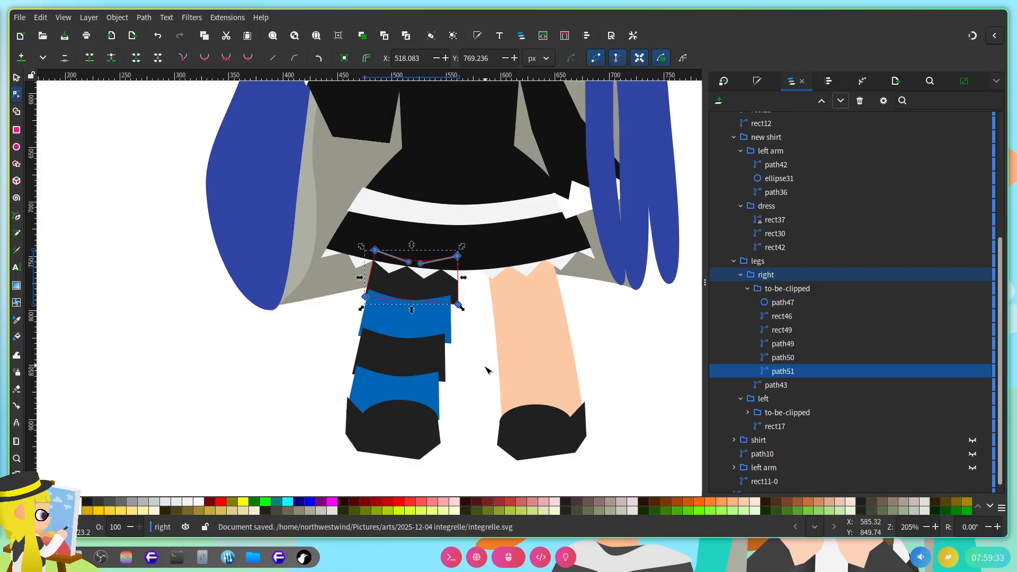
Step: Duplicate the right leg shape and place the copy directly above the "to-be-clipped" group
{"action": "key", "text": "Escape"}
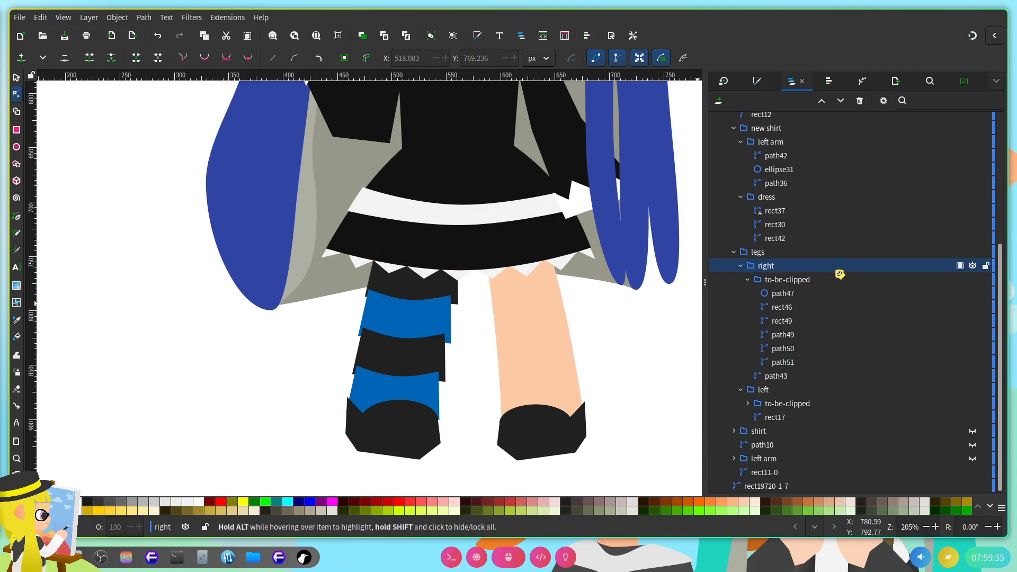
{"action": "left_click", "coordinate": [811, 282]}
{"action": "right_click", "coordinate": [811, 284]}
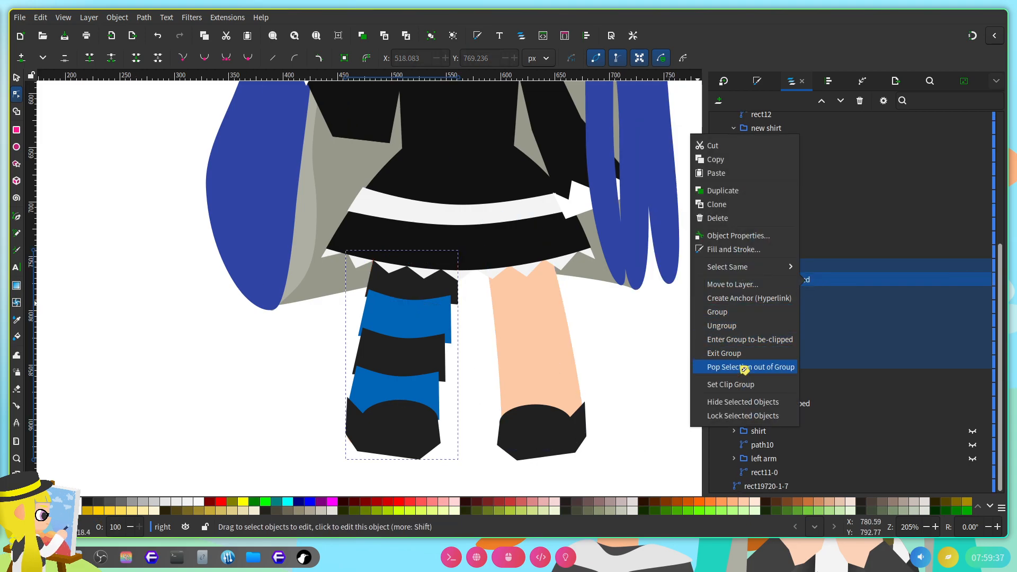
{"action": "left_click", "coordinate": [865, 381]}
{"action": "left_click_drag", "start_coordinate": [809, 371], "coordinate": [799, 300]}
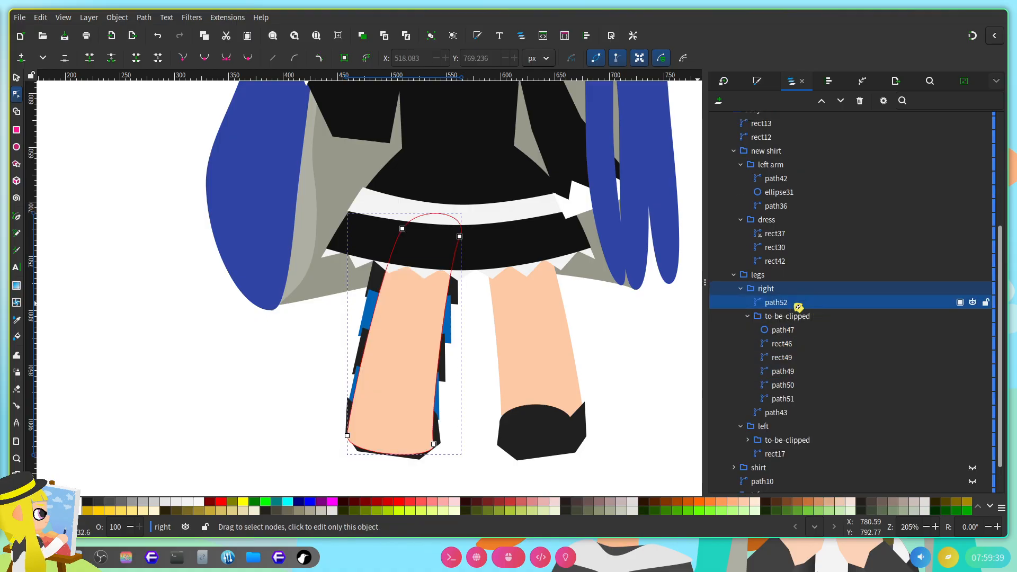
Step: Clip the right leg's "to-be-clipped" group to the duplicated leg shape
{"action": "left_click", "coordinate": [792, 322], "text": "shift"}
{"action": "right_click", "coordinate": [793, 322]}
{"action": "left_click", "coordinate": [704, 409]}
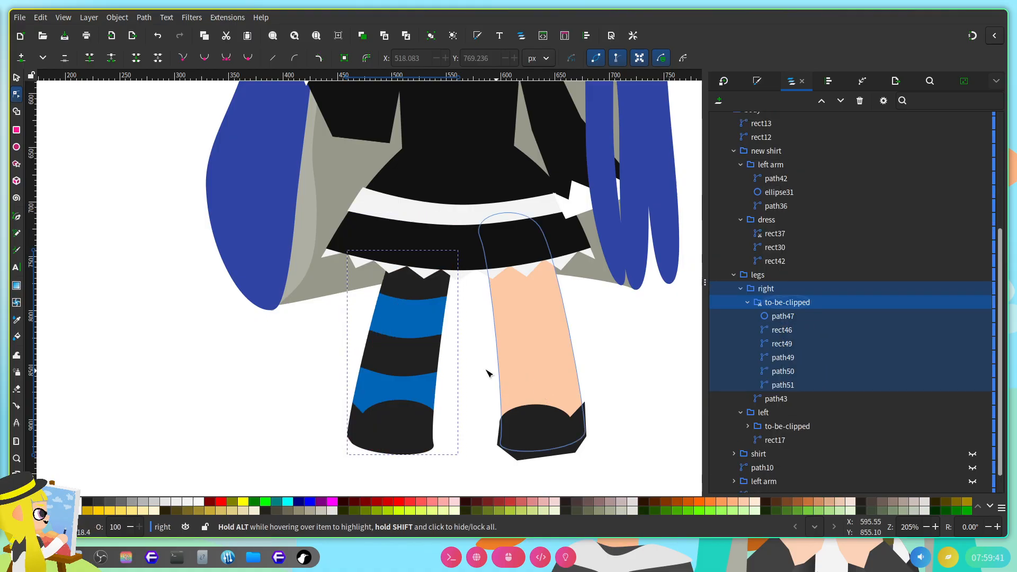
Step: Inspect the clipped striped stocking and shoe on the right leg alongside the dress and the bare left leg
{"action": "scroll", "coordinate": [538, 427], "scroll_direction": "up", "scroll_amount": 6}
{"action": "scroll", "coordinate": [535, 413], "scroll_direction": "down", "scroll_amount": 6}
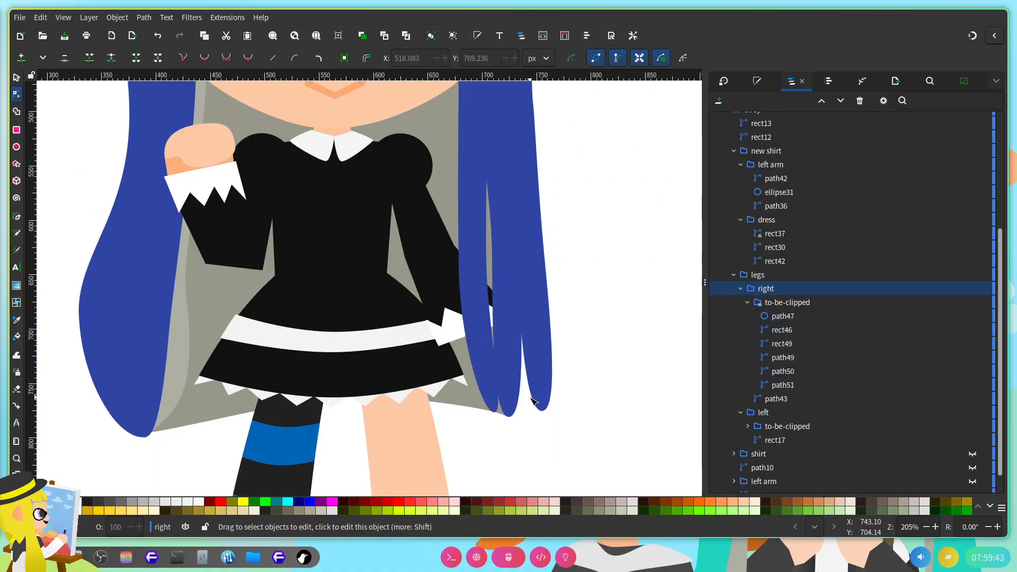
{"action": "scroll", "coordinate": [529, 397], "scroll_direction": "left", "scroll_amount": 2}
{"action": "scroll", "coordinate": [527, 392], "scroll_direction": "left", "scroll_amount": 3}
{"action": "scroll", "coordinate": [527, 392], "scroll_direction": "right", "scroll_amount": 3}
{"action": "scroll", "coordinate": [408, 317], "scroll_direction": "up", "scroll_amount": 2}
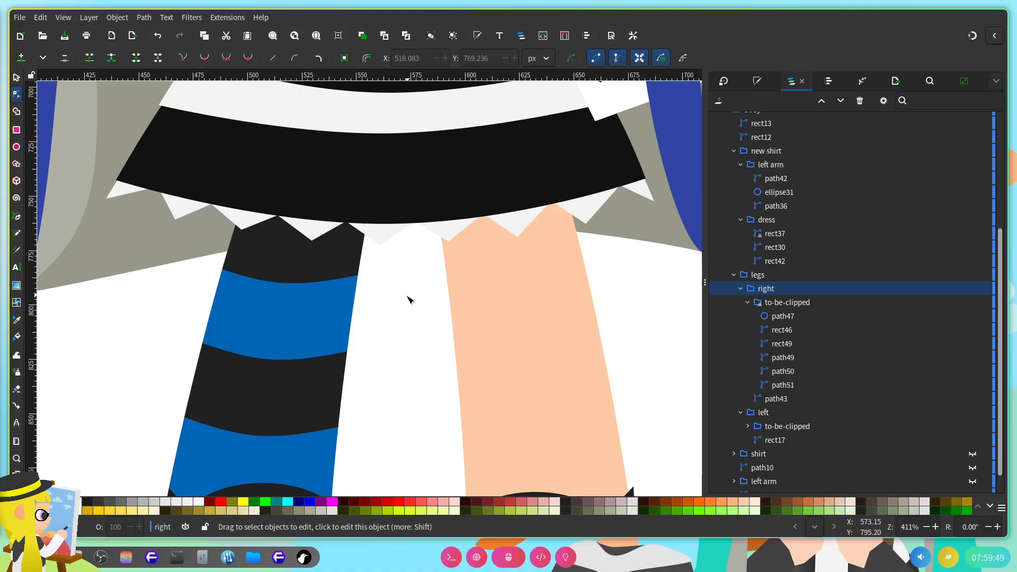
{"action": "scroll", "coordinate": [408, 293], "scroll_direction": "right", "scroll_amount": 3}
{"action": "scroll", "coordinate": [387, 294], "scroll_direction": "down", "scroll_amount": 5}
{"action": "scroll", "coordinate": [349, 328], "scroll_direction": "left", "scroll_amount": 3}
{"action": "scroll", "coordinate": [344, 363], "scroll_direction": "up", "scroll_amount": 3}
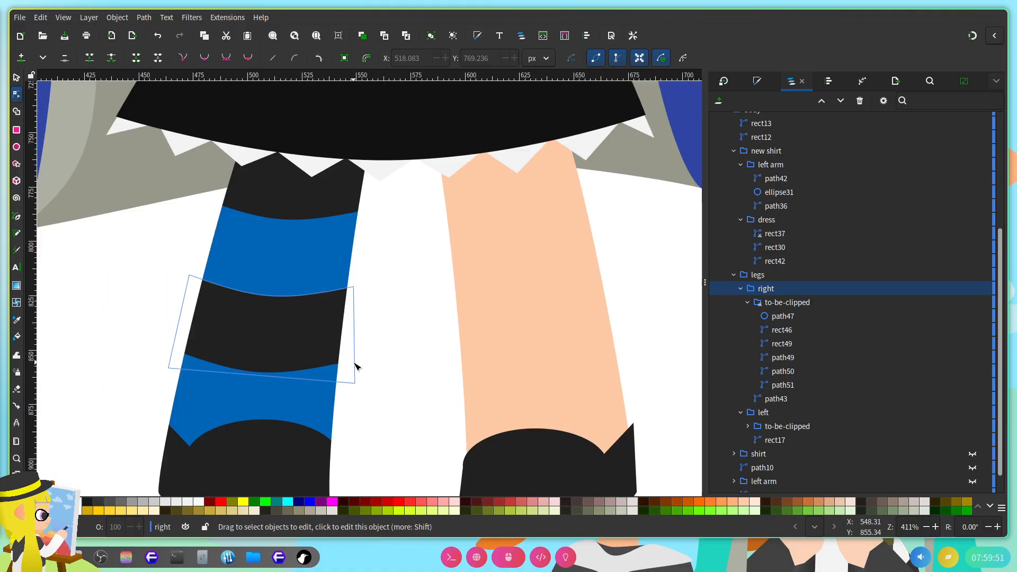
Step: Recolour both blue bands of the right stocking to hue 203, saturation 100 and lightness about 37
{"action": "left_click", "coordinate": [307, 412]}
{"action": "left_click", "coordinate": [328, 266], "text": "shift"}
{"action": "left_click", "coordinate": [761, 81]}
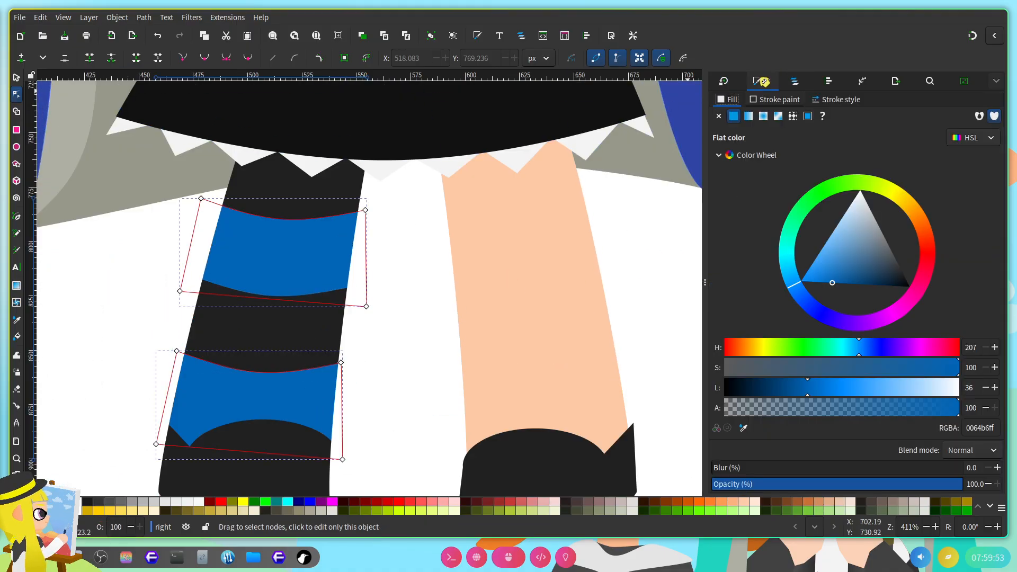
{"action": "mouse_move", "coordinate": [800, 283]}
{"action": "left_mouse_down"}
{"action": "mouse_move", "coordinate": [835, 277]}
{"action": "mouse_move", "coordinate": [841, 290]}
{"action": "mouse_move", "coordinate": [828, 288]}
{"action": "left_mouse_up"}
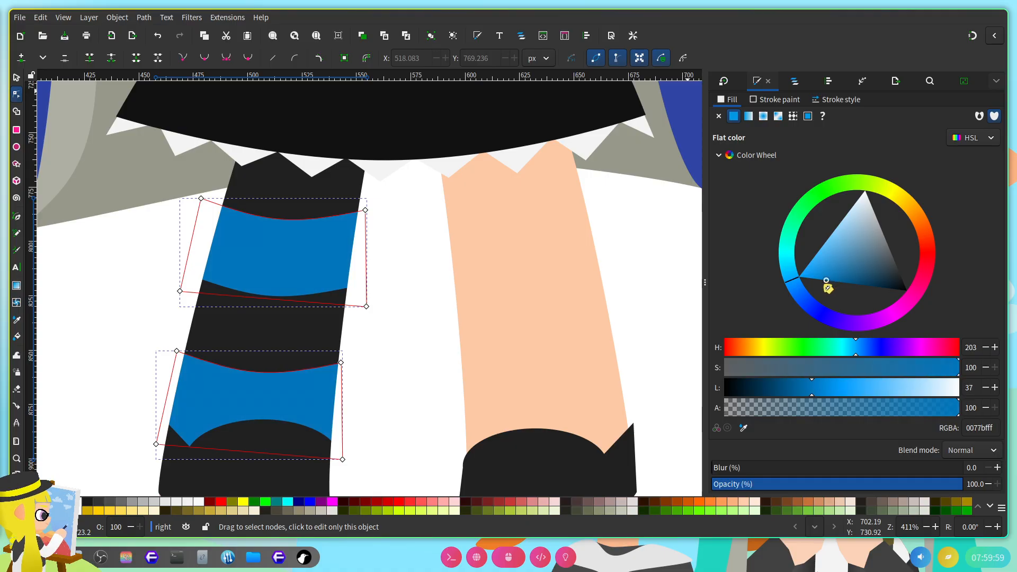
{"action": "left_click", "coordinate": [651, 283]}
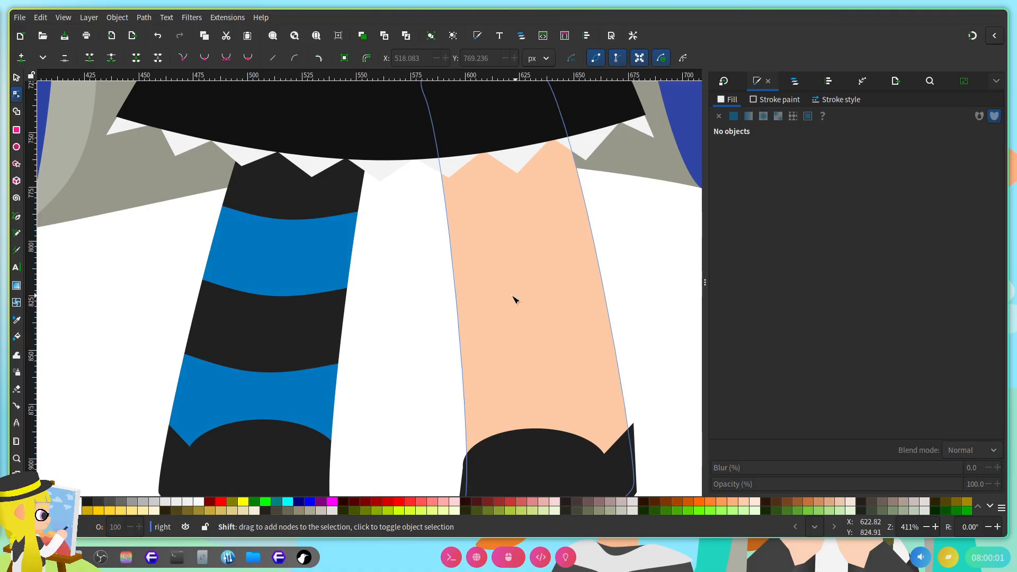
{"action": "scroll", "coordinate": [516, 296], "scroll_direction": "right", "scroll_amount": 3}
{"action": "scroll", "coordinate": [453, 309], "scroll_direction": "down", "scroll_amount": 1}
{"action": "scroll", "coordinate": [454, 305], "scroll_direction": "left", "scroll_amount": 1}
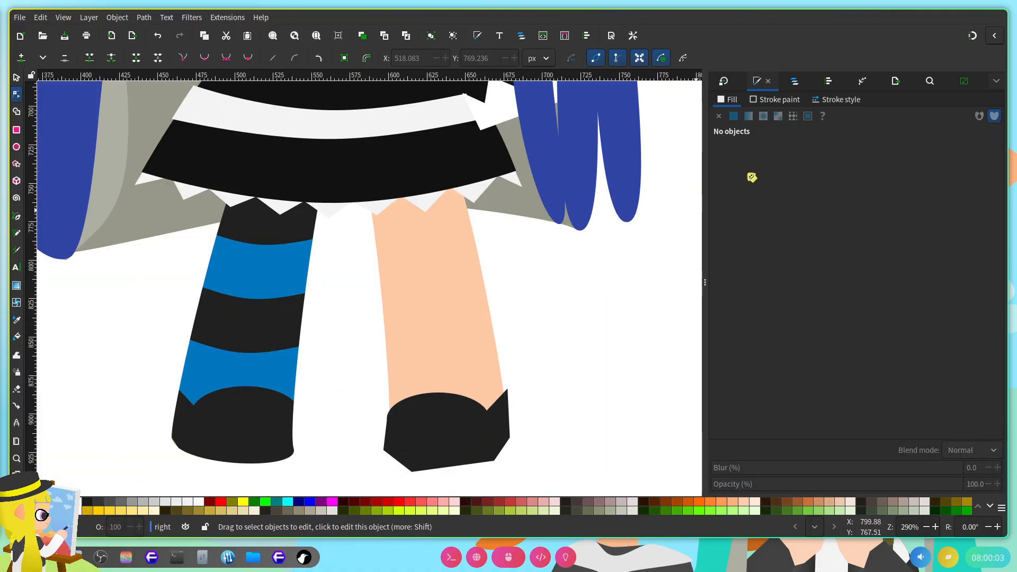
{"action": "left_click", "coordinate": [797, 82]}
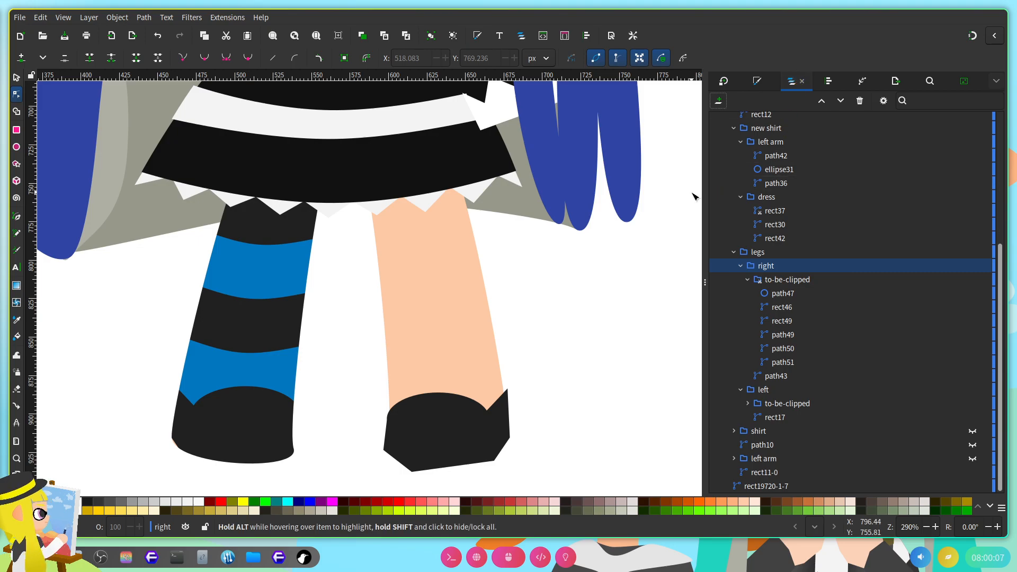
{"action": "scroll", "coordinate": [625, 247], "scroll_direction": "left", "scroll_amount": 1}
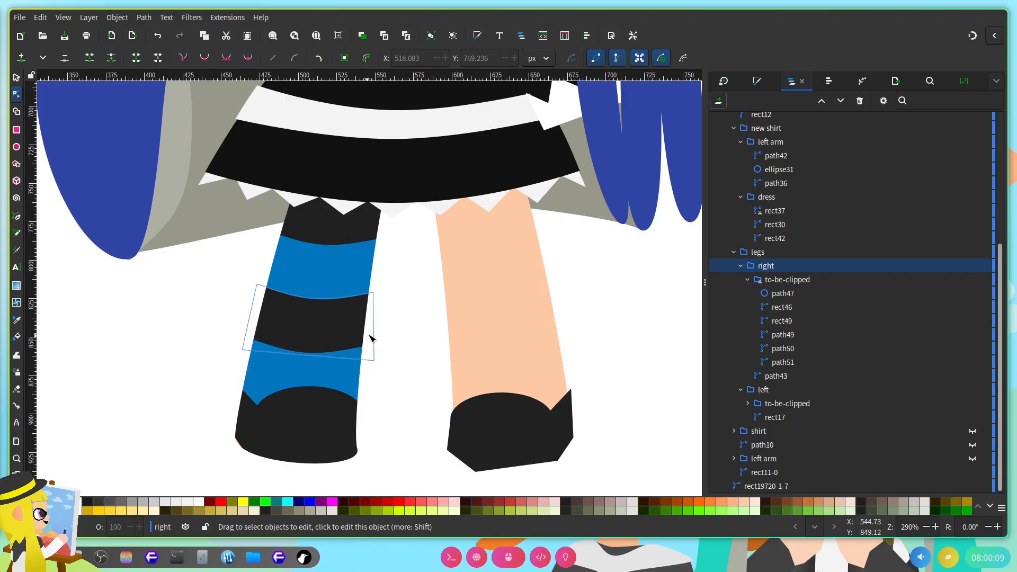
{"action": "left_click", "coordinate": [17, 78]}
{"action": "left_click", "coordinate": [345, 340]}
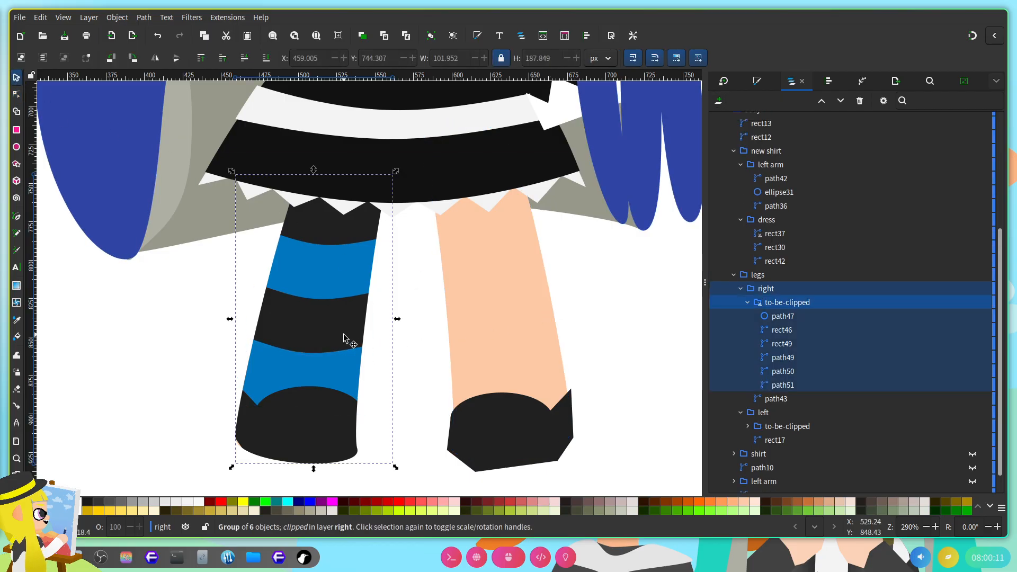
{"action": "left_click", "coordinate": [747, 302]}
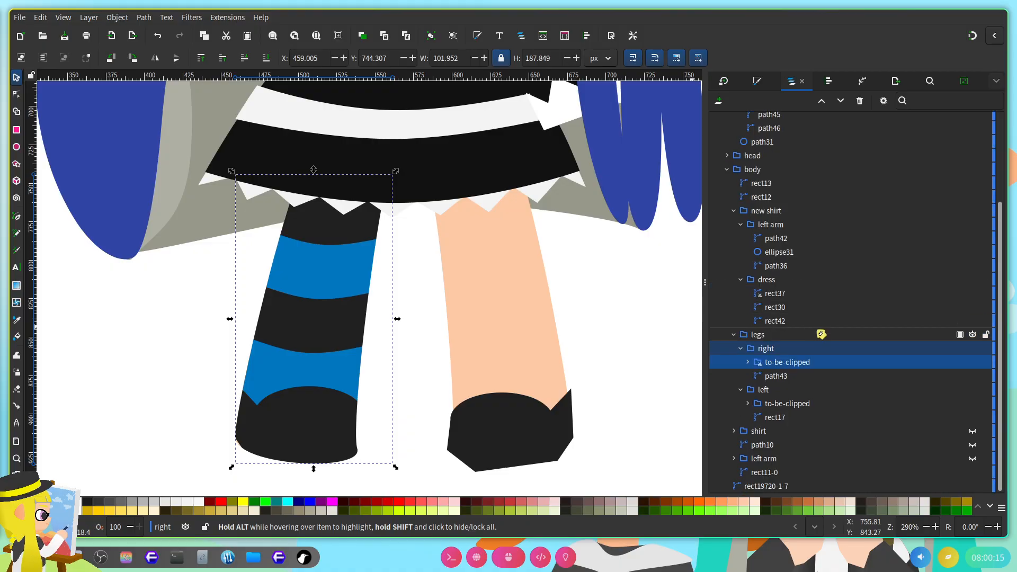
{"action": "left_click", "coordinate": [785, 403]}
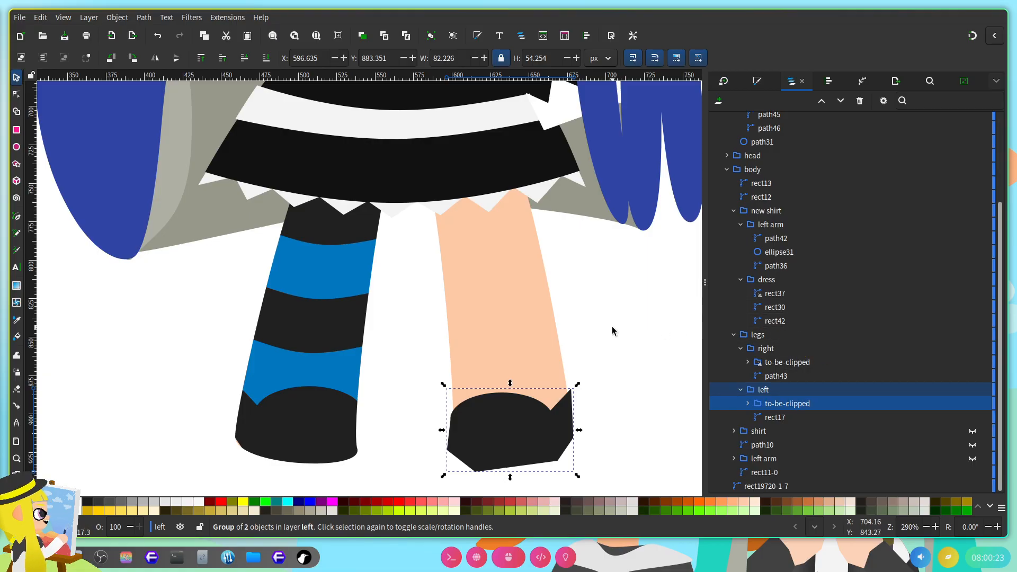
{"action": "scroll", "coordinate": [375, 344], "scroll_direction": "down", "scroll_amount": 2}
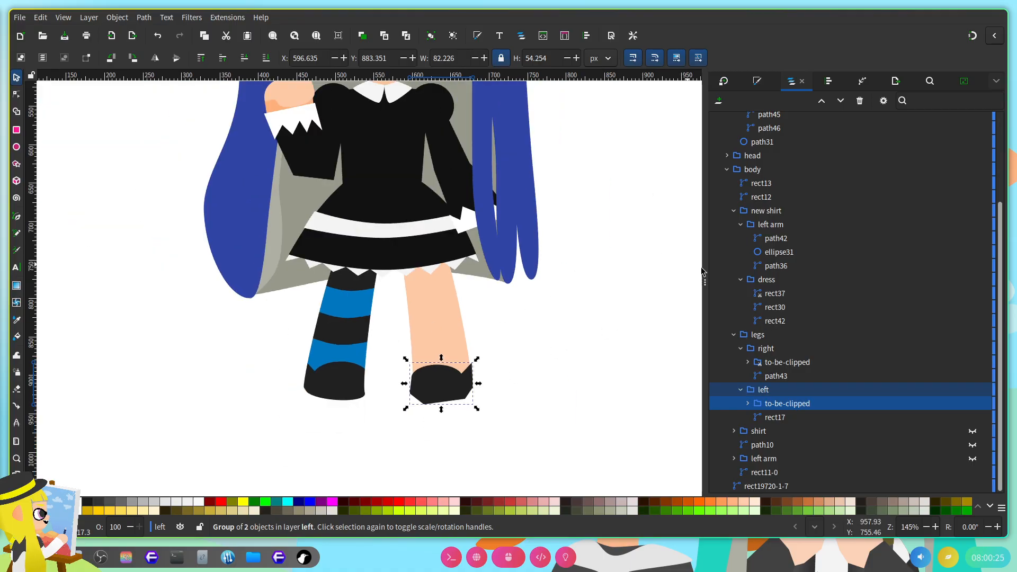
Step: Handwrite an integral sign with limits 0 and 1 in 5 px blue calligraphic strokes on Layer 1, beside the legs
{"action": "scroll", "coordinate": [768, 250], "scroll_direction": "up", "scroll_amount": 5}
{"action": "left_click", "coordinate": [779, 133]}
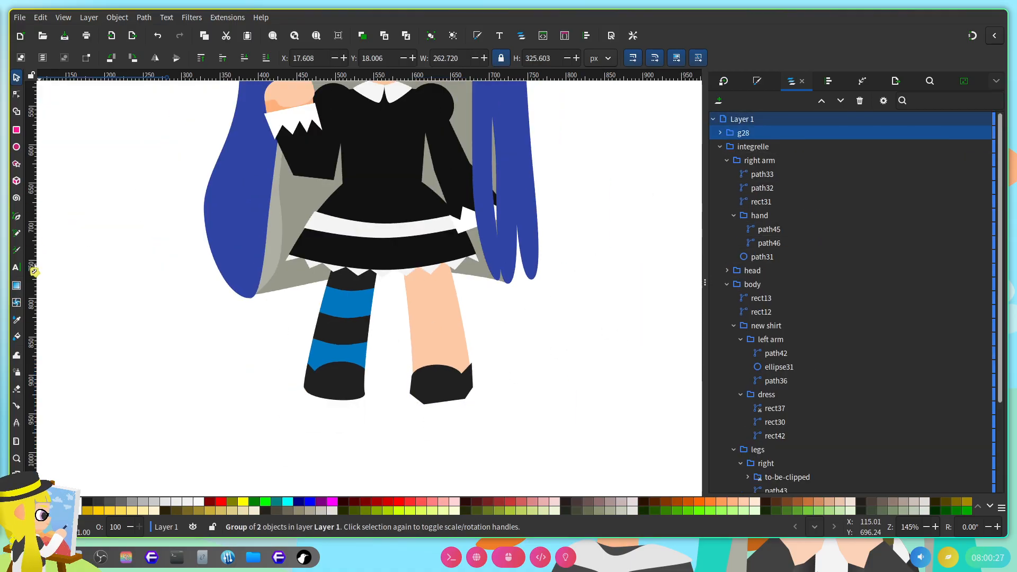
{"action": "left_click", "coordinate": [16, 251]}
{"action": "left_click_drag", "start_coordinate": [601, 345], "coordinate": [568, 390]}
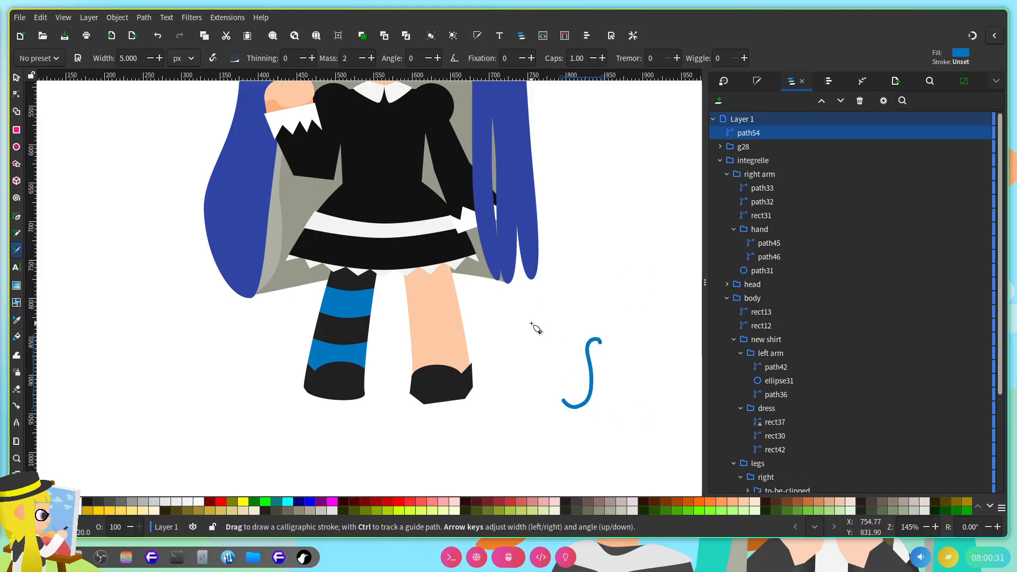
{"action": "scroll", "coordinate": [536, 319], "scroll_direction": "right", "scroll_amount": 9}
{"action": "scroll", "coordinate": [456, 393], "scroll_direction": "up", "scroll_amount": 3}
{"action": "scroll", "coordinate": [370, 294], "scroll_direction": "down", "scroll_amount": 1}
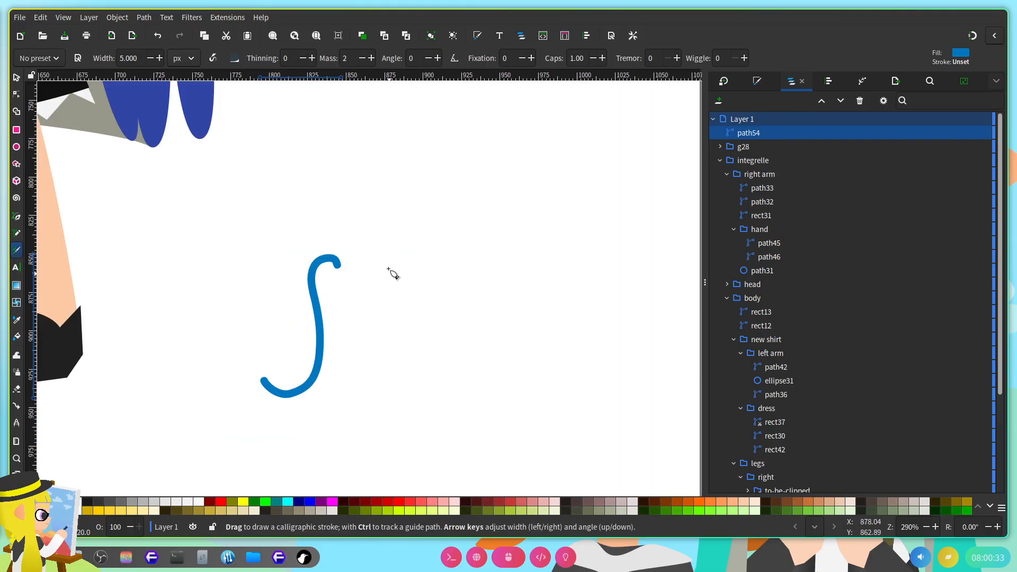
{"action": "mouse_move", "coordinate": [342, 382]}
{"action": "left_mouse_down"}
{"action": "mouse_move", "coordinate": [338, 400]}
{"action": "mouse_move", "coordinate": [344, 387]}
{"action": "left_mouse_up"}
{"action": "left_click_drag", "start_coordinate": [356, 247], "coordinate": [354, 269]}
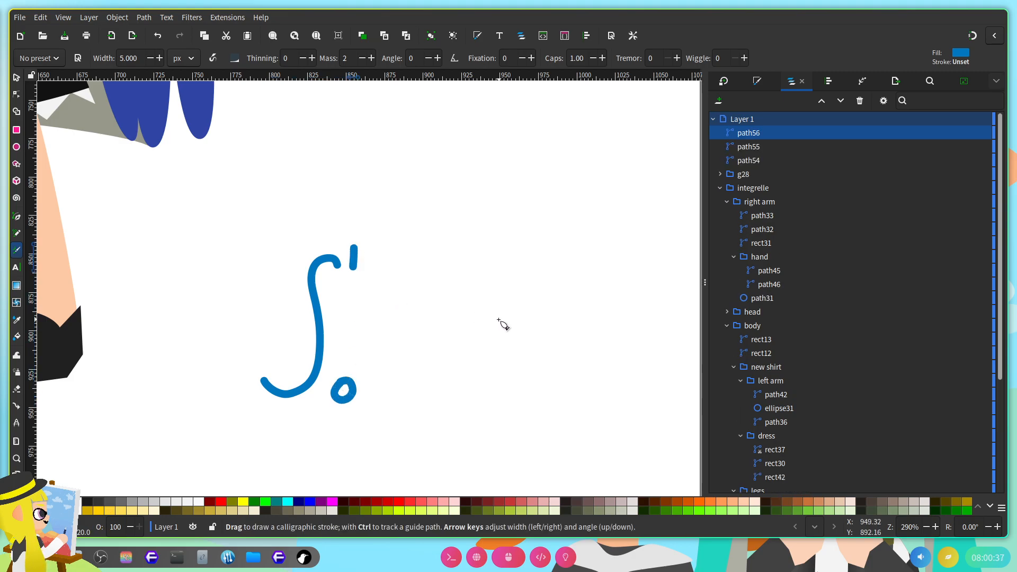
Step: Handwrite the integrand "e^x dx" after the integral sign and add an arrow pointing down at the sign
{"action": "mouse_move", "coordinate": [392, 331]}
{"action": "left_mouse_down"}
{"action": "mouse_move", "coordinate": [408, 317]}
{"action": "mouse_move", "coordinate": [416, 351]}
{"action": "left_mouse_up"}
{"action": "mouse_move", "coordinate": [425, 297]}
{"action": "left_mouse_down"}
{"action": "mouse_move", "coordinate": [438, 314]}
{"action": "mouse_move", "coordinate": [426, 315]}
{"action": "left_mouse_up"}
{"action": "mouse_move", "coordinate": [485, 286]}
{"action": "left_mouse_down"}
{"action": "mouse_move", "coordinate": [484, 363]}
{"action": "mouse_move", "coordinate": [466, 363]}
{"action": "mouse_move", "coordinate": [482, 364]}
{"action": "left_mouse_up"}
{"action": "left_click_drag", "start_coordinate": [498, 330], "coordinate": [532, 373]}
{"action": "left_click_drag", "start_coordinate": [526, 333], "coordinate": [501, 368]}
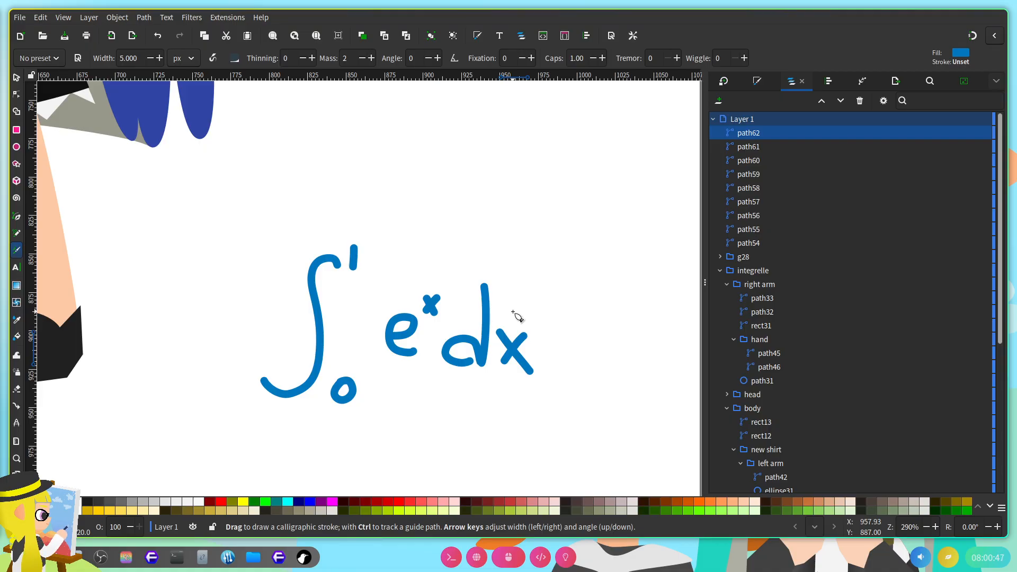
{"action": "mouse_move", "coordinate": [300, 200]}
{"action": "left_mouse_down"}
{"action": "mouse_move", "coordinate": [306, 251]}
{"action": "mouse_move", "coordinate": [317, 258]}
{"action": "mouse_move", "coordinate": [336, 223]}
{"action": "left_mouse_up"}
{"action": "scroll", "coordinate": [424, 339], "scroll_direction": "down", "scroll_amount": 2, "text": "ctrl"}
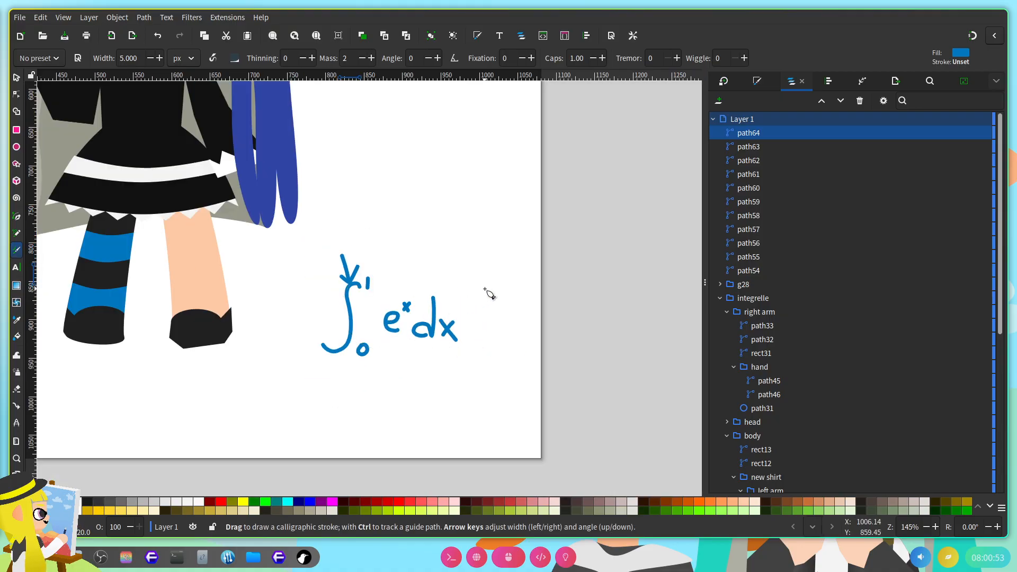
Step: Undo all the handwritten strokes beside the legs and save the document
{"action": "key", "text": "ctrl+z"}
{"action": "key", "text": "ctrl+z"}
{"action": "key", "text": "ctrl+z"}
{"action": "key", "text": "ctrl+z"}
{"action": "key", "text": "ctrl+z"}
{"action": "key", "text": "ctrl+z"}
{"action": "key", "text": "ctrl+z"}
{"action": "key", "text": "ctrl+z"}
{"action": "key", "text": "ctrl+z"}
{"action": "key", "text": "ctrl+z"}
{"action": "key", "text": "ctrl+z"}
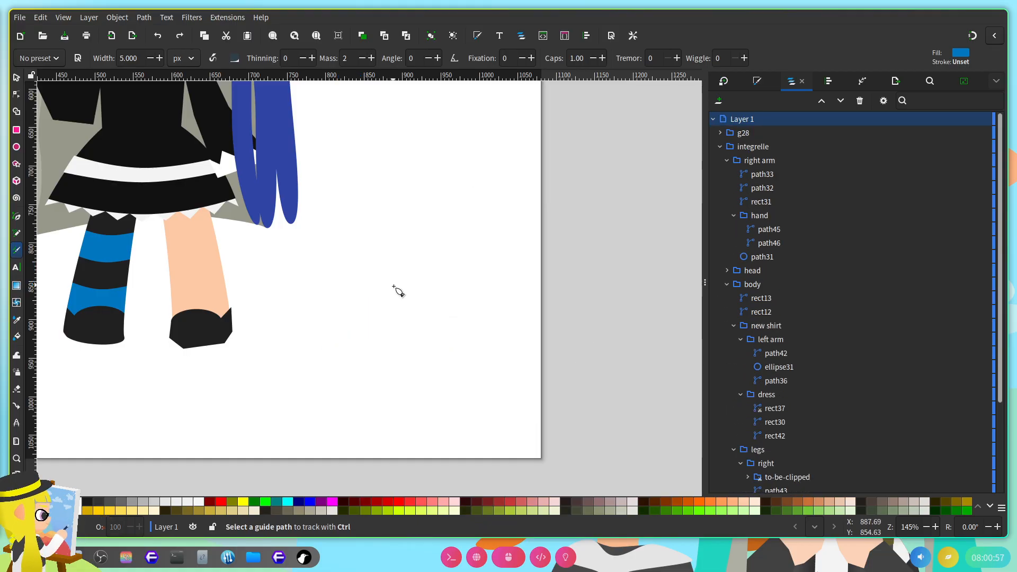
{"action": "left_click_drag", "start_coordinate": [360, 289], "coordinate": [323, 345]}
{"action": "key", "text": "ctrl+z"}
{"action": "key", "text": "ctrl+s"}
Step: Raise the lightness of both blue bands on the right stocking to 45
{"action": "scroll", "coordinate": [310, 331], "scroll_direction": "left", "scroll_amount": 9}
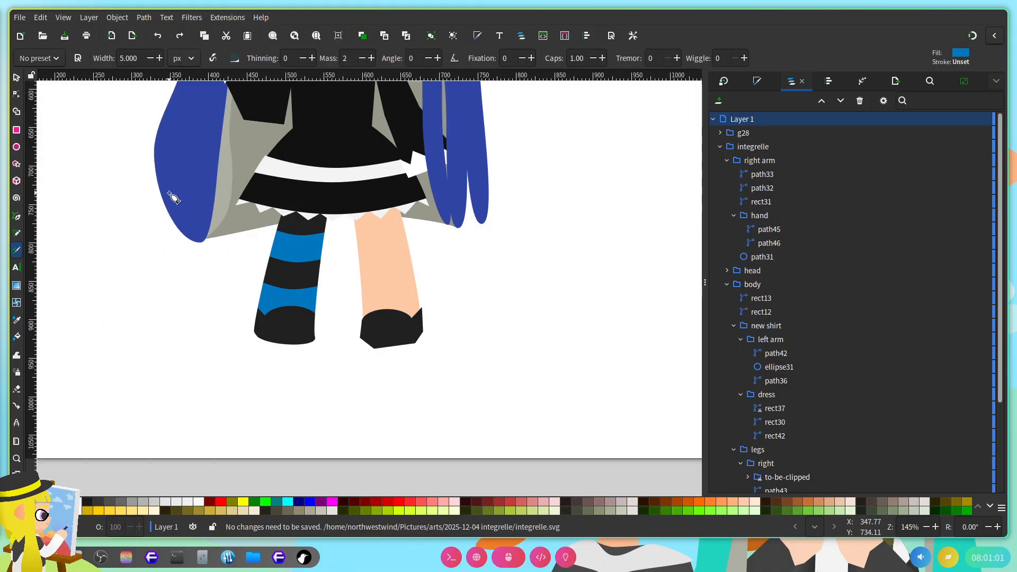
{"action": "scroll", "coordinate": [272, 247], "scroll_direction": "up", "scroll_amount": 2}
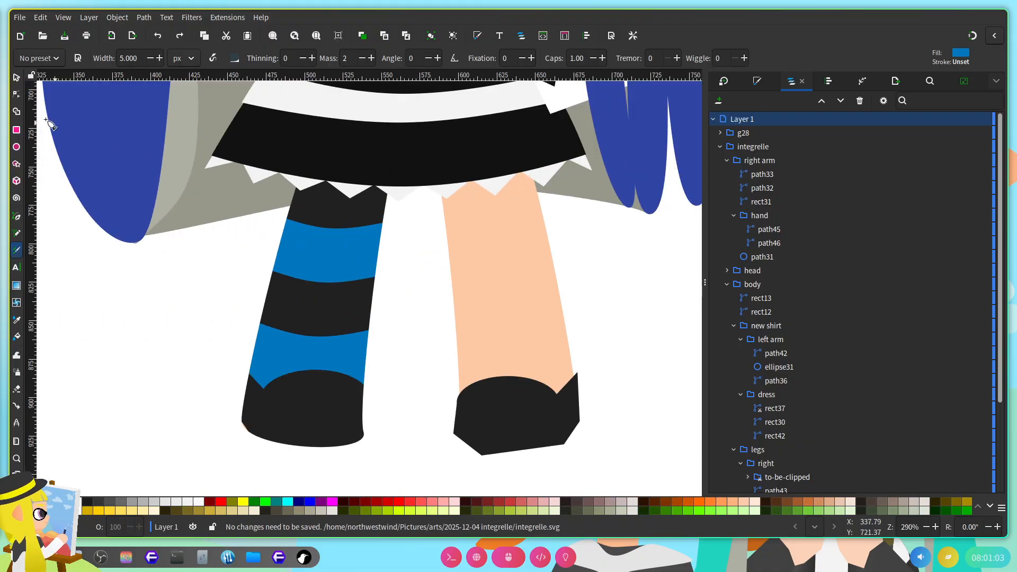
{"action": "left_click", "coordinate": [17, 95]}
{"action": "left_click", "coordinate": [378, 265]}
{"action": "left_click", "coordinate": [370, 351], "text": "shift"}
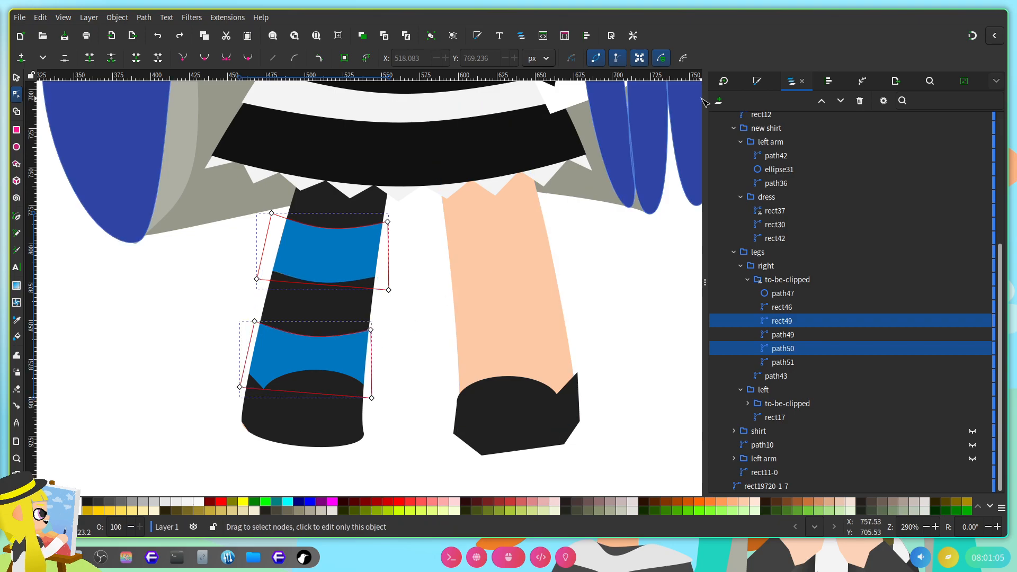
{"action": "left_click", "coordinate": [759, 82]}
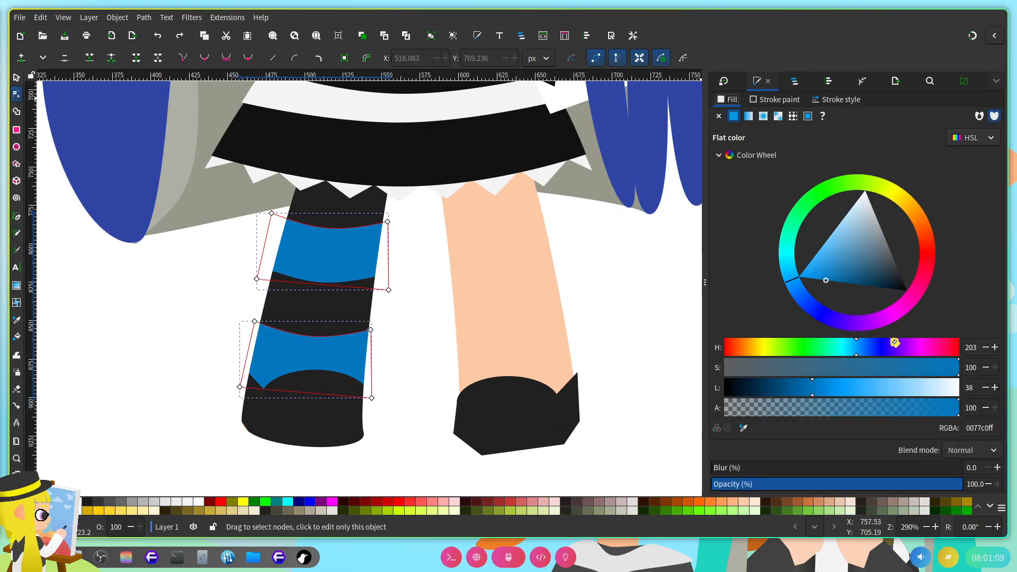
{"action": "left_click", "coordinate": [855, 381]}
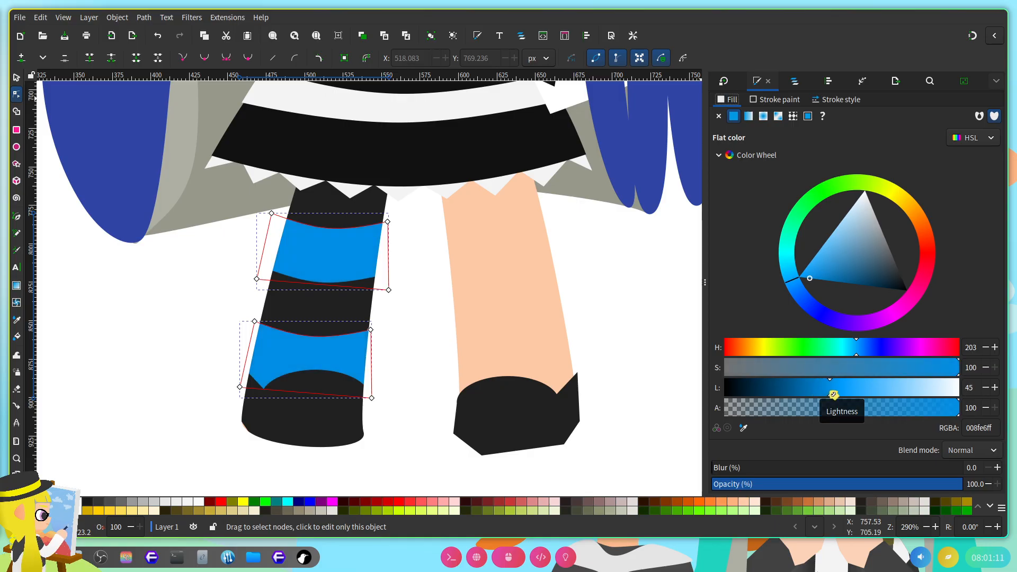
{"action": "left_click", "coordinate": [597, 290]}
{"action": "scroll", "coordinate": [432, 374], "scroll_direction": "down", "scroll_amount": 2}
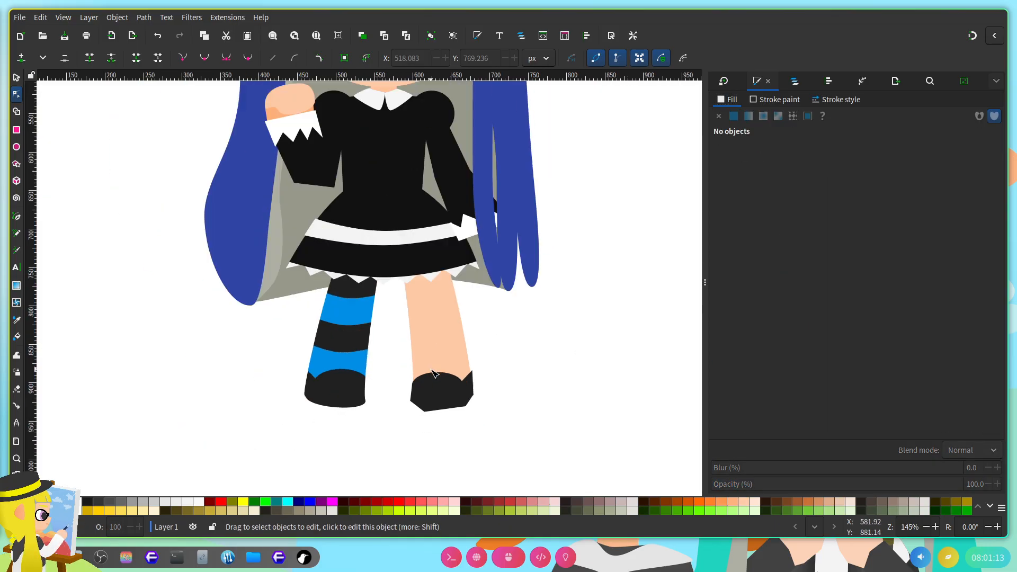
{"action": "scroll", "coordinate": [432, 374], "scroll_direction": "up", "scroll_amount": 3}
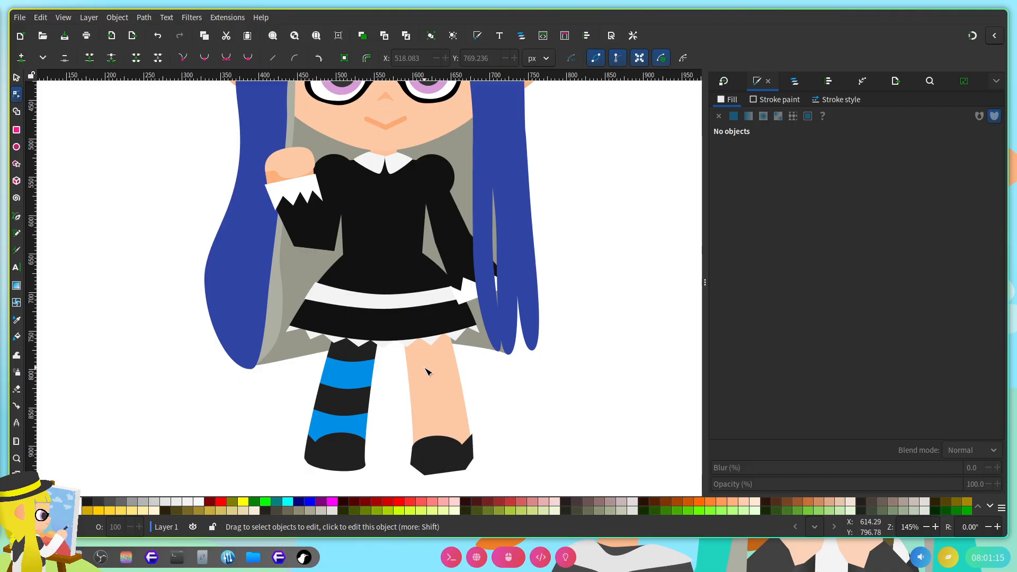
Step: Undo the last lightness change and lighten both blue bands of the right stocking only slightly
{"action": "scroll", "coordinate": [425, 368], "scroll_direction": "down", "scroll_amount": 3}
{"action": "left_click", "coordinate": [357, 309]}
{"action": "key", "text": "ctrl+z"}
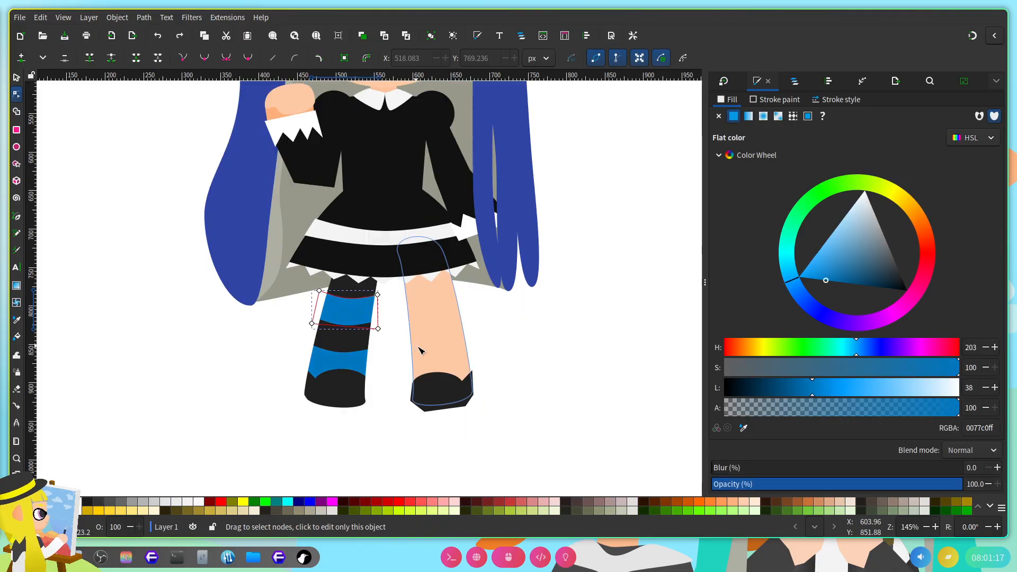
{"action": "scroll", "coordinate": [418, 339], "scroll_direction": "up", "scroll_amount": 1}
{"action": "left_click", "coordinate": [339, 375], "text": "shift"}
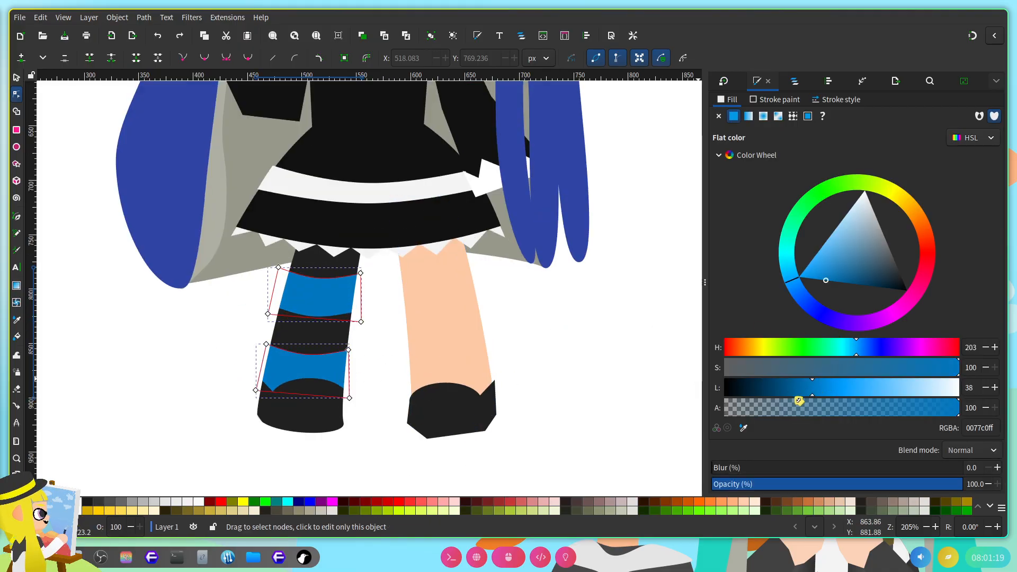
{"action": "left_click", "coordinate": [566, 362]}
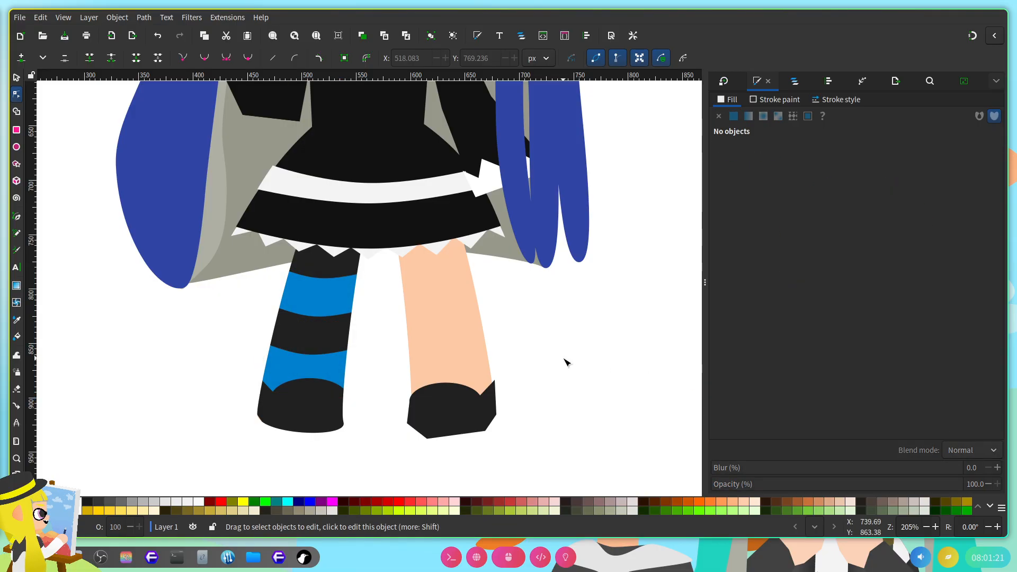
Step: Delete the left leg's "to-be-clipped" group with its old shoe shapes
{"action": "left_click", "coordinate": [807, 83]}
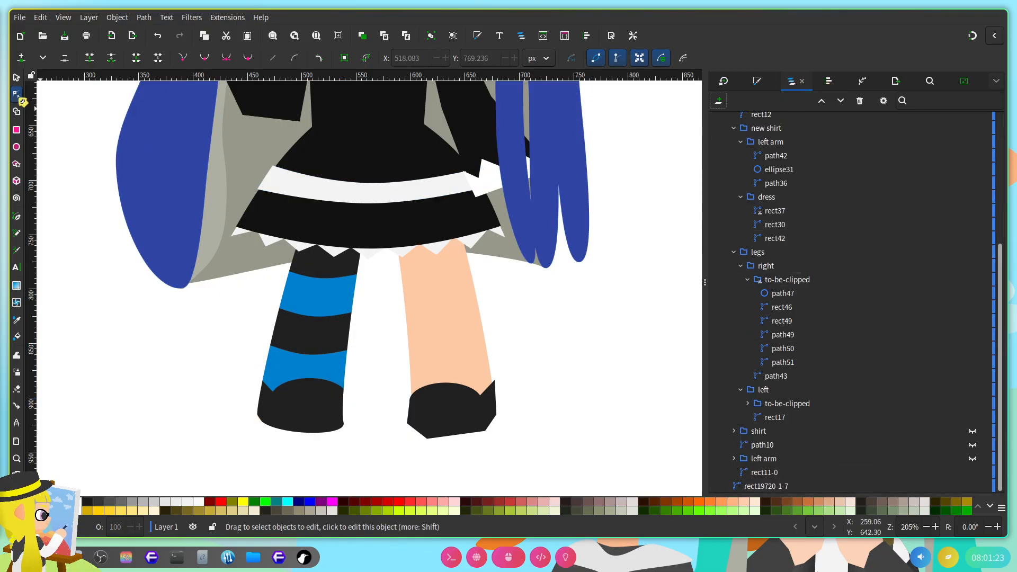
{"action": "left_click", "coordinate": [18, 77]}
{"action": "left_click", "coordinate": [788, 403]}
{"action": "key", "text": "Delete"}
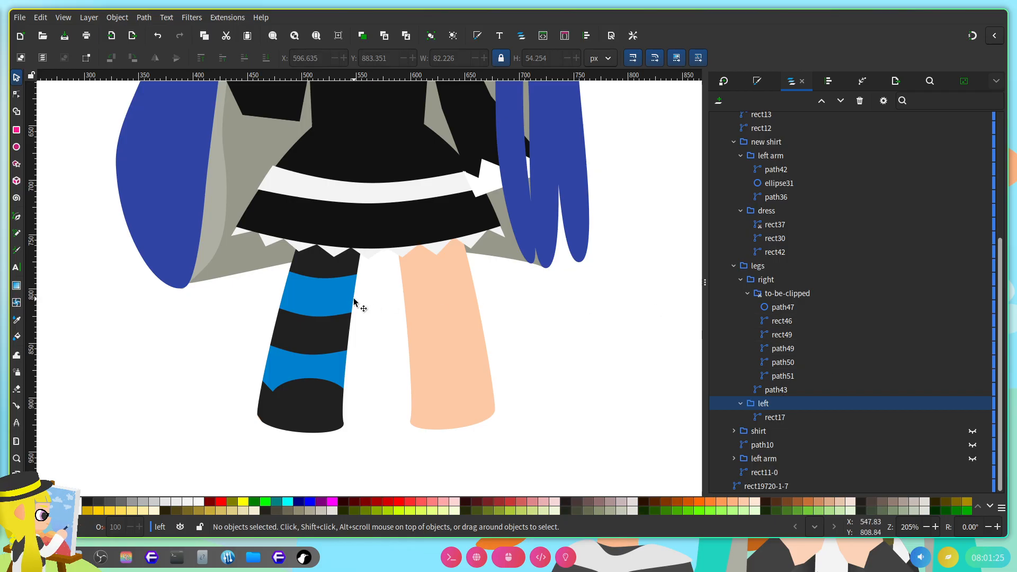
Step: Paste a copy of the right leg's "to-be-clipped" group and place it in the "left" layer above the leg shape
{"action": "left_click", "coordinate": [350, 303]}
{"action": "left_click", "coordinate": [816, 316]}
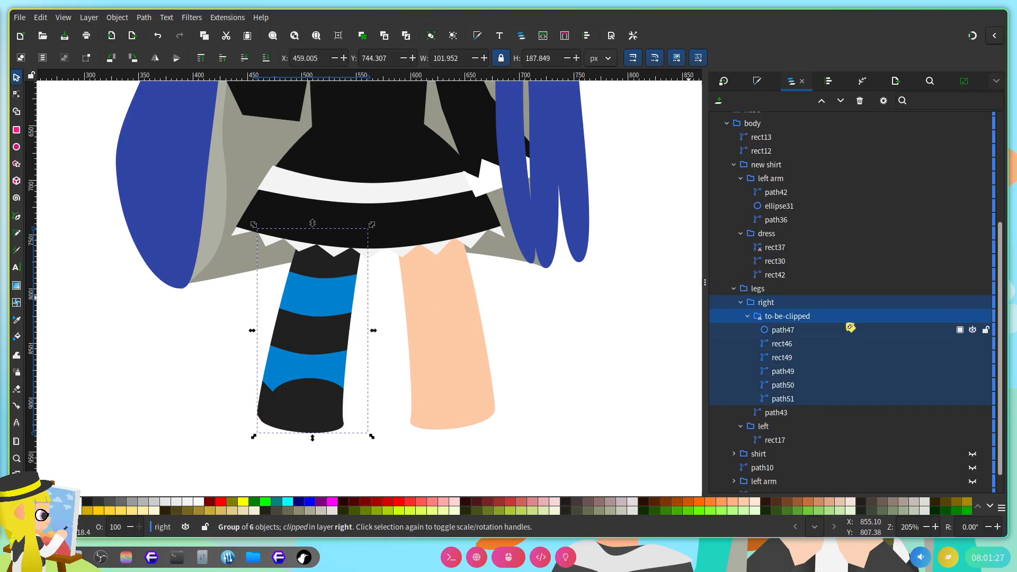
{"action": "key", "text": "ctrl+v"}
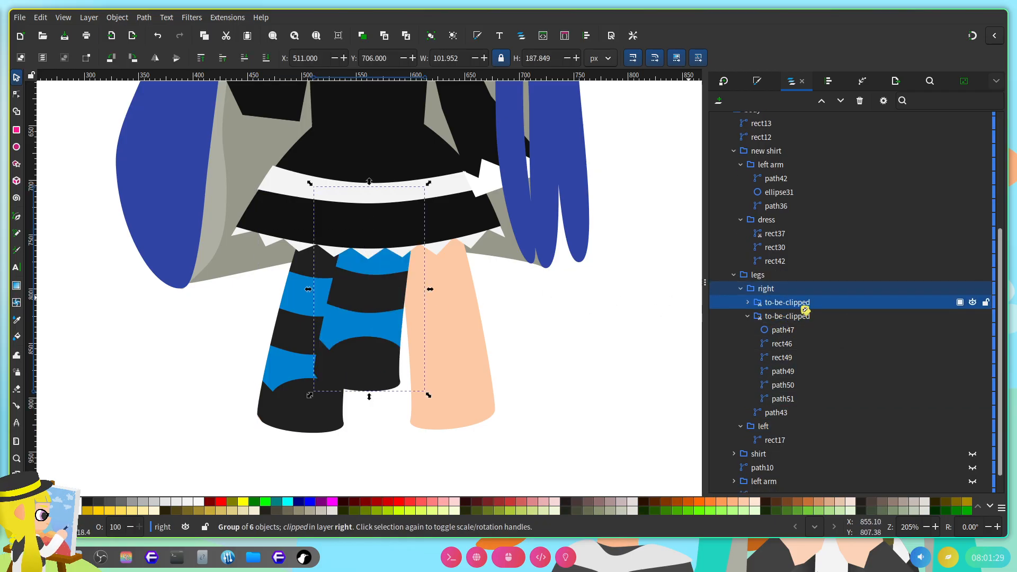
{"action": "left_click_drag", "start_coordinate": [799, 302], "coordinate": [792, 424]}
Step: Release the clip of the copied group in the "left" layer and delete the released clipping shape
{"action": "right_click", "coordinate": [791, 424]}
{"action": "left_click", "coordinate": [810, 405]}
{"action": "left_click", "coordinate": [809, 390]}
{"action": "key", "text": "Delete"}
{"action": "left_click", "coordinate": [811, 404]}
Step: Position the copied stocking group over the left leg, flip it horizontally and save the document
{"action": "left_click_drag", "start_coordinate": [400, 311], "coordinate": [470, 359]}
{"action": "left_click", "coordinate": [155, 58]}
{"action": "scroll", "coordinate": [508, 387], "scroll_direction": "up", "scroll_amount": 1}
{"action": "left_click_drag", "start_coordinate": [453, 397], "coordinate": [457, 389]}
{"action": "key", "text": "ctrl+s"}
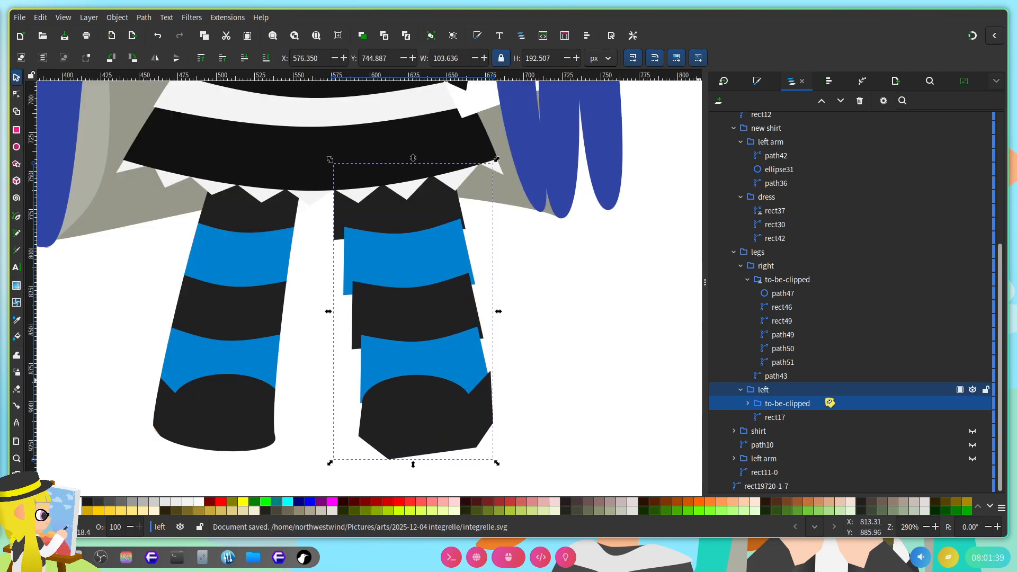
Step: Duplicate the left leg shape and clip the left "to-be-clipped" group to the duplicate
{"action": "left_click", "coordinate": [775, 417], "text": "shift"}
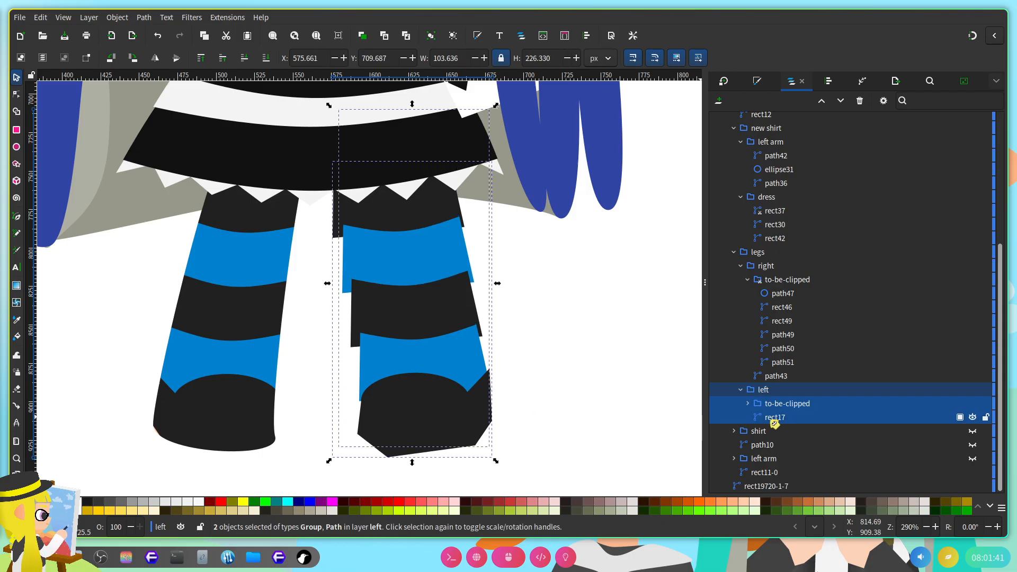
{"action": "left_click", "coordinate": [788, 420]}
{"action": "key", "text": "ctrl+d"}
{"action": "left_click", "coordinate": [796, 406], "text": "shift"}
{"action": "right_click", "coordinate": [800, 406]}
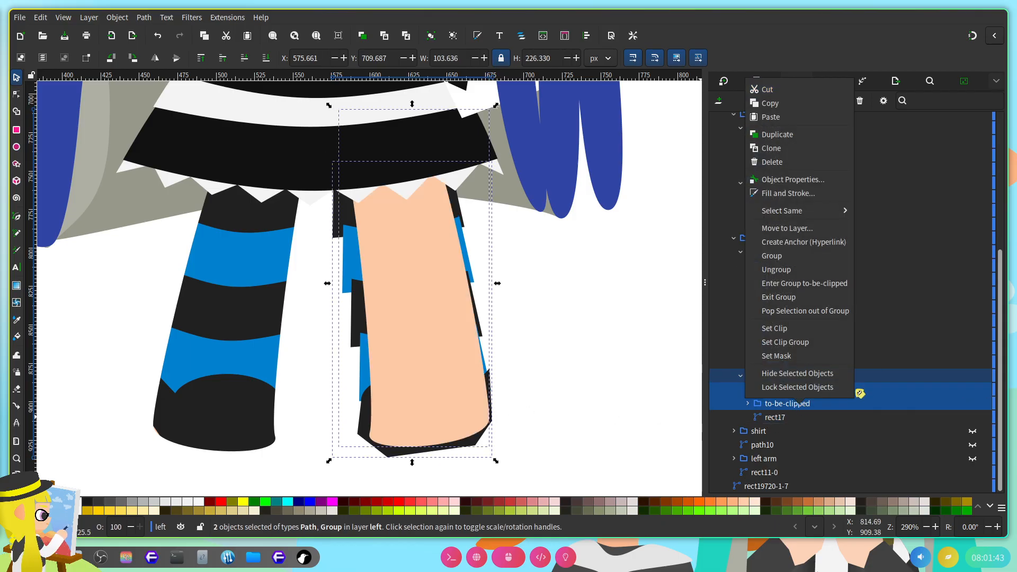
{"action": "left_click", "coordinate": [774, 328]}
{"action": "scroll", "coordinate": [555, 376], "scroll_direction": "down", "scroll_amount": 2}
{"action": "left_click", "coordinate": [595, 324]}
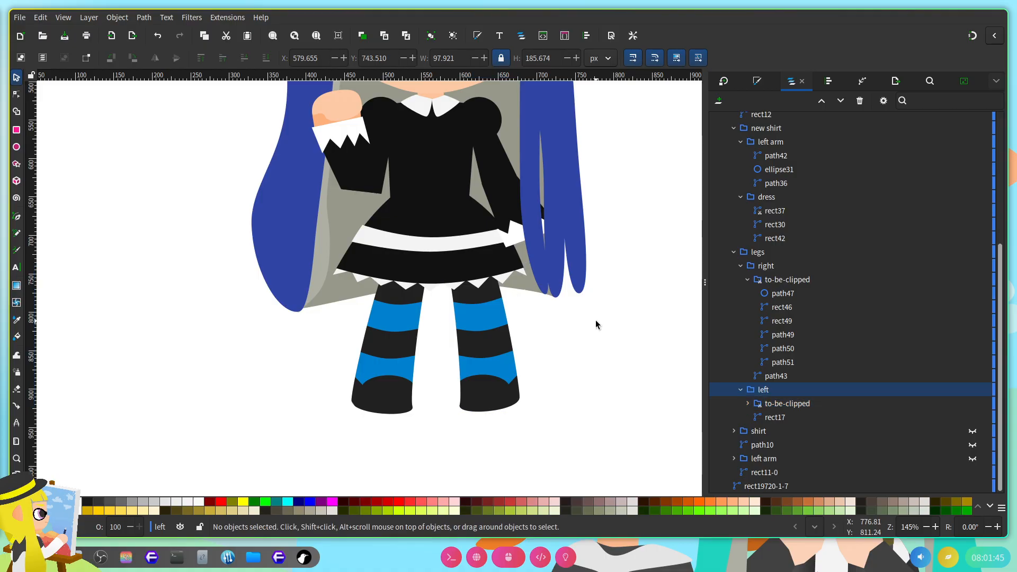
Step: Save the document and look over the character from the face down to the shoes
{"action": "scroll", "coordinate": [572, 331], "scroll_direction": "right", "scroll_amount": 6}
{"action": "key", "text": "ctrl+s"}
{"action": "scroll", "coordinate": [523, 371], "scroll_direction": "up", "scroll_amount": 6}
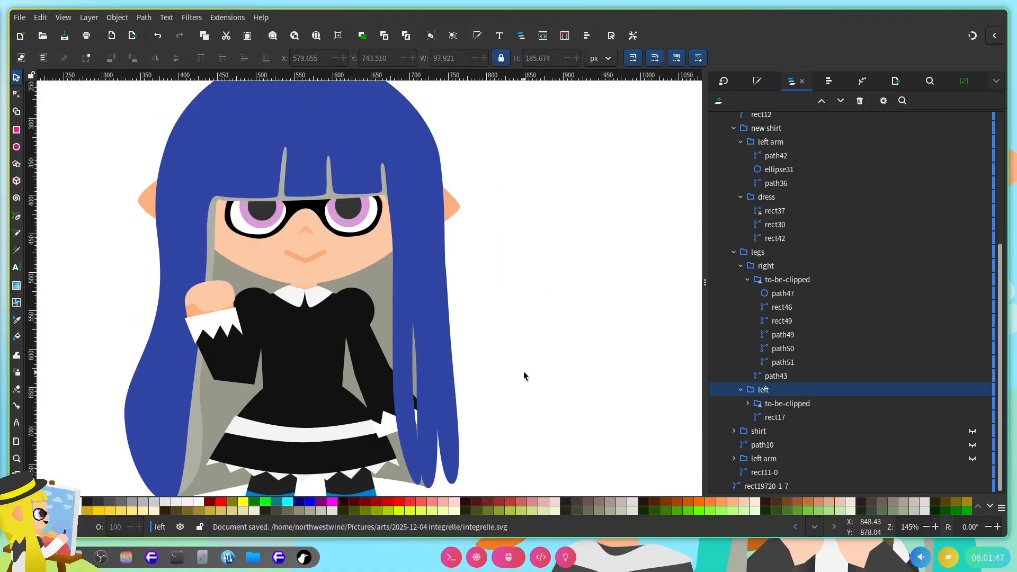
{"action": "scroll", "coordinate": [458, 345], "scroll_direction": "down", "scroll_amount": 6}
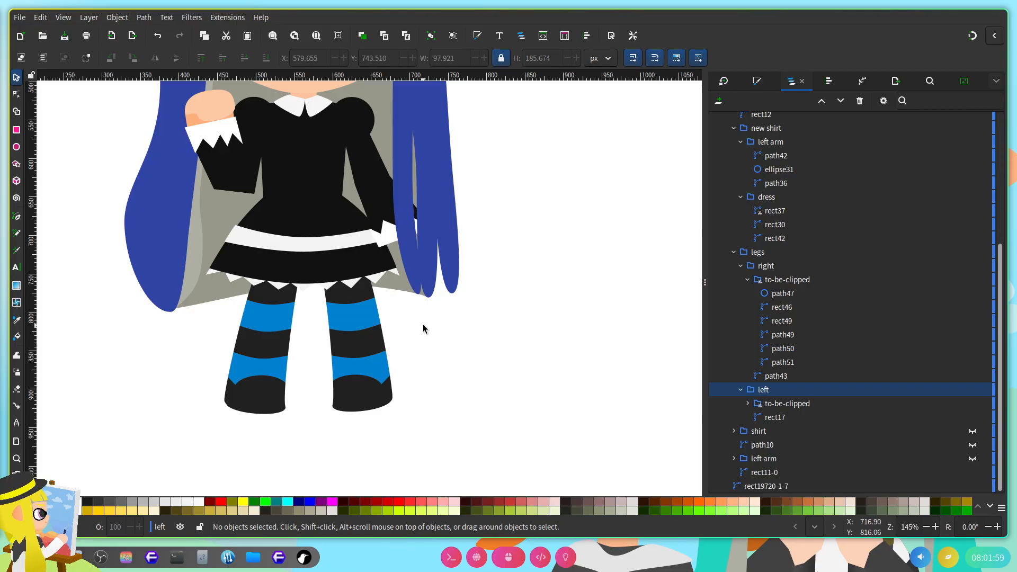
Step: Move both stockinged legs down so that a strip of skin shows between the skirt's zigzag hem and the stockings
{"action": "left_click_drag", "start_coordinate": [264, 335], "coordinate": [248, 361]}
{"action": "left_click_drag", "start_coordinate": [374, 336], "coordinate": [325, 351]}
{"action": "scroll", "coordinate": [359, 365], "scroll_direction": "left", "scroll_amount": 3}
{"action": "left_click_drag", "start_coordinate": [446, 335], "coordinate": [437, 334]}
{"action": "scroll", "coordinate": [344, 332], "scroll_direction": "left", "scroll_amount": 6}
Step: Lower the middle node of the grey back hair's bottom edge by about 14 px
{"action": "left_click", "coordinate": [17, 94]}
{"action": "scroll", "coordinate": [437, 270], "scroll_direction": "up", "scroll_amount": 1}
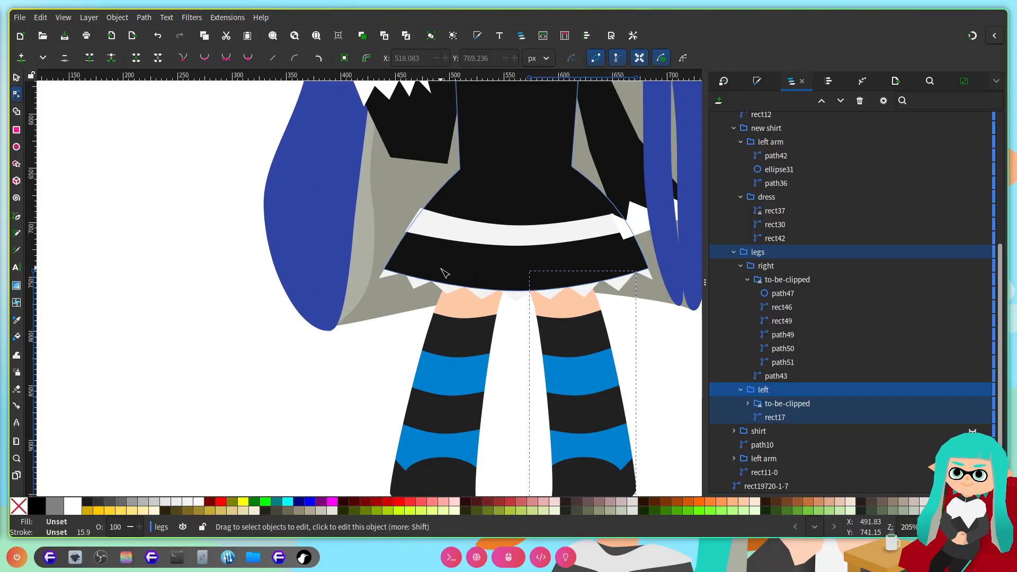
{"action": "left_click", "coordinate": [401, 308]}
{"action": "scroll", "coordinate": [589, 317], "scroll_direction": "right", "scroll_amount": 3}
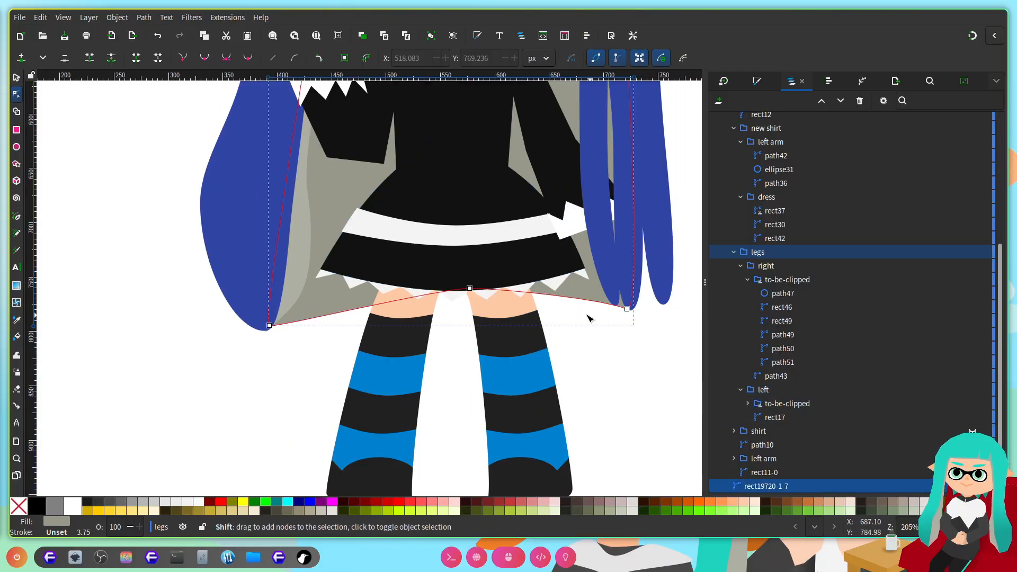
{"action": "left_click", "coordinate": [471, 289]}
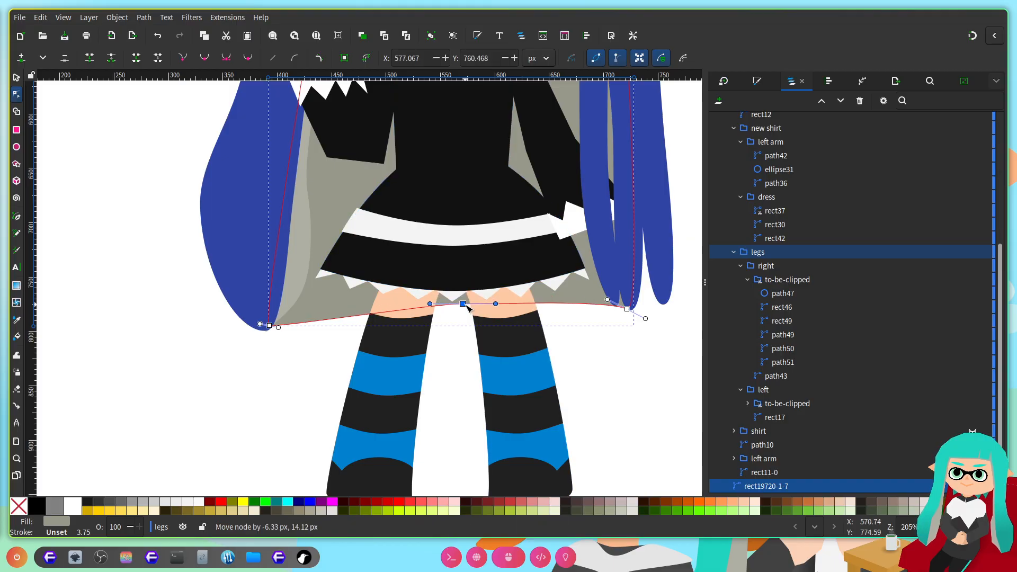
{"action": "scroll", "coordinate": [544, 325], "scroll_direction": "down", "scroll_amount": 2}
{"action": "scroll", "coordinate": [553, 304], "scroll_direction": "up", "scroll_amount": 2}
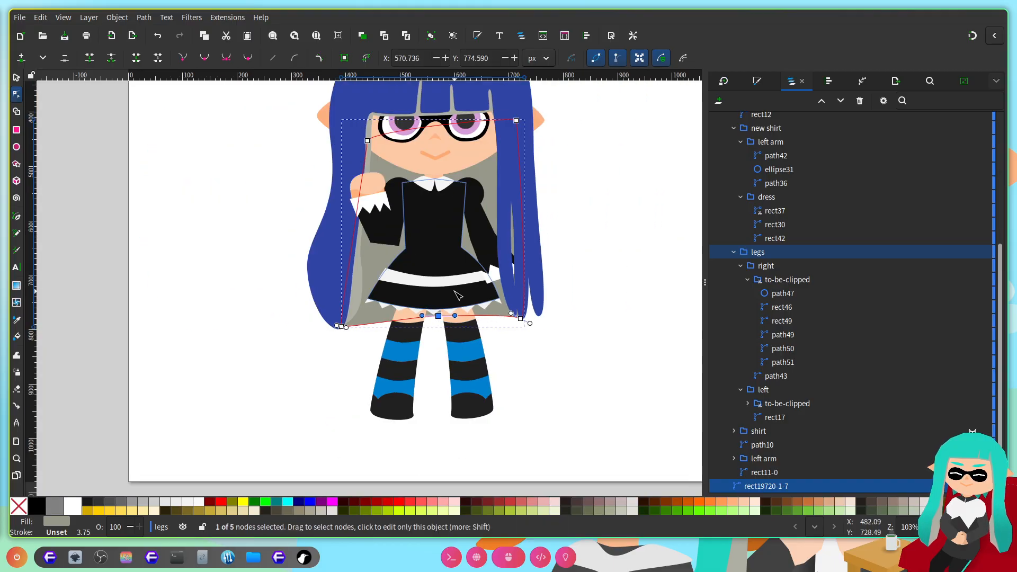
Step: Select "hair" and "hair under" with the grey back shape and lengthen both side strands by moving their lower nodes down
{"action": "left_click", "coordinate": [215, 258]}
{"action": "left_click", "coordinate": [319, 281], "text": "shift"}
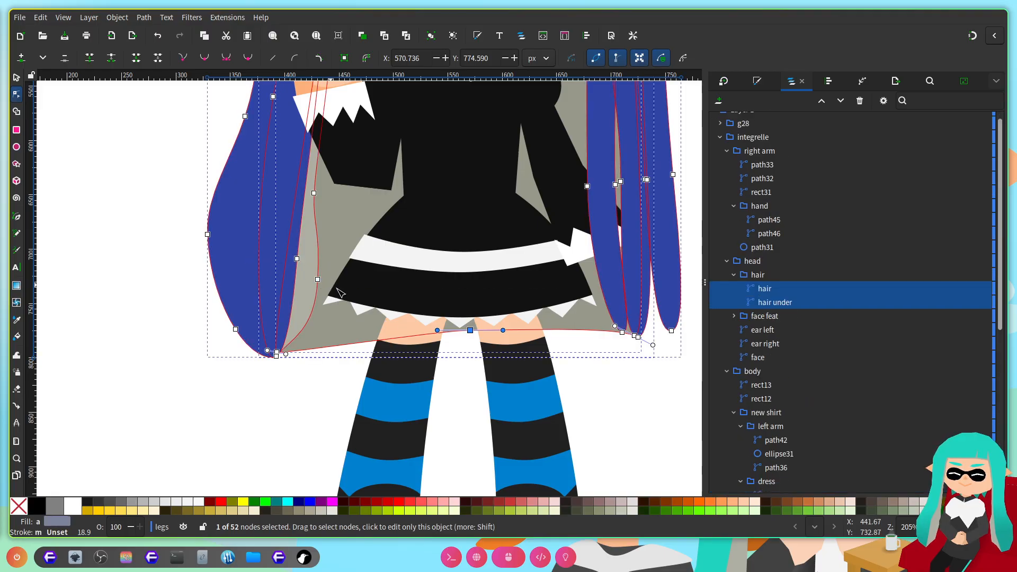
{"action": "scroll", "coordinate": [399, 326], "scroll_direction": "down", "scroll_amount": 1}
{"action": "left_click_drag", "start_coordinate": [426, 379], "coordinate": [230, 159]}
{"action": "left_click_drag", "start_coordinate": [340, 234], "coordinate": [340, 251]}
{"action": "scroll", "coordinate": [602, 380], "scroll_direction": "right", "scroll_amount": 3}
{"action": "left_click_drag", "start_coordinate": [602, 381], "coordinate": [455, 210]}
{"action": "left_click_drag", "start_coordinate": [531, 220], "coordinate": [535, 239]}
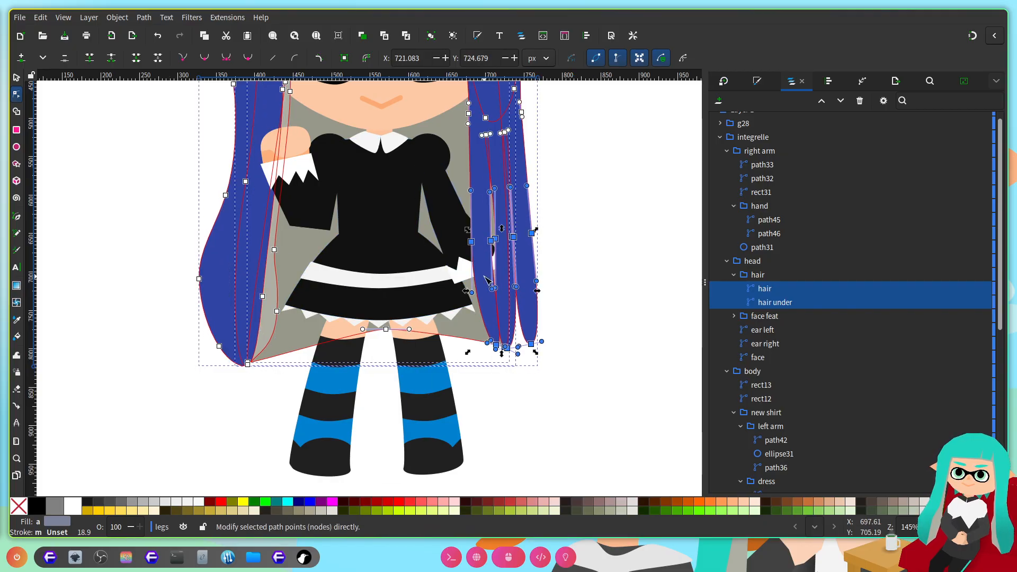
Step: Duplicate the right leg's upper blue stripe and move the copy up over the bare skin below the skirt hem
{"action": "scroll", "coordinate": [436, 322], "scroll_direction": "up", "scroll_amount": 2, "text": "ctrl"}
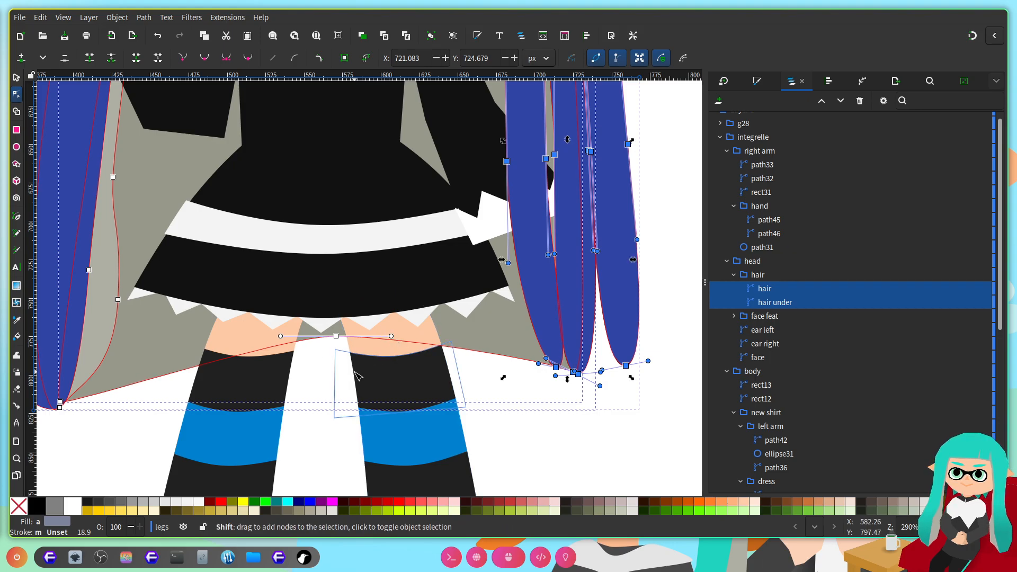
{"action": "scroll", "coordinate": [388, 359], "scroll_direction": "left", "scroll_amount": 3}
{"action": "left_click", "coordinate": [344, 385]}
{"action": "scroll", "coordinate": [376, 432], "scroll_direction": "down", "scroll_amount": 1, "text": "ctrl"}
{"action": "left_click", "coordinate": [317, 430]}
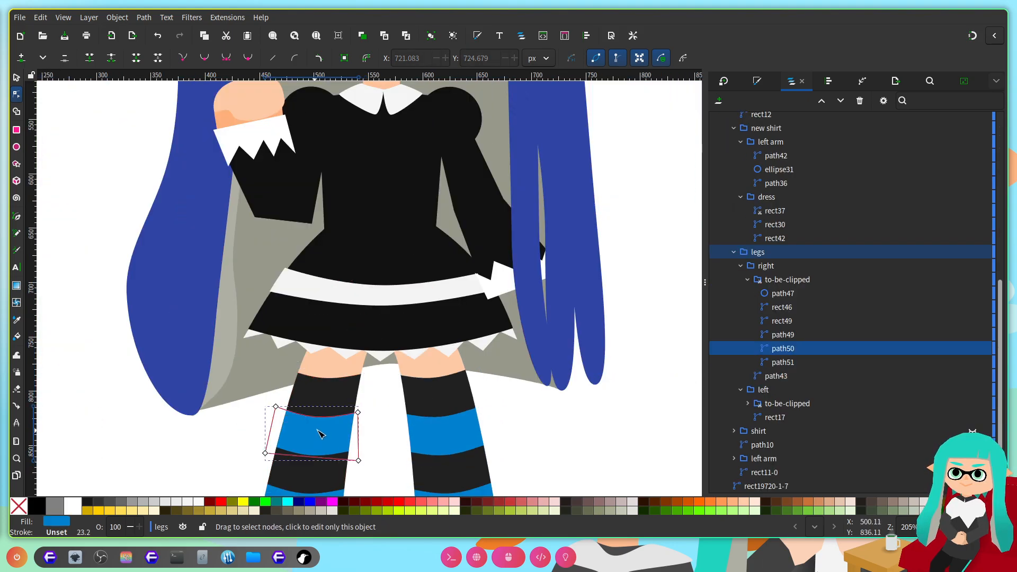
{"action": "scroll", "coordinate": [366, 427], "scroll_direction": "up", "scroll_amount": 2, "text": "ctrl"}
{"action": "key", "text": "ctrl+d"}
{"action": "key", "text": "ctrl+a"}
{"action": "left_click_drag", "start_coordinate": [354, 403], "coordinate": [393, 250]}
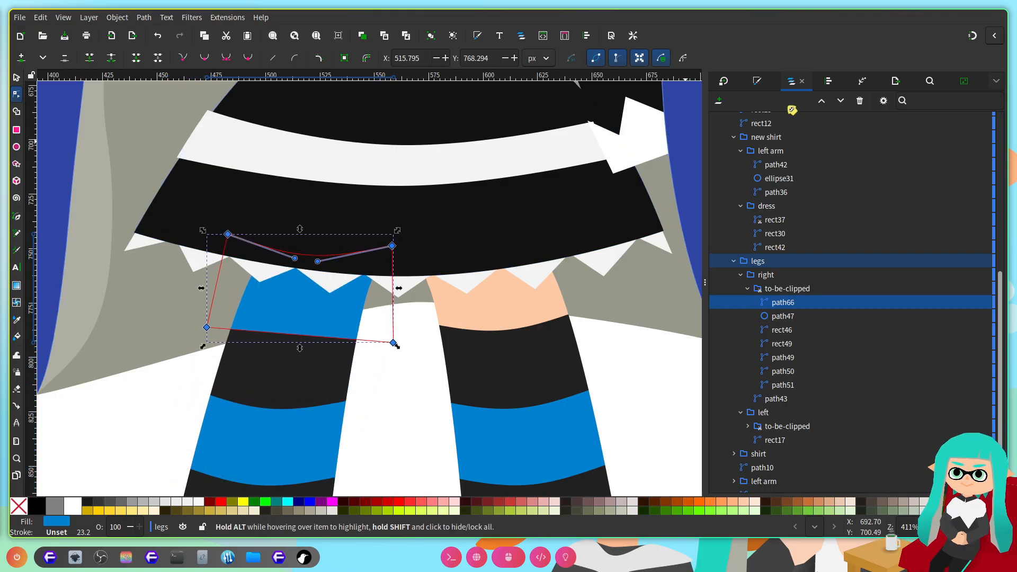
Step: Lower the copied blue stripe to the bottom of the right "to-be-clipped" group and check its edge against the dark stripe
{"action": "left_click", "coordinate": [842, 102]}
{"action": "left_click", "coordinate": [841, 102]}
{"action": "left_click", "coordinate": [841, 101]}
{"action": "left_click", "coordinate": [841, 102]}
{"action": "left_click", "coordinate": [842, 102]}
{"action": "left_click", "coordinate": [841, 102]}
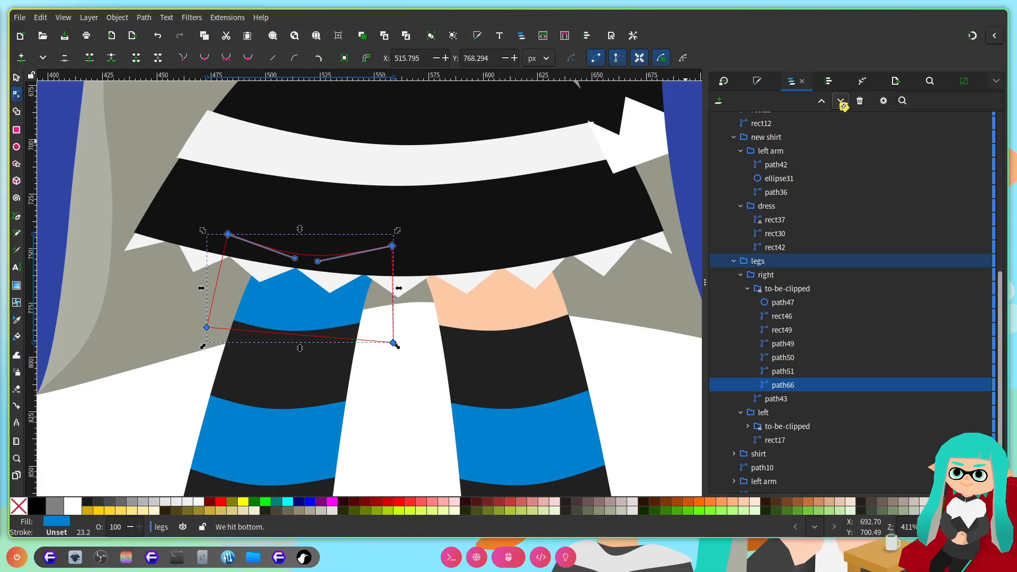
{"action": "left_click", "coordinate": [337, 394]}
{"action": "scroll", "coordinate": [291, 359], "scroll_direction": "up", "scroll_amount": 2, "text": "ctrl"}
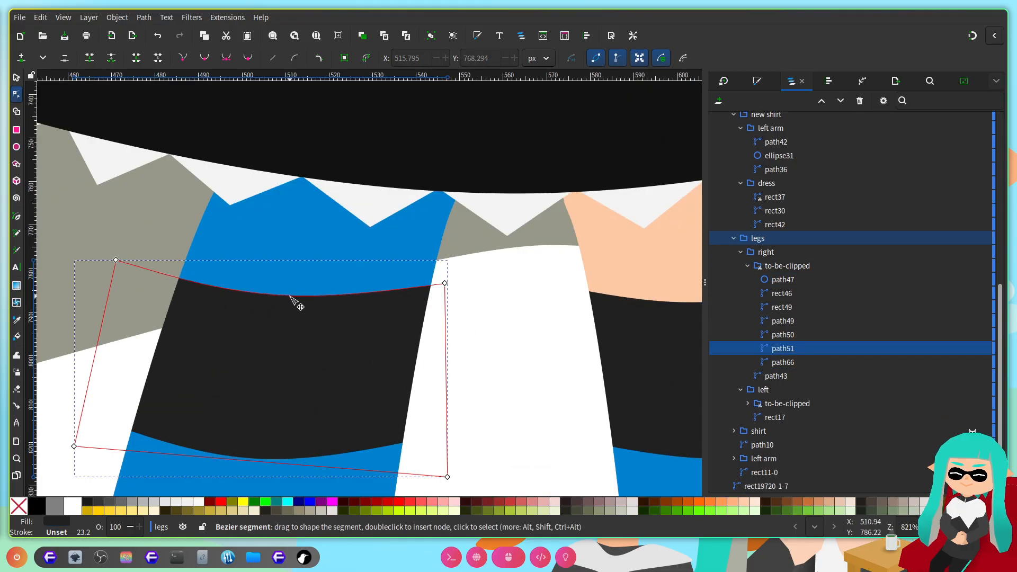
Step: Duplicate the left leg's upper blue stripe and move the copy about 71 px up and 13 px left, below the skirt hem
{"action": "scroll", "coordinate": [378, 341], "scroll_direction": "down", "scroll_amount": 3, "text": "ctrl"}
{"action": "scroll", "coordinate": [436, 363], "scroll_direction": "right", "scroll_amount": 2}
{"action": "left_click", "coordinate": [420, 404]}
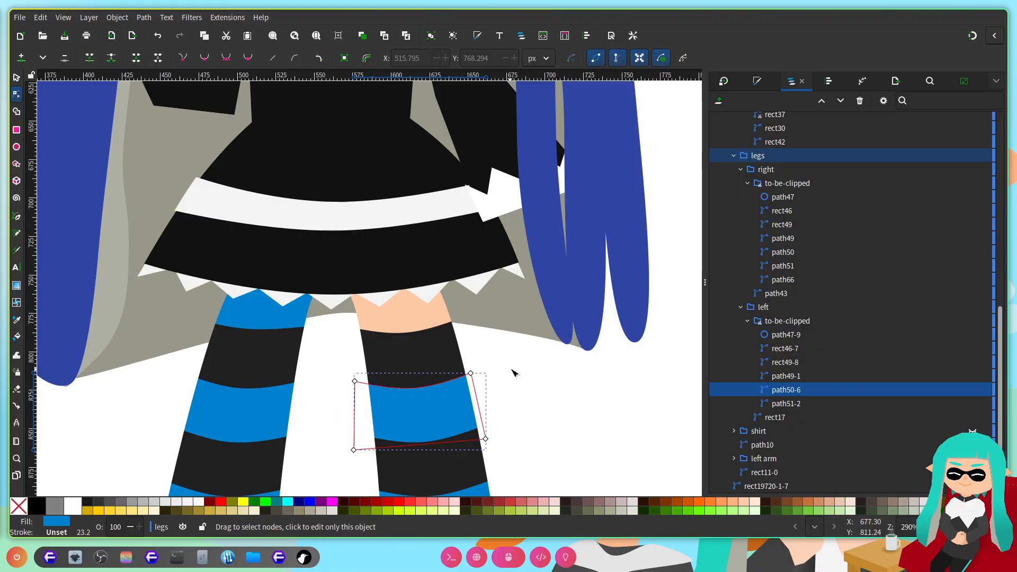
{"action": "key", "text": "ctrl+a"}
{"action": "left_click_drag", "start_coordinate": [470, 374], "coordinate": [449, 265]}
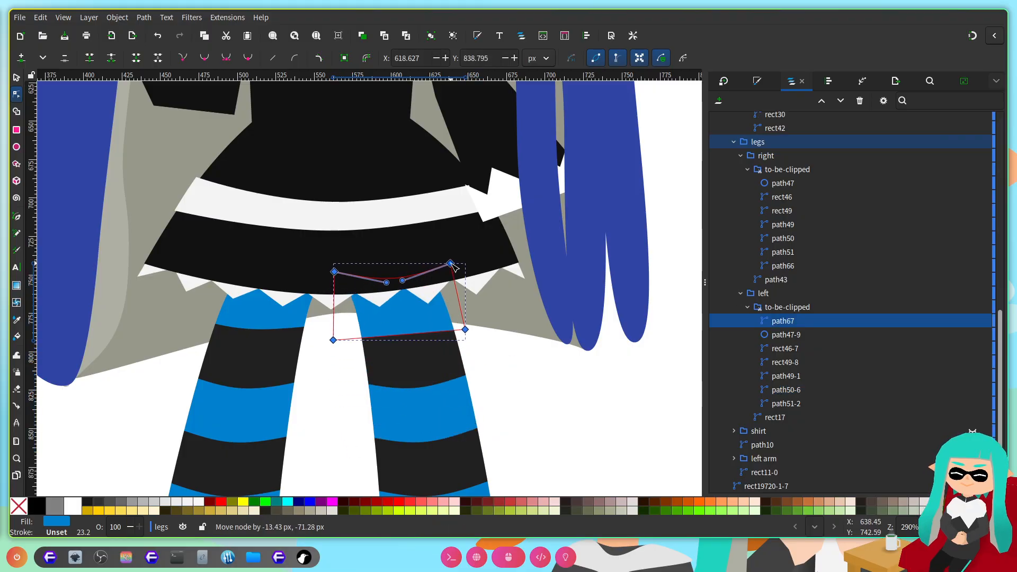
Step: Lower the copied stripe to the bottom of the left "to-be-clipped" group, check its edge and save the document
{"action": "scroll", "coordinate": [439, 362], "scroll_direction": "up", "scroll_amount": 1, "text": "ctrl"}
{"action": "left_click", "coordinate": [841, 101]}
{"action": "left_click", "coordinate": [841, 101]}
{"action": "left_click", "coordinate": [841, 100]}
{"action": "left_click", "coordinate": [841, 100]}
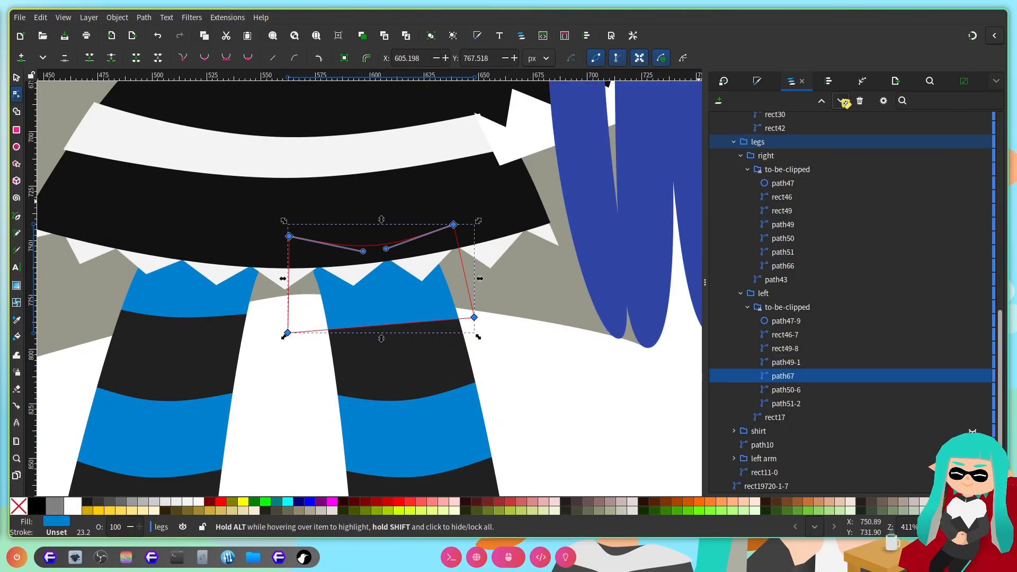
{"action": "left_click", "coordinate": [841, 101]}
{"action": "left_click", "coordinate": [841, 100]}
{"action": "left_click", "coordinate": [841, 101]}
{"action": "key", "text": "Escape"}
{"action": "scroll", "coordinate": [397, 340], "scroll_direction": "up", "scroll_amount": 2, "text": "ctrl"}
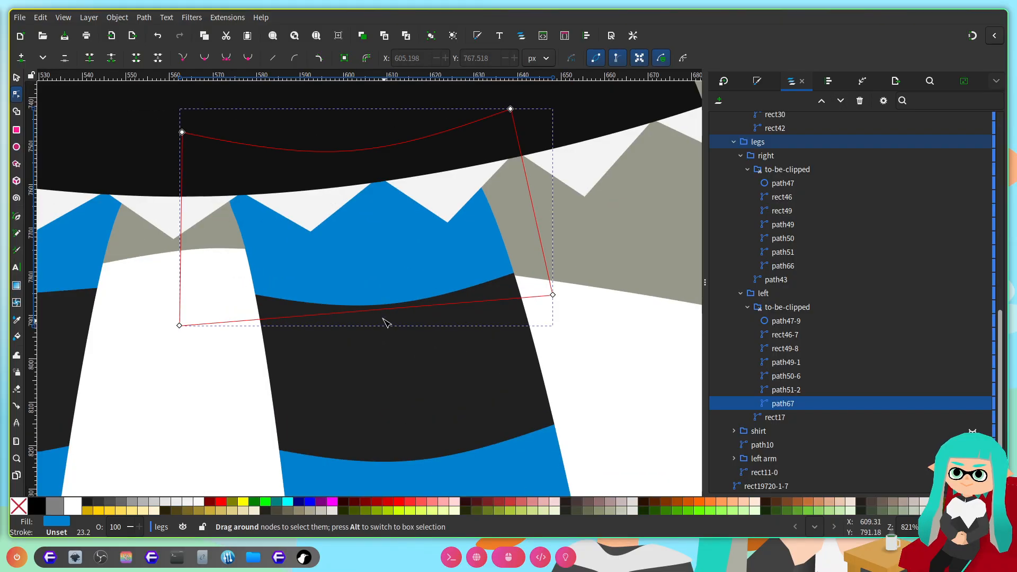
{"action": "left_click", "coordinate": [306, 420]}
{"action": "key", "text": "ctrl+s"}
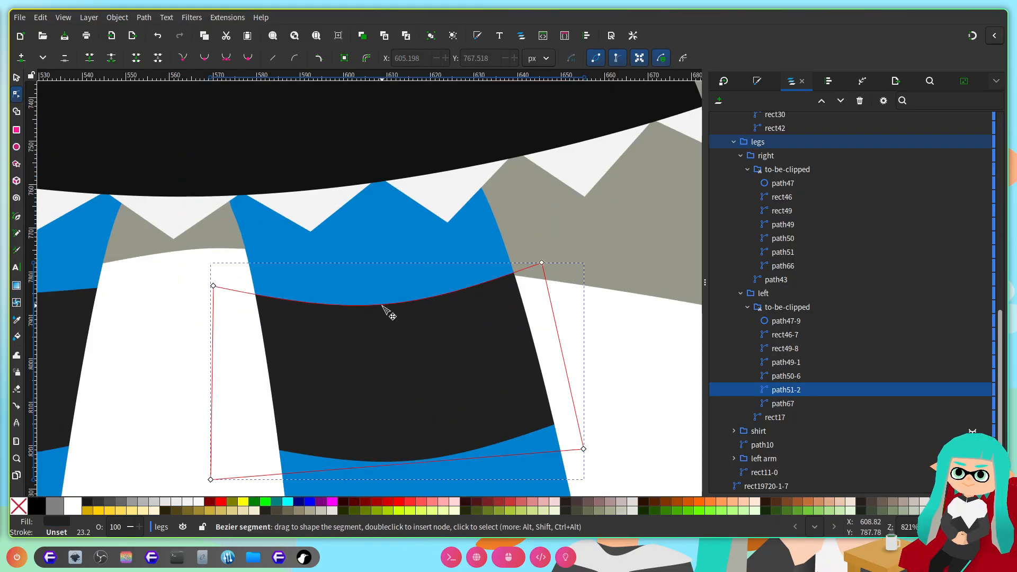
Step: Examine the outfit from the striped legs up to the face and back down to the skirt's white band
{"action": "scroll", "coordinate": [506, 345], "scroll_direction": "down", "scroll_amount": 4}
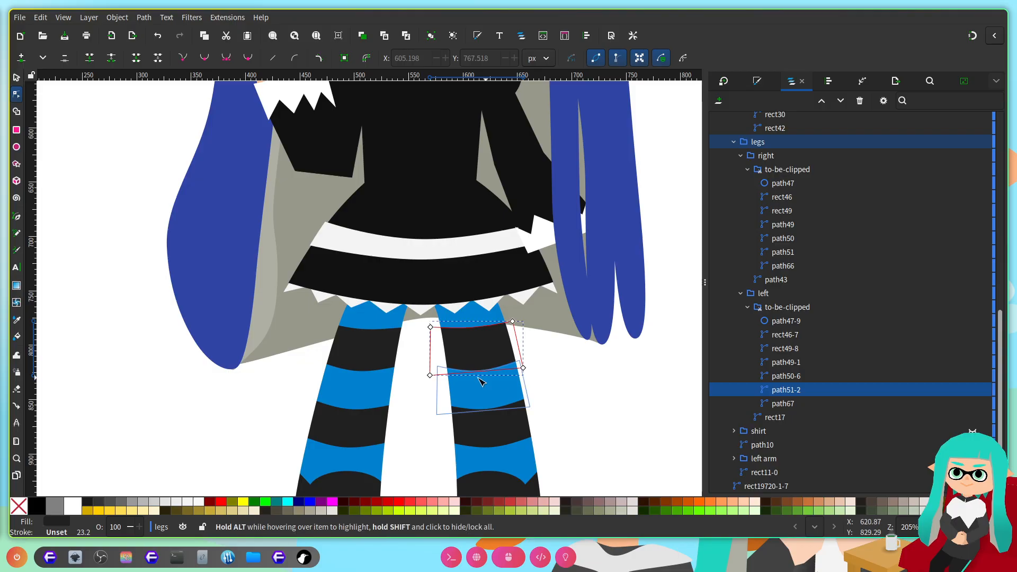
{"action": "scroll", "coordinate": [555, 379], "scroll_direction": "down", "scroll_amount": 2}
{"action": "scroll", "coordinate": [560, 384], "scroll_direction": "up", "scroll_amount": 3}
{"action": "scroll", "coordinate": [560, 383], "scroll_direction": "right", "scroll_amount": 1}
{"action": "scroll", "coordinate": [561, 383], "scroll_direction": "up", "scroll_amount": 2}
{"action": "left_click", "coordinate": [625, 280]}
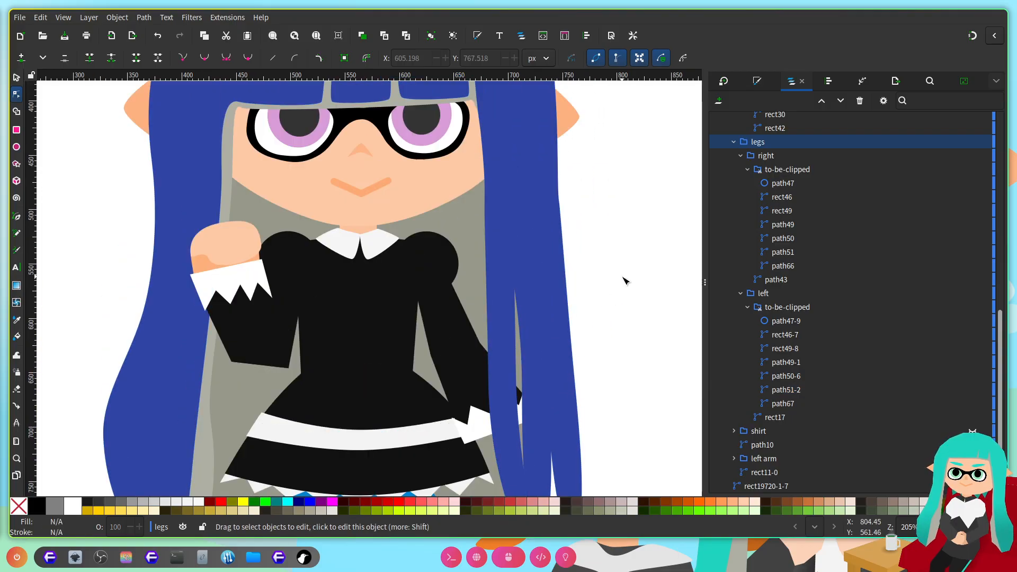
{"action": "scroll", "coordinate": [490, 307], "scroll_direction": "right", "scroll_amount": 2}
{"action": "scroll", "coordinate": [478, 336], "scroll_direction": "left", "scroll_amount": 3}
{"action": "scroll", "coordinate": [454, 348], "scroll_direction": "up", "scroll_amount": 2}
{"action": "scroll", "coordinate": [256, 311], "scroll_direction": "down", "scroll_amount": 5}
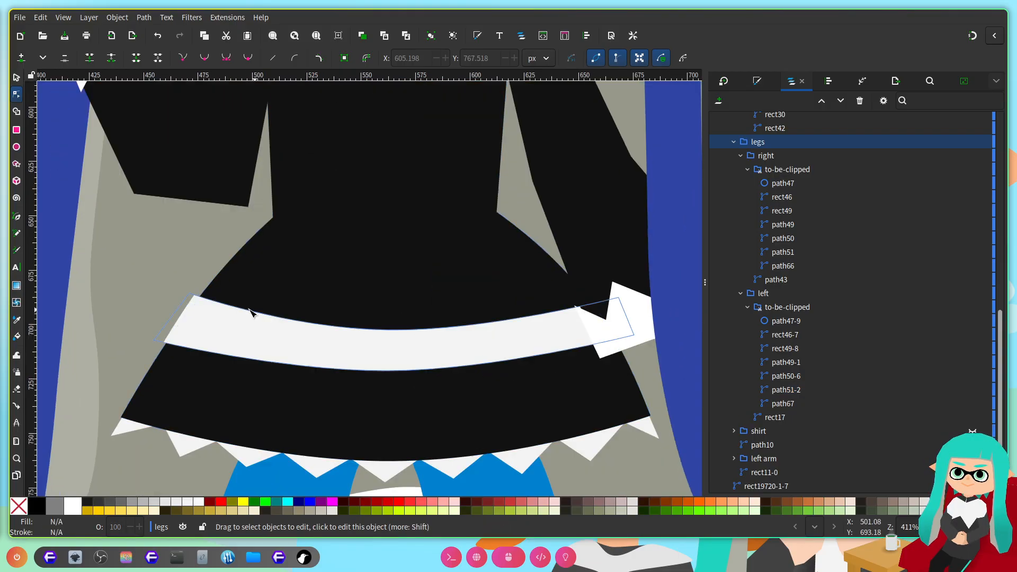
Step: Release the clip of the skirt's white band in the "dress" group and delete the released clipping shape
{"action": "scroll", "coordinate": [190, 322], "scroll_direction": "up", "scroll_amount": 1}
{"action": "left_click", "coordinate": [191, 322]}
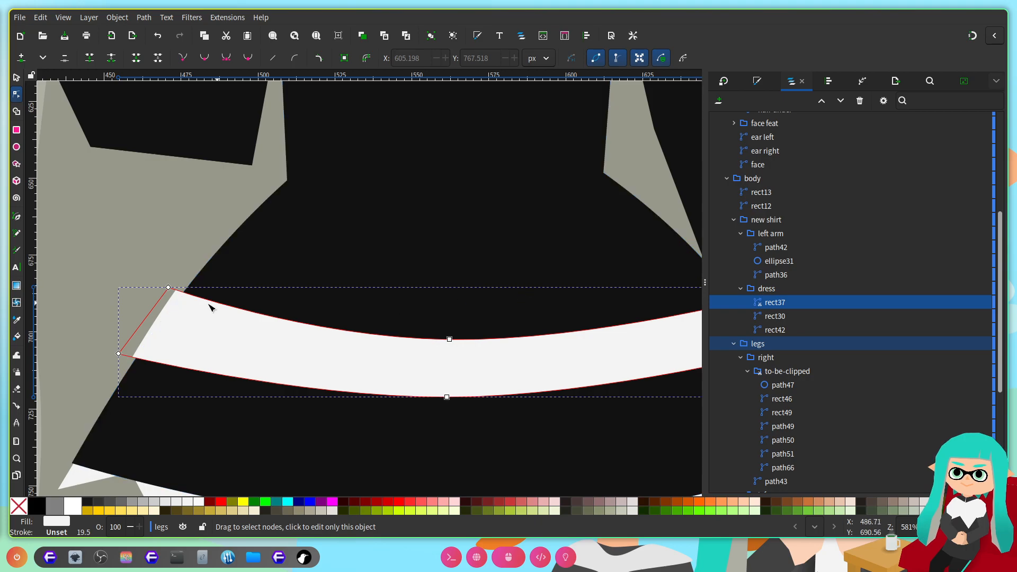
{"action": "scroll", "coordinate": [800, 281], "scroll_direction": "down", "scroll_amount": 1}
{"action": "right_click", "coordinate": [800, 288]}
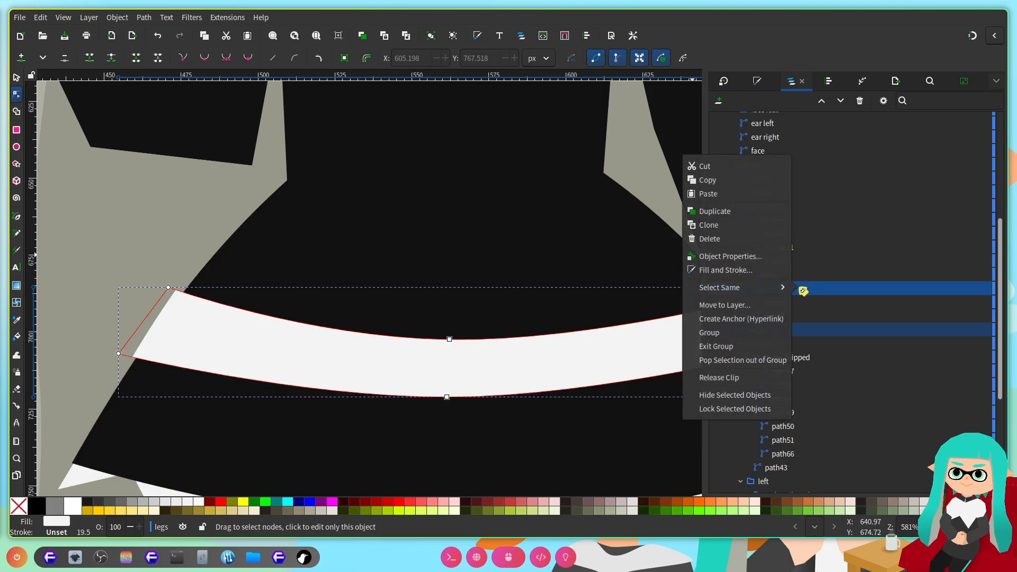
{"action": "left_click", "coordinate": [715, 378]}
{"action": "left_click", "coordinate": [797, 304]}
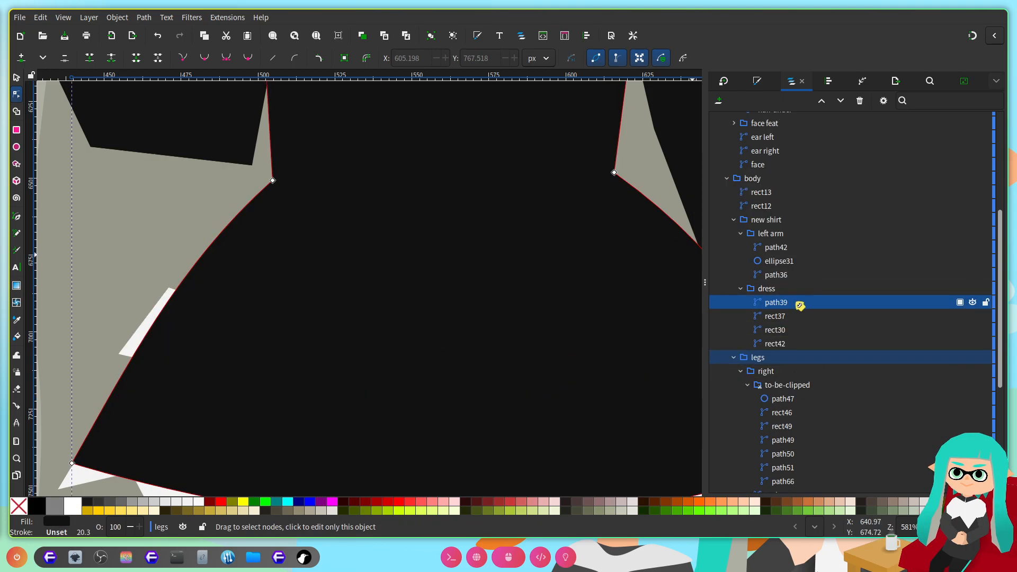
{"action": "key", "text": "Delete"}
Step: Select the white zigzag hem shape "rect42" in the "dress" group
{"action": "left_click", "coordinate": [786, 331]}
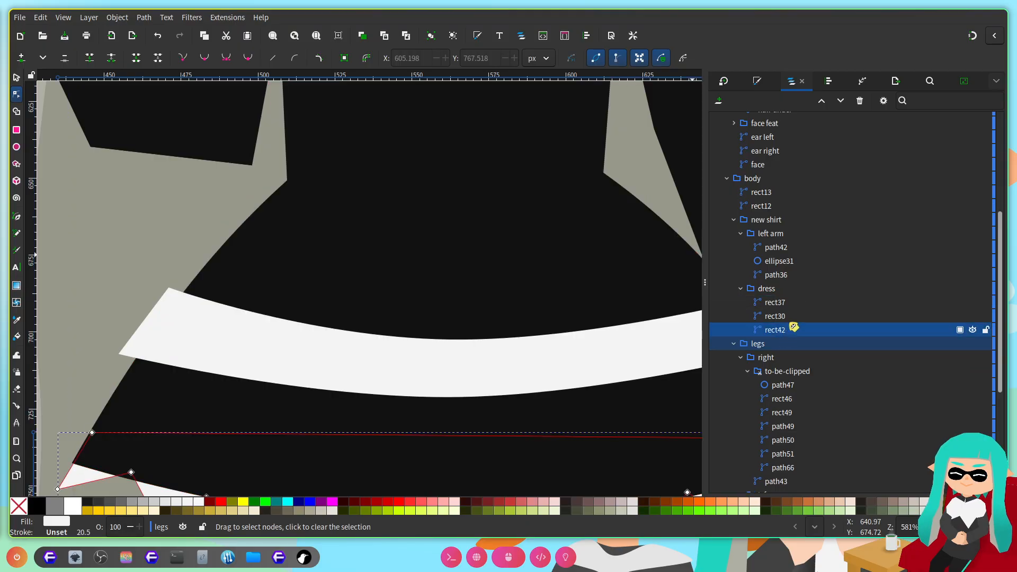
Step: Clip the white skirt band to a duplicate of the black dress body, save the drawing and clear the selection
{"action": "left_click", "coordinate": [800, 319]}
{"action": "key", "text": "ctrl+d"}
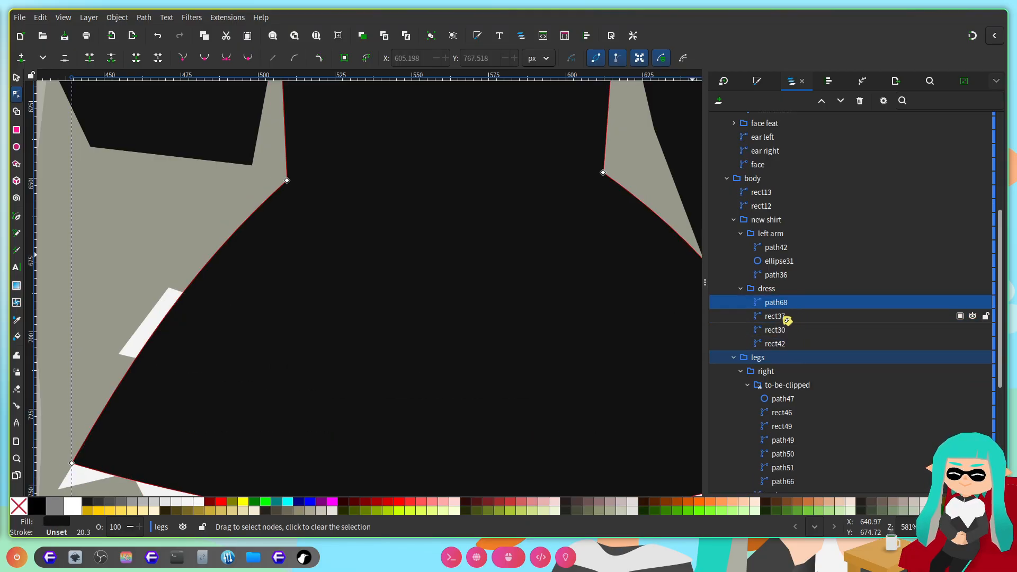
{"action": "left_click", "coordinate": [787, 321], "text": "shift"}
{"action": "right_click", "coordinate": [787, 320]}
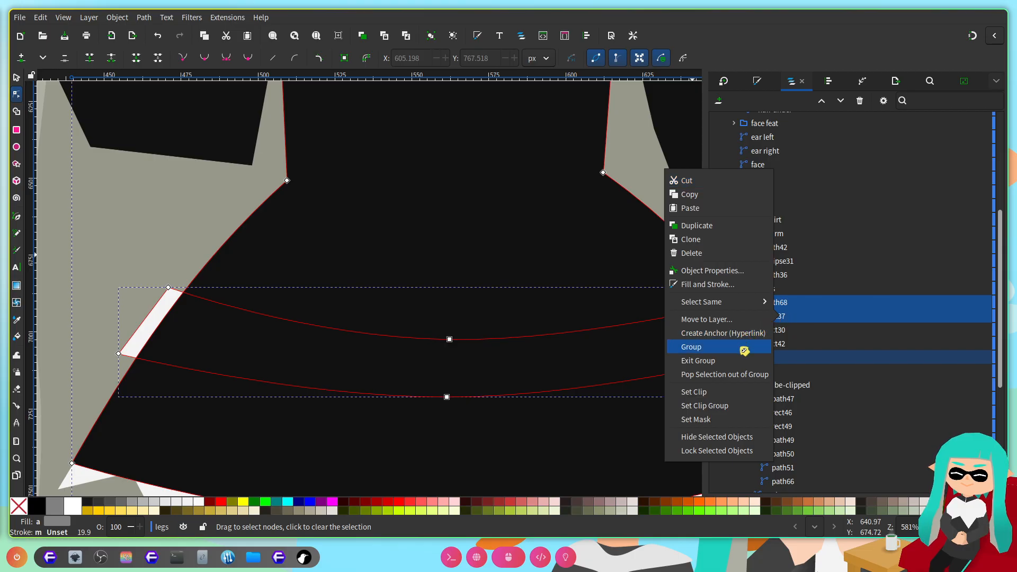
{"action": "left_click", "coordinate": [689, 391]}
{"action": "scroll", "coordinate": [511, 347], "scroll_direction": "down", "scroll_amount": 3, "text": "ctrl"}
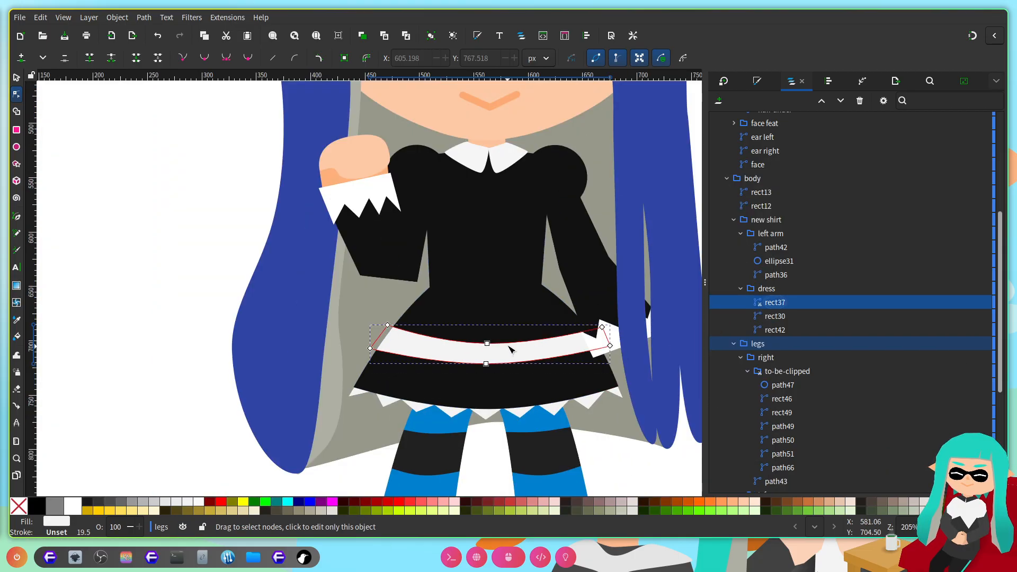
{"action": "key", "text": "ctrl+s"}
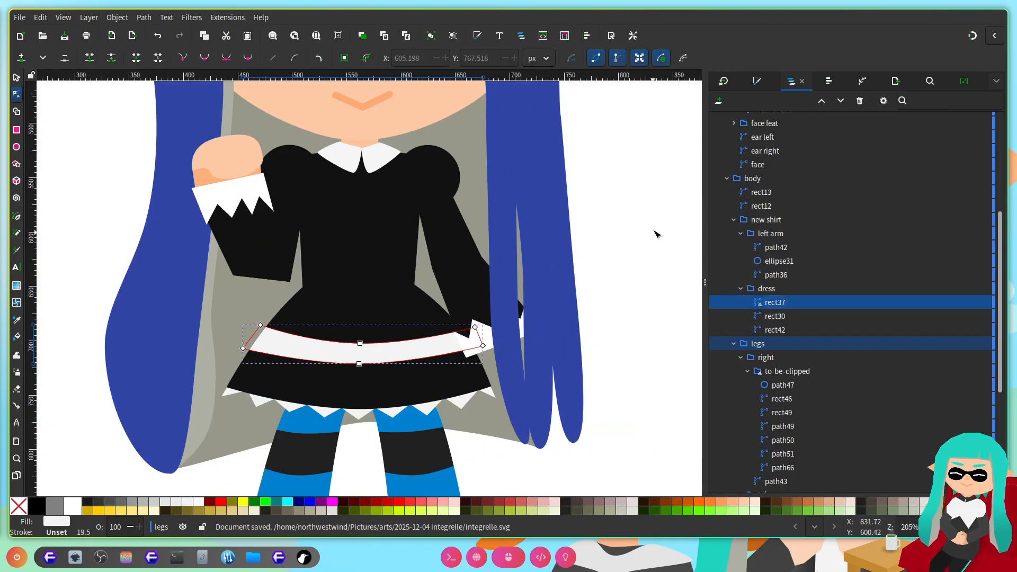
{"action": "left_click", "coordinate": [641, 159]}
Step: Examine the character's face, collar, sleeves, hair and skirt for parts that still need refining
{"action": "scroll", "coordinate": [549, 295], "scroll_direction": "up", "scroll_amount": 5}
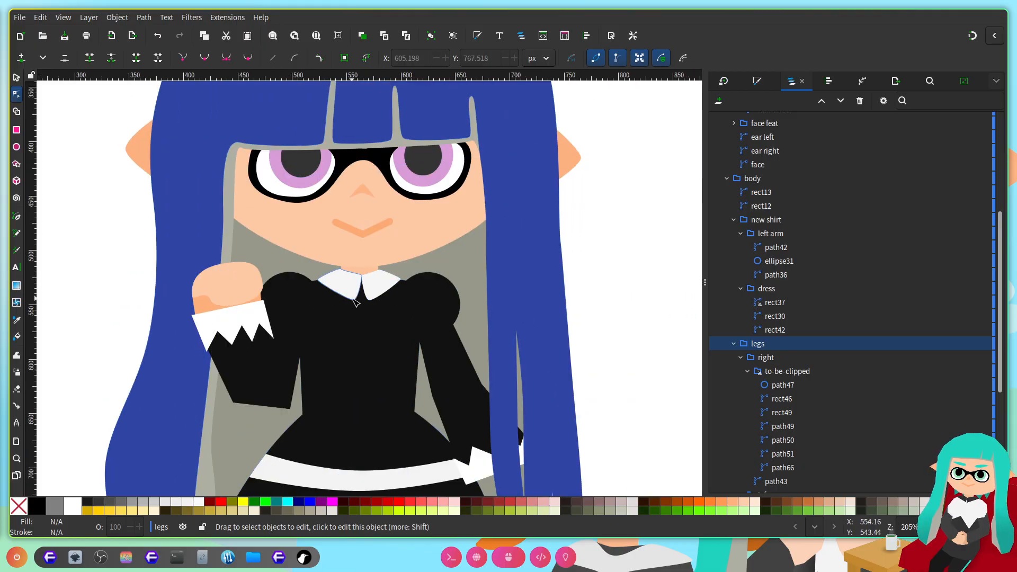
{"action": "scroll", "coordinate": [417, 297], "scroll_direction": "up", "scroll_amount": 2, "text": "ctrl"}
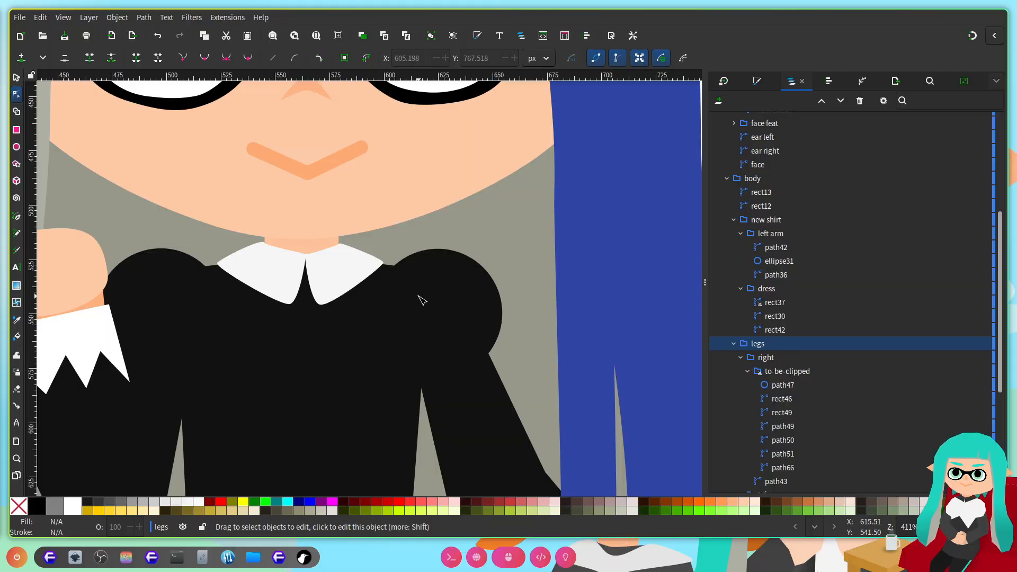
{"action": "scroll", "coordinate": [435, 290], "scroll_direction": "down", "scroll_amount": 15}
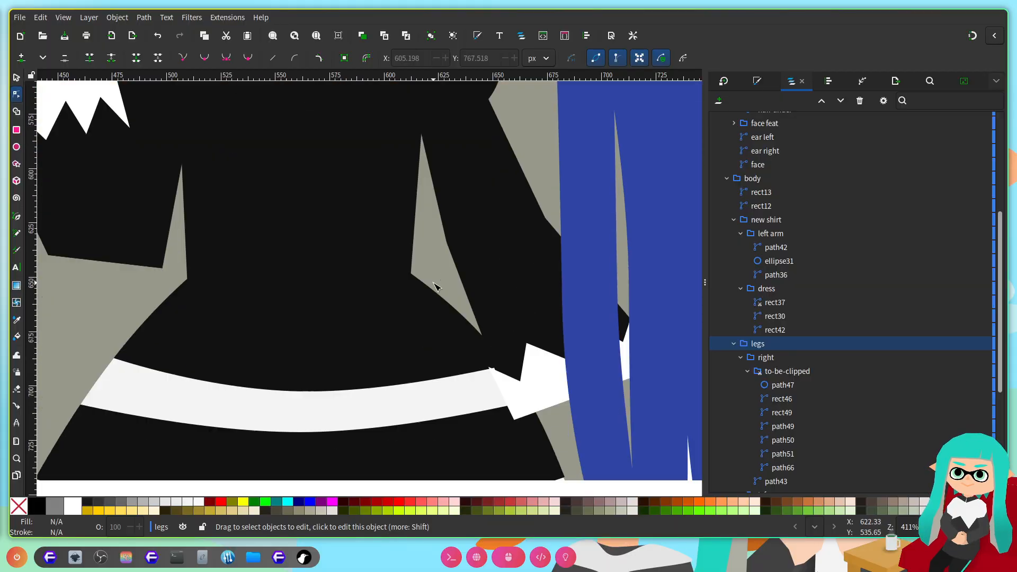
{"action": "scroll", "coordinate": [434, 284], "scroll_direction": "up", "scroll_amount": 18}
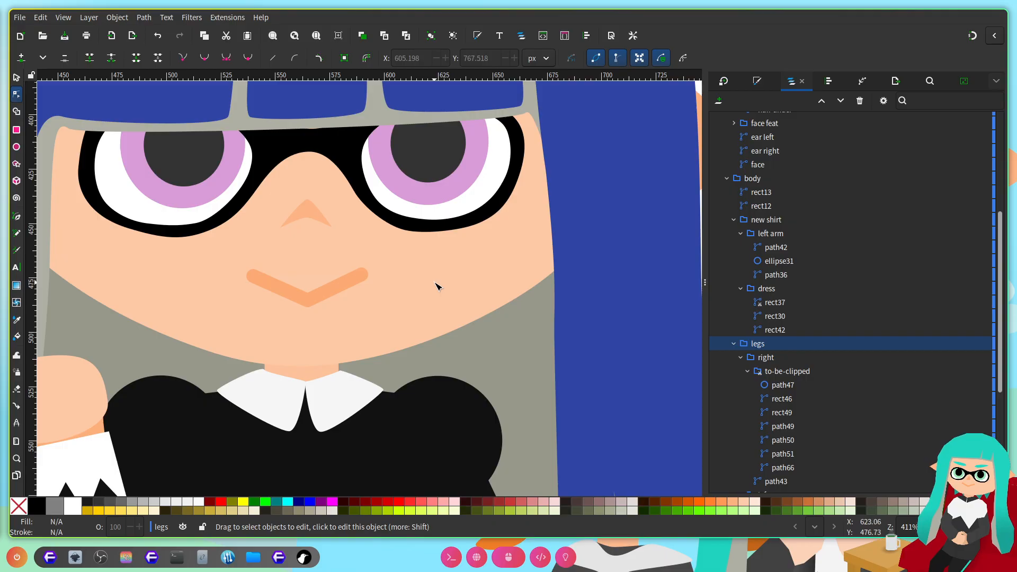
{"action": "scroll", "coordinate": [435, 282], "scroll_direction": "down", "scroll_amount": 3}
{"action": "scroll", "coordinate": [420, 298], "scroll_direction": "right", "scroll_amount": 4}
{"action": "scroll", "coordinate": [409, 306], "scroll_direction": "down", "scroll_amount": 3}
{"action": "scroll", "coordinate": [419, 383], "scroll_direction": "up", "scroll_amount": 2}
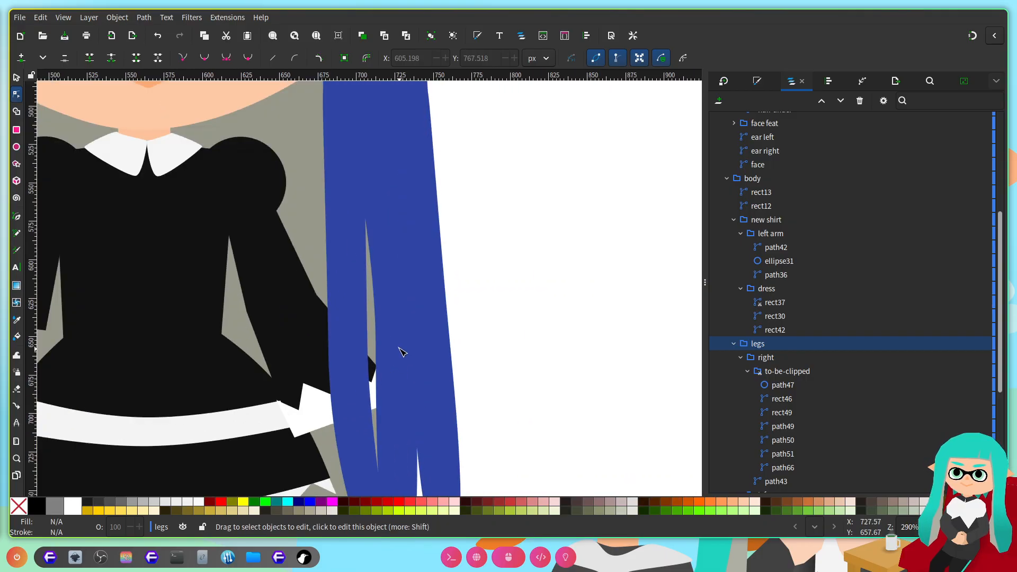
{"action": "scroll", "coordinate": [403, 345], "scroll_direction": "down", "scroll_amount": 5}
{"action": "scroll", "coordinate": [424, 366], "scroll_direction": "left", "scroll_amount": 4}
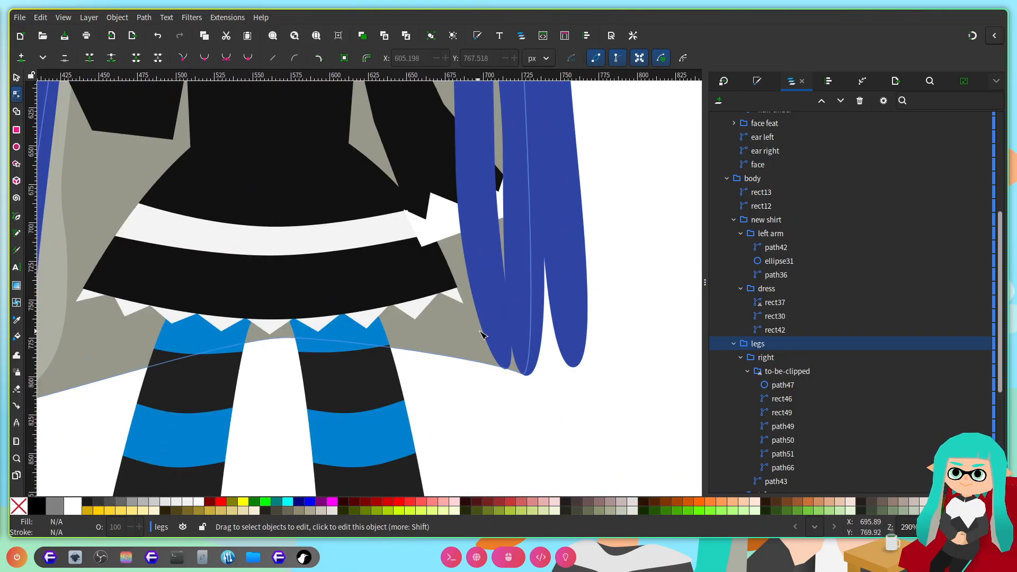
{"action": "scroll", "coordinate": [481, 381], "scroll_direction": "up", "scroll_amount": 5}
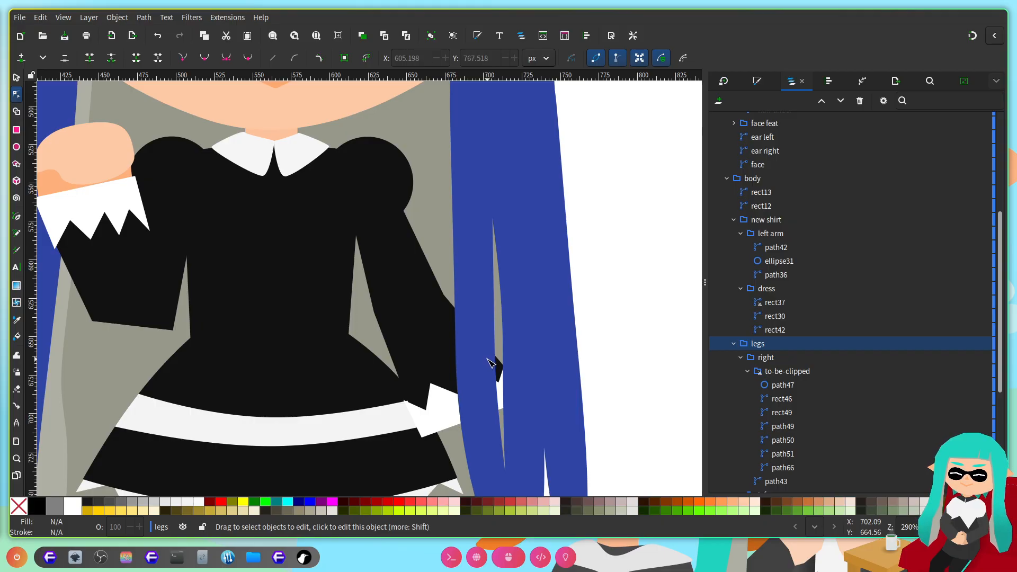
Step: Narrow the dress bodice by moving its shoulder and waist nodes inward on both sides
{"action": "left_click", "coordinate": [329, 288]}
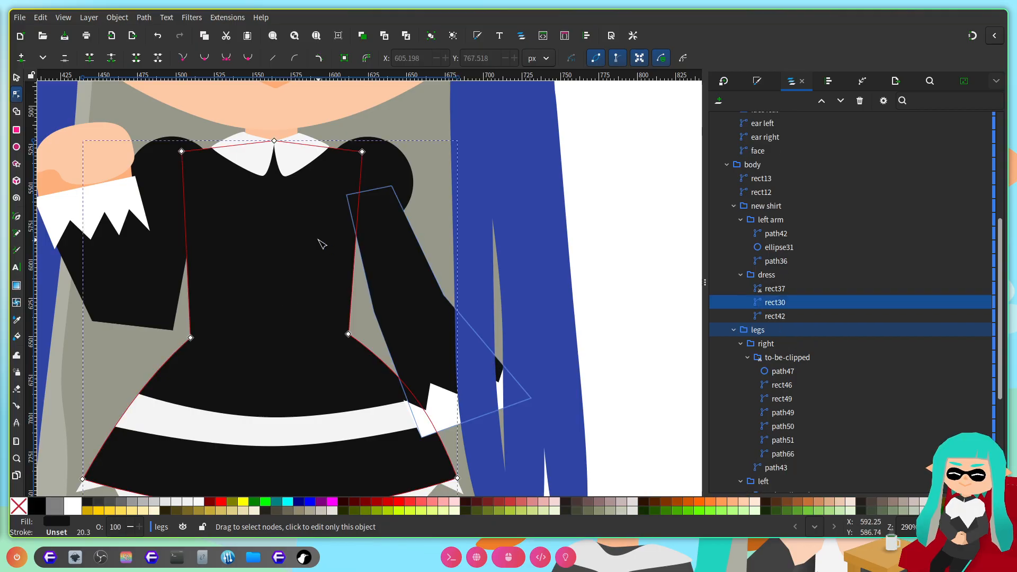
{"action": "left_click_drag", "start_coordinate": [205, 271], "coordinate": [213, 356]}
{"action": "left_click_drag", "start_coordinate": [182, 152], "coordinate": [188, 152]}
{"action": "left_click", "coordinate": [348, 335]}
{"action": "left_click", "coordinate": [362, 152], "text": "shift"}
{"action": "left_click_drag", "start_coordinate": [360, 153], "coordinate": [356, 152]}
{"action": "scroll", "coordinate": [406, 227], "scroll_direction": "down", "scroll_amount": 2}
{"action": "left_click", "coordinate": [584, 252]}
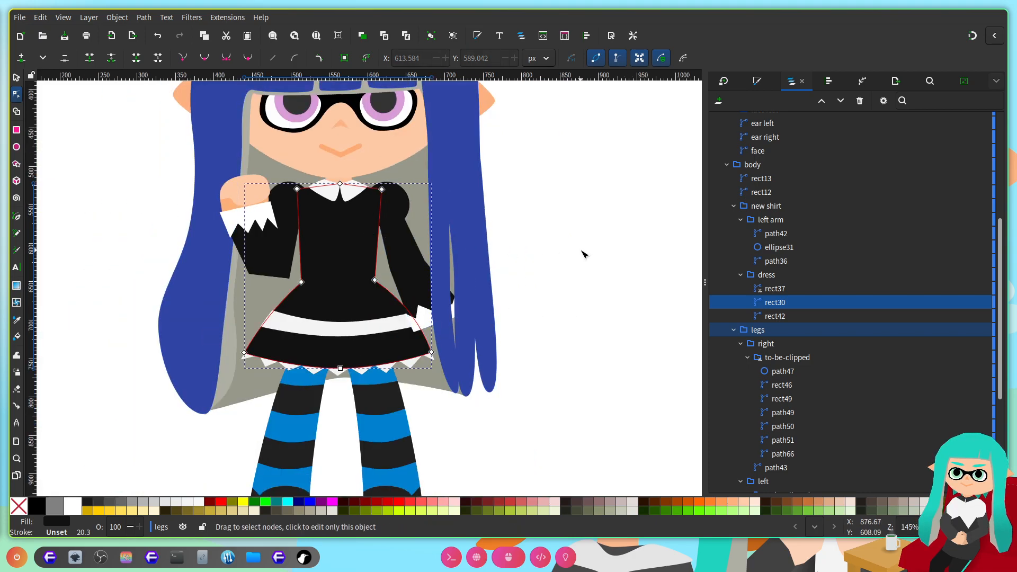
{"action": "left_click", "coordinate": [583, 253]}
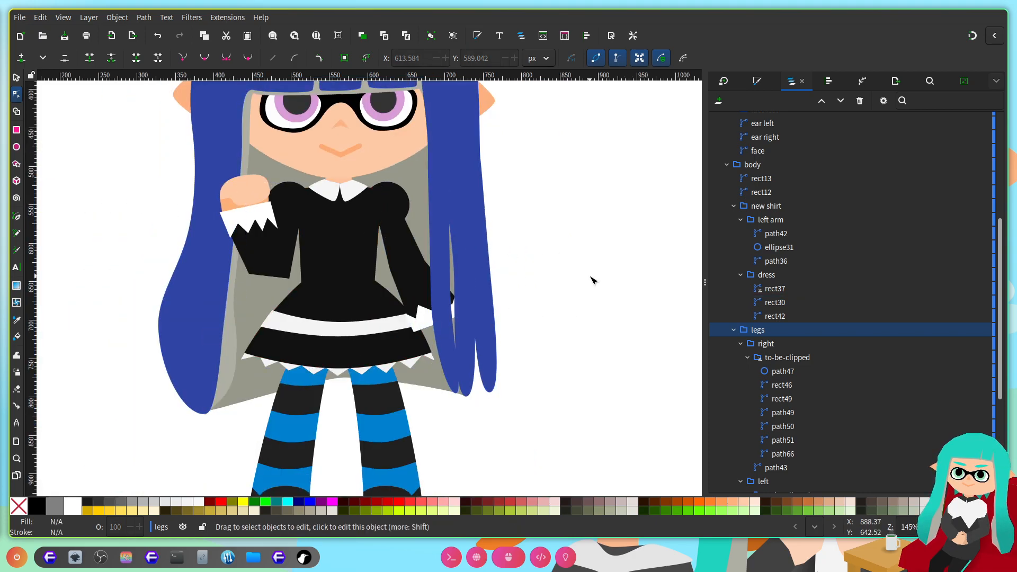
Step: Draw a blue rectangle about 154 × 52 px across the waist of the dress
{"action": "scroll", "coordinate": [466, 268], "scroll_direction": "up", "scroll_amount": 2}
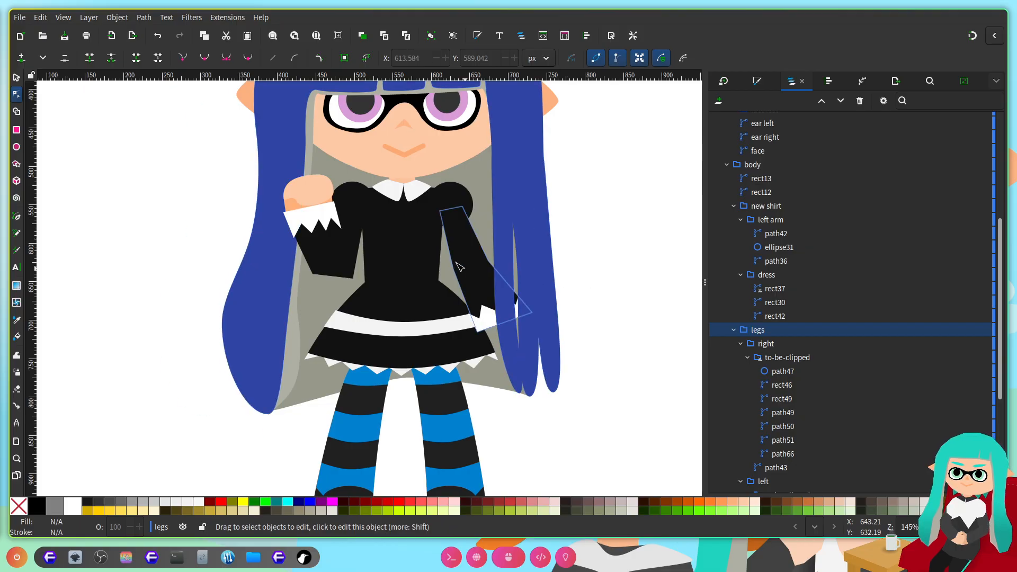
{"action": "scroll", "coordinate": [387, 353], "scroll_direction": "up", "scroll_amount": 1}
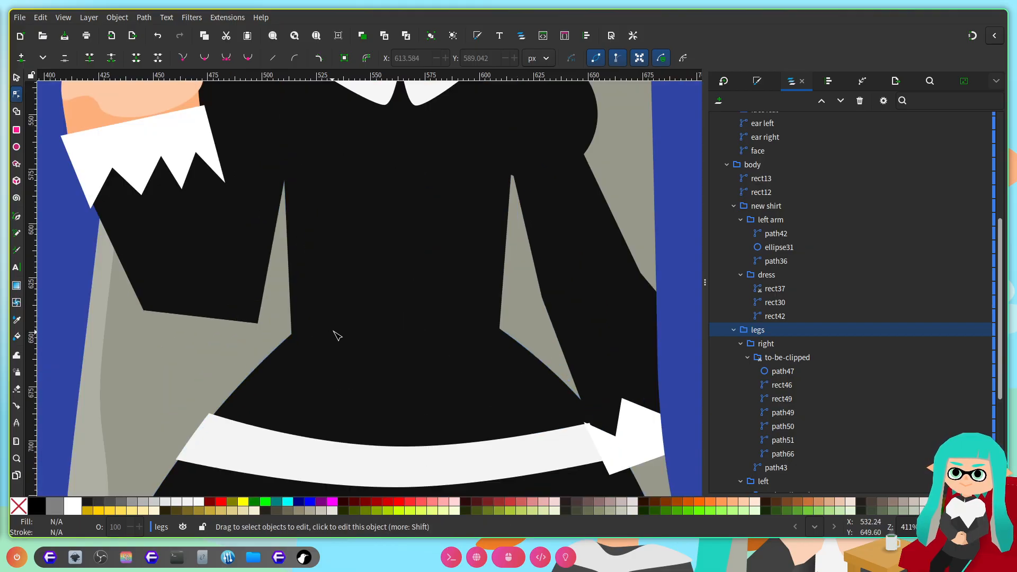
{"action": "scroll", "coordinate": [343, 334], "scroll_direction": "down", "scroll_amount": 1}
{"action": "left_click", "coordinate": [376, 329]}
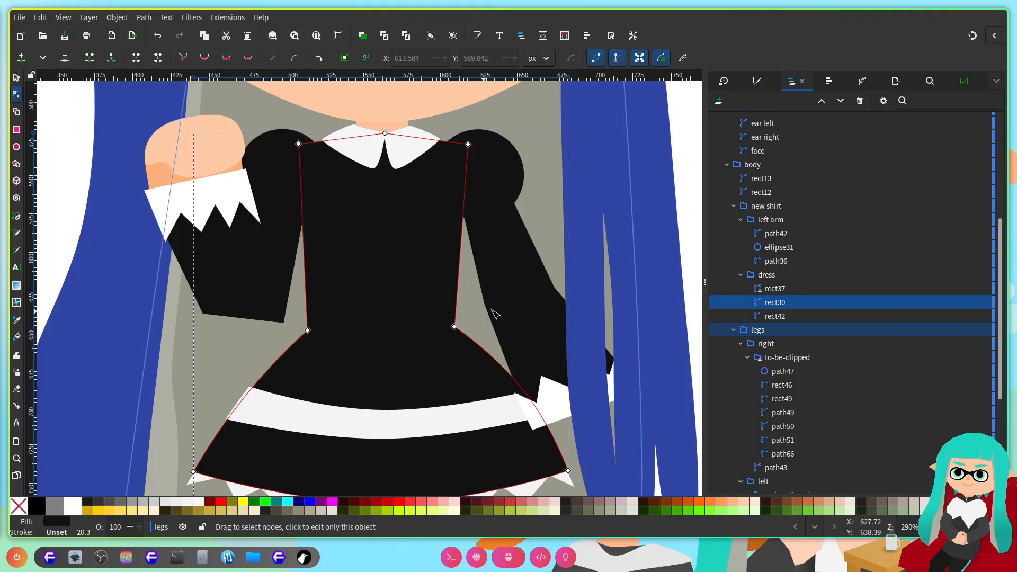
{"action": "left_click", "coordinate": [17, 131]}
{"action": "left_click_drag", "start_coordinate": [268, 298], "coordinate": [503, 378]}
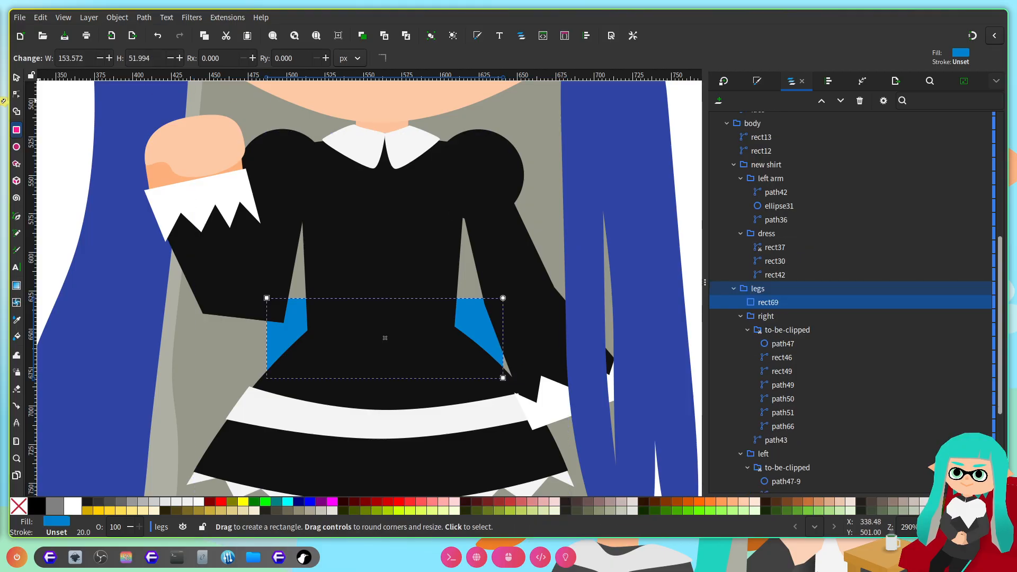
Step: Move the blue waist rectangle into the dress group and lower it behind the group's other objects
{"action": "left_click", "coordinate": [18, 95]}
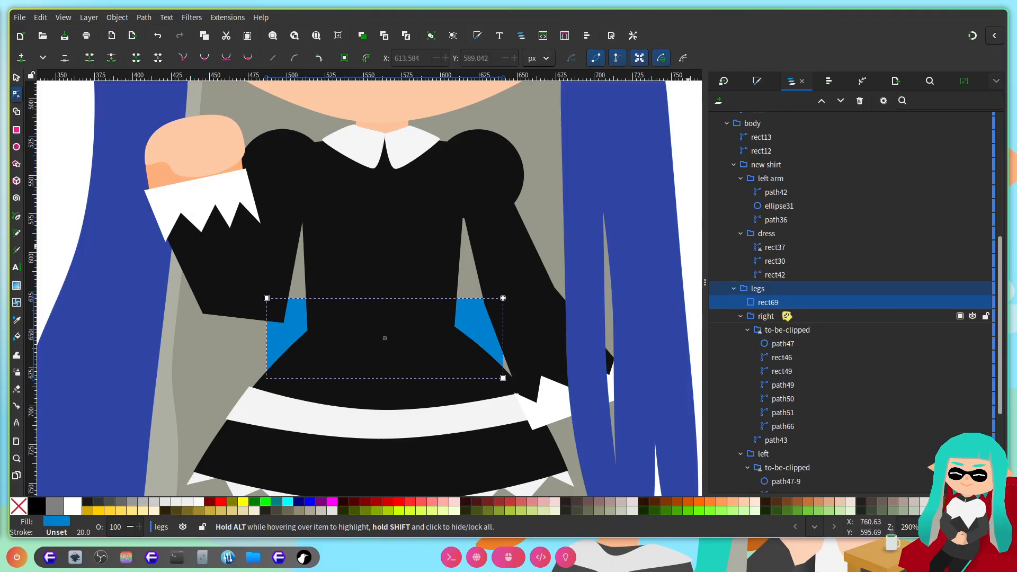
{"action": "scroll", "coordinate": [765, 315], "scroll_direction": "up", "scroll_amount": 3}
{"action": "left_click_drag", "start_coordinate": [765, 367], "coordinate": [773, 303]}
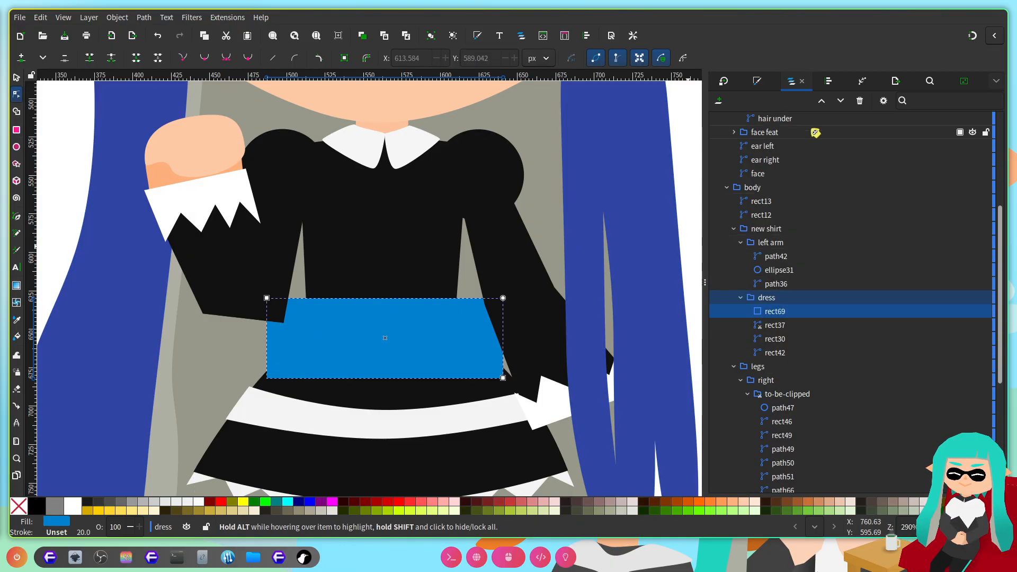
{"action": "triple_click", "coordinate": [841, 102]}
{"action": "scroll", "coordinate": [279, 381], "scroll_direction": "up", "scroll_amount": 1}
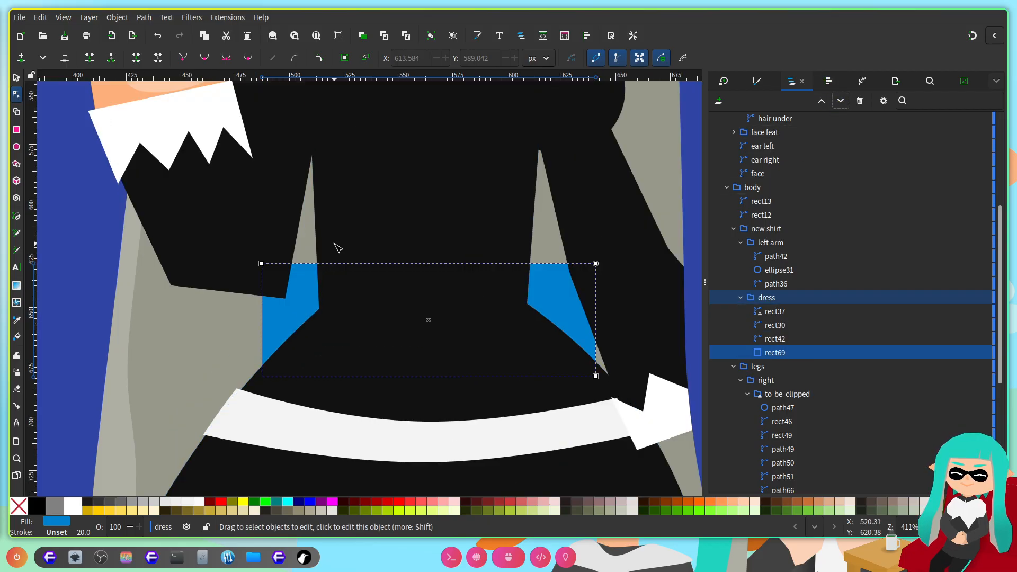
Step: Convert the blue rectangle to a path, raise its upper-left corner and pull a new node on the middle of its top edge downward
{"action": "key", "text": "ctrl+shift+c"}
{"action": "mouse_move", "coordinate": [262, 264]}
{"action": "left_mouse_down"}
{"action": "mouse_move", "coordinate": [283, 252]}
{"action": "mouse_move", "coordinate": [272, 254]}
{"action": "left_mouse_up"}
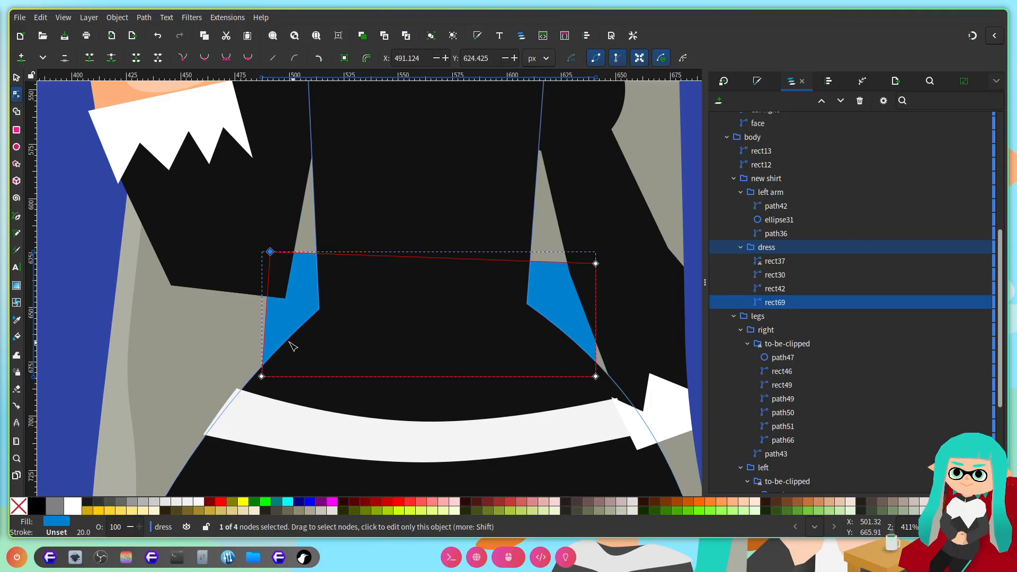
{"action": "double_click", "coordinate": [421, 259]}
{"action": "left_click_drag", "start_coordinate": [422, 259], "coordinate": [426, 313]}
Step: Pull the blue path's other corners inward, curve its side and top edges, save the drawing and deselect the path
{"action": "left_click_drag", "start_coordinate": [596, 265], "coordinate": [570, 266]}
{"action": "left_click_drag", "start_coordinate": [596, 378], "coordinate": [561, 382]}
{"action": "left_click_drag", "start_coordinate": [262, 376], "coordinate": [269, 377]}
{"action": "left_click_drag", "start_coordinate": [271, 314], "coordinate": [280, 329]}
{"action": "left_click_drag", "start_coordinate": [565, 322], "coordinate": [556, 329]}
{"action": "left_click_drag", "start_coordinate": [513, 286], "coordinate": [497, 284]}
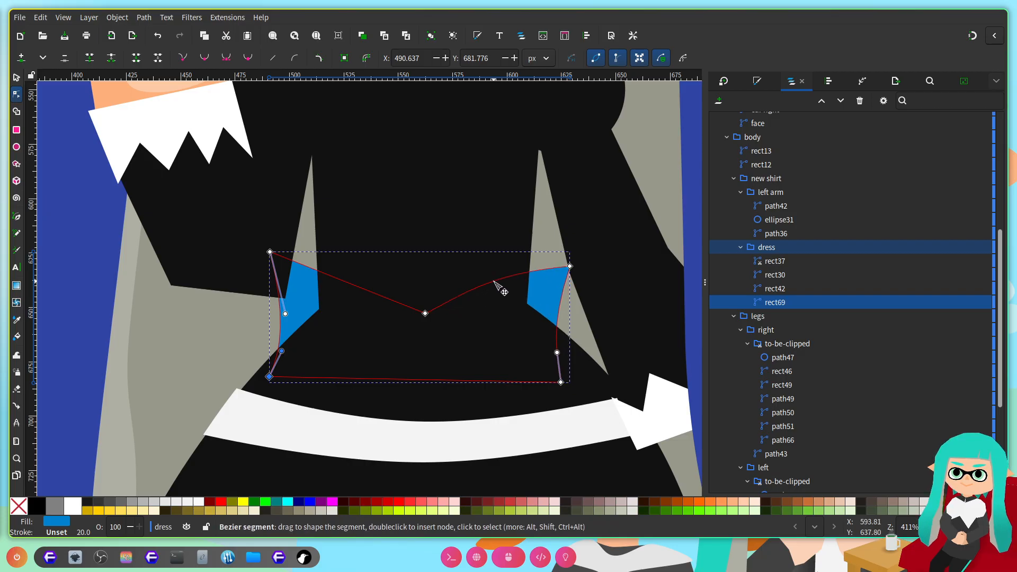
{"action": "key", "text": "minus"}
{"action": "key", "text": "minus"}
{"action": "key", "text": "minus"}
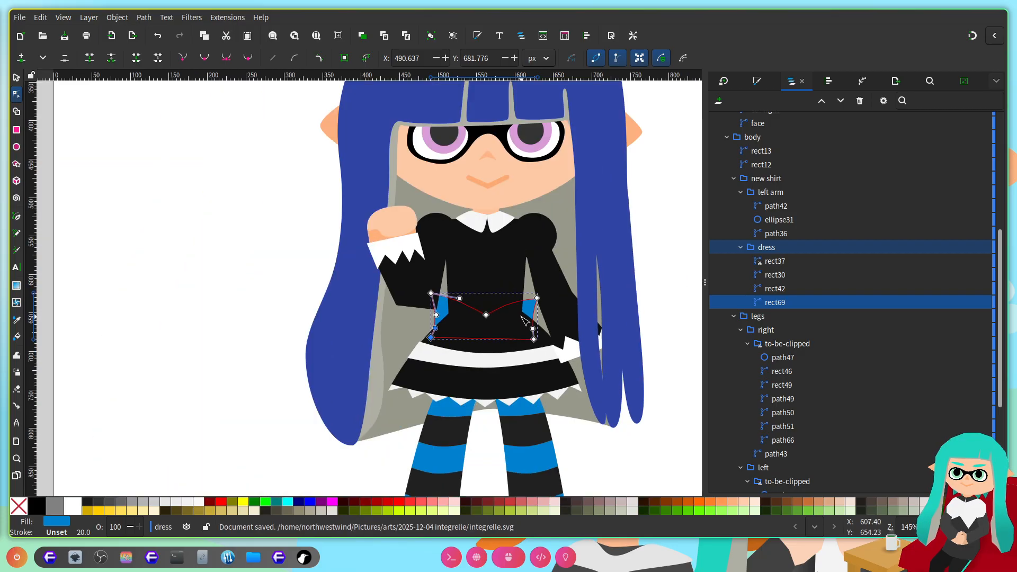
{"action": "key", "text": "Escape"}
{"action": "key", "text": "Escape"}
Step: Rotate the right arm group slightly until the sleeve's lower edge is level, reposition it at the shoulder and save the drawing
{"action": "scroll", "coordinate": [481, 279], "scroll_direction": "up", "scroll_amount": 2}
{"action": "scroll", "coordinate": [422, 283], "scroll_direction": "left", "scroll_amount": 3}
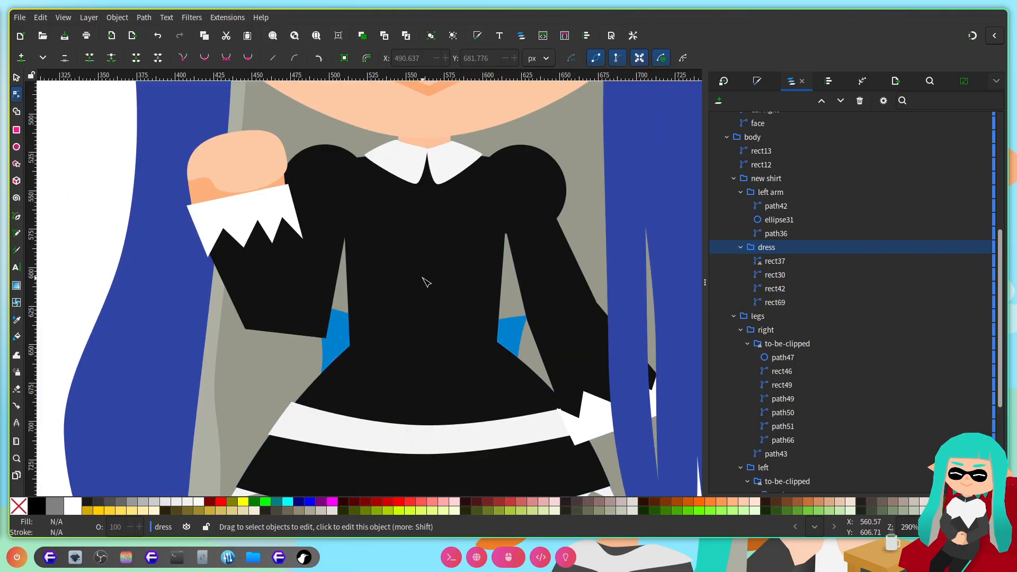
{"action": "scroll", "coordinate": [422, 278], "scroll_direction": "up", "scroll_amount": 3}
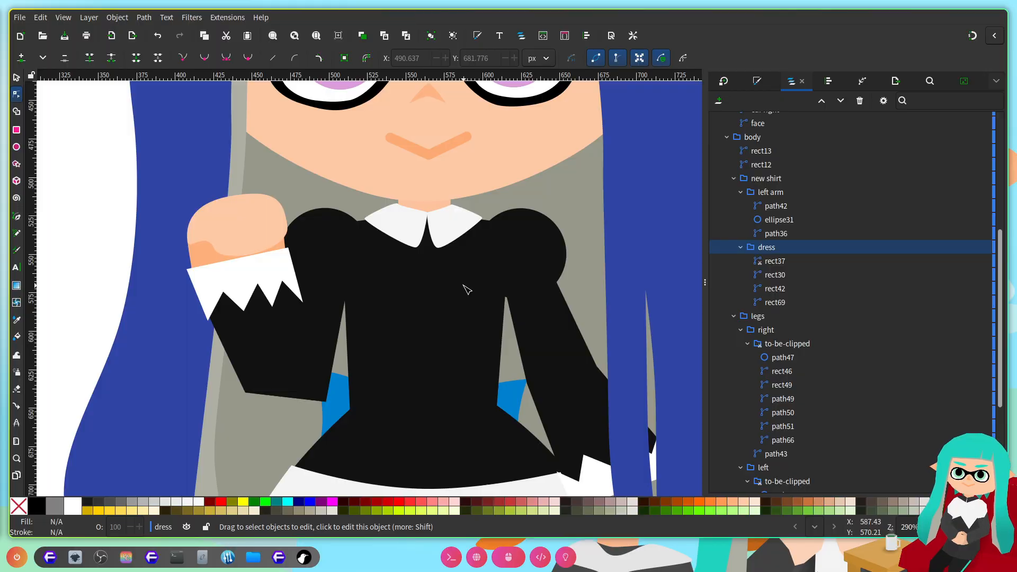
{"action": "scroll", "coordinate": [401, 260], "scroll_direction": "up", "scroll_amount": 5}
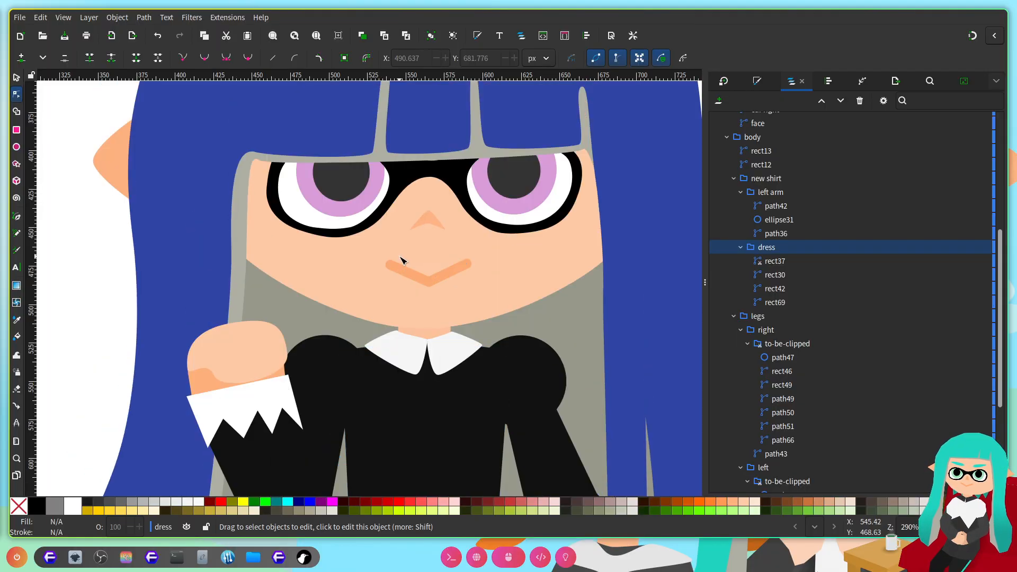
{"action": "scroll", "coordinate": [393, 265], "scroll_direction": "down", "scroll_amount": 7}
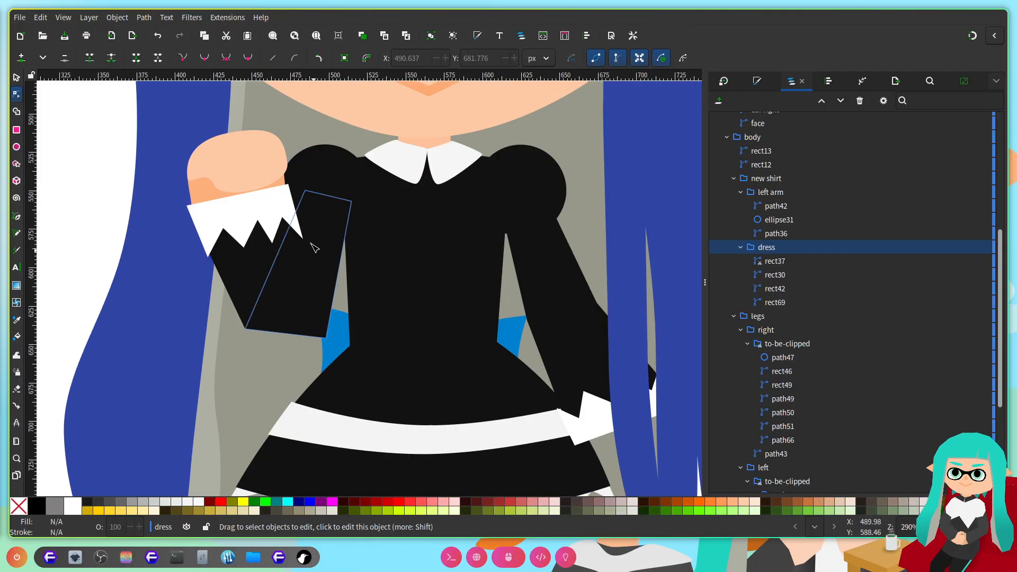
{"action": "left_click", "coordinate": [16, 76]}
{"action": "left_click", "coordinate": [247, 217]}
{"action": "left_click", "coordinate": [266, 202]}
{"action": "left_click_drag", "start_coordinate": [375, 126], "coordinate": [361, 125]}
{"action": "left_click_drag", "start_coordinate": [325, 173], "coordinate": [331, 175]}
{"action": "scroll", "coordinate": [335, 284], "scroll_direction": "up", "scroll_amount": 5}
{"action": "key", "text": "ctrl+s"}
Step: Nudge the right arm group slightly to X 403.029, Y 514.898 px
{"action": "scroll", "coordinate": [333, 294], "scroll_direction": "left", "scroll_amount": 7}
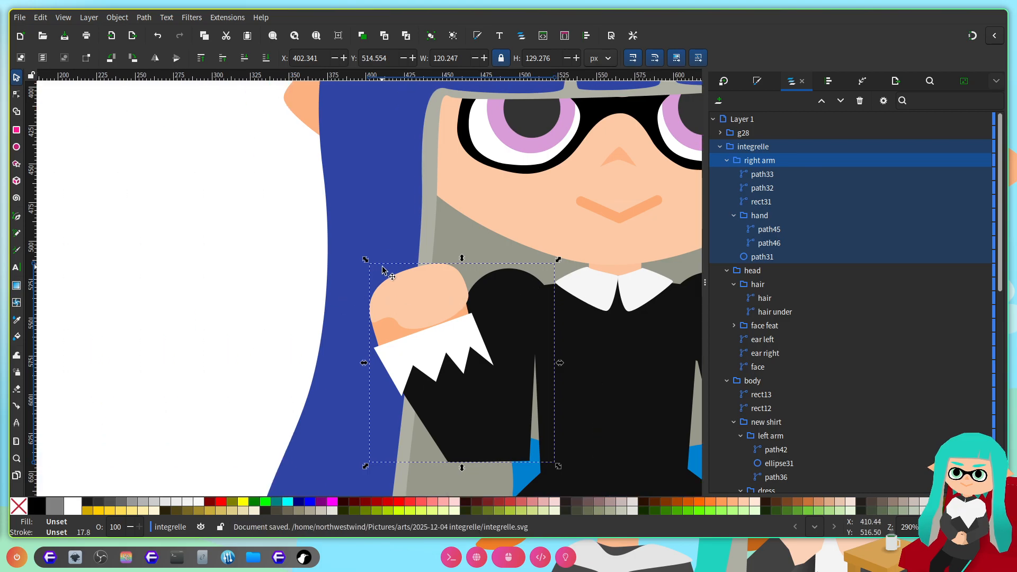
{"action": "scroll", "coordinate": [384, 286], "scroll_direction": "right", "scroll_amount": 4}
{"action": "left_click_drag", "start_coordinate": [386, 302], "coordinate": [388, 305]}
Step: Switch to the file manager, look through the project folders in Videos/Animations and return to Inkscape
{"action": "key", "text": "super+Left"}
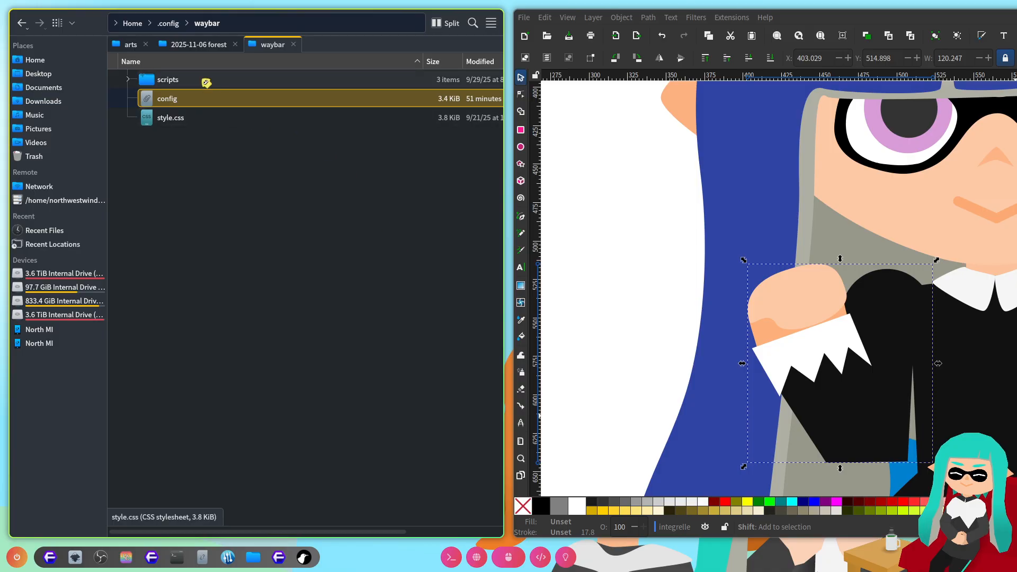
{"action": "left_click", "coordinate": [163, 50]}
{"action": "left_click", "coordinate": [191, 24]}
{"action": "scroll", "coordinate": [339, 268], "scroll_direction": "down", "scroll_amount": 6}
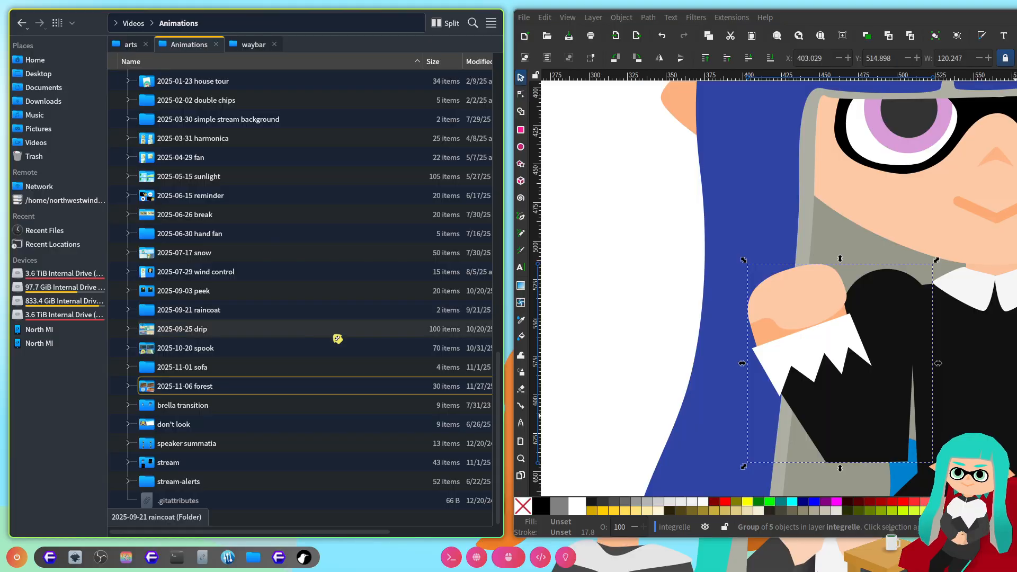
{"action": "key", "text": "super+Right"}
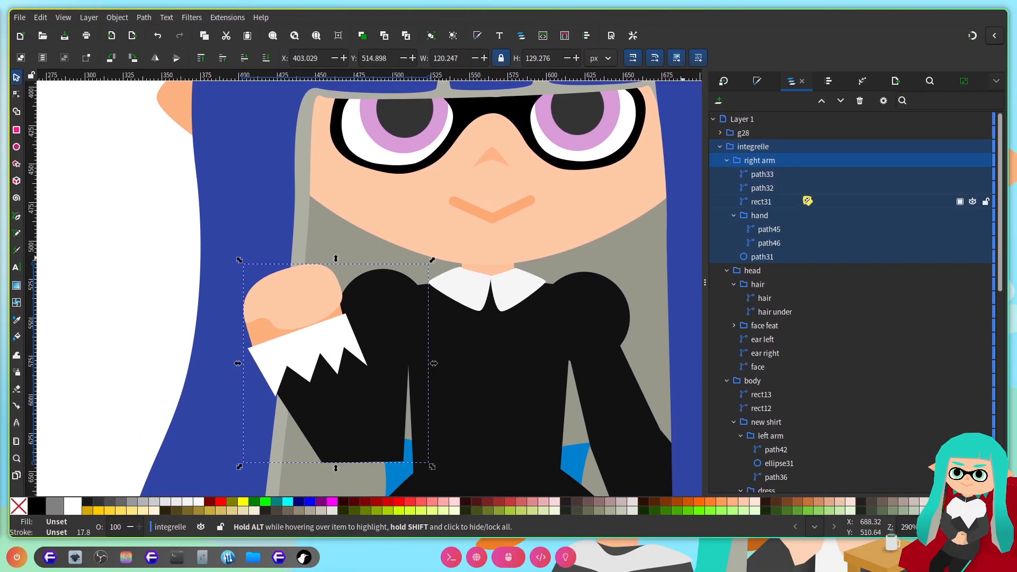
Step: Draw a rectangle about 87 by 12 px across the raised hand, inside the right arm group
{"action": "key", "text": "Escape"}
{"action": "left_click", "coordinate": [319, 295]}
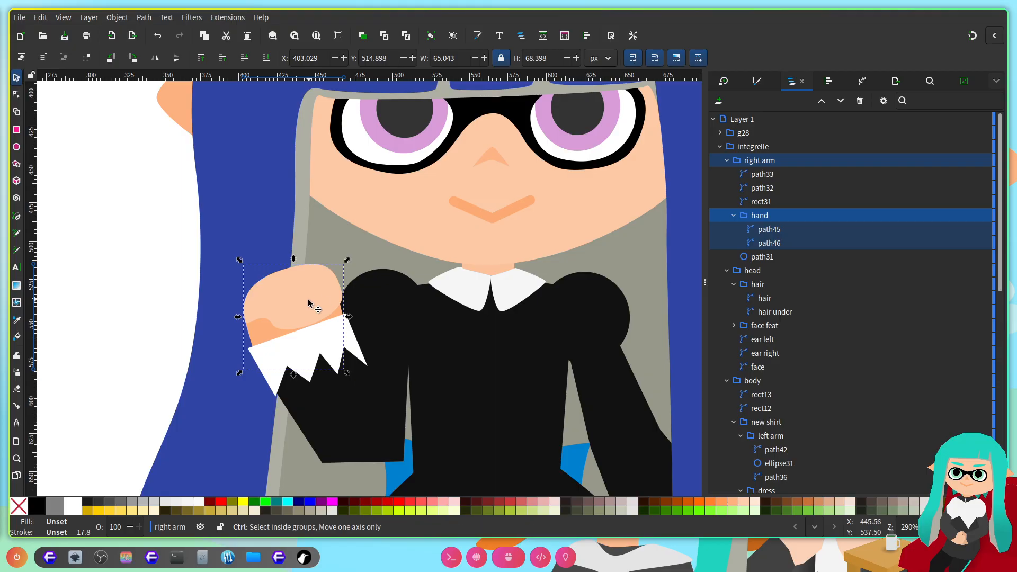
{"action": "scroll", "coordinate": [313, 297], "scroll_direction": "up", "scroll_amount": 2}
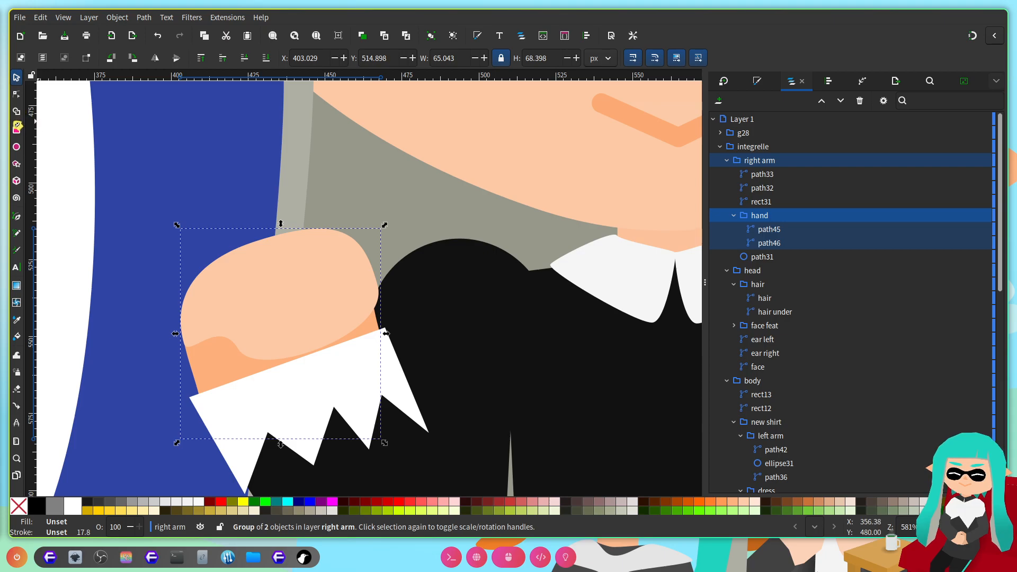
{"action": "left_click", "coordinate": [16, 130]}
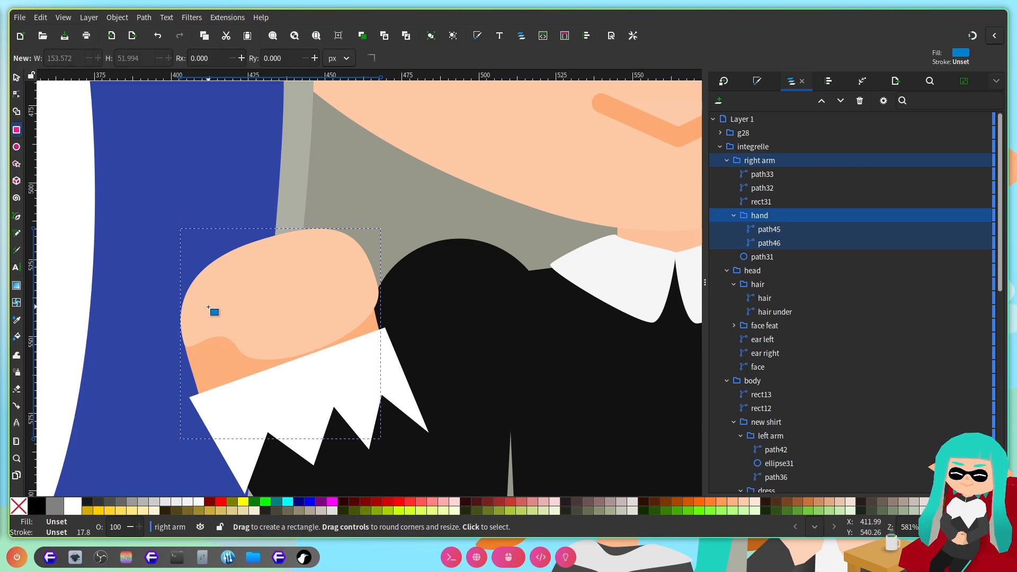
{"action": "mouse_move", "coordinate": [208, 316]}
{"action": "left_mouse_down"}
{"action": "mouse_move", "coordinate": [400, 325]}
{"action": "mouse_move", "coordinate": [475, 350]}
{"action": "left_mouse_up"}
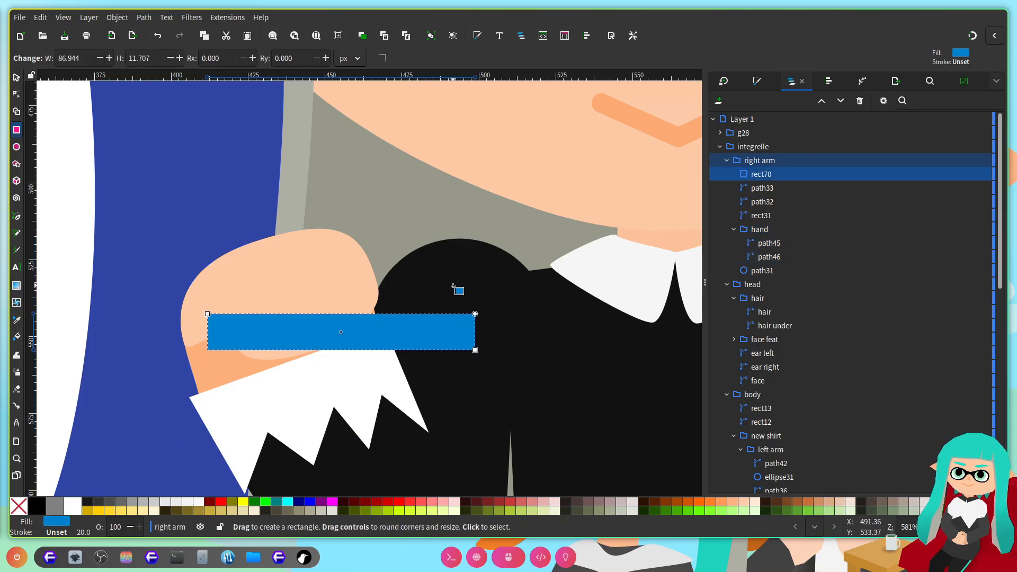
Step: Change the new rectangle's fill to white (ffffffff)
{"action": "left_click", "coordinate": [757, 81]}
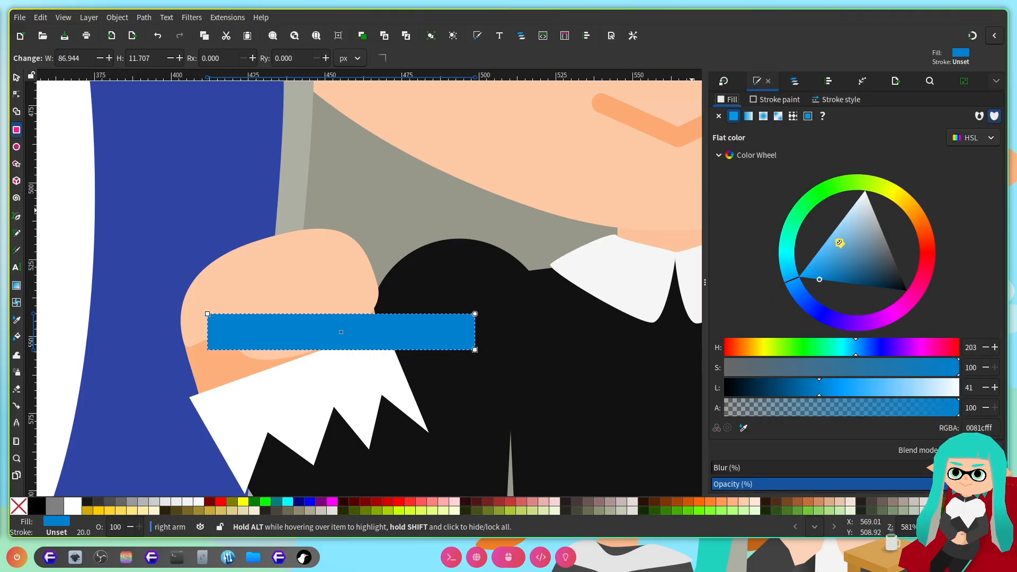
{"action": "left_click", "coordinate": [906, 203]}
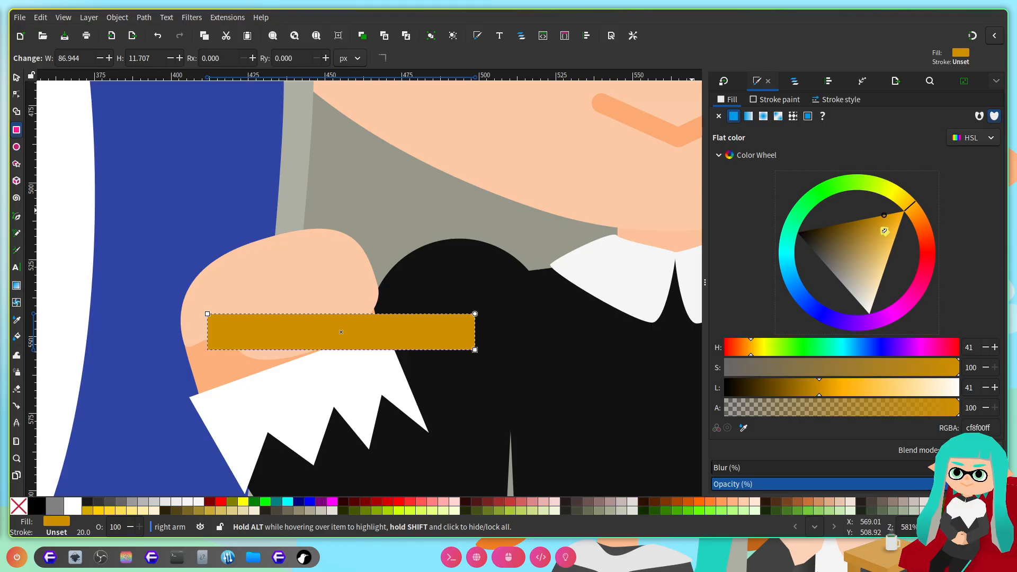
{"action": "mouse_move", "coordinate": [881, 233]}
{"action": "left_mouse_down"}
{"action": "mouse_move", "coordinate": [836, 319]}
{"action": "mouse_move", "coordinate": [819, 404]}
{"action": "mouse_move", "coordinate": [950, 389]}
{"action": "mouse_move", "coordinate": [842, 360]}
{"action": "mouse_move", "coordinate": [809, 285]}
{"action": "mouse_move", "coordinate": [853, 389]}
{"action": "left_mouse_up"}
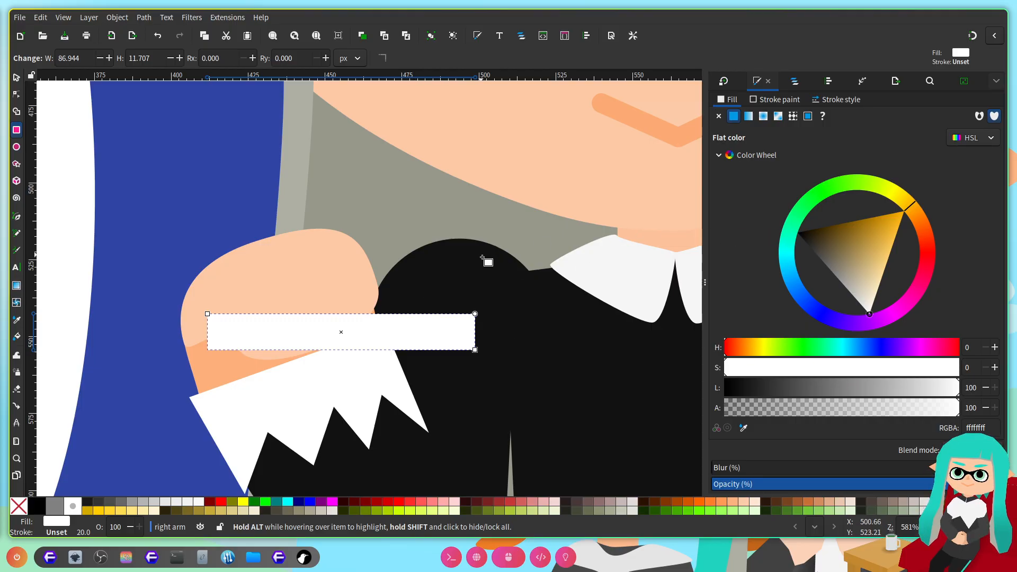
Step: Group the white rectangle and name the group "brella handle"
{"action": "scroll", "coordinate": [528, 327], "scroll_direction": "left", "scroll_amount": 3}
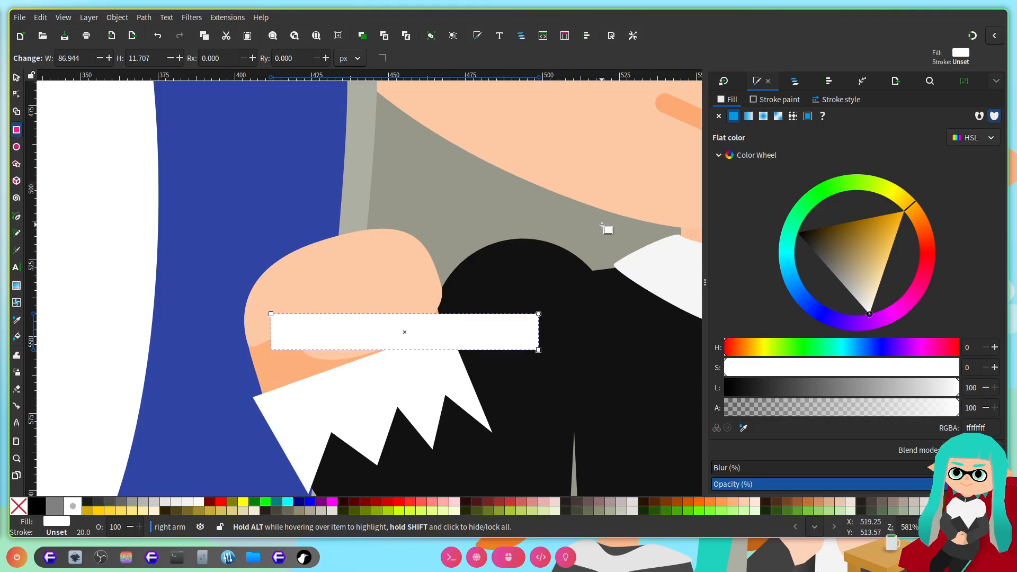
{"action": "left_click", "coordinate": [17, 78]}
{"action": "left_click", "coordinate": [794, 80]}
{"action": "left_click", "coordinate": [780, 173]}
{"action": "double_click", "coordinate": [784, 175]}
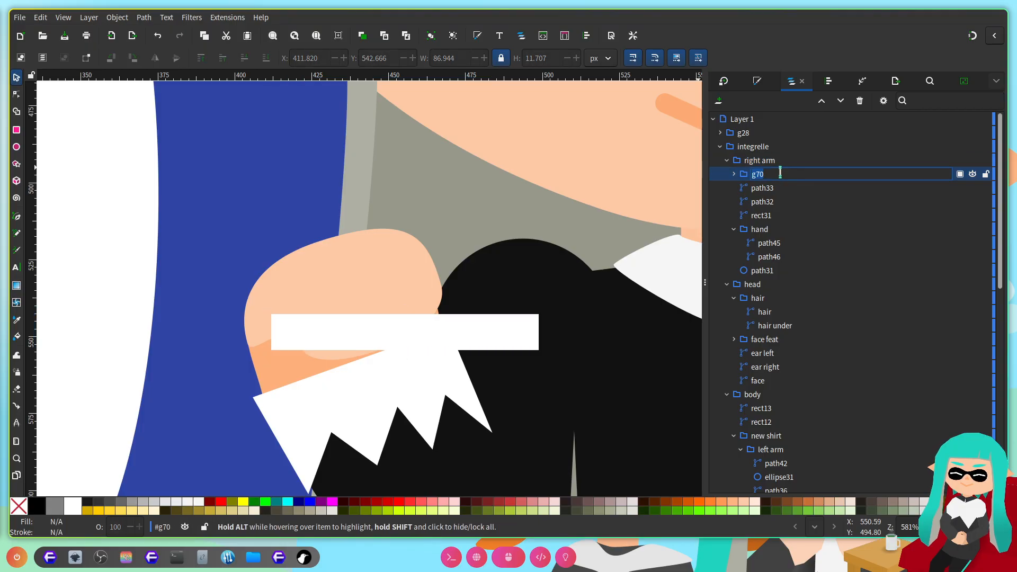
{"action": "type", "text": "brella handle"}
{"action": "key", "text": "Return"}
Step: Duplicate the handle rectangle, rotate the copy upright and align it with the original's outer end to form an L
{"action": "left_click", "coordinate": [459, 336]}
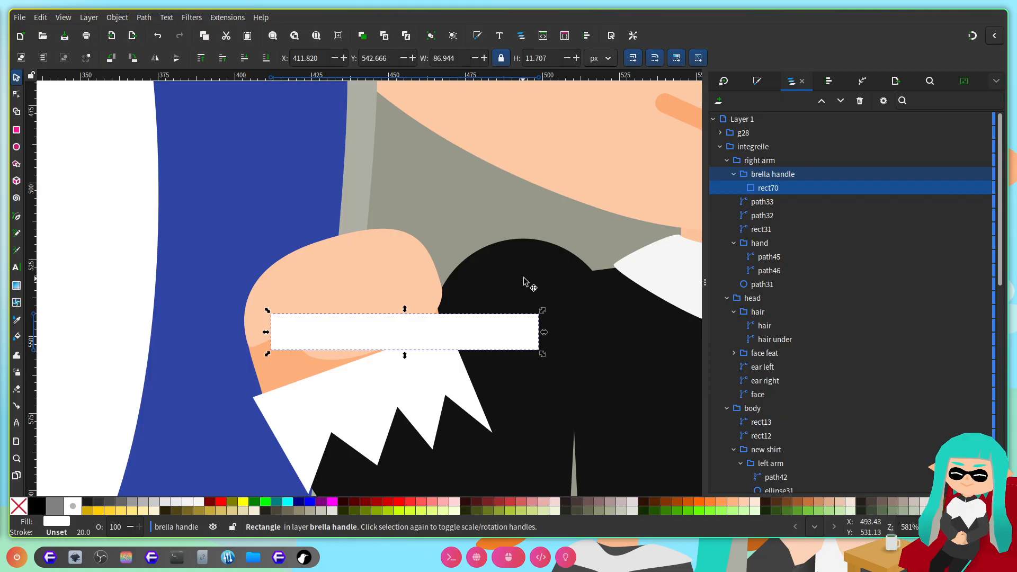
{"action": "key", "text": "ctrl+d"}
{"action": "left_click_drag", "start_coordinate": [456, 332], "coordinate": [281, 256]}
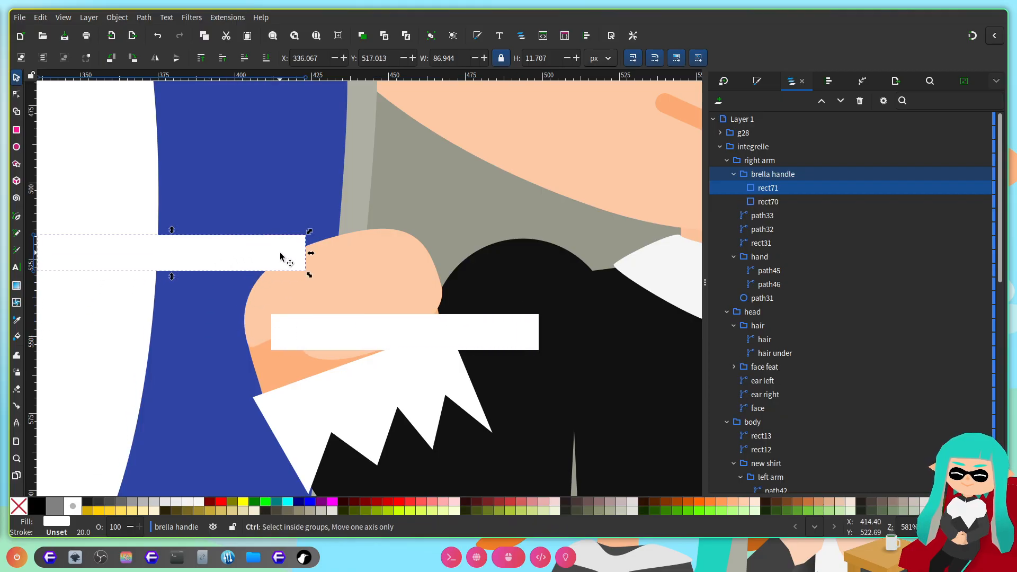
{"action": "left_click", "coordinate": [307, 249]}
{"action": "left_click_drag", "start_coordinate": [309, 231], "coordinate": [260, 346]}
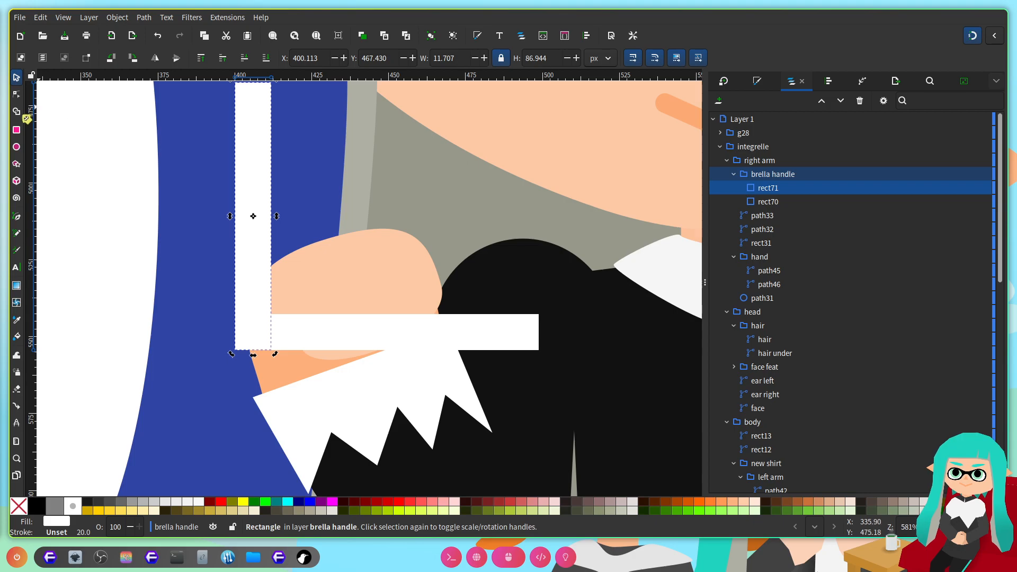
Step: Shorten the upright handle rectangle from its upper end to roughly half its length
{"action": "key", "text": "n"}
{"action": "scroll", "coordinate": [313, 314], "scroll_direction": "up", "scroll_amount": 3}
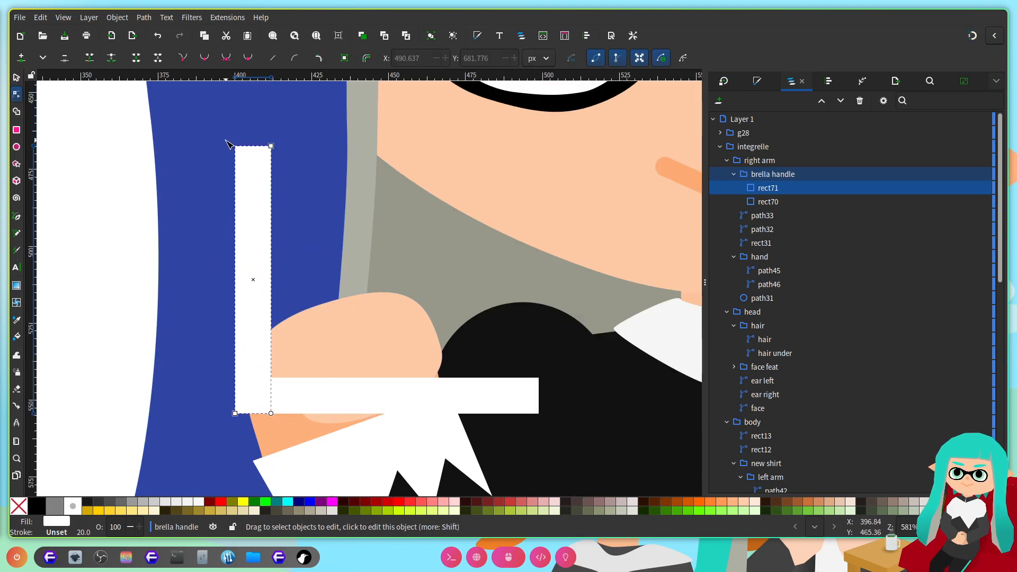
{"action": "key", "text": "Escape"}
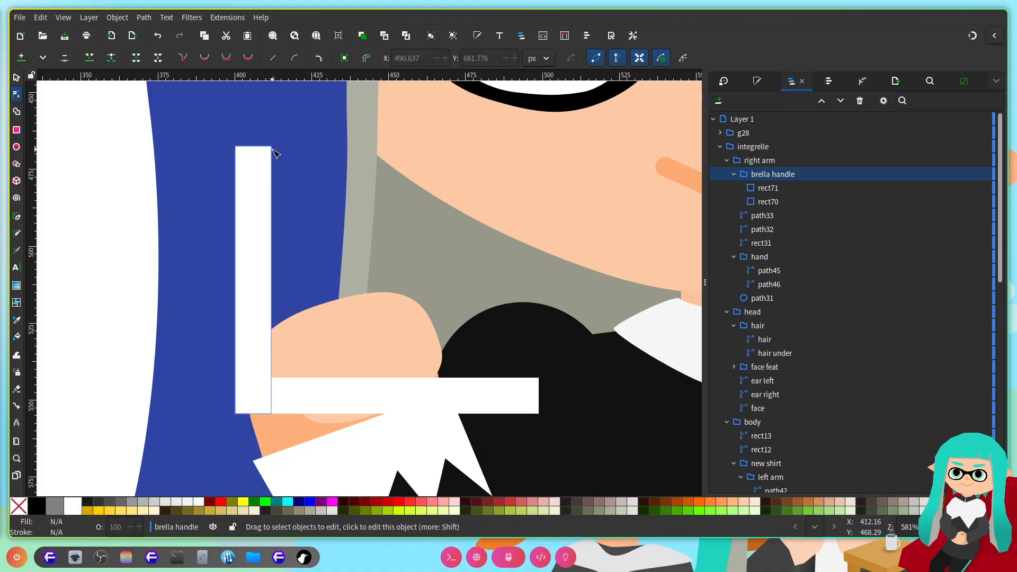
{"action": "left_click", "coordinate": [271, 155]}
{"action": "left_click_drag", "start_coordinate": [275, 148], "coordinate": [281, 280]}
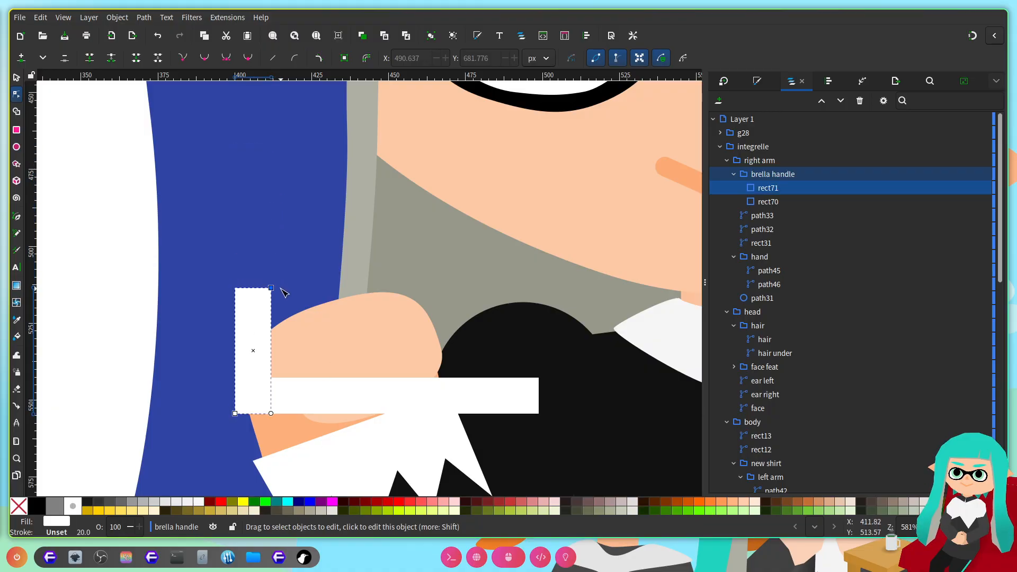
Step: Convert the upright rectangle to a path and add a node midway along each of its long sides
{"action": "key", "text": "shift+ctrl+c"}
{"action": "scroll", "coordinate": [250, 369], "scroll_direction": "up", "scroll_amount": 1, "text": "ctrl"}
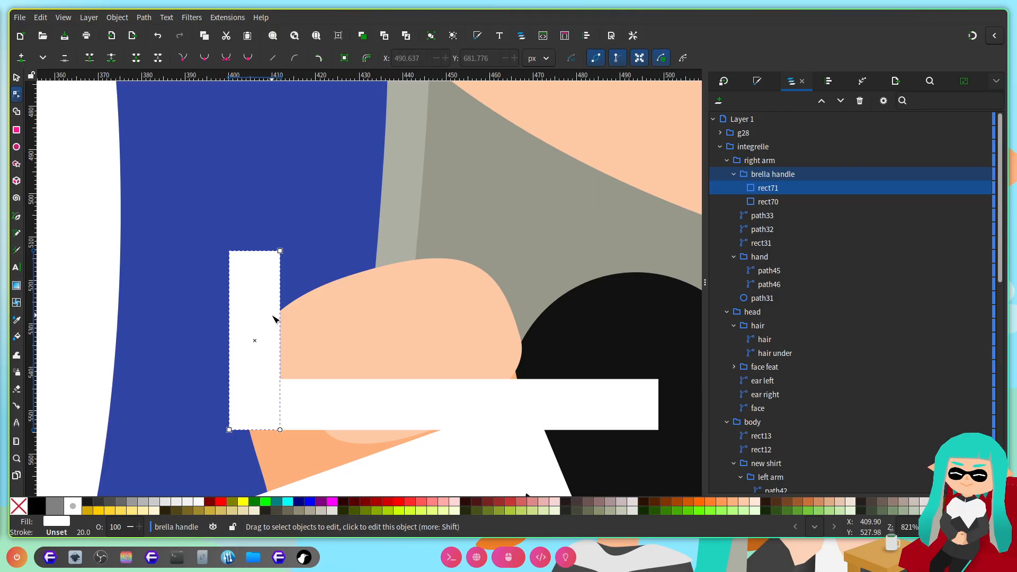
{"action": "left_click", "coordinate": [233, 345]}
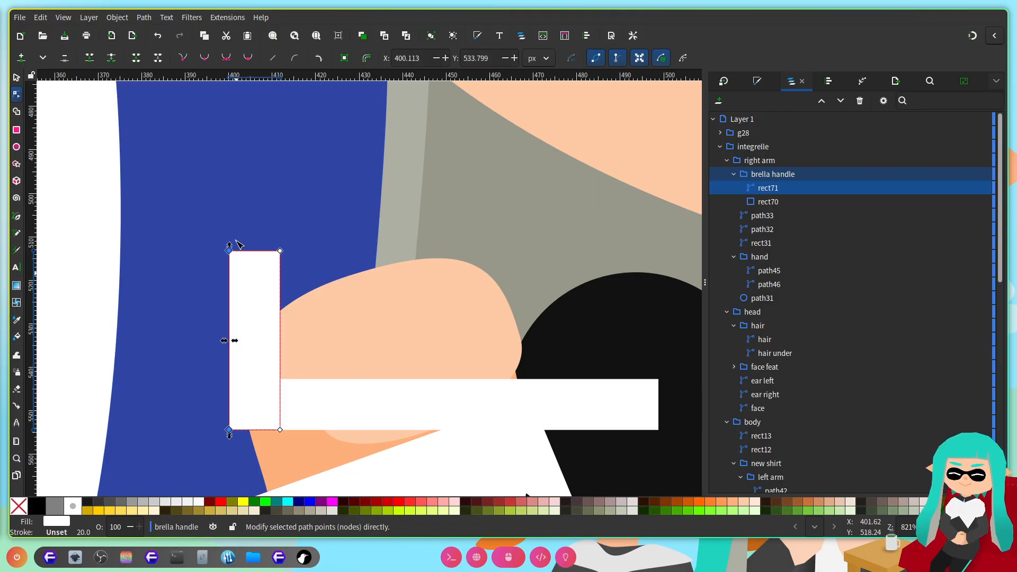
{"action": "key", "text": "Insert"}
{"action": "left_click", "coordinate": [282, 344]}
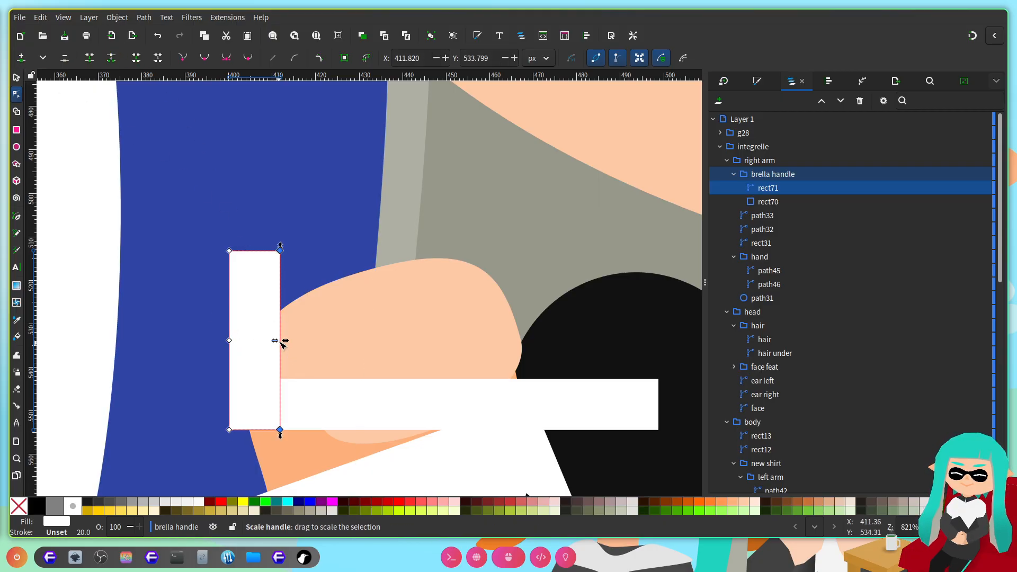
{"action": "left_click", "coordinate": [21, 57]}
Step: Add a node where the upright path meets the bar's upper edge and pull both middle nodes outward into a chevron
{"action": "scroll", "coordinate": [302, 389], "scroll_direction": "up", "scroll_amount": 1}
{"action": "double_click", "coordinate": [272, 376]}
{"action": "key", "text": "shift+5"}
{"action": "mouse_move", "coordinate": [273, 376]}
{"action": "left_mouse_down"}
{"action": "mouse_move", "coordinate": [265, 366]}
{"action": "mouse_move", "coordinate": [274, 374]}
{"action": "left_mouse_up"}
{"action": "key", "text": "shift+5"}
{"action": "left_click_drag", "start_coordinate": [317, 296], "coordinate": [191, 327]}
{"action": "left_click_drag", "start_coordinate": [272, 322], "coordinate": [196, 325]}
{"action": "left_click", "coordinate": [192, 321]}
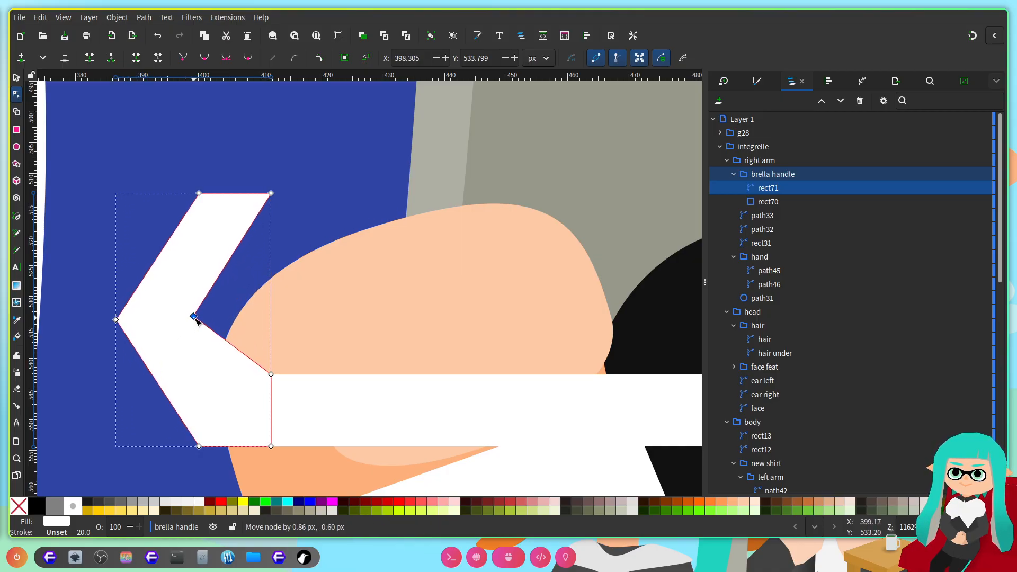
Step: Add two nodes near the chevron's upper inner end and move the end nodes inward to shape a short hook tip
{"action": "scroll", "coordinate": [291, 329], "scroll_direction": "down", "scroll_amount": 2}
{"action": "scroll", "coordinate": [273, 380], "scroll_direction": "up", "scroll_amount": 2}
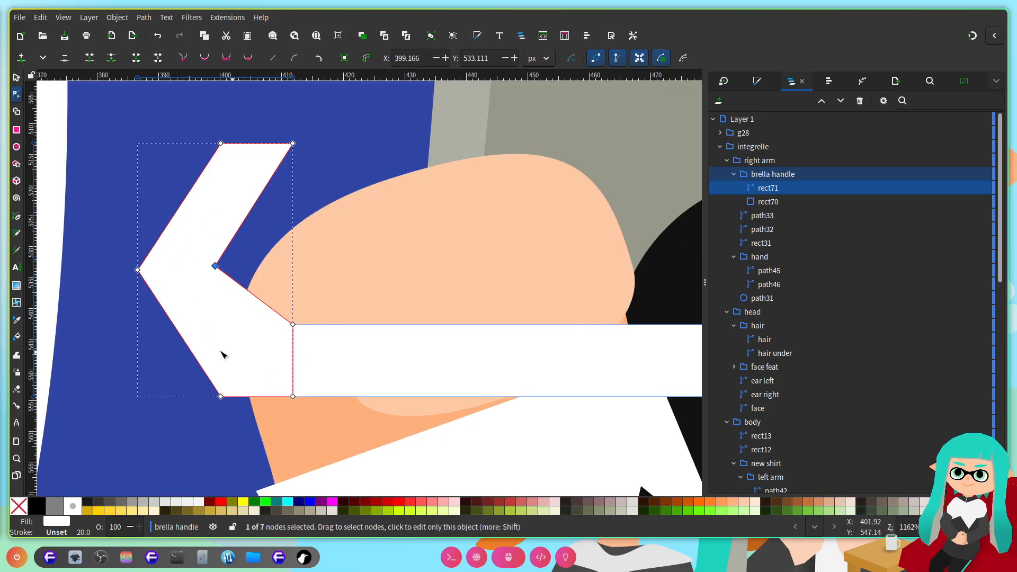
{"action": "scroll", "coordinate": [262, 204], "scroll_direction": "up", "scroll_amount": 3}
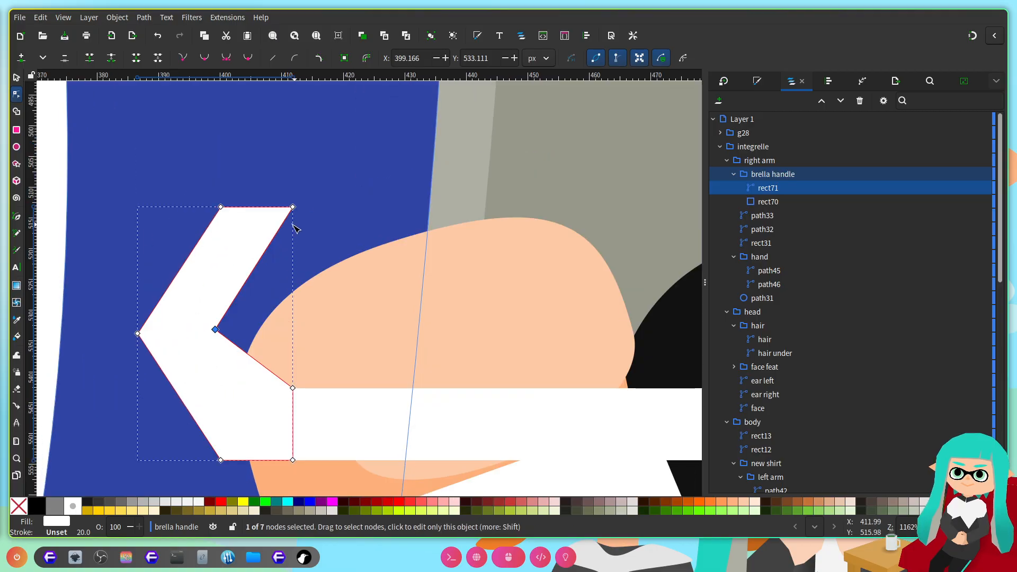
{"action": "double_click", "coordinate": [270, 243]}
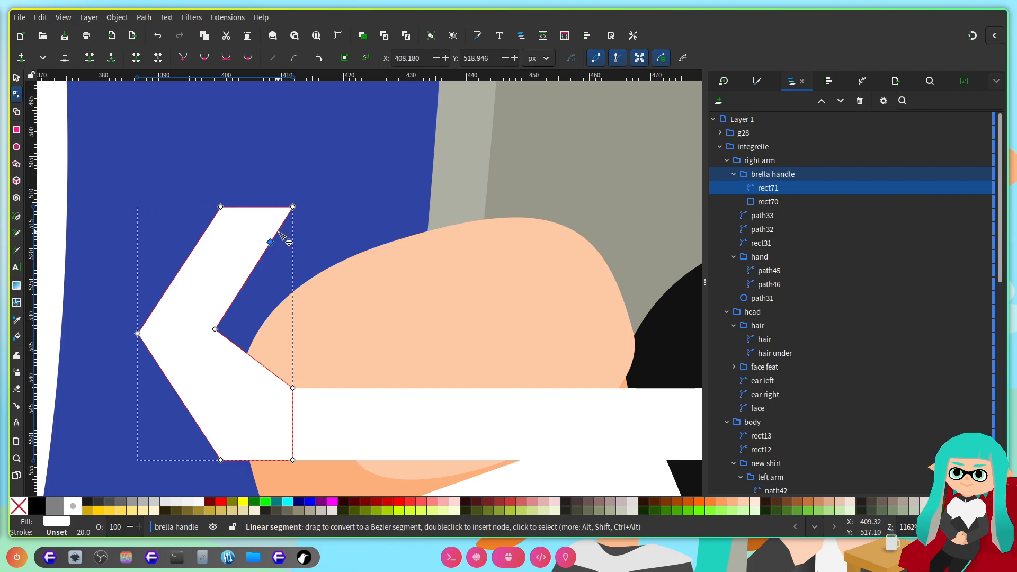
{"action": "left_click_drag", "start_coordinate": [270, 242], "coordinate": [265, 250]}
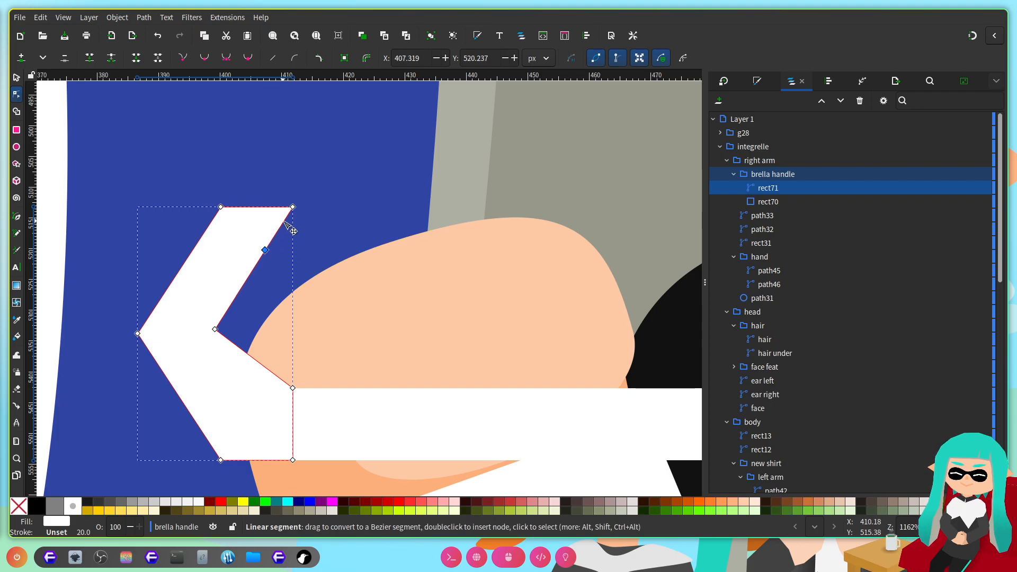
{"action": "double_click", "coordinate": [282, 231]}
{"action": "left_click_drag", "start_coordinate": [282, 231], "coordinate": [301, 254]}
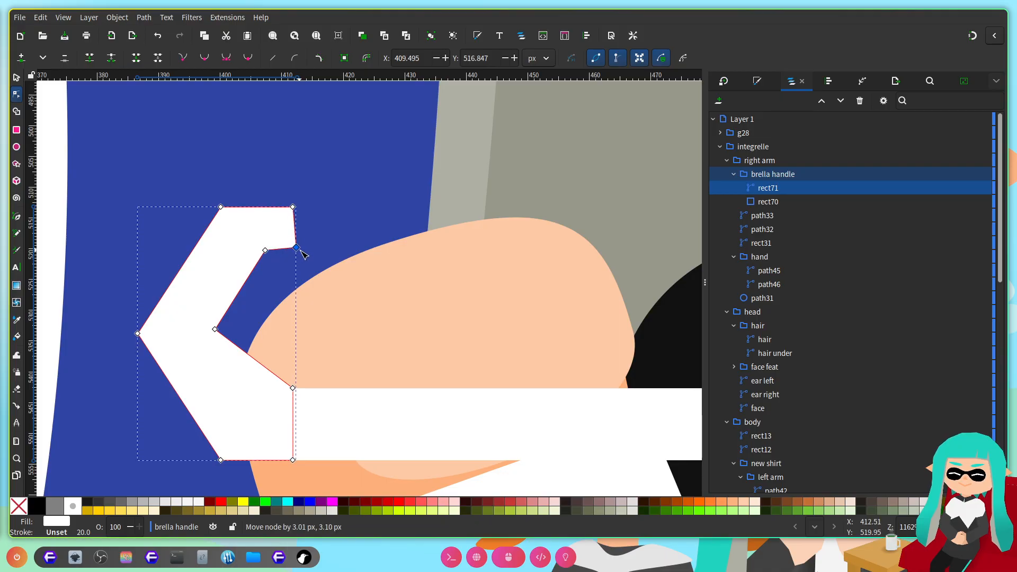
{"action": "left_click_drag", "start_coordinate": [293, 207], "coordinate": [320, 209]}
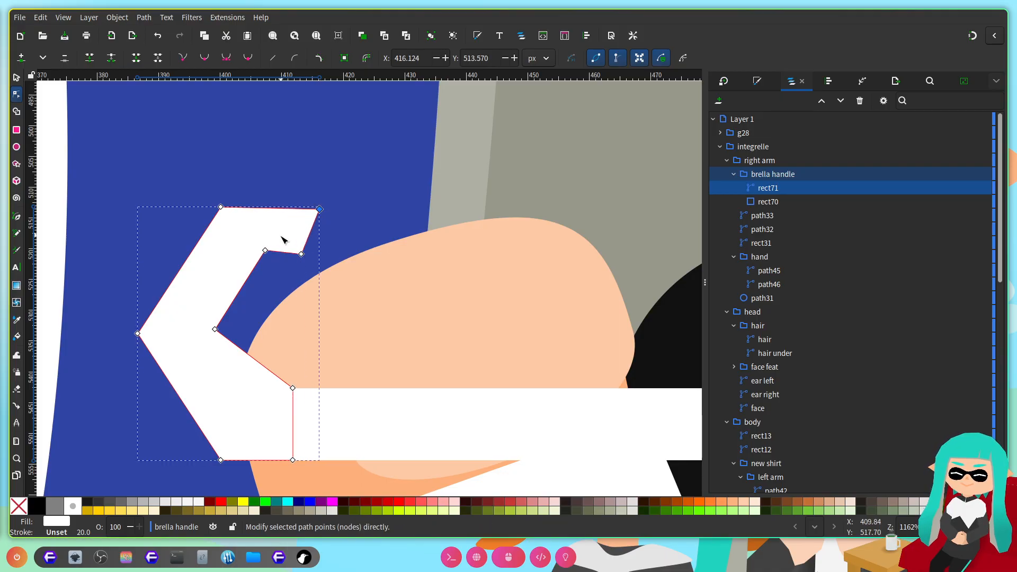
{"action": "left_click_drag", "start_coordinate": [302, 255], "coordinate": [265, 261]}
Step: Lower the brella handle group in the stacking order and place it inside the hand group between path45 and path46
{"action": "scroll", "coordinate": [339, 295], "scroll_direction": "down", "scroll_amount": 3}
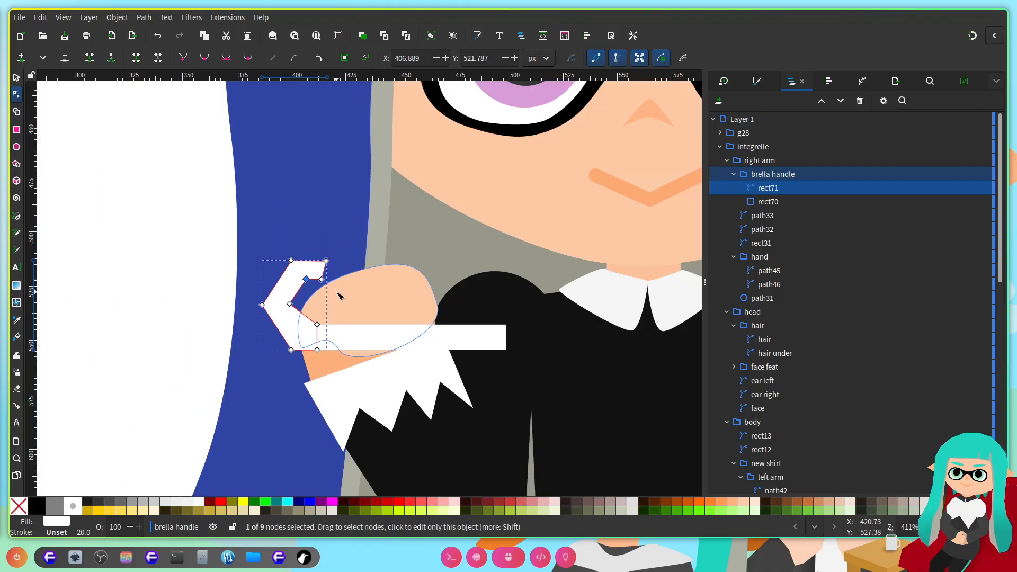
{"action": "scroll", "coordinate": [339, 296], "scroll_direction": "right", "scroll_amount": 3}
{"action": "scroll", "coordinate": [363, 357], "scroll_direction": "up", "scroll_amount": 2}
{"action": "scroll", "coordinate": [363, 291], "scroll_direction": "down", "scroll_amount": 2}
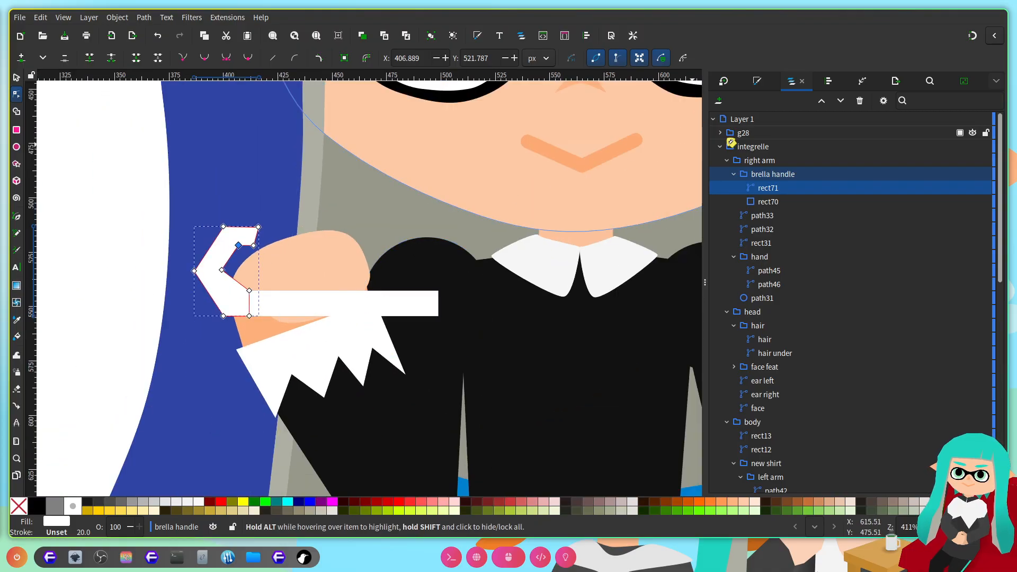
{"action": "left_click", "coordinate": [756, 174]}
{"action": "left_click", "coordinate": [843, 101]}
{"action": "left_click", "coordinate": [842, 102]}
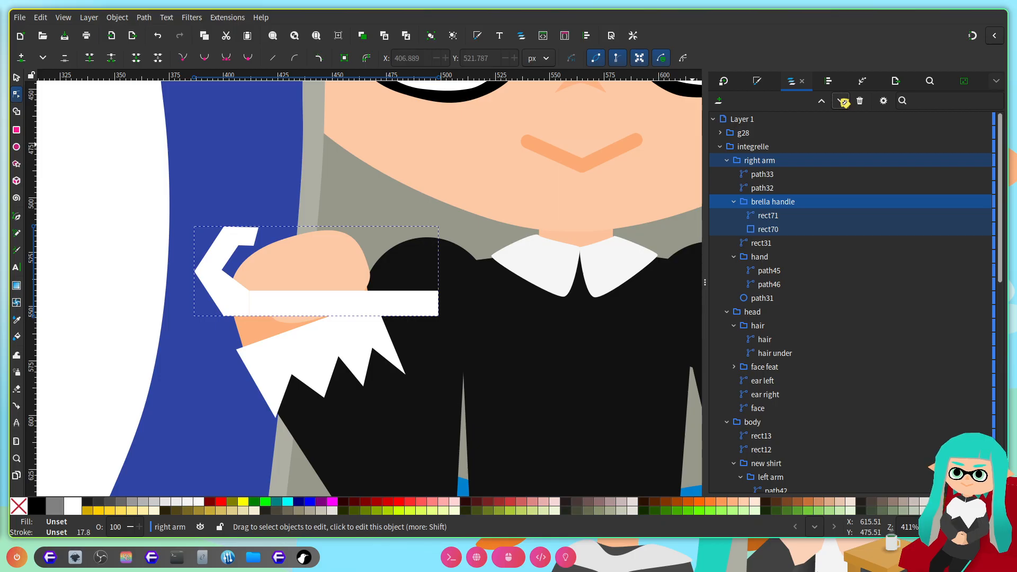
{"action": "left_click", "coordinate": [842, 101]}
{"action": "left_click", "coordinate": [843, 101]}
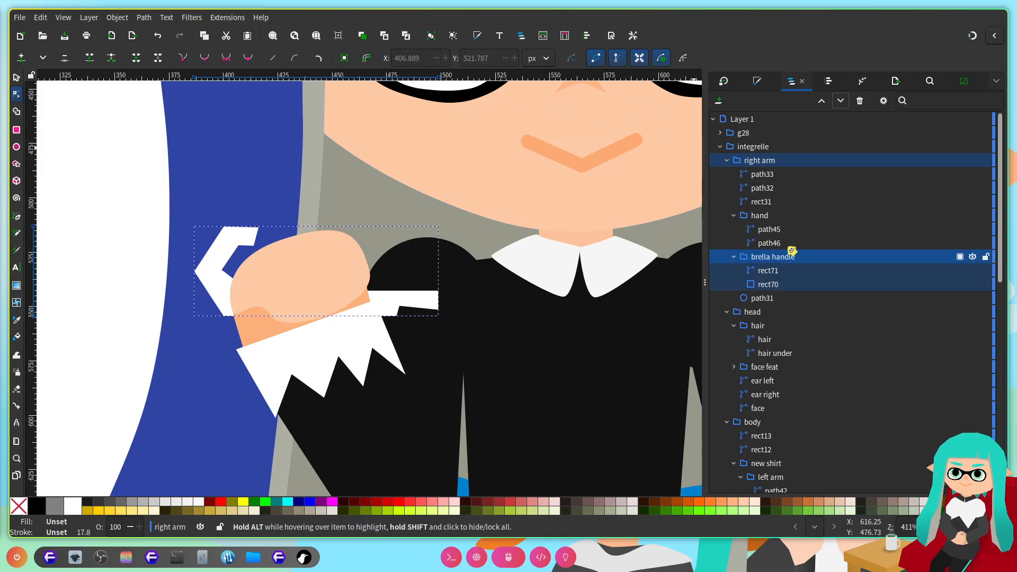
{"action": "left_click_drag", "start_coordinate": [774, 260], "coordinate": [769, 236]}
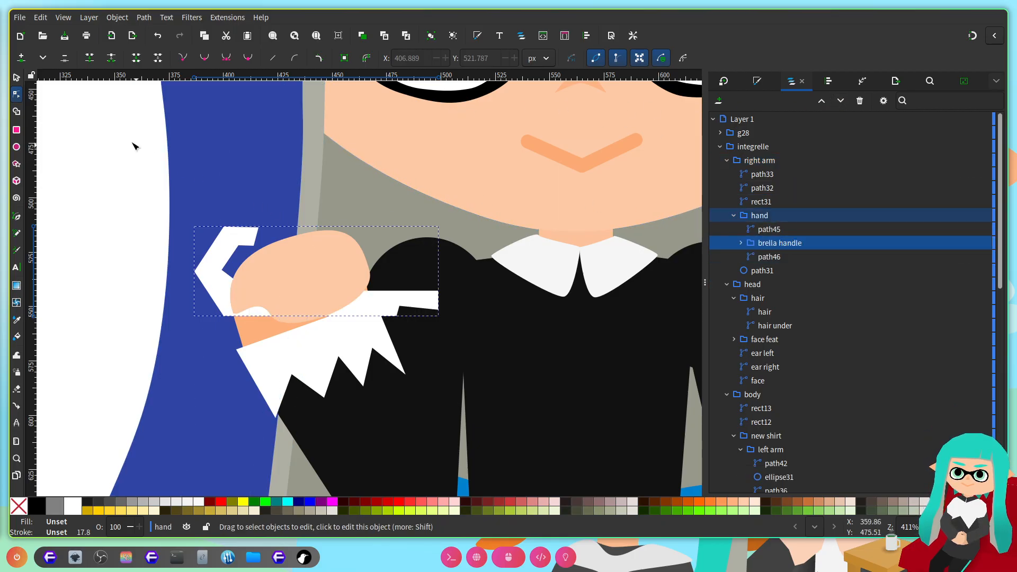
Step: Tilt the brella handle to follow the sleeve cuff, position it through the hand's grip and save the drawing
{"action": "left_click", "coordinate": [15, 75]}
{"action": "left_click_drag", "start_coordinate": [196, 271], "coordinate": [174, 280]}
{"action": "left_click_drag", "start_coordinate": [423, 234], "coordinate": [398, 195]}
{"action": "left_click_drag", "start_coordinate": [404, 278], "coordinate": [391, 270]}
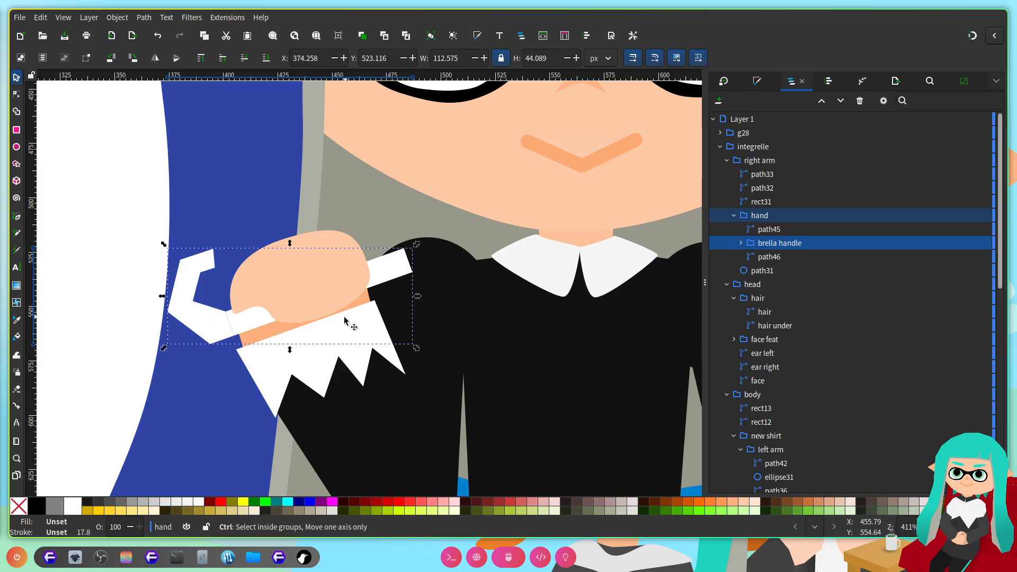
{"action": "scroll", "coordinate": [352, 318], "scroll_direction": "up", "scroll_amount": 1}
{"action": "mouse_move", "coordinate": [445, 214]}
{"action": "left_mouse_down"}
{"action": "mouse_move", "coordinate": [419, 231]}
{"action": "mouse_move", "coordinate": [430, 227]}
{"action": "left_mouse_up"}
{"action": "key", "text": "ctrl+s"}
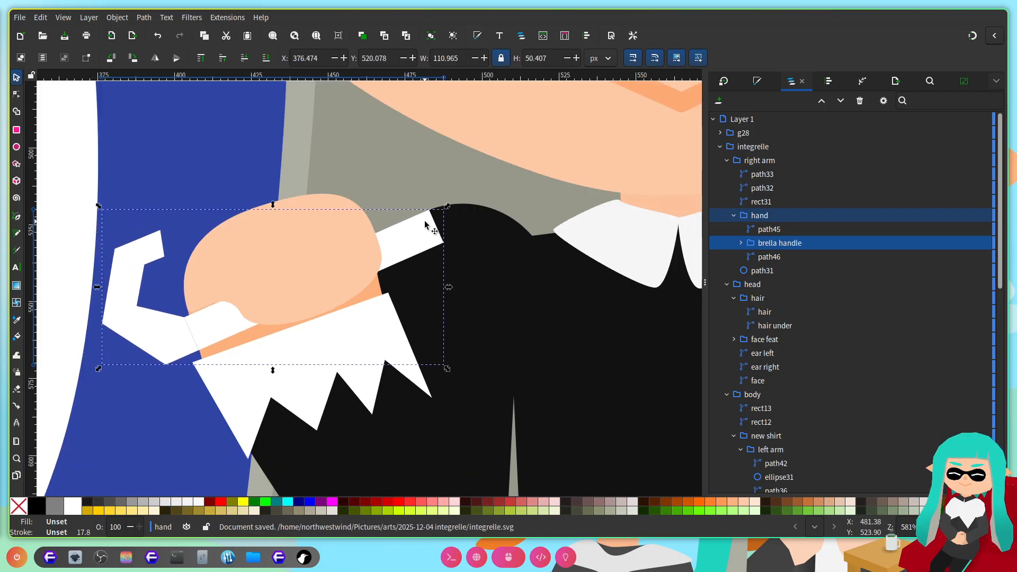
Step: Shorten the handle's straight bar so only a small end sticks out beyond the hand
{"action": "left_click", "coordinate": [15, 94]}
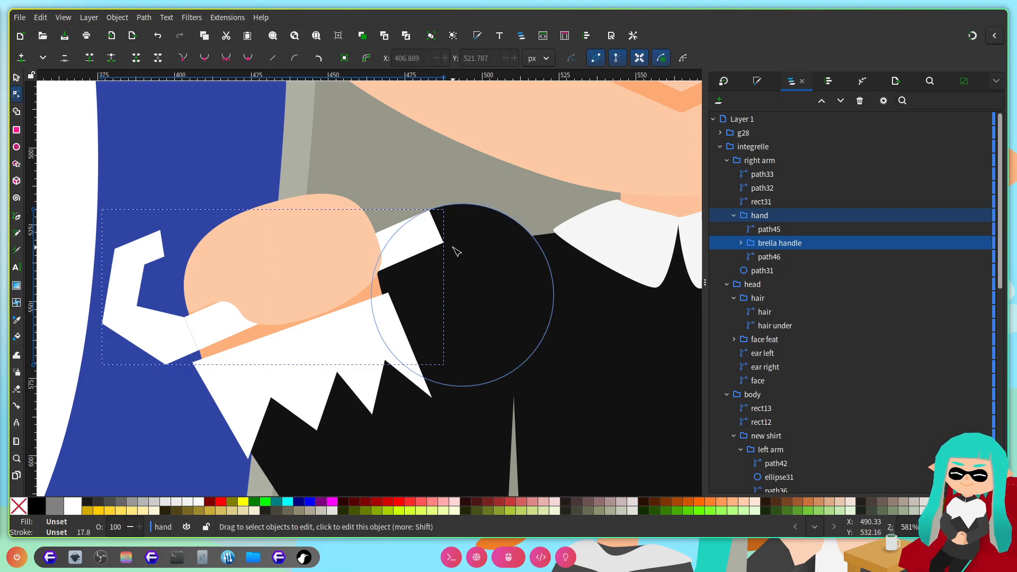
{"action": "scroll", "coordinate": [466, 247], "scroll_direction": "up", "scroll_amount": 1}
{"action": "left_click", "coordinate": [406, 240]}
{"action": "left_click_drag", "start_coordinate": [434, 243], "coordinate": [383, 270]}
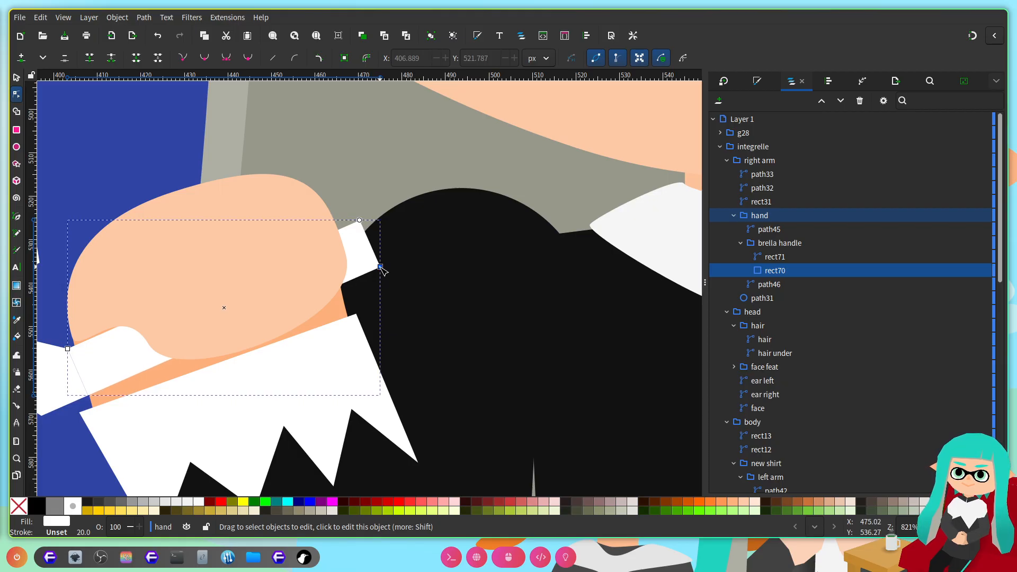
{"action": "scroll", "coordinate": [186, 391], "scroll_direction": "up", "scroll_amount": 2}
{"action": "scroll", "coordinate": [551, 198], "scroll_direction": "down", "scroll_amount": 3}
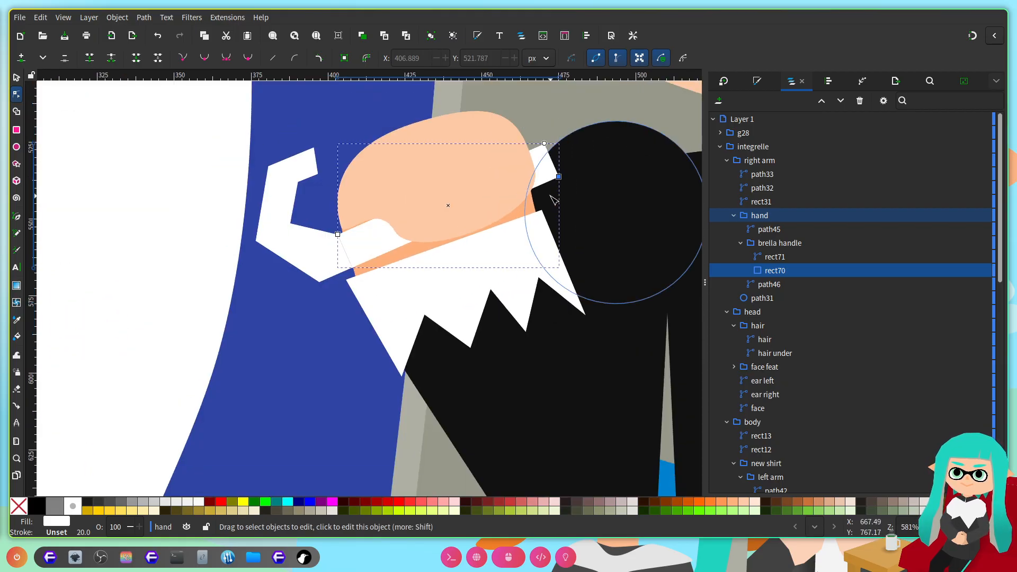
Step: Shorten the handle's straight bar a little more beyond the hand and save the drawing
{"action": "mouse_move", "coordinate": [560, 178]}
{"action": "left_mouse_down"}
{"action": "mouse_move", "coordinate": [594, 161]}
{"action": "mouse_move", "coordinate": [553, 187]}
{"action": "left_mouse_up"}
{"action": "key", "text": "ctrl+s"}
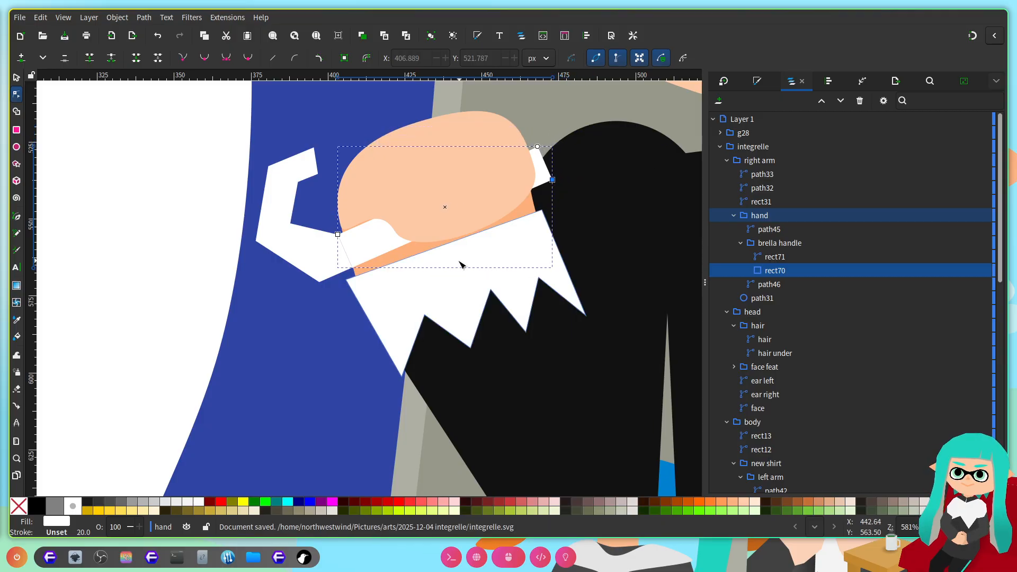
Step: Duplicate the straight bar rect70, lower the copy beneath it, and reshape the copy into a long shaft from the hand to the chin
{"action": "scroll", "coordinate": [517, 311], "scroll_direction": "right", "scroll_amount": 4}
{"action": "scroll", "coordinate": [519, 312], "scroll_direction": "up", "scroll_amount": 5}
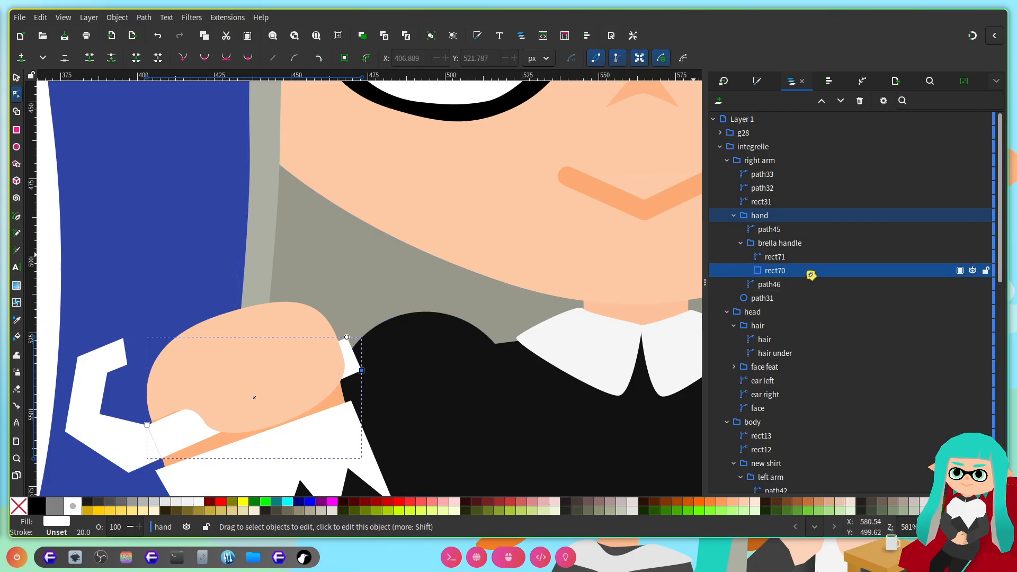
{"action": "key", "text": "ctrl+d"}
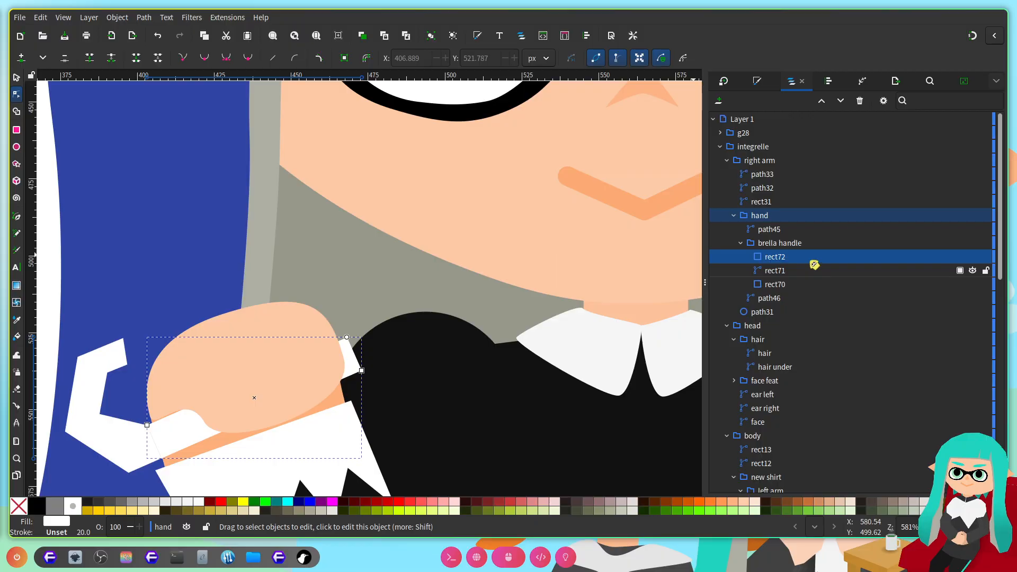
{"action": "left_click", "coordinate": [840, 101]}
{"action": "left_click", "coordinate": [840, 101]}
{"action": "left_click_drag", "start_coordinate": [362, 370], "coordinate": [618, 257]}
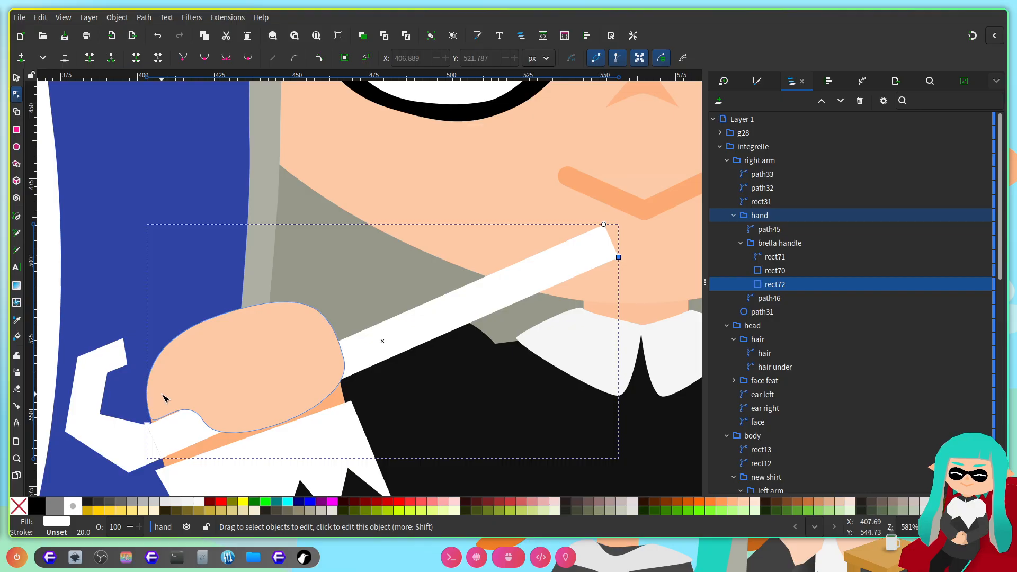
{"action": "left_click_drag", "start_coordinate": [148, 427], "coordinate": [335, 342]}
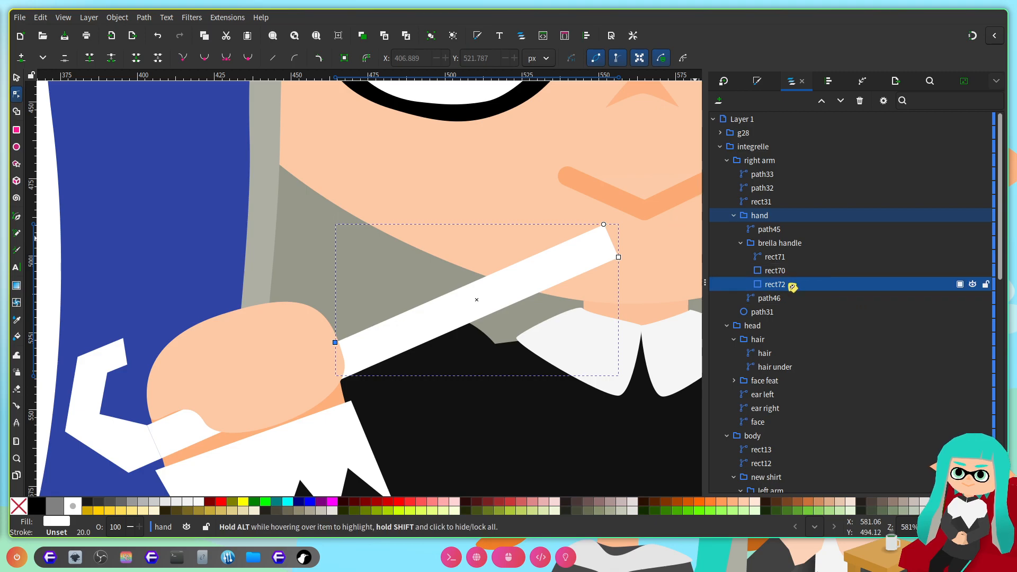
Step: Move the shaft rect72 and the shoulder circle path31 out of the raised arm's group to between the head and body groups
{"action": "mouse_move", "coordinate": [783, 288]}
{"action": "left_mouse_down"}
{"action": "mouse_move", "coordinate": [779, 330]}
{"action": "mouse_move", "coordinate": [778, 317]}
{"action": "left_mouse_up"}
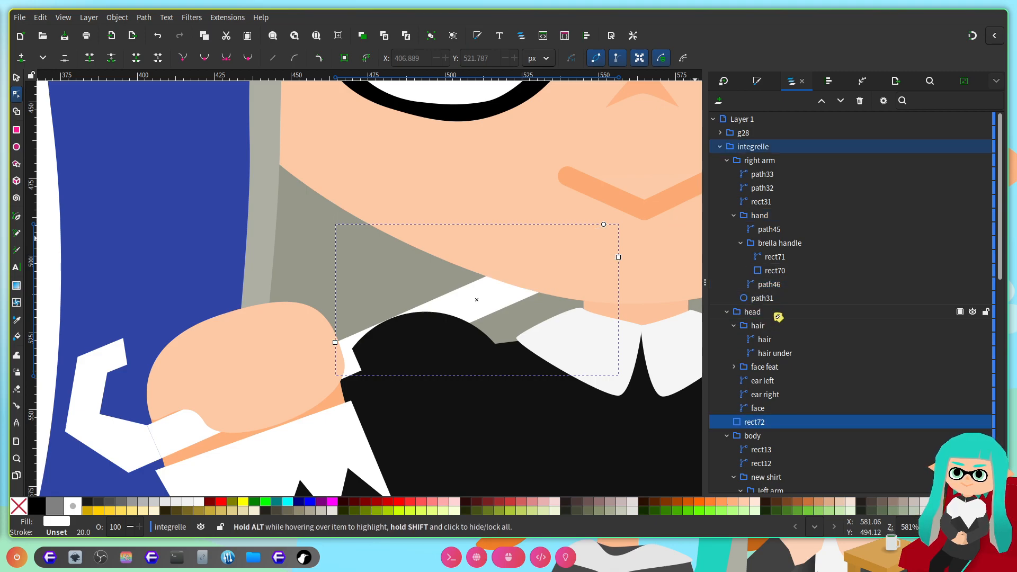
{"action": "left_click", "coordinate": [727, 312]}
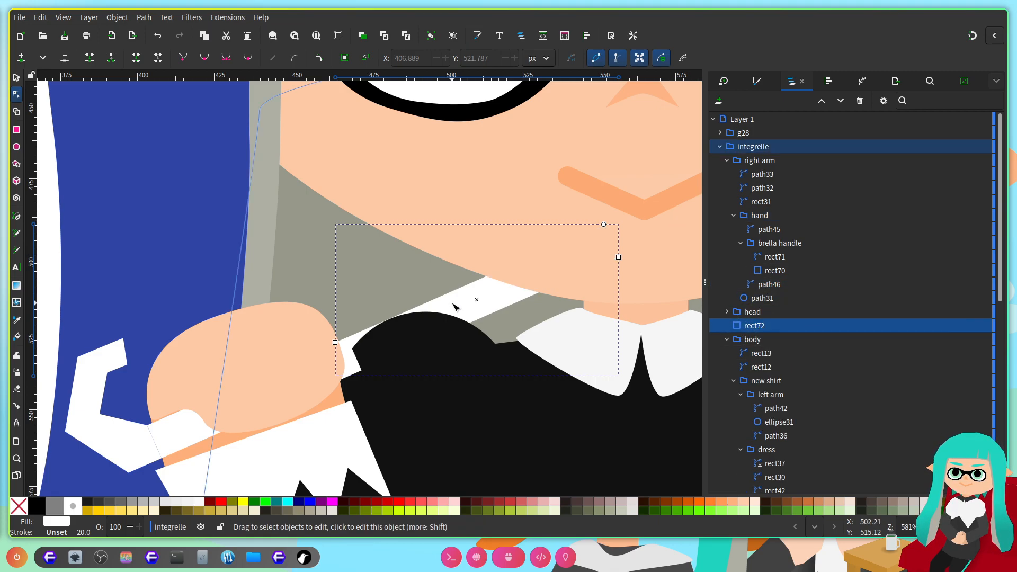
{"action": "scroll", "coordinate": [424, 228], "scroll_direction": "down", "scroll_amount": 6}
{"action": "left_click", "coordinate": [422, 221]}
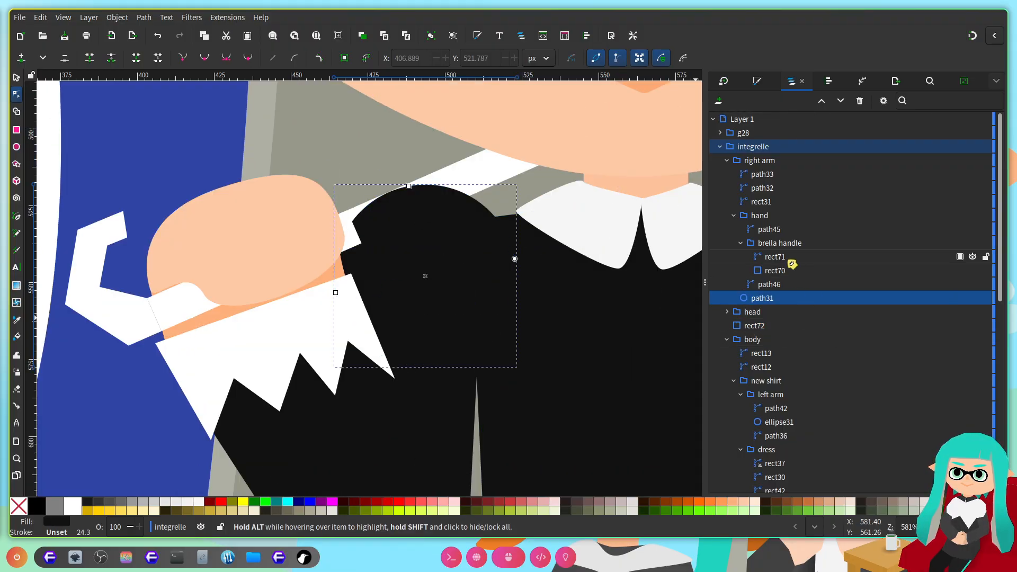
{"action": "mouse_move", "coordinate": [778, 299]}
{"action": "left_mouse_down"}
{"action": "mouse_move", "coordinate": [768, 395]}
{"action": "mouse_move", "coordinate": [765, 302]}
{"action": "mouse_move", "coordinate": [771, 316]}
{"action": "left_mouse_up"}
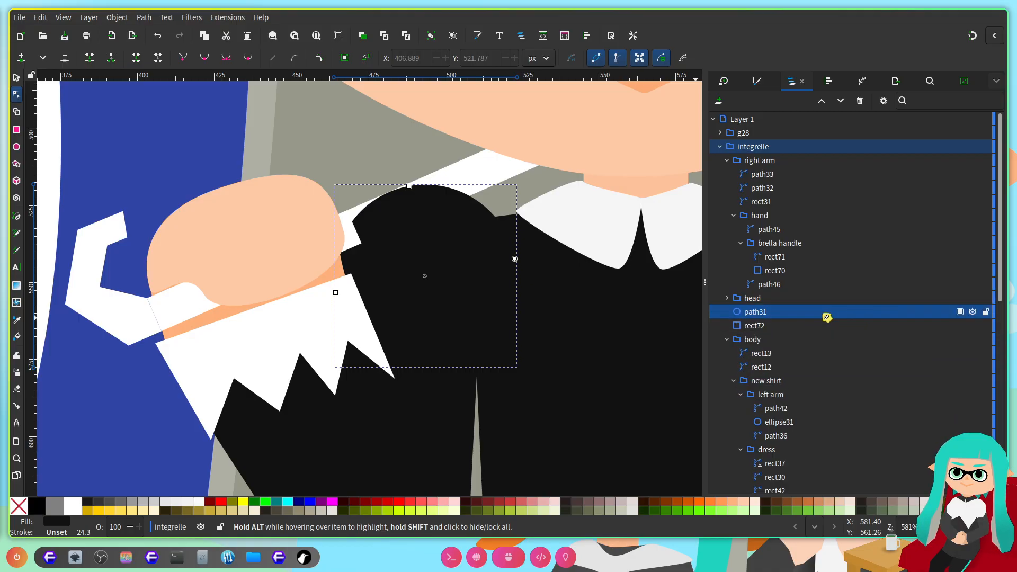
Step: Group the shaft with the shoulder circle, keeping the shaft in front, and name the group "right arm"
{"action": "left_click", "coordinate": [769, 325], "text": "shift"}
{"action": "key", "text": "ctrl+g"}
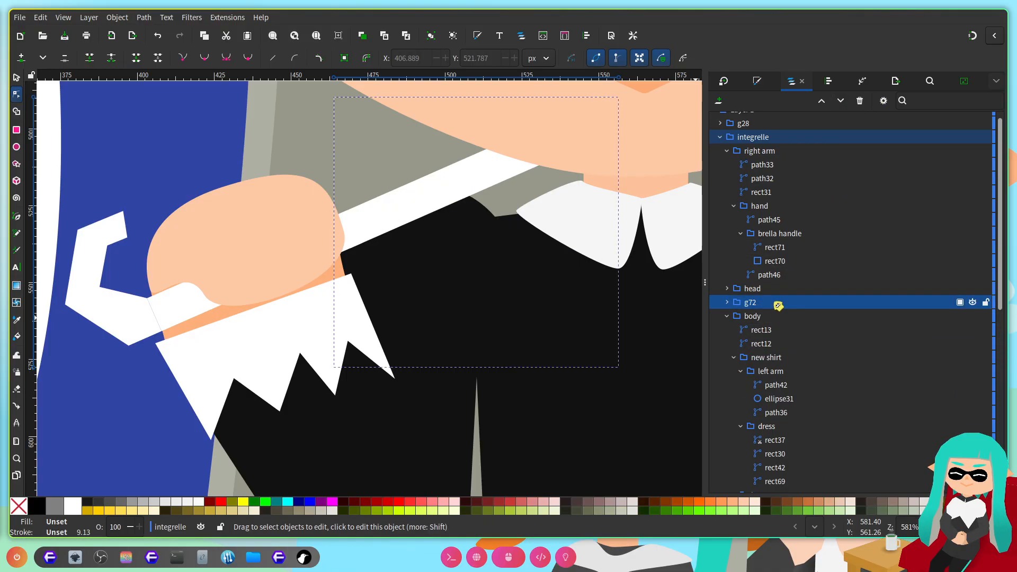
{"action": "double_click", "coordinate": [775, 302]}
{"action": "type", "text": "right arm"}
{"action": "key", "text": "Return"}
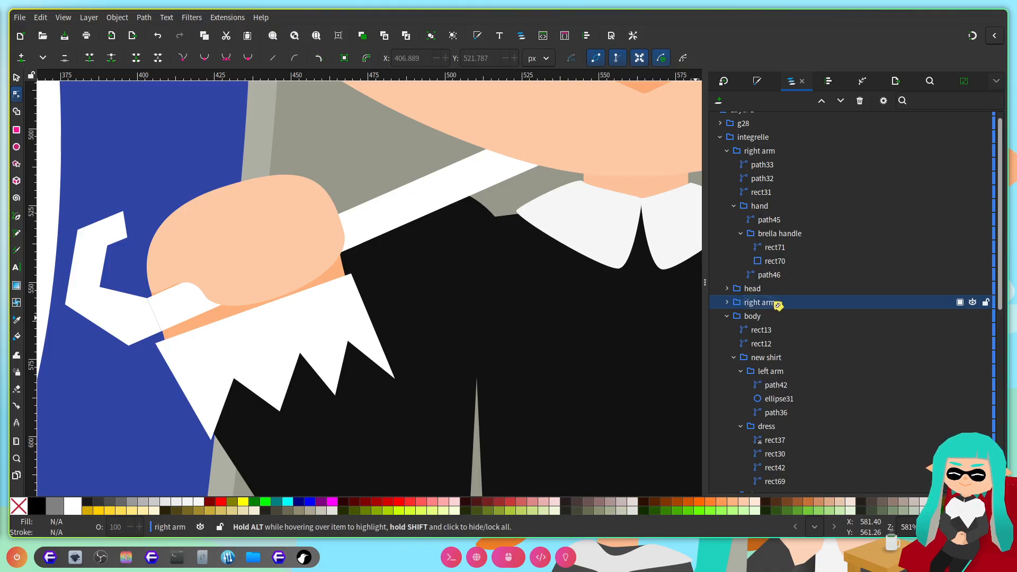
Step: Set the shaft's fill to light grey e2e2e2 with a lightness of 89
{"action": "scroll", "coordinate": [392, 275], "scroll_direction": "up", "scroll_amount": 2}
{"action": "left_click", "coordinate": [394, 275]}
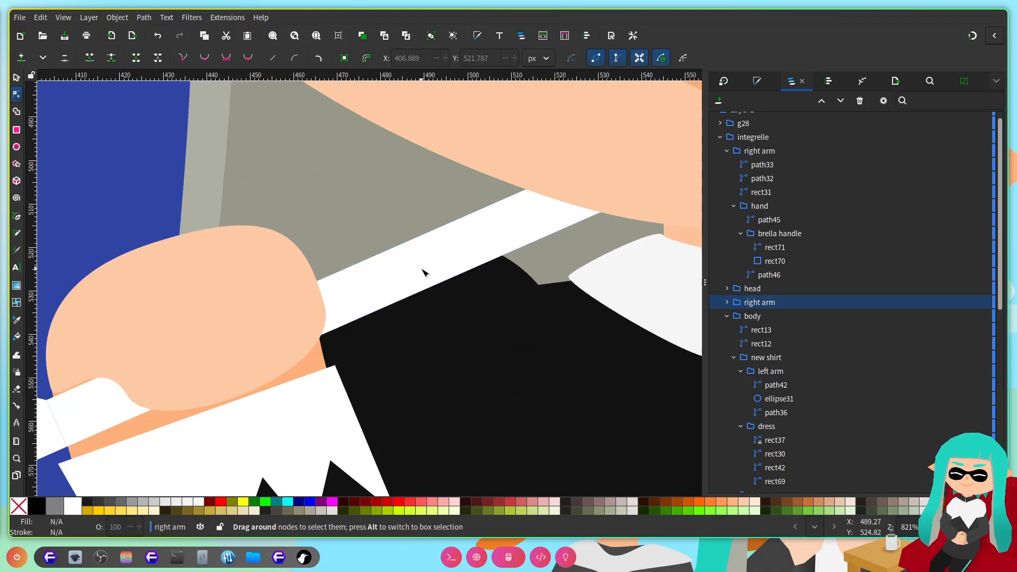
{"action": "key", "text": "ctrl+shift+f"}
{"action": "left_click_drag", "start_coordinate": [956, 397], "coordinate": [940, 389]}
{"action": "scroll", "coordinate": [342, 275], "scroll_direction": "right", "scroll_amount": 3}
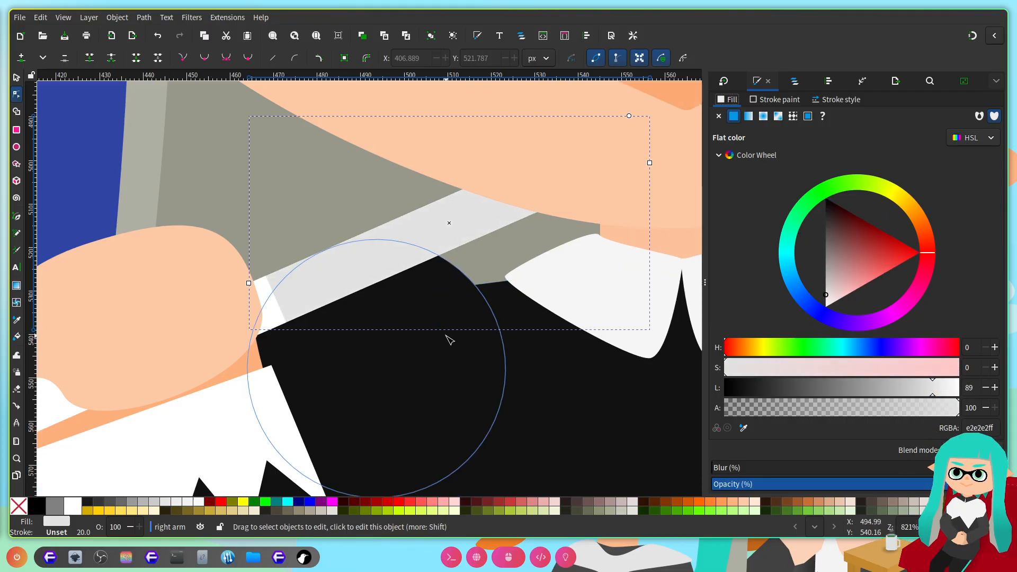
Step: Narrow the grey shaft from both long edges so it is thinner than the white handle end
{"action": "scroll", "coordinate": [418, 377], "scroll_direction": "down", "scroll_amount": 1}
{"action": "scroll", "coordinate": [373, 317], "scroll_direction": "up", "scroll_amount": 1}
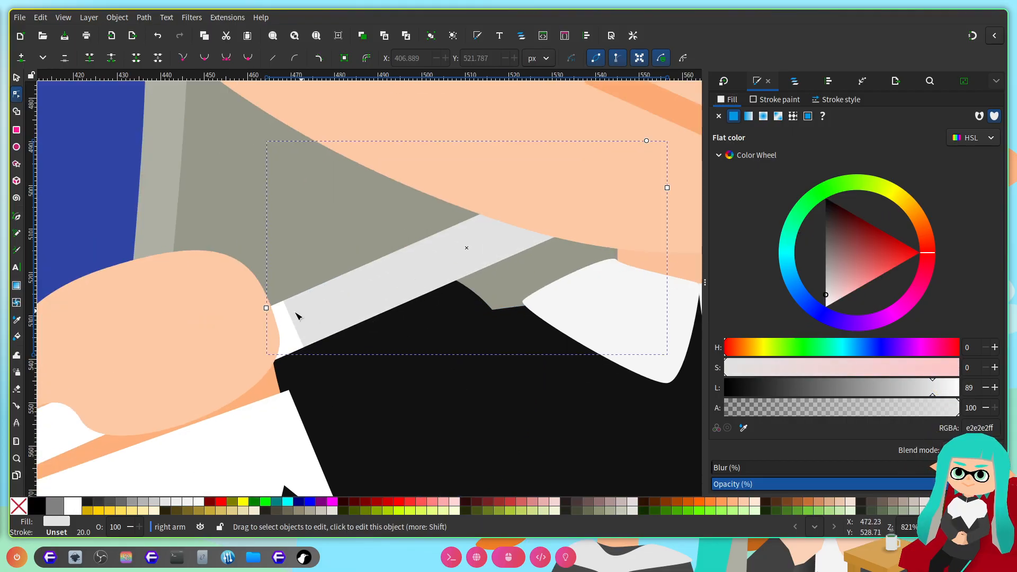
{"action": "scroll", "coordinate": [280, 317], "scroll_direction": "up", "scroll_amount": 1}
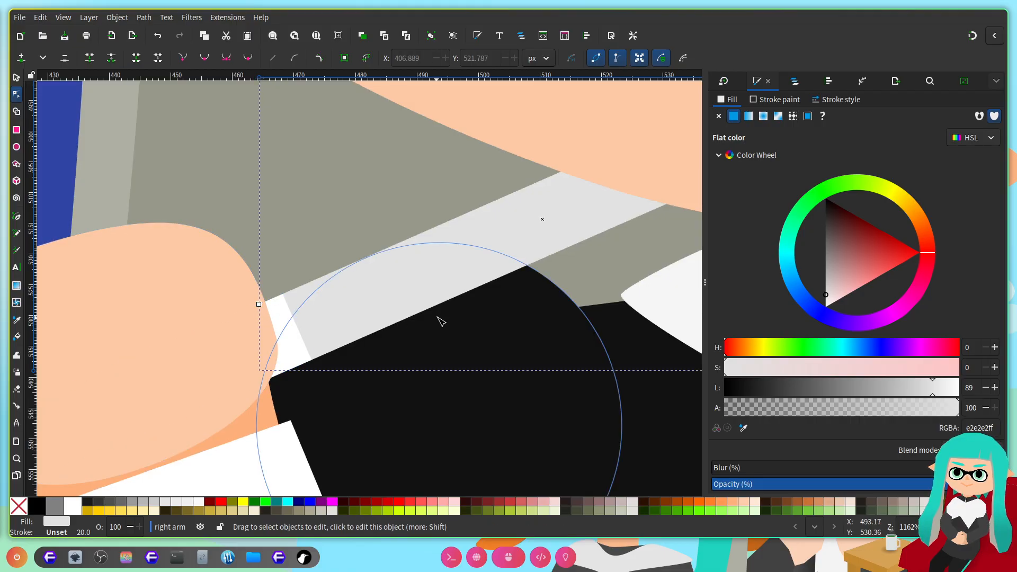
{"action": "scroll", "coordinate": [438, 320], "scroll_direction": "down", "scroll_amount": 4}
{"action": "scroll", "coordinate": [387, 322], "scroll_direction": "up", "scroll_amount": 3}
{"action": "scroll", "coordinate": [387, 319], "scroll_direction": "up", "scroll_amount": 1}
{"action": "left_click_drag", "start_coordinate": [351, 301], "coordinate": [354, 312]}
{"action": "scroll", "coordinate": [572, 301], "scroll_direction": "right", "scroll_amount": 12}
{"action": "left_click_drag", "start_coordinate": [662, 131], "coordinate": [656, 124]}
{"action": "scroll", "coordinate": [511, 325], "scroll_direction": "down", "scroll_amount": 7}
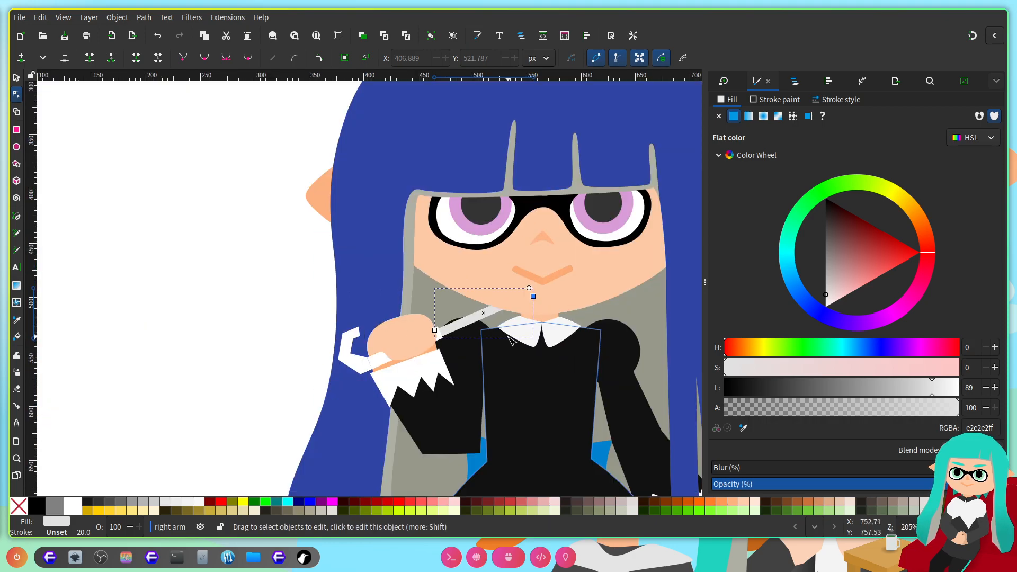
{"action": "scroll", "coordinate": [626, 335], "scroll_direction": "right", "scroll_amount": 6}
{"action": "left_click", "coordinate": [589, 309]}
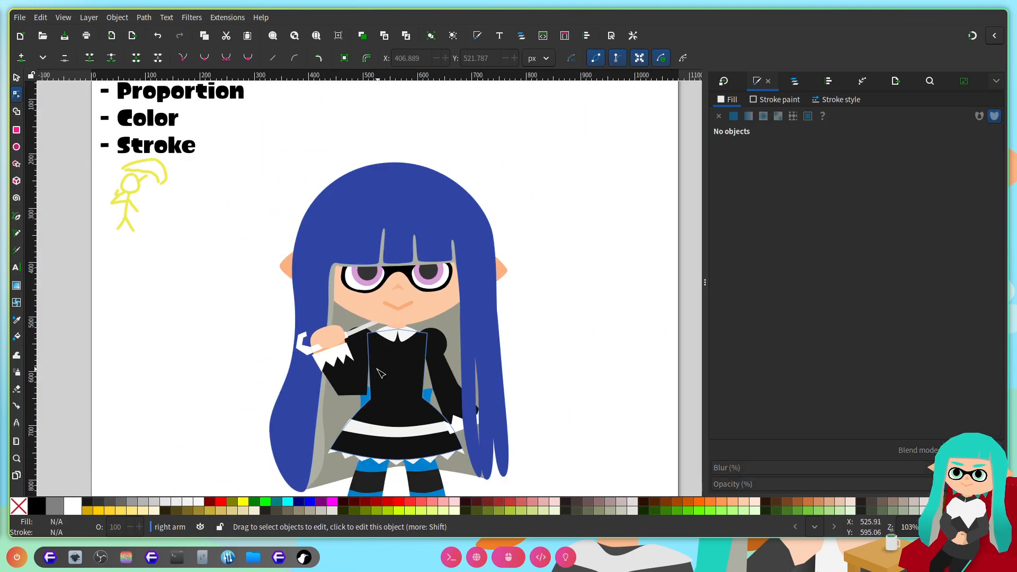
Step: Hide the pupil group and "eye white right" of the eye on the raised hand's side
{"action": "scroll", "coordinate": [380, 369], "scroll_direction": "up", "scroll_amount": 4}
{"action": "scroll", "coordinate": [387, 379], "scroll_direction": "up", "scroll_amount": 12}
{"action": "scroll", "coordinate": [405, 412], "scroll_direction": "down", "scroll_amount": 3}
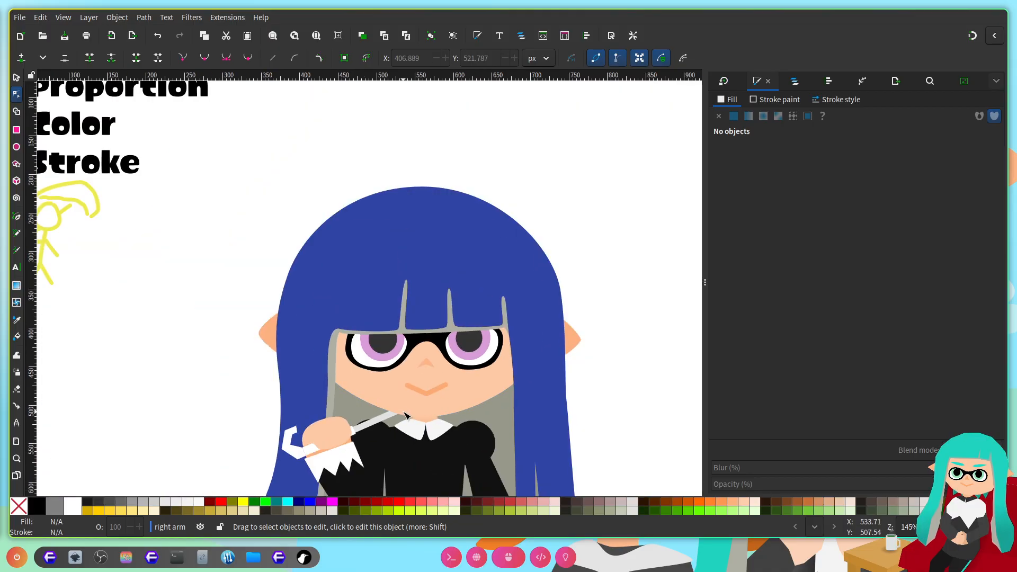
{"action": "scroll", "coordinate": [387, 448], "scroll_direction": "up", "scroll_amount": 1}
{"action": "scroll", "coordinate": [400, 405], "scroll_direction": "down", "scroll_amount": 3}
{"action": "scroll", "coordinate": [398, 251], "scroll_direction": "up", "scroll_amount": 3}
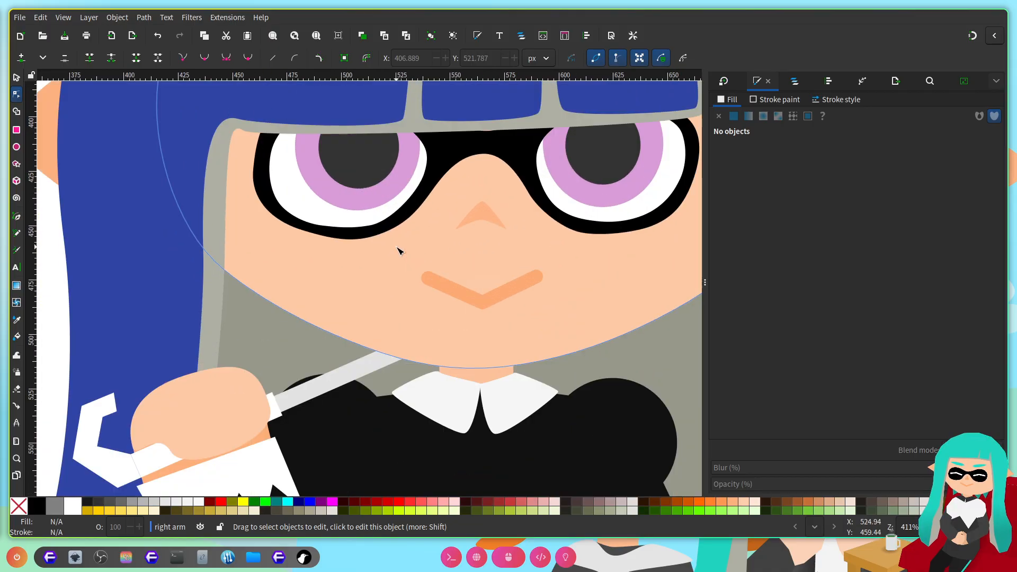
{"action": "scroll", "coordinate": [397, 281], "scroll_direction": "up", "scroll_amount": 2}
{"action": "left_click", "coordinate": [392, 305]}
{"action": "left_click", "coordinate": [793, 84]}
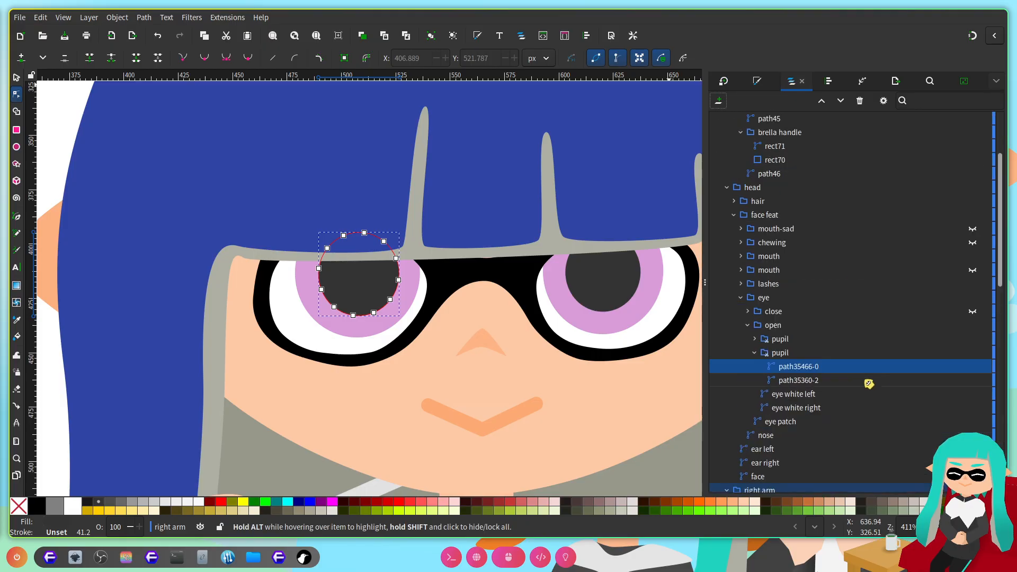
{"action": "scroll", "coordinate": [819, 369], "scroll_direction": "down", "scroll_amount": 4}
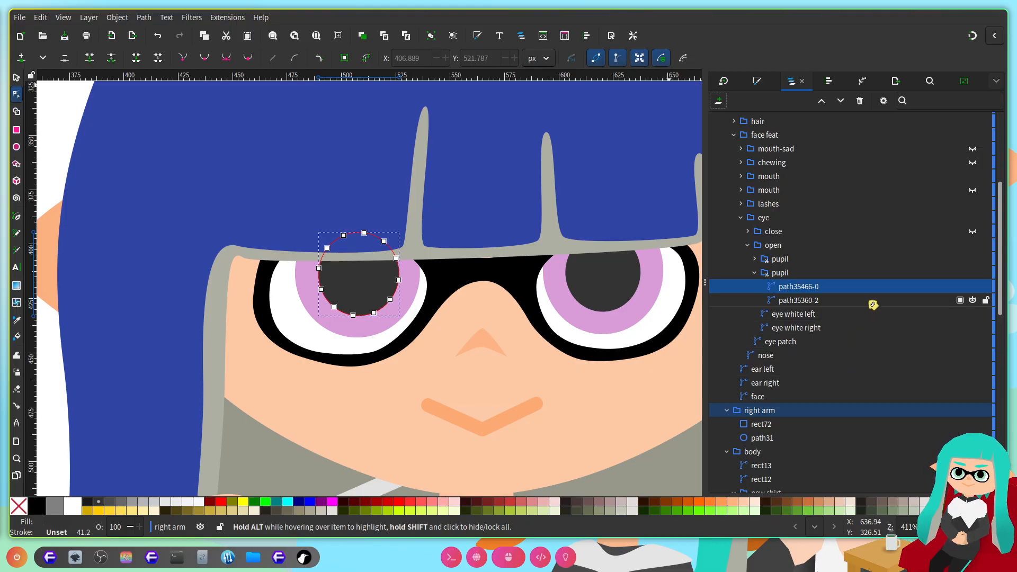
{"action": "left_click", "coordinate": [974, 273]}
{"action": "left_click", "coordinate": [974, 328]}
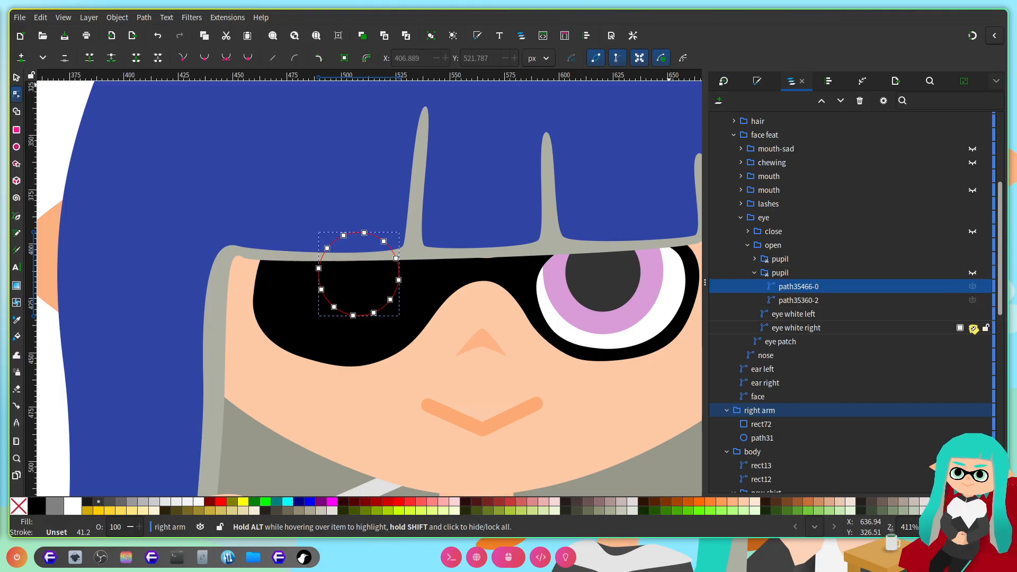
Step: Show the closed-eye group and hide its path8-6 so only the white wink line rect7 is used
{"action": "left_click", "coordinate": [974, 231]}
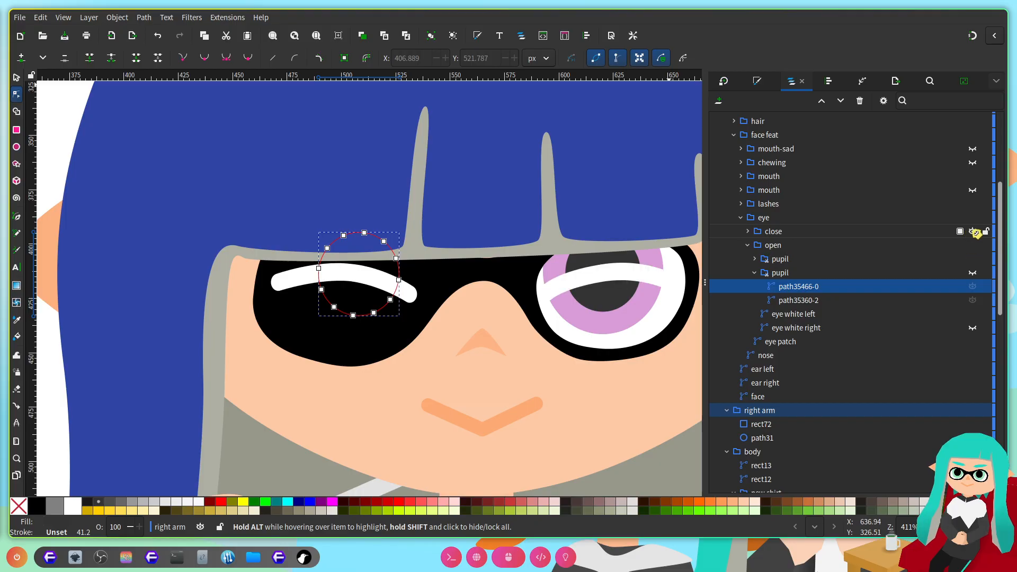
{"action": "left_click", "coordinate": [748, 231]}
{"action": "left_click", "coordinate": [974, 234]}
{"action": "key", "text": "5"}
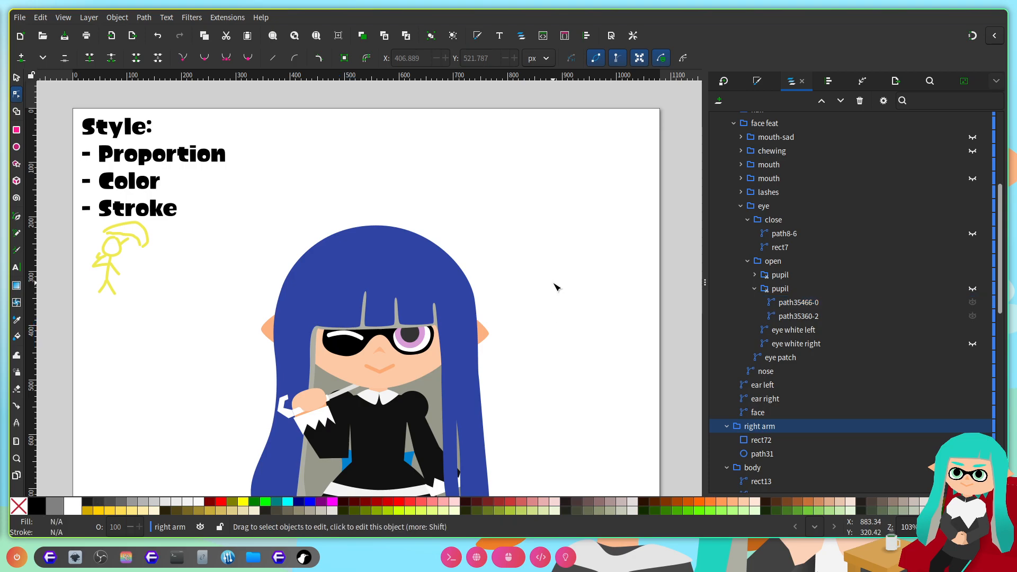
Step: Move all nodes of the mouth path slightly up towards the nose, to a Y of about 475.6 px
{"action": "scroll", "coordinate": [532, 385], "scroll_direction": "right", "scroll_amount": 3}
{"action": "scroll", "coordinate": [331, 365], "scroll_direction": "up", "scroll_amount": 3}
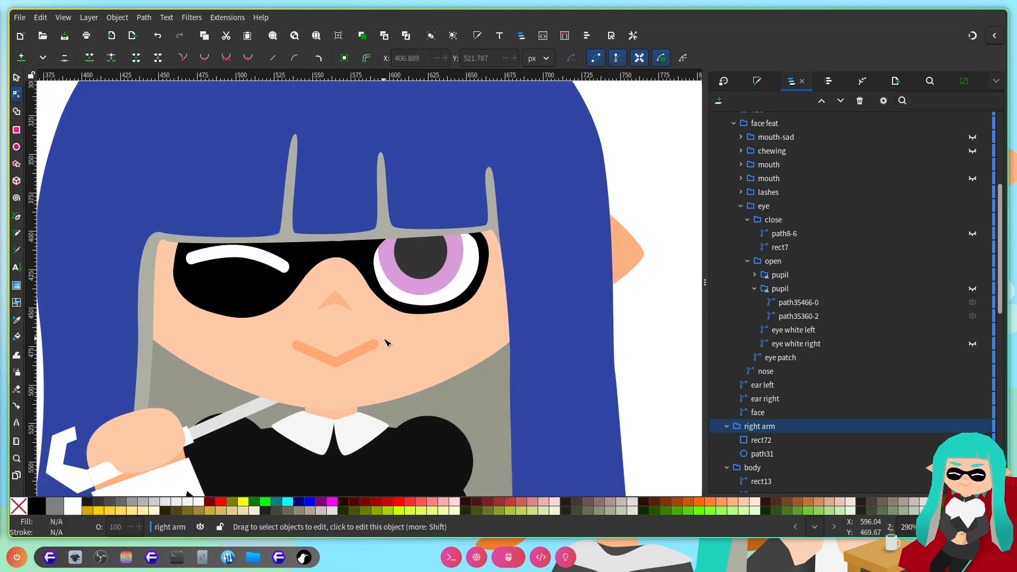
{"action": "scroll", "coordinate": [418, 313], "scroll_direction": "right", "scroll_amount": 3}
{"action": "scroll", "coordinate": [418, 314], "scroll_direction": "up", "scroll_amount": 3}
{"action": "left_click", "coordinate": [359, 358]}
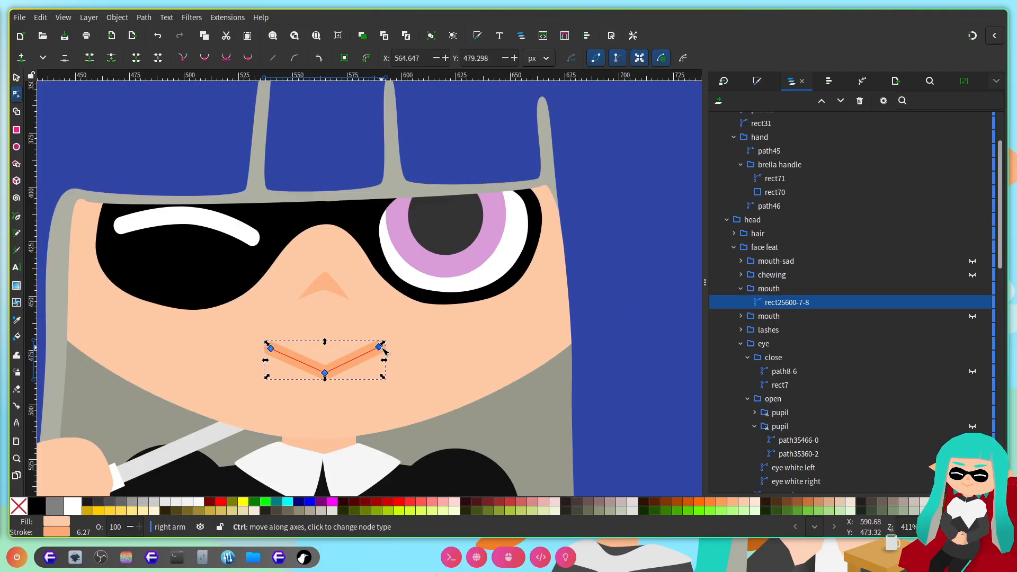
{"action": "key", "text": "ctrl+a"}
{"action": "scroll", "coordinate": [472, 345], "scroll_direction": "right", "scroll_amount": 10}
{"action": "left_click", "coordinate": [468, 343]}
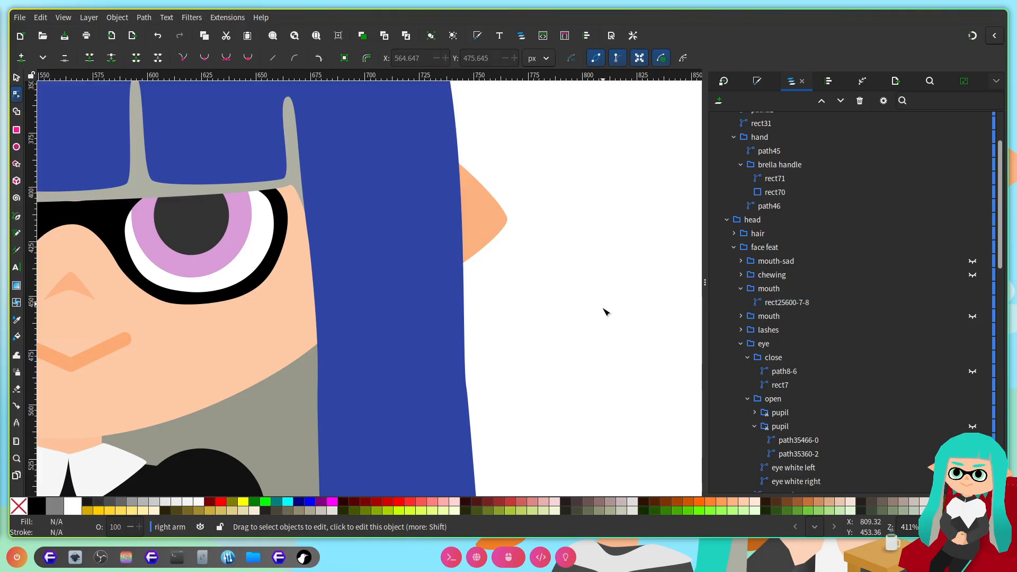
Step: Make the hair outline's outer node below the ear symmetric and turn its handle nearly vertical to smooth the edge
{"action": "scroll", "coordinate": [484, 370], "scroll_direction": "down", "scroll_amount": 2}
{"action": "scroll", "coordinate": [614, 374], "scroll_direction": "up", "scroll_amount": 2}
{"action": "left_click_drag", "start_coordinate": [566, 344], "coordinate": [510, 397]}
{"action": "scroll", "coordinate": [538, 376], "scroll_direction": "up", "scroll_amount": 1}
{"action": "left_click", "coordinate": [231, 59]}
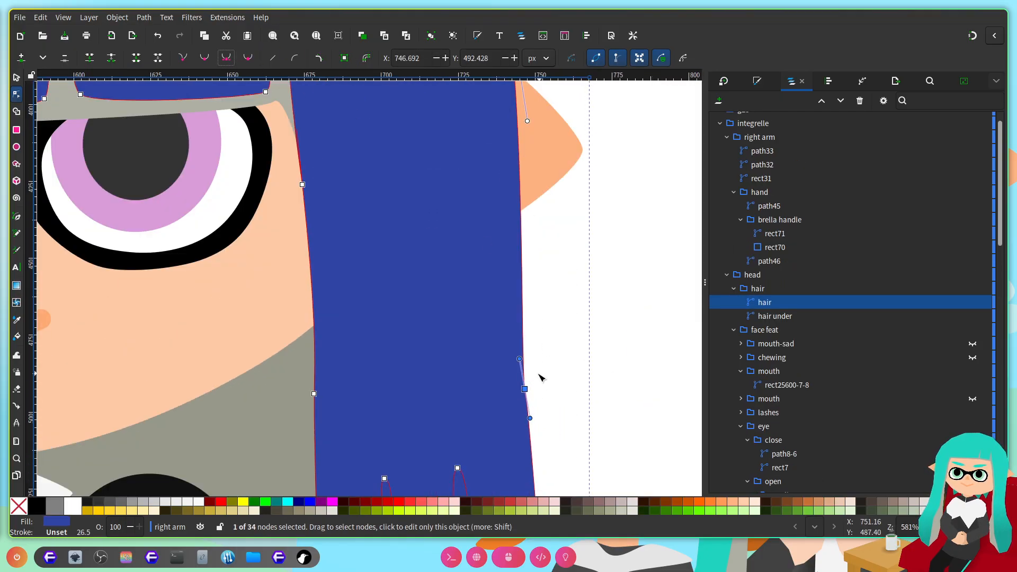
{"action": "left_click_drag", "start_coordinate": [519, 359], "coordinate": [523, 353]}
{"action": "scroll", "coordinate": [581, 339], "scroll_direction": "down", "scroll_amount": 3}
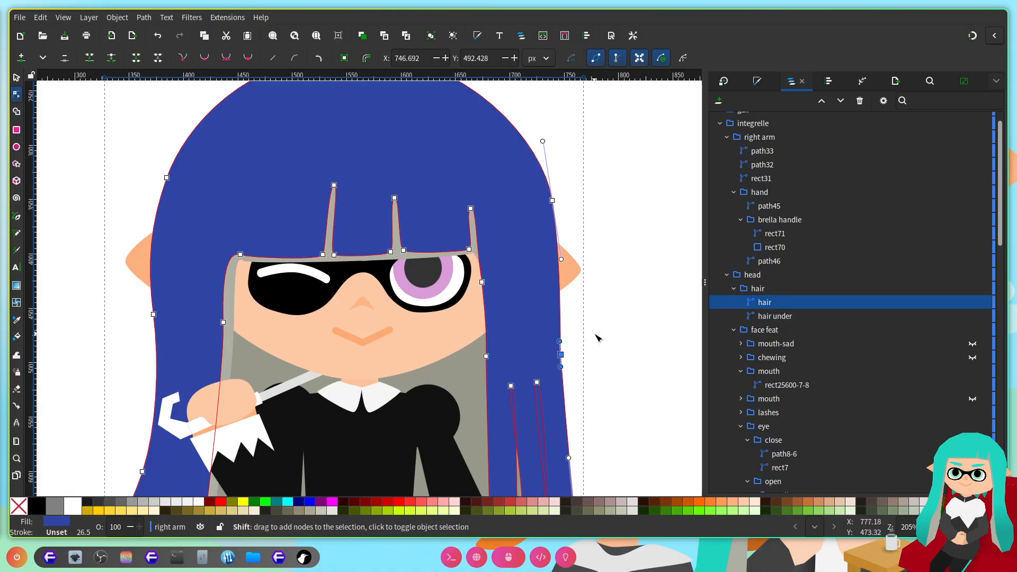
{"action": "scroll", "coordinate": [570, 340], "scroll_direction": "right", "scroll_amount": 2}
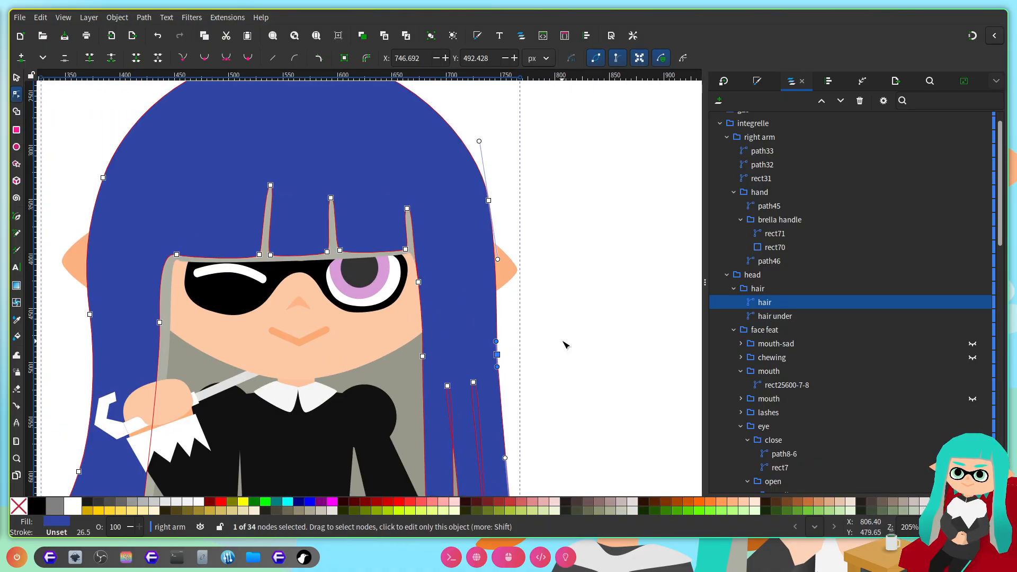
{"action": "left_click", "coordinate": [566, 342]}
Step: Examine the character's sleeves, waist gaps, face and skirt
{"action": "scroll", "coordinate": [548, 366], "scroll_direction": "left", "scroll_amount": 3}
{"action": "scroll", "coordinate": [534, 377], "scroll_direction": "down", "scroll_amount": 2}
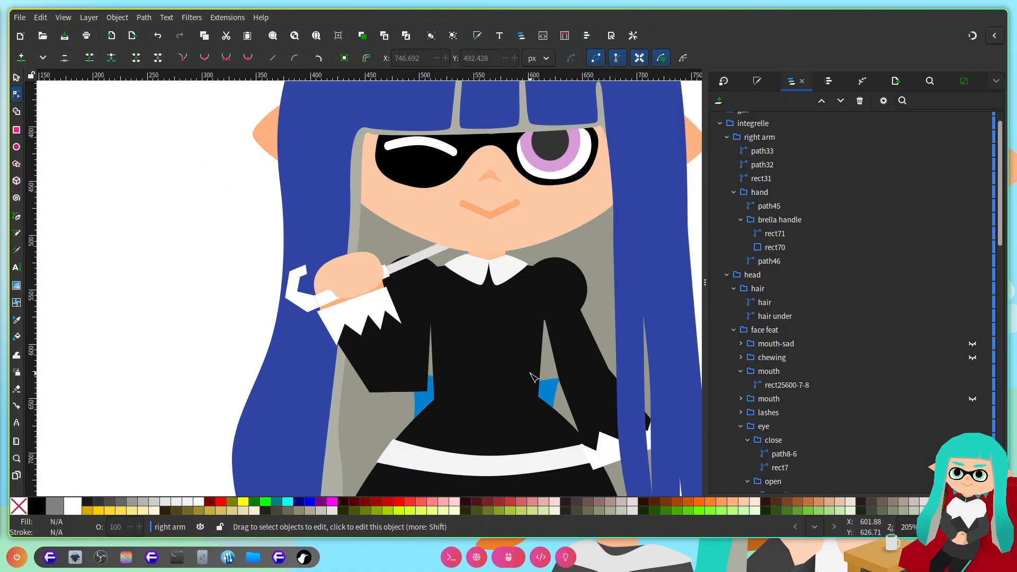
{"action": "scroll", "coordinate": [535, 329], "scroll_direction": "down", "scroll_amount": 3}
{"action": "scroll", "coordinate": [540, 279], "scroll_direction": "up", "scroll_amount": 5}
{"action": "scroll", "coordinate": [541, 279], "scroll_direction": "right", "scroll_amount": 2}
{"action": "scroll", "coordinate": [435, 441], "scroll_direction": "up", "scroll_amount": 3}
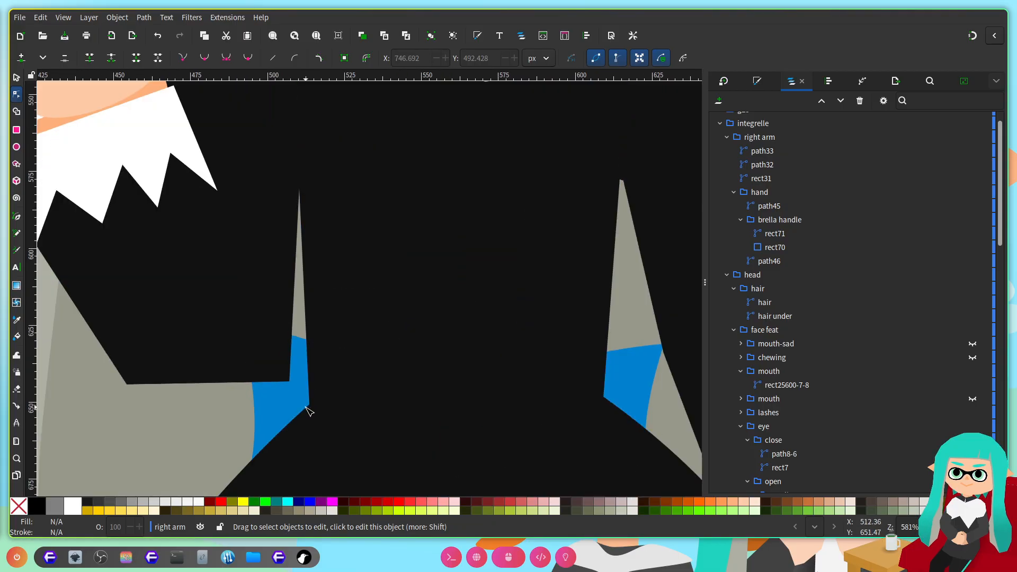
{"action": "scroll", "coordinate": [448, 375], "scroll_direction": "down", "scroll_amount": 3}
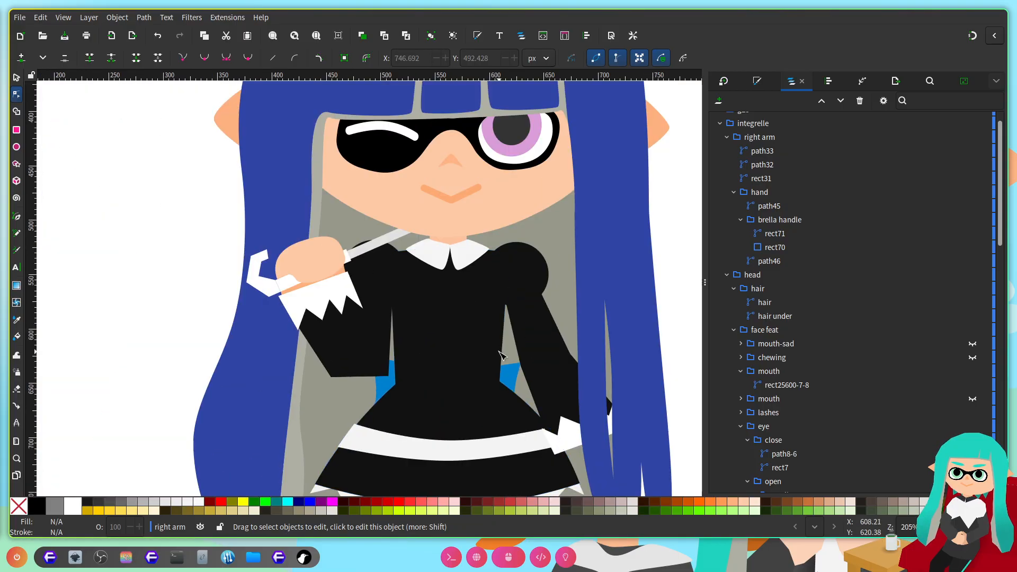
{"action": "scroll", "coordinate": [509, 354], "scroll_direction": "up", "scroll_amount": 5}
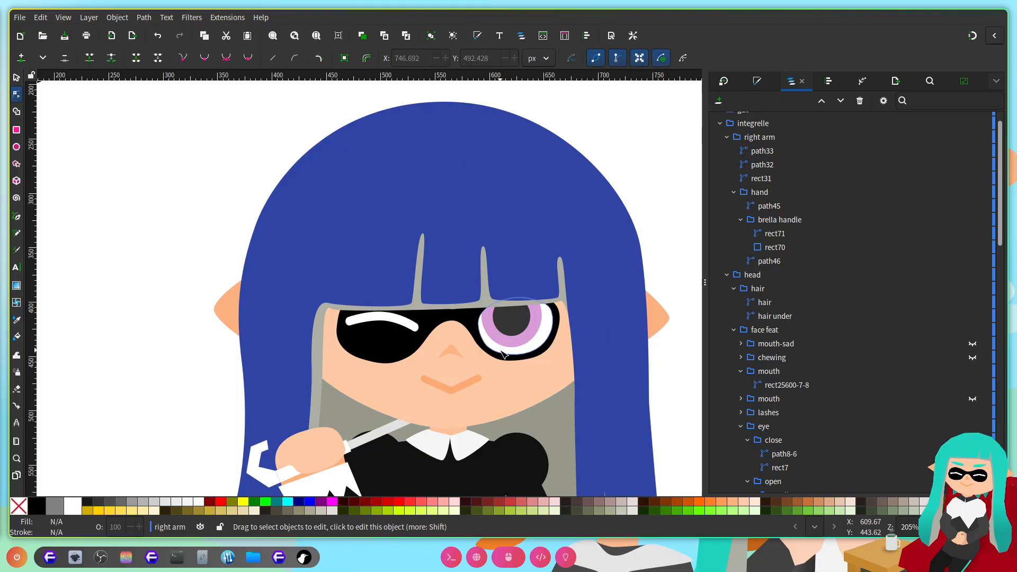
{"action": "scroll", "coordinate": [549, 359], "scroll_direction": "down", "scroll_amount": 3}
{"action": "scroll", "coordinate": [551, 356], "scroll_direction": "down", "scroll_amount": 5}
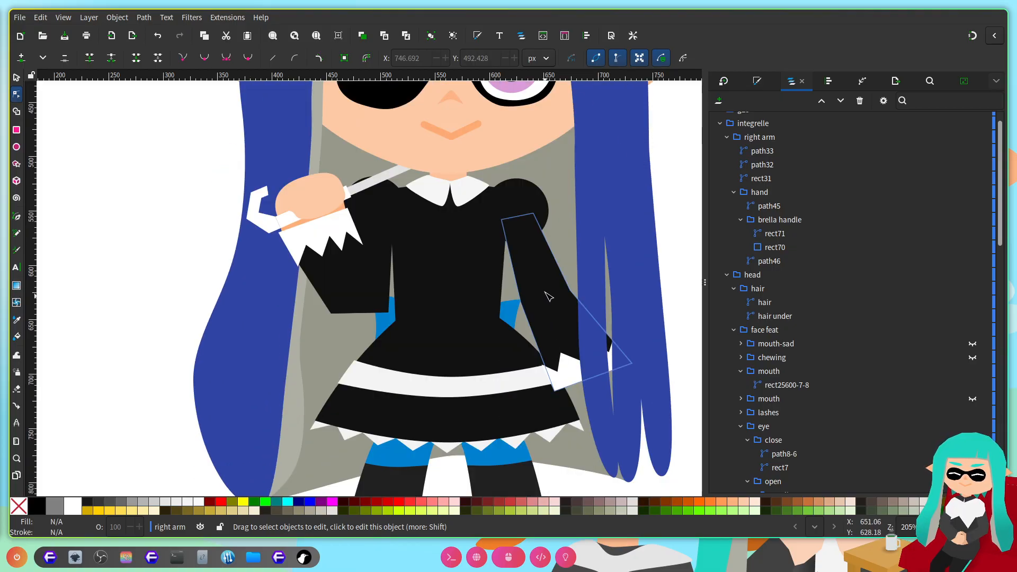
Step: Rotate the whole head group slightly counterclockwise so the hair tips swing outward
{"action": "scroll", "coordinate": [580, 287], "scroll_direction": "up", "scroll_amount": 5}
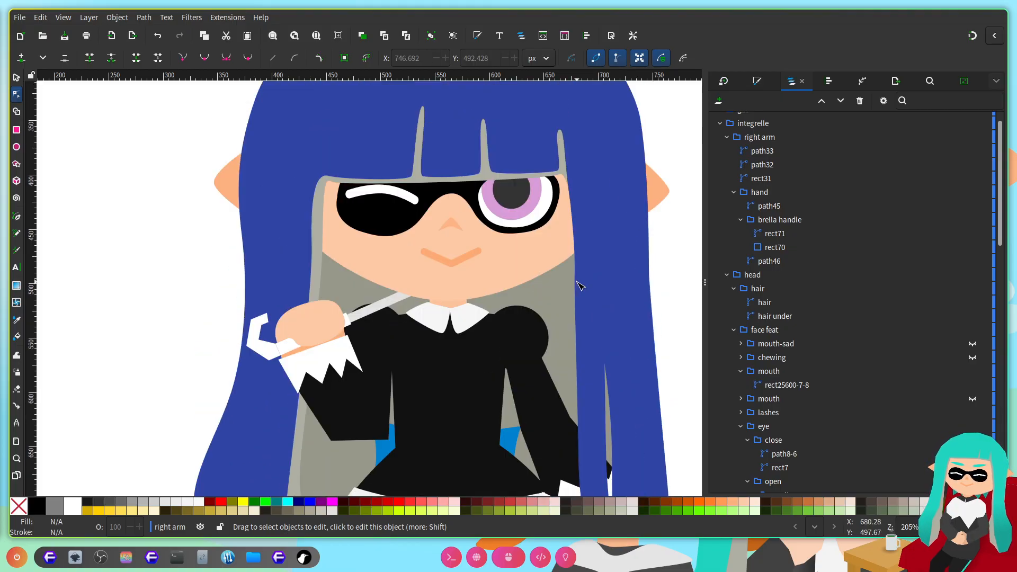
{"action": "left_click", "coordinate": [14, 78]}
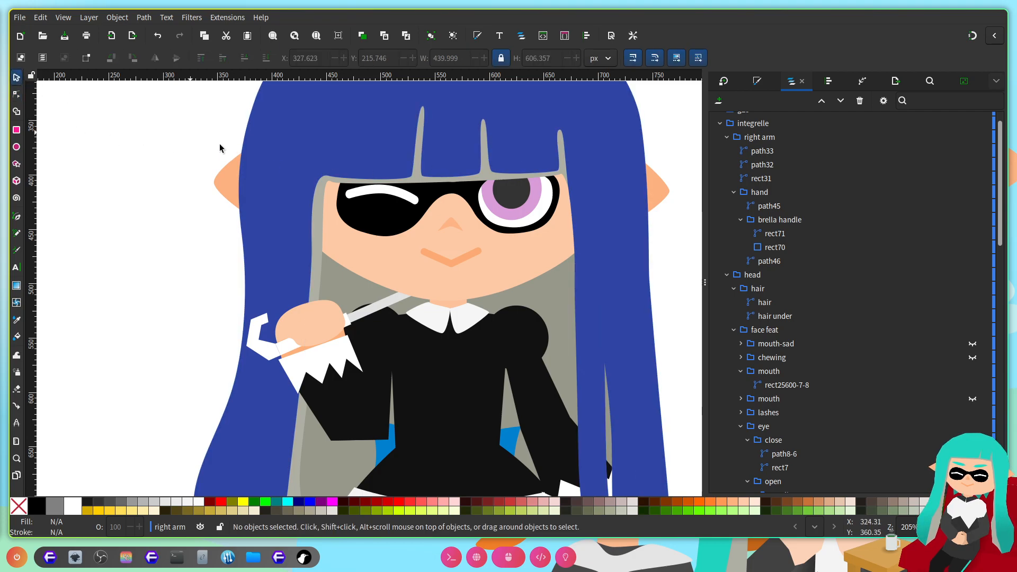
{"action": "scroll", "coordinate": [561, 243], "scroll_direction": "down", "scroll_amount": 1}
{"action": "left_click", "coordinate": [562, 175]}
{"action": "scroll", "coordinate": [539, 291], "scroll_direction": "right", "scroll_amount": 3}
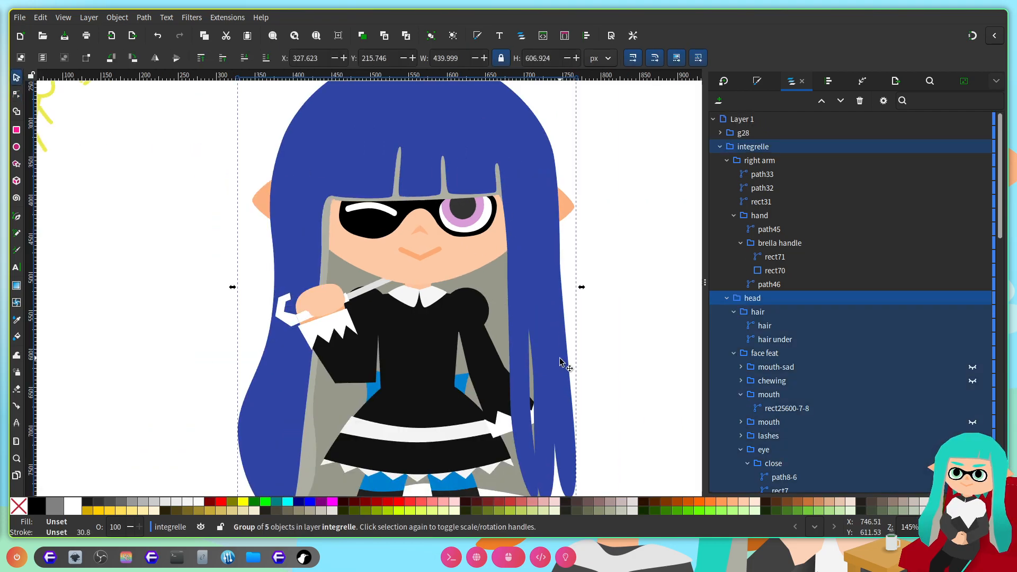
{"action": "scroll", "coordinate": [560, 356], "scroll_direction": "up", "scroll_amount": 5}
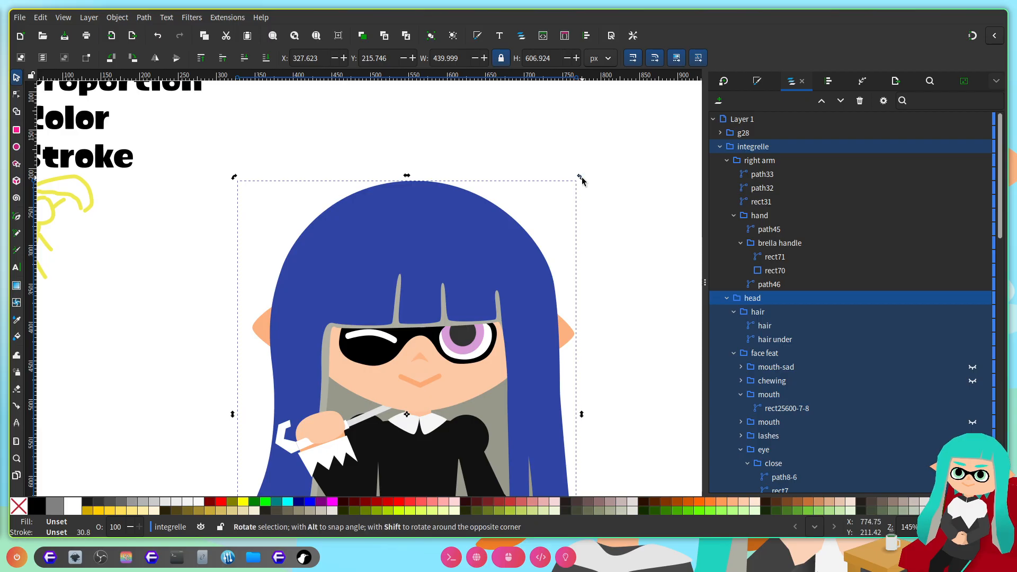
{"action": "left_click_drag", "start_coordinate": [581, 181], "coordinate": [572, 174]}
{"action": "scroll", "coordinate": [623, 169], "scroll_direction": "down", "scroll_amount": 8}
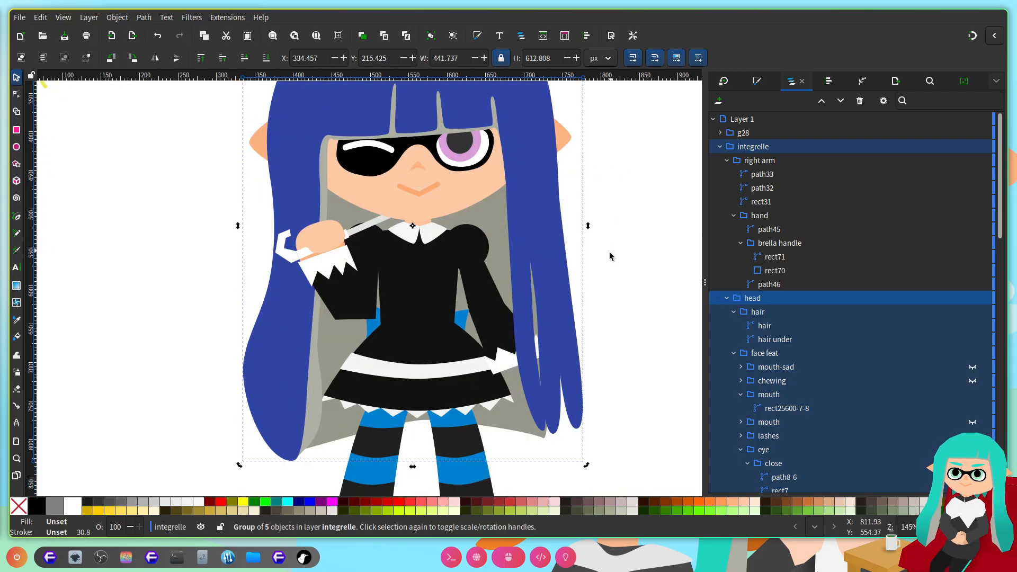
{"action": "left_click", "coordinate": [616, 339]}
Step: Shift the nodes of the hair path's outermost front strand inward so its lower end sits tightly against the neighbouring strand
{"action": "scroll", "coordinate": [609, 406], "scroll_direction": "up", "scroll_amount": 1, "text": "ctrl"}
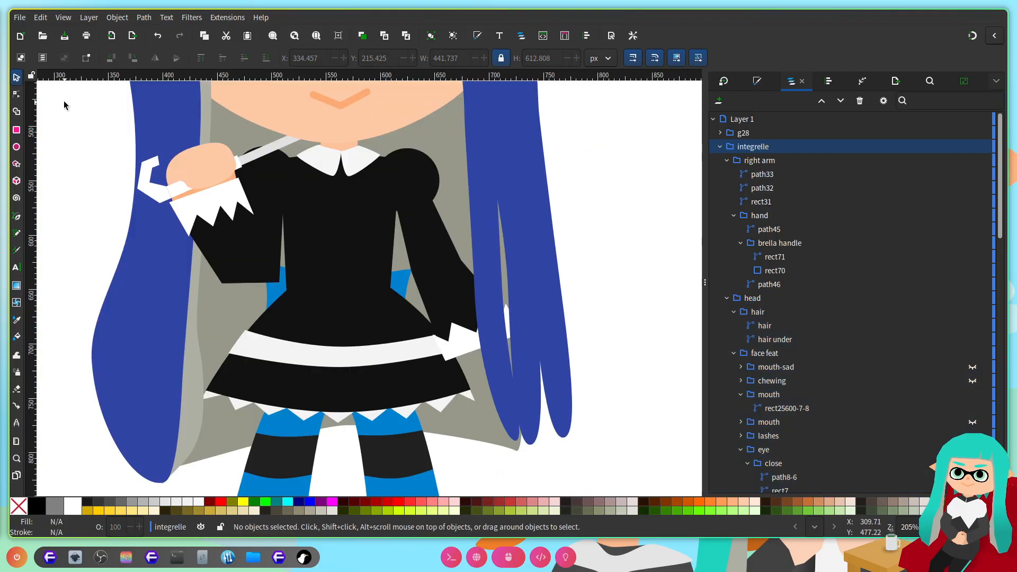
{"action": "key", "text": "n"}
{"action": "scroll", "coordinate": [586, 413], "scroll_direction": "up", "scroll_amount": 1, "text": "ctrl"}
{"action": "scroll", "coordinate": [466, 436], "scroll_direction": "up", "scroll_amount": 1, "text": "ctrl"}
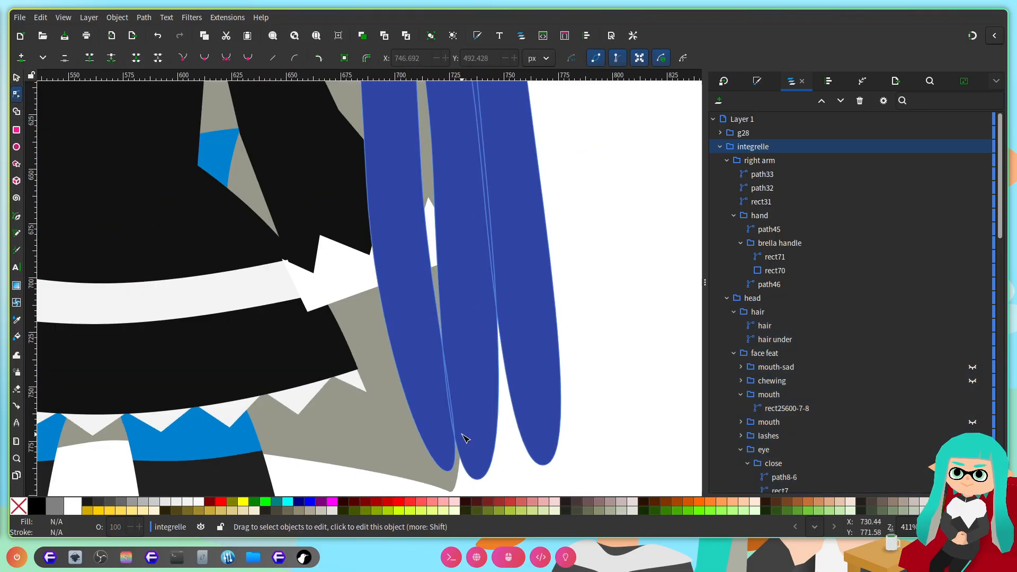
{"action": "left_click", "coordinate": [479, 429]}
{"action": "scroll", "coordinate": [477, 427], "scroll_direction": "down", "scroll_amount": 6}
{"action": "left_click_drag", "start_coordinate": [446, 344], "coordinate": [494, 374]}
{"action": "left_click", "coordinate": [393, 328]}
{"action": "left_click", "coordinate": [545, 335]}
{"action": "left_click_drag", "start_coordinate": [544, 337], "coordinate": [504, 376]}
Step: Move one node between the two outer hair strands to about X 741.5, Y 648.3 px to open a narrow slit
{"action": "scroll", "coordinate": [563, 330], "scroll_direction": "up", "scroll_amount": 3}
{"action": "scroll", "coordinate": [521, 309], "scroll_direction": "down", "scroll_amount": 2}
{"action": "scroll", "coordinate": [511, 297], "scroll_direction": "left", "scroll_amount": 1}
{"action": "scroll", "coordinate": [558, 245], "scroll_direction": "right", "scroll_amount": 1}
{"action": "scroll", "coordinate": [562, 243], "scroll_direction": "up", "scroll_amount": 3}
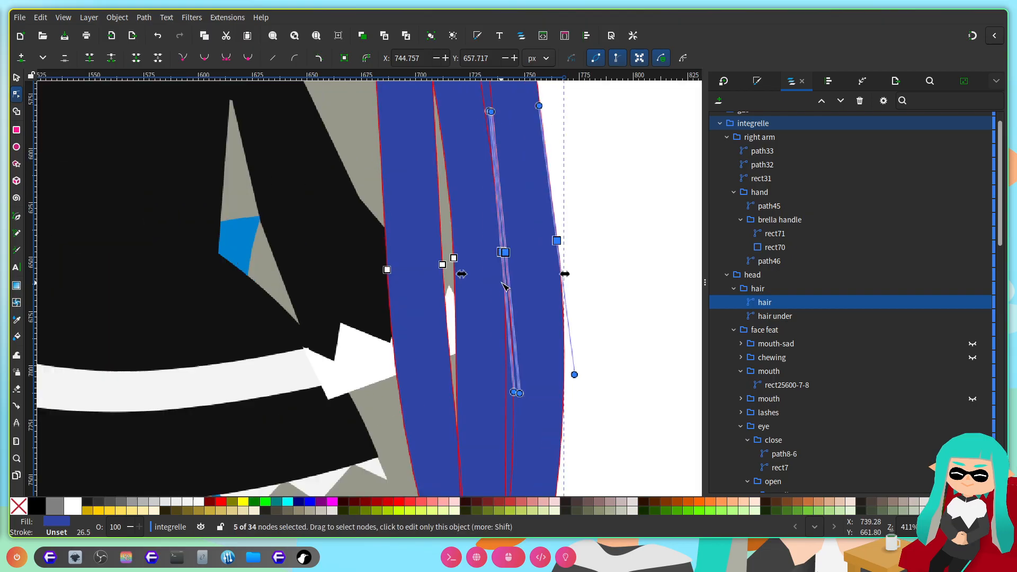
{"action": "left_click_drag", "start_coordinate": [504, 241], "coordinate": [508, 242]}
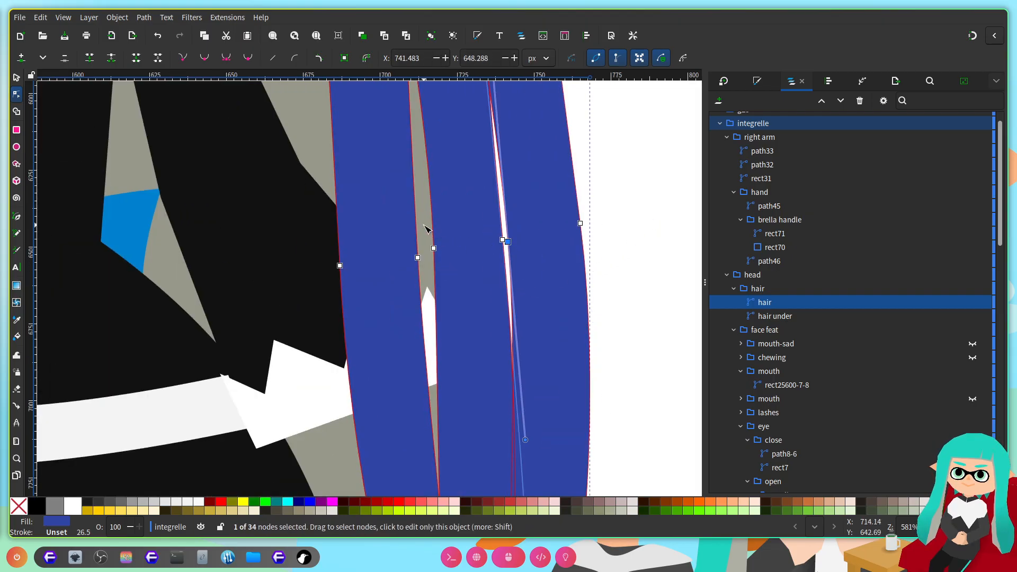
Step: Move the upper outer corner node of the grey back-hair shape outward to about X 722.5, Y 416.7 px
{"action": "left_click", "coordinate": [426, 226]}
{"action": "scroll", "coordinate": [554, 224], "scroll_direction": "down", "scroll_amount": 2}
{"action": "scroll", "coordinate": [551, 265], "scroll_direction": "down", "scroll_amount": 1}
{"action": "scroll", "coordinate": [522, 234], "scroll_direction": "up", "scroll_amount": 10}
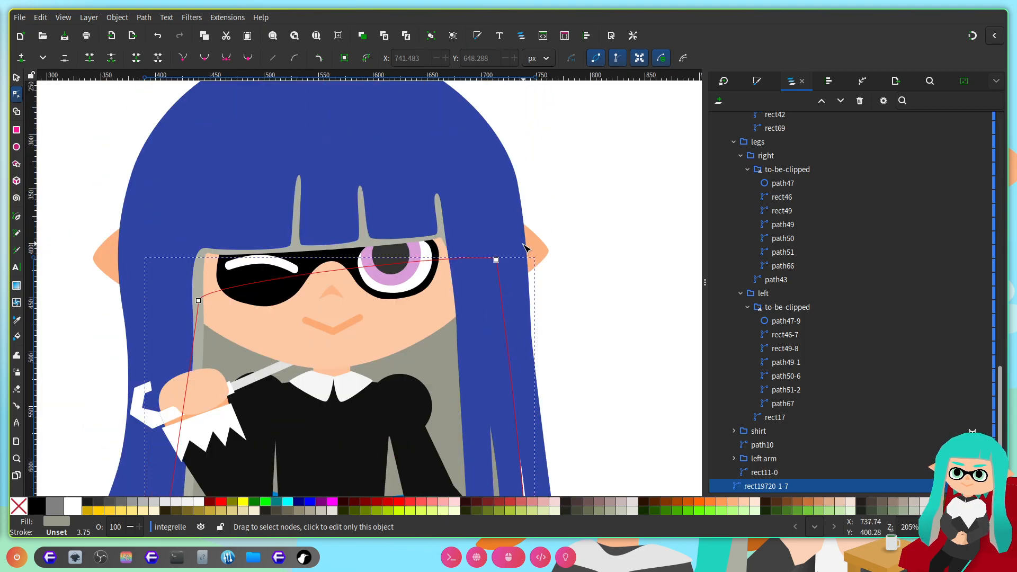
{"action": "left_click", "coordinate": [496, 260]}
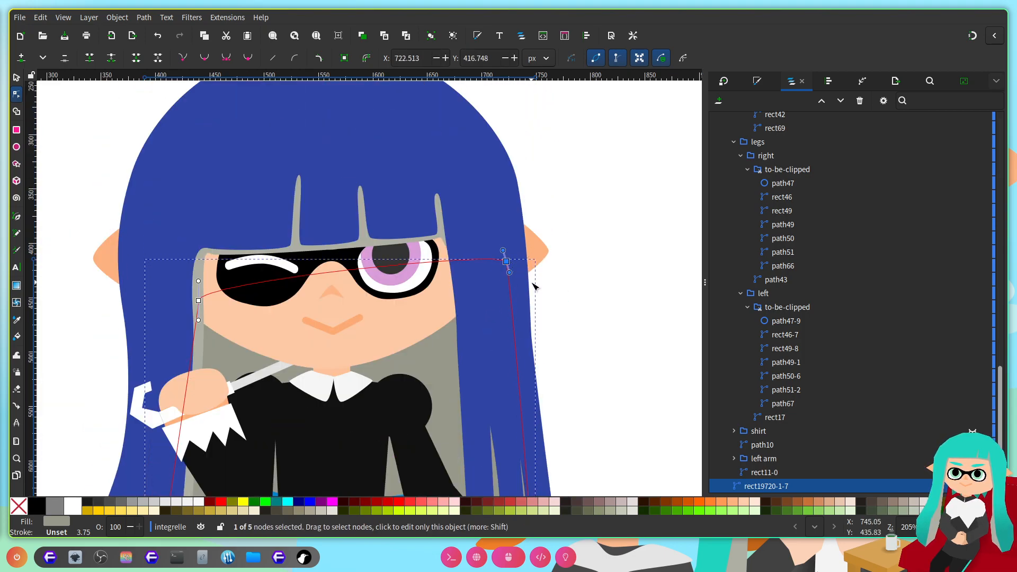
{"action": "scroll", "coordinate": [530, 279], "scroll_direction": "right", "scroll_amount": 3}
{"action": "scroll", "coordinate": [524, 286], "scroll_direction": "down", "scroll_amount": 8}
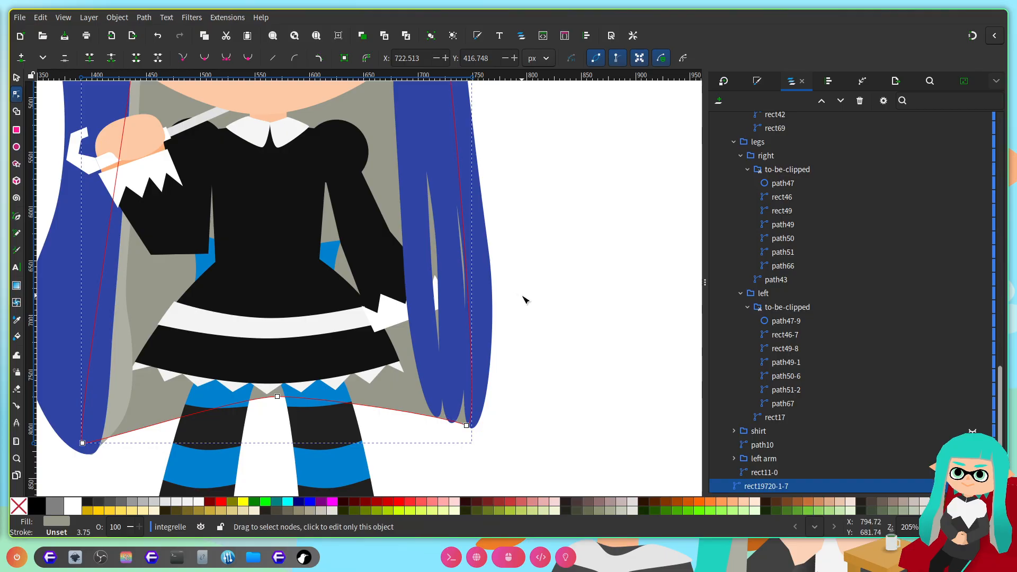
{"action": "left_click", "coordinate": [542, 307]}
Step: Examine the whole character, checking the tilted head and the reshaped hair strands from top to feet
{"action": "scroll", "coordinate": [546, 297], "scroll_direction": "left", "scroll_amount": 5}
{"action": "scroll", "coordinate": [530, 292], "scroll_direction": "up", "scroll_amount": 6}
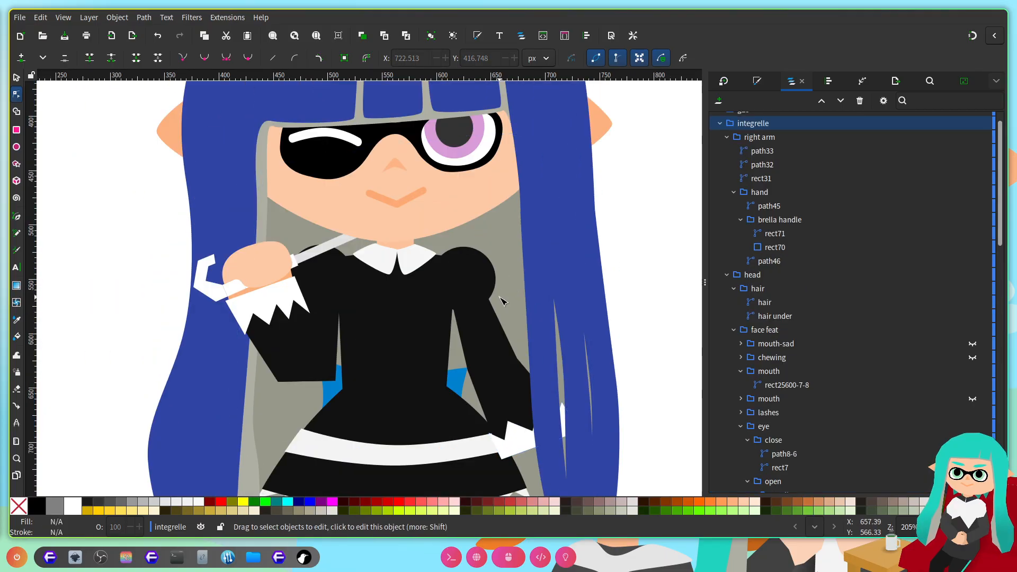
{"action": "scroll", "coordinate": [503, 297], "scroll_direction": "up", "scroll_amount": 3}
{"action": "scroll", "coordinate": [503, 297], "scroll_direction": "up", "scroll_amount": 8}
{"action": "scroll", "coordinate": [506, 295], "scroll_direction": "down", "scroll_amount": 16}
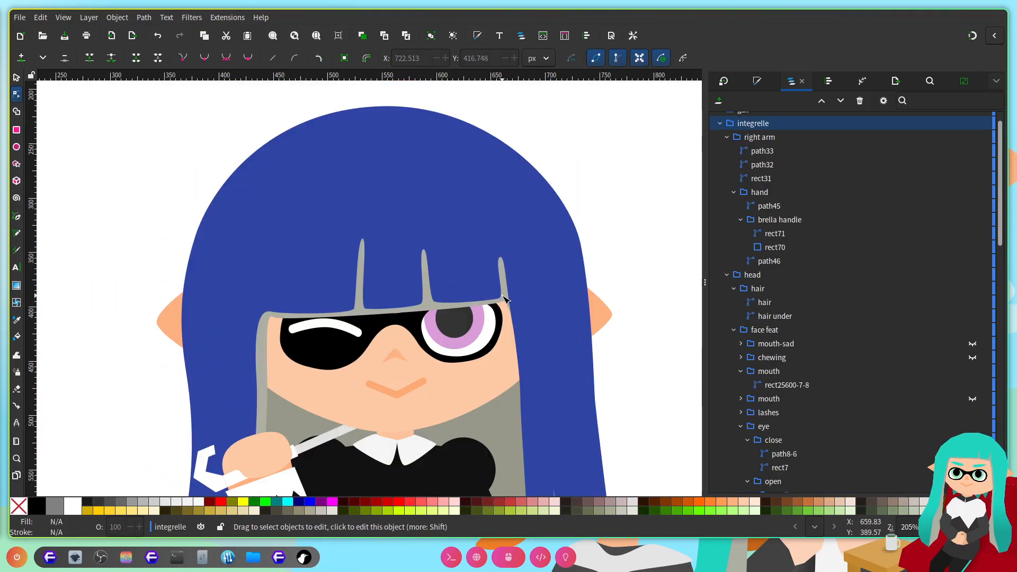
{"action": "scroll", "coordinate": [616, 254], "scroll_direction": "down", "scroll_amount": 2}
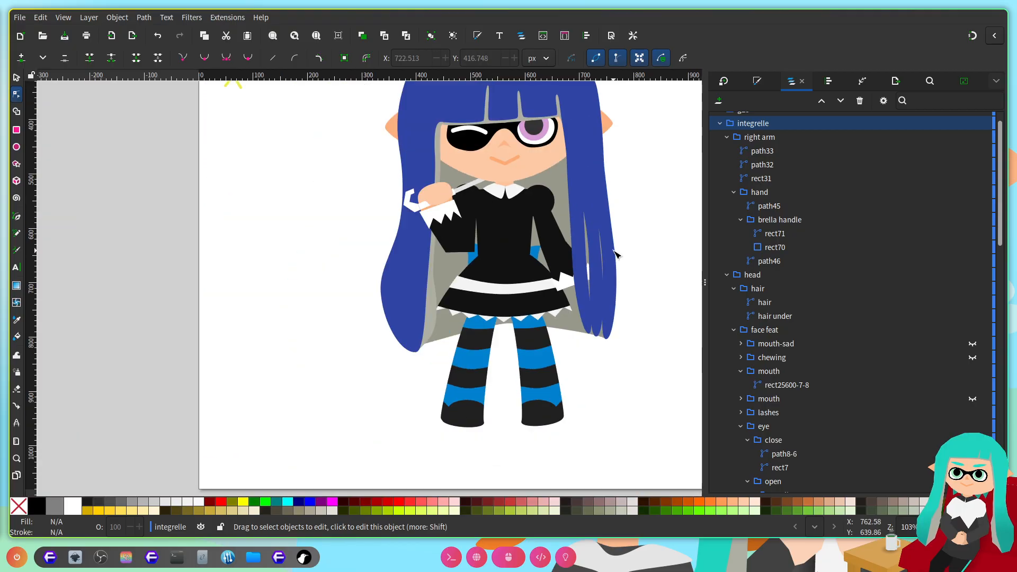
{"action": "scroll", "coordinate": [614, 253], "scroll_direction": "right", "scroll_amount": 3}
{"action": "scroll", "coordinate": [583, 295], "scroll_direction": "up", "scroll_amount": 3}
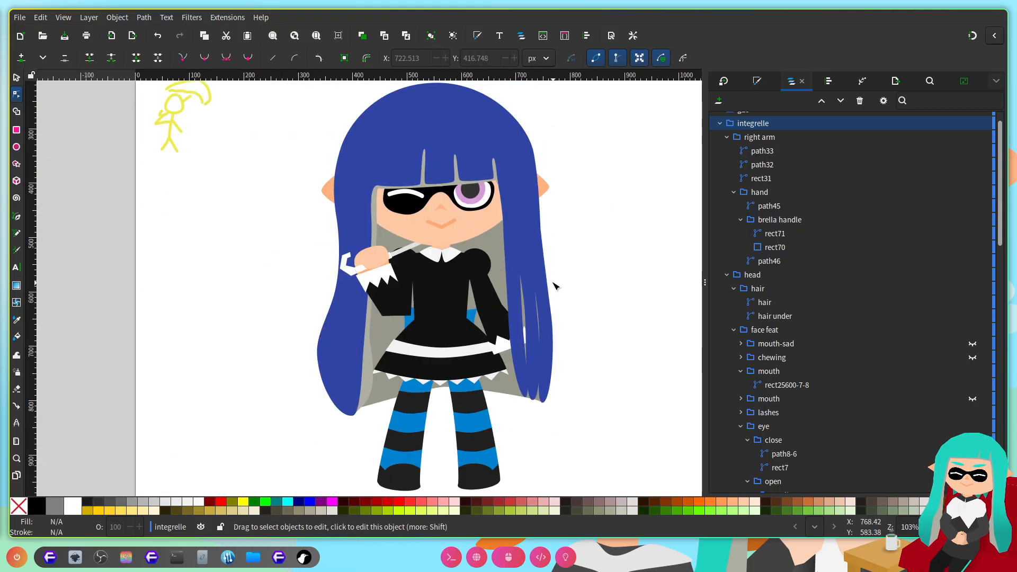
Step: Recolour the grey back-hair shape behind the body pink, with hue 313, saturation 50 and lightness 59
{"action": "left_click", "coordinate": [536, 271]}
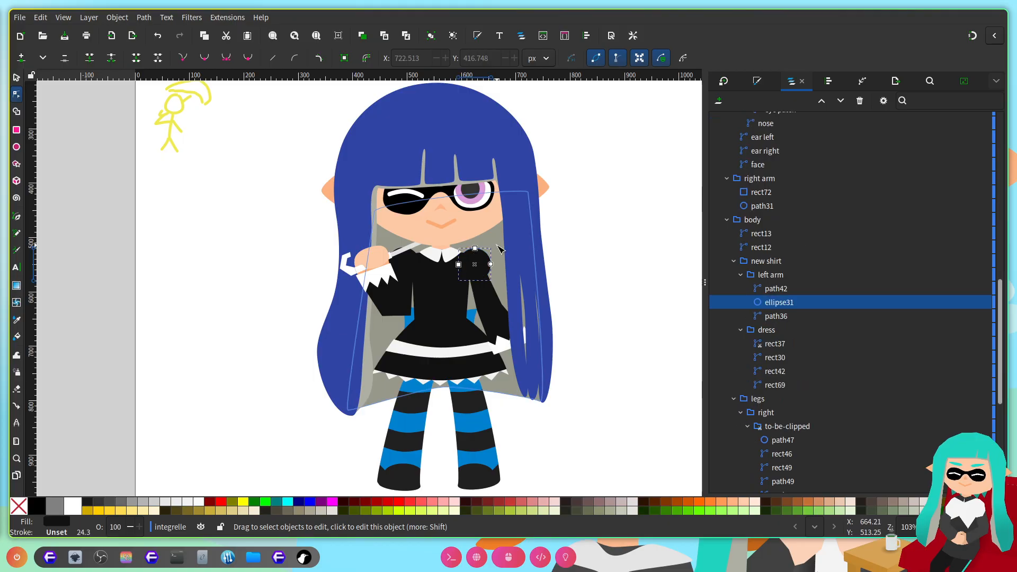
{"action": "scroll", "coordinate": [562, 292], "scroll_direction": "up", "scroll_amount": 2}
{"action": "scroll", "coordinate": [392, 235], "scroll_direction": "up", "scroll_amount": 3}
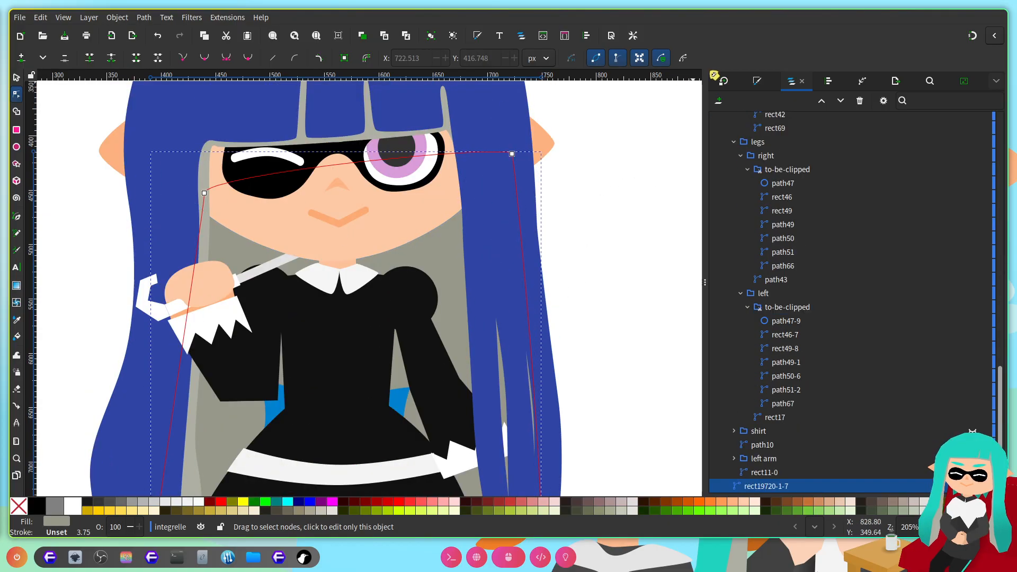
{"action": "left_click", "coordinate": [752, 82]}
{"action": "scroll", "coordinate": [540, 281], "scroll_direction": "up", "scroll_amount": 3}
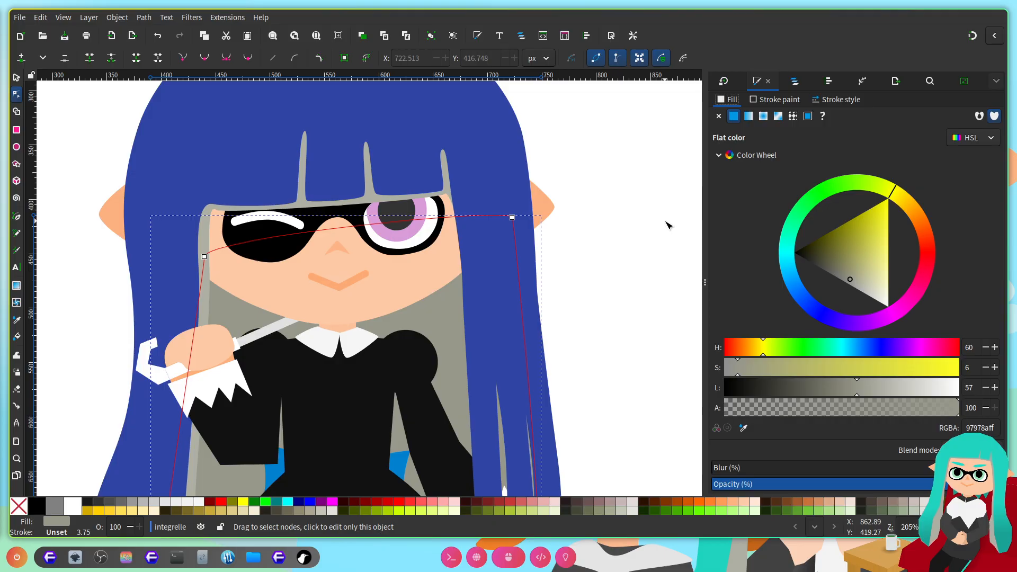
{"action": "left_click", "coordinate": [907, 312]}
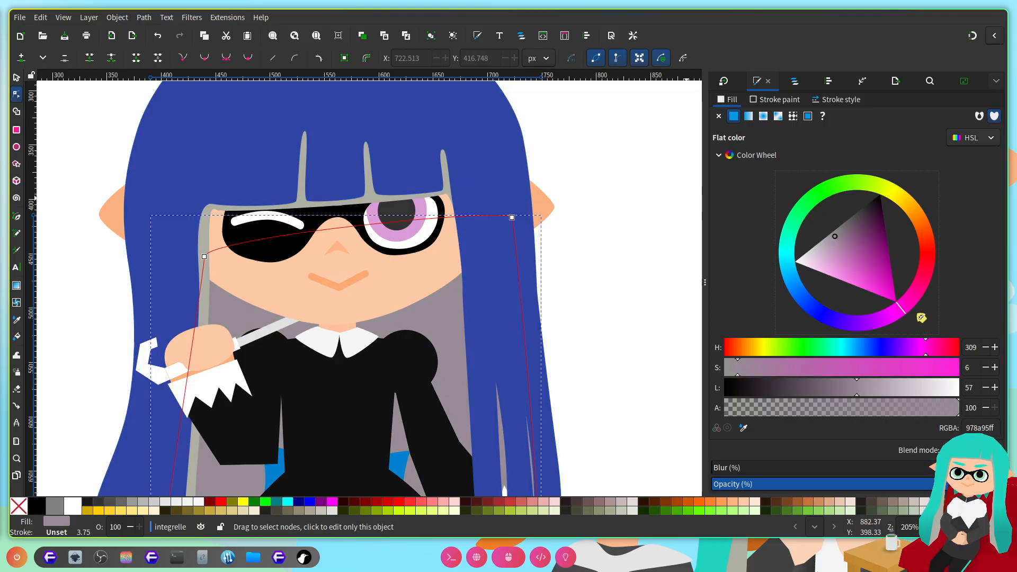
{"action": "mouse_move", "coordinate": [906, 318]}
{"action": "left_mouse_down"}
{"action": "mouse_move", "coordinate": [919, 307]}
{"action": "mouse_move", "coordinate": [914, 315]}
{"action": "left_mouse_up"}
{"action": "mouse_move", "coordinate": [762, 370]}
{"action": "left_mouse_down"}
{"action": "mouse_move", "coordinate": [886, 365]}
{"action": "mouse_move", "coordinate": [845, 370]}
{"action": "left_mouse_up"}
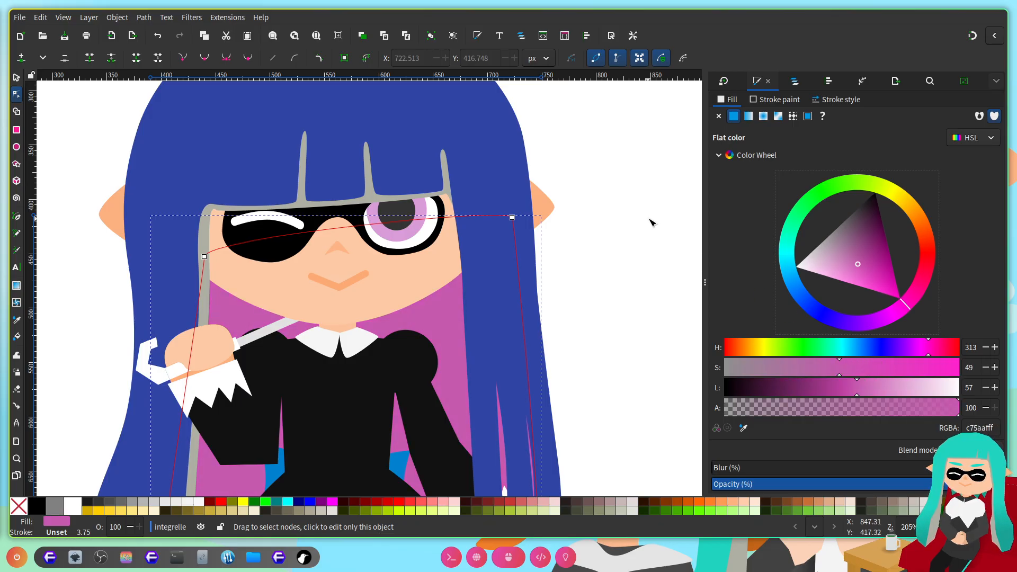
{"action": "left_click_drag", "start_coordinate": [861, 386], "coordinate": [874, 393]}
{"action": "scroll", "coordinate": [212, 318], "scroll_direction": "down", "scroll_amount": 10}
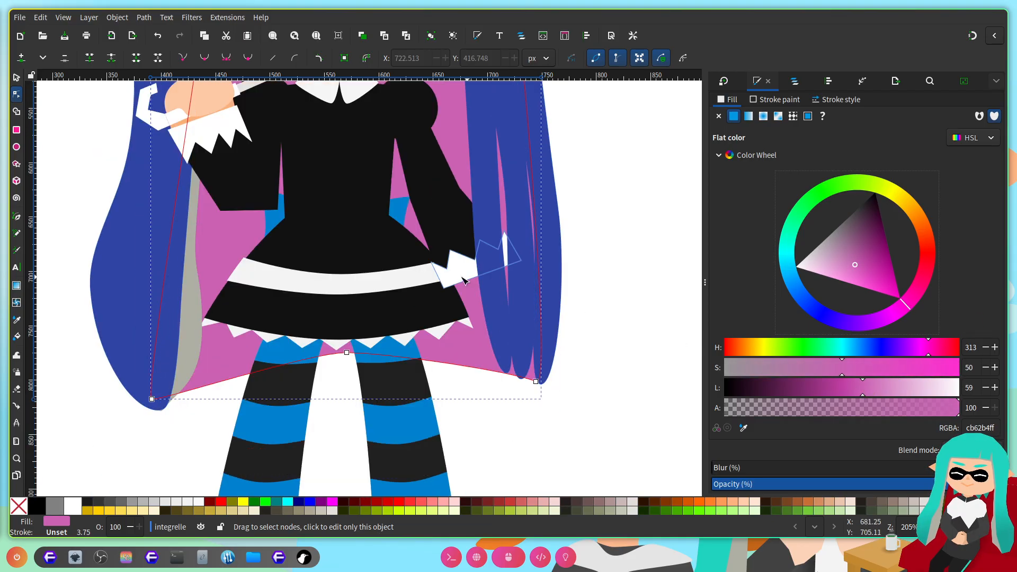
{"action": "left_click", "coordinate": [197, 339]}
{"action": "key", "text": "Page_Up"}
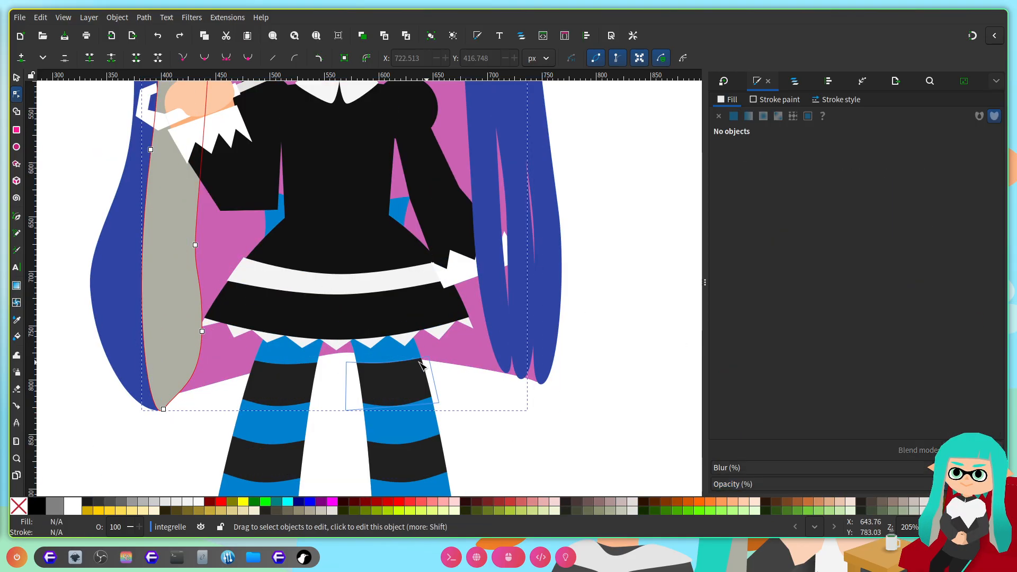
{"action": "key", "text": "ctrl+z"}
Step: Fill the grey under-hair shape around the face with the pink sampled from the back hair
{"action": "left_click", "coordinate": [196, 360]}
{"action": "scroll", "coordinate": [511, 363], "scroll_direction": "up", "scroll_amount": 10}
{"action": "scroll", "coordinate": [634, 376], "scroll_direction": "left", "scroll_amount": 3}
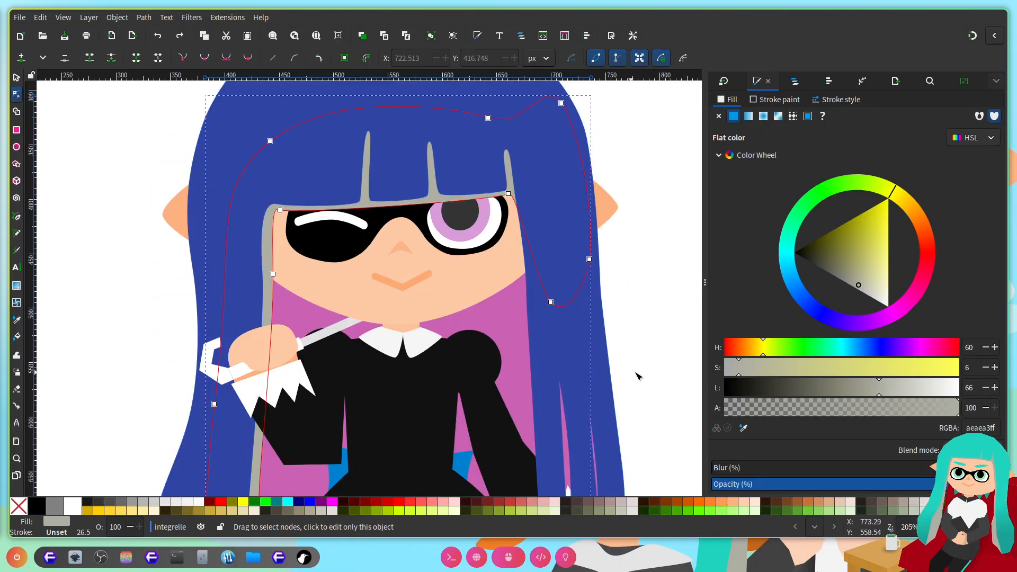
{"action": "left_click", "coordinate": [742, 430]}
{"action": "left_click", "coordinate": [510, 343]}
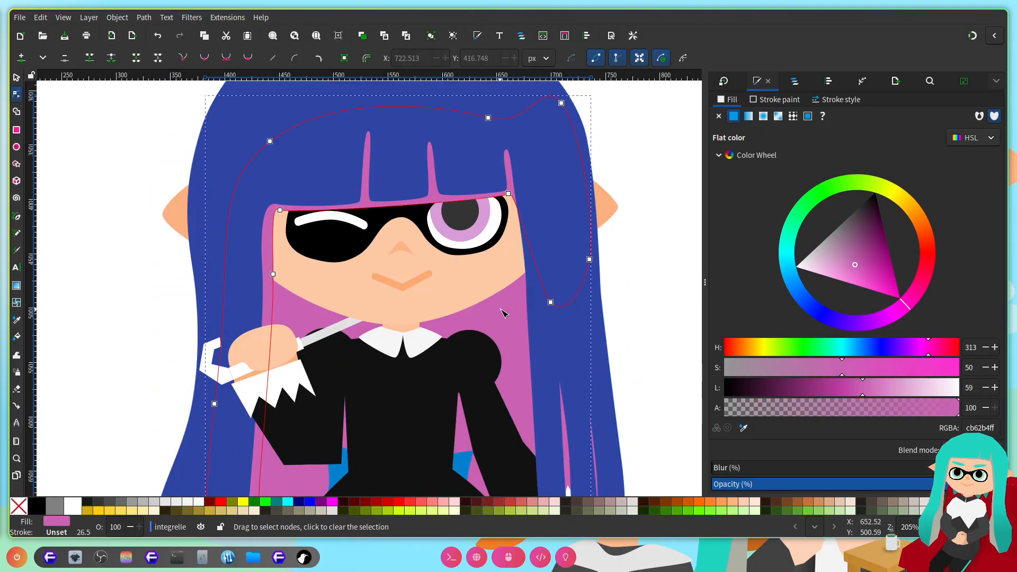
Step: Lighten the under-hair shape's pink fill to a lightness of 64 and deselect it
{"action": "scroll", "coordinate": [432, 258], "scroll_direction": "up", "scroll_amount": 1}
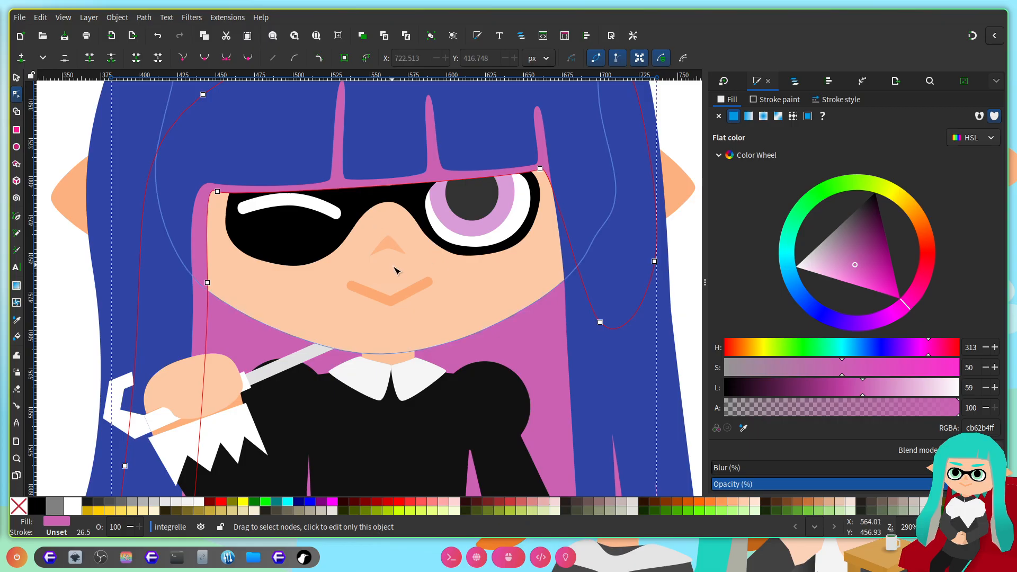
{"action": "scroll", "coordinate": [392, 267], "scroll_direction": "up", "scroll_amount": 3}
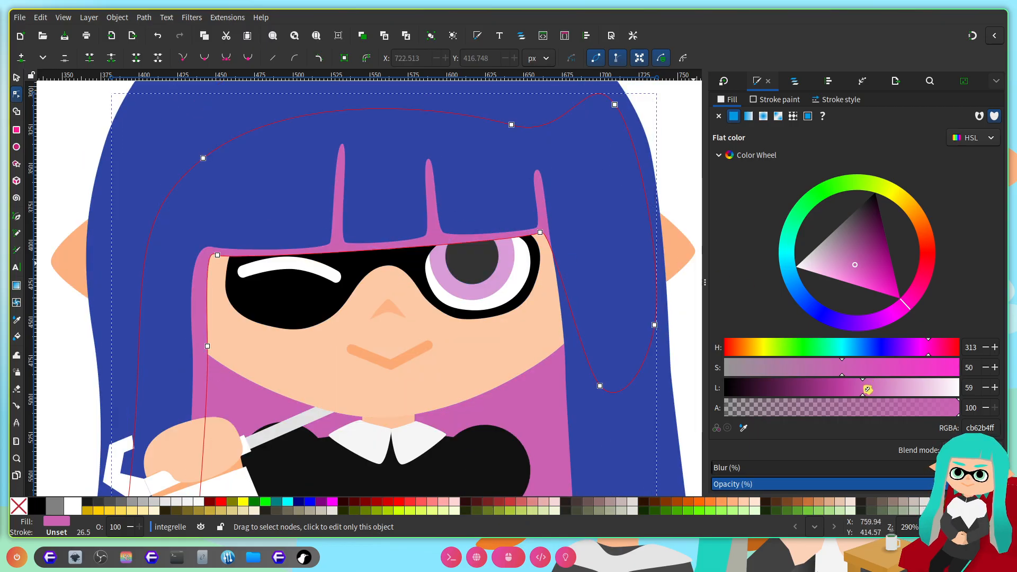
{"action": "left_click_drag", "start_coordinate": [871, 389], "coordinate": [875, 390]}
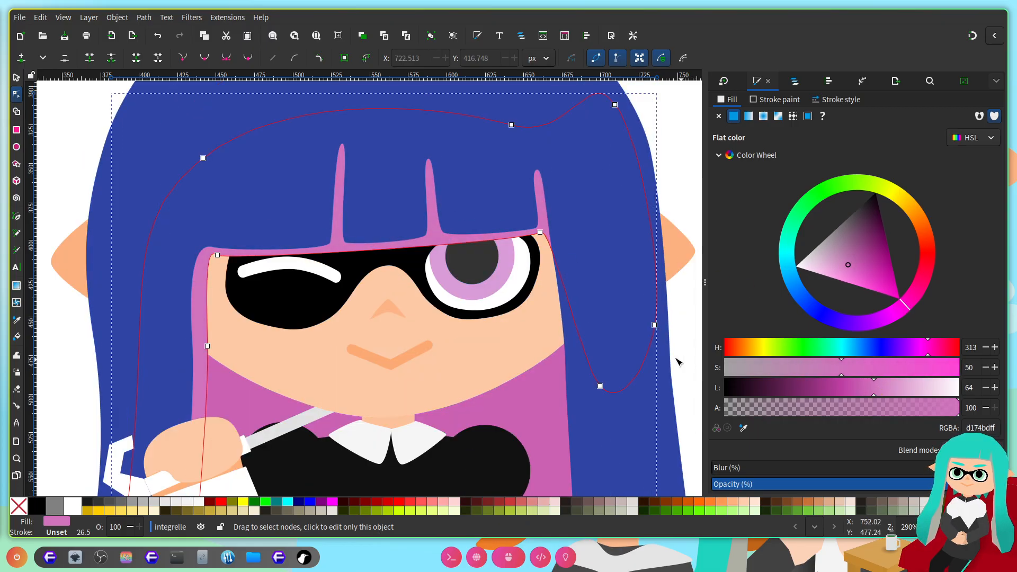
{"action": "scroll", "coordinate": [557, 333], "scroll_direction": "right", "scroll_amount": 6}
{"action": "left_click", "coordinate": [612, 240]}
Step: Raise the under-hair shape's two fringe corner nodes to about X 450.1, Y 404.4 px and X 662.4, Y 390.4 px
{"action": "scroll", "coordinate": [432, 315], "scroll_direction": "left", "scroll_amount": 6}
{"action": "scroll", "coordinate": [270, 243], "scroll_direction": "up", "scroll_amount": 1}
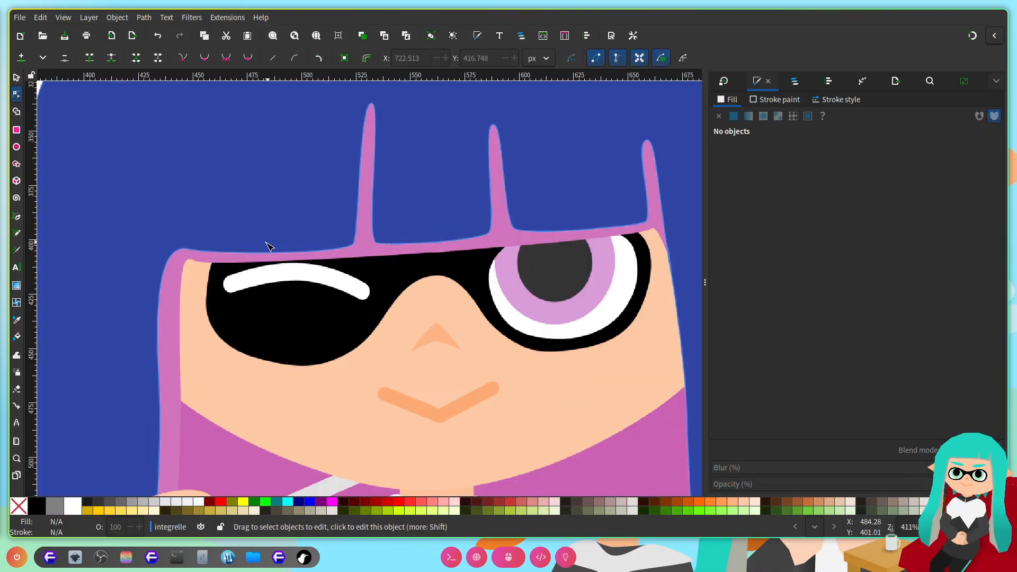
{"action": "scroll", "coordinate": [269, 246], "scroll_direction": "up", "scroll_amount": 1}
{"action": "left_click", "coordinate": [122, 278]}
{"action": "left_click_drag", "start_coordinate": [123, 280], "coordinate": [121, 257]}
{"action": "scroll", "coordinate": [477, 304], "scroll_direction": "right", "scroll_amount": 8}
{"action": "scroll", "coordinate": [544, 311], "scroll_direction": "up", "scroll_amount": 1}
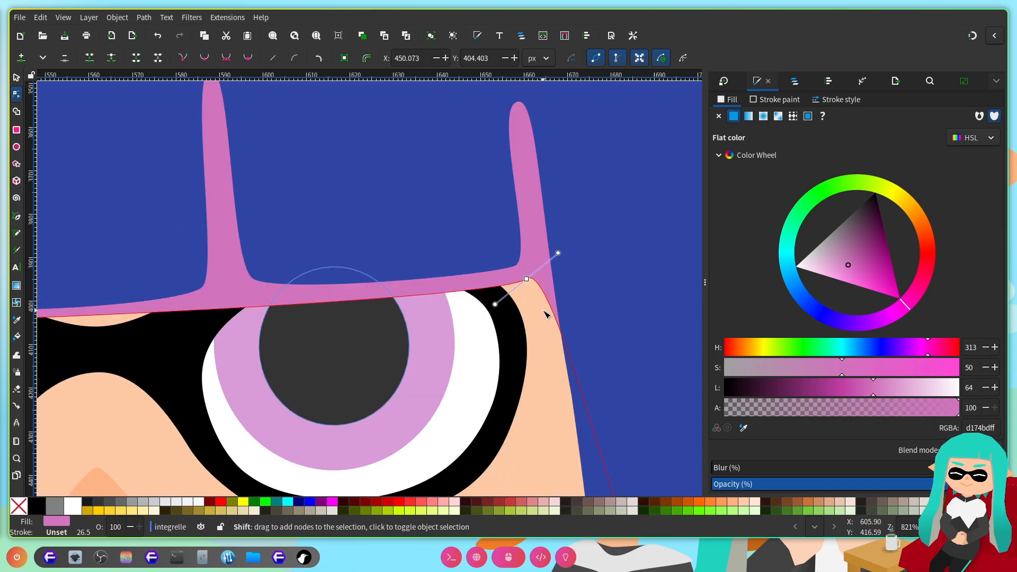
{"action": "left_click_drag", "start_coordinate": [528, 280], "coordinate": [535, 261]}
{"action": "scroll", "coordinate": [450, 268], "scroll_direction": "down", "scroll_amount": 3}
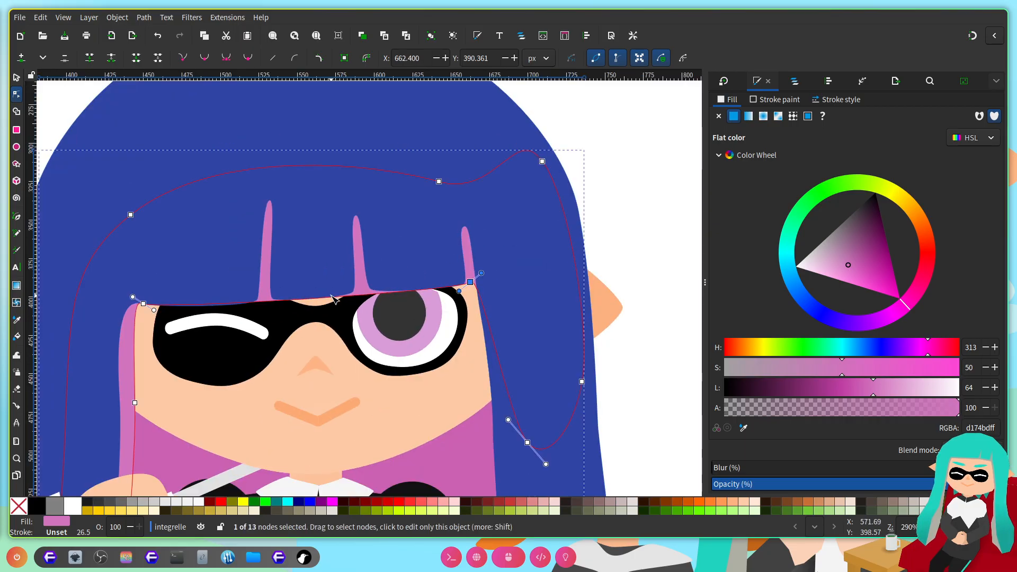
Step: Examine the recoloured pink inner hair against the fringe, face and dress
{"action": "scroll", "coordinate": [334, 299], "scroll_direction": "down", "scroll_amount": 2}
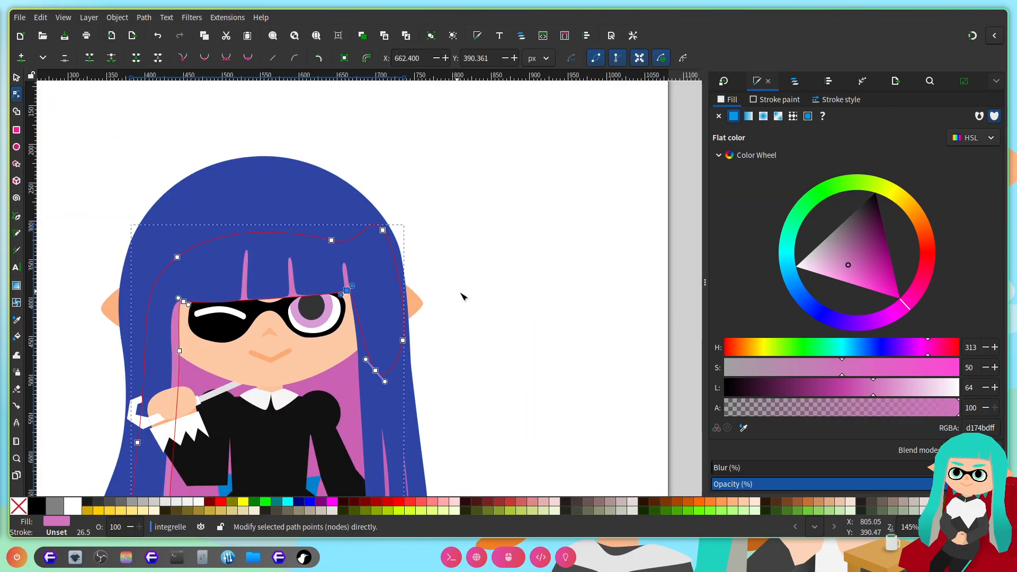
{"action": "scroll", "coordinate": [484, 305], "scroll_direction": "left", "scroll_amount": 3}
{"action": "scroll", "coordinate": [504, 283], "scroll_direction": "down", "scroll_amount": 3}
{"action": "scroll", "coordinate": [506, 284], "scroll_direction": "up", "scroll_amount": 3}
{"action": "scroll", "coordinate": [530, 384], "scroll_direction": "right", "scroll_amount": 2}
{"action": "scroll", "coordinate": [463, 380], "scroll_direction": "down", "scroll_amount": 2}
{"action": "scroll", "coordinate": [463, 380], "scroll_direction": "up", "scroll_amount": 2}
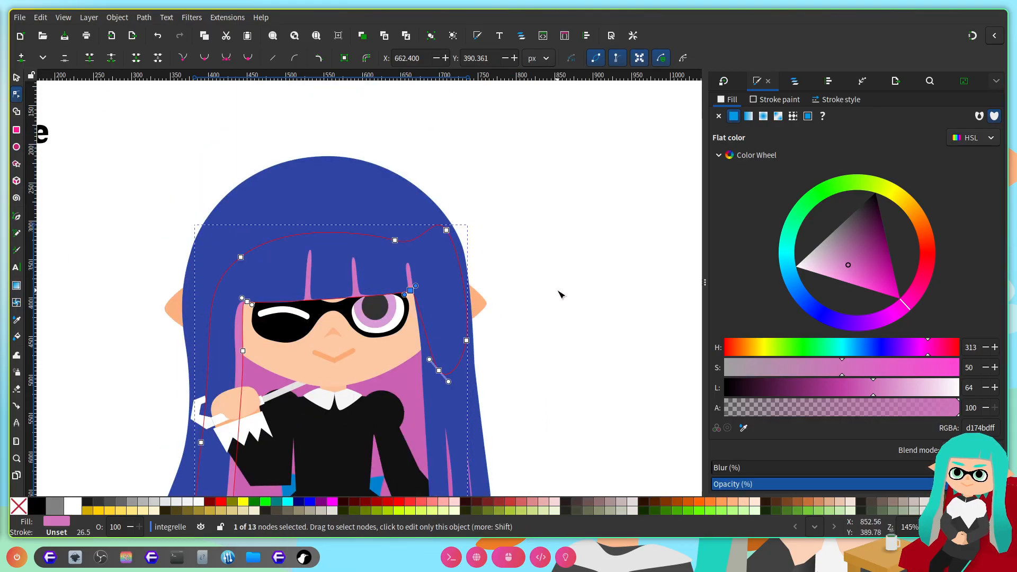
{"action": "scroll", "coordinate": [588, 293], "scroll_direction": "down", "scroll_amount": 2}
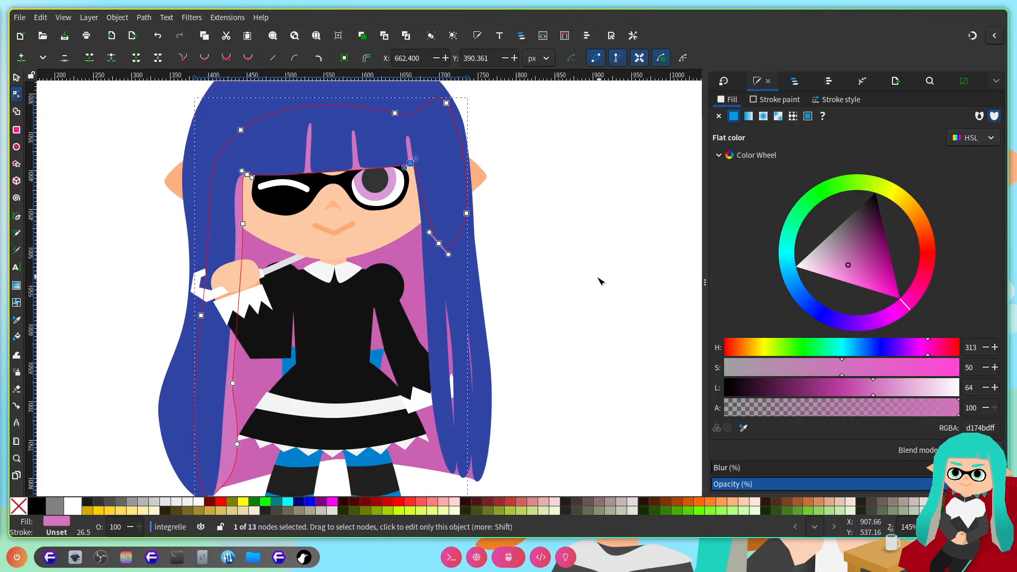
{"action": "scroll", "coordinate": [402, 254], "scroll_direction": "up", "scroll_amount": 2}
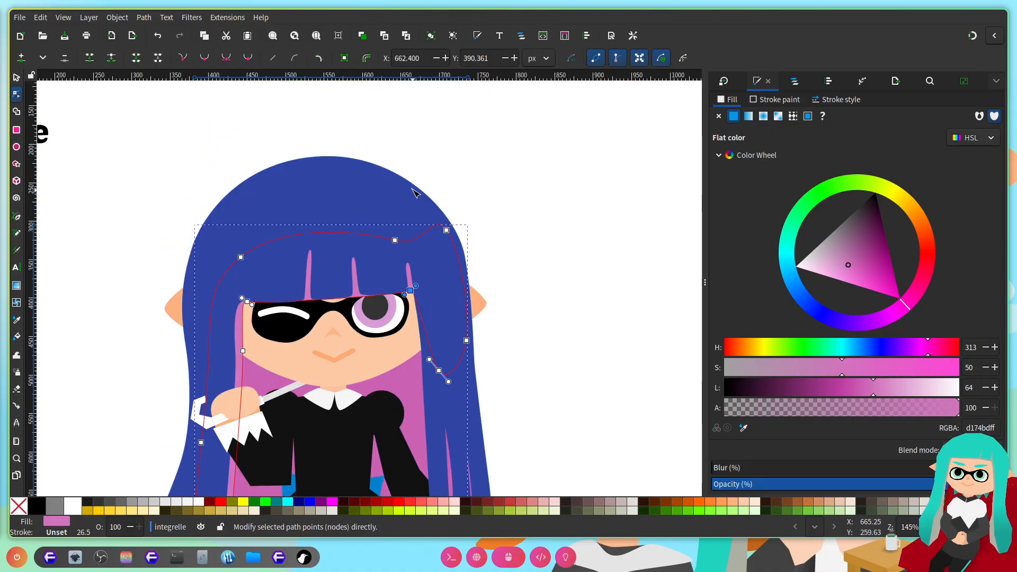
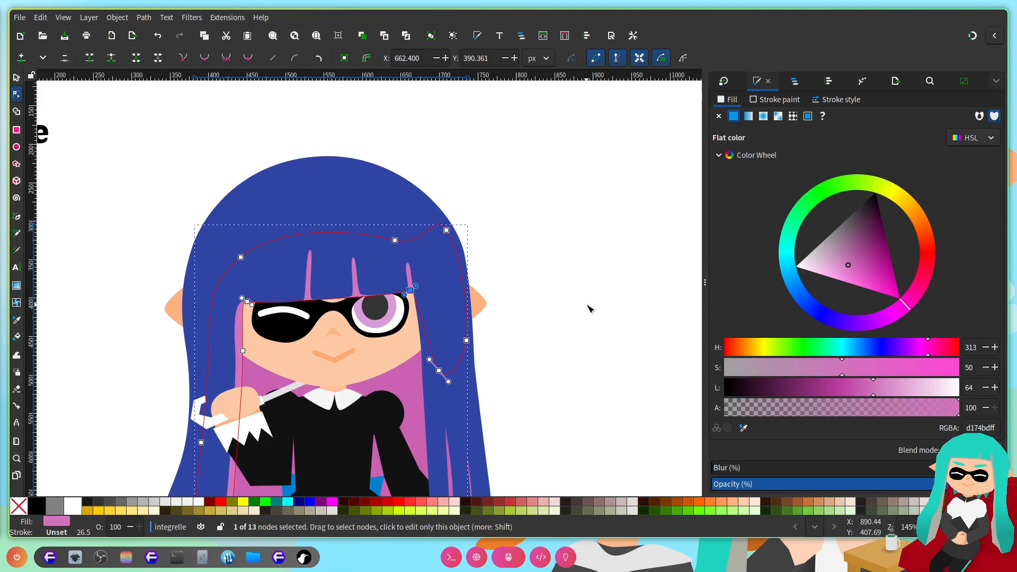
Step: Select the mouth line and inspect its stroke style settings
{"action": "scroll", "coordinate": [515, 350], "scroll_direction": "left", "scroll_amount": 6}
{"action": "scroll", "coordinate": [495, 383], "scroll_direction": "up", "scroll_amount": 3}
{"action": "left_click", "coordinate": [422, 315]}
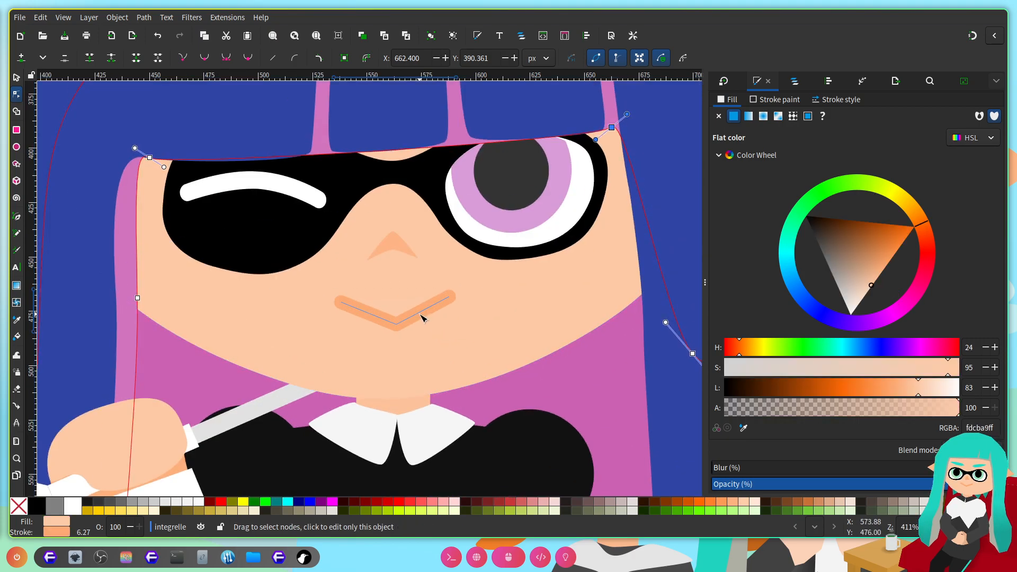
{"action": "scroll", "coordinate": [632, 146], "scroll_direction": "right", "scroll_amount": 3}
{"action": "left_click", "coordinate": [823, 101]}
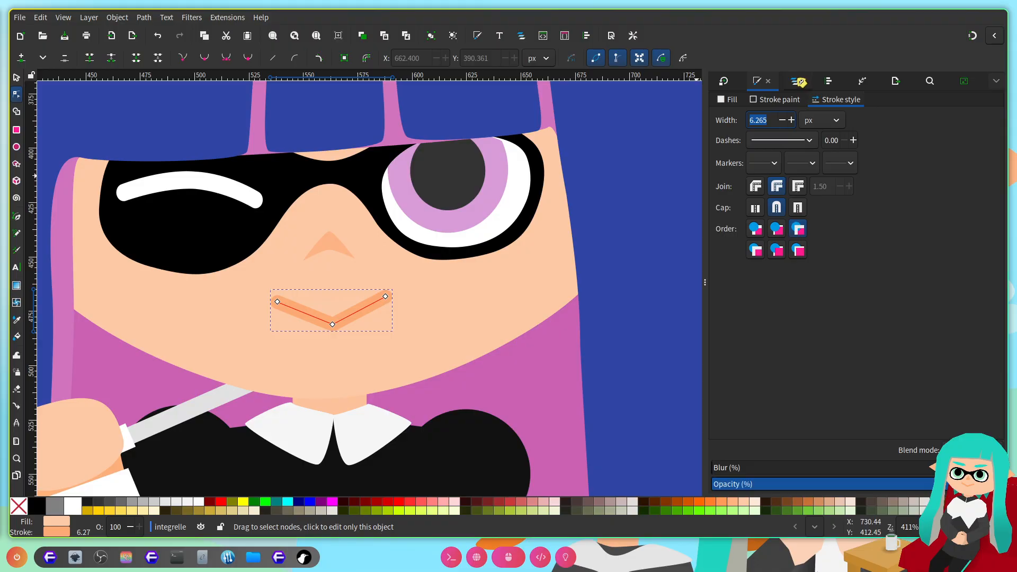
{"action": "scroll", "coordinate": [519, 261], "scroll_direction": "down", "scroll_amount": 4}
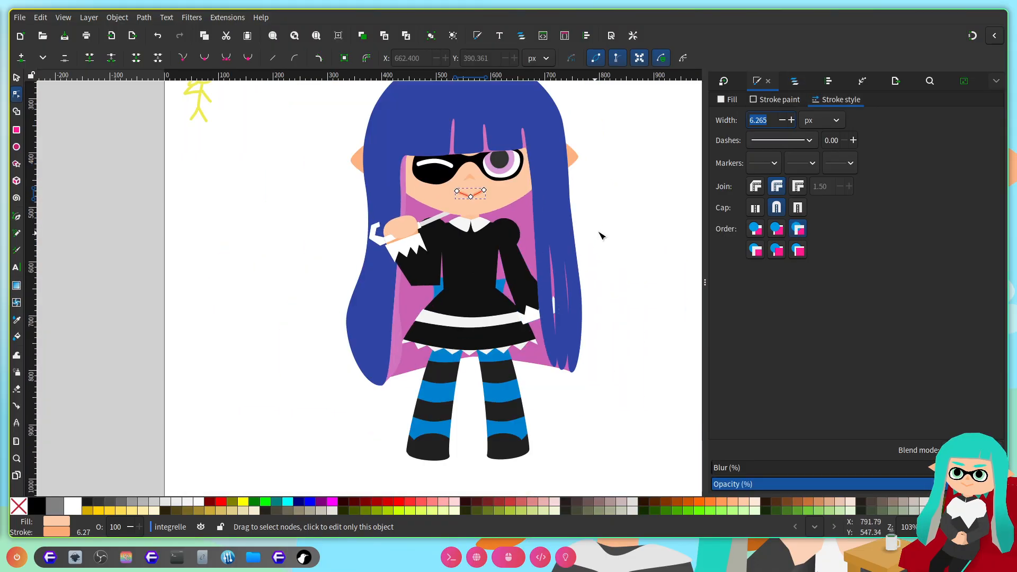
Step: Duplicate the blue bow shape at the waist and move the copy straight up to the top of the head
{"action": "left_click", "coordinate": [506, 289]}
{"action": "scroll", "coordinate": [506, 288], "scroll_direction": "up", "scroll_amount": 3}
{"action": "left_click", "coordinate": [442, 287]}
{"action": "scroll", "coordinate": [466, 357], "scroll_direction": "down", "scroll_amount": 2}
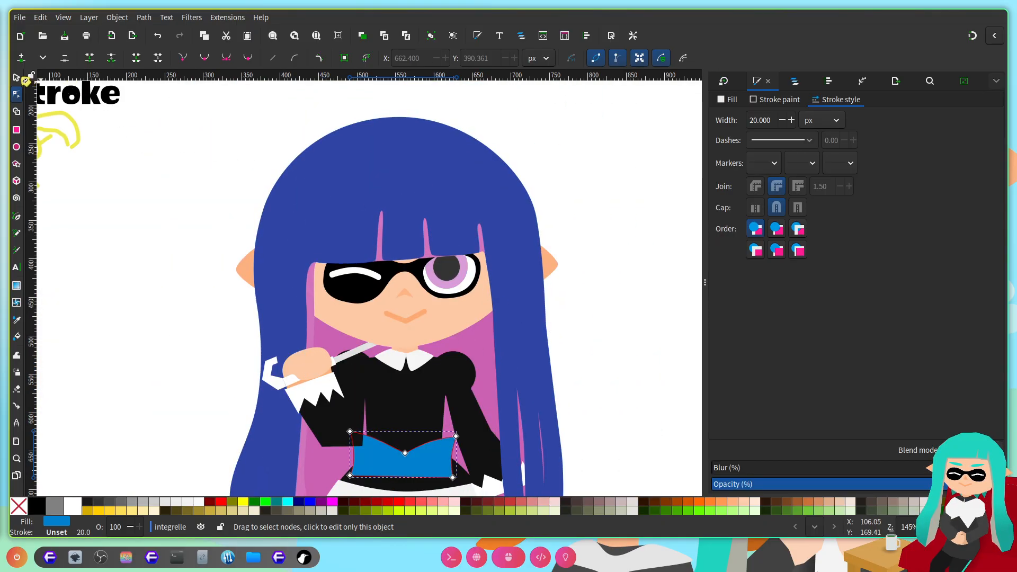
{"action": "key", "text": "s"}
{"action": "left_click_drag", "start_coordinate": [410, 440], "coordinate": [424, 111]}
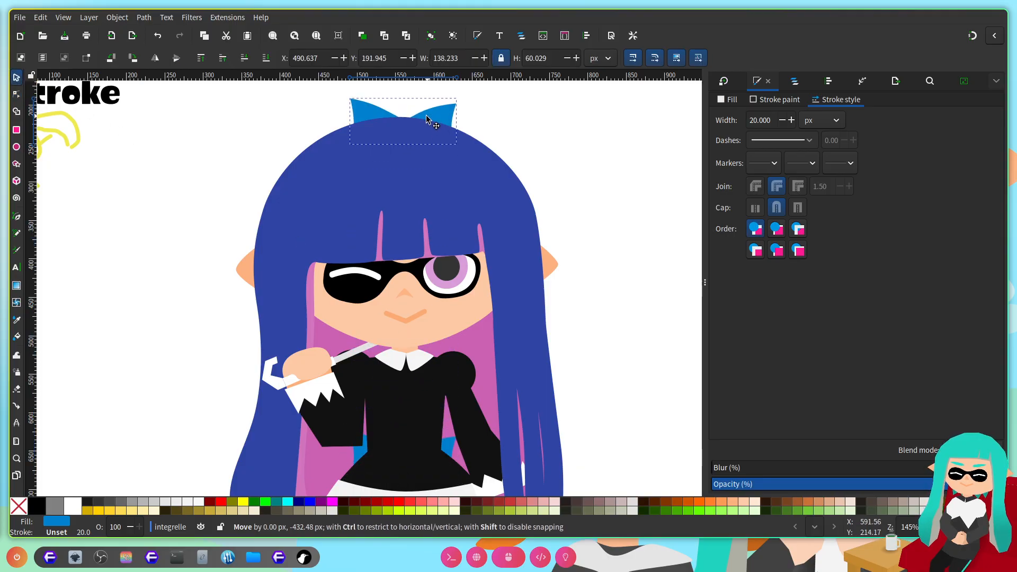
Step: Enlarge the head bow to about 222.2 × 96.5 px, position it at about X 444.5, Y 192.3 px behind the crown, and save the drawing
{"action": "scroll", "coordinate": [445, 212], "scroll_direction": "up", "scroll_amount": 5}
{"action": "left_click_drag", "start_coordinate": [461, 288], "coordinate": [491, 271]}
{"action": "left_click_drag", "start_coordinate": [462, 302], "coordinate": [458, 317]}
{"action": "left_click", "coordinate": [793, 81]}
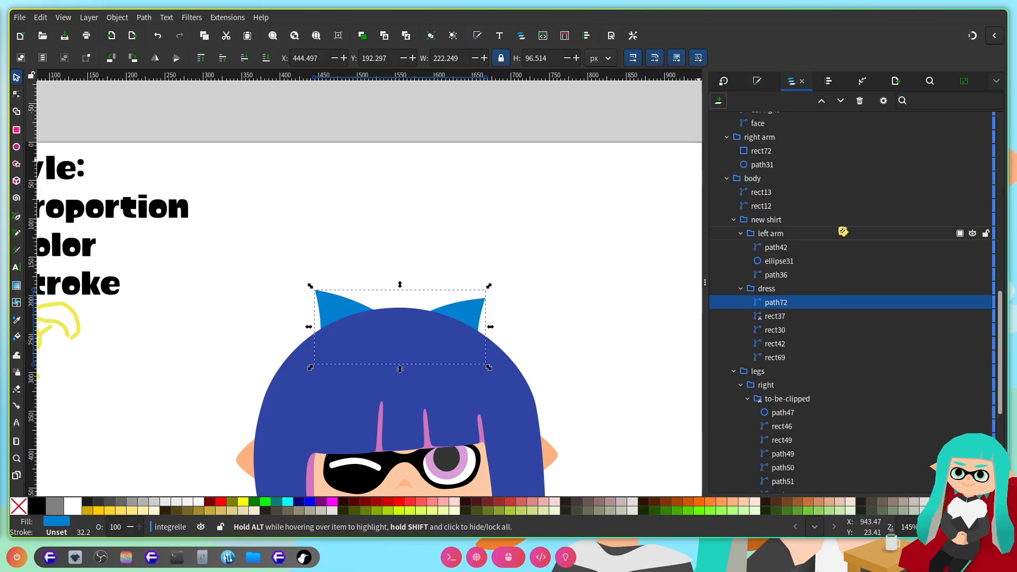
{"action": "scroll", "coordinate": [583, 272], "scroll_direction": "down", "scroll_amount": 5}
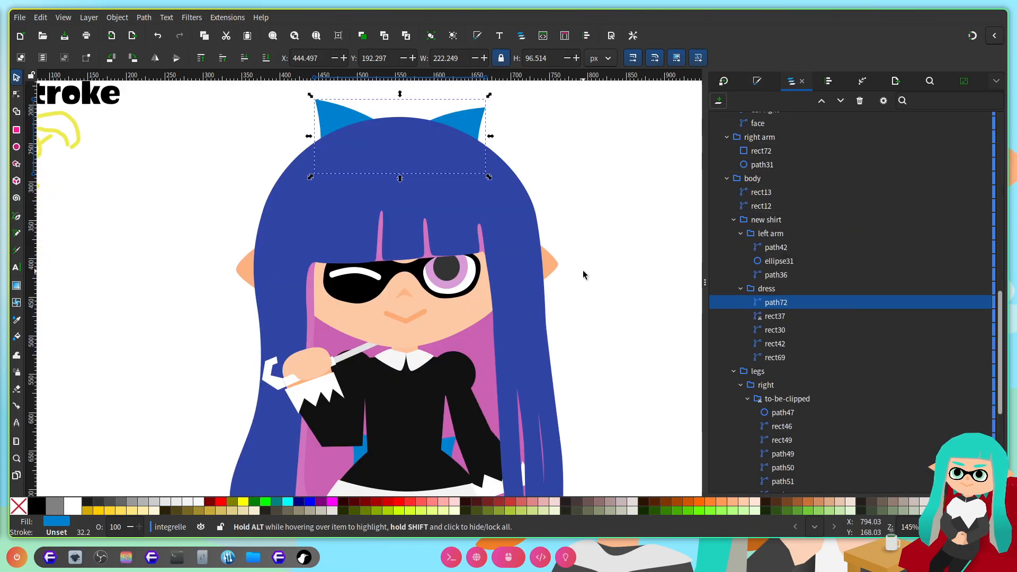
{"action": "scroll", "coordinate": [583, 275], "scroll_direction": "up", "scroll_amount": 3}
{"action": "key", "text": "ctrl+s"}
Step: Rotate the head bow slightly clockwise to match the tilt of the head
{"action": "scroll", "coordinate": [533, 231], "scroll_direction": "left", "scroll_amount": 2}
{"action": "scroll", "coordinate": [550, 226], "scroll_direction": "up", "scroll_amount": 1}
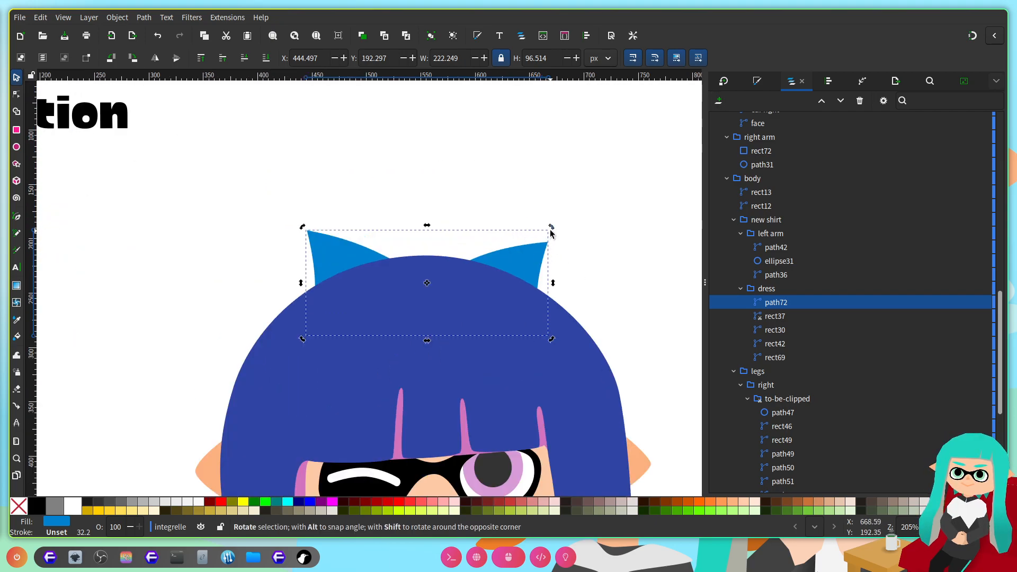
{"action": "mouse_move", "coordinate": [551, 235]}
{"action": "left_mouse_down"}
{"action": "mouse_move", "coordinate": [545, 221]}
{"action": "mouse_move", "coordinate": [555, 242]}
{"action": "left_mouse_up"}
Step: Move the head bow's lower-left corner node to about X 441.7, Y 289.0 px and deselect the bow
{"action": "left_click", "coordinate": [11, 94]}
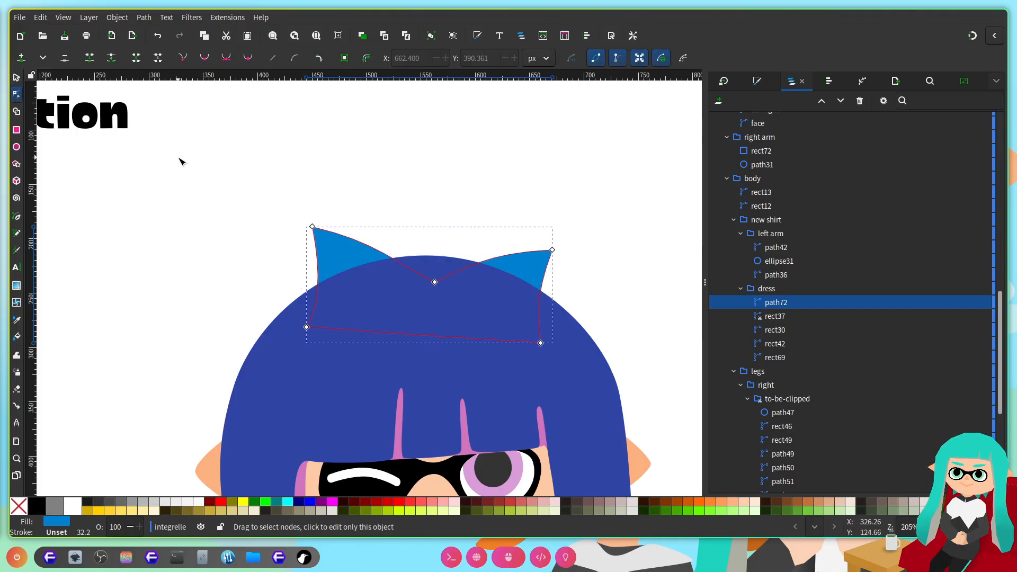
{"action": "left_click_drag", "start_coordinate": [309, 326], "coordinate": [305, 335]}
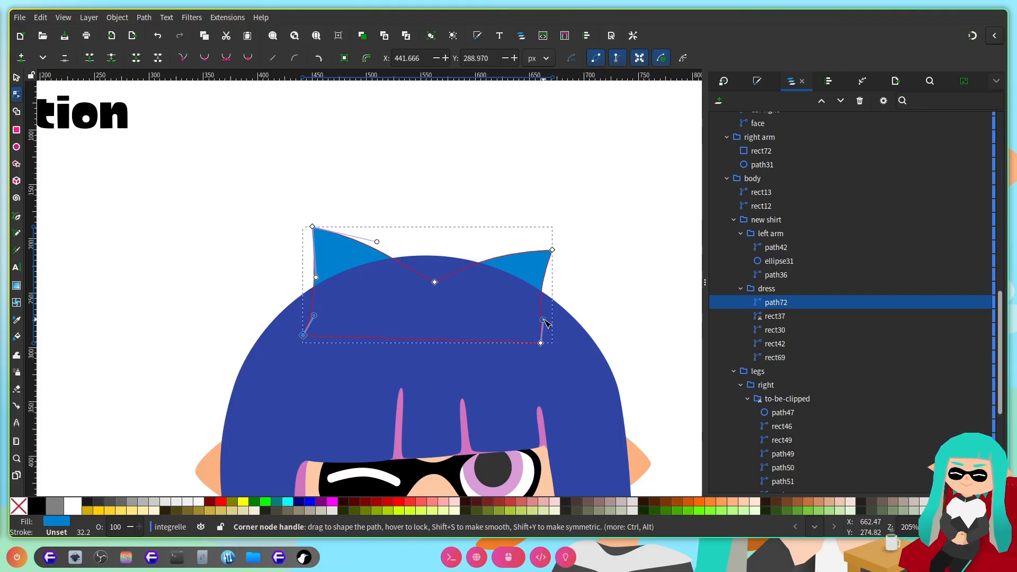
{"action": "scroll", "coordinate": [579, 273], "scroll_direction": "right", "scroll_amount": 3}
{"action": "left_click", "coordinate": [580, 274]}
{"action": "scroll", "coordinate": [550, 277], "scroll_direction": "left", "scroll_amount": 2}
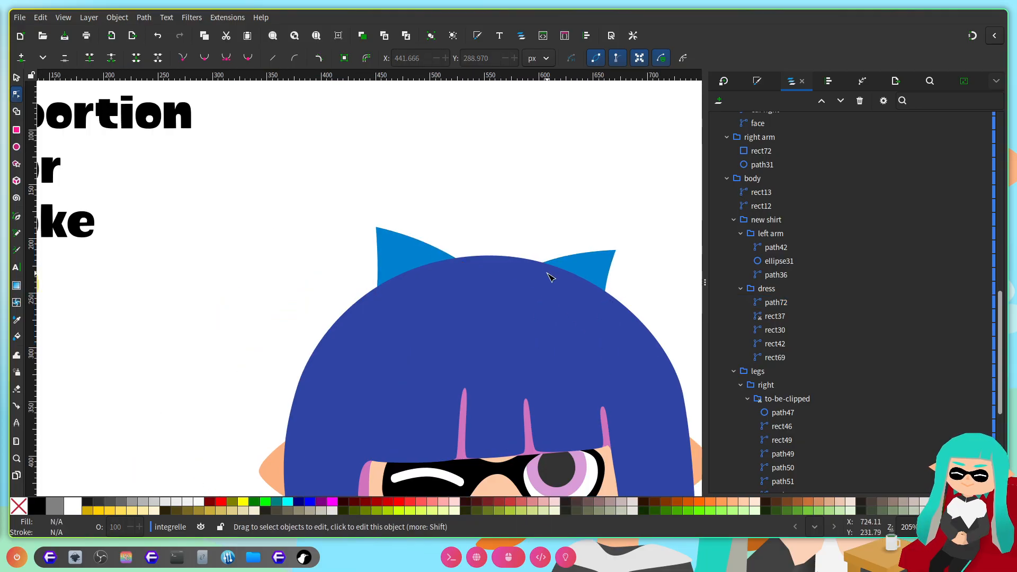
{"action": "scroll", "coordinate": [547, 282], "scroll_direction": "down", "scroll_amount": 5}
{"action": "scroll", "coordinate": [522, 298], "scroll_direction": "right", "scroll_amount": 2}
{"action": "scroll", "coordinate": [490, 302], "scroll_direction": "up", "scroll_amount": 6}
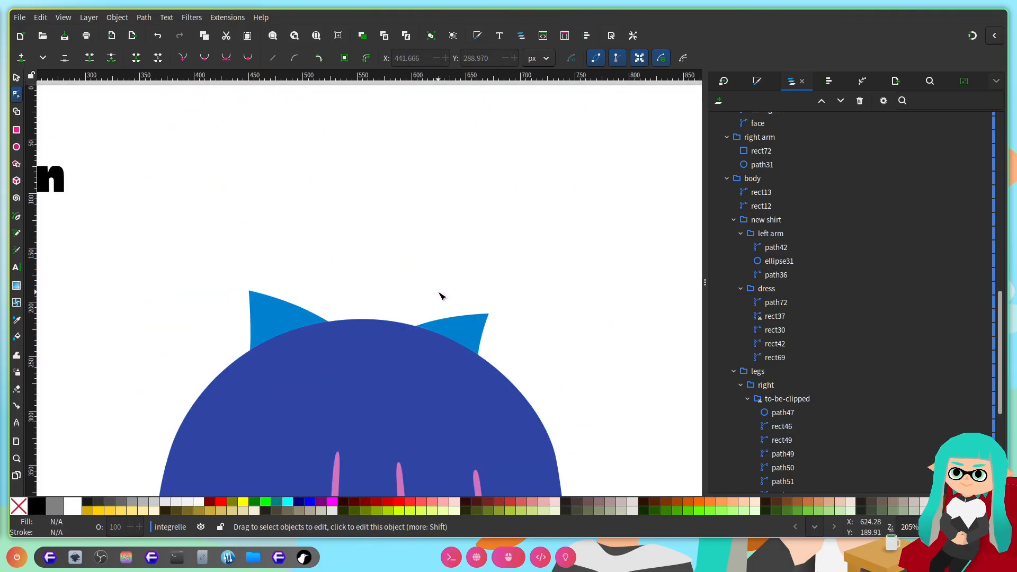
Step: Try moving the hair outline's upper-left side node inward to about X 387.2 px
{"action": "scroll", "coordinate": [454, 287], "scroll_direction": "down", "scroll_amount": 4}
{"action": "left_click", "coordinate": [371, 224]}
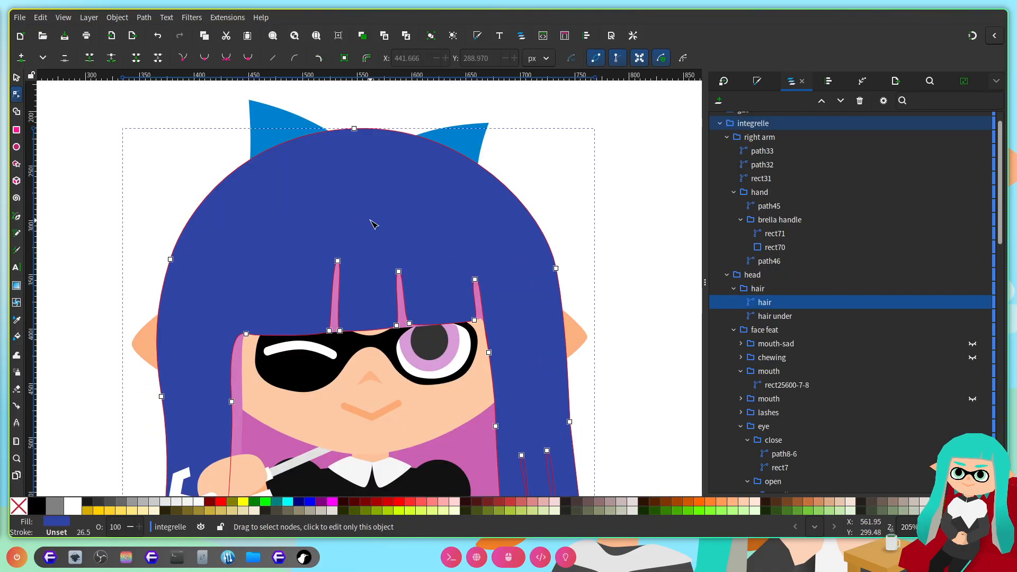
{"action": "left_click", "coordinate": [171, 260]}
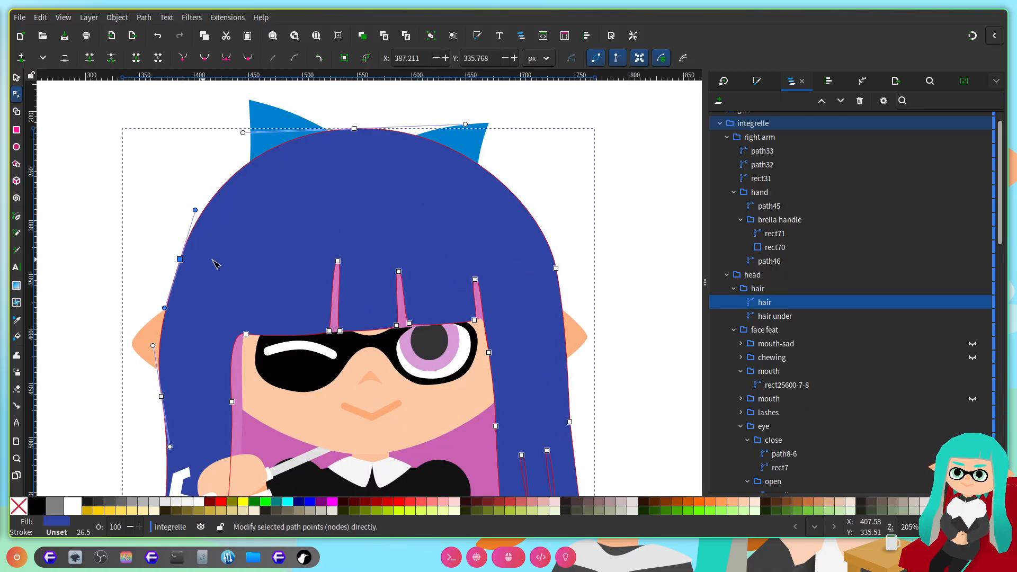
{"action": "left_click", "coordinate": [571, 195]}
{"action": "scroll", "coordinate": [536, 222], "scroll_direction": "down", "scroll_amount": 5}
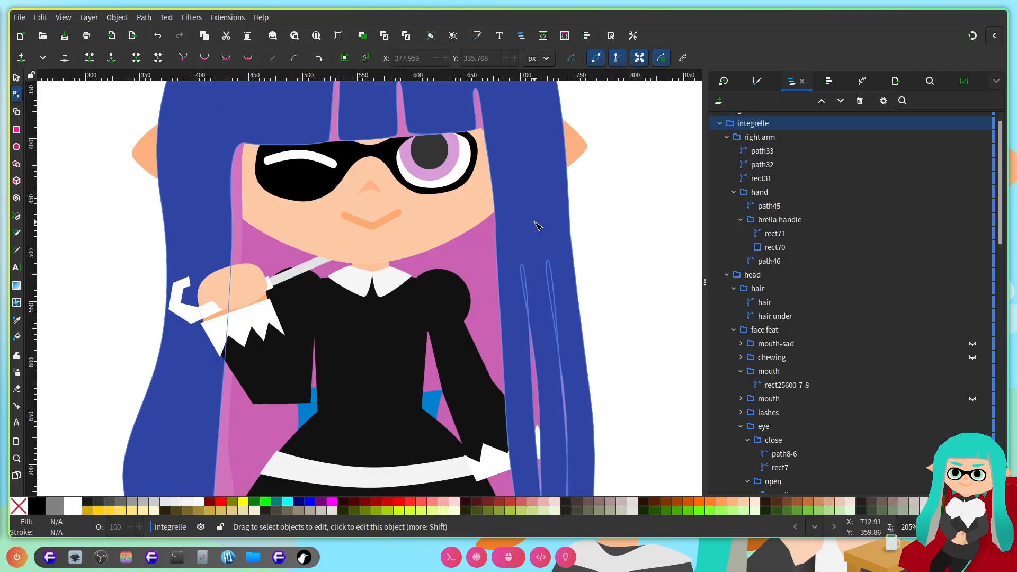
{"action": "scroll", "coordinate": [488, 273], "scroll_direction": "up", "scroll_amount": 2}
{"action": "scroll", "coordinate": [520, 241], "scroll_direction": "up", "scroll_amount": 3}
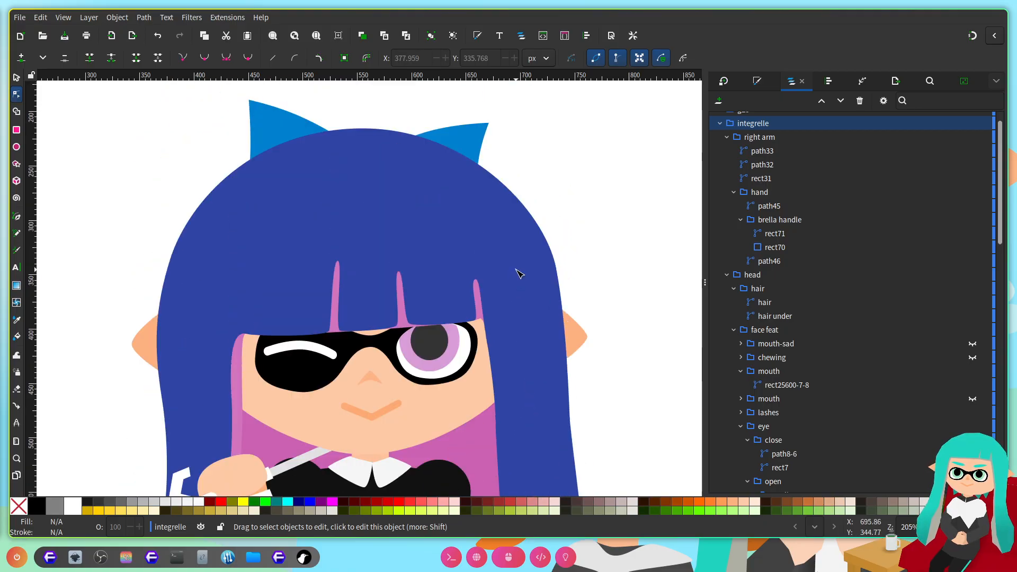
Step: Draw an ellipse with radii of about 32.2 × 32.9 px on the dress's chest, overlapping the lower collar
{"action": "scroll", "coordinate": [517, 267], "scroll_direction": "down", "scroll_amount": 10}
{"action": "scroll", "coordinate": [367, 352], "scroll_direction": "up", "scroll_amount": 5}
{"action": "scroll", "coordinate": [368, 325], "scroll_direction": "down", "scroll_amount": 4, "text": "ctrl"}
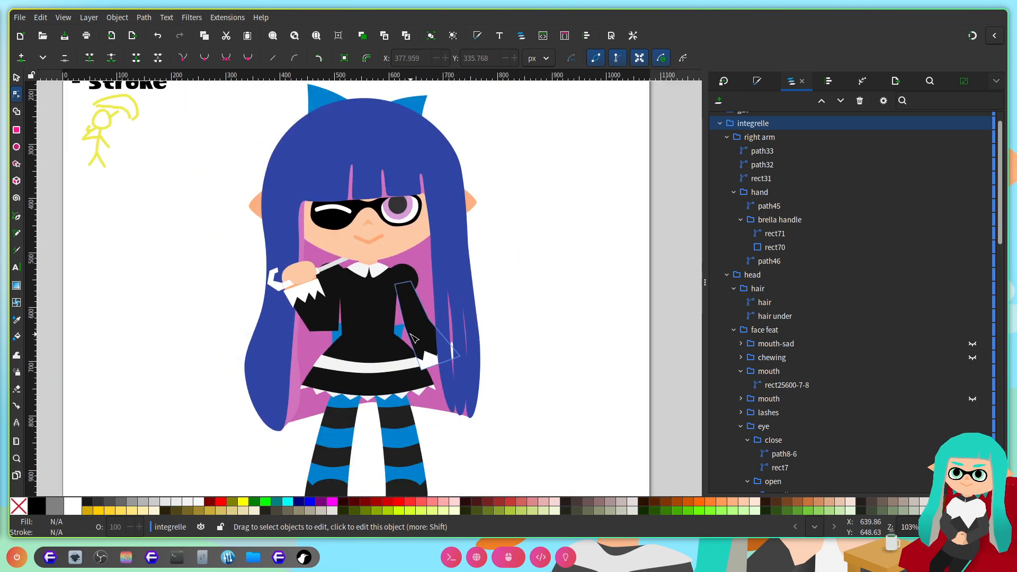
{"action": "scroll", "coordinate": [412, 339], "scroll_direction": "up", "scroll_amount": 6, "text": "ctrl"}
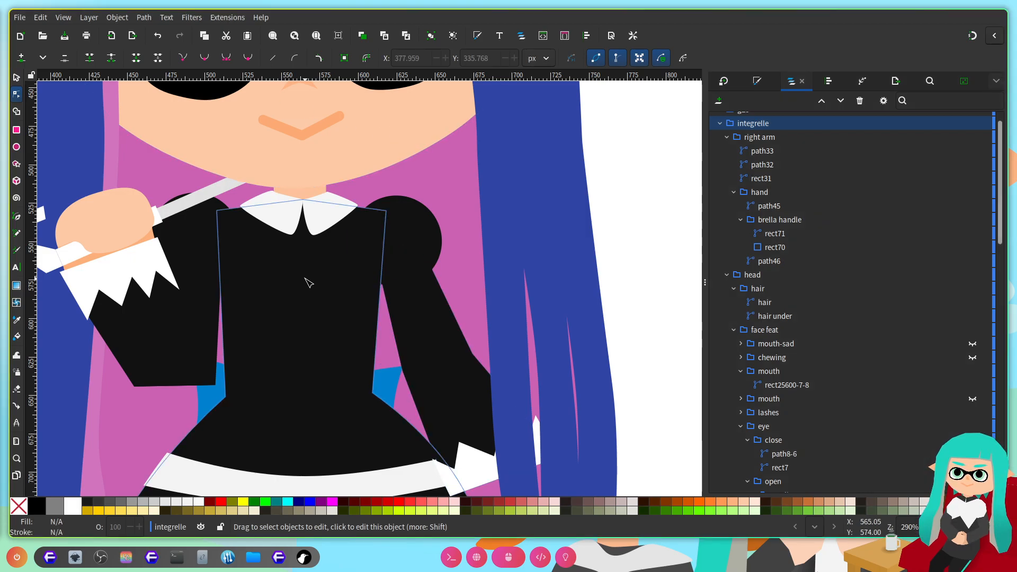
{"action": "left_click", "coordinate": [306, 280]}
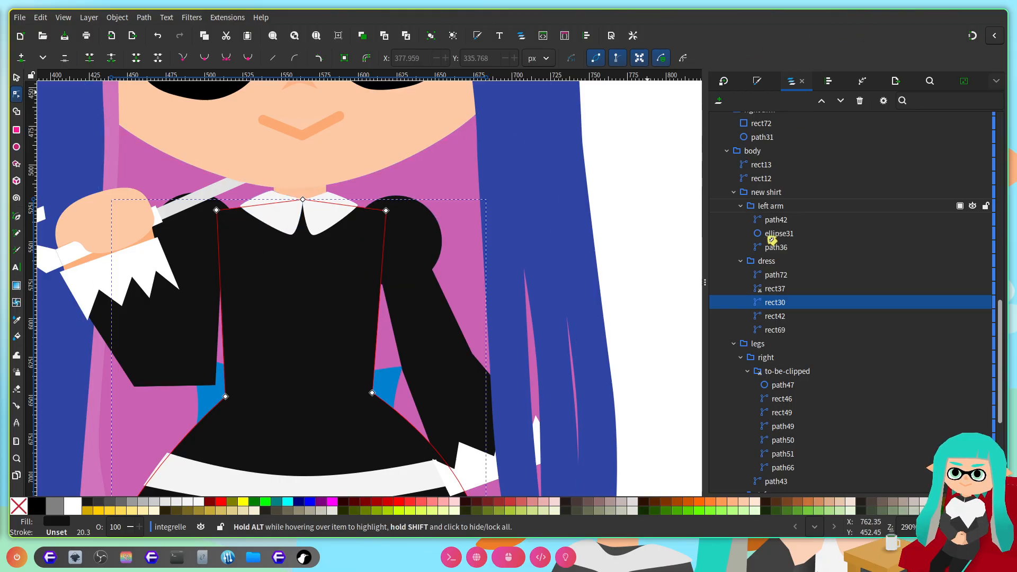
{"action": "left_click", "coordinate": [16, 147]}
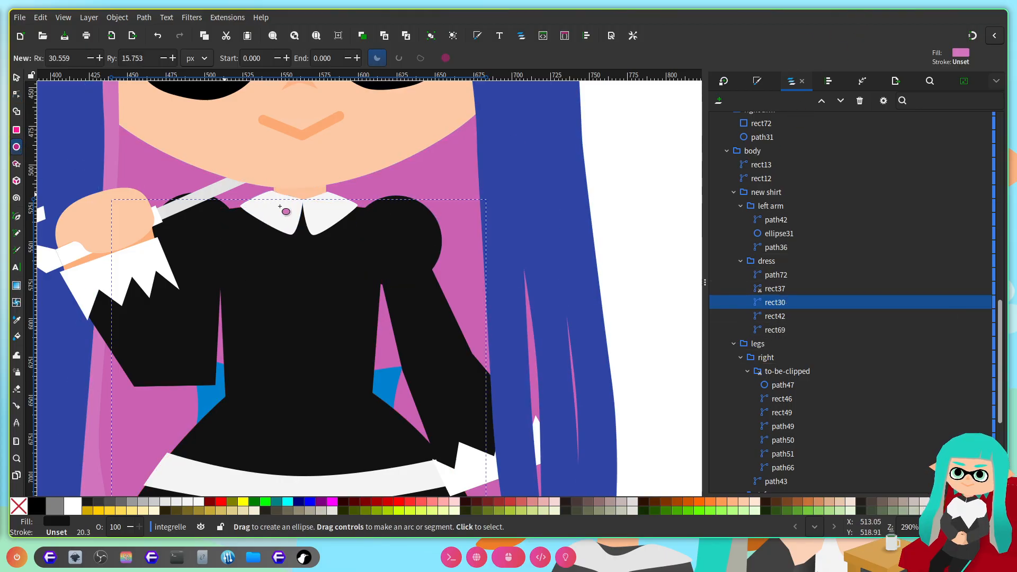
{"action": "left_click_drag", "start_coordinate": [250, 214], "coordinate": [349, 315]}
Step: Change the chest ellipse's flat fill to white
{"action": "left_click", "coordinate": [757, 80]}
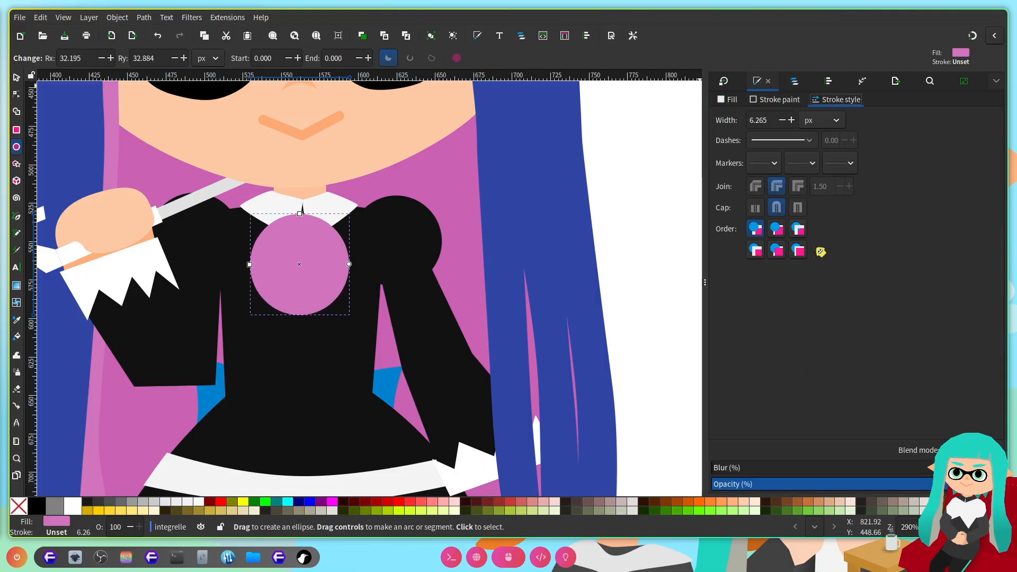
{"action": "left_click", "coordinate": [736, 100]}
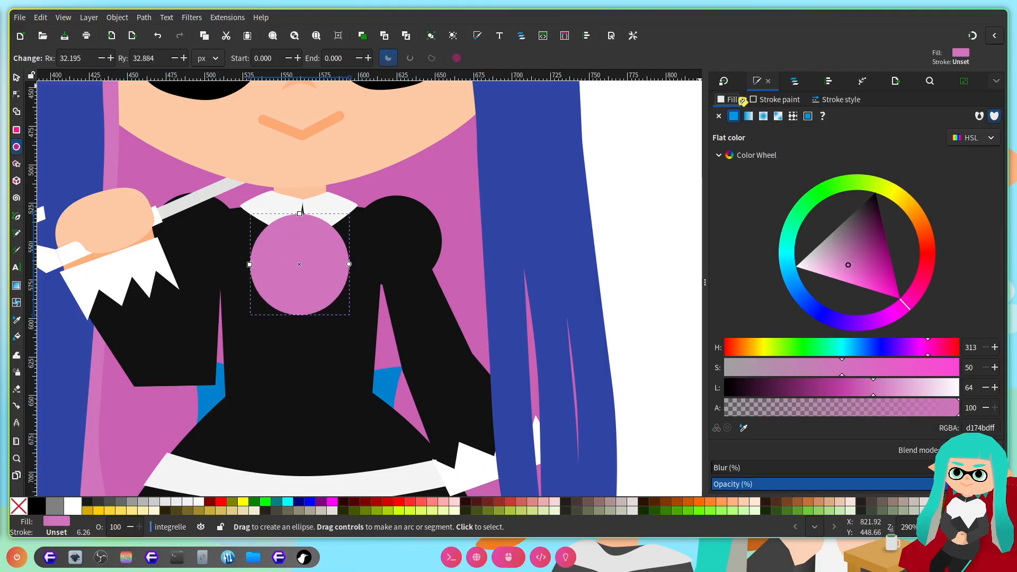
{"action": "left_click", "coordinate": [958, 388]}
Step: Move the white ellipse into the dress group and stack it directly above the main dress body, rect30
{"action": "left_click", "coordinate": [794, 82]}
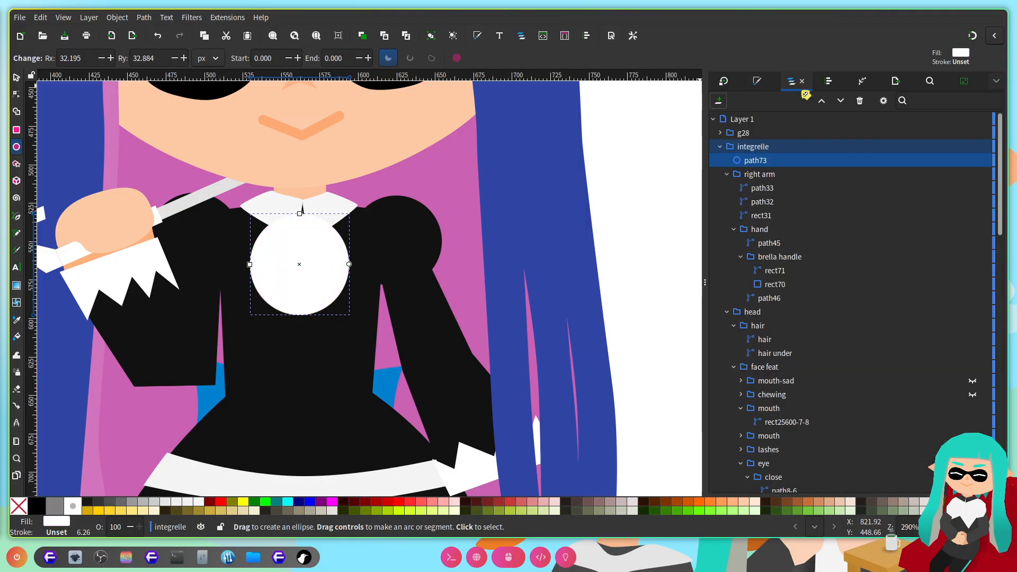
{"action": "left_click", "coordinate": [839, 102]}
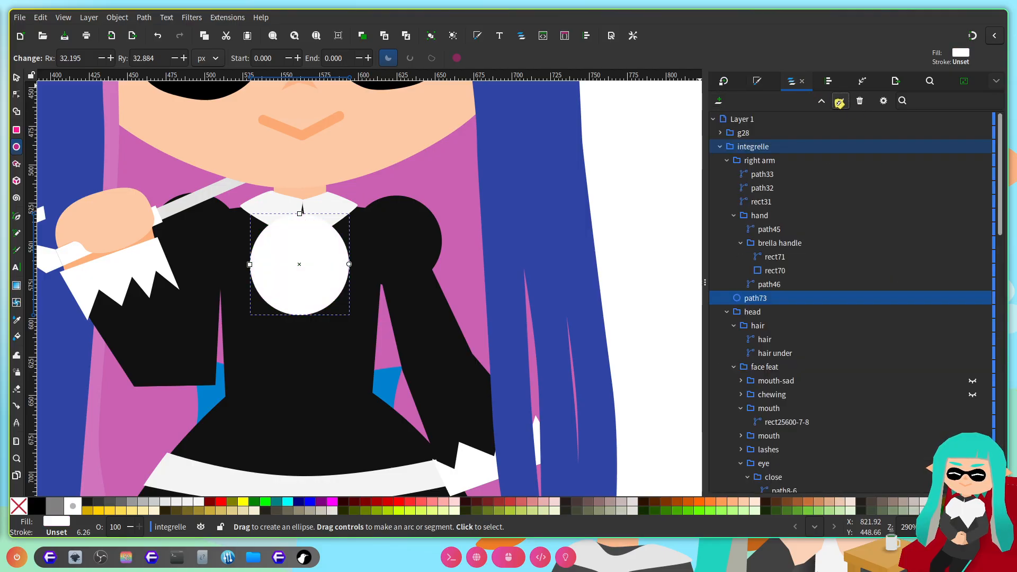
{"action": "scroll", "coordinate": [728, 321], "scroll_direction": "down", "scroll_amount": 3}
{"action": "scroll", "coordinate": [763, 160], "scroll_direction": "up", "scroll_amount": 1}
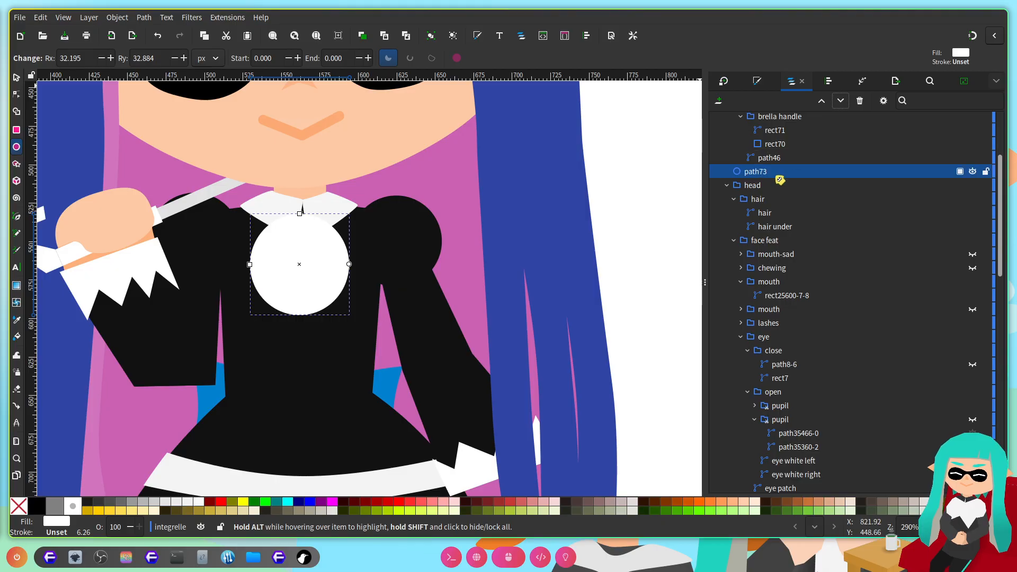
{"action": "left_click", "coordinate": [727, 185]}
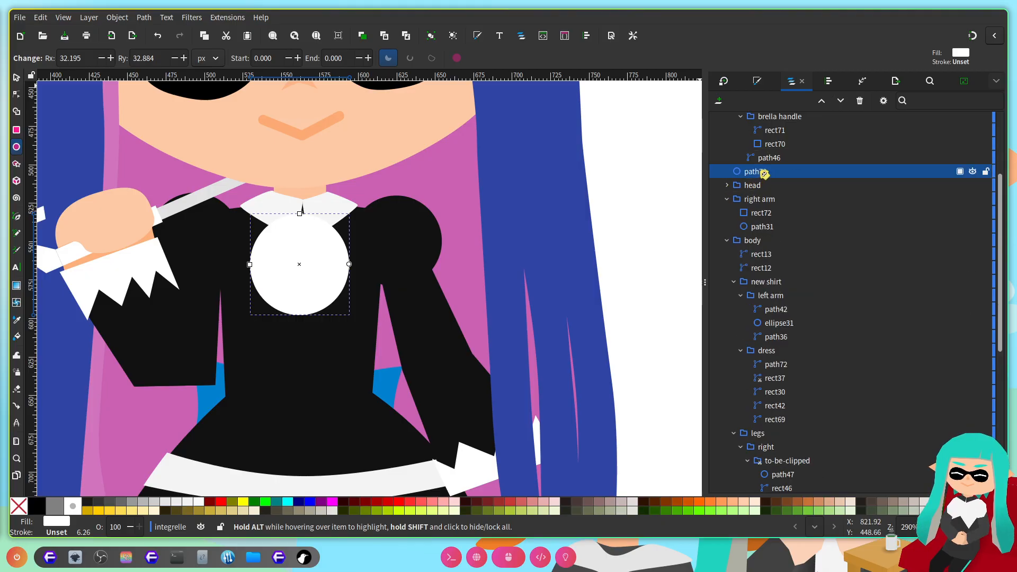
{"action": "left_click_drag", "start_coordinate": [763, 174], "coordinate": [771, 371]}
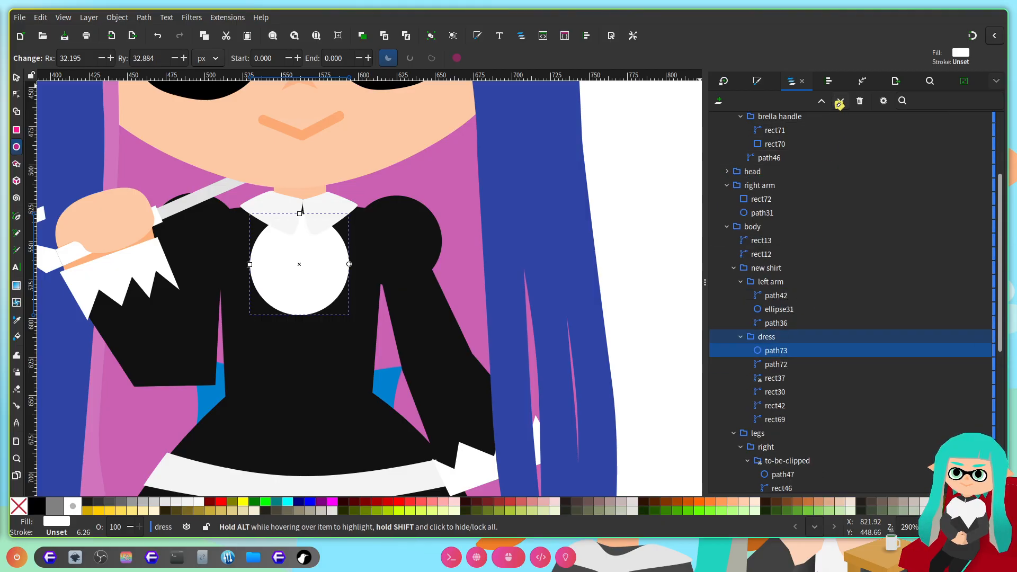
{"action": "left_click", "coordinate": [839, 102]}
{"action": "left_click", "coordinate": [822, 101]}
Step: Move the white ellipse up beneath the collar to about X 529.6, Y 510.1 px
{"action": "scroll", "coordinate": [329, 218], "scroll_direction": "up", "scroll_amount": 1}
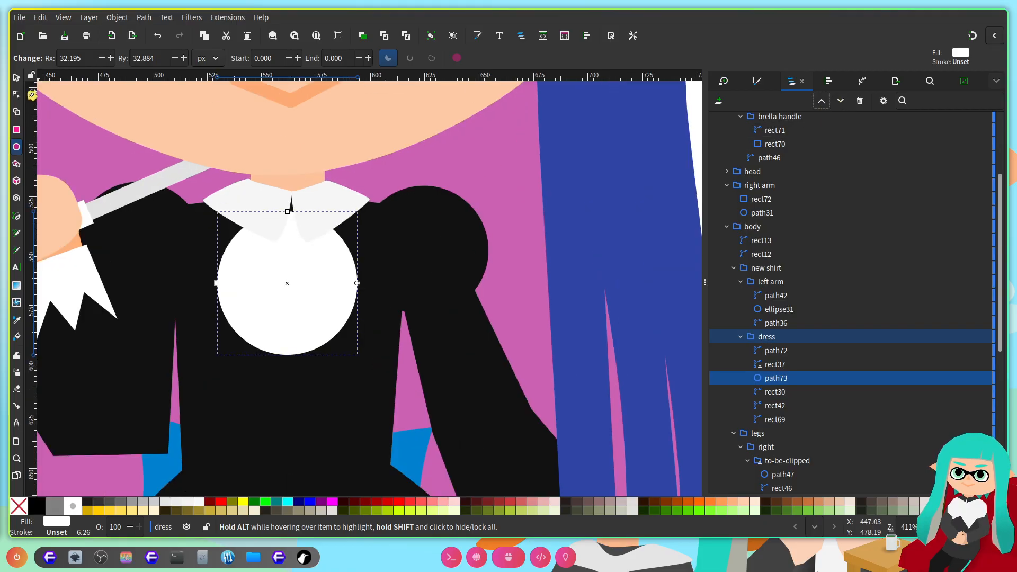
{"action": "left_click", "coordinate": [16, 78]}
{"action": "left_click_drag", "start_coordinate": [310, 292], "coordinate": [324, 257]}
{"action": "scroll", "coordinate": [424, 380], "scroll_direction": "left", "scroll_amount": 3}
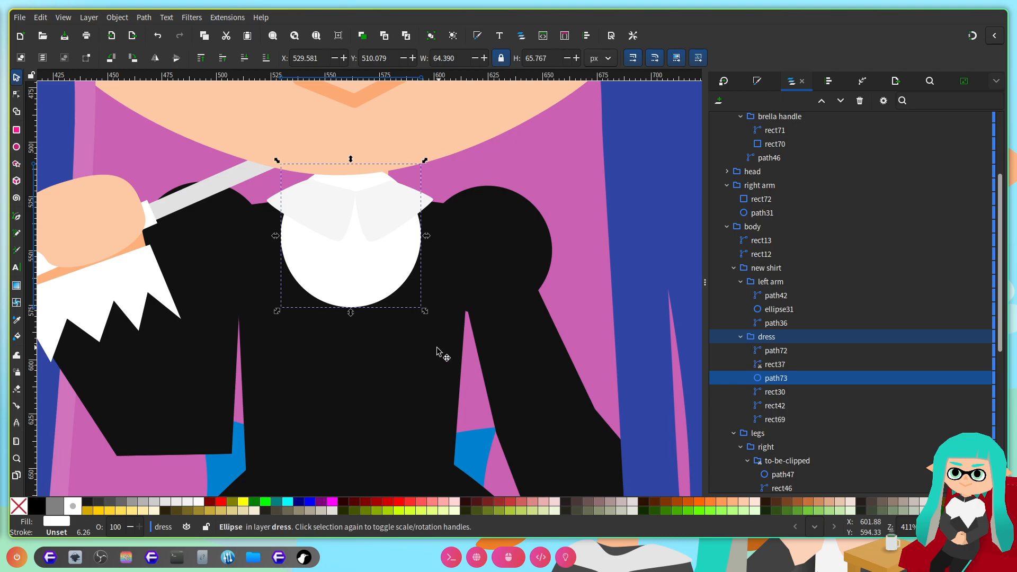
Step: Convert the white ellipse to an editable path
{"action": "scroll", "coordinate": [307, 204], "scroll_direction": "up", "scroll_amount": 1}
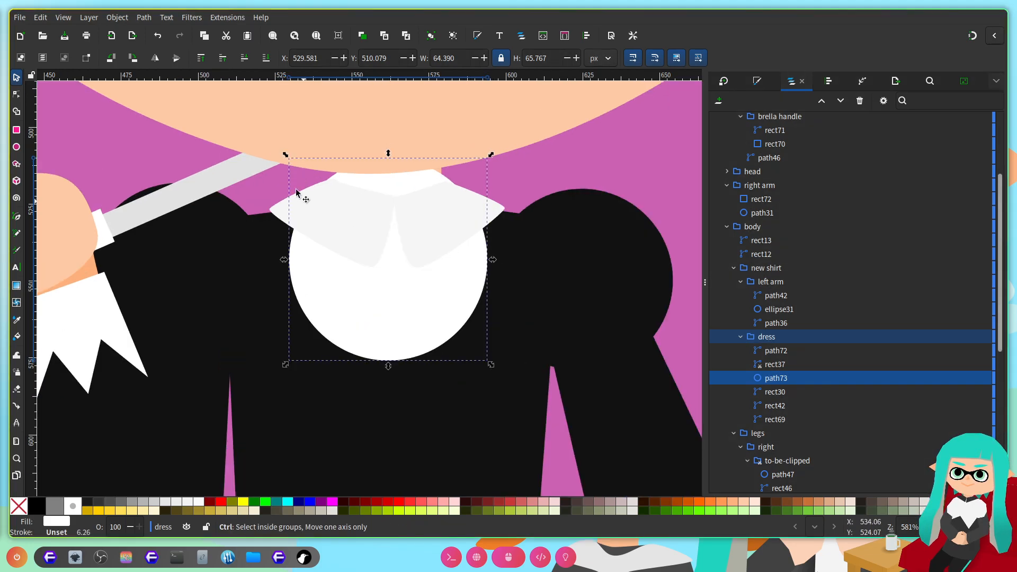
{"action": "key", "text": "n"}
{"action": "key", "text": "ctrl+shift+c"}
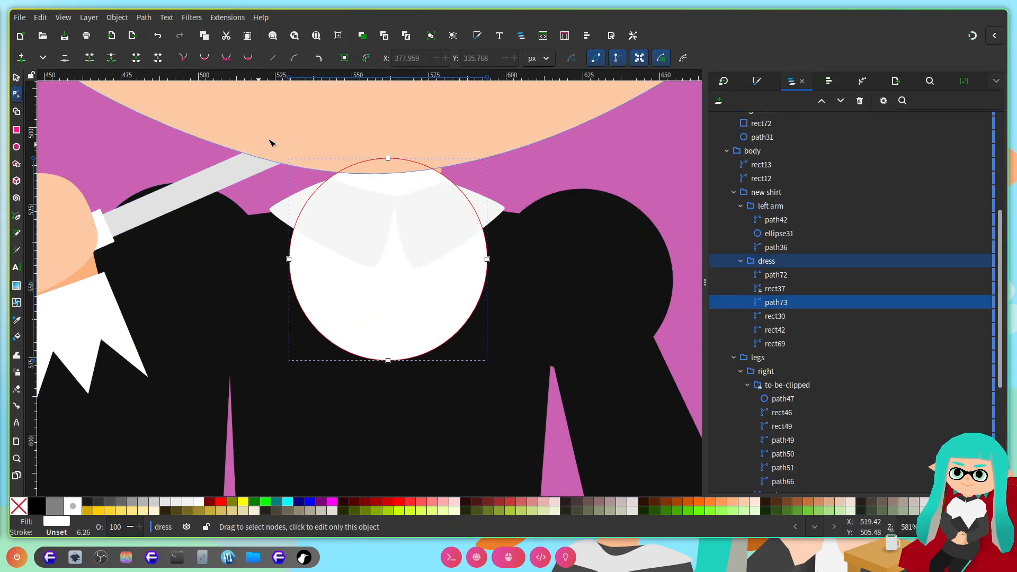
Step: Reshape the white bib path: lower its top node to about Y 524.0 px, raise the left to 536.1 and the right to 537.3
{"action": "left_click", "coordinate": [389, 158]}
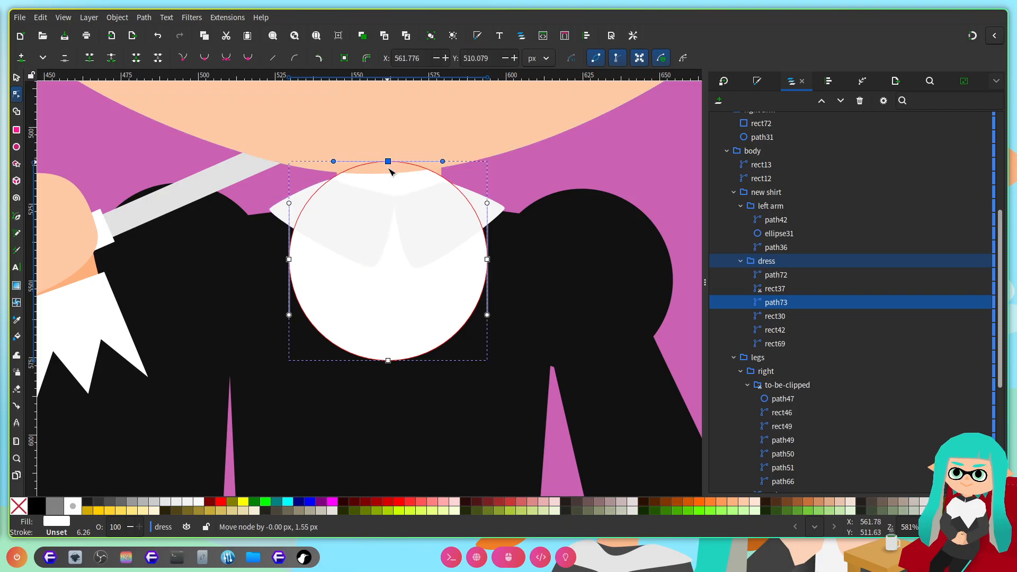
{"action": "left_click_drag", "start_coordinate": [390, 160], "coordinate": [393, 203]}
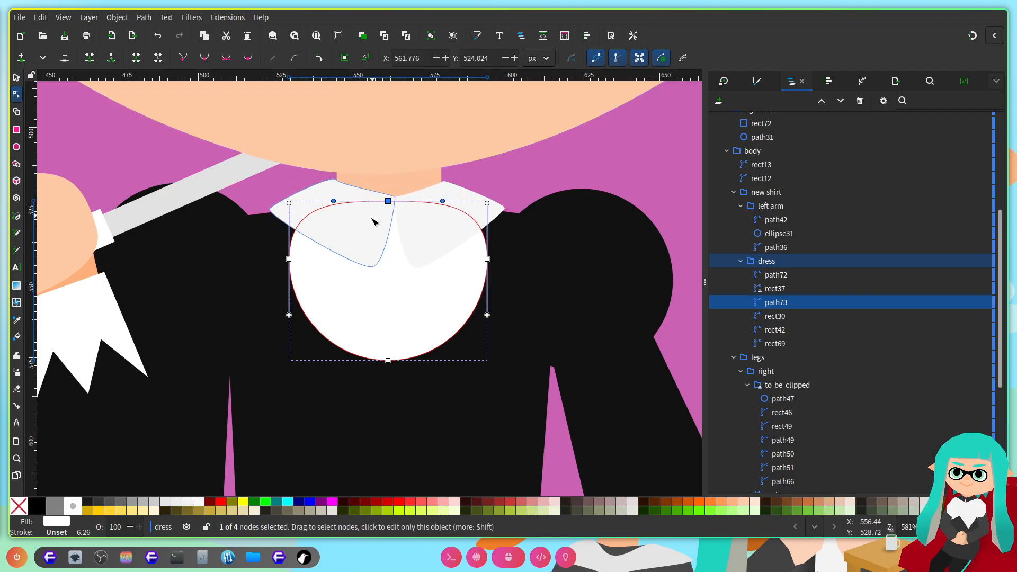
{"action": "left_click_drag", "start_coordinate": [298, 263], "coordinate": [298, 244]}
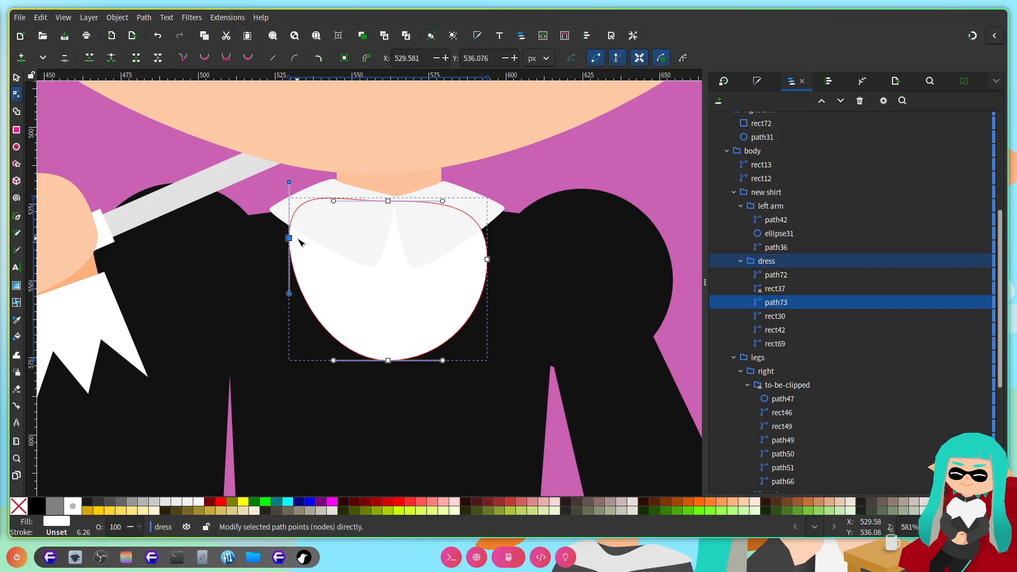
{"action": "scroll", "coordinate": [448, 257], "scroll_direction": "right", "scroll_amount": 3}
{"action": "left_click_drag", "start_coordinate": [427, 263], "coordinate": [428, 247]}
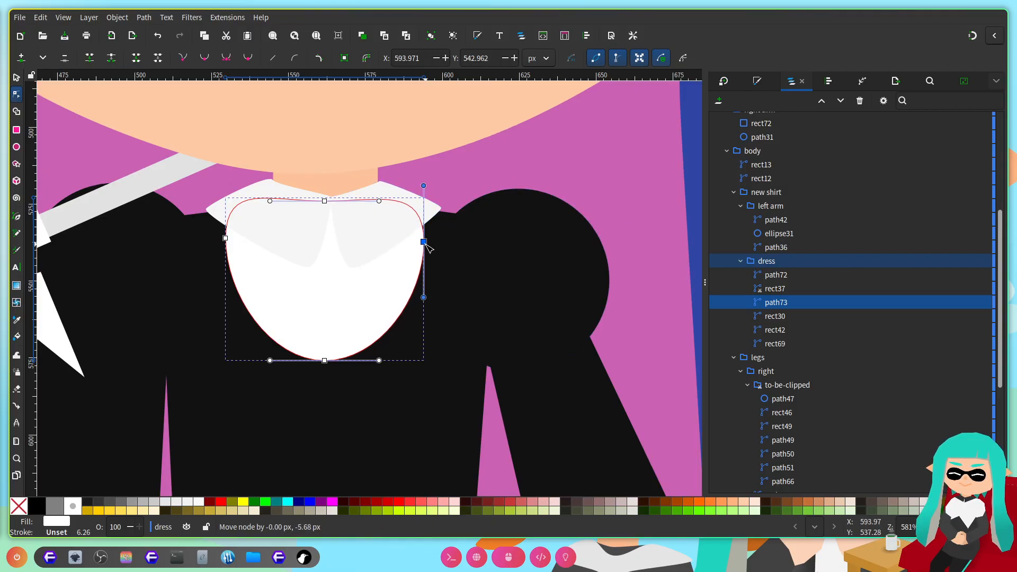
Step: Examine the reshaped bib's outline beneath the collar and face
{"action": "scroll", "coordinate": [339, 304], "scroll_direction": "right", "scroll_amount": 3}
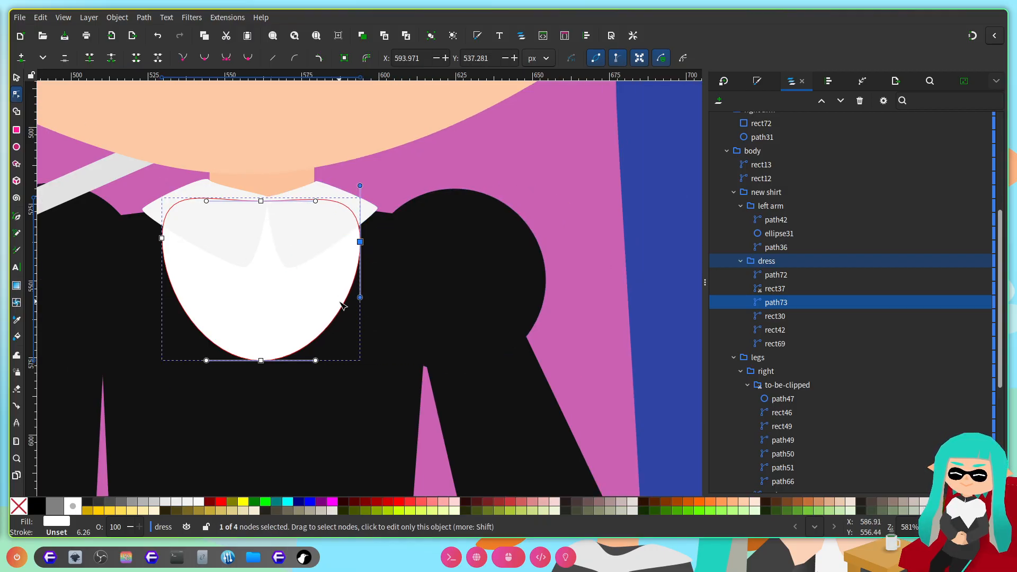
{"action": "scroll", "coordinate": [352, 318], "scroll_direction": "left", "scroll_amount": 3}
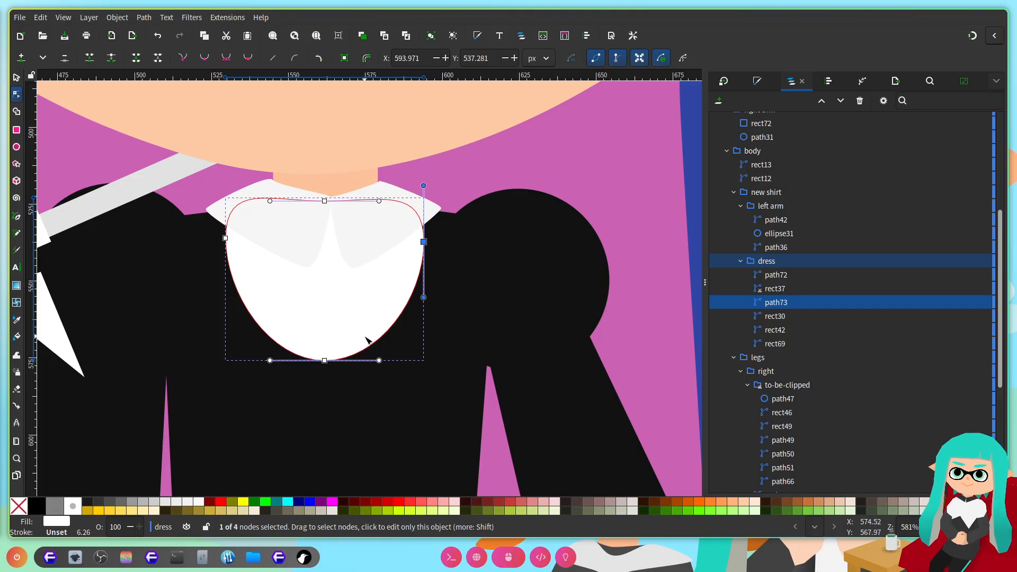
{"action": "scroll", "coordinate": [366, 339], "scroll_direction": "up", "scroll_amount": 10}
{"action": "scroll", "coordinate": [366, 339], "scroll_direction": "down", "scroll_amount": 7}
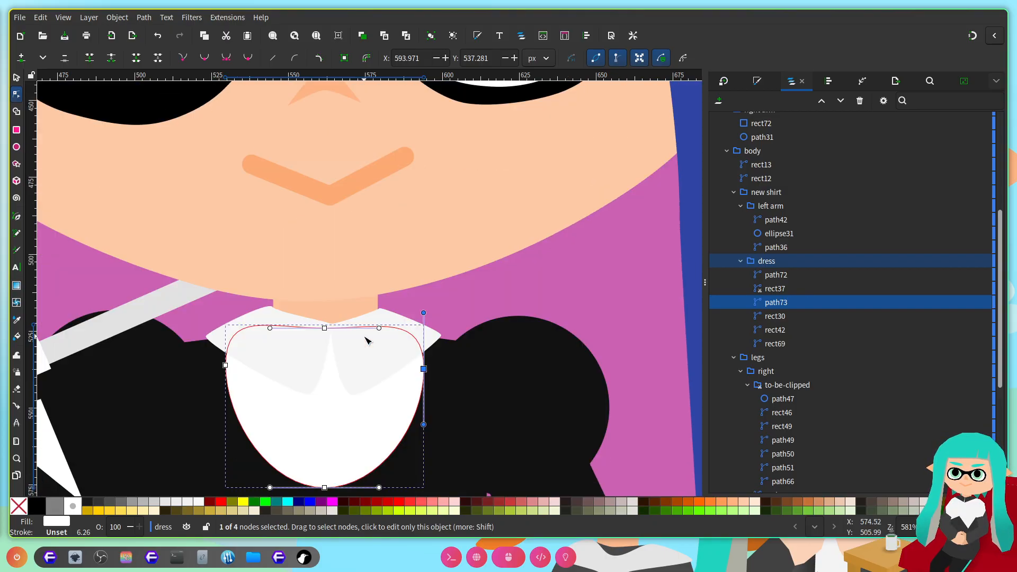
{"action": "scroll", "coordinate": [366, 339], "scroll_direction": "down", "scroll_amount": 3}
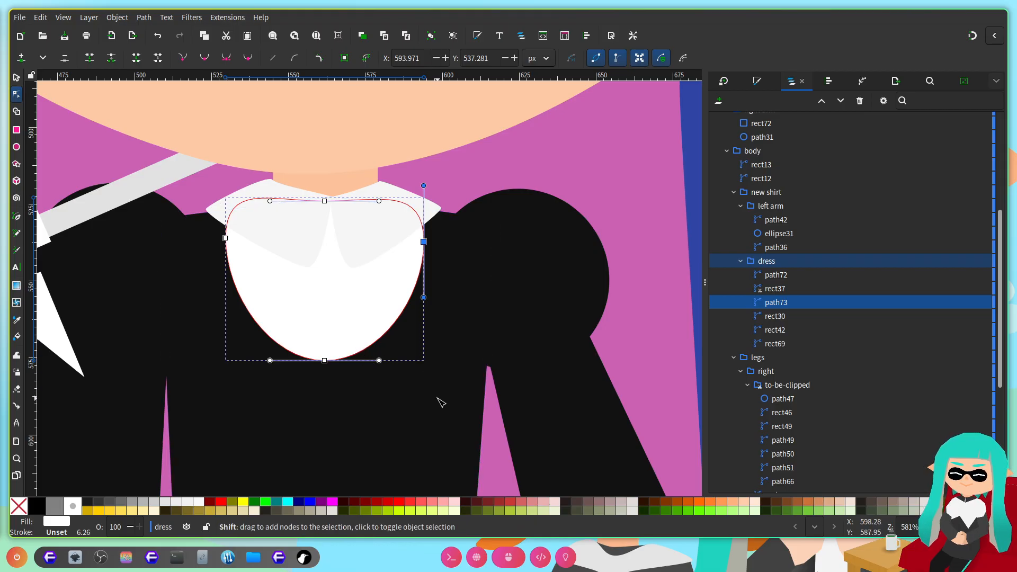
{"action": "scroll", "coordinate": [435, 398], "scroll_direction": "left", "scroll_amount": 3}
{"action": "scroll", "coordinate": [384, 370], "scroll_direction": "down", "scroll_amount": 2}
{"action": "scroll", "coordinate": [392, 363], "scroll_direction": "up", "scroll_amount": 2}
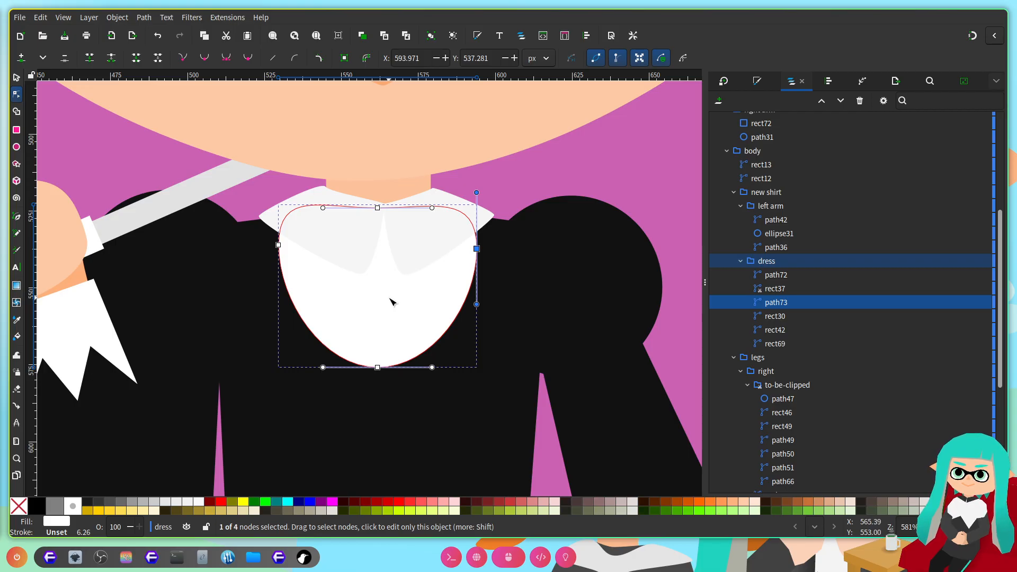
{"action": "scroll", "coordinate": [375, 345], "scroll_direction": "right", "scroll_amount": 5}
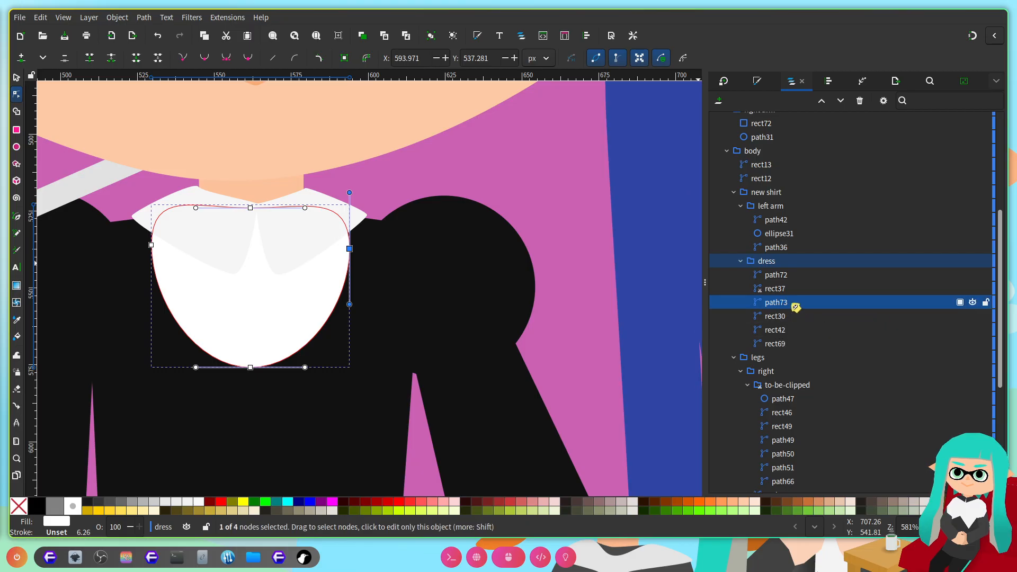
Step: Group the bib path by itself, and draw a white vertical rectangle about 8.8 × 49.1 px over the bib's left part
{"action": "key", "text": "ctrl+g"}
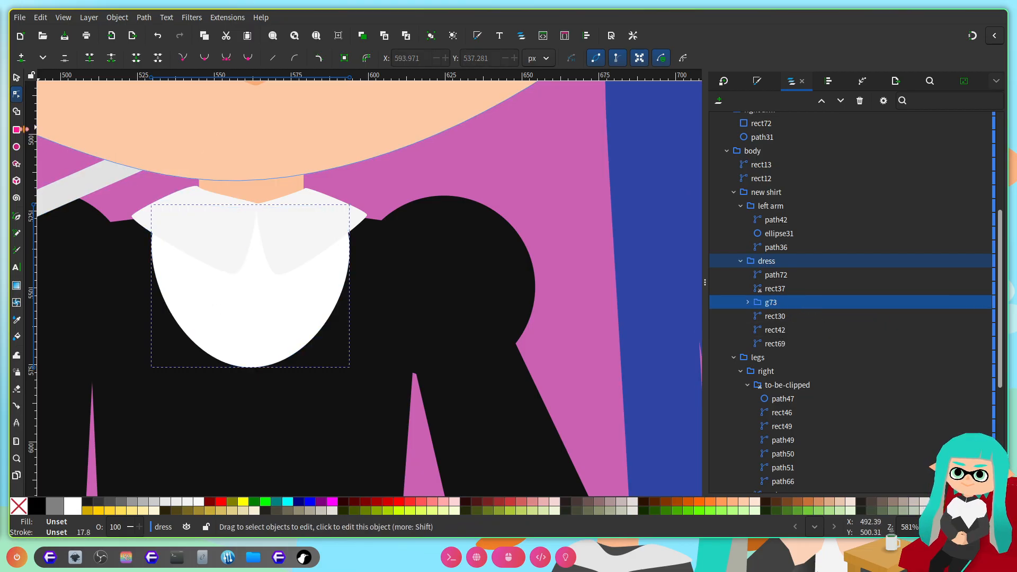
{"action": "key", "text": "r"}
{"action": "left_click_drag", "start_coordinate": [167, 207], "coordinate": [194, 358]}
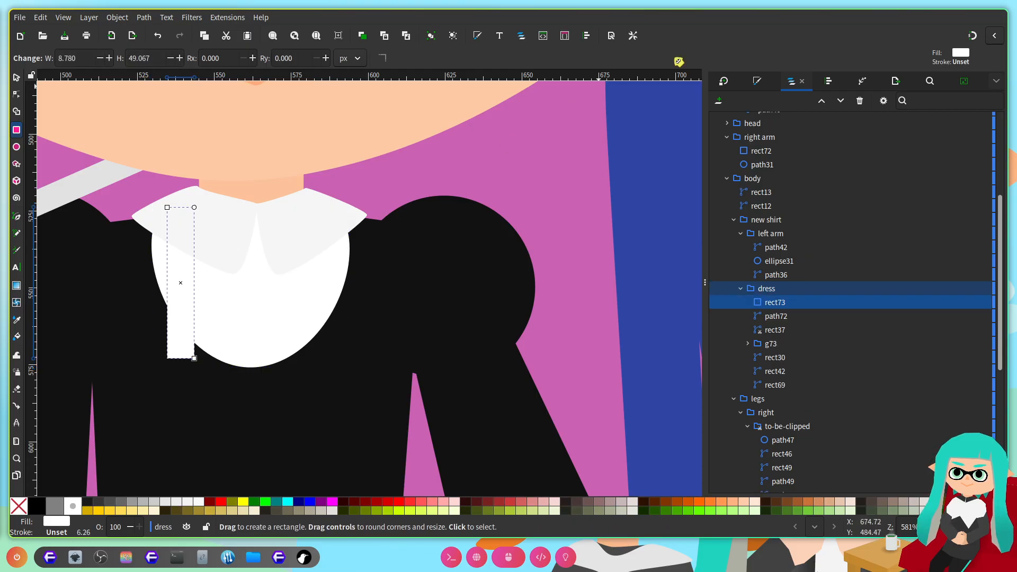
Step: Wrap the new rectangle in its own group, nest that group inside the bib group above path73, and select the rectangle
{"action": "left_click", "coordinate": [784, 316]}
{"action": "left_click_drag", "start_coordinate": [778, 289], "coordinate": [766, 330]}
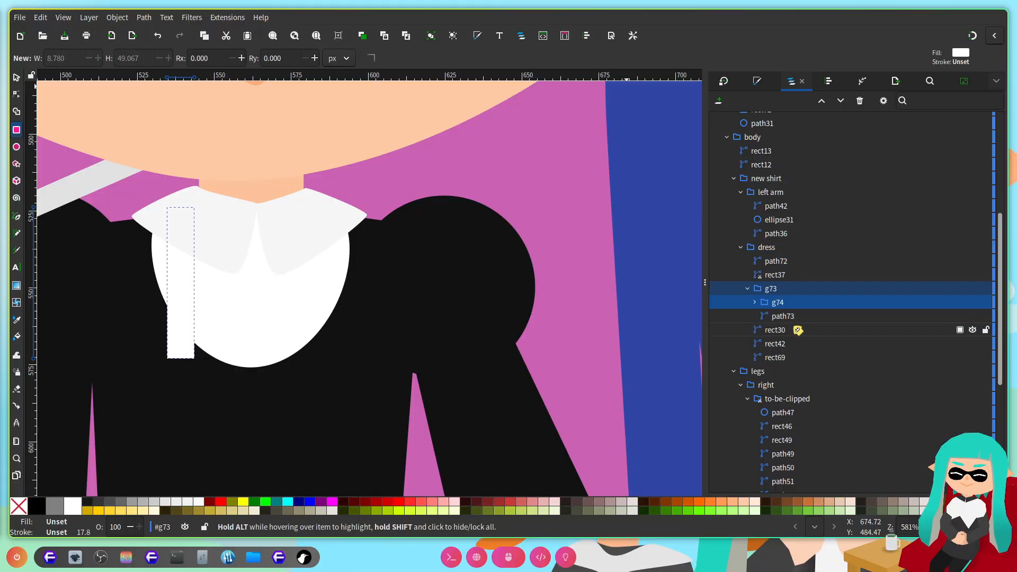
{"action": "left_click", "coordinate": [754, 303]}
{"action": "left_click", "coordinate": [798, 316]}
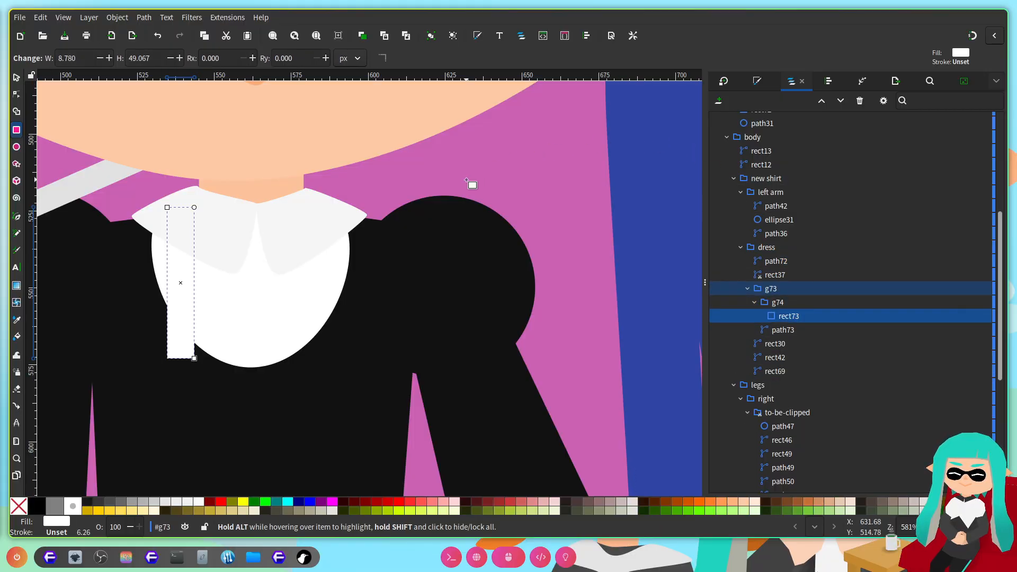
Step: Set the stripe rectangle's flat fill to a light grey with lightness 95
{"action": "left_click", "coordinate": [757, 81]}
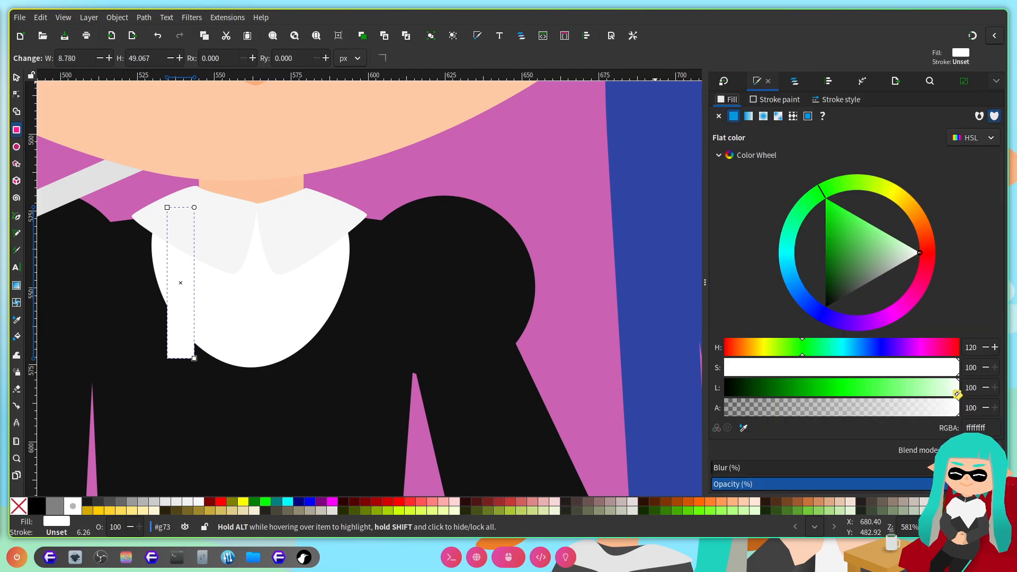
{"action": "left_click", "coordinate": [986, 387]}
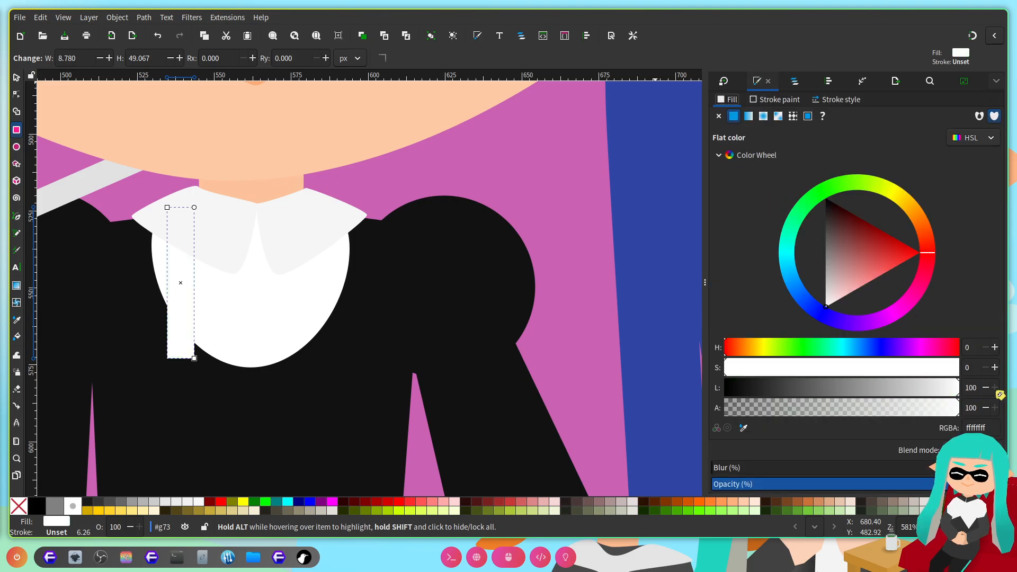
{"action": "left_click", "coordinate": [951, 392]}
{"action": "left_click_drag", "start_coordinate": [950, 391], "coordinate": [948, 391]}
{"action": "scroll", "coordinate": [309, 336], "scroll_direction": "up", "scroll_amount": 1}
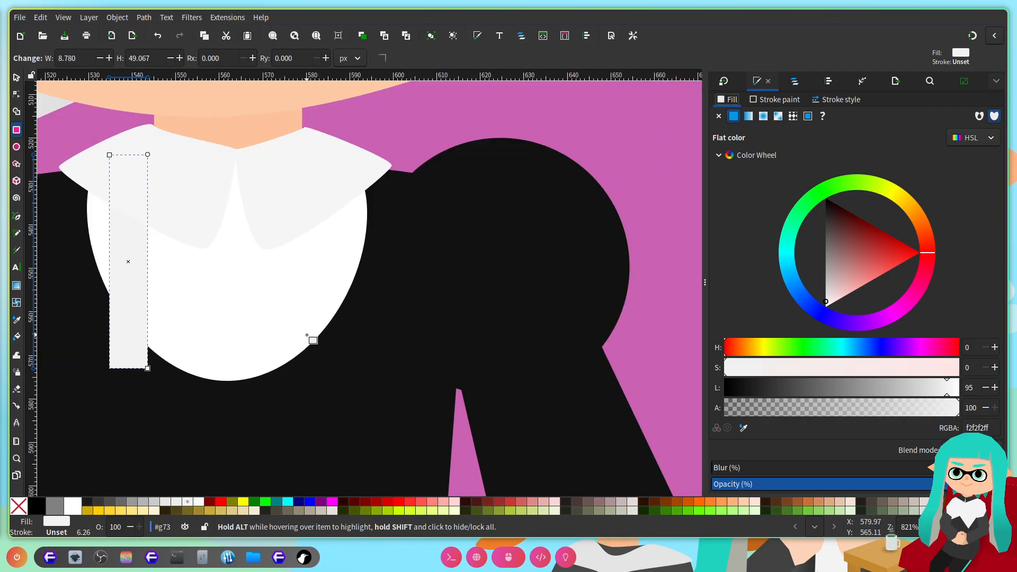
Step: Duplicate the stripe rectangle three times and spread the copies across the bib, the last at about X 579.9, Y 528.3 px
{"action": "left_click_drag", "start_coordinate": [309, 337], "coordinate": [392, 338]}
{"action": "key", "text": "s"}
{"action": "key", "text": "ctrl+d"}
{"action": "left_click_drag", "start_coordinate": [260, 265], "coordinate": [454, 285]}
{"action": "key", "text": "ctrl+d"}
{"action": "key", "text": "ctrl+d"}
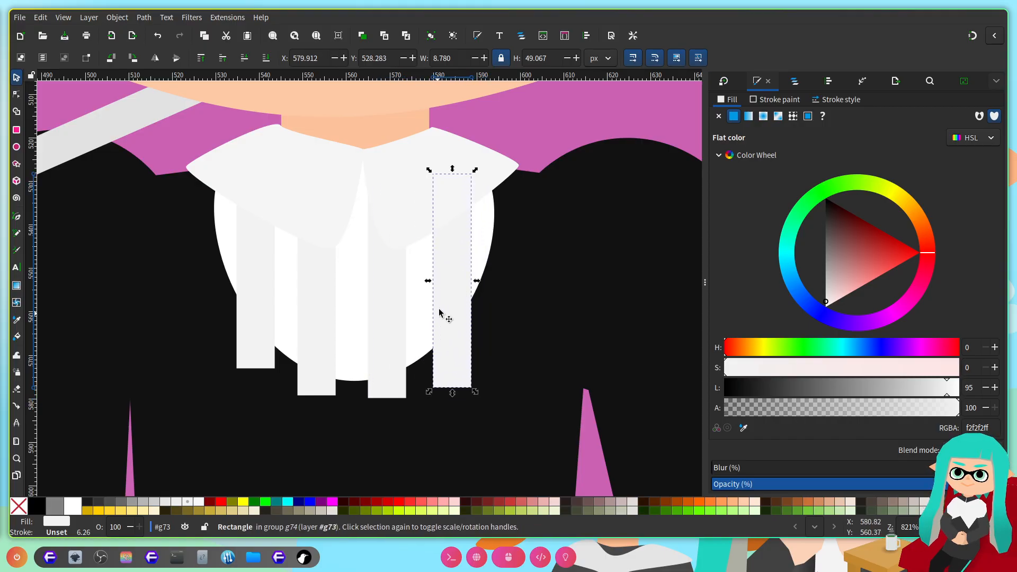
Step: Set the fill of all four stripe rectangles to lightness 99 (fcfcfcff) and save the document
{"action": "scroll", "coordinate": [439, 284], "scroll_direction": "up", "scroll_amount": 1}
{"action": "left_click", "coordinate": [800, 79]}
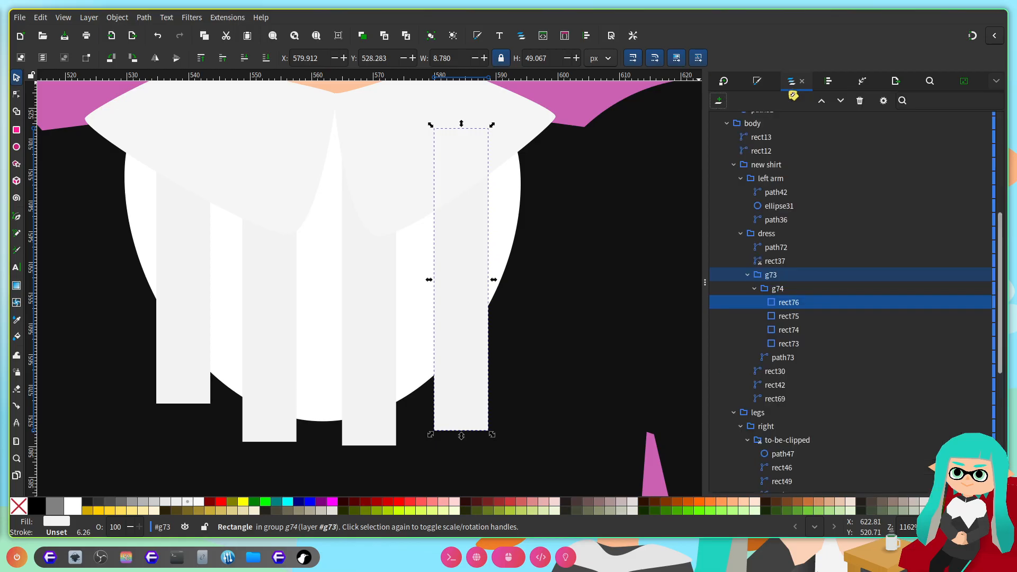
{"action": "scroll", "coordinate": [461, 283], "scroll_direction": "left", "scroll_amount": 3}
{"action": "scroll", "coordinate": [291, 325], "scroll_direction": "up", "scroll_amount": 1}
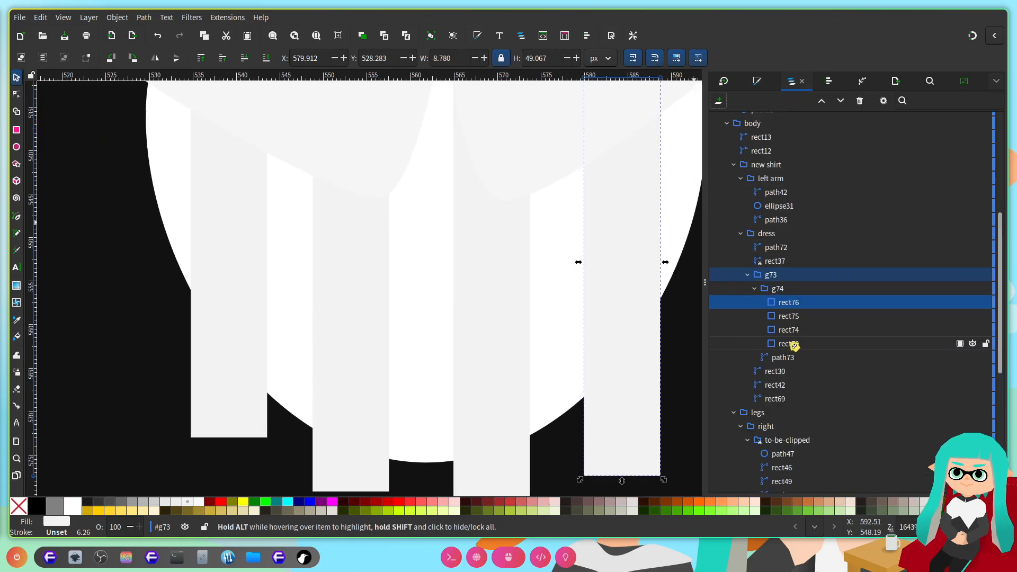
{"action": "left_click", "coordinate": [793, 344], "text": "shift"}
{"action": "left_click", "coordinate": [757, 84]}
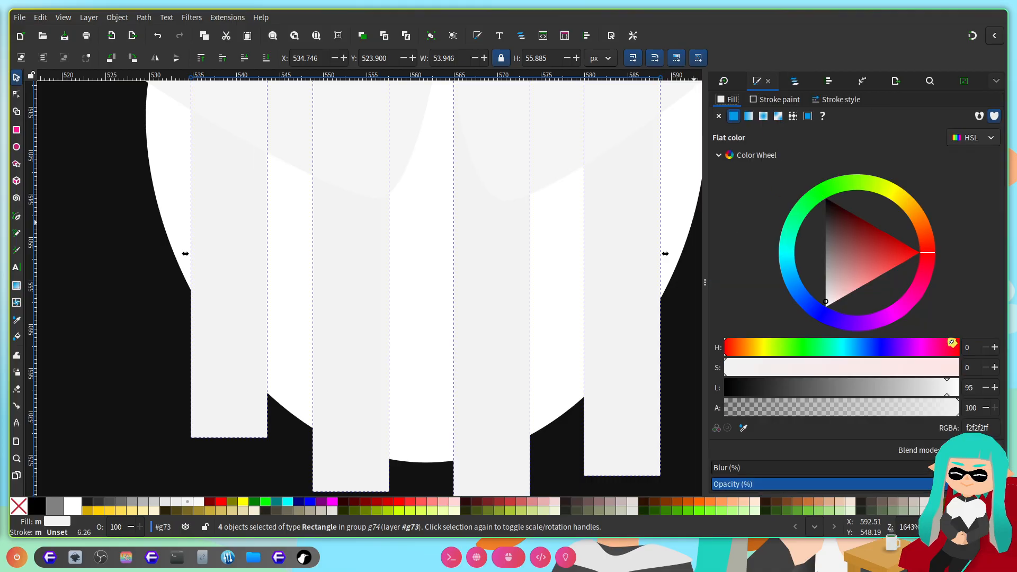
{"action": "left_click", "coordinate": [955, 391]}
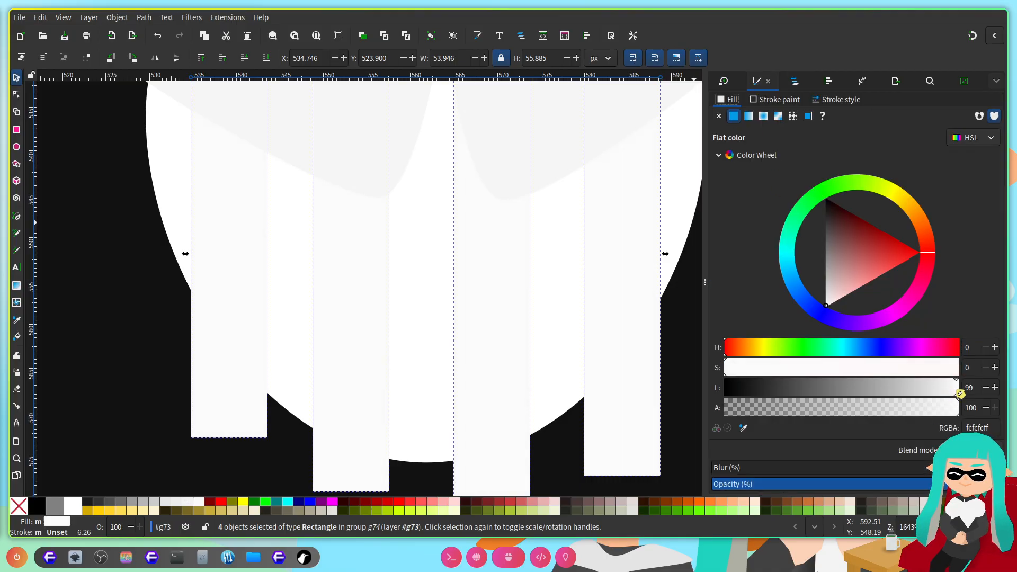
{"action": "left_click", "coordinate": [793, 81]}
{"action": "key", "text": "ctrl+s"}
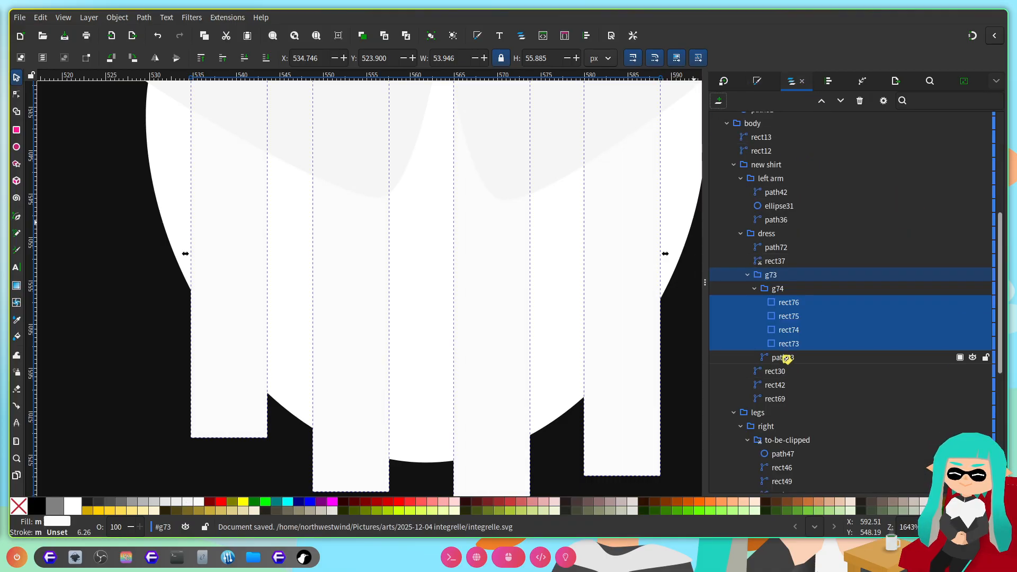
Step: Clip the stripe group with a duplicate of the bib path, path73, and save the document
{"action": "left_click", "coordinate": [789, 291]}
{"action": "left_click", "coordinate": [801, 358]}
{"action": "key", "text": "ctrl+d"}
{"action": "left_click", "coordinate": [785, 317], "text": "shift"}
{"action": "right_click", "coordinate": [785, 317]}
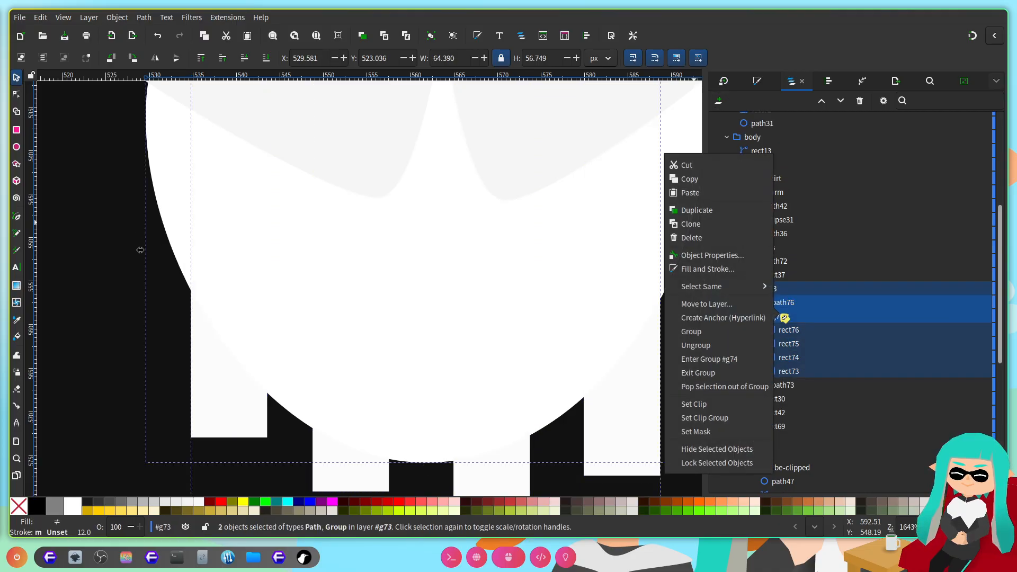
{"action": "left_click", "coordinate": [743, 407]}
{"action": "key", "text": "ctrl+s"}
Step: Deselect everything and examine the striped bib and collar against the whole upper body and up close
{"action": "scroll", "coordinate": [583, 349], "scroll_direction": "down", "scroll_amount": 2}
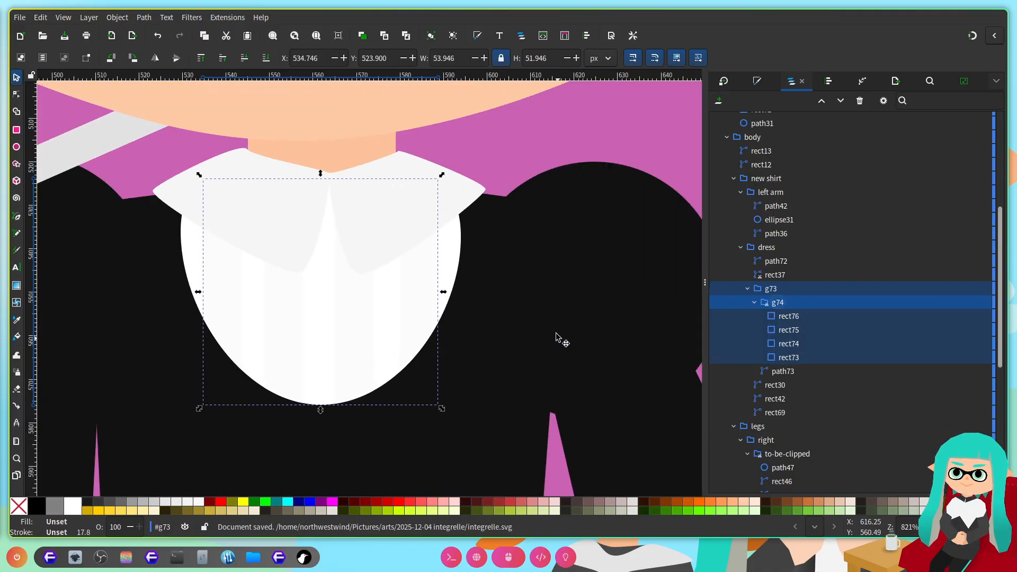
{"action": "scroll", "coordinate": [477, 318], "scroll_direction": "down", "scroll_amount": 3}
{"action": "double_click", "coordinate": [638, 252]}
{"action": "scroll", "coordinate": [506, 348], "scroll_direction": "left", "scroll_amount": 3}
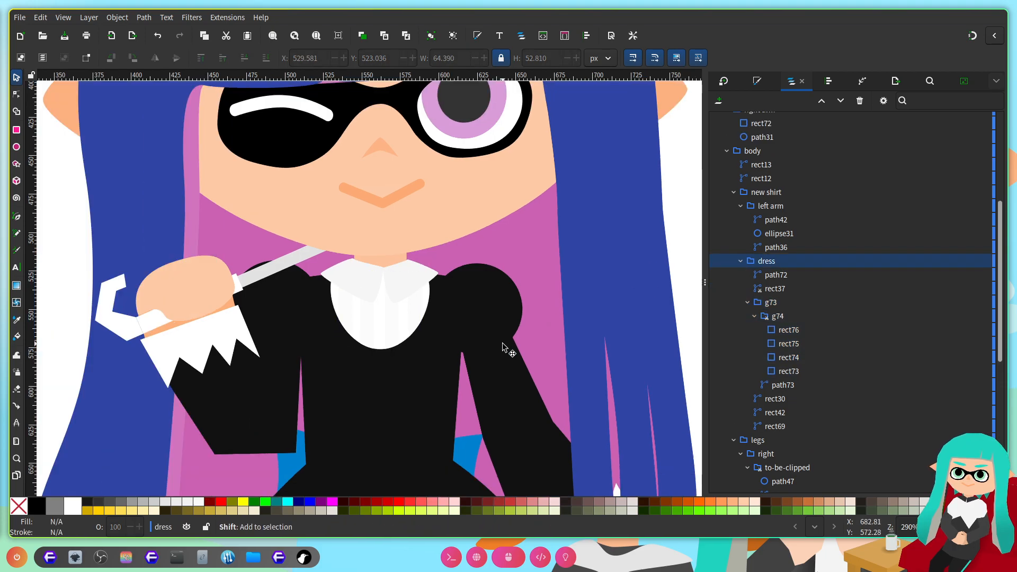
{"action": "scroll", "coordinate": [323, 312], "scroll_direction": "up", "scroll_amount": 1}
{"action": "scroll", "coordinate": [397, 297], "scroll_direction": "left", "scroll_amount": 3}
{"action": "scroll", "coordinate": [398, 297], "scroll_direction": "up", "scroll_amount": 2}
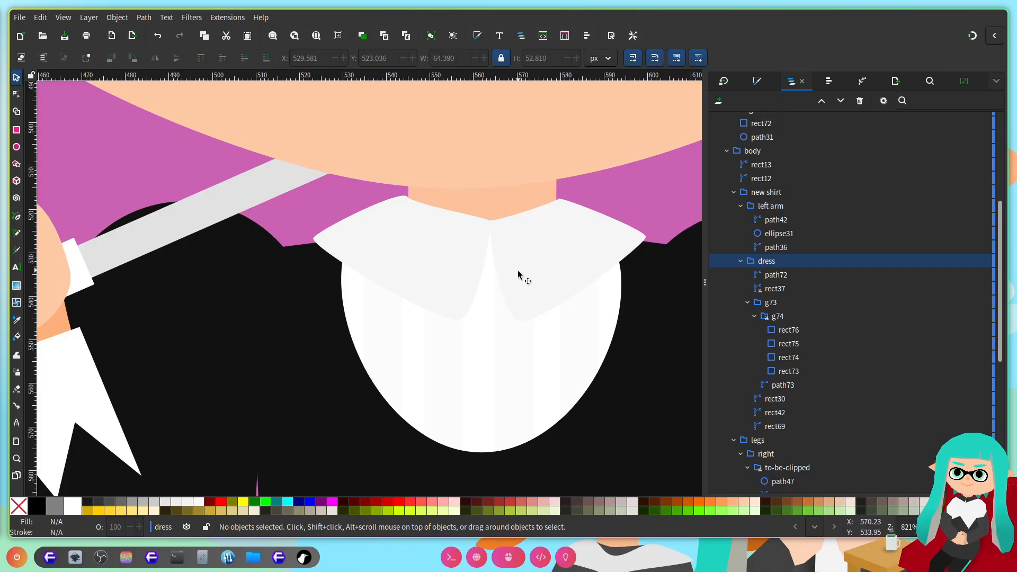
{"action": "scroll", "coordinate": [507, 300], "scroll_direction": "down", "scroll_amount": 2}
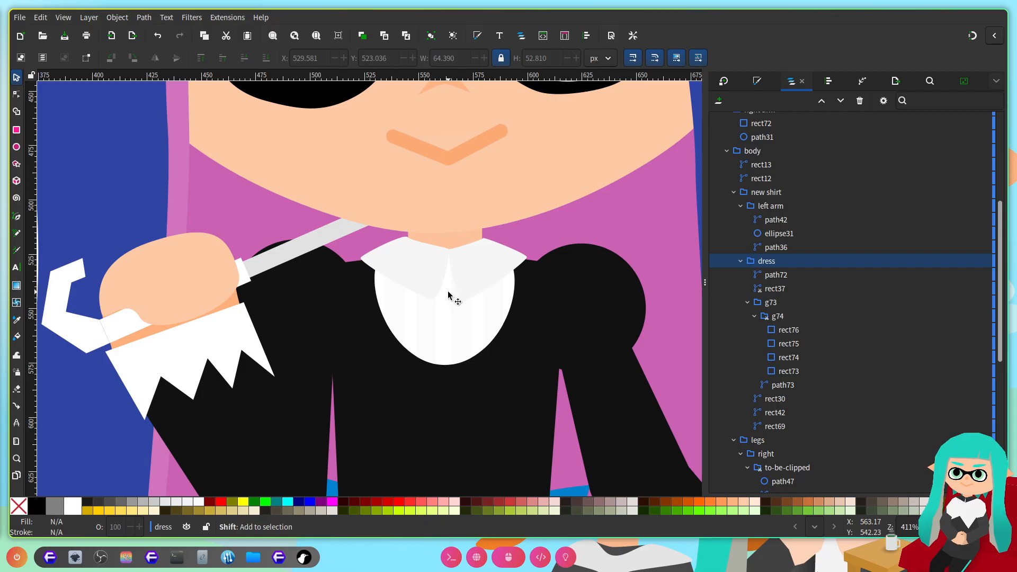
{"action": "scroll", "coordinate": [447, 291], "scroll_direction": "left", "scroll_amount": 2}
{"action": "scroll", "coordinate": [439, 295], "scroll_direction": "up", "scroll_amount": 1}
{"action": "scroll", "coordinate": [436, 302], "scroll_direction": "up", "scroll_amount": 1}
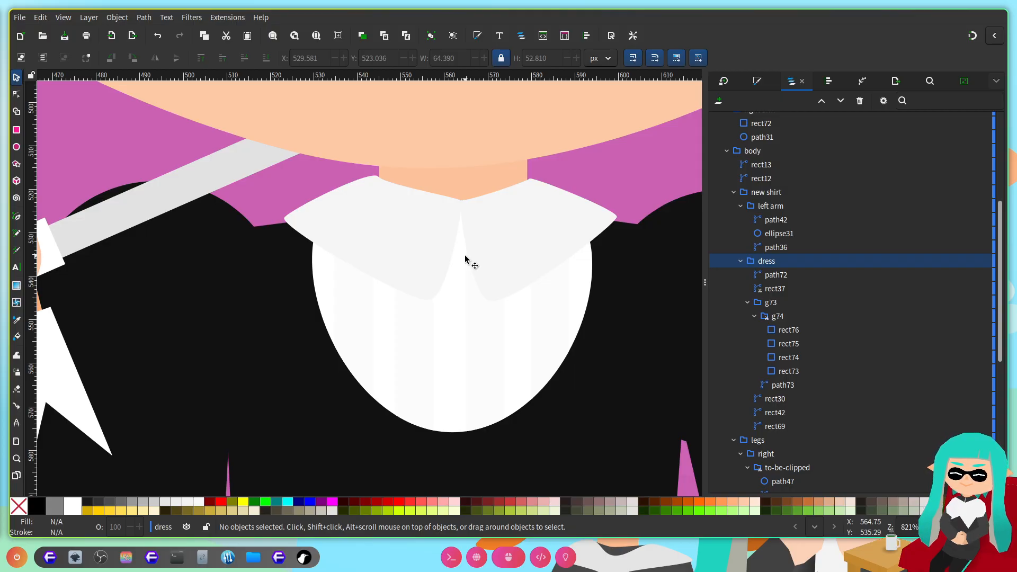
{"action": "scroll", "coordinate": [461, 273], "scroll_direction": "up", "scroll_amount": 2}
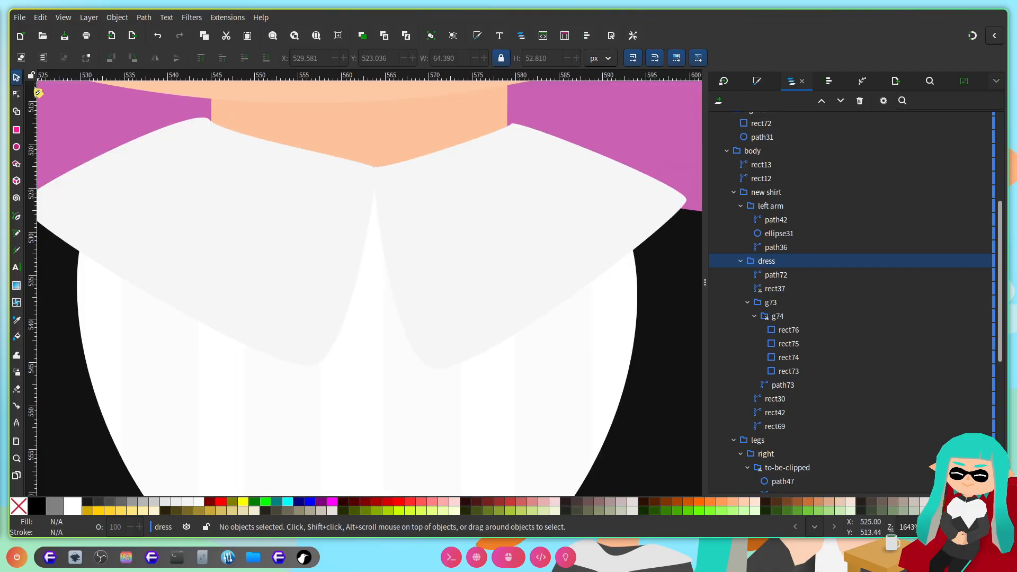
Step: Adjust the nodes at the inner top corner of the left collar half, rect13, to about X 563.8, Y 522.5 px
{"action": "key", "text": "n"}
{"action": "left_click", "coordinate": [316, 154]}
{"action": "scroll", "coordinate": [325, 189], "scroll_direction": "up", "scroll_amount": 2}
{"action": "left_click", "coordinate": [356, 169]}
{"action": "left_click_drag", "start_coordinate": [359, 182], "coordinate": [350, 162]}
Step: Ungroup the new shirt group so its left arm and dress groups sit directly in body, and collapse the legs group
{"action": "scroll", "coordinate": [413, 210], "scroll_direction": "down", "scroll_amount": 4}
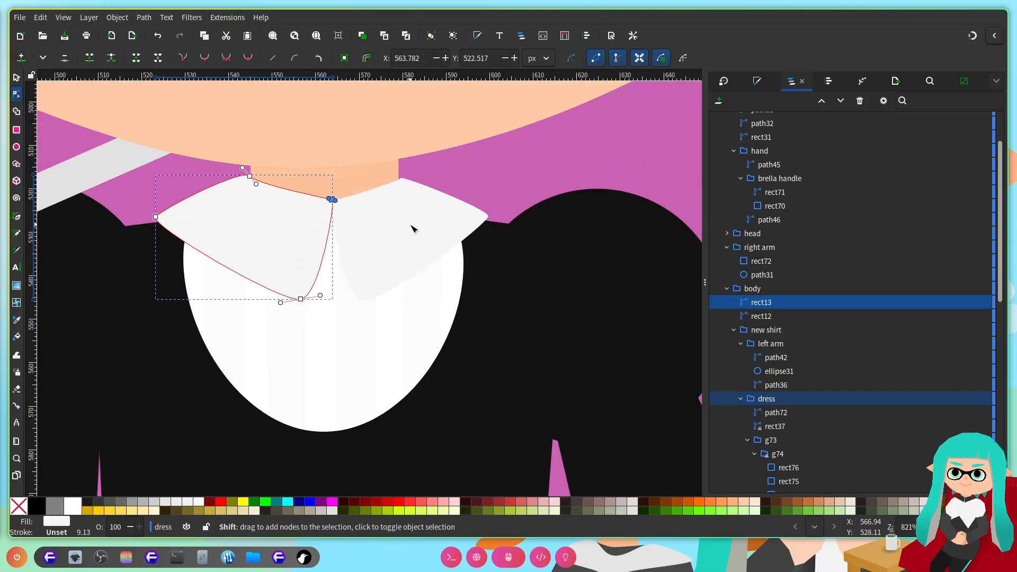
{"action": "scroll", "coordinate": [364, 252], "scroll_direction": "up", "scroll_amount": 1}
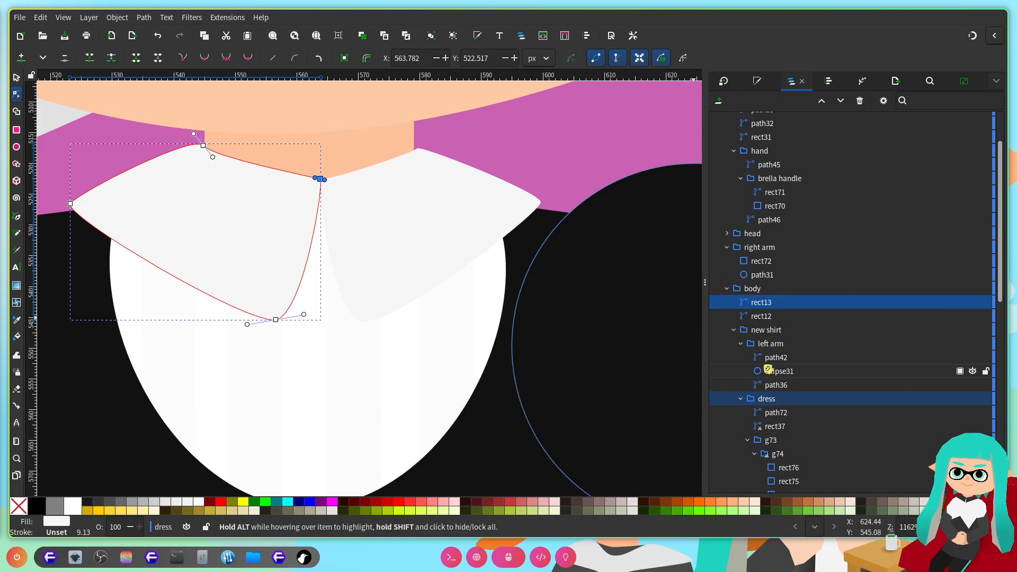
{"action": "scroll", "coordinate": [779, 345], "scroll_direction": "down", "scroll_amount": 5}
{"action": "scroll", "coordinate": [775, 286], "scroll_direction": "up", "scroll_amount": 2}
{"action": "left_click", "coordinate": [782, 284]}
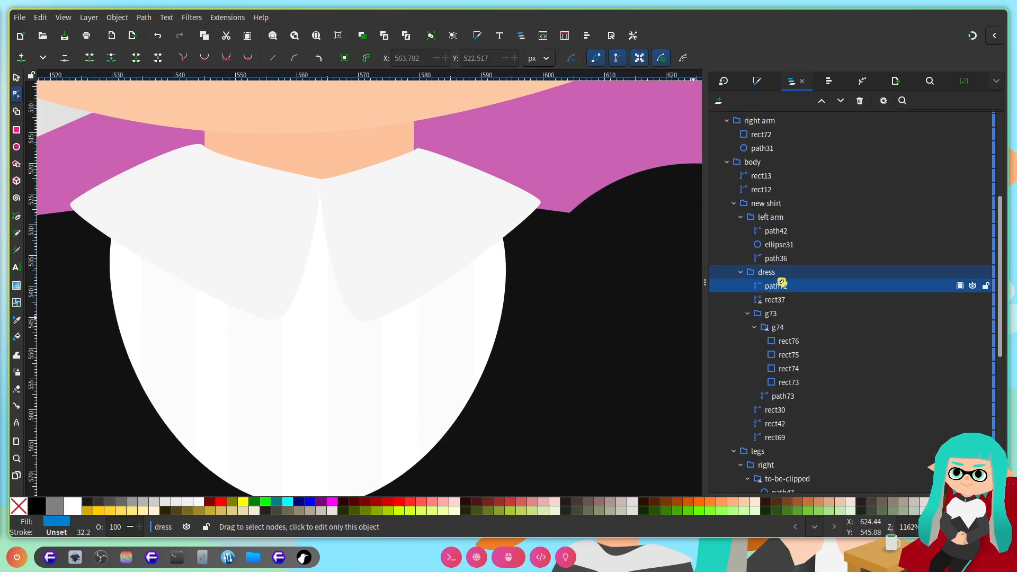
{"action": "left_click", "coordinate": [787, 206]}
{"action": "key", "text": "ctrl+shift+g"}
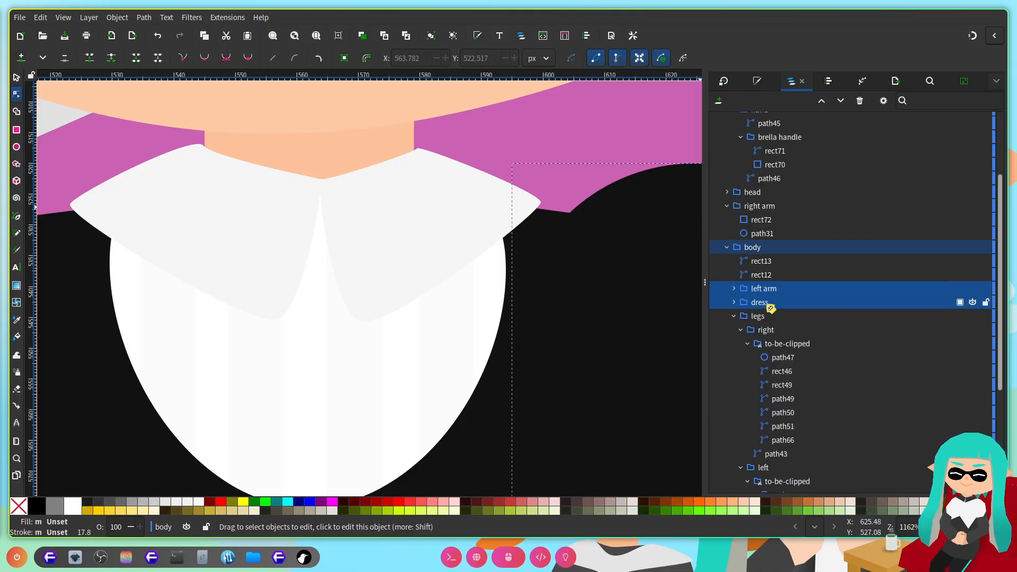
{"action": "left_click", "coordinate": [734, 317]}
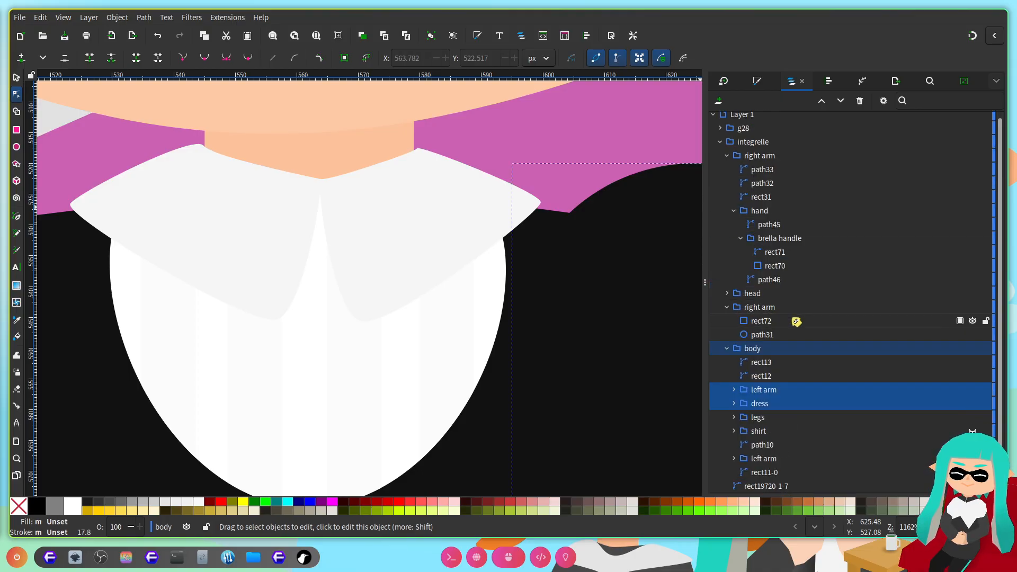
Step: Draw a rectangle about 10.3 by 17.5 px below the collar opening and place it first in the dress group
{"action": "left_click", "coordinate": [763, 404]}
{"action": "left_click", "coordinate": [733, 407]}
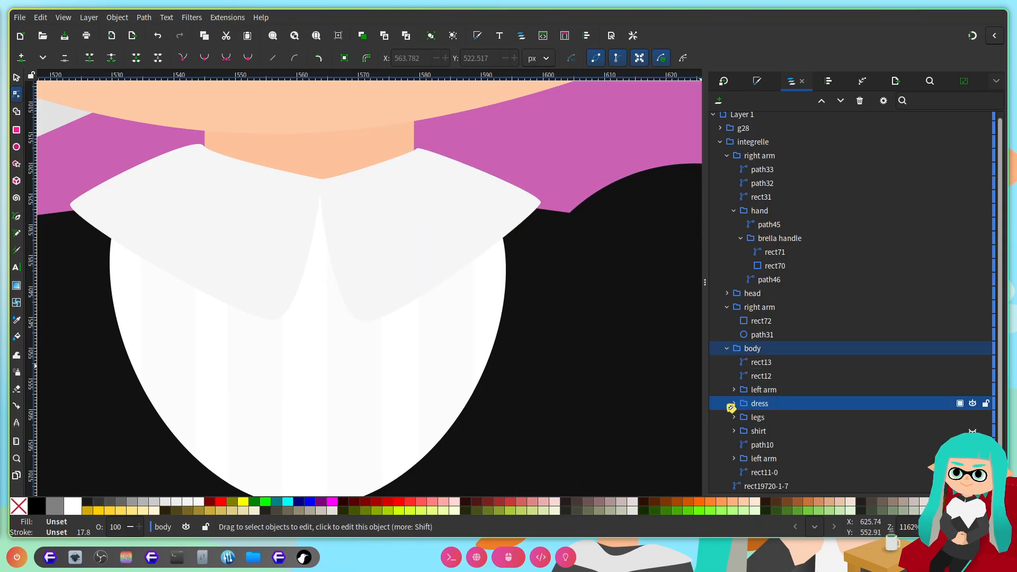
{"action": "left_click", "coordinate": [734, 406]}
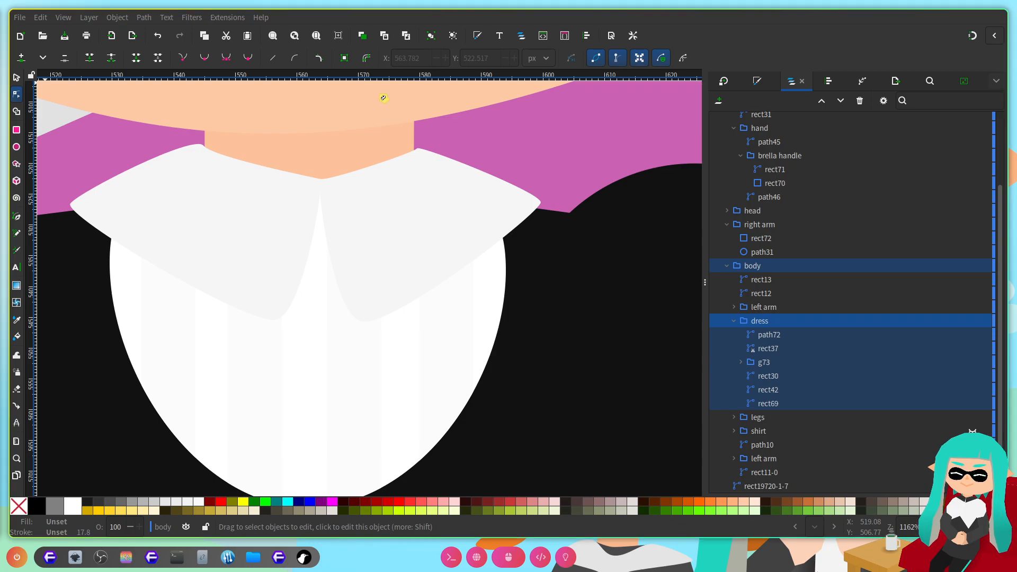
{"action": "left_click", "coordinate": [253, 337]}
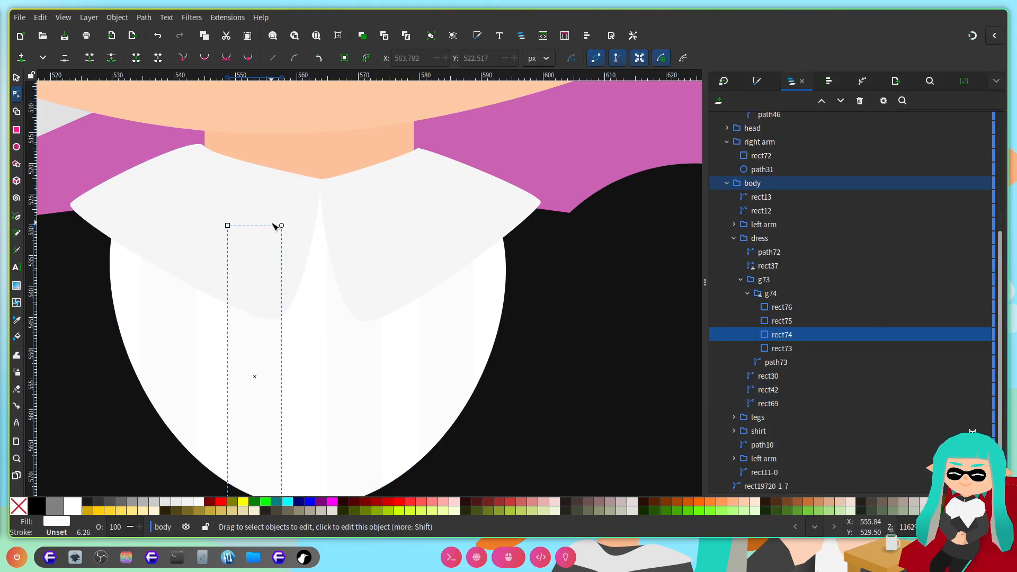
{"action": "scroll", "coordinate": [415, 211], "scroll_direction": "down", "scroll_amount": 5}
{"action": "scroll", "coordinate": [415, 211], "scroll_direction": "up", "scroll_amount": 3}
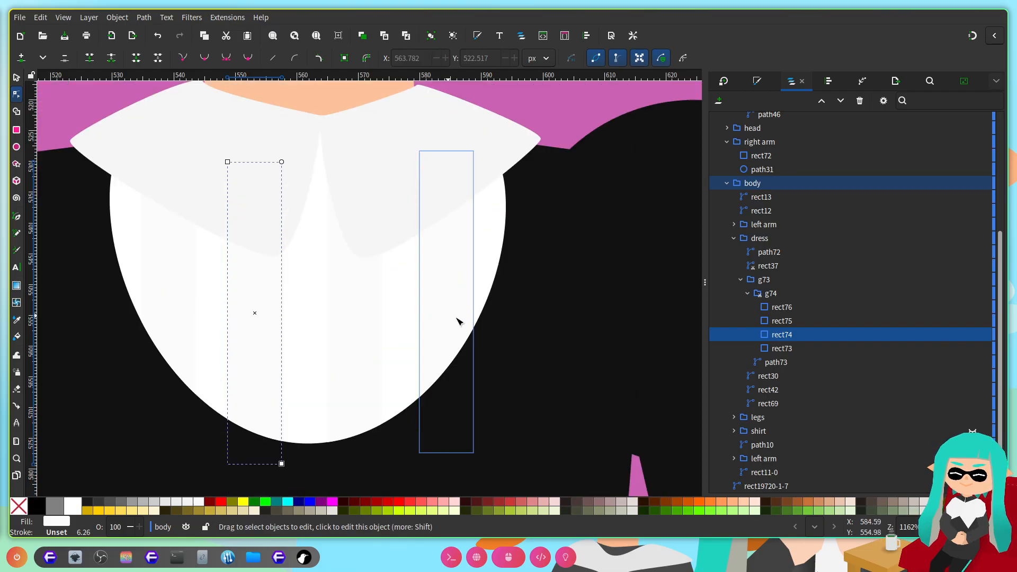
{"action": "left_click", "coordinate": [17, 132]}
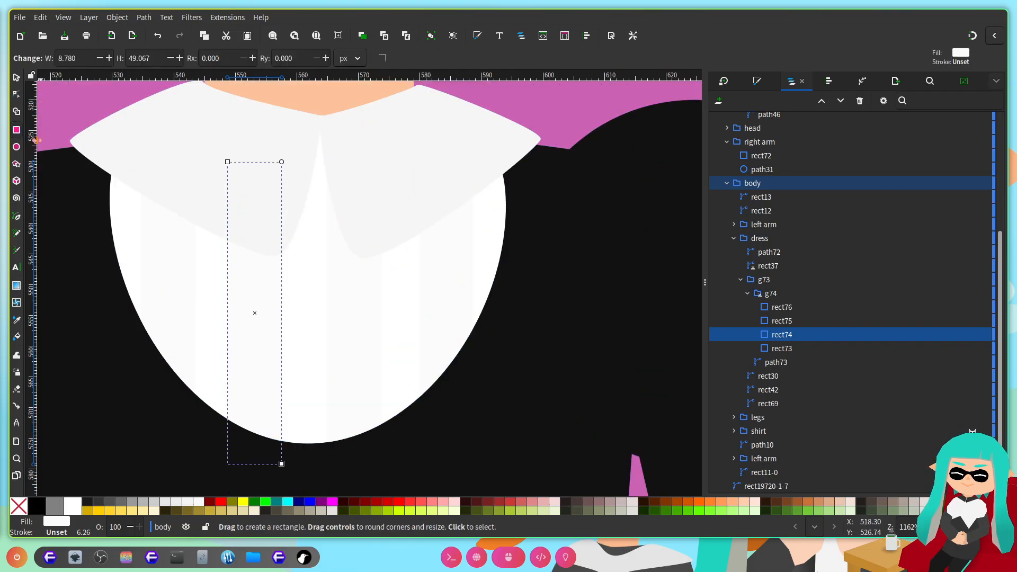
{"action": "mouse_move", "coordinate": [319, 203]}
{"action": "left_mouse_down"}
{"action": "mouse_move", "coordinate": [382, 268]}
{"action": "mouse_move", "coordinate": [382, 302]}
{"action": "left_mouse_up"}
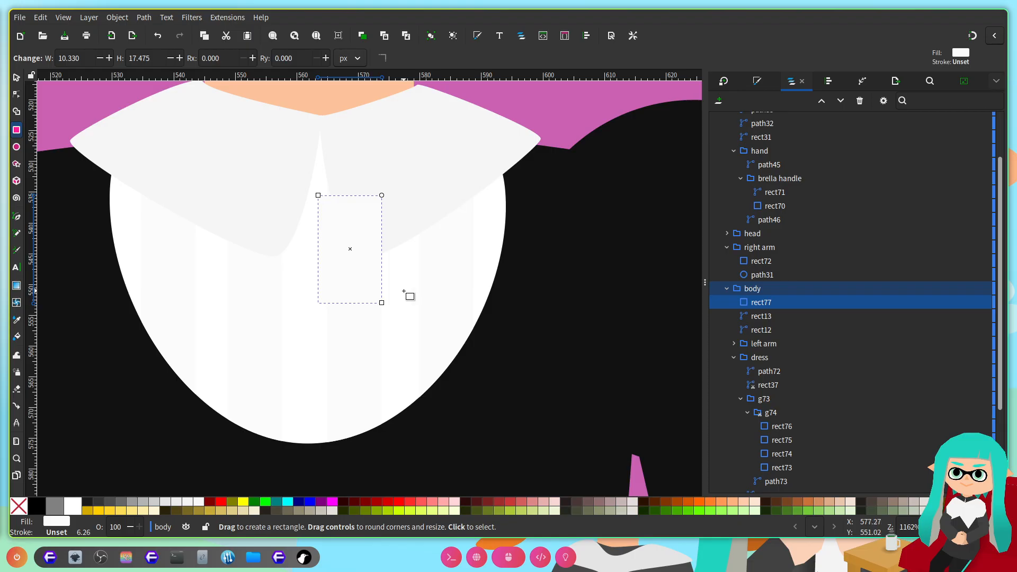
{"action": "scroll", "coordinate": [780, 311], "scroll_direction": "down", "scroll_amount": 3}
{"action": "left_click_drag", "start_coordinate": [771, 253], "coordinate": [789, 296]}
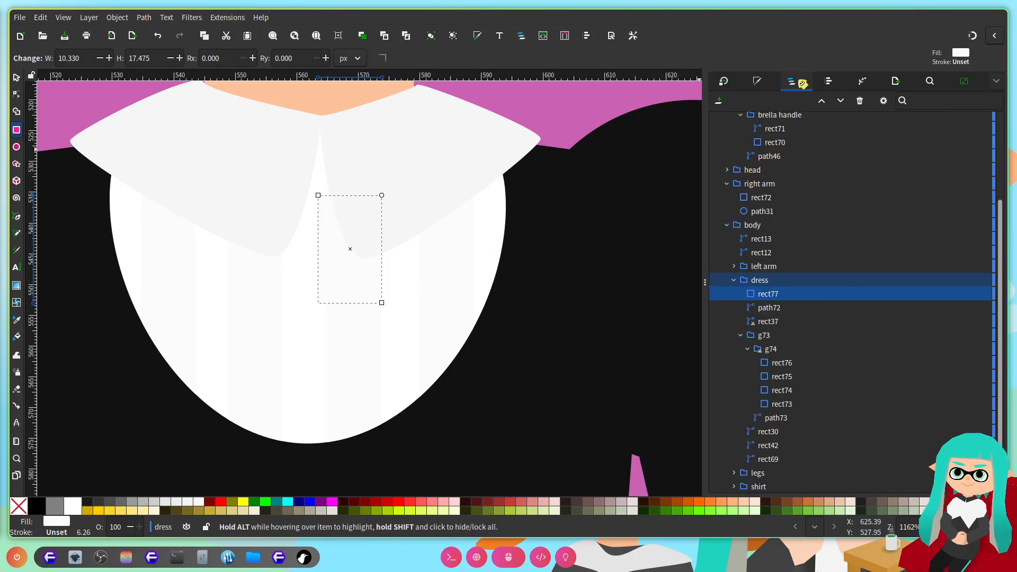
Step: Fill the new rectangle with the blue sampled from behind the waist, lightened to L 47 (0095f0ff)
{"action": "left_click", "coordinate": [758, 81]}
{"action": "scroll", "coordinate": [479, 320], "scroll_direction": "down", "scroll_amount": 3}
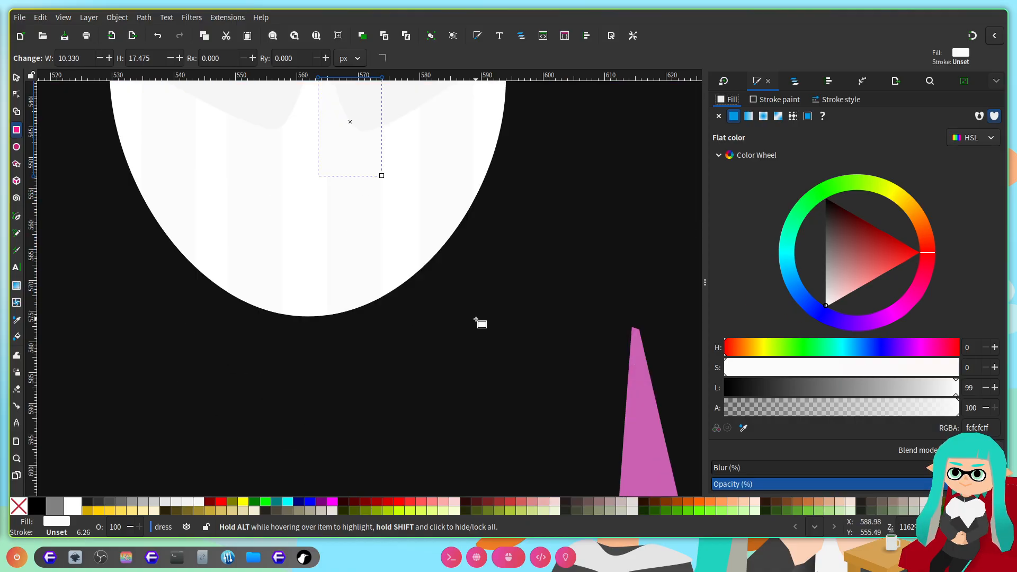
{"action": "scroll", "coordinate": [491, 302], "scroll_direction": "down", "scroll_amount": 3, "text": "ctrl"}
{"action": "left_click", "coordinate": [744, 428]}
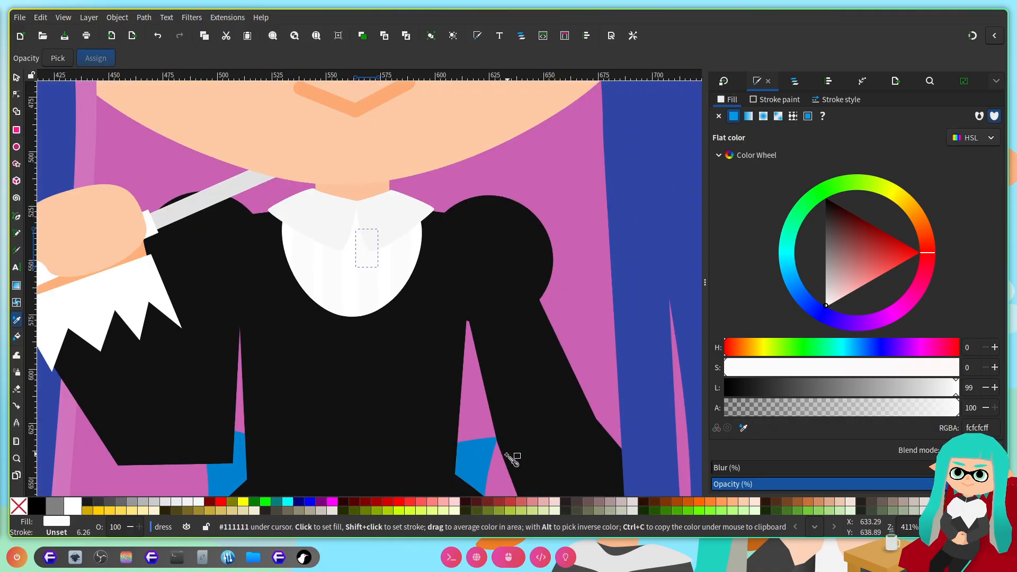
{"action": "left_click", "coordinate": [477, 451]}
{"action": "scroll", "coordinate": [329, 241], "scroll_direction": "up", "scroll_amount": 3, "text": "ctrl"}
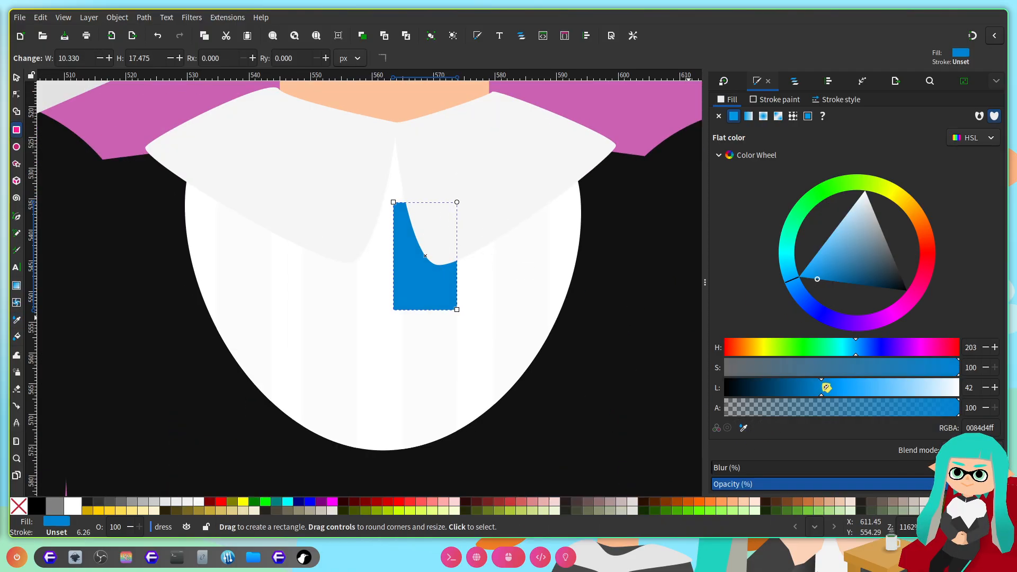
{"action": "left_click_drag", "start_coordinate": [826, 387], "coordinate": [837, 390]}
{"action": "scroll", "coordinate": [462, 368], "scroll_direction": "up", "scroll_amount": 3}
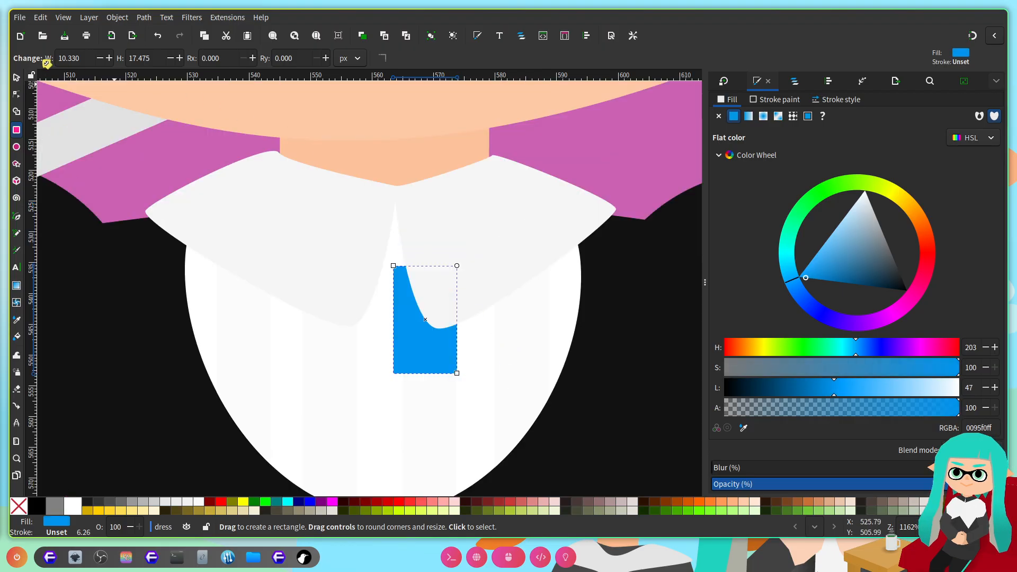
Step: Convert the blue rectangle to a path and pull its corners into a ribbon tail running from the collar's centre point down toward the character's left
{"action": "left_click", "coordinate": [17, 95]}
{"action": "scroll", "coordinate": [371, 289], "scroll_direction": "right", "scroll_amount": 3}
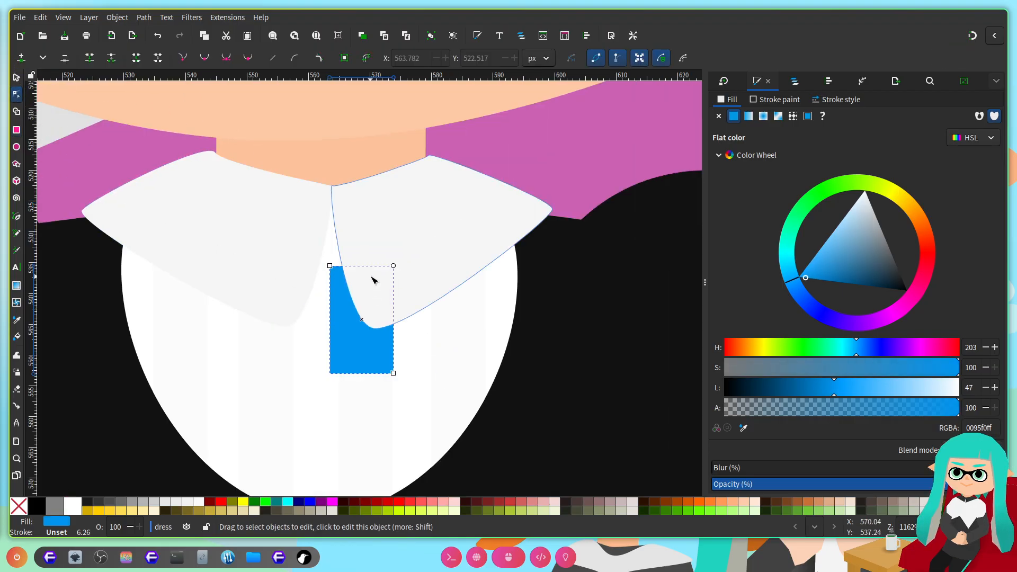
{"action": "key", "text": "ctrl+shift+c"}
{"action": "scroll", "coordinate": [402, 293], "scroll_direction": "up", "scroll_amount": 1, "text": "ctrl"}
{"action": "left_click_drag", "start_coordinate": [389, 256], "coordinate": [306, 158]}
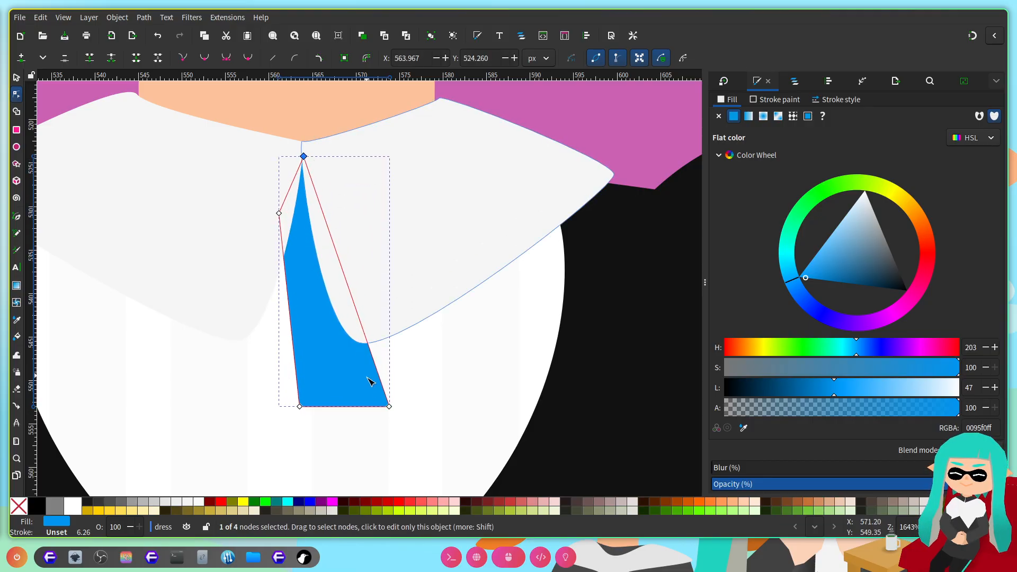
{"action": "left_click_drag", "start_coordinate": [392, 409], "coordinate": [435, 390]}
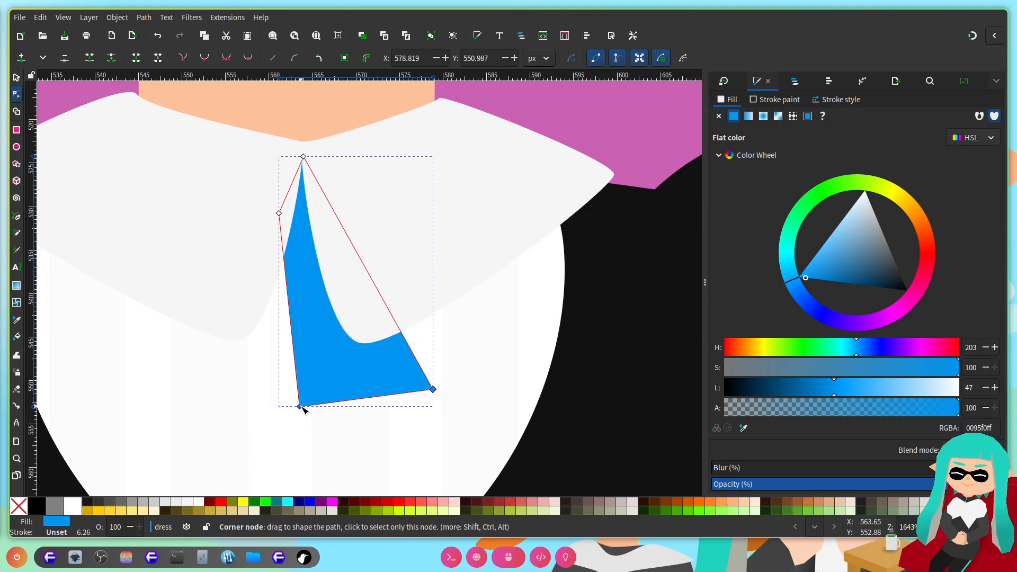
{"action": "left_click_drag", "start_coordinate": [300, 407], "coordinate": [362, 421]}
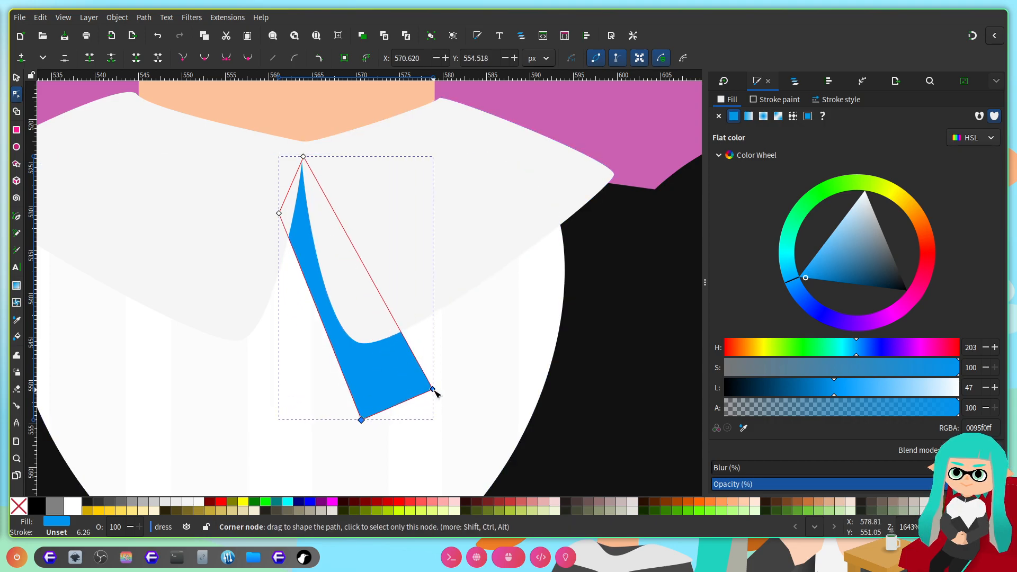
{"action": "left_click_drag", "start_coordinate": [435, 392], "coordinate": [471, 402]}
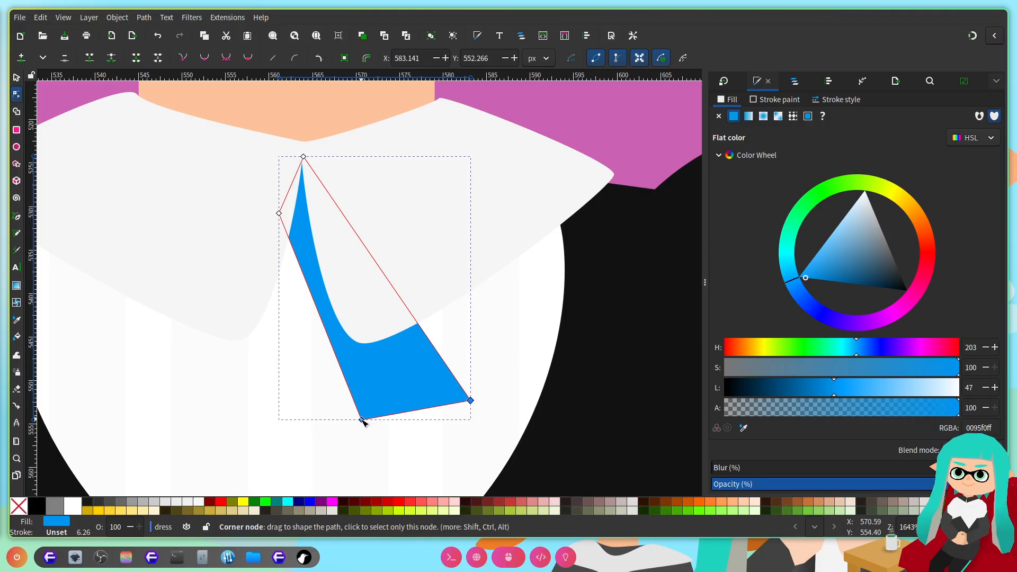
{"action": "left_click_drag", "start_coordinate": [362, 421], "coordinate": [381, 434]}
Step: Add nodes along the ribbon's inner edge, at about X 564.1, Y 537.1 px, and pull out a second tail toward the character's right
{"action": "double_click", "coordinate": [303, 269]}
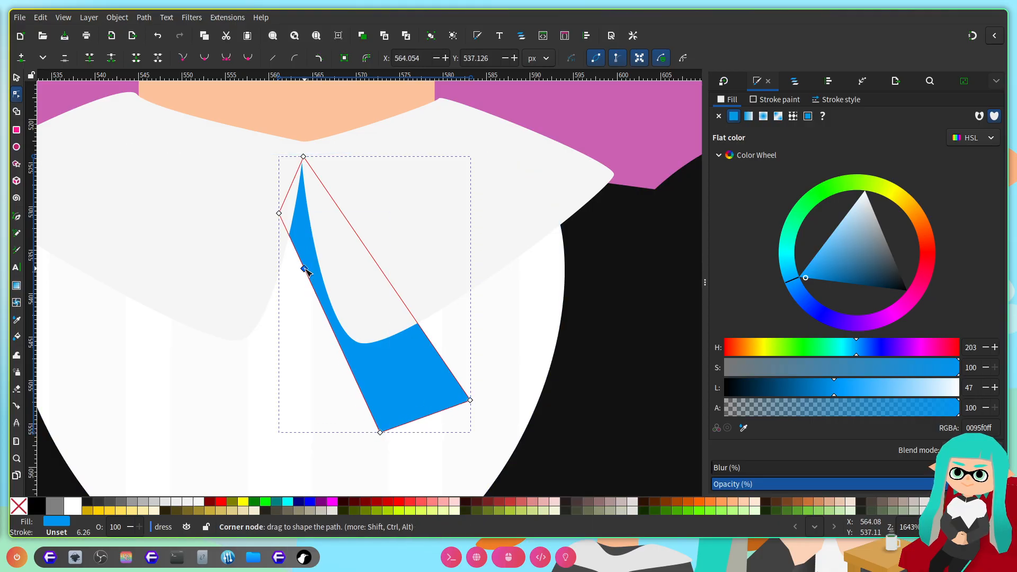
{"action": "double_click", "coordinate": [299, 252]}
{"action": "left_click_drag", "start_coordinate": [298, 253], "coordinate": [197, 431]}
{"action": "left_click_drag", "start_coordinate": [279, 213], "coordinate": [88, 385]}
{"action": "scroll", "coordinate": [201, 371], "scroll_direction": "left", "scroll_amount": 5}
{"action": "left_click_drag", "start_coordinate": [321, 429], "coordinate": [243, 476]}
{"action": "left_click_drag", "start_coordinate": [212, 384], "coordinate": [185, 404]}
{"action": "scroll", "coordinate": [313, 363], "scroll_direction": "right", "scroll_amount": 10}
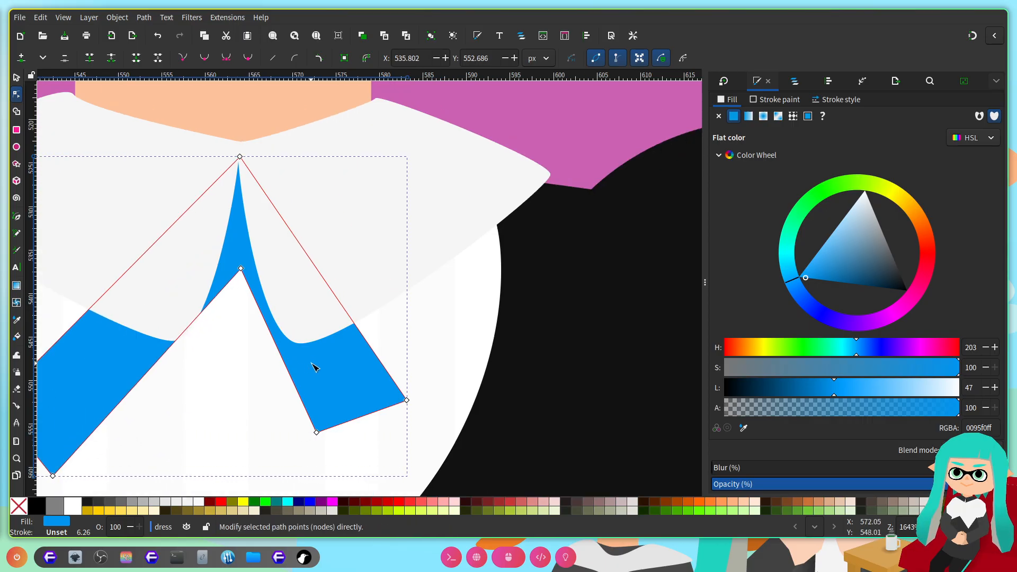
Step: Lengthen the ribbon tail on the character's left, moving its end corners to about X 577.6, Y 563.8 and X 587.2, Y 556.1 px
{"action": "scroll", "coordinate": [350, 363], "scroll_direction": "down", "scroll_amount": 2, "text": "ctrl"}
{"action": "scroll", "coordinate": [290, 377], "scroll_direction": "up", "scroll_amount": 2, "text": "ctrl"}
{"action": "left_click_drag", "start_coordinate": [335, 390], "coordinate": [341, 395]}
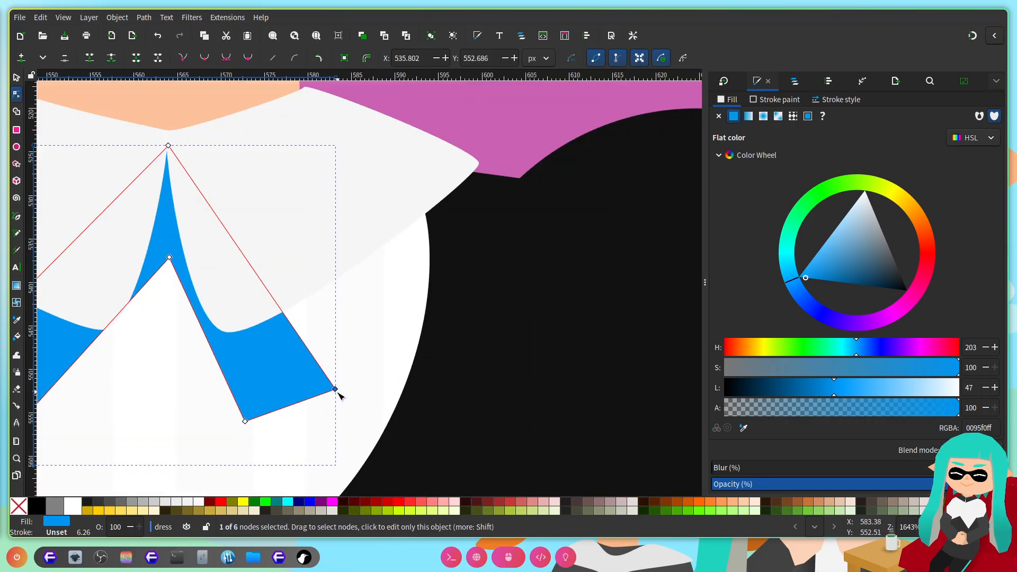
{"action": "left_click_drag", "start_coordinate": [245, 421], "coordinate": [256, 441]}
{"action": "scroll", "coordinate": [366, 326], "scroll_direction": "down", "scroll_amount": 1, "text": "ctrl"}
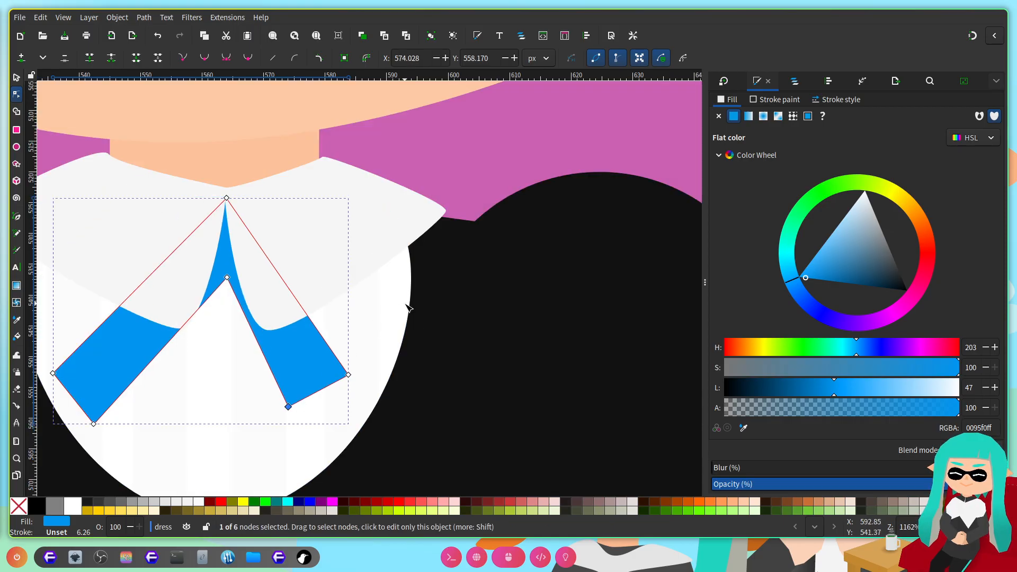
{"action": "left_click_drag", "start_coordinate": [348, 375], "coordinate": [366, 393]}
{"action": "left_click_drag", "start_coordinate": [287, 406], "coordinate": [311, 441]}
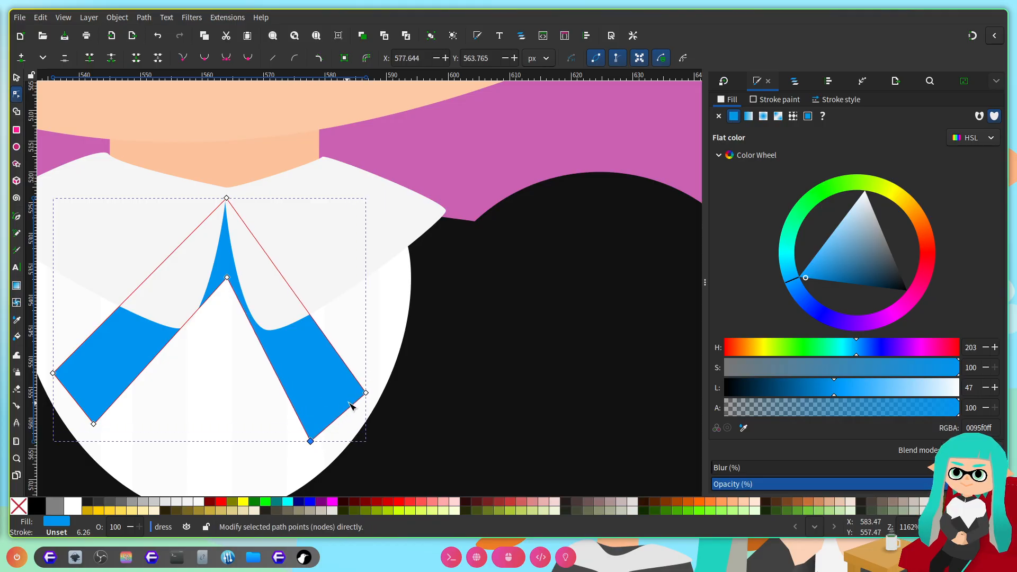
{"action": "left_click_drag", "start_coordinate": [366, 394], "coordinate": [369, 395]}
Step: Save the document and deselect the ribbon
{"action": "scroll", "coordinate": [413, 337], "scroll_direction": "down", "scroll_amount": 4, "text": "ctrl"}
{"action": "key", "text": "ctrl+s"}
{"action": "scroll", "coordinate": [394, 298], "scroll_direction": "down", "scroll_amount": 3}
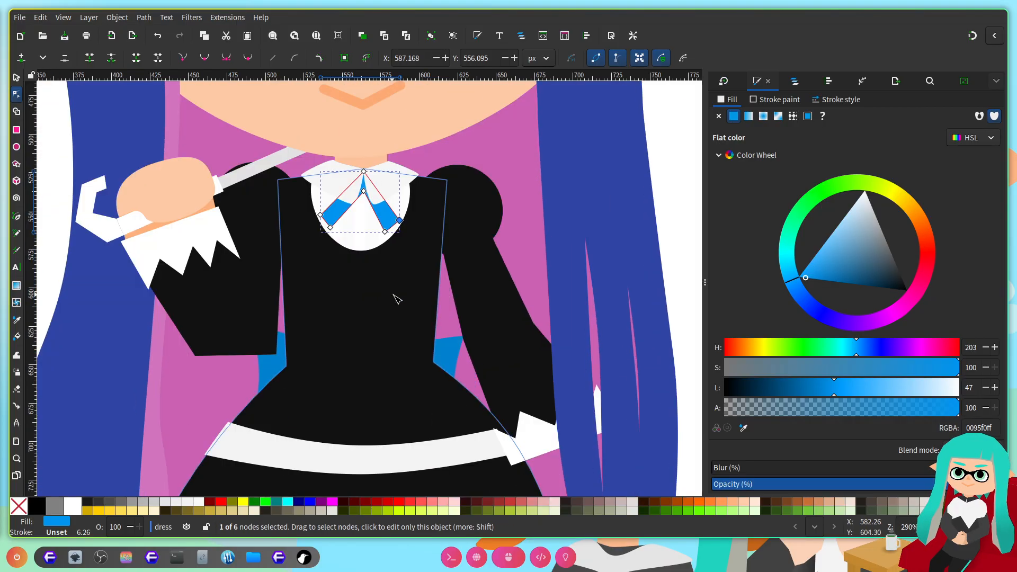
{"action": "scroll", "coordinate": [396, 298], "scroll_direction": "right", "scroll_amount": 3}
{"action": "key", "text": "Escape"}
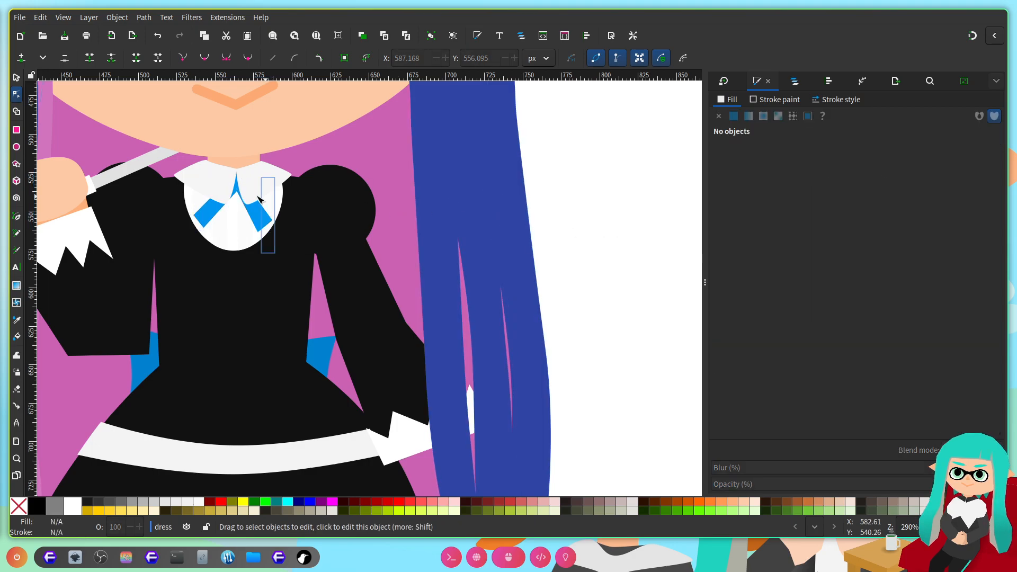
Step: Lower the ribbon's two centre nodes together to about X 564, Y 535.9 px, and deselect everything
{"action": "scroll", "coordinate": [268, 201], "scroll_direction": "up", "scroll_amount": 5, "text": "ctrl"}
{"action": "left_click", "coordinate": [336, 193]}
{"action": "scroll", "coordinate": [375, 176], "scroll_direction": "up", "scroll_amount": 5}
{"action": "left_click_drag", "start_coordinate": [375, 176], "coordinate": [281, 384]}
{"action": "left_click_drag", "start_coordinate": [334, 209], "coordinate": [334, 253]}
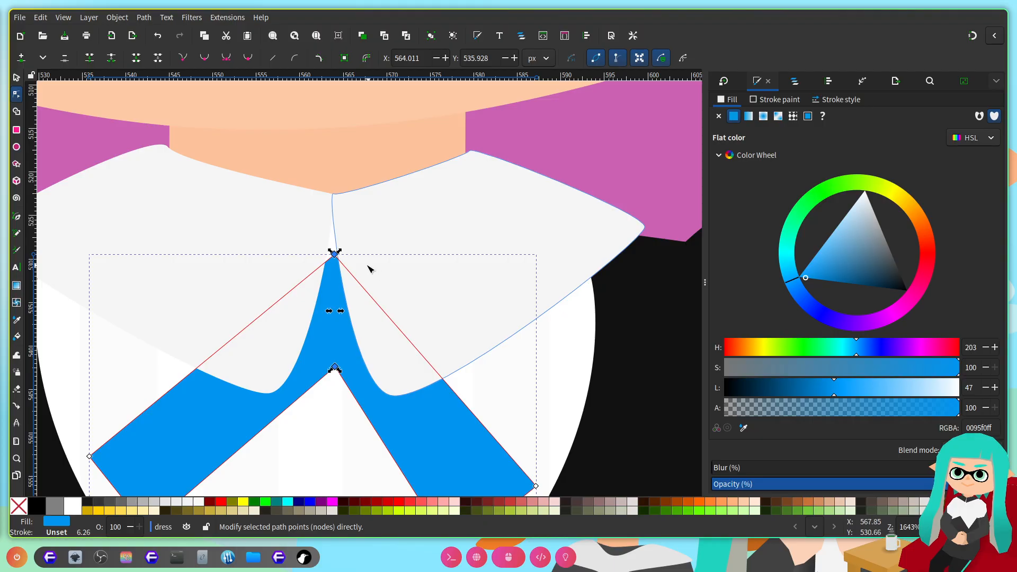
{"action": "scroll", "coordinate": [273, 334], "scroll_direction": "down", "scroll_amount": 4, "text": "ctrl"}
{"action": "scroll", "coordinate": [269, 335], "scroll_direction": "down", "scroll_amount": 6, "text": "shift"}
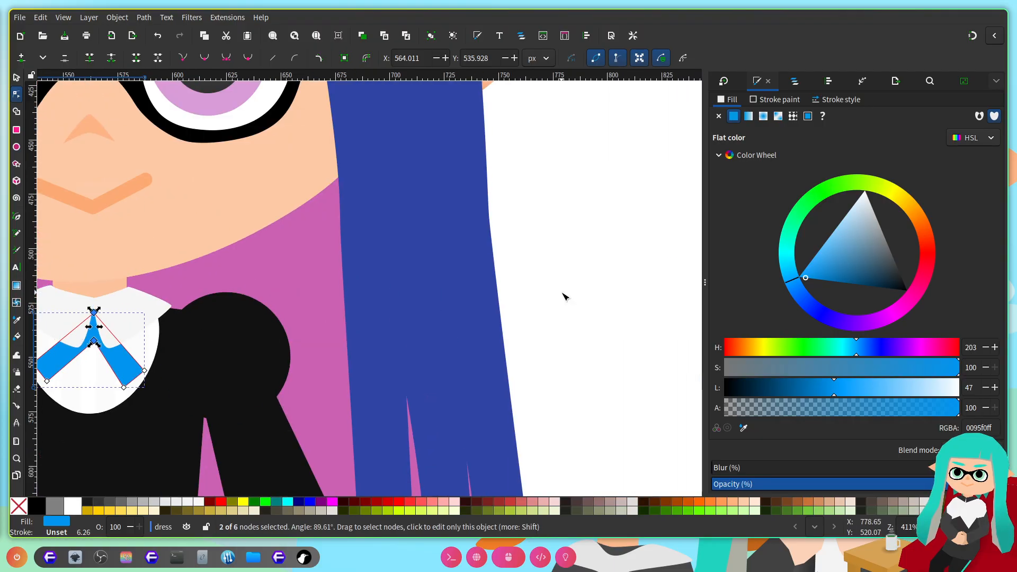
{"action": "left_click", "coordinate": [564, 297]}
Step: Examine the left sleeve and cuff, the dress body, and the ribbon on the striped bib
{"action": "scroll", "coordinate": [363, 307], "scroll_direction": "down", "scroll_amount": 5}
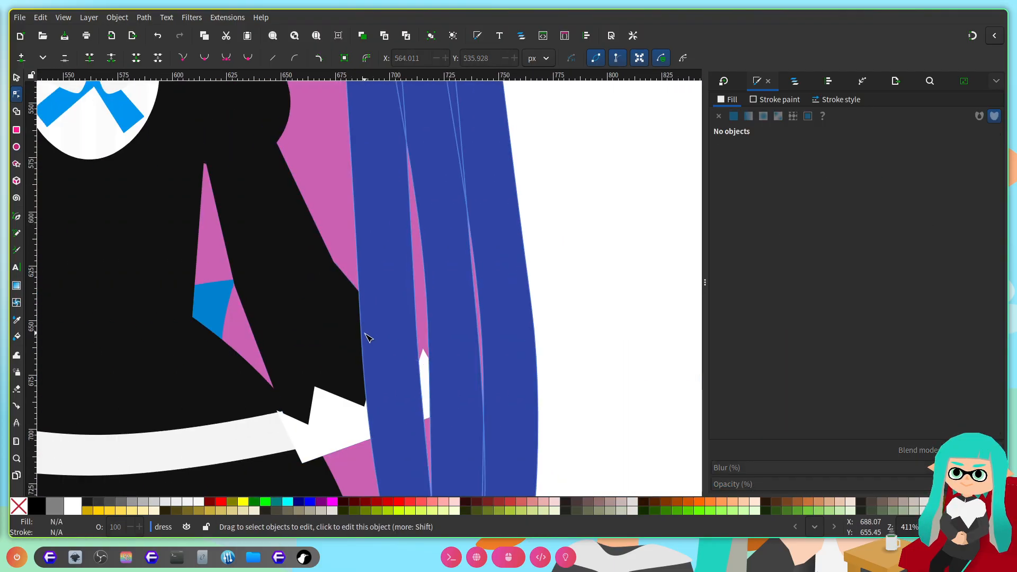
{"action": "left_click", "coordinate": [335, 341]}
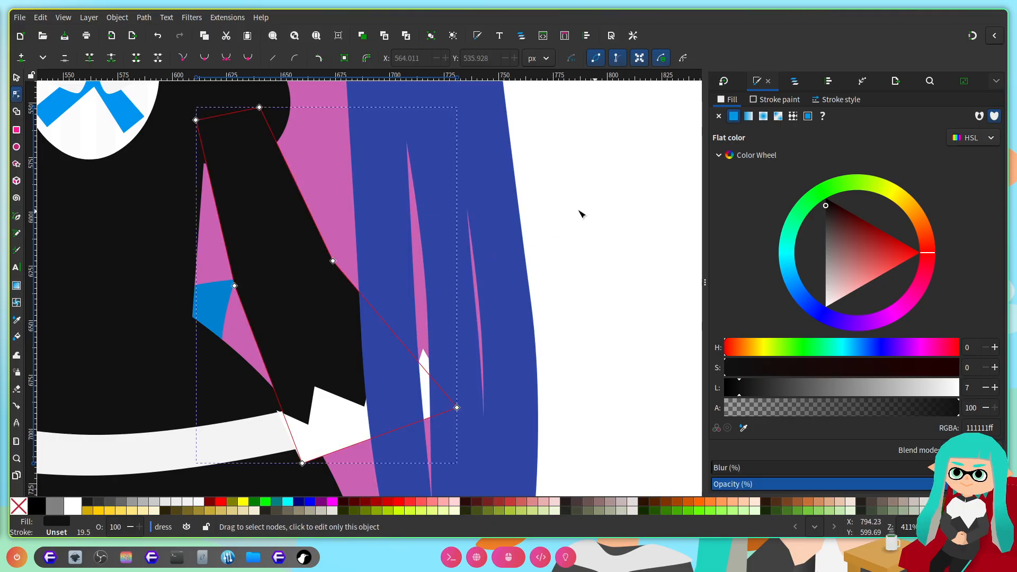
{"action": "scroll", "coordinate": [404, 316], "scroll_direction": "left", "scroll_amount": 3}
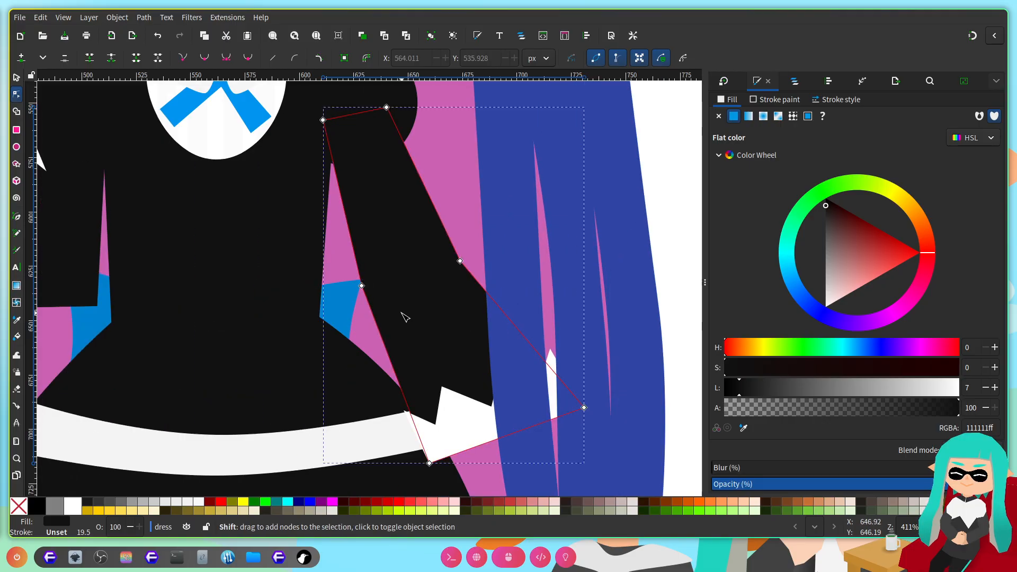
{"action": "scroll", "coordinate": [405, 317], "scroll_direction": "left", "scroll_amount": 3}
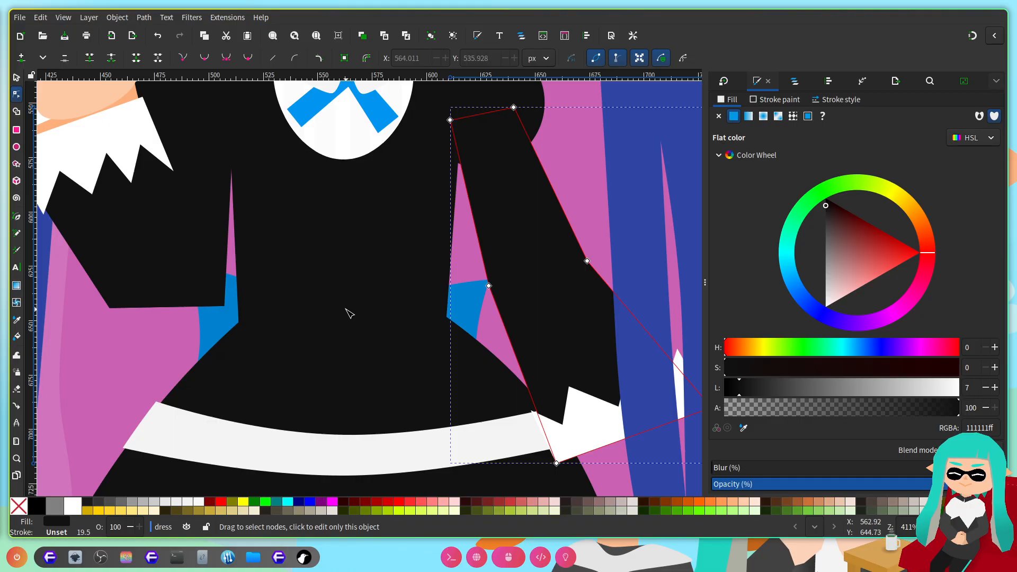
{"action": "scroll", "coordinate": [351, 314], "scroll_direction": "down", "scroll_amount": 2}
{"action": "scroll", "coordinate": [368, 313], "scroll_direction": "up", "scroll_amount": 5}
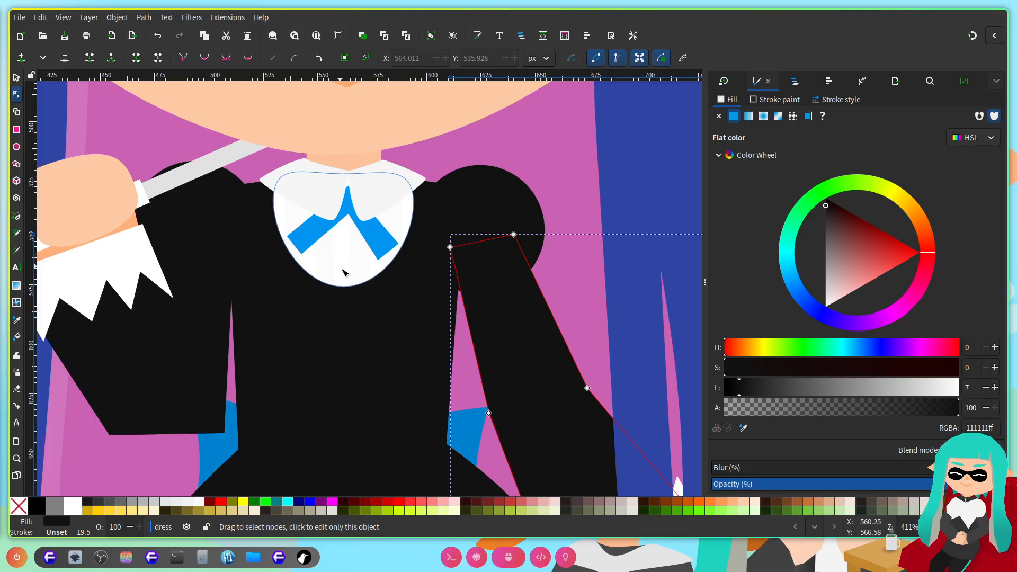
{"action": "scroll", "coordinate": [318, 260], "scroll_direction": "up", "scroll_amount": 3}
{"action": "left_click", "coordinate": [310, 249]}
{"action": "scroll", "coordinate": [344, 248], "scroll_direction": "down", "scroll_amount": 2}
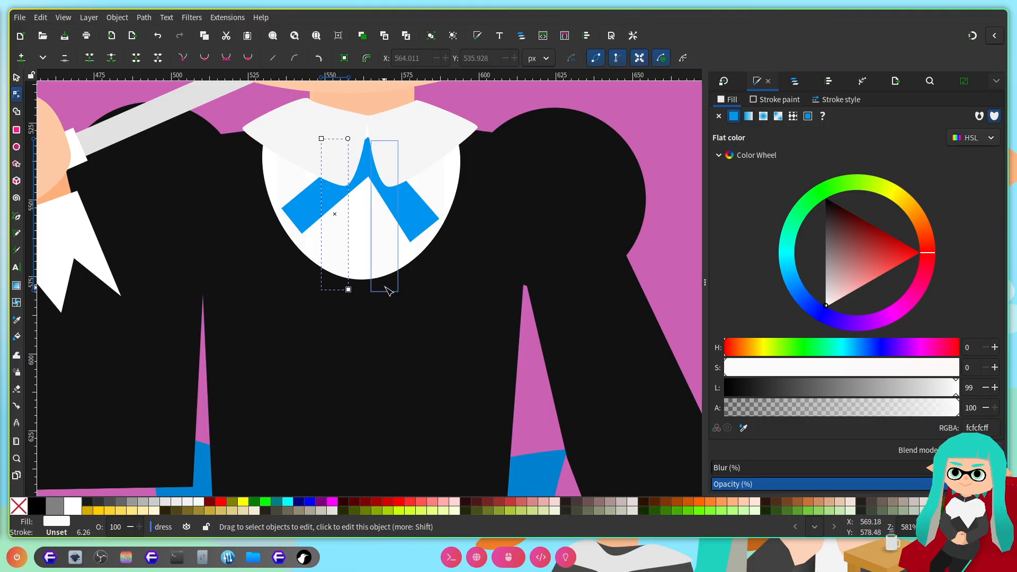
{"action": "scroll", "coordinate": [395, 286], "scroll_direction": "right", "scroll_amount": 5}
{"action": "scroll", "coordinate": [397, 284], "scroll_direction": "down", "scroll_amount": 5}
{"action": "scroll", "coordinate": [400, 284], "scroll_direction": "right", "scroll_amount": 3}
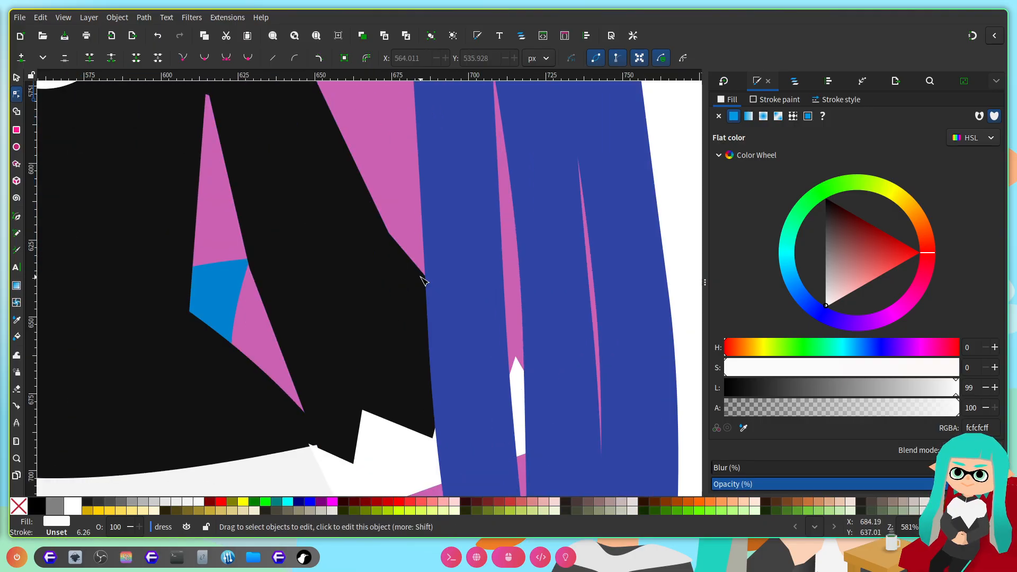
{"action": "scroll", "coordinate": [420, 278], "scroll_direction": "down", "scroll_amount": 3}
Step: Draw an ellipse of about 34.1 by 29.6 px radius over the left cuff, inside the left arm group
{"action": "left_click", "coordinate": [795, 80]}
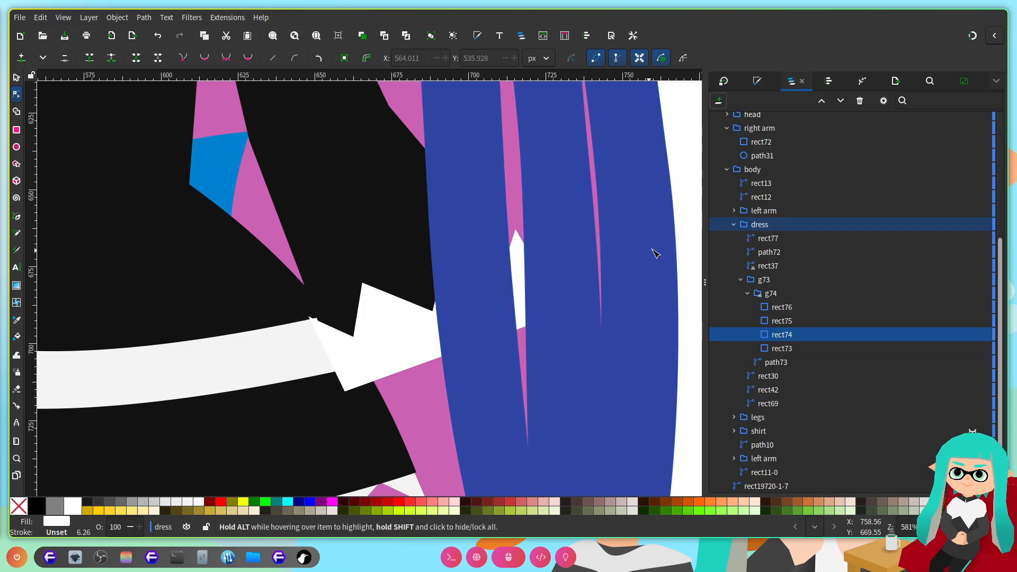
{"action": "left_click", "coordinate": [413, 354]}
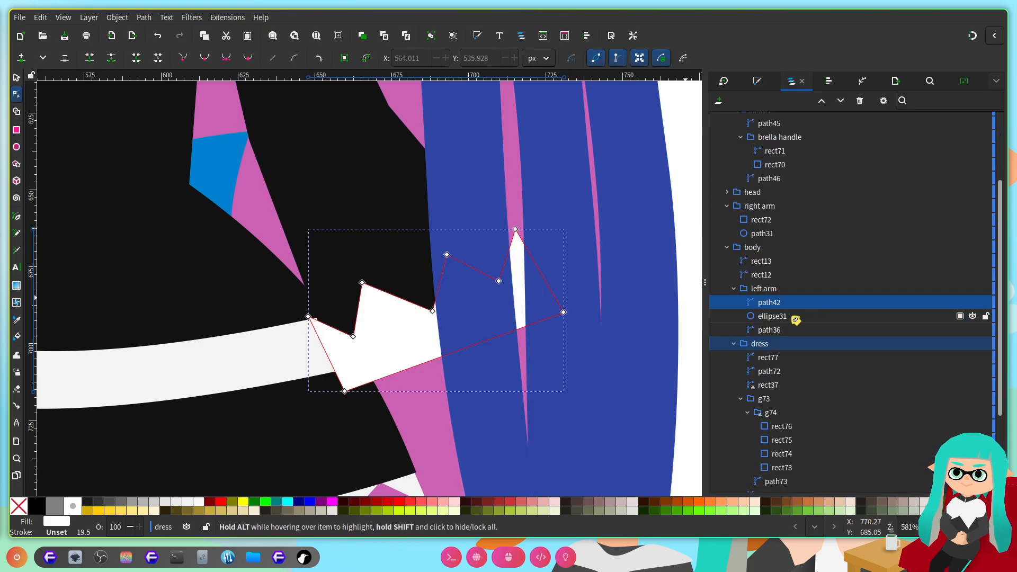
{"action": "left_click", "coordinate": [773, 317]}
{"action": "left_click", "coordinate": [16, 78]}
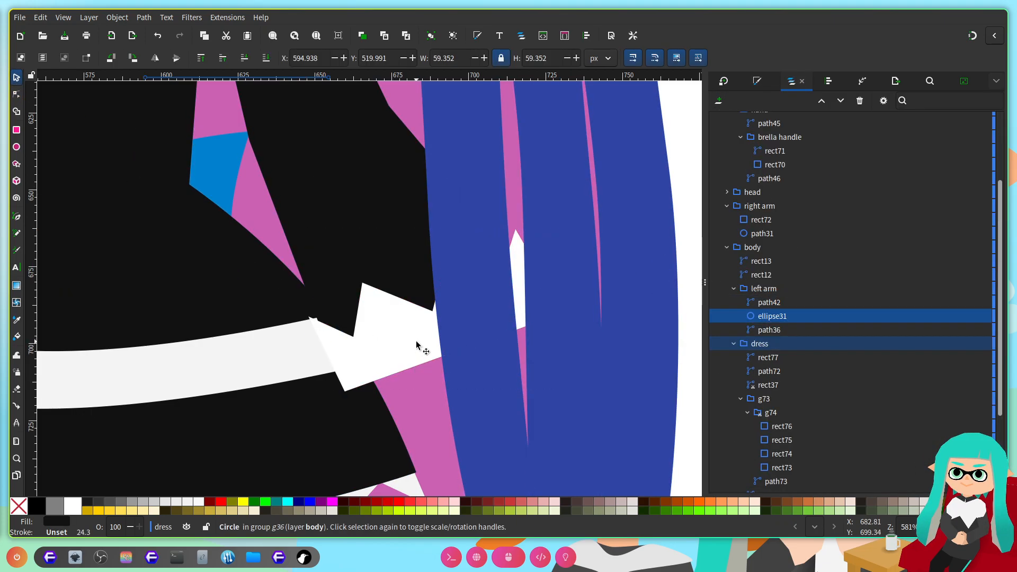
{"action": "left_click", "coordinate": [391, 341]}
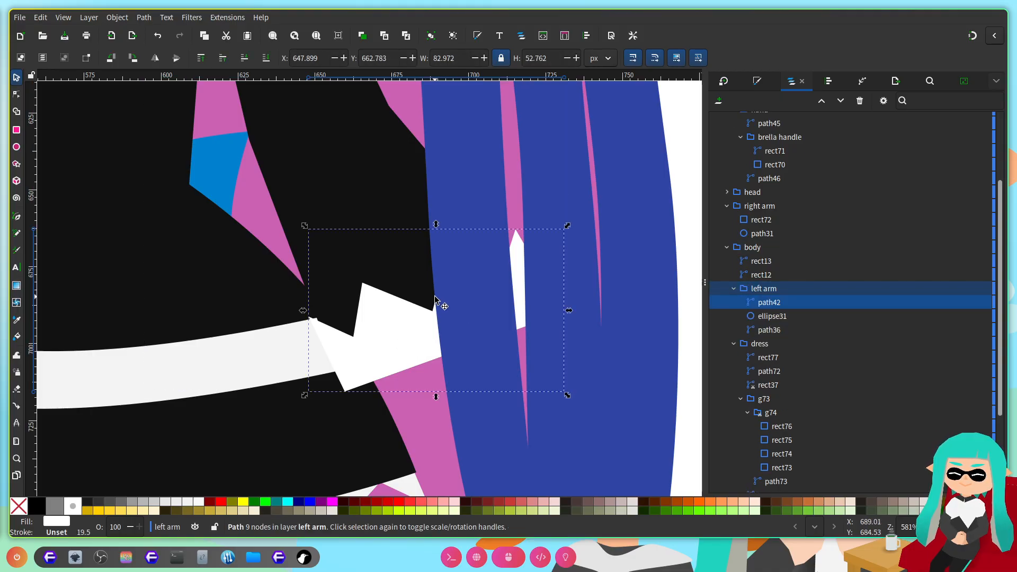
{"action": "left_click", "coordinate": [18, 147]}
{"action": "left_click_drag", "start_coordinate": [369, 289], "coordinate": [578, 468]}
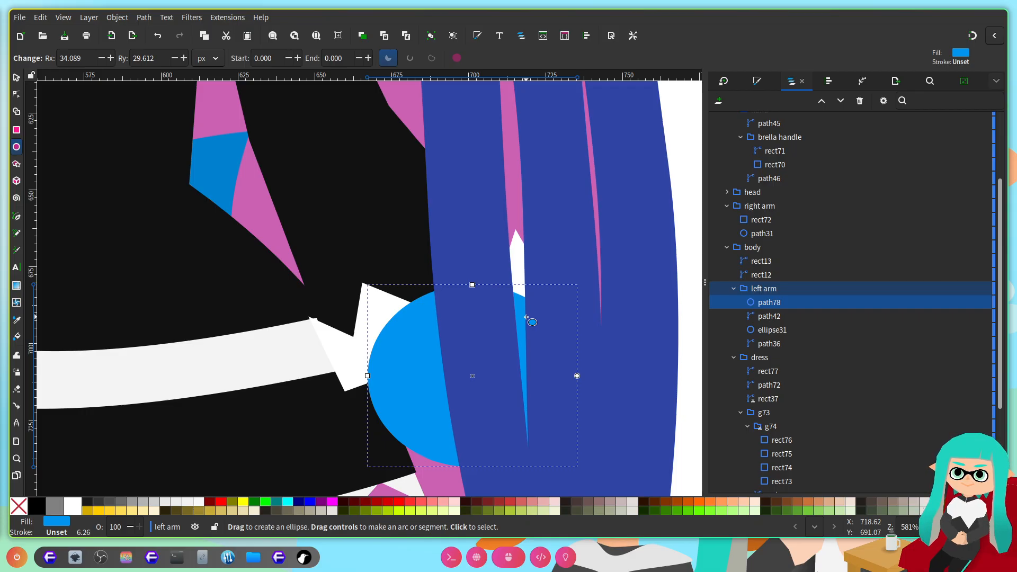
Step: Fill the new hand ellipse with the raised hand's skin colour, fdc9a5, by sampling it from the drawing
{"action": "left_click", "coordinate": [758, 81]}
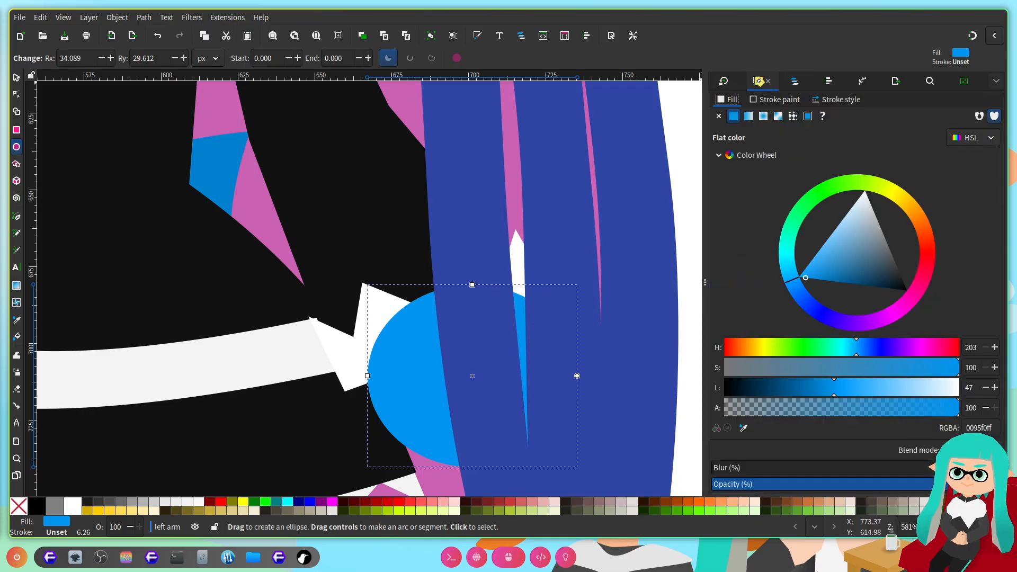
{"action": "scroll", "coordinate": [372, 274], "scroll_direction": "down", "scroll_amount": 2}
{"action": "scroll", "coordinate": [425, 304], "scroll_direction": "left", "scroll_amount": 3}
{"action": "scroll", "coordinate": [481, 324], "scroll_direction": "up", "scroll_amount": 2}
{"action": "scroll", "coordinate": [486, 327], "scroll_direction": "down", "scroll_amount": 3}
{"action": "scroll", "coordinate": [498, 321], "scroll_direction": "right", "scroll_amount": 3}
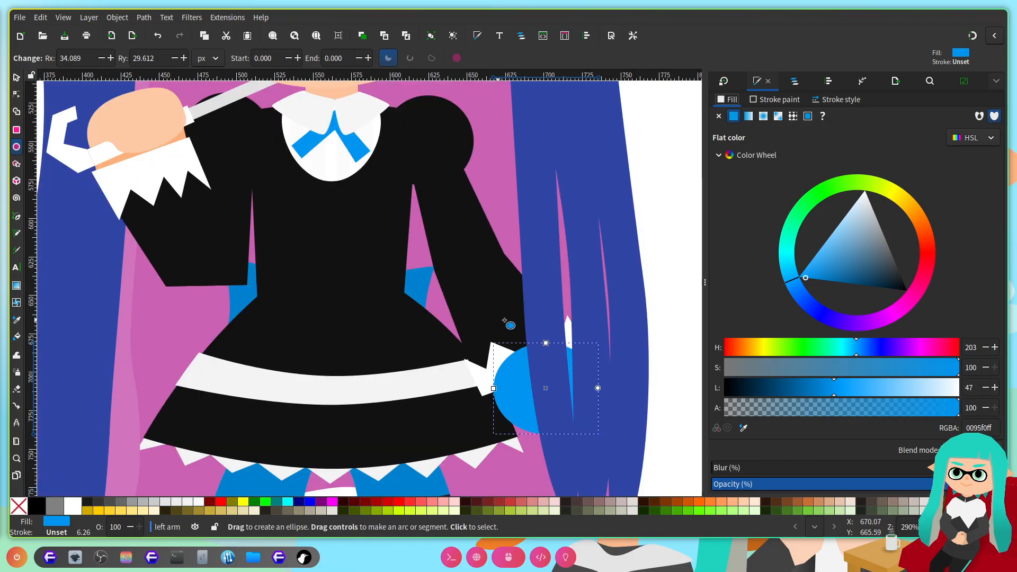
{"action": "left_click", "coordinate": [143, 116]}
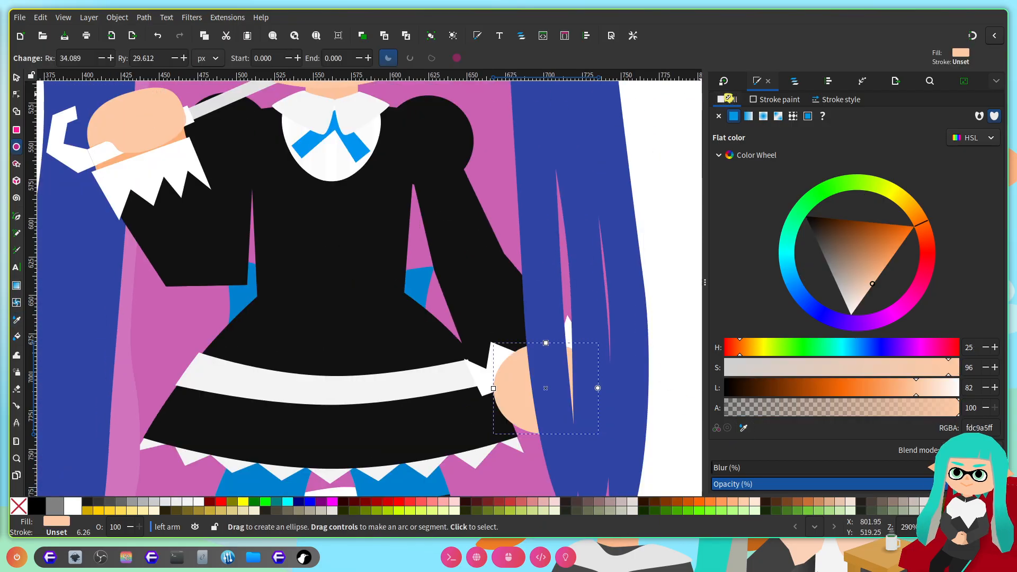
Step: Lower the hand ellipse to the bottom of the left arm group, behind the cuff and sleeve
{"action": "left_click", "coordinate": [803, 85]}
{"action": "left_click", "coordinate": [841, 100]}
{"action": "left_click", "coordinate": [840, 101]}
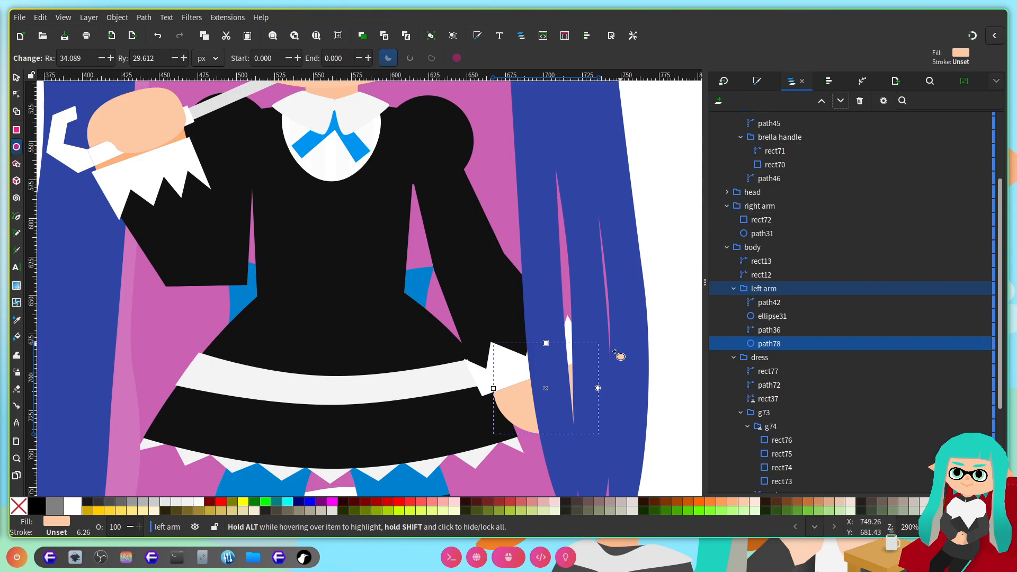
Step: Convert the left hand ellipse to a path and move its right-side node to about X 718.6, Y 702.7 px
{"action": "scroll", "coordinate": [579, 404], "scroll_direction": "up", "scroll_amount": 2}
{"action": "left_click", "coordinate": [19, 97]}
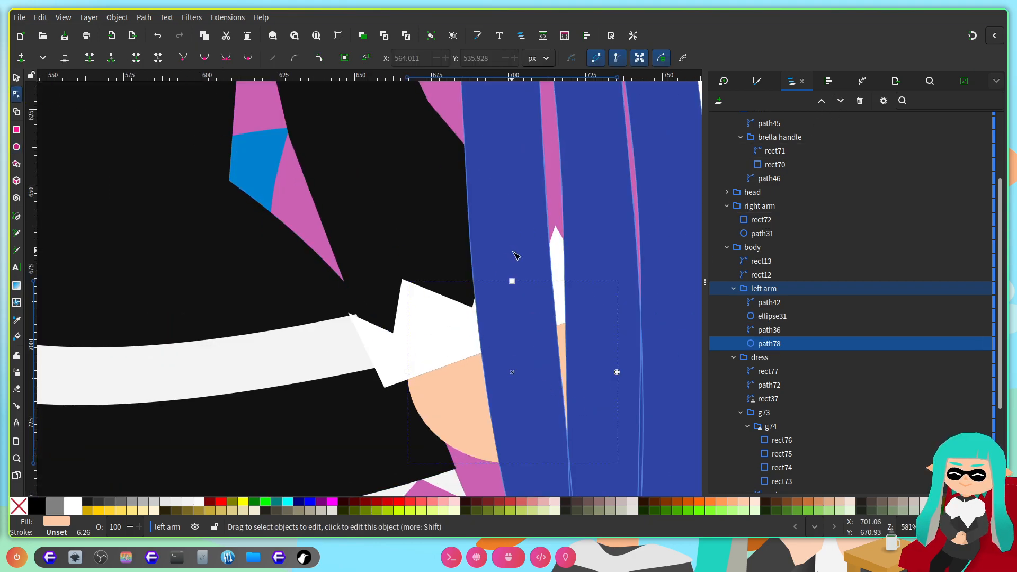
{"action": "scroll", "coordinate": [514, 254], "scroll_direction": "down", "scroll_amount": 1}
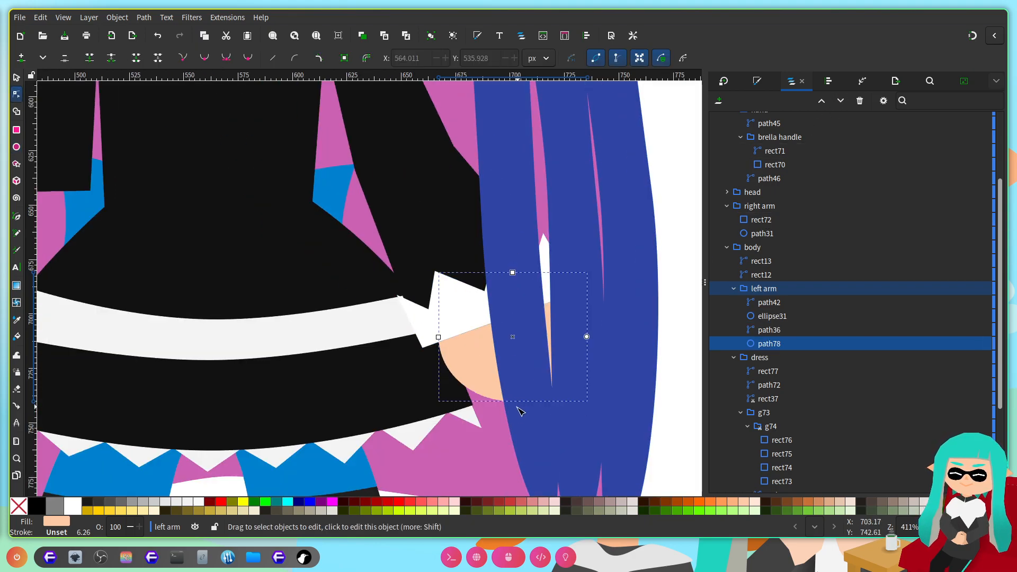
{"action": "scroll", "coordinate": [516, 411], "scroll_direction": "up", "scroll_amount": 2}
{"action": "key", "text": "shift+ctrl+c"}
{"action": "key", "text": "ctrl+a"}
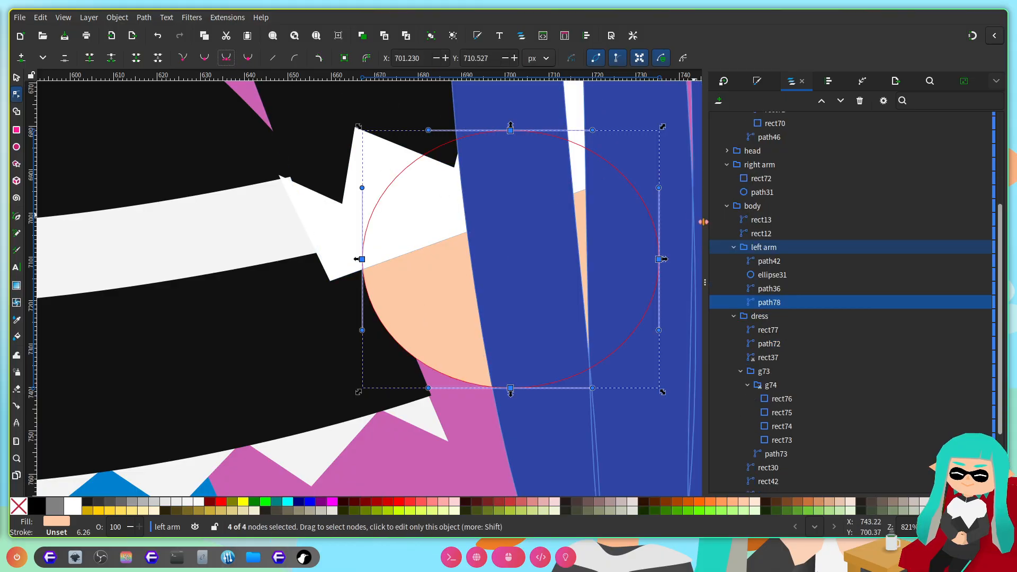
{"action": "left_click", "coordinate": [658, 259]}
{"action": "left_click_drag", "start_coordinate": [658, 259], "coordinate": [586, 227]}
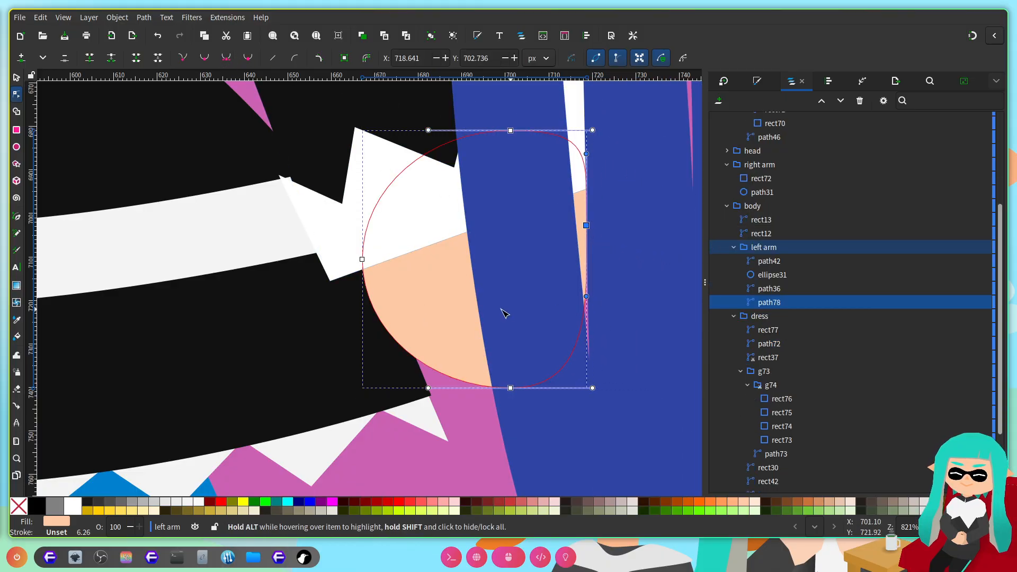
Step: Move the hand's dress-side node to about X 663.0, Y 712.5 px and tilt its handles to follow the cuff's slant
{"action": "left_click", "coordinate": [362, 259]}
{"action": "left_click_drag", "start_coordinate": [362, 259], "coordinate": [344, 267]}
{"action": "left_click_drag", "start_coordinate": [344, 339], "coordinate": [364, 329]}
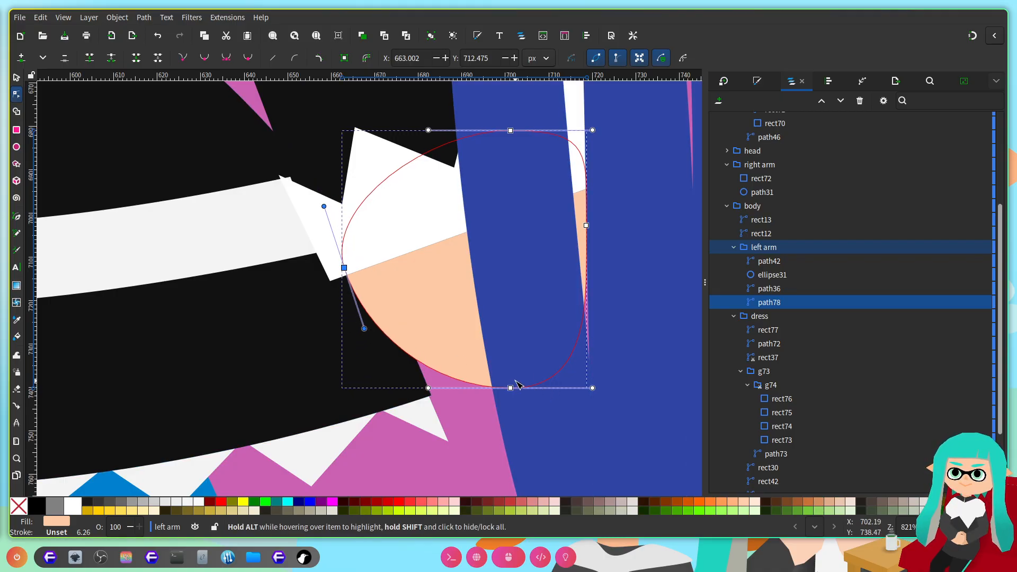
Step: Reshape the hand's lower outer side, moving the bottom node to about X 717.3, Y 735.0 and the side node to about X 721.9, Y 701.8 px
{"action": "left_click_drag", "start_coordinate": [511, 388], "coordinate": [581, 356]}
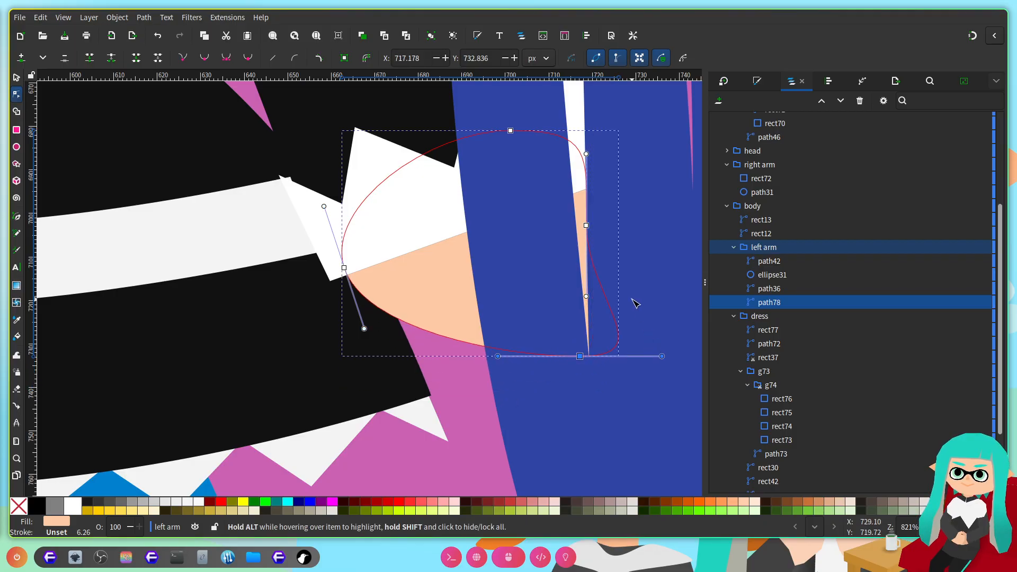
{"action": "left_click_drag", "start_coordinate": [586, 226], "coordinate": [596, 224]}
{"action": "left_click_drag", "start_coordinate": [598, 294], "coordinate": [624, 281]}
{"action": "left_click_drag", "start_coordinate": [663, 356], "coordinate": [669, 339]}
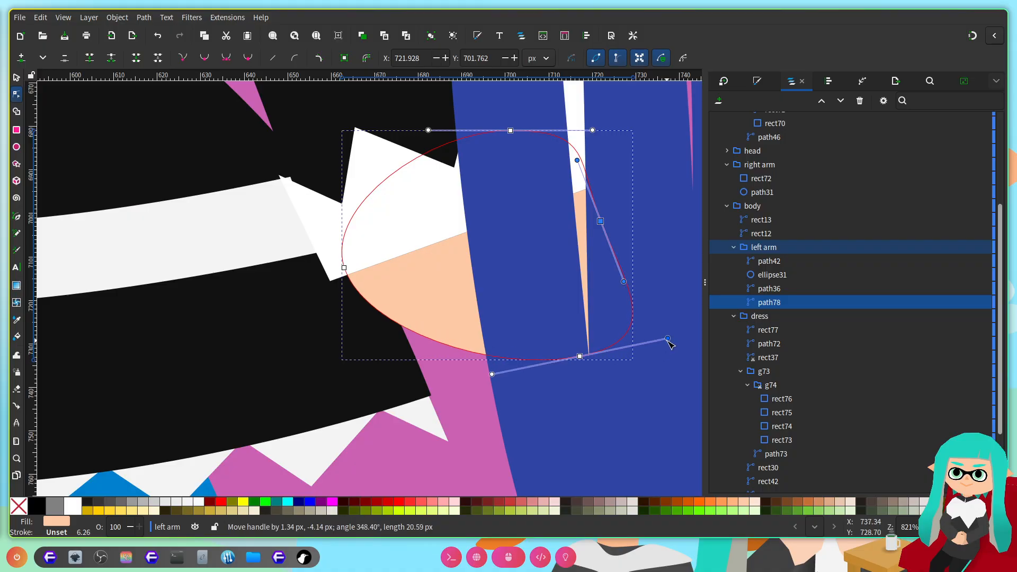
{"action": "left_click_drag", "start_coordinate": [583, 357], "coordinate": [585, 367]}
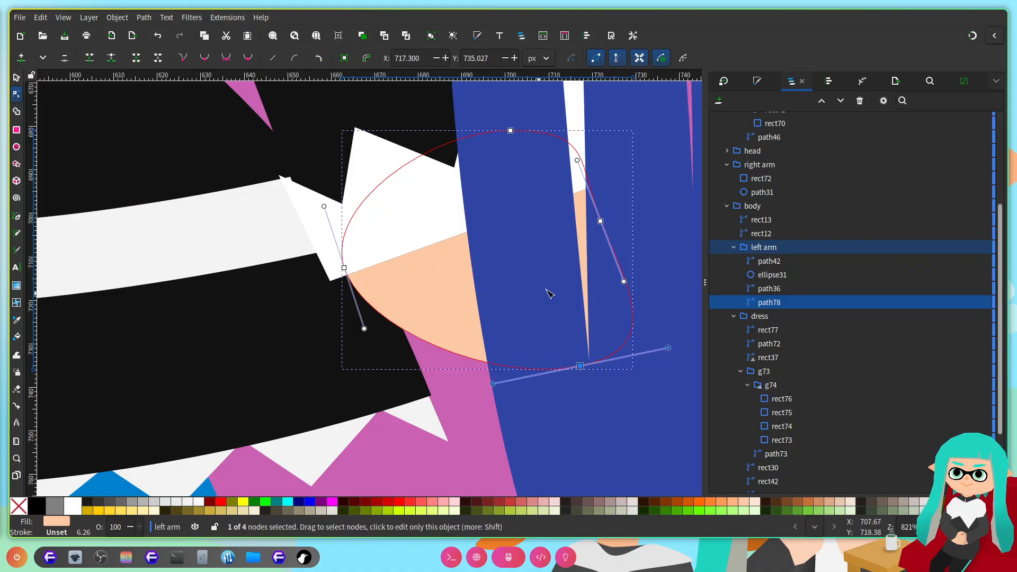
Step: Draw a thumb ellipse of about 7.7 by 13.1 px radius below the cuff and lower it to the bottom of the left arm group
{"action": "key", "text": "e"}
{"action": "left_click_drag", "start_coordinate": [350, 260], "coordinate": [417, 374]}
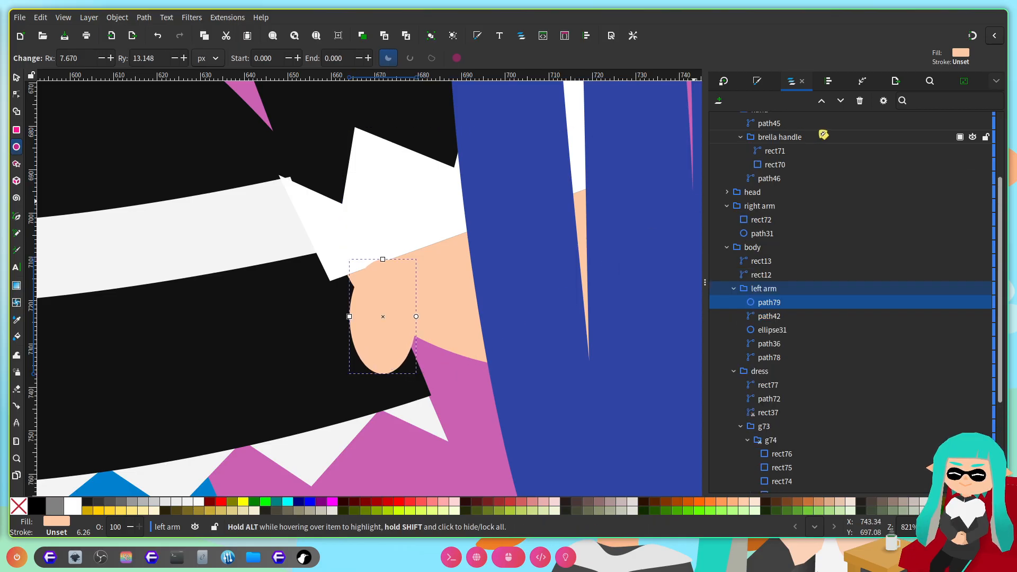
{"action": "left_click", "coordinate": [841, 101]}
{"action": "left_click", "coordinate": [841, 101]}
{"action": "left_click", "coordinate": [840, 100]}
{"action": "left_click", "coordinate": [841, 101]}
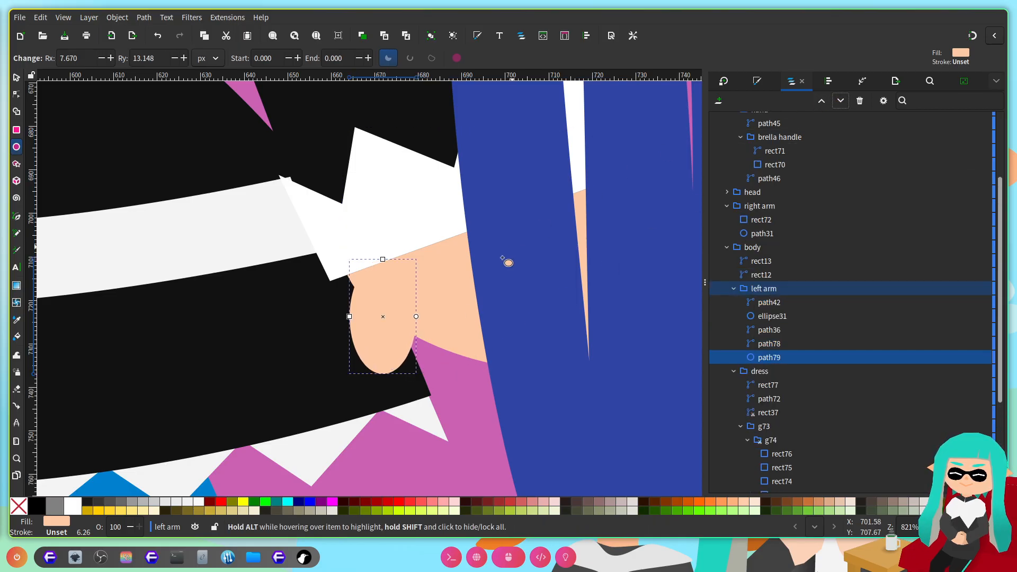
Step: Convert the thumb ellipse to a path, move its top node to about X 668.2, Y 706.3 px, and tilt its dress-side handle outward
{"action": "left_click", "coordinate": [17, 94]}
{"action": "scroll", "coordinate": [435, 321], "scroll_direction": "up", "scroll_amount": 1}
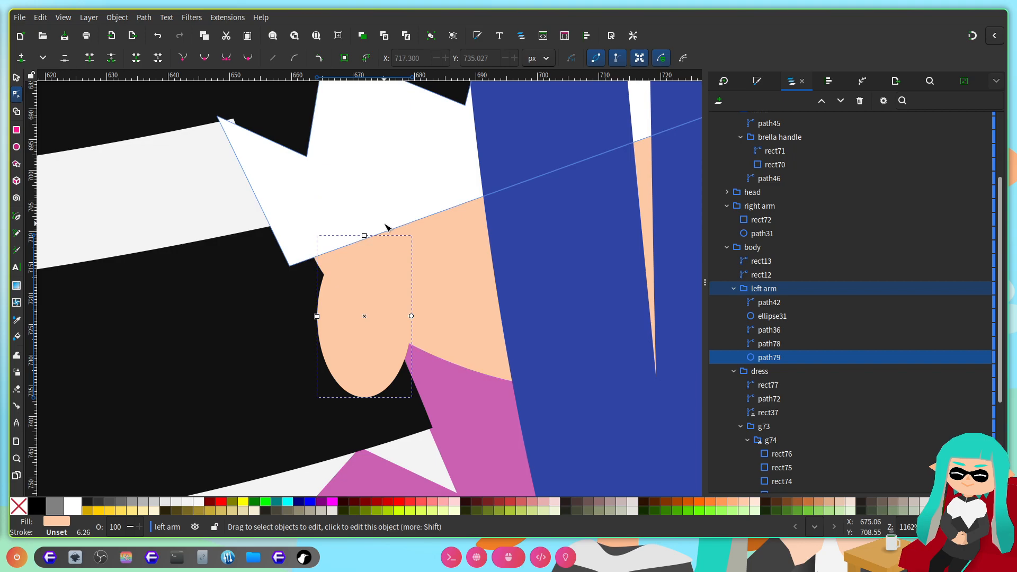
{"action": "key", "text": "ctrl+shift+c"}
{"action": "mouse_move", "coordinate": [336, 200]}
{"action": "left_mouse_down"}
{"action": "mouse_move", "coordinate": [409, 239]}
{"action": "mouse_move", "coordinate": [341, 209]}
{"action": "left_mouse_up"}
{"action": "left_click_drag", "start_coordinate": [317, 272], "coordinate": [307, 272]}
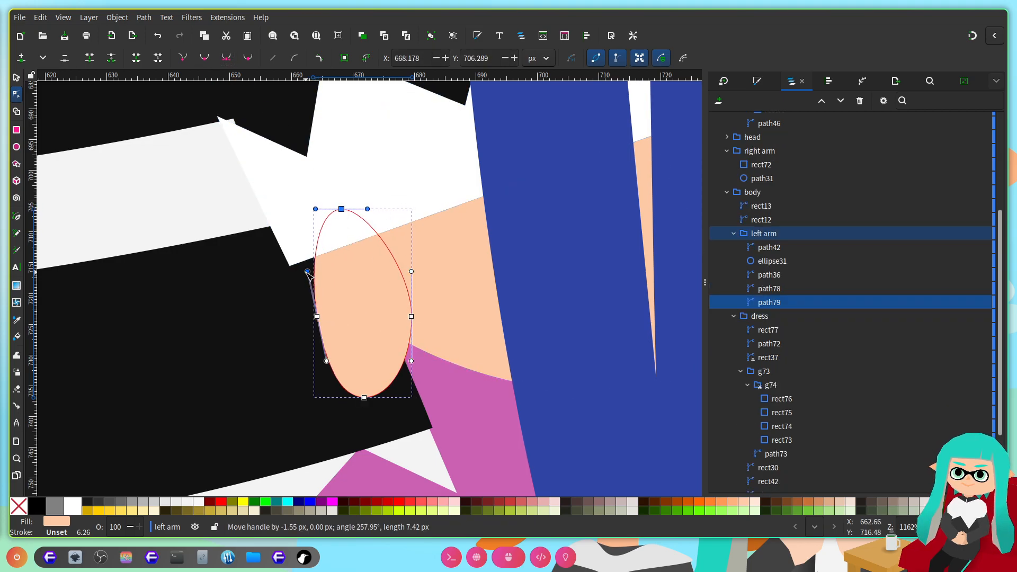
Step: Adjust the thumb's side nodes, lower its tip to about X 670.2, Y 739.3 px, and deselect it
{"action": "left_click_drag", "start_coordinate": [317, 316], "coordinate": [316, 313]}
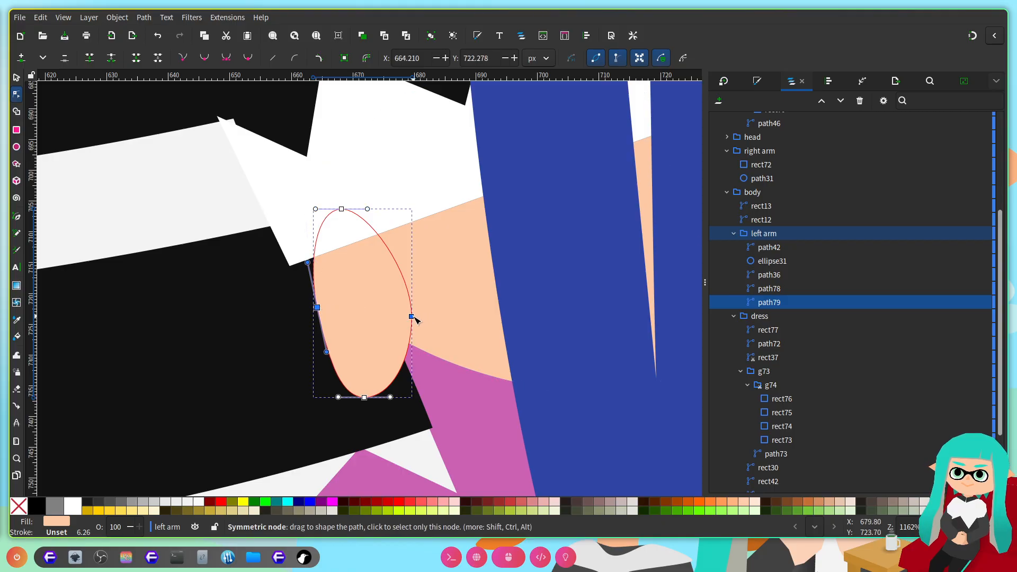
{"action": "left_click_drag", "start_coordinate": [411, 317], "coordinate": [418, 319]}
{"action": "left_click_drag", "start_coordinate": [366, 402], "coordinate": [351, 403]}
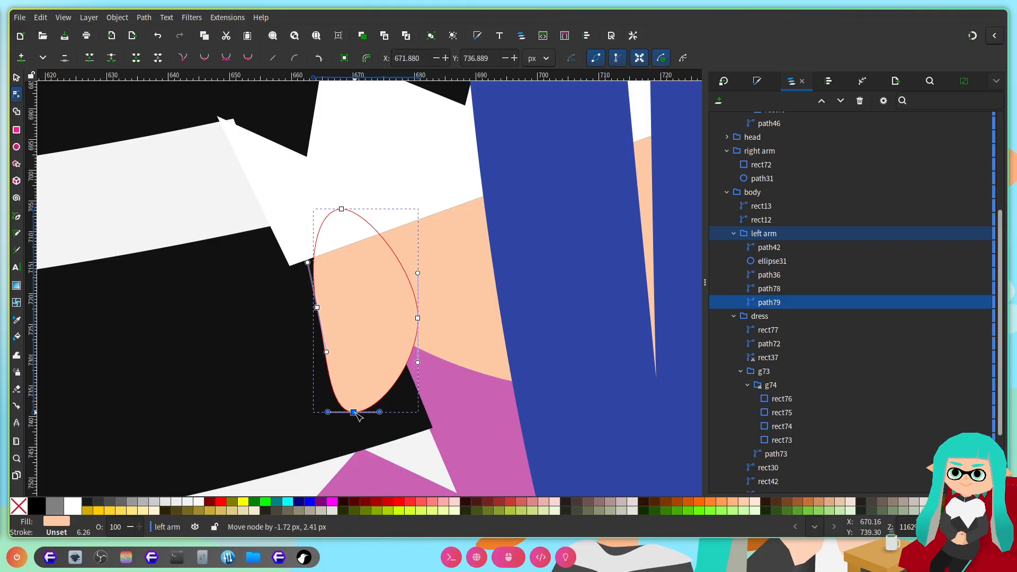
{"action": "scroll", "coordinate": [493, 307], "scroll_direction": "down", "scroll_amount": 3, "text": "ctrl"}
{"action": "scroll", "coordinate": [491, 306], "scroll_direction": "down", "scroll_amount": 4}
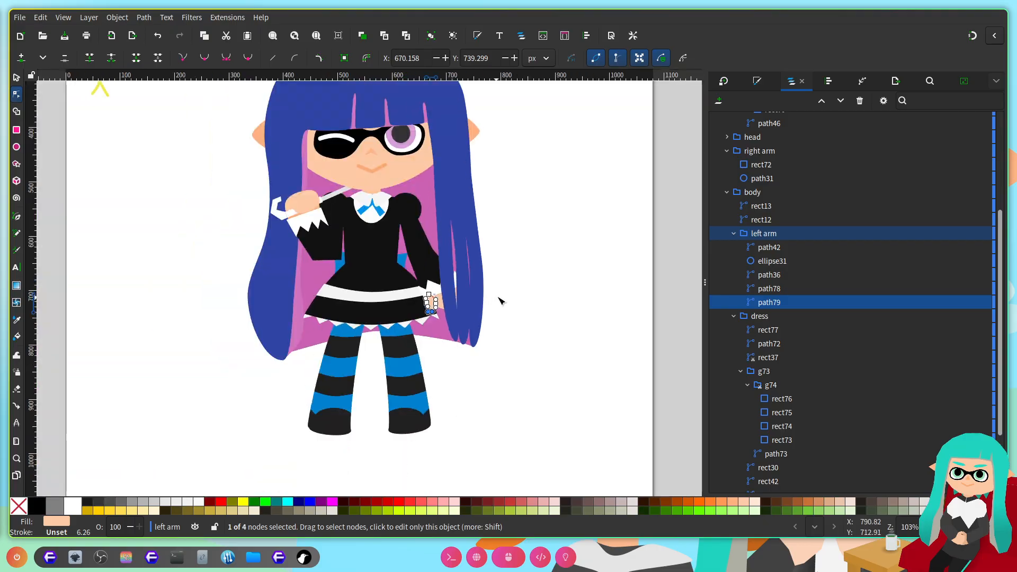
{"action": "double_click", "coordinate": [534, 257]}
Step: Raise the head group slightly to about Y 213.5 px, deselect it, and save the document
{"action": "scroll", "coordinate": [493, 275], "scroll_direction": "up", "scroll_amount": 5}
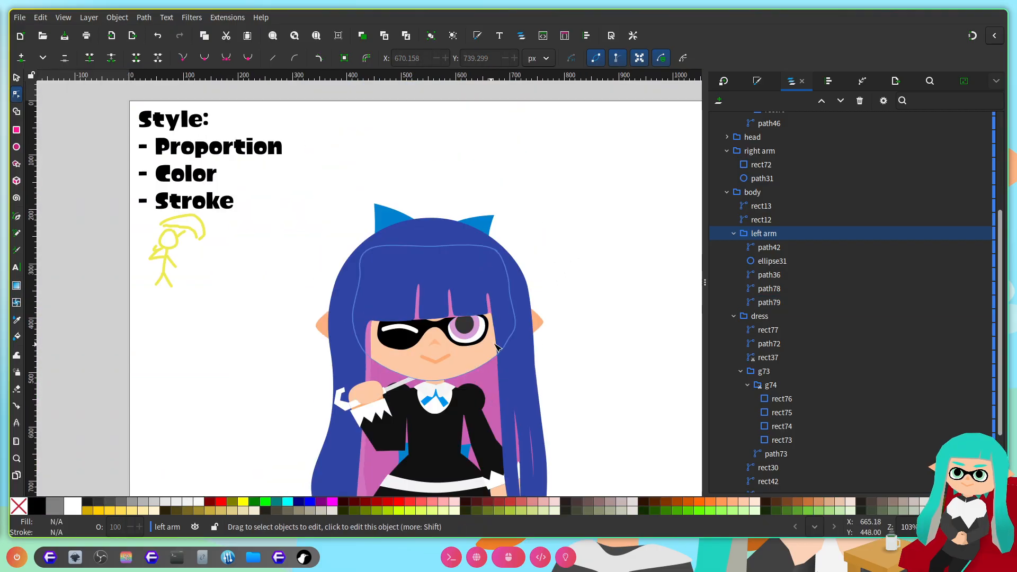
{"action": "scroll", "coordinate": [511, 341], "scroll_direction": "down", "scroll_amount": 3}
{"action": "scroll", "coordinate": [455, 279], "scroll_direction": "up", "scroll_amount": 2, "text": "ctrl"}
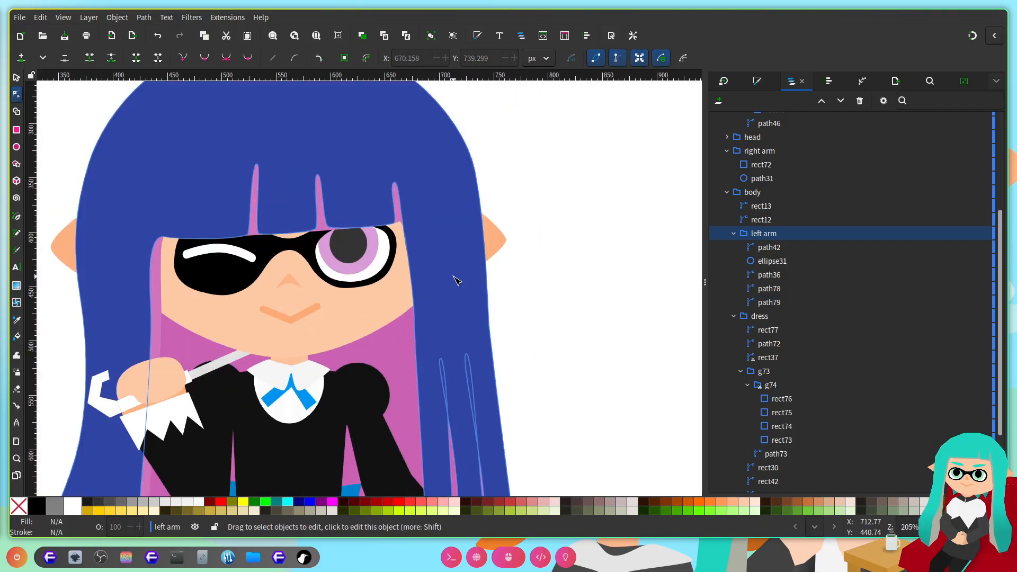
{"action": "key", "text": "s"}
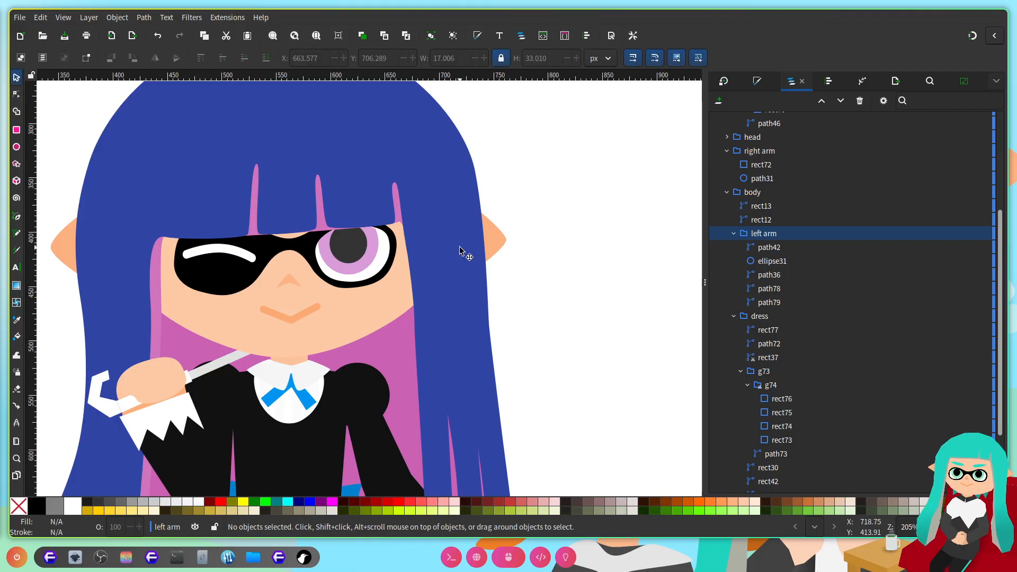
{"action": "left_click", "coordinate": [414, 278]}
{"action": "left_click_drag", "start_coordinate": [436, 279], "coordinate": [418, 272]}
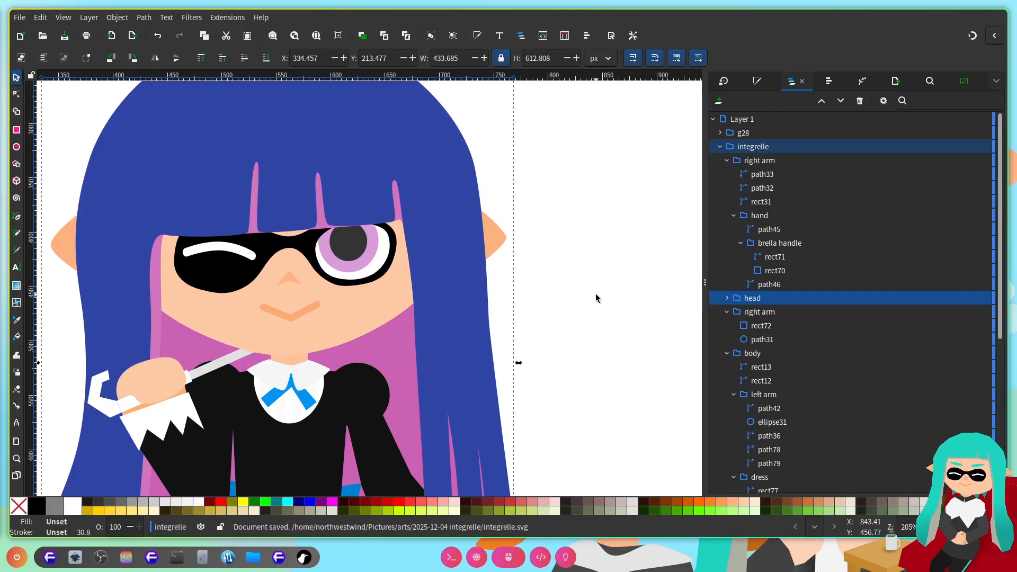
{"action": "left_click", "coordinate": [559, 309]}
{"action": "scroll", "coordinate": [485, 295], "scroll_direction": "up", "scroll_amount": 2}
{"action": "scroll", "coordinate": [339, 291], "scroll_direction": "down", "scroll_amount": 3}
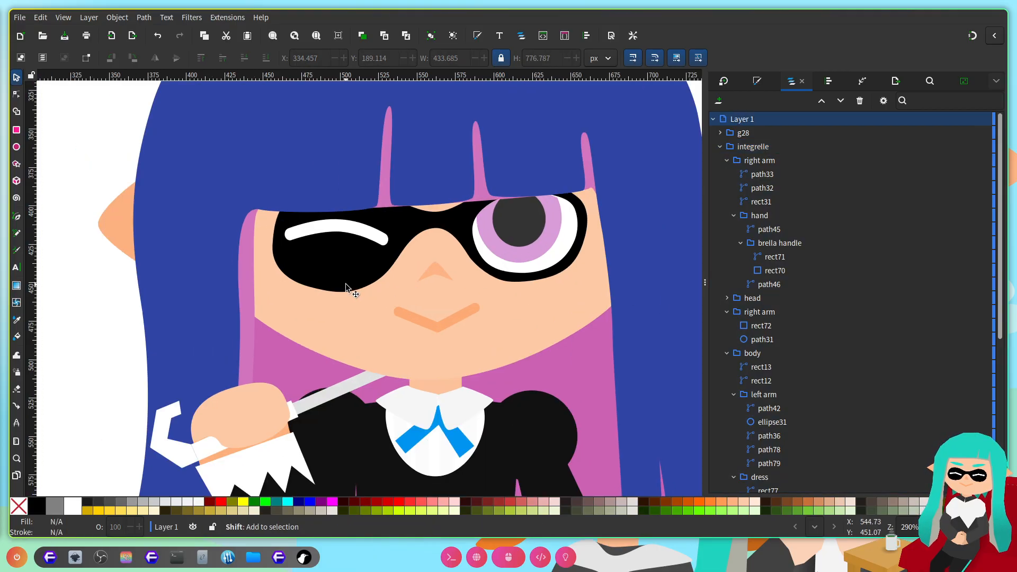
{"action": "scroll", "coordinate": [375, 246], "scroll_direction": "up", "scroll_amount": 1}
{"action": "key", "text": "ctrl+s"}
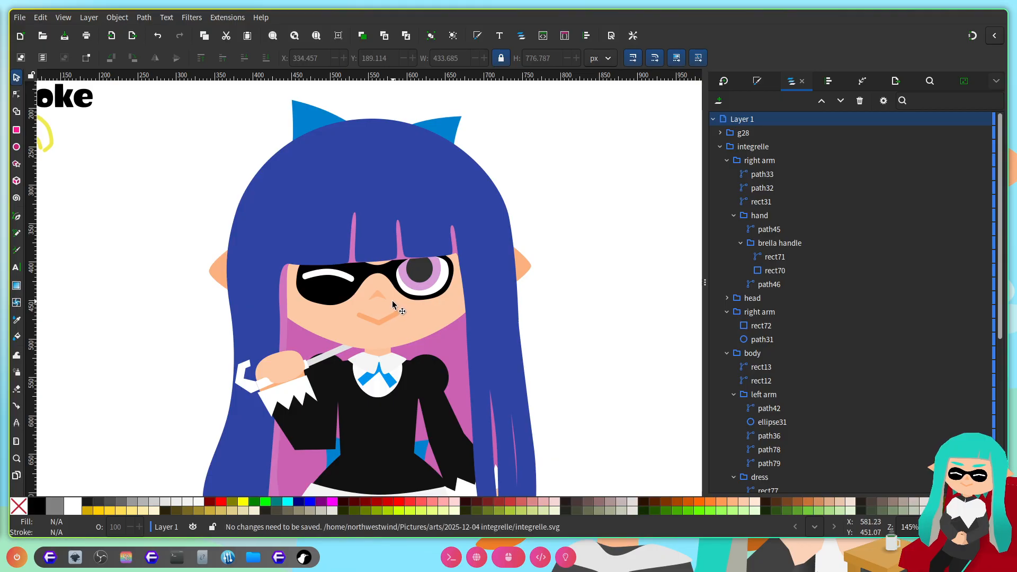
Step: Move the hair group out of the head group to the bottom of the hand group, and select the head group
{"action": "scroll", "coordinate": [394, 306], "scroll_direction": "down", "scroll_amount": 1}
{"action": "scroll", "coordinate": [395, 265], "scroll_direction": "up", "scroll_amount": 2}
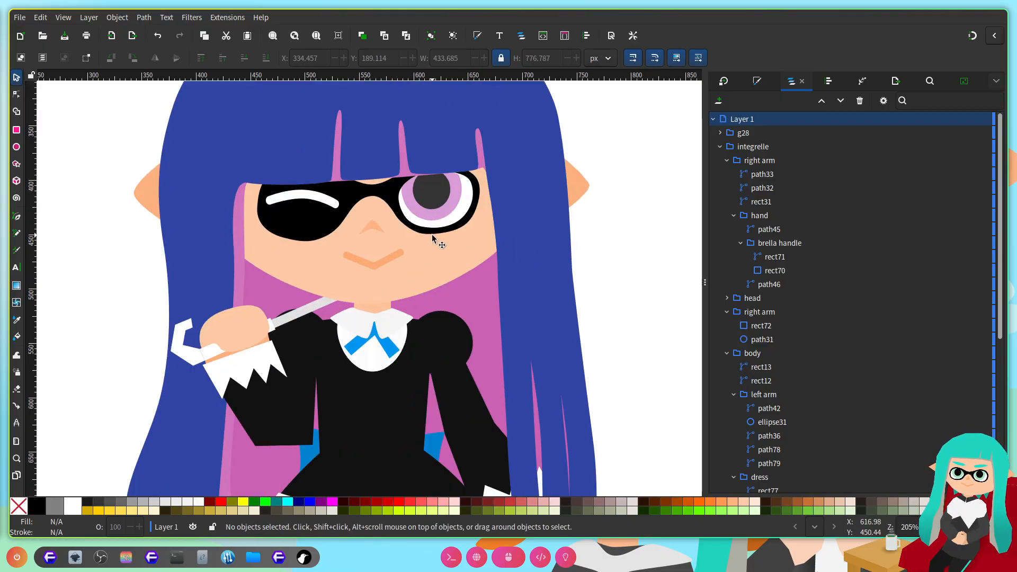
{"action": "left_click", "coordinate": [460, 258]}
{"action": "double_click", "coordinate": [438, 232]}
{"action": "left_click", "coordinate": [438, 232]}
{"action": "scroll", "coordinate": [530, 307], "scroll_direction": "down", "scroll_amount": 3}
{"action": "scroll", "coordinate": [502, 298], "scroll_direction": "up", "scroll_amount": 3}
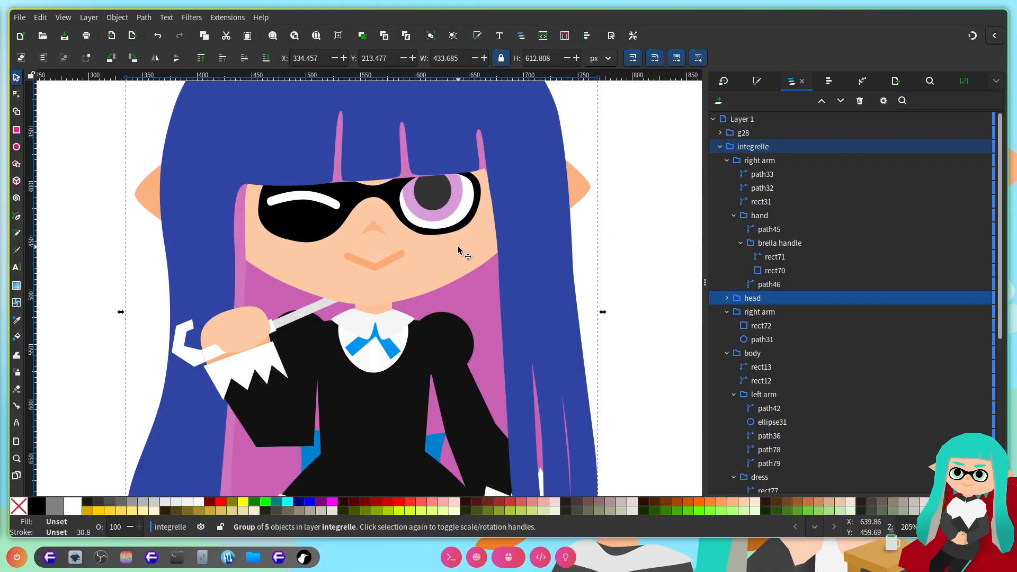
{"action": "left_click", "coordinate": [728, 298]}
{"action": "left_click", "coordinate": [754, 316]}
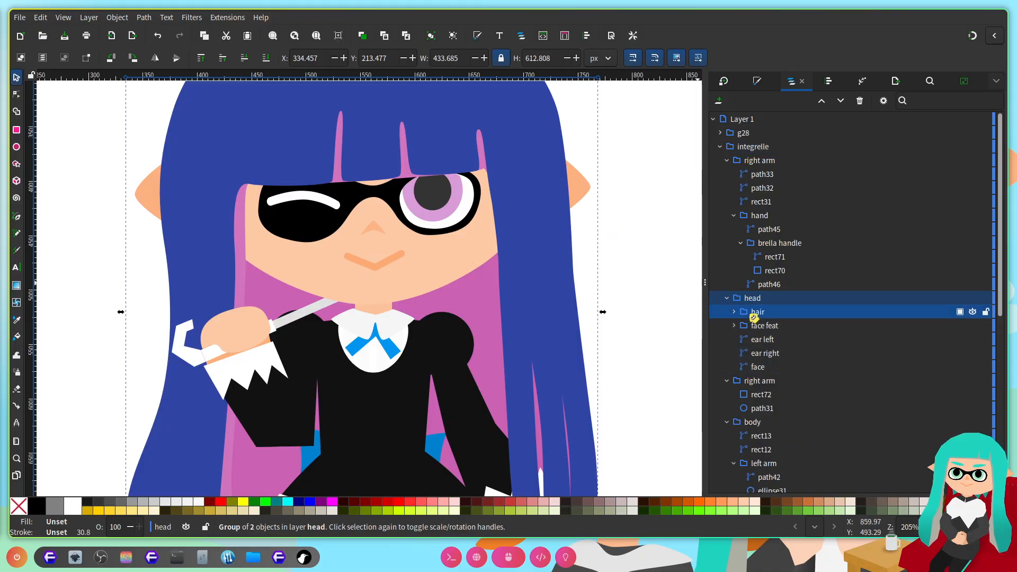
{"action": "left_click_drag", "start_coordinate": [761, 314], "coordinate": [811, 293]}
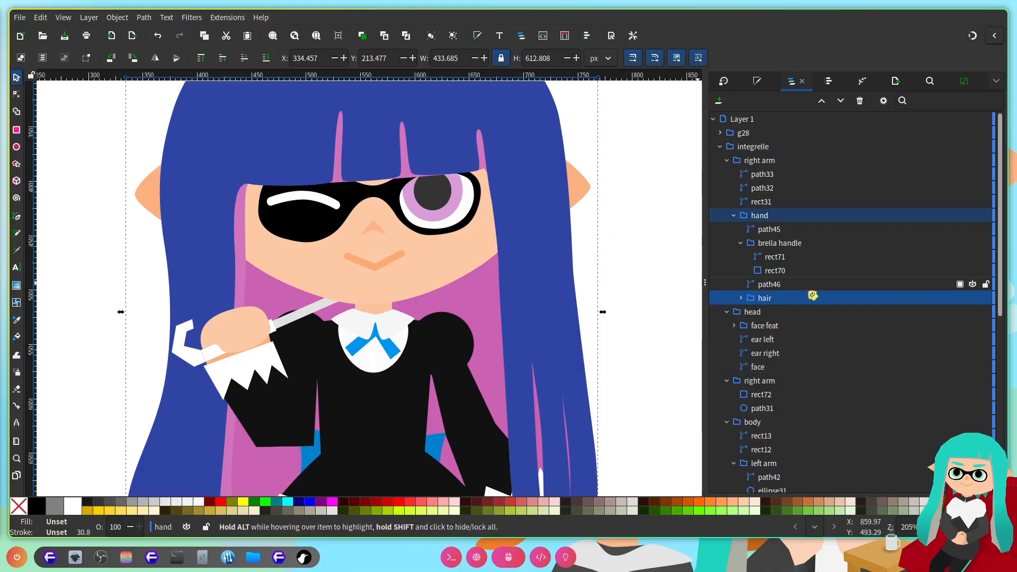
{"action": "left_click", "coordinate": [752, 314]}
{"action": "scroll", "coordinate": [581, 250], "scroll_direction": "down", "scroll_amount": 2}
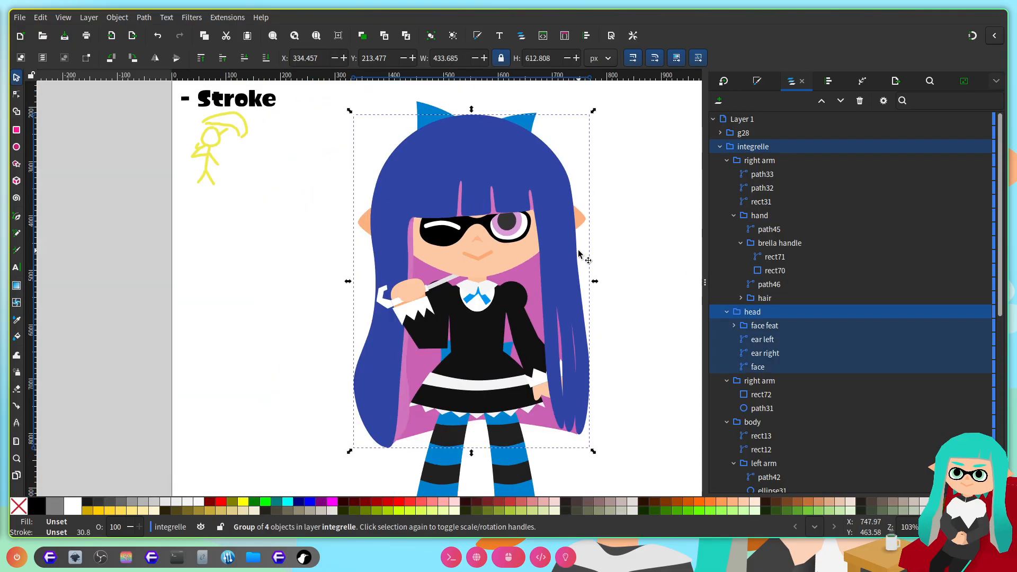
Step: Move the hair group out of the hand group so it sits directly above the head group inside integrelle
{"action": "left_click", "coordinate": [766, 301]}
{"action": "left_click_drag", "start_coordinate": [768, 303], "coordinate": [845, 145]}
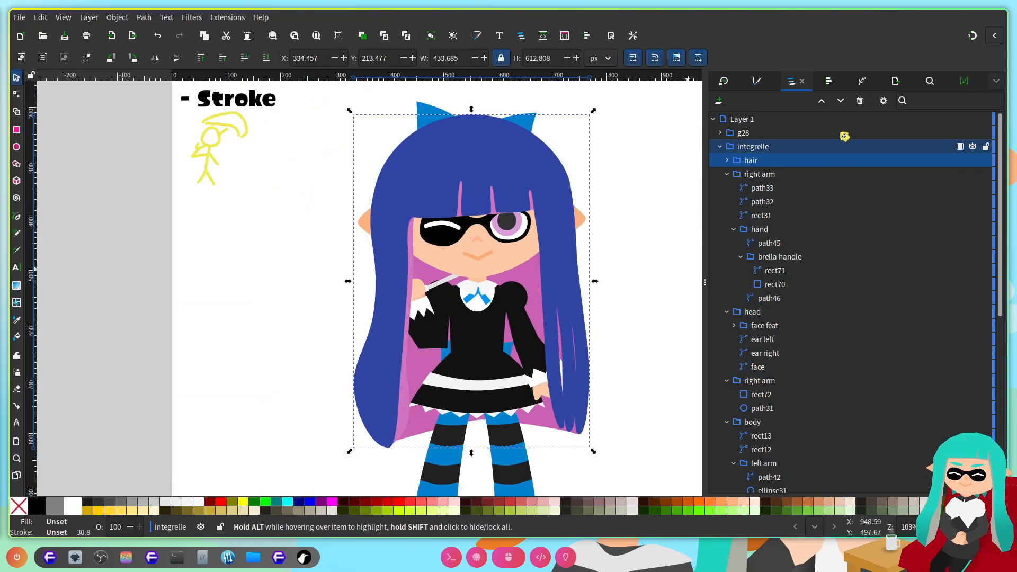
{"action": "left_click", "coordinate": [842, 99]}
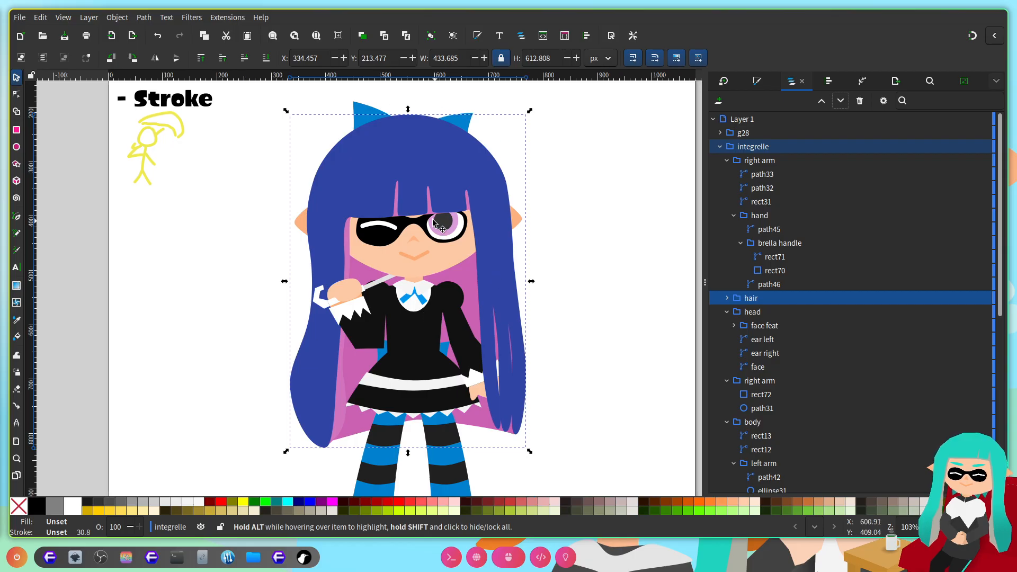
Step: Shrink the head group, without the hair, to about 399.6 px wide and 238.4 px high
{"action": "scroll", "coordinate": [588, 222], "scroll_direction": "up", "scroll_amount": 2}
{"action": "left_click", "coordinate": [782, 313]}
{"action": "scroll", "coordinate": [508, 343], "scroll_direction": "up", "scroll_amount": 5}
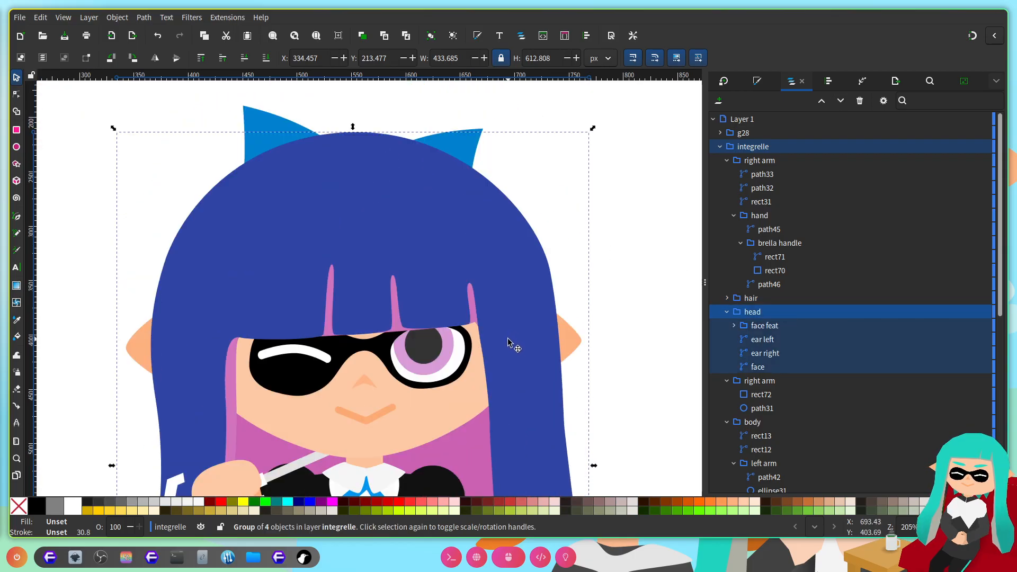
{"action": "left_click_drag", "start_coordinate": [595, 129], "coordinate": [586, 147]}
{"action": "scroll", "coordinate": [512, 318], "scroll_direction": "down", "scroll_amount": 3}
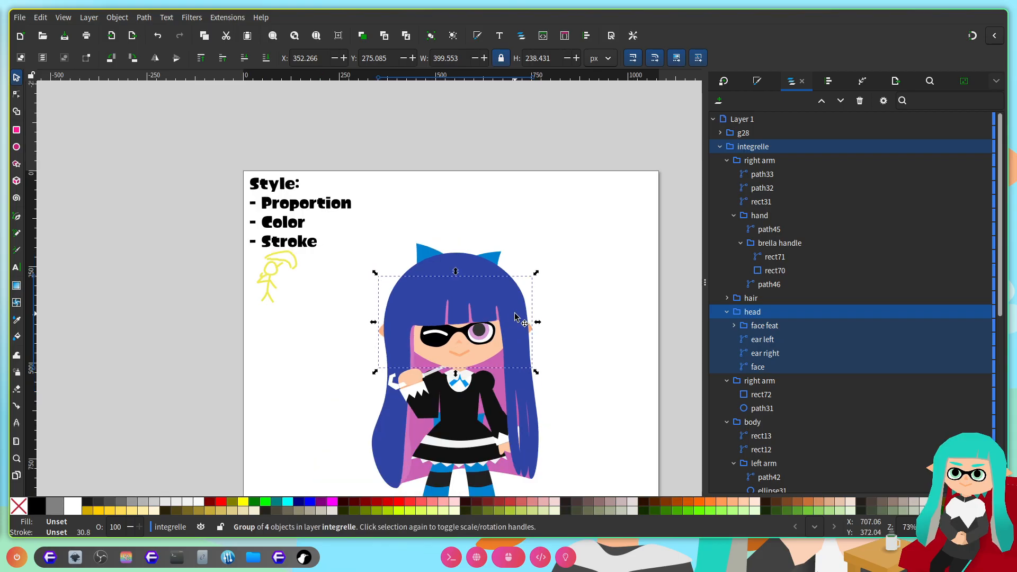
Step: Try a slight adjustment of the head group, and undo it
{"action": "scroll", "coordinate": [480, 329], "scroll_direction": "up", "scroll_amount": 4}
{"action": "mouse_move", "coordinate": [475, 370]}
{"action": "left_mouse_down"}
{"action": "mouse_move", "coordinate": [478, 354]}
{"action": "mouse_move", "coordinate": [469, 360]}
{"action": "left_mouse_up"}
{"action": "key", "text": "ctrl+z"}
Step: Inspect the outline nodes of the face path along the cheek, jaw and chin
{"action": "scroll", "coordinate": [474, 368], "scroll_direction": "right", "scroll_amount": 5}
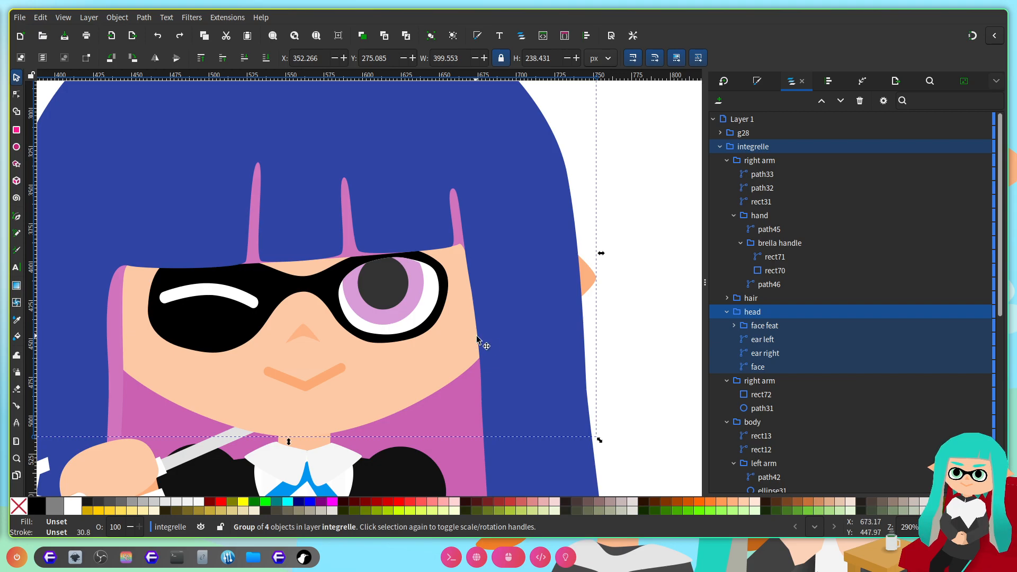
{"action": "scroll", "coordinate": [513, 343], "scroll_direction": "down", "scroll_amount": 4}
{"action": "scroll", "coordinate": [479, 327], "scroll_direction": "up", "scroll_amount": 5}
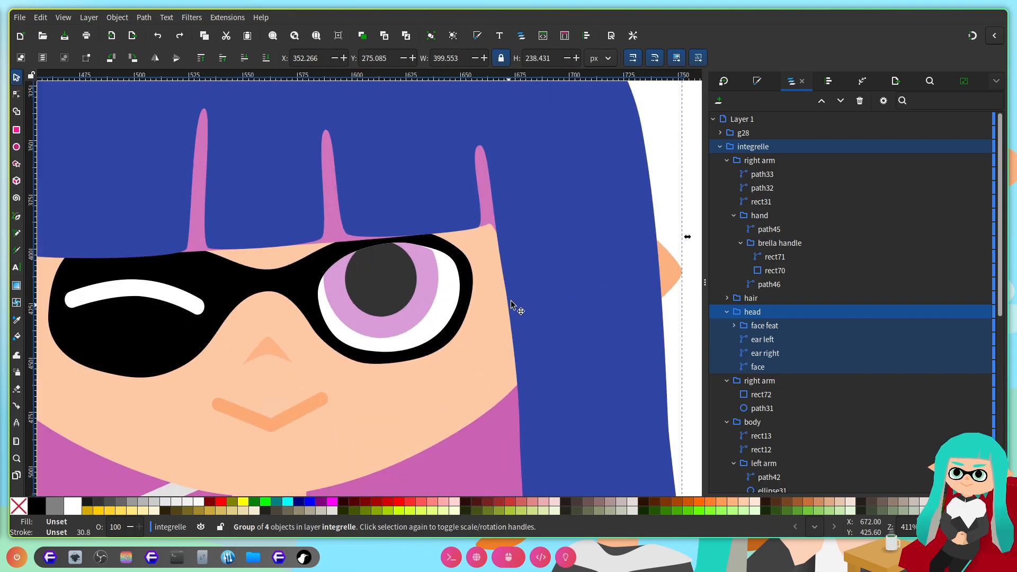
{"action": "left_click", "coordinate": [17, 94]}
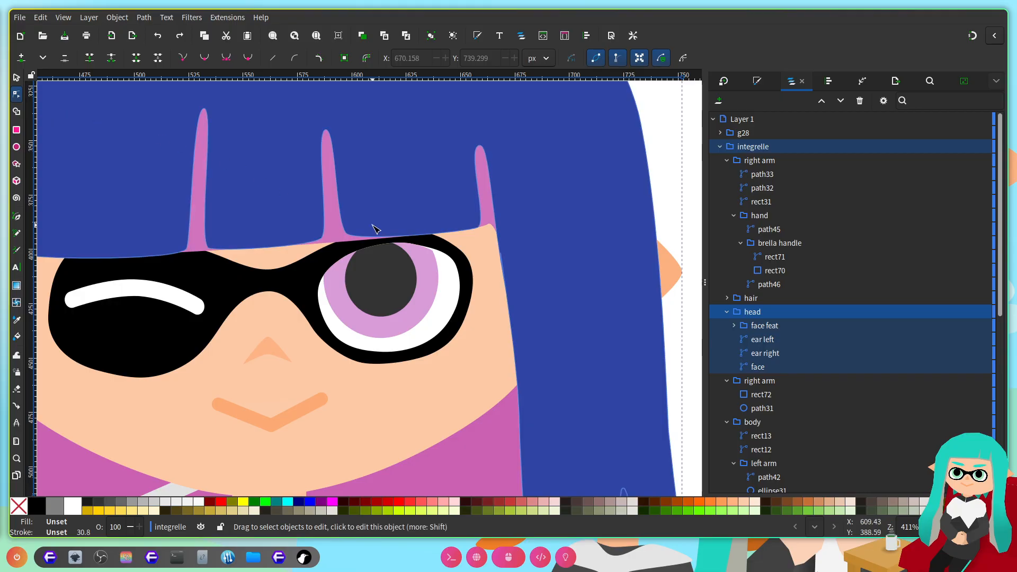
{"action": "left_click", "coordinate": [478, 380]}
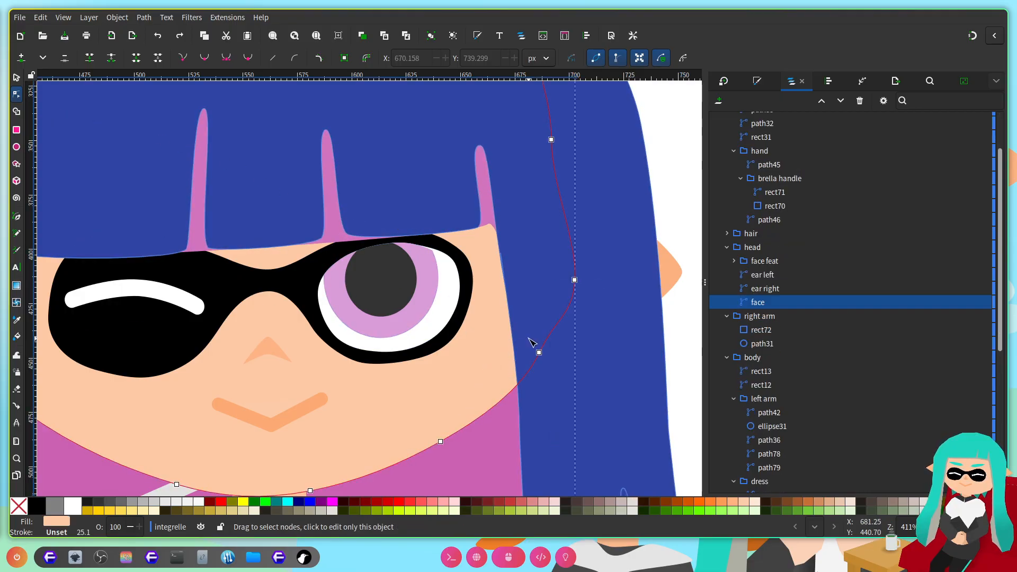
{"action": "scroll", "coordinate": [530, 342], "scroll_direction": "down", "scroll_amount": 1}
{"action": "scroll", "coordinate": [530, 401], "scroll_direction": "up", "scroll_amount": 1}
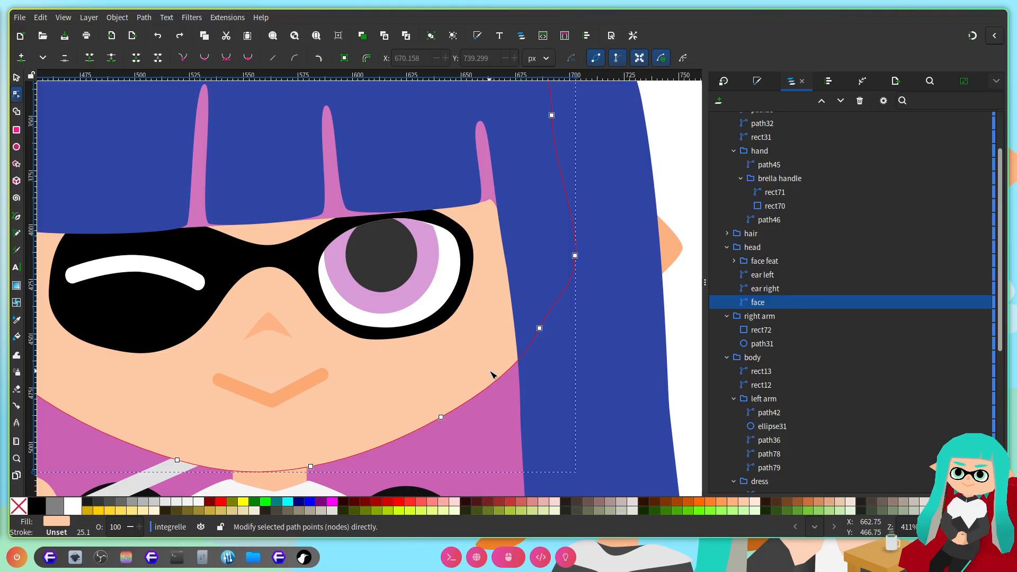
{"action": "scroll", "coordinate": [493, 375], "scroll_direction": "down", "scroll_amount": 1}
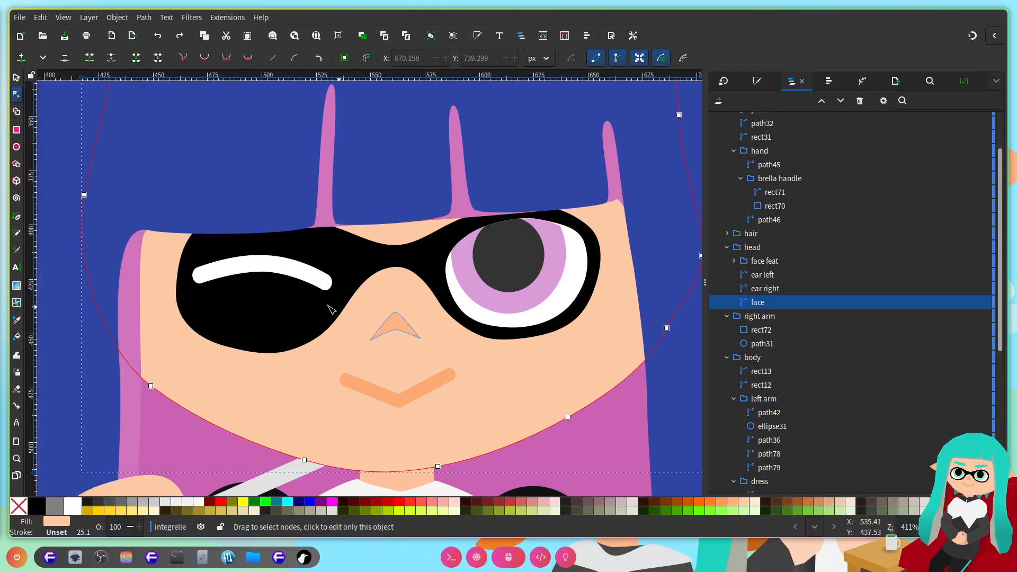
Step: Adjust the eye patch's outer side node to about X 460.5, Y 424.5 px, deselect everything, and save the document
{"action": "left_click", "coordinate": [199, 295]}
{"action": "scroll", "coordinate": [178, 321], "scroll_direction": "up", "scroll_amount": 3}
{"action": "double_click", "coordinate": [169, 318]}
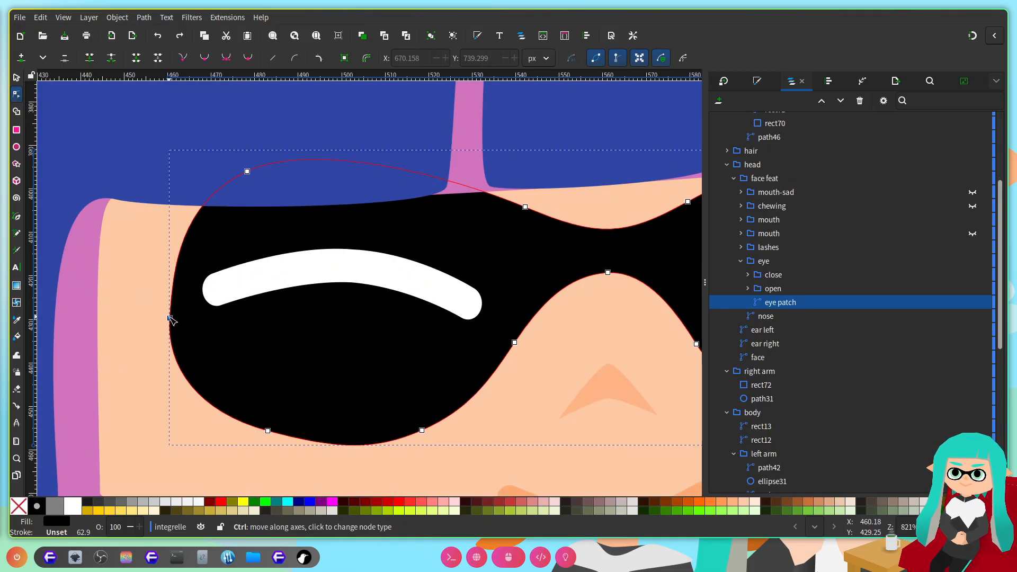
{"action": "scroll", "coordinate": [373, 272], "scroll_direction": "down", "scroll_amount": 3}
{"action": "left_click_drag", "start_coordinate": [642, 274], "coordinate": [385, 274]}
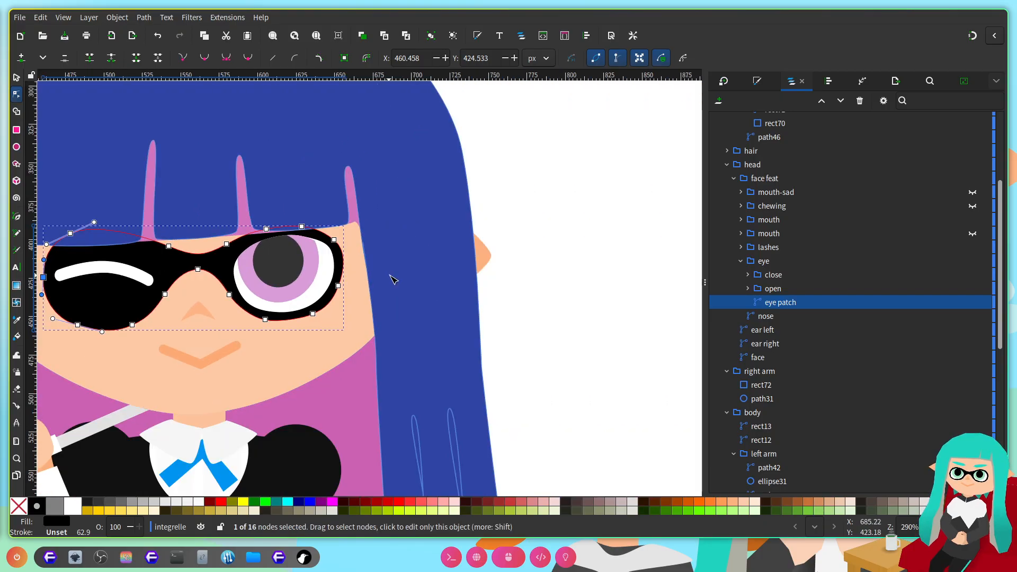
{"action": "scroll", "coordinate": [339, 274], "scroll_direction": "up", "scroll_amount": 3}
{"action": "key", "text": "ctrl+s"}
{"action": "scroll", "coordinate": [405, 242], "scroll_direction": "down", "scroll_amount": 1}
{"action": "scroll", "coordinate": [407, 245], "scroll_direction": "down", "scroll_amount": 3}
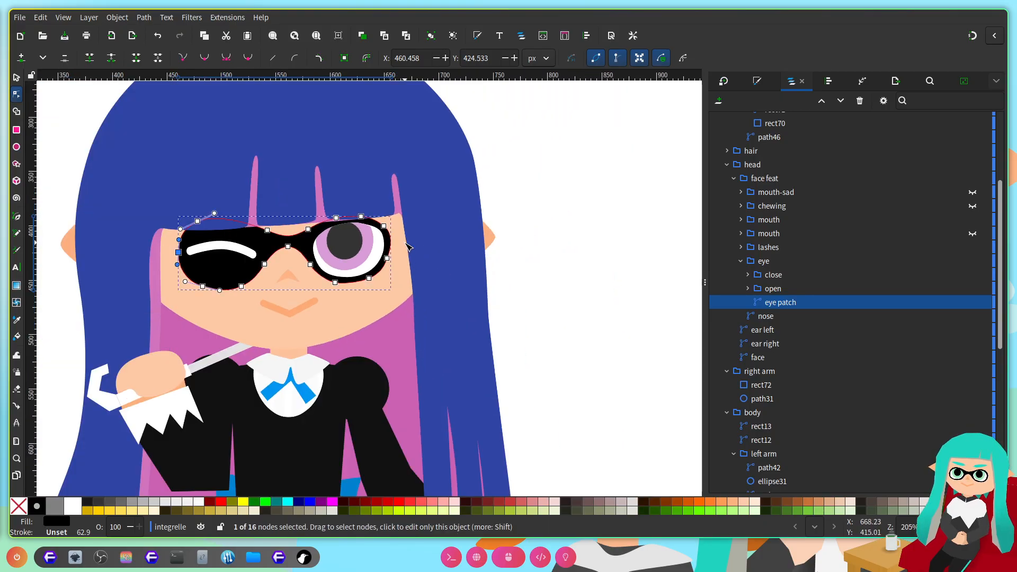
{"action": "key", "text": "ctrl+s"}
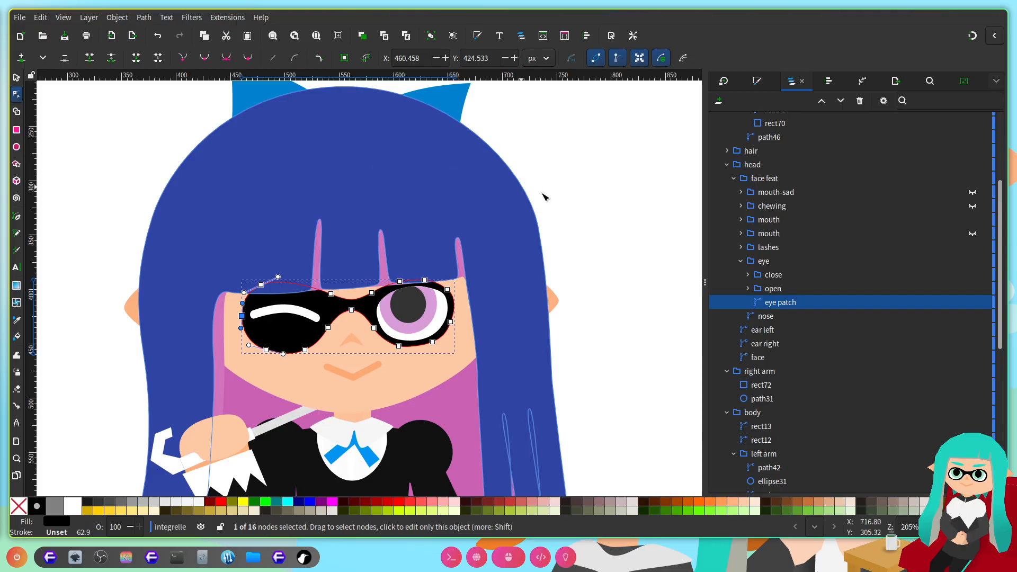
{"action": "left_click", "coordinate": [430, 389]}
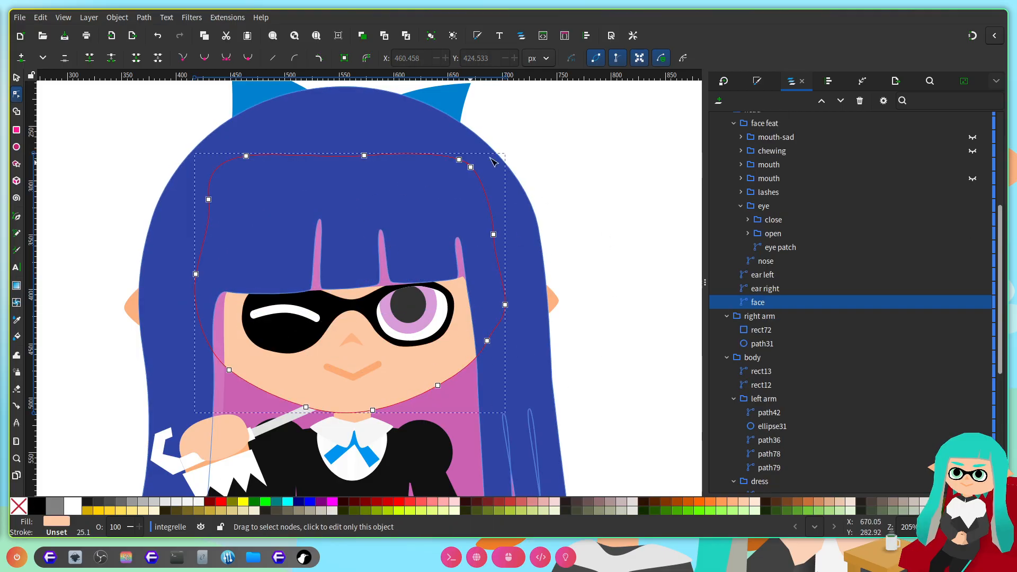
{"action": "left_click", "coordinate": [592, 225]}
{"action": "key", "text": "ctrl+s"}
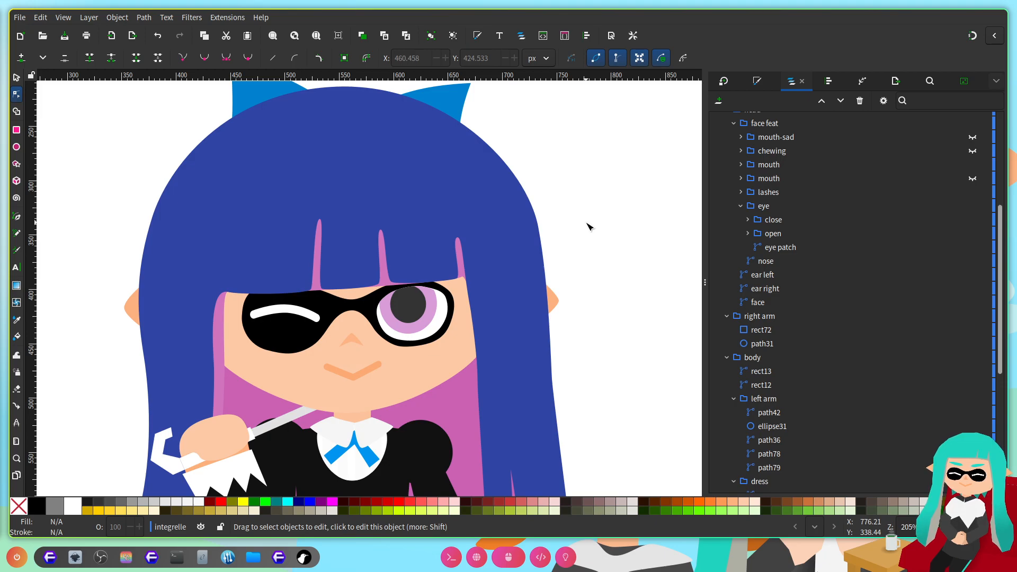
Step: Enlarge the blue bow behind the head about its centre to about 256.5 by 119.3 px, and save the document
{"action": "scroll", "coordinate": [574, 274], "scroll_direction": "right", "scroll_amount": 3}
{"action": "scroll", "coordinate": [517, 307], "scroll_direction": "up", "scroll_amount": 5}
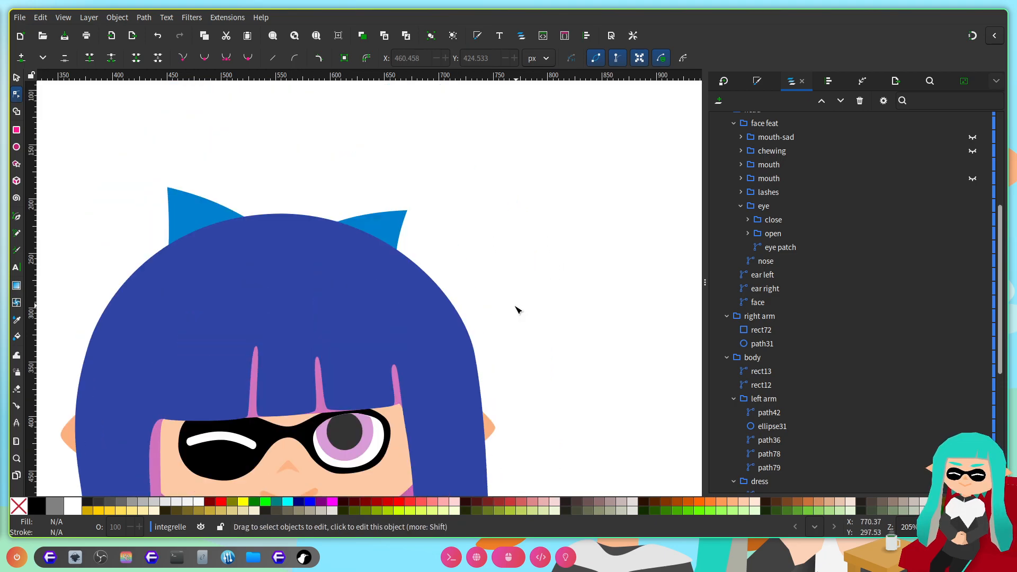
{"action": "left_click", "coordinate": [17, 78]}
{"action": "left_click", "coordinate": [395, 225]}
{"action": "left_click_drag", "start_coordinate": [412, 187], "coordinate": [426, 179]}
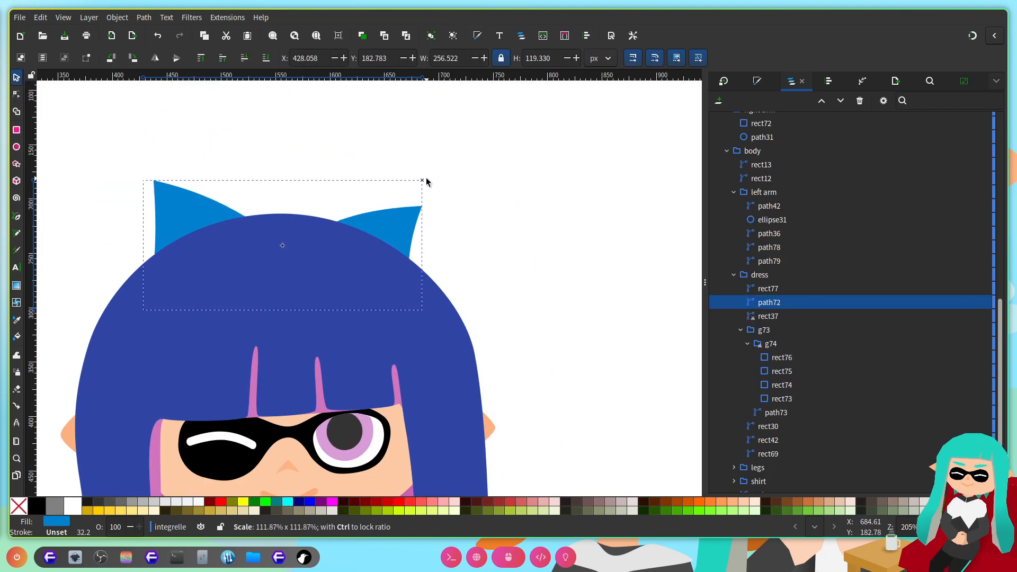
{"action": "key", "text": "ctrl+s"}
Step: Review the character's face, outfit and legs up close, and check the overall proportions on the whole page
{"action": "scroll", "coordinate": [444, 264], "scroll_direction": "left", "scroll_amount": 2}
{"action": "scroll", "coordinate": [460, 269], "scroll_direction": "down", "scroll_amount": 4}
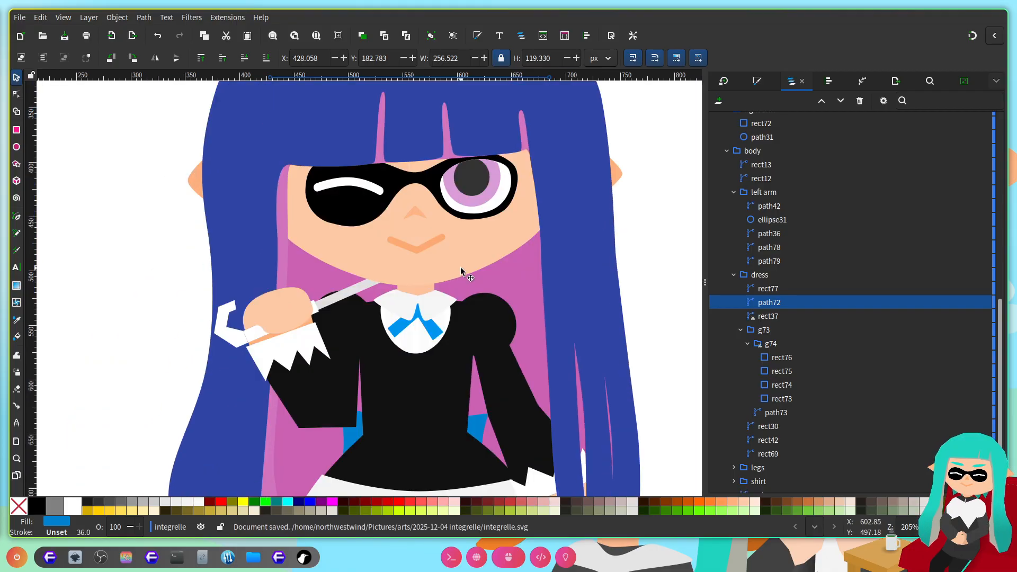
{"action": "scroll", "coordinate": [460, 269], "scroll_direction": "down", "scroll_amount": 1}
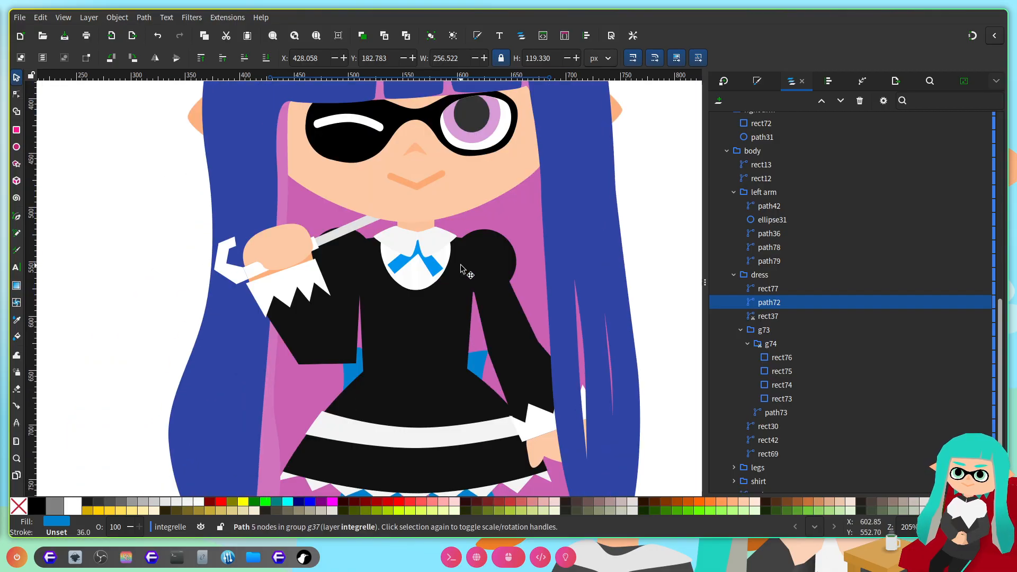
{"action": "scroll", "coordinate": [461, 270], "scroll_direction": "down", "scroll_amount": 6}
{"action": "scroll", "coordinate": [466, 268], "scroll_direction": "down", "scroll_amount": 4, "text": "ctrl"}
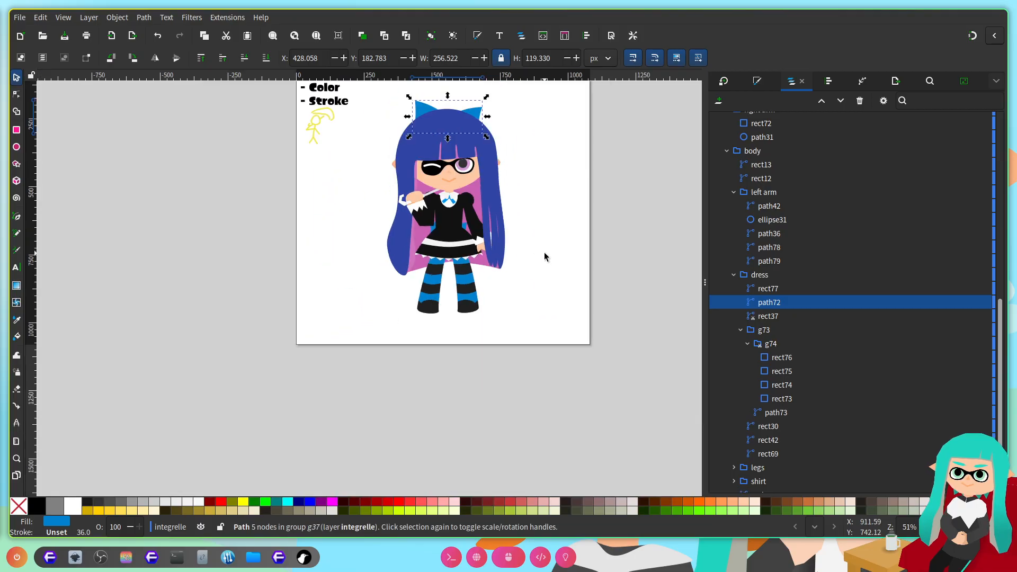
{"action": "scroll", "coordinate": [567, 300], "scroll_direction": "down", "scroll_amount": 1}
{"action": "scroll", "coordinate": [594, 305], "scroll_direction": "up", "scroll_amount": 2}
{"action": "scroll", "coordinate": [562, 305], "scroll_direction": "right", "scroll_amount": 2}
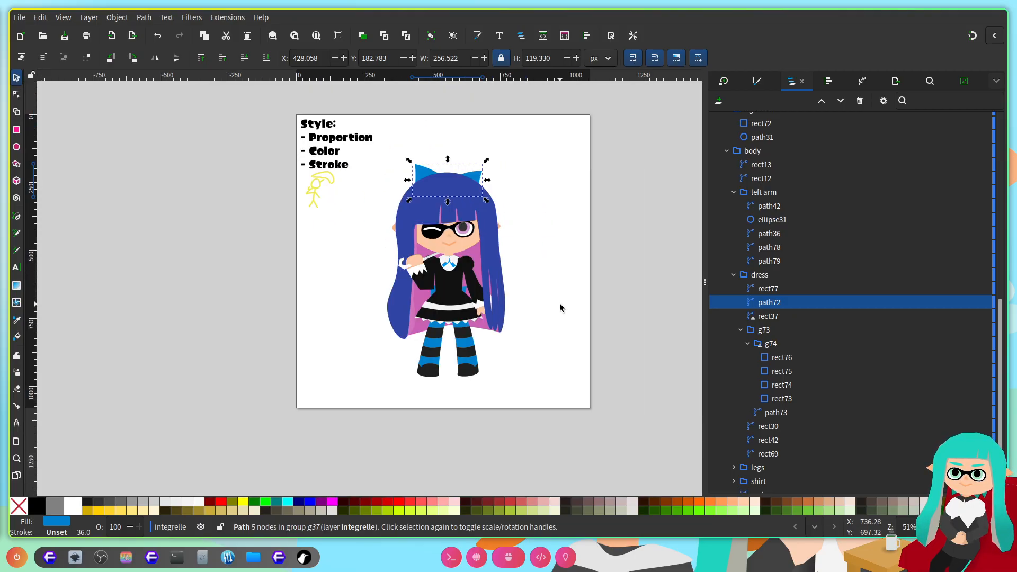
{"action": "scroll", "coordinate": [240, 198], "scroll_direction": "up", "scroll_amount": 3, "text": "ctrl"}
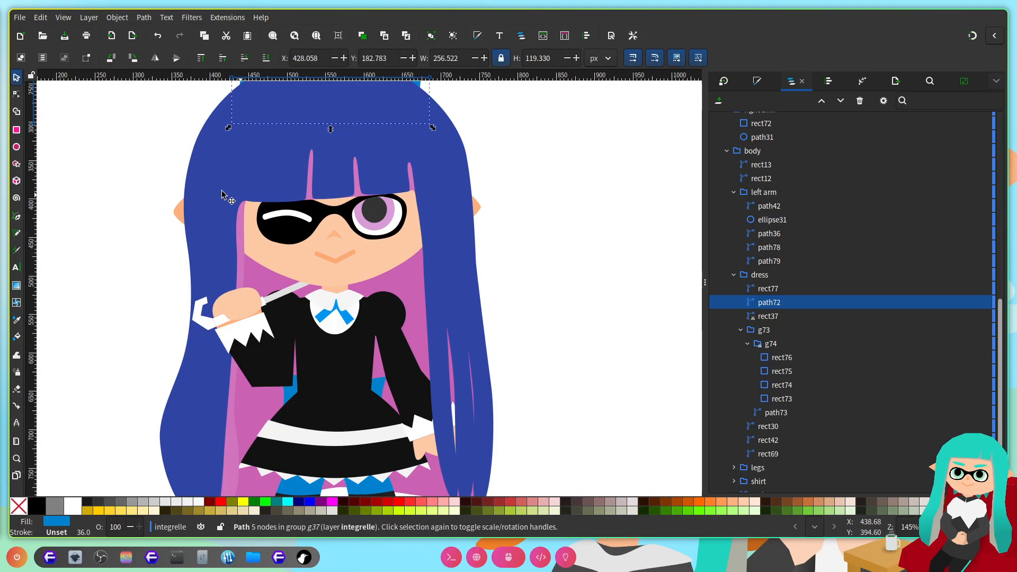
Step: Inspect the outline nodes of the blue front hair path from the crown down to the tips
{"action": "left_click", "coordinate": [17, 94]}
{"action": "left_click", "coordinate": [429, 287]}
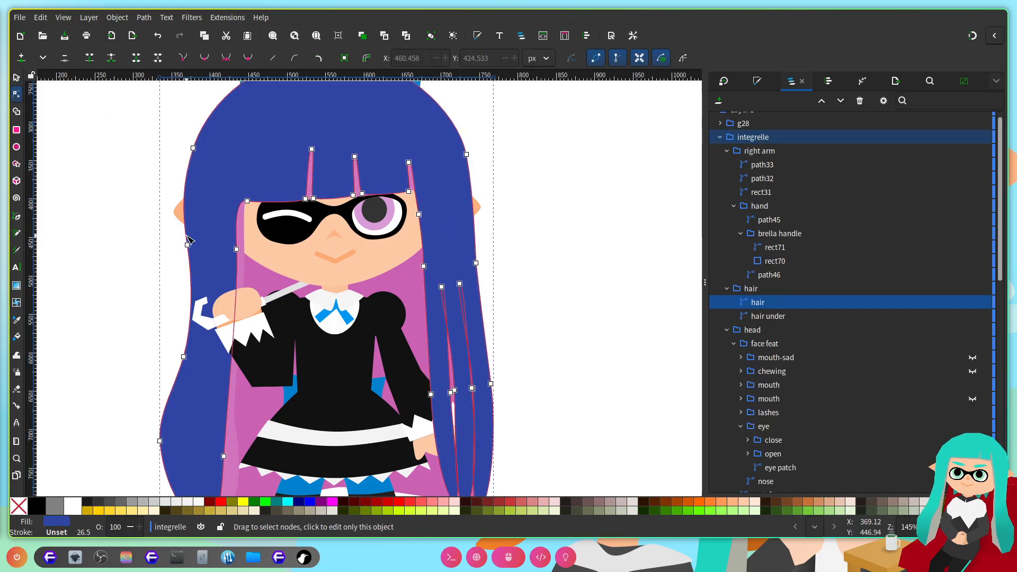
{"action": "scroll", "coordinate": [369, 153], "scroll_direction": "up", "scroll_amount": 1}
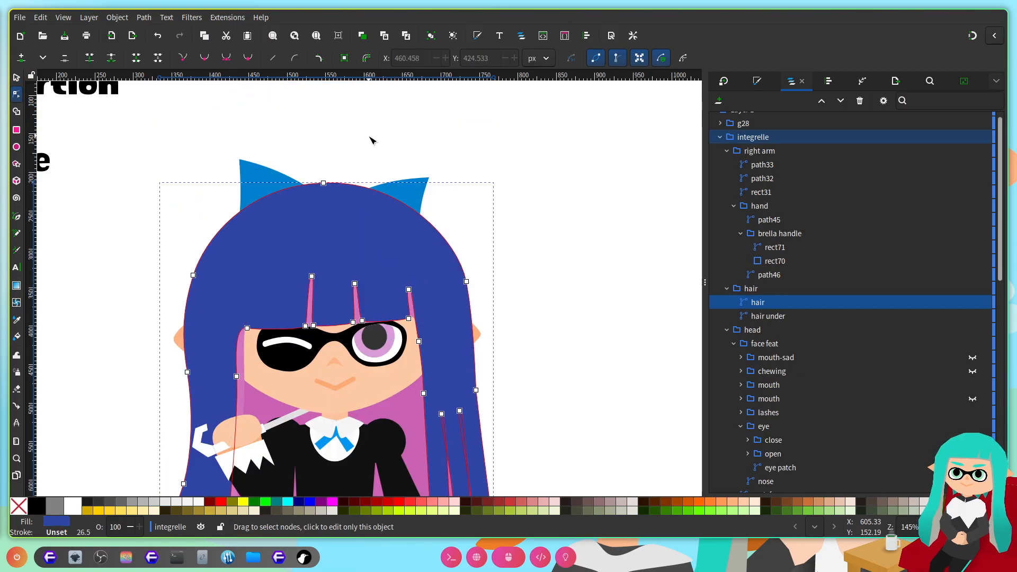
{"action": "scroll", "coordinate": [291, 148], "scroll_direction": "left", "scroll_amount": 2}
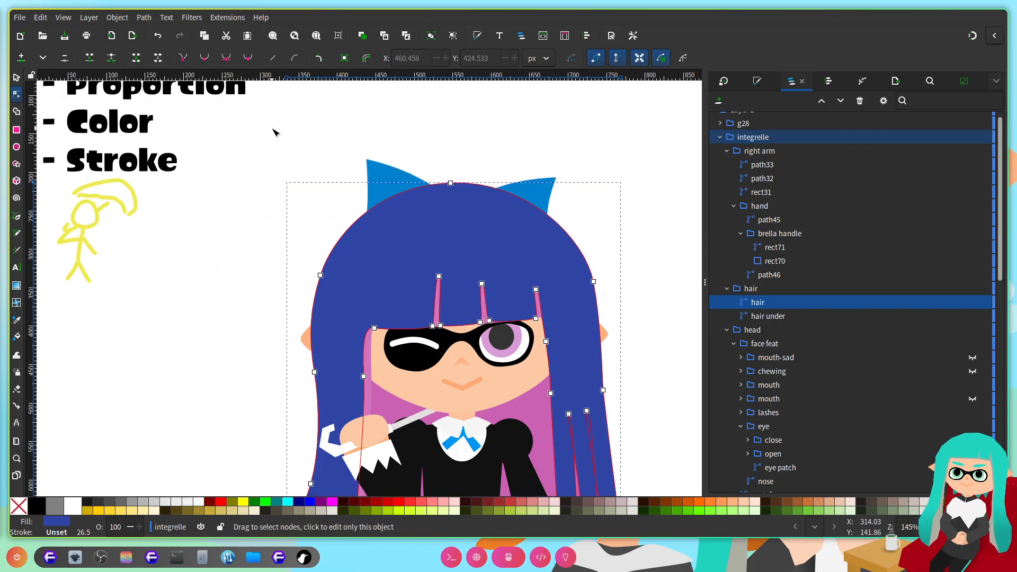
{"action": "scroll", "coordinate": [274, 132], "scroll_direction": "down", "scroll_amount": 4}
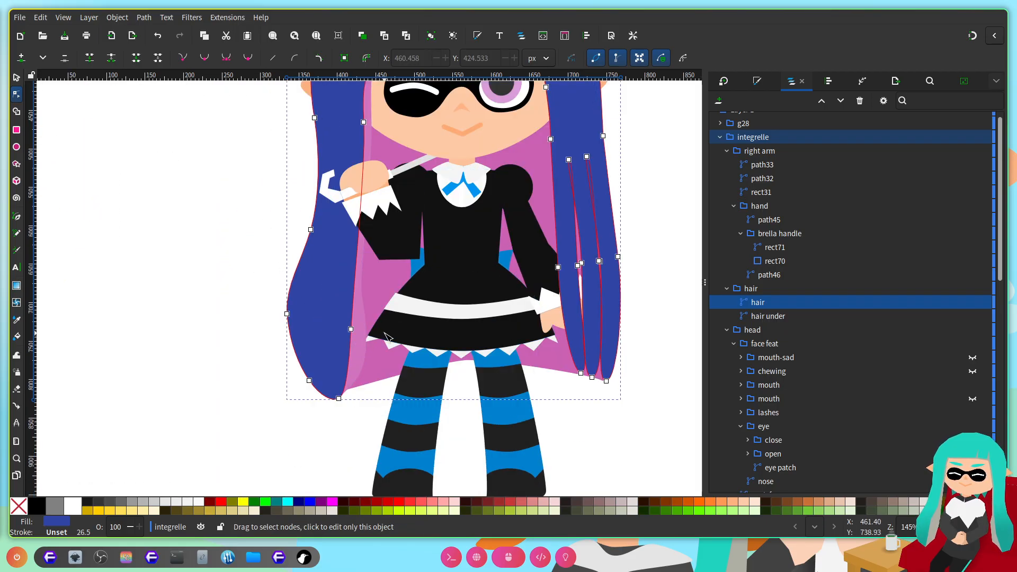
Step: Move the pink back hair shape's lower-left corner node slightly inward and down, under the tip of the blue hair
{"action": "left_click", "coordinate": [390, 368]}
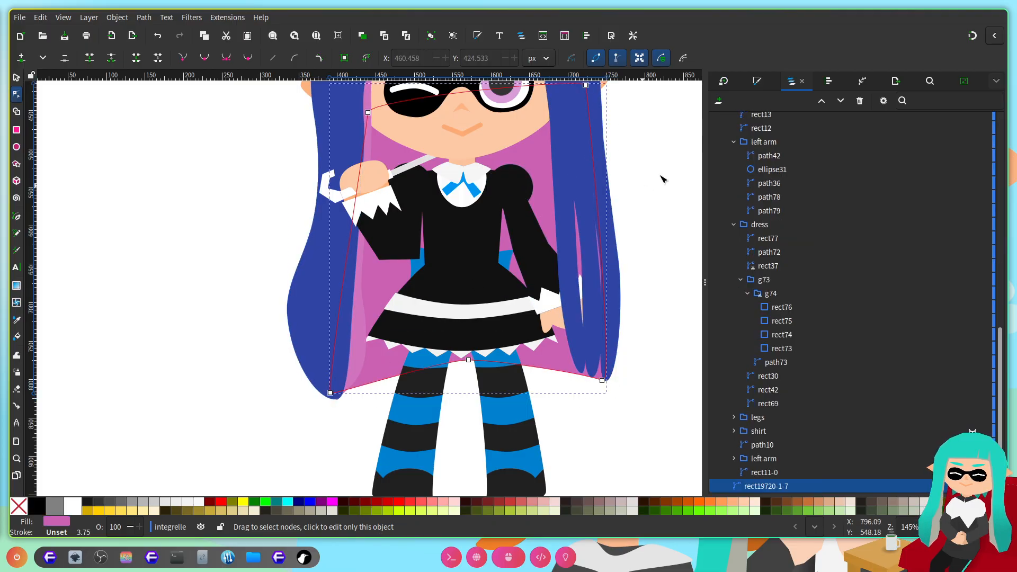
{"action": "scroll", "coordinate": [332, 405], "scroll_direction": "up", "scroll_amount": 3}
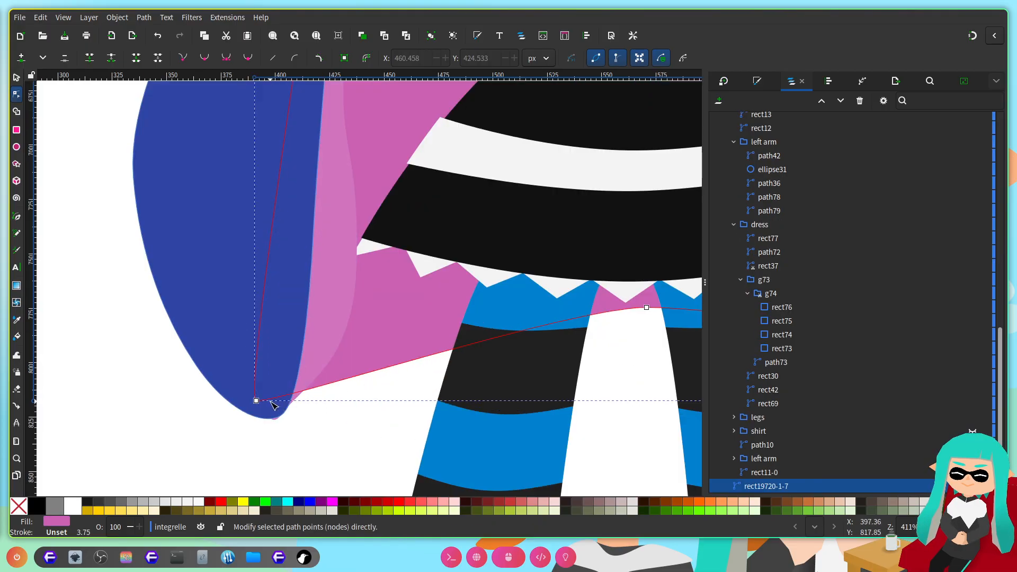
{"action": "left_click", "coordinate": [270, 412]}
{"action": "left_click", "coordinate": [331, 371]}
{"action": "left_click_drag", "start_coordinate": [282, 416], "coordinate": [283, 415]}
{"action": "scroll", "coordinate": [390, 386], "scroll_direction": "down", "scroll_amount": 1}
{"action": "left_click", "coordinate": [361, 423]}
{"action": "left_click", "coordinate": [361, 424]}
{"action": "left_click", "coordinate": [381, 378]}
Step: Give the pink back hair shape a flat black stroke
{"action": "scroll", "coordinate": [371, 344], "scroll_direction": "right", "scroll_amount": 5}
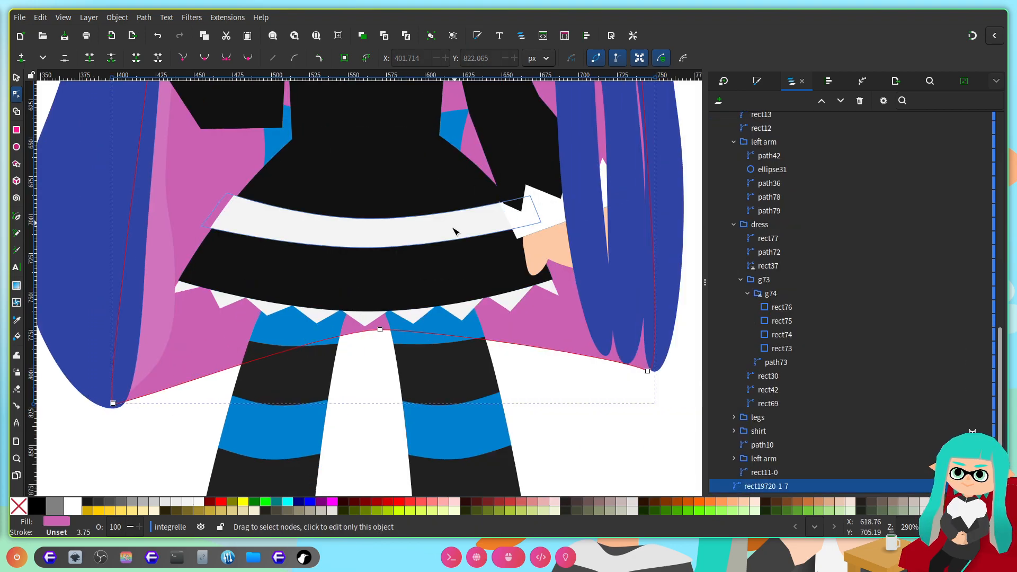
{"action": "scroll", "coordinate": [456, 228], "scroll_direction": "up", "scroll_amount": 4}
{"action": "left_click", "coordinate": [758, 81]}
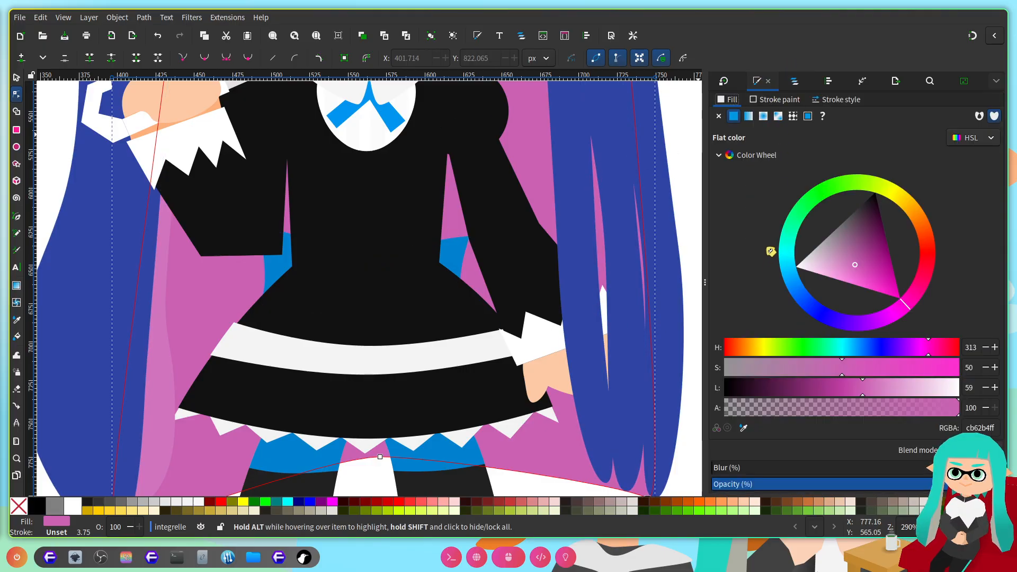
{"action": "scroll", "coordinate": [689, 273], "scroll_direction": "down", "scroll_amount": 3}
{"action": "left_click", "coordinate": [776, 99]}
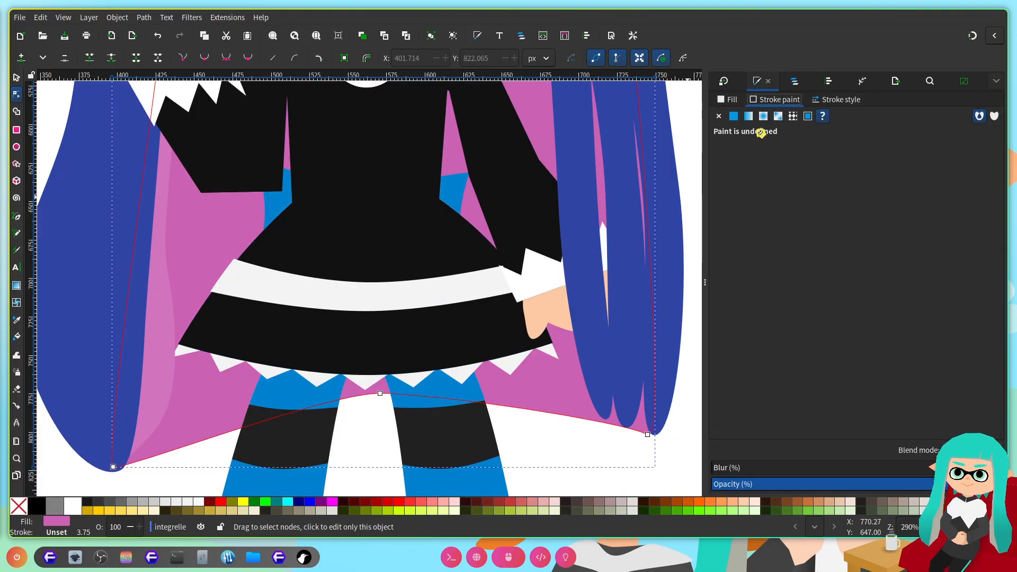
{"action": "left_click", "coordinate": [746, 117]}
{"action": "scroll", "coordinate": [572, 352], "scroll_direction": "up", "scroll_amount": 2, "text": "ctrl"}
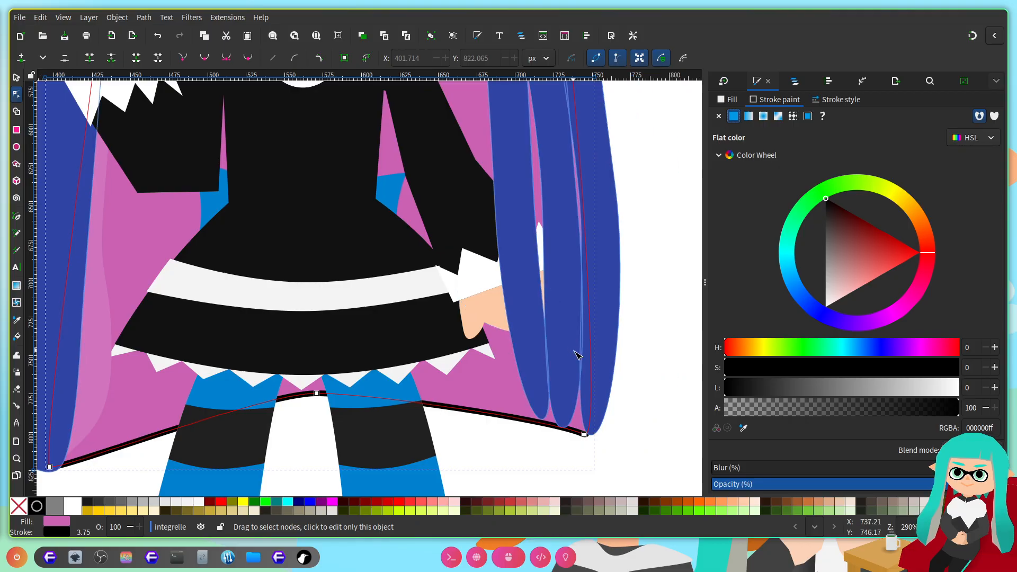
{"action": "scroll", "coordinate": [549, 456], "scroll_direction": "down", "scroll_amount": 4, "text": "ctrl"}
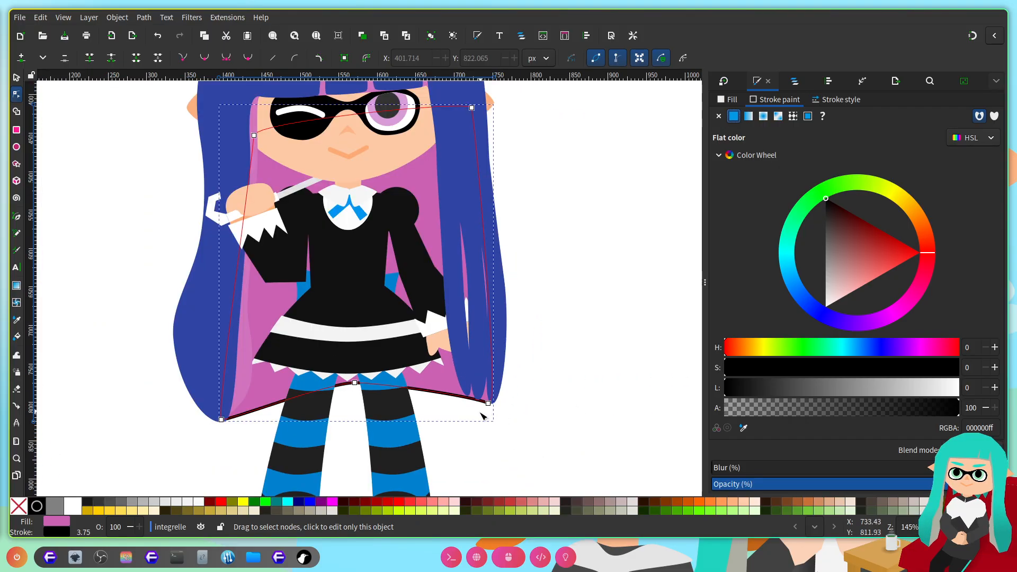
{"action": "scroll", "coordinate": [479, 428], "scroll_direction": "up", "scroll_amount": 1, "text": "ctrl"}
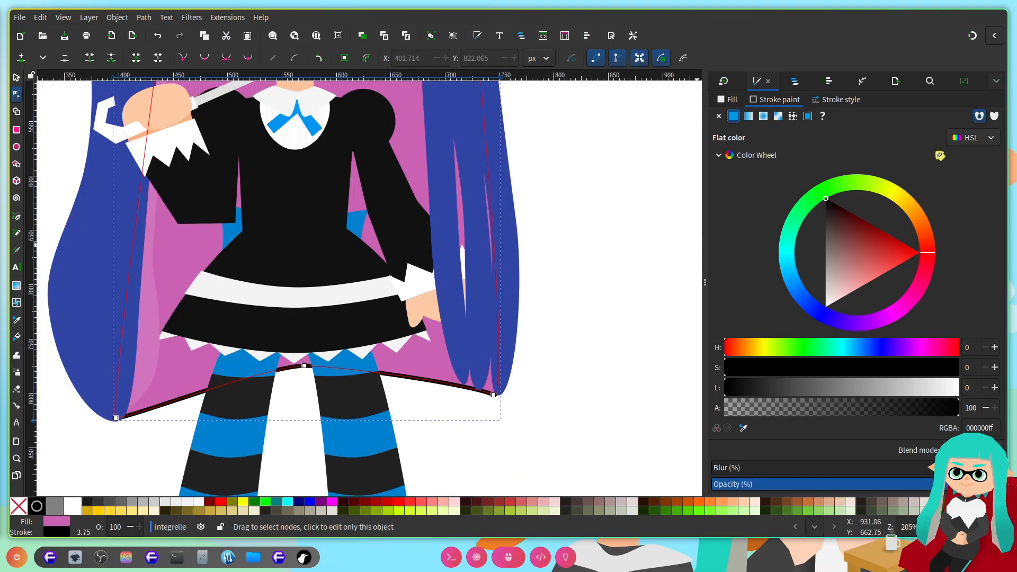
Step: Set the pink back hair shape's stroke width to 8 px and deselect the shape
{"action": "left_click", "coordinate": [839, 101]}
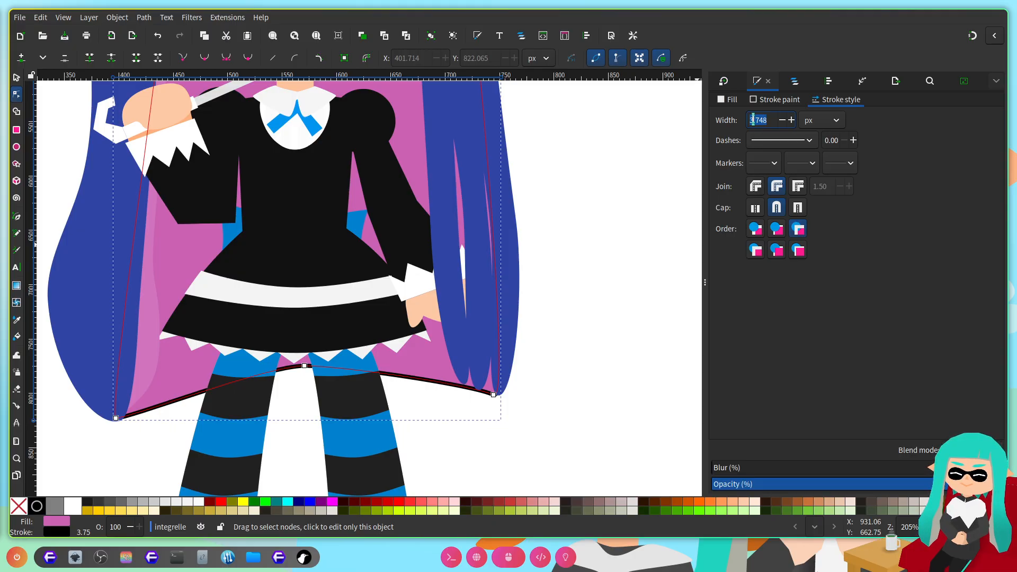
{"action": "key", "text": "Return"}
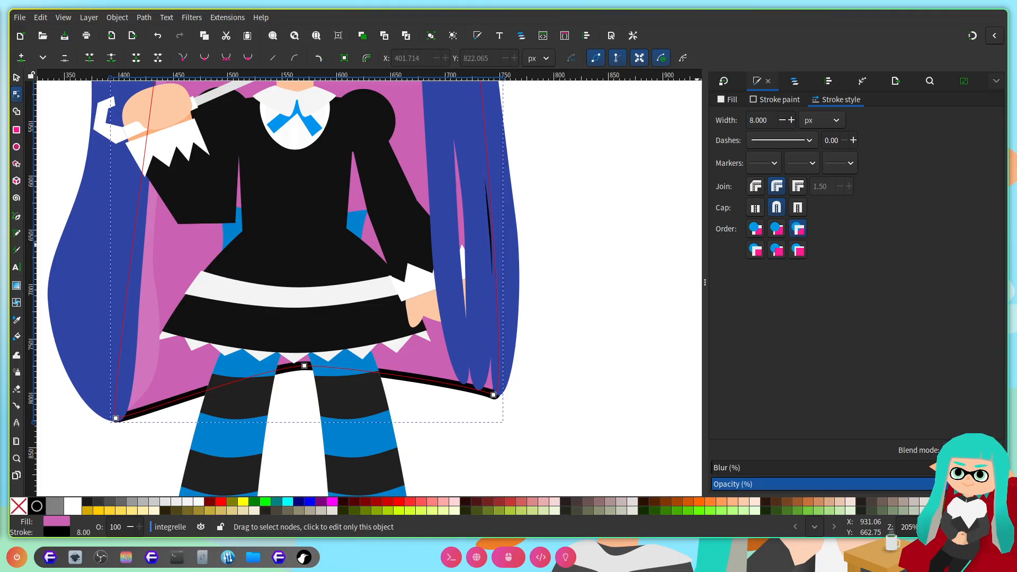
{"action": "key", "text": "Escape"}
{"action": "scroll", "coordinate": [551, 322], "scroll_direction": "right", "scroll_amount": 1}
{"action": "scroll", "coordinate": [476, 407], "scroll_direction": "left", "scroll_amount": 1}
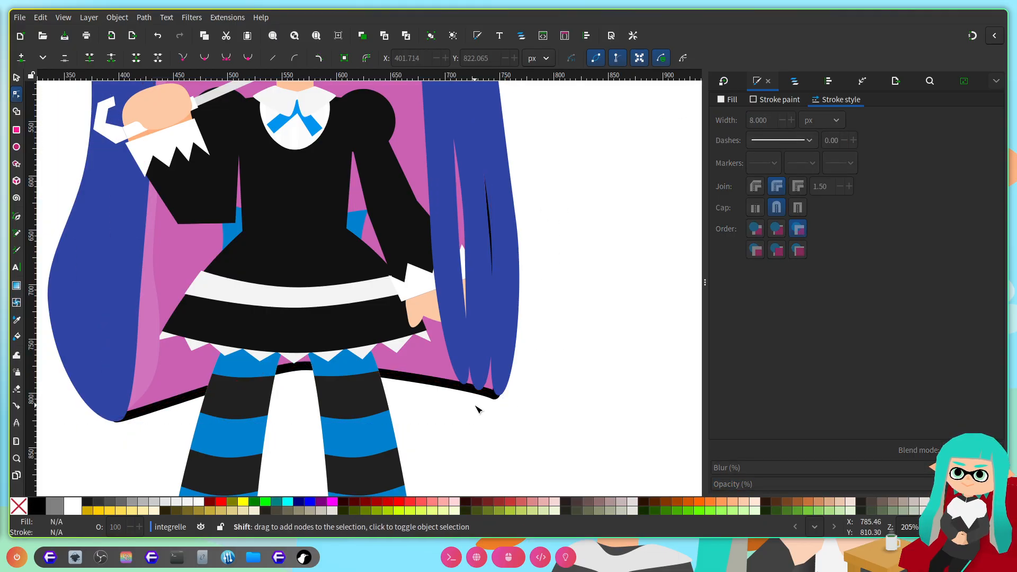
Step: Give the blue front hair a flat black stroke with a width of 8 px
{"action": "scroll", "coordinate": [512, 410], "scroll_direction": "up", "scroll_amount": 1}
{"action": "scroll", "coordinate": [476, 355], "scroll_direction": "up", "scroll_amount": 5}
{"action": "scroll", "coordinate": [413, 302], "scroll_direction": "down", "scroll_amount": 1}
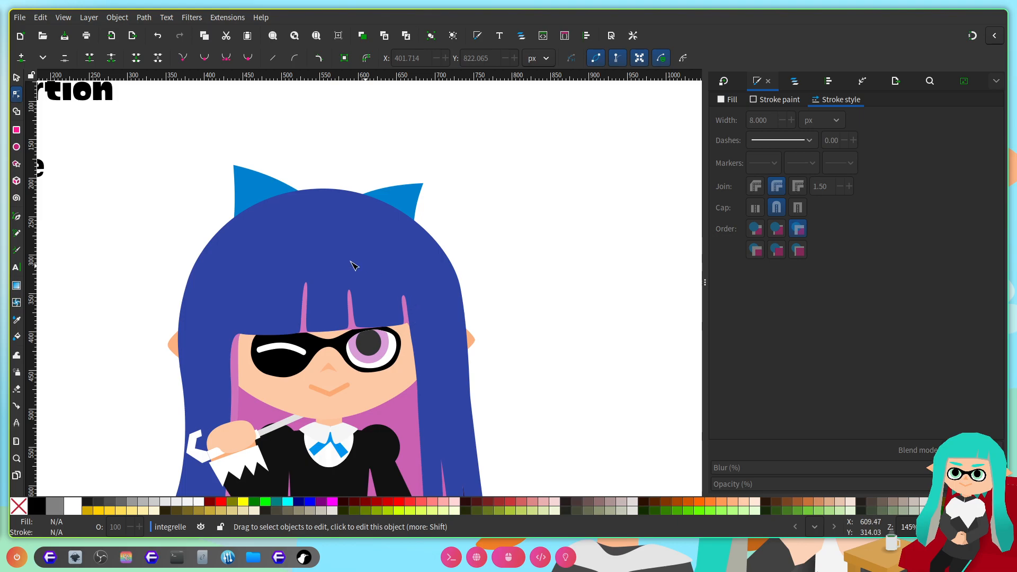
{"action": "left_click", "coordinate": [350, 306]}
{"action": "scroll", "coordinate": [350, 307], "scroll_direction": "up", "scroll_amount": 1}
{"action": "scroll", "coordinate": [371, 326], "scroll_direction": "down", "scroll_amount": 5}
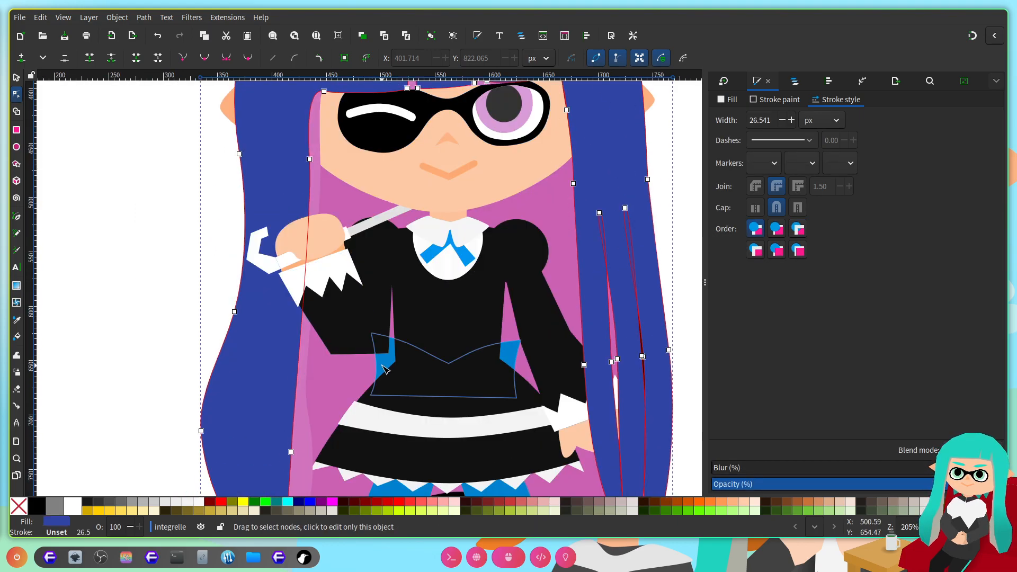
{"action": "scroll", "coordinate": [379, 339], "scroll_direction": "down", "scroll_amount": 2}
{"action": "scroll", "coordinate": [390, 361], "scroll_direction": "up", "scroll_amount": 3}
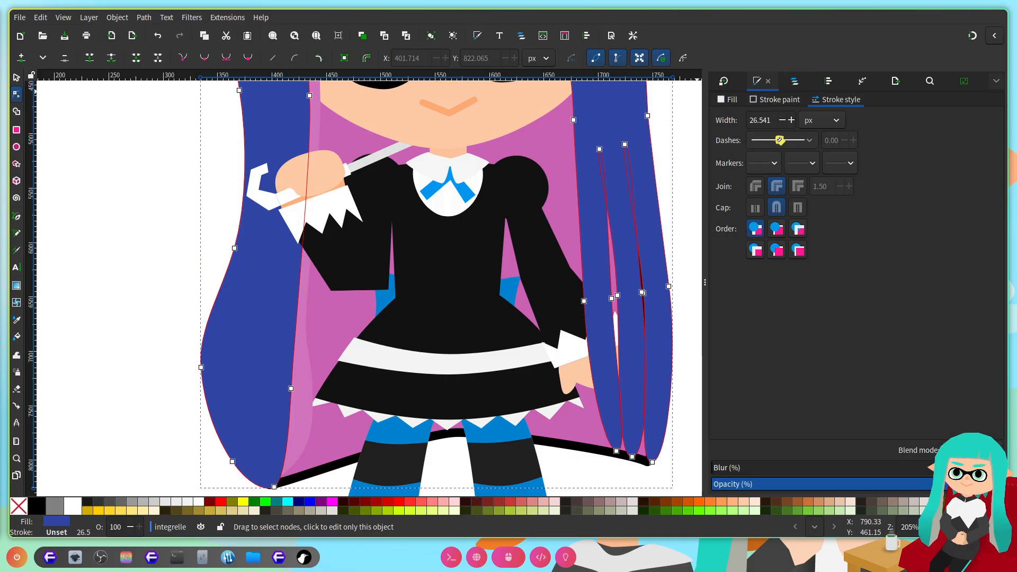
{"action": "left_click", "coordinate": [780, 100]}
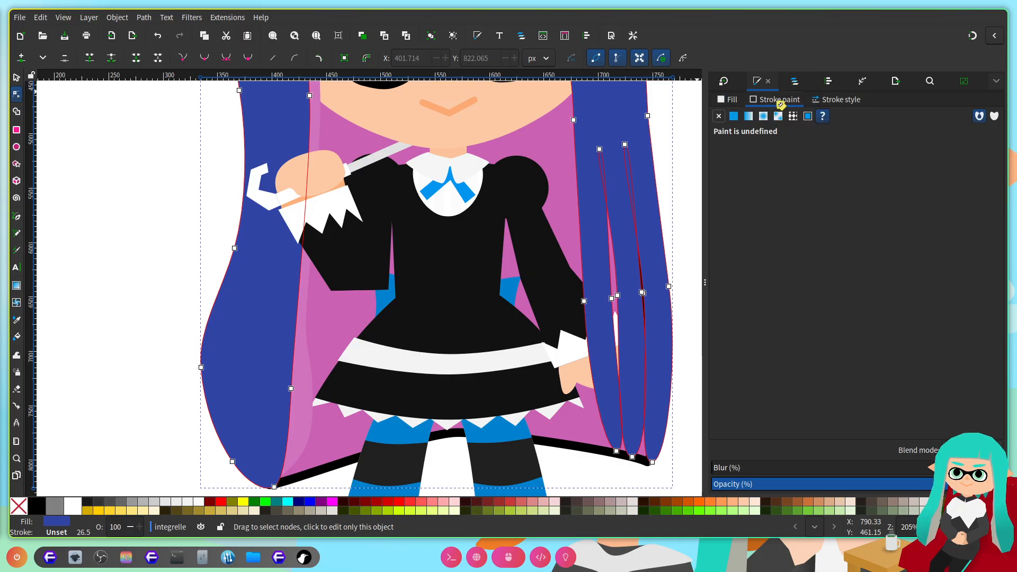
{"action": "left_click", "coordinate": [742, 117]}
{"action": "left_click", "coordinate": [840, 99]}
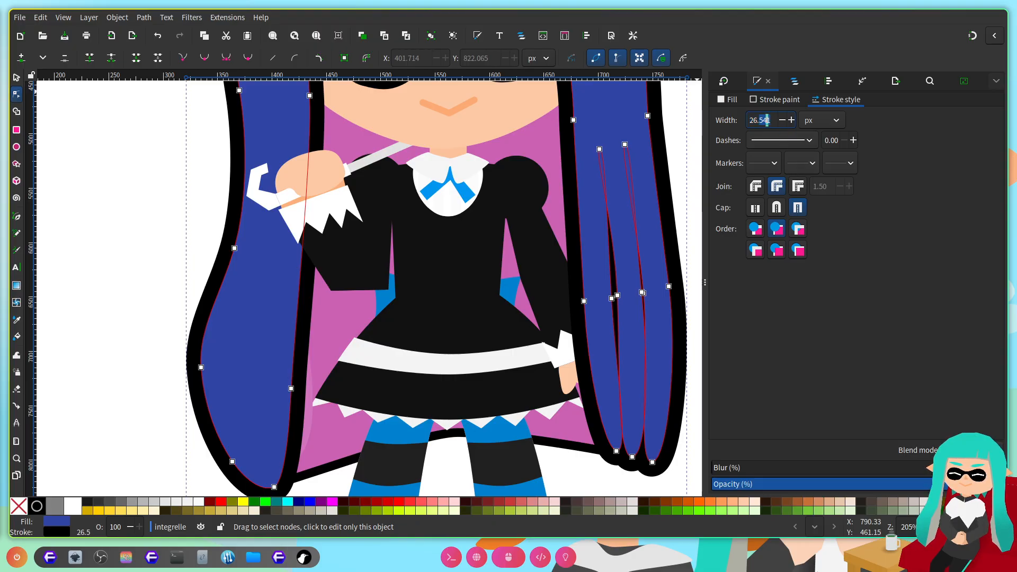
{"action": "key", "text": "Return"}
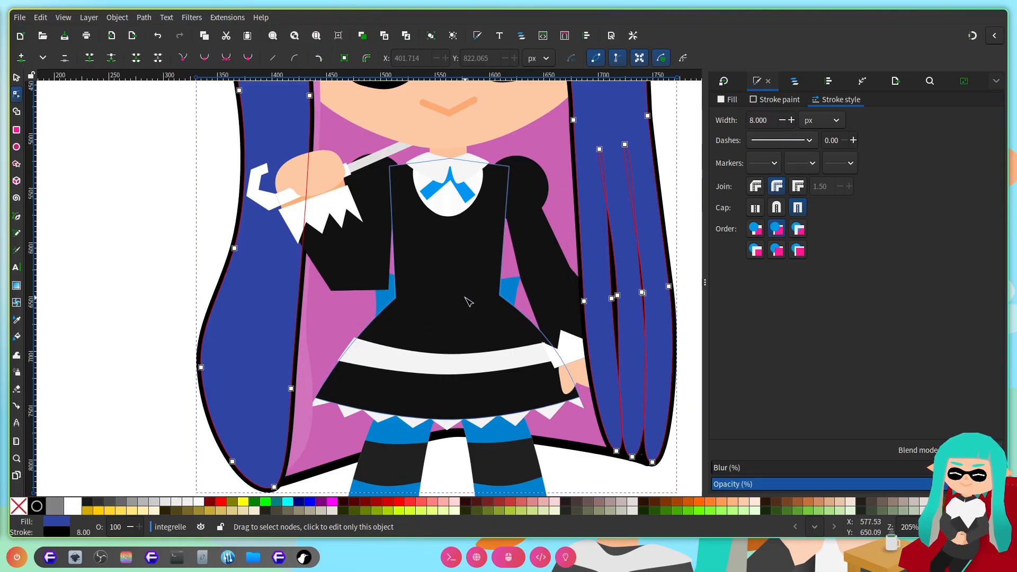
Step: Try painting the blue front hair's stroke over its fill, check the outline from tips to fringe, and undo the change
{"action": "scroll", "coordinate": [450, 291], "scroll_direction": "right", "scroll_amount": 3}
{"action": "left_click", "coordinate": [395, 433]}
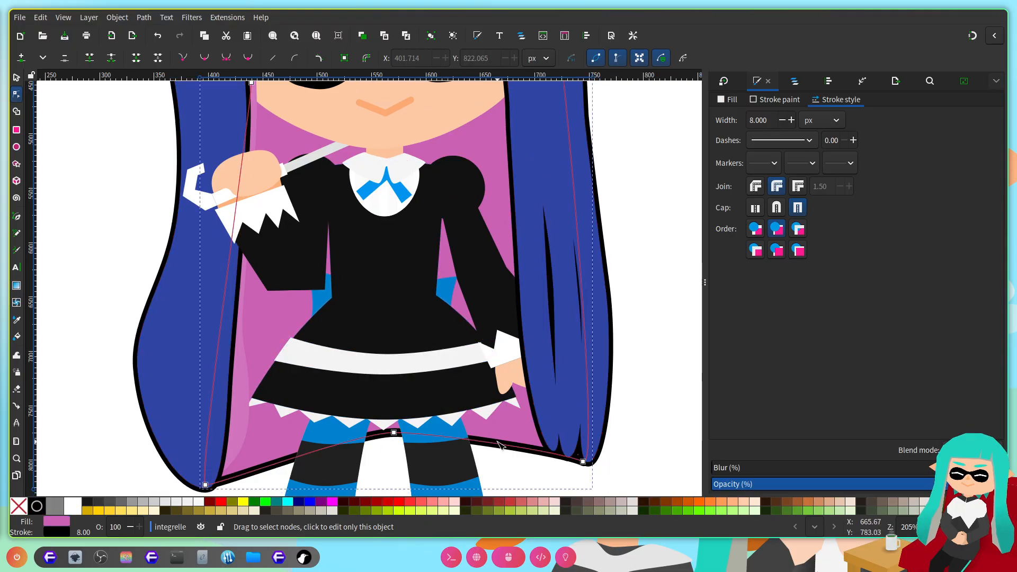
{"action": "left_click", "coordinate": [610, 304]}
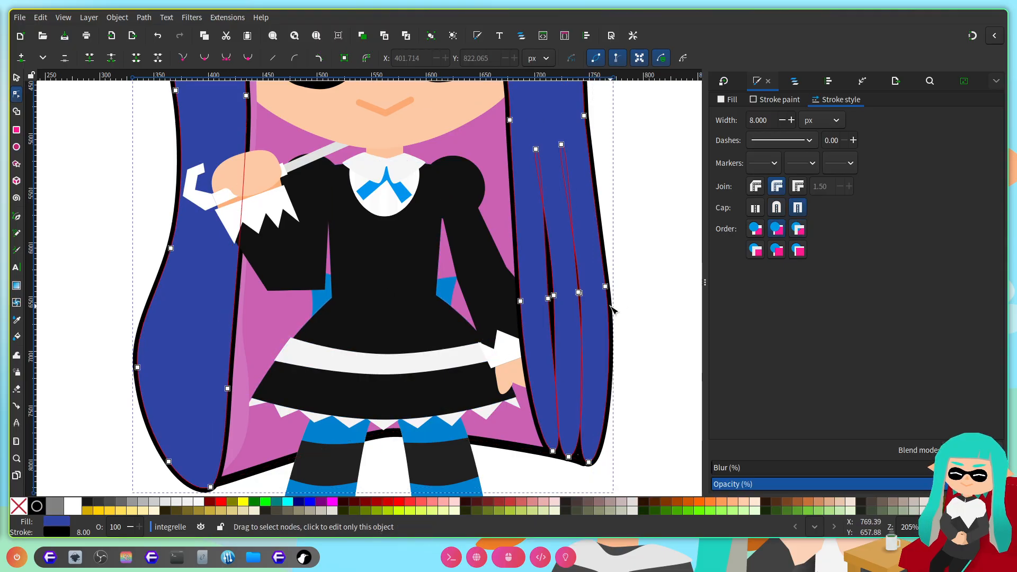
{"action": "left_click", "coordinate": [522, 436]}
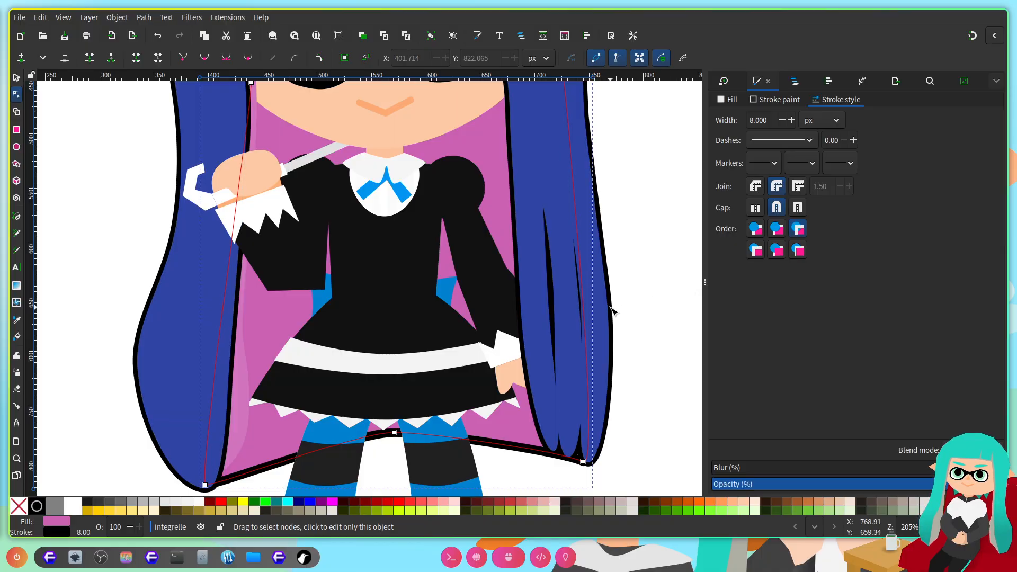
{"action": "left_click", "coordinate": [608, 284]}
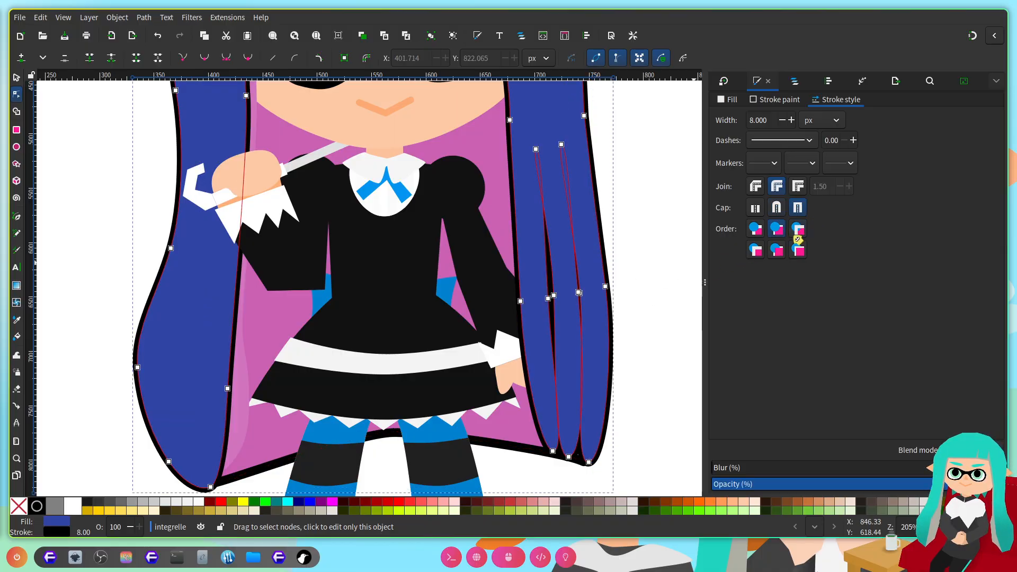
{"action": "left_click", "coordinate": [649, 350]}
{"action": "scroll", "coordinate": [578, 323], "scroll_direction": "right", "scroll_amount": 3}
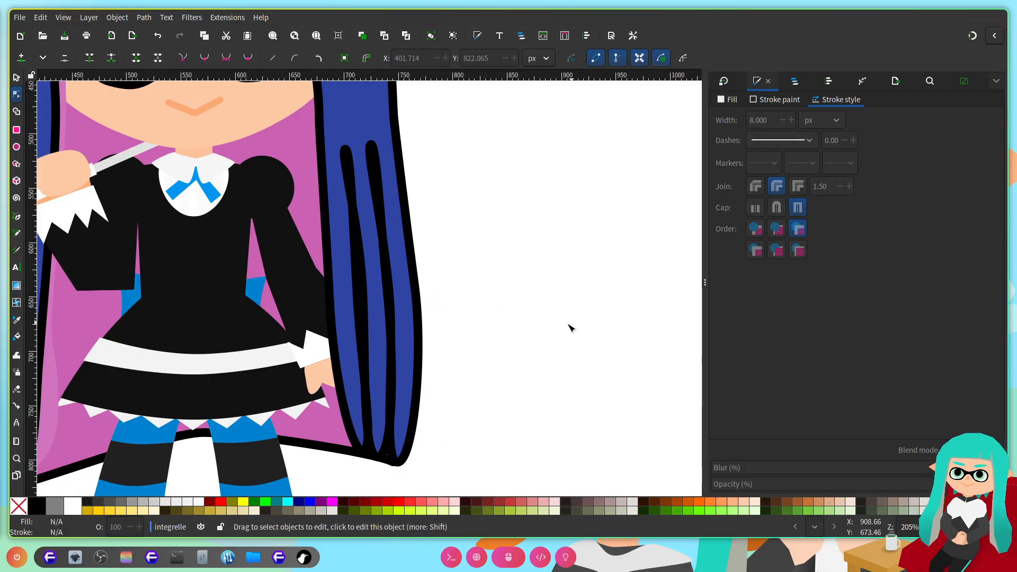
{"action": "scroll", "coordinate": [482, 401], "scroll_direction": "up", "scroll_amount": 4}
{"action": "scroll", "coordinate": [481, 404], "scroll_direction": "left", "scroll_amount": 3}
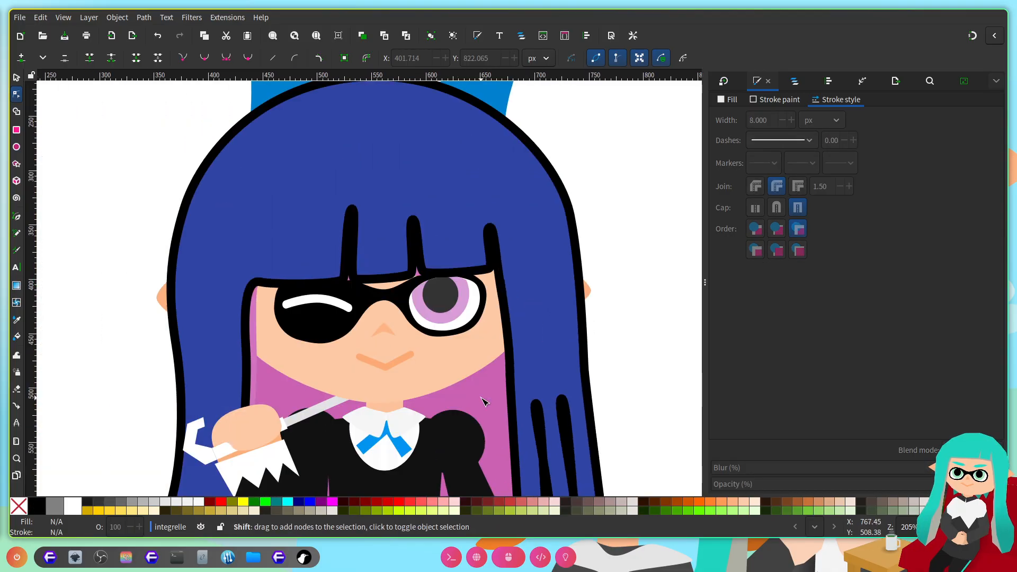
{"action": "scroll", "coordinate": [543, 324], "scroll_direction": "down", "scroll_amount": 3}
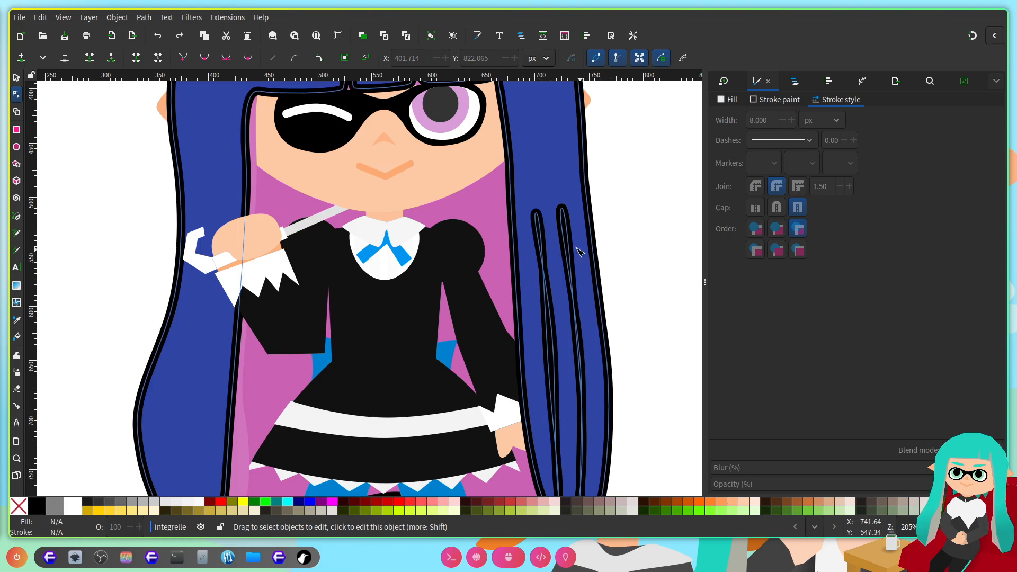
{"action": "key", "text": "ctrl+z"}
{"action": "scroll", "coordinate": [600, 317], "scroll_direction": "down", "scroll_amount": 2}
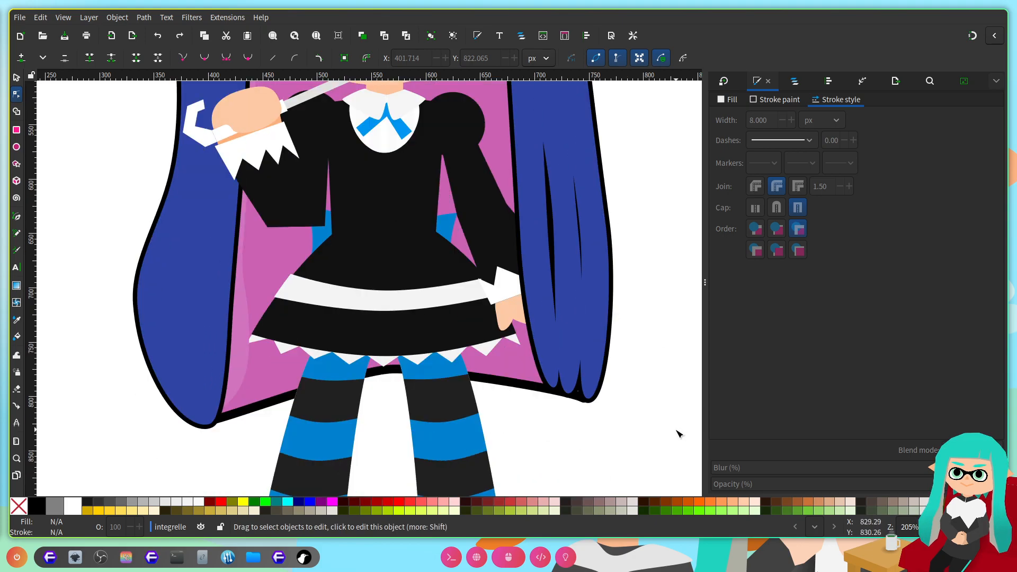
Step: Set the pink back hair's paint order so the stroke lies behind the fill, and save the document
{"action": "scroll", "coordinate": [571, 433], "scroll_direction": "up", "scroll_amount": 2}
{"action": "left_click", "coordinate": [466, 337]}
{"action": "scroll", "coordinate": [590, 291], "scroll_direction": "down", "scroll_amount": 2}
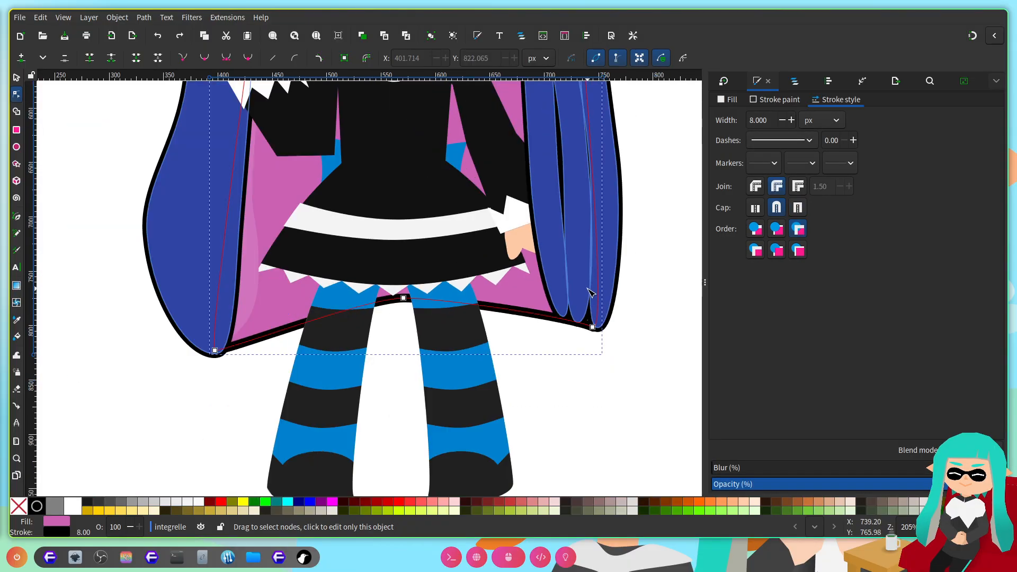
{"action": "scroll", "coordinate": [604, 265], "scroll_direction": "up", "scroll_amount": 1}
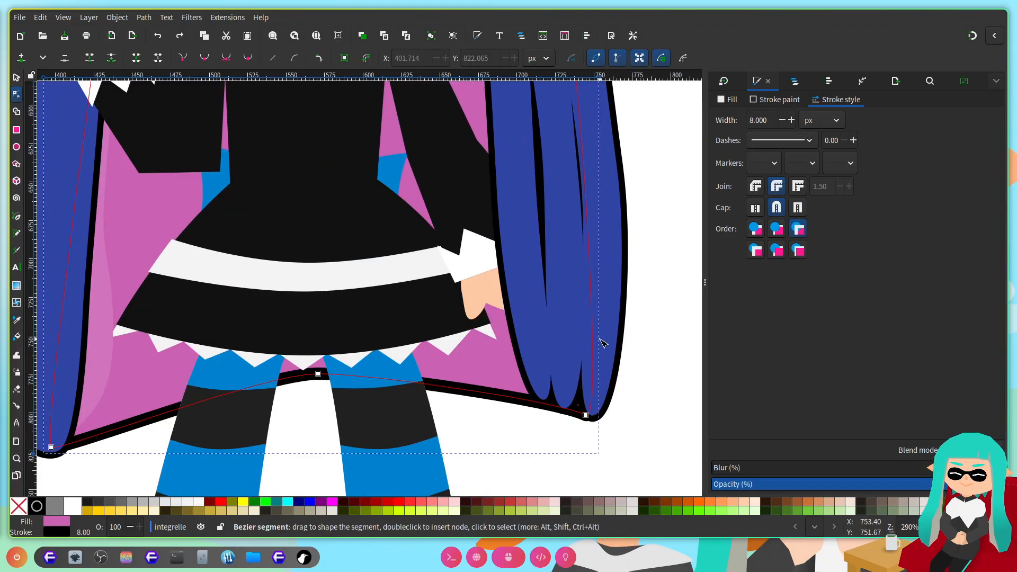
{"action": "scroll", "coordinate": [607, 341], "scroll_direction": "up", "scroll_amount": 1}
{"action": "scroll", "coordinate": [609, 339], "scroll_direction": "up", "scroll_amount": 1}
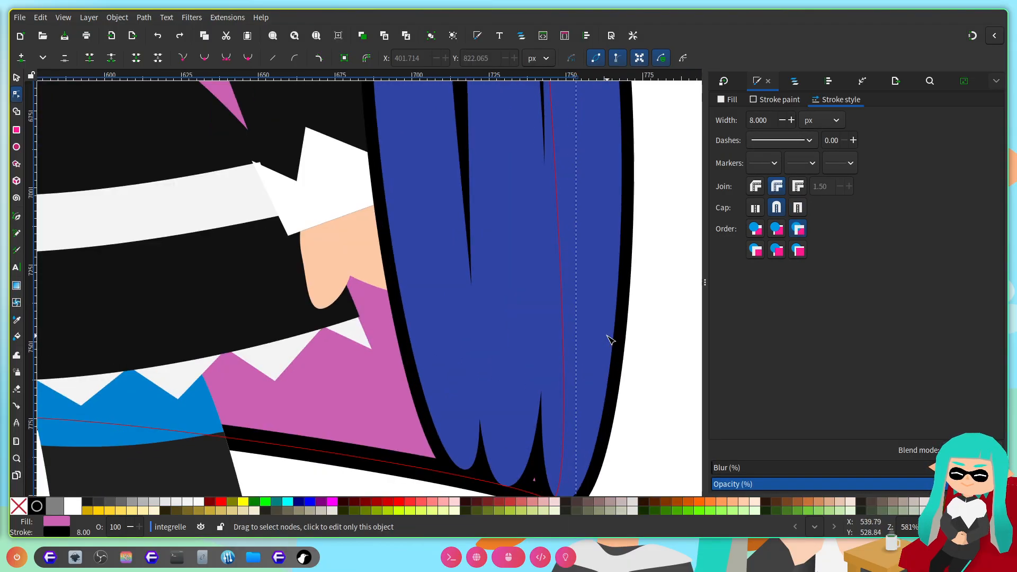
{"action": "left_click", "coordinate": [779, 233]}
{"action": "scroll", "coordinate": [567, 313], "scroll_direction": "down", "scroll_amount": 2}
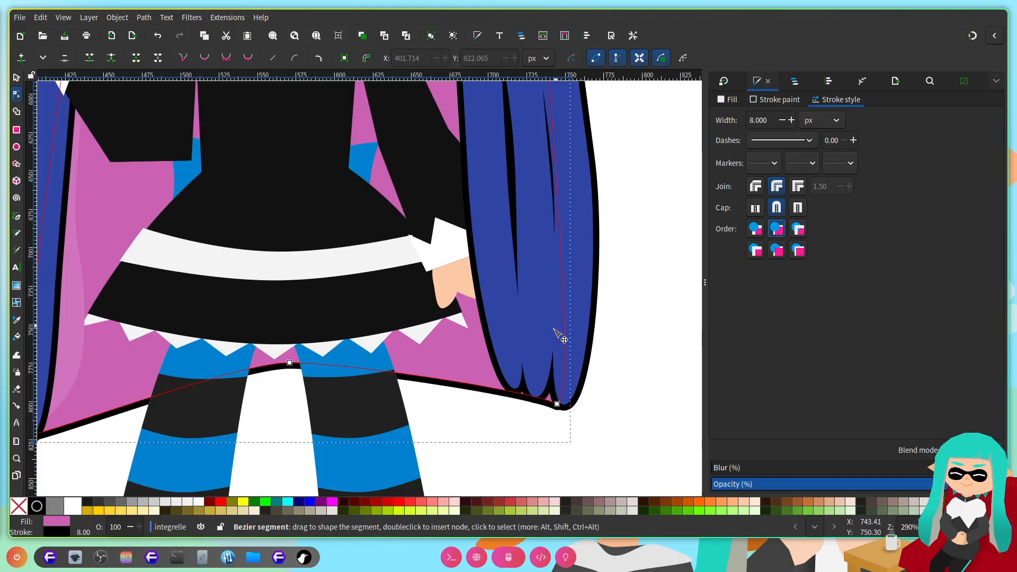
{"action": "key", "text": "Escape"}
{"action": "scroll", "coordinate": [450, 314], "scroll_direction": "left", "scroll_amount": 3}
{"action": "key", "text": "ctrl+s"}
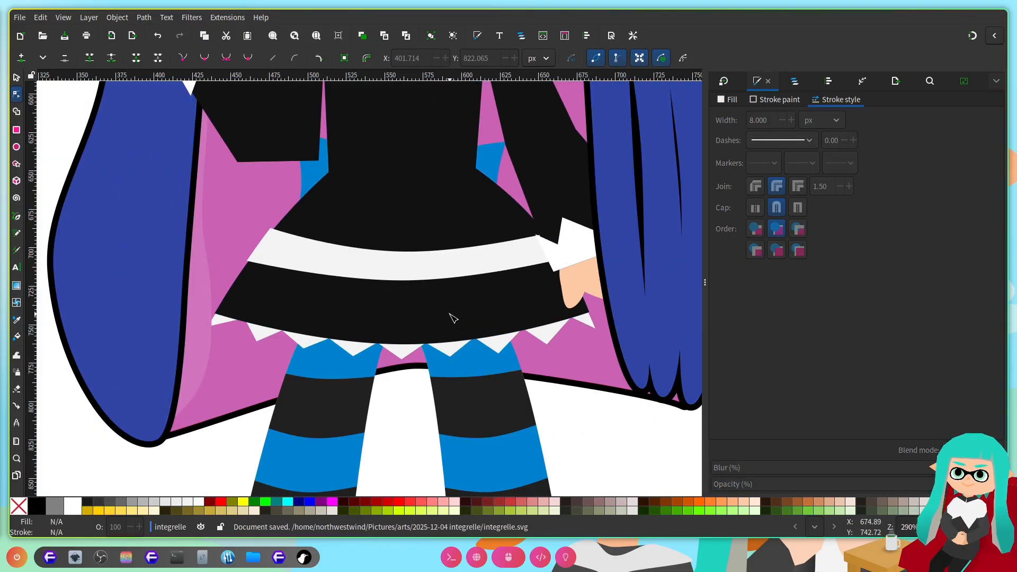
Step: Move the bottom tip nodes of the two inner strands on the blue hair's right side slightly right and down
{"action": "scroll", "coordinate": [450, 314], "scroll_direction": "right", "scroll_amount": 3}
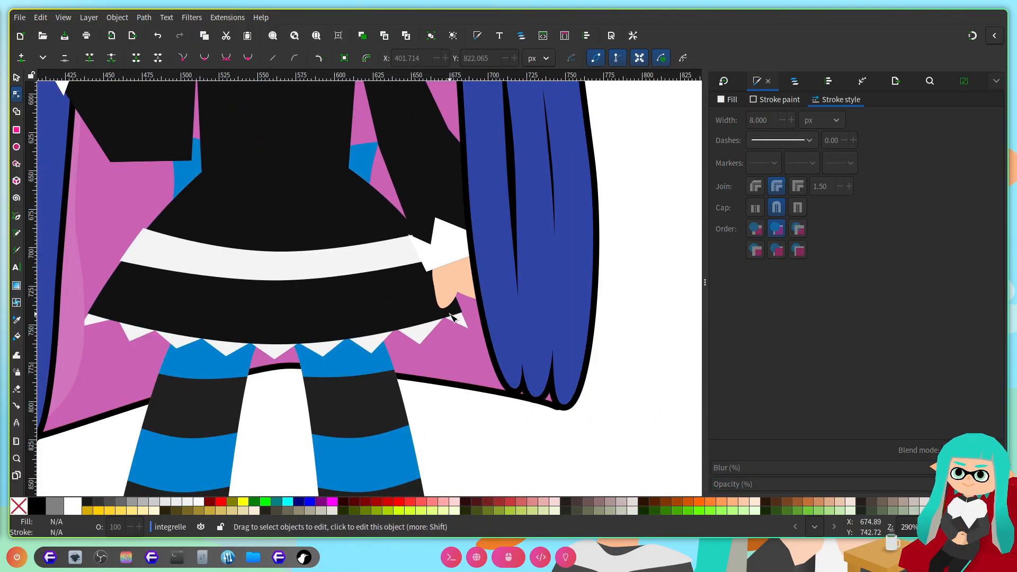
{"action": "scroll", "coordinate": [549, 395], "scroll_direction": "up", "scroll_amount": 3}
{"action": "left_click", "coordinate": [545, 391]}
{"action": "left_click_drag", "start_coordinate": [525, 412], "coordinate": [556, 419]}
{"action": "left_click_drag", "start_coordinate": [460, 388], "coordinate": [465, 398]}
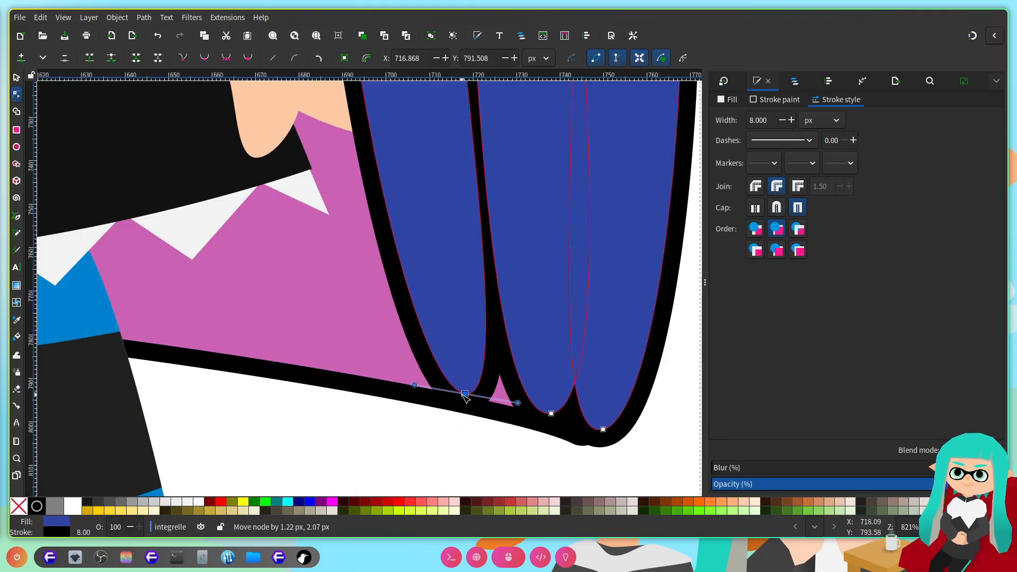
{"action": "scroll", "coordinate": [466, 397], "scroll_direction": "down", "scroll_amount": 5}
{"action": "left_click", "coordinate": [597, 366]}
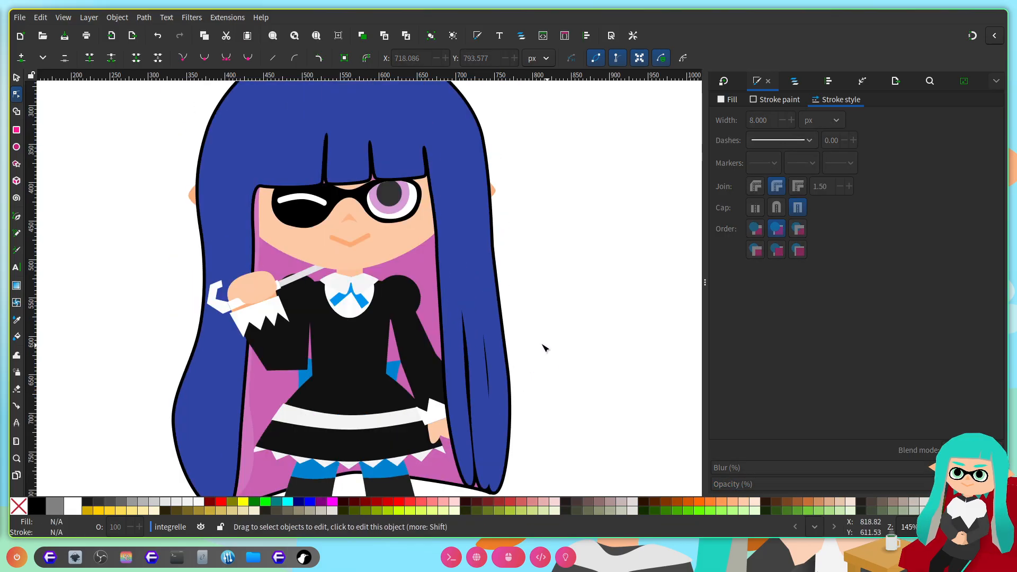
Step: Select the skin-coloured face shape beneath the blue fringe
{"action": "scroll", "coordinate": [553, 347], "scroll_direction": "left", "scroll_amount": 3}
{"action": "scroll", "coordinate": [545, 343], "scroll_direction": "up", "scroll_amount": 6}
{"action": "scroll", "coordinate": [451, 336], "scroll_direction": "up", "scroll_amount": 3}
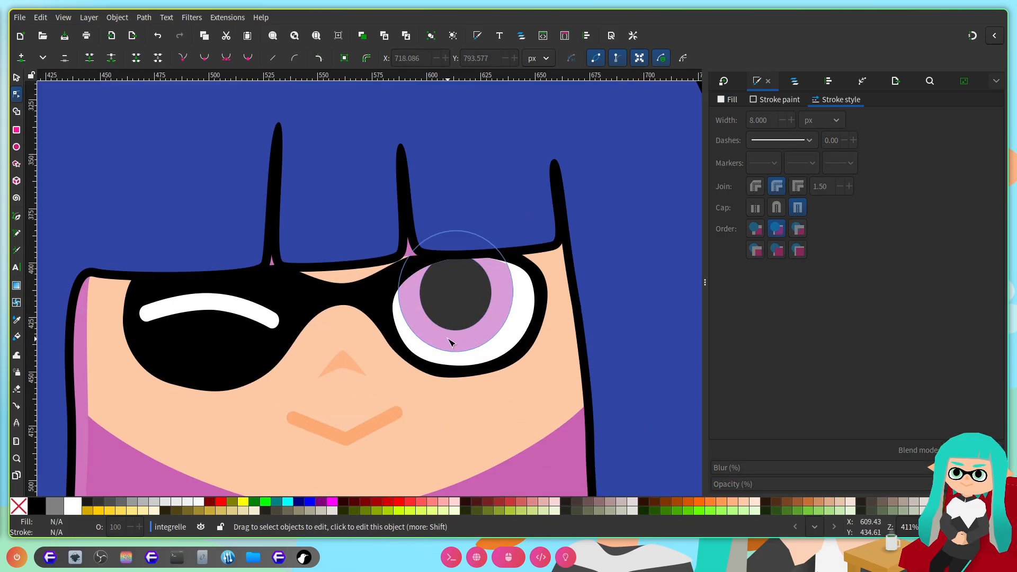
{"action": "left_click", "coordinate": [447, 431]}
{"action": "scroll", "coordinate": [516, 357], "scroll_direction": "down", "scroll_amount": 1}
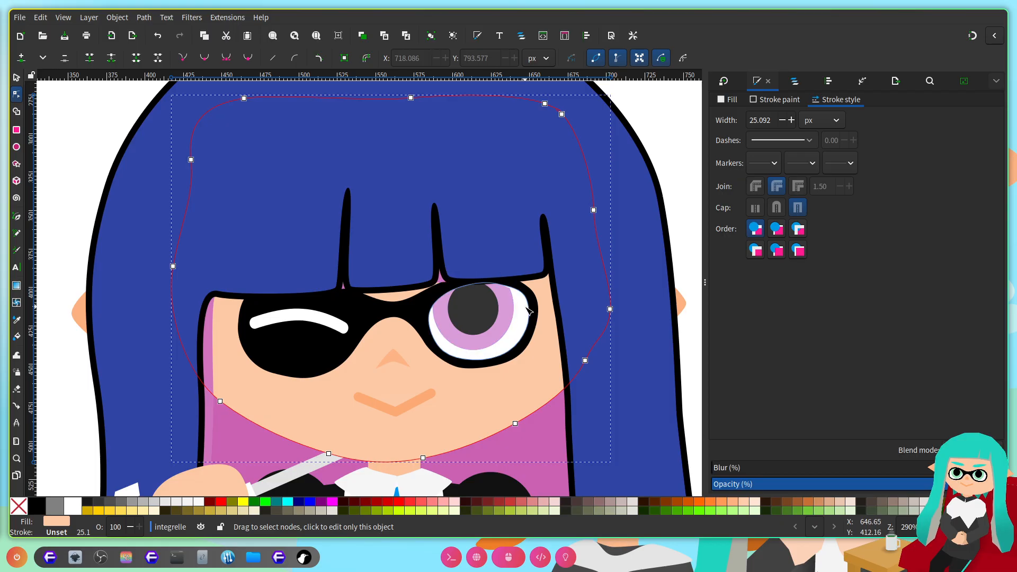
{"action": "scroll", "coordinate": [528, 311], "scroll_direction": "up", "scroll_amount": 1}
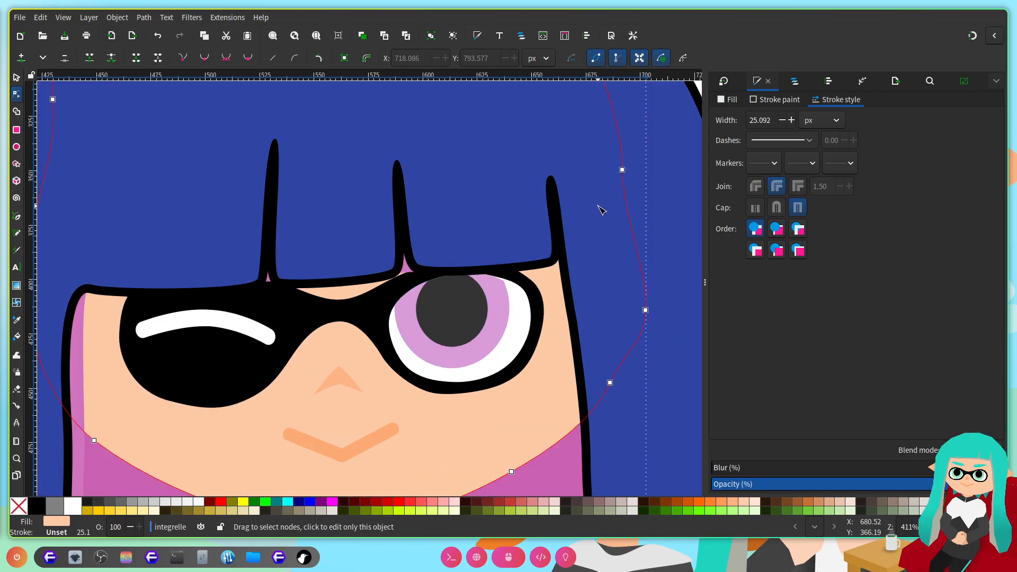
Step: Give the face shape a solid black outline 6 px wide and save the document
{"action": "left_click", "coordinate": [776, 100]}
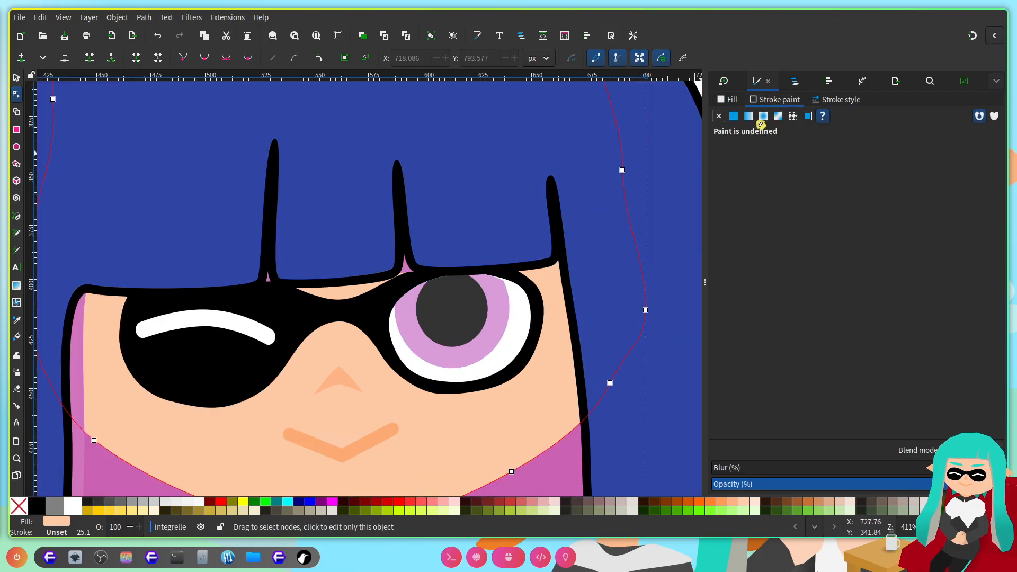
{"action": "left_click", "coordinate": [763, 120]}
{"action": "scroll", "coordinate": [472, 216], "scroll_direction": "down", "scroll_amount": 3}
{"action": "left_click", "coordinate": [839, 99]}
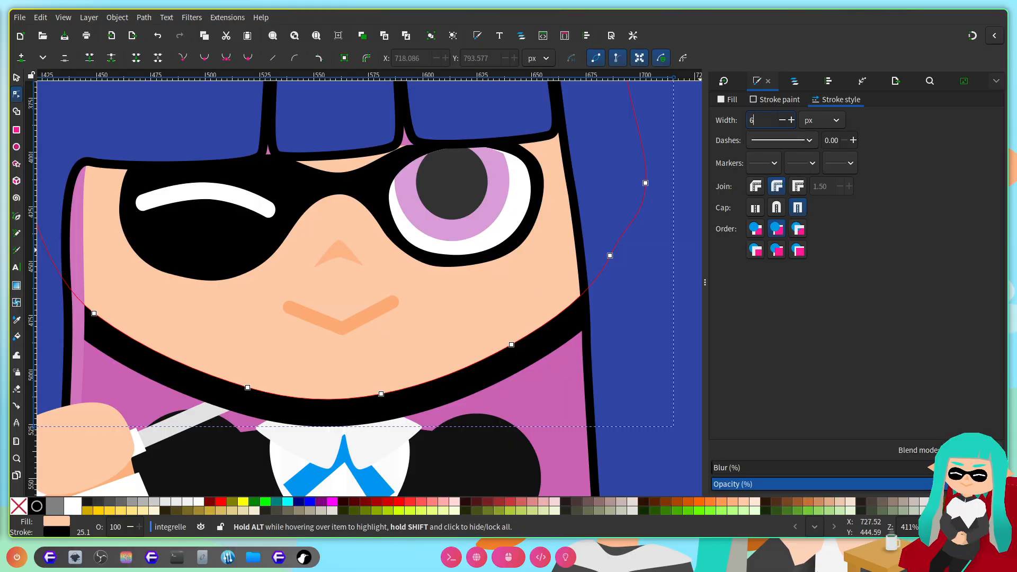
{"action": "key", "text": "Return"}
{"action": "scroll", "coordinate": [426, 225], "scroll_direction": "down", "scroll_amount": 2}
{"action": "key", "text": "ctrl+s"}
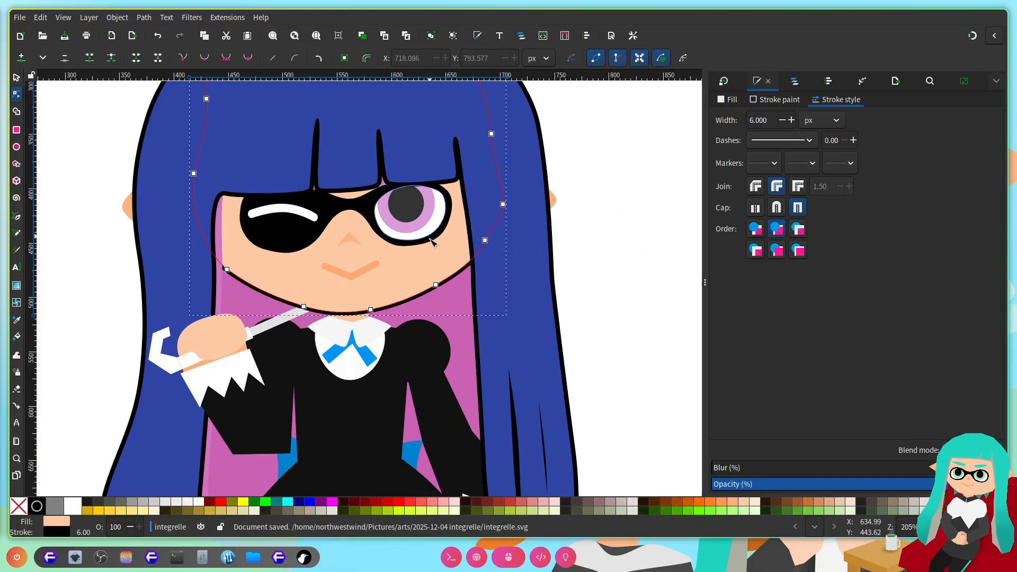
Step: Recolour the mouth line's stroke to black and set its width to 2 px
{"action": "scroll", "coordinate": [459, 331], "scroll_direction": "left", "scroll_amount": 3}
{"action": "scroll", "coordinate": [467, 235], "scroll_direction": "up", "scroll_amount": 3}
{"action": "left_click", "coordinate": [395, 316]}
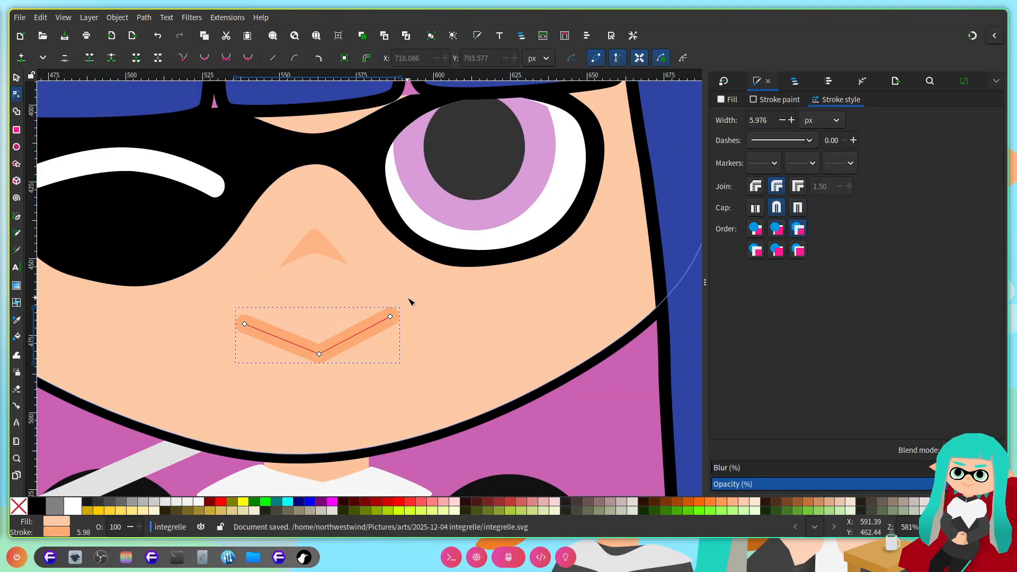
{"action": "scroll", "coordinate": [381, 257], "scroll_direction": "down", "scroll_amount": 2}
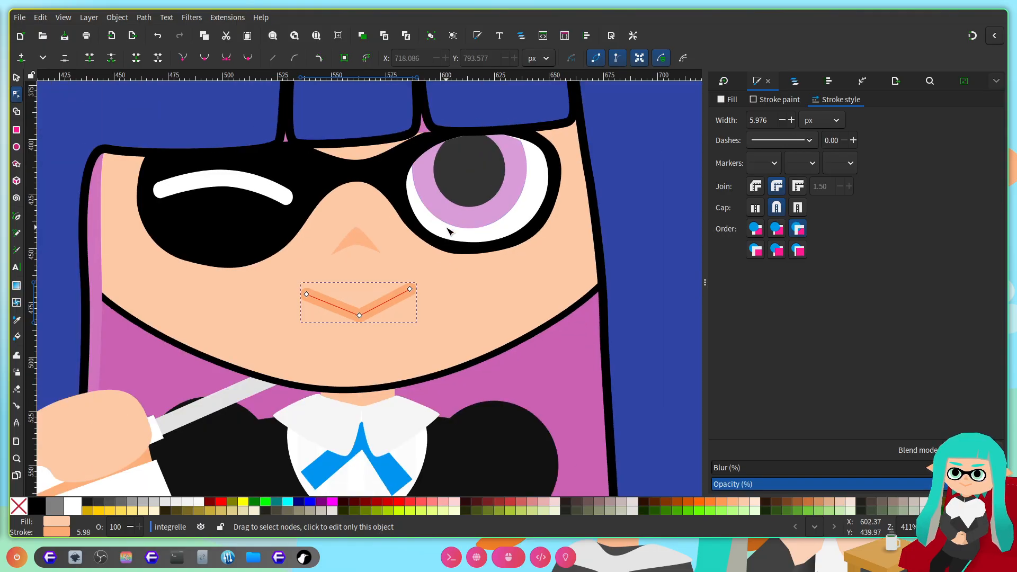
{"action": "left_click", "coordinate": [793, 100]}
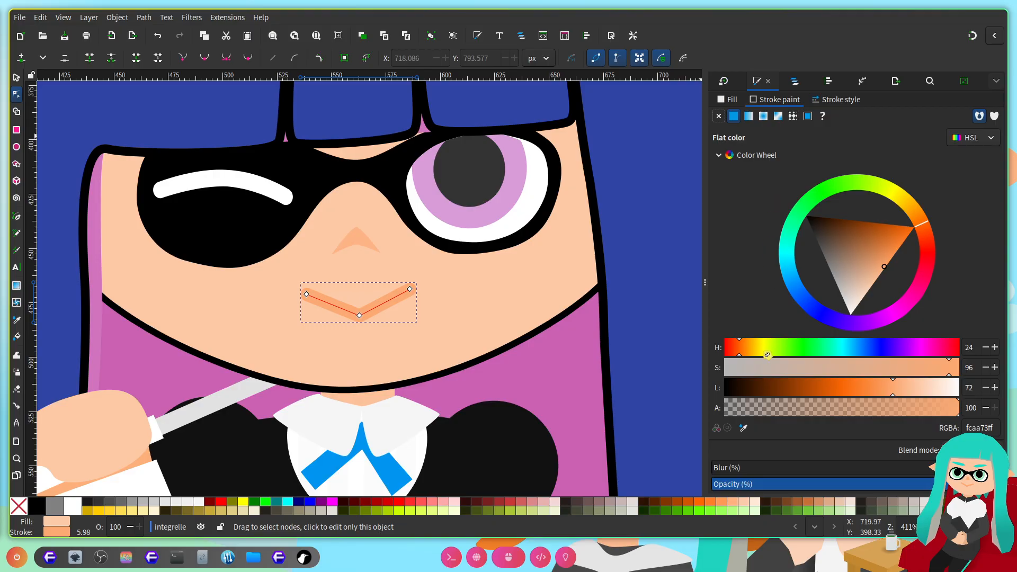
{"action": "left_click_drag", "start_coordinate": [765, 388], "coordinate": [697, 391]}
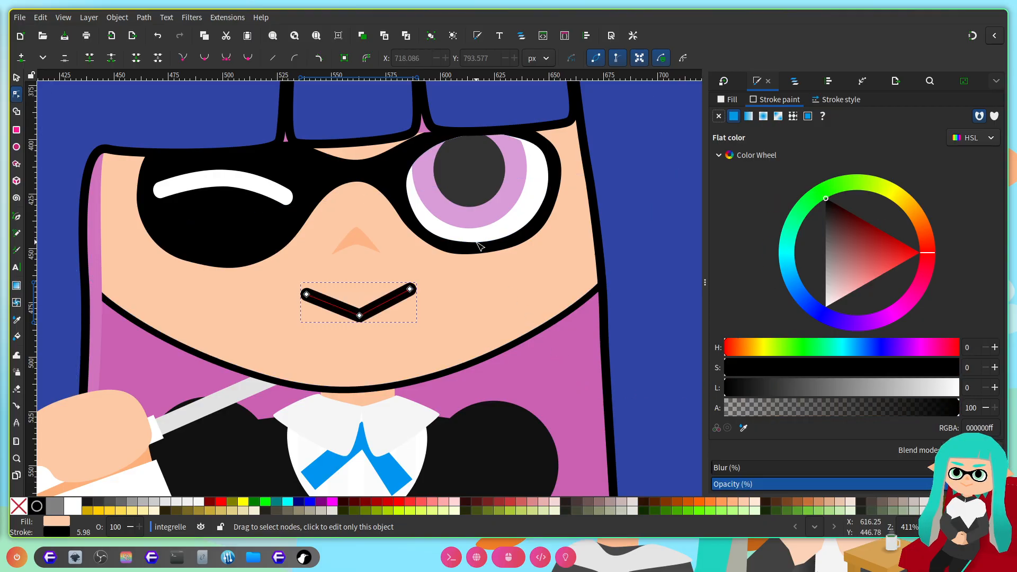
{"action": "left_click", "coordinate": [833, 101]}
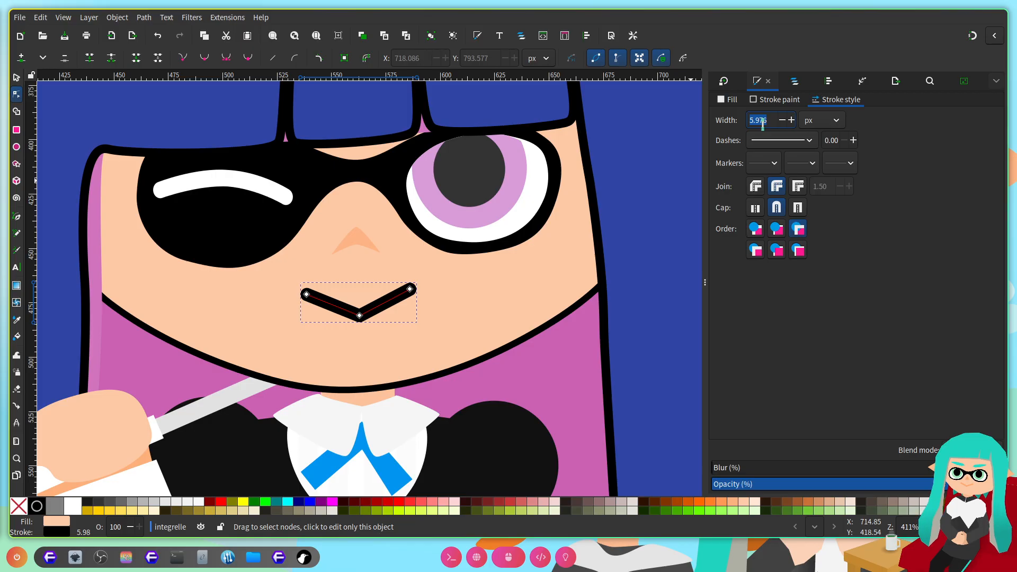
{"action": "type", "text": "2"}
{"action": "key", "text": "Return"}
Step: Shorten the mouth line by moving both of its end nodes inward, and deselect it
{"action": "scroll", "coordinate": [431, 302], "scroll_direction": "up", "scroll_amount": 2}
{"action": "left_click", "coordinate": [388, 276]}
{"action": "left_click_drag", "start_coordinate": [388, 276], "coordinate": [337, 302]}
{"action": "left_click_drag", "start_coordinate": [181, 287], "coordinate": [230, 307]}
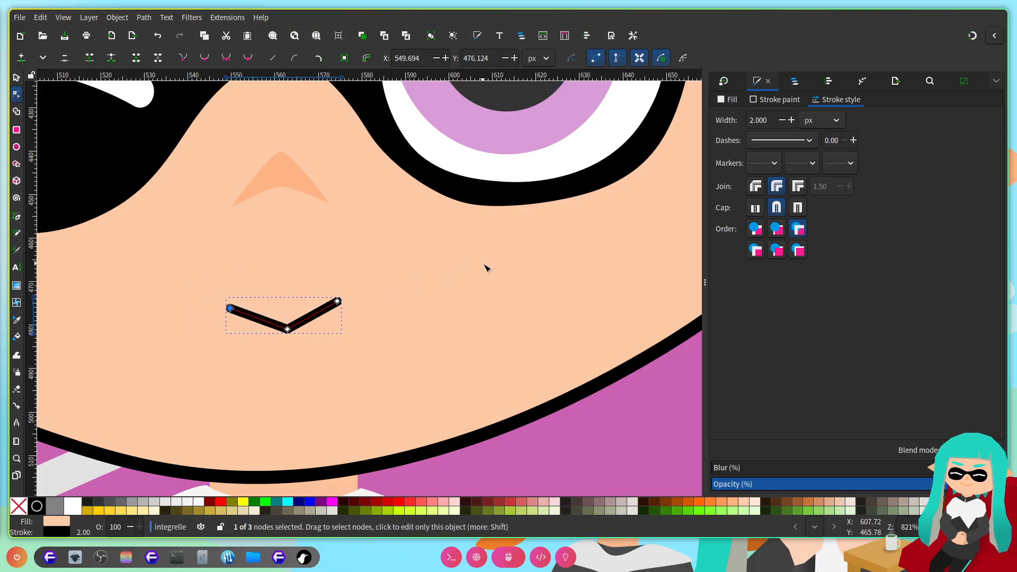
{"action": "scroll", "coordinate": [484, 266], "scroll_direction": "down", "scroll_amount": 5}
{"action": "left_click", "coordinate": [504, 263]}
{"action": "left_click", "coordinate": [211, 236]}
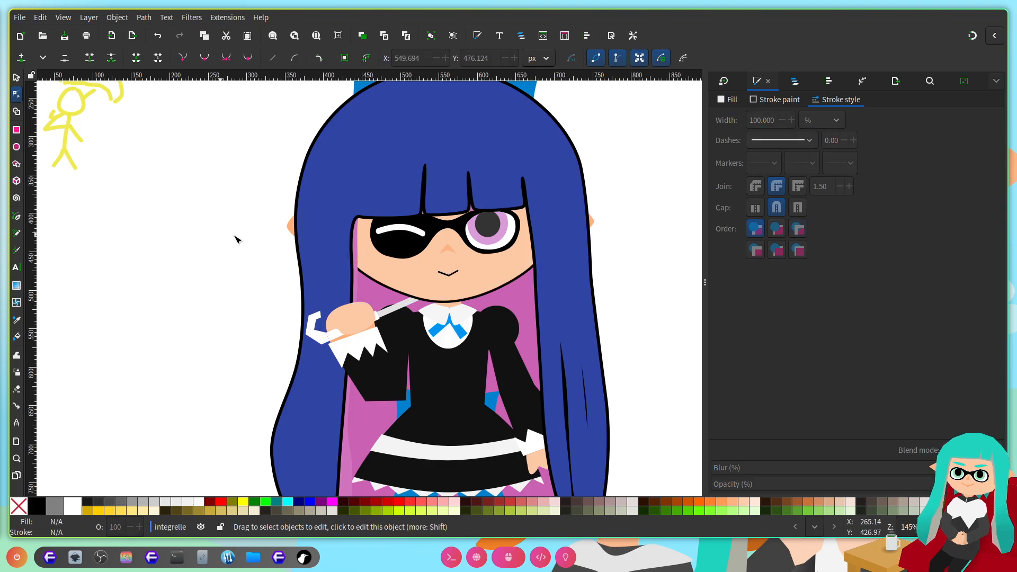
{"action": "scroll", "coordinate": [530, 286], "scroll_direction": "up", "scroll_amount": 4}
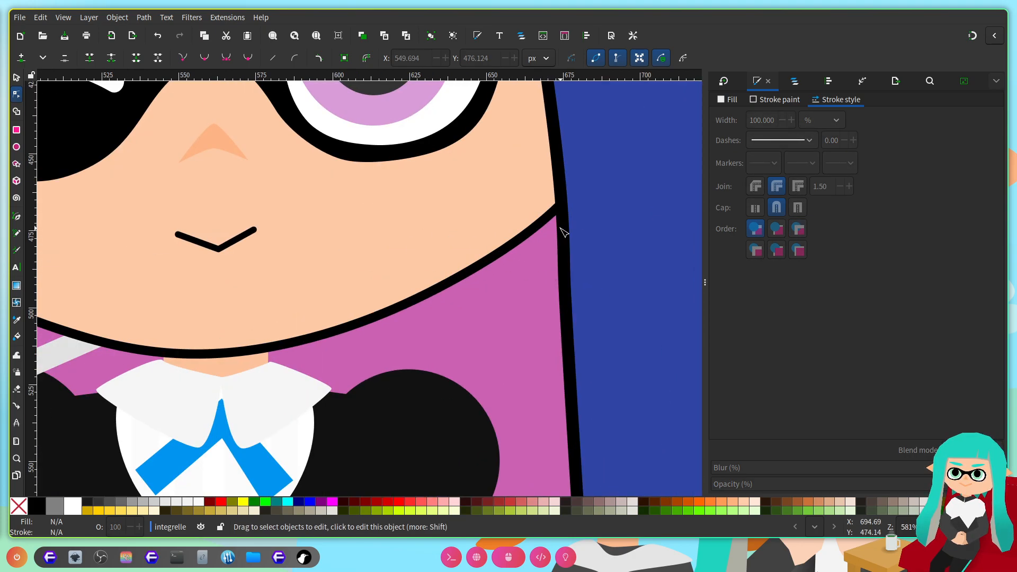
Step: Undo the mouth line's edits and save the document
{"action": "key", "text": "ctrl+z"}
{"action": "key", "text": "ctrl+z"}
{"action": "key", "text": "ctrl+s"}
Step: Examine the raised arm, dress and striped legs for parts that still lack an outline
{"action": "scroll", "coordinate": [561, 229], "scroll_direction": "down", "scroll_amount": 2}
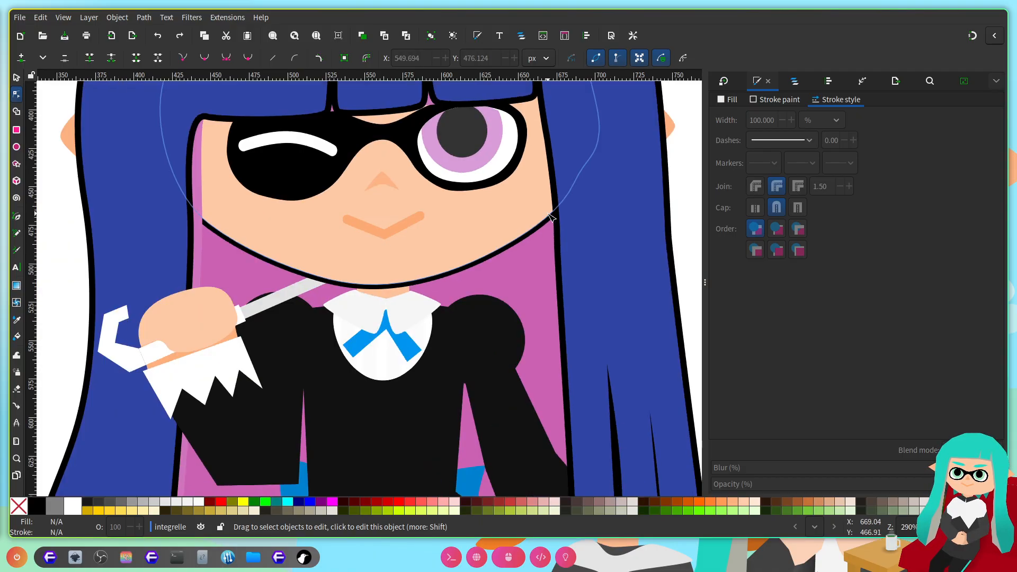
{"action": "scroll", "coordinate": [481, 269], "scroll_direction": "left", "scroll_amount": 5}
{"action": "scroll", "coordinate": [496, 309], "scroll_direction": "up", "scroll_amount": 1}
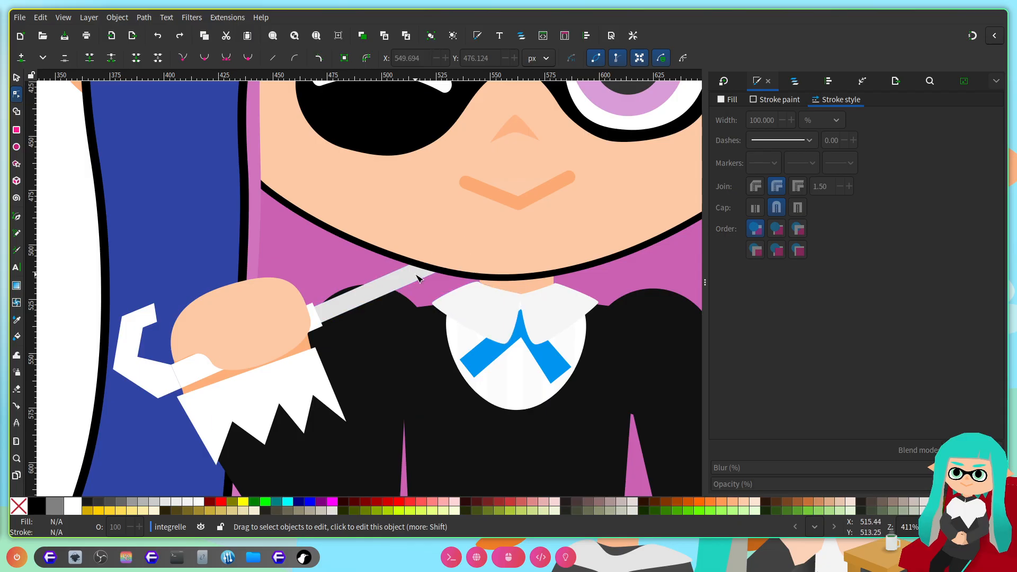
{"action": "scroll", "coordinate": [419, 278], "scroll_direction": "down", "scroll_amount": 15}
{"action": "scroll", "coordinate": [422, 270], "scroll_direction": "up", "scroll_amount": 3}
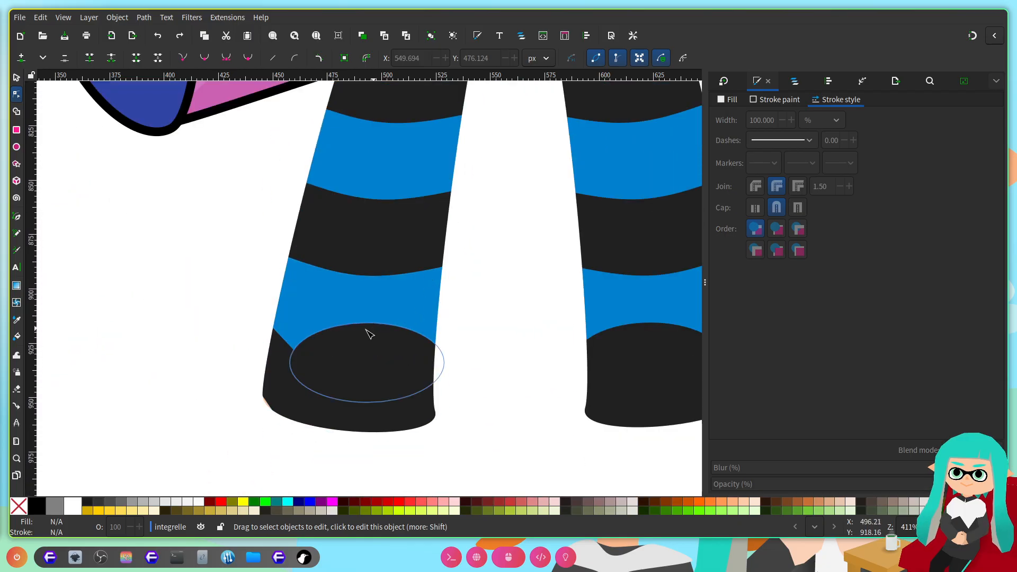
{"action": "scroll", "coordinate": [350, 334], "scroll_direction": "right", "scroll_amount": 2}
{"action": "scroll", "coordinate": [325, 336], "scroll_direction": "up", "scroll_amount": 3}
{"action": "scroll", "coordinate": [318, 334], "scroll_direction": "down", "scroll_amount": 2}
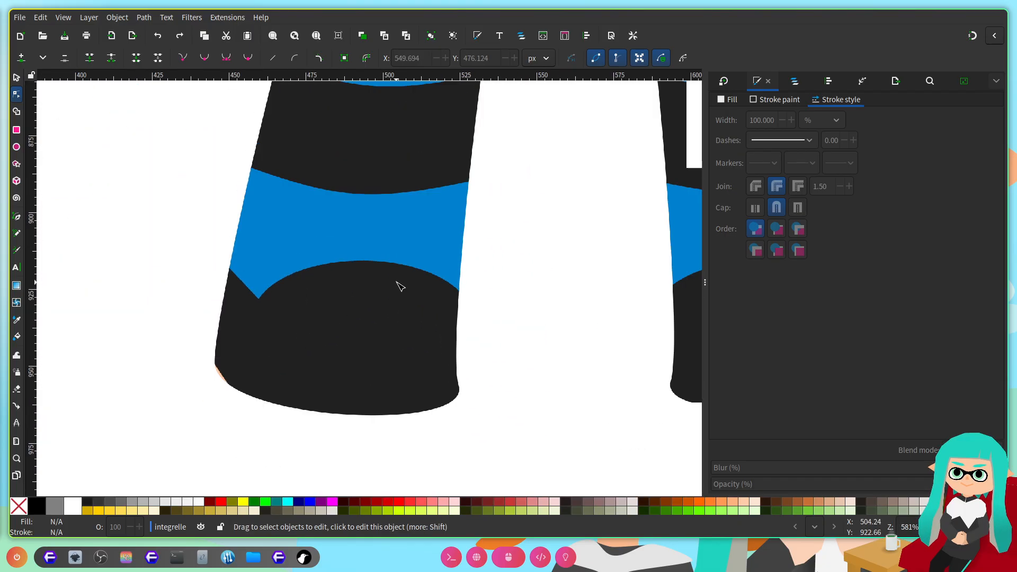
{"action": "scroll", "coordinate": [377, 291], "scroll_direction": "down", "scroll_amount": 1}
{"action": "scroll", "coordinate": [356, 302], "scroll_direction": "up", "scroll_amount": 4}
Step: Give the right leg's base shape path43 a solid black outline 8 px wide and save the document
{"action": "key", "text": "ctrl+shift+l"}
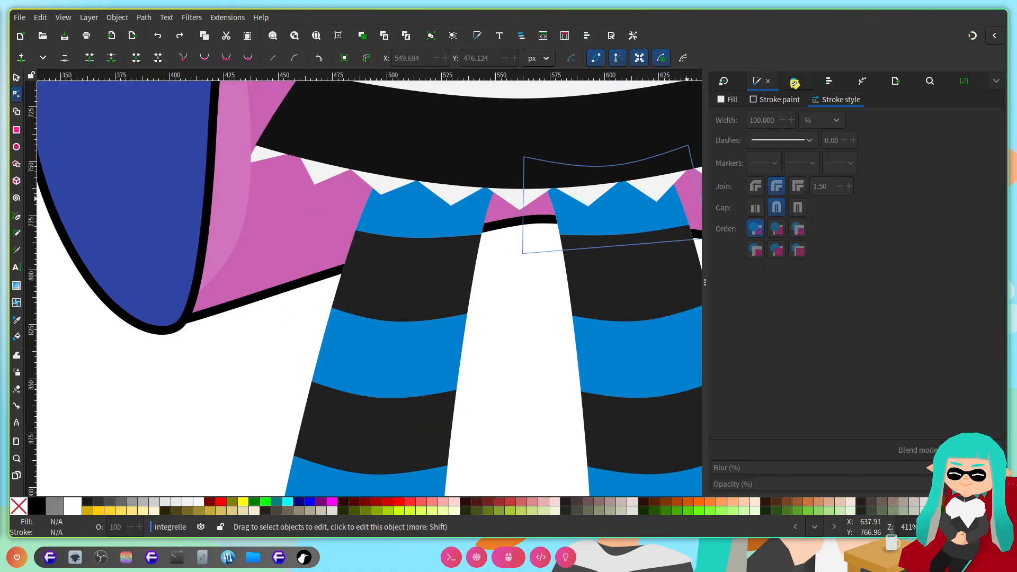
{"action": "left_click", "coordinate": [444, 224]}
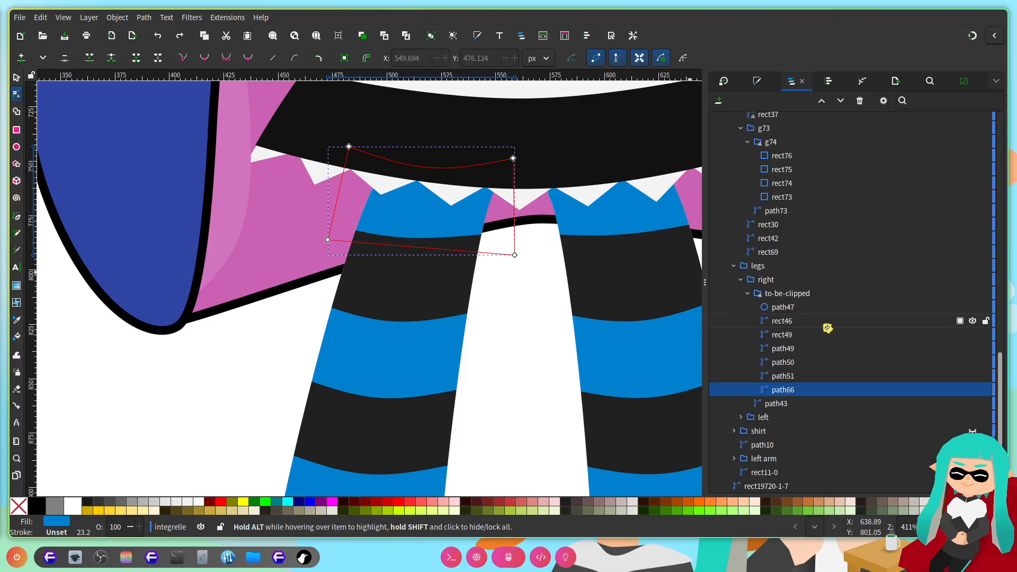
{"action": "left_click", "coordinate": [775, 403]}
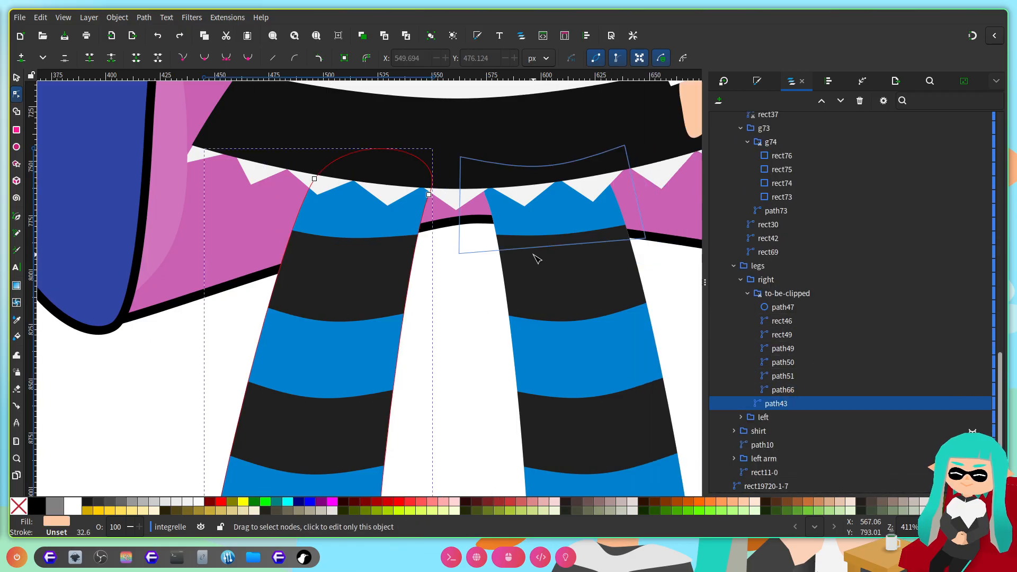
{"action": "left_click", "coordinate": [757, 80]}
{"action": "left_click", "coordinate": [777, 100]}
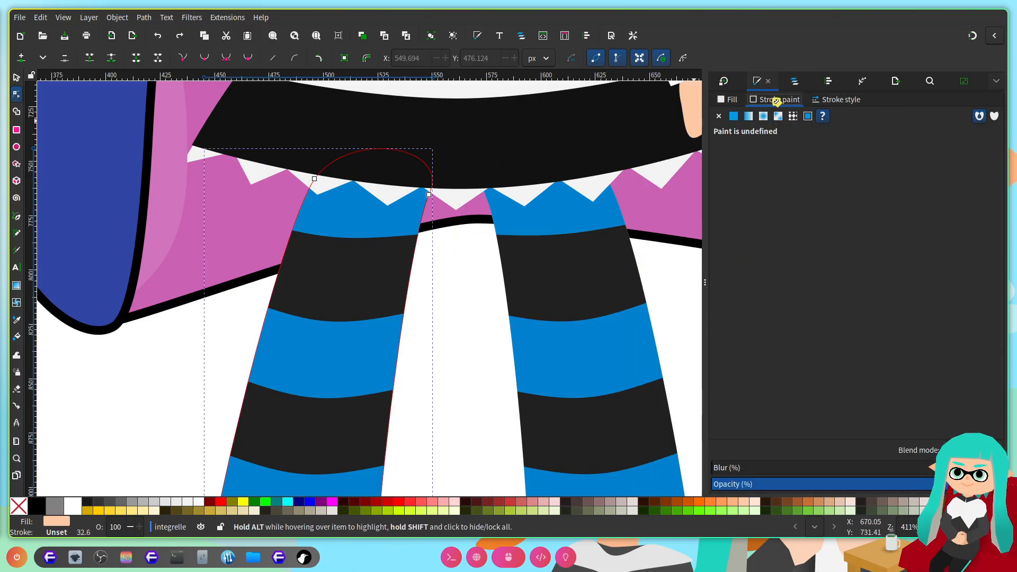
{"action": "left_click", "coordinate": [738, 119]}
{"action": "left_click", "coordinate": [842, 99]}
{"action": "left_click", "coordinate": [759, 121]}
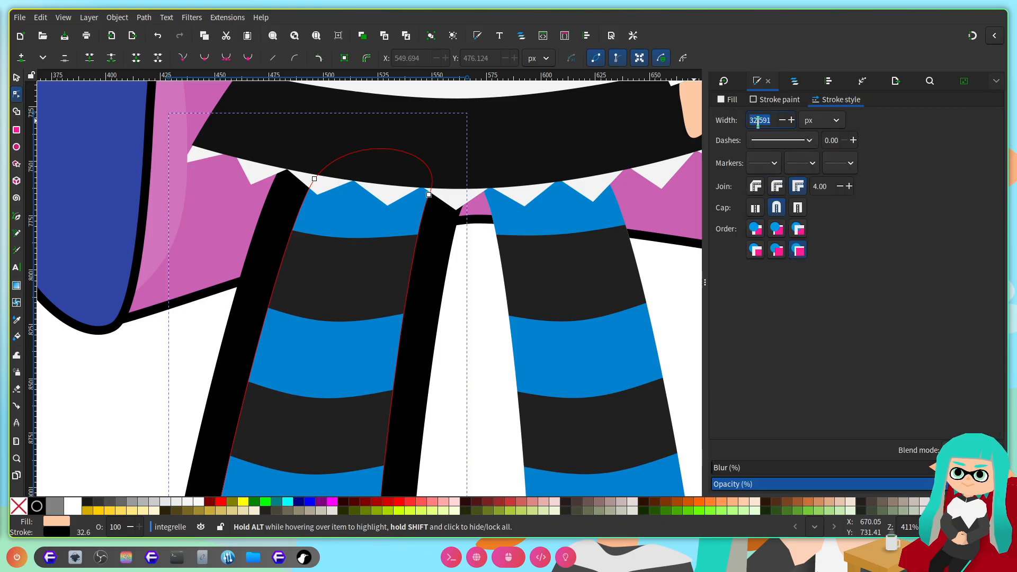
{"action": "key", "text": "Return"}
{"action": "scroll", "coordinate": [467, 257], "scroll_direction": "down", "scroll_amount": 2}
{"action": "key", "text": "ctrl+s"}
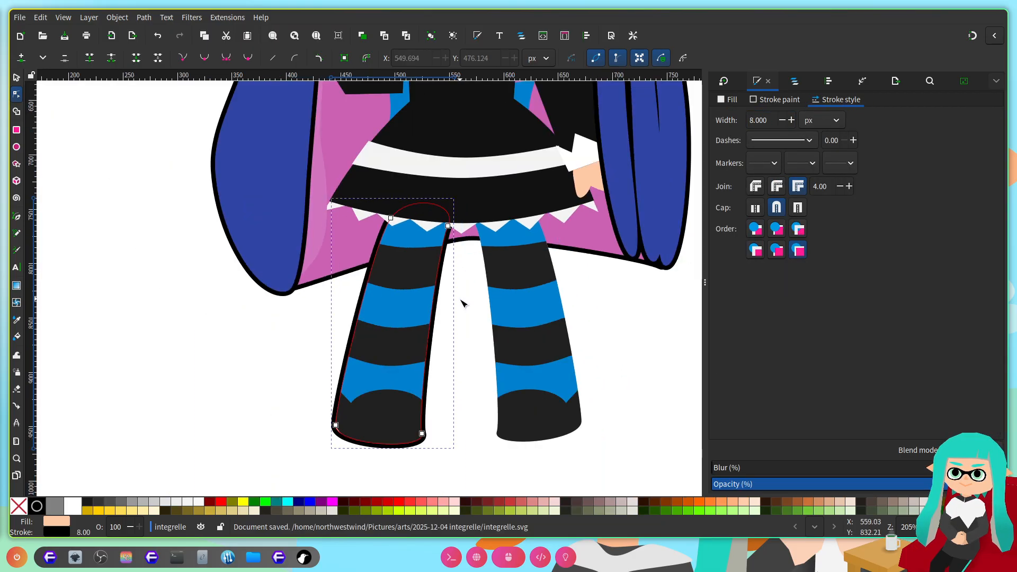
Step: Expand the left leg group and delete the shirt group, path10 and the left arm group listed below it
{"action": "scroll", "coordinate": [463, 300], "scroll_direction": "right", "scroll_amount": 3}
{"action": "left_click", "coordinate": [795, 80]}
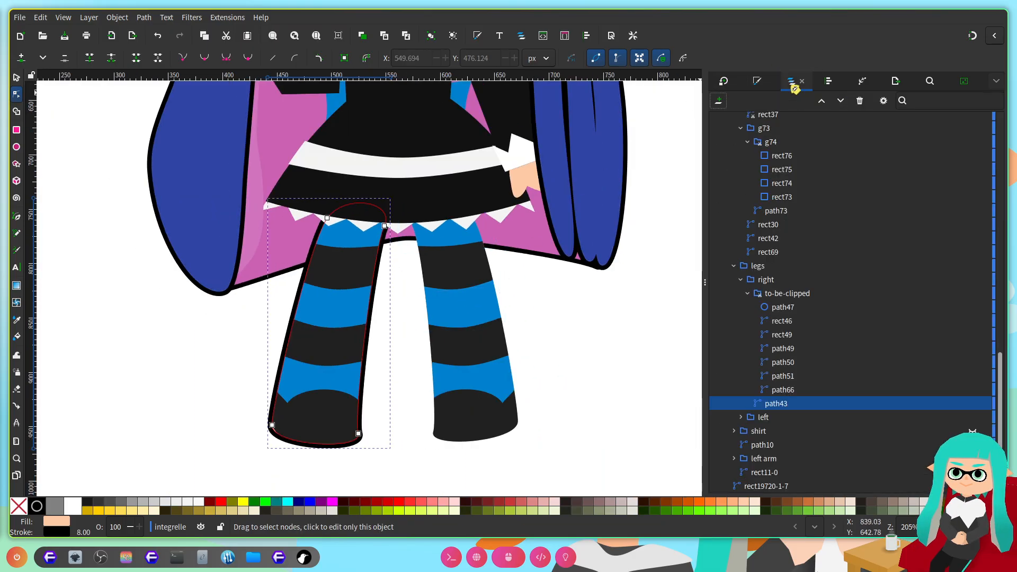
{"action": "left_click", "coordinate": [740, 417]}
{"action": "scroll", "coordinate": [815, 411], "scroll_direction": "down", "scroll_amount": 1}
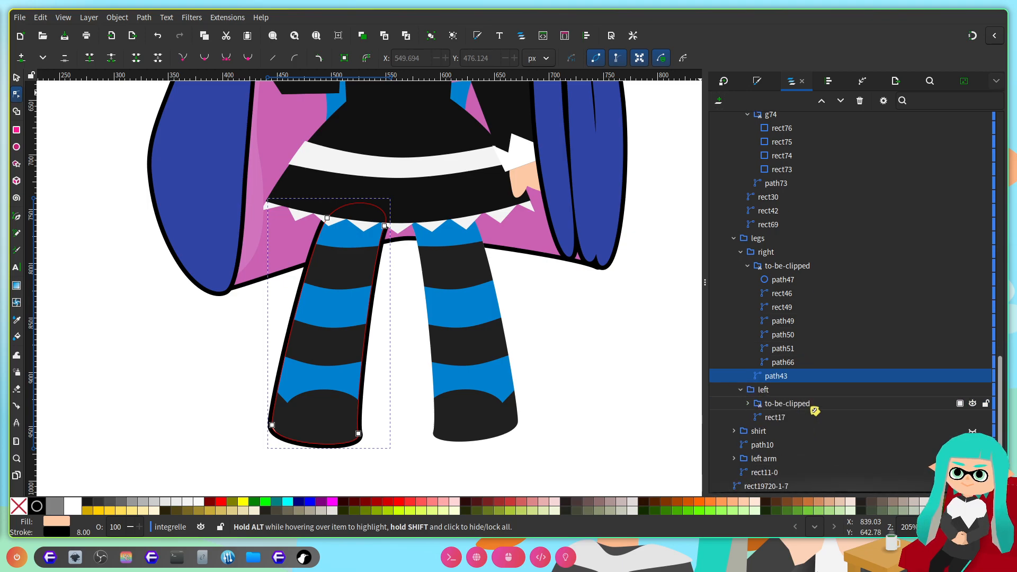
{"action": "left_click", "coordinate": [758, 431]}
{"action": "key", "text": "Delete"}
{"action": "left_click", "coordinate": [790, 446]}
{"action": "key", "text": "Delete"}
{"action": "left_click", "coordinate": [782, 462]}
{"action": "key", "text": "Delete"}
Step: Move two corner nodes of the right leg's dark toe shape outward to cover the skin-coloured gap at its lower outer corner
{"action": "left_click", "coordinate": [789, 459]}
{"action": "scroll", "coordinate": [514, 419], "scroll_direction": "up", "scroll_amount": 1}
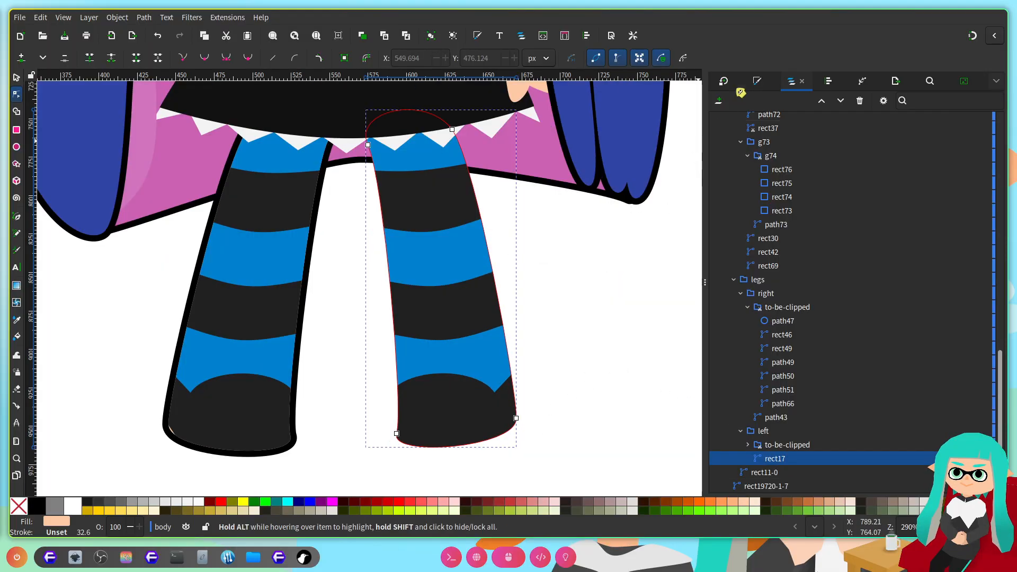
{"action": "left_click", "coordinate": [756, 81]}
{"action": "scroll", "coordinate": [177, 418], "scroll_direction": "up", "scroll_amount": 6}
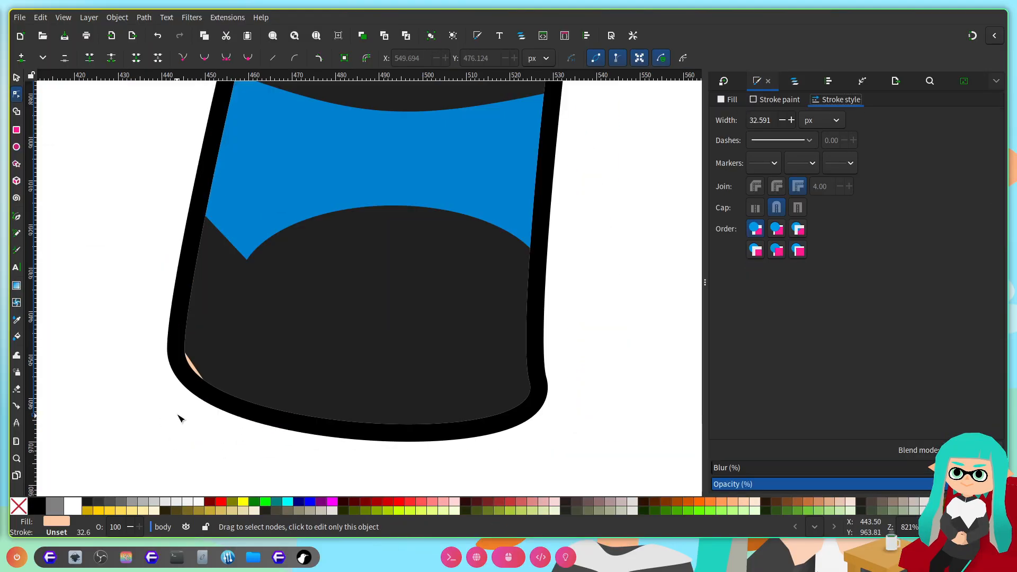
{"action": "left_click", "coordinate": [198, 307]}
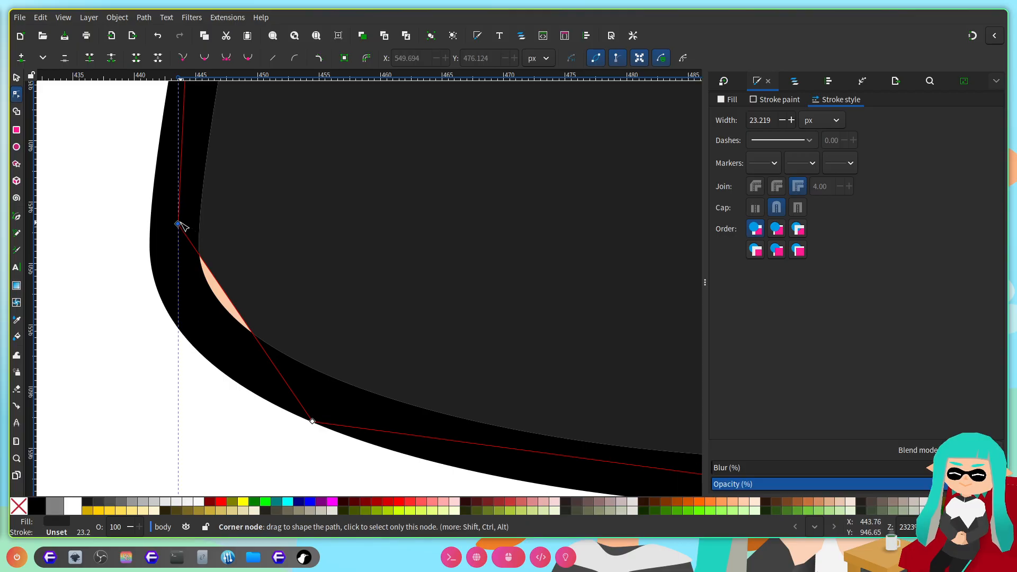
{"action": "left_click_drag", "start_coordinate": [183, 226], "coordinate": [167, 238]}
{"action": "left_click_drag", "start_coordinate": [316, 424], "coordinate": [296, 426]}
{"action": "scroll", "coordinate": [400, 291], "scroll_direction": "down", "scroll_amount": 4}
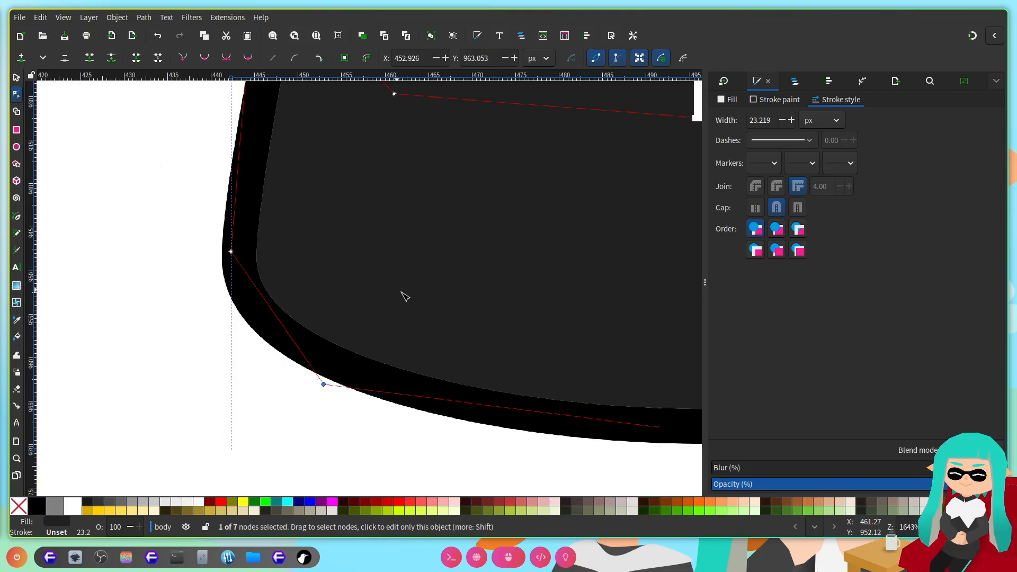
Step: Give the left leg's base shape rect17 a solid black outline 8 px wide and deselect it
{"action": "scroll", "coordinate": [530, 313], "scroll_direction": "right", "scroll_amount": 5}
{"action": "scroll", "coordinate": [513, 318], "scroll_direction": "down", "scroll_amount": 4}
{"action": "left_click", "coordinate": [497, 173]}
{"action": "left_click", "coordinate": [795, 81]}
{"action": "left_click", "coordinate": [813, 446]}
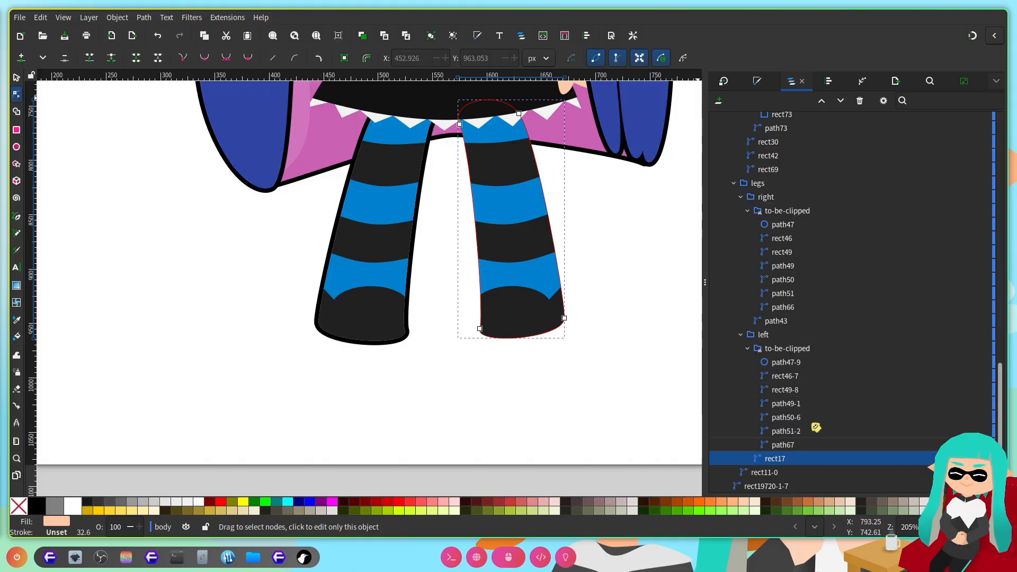
{"action": "scroll", "coordinate": [559, 272], "scroll_direction": "down", "scroll_amount": 8}
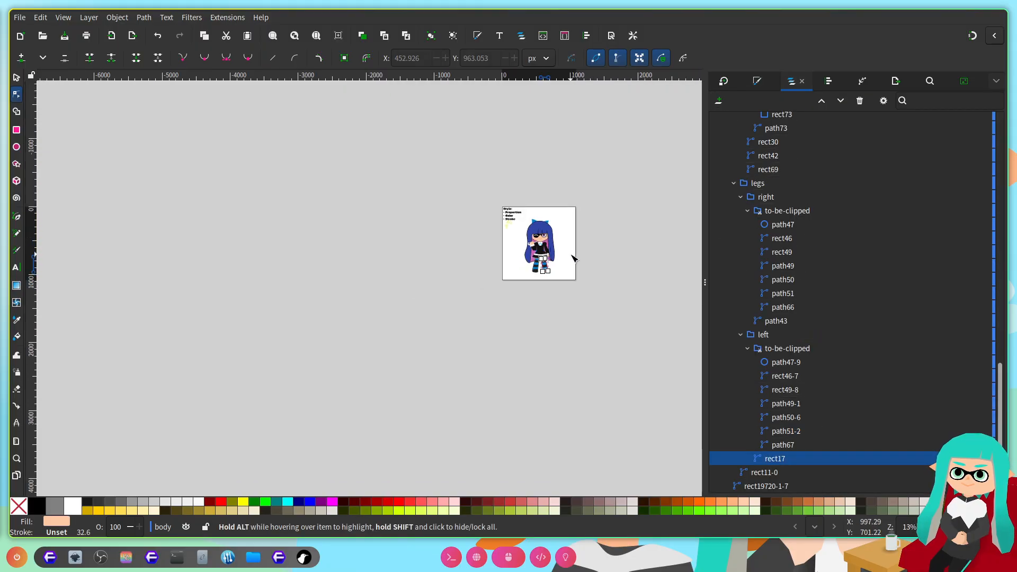
{"action": "scroll", "coordinate": [551, 249], "scroll_direction": "up", "scroll_amount": 7}
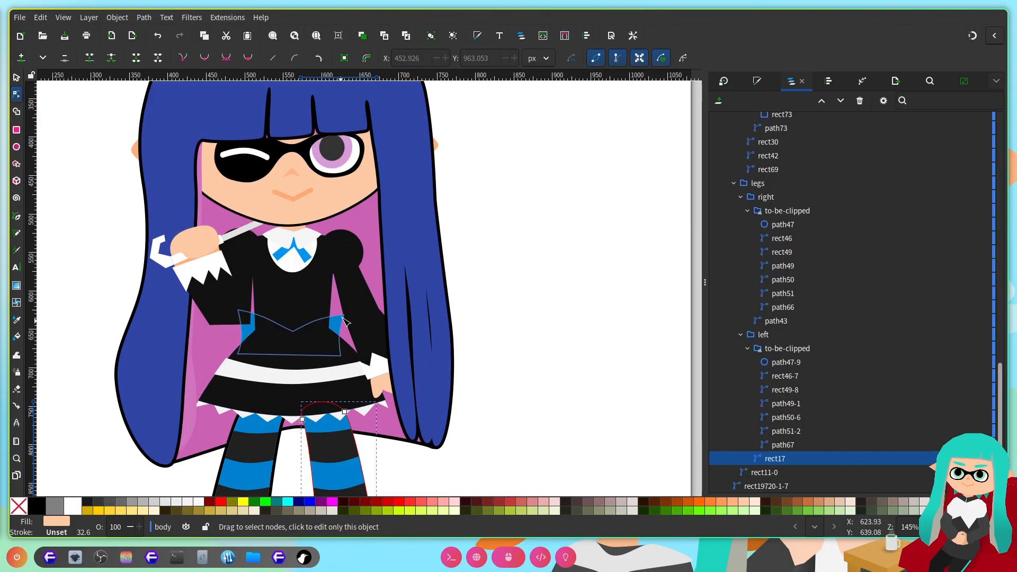
{"action": "scroll", "coordinate": [340, 327], "scroll_direction": "up", "scroll_amount": 2}
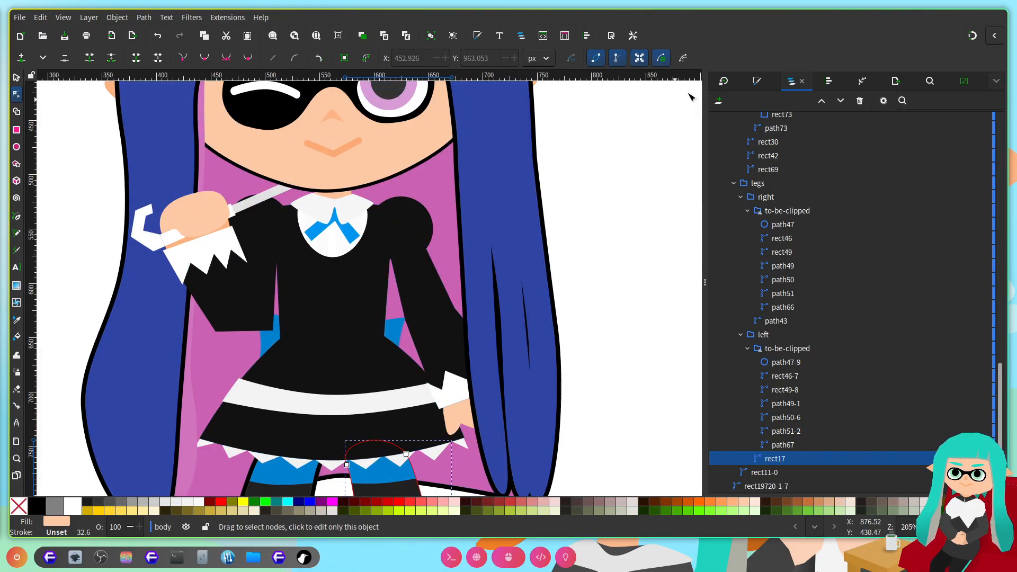
{"action": "left_click", "coordinate": [769, 85]}
{"action": "left_click", "coordinate": [768, 101]}
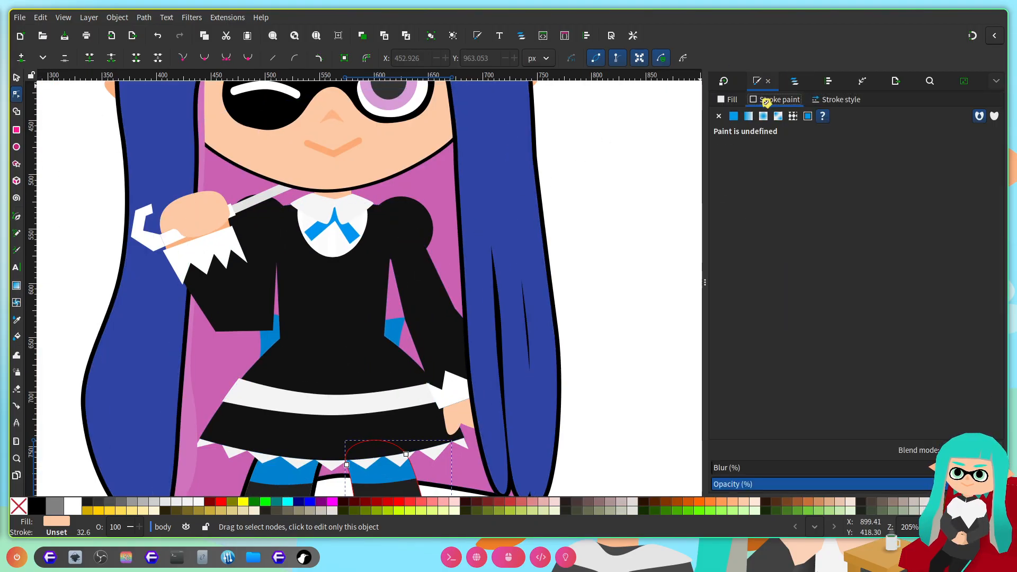
{"action": "left_click", "coordinate": [734, 116]}
{"action": "left_click", "coordinate": [841, 99]}
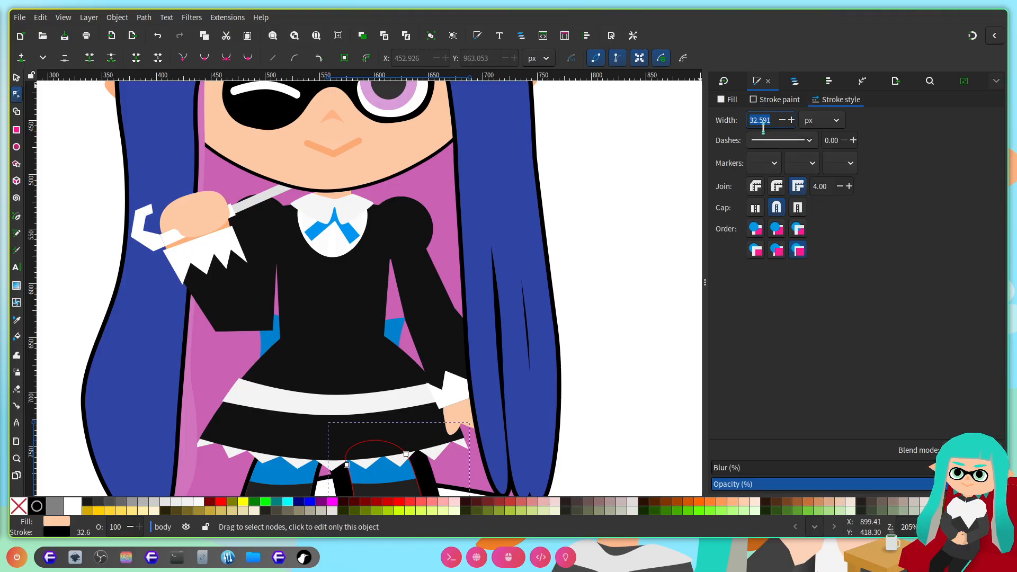
{"action": "type", "text": "8"}
{"action": "key", "text": "Return"}
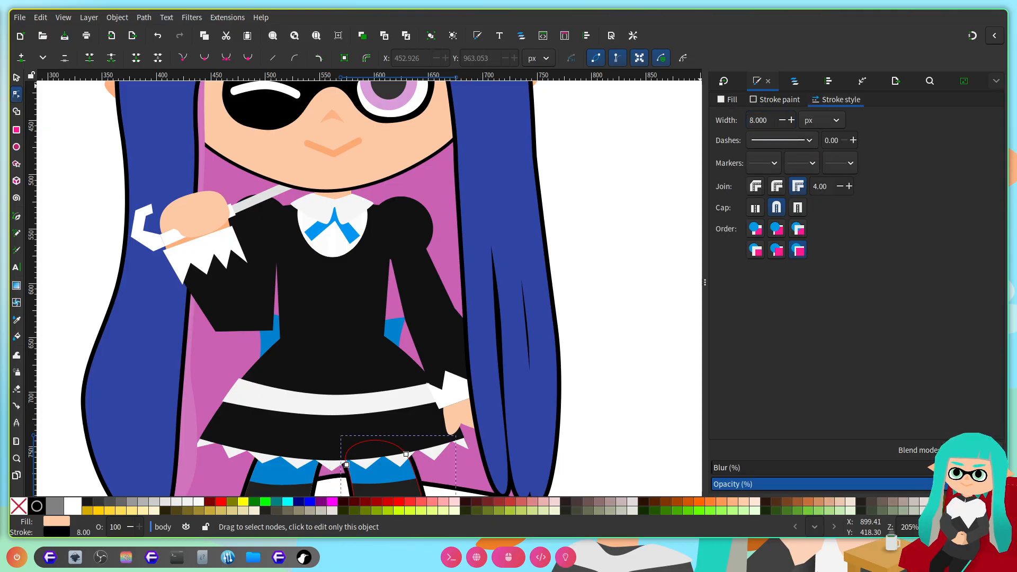
{"action": "scroll", "coordinate": [509, 371], "scroll_direction": "down", "scroll_amount": 5}
{"action": "left_click", "coordinate": [507, 415]}
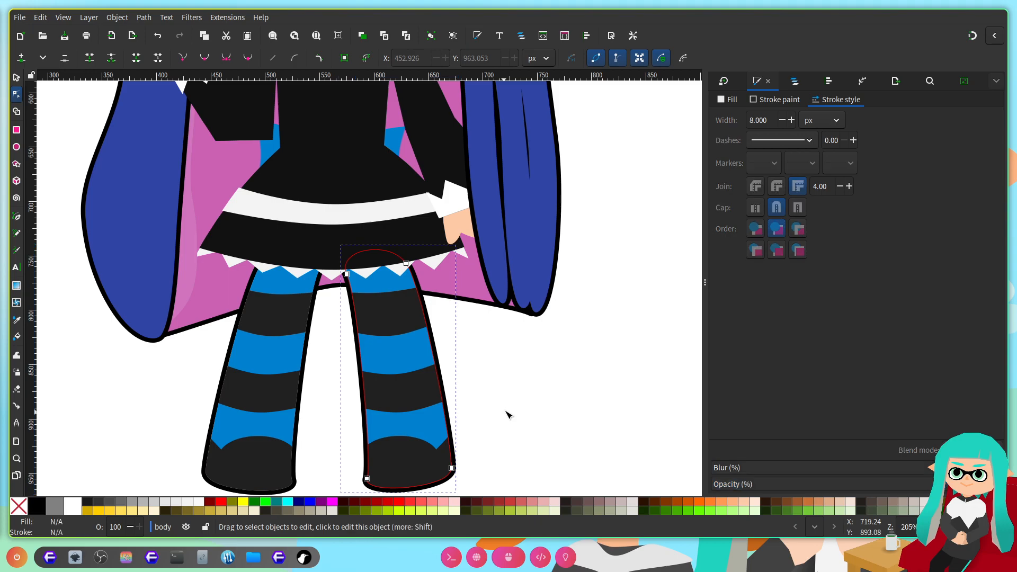
Step: Examine the skirt's white zigzag frill and the black dress shape around the arms
{"action": "scroll", "coordinate": [521, 357], "scroll_direction": "right", "scroll_amount": 3}
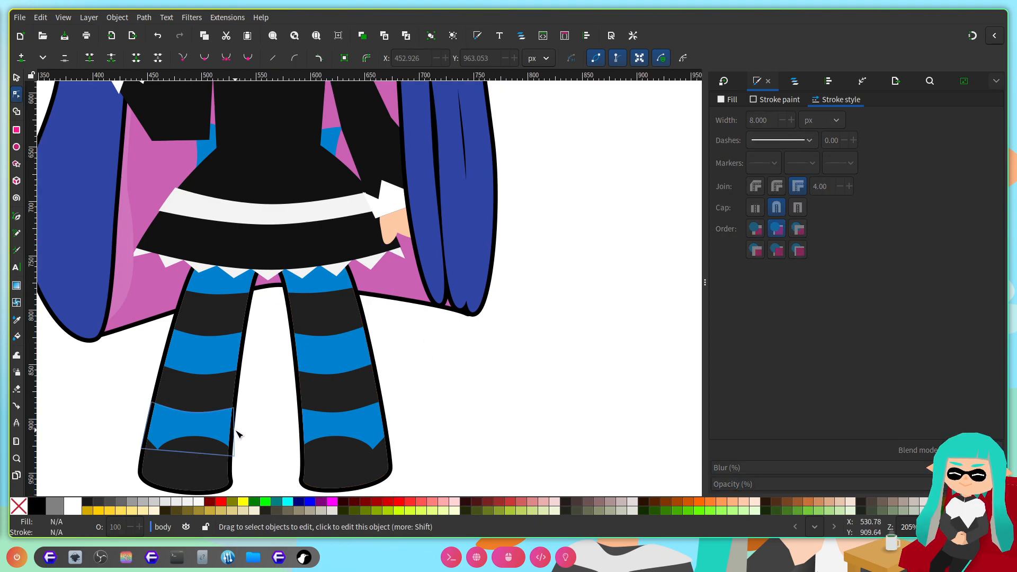
{"action": "scroll", "coordinate": [403, 334], "scroll_direction": "up", "scroll_amount": 3}
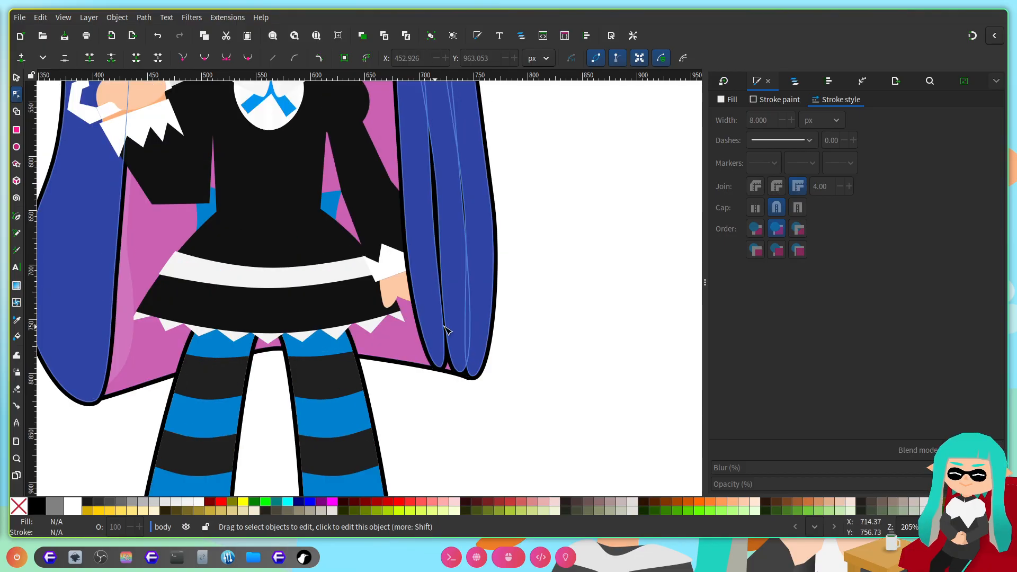
{"action": "scroll", "coordinate": [271, 339], "scroll_direction": "up", "scroll_amount": 2}
{"action": "left_click", "coordinate": [272, 340]}
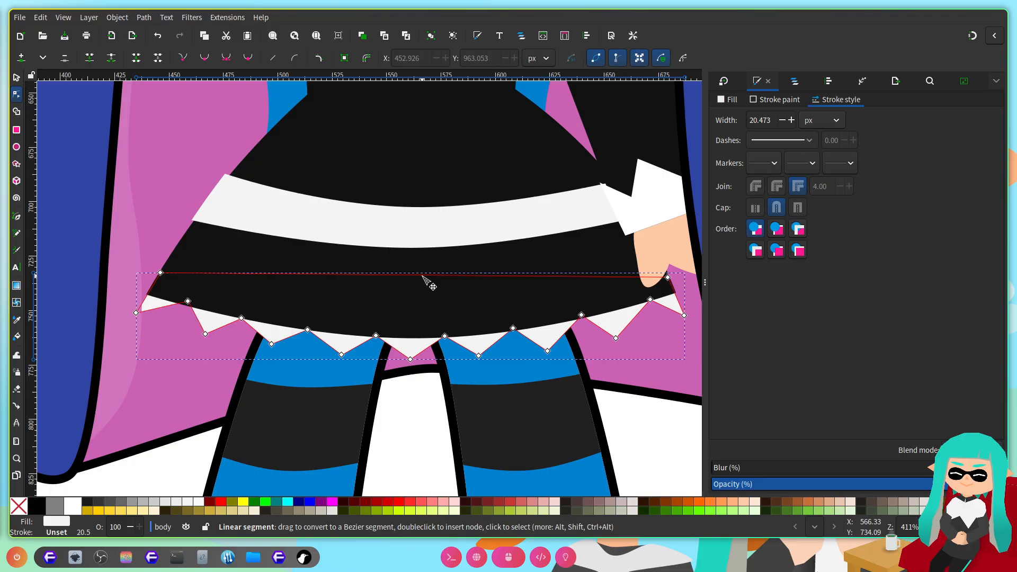
{"action": "scroll", "coordinate": [408, 209], "scroll_direction": "up", "scroll_amount": 10}
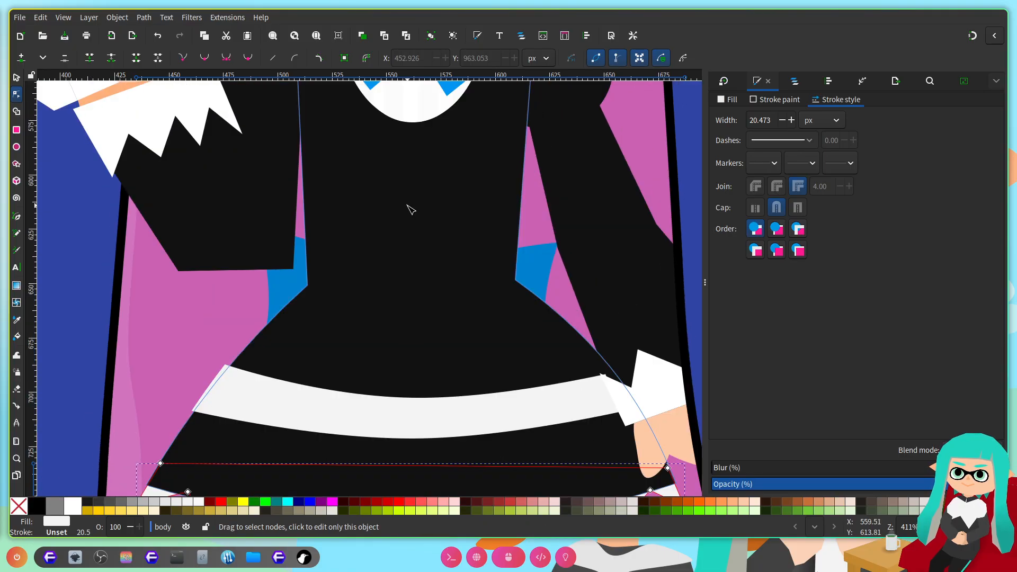
{"action": "left_click", "coordinate": [445, 310]}
{"action": "scroll", "coordinate": [447, 312], "scroll_direction": "down", "scroll_amount": 10}
{"action": "scroll", "coordinate": [477, 254], "scroll_direction": "up", "scroll_amount": 9}
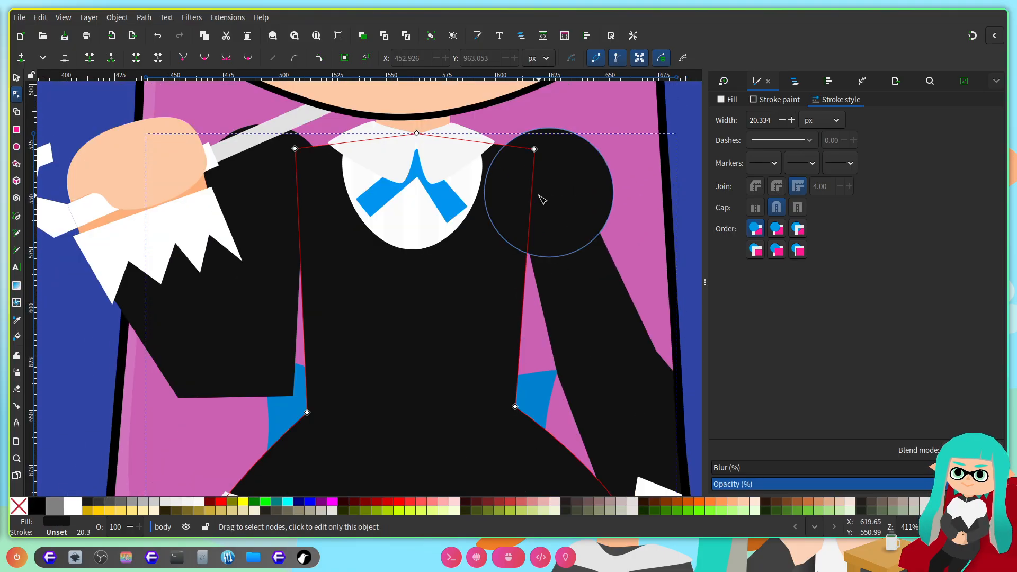
Step: Union the left arm's shoulder circle ellipse31 with its sleeve shape path36
{"action": "left_click", "coordinate": [571, 219]}
{"action": "left_click", "coordinate": [589, 306], "text": "shift"}
{"action": "scroll", "coordinate": [586, 297], "scroll_direction": "down", "scroll_amount": 10}
{"action": "scroll", "coordinate": [586, 297], "scroll_direction": "right", "scroll_amount": 2}
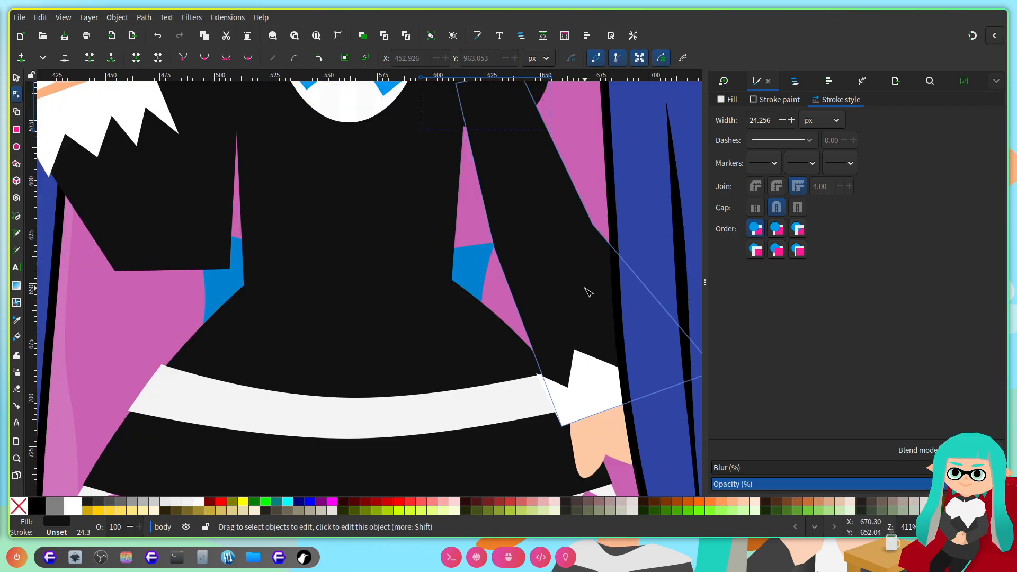
{"action": "scroll", "coordinate": [586, 300], "scroll_direction": "up", "scroll_amount": 10}
{"action": "key", "text": "ctrl+shift+l"}
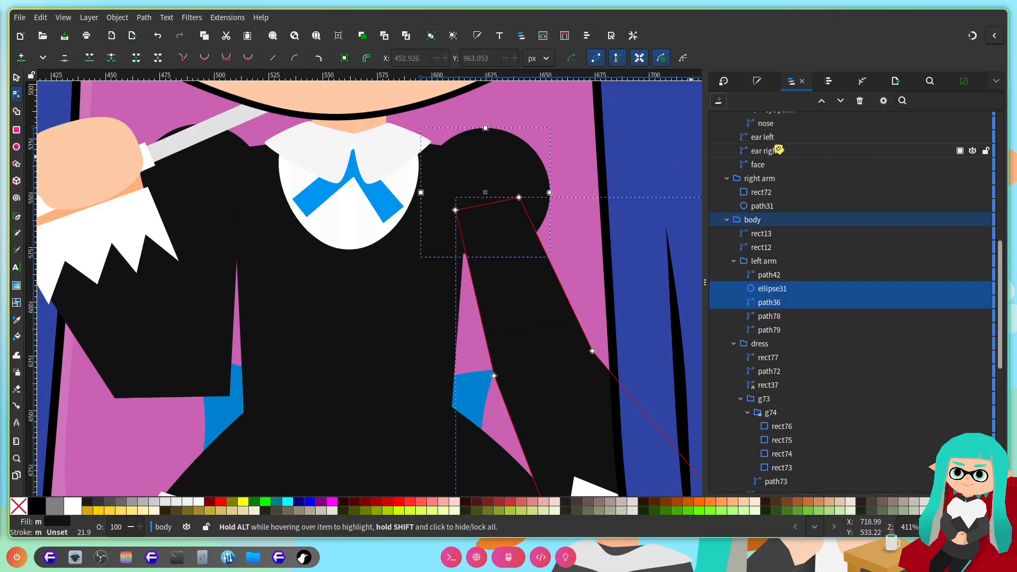
{"action": "left_click", "coordinate": [124, 16]}
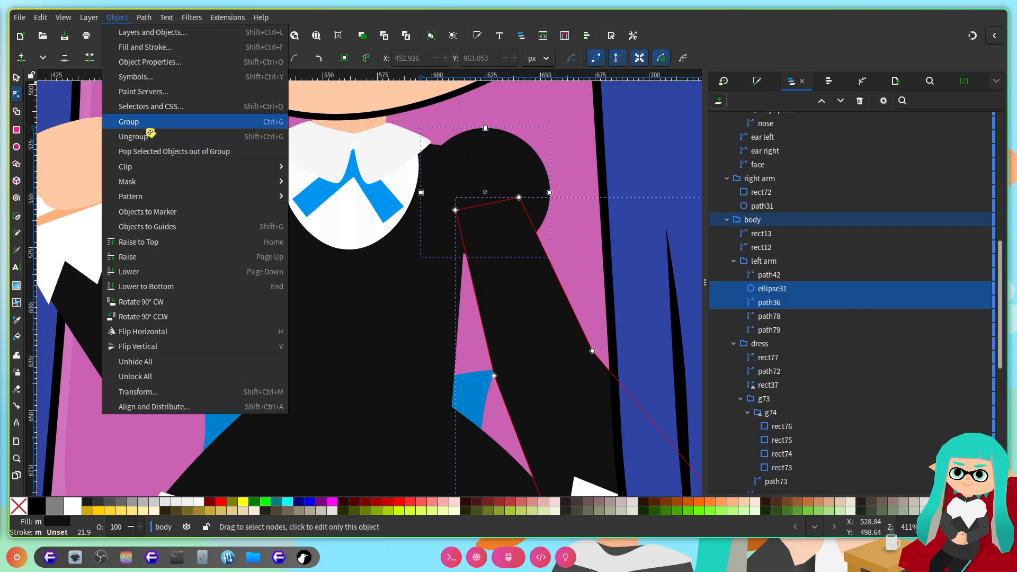
{"action": "mouse_move", "coordinate": [144, 17]}
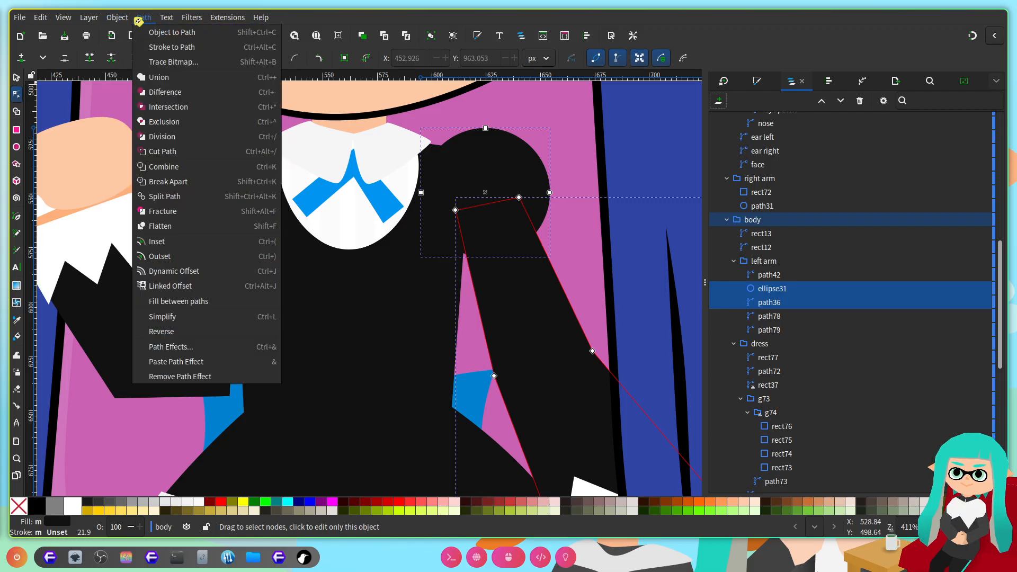
{"action": "left_click", "coordinate": [158, 80]}
Step: Union the right arm's shoulder circle path31 with its sleeve shape rect31 and deselect the result
{"action": "scroll", "coordinate": [371, 222], "scroll_direction": "left", "scroll_amount": 3}
{"action": "left_click", "coordinate": [284, 245]}
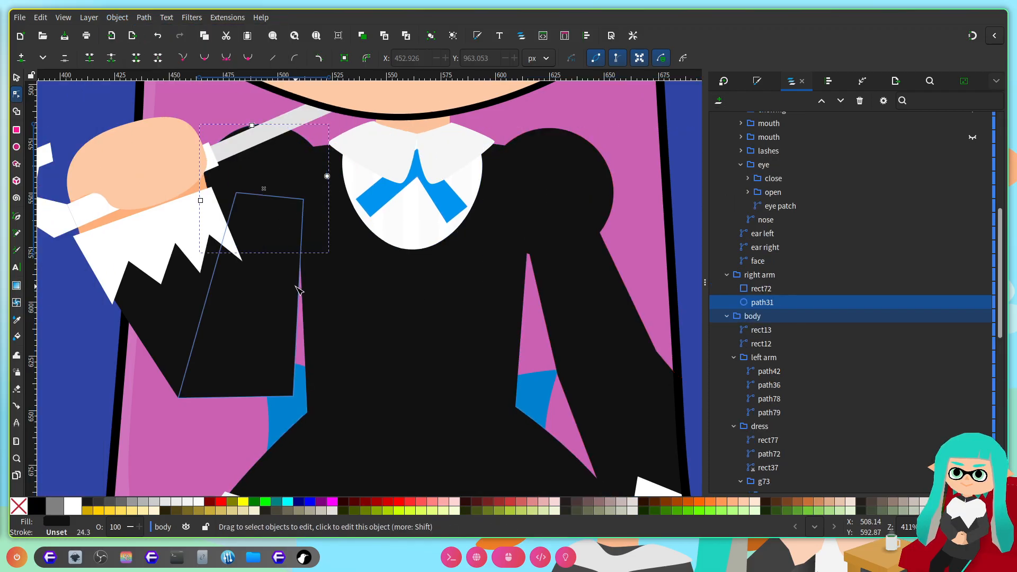
{"action": "left_click", "coordinate": [117, 17]}
{"action": "mouse_move", "coordinate": [144, 17]}
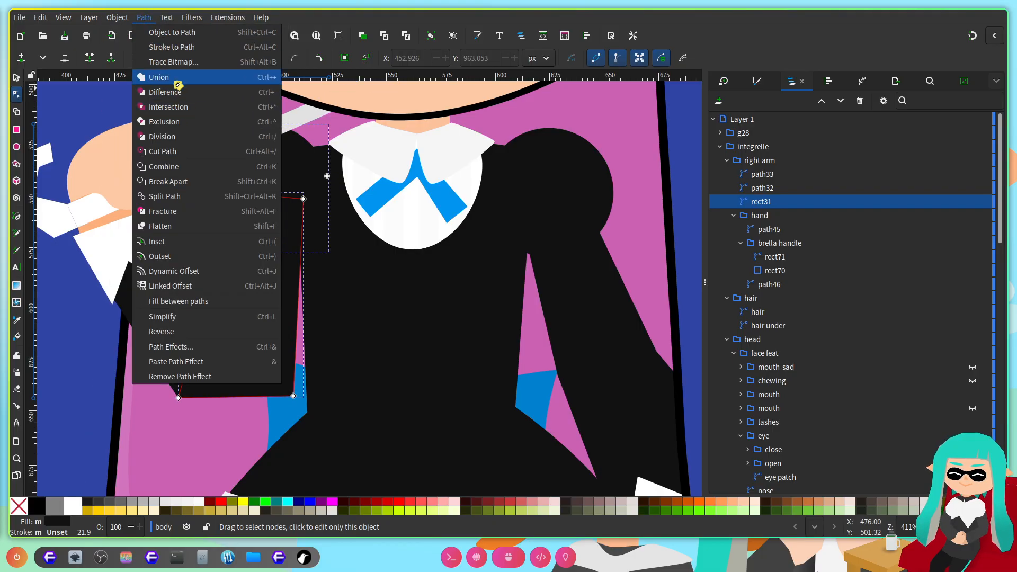
{"action": "left_click", "coordinate": [158, 84]}
{"action": "scroll", "coordinate": [432, 172], "scroll_direction": "down", "scroll_amount": 2}
{"action": "scroll", "coordinate": [433, 173], "scroll_direction": "right", "scroll_amount": 2}
{"action": "left_click", "coordinate": [577, 174]}
Step: Set the face shape's outline width to 4 px
{"action": "scroll", "coordinate": [498, 239], "scroll_direction": "up", "scroll_amount": 3}
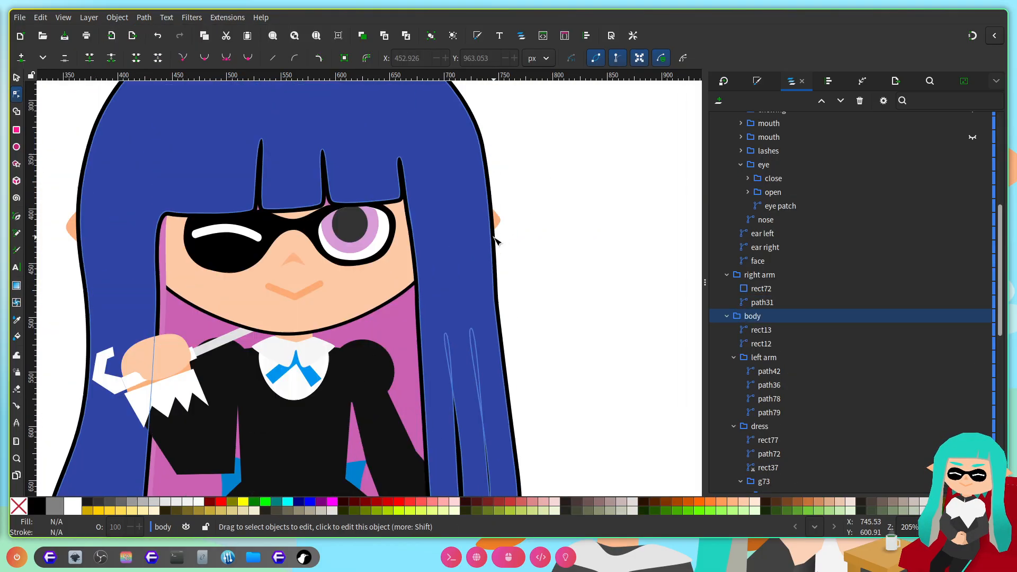
{"action": "scroll", "coordinate": [418, 269], "scroll_direction": "left", "scroll_amount": 1}
{"action": "scroll", "coordinate": [397, 306], "scroll_direction": "up", "scroll_amount": 2}
{"action": "scroll", "coordinate": [397, 306], "scroll_direction": "up", "scroll_amount": 1}
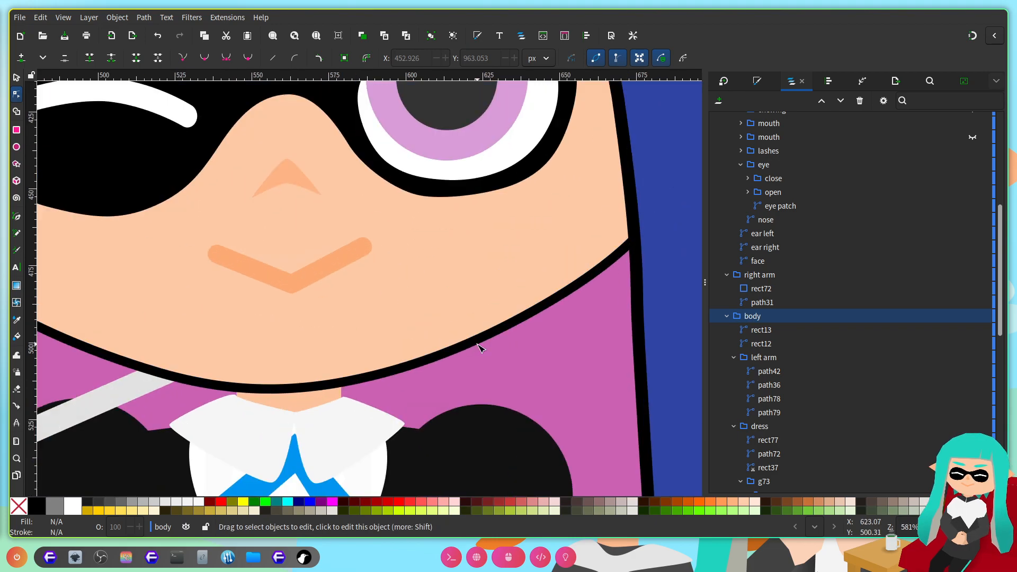
{"action": "left_click", "coordinate": [473, 317]}
{"action": "scroll", "coordinate": [466, 228], "scroll_direction": "down", "scroll_amount": 2}
{"action": "scroll", "coordinate": [466, 228], "scroll_direction": "up", "scroll_amount": 1}
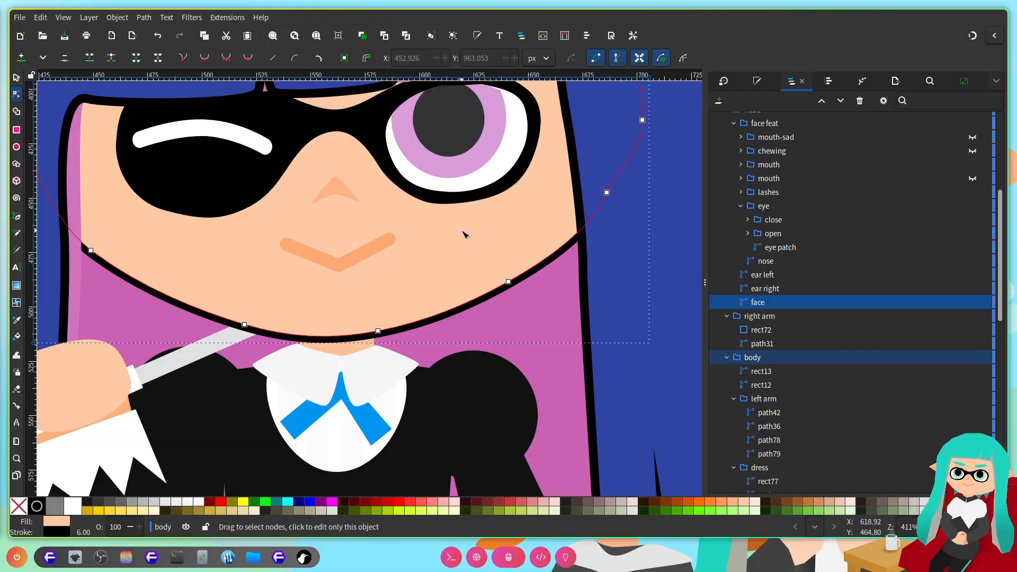
{"action": "scroll", "coordinate": [456, 227], "scroll_direction": "left", "scroll_amount": 3}
{"action": "scroll", "coordinate": [447, 217], "scroll_direction": "down", "scroll_amount": 3}
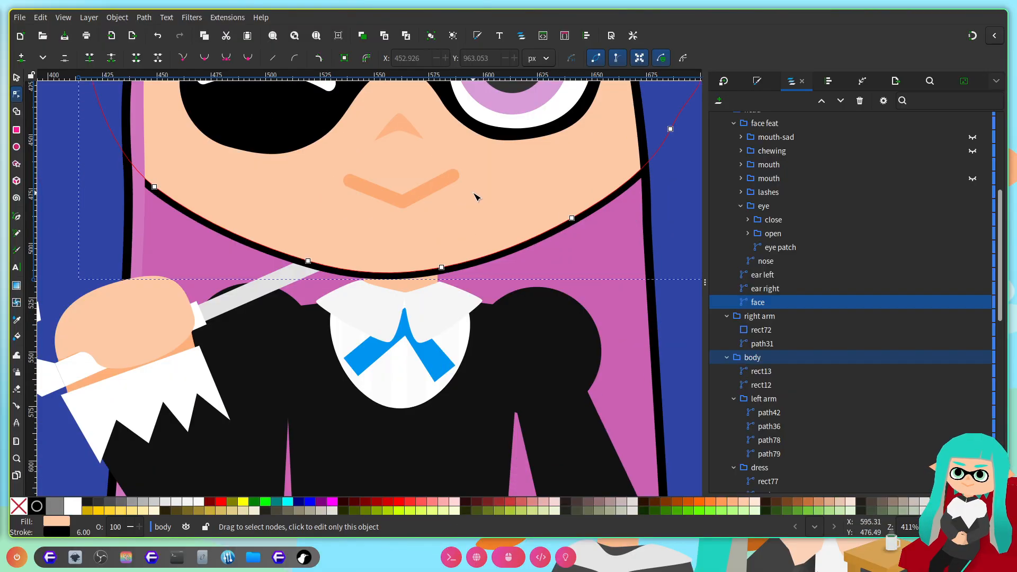
{"action": "scroll", "coordinate": [474, 193], "scroll_direction": "up", "scroll_amount": 3}
{"action": "scroll", "coordinate": [474, 193], "scroll_direction": "down", "scroll_amount": 3}
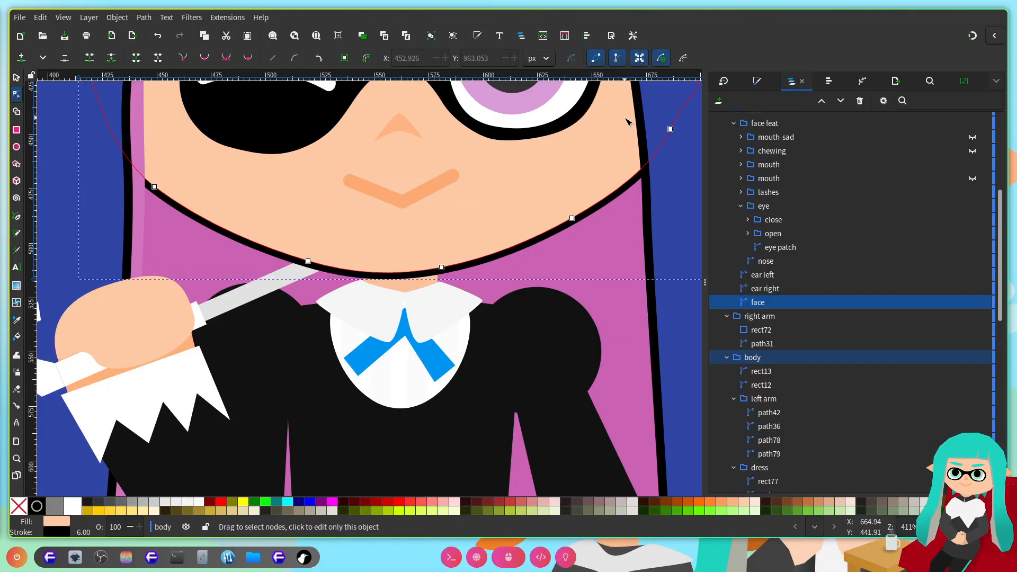
{"action": "key", "text": "ctrl+shift+f"}
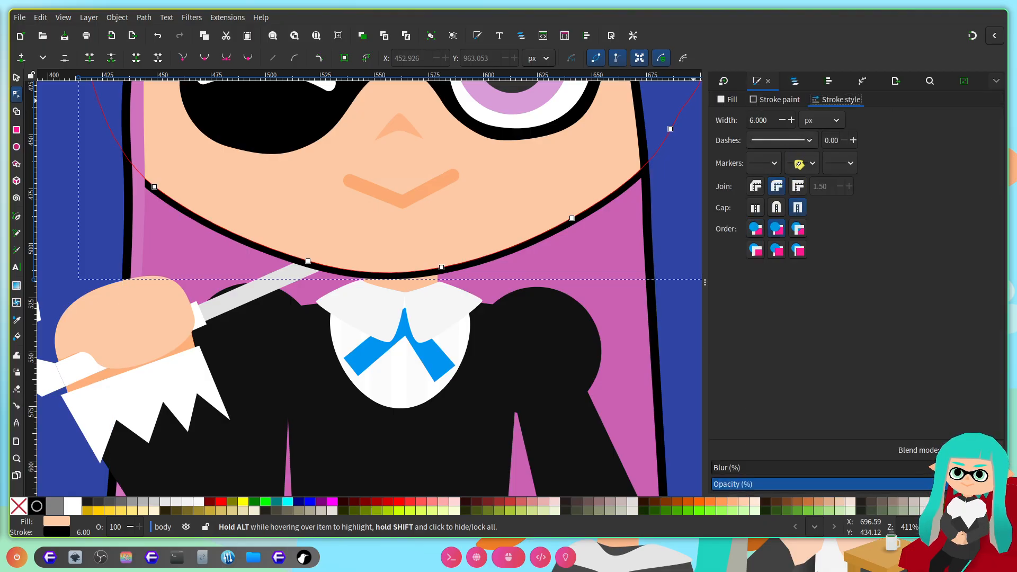
{"action": "type", "text": "4"}
{"action": "key", "text": "Return"}
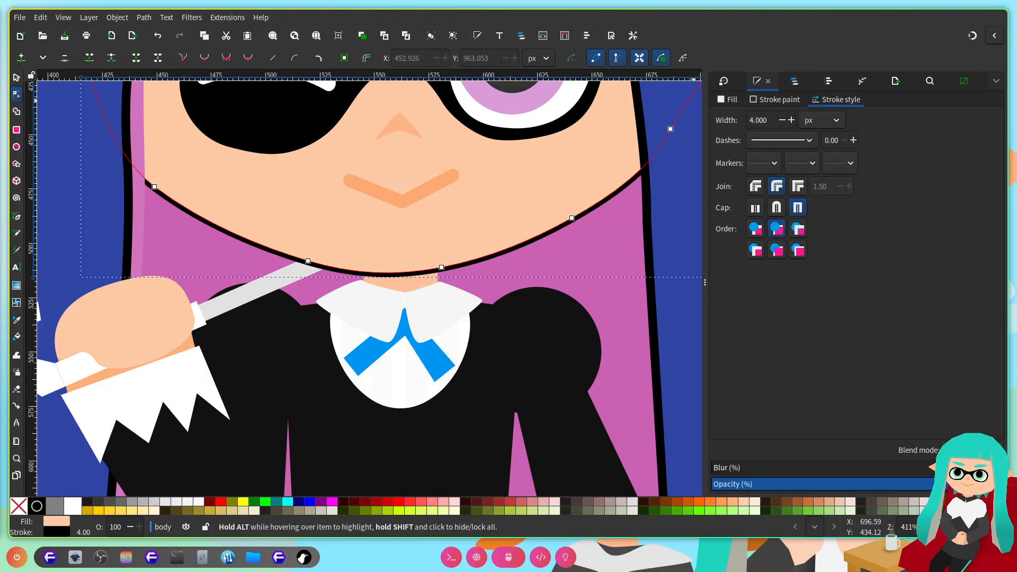
{"action": "scroll", "coordinate": [626, 229], "scroll_direction": "down", "scroll_amount": 3}
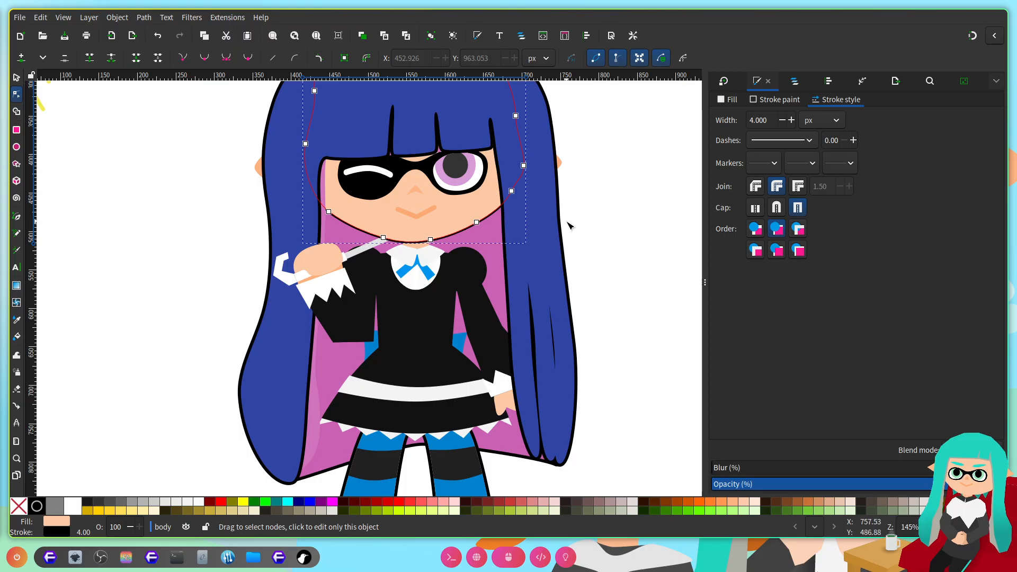
Step: Give both ears a solid black outline 8 px wide and deselect them
{"action": "scroll", "coordinate": [569, 226], "scroll_direction": "up", "scroll_amount": 2}
{"action": "left_click", "coordinate": [562, 270]}
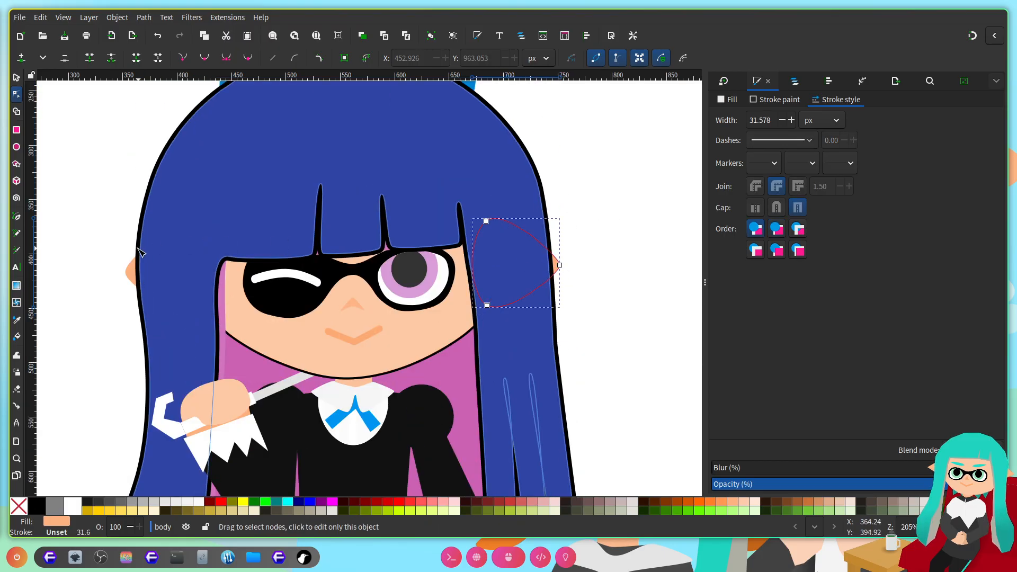
{"action": "scroll", "coordinate": [122, 286], "scroll_direction": "up", "scroll_amount": 3}
{"action": "scroll", "coordinate": [538, 180], "scroll_direction": "down", "scroll_amount": 3}
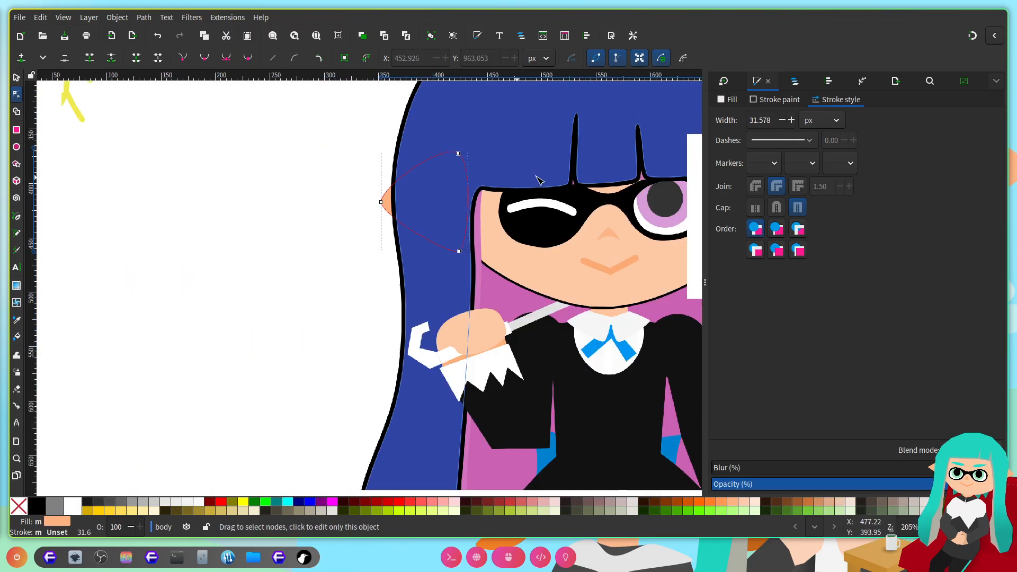
{"action": "left_click", "coordinate": [777, 99]}
{"action": "left_click", "coordinate": [744, 122]}
{"action": "left_click", "coordinate": [840, 99]}
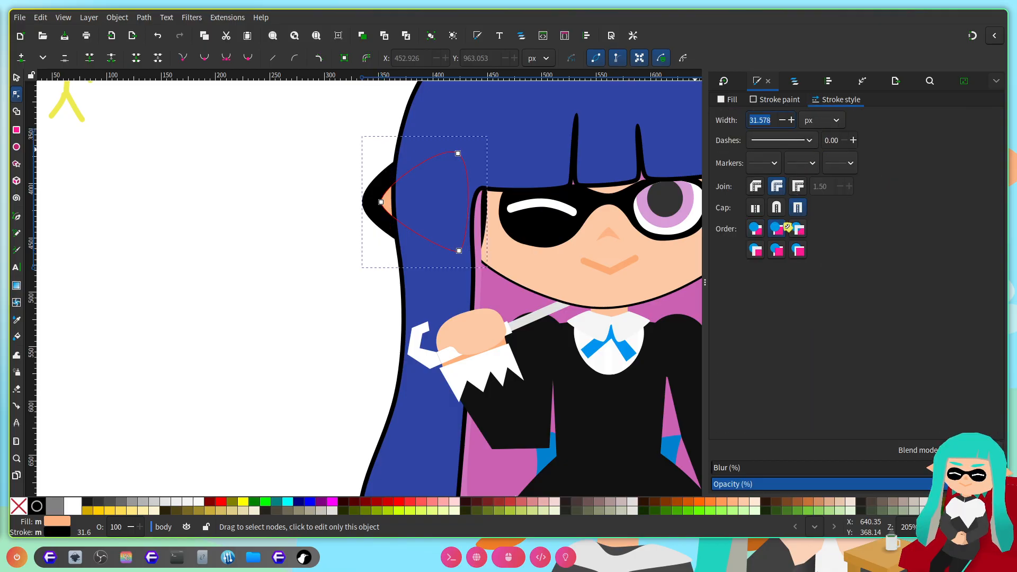
{"action": "type", "text": "8"}
{"action": "key", "text": "Return"}
{"action": "scroll", "coordinate": [448, 249], "scroll_direction": "right", "scroll_amount": 5}
{"action": "left_click", "coordinate": [643, 244]}
{"action": "scroll", "coordinate": [551, 286], "scroll_direction": "left", "scroll_amount": 3}
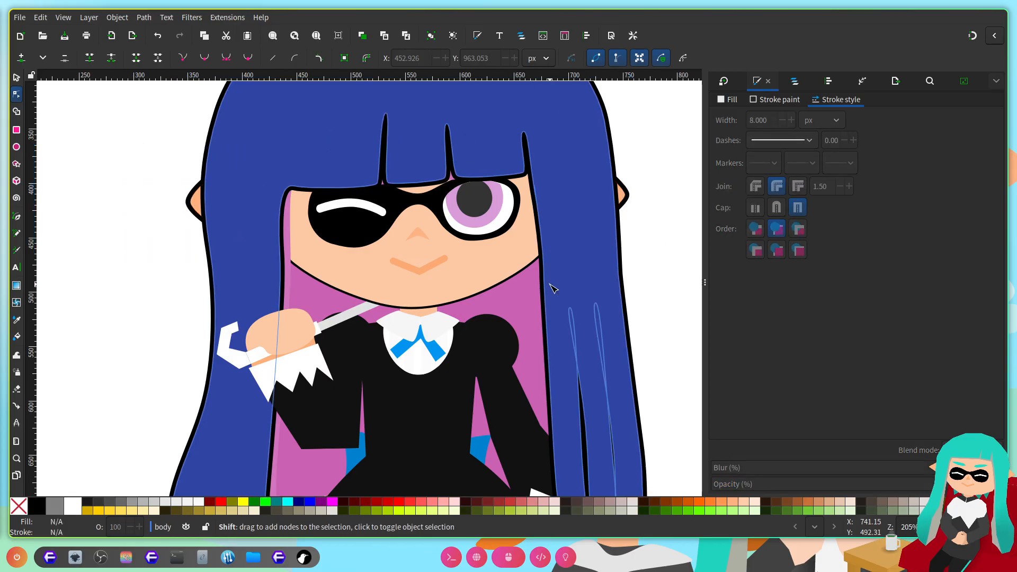
Step: Set the face shape's outline width to 8 px, save the document and deselect the face
{"action": "scroll", "coordinate": [477, 292], "scroll_direction": "up", "scroll_amount": 2}
{"action": "left_click", "coordinate": [550, 197]}
{"action": "scroll", "coordinate": [550, 200], "scroll_direction": "down", "scroll_amount": 2}
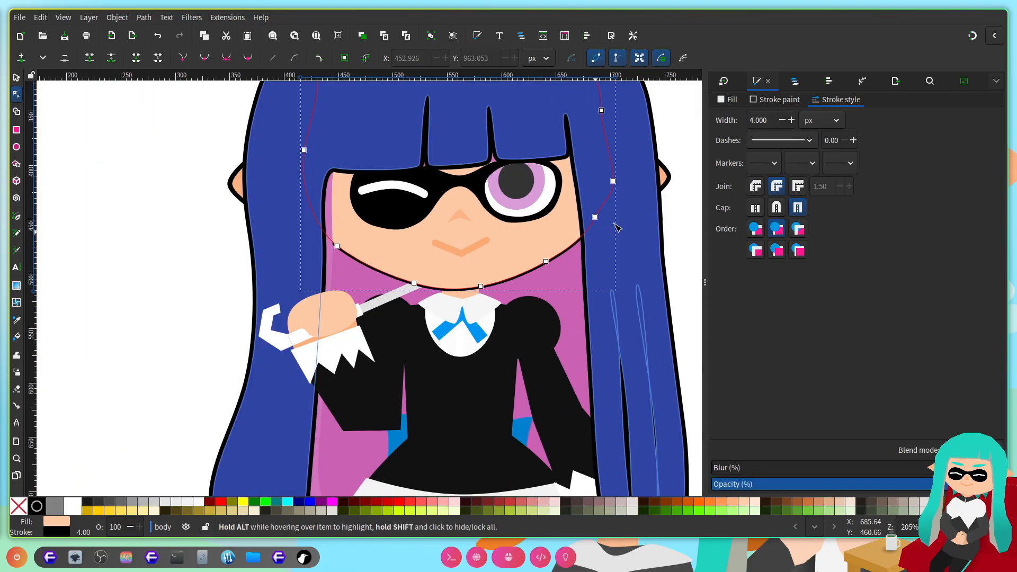
{"action": "key", "text": "Return"}
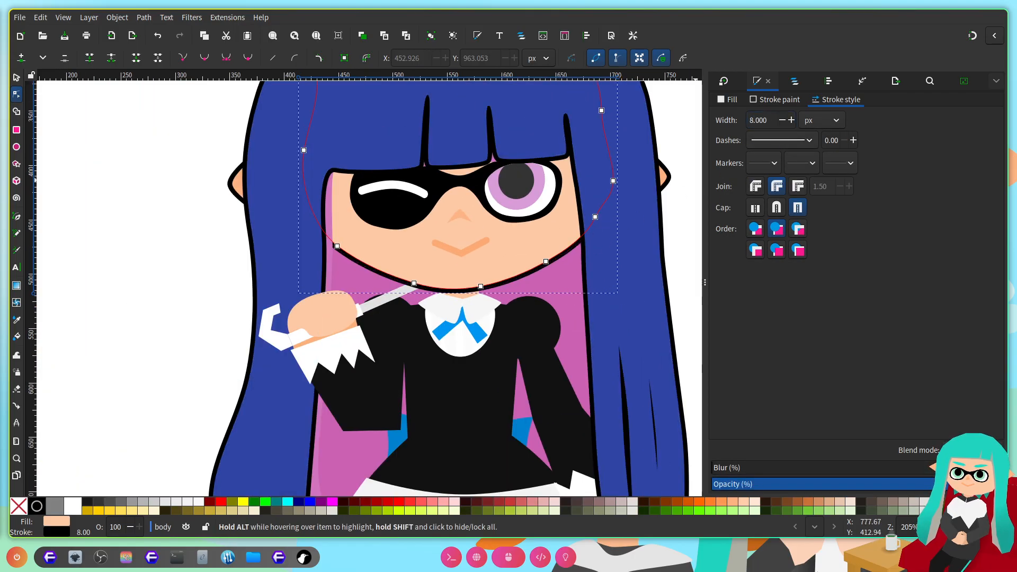
{"action": "scroll", "coordinate": [618, 232], "scroll_direction": "right", "scroll_amount": 1}
{"action": "key", "text": "ctrl+s"}
{"action": "left_click", "coordinate": [650, 230]}
Step: Examine the outlined face, the dress and the striped legs at close range
{"action": "scroll", "coordinate": [540, 208], "scroll_direction": "right", "scroll_amount": 1}
{"action": "scroll", "coordinate": [390, 166], "scroll_direction": "up", "scroll_amount": 4}
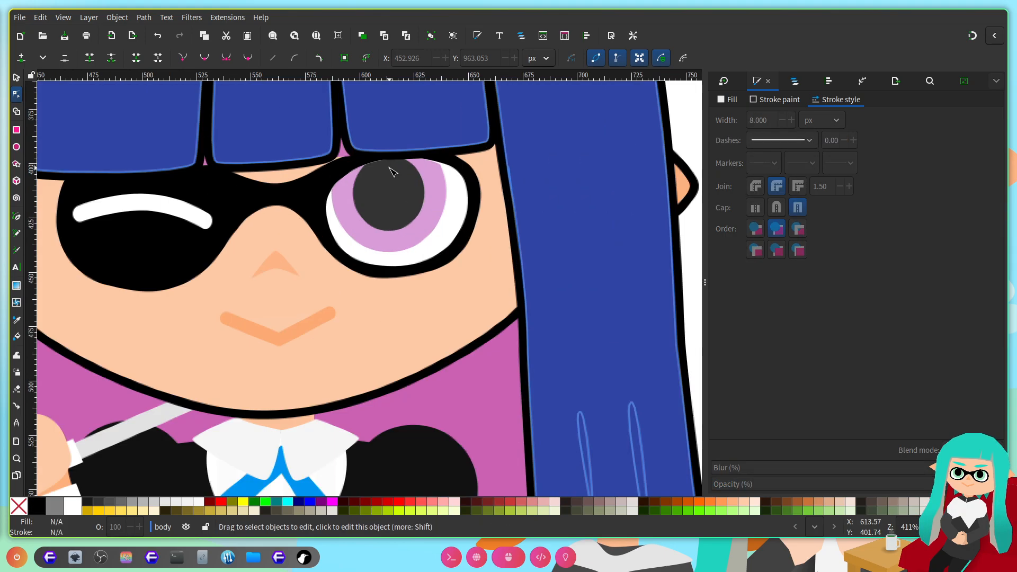
{"action": "scroll", "coordinate": [409, 186], "scroll_direction": "down", "scroll_amount": 2}
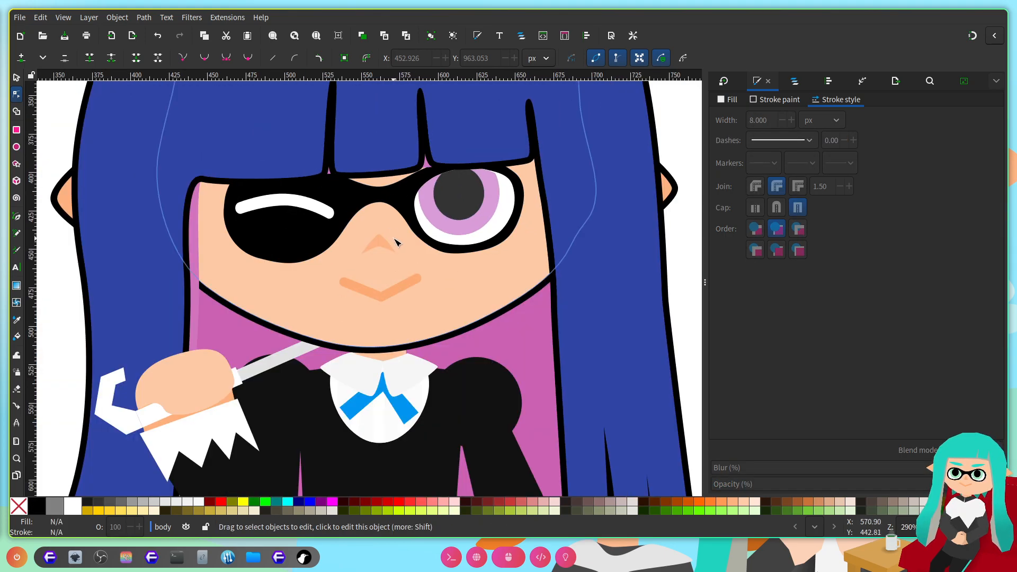
{"action": "scroll", "coordinate": [392, 215], "scroll_direction": "down", "scroll_amount": 3}
{"action": "scroll", "coordinate": [393, 237], "scroll_direction": "up", "scroll_amount": 1}
{"action": "scroll", "coordinate": [326, 249], "scroll_direction": "down", "scroll_amount": 5}
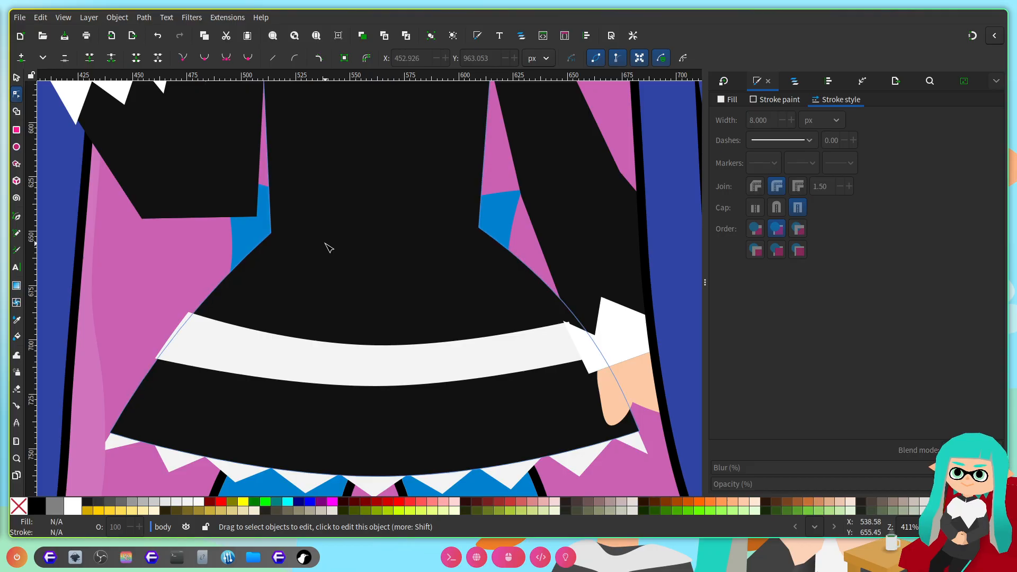
{"action": "scroll", "coordinate": [340, 212], "scroll_direction": "up", "scroll_amount": 2}
{"action": "left_click", "coordinate": [337, 267]}
{"action": "scroll", "coordinate": [337, 271], "scroll_direction": "down", "scroll_amount": 2}
{"action": "scroll", "coordinate": [338, 267], "scroll_direction": "down", "scroll_amount": 5}
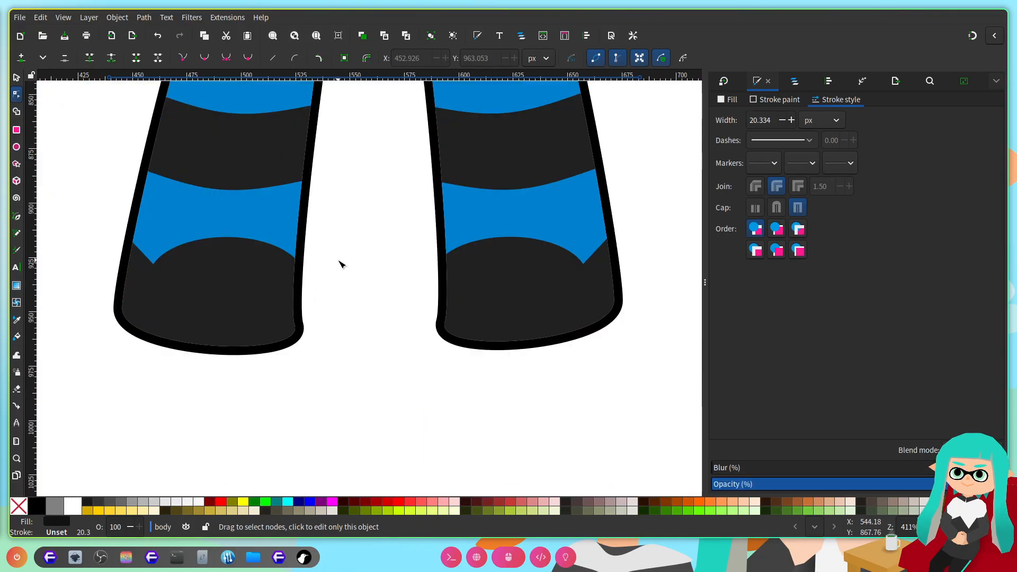
{"action": "scroll", "coordinate": [372, 193], "scroll_direction": "up", "scroll_amount": 3}
Step: Reshape the toe ellipse on the left-hand foot, angling its left node to meet the shoe's slanted edge and raising its top node
{"action": "left_click", "coordinate": [215, 373]}
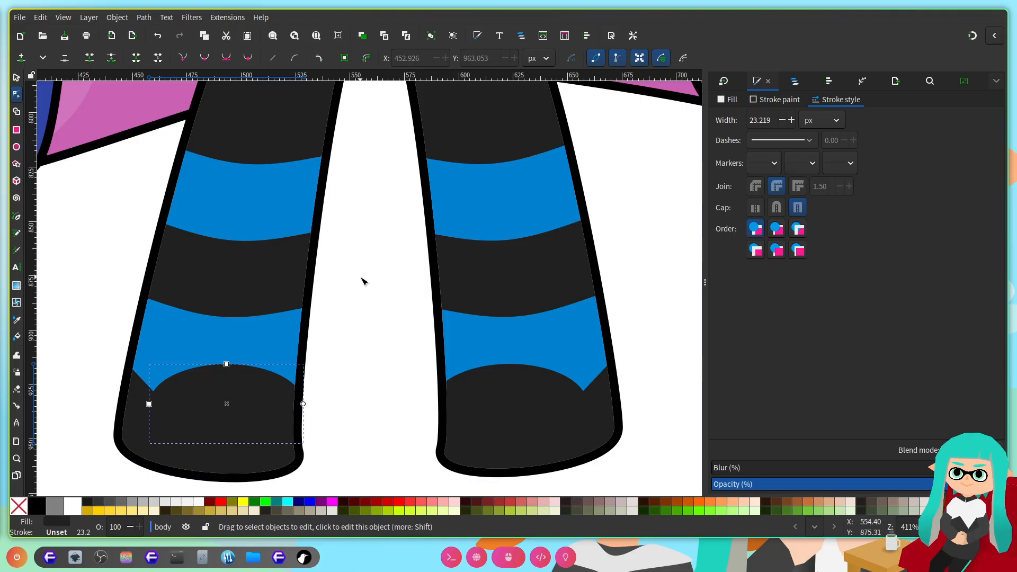
{"action": "scroll", "coordinate": [195, 438], "scroll_direction": "up", "scroll_amount": 2}
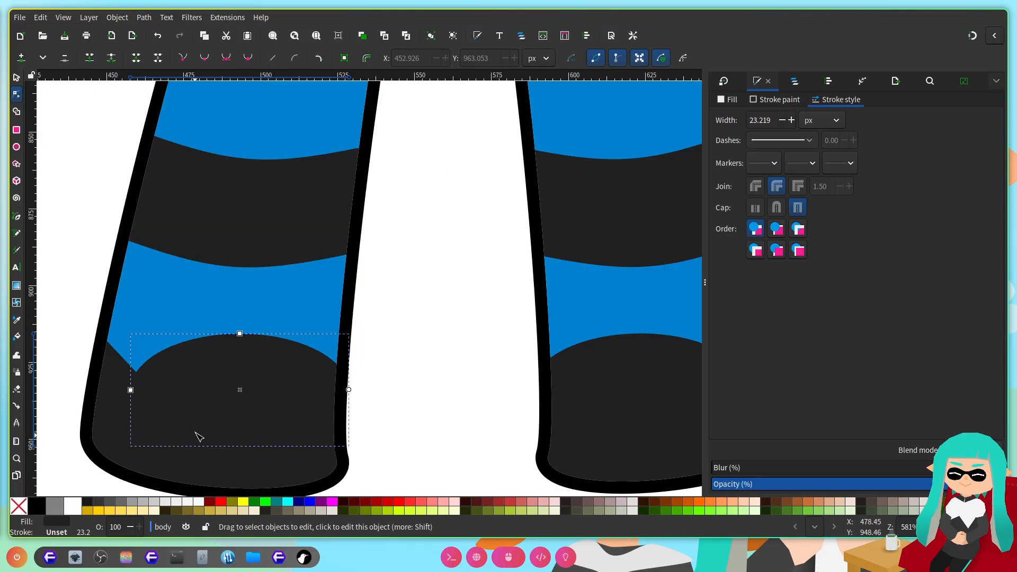
{"action": "key", "text": "ctrl+a"}
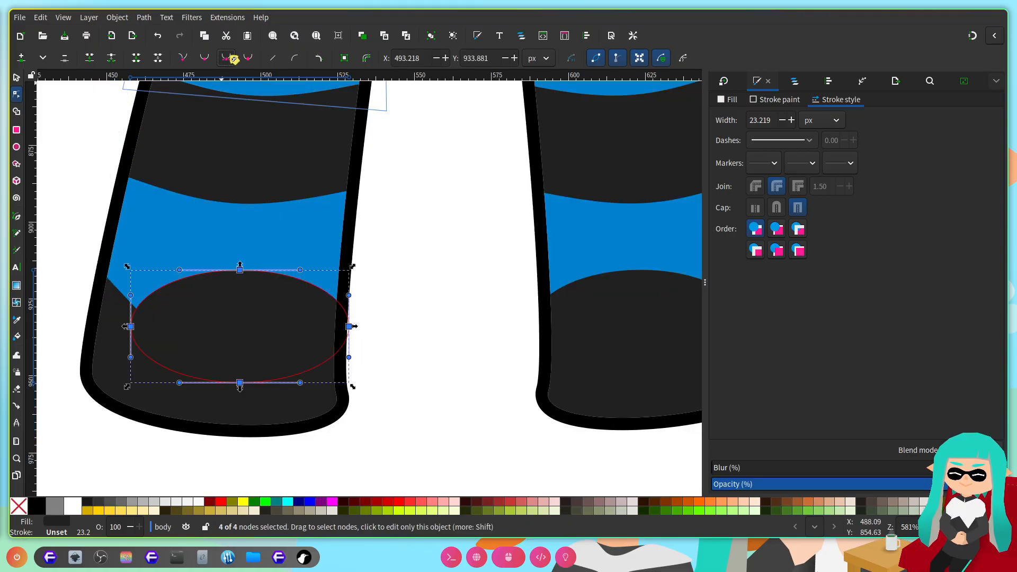
{"action": "scroll", "coordinate": [281, 257], "scroll_direction": "up", "scroll_amount": 1}
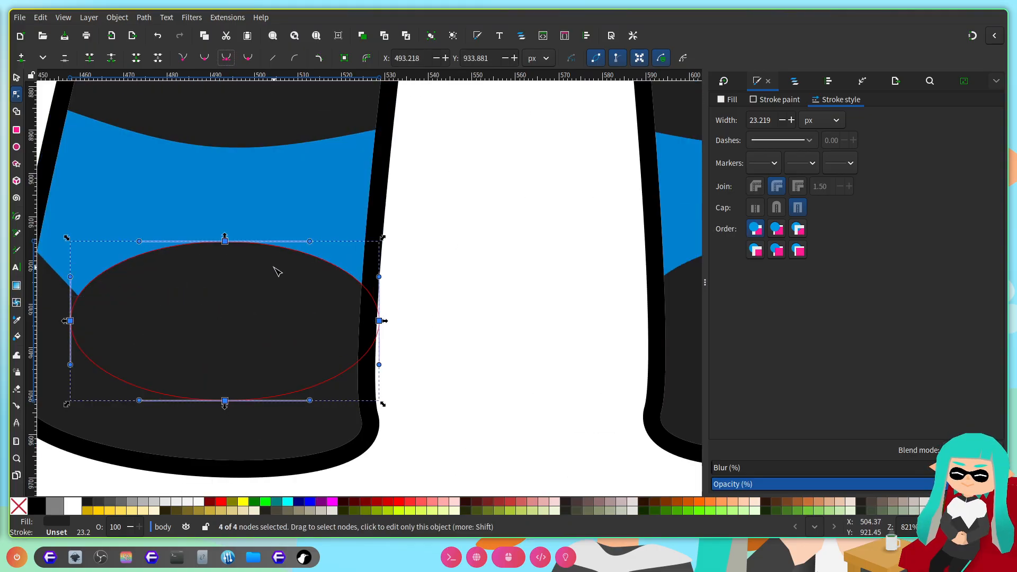
{"action": "scroll", "coordinate": [102, 327], "scroll_direction": "up", "scroll_amount": 1}
{"action": "scroll", "coordinate": [183, 314], "scroll_direction": "left", "scroll_amount": 6}
{"action": "left_click_drag", "start_coordinate": [215, 300], "coordinate": [131, 348]}
{"action": "left_click_drag", "start_coordinate": [184, 318], "coordinate": [197, 300]}
{"action": "left_click_drag", "start_coordinate": [197, 360], "coordinate": [218, 346]}
{"action": "left_click_drag", "start_coordinate": [170, 247], "coordinate": [175, 263]}
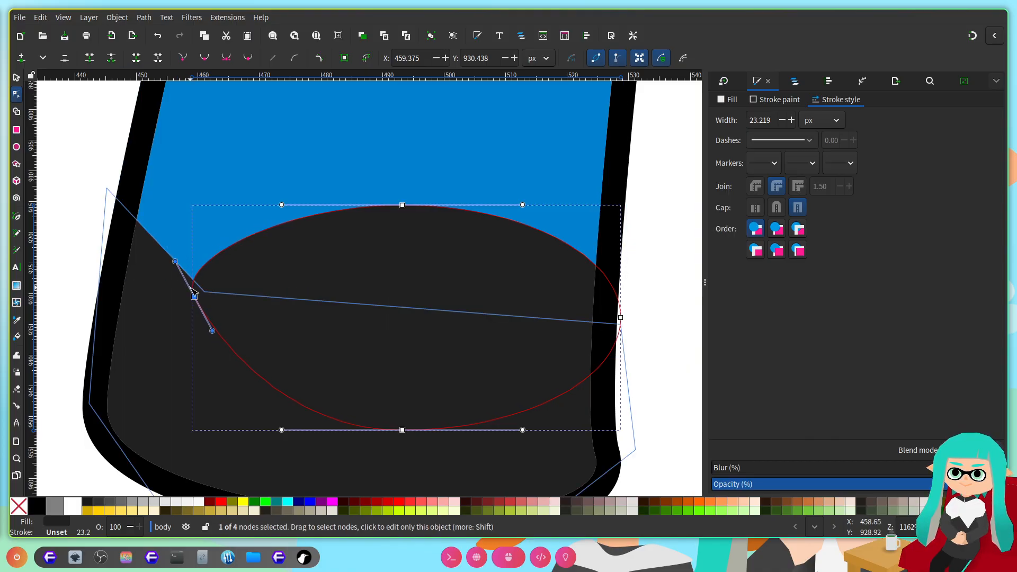
{"action": "left_click_drag", "start_coordinate": [194, 297], "coordinate": [199, 291]}
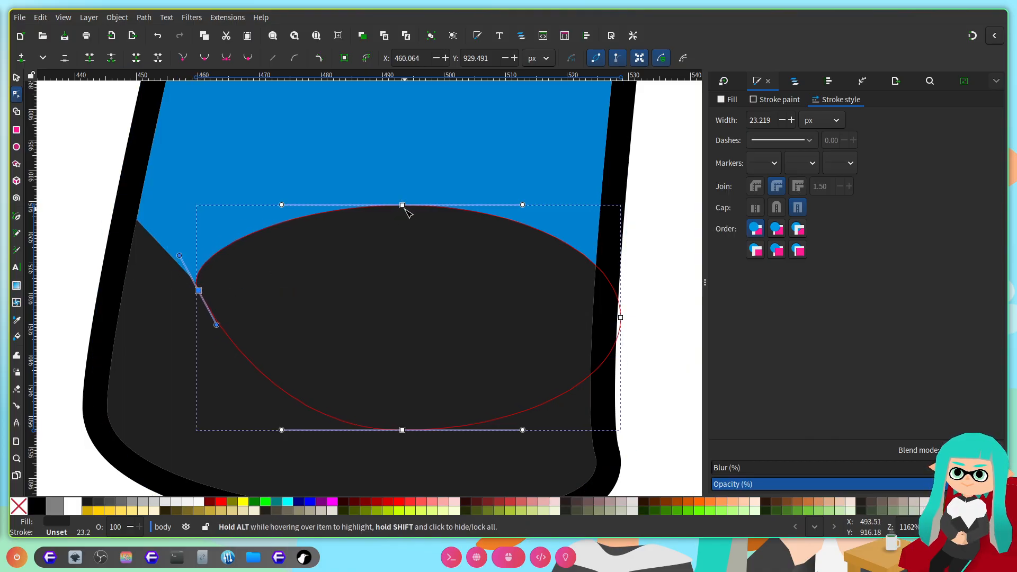
{"action": "left_click_drag", "start_coordinate": [407, 209], "coordinate": [409, 195]}
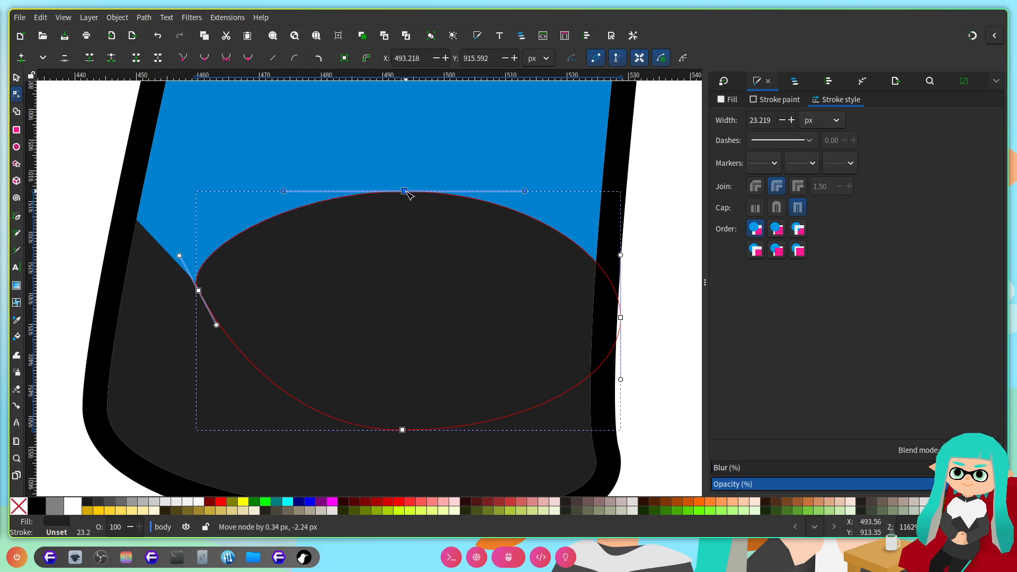
{"action": "scroll", "coordinate": [477, 275], "scroll_direction": "down", "scroll_amount": 4}
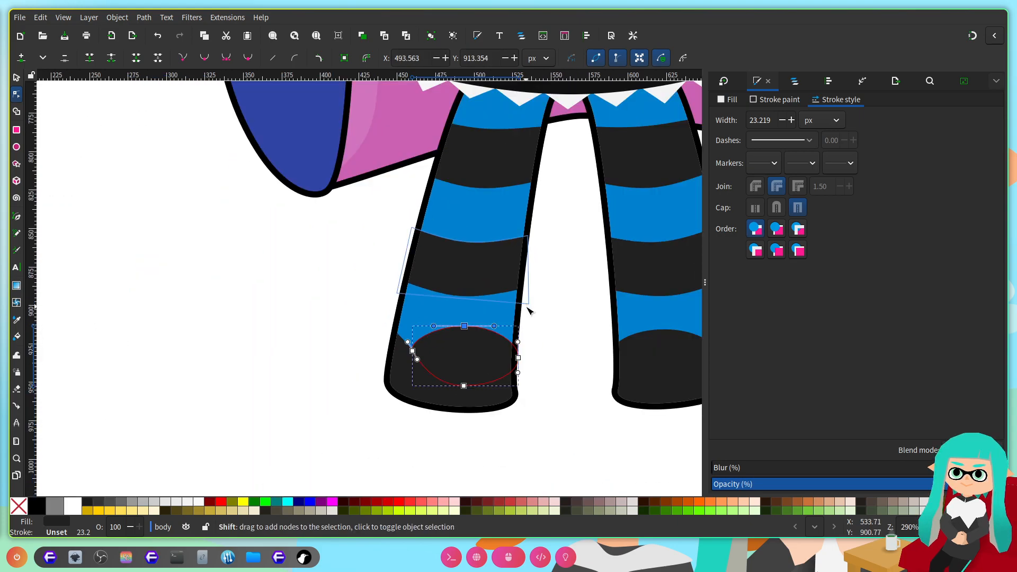
Step: Move the same toe ellipse's right node inward and shift its bottom node toward the inner side of the foot, tilting its handles
{"action": "scroll", "coordinate": [533, 305], "scroll_direction": "right", "scroll_amount": 5}
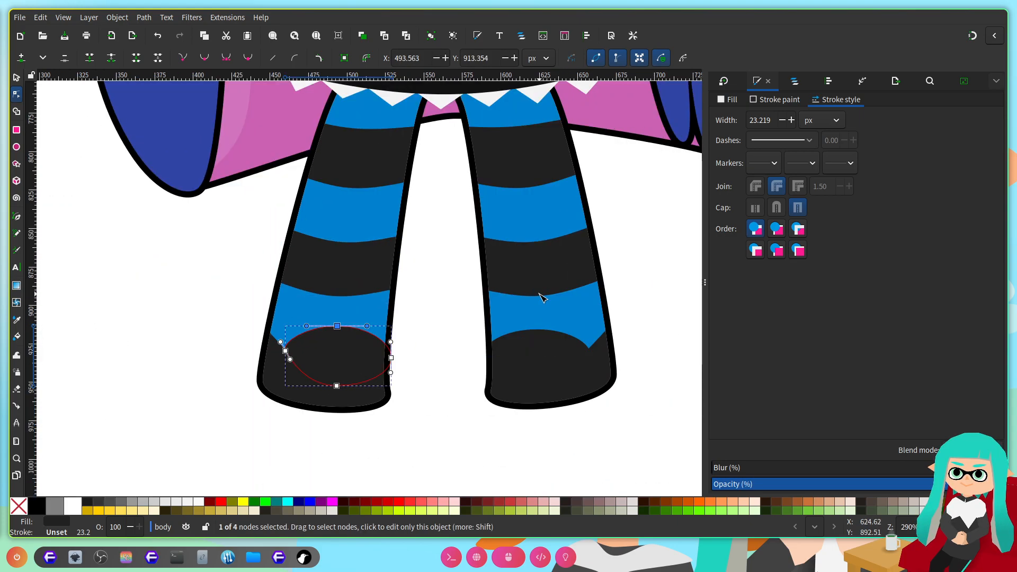
{"action": "scroll", "coordinate": [359, 295], "scroll_direction": "up", "scroll_amount": 2}
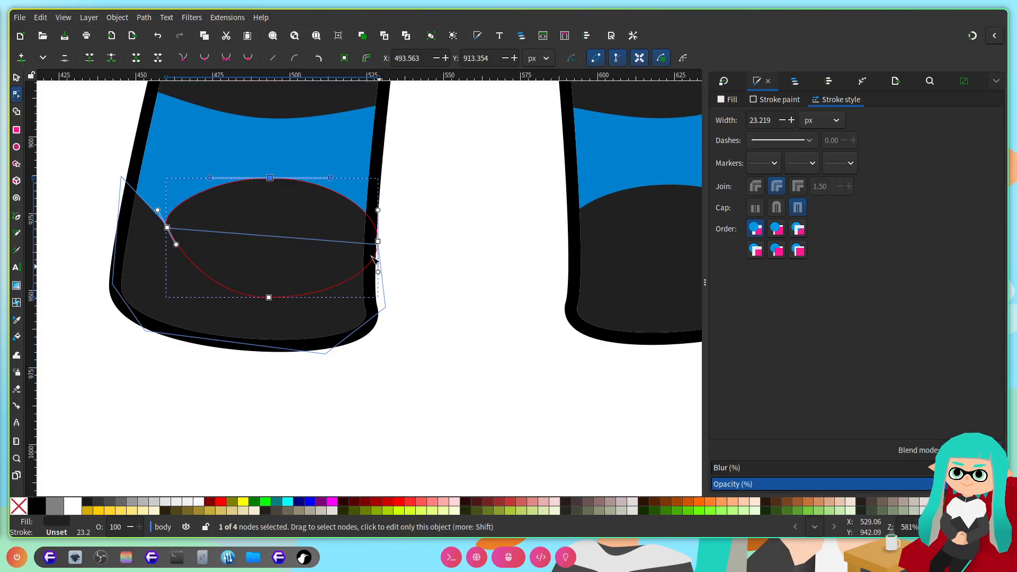
{"action": "scroll", "coordinate": [313, 209], "scroll_direction": "up", "scroll_amount": 5}
{"action": "scroll", "coordinate": [347, 296], "scroll_direction": "down", "scroll_amount": 5}
{"action": "scroll", "coordinate": [365, 296], "scroll_direction": "up", "scroll_amount": 2}
{"action": "left_click_drag", "start_coordinate": [376, 320], "coordinate": [365, 304]}
{"action": "scroll", "coordinate": [432, 297], "scroll_direction": "down", "scroll_amount": 2}
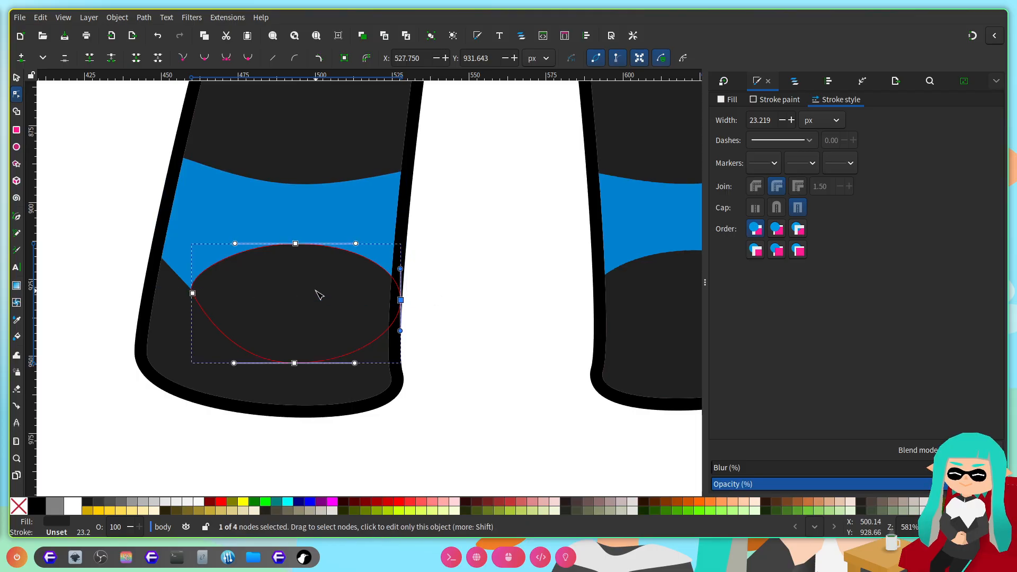
{"action": "scroll", "coordinate": [325, 311], "scroll_direction": "up", "scroll_amount": 1}
{"action": "left_click_drag", "start_coordinate": [274, 373], "coordinate": [313, 377]}
{"action": "left_click_drag", "start_coordinate": [399, 376], "coordinate": [386, 374]}
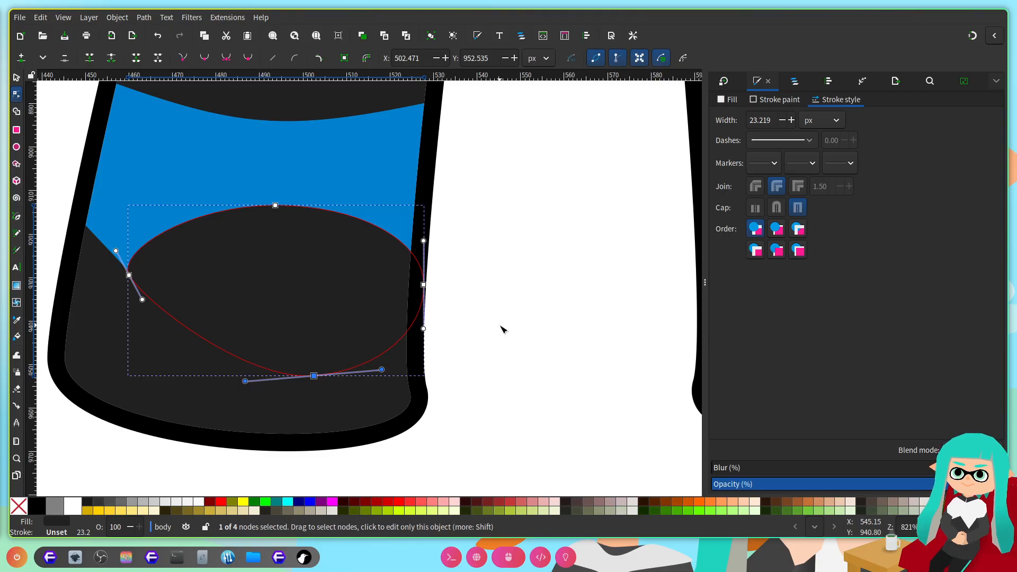
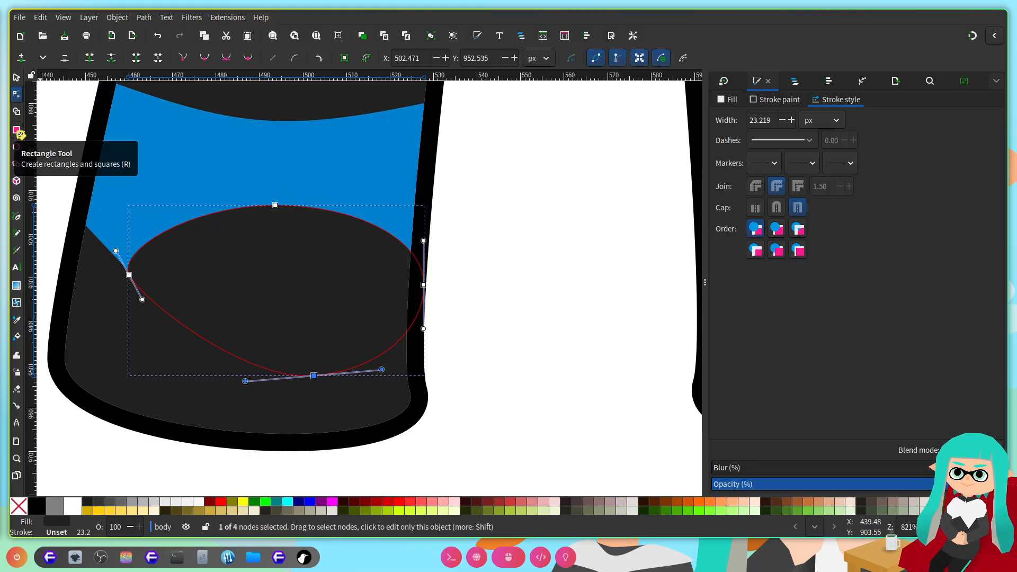
Step: Give the toe ellipse a solid black outline 4 px wide
{"action": "scroll", "coordinate": [347, 270], "scroll_direction": "left", "scroll_amount": 3}
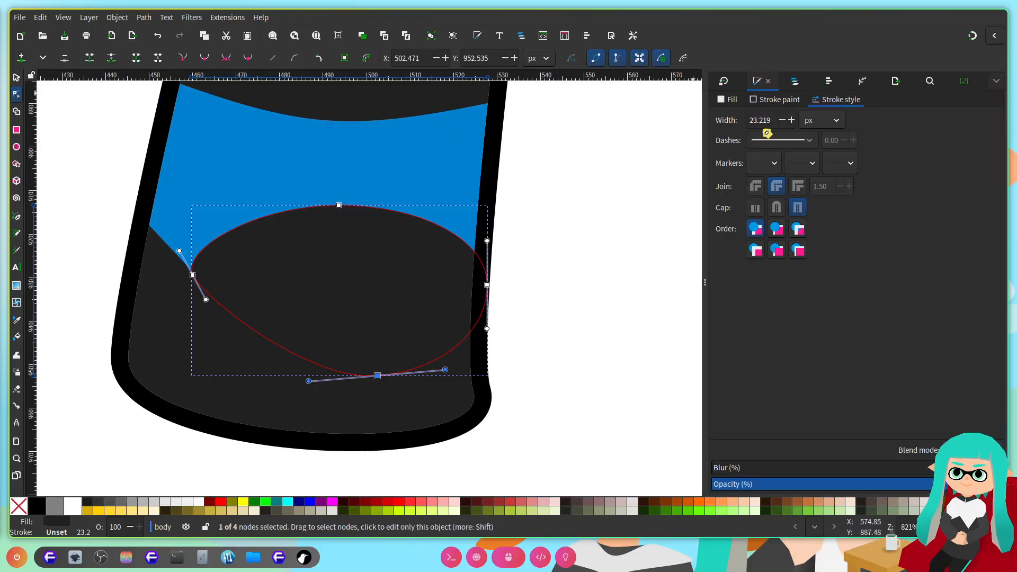
{"action": "left_click", "coordinate": [771, 104]}
{"action": "left_click", "coordinate": [734, 117]}
{"action": "left_click", "coordinate": [841, 100]}
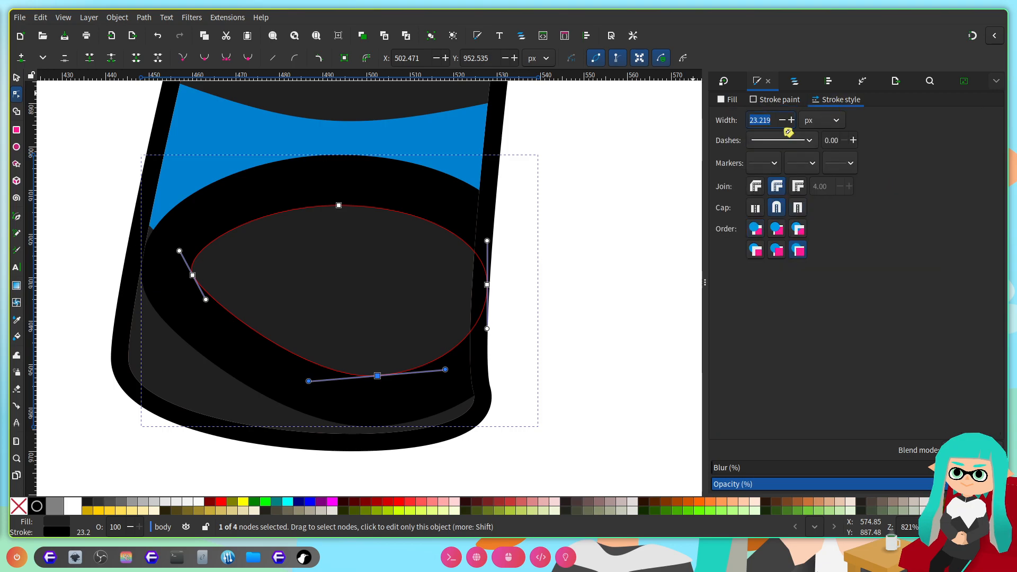
{"action": "type", "text": "4"}
{"action": "key", "text": "Return"}
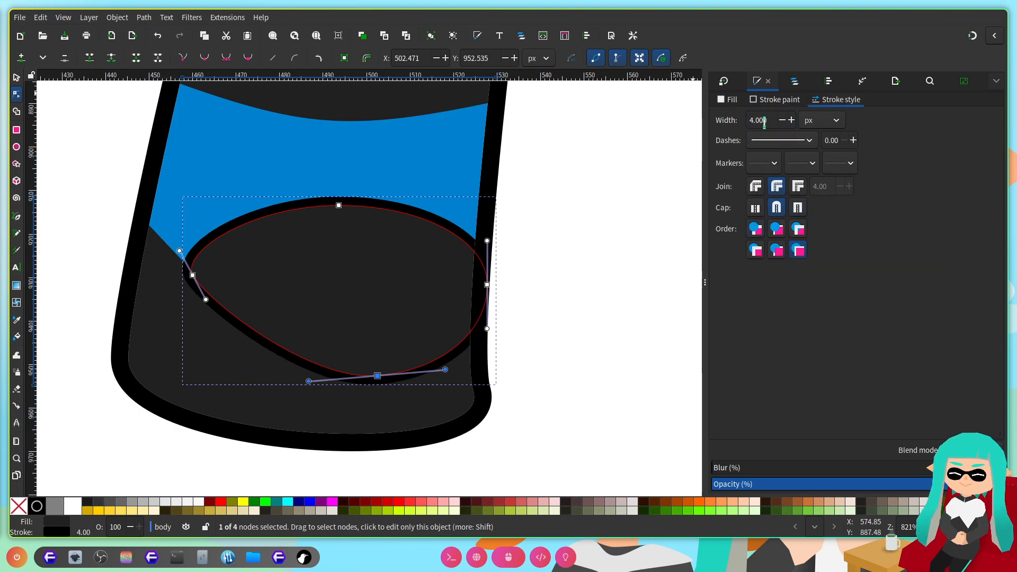
{"action": "scroll", "coordinate": [212, 345], "scroll_direction": "up", "scroll_amount": 5}
{"action": "scroll", "coordinate": [241, 334], "scroll_direction": "down", "scroll_amount": 4}
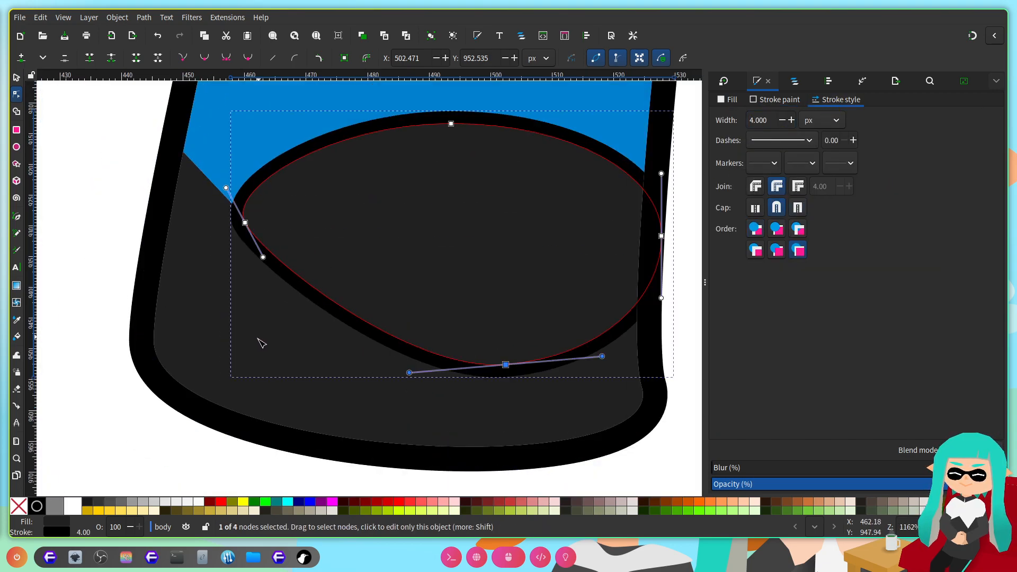
Step: Give the shoe shape behind the toe ellipse a solid black outline 4 px wide, save the document and deselect the shape
{"action": "left_click", "coordinate": [262, 339]}
{"action": "left_click", "coordinate": [779, 99]}
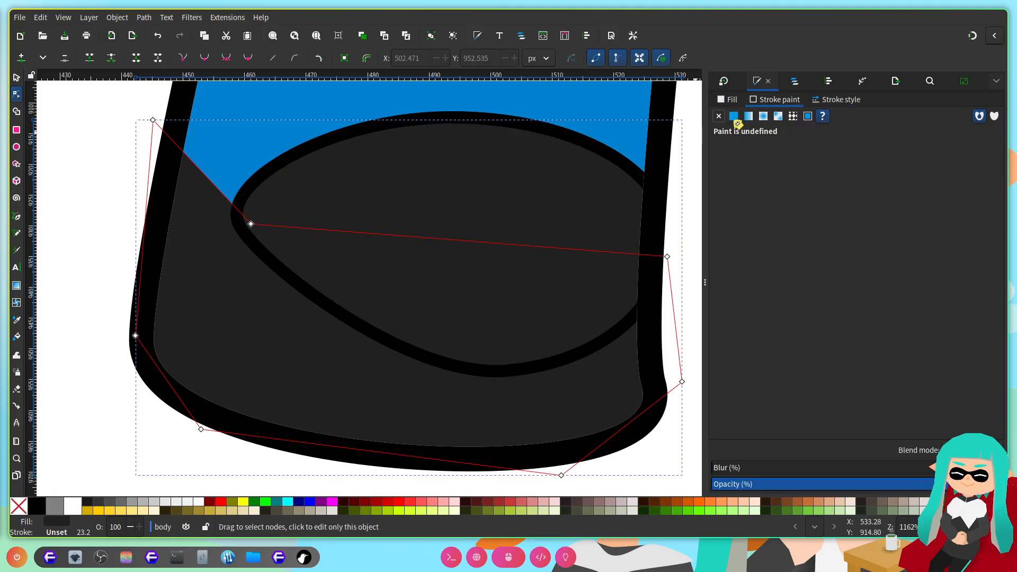
{"action": "left_click", "coordinate": [837, 99]}
{"action": "key", "text": "Return"}
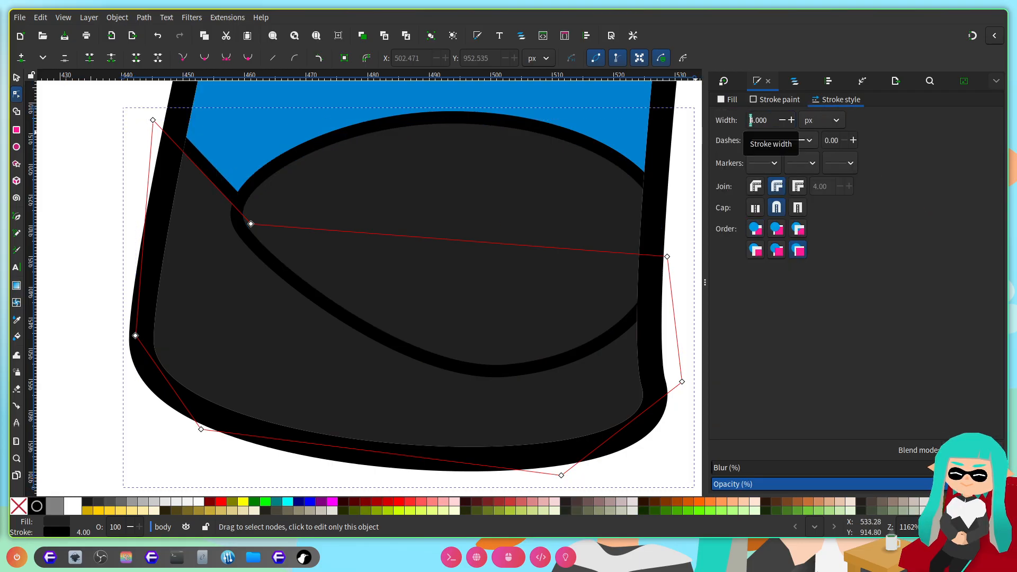
{"action": "scroll", "coordinate": [421, 243], "scroll_direction": "right", "scroll_amount": 6}
{"action": "key", "text": "ctrl+s"}
{"action": "key", "text": "Escape"}
{"action": "scroll", "coordinate": [572, 273], "scroll_direction": "down", "scroll_amount": 5}
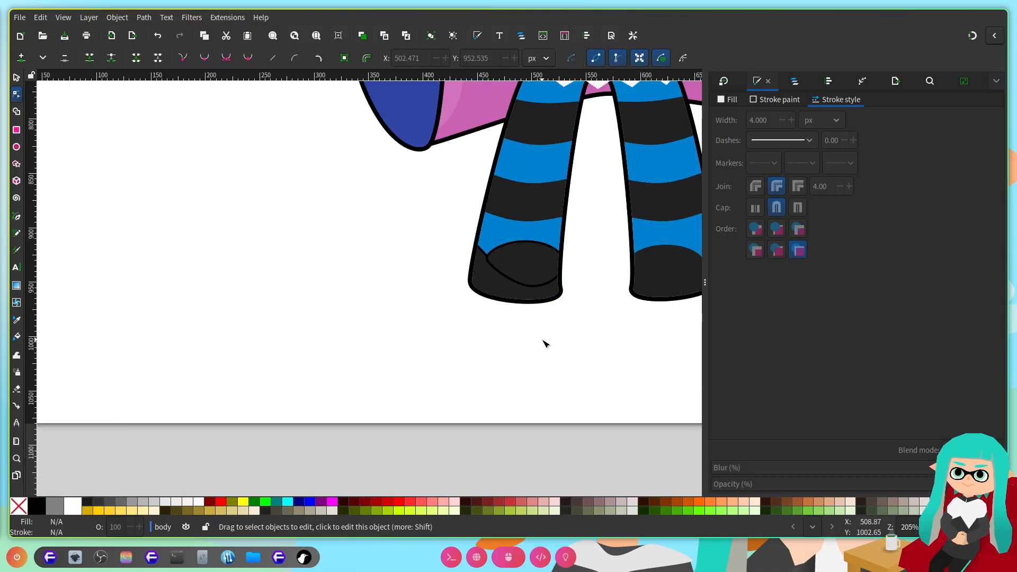
Step: Pull the outlined toe ellipse's right node inward onto the leg's edge and refine its bottom node
{"action": "scroll", "coordinate": [541, 344], "scroll_direction": "up", "scroll_amount": 5}
{"action": "left_click", "coordinate": [546, 245]}
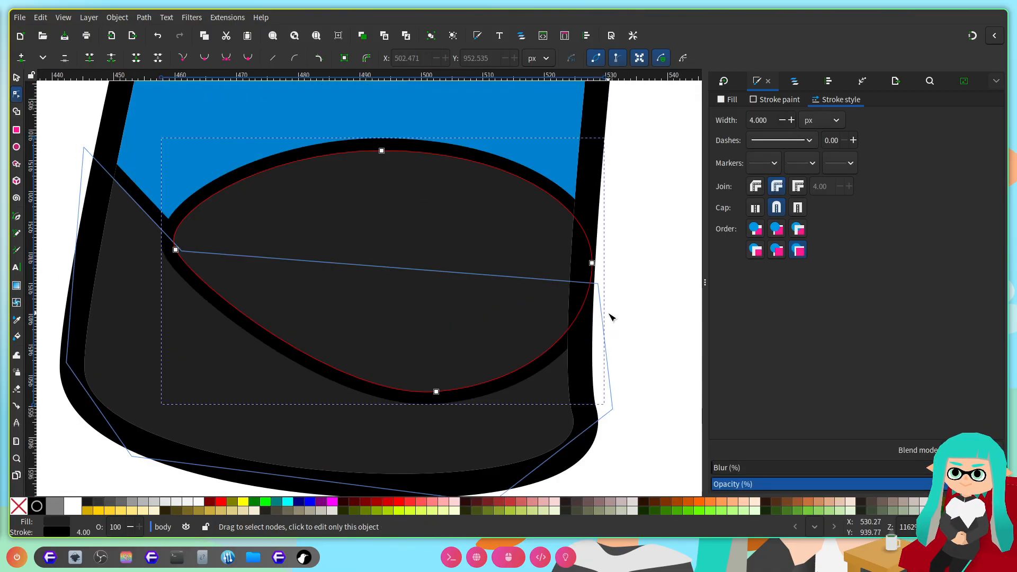
{"action": "left_click_drag", "start_coordinate": [592, 263], "coordinate": [573, 258]}
{"action": "scroll", "coordinate": [508, 341], "scroll_direction": "right", "scroll_amount": 3}
{"action": "left_click", "coordinate": [513, 339]}
{"action": "left_click", "coordinate": [513, 338]}
{"action": "scroll", "coordinate": [477, 320], "scroll_direction": "down", "scroll_amount": 3}
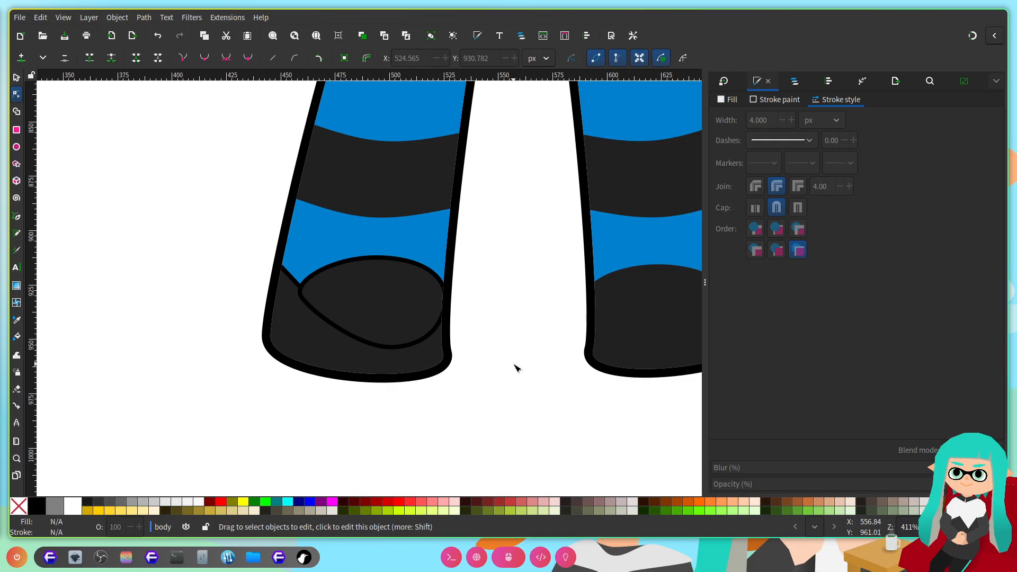
{"action": "scroll", "coordinate": [432, 356], "scroll_direction": "up", "scroll_amount": 2}
{"action": "left_click", "coordinate": [348, 325]}
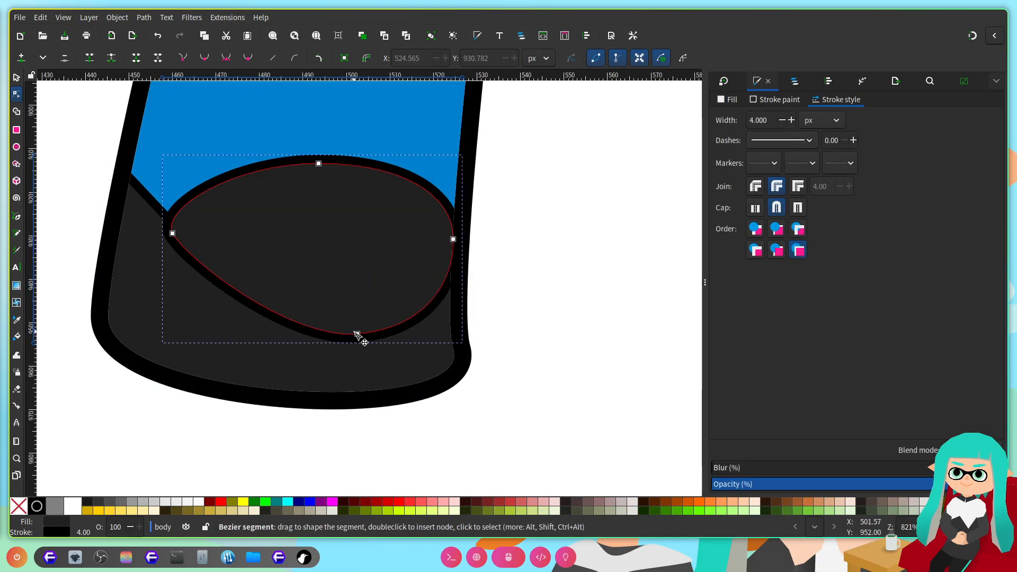
{"action": "left_click", "coordinate": [357, 335]}
{"action": "scroll", "coordinate": [527, 322], "scroll_direction": "down", "scroll_amount": 4}
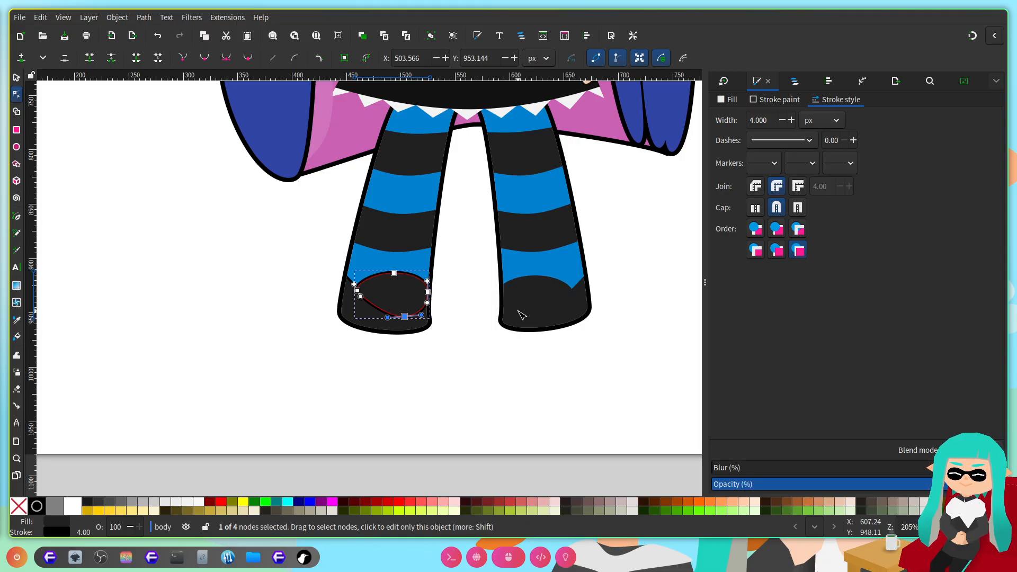
Step: Widen the gaps in the blue fringe above the face by moving the nodes at their bases
{"action": "scroll", "coordinate": [522, 316], "scroll_direction": "up", "scroll_amount": 6}
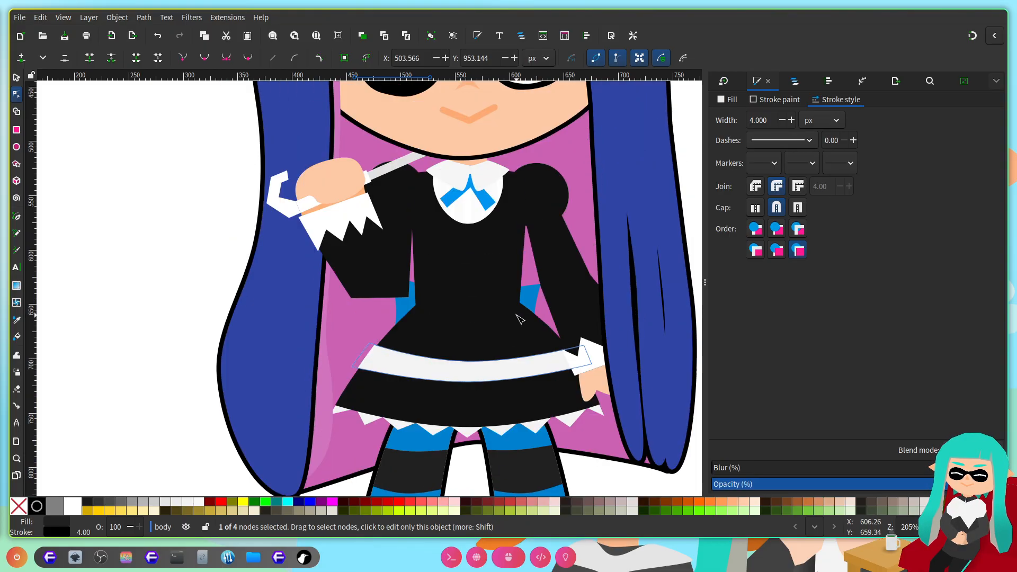
{"action": "left_click", "coordinate": [320, 420]}
{"action": "scroll", "coordinate": [477, 350], "scroll_direction": "down", "scroll_amount": 3}
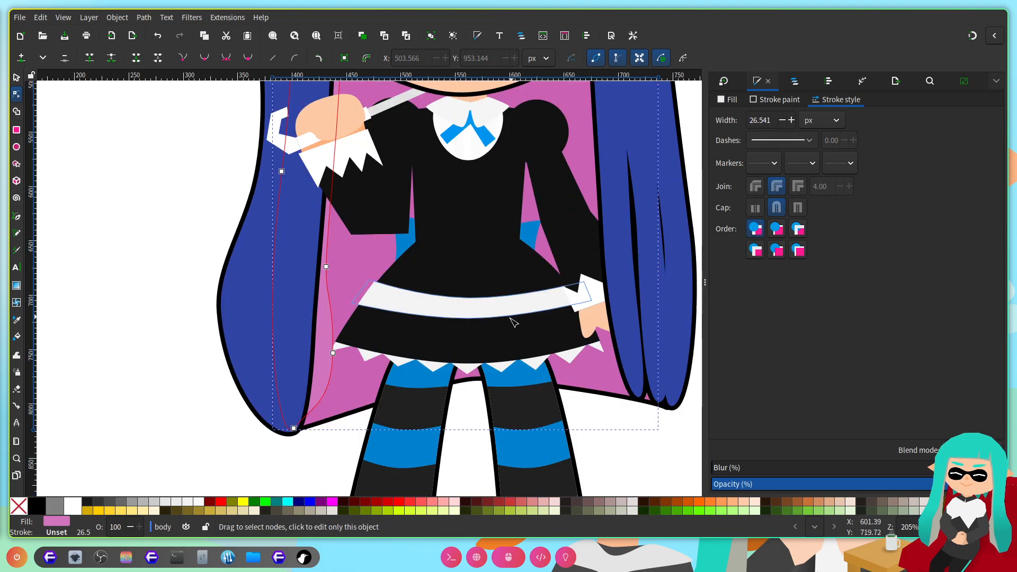
{"action": "scroll", "coordinate": [502, 332], "scroll_direction": "up", "scroll_amount": 8}
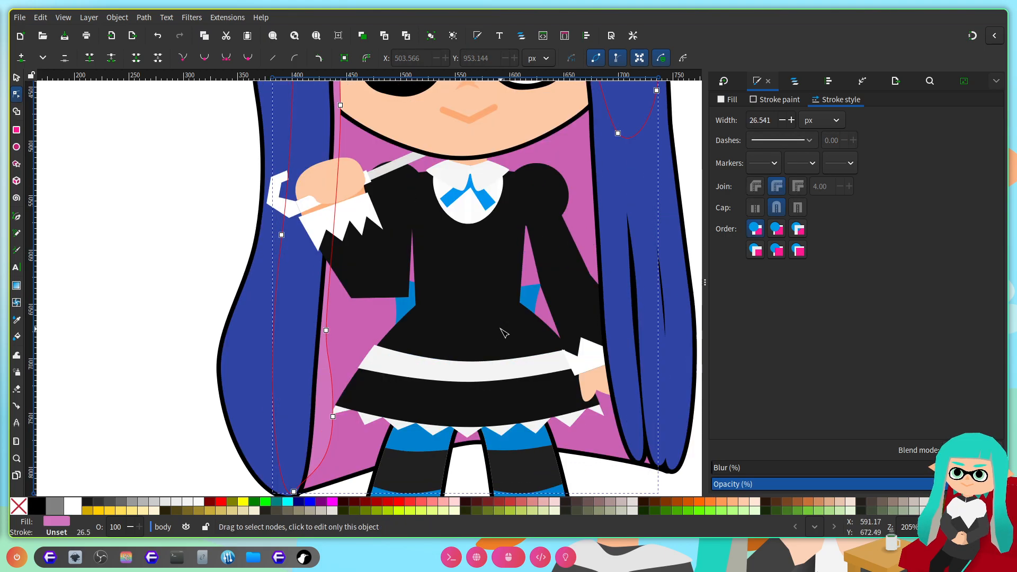
{"action": "left_click", "coordinate": [389, 287]}
{"action": "scroll", "coordinate": [442, 243], "scroll_direction": "up", "scroll_amount": 1}
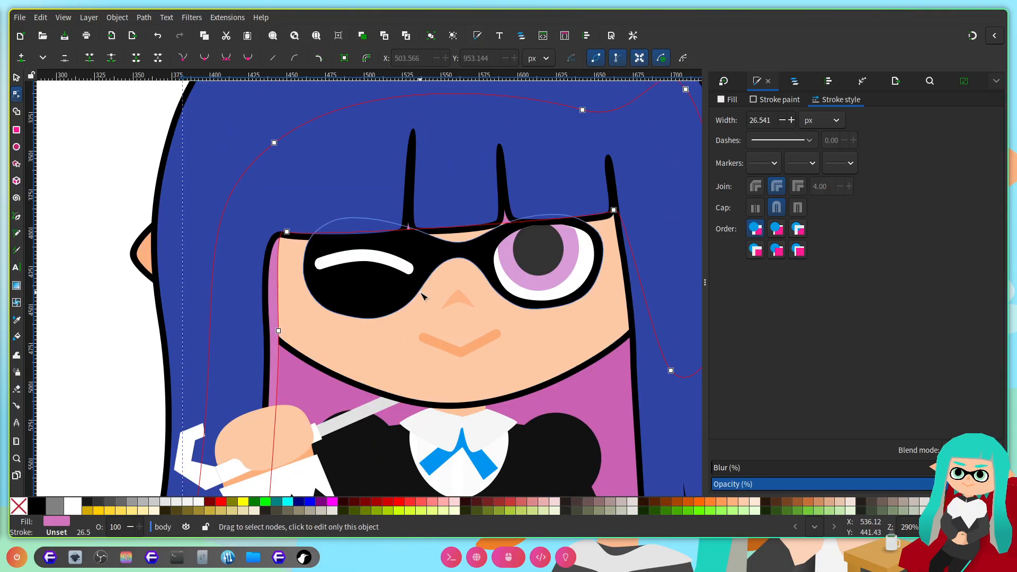
{"action": "left_click", "coordinate": [439, 239]}
{"action": "scroll", "coordinate": [405, 258], "scroll_direction": "up", "scroll_amount": 1}
{"action": "mouse_move", "coordinate": [401, 306]}
{"action": "left_mouse_down"}
{"action": "mouse_move", "coordinate": [385, 310]}
{"action": "mouse_move", "coordinate": [396, 295]}
{"action": "left_mouse_up"}
{"action": "scroll", "coordinate": [422, 310], "scroll_direction": "right", "scroll_amount": 6}
{"action": "left_click_drag", "start_coordinate": [563, 284], "coordinate": [545, 284]}
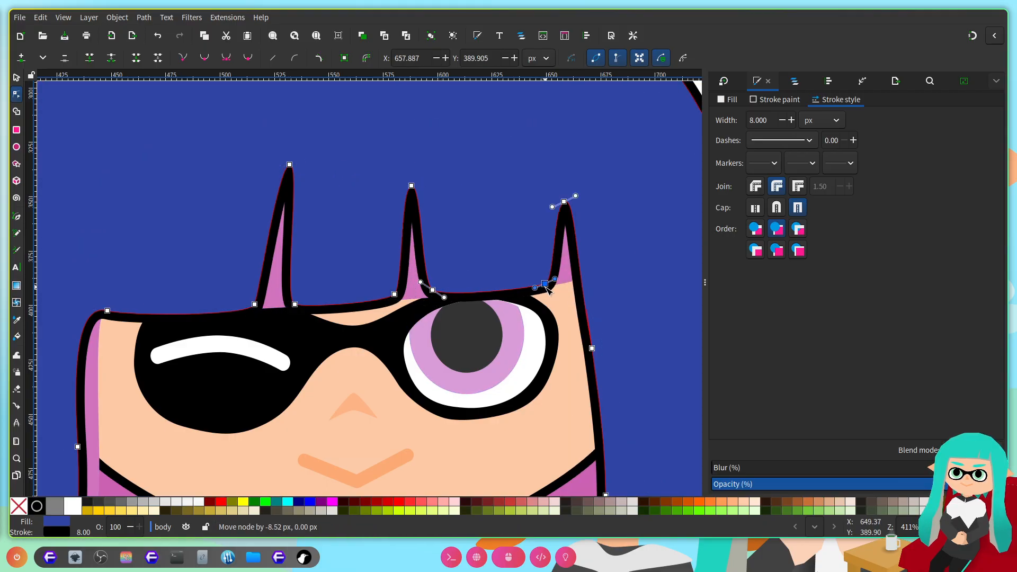
{"action": "scroll", "coordinate": [466, 325], "scroll_direction": "left", "scroll_amount": 6}
{"action": "scroll", "coordinate": [421, 307], "scroll_direction": "down", "scroll_amount": 6}
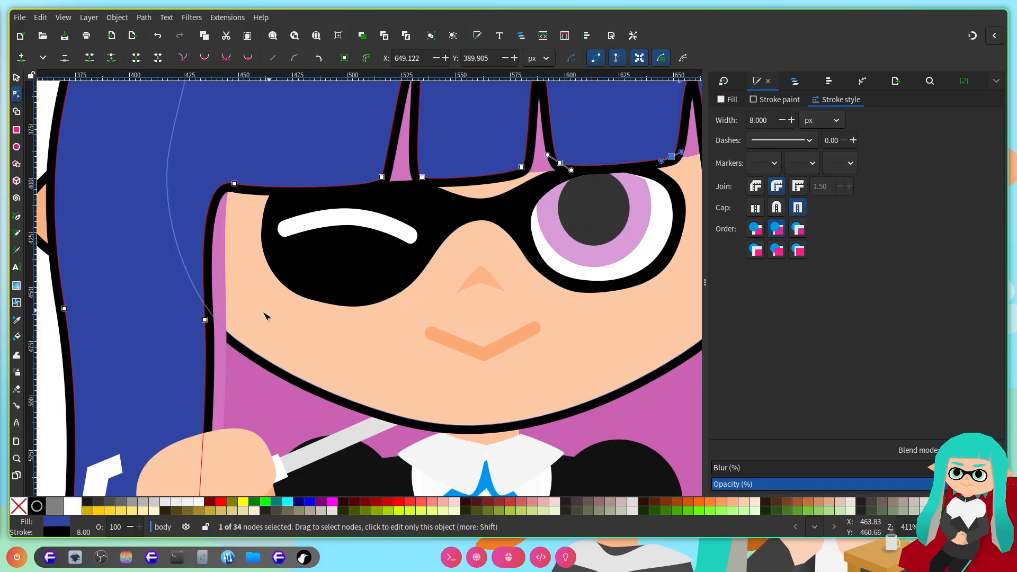
Step: Give the light pink inner hair shape a solid black outline 4 px wide and deselect it
{"action": "left_click", "coordinate": [225, 333]}
{"action": "scroll", "coordinate": [354, 315], "scroll_direction": "down", "scroll_amount": 4}
{"action": "scroll", "coordinate": [352, 330], "scroll_direction": "up", "scroll_amount": 2}
{"action": "left_click_drag", "start_coordinate": [344, 451], "coordinate": [215, 214]}
{"action": "scroll", "coordinate": [218, 217], "scroll_direction": "up", "scroll_amount": 6}
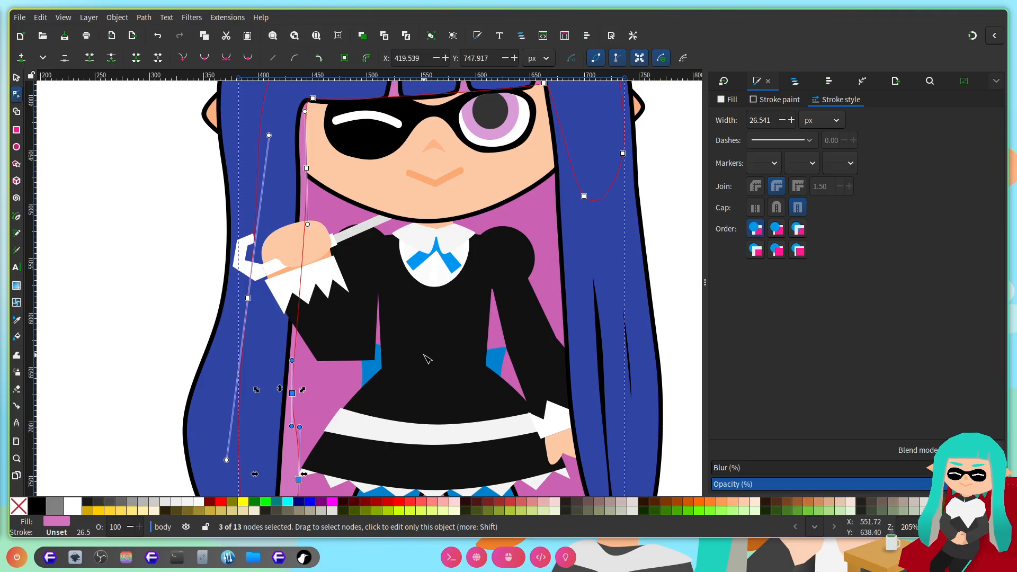
{"action": "left_click", "coordinate": [780, 100]}
{"action": "left_click", "coordinate": [734, 115]}
{"action": "left_click", "coordinate": [841, 101]}
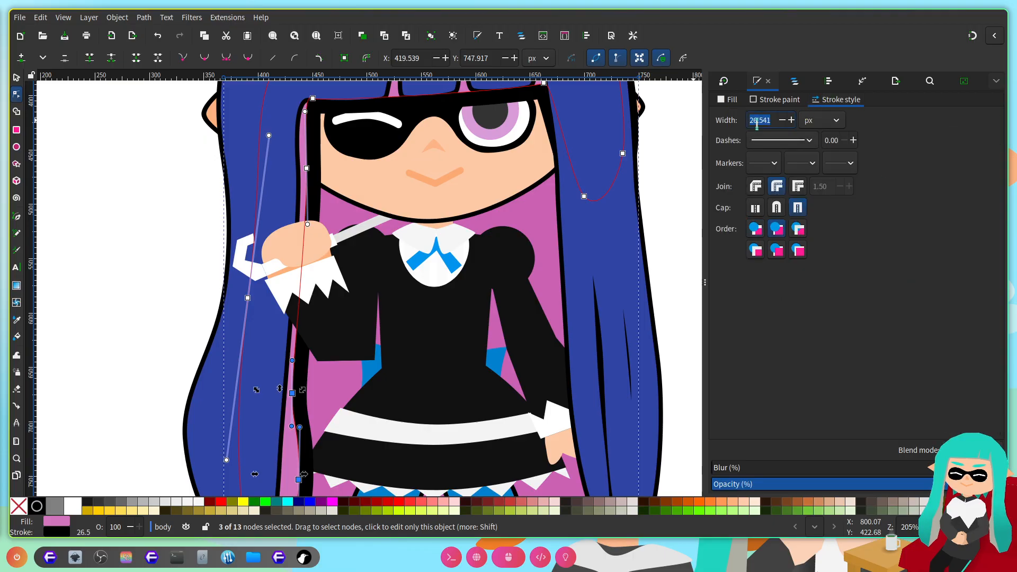
{"action": "key", "text": "Return"}
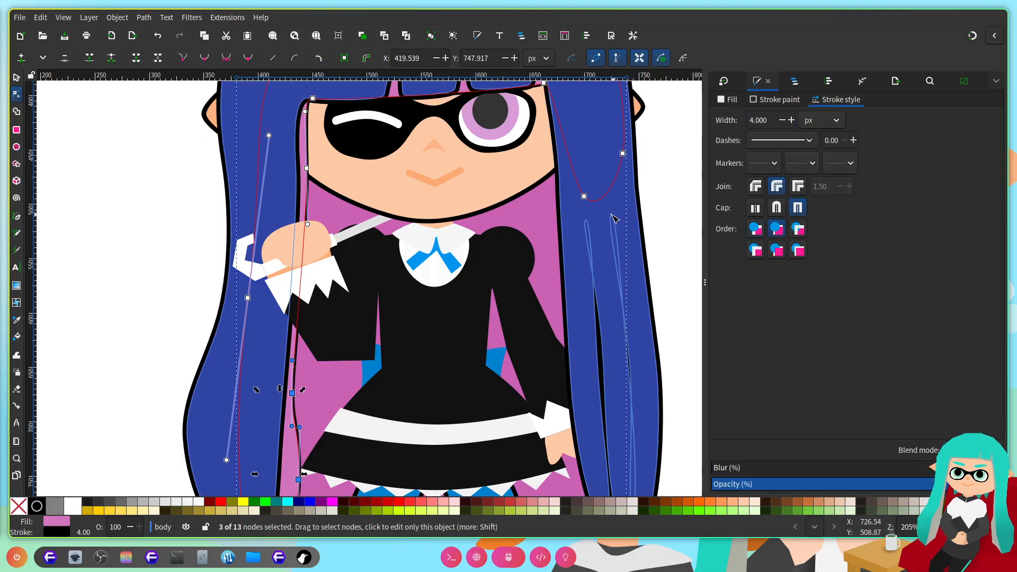
{"action": "scroll", "coordinate": [436, 199], "scroll_direction": "down", "scroll_amount": 2}
{"action": "double_click", "coordinate": [259, 211]}
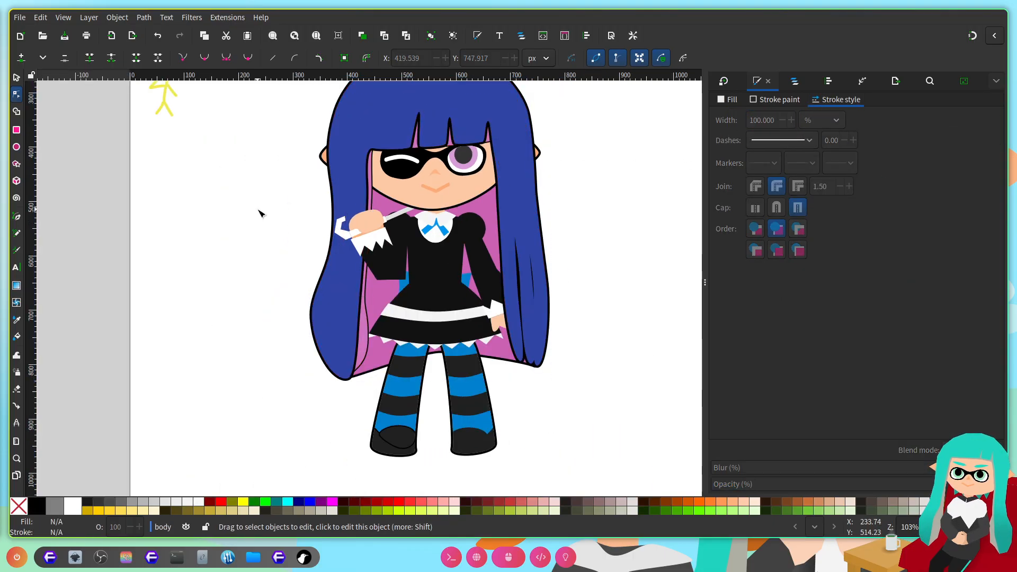
{"action": "scroll", "coordinate": [264, 324], "scroll_direction": "right", "scroll_amount": 3}
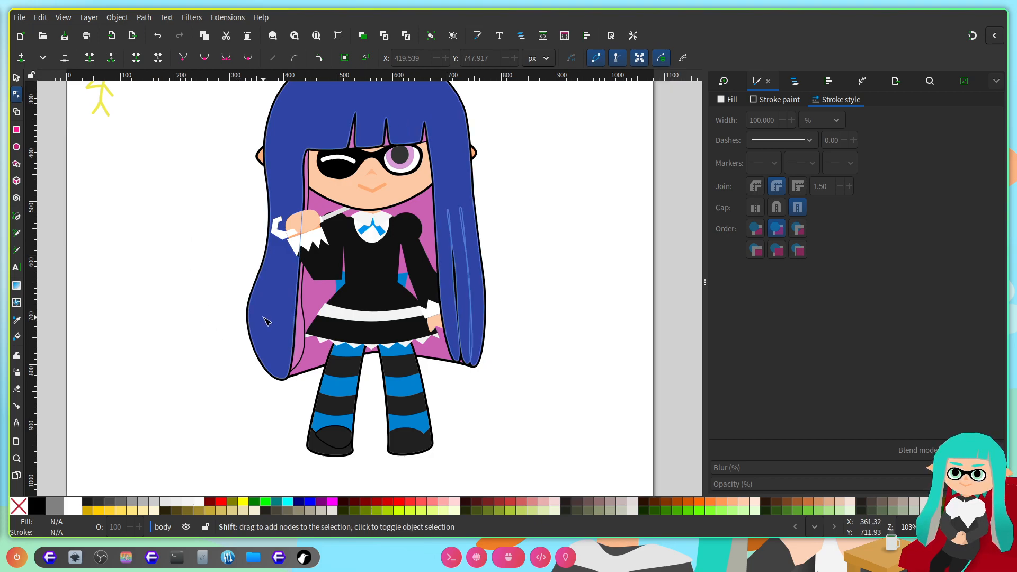
Step: Move the light pink inner hair's lowest node toward the outlined tip of the left blue hair strand and angle its handles along the edge
{"action": "scroll", "coordinate": [326, 297], "scroll_direction": "up", "scroll_amount": 2}
{"action": "left_click", "coordinate": [277, 363]}
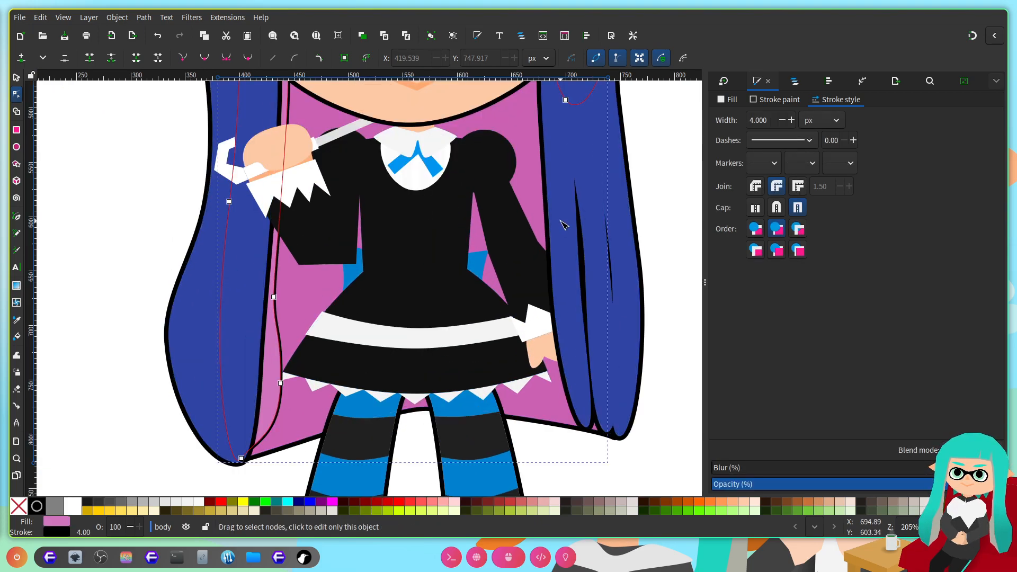
{"action": "scroll", "coordinate": [522, 316], "scroll_direction": "up", "scroll_amount": 2}
{"action": "scroll", "coordinate": [286, 441], "scroll_direction": "down", "scroll_amount": 3}
{"action": "scroll", "coordinate": [276, 445], "scroll_direction": "up", "scroll_amount": 4}
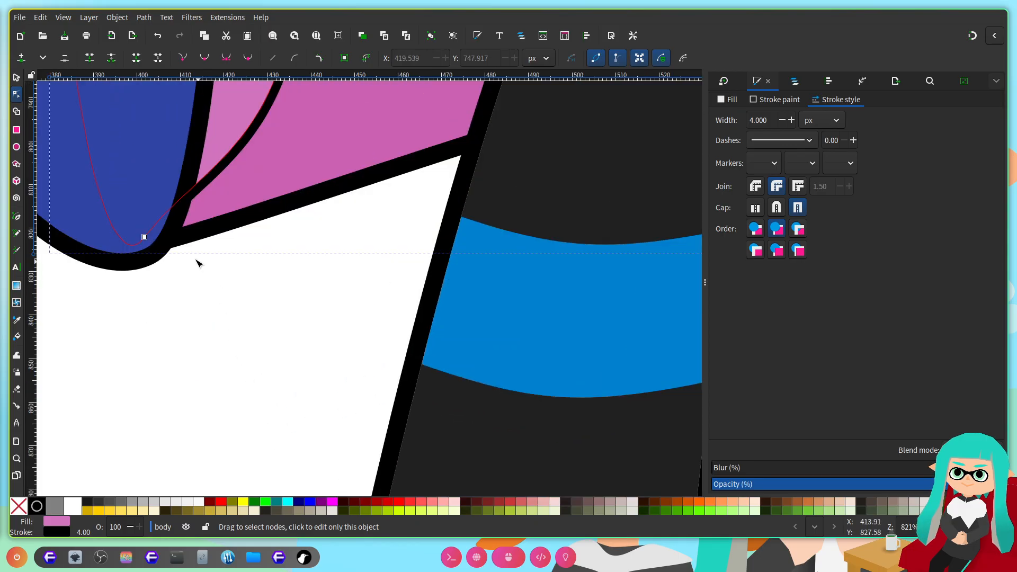
{"action": "left_click_drag", "start_coordinate": [159, 249], "coordinate": [98, 318]}
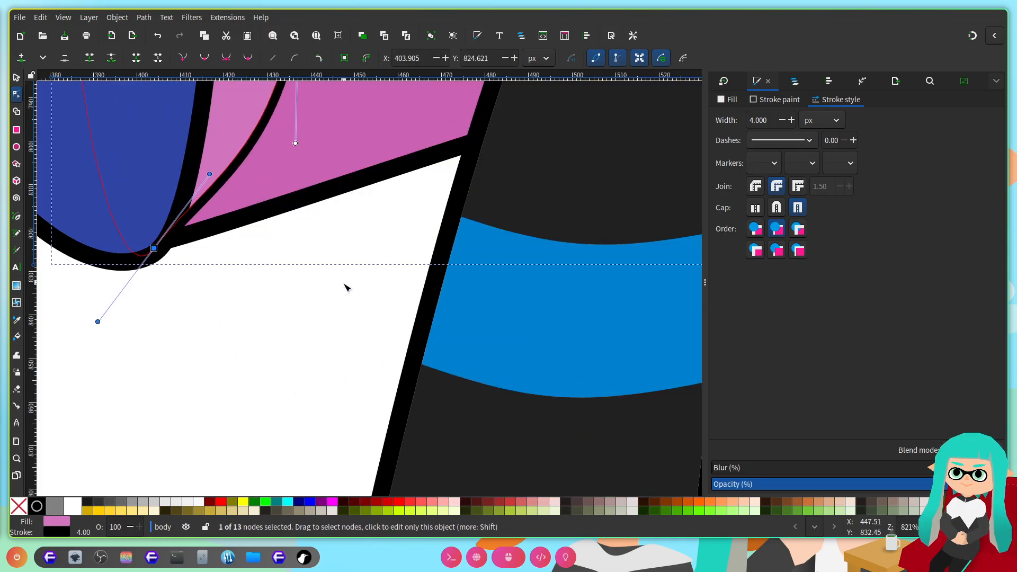
Step: Set the light pink inner hair shape's outline width to 8 px and deselect it
{"action": "scroll", "coordinate": [355, 284], "scroll_direction": "up", "scroll_amount": 10}
{"action": "scroll", "coordinate": [355, 283], "scroll_direction": "down", "scroll_amount": 5}
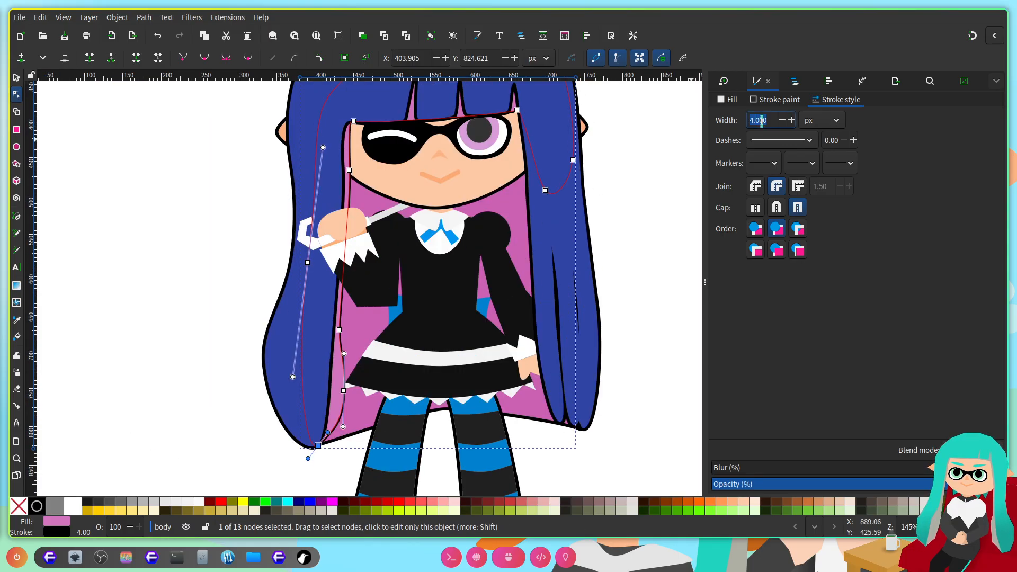
{"action": "key", "text": "Return"}
{"action": "left_click", "coordinate": [626, 208]}
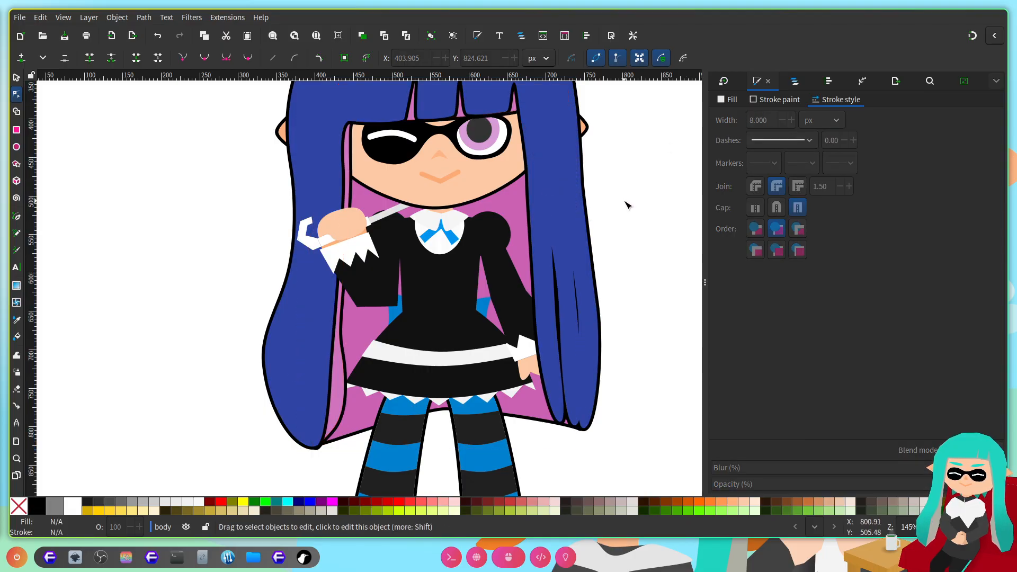
Step: Select all nodes of the unoutlined toe ellipse on the right-hand shoe and make them symmetric
{"action": "scroll", "coordinate": [362, 377], "scroll_direction": "up", "scroll_amount": 3}
{"action": "scroll", "coordinate": [362, 377], "scroll_direction": "up", "scroll_amount": 2}
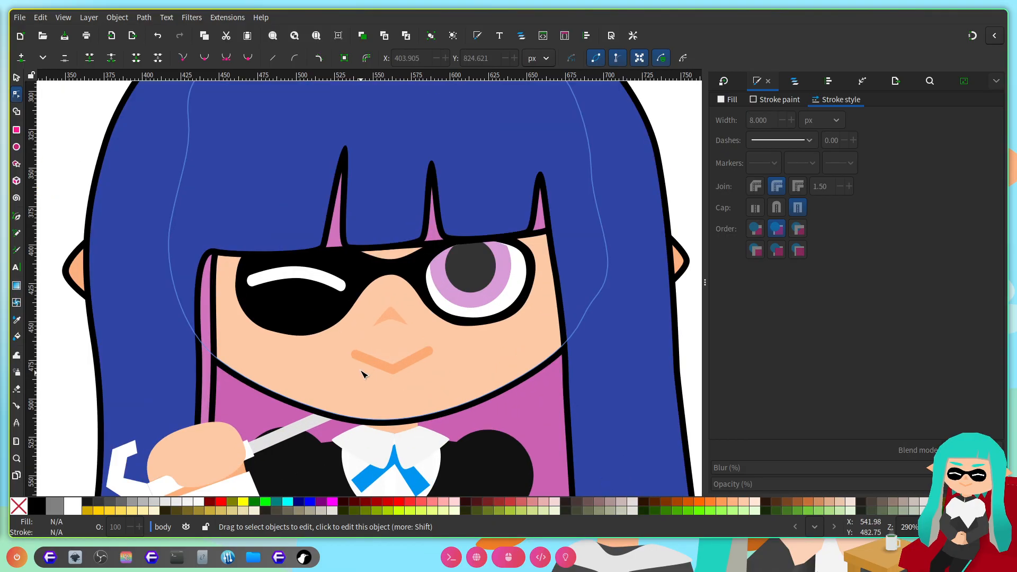
{"action": "scroll", "coordinate": [361, 377], "scroll_direction": "down", "scroll_amount": 10}
{"action": "scroll", "coordinate": [364, 236], "scroll_direction": "left", "scroll_amount": 3}
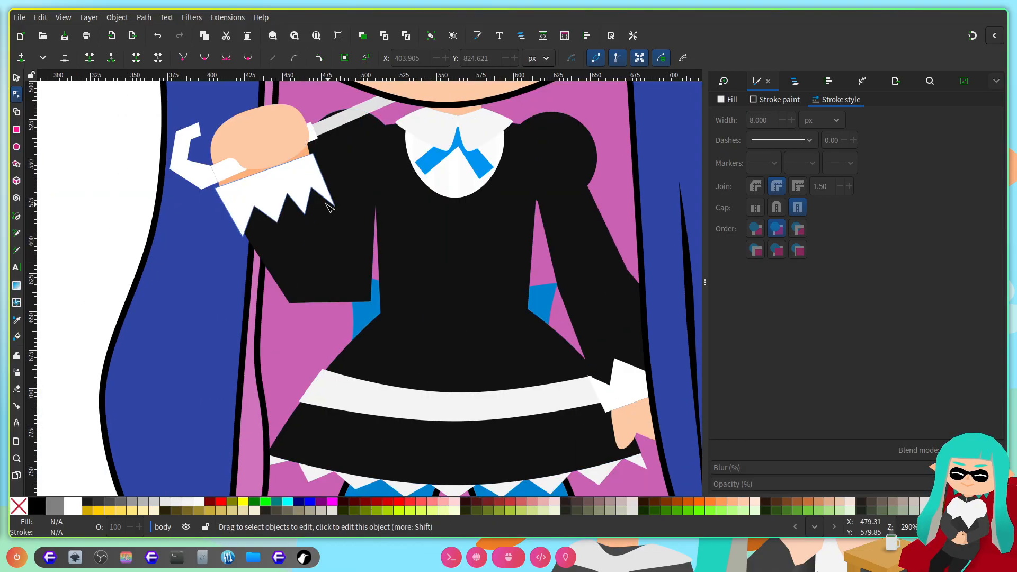
{"action": "scroll", "coordinate": [333, 210], "scroll_direction": "down", "scroll_amount": 1}
{"action": "scroll", "coordinate": [493, 302], "scroll_direction": "up", "scroll_amount": 1}
{"action": "scroll", "coordinate": [477, 302], "scroll_direction": "down", "scroll_amount": 4}
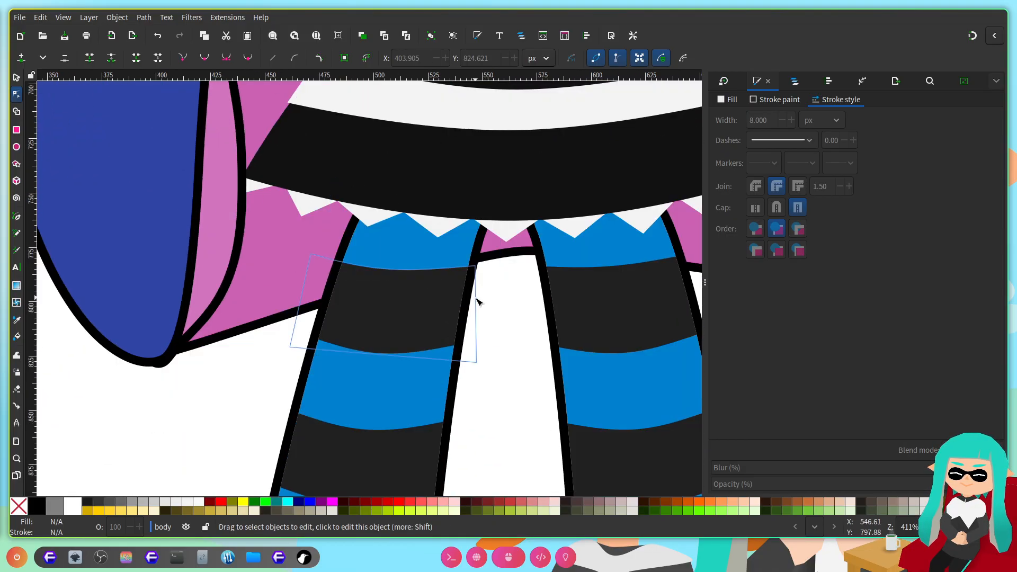
{"action": "scroll", "coordinate": [477, 302], "scroll_direction": "right", "scroll_amount": 6}
{"action": "scroll", "coordinate": [477, 302], "scroll_direction": "down", "scroll_amount": 6}
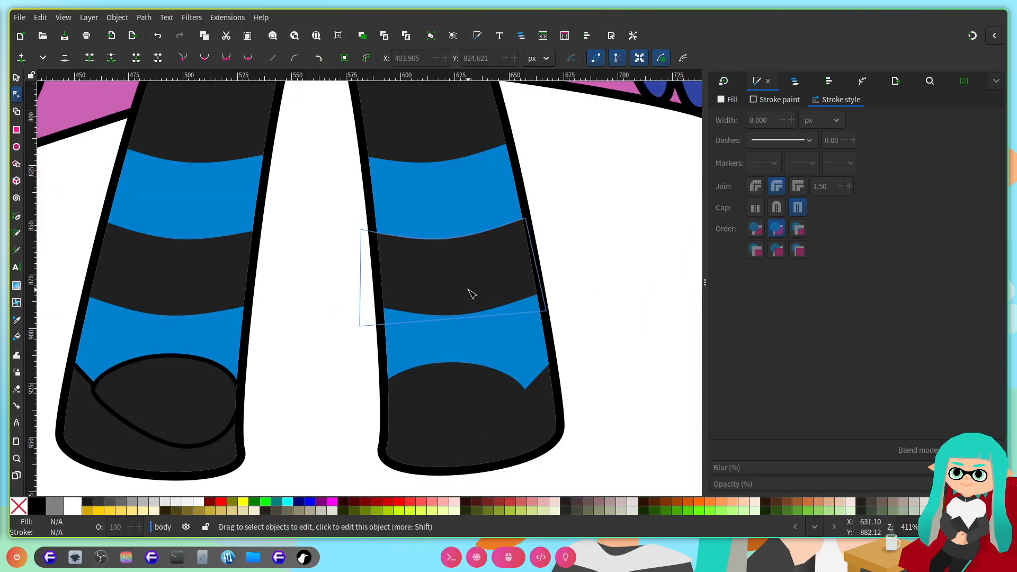
{"action": "left_click", "coordinate": [457, 405]}
{"action": "scroll", "coordinate": [454, 404], "scroll_direction": "up", "scroll_amount": 1}
{"action": "key", "text": "ctrl+a"}
{"action": "left_click", "coordinate": [230, 58]}
Step: Reshape the right-hand toe ellipse by pulling its side nodes inward, raising its top node and shifting its bottom node toward the inner leg edge
{"action": "scroll", "coordinate": [497, 293], "scroll_direction": "left", "scroll_amount": 3}
{"action": "scroll", "coordinate": [497, 294], "scroll_direction": "down", "scroll_amount": 1}
{"action": "scroll", "coordinate": [497, 295], "scroll_direction": "right", "scroll_amount": 4}
{"action": "left_click_drag", "start_coordinate": [525, 328], "coordinate": [491, 325]}
{"action": "scroll", "coordinate": [422, 337], "scroll_direction": "left", "scroll_amount": 4}
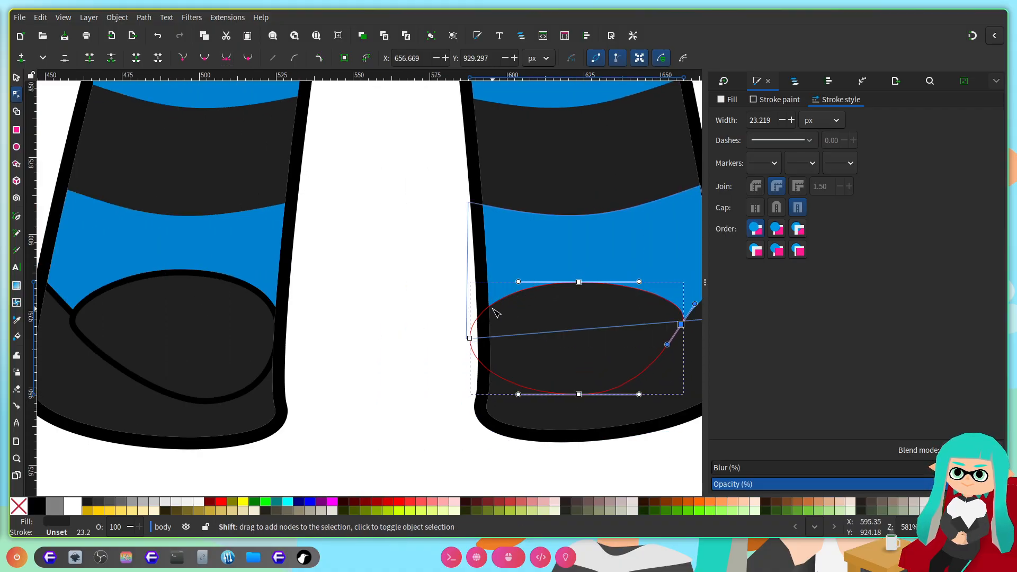
{"action": "scroll", "coordinate": [497, 313], "scroll_direction": "right", "scroll_amount": 1}
{"action": "left_click_drag", "start_coordinate": [515, 282], "coordinate": [520, 273]}
{"action": "left_click_drag", "start_coordinate": [516, 393], "coordinate": [487, 394]}
{"action": "left_click_drag", "start_coordinate": [407, 338], "coordinate": [420, 335]}
{"action": "left_click_drag", "start_coordinate": [546, 393], "coordinate": [538, 393]}
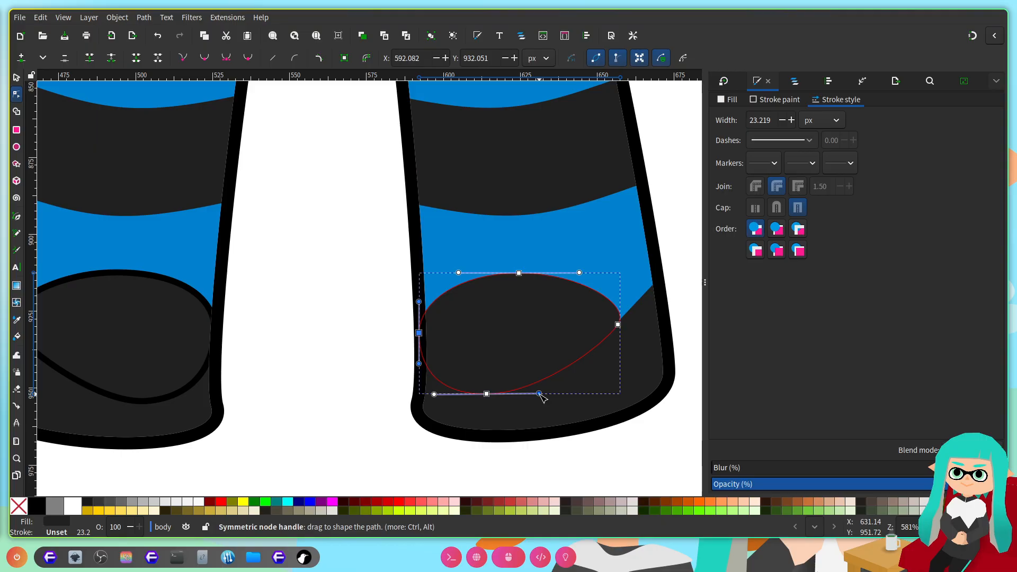
Step: Give the right-hand toe ellipse a solid black outline 4 px wide
{"action": "scroll", "coordinate": [550, 254], "scroll_direction": "right", "scroll_amount": 2}
{"action": "scroll", "coordinate": [527, 300], "scroll_direction": "left", "scroll_amount": 1}
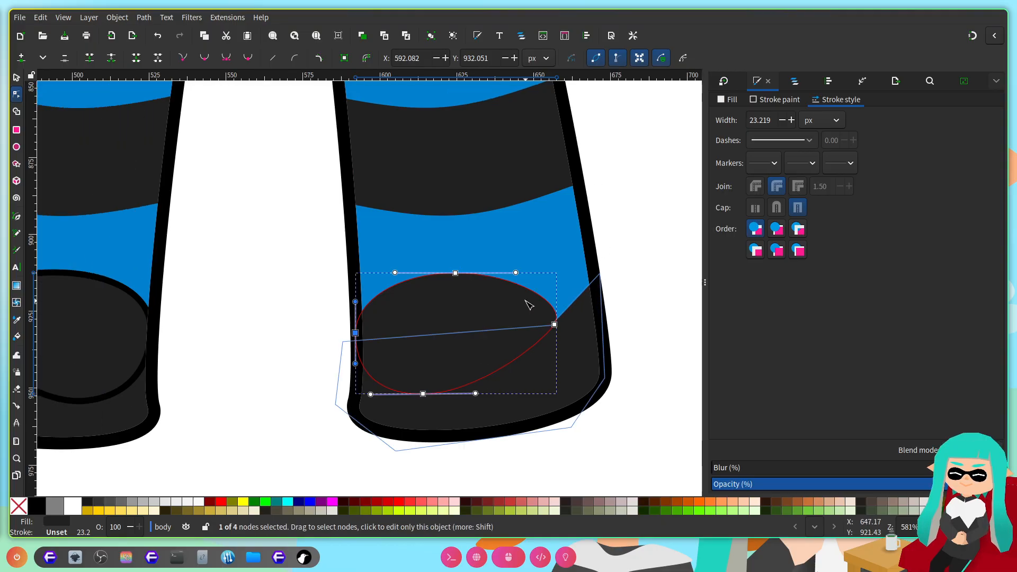
{"action": "left_click", "coordinate": [763, 101]}
{"action": "left_click", "coordinate": [735, 118]}
{"action": "left_click", "coordinate": [833, 100]}
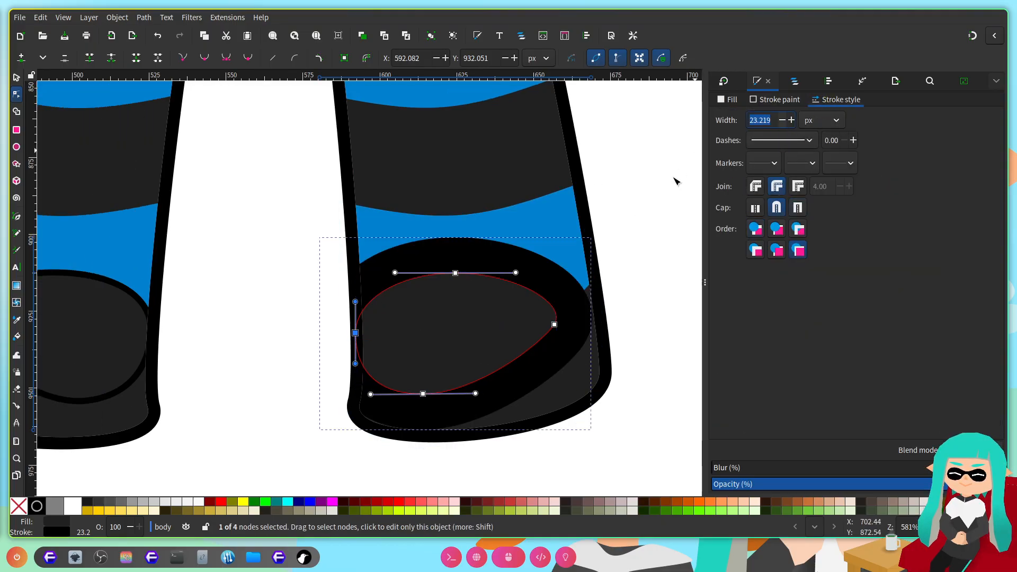
{"action": "left_click", "coordinate": [124, 324]}
{"action": "left_click", "coordinate": [445, 308]}
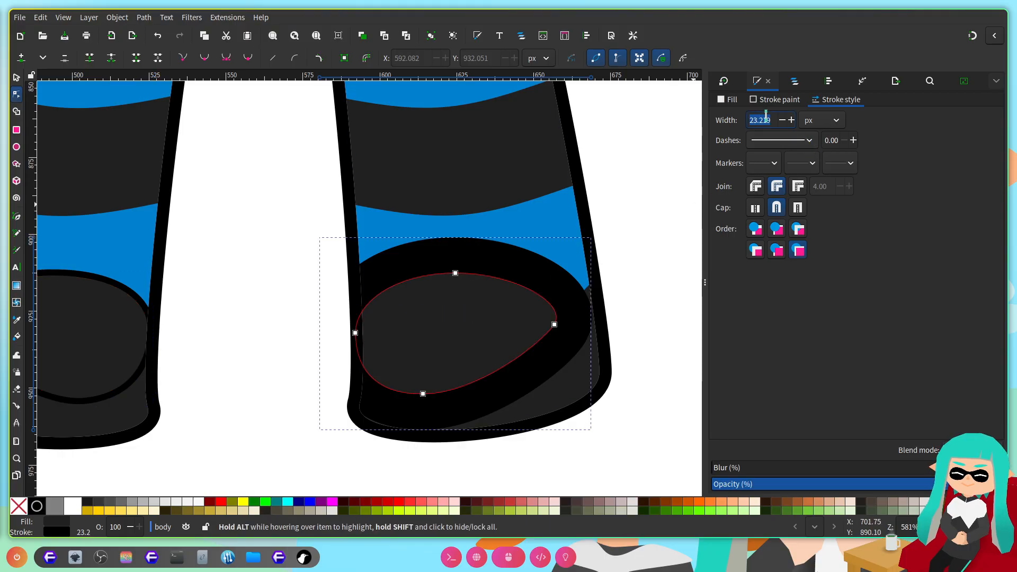
{"action": "type", "text": "4"}
{"action": "key", "text": "Return"}
Step: Give the shoe shape behind the right-hand toe ellipse a solid black outline 4 px wide and save the document
{"action": "left_click", "coordinate": [577, 357]}
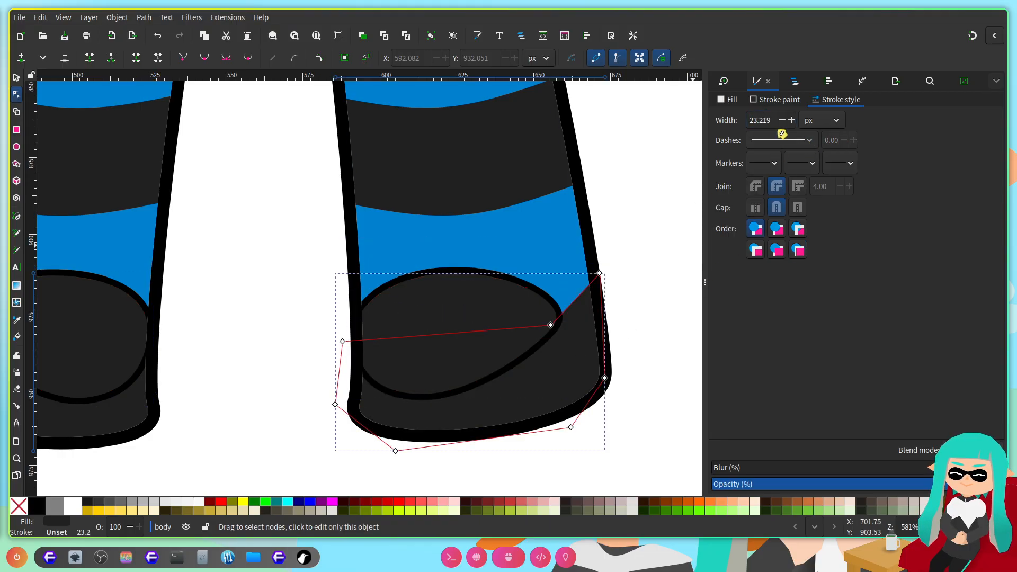
{"action": "left_click", "coordinate": [776, 100]}
{"action": "left_click", "coordinate": [735, 118]}
{"action": "left_click", "coordinate": [838, 99]}
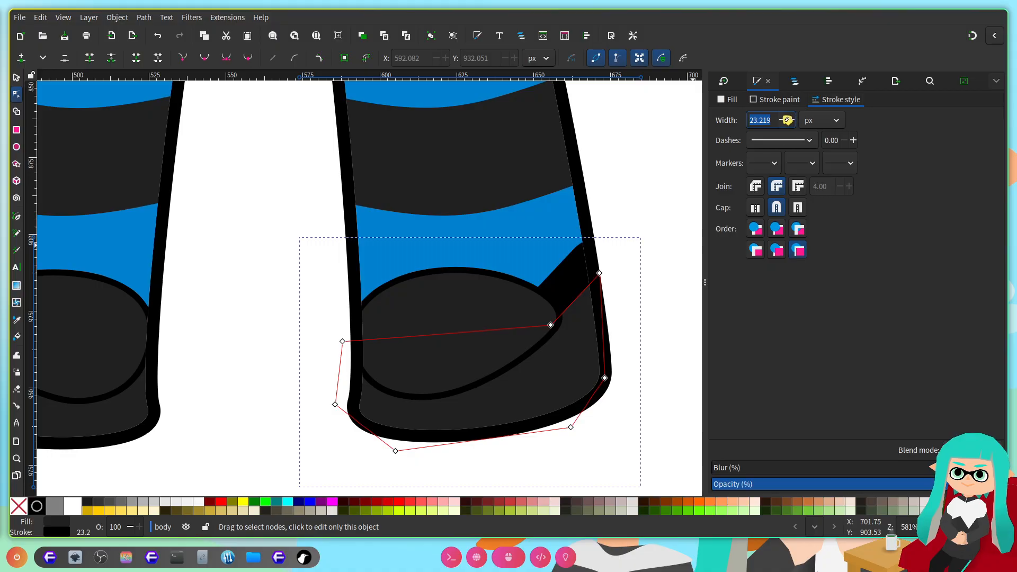
{"action": "type", "text": "4"}
{"action": "key", "text": "Return"}
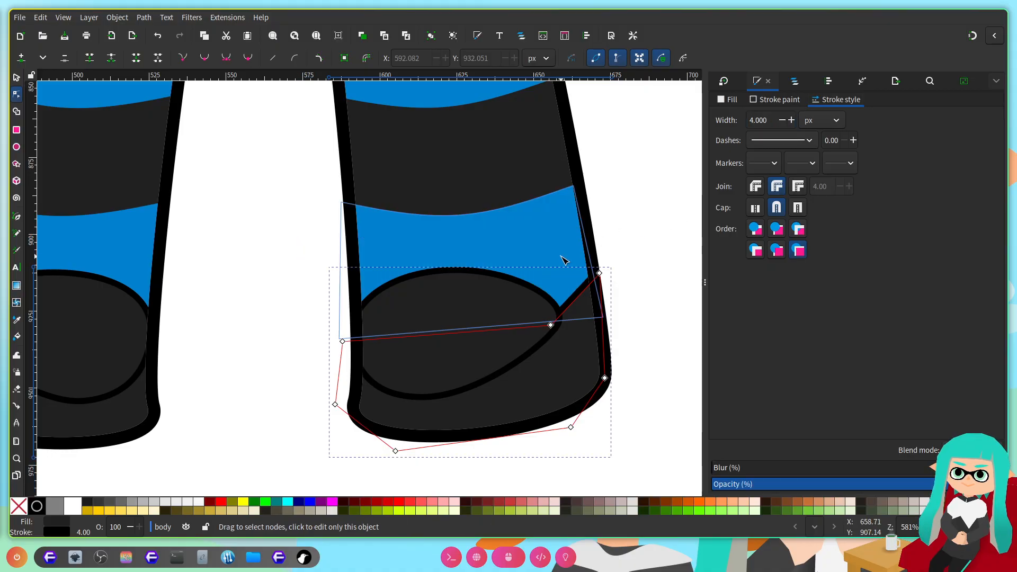
{"action": "scroll", "coordinate": [564, 257], "scroll_direction": "down", "scroll_amount": 3}
{"action": "key", "text": "ctrl+s"}
Step: Select all five stocking stripes on the left-hand leg and shift them together about 17 px down along the leg
{"action": "scroll", "coordinate": [527, 370], "scroll_direction": "left", "scroll_amount": 3}
{"action": "scroll", "coordinate": [527, 371], "scroll_direction": "up", "scroll_amount": 6}
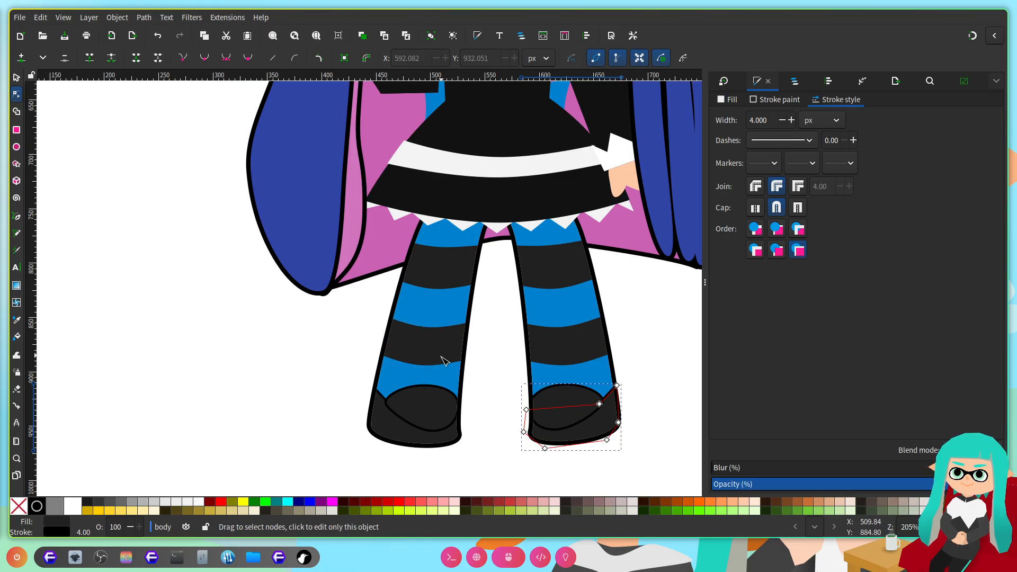
{"action": "scroll", "coordinate": [444, 349], "scroll_direction": "up", "scroll_amount": 1}
{"action": "scroll", "coordinate": [439, 337], "scroll_direction": "up", "scroll_amount": 1}
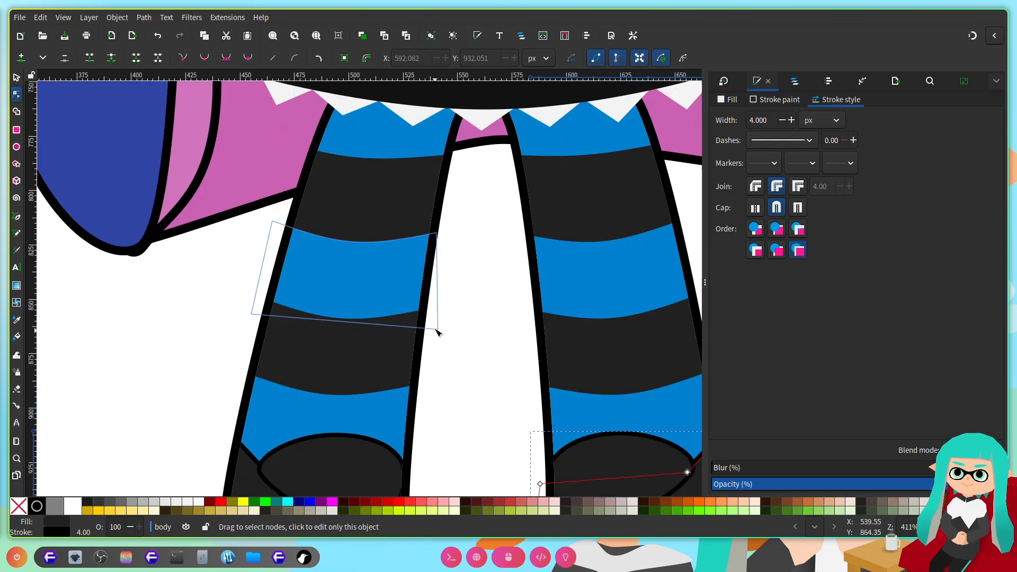
{"action": "left_click", "coordinate": [17, 78]}
{"action": "left_click", "coordinate": [385, 164]}
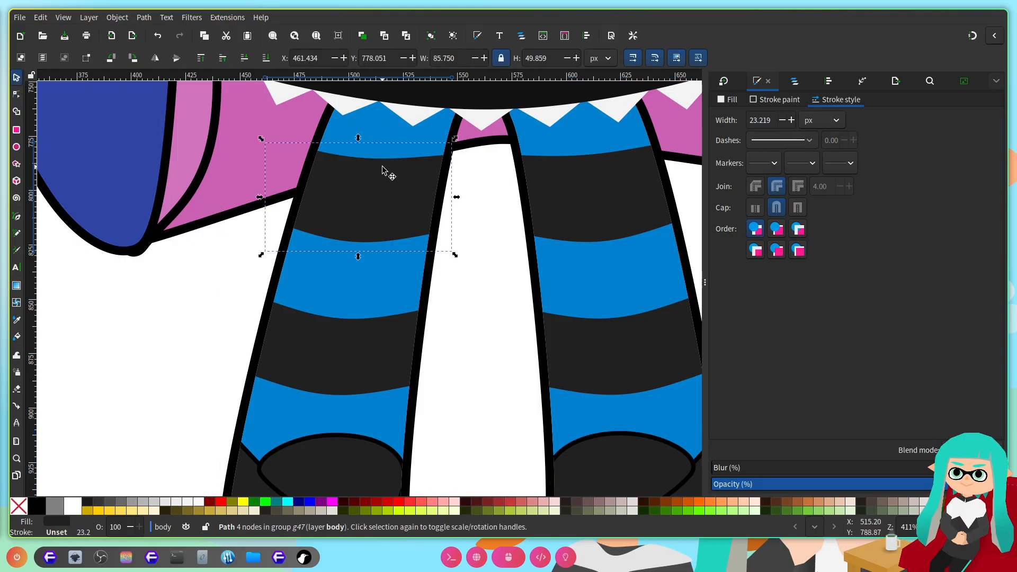
{"action": "left_click", "coordinate": [385, 138], "text": "shift"}
{"action": "left_click", "coordinate": [356, 279], "text": "shift"}
{"action": "left_click", "coordinate": [343, 371], "text": "shift"}
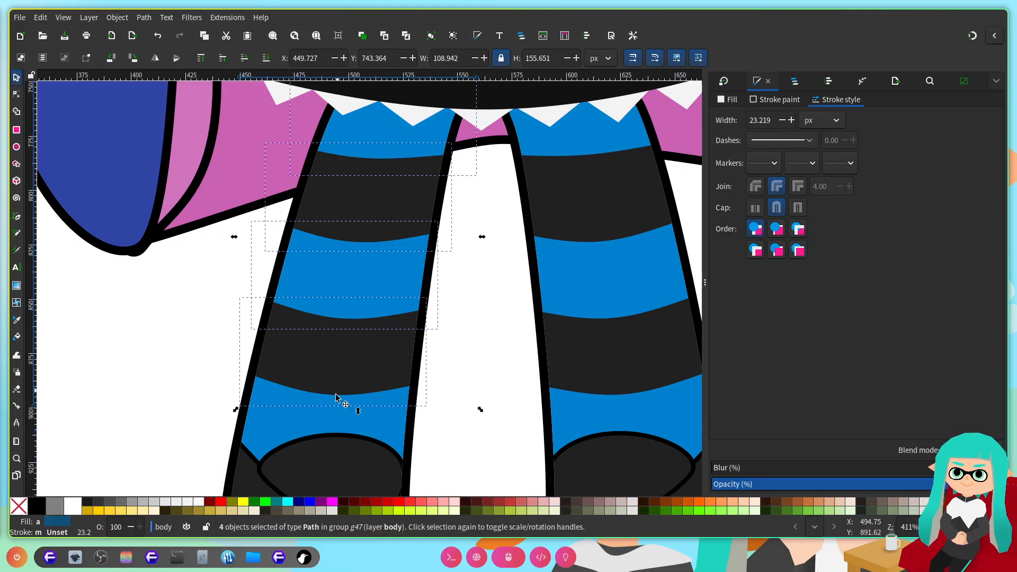
{"action": "left_click_drag", "start_coordinate": [338, 366], "coordinate": [328, 400]}
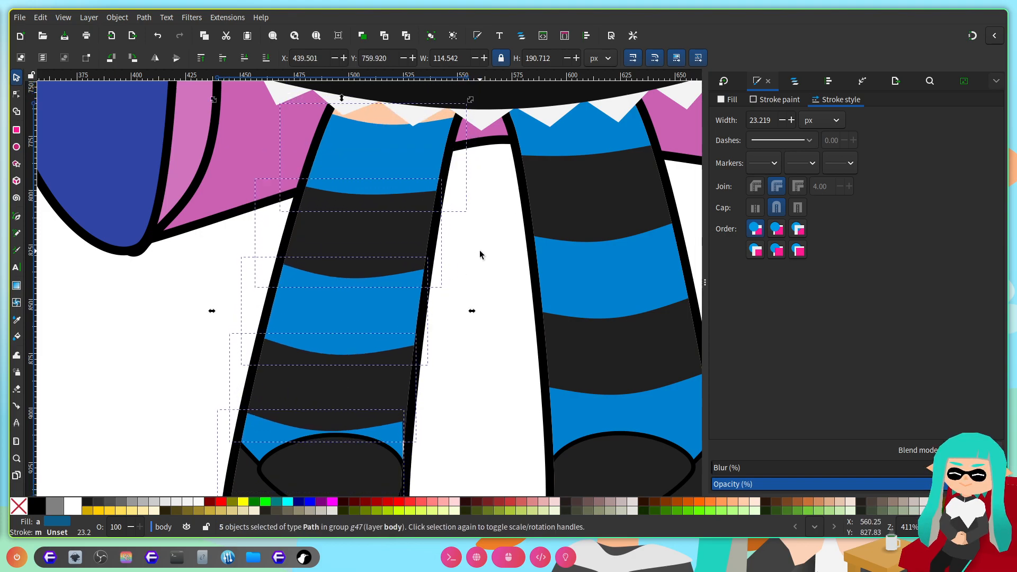
{"action": "left_click", "coordinate": [450, 228]}
Step: Place a copy of a dark stripe at the top of the left-hand leg and lower it behind the uppermost blue stripe
{"action": "left_click", "coordinate": [354, 215]}
{"action": "left_click_drag", "start_coordinate": [369, 238], "coordinate": [403, 94]}
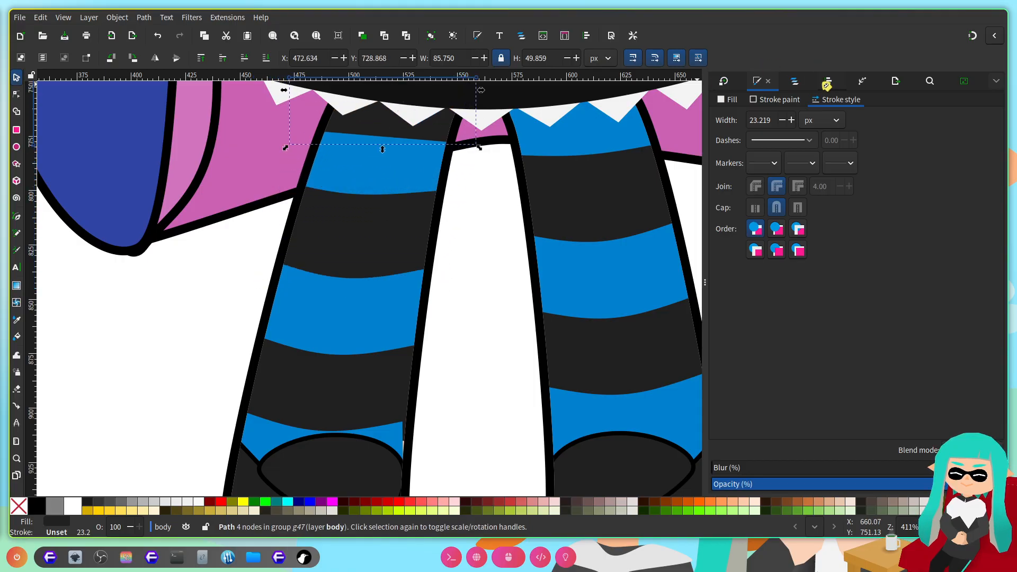
{"action": "left_click", "coordinate": [795, 80]}
{"action": "left_click", "coordinate": [841, 101]}
{"action": "left_click", "coordinate": [842, 101]}
{"action": "left_click", "coordinate": [842, 101]}
{"action": "left_click", "coordinate": [841, 101]}
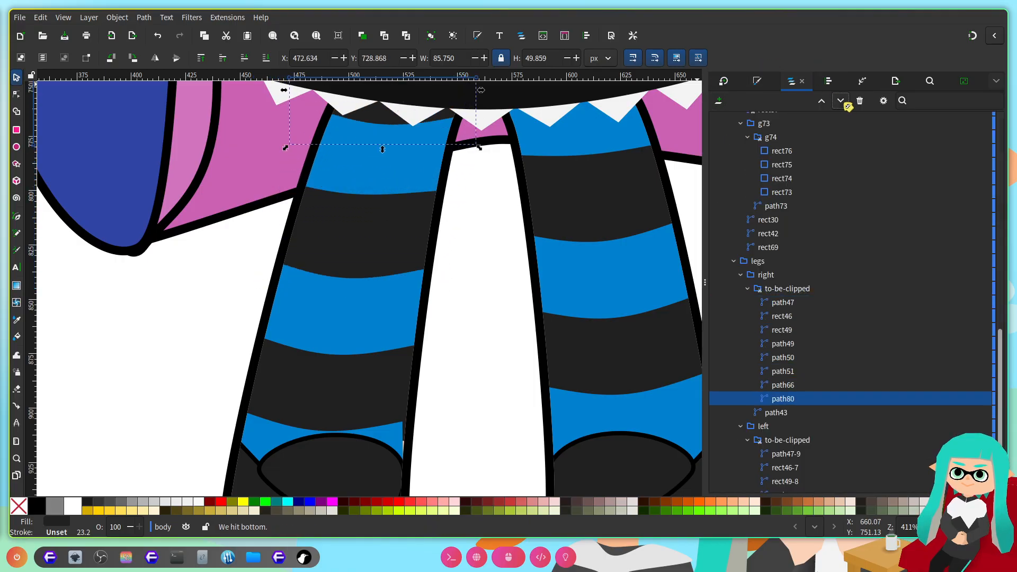
{"action": "scroll", "coordinate": [380, 156], "scroll_direction": "right", "scroll_amount": 3}
{"action": "left_click", "coordinate": [276, 166]}
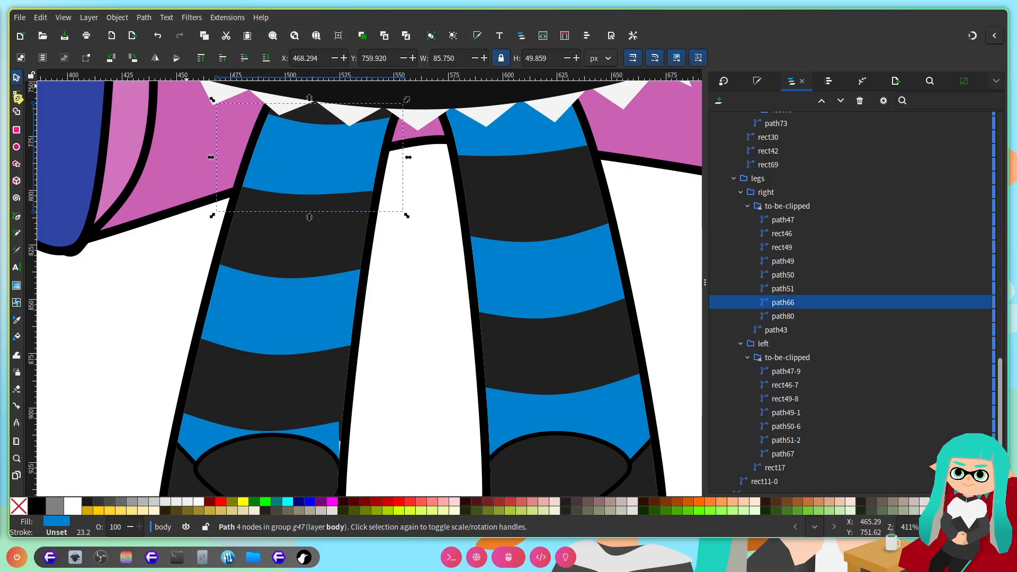
{"action": "key", "text": "n"}
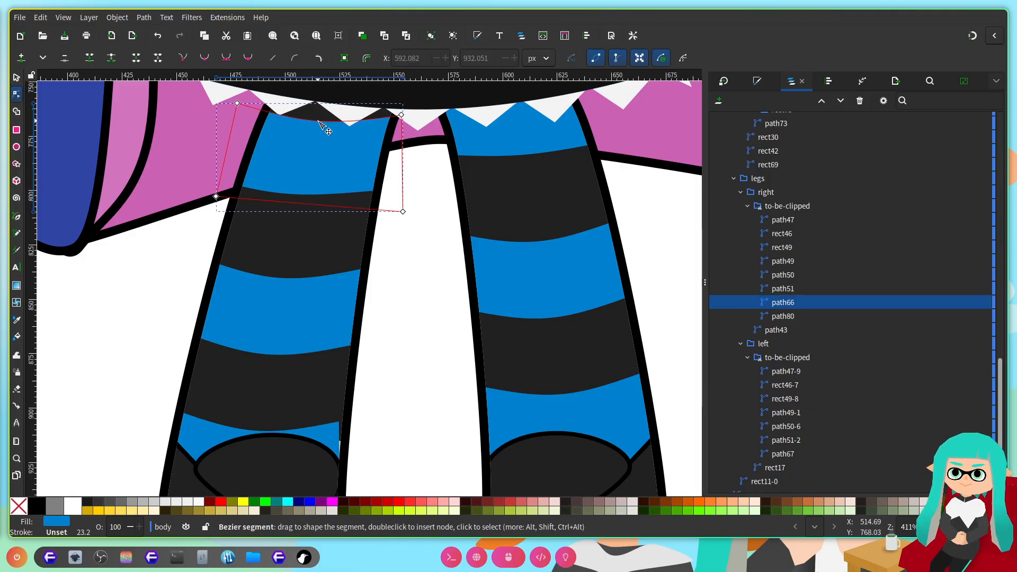
{"action": "scroll", "coordinate": [324, 129], "scroll_direction": "right", "scroll_amount": 9}
{"action": "scroll", "coordinate": [396, 303], "scroll_direction": "up", "scroll_amount": 3}
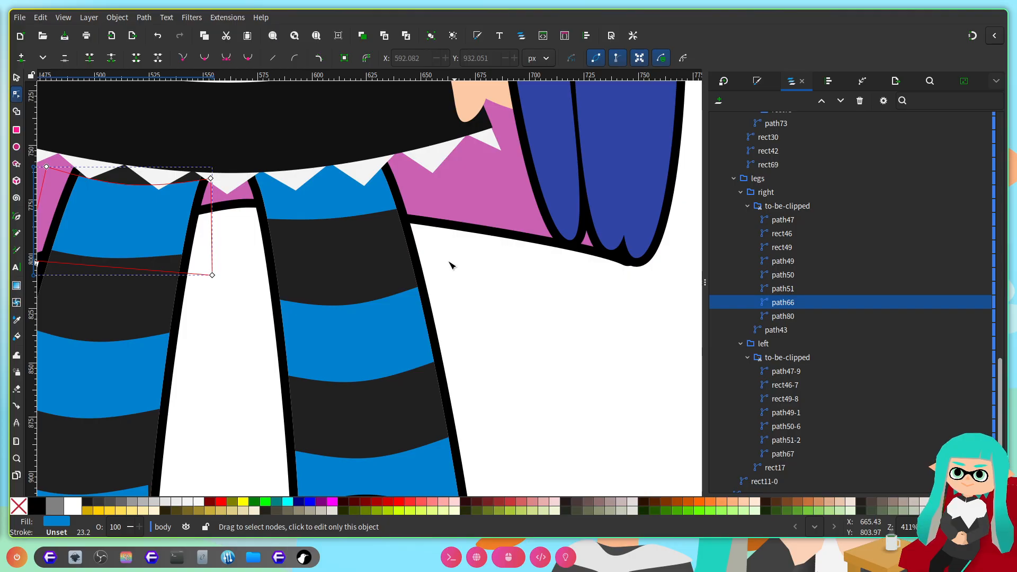
Step: Select all five stocking stripes on the right-hand leg, shift them together about 15 px down along the leg and deselect them
{"action": "left_click", "coordinate": [16, 78]}
{"action": "scroll", "coordinate": [318, 212], "scroll_direction": "left", "scroll_amount": 6}
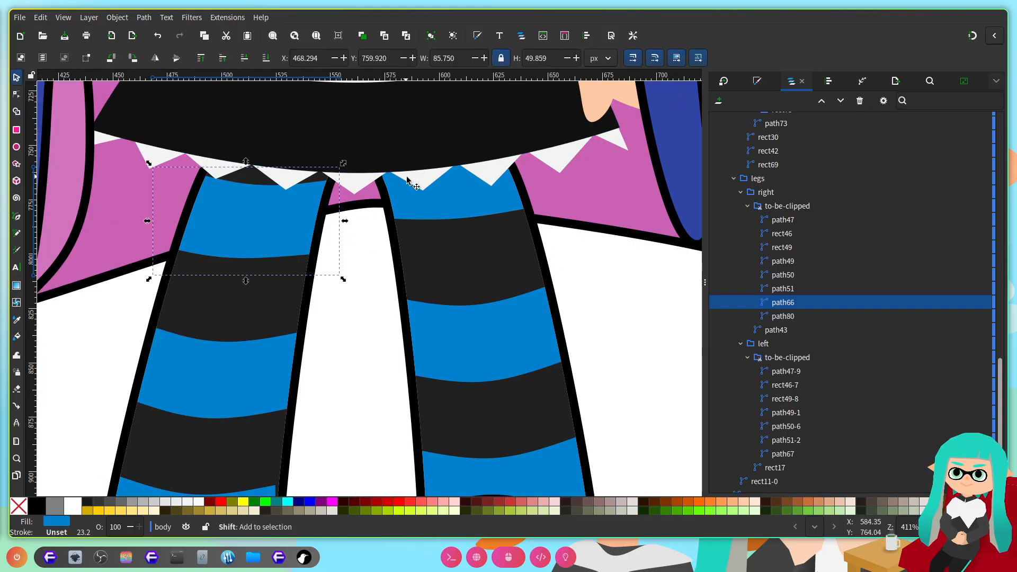
{"action": "left_click", "coordinate": [477, 200], "text": "ctrl"}
{"action": "scroll", "coordinate": [480, 212], "scroll_direction": "down", "scroll_amount": 3}
{"action": "left_click", "coordinate": [484, 229], "text": "ctrl+shift"}
{"action": "left_click", "coordinate": [506, 290], "text": "ctrl+shift"}
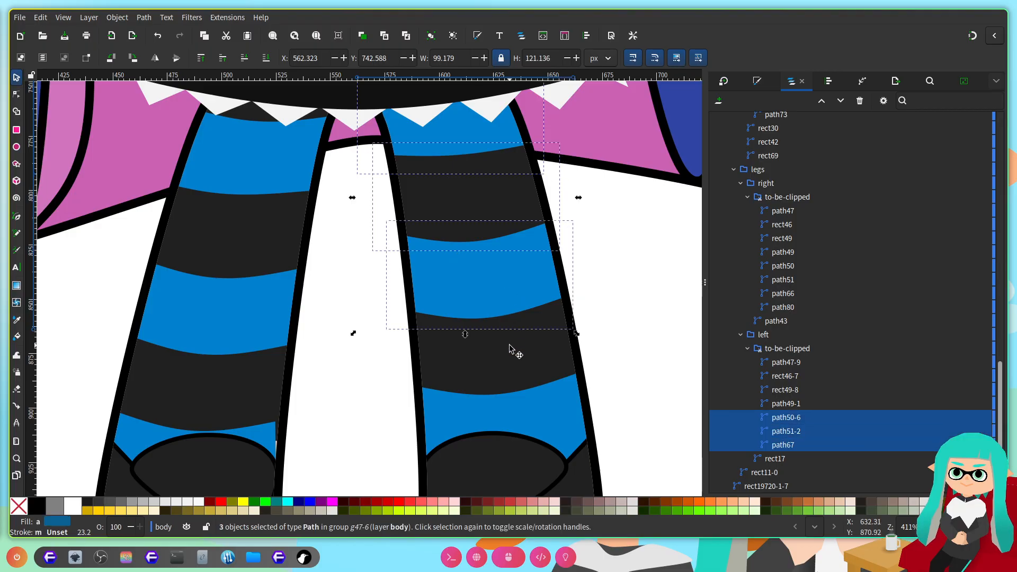
{"action": "left_click", "coordinate": [511, 345], "text": "ctrl+shift"}
{"action": "left_click", "coordinate": [550, 408], "text": "ctrl+shift"}
{"action": "left_click_drag", "start_coordinate": [518, 353], "coordinate": [525, 391]}
{"action": "left_click", "coordinate": [635, 272]}
Step: Copy the right-hand leg's upper dark stripe, place the copy under the skirt hem and lower it behind the uppermost blue stripe
{"action": "scroll", "coordinate": [608, 286], "scroll_direction": "up", "scroll_amount": 3}
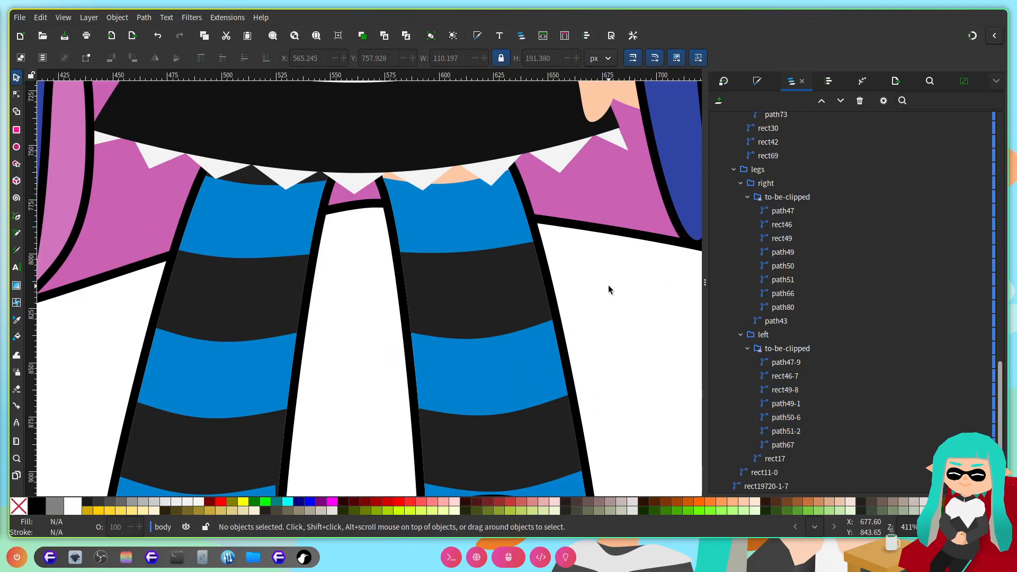
{"action": "left_click", "coordinate": [477, 284], "text": "ctrl"}
{"action": "key", "text": "ctrl+c"}
{"action": "key", "text": "ctrl+v"}
{"action": "left_click_drag", "start_coordinate": [473, 300], "coordinate": [449, 151]}
{"action": "left_click", "coordinate": [841, 100]}
{"action": "left_click", "coordinate": [841, 101]}
{"action": "left_click", "coordinate": [840, 101]}
{"action": "left_click", "coordinate": [840, 101]}
{"action": "left_click", "coordinate": [840, 101]}
{"action": "left_click", "coordinate": [840, 101]}
{"action": "left_click", "coordinate": [840, 101]}
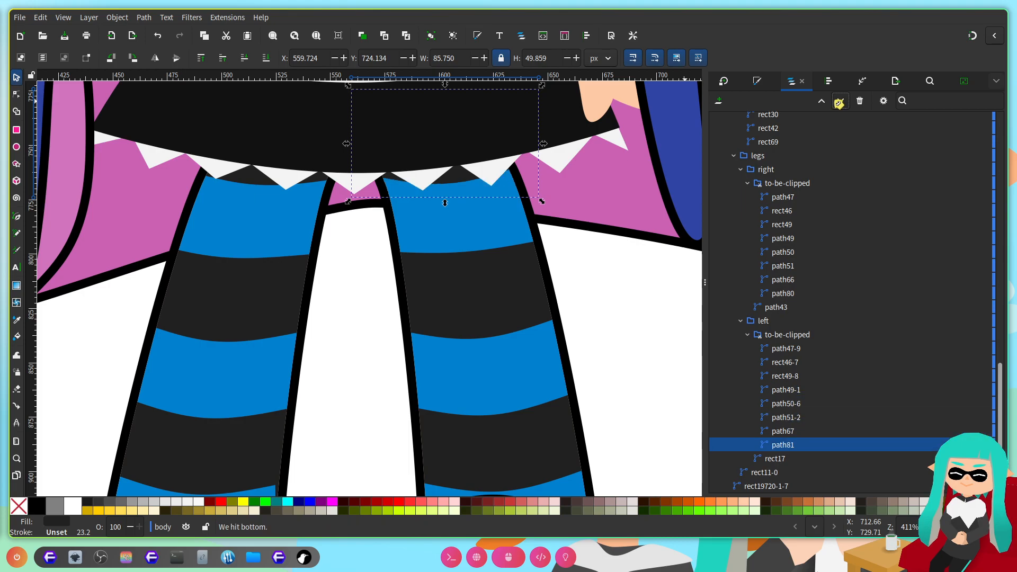
Step: Adjust the curve of the upper edge of the right-hand leg's uppermost blue stripe, save the document and deselect the stripe
{"action": "scroll", "coordinate": [477, 227], "scroll_direction": "up", "scroll_amount": 1, "text": "ctrl"}
{"action": "left_click", "coordinate": [16, 94]}
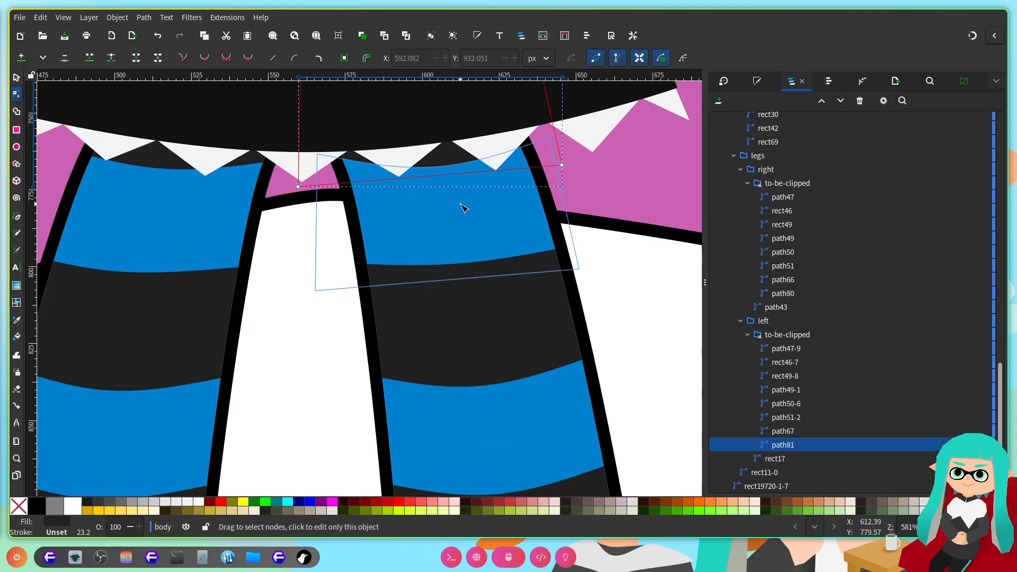
{"action": "left_click", "coordinate": [461, 204]}
{"action": "left_click_drag", "start_coordinate": [441, 165], "coordinate": [454, 167]}
{"action": "key", "text": "ctrl+s"}
{"action": "scroll", "coordinate": [638, 213], "scroll_direction": "down", "scroll_amount": 4, "text": "ctrl"}
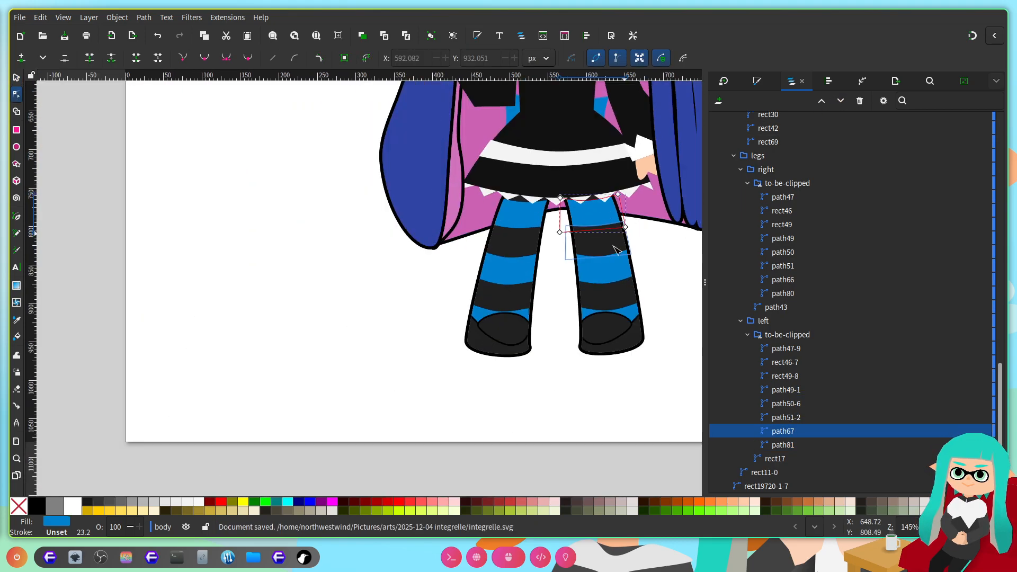
{"action": "scroll", "coordinate": [625, 234], "scroll_direction": "right", "scroll_amount": 3}
{"action": "left_click", "coordinate": [561, 305]}
{"action": "scroll", "coordinate": [524, 327], "scroll_direction": "up", "scroll_amount": 1}
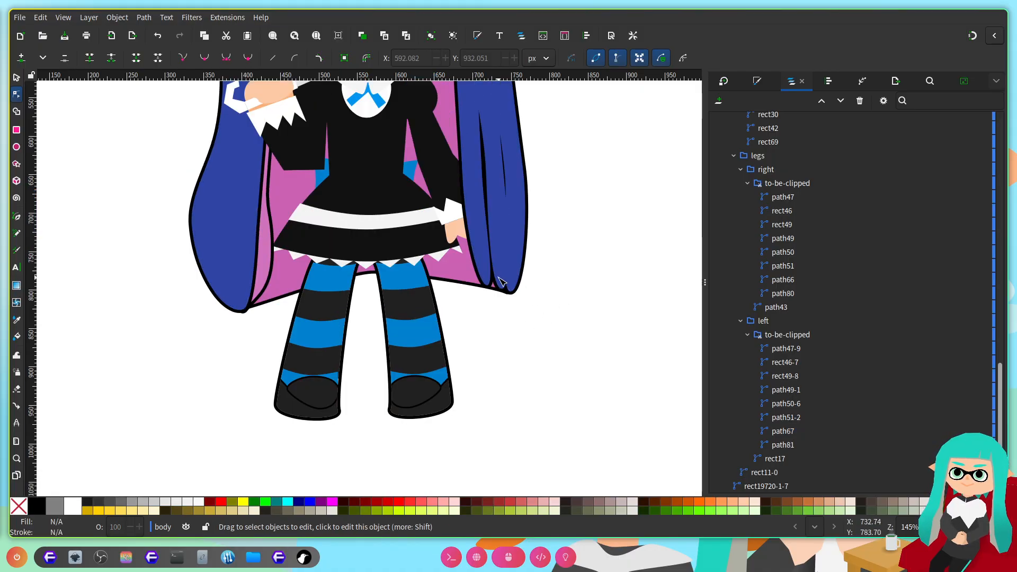
{"action": "scroll", "coordinate": [350, 252], "scroll_direction": "up", "scroll_amount": 1}
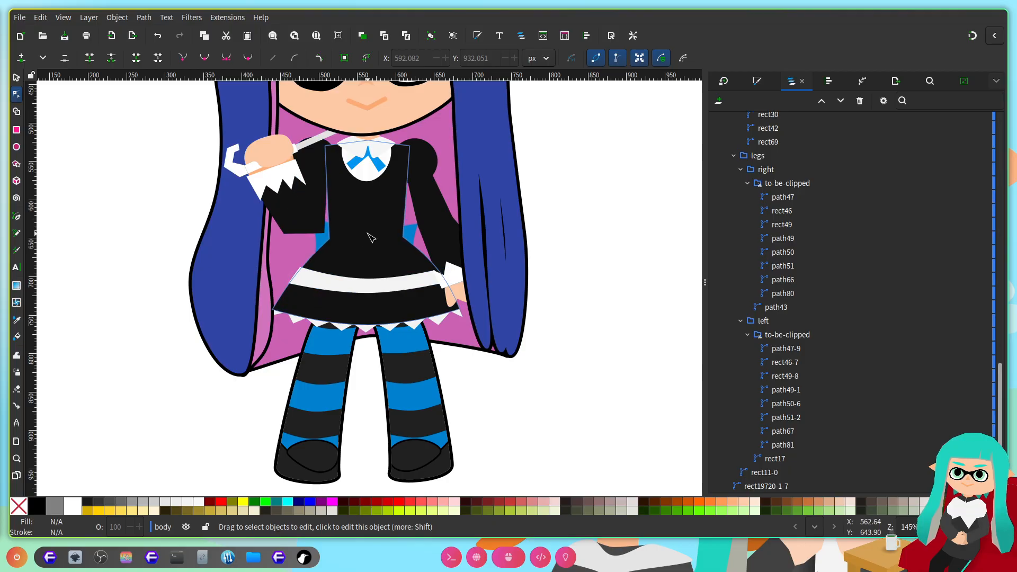
Step: Select the four vertical stripes on the dress's white bib and give them a flat black stroke
{"action": "scroll", "coordinate": [389, 249], "scroll_direction": "up", "scroll_amount": 1}
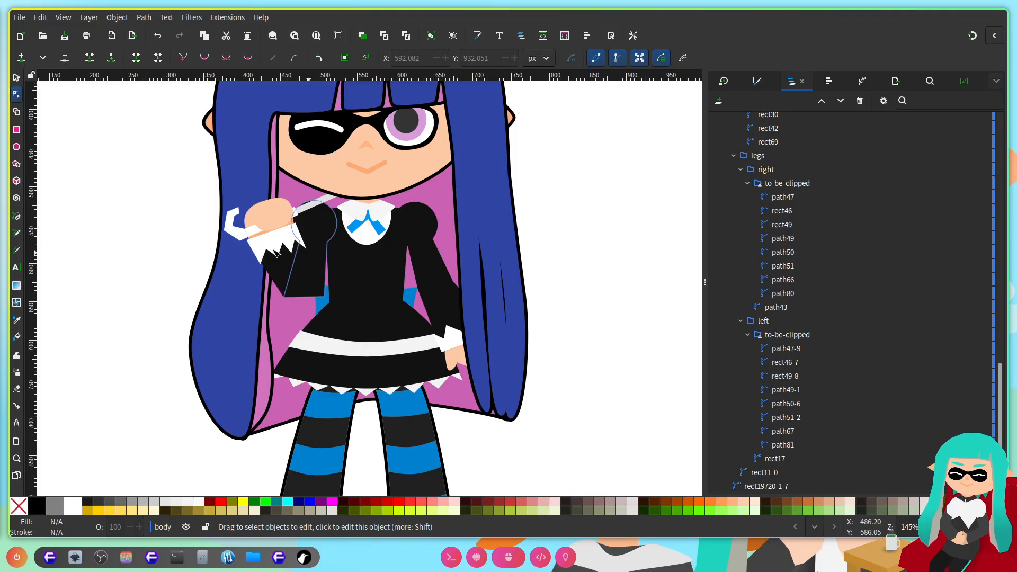
{"action": "scroll", "coordinate": [393, 427], "scroll_direction": "up", "scroll_amount": 2}
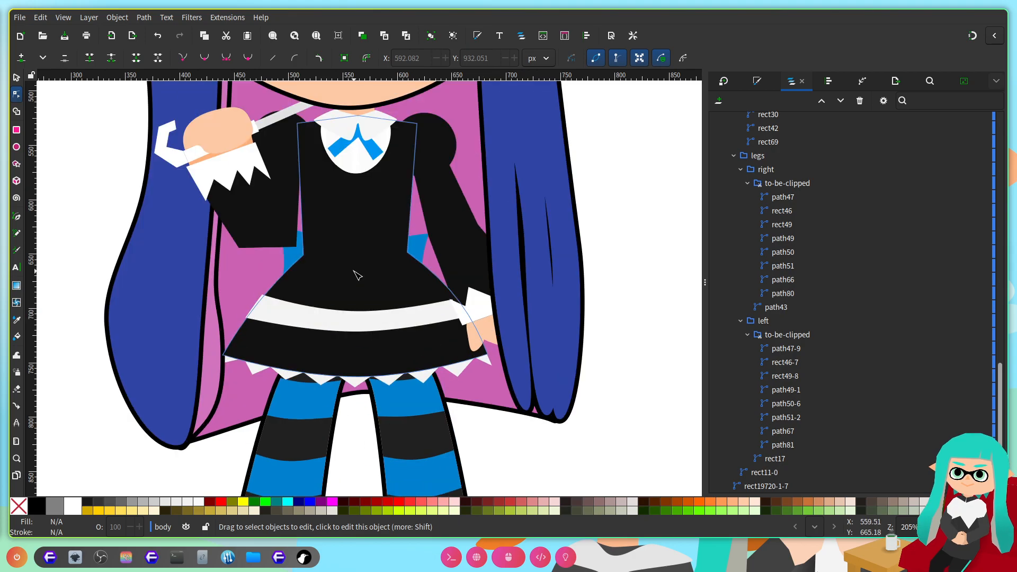
{"action": "left_click", "coordinate": [425, 287]}
{"action": "scroll", "coordinate": [354, 147], "scroll_direction": "up", "scroll_amount": 4}
{"action": "scroll", "coordinate": [353, 147], "scroll_direction": "up", "scroll_amount": 5}
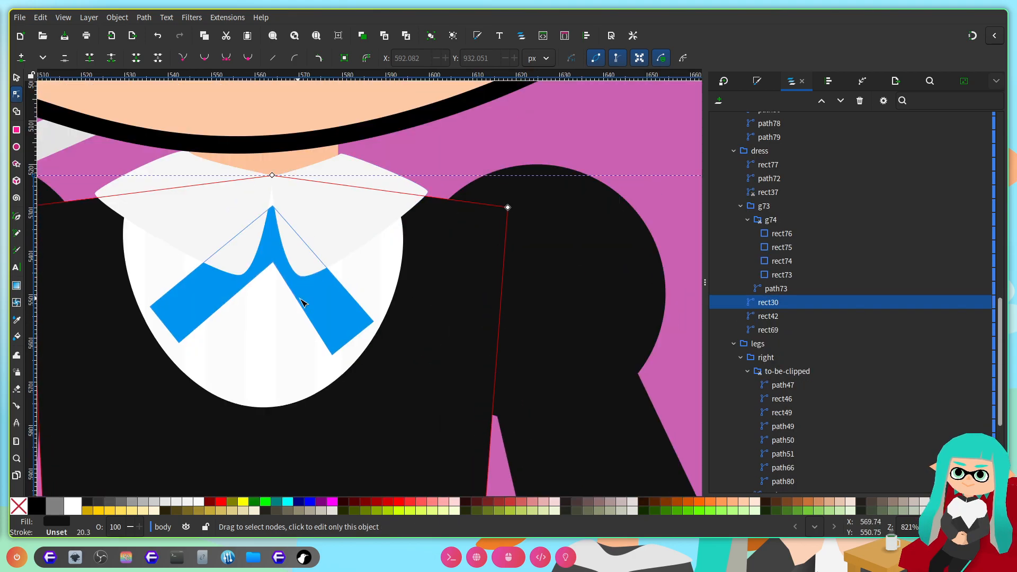
{"action": "left_click", "coordinate": [373, 279]}
{"action": "scroll", "coordinate": [292, 358], "scroll_direction": "up", "scroll_amount": 1}
{"action": "left_click", "coordinate": [295, 367], "text": "shift"}
{"action": "left_click", "coordinate": [214, 347], "text": "shift"}
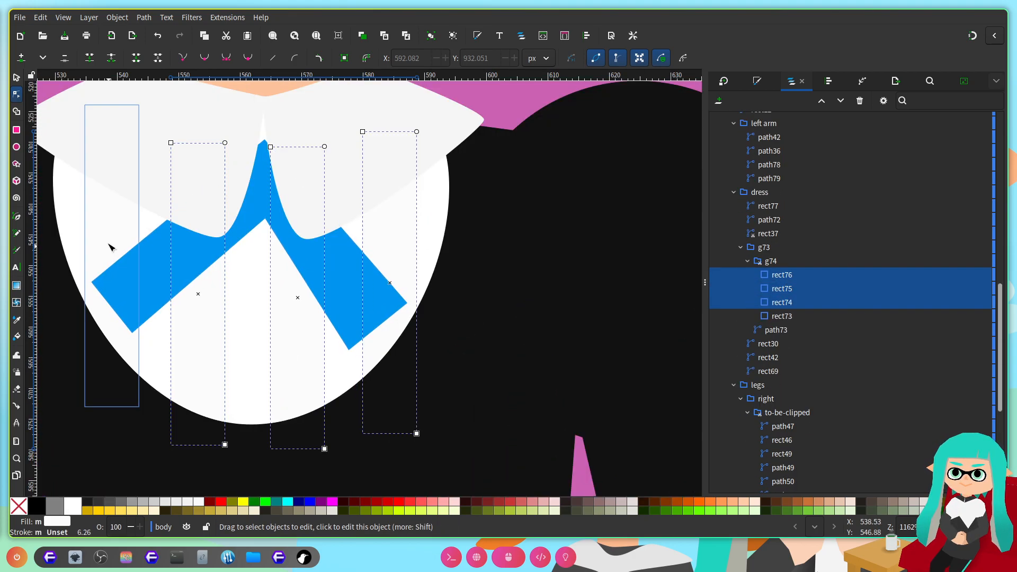
{"action": "left_click", "coordinate": [110, 251], "text": "shift"}
{"action": "left_click", "coordinate": [764, 81]}
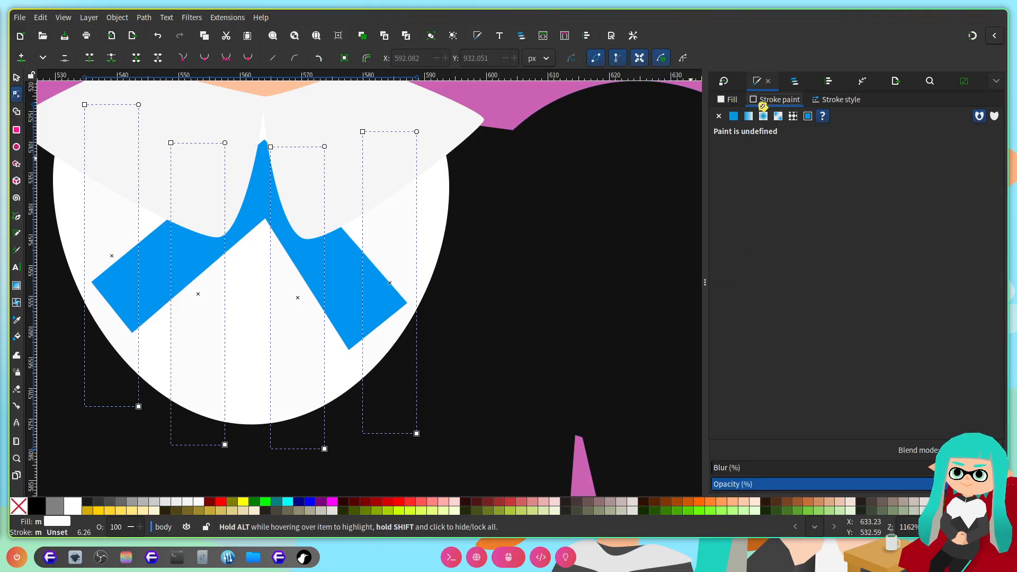
{"action": "left_click", "coordinate": [734, 116]}
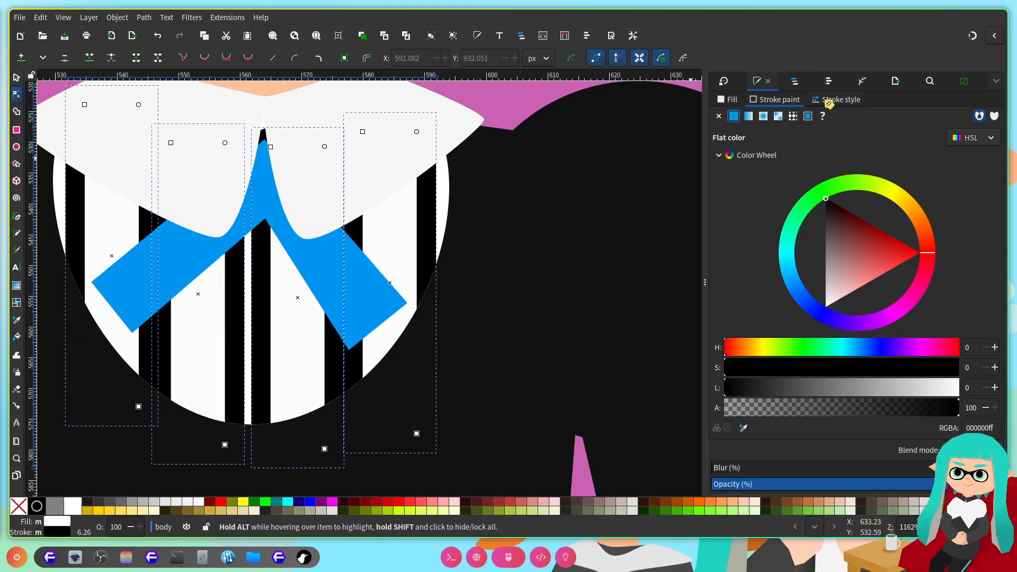
Step: Set the stroke width of the four bib stripes to 2 px
{"action": "left_click", "coordinate": [837, 100]}
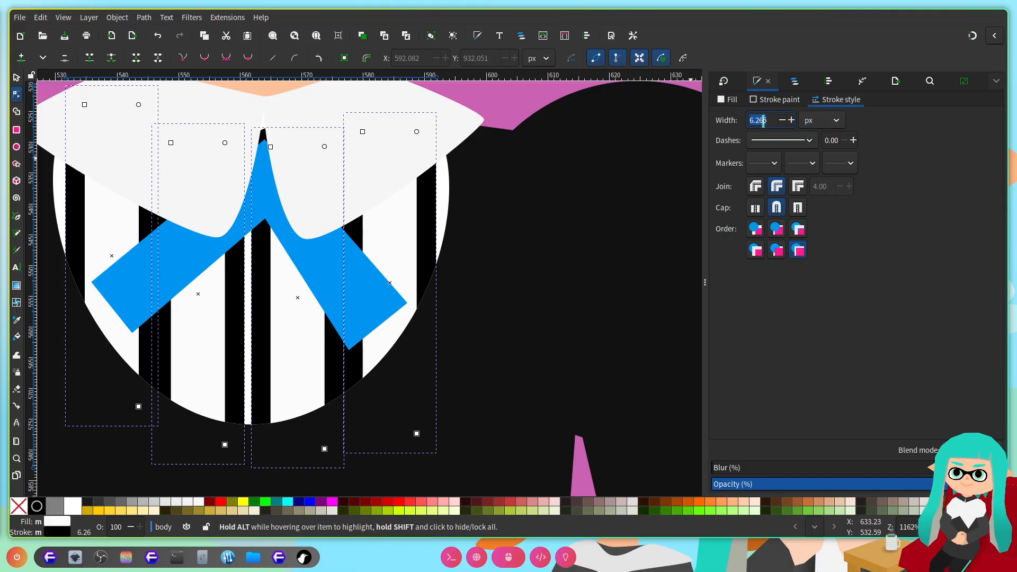
{"action": "type", "text": "2"}
{"action": "key", "text": "Return"}
{"action": "scroll", "coordinate": [406, 311], "scroll_direction": "down", "scroll_amount": 2}
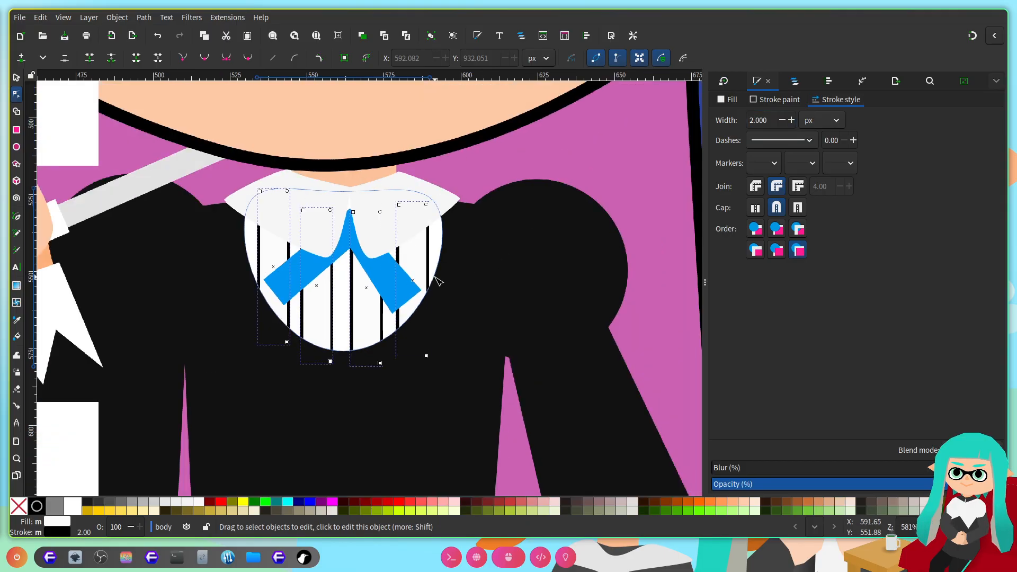
{"action": "scroll", "coordinate": [406, 311], "scroll_direction": "up", "scroll_amount": 1}
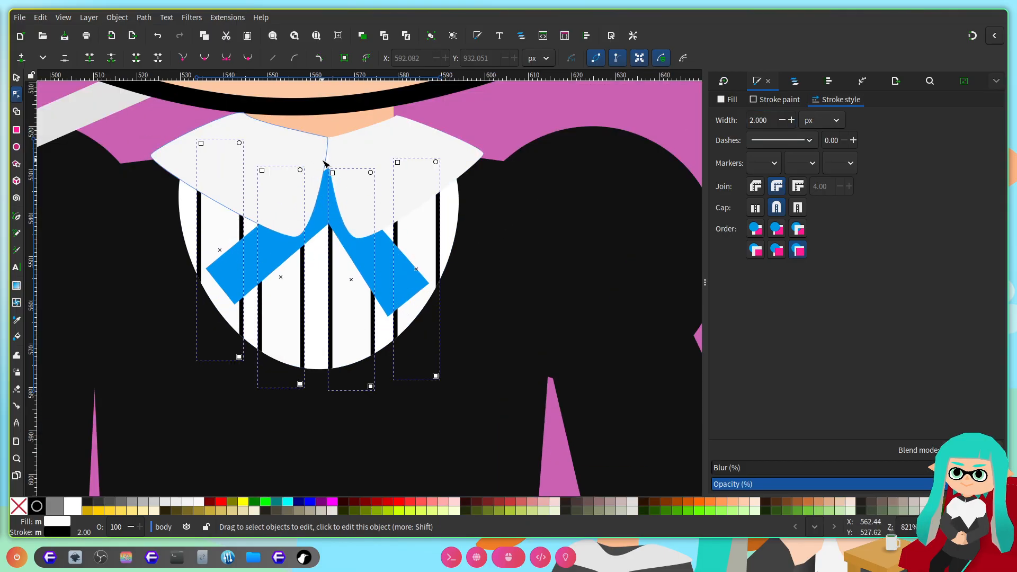
Step: Select only the inner stripe on the bib's left-hand side and shift it about 1.2 px toward the centre
{"action": "left_click", "coordinate": [18, 77]}
{"action": "scroll", "coordinate": [307, 208], "scroll_direction": "up", "scroll_amount": 1}
{"action": "left_click", "coordinate": [304, 373], "text": "ctrl"}
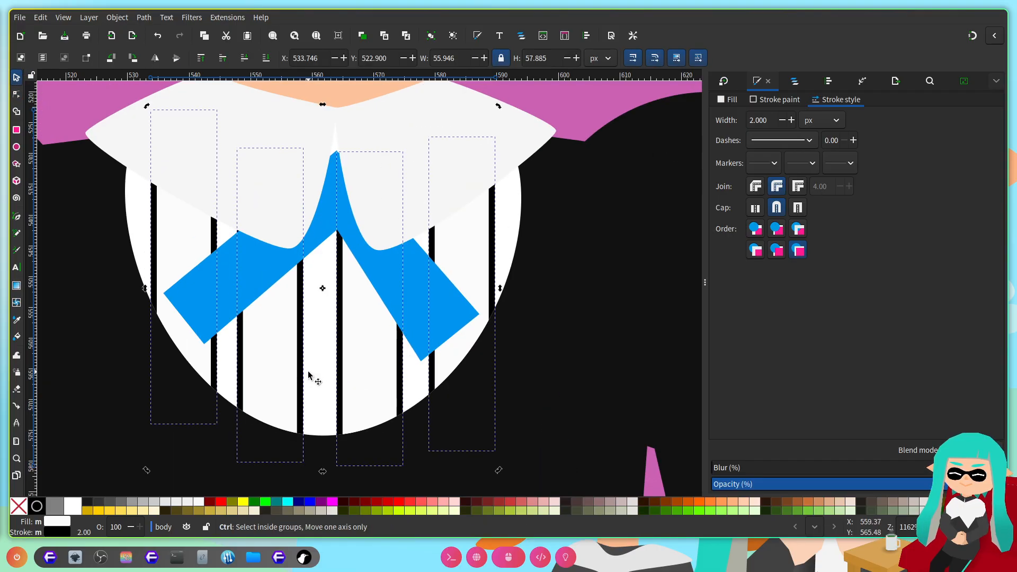
{"action": "left_click", "coordinate": [309, 372], "text": "ctrl"}
{"action": "left_click", "coordinate": [271, 386], "text": "ctrl"}
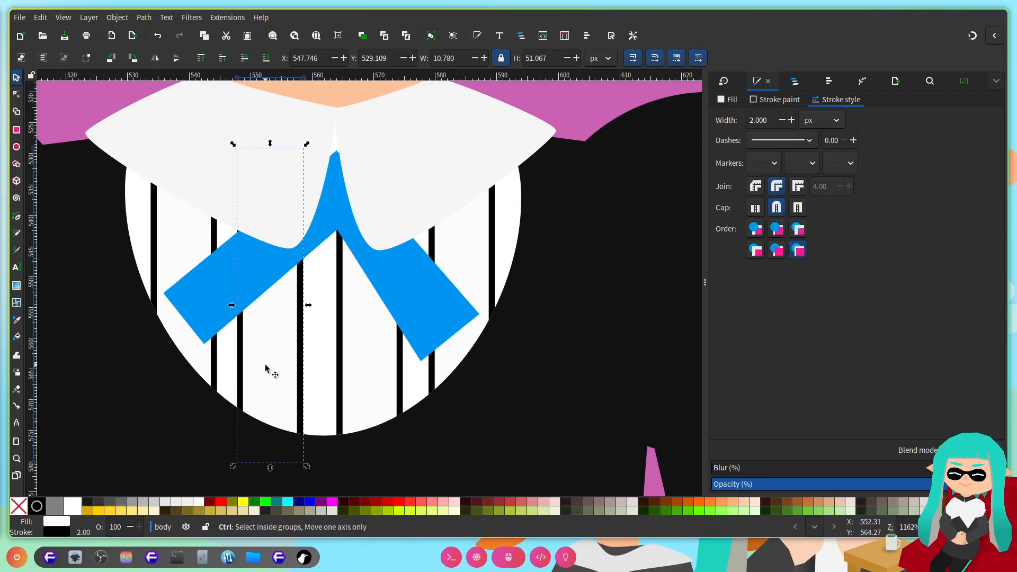
{"action": "left_click_drag", "start_coordinate": [270, 347], "coordinate": [284, 364]}
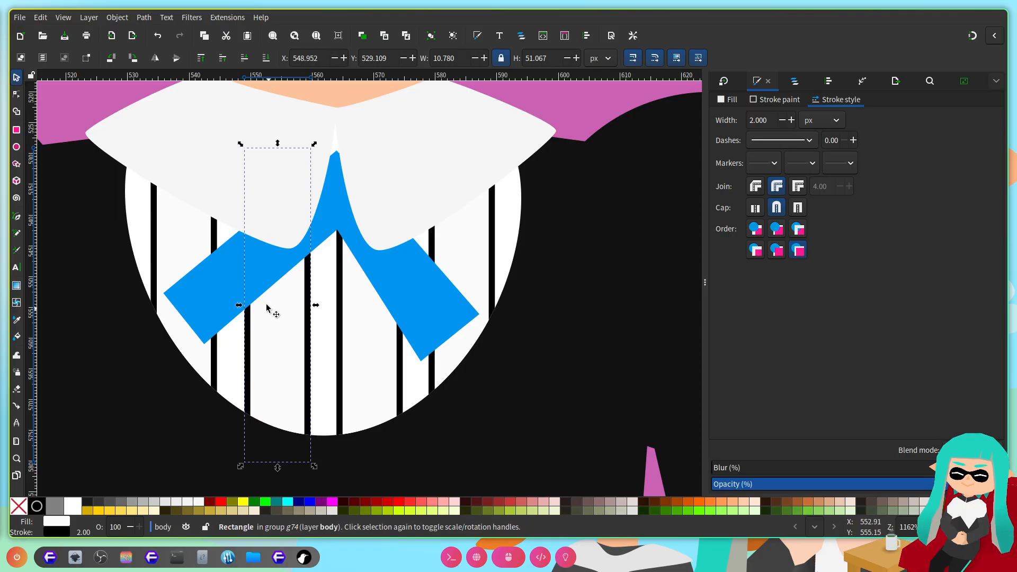
Step: Rotate the two left-hand bib stripes slightly clockwise so that their lower ends lean outward
{"action": "left_click", "coordinate": [271, 333], "text": "ctrl"}
{"action": "left_click", "coordinate": [184, 238], "text": "ctrl"}
{"action": "left_click", "coordinate": [183, 240], "text": "ctrl"}
{"action": "left_click_drag", "start_coordinate": [223, 111], "coordinate": [230, 109]}
{"action": "left_click", "coordinate": [264, 303], "text": "ctrl"}
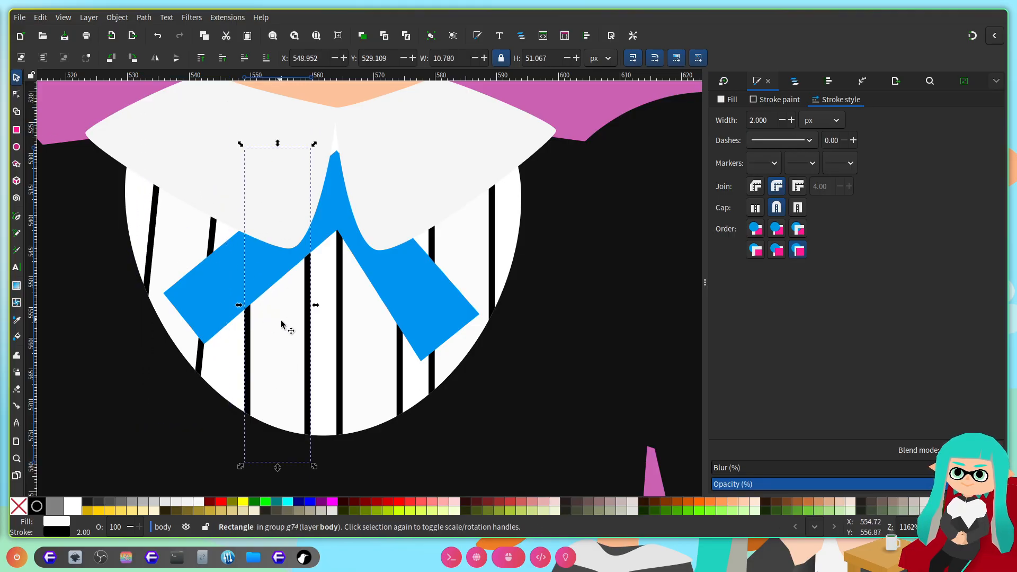
{"action": "left_click_drag", "start_coordinate": [316, 144], "coordinate": [328, 146]}
{"action": "left_click_drag", "start_coordinate": [285, 321], "coordinate": [283, 320]}
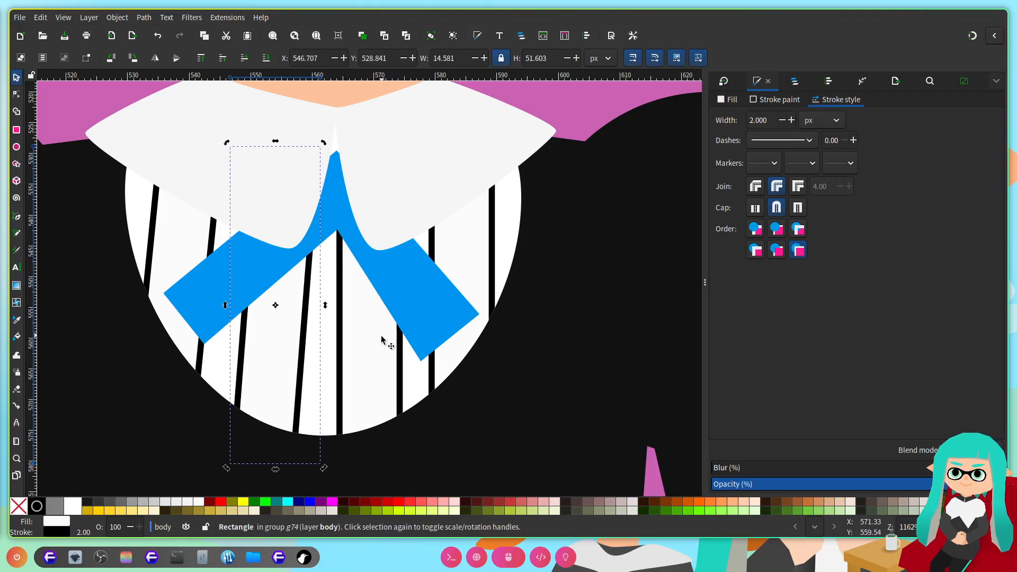
Step: Rotate the inner right-hand bib stripe slightly counterclockwise and nudge it into position
{"action": "left_click", "coordinate": [369, 353]}
{"action": "left_click", "coordinate": [371, 366], "text": "ctrl"}
{"action": "left_click", "coordinate": [354, 357], "text": "ctrl"}
{"action": "left_click_drag", "start_coordinate": [408, 469], "coordinate": [413, 467]}
{"action": "left_click_drag", "start_coordinate": [392, 412], "coordinate": [396, 413]}
Step: Rotate the outermost right-hand bib stripe counterclockwise, nudge it into place and save the document
{"action": "left_click", "coordinate": [480, 233], "text": "ctrl"}
{"action": "left_click", "coordinate": [481, 224], "text": "ctrl"}
{"action": "left_click_drag", "start_coordinate": [500, 134], "coordinate": [475, 129]}
{"action": "left_click_drag", "start_coordinate": [481, 244], "coordinate": [480, 246]}
{"action": "scroll", "coordinate": [481, 269], "scroll_direction": "down", "scroll_amount": 4}
{"action": "key", "text": "ctrl+s"}
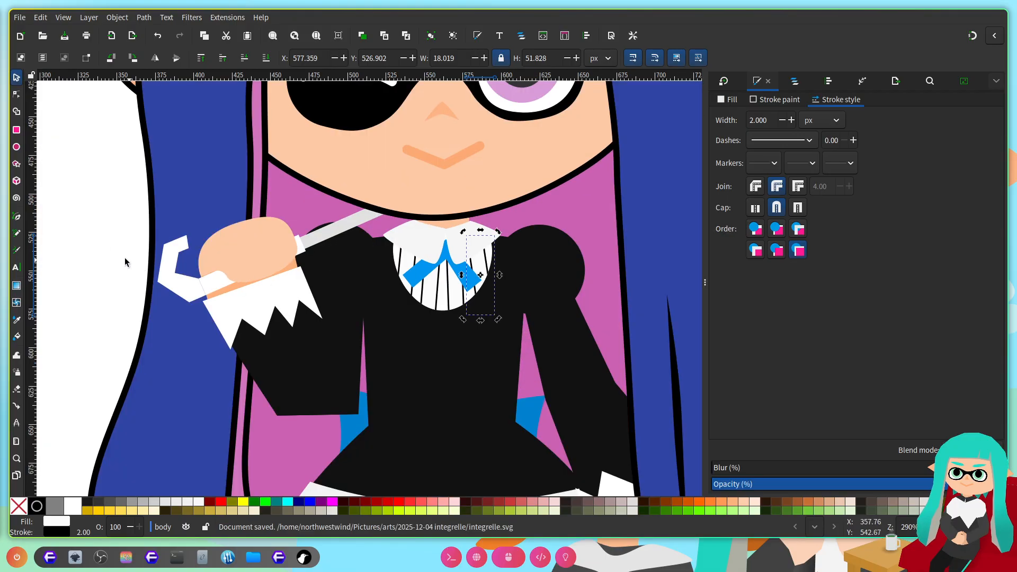
Step: Deselect the stripe, select the blue ribbon under the collar and give it a flat black stroke
{"action": "double_click", "coordinate": [98, 236]}
{"action": "left_click", "coordinate": [99, 236]}
{"action": "scroll", "coordinate": [194, 225], "scroll_direction": "down", "scroll_amount": 3}
{"action": "scroll", "coordinate": [362, 209], "scroll_direction": "up", "scroll_amount": 3}
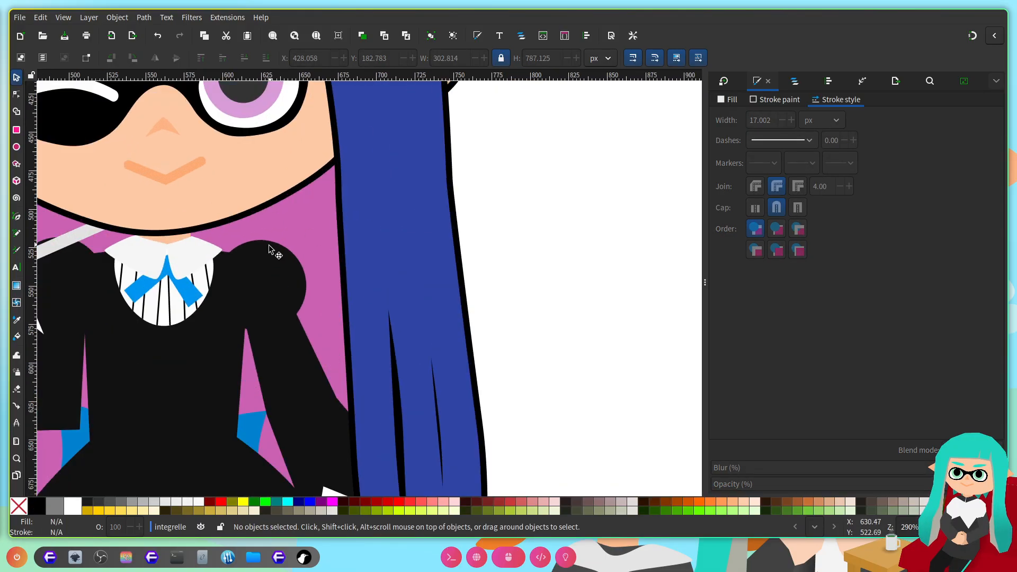
{"action": "left_click_drag", "start_coordinate": [189, 280], "coordinate": [315, 282]}
{"action": "left_click", "coordinate": [317, 285], "text": "ctrl"}
{"action": "scroll", "coordinate": [299, 281], "scroll_direction": "up", "scroll_amount": 2}
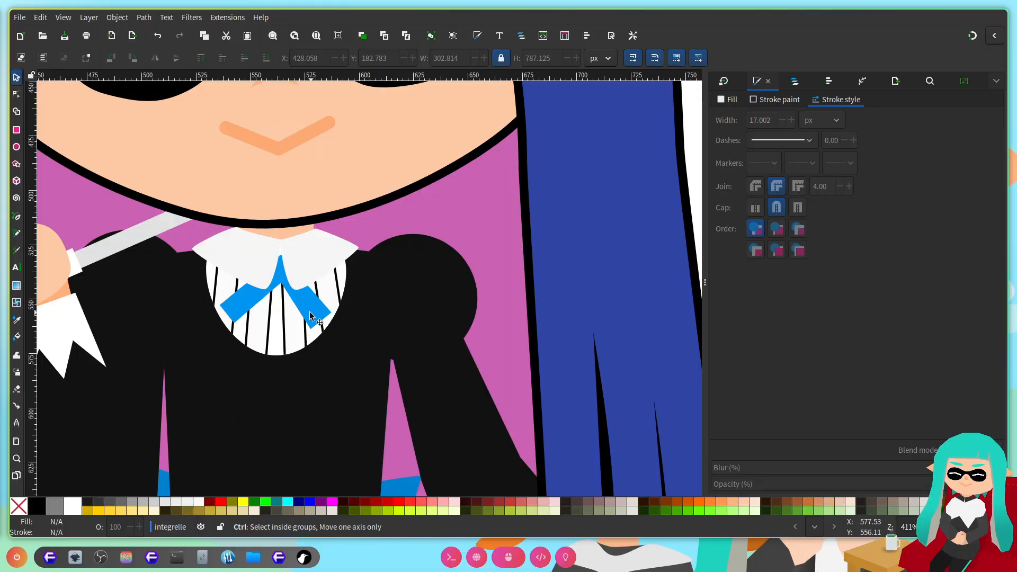
{"action": "scroll", "coordinate": [262, 286], "scroll_direction": "up", "scroll_amount": 2}
{"action": "left_click", "coordinate": [779, 99]}
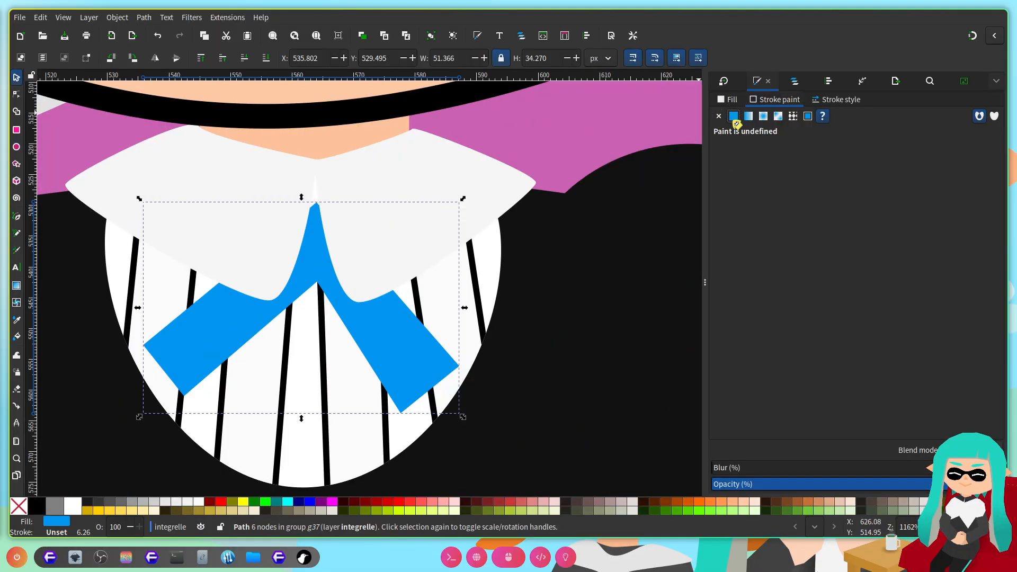
{"action": "left_click", "coordinate": [734, 116]}
{"action": "left_click", "coordinate": [835, 104]}
Step: Set the ribbon's stroke width to 4 px, save, and change its paint order to stroke, fill, markers
{"action": "scroll", "coordinate": [424, 249], "scroll_direction": "down", "scroll_amount": 1}
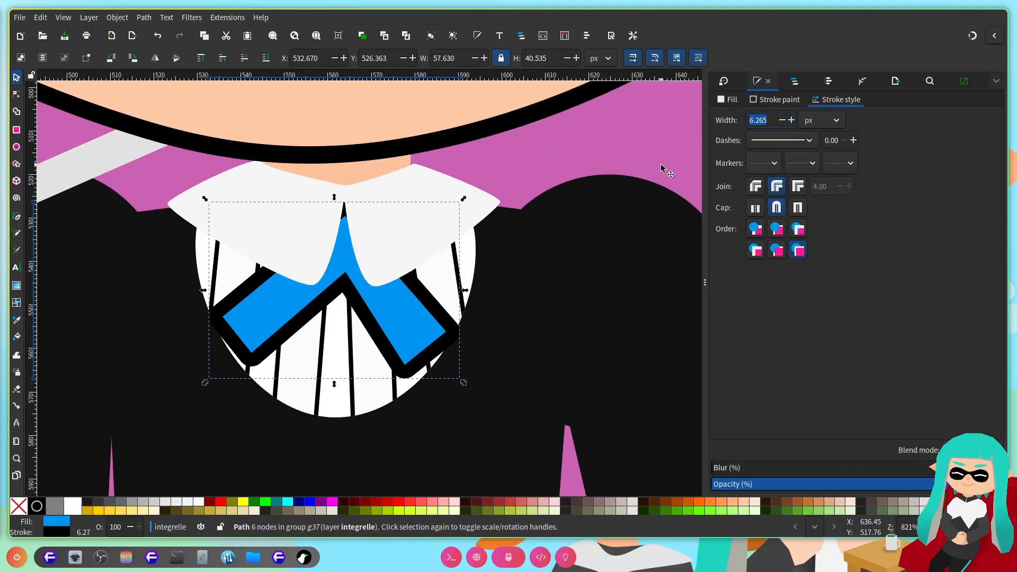
{"action": "double_click", "coordinate": [776, 121]}
{"action": "type", "text": "4"}
{"action": "key", "text": "Return"}
{"action": "key", "text": "ctrl+s"}
{"action": "scroll", "coordinate": [476, 244], "scroll_direction": "right", "scroll_amount": 1}
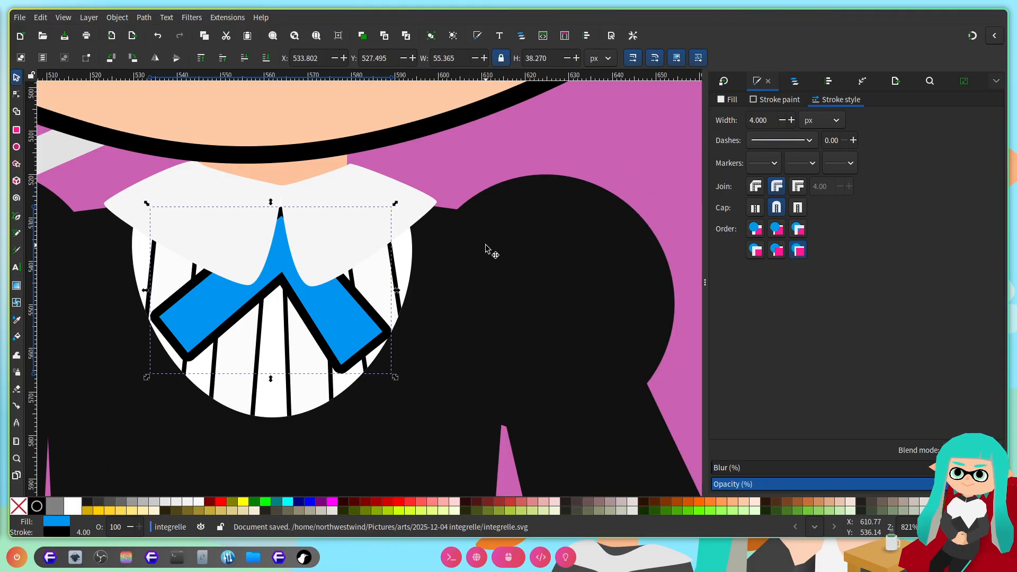
{"action": "left_click", "coordinate": [777, 228]}
{"action": "scroll", "coordinate": [415, 269], "scroll_direction": "left", "scroll_amount": 2}
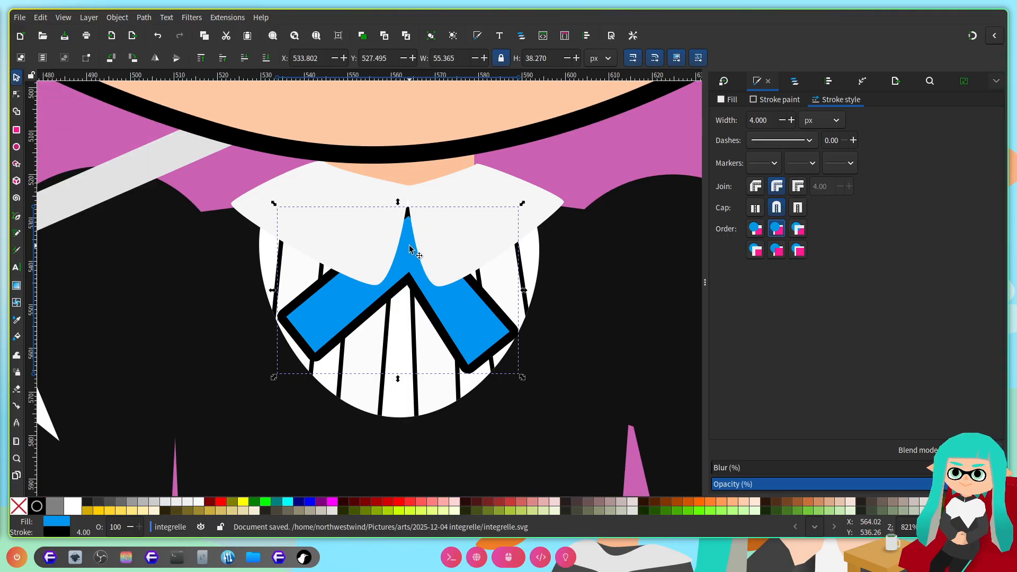
Step: Select both white collar pieces and give them a flat black stroke painted behind the fill
{"action": "scroll", "coordinate": [290, 256], "scroll_direction": "up", "scroll_amount": 2}
{"action": "scroll", "coordinate": [288, 311], "scroll_direction": "left", "scroll_amount": 2}
{"action": "scroll", "coordinate": [374, 324], "scroll_direction": "right", "scroll_amount": 4}
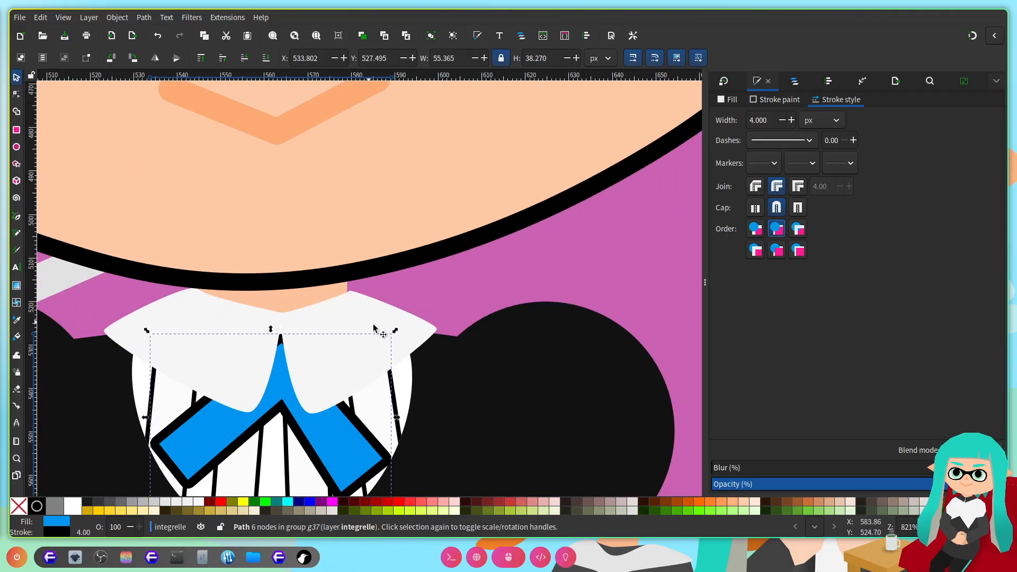
{"action": "left_click", "coordinate": [330, 350]}
{"action": "scroll", "coordinate": [364, 310], "scroll_direction": "up", "scroll_amount": 2}
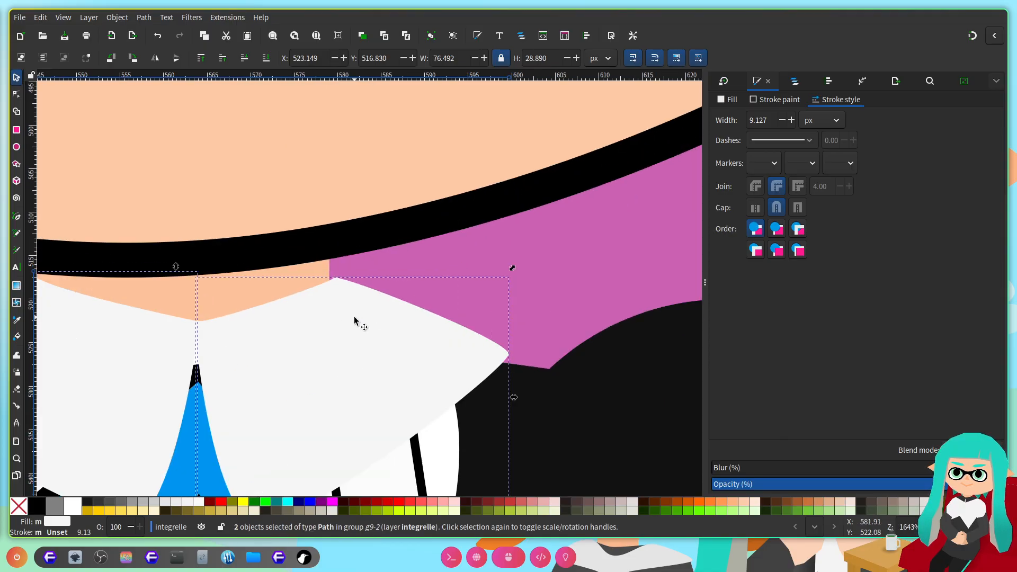
{"action": "scroll", "coordinate": [214, 418], "scroll_direction": "up", "scroll_amount": 2}
{"action": "left_click", "coordinate": [15, 97]}
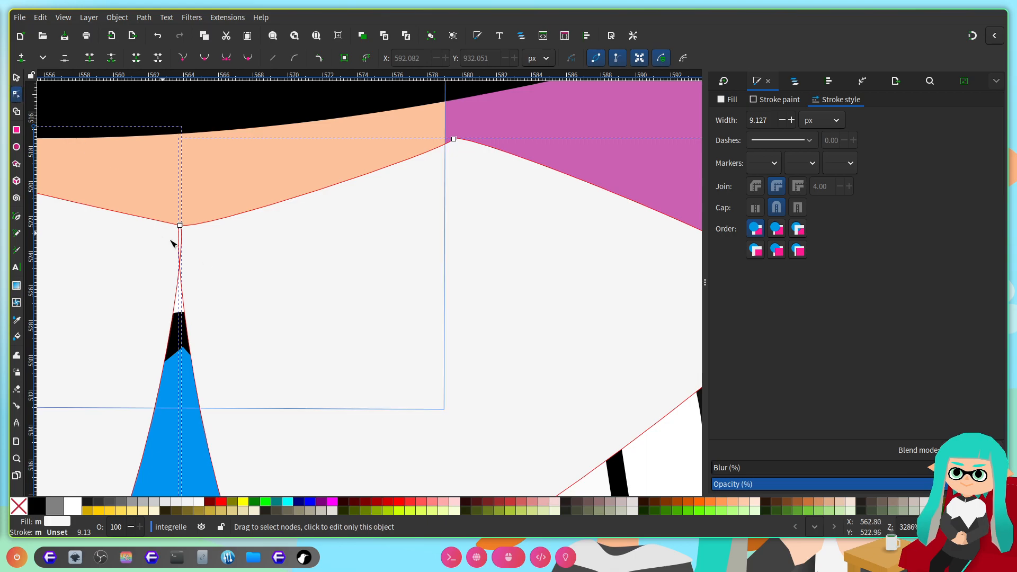
{"action": "scroll", "coordinate": [256, 263], "scroll_direction": "down", "scroll_amount": 4}
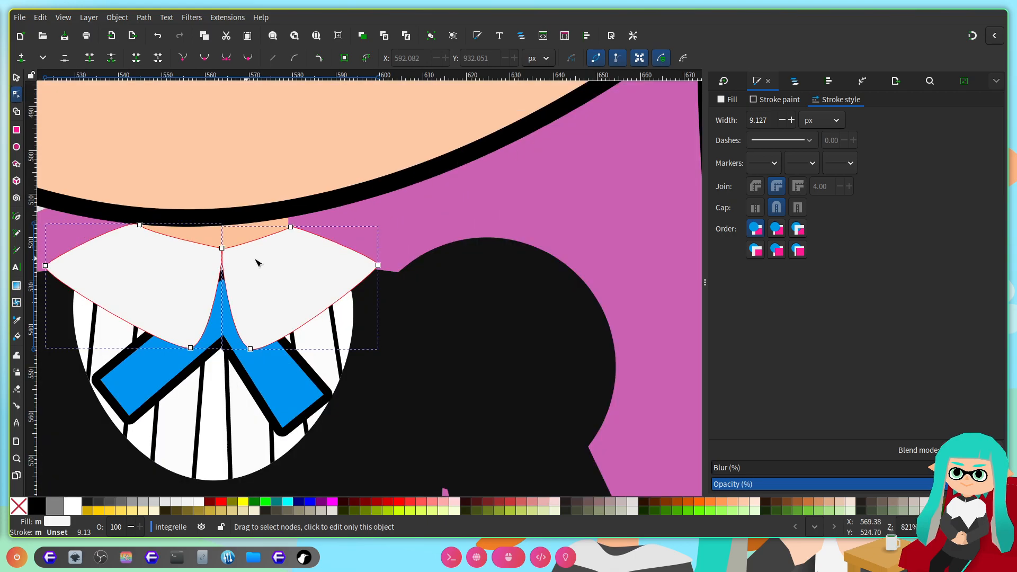
{"action": "left_click", "coordinate": [779, 100]}
{"action": "left_click", "coordinate": [735, 116]}
{"action": "left_click", "coordinate": [846, 106]}
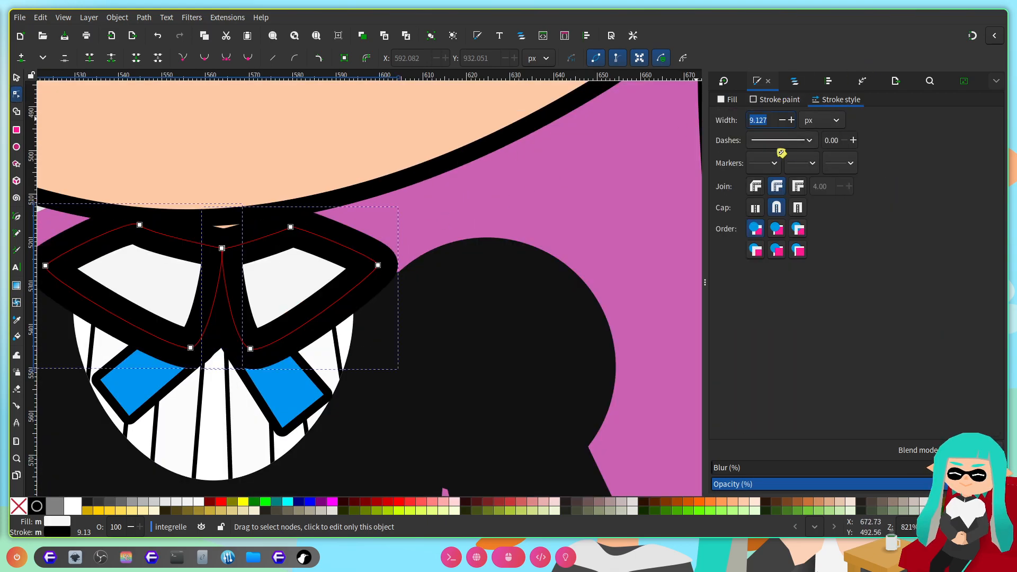
{"action": "left_click", "coordinate": [777, 229]}
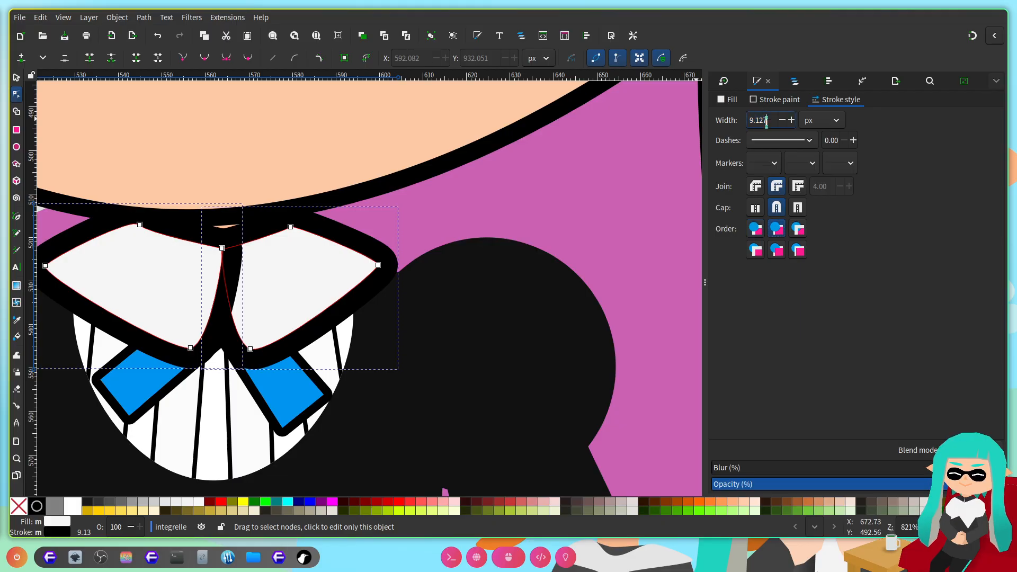
Step: Try a 4 px stroke width on both collar pieces
{"action": "double_click", "coordinate": [763, 120]}
{"action": "type", "text": "4"}
{"action": "key", "text": "Return"}
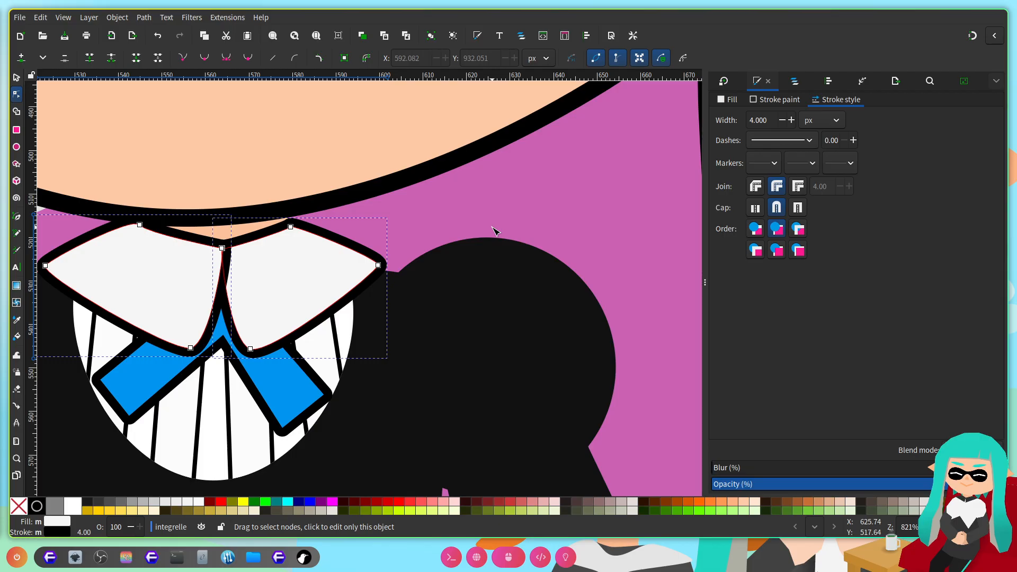
Step: Set the stroke width of both collar pieces to 2 px and deselect them
{"action": "double_click", "coordinate": [754, 121]}
{"action": "left_click", "coordinate": [754, 120]}
{"action": "double_click", "coordinate": [754, 120]}
{"action": "type", "text": "2"}
{"action": "key", "text": "Return"}
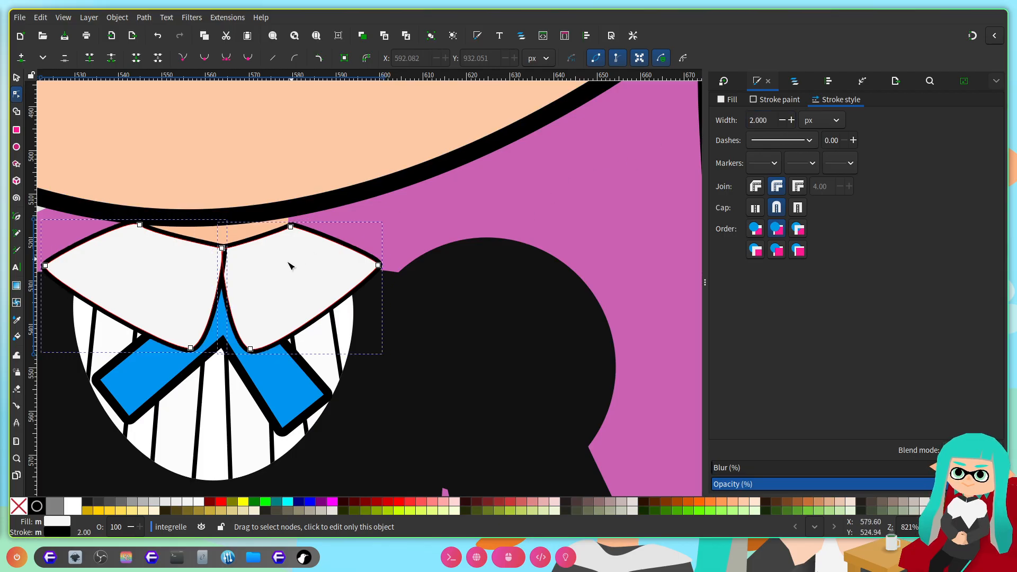
{"action": "scroll", "coordinate": [295, 261], "scroll_direction": "down", "scroll_amount": 6}
{"action": "left_click", "coordinate": [154, 263]}
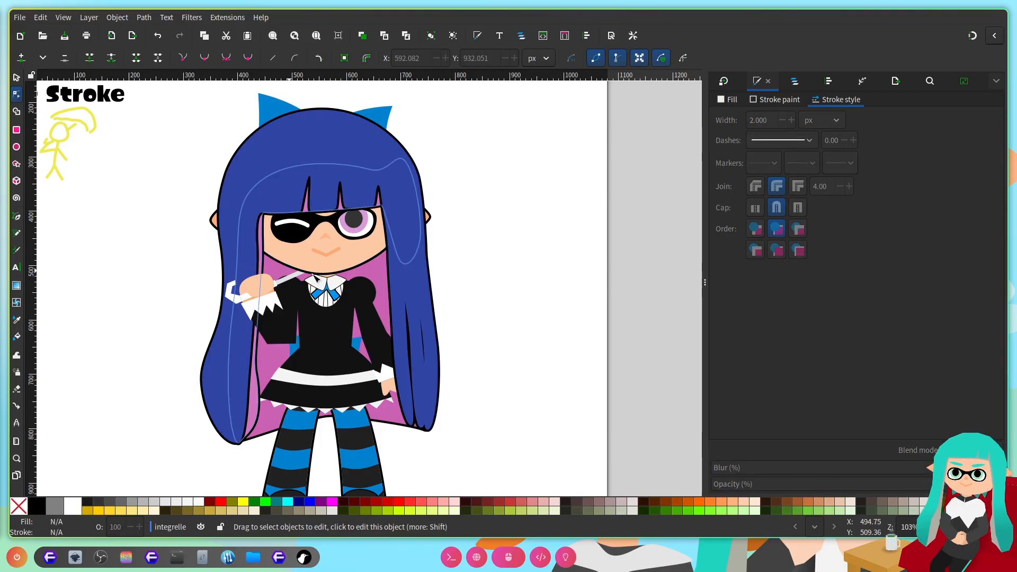
Step: Set the face outline's stroke width to 4 px and deselect the face
{"action": "scroll", "coordinate": [370, 282], "scroll_direction": "up", "scroll_amount": 3}
{"action": "left_click", "coordinate": [347, 226]}
{"action": "double_click", "coordinate": [760, 120]}
{"action": "type", "text": "4"}
{"action": "key", "text": "Return"}
{"action": "left_click", "coordinate": [609, 325]}
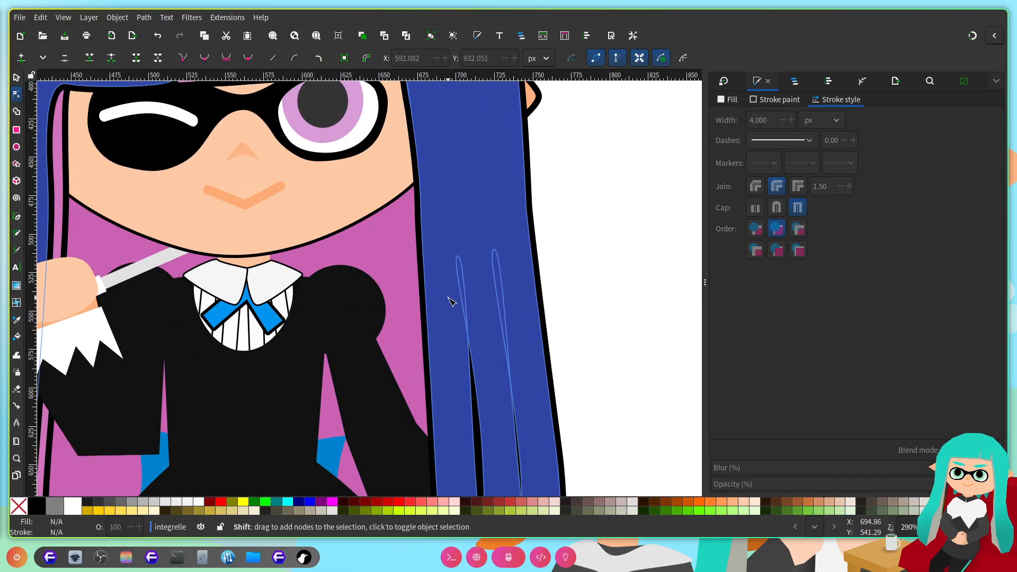
Step: Adjust the inner upper node of the right-hand collar piece where the two pieces meet and save the document
{"action": "scroll", "coordinate": [276, 305], "scroll_direction": "up", "scroll_amount": 4}
{"action": "left_click", "coordinate": [275, 305]}
{"action": "scroll", "coordinate": [286, 276], "scroll_direction": "up", "scroll_amount": 3}
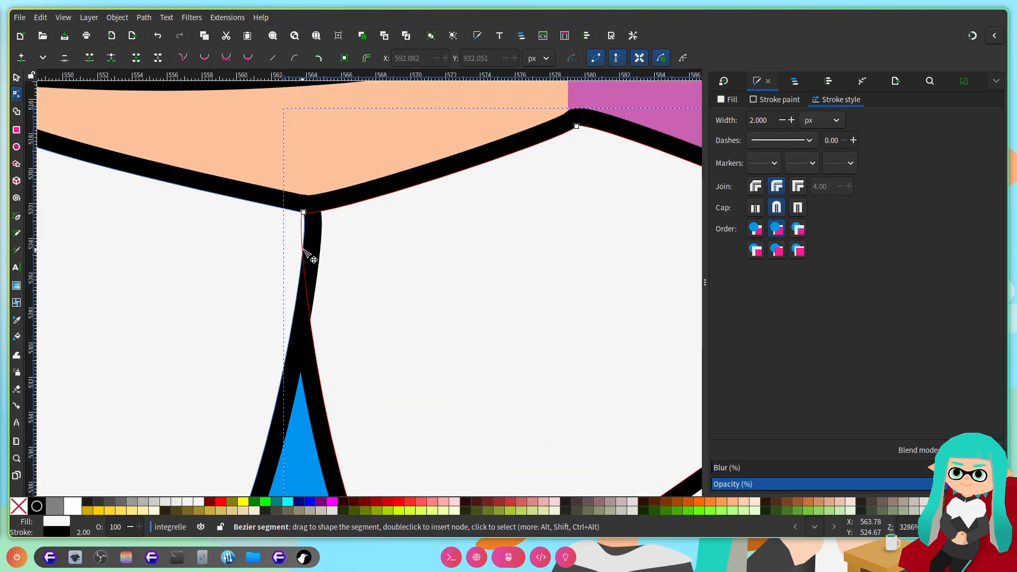
{"action": "left_click_drag", "start_coordinate": [305, 217], "coordinate": [352, 210]}
{"action": "key", "text": "ctrl+z"}
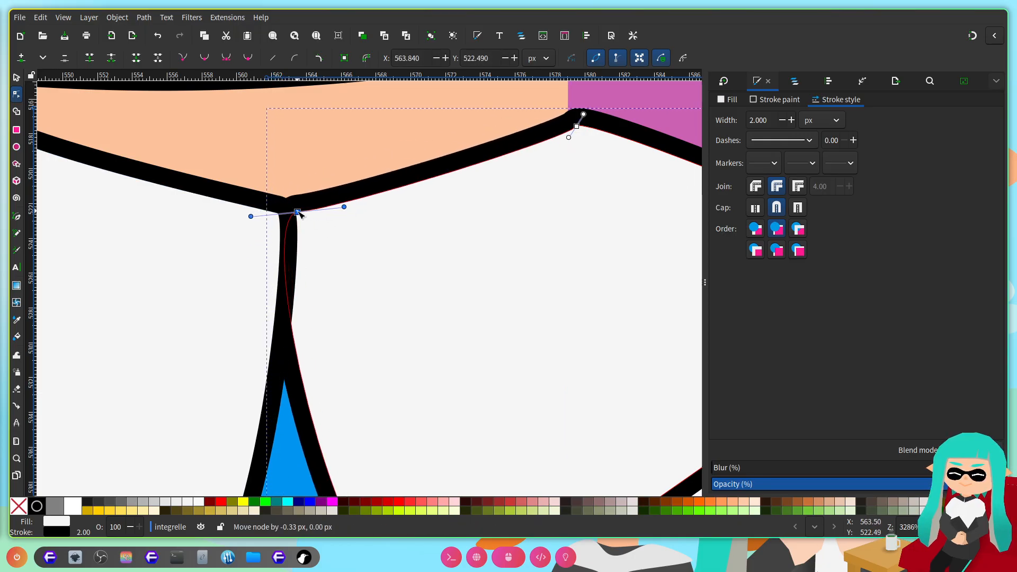
{"action": "scroll", "coordinate": [391, 273], "scroll_direction": "down", "scroll_amount": 3}
{"action": "scroll", "coordinate": [391, 273], "scroll_direction": "down", "scroll_amount": 1}
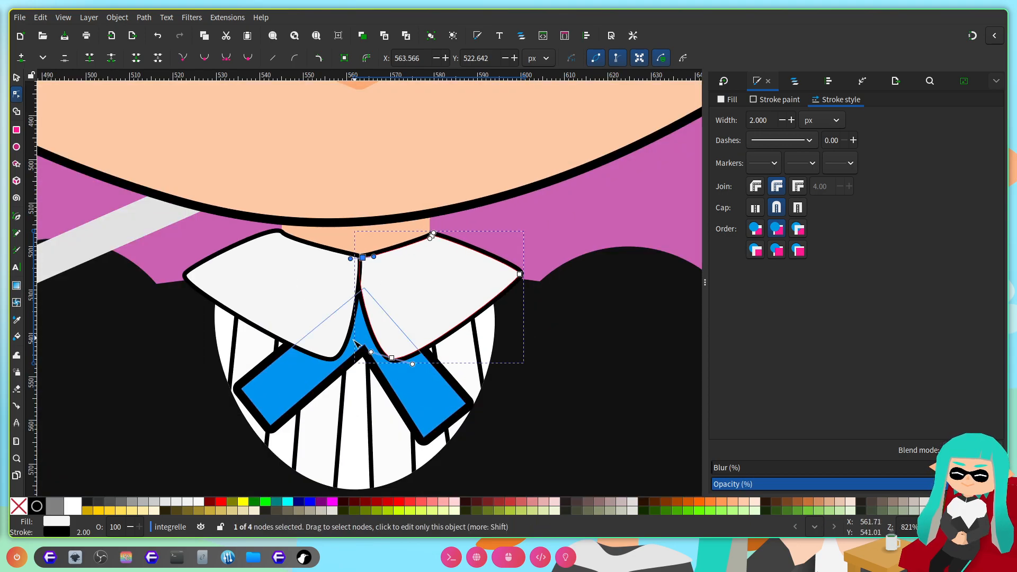
{"action": "scroll", "coordinate": [350, 360], "scroll_direction": "left", "scroll_amount": 12}
{"action": "scroll", "coordinate": [390, 283], "scroll_direction": "down", "scroll_amount": 3}
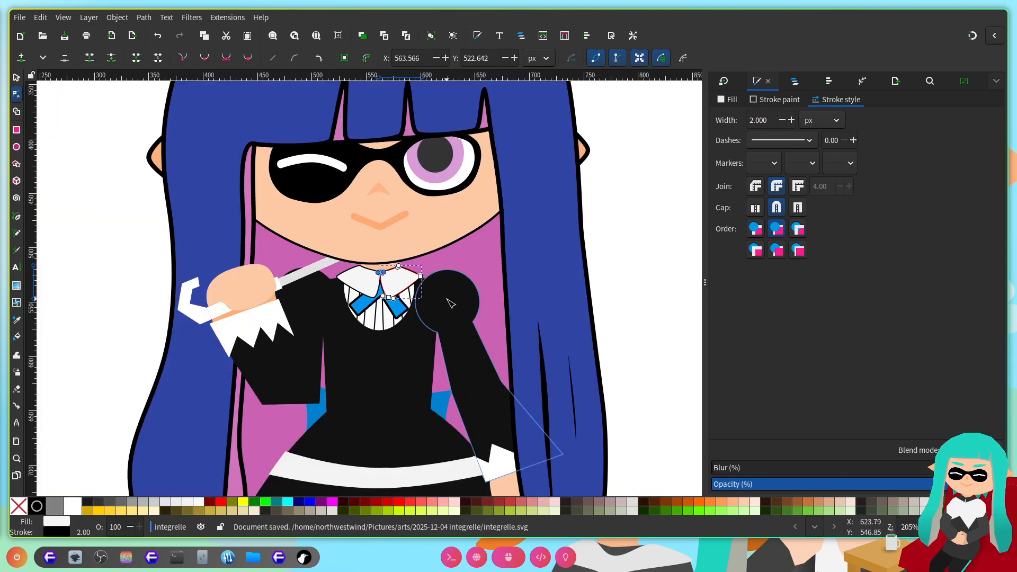
Step: Locate the dress shapes in the object list and collapse the bib group g73
{"action": "scroll", "coordinate": [456, 313], "scroll_direction": "down", "scroll_amount": 3}
{"action": "scroll", "coordinate": [385, 338], "scroll_direction": "up", "scroll_amount": 2}
{"action": "scroll", "coordinate": [382, 336], "scroll_direction": "up", "scroll_amount": 1}
{"action": "left_click", "coordinate": [354, 162]}
{"action": "scroll", "coordinate": [472, 244], "scroll_direction": "up", "scroll_amount": 10}
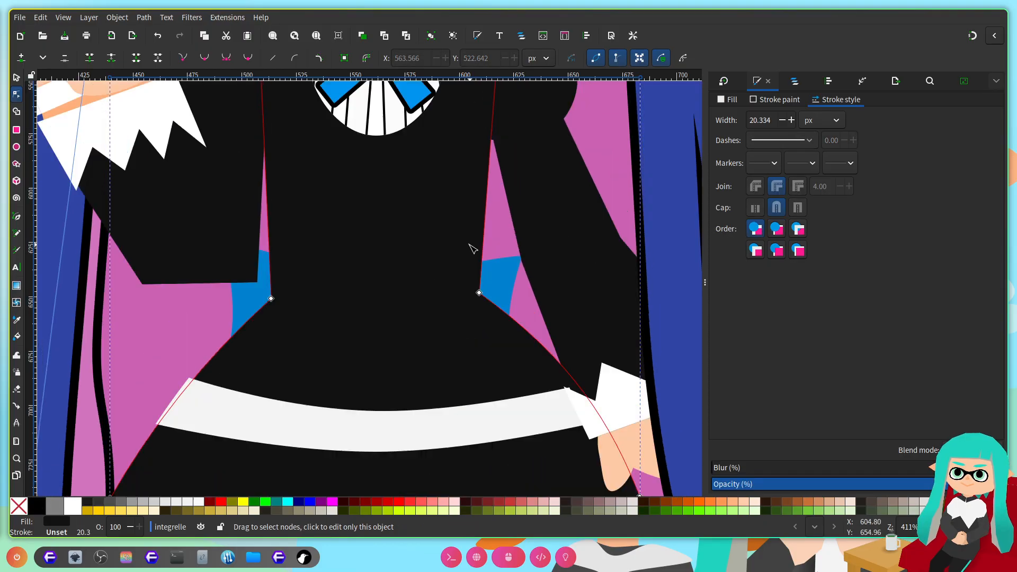
{"action": "left_click", "coordinate": [795, 81]}
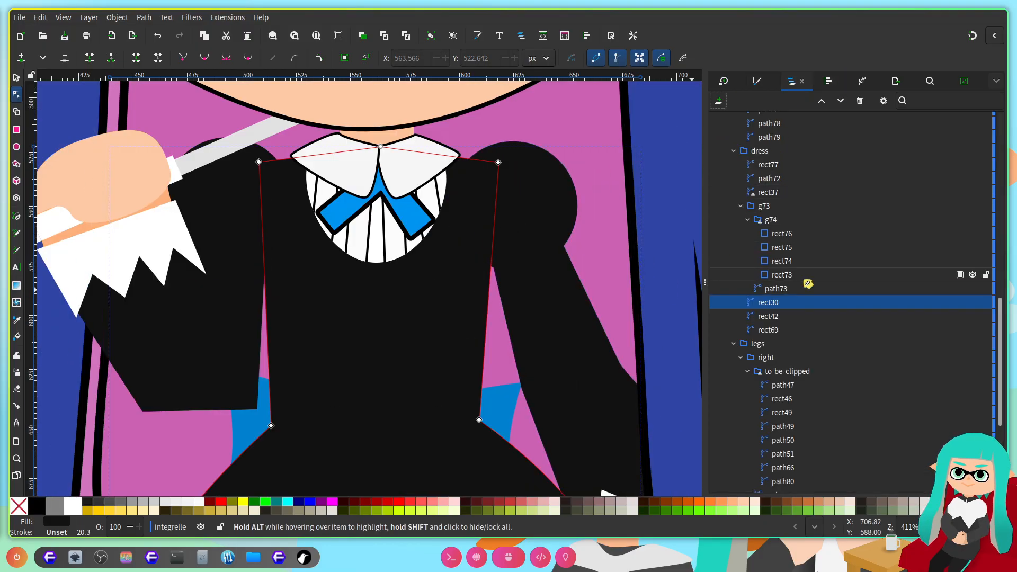
{"action": "right_click", "coordinate": [792, 223]}
{"action": "left_click", "coordinate": [663, 264]}
{"action": "scroll", "coordinate": [793, 242], "scroll_direction": "up", "scroll_amount": 2}
{"action": "left_click", "coordinate": [740, 269]}
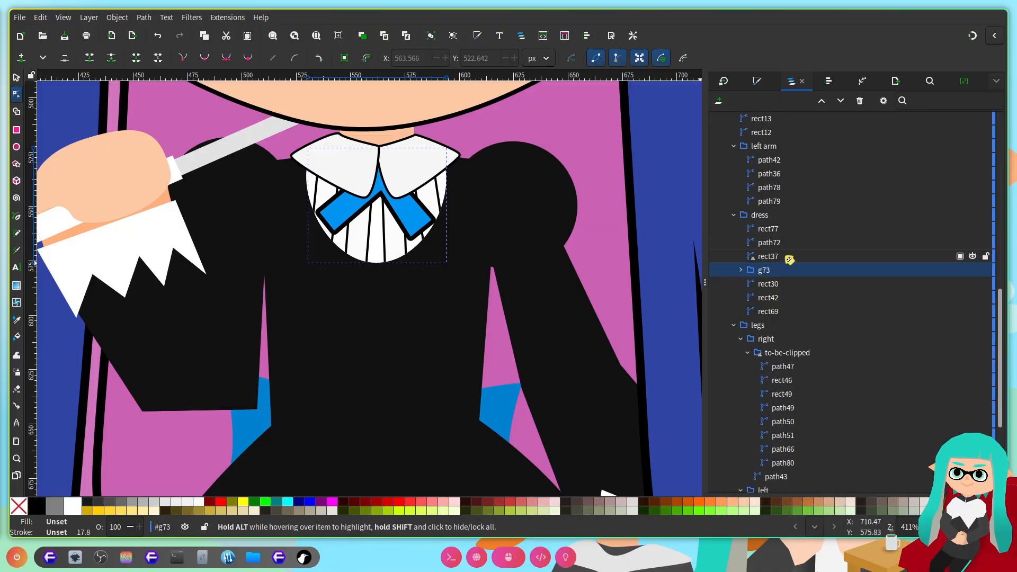
Step: Release the clip on the white skirt band rect37 and delete the freed clip shape path69
{"action": "right_click", "coordinate": [787, 257]}
{"action": "left_click", "coordinate": [779, 485]}
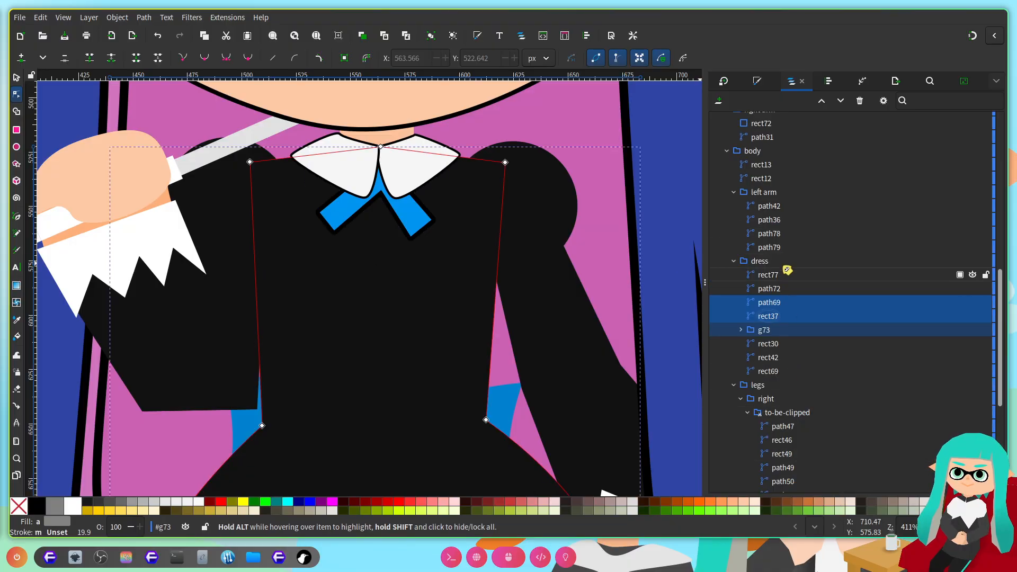
{"action": "left_click", "coordinate": [793, 304]}
{"action": "key", "text": "Delete"}
{"action": "left_click", "coordinate": [790, 358]}
{"action": "key", "text": "ctrl+d"}
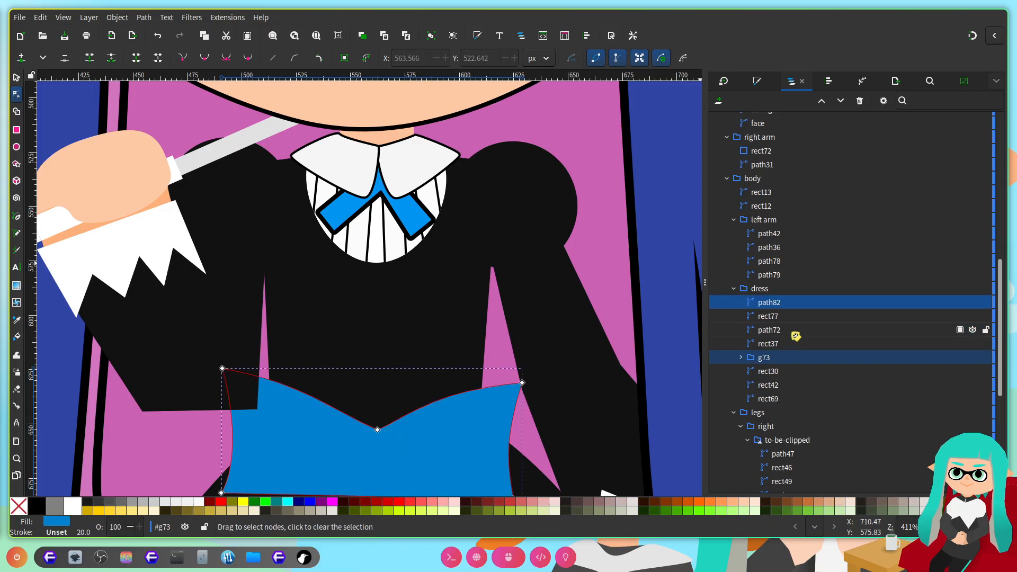
{"action": "left_click", "coordinate": [790, 346], "text": "ctrl"}
{"action": "right_click", "coordinate": [789, 346]}
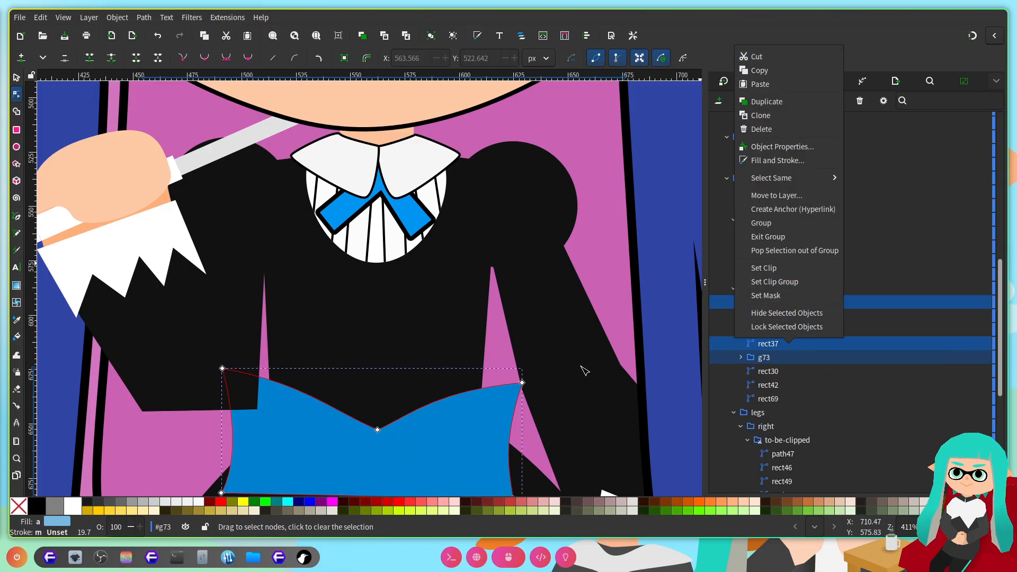
{"action": "left_click", "coordinate": [534, 370]}
{"action": "scroll", "coordinate": [545, 333], "scroll_direction": "down", "scroll_amount": 6}
{"action": "key", "text": "ctrl+z"}
Step: Duplicate the black dress shape and set the copy as the clip of the white skirt band rect37
{"action": "left_click", "coordinate": [437, 350]}
{"action": "key", "text": "ctrl+shift+z"}
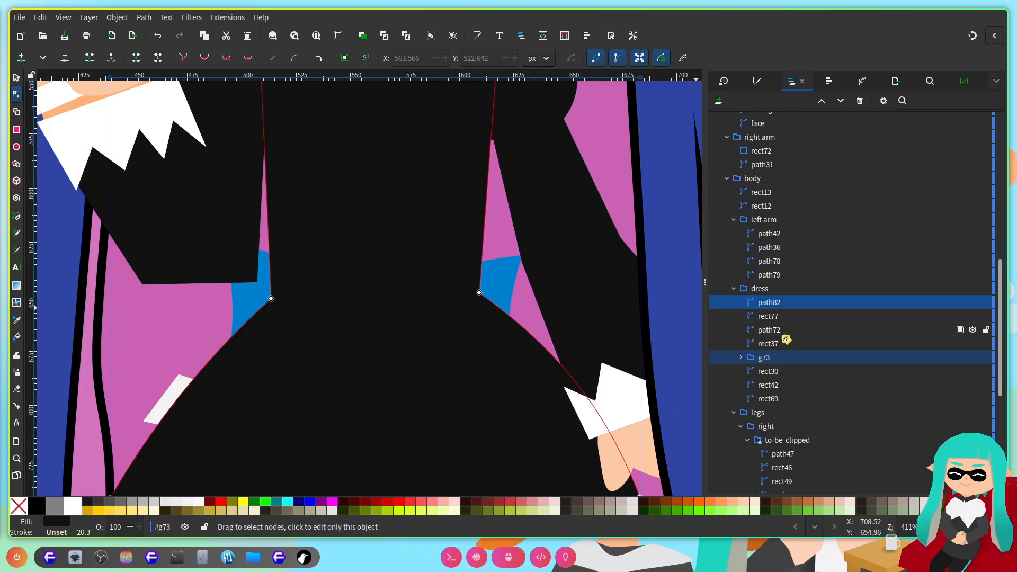
{"action": "right_click", "coordinate": [784, 346]}
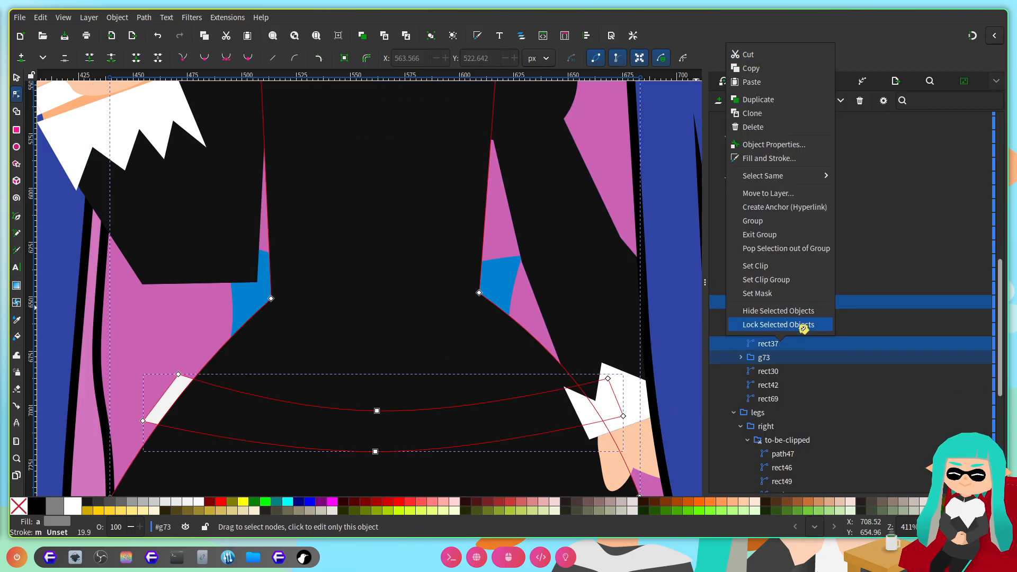
{"action": "left_click", "coordinate": [778, 269]}
{"action": "scroll", "coordinate": [513, 297], "scroll_direction": "down", "scroll_amount": 2}
{"action": "scroll", "coordinate": [523, 307], "scroll_direction": "right", "scroll_amount": 2}
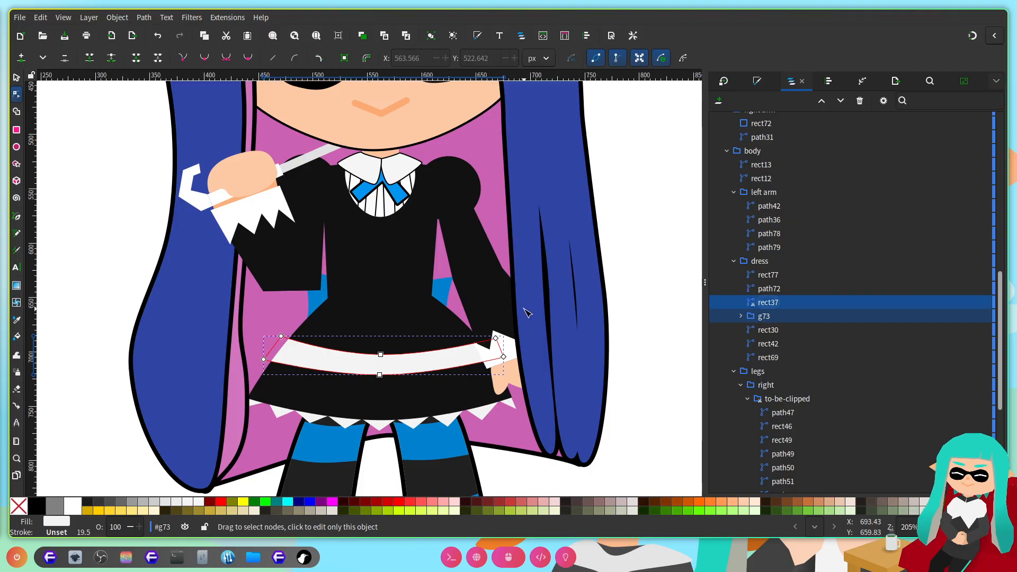
Step: Give the black dress shape a flat black stroke 4 px wide
{"action": "scroll", "coordinate": [522, 307], "scroll_direction": "up", "scroll_amount": 1}
{"action": "left_click", "coordinate": [363, 288]}
{"action": "scroll", "coordinate": [559, 303], "scroll_direction": "left", "scroll_amount": 3}
{"action": "scroll", "coordinate": [416, 206], "scroll_direction": "up", "scroll_amount": 3}
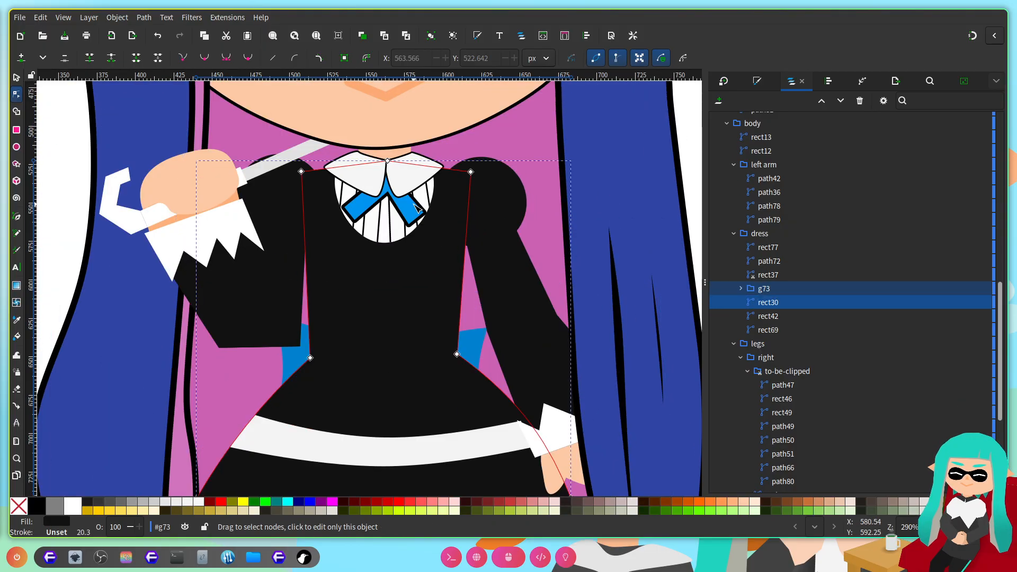
{"action": "scroll", "coordinate": [389, 228], "scroll_direction": "up", "scroll_amount": 1}
{"action": "scroll", "coordinate": [440, 285], "scroll_direction": "up", "scroll_amount": 6}
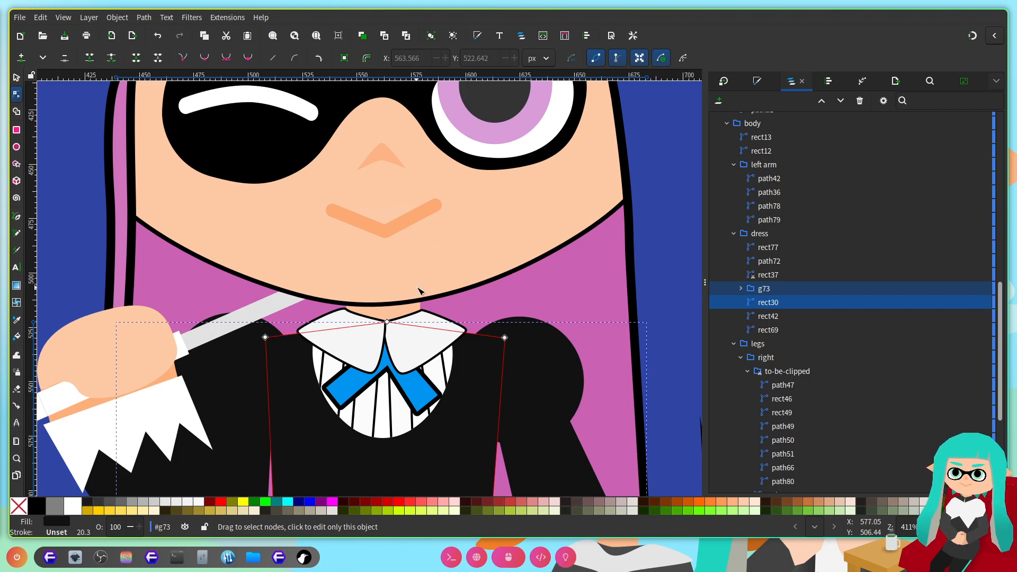
{"action": "scroll", "coordinate": [417, 293], "scroll_direction": "left", "scroll_amount": 3}
{"action": "scroll", "coordinate": [417, 293], "scroll_direction": "down", "scroll_amount": 9}
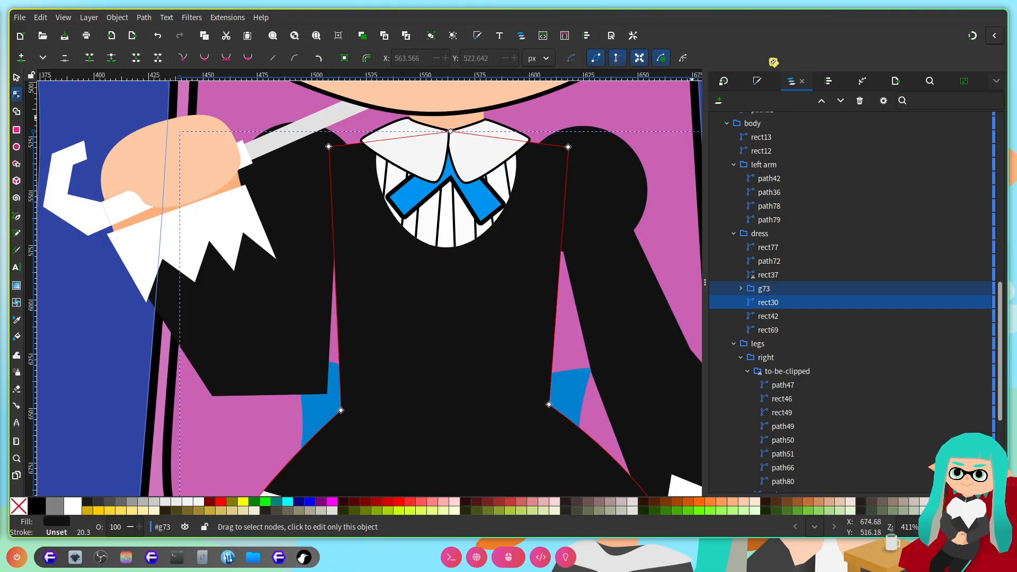
{"action": "left_click", "coordinate": [758, 81]}
{"action": "left_click", "coordinate": [778, 100]}
{"action": "left_click", "coordinate": [734, 116]}
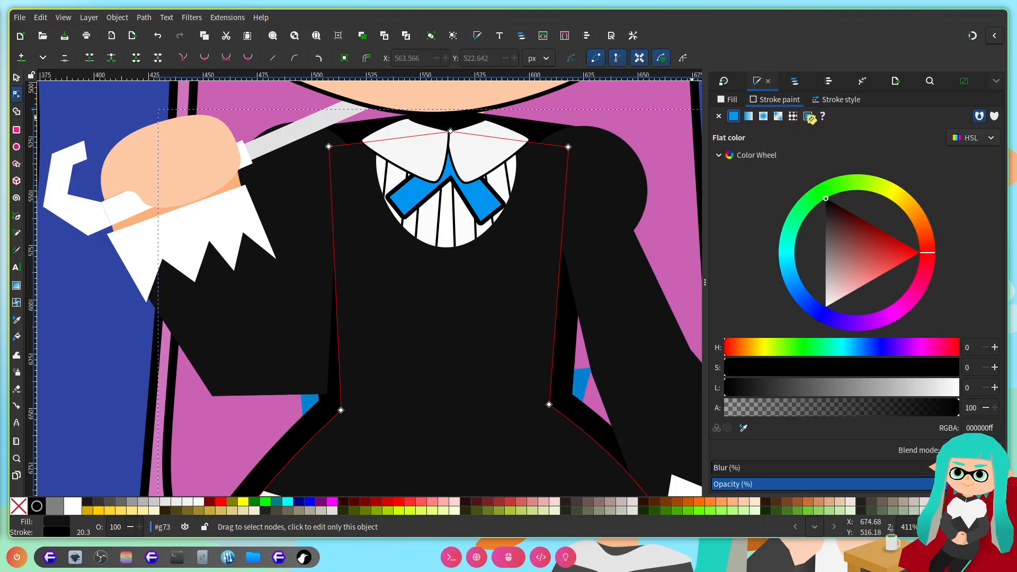
{"action": "left_click", "coordinate": [848, 101]}
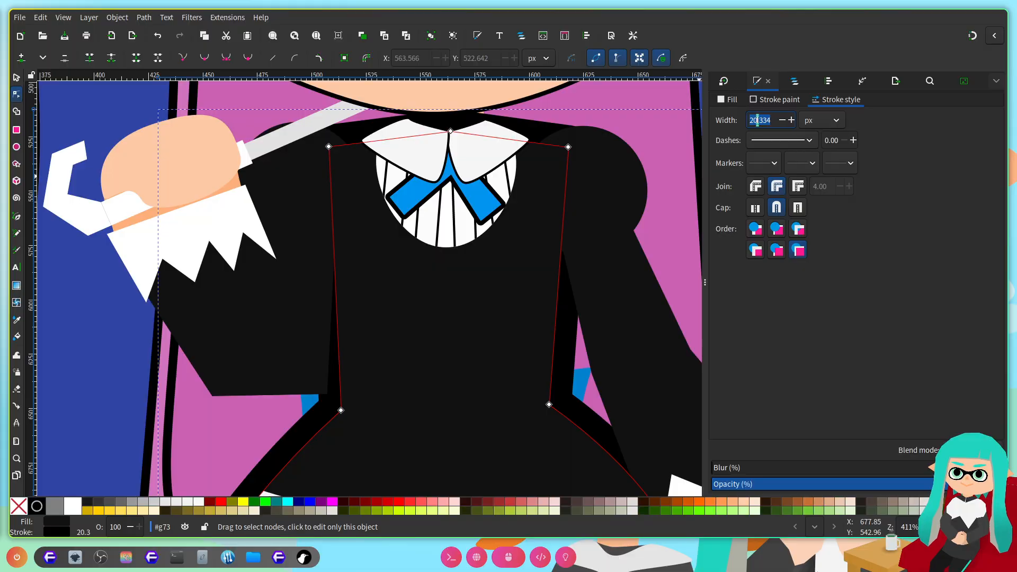
{"action": "key", "text": "Return"}
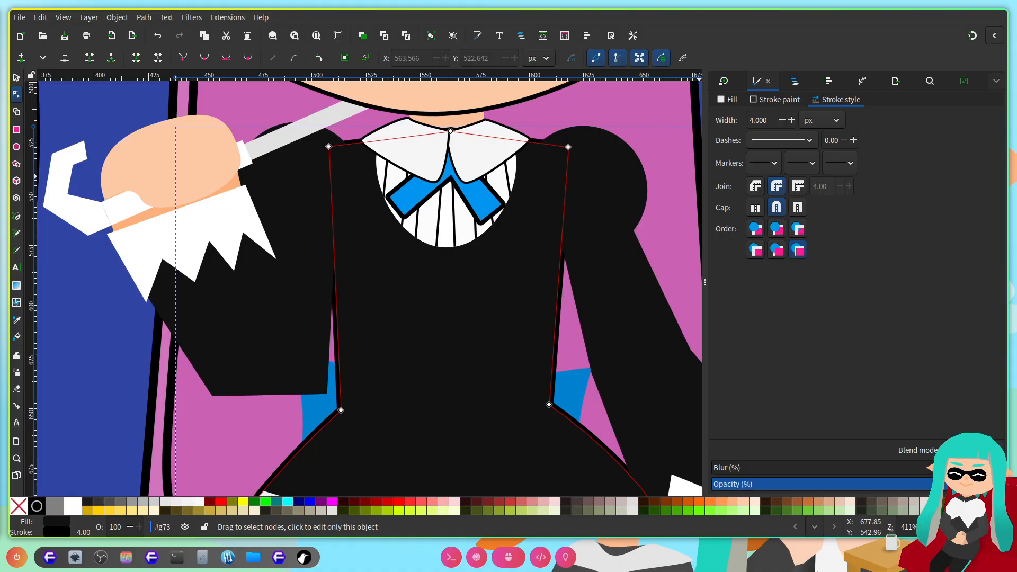
Step: Examine the dress outline along the skirt's hem and lower corner, and deselect the dress
{"action": "scroll", "coordinate": [516, 323], "scroll_direction": "right", "scroll_amount": 5}
{"action": "scroll", "coordinate": [516, 322], "scroll_direction": "down", "scroll_amount": 5}
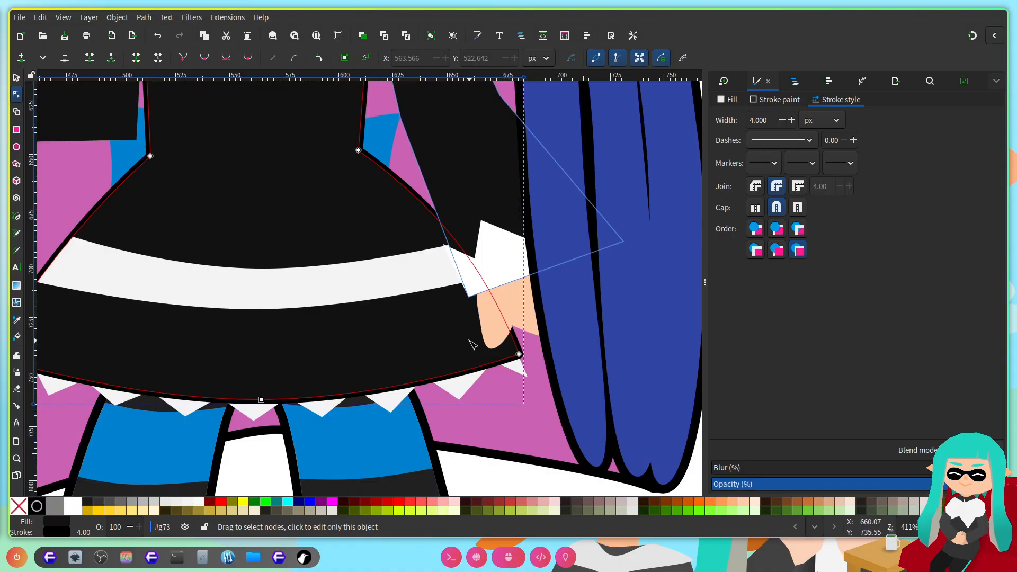
{"action": "scroll", "coordinate": [470, 341], "scroll_direction": "up", "scroll_amount": 9, "text": "ctrl"}
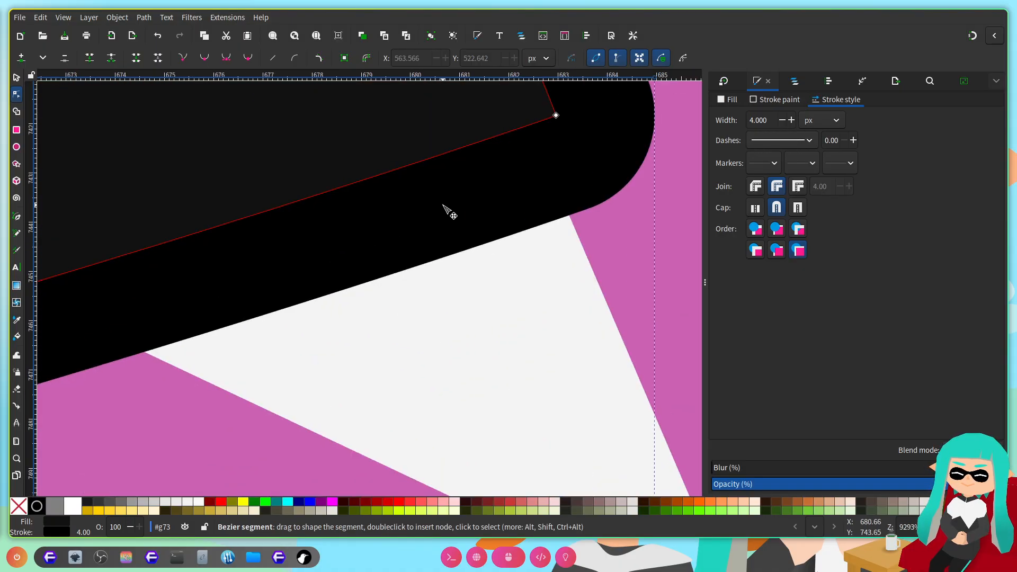
{"action": "scroll", "coordinate": [446, 208], "scroll_direction": "down", "scroll_amount": 9, "text": "ctrl"}
{"action": "left_click", "coordinate": [508, 392]}
{"action": "scroll", "coordinate": [511, 365], "scroll_direction": "down", "scroll_amount": 3, "text": "ctrl"}
{"action": "scroll", "coordinate": [511, 367], "scroll_direction": "down", "scroll_amount": 2, "text": "ctrl"}
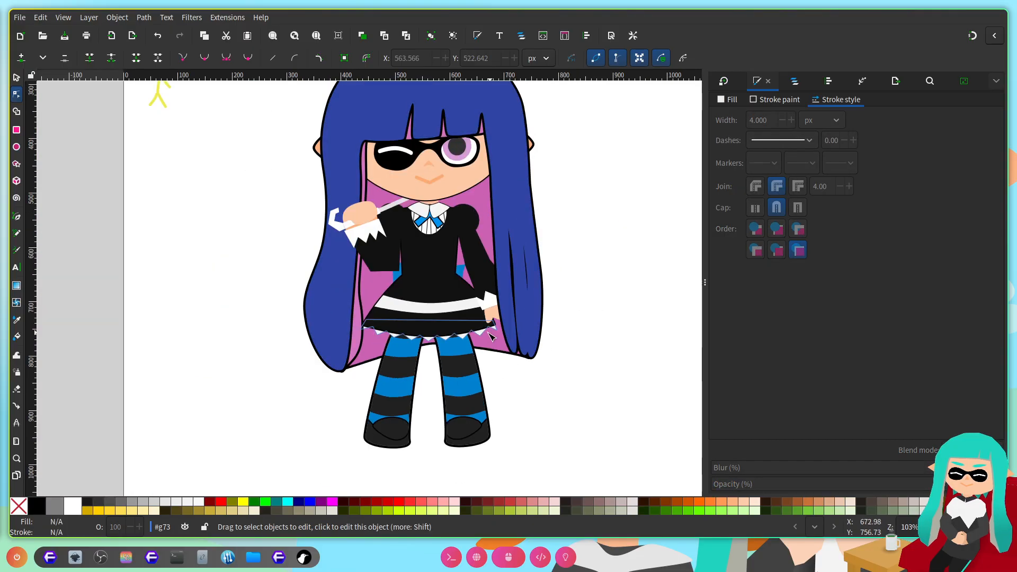
{"action": "scroll", "coordinate": [409, 330], "scroll_direction": "up", "scroll_amount": 7, "text": "ctrl"}
Step: Reduce the dress outline's stroke width and save the document
{"action": "left_click", "coordinate": [369, 374]}
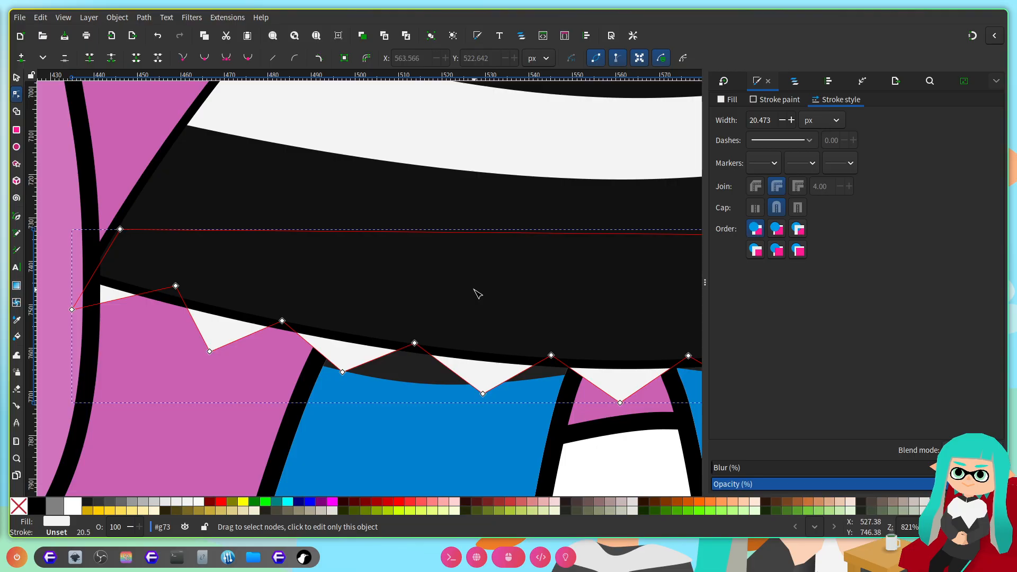
{"action": "left_click", "coordinate": [503, 257]}
{"action": "scroll", "coordinate": [504, 257], "scroll_direction": "down", "scroll_amount": 1, "text": "ctrl"}
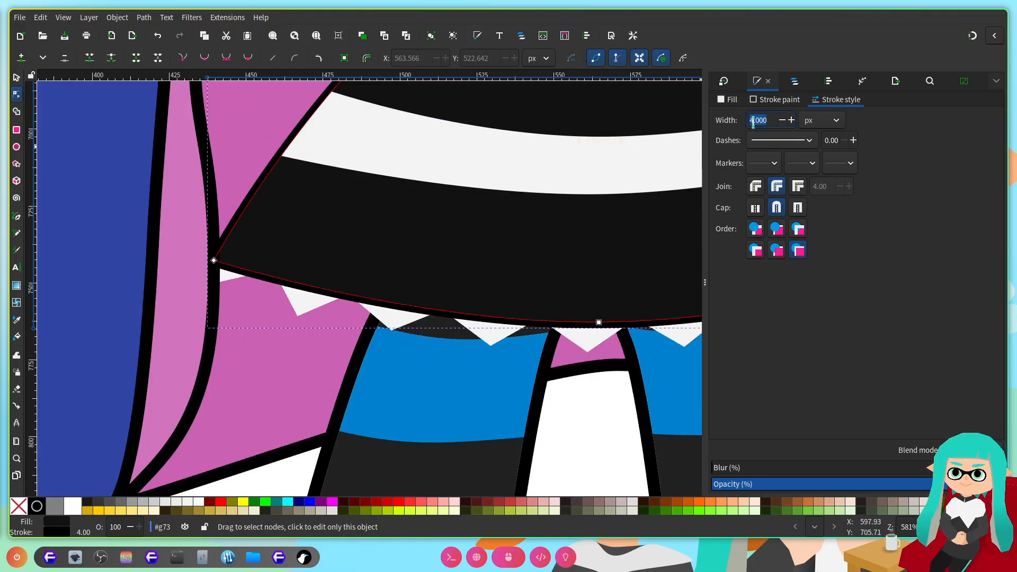
{"action": "key", "text": "Return"}
{"action": "key", "text": "ctrl+s"}
Step: Give the white zigzag frill under the skirt a flat black stroke 2 px wide and deselect it
{"action": "scroll", "coordinate": [344, 277], "scroll_direction": "up", "scroll_amount": 2, "text": "ctrl"}
{"action": "left_click", "coordinate": [282, 318]}
{"action": "scroll", "coordinate": [352, 237], "scroll_direction": "down", "scroll_amount": 2, "text": "ctrl"}
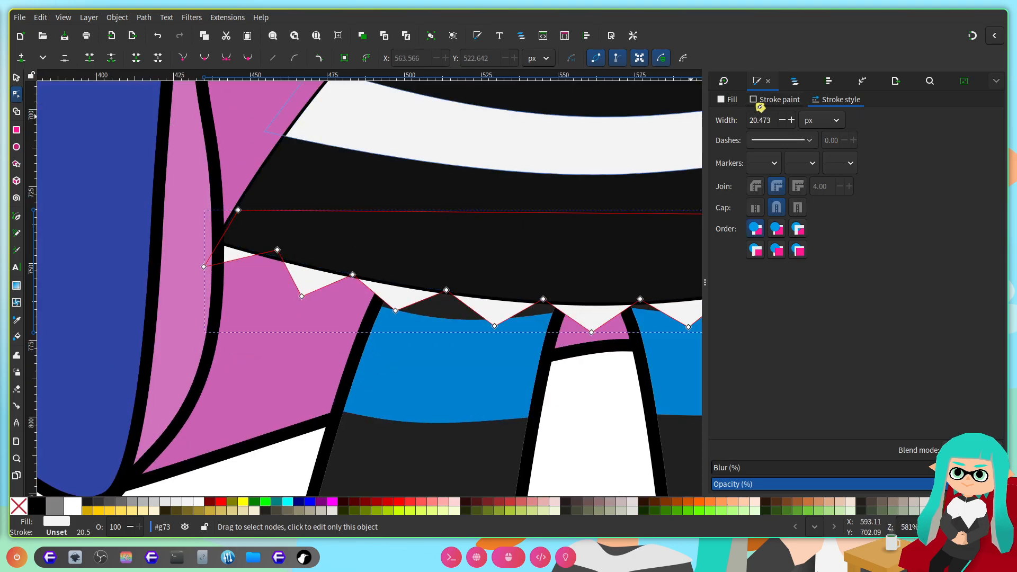
{"action": "left_click", "coordinate": [767, 102]}
{"action": "left_click", "coordinate": [734, 116]}
{"action": "left_click", "coordinate": [835, 102]}
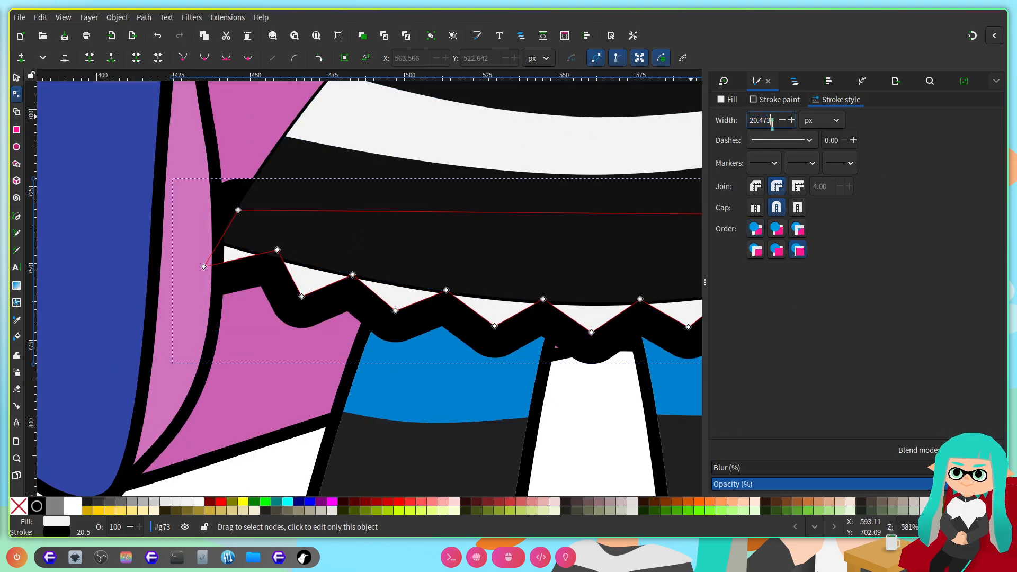
{"action": "type", "text": "2"}
{"action": "key", "text": "Return"}
{"action": "scroll", "coordinate": [575, 205], "scroll_direction": "down", "scroll_amount": 4, "text": "ctrl"}
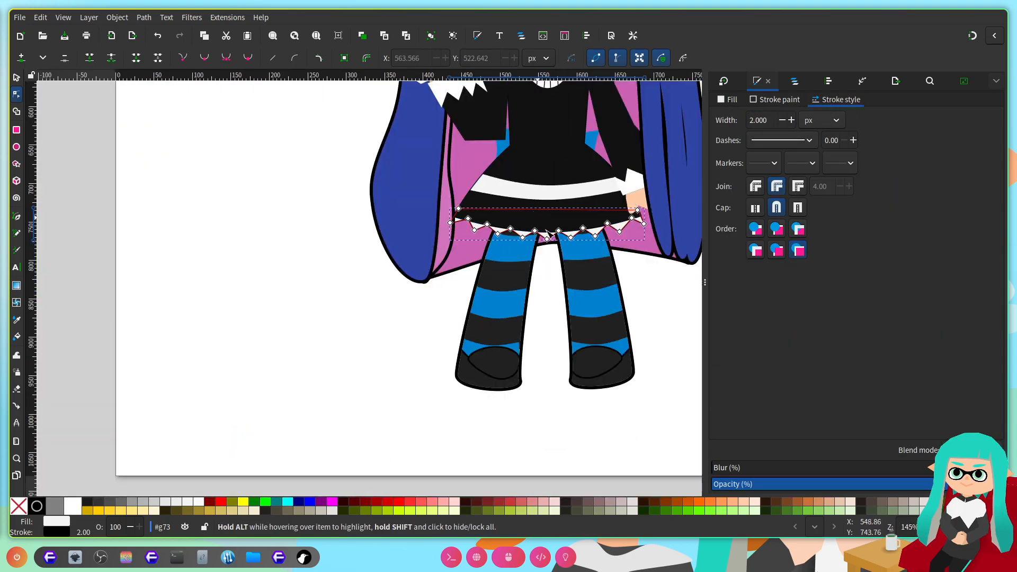
{"action": "left_click", "coordinate": [681, 326]}
Step: Give the blue shape behind the dress's waist a flat black stroke 2 px wide
{"action": "scroll", "coordinate": [594, 286], "scroll_direction": "right", "scroll_amount": 2}
{"action": "scroll", "coordinate": [526, 319], "scroll_direction": "up", "scroll_amount": 2}
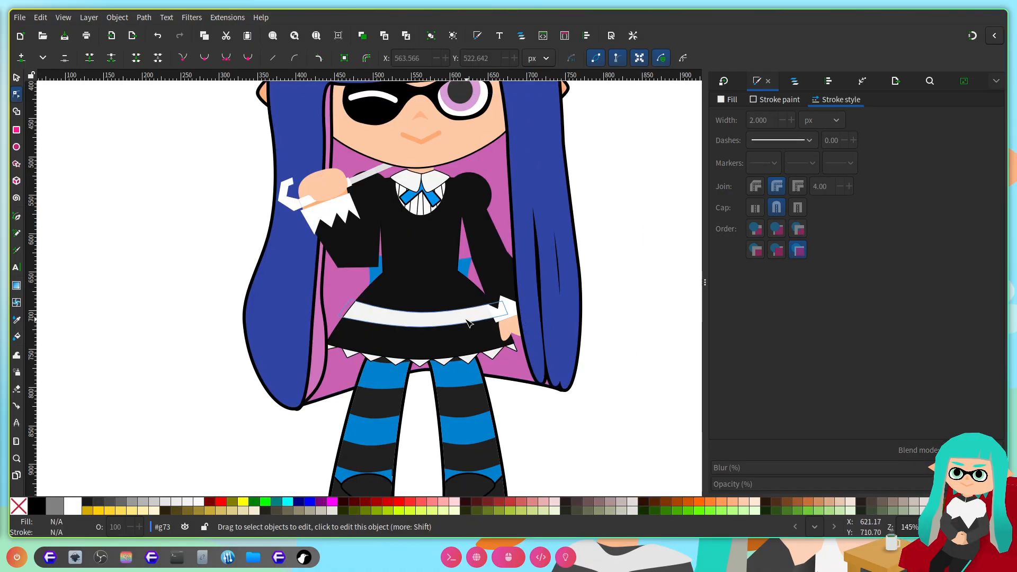
{"action": "left_click", "coordinate": [429, 297]}
{"action": "scroll", "coordinate": [429, 297], "scroll_direction": "up", "scroll_amount": 3, "text": "ctrl"}
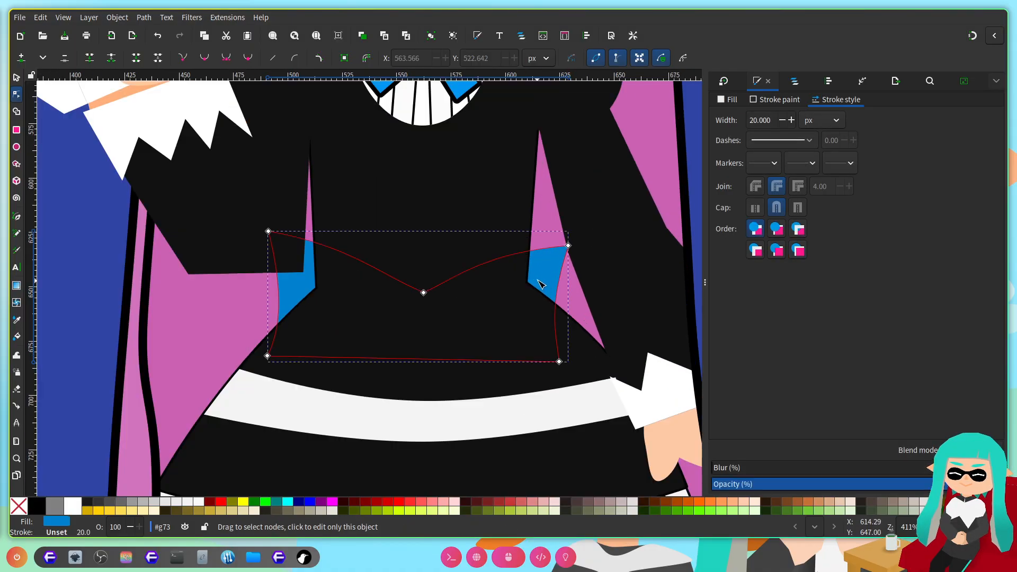
{"action": "left_click", "coordinate": [779, 99]}
{"action": "left_click", "coordinate": [741, 122]}
{"action": "left_click", "coordinate": [842, 100]}
{"action": "triple_click", "coordinate": [777, 119]}
{"action": "type", "text": "2"}
{"action": "key", "text": "Return"}
{"action": "scroll", "coordinate": [485, 236], "scroll_direction": "right", "scroll_amount": 2}
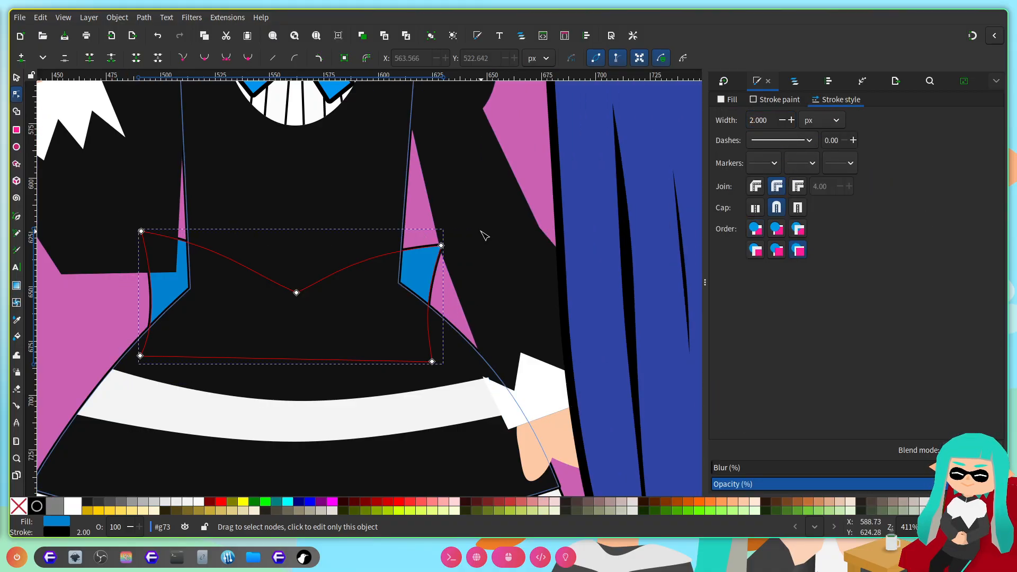
Step: Set the stroke width of the blue shape behind the waist to 4 px and save the document
{"action": "scroll", "coordinate": [484, 236], "scroll_direction": "up", "scroll_amount": 1}
{"action": "triple_click", "coordinate": [769, 119]}
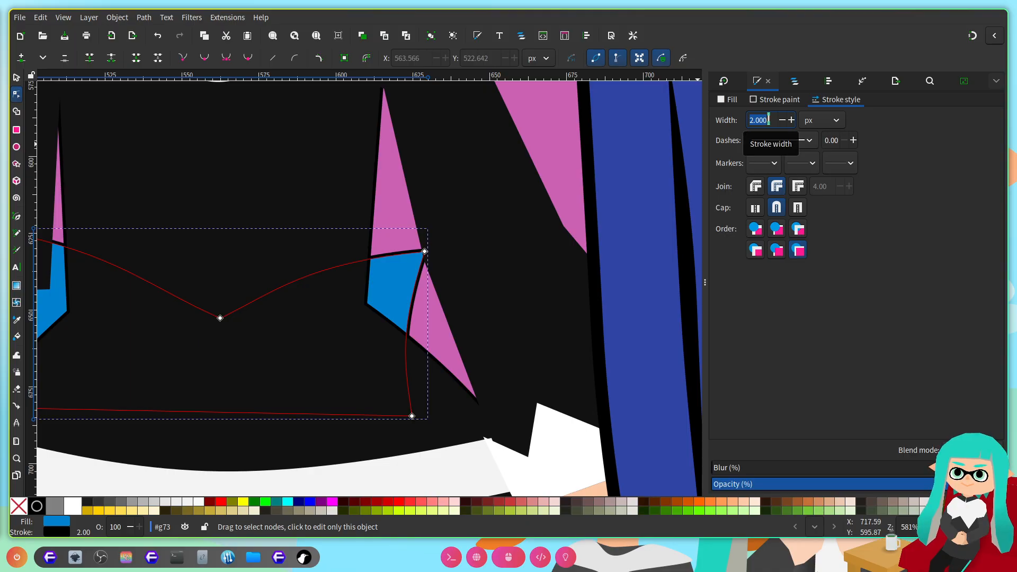
{"action": "type", "text": "4"}
{"action": "key", "text": "Return"}
{"action": "scroll", "coordinate": [484, 174], "scroll_direction": "down", "scroll_amount": 2}
{"action": "key", "text": "ctrl+s"}
Step: Give the raised arm's black upper sleeve a flat black stroke 4 px wide
{"action": "scroll", "coordinate": [487, 235], "scroll_direction": "up", "scroll_amount": 3}
{"action": "scroll", "coordinate": [322, 327], "scroll_direction": "up", "scroll_amount": 2}
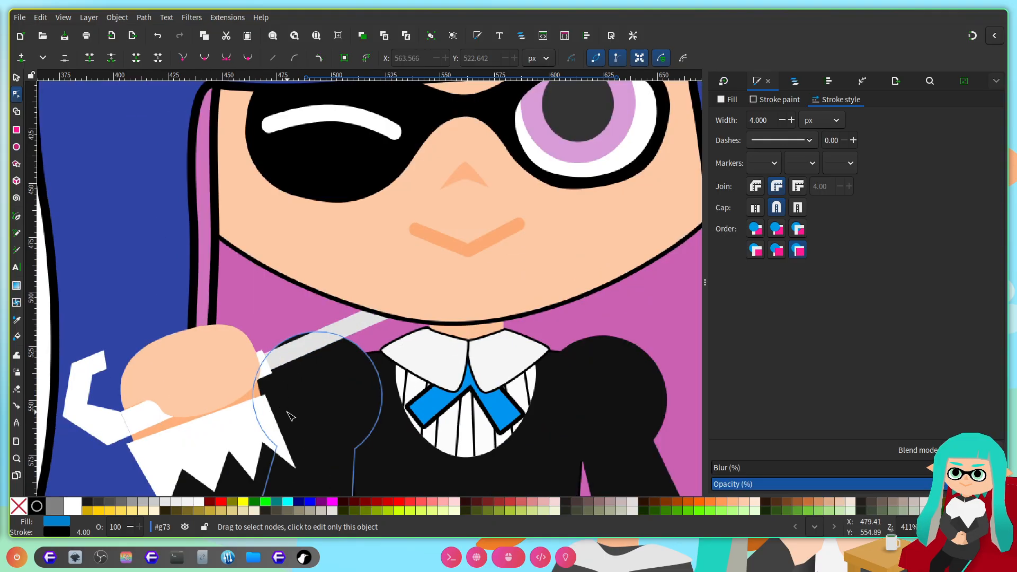
{"action": "left_click", "coordinate": [240, 310]}
{"action": "scroll", "coordinate": [360, 299], "scroll_direction": "left", "scroll_amount": 3}
{"action": "left_click", "coordinate": [418, 244]}
{"action": "scroll", "coordinate": [474, 383], "scroll_direction": "down", "scroll_amount": 9}
{"action": "scroll", "coordinate": [454, 272], "scroll_direction": "up", "scroll_amount": 6}
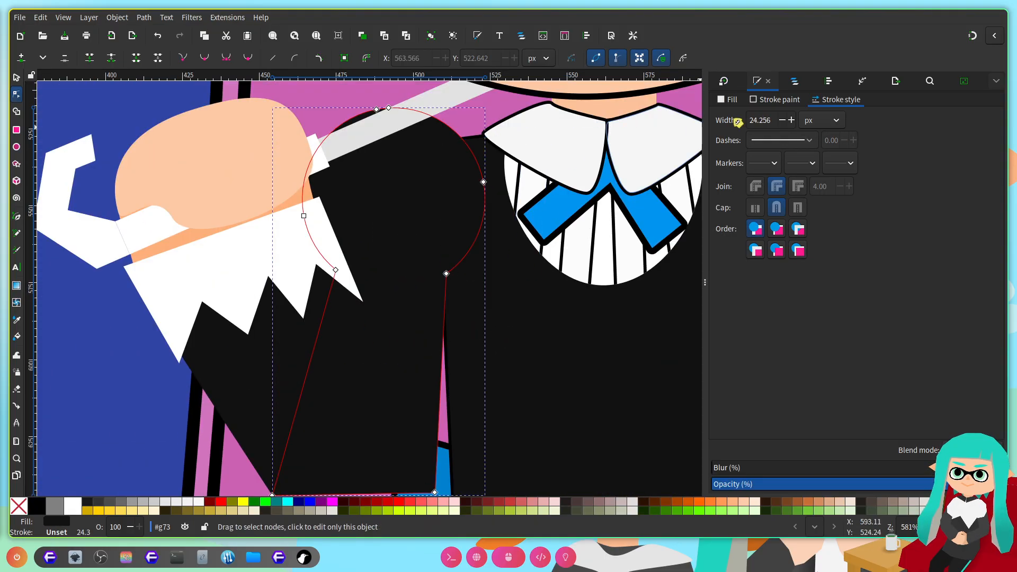
{"action": "left_click", "coordinate": [780, 100]}
{"action": "left_click", "coordinate": [740, 124]}
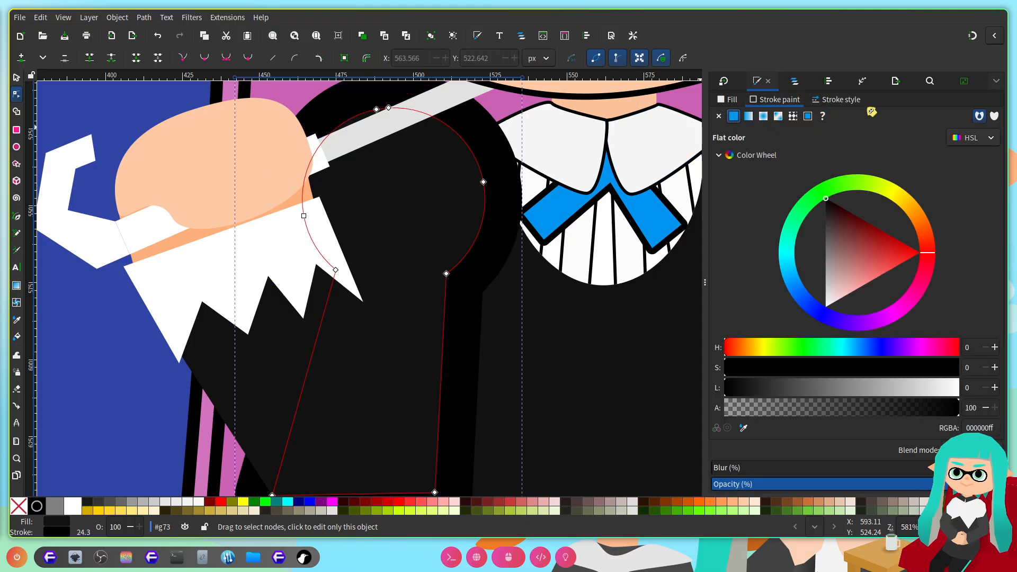
{"action": "left_click", "coordinate": [841, 100]}
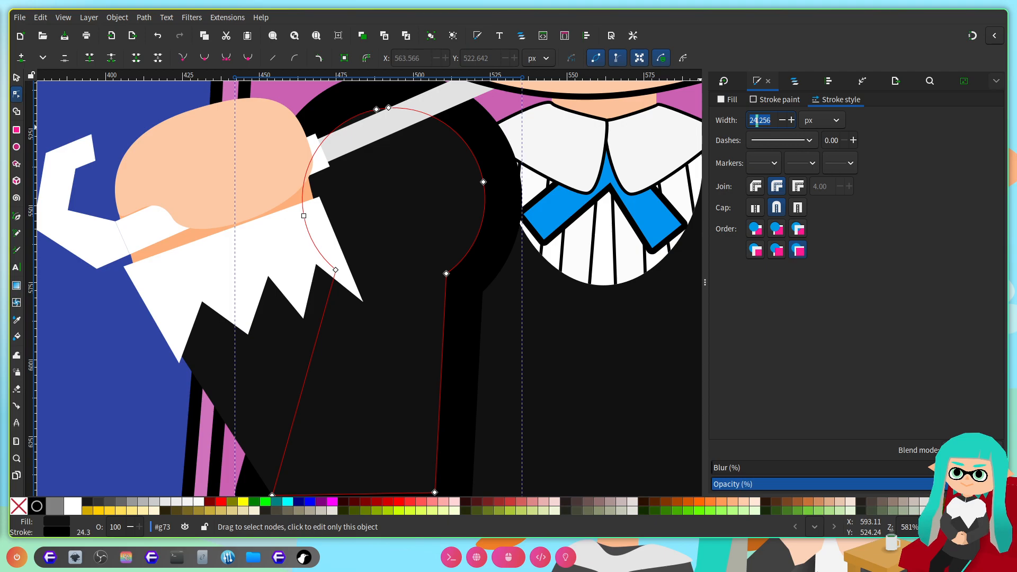
{"action": "type", "text": "4"}
{"action": "key", "text": "Return"}
Step: Lighten the raised arm's upper sleeve fill to lightness 11 (1b1b1bff) and save the document
{"action": "scroll", "coordinate": [433, 356], "scroll_direction": "right", "scroll_amount": 9}
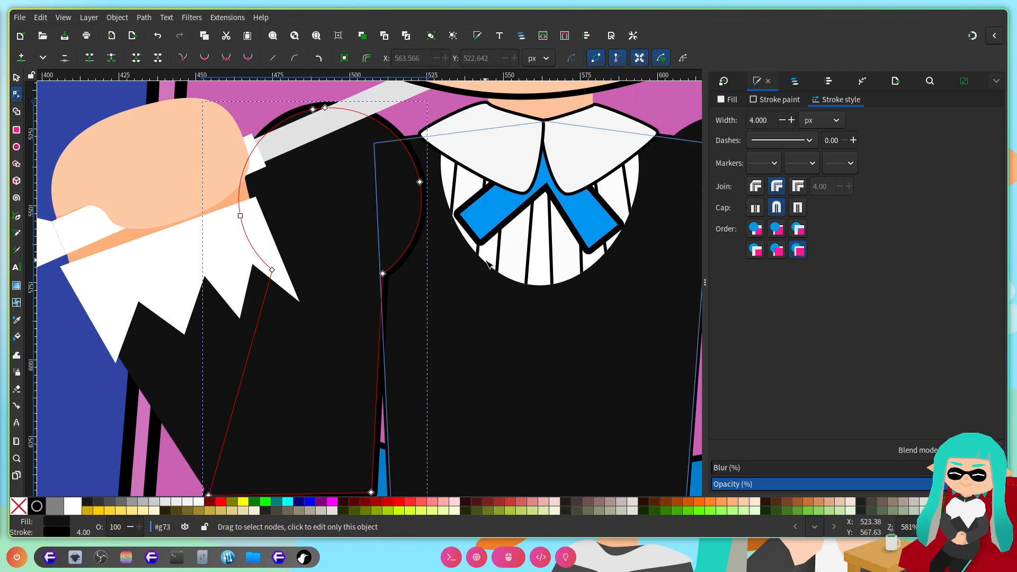
{"action": "scroll", "coordinate": [434, 356], "scroll_direction": "down", "scroll_amount": 3}
{"action": "scroll", "coordinate": [434, 356], "scroll_direction": "left", "scroll_amount": 3}
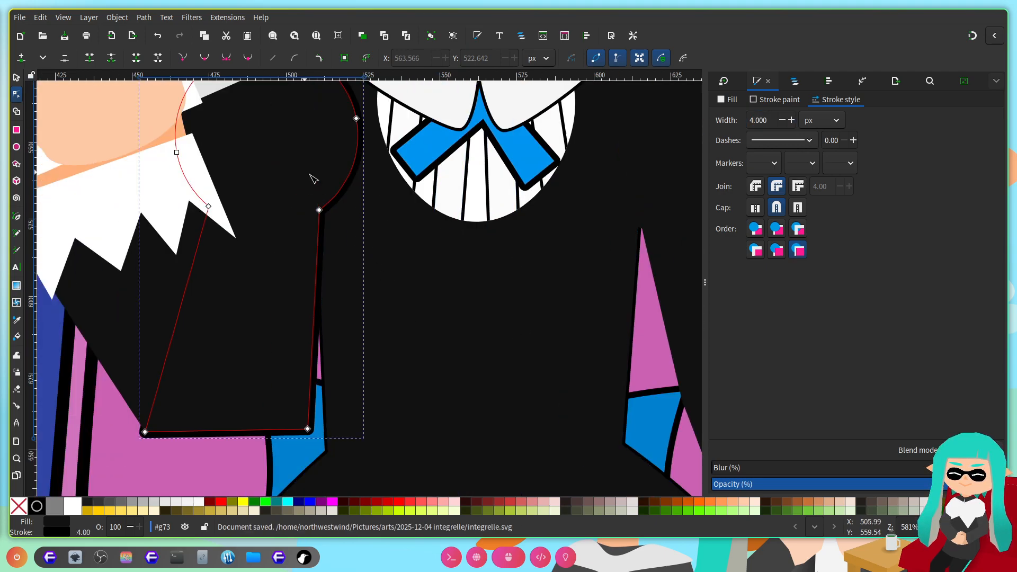
{"action": "scroll", "coordinate": [307, 170], "scroll_direction": "up", "scroll_amount": 3}
{"action": "left_click", "coordinate": [730, 100]}
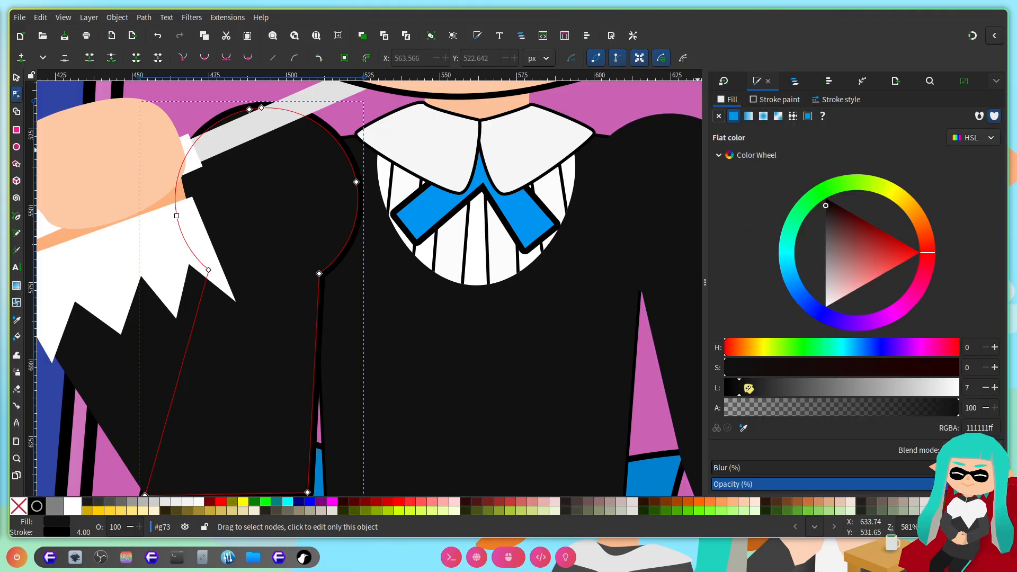
{"action": "key", "text": "ctrl+s"}
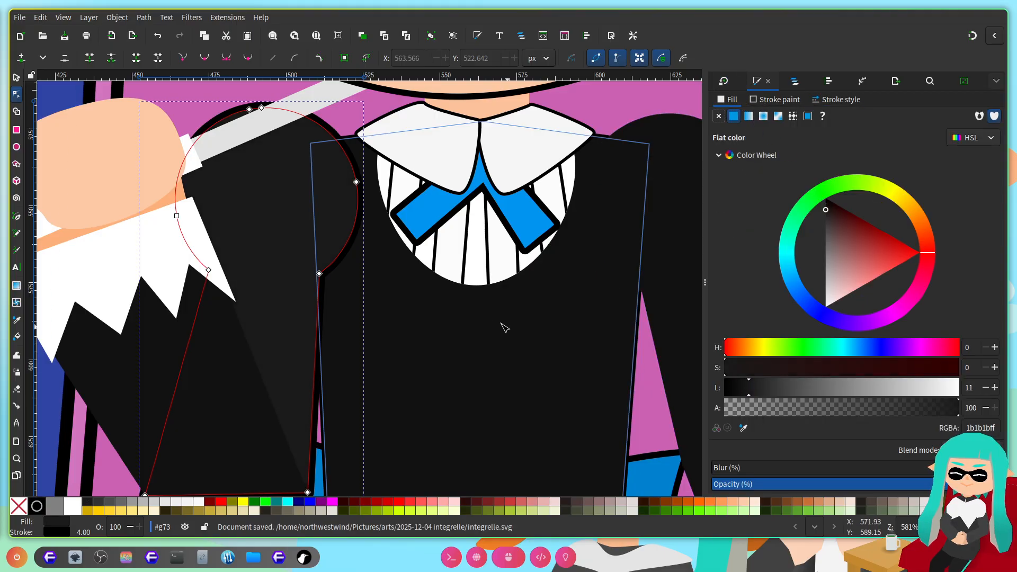
Step: Match the raised arm's forearm sleeve fill to the upper sleeve's dark grey by sampling its colour
{"action": "scroll", "coordinate": [452, 318], "scroll_direction": "left", "scroll_amount": 6}
{"action": "scroll", "coordinate": [332, 391], "scroll_direction": "up", "scroll_amount": 2}
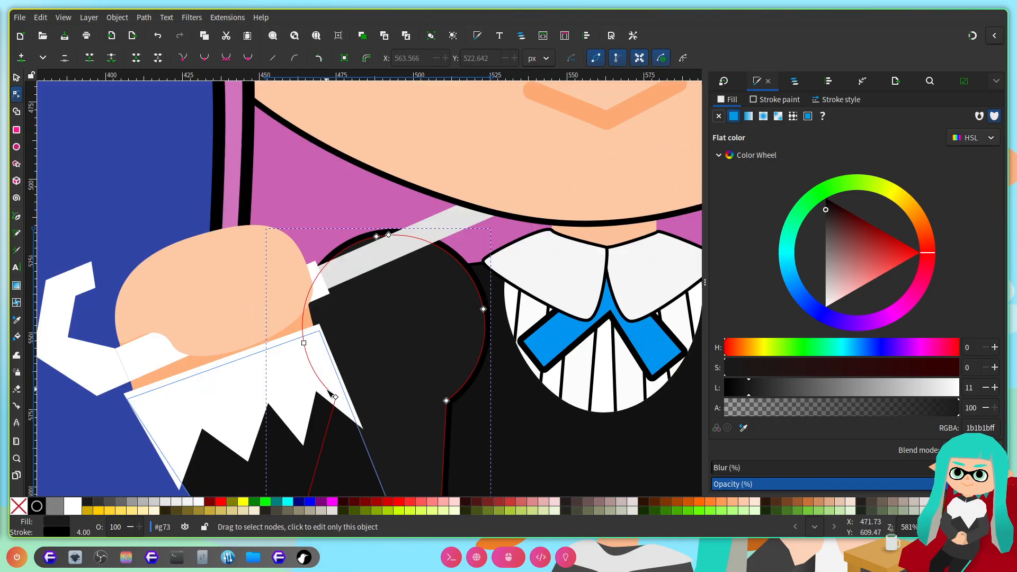
{"action": "scroll", "coordinate": [339, 366], "scroll_direction": "down", "scroll_amount": 5}
{"action": "scroll", "coordinate": [352, 339], "scroll_direction": "up", "scroll_amount": 3}
{"action": "scroll", "coordinate": [361, 332], "scroll_direction": "up", "scroll_amount": 4}
{"action": "left_click", "coordinate": [365, 332]}
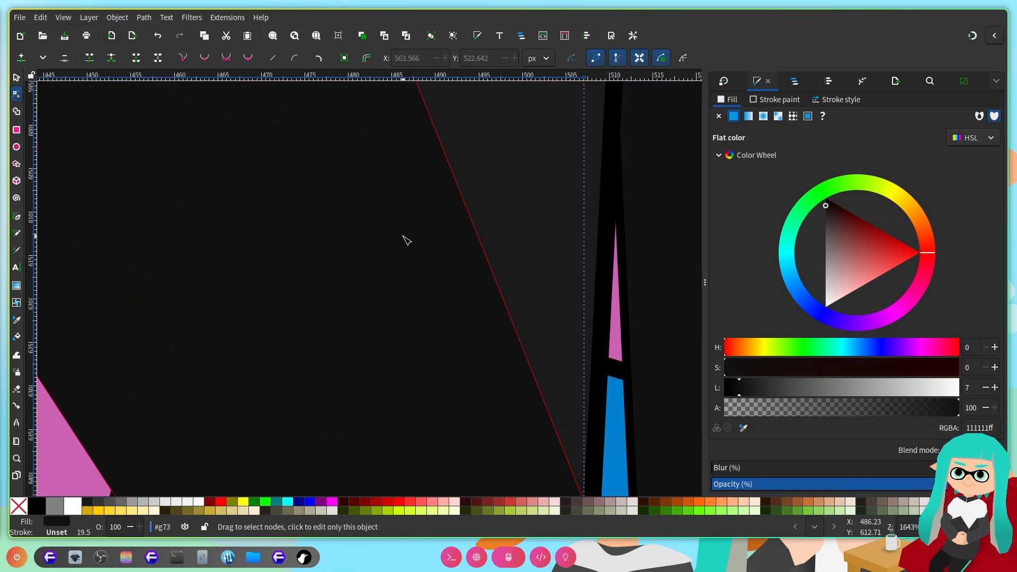
{"action": "scroll", "coordinate": [419, 265], "scroll_direction": "down", "scroll_amount": 3}
{"action": "left_click", "coordinate": [744, 429]}
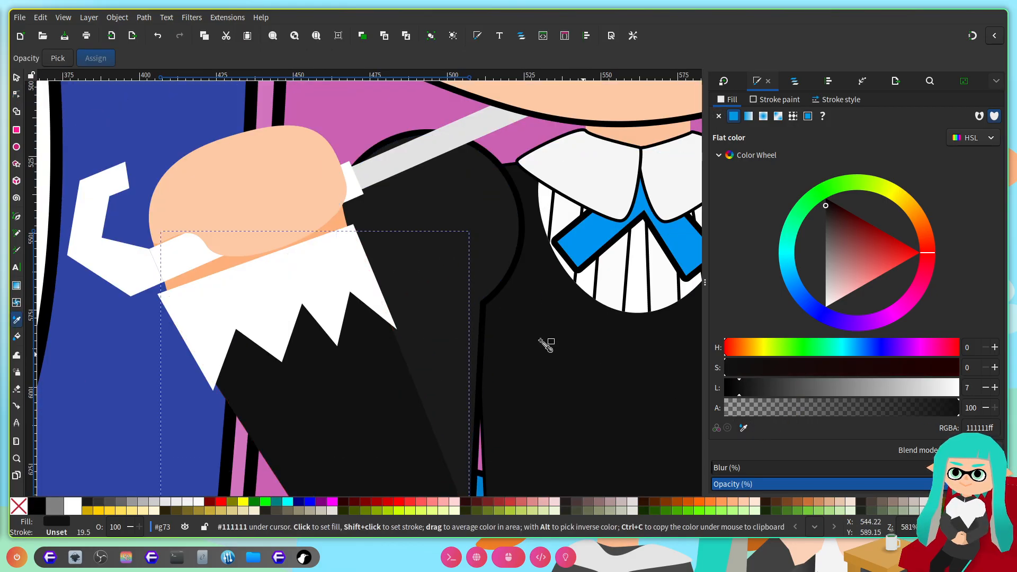
{"action": "left_click", "coordinate": [459, 307]}
Step: Give the raised arm's forearm sleeve a flat black stroke 4 px wide and save the document
{"action": "scroll", "coordinate": [458, 308], "scroll_direction": "up", "scroll_amount": 2}
{"action": "scroll", "coordinate": [456, 310], "scroll_direction": "down", "scroll_amount": 2}
{"action": "left_click", "coordinate": [779, 99]}
{"action": "left_click", "coordinate": [736, 115]}
{"action": "left_click", "coordinate": [820, 101]}
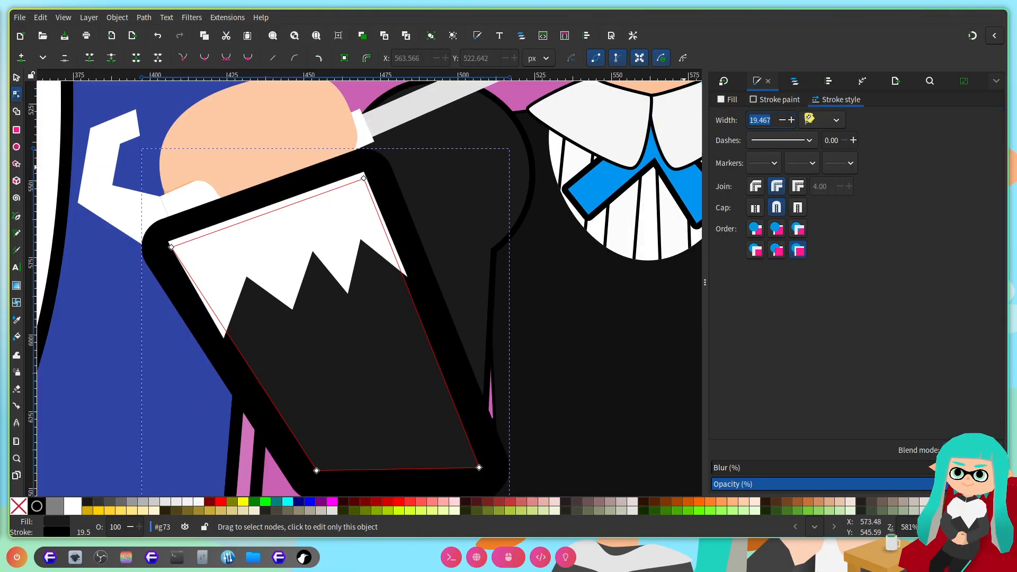
{"action": "type", "text": "4"}
{"action": "key", "text": "Return"}
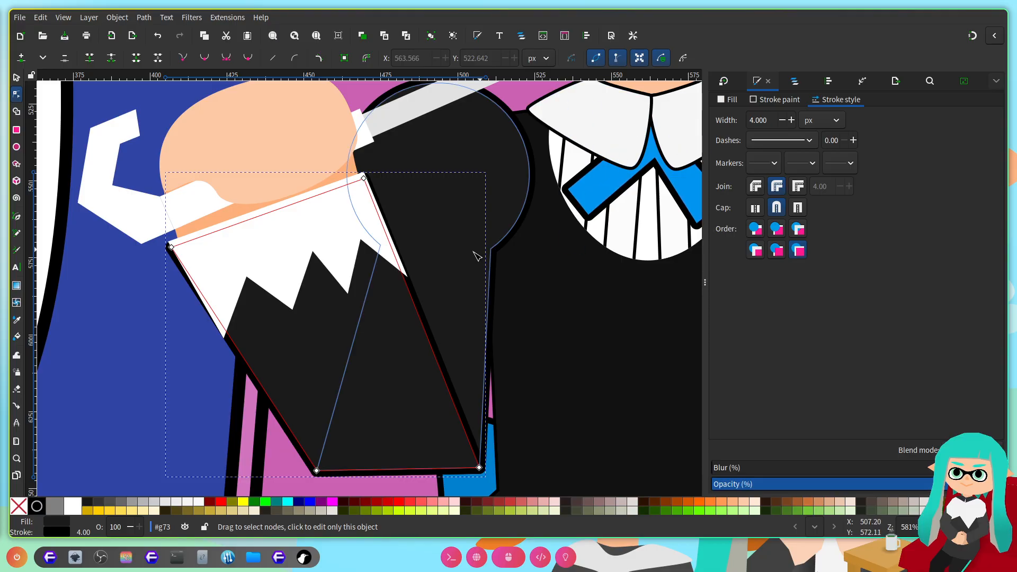
{"action": "scroll", "coordinate": [457, 257], "scroll_direction": "up", "scroll_amount": 2}
{"action": "key", "text": "ctrl+s"}
Step: Give the raised arm's white zigzag cuff a flat black stroke 4 px wide and deselect it
{"action": "left_click", "coordinate": [387, 214]}
{"action": "scroll", "coordinate": [391, 219], "scroll_direction": "down", "scroll_amount": 2}
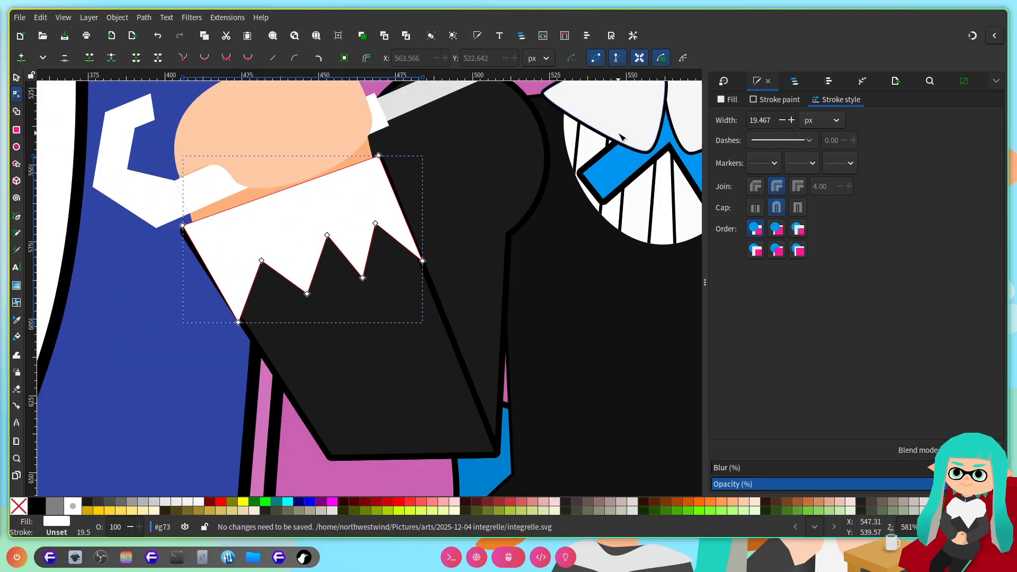
{"action": "scroll", "coordinate": [647, 236], "scroll_direction": "up", "scroll_amount": 3}
{"action": "left_click", "coordinate": [779, 99]}
{"action": "left_click", "coordinate": [722, 116]}
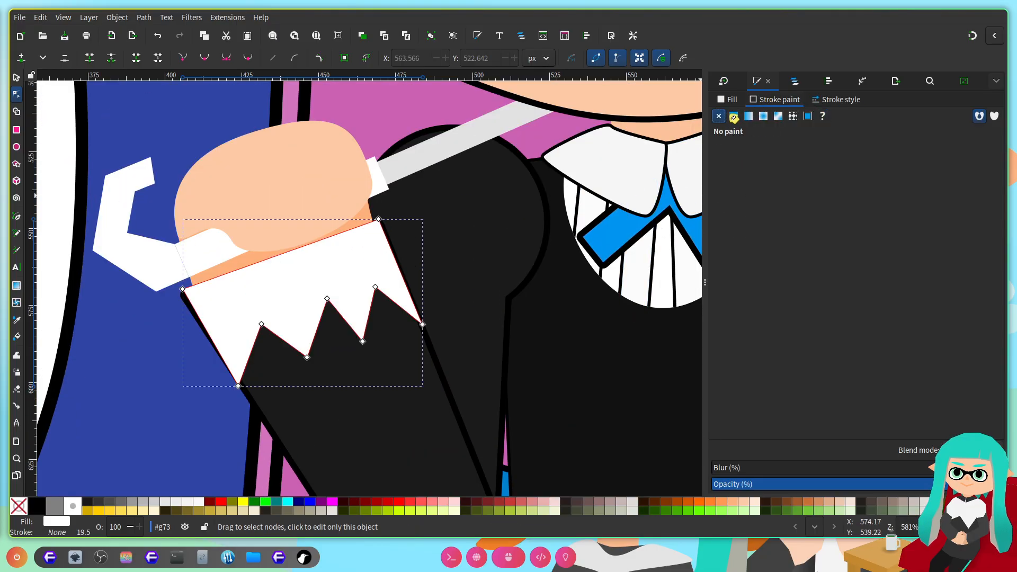
{"action": "left_click", "coordinate": [737, 115]}
{"action": "left_click", "coordinate": [842, 99]}
{"action": "type", "text": "4"}
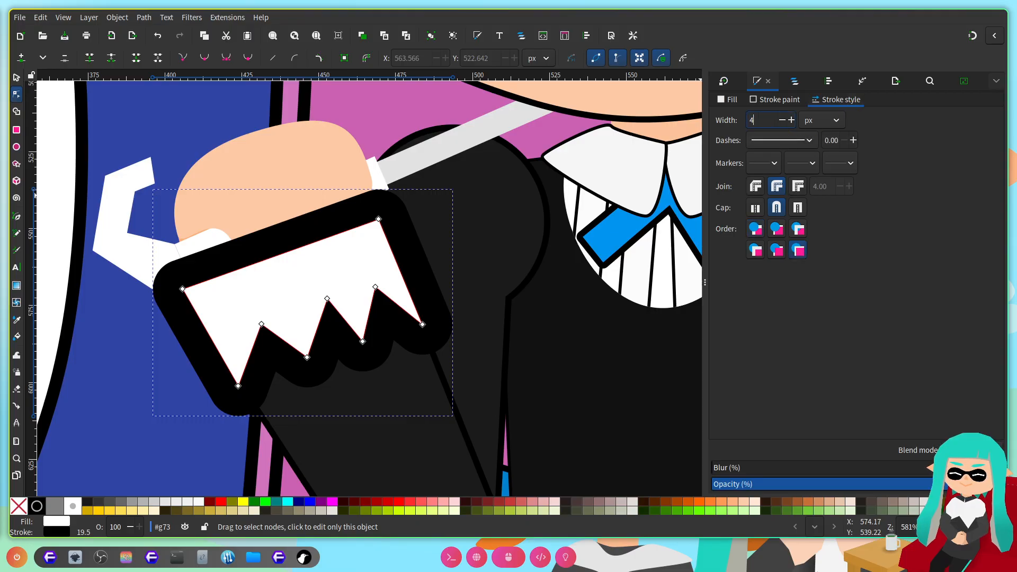
{"action": "key", "text": "Return"}
{"action": "scroll", "coordinate": [541, 252], "scroll_direction": "right", "scroll_amount": 3}
{"action": "scroll", "coordinate": [541, 252], "scroll_direction": "down", "scroll_amount": 3}
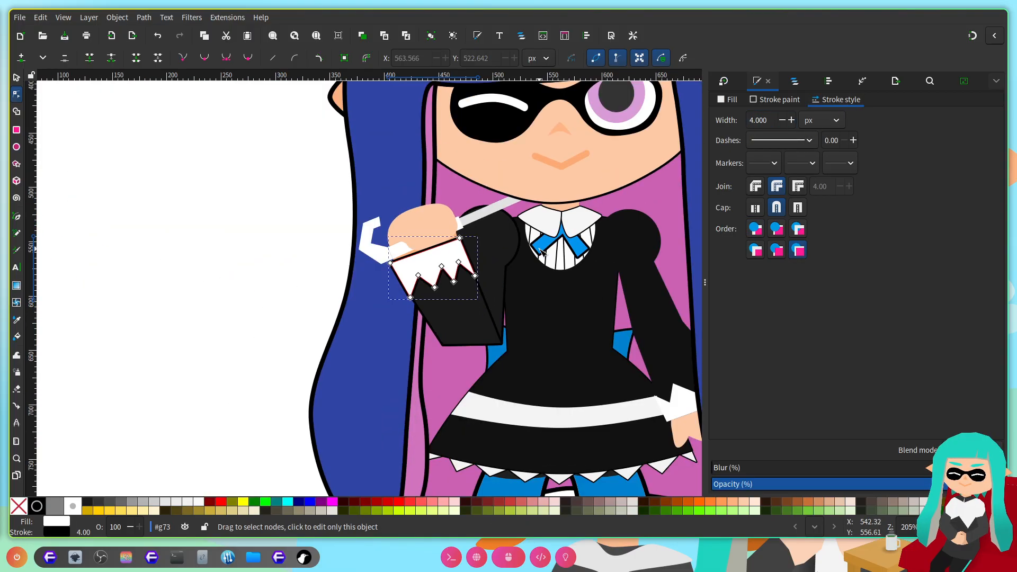
{"action": "left_click", "coordinate": [262, 275]}
Step: Fill the lowered arm's sleeve with the dark grey 1b1b1bff sampled from the raised arm's upper sleeve
{"action": "scroll", "coordinate": [539, 357], "scroll_direction": "right", "scroll_amount": 3}
{"action": "scroll", "coordinate": [509, 377], "scroll_direction": "up", "scroll_amount": 2}
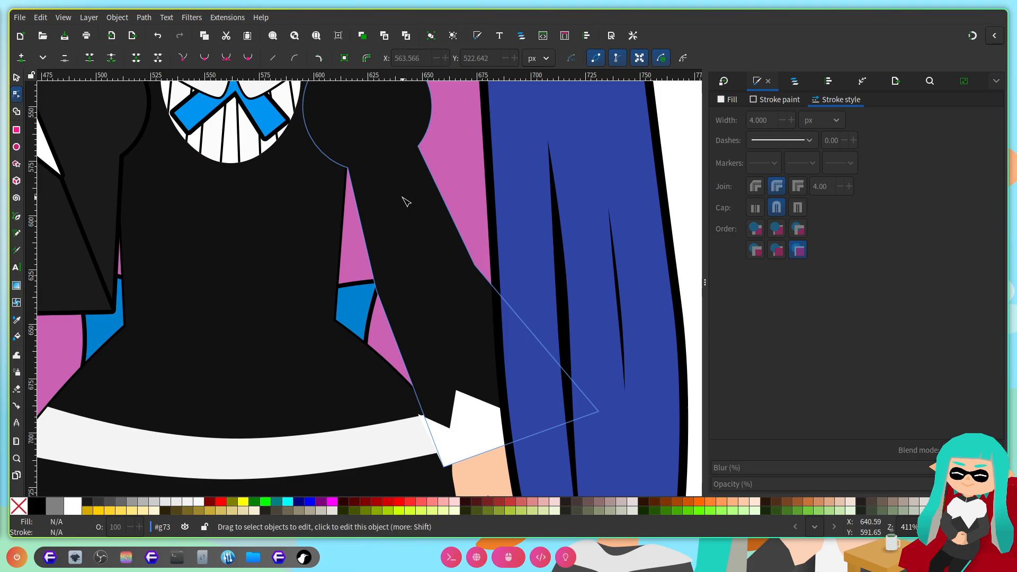
{"action": "scroll", "coordinate": [418, 297], "scroll_direction": "up", "scroll_amount": 3}
{"action": "left_click", "coordinate": [398, 272]}
{"action": "scroll", "coordinate": [456, 318], "scroll_direction": "left", "scroll_amount": 3}
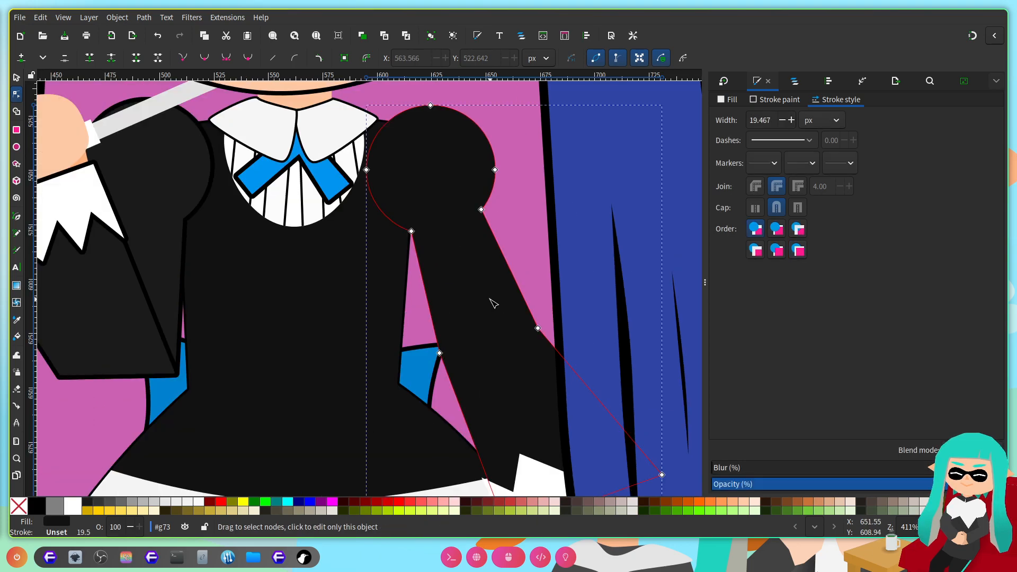
{"action": "scroll", "coordinate": [492, 303], "scroll_direction": "up", "scroll_amount": 3}
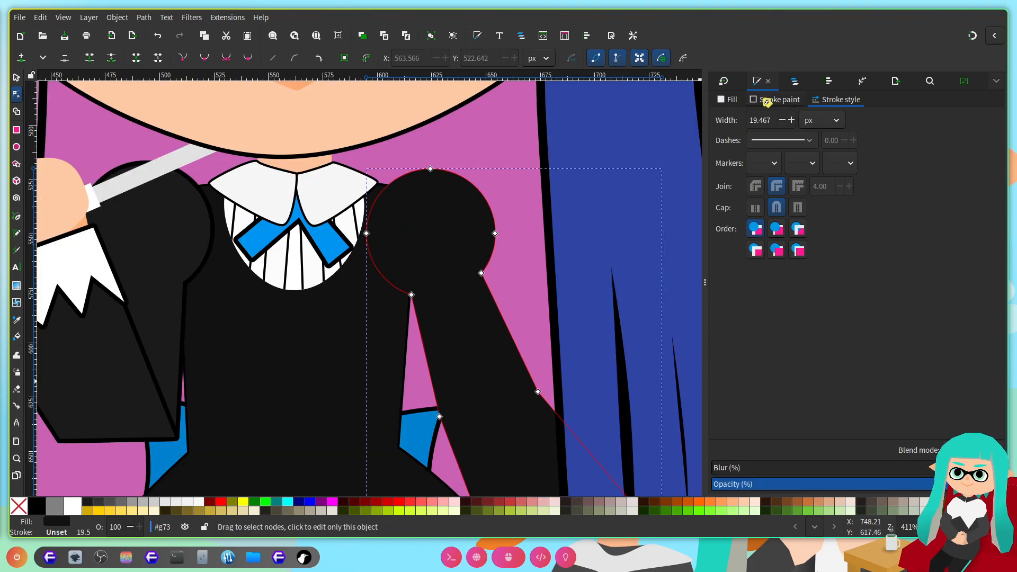
{"action": "left_click", "coordinate": [741, 101]}
{"action": "left_click", "coordinate": [746, 426]}
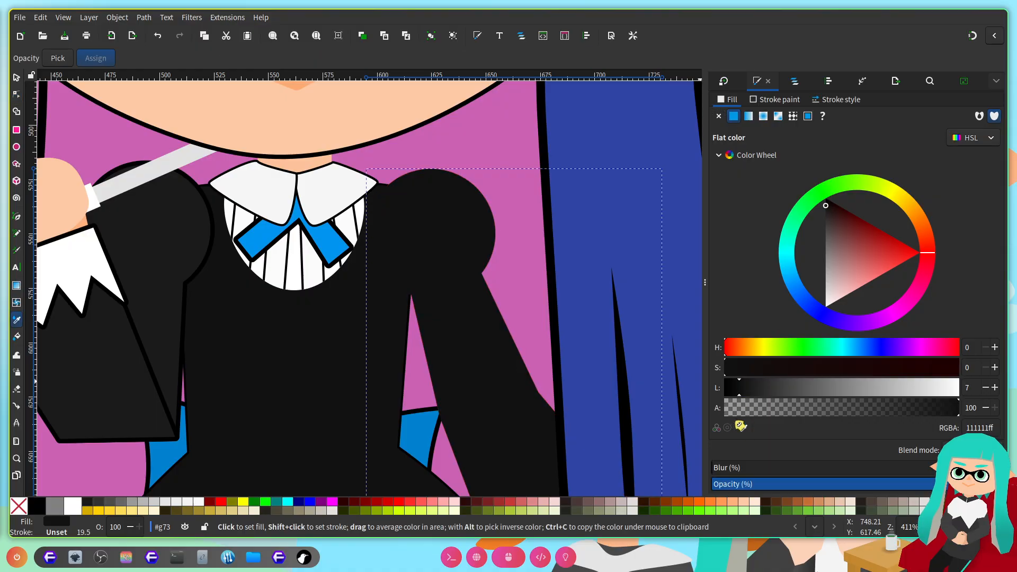
{"action": "left_click", "coordinate": [150, 246]}
Step: Give the lowered arm's sleeve a flat black stroke 4 px wide and save the document
{"action": "scroll", "coordinate": [389, 313], "scroll_direction": "right", "scroll_amount": 3}
{"action": "scroll", "coordinate": [410, 306], "scroll_direction": "right", "scroll_amount": 2}
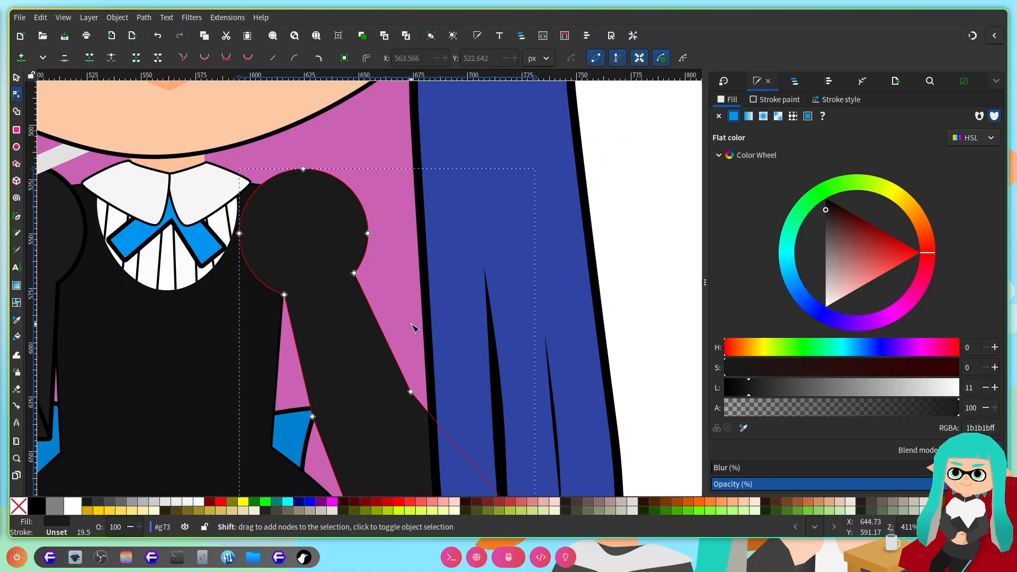
{"action": "scroll", "coordinate": [395, 331], "scroll_direction": "up", "scroll_amount": 1}
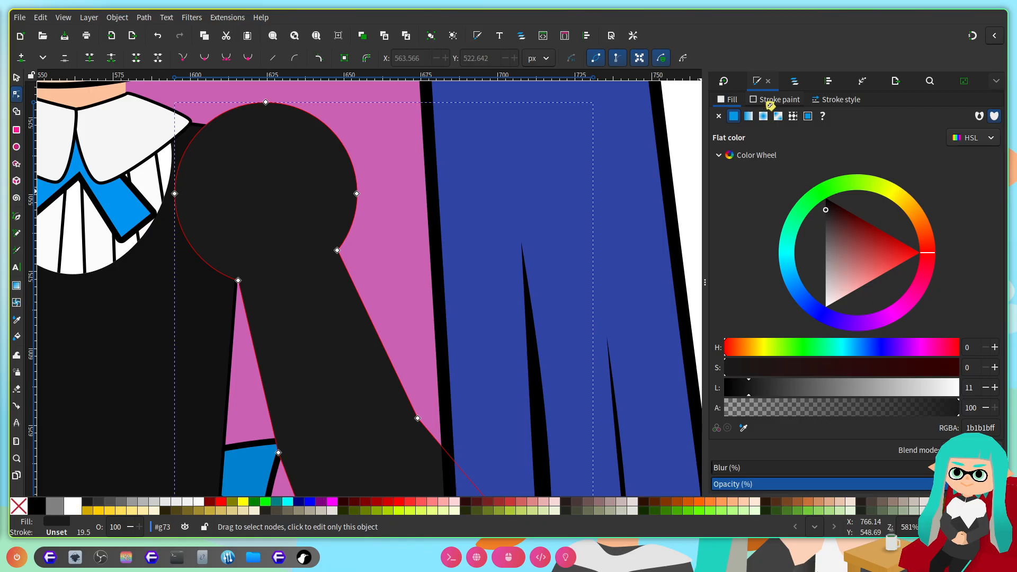
{"action": "left_click", "coordinate": [773, 99]}
{"action": "left_click", "coordinate": [734, 116]}
{"action": "left_click", "coordinate": [837, 100]}
{"action": "triple_click", "coordinate": [758, 119]}
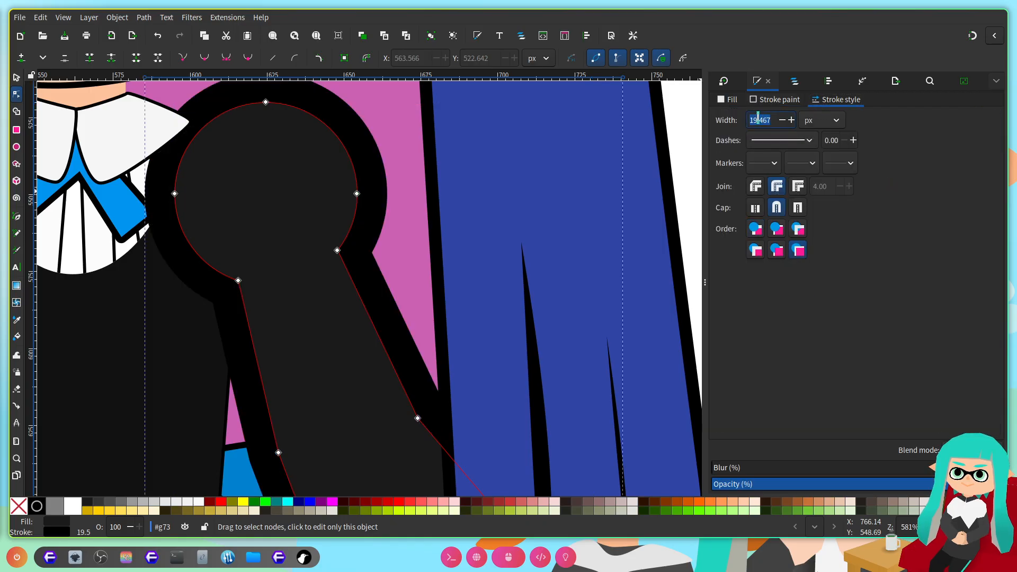
{"action": "type", "text": "4"}
{"action": "key", "text": "Return"}
{"action": "scroll", "coordinate": [352, 295], "scroll_direction": "down", "scroll_amount": 2}
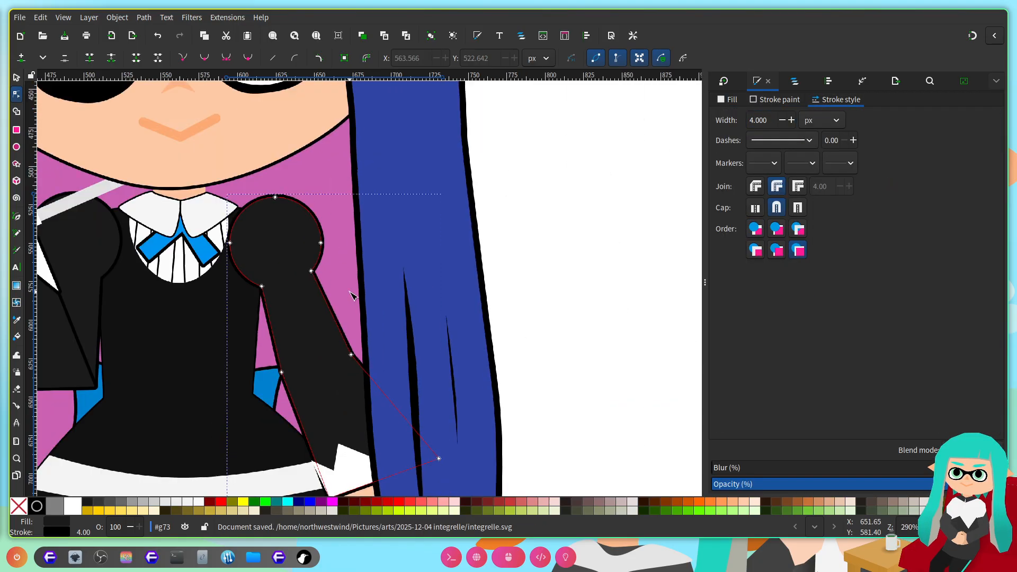
Step: Give the lowered arm's white cuff a flat black stroke 4 px wide, save the document and clear the selection
{"action": "scroll", "coordinate": [364, 314], "scroll_direction": "down", "scroll_amount": 5}
{"action": "scroll", "coordinate": [294, 297], "scroll_direction": "up", "scroll_amount": 2}
{"action": "left_click", "coordinate": [284, 268]}
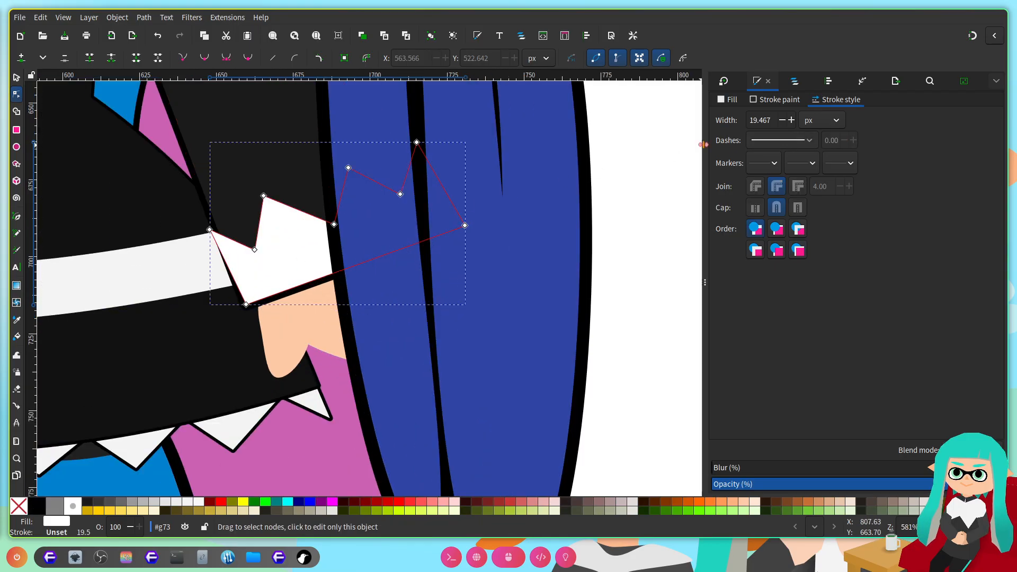
{"action": "left_click", "coordinate": [764, 102]}
{"action": "left_click", "coordinate": [735, 118]}
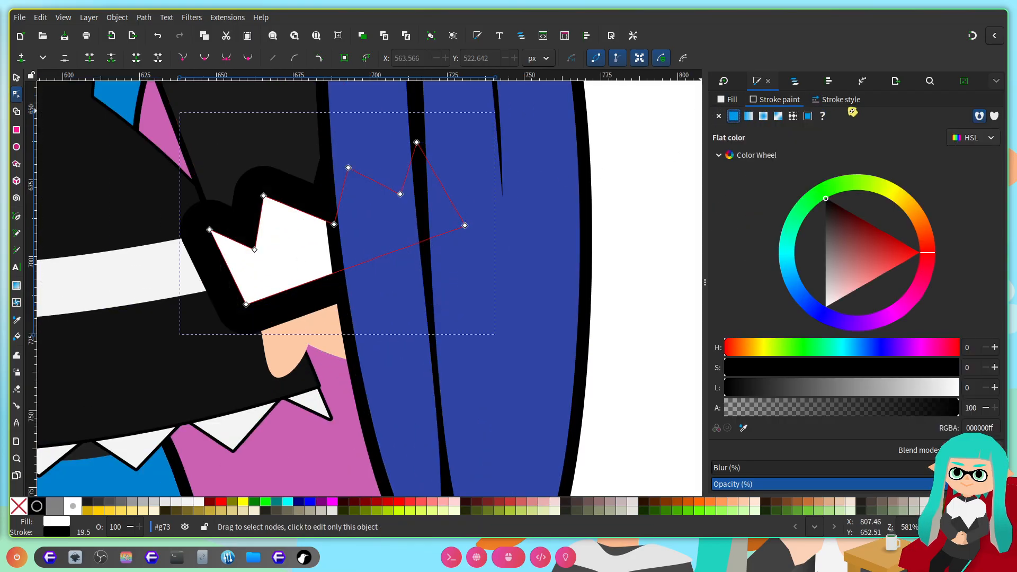
{"action": "left_click", "coordinate": [814, 103]}
{"action": "type", "text": "4"}
{"action": "key", "text": "Return"}
{"action": "key", "text": "ctrl+s"}
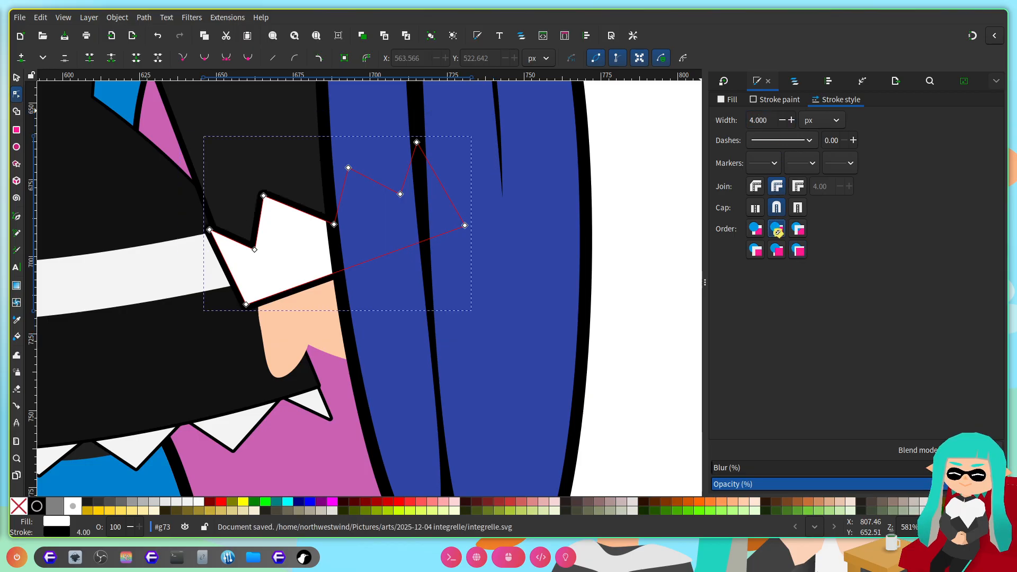
{"action": "left_click", "coordinate": [634, 267]}
Step: Unite the lowered arm's hand and thumb shapes into a single path
{"action": "scroll", "coordinate": [545, 295], "scroll_direction": "left", "scroll_amount": 6}
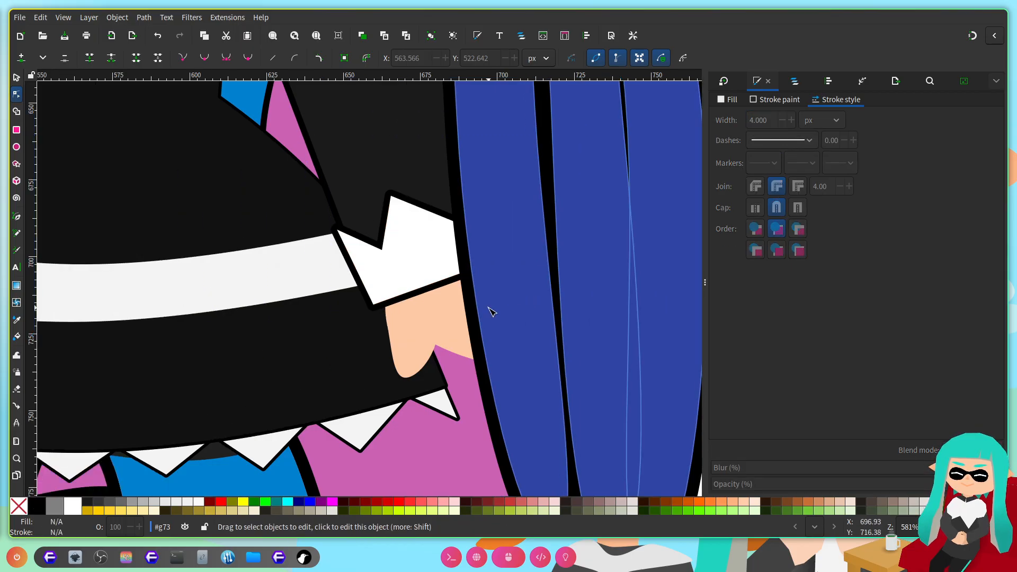
{"action": "left_click", "coordinate": [454, 324]}
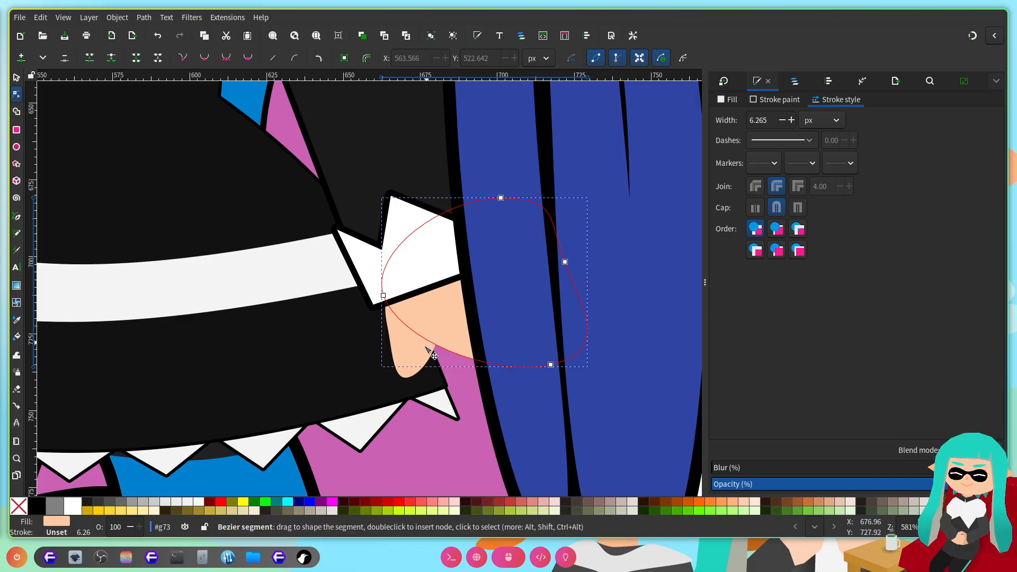
{"action": "scroll", "coordinate": [509, 333], "scroll_direction": "left", "scroll_amount": 6}
{"action": "left_click", "coordinate": [514, 335], "text": "shift"}
{"action": "left_click", "coordinate": [144, 17]}
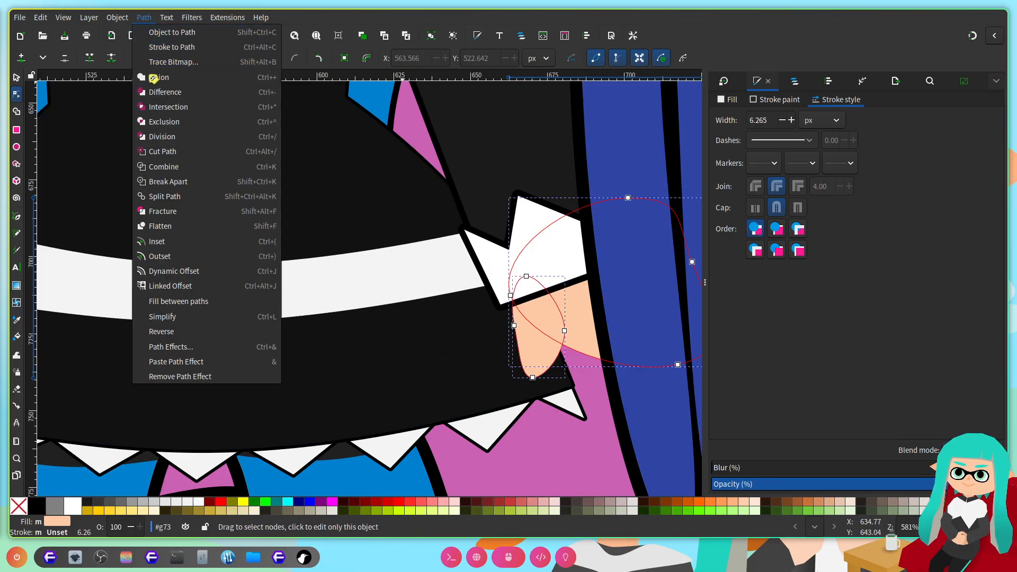
{"action": "left_click", "coordinate": [153, 78]}
Step: Give the merged lowered hand a flat black stroke 4 px wide, save the document and clear the selection
{"action": "scroll", "coordinate": [386, 348], "scroll_direction": "up", "scroll_amount": 2}
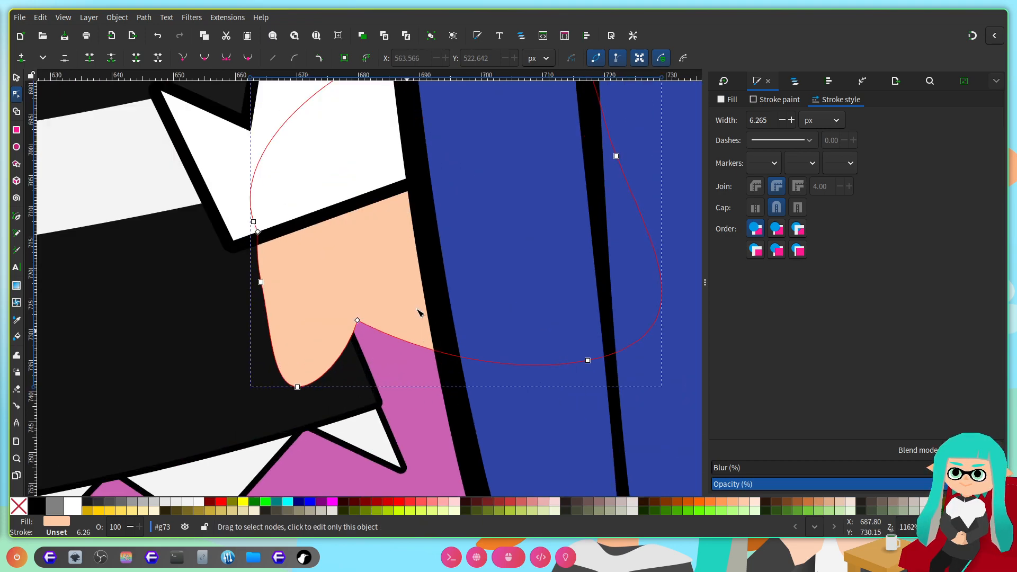
{"action": "left_click", "coordinate": [754, 101]}
{"action": "left_click", "coordinate": [742, 117]}
{"action": "left_click", "coordinate": [853, 101]}
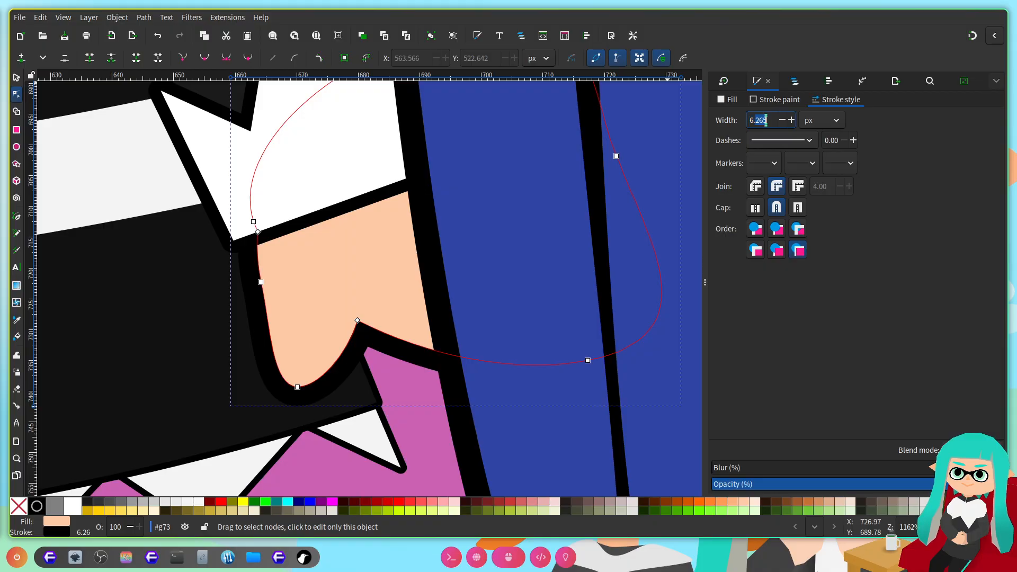
{"action": "type", "text": "4"}
{"action": "key", "text": "Return"}
{"action": "key", "text": "ctrl+s"}
{"action": "scroll", "coordinate": [458, 201], "scroll_direction": "down", "scroll_amount": 4}
{"action": "scroll", "coordinate": [498, 212], "scroll_direction": "right", "scroll_amount": 2}
{"action": "left_click", "coordinate": [522, 218]}
Step: Give the darker skin-toned shape behind the raised hand a flat black stroke 4 px wide and save the document
{"action": "scroll", "coordinate": [498, 242], "scroll_direction": "left", "scroll_amount": 4}
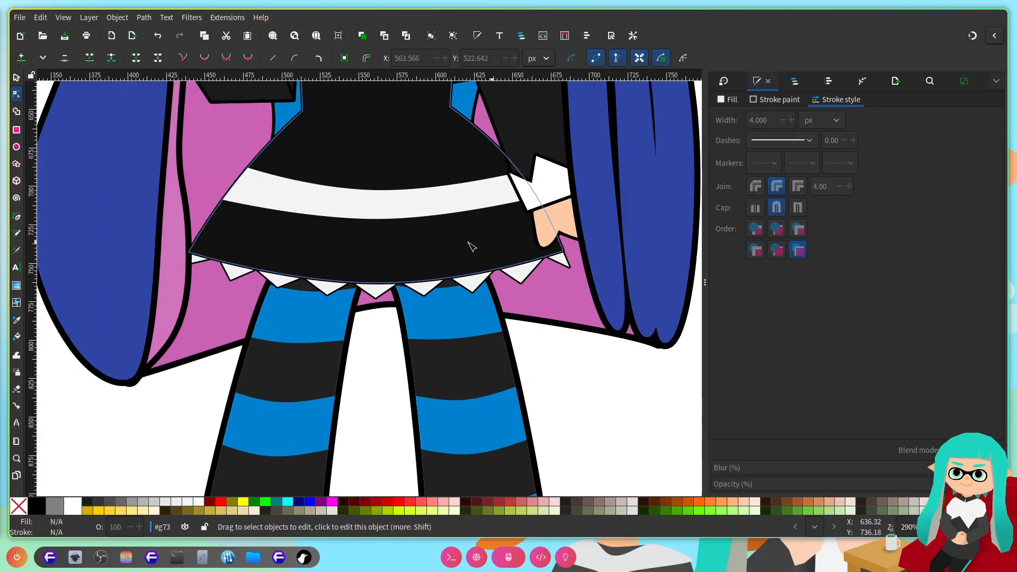
{"action": "scroll", "coordinate": [501, 245], "scroll_direction": "up", "scroll_amount": 5}
{"action": "scroll", "coordinate": [350, 278], "scroll_direction": "up", "scroll_amount": 3}
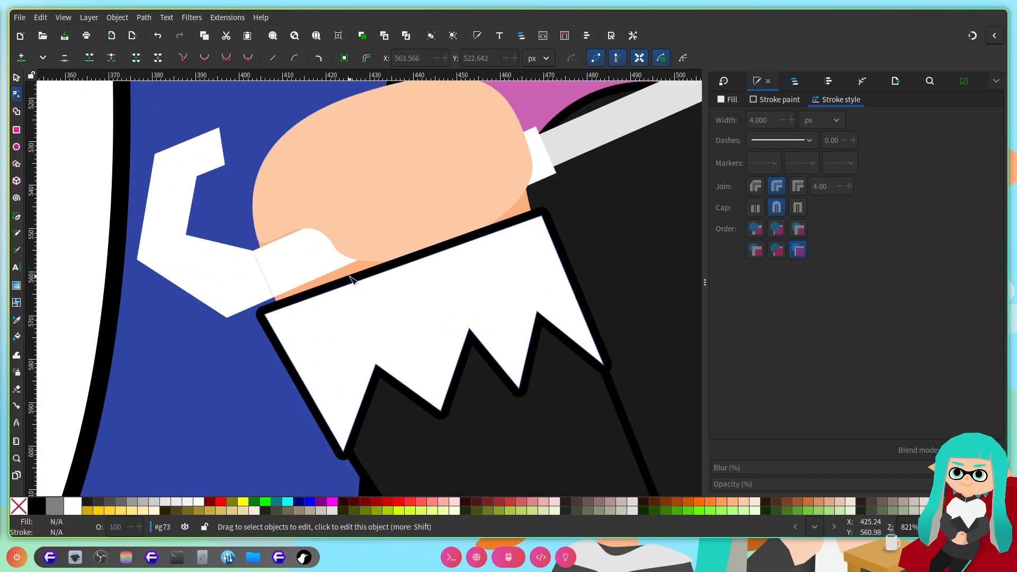
{"action": "left_click", "coordinate": [350, 266]}
{"action": "scroll", "coordinate": [350, 266], "scroll_direction": "up", "scroll_amount": 2}
{"action": "left_click", "coordinate": [357, 270]}
{"action": "scroll", "coordinate": [430, 229], "scroll_direction": "down", "scroll_amount": 3}
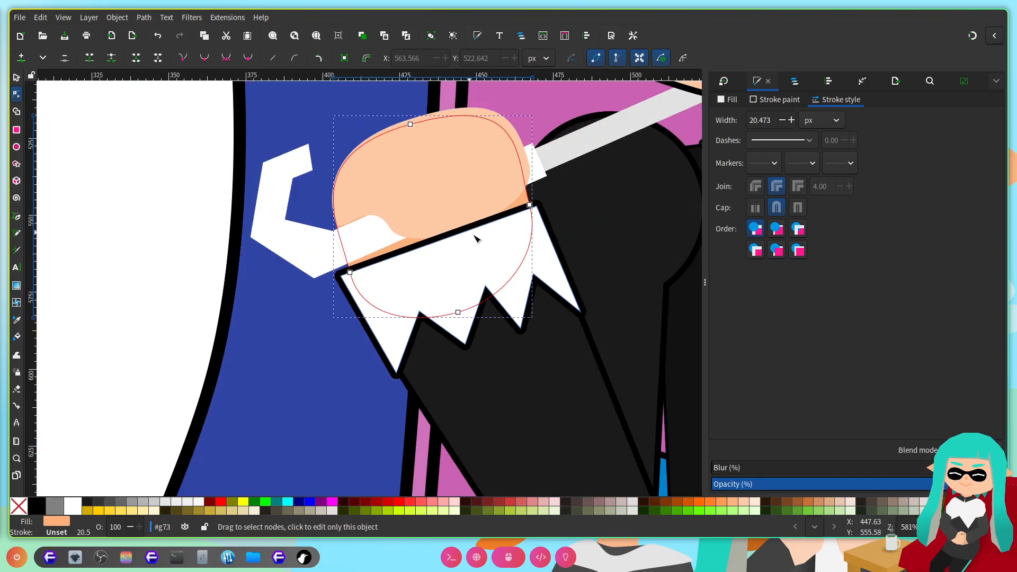
{"action": "scroll", "coordinate": [465, 233], "scroll_direction": "right", "scroll_amount": 3}
{"action": "scroll", "coordinate": [466, 227], "scroll_direction": "up", "scroll_amount": 3}
{"action": "left_click", "coordinate": [773, 101]}
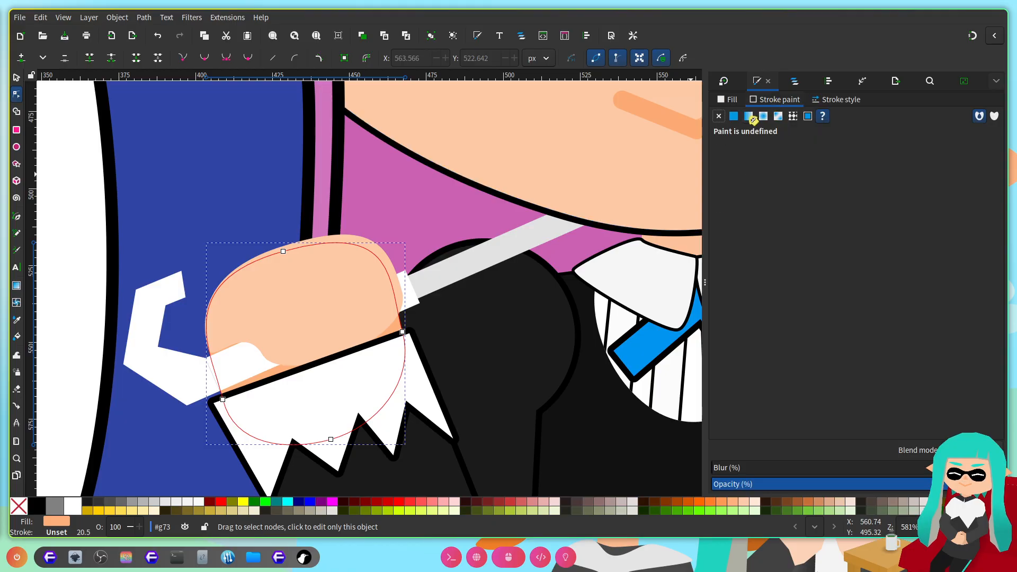
{"action": "left_click", "coordinate": [741, 114]}
{"action": "left_click", "coordinate": [837, 100]}
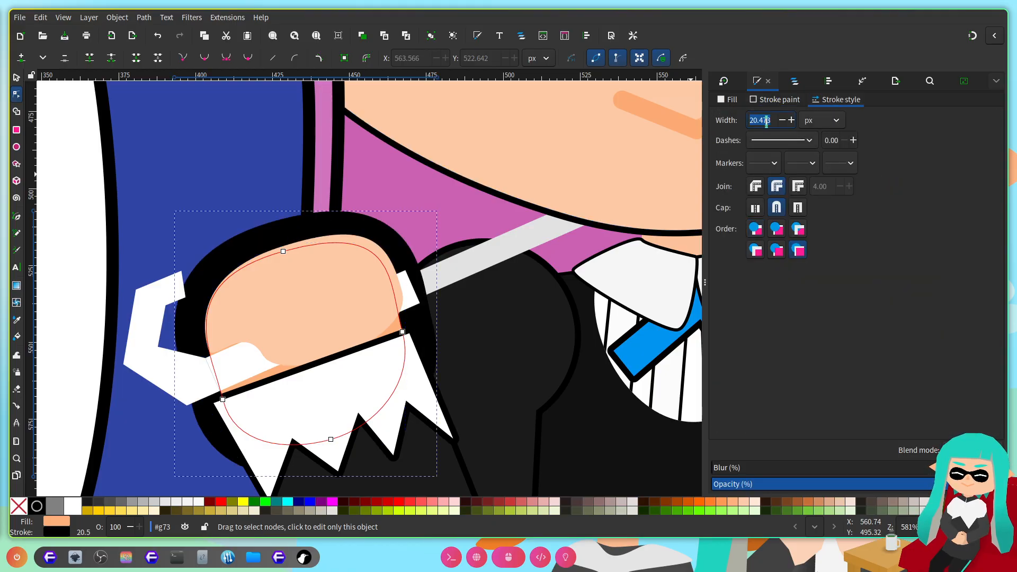
{"action": "type", "text": "4"}
{"action": "key", "text": "Return"}
{"action": "key", "text": "ctrl+s"}
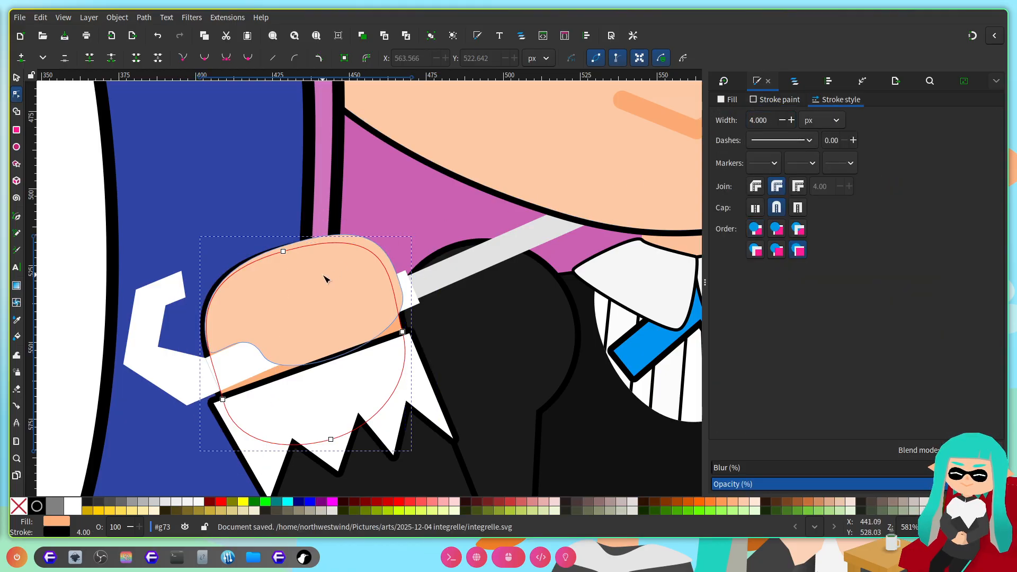
Step: Give the raised hand's lighter front shape a flat black stroke 4 px wide and save the document
{"action": "left_click", "coordinate": [324, 275]}
{"action": "left_click", "coordinate": [767, 102]}
{"action": "left_click", "coordinate": [735, 116]}
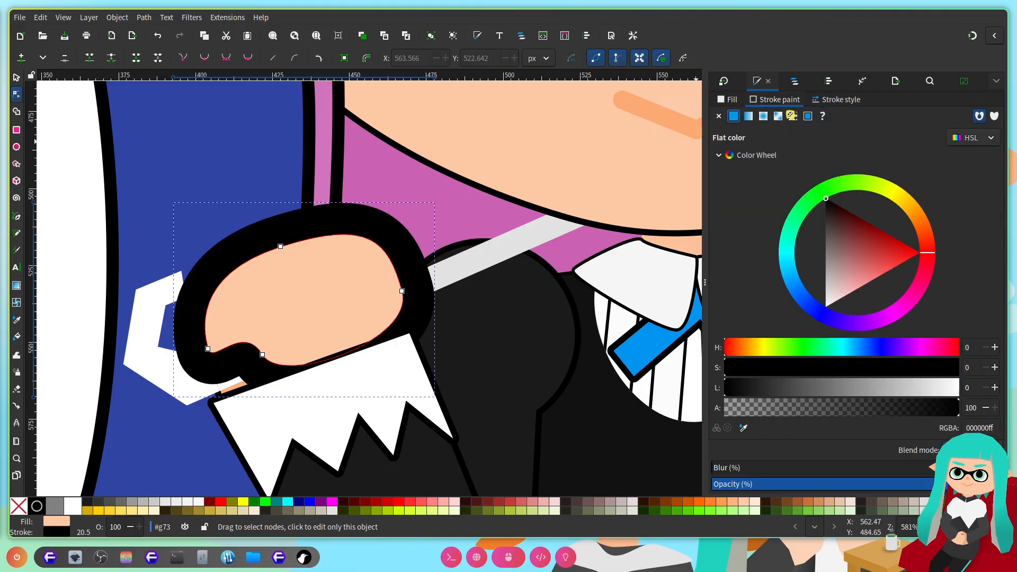
{"action": "left_click", "coordinate": [839, 101]}
{"action": "type", "text": "4"}
{"action": "key", "text": "Return"}
{"action": "key", "text": "ctrl+s"}
{"action": "scroll", "coordinate": [381, 239], "scroll_direction": "down", "scroll_amount": 2}
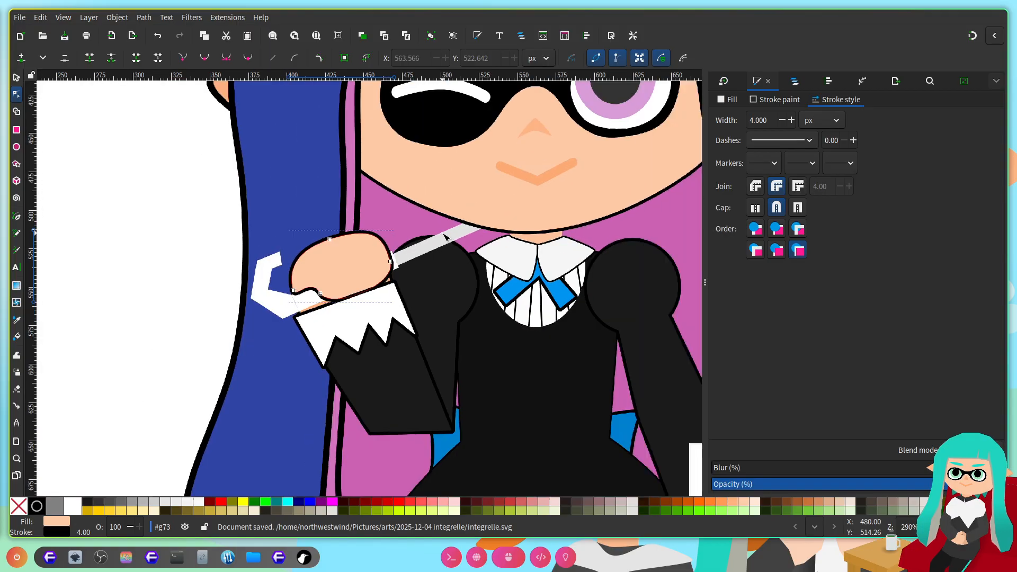
{"action": "scroll", "coordinate": [444, 237], "scroll_direction": "down", "scroll_amount": 1}
{"action": "scroll", "coordinate": [461, 244], "scroll_direction": "left", "scroll_amount": 3}
{"action": "scroll", "coordinate": [506, 269], "scroll_direction": "right", "scroll_amount": 6}
{"action": "key", "text": "ctrl+s"}
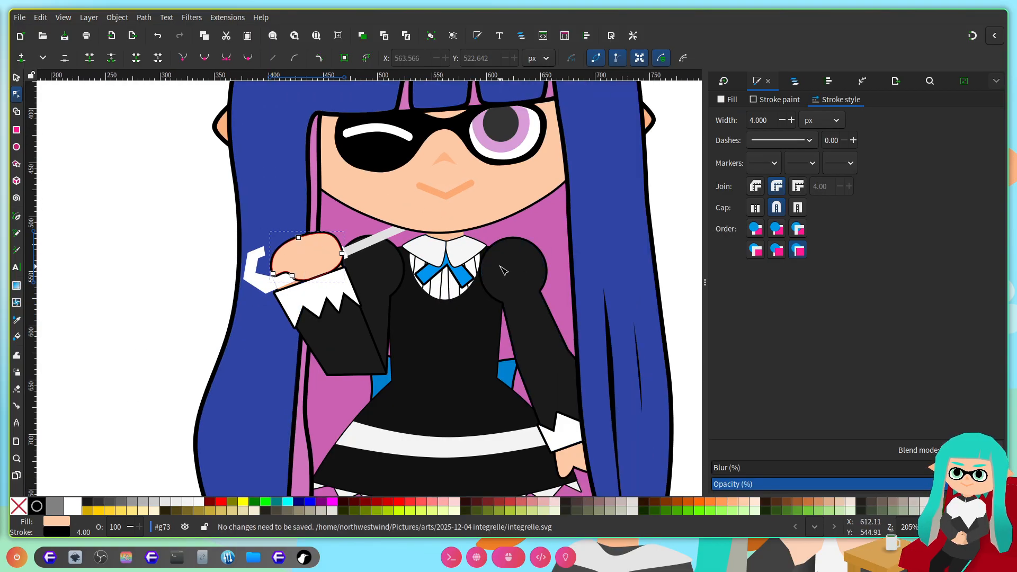
Step: Give the neck rectangle a flat black stroke 2 px wide, save the document and clear the selection
{"action": "scroll", "coordinate": [477, 254], "scroll_direction": "up", "scroll_amount": 6}
{"action": "left_click", "coordinate": [436, 211]}
{"action": "scroll", "coordinate": [530, 197], "scroll_direction": "up", "scroll_amount": 2}
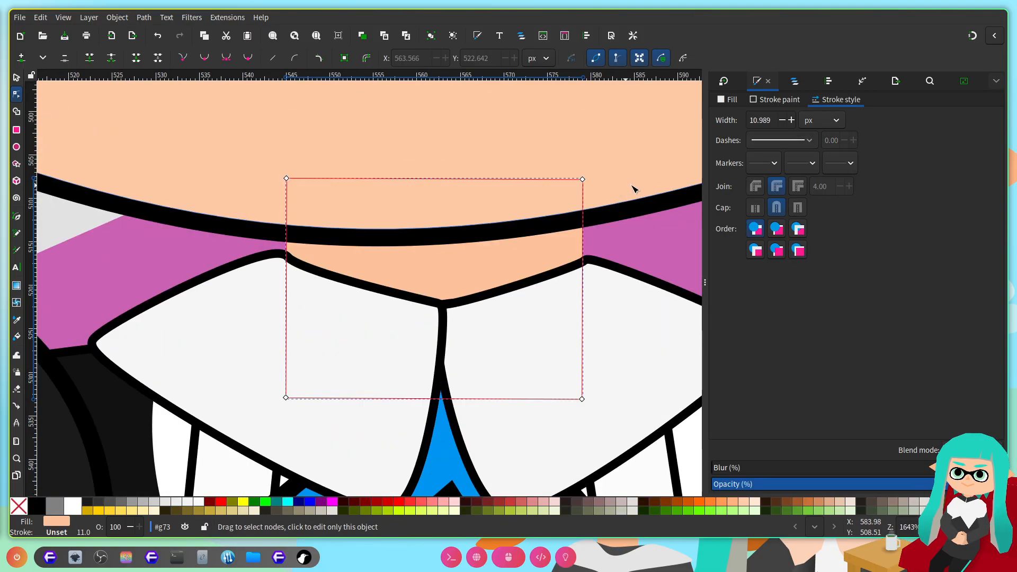
{"action": "left_click", "coordinate": [774, 100]}
{"action": "left_click", "coordinate": [737, 116]}
{"action": "left_click", "coordinate": [841, 99]}
{"action": "double_click", "coordinate": [773, 121]}
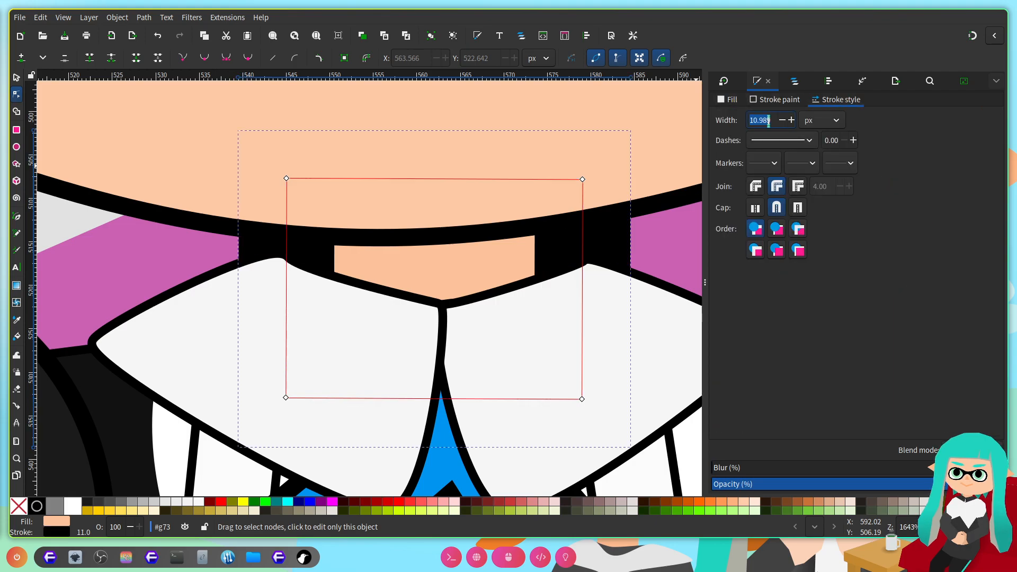
{"action": "type", "text": "2"}
{"action": "key", "text": "Return"}
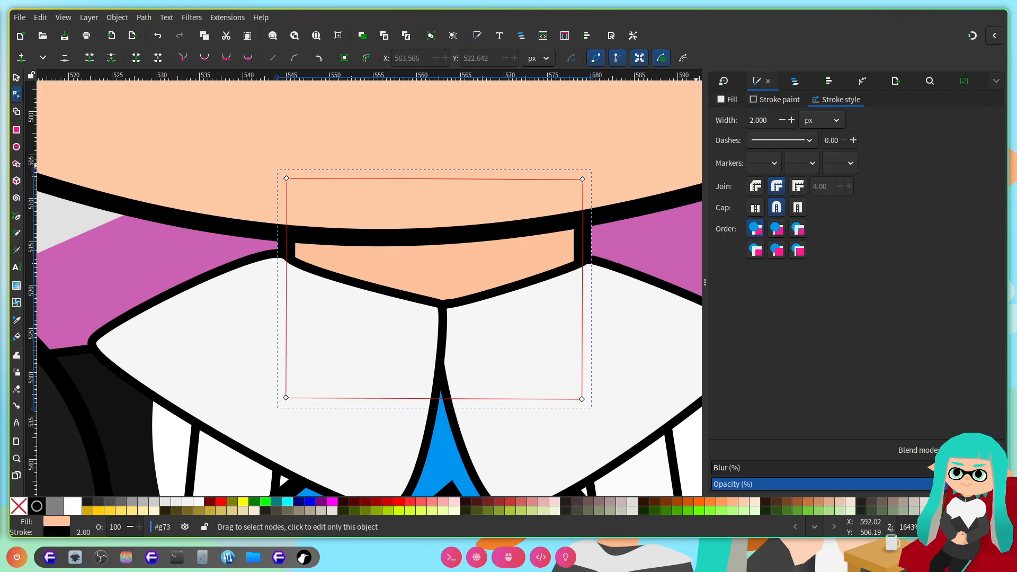
{"action": "scroll", "coordinate": [512, 257], "scroll_direction": "down", "scroll_amount": 5}
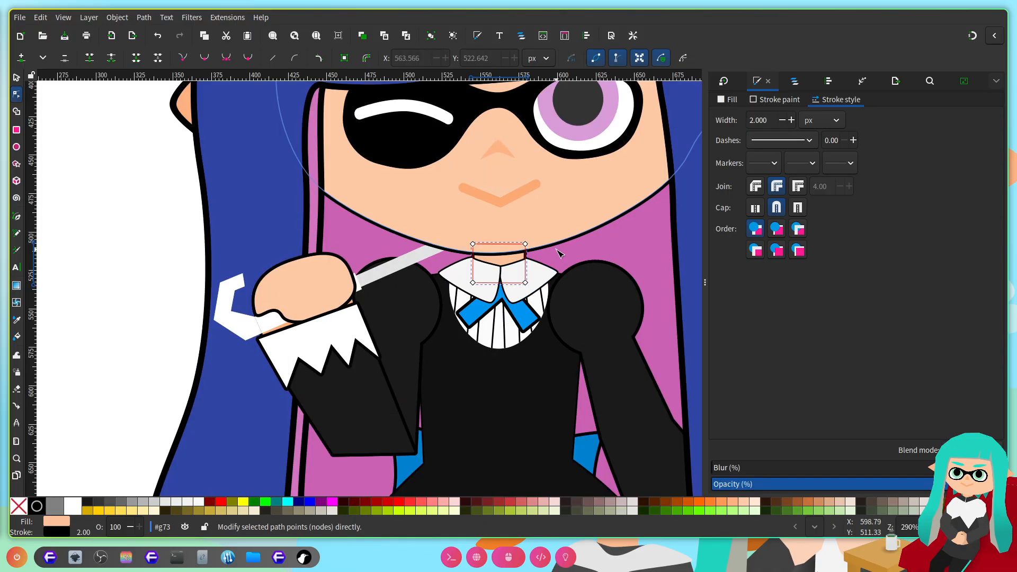
{"action": "left_click", "coordinate": [181, 251]}
{"action": "scroll", "coordinate": [465, 233], "scroll_direction": "up", "scroll_amount": 3}
{"action": "left_click", "coordinate": [524, 300]}
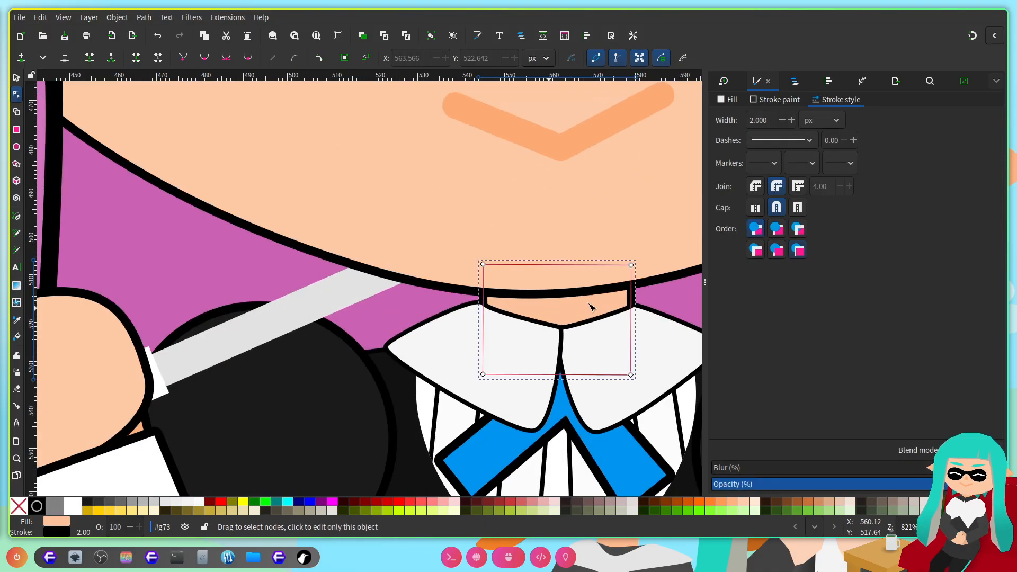
{"action": "key", "text": "ctrl+s"}
{"action": "scroll", "coordinate": [431, 304], "scroll_direction": "down", "scroll_amount": 1}
{"action": "scroll", "coordinate": [430, 304], "scroll_direction": "down", "scroll_amount": 3}
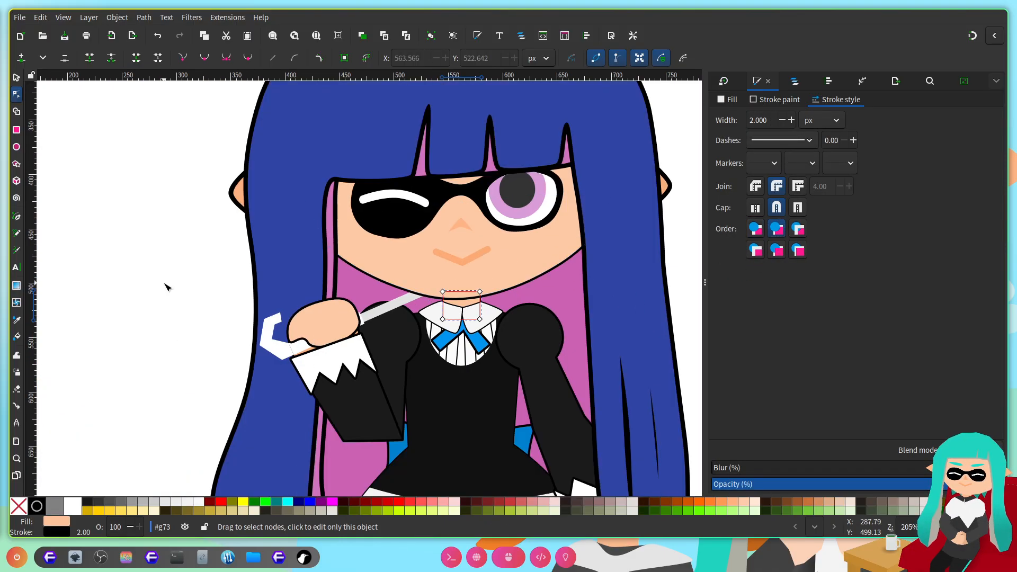
{"action": "left_click", "coordinate": [165, 287]}
Step: Give the open eye's purple iris a flat black stroke 2 px wide
{"action": "scroll", "coordinate": [250, 262], "scroll_direction": "right", "scroll_amount": 2}
{"action": "scroll", "coordinate": [563, 314], "scroll_direction": "up", "scroll_amount": 1}
{"action": "scroll", "coordinate": [416, 260], "scroll_direction": "up", "scroll_amount": 4}
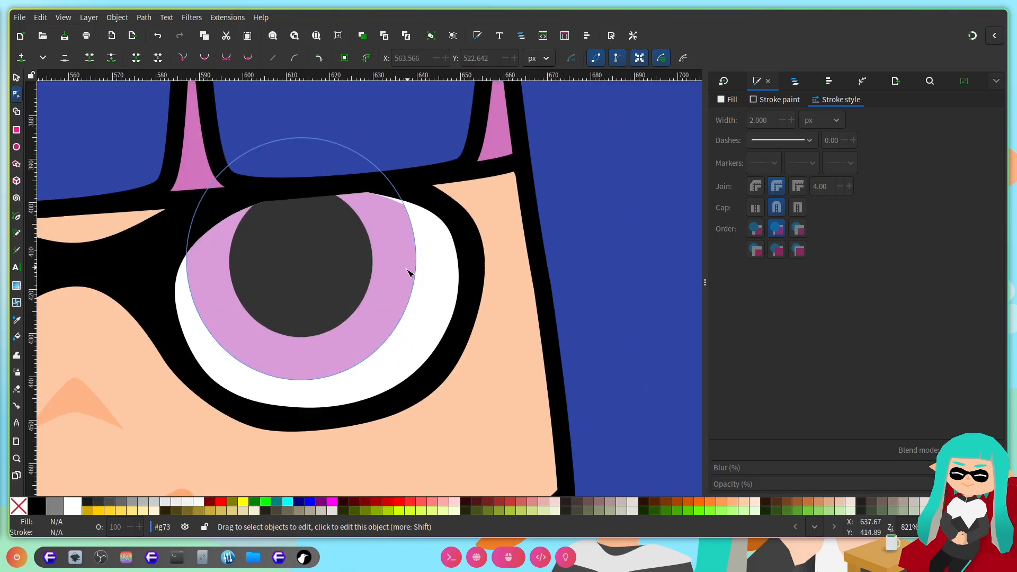
{"action": "left_click", "coordinate": [411, 268]}
{"action": "left_click", "coordinate": [781, 100]}
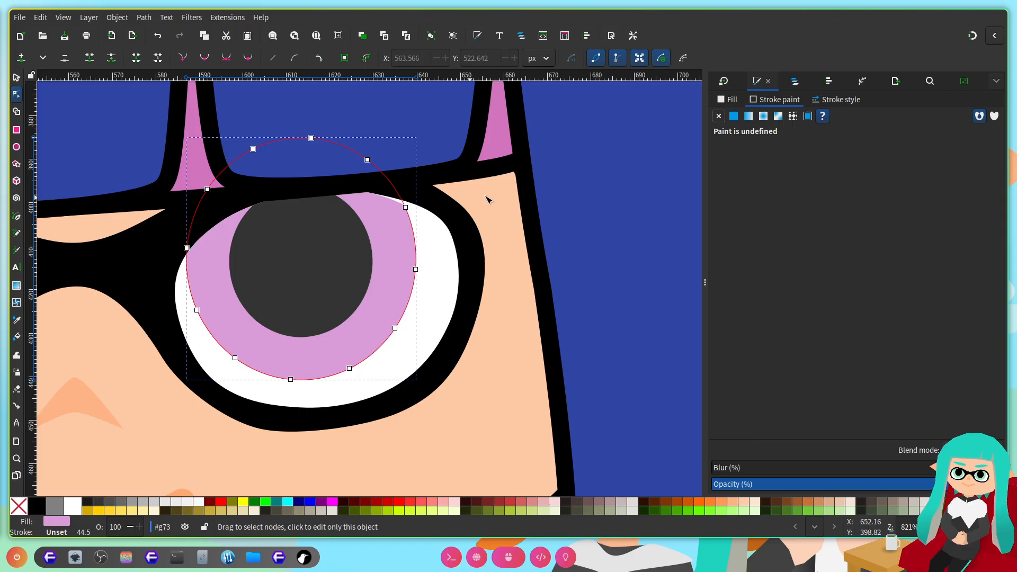
{"action": "left_click", "coordinate": [733, 115]}
{"action": "left_click", "coordinate": [838, 101]}
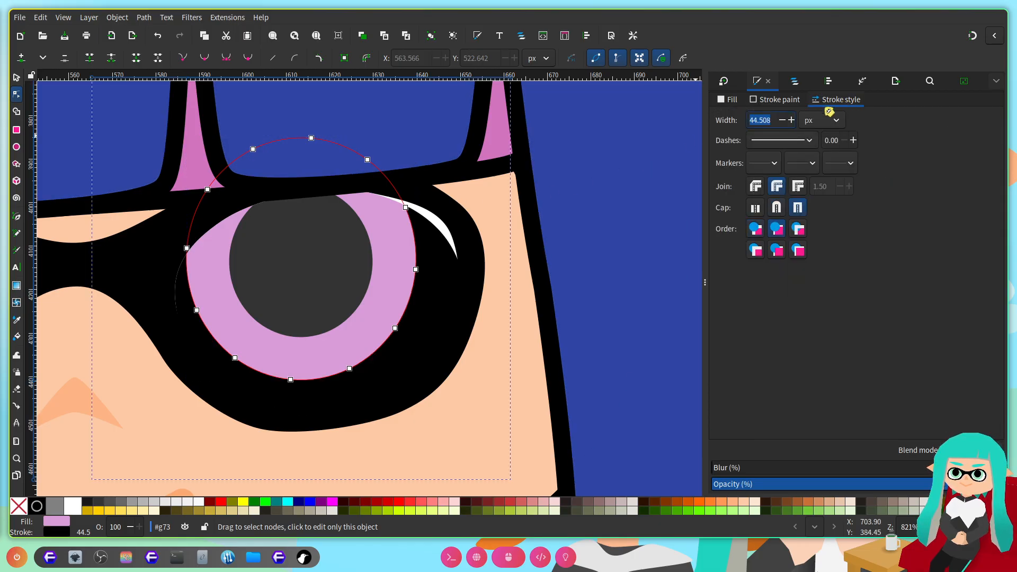
{"action": "type", "text": "2"}
{"action": "key", "text": "Return"}
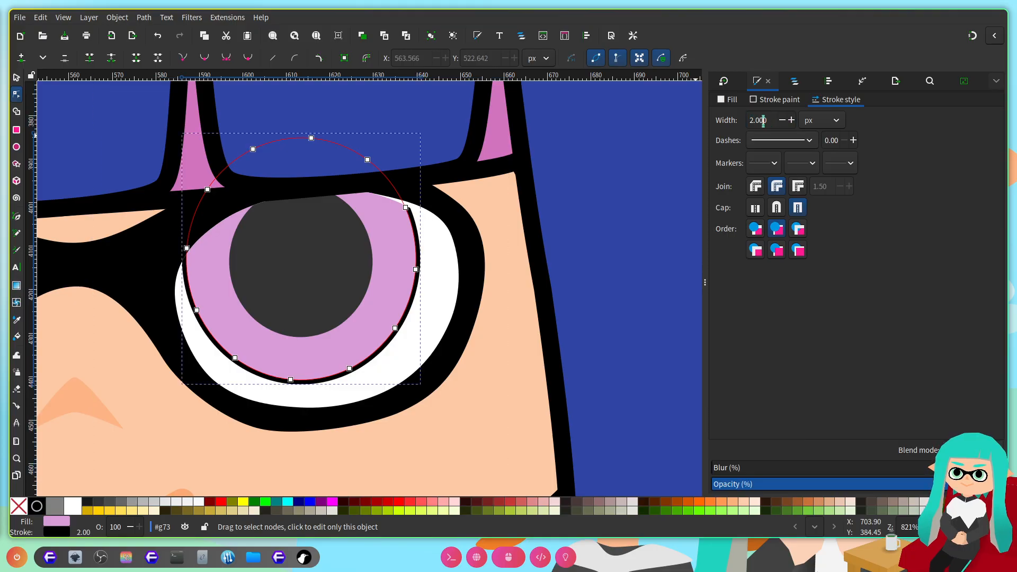
{"action": "scroll", "coordinate": [456, 261], "scroll_direction": "down", "scroll_amount": 4}
{"action": "scroll", "coordinate": [453, 254], "scroll_direction": "right", "scroll_amount": 3}
{"action": "scroll", "coordinate": [449, 254], "scroll_direction": "left", "scroll_amount": 3}
Step: Give the dark grey pupil a flat black stroke 2 px wide and clear the selection
{"action": "scroll", "coordinate": [421, 256], "scroll_direction": "up", "scroll_amount": 4}
{"action": "left_click", "coordinate": [436, 268]}
{"action": "scroll", "coordinate": [440, 271], "scroll_direction": "up", "scroll_amount": 1}
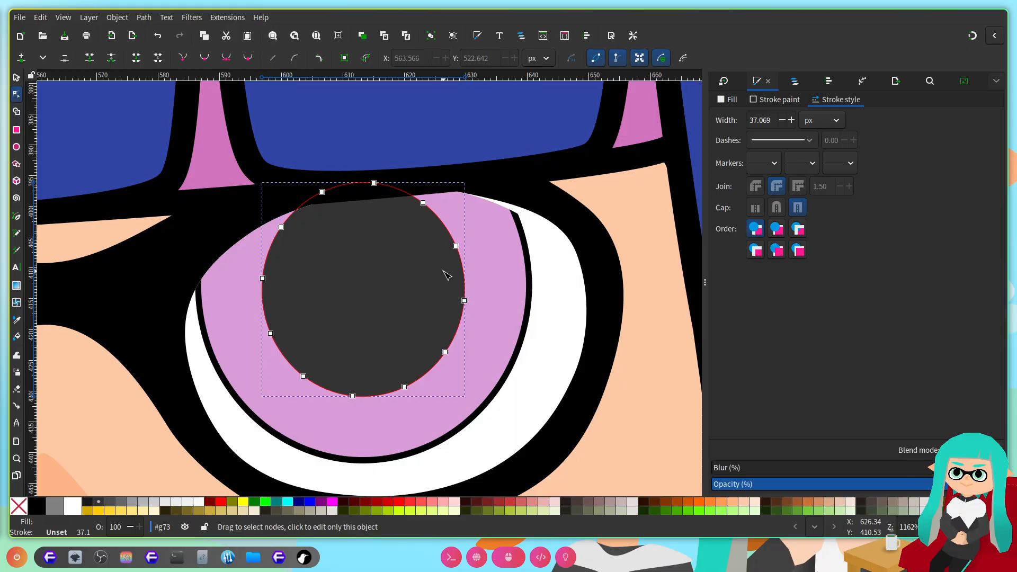
{"action": "left_click", "coordinate": [764, 100]}
{"action": "left_click", "coordinate": [734, 116]}
{"action": "left_click", "coordinate": [826, 101]}
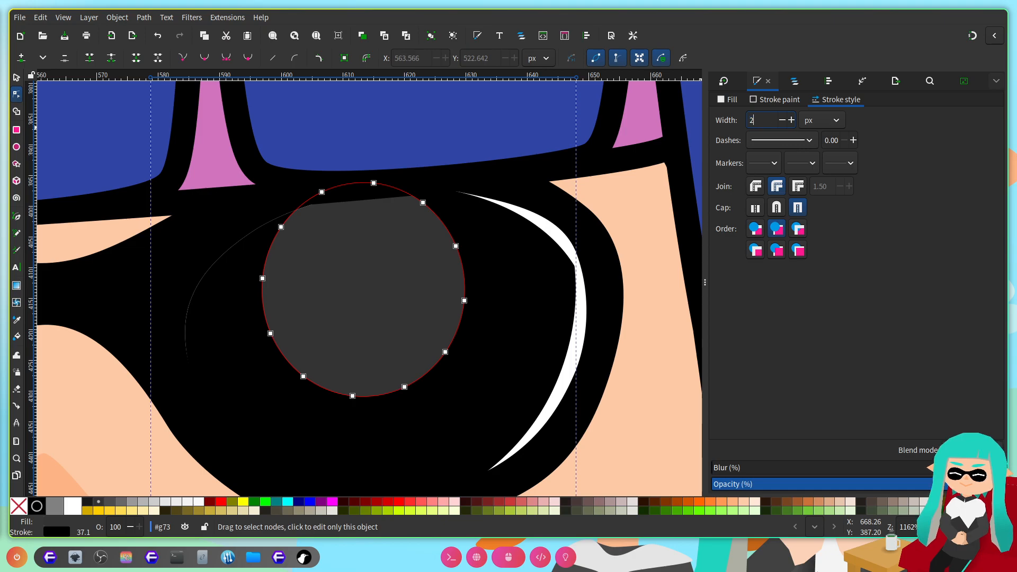
{"action": "type", "text": "2"}
{"action": "key", "text": "Return"}
{"action": "scroll", "coordinate": [560, 194], "scroll_direction": "down", "scroll_amount": 5}
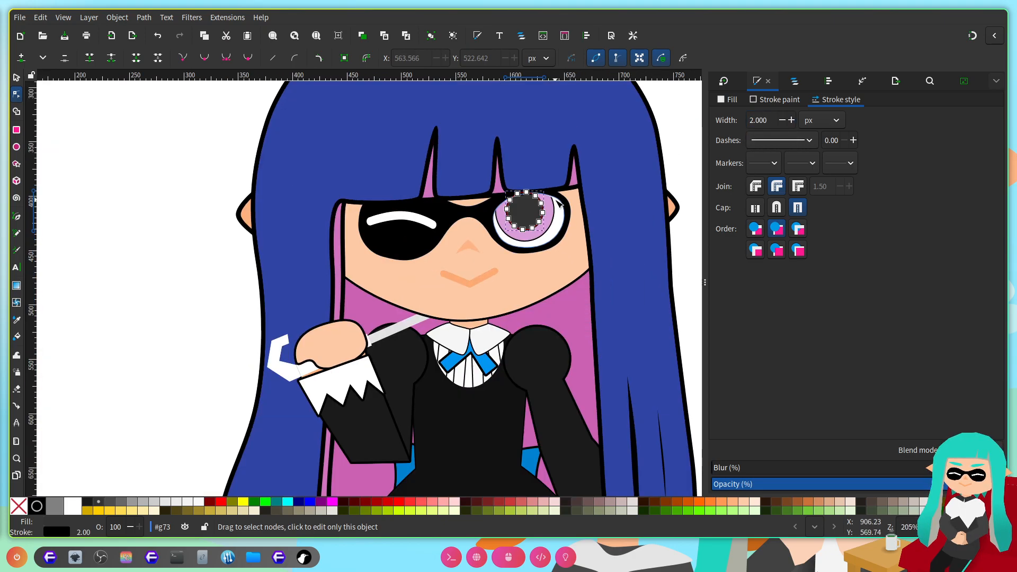
{"action": "scroll", "coordinate": [574, 201], "scroll_direction": "right", "scroll_amount": 3}
{"action": "left_click", "coordinate": [652, 167]}
{"action": "scroll", "coordinate": [445, 184], "scroll_direction": "right", "scroll_amount": 2}
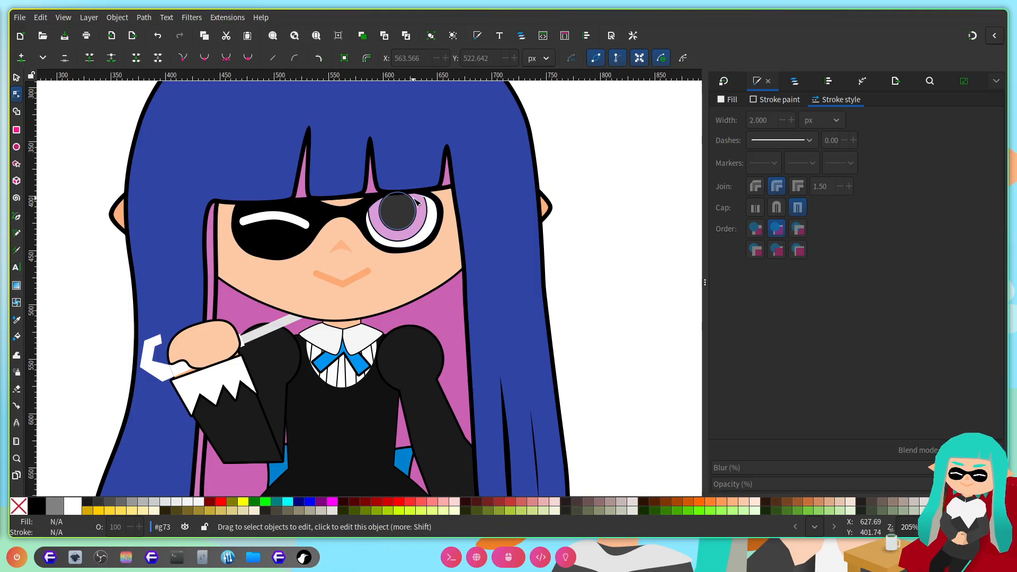
Step: Thicken the dark pupil's stroke, trying 4 px and settling on 8 px
{"action": "scroll", "coordinate": [418, 206], "scroll_direction": "up", "scroll_amount": 4}
{"action": "left_click", "coordinate": [359, 229]}
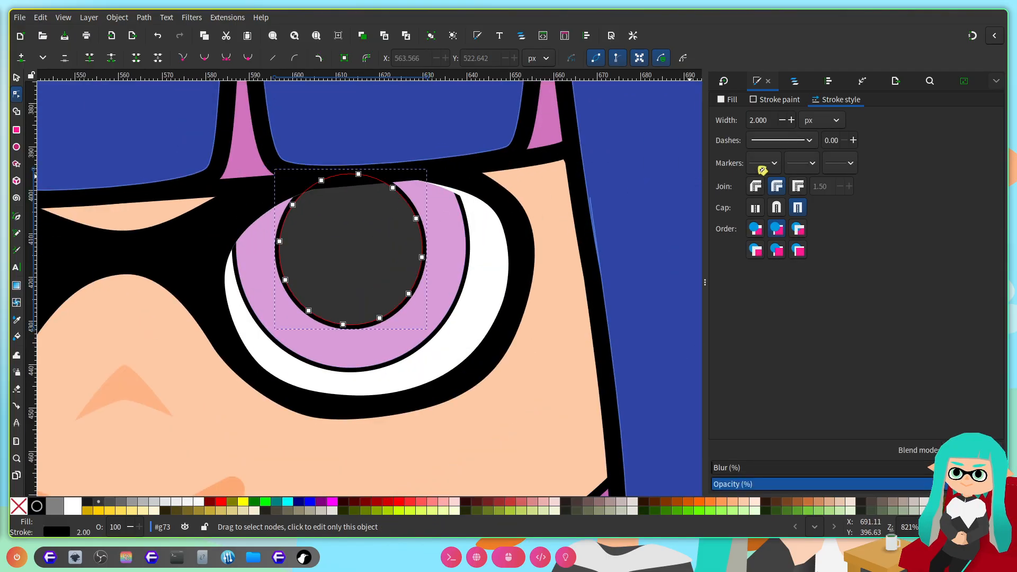
{"action": "left_click", "coordinate": [755, 120]}
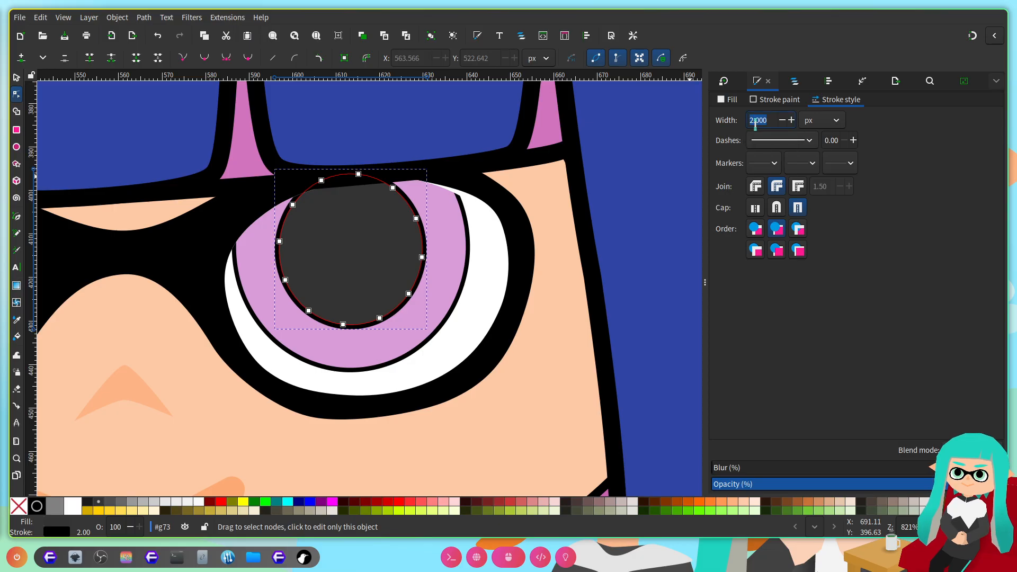
{"action": "key", "text": "Return"}
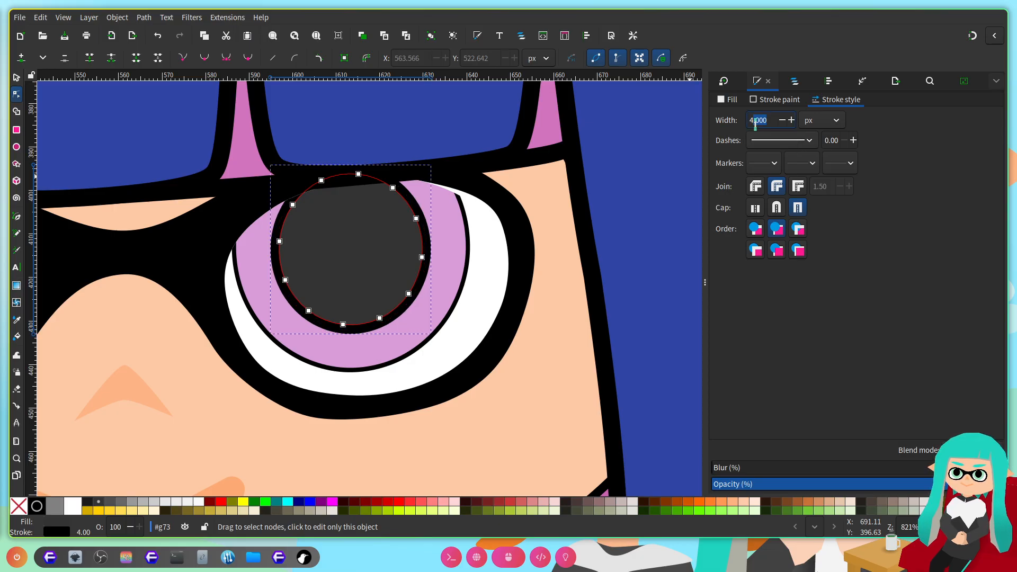
{"action": "key", "text": "Return"}
{"action": "scroll", "coordinate": [492, 171], "scroll_direction": "down", "scroll_amount": 4, "text": "ctrl"}
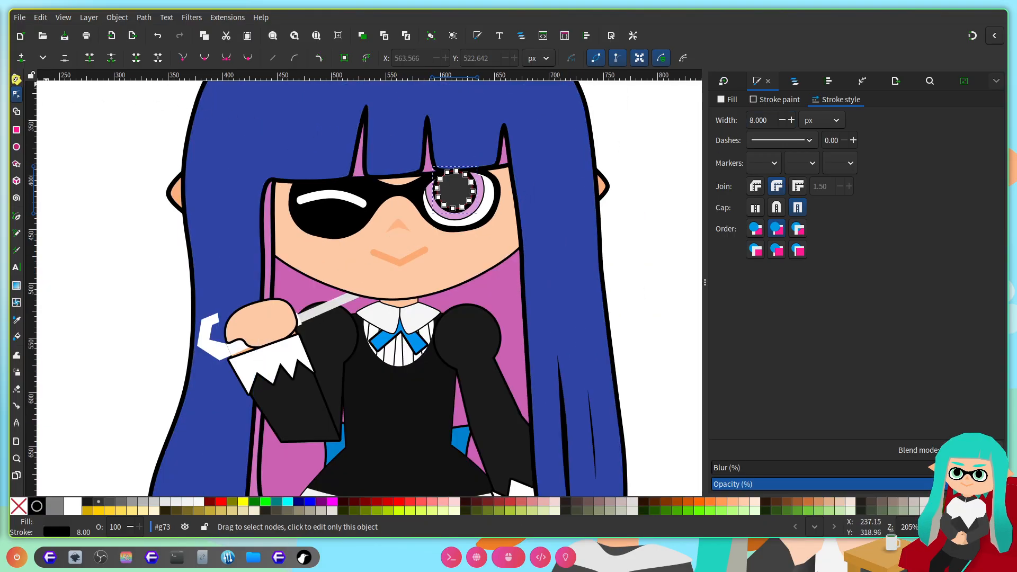
Step: Scale the dark pupil down proportionally about its centre to about 88% and clear the selection
{"action": "left_click", "coordinate": [15, 79]}
{"action": "left_click", "coordinate": [125, 275]}
{"action": "scroll", "coordinate": [484, 200], "scroll_direction": "up", "scroll_amount": 3, "text": "ctrl"}
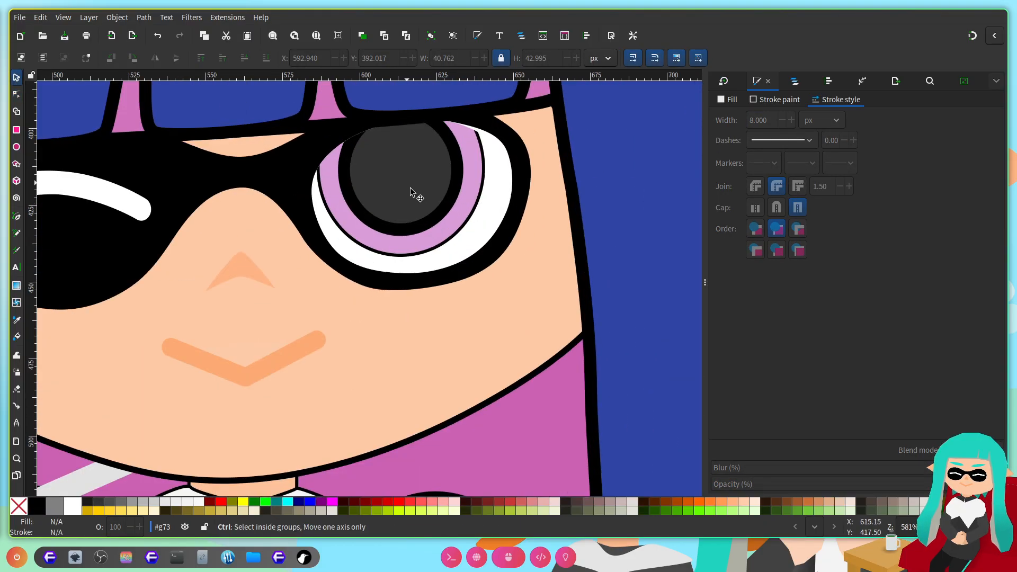
{"action": "left_click", "coordinate": [407, 183], "text": "ctrl"}
{"action": "scroll", "coordinate": [407, 183], "scroll_direction": "up", "scroll_amount": 3}
{"action": "scroll", "coordinate": [443, 273], "scroll_direction": "up", "scroll_amount": 2, "text": "ctrl"}
{"action": "left_click_drag", "start_coordinate": [491, 183], "coordinate": [475, 196], "text": "ctrl+shift"}
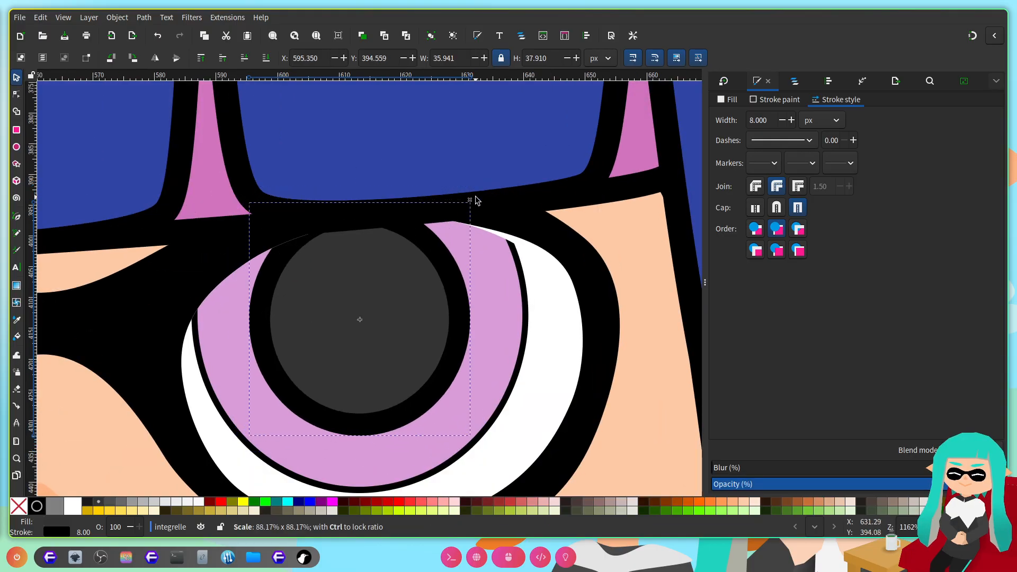
{"action": "scroll", "coordinate": [477, 200], "scroll_direction": "down", "scroll_amount": 6, "text": "ctrl"}
{"action": "left_click", "coordinate": [586, 199]}
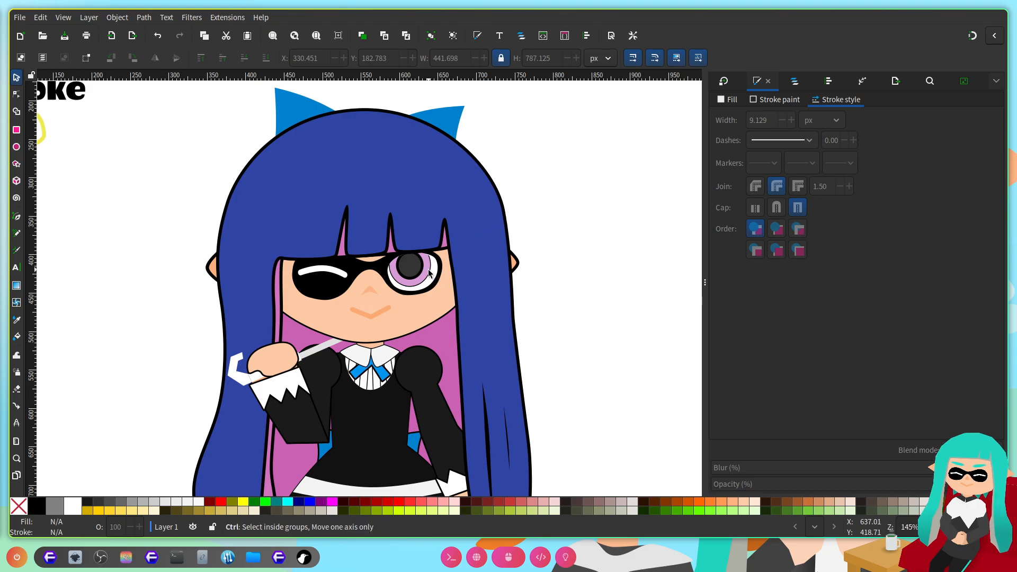
Step: Release the clip of the visible pupil group and delete the released clip shape
{"action": "scroll", "coordinate": [440, 254], "scroll_direction": "up", "scroll_amount": 4, "text": "ctrl"}
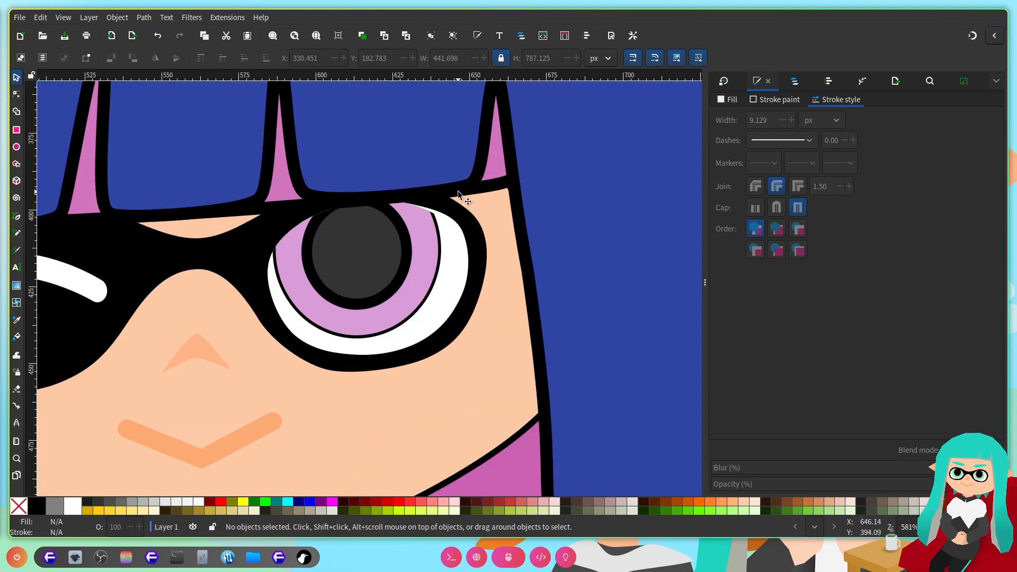
{"action": "scroll", "coordinate": [424, 196], "scroll_direction": "up", "scroll_amount": 2, "text": "ctrl"}
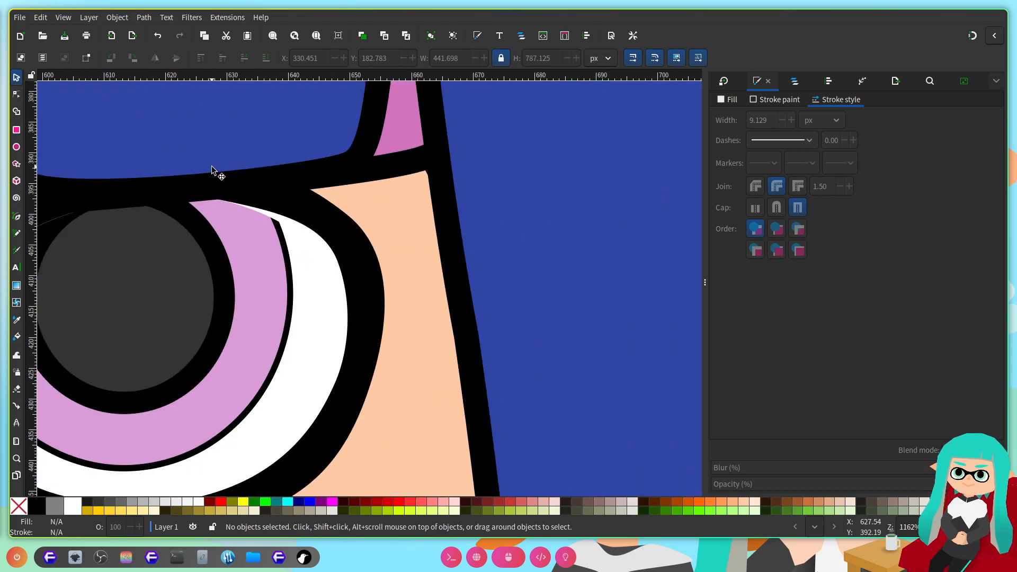
{"action": "left_click", "coordinate": [12, 93]}
{"action": "left_click", "coordinate": [307, 341]}
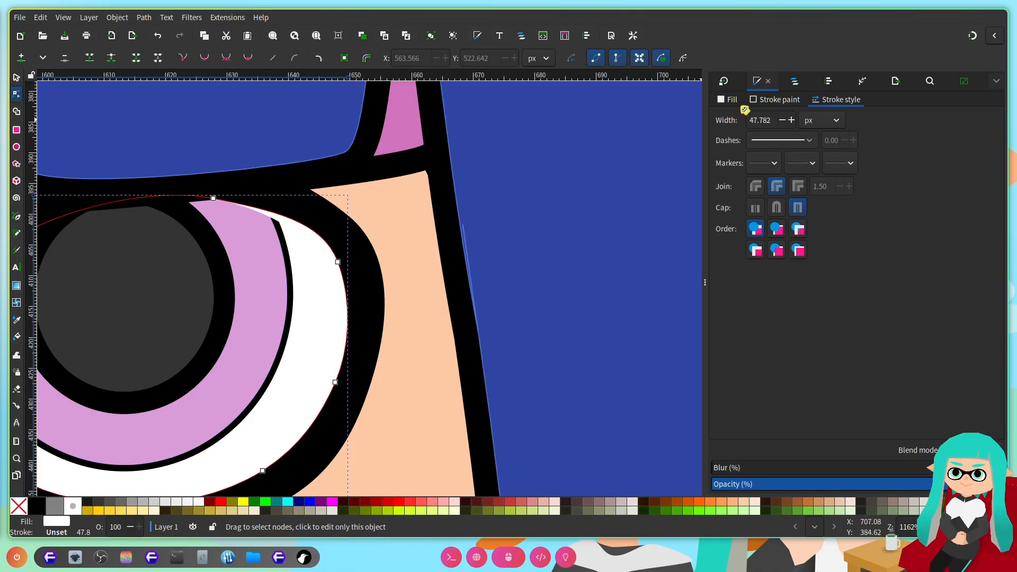
{"action": "left_click", "coordinate": [795, 81]}
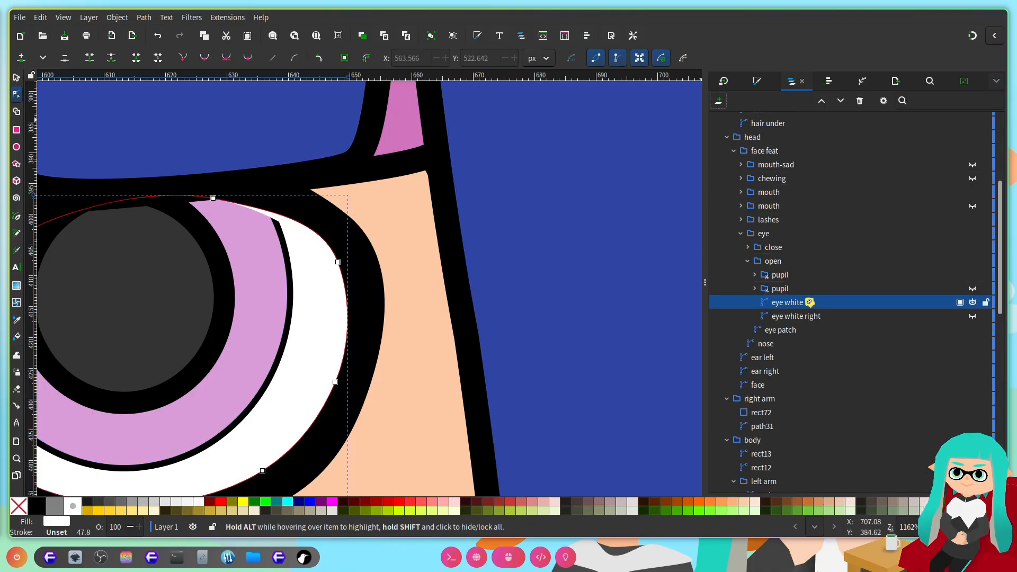
{"action": "right_click", "coordinate": [828, 278]}
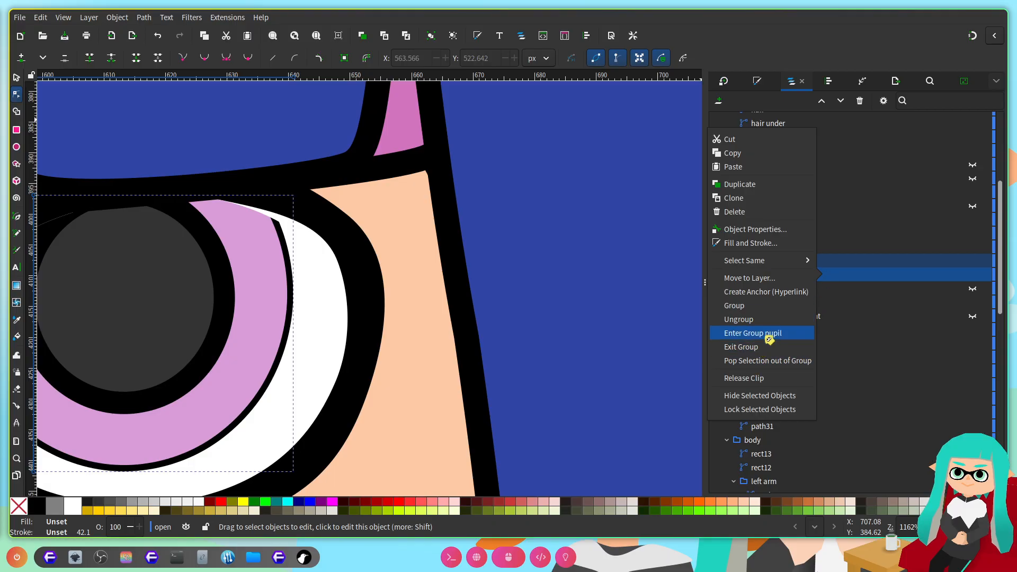
{"action": "left_click", "coordinate": [755, 381]}
{"action": "left_click", "coordinate": [799, 291]}
{"action": "left_click", "coordinate": [802, 303]}
{"action": "key", "text": "Delete"}
Step: Clip the visible pupil group with a duplicate of eye white left raised to the top, and save the document
{"action": "left_click", "coordinate": [819, 330]}
{"action": "key", "text": "ctrl+d"}
{"action": "key", "text": "Home"}
{"action": "left_click", "coordinate": [793, 318], "text": "shift"}
{"action": "right_click", "coordinate": [788, 318]}
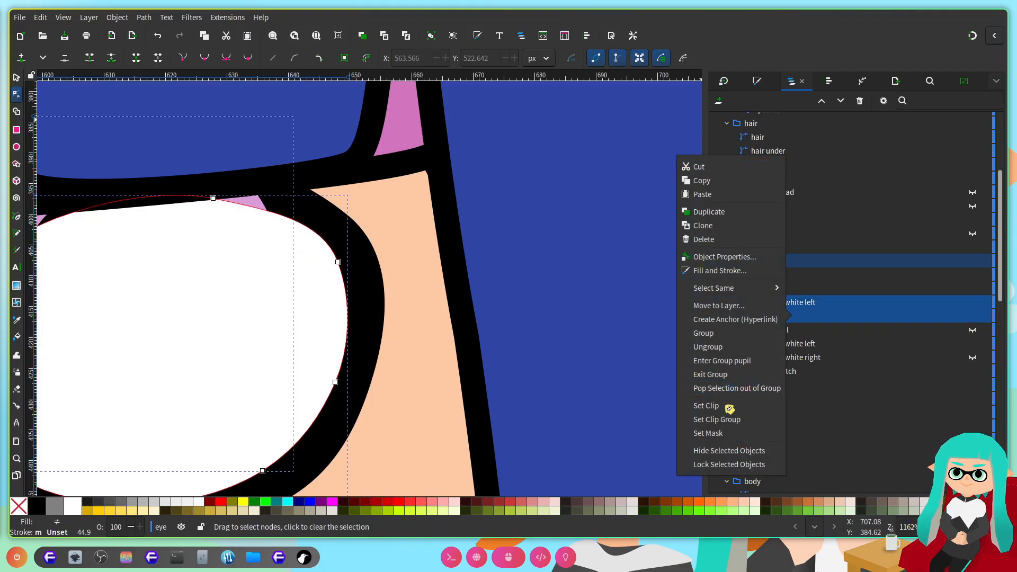
{"action": "left_click", "coordinate": [727, 406]}
{"action": "scroll", "coordinate": [463, 316], "scroll_direction": "down", "scroll_amount": 4}
{"action": "key", "text": "ctrl+s"}
{"action": "left_click", "coordinate": [639, 208]}
Step: Draw a small three-cornered polygon with 0 rounding on the lower rim of the open eye, inside the eye group
{"action": "scroll", "coordinate": [398, 353], "scroll_direction": "up", "scroll_amount": 3}
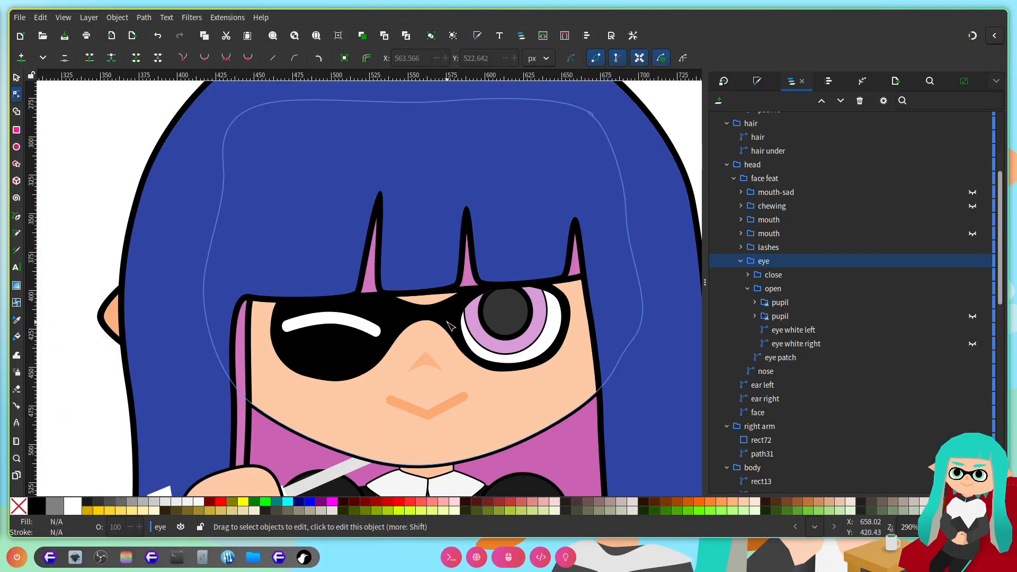
{"action": "scroll", "coordinate": [450, 352], "scroll_direction": "left", "scroll_amount": 3}
{"action": "scroll", "coordinate": [451, 353], "scroll_direction": "down", "scroll_amount": 1}
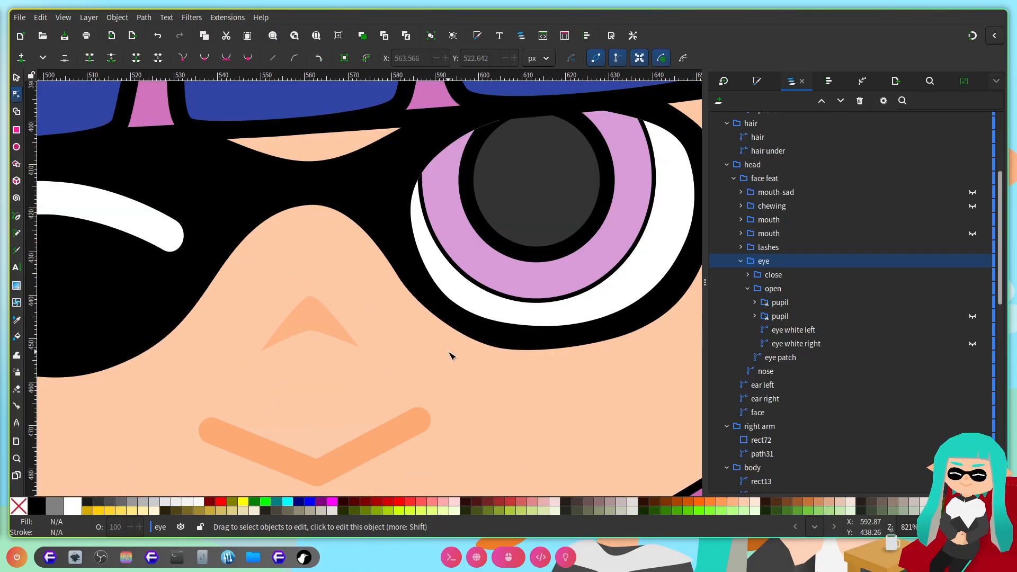
{"action": "scroll", "coordinate": [461, 341], "scroll_direction": "right", "scroll_amount": 3}
{"action": "scroll", "coordinate": [471, 328], "scroll_direction": "left", "scroll_amount": 2}
{"action": "scroll", "coordinate": [473, 329], "scroll_direction": "left", "scroll_amount": 2}
{"action": "scroll", "coordinate": [474, 331], "scroll_direction": "right", "scroll_amount": 4}
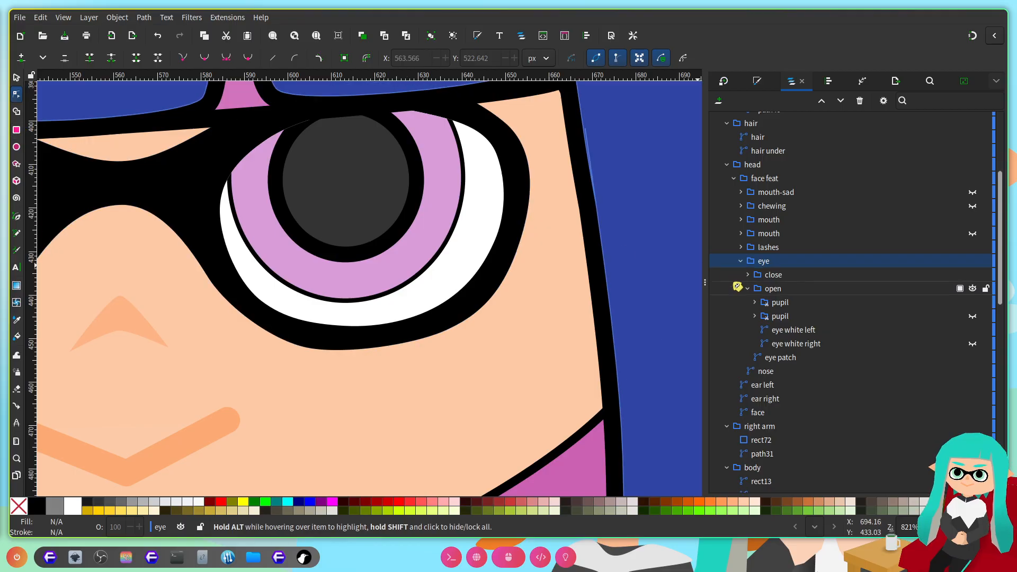
{"action": "scroll", "coordinate": [797, 300], "scroll_direction": "up", "scroll_amount": 2}
{"action": "left_click", "coordinate": [799, 339]}
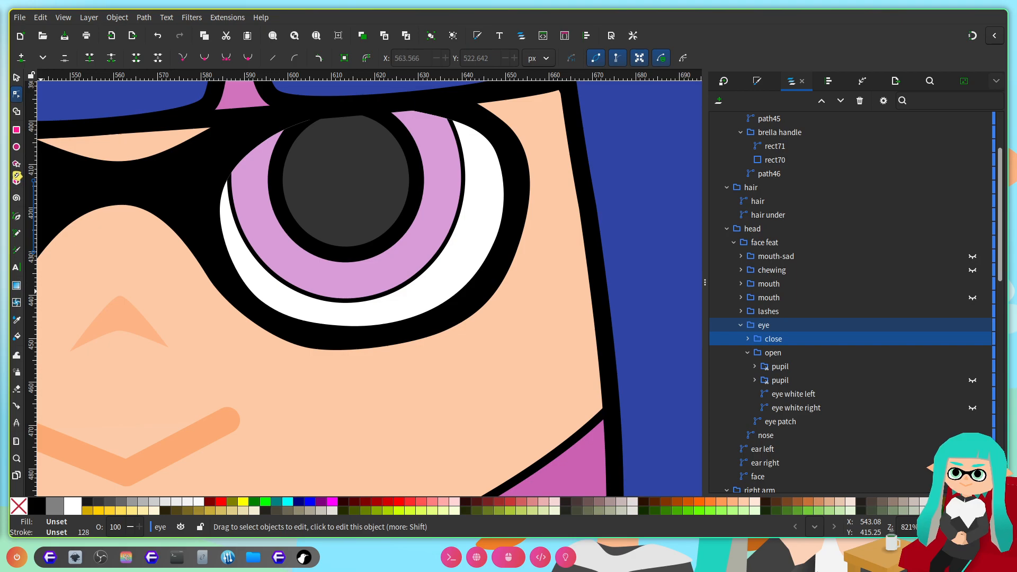
{"action": "left_click", "coordinate": [17, 164]}
{"action": "left_click_drag", "start_coordinate": [345, 350], "coordinate": [333, 372]}
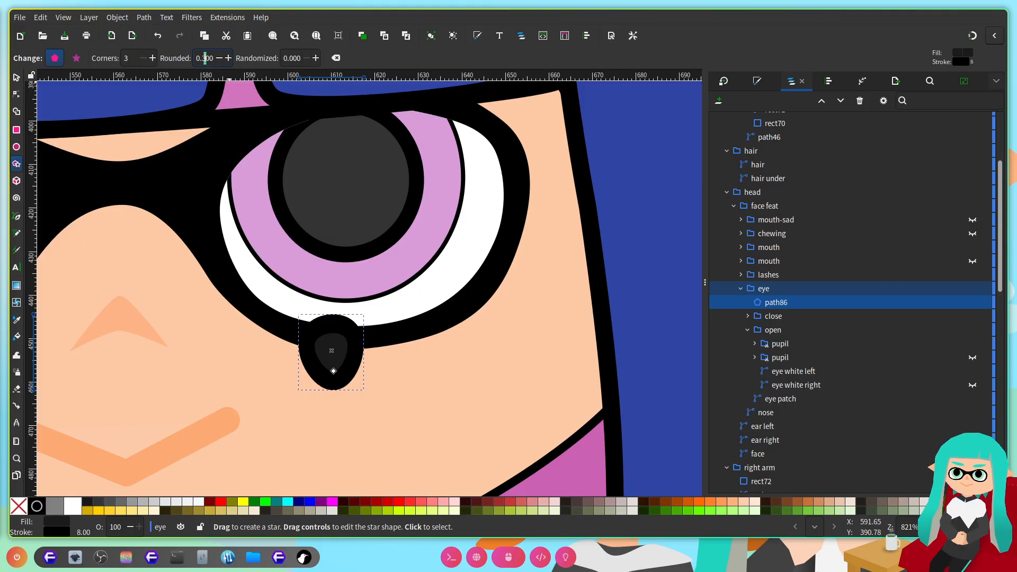
{"action": "key", "text": "Return"}
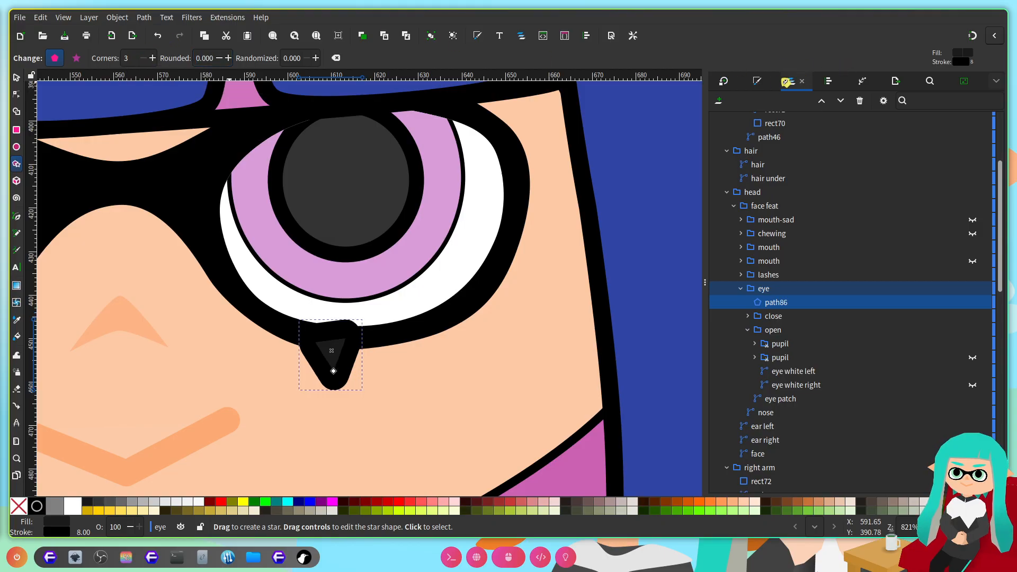
Step: Remove the stroke paint from the small triangle below the eye
{"action": "left_click", "coordinate": [758, 81]}
{"action": "left_click", "coordinate": [774, 99]}
{"action": "left_click", "coordinate": [719, 116]}
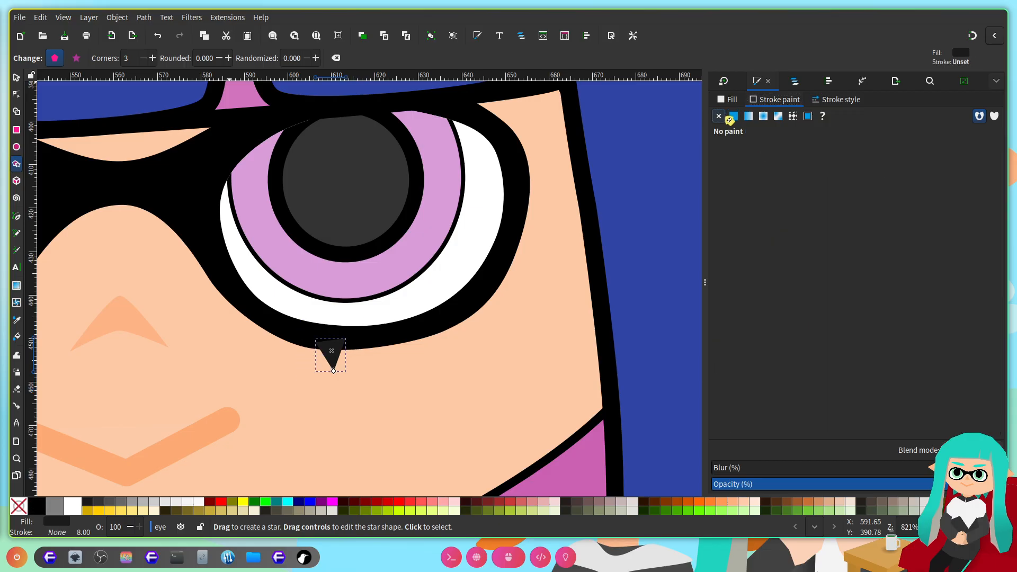
{"action": "scroll", "coordinate": [327, 390], "scroll_direction": "up", "scroll_amount": 2}
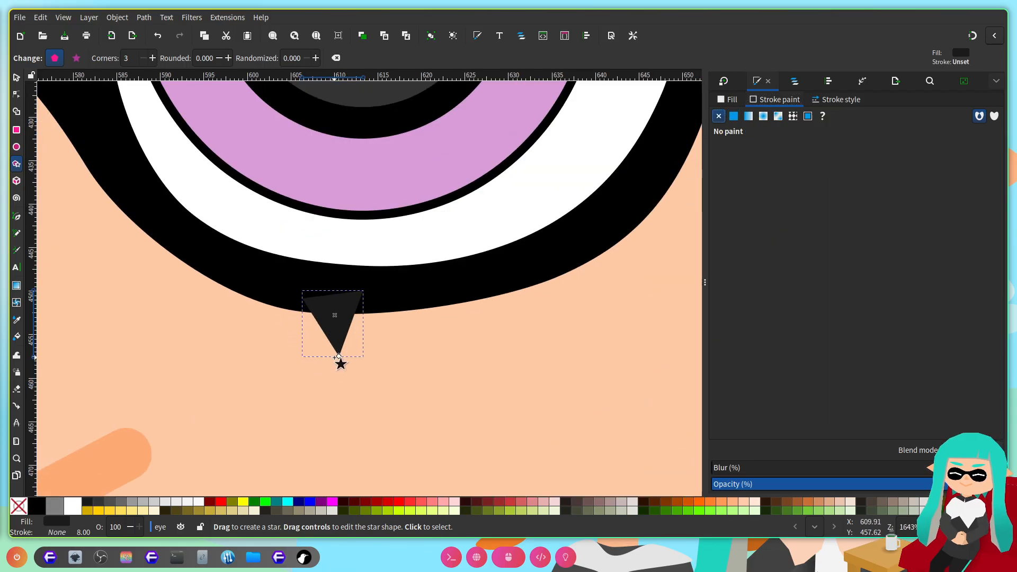
Step: Enlarge and rotate the small triangle on the open eye's lower rim, and make its fill pure black (000000ff)
{"action": "left_click_drag", "start_coordinate": [337, 354], "coordinate": [329, 396]}
{"action": "scroll", "coordinate": [441, 294], "scroll_direction": "down", "scroll_amount": 2}
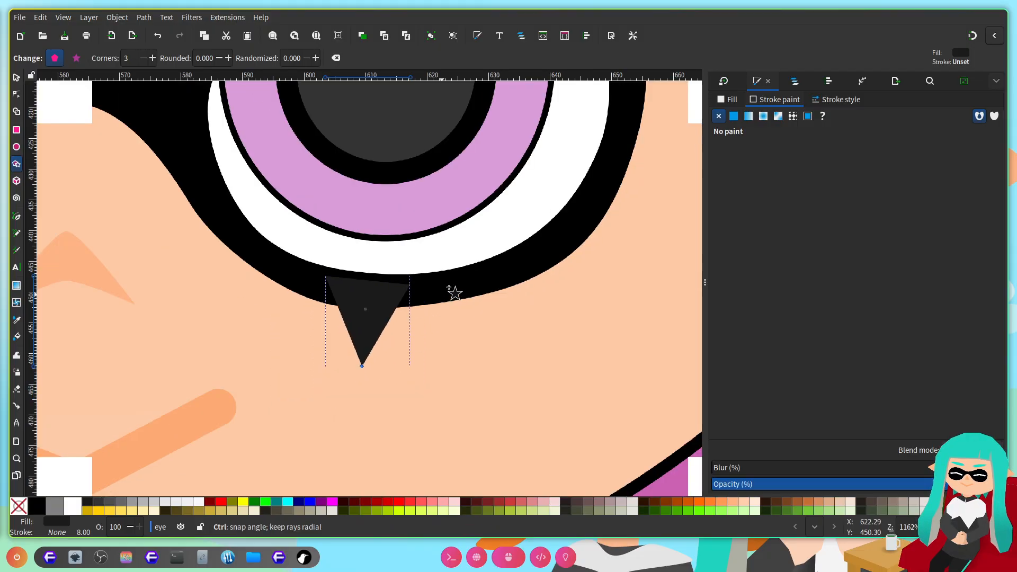
{"action": "left_click", "coordinate": [729, 99]}
{"action": "left_click_drag", "start_coordinate": [763, 393], "coordinate": [675, 390]}
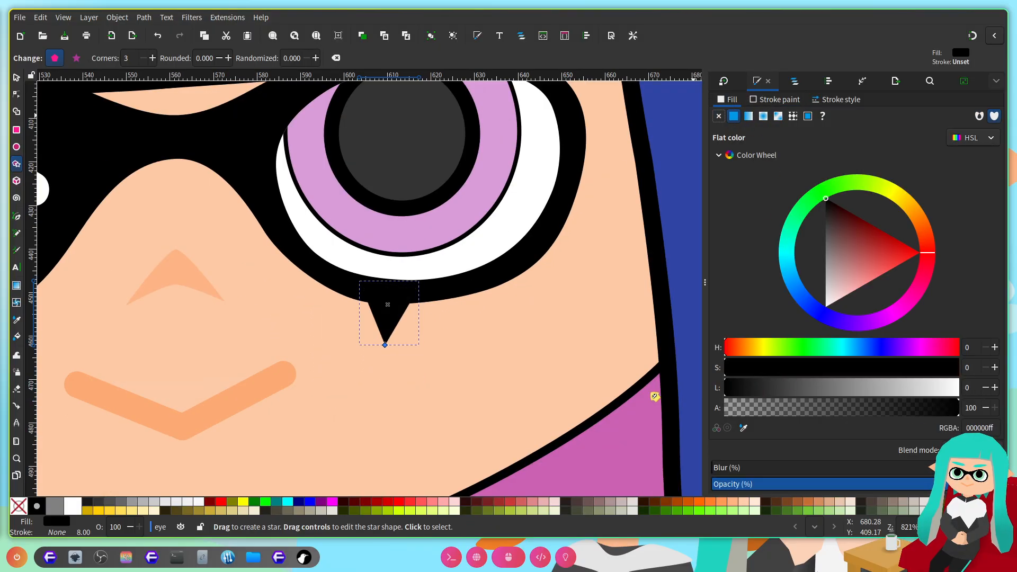
{"action": "scroll", "coordinate": [466, 262], "scroll_direction": "down", "scroll_amount": 2}
{"action": "scroll", "coordinate": [466, 263], "scroll_direction": "up", "scroll_amount": 1}
{"action": "scroll", "coordinate": [435, 273], "scroll_direction": "up", "scroll_amount": 2}
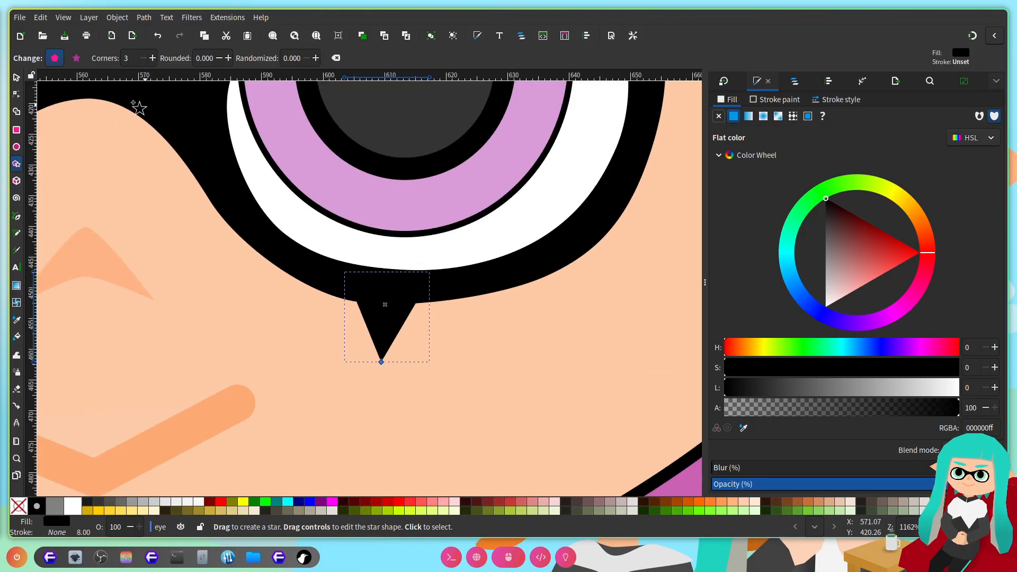
Step: Convert the black triangle to a path and shorten it by raising its bottom tip node to about Y 457.9 px
{"action": "left_click", "coordinate": [18, 93]}
{"action": "key", "text": "ctrl+shift+c"}
{"action": "scroll", "coordinate": [443, 320], "scroll_direction": "up", "scroll_amount": 1}
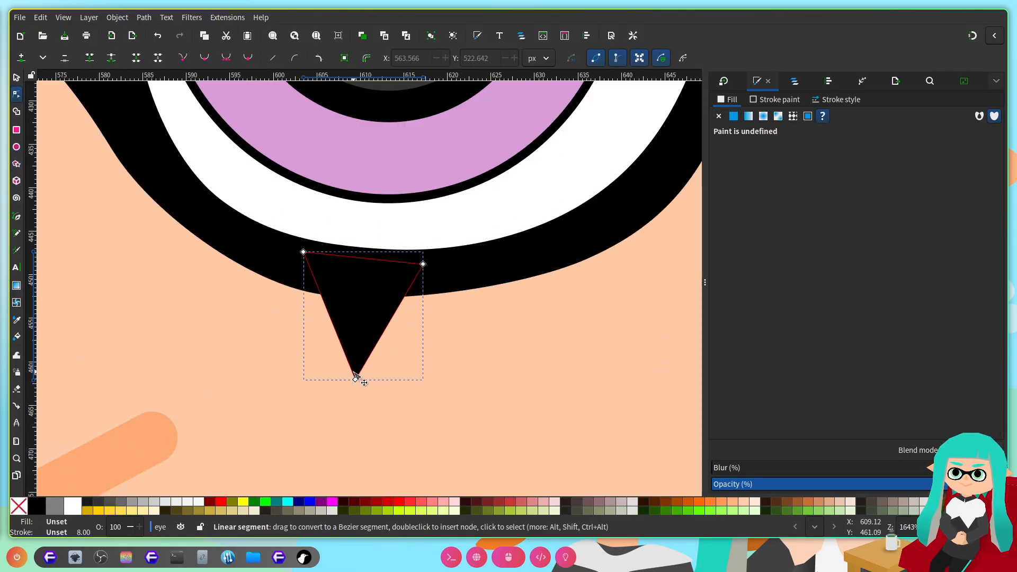
{"action": "left_click_drag", "start_coordinate": [356, 381], "coordinate": [359, 345]}
{"action": "scroll", "coordinate": [470, 275], "scroll_direction": "down", "scroll_amount": 2}
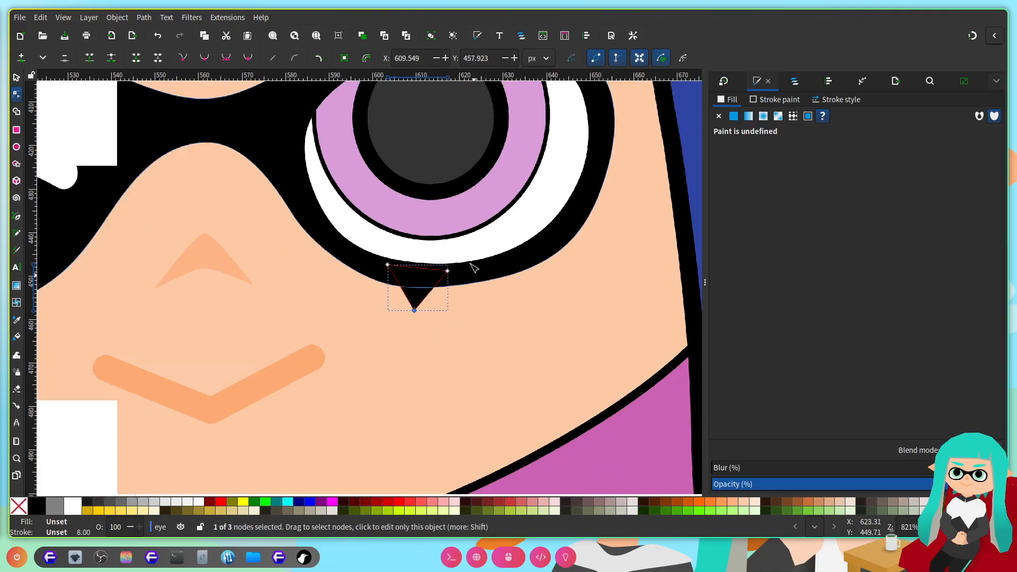
Step: Group the triangle, duplicate it twice inside the group to form three lashes along the open eye's lower rim, and save the document
{"action": "left_click", "coordinate": [21, 78]}
{"action": "key", "text": "ctrl+shift+l"}
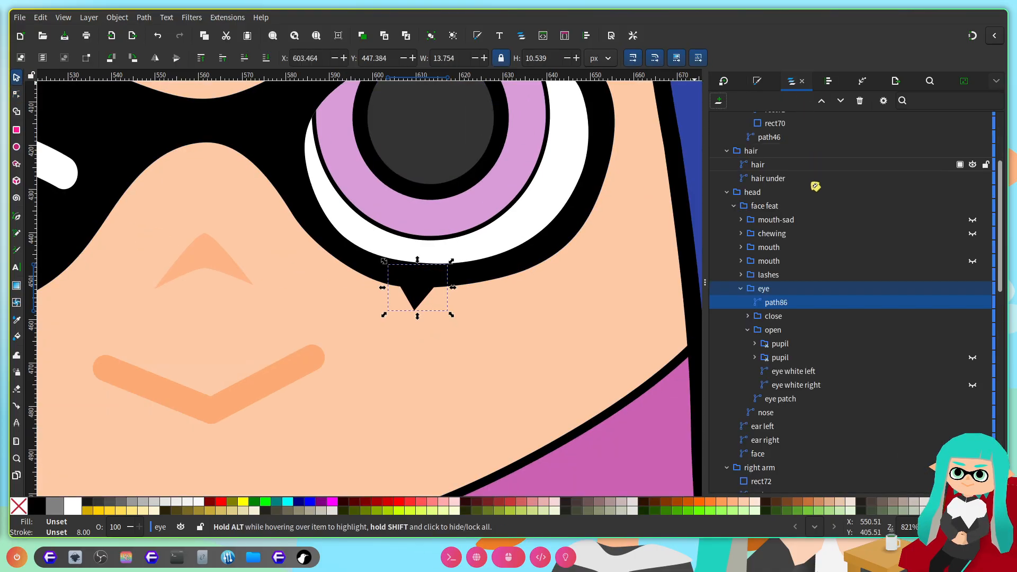
{"action": "key", "text": "ctrl+g"}
{"action": "left_click_drag", "start_coordinate": [416, 296], "coordinate": [551, 268]}
{"action": "left_click", "coordinate": [414, 299]}
{"action": "key", "text": "Escape"}
{"action": "left_click", "coordinate": [423, 292], "text": "ctrl"}
{"action": "key", "text": "ctrl+d"}
{"action": "key", "text": "ctrl+d"}
{"action": "left_click", "coordinate": [551, 266]}
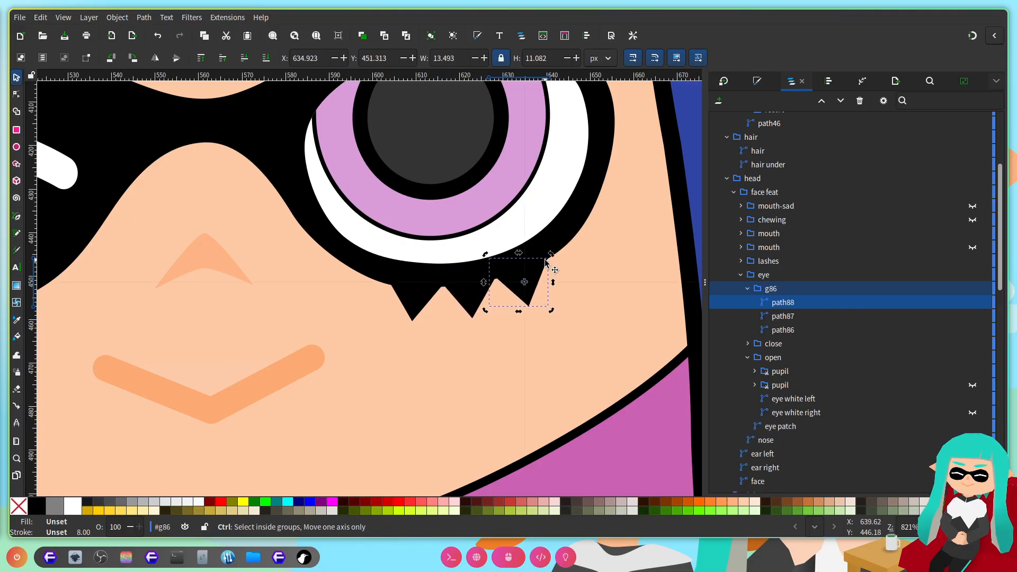
{"action": "scroll", "coordinate": [551, 268], "scroll_direction": "down", "scroll_amount": 3}
{"action": "key", "text": "ctrl+s"}
Step: Duplicate the three lash triangles and move the copies to the lower edge of the winking eye's black patch
{"action": "scroll", "coordinate": [547, 265], "scroll_direction": "up", "scroll_amount": 2}
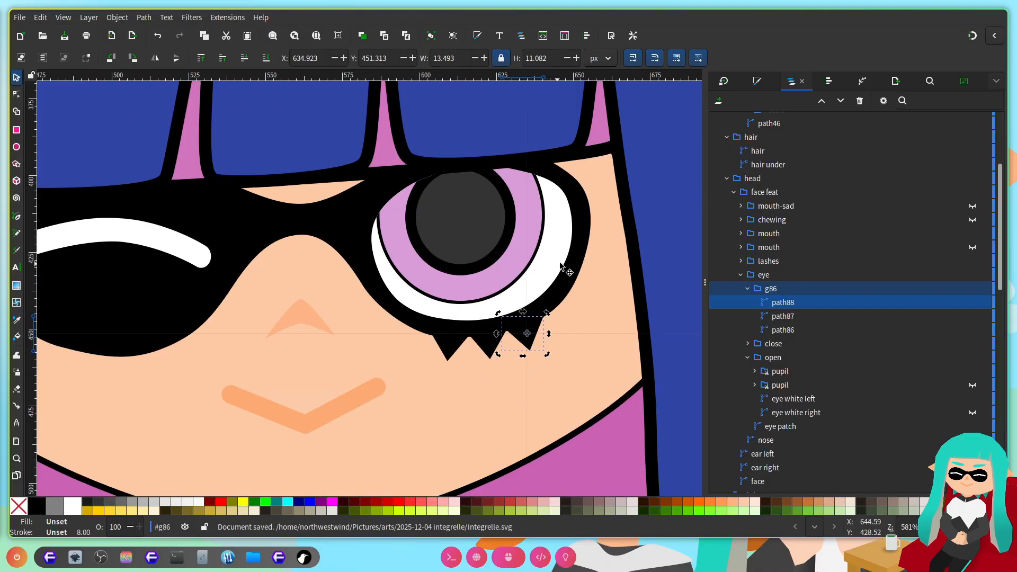
{"action": "scroll", "coordinate": [592, 332], "scroll_direction": "left", "scroll_amount": 3}
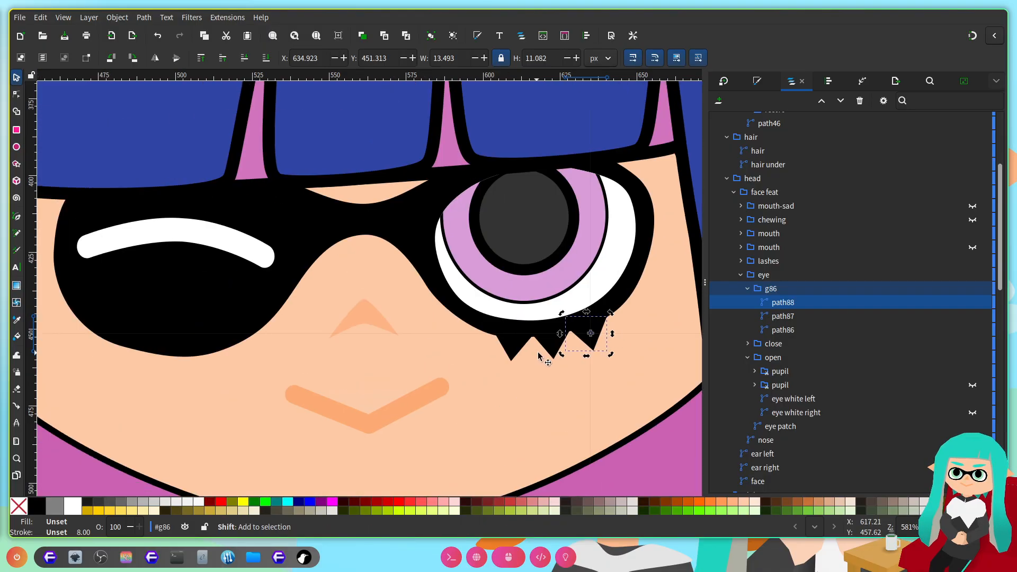
{"action": "left_click", "coordinate": [793, 316], "text": "shift"}
{"action": "left_click", "coordinate": [833, 325], "text": "shift"}
{"action": "key", "text": "ctrl+d"}
{"action": "left_click_drag", "start_coordinate": [582, 334], "coordinate": [227, 377]}
Step: Rotate and nudge the copied lashes to fit the lower edge of the winking eye's patch, and save the document
{"action": "scroll", "coordinate": [174, 371], "scroll_direction": "up", "scroll_amount": 1}
{"action": "left_click", "coordinate": [232, 368]}
{"action": "left_click_drag", "start_coordinate": [248, 342], "coordinate": [246, 338]}
{"action": "left_click_drag", "start_coordinate": [229, 373], "coordinate": [235, 375]}
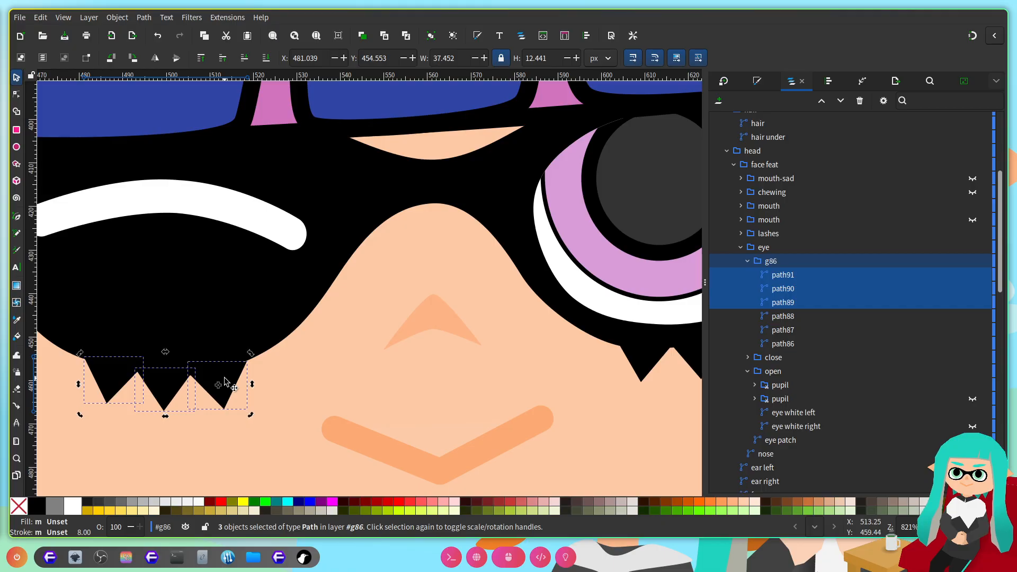
{"action": "left_click_drag", "start_coordinate": [250, 353], "coordinate": [241, 365]}
{"action": "scroll", "coordinate": [299, 342], "scroll_direction": "down", "scroll_amount": 4}
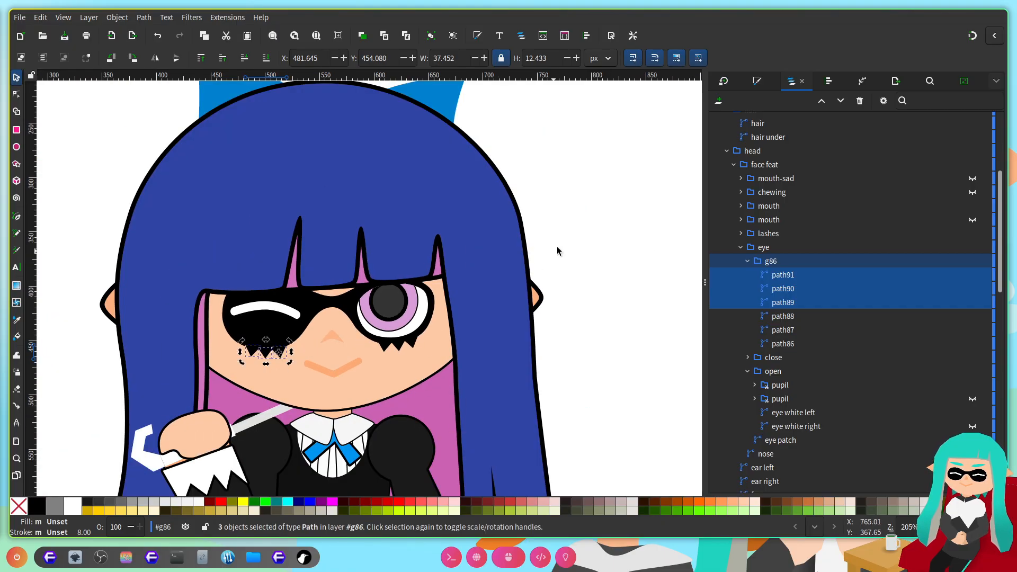
{"action": "double_click", "coordinate": [573, 233]}
{"action": "scroll", "coordinate": [573, 233], "scroll_direction": "right", "scroll_amount": 3}
{"action": "scroll", "coordinate": [466, 285], "scroll_direction": "up", "scroll_amount": 3}
{"action": "key", "text": "ctrl+s"}
Step: Shorten the three lashes below the winking eye by raising their tip nodes together
{"action": "scroll", "coordinate": [404, 391], "scroll_direction": "left", "scroll_amount": 4}
{"action": "scroll", "coordinate": [511, 460], "scroll_direction": "up", "scroll_amount": 5}
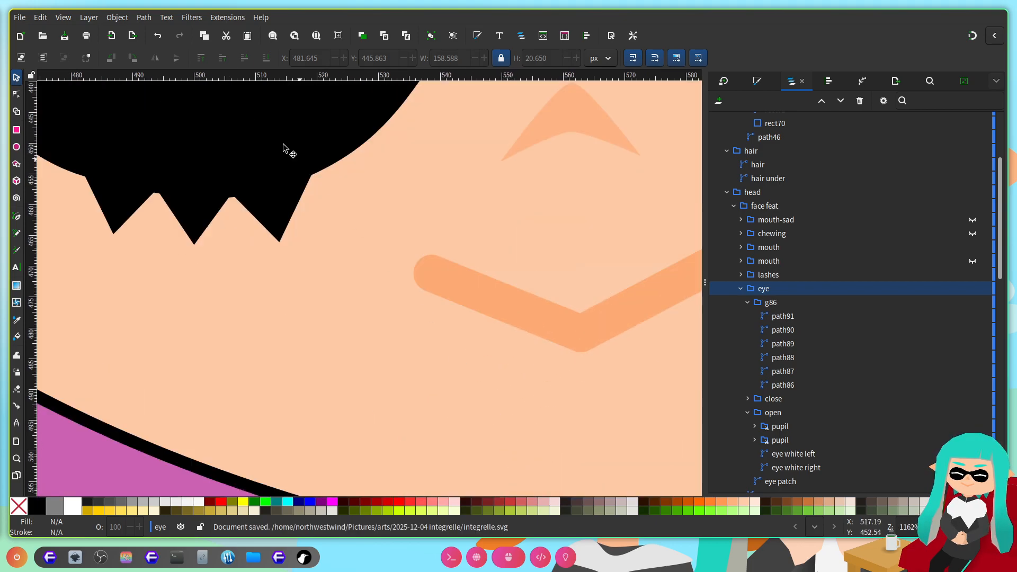
{"action": "left_click", "coordinate": [17, 95]}
{"action": "left_click", "coordinate": [128, 227]}
{"action": "left_click", "coordinate": [119, 216]}
{"action": "left_click", "coordinate": [194, 222], "text": "shift"}
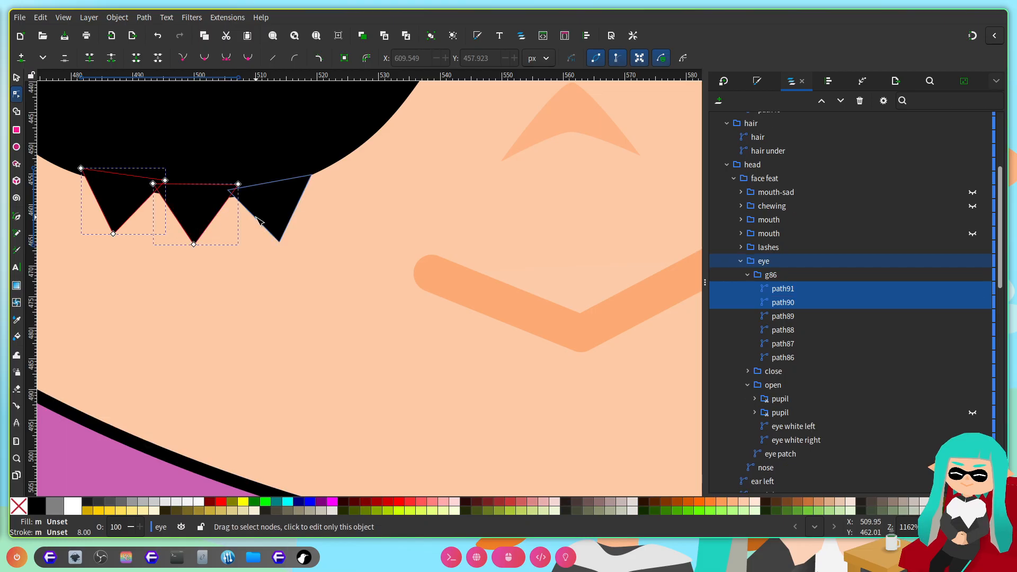
{"action": "left_click", "coordinate": [273, 228], "text": "shift"}
{"action": "left_click_drag", "start_coordinate": [298, 267], "coordinate": [101, 220]}
{"action": "left_click_drag", "start_coordinate": [284, 243], "coordinate": [284, 219]}
Step: Shorten the three lashes below the open eye by raising their tip nodes together about 2.75 px
{"action": "scroll", "coordinate": [425, 236], "scroll_direction": "right", "scroll_amount": 3}
{"action": "scroll", "coordinate": [424, 236], "scroll_direction": "down", "scroll_amount": 4}
{"action": "scroll", "coordinate": [477, 218], "scroll_direction": "right", "scroll_amount": 3}
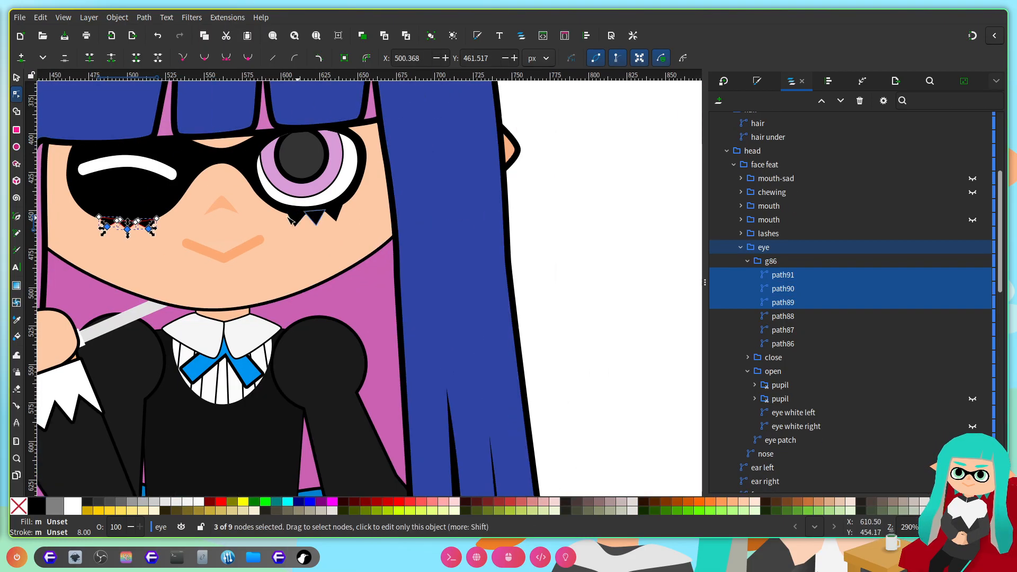
{"action": "scroll", "coordinate": [270, 218], "scroll_direction": "up", "scroll_amount": 4}
{"action": "left_click", "coordinate": [396, 233]}
{"action": "left_click", "coordinate": [460, 231], "text": "shift"}
{"action": "left_click", "coordinate": [530, 225], "text": "shift"}
{"action": "left_click_drag", "start_coordinate": [573, 283], "coordinate": [334, 234]}
{"action": "left_click_drag", "start_coordinate": [540, 245], "coordinate": [540, 229]}
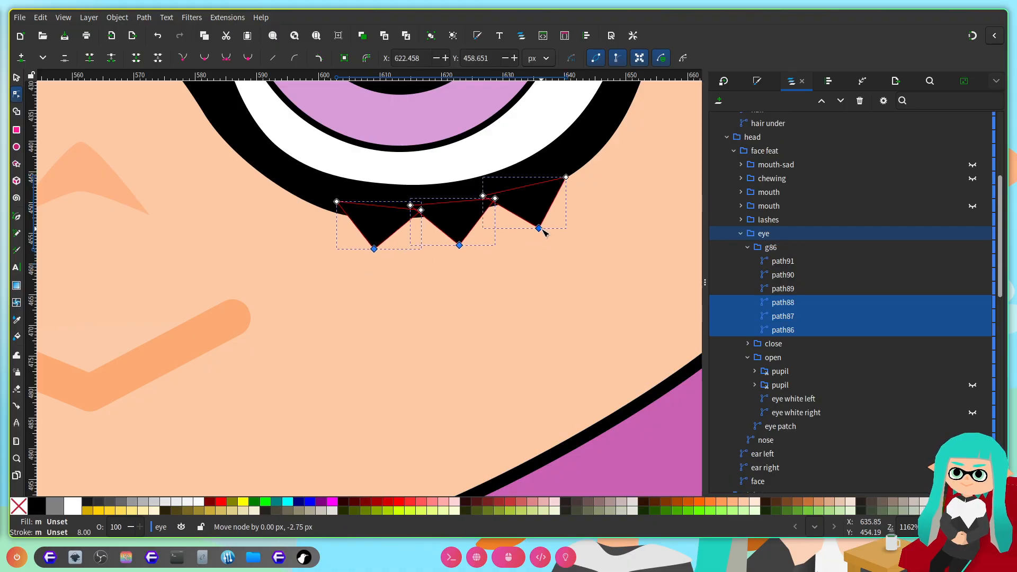
Step: Look over the character from the bow down to the skirt for parts that still need an outline
{"action": "scroll", "coordinate": [525, 260], "scroll_direction": "down", "scroll_amount": 5}
{"action": "scroll", "coordinate": [620, 163], "scroll_direction": "right", "scroll_amount": 5}
{"action": "left_click", "coordinate": [620, 163]}
{"action": "scroll", "coordinate": [525, 268], "scroll_direction": "up", "scroll_amount": 8}
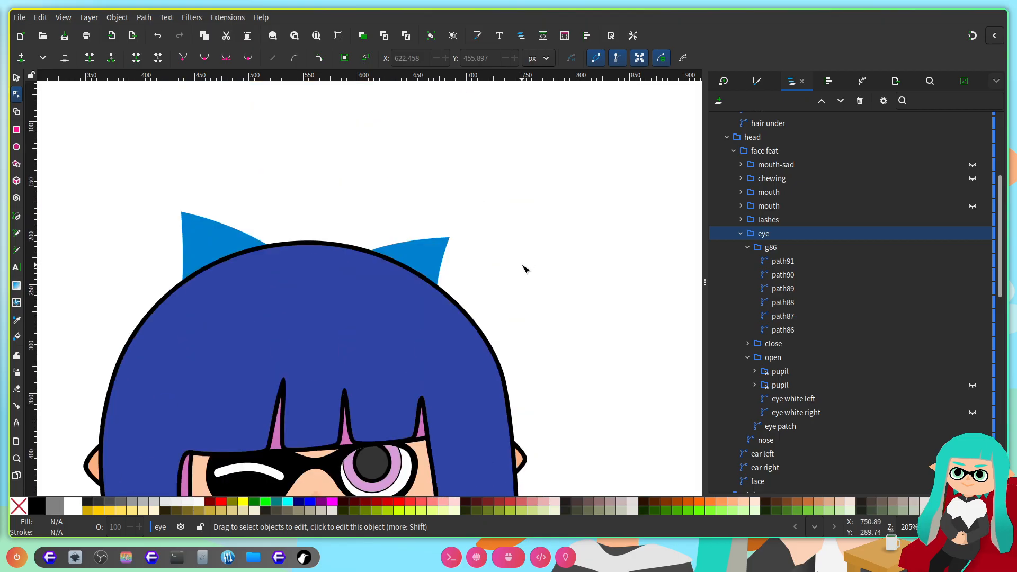
{"action": "scroll", "coordinate": [477, 247], "scroll_direction": "right", "scroll_amount": 5}
{"action": "scroll", "coordinate": [477, 247], "scroll_direction": "down", "scroll_amount": 10}
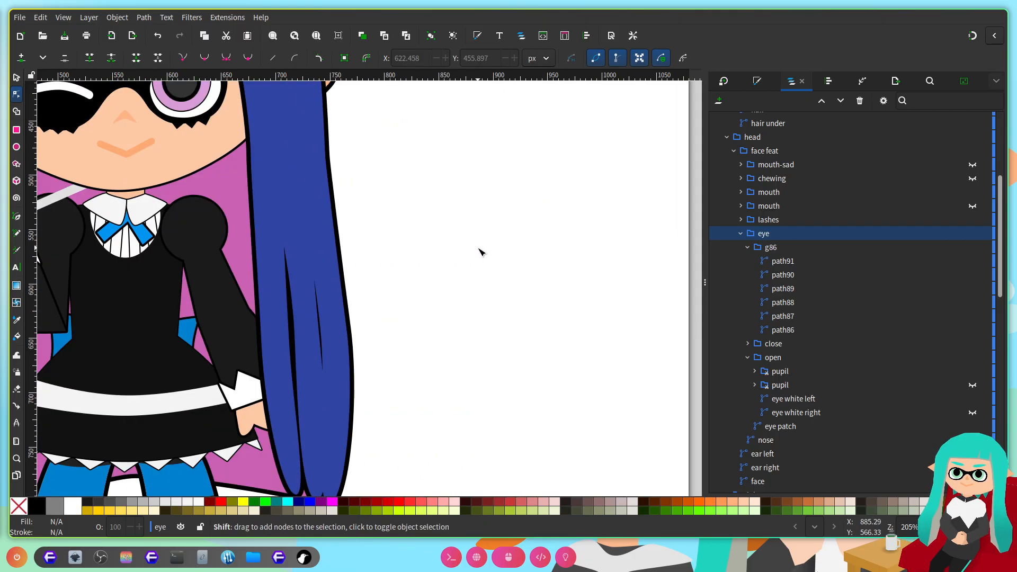
{"action": "scroll", "coordinate": [481, 252], "scroll_direction": "left", "scroll_amount": 6}
{"action": "scroll", "coordinate": [457, 289], "scroll_direction": "up", "scroll_amount": 5}
{"action": "scroll", "coordinate": [457, 289], "scroll_direction": "up", "scroll_amount": 5}
Step: Give the blue bow behind the head a flat black stroke 8 px wide, drawn beneath its fill
{"action": "left_click", "coordinate": [513, 314]}
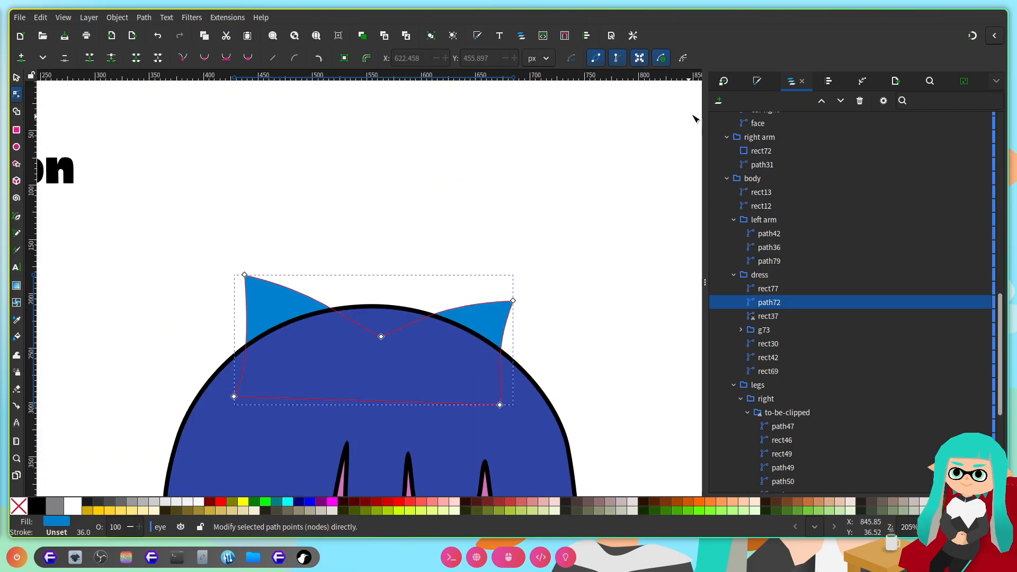
{"action": "left_click", "coordinate": [756, 82]}
{"action": "left_click", "coordinate": [779, 100]}
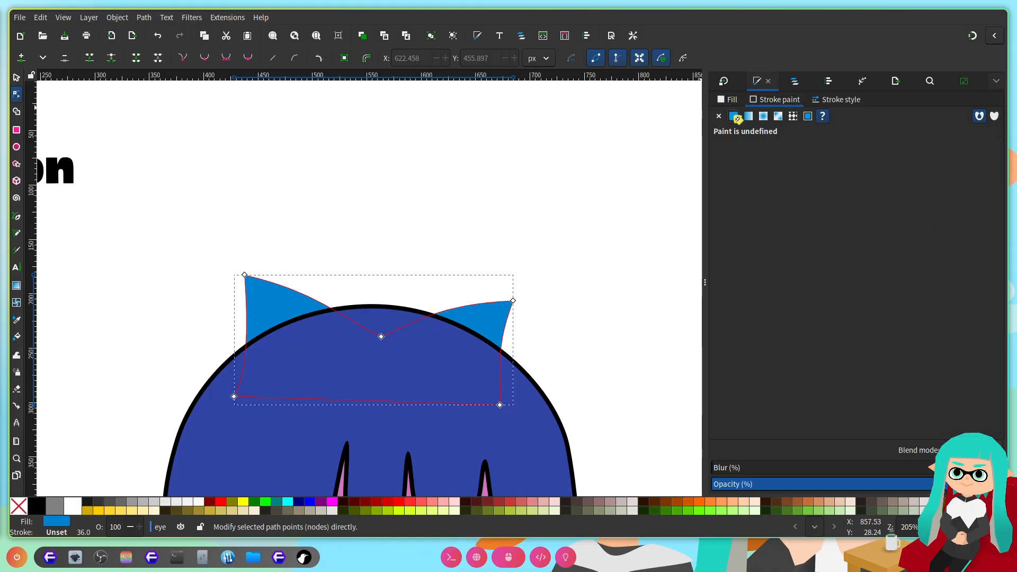
{"action": "left_click", "coordinate": [734, 116]}
{"action": "left_click", "coordinate": [838, 100]}
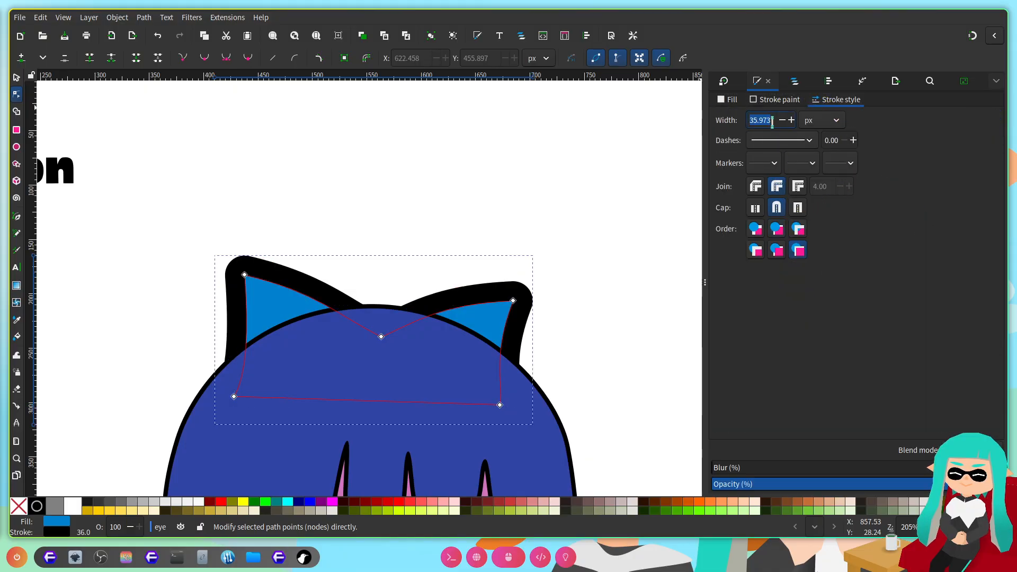
{"action": "key", "text": "Return"}
{"action": "left_click", "coordinate": [798, 229]}
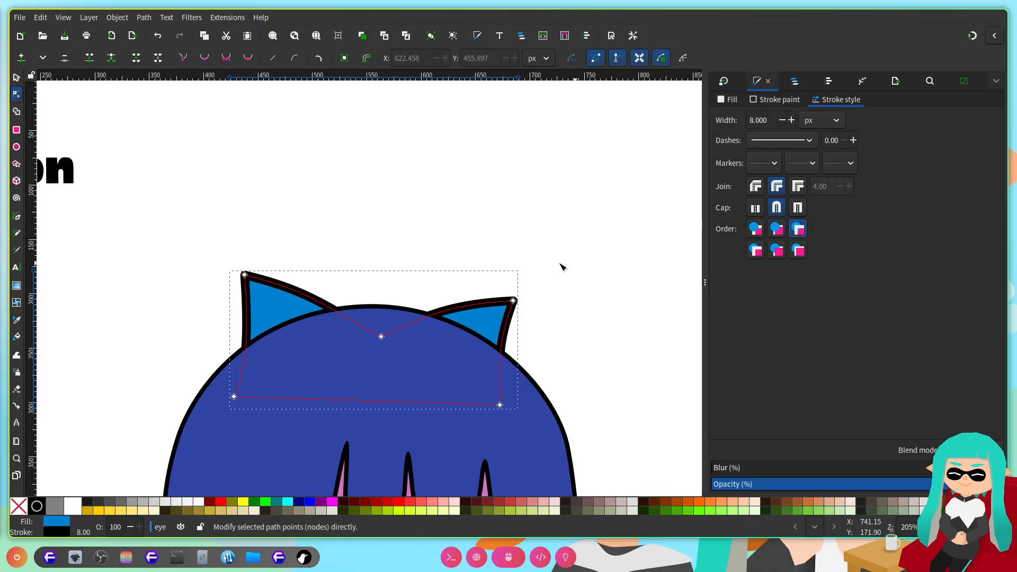
{"action": "left_click", "coordinate": [779, 228]}
{"action": "scroll", "coordinate": [529, 223], "scroll_direction": "right", "scroll_amount": 2}
{"action": "left_click", "coordinate": [498, 232]}
Step: Examine the whole character and the proportions of the lashes under both eyes
{"action": "scroll", "coordinate": [470, 243], "scroll_direction": "down", "scroll_amount": 4}
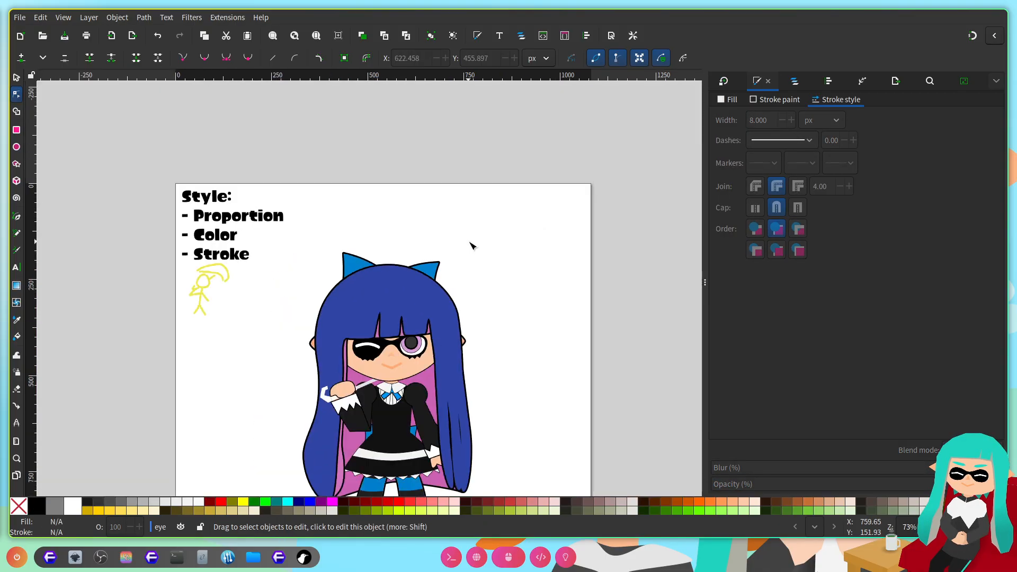
{"action": "scroll", "coordinate": [478, 230], "scroll_direction": "right", "scroll_amount": 1}
{"action": "scroll", "coordinate": [477, 235], "scroll_direction": "up", "scroll_amount": 3}
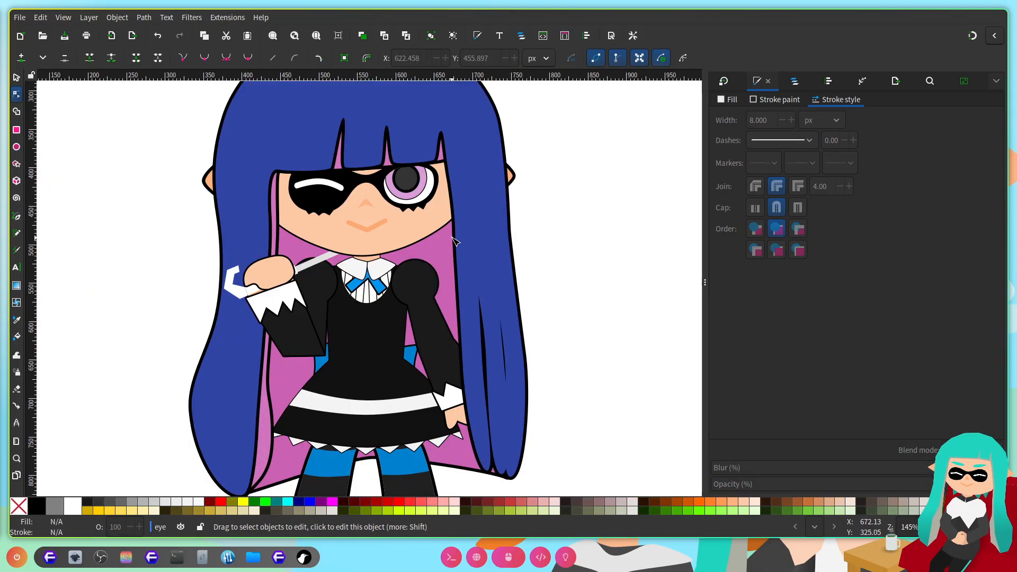
{"action": "scroll", "coordinate": [548, 214], "scroll_direction": "up", "scroll_amount": 3}
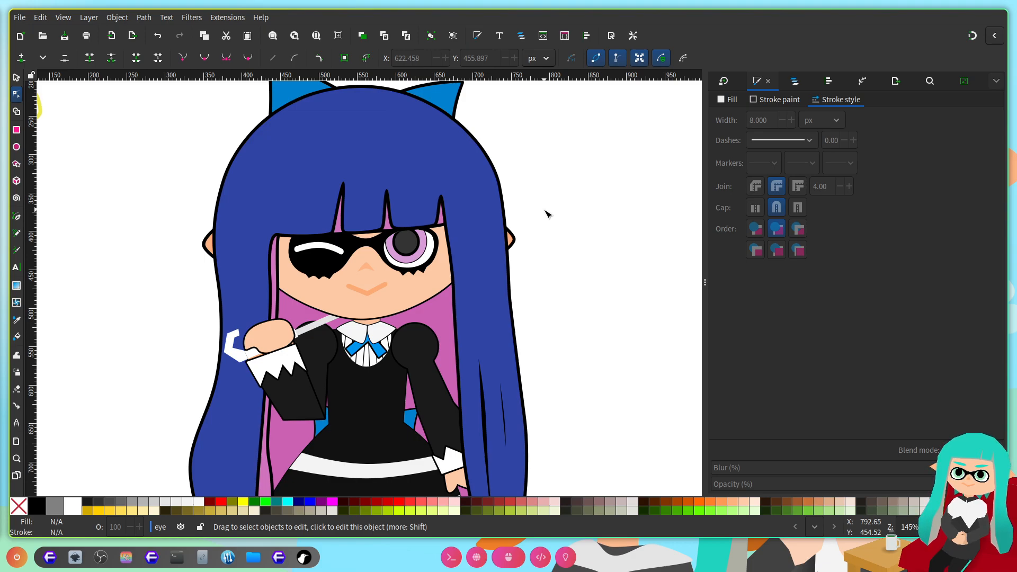
{"action": "scroll", "coordinate": [549, 222], "scroll_direction": "right", "scroll_amount": 2}
{"action": "scroll", "coordinate": [493, 255], "scroll_direction": "left", "scroll_amount": 2}
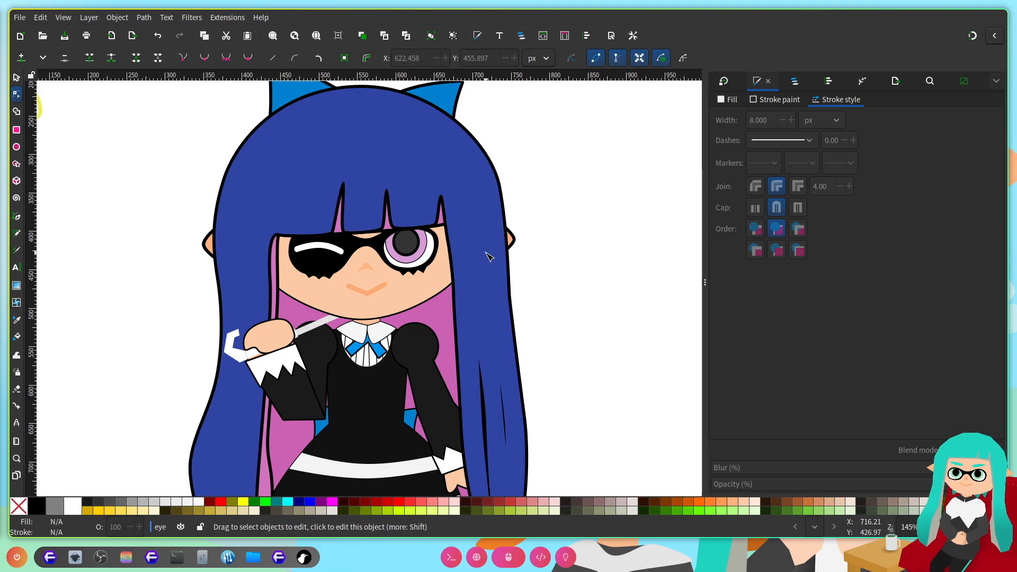
{"action": "scroll", "coordinate": [366, 267], "scroll_direction": "up", "scroll_amount": 3}
{"action": "scroll", "coordinate": [169, 250], "scroll_direction": "up", "scroll_amount": 2}
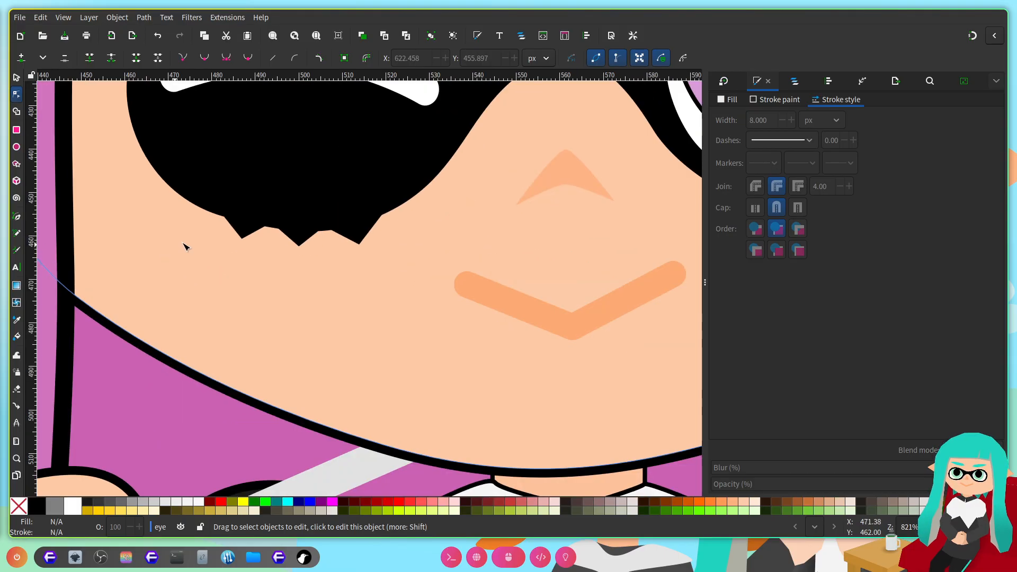
Step: Raise the tip nodes of the three lashes below the winking eye about 0.9 px further
{"action": "left_click", "coordinate": [351, 236]}
{"action": "scroll", "coordinate": [279, 244], "scroll_direction": "up", "scroll_amount": 2}
{"action": "left_click", "coordinate": [241, 225], "text": "shift"}
{"action": "left_click_drag", "start_coordinate": [512, 289], "coordinate": [225, 228]}
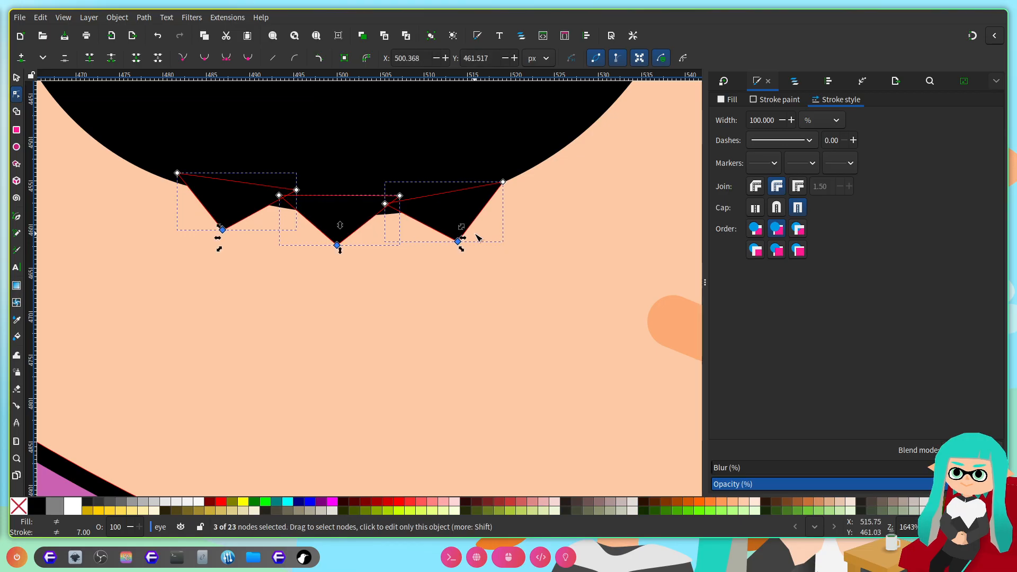
{"action": "left_click_drag", "start_coordinate": [458, 242], "coordinate": [459, 234]}
Step: Raise the tip nodes of the three lashes below the open eye about 1.6 px further
{"action": "scroll", "coordinate": [516, 260], "scroll_direction": "right", "scroll_amount": 10}
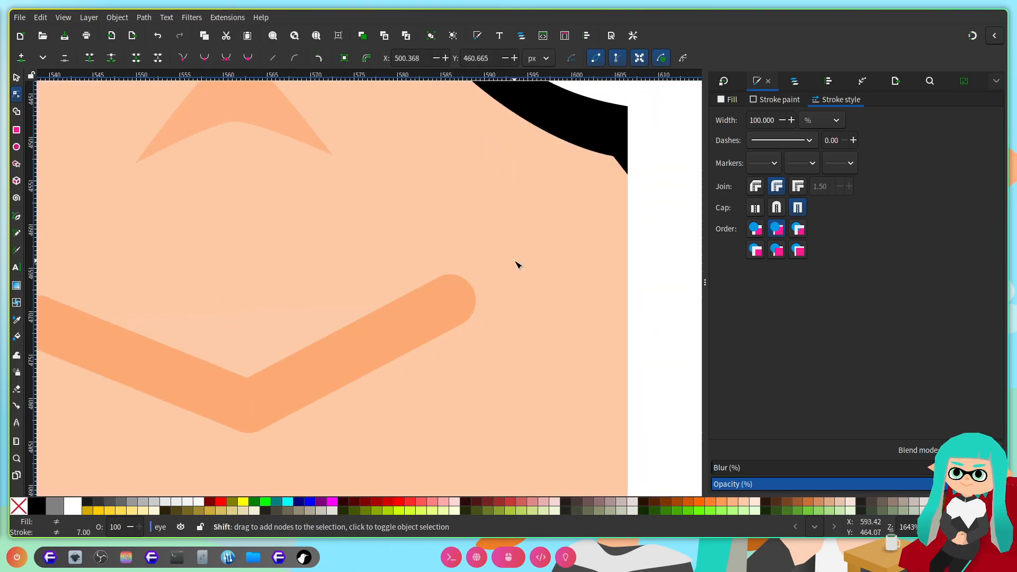
{"action": "scroll", "coordinate": [515, 261], "scroll_direction": "right", "scroll_amount": 5}
{"action": "left_click", "coordinate": [347, 177]}
{"action": "left_click", "coordinate": [450, 173], "text": "shift"}
{"action": "left_click", "coordinate": [561, 154], "text": "shift"}
{"action": "left_click_drag", "start_coordinate": [618, 252], "coordinate": [283, 168]}
{"action": "left_click_drag", "start_coordinate": [566, 173], "coordinate": [566, 160]}
Step: Check the shortened lashes against the whole character and look for remaining parts without an outline
{"action": "scroll", "coordinate": [518, 245], "scroll_direction": "down", "scroll_amount": 7}
{"action": "left_click", "coordinate": [629, 164]}
{"action": "left_click", "coordinate": [629, 164]}
{"action": "scroll", "coordinate": [499, 260], "scroll_direction": "right", "scroll_amount": 2}
{"action": "left_click_drag", "start_coordinate": [502, 263], "coordinate": [434, 331]}
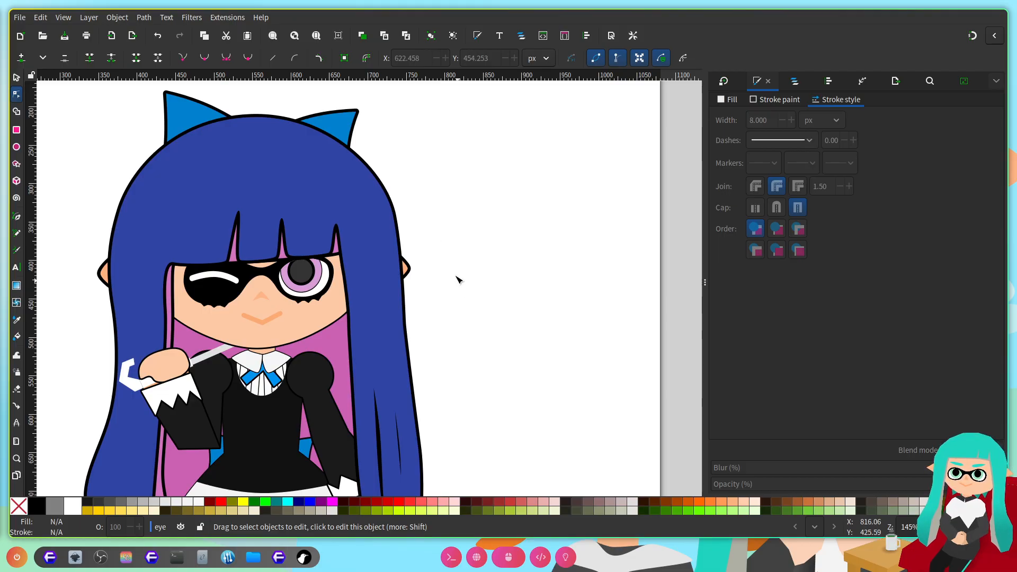
{"action": "scroll", "coordinate": [446, 206], "scroll_direction": "right", "scroll_amount": 2}
{"action": "scroll", "coordinate": [469, 278], "scroll_direction": "left", "scroll_amount": 3}
{"action": "scroll", "coordinate": [469, 278], "scroll_direction": "up", "scroll_amount": 2}
{"action": "scroll", "coordinate": [470, 275], "scroll_direction": "down", "scroll_amount": 3}
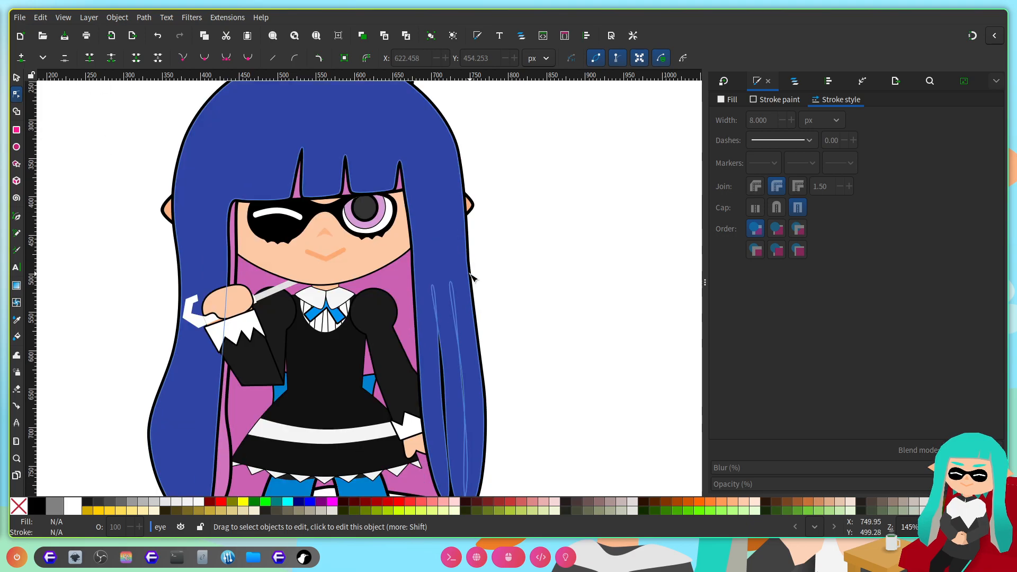
Step: Unite the white hook and the white rod segment behind the raised hand into one path with Union
{"action": "scroll", "coordinate": [200, 316], "scroll_direction": "up", "scroll_amount": 4}
{"action": "left_click", "coordinate": [229, 343]}
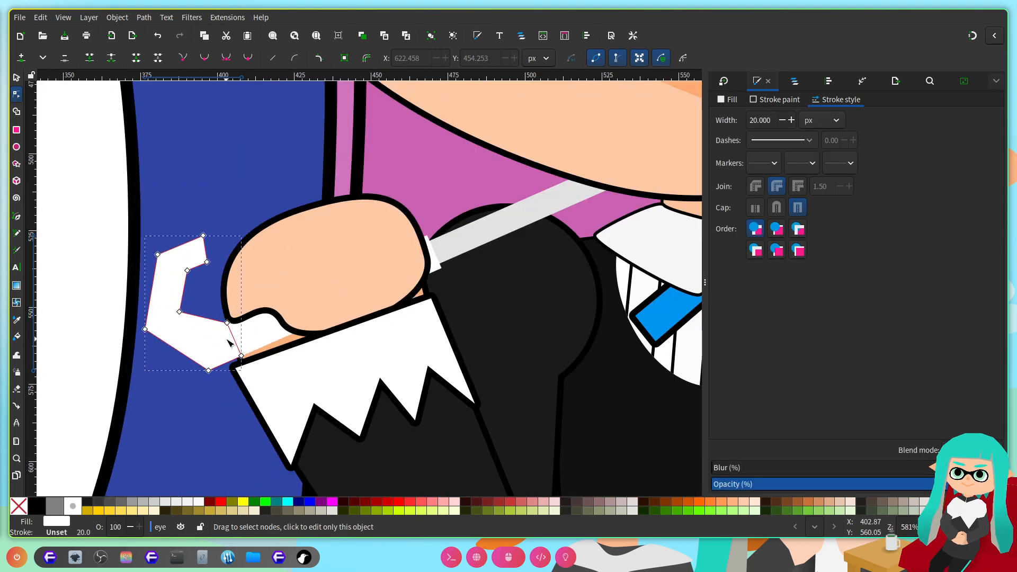
{"action": "scroll", "coordinate": [229, 343], "scroll_direction": "up", "scroll_amount": 3}
{"action": "left_click", "coordinate": [246, 334], "text": "shift"}
{"action": "scroll", "coordinate": [246, 334], "scroll_direction": "down", "scroll_amount": 3}
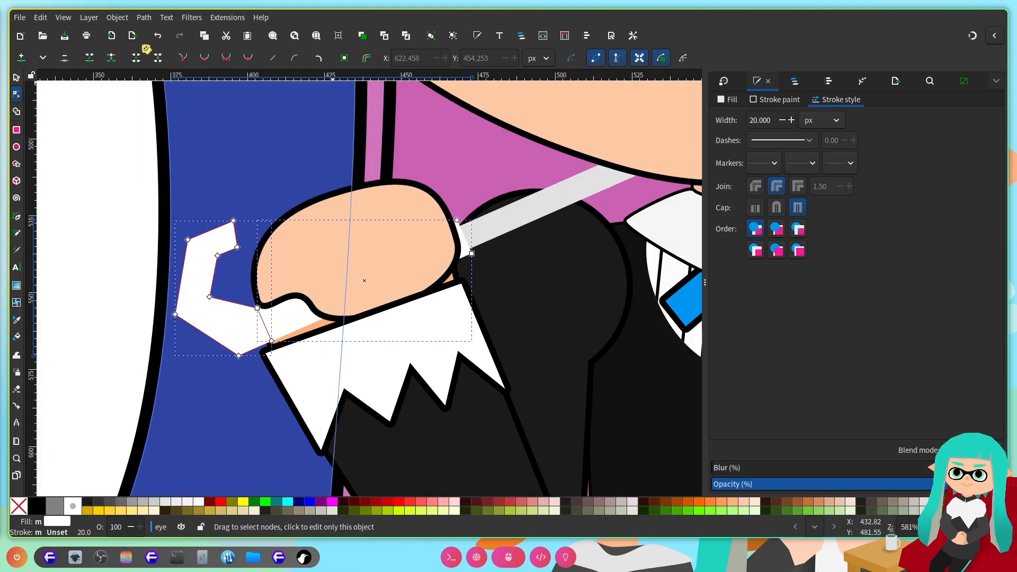
{"action": "left_click", "coordinate": [144, 17]}
{"action": "left_click", "coordinate": [159, 75]}
{"action": "scroll", "coordinate": [267, 275], "scroll_direction": "up", "scroll_amount": 2}
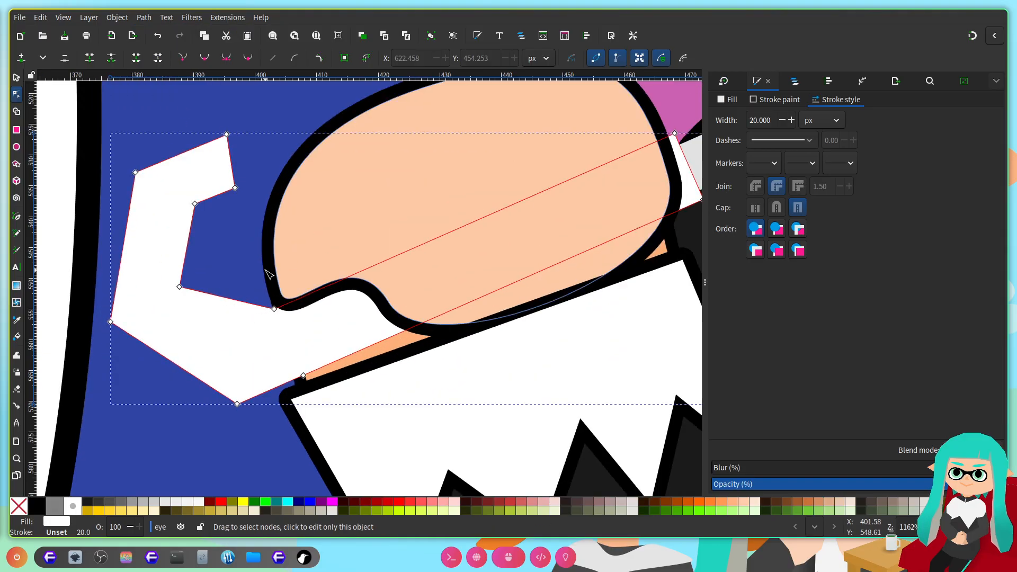
Step: Nudge the lower inner corner node of the white hook slightly inward and save the document
{"action": "scroll", "coordinate": [314, 287], "scroll_direction": "down", "scroll_amount": 1}
{"action": "left_click_drag", "start_coordinate": [218, 287], "coordinate": [221, 286]}
{"action": "key", "text": "ctrl+s"}
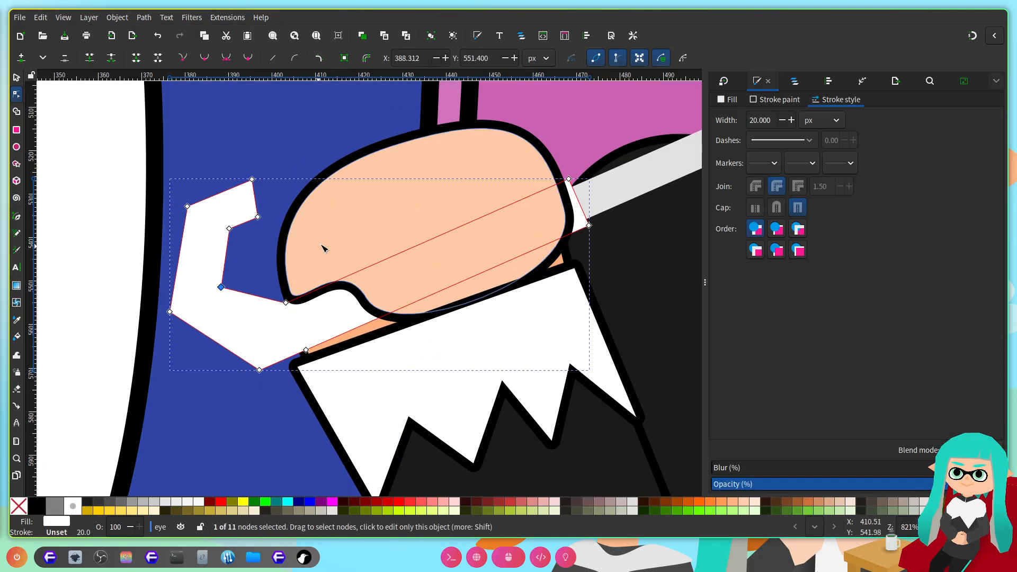
Step: Give the white hook and rod path behind the raised hand a solid black stroke 4 px wide
{"action": "scroll", "coordinate": [319, 250], "scroll_direction": "down", "scroll_amount": 2}
{"action": "left_click", "coordinate": [777, 100]}
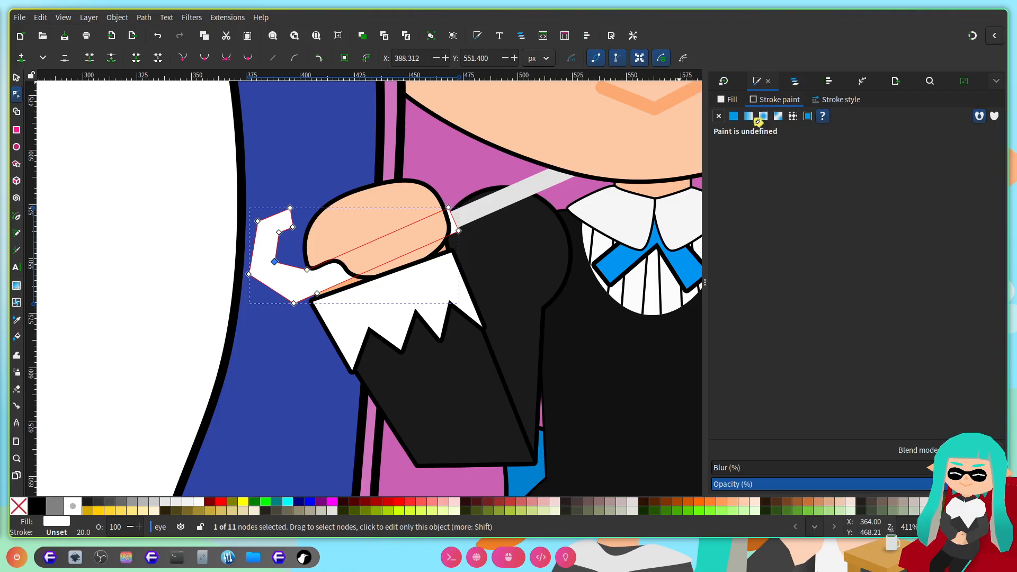
{"action": "left_click", "coordinate": [760, 120]}
{"action": "left_click", "coordinate": [854, 102]}
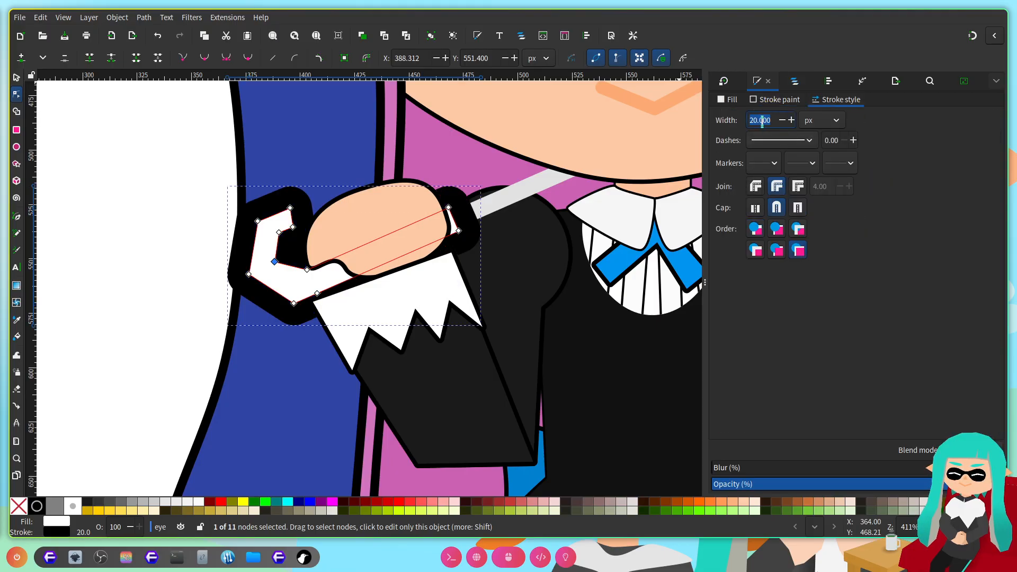
{"action": "type", "text": "4"}
{"action": "key", "text": "Return"}
Step: Give the light grey rod segment below the chin a solid black stroke 4 px wide
{"action": "scroll", "coordinate": [465, 142], "scroll_direction": "right", "scroll_amount": 2}
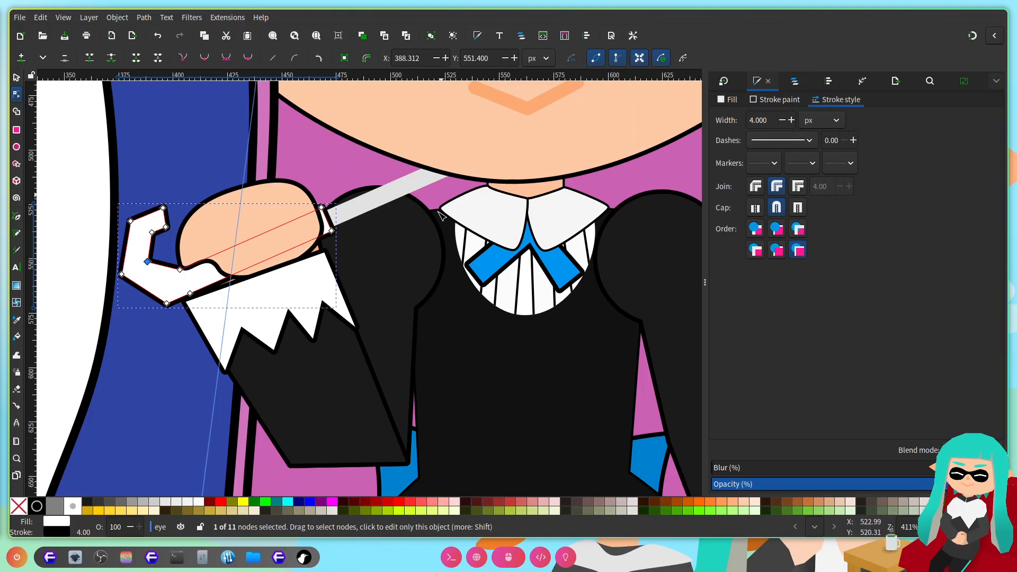
{"action": "scroll", "coordinate": [434, 265], "scroll_direction": "up", "scroll_amount": 2}
{"action": "left_click", "coordinate": [398, 311]}
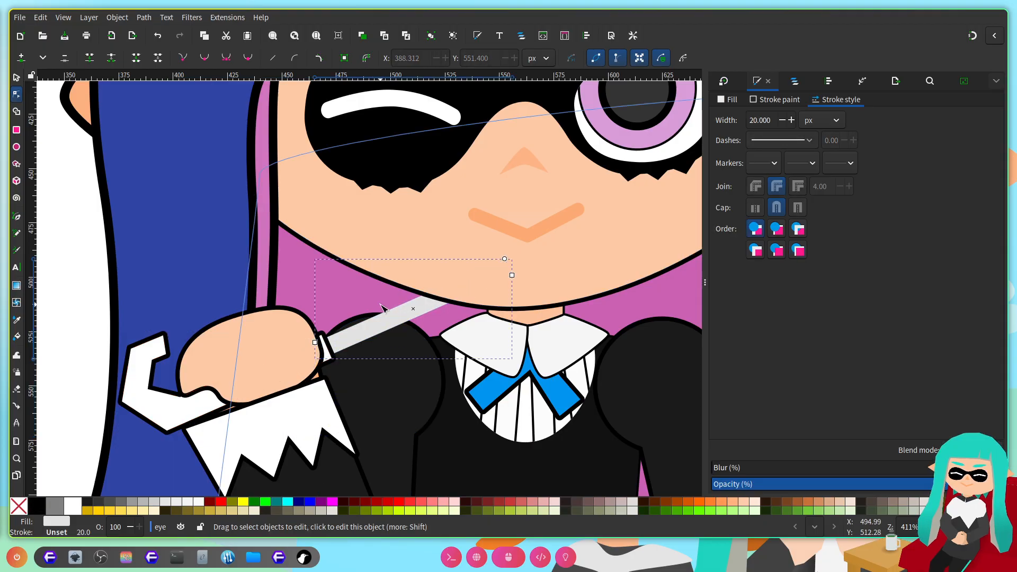
{"action": "left_click", "coordinate": [779, 100]}
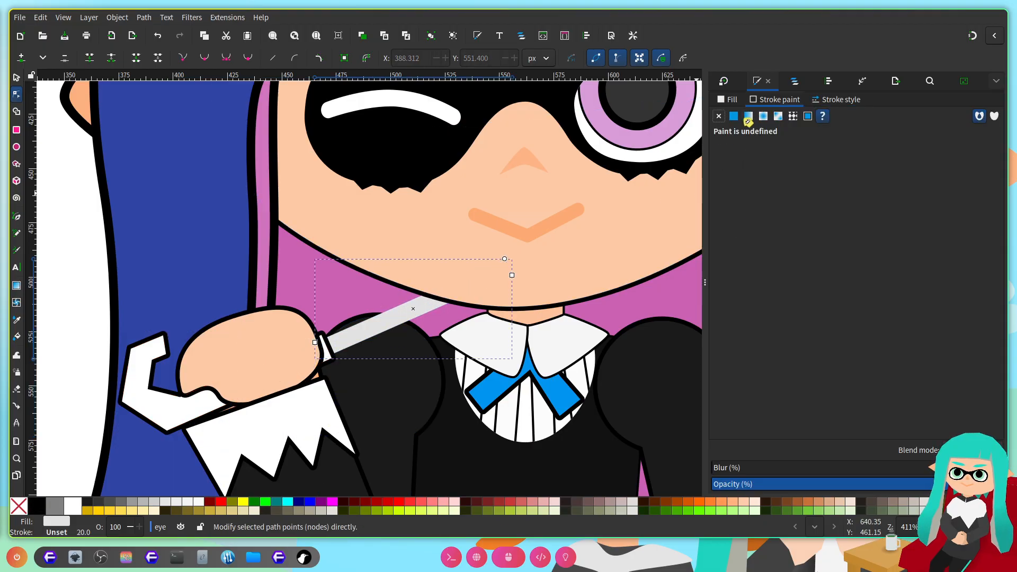
{"action": "left_click", "coordinate": [748, 120]}
{"action": "left_click", "coordinate": [841, 101]}
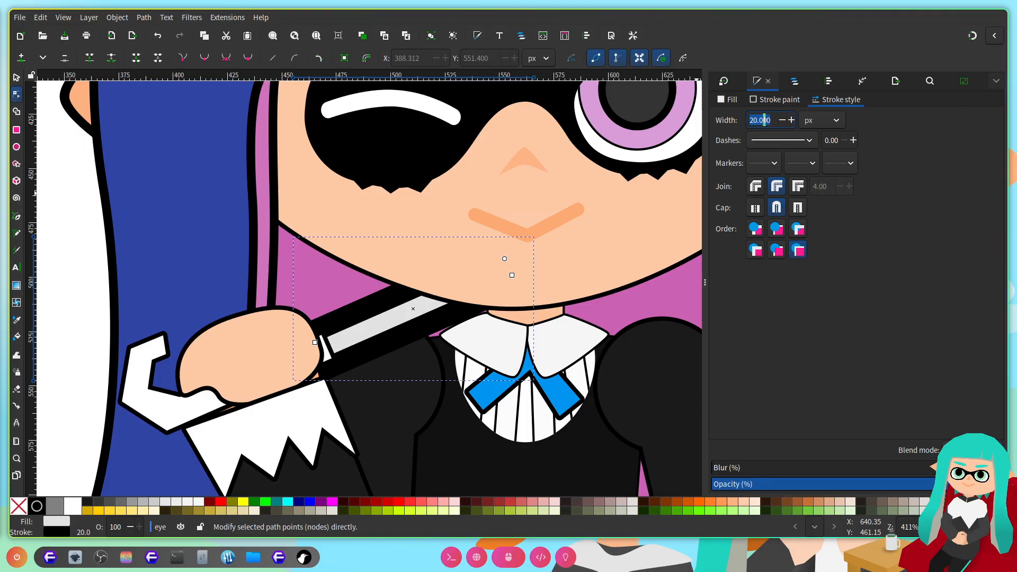
{"action": "type", "text": "4"}
{"action": "key", "text": "Return"}
Step: Deselect the rod and examine the whole character for missing or uneven outlines
{"action": "scroll", "coordinate": [465, 247], "scroll_direction": "down", "scroll_amount": 4}
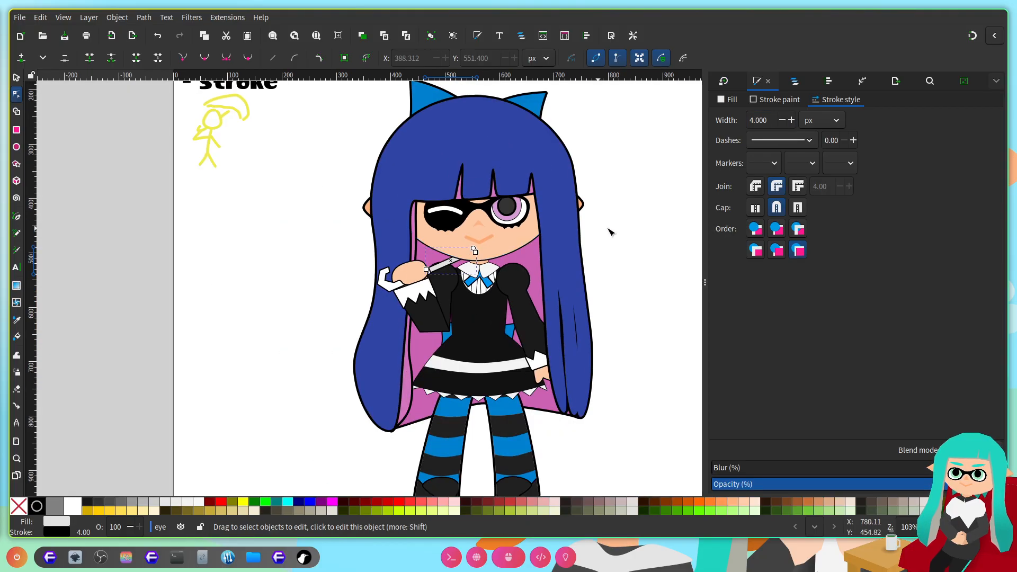
{"action": "left_click", "coordinate": [621, 229]}
{"action": "scroll", "coordinate": [475, 244], "scroll_direction": "right", "scroll_amount": 6}
{"action": "scroll", "coordinate": [466, 284], "scroll_direction": "up", "scroll_amount": 6}
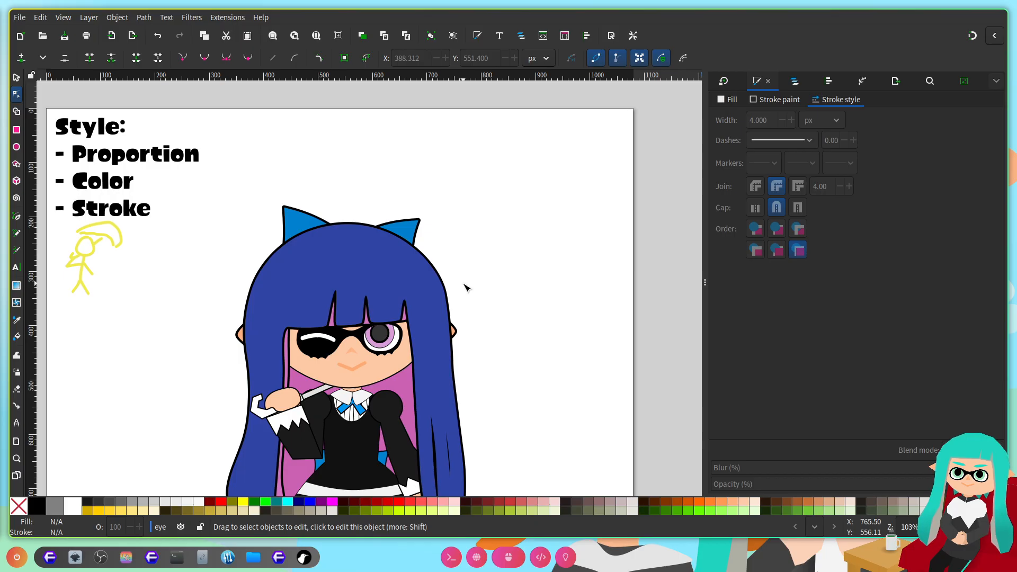
{"action": "scroll", "coordinate": [477, 280], "scroll_direction": "down", "scroll_amount": 3}
{"action": "scroll", "coordinate": [482, 280], "scroll_direction": "up", "scroll_amount": 3}
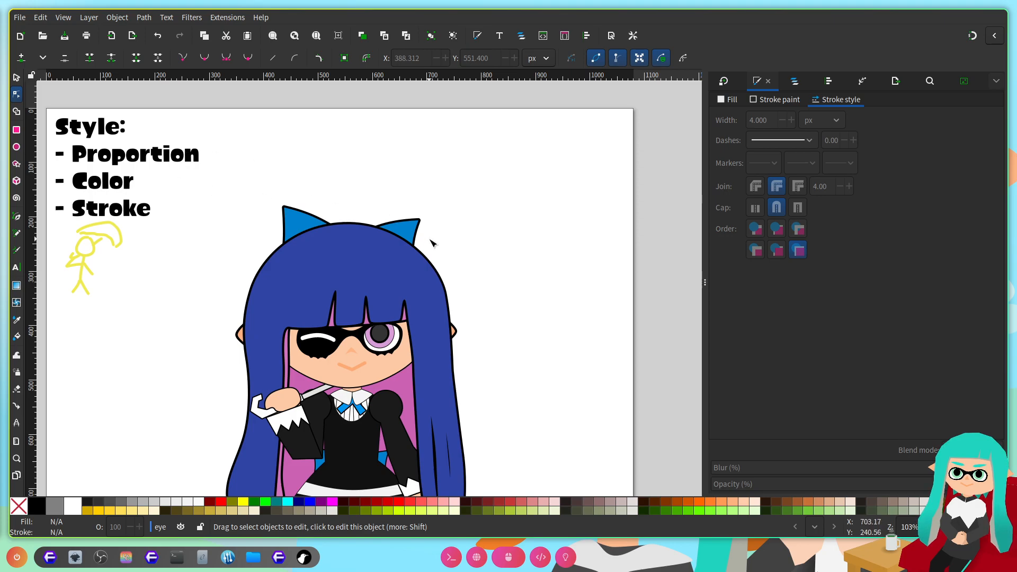
{"action": "scroll", "coordinate": [445, 233], "scroll_direction": "down", "scroll_amount": 3}
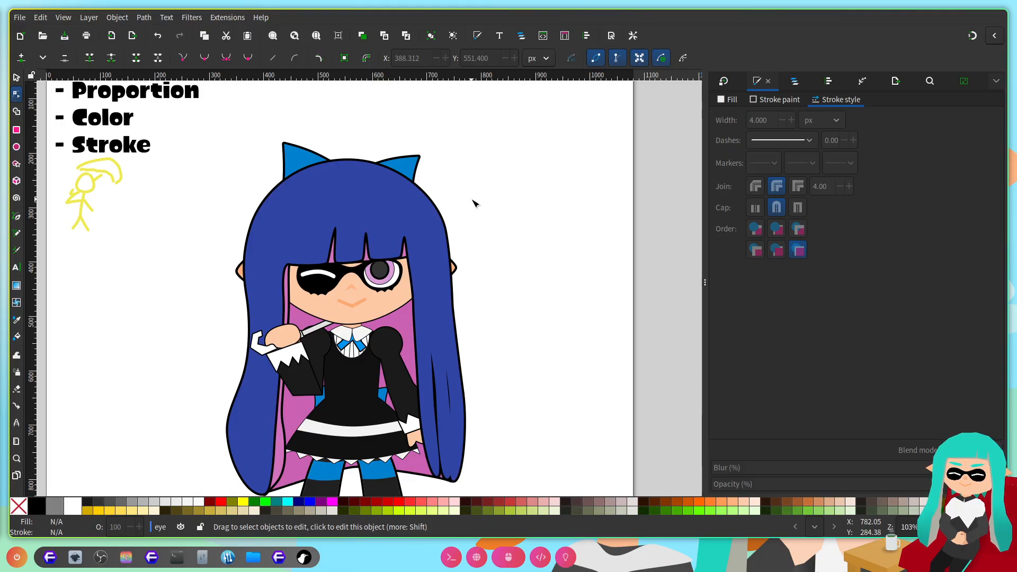
{"action": "scroll", "coordinate": [307, 351], "scroll_direction": "up", "scroll_amount": 2}
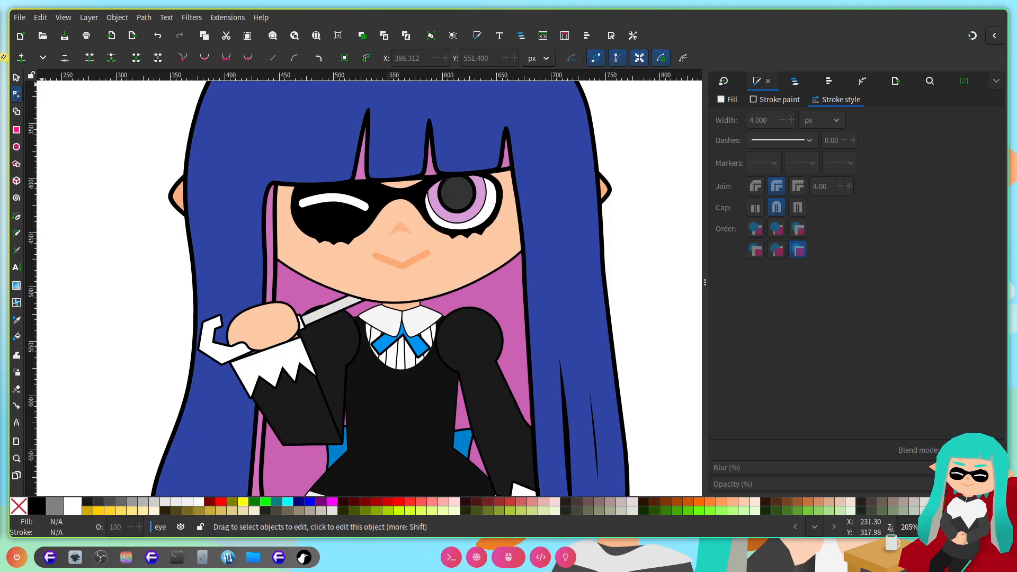
Step: Rotate the raised forearm and upper arm groups together slightly counterclockwise and shift them back into place at the shoulder
{"action": "left_click", "coordinate": [16, 77]}
{"action": "scroll", "coordinate": [340, 339], "scroll_direction": "up", "scroll_amount": 1}
{"action": "left_click", "coordinate": [337, 344]}
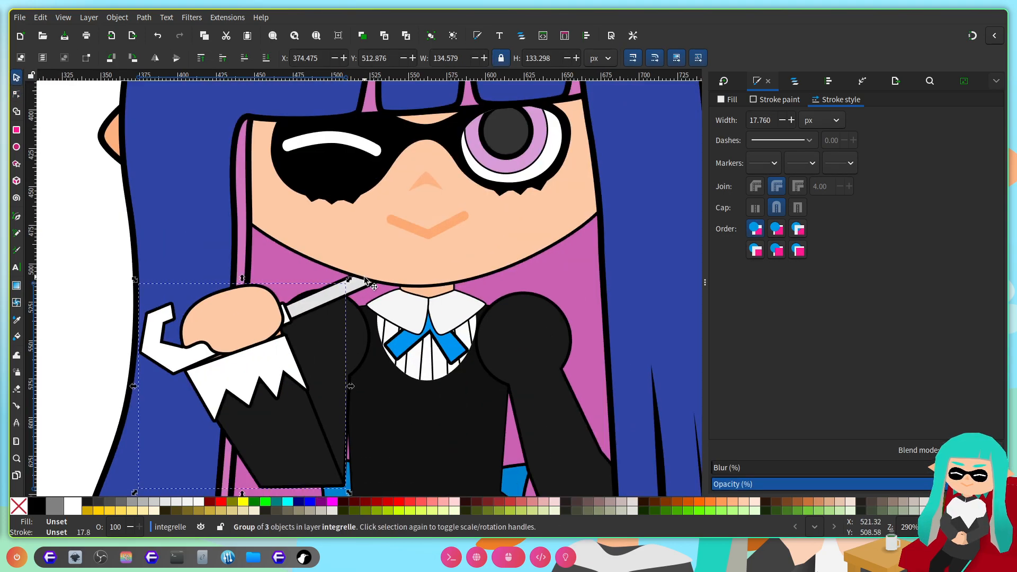
{"action": "scroll", "coordinate": [332, 320], "scroll_direction": "down", "scroll_amount": 3}
{"action": "left_click", "coordinate": [341, 285], "text": "shift"}
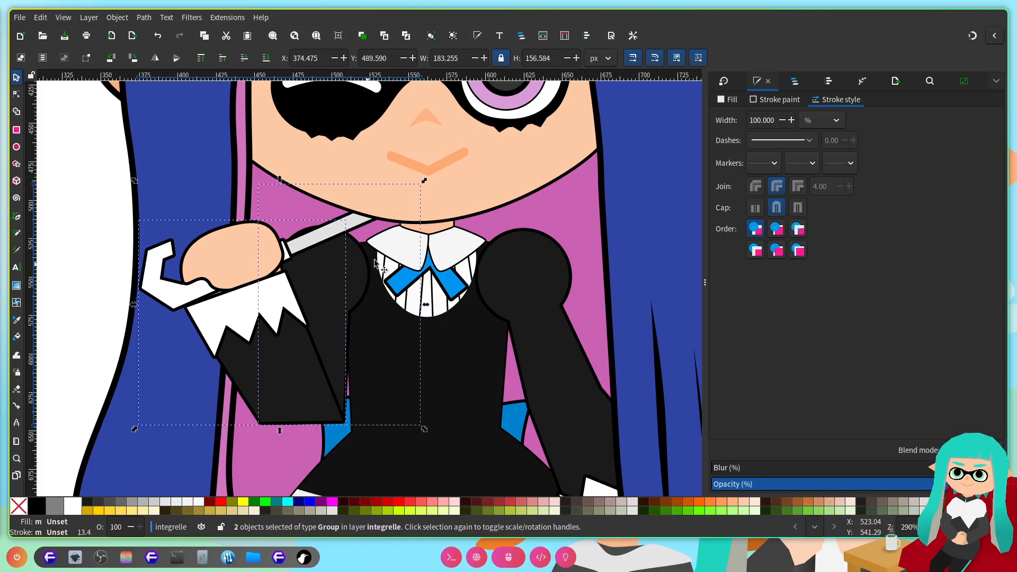
{"action": "left_click", "coordinate": [334, 270]}
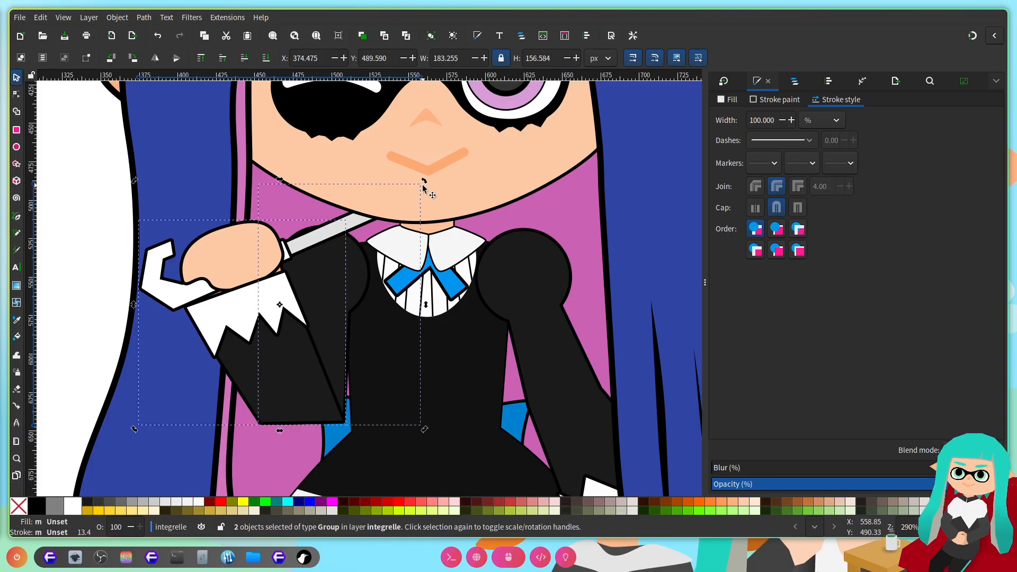
{"action": "left_click_drag", "start_coordinate": [424, 181], "coordinate": [406, 164]}
{"action": "mouse_move", "coordinate": [340, 275]}
{"action": "left_mouse_down"}
{"action": "mouse_move", "coordinate": [338, 293]}
{"action": "mouse_move", "coordinate": [348, 279]}
{"action": "left_mouse_up"}
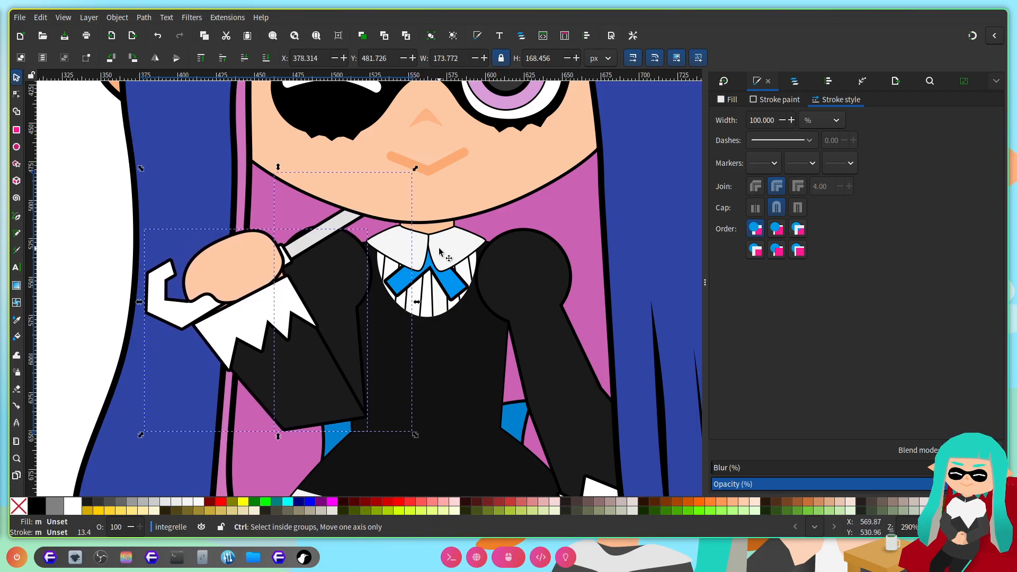
Step: Try moving the black forearm sleeve inside the raised arm group slightly down, and undo the move
{"action": "scroll", "coordinate": [439, 252], "scroll_direction": "down", "scroll_amount": 3}
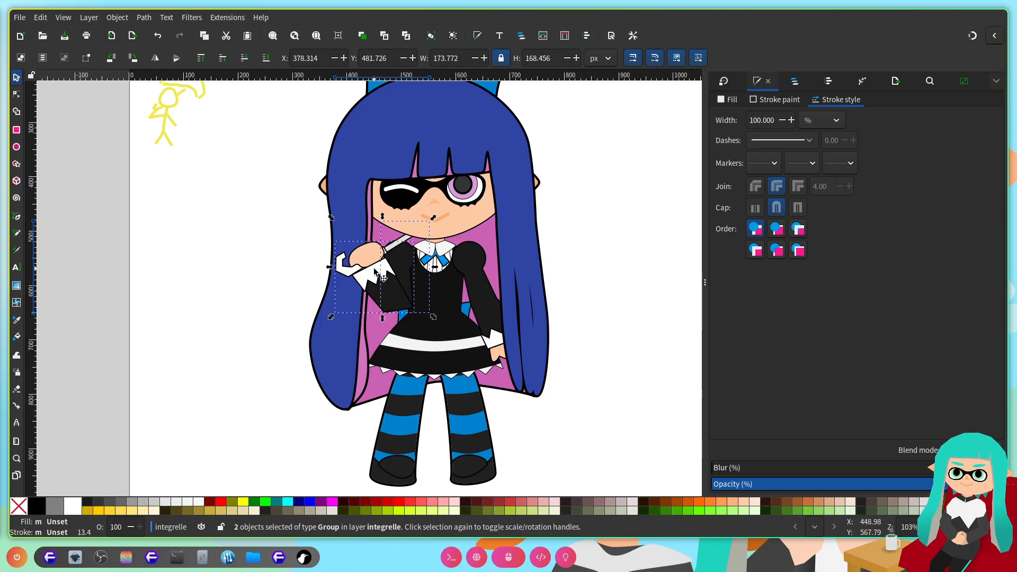
{"action": "scroll", "coordinate": [431, 303], "scroll_direction": "up", "scroll_amount": 3}
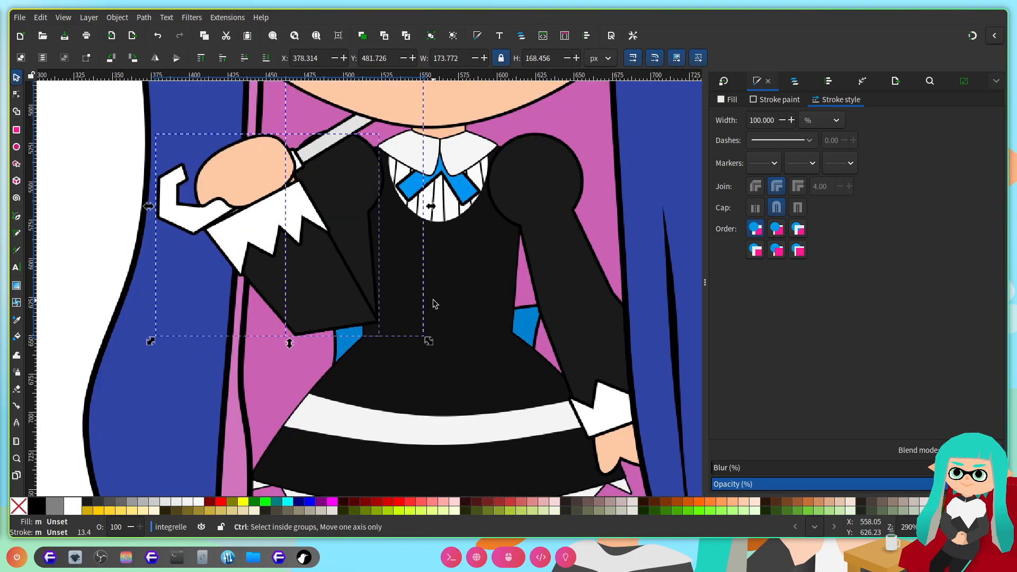
{"action": "left_click", "coordinate": [316, 276], "text": "ctrl"}
{"action": "scroll", "coordinate": [318, 277], "scroll_direction": "up", "scroll_amount": 2}
{"action": "left_click_drag", "start_coordinate": [286, 325], "coordinate": [293, 336]}
{"action": "key", "text": "ctrl+z"}
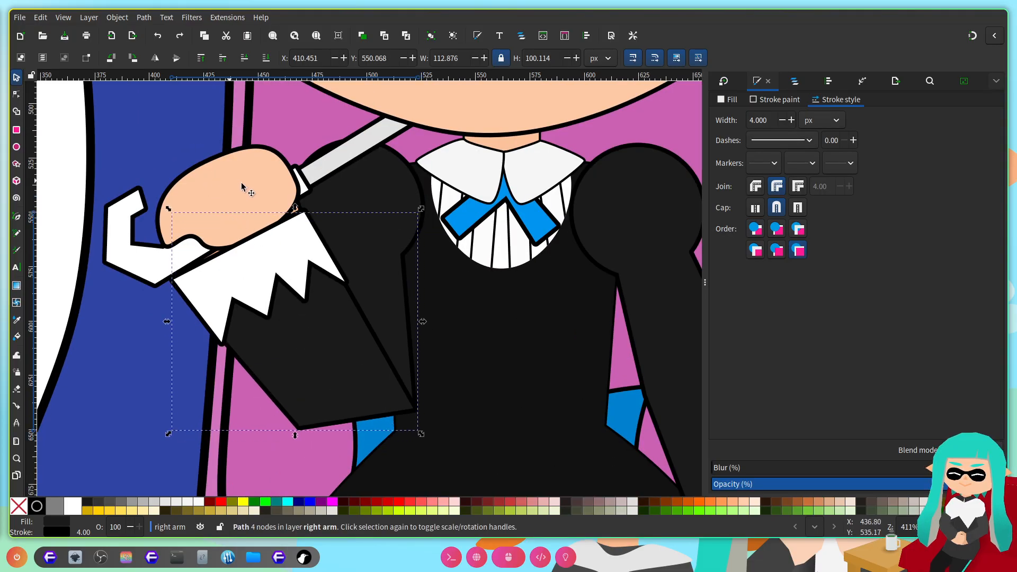
Step: Deselect everything and check the rotated arm's pose against the whole character from bow to legs
{"action": "scroll", "coordinate": [408, 215], "scroll_direction": "down", "scroll_amount": 3}
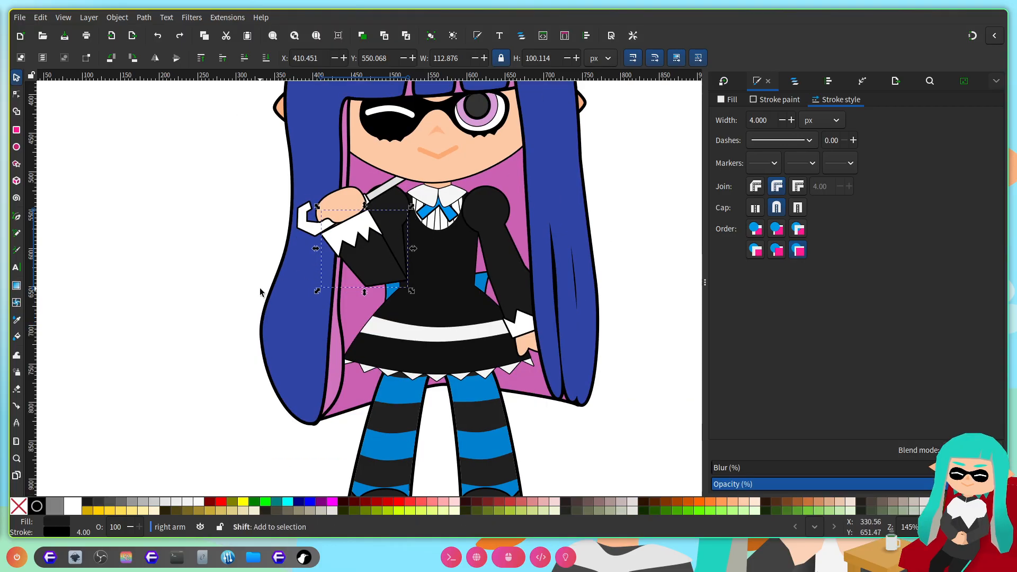
{"action": "scroll", "coordinate": [260, 287], "scroll_direction": "right", "scroll_amount": 3}
{"action": "triple_click", "coordinate": [499, 292]}
{"action": "scroll", "coordinate": [481, 297], "scroll_direction": "up", "scroll_amount": 4}
{"action": "scroll", "coordinate": [450, 283], "scroll_direction": "left", "scroll_amount": 1}
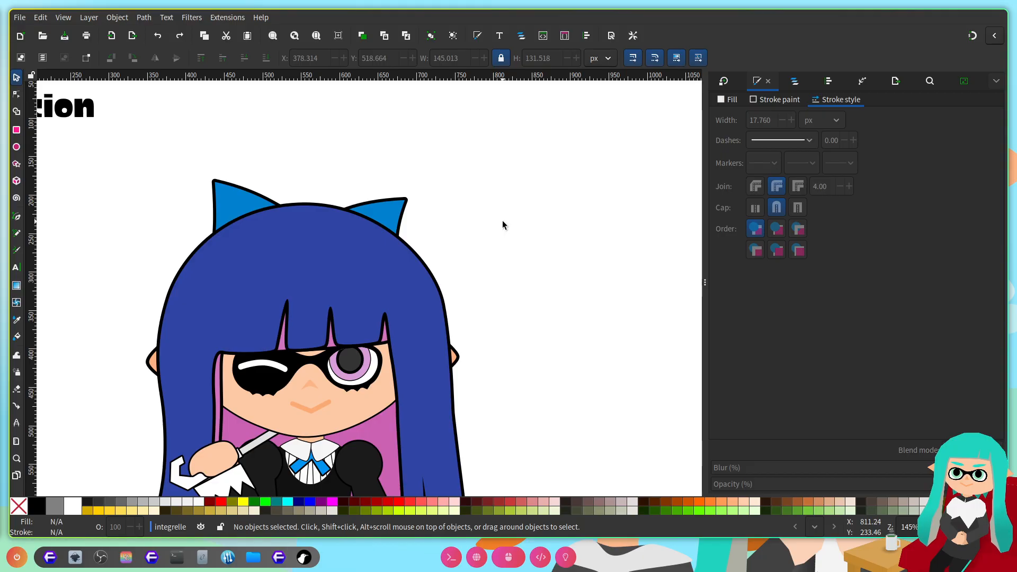
{"action": "scroll", "coordinate": [503, 220], "scroll_direction": "down", "scroll_amount": 6}
{"action": "scroll", "coordinate": [481, 163], "scroll_direction": "up", "scroll_amount": 4}
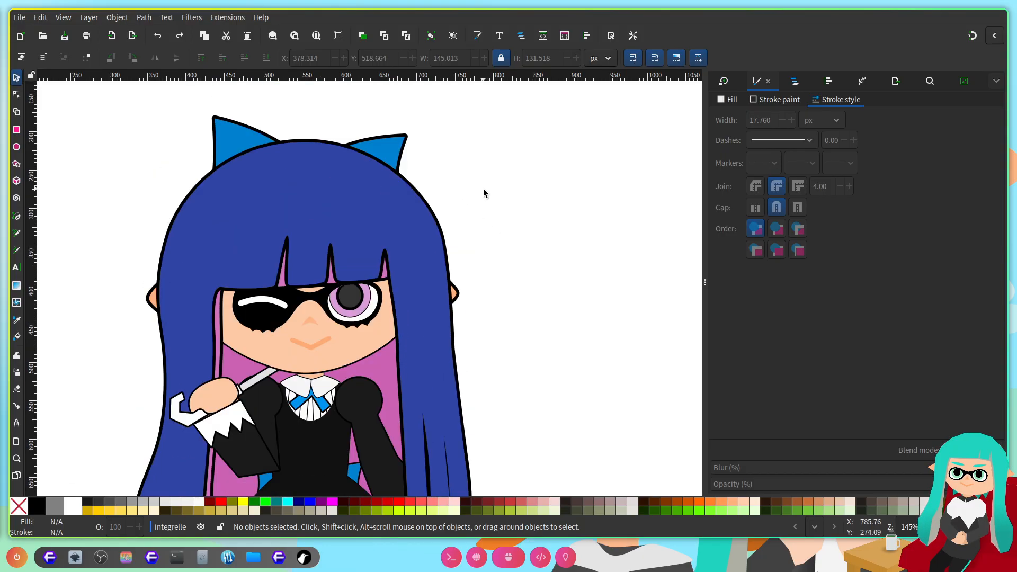
Step: Set the polygon tool to 8 corners
{"action": "left_click", "coordinate": [16, 165]}
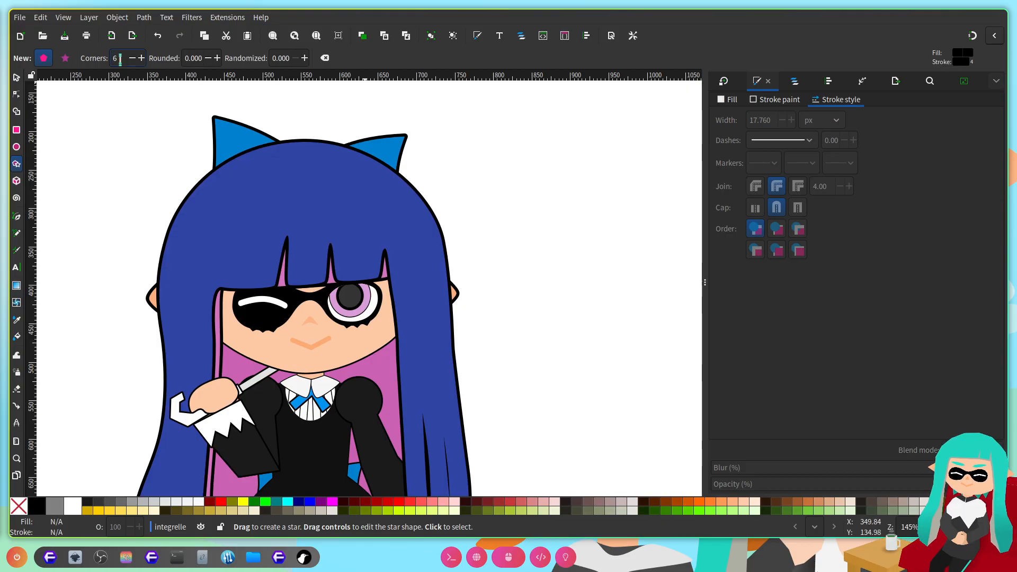
{"action": "left_click", "coordinate": [141, 58]}
Step: Select the integrelle group in the object list and collapse its right arm, hair, head and second right arm subgroups
{"action": "left_click", "coordinate": [795, 81]}
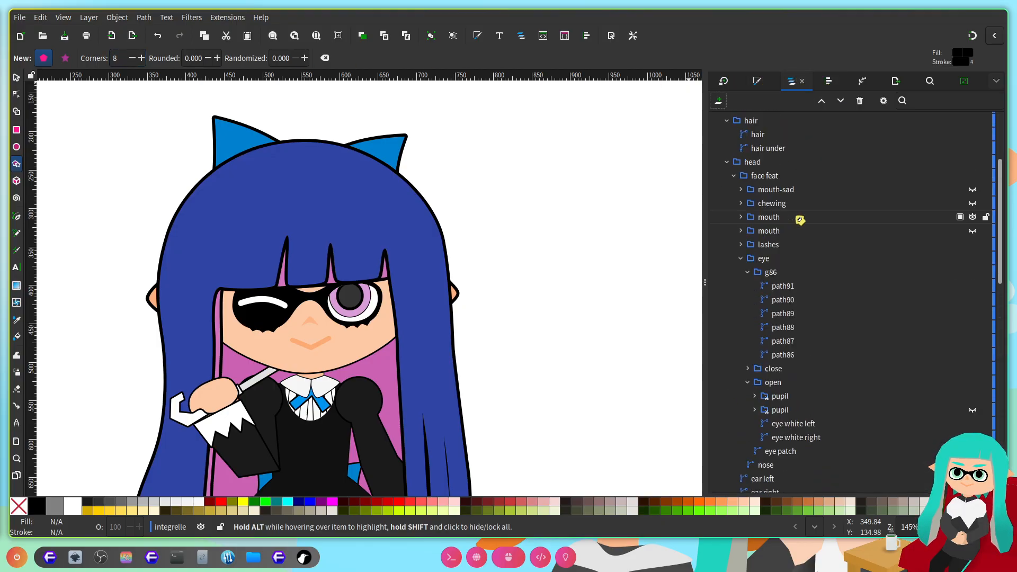
{"action": "left_click", "coordinate": [753, 136]}
{"action": "scroll", "coordinate": [471, 217], "scroll_direction": "down", "scroll_amount": 2}
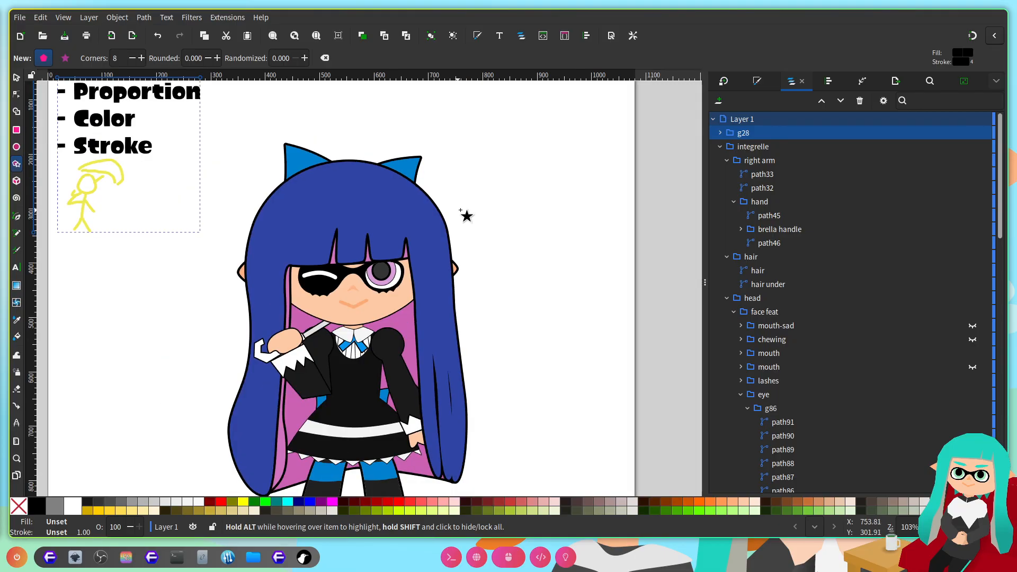
{"action": "left_click", "coordinate": [753, 147]}
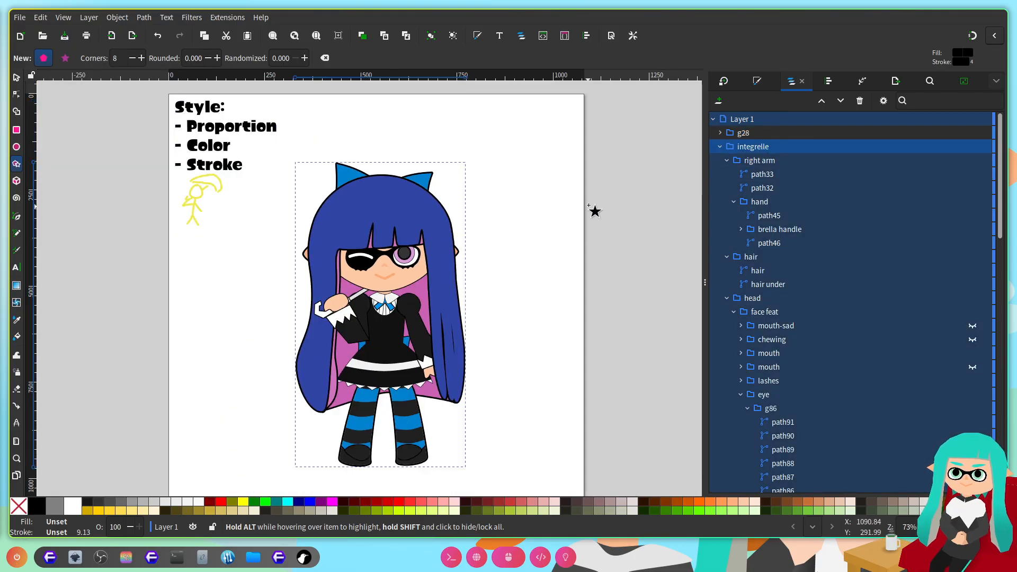
{"action": "left_click", "coordinate": [727, 160]}
{"action": "left_click", "coordinate": [727, 174]}
{"action": "left_click", "coordinate": [728, 187]}
{"action": "left_click", "coordinate": [727, 202]}
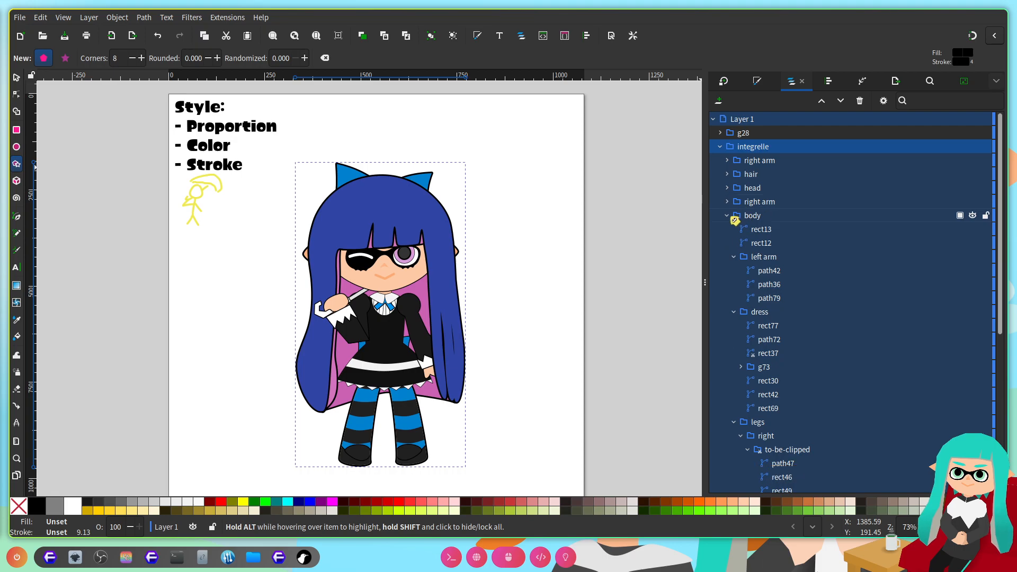
Step: Draw a filled eight-cornered polygon about 460 px wide over the character's upper right side and move it into the integrelle group
{"action": "left_click", "coordinate": [727, 215]}
{"action": "left_click", "coordinate": [770, 229]}
{"action": "left_click_drag", "start_coordinate": [491, 214], "coordinate": [564, 278]}
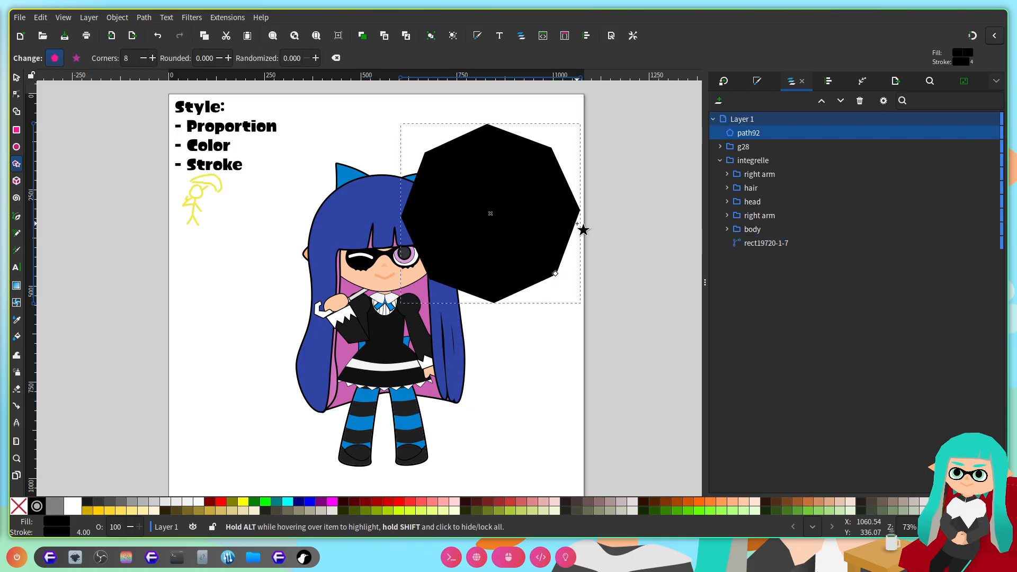
{"action": "scroll", "coordinate": [573, 284], "scroll_direction": "up", "scroll_amount": 3}
{"action": "scroll", "coordinate": [609, 236], "scroll_direction": "down", "scroll_amount": 3}
{"action": "scroll", "coordinate": [583, 223], "scroll_direction": "up", "scroll_amount": 2}
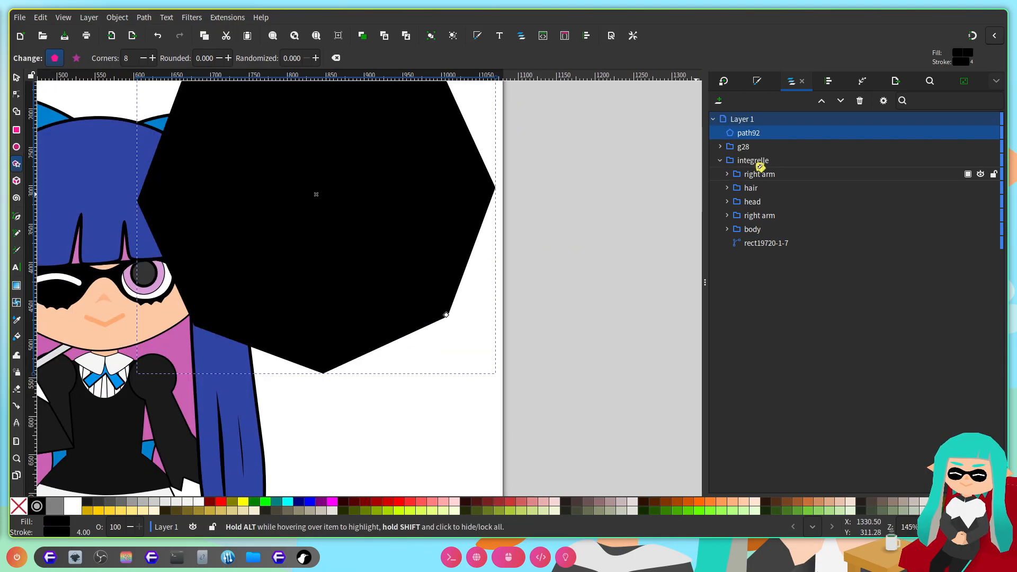
{"action": "left_click_drag", "start_coordinate": [770, 139], "coordinate": [763, 158]}
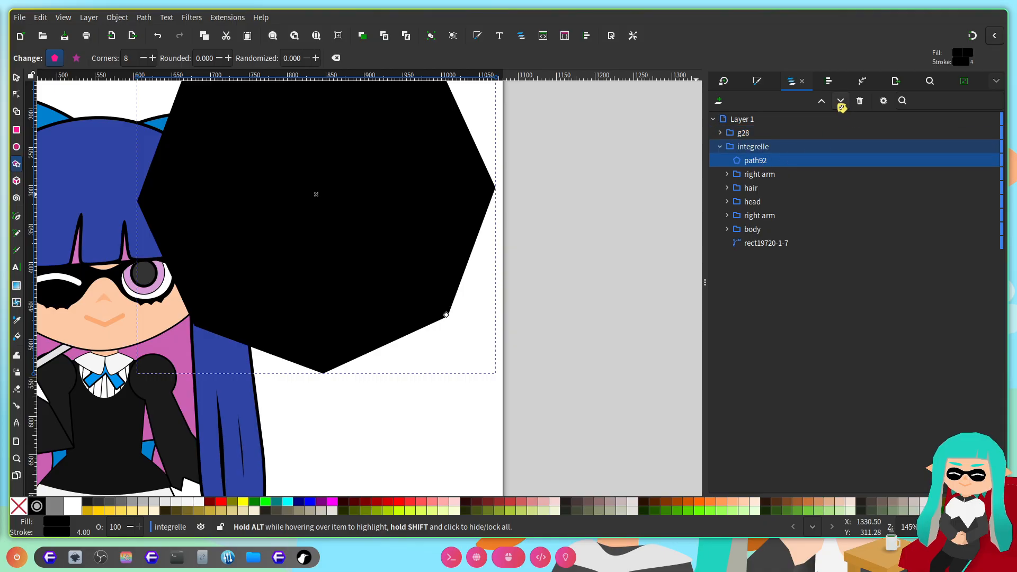
Step: Remove the octagon's stroke and set its black fill to 80% alpha
{"action": "scroll", "coordinate": [649, 198], "scroll_direction": "down", "scroll_amount": 1}
{"action": "scroll", "coordinate": [477, 212], "scroll_direction": "down", "scroll_amount": 1}
{"action": "scroll", "coordinate": [479, 211], "scroll_direction": "up", "scroll_amount": 1}
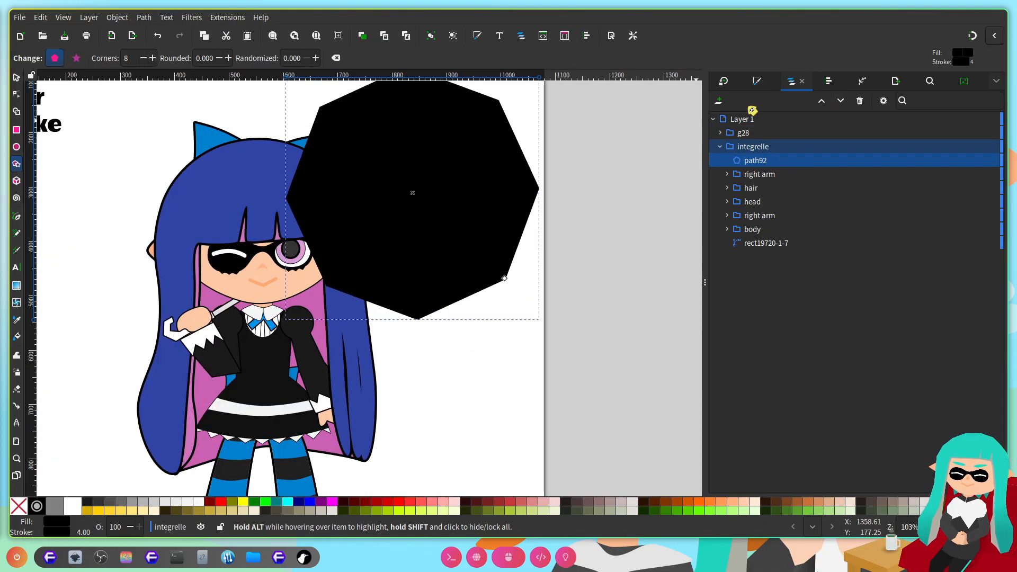
{"action": "left_click", "coordinate": [762, 81]}
{"action": "left_click", "coordinate": [730, 100]}
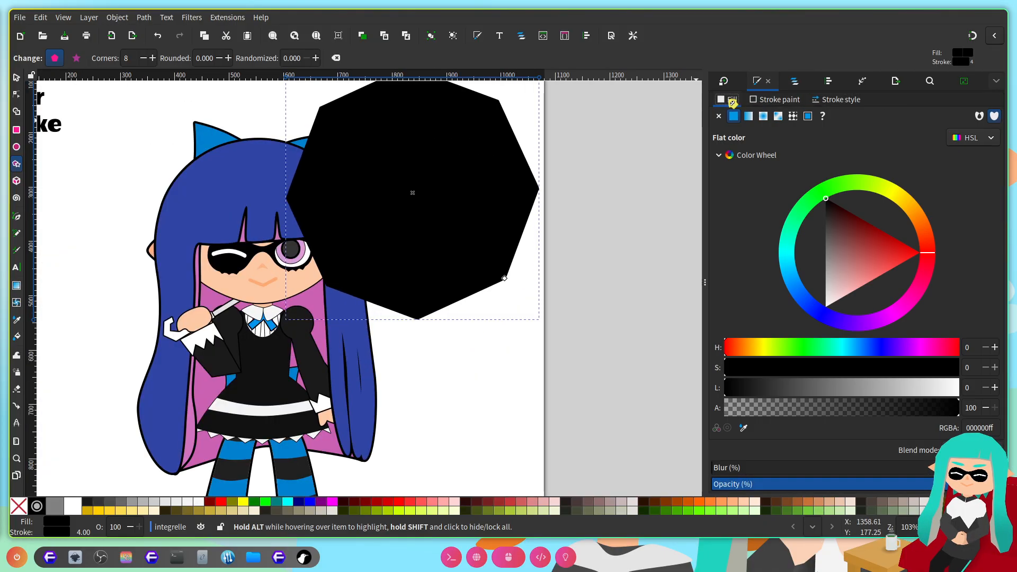
{"action": "left_click", "coordinate": [773, 100]}
{"action": "left_click", "coordinate": [719, 116]}
{"action": "left_click", "coordinate": [731, 100]}
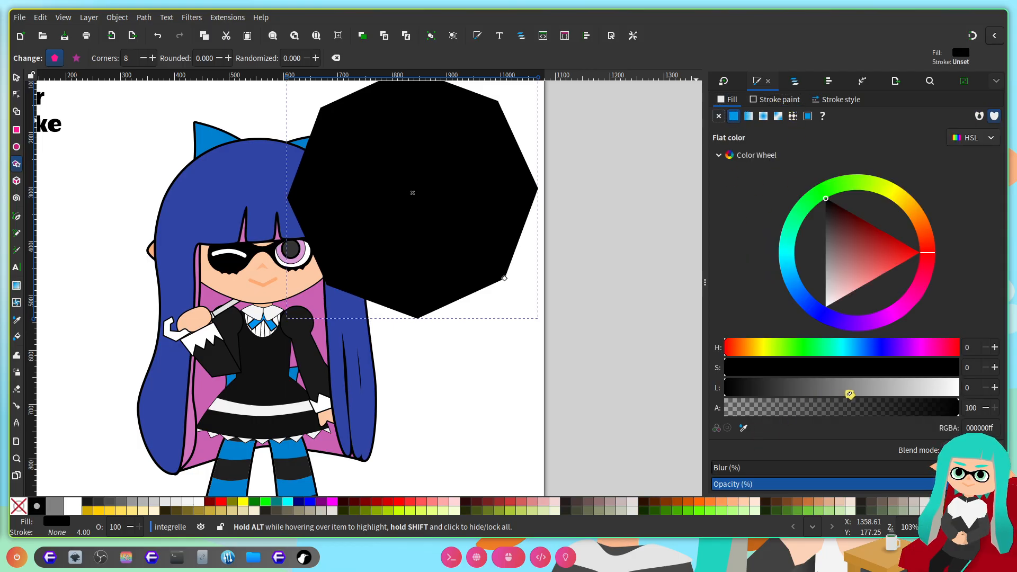
{"action": "mouse_move", "coordinate": [886, 412]}
{"action": "left_mouse_down"}
{"action": "mouse_move", "coordinate": [876, 411]}
{"action": "mouse_move", "coordinate": [893, 411]}
{"action": "left_mouse_up"}
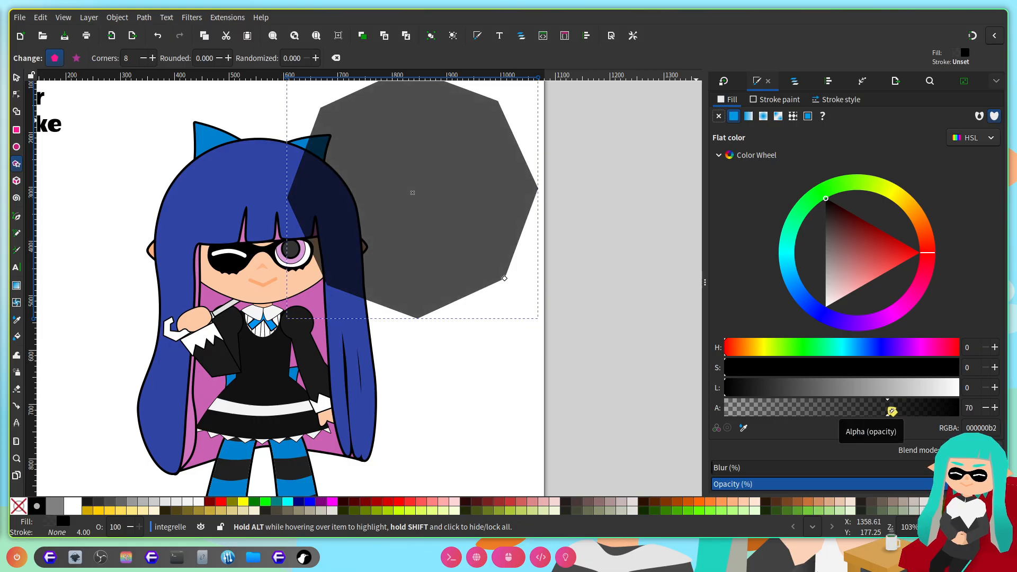
{"action": "left_click_drag", "start_coordinate": [892, 411], "coordinate": [916, 410]}
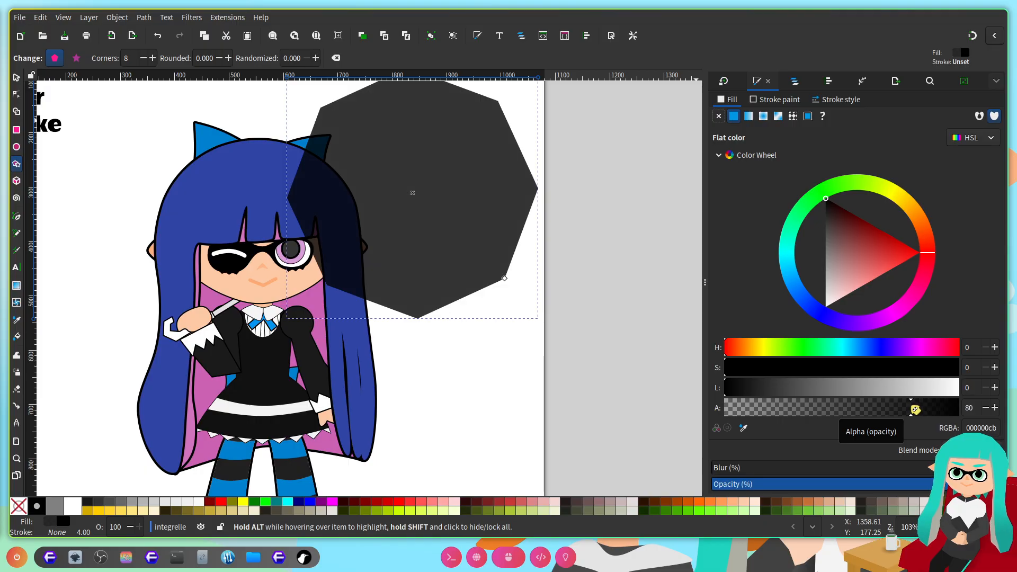
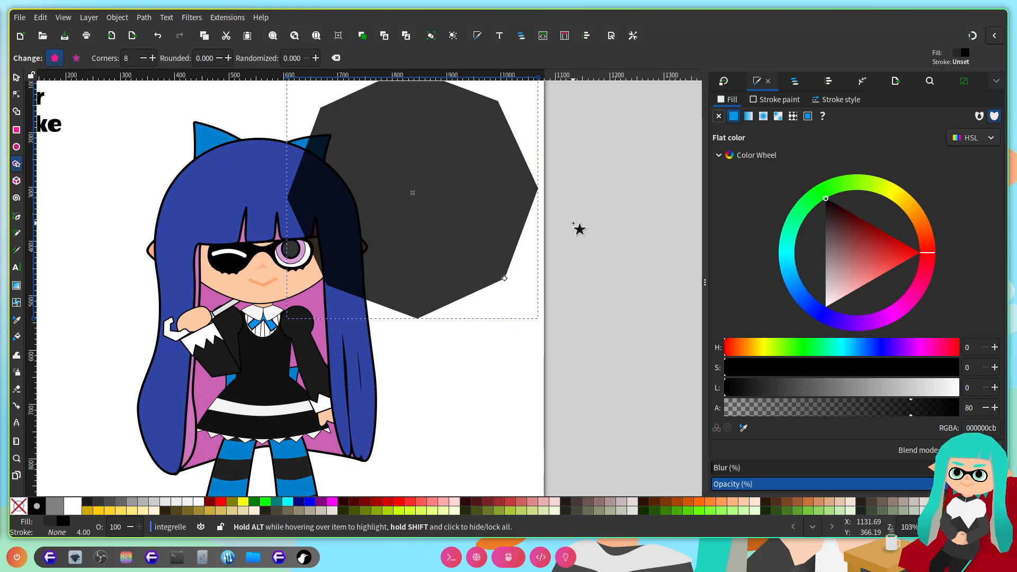
Step: Put the octagon in its own group named "brella" and save the document
{"action": "left_click", "coordinate": [791, 80]}
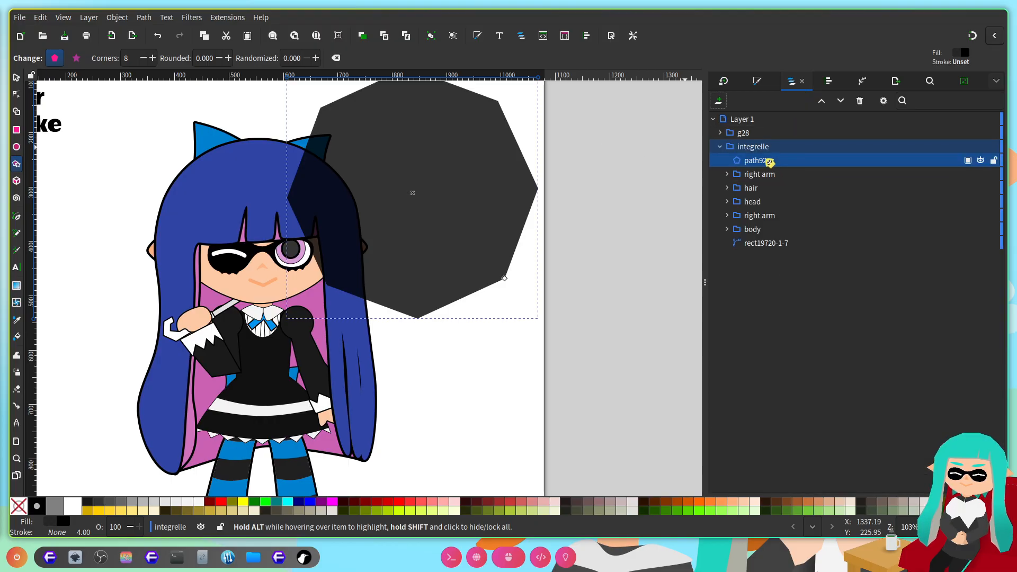
{"action": "double_click", "coordinate": [766, 160]}
{"action": "type", "text": "brella"}
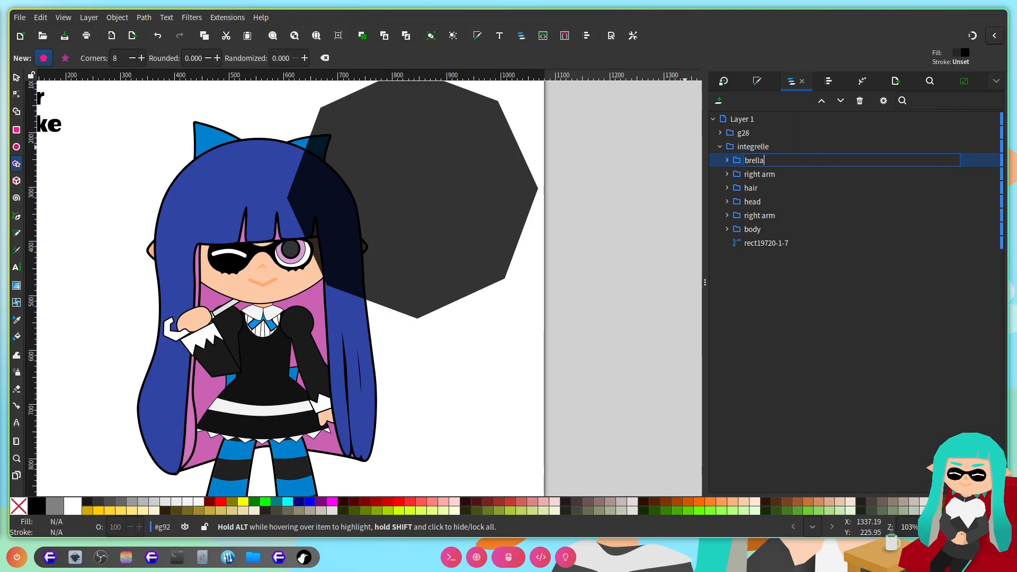
{"action": "key", "text": "Return"}
{"action": "key", "text": "ctrl+s"}
Step: Hide the octagon inside the brella group and activate the Calligraphy tool
{"action": "left_click", "coordinate": [731, 162]}
{"action": "left_click", "coordinate": [728, 161]}
{"action": "left_click", "coordinate": [806, 170]}
{"action": "left_click", "coordinate": [981, 174]}
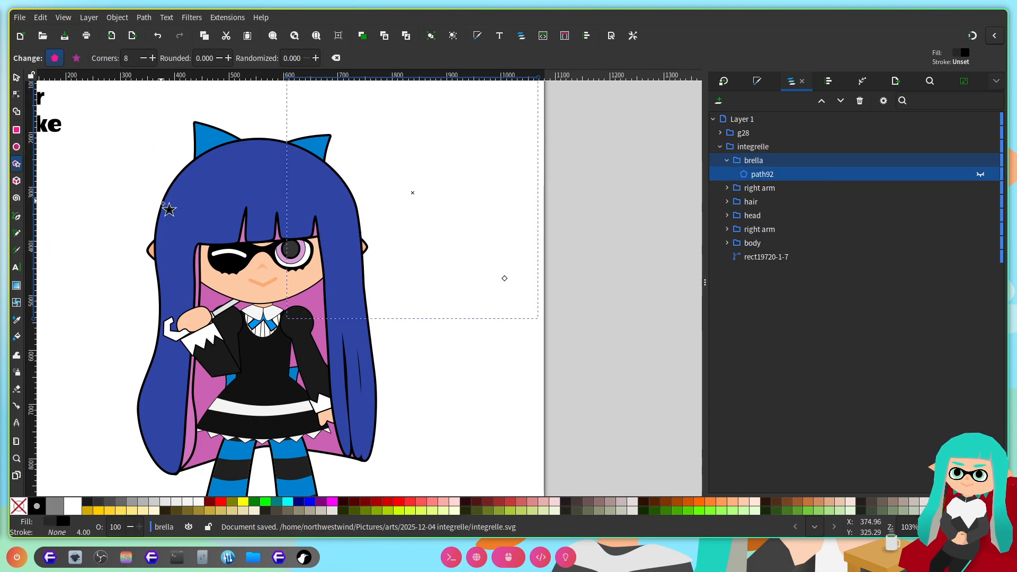
{"action": "left_click", "coordinate": [16, 250]}
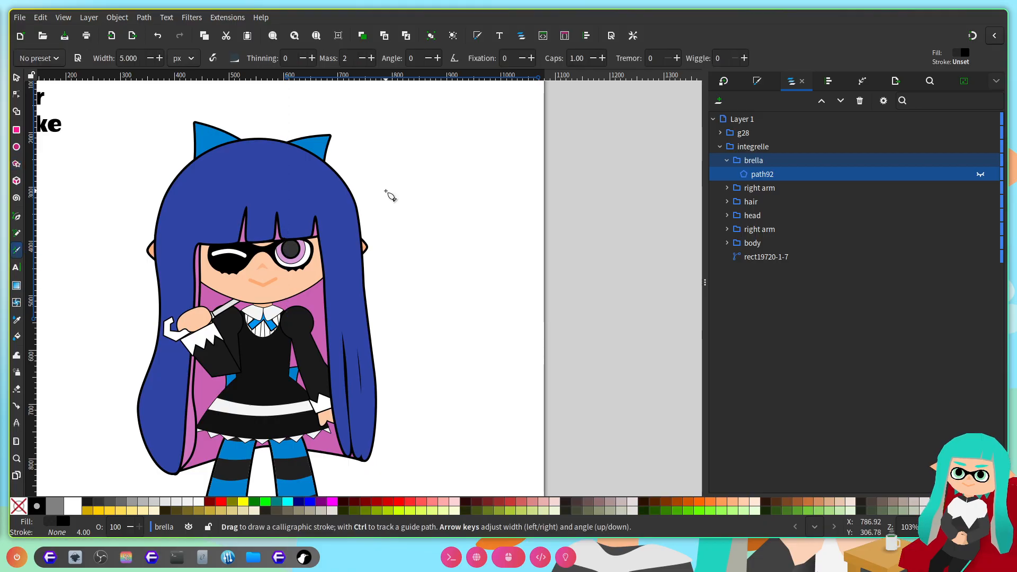
{"action": "mouse_move", "coordinate": [285, 140]}
{"action": "left_mouse_down"}
{"action": "mouse_move", "coordinate": [311, 141]}
{"action": "mouse_move", "coordinate": [337, 160]}
{"action": "left_mouse_up"}
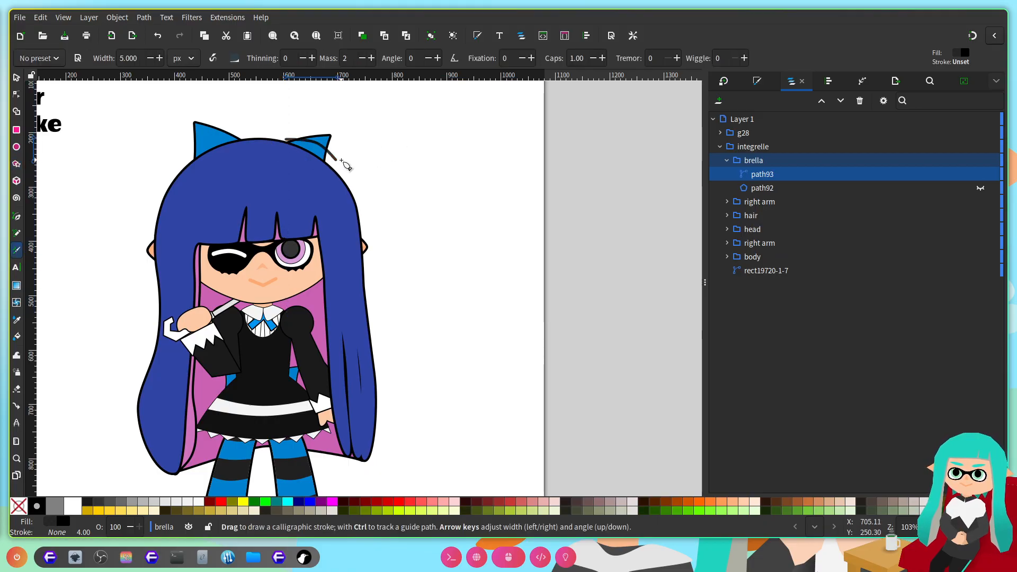
{"action": "key", "text": "ctrl+z"}
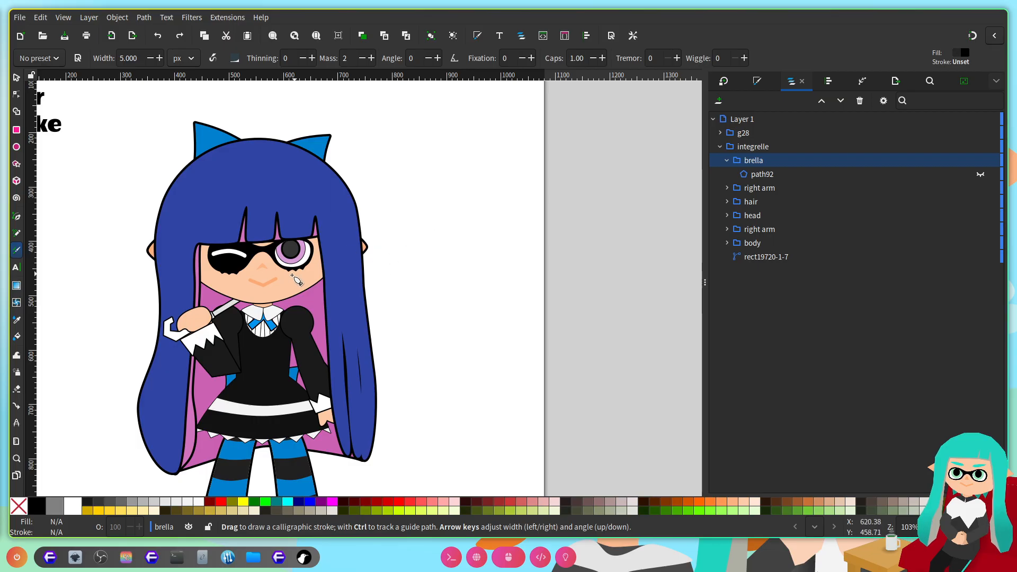
{"action": "mouse_move", "coordinate": [290, 136]}
{"action": "left_mouse_down"}
{"action": "mouse_move", "coordinate": [338, 142]}
{"action": "mouse_move", "coordinate": [370, 174]}
{"action": "mouse_move", "coordinate": [399, 278]}
{"action": "left_mouse_up"}
{"action": "scroll", "coordinate": [438, 286], "scroll_direction": "left", "scroll_amount": 6}
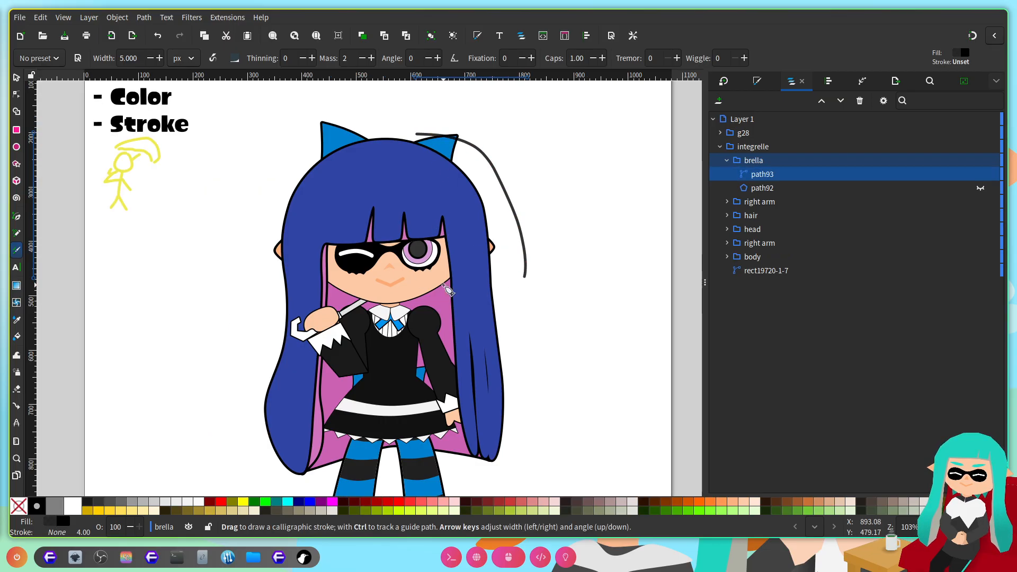
{"action": "scroll", "coordinate": [517, 381], "scroll_direction": "up", "scroll_amount": 3}
{"action": "mouse_move", "coordinate": [528, 341]}
{"action": "left_mouse_down"}
{"action": "mouse_move", "coordinate": [607, 224]}
{"action": "mouse_move", "coordinate": [533, 169]}
{"action": "mouse_move", "coordinate": [417, 198]}
{"action": "left_mouse_up"}
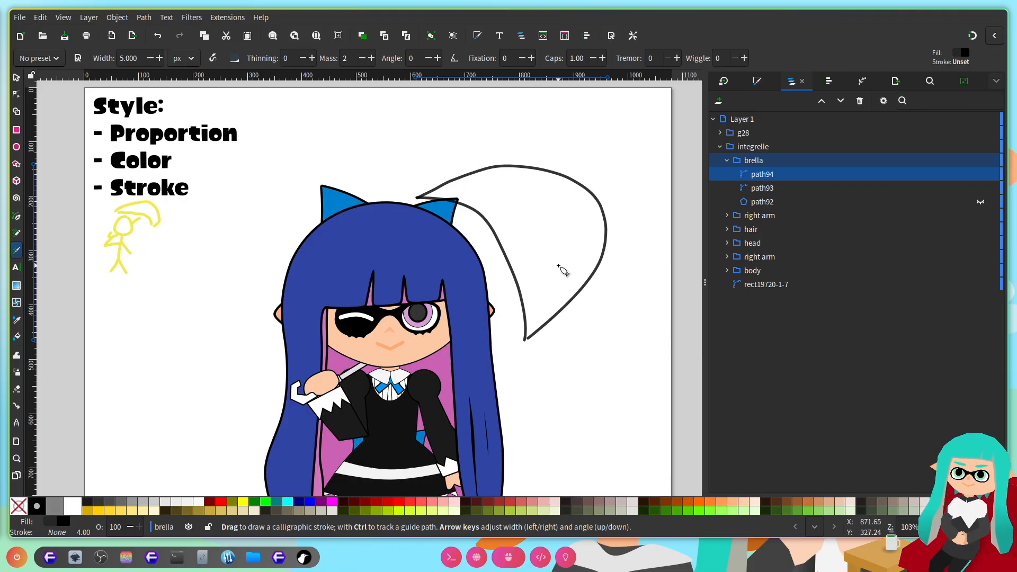
{"action": "key", "text": "ctrl+z"}
{"action": "key", "text": "ctrl+z"}
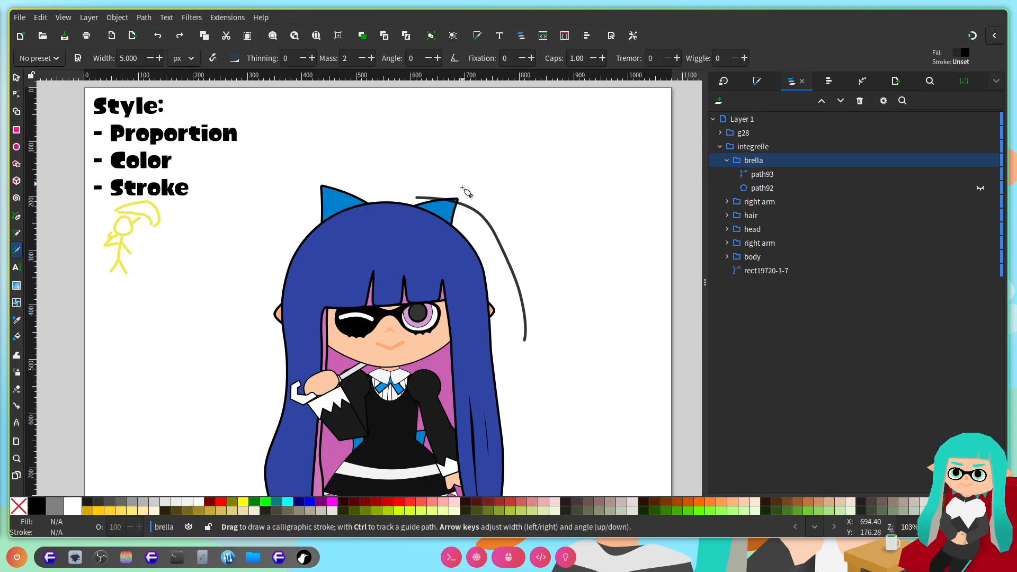
{"action": "mouse_move", "coordinate": [399, 180]}
{"action": "left_mouse_down"}
{"action": "mouse_move", "coordinate": [486, 237]}
{"action": "mouse_move", "coordinate": [532, 341]}
{"action": "left_mouse_up"}
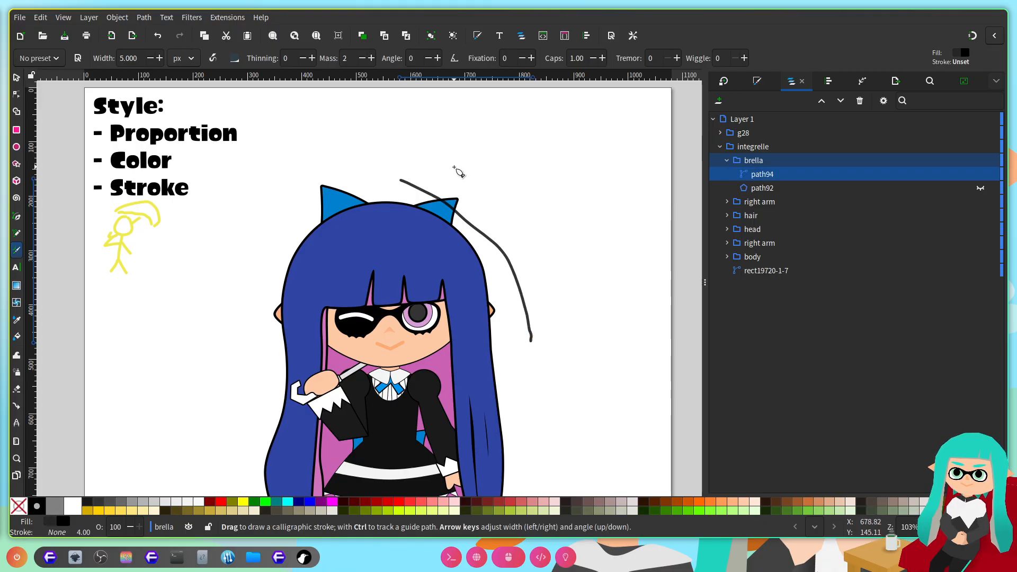
{"action": "mouse_move", "coordinate": [401, 180]}
{"action": "left_mouse_down"}
{"action": "mouse_move", "coordinate": [482, 185]}
{"action": "mouse_move", "coordinate": [523, 208]}
{"action": "mouse_move", "coordinate": [547, 272]}
{"action": "mouse_move", "coordinate": [533, 346]}
{"action": "left_mouse_up"}
{"action": "left_click_drag", "start_coordinate": [395, 182], "coordinate": [364, 202]}
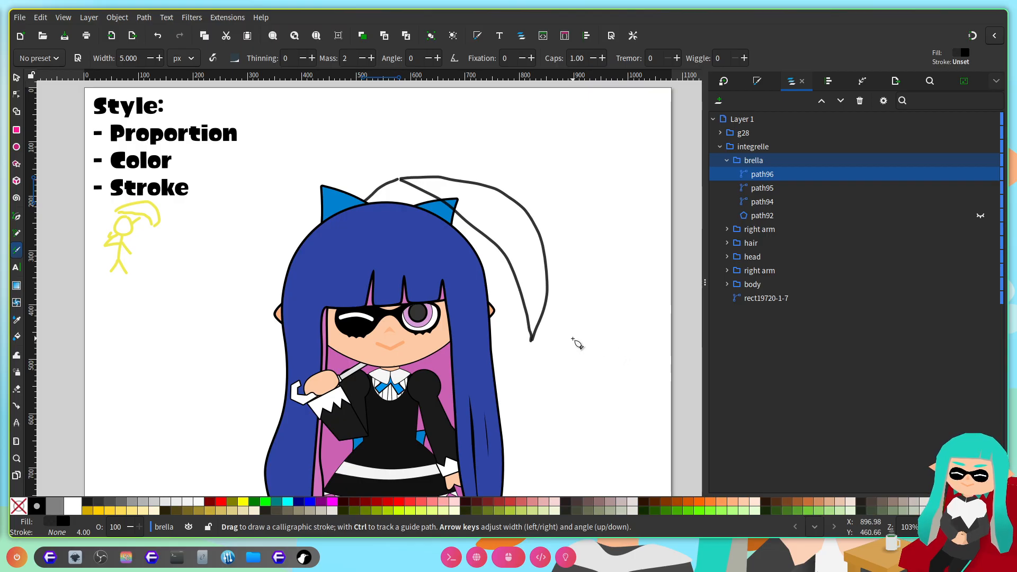
{"action": "key", "text": "ctrl+z"}
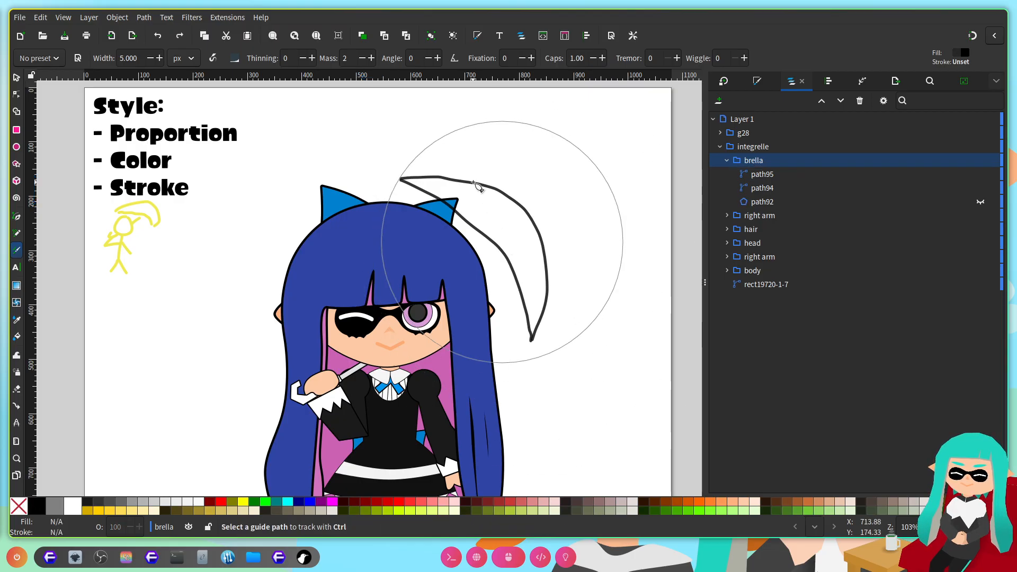
{"action": "key", "text": "ctrl+z"}
{"action": "key", "text": "ctrl+z"}
Step: Draw two curved calligraphic strokes that form a crescent for the umbrella canopy, running from above the hair bow down beside the hair
{"action": "mouse_move", "coordinate": [421, 159]}
{"action": "left_mouse_down"}
{"action": "mouse_move", "coordinate": [473, 177]}
{"action": "mouse_move", "coordinate": [539, 231]}
{"action": "left_mouse_up"}
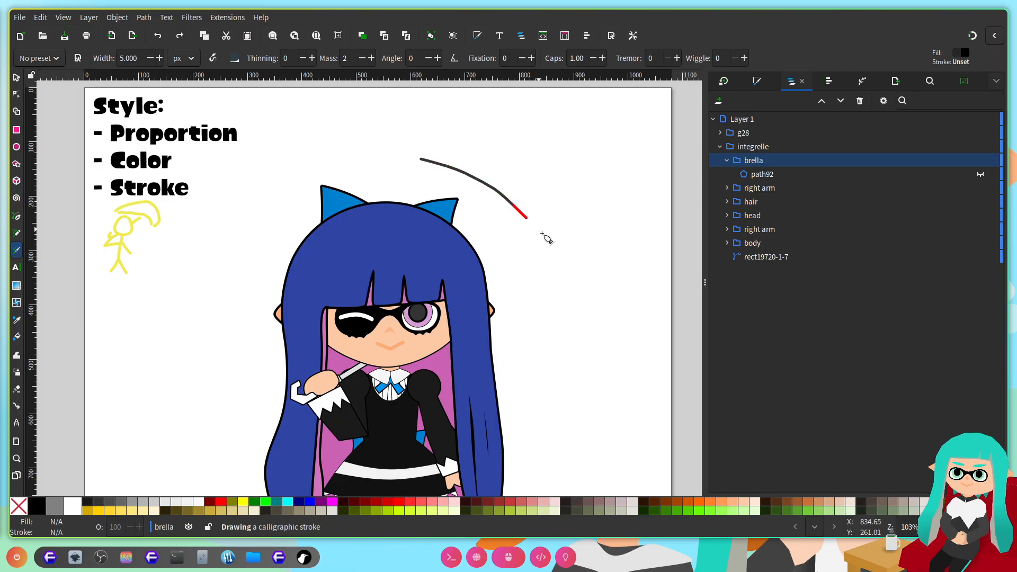
{"action": "left_click_drag", "start_coordinate": [583, 338], "coordinate": [581, 339]}
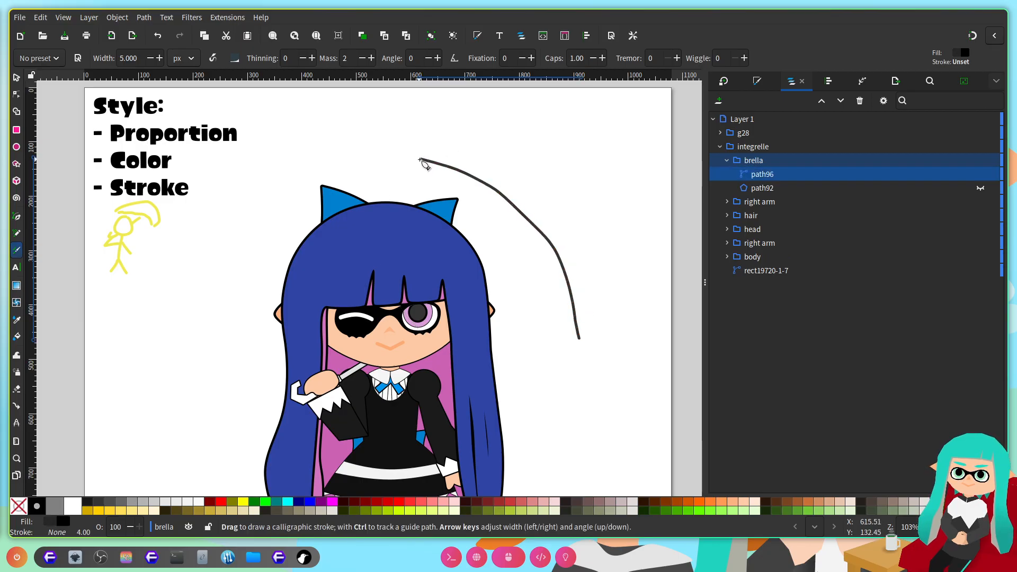
{"action": "left_click_drag", "start_coordinate": [421, 158], "coordinate": [480, 159]}
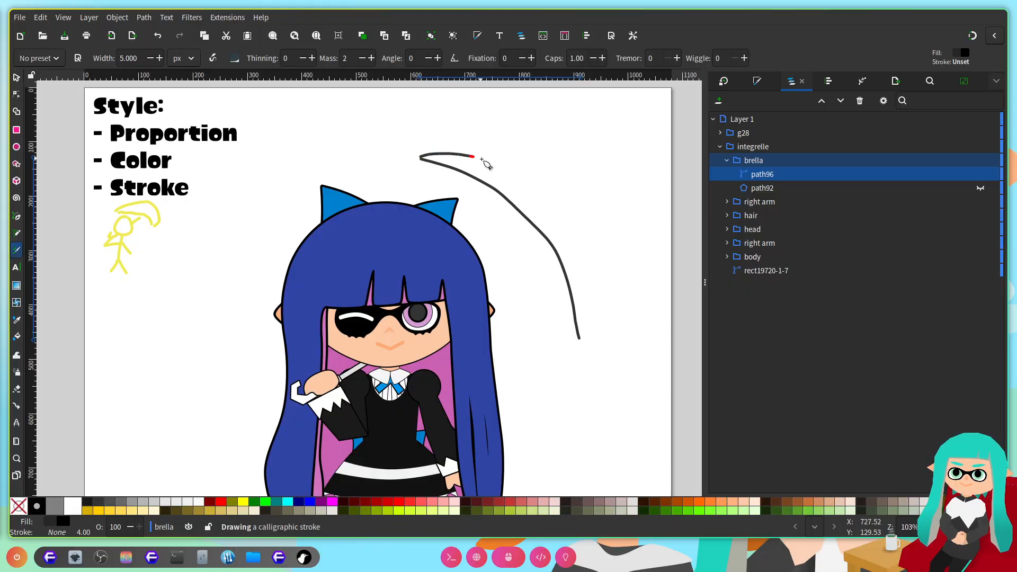
{"action": "left_click_drag", "start_coordinate": [584, 316], "coordinate": [578, 342]}
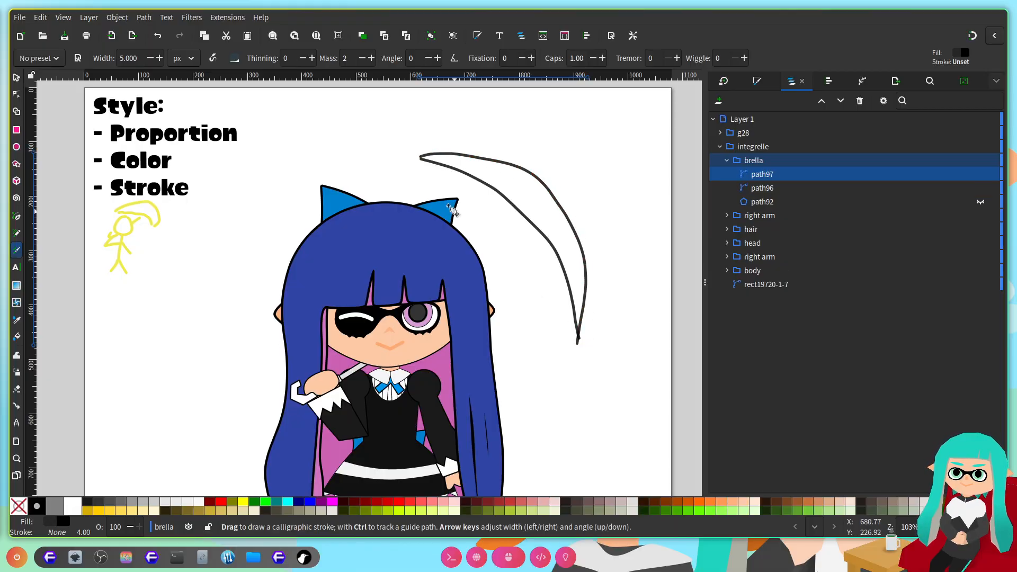
{"action": "left_click_drag", "start_coordinate": [429, 165], "coordinate": [420, 162]}
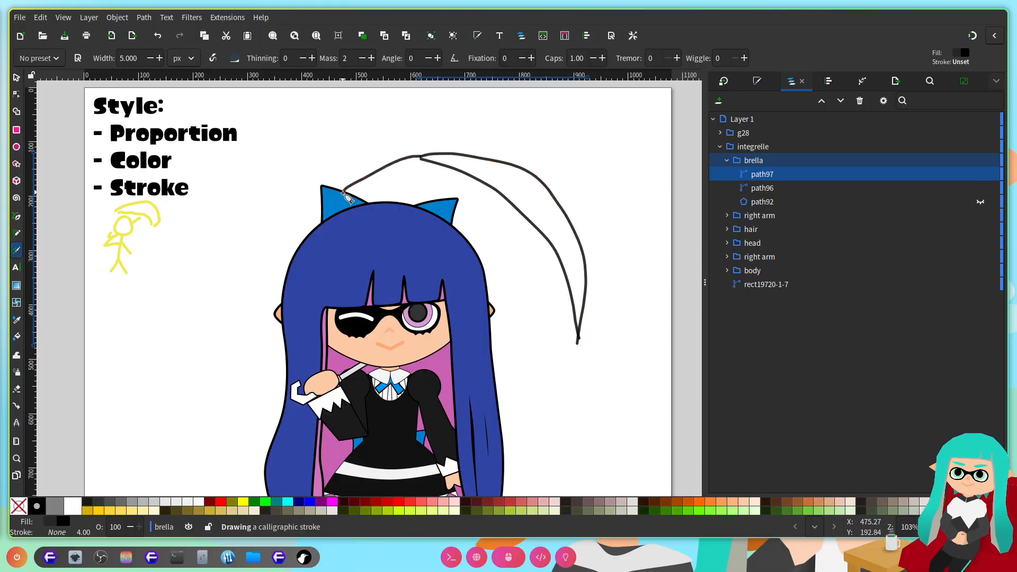
{"action": "left_click_drag", "start_coordinate": [347, 196], "coordinate": [344, 191]}
{"action": "key", "text": "ctrl+z"}
Step: Extend the umbrella sketch with a stroke from the crescent's upper tip to the hair and another from its lower tip to the hair
{"action": "mouse_move", "coordinate": [421, 158]}
{"action": "left_mouse_down"}
{"action": "mouse_move", "coordinate": [383, 182]}
{"action": "mouse_move", "coordinate": [376, 210]}
{"action": "left_mouse_up"}
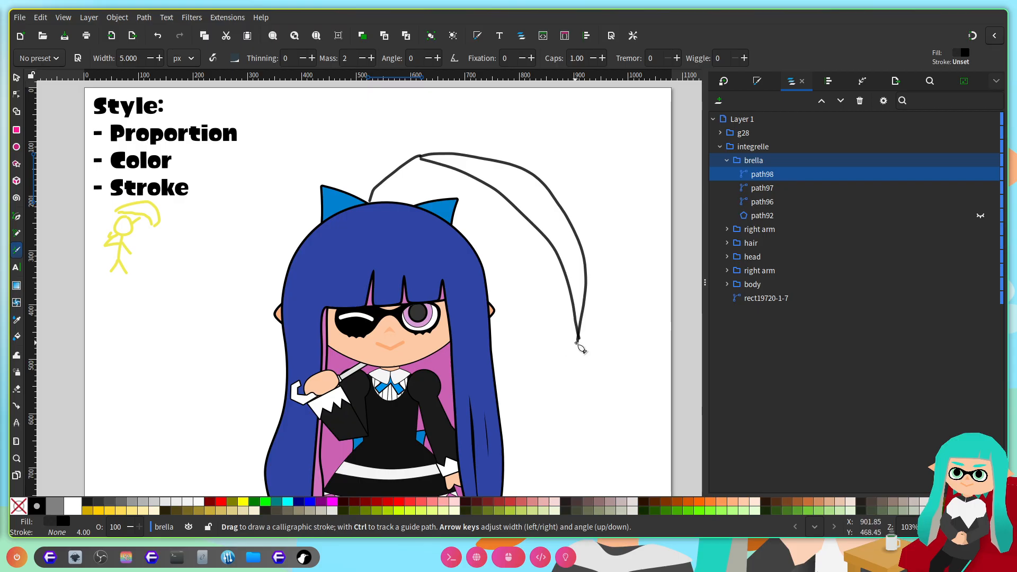
{"action": "left_click_drag", "start_coordinate": [579, 341], "coordinate": [559, 359]}
{"action": "left_click_drag", "start_coordinate": [498, 366], "coordinate": [495, 363]}
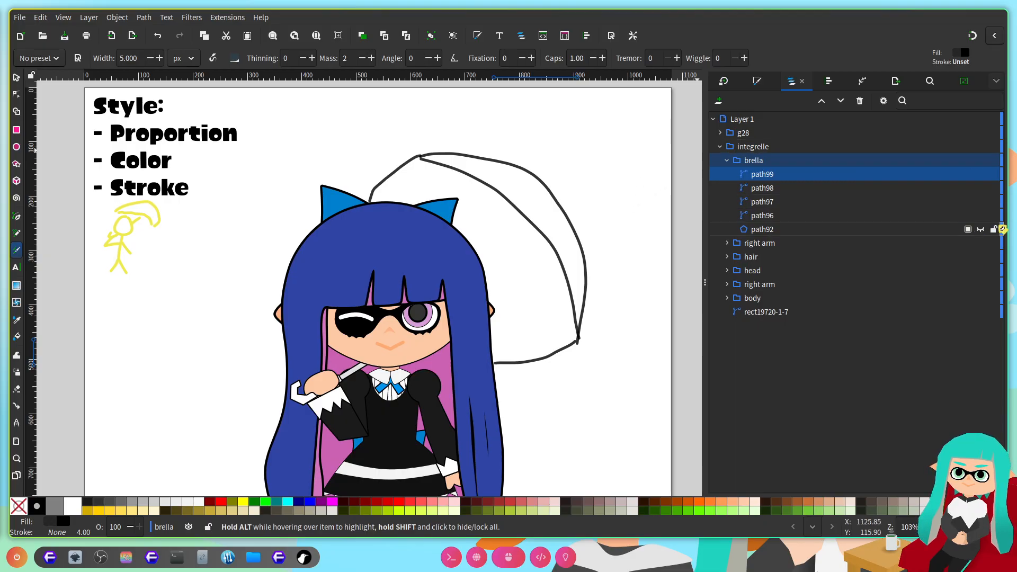
Step: Unhide the octagon, then move and slightly rotate it to line up with the sketched umbrella outline
{"action": "left_click", "coordinate": [981, 230]}
{"action": "scroll", "coordinate": [514, 260], "scroll_direction": "up", "scroll_amount": 1, "text": "ctrl"}
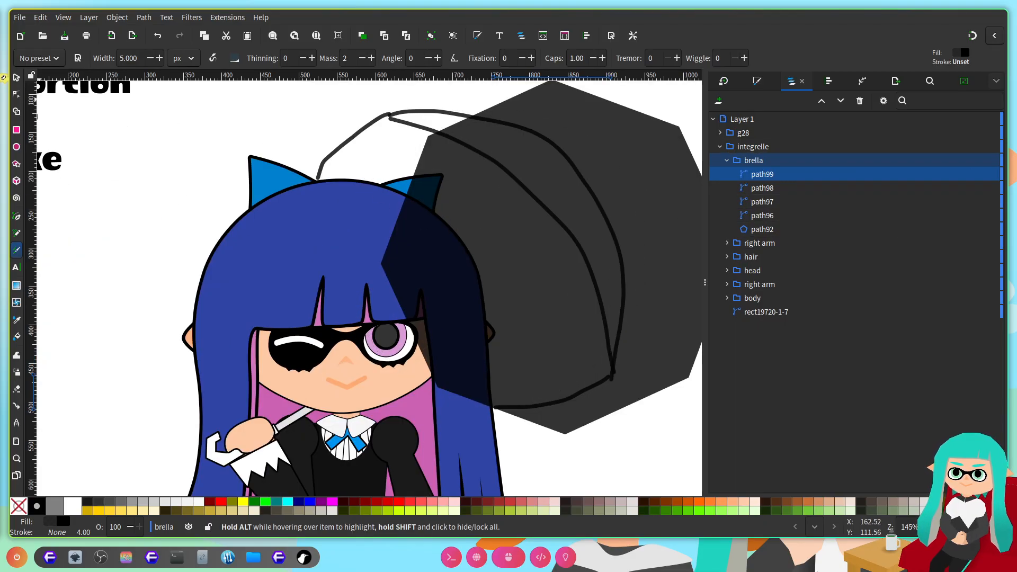
{"action": "scroll", "coordinate": [373, 143], "scroll_direction": "right", "scroll_amount": 3}
{"action": "left_click", "coordinate": [17, 77]}
{"action": "left_click_drag", "start_coordinate": [508, 211], "coordinate": [428, 208]}
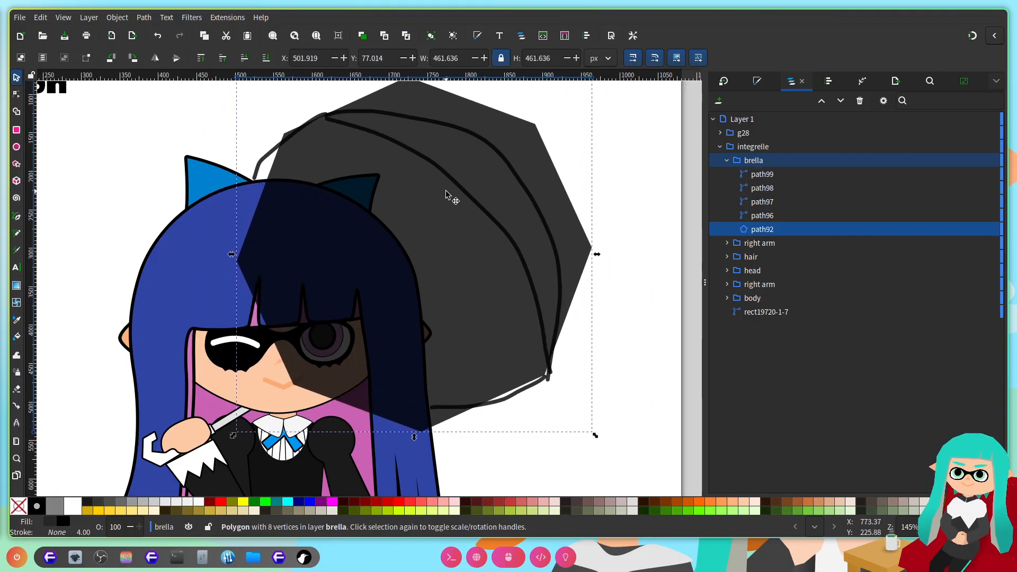
{"action": "scroll", "coordinate": [532, 183], "scroll_direction": "down", "scroll_amount": 2}
{"action": "left_click_drag", "start_coordinate": [590, 174], "coordinate": [601, 184]}
{"action": "left_click_drag", "start_coordinate": [507, 257], "coordinate": [515, 257]}
{"action": "left_click", "coordinate": [464, 185]}
{"action": "left_click_drag", "start_coordinate": [466, 184], "coordinate": [476, 184]}
{"action": "scroll", "coordinate": [471, 248], "scroll_direction": "up", "scroll_amount": 1}
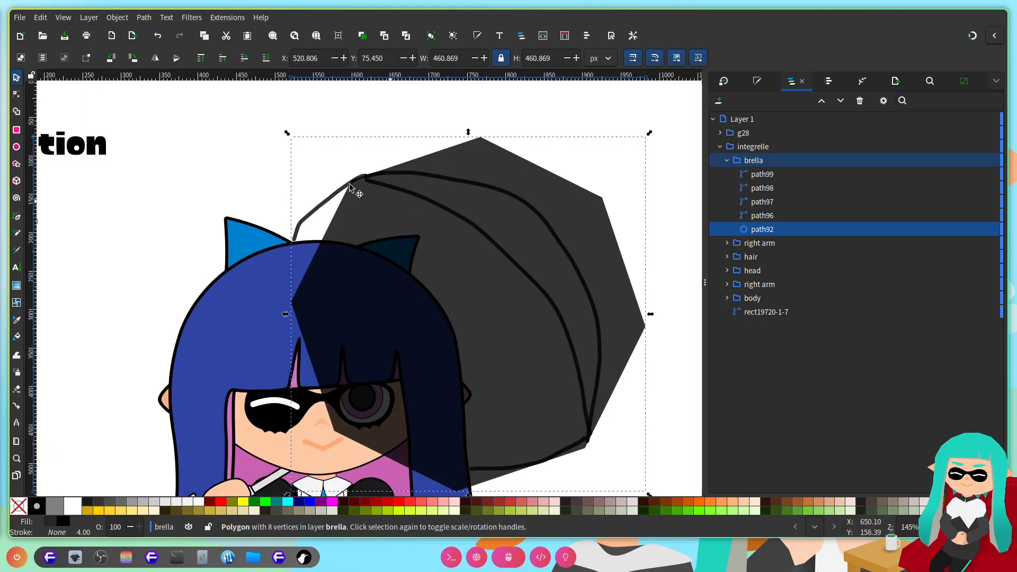
Step: Convert the octagon to an editable path for node editing
{"action": "left_click", "coordinate": [21, 93]}
{"action": "scroll", "coordinate": [358, 174], "scroll_direction": "up", "scroll_amount": 1}
{"action": "key", "text": "ctrl+shift+c"}
Step: Move the canopy shape's upper-left corner node onto the sketched crescent's upper tip and the leftmost node to the stroke end above the hair
{"action": "scroll", "coordinate": [400, 189], "scroll_direction": "down", "scroll_amount": 1}
{"action": "scroll", "coordinate": [473, 200], "scroll_direction": "down", "scroll_amount": 1}
{"action": "scroll", "coordinate": [473, 200], "scroll_direction": "up", "scroll_amount": 1}
{"action": "scroll", "coordinate": [371, 192], "scroll_direction": "up", "scroll_amount": 1}
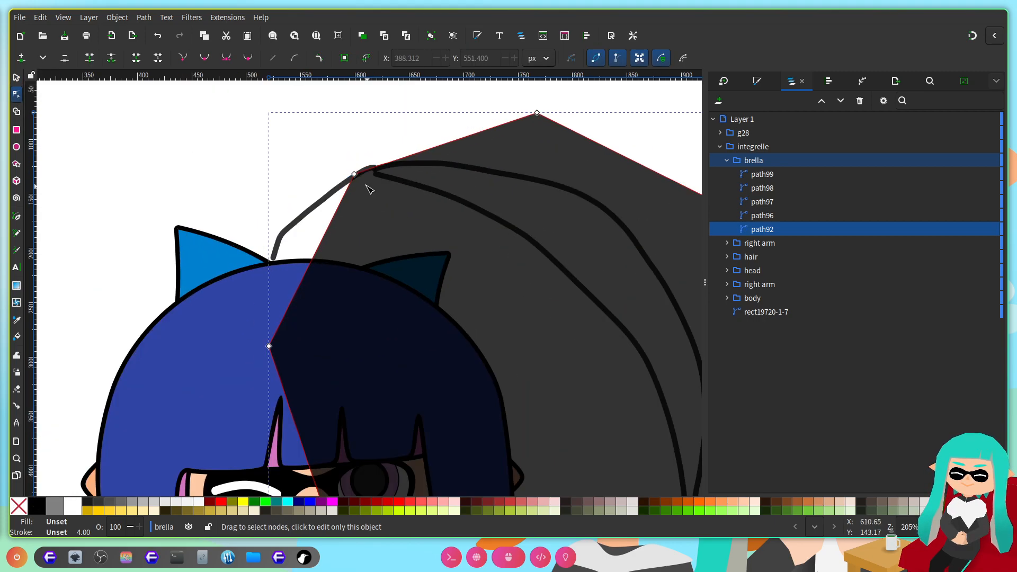
{"action": "left_click_drag", "start_coordinate": [354, 175], "coordinate": [374, 169]}
{"action": "scroll", "coordinate": [270, 286], "scroll_direction": "down", "scroll_amount": 3}
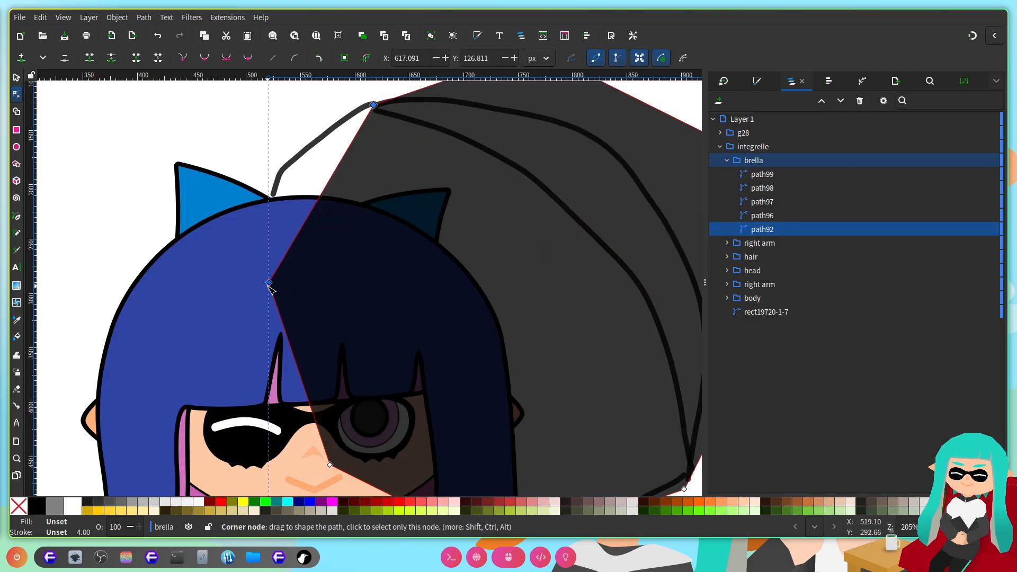
{"action": "left_click_drag", "start_coordinate": [269, 287], "coordinate": [272, 194]}
{"action": "scroll", "coordinate": [377, 206], "scroll_direction": "down", "scroll_amount": 2}
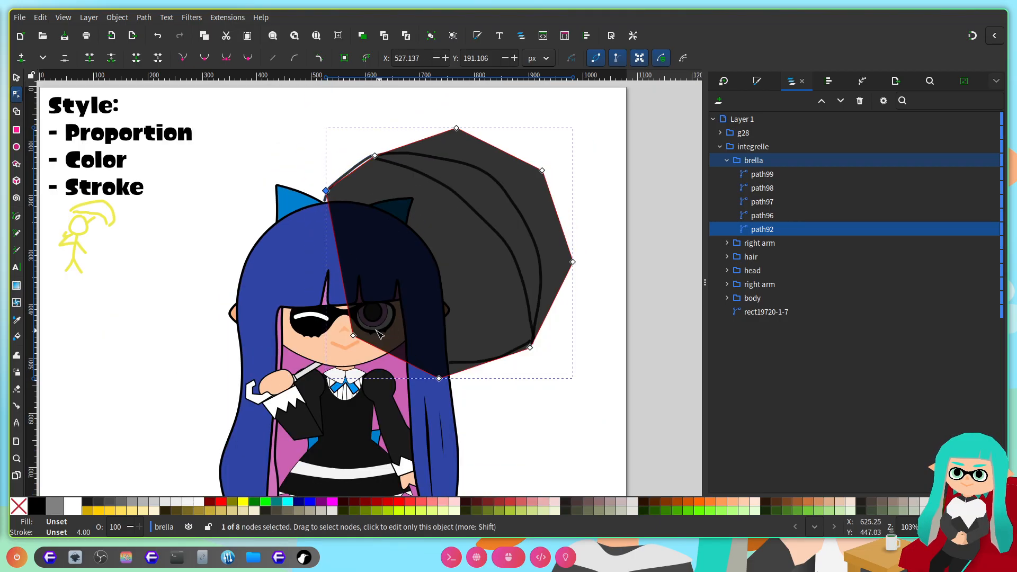
Step: Fit the canopy's lower nodes to the crescent's lower tip and the bottom stroke, and place the inner node over the face
{"action": "left_click_drag", "start_coordinate": [353, 336], "coordinate": [317, 311]}
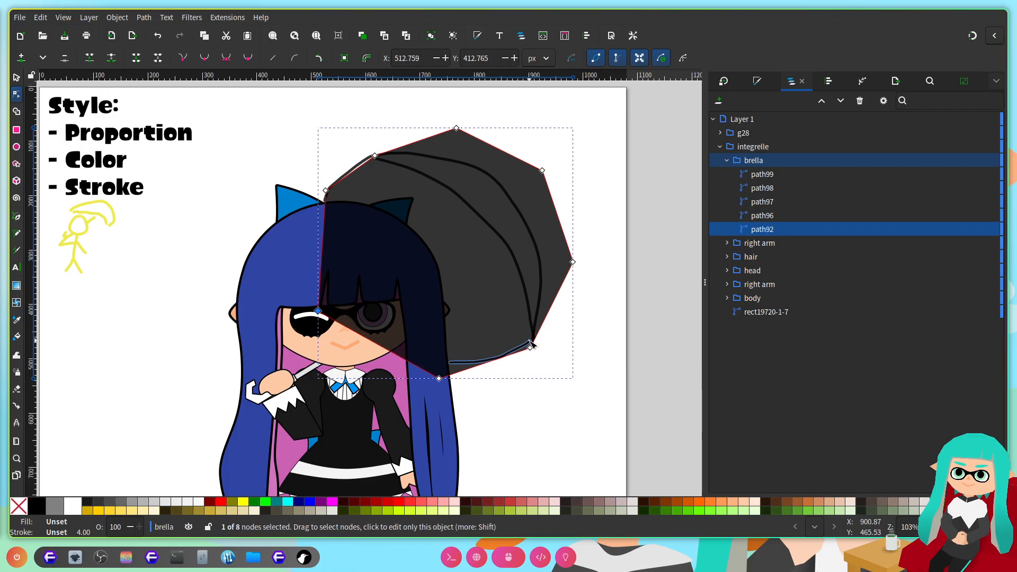
{"action": "scroll", "coordinate": [532, 345], "scroll_direction": "up", "scroll_amount": 2}
{"action": "left_click_drag", "start_coordinate": [506, 339], "coordinate": [506, 321]}
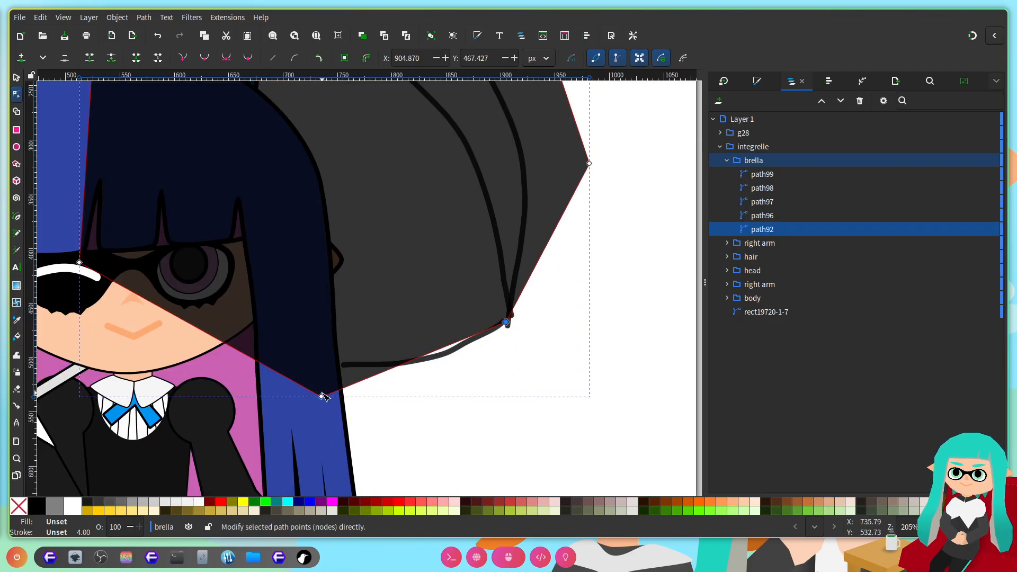
{"action": "left_click_drag", "start_coordinate": [322, 396], "coordinate": [332, 371]}
{"action": "scroll", "coordinate": [551, 318], "scroll_direction": "down", "scroll_amount": 3}
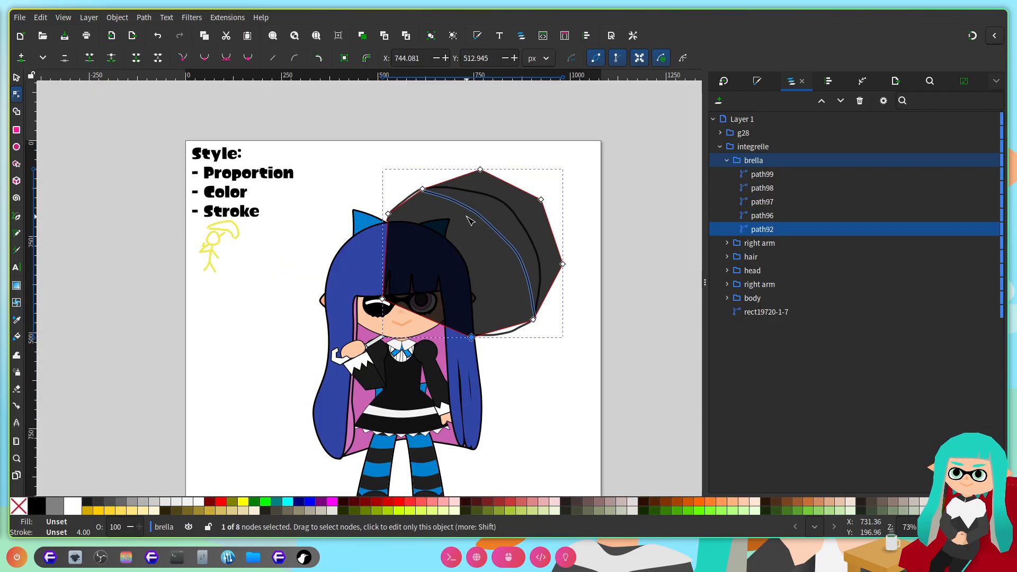
{"action": "scroll", "coordinate": [447, 255], "scroll_direction": "up", "scroll_amount": 1}
{"action": "left_click_drag", "start_coordinate": [387, 299], "coordinate": [403, 300]}
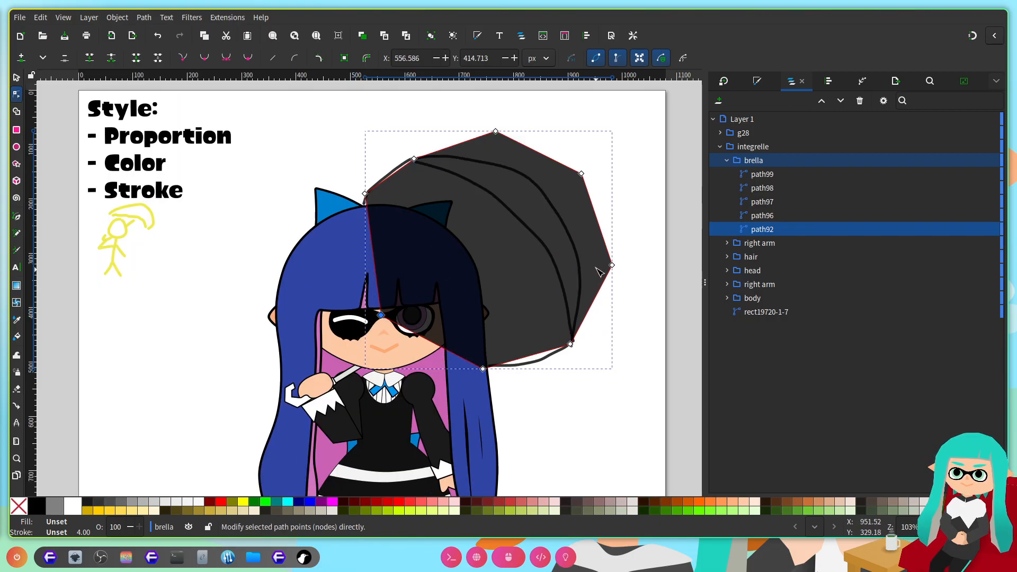
Step: Pull the canopy's three outer nodes inward onto the sketch's inner curve and fine-tune the lower tip node
{"action": "scroll", "coordinate": [595, 236], "scroll_direction": "up", "scroll_amount": 1}
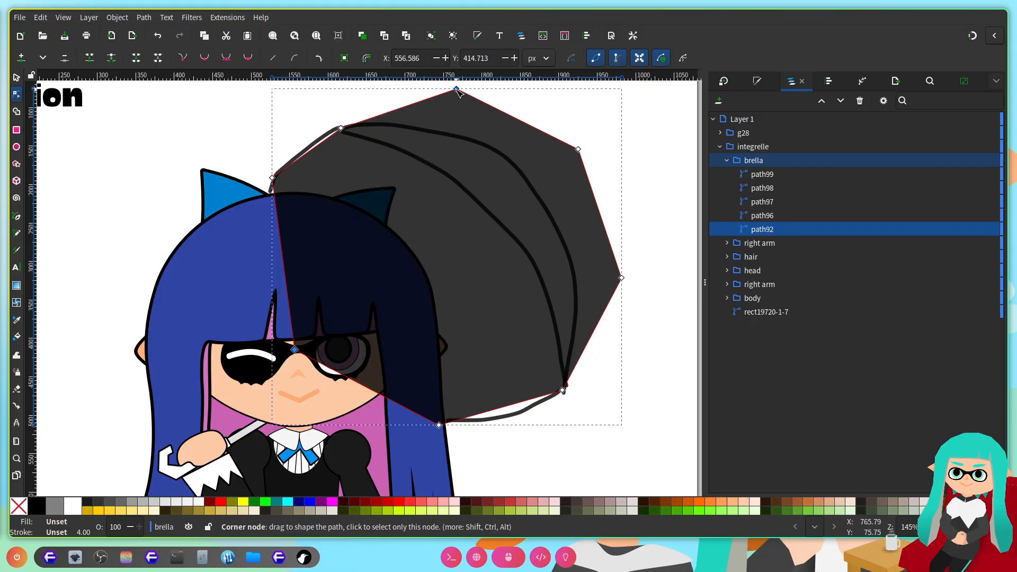
{"action": "left_click_drag", "start_coordinate": [457, 90], "coordinate": [442, 166]}
{"action": "left_click_drag", "start_coordinate": [578, 163], "coordinate": [525, 242]}
{"action": "left_click_drag", "start_coordinate": [623, 279], "coordinate": [553, 307]}
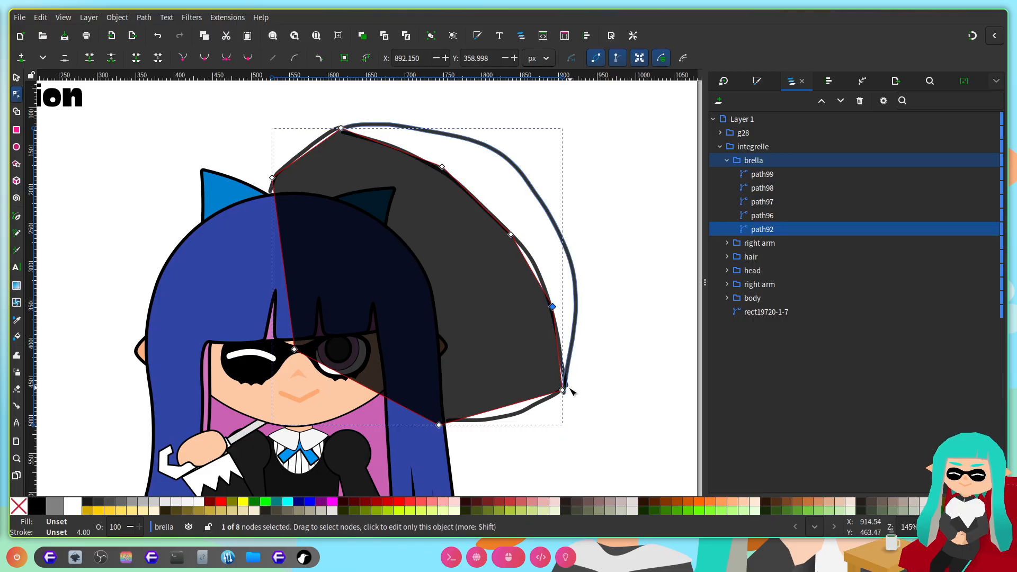
{"action": "left_click_drag", "start_coordinate": [566, 390], "coordinate": [569, 391]}
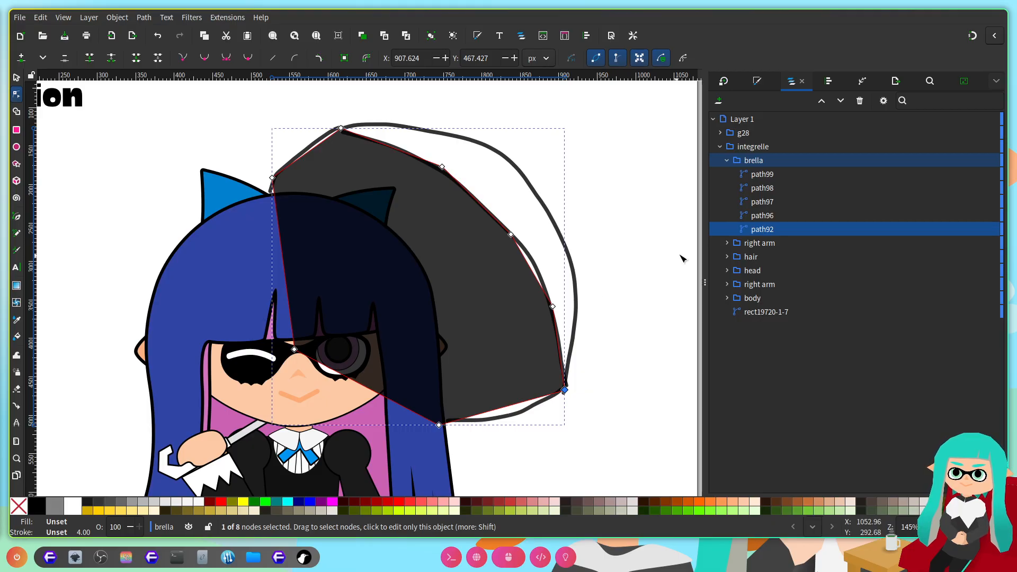
Step: Duplicate the canopy shape and lower the copy to the bottom of the brella group
{"action": "key", "text": "ctrl+d"}
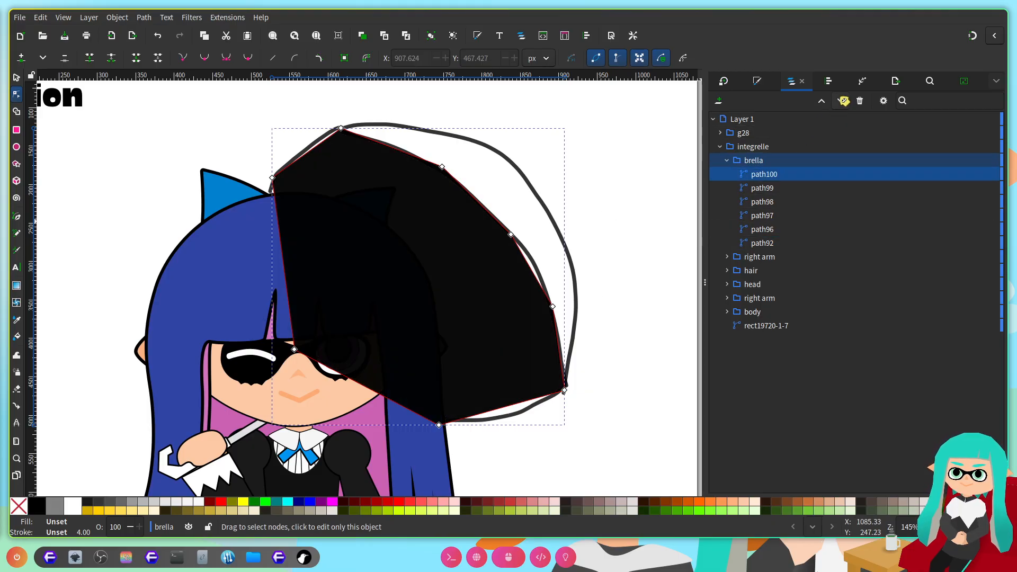
{"action": "left_click", "coordinate": [843, 100]}
{"action": "left_click", "coordinate": [842, 101]}
{"action": "left_click", "coordinate": [842, 100]}
{"action": "left_click", "coordinate": [842, 101]}
{"action": "left_click", "coordinate": [843, 101]}
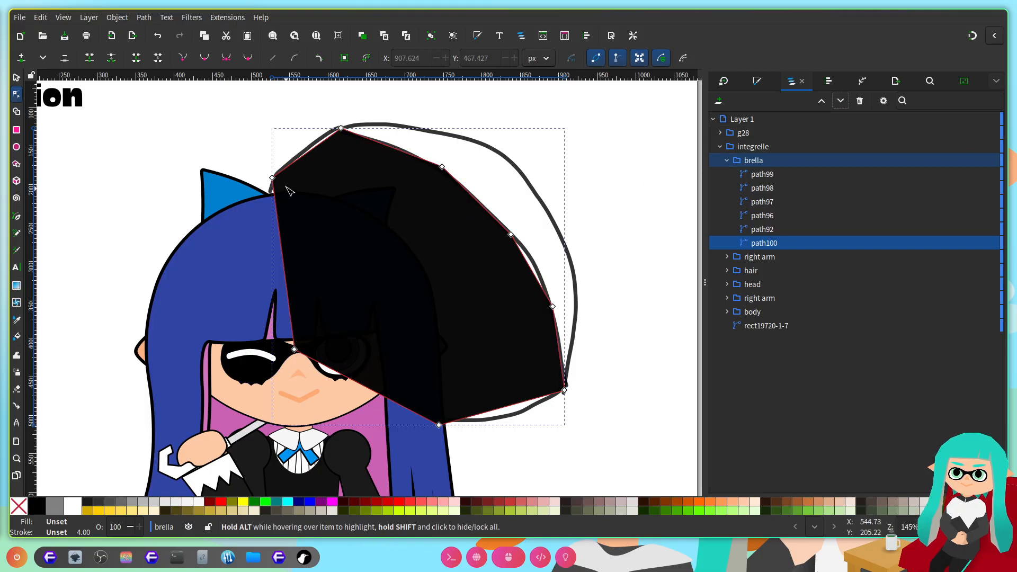
Step: Reduce the copy's three hair-side nodes to a single node and place it on the sketch's outer crescent curve
{"action": "left_click_drag", "start_coordinate": [272, 178], "coordinate": [309, 276]}
{"action": "left_click_drag", "start_coordinate": [234, 226], "coordinate": [451, 443]}
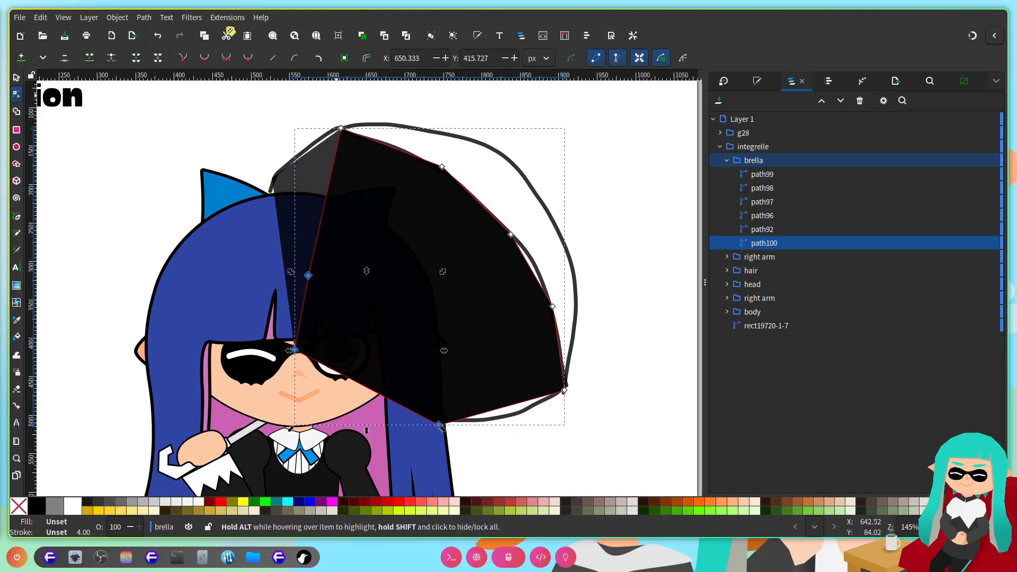
{"action": "left_click", "coordinate": [87, 57]}
{"action": "left_click_drag", "start_coordinate": [465, 268], "coordinate": [524, 169]}
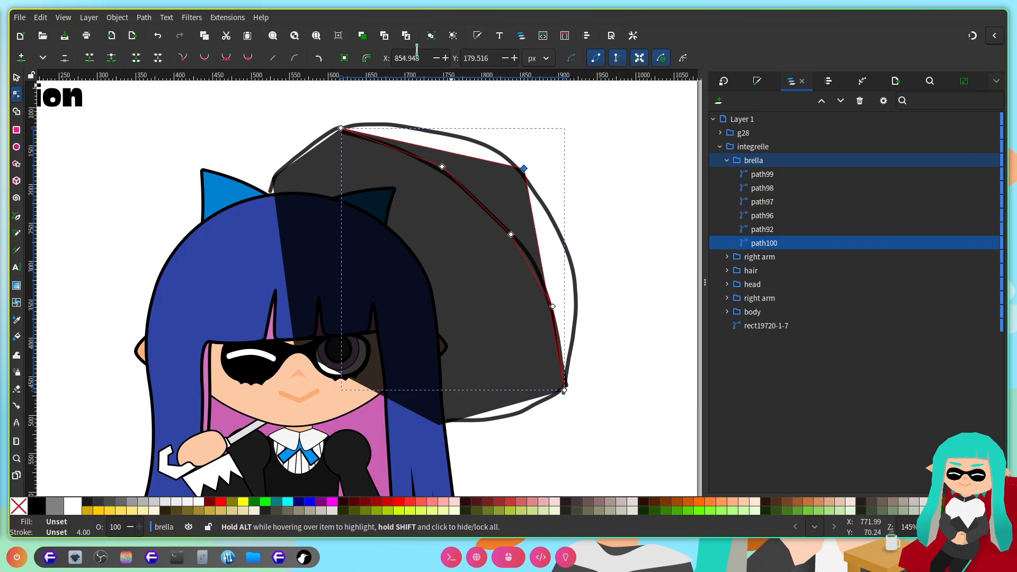
Step: Smooth the copy's outer node and adjust its position and handles so the edge follows the sketched outer curve
{"action": "left_click", "coordinate": [226, 58]}
{"action": "left_click_drag", "start_coordinate": [571, 218], "coordinate": [597, 243]}
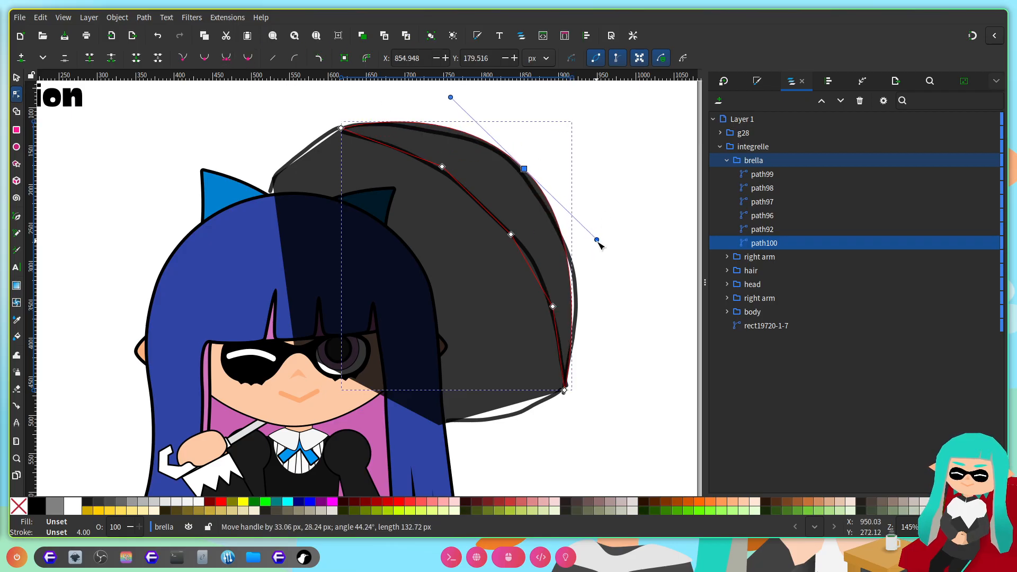
{"action": "left_click_drag", "start_coordinate": [524, 168], "coordinate": [530, 183]}
{"action": "left_click_drag", "start_coordinate": [602, 252], "coordinate": [604, 256]}
Step: Give the crescent-shaped copy a flat dark grey fill with lightness 14
{"action": "left_click", "coordinate": [758, 81]}
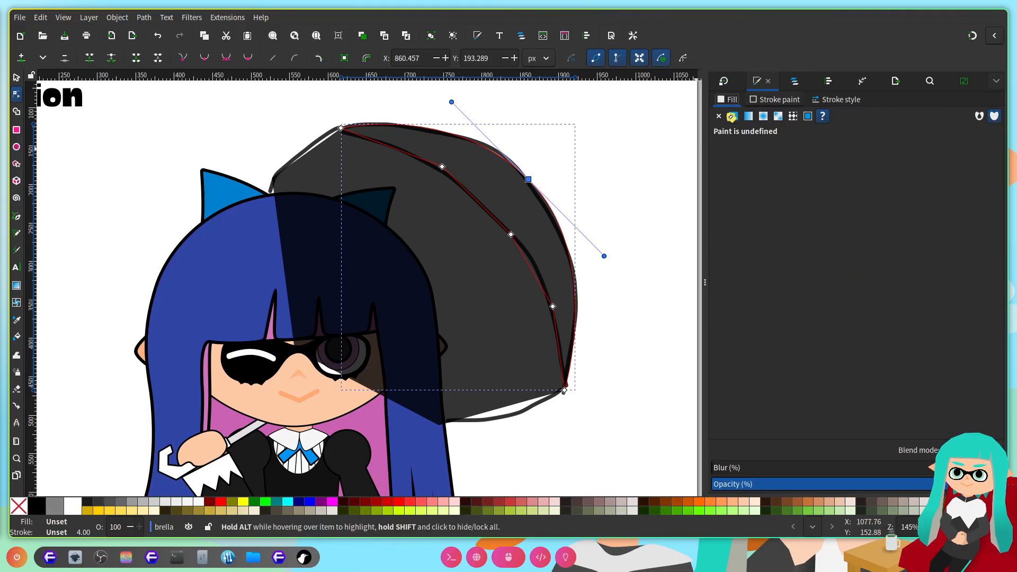
{"action": "left_click", "coordinate": [734, 116]}
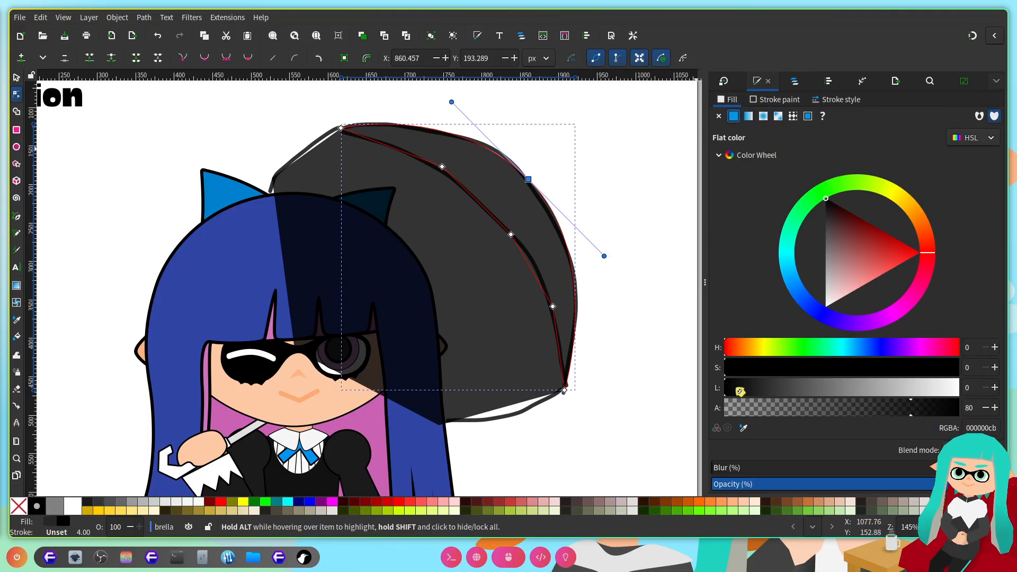
{"action": "left_click_drag", "start_coordinate": [740, 391], "coordinate": [759, 393]}
{"action": "left_click", "coordinate": [626, 285]}
Step: Examine how the canopy and crescent shapes fit the sketched umbrella lines along the inner curve and upper tip
{"action": "scroll", "coordinate": [609, 280], "scroll_direction": "right", "scroll_amount": 5}
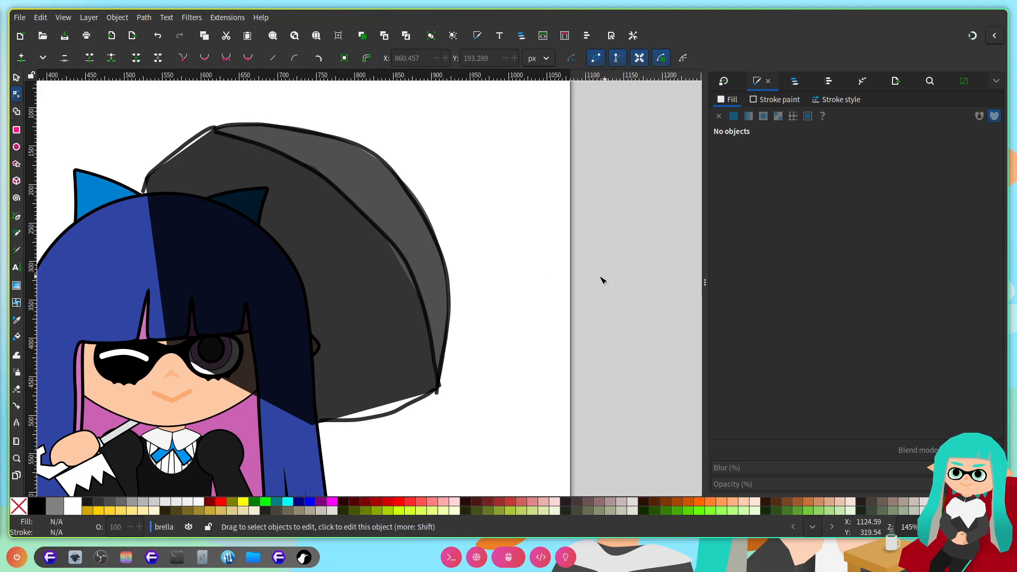
{"action": "scroll", "coordinate": [607, 279], "scroll_direction": "left", "scroll_amount": 3}
{"action": "left_click", "coordinate": [454, 306]}
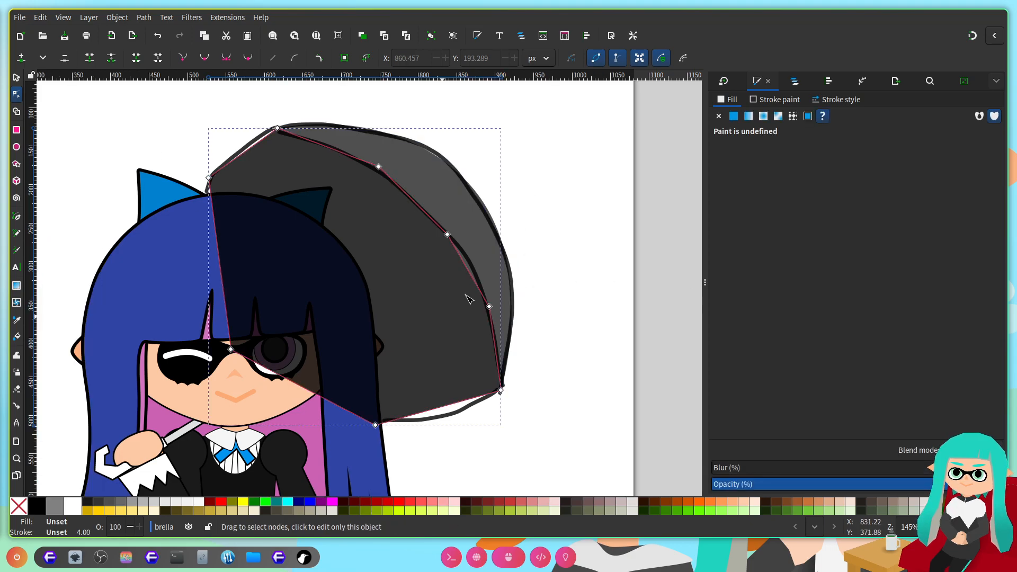
{"action": "scroll", "coordinate": [494, 261], "scroll_direction": "up", "scroll_amount": 2}
{"action": "scroll", "coordinate": [420, 238], "scroll_direction": "up", "scroll_amount": 2}
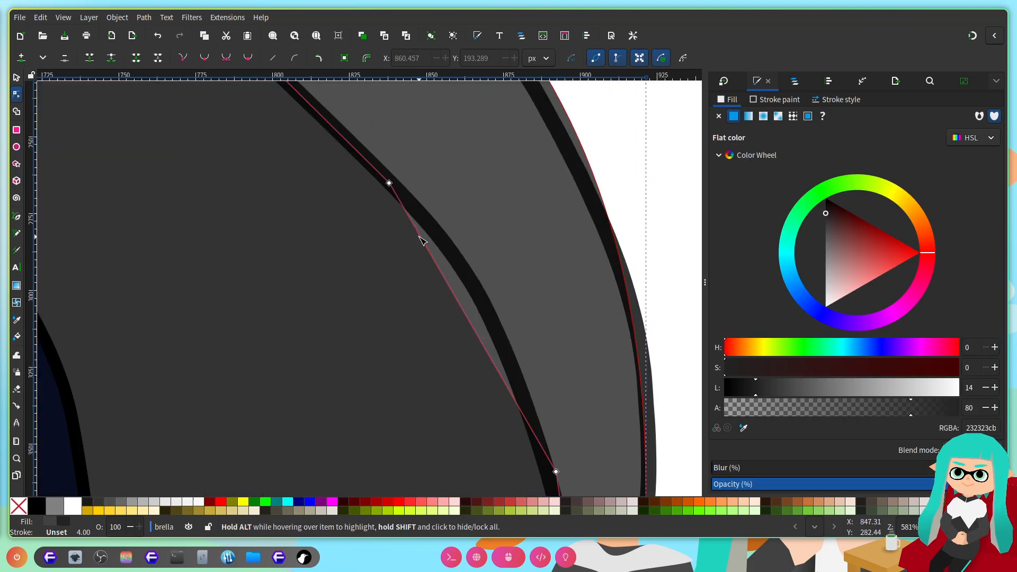
{"action": "scroll", "coordinate": [387, 222], "scroll_direction": "down", "scroll_amount": 4}
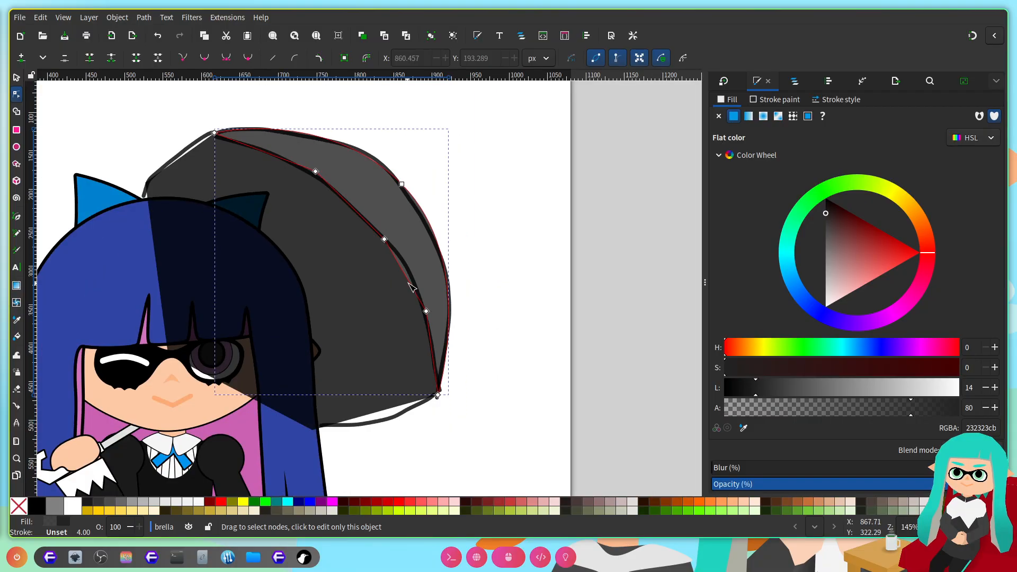
{"action": "scroll", "coordinate": [392, 289], "scroll_direction": "left", "scroll_amount": 2}
{"action": "scroll", "coordinate": [265, 153], "scroll_direction": "up", "scroll_amount": 2}
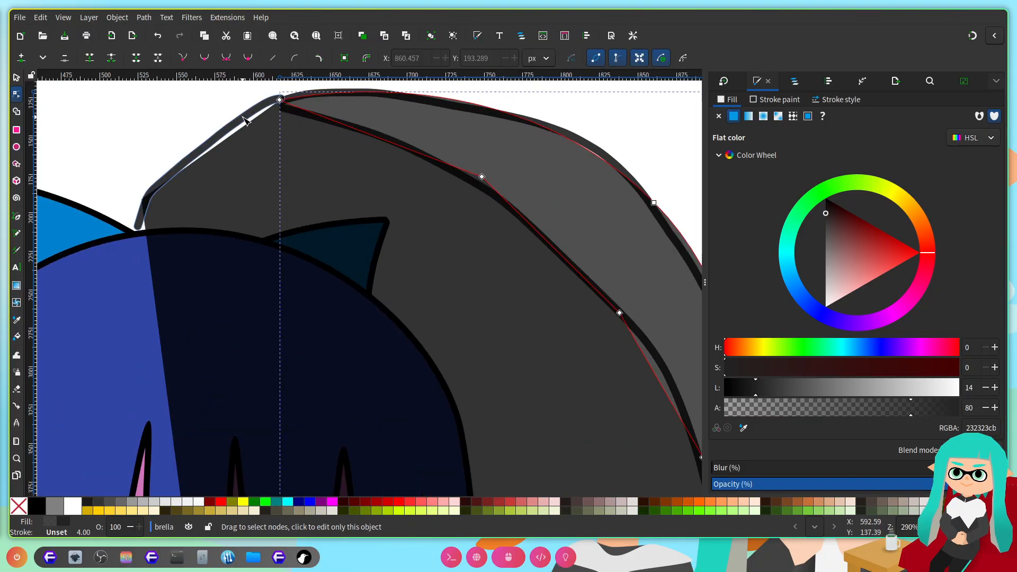
Step: Hide the four umbrella sketch strokes, path99, path98, path97 and path96
{"action": "left_click", "coordinate": [795, 81]}
{"action": "scroll", "coordinate": [584, 182], "scroll_direction": "down", "scroll_amount": 2}
{"action": "left_click", "coordinate": [981, 174]}
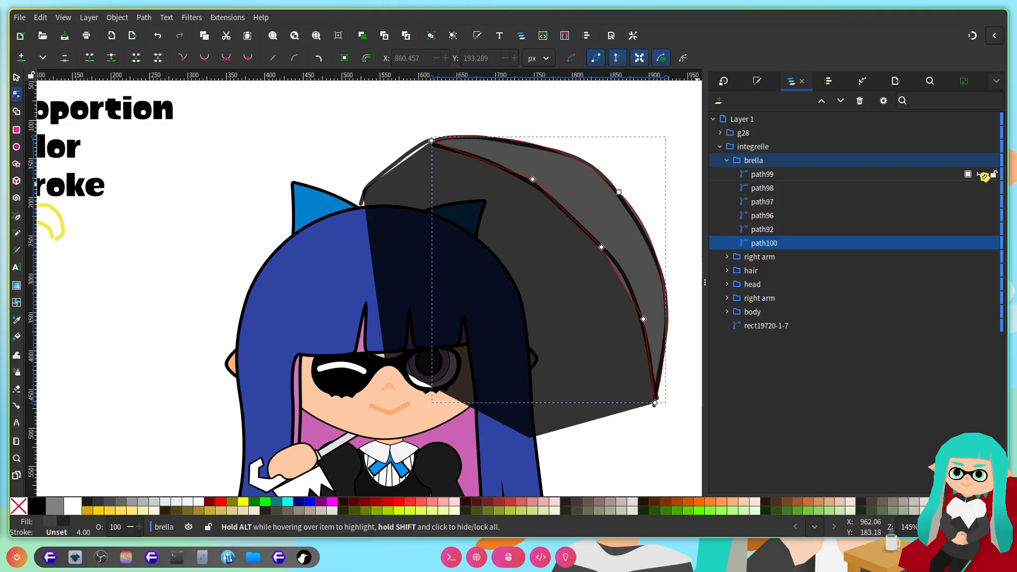
{"action": "left_click", "coordinate": [981, 187]}
{"action": "left_click", "coordinate": [982, 202]}
{"action": "left_click", "coordinate": [982, 216]}
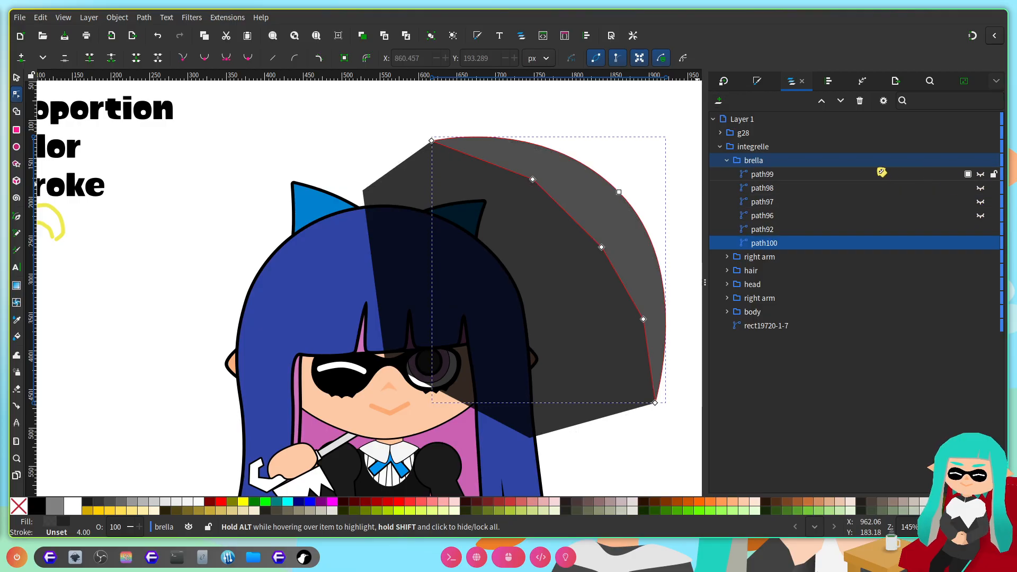
Step: Lower the brella group to the bottom of the integrelle group so the umbrella sits behind the character
{"action": "left_click", "coordinate": [829, 148]}
{"action": "left_click", "coordinate": [841, 101]}
{"action": "left_click", "coordinate": [841, 101]}
{"action": "left_click", "coordinate": [841, 101]}
{"action": "left_click", "coordinate": [841, 101]}
{"action": "left_click", "coordinate": [841, 101]}
{"action": "left_click", "coordinate": [841, 101]}
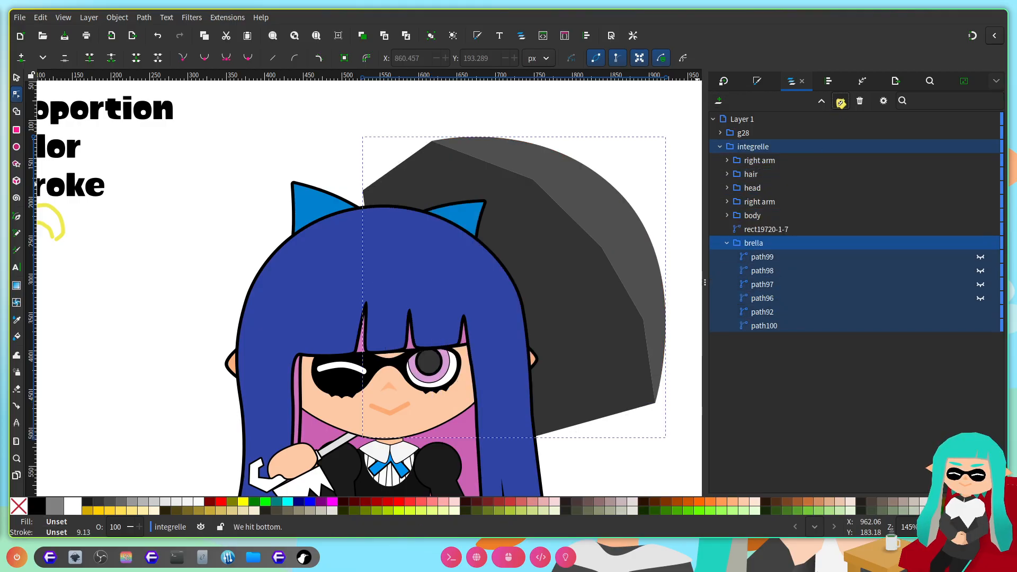
Step: Fine-tune the front canopy's bottom, inner and leftmost nodes around the hair and save the drawing
{"action": "scroll", "coordinate": [544, 238], "scroll_direction": "down", "scroll_amount": 2}
{"action": "scroll", "coordinate": [540, 233], "scroll_direction": "right", "scroll_amount": 6}
{"action": "left_click", "coordinate": [522, 198]}
{"action": "scroll", "coordinate": [497, 305], "scroll_direction": "left", "scroll_amount": 3}
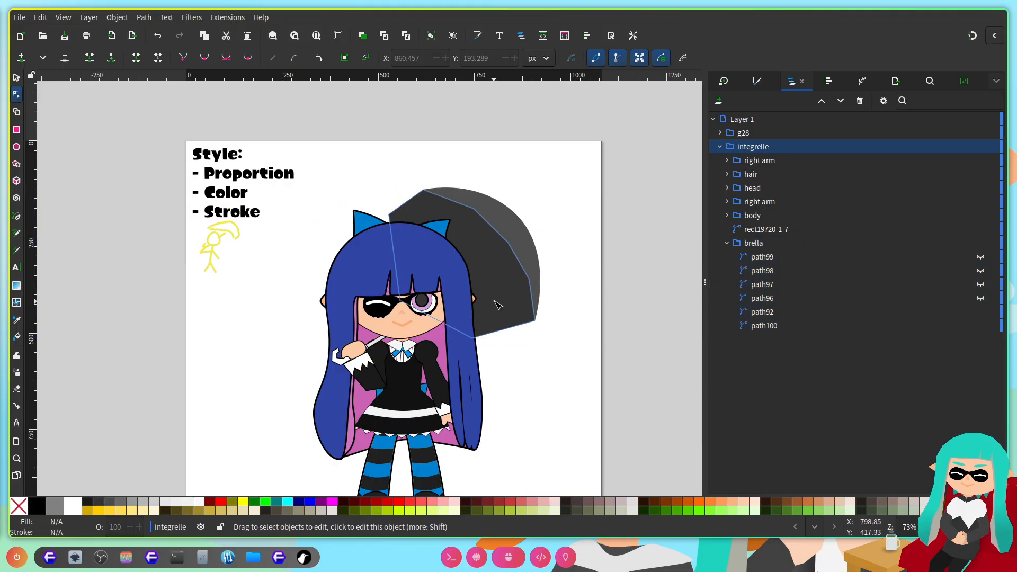
{"action": "scroll", "coordinate": [495, 264], "scroll_direction": "down", "scroll_amount": 1}
{"action": "scroll", "coordinate": [496, 264], "scroll_direction": "up", "scroll_amount": 3}
{"action": "left_click", "coordinate": [528, 380]}
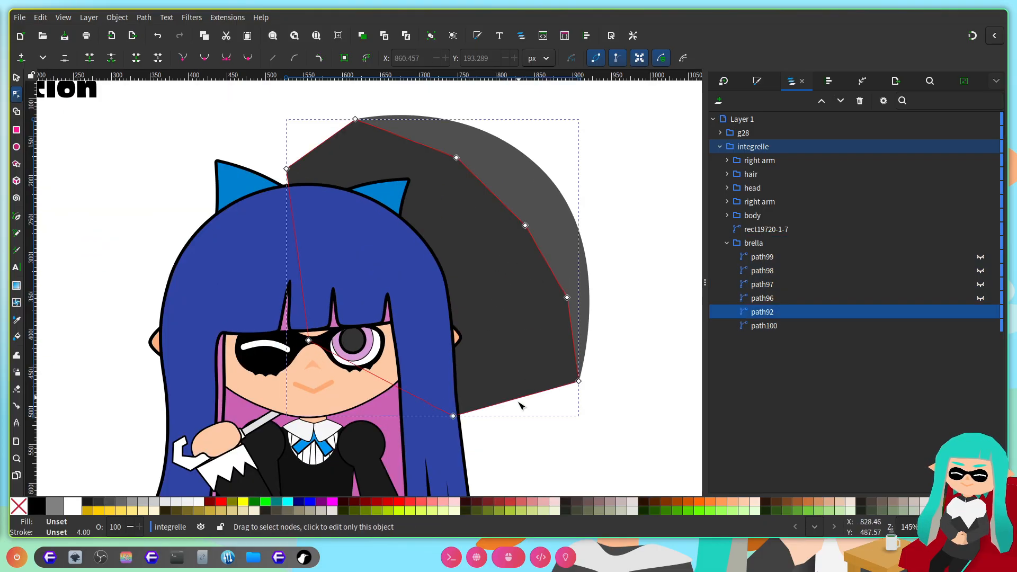
{"action": "scroll", "coordinate": [521, 403], "scroll_direction": "up", "scroll_amount": 1}
{"action": "left_click_drag", "start_coordinate": [436, 419], "coordinate": [443, 397]}
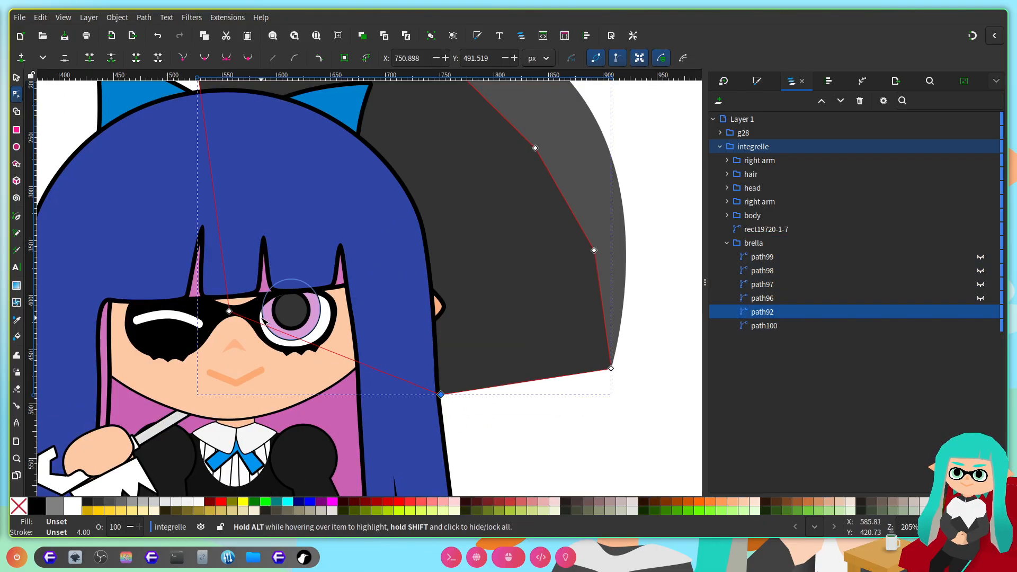
{"action": "left_click_drag", "start_coordinate": [229, 311], "coordinate": [245, 303]}
{"action": "scroll", "coordinate": [419, 364], "scroll_direction": "up", "scroll_amount": 5}
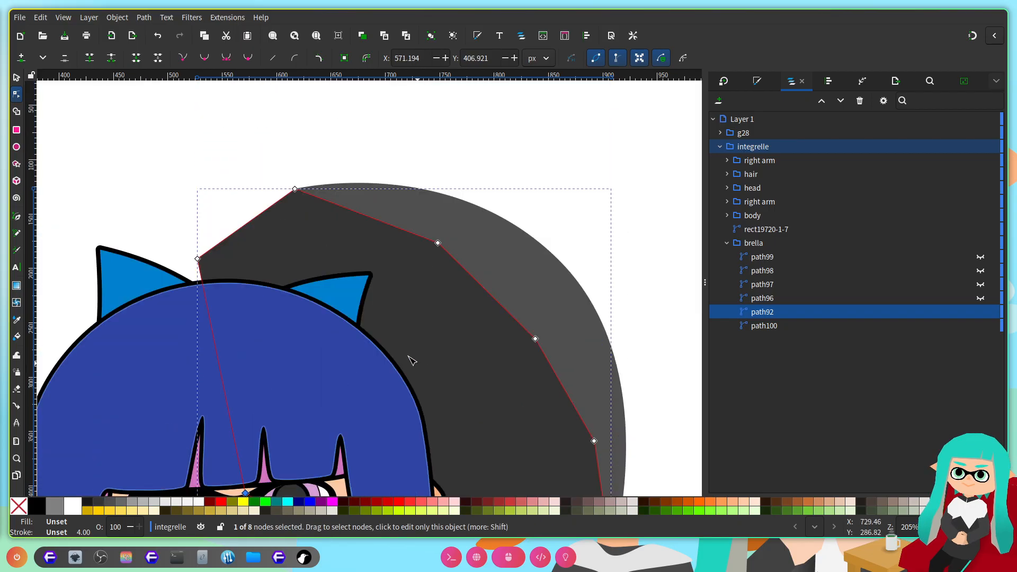
{"action": "left_click_drag", "start_coordinate": [197, 259], "coordinate": [201, 260]}
{"action": "key", "text": "ctrl+s"}
{"action": "scroll", "coordinate": [477, 249], "scroll_direction": "right", "scroll_amount": 2}
{"action": "scroll", "coordinate": [529, 243], "scroll_direction": "down", "scroll_amount": 2}
{"action": "key", "text": "Escape"}
{"action": "key", "text": "Escape"}
{"action": "scroll", "coordinate": [532, 244], "scroll_direction": "right", "scroll_amount": 1}
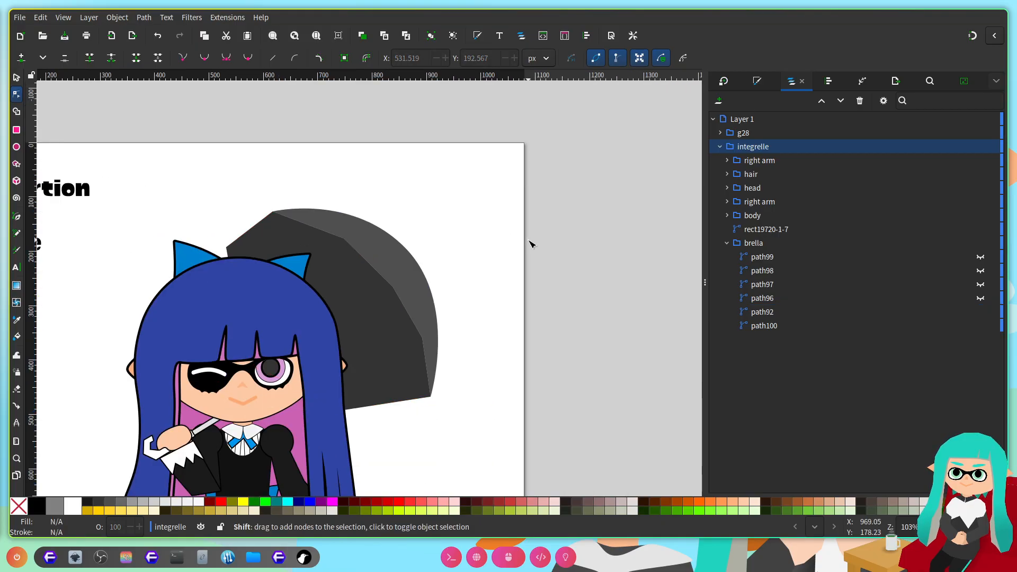
Step: Draw an eight-cornered star over the umbrella canopy, reaching from the hair to the outer crescent
{"action": "scroll", "coordinate": [530, 244], "scroll_direction": "up", "scroll_amount": 1}
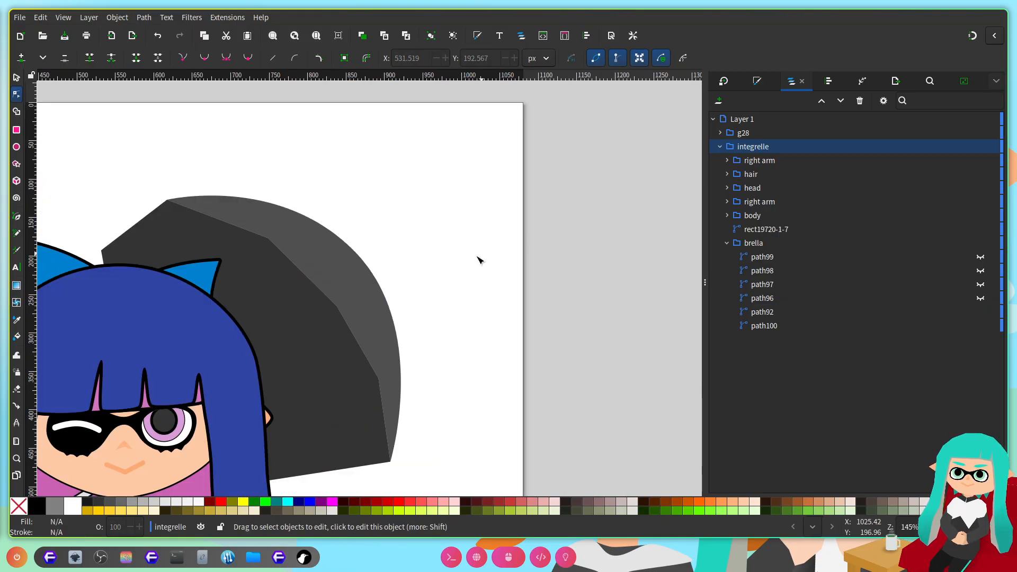
{"action": "scroll", "coordinate": [408, 329], "scroll_direction": "left", "scroll_amount": 2}
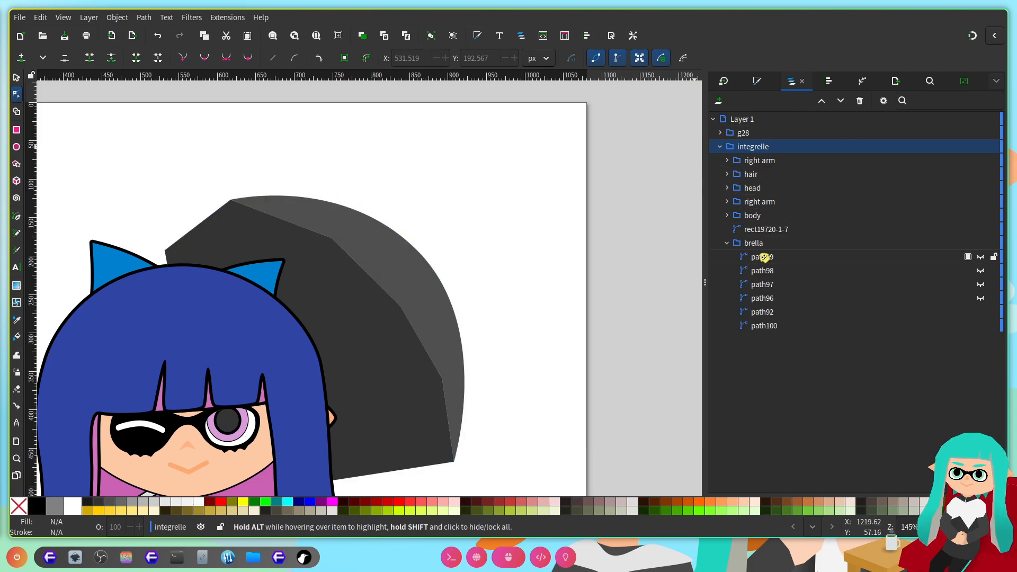
{"action": "left_click", "coordinate": [773, 317]}
{"action": "left_click", "coordinate": [16, 164]}
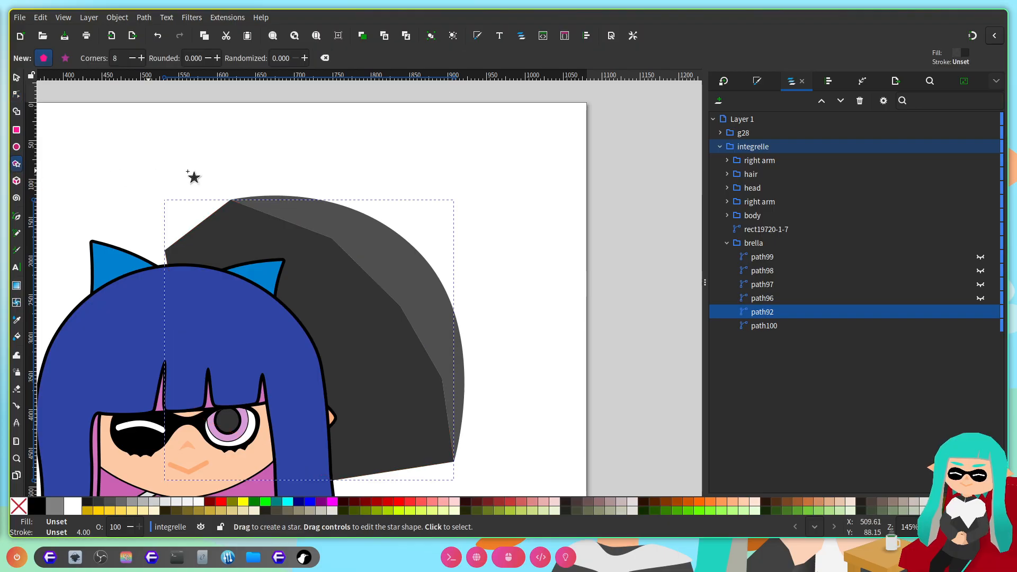
{"action": "left_click", "coordinate": [65, 57]}
{"action": "left_click_drag", "start_coordinate": [345, 299], "coordinate": [441, 351]}
Step: Reduce the star's spoke ratio to 0.094 to turn its points into thin ribs
{"action": "scroll", "coordinate": [214, 58], "scroll_direction": "down", "scroll_amount": 20}
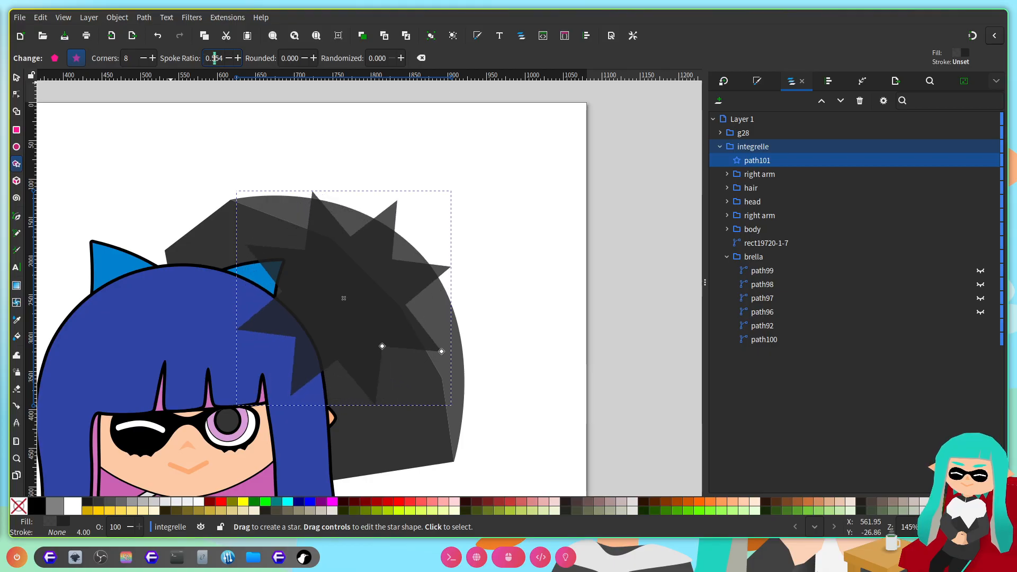
{"action": "scroll", "coordinate": [215, 58], "scroll_direction": "down", "scroll_amount": 20}
{"action": "scroll", "coordinate": [215, 59], "scroll_direction": "down", "scroll_amount": 7}
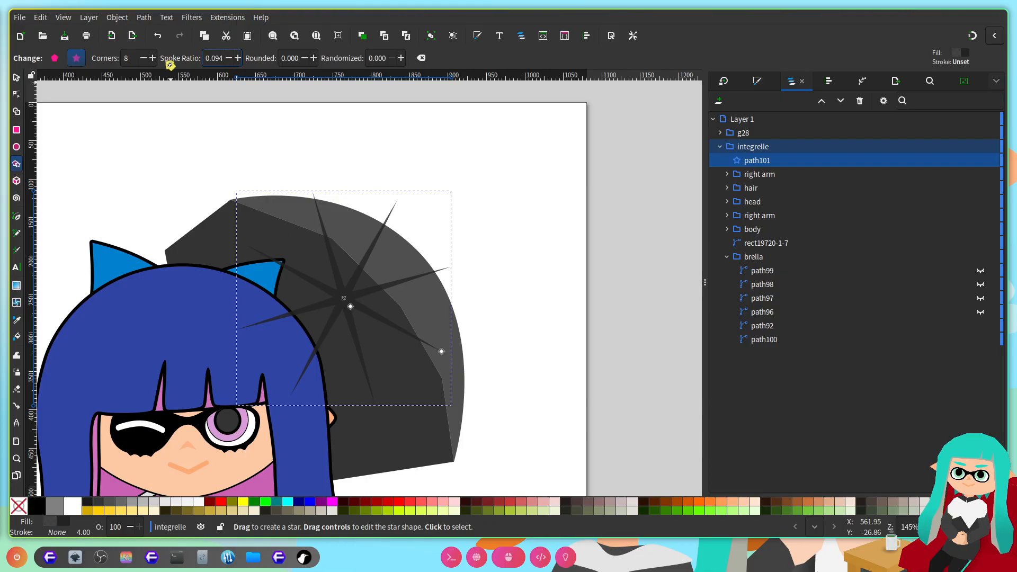
Step: Move the rib star onto the outer crescent and enlarge it until one tip reaches the canopy's lower outer corner
{"action": "scroll", "coordinate": [128, 58], "scroll_direction": "down", "scroll_amount": 1}
{"action": "scroll", "coordinate": [129, 58], "scroll_direction": "up", "scroll_amount": 1}
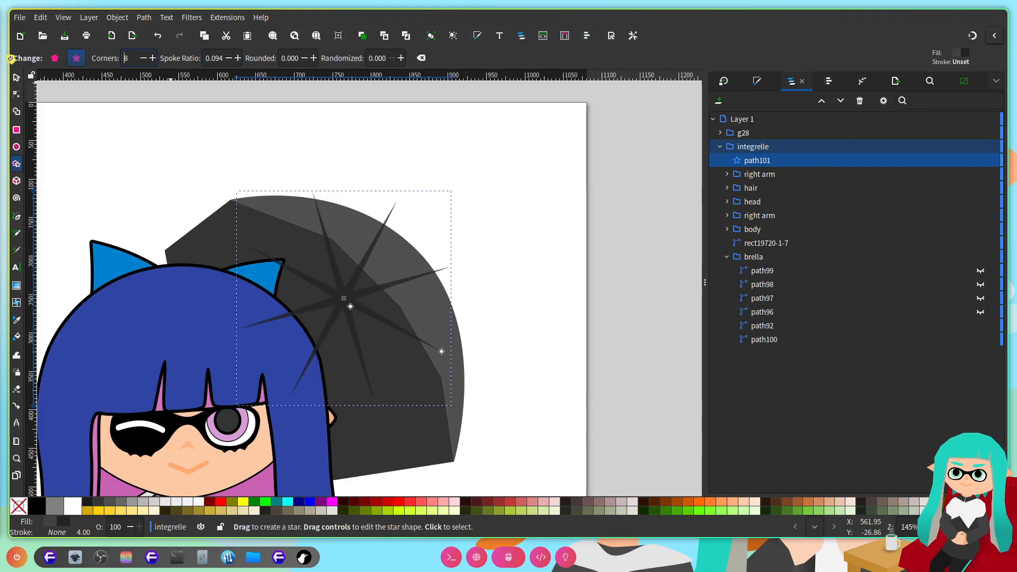
{"action": "left_click", "coordinate": [17, 78]}
{"action": "left_click_drag", "start_coordinate": [345, 300], "coordinate": [397, 272]}
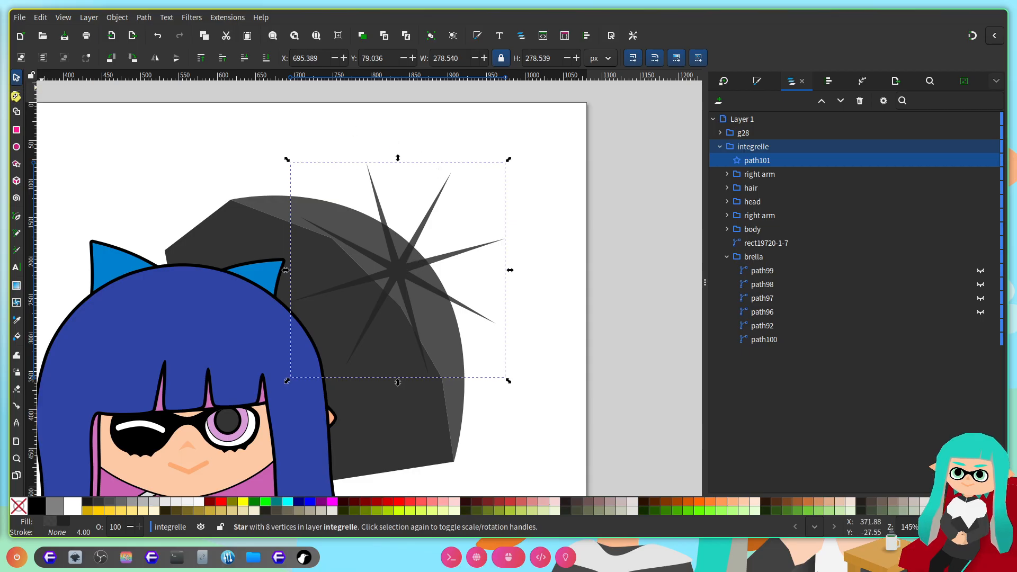
{"action": "key", "text": "n"}
{"action": "left_click_drag", "start_coordinate": [495, 322], "coordinate": [450, 462]}
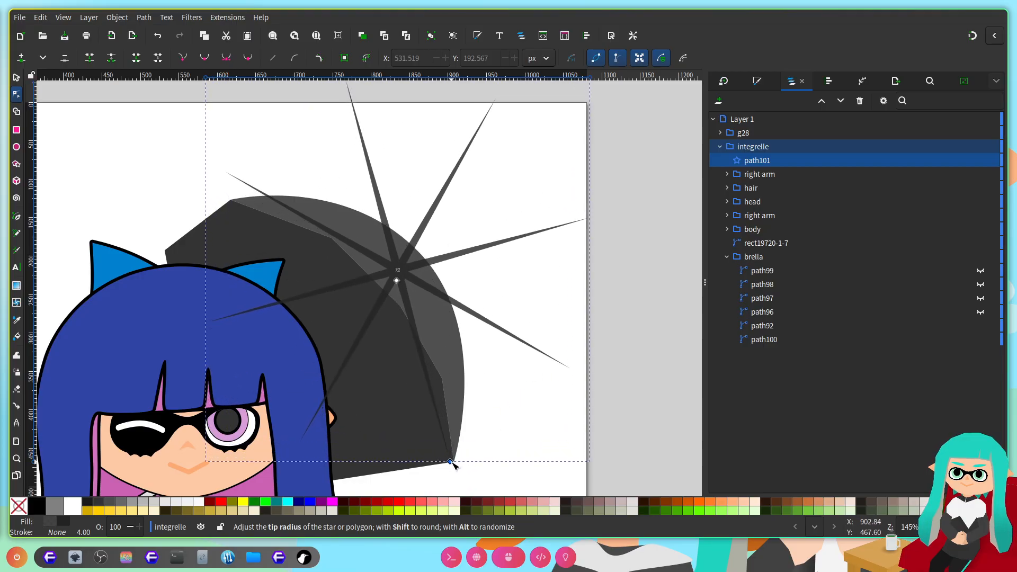
Step: Set the outer crescent's fill to full opacity (alpha 100) with lightness 24
{"action": "left_click", "coordinate": [449, 315]}
{"action": "left_click", "coordinate": [761, 82]}
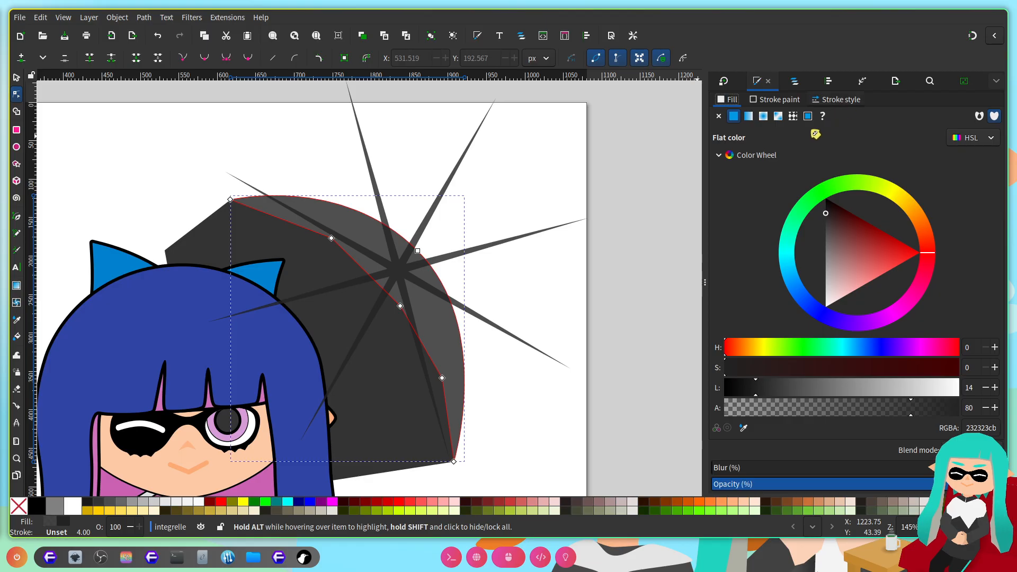
{"action": "left_click_drag", "start_coordinate": [928, 407], "coordinate": [960, 408]}
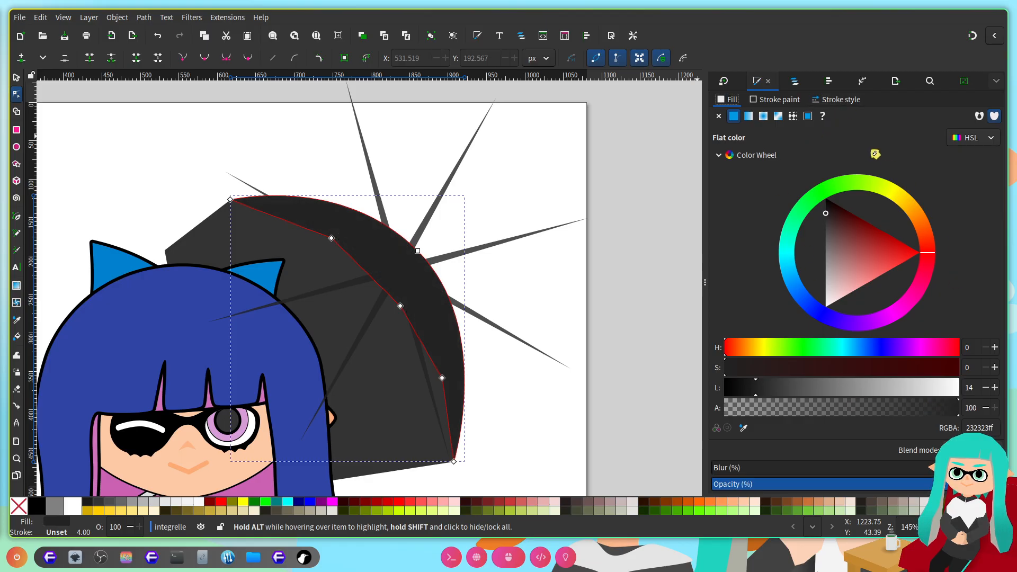
{"action": "left_click_drag", "start_coordinate": [760, 392], "coordinate": [782, 396]}
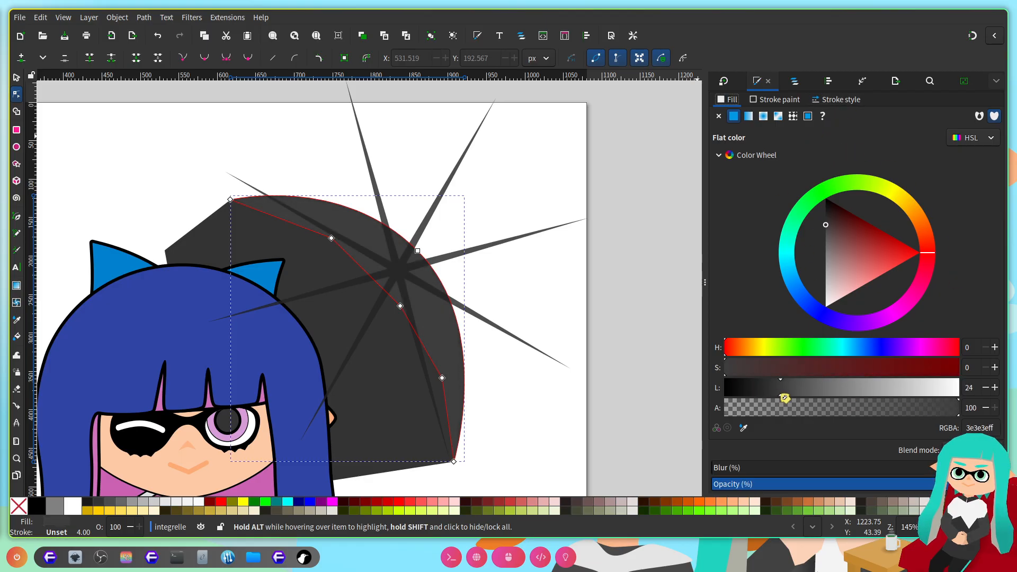
Step: Move the rib star into the brella group and lower it to the bottom of that group
{"action": "left_click", "coordinate": [795, 82]}
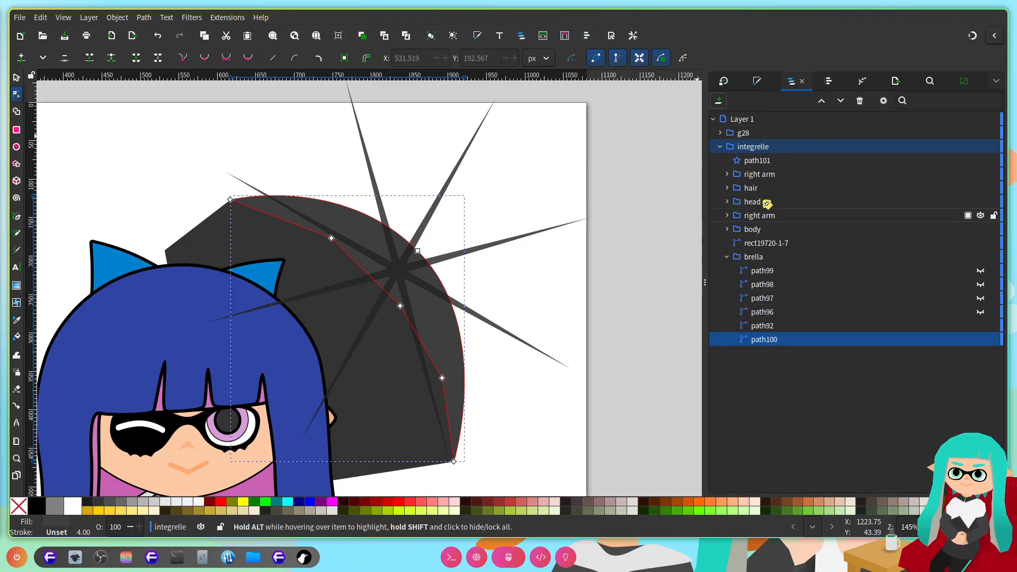
{"action": "left_click_drag", "start_coordinate": [758, 160], "coordinate": [771, 256]}
{"action": "left_click", "coordinate": [841, 101]}
{"action": "left_click", "coordinate": [840, 101]}
{"action": "left_click", "coordinate": [841, 101]}
{"action": "left_click", "coordinate": [841, 101]}
{"action": "left_click", "coordinate": [841, 100]}
{"action": "left_click", "coordinate": [841, 100]}
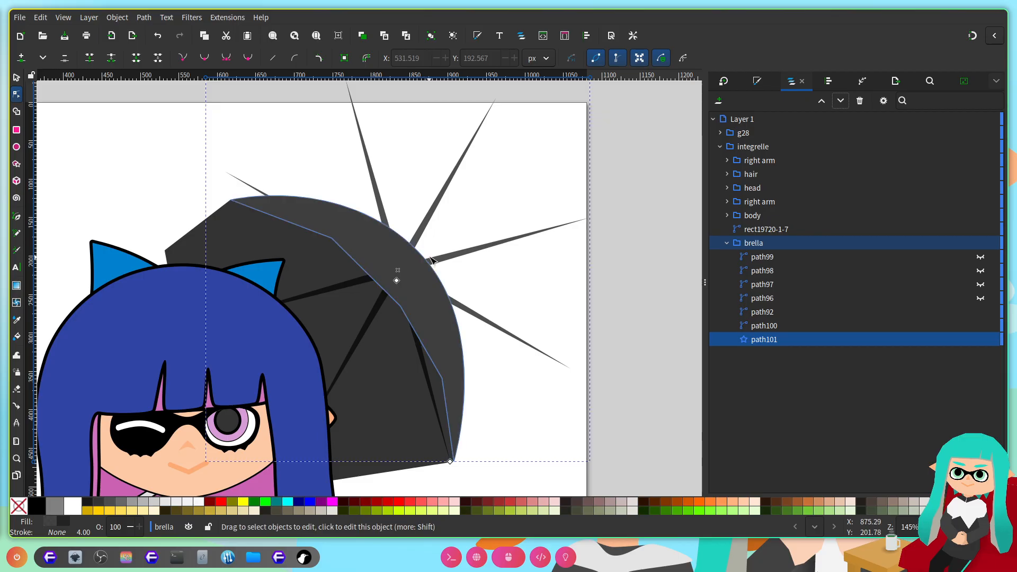
Step: Convert the rib star to an editable path and snap its upper-left tip to the canopy's top corner
{"action": "scroll", "coordinate": [387, 343], "scroll_direction": "up", "scroll_amount": 1}
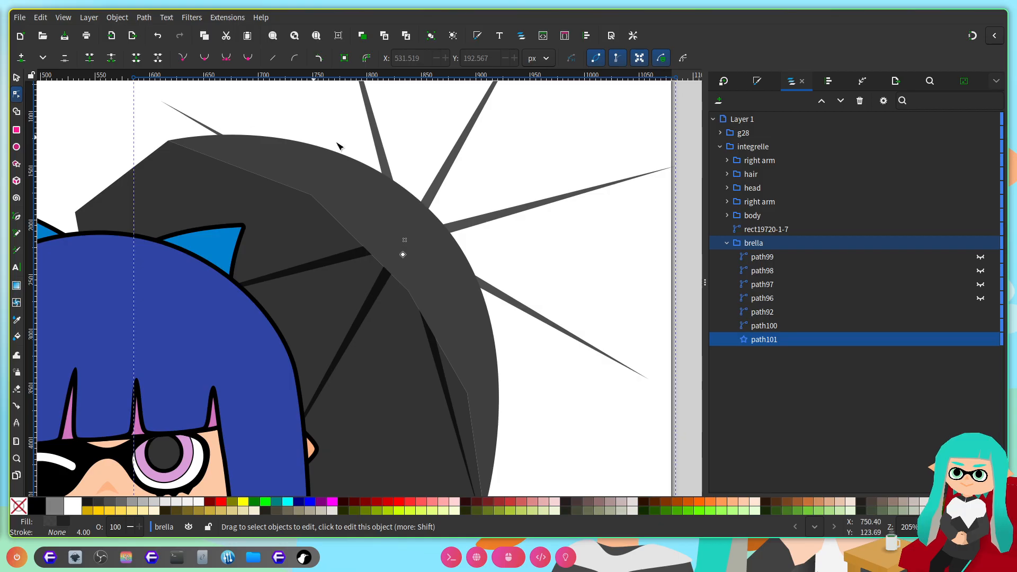
{"action": "left_click", "coordinate": [450, 228]}
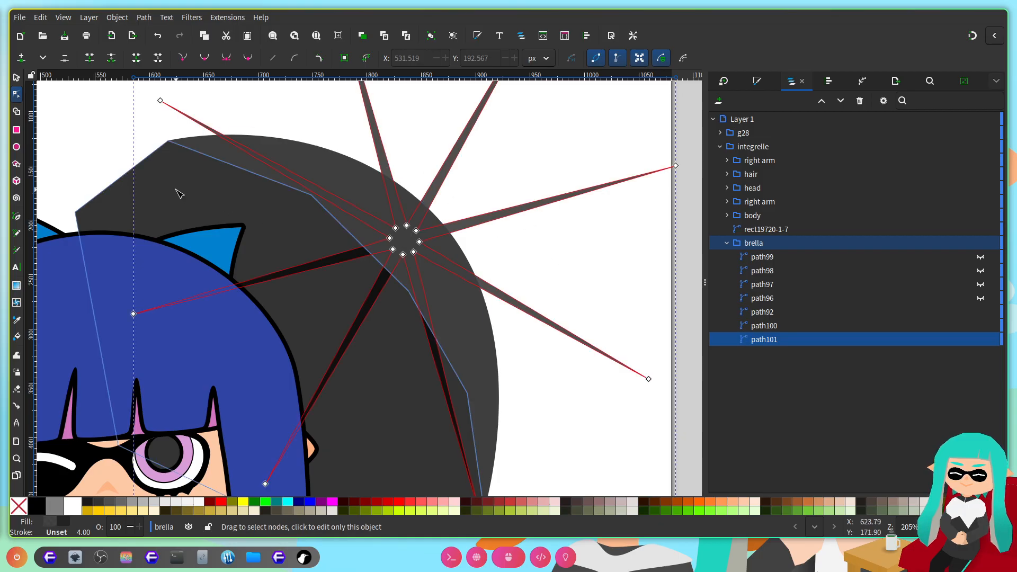
{"action": "scroll", "coordinate": [177, 191], "scroll_direction": "up", "scroll_amount": 1}
{"action": "scroll", "coordinate": [271, 175], "scroll_direction": "up", "scroll_amount": 5}
{"action": "left_click_drag", "start_coordinate": [266, 209], "coordinate": [284, 267]}
{"action": "key", "text": "ctrl+z"}
{"action": "left_click_drag", "start_coordinate": [266, 209], "coordinate": [278, 265]}
{"action": "scroll", "coordinate": [388, 329], "scroll_direction": "down", "scroll_amount": 8}
{"action": "scroll", "coordinate": [389, 332], "scroll_direction": "down", "scroll_amount": 2}
{"action": "scroll", "coordinate": [418, 337], "scroll_direction": "up", "scroll_amount": 1}
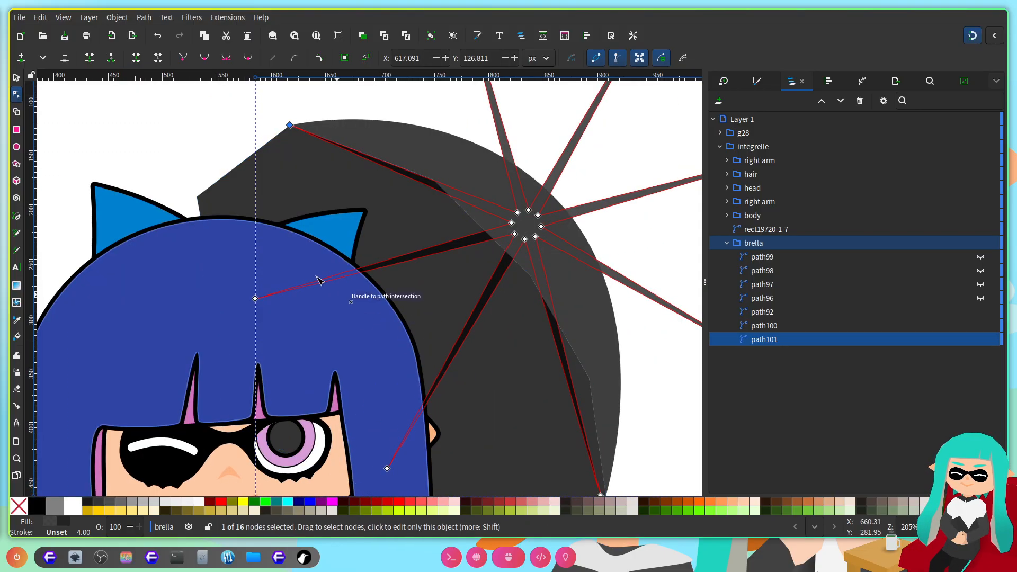
Step: Move the next four rib tips to the canopy's left corner, under the hair, and to its two lower corners
{"action": "scroll", "coordinate": [445, 319], "scroll_direction": "down", "scroll_amount": 1}
{"action": "scroll", "coordinate": [466, 322], "scroll_direction": "up", "scroll_amount": 3}
{"action": "scroll", "coordinate": [418, 355], "scroll_direction": "right", "scroll_amount": 1}
{"action": "scroll", "coordinate": [344, 394], "scroll_direction": "left", "scroll_amount": 1}
{"action": "left_click_drag", "start_coordinate": [256, 426], "coordinate": [197, 323]}
{"action": "scroll", "coordinate": [318, 357], "scroll_direction": "down", "scroll_amount": 3}
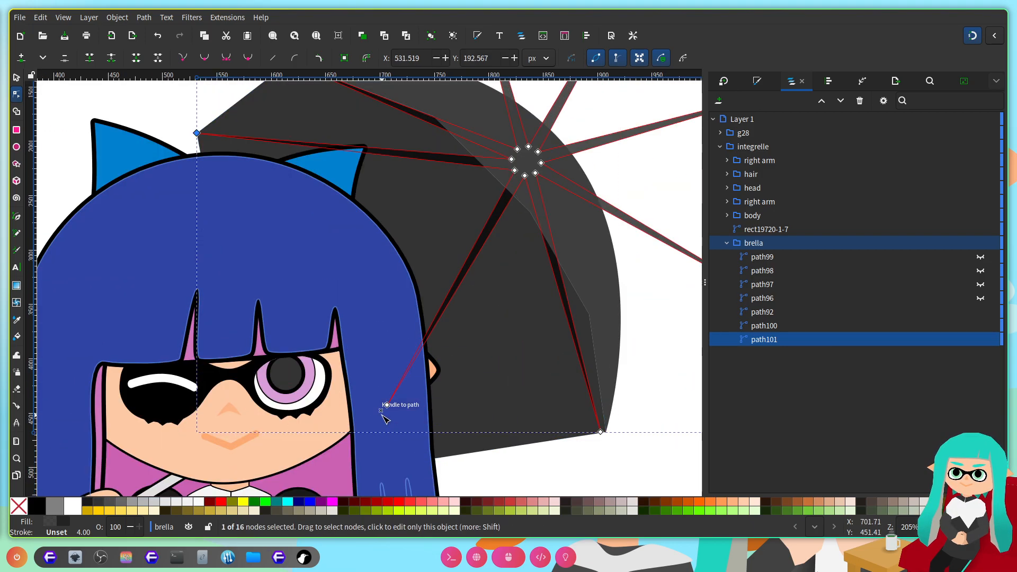
{"action": "left_click_drag", "start_coordinate": [388, 408], "coordinate": [299, 369]}
{"action": "left_click_drag", "start_coordinate": [600, 432], "coordinate": [437, 457]}
{"action": "scroll", "coordinate": [548, 306], "scroll_direction": "right", "scroll_amount": 2}
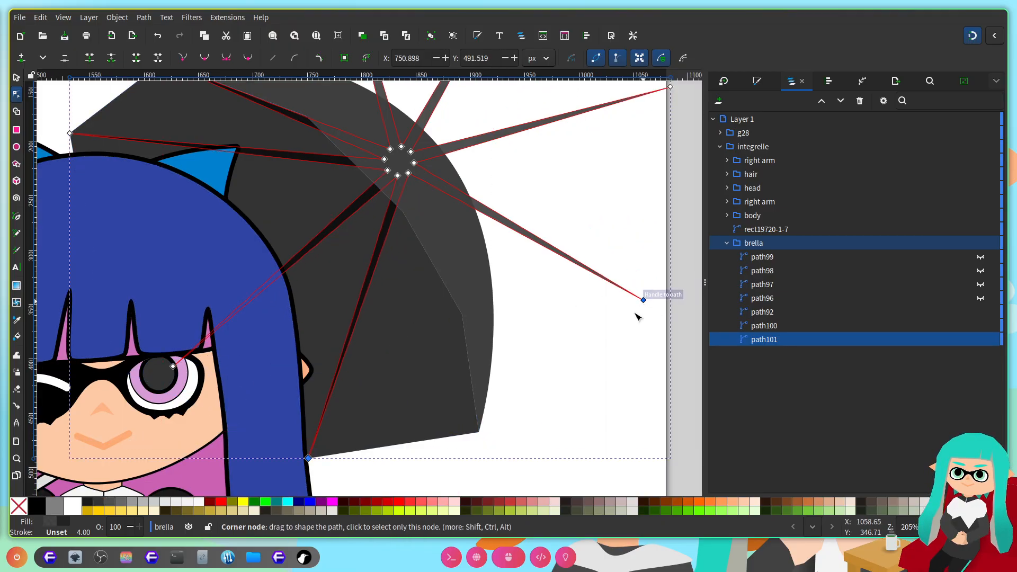
{"action": "left_click_drag", "start_coordinate": [643, 300], "coordinate": [475, 425]}
Step: Delete the surplus rib tips that stick out beyond the outer crescent
{"action": "scroll", "coordinate": [586, 424], "scroll_direction": "down", "scroll_amount": 2}
{"action": "scroll", "coordinate": [655, 339], "scroll_direction": "up", "scroll_amount": 3}
{"action": "left_click_drag", "start_coordinate": [679, 352], "coordinate": [428, 258]}
{"action": "key", "text": "Delete"}
{"action": "key", "text": "Delete"}
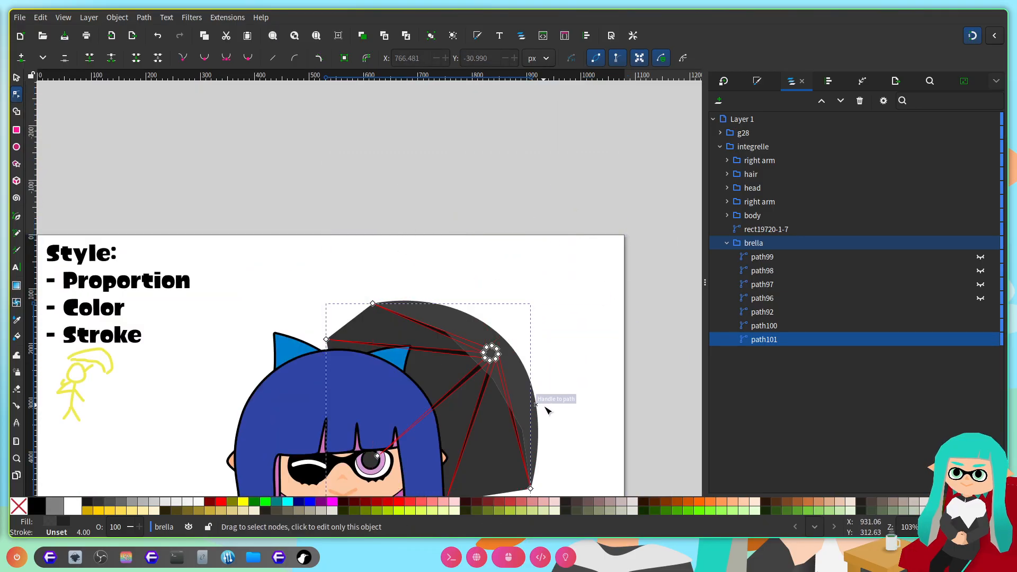
{"action": "left_click", "coordinate": [573, 374]}
{"action": "scroll", "coordinate": [549, 317], "scroll_direction": "up", "scroll_amount": 2}
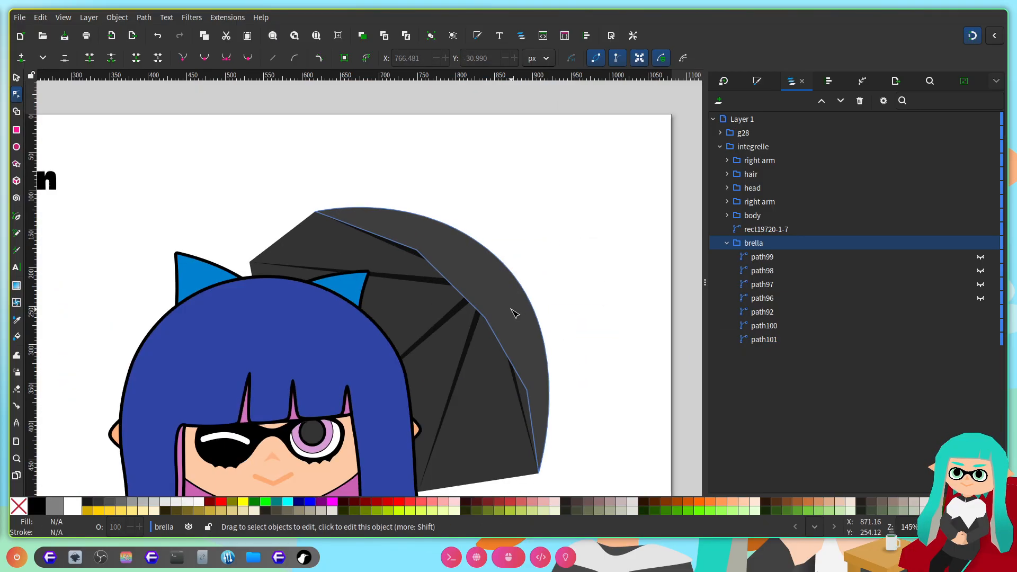
Step: Lower the front canopy below the ribs in the brella group and insert a node on its upper inner edge
{"action": "left_click", "coordinate": [438, 305]}
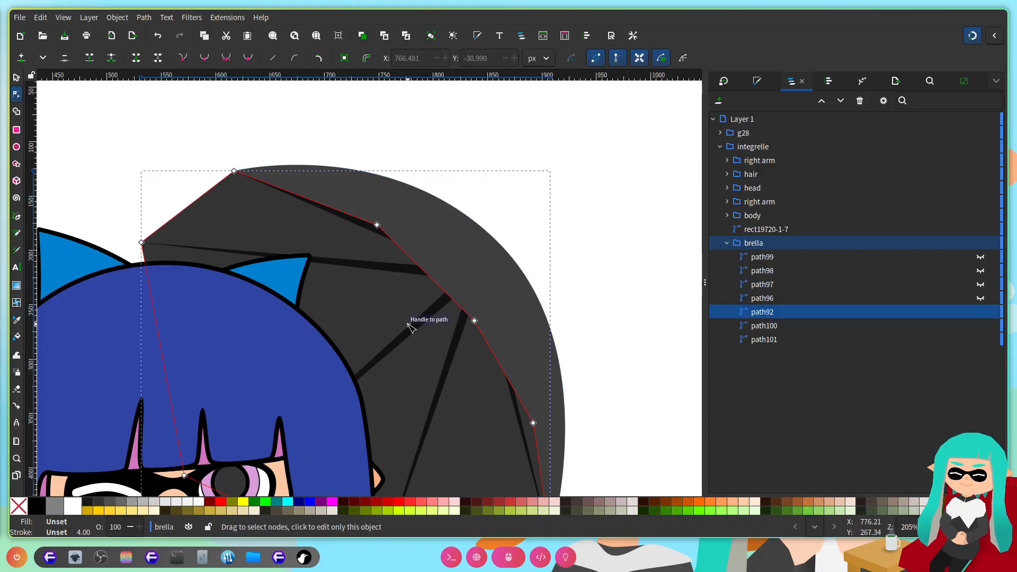
{"action": "left_click", "coordinate": [842, 102]}
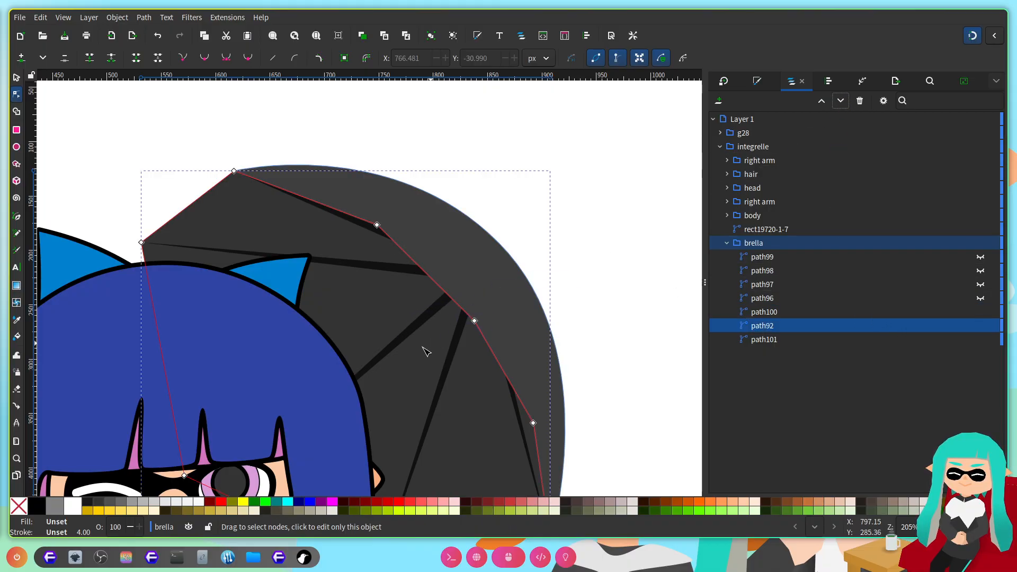
{"action": "left_click", "coordinate": [841, 105]}
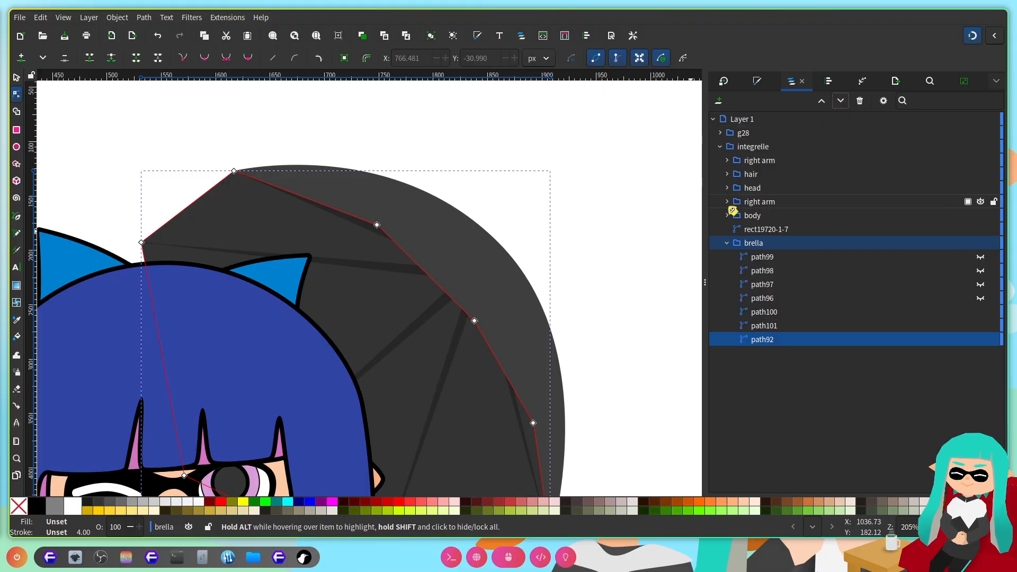
{"action": "left_click", "coordinate": [478, 295]}
{"action": "scroll", "coordinate": [527, 289], "scroll_direction": "up", "scroll_amount": 1}
{"action": "left_click_drag", "start_coordinate": [522, 209], "coordinate": [408, 300]}
{"action": "scroll", "coordinate": [591, 282], "scroll_direction": "down", "scroll_amount": 2}
{"action": "left_click", "coordinate": [531, 339], "text": "shift"}
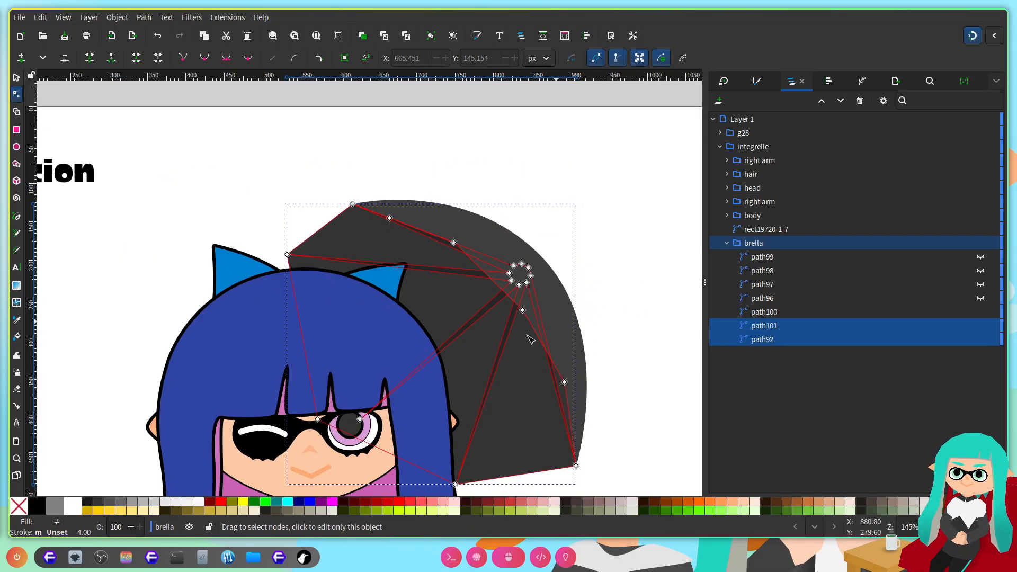
{"action": "left_click", "coordinate": [625, 177]}
{"action": "scroll", "coordinate": [521, 365], "scroll_direction": "right", "scroll_amount": 3}
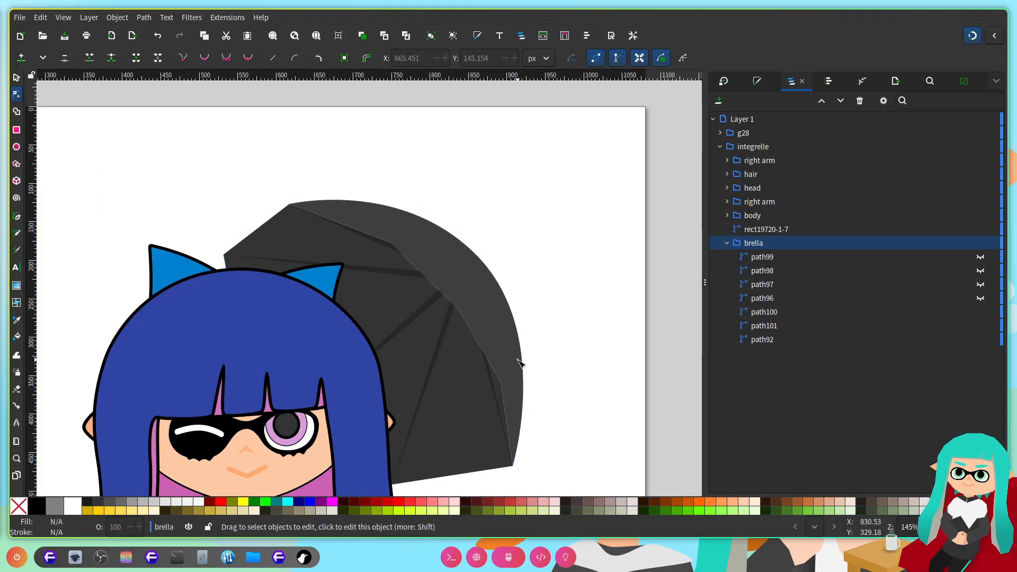
Step: Copy the umbrella handle rectangle from the right arm and place the duplicate on the canopy where the ribs meet
{"action": "scroll", "coordinate": [435, 305], "scroll_direction": "down", "scroll_amount": 3}
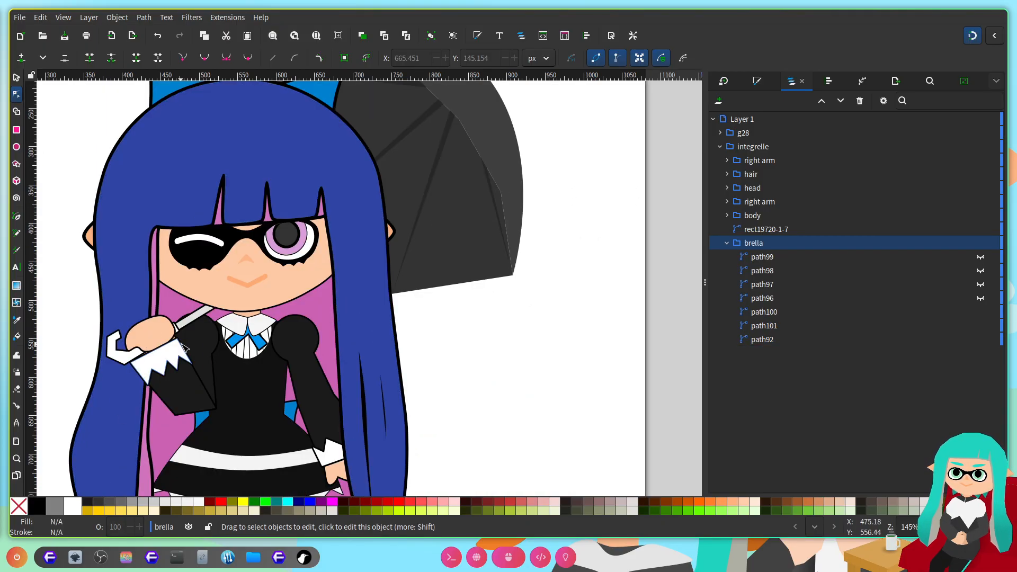
{"action": "left_click", "coordinate": [198, 317]}
{"action": "scroll", "coordinate": [609, 284], "scroll_direction": "up", "scroll_amount": 1}
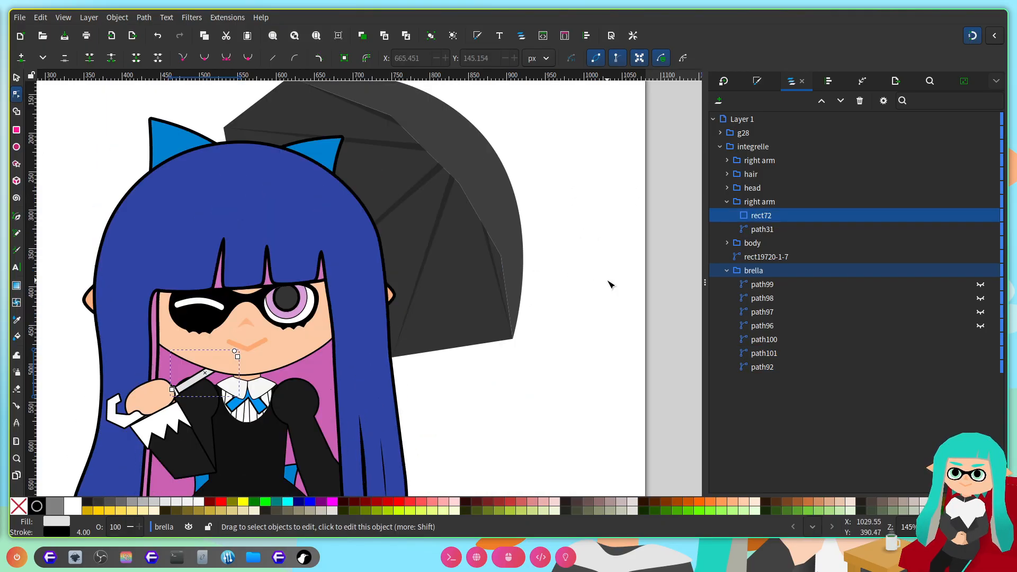
{"action": "left_click", "coordinate": [16, 79]}
{"action": "key", "text": "ctrl+c"}
{"action": "key", "text": "ctrl+v"}
{"action": "left_click_drag", "start_coordinate": [647, 225], "coordinate": [443, 171]}
Step: Stretch the duplicated handle down toward the hand so its lower end disappears behind the hair
{"action": "scroll", "coordinate": [442, 170], "scroll_direction": "up", "scroll_amount": 1}
{"action": "left_click", "coordinate": [17, 94]}
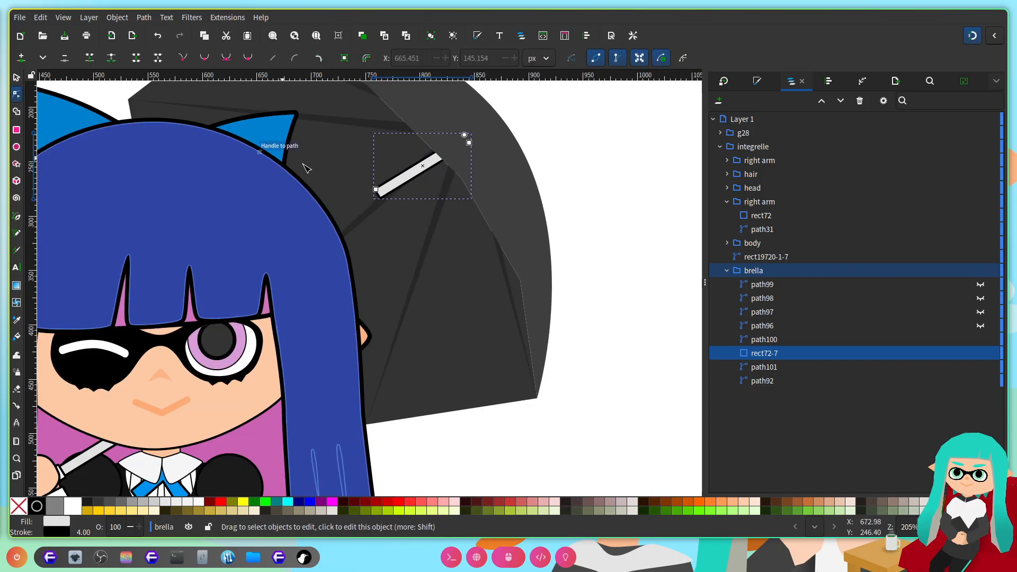
{"action": "left_click_drag", "start_coordinate": [376, 190], "coordinate": [245, 264]}
{"action": "scroll", "coordinate": [501, 236], "scroll_direction": "down", "scroll_amount": 2}
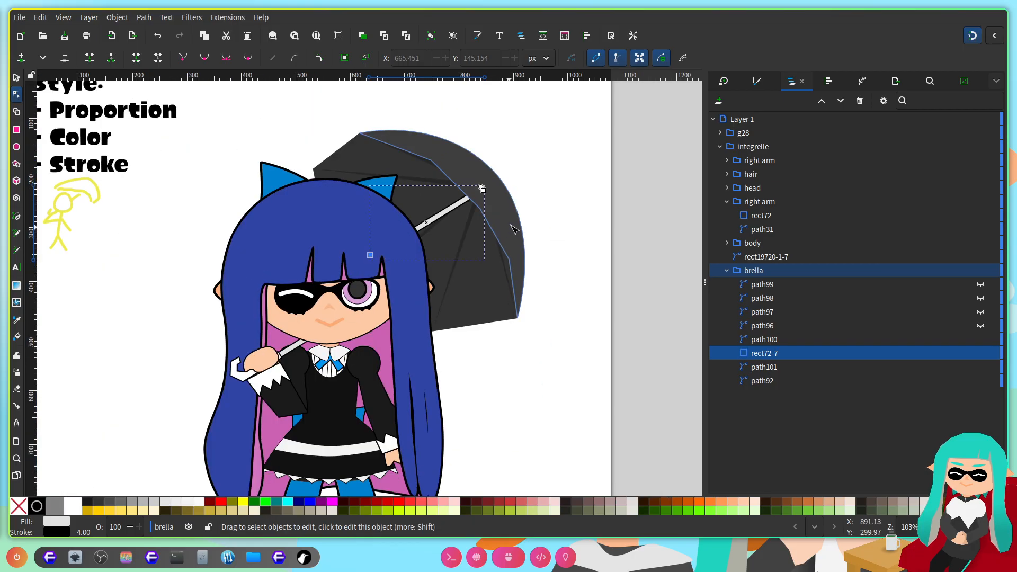
{"action": "left_click", "coordinate": [553, 190]}
{"action": "scroll", "coordinate": [530, 225], "scroll_direction": "right", "scroll_amount": 3}
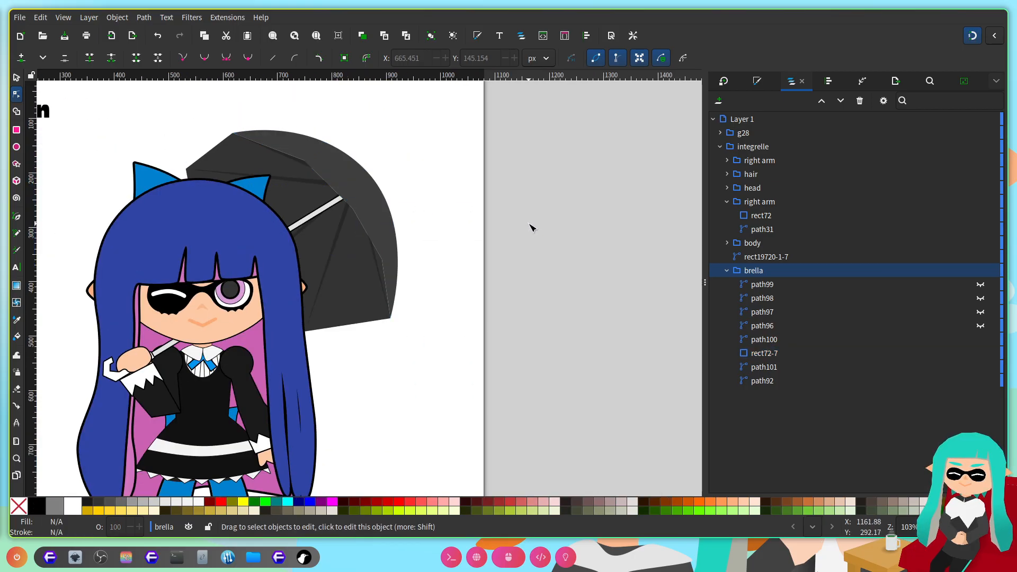
Step: Bend the front canopy's bottom edge slightly outward into a curve
{"action": "scroll", "coordinate": [469, 281], "scroll_direction": "up", "scroll_amount": 3}
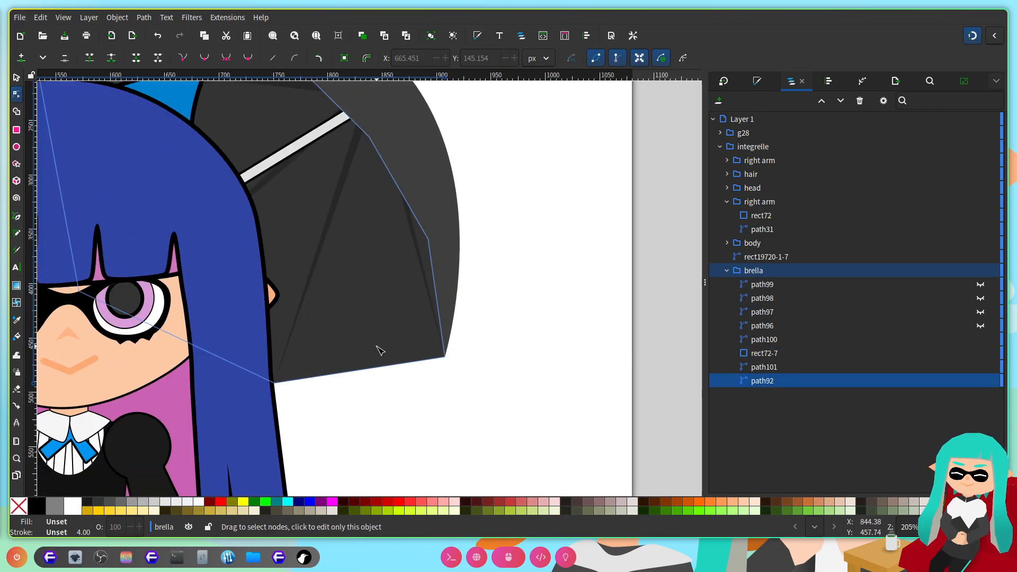
{"action": "left_click", "coordinate": [355, 369]}
{"action": "left_click_drag", "start_coordinate": [351, 372], "coordinate": [353, 383]}
{"action": "scroll", "coordinate": [418, 423], "scroll_direction": "down", "scroll_amount": 3}
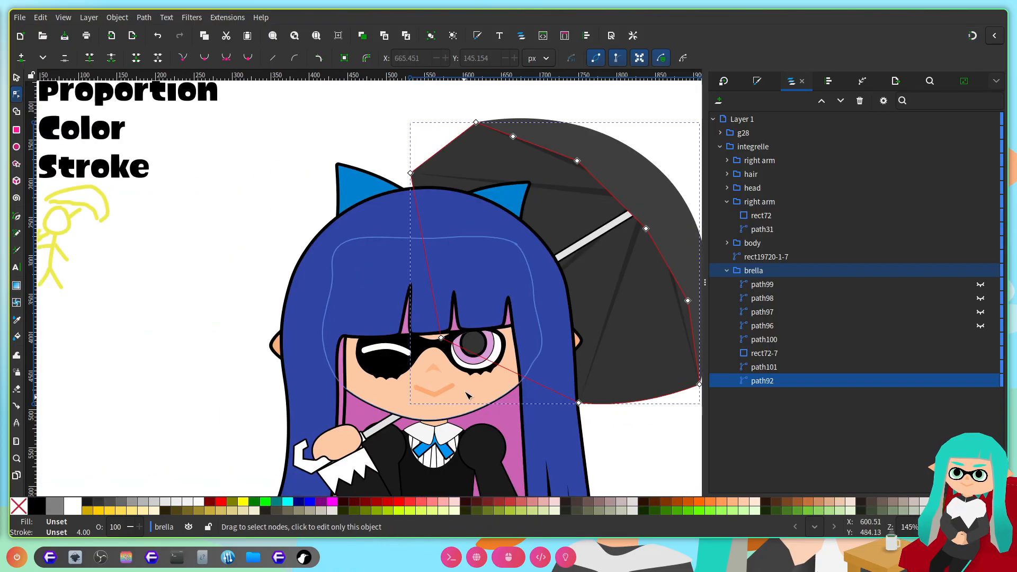
Step: Curve the canopy's upper-left edge outward and shift its hidden node behind the face toward the left
{"action": "scroll", "coordinate": [473, 152], "scroll_direction": "up", "scroll_amount": 4}
{"action": "left_click_drag", "start_coordinate": [387, 198], "coordinate": [373, 198]}
{"action": "scroll", "coordinate": [365, 231], "scroll_direction": "down", "scroll_amount": 3}
{"action": "left_click_drag", "start_coordinate": [362, 408], "coordinate": [330, 416]}
{"action": "scroll", "coordinate": [371, 291], "scroll_direction": "right", "scroll_amount": 3}
{"action": "double_click", "coordinate": [562, 209]}
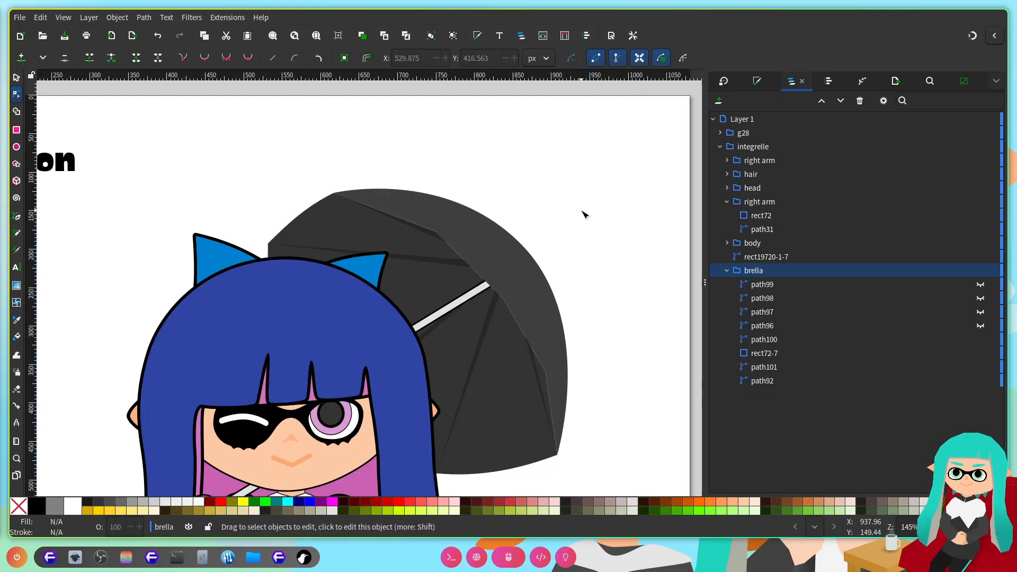
Step: Examine the umbrella against the whole character and inspect the canopy's upper edge up close
{"action": "scroll", "coordinate": [584, 214], "scroll_direction": "down", "scroll_amount": 2}
{"action": "scroll", "coordinate": [584, 214], "scroll_direction": "right", "scroll_amount": 6}
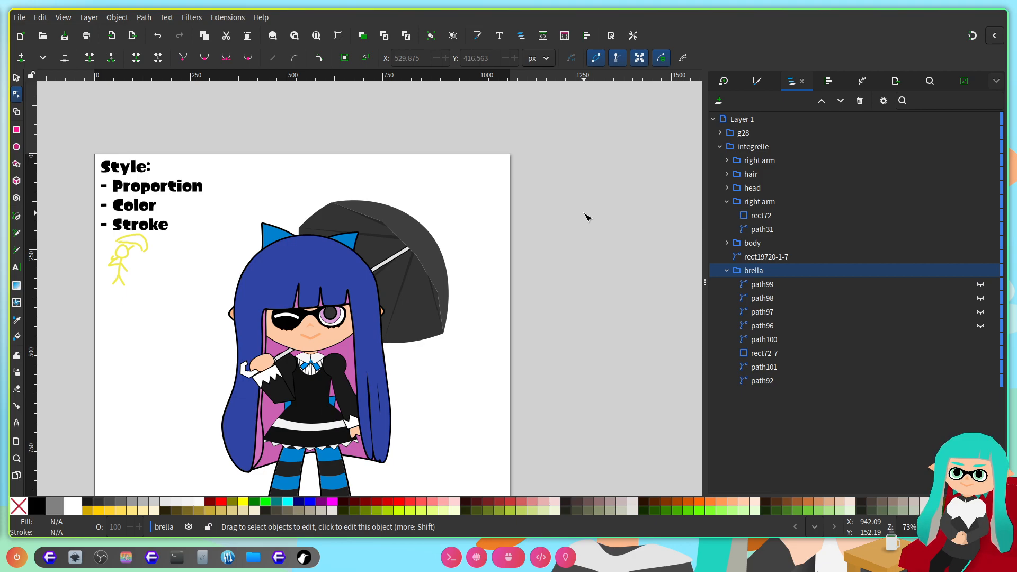
{"action": "scroll", "coordinate": [451, 236], "scroll_direction": "up", "scroll_amount": 2}
{"action": "scroll", "coordinate": [376, 251], "scroll_direction": "right", "scroll_amount": 2}
{"action": "scroll", "coordinate": [380, 260], "scroll_direction": "left", "scroll_amount": 4}
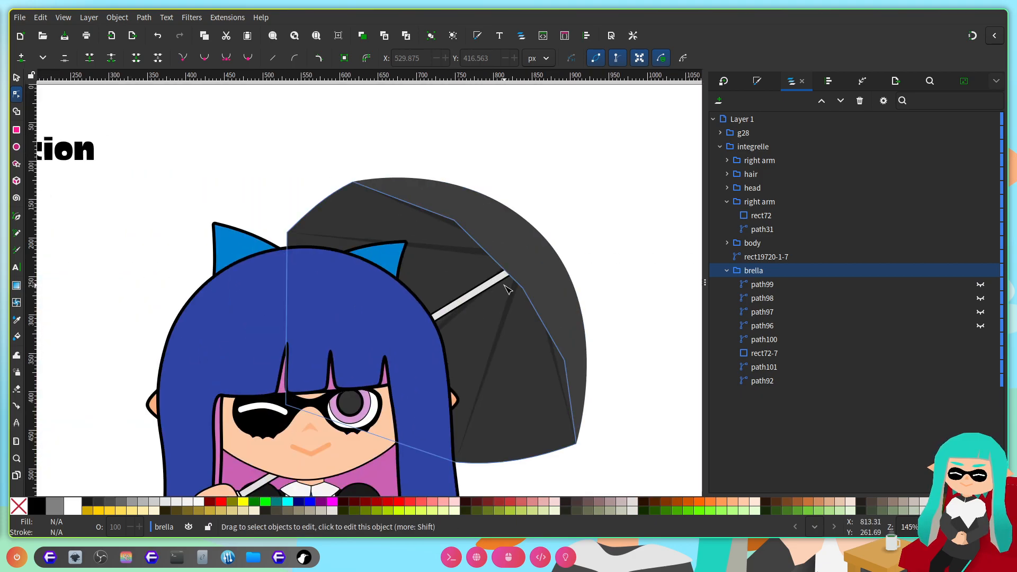
{"action": "scroll", "coordinate": [488, 275], "scroll_direction": "up", "scroll_amount": 1}
{"action": "scroll", "coordinate": [487, 339], "scroll_direction": "up", "scroll_amount": 1}
{"action": "scroll", "coordinate": [487, 343], "scroll_direction": "up", "scroll_amount": 2}
{"action": "scroll", "coordinate": [445, 284], "scroll_direction": "up", "scroll_amount": 3}
{"action": "scroll", "coordinate": [422, 278], "scroll_direction": "down", "scroll_amount": 2}
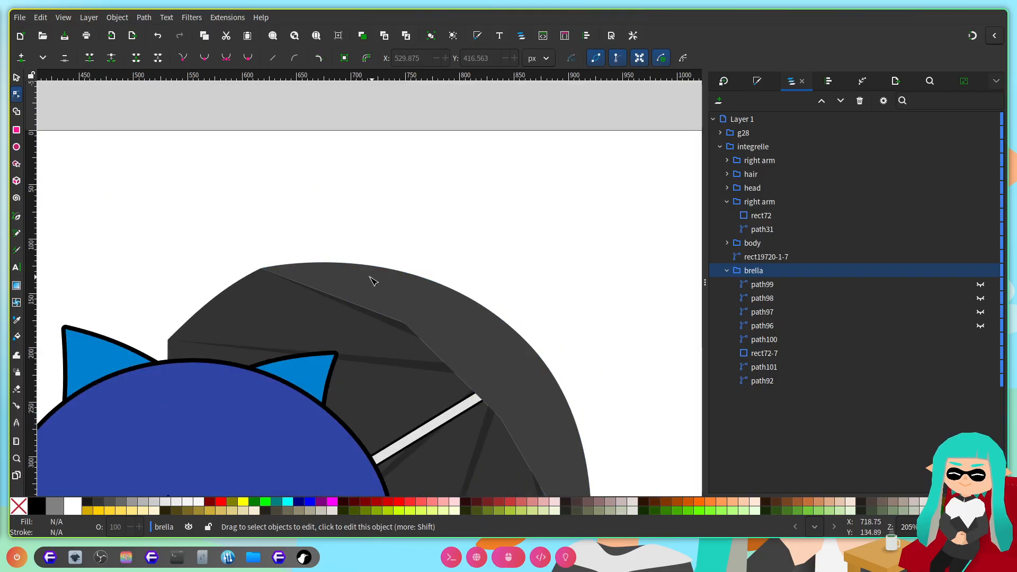
{"action": "scroll", "coordinate": [341, 280], "scroll_direction": "up", "scroll_amount": 1}
{"action": "scroll", "coordinate": [331, 286], "scroll_direction": "left", "scroll_amount": 2}
Step: Bend the front canopy's left edge slightly outward where it meets the hair
{"action": "left_click", "coordinate": [454, 287]}
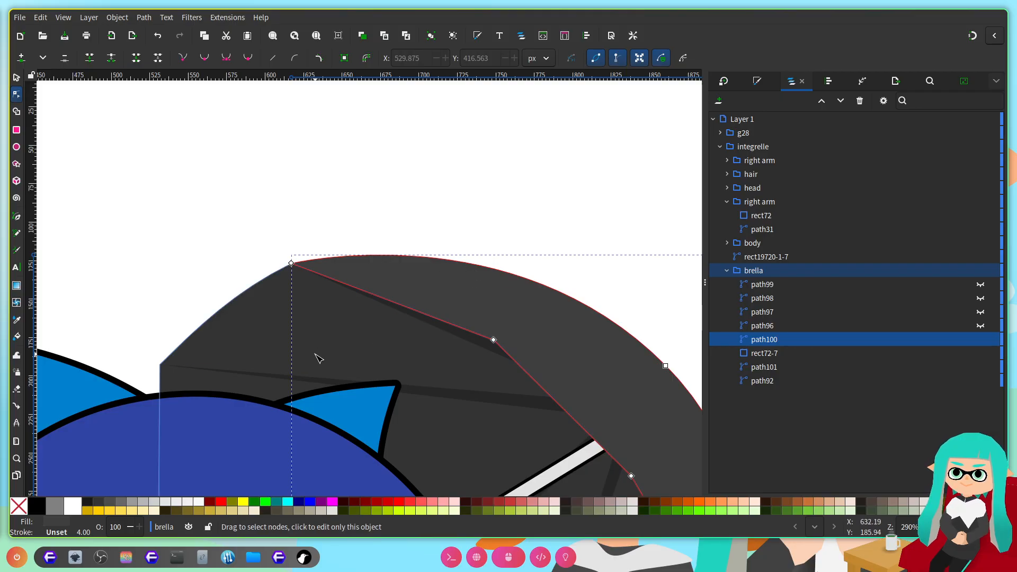
{"action": "left_click", "coordinate": [233, 344]}
{"action": "scroll", "coordinate": [212, 343], "scroll_direction": "down", "scroll_amount": 9}
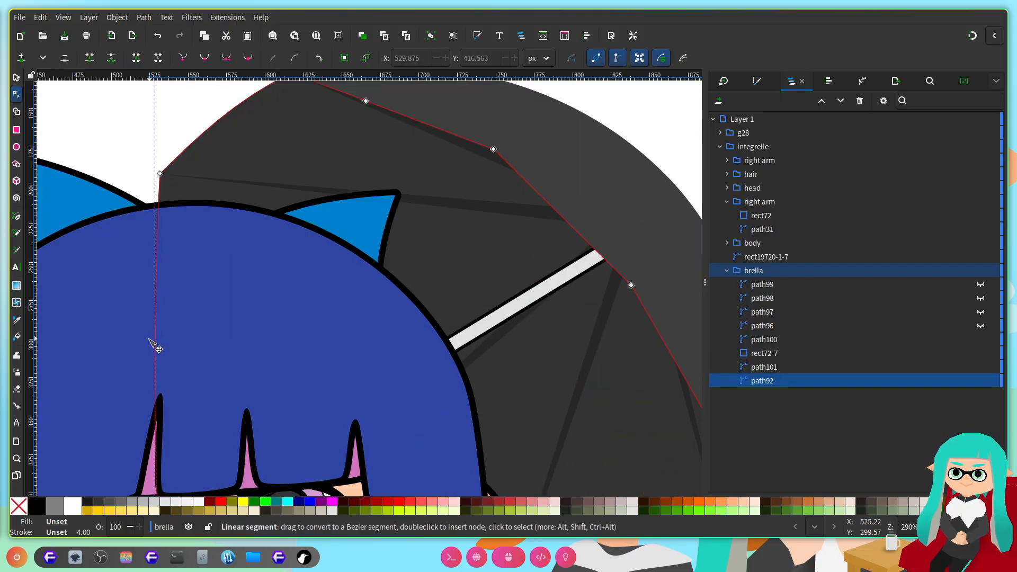
{"action": "scroll", "coordinate": [276, 298], "scroll_direction": "right", "scroll_amount": 3}
{"action": "scroll", "coordinate": [122, 297], "scroll_direction": "down", "scroll_amount": 1}
{"action": "left_click", "coordinate": [503, 202]}
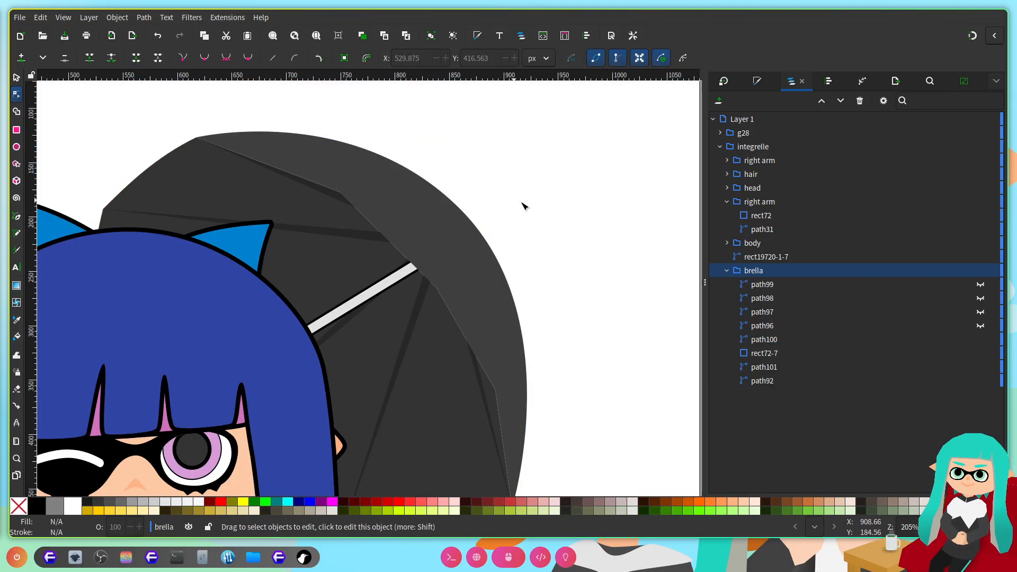
{"action": "scroll", "coordinate": [549, 225], "scroll_direction": "right", "scroll_amount": 3}
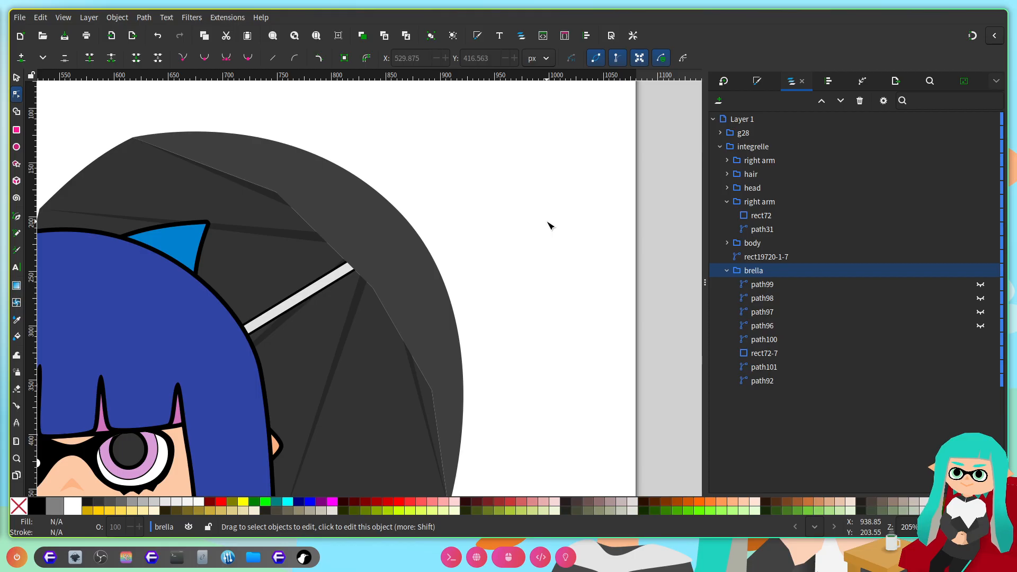
Step: Examine the umbrella's outer crescent and rib edges up close and against the whole character
{"action": "scroll", "coordinate": [549, 225], "scroll_direction": "left", "scroll_amount": 3}
{"action": "scroll", "coordinate": [519, 249], "scroll_direction": "up", "scroll_amount": 6}
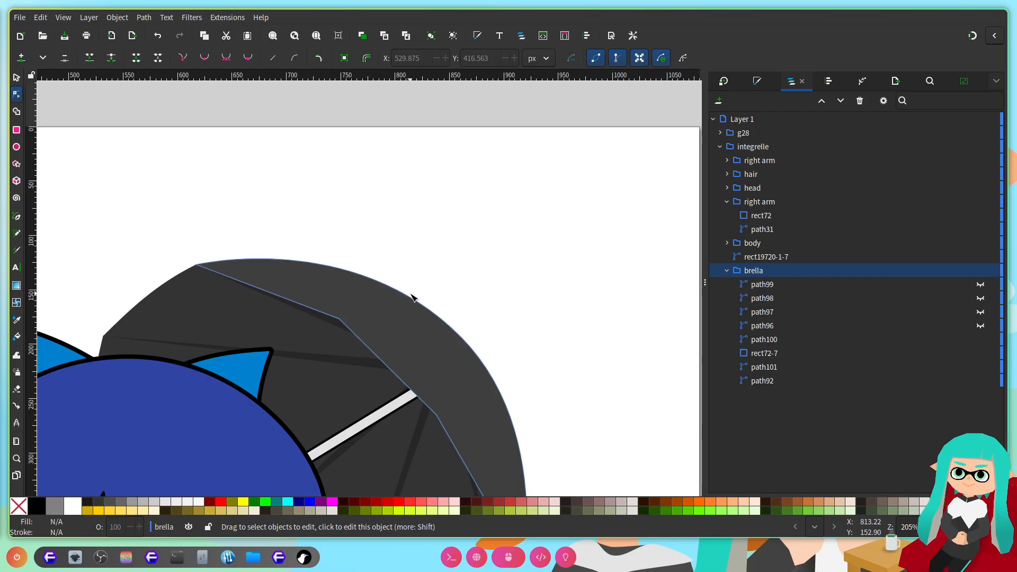
{"action": "scroll", "coordinate": [286, 281], "scroll_direction": "up", "scroll_amount": 2}
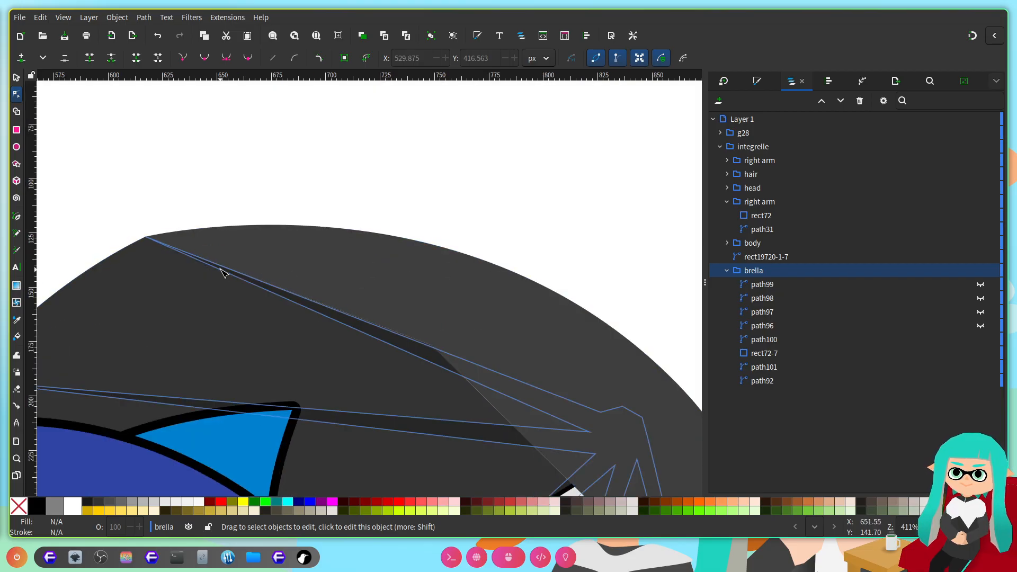
{"action": "scroll", "coordinate": [221, 273], "scroll_direction": "down", "scroll_amount": 3}
{"action": "left_click", "coordinate": [352, 303]}
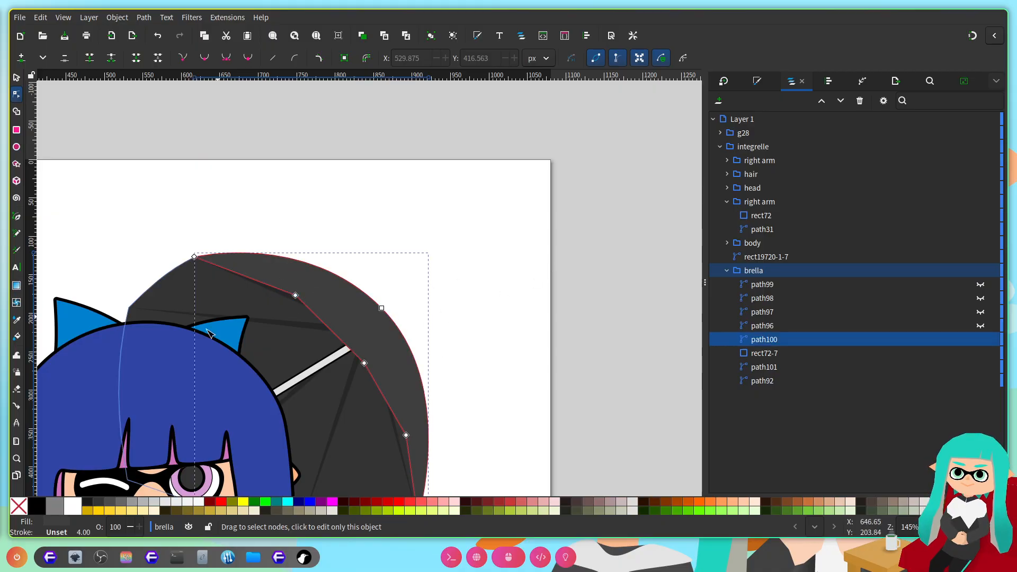
{"action": "scroll", "coordinate": [280, 317], "scroll_direction": "down", "scroll_amount": 20}
{"action": "scroll", "coordinate": [280, 317], "scroll_direction": "left", "scroll_amount": 3}
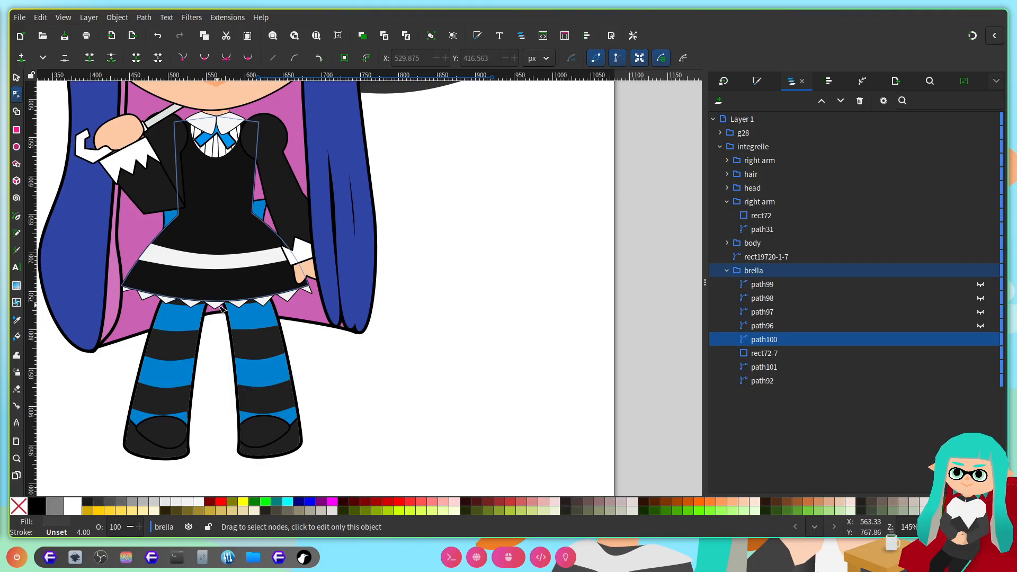
{"action": "scroll", "coordinate": [506, 357], "scroll_direction": "up", "scroll_amount": 20}
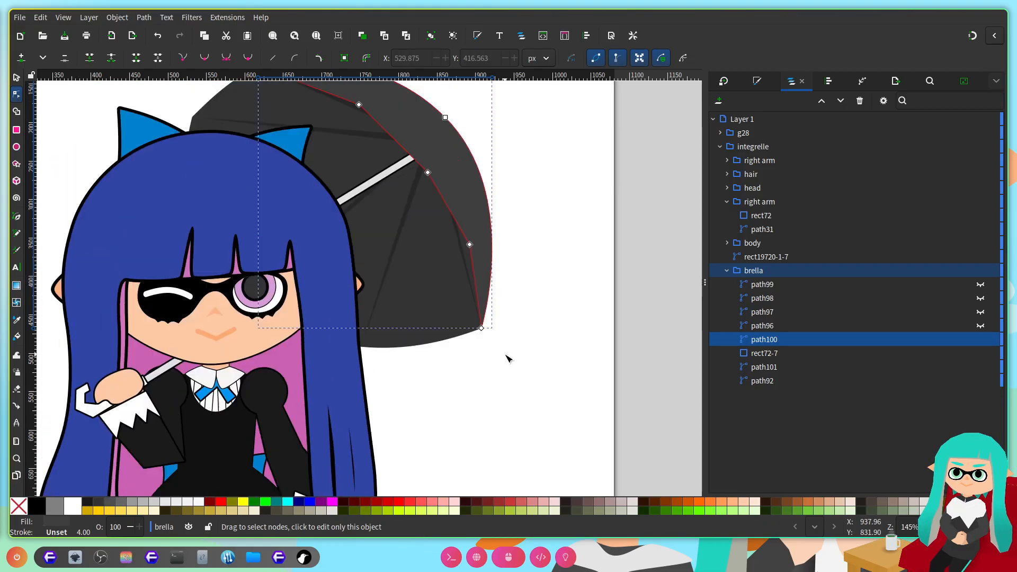
{"action": "scroll", "coordinate": [505, 357], "scroll_direction": "right", "scroll_amount": 3}
{"action": "scroll", "coordinate": [505, 357], "scroll_direction": "up", "scroll_amount": 3}
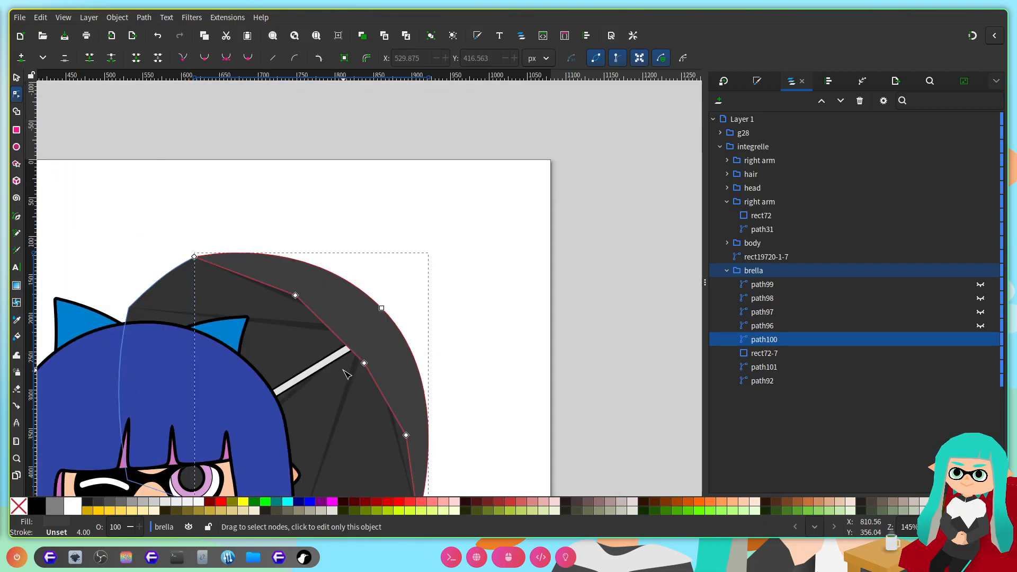
{"action": "scroll", "coordinate": [444, 332], "scroll_direction": "left", "scroll_amount": 3}
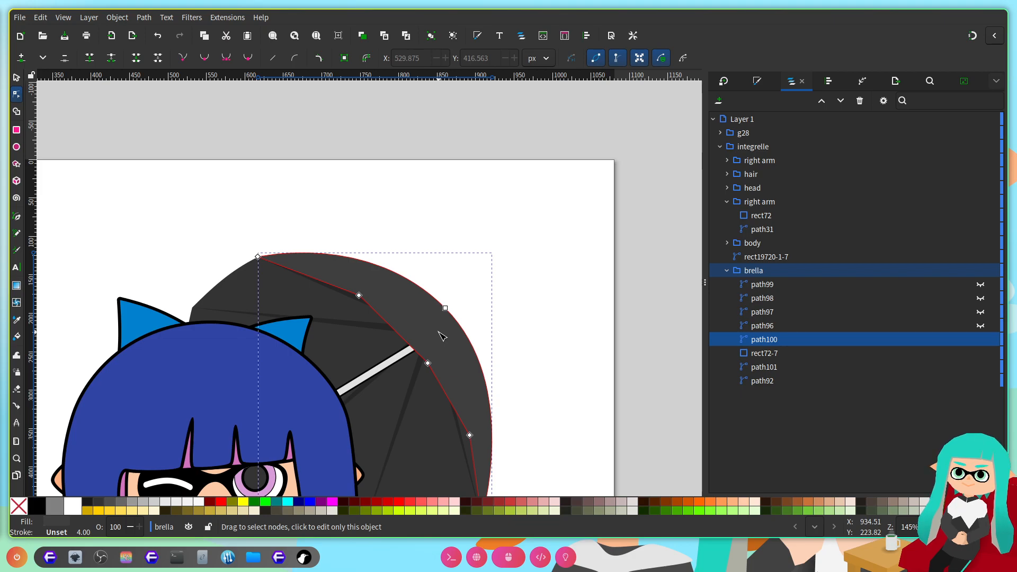
{"action": "scroll", "coordinate": [422, 334], "scroll_direction": "down", "scroll_amount": 10}
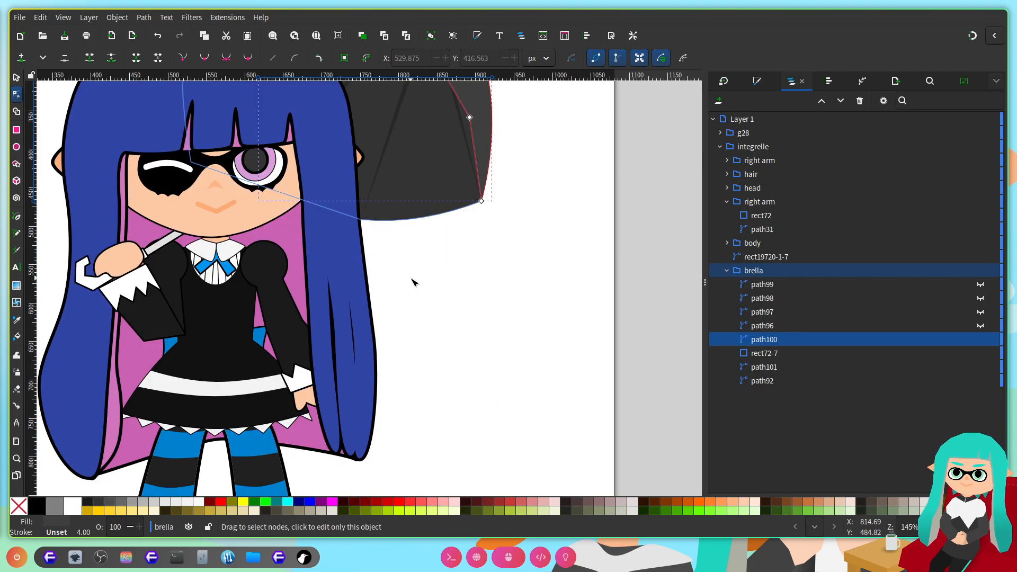
{"action": "scroll", "coordinate": [414, 280], "scroll_direction": "up", "scroll_amount": 6}
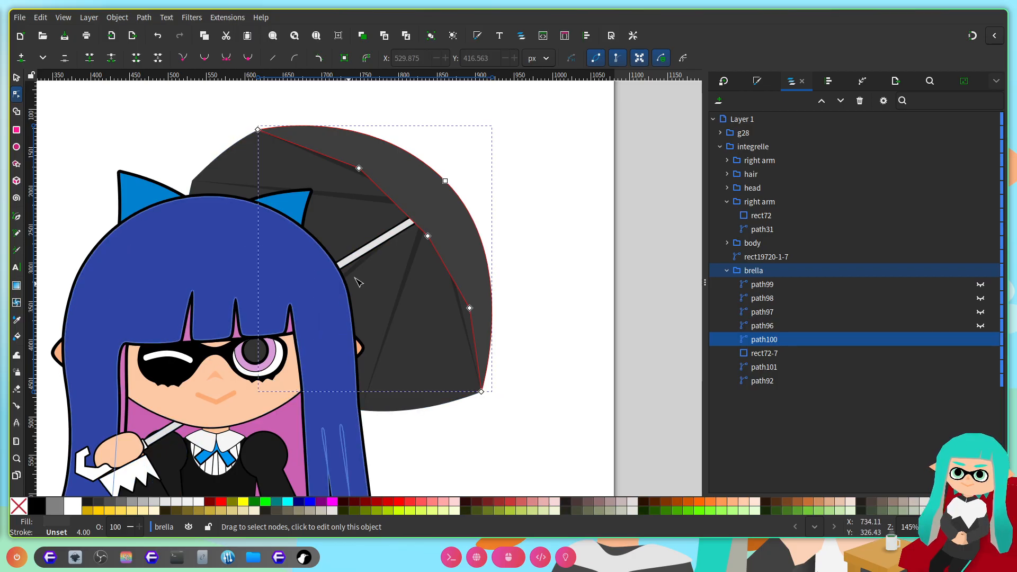
Step: Move the whole brella group right and down to about X 472, Y 142 px
{"action": "left_click", "coordinate": [387, 244]}
{"action": "left_click_drag", "start_coordinate": [250, 316], "coordinate": [145, 411]}
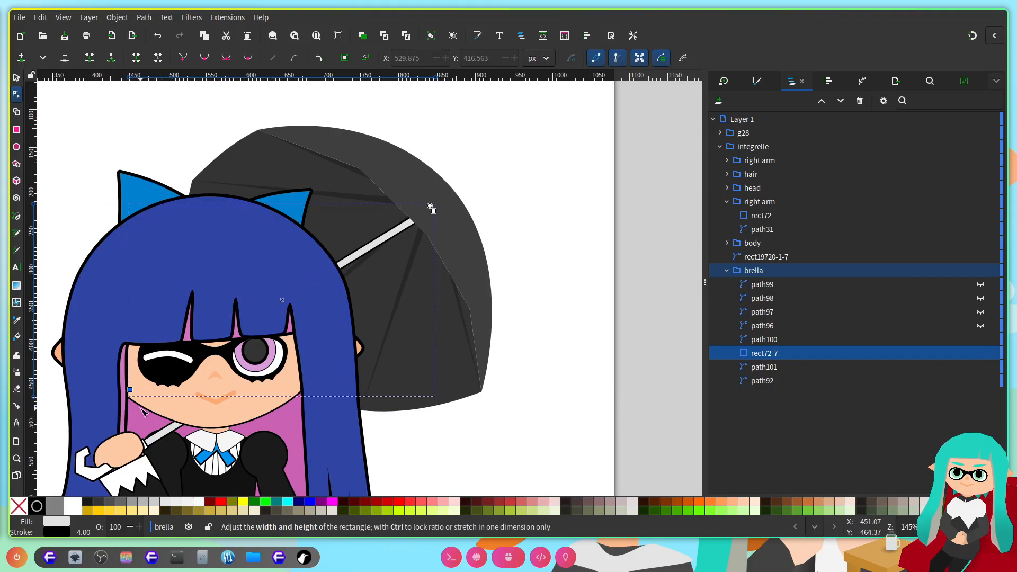
{"action": "left_click", "coordinate": [16, 77]}
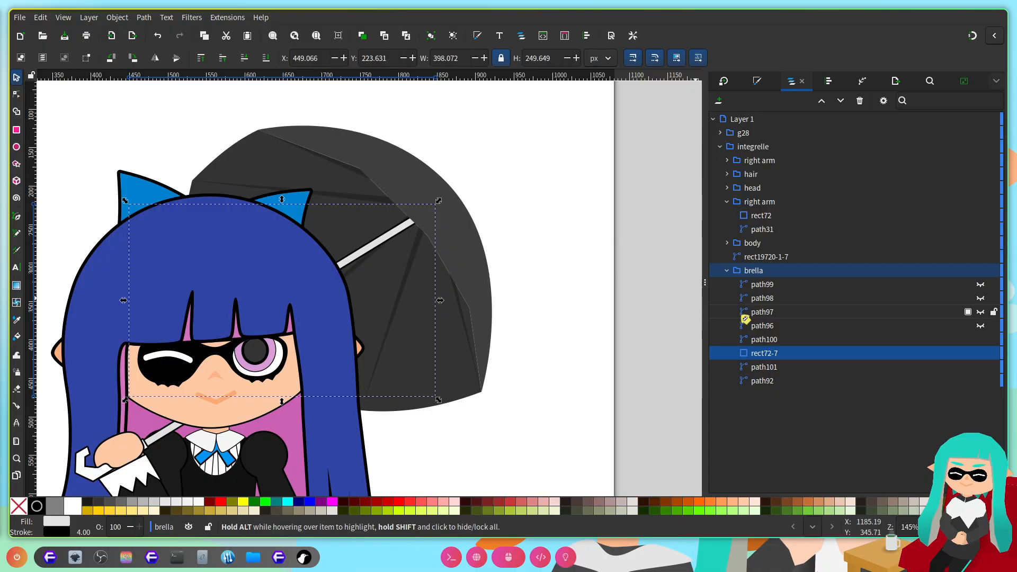
{"action": "left_click", "coordinate": [775, 275]}
{"action": "left_click_drag", "start_coordinate": [419, 213], "coordinate": [437, 229]}
{"action": "scroll", "coordinate": [501, 215], "scroll_direction": "down", "scroll_amount": 3, "text": "ctrl"}
{"action": "scroll", "coordinate": [493, 234], "scroll_direction": "up", "scroll_amount": 2, "text": "ctrl"}
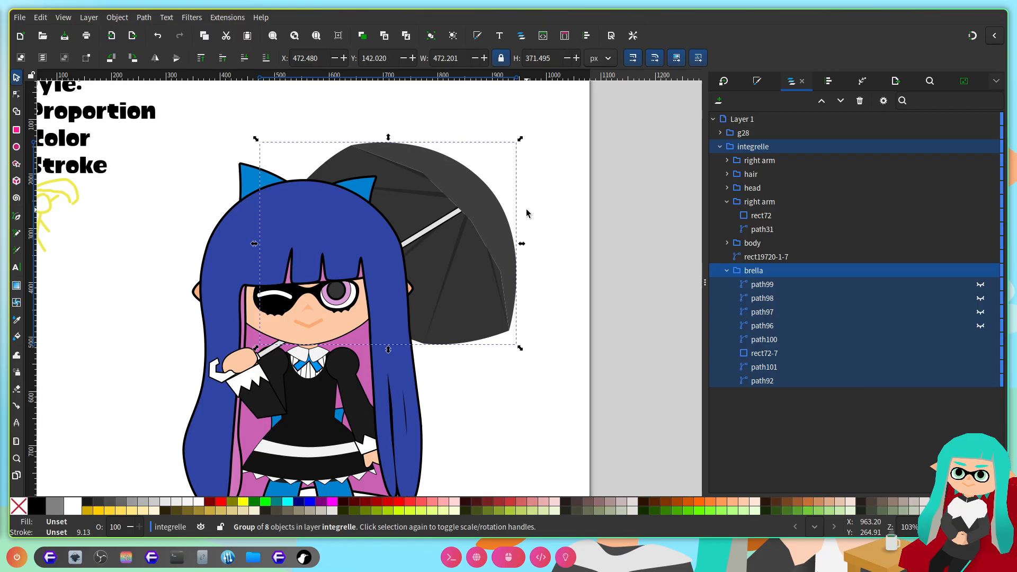
Step: Shift the umbrella group left and slightly down to about X 436, Y 165 px, and save the document
{"action": "left_click_drag", "start_coordinate": [462, 201], "coordinate": [438, 210]}
{"action": "scroll", "coordinate": [414, 223], "scroll_direction": "right", "scroll_amount": 5}
{"action": "key", "text": "ctrl+s"}
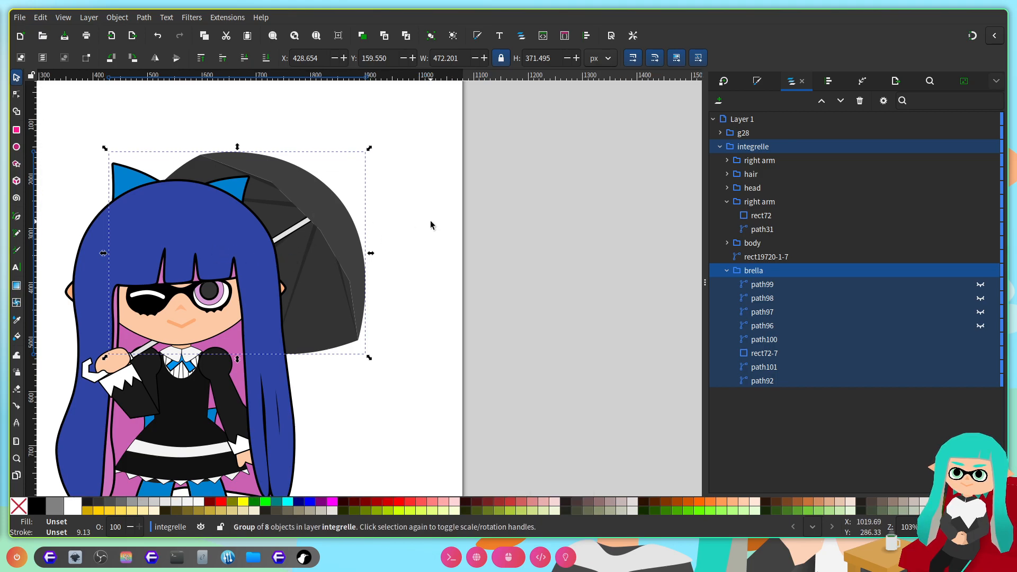
{"action": "left_click_drag", "start_coordinate": [282, 275], "coordinate": [313, 256]}
{"action": "key", "text": "ctrl+s"}
Step: Move the lower-right tip shared by the crescent, front canopy and rib inward to about X 874, Y 515 px
{"action": "scroll", "coordinate": [365, 293], "scroll_direction": "up", "scroll_amount": 1}
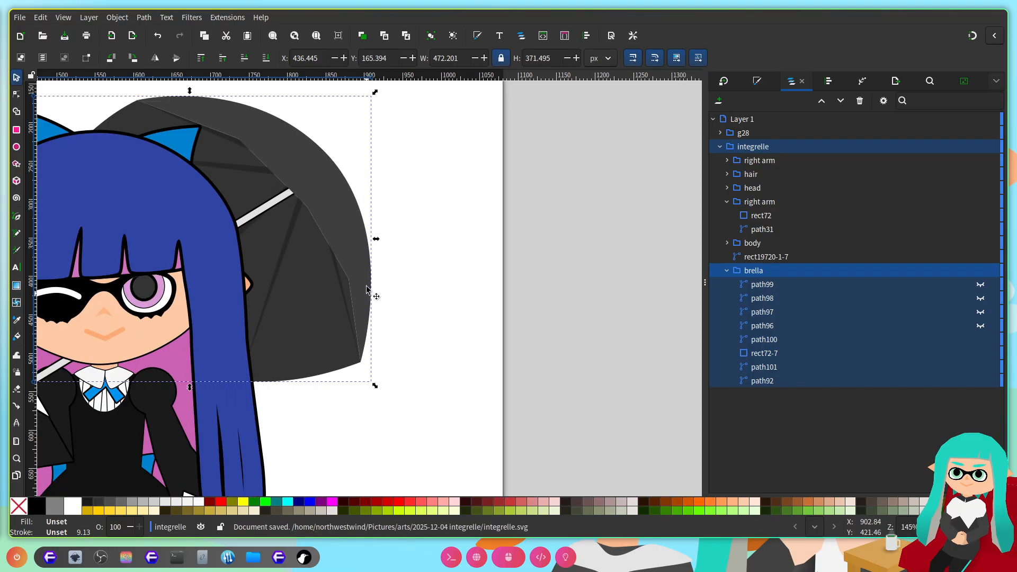
{"action": "left_click", "coordinate": [16, 95]}
{"action": "scroll", "coordinate": [335, 283], "scroll_direction": "up", "scroll_amount": 1}
{"action": "left_click", "coordinate": [336, 285]}
{"action": "left_click", "coordinate": [382, 327], "text": "shift"}
{"action": "left_click_drag", "start_coordinate": [389, 435], "coordinate": [318, 344]}
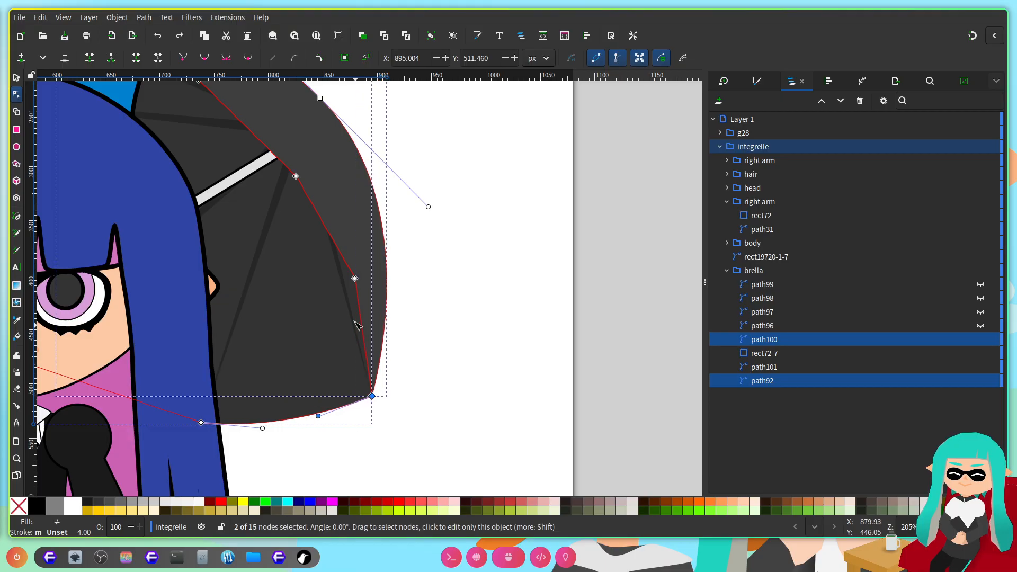
{"action": "scroll", "coordinate": [340, 272], "scroll_direction": "up", "scroll_amount": 1}
{"action": "left_click", "coordinate": [343, 270], "text": "shift"}
{"action": "scroll", "coordinate": [367, 268], "scroll_direction": "down", "scroll_amount": 1}
{"action": "scroll", "coordinate": [408, 414], "scroll_direction": "up", "scroll_amount": 1}
{"action": "left_click_drag", "start_coordinate": [415, 420], "coordinate": [342, 341]}
{"action": "left_click_drag", "start_coordinate": [375, 383], "coordinate": [345, 390]}
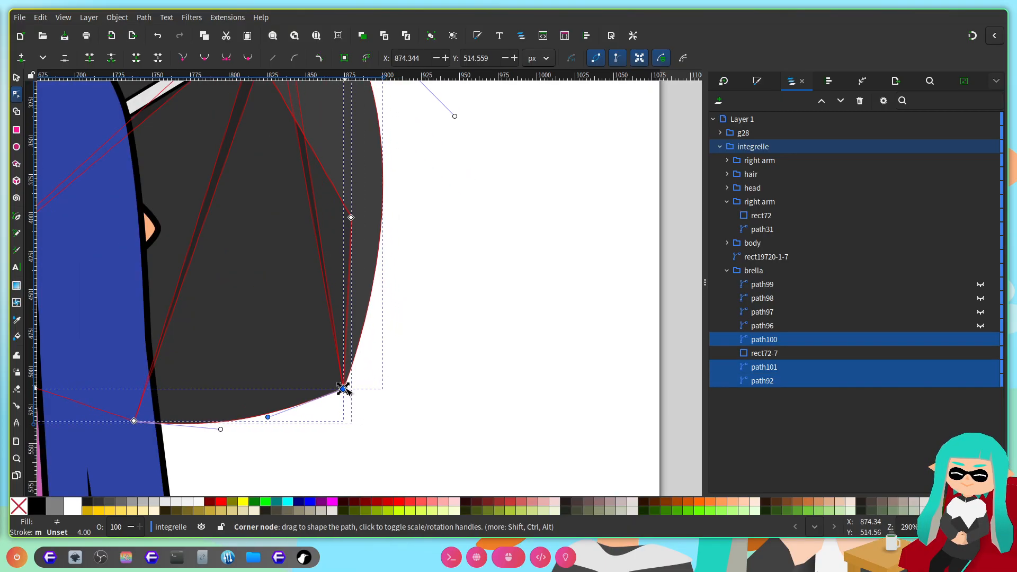
Step: Move the lower node on the crescent's inner edge, together with the matching canopy node, left to about X 862, Y 404 px
{"action": "scroll", "coordinate": [344, 390], "scroll_direction": "up", "scroll_amount": 3}
{"action": "left_click", "coordinate": [352, 282]}
{"action": "left_click_drag", "start_coordinate": [352, 281], "coordinate": [326, 287]}
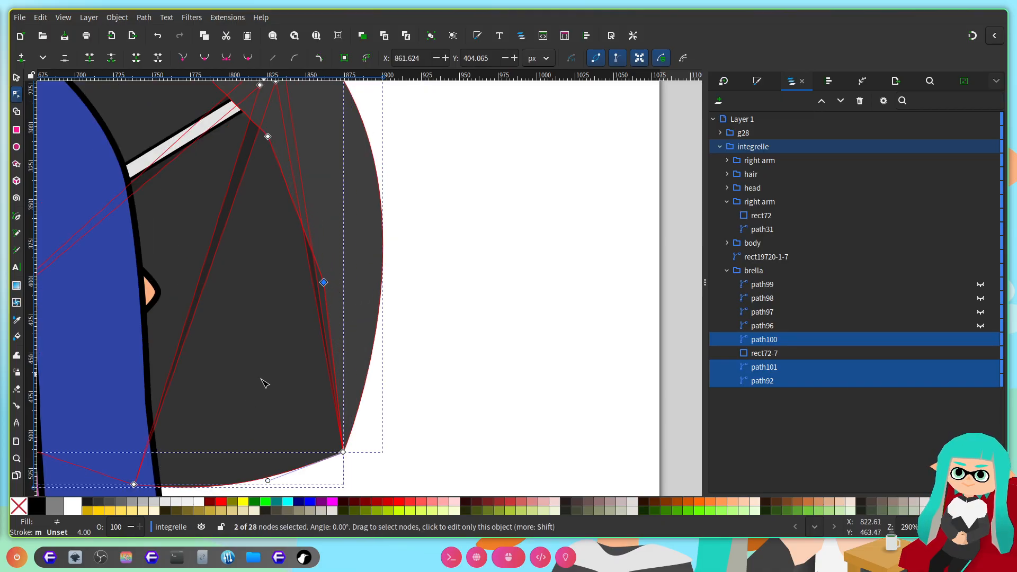
Step: Nudge the canopy's bottom node and its rib end behind the hair to about X 732, Y 532 px, and save
{"action": "scroll", "coordinate": [196, 436], "scroll_direction": "down", "scroll_amount": 3}
{"action": "left_click", "coordinate": [134, 421]}
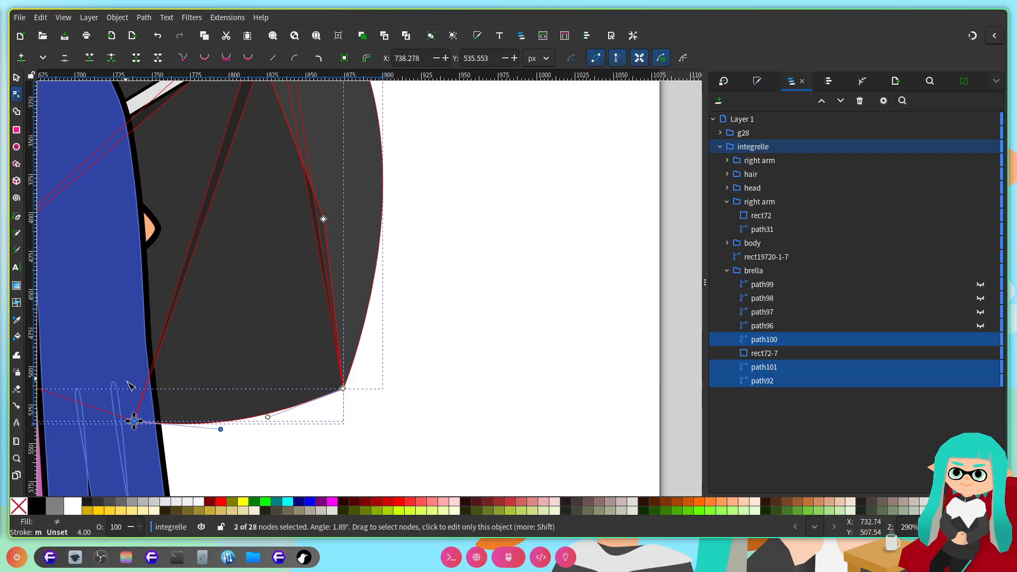
{"action": "left_click_drag", "start_coordinate": [134, 421], "coordinate": [125, 416]}
{"action": "scroll", "coordinate": [297, 290], "scroll_direction": "down", "scroll_amount": 2}
{"action": "key", "text": "ctrl+s"}
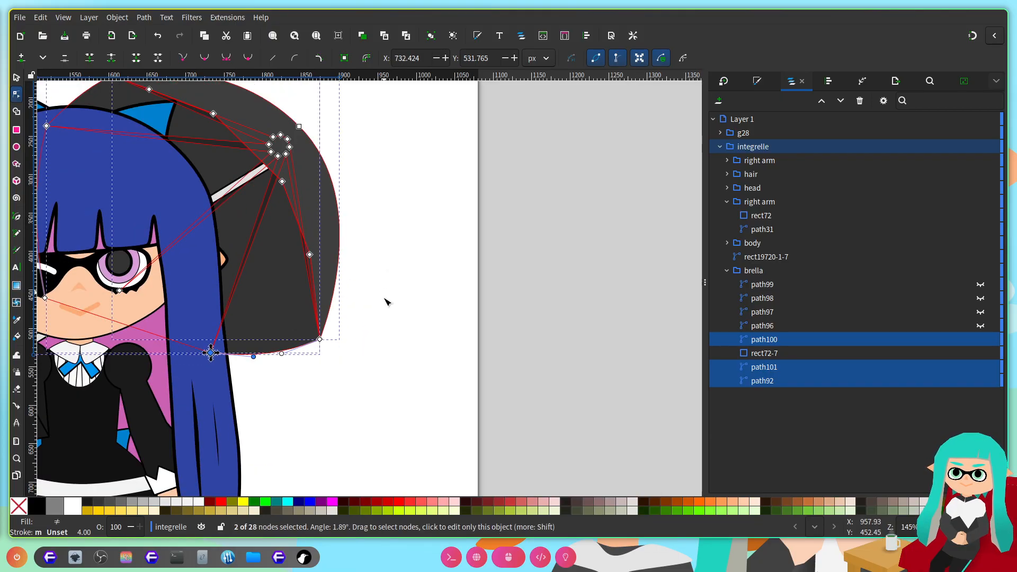
Step: Move the shared crescent and canopy node just below the handle's upper end to about X 819, Y 311 px
{"action": "scroll", "coordinate": [411, 340], "scroll_direction": "up", "scroll_amount": 3}
{"action": "scroll", "coordinate": [432, 343], "scroll_direction": "left", "scroll_amount": 3}
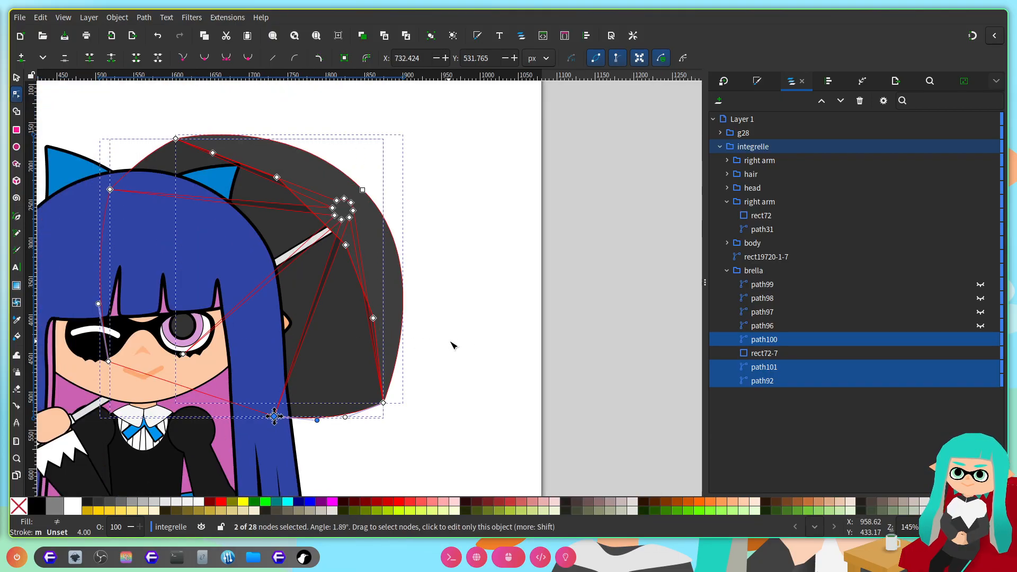
{"action": "left_click", "coordinate": [481, 295]}
{"action": "scroll", "coordinate": [340, 242], "scroll_direction": "up", "scroll_amount": 1}
{"action": "left_click", "coordinate": [350, 250]}
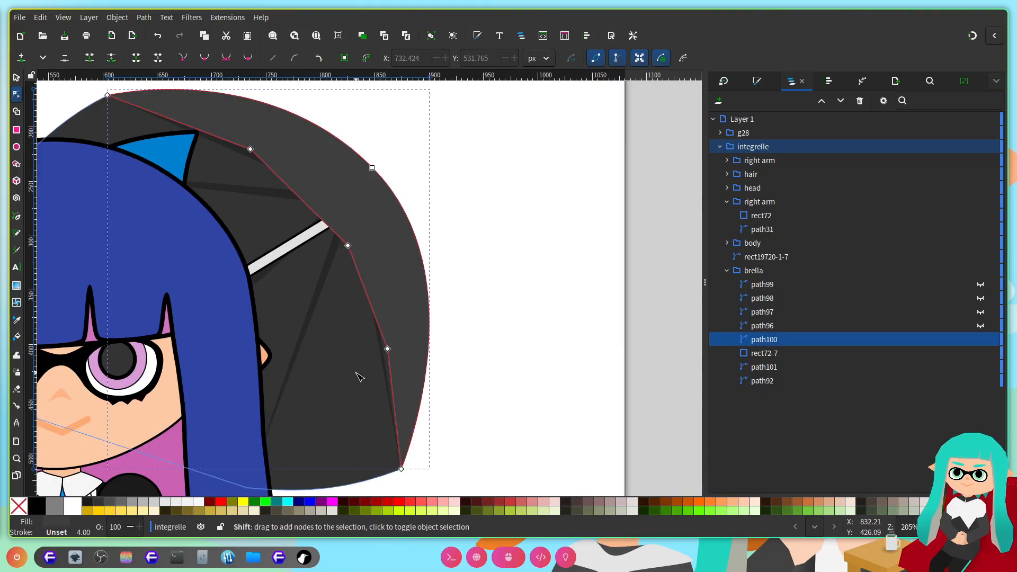
{"action": "left_click", "coordinate": [359, 374], "text": "shift"}
{"action": "scroll", "coordinate": [360, 275], "scroll_direction": "up", "scroll_amount": 2}
{"action": "left_click_drag", "start_coordinate": [336, 216], "coordinate": [323, 220]}
{"action": "scroll", "coordinate": [522, 252], "scroll_direction": "down", "scroll_amount": 3}
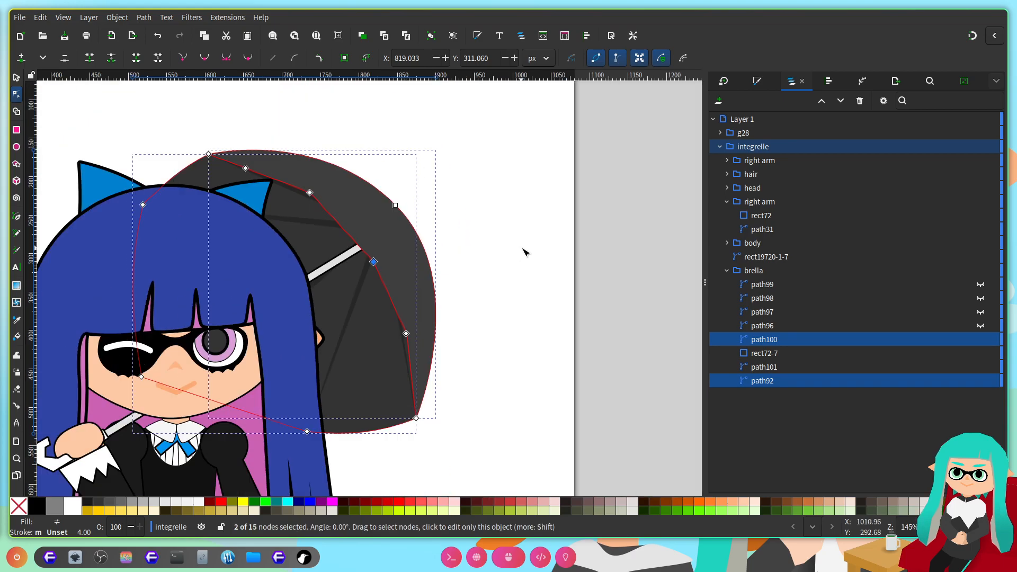
Step: Move the lower shared node of the crescent's inner edge and the canopy inward to about X 854, Y 403 px
{"action": "left_click", "coordinate": [522, 253]}
{"action": "scroll", "coordinate": [413, 322], "scroll_direction": "up", "scroll_amount": 1}
{"action": "left_click", "coordinate": [410, 319]}
{"action": "left_click", "coordinate": [348, 364], "text": "shift"}
{"action": "scroll", "coordinate": [411, 333], "scroll_direction": "up", "scroll_amount": 2}
{"action": "left_click_drag", "start_coordinate": [406, 297], "coordinate": [358, 322]}
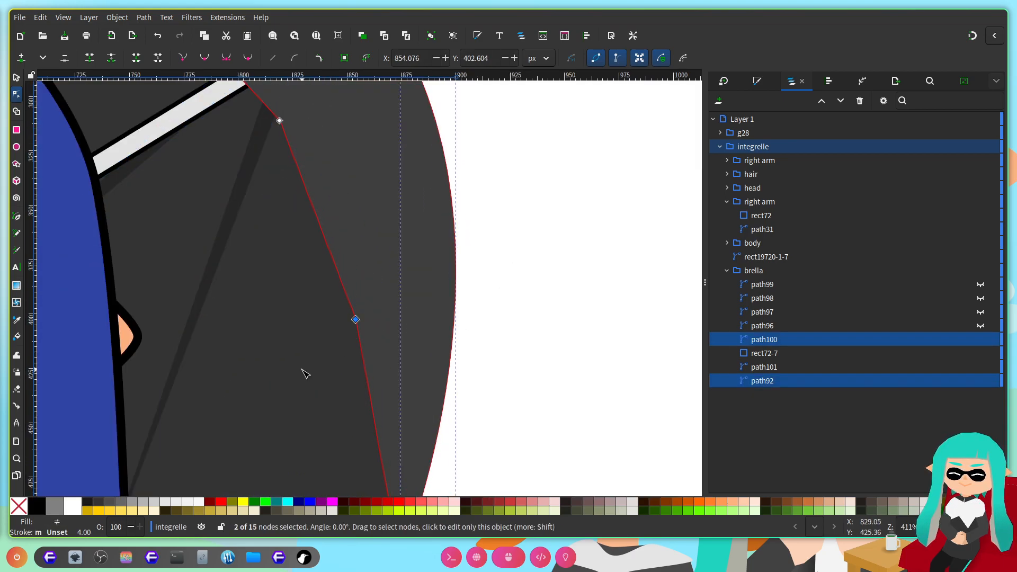
{"action": "scroll", "coordinate": [488, 302], "scroll_direction": "down", "scroll_amount": 2}
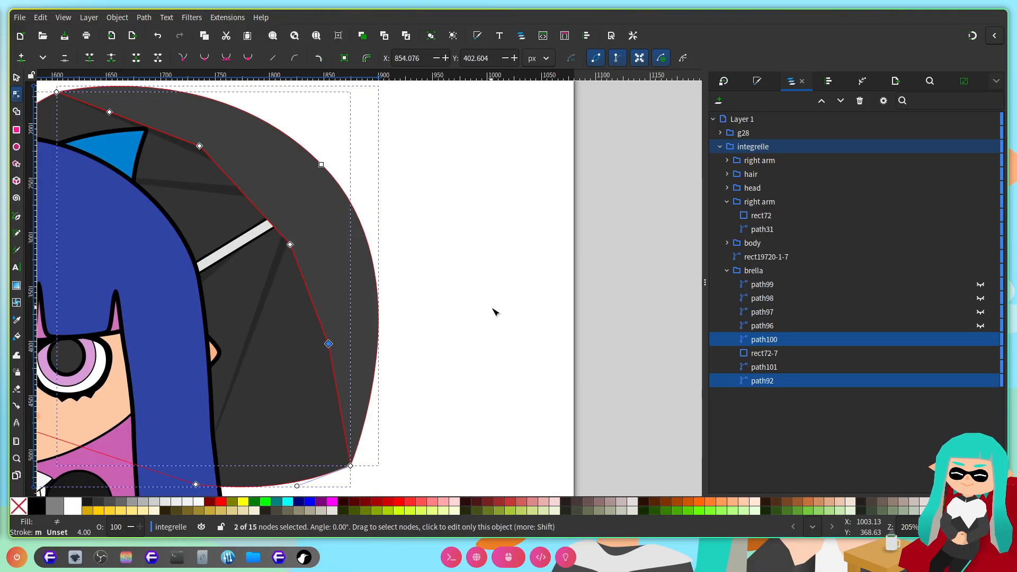
Step: Bend the front canopy's bottom edge inward into a shallow concave curve
{"action": "scroll", "coordinate": [491, 306], "scroll_direction": "left", "scroll_amount": 6}
{"action": "scroll", "coordinate": [477, 321], "scroll_direction": "right", "scroll_amount": 6}
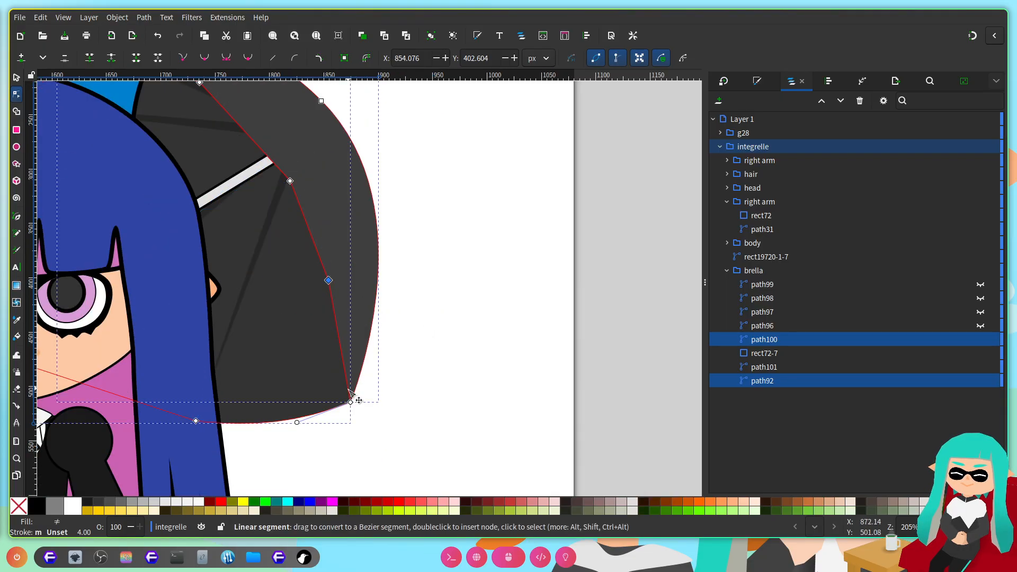
{"action": "left_click", "coordinate": [368, 413]}
{"action": "left_click", "coordinate": [277, 422]}
{"action": "left_click_drag", "start_coordinate": [277, 423], "coordinate": [276, 410]}
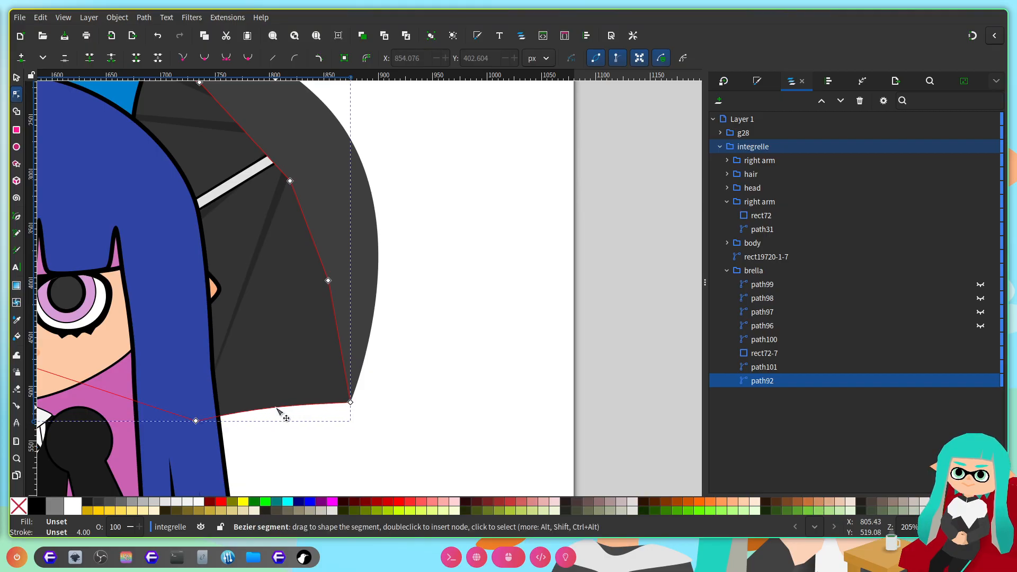
Step: Bend the front canopy's upper-left edge inward above the hair and deselect the canopy
{"action": "scroll", "coordinate": [320, 428], "scroll_direction": "left", "scroll_amount": 6}
{"action": "scroll", "coordinate": [329, 427], "scroll_direction": "up", "scroll_amount": 12}
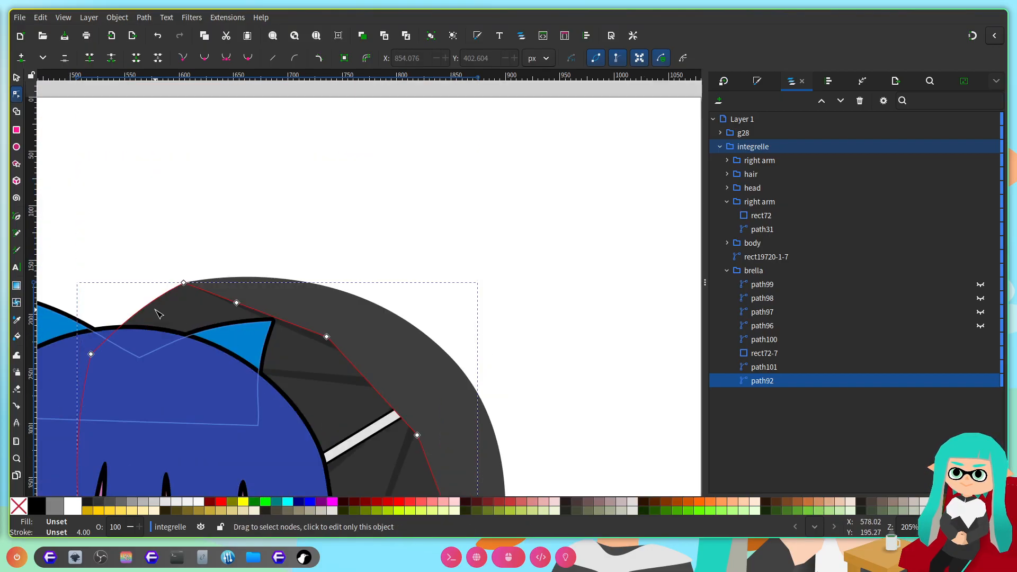
{"action": "left_click_drag", "start_coordinate": [147, 317], "coordinate": [149, 321]}
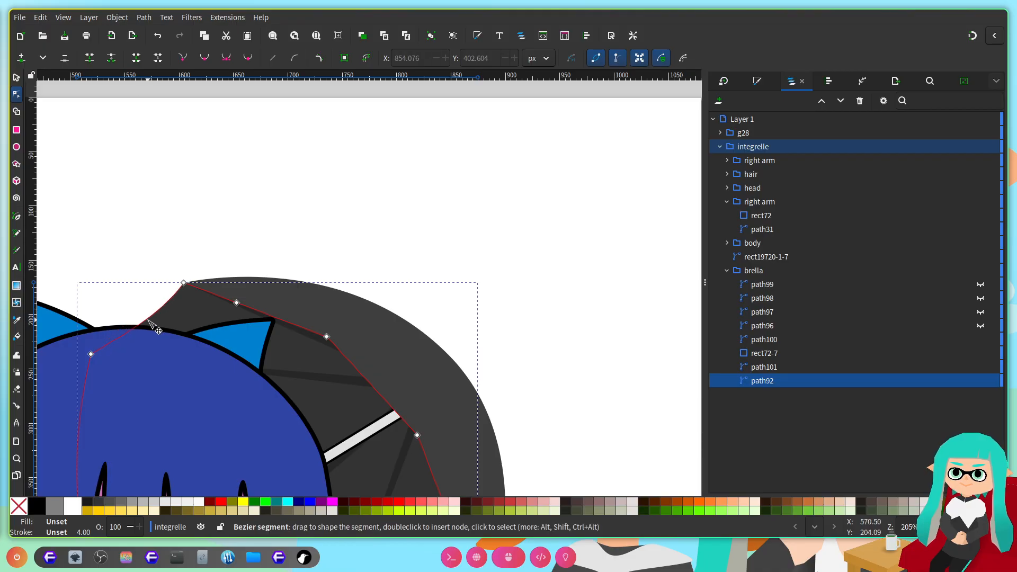
{"action": "scroll", "coordinate": [230, 262], "scroll_direction": "down", "scroll_amount": 2}
{"action": "left_click", "coordinate": [356, 220]}
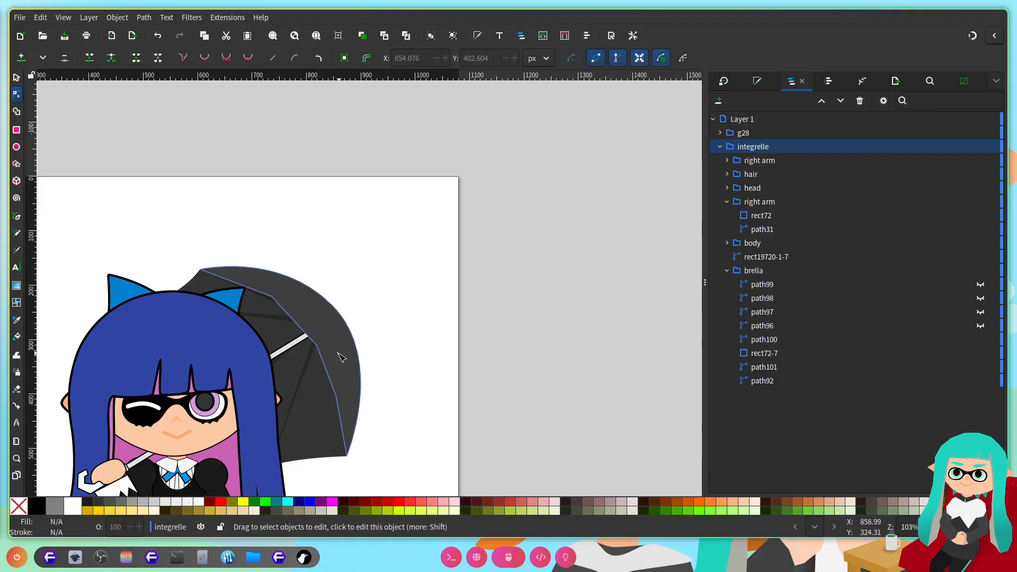
Step: Rotate the whole brella group slightly counterclockwise and reposition it at about X 446, Y 158 px so the handle meets the hand
{"action": "scroll", "coordinate": [332, 346], "scroll_direction": "up", "scroll_amount": 2}
{"action": "left_click", "coordinate": [260, 337]}
{"action": "scroll", "coordinate": [381, 364], "scroll_direction": "left", "scroll_amount": 5}
{"action": "scroll", "coordinate": [385, 367], "scroll_direction": "down", "scroll_amount": 8}
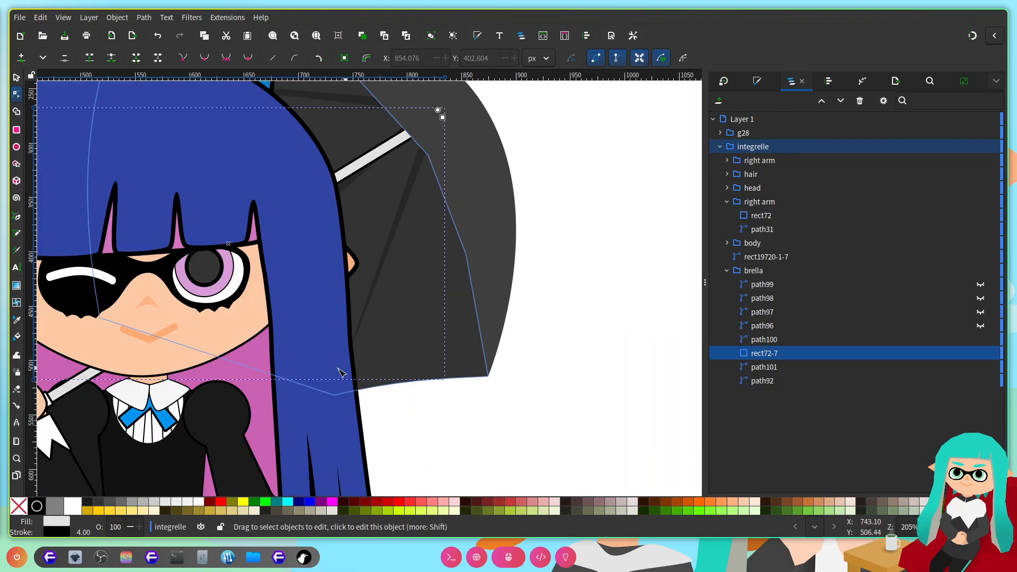
{"action": "scroll", "coordinate": [254, 391], "scroll_direction": "left", "scroll_amount": 6}
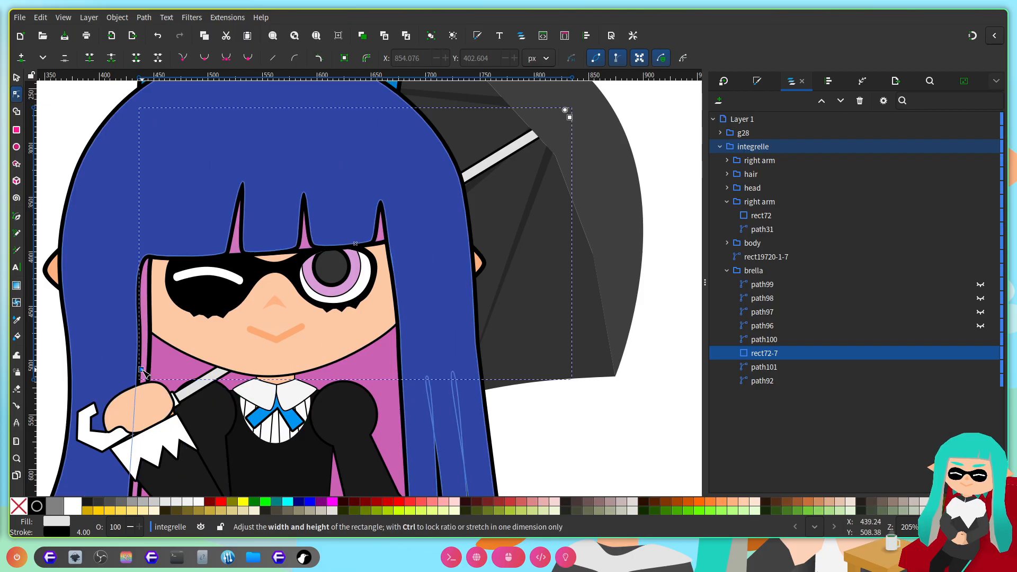
{"action": "scroll", "coordinate": [448, 265], "scroll_direction": "down", "scroll_amount": 2}
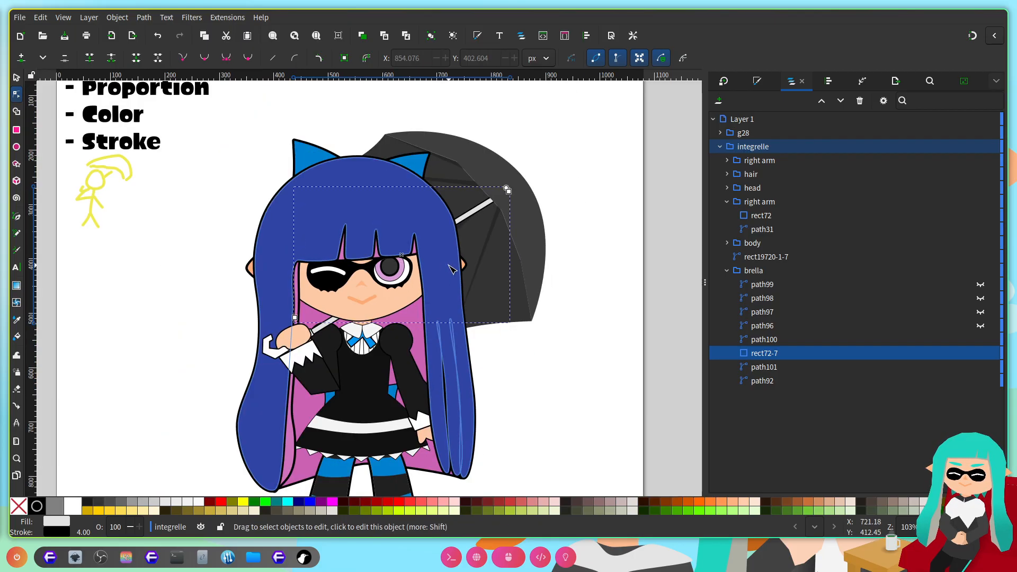
{"action": "left_click", "coordinate": [18, 76]}
{"action": "scroll", "coordinate": [403, 308], "scroll_direction": "up", "scroll_amount": 1}
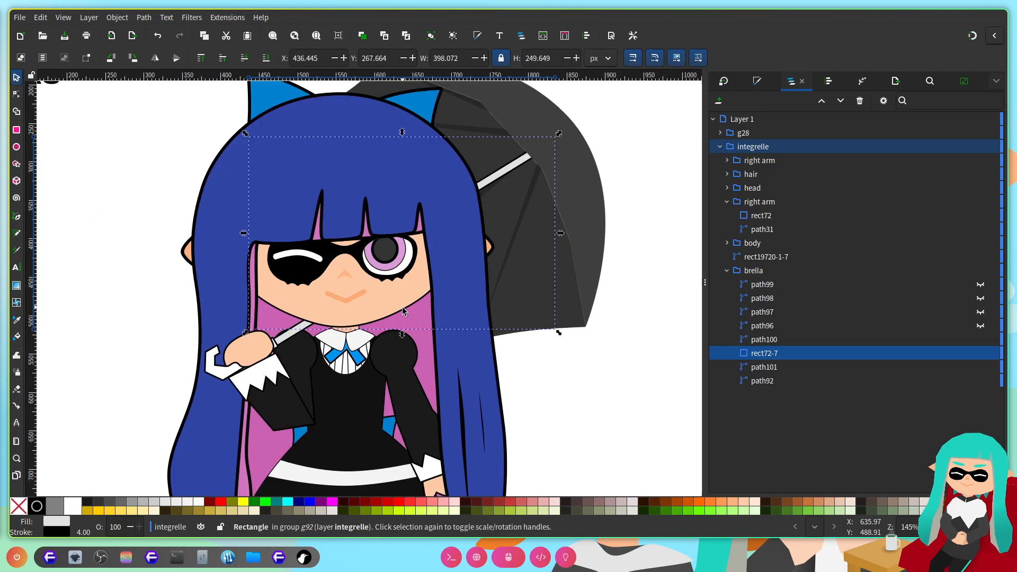
{"action": "scroll", "coordinate": [403, 308], "scroll_direction": "up", "scroll_amount": 2}
{"action": "left_click", "coordinate": [734, 272]}
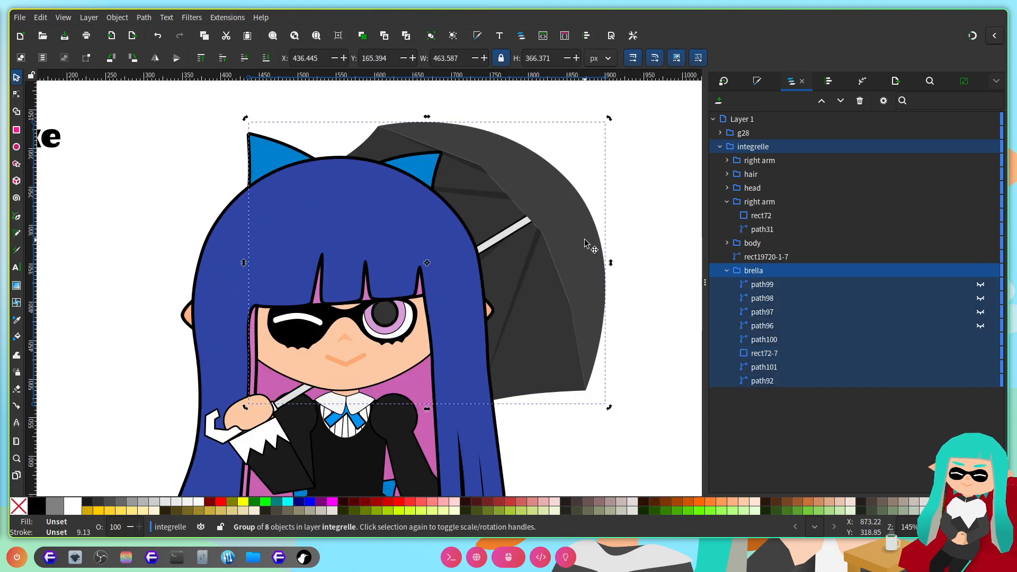
{"action": "left_click_drag", "start_coordinate": [608, 129], "coordinate": [596, 106]}
{"action": "mouse_move", "coordinate": [548, 167]}
{"action": "left_mouse_down"}
{"action": "mouse_move", "coordinate": [534, 154]}
{"action": "mouse_move", "coordinate": [545, 162]}
{"action": "left_mouse_up"}
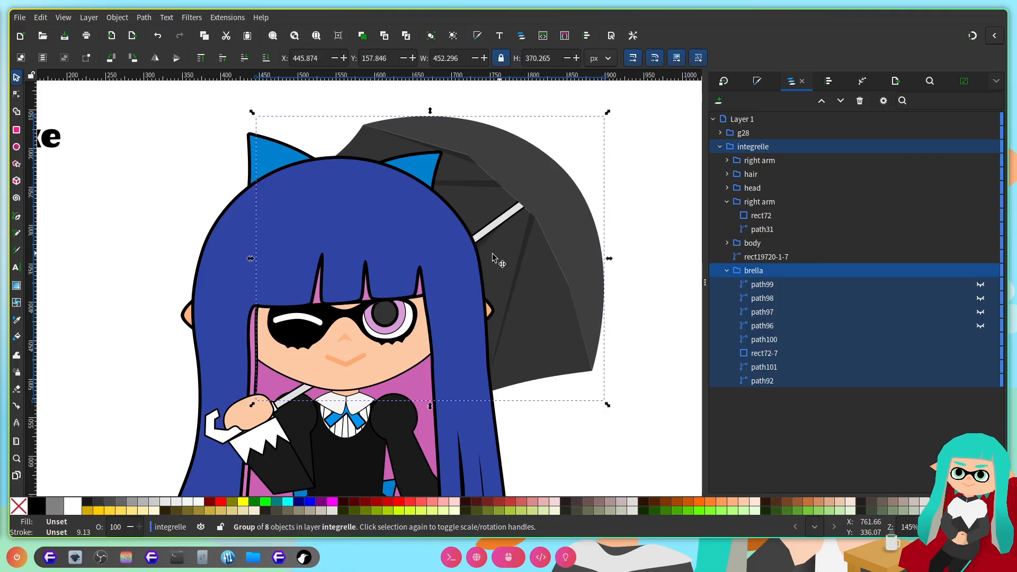
Step: Rotate both right arm groups slightly together to fit the umbrella handle, save the document and clear the selection
{"action": "key", "text": "n"}
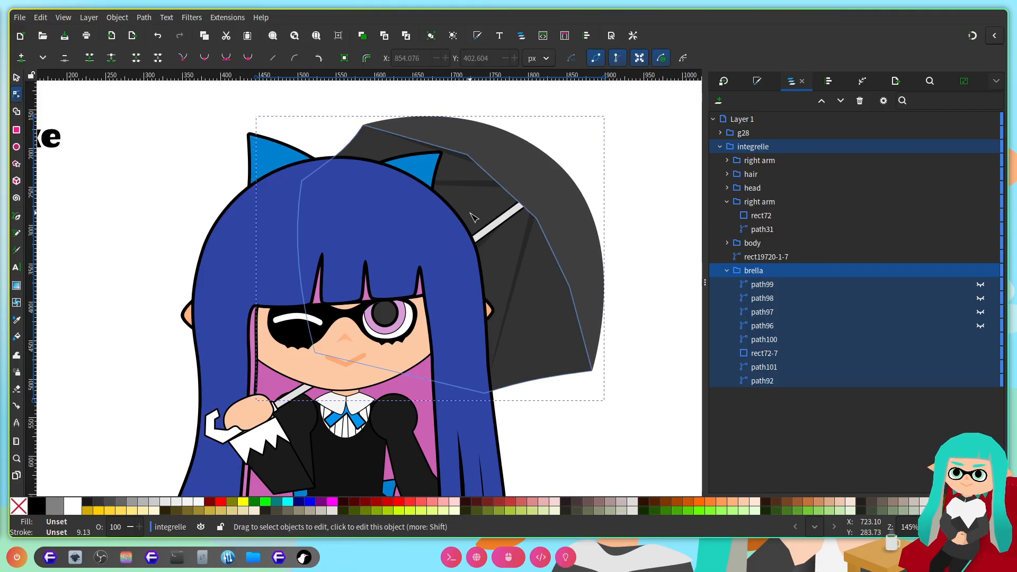
{"action": "left_click", "coordinate": [274, 405]}
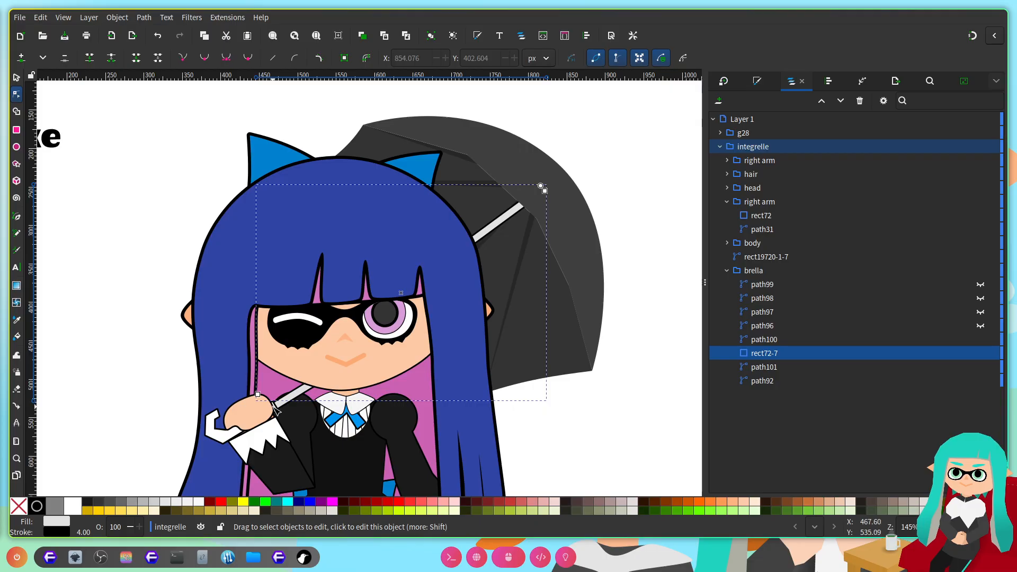
{"action": "key", "text": "s"}
{"action": "scroll", "coordinate": [270, 371], "scroll_direction": "down", "scroll_amount": 6}
{"action": "left_click", "coordinate": [266, 300]}
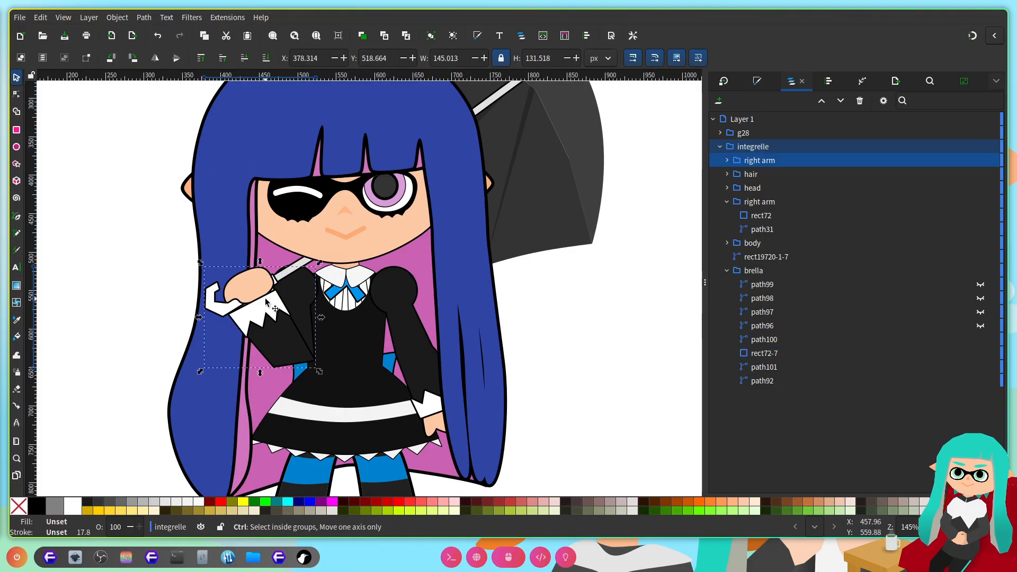
{"action": "scroll", "coordinate": [265, 298], "scroll_direction": "up", "scroll_amount": 3}
{"action": "left_click", "coordinate": [343, 273], "text": "shift"}
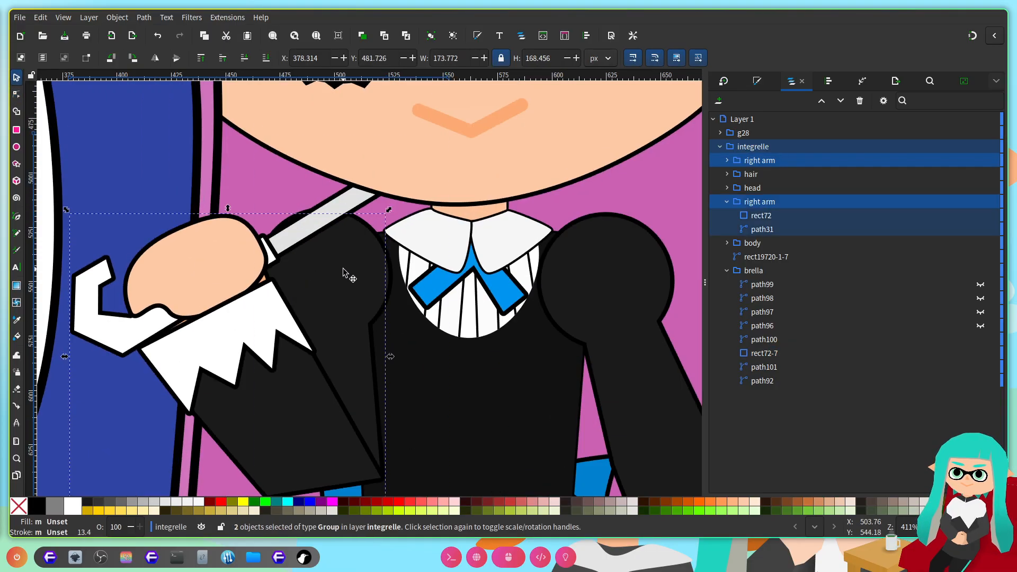
{"action": "left_click_drag", "start_coordinate": [452, 128], "coordinate": [441, 114]}
{"action": "scroll", "coordinate": [428, 184], "scroll_direction": "down", "scroll_amount": 4}
{"action": "scroll", "coordinate": [476, 254], "scroll_direction": "right", "scroll_amount": 1}
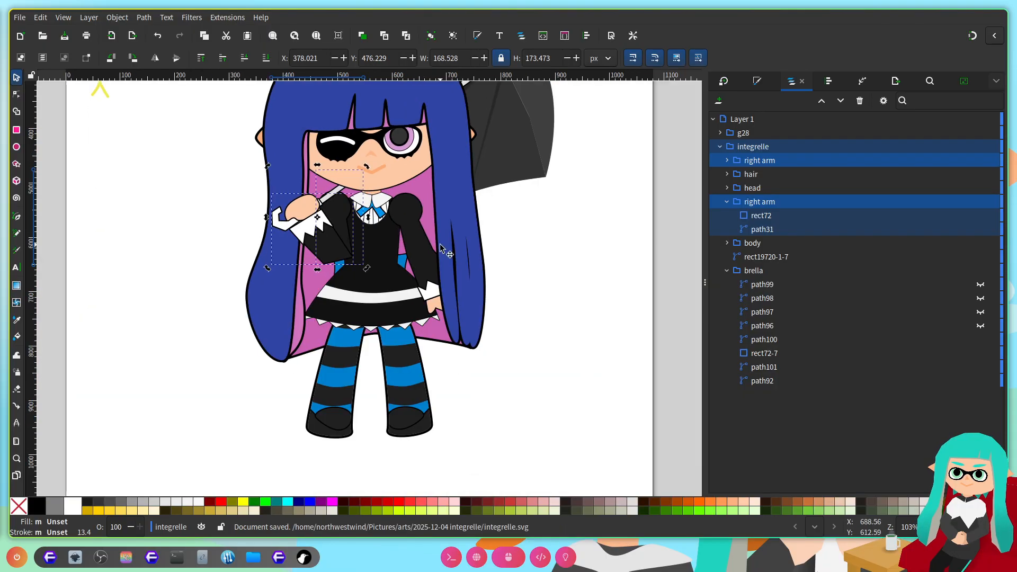
{"action": "double_click", "coordinate": [542, 315]}
{"action": "scroll", "coordinate": [540, 320], "scroll_direction": "up", "scroll_amount": 3}
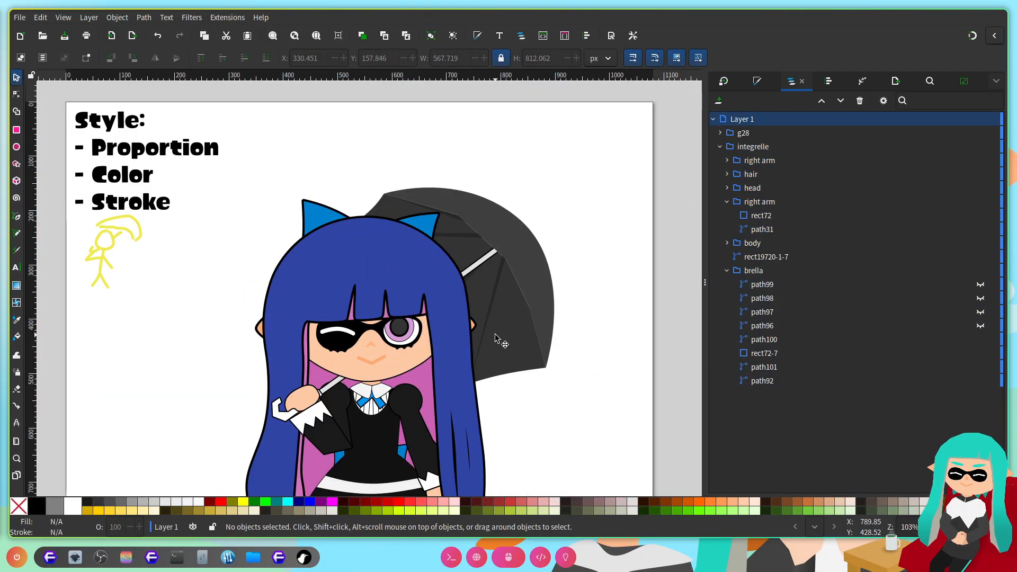
Step: Shift the shared elbow nodes of the raised arm's upper and lower sleeve paths to about X 494, Y 643 px and deselect them
{"action": "scroll", "coordinate": [311, 377], "scroll_direction": "up", "scroll_amount": 3}
{"action": "left_click", "coordinate": [20, 95]}
{"action": "scroll", "coordinate": [465, 358], "scroll_direction": "up", "scroll_amount": 2}
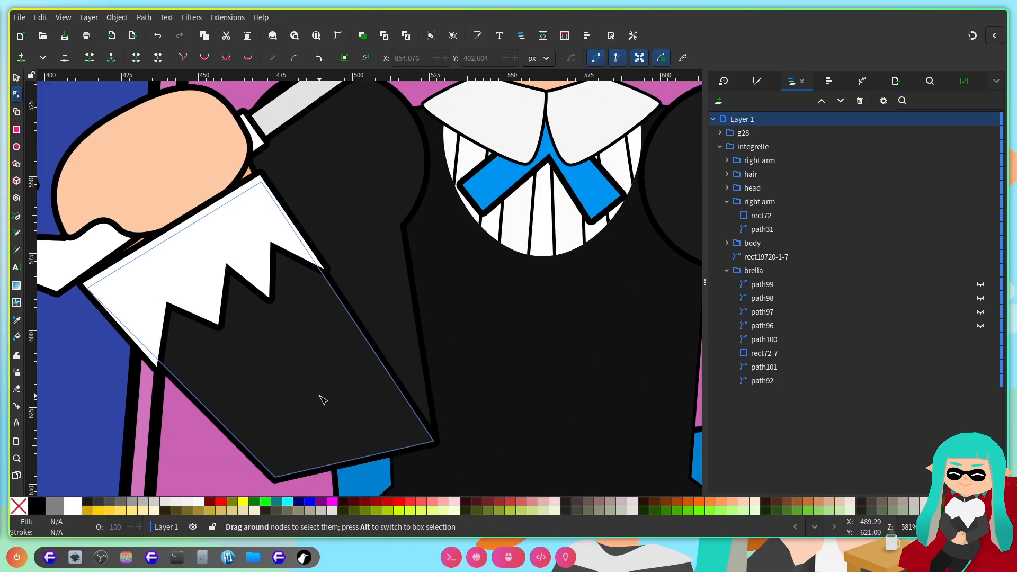
{"action": "left_click", "coordinate": [321, 397]}
{"action": "left_click", "coordinate": [390, 324], "text": "shift"}
{"action": "left_click_drag", "start_coordinate": [486, 469], "coordinate": [254, 343]}
{"action": "scroll", "coordinate": [477, 345], "scroll_direction": "down", "scroll_amount": 3}
{"action": "left_click_drag", "start_coordinate": [497, 443], "coordinate": [259, 313]}
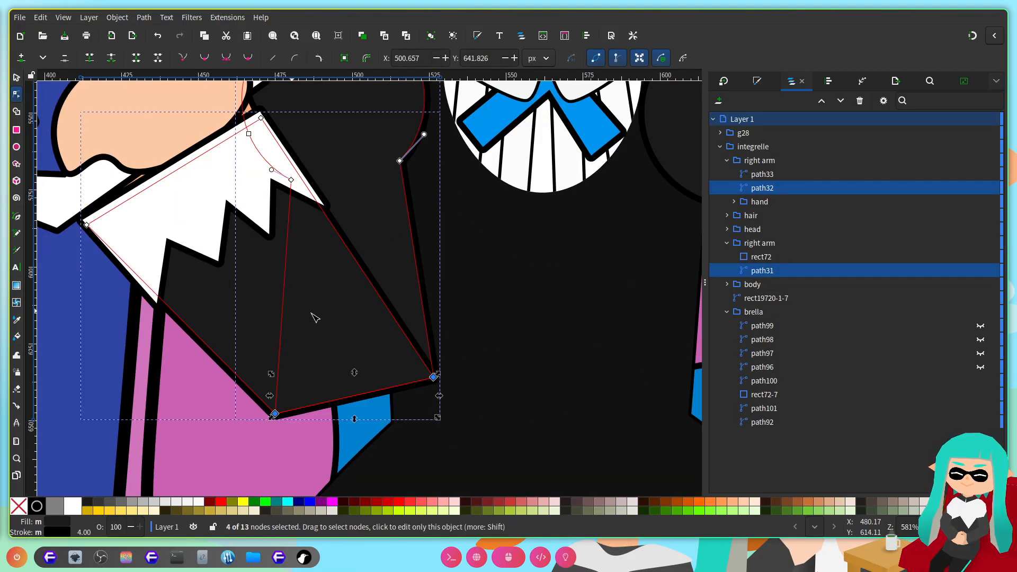
{"action": "left_click_drag", "start_coordinate": [432, 379], "coordinate": [414, 381]}
{"action": "scroll", "coordinate": [500, 306], "scroll_direction": "down", "scroll_amount": 4}
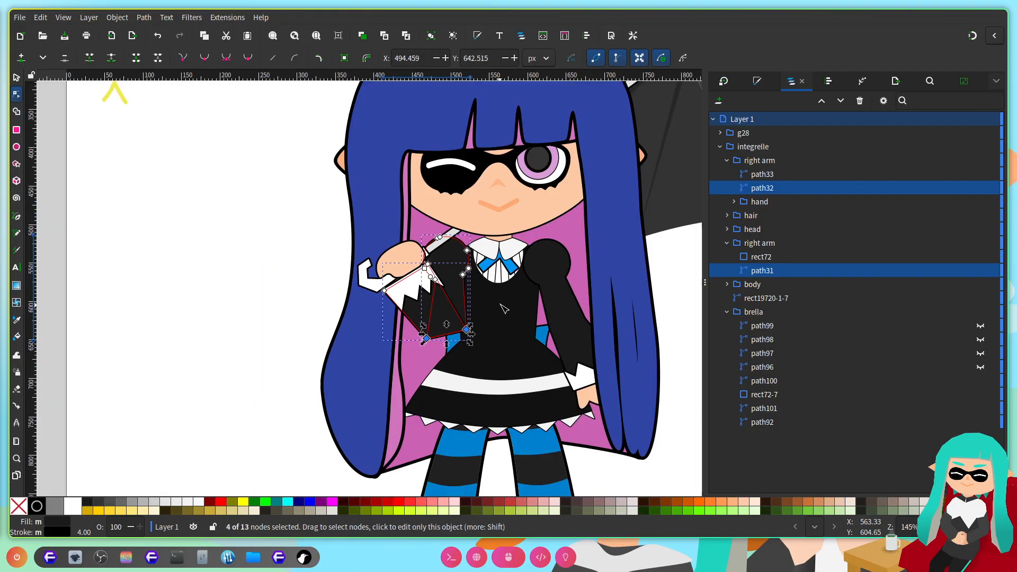
{"action": "scroll", "coordinate": [512, 304], "scroll_direction": "right", "scroll_amount": 6}
{"action": "double_click", "coordinate": [599, 319]}
{"action": "scroll", "coordinate": [514, 357], "scroll_direction": "right", "scroll_amount": 3}
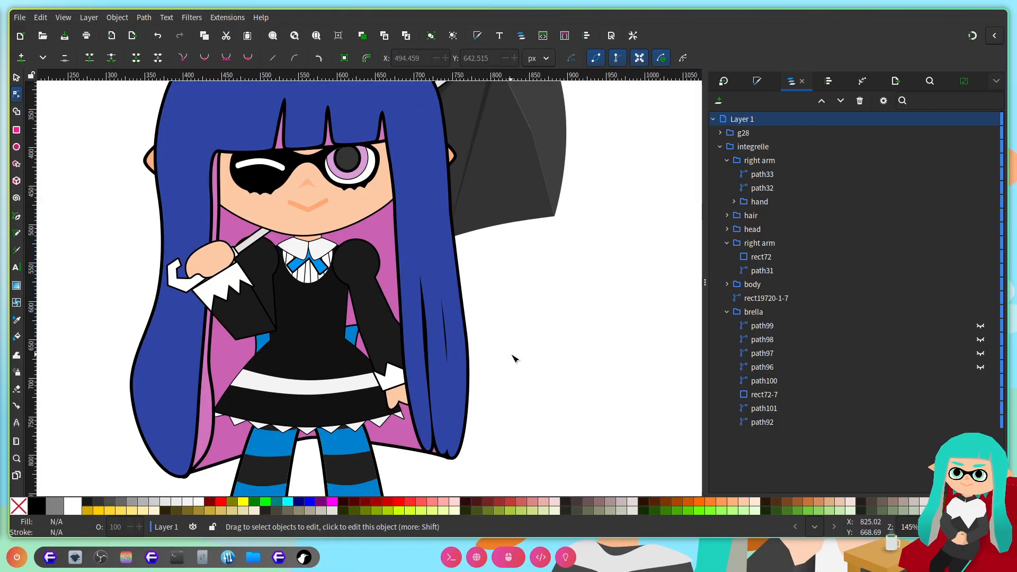
Step: Duplicate the umbrella's lighter crescent path
{"action": "scroll", "coordinate": [532, 336], "scroll_direction": "up", "scroll_amount": 8}
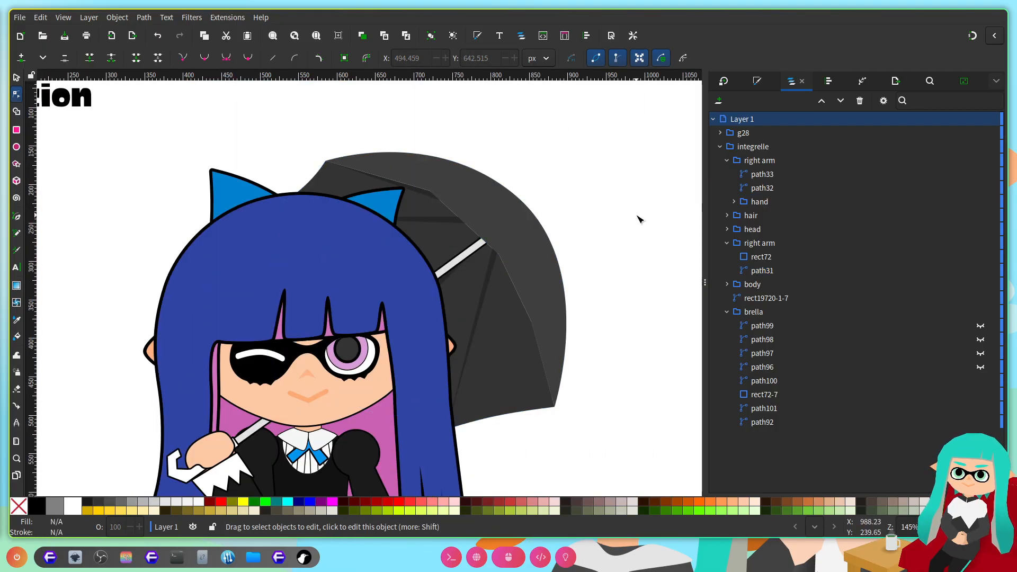
{"action": "left_click", "coordinate": [533, 228]}
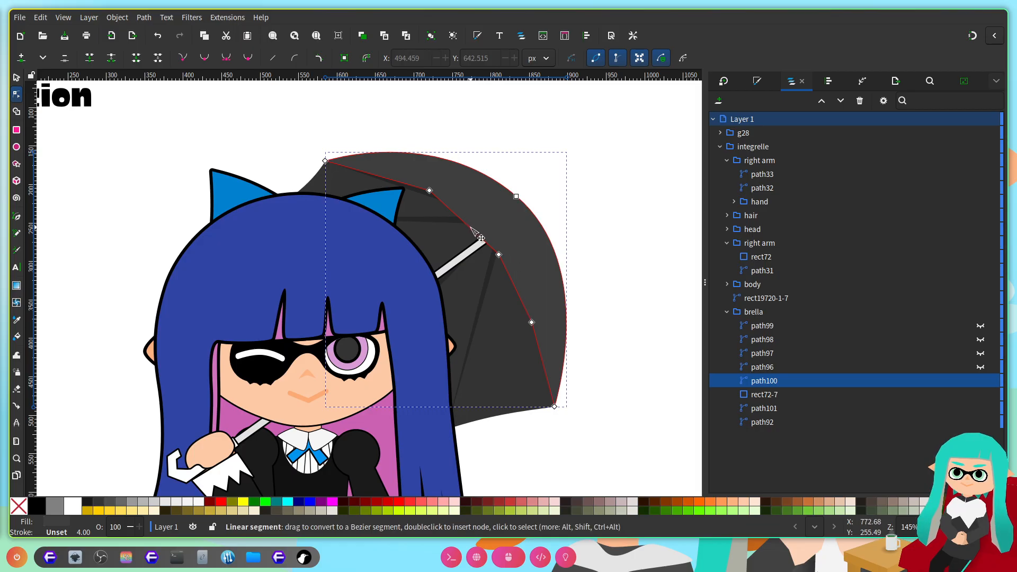
{"action": "scroll", "coordinate": [451, 218], "scroll_direction": "up", "scroll_amount": 3}
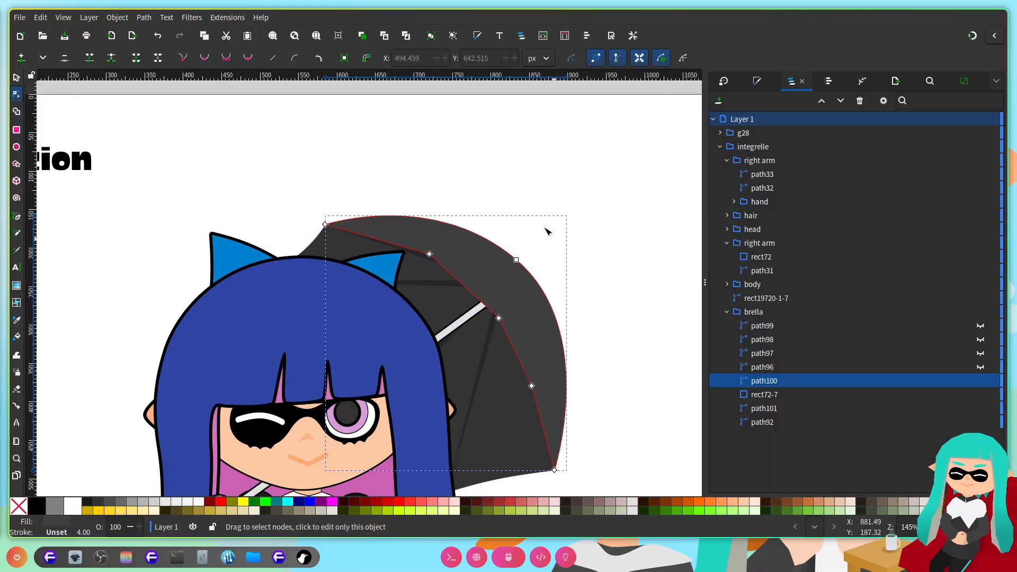
{"action": "scroll", "coordinate": [356, 228], "scroll_direction": "up", "scroll_amount": 2, "text": "ctrl"}
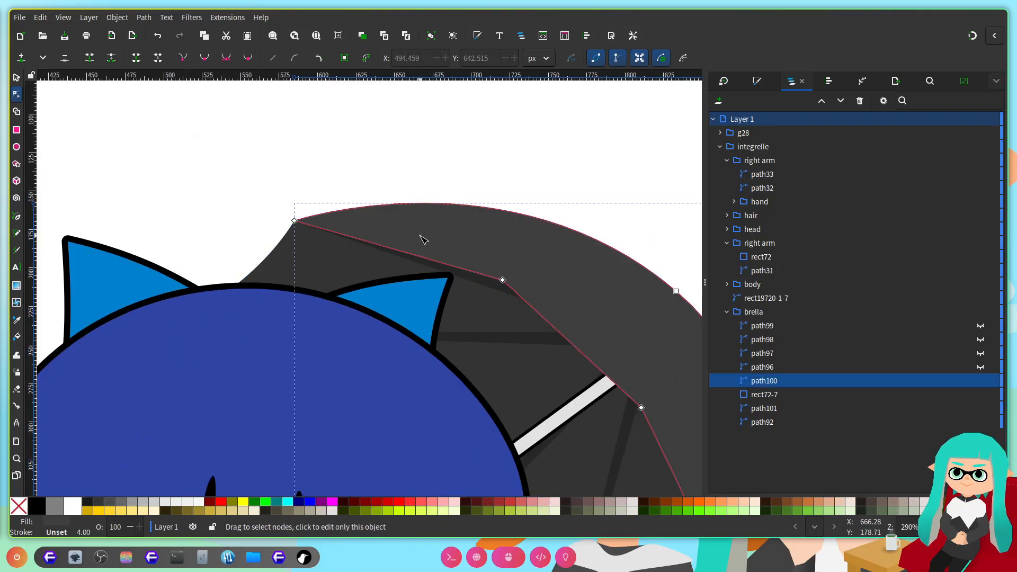
{"action": "key", "text": "ctrl+d"}
Step: Move the copy's outer-edge middle node inward to about X 731, Y 301 px and convert it to a corner node
{"action": "scroll", "coordinate": [493, 252], "scroll_direction": "down", "scroll_amount": 1}
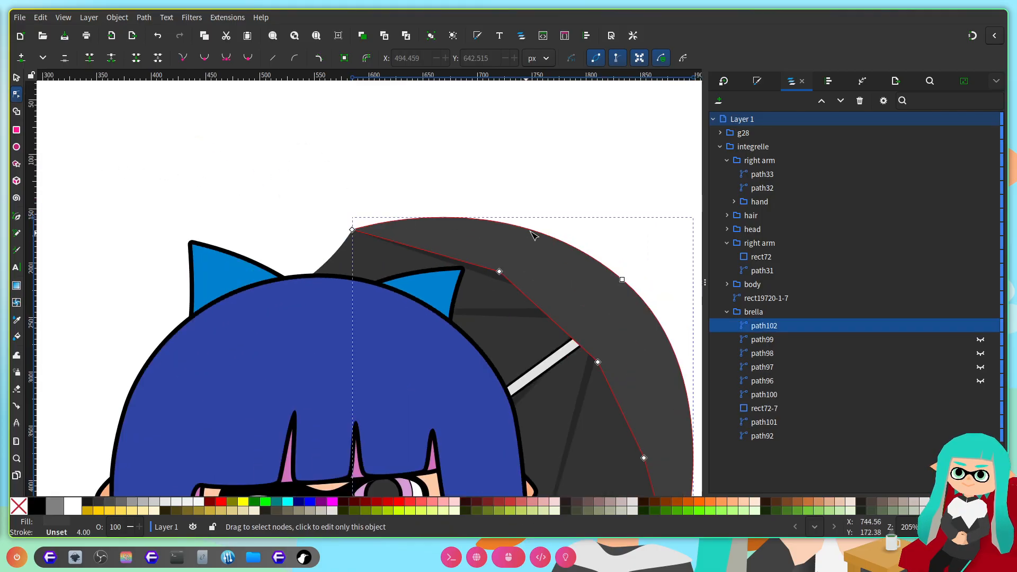
{"action": "scroll", "coordinate": [525, 240], "scroll_direction": "right", "scroll_amount": 9}
{"action": "scroll", "coordinate": [268, 253], "scroll_direction": "up", "scroll_amount": 2, "text": "ctrl"}
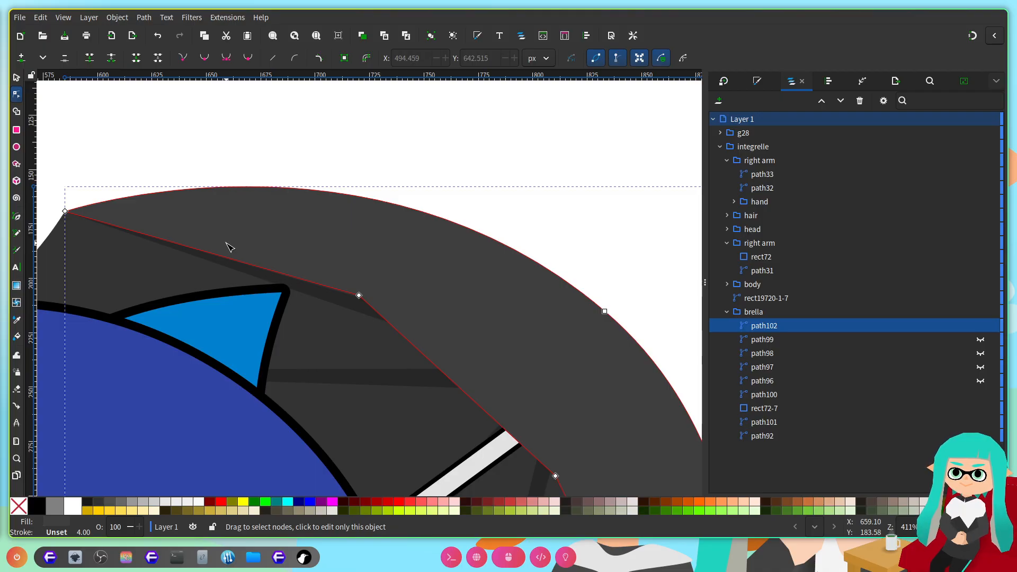
{"action": "scroll", "coordinate": [234, 241], "scroll_direction": "down", "scroll_amount": 1, "text": "ctrl"}
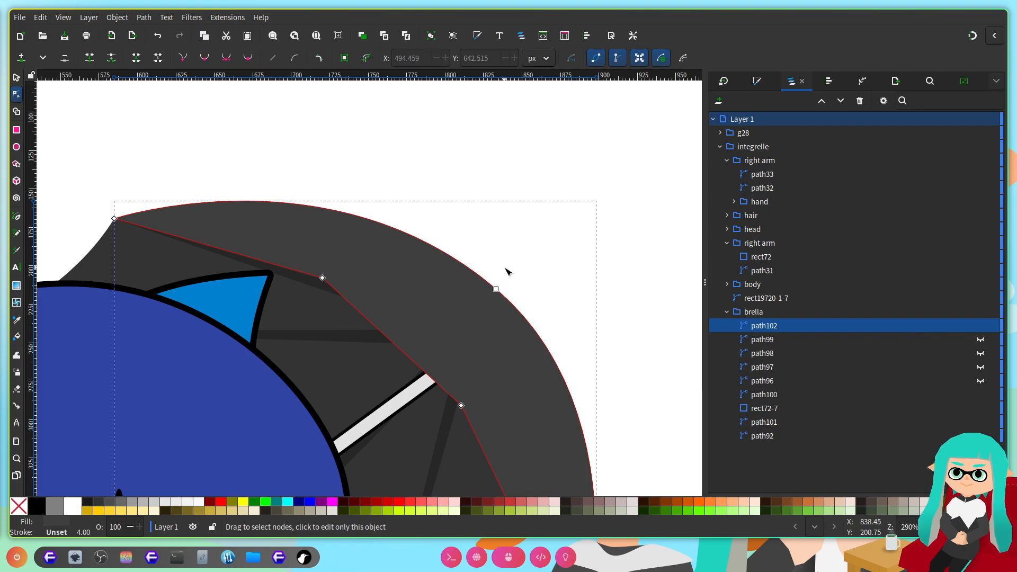
{"action": "left_click_drag", "start_coordinate": [497, 289], "coordinate": [339, 423]}
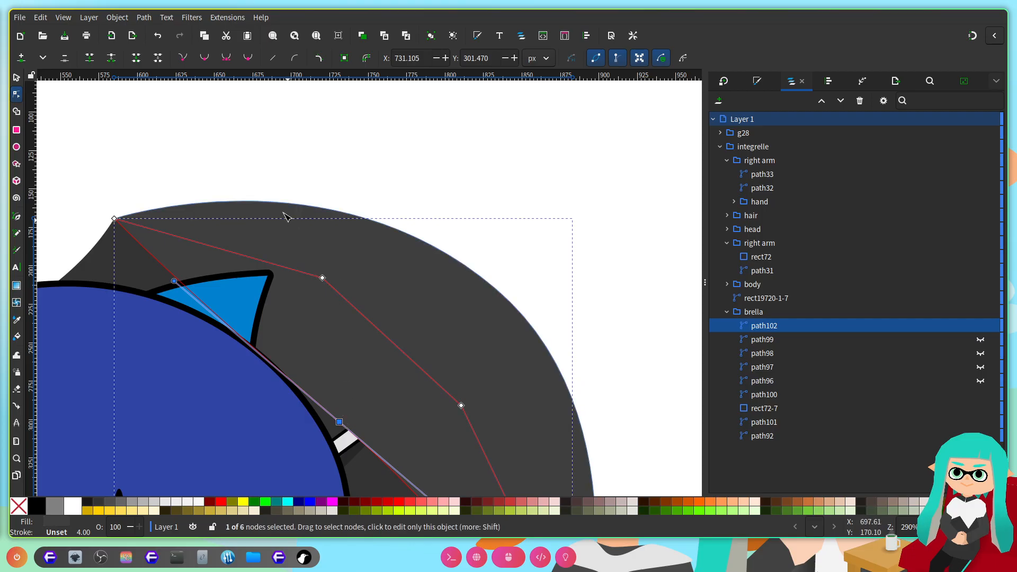
{"action": "left_click", "coordinate": [183, 57]}
{"action": "scroll", "coordinate": [344, 288], "scroll_direction": "up", "scroll_amount": 5}
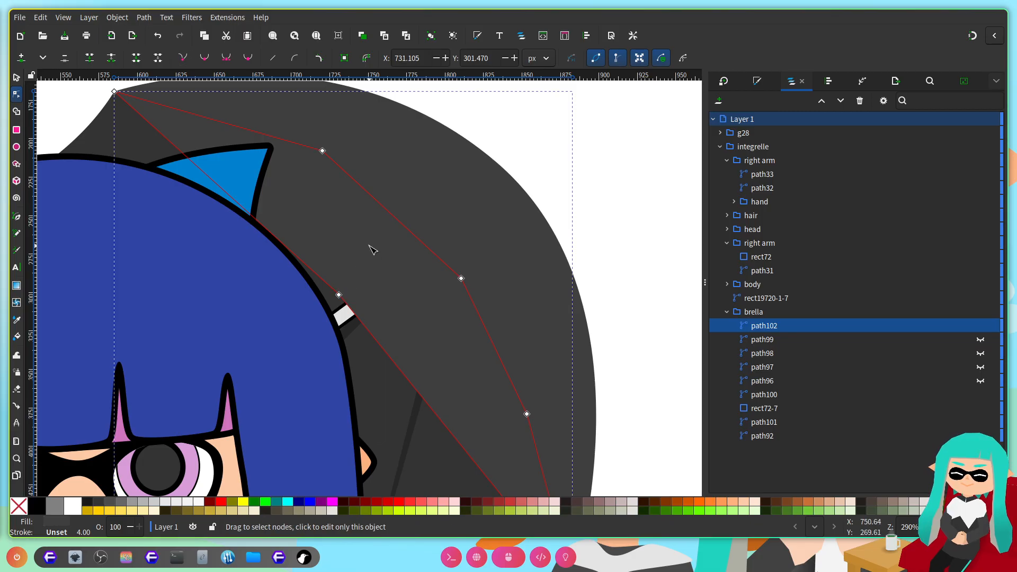
Step: Select the two long straight segments along the copy's inward side and subdivide them twice with inserted nodes
{"action": "left_click", "coordinate": [272, 234]}
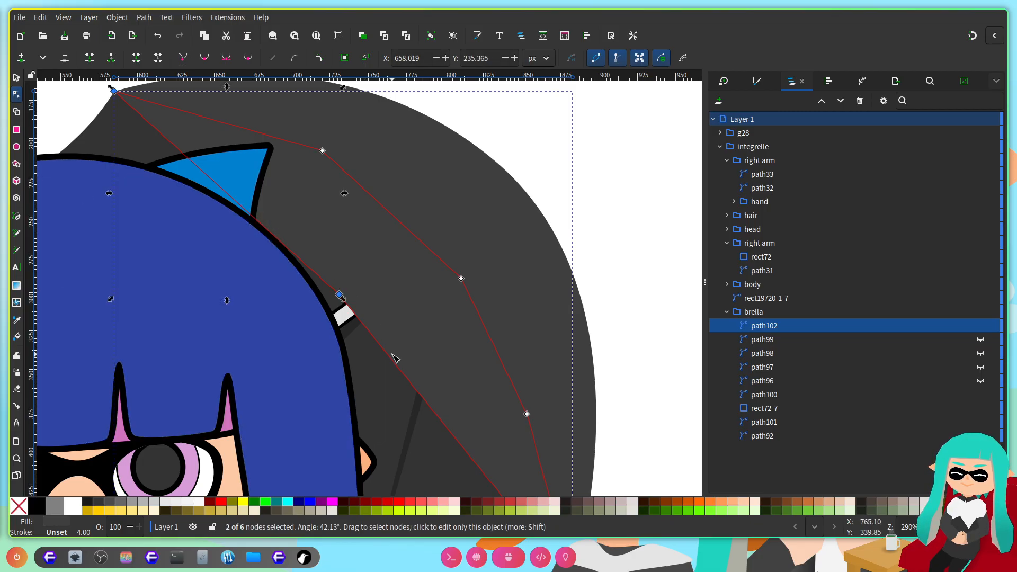
{"action": "key", "text": "Escape"}
{"action": "key", "text": "Escape"}
{"action": "left_click", "coordinate": [367, 292]}
{"action": "left_click", "coordinate": [315, 271]}
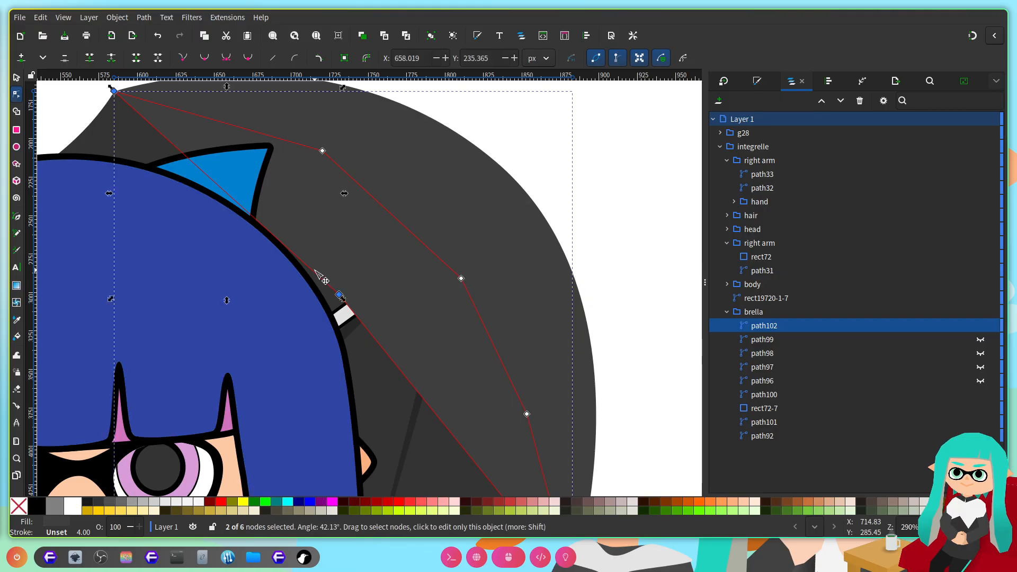
{"action": "left_click", "coordinate": [381, 344], "text": "shift"}
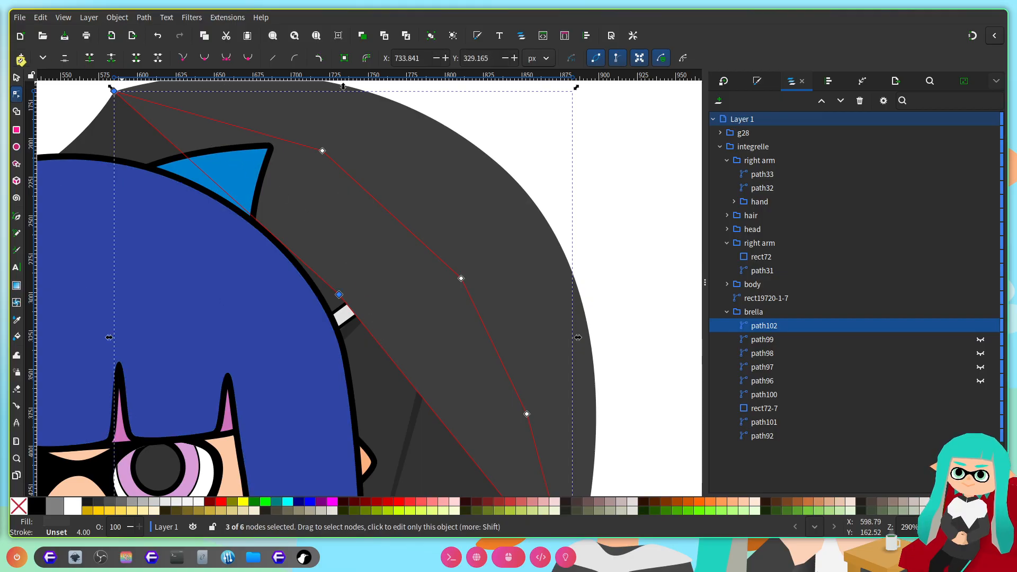
{"action": "left_click", "coordinate": [22, 62]}
{"action": "left_click", "coordinate": [22, 62]}
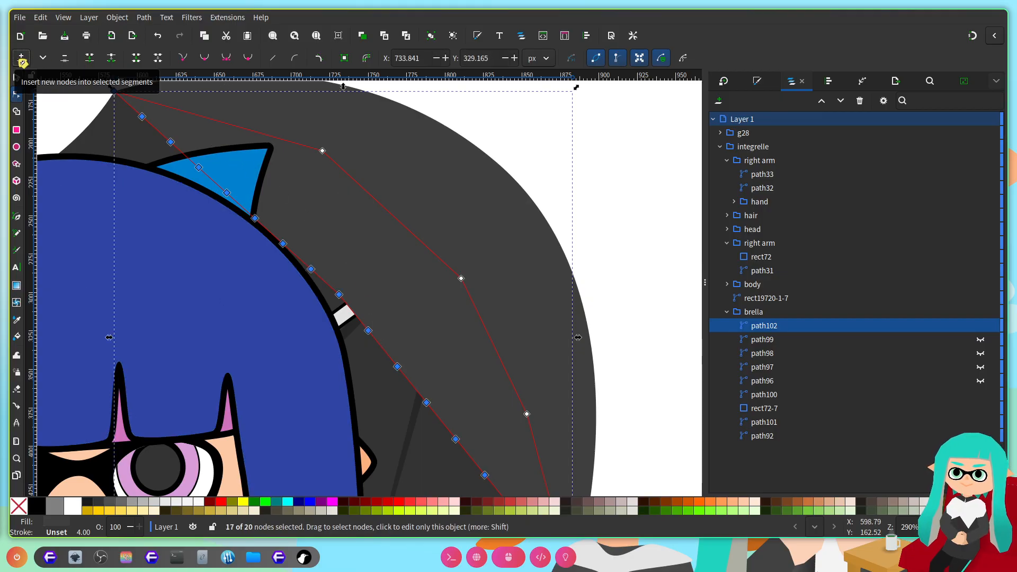
Step: Pull the first three inserted nodes near the canopy's upper-left tip into a zigzag, placing the third at about X 622, Y 195 px
{"action": "scroll", "coordinate": [217, 232], "scroll_direction": "up", "scroll_amount": 3}
{"action": "scroll", "coordinate": [127, 149], "scroll_direction": "up", "scroll_amount": 2}
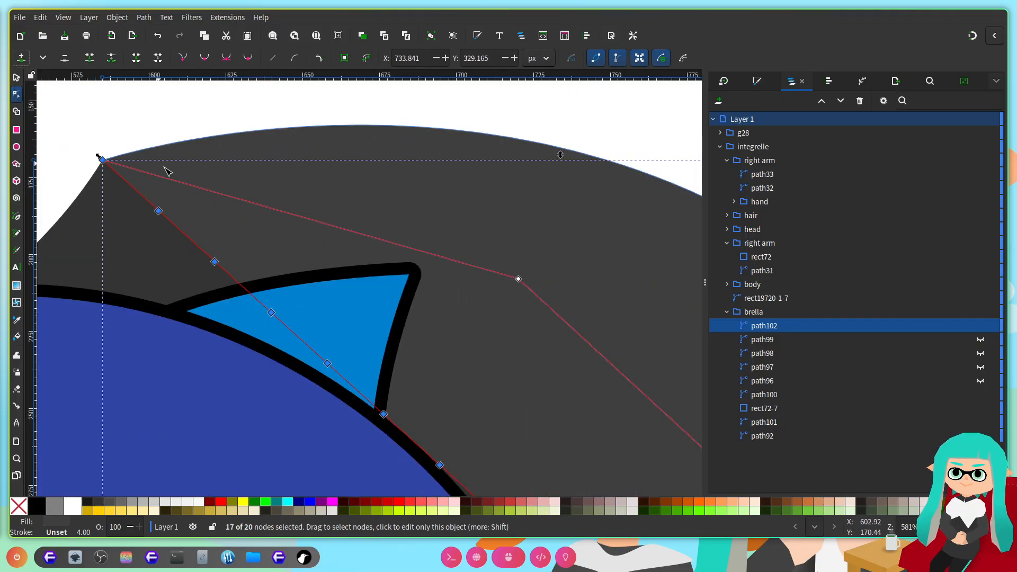
{"action": "scroll", "coordinate": [199, 218], "scroll_direction": "left", "scroll_amount": 3}
{"action": "left_click", "coordinate": [222, 211]}
{"action": "left_click_drag", "start_coordinate": [222, 211], "coordinate": [168, 202]}
{"action": "left_click_drag", "start_coordinate": [288, 258], "coordinate": [247, 188]}
{"action": "left_click_drag", "start_coordinate": [335, 313], "coordinate": [279, 239]}
{"action": "scroll", "coordinate": [310, 222], "scroll_direction": "down", "scroll_amount": 3}
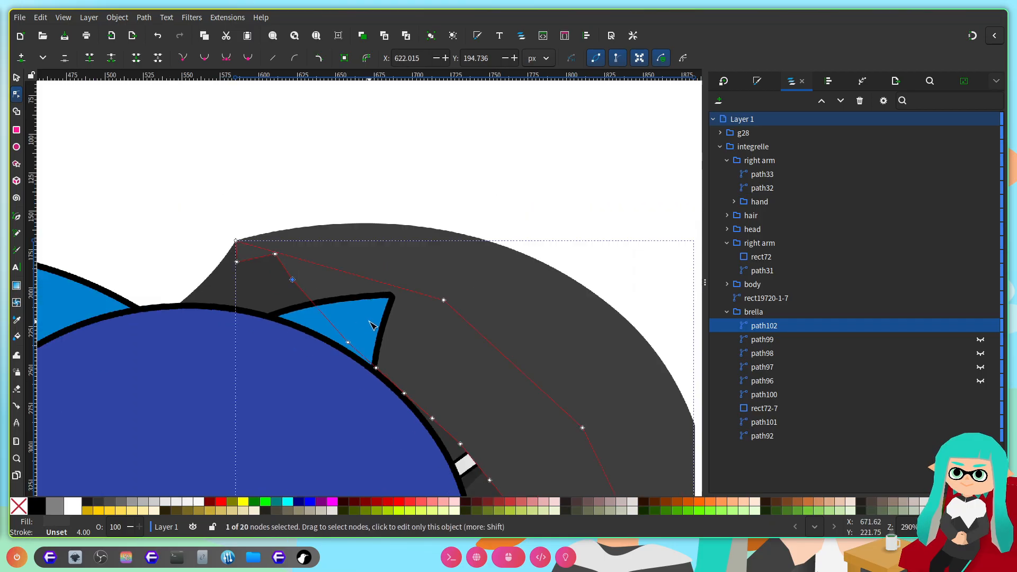
Step: Change the crescent copy's fill to white by raising its lightness to 100
{"action": "scroll", "coordinate": [490, 353], "scroll_direction": "up", "scroll_amount": 1}
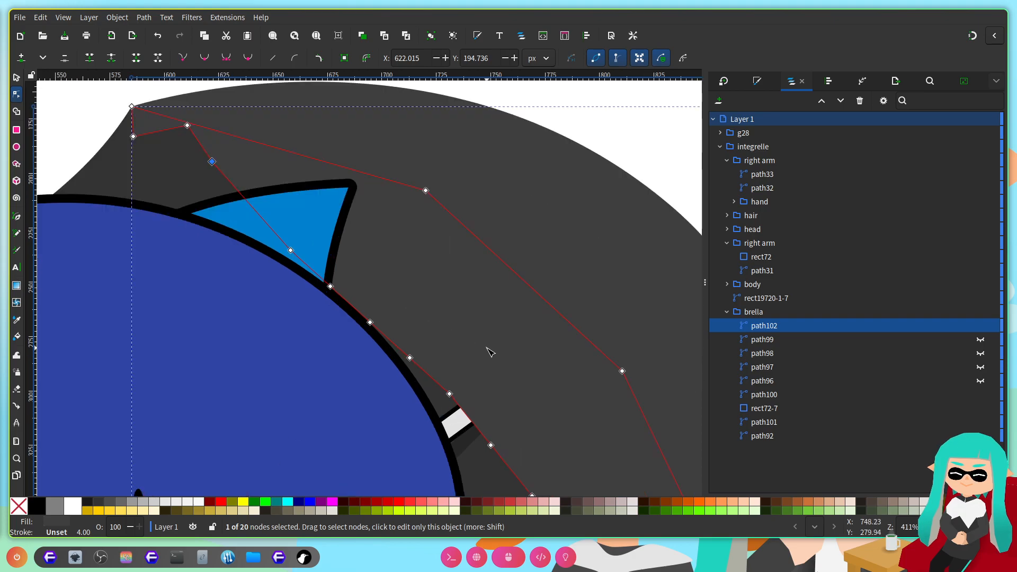
{"action": "left_click", "coordinate": [757, 81]}
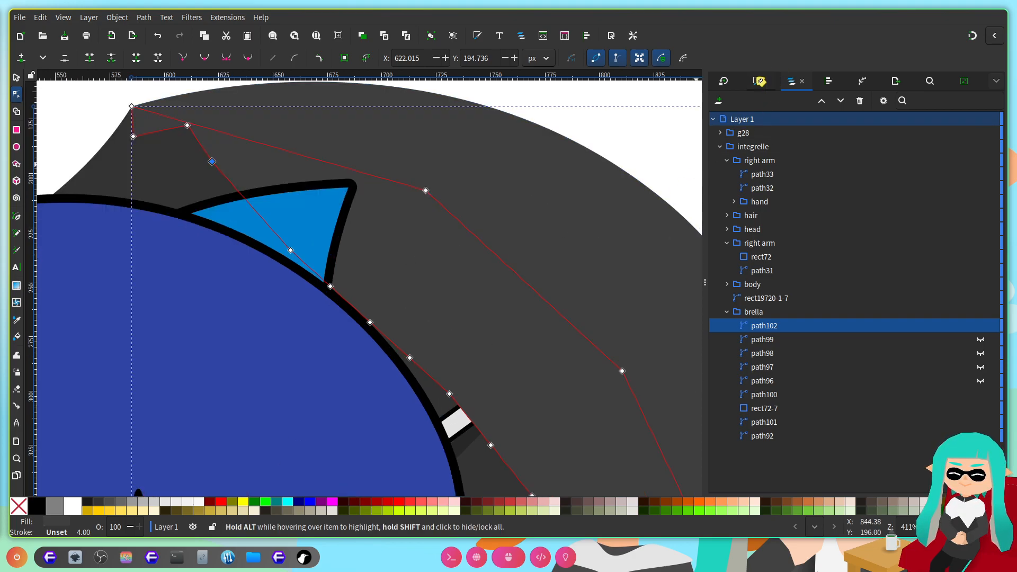
{"action": "left_click_drag", "start_coordinate": [814, 388], "coordinate": [1002, 390]}
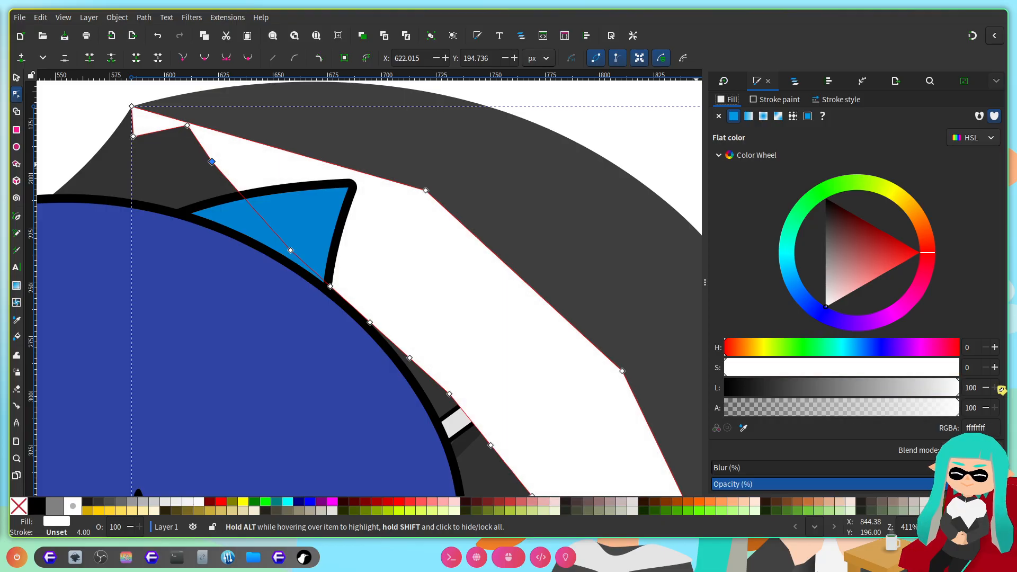
Step: Continue the white trim's zigzag along the upper edge, placing the next peaks at about X 647, Y 189 and X 697, Y 202 px
{"action": "scroll", "coordinate": [334, 225], "scroll_direction": "left", "scroll_amount": 3}
{"action": "scroll", "coordinate": [328, 257], "scroll_direction": "up", "scroll_amount": 3}
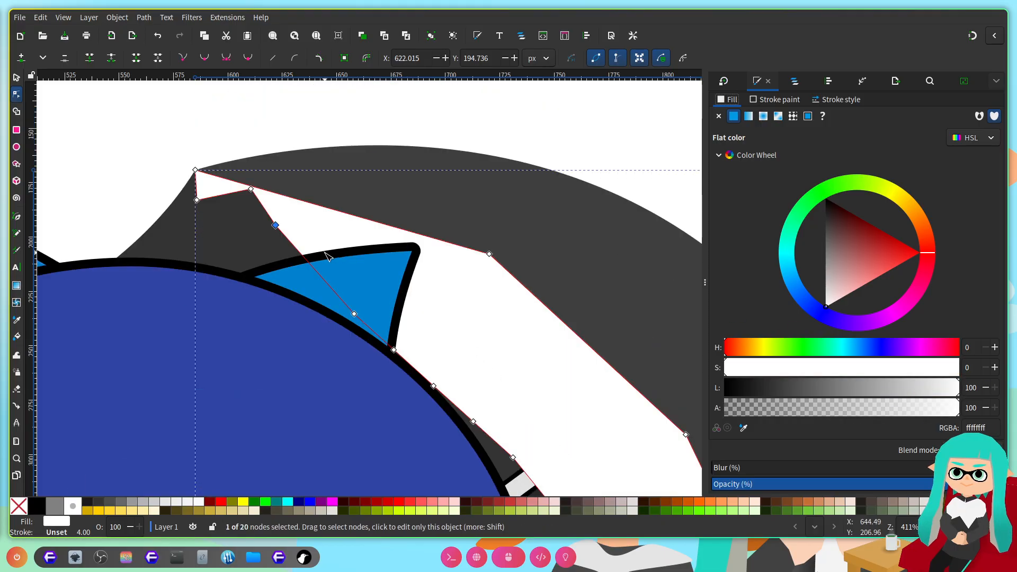
{"action": "scroll", "coordinate": [327, 256], "scroll_direction": "up", "scroll_amount": 1}
{"action": "left_click_drag", "start_coordinate": [374, 345], "coordinate": [338, 200]}
{"action": "scroll", "coordinate": [408, 345], "scroll_direction": "right", "scroll_amount": 3}
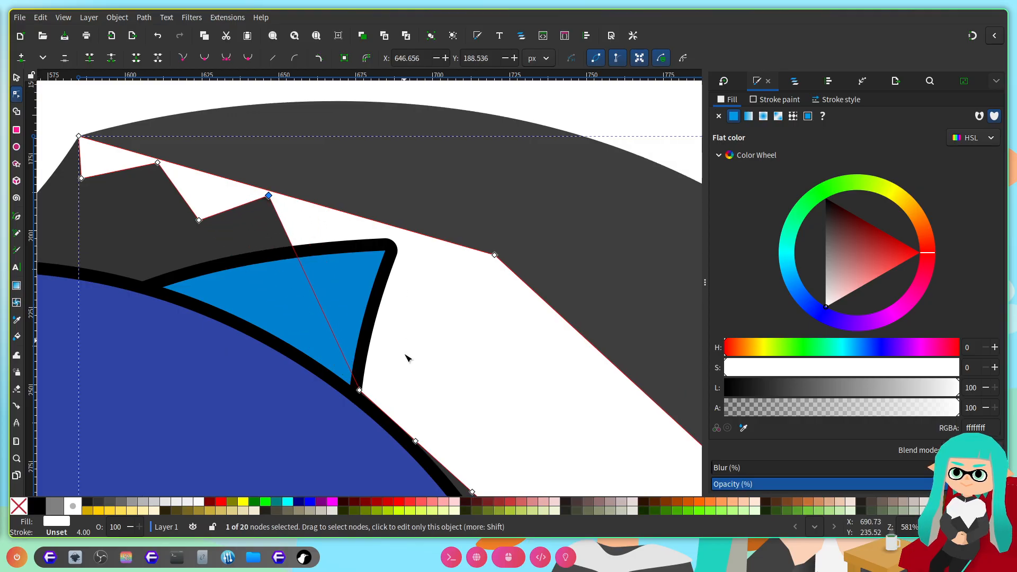
{"action": "left_click_drag", "start_coordinate": [359, 390], "coordinate": [357, 262]}
{"action": "left_click_drag", "start_coordinate": [417, 438], "coordinate": [420, 239]}
Step: Bring the next inserted node up beyond the cat ear as a zigzag point at about X 706, Y 219 px
{"action": "scroll", "coordinate": [471, 308], "scroll_direction": "down", "scroll_amount": 6}
{"action": "scroll", "coordinate": [472, 307], "scroll_direction": "right", "scroll_amount": 6}
{"action": "scroll", "coordinate": [403, 307], "scroll_direction": "down", "scroll_amount": 3}
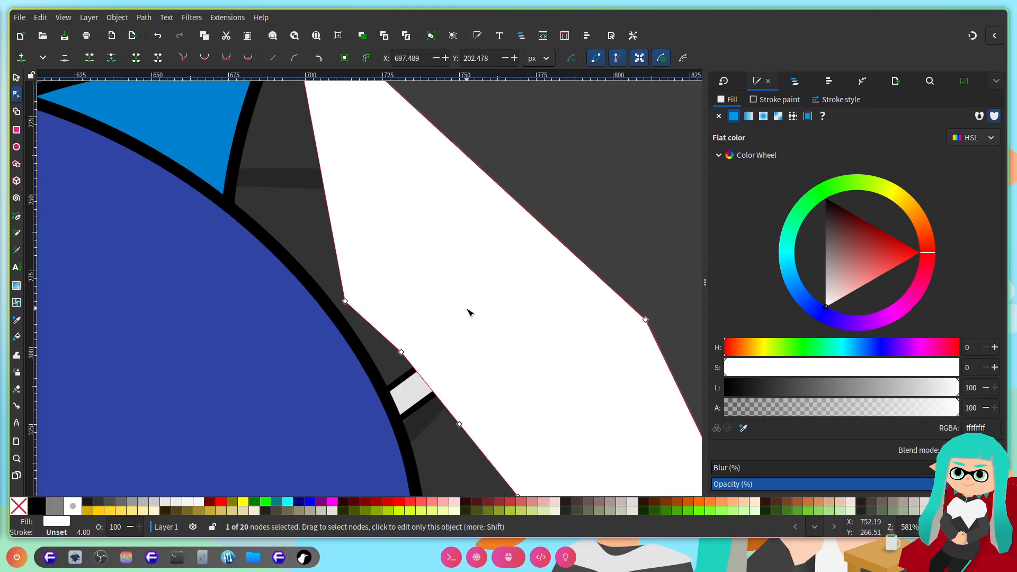
{"action": "left_click_drag", "start_coordinate": [346, 300], "coordinate": [366, 125]}
{"action": "scroll", "coordinate": [364, 223], "scroll_direction": "up", "scroll_amount": 9}
{"action": "left_click_drag", "start_coordinate": [361, 317], "coordinate": [324, 291]}
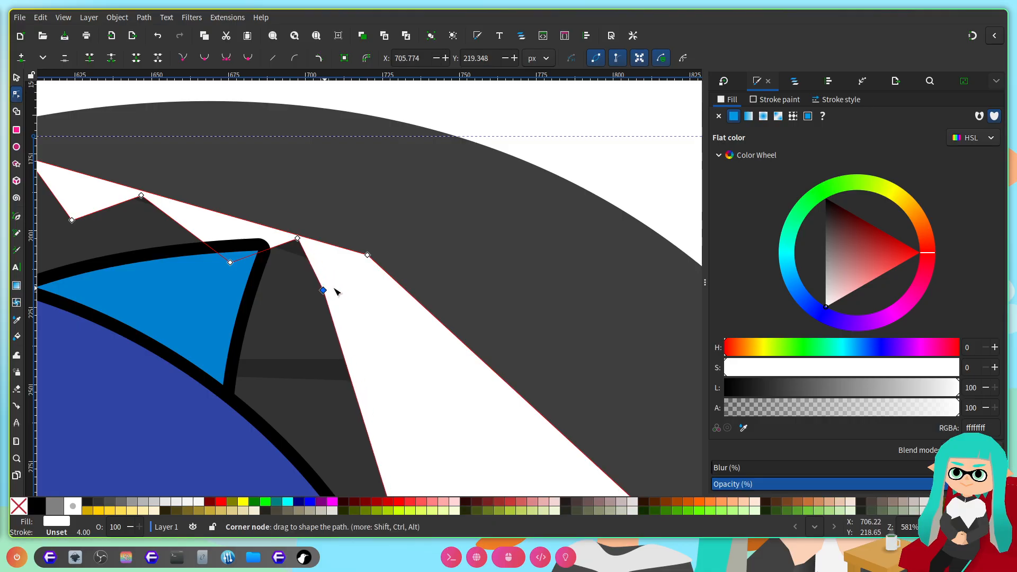
{"action": "scroll", "coordinate": [400, 293], "scroll_direction": "down", "scroll_amount": 5}
{"action": "scroll", "coordinate": [429, 373], "scroll_direction": "up", "scroll_amount": 2}
{"action": "scroll", "coordinate": [408, 322], "scroll_direction": "up", "scroll_amount": 2}
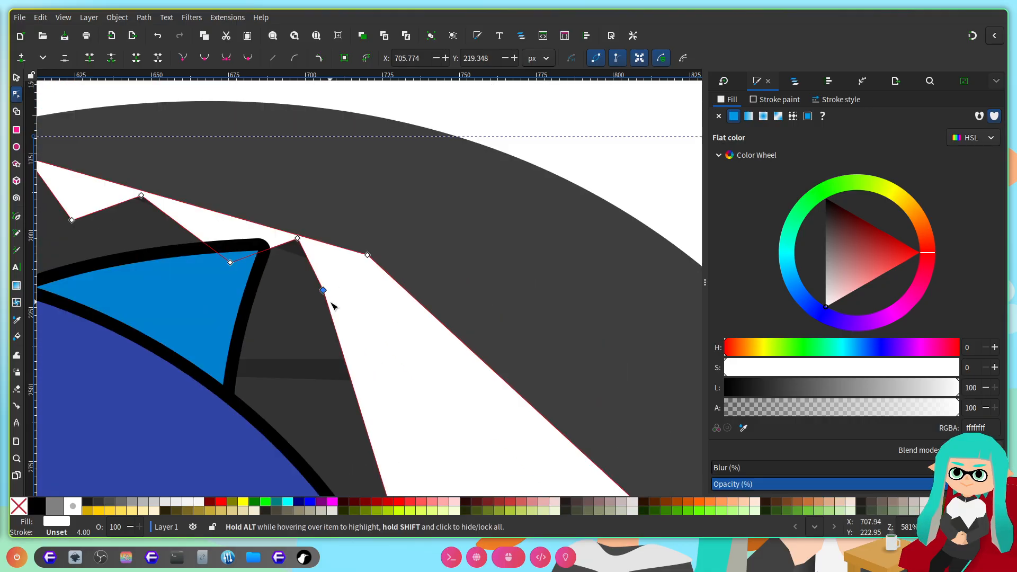
Step: Place the next zigzag node just below the trim's first upper corner and shift the preceding tooth left, its peak at about X 694, Y 202 px
{"action": "double_click", "coordinate": [335, 323]}
{"action": "left_click_drag", "start_coordinate": [335, 323], "coordinate": [327, 259]}
{"action": "scroll", "coordinate": [344, 291], "scroll_direction": "left", "scroll_amount": 5}
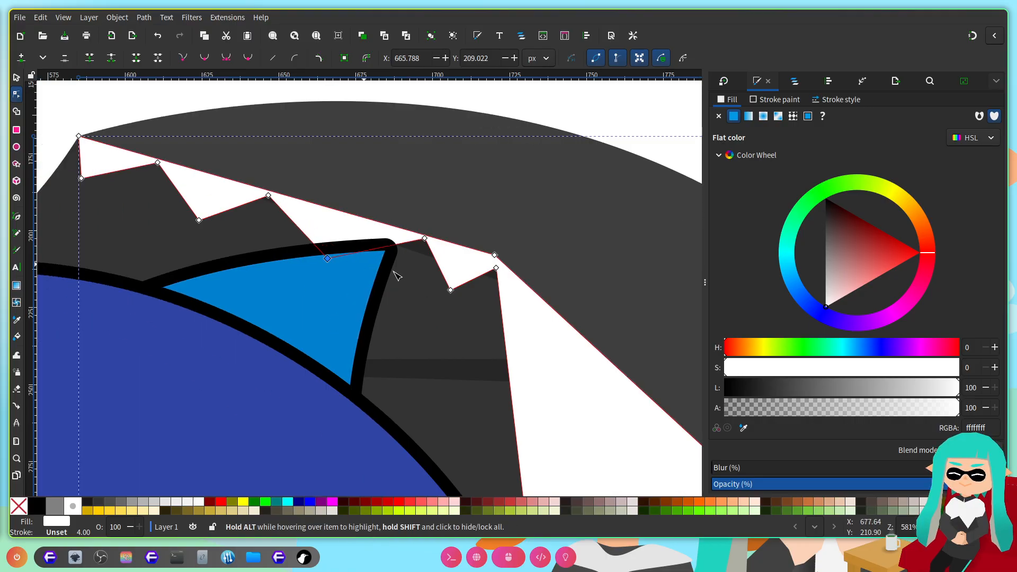
{"action": "left_click_drag", "start_coordinate": [450, 291], "coordinate": [435, 291]}
{"action": "left_click_drag", "start_coordinate": [427, 241], "coordinate": [418, 239]}
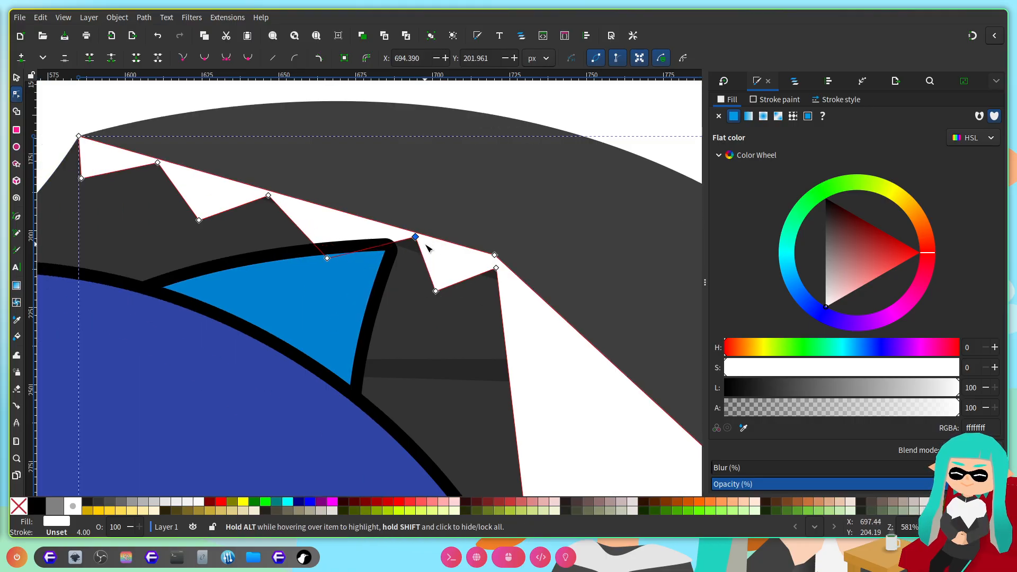
Step: Move the last tooth's inner node onto the trim's first upper corner and insert a tooth tip below it at about X 721, Y 233 px
{"action": "left_click_drag", "start_coordinate": [497, 268], "coordinate": [493, 264]}
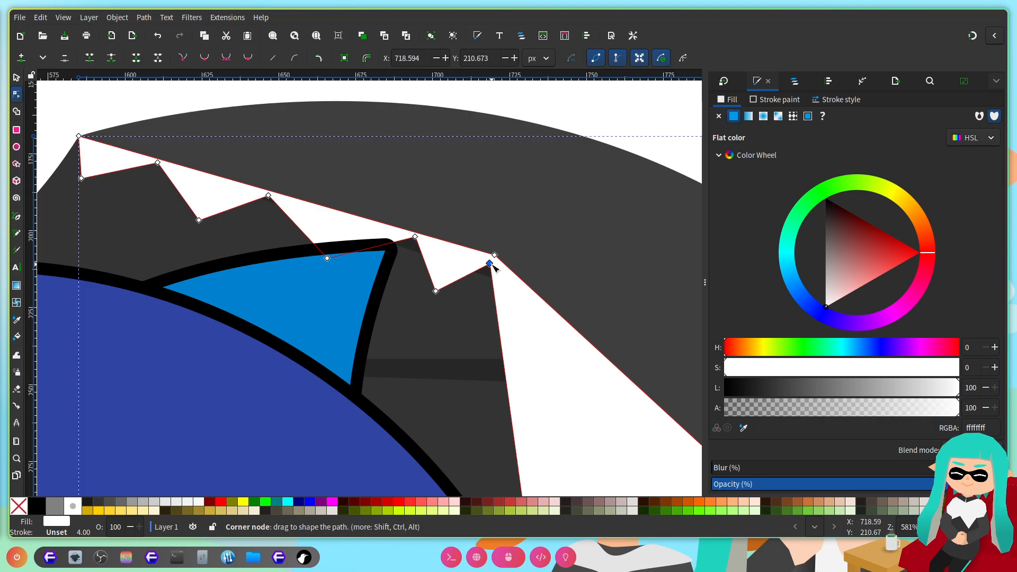
{"action": "scroll", "coordinate": [519, 310], "scroll_direction": "down", "scroll_amount": 6}
{"action": "scroll", "coordinate": [528, 313], "scroll_direction": "right", "scroll_amount": 6}
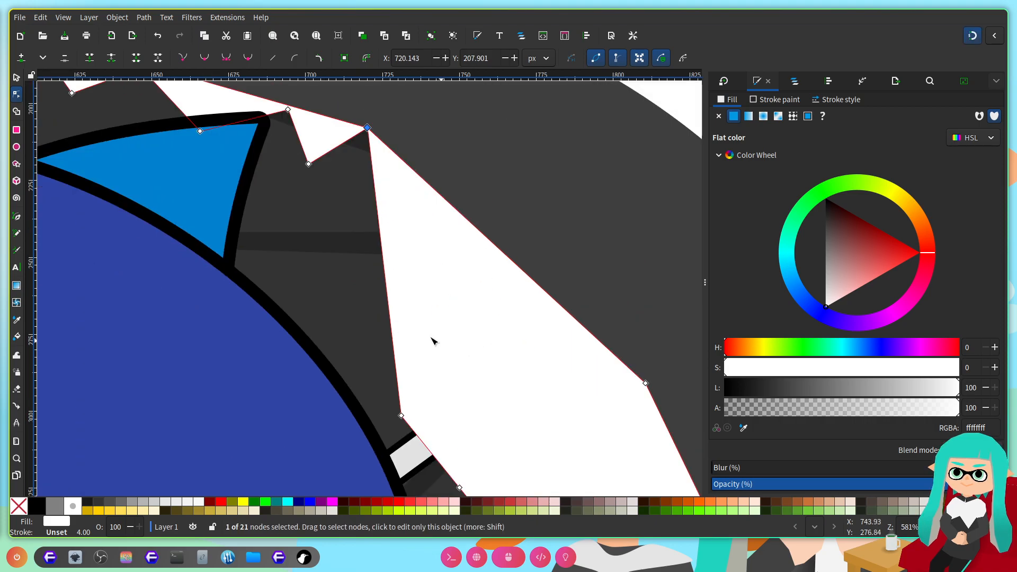
{"action": "double_click", "coordinate": [380, 231]}
{"action": "left_click_drag", "start_coordinate": [381, 234], "coordinate": [372, 206]}
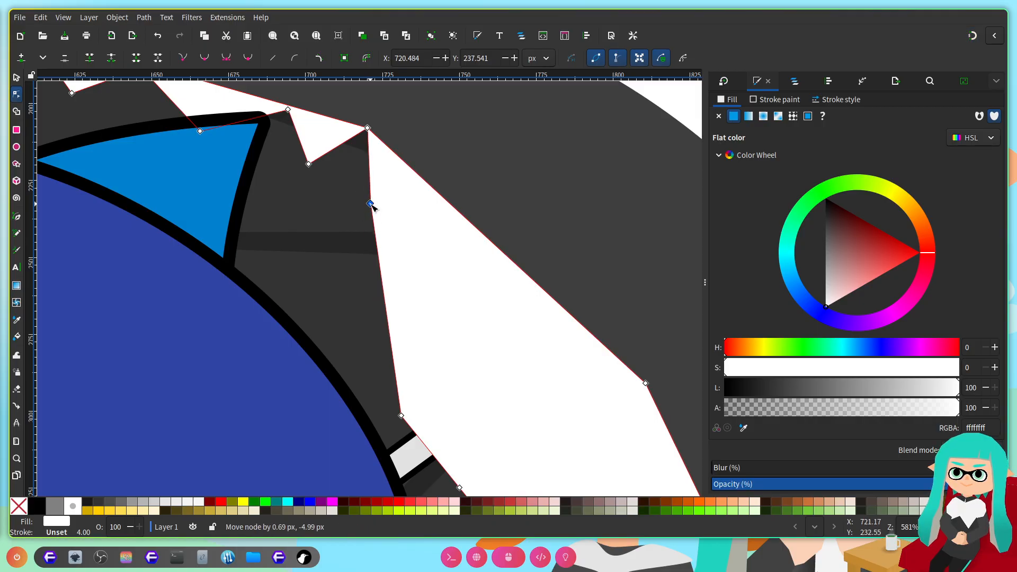
Step: Continue the zigzag along the trim's upper-right edge with two more teeth and the next tip at about X 764, Y 276 px
{"action": "double_click", "coordinate": [387, 273]}
{"action": "left_click_drag", "start_coordinate": [386, 273], "coordinate": [438, 199]}
{"action": "double_click", "coordinate": [432, 245]}
{"action": "left_click_drag", "start_coordinate": [431, 245], "coordinate": [497, 262]}
{"action": "double_click", "coordinate": [432, 284]}
{"action": "scroll", "coordinate": [424, 371], "scroll_direction": "down", "scroll_amount": 3}
{"action": "left_click_drag", "start_coordinate": [401, 351], "coordinate": [504, 265]}
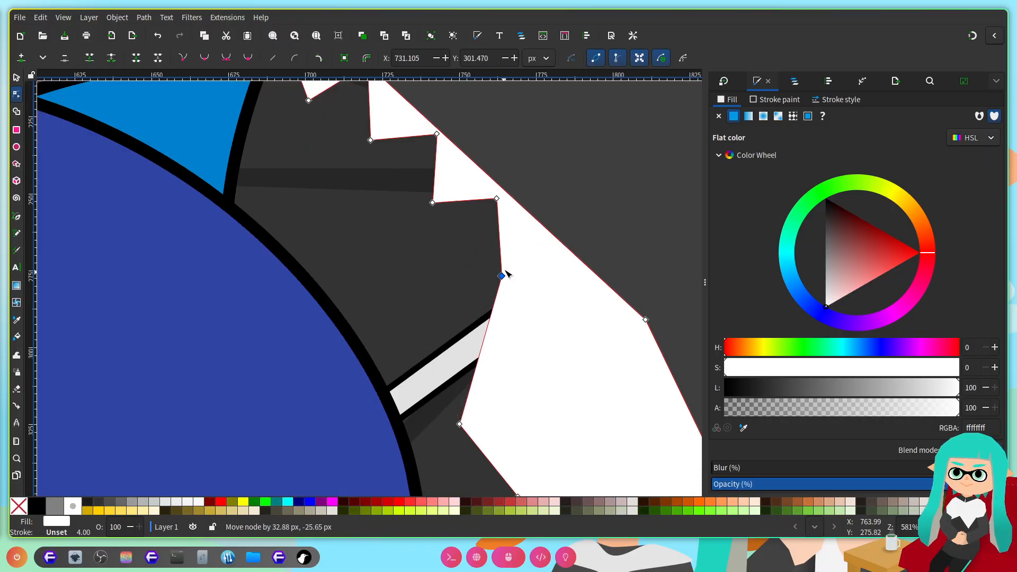
Step: Extend the zigzag past the umbrella shaft to the trim's next corner, placing the inner node there at about X 810, Y 294 px
{"action": "scroll", "coordinate": [529, 329], "scroll_direction": "down", "scroll_amount": 3}
{"action": "scroll", "coordinate": [469, 362], "scroll_direction": "right", "scroll_amount": 6}
{"action": "scroll", "coordinate": [469, 362], "scroll_direction": "up", "scroll_amount": 3}
{"action": "scroll", "coordinate": [434, 376], "scroll_direction": "right", "scroll_amount": 3}
{"action": "left_click_drag", "start_coordinate": [268, 424], "coordinate": [454, 319]}
{"action": "double_click", "coordinate": [385, 285]}
{"action": "double_click", "coordinate": [378, 352]}
{"action": "scroll", "coordinate": [432, 286], "scroll_direction": "down", "scroll_amount": 9}
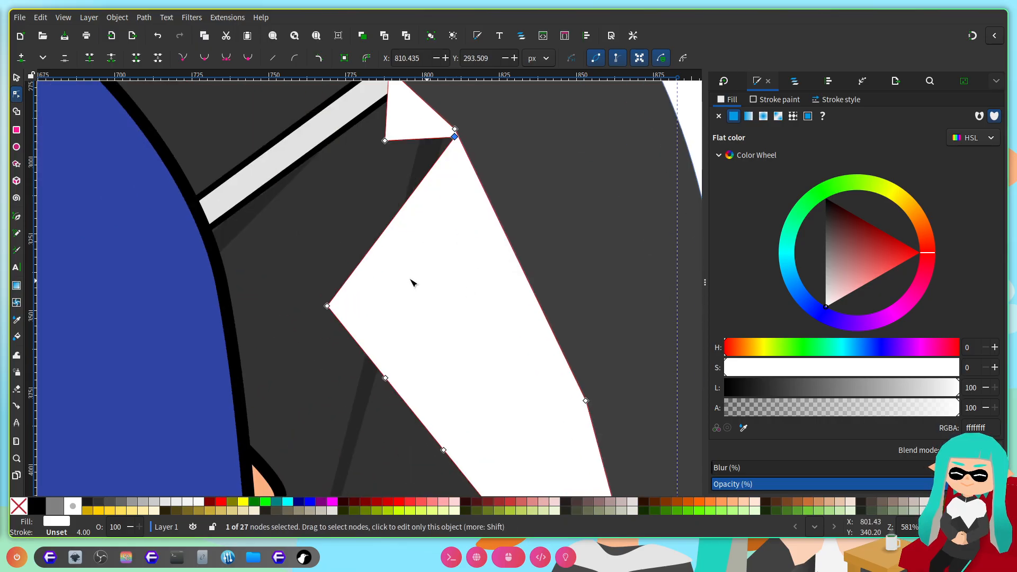
Step: Add two teeth below that corner, with inner peaks at about X 824, Y 324 px and X 836, Y 353 px
{"action": "left_click_drag", "start_coordinate": [334, 302], "coordinate": [497, 233]}
{"action": "double_click", "coordinate": [427, 215]}
{"action": "scroll", "coordinate": [399, 297], "scroll_direction": "down", "scroll_amount": 3}
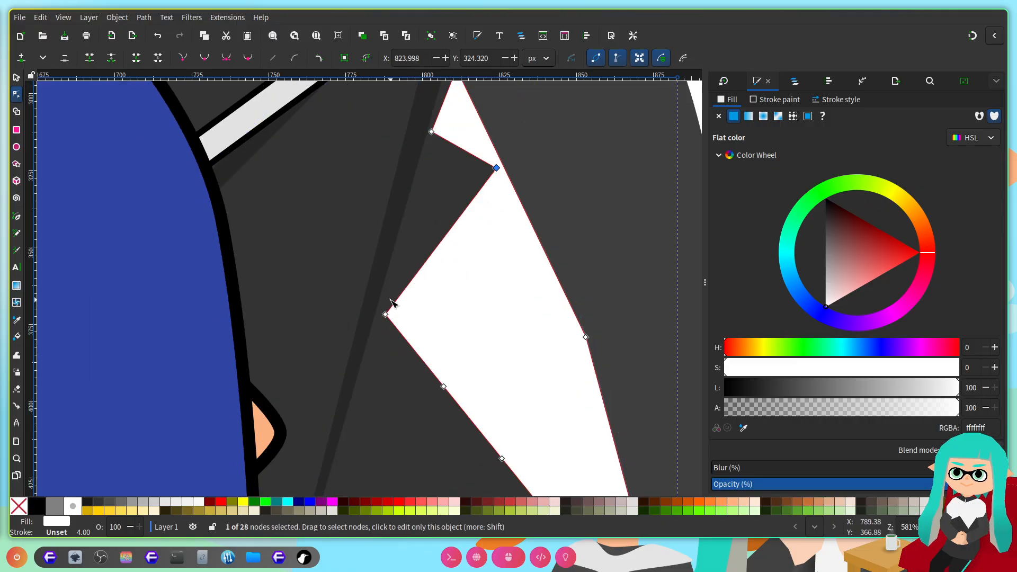
{"action": "left_click_drag", "start_coordinate": [390, 310], "coordinate": [534, 257]}
{"action": "key", "text": "ctrl+z"}
{"action": "double_click", "coordinate": [465, 250]}
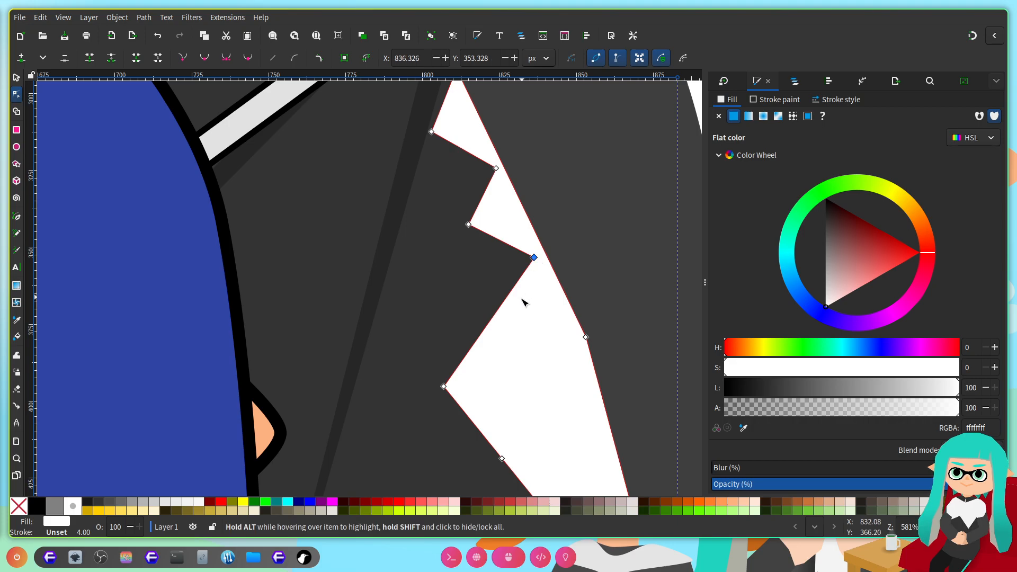
Step: Form the next tooth so its inner peak sits beside the trim's following corner, at about X 851, Y 381 px
{"action": "scroll", "coordinate": [522, 302], "scroll_direction": "down", "scroll_amount": 3}
{"action": "left_click_drag", "start_coordinate": [444, 322], "coordinate": [507, 251]}
{"action": "double_click", "coordinate": [508, 297]}
{"action": "left_click_drag", "start_coordinate": [509, 297], "coordinate": [580, 283]}
{"action": "scroll", "coordinate": [500, 325], "scroll_direction": "right", "scroll_amount": 6}
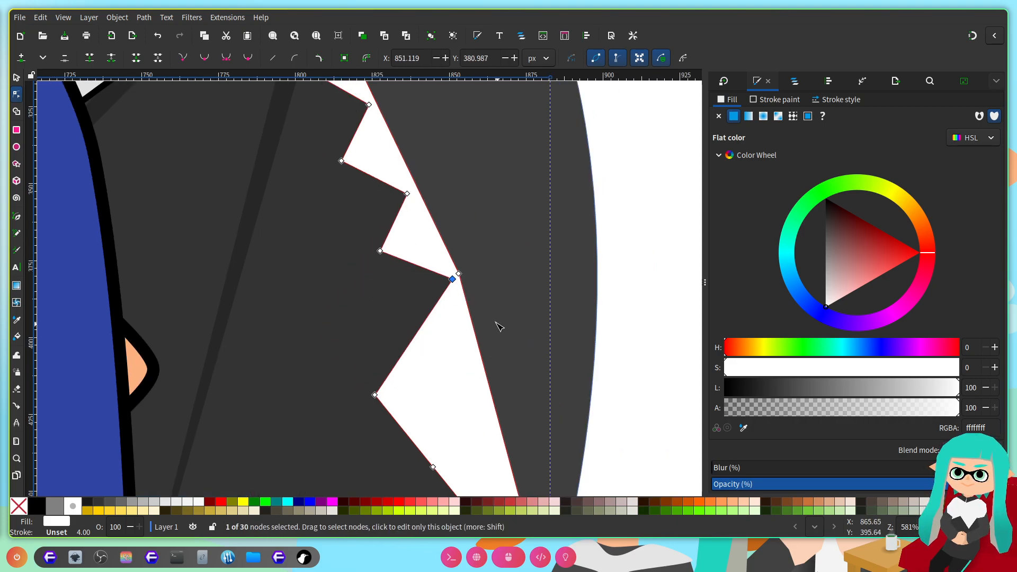
Step: Carry the zigzag down the last straight edge to the umbrella's lower tip, placing the final tooth tip at about X 860, Y 476 px
{"action": "scroll", "coordinate": [500, 335], "scroll_direction": "down", "scroll_amount": 6}
{"action": "left_click_drag", "start_coordinate": [375, 267], "coordinate": [432, 219]}
{"action": "left_click_drag", "start_coordinate": [433, 339], "coordinate": [476, 242]}
{"action": "double_click", "coordinate": [480, 281]}
{"action": "left_click_drag", "start_coordinate": [480, 281], "coordinate": [504, 357]}
{"action": "double_click", "coordinate": [459, 332]}
{"action": "scroll", "coordinate": [502, 318], "scroll_direction": "down", "scroll_amount": 6}
{"action": "left_click_drag", "start_coordinate": [492, 285], "coordinate": [481, 321]}
{"action": "scroll", "coordinate": [601, 289], "scroll_direction": "down", "scroll_amount": 4}
{"action": "scroll", "coordinate": [604, 293], "scroll_direction": "right", "scroll_amount": 2}
{"action": "scroll", "coordinate": [603, 306], "scroll_direction": "up", "scroll_amount": 4}
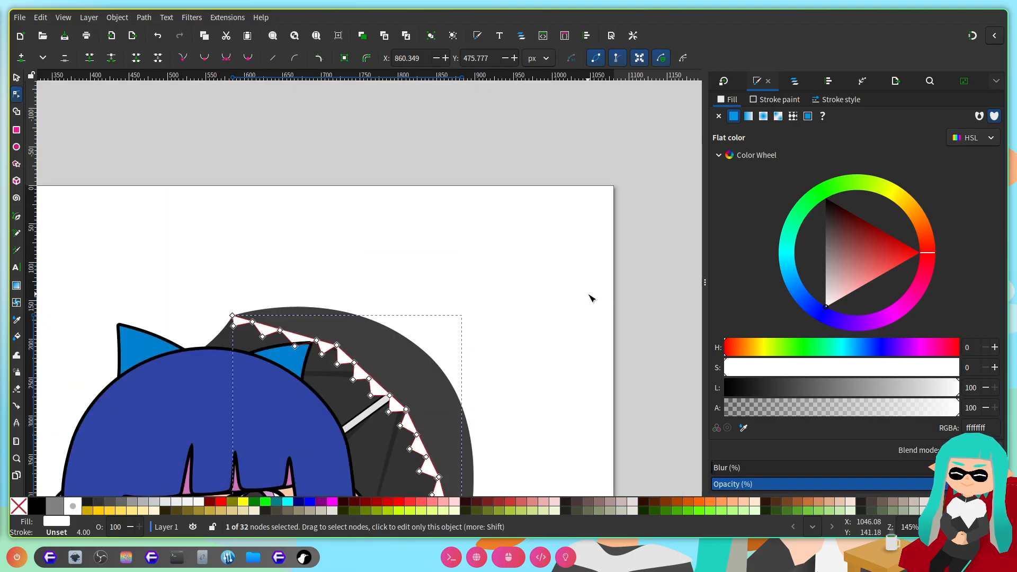
Step: Shrink the first tooth below the shaft-side corner, moving its inner peak to about X 816, Y 317 px and its top node onto the corner
{"action": "scroll", "coordinate": [607, 295], "scroll_direction": "left", "scroll_amount": 1}
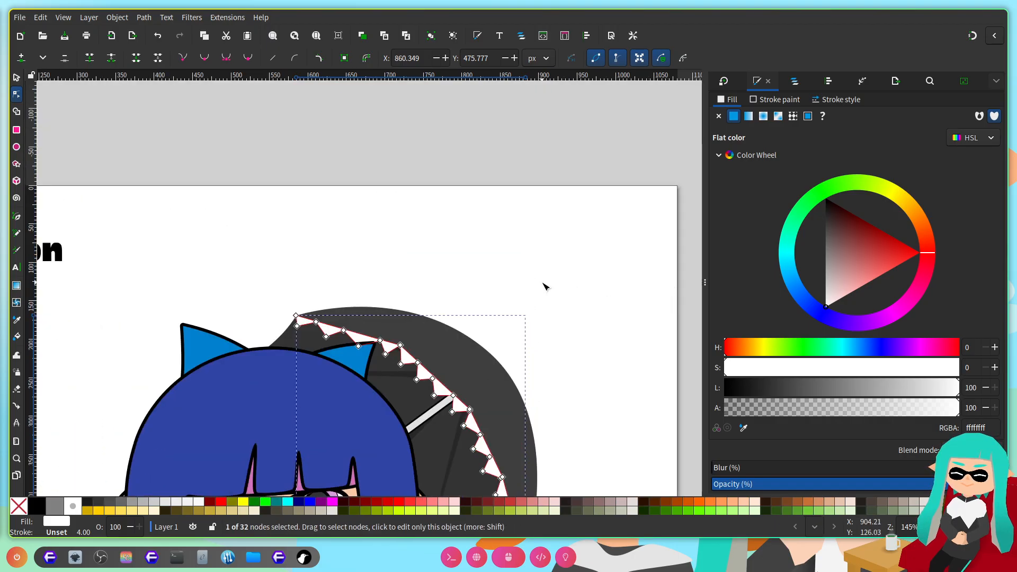
{"action": "scroll", "coordinate": [545, 286], "scroll_direction": "down", "scroll_amount": 2}
{"action": "scroll", "coordinate": [462, 227], "scroll_direction": "up", "scroll_amount": 4}
{"action": "scroll", "coordinate": [461, 222], "scroll_direction": "down", "scroll_amount": 1}
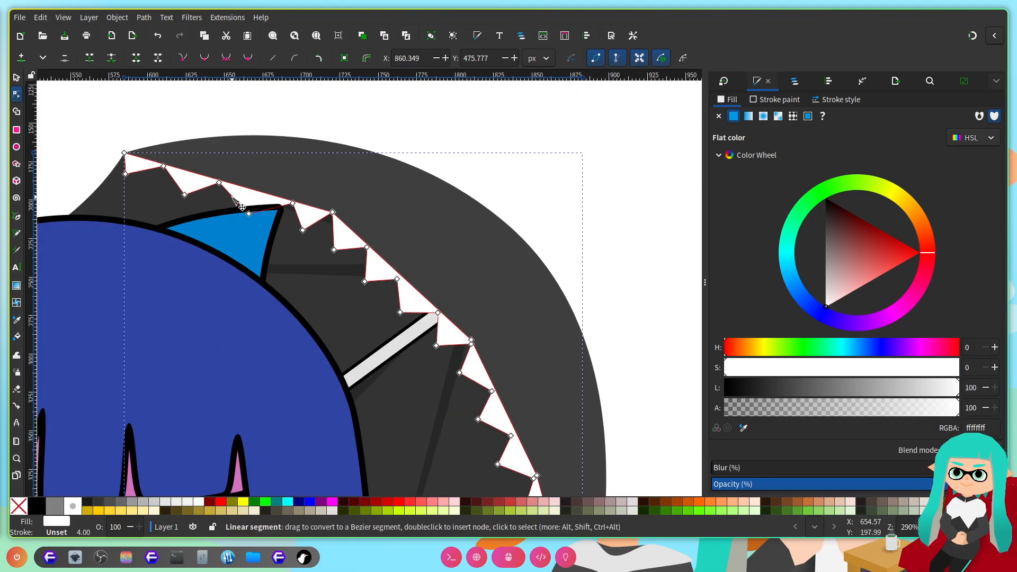
{"action": "scroll", "coordinate": [353, 127], "scroll_direction": "down", "scroll_amount": 1}
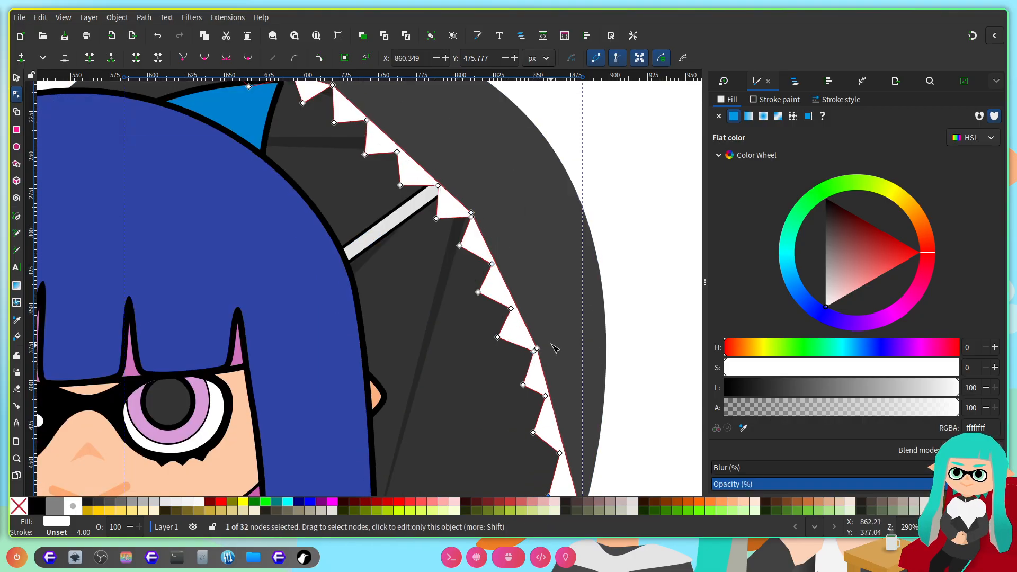
{"action": "scroll", "coordinate": [560, 308], "scroll_direction": "down", "scroll_amount": 2}
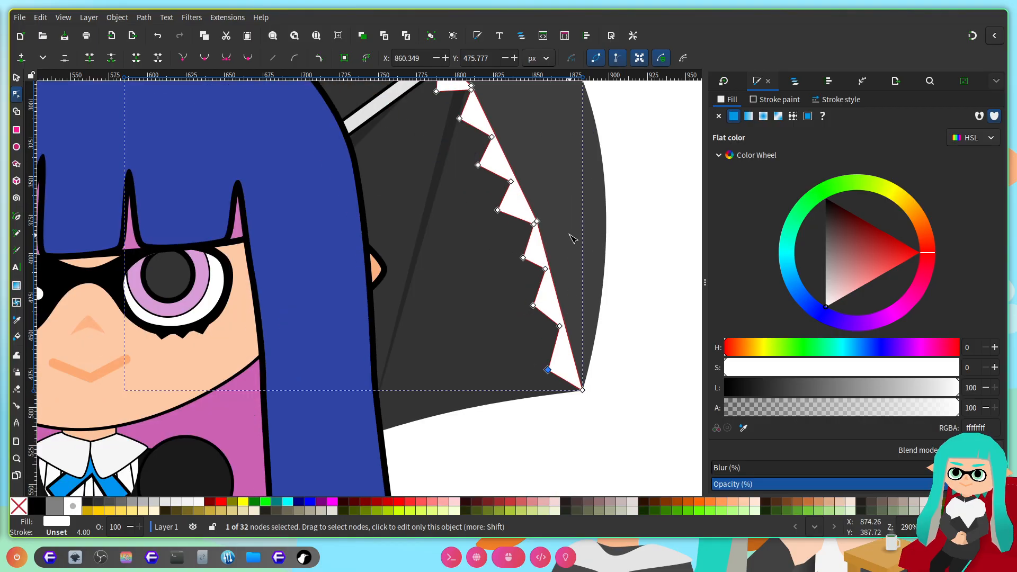
{"action": "scroll", "coordinate": [580, 238], "scroll_direction": "up", "scroll_amount": 2}
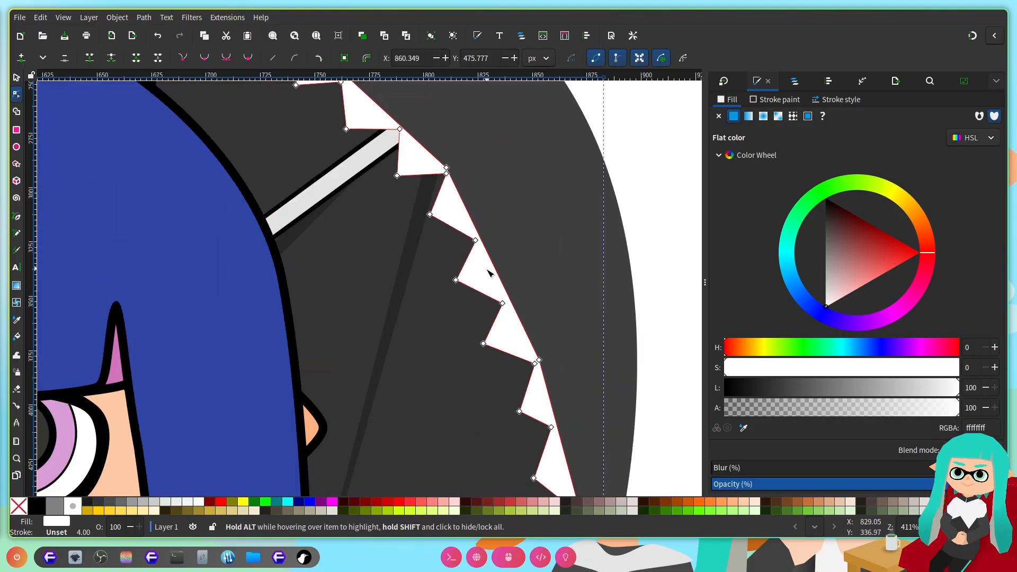
{"action": "left_click_drag", "start_coordinate": [476, 323], "coordinate": [451, 300]}
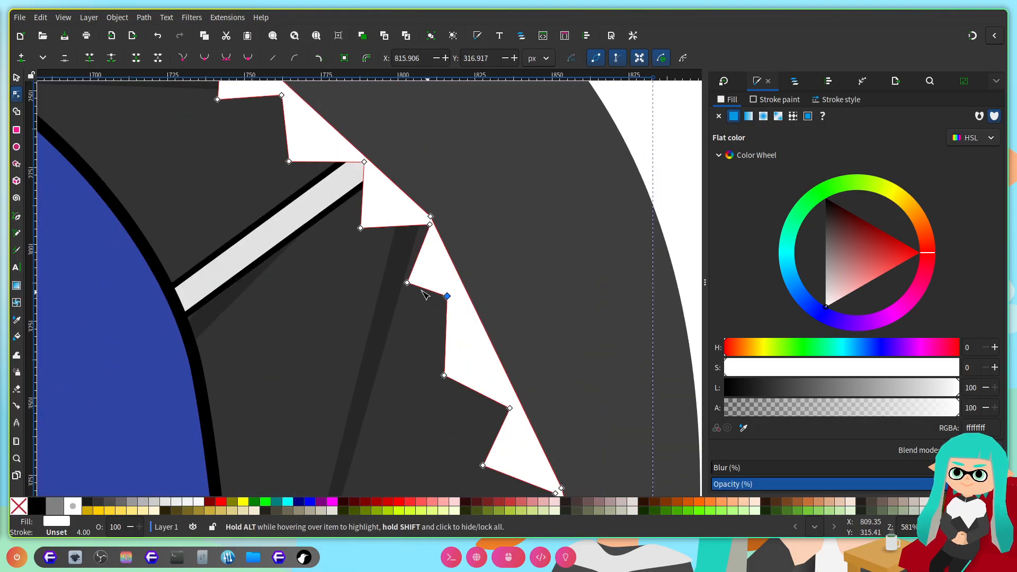
{"action": "left_click_drag", "start_coordinate": [400, 278], "coordinate": [393, 274]}
{"action": "left_click_drag", "start_coordinate": [429, 224], "coordinate": [430, 216]}
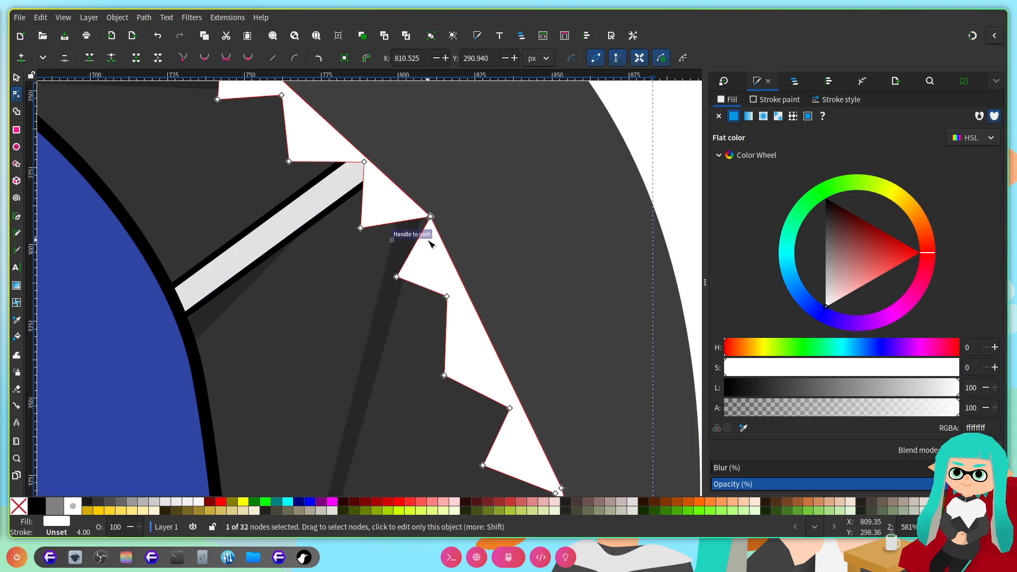
Step: Fine-tune the nodes around the shaft-side corner and shift the tooth's inner peak to about X 818, Y 315 px
{"action": "scroll", "coordinate": [447, 246], "scroll_direction": "up", "scroll_amount": 2}
{"action": "left_click_drag", "start_coordinate": [414, 187], "coordinate": [409, 197]}
{"action": "scroll", "coordinate": [438, 256], "scroll_direction": "down", "scroll_amount": 3}
{"action": "scroll", "coordinate": [445, 253], "scroll_direction": "down", "scroll_amount": 3}
{"action": "left_click_drag", "start_coordinate": [448, 158], "coordinate": [461, 148]}
{"action": "scroll", "coordinate": [505, 194], "scroll_direction": "down", "scroll_amount": 2}
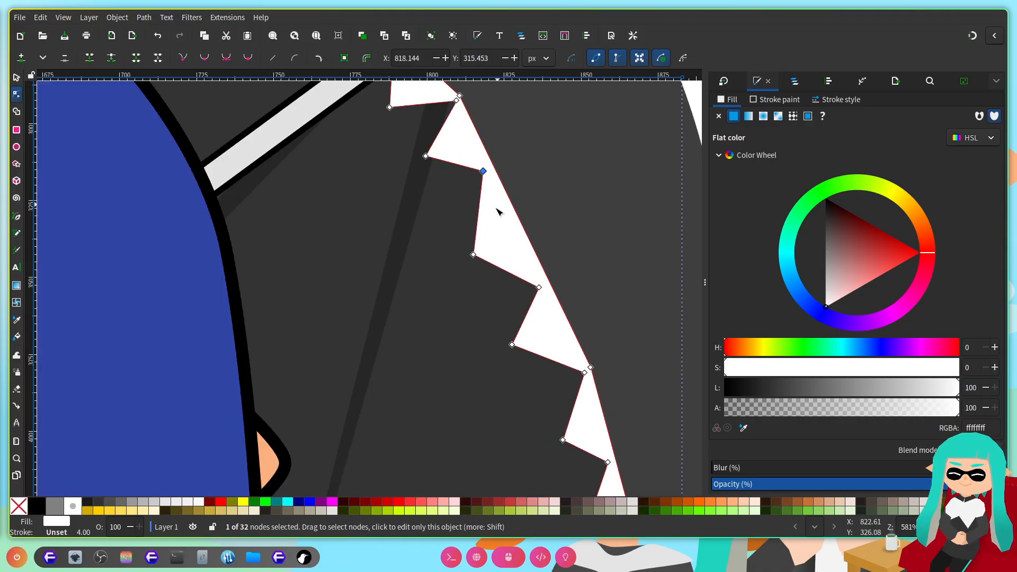
Step: Respace the next teeth upward, placing a tip at about X 818, Y 361 px and the following inner peak at about X 838, Y 366 px
{"action": "left_click_drag", "start_coordinate": [473, 256], "coordinate": [453, 235]}
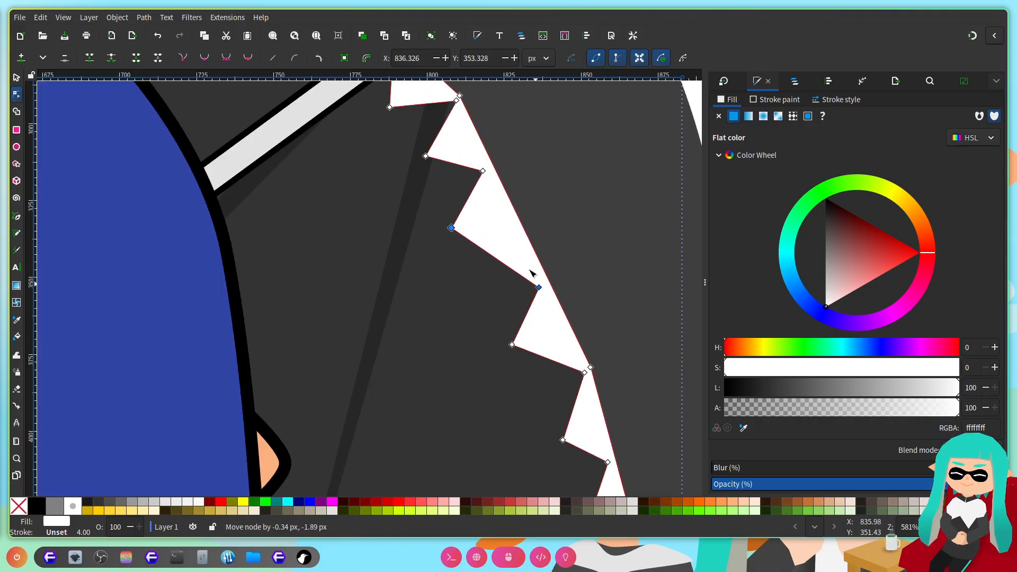
{"action": "left_click_drag", "start_coordinate": [539, 287], "coordinate": [514, 236]}
{"action": "left_click_drag", "start_coordinate": [503, 329], "coordinate": [484, 311]}
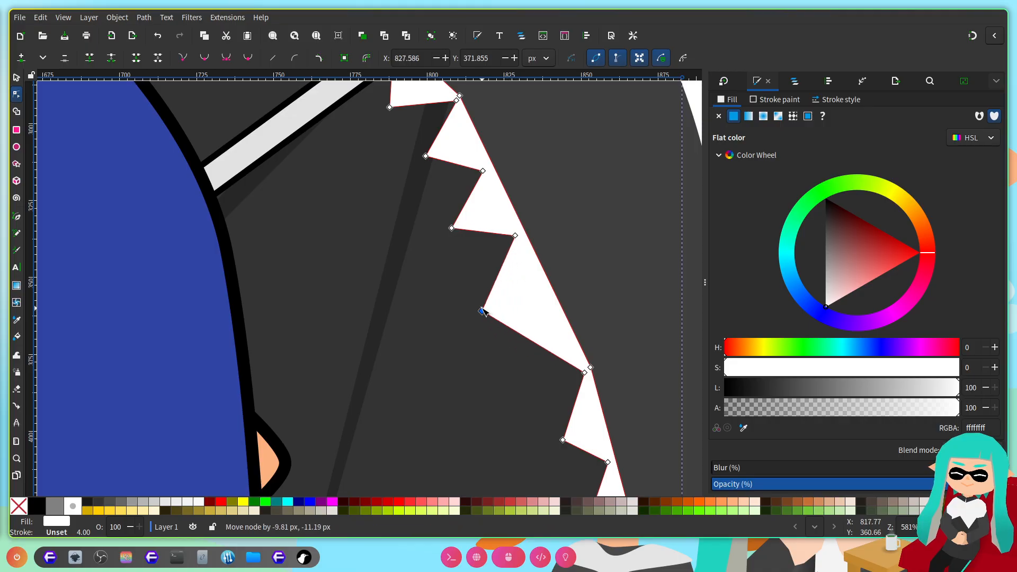
{"action": "left_click", "coordinate": [508, 326]}
{"action": "left_click_drag", "start_coordinate": [538, 330], "coordinate": [546, 328]}
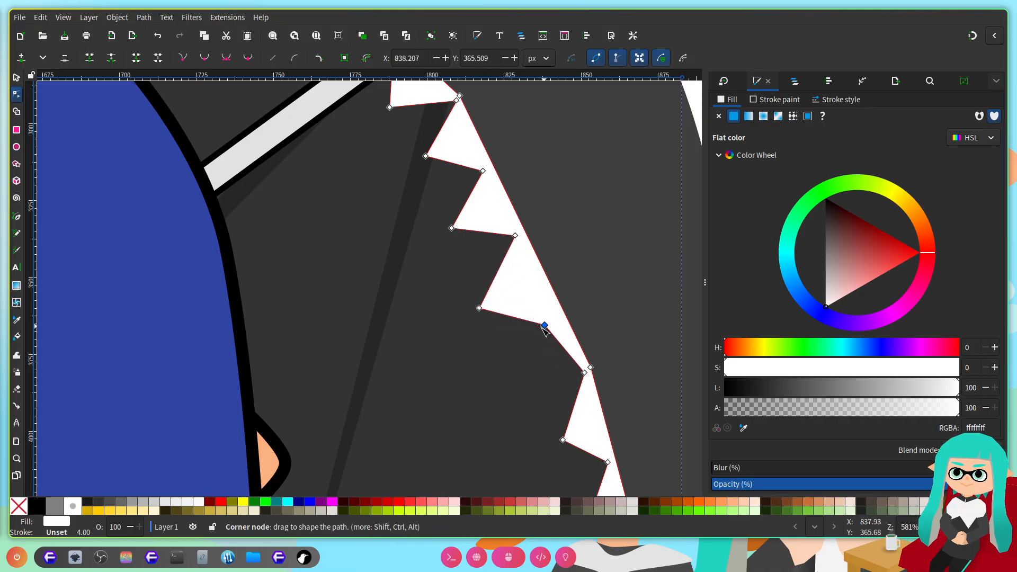
Step: Nudge the neighbouring tip and peak to even them out and add one more tooth tip just above the next corner
{"action": "left_click_drag", "start_coordinate": [483, 311], "coordinate": [493, 297]}
{"action": "left_click_drag", "start_coordinate": [519, 239], "coordinate": [522, 235]}
{"action": "left_click_drag", "start_coordinate": [545, 324], "coordinate": [532, 360]}
{"action": "double_click", "coordinate": [567, 333]}
Step: Add another tooth to the trim's lowest edge, place the final tip at about X 864, Y 488 px, and deselect the trim
{"action": "scroll", "coordinate": [532, 360], "scroll_direction": "down", "scroll_amount": 5}
{"action": "scroll", "coordinate": [527, 340], "scroll_direction": "right", "scroll_amount": 5}
{"action": "scroll", "coordinate": [539, 330], "scroll_direction": "down", "scroll_amount": 2}
{"action": "scroll", "coordinate": [539, 314], "scroll_direction": "up", "scroll_amount": 2}
{"action": "left_click_drag", "start_coordinate": [510, 386], "coordinate": [502, 451]}
{"action": "scroll", "coordinate": [453, 334], "scroll_direction": "down", "scroll_amount": 3}
{"action": "double_click", "coordinate": [497, 338]}
{"action": "double_click", "coordinate": [481, 390]}
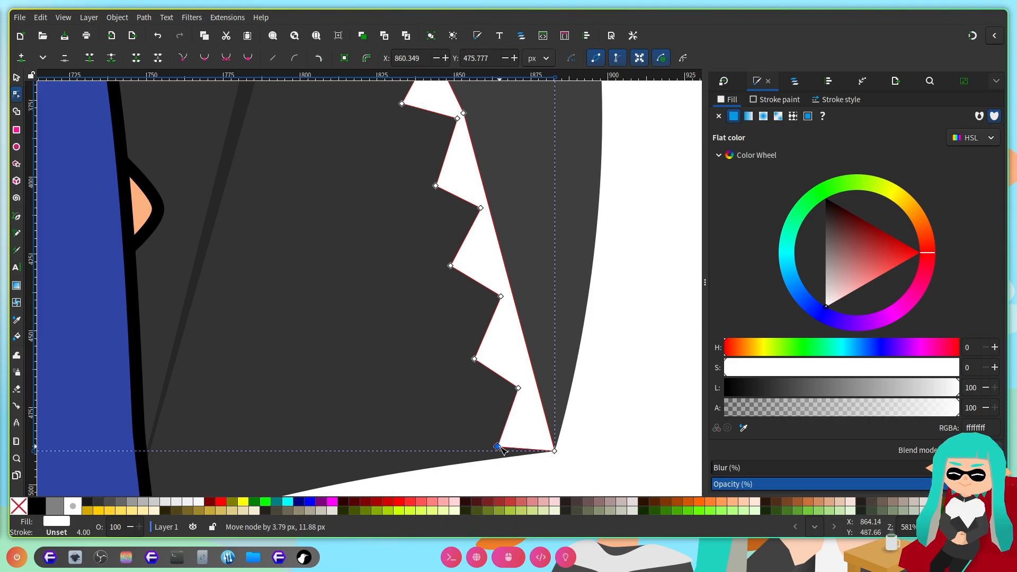
{"action": "scroll", "coordinate": [630, 316], "scroll_direction": "down", "scroll_amount": 4}
{"action": "scroll", "coordinate": [604, 265], "scroll_direction": "right", "scroll_amount": 5}
{"action": "left_click", "coordinate": [591, 243]}
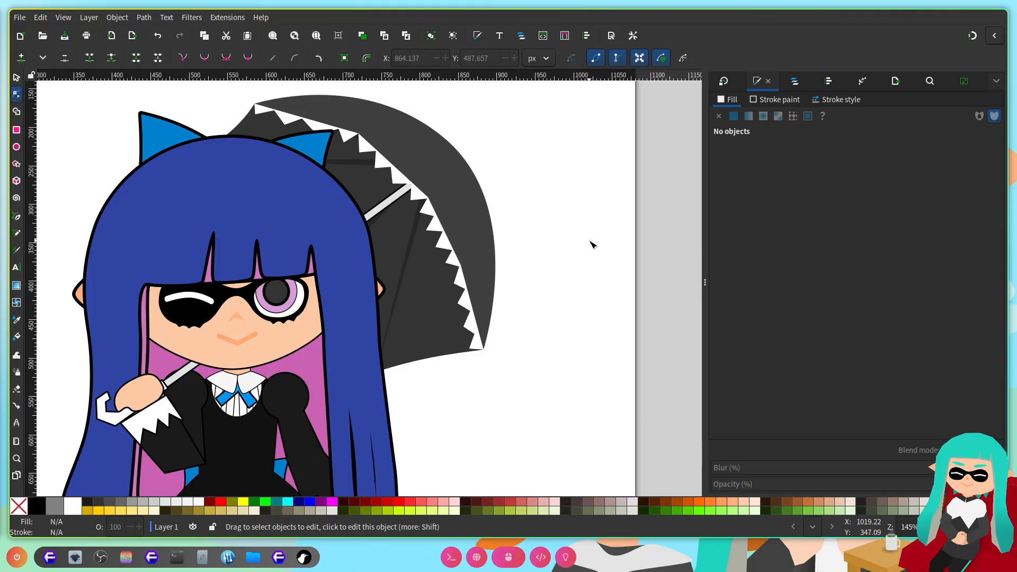
Step: Duplicate the umbrella's dark canopy underside (path92) and bring the copy to the top of the brella group
{"action": "scroll", "coordinate": [577, 221], "scroll_direction": "right", "scroll_amount": 1}
{"action": "scroll", "coordinate": [567, 210], "scroll_direction": "left", "scroll_amount": 1}
{"action": "scroll", "coordinate": [519, 204], "scroll_direction": "up", "scroll_amount": 1}
{"action": "scroll", "coordinate": [398, 195], "scroll_direction": "up", "scroll_amount": 2}
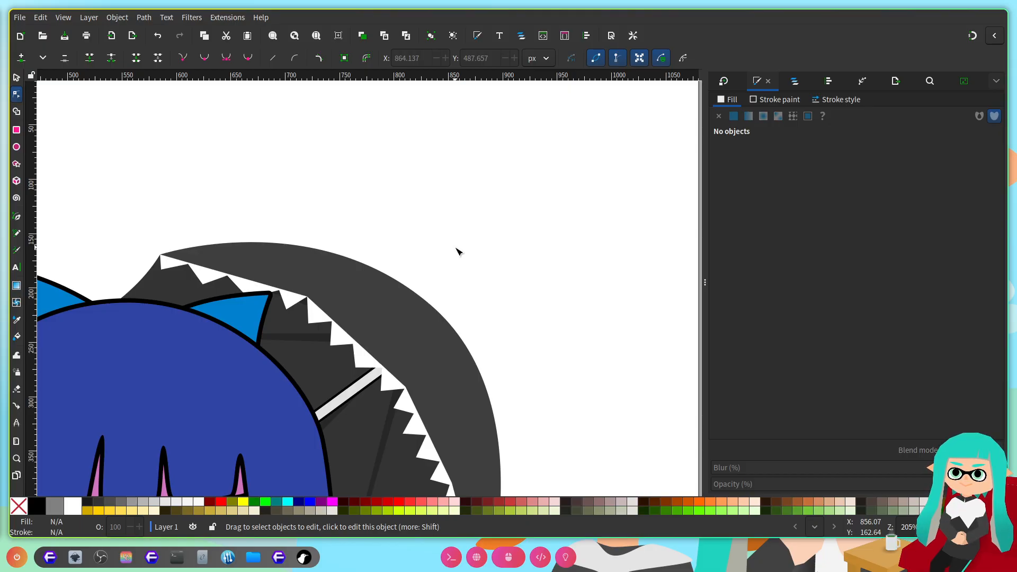
{"action": "scroll", "coordinate": [472, 246], "scroll_direction": "down", "scroll_amount": 5}
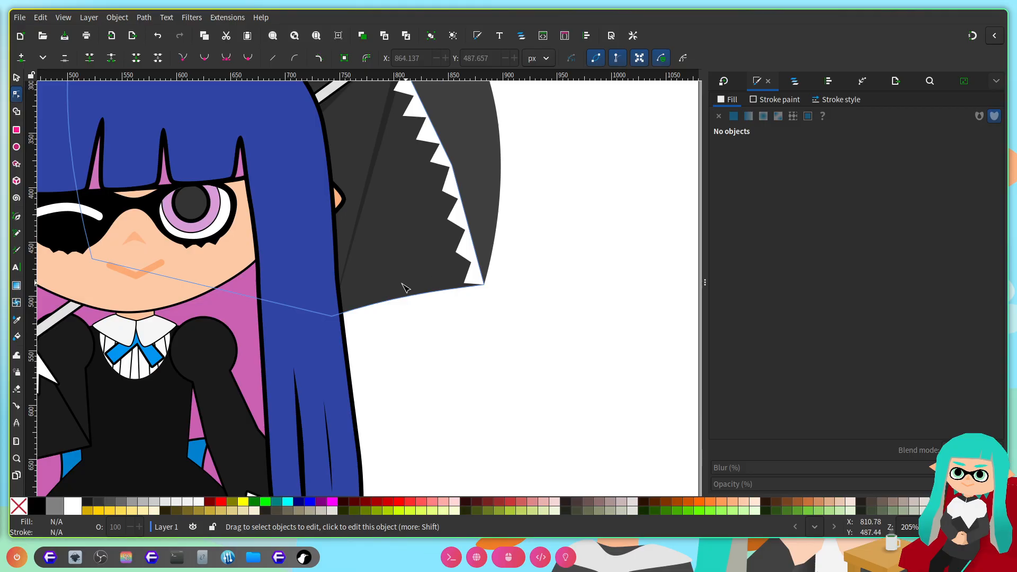
{"action": "left_click", "coordinate": [444, 287]}
{"action": "scroll", "coordinate": [608, 233], "scroll_direction": "up", "scroll_amount": 2}
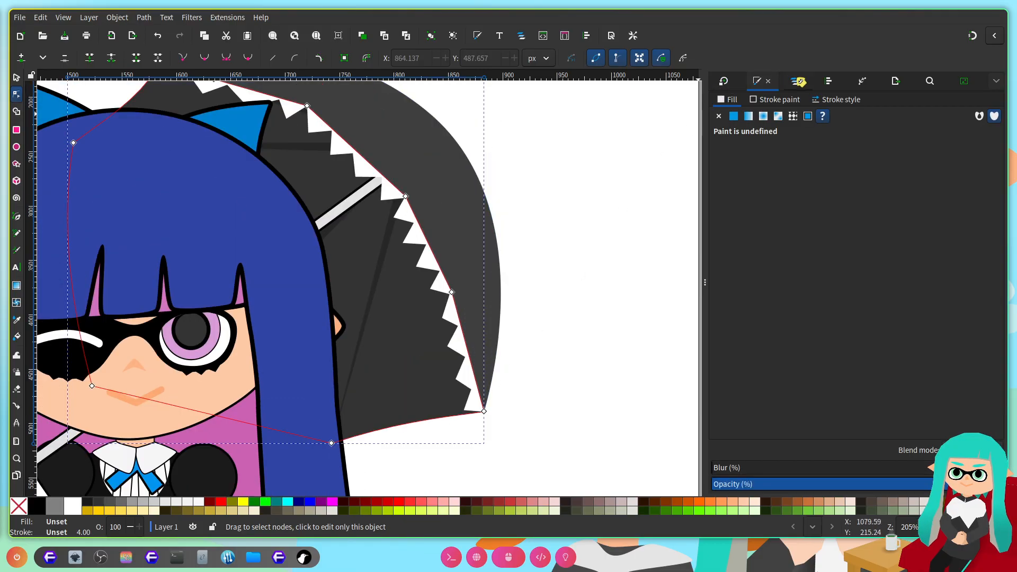
{"action": "left_click", "coordinate": [799, 81]}
{"action": "scroll", "coordinate": [476, 285], "scroll_direction": "left", "scroll_amount": 3}
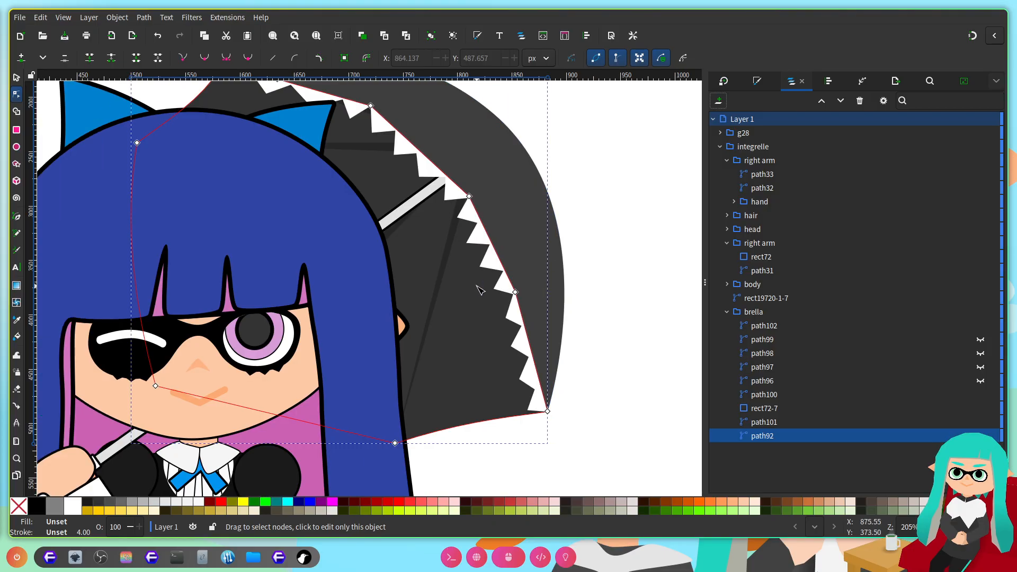
{"action": "key", "text": "ctrl+d"}
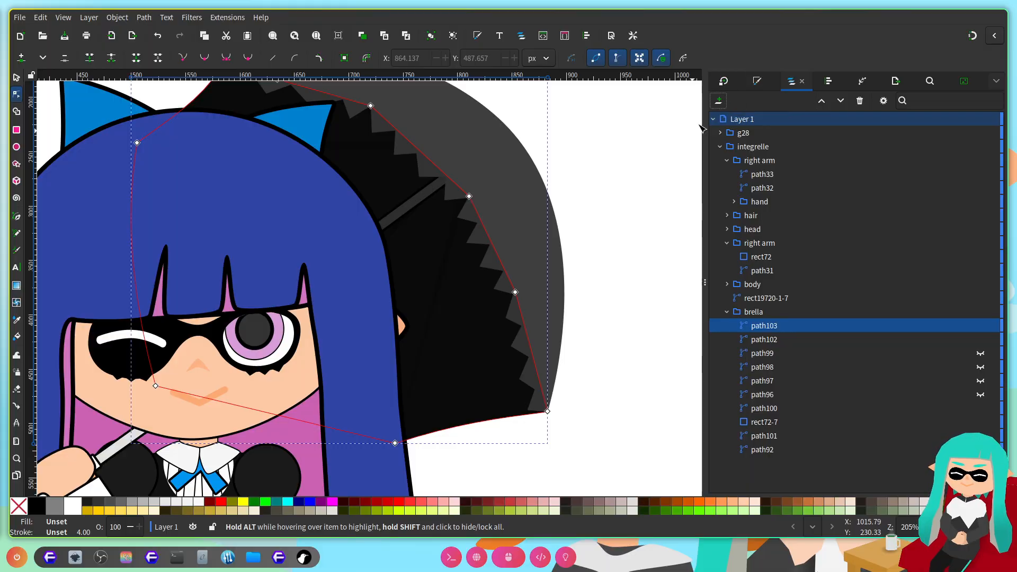
Step: Move the copy's upper-edge node to about X 586, Y 189 px beneath the canopy's upper tip and give the copy a flat white fill
{"action": "scroll", "coordinate": [475, 265], "scroll_direction": "up", "scroll_amount": 6}
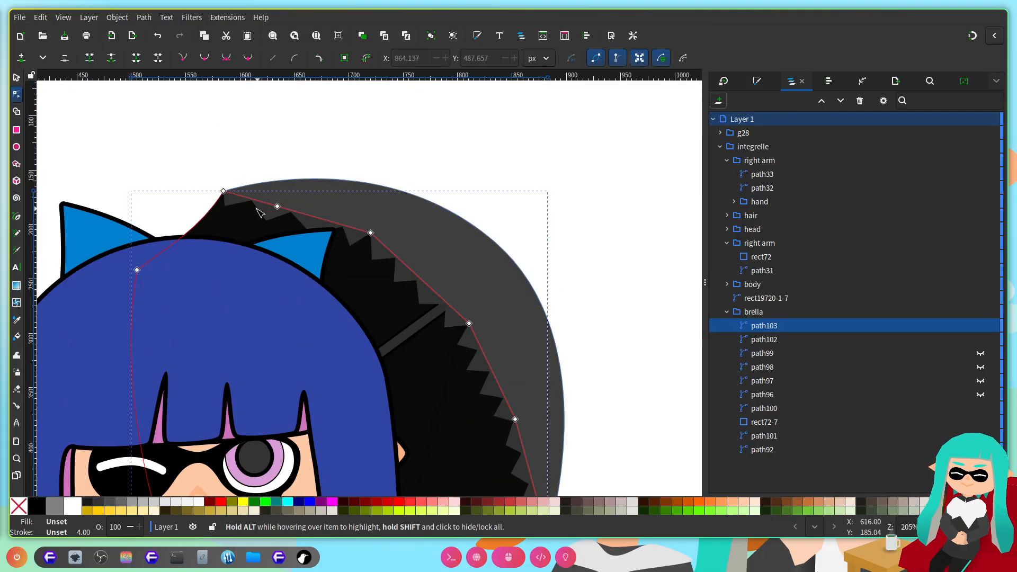
{"action": "mouse_move", "coordinate": [279, 208]}
{"action": "left_mouse_down"}
{"action": "mouse_move", "coordinate": [239, 224]}
{"action": "mouse_move", "coordinate": [229, 217]}
{"action": "left_mouse_up"}
{"action": "left_click", "coordinate": [756, 81]}
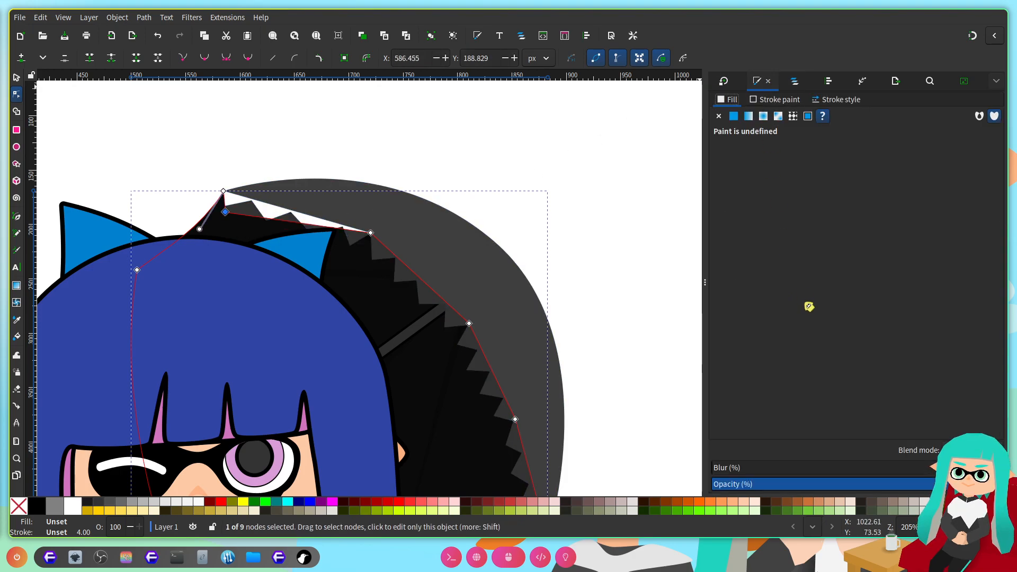
{"action": "left_click", "coordinate": [733, 116]}
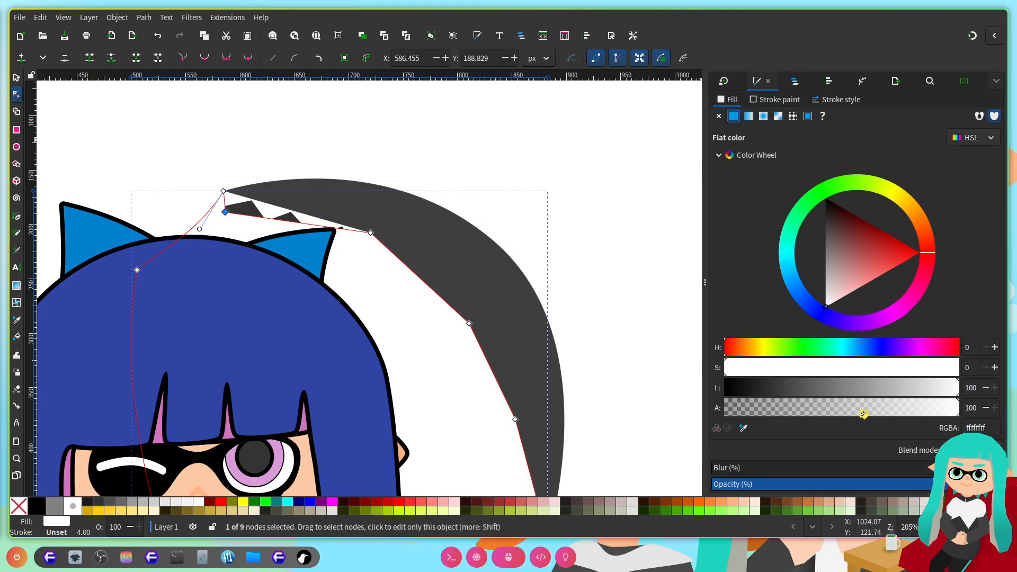
Step: Pull the white copy's upper-edge nodes inward behind the head and set the last one near the umbrella's lower tip at about X 865, Y 481 px
{"action": "left_click_drag", "start_coordinate": [371, 232], "coordinate": [189, 420]}
{"action": "scroll", "coordinate": [318, 328], "scroll_direction": "down", "scroll_amount": 6}
{"action": "key", "text": "Delete"}
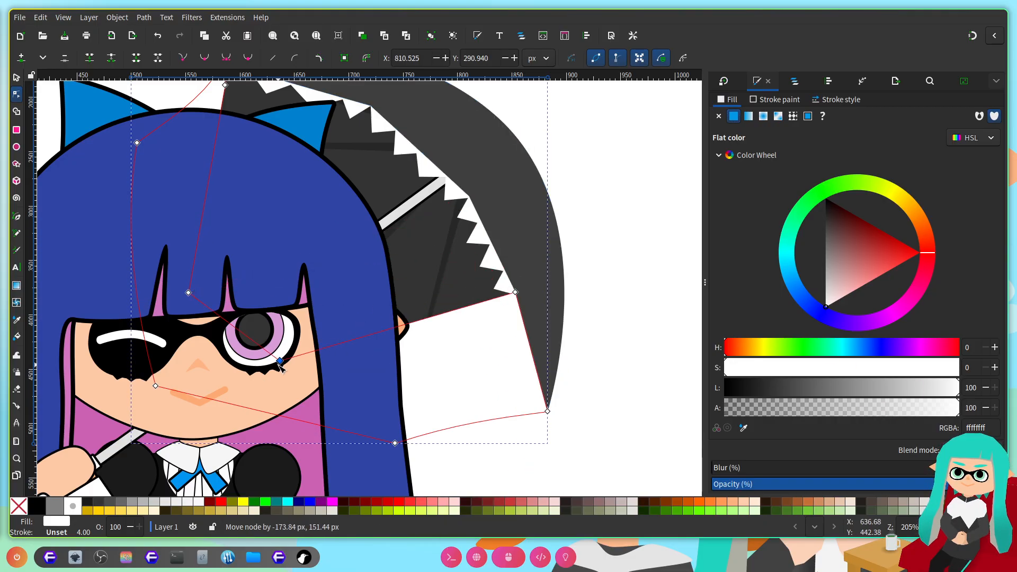
{"action": "left_click_drag", "start_coordinate": [516, 293], "coordinate": [527, 403]}
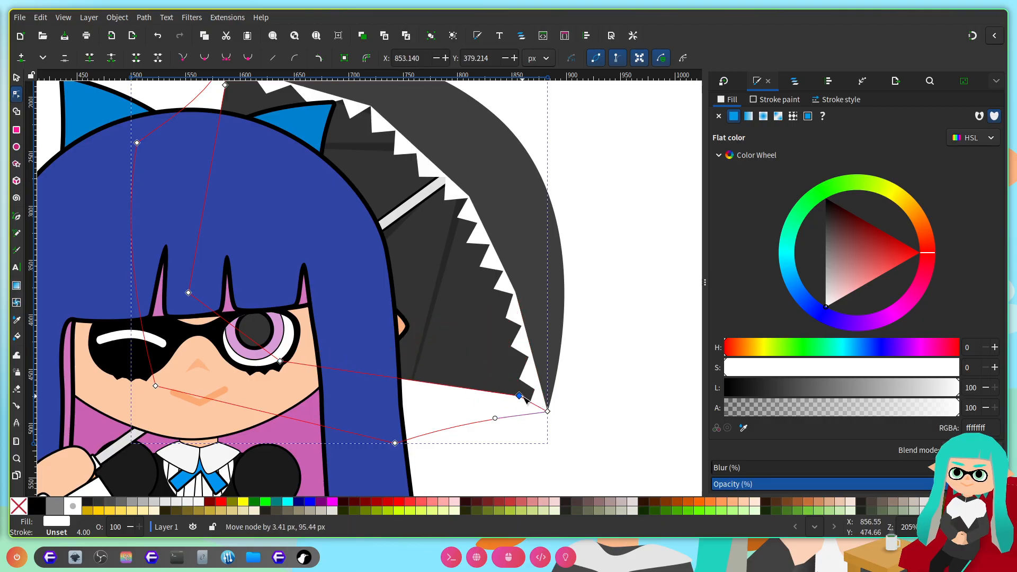
{"action": "scroll", "coordinate": [525, 397], "scroll_direction": "up", "scroll_amount": 2}
{"action": "left_click_drag", "start_coordinate": [492, 358], "coordinate": [512, 370]}
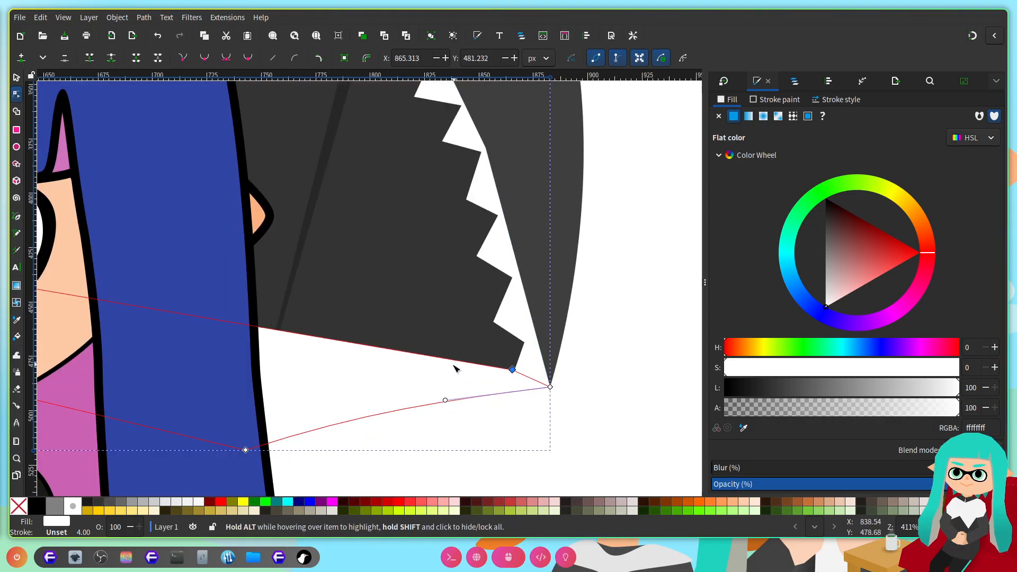
Step: Insert and stagger nodes along the white copy's lower strip to form a zigzag from the umbrella's lower tip to the hair, ending at about X 753, Y 491 px
{"action": "double_click", "coordinate": [446, 360]}
{"action": "left_click_drag", "start_coordinate": [446, 359], "coordinate": [469, 388]}
{"action": "double_click", "coordinate": [422, 377]}
{"action": "double_click", "coordinate": [403, 374]}
{"action": "left_click_drag", "start_coordinate": [403, 375], "coordinate": [316, 418]}
{"action": "double_click", "coordinate": [345, 390]}
{"action": "double_click", "coordinate": [341, 380]}
{"action": "double_click", "coordinate": [285, 404]}
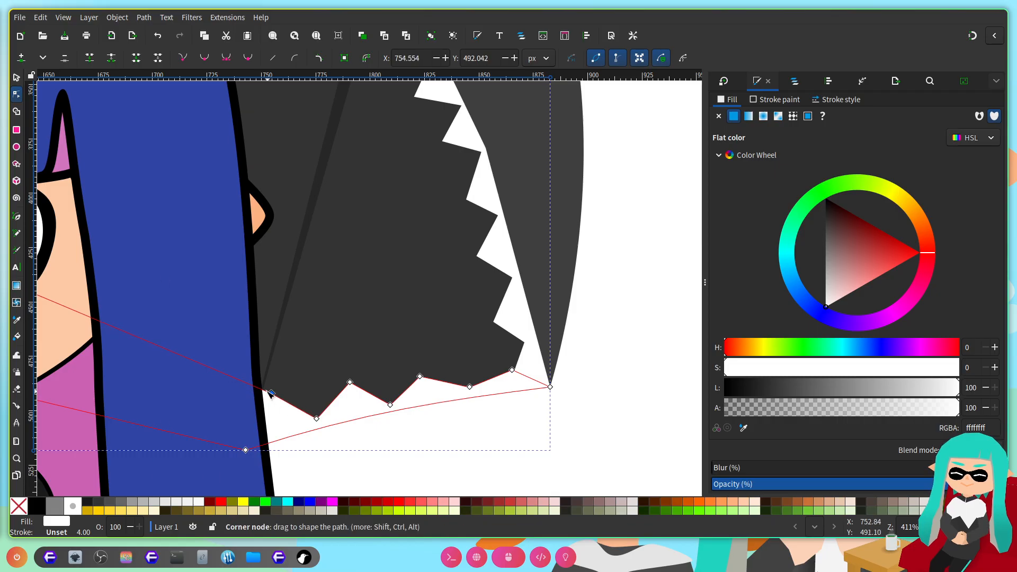
Step: Insert one more node at the hair's edge and move it down behind the hair to about X 742, Y 514 px
{"action": "double_click", "coordinate": [263, 391]}
{"action": "left_click_drag", "start_coordinate": [263, 391], "coordinate": [245, 442]}
{"action": "scroll", "coordinate": [400, 345], "scroll_direction": "down", "scroll_amount": 2}
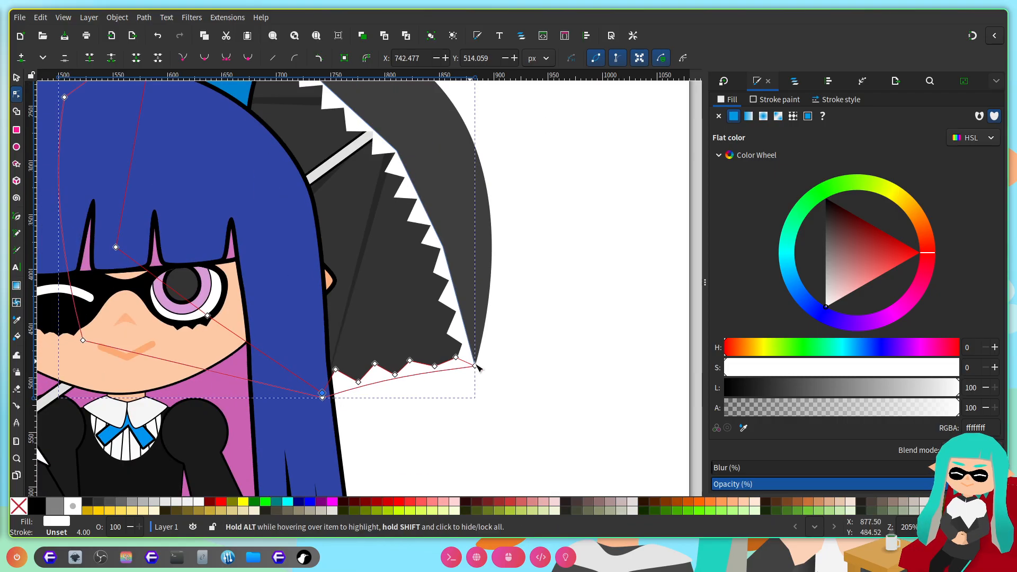
Step: Pull the lower trim's zigzag nodes down past the canopy's lower edge, placing the tooth beside the hair at about X 763, Y 532 px
{"action": "scroll", "coordinate": [439, 394], "scroll_direction": "up", "scroll_amount": 1}
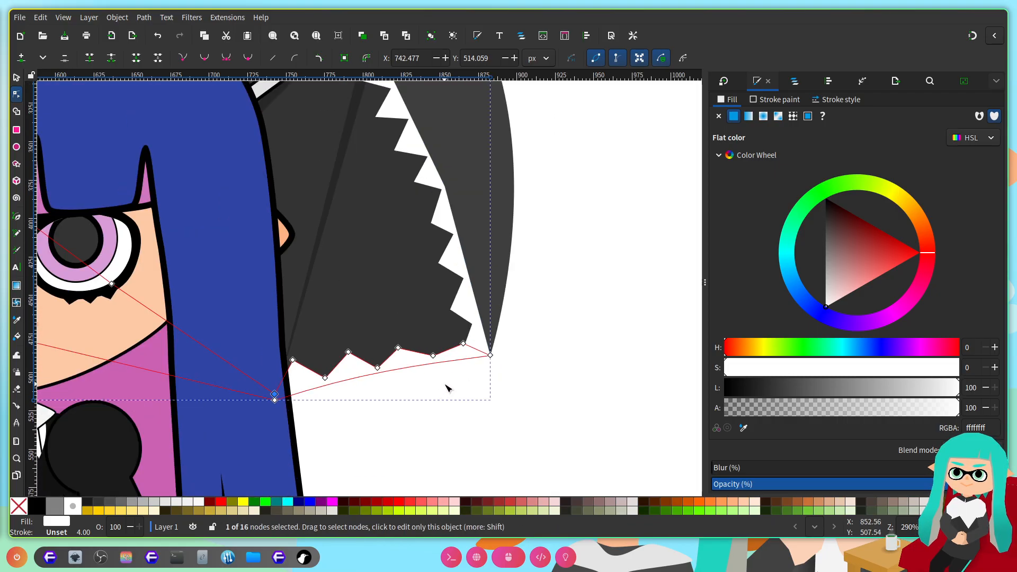
{"action": "left_click_drag", "start_coordinate": [465, 346], "coordinate": [435, 363]}
{"action": "scroll", "coordinate": [443, 374], "scroll_direction": "up", "scroll_amount": 1}
{"action": "left_click_drag", "start_coordinate": [382, 336], "coordinate": [398, 396]}
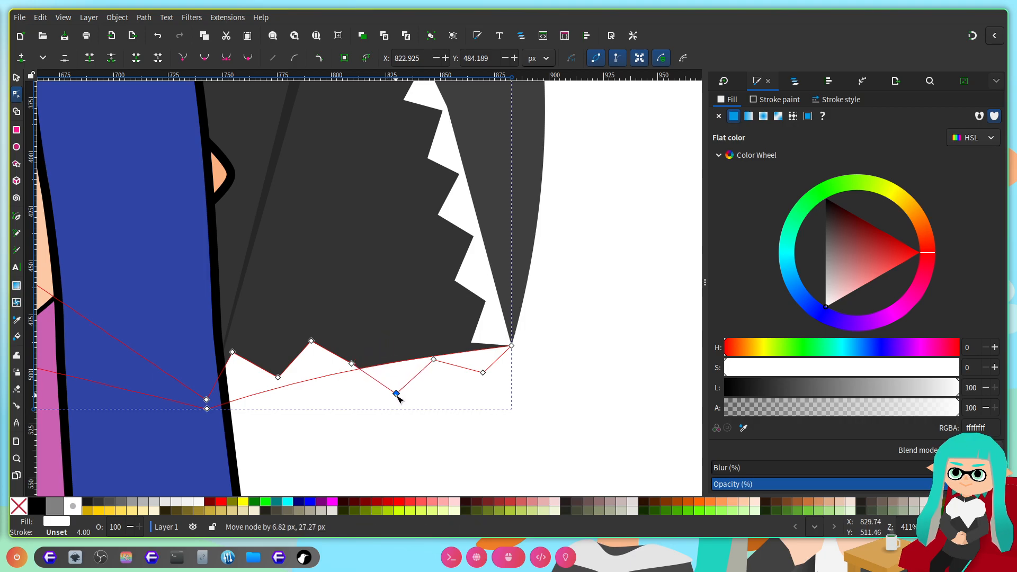
{"action": "left_click_drag", "start_coordinate": [356, 369], "coordinate": [362, 379]}
{"action": "left_click_drag", "start_coordinate": [317, 344], "coordinate": [333, 414]}
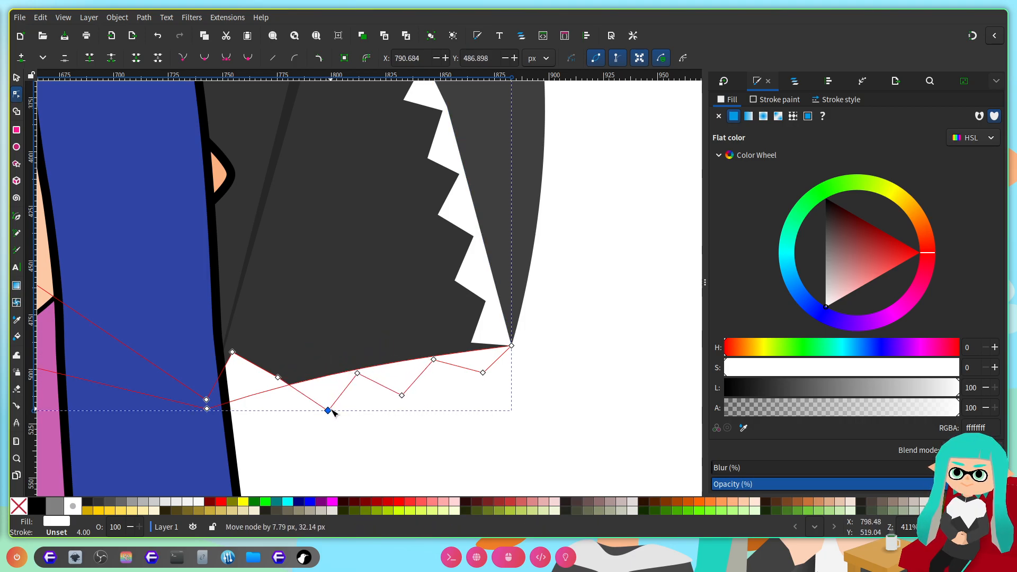
{"action": "left_click_drag", "start_coordinate": [278, 378], "coordinate": [286, 390]}
{"action": "left_click_drag", "start_coordinate": [236, 354], "coordinate": [255, 439]}
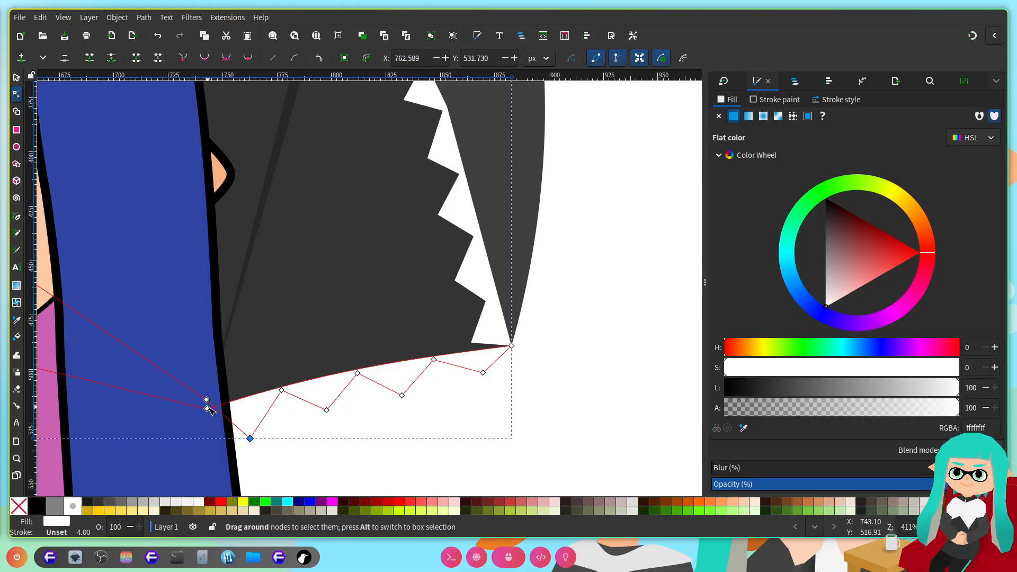
{"action": "left_click_drag", "start_coordinate": [208, 400], "coordinate": [209, 408]}
Step: Move the white shape's upper inner node to about X 549, Y 217 px and insert staggered nodes to continue the zigzag behind the hair
{"action": "scroll", "coordinate": [339, 349], "scroll_direction": "down", "scroll_amount": 3}
{"action": "scroll", "coordinate": [352, 347], "scroll_direction": "left", "scroll_amount": 3}
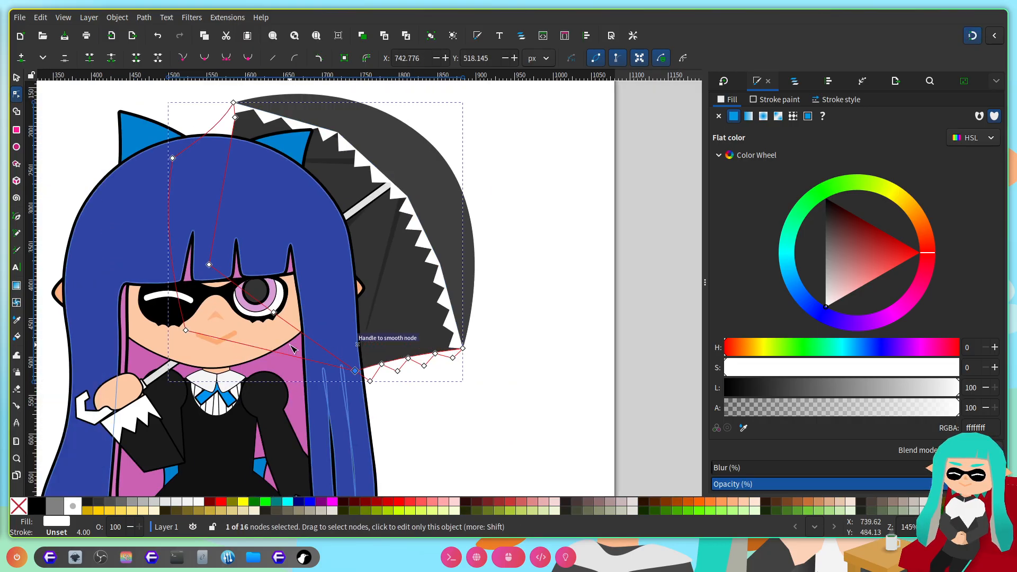
{"action": "scroll", "coordinate": [271, 336], "scroll_direction": "up", "scroll_amount": 6}
{"action": "scroll", "coordinate": [221, 249], "scroll_direction": "up", "scroll_amount": 3}
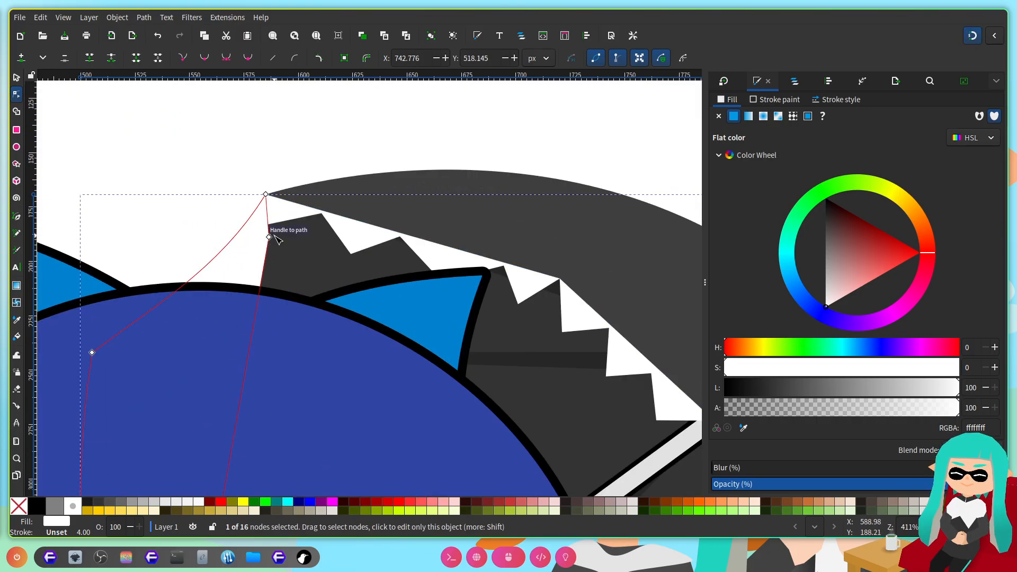
{"action": "left_click_drag", "start_coordinate": [268, 240], "coordinate": [188, 297]}
{"action": "double_click", "coordinate": [259, 259]}
{"action": "double_click", "coordinate": [230, 268]}
{"action": "double_click", "coordinate": [227, 318]}
{"action": "scroll", "coordinate": [361, 266], "scroll_direction": "down", "scroll_amount": 6}
{"action": "left_click", "coordinate": [531, 298]}
{"action": "left_click", "coordinate": [531, 299]}
{"action": "scroll", "coordinate": [498, 296], "scroll_direction": "right", "scroll_amount": 6}
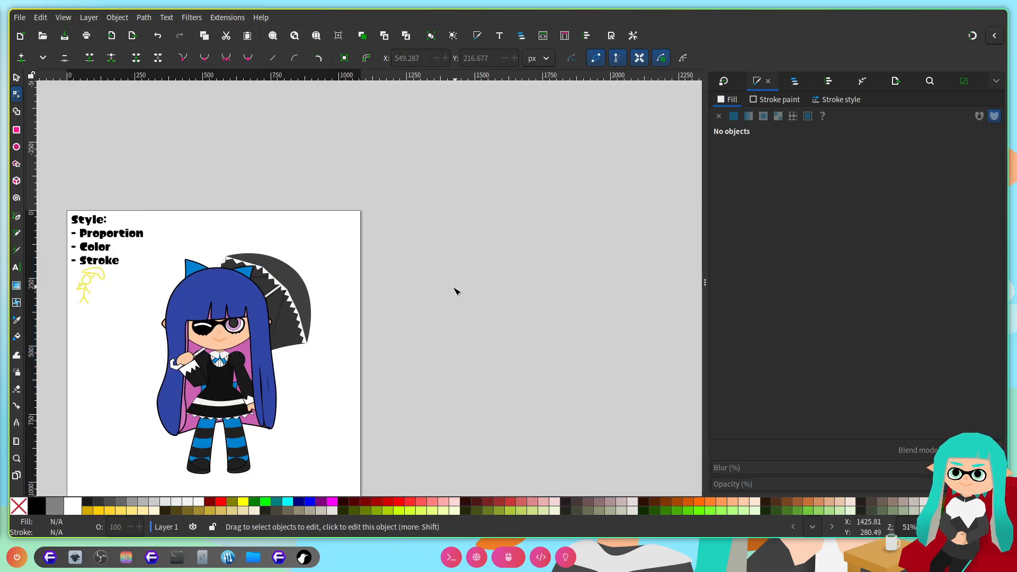
Step: Save the document and move the side trim's lower end node below the canopy edge to about X 869, Y 493 px
{"action": "scroll", "coordinate": [270, 301], "scroll_direction": "up", "scroll_amount": 3}
{"action": "scroll", "coordinate": [271, 302], "scroll_direction": "up", "scroll_amount": 1}
{"action": "scroll", "coordinate": [296, 339], "scroll_direction": "down", "scroll_amount": 6}
{"action": "left_click", "coordinate": [353, 299]}
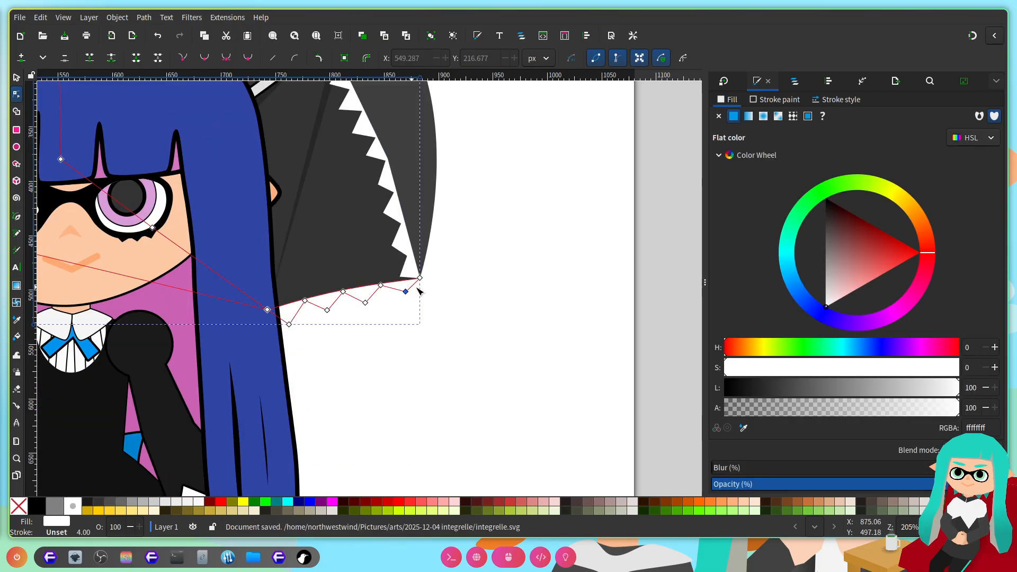
{"action": "scroll", "coordinate": [451, 283], "scroll_direction": "down", "scroll_amount": 2}
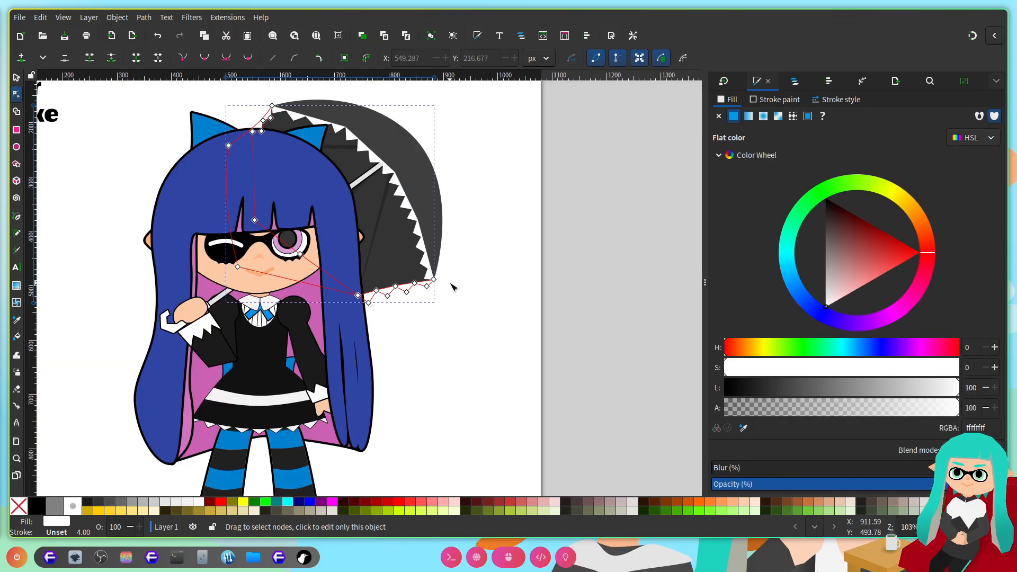
{"action": "scroll", "coordinate": [496, 273], "scroll_direction": "left", "scroll_amount": 2}
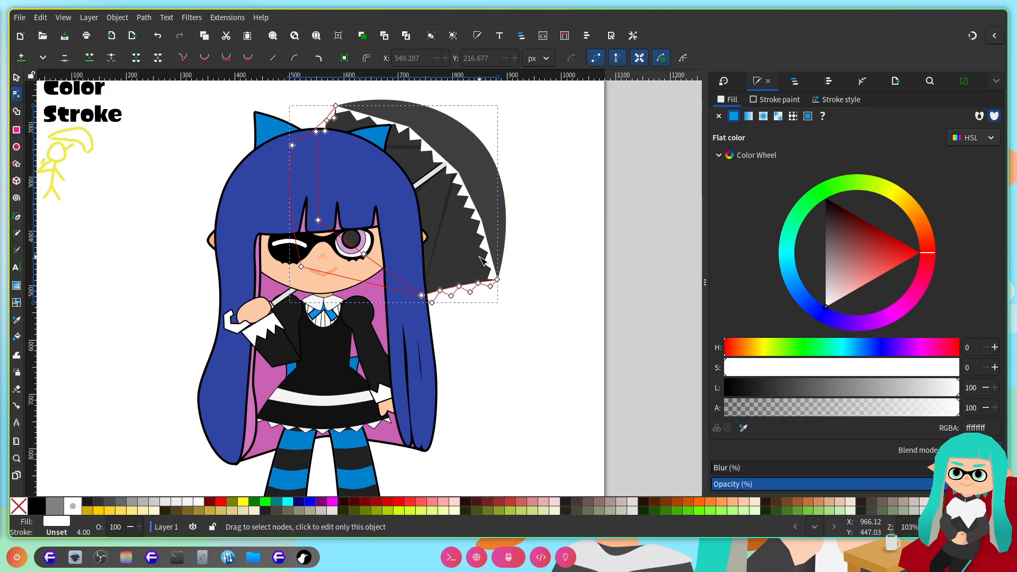
{"action": "scroll", "coordinate": [496, 273], "scroll_direction": "up", "scroll_amount": 3}
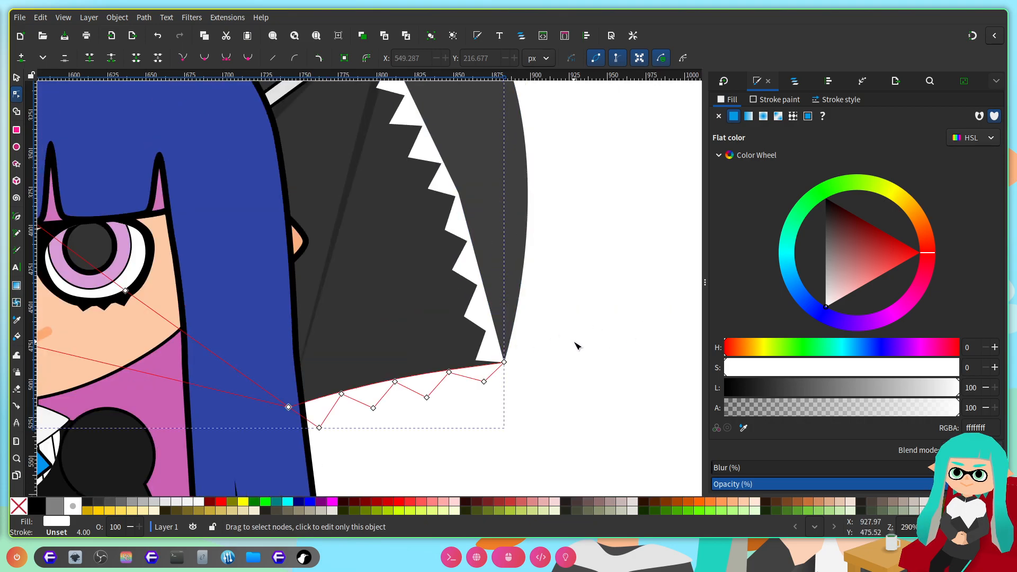
{"action": "scroll", "coordinate": [523, 363], "scroll_direction": "up", "scroll_amount": 2}
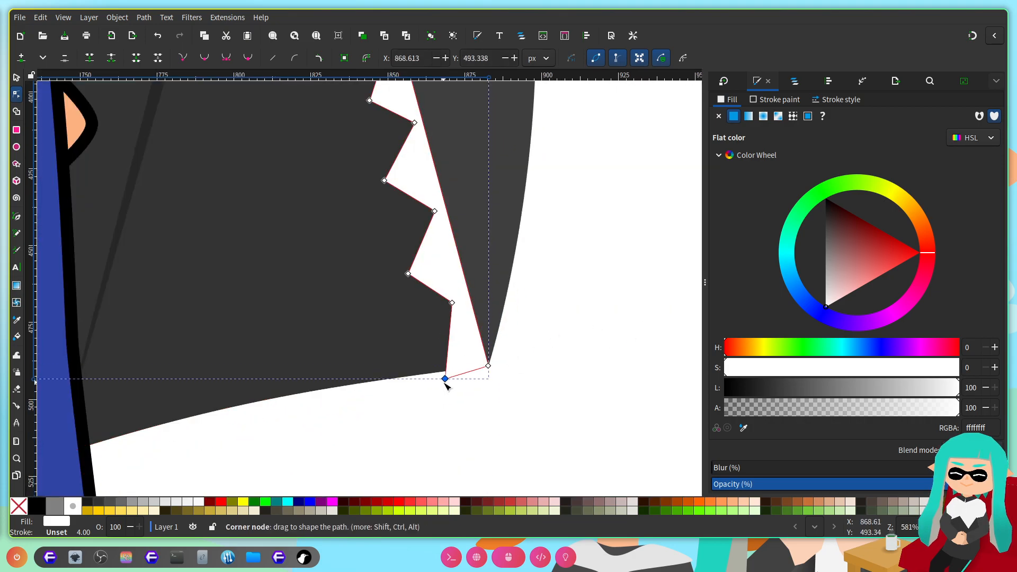
Step: Give the white lower trim a flat black stroke and open its stroke style settings
{"action": "scroll", "coordinate": [484, 369], "scroll_direction": "down", "scroll_amount": 2}
{"action": "left_click", "coordinate": [779, 100]}
{"action": "left_click", "coordinate": [719, 116]}
{"action": "left_click", "coordinate": [733, 116]}
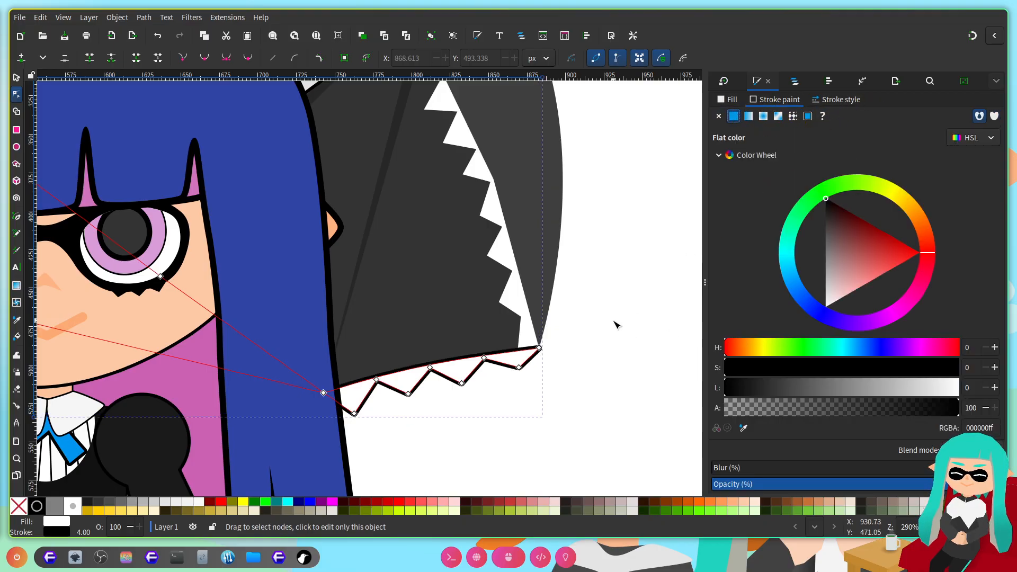
{"action": "scroll", "coordinate": [609, 328], "scroll_direction": "left", "scroll_amount": 3}
{"action": "scroll", "coordinate": [609, 327], "scroll_direction": "right", "scroll_amount": 6}
{"action": "left_click", "coordinate": [837, 102]}
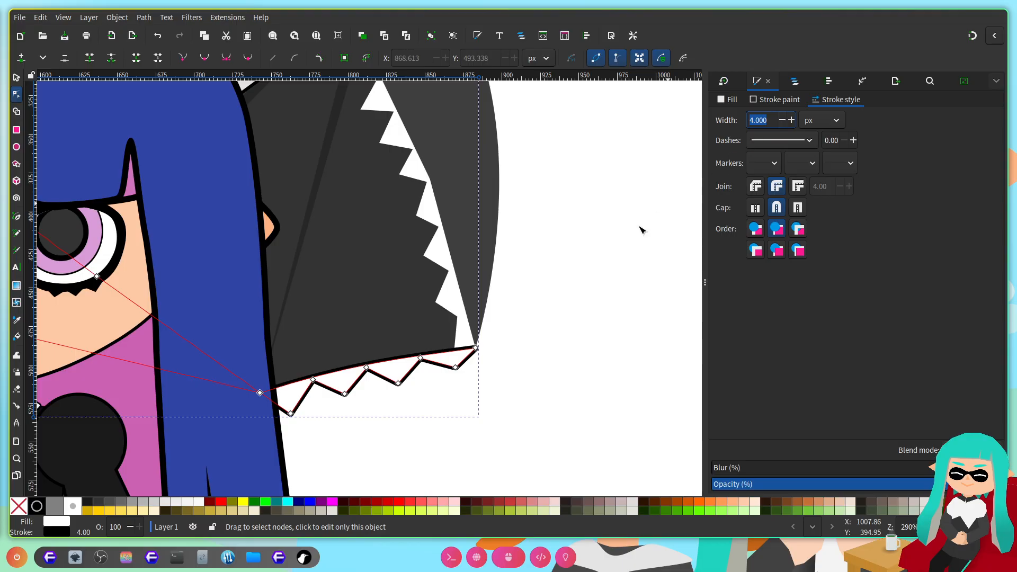
Step: Give the white side trim a flat black stroke, show the object list and save the document
{"action": "scroll", "coordinate": [422, 273], "scroll_direction": "up", "scroll_amount": 3}
{"action": "left_click", "coordinate": [398, 256]}
{"action": "left_click", "coordinate": [770, 101]}
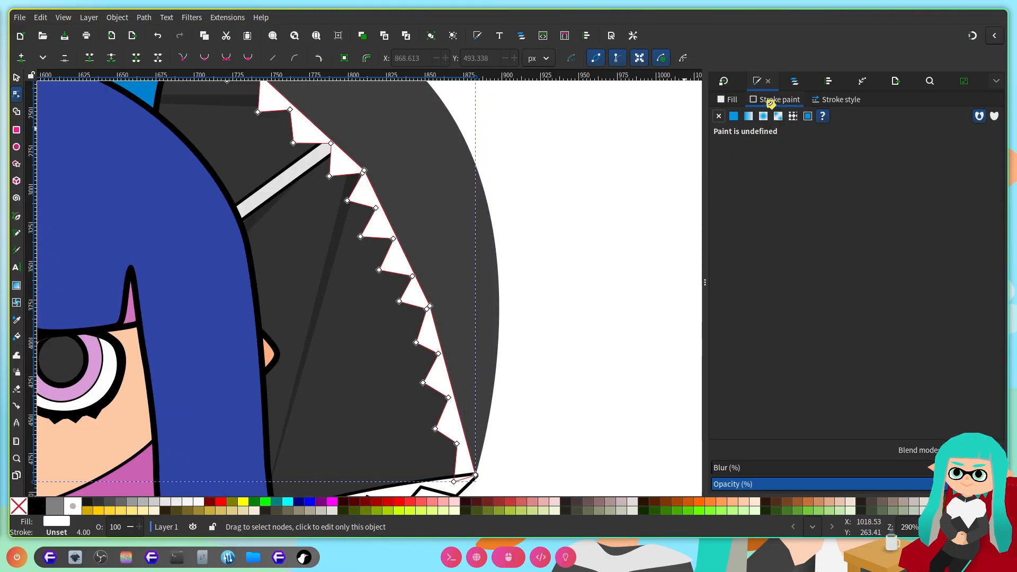
{"action": "left_click", "coordinate": [736, 117]}
{"action": "scroll", "coordinate": [551, 291], "scroll_direction": "down", "scroll_amount": 3}
{"action": "left_click", "coordinate": [816, 85]}
{"action": "key", "text": "ctrl+s"}
{"action": "scroll", "coordinate": [554, 363], "scroll_direction": "up", "scroll_amount": 3}
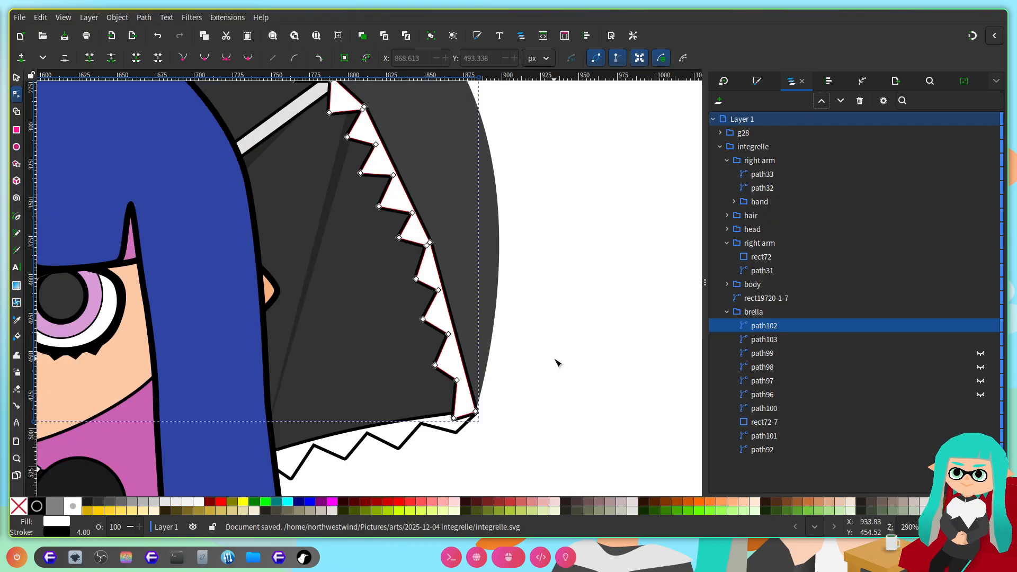
Step: Shift the outlined side trim's lower end toward the umbrella's tip and adjust the nearby teeth, placing one at about X 858, Y 464 px
{"action": "scroll", "coordinate": [477, 450], "scroll_direction": "up", "scroll_amount": 2, "text": "ctrl"}
{"action": "left_click_drag", "start_coordinate": [429, 400], "coordinate": [451, 421]}
{"action": "scroll", "coordinate": [553, 378], "scroll_direction": "down", "scroll_amount": 3, "text": "ctrl"}
{"action": "scroll", "coordinate": [521, 366], "scroll_direction": "up", "scroll_amount": 2, "text": "ctrl"}
{"action": "left_click_drag", "start_coordinate": [503, 353], "coordinate": [510, 361]}
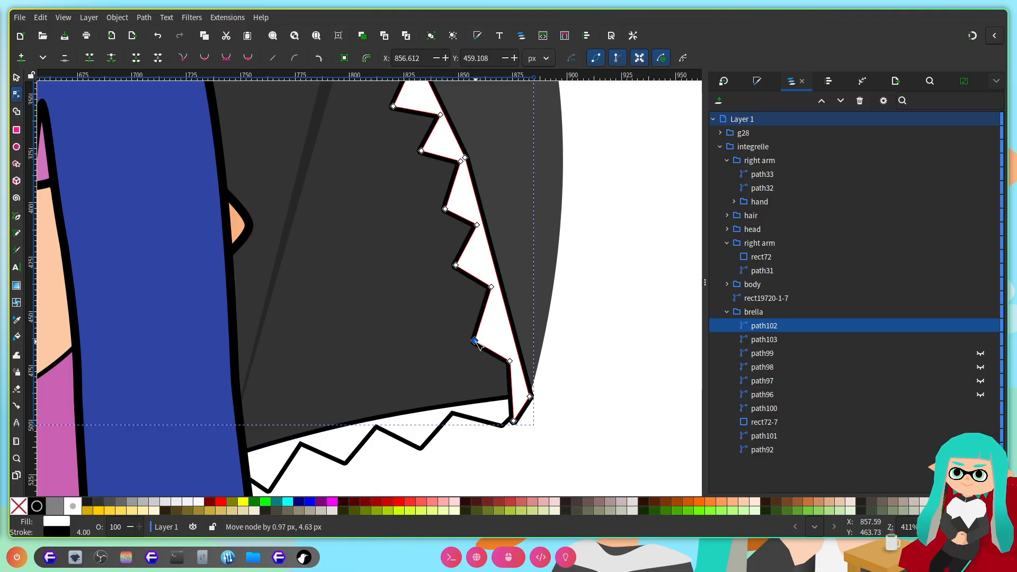
{"action": "scroll", "coordinate": [575, 341], "scroll_direction": "down", "scroll_amount": 2, "text": "ctrl"}
{"action": "scroll", "coordinate": [467, 344], "scroll_direction": "up", "scroll_amount": 2, "text": "ctrl"}
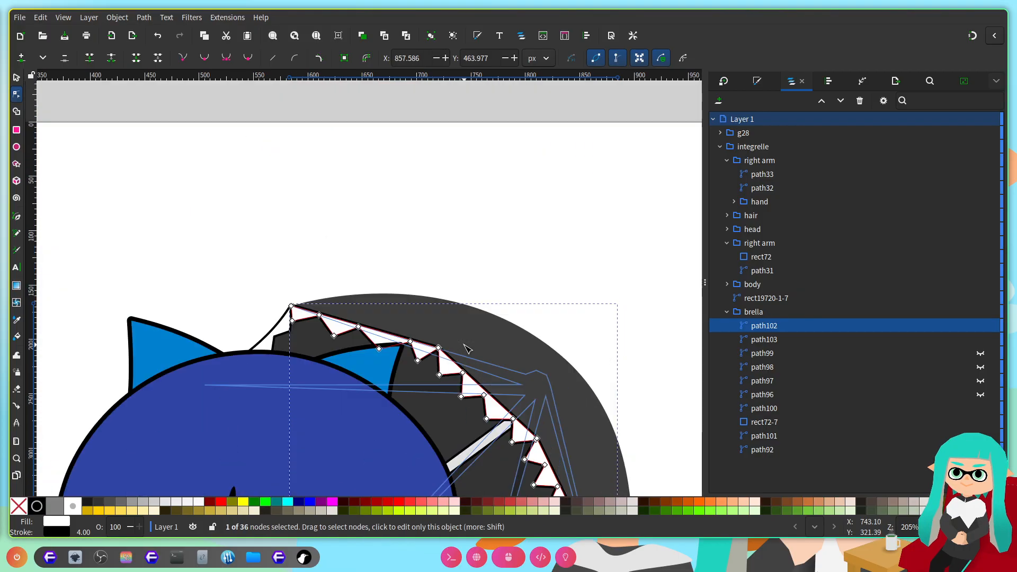
Step: Move the side trim's node beneath the canopy's upper tip to about X 589, Y 185 px
{"action": "scroll", "coordinate": [484, 325], "scroll_direction": "up", "scroll_amount": 2, "text": "ctrl"}
{"action": "left_click", "coordinate": [305, 332]}
{"action": "left_click_drag", "start_coordinate": [307, 332], "coordinate": [313, 341]}
{"action": "scroll", "coordinate": [341, 380], "scroll_direction": "down", "scroll_amount": 2, "text": "ctrl"}
Step: Give the dark outer canopy panel a flat black stroke and save the document
{"action": "left_click", "coordinate": [511, 303]}
{"action": "scroll", "coordinate": [511, 305], "scroll_direction": "down", "scroll_amount": 3, "text": "ctrl"}
{"action": "key", "text": "ctrl+s"}
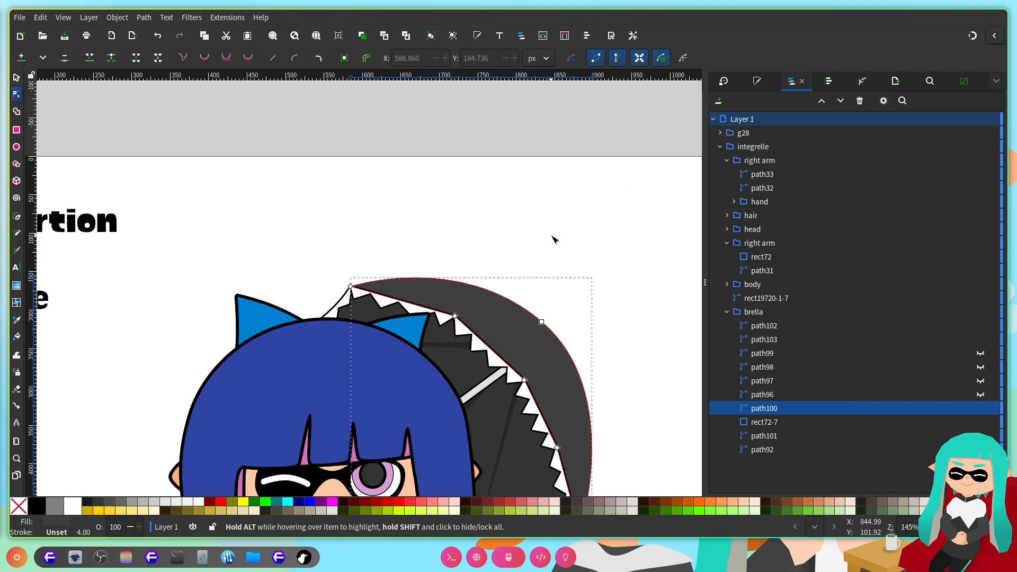
{"action": "left_click", "coordinate": [766, 84]}
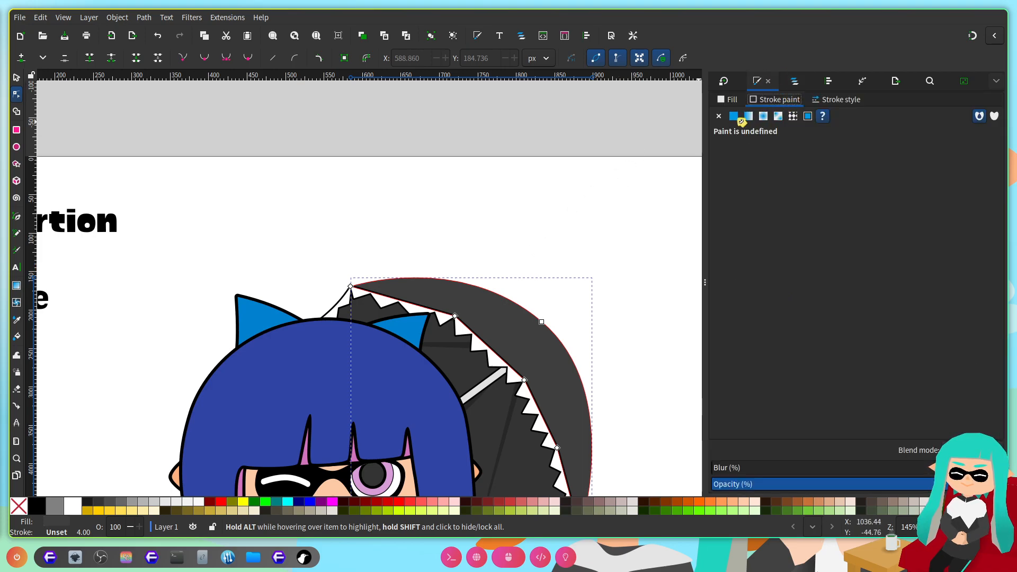
{"action": "left_click", "coordinate": [736, 117]}
{"action": "key", "text": "ctrl+s"}
{"action": "scroll", "coordinate": [295, 266], "scroll_direction": "up", "scroll_amount": 4}
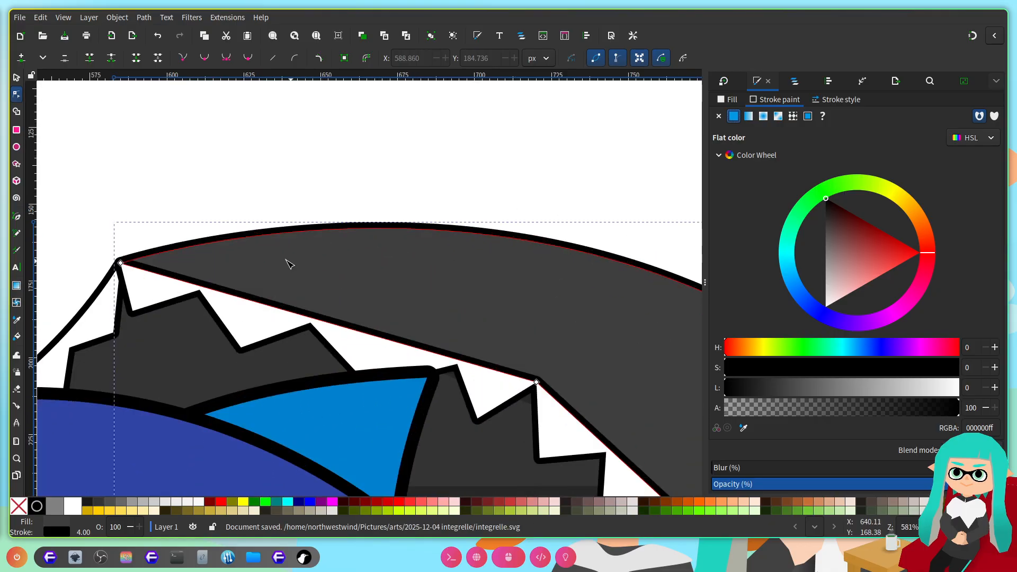
{"action": "scroll", "coordinate": [266, 255], "scroll_direction": "down", "scroll_amount": 4}
{"action": "left_click", "coordinate": [417, 184]}
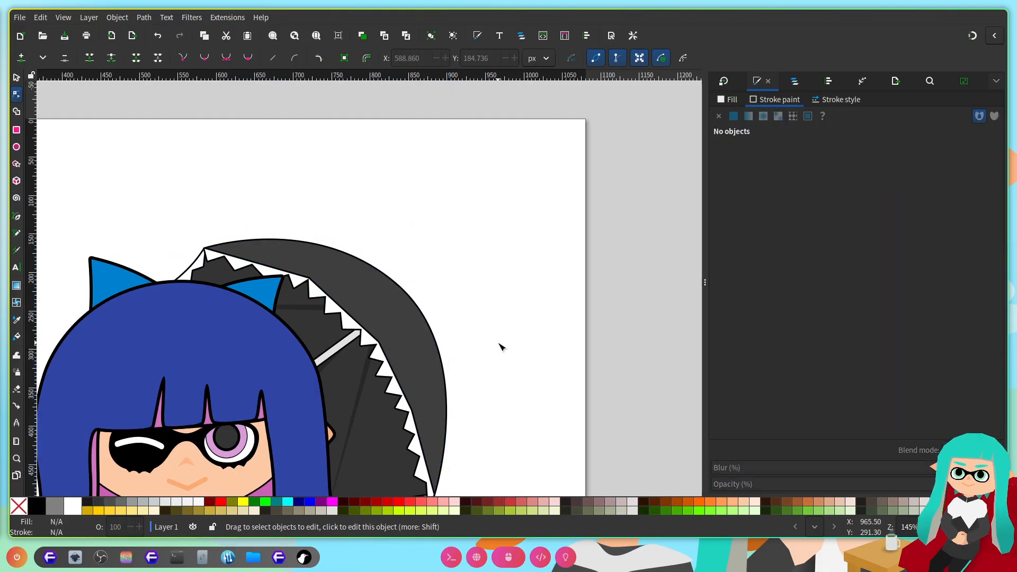
Step: Examine the whole character and the outlined umbrella on the page
{"action": "scroll", "coordinate": [499, 345], "scroll_direction": "right", "scroll_amount": 3}
{"action": "scroll", "coordinate": [500, 345], "scroll_direction": "down", "scroll_amount": 5}
{"action": "scroll", "coordinate": [500, 345], "scroll_direction": "right", "scroll_amount": 3}
{"action": "scroll", "coordinate": [501, 346], "scroll_direction": "left", "scroll_amount": 3}
{"action": "scroll", "coordinate": [500, 346], "scroll_direction": "down", "scroll_amount": 1}
{"action": "scroll", "coordinate": [501, 346], "scroll_direction": "left", "scroll_amount": 5}
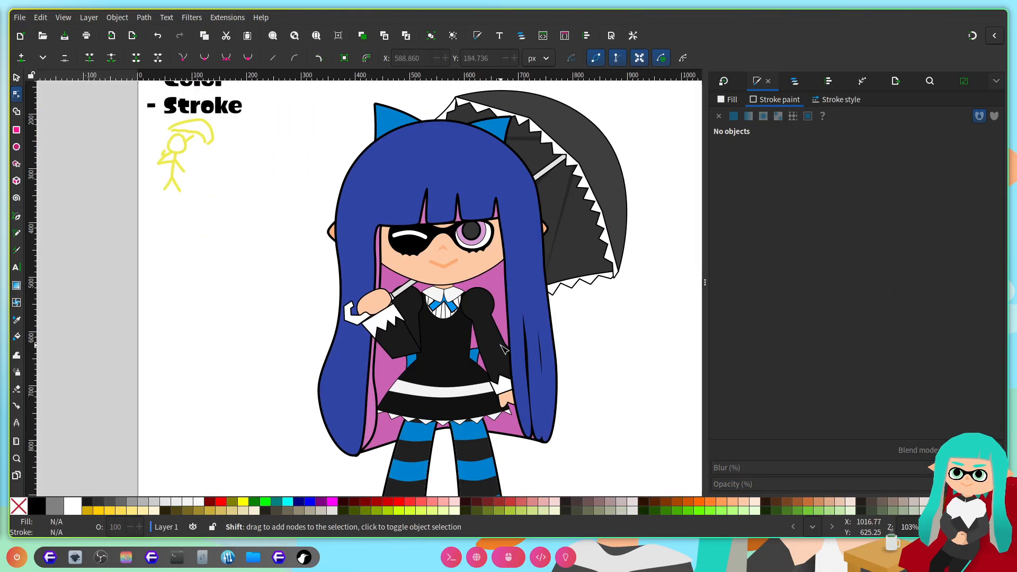
{"action": "scroll", "coordinate": [504, 345], "scroll_direction": "right", "scroll_amount": 2}
{"action": "scroll", "coordinate": [543, 314], "scroll_direction": "down", "scroll_amount": 1}
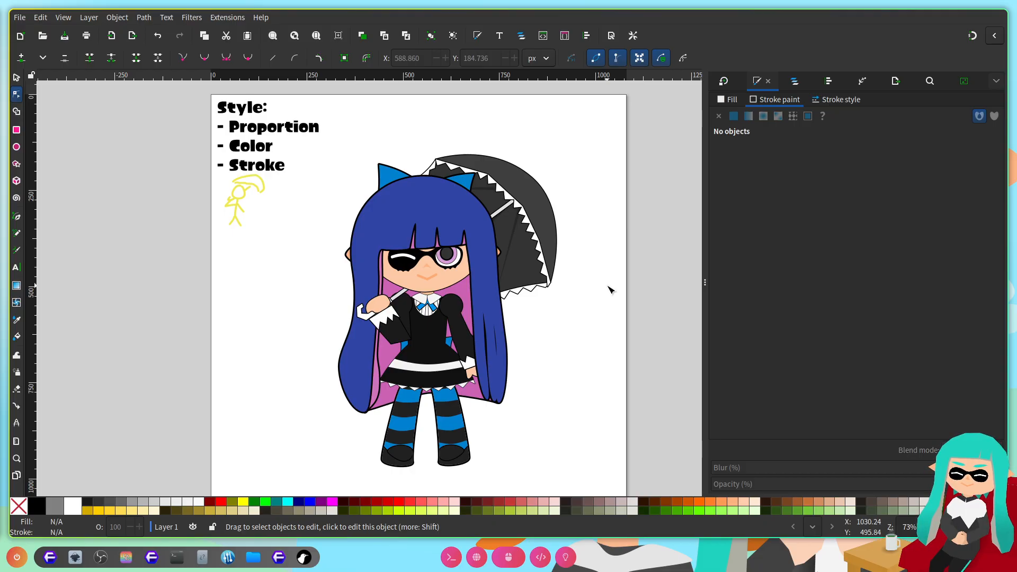
{"action": "scroll", "coordinate": [536, 284], "scroll_direction": "right", "scroll_amount": 3}
{"action": "scroll", "coordinate": [531, 284], "scroll_direction": "left", "scroll_amount": 3}
{"action": "scroll", "coordinate": [532, 284], "scroll_direction": "down", "scroll_amount": 3}
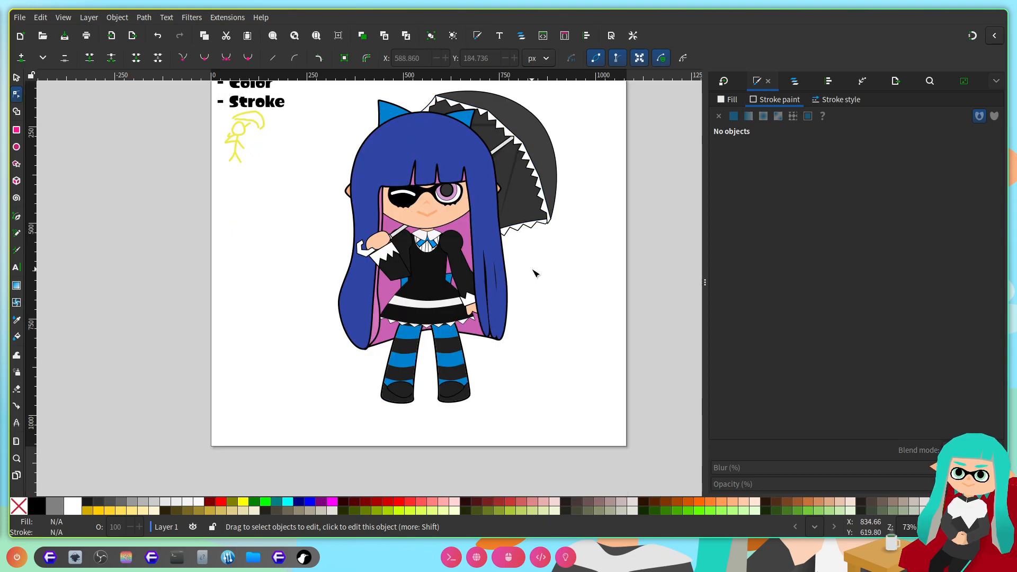
{"action": "scroll", "coordinate": [548, 326], "scroll_direction": "up", "scroll_amount": 3}
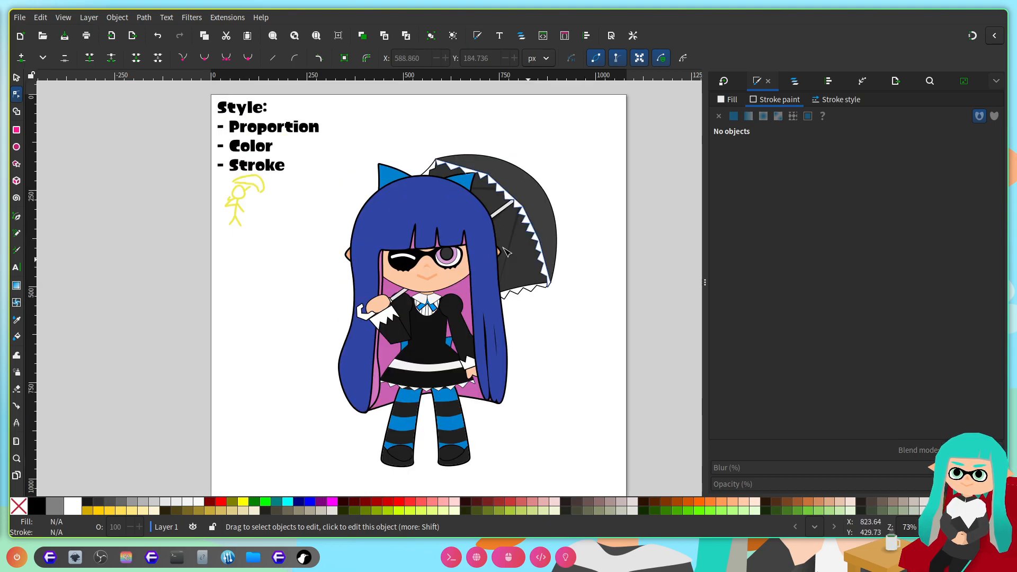
Step: Hide the group with the style notes and the yellow sketch, and save the document
{"action": "key", "text": "s"}
{"action": "left_click", "coordinate": [263, 137]}
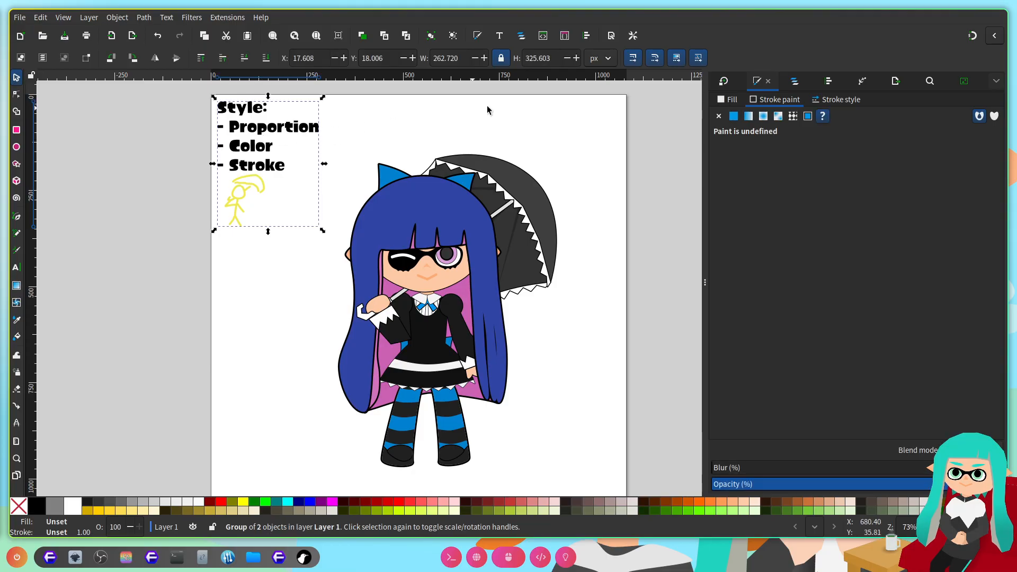
{"action": "left_click", "coordinate": [793, 81]}
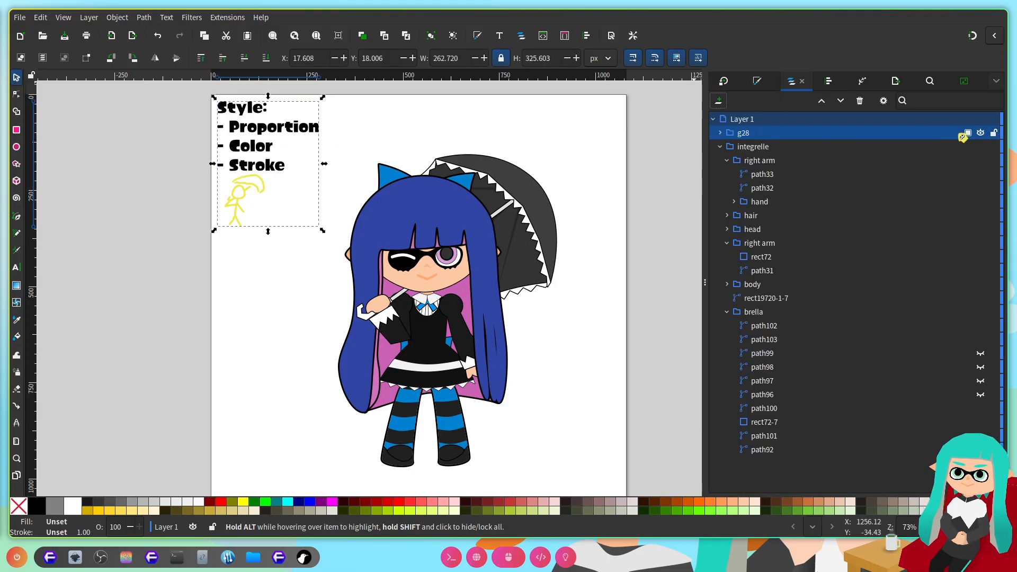
{"action": "left_click", "coordinate": [980, 133]}
{"action": "left_click", "coordinate": [629, 256]}
{"action": "key", "text": "ctrl+s"}
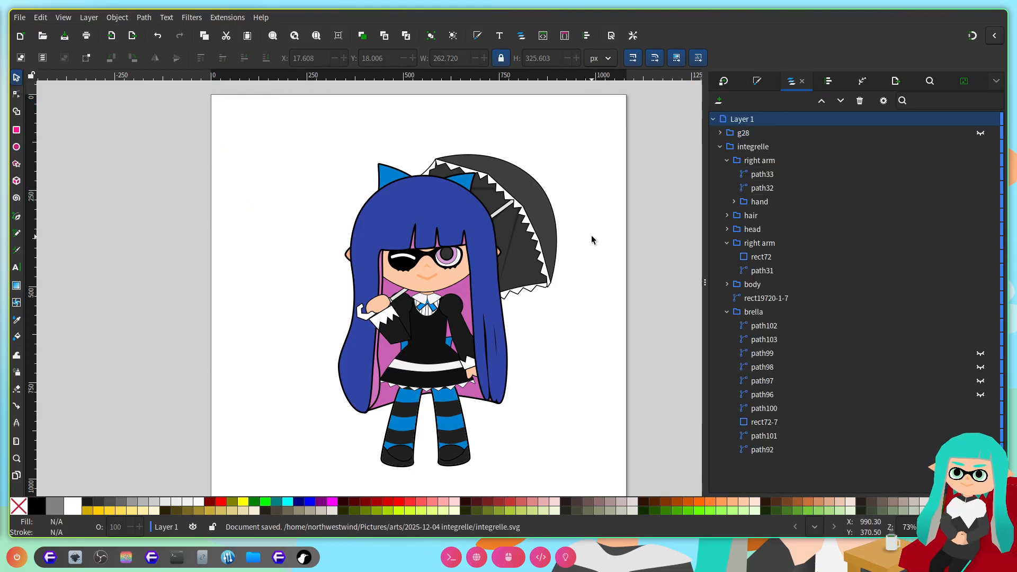
Step: Enlarge and reposition the integrelle group to about 726 by 1038 px at X 241, Y 19 px, and save the document
{"action": "left_click", "coordinate": [772, 147]}
{"action": "scroll", "coordinate": [498, 224], "scroll_direction": "down", "scroll_amount": 1}
{"action": "scroll", "coordinate": [492, 229], "scroll_direction": "right", "scroll_amount": 3}
{"action": "left_click_drag", "start_coordinate": [479, 171], "coordinate": [504, 134]}
{"action": "left_click_drag", "start_coordinate": [456, 191], "coordinate": [439, 244]}
{"action": "left_click_drag", "start_coordinate": [480, 158], "coordinate": [497, 135]}
{"action": "scroll", "coordinate": [397, 278], "scroll_direction": "up", "scroll_amount": 1}
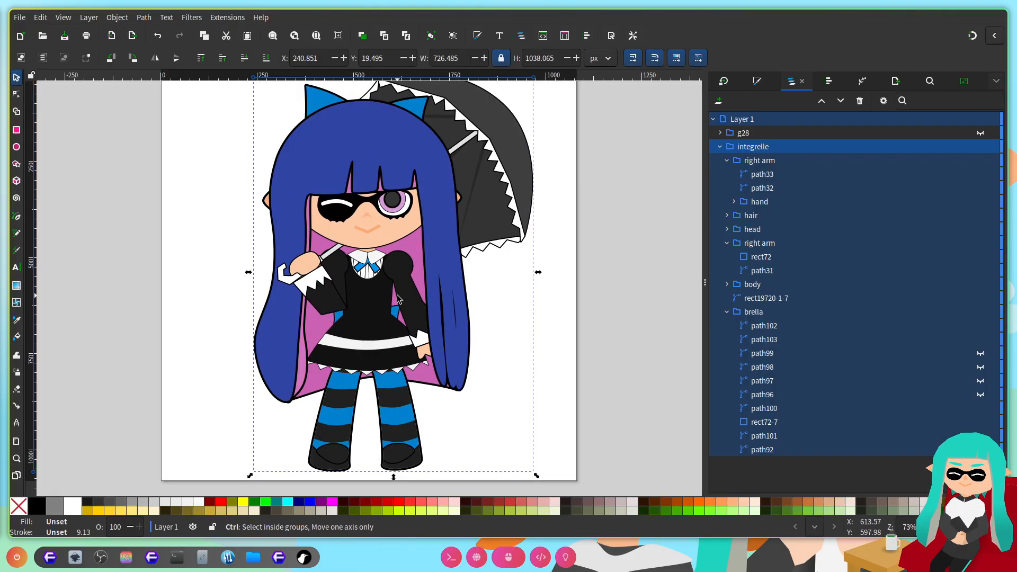
{"action": "scroll", "coordinate": [469, 324], "scroll_direction": "left", "scroll_amount": 1}
{"action": "scroll", "coordinate": [507, 360], "scroll_direction": "up", "scroll_amount": 1}
{"action": "key", "text": "ctrl+s"}
Step: Examine the enlarged character's face, clothing and umbrella up close and as a whole
{"action": "scroll", "coordinate": [450, 339], "scroll_direction": "right", "scroll_amount": 1}
{"action": "scroll", "coordinate": [452, 338], "scroll_direction": "left", "scroll_amount": 1}
{"action": "scroll", "coordinate": [452, 338], "scroll_direction": "right", "scroll_amount": 1}
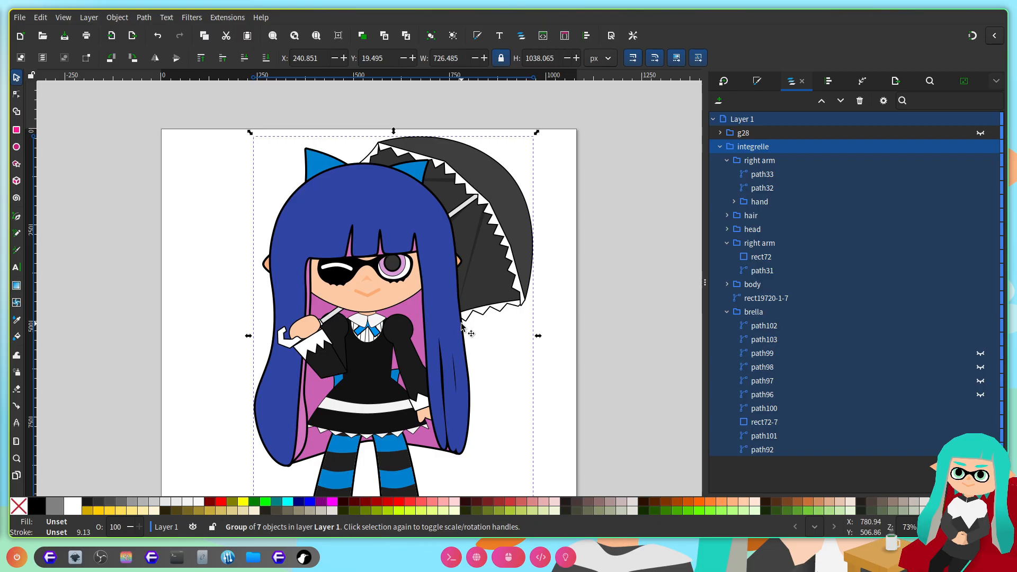
{"action": "scroll", "coordinate": [516, 333], "scroll_direction": "right", "scroll_amount": 1}
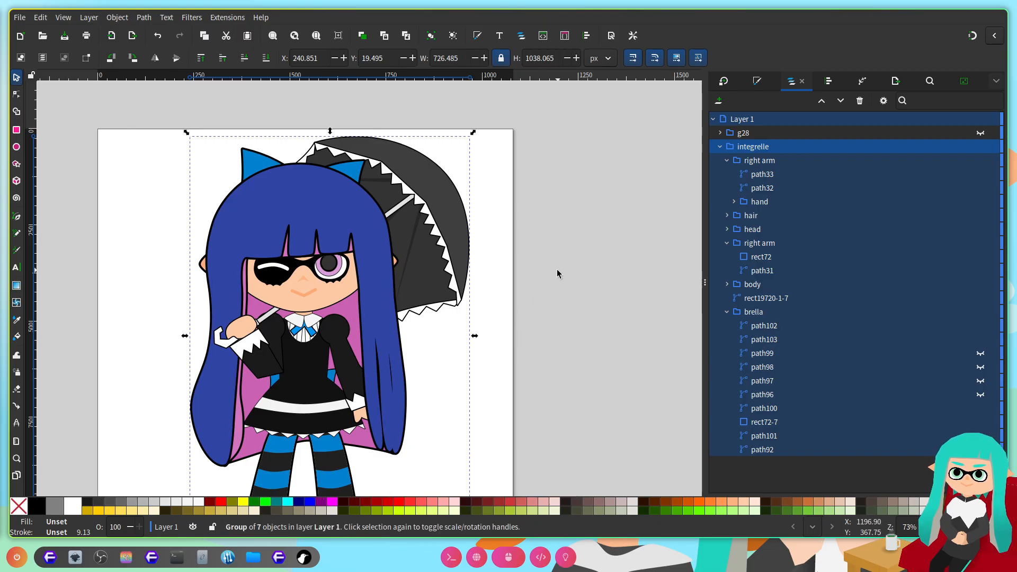
{"action": "scroll", "coordinate": [396, 289], "scroll_direction": "up", "scroll_amount": 2}
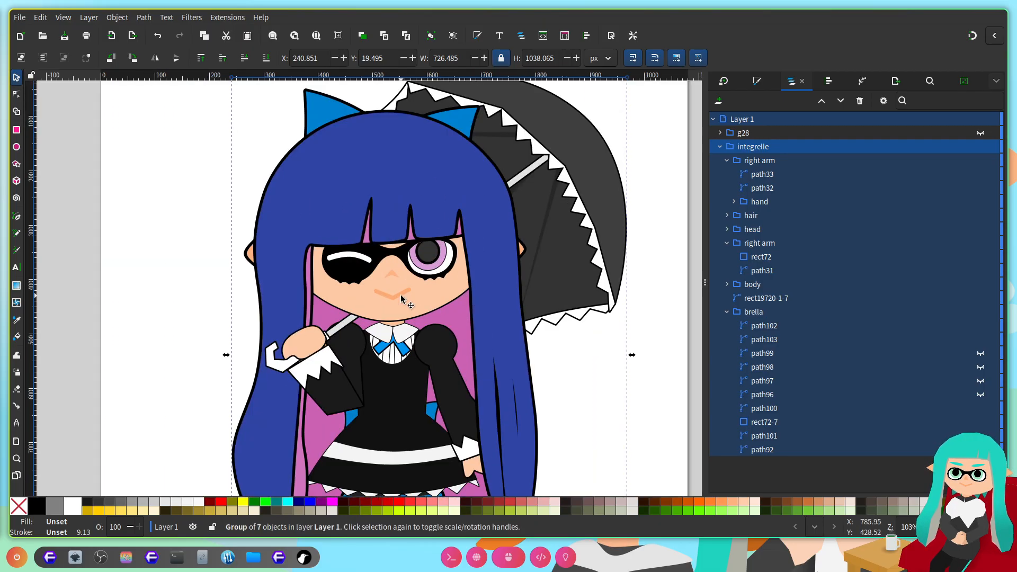
{"action": "scroll", "coordinate": [401, 298], "scroll_direction": "up", "scroll_amount": 2}
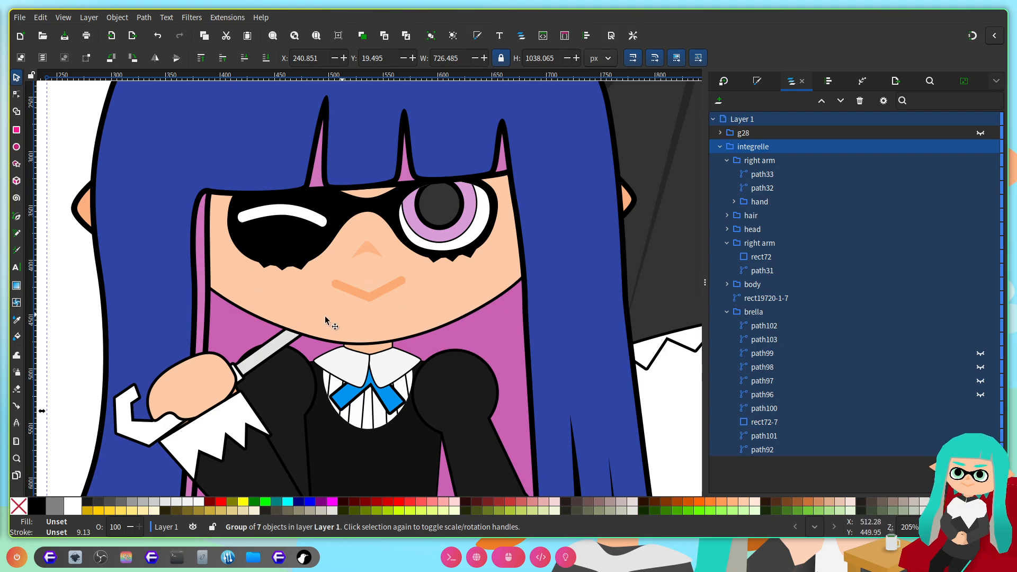
{"action": "scroll", "coordinate": [350, 321], "scroll_direction": "down", "scroll_amount": 3}
{"action": "scroll", "coordinate": [429, 289], "scroll_direction": "up", "scroll_amount": 1}
{"action": "scroll", "coordinate": [571, 285], "scroll_direction": "right", "scroll_amount": 4}
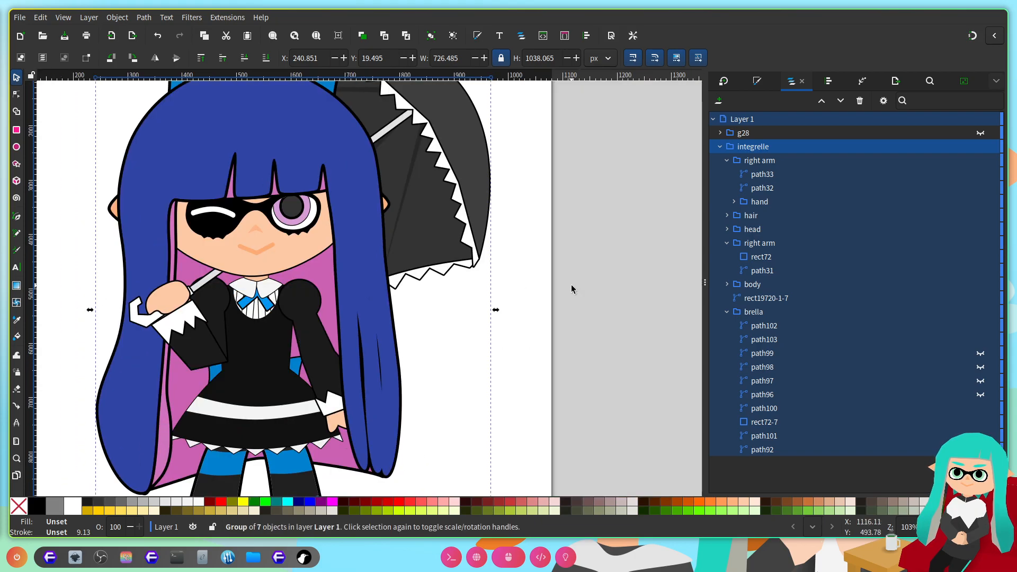
Step: Deselect the integrelle group and save the document
{"action": "key", "text": "Escape"}
{"action": "key", "text": "5"}
{"action": "key", "text": "ctrl+s"}
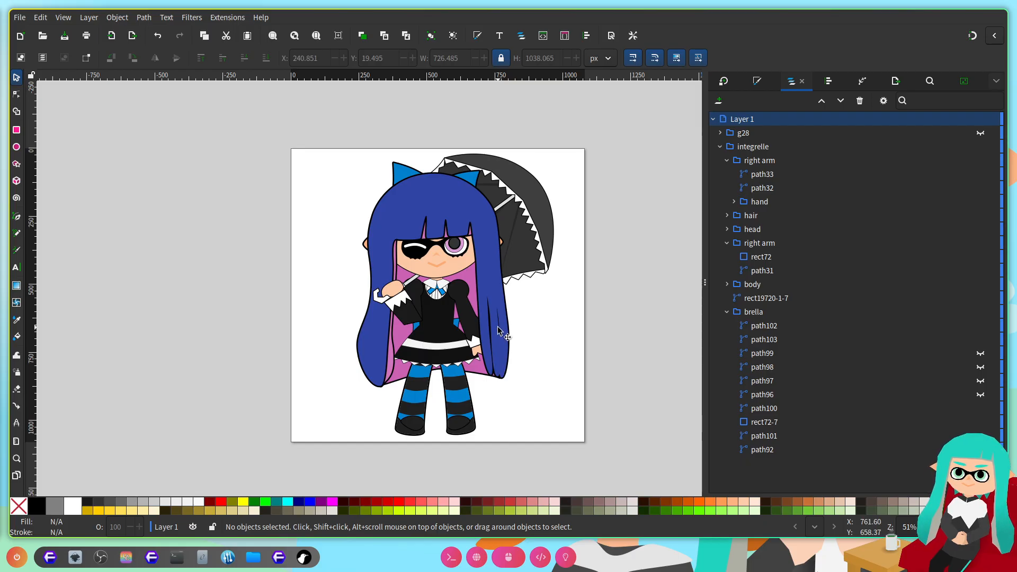
Step: Open the page export settings and examine the whole character on the page
{"action": "scroll", "coordinate": [447, 362], "scroll_direction": "right", "scroll_amount": 2}
{"action": "scroll", "coordinate": [431, 354], "scroll_direction": "left", "scroll_amount": 1}
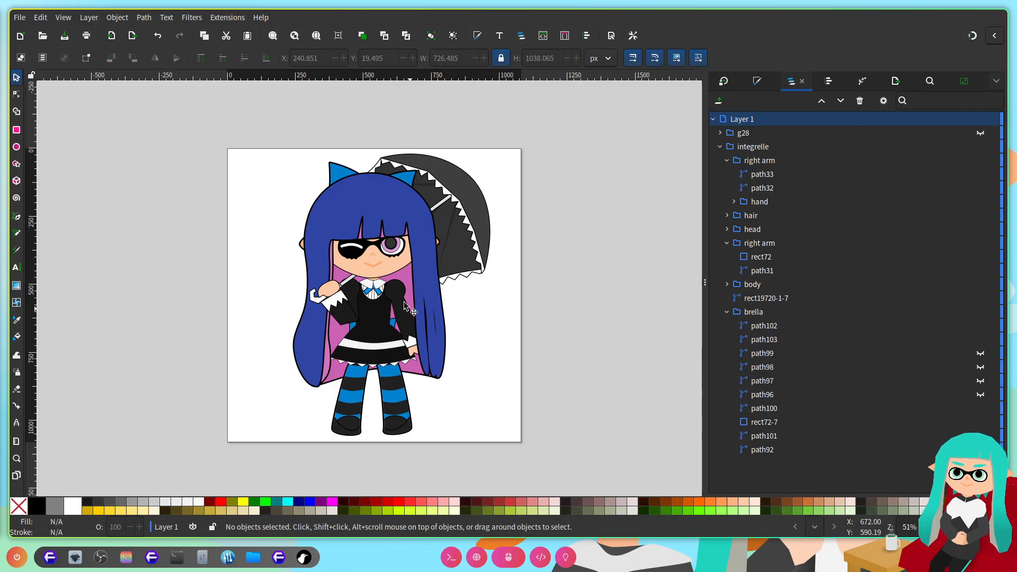
{"action": "scroll", "coordinate": [397, 291], "scroll_direction": "up", "scroll_amount": 1}
{"action": "left_click", "coordinate": [895, 80]}
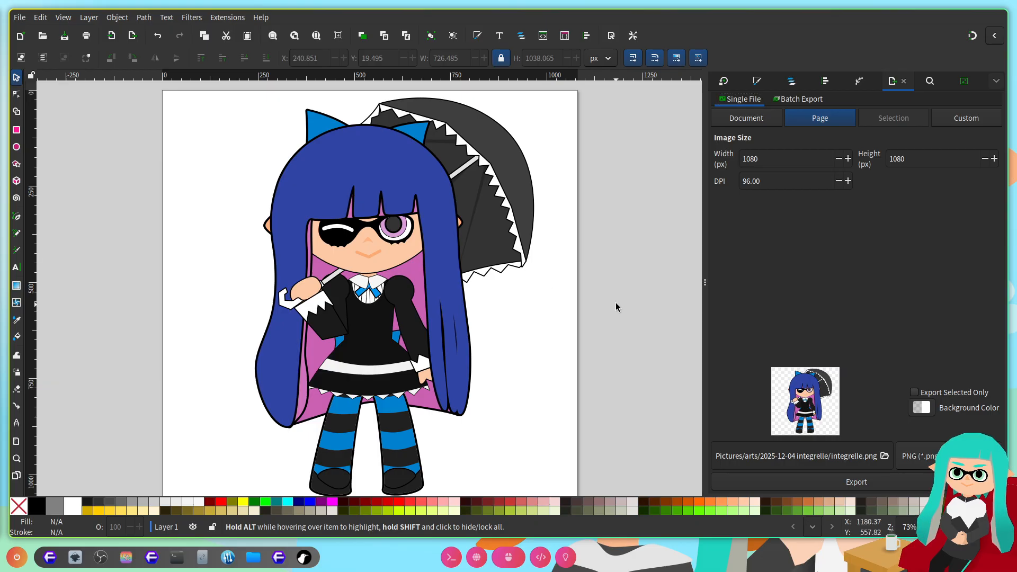
{"action": "scroll", "coordinate": [616, 305], "scroll_direction": "up", "scroll_amount": 3}
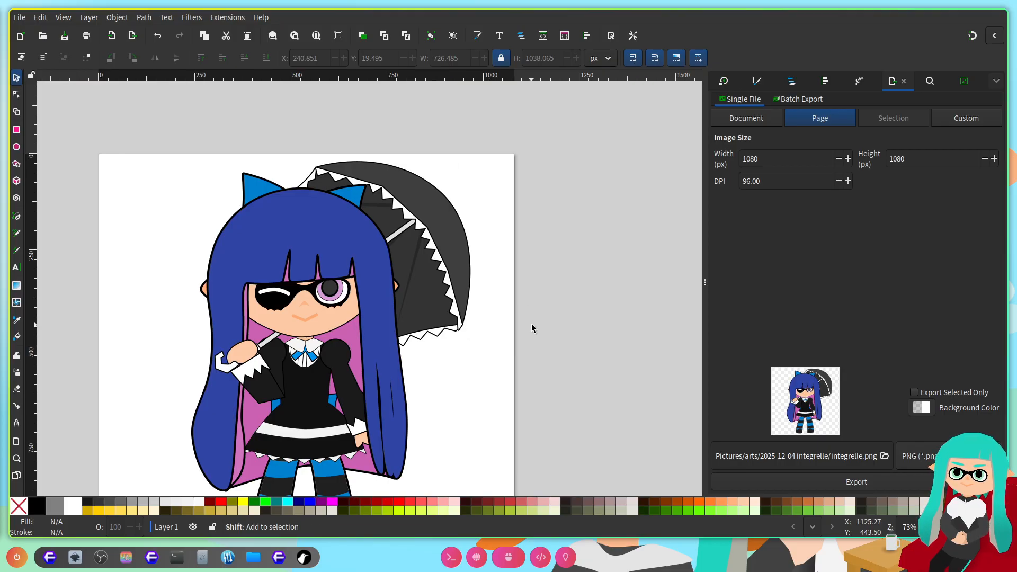
{"action": "scroll", "coordinate": [532, 325], "scroll_direction": "down", "scroll_amount": 3}
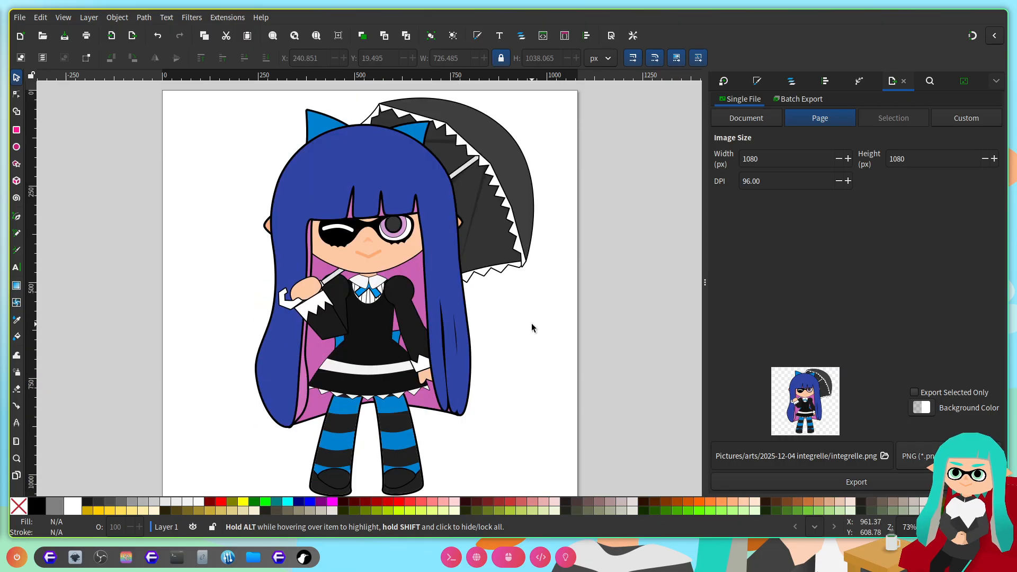
{"action": "scroll", "coordinate": [532, 323], "scroll_direction": "down", "scroll_amount": 3}
{"action": "scroll", "coordinate": [532, 324], "scroll_direction": "up", "scroll_amount": 3}
{"action": "scroll", "coordinate": [532, 323], "scroll_direction": "down", "scroll_amount": 1}
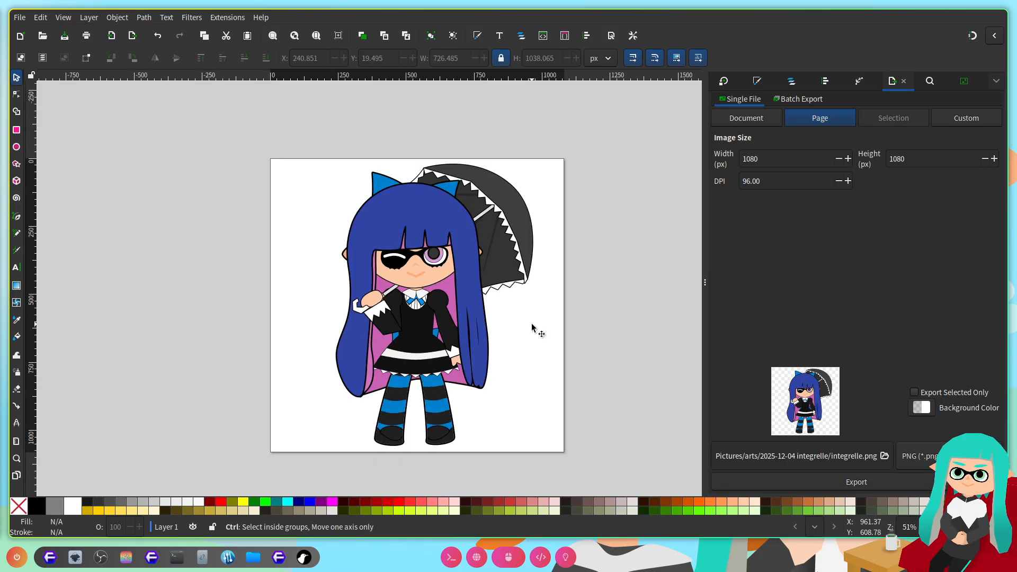
{"action": "scroll", "coordinate": [530, 320], "scroll_direction": "up", "scroll_amount": 1}
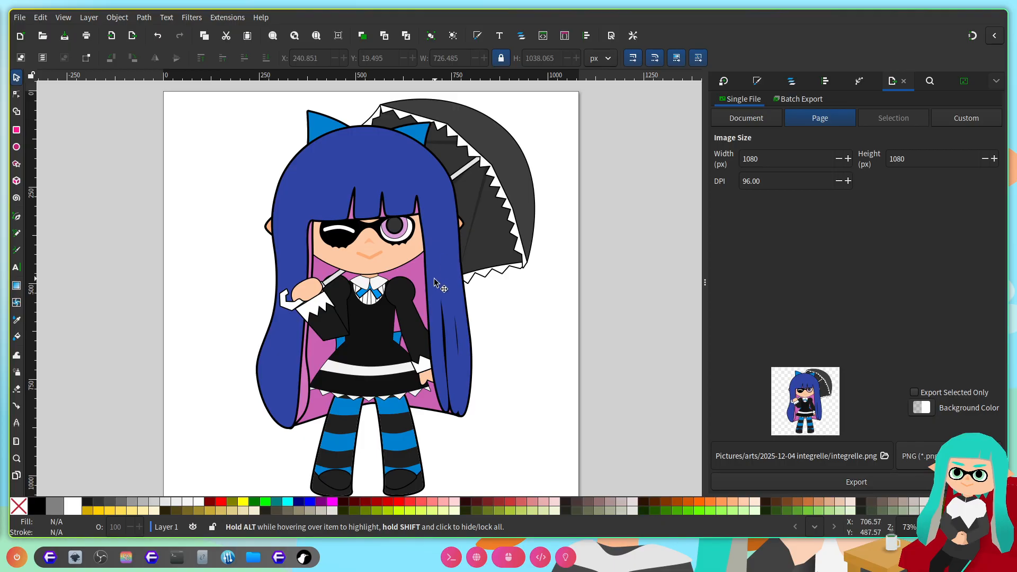
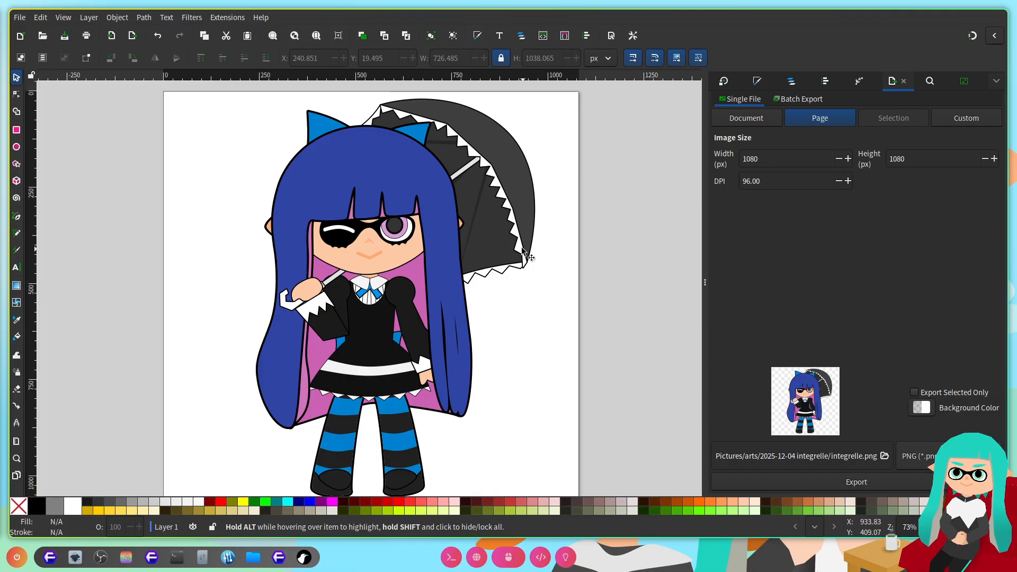
Step: Move the blue bow's path72 from the dress group into the brella group, between path102 and path103
{"action": "left_click", "coordinate": [416, 142]}
{"action": "left_click", "coordinate": [791, 80]}
{"action": "scroll", "coordinate": [437, 235], "scroll_direction": "up", "scroll_amount": 1}
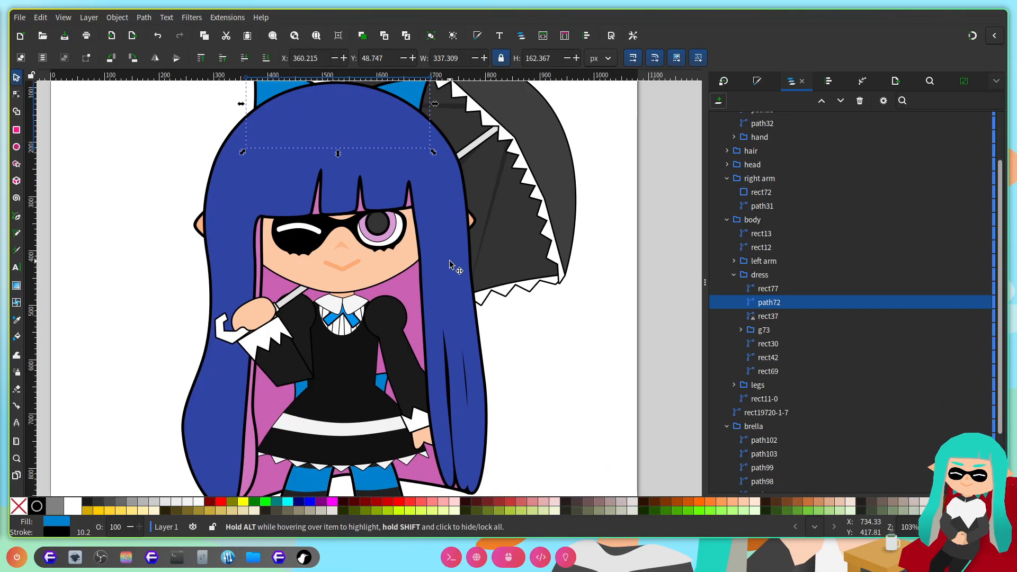
{"action": "scroll", "coordinate": [459, 256], "scroll_direction": "down", "scroll_amount": 2}
{"action": "scroll", "coordinate": [460, 255], "scroll_direction": "up", "scroll_amount": 1}
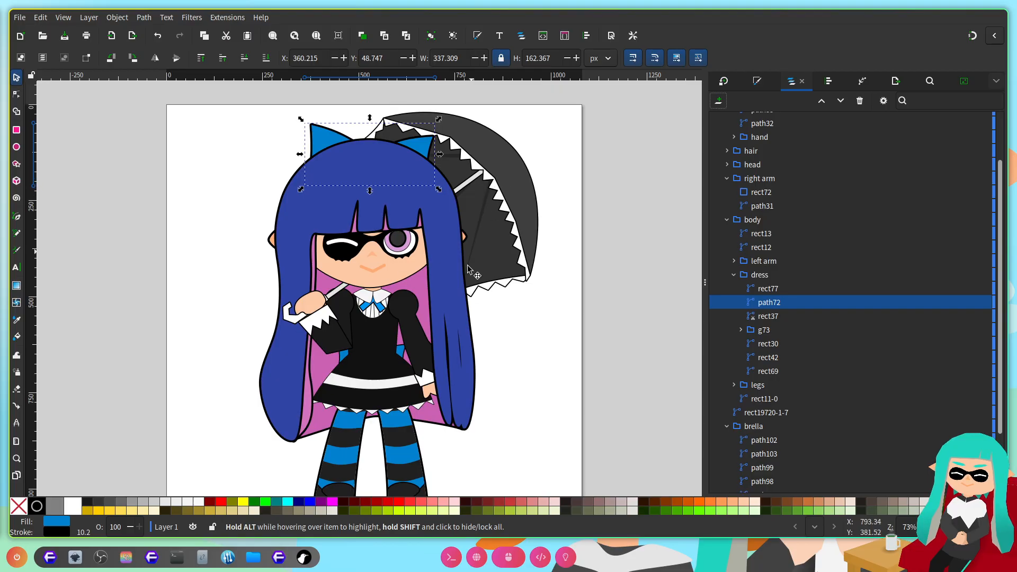
{"action": "scroll", "coordinate": [401, 256], "scroll_direction": "right", "scroll_amount": 3}
{"action": "scroll", "coordinate": [400, 254], "scroll_direction": "up", "scroll_amount": 3}
{"action": "scroll", "coordinate": [347, 209], "scroll_direction": "up", "scroll_amount": 2}
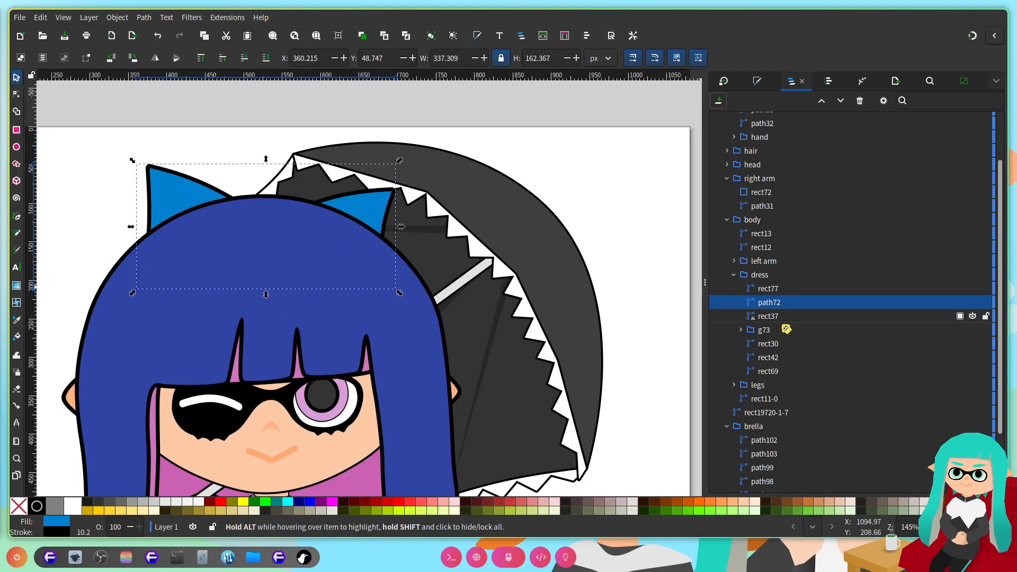
{"action": "scroll", "coordinate": [779, 323], "scroll_direction": "up", "scroll_amount": 2}
{"action": "scroll", "coordinate": [771, 306], "scroll_direction": "down", "scroll_amount": 3}
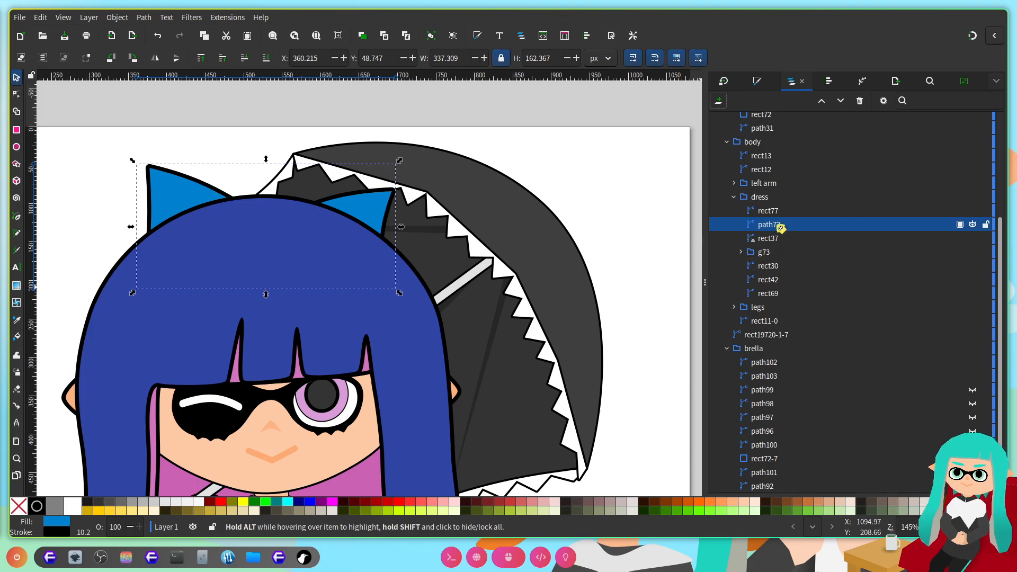
{"action": "left_click_drag", "start_coordinate": [781, 228], "coordinate": [779, 366]}
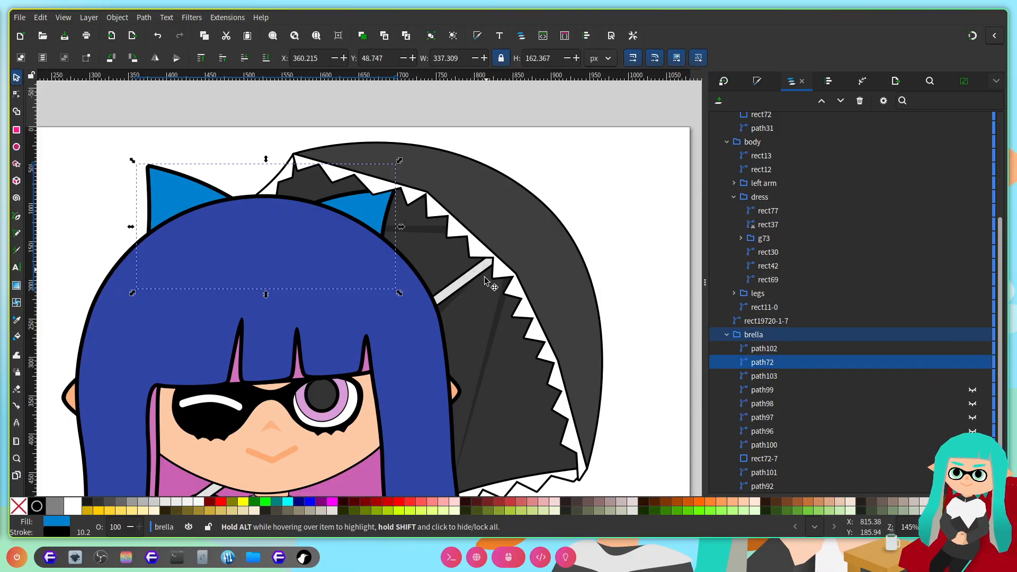
Step: Select the brella group and undo the bow path's move into it
{"action": "scroll", "coordinate": [486, 269], "scroll_direction": "down", "scroll_amount": 1}
{"action": "left_click", "coordinate": [530, 276]}
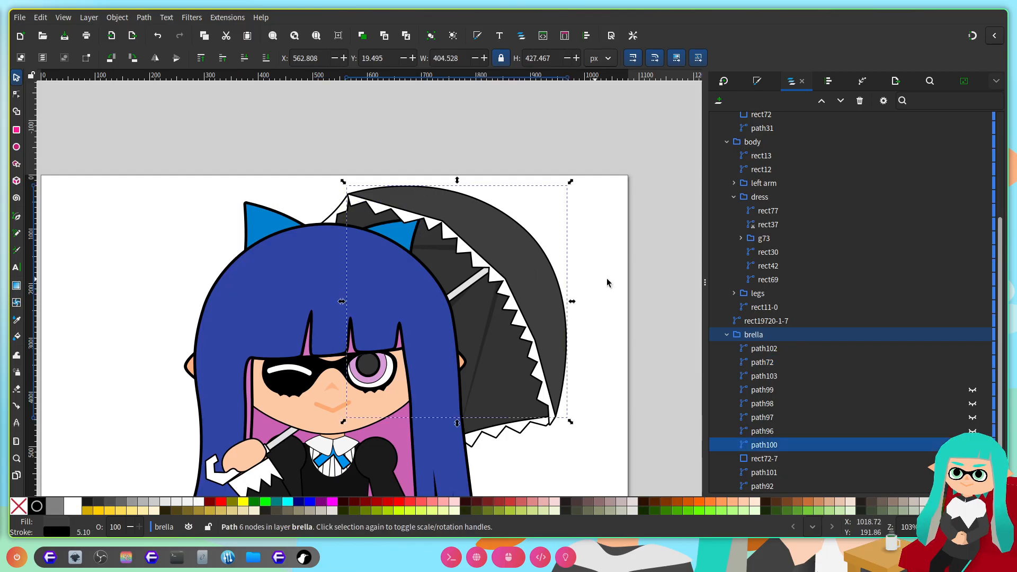
{"action": "left_click", "coordinate": [778, 334]}
{"action": "key", "text": "ctrl+z"}
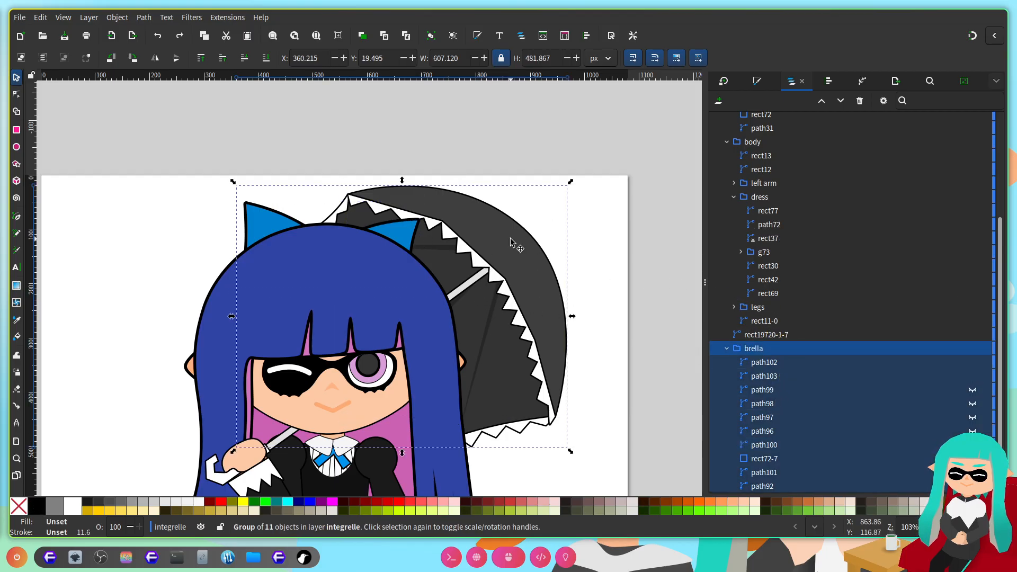
Step: Enlarge the umbrella group to about 650 by 540 px, place it at about X 333, Y 5 px, and save the document
{"action": "scroll", "coordinate": [511, 237], "scroll_direction": "down", "scroll_amount": 3}
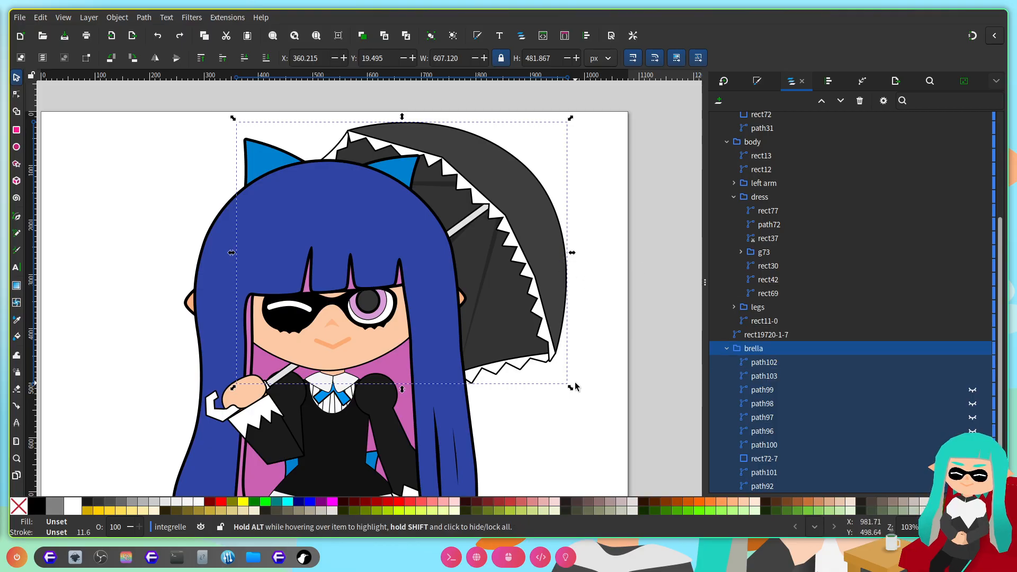
{"action": "left_click_drag", "start_coordinate": [574, 390], "coordinate": [599, 401]}
{"action": "left_click_drag", "start_coordinate": [540, 297], "coordinate": [529, 301]}
{"action": "scroll", "coordinate": [556, 282], "scroll_direction": "down", "scroll_amount": 2}
{"action": "scroll", "coordinate": [549, 271], "scroll_direction": "right", "scroll_amount": 6}
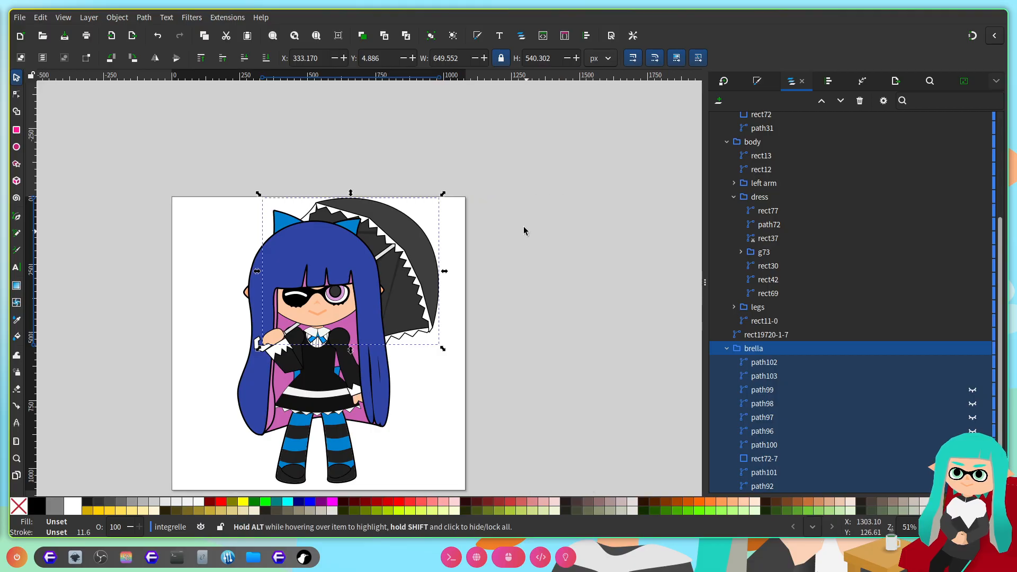
{"action": "left_click", "coordinate": [526, 230]}
{"action": "scroll", "coordinate": [431, 258], "scroll_direction": "up", "scroll_amount": 3}
{"action": "key", "text": "ctrl+s"}
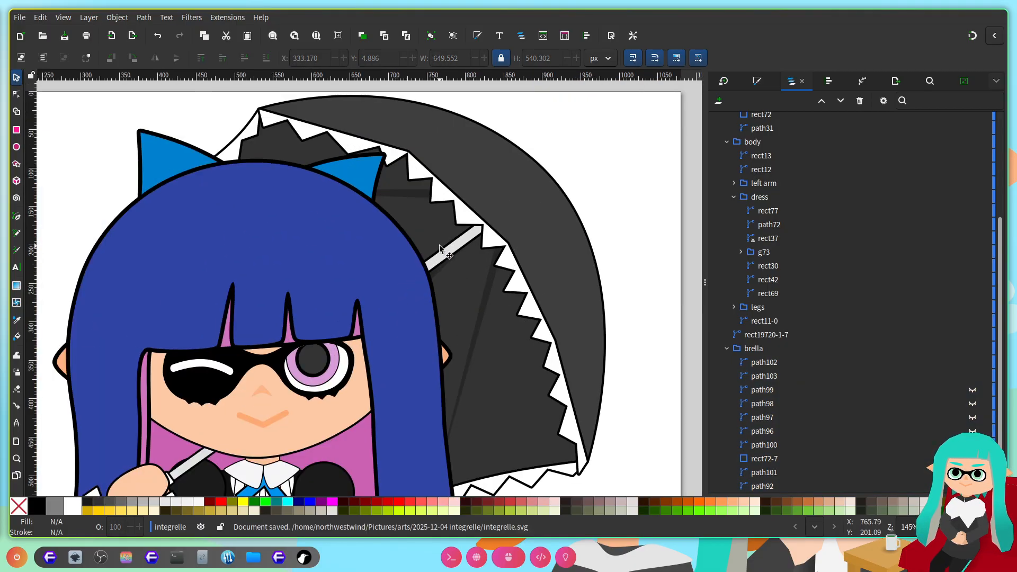
Step: Move the blue bow's path72 out of the dress group to between path102 and path103 in the brella group, and deselect it
{"action": "scroll", "coordinate": [444, 268], "scroll_direction": "down", "scroll_amount": 1}
{"action": "left_click", "coordinate": [390, 197], "text": "ctrl"}
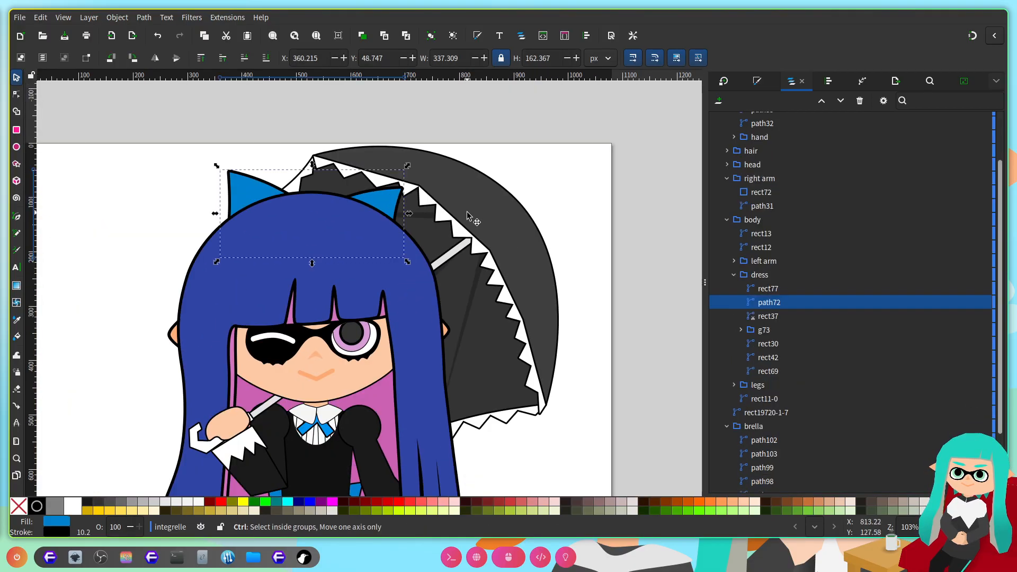
{"action": "scroll", "coordinate": [471, 215], "scroll_direction": "up", "scroll_amount": 1}
{"action": "scroll", "coordinate": [771, 318], "scroll_direction": "down", "scroll_amount": 3}
{"action": "left_click_drag", "start_coordinate": [769, 224], "coordinate": [776, 375]}
{"action": "scroll", "coordinate": [511, 268], "scroll_direction": "down", "scroll_amount": 2}
{"action": "left_click", "coordinate": [575, 222]}
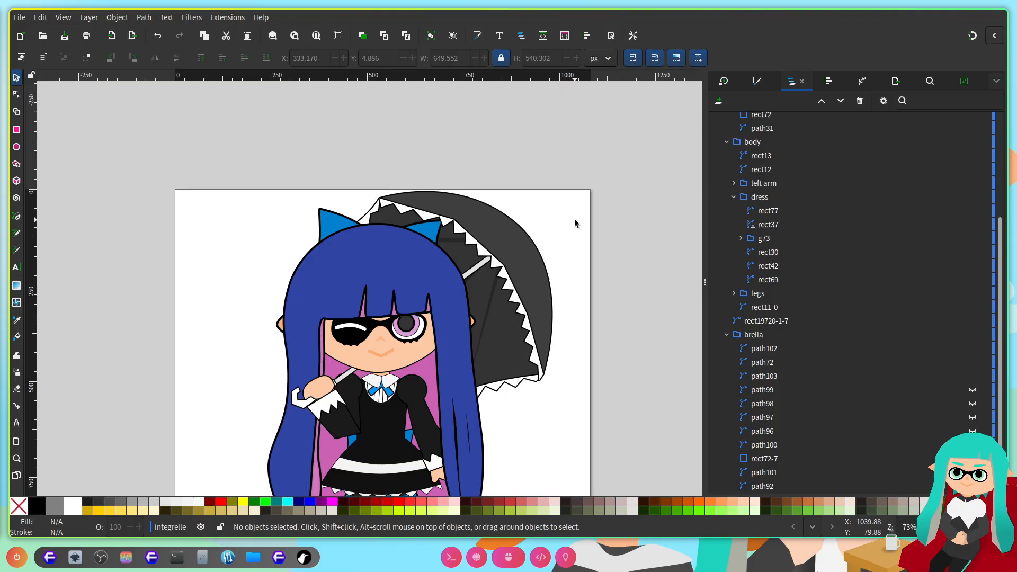
Step: Select the whole integrelle group and set its height to 1080 px with its proportions locked
{"action": "scroll", "coordinate": [547, 182], "scroll_direction": "right", "scroll_amount": 5}
{"action": "scroll", "coordinate": [551, 201], "scroll_direction": "left", "scroll_amount": 5}
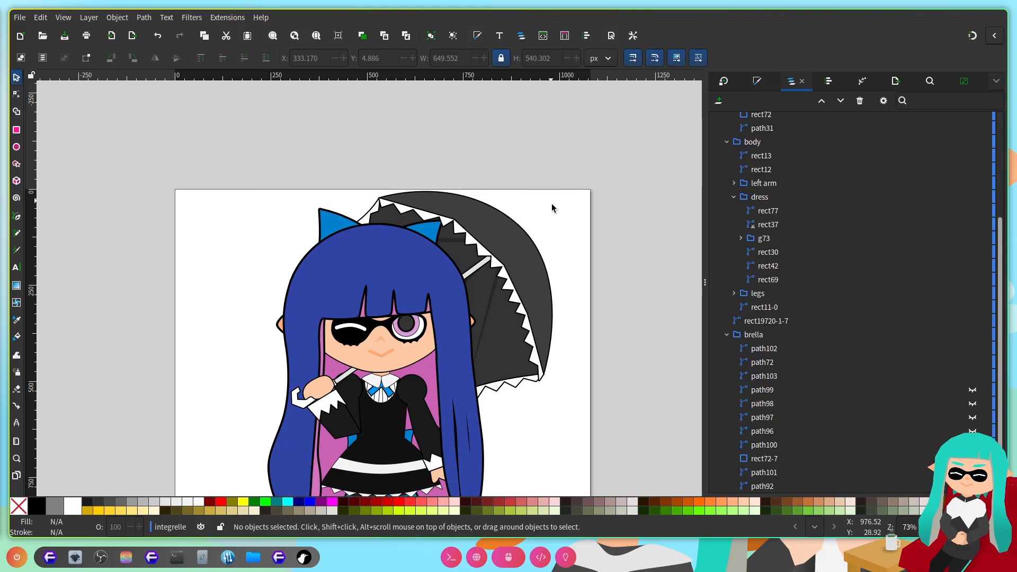
{"action": "scroll", "coordinate": [553, 205], "scroll_direction": "down", "scroll_amount": 10}
{"action": "scroll", "coordinate": [552, 205], "scroll_direction": "up", "scroll_amount": 5}
{"action": "scroll", "coordinate": [759, 153], "scroll_direction": "up", "scroll_amount": 5}
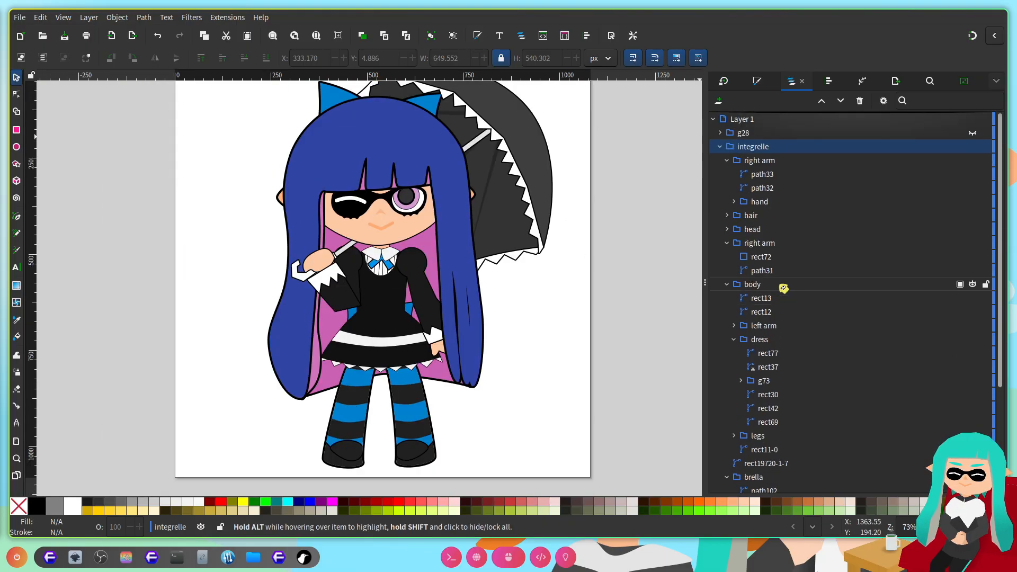
{"action": "left_click", "coordinate": [759, 154]}
{"action": "scroll", "coordinate": [536, 212], "scroll_direction": "down", "scroll_amount": 1}
{"action": "left_click_drag", "start_coordinate": [553, 397], "coordinate": [559, 405]}
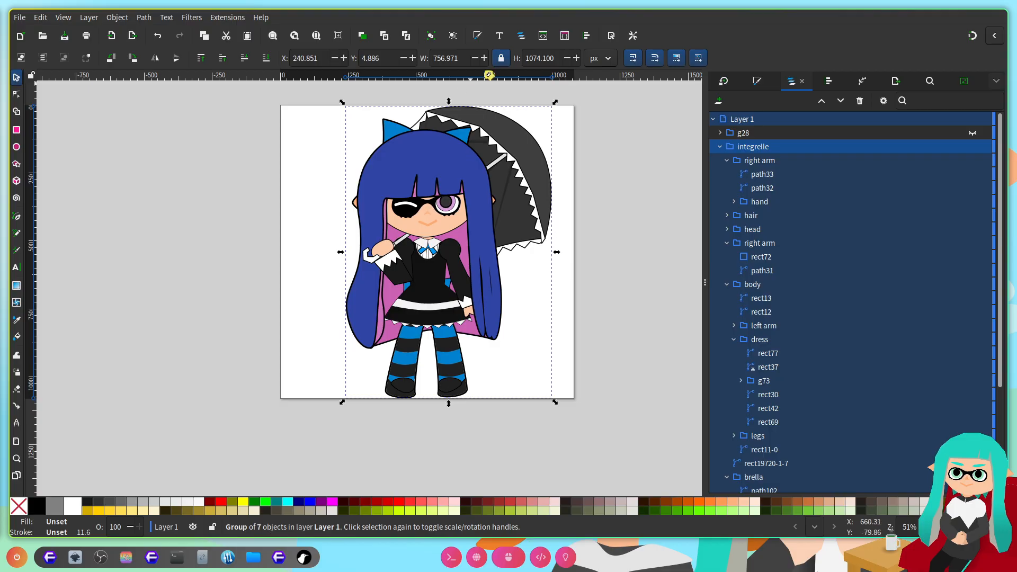
{"action": "left_click", "coordinate": [548, 53]}
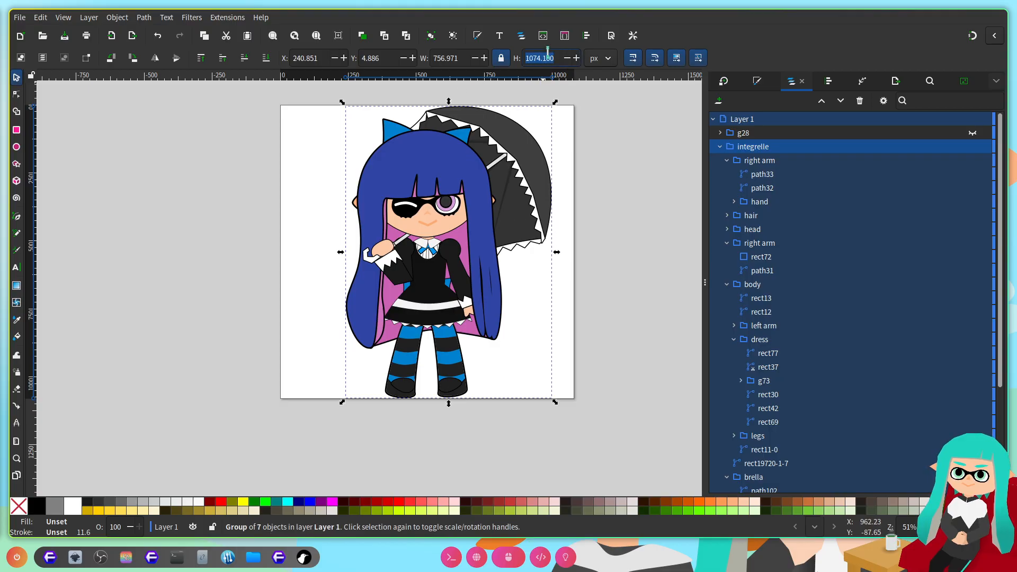
{"action": "type", "text": "1080"}
{"action": "key", "text": "Return"}
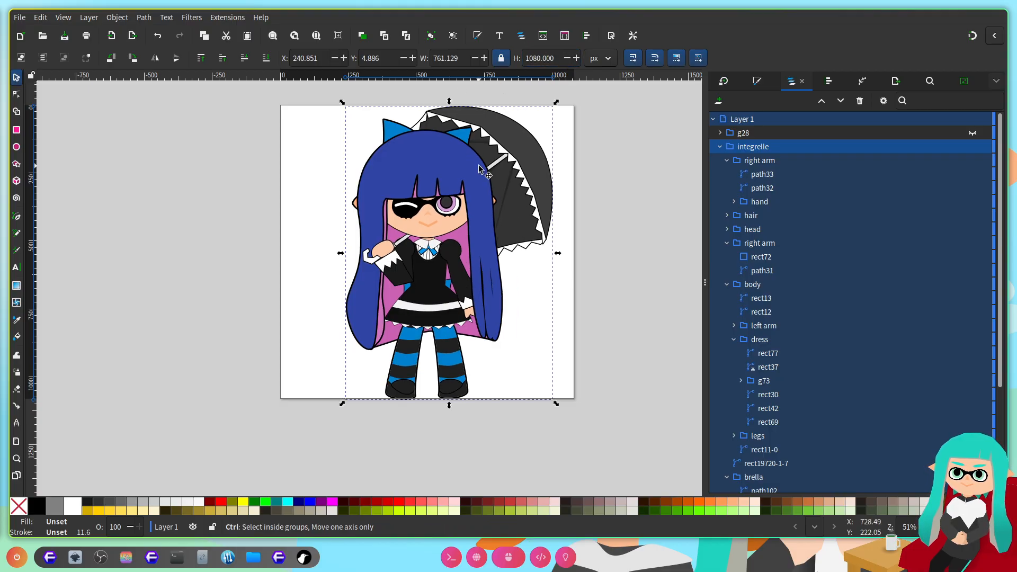
Step: Set the integrelle group's Y position to 0 px, shift it horizontally to about X 237 px, and deselect it
{"action": "type", "text": "0"}
{"action": "key", "text": "Return"}
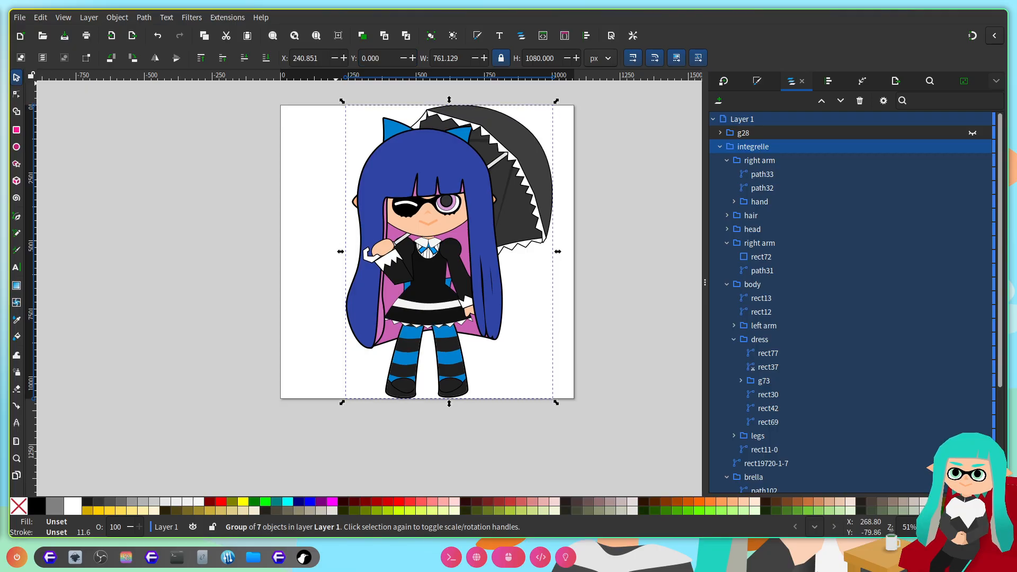
{"action": "left_click_drag", "start_coordinate": [457, 225], "coordinate": [456, 225]}
{"action": "left_click", "coordinate": [613, 220]}
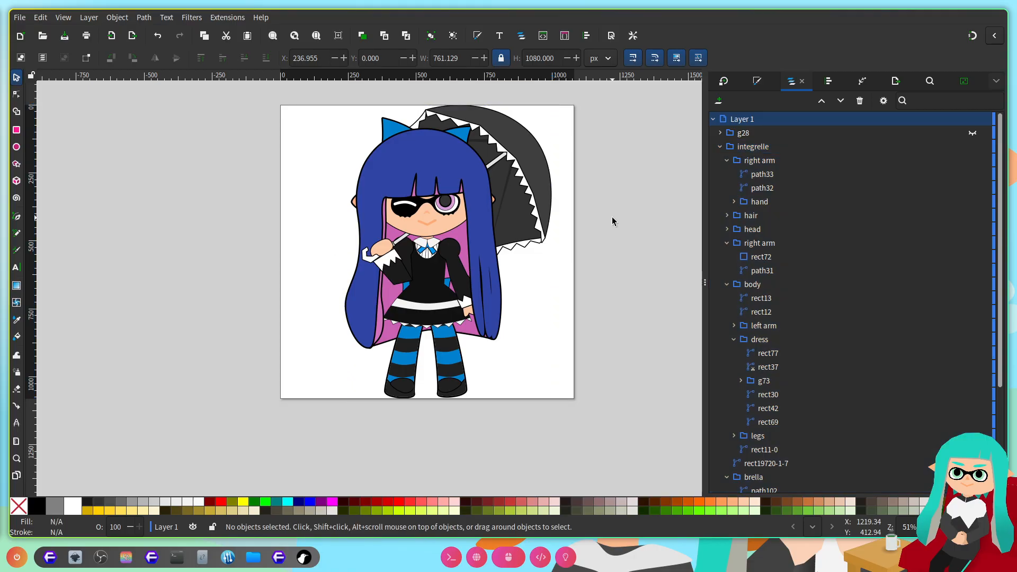
Step: Examine the shoes, the dress and the umbrella's top edge up close, checking how they meet the page borders
{"action": "scroll", "coordinate": [599, 207], "scroll_direction": "down", "scroll_amount": 3}
{"action": "scroll", "coordinate": [422, 209], "scroll_direction": "up", "scroll_amount": 12}
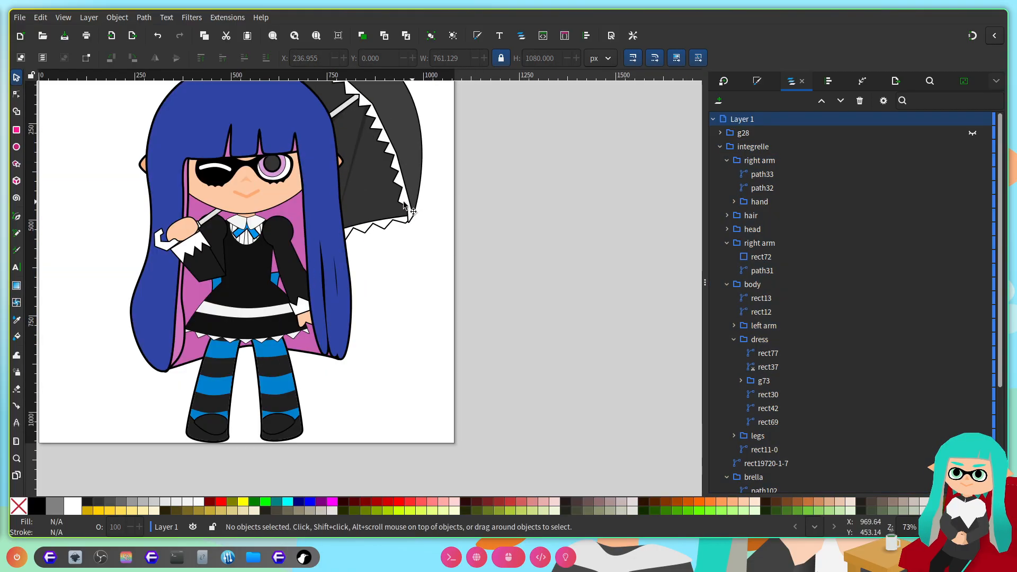
{"action": "scroll", "coordinate": [382, 344], "scroll_direction": "down", "scroll_amount": 12}
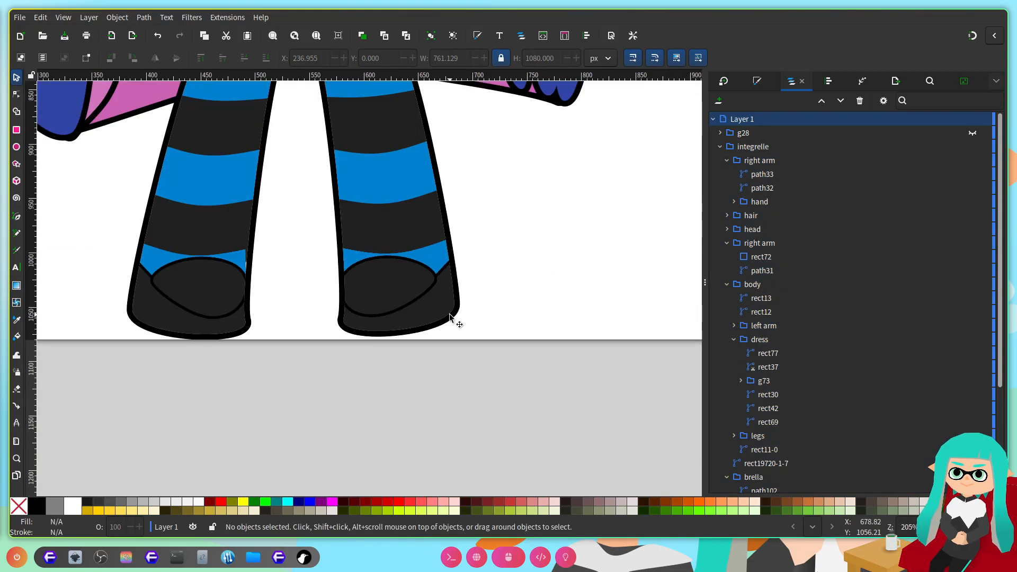
{"action": "scroll", "coordinate": [295, 336], "scroll_direction": "up", "scroll_amount": 7}
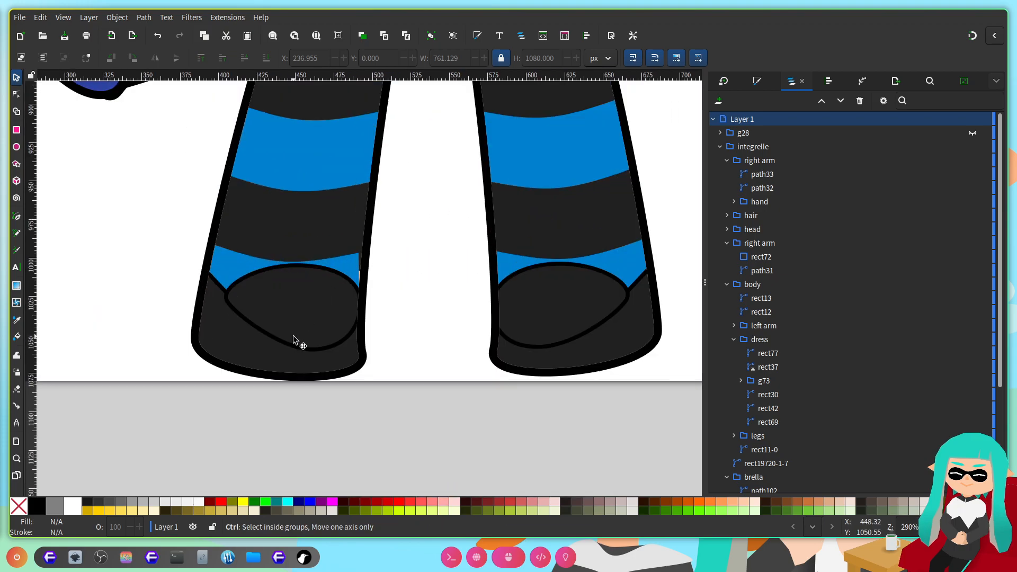
{"action": "scroll", "coordinate": [291, 424], "scroll_direction": "down", "scroll_amount": 4}
{"action": "scroll", "coordinate": [416, 387], "scroll_direction": "up", "scroll_amount": 1}
{"action": "scroll", "coordinate": [416, 387], "scroll_direction": "up", "scroll_amount": 20}
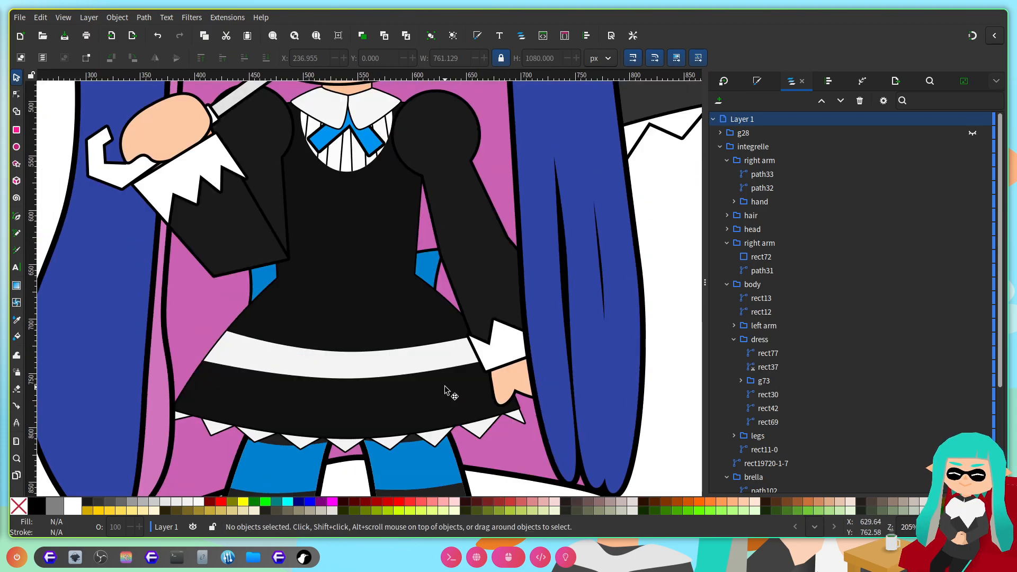
{"action": "scroll", "coordinate": [524, 136], "scroll_direction": "up", "scroll_amount": 2}
{"action": "scroll", "coordinate": [524, 136], "scroll_direction": "down", "scroll_amount": 6}
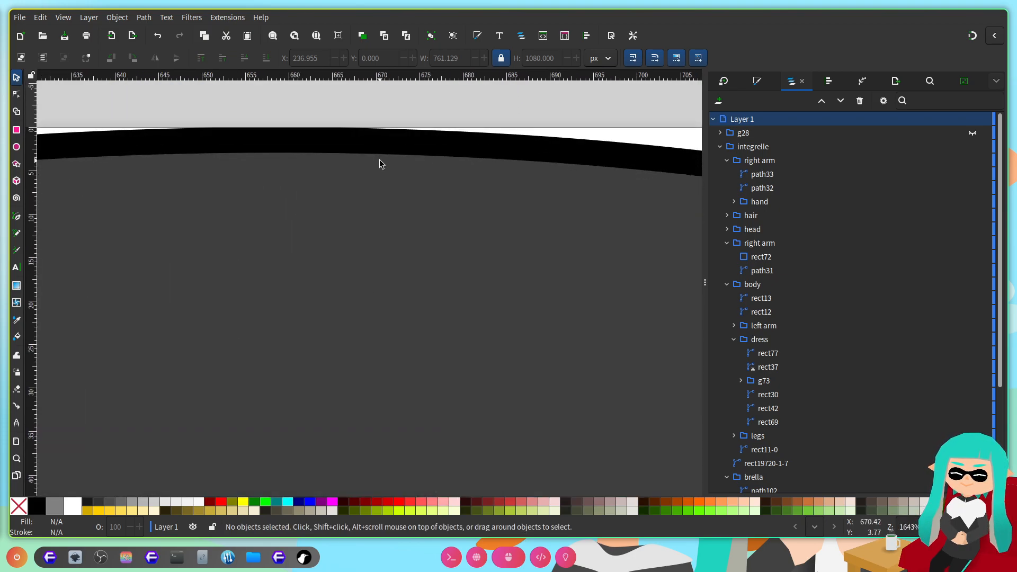
Step: Select the integrelle group and set its height to 1070 px with its proportions locked
{"action": "left_click", "coordinate": [395, 276]}
{"action": "type", "text": "1070"}
{"action": "key", "text": "Return"}
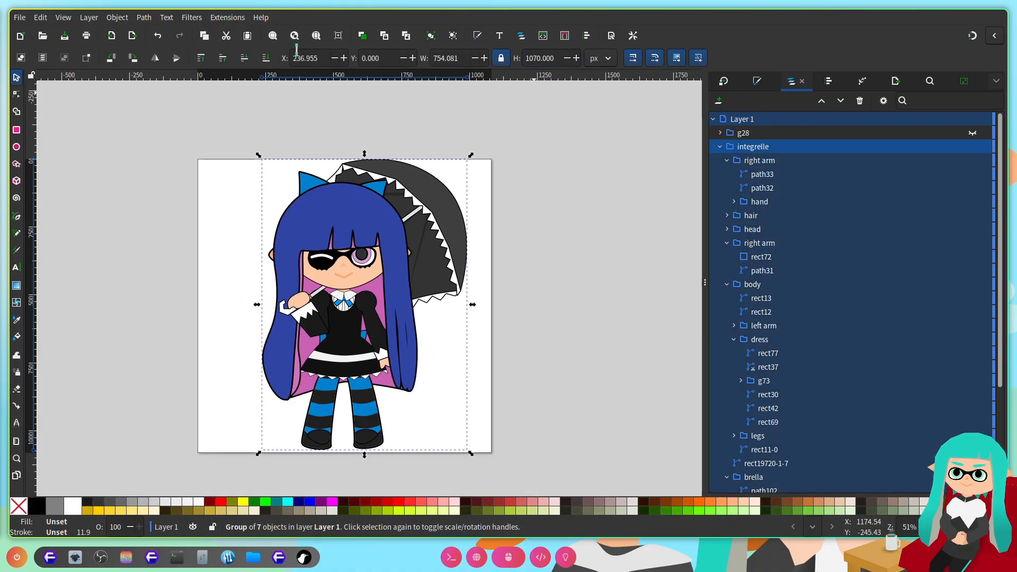
Step: Centre the integrelle group vertically relative to the page, deselect it and save the document
{"action": "scroll", "coordinate": [415, 277], "scroll_direction": "up", "scroll_amount": 1}
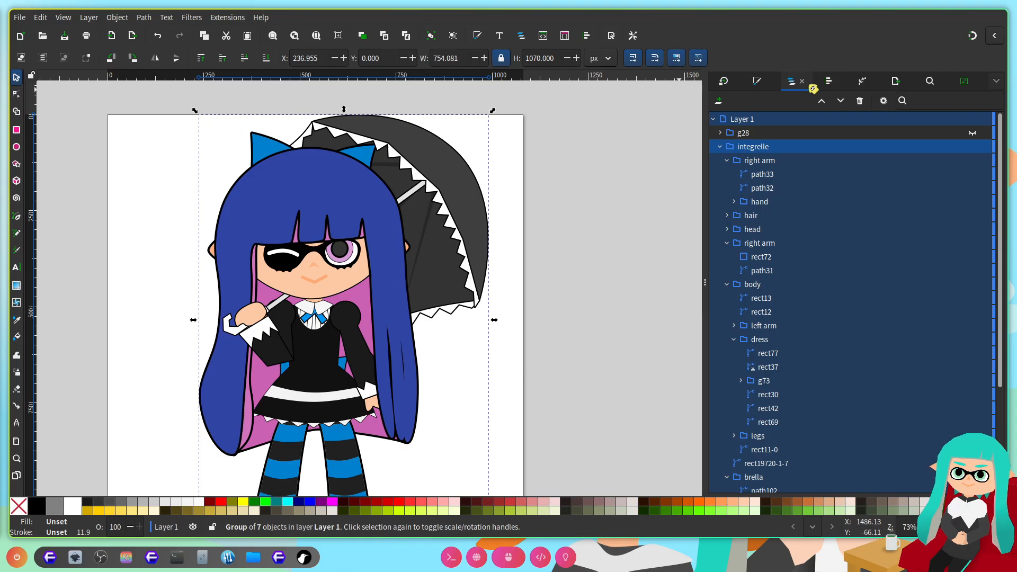
{"action": "left_click", "coordinate": [829, 80]}
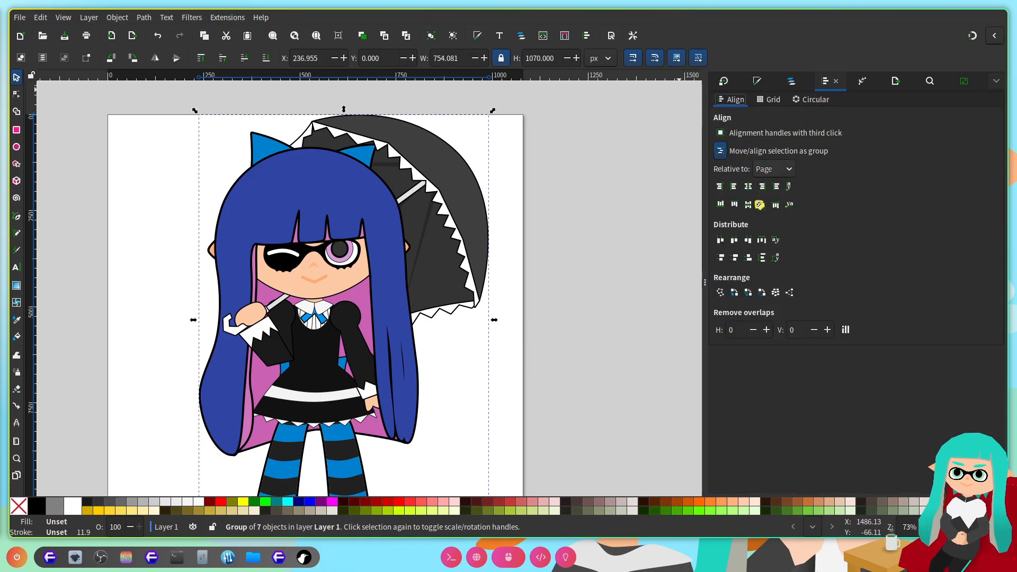
{"action": "left_click", "coordinate": [749, 205]}
{"action": "left_click", "coordinate": [605, 222]}
{"action": "key", "text": "ctrl+s"}
{"action": "scroll", "coordinate": [485, 247], "scroll_direction": "left", "scroll_amount": 1}
{"action": "scroll", "coordinate": [486, 247], "scroll_direction": "right", "scroll_amount": 1}
{"action": "scroll", "coordinate": [494, 249], "scroll_direction": "down", "scroll_amount": 1}
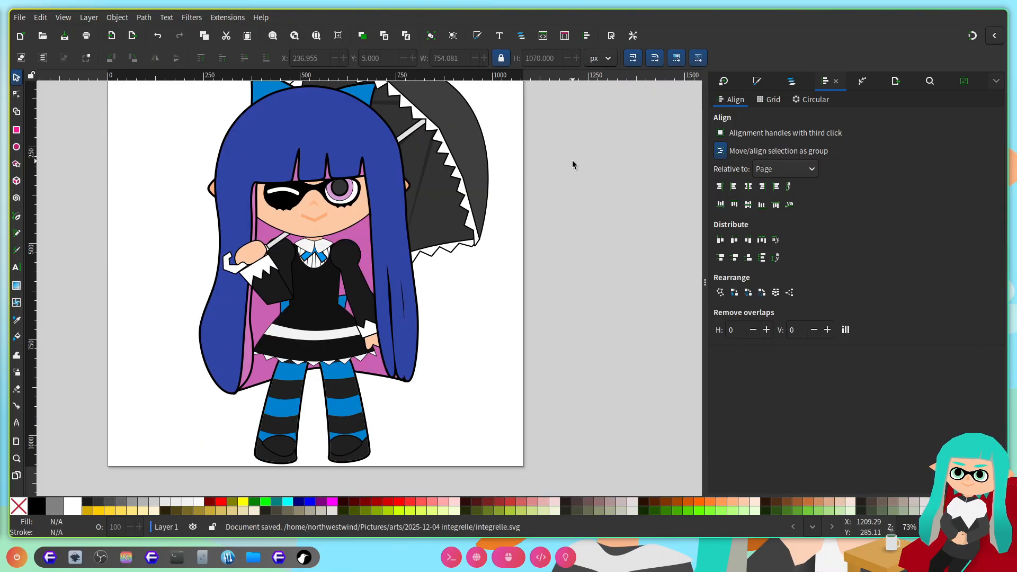
Step: Export the page as the 1080 × 1080 px image integrelle.png at 96 DPI and save the document
{"action": "scroll", "coordinate": [570, 160], "scroll_direction": "up", "scroll_amount": 1}
{"action": "left_click", "coordinate": [898, 85]}
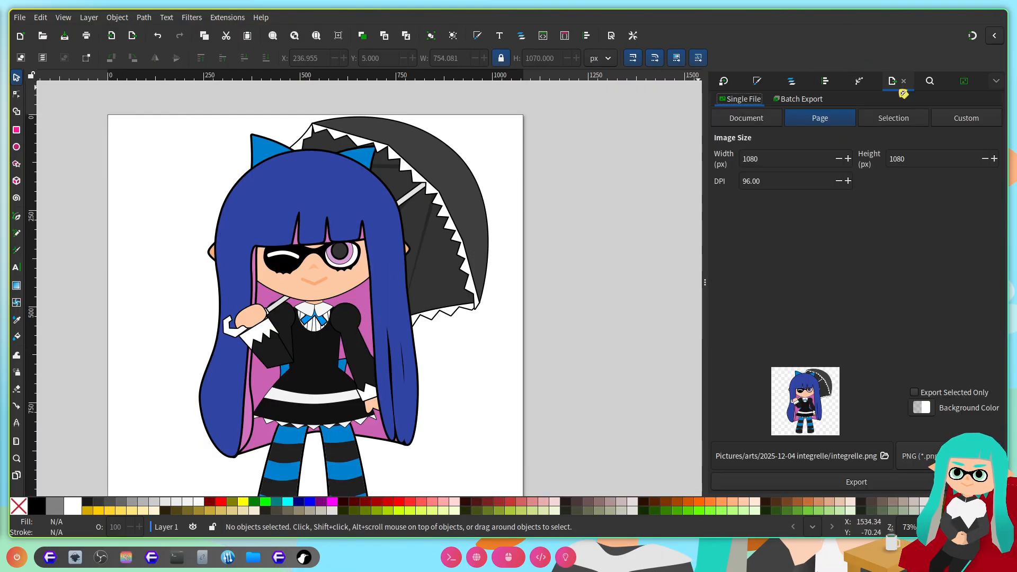
{"action": "left_click", "coordinate": [857, 482]}
{"action": "key", "text": "ctrl+s"}
Step: Switch to the file manager and open integrelle.png from the 2025-12-04 integrelle folder in the image viewer
{"action": "key", "text": "super+Left"}
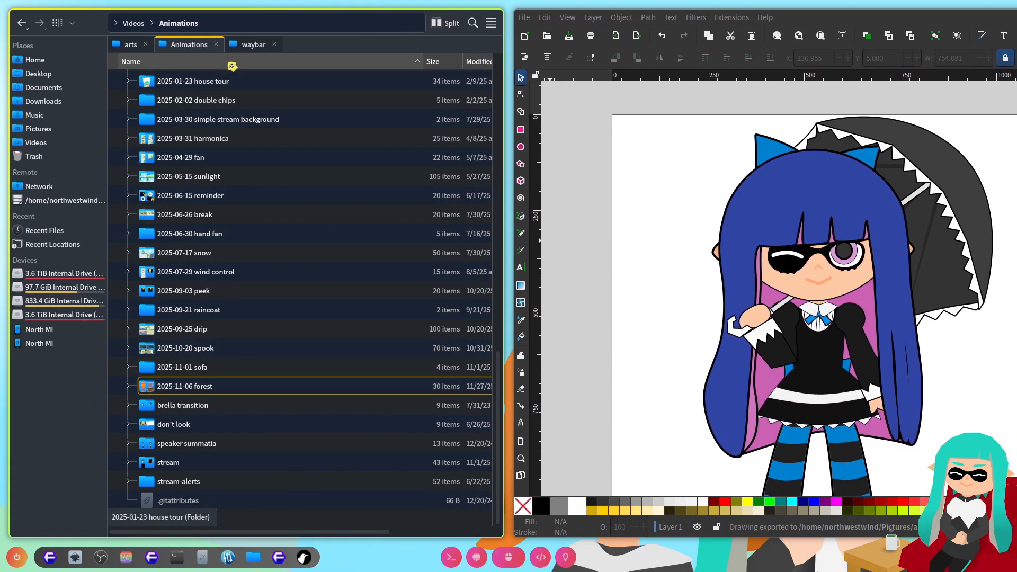
{"action": "left_click", "coordinate": [131, 44]}
{"action": "double_click", "coordinate": [243, 312]}
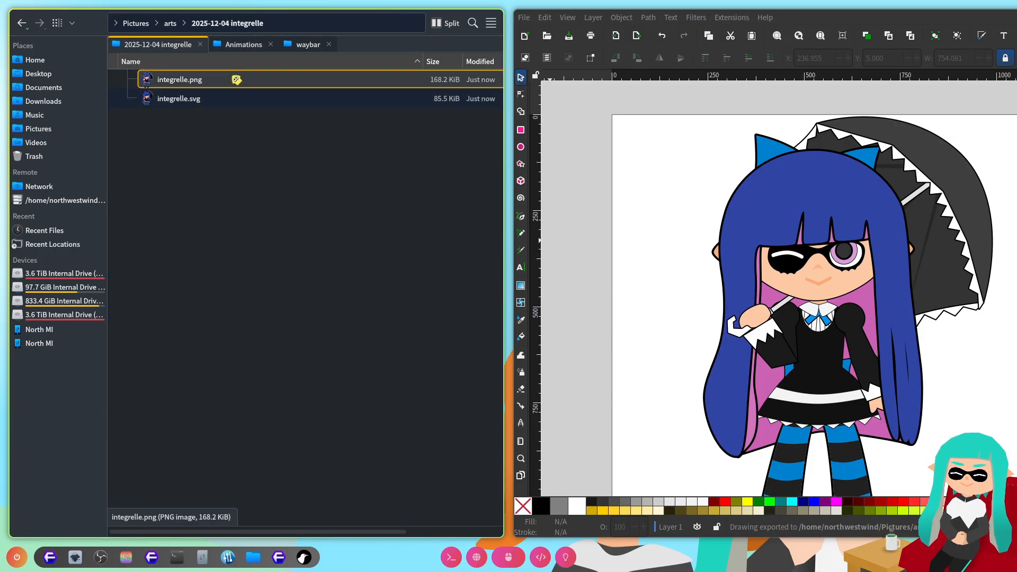
{"action": "double_click", "coordinate": [235, 80]}
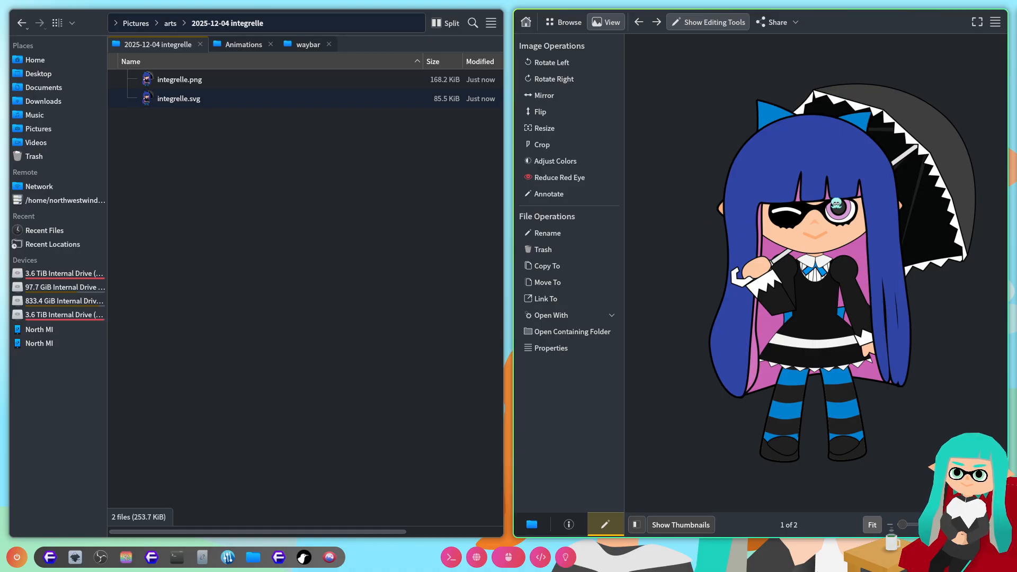
Step: Examine the edges of both striped stockings and shoes up close in the exported image
{"action": "scroll", "coordinate": [771, 487], "scroll_direction": "up", "scroll_amount": 5}
{"action": "scroll", "coordinate": [811, 482], "scroll_direction": "up", "scroll_amount": 5}
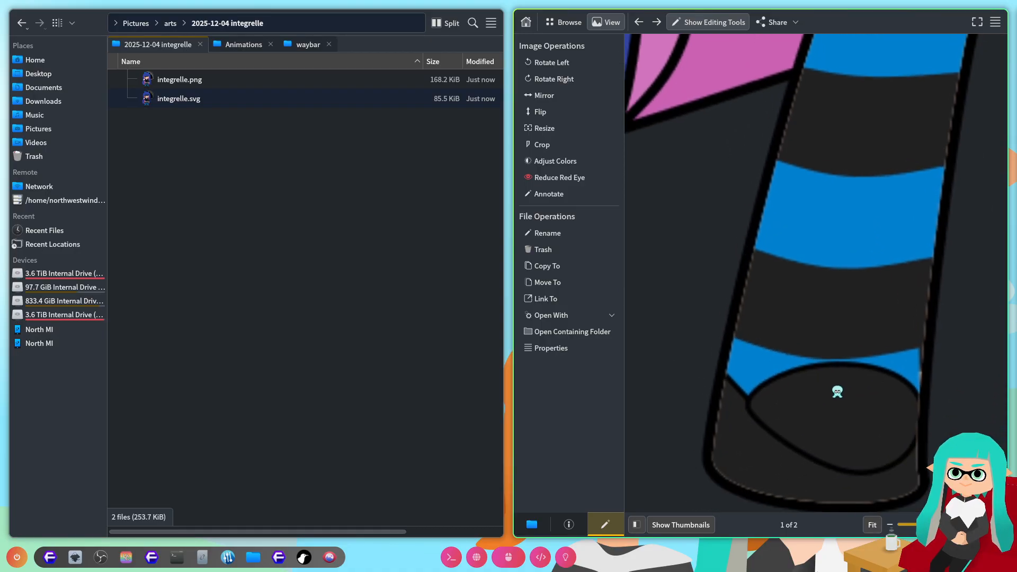
{"action": "left_click_drag", "start_coordinate": [915, 345], "coordinate": [827, 345]}
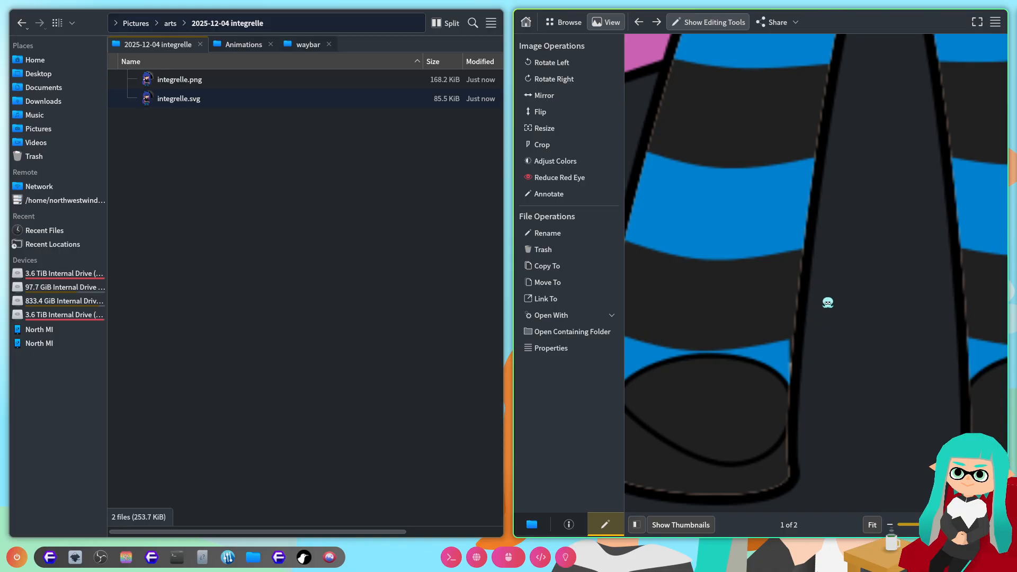
{"action": "left_click_drag", "start_coordinate": [828, 304], "coordinate": [662, 301]}
{"action": "left_click_drag", "start_coordinate": [815, 298], "coordinate": [921, 298]}
{"action": "left_click_drag", "start_coordinate": [736, 310], "coordinate": [921, 288]}
{"action": "left_click_drag", "start_coordinate": [909, 249], "coordinate": [676, 234]}
{"action": "mouse_move", "coordinate": [767, 241]}
{"action": "left_mouse_down"}
{"action": "mouse_move", "coordinate": [893, 243]}
{"action": "mouse_move", "coordinate": [763, 243]}
{"action": "left_mouse_up"}
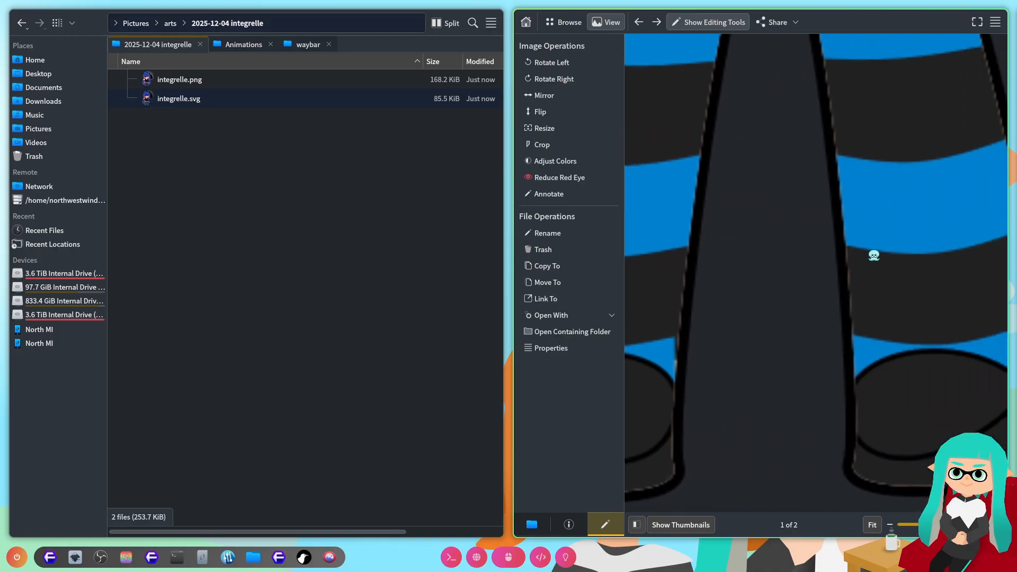
Step: Examine the dress, sleeves, collar and face in the exported image, finishing at the outer edge of the left leg
{"action": "left_click_drag", "start_coordinate": [849, 236], "coordinate": [764, 445]}
{"action": "left_click_drag", "start_coordinate": [878, 93], "coordinate": [848, 366]}
{"action": "left_click_drag", "start_coordinate": [794, 227], "coordinate": [766, 397]}
{"action": "left_click_drag", "start_coordinate": [731, 214], "coordinate": [815, 421]}
{"action": "left_click_drag", "start_coordinate": [806, 206], "coordinate": [797, 397]}
{"action": "left_click_drag", "start_coordinate": [785, 187], "coordinate": [778, 465]}
{"action": "left_click_drag", "start_coordinate": [806, 218], "coordinate": [689, 294]}
{"action": "left_click_drag", "start_coordinate": [716, 484], "coordinate": [967, 100]}
{"action": "left_click_drag", "start_coordinate": [914, 493], "coordinate": [904, 181]}
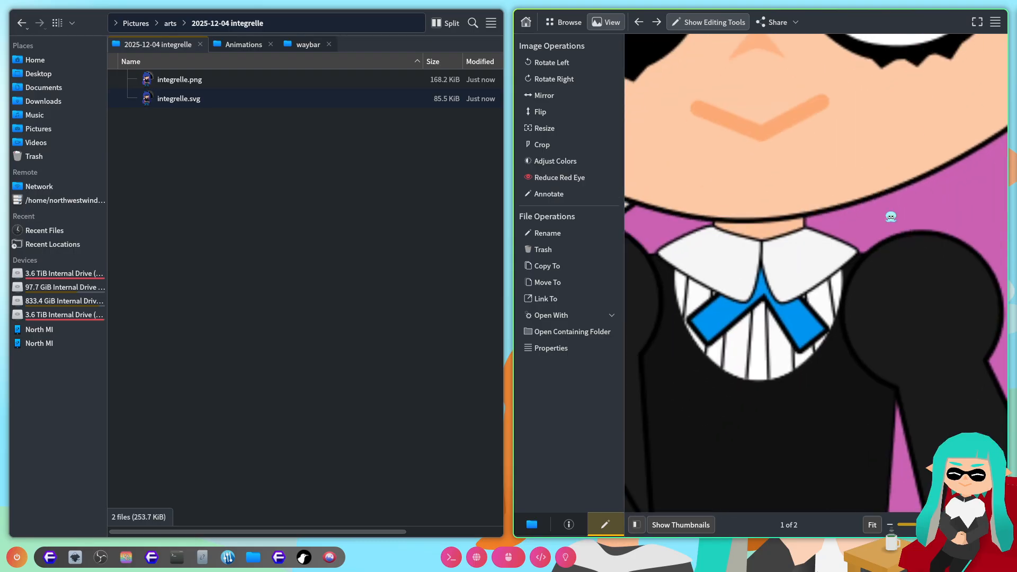
{"action": "left_click_drag", "start_coordinate": [808, 330], "coordinate": [831, 177]}
{"action": "left_click_drag", "start_coordinate": [744, 359], "coordinate": [841, 223]}
{"action": "left_click_drag", "start_coordinate": [736, 195], "coordinate": [862, 364]}
{"action": "left_click_drag", "start_coordinate": [771, 226], "coordinate": [847, 311]}
{"action": "left_click_drag", "start_coordinate": [840, 276], "coordinate": [784, 90]}
{"action": "left_click_drag", "start_coordinate": [880, 350], "coordinate": [792, 85]}
{"action": "left_click_drag", "start_coordinate": [851, 472], "coordinate": [876, 174]}
{"action": "left_click_drag", "start_coordinate": [945, 389], "coordinate": [649, 278]}
{"action": "left_click_drag", "start_coordinate": [874, 247], "coordinate": [714, 254]}
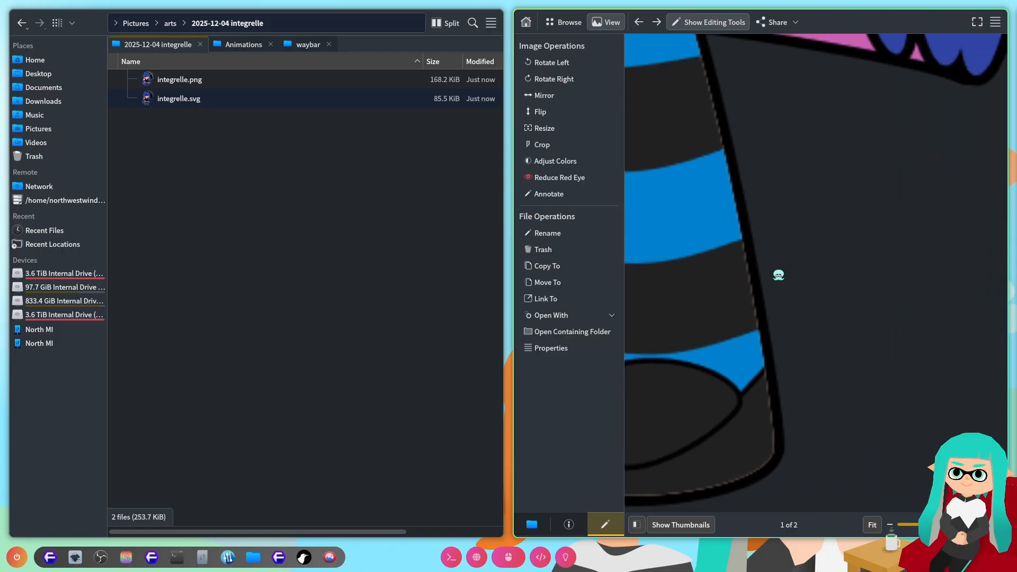
Step: Close the exported image and return to the drawing in Inkscape
{"action": "key", "text": "super+q"}
{"action": "key", "text": "super+Right"}
{"action": "key", "text": "super+Up"}
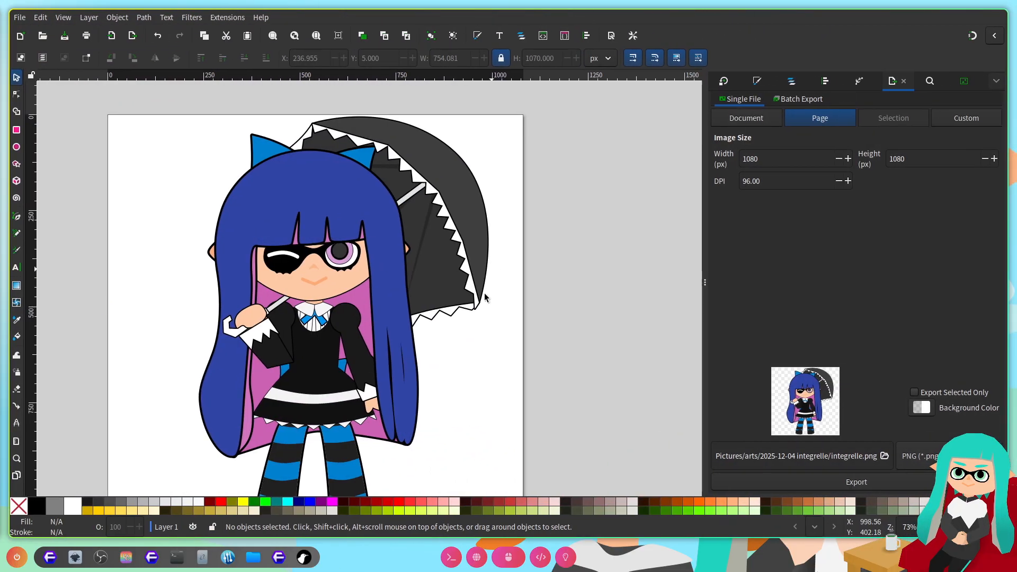
Step: Move the inner upper corner node of the right leg's lowest blue stripe under the outline, to about X 494, Y 990.5 px, then save and deselect
{"action": "scroll", "coordinate": [330, 325], "scroll_direction": "up", "scroll_amount": 5}
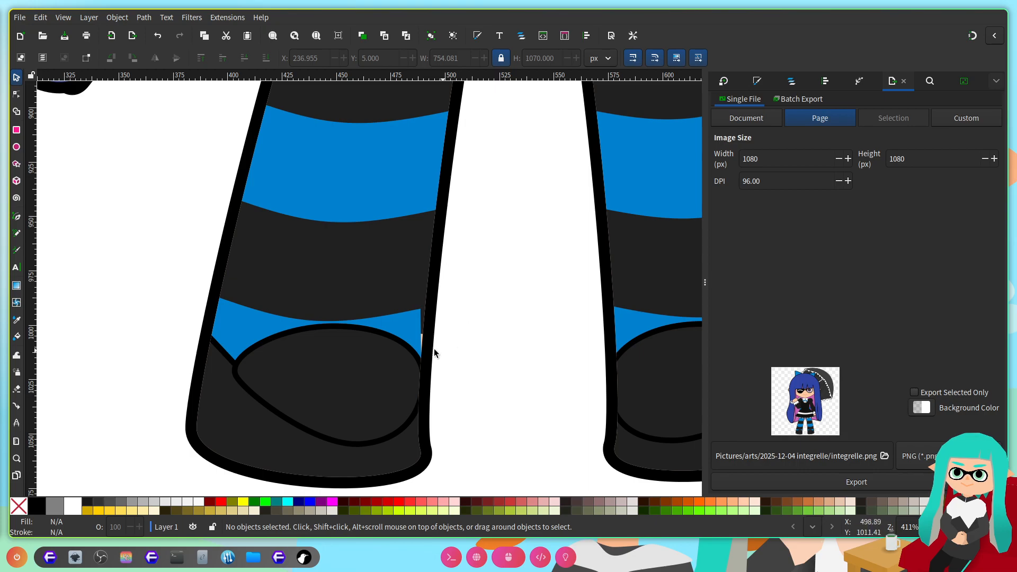
{"action": "scroll", "coordinate": [431, 354], "scroll_direction": "up", "scroll_amount": 2}
{"action": "left_click", "coordinate": [20, 97]}
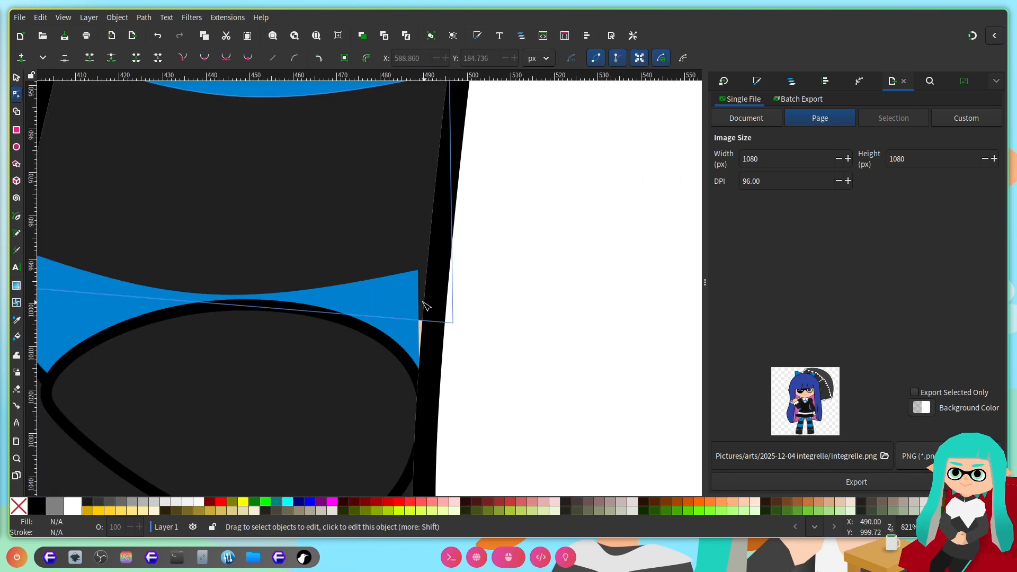
{"action": "left_click", "coordinate": [413, 291]}
{"action": "left_click_drag", "start_coordinate": [423, 275], "coordinate": [441, 267]}
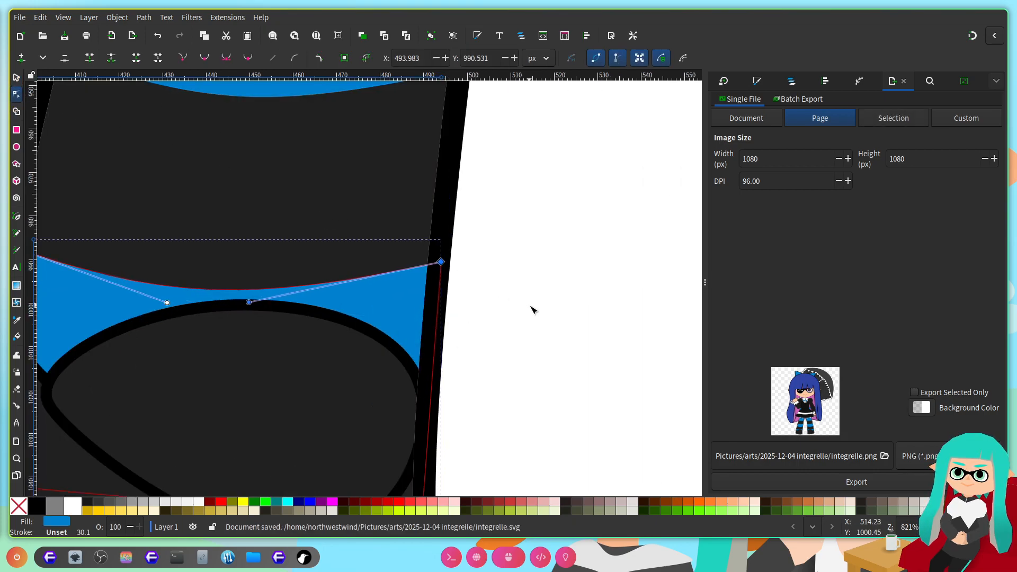
{"action": "scroll", "coordinate": [532, 307], "scroll_direction": "down", "scroll_amount": 3}
{"action": "scroll", "coordinate": [522, 318], "scroll_direction": "right", "scroll_amount": 2}
{"action": "left_click", "coordinate": [510, 321]}
Step: Examine the stocking stripes and shoe outlines of both legs up close for fill colour showing along the inner edges
{"action": "scroll", "coordinate": [511, 326], "scroll_direction": "up", "scroll_amount": 6}
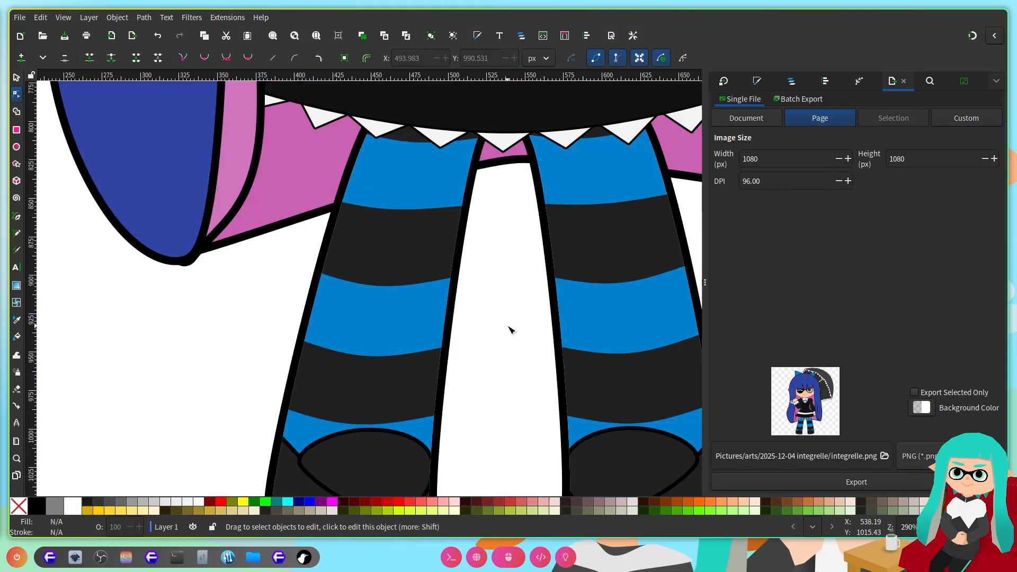
{"action": "scroll", "coordinate": [532, 310], "scroll_direction": "down", "scroll_amount": 6}
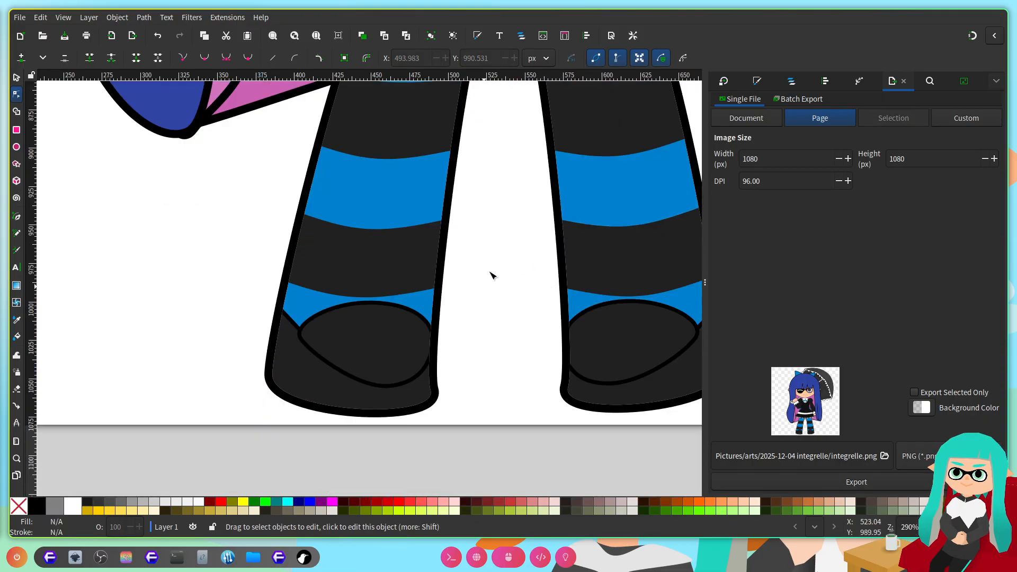
{"action": "left_click", "coordinate": [792, 80]}
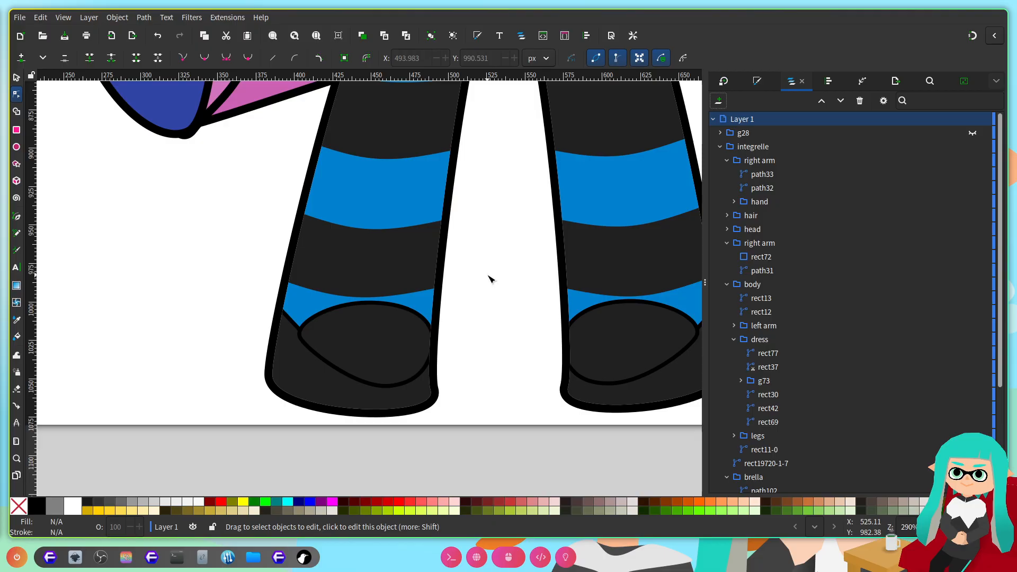
{"action": "scroll", "coordinate": [491, 279], "scroll_direction": "up", "scroll_amount": 6}
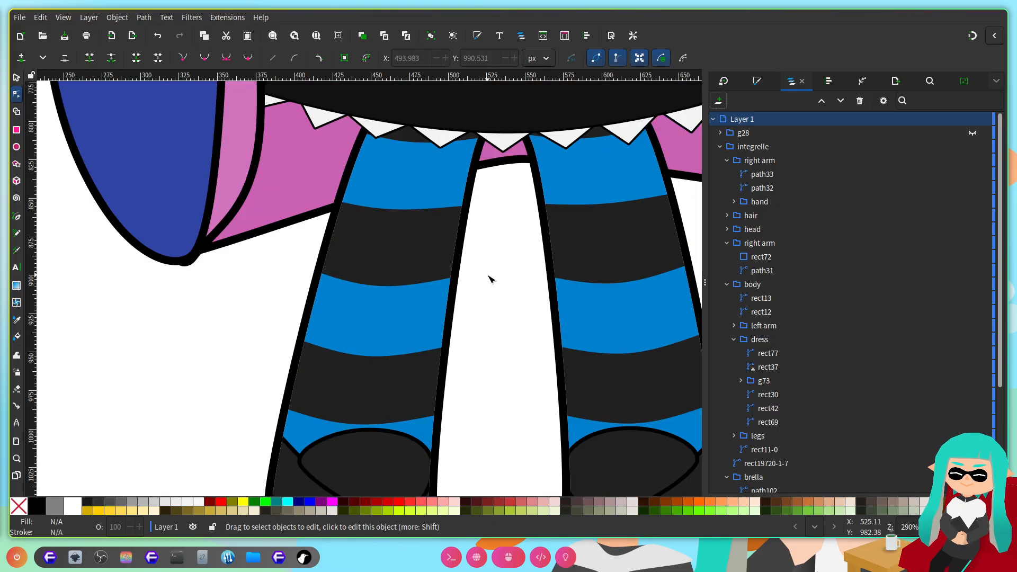
{"action": "scroll", "coordinate": [491, 279], "scroll_direction": "down", "scroll_amount": 6}
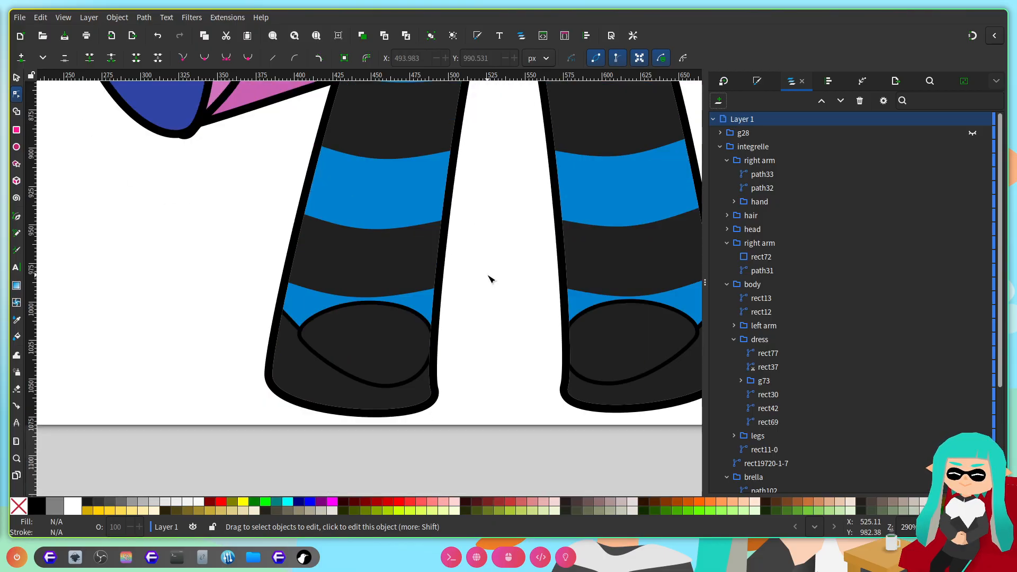
{"action": "scroll", "coordinate": [277, 363], "scroll_direction": "up", "scroll_amount": 3}
{"action": "scroll", "coordinate": [265, 365], "scroll_direction": "down", "scroll_amount": 2}
{"action": "scroll", "coordinate": [249, 367], "scroll_direction": "up", "scroll_amount": 6}
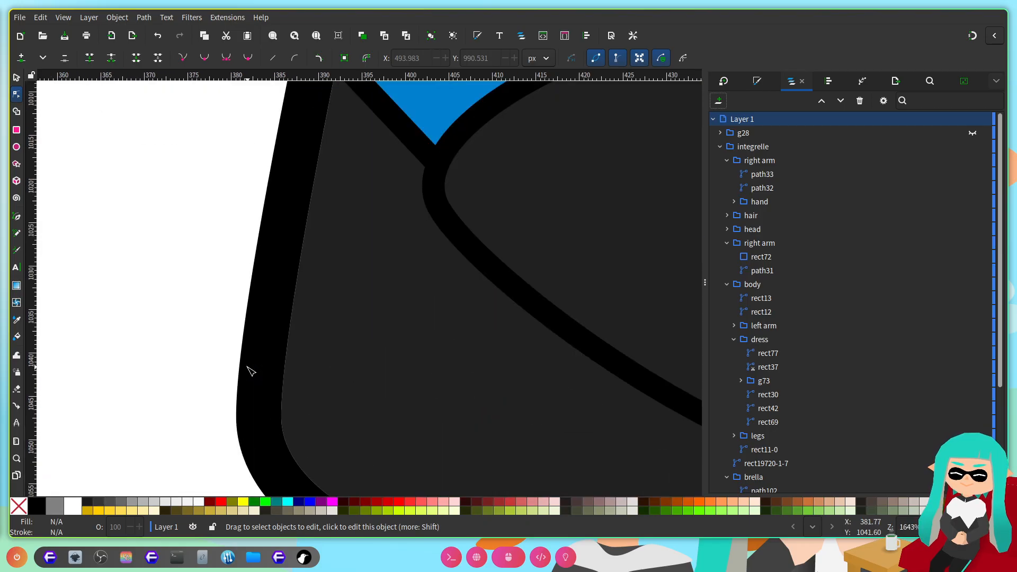
{"action": "scroll", "coordinate": [271, 367], "scroll_direction": "up", "scroll_amount": 3}
{"action": "scroll", "coordinate": [354, 274], "scroll_direction": "down", "scroll_amount": 7}
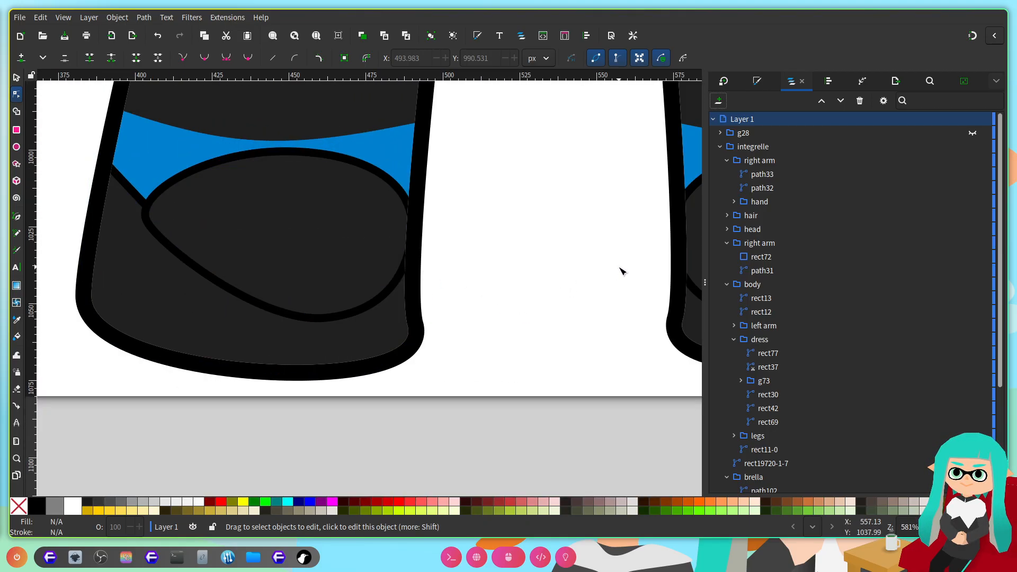
Step: Remove the skin-coloured fill from the outline path path43 in the right leg group, save the document and deselect
{"action": "scroll", "coordinate": [753, 265], "scroll_direction": "down", "scroll_amount": 5}
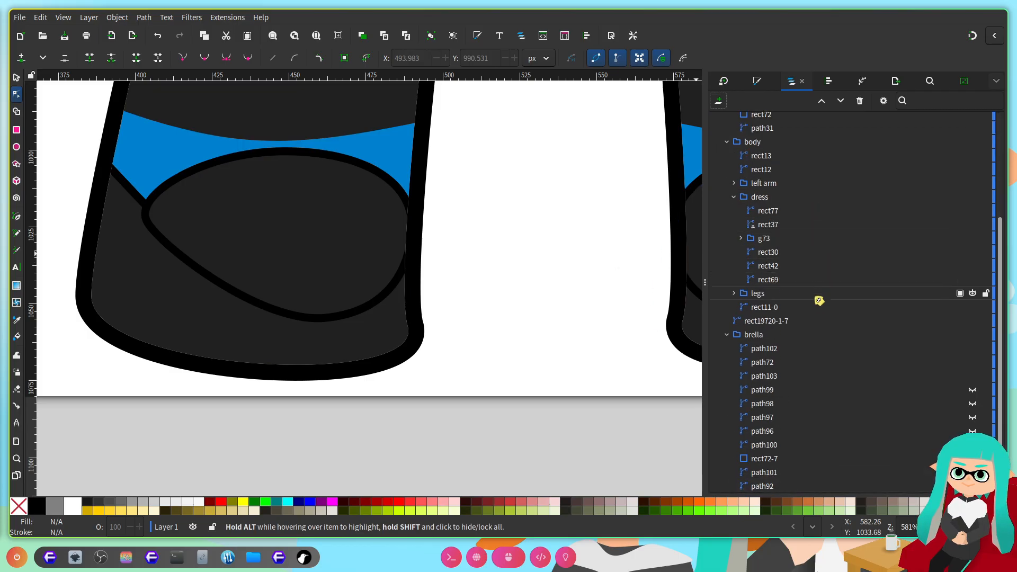
{"action": "left_click", "coordinate": [734, 293]}
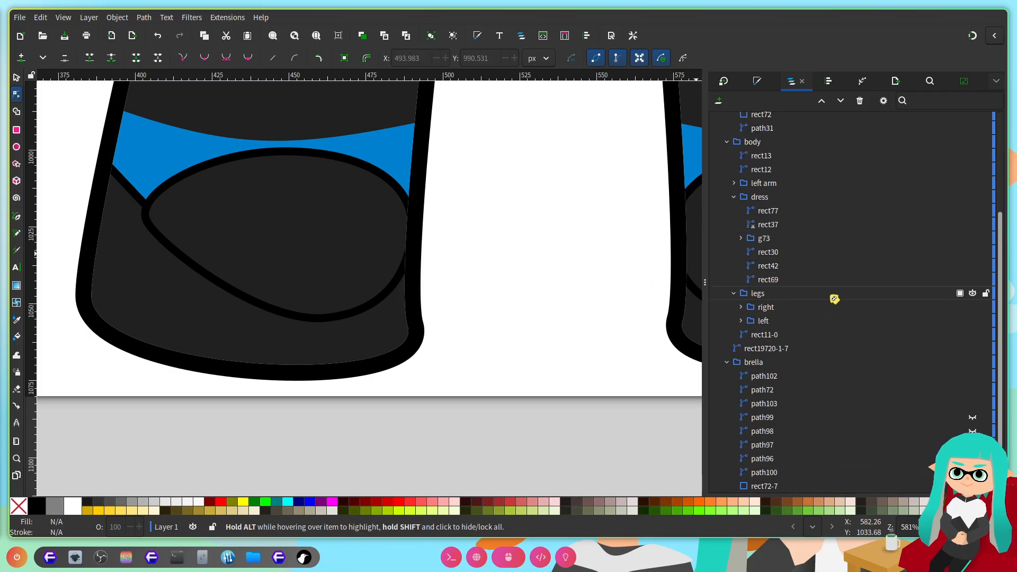
{"action": "scroll", "coordinate": [517, 285], "scroll_direction": "up", "scroll_amount": 6}
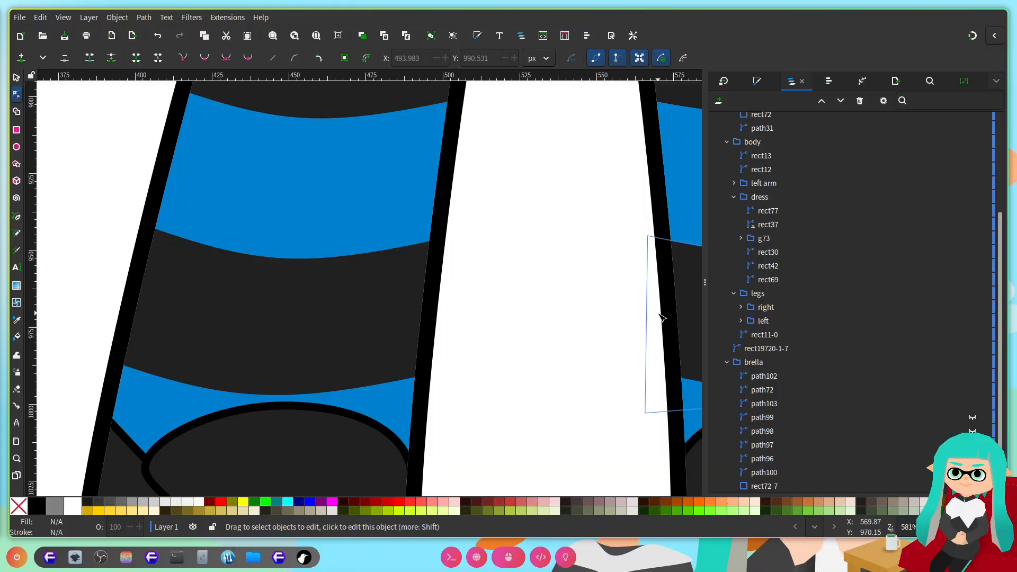
{"action": "scroll", "coordinate": [669, 312], "scroll_direction": "down", "scroll_amount": 3}
{"action": "left_click", "coordinate": [754, 310]}
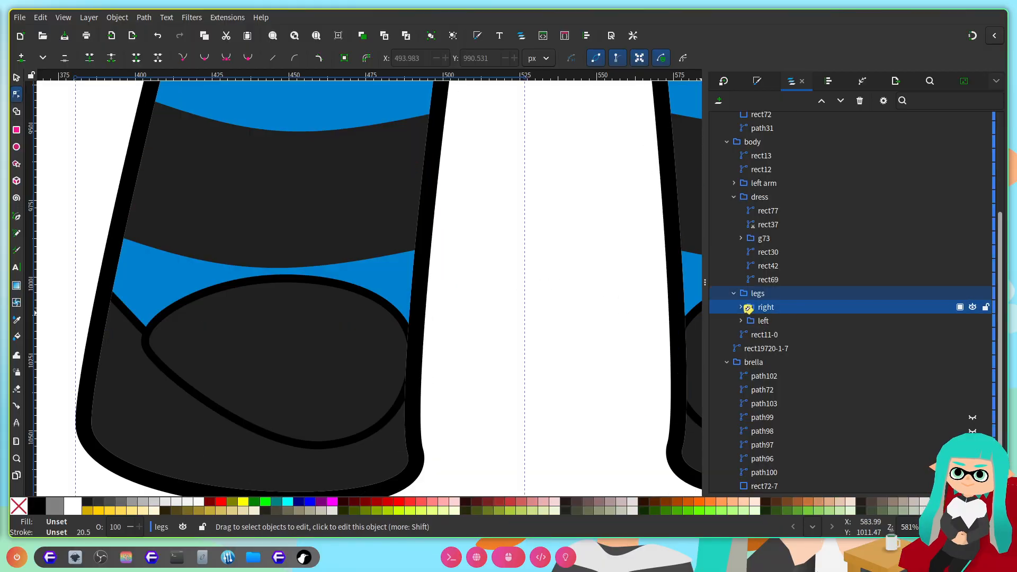
{"action": "left_click", "coordinate": [741, 306]}
{"action": "left_click", "coordinate": [783, 334]}
{"action": "left_click", "coordinate": [756, 81]}
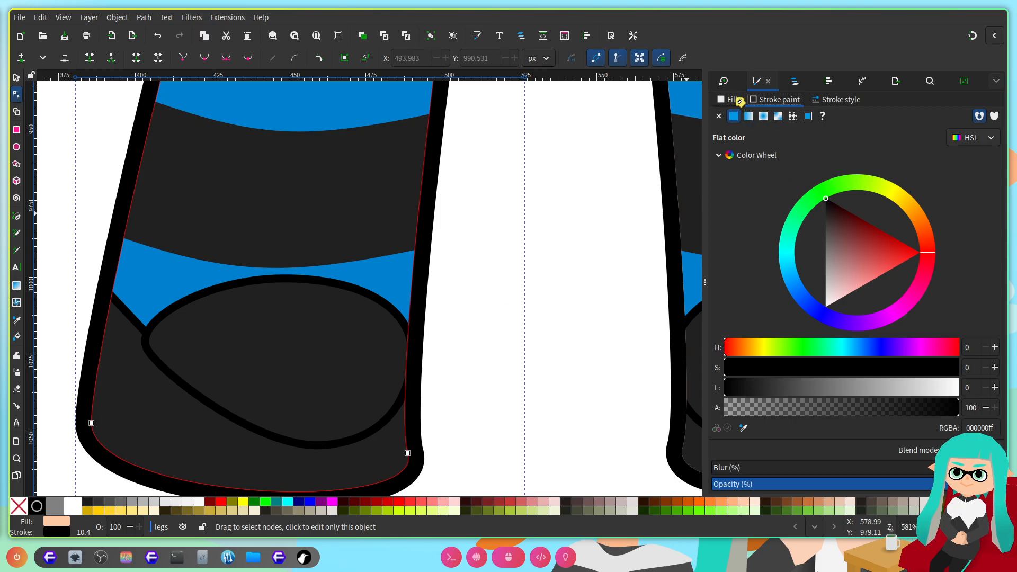
{"action": "left_click", "coordinate": [731, 100]}
{"action": "left_click", "coordinate": [719, 116]}
{"action": "key", "text": "ctrl+s"}
{"action": "left_click", "coordinate": [506, 337]}
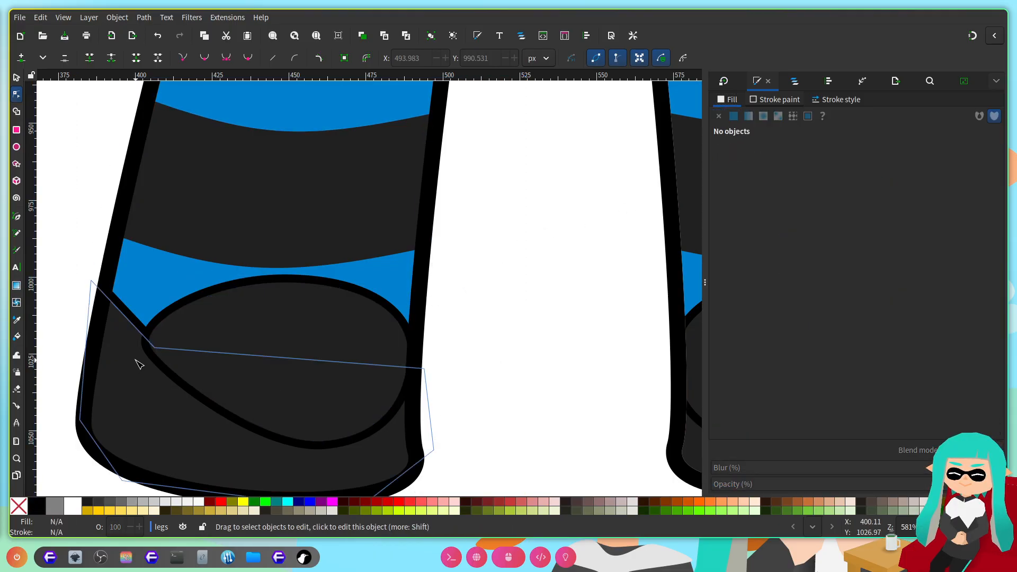
Step: Remove the skin-coloured fill from the outline path rect17 in the left leg group and deselect it
{"action": "scroll", "coordinate": [286, 308], "scroll_direction": "down", "scroll_amount": 1, "text": "ctrl"}
{"action": "scroll", "coordinate": [286, 308], "scroll_direction": "down", "scroll_amount": 2, "text": "ctrl"}
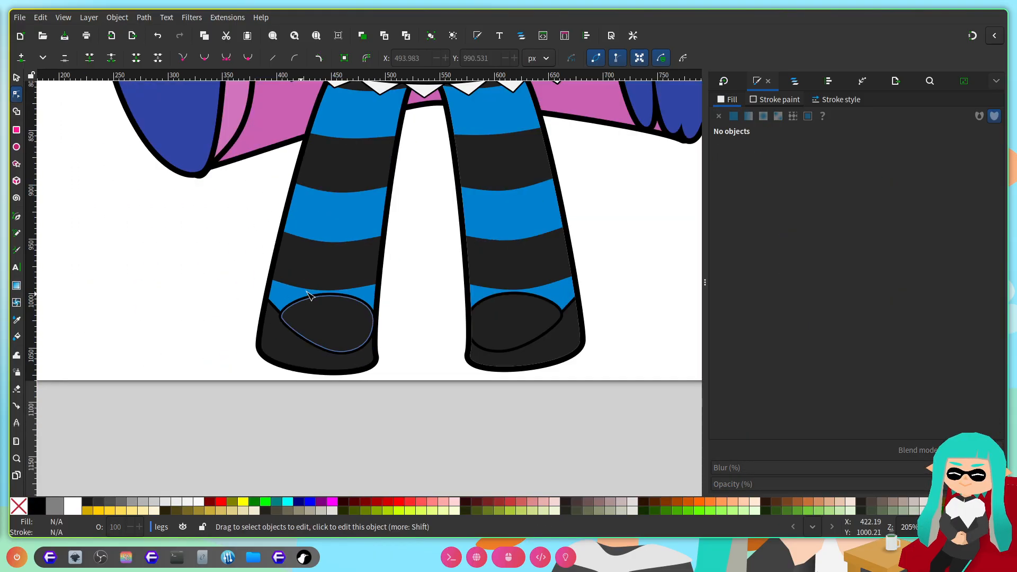
{"action": "left_click", "coordinate": [795, 81]}
{"action": "left_click", "coordinate": [741, 348]}
{"action": "left_click", "coordinate": [779, 377]}
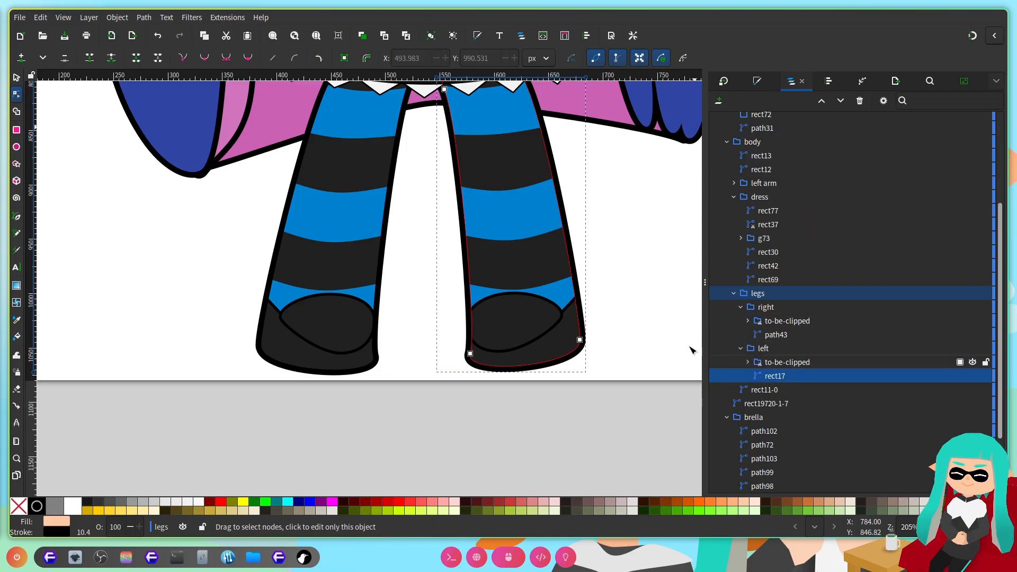
{"action": "left_click", "coordinate": [758, 81]}
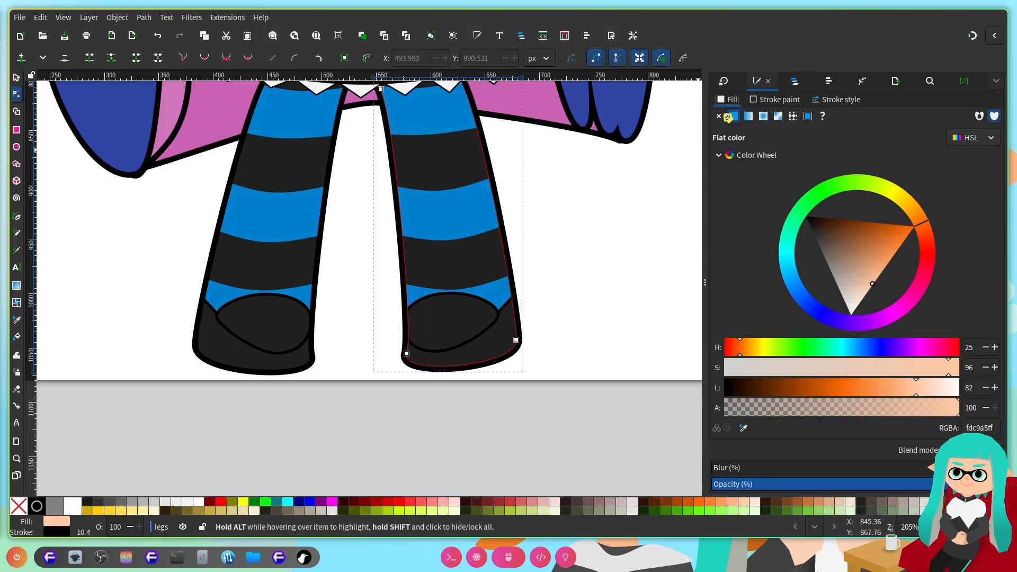
{"action": "left_click", "coordinate": [719, 116]}
{"action": "left_click", "coordinate": [589, 289]}
Step: Export the corrected page again as integrelle.png at 1080 × 1080 px and switch to the file manager
{"action": "scroll", "coordinate": [672, 261], "scroll_direction": "up", "scroll_amount": 3}
{"action": "scroll", "coordinate": [672, 261], "scroll_direction": "left", "scroll_amount": 3}
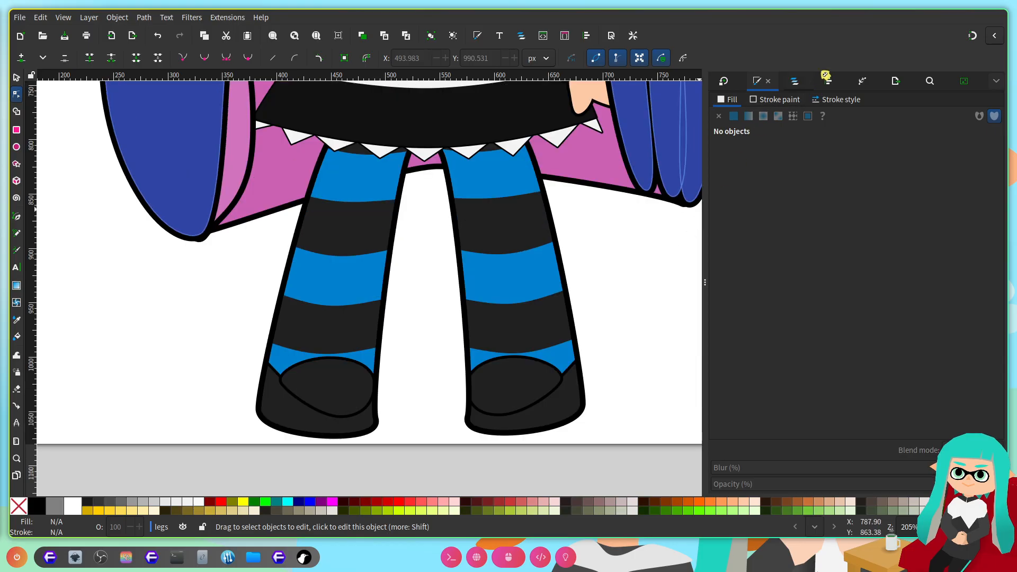
{"action": "scroll", "coordinate": [610, 229], "scroll_direction": "up", "scroll_amount": 5}
{"action": "left_click", "coordinate": [895, 80]}
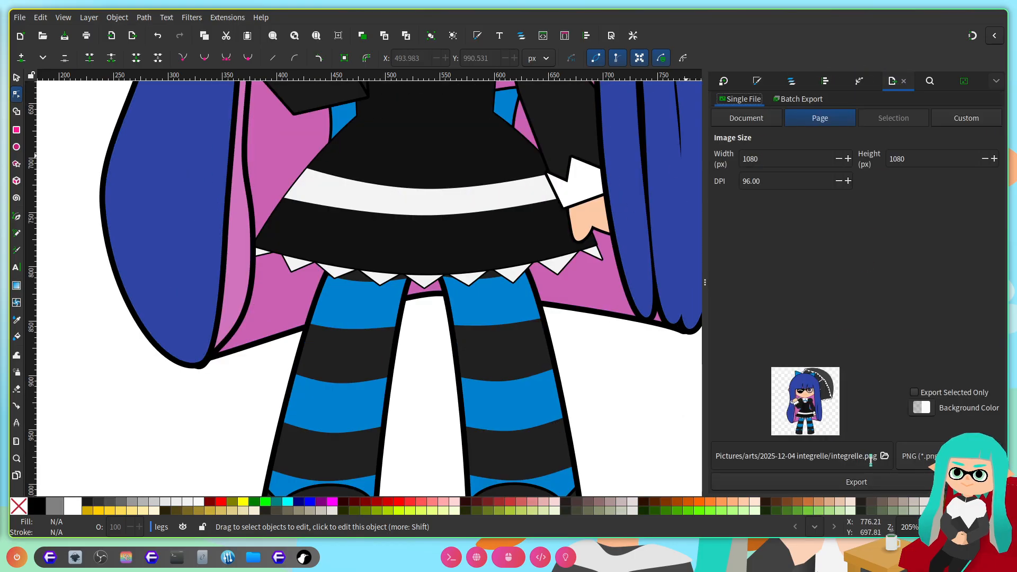
{"action": "left_click", "coordinate": [867, 483]}
{"action": "left_click", "coordinate": [620, 315]}
{"action": "key", "text": "super+e"}
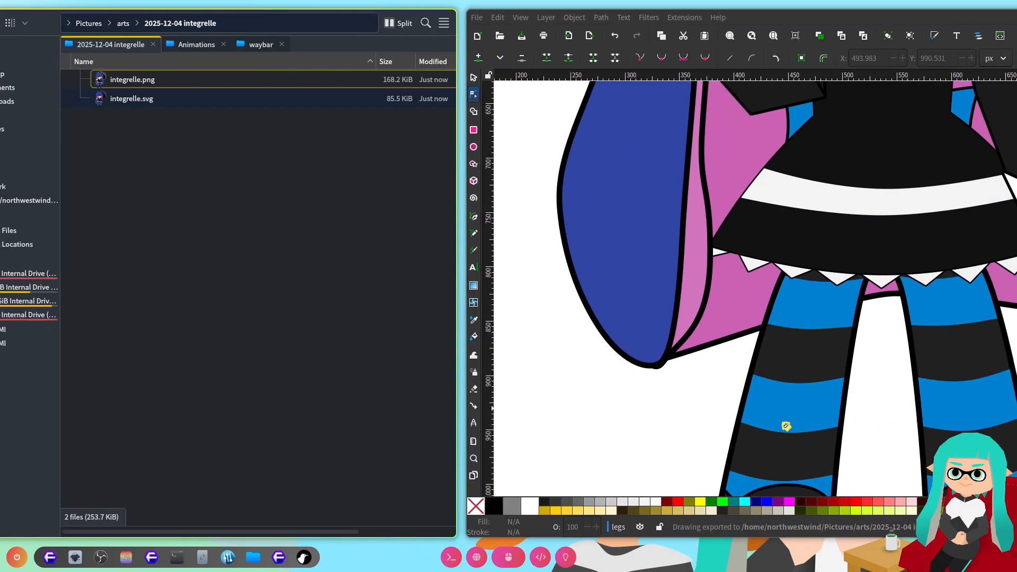
Step: Open the exported integrelle.png in the image viewer, check the skirt and leg edges up close, and close the viewer
{"action": "double_click", "coordinate": [250, 80]}
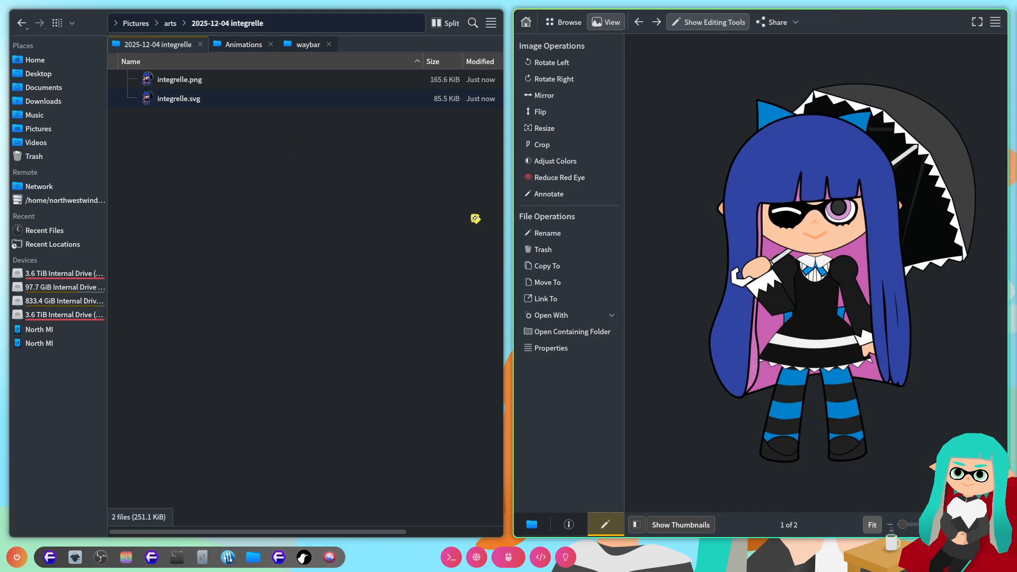
{"action": "scroll", "coordinate": [904, 412], "scroll_direction": "up", "scroll_amount": 10}
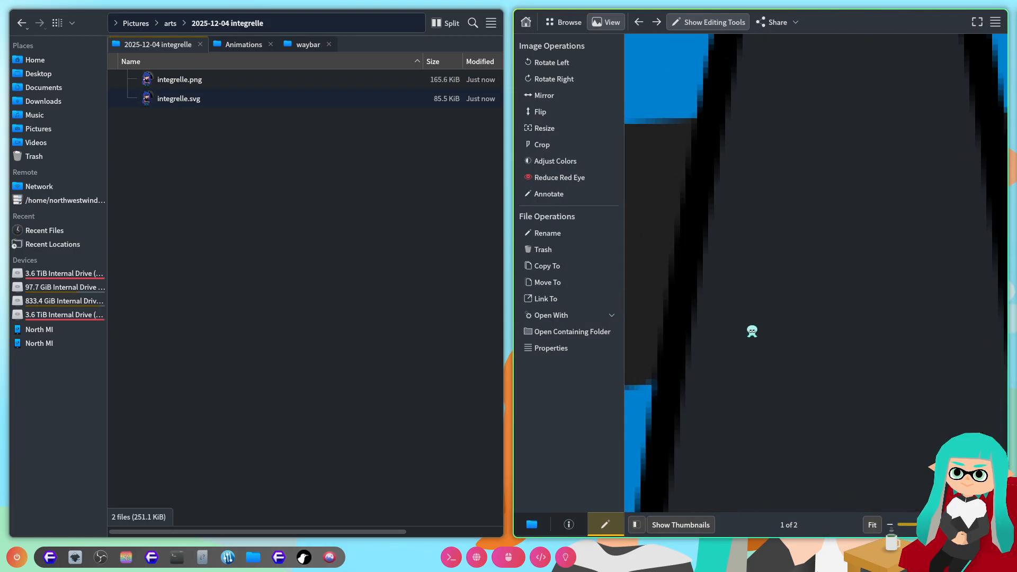
{"action": "scroll", "coordinate": [811, 352], "scroll_direction": "down", "scroll_amount": 8}
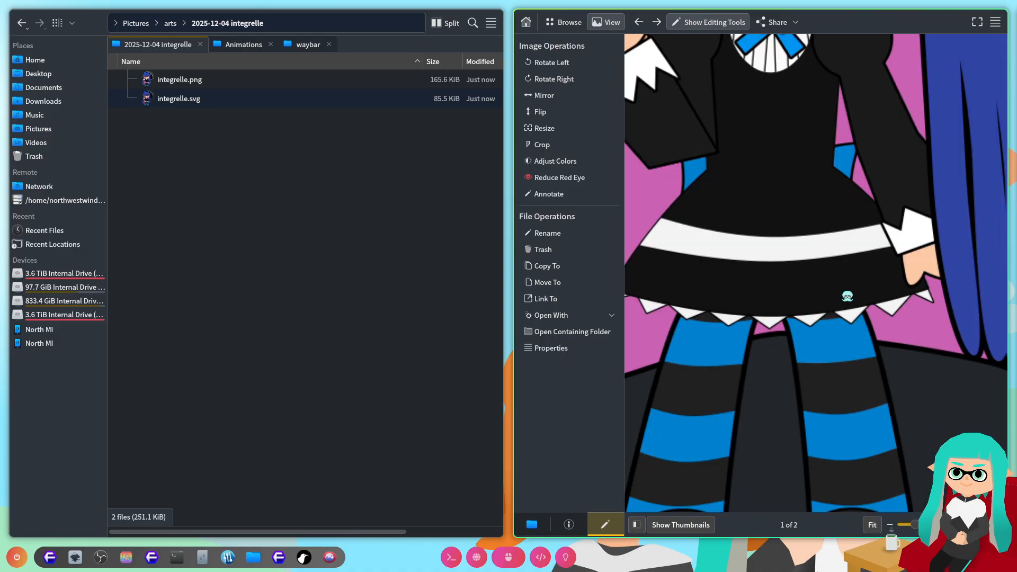
{"action": "left_click_drag", "start_coordinate": [881, 269], "coordinate": [836, 358]}
{"action": "key", "text": "super+q"}
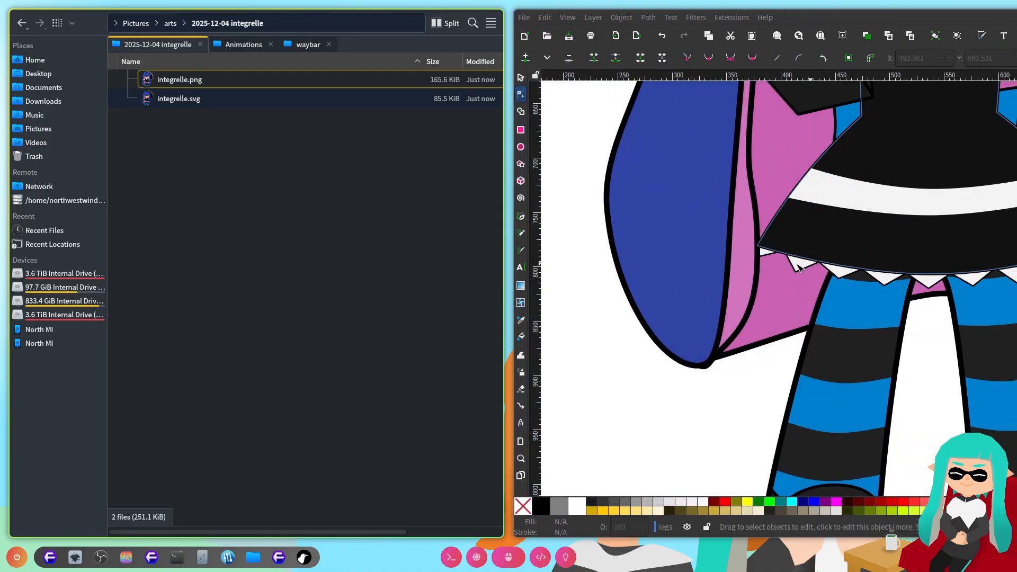
Step: Try nudging the lower tip node of the light pink inner hair strand slightly upward and undo the move
{"action": "left_click", "coordinate": [583, 370]}
{"action": "scroll", "coordinate": [200, 370], "scroll_direction": "up", "scroll_amount": 3}
{"action": "left_click", "coordinate": [238, 302]}
{"action": "left_click_drag", "start_coordinate": [182, 381], "coordinate": [182, 377]}
{"action": "key", "text": "ctrl+z"}
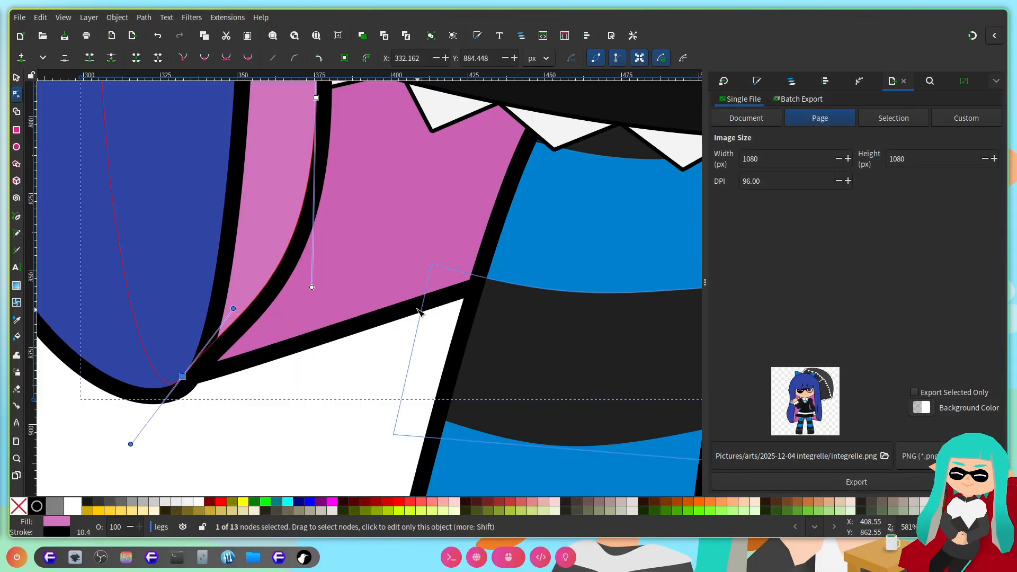
Step: Check the whole character on the page, close Inkscape and return to the file manager
{"action": "scroll", "coordinate": [422, 315], "scroll_direction": "down", "scroll_amount": 6}
{"action": "scroll", "coordinate": [530, 335], "scroll_direction": "right", "scroll_amount": 1}
{"action": "scroll", "coordinate": [636, 357], "scroll_direction": "up", "scroll_amount": 2}
{"action": "scroll", "coordinate": [608, 342], "scroll_direction": "down", "scroll_amount": 1}
{"action": "scroll", "coordinate": [623, 350], "scroll_direction": "up", "scroll_amount": 1}
{"action": "scroll", "coordinate": [551, 314], "scroll_direction": "right", "scroll_amount": 1}
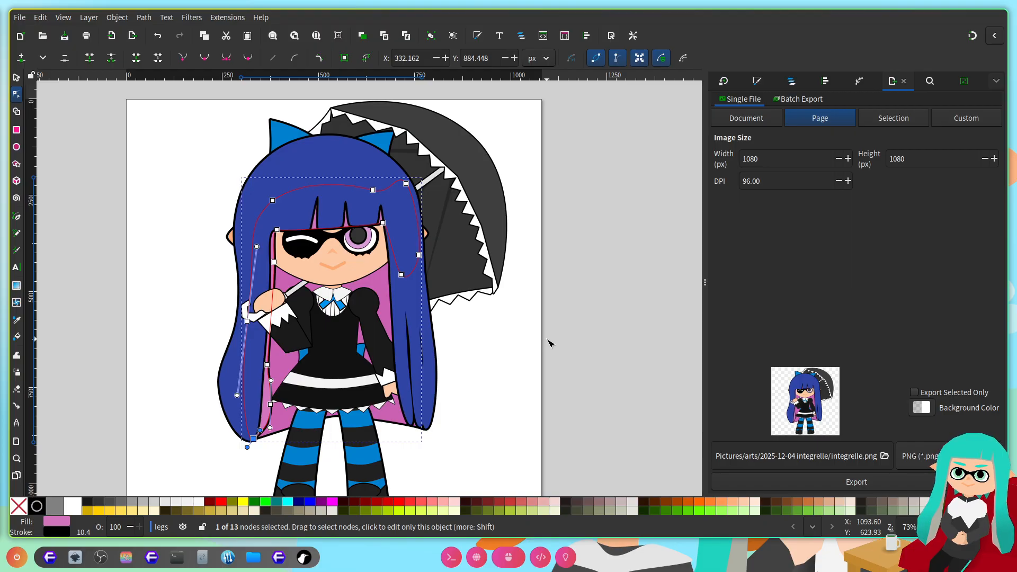
{"action": "key", "text": "super+Left"}
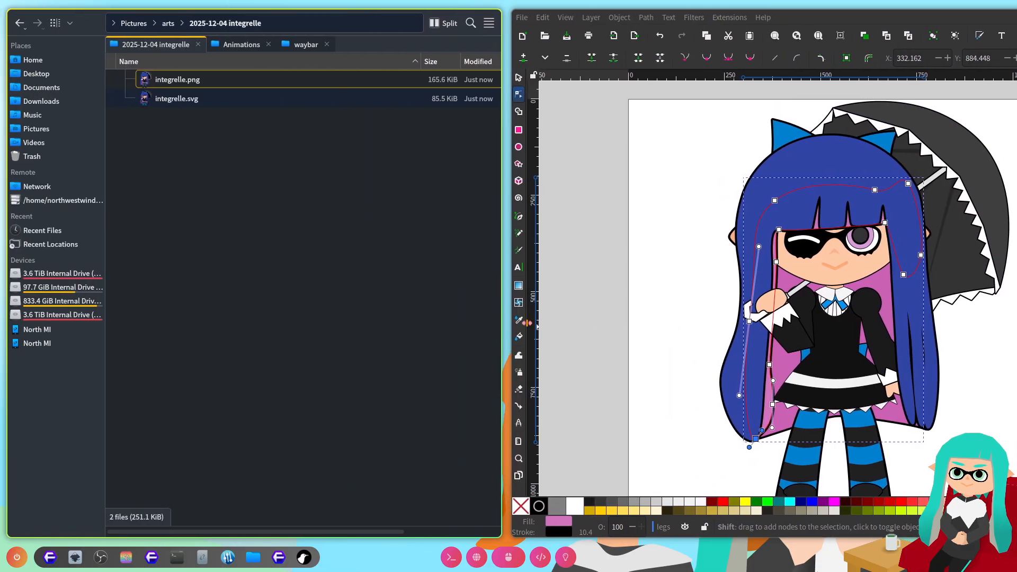
{"action": "key", "text": "super+Right"}
{"action": "key", "text": "super+Left"}
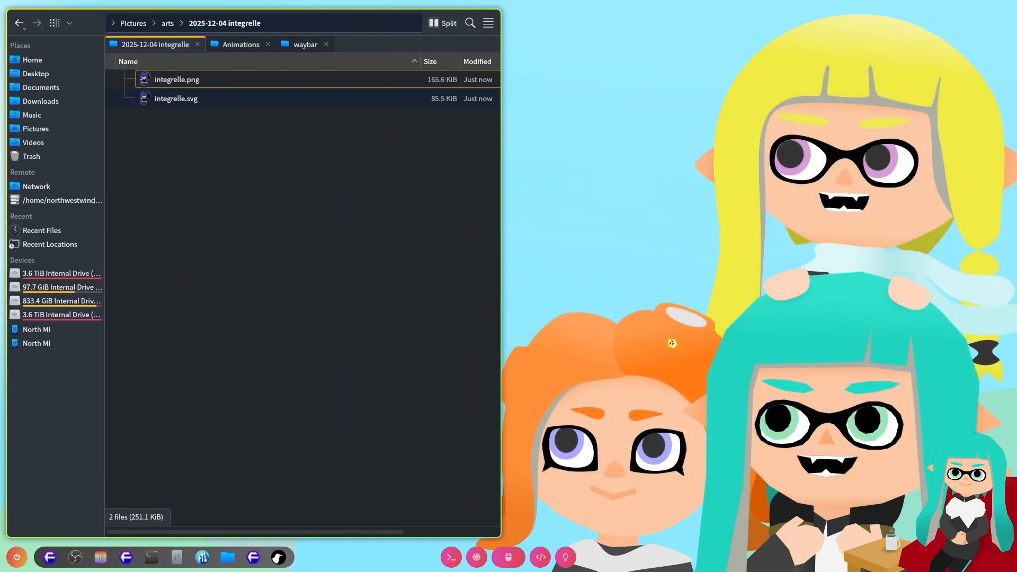
Step: Rename the file integrelle.svg to stockintegrelle.svg
{"action": "left_click", "coordinate": [168, 99]}
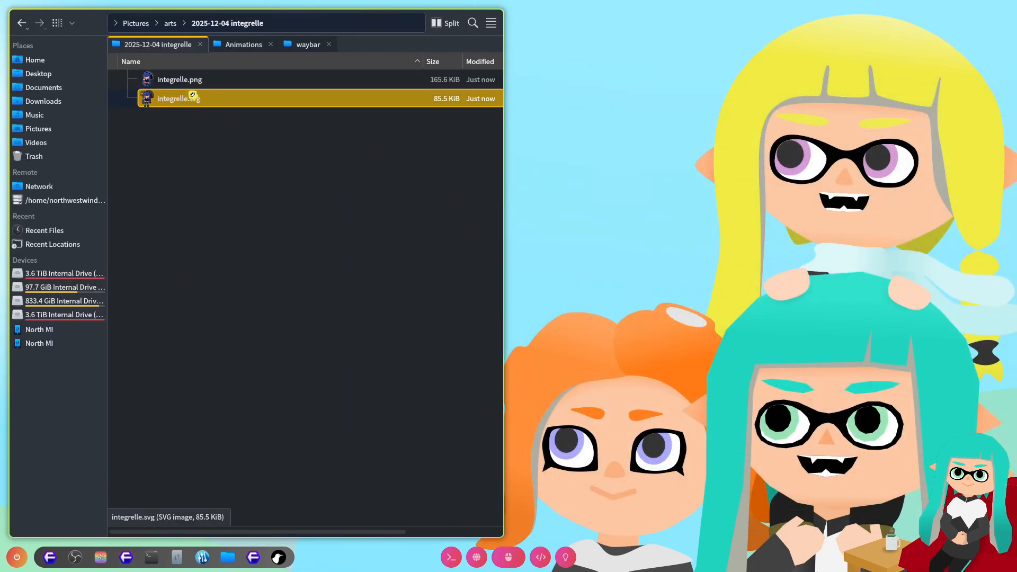
{"action": "key", "text": "F2"}
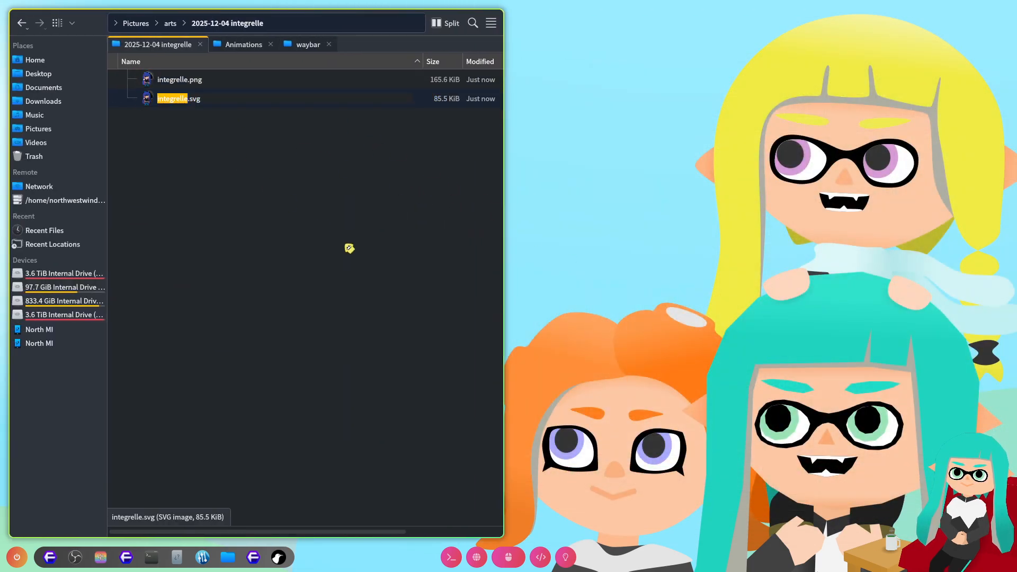
{"action": "type", "text": "stock"}
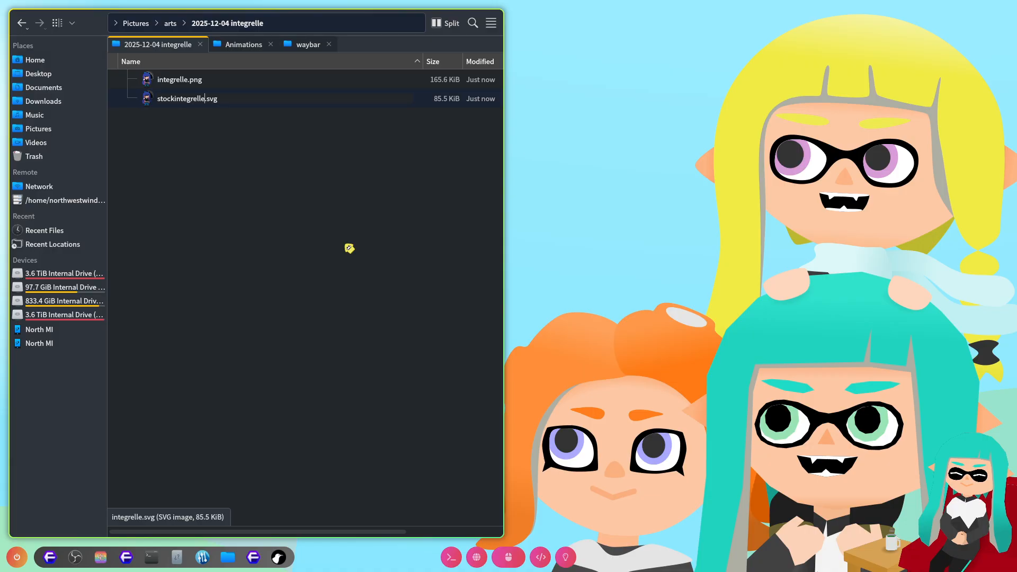
{"action": "key", "text": "Return"}
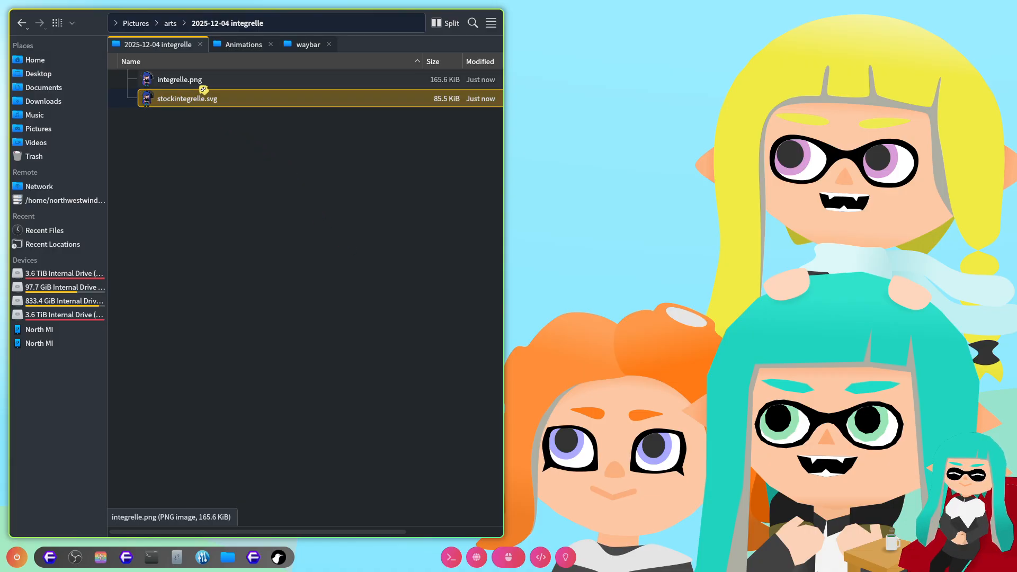
Step: Rename the parent folder in arts to "2025-12-04 stockintegrelle" and open it
{"action": "left_click", "coordinate": [171, 23]}
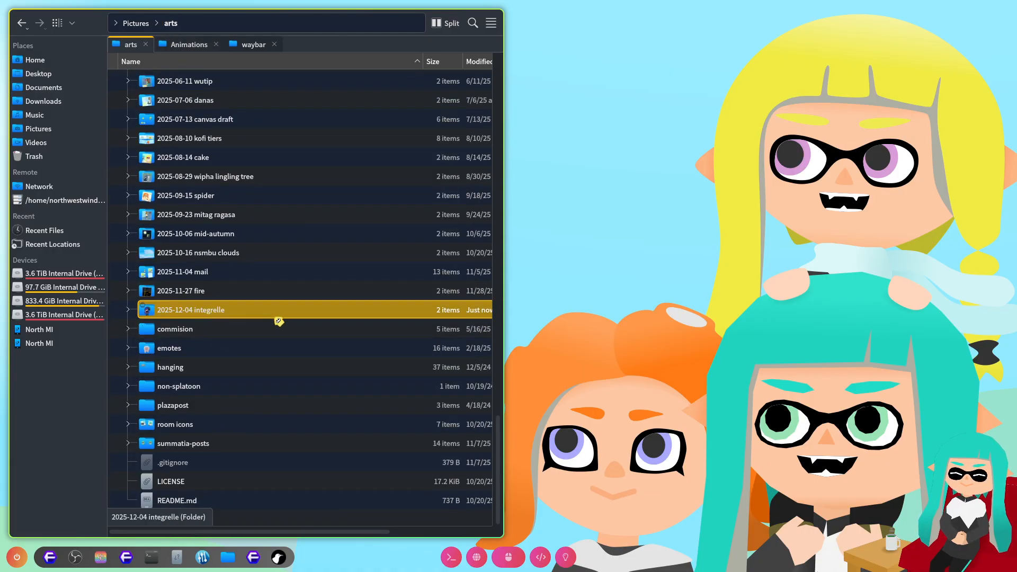
{"action": "key", "text": "F2"}
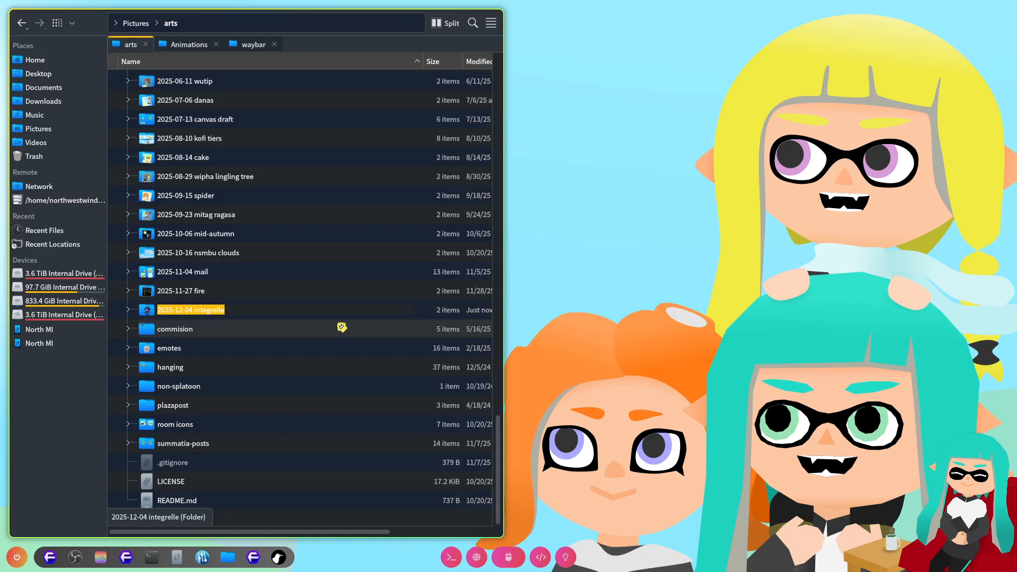
{"action": "key", "text": "ctrl+Left"}
{"action": "type", "text": "stock"}
{"action": "key", "text": "Return"}
{"action": "key", "text": "Return"}
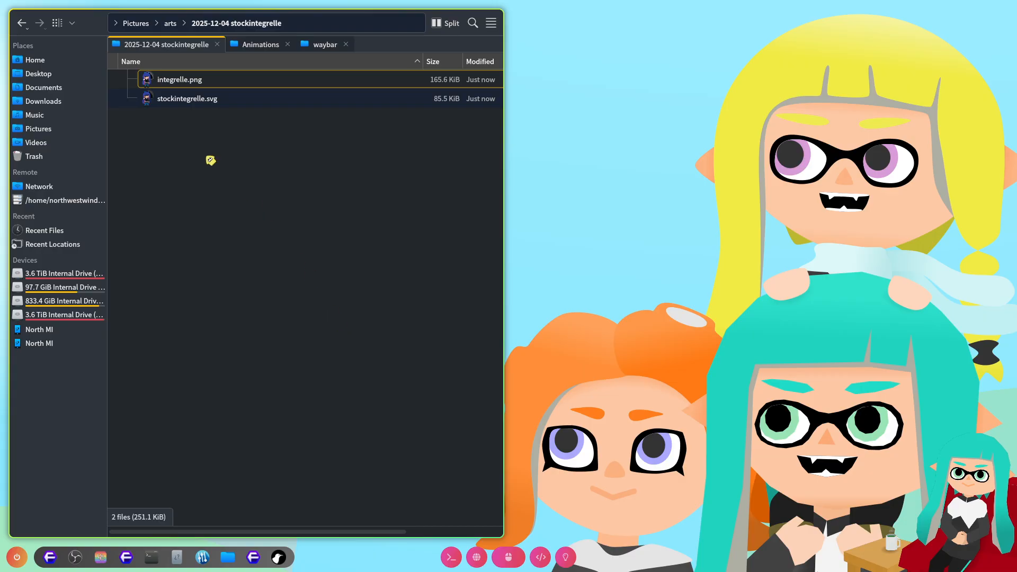
Step: Open stockintegrelle.svg in Inkscape and bring the whole character into view
{"action": "double_click", "coordinate": [212, 102]}
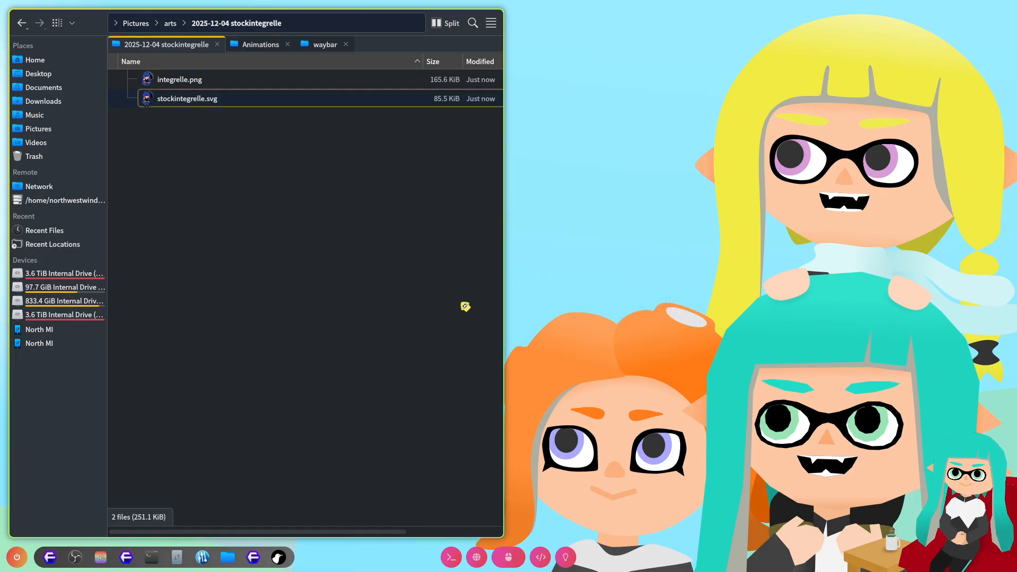
{"action": "scroll", "coordinate": [522, 247], "scroll_direction": "down", "scroll_amount": 4}
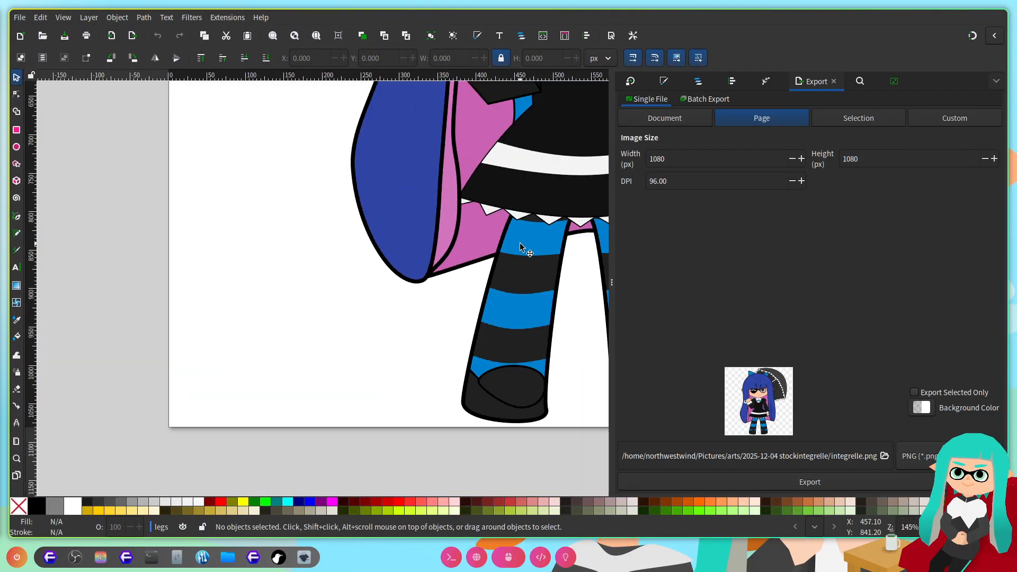
{"action": "scroll", "coordinate": [522, 254], "scroll_direction": "right", "scroll_amount": 4}
{"action": "scroll", "coordinate": [525, 340], "scroll_direction": "up", "scroll_amount": 6}
{"action": "scroll", "coordinate": [521, 342], "scroll_direction": "down", "scroll_amount": 2}
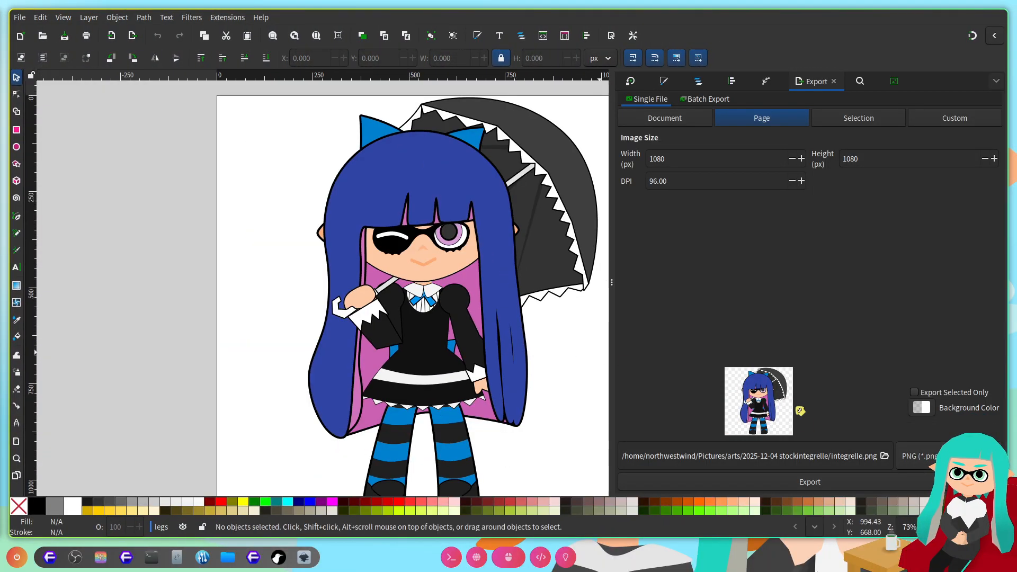
Step: Replace the full export path with the file name stockintegrelle.png and save the document
{"action": "left_click", "coordinate": [833, 456]}
{"action": "type", "text": "stock"}
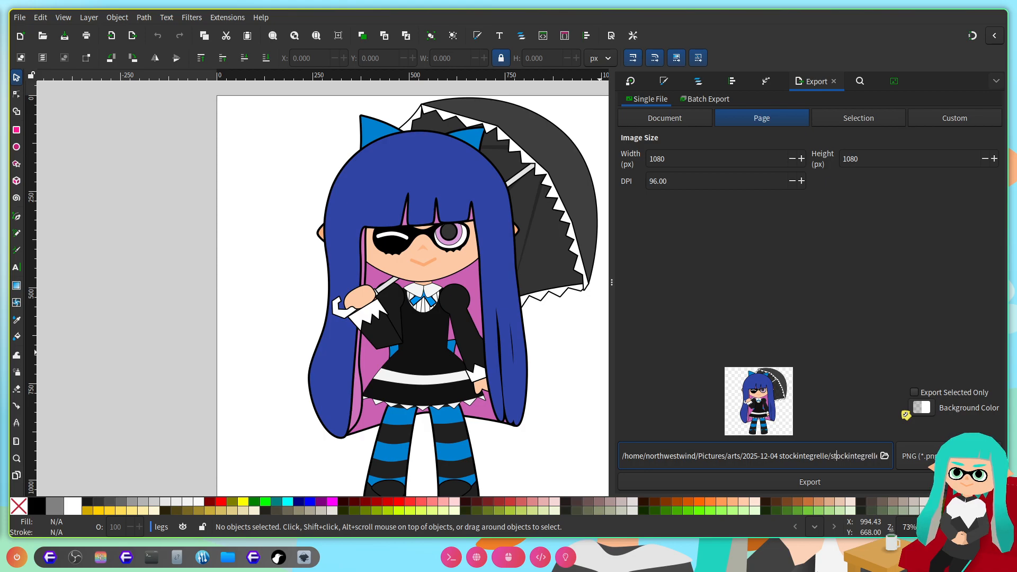
{"action": "key", "text": "ctrl+shift+Left"}
{"action": "key", "text": "ctrl+shift+Left"}
{"action": "key", "text": "ctrl+shift+Left"}
{"action": "key", "text": "ctrl+shift+Left"}
{"action": "key", "text": "ctrl+shift+Left"}
{"action": "key", "text": "ctrl+shift+Left"}
{"action": "key", "text": "ctrl+shift+Left"}
{"action": "key", "text": "ctrl+shift+Left"}
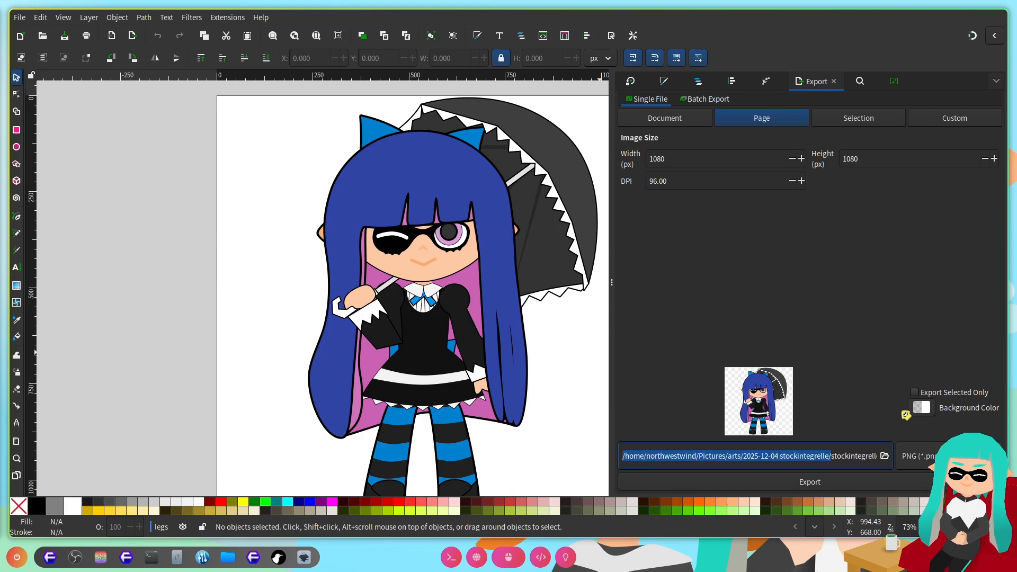
{"action": "key", "text": "BackSpace"}
{"action": "key", "text": "Return"}
{"action": "key", "text": "ctrl+s"}
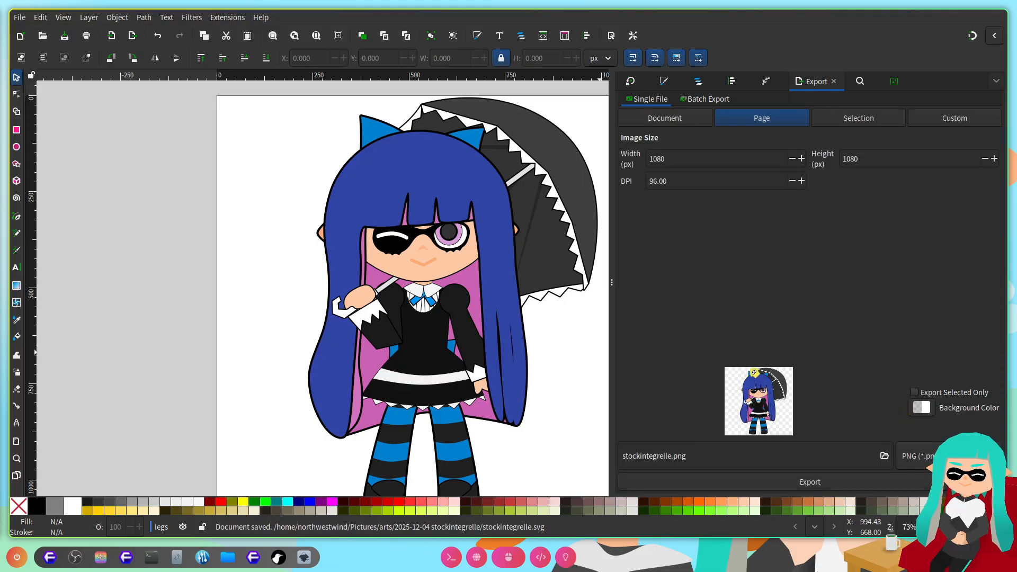
Step: Switch to the file manager, delete the old integrelle.png and return to Inkscape
{"action": "key", "text": "super+e"}
{"action": "left_click", "coordinate": [253, 82]}
{"action": "key", "text": "Delete"}
{"action": "key", "text": "super+Right"}
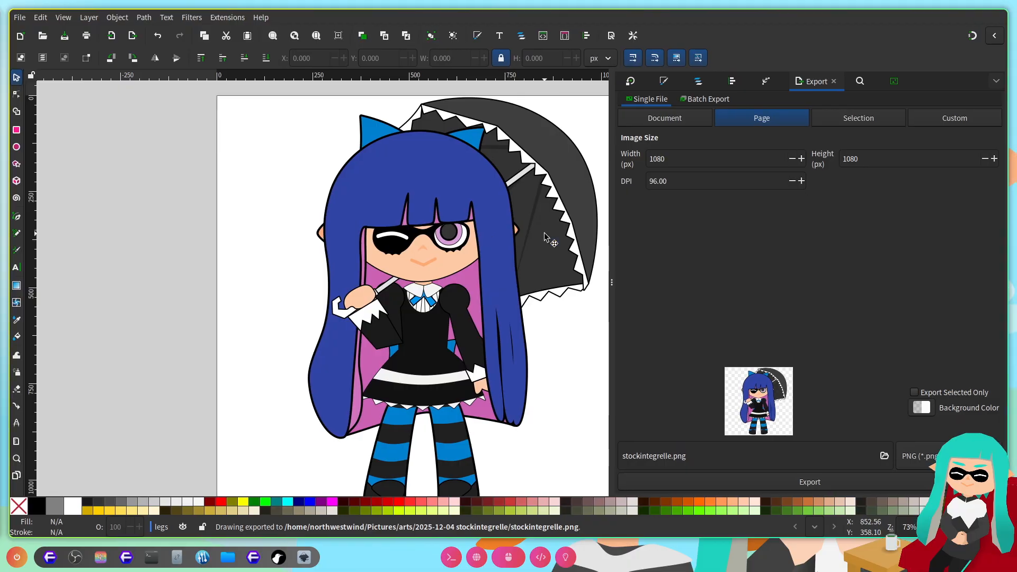
{"action": "scroll", "coordinate": [475, 267], "scroll_direction": "down", "scroll_amount": 1}
{"action": "scroll", "coordinate": [458, 263], "scroll_direction": "right", "scroll_amount": 3}
{"action": "scroll", "coordinate": [503, 345], "scroll_direction": "up", "scroll_amount": 1}
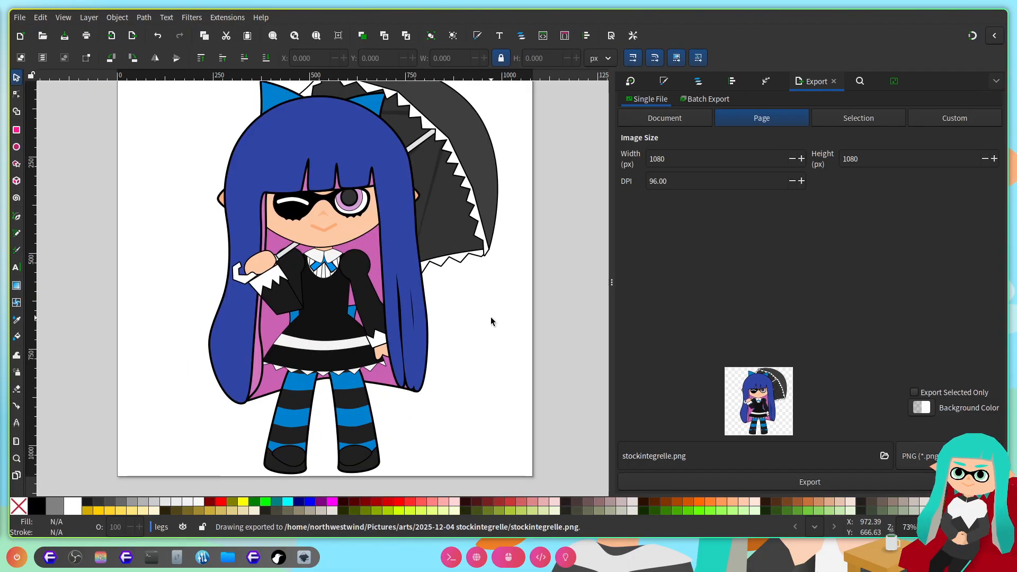
{"action": "scroll", "coordinate": [491, 317], "scroll_direction": "up", "scroll_amount": 3}
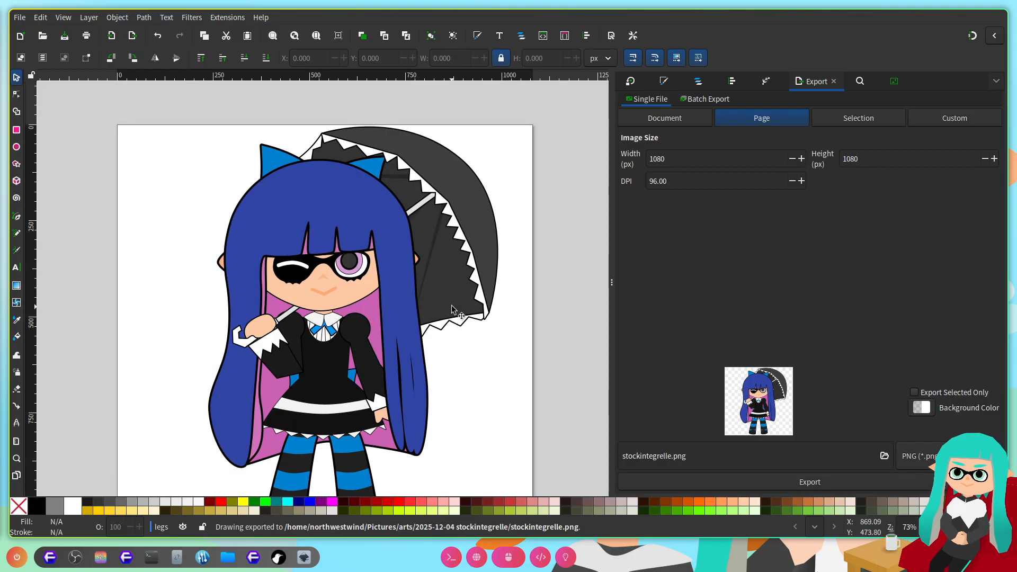
{"action": "scroll", "coordinate": [454, 313], "scroll_direction": "down", "scroll_amount": 6}
{"action": "scroll", "coordinate": [454, 308], "scroll_direction": "up", "scroll_amount": 3}
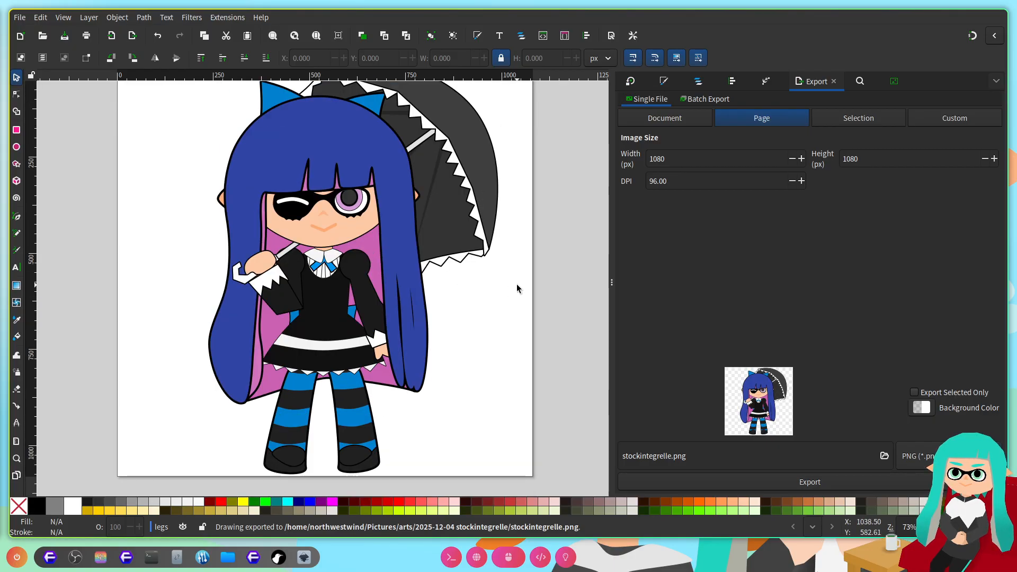